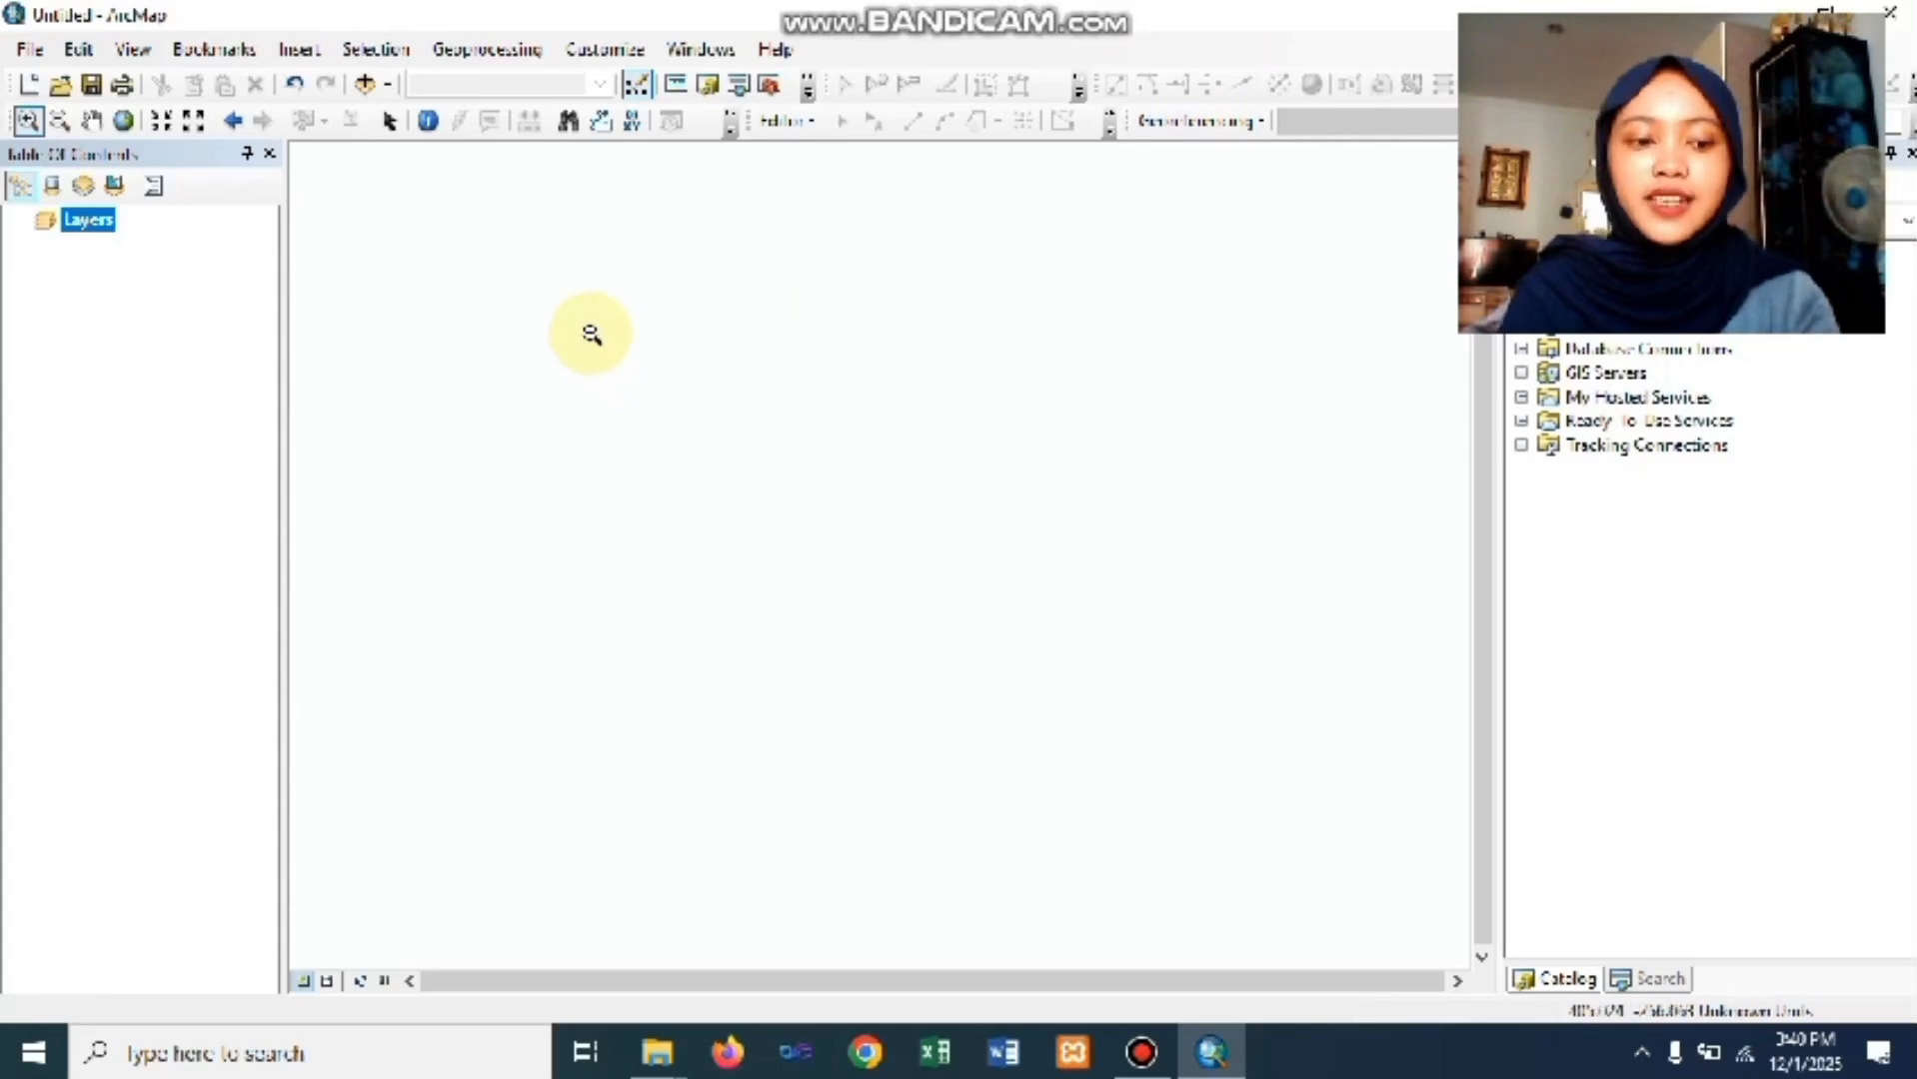
# - Start adding data to the map and connect to the PETA ADMIN folder inside Documents
pyautogui.click(30, 49)
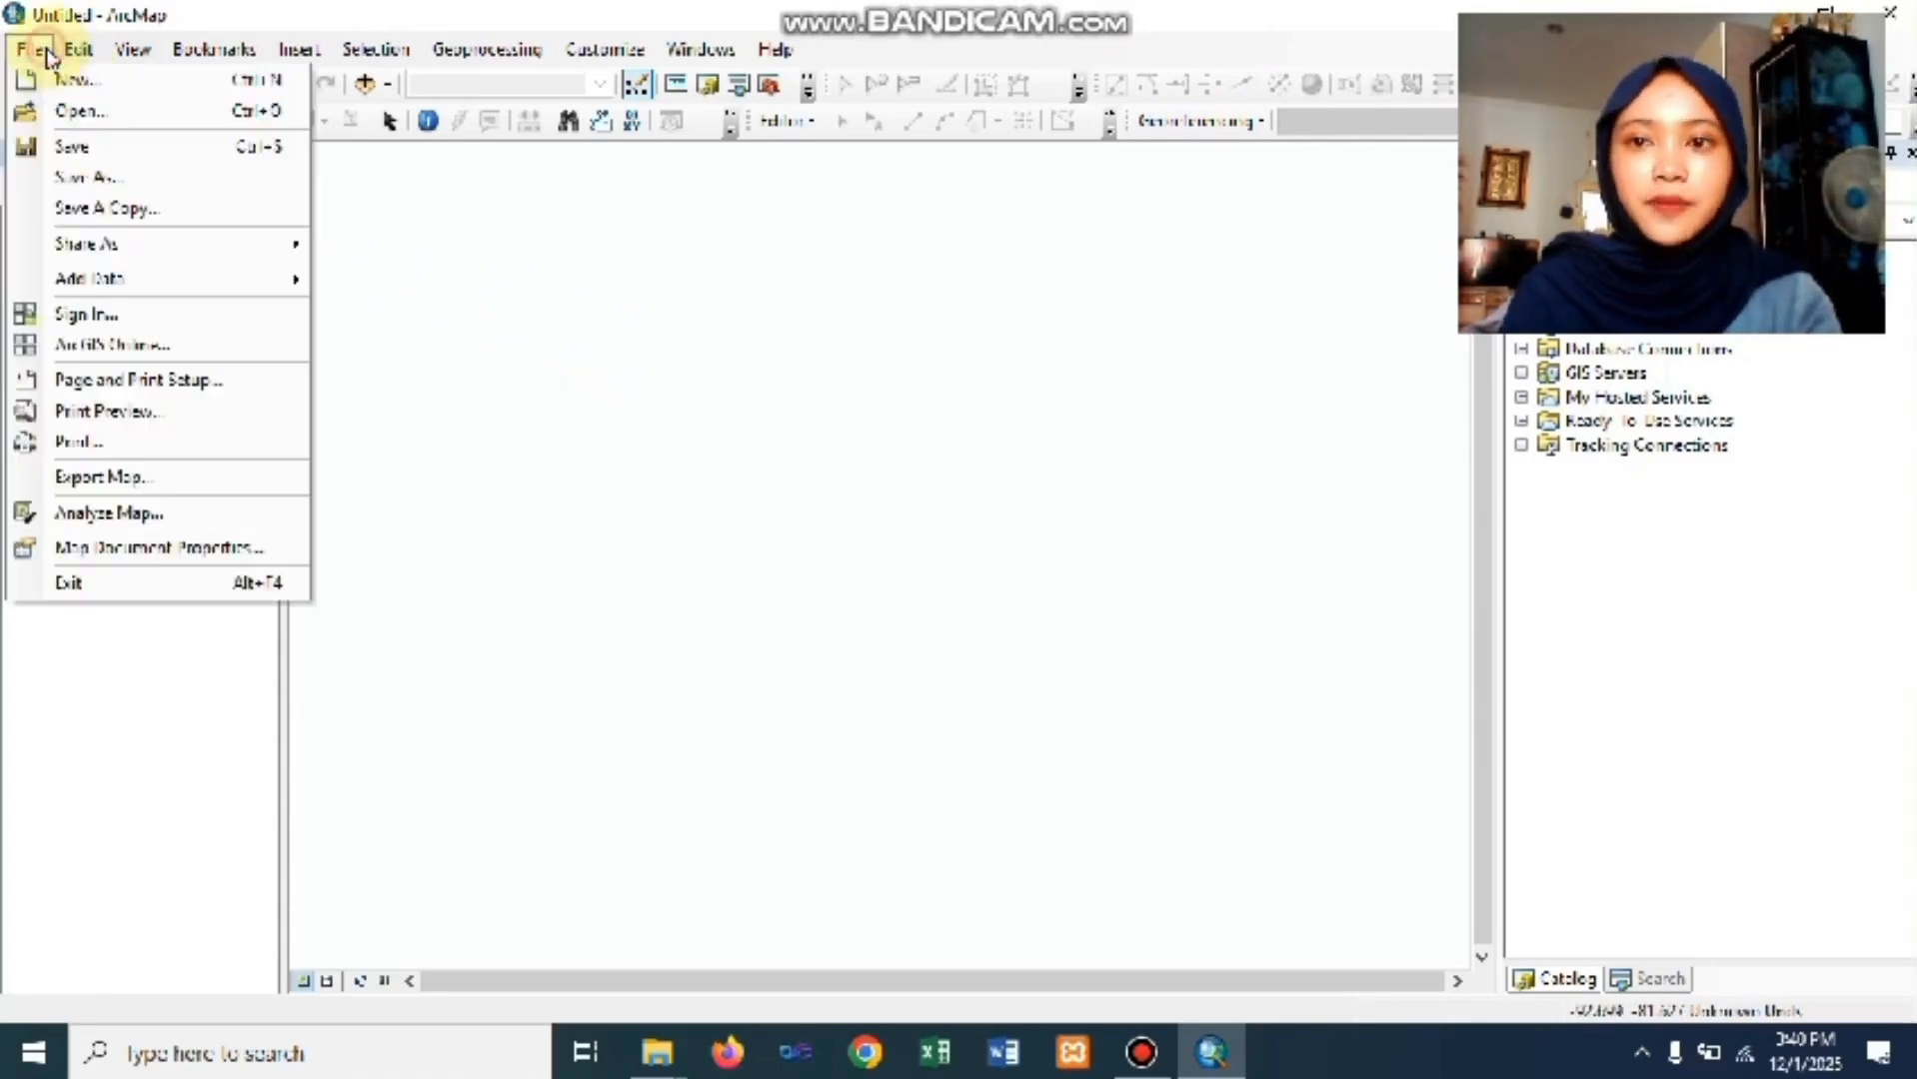
pyautogui.moveTo(300, 278)
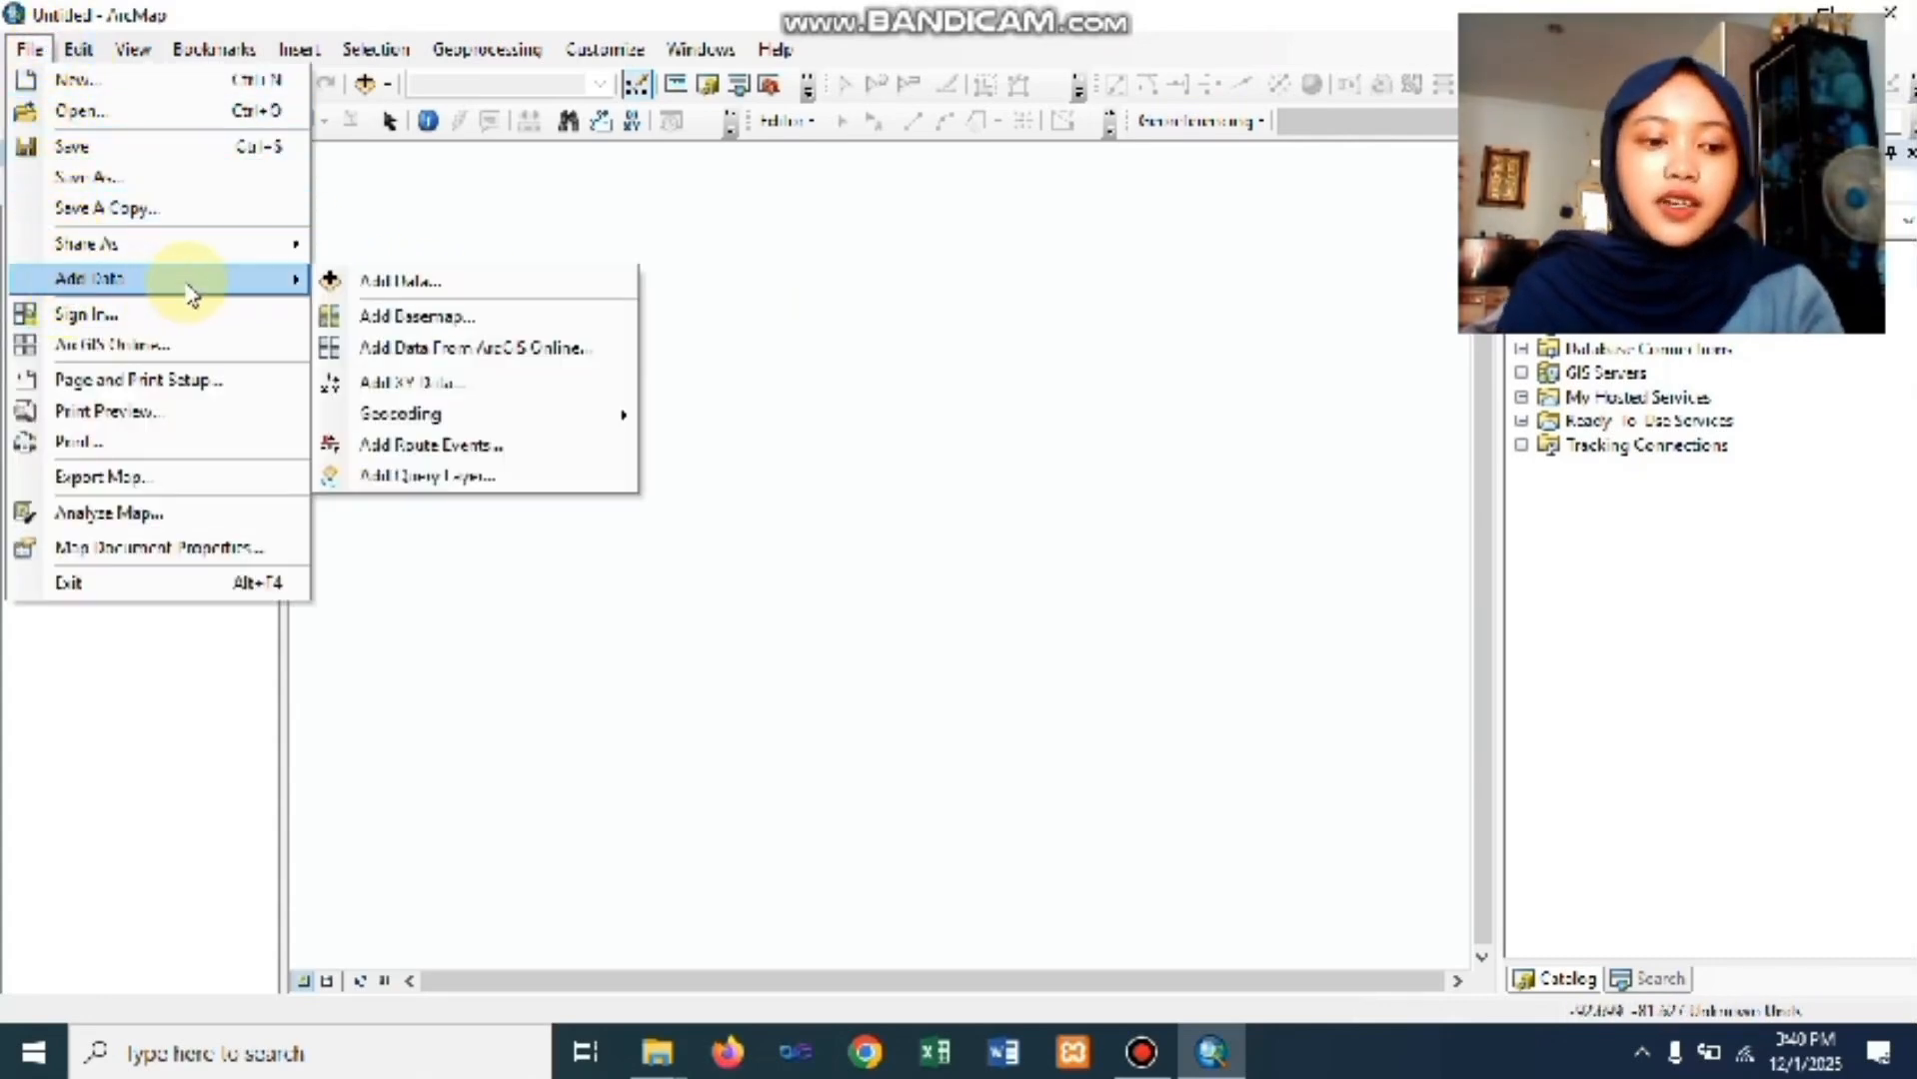
pyautogui.click(336, 281)
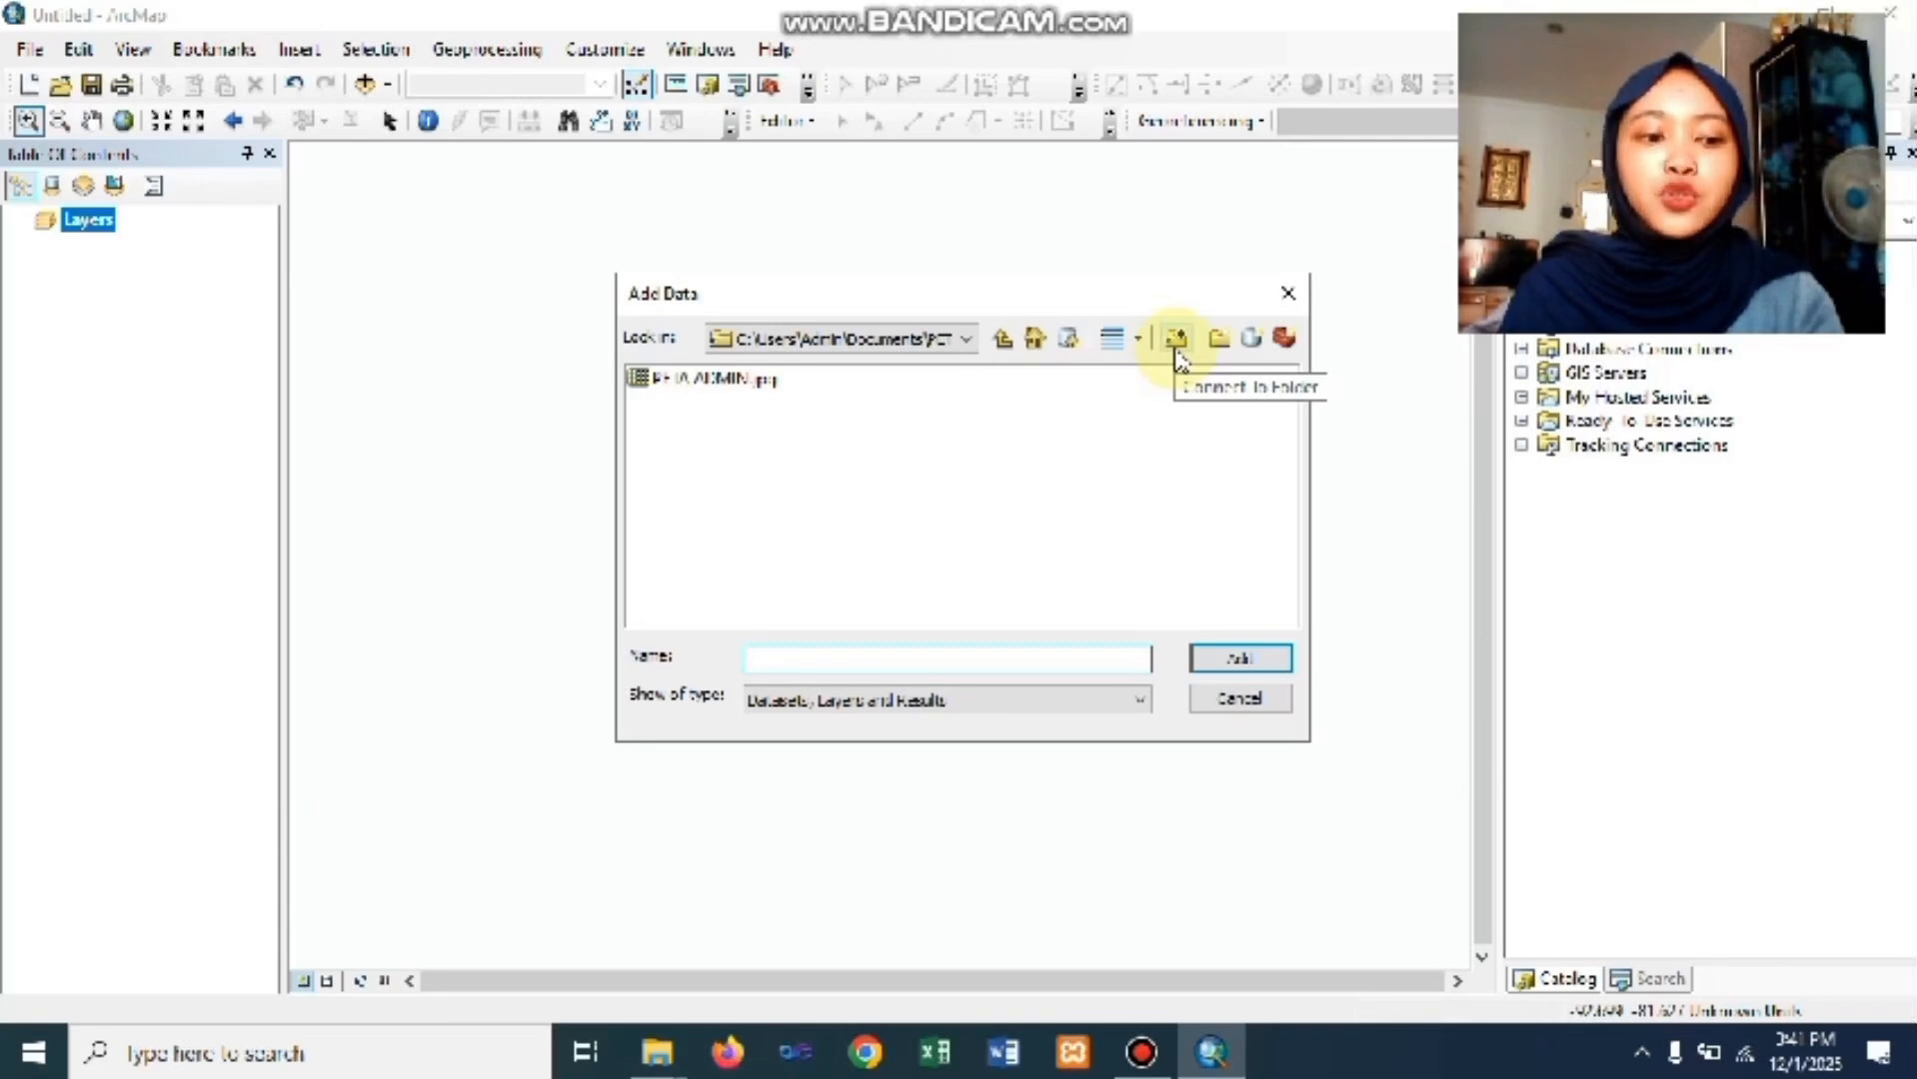
pyautogui.click(1176, 345)
pyautogui.click(839, 446)
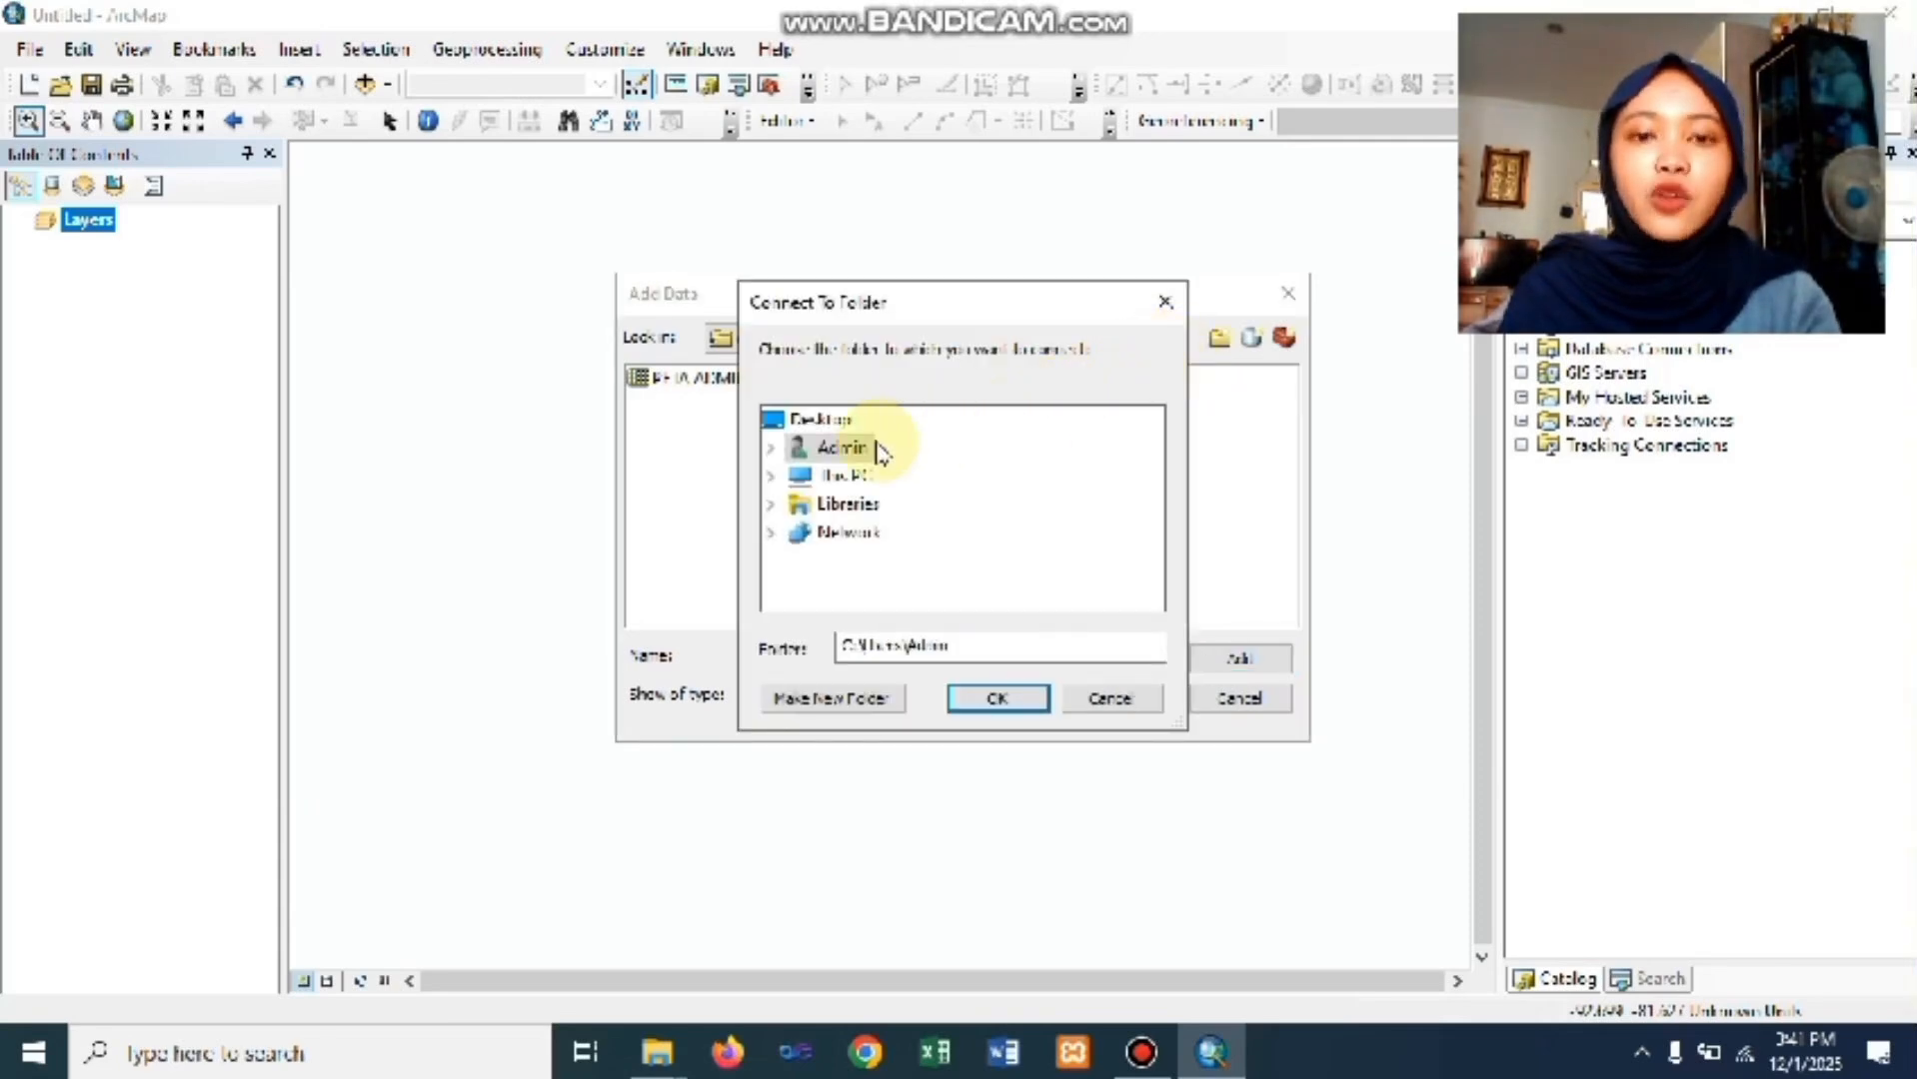
pyautogui.doubleClick(805, 477)
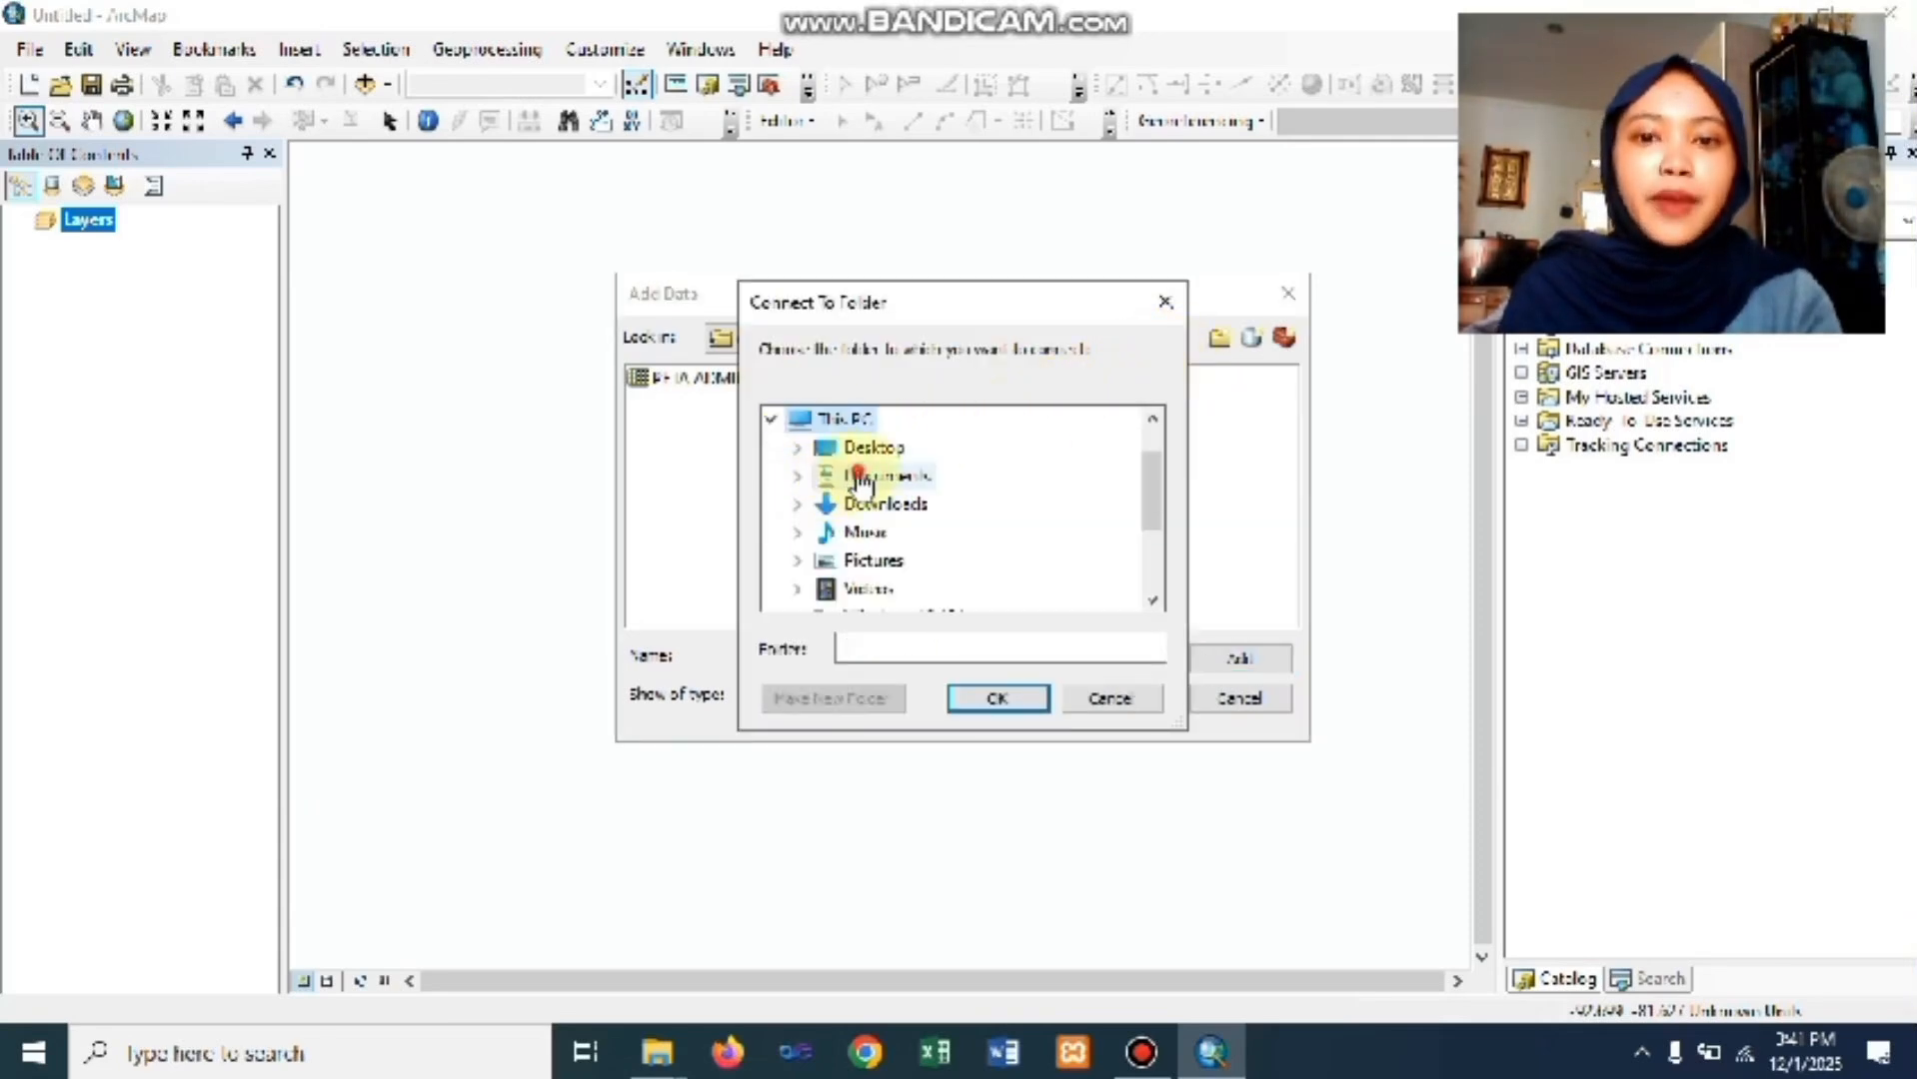
pyautogui.doubleClick(868, 477)
pyautogui.scroll(-2, 874, 500)
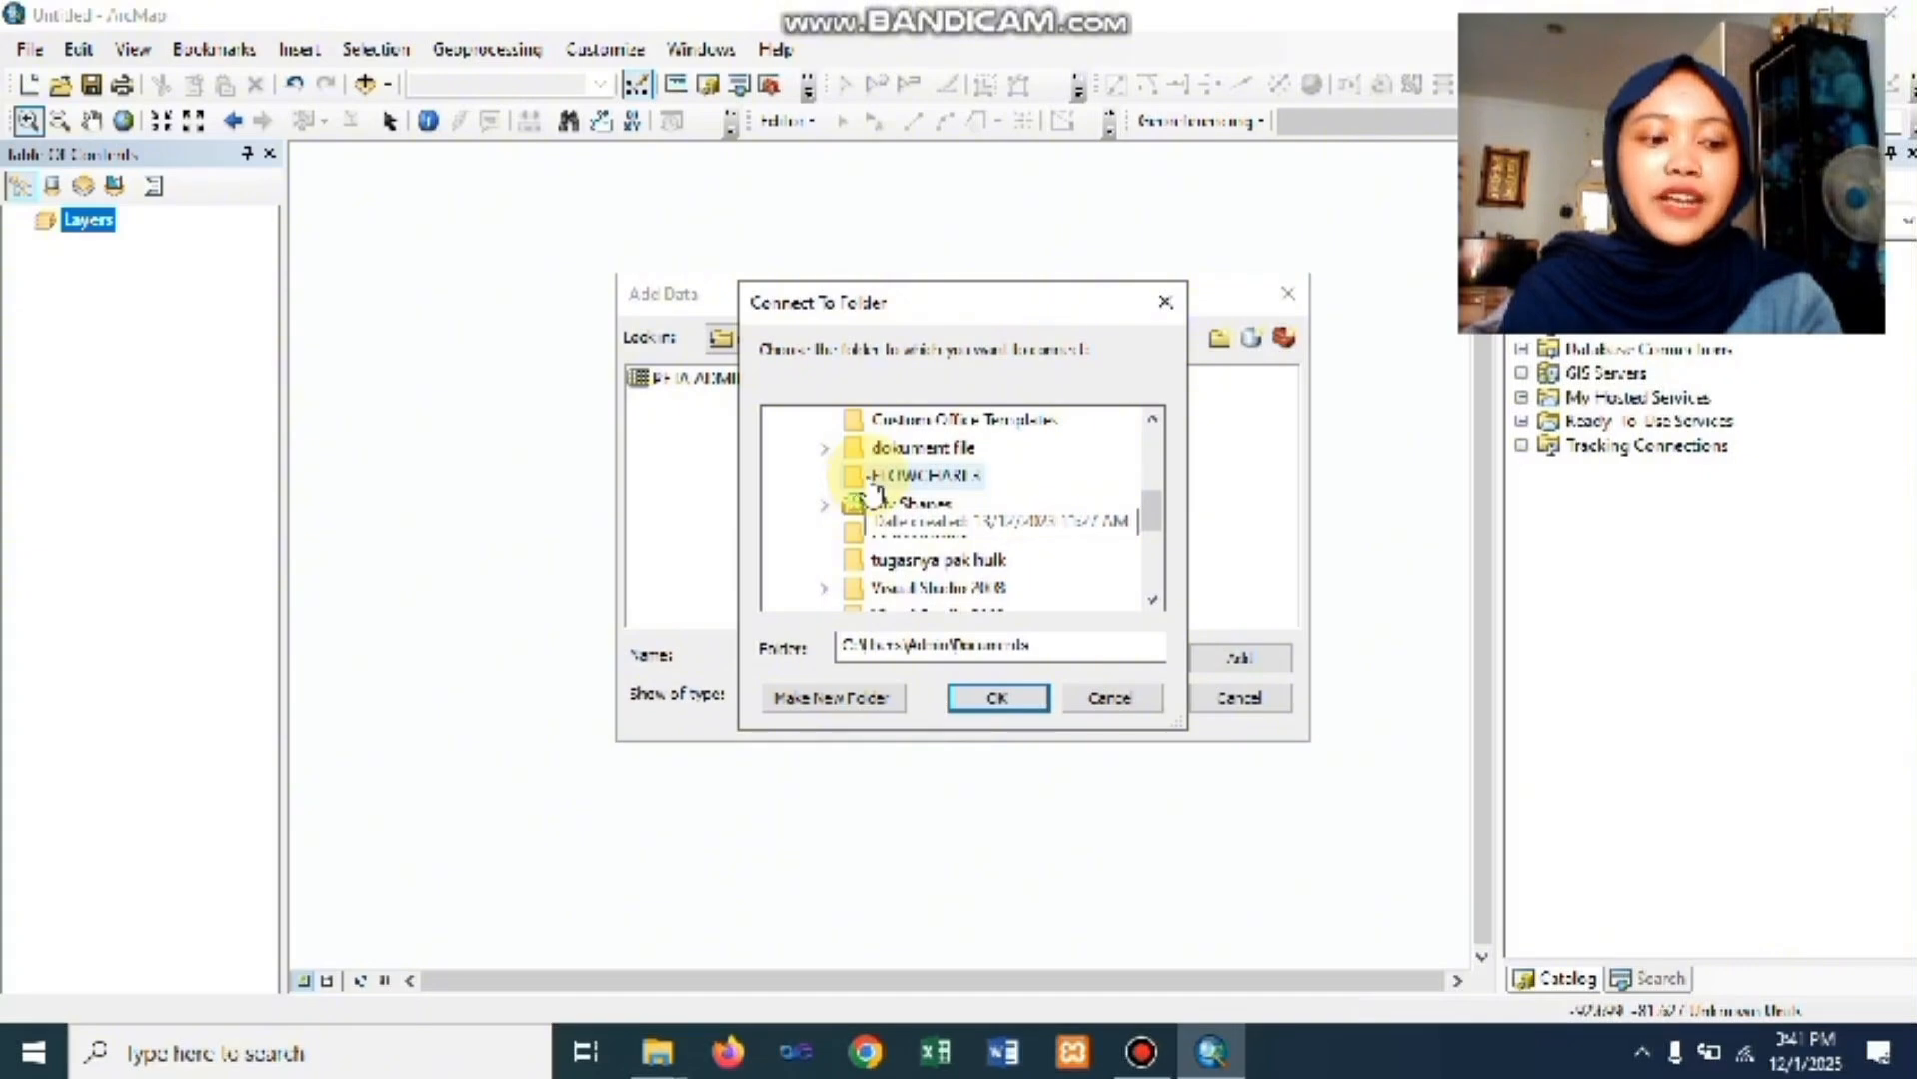
pyautogui.click(887, 529)
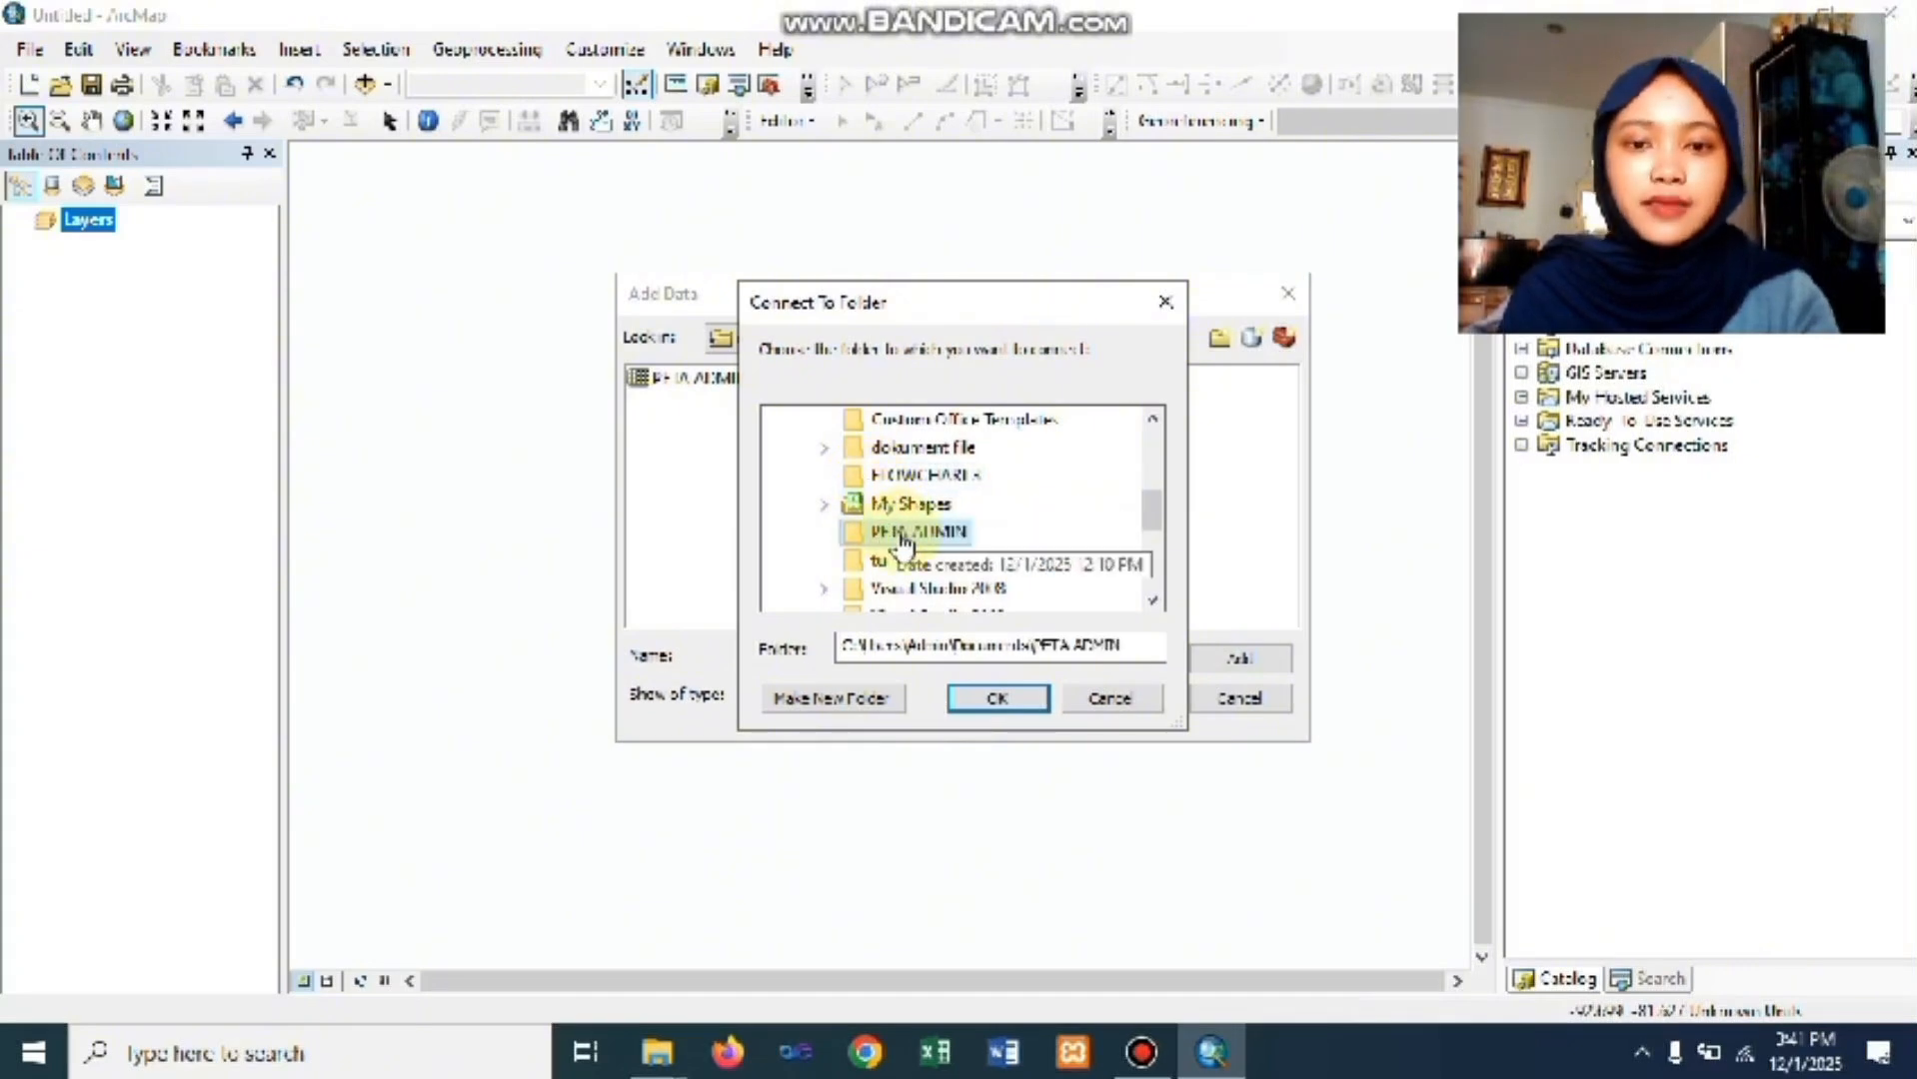
pyautogui.click(992, 700)
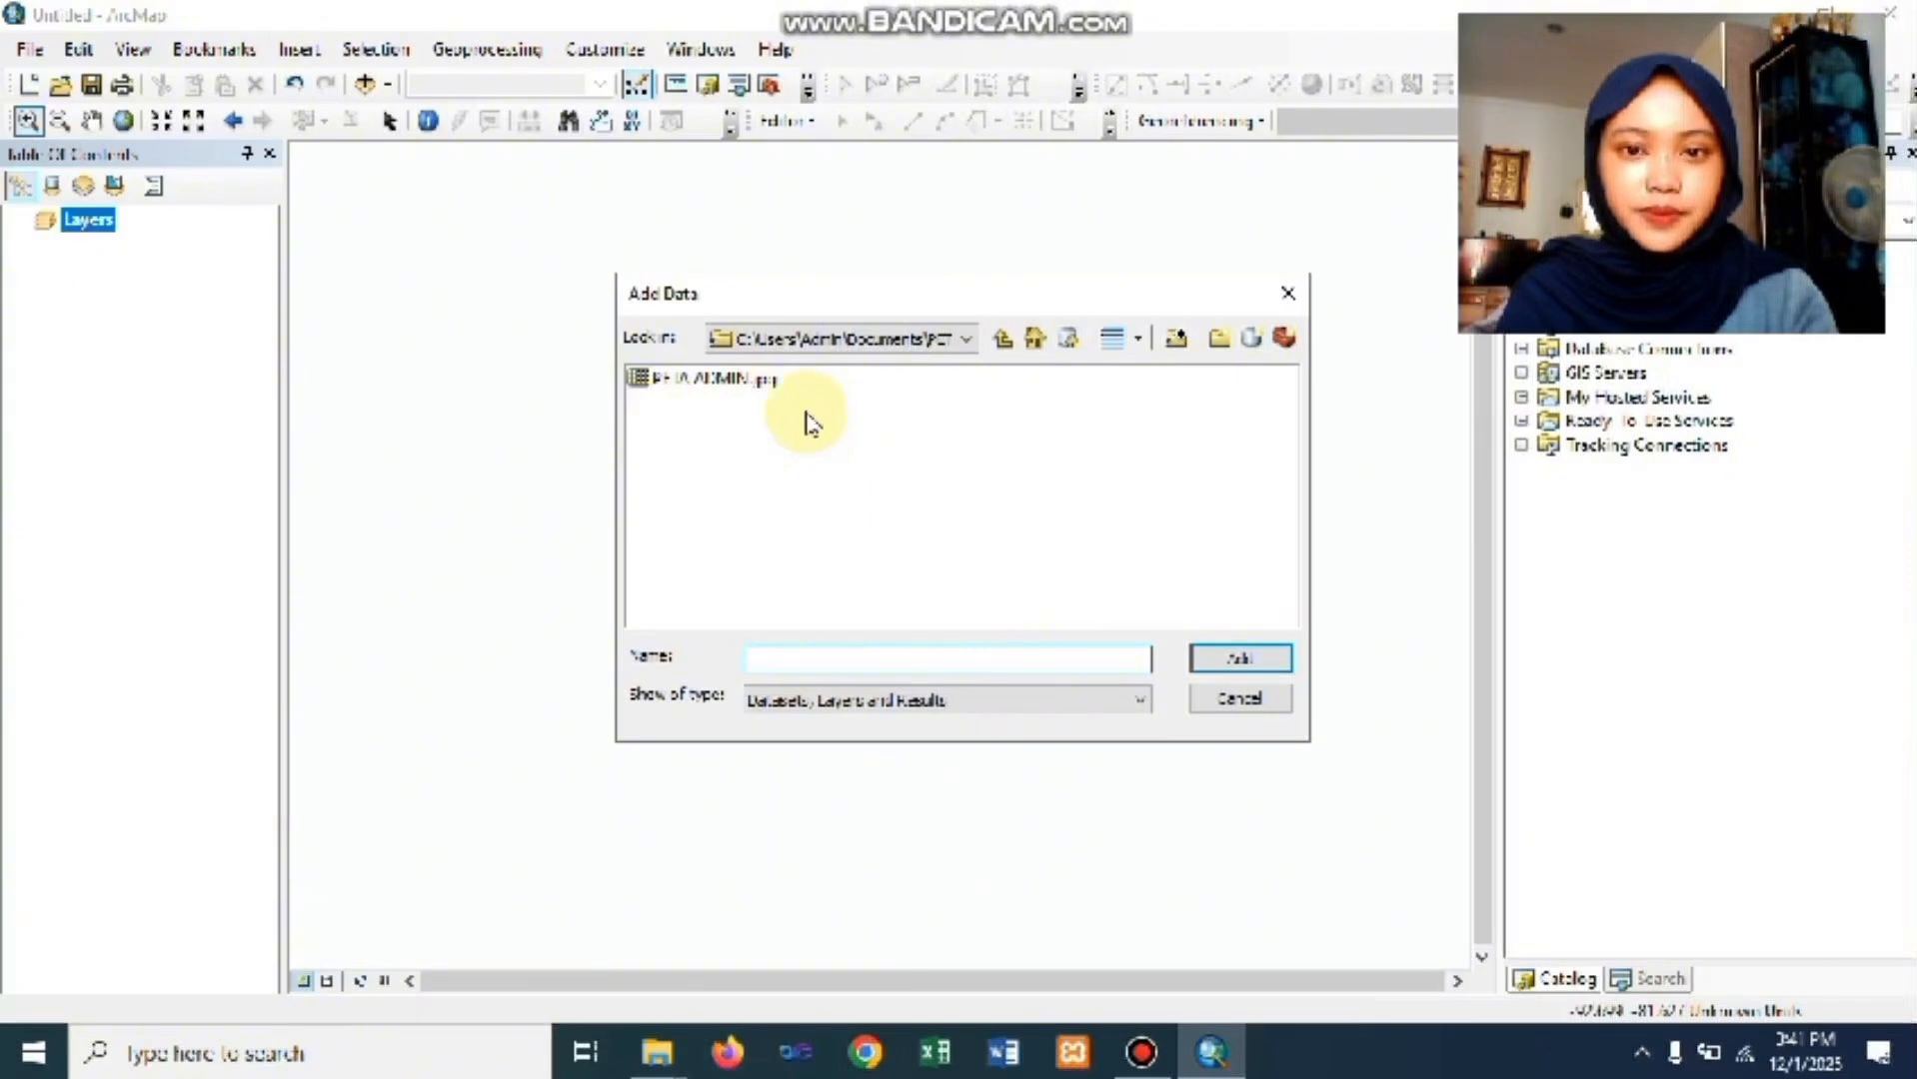
# - Add the PETA ADMIN.jpg raster to the map and dismiss the spatial reference warning
pyautogui.click(751, 392)
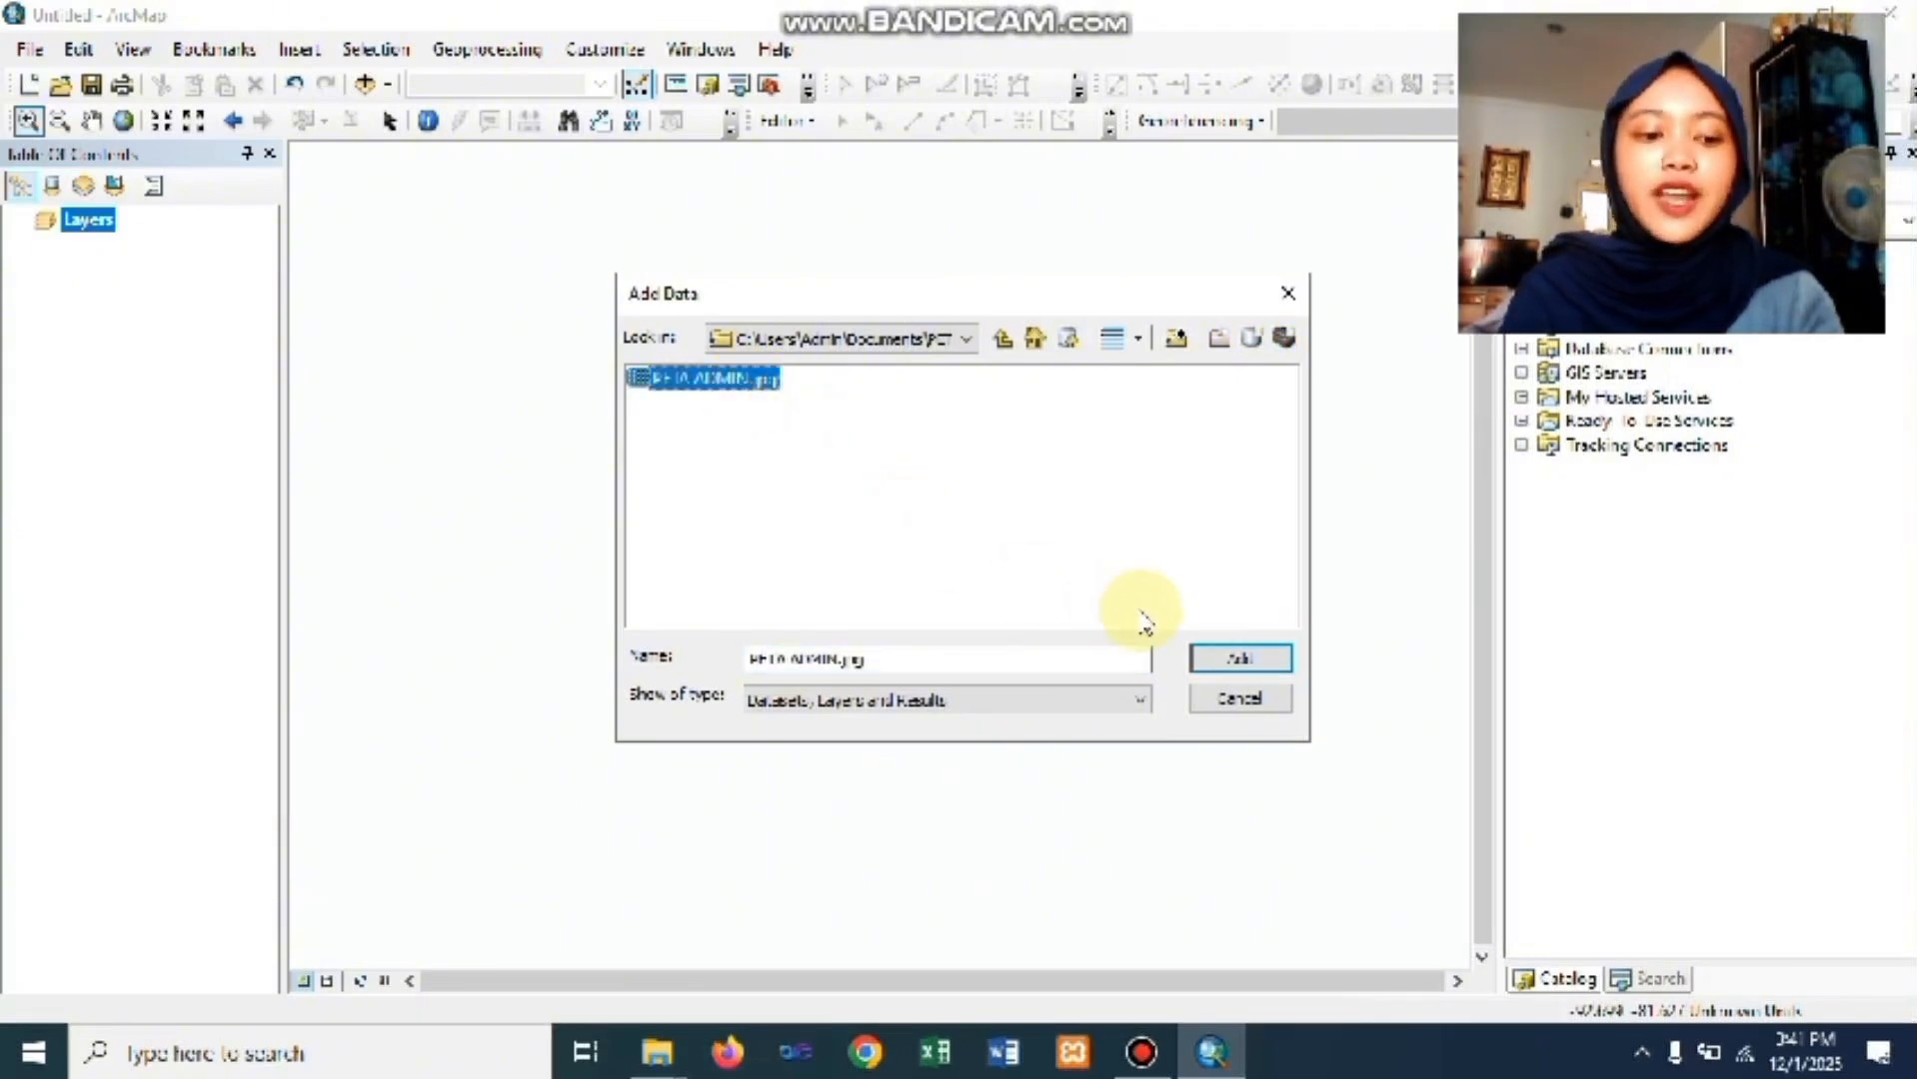
pyautogui.click(1239, 656)
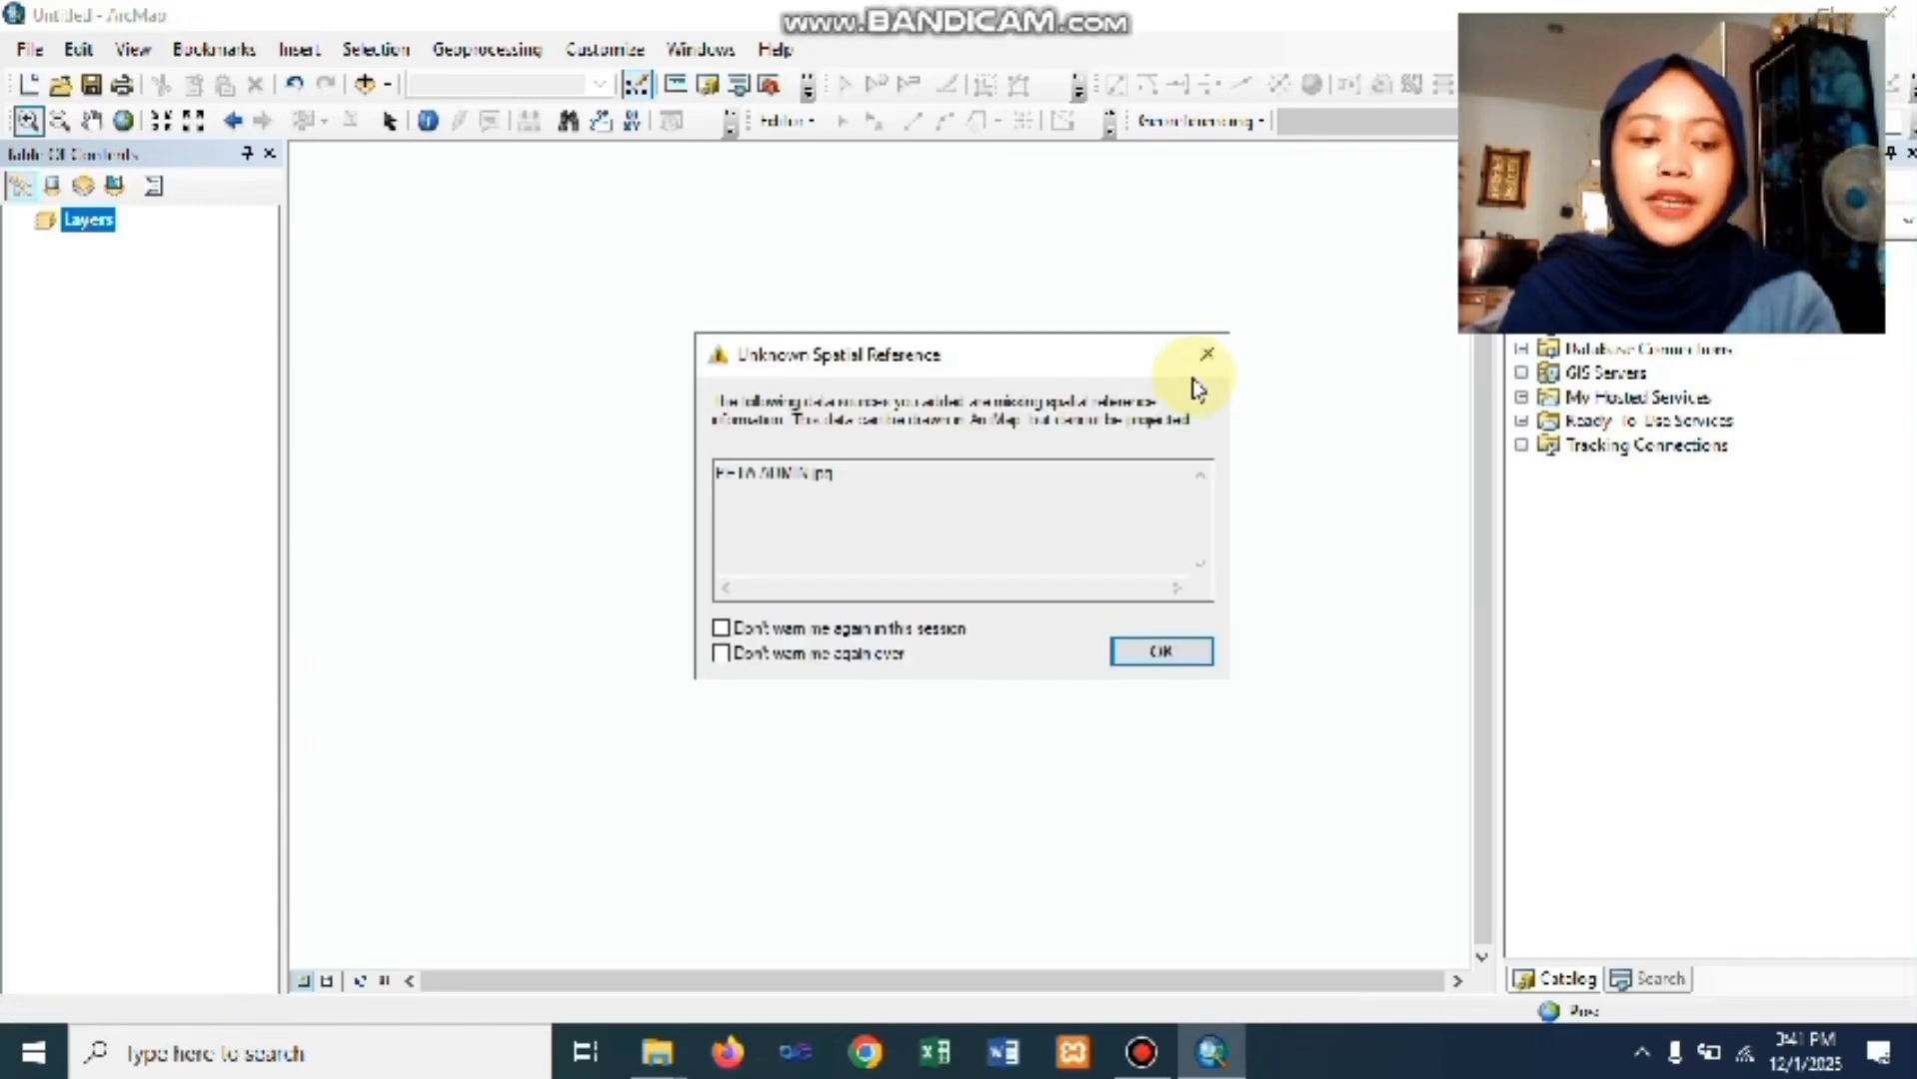
pyautogui.click(1206, 343)
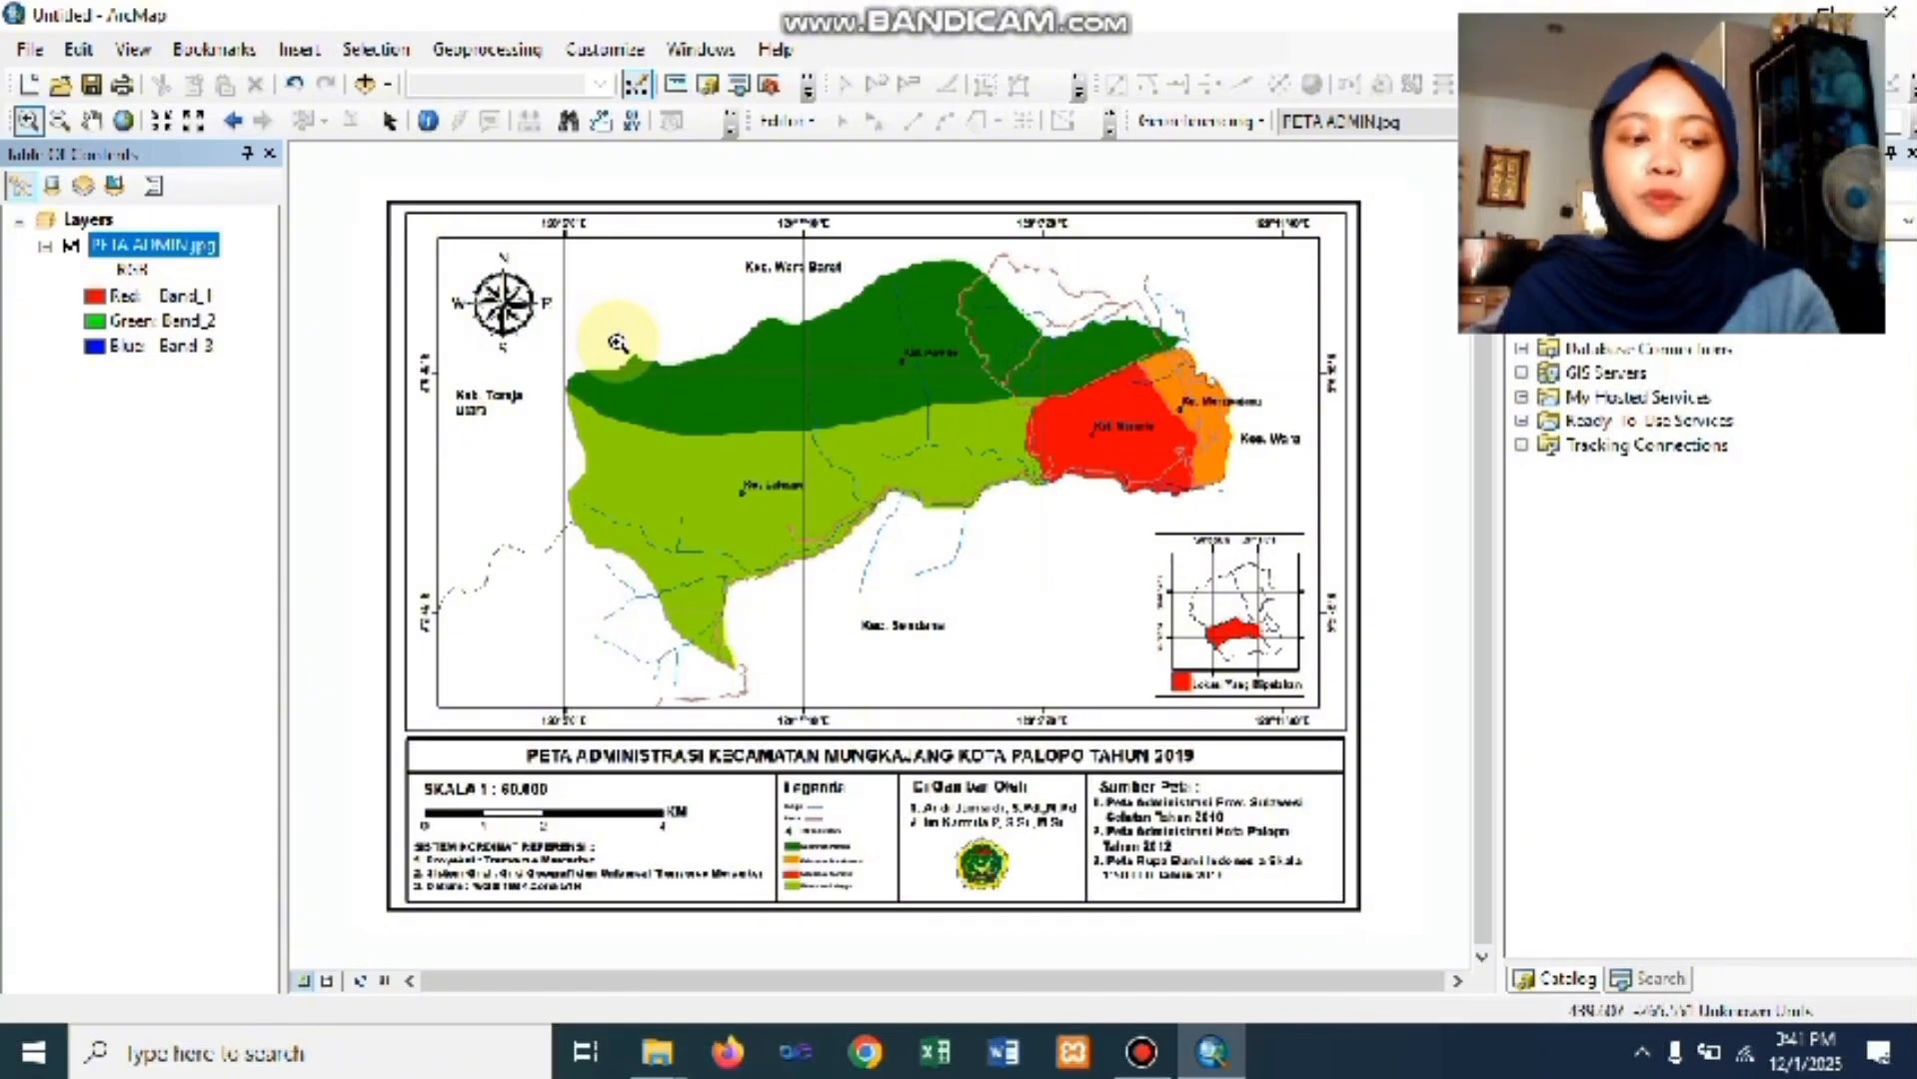
# - Place the first georeferencing control point on the map's northwest grid intersection and accept its default X and Y coordinates
pyautogui.moveTo(540, 350); pyautogui.dragTo(632, 436)
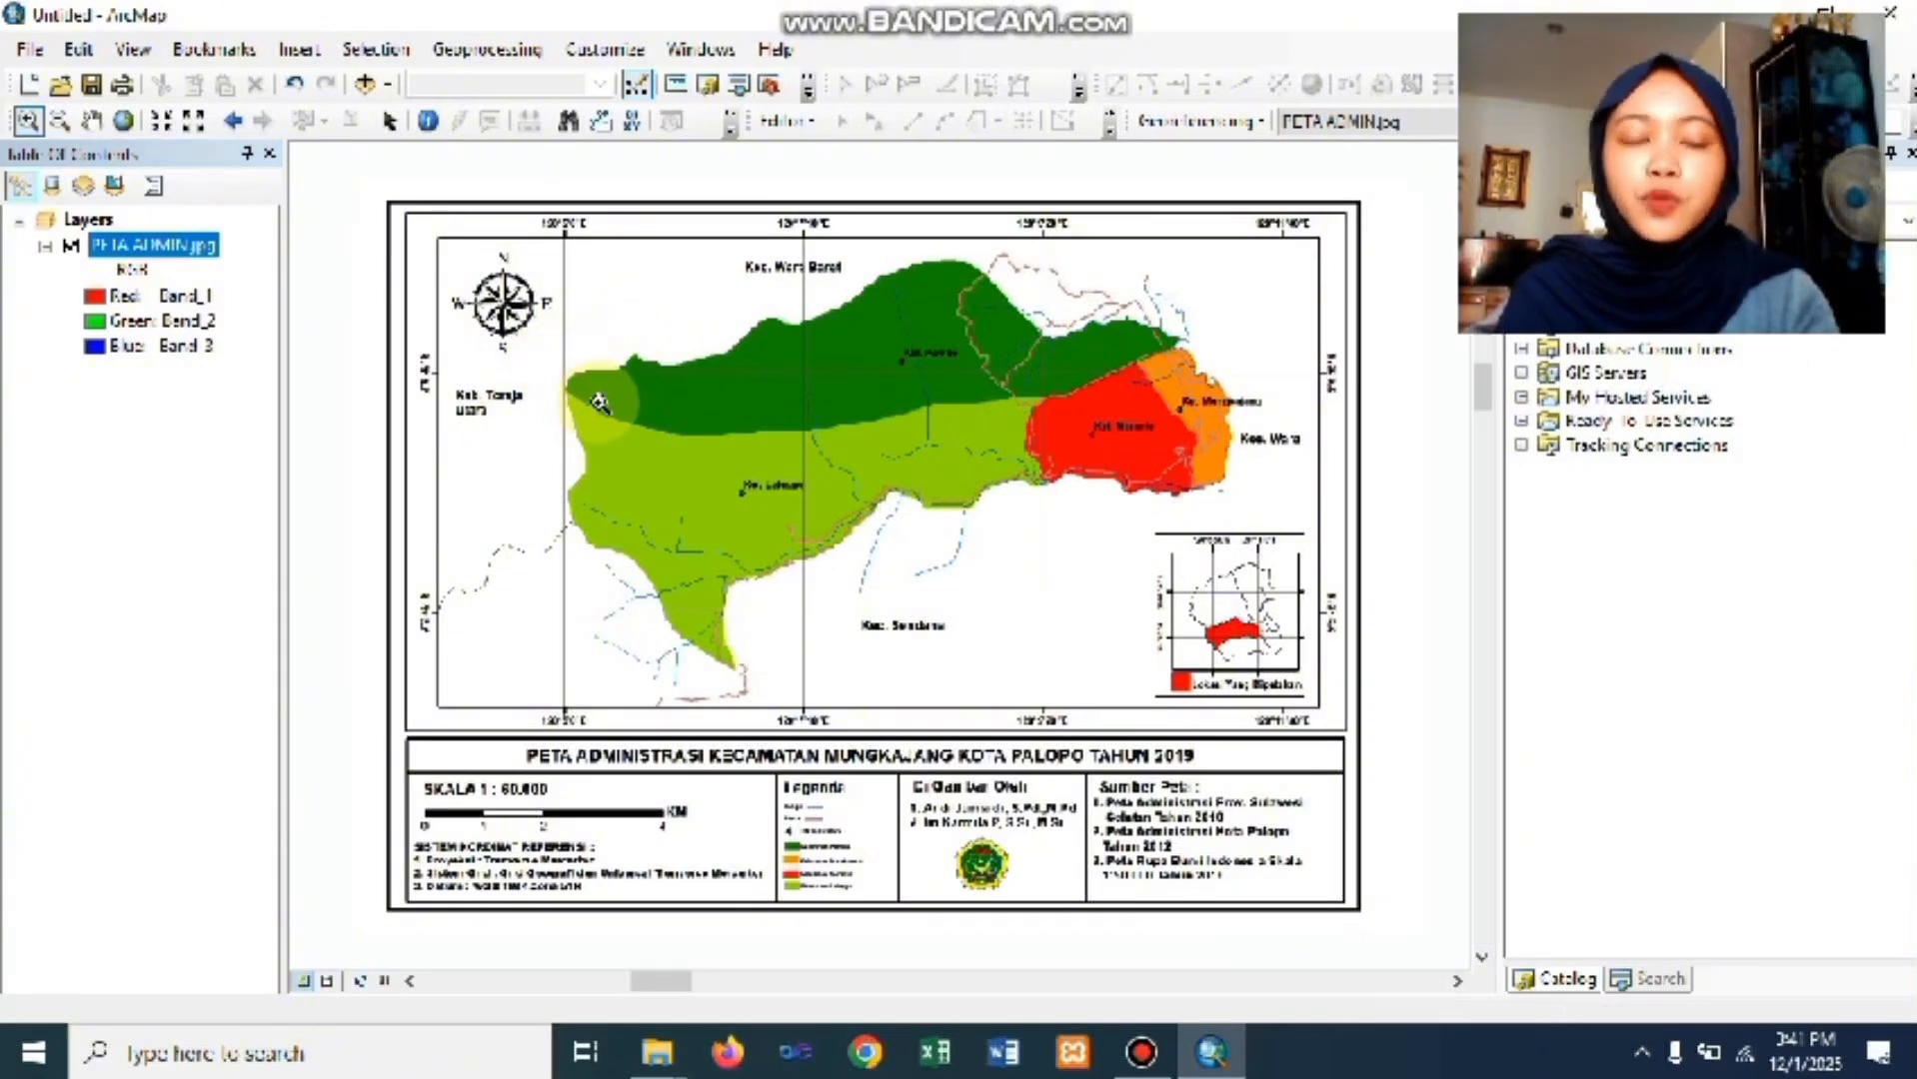
pyautogui.moveTo(635, 362); pyautogui.dragTo(927, 600)
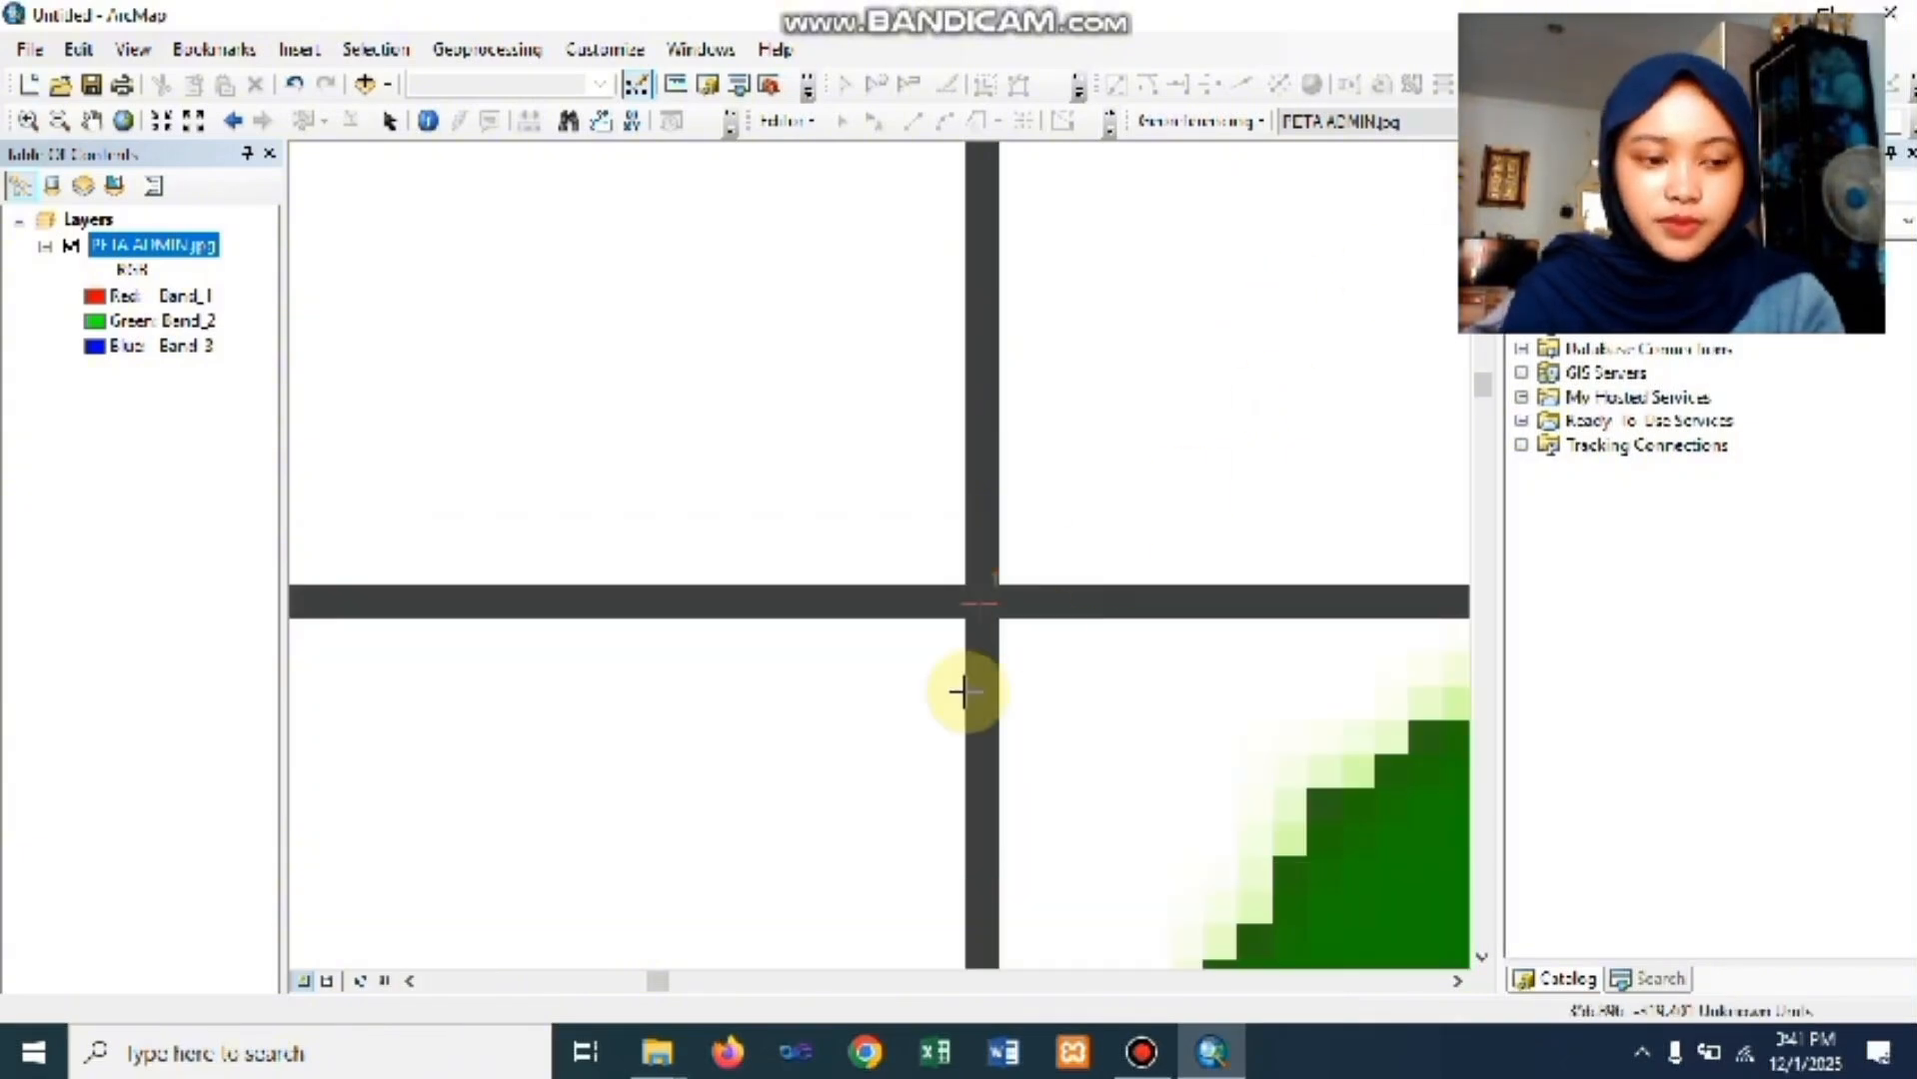
pyautogui.click(986, 604)
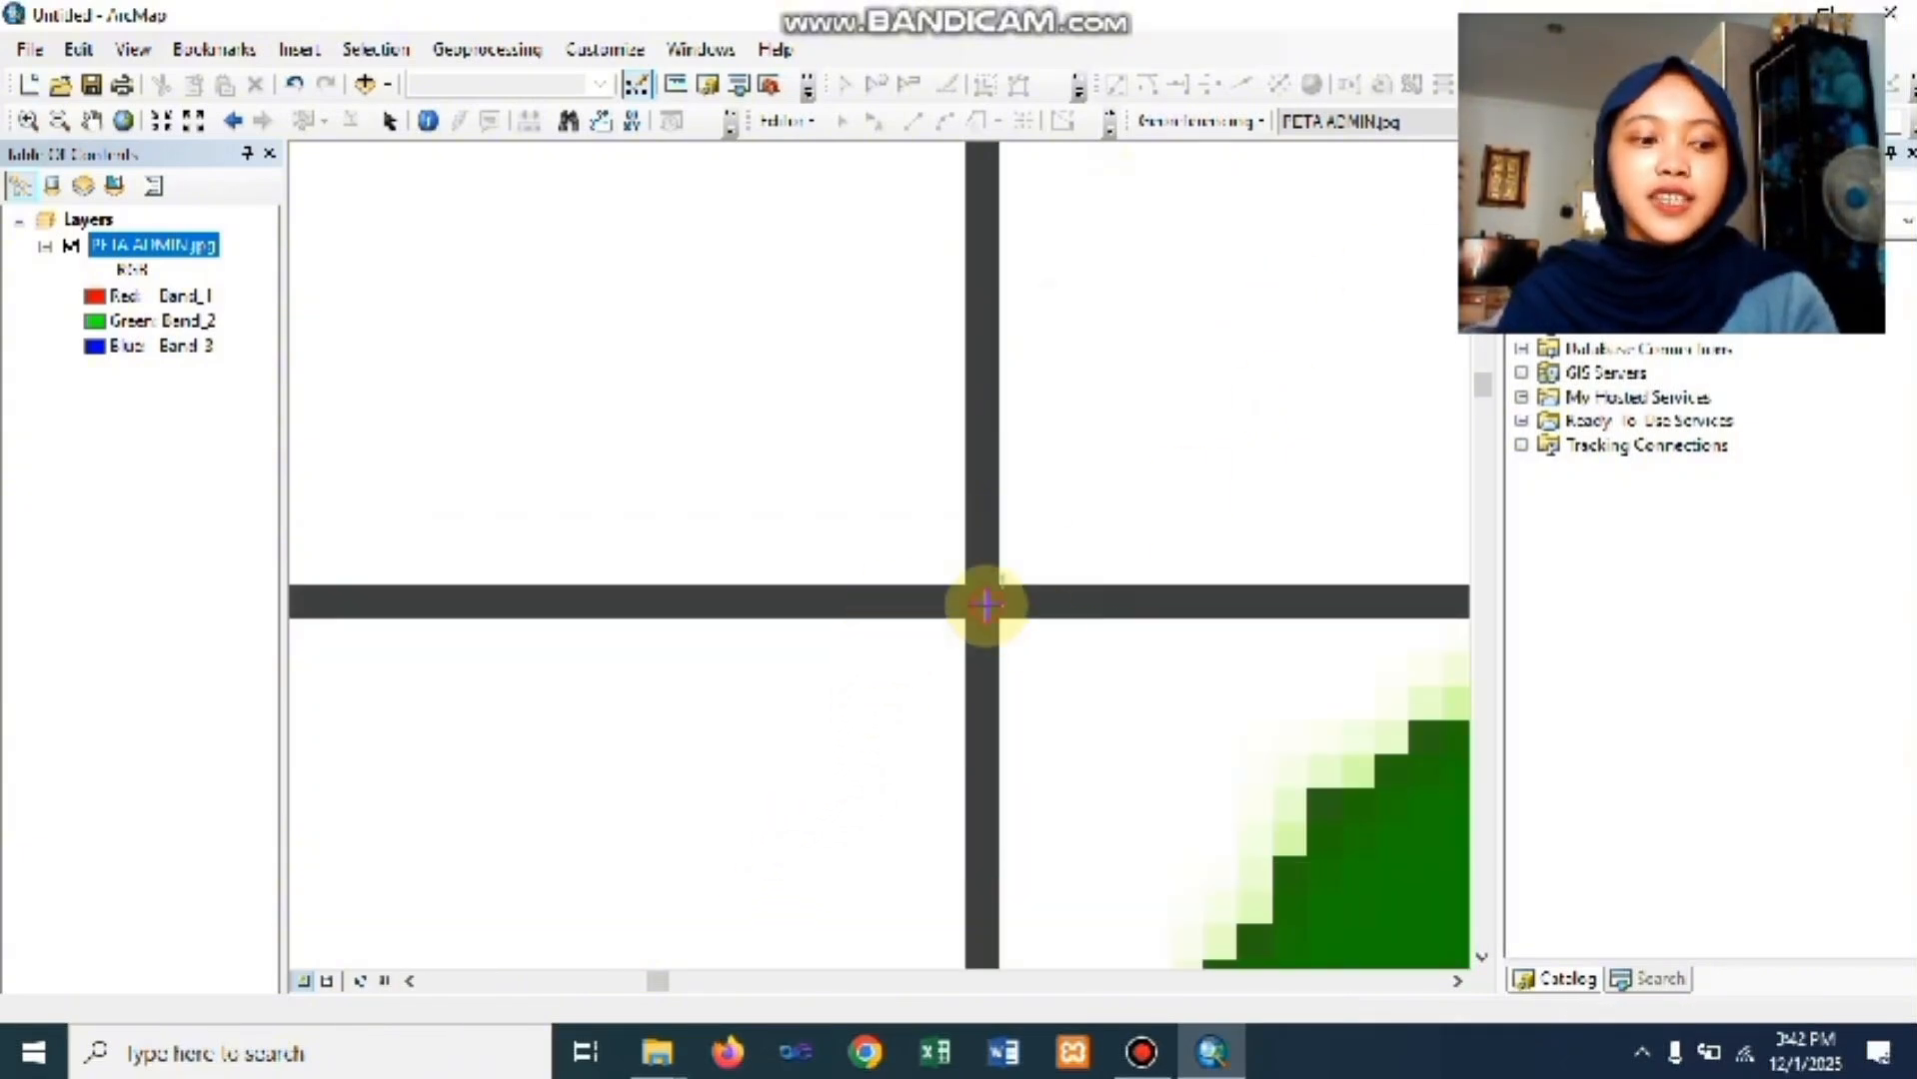
pyautogui.rightClick(986, 604)
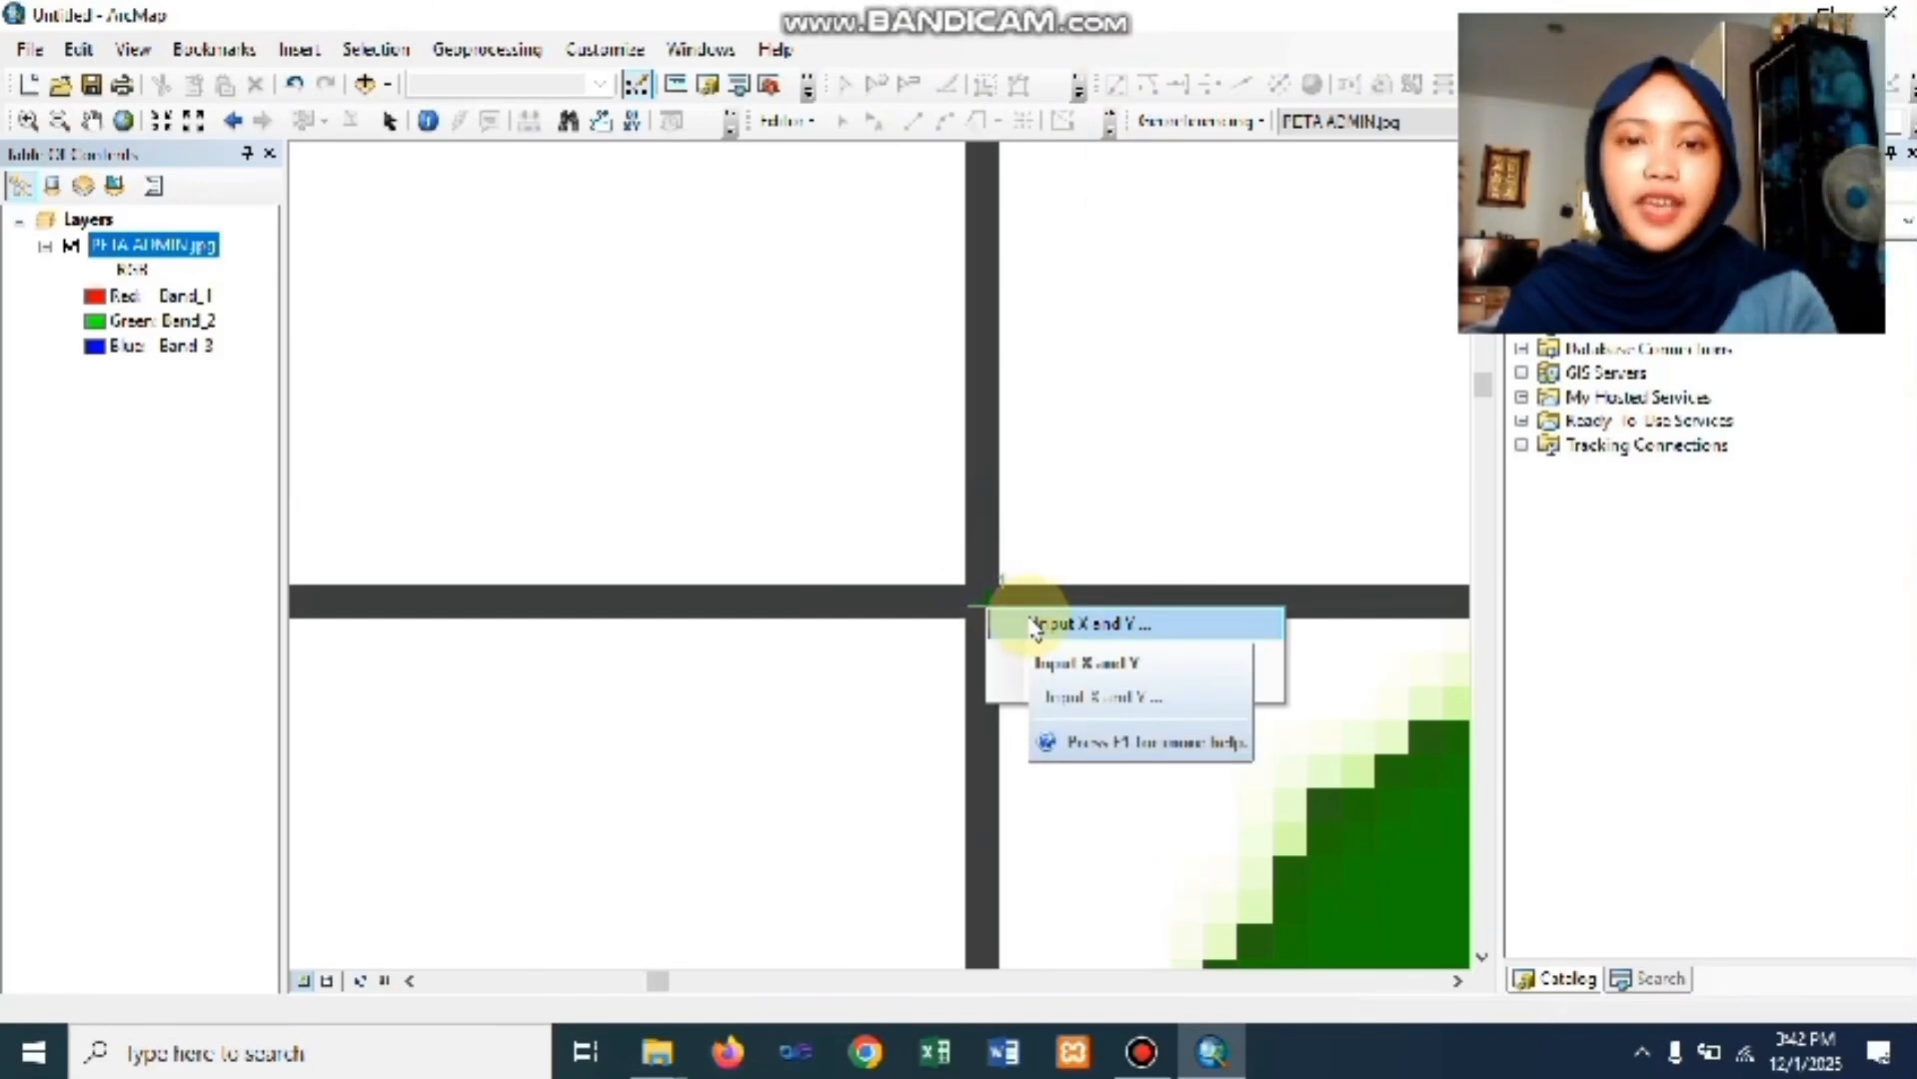
pyautogui.click(1035, 625)
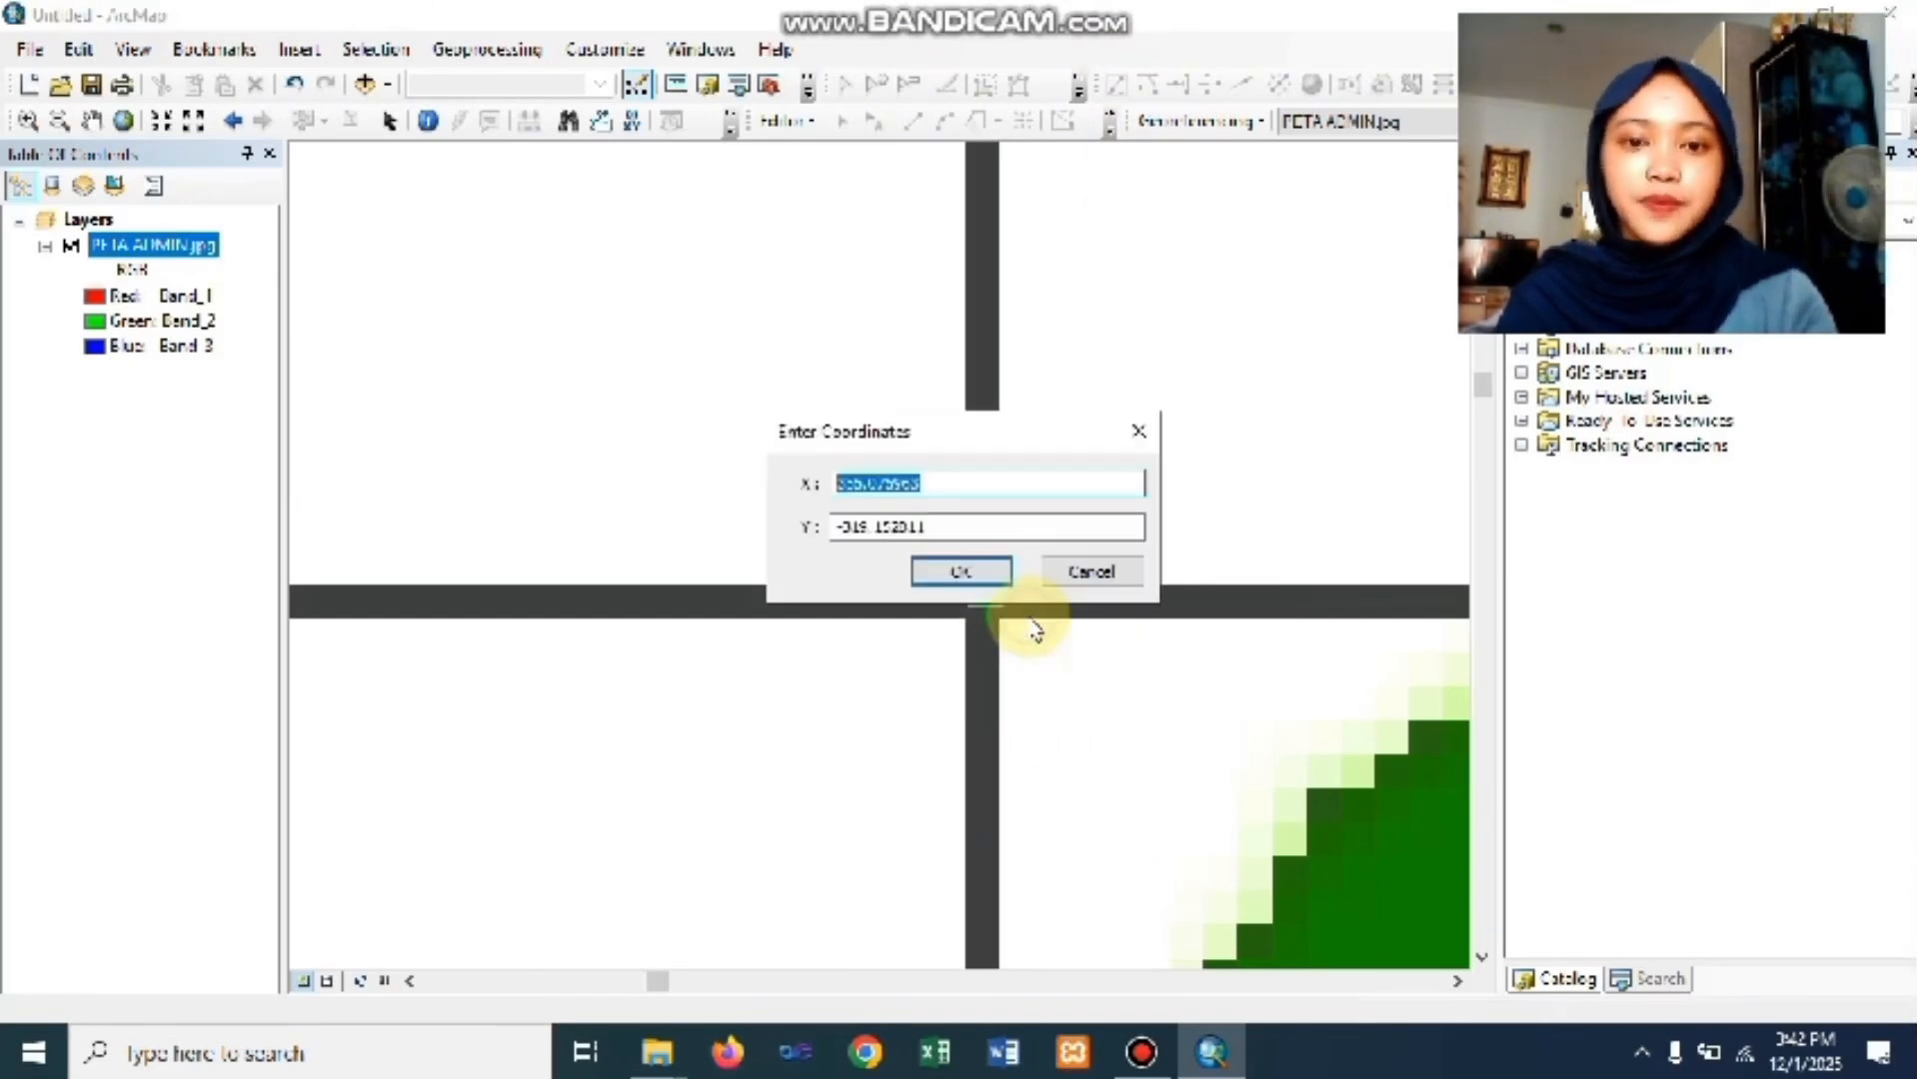
pyautogui.click(989, 584)
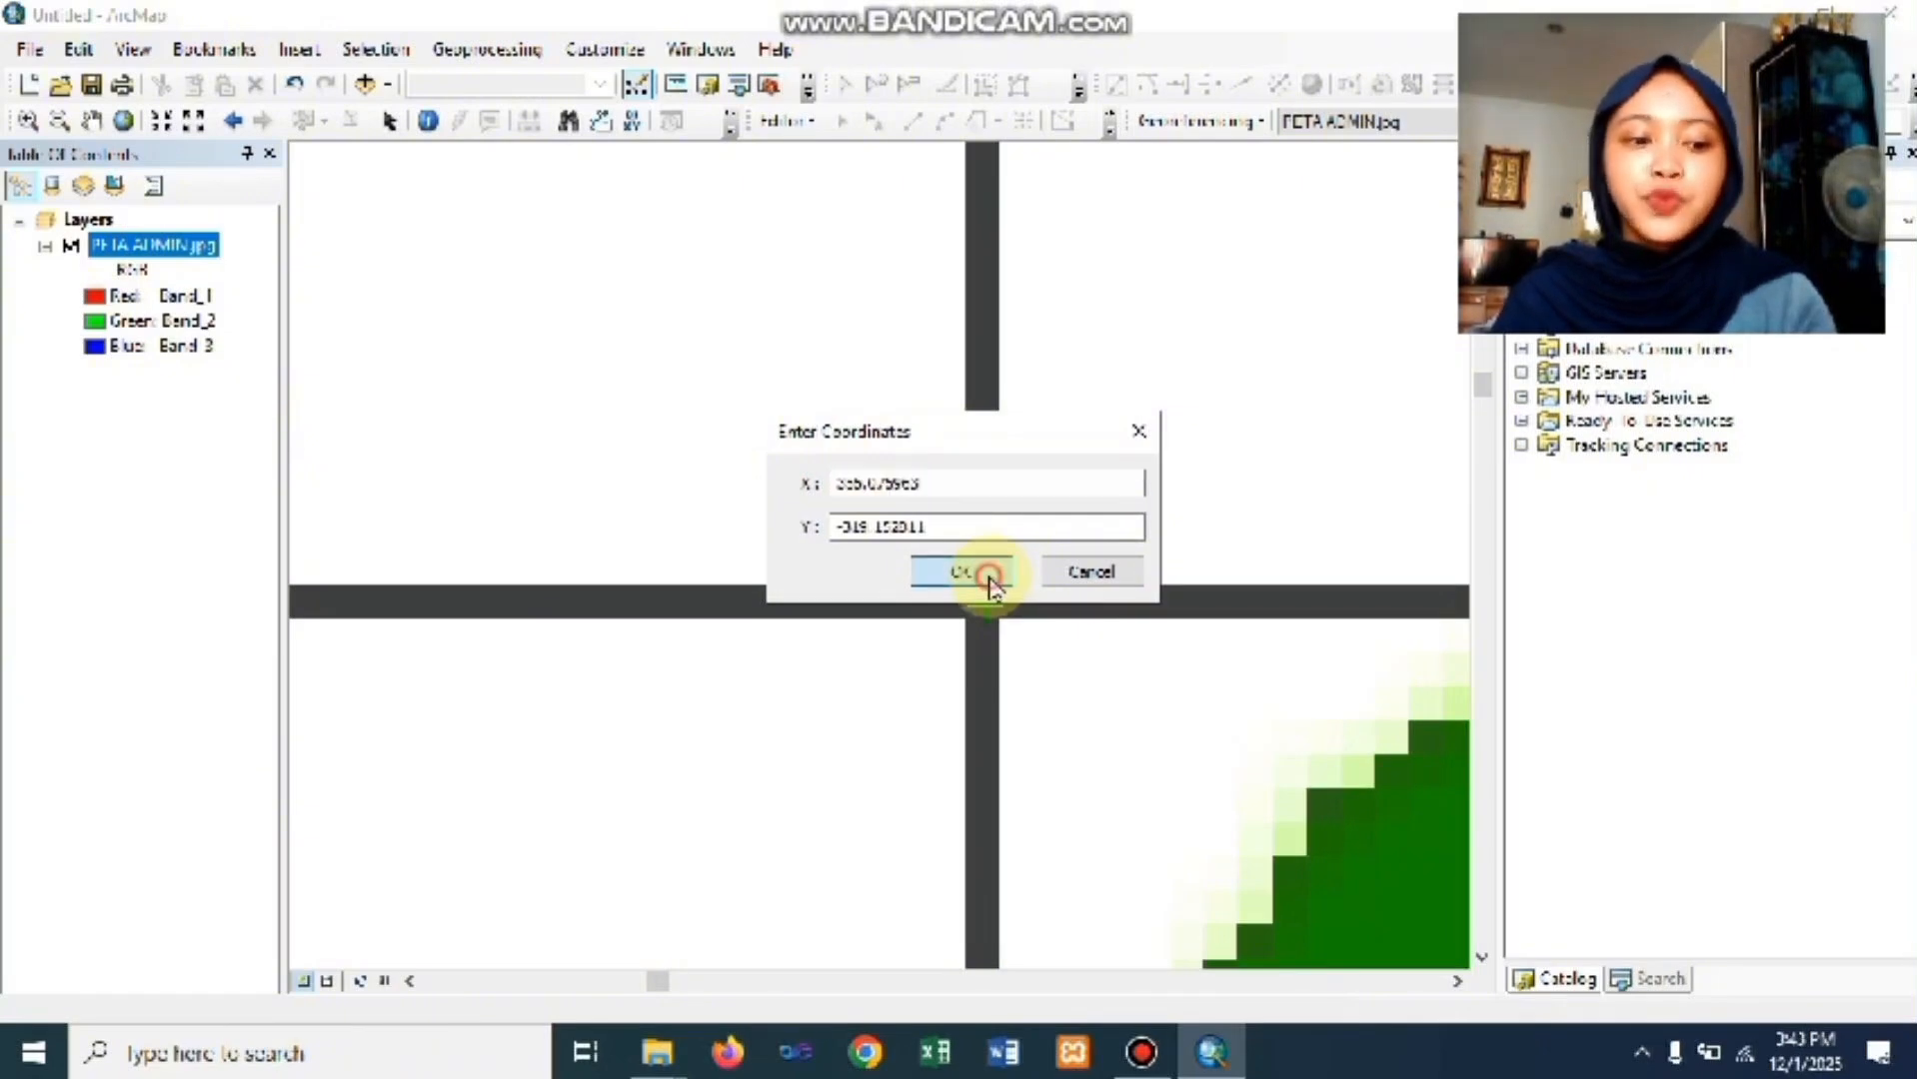
# - Place the second control point on the map's northeast grid intersection and accept its default X and Y coordinates
pyautogui.rightClick(160, 251)
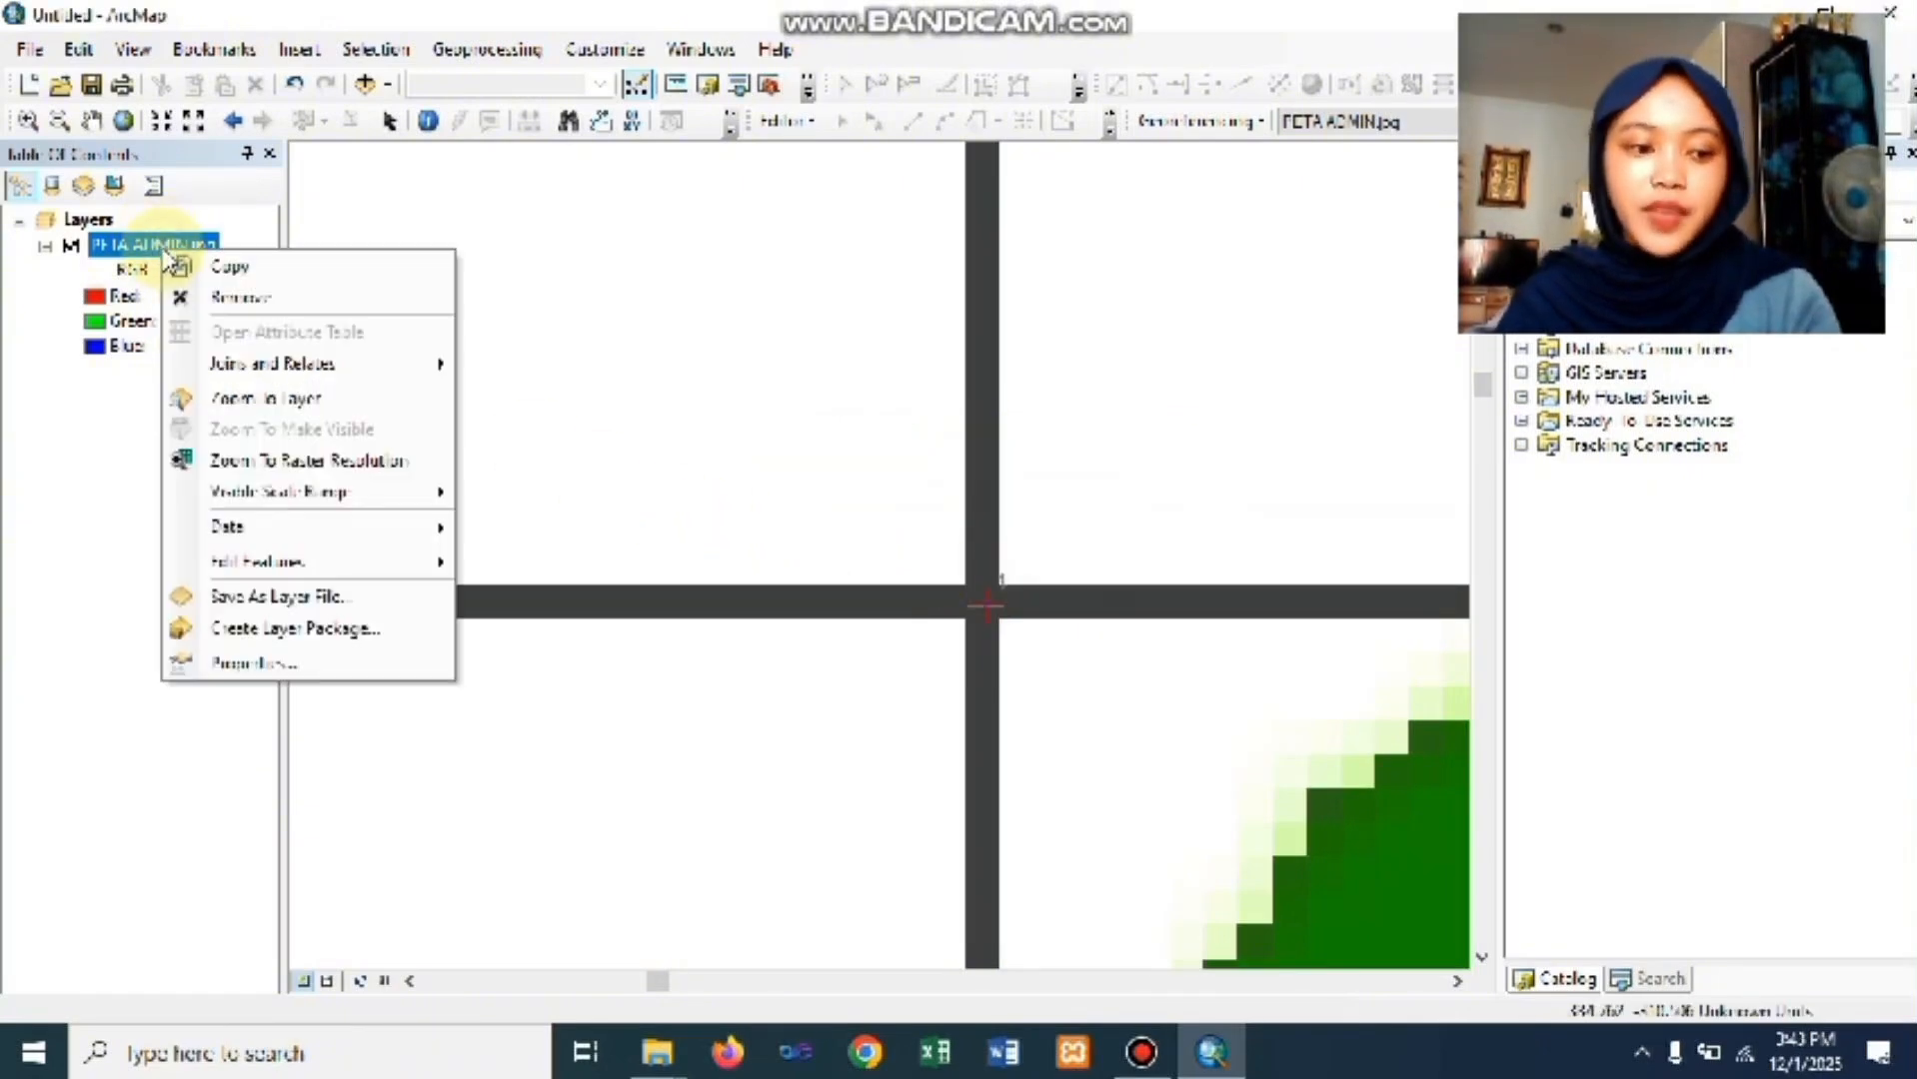
pyautogui.click(232, 399)
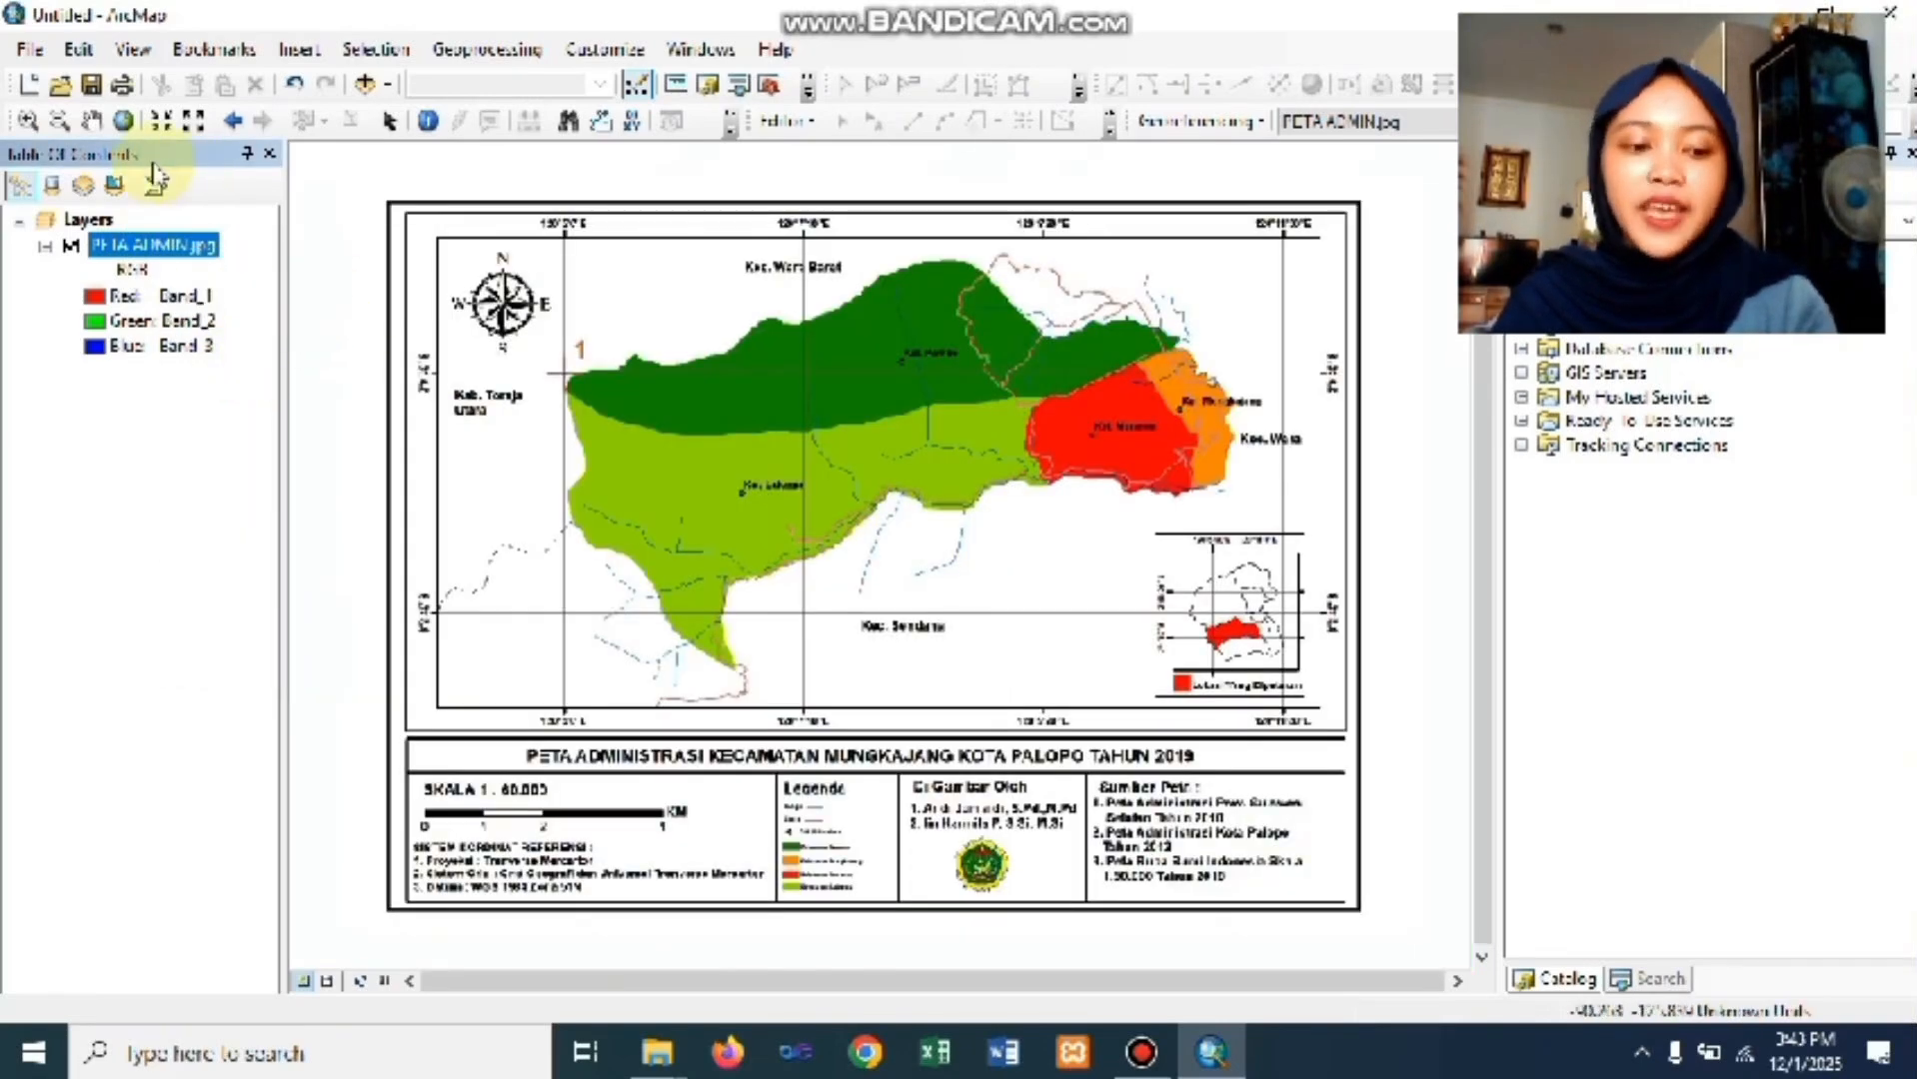
pyautogui.click(27, 120)
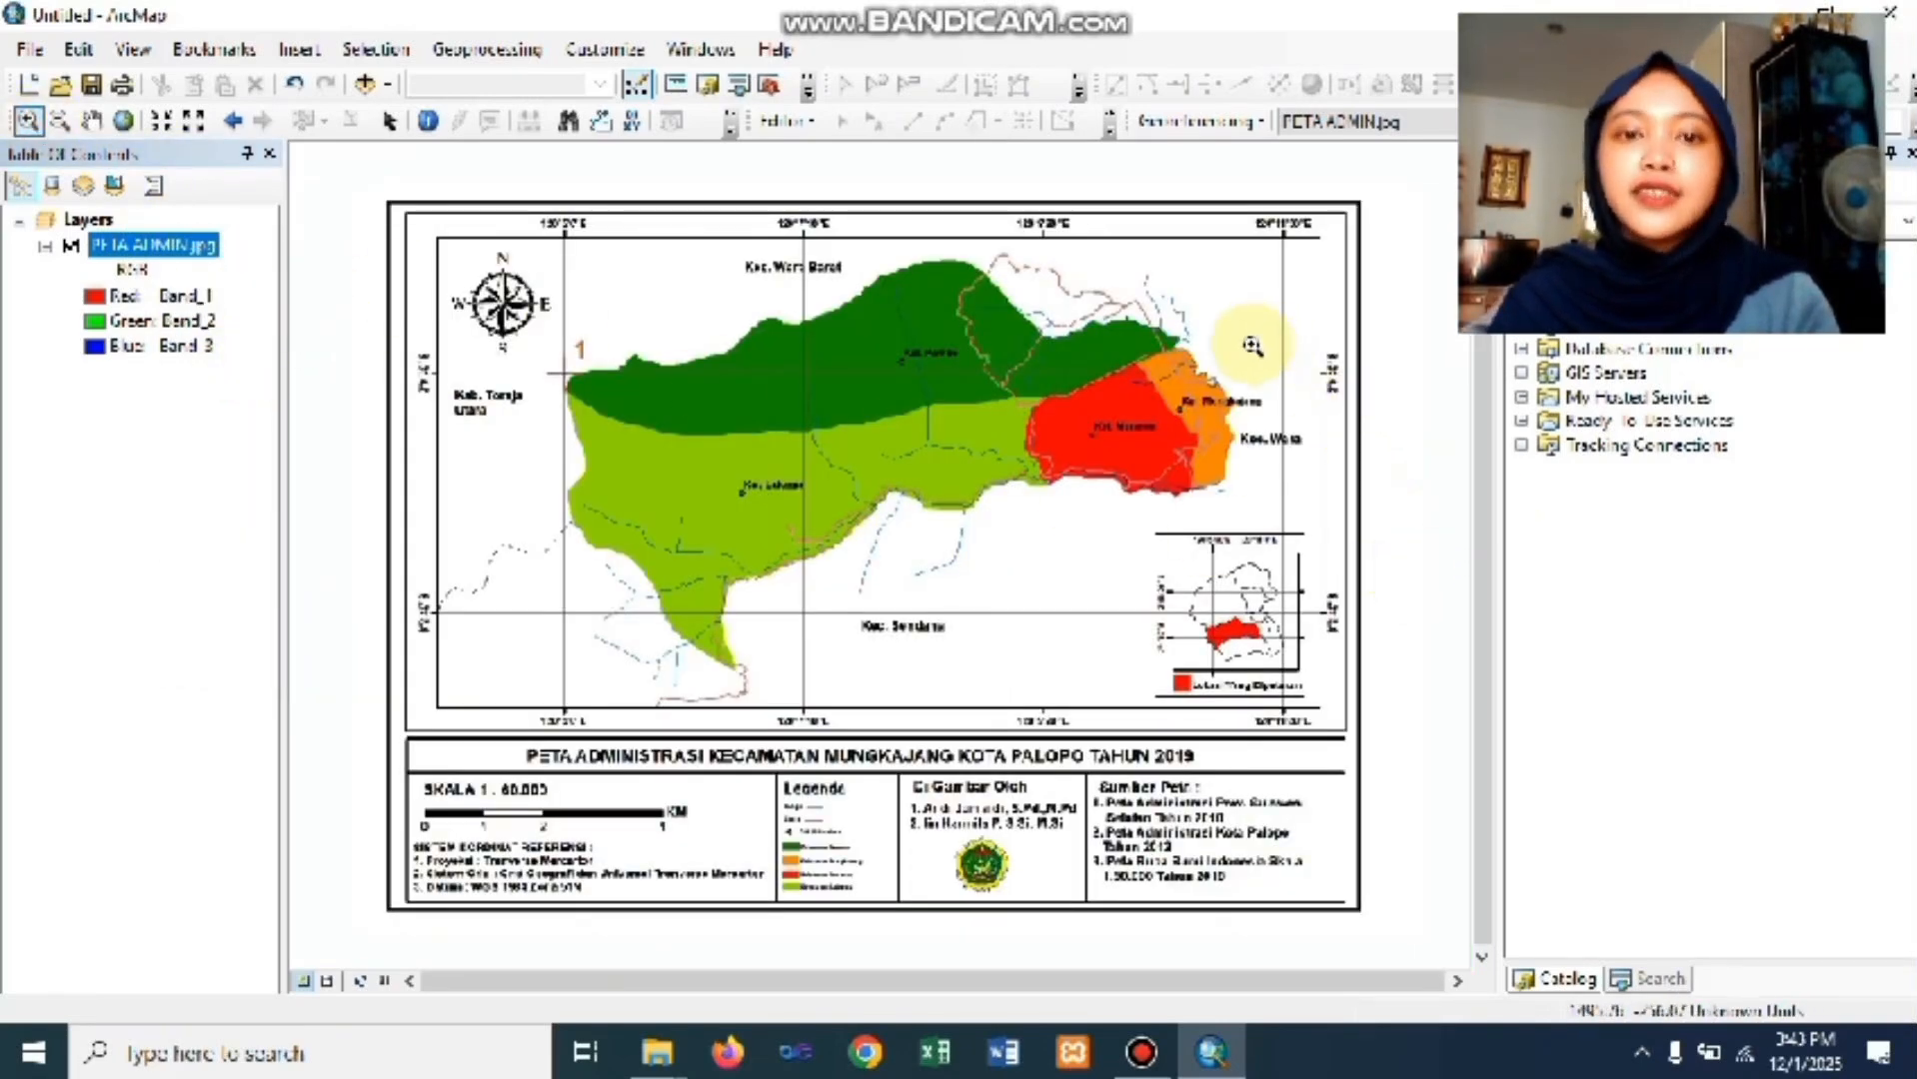
pyautogui.moveTo(1253, 336); pyautogui.dragTo(1304, 407)
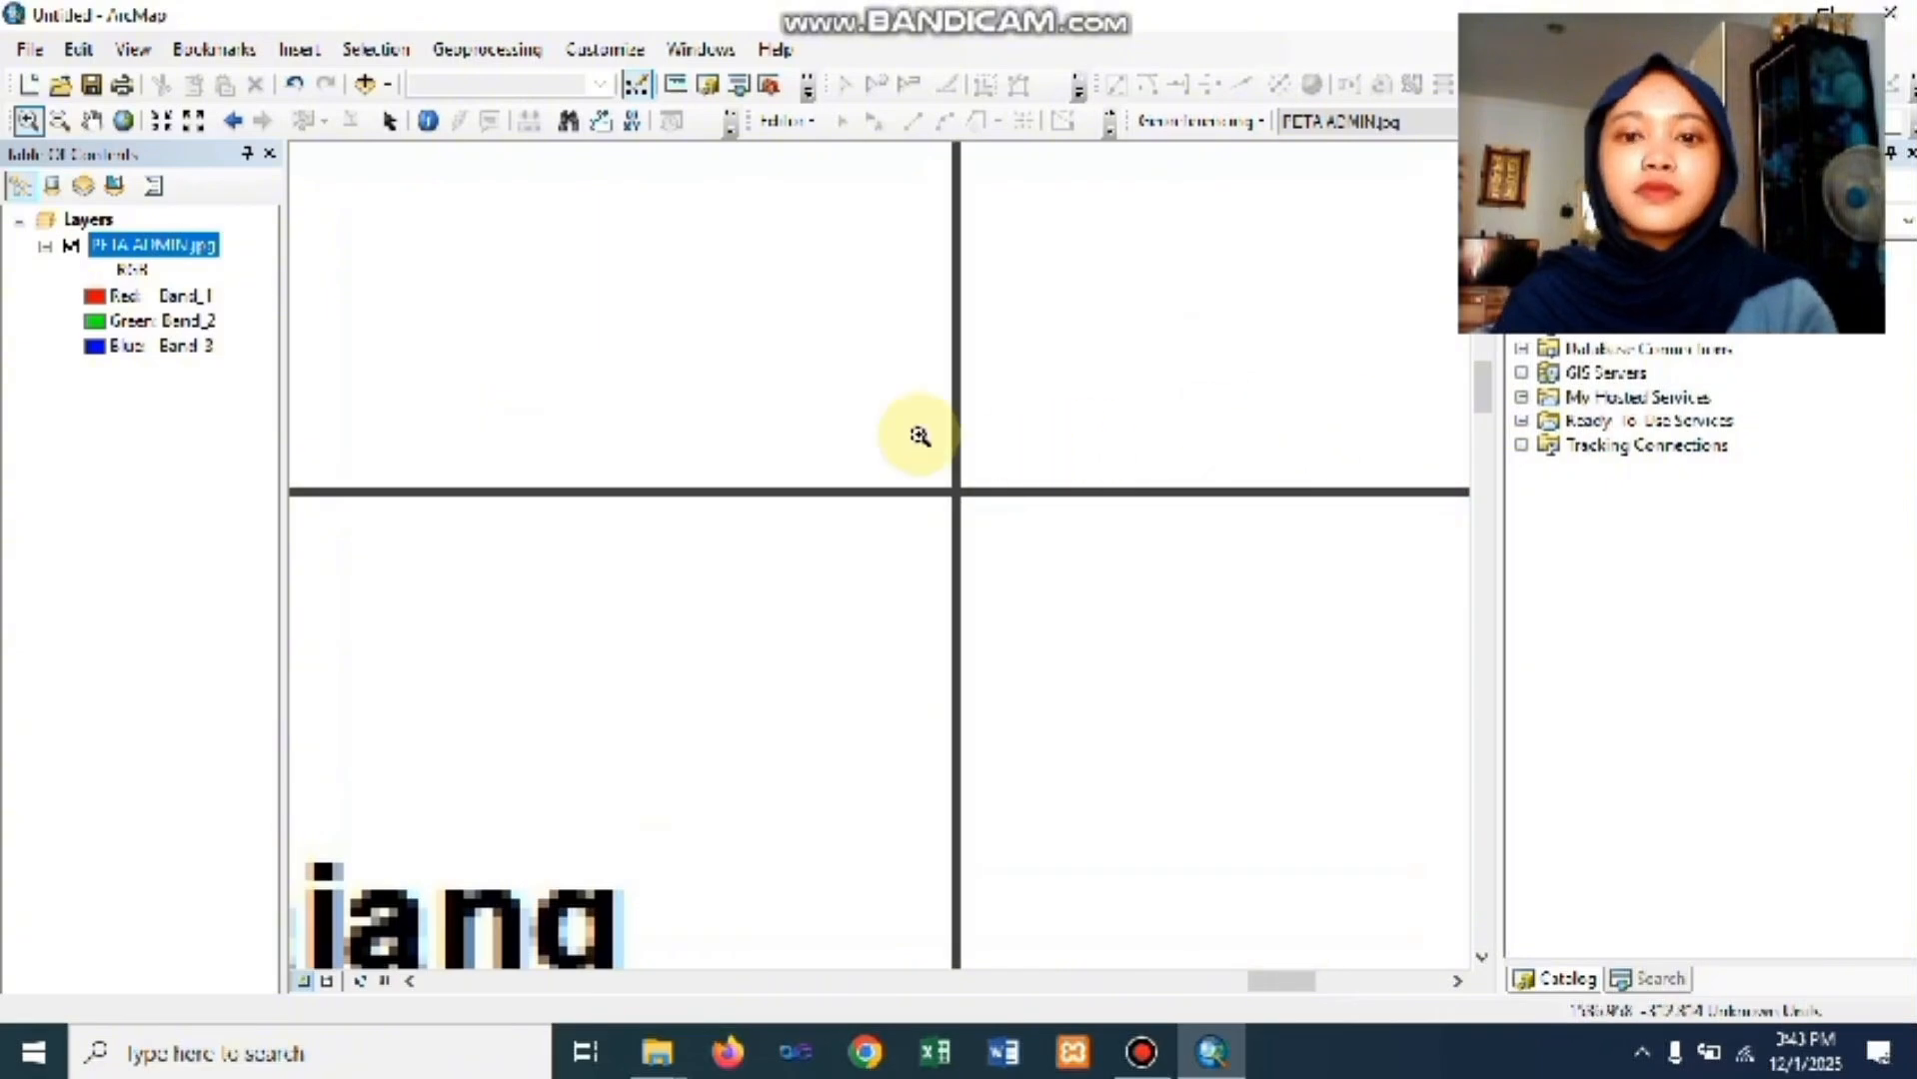
pyautogui.moveTo(920, 436); pyautogui.dragTo(990, 561)
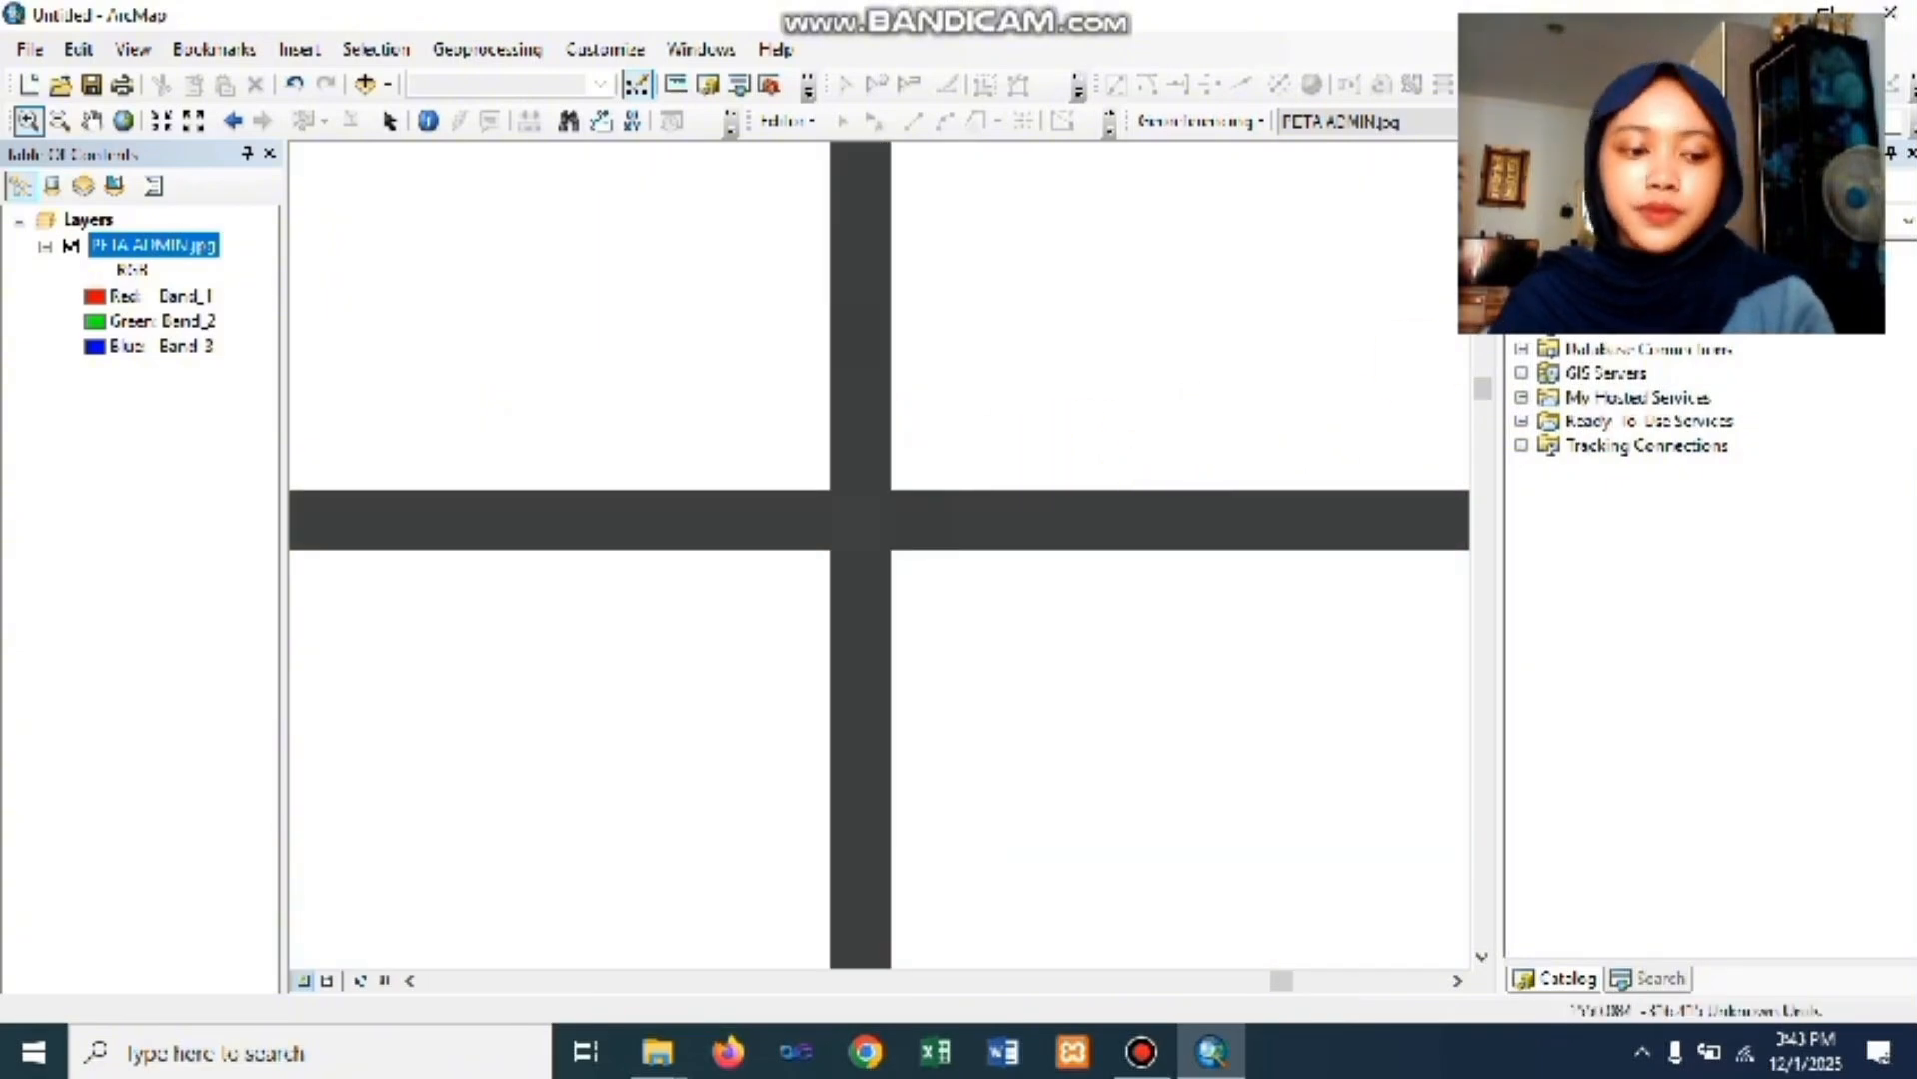
pyautogui.click(850, 535)
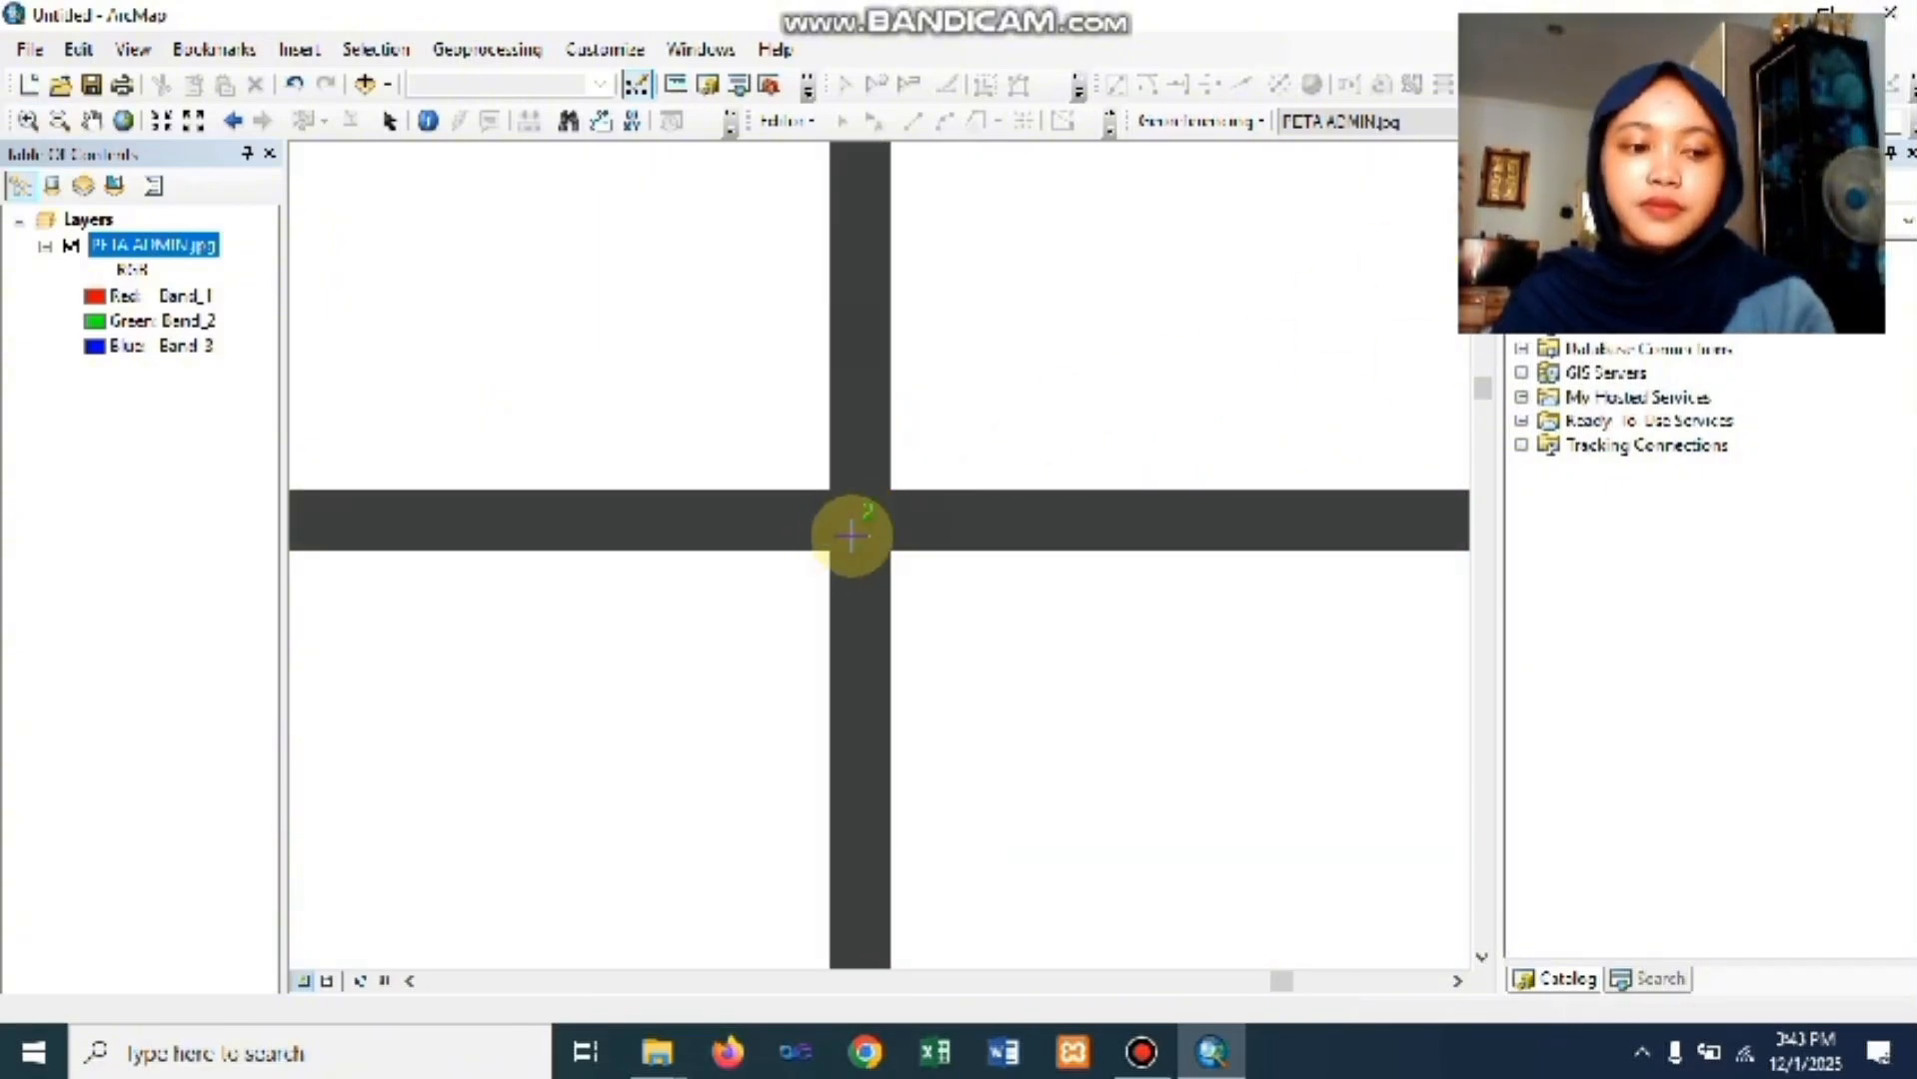
pyautogui.rightClick(850, 535)
pyautogui.click(869, 552)
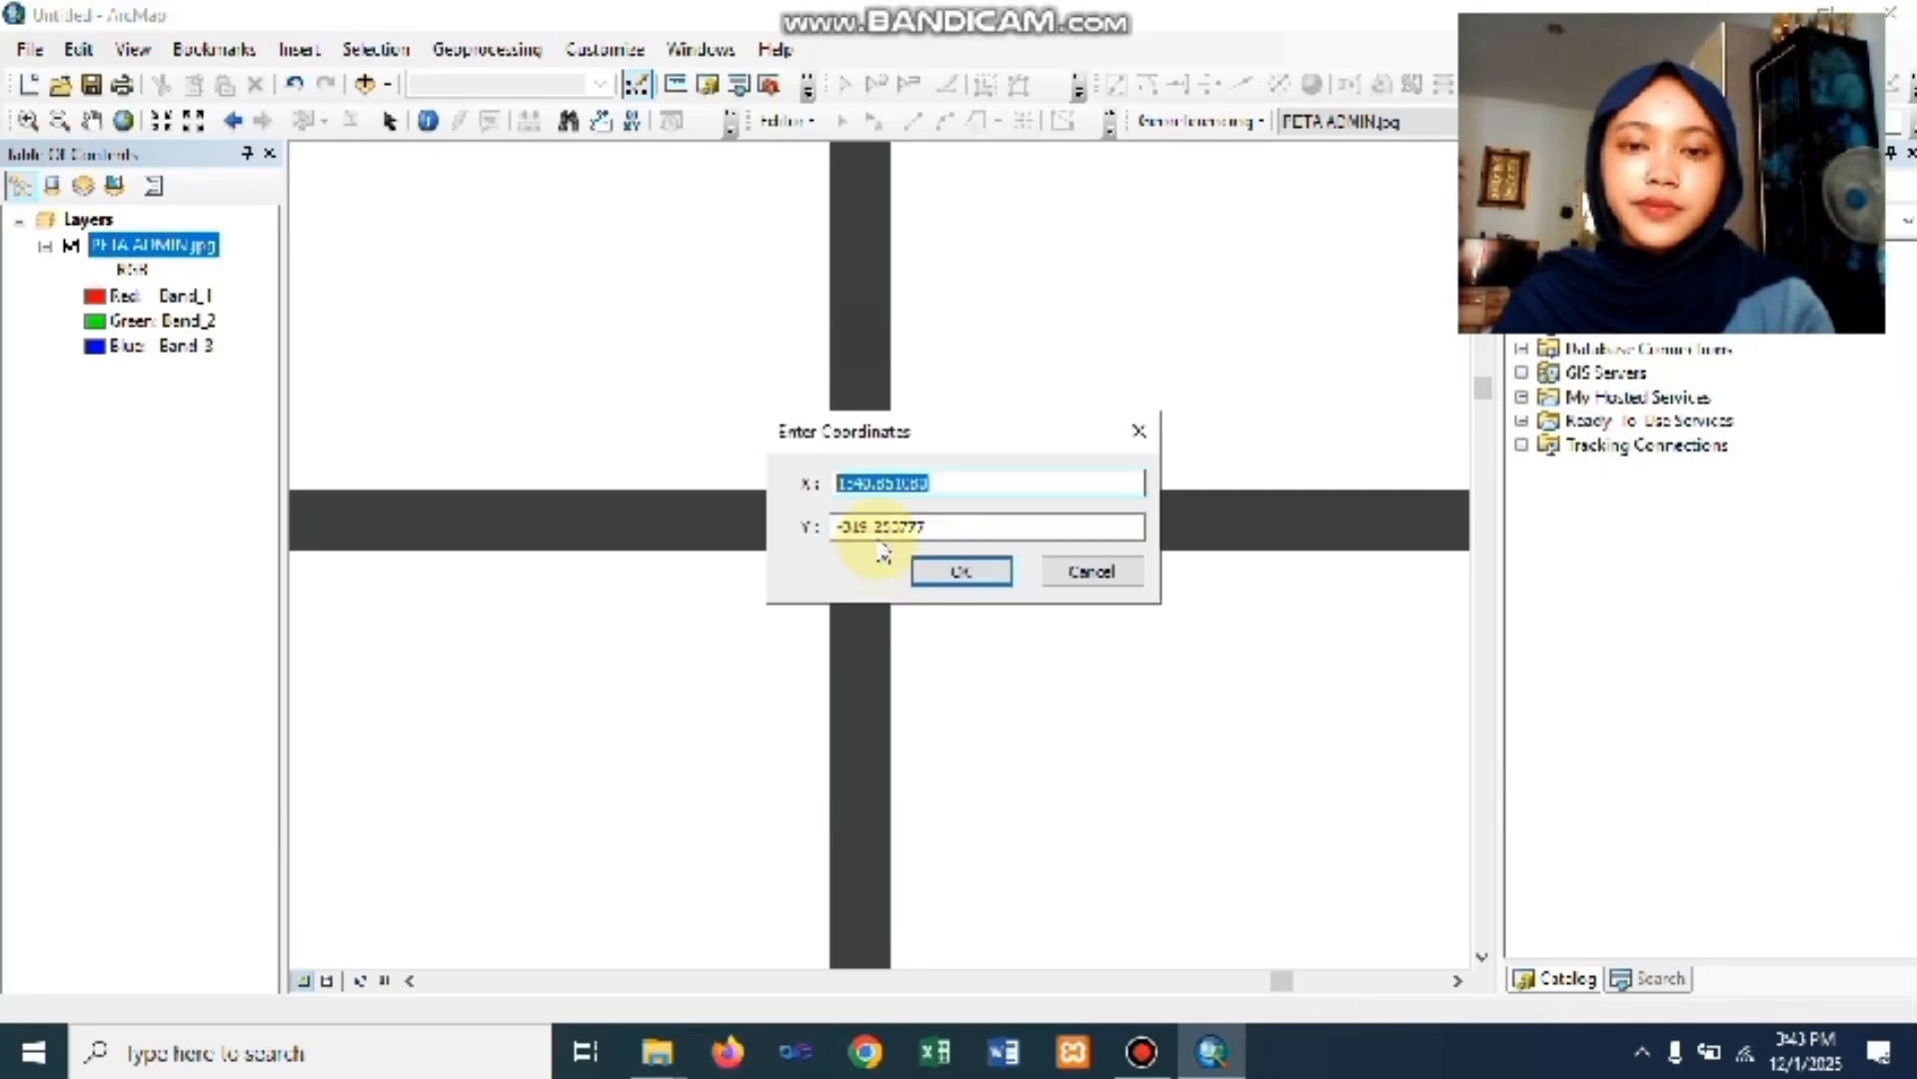
pyautogui.click(951, 567)
# - Place the third control point on the map's southeast grid intersection and accept its default X and Y coordinates
pyautogui.click(178, 246)
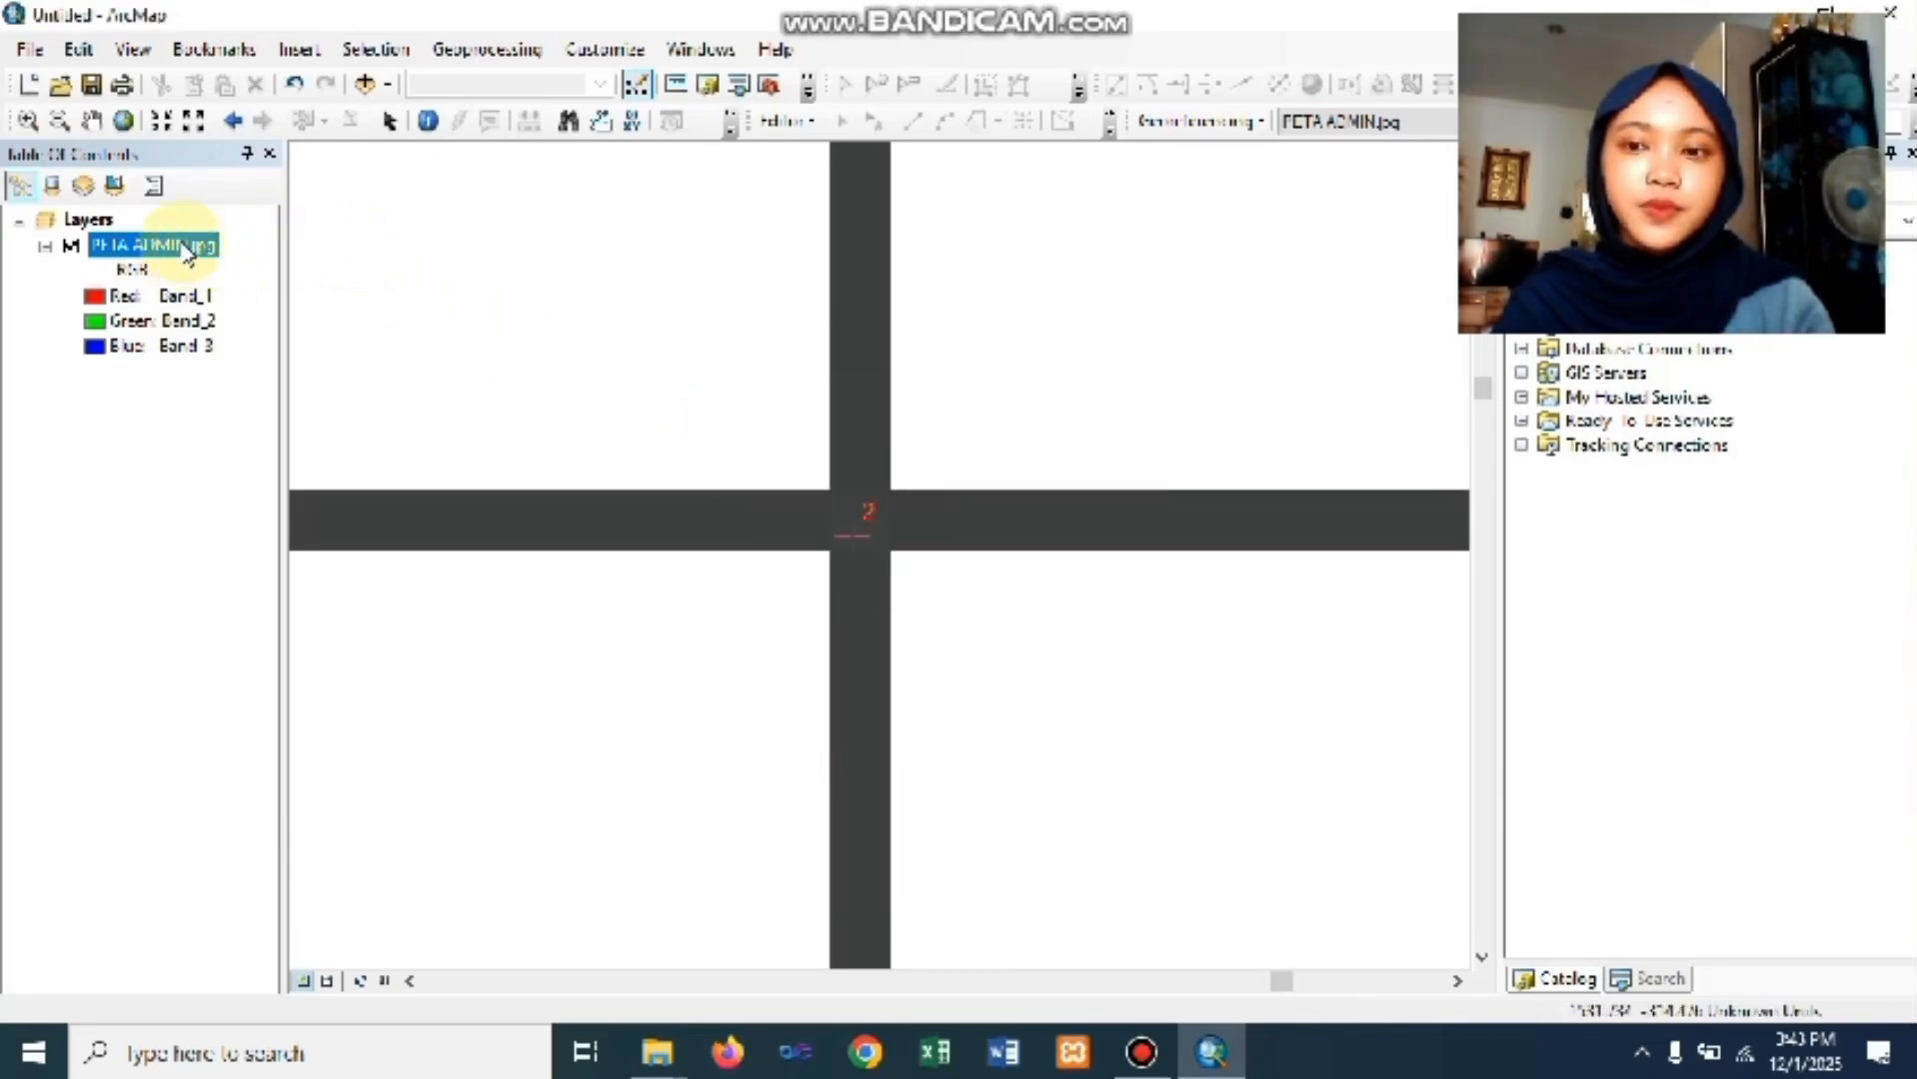
pyautogui.rightClick(186, 250)
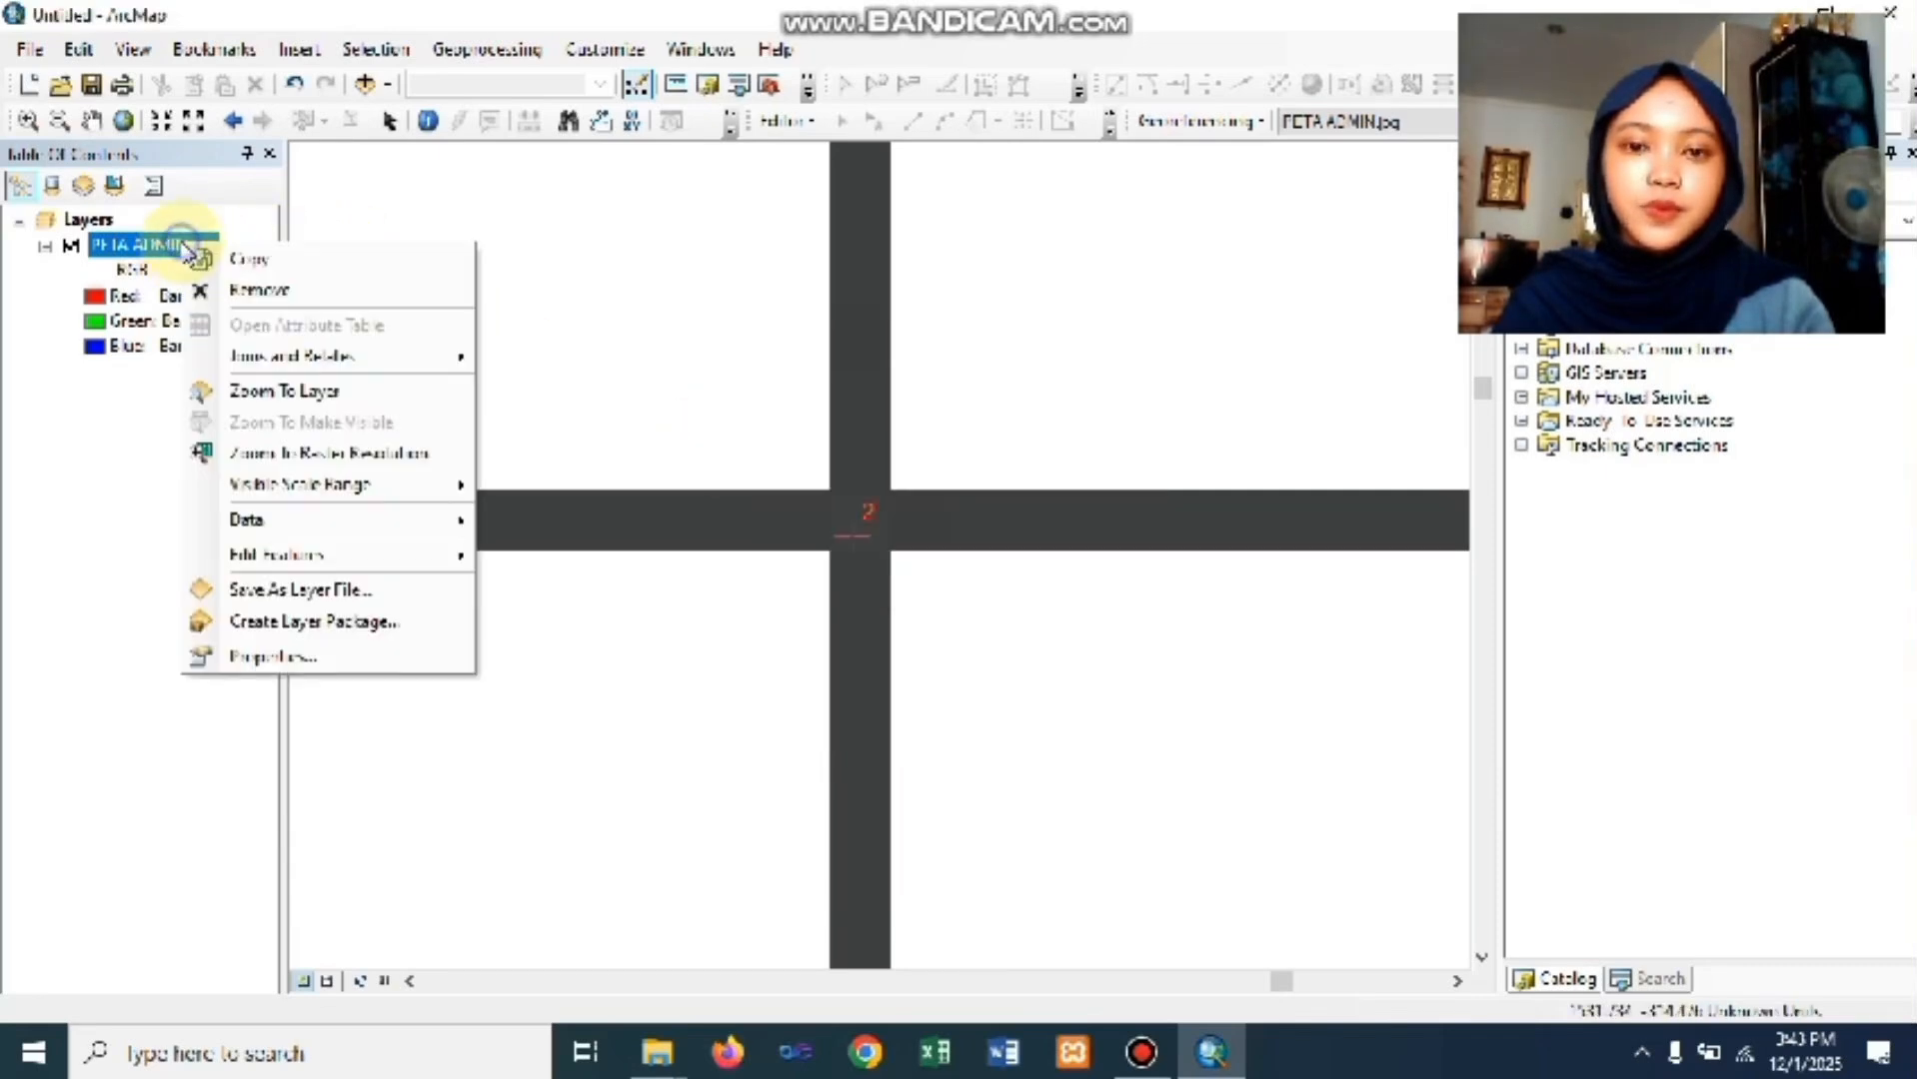
pyautogui.click(240, 394)
pyautogui.click(27, 121)
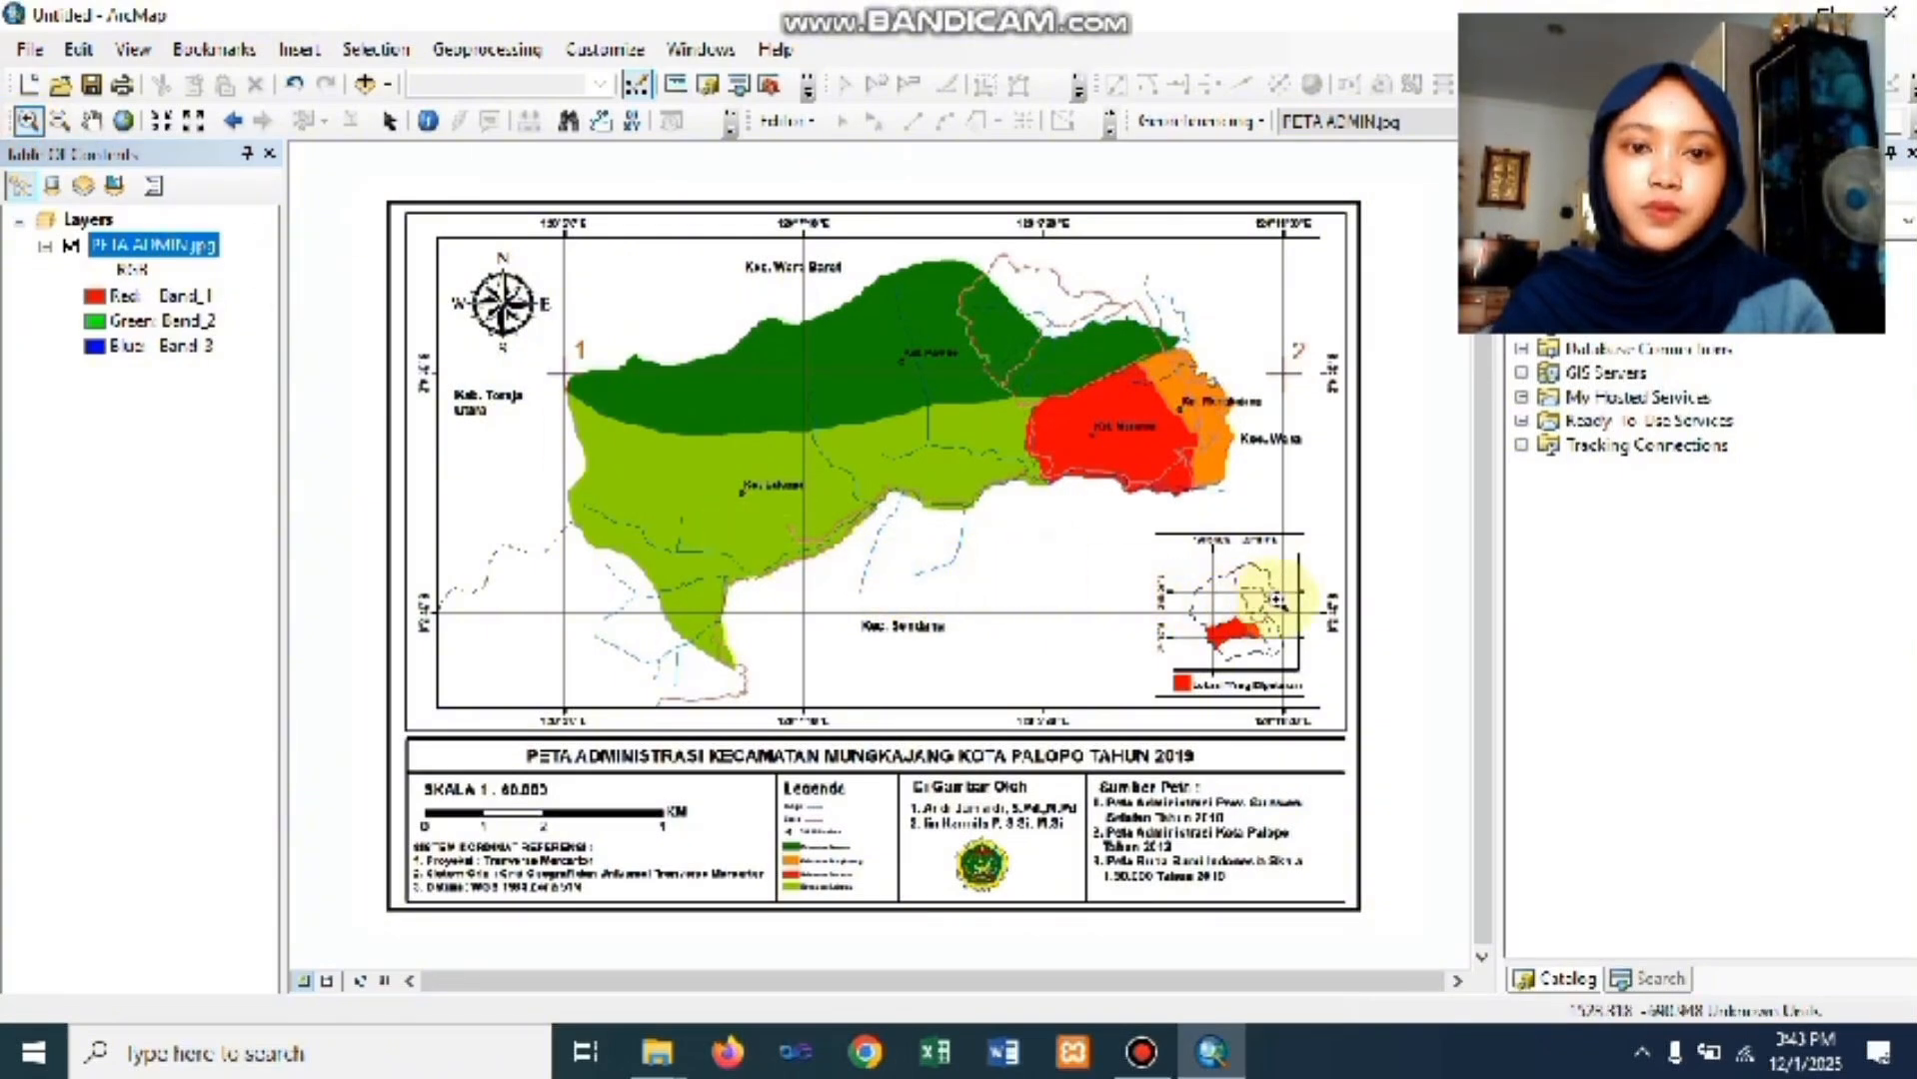
pyautogui.moveTo(1269, 592); pyautogui.dragTo(1304, 630)
pyautogui.moveTo(745, 530); pyautogui.dragTo(884, 675)
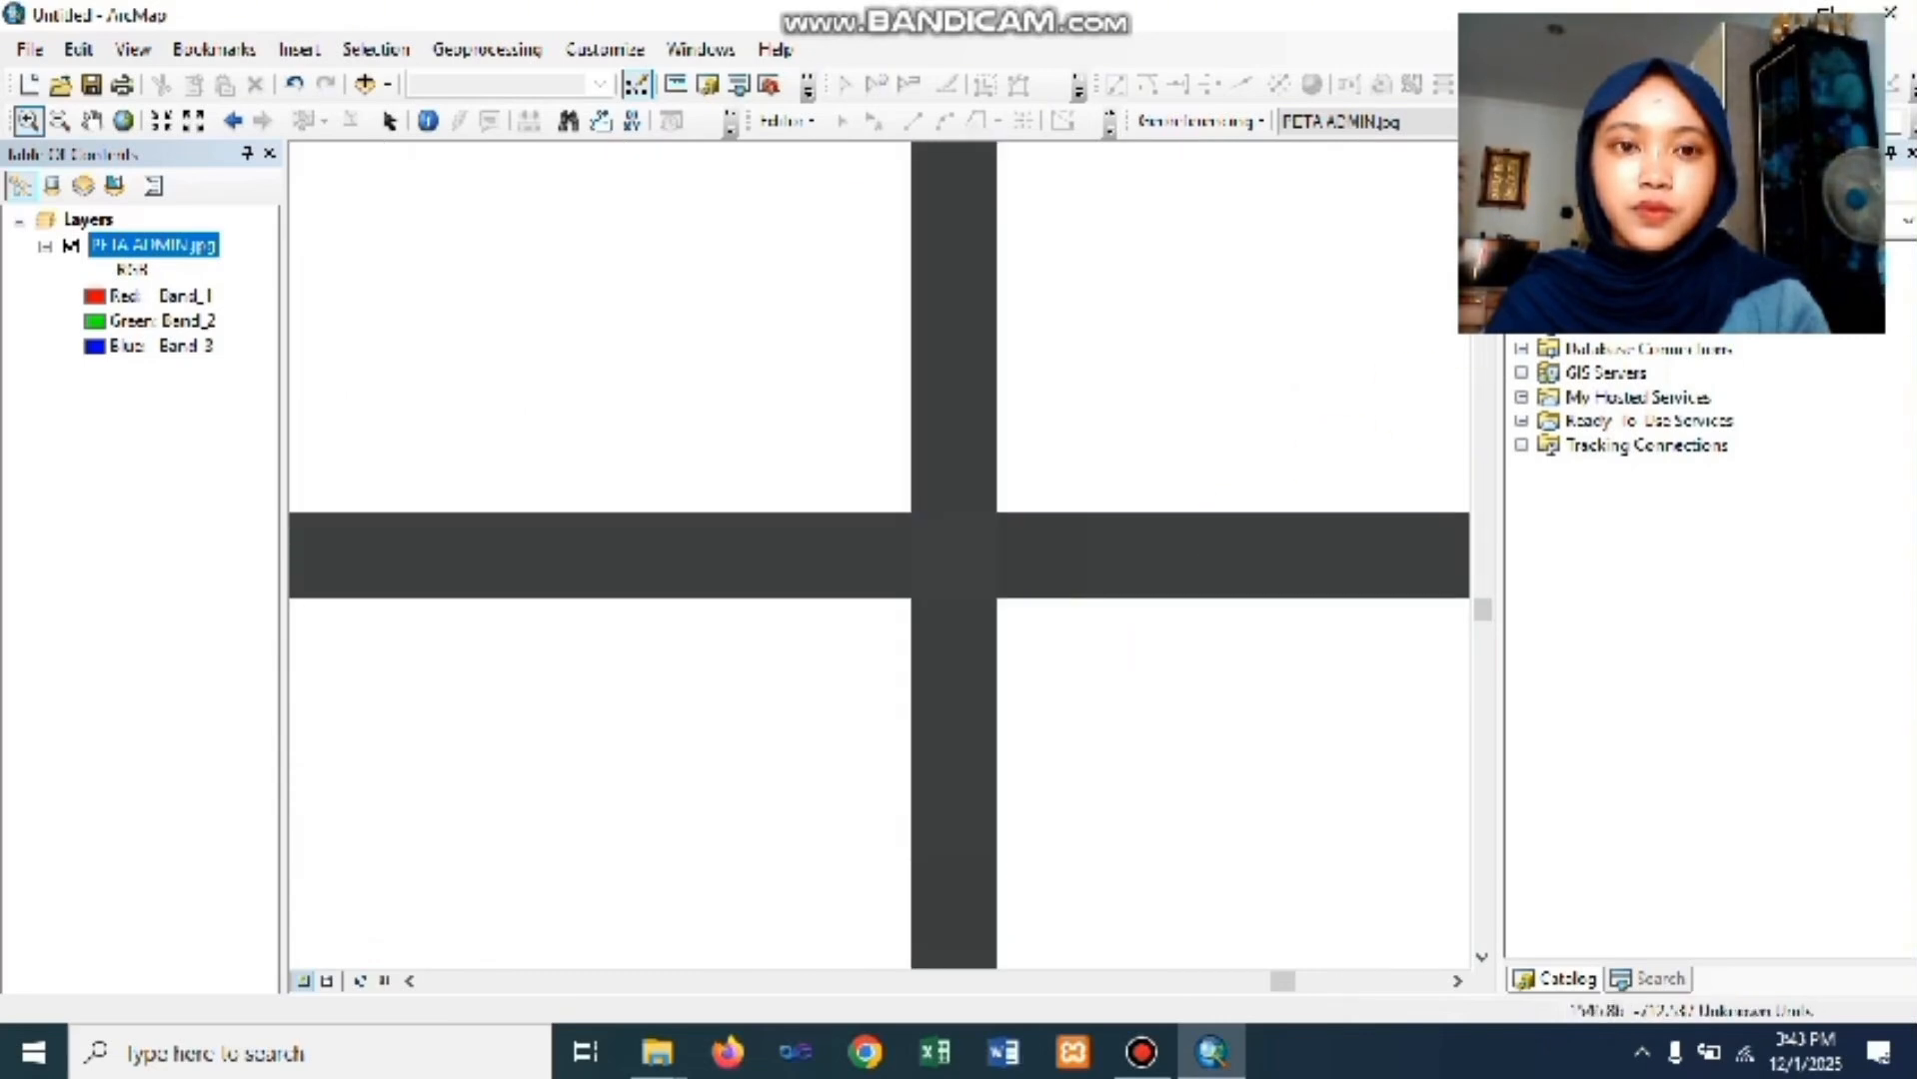
pyautogui.click(1559, 121)
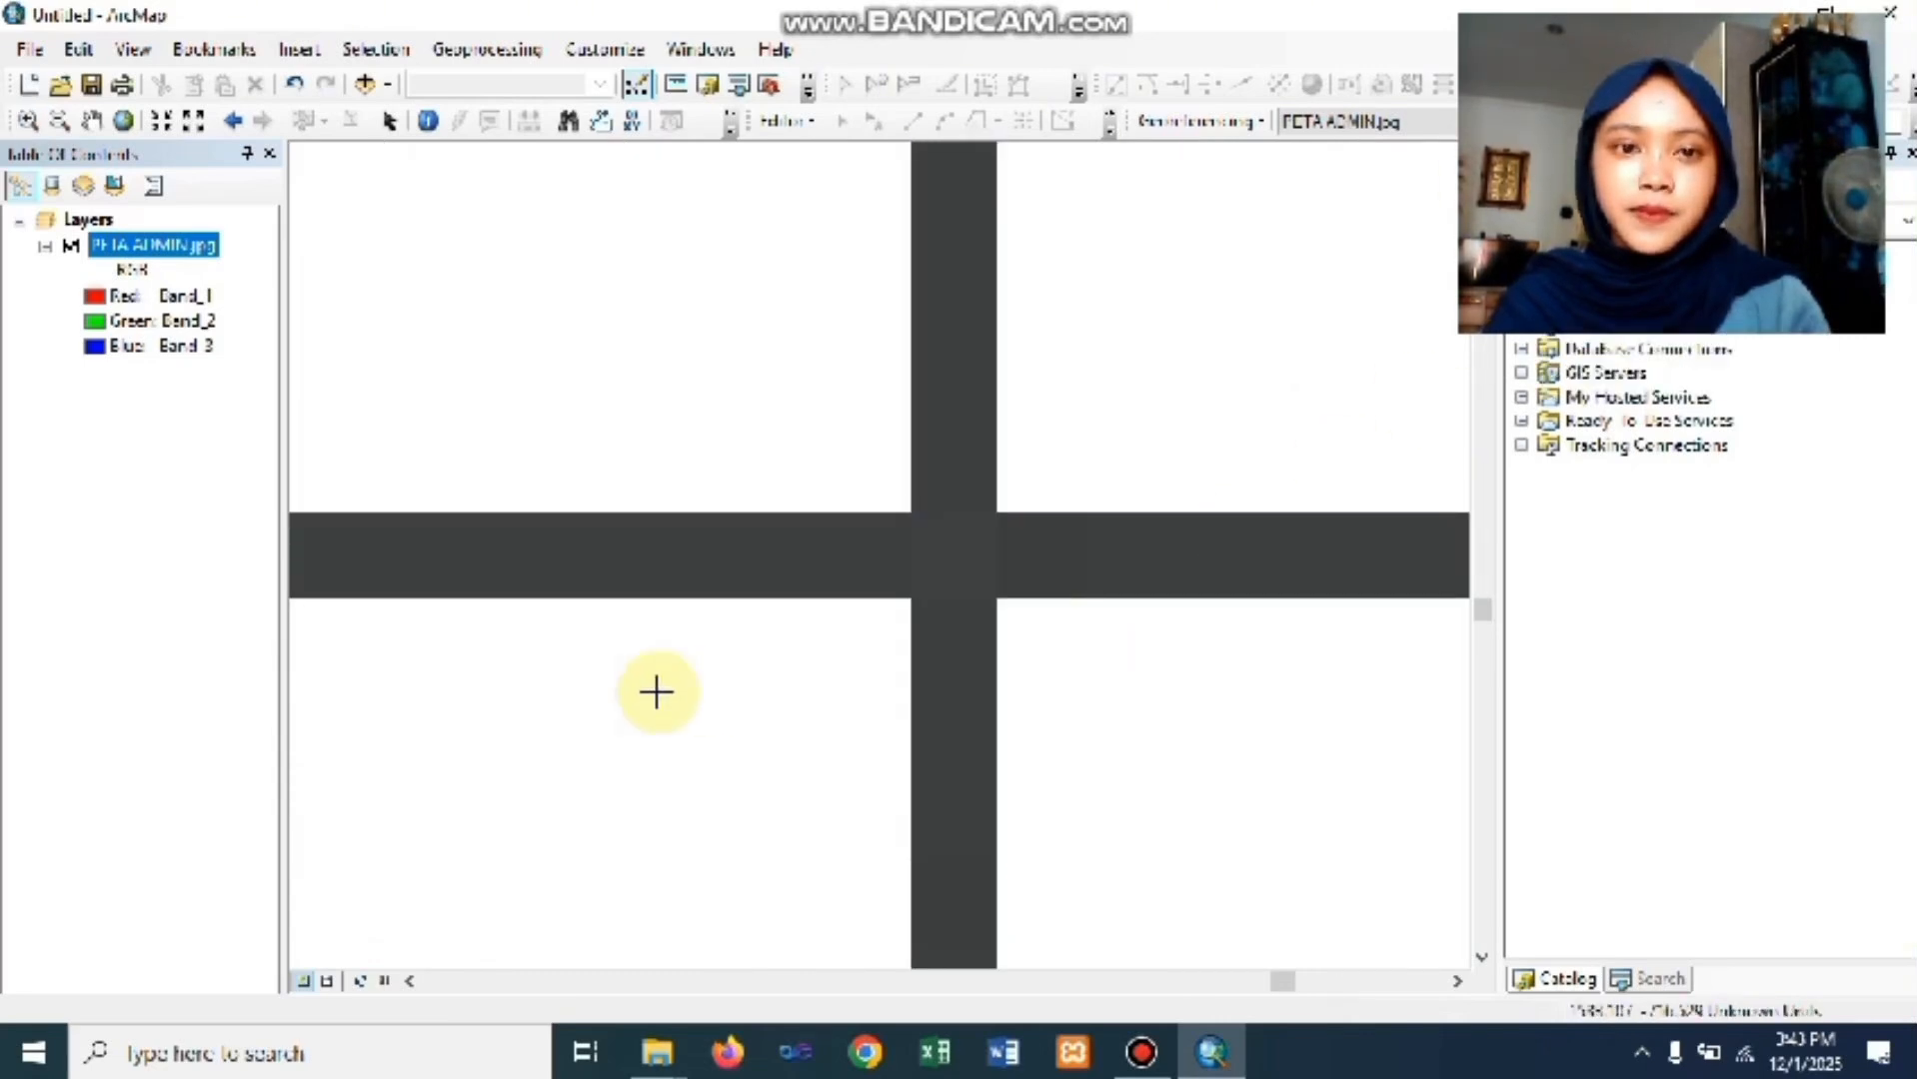
pyautogui.click(943, 572)
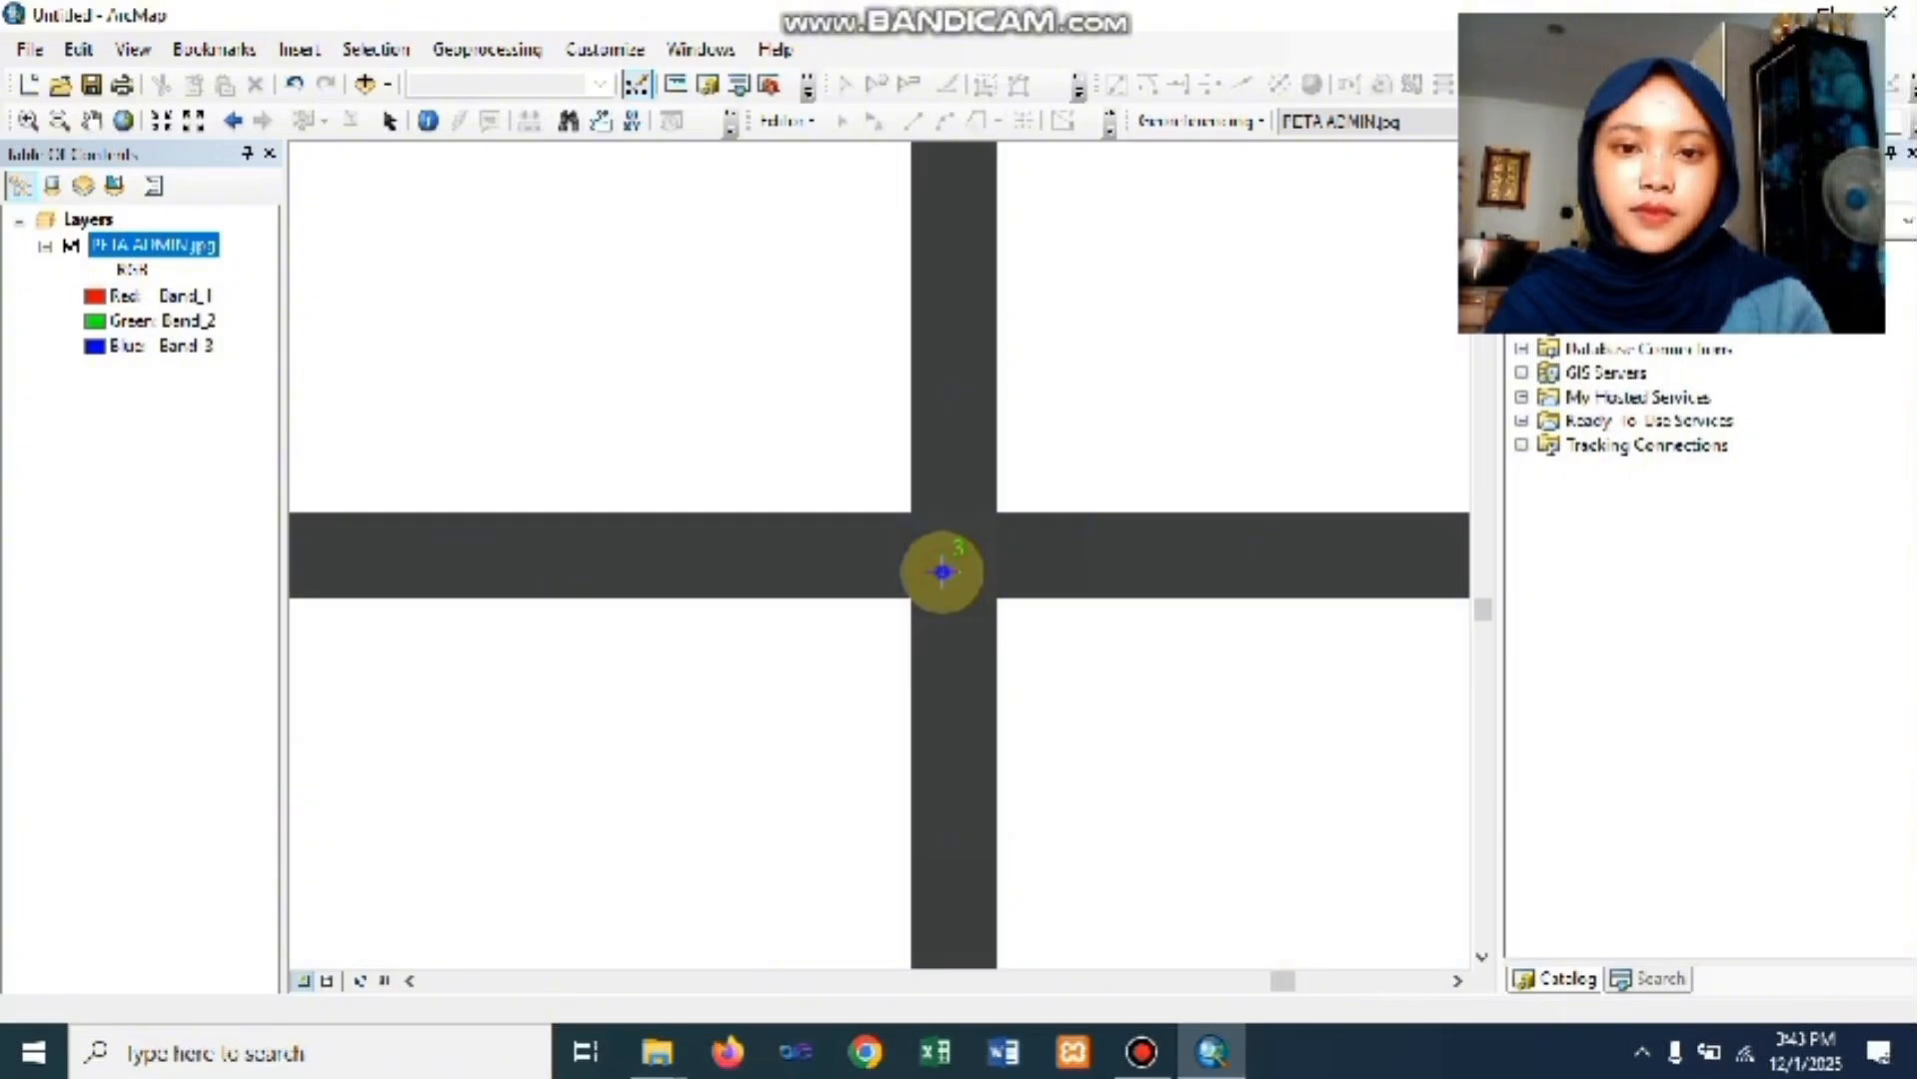
pyautogui.rightClick(942, 572)
pyautogui.click(951, 585)
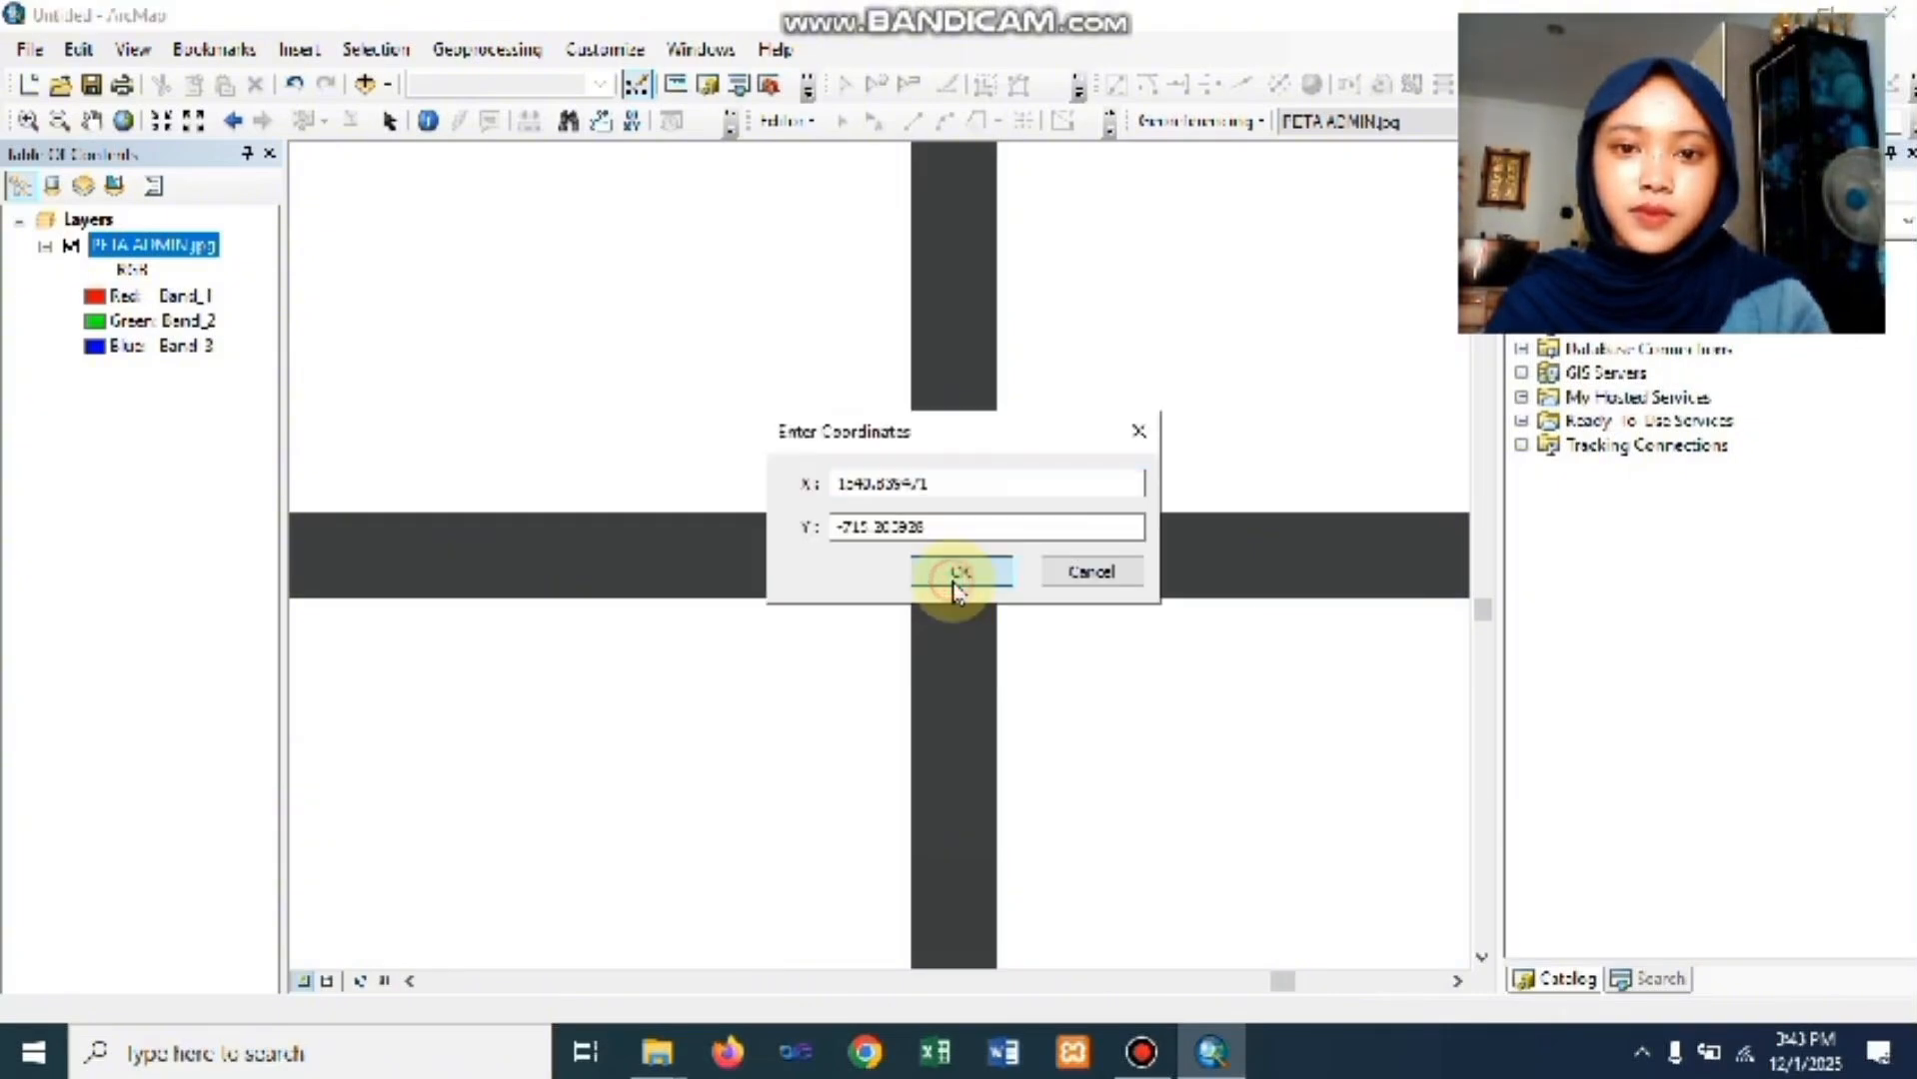
pyautogui.click(957, 585)
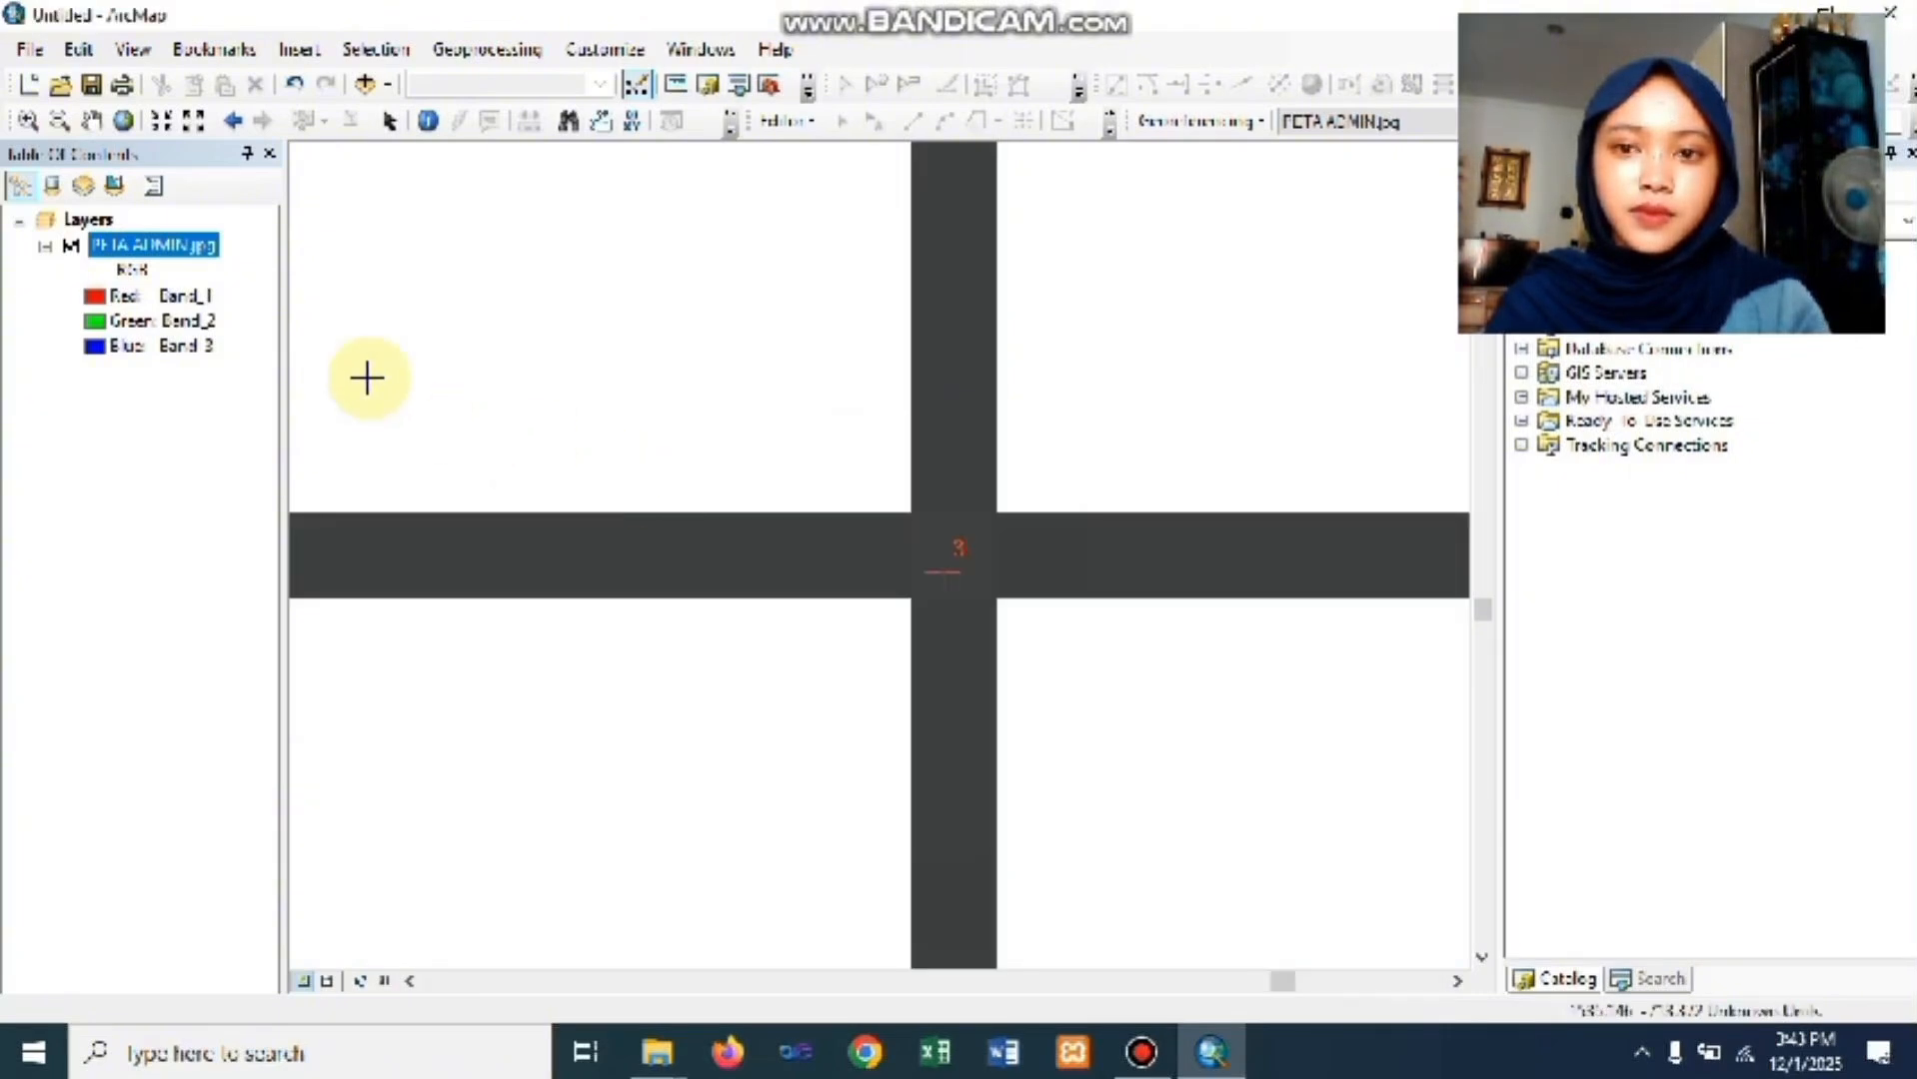
# - Place the fourth control point on the map's southwest grid intersection and accept its default X and Y coordinates
pyautogui.rightClick(140, 247)
pyautogui.click(235, 394)
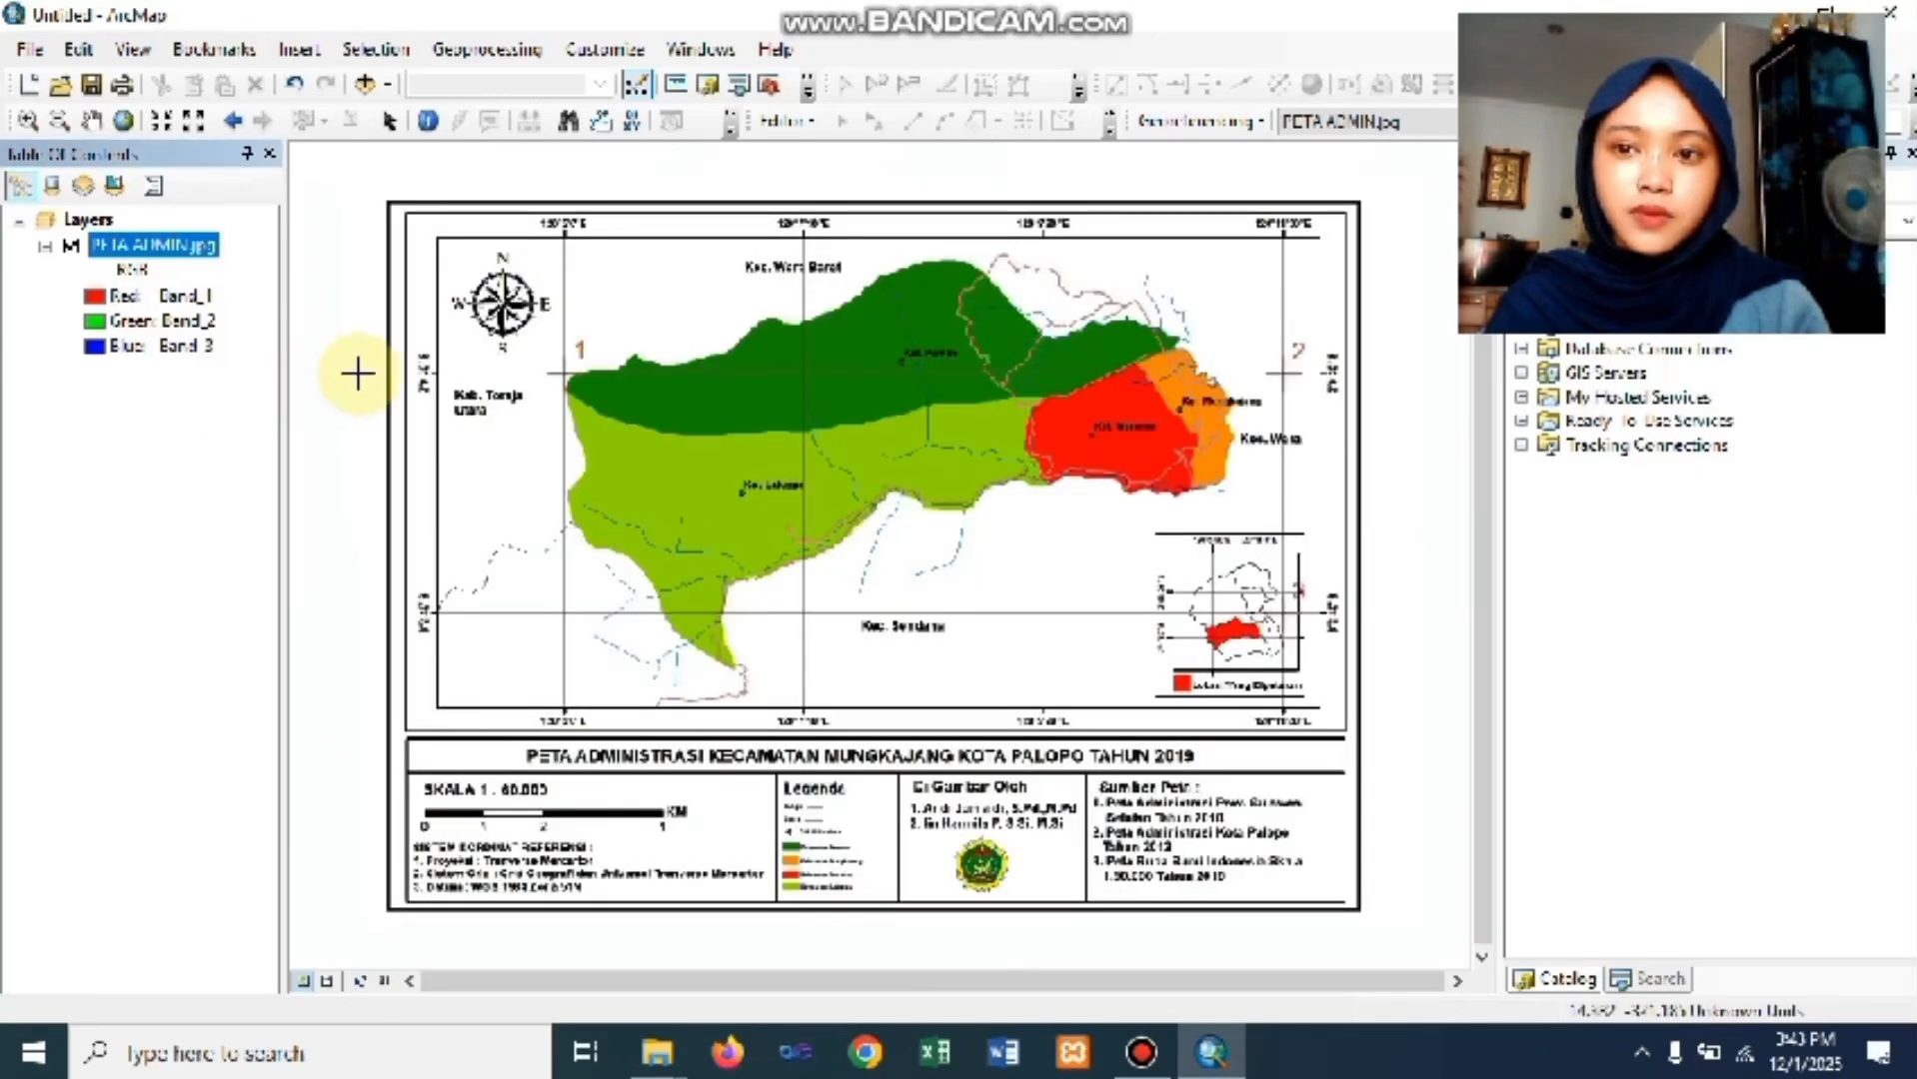
pyautogui.click(27, 120)
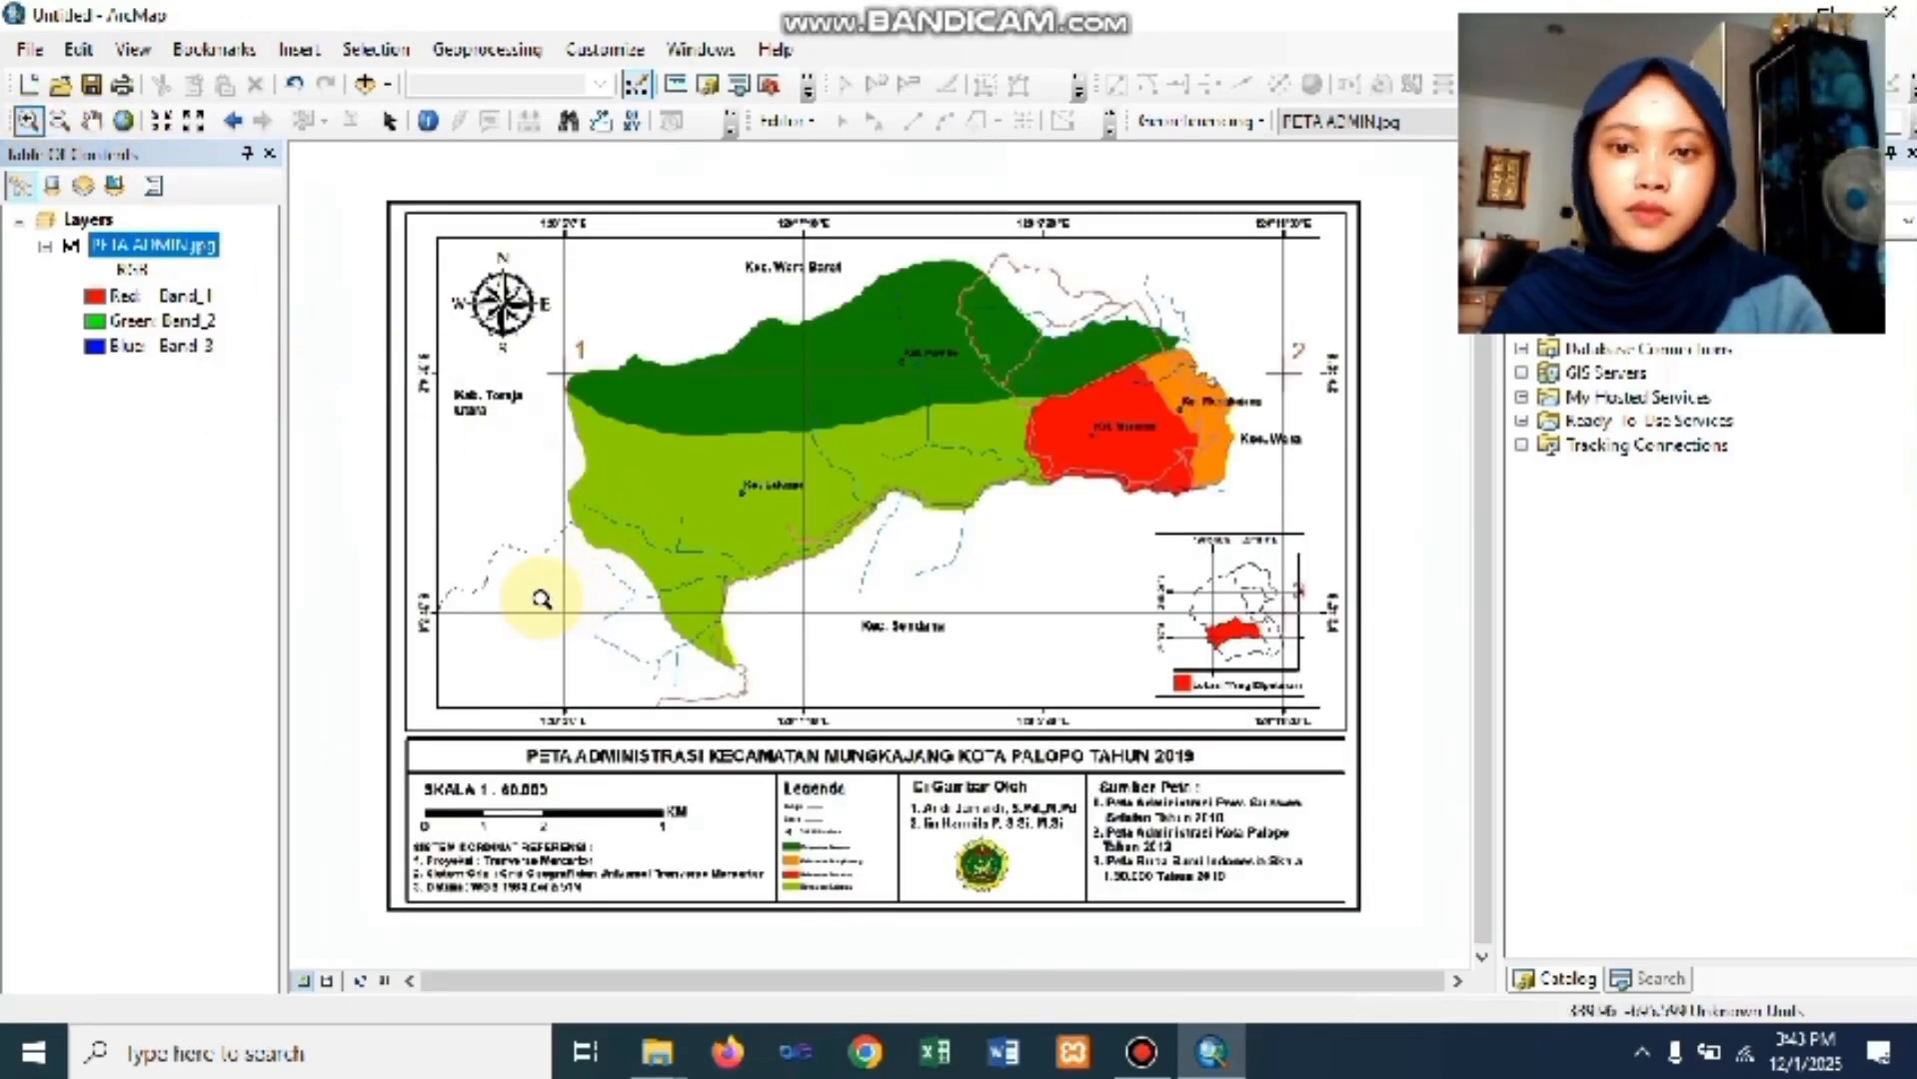
pyautogui.moveTo(541, 600); pyautogui.dragTo(588, 650)
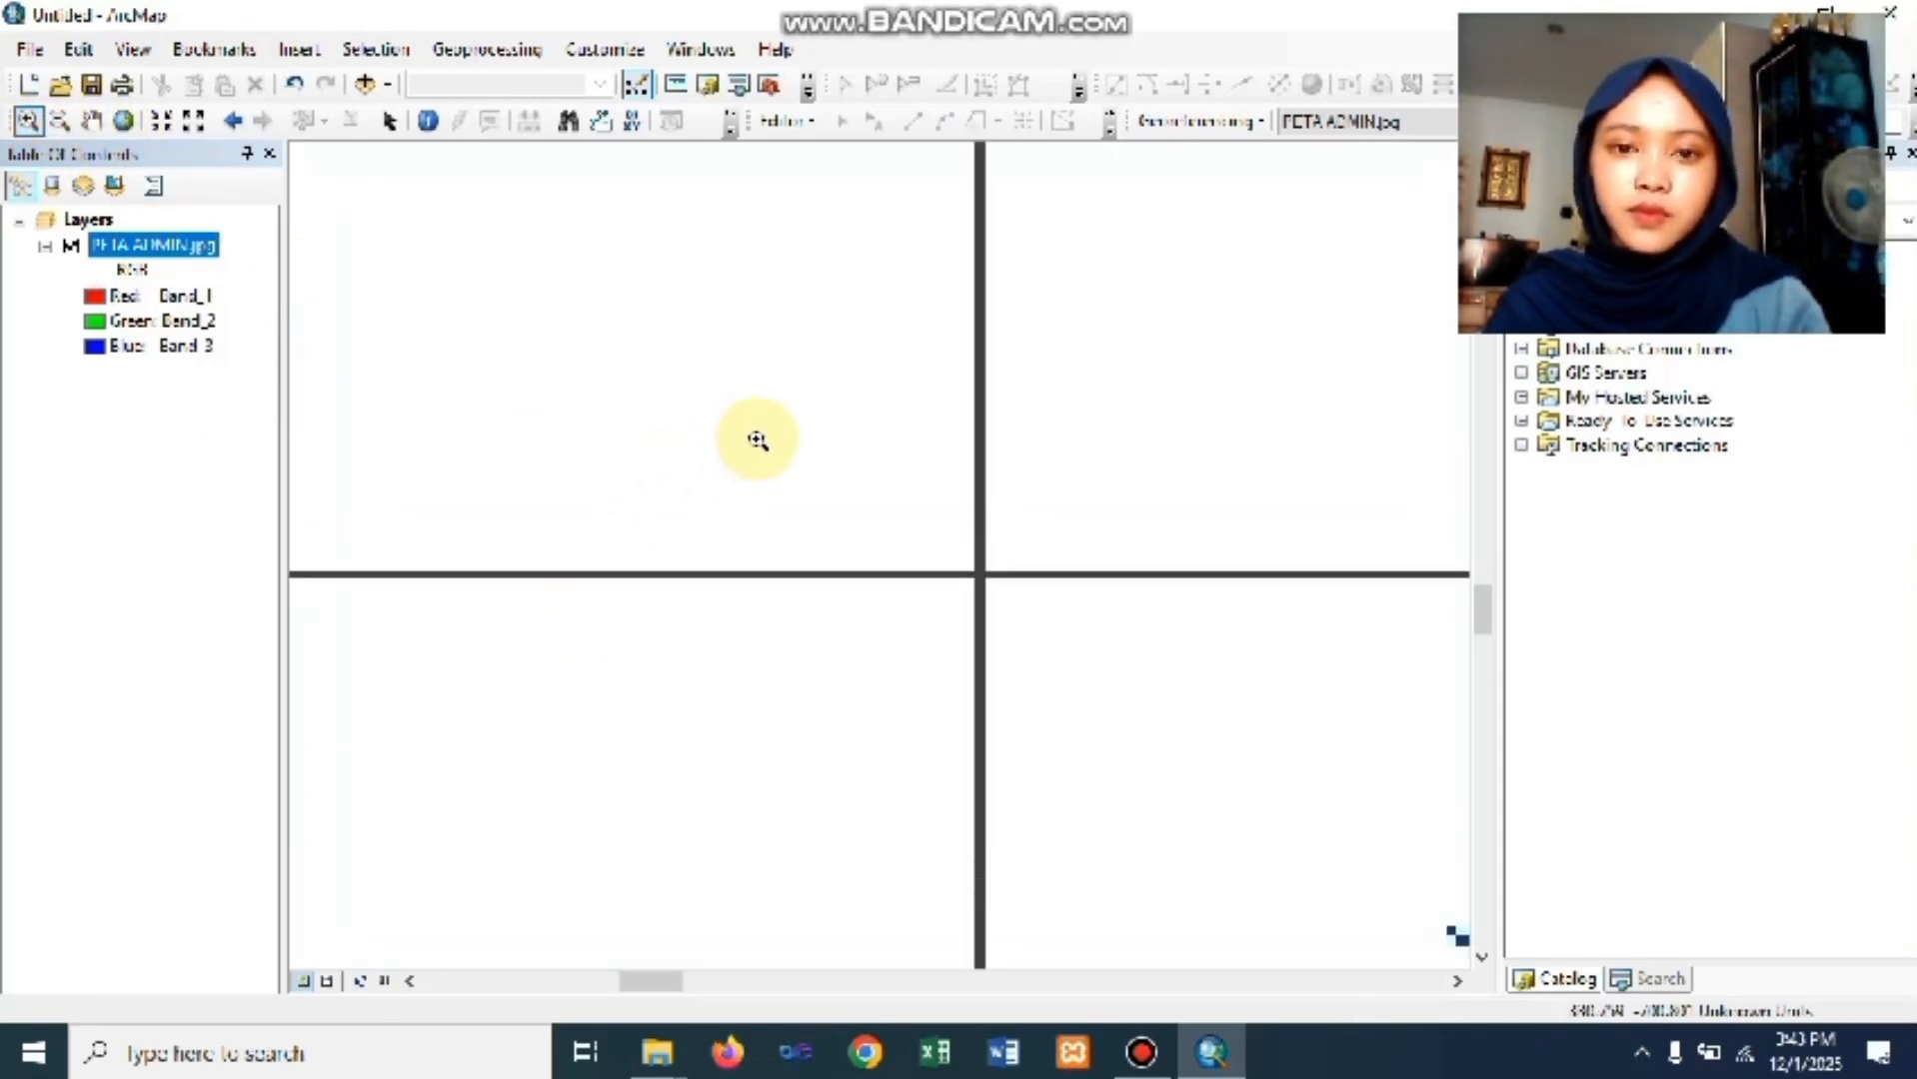
pyautogui.moveTo(757, 441); pyautogui.dragTo(1112, 657)
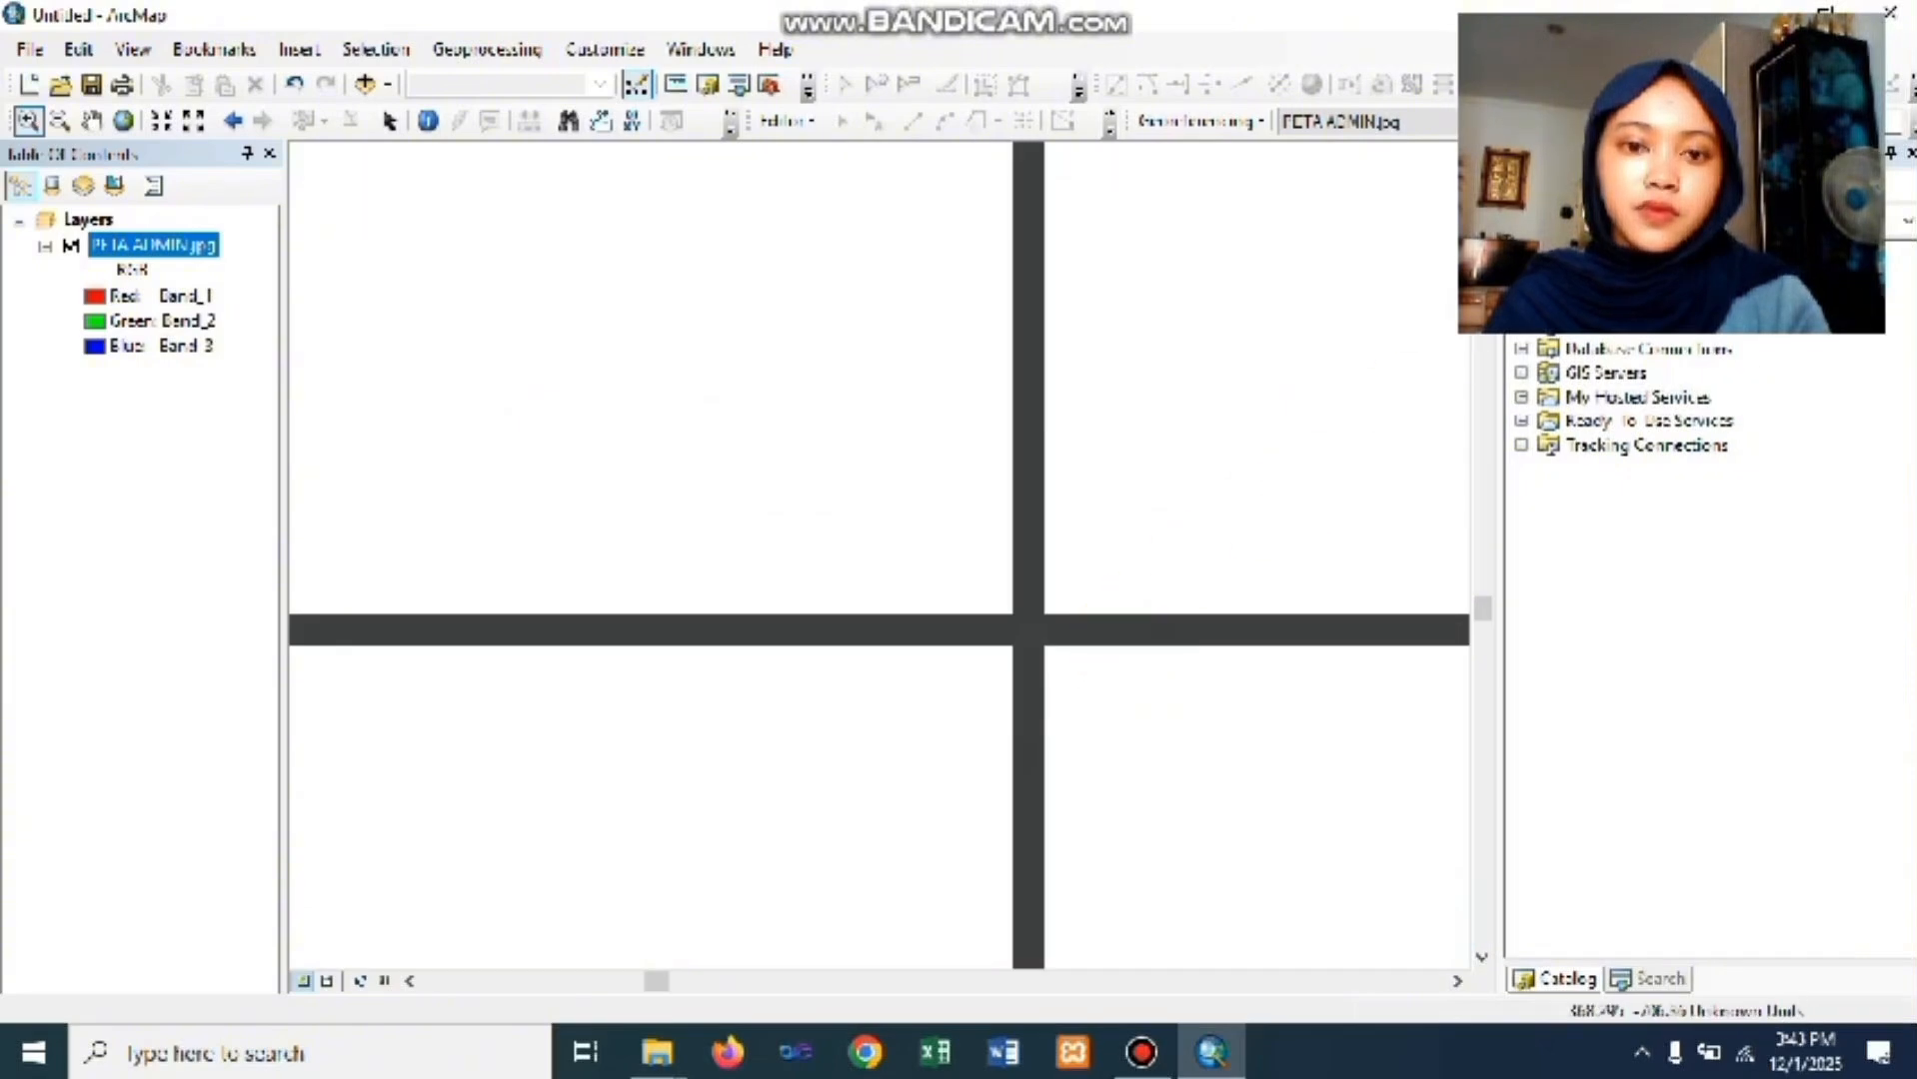
pyautogui.click(1599, 121)
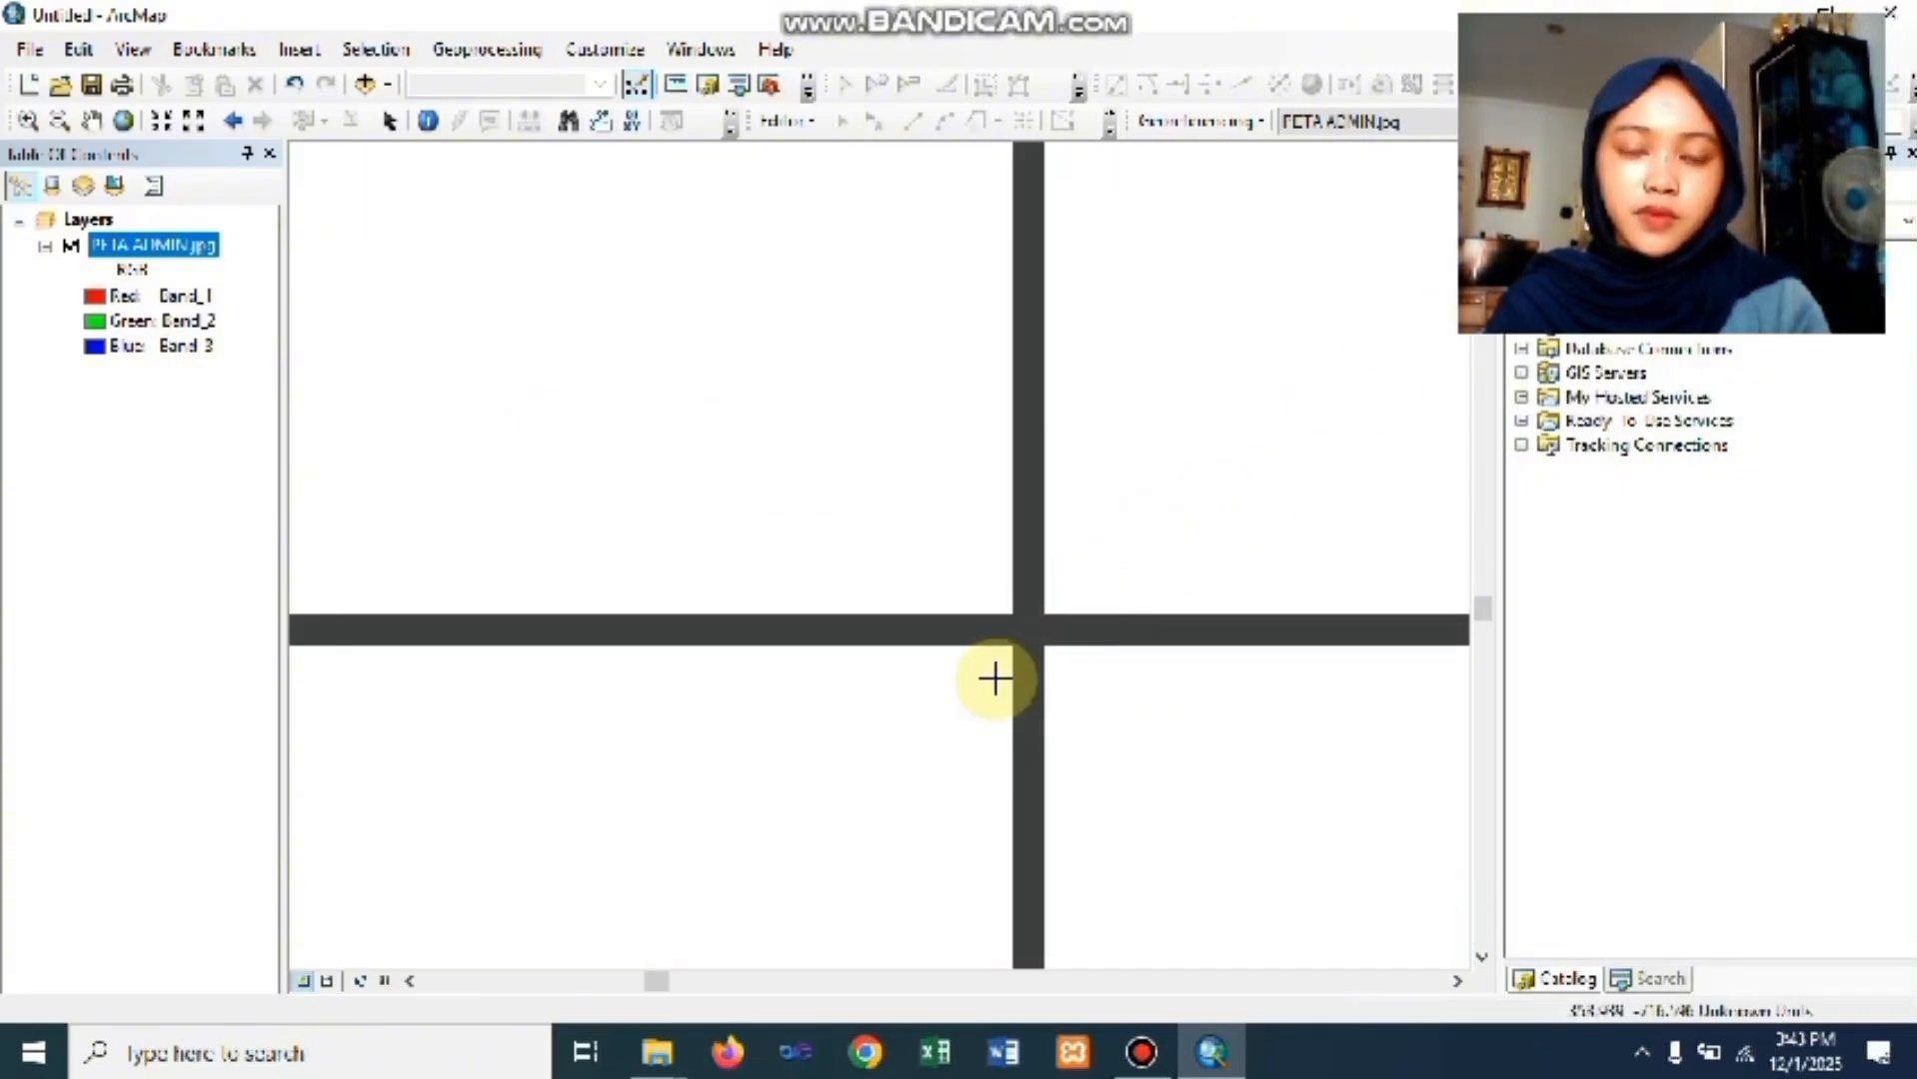
pyautogui.click(1050, 610)
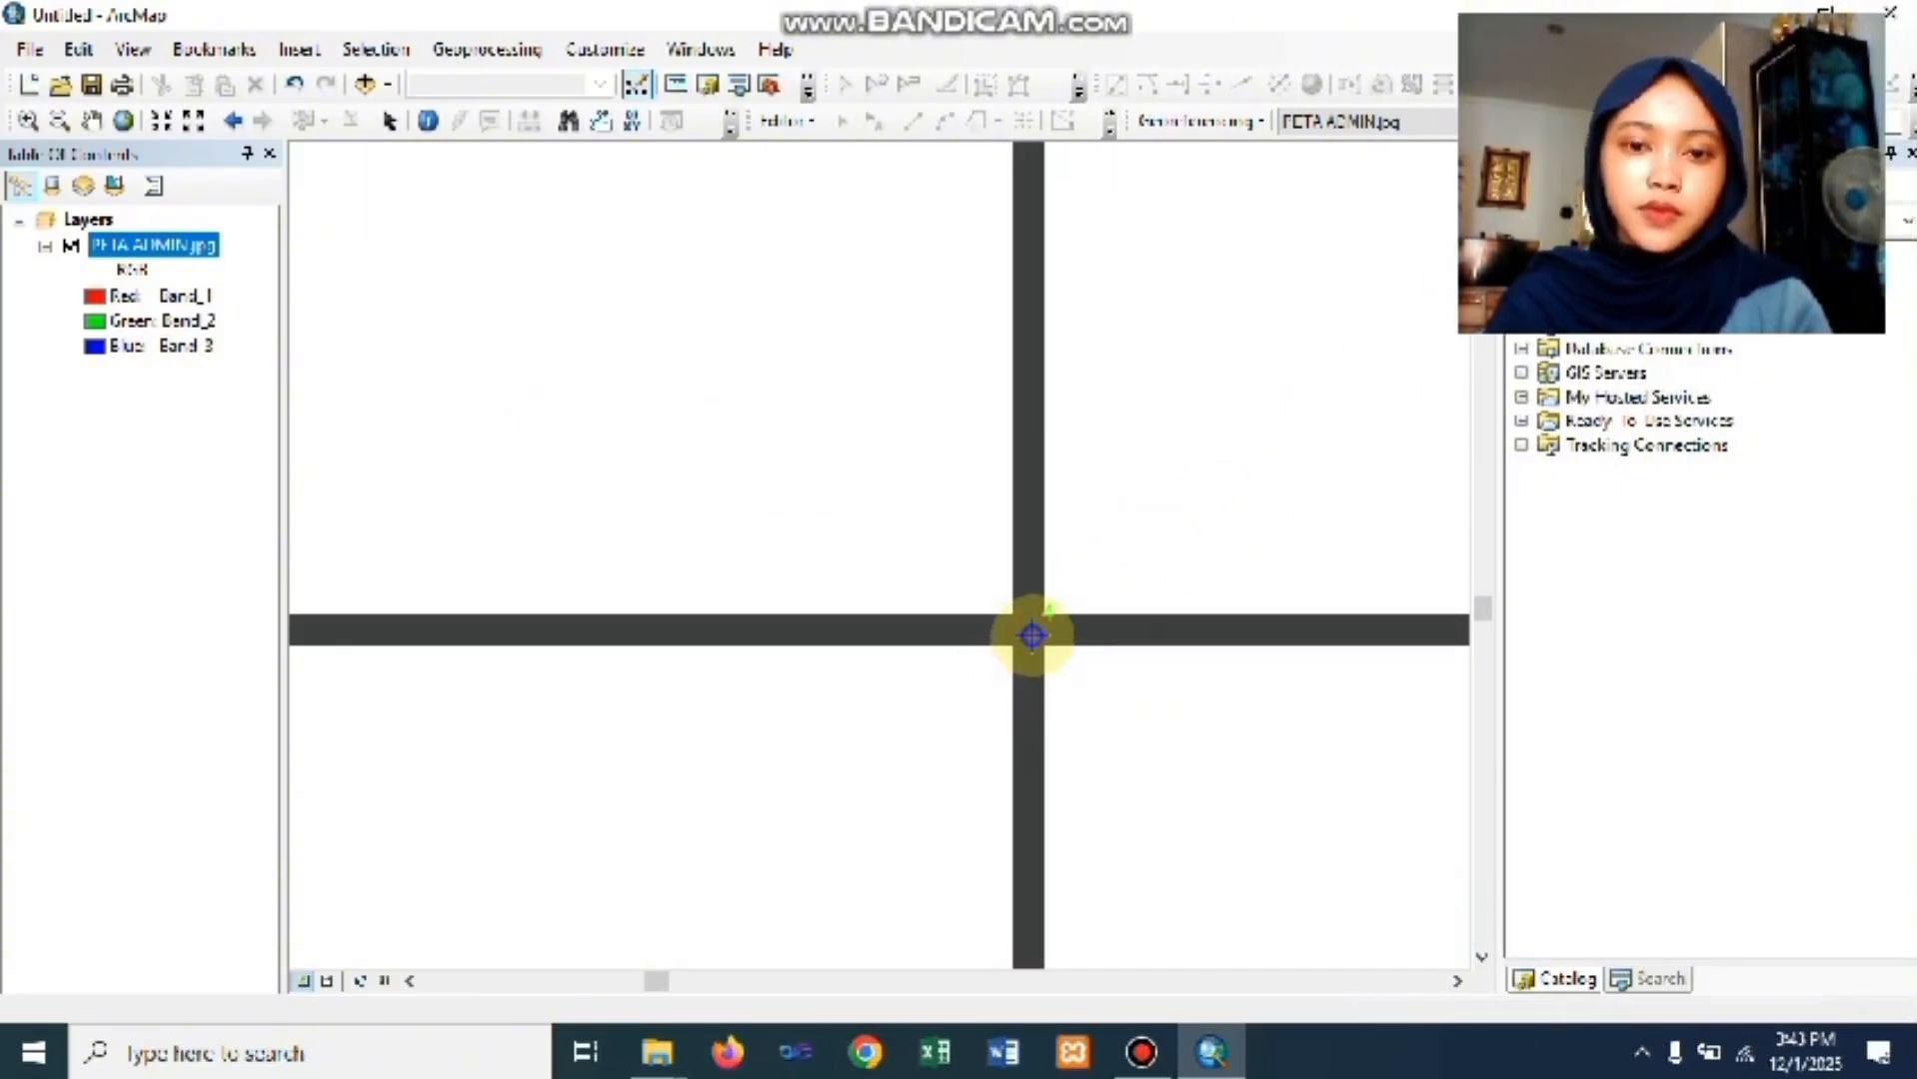
pyautogui.rightClick(1033, 640)
pyautogui.click(1041, 653)
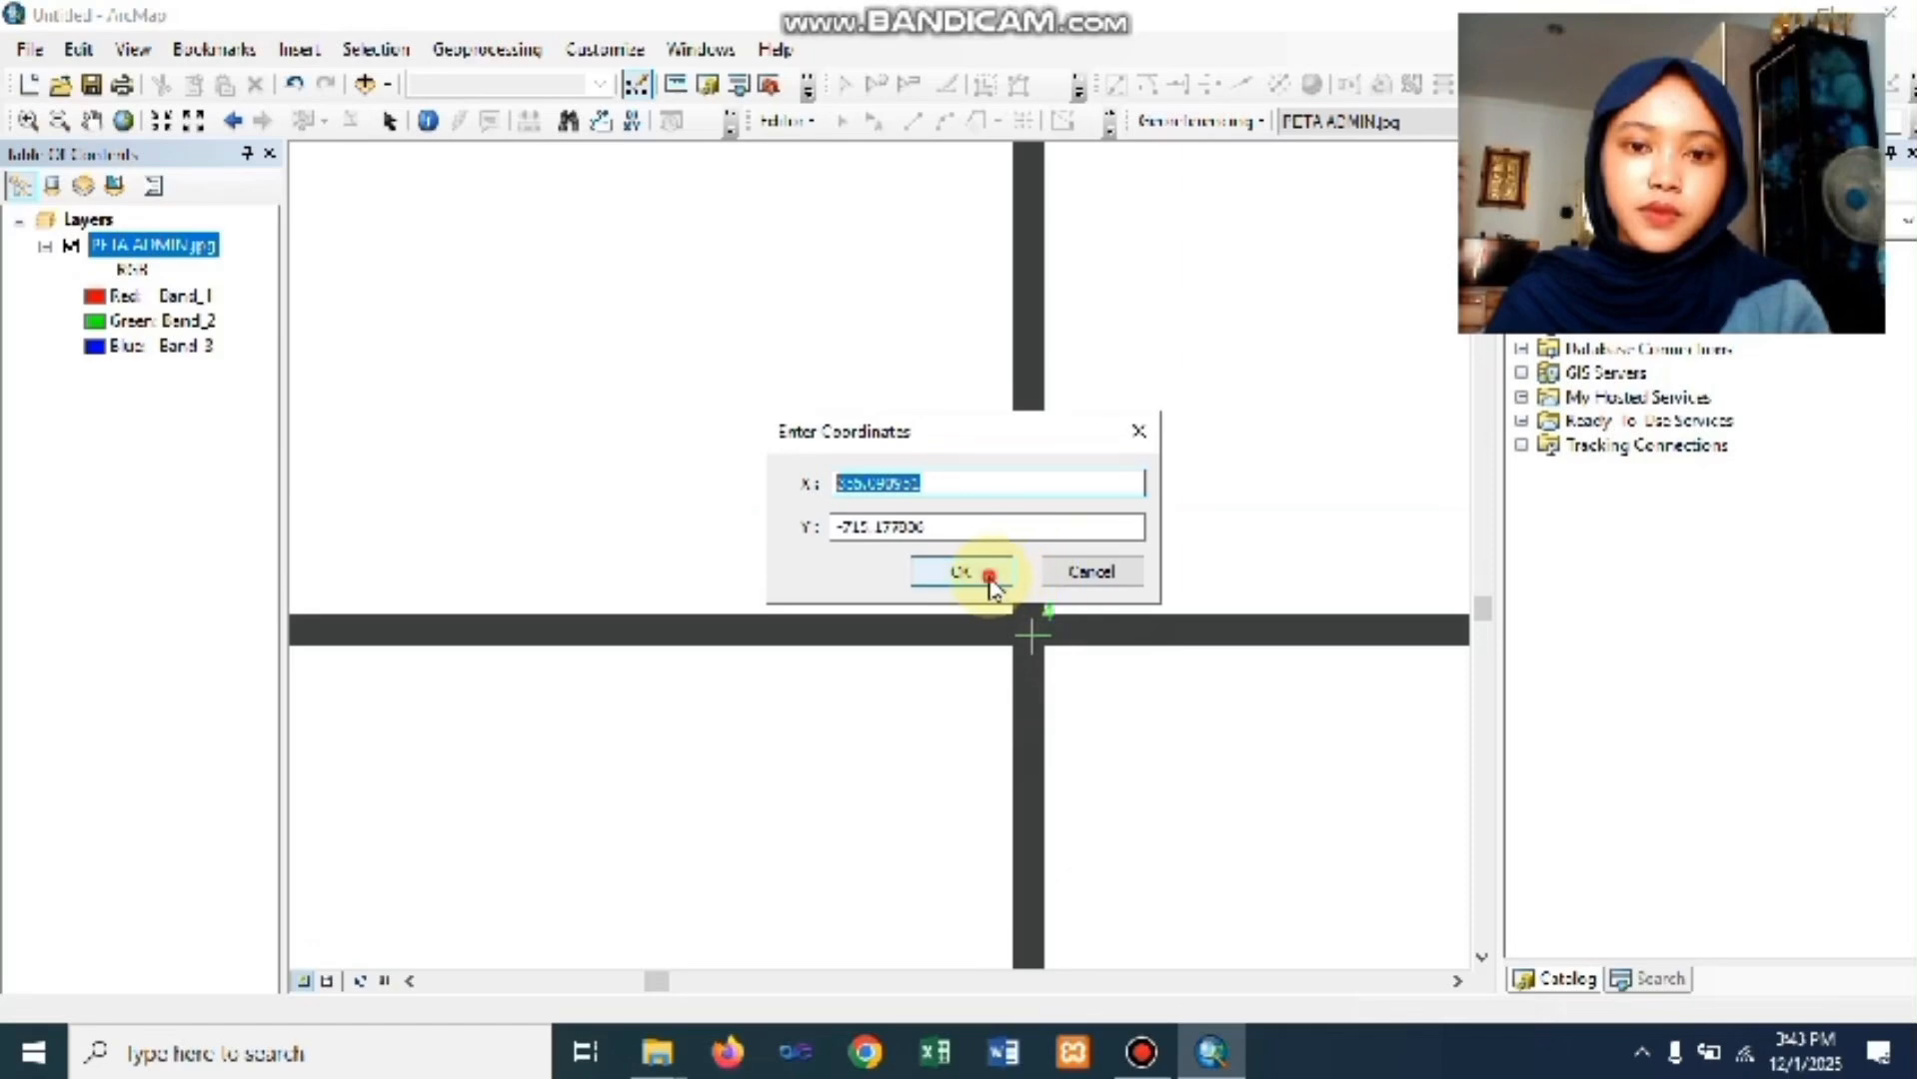
pyautogui.click(876, 530)
pyautogui.press('Return')
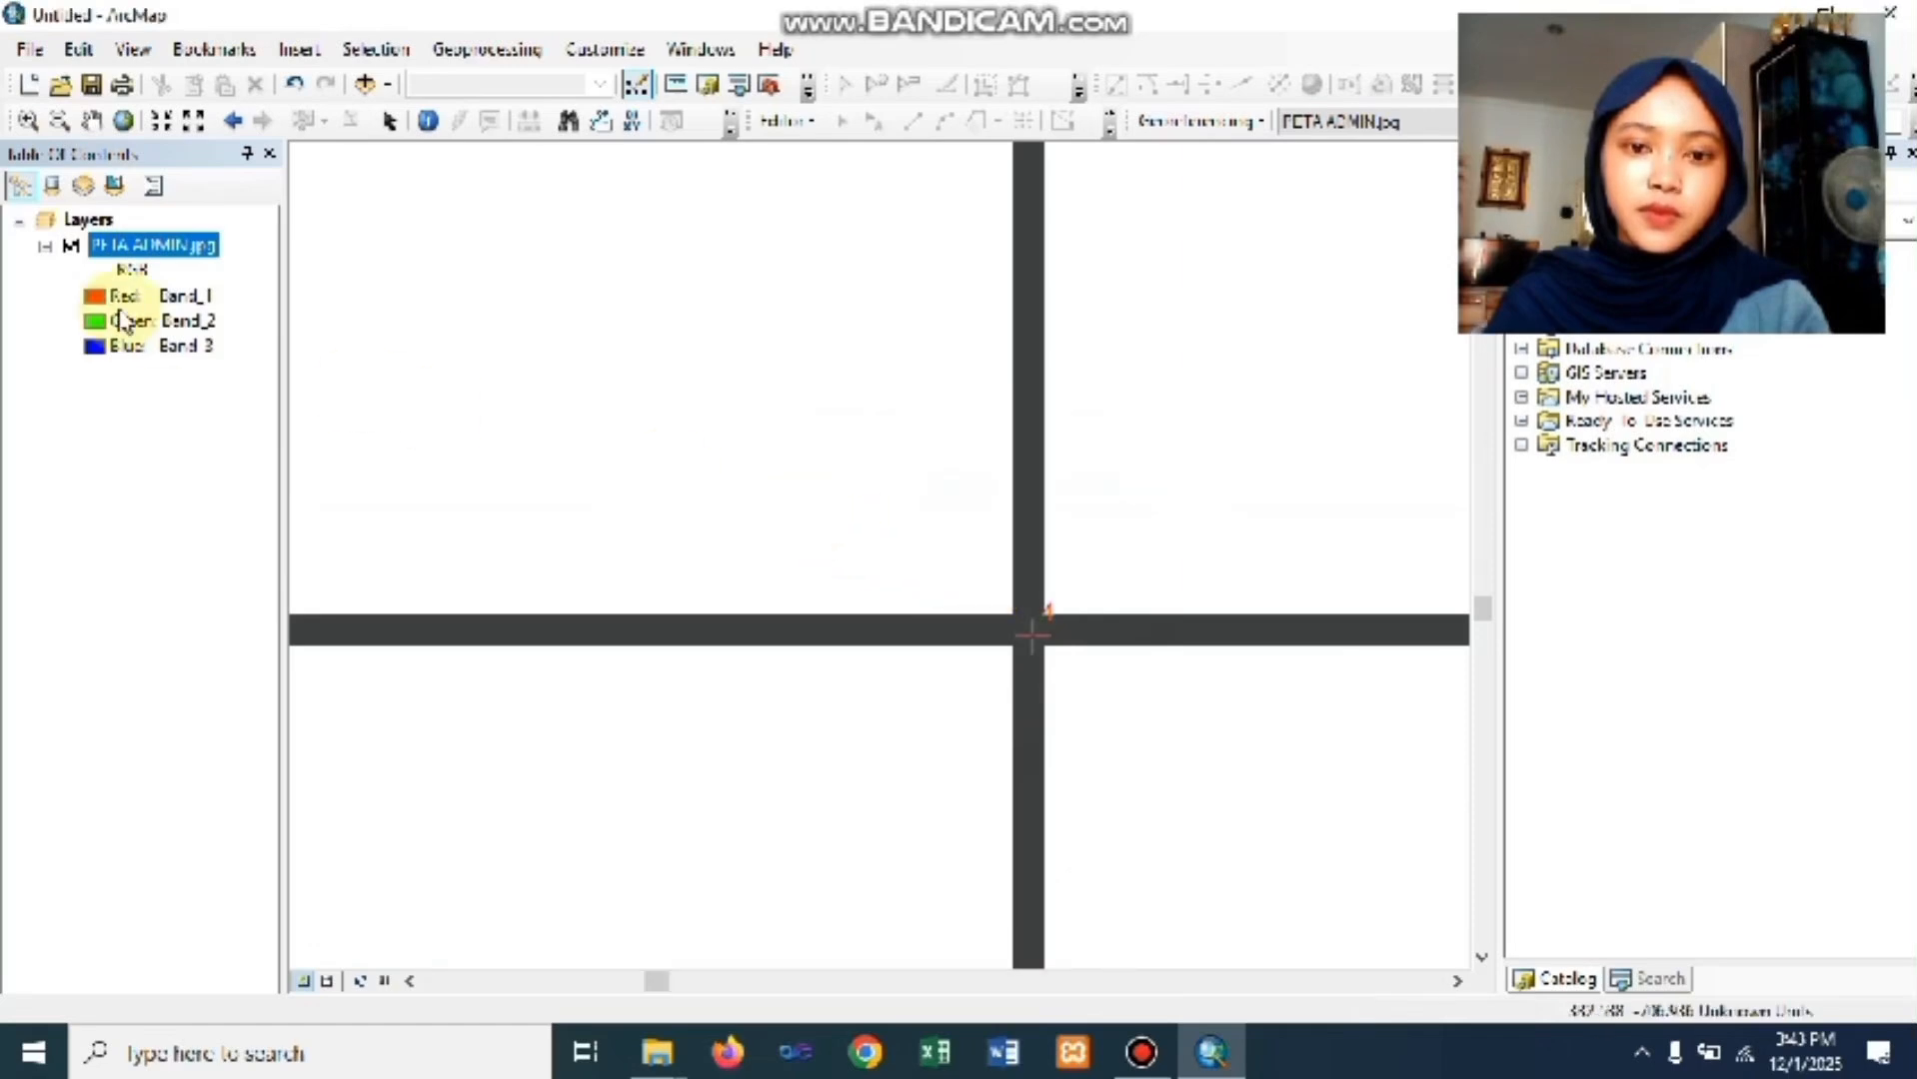
pyautogui.rightClick(152, 255)
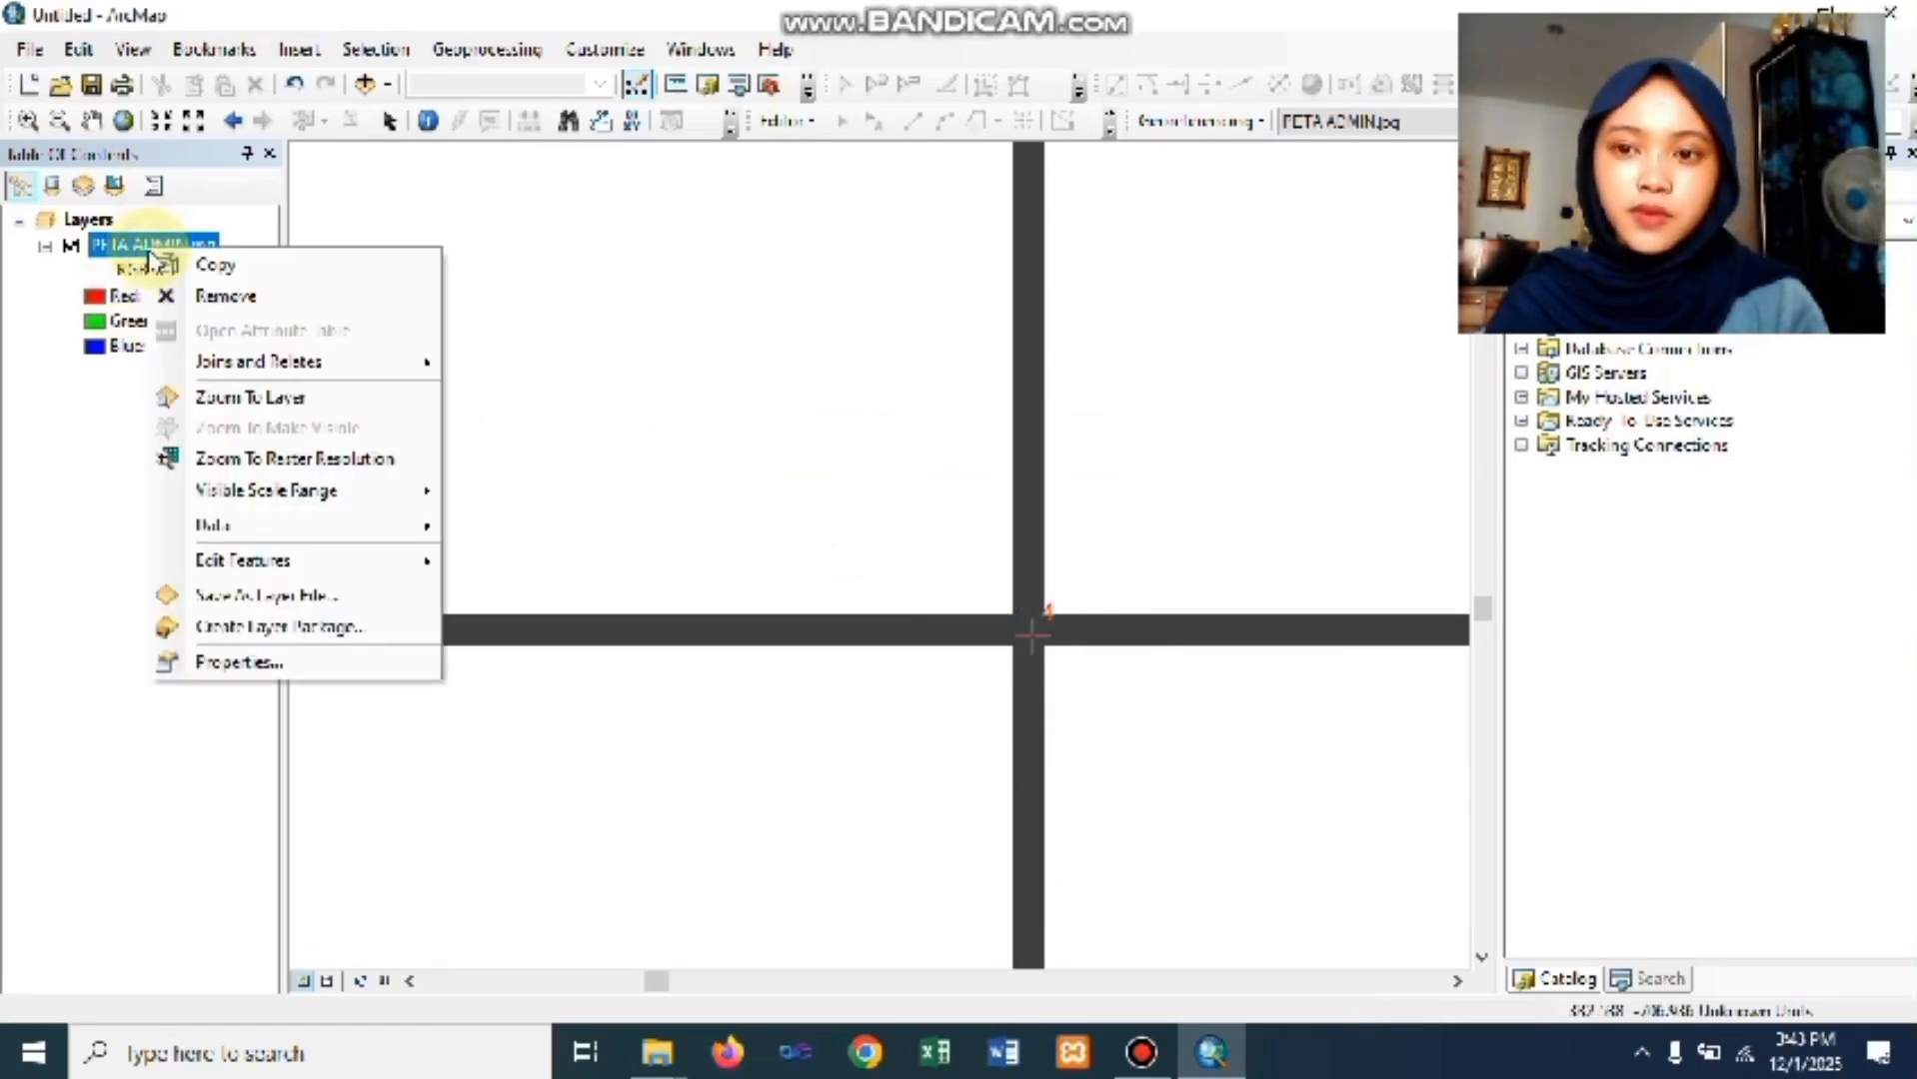
pyautogui.click(228, 398)
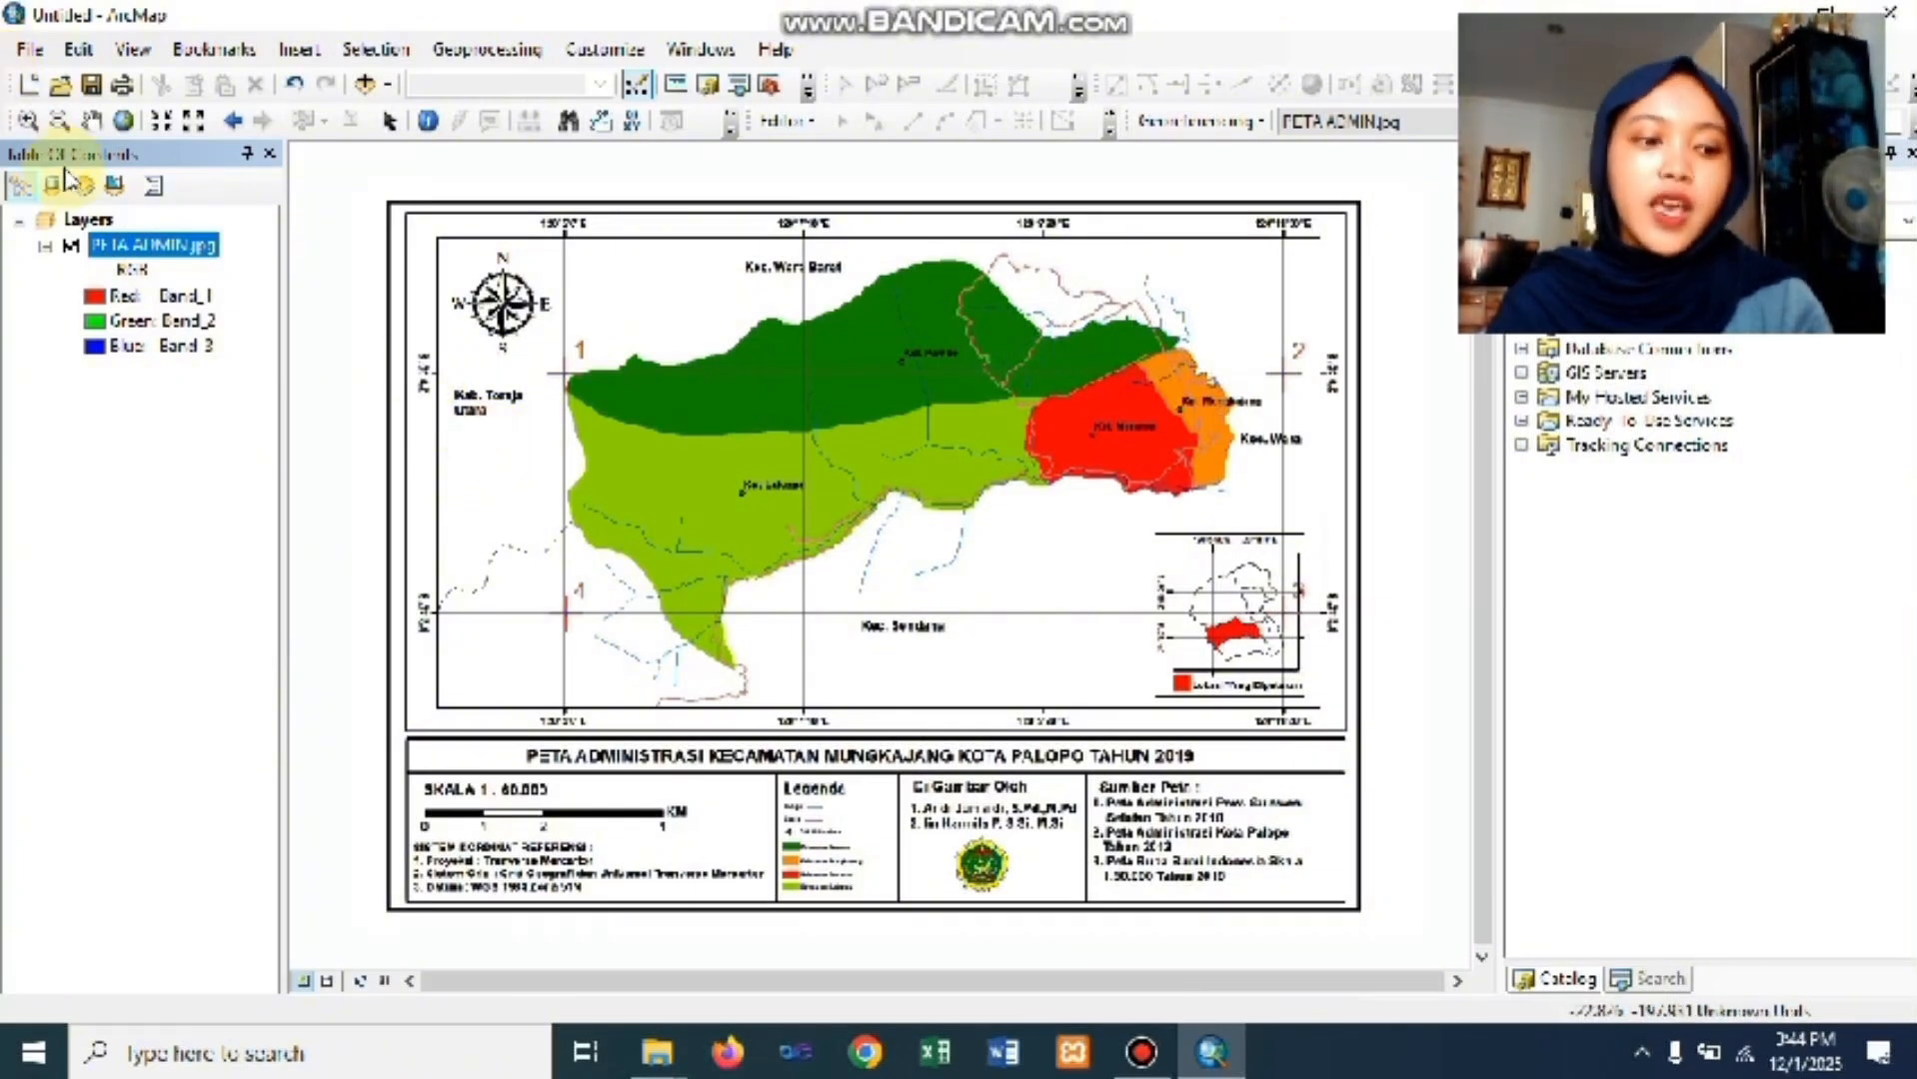
pyautogui.click(30, 123)
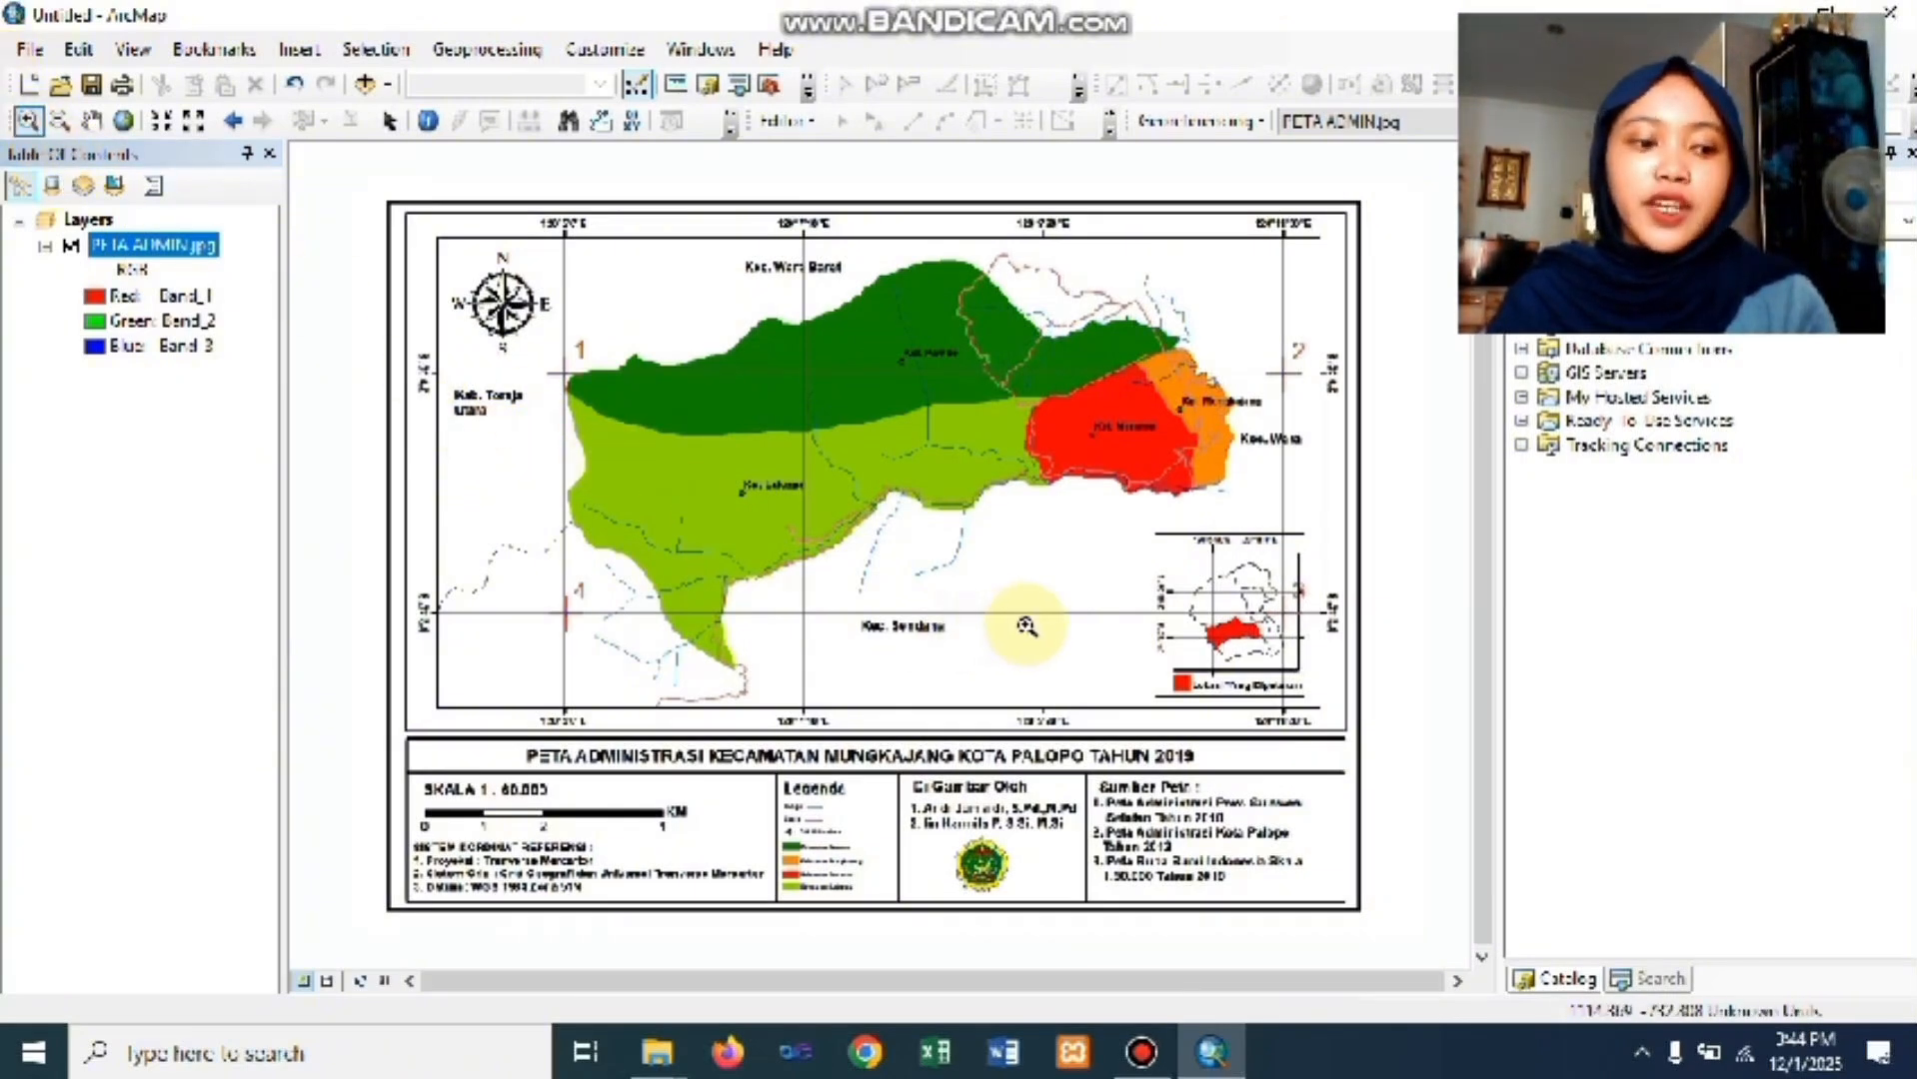
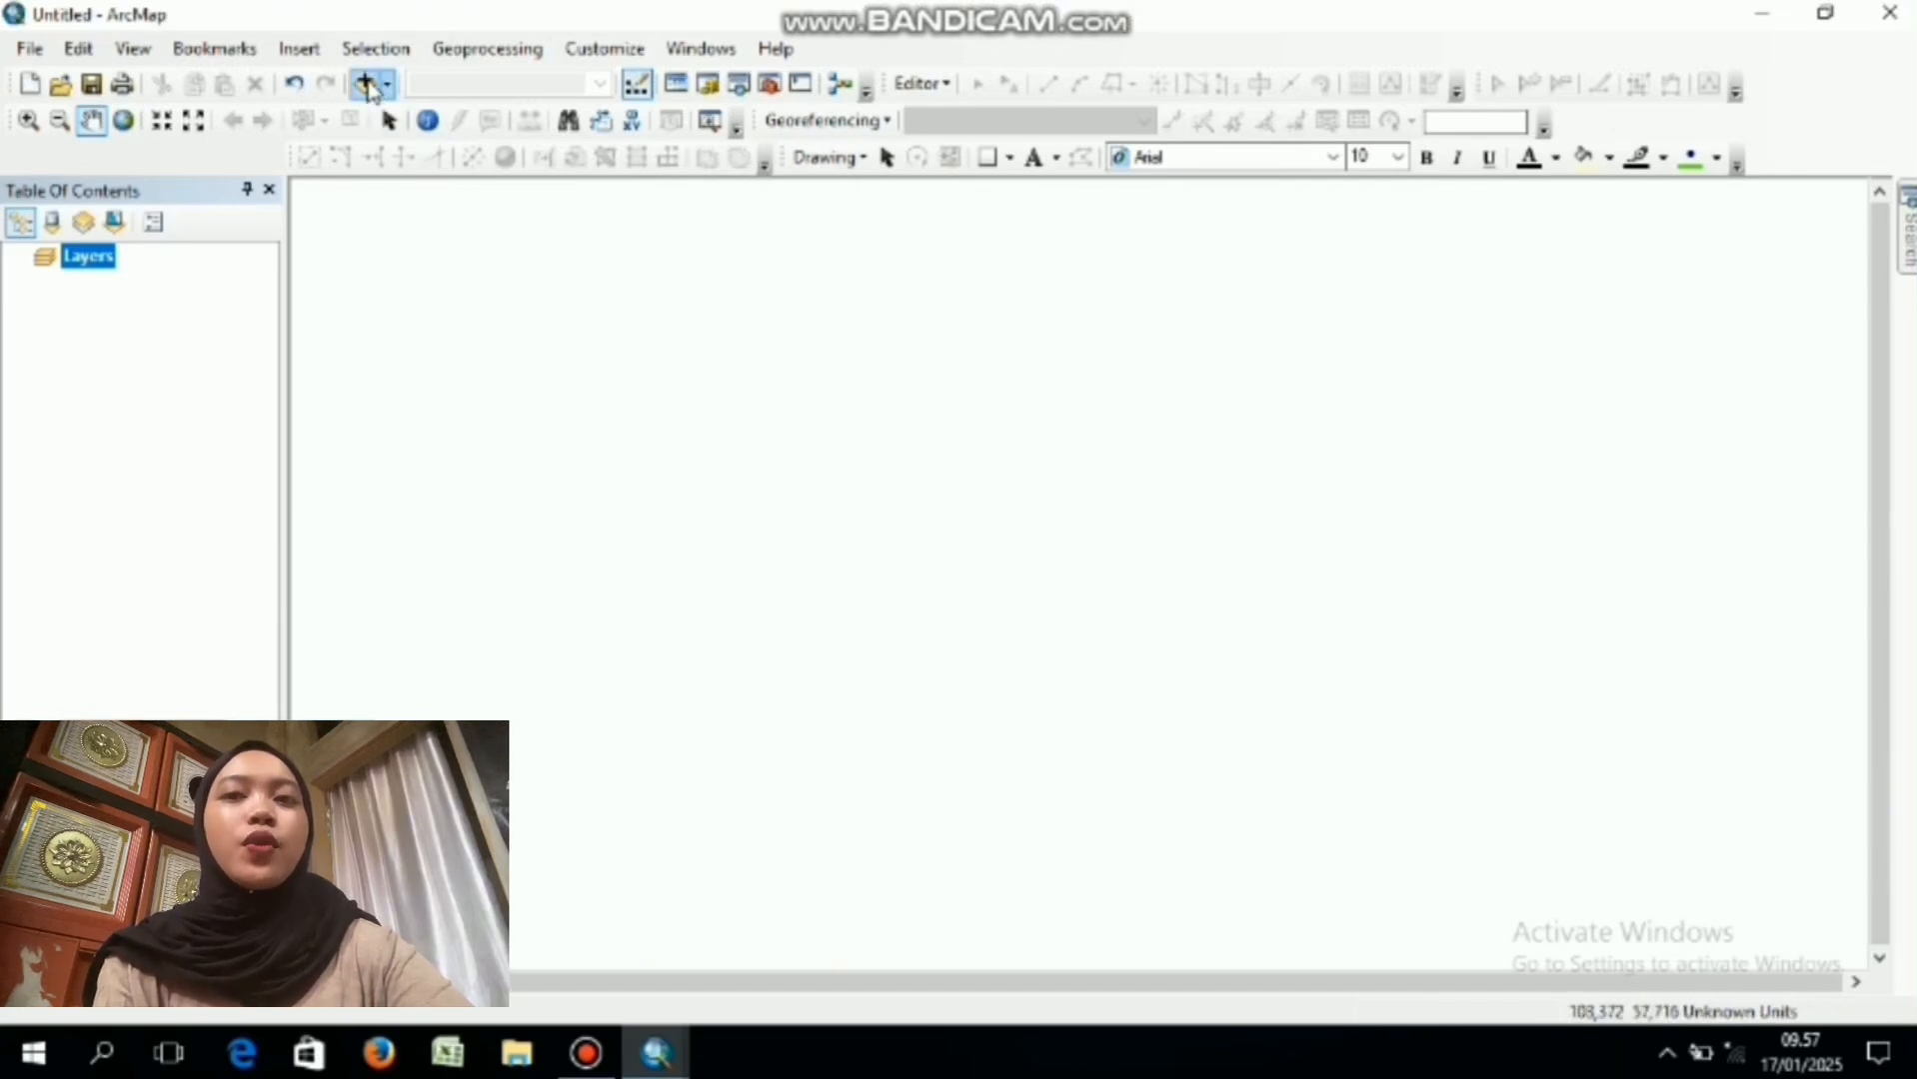
# - Add the PETA ADMIN.jpg raster to the empty map and dismiss the unknown spatial reference warning
pyautogui.click(368, 87)
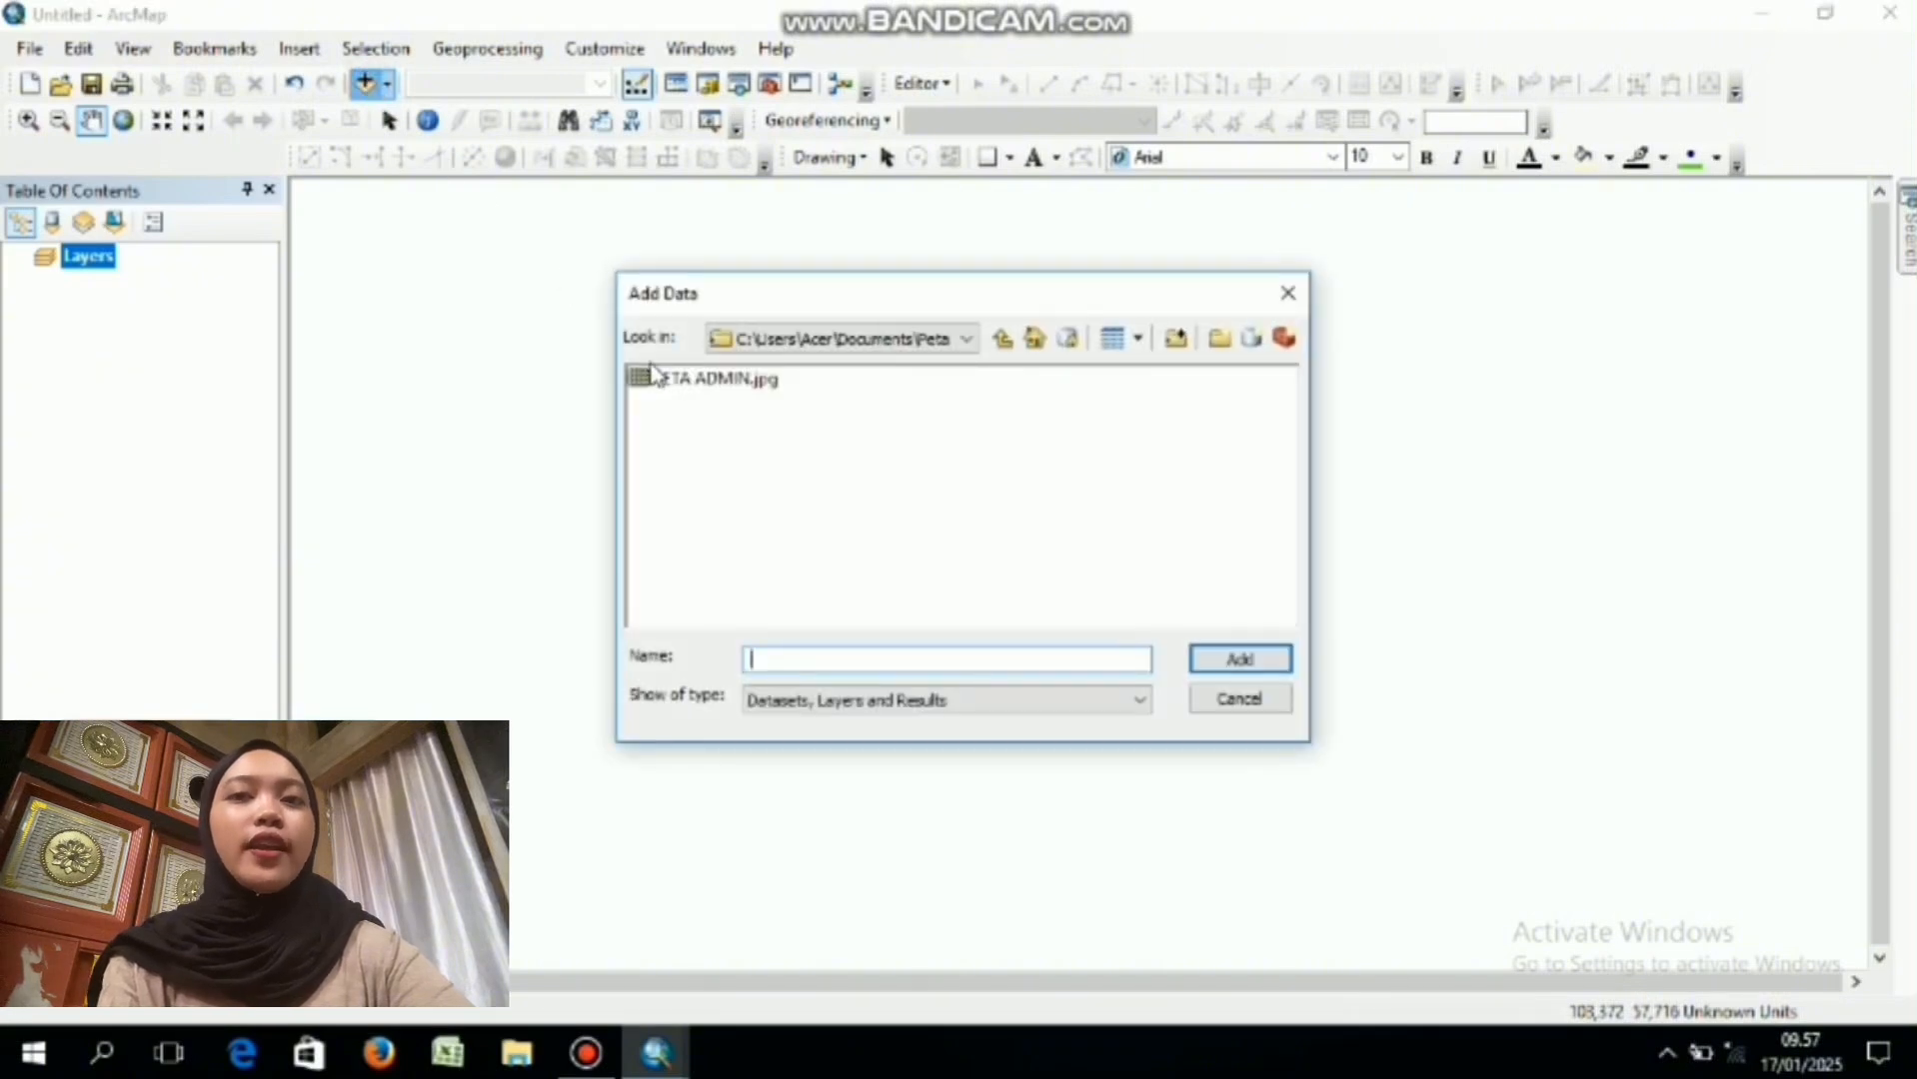
pyautogui.click(705, 384)
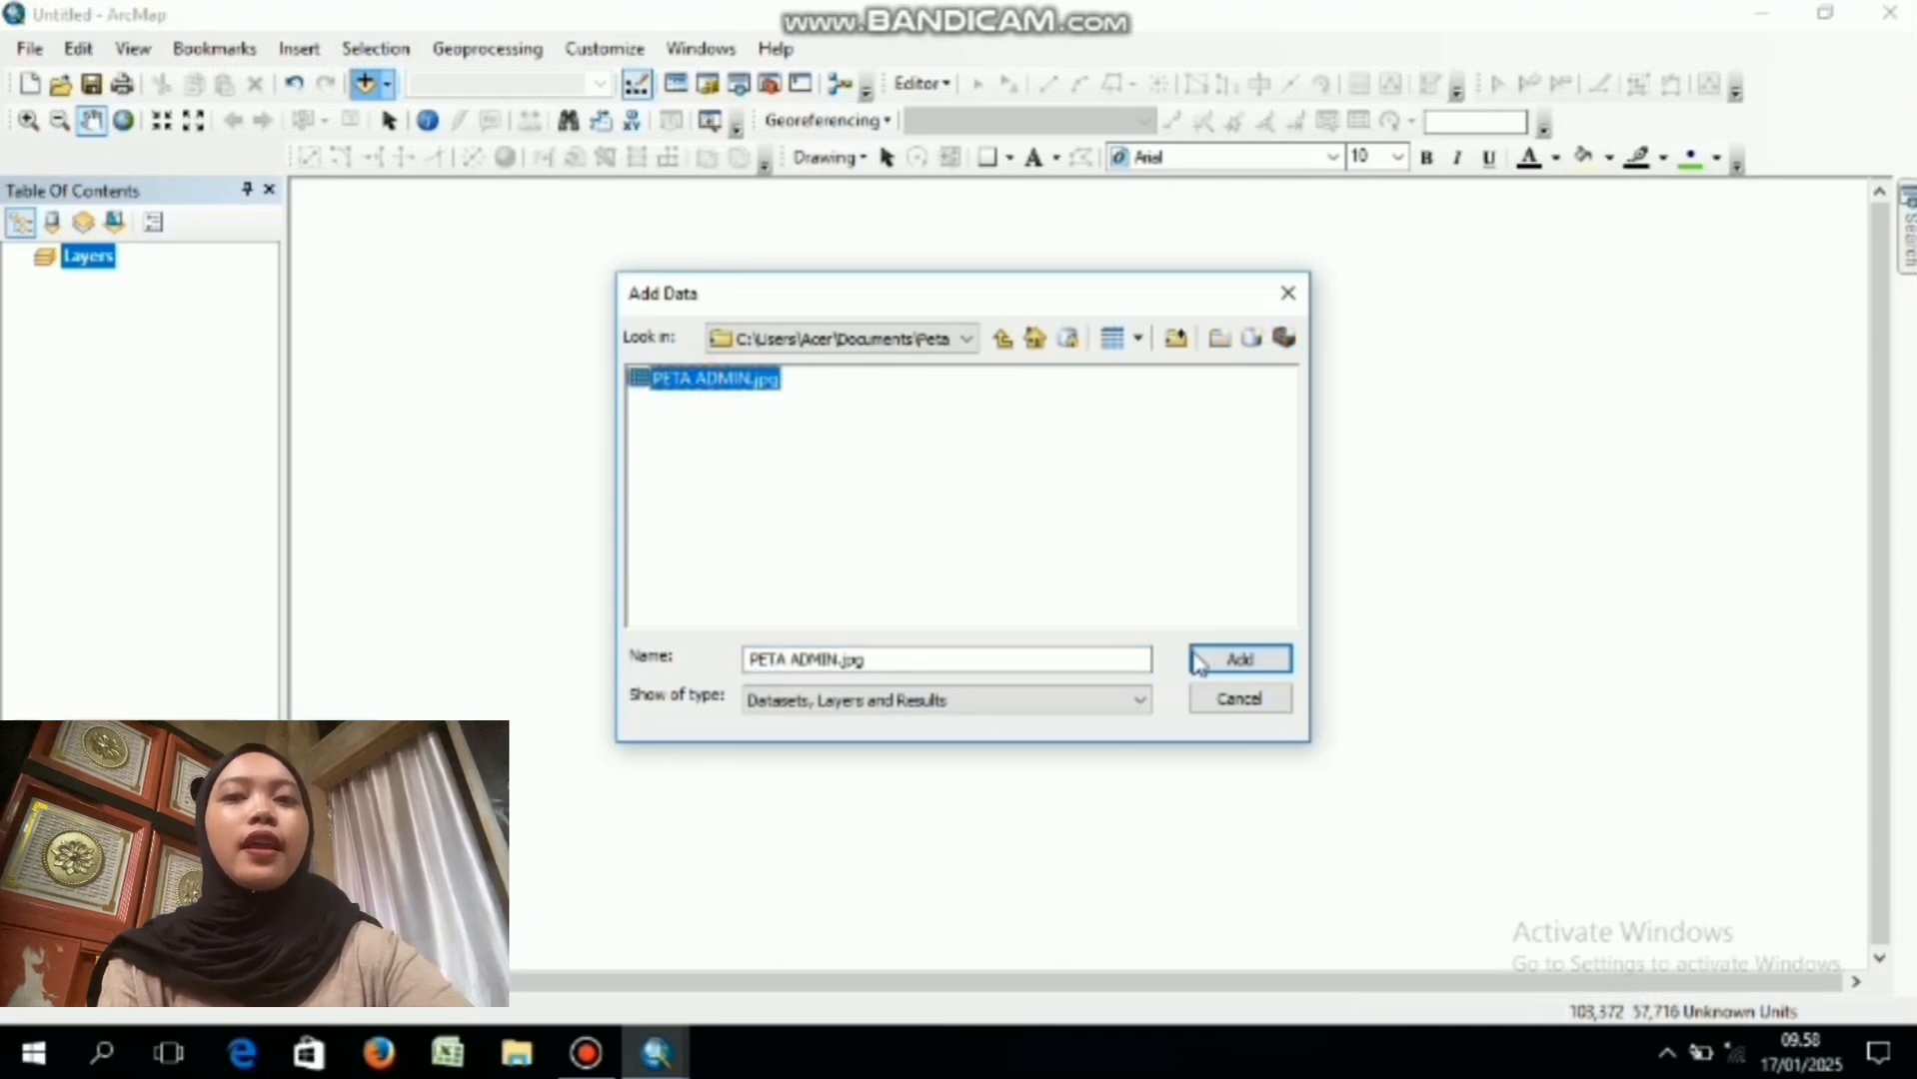
pyautogui.click(1237, 658)
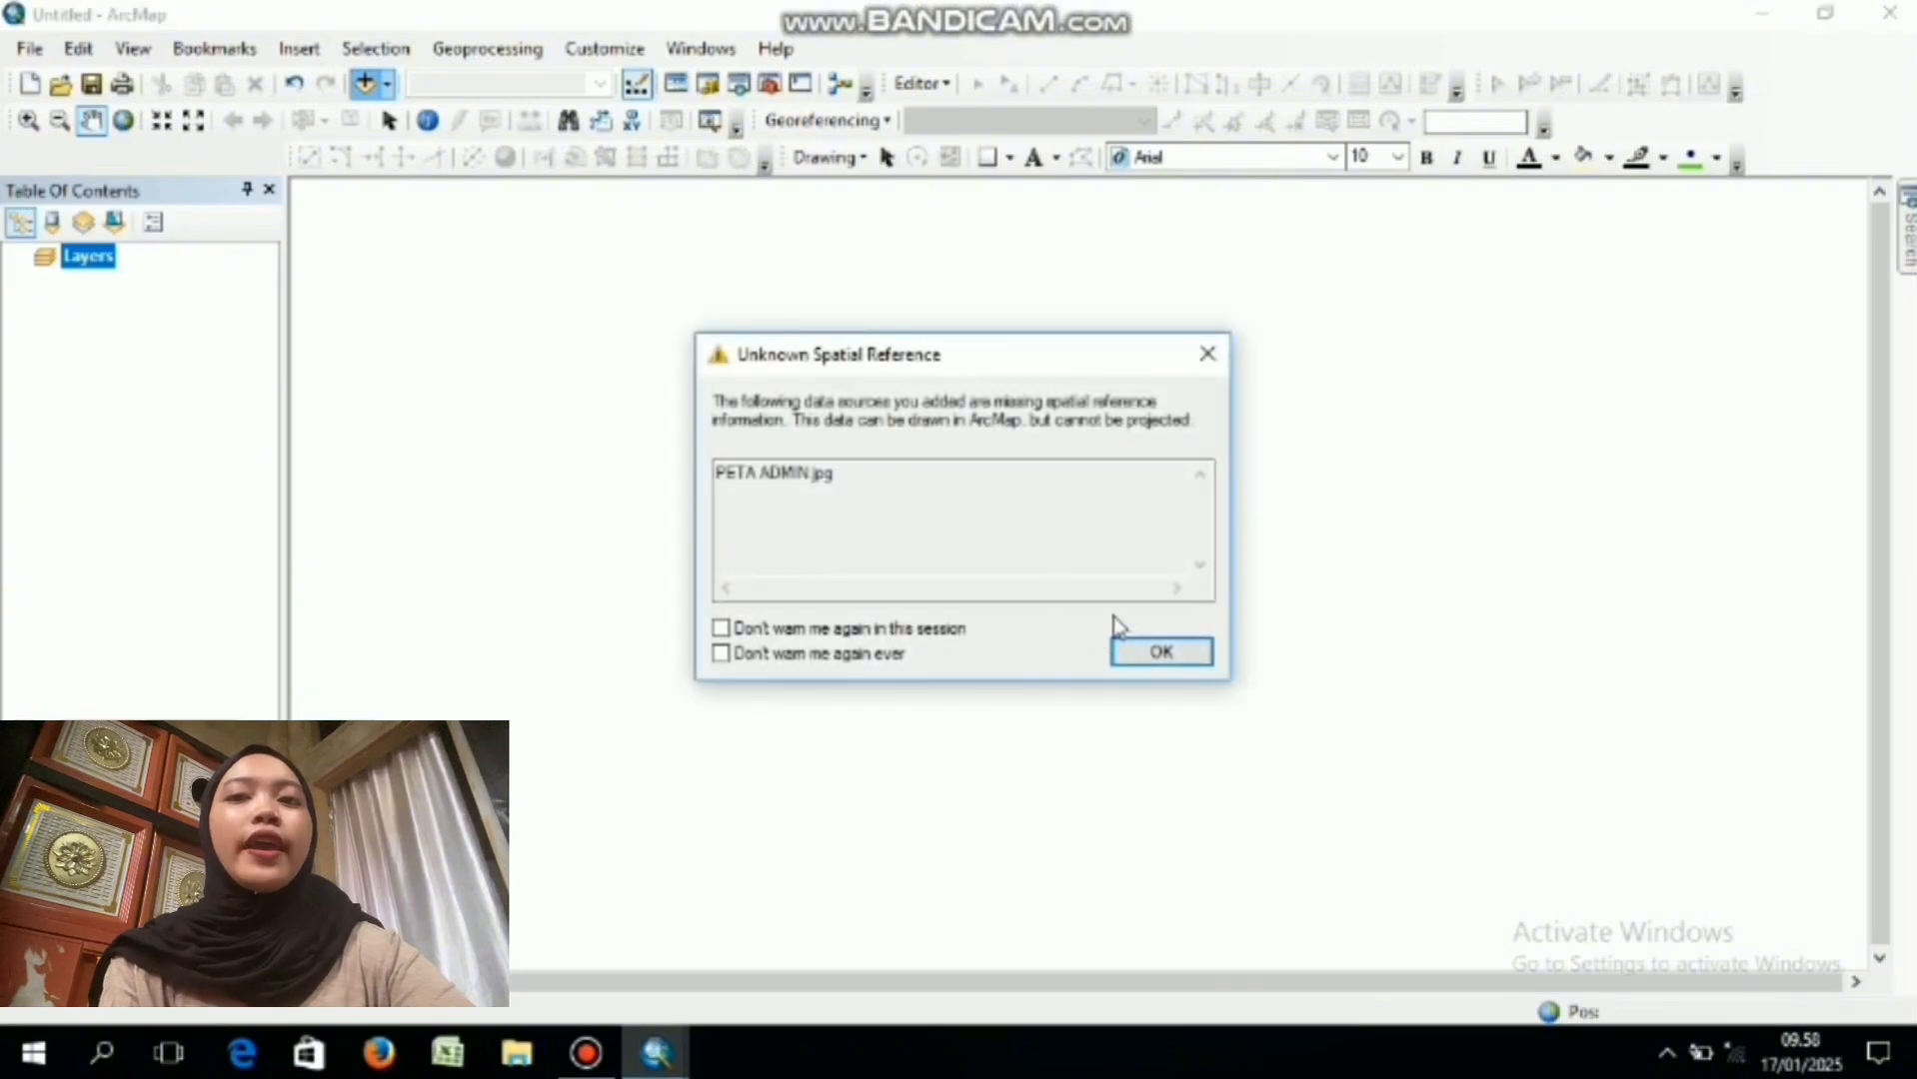
pyautogui.click(1149, 651)
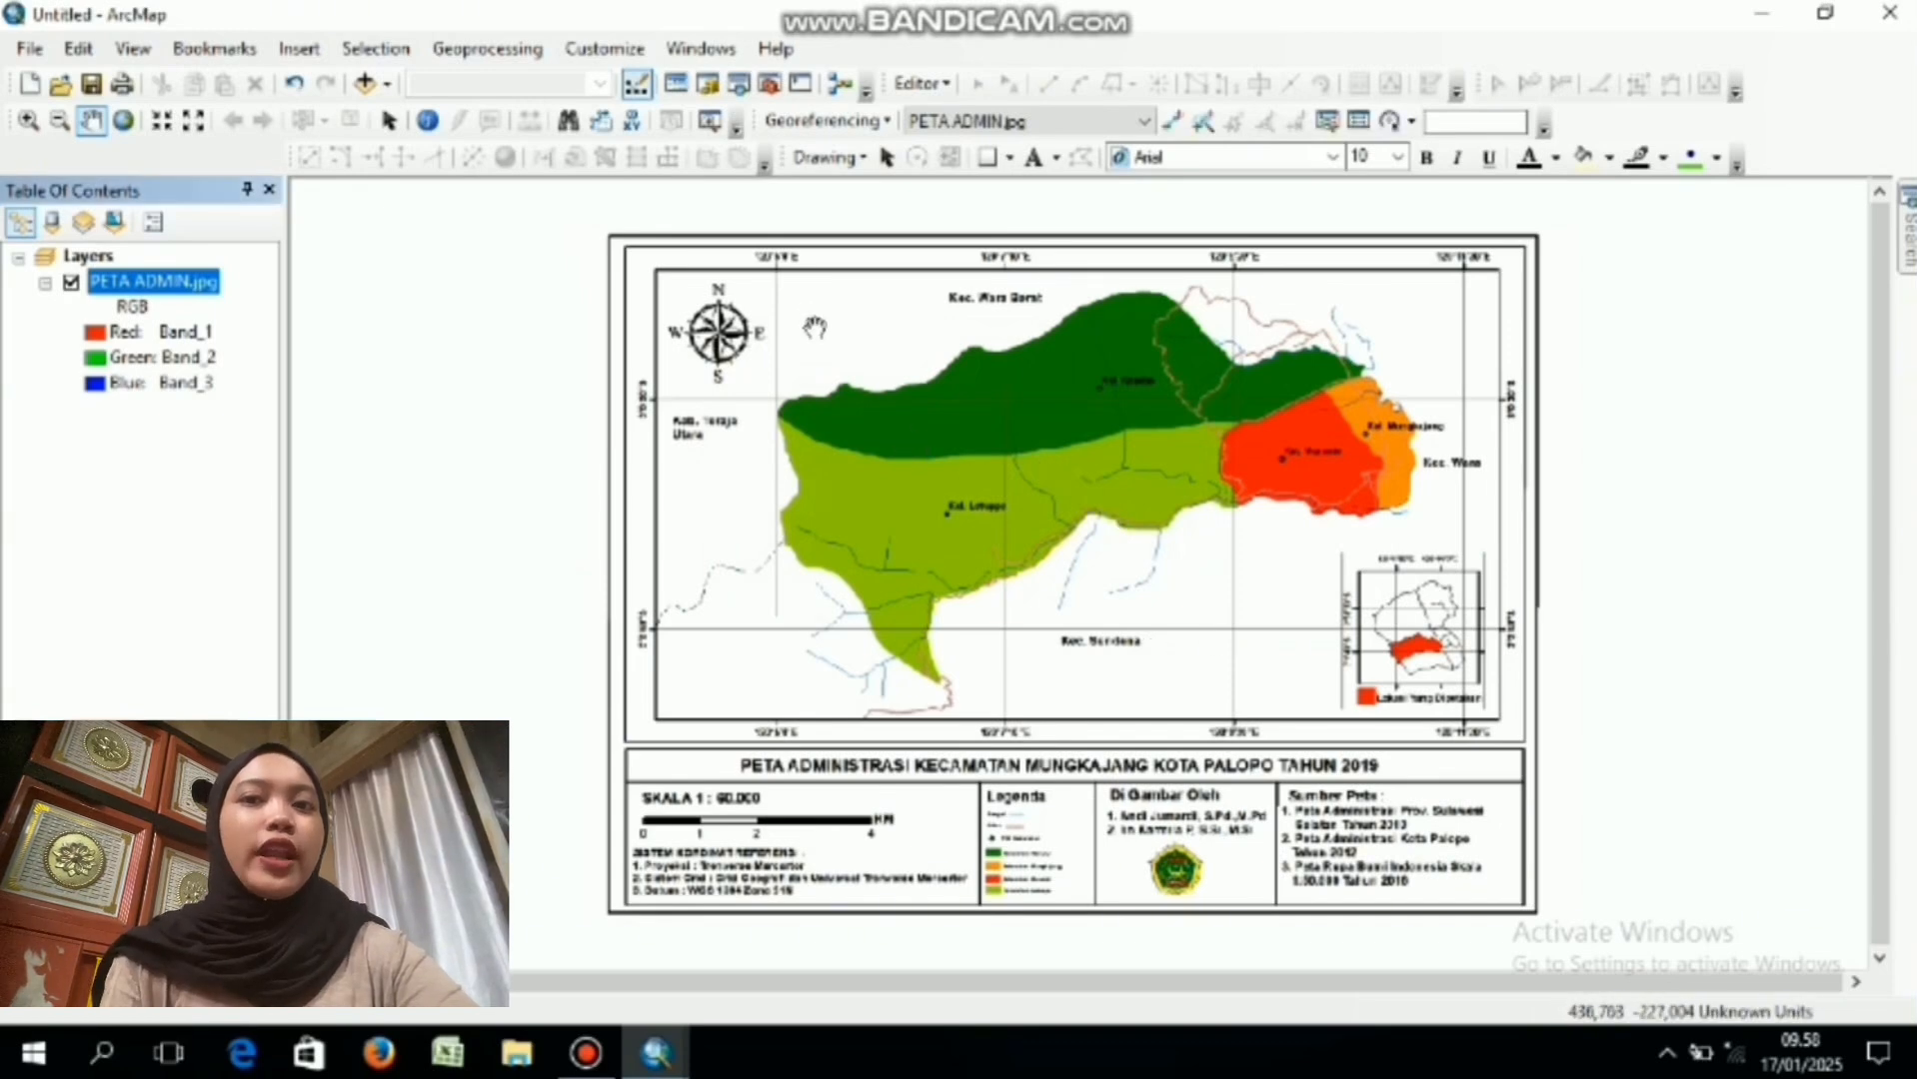
# - Show the Catalog and create a folder named PALOPO_SHP inside Home - Documents\ArcGIS
pyautogui.click(708, 87)
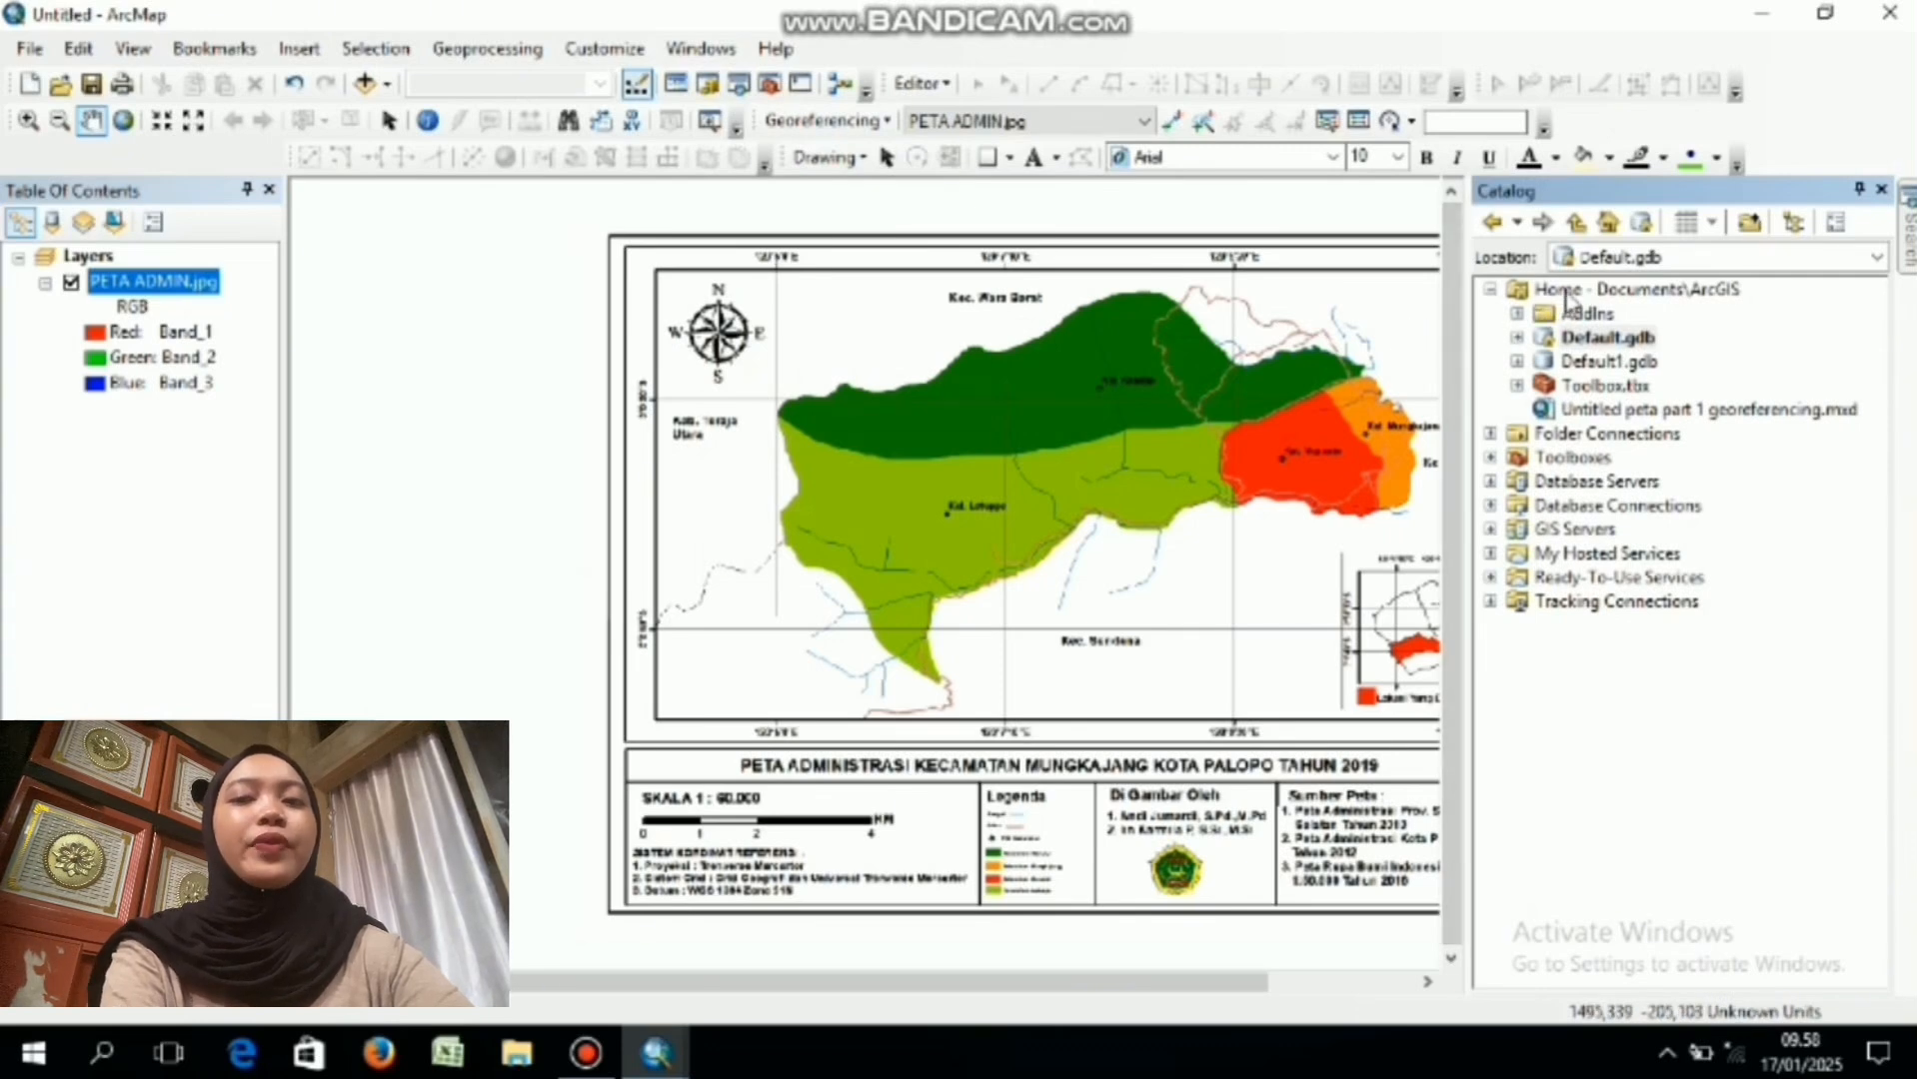
pyautogui.click(1605, 292)
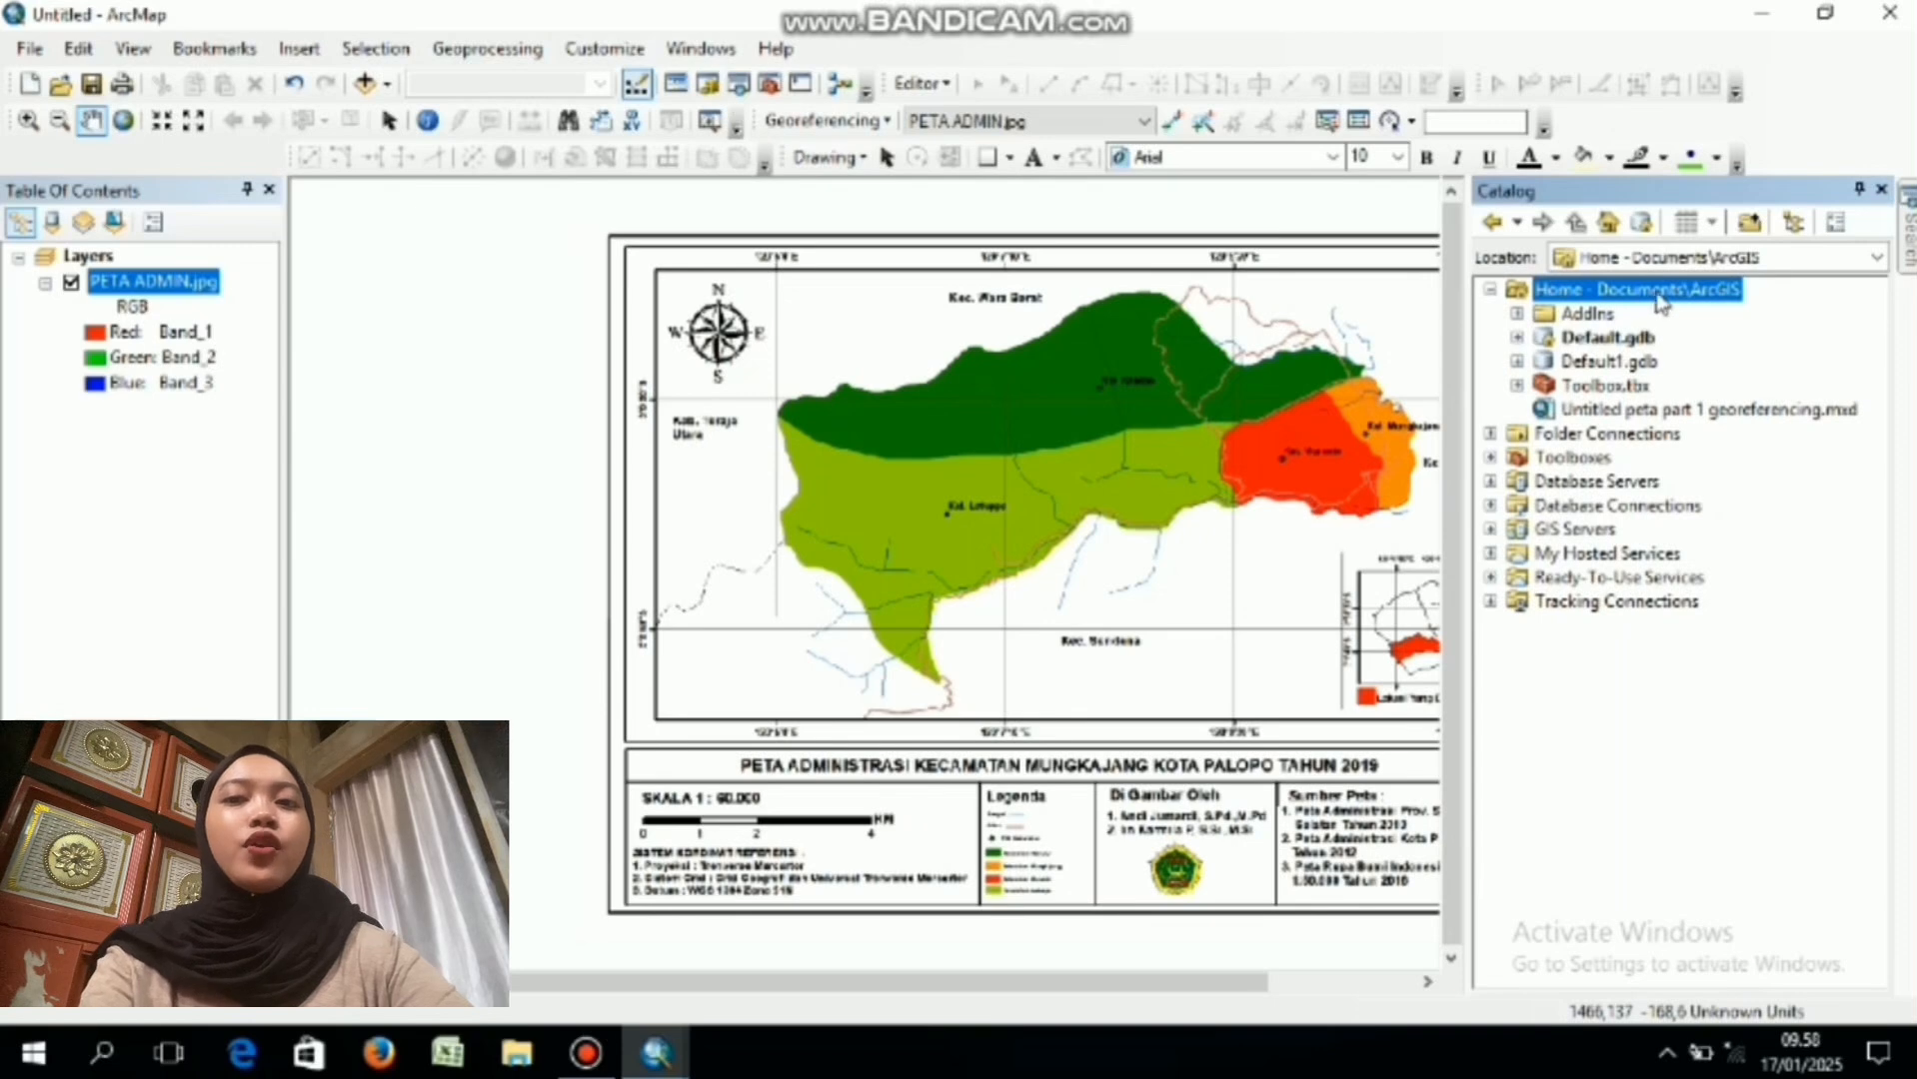
pyautogui.rightClick(1664, 297)
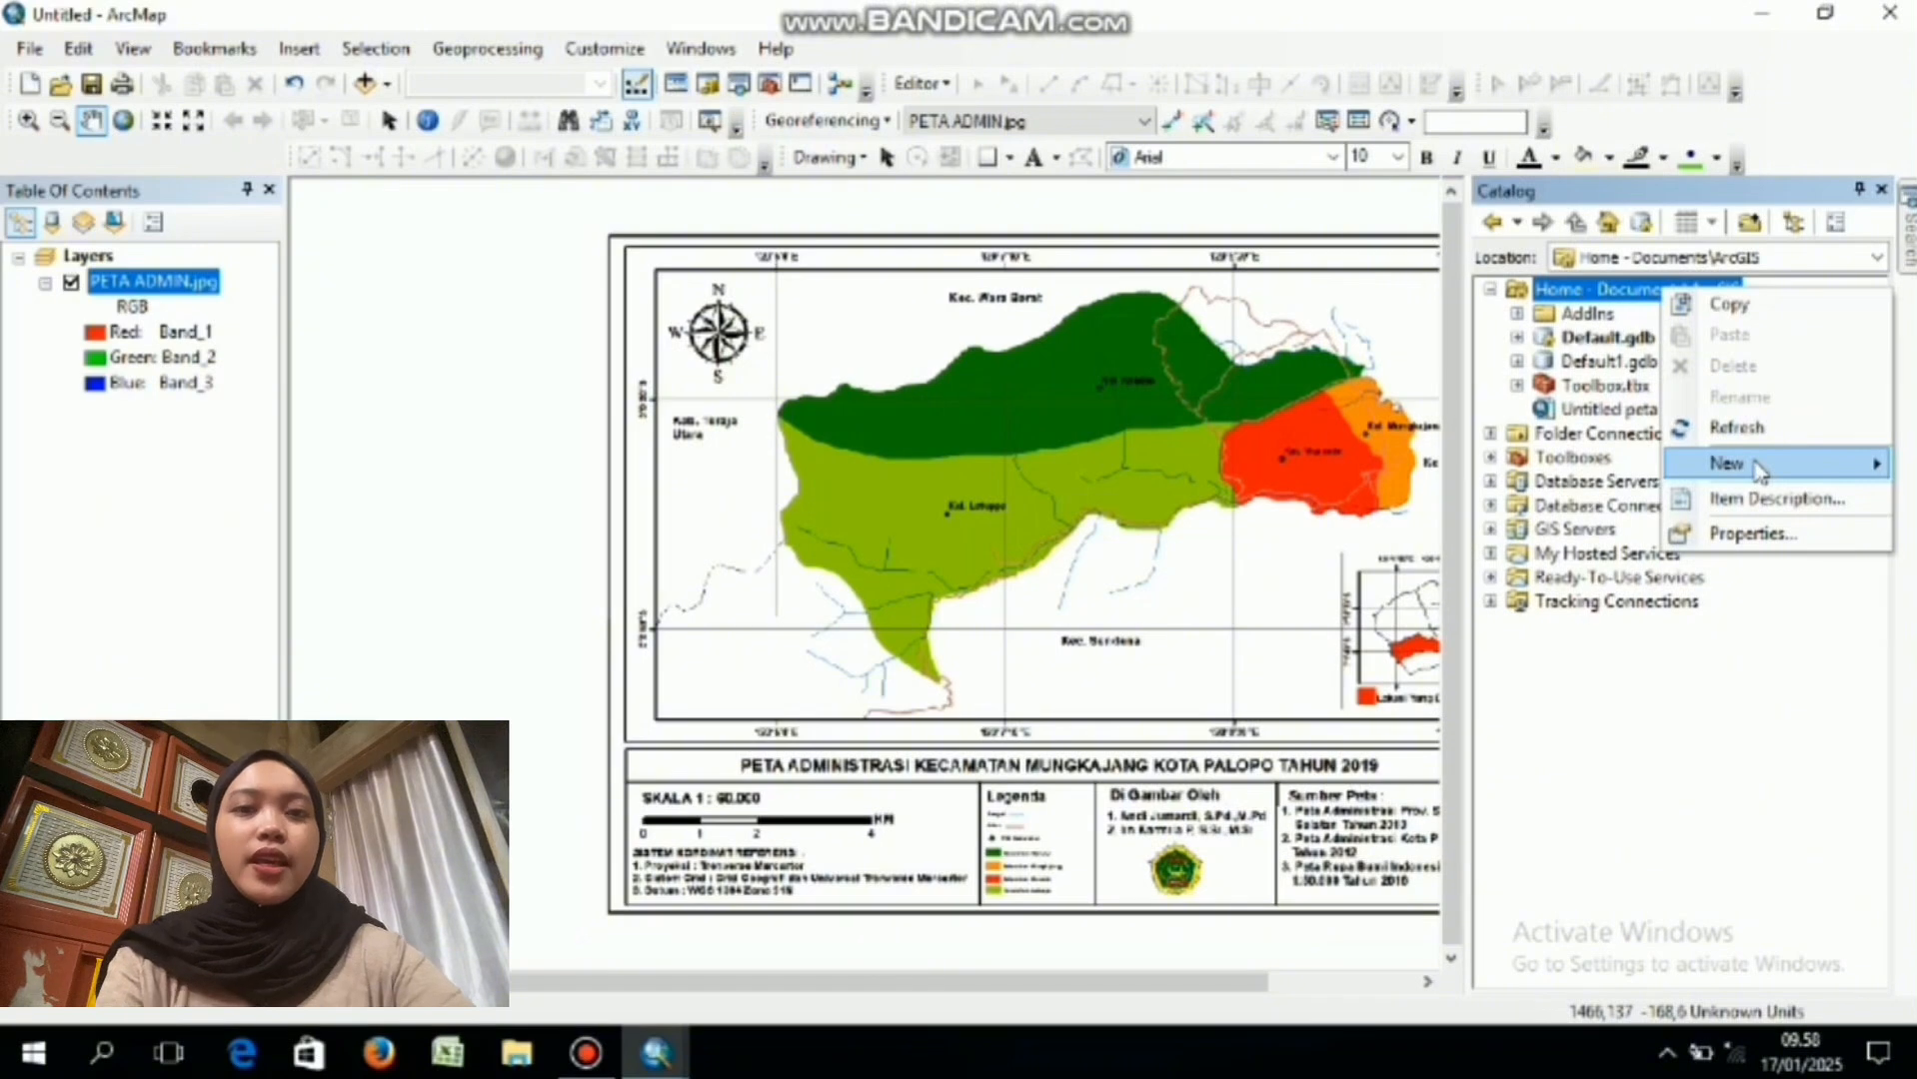
pyautogui.click(1759, 470)
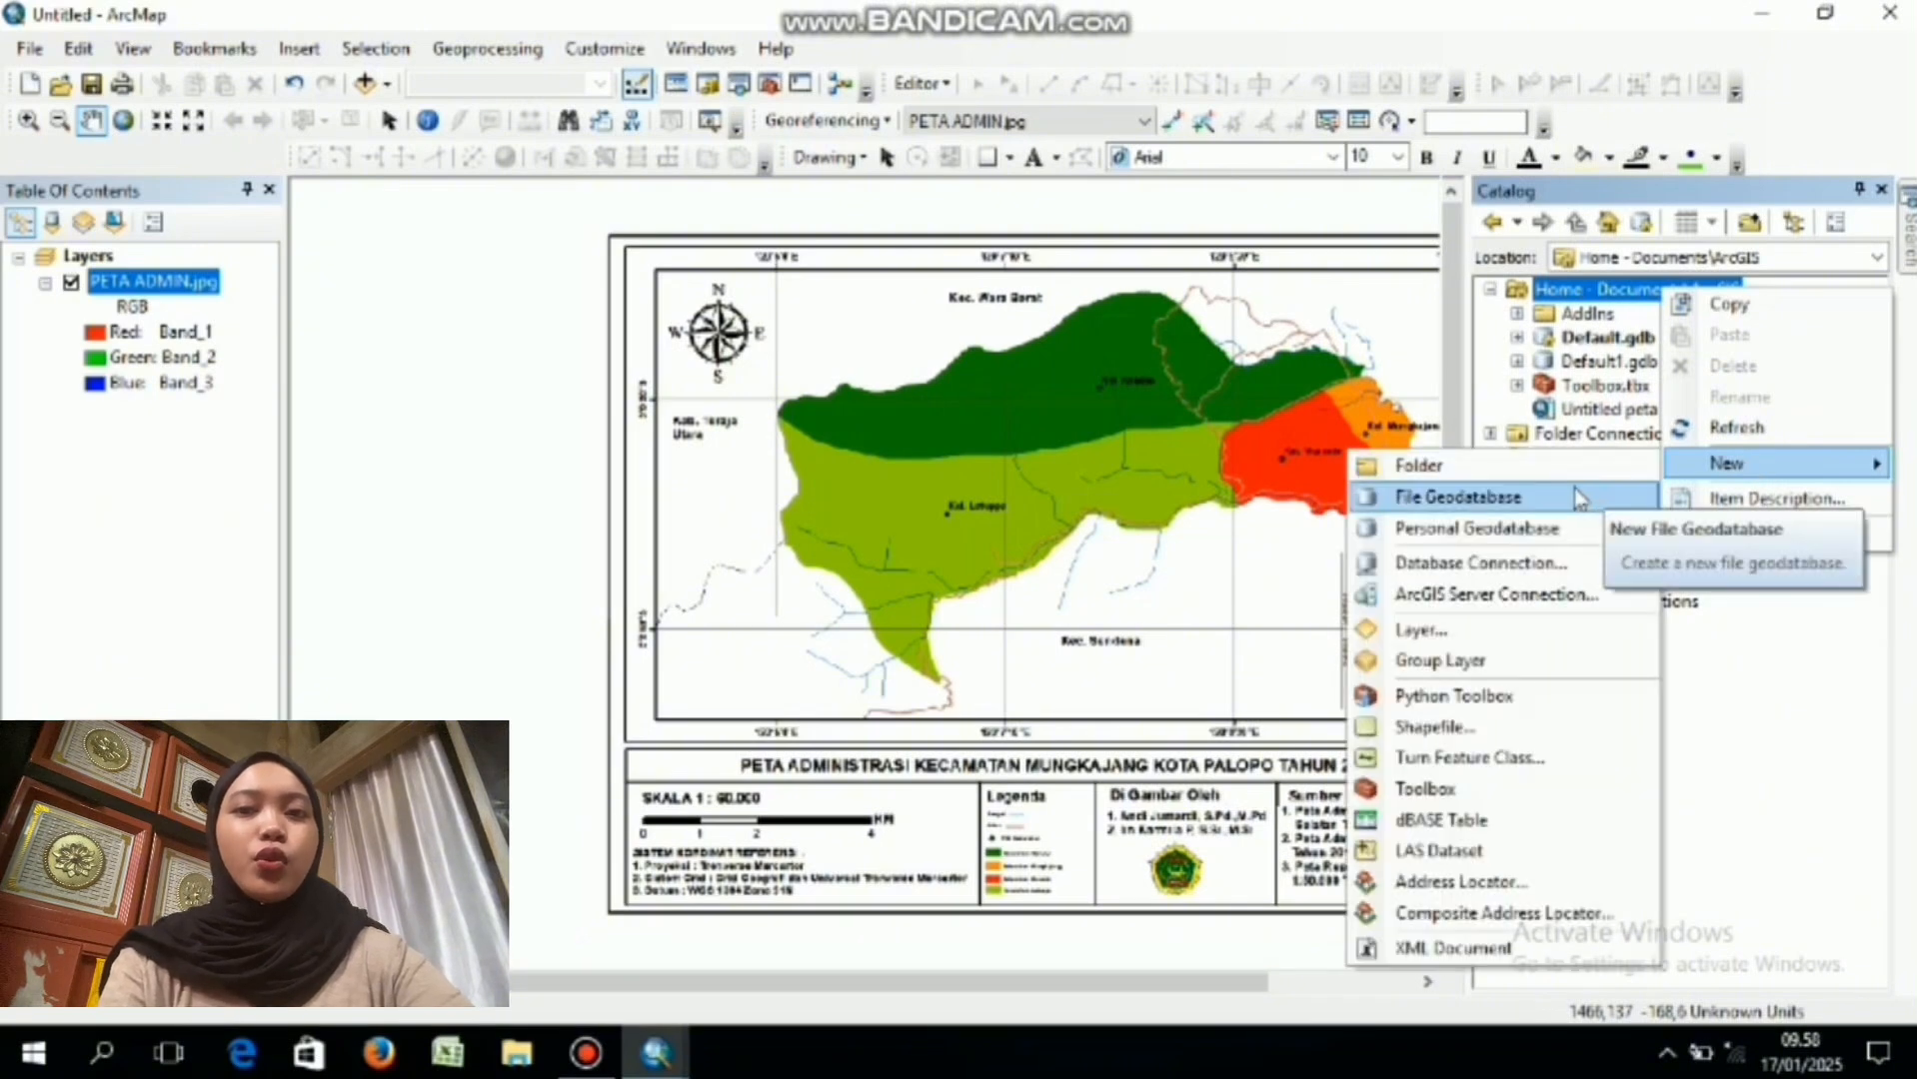
pyautogui.click(1532, 466)
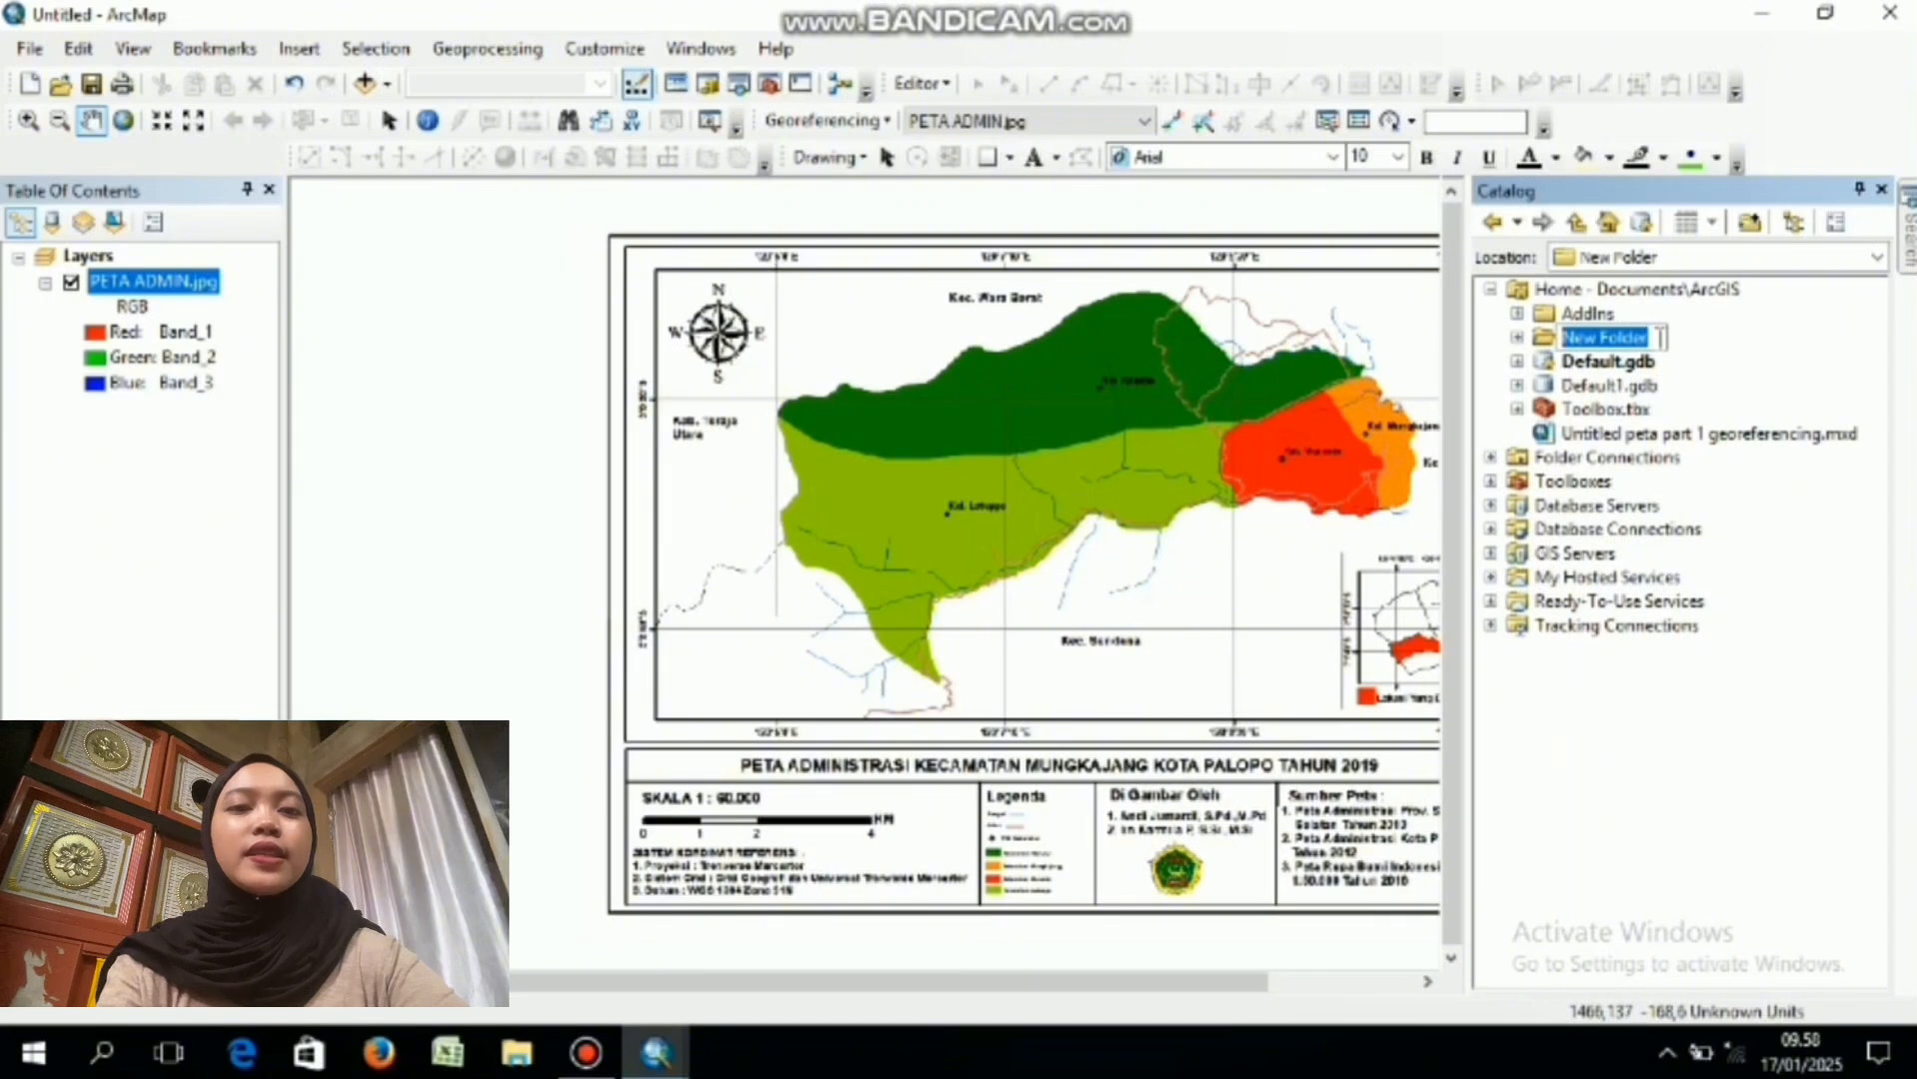
pyautogui.write('P')
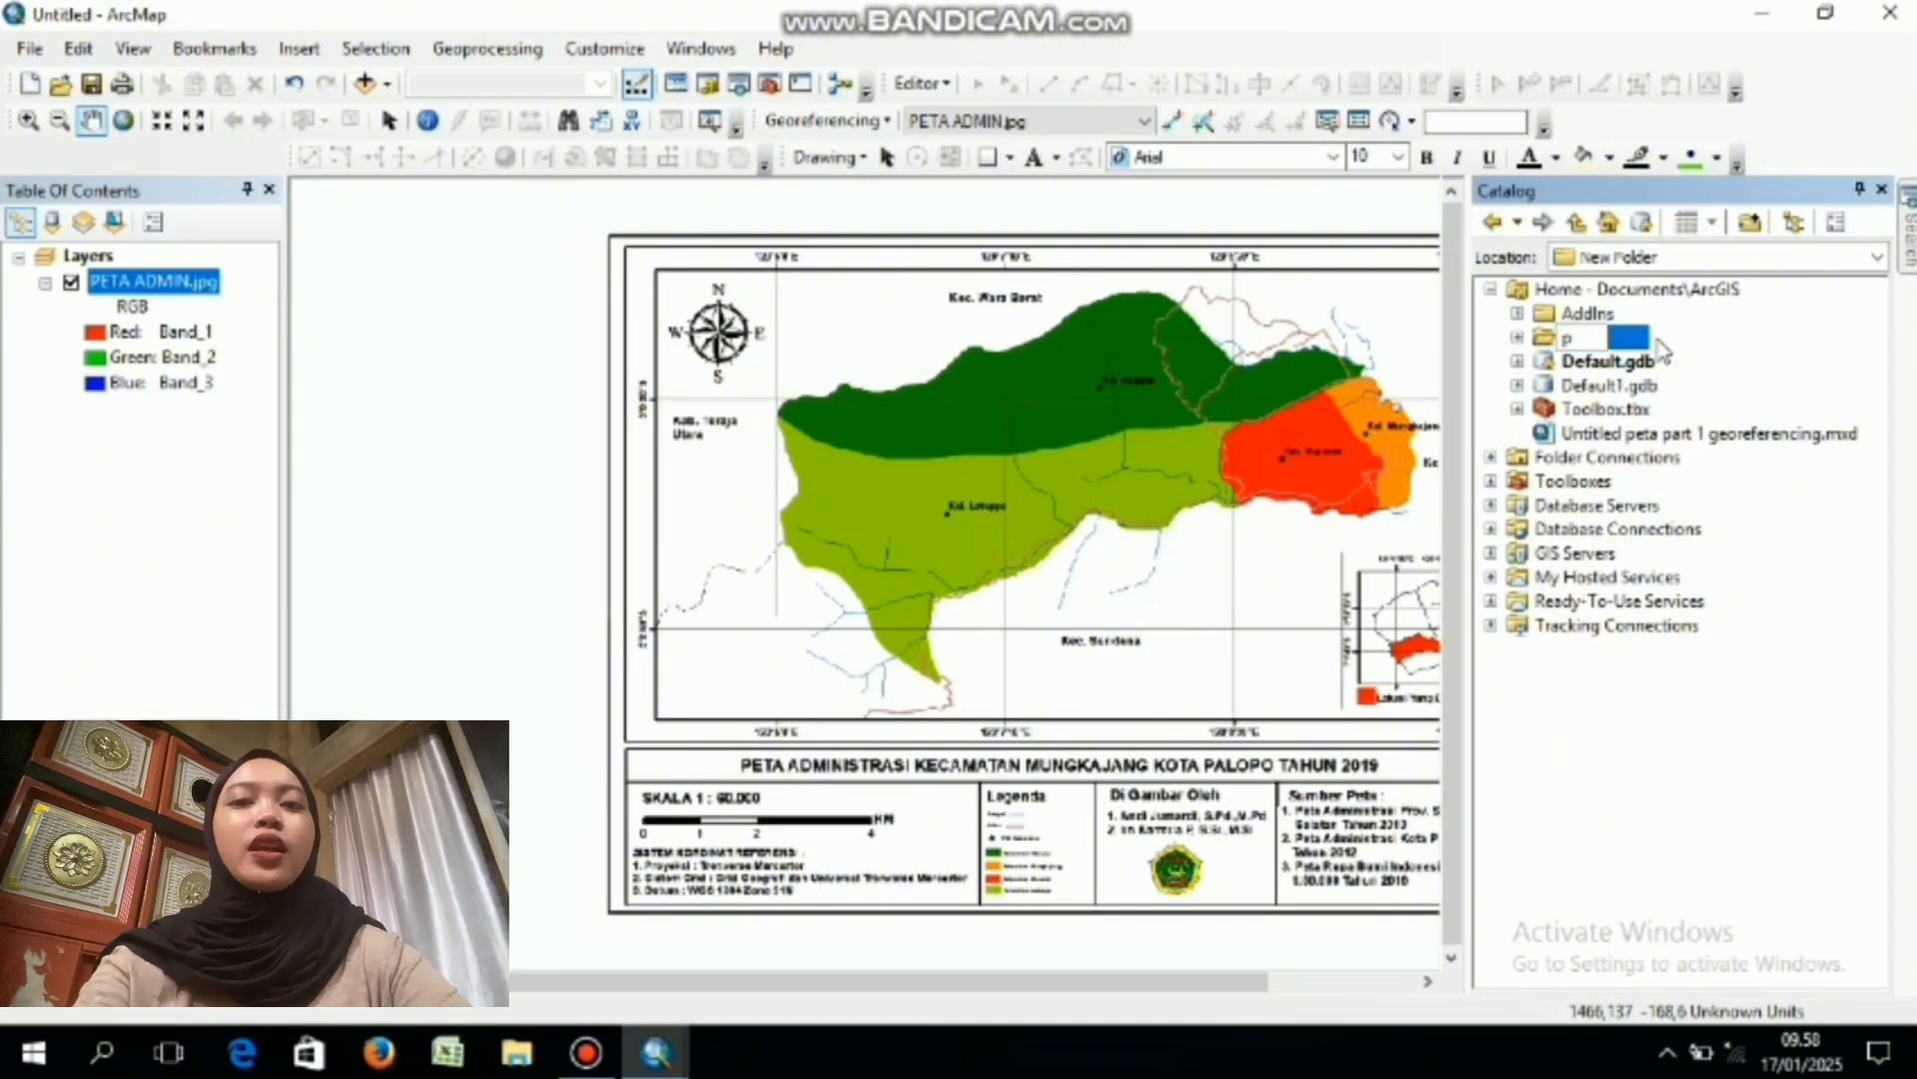
pyautogui.press('BackSpace')
pyautogui.write('PALOPO')
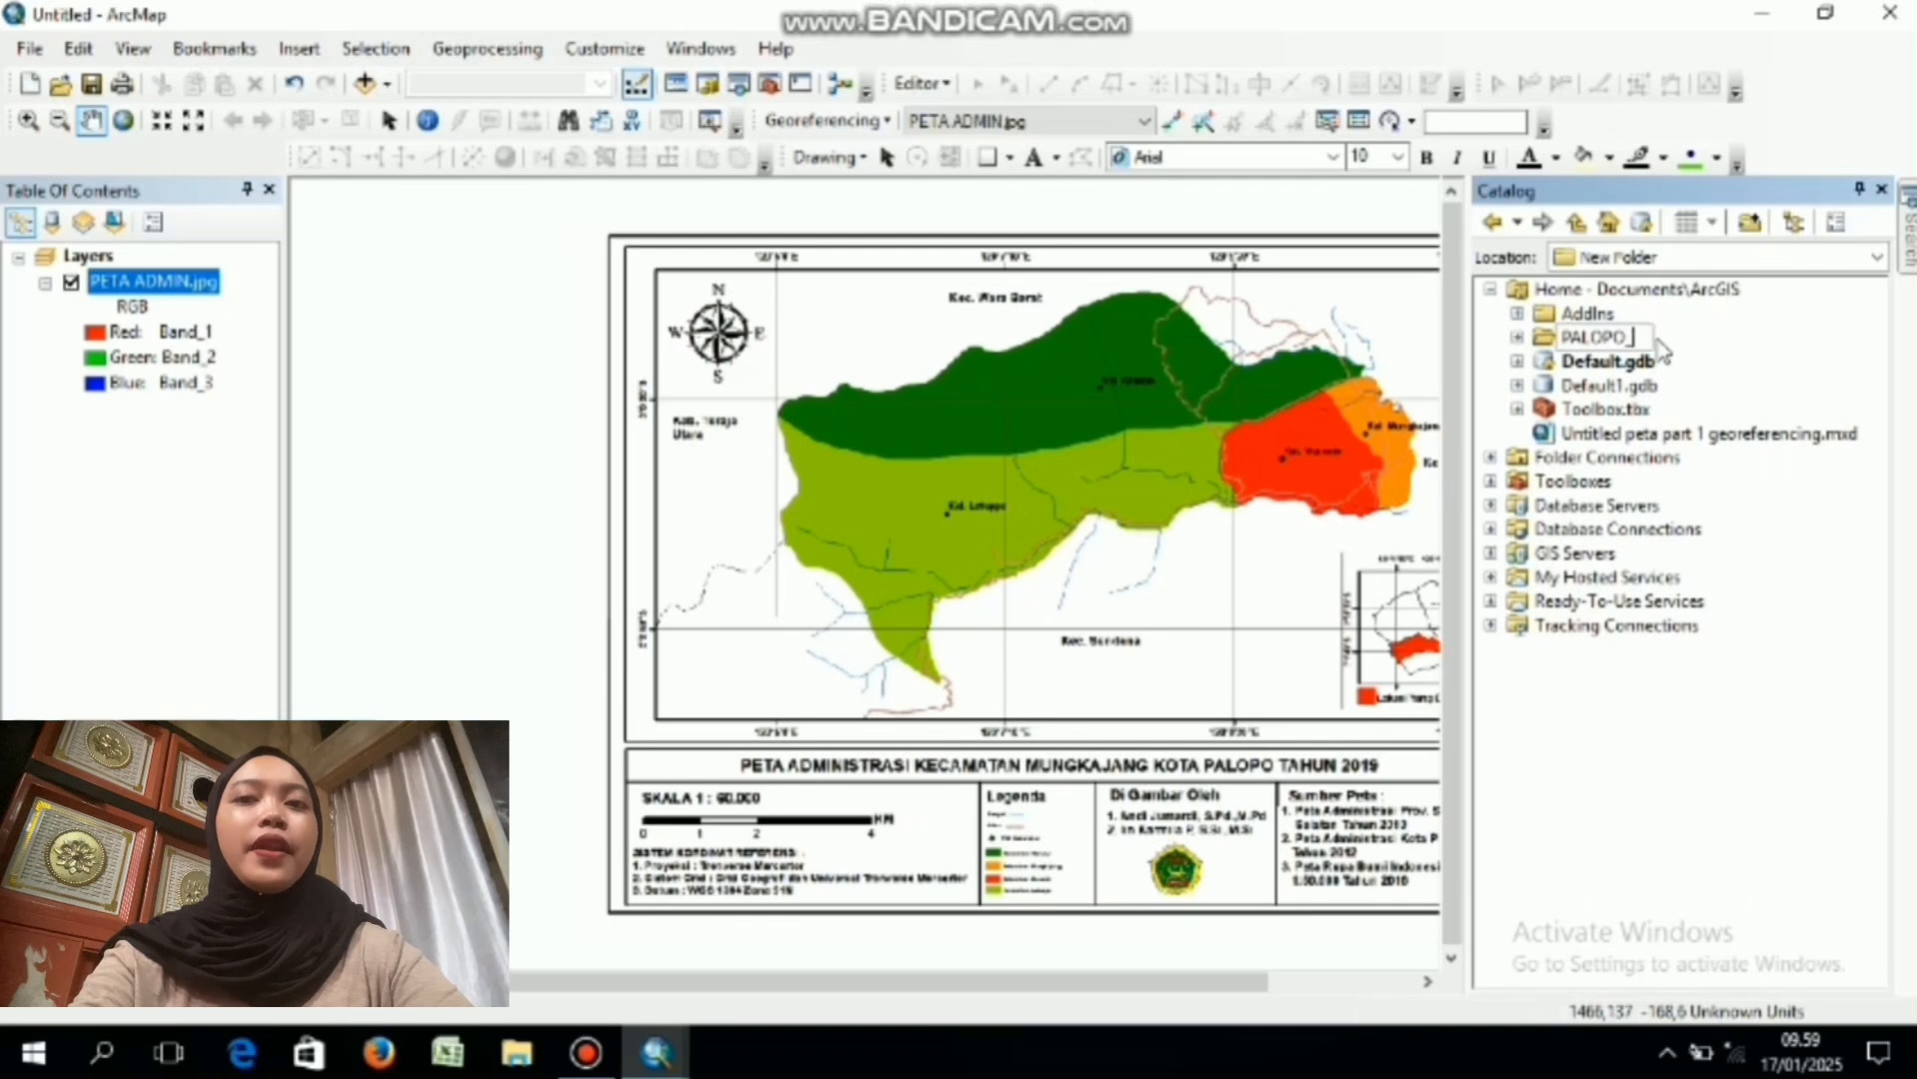
pyautogui.write('_SHP')
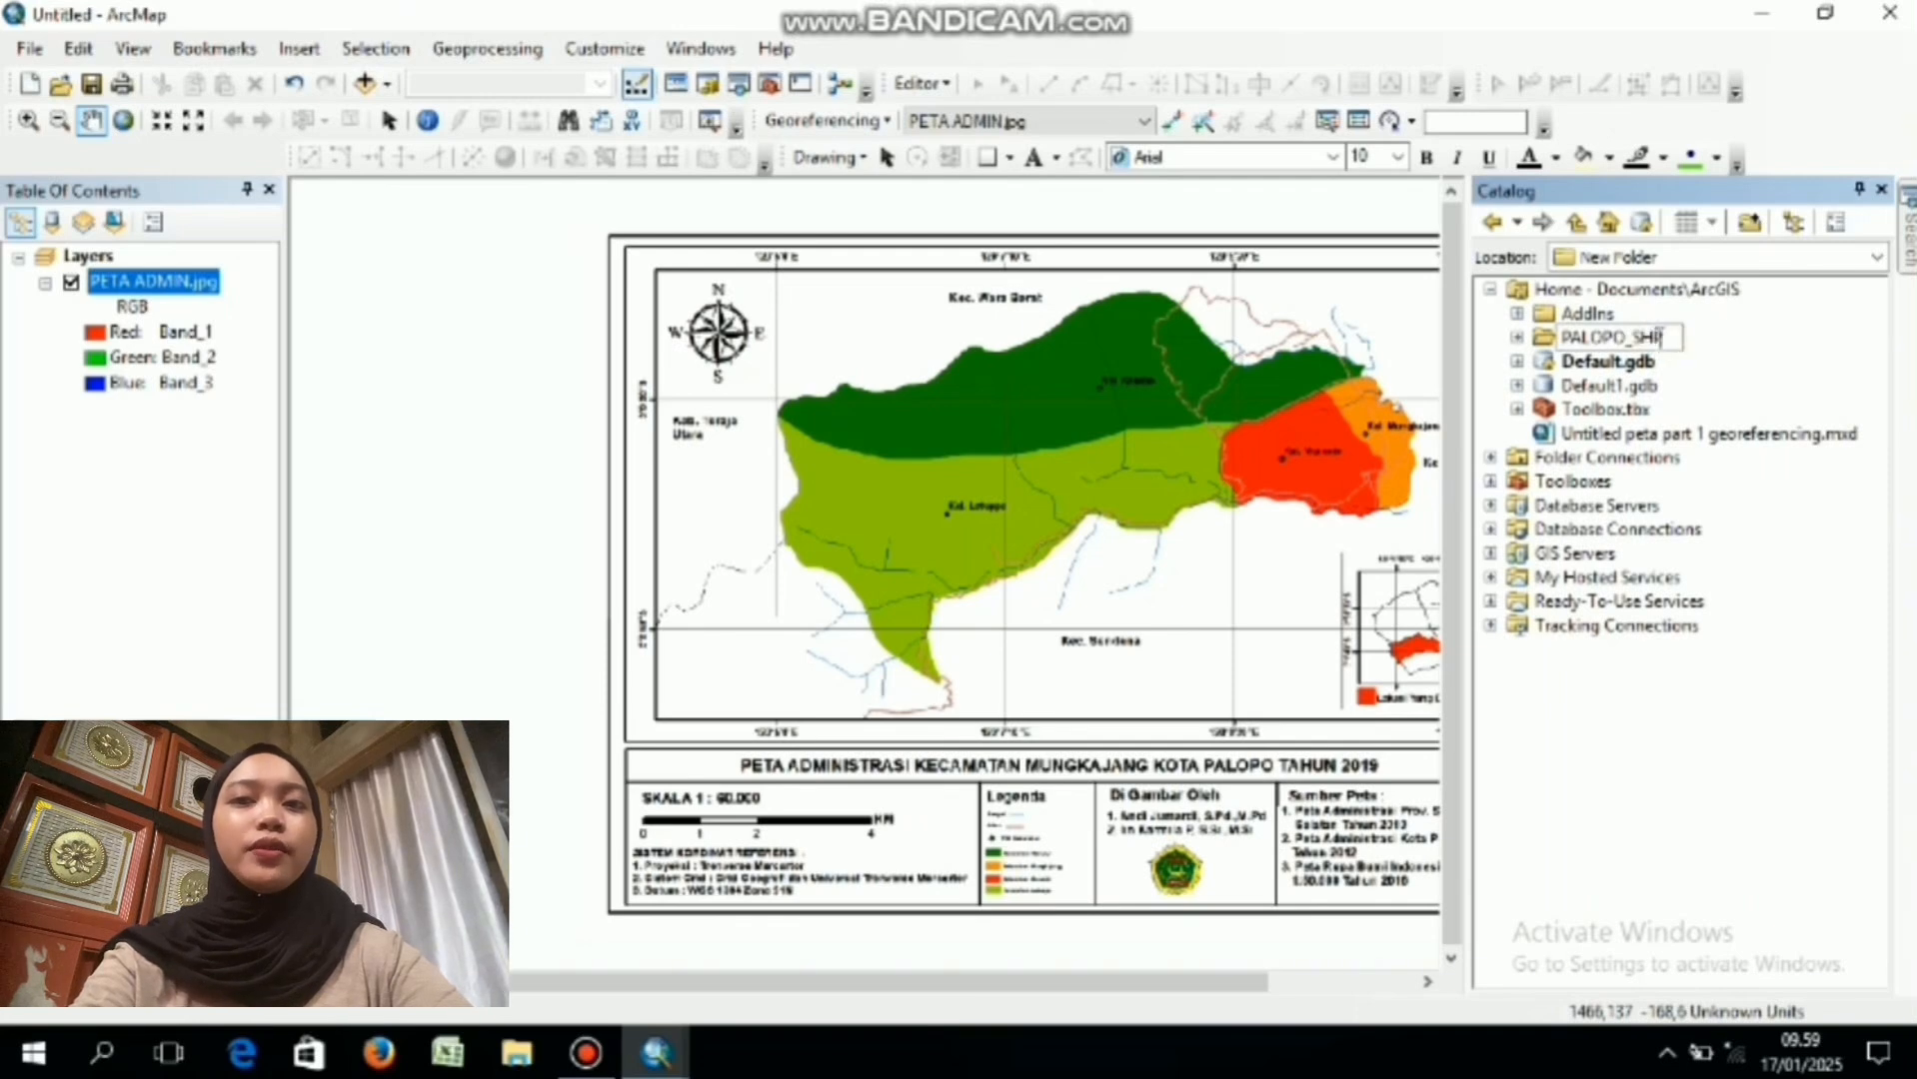
pyautogui.press('Return')
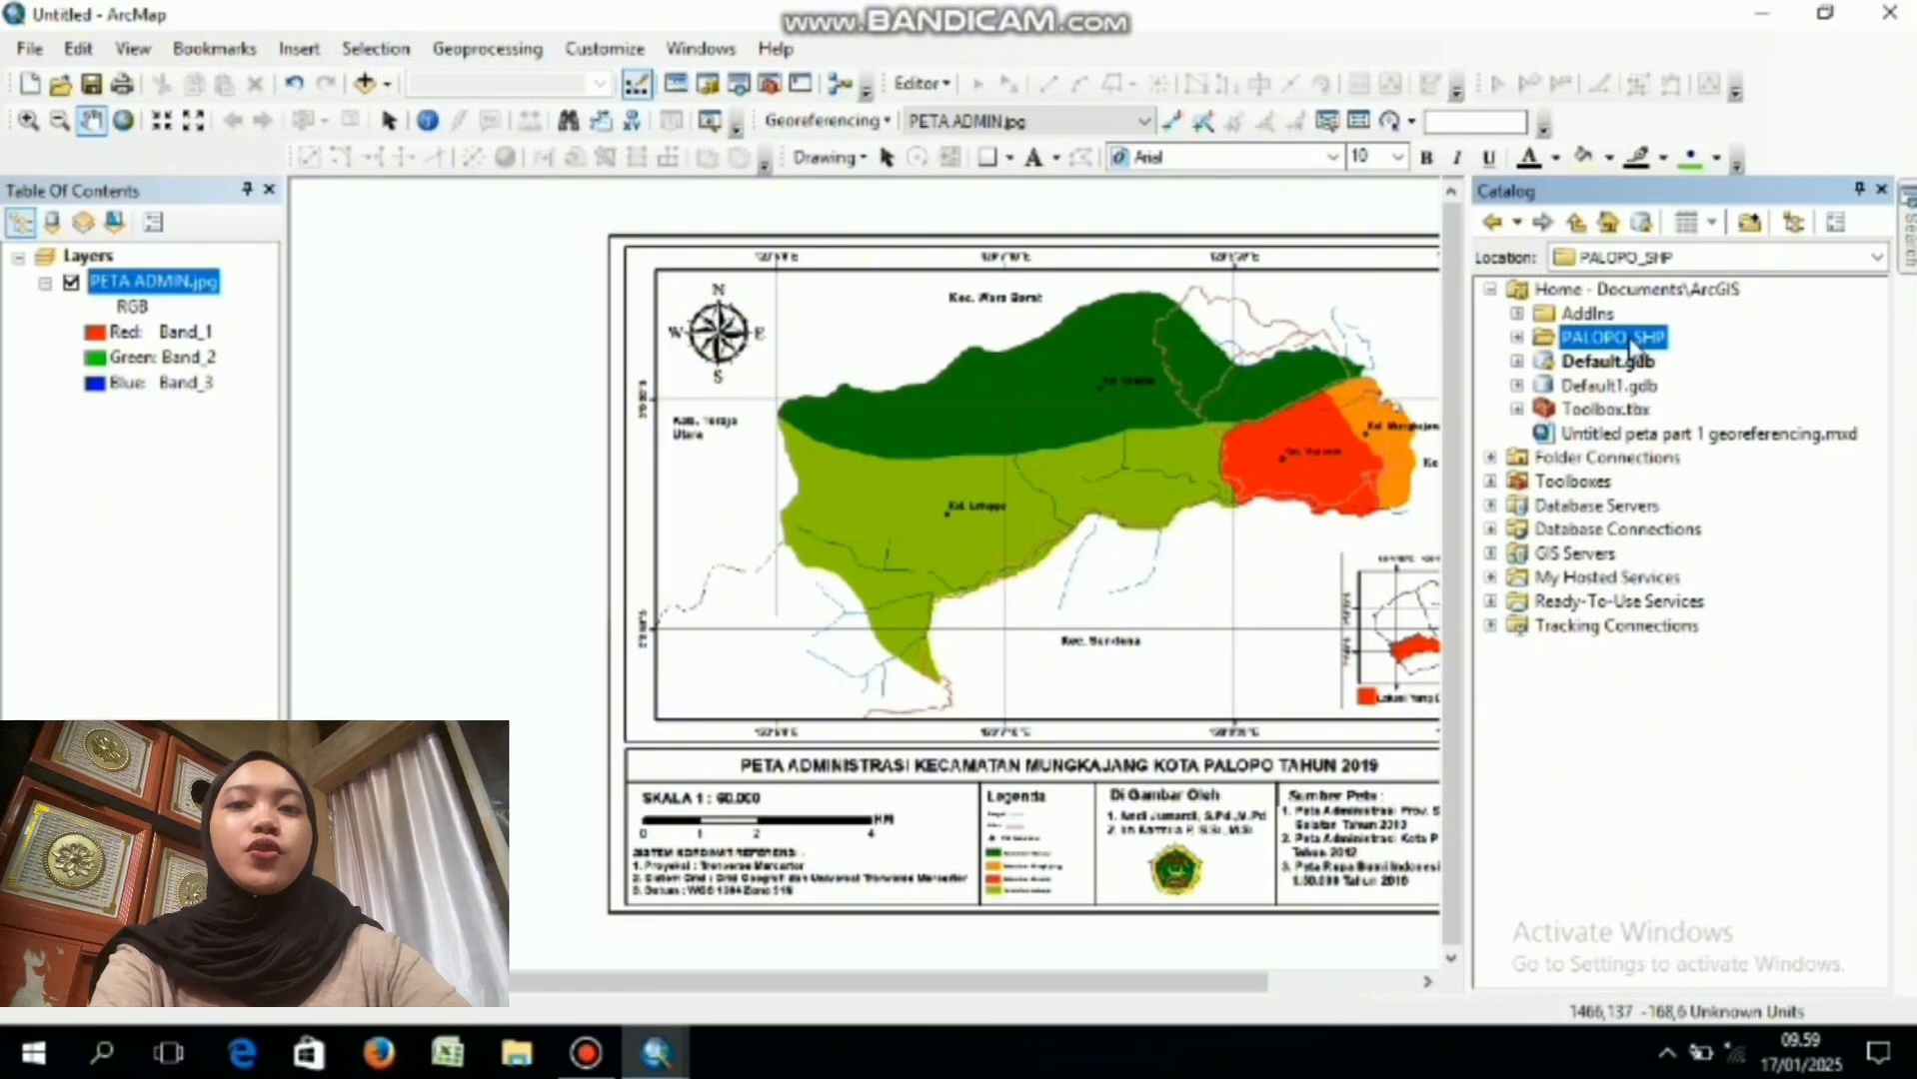
# - Start a new shapefile in the PALOPO_SHP folder, naming it Batas_Kecamatan_Ar with the Polygon feature type
pyautogui.rightClick(1631, 343)
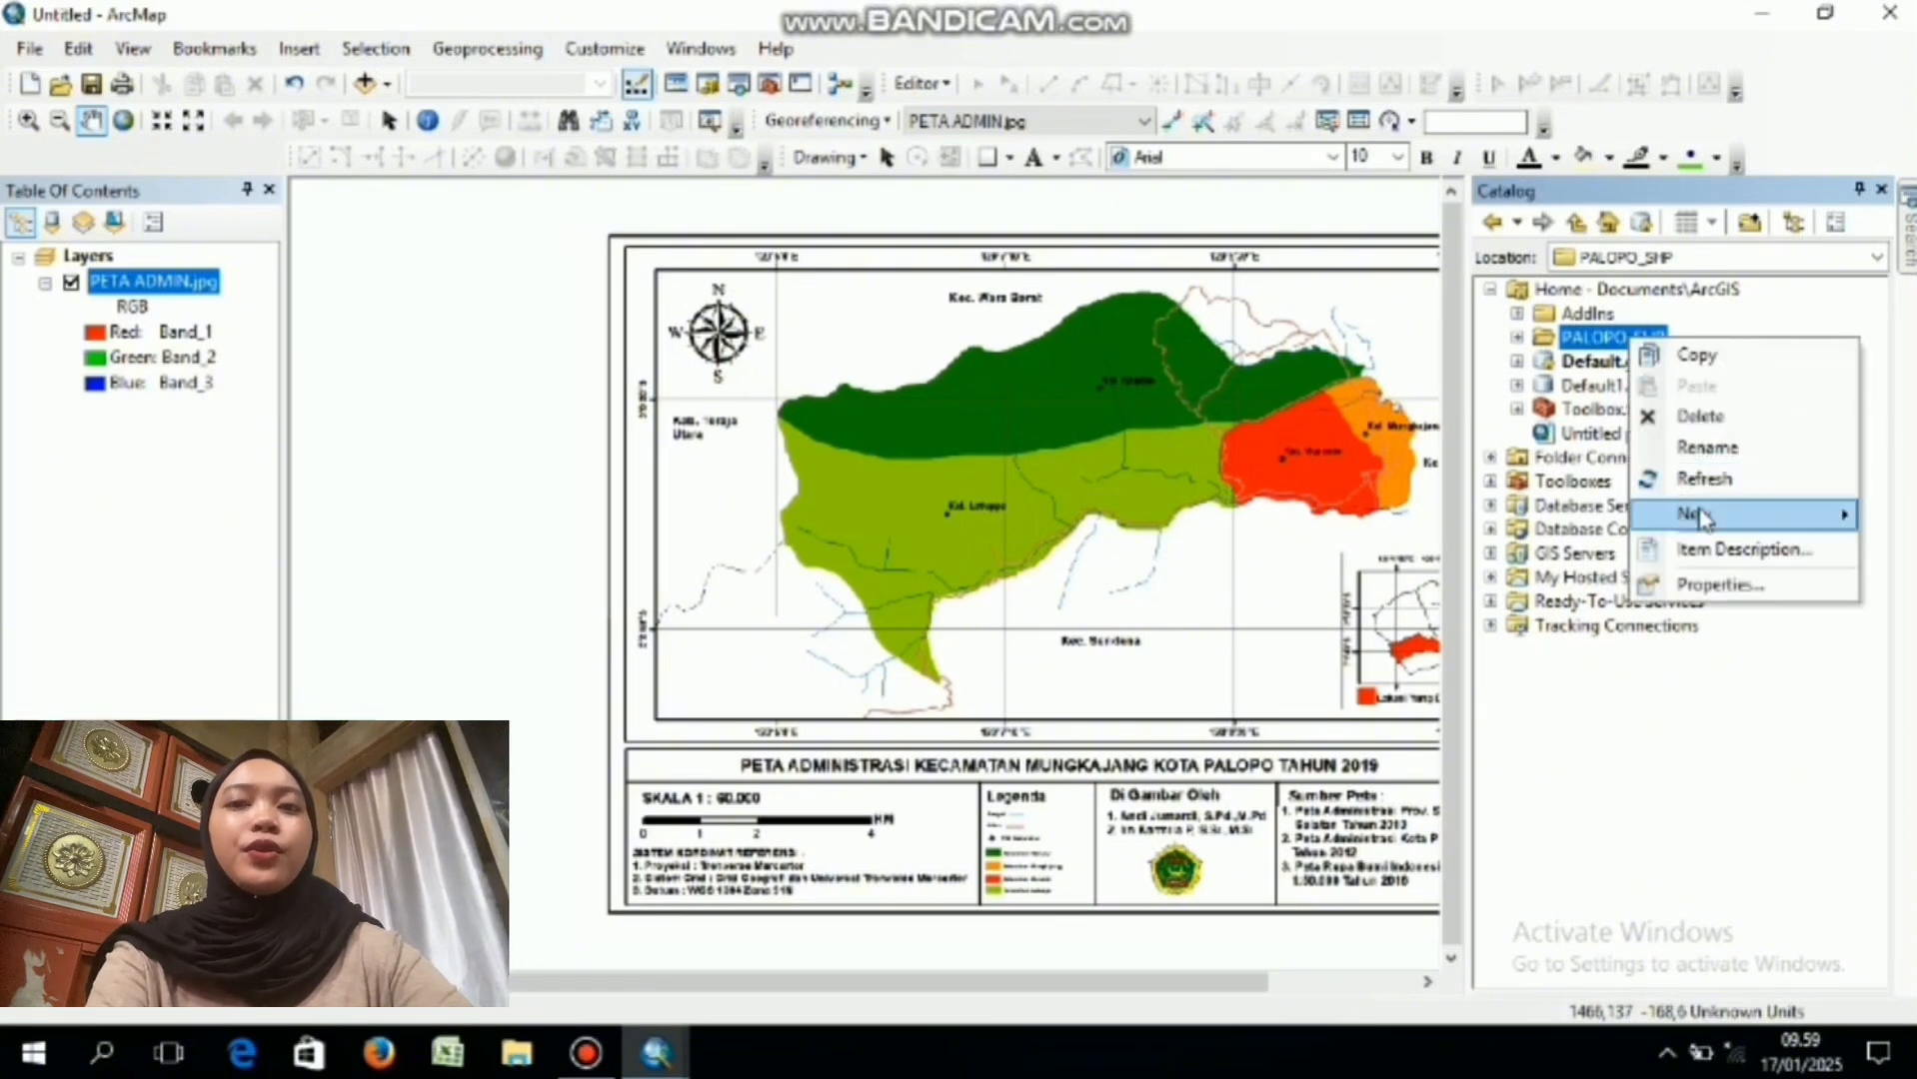
pyautogui.moveTo(1702, 517)
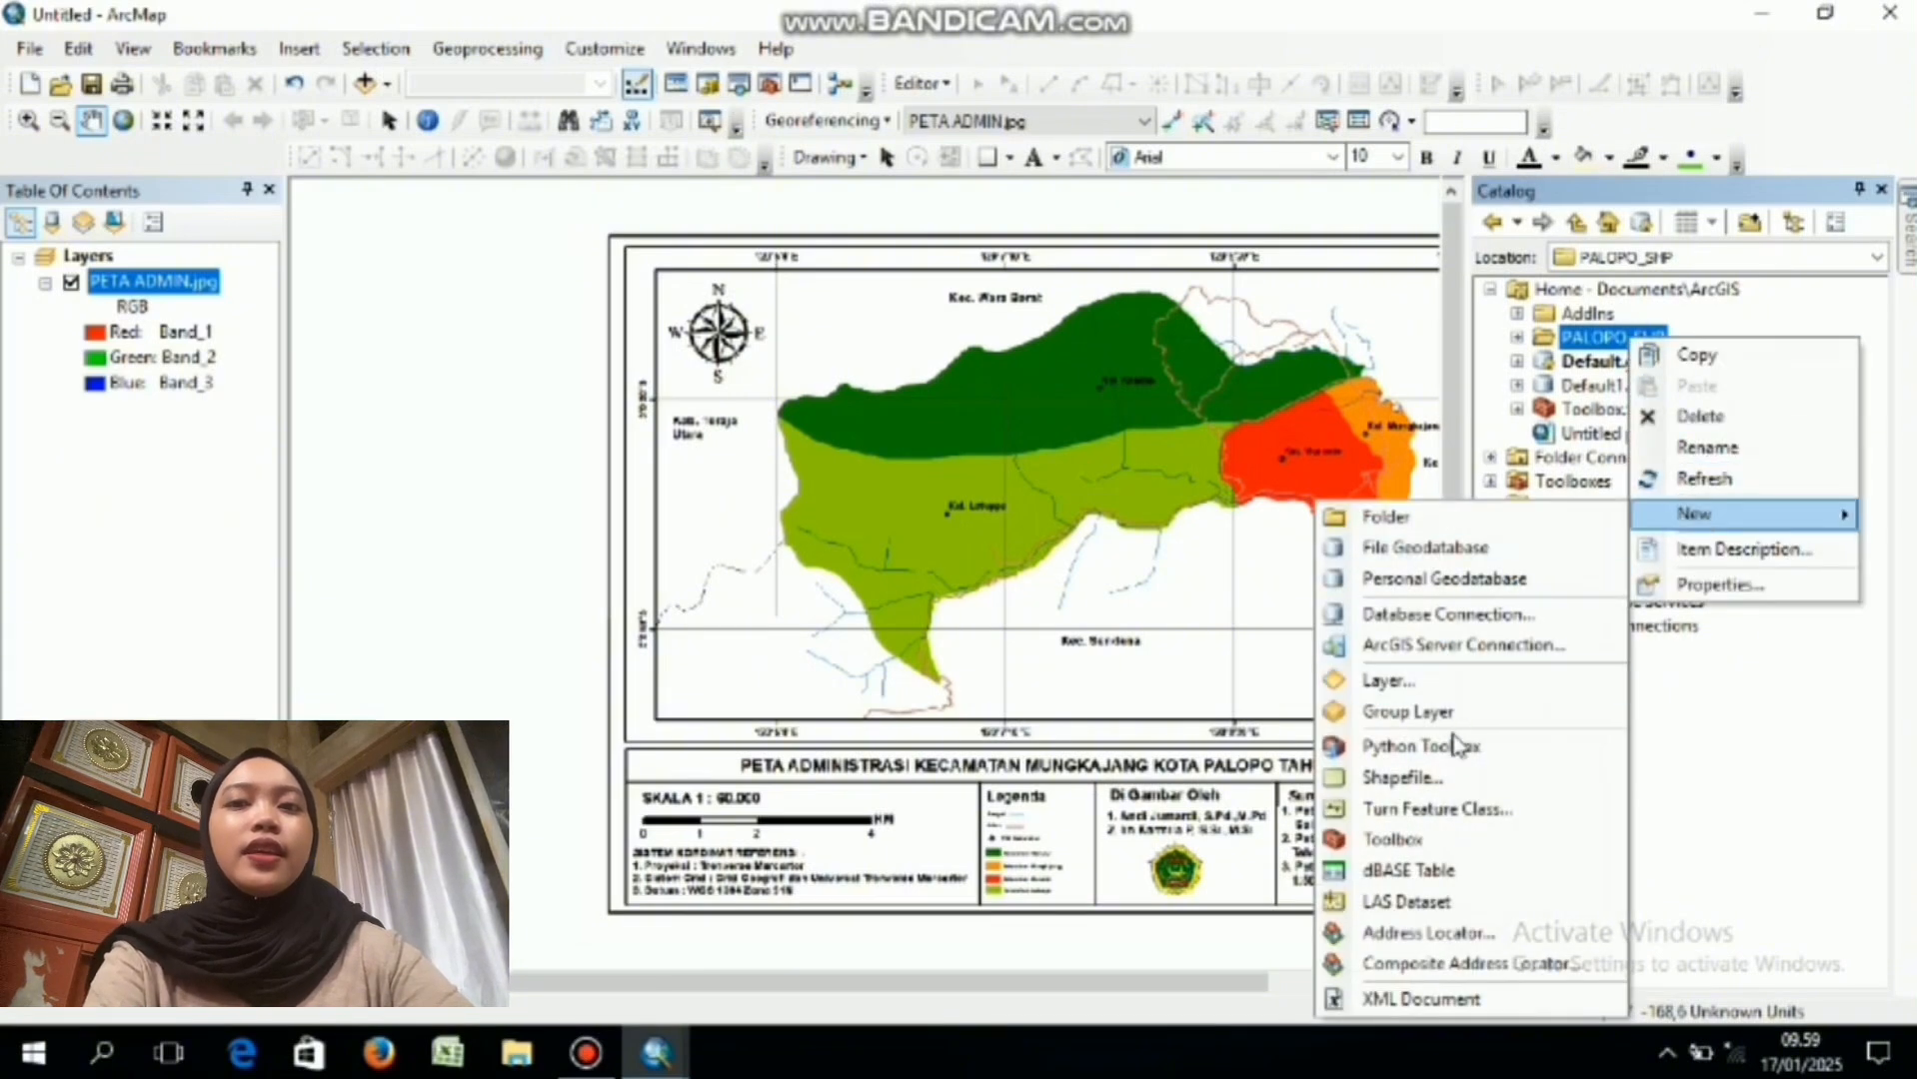
pyautogui.click(1440, 775)
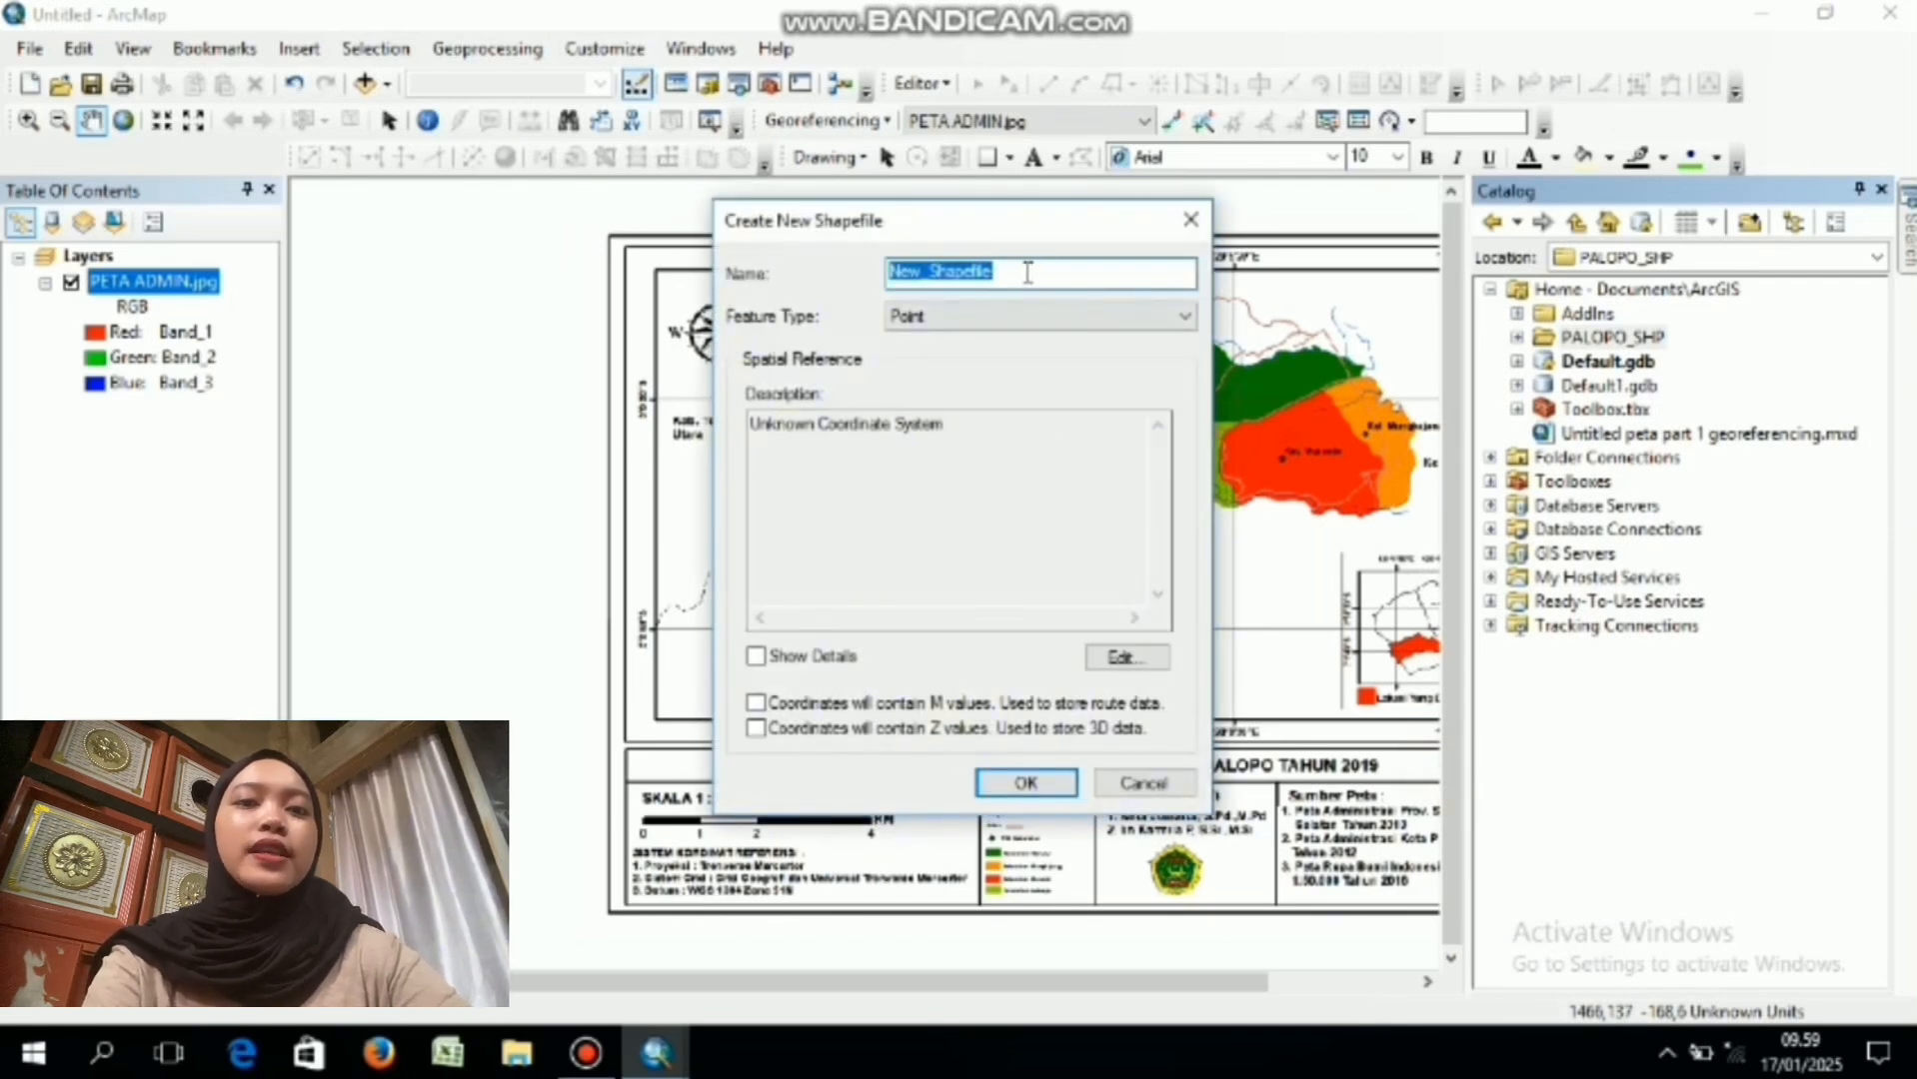
pyautogui.write('Batas_')
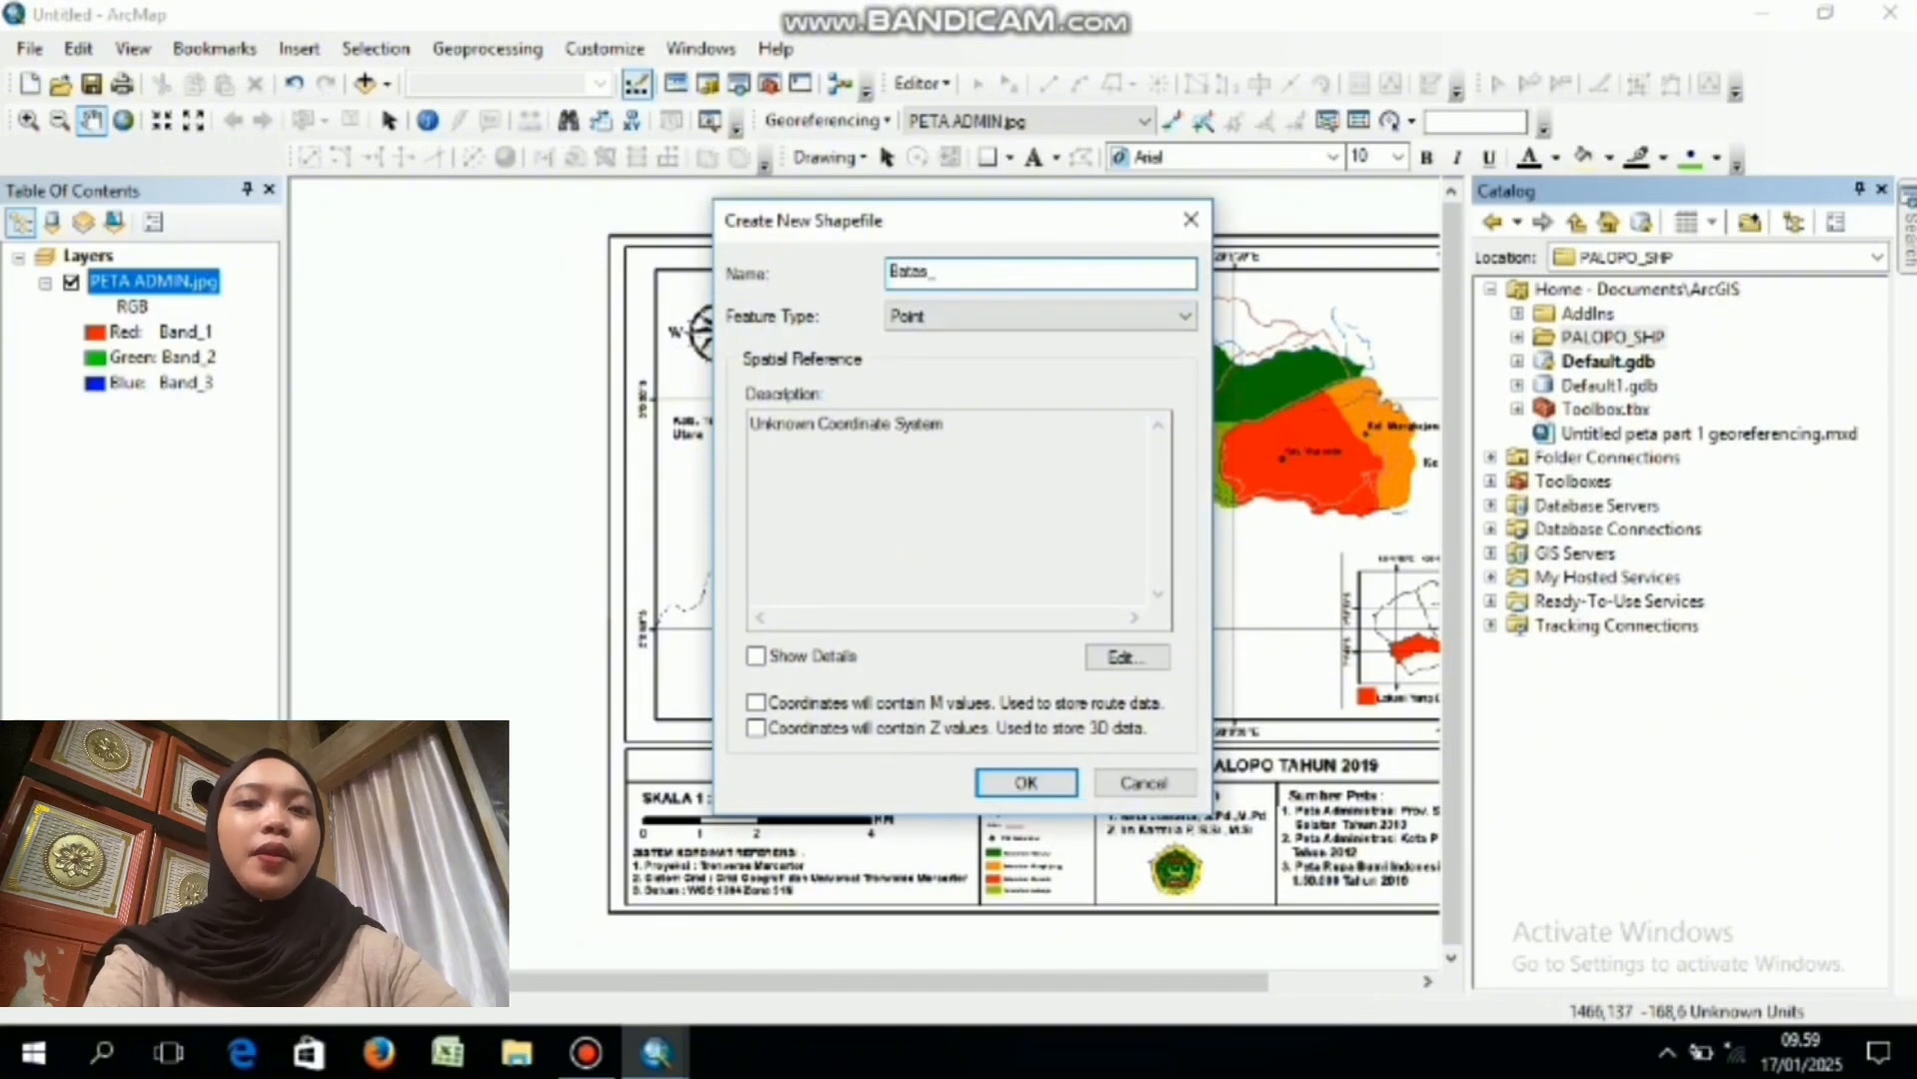
pyautogui.write('Kecamatan_')
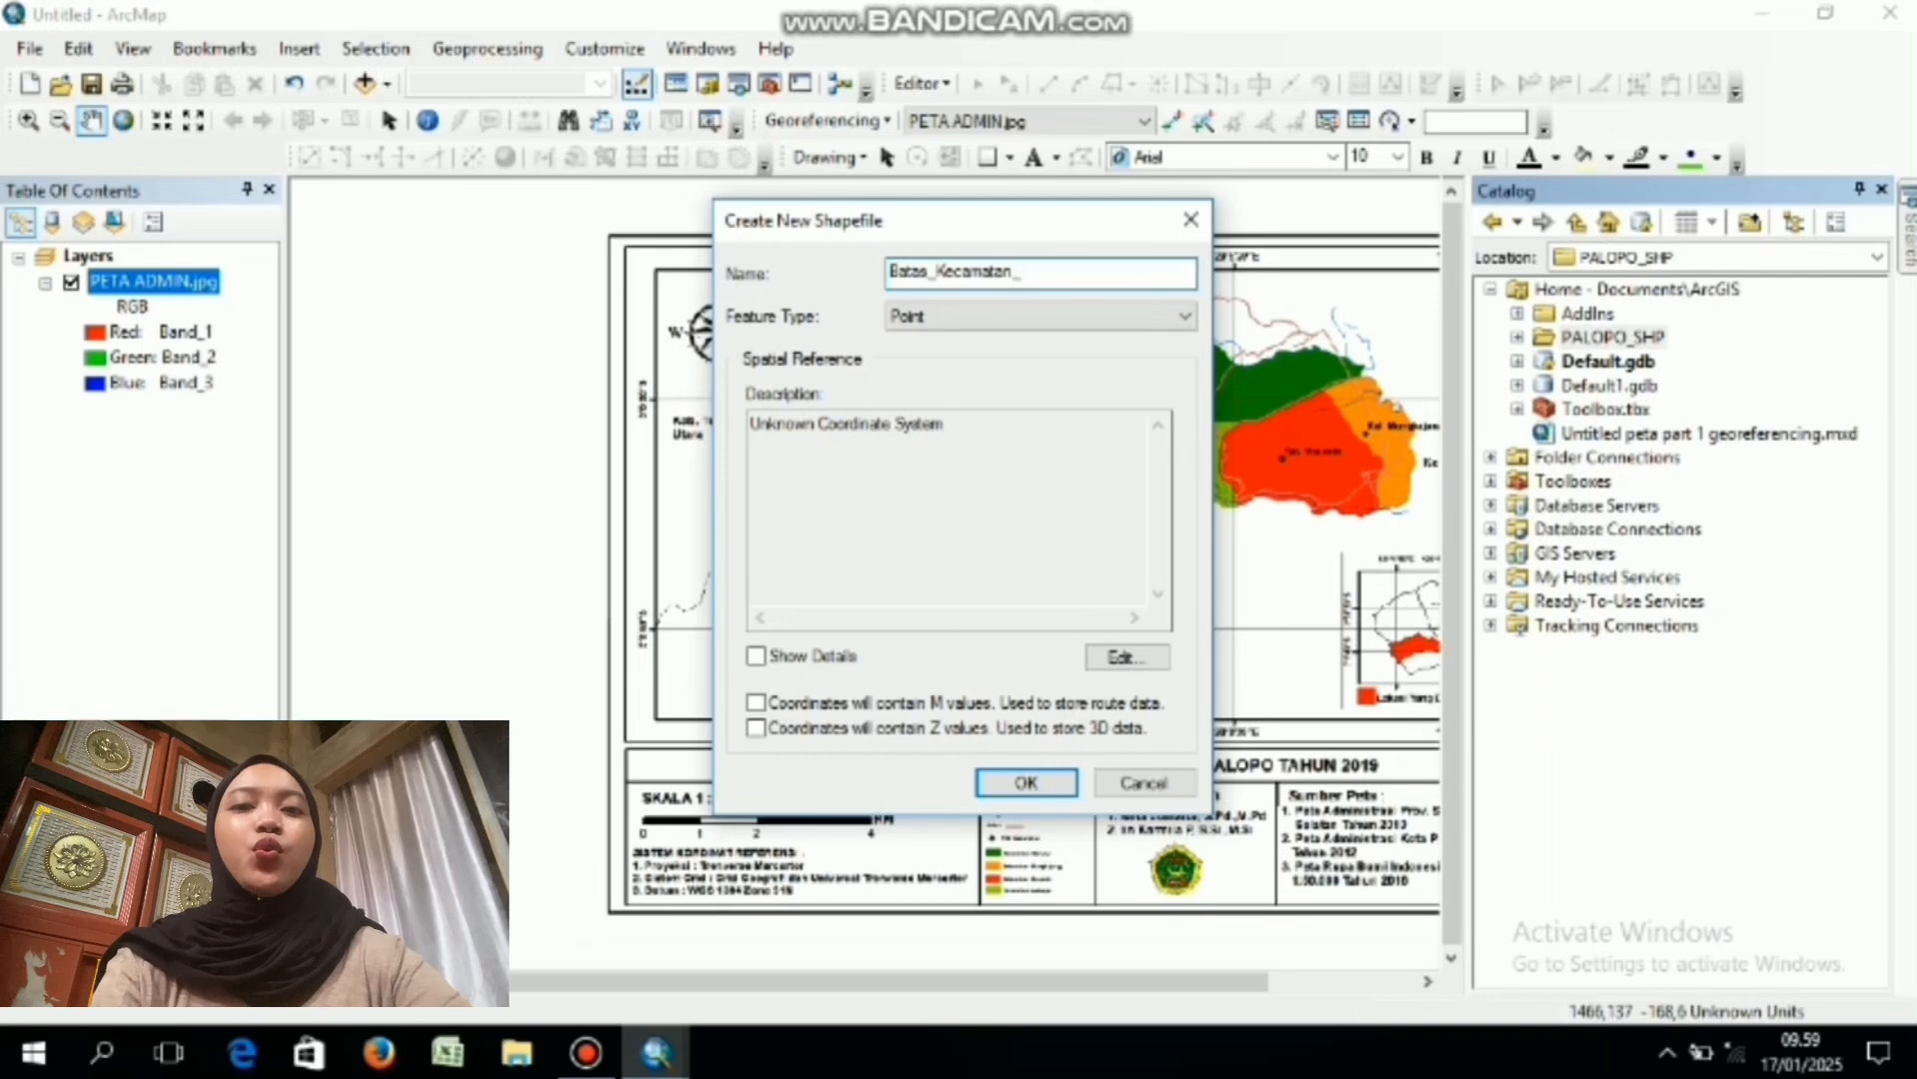
pyautogui.write('Ar')
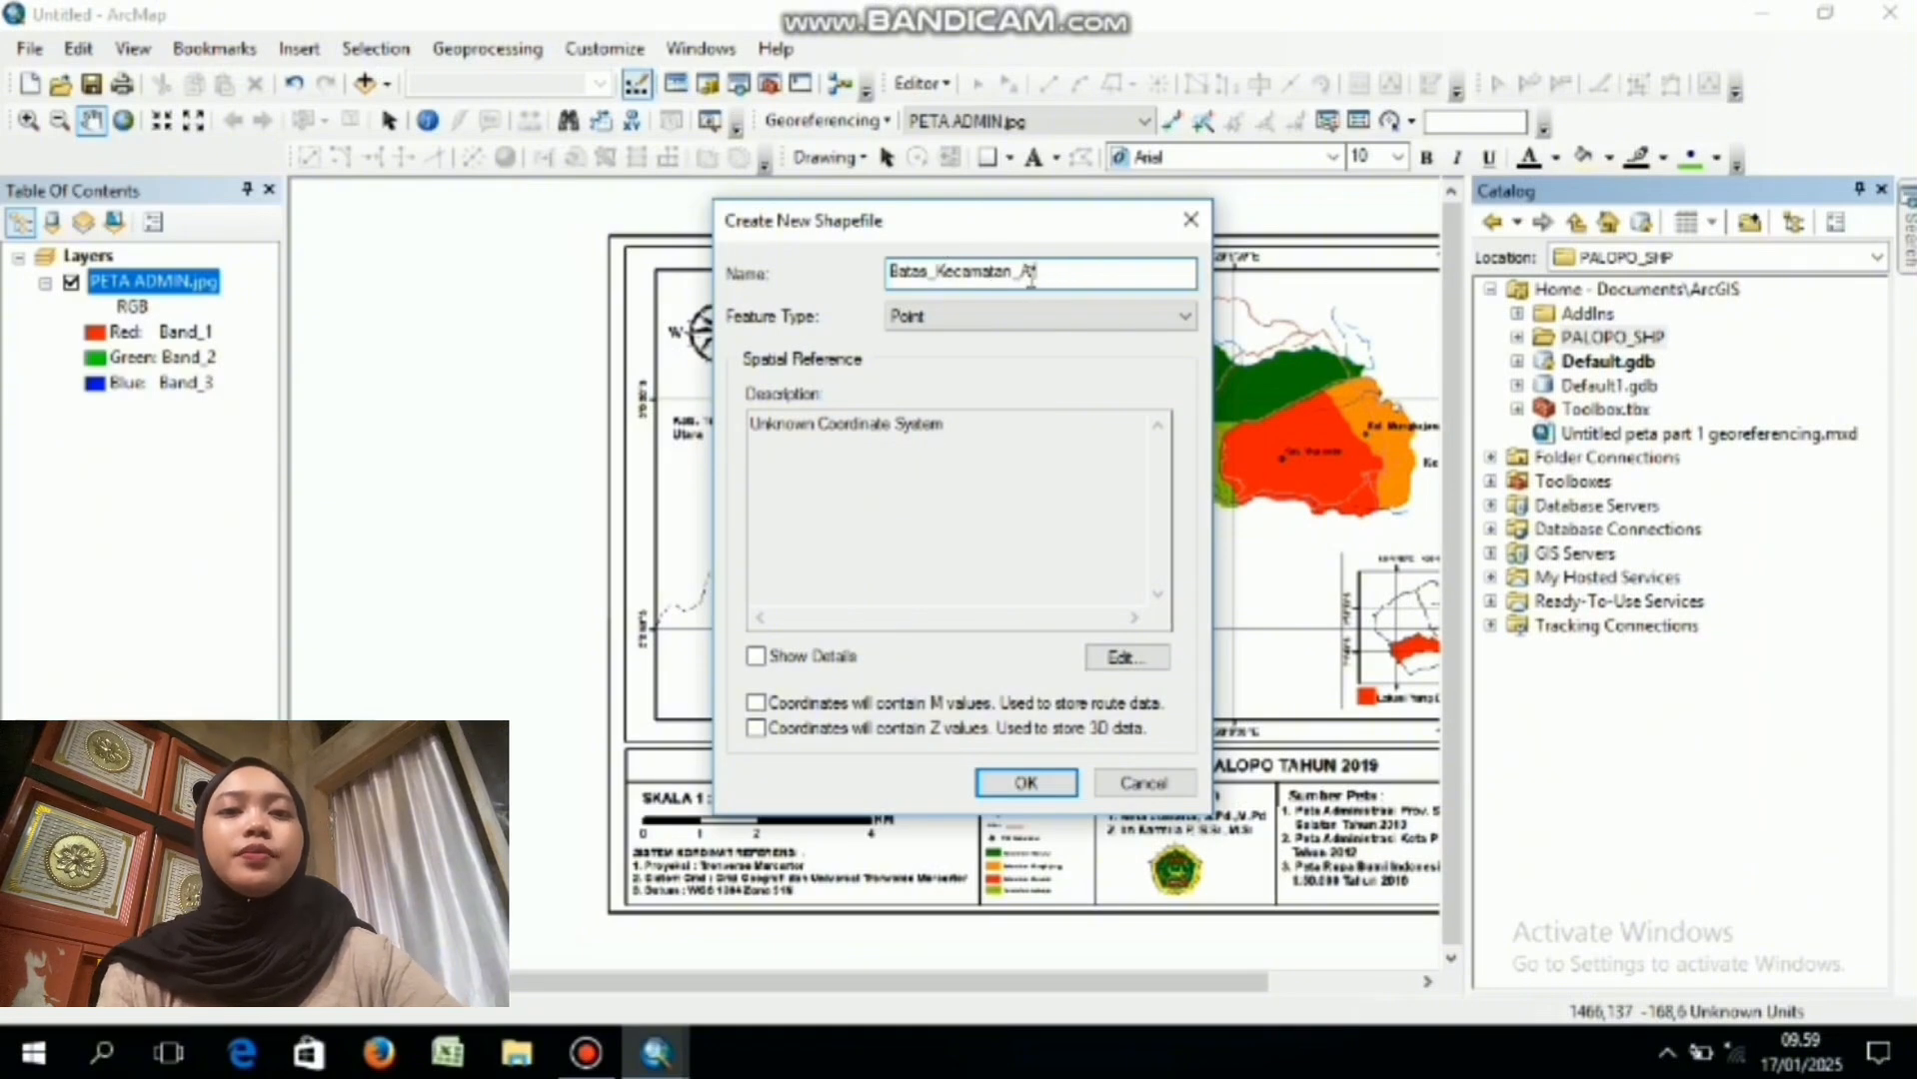
pyautogui.click(999, 331)
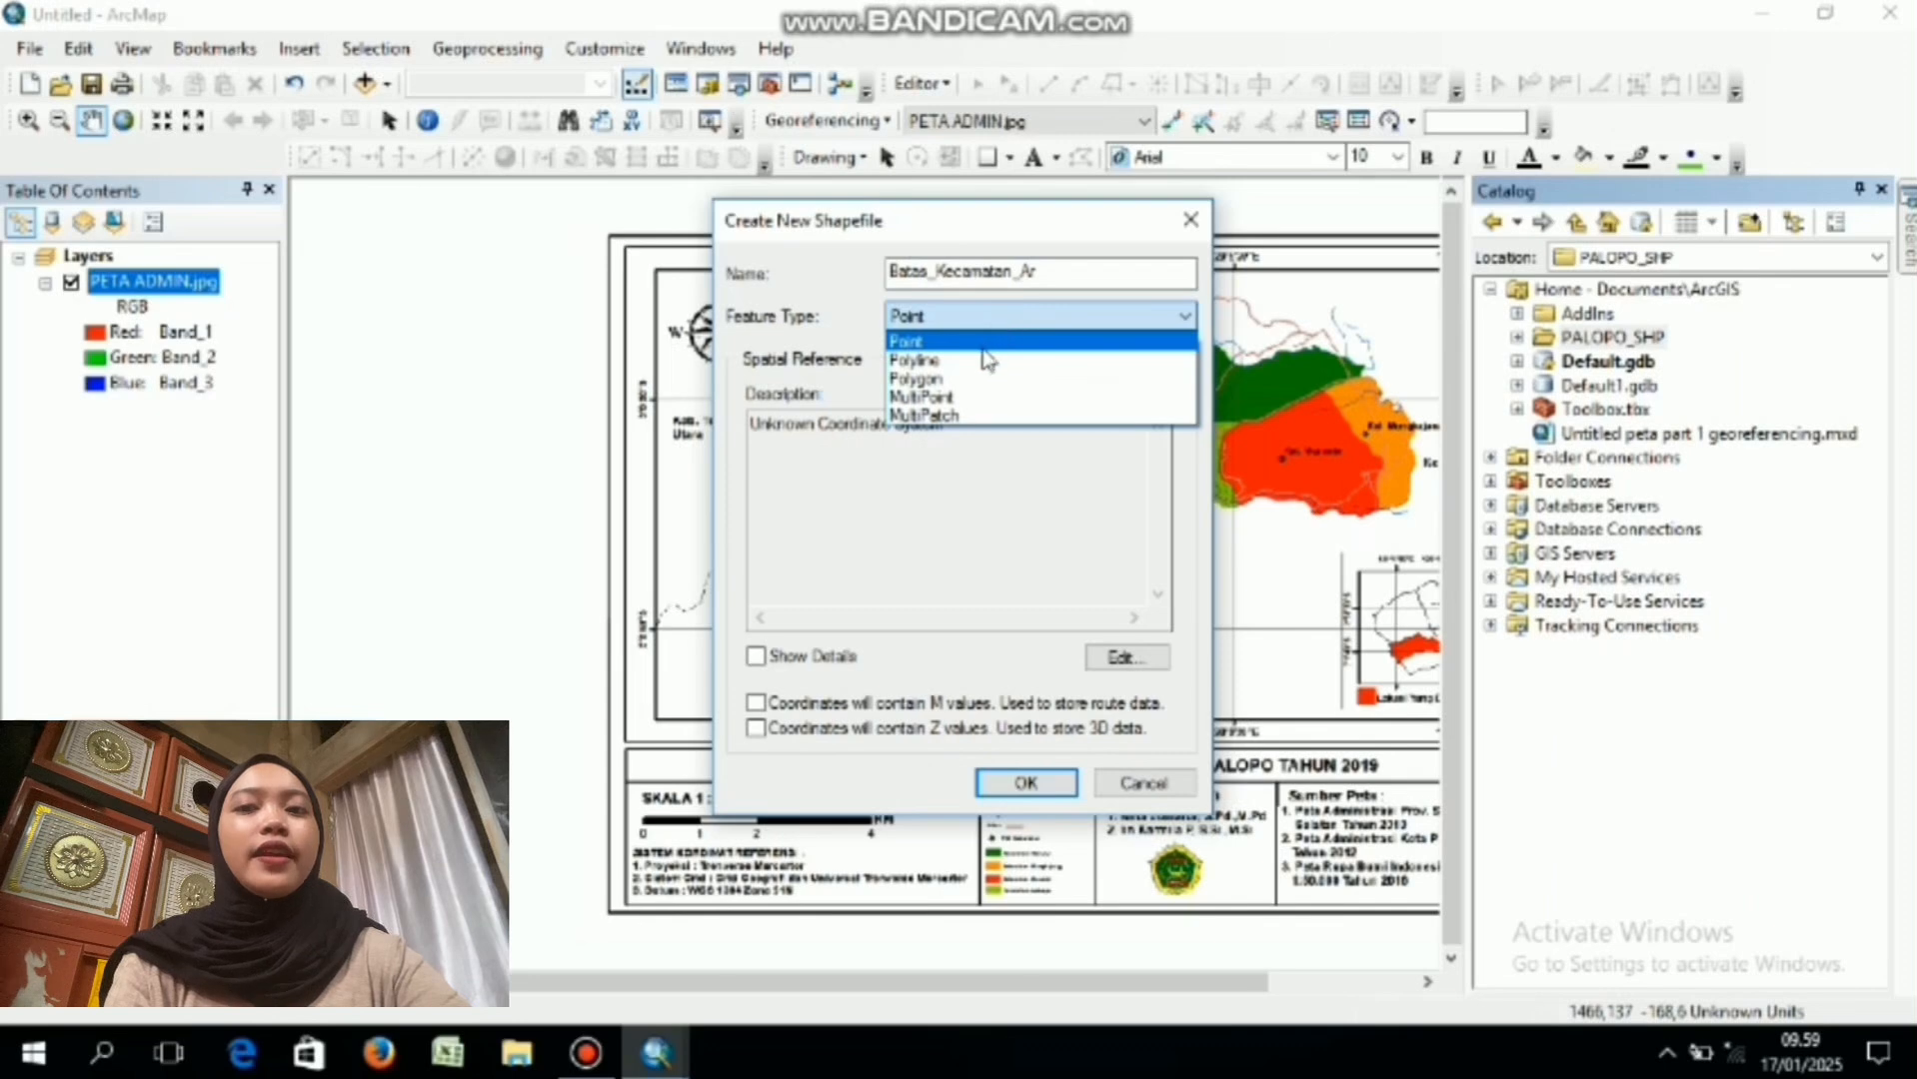
pyautogui.click(970, 379)
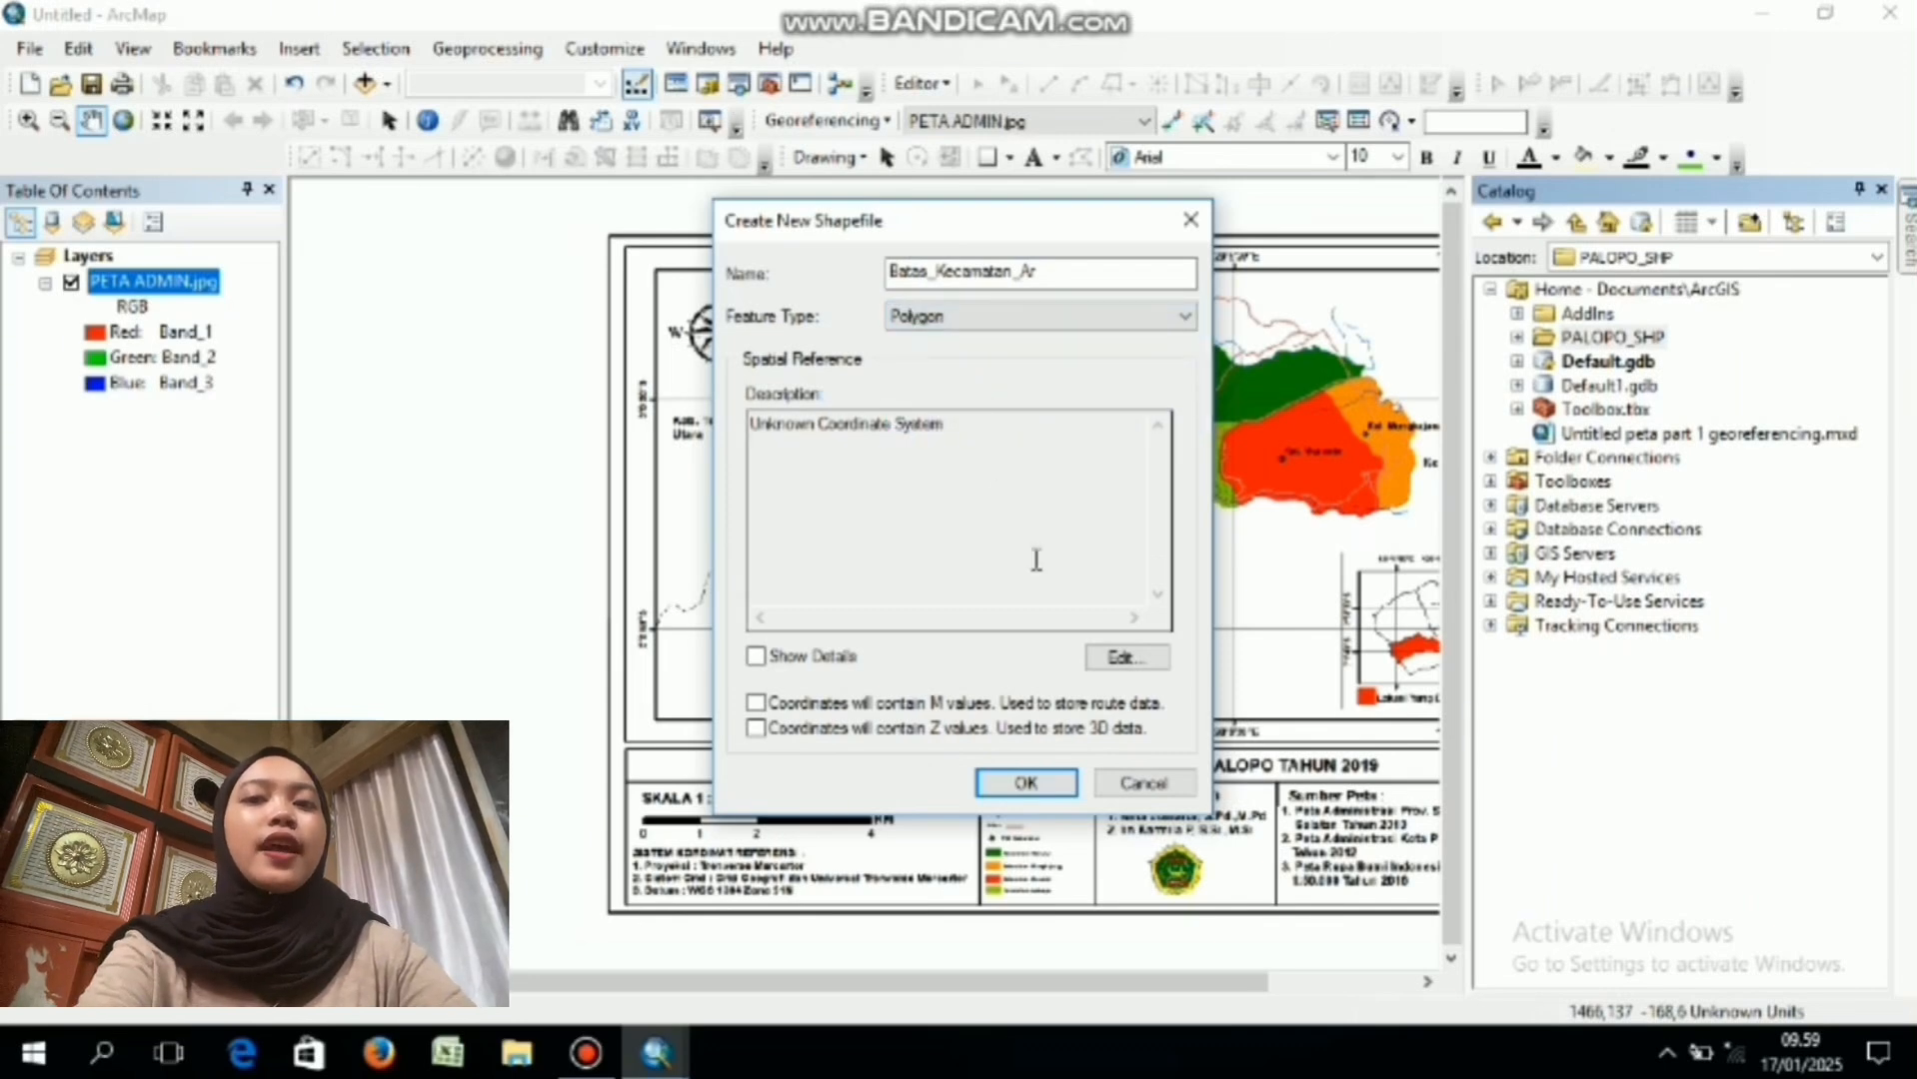
# - Assign the projected coordinate system WGS 1984 UTM Zone 51S to the Batas_Kecamatan_Ar shapefile and create it
pyautogui.click(1114, 658)
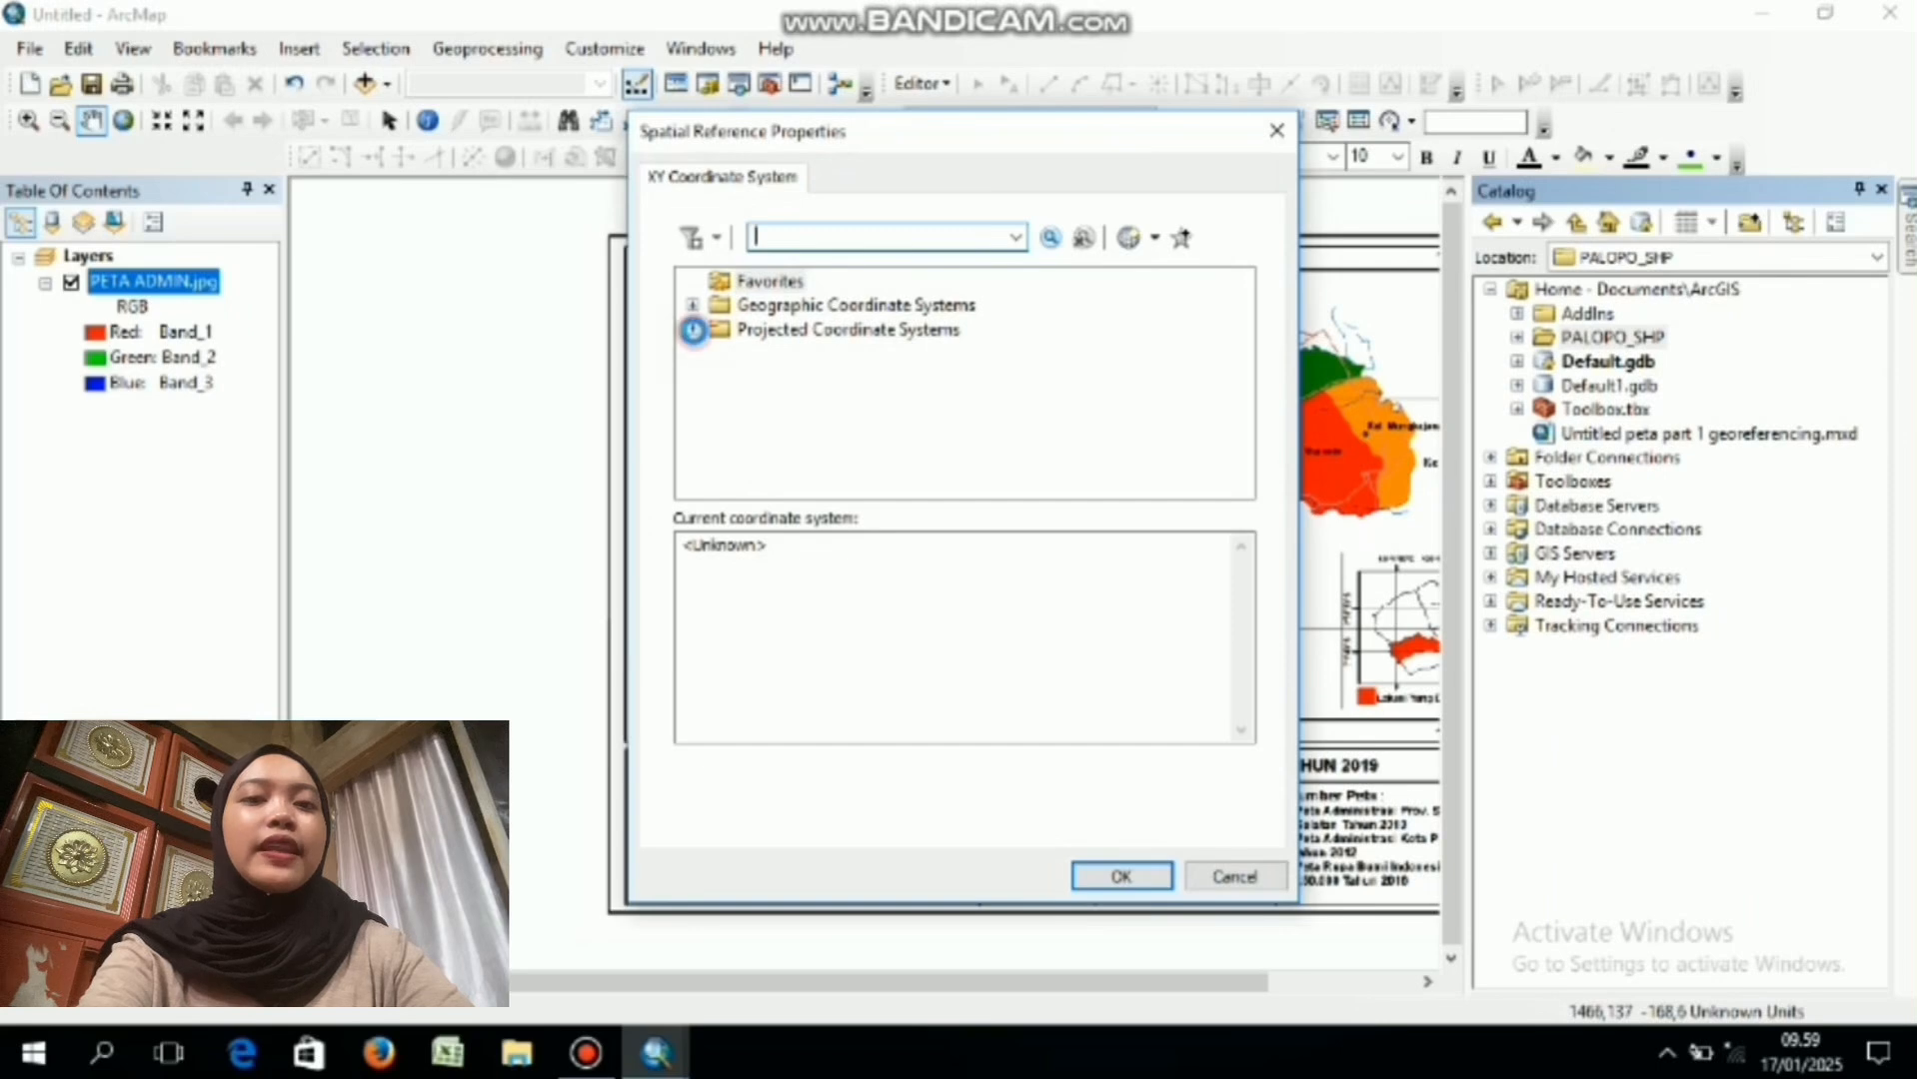
pyautogui.click(693, 330)
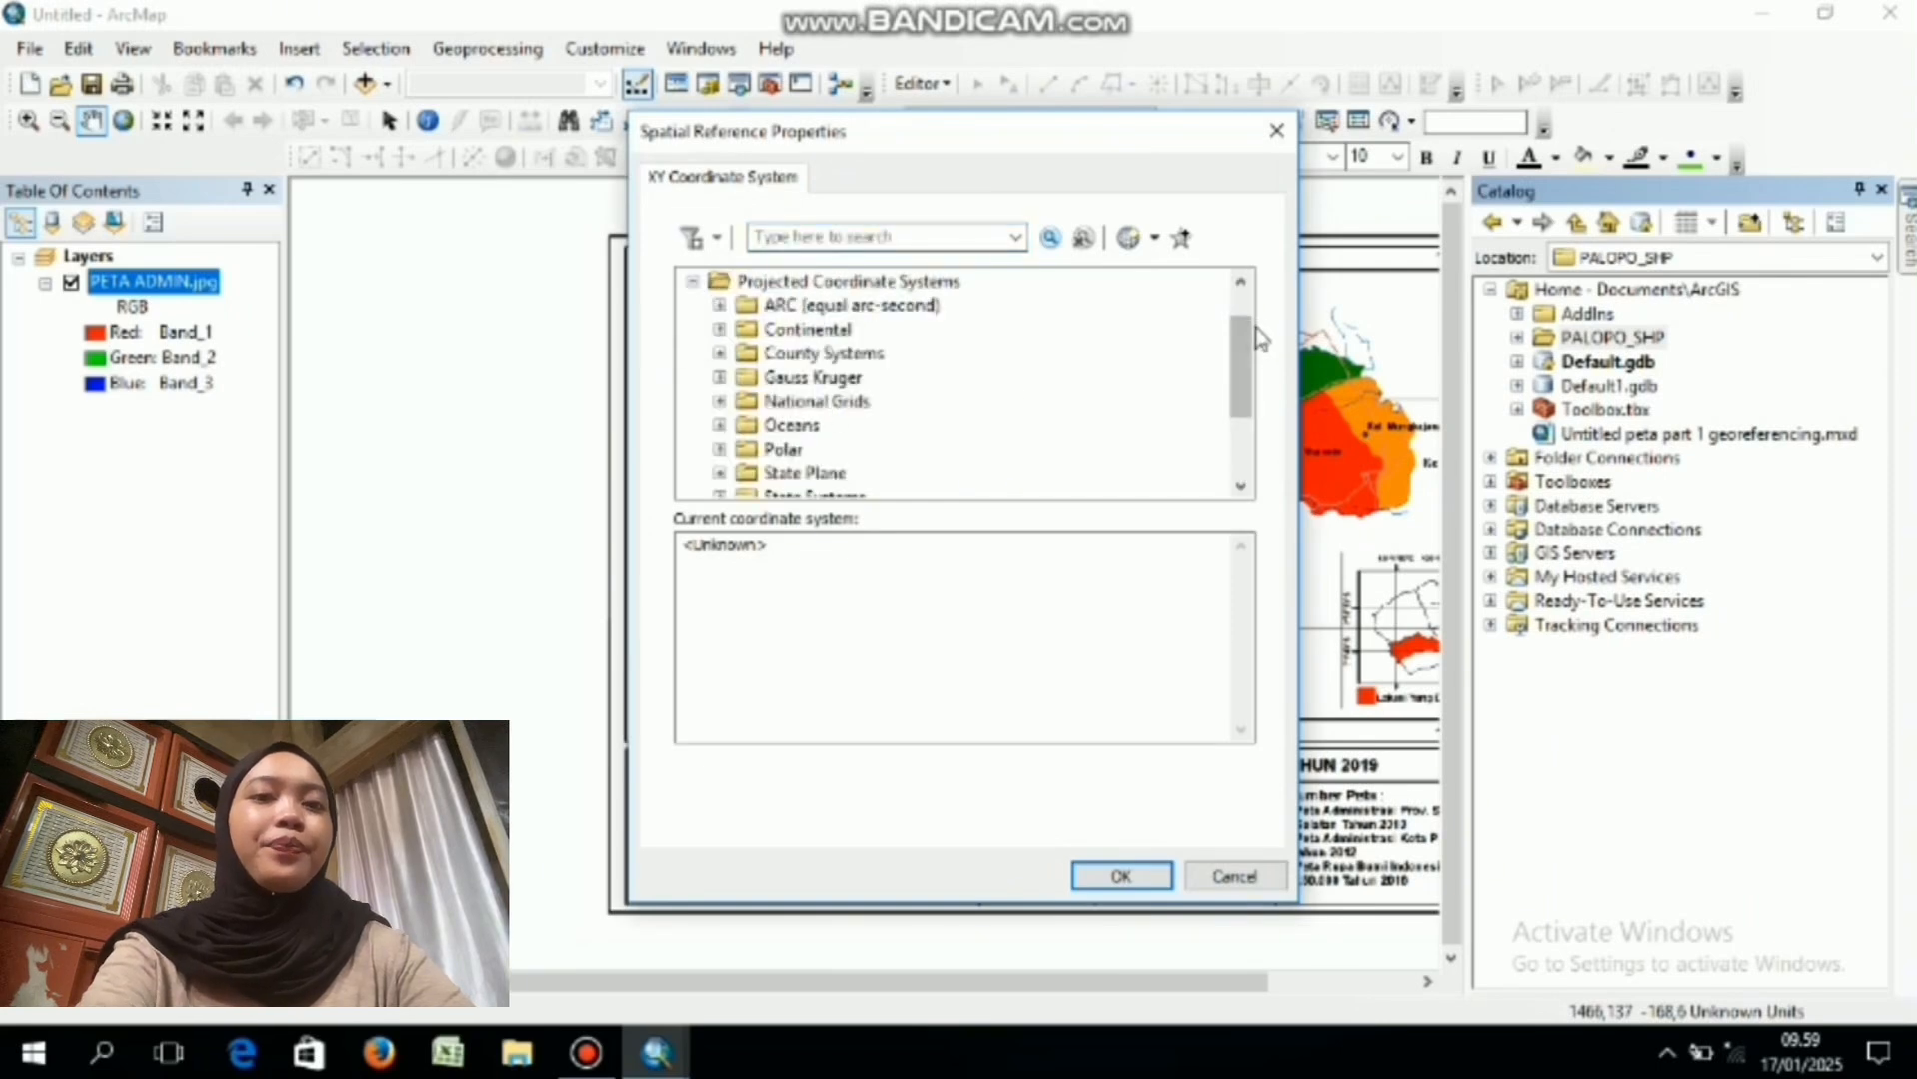
pyautogui.moveTo(1237, 335); pyautogui.dragTo(1246, 405)
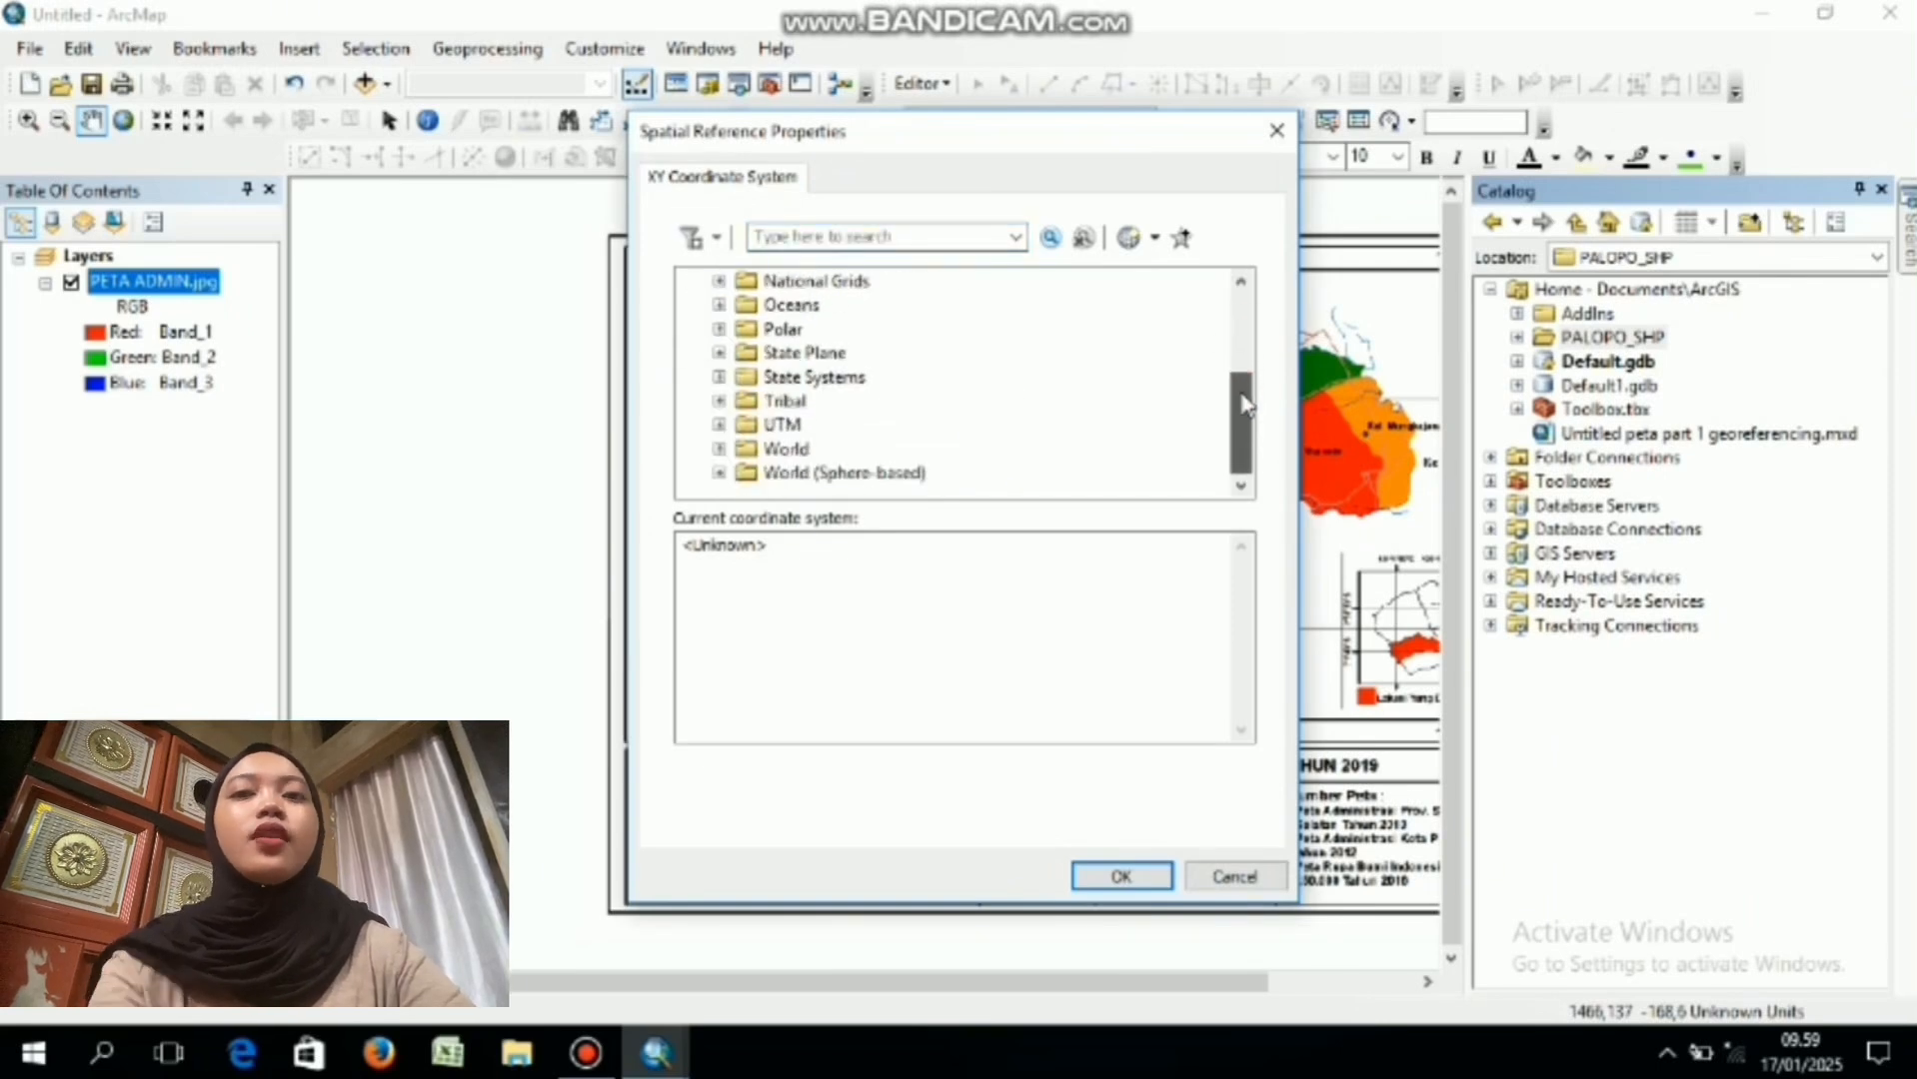
pyautogui.click(719, 425)
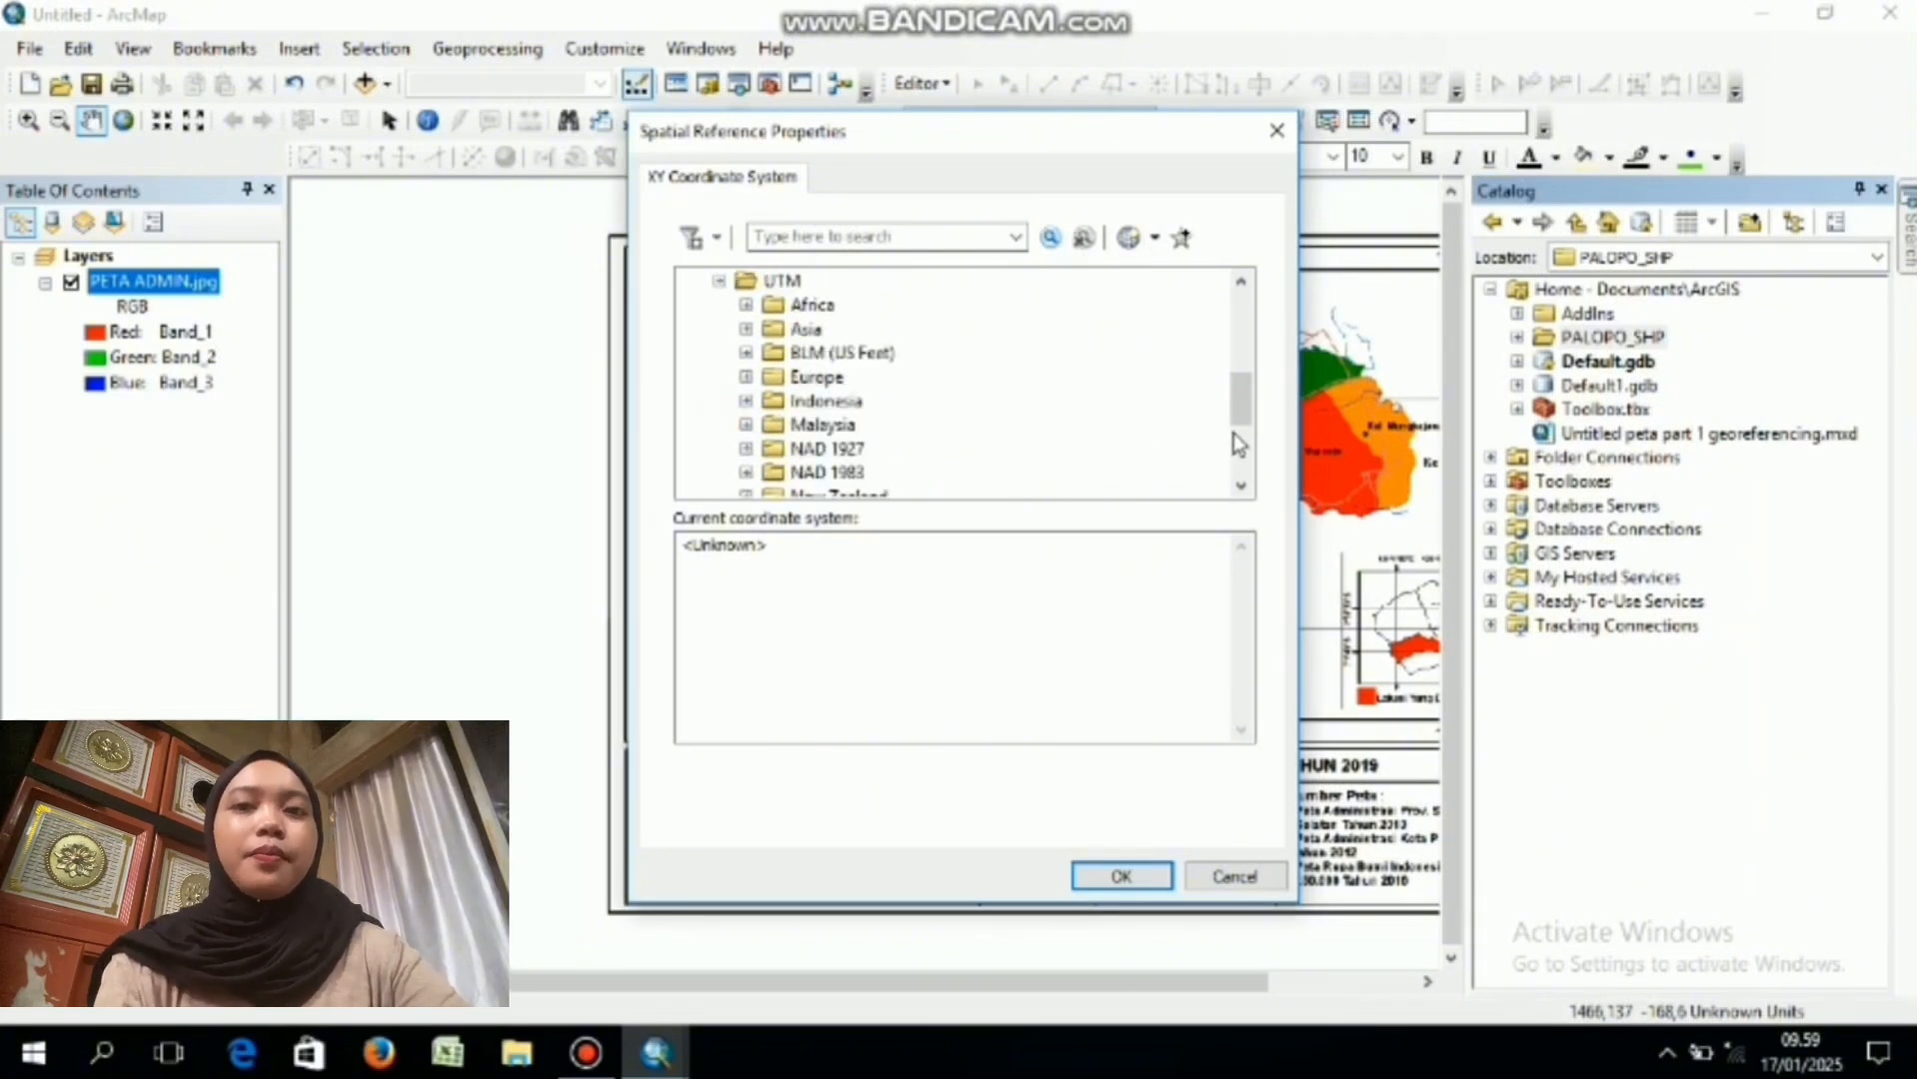
pyautogui.moveTo(1241, 446); pyautogui.dragTo(1249, 470)
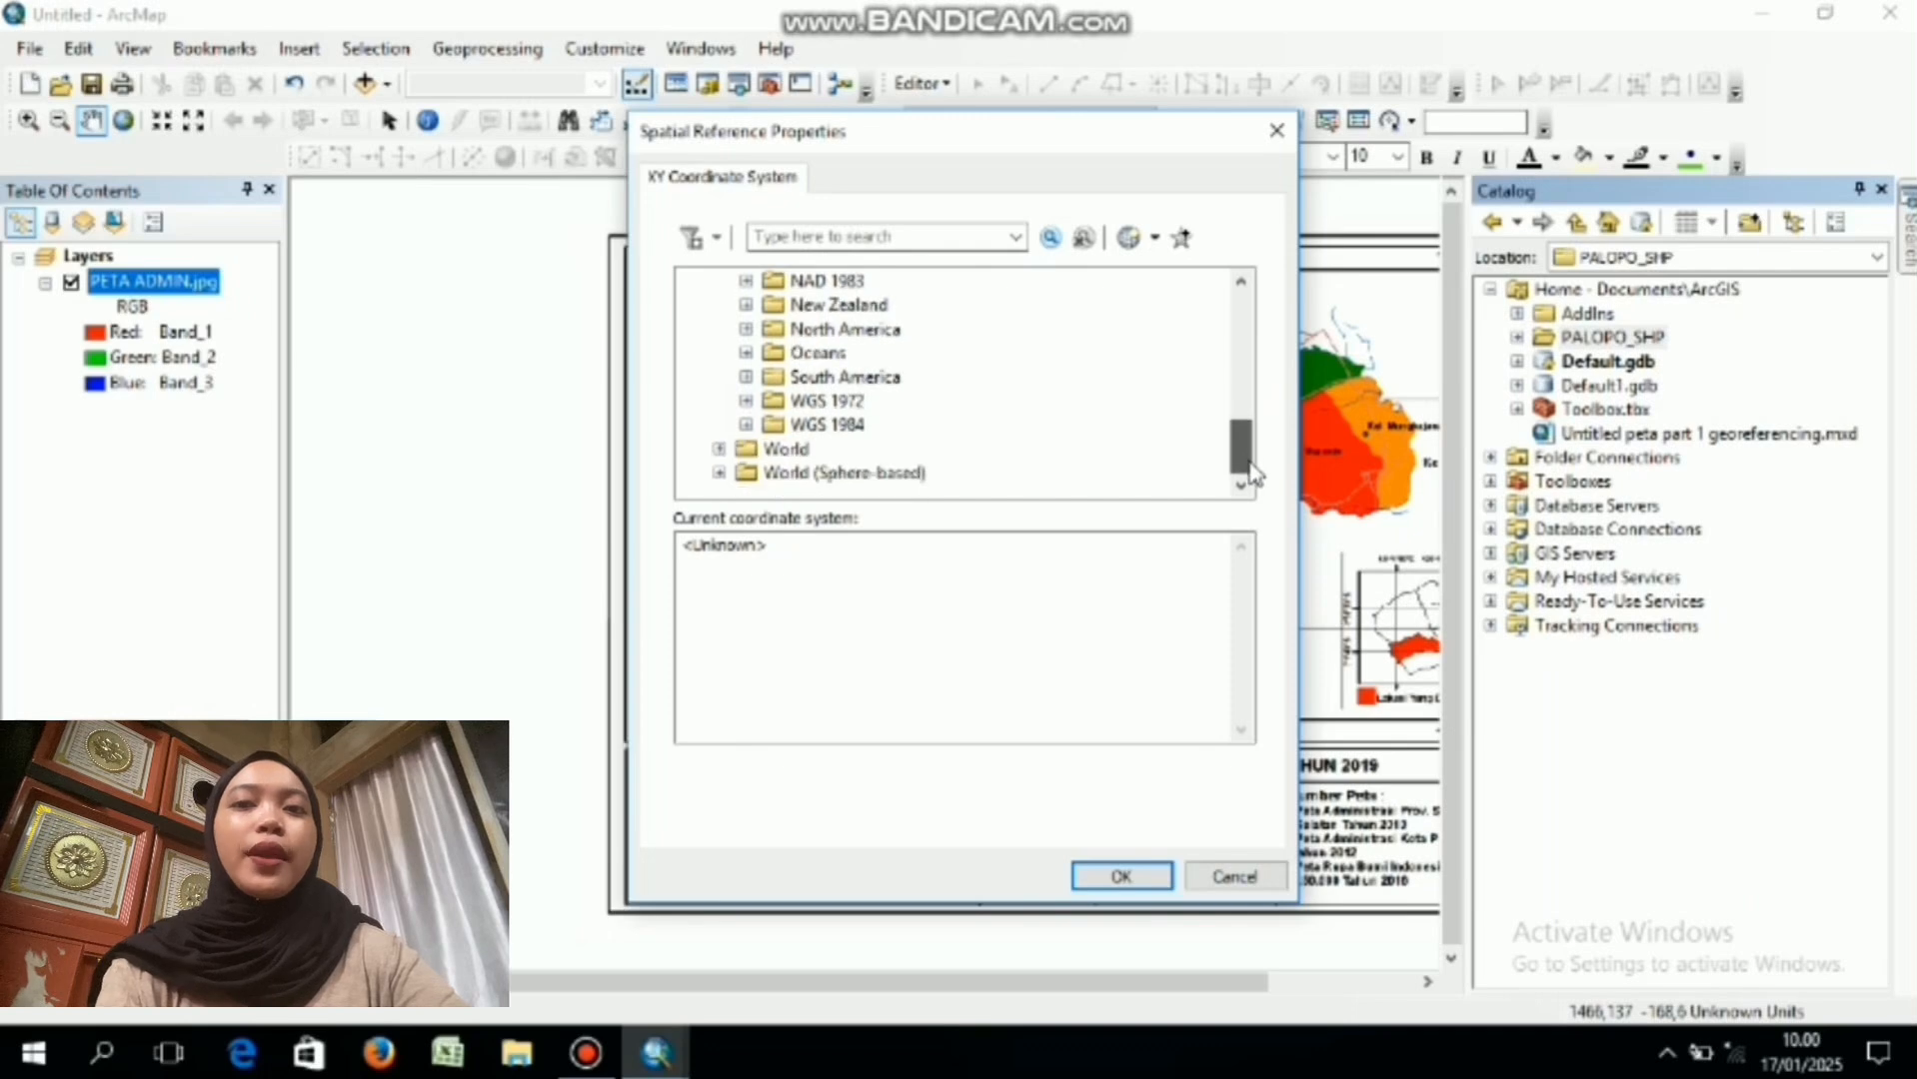
pyautogui.click(746, 425)
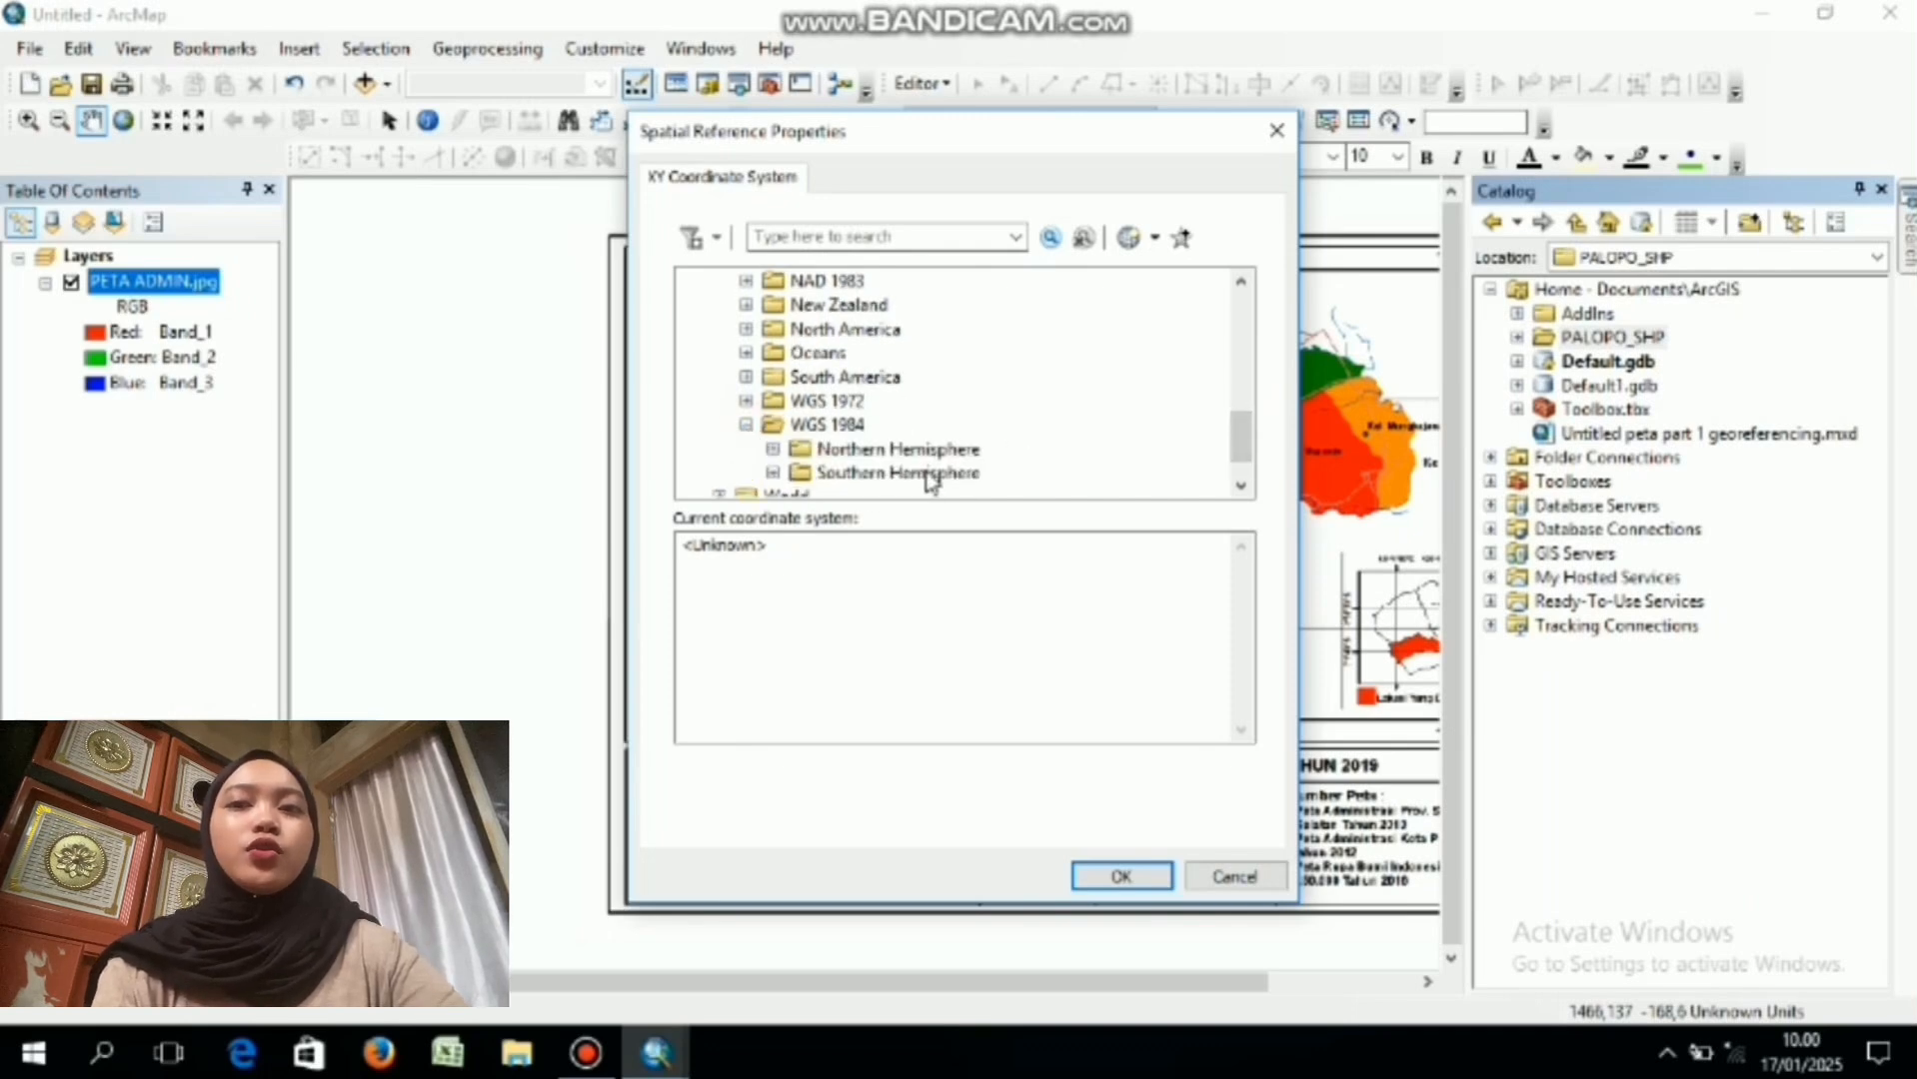
pyautogui.click(773, 472)
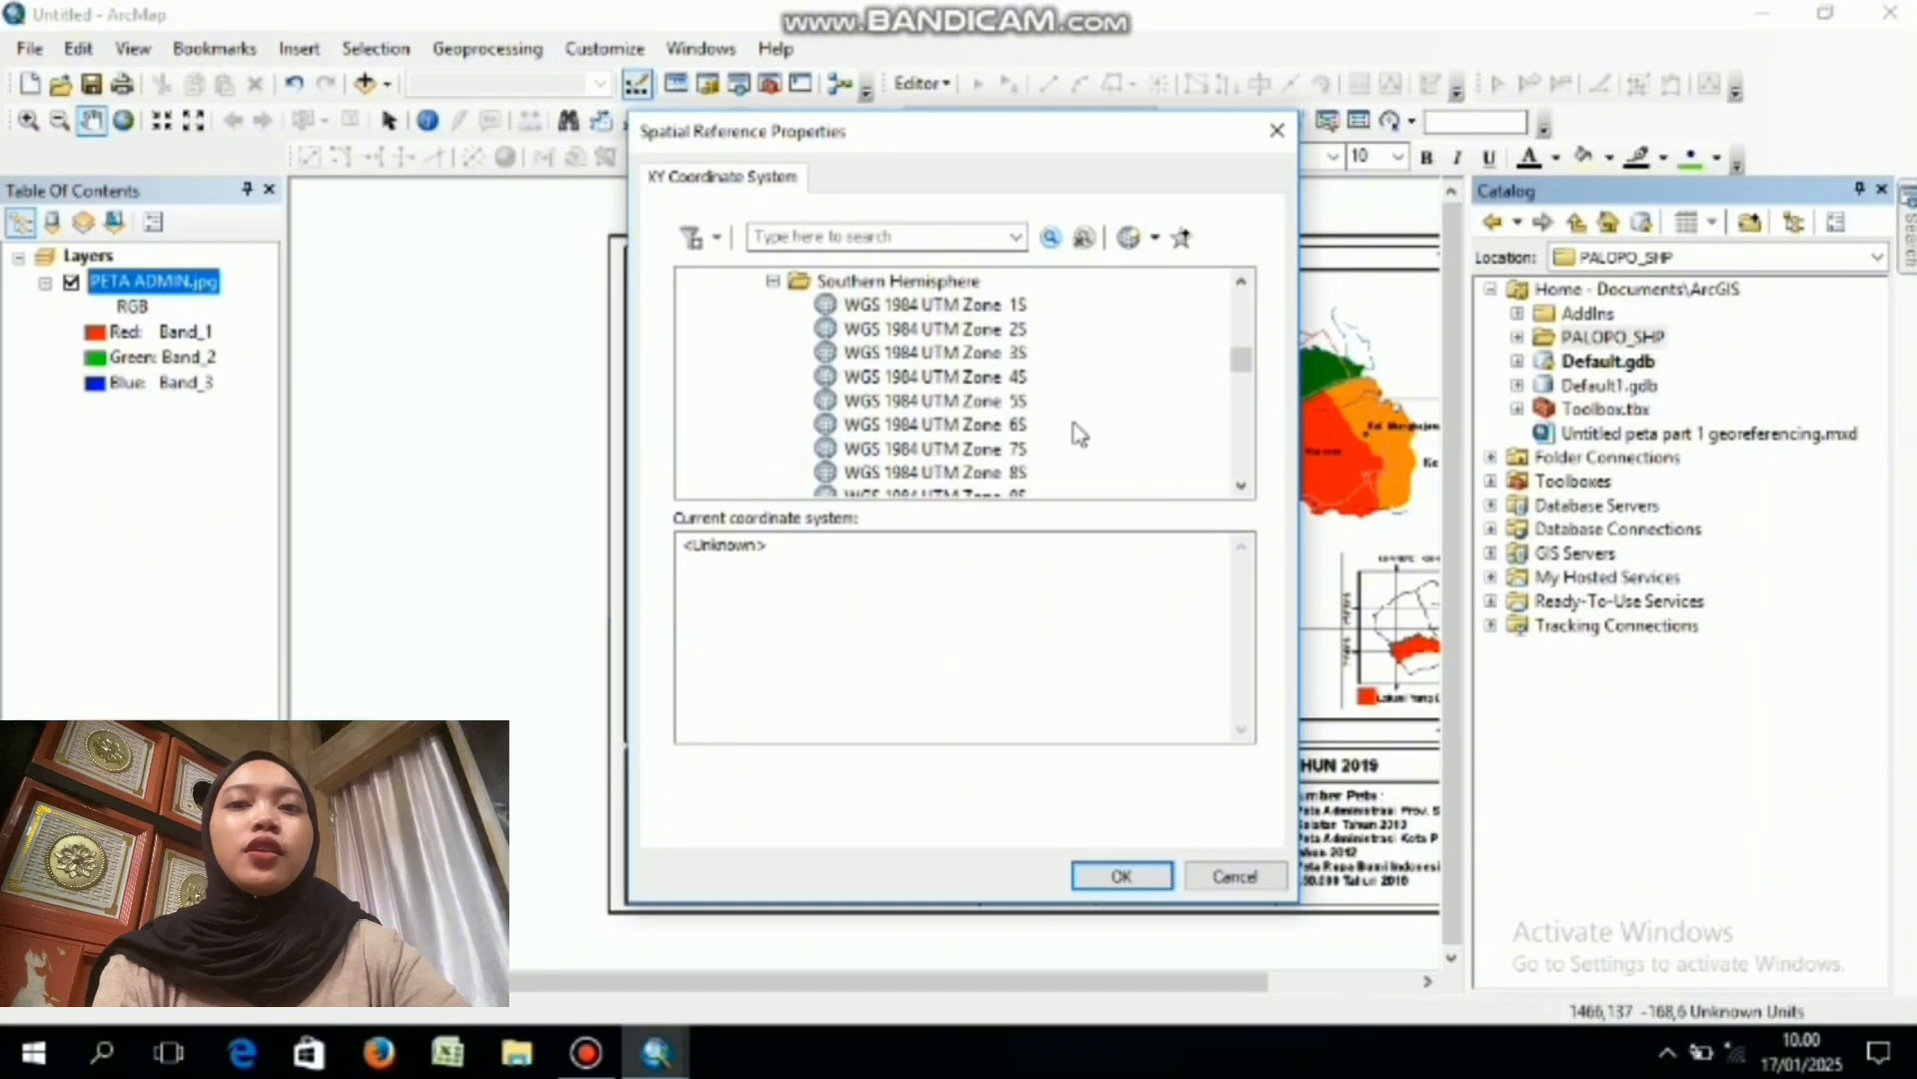
pyautogui.moveTo(1239, 375); pyautogui.dragTo(1239, 464)
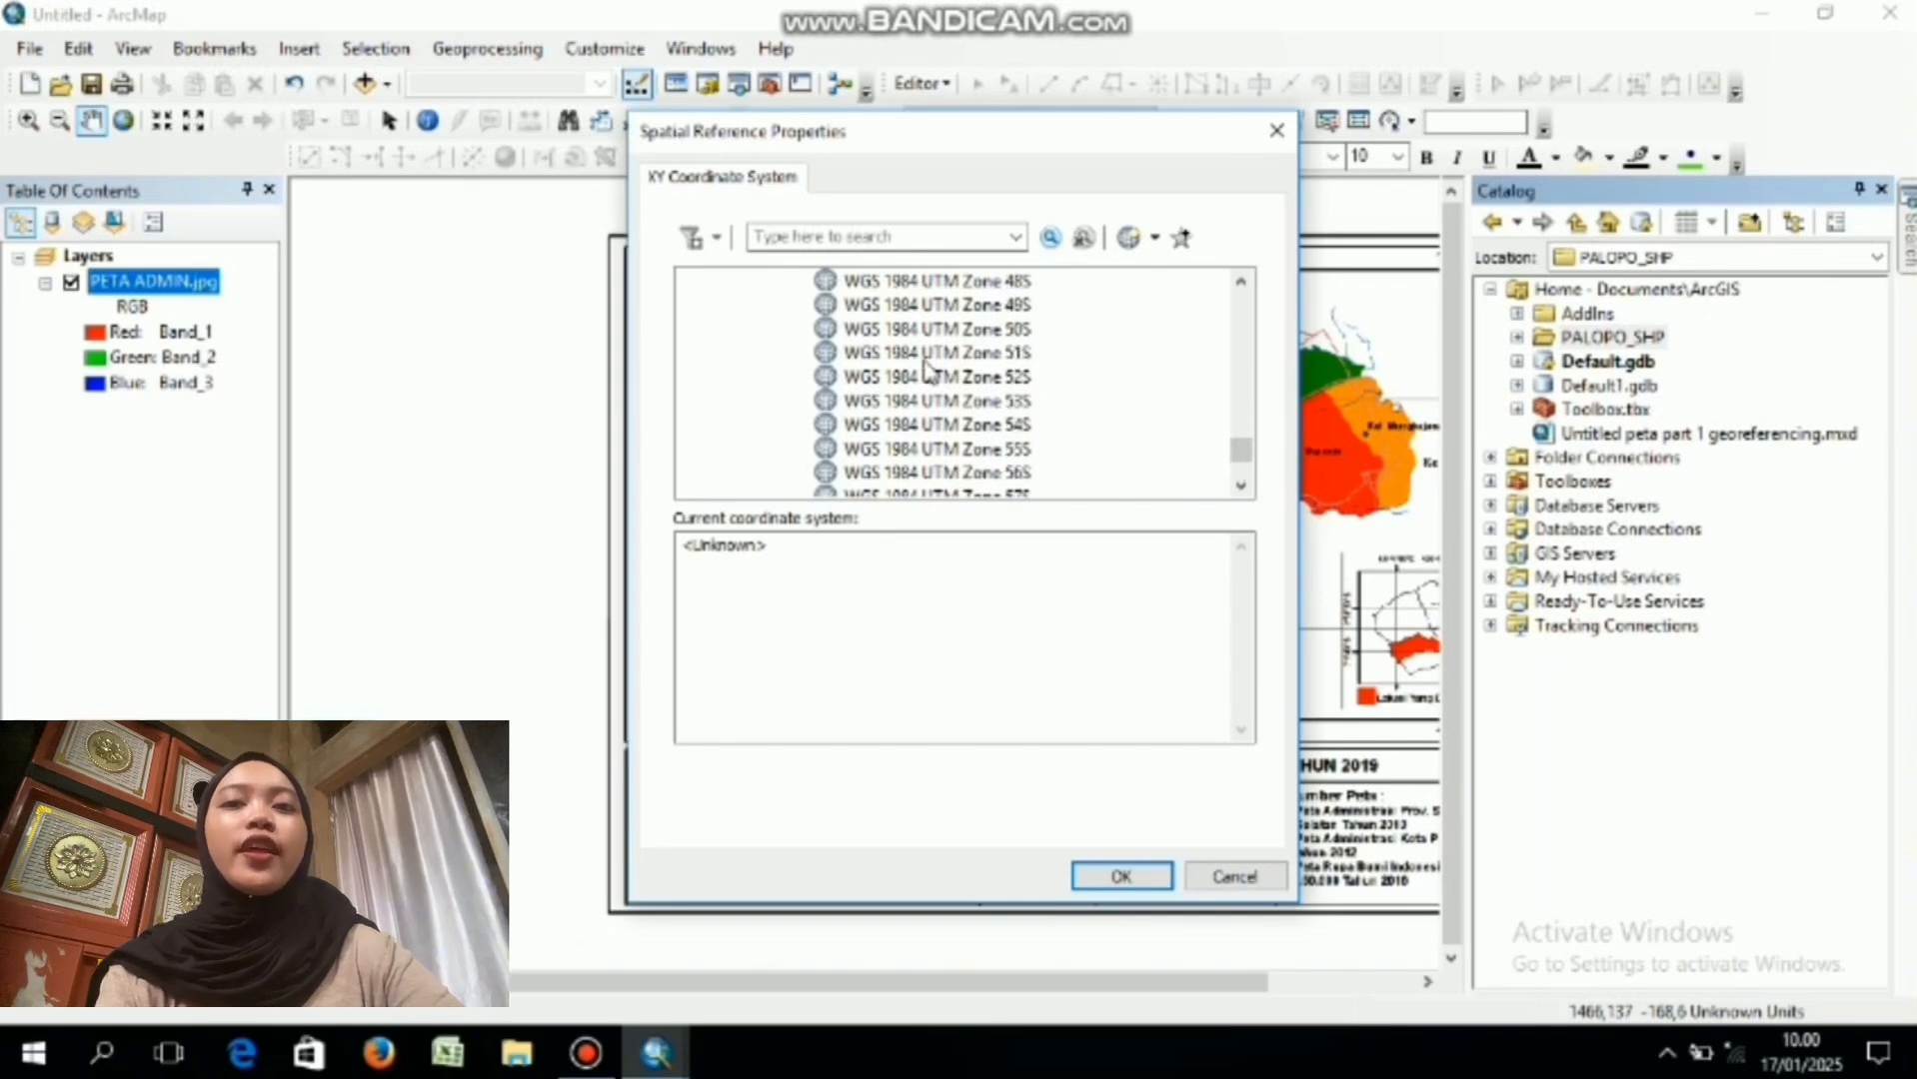
pyautogui.click(920, 356)
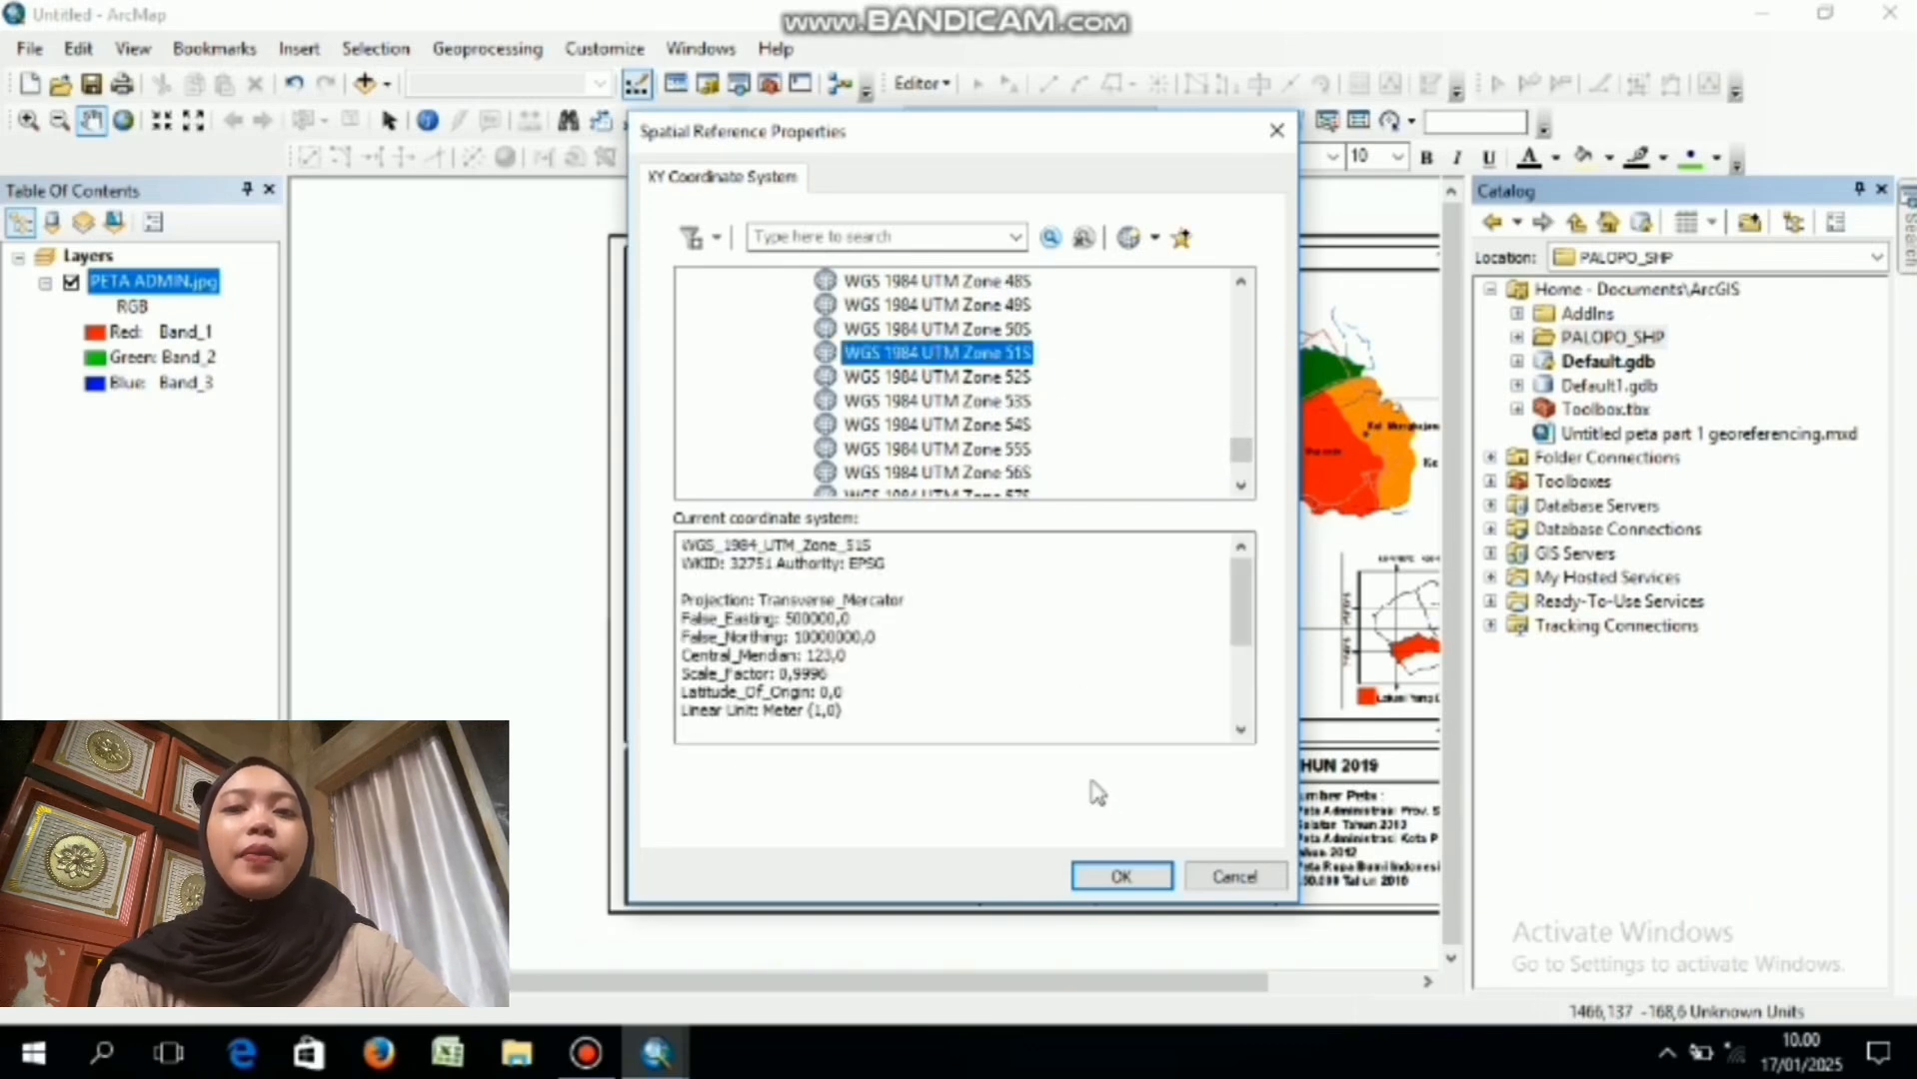
pyautogui.click(1120, 875)
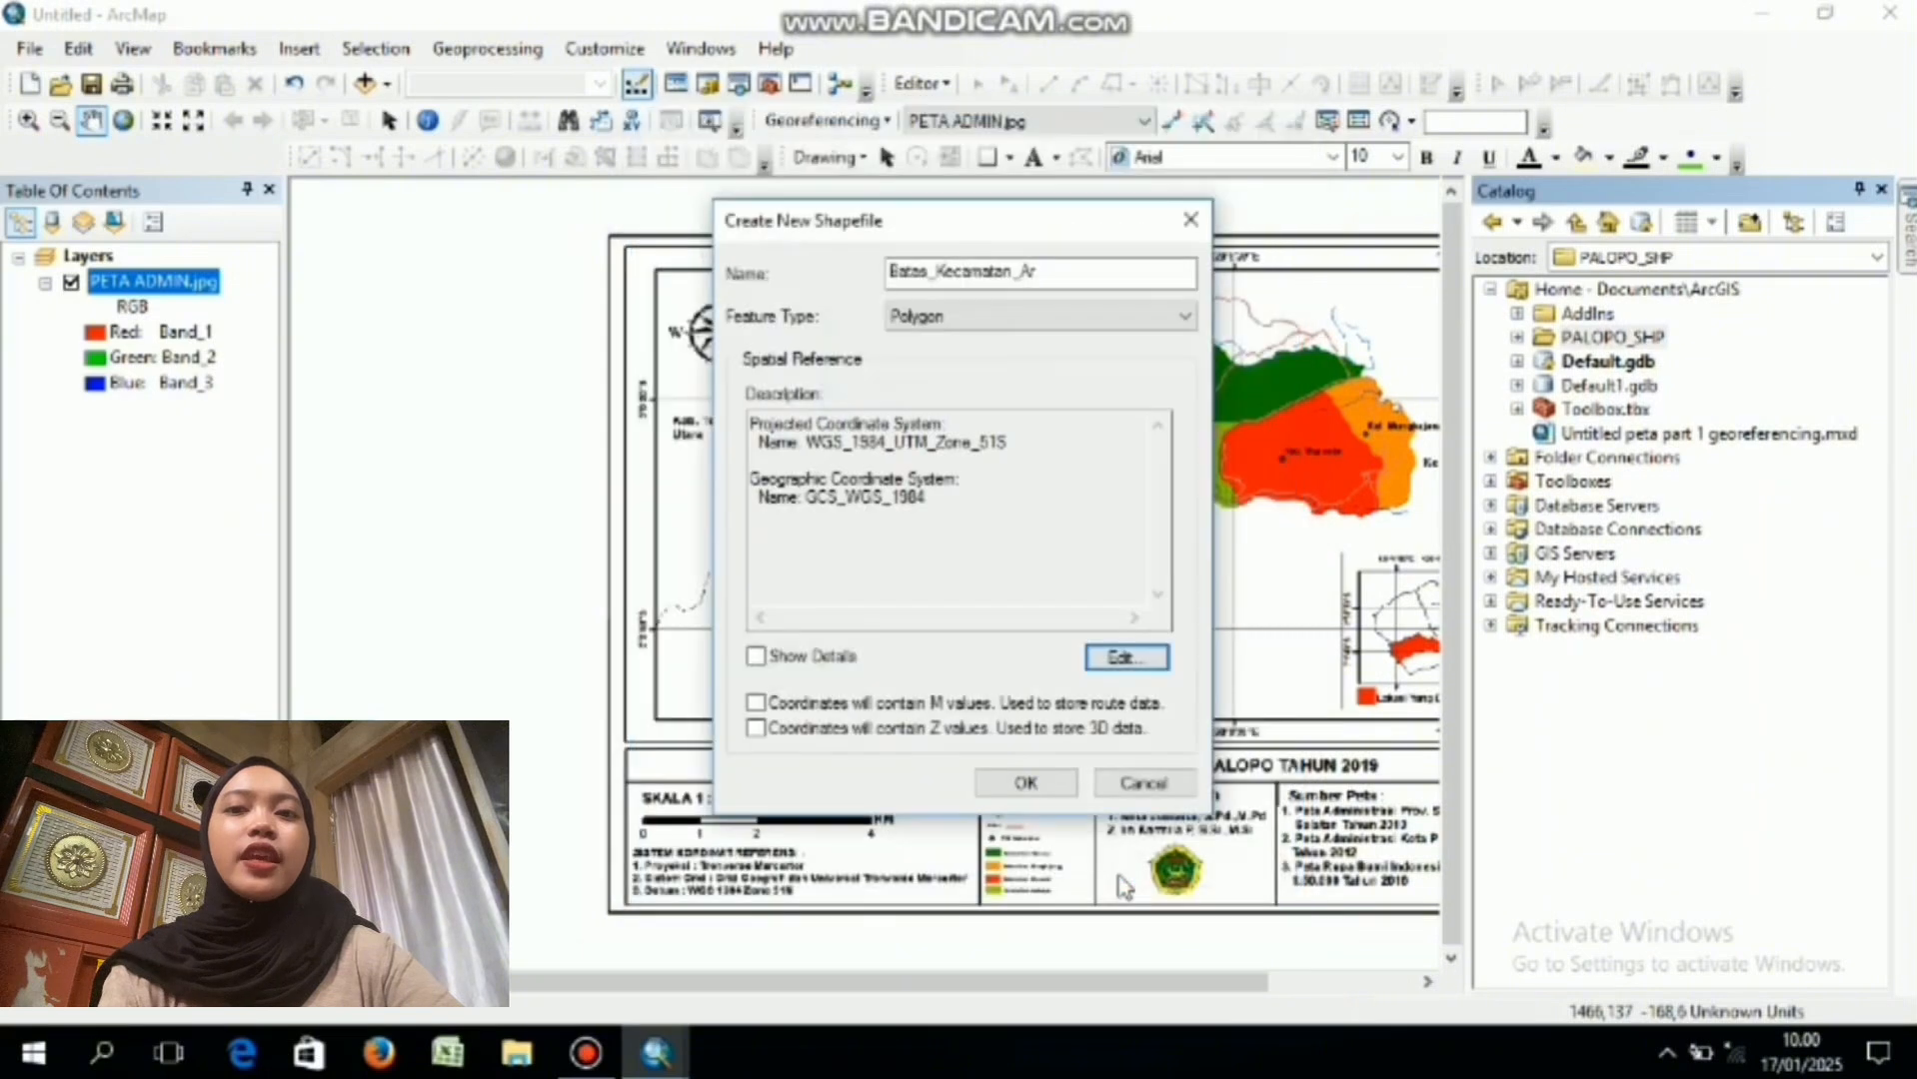
pyautogui.click(1025, 784)
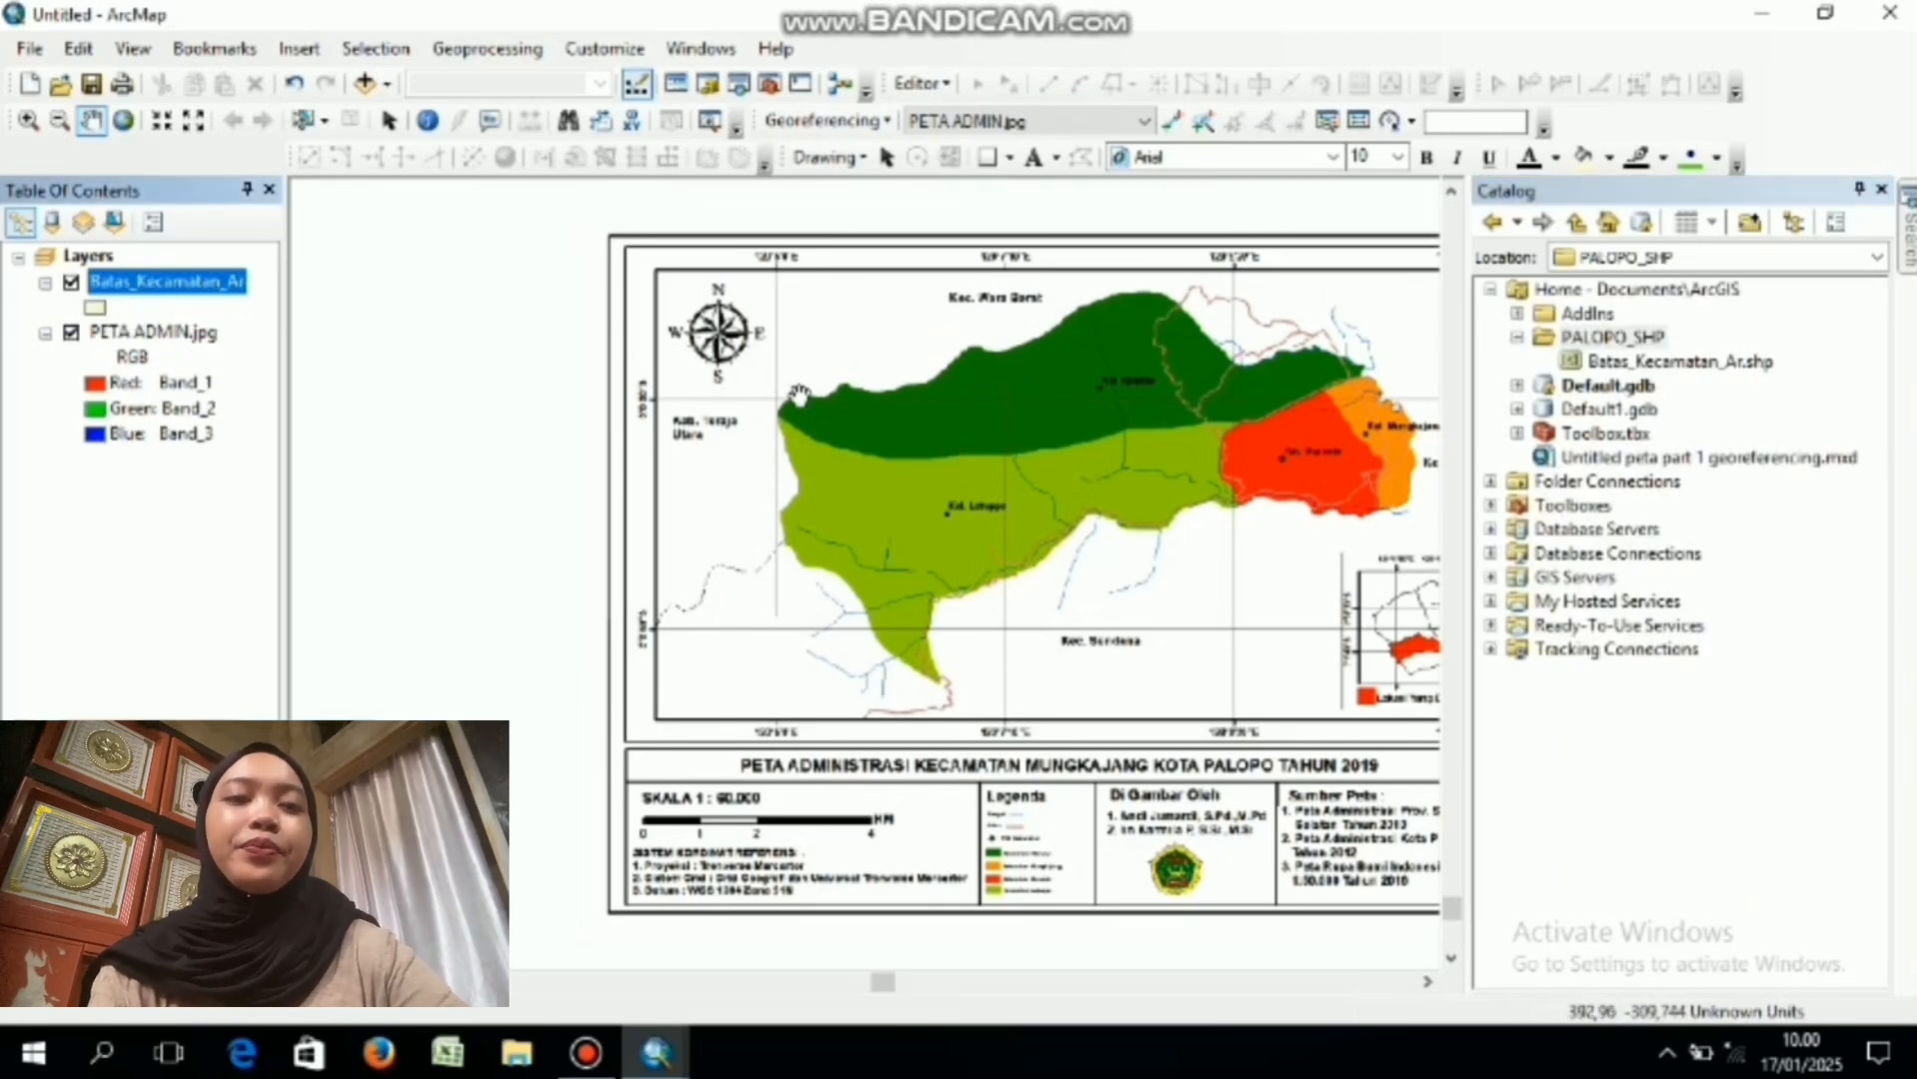
# - Start an edit session, continuing past the spatial reference warning, and choose the Batas_Kecamatan_Ar template for drawing polygons
pyautogui.click(917, 85)
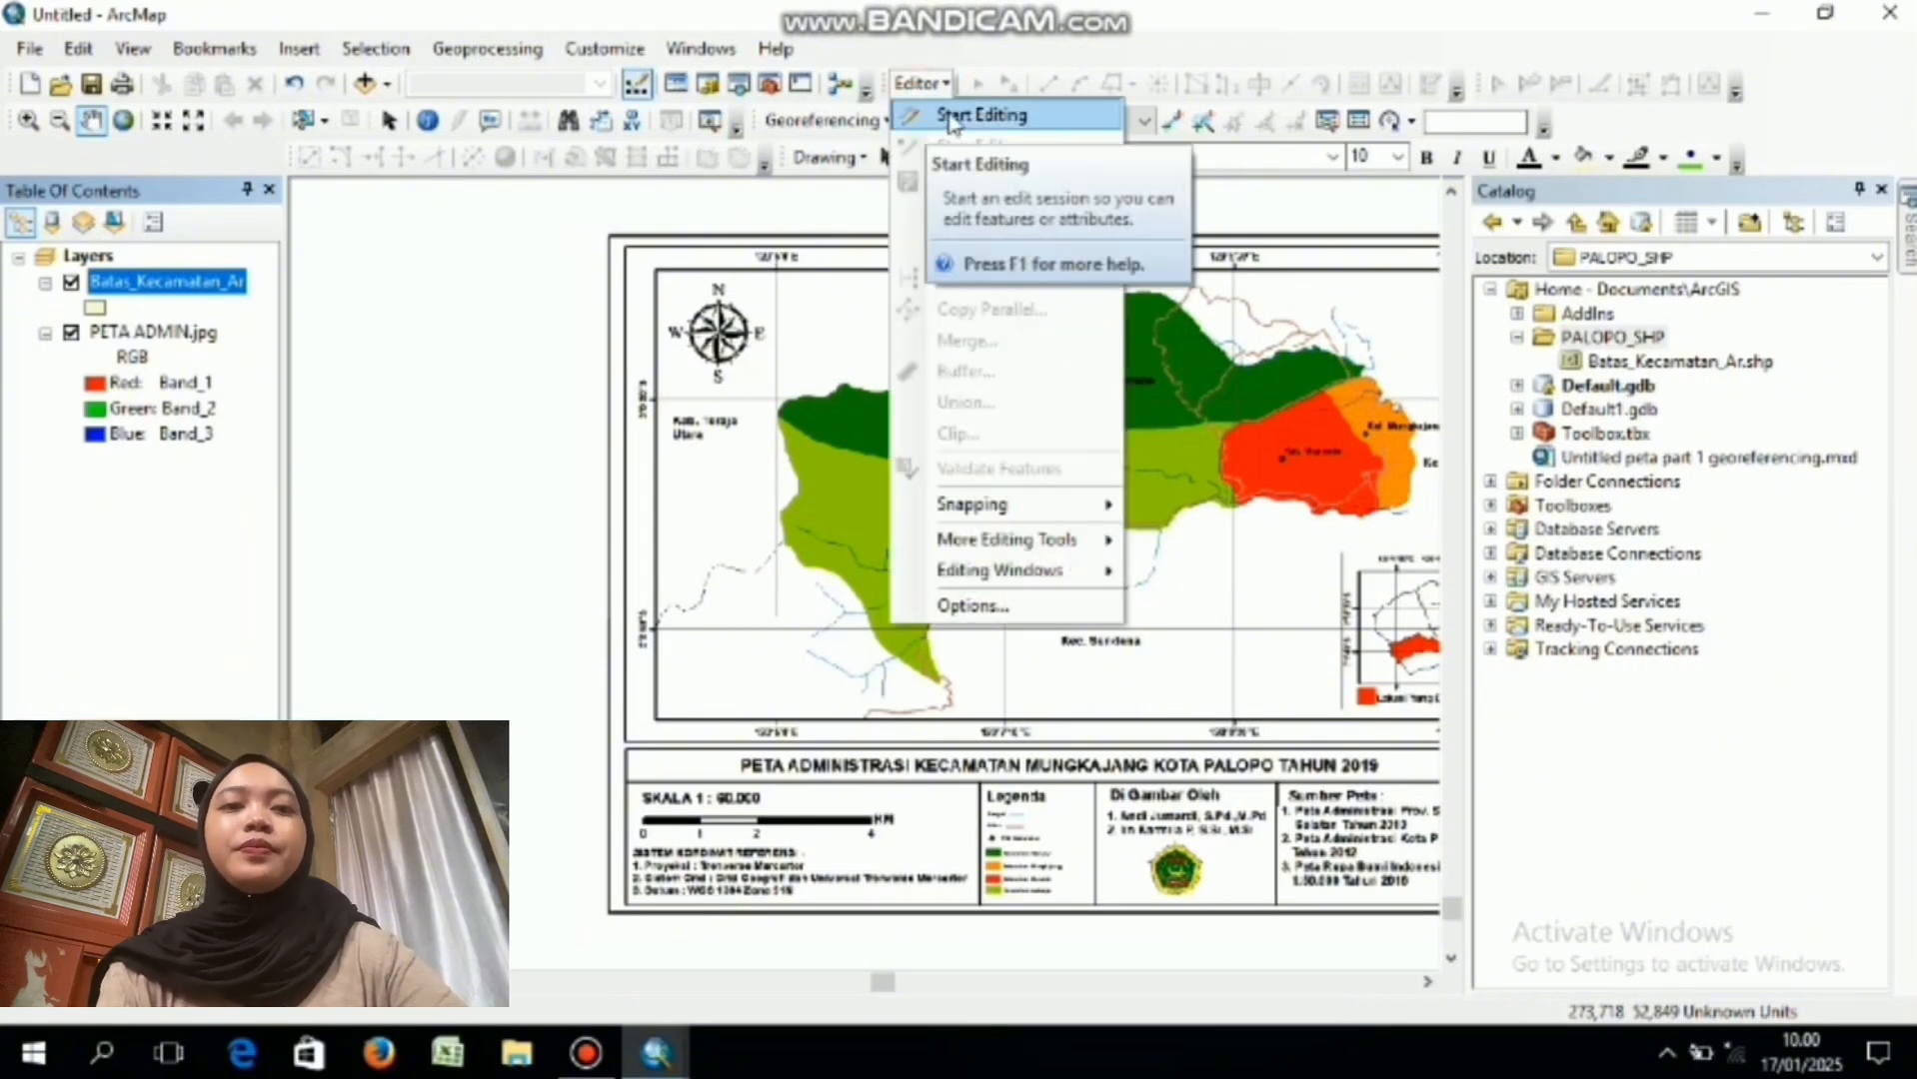
pyautogui.click(954, 115)
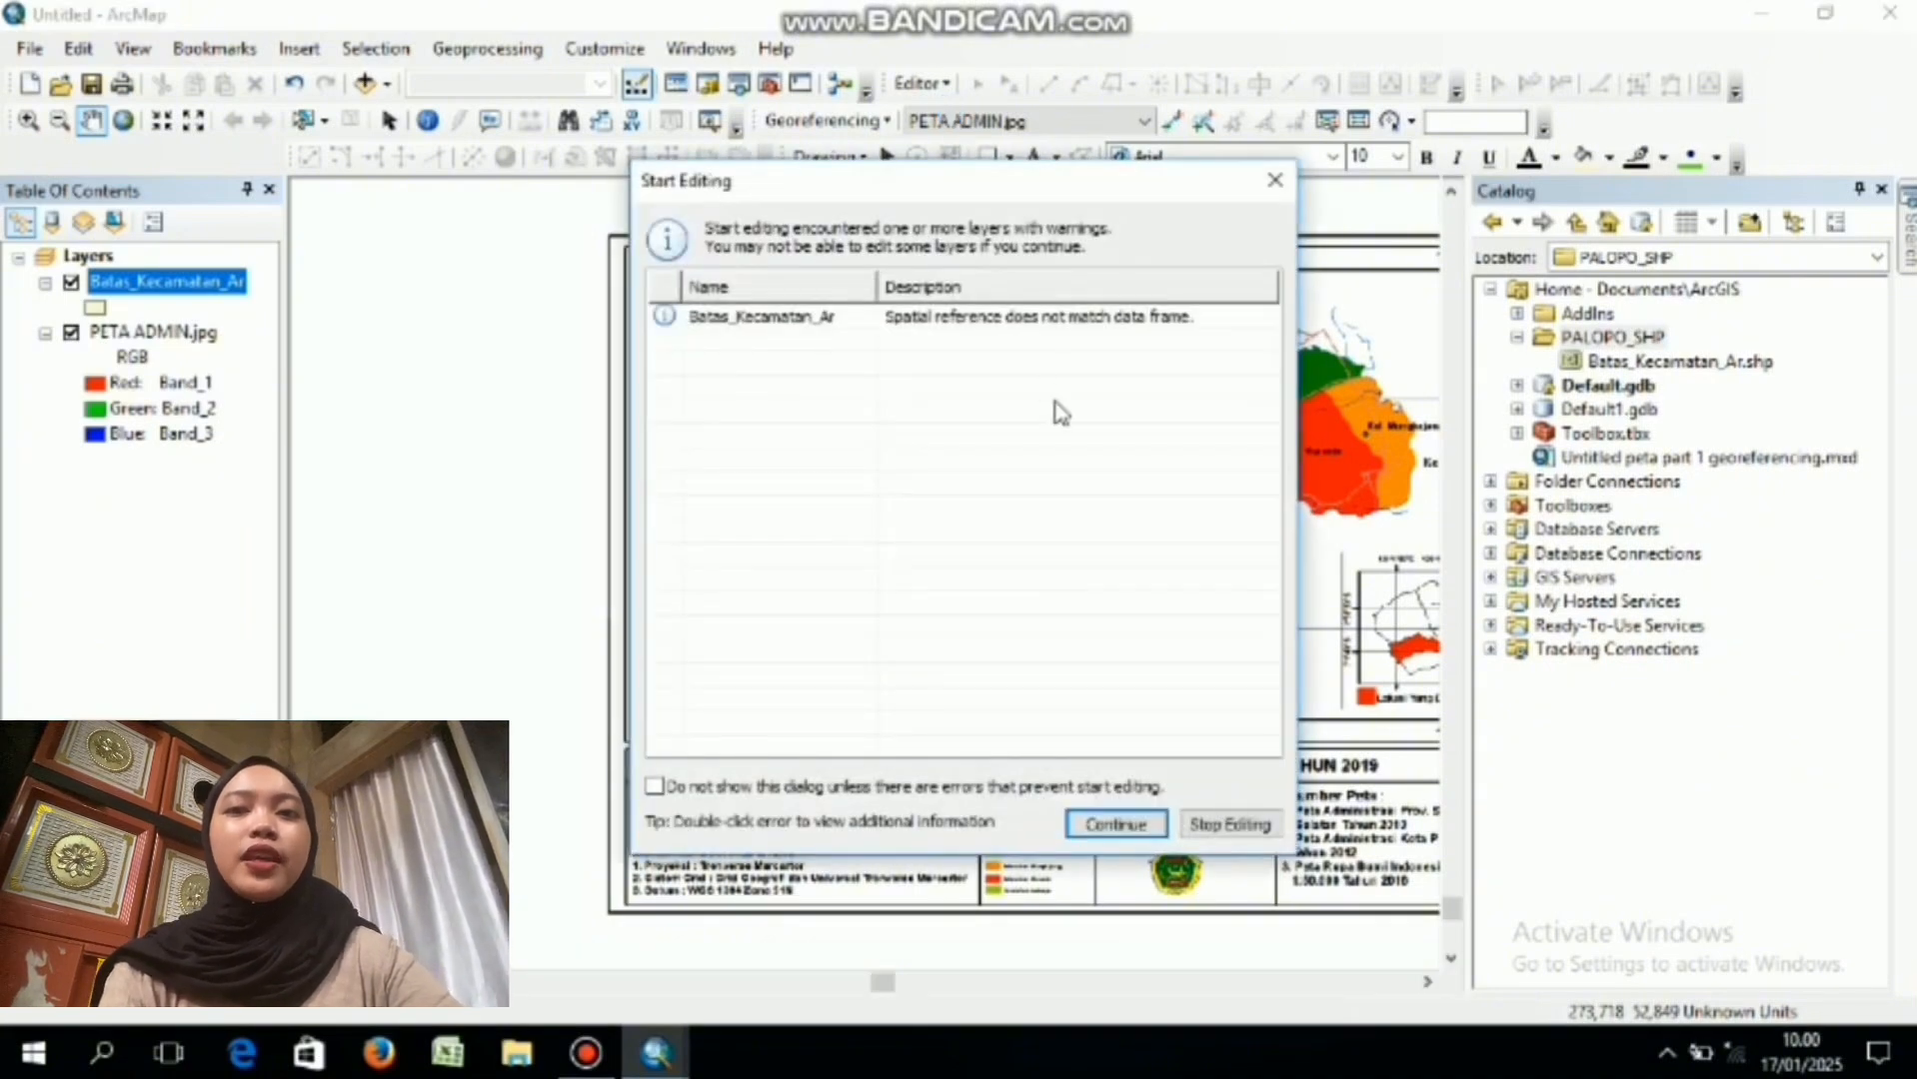
pyautogui.click(1112, 824)
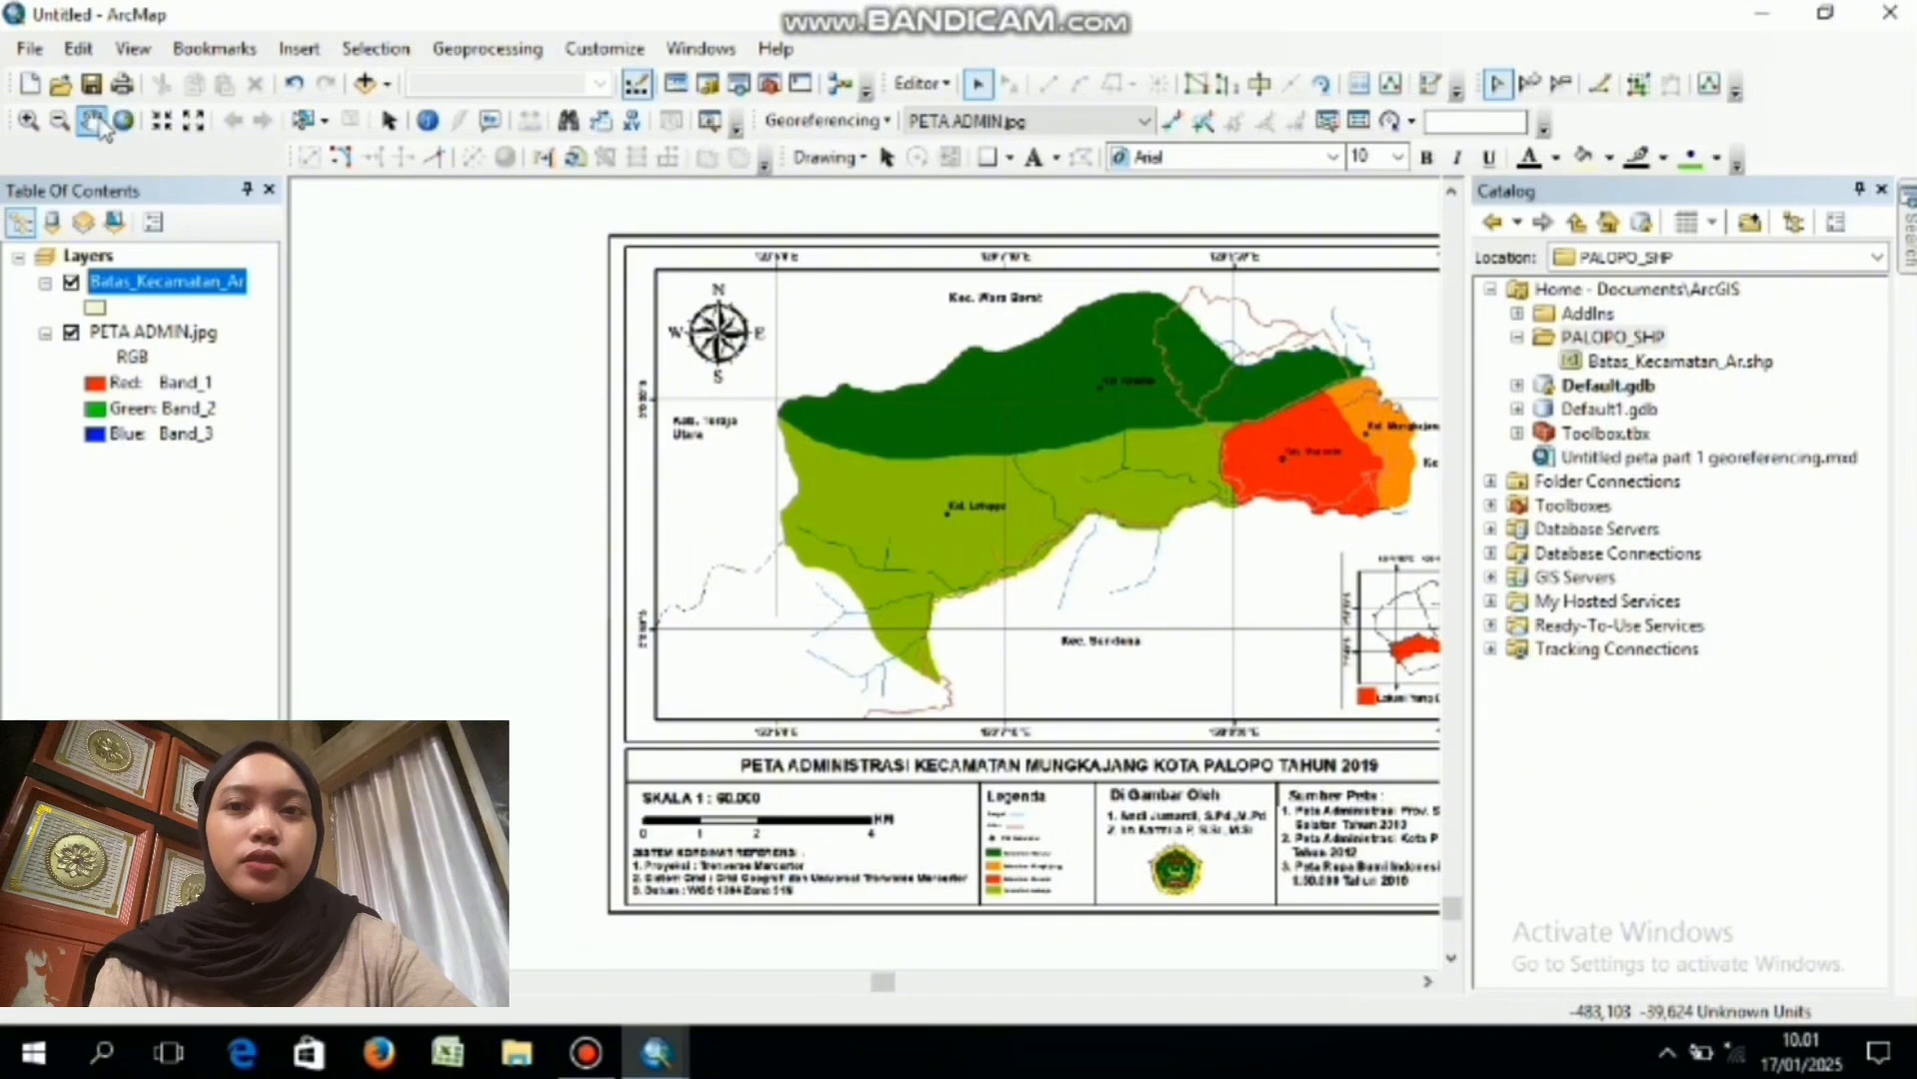
pyautogui.click(27, 122)
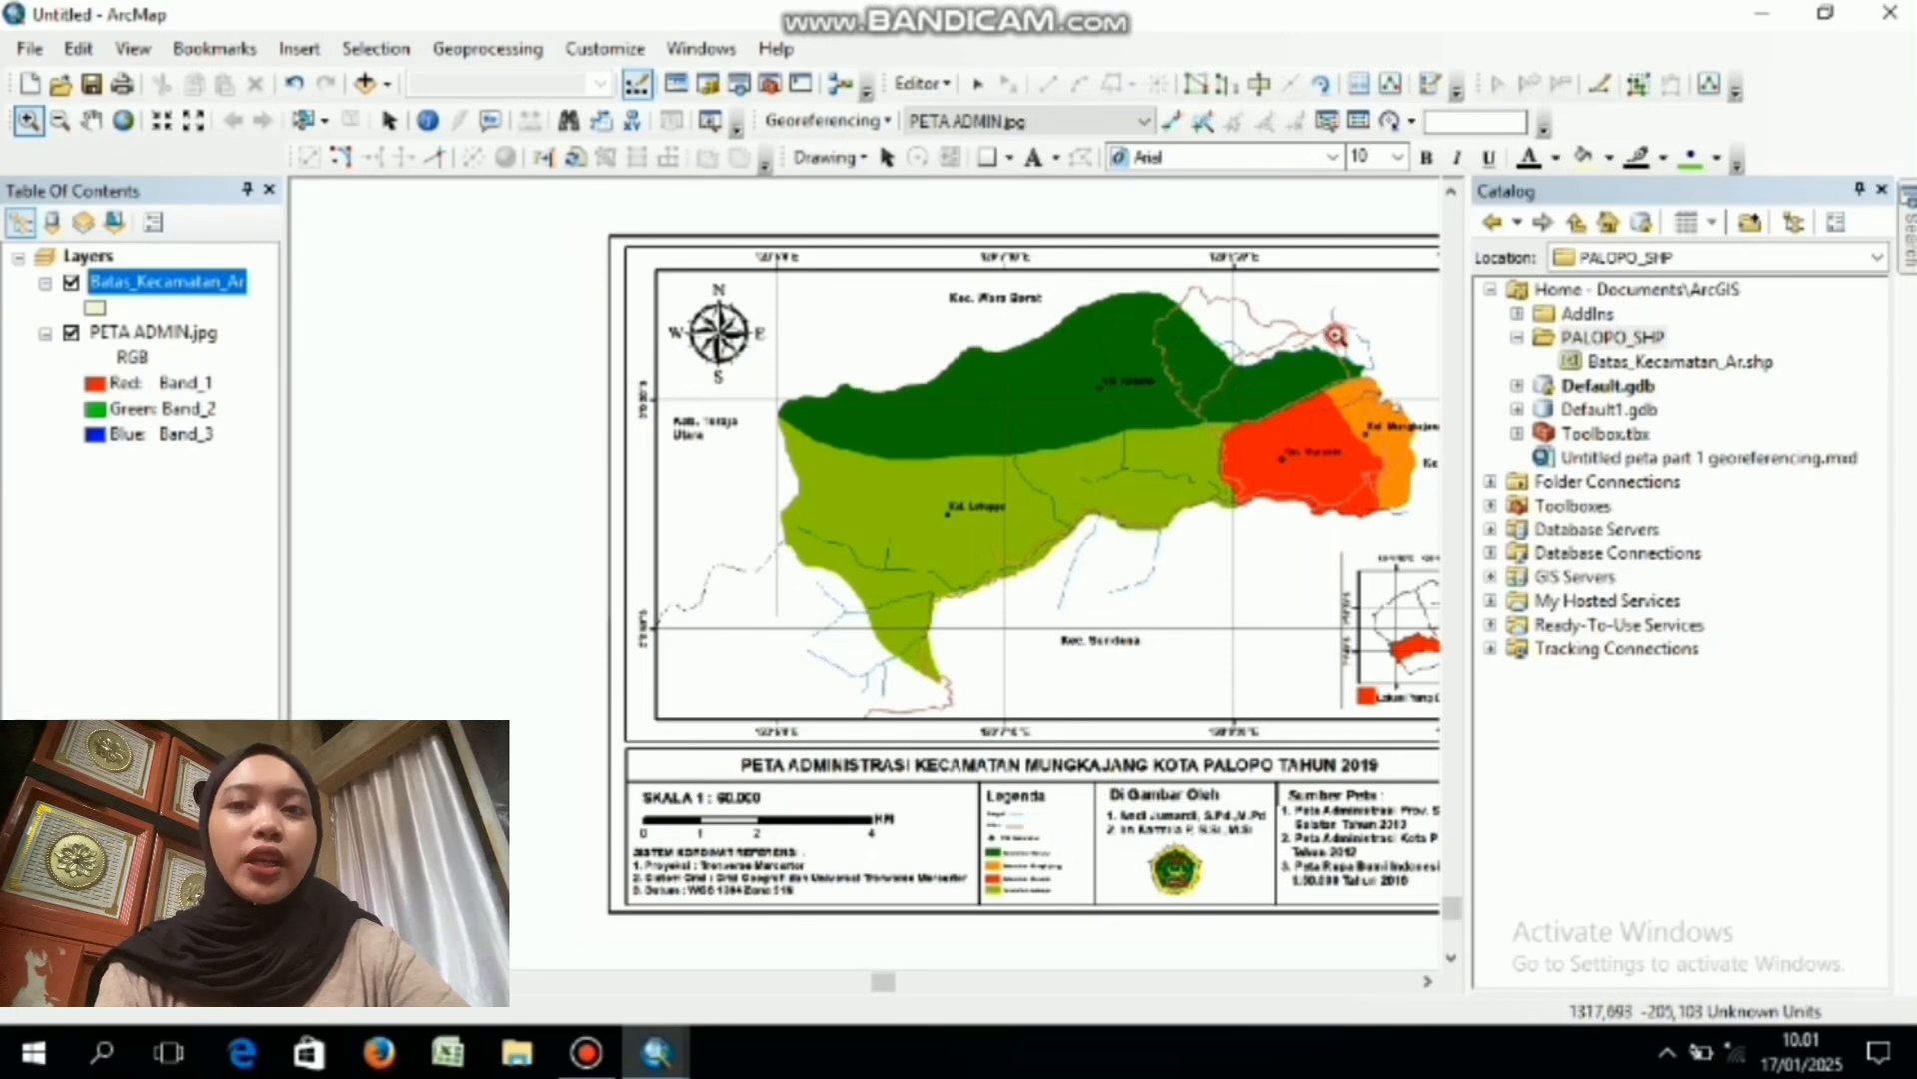
pyautogui.moveTo(1449, 570); pyautogui.dragTo(1339, 409)
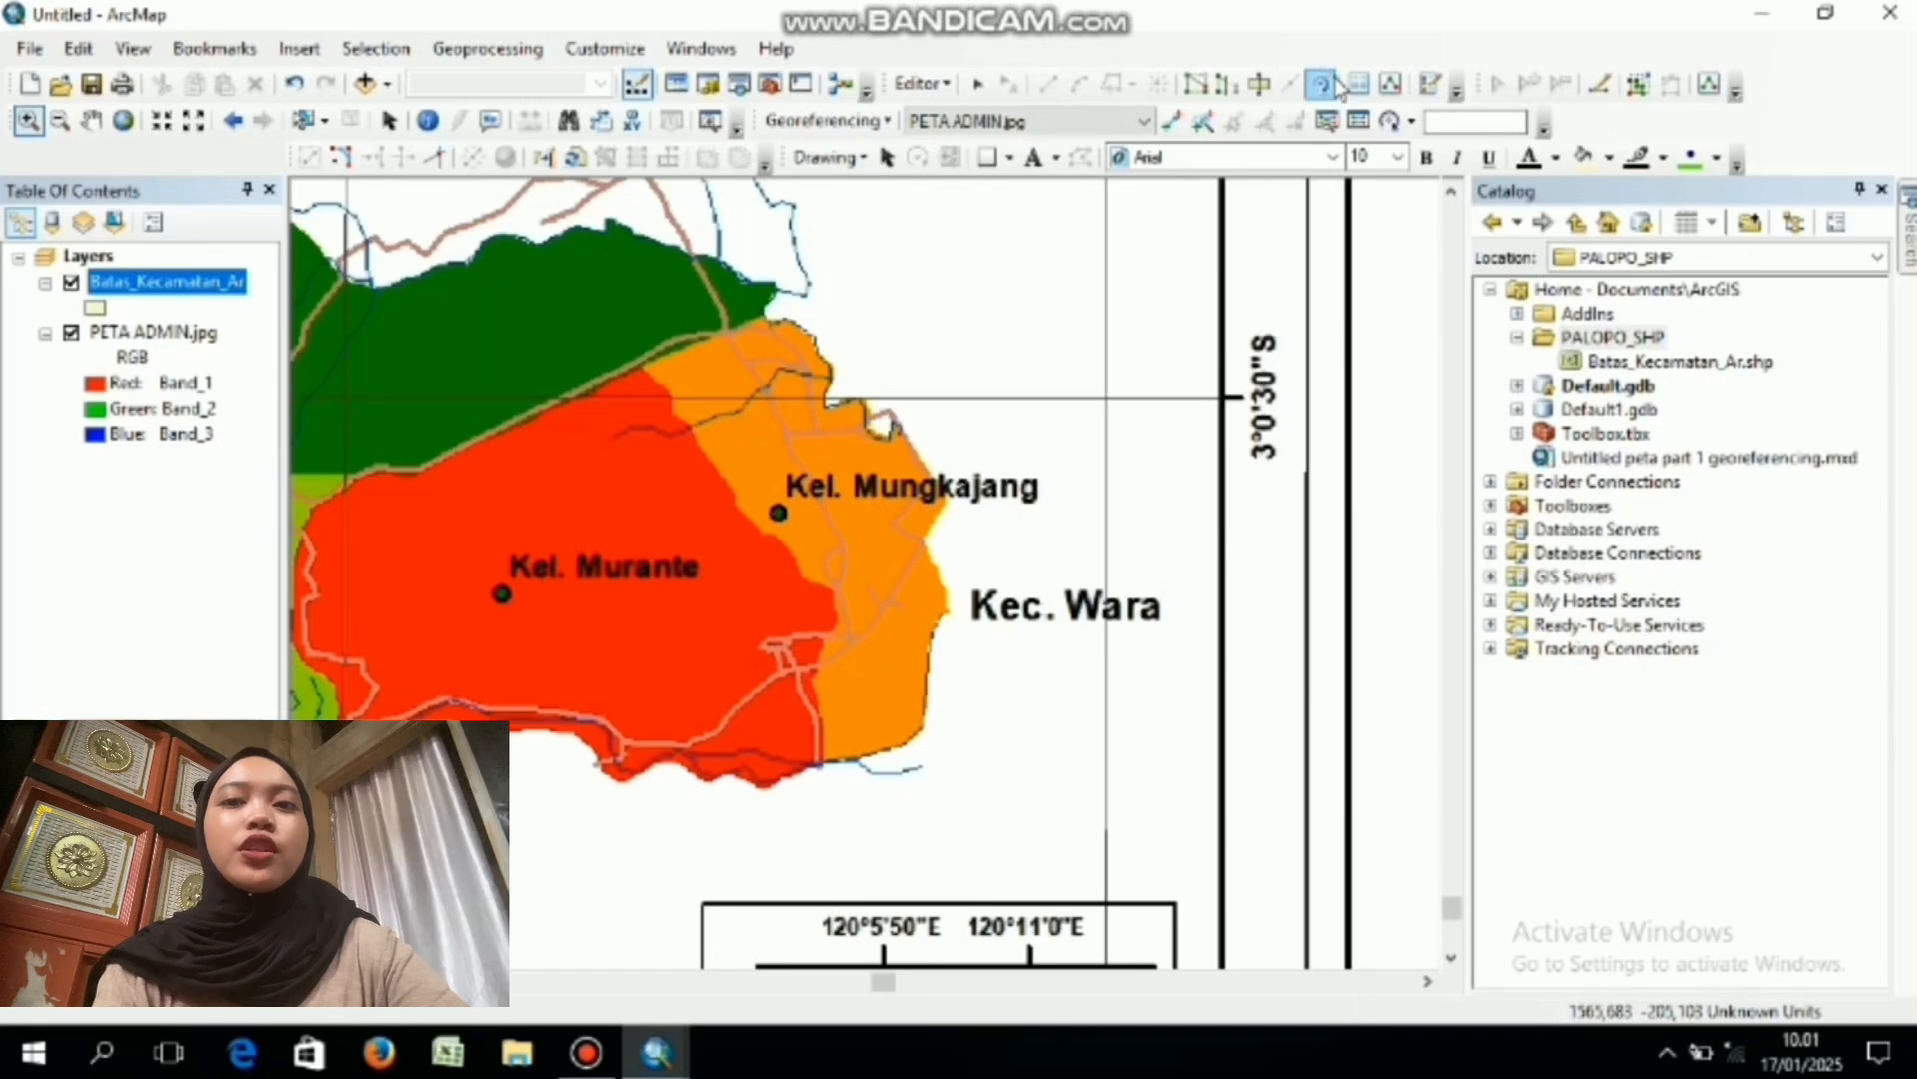
pyautogui.click(1429, 88)
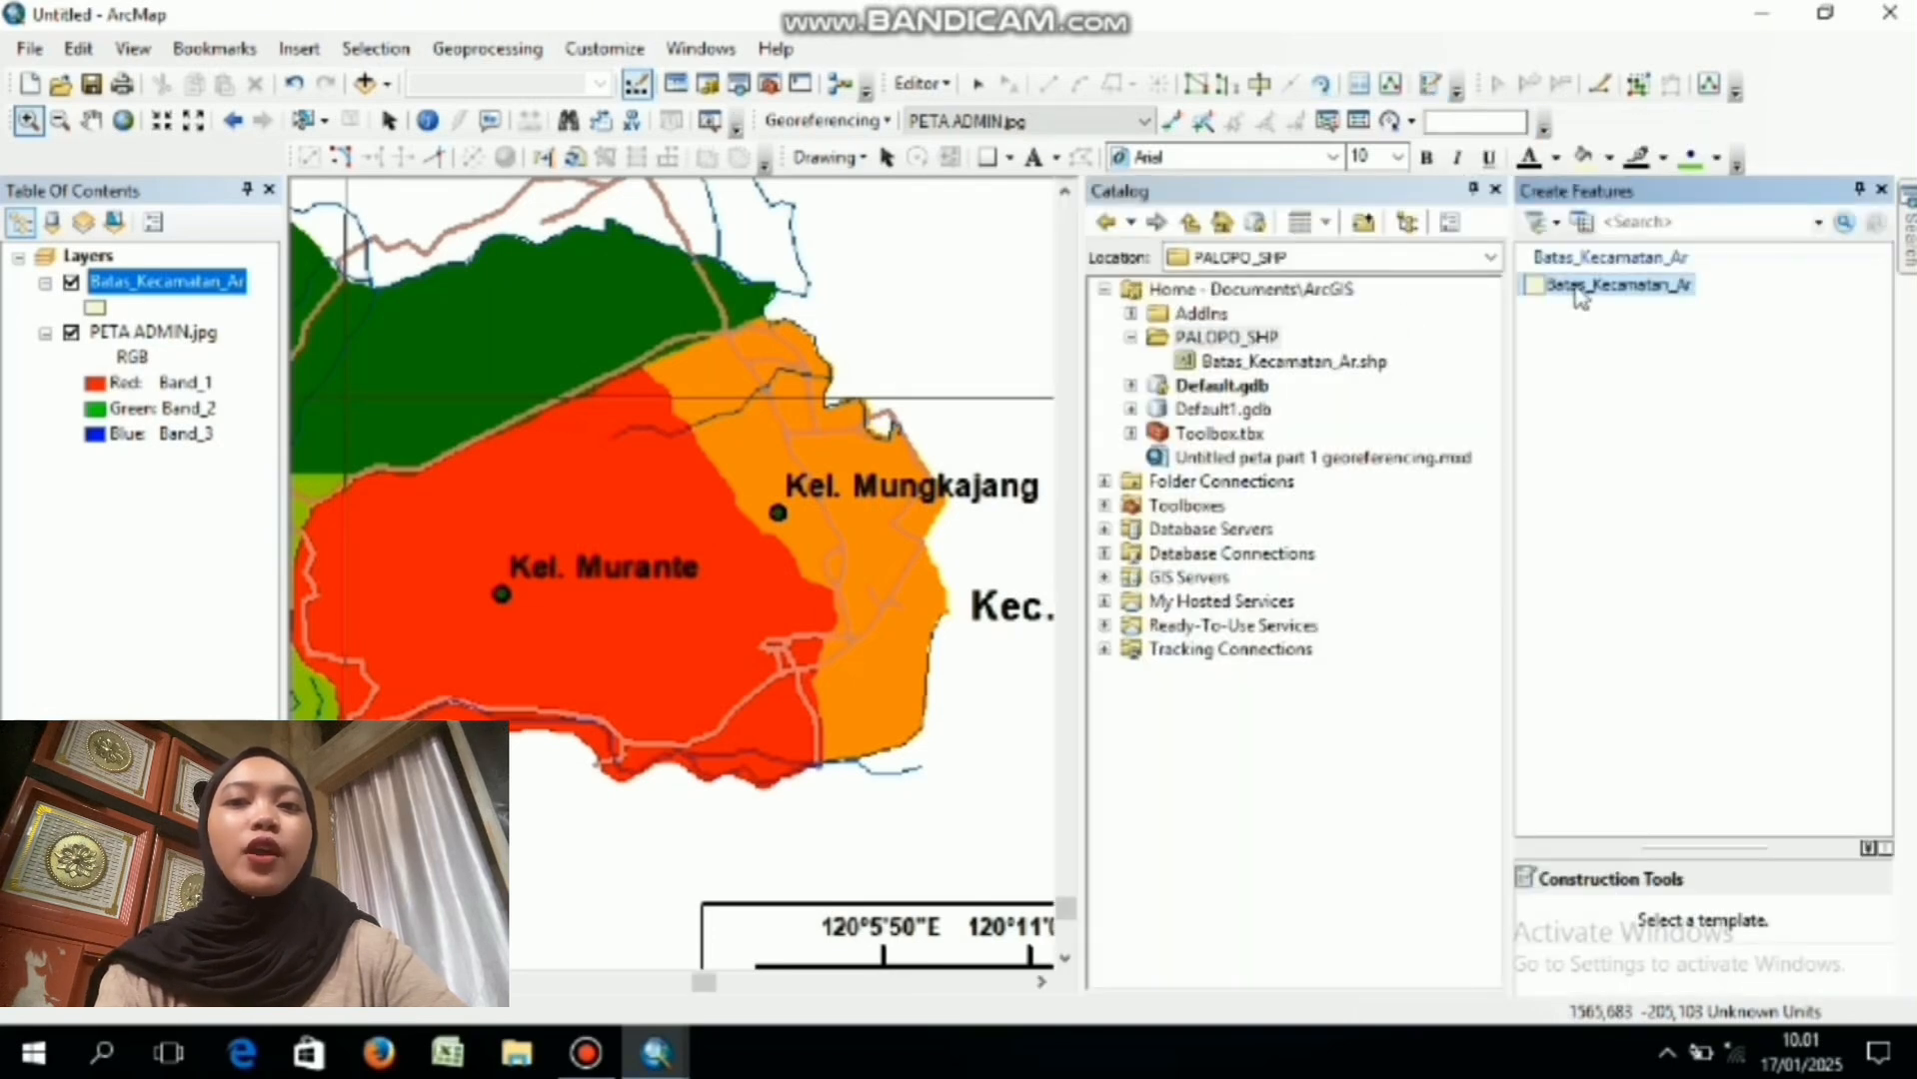
pyautogui.click(1540, 288)
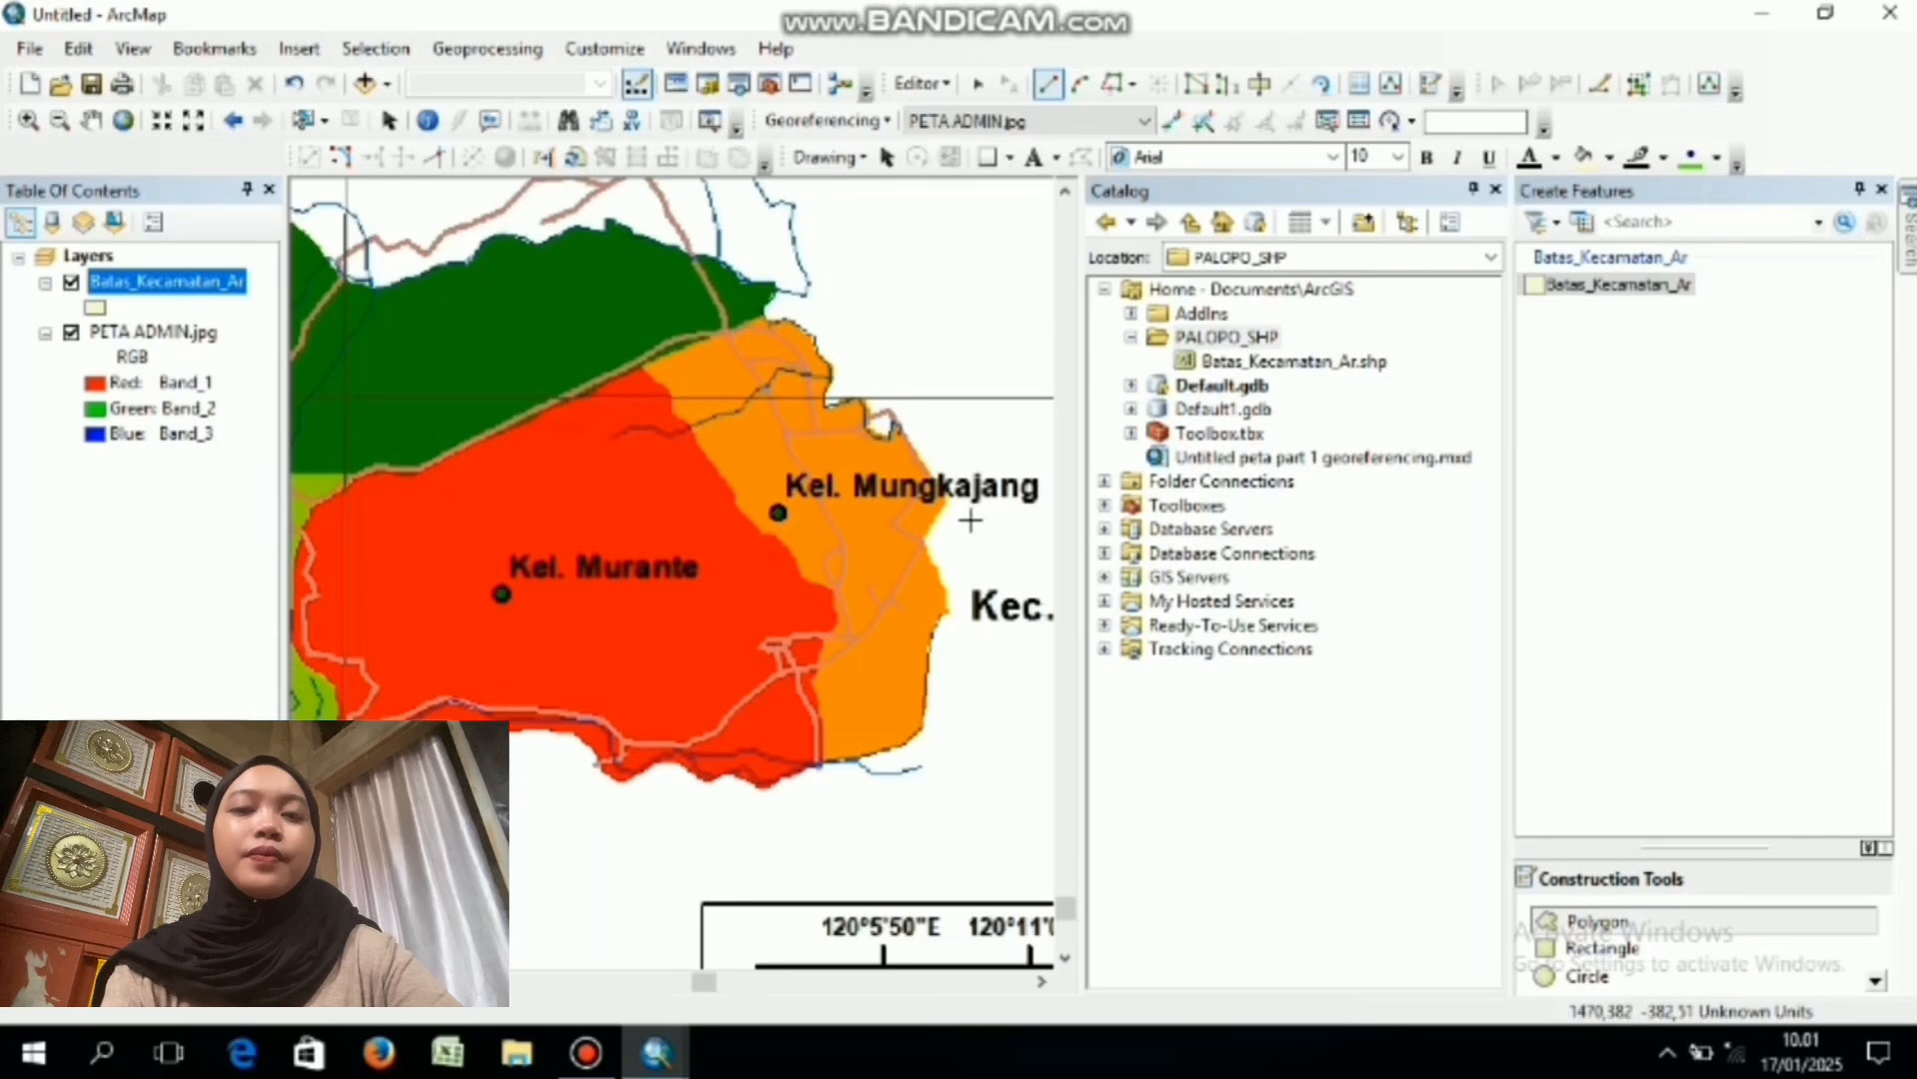
# - Begin the boundary polygon at the northern tip of the orange Kel. Mungkajang area and trace its northeastern edge to the small notch
pyautogui.click(766, 317)
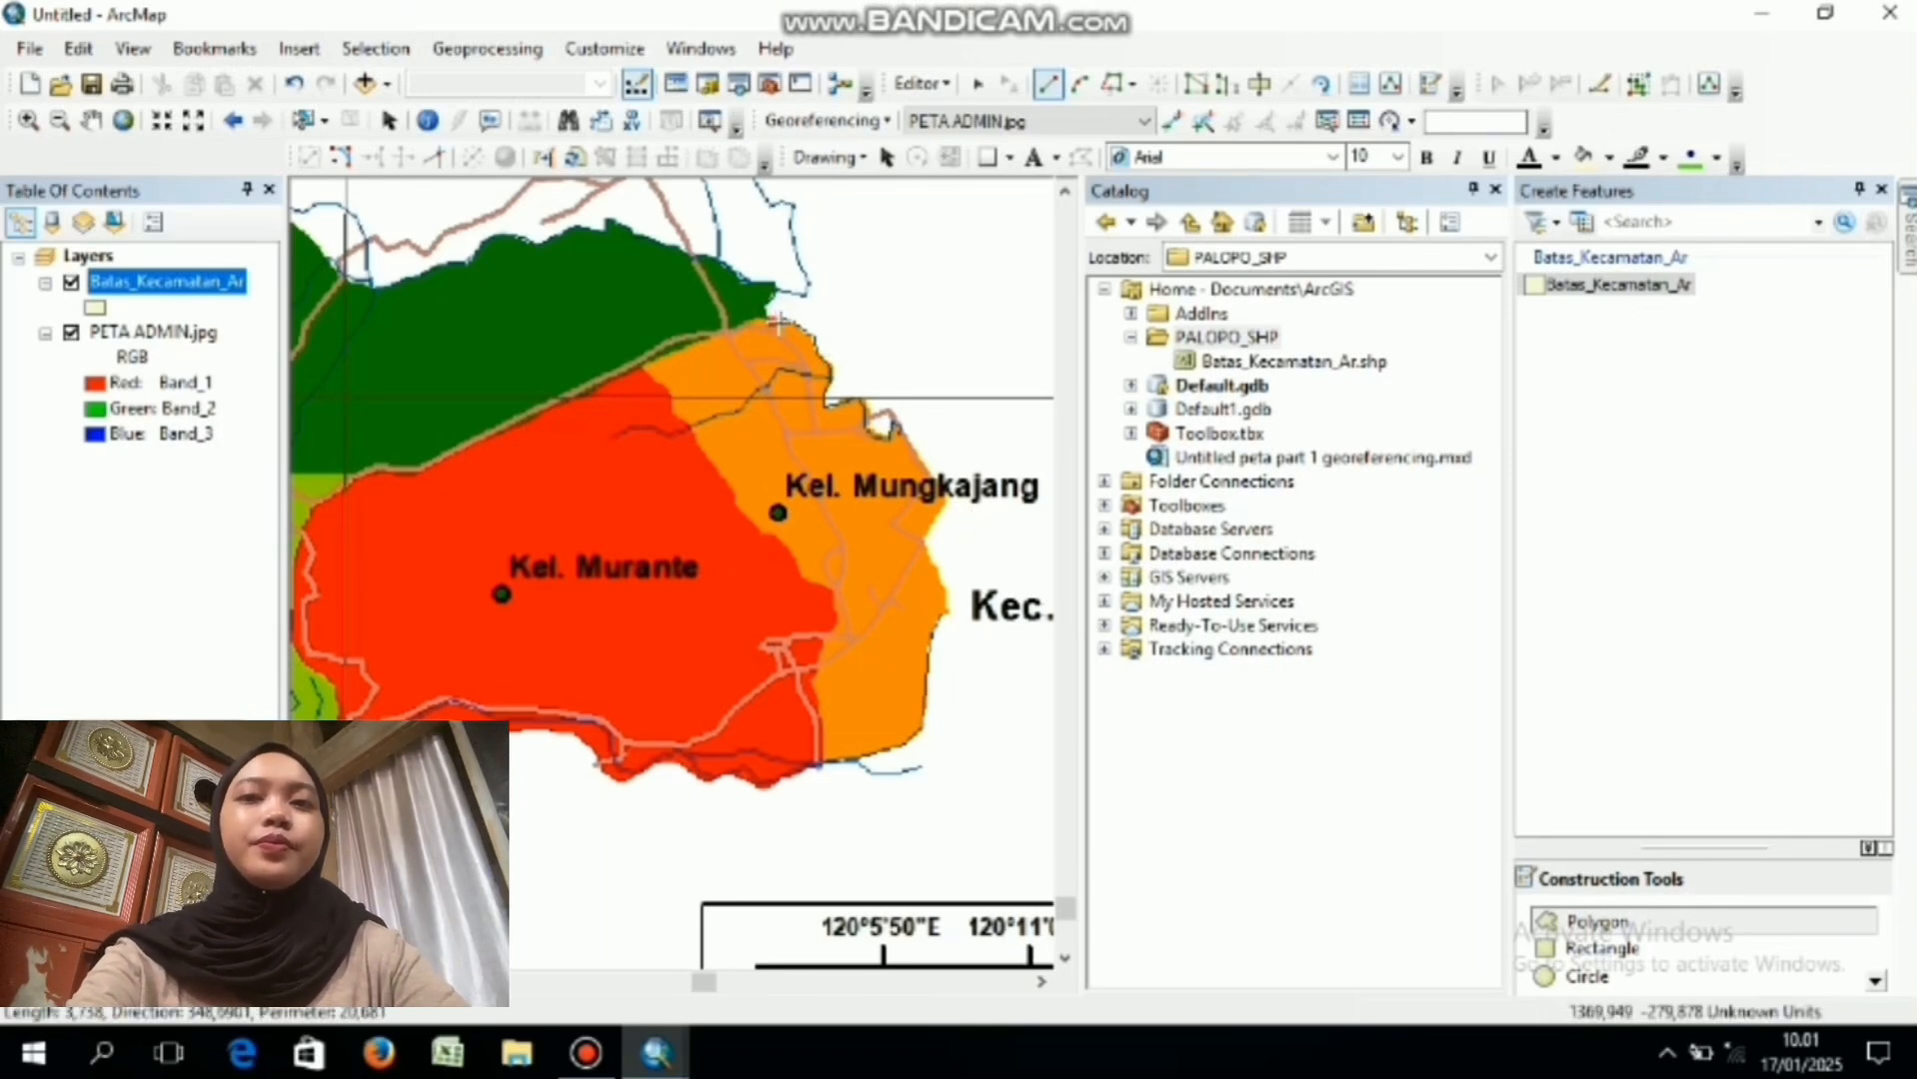
pyautogui.click(793, 322)
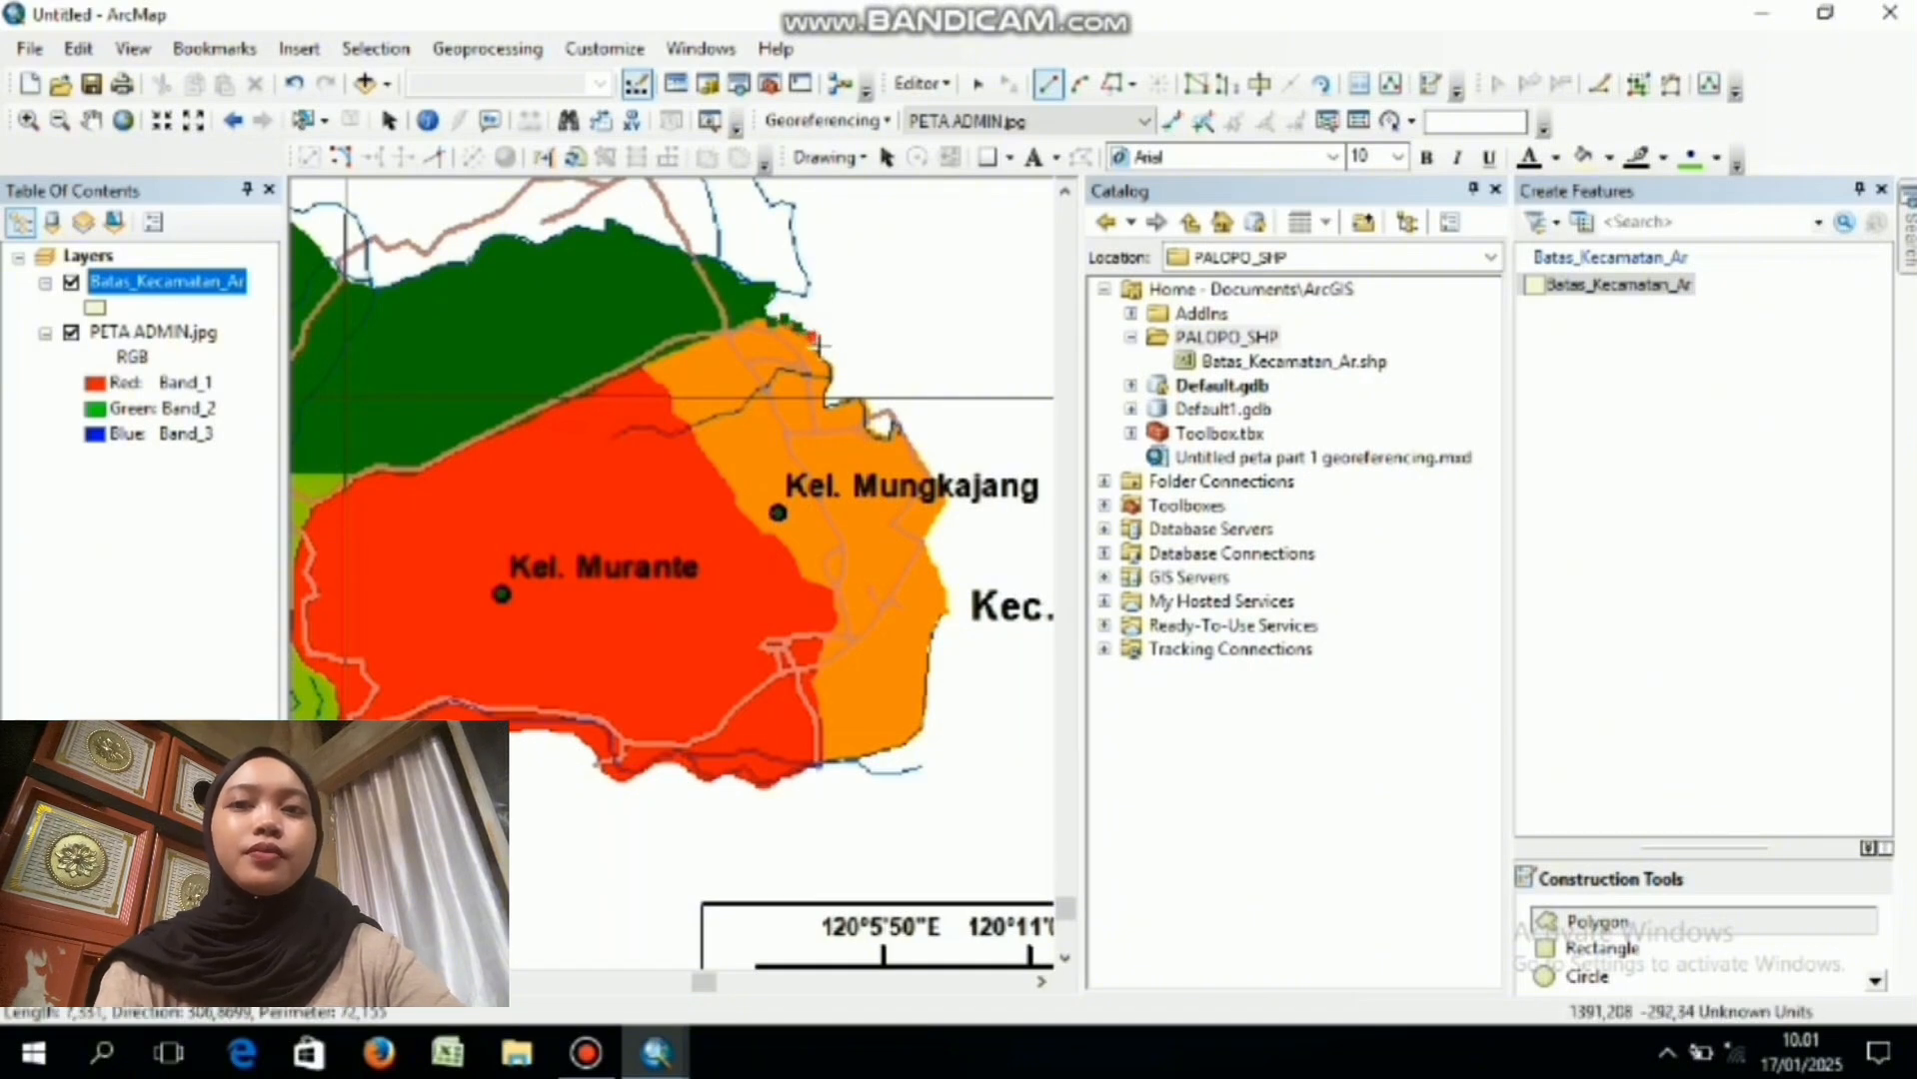
pyautogui.click(818, 345)
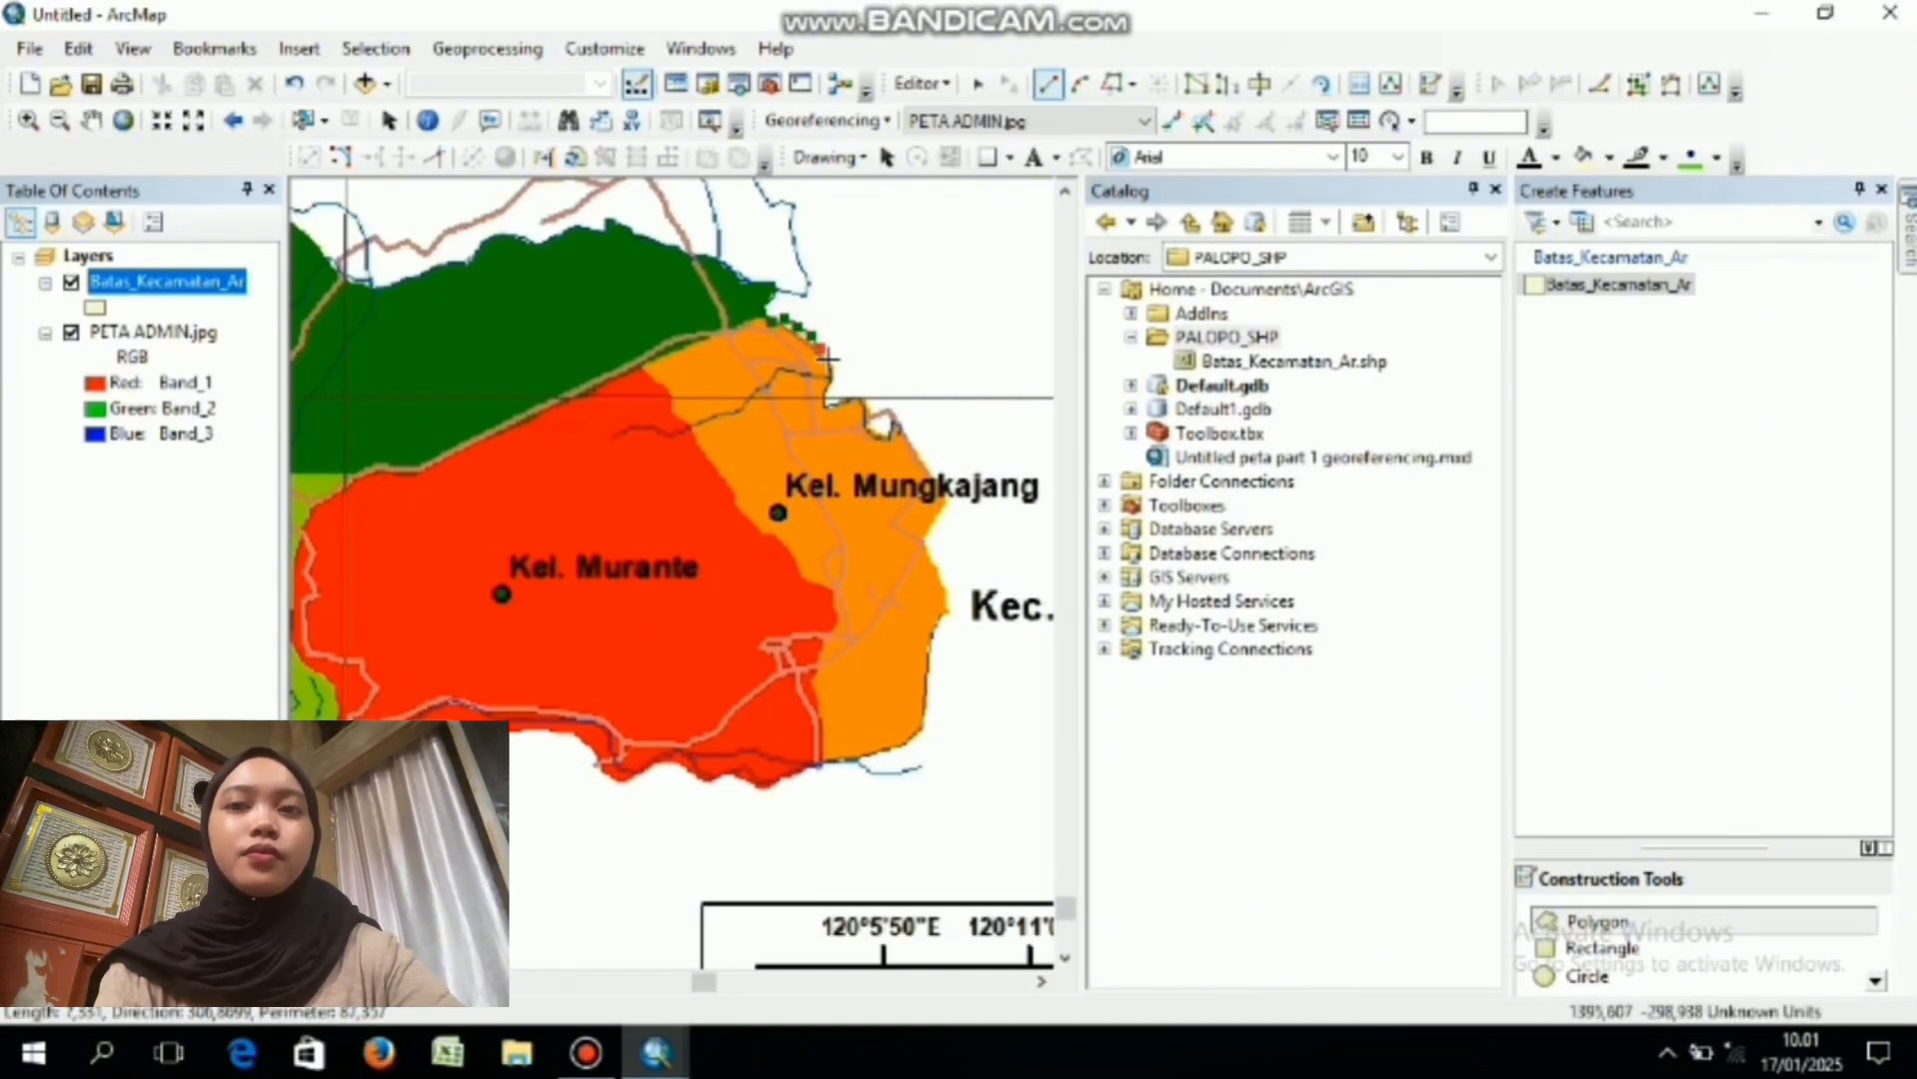
pyautogui.click(827, 358)
pyautogui.click(833, 377)
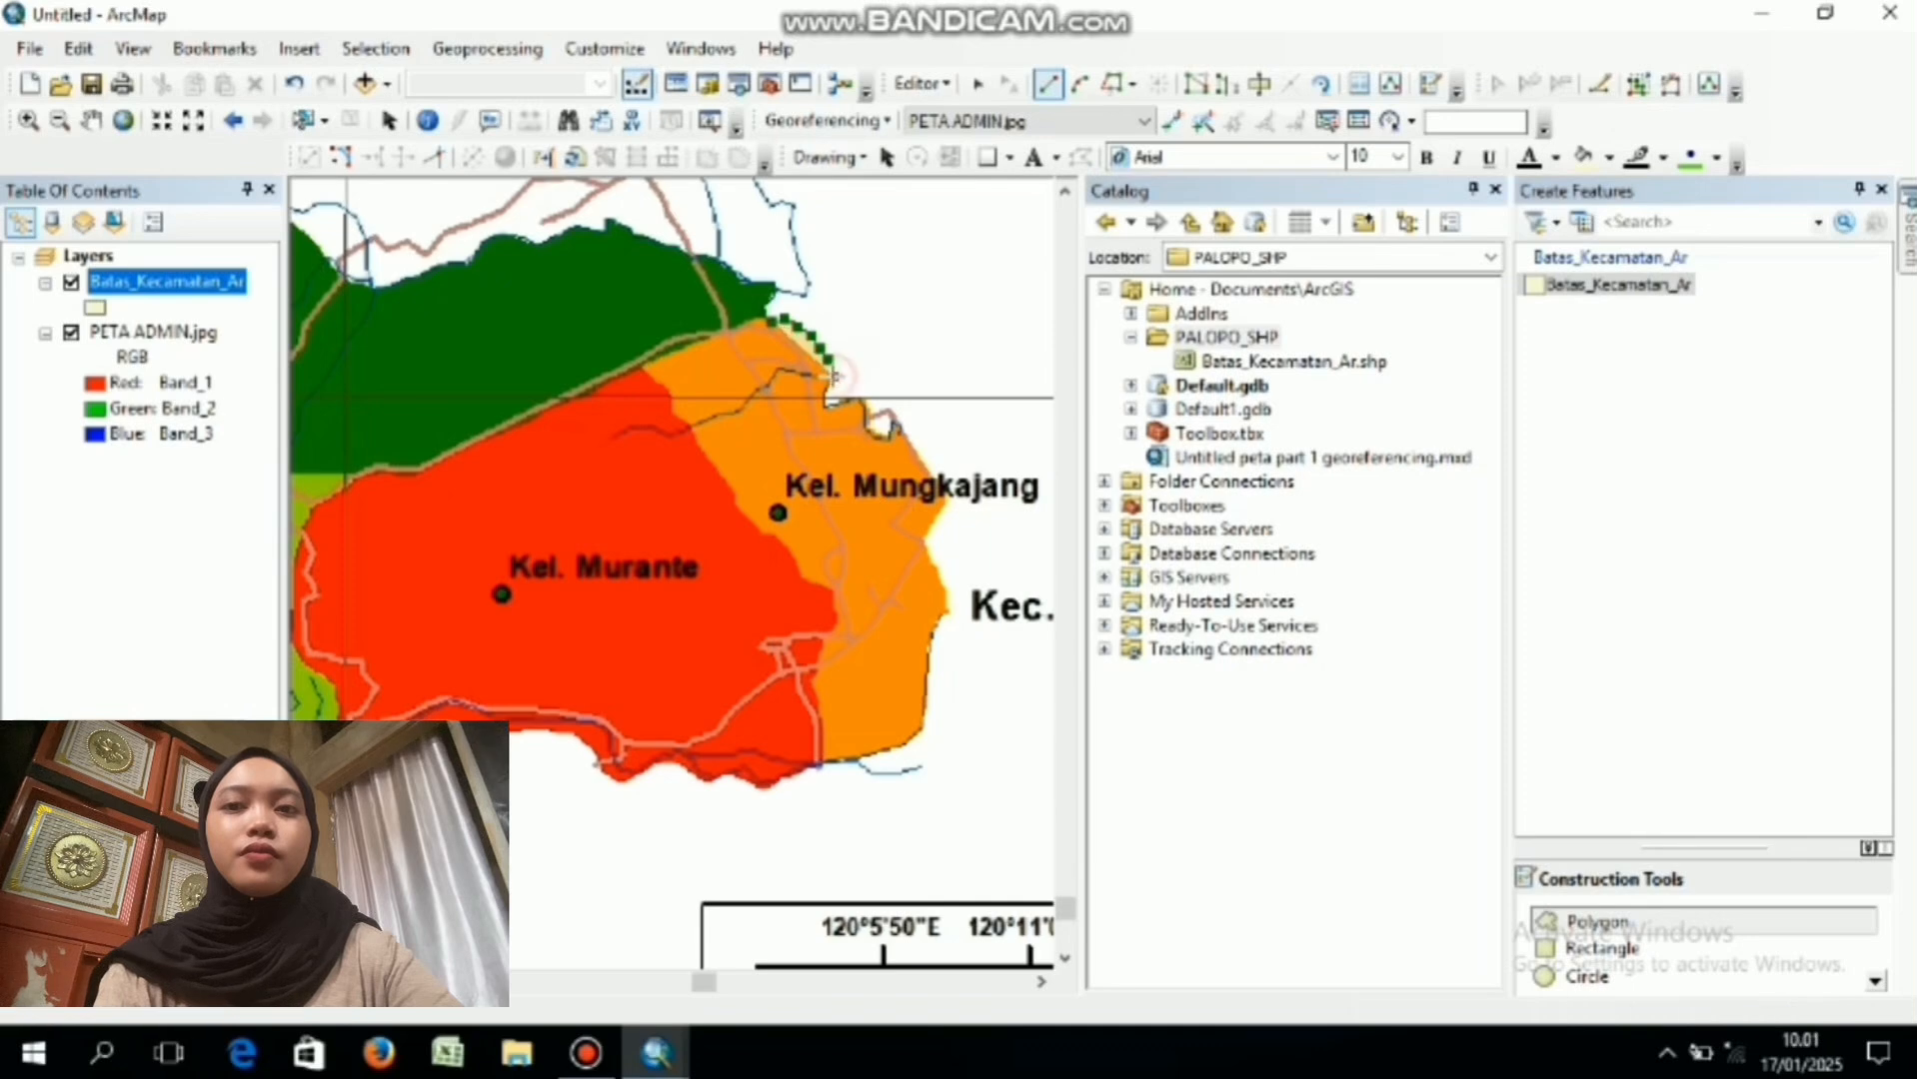
pyautogui.click(831, 392)
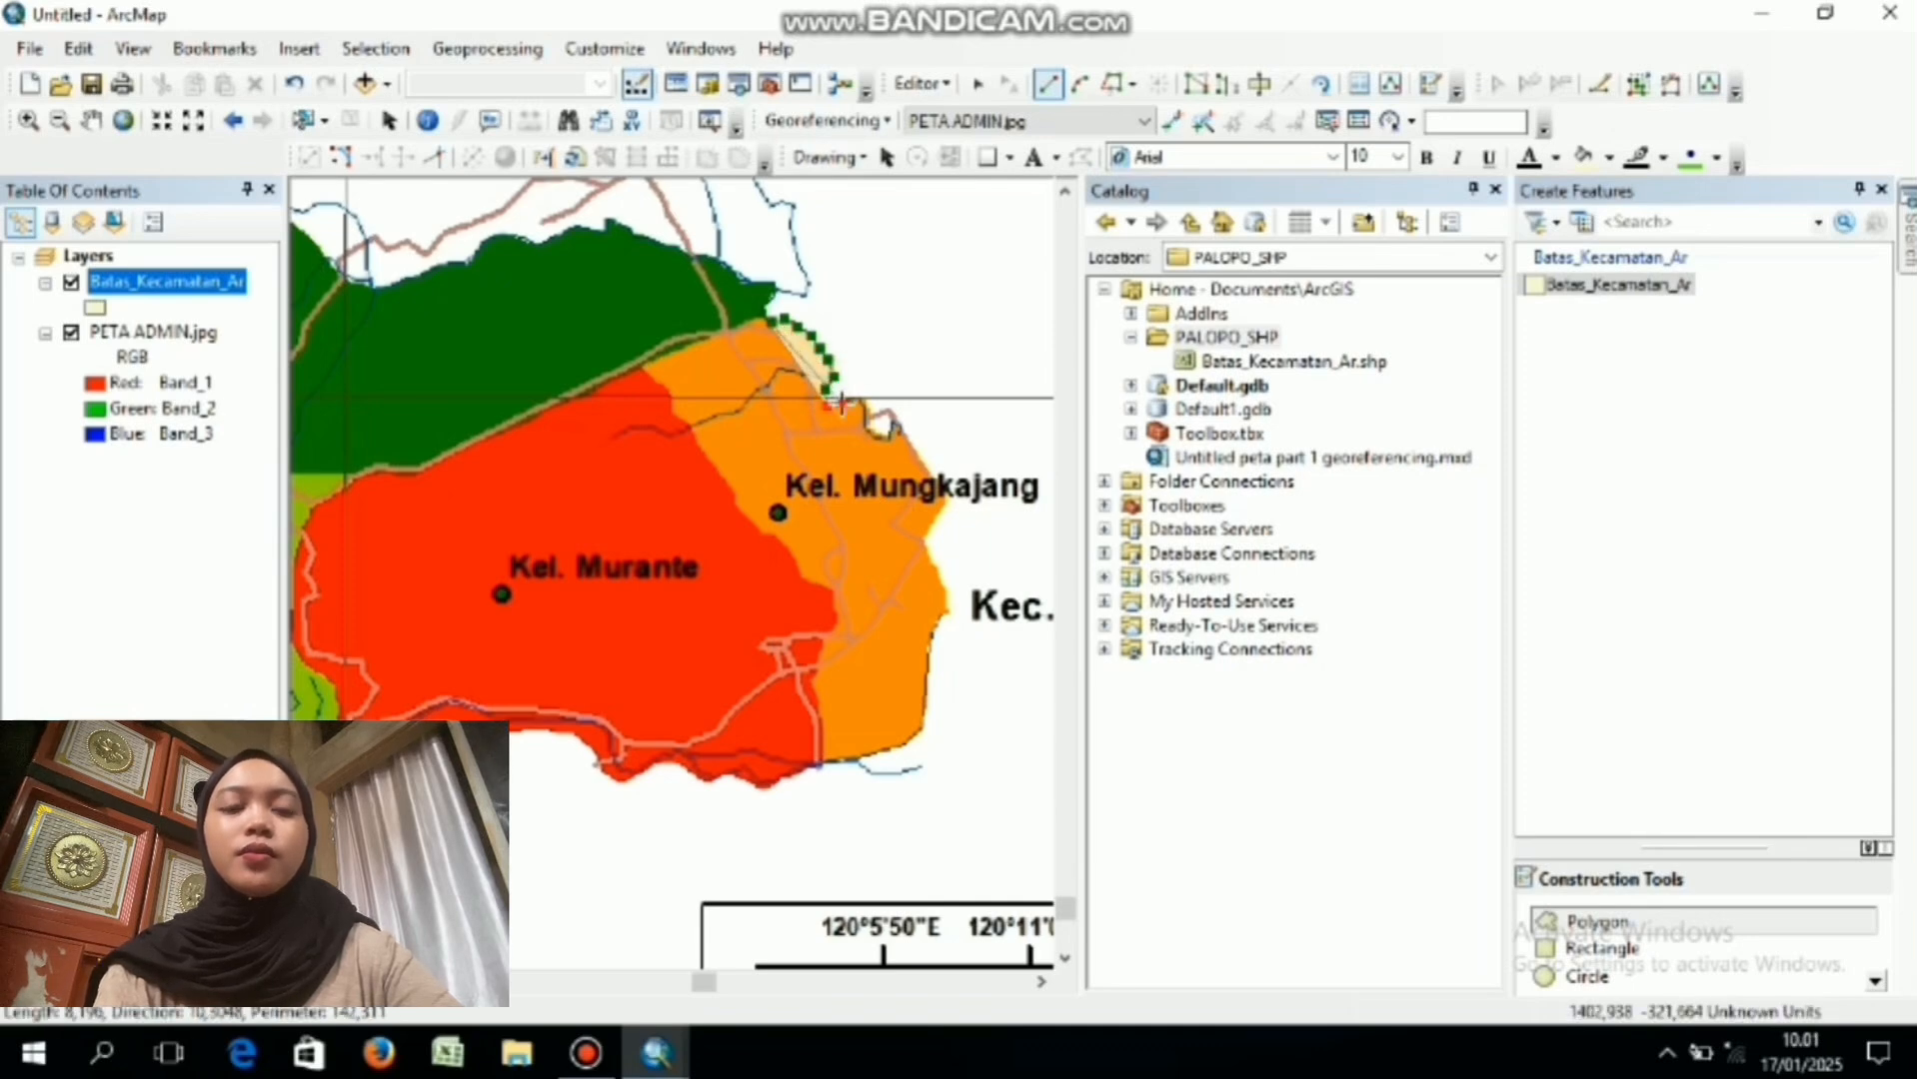
pyautogui.click(842, 401)
pyautogui.click(855, 398)
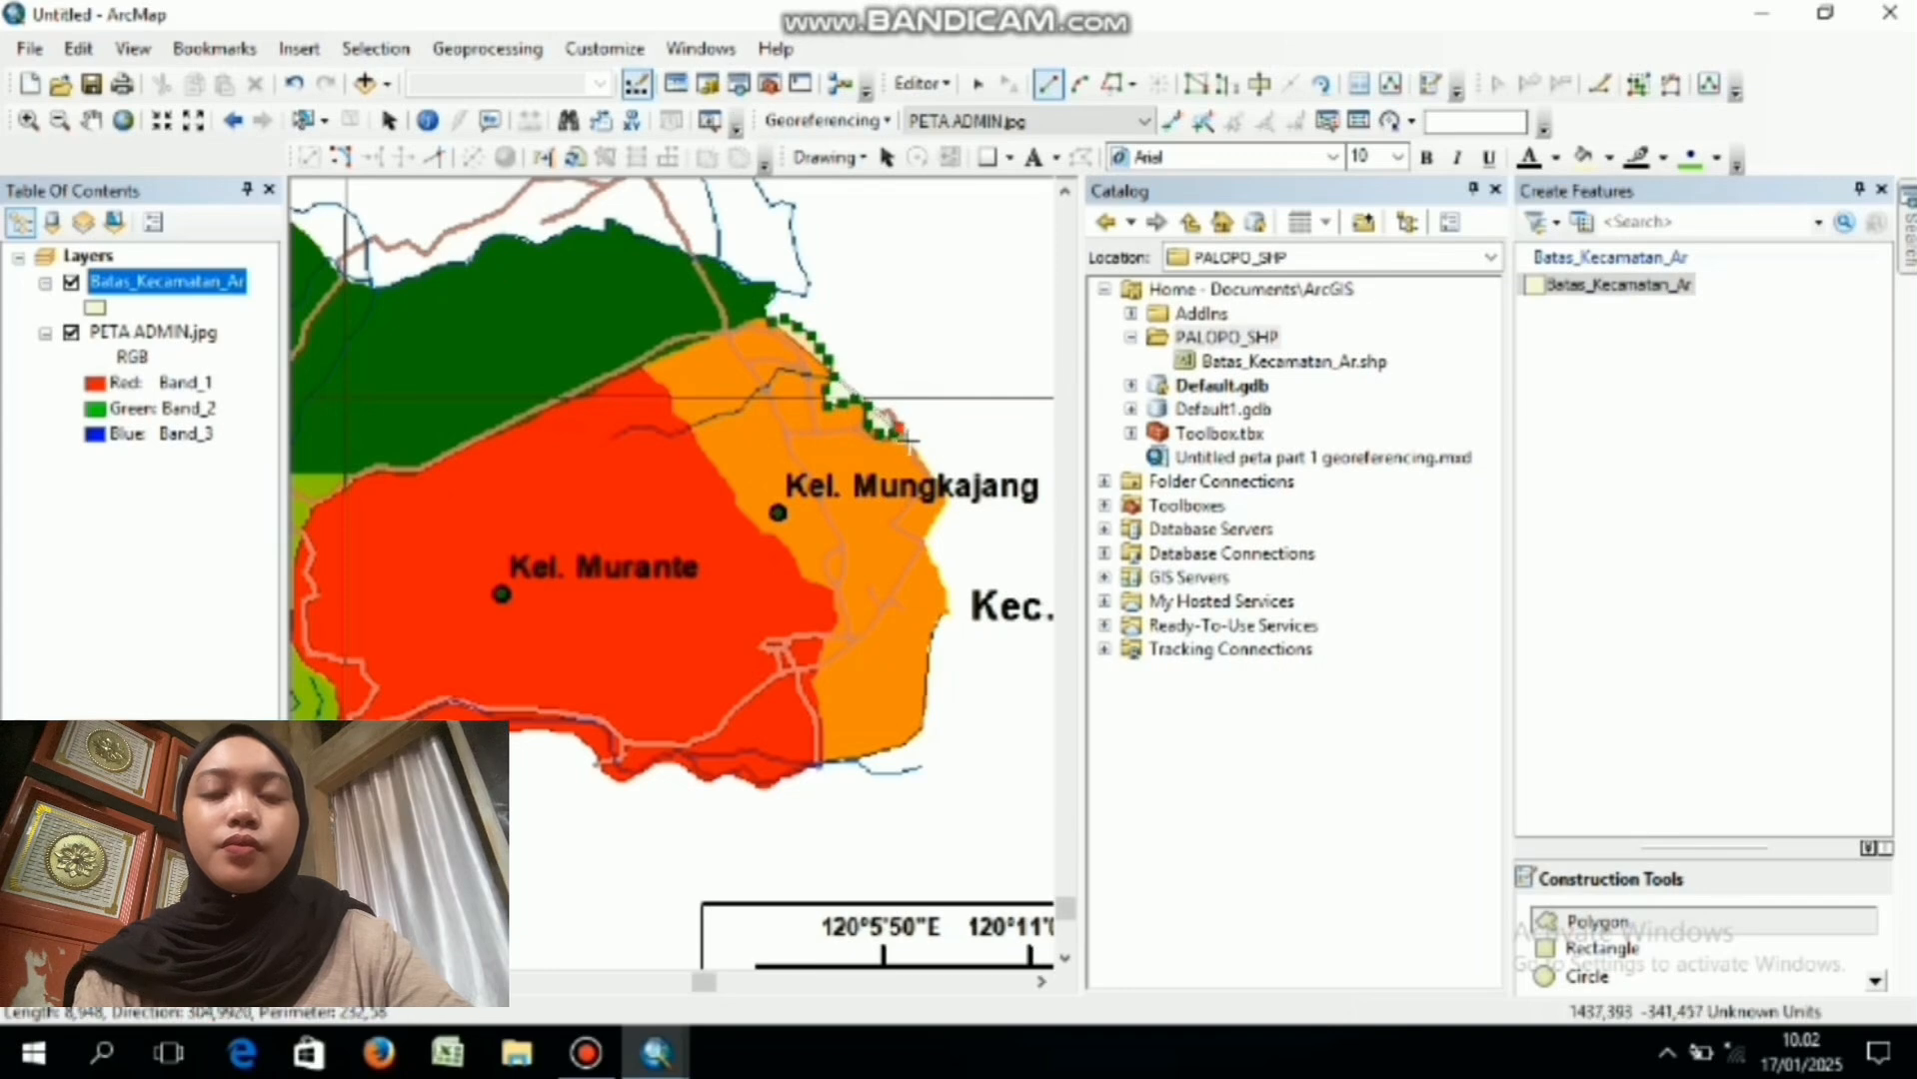
# - Continue the polygon along the outer edge of the orange area from the notch to the bulge beside the Kec. Wara label
pyautogui.click(908, 442)
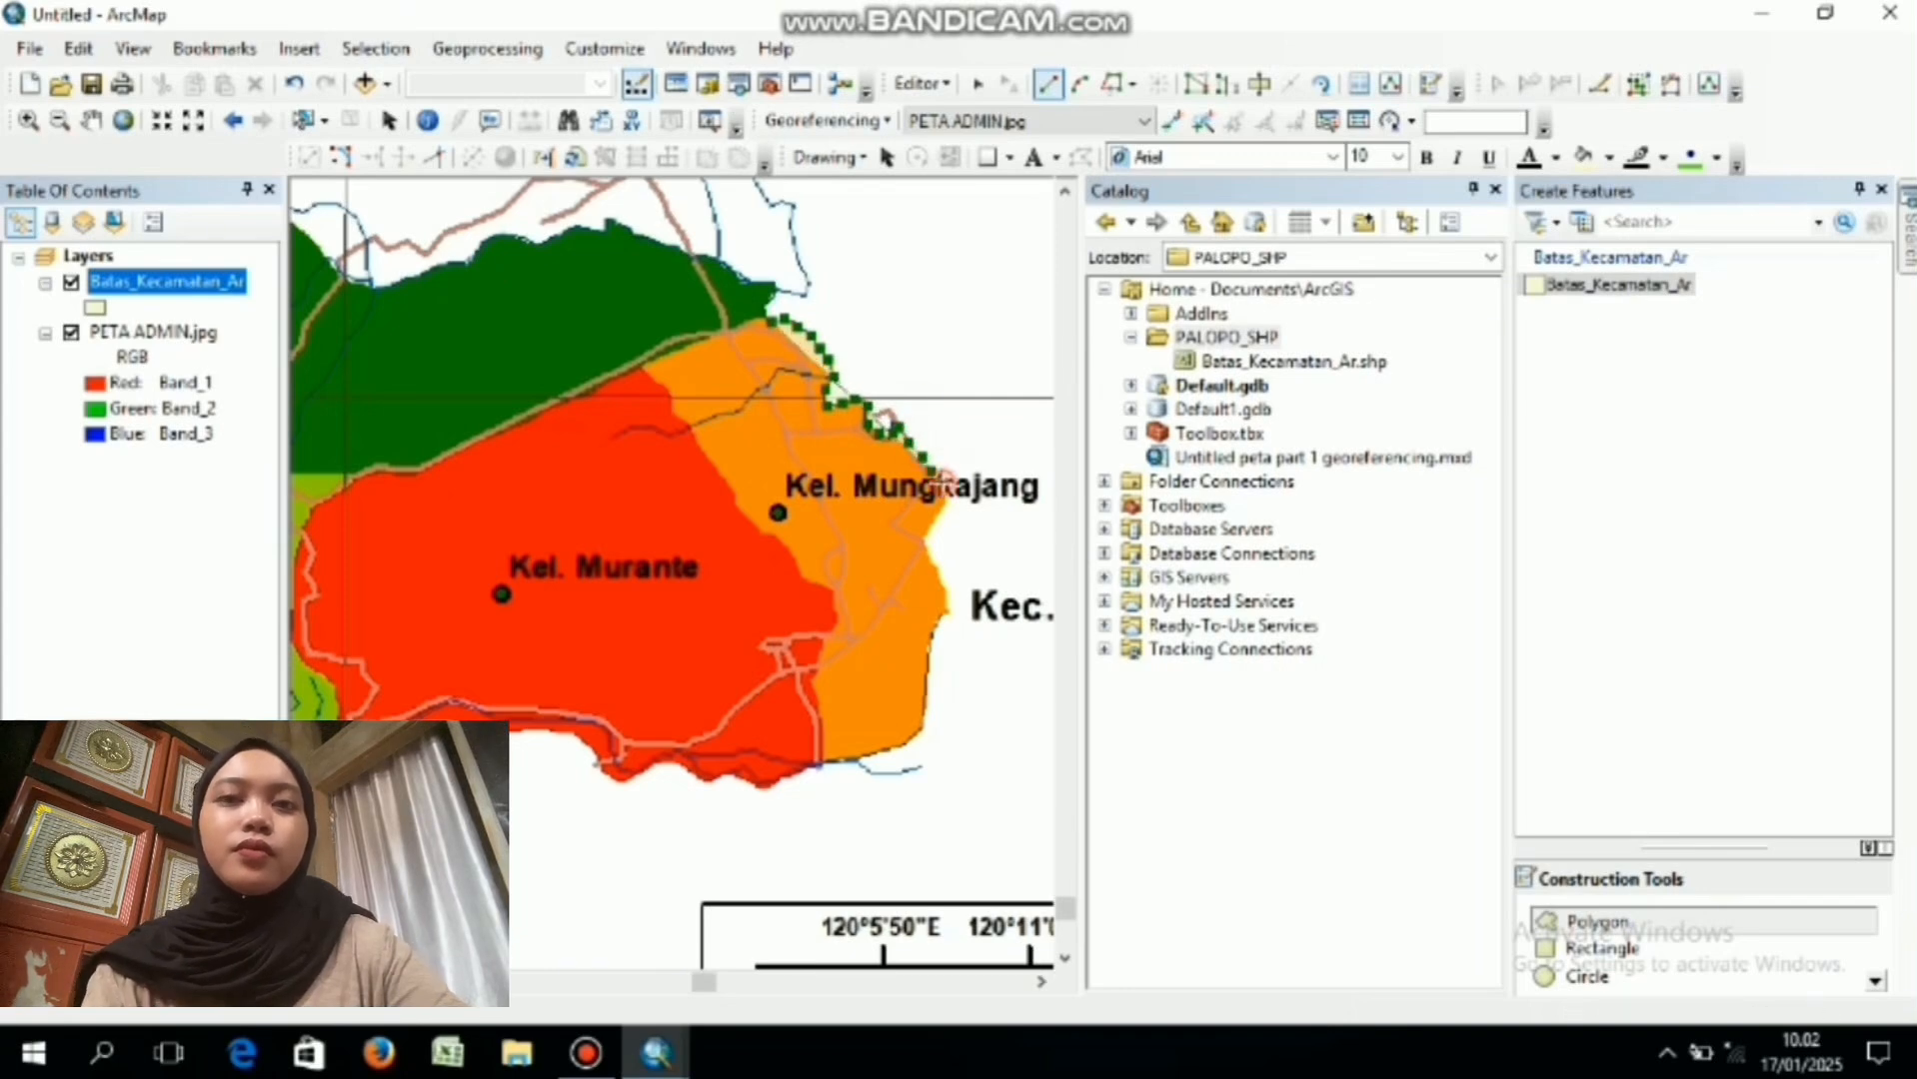
pyautogui.click(944, 489)
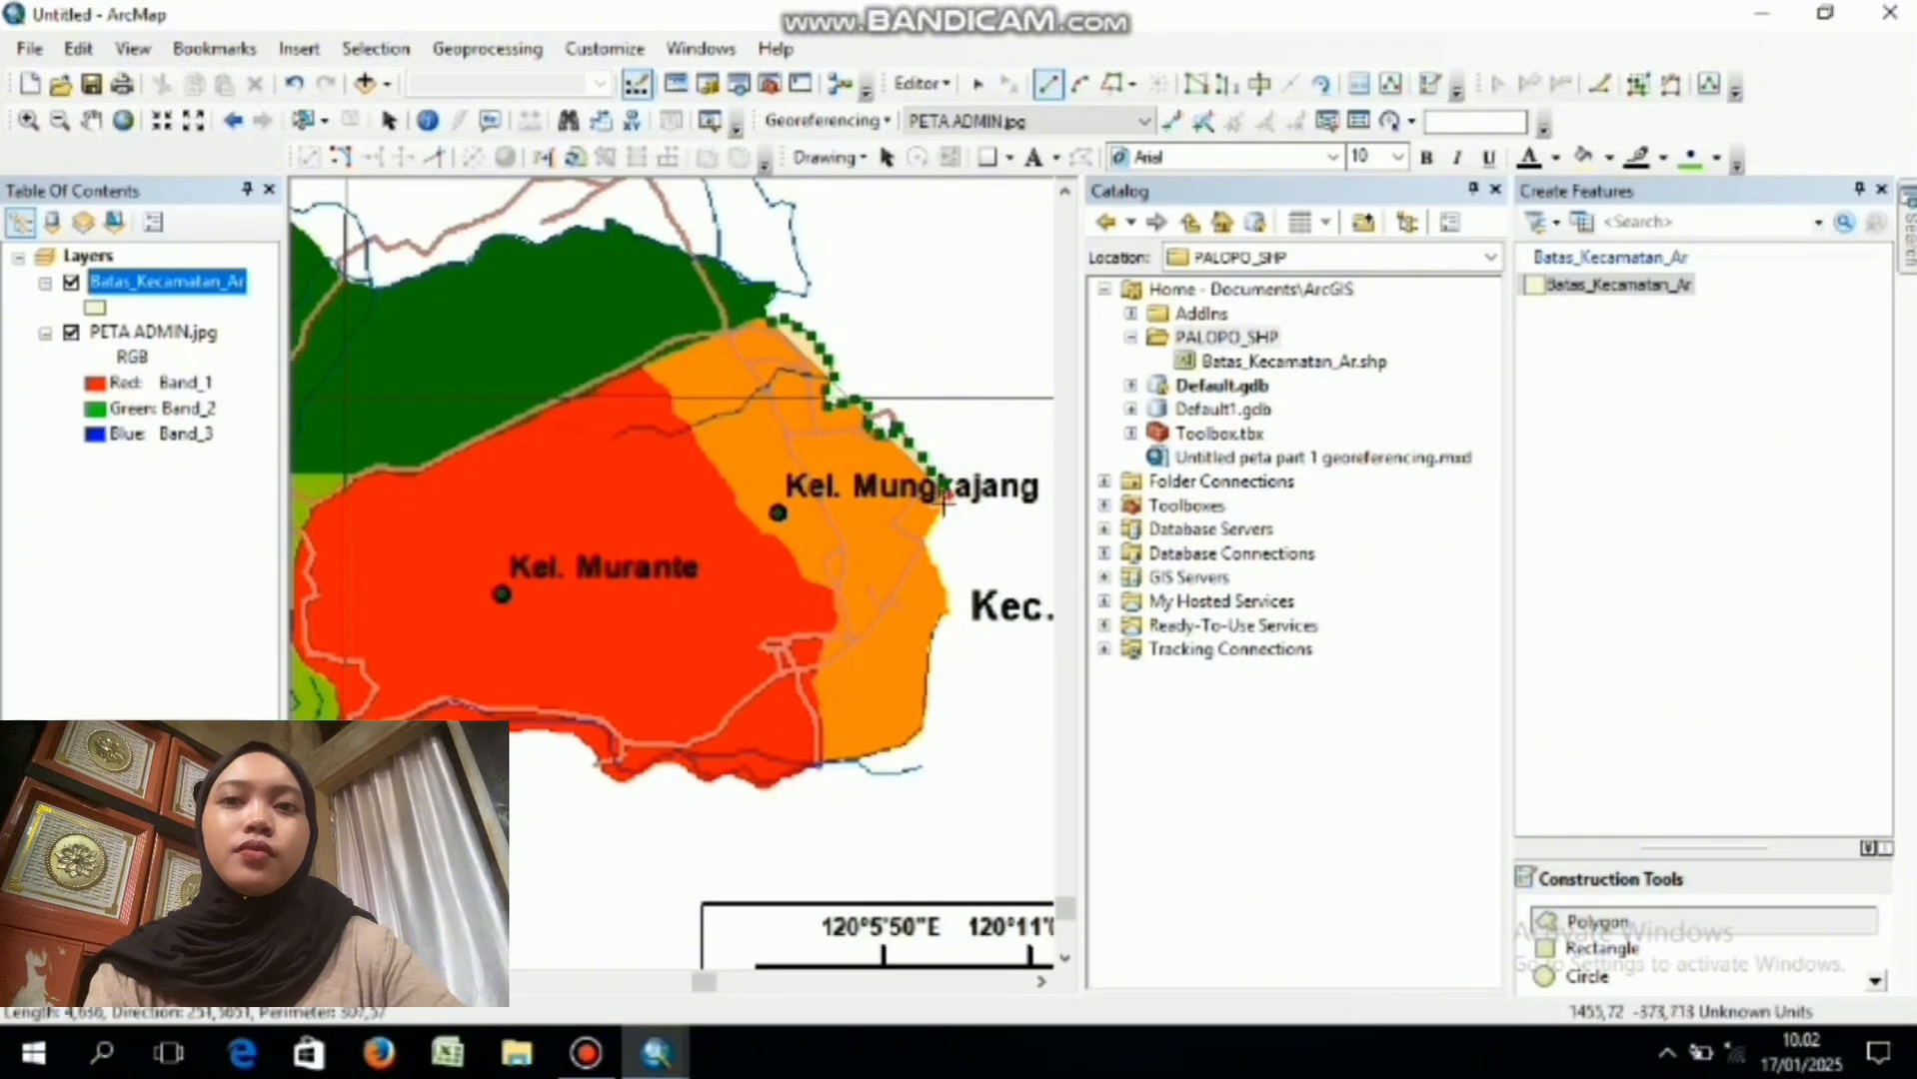
pyautogui.click(940, 509)
pyautogui.click(935, 519)
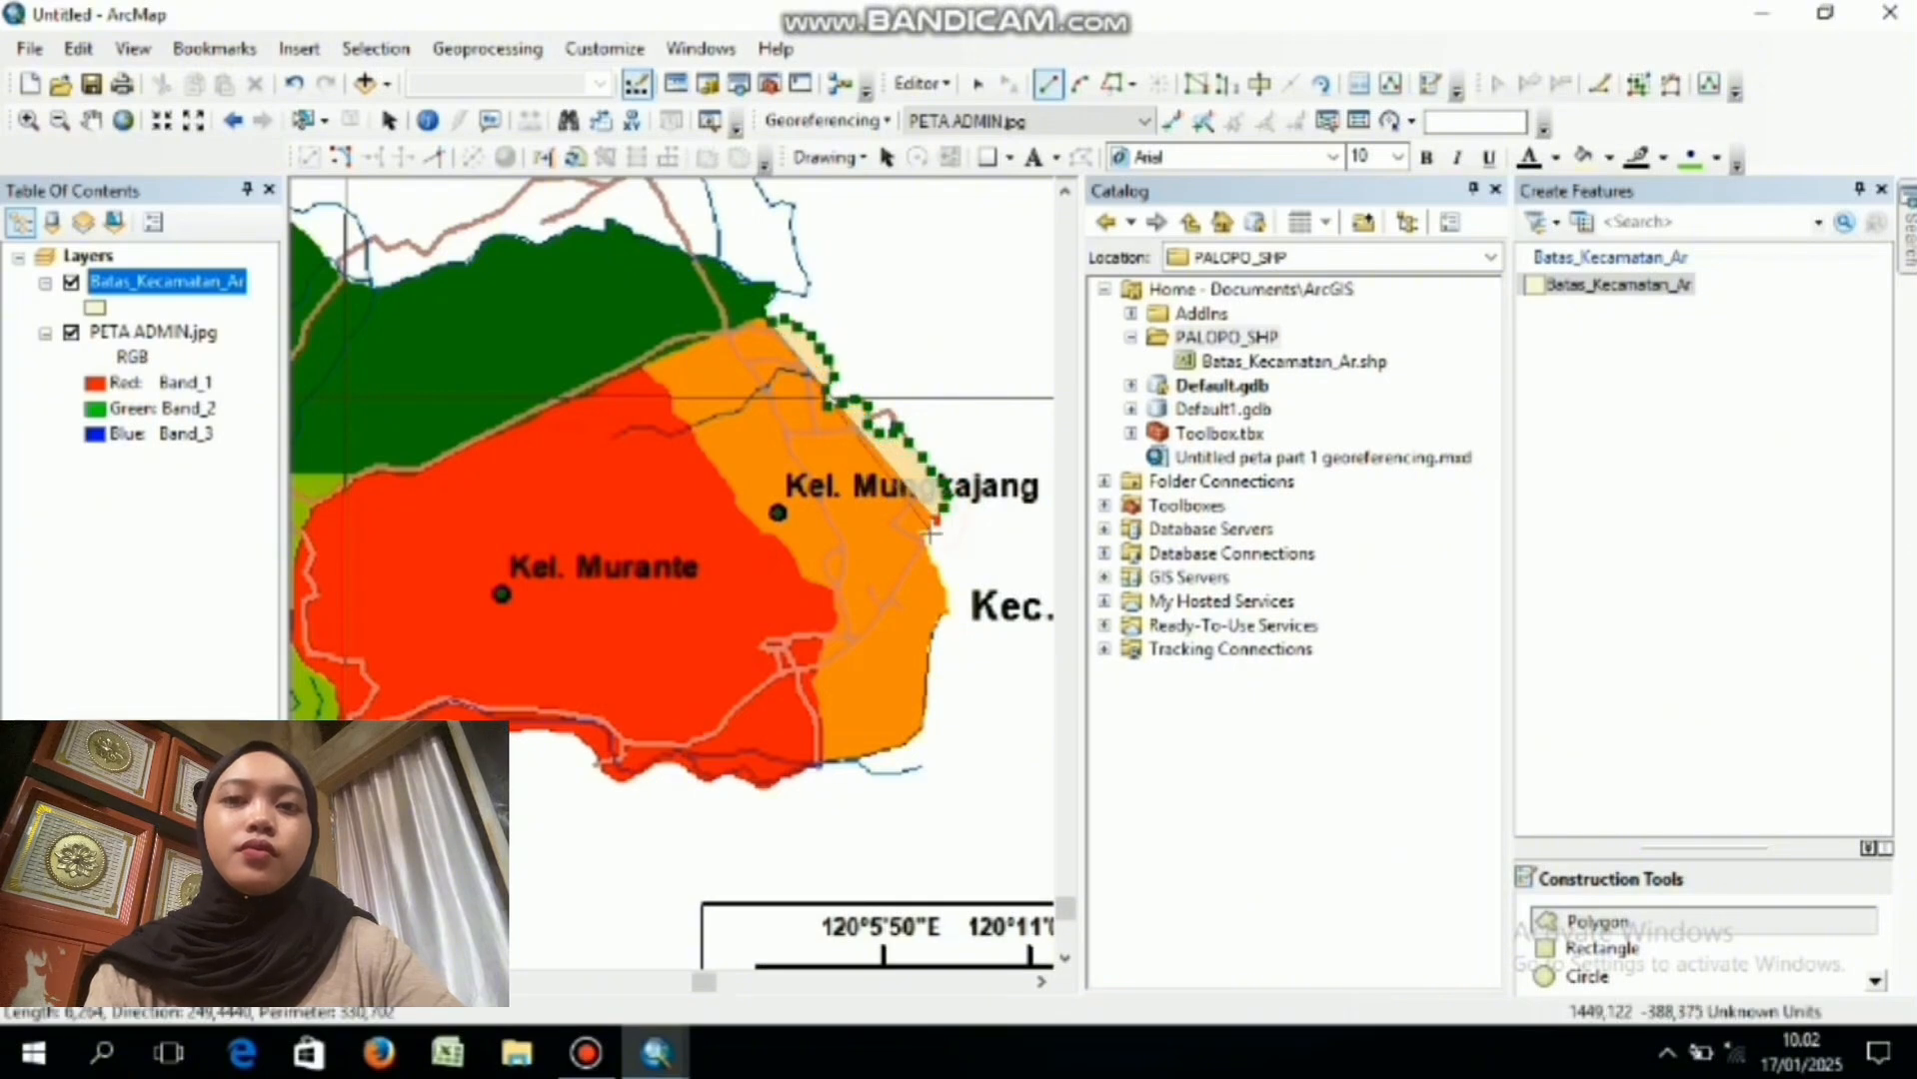
pyautogui.click(930, 537)
pyautogui.click(933, 553)
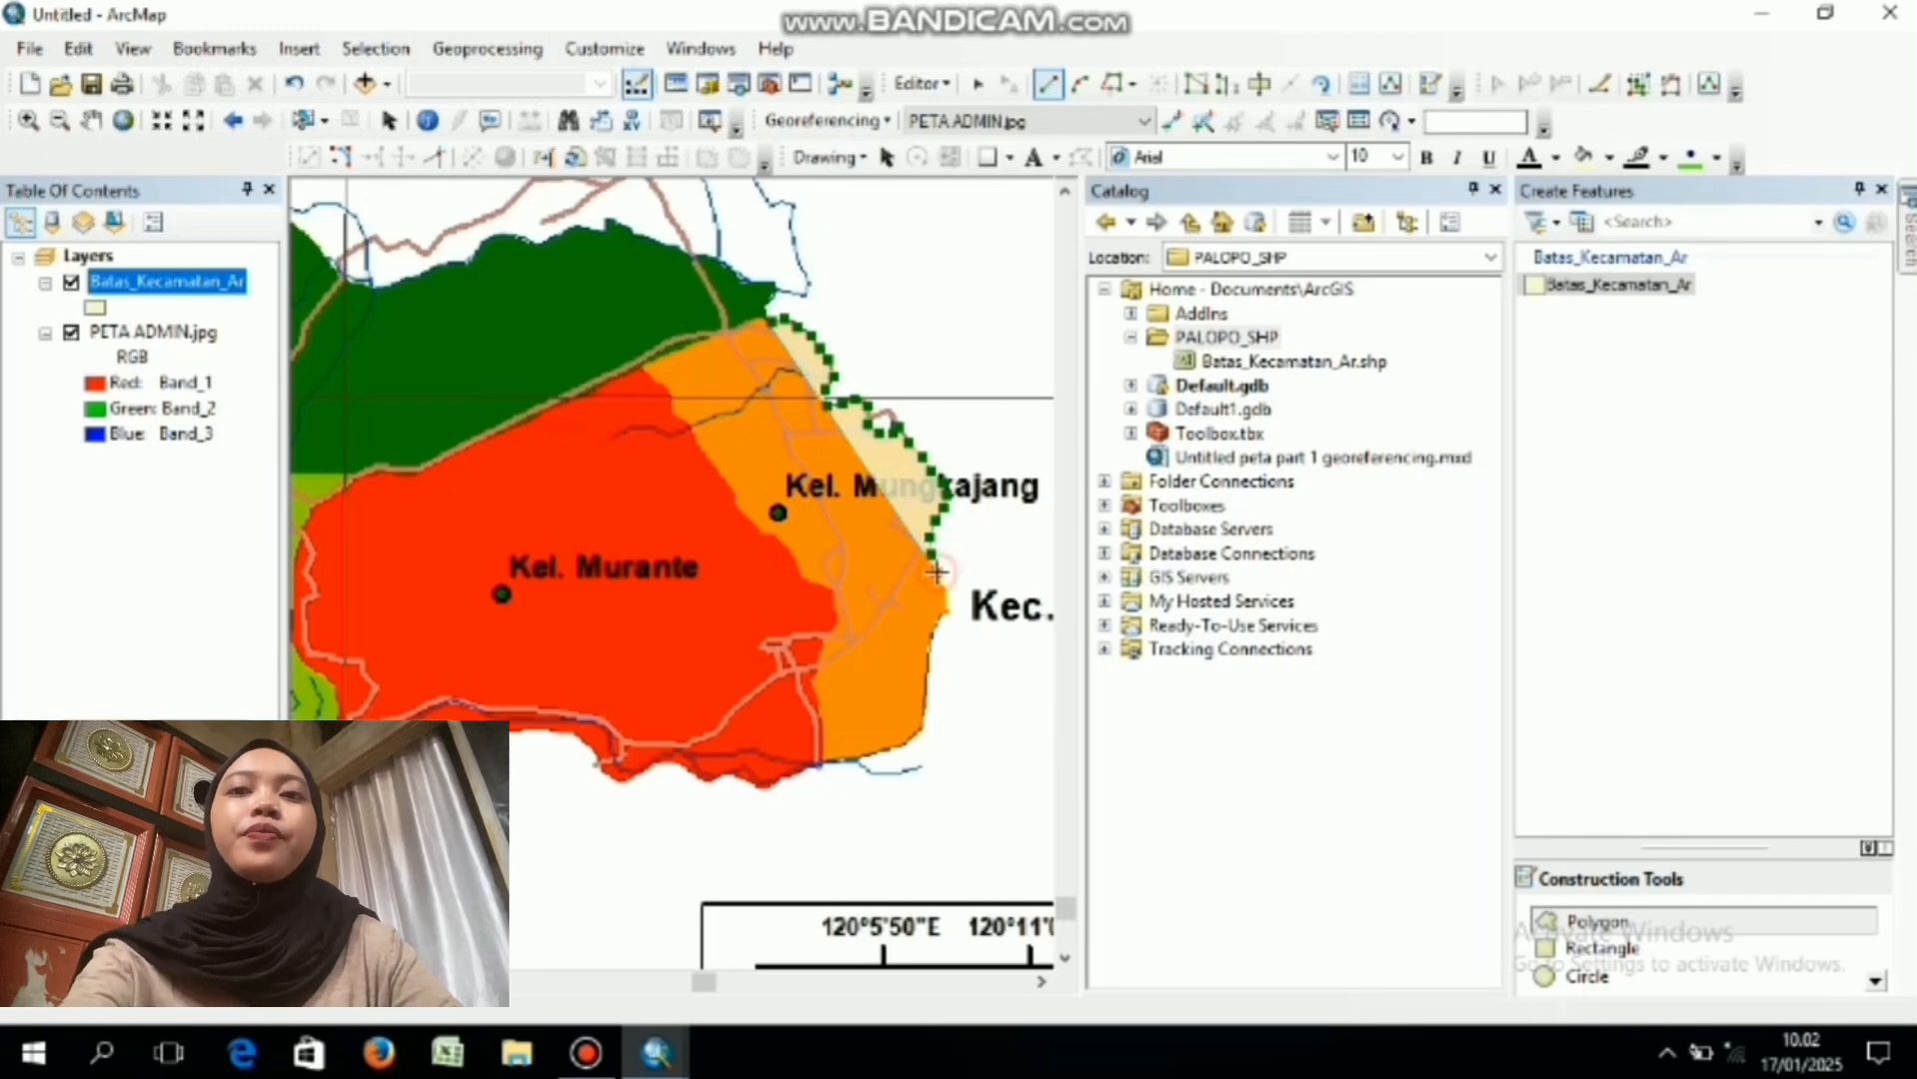
pyautogui.click(945, 584)
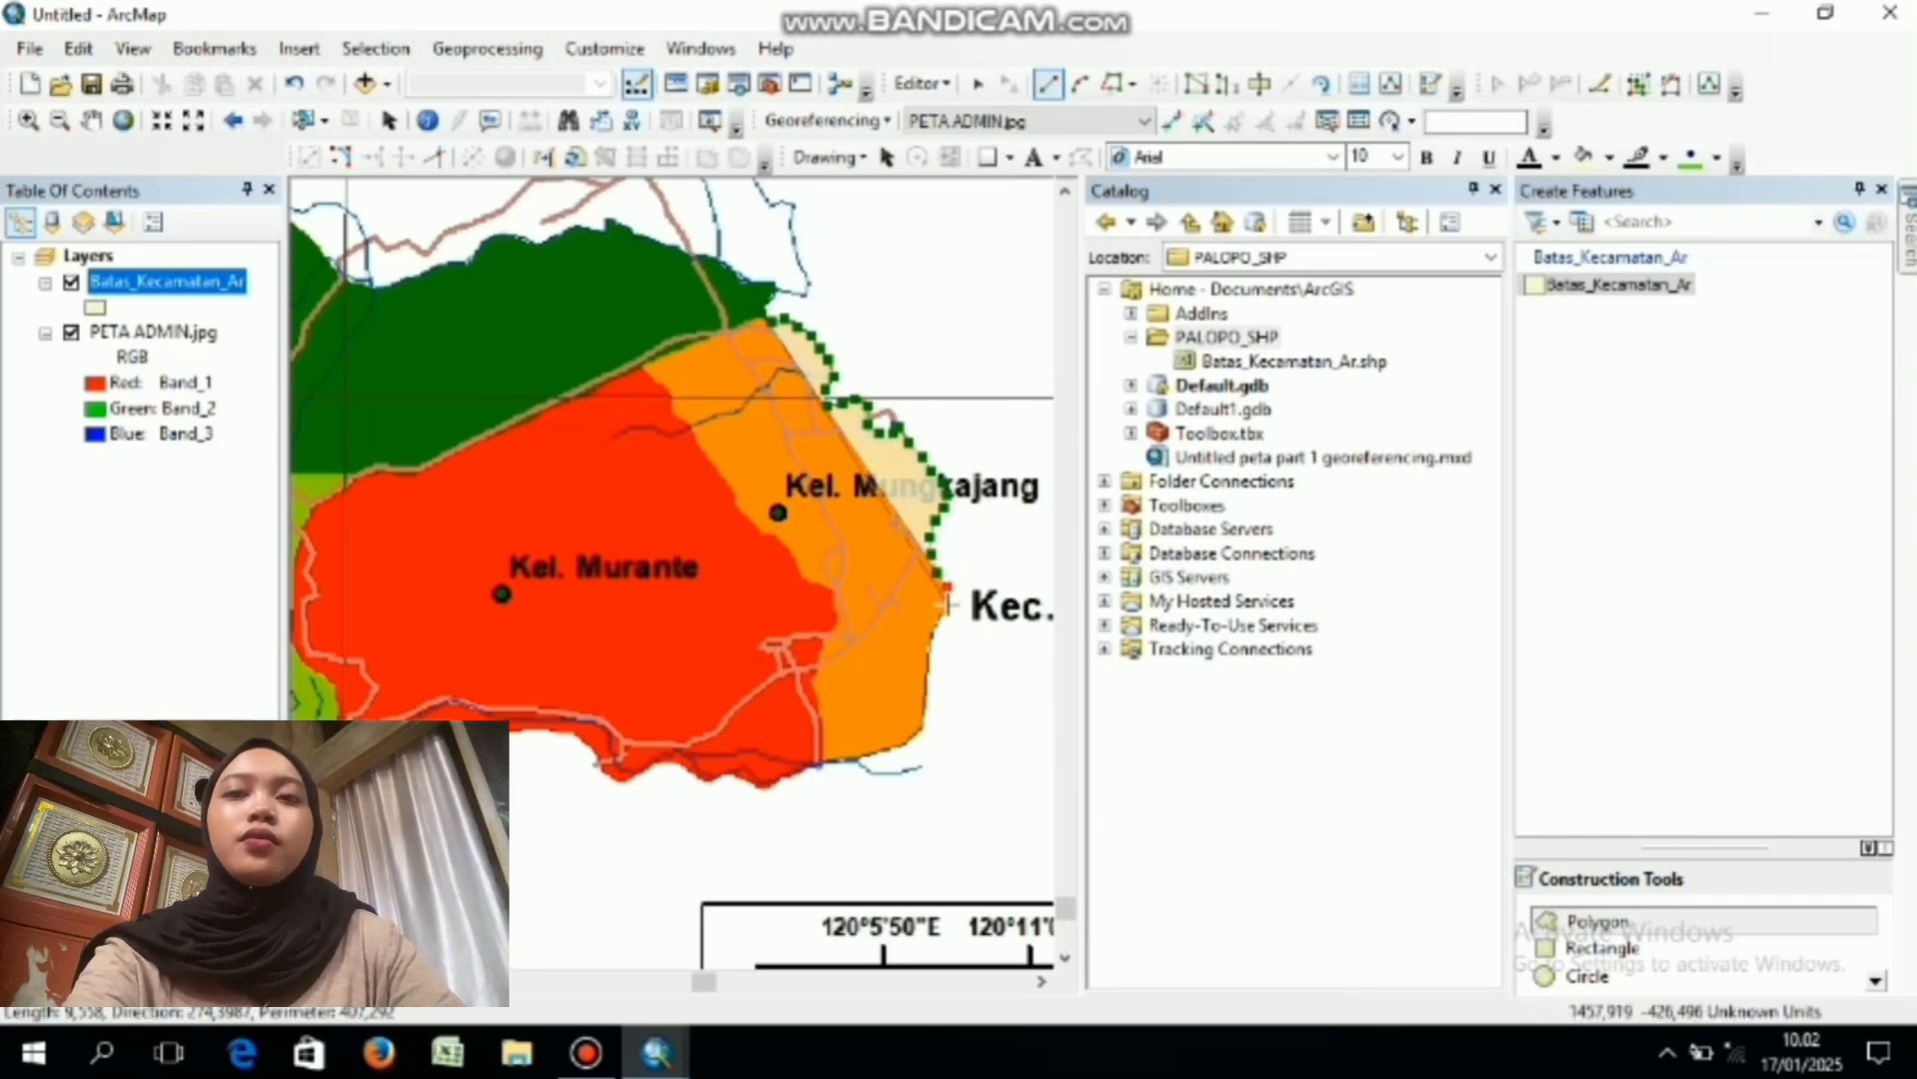
pyautogui.click(946, 604)
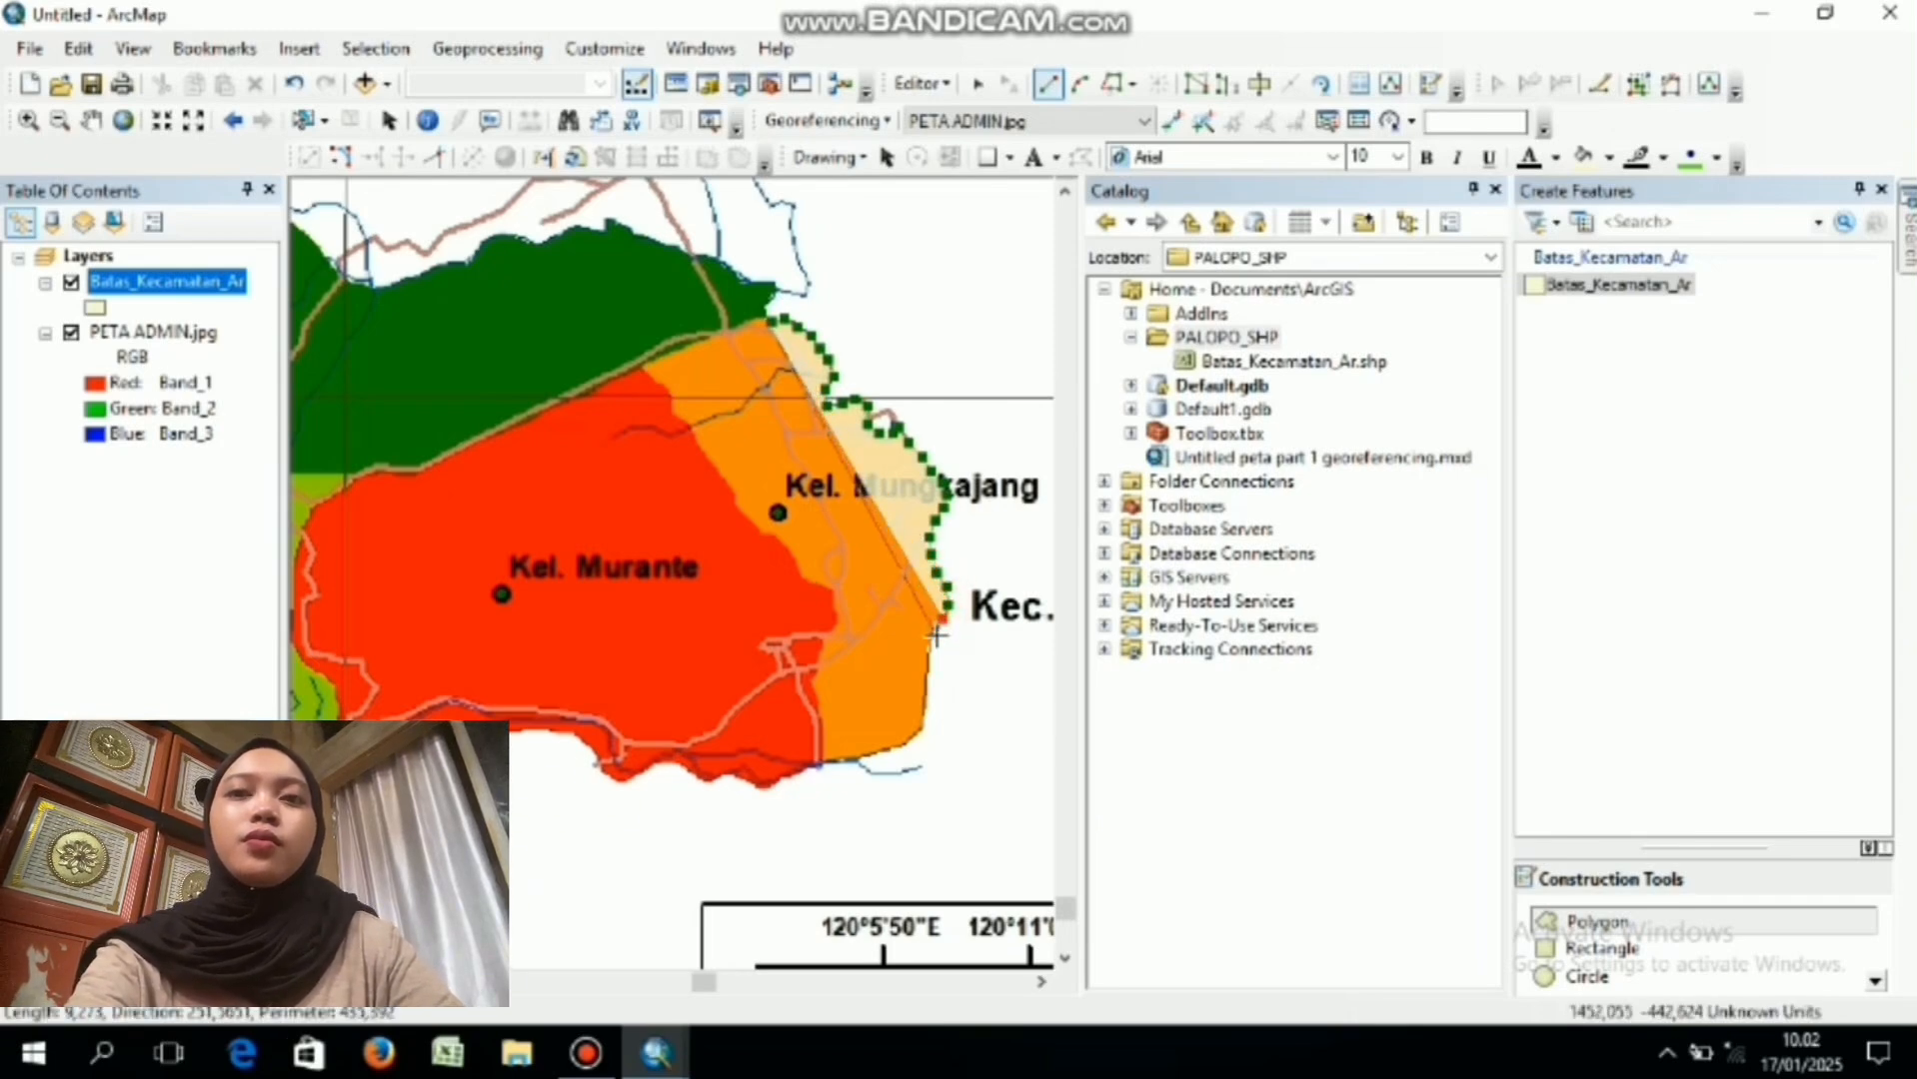
# - Continue the boundary polygon down the eastern edge of the orange area to its southeastern corner, undoing the stray vertex outside the boundary
pyautogui.click(937, 633)
pyautogui.click(932, 651)
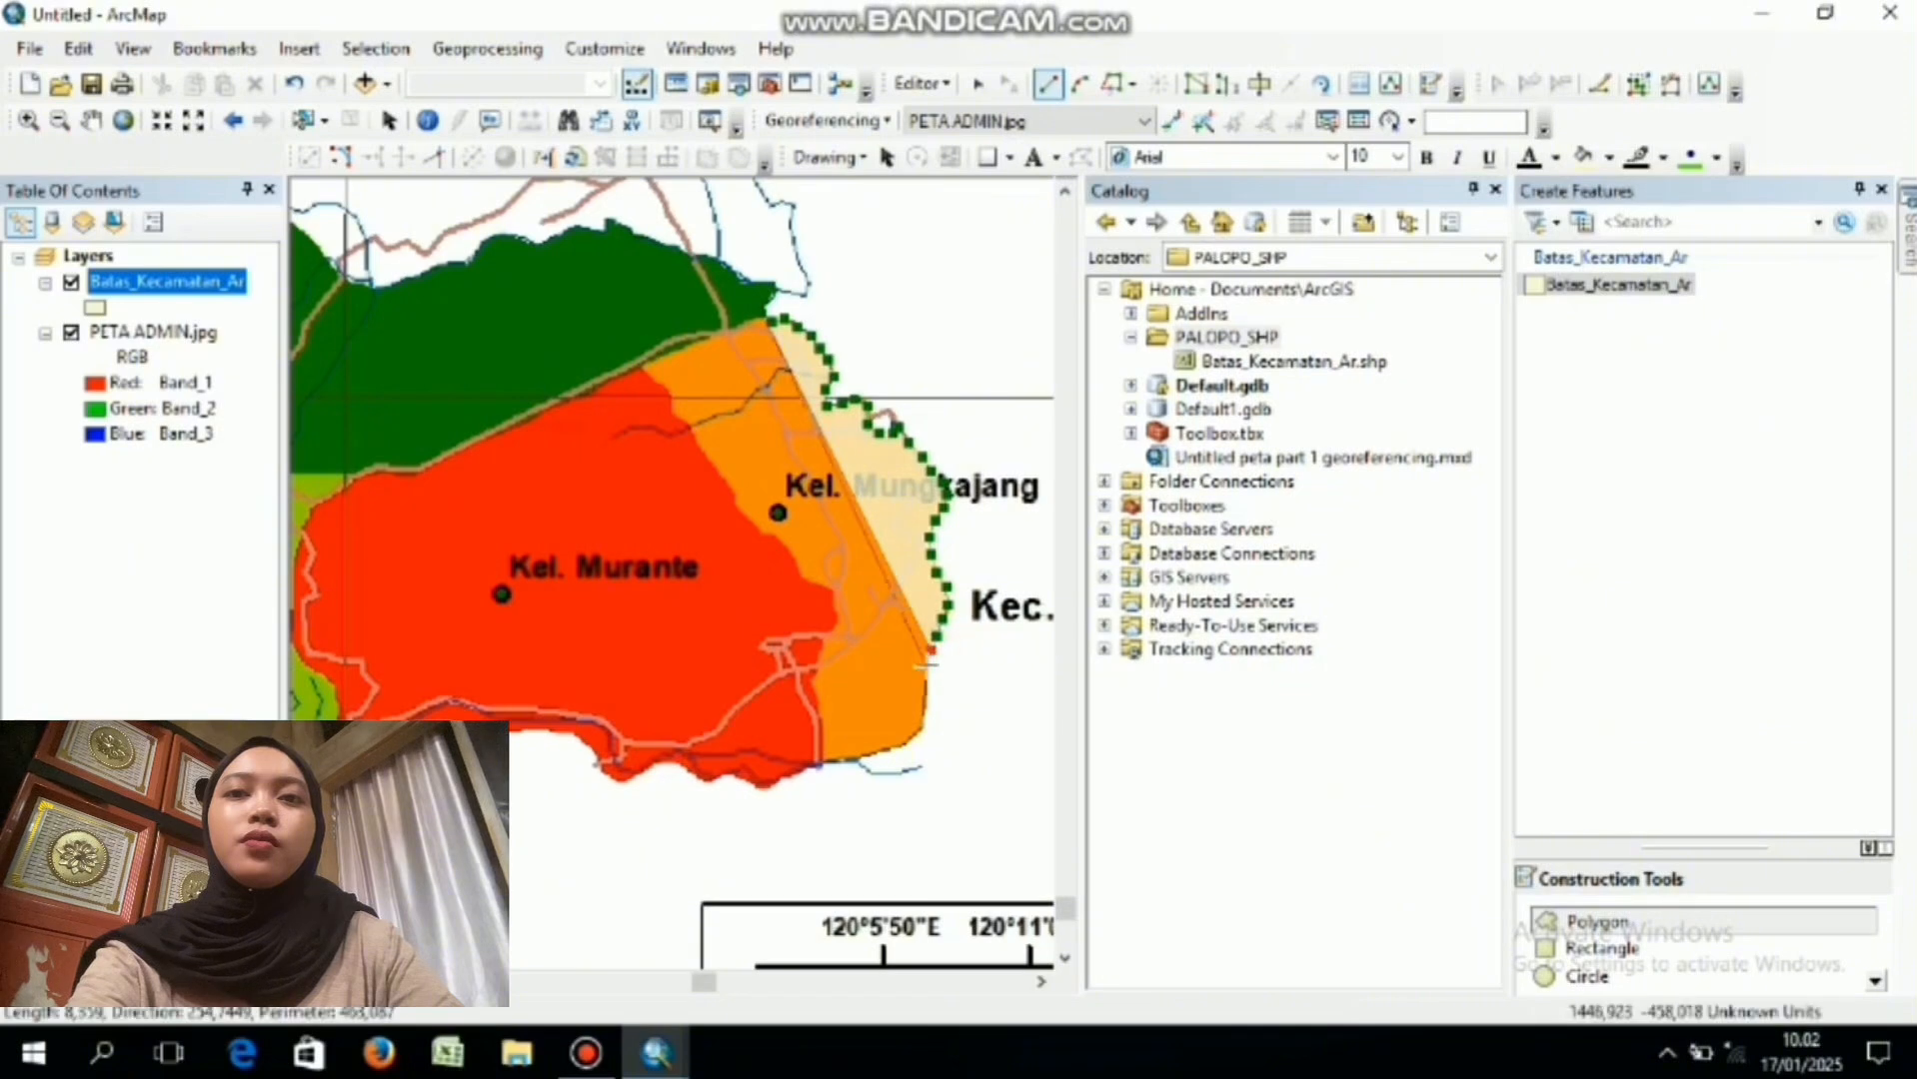
pyautogui.click(929, 670)
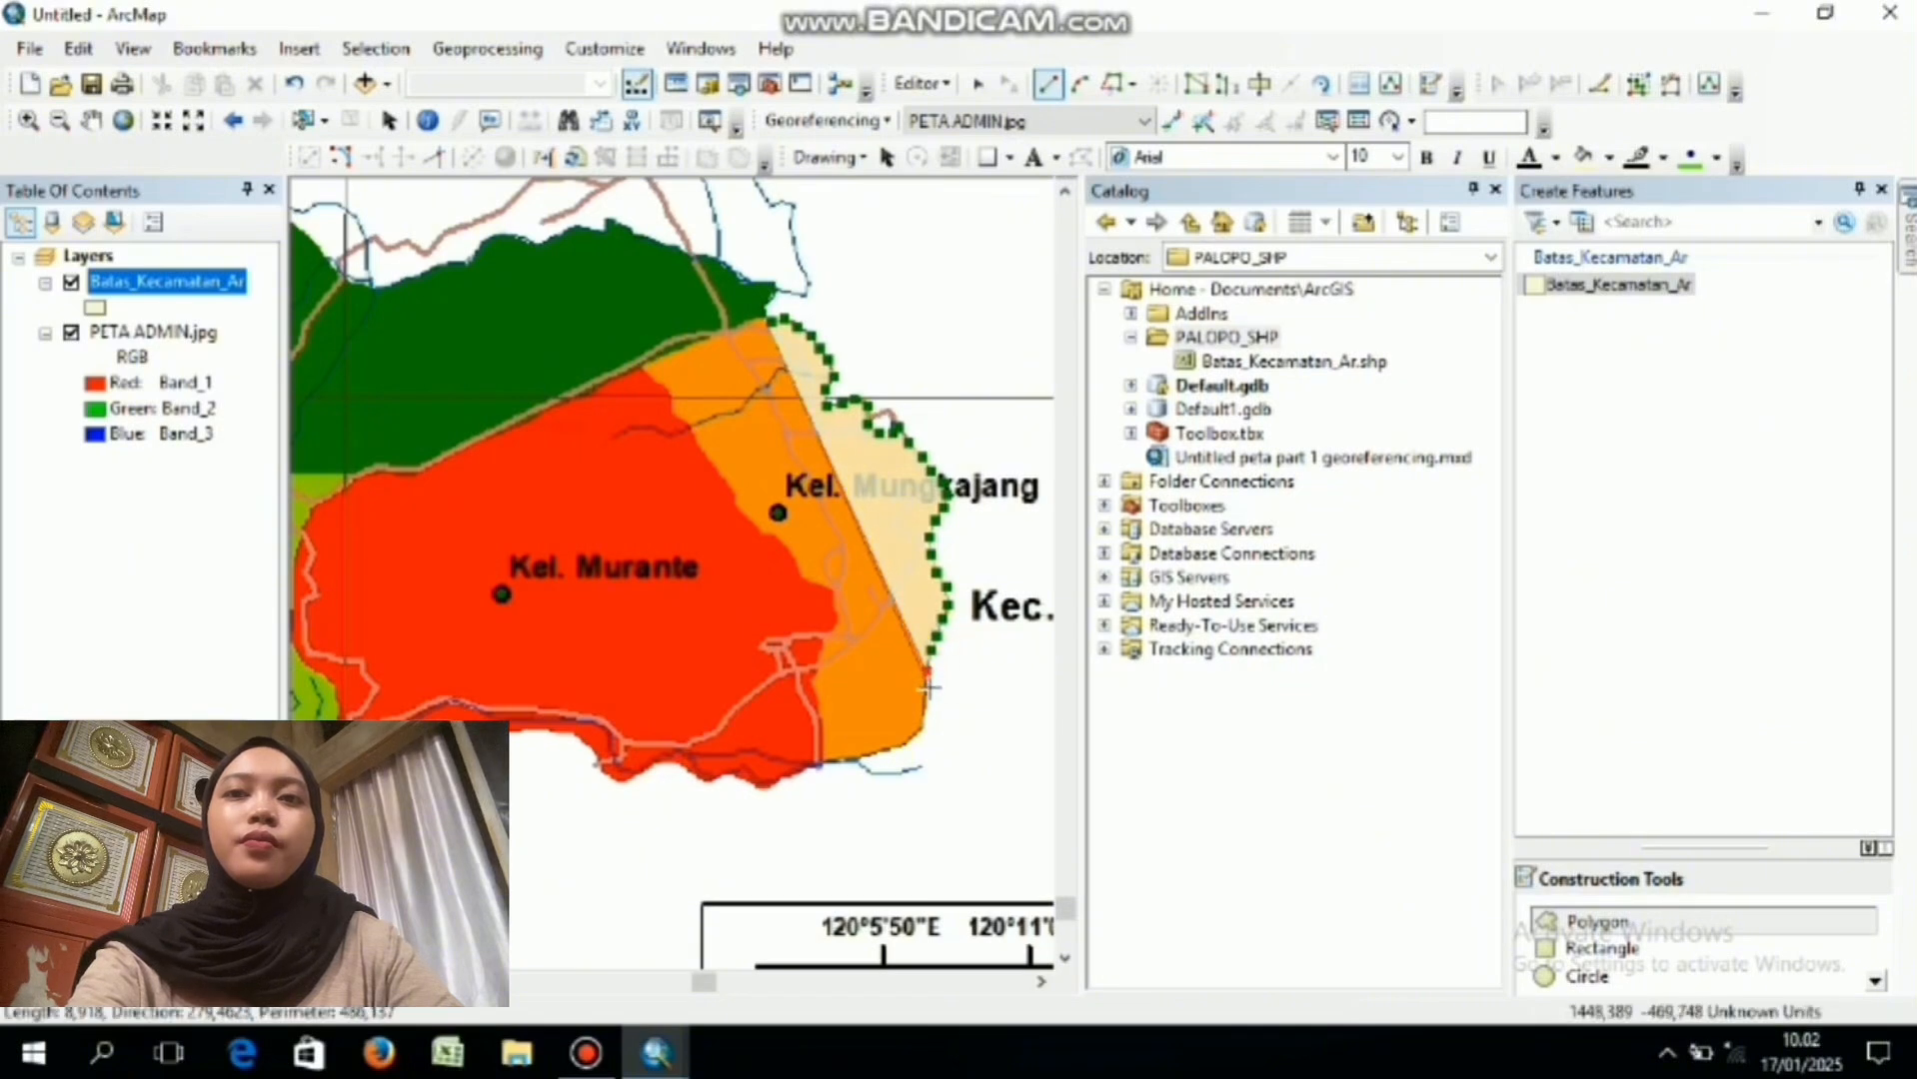
pyautogui.click(928, 687)
pyautogui.click(970, 689)
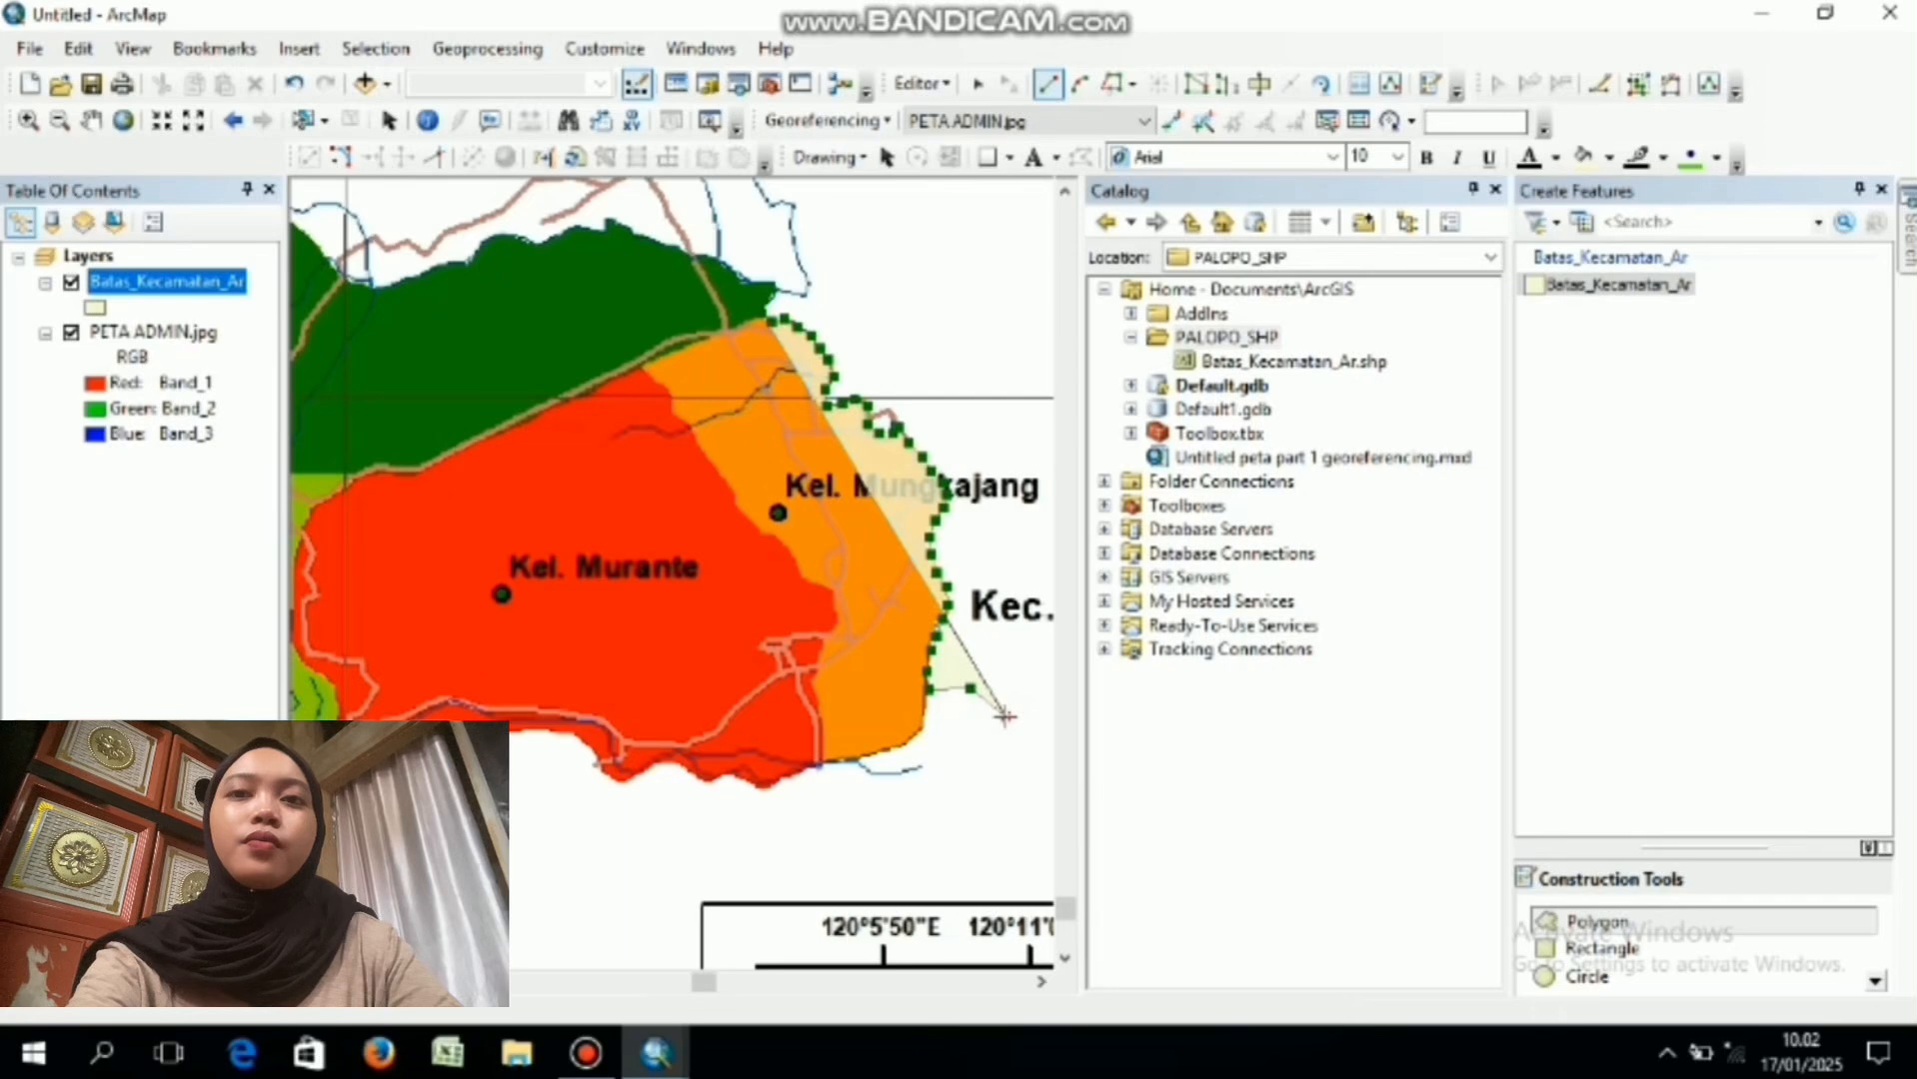
pyautogui.hotkey('ctrl', 'z')
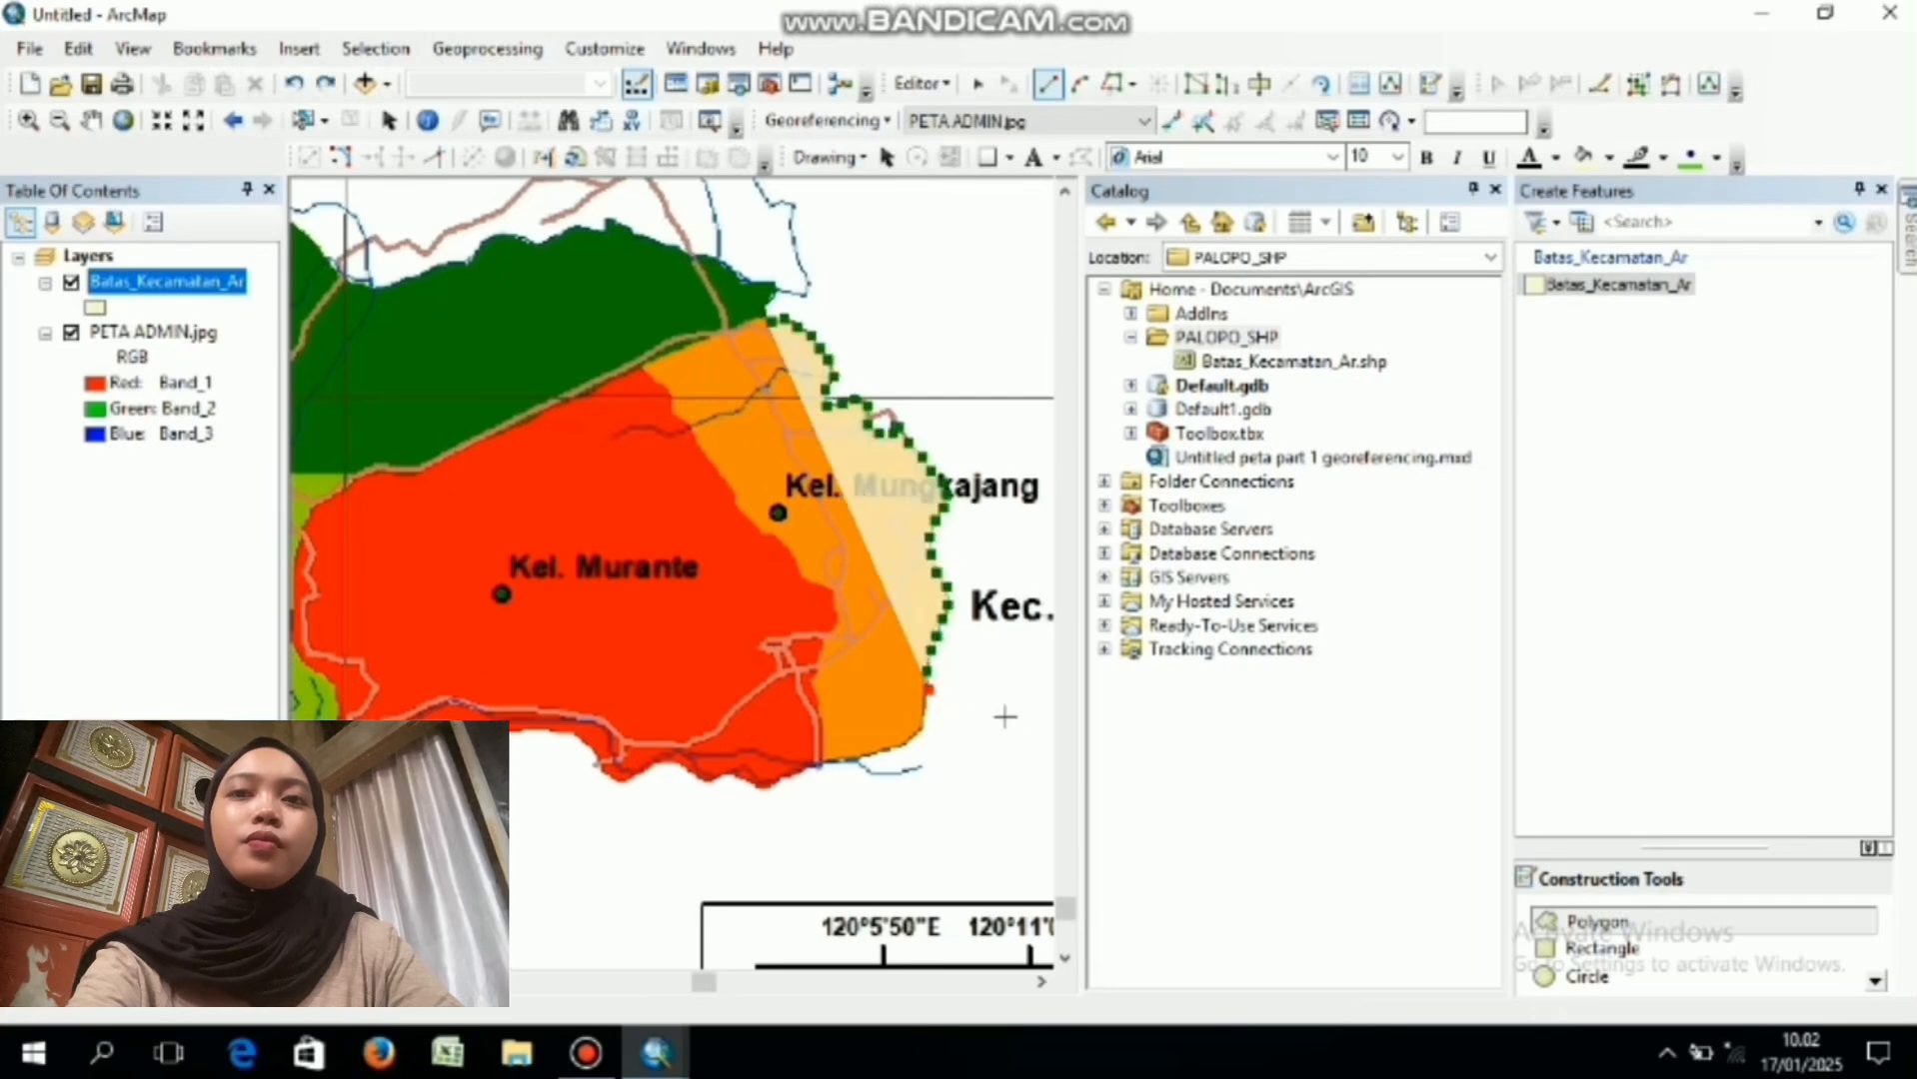
pyautogui.click(925, 716)
pyautogui.click(918, 740)
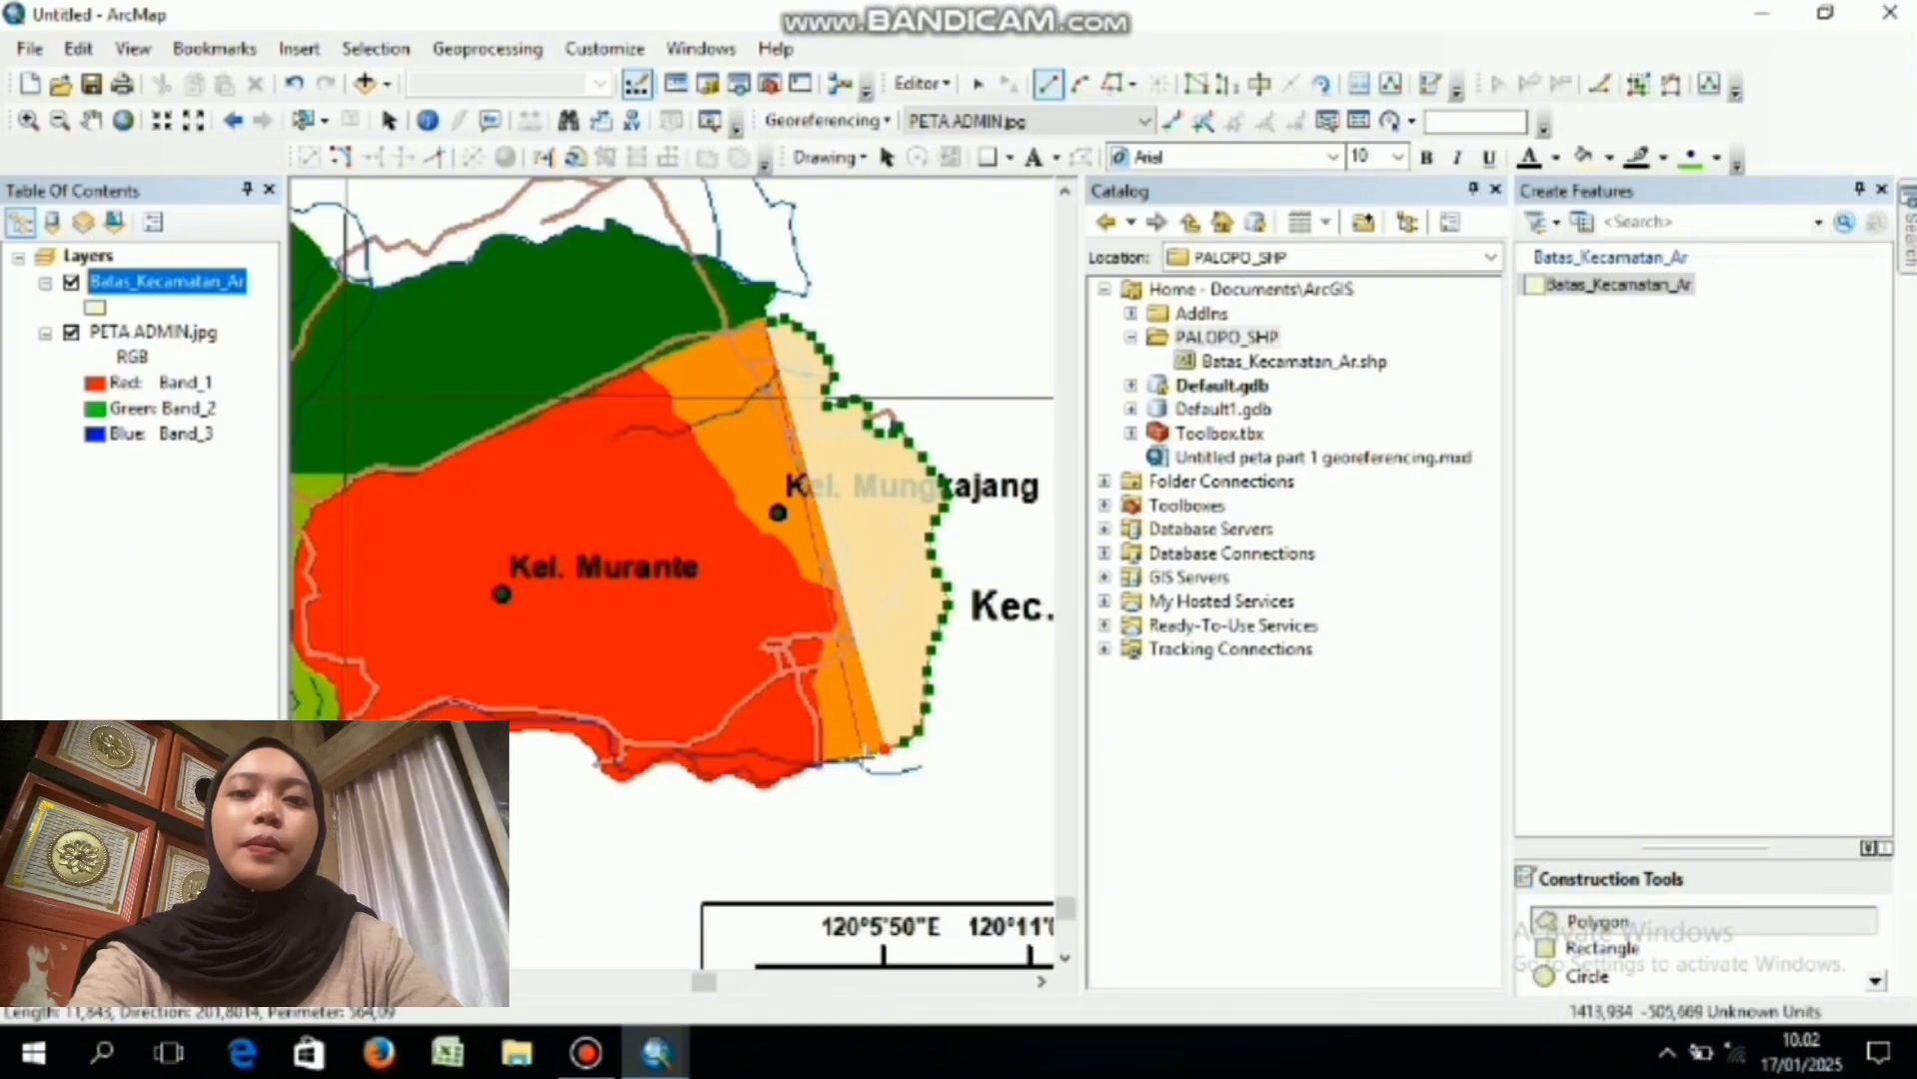
# - Trace the polygon along the southern edge of the orange area to the lowest point of the red Kel. Murante area
pyautogui.click(868, 752)
pyautogui.click(846, 759)
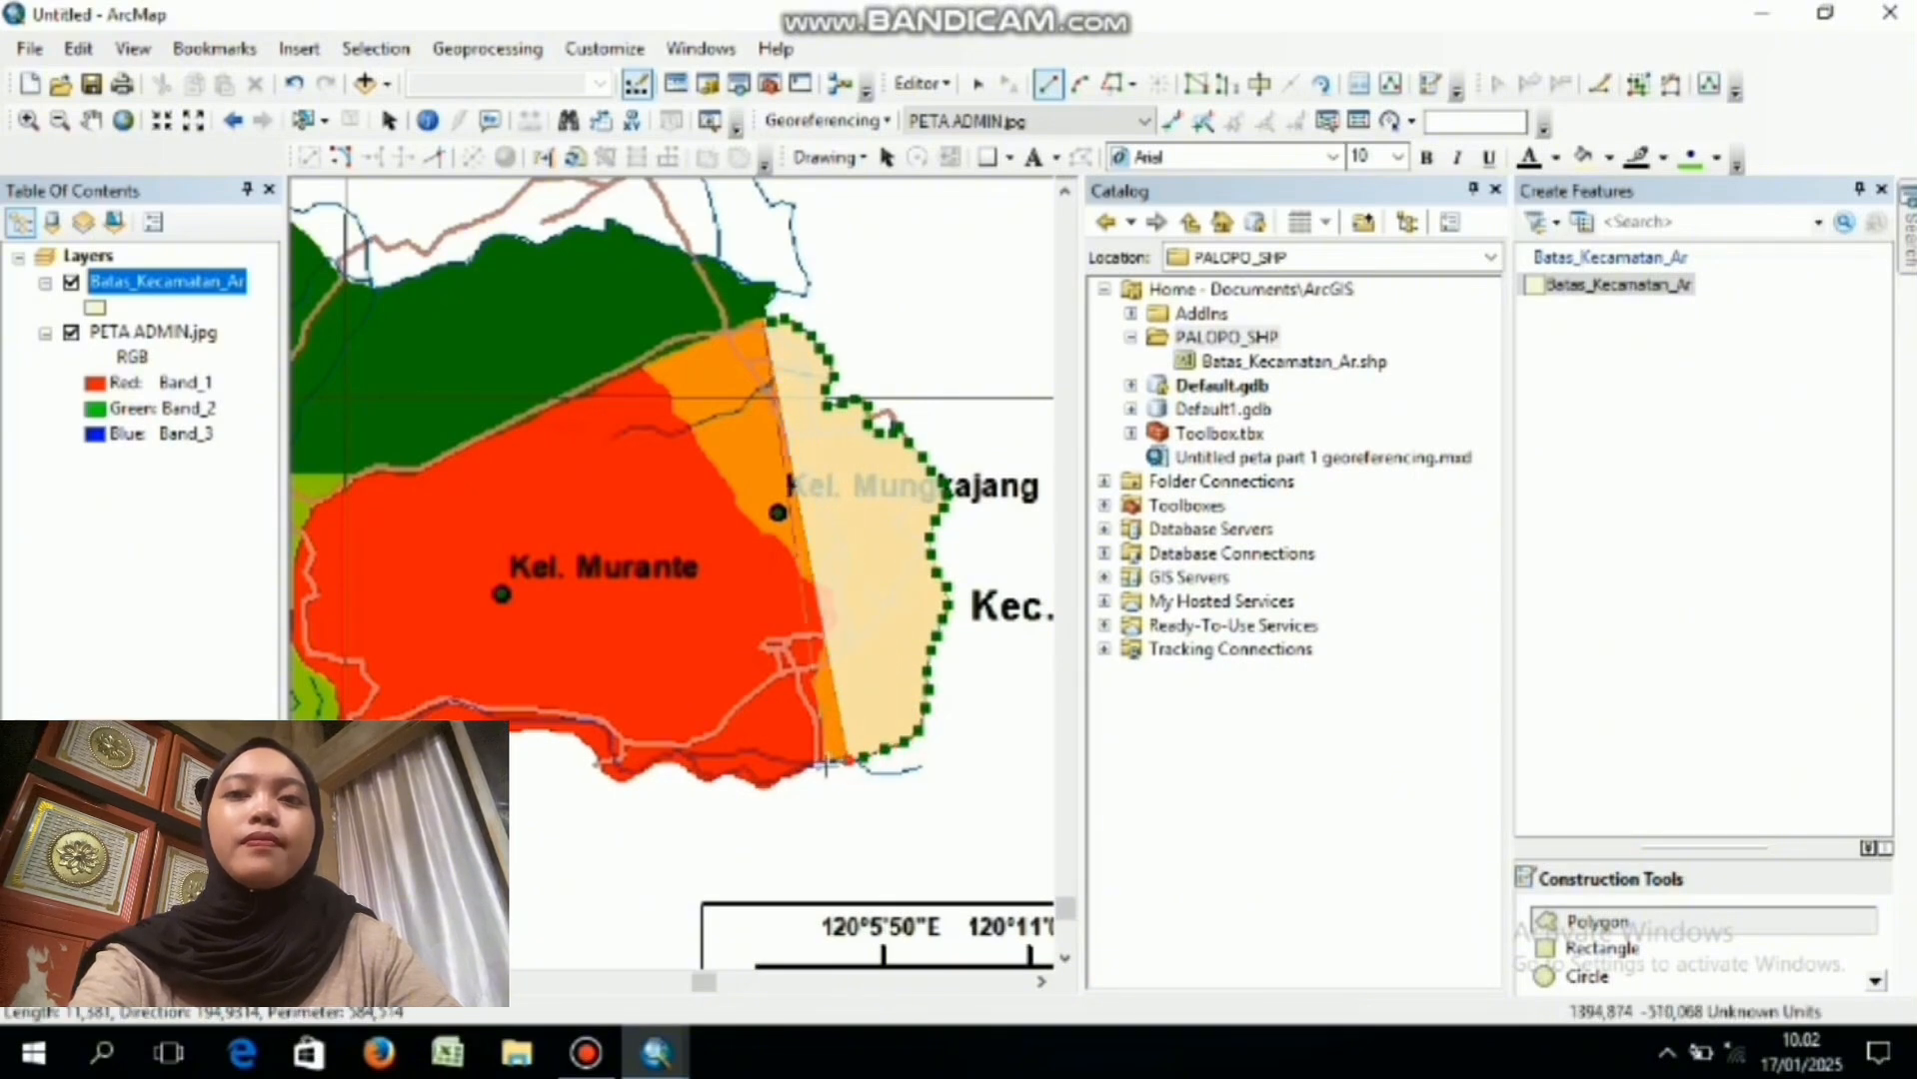
pyautogui.click(801, 767)
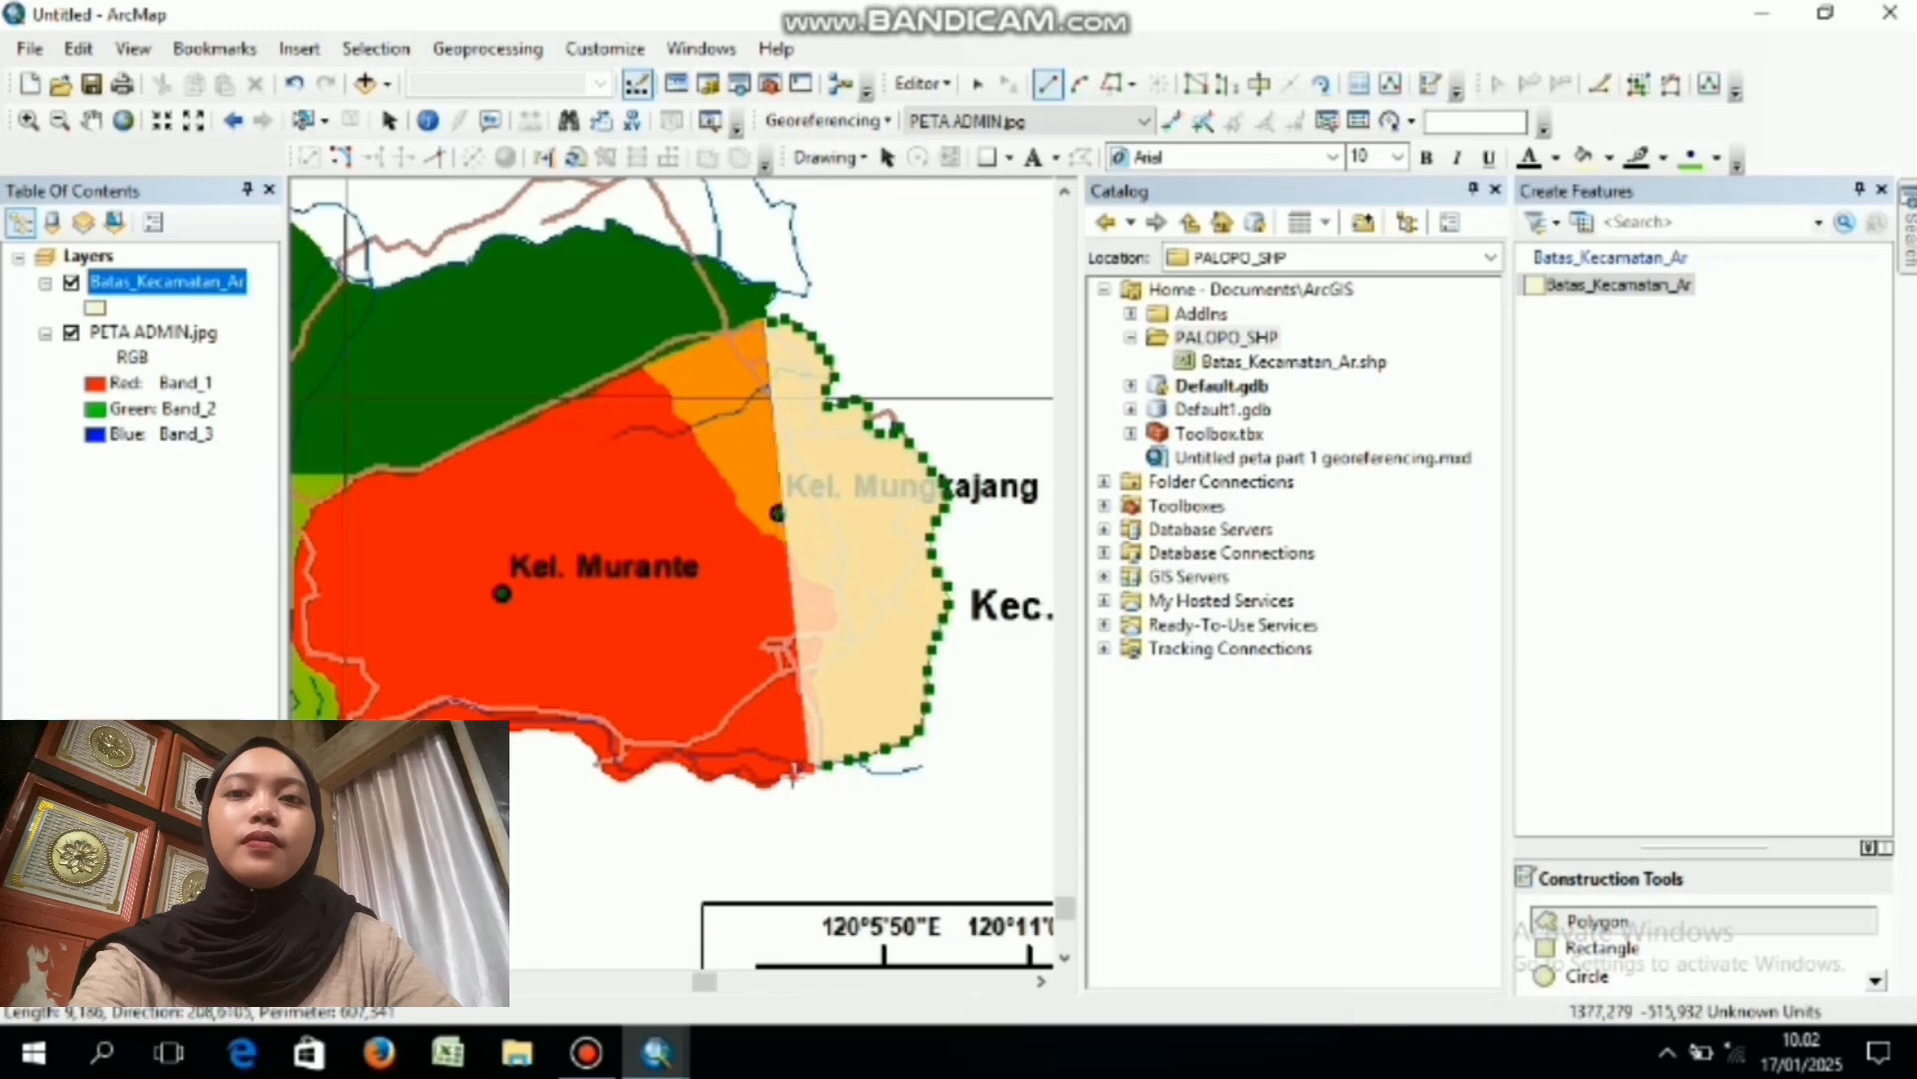
pyautogui.click(767, 782)
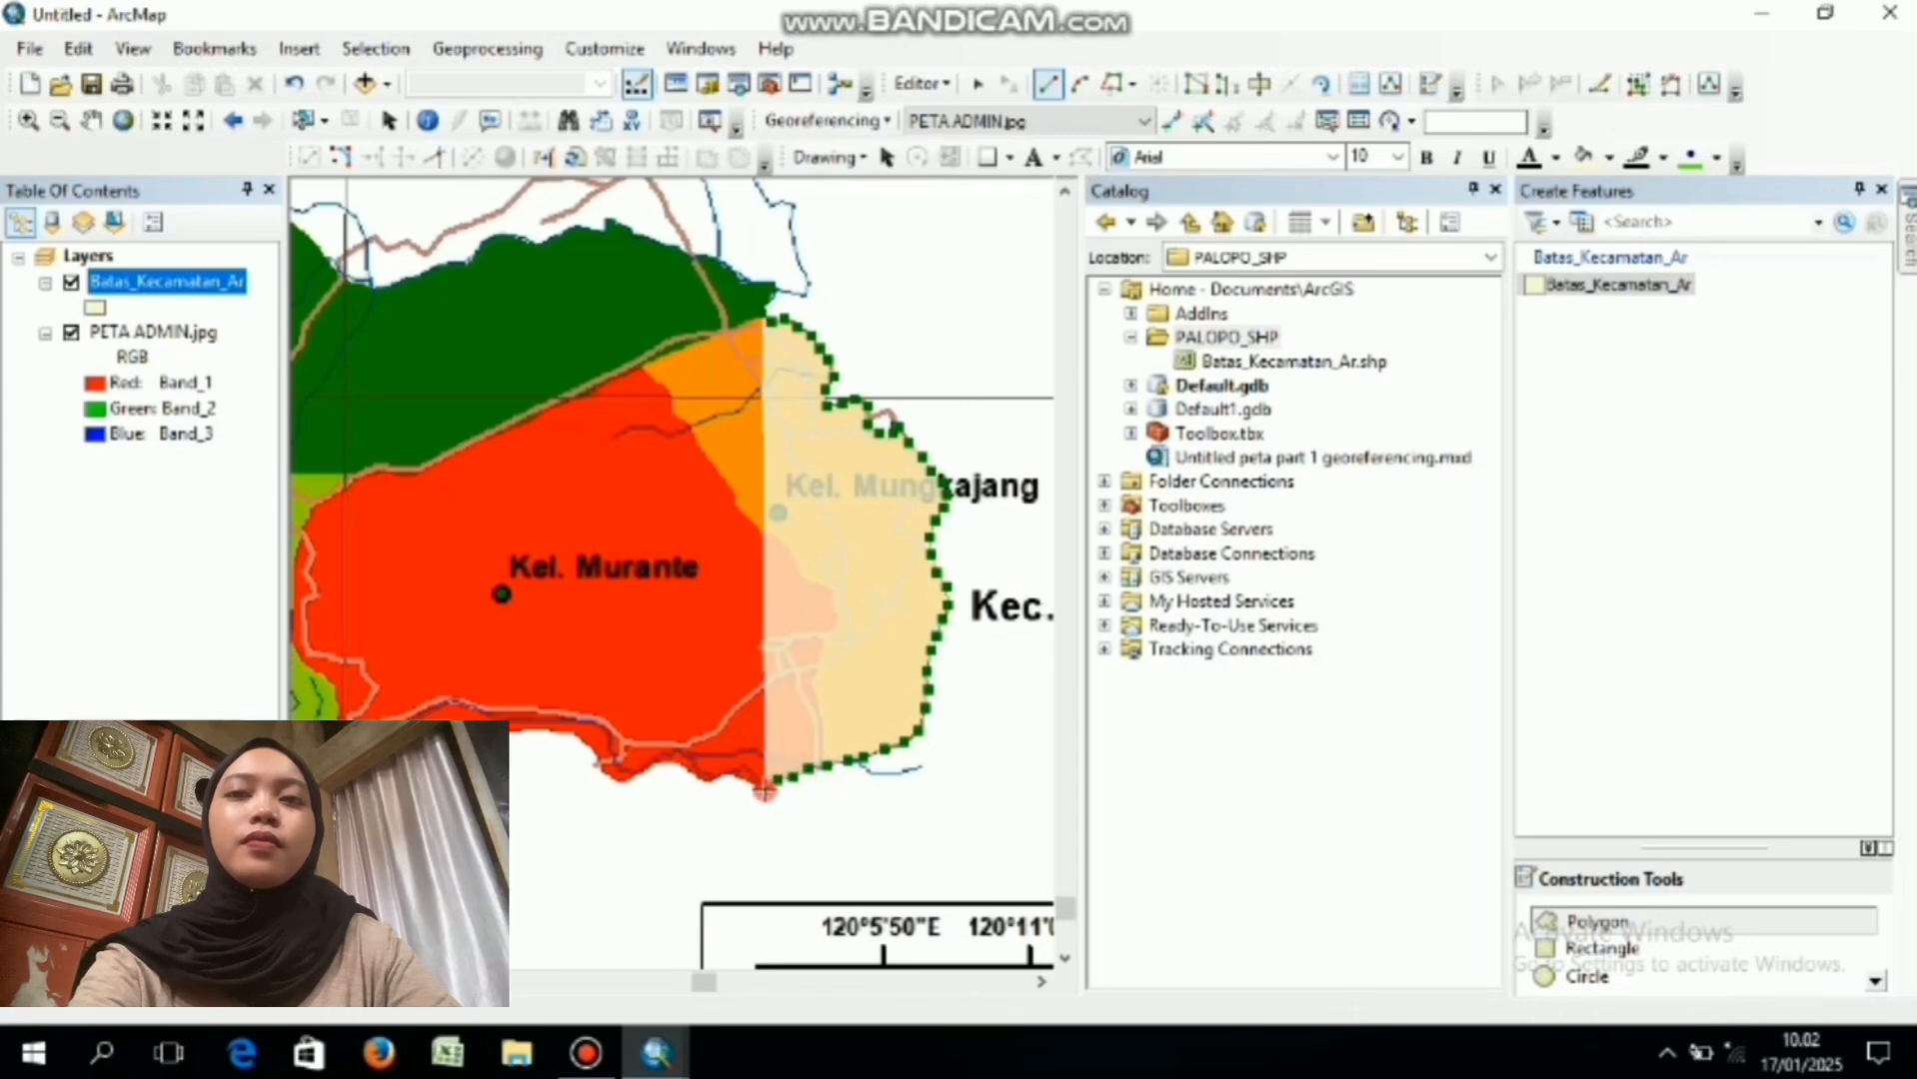
# - Extend the polygon westward from the red area's lowest point around the small protruding corner on its southern edge
pyautogui.click(729, 785)
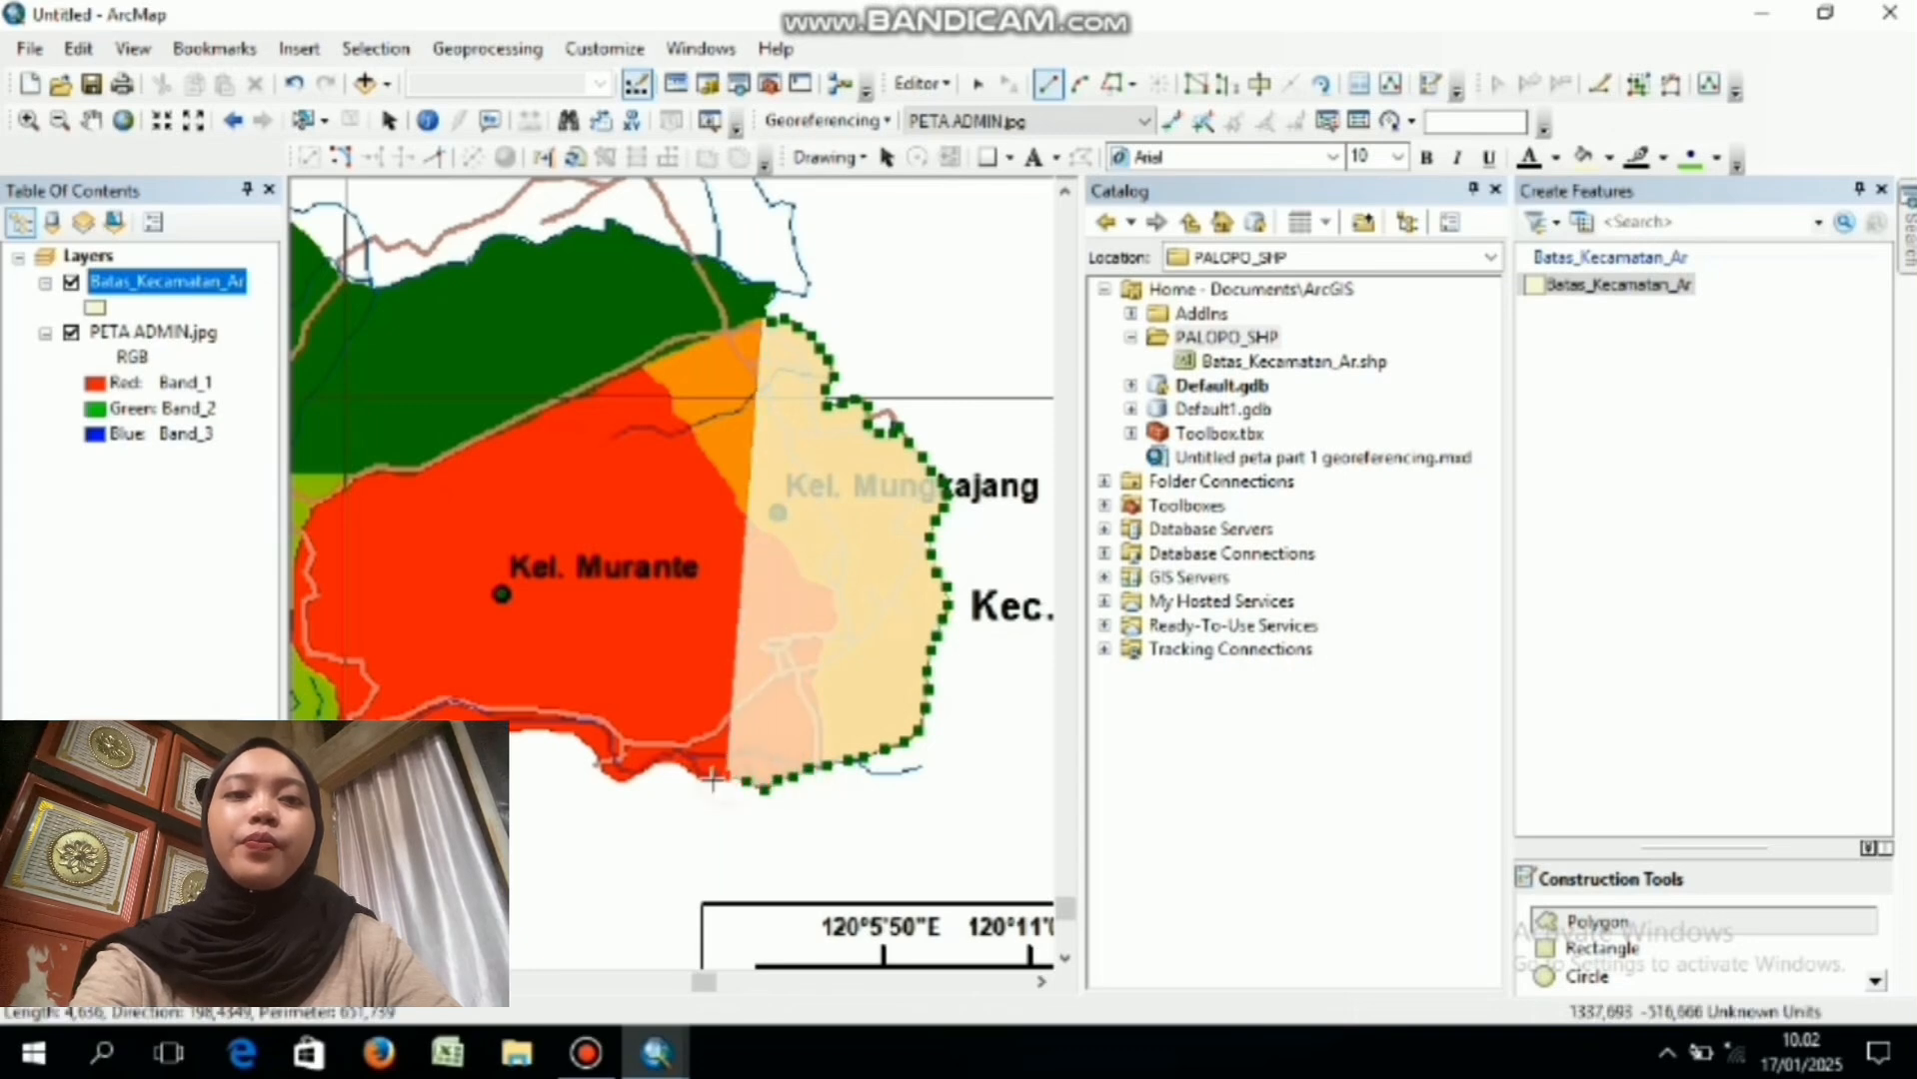
pyautogui.click(689, 772)
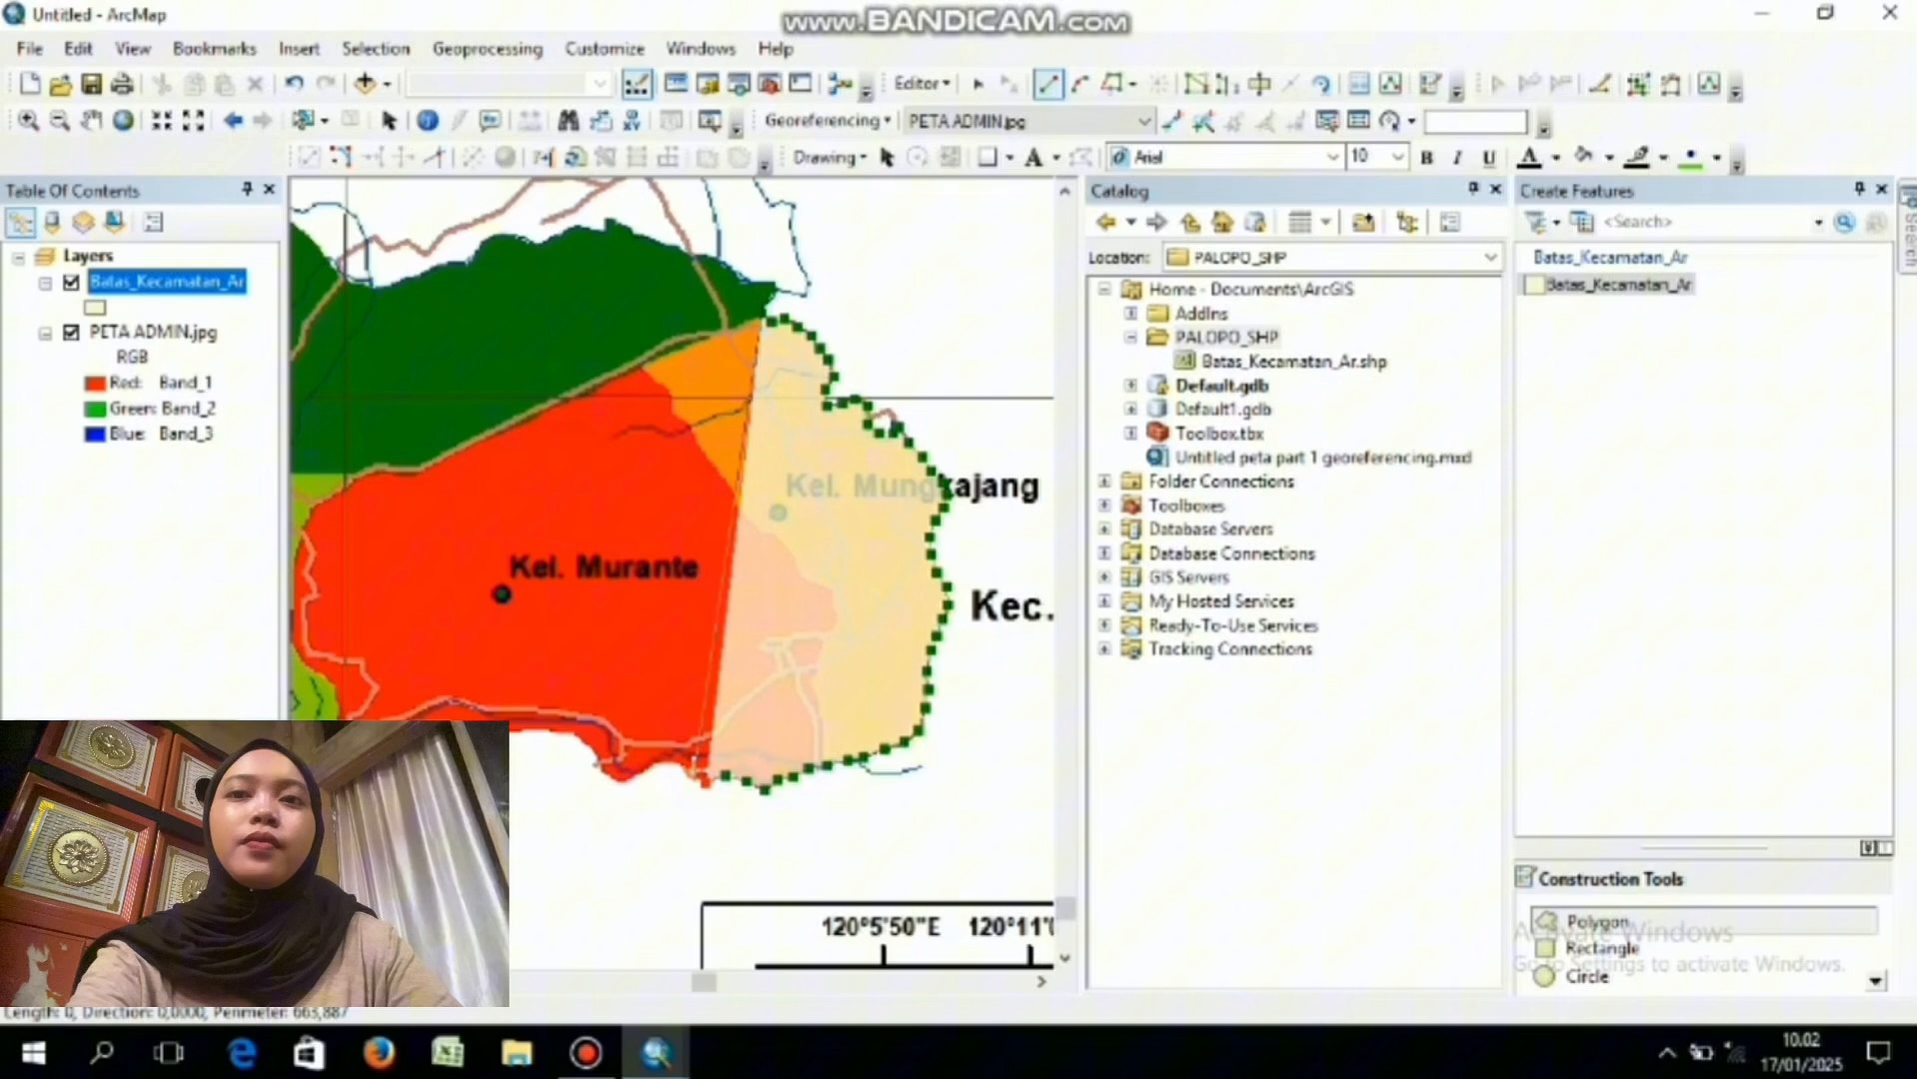
pyautogui.click(677, 761)
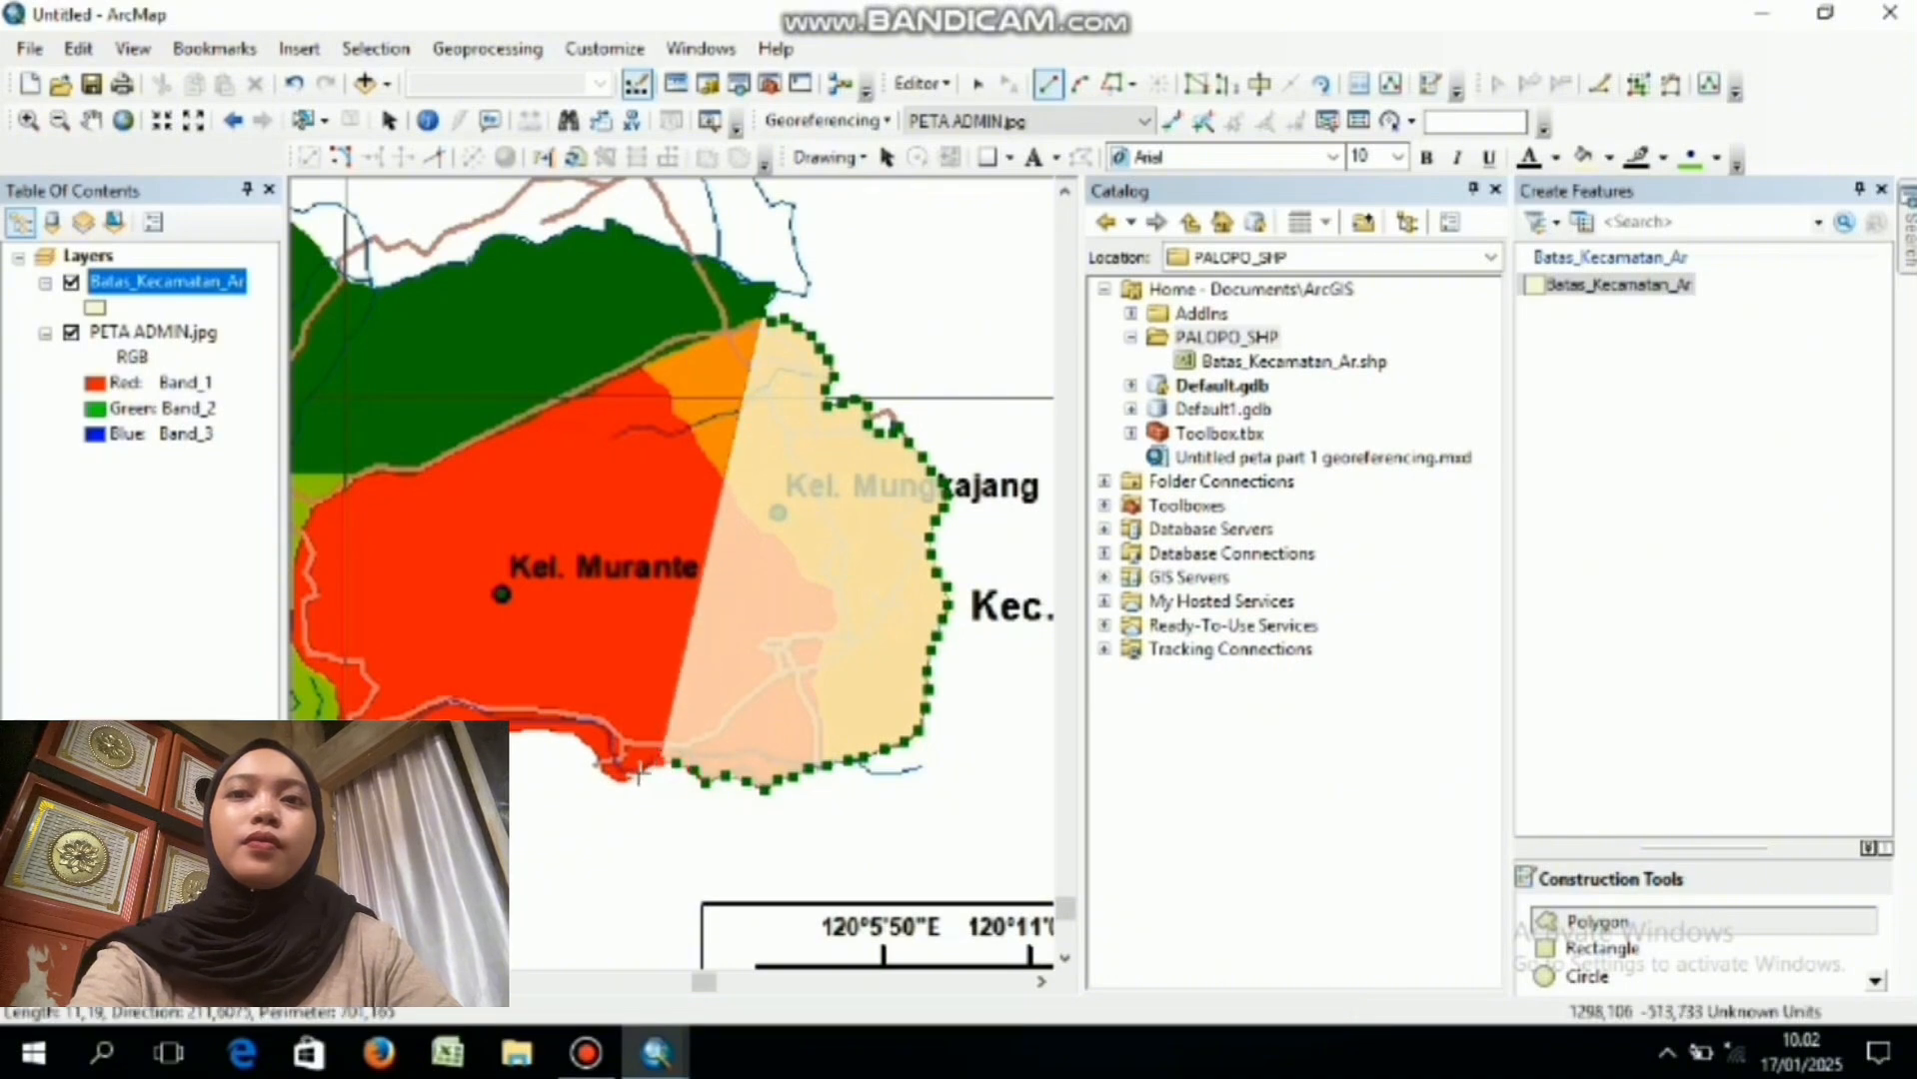
pyautogui.click(627, 767)
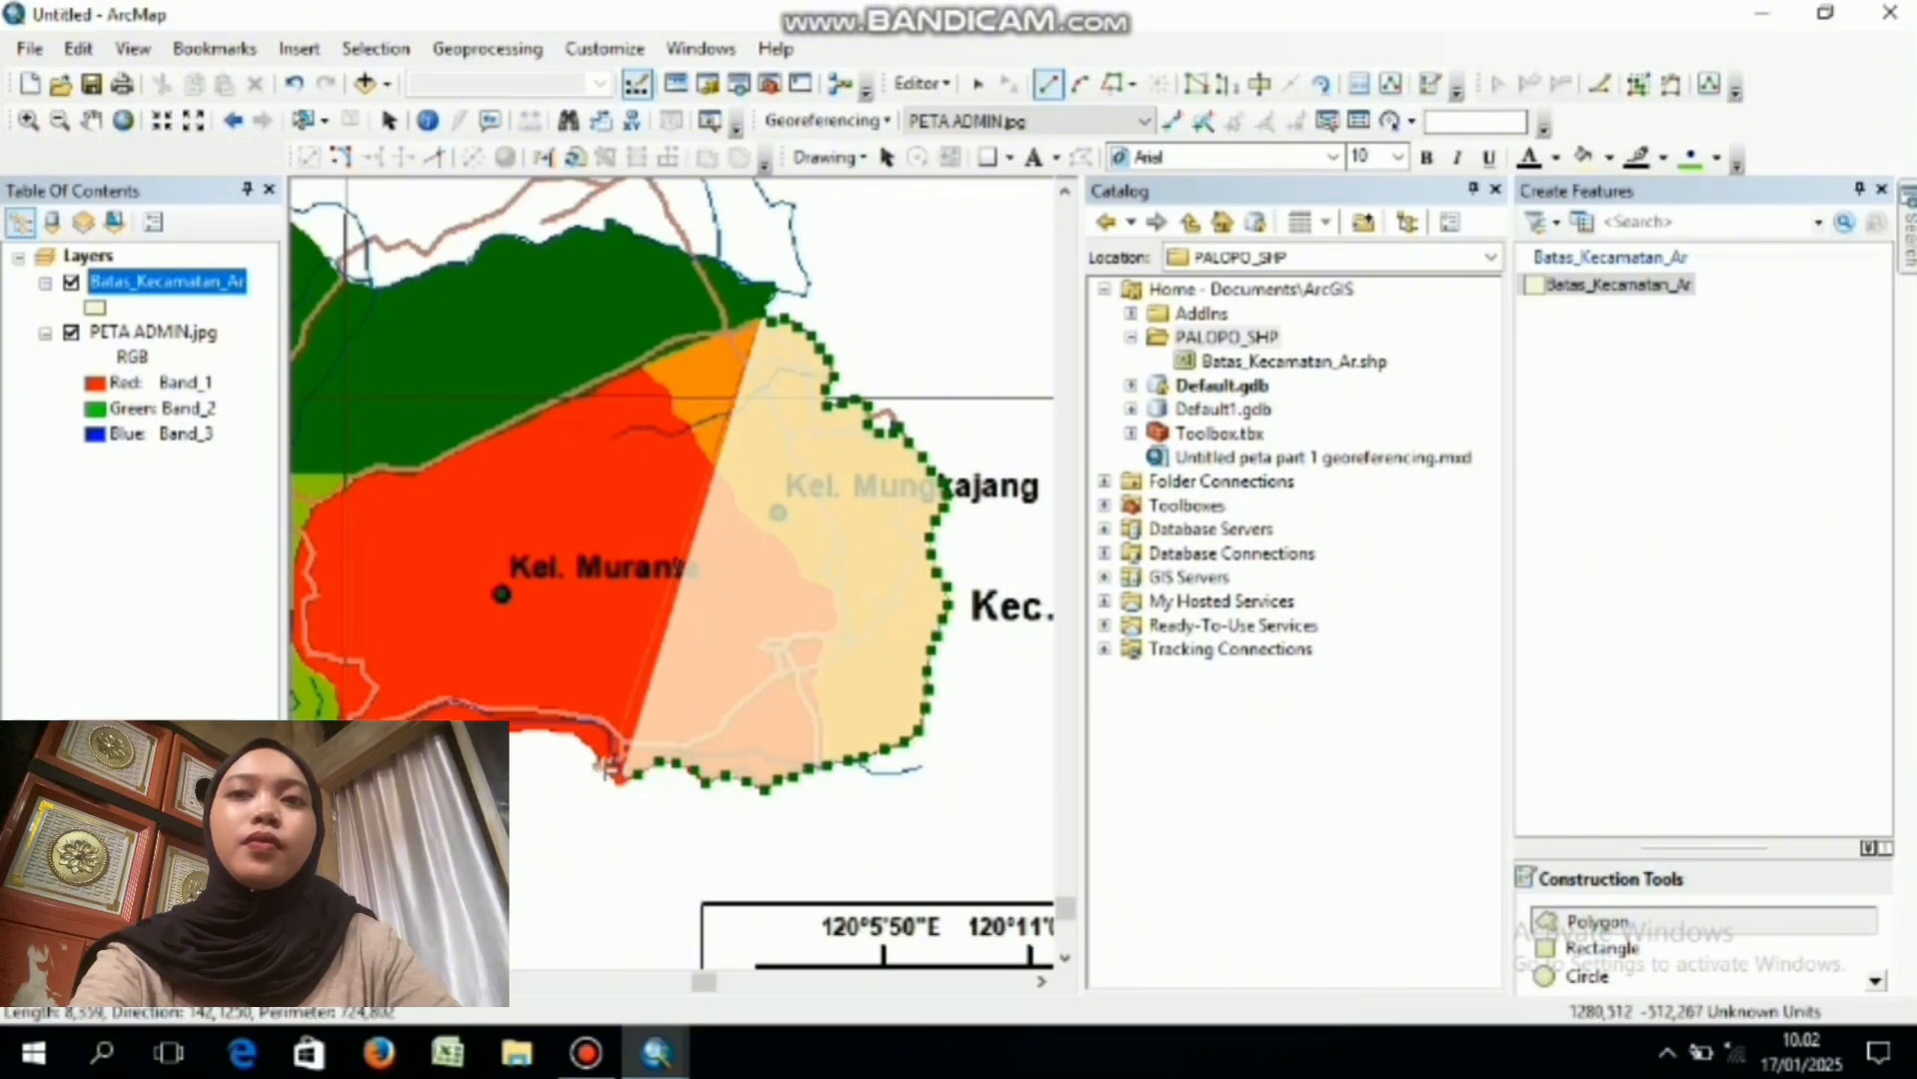
pyautogui.click(600, 757)
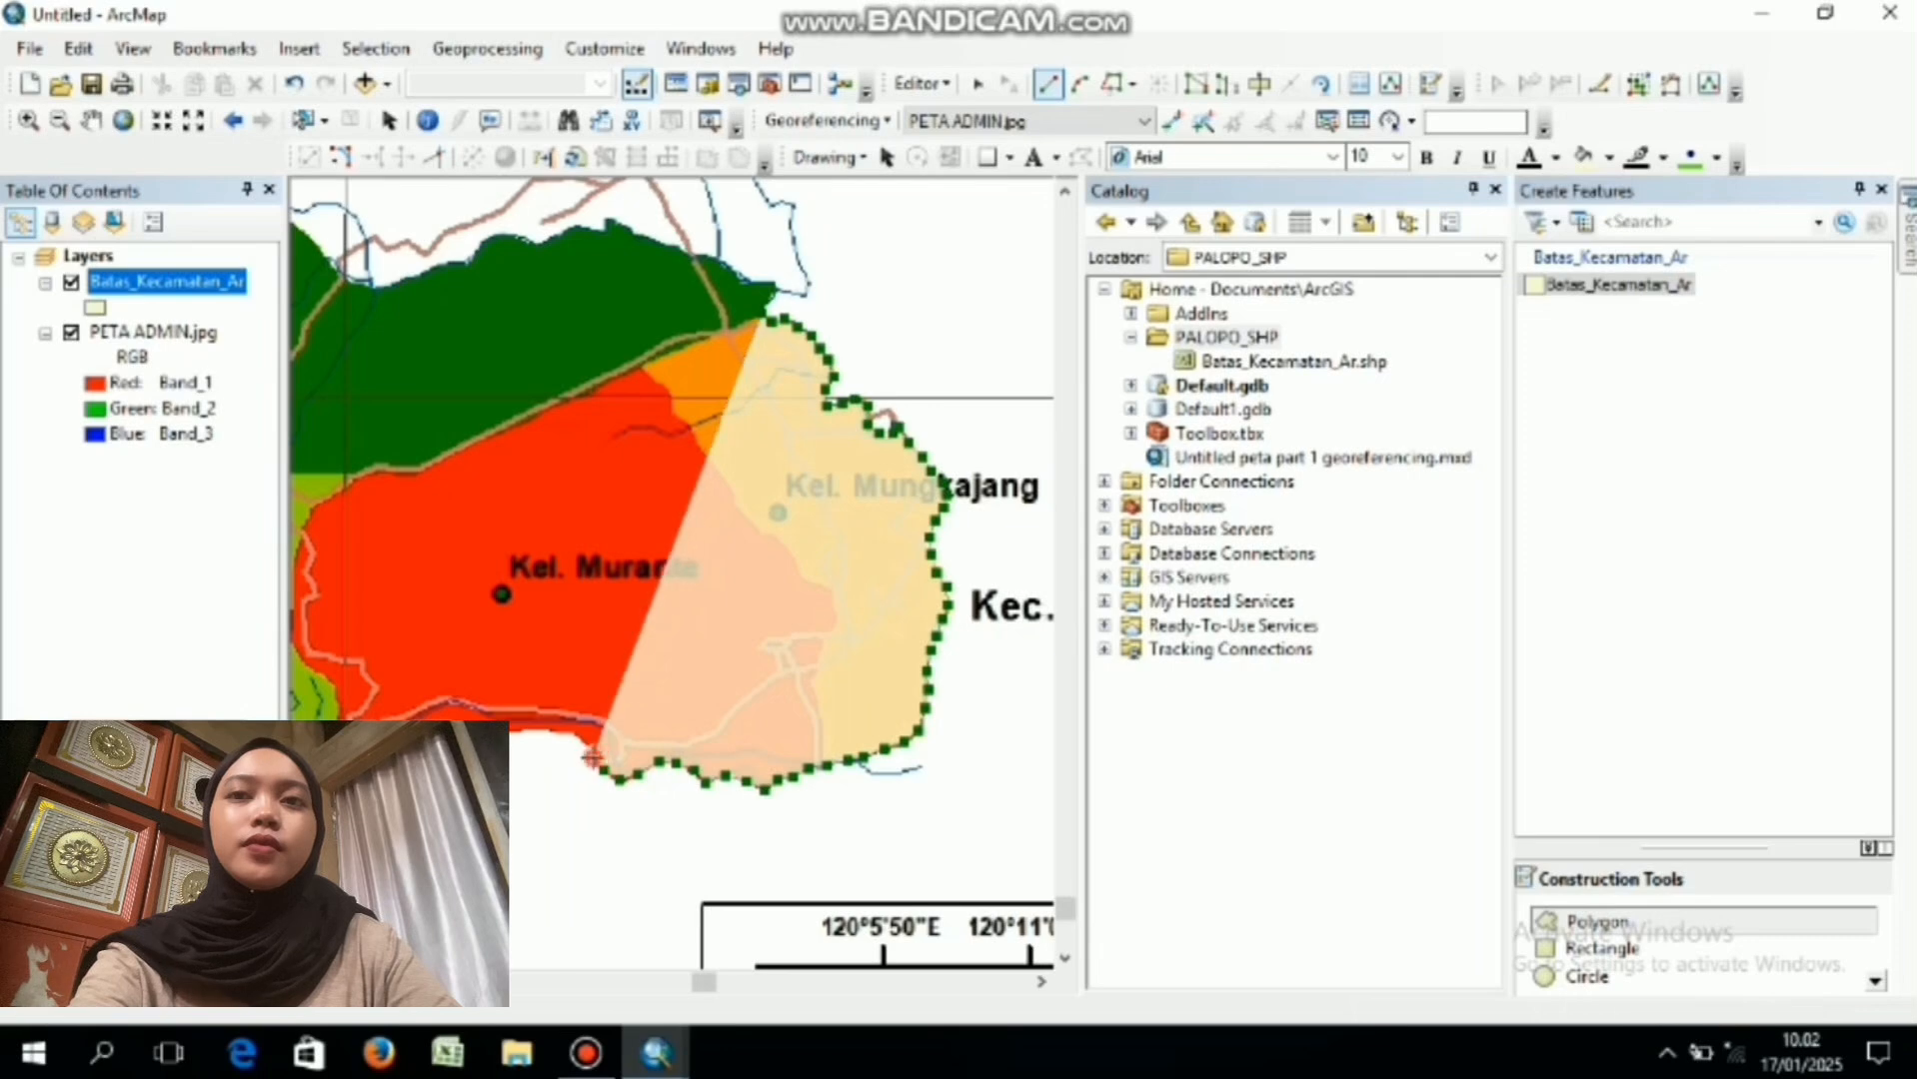
# - Continue the polygon from the protruding corner westward along the southern edge of the red Kel. Murante area
pyautogui.click(576, 738)
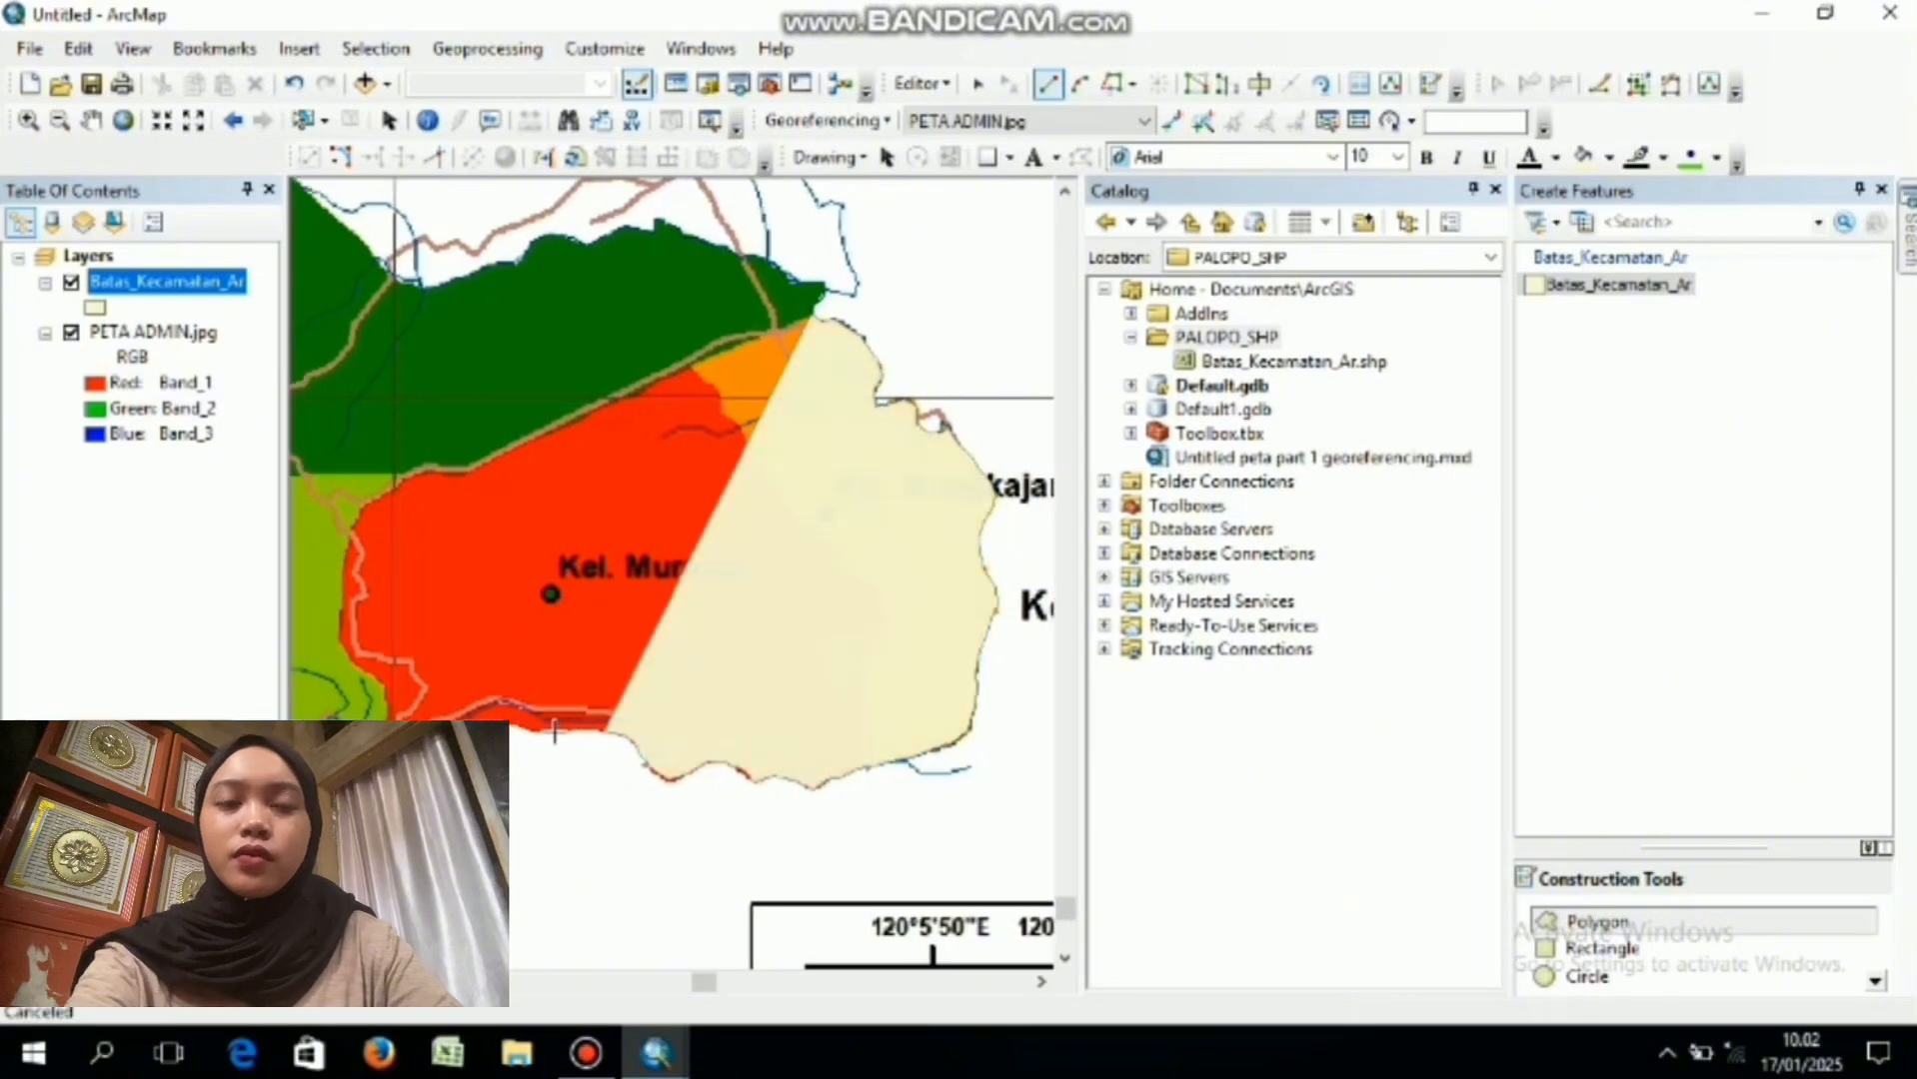
pyautogui.press('Left')
pyautogui.press('Escape')
pyautogui.press('Left')
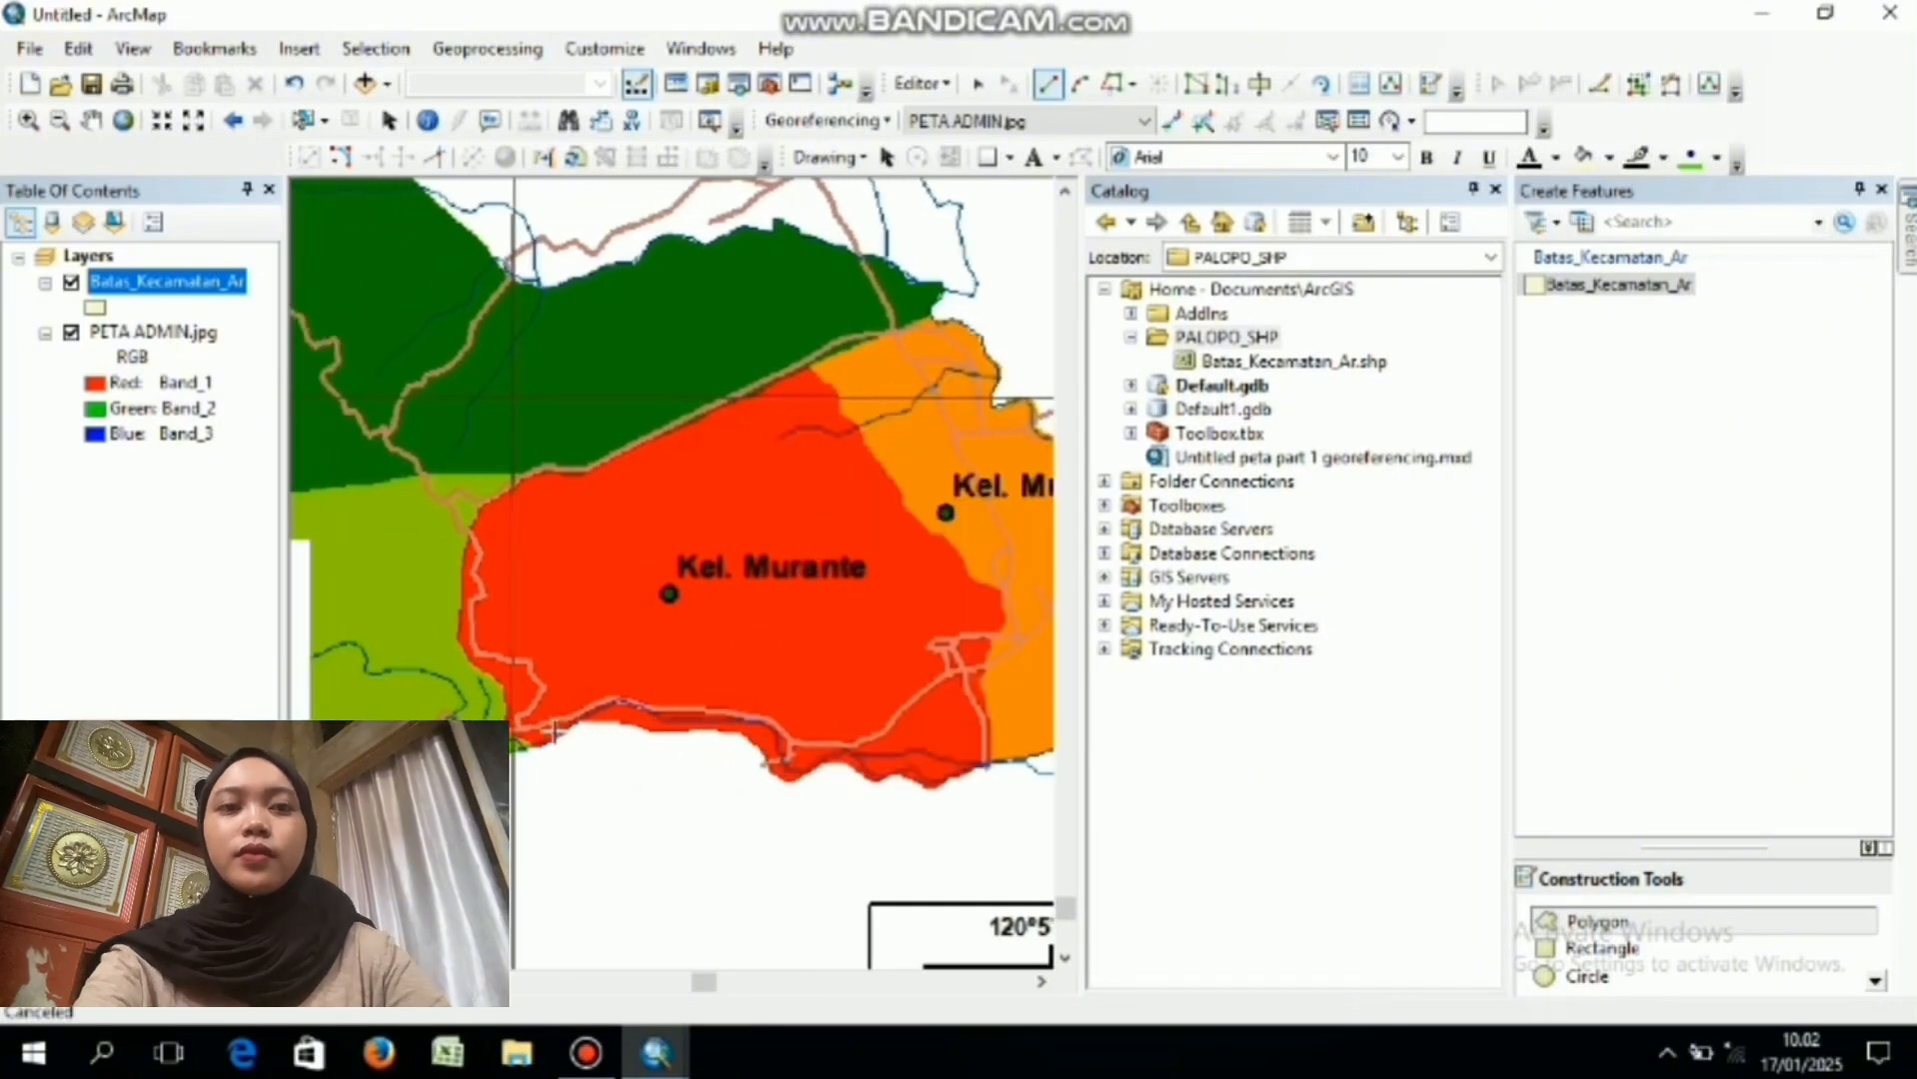
pyautogui.click(699, 730)
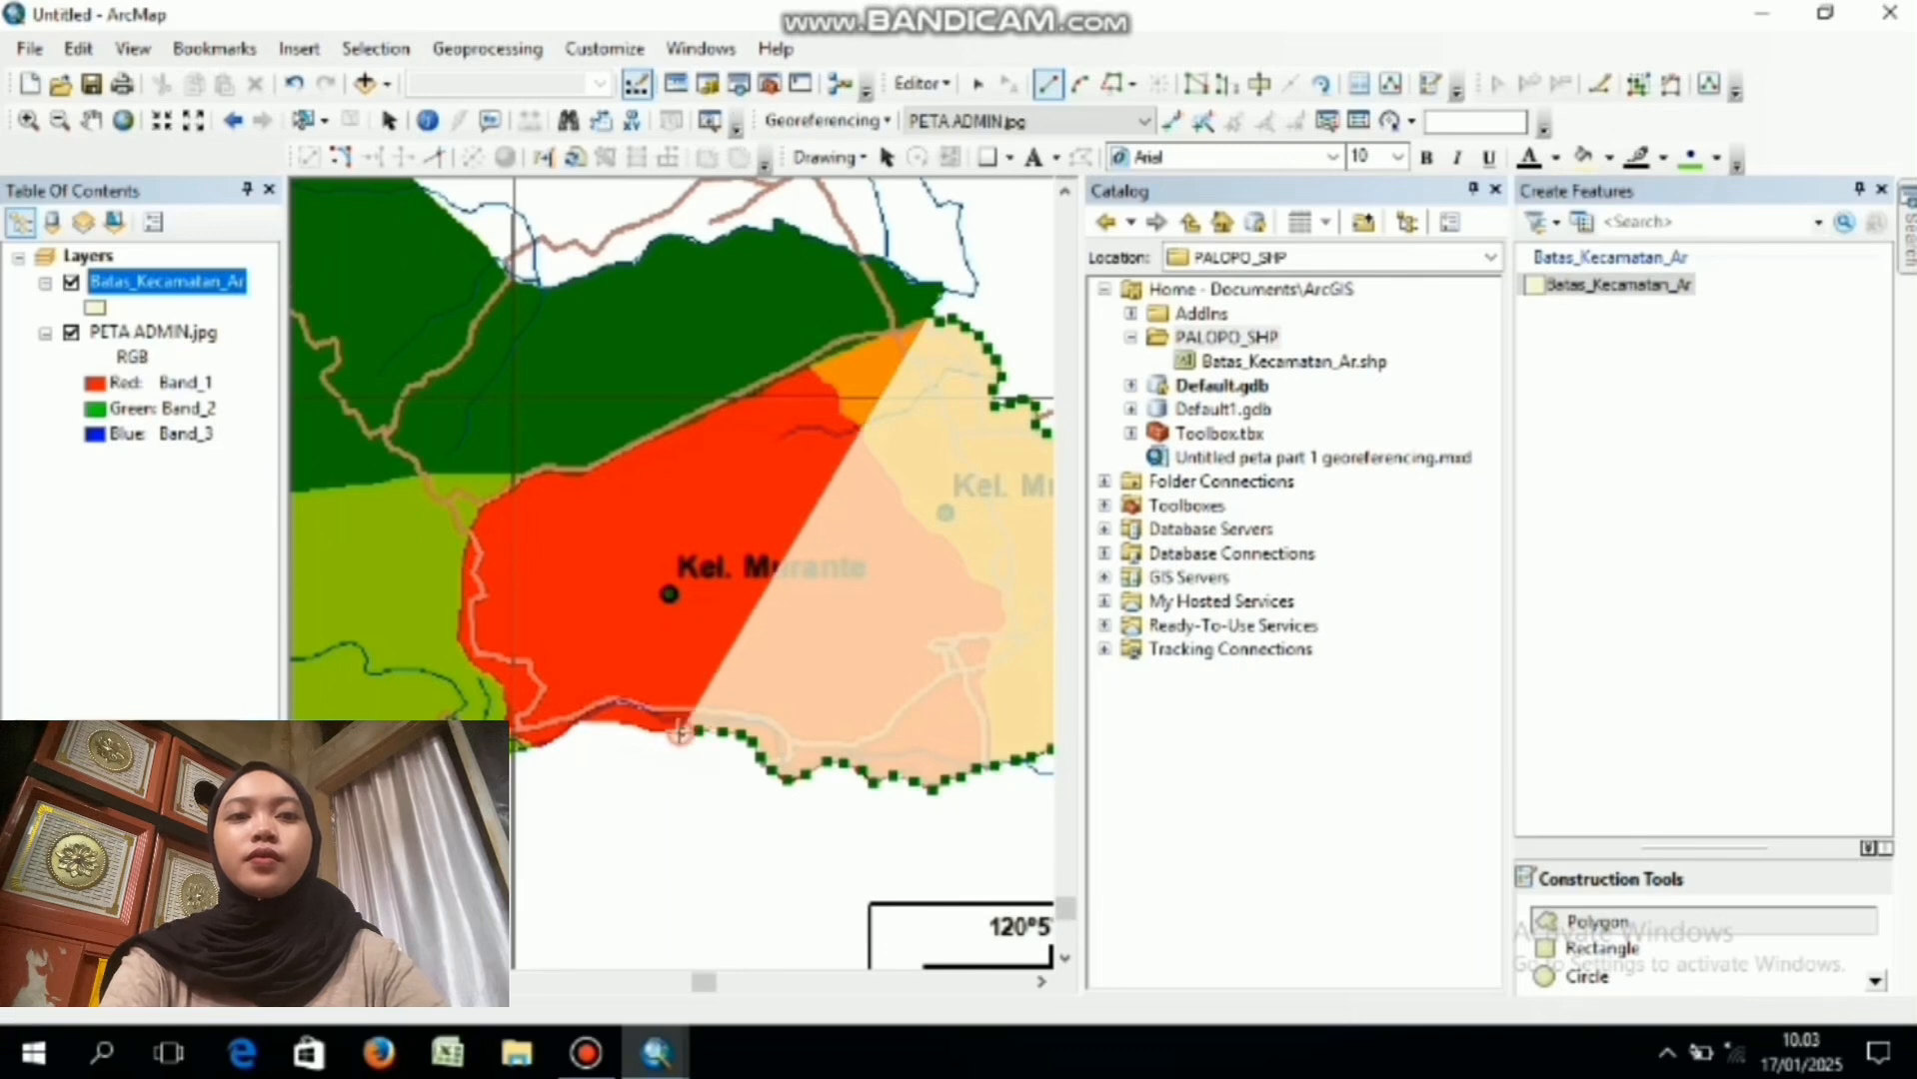
pyautogui.click(658, 732)
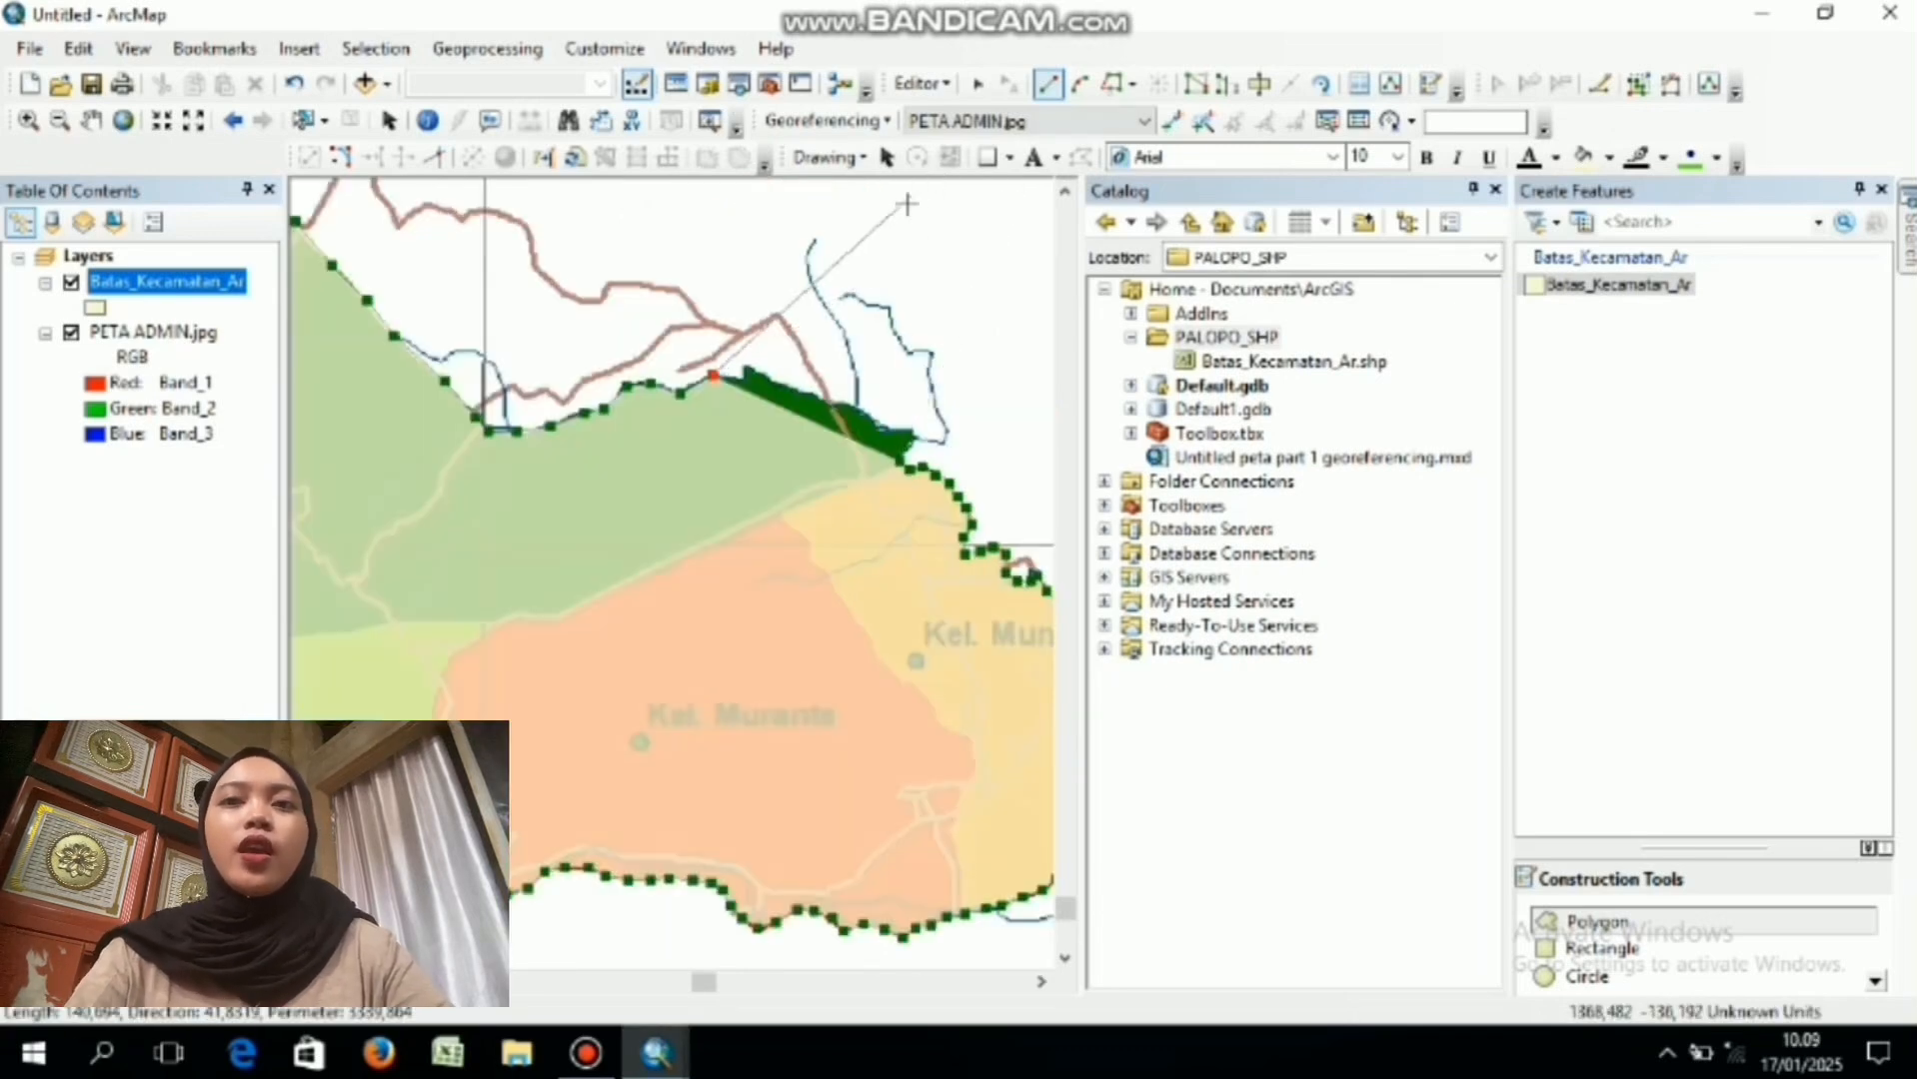
# - Trace the northeastern edge of the dark green area back to the starting vertex and finish the district boundary polygon
pyautogui.click(744, 370)
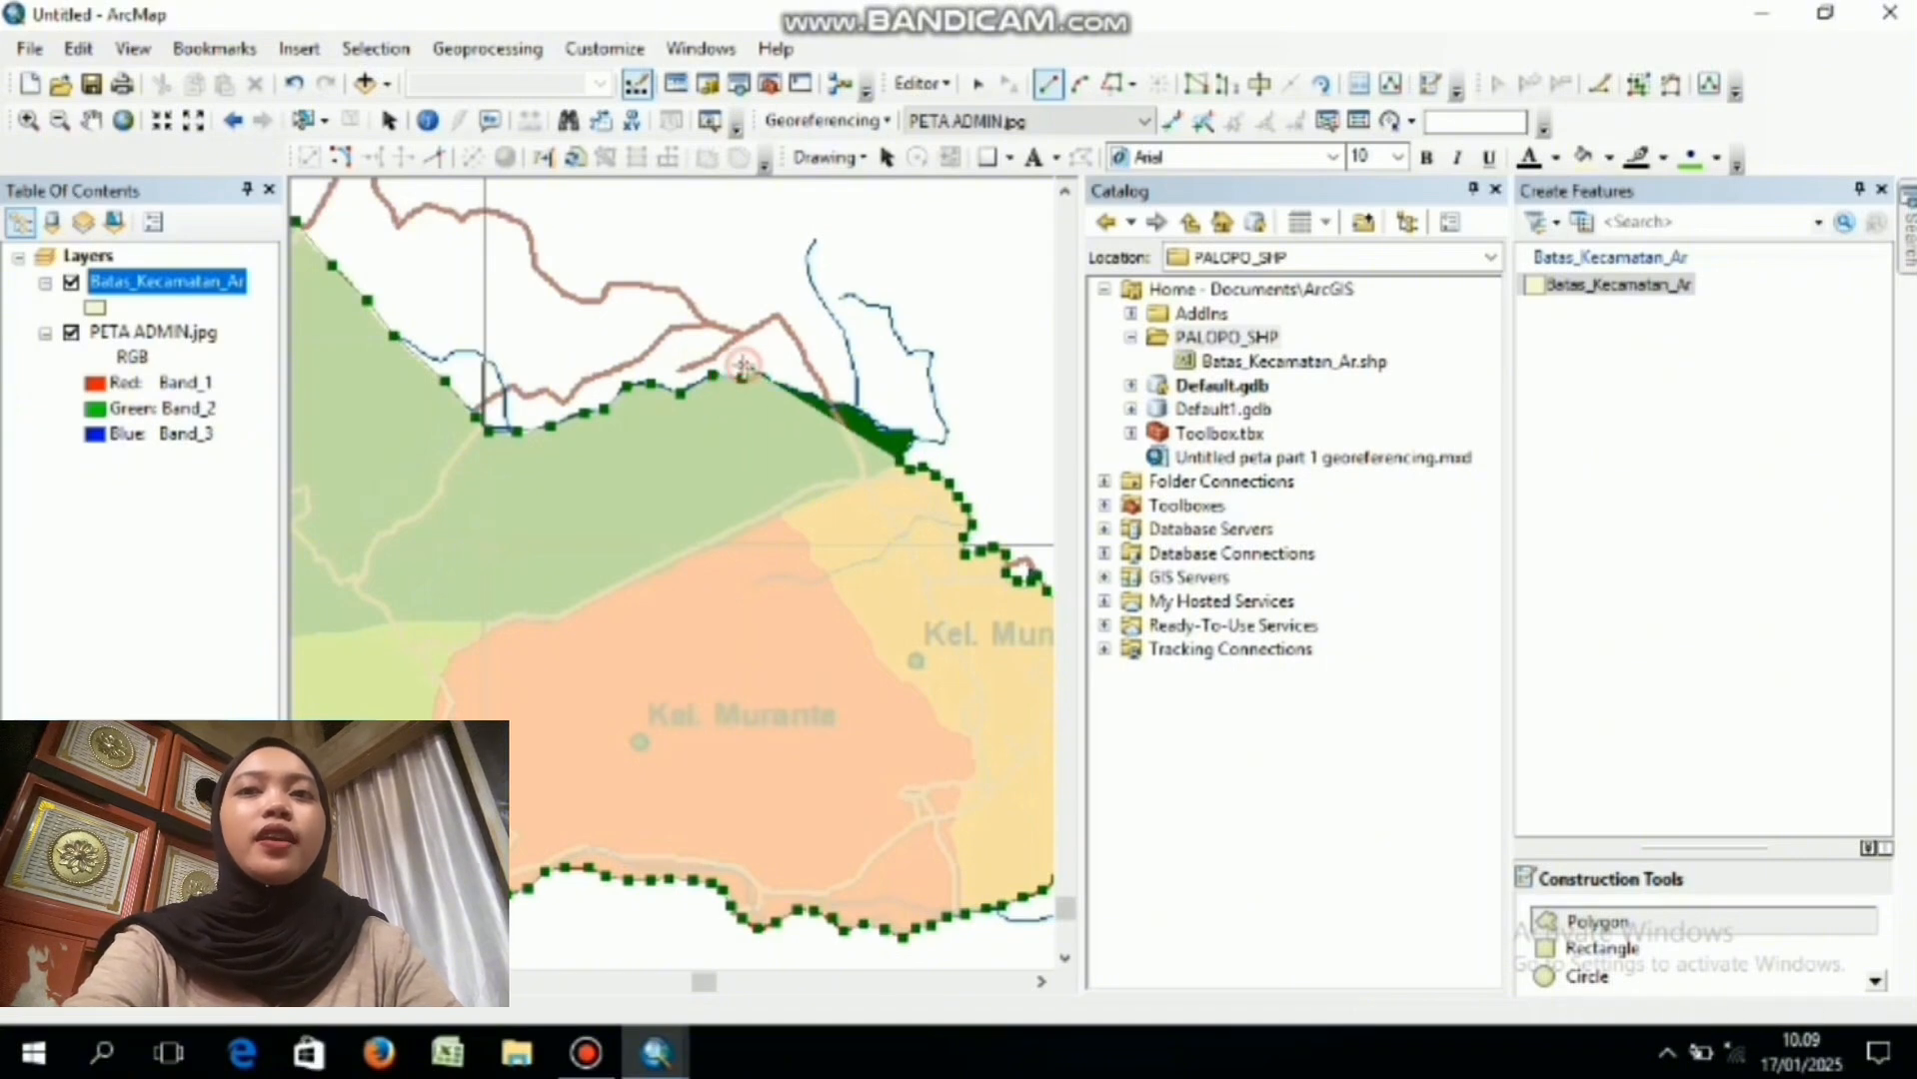
pyautogui.click(774, 382)
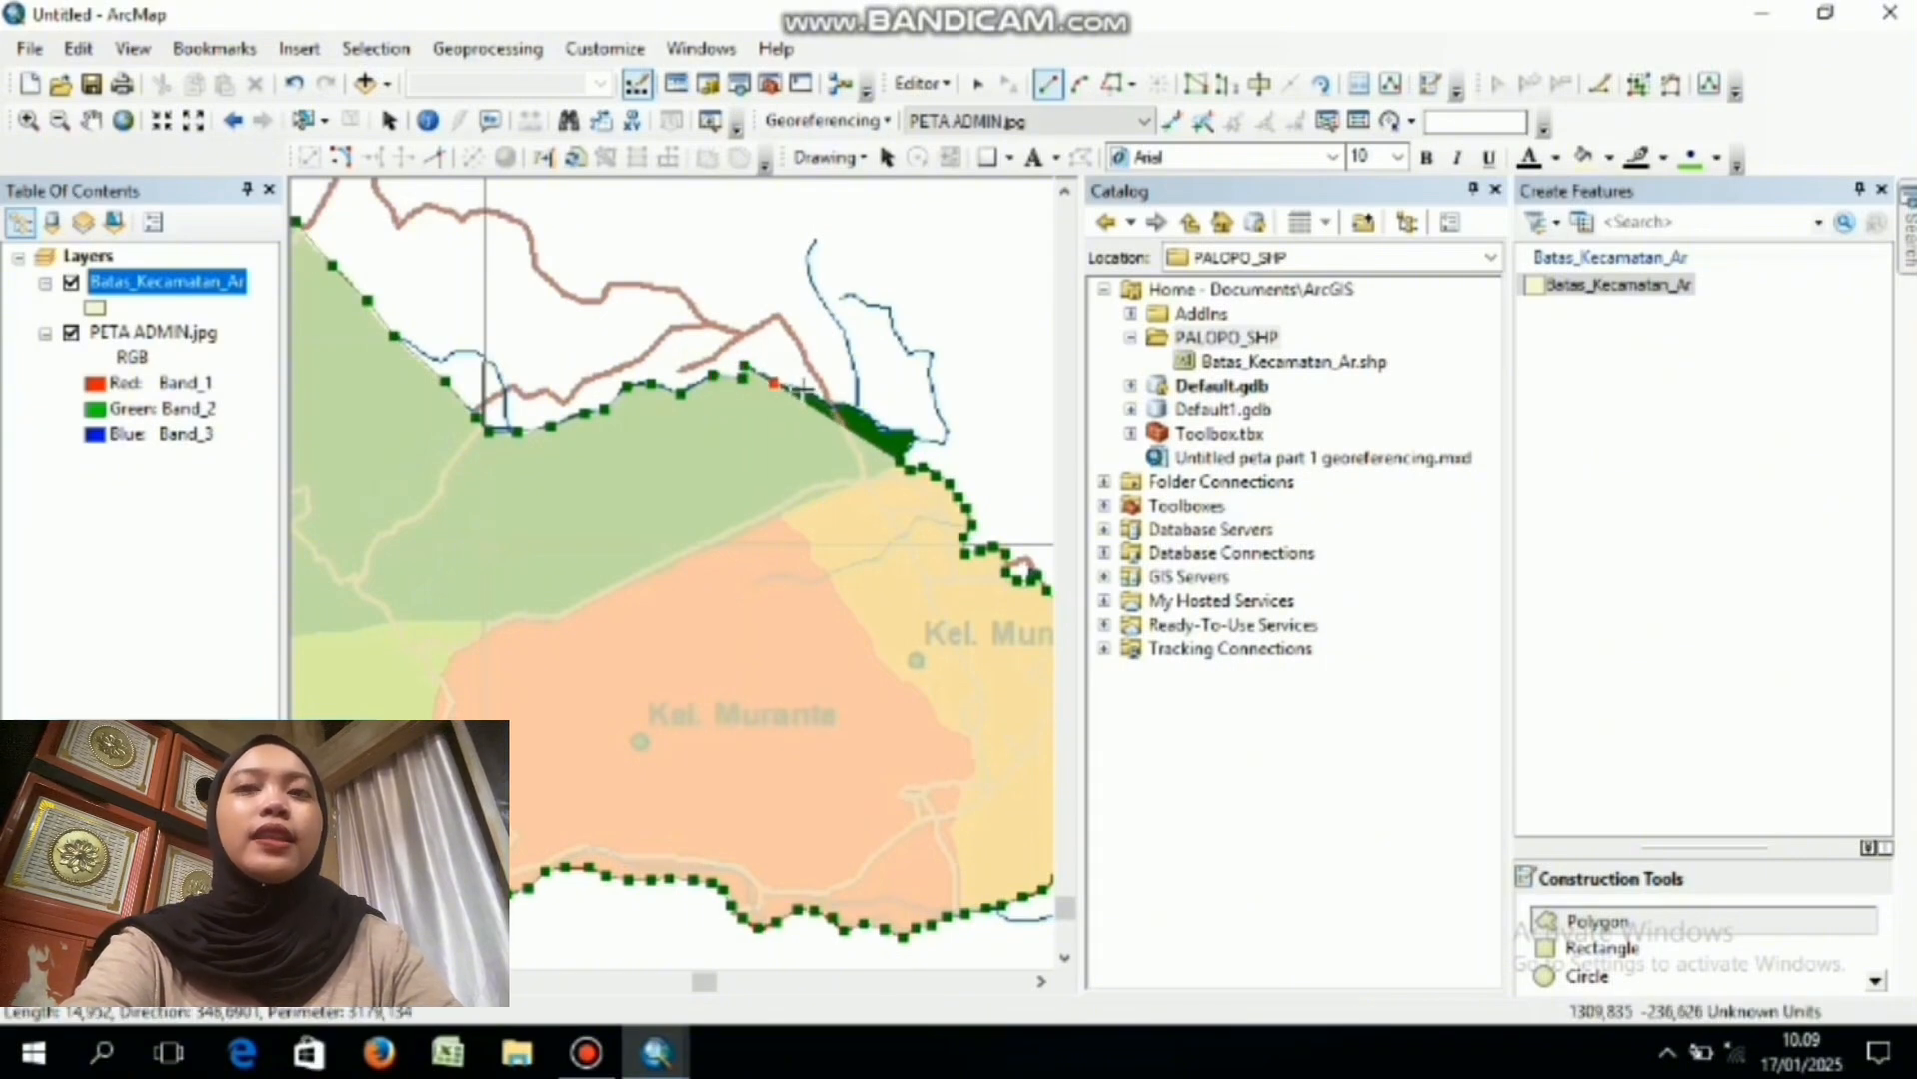
pyautogui.click(810, 392)
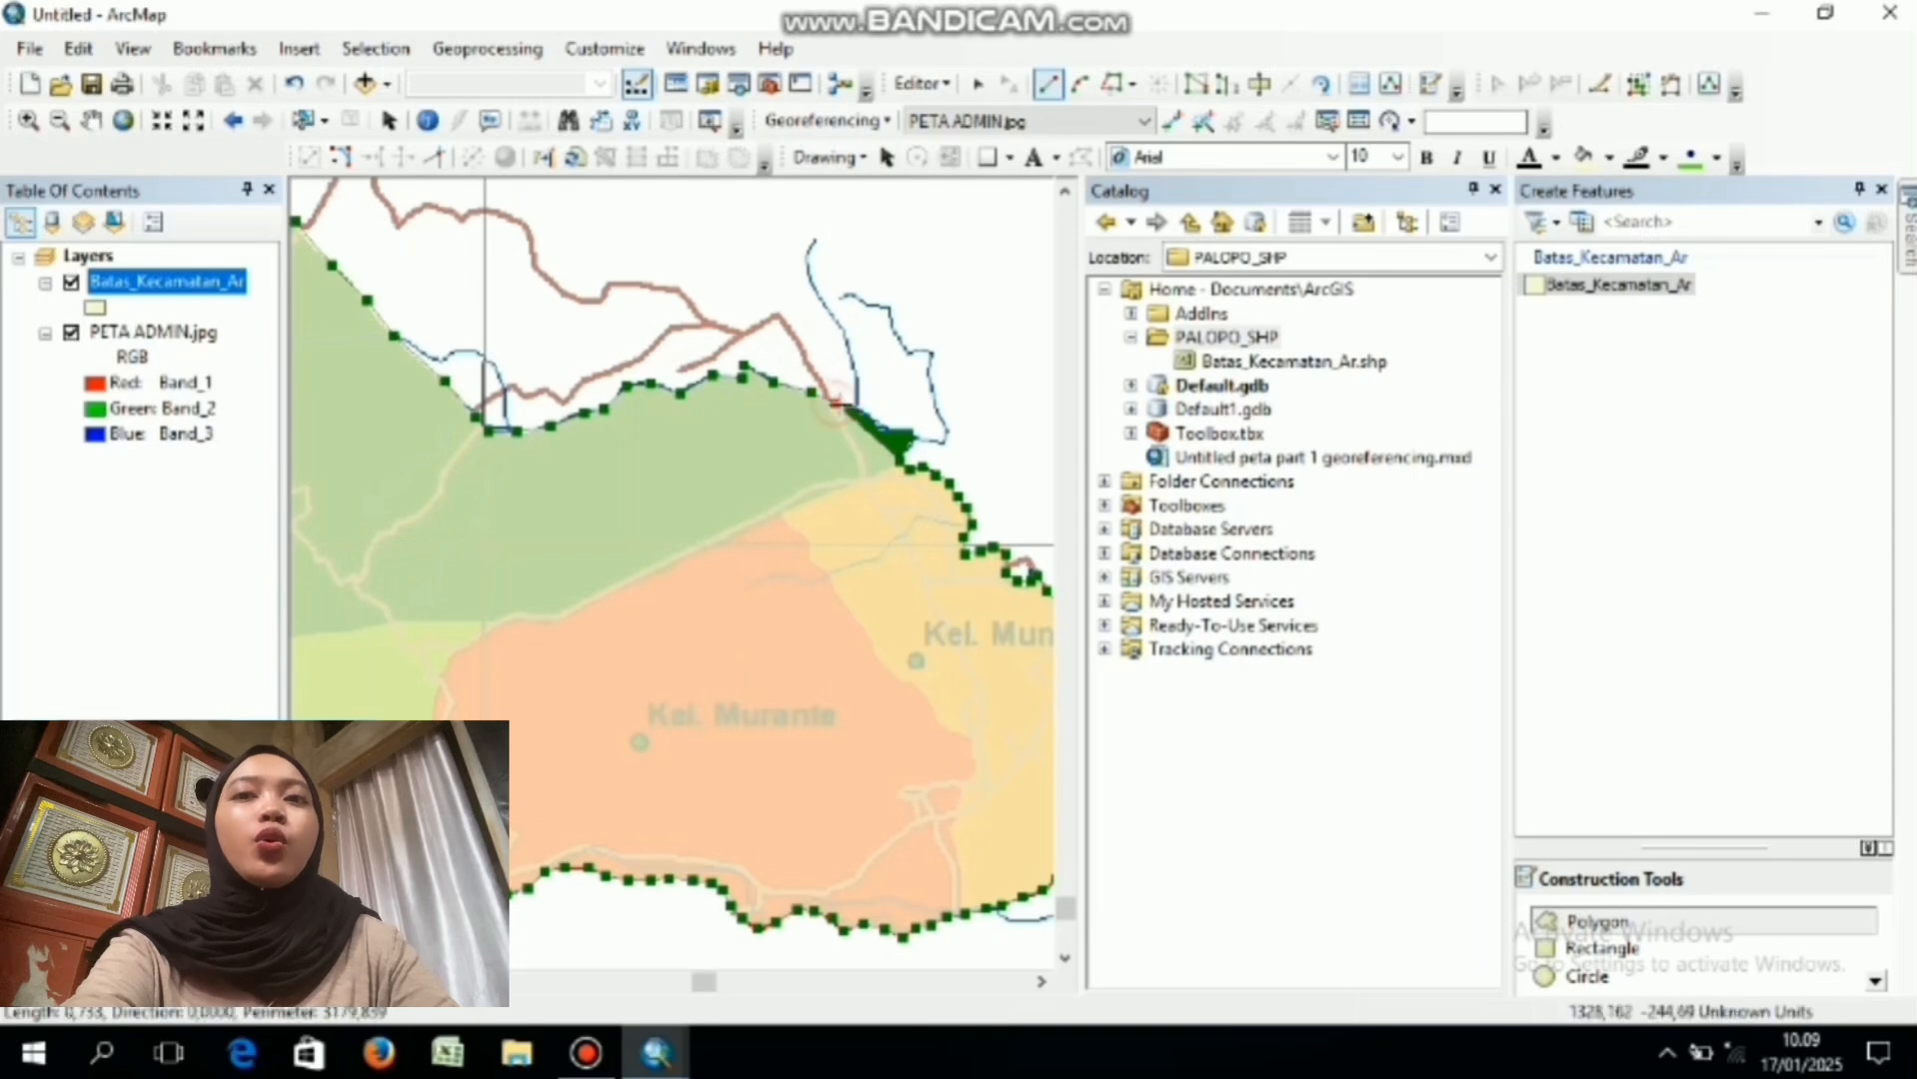
pyautogui.click(836, 404)
pyautogui.click(859, 410)
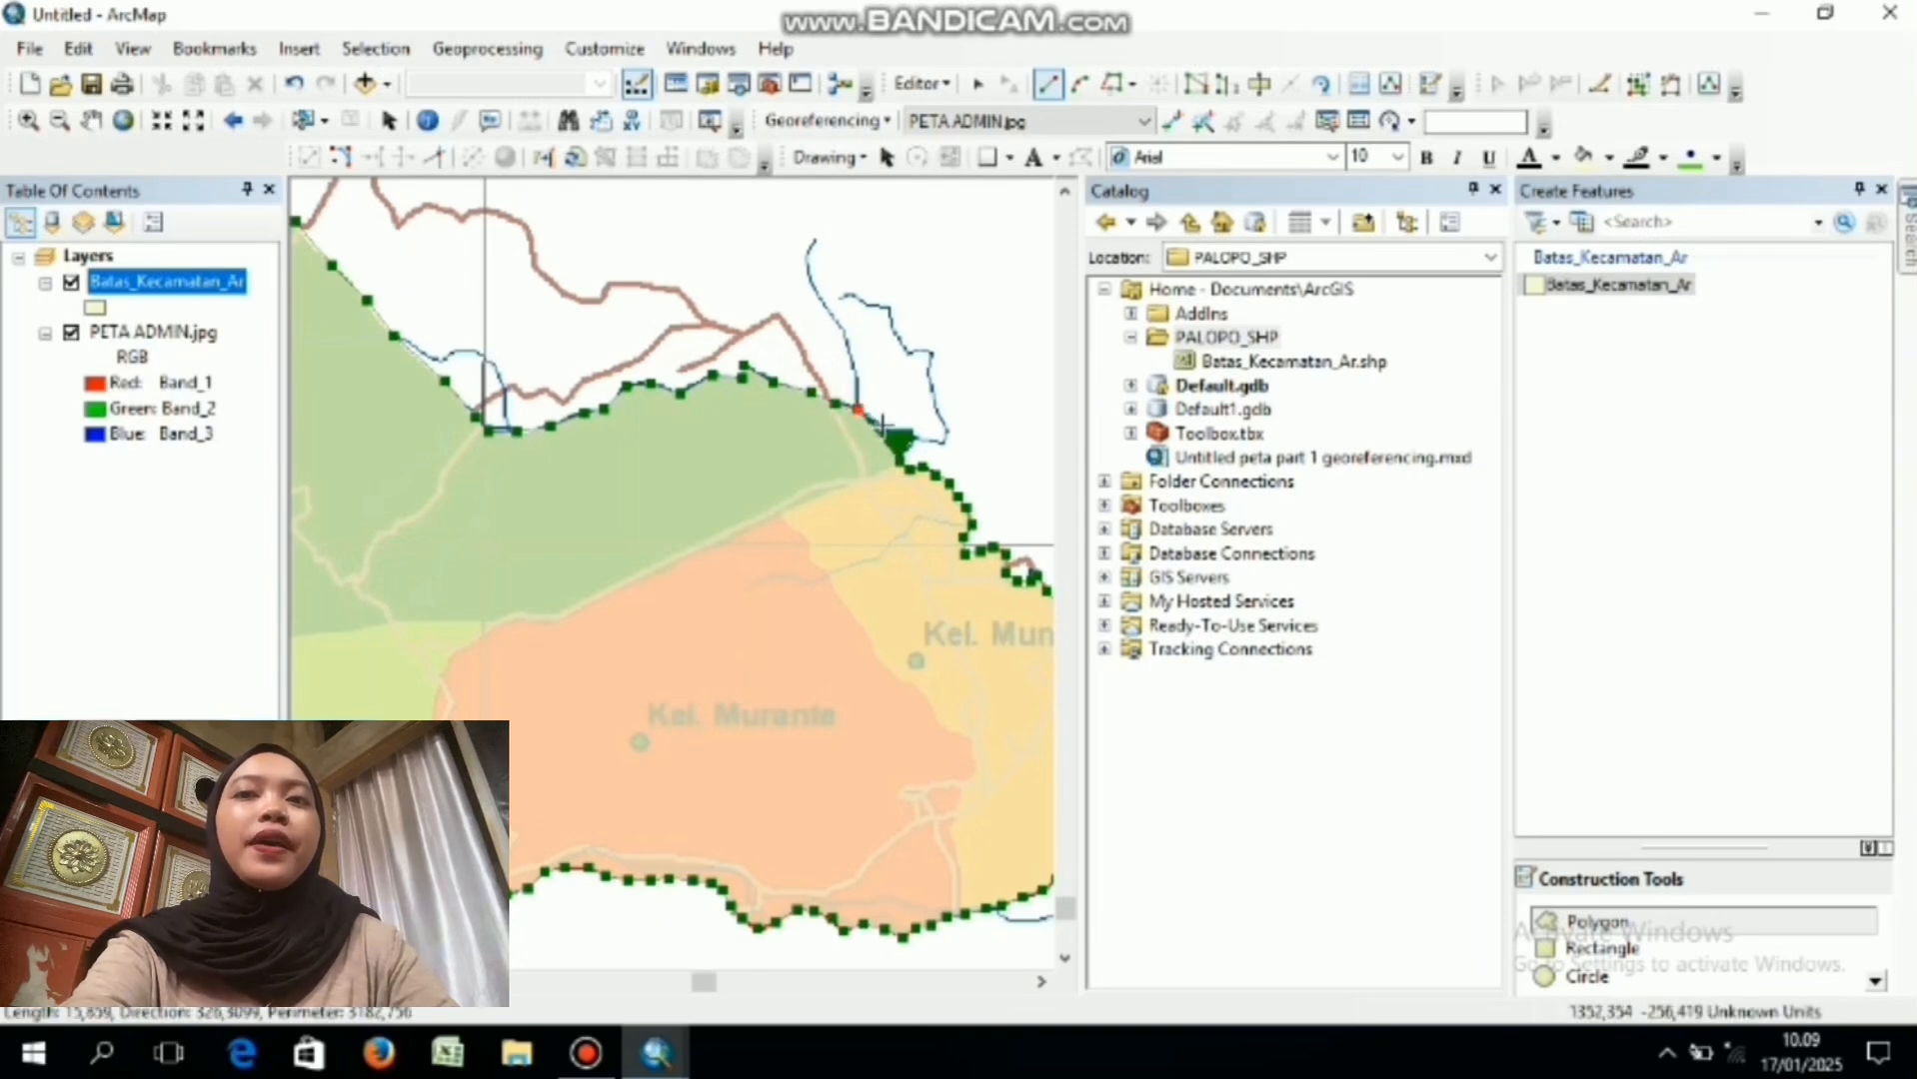
pyautogui.click(884, 428)
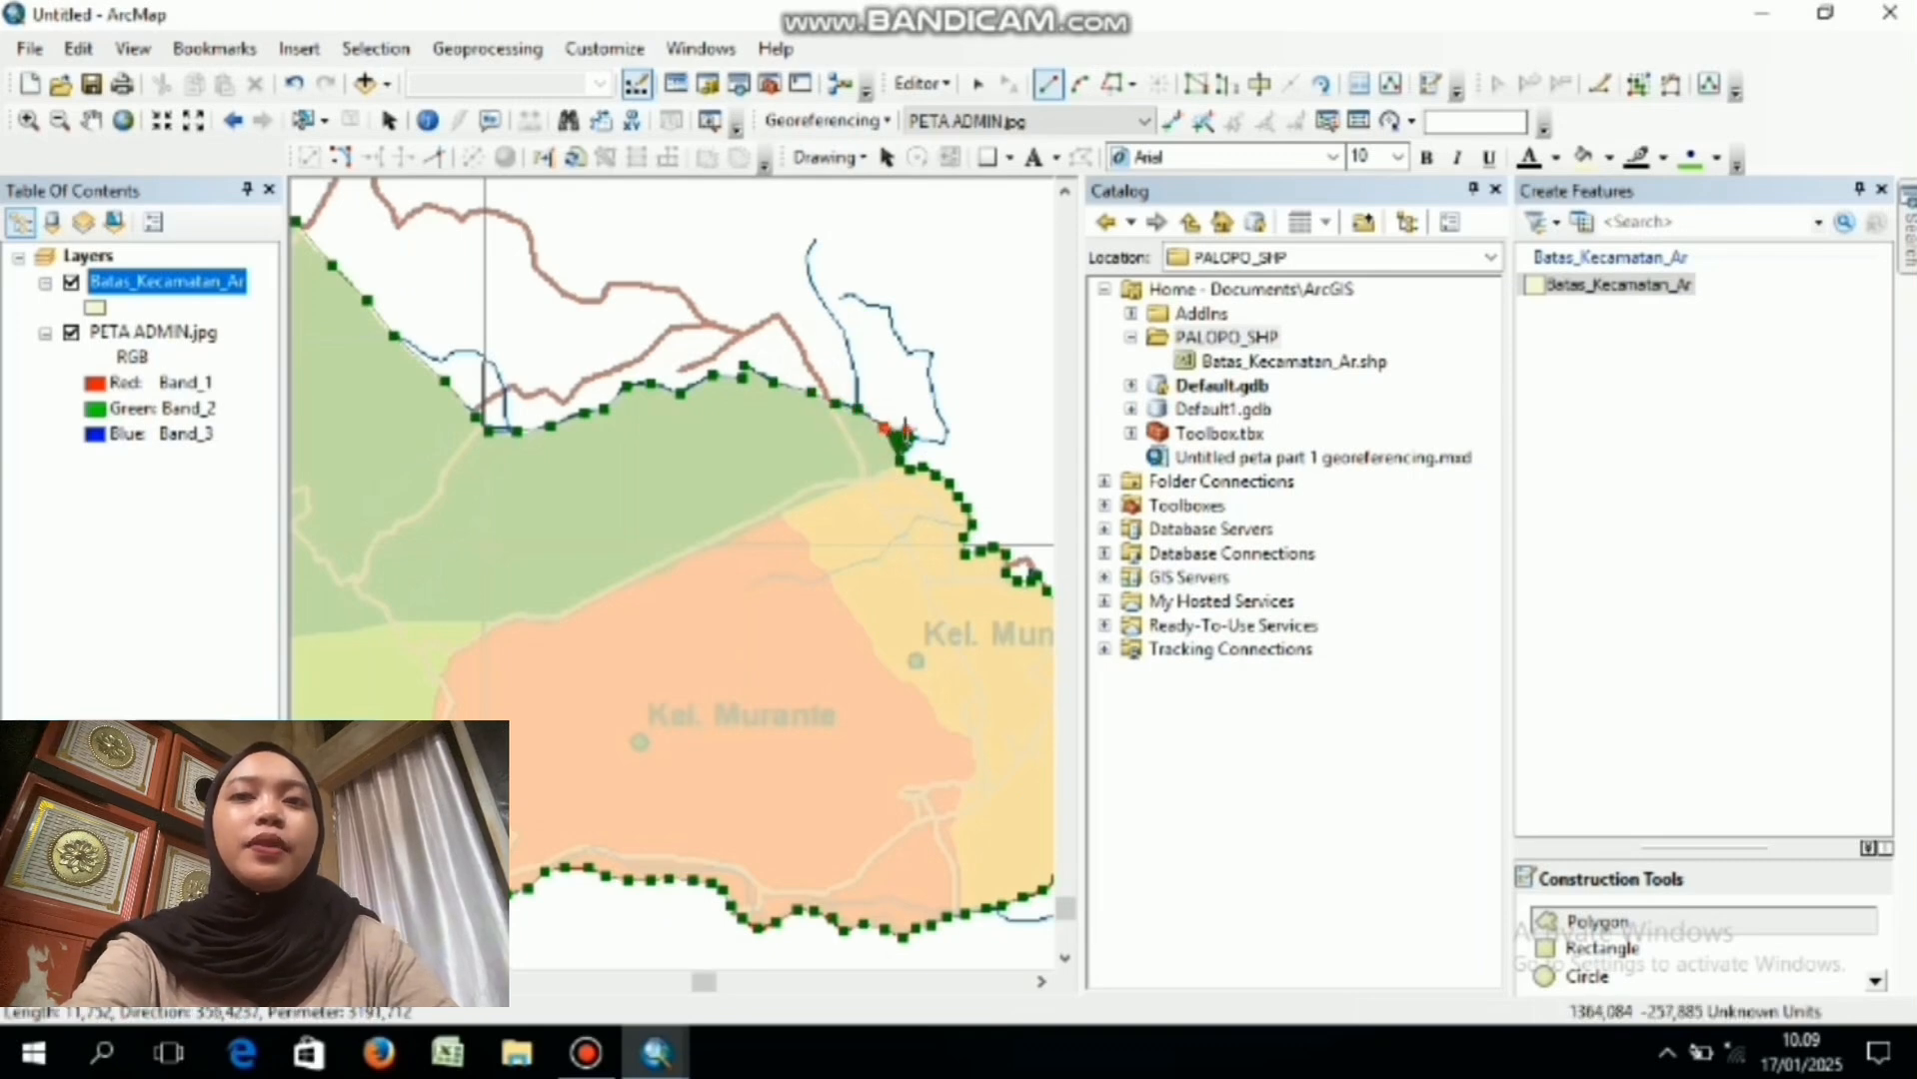
pyautogui.click(906, 432)
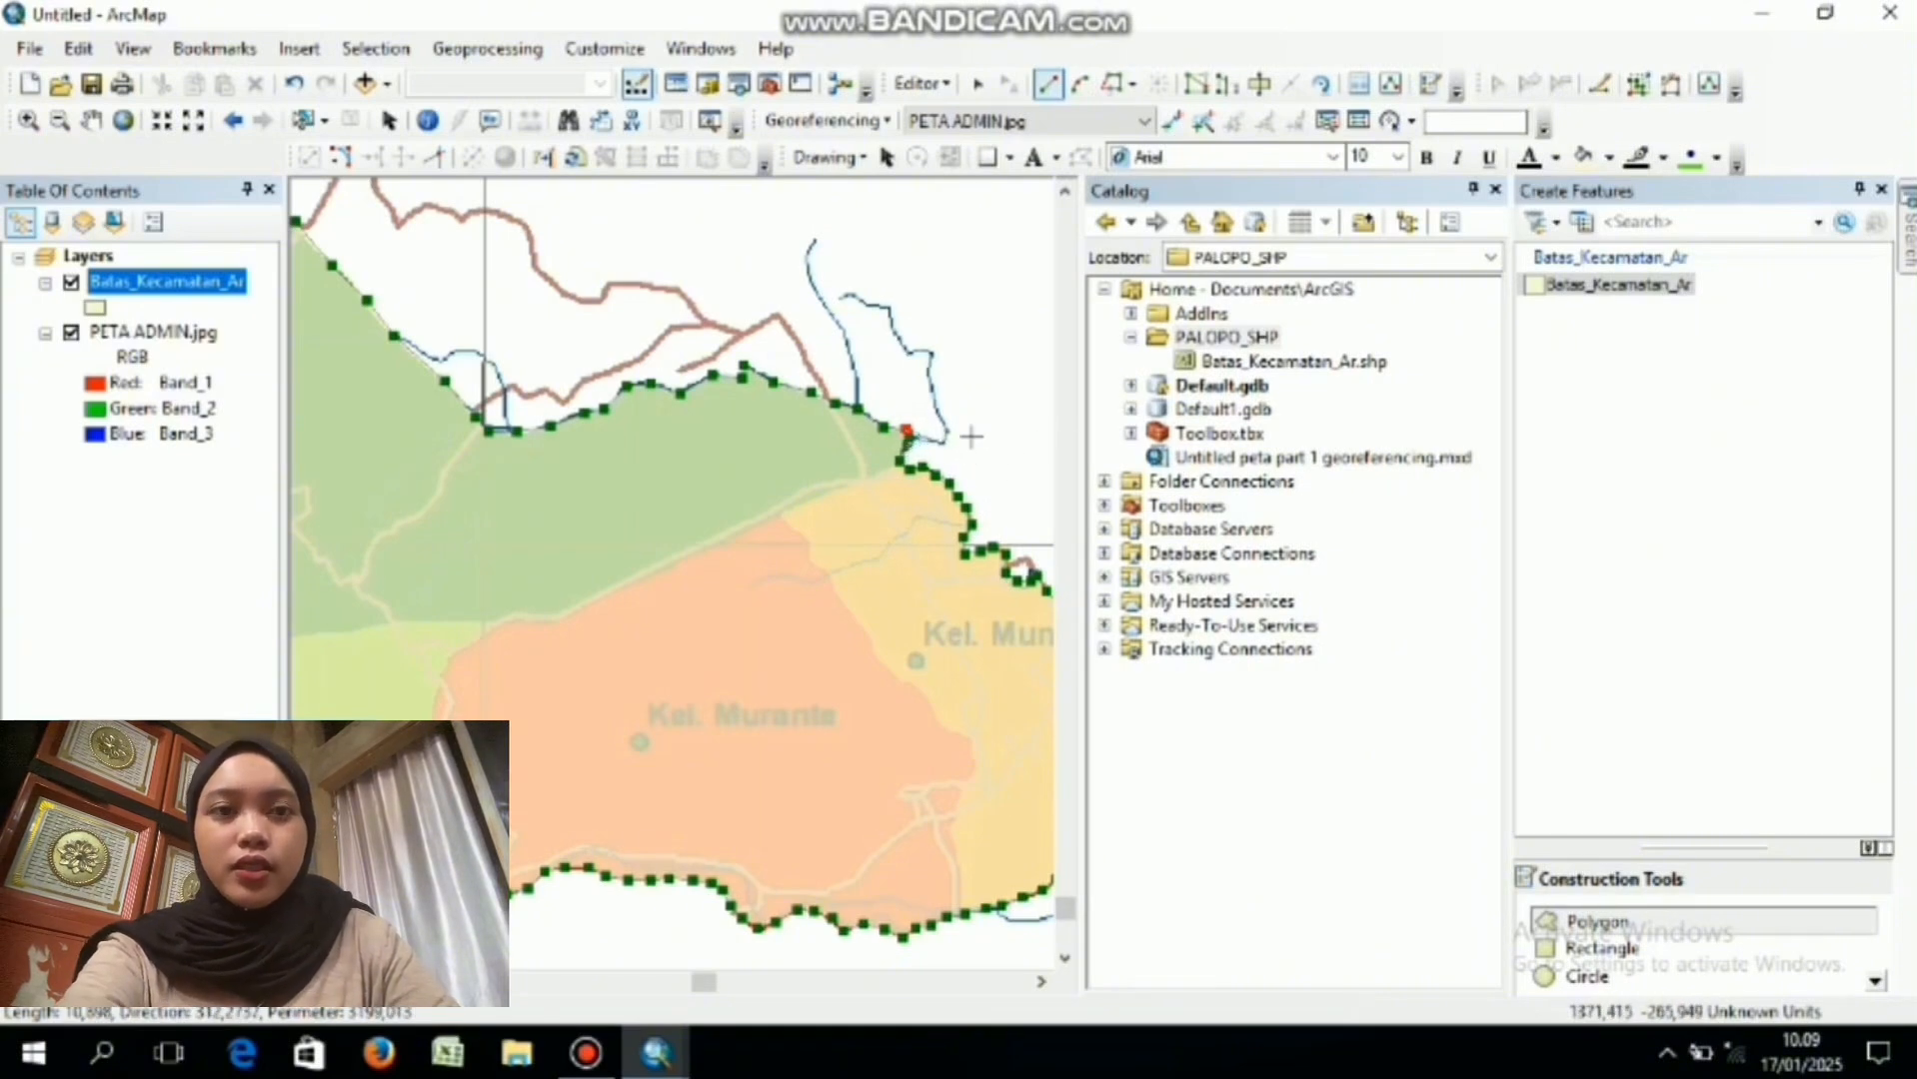
pyautogui.doubleClick(904, 443)
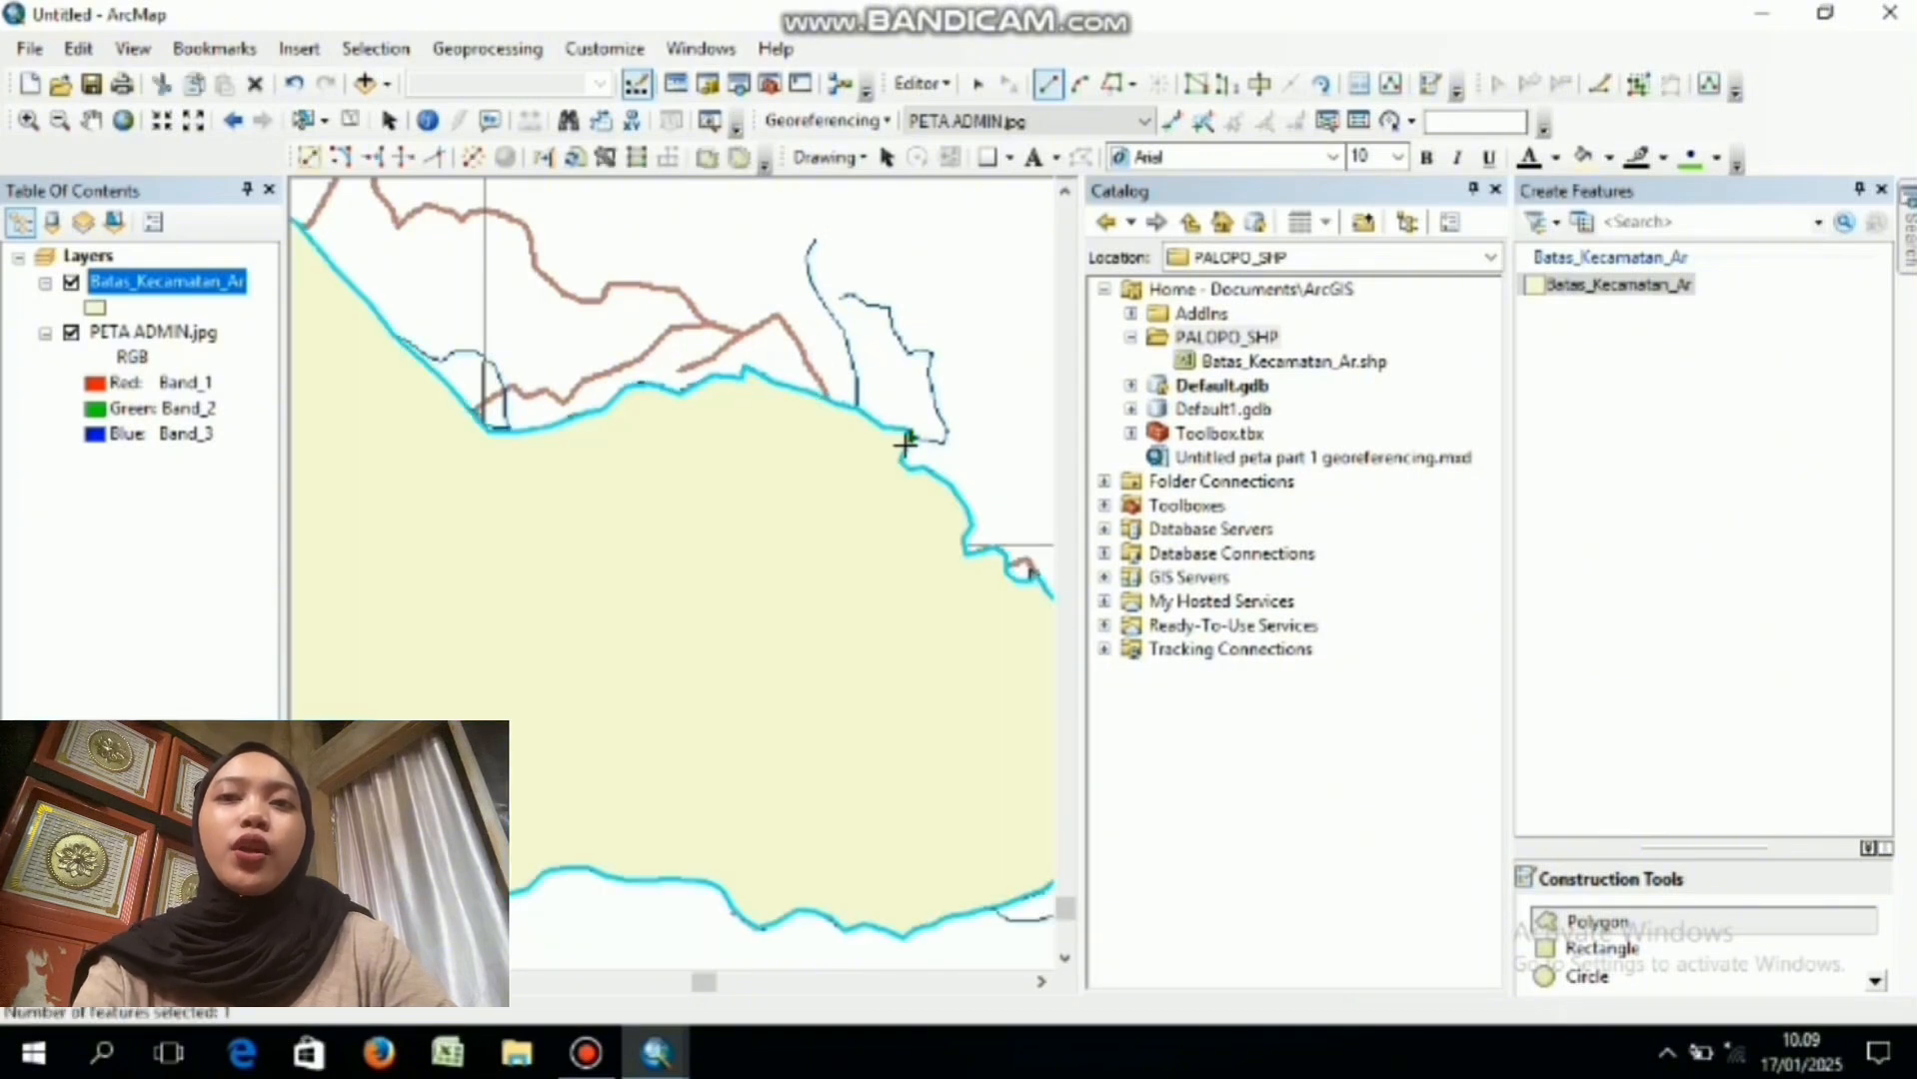
# - Save the edits to the Batas_Kecamatan_Ar layer and stop the edit session
pyautogui.rightClick(210, 292)
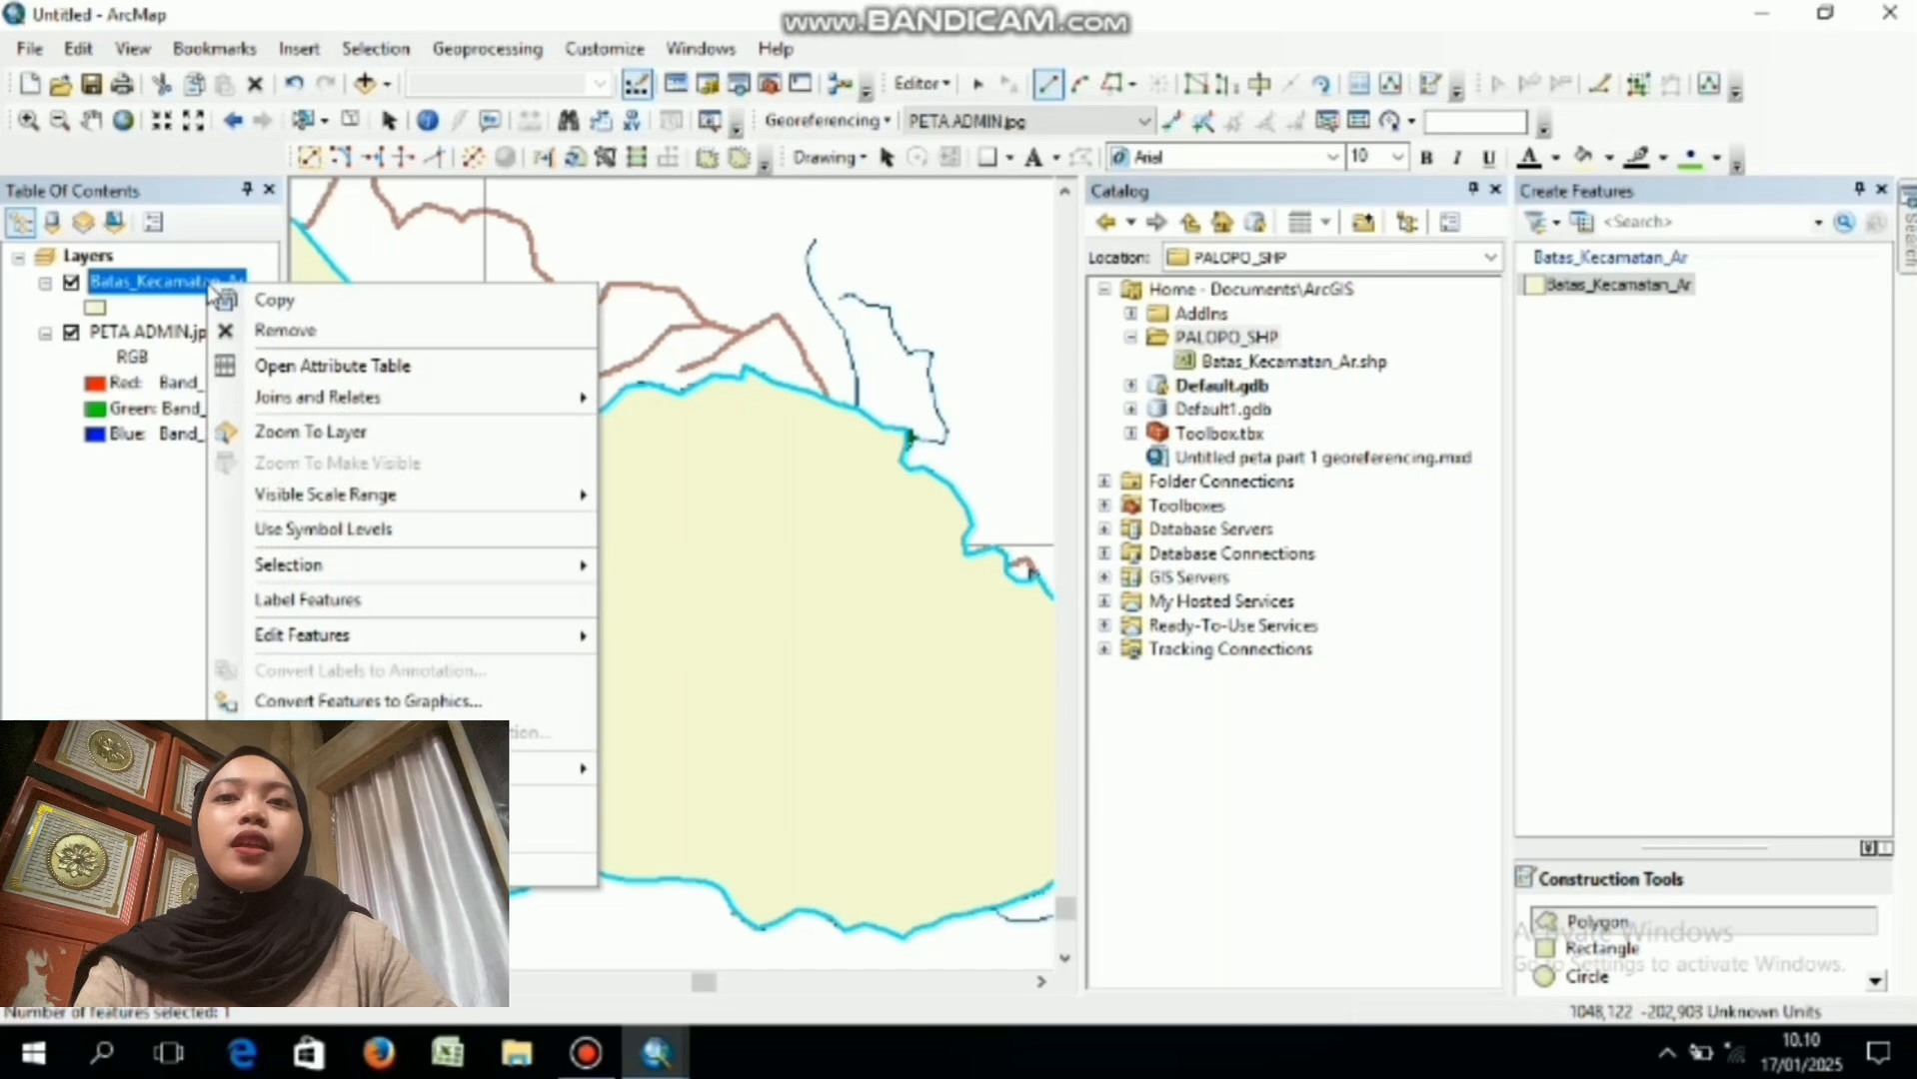
pyautogui.click(308, 433)
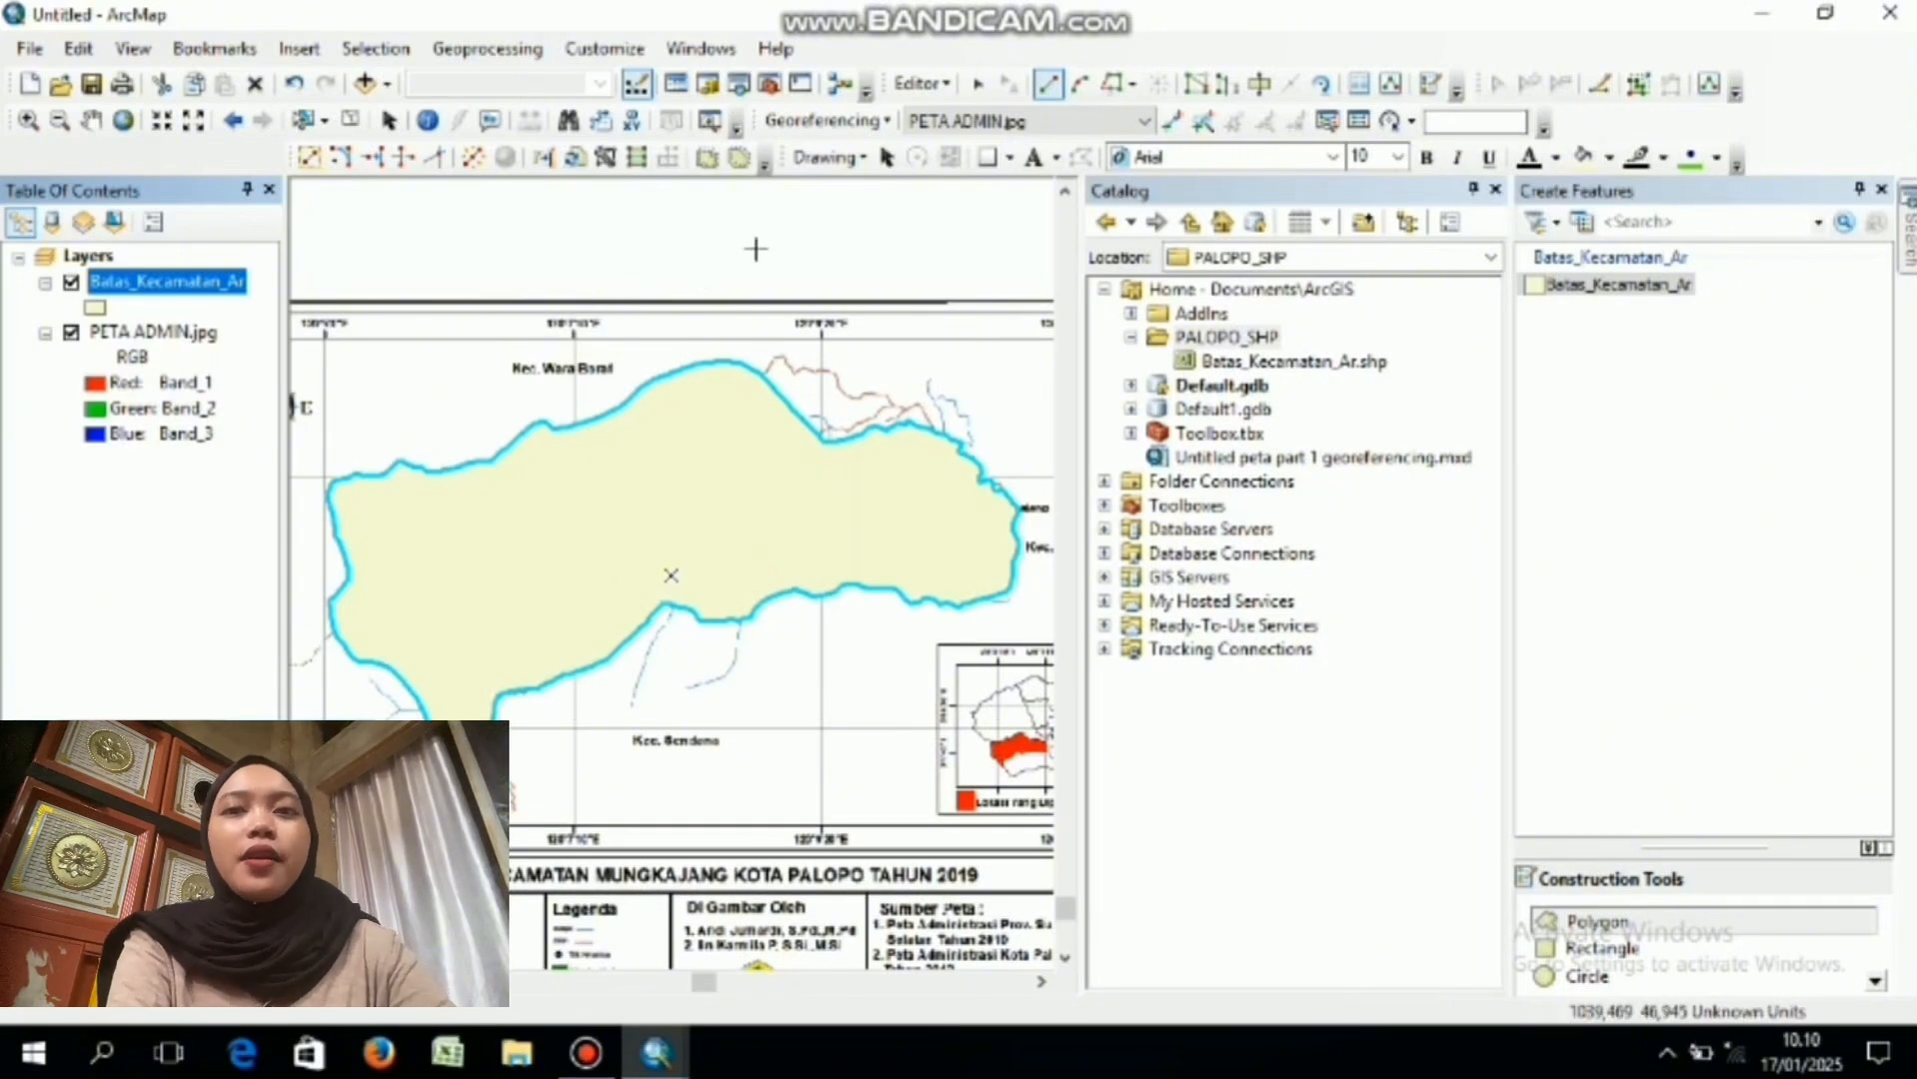
pyautogui.click(922, 84)
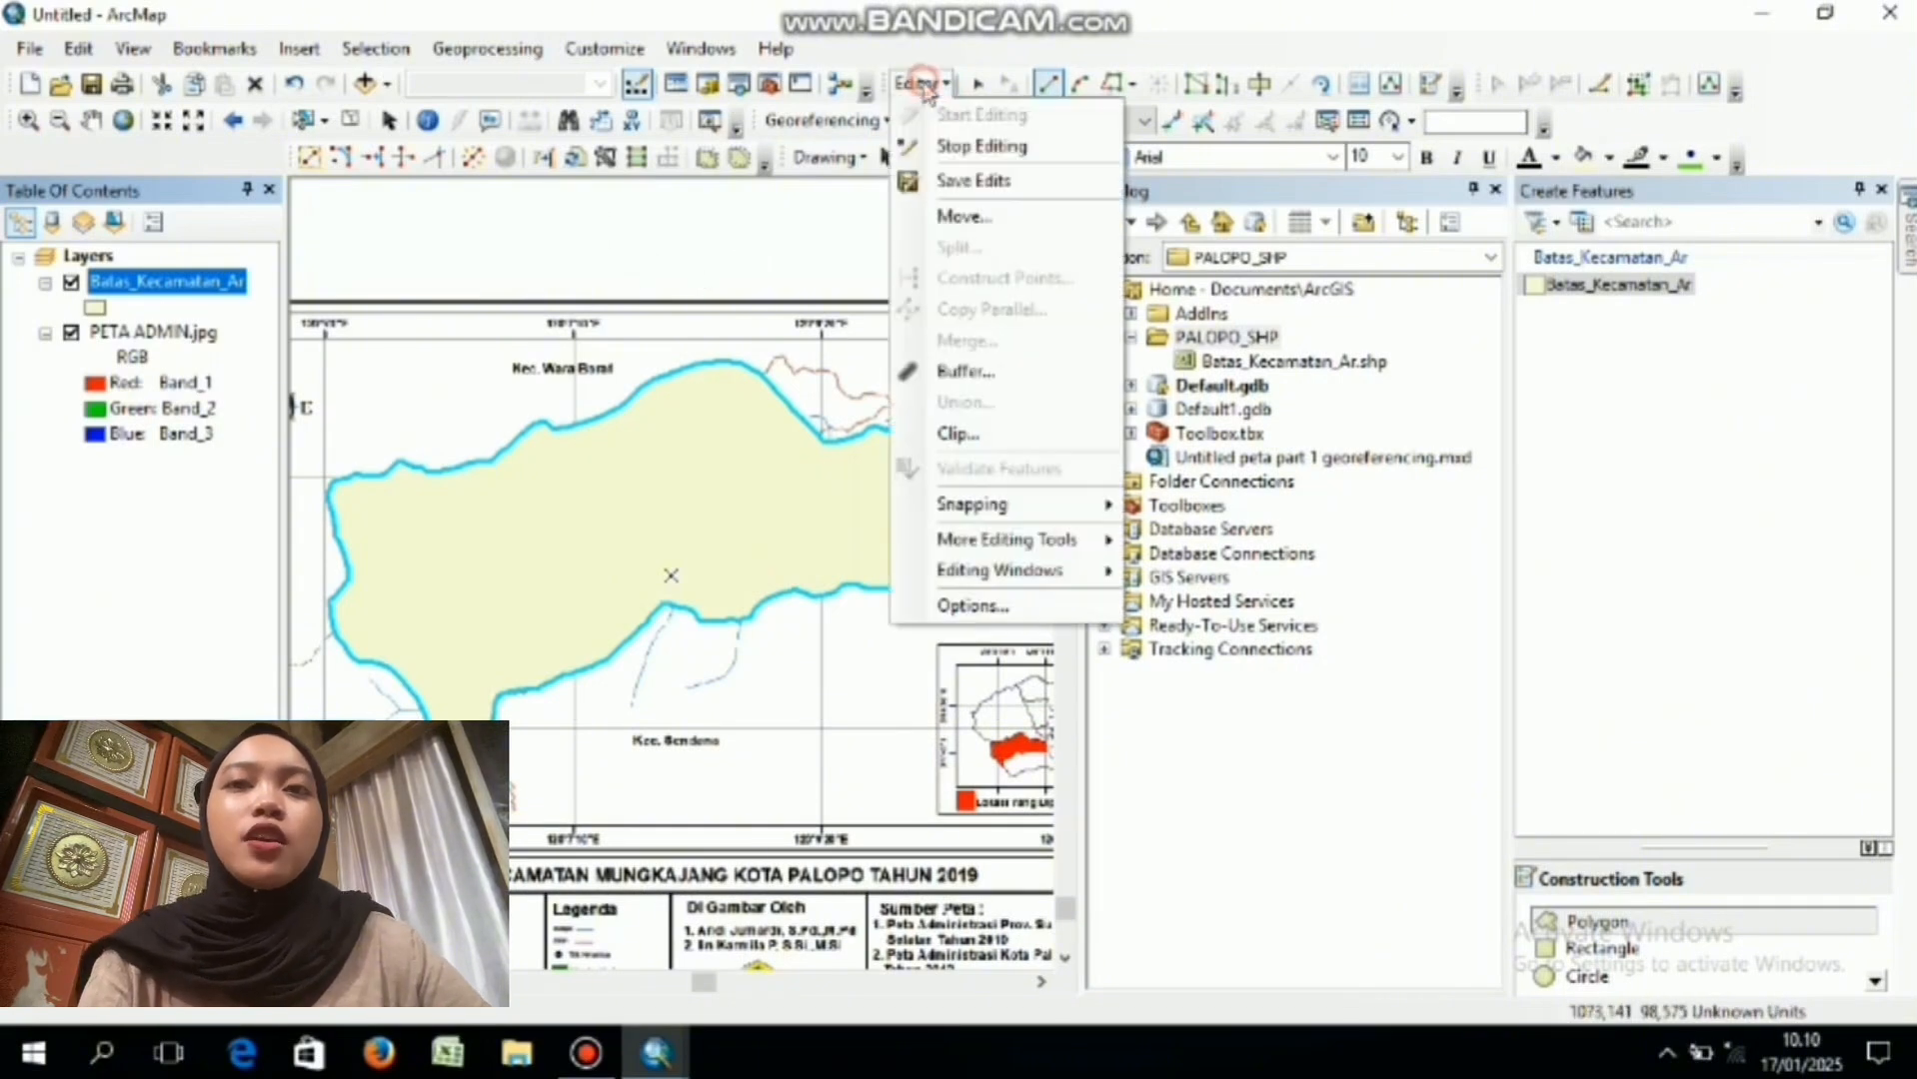
pyautogui.click(973, 181)
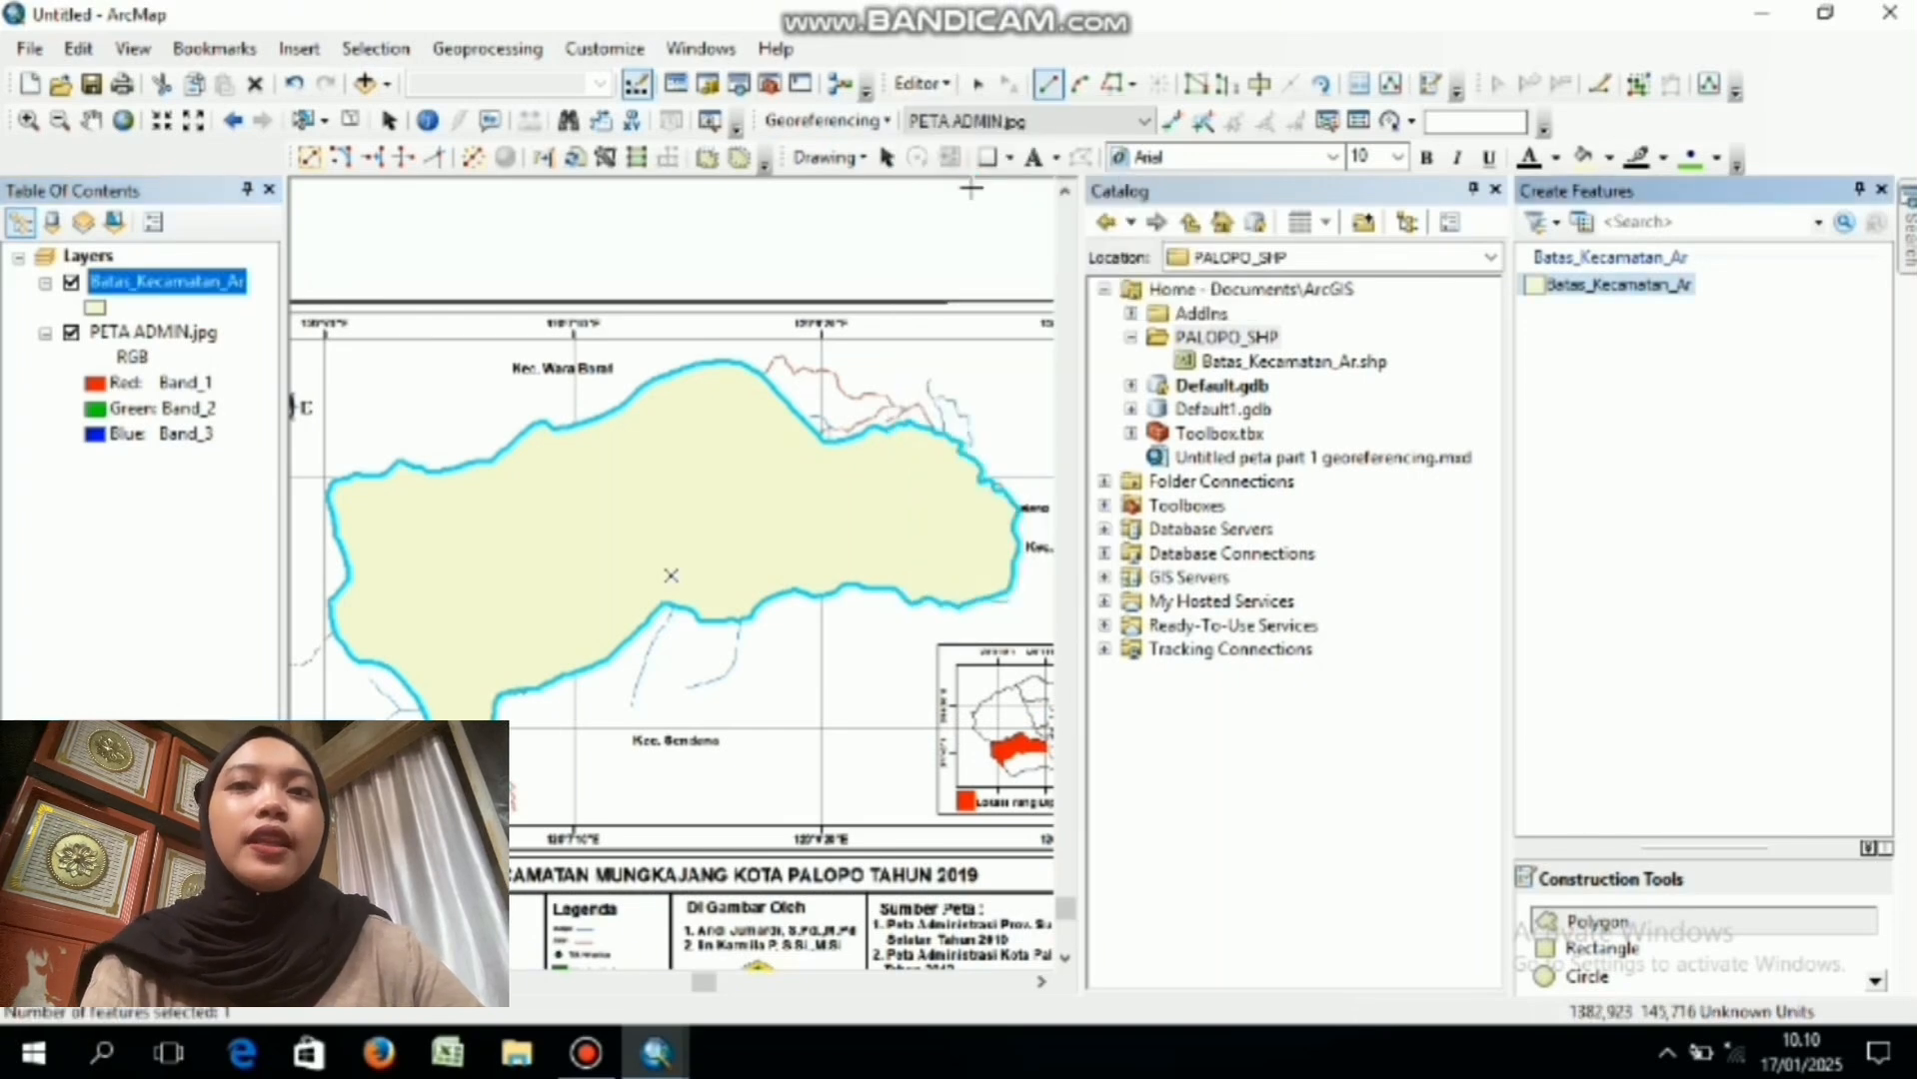
pyautogui.click(924, 84)
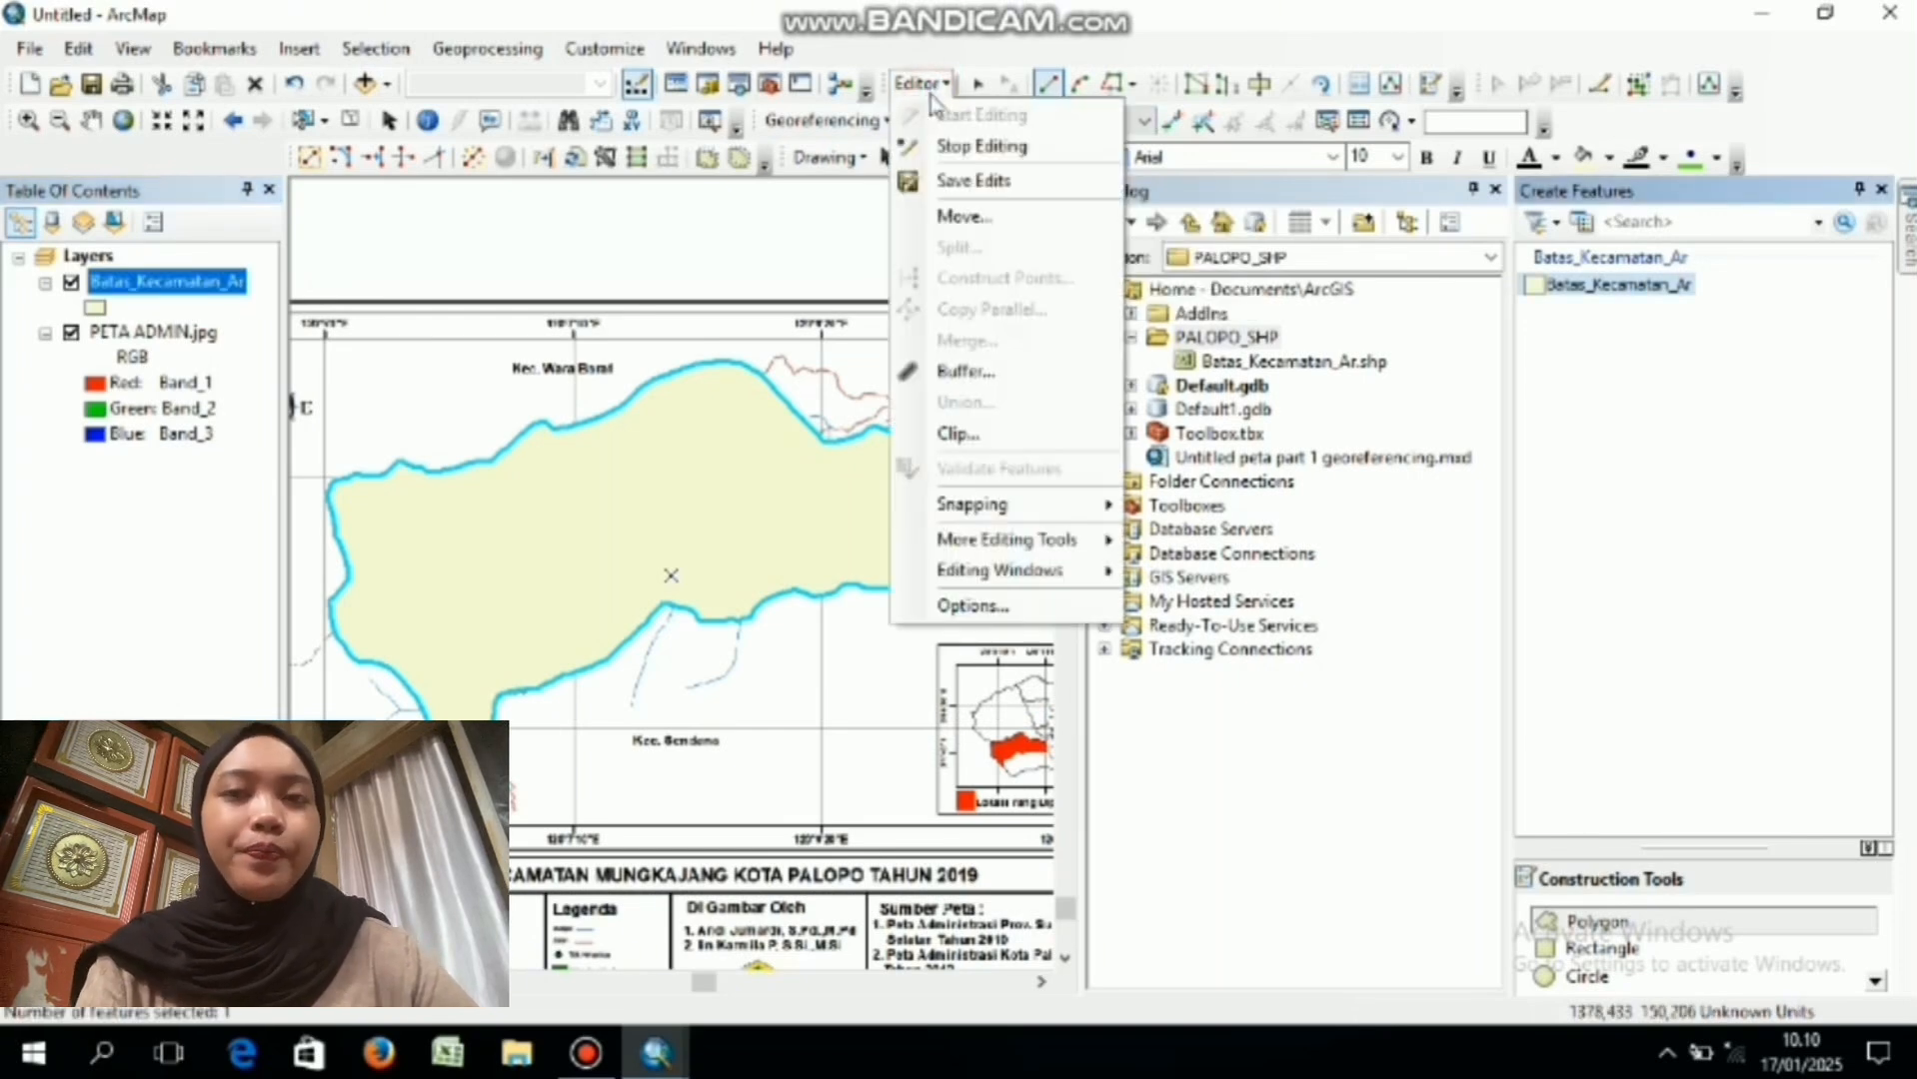
pyautogui.click(960, 146)
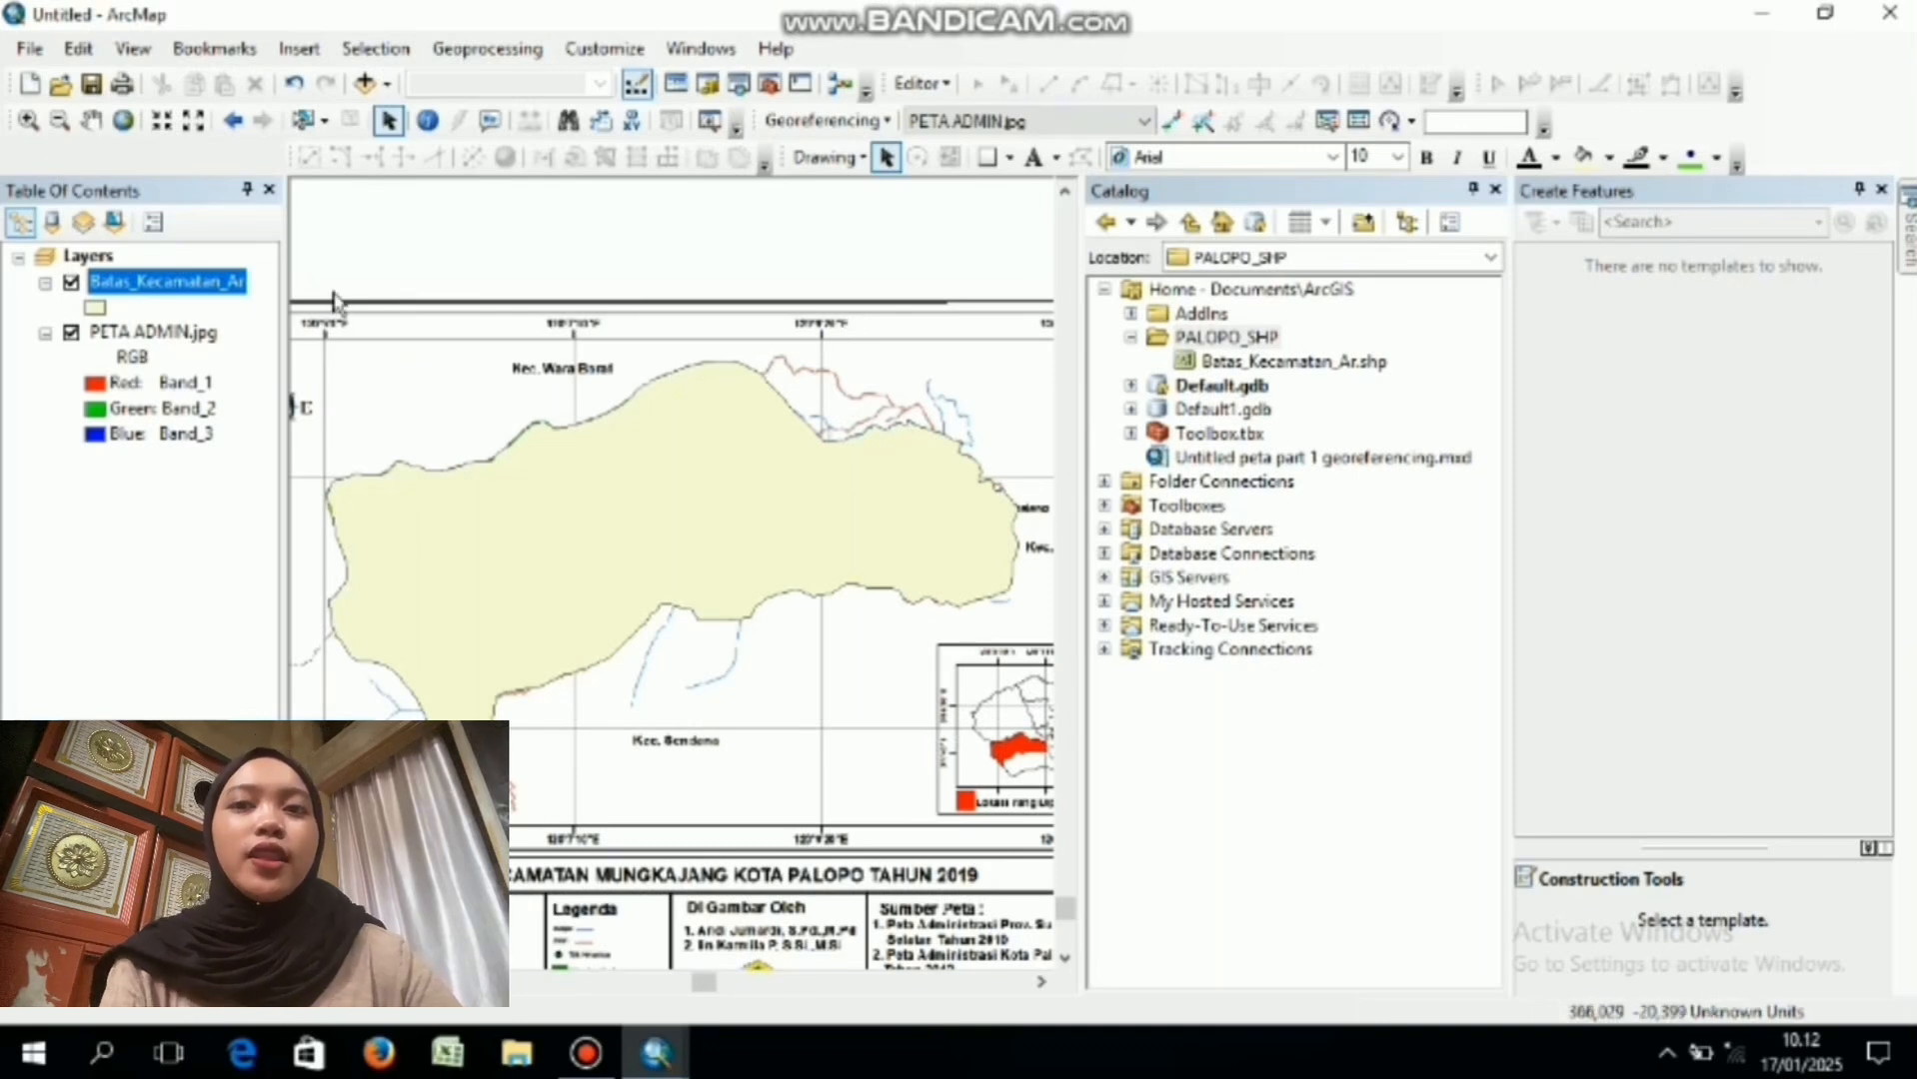
# - Set up a data export of all Batas_Kecamatan_Ar features using the layer's source coordinate system and browse for the output location
pyautogui.rightClick(212, 289)
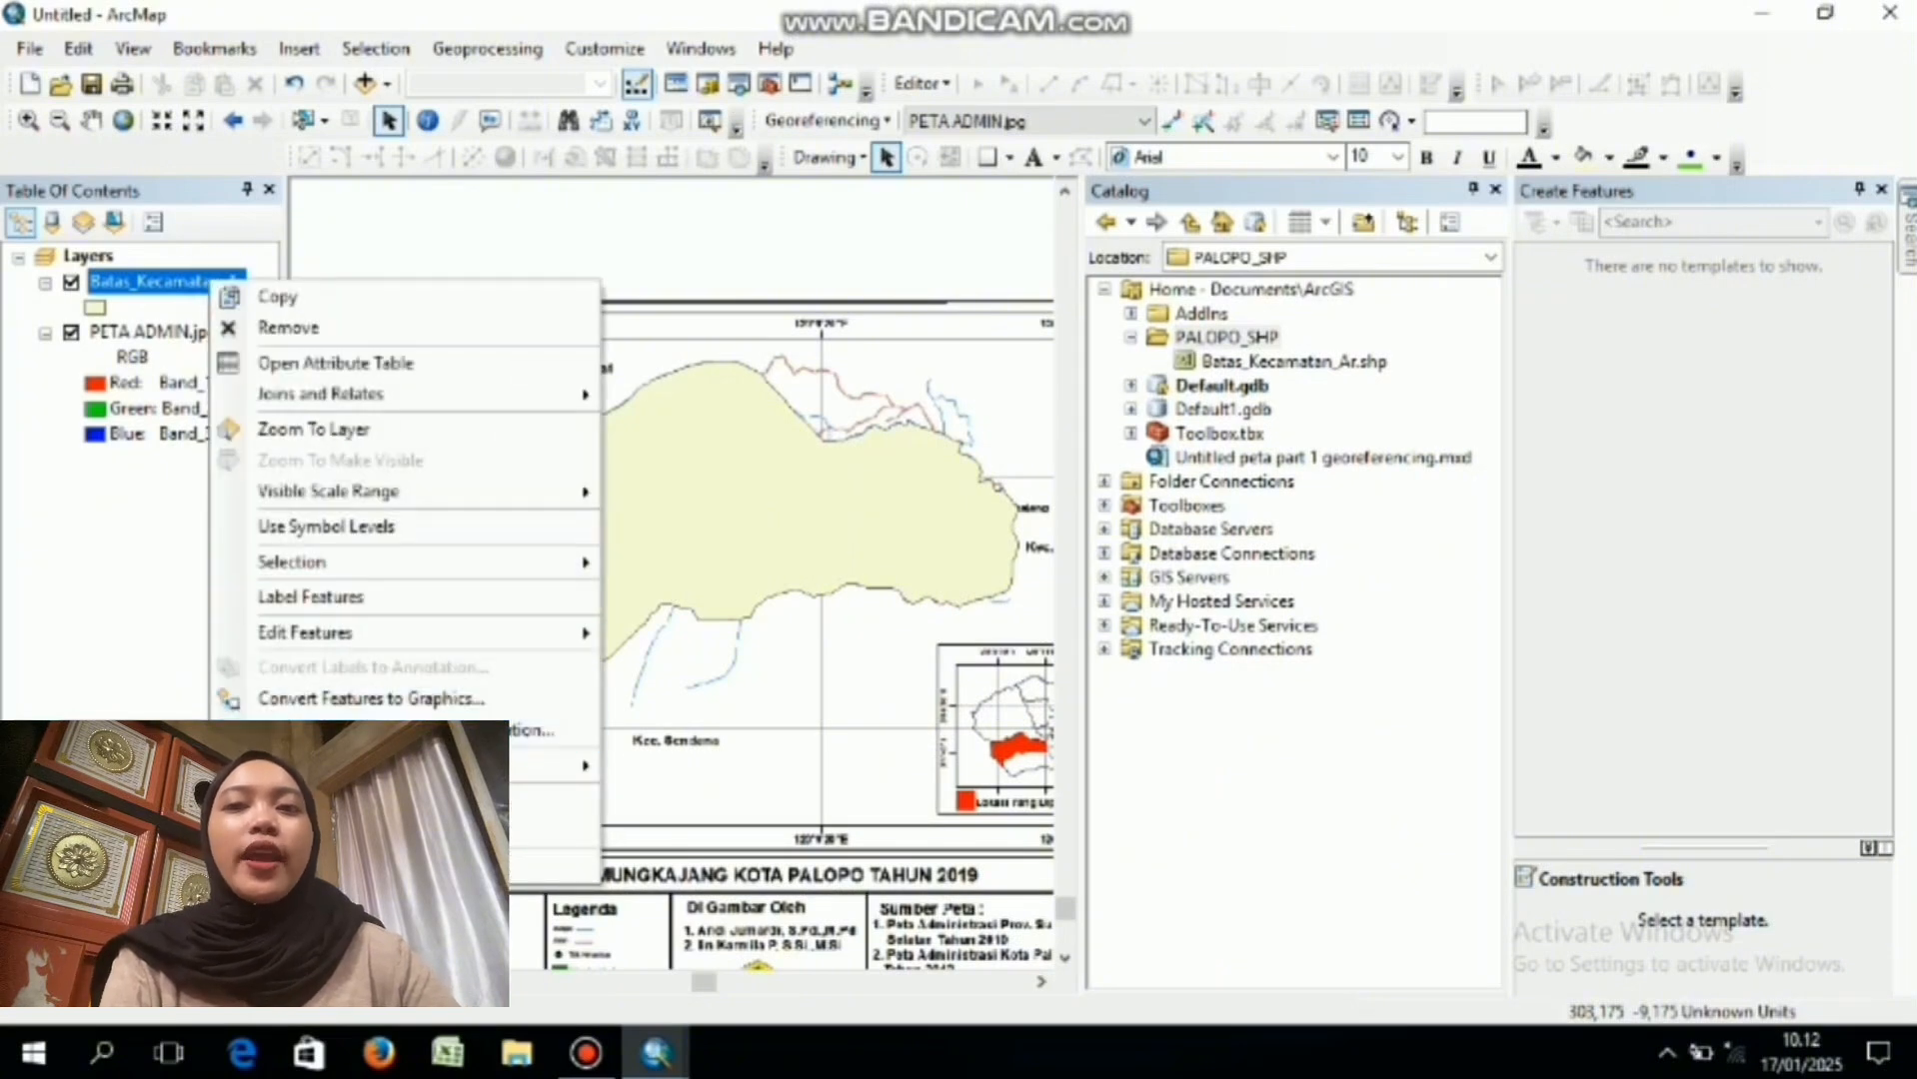
pyautogui.moveTo(554, 765)
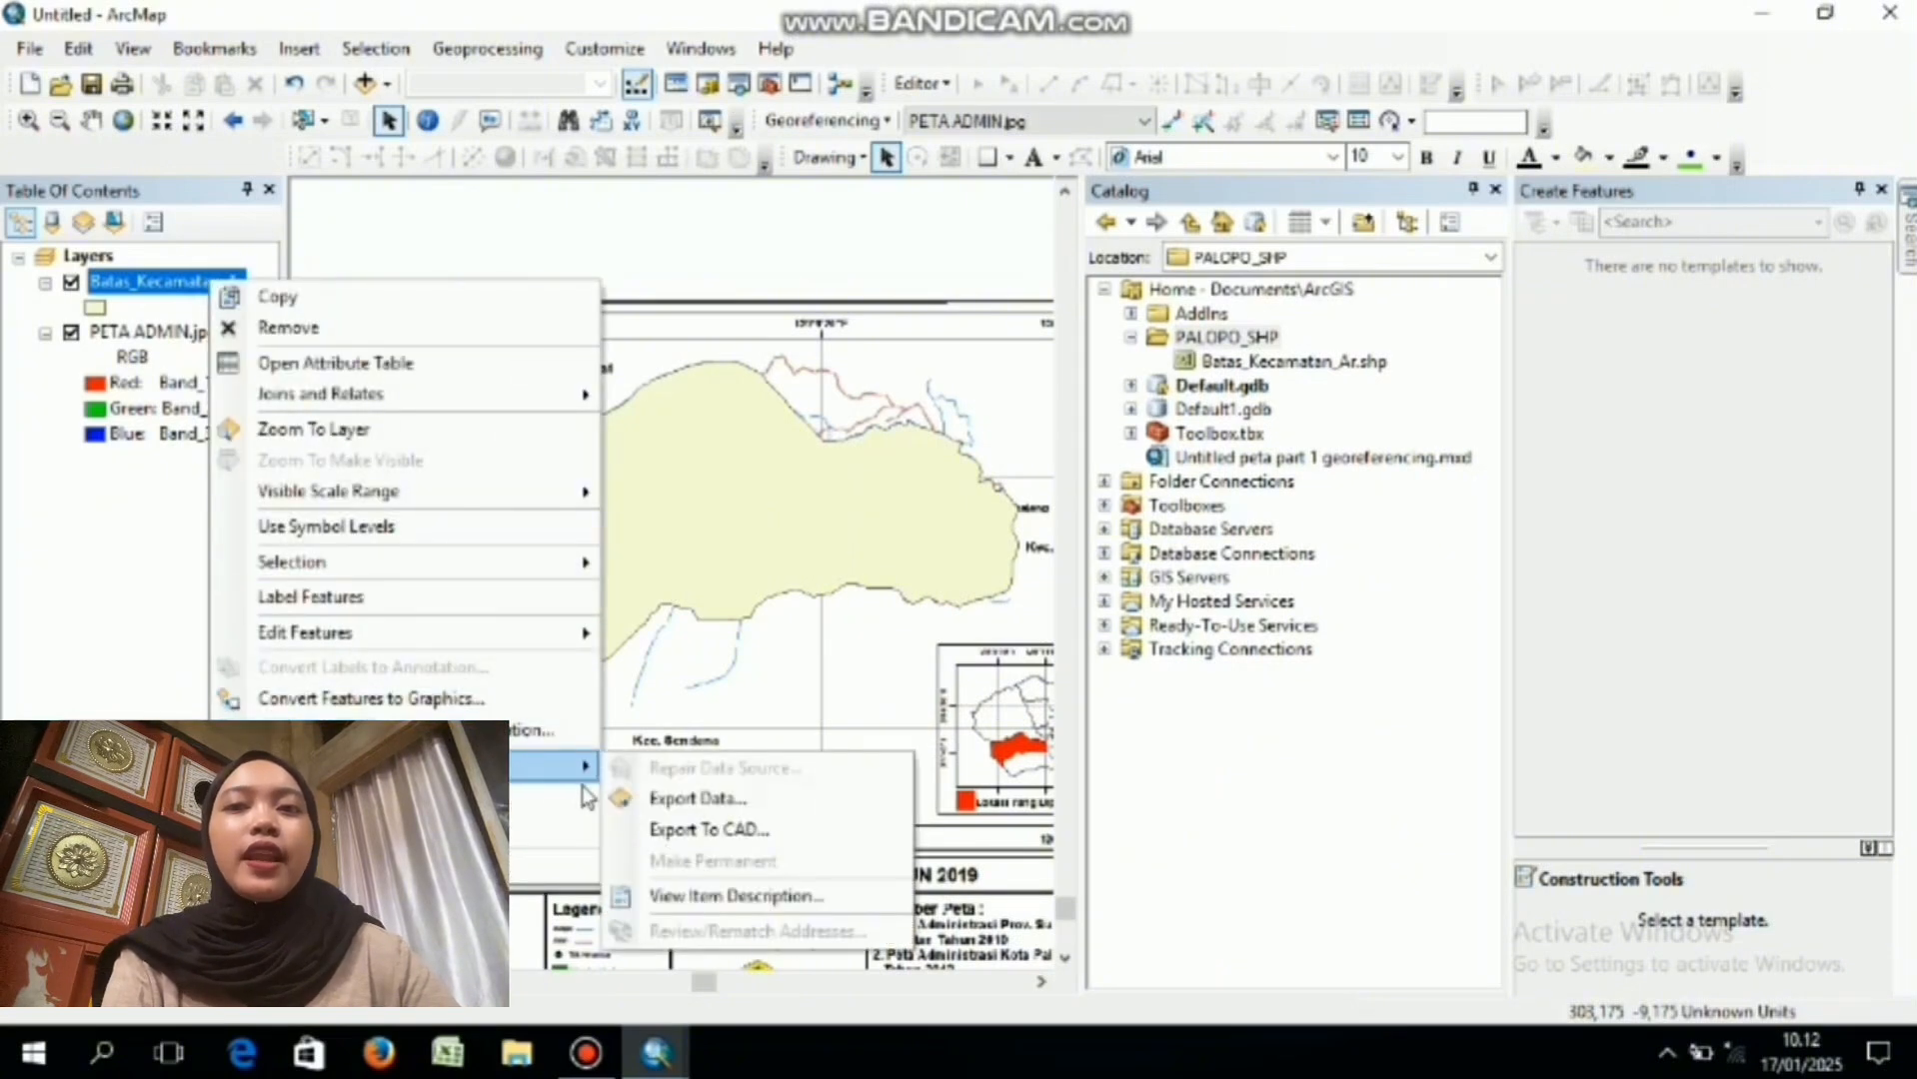
pyautogui.click(673, 797)
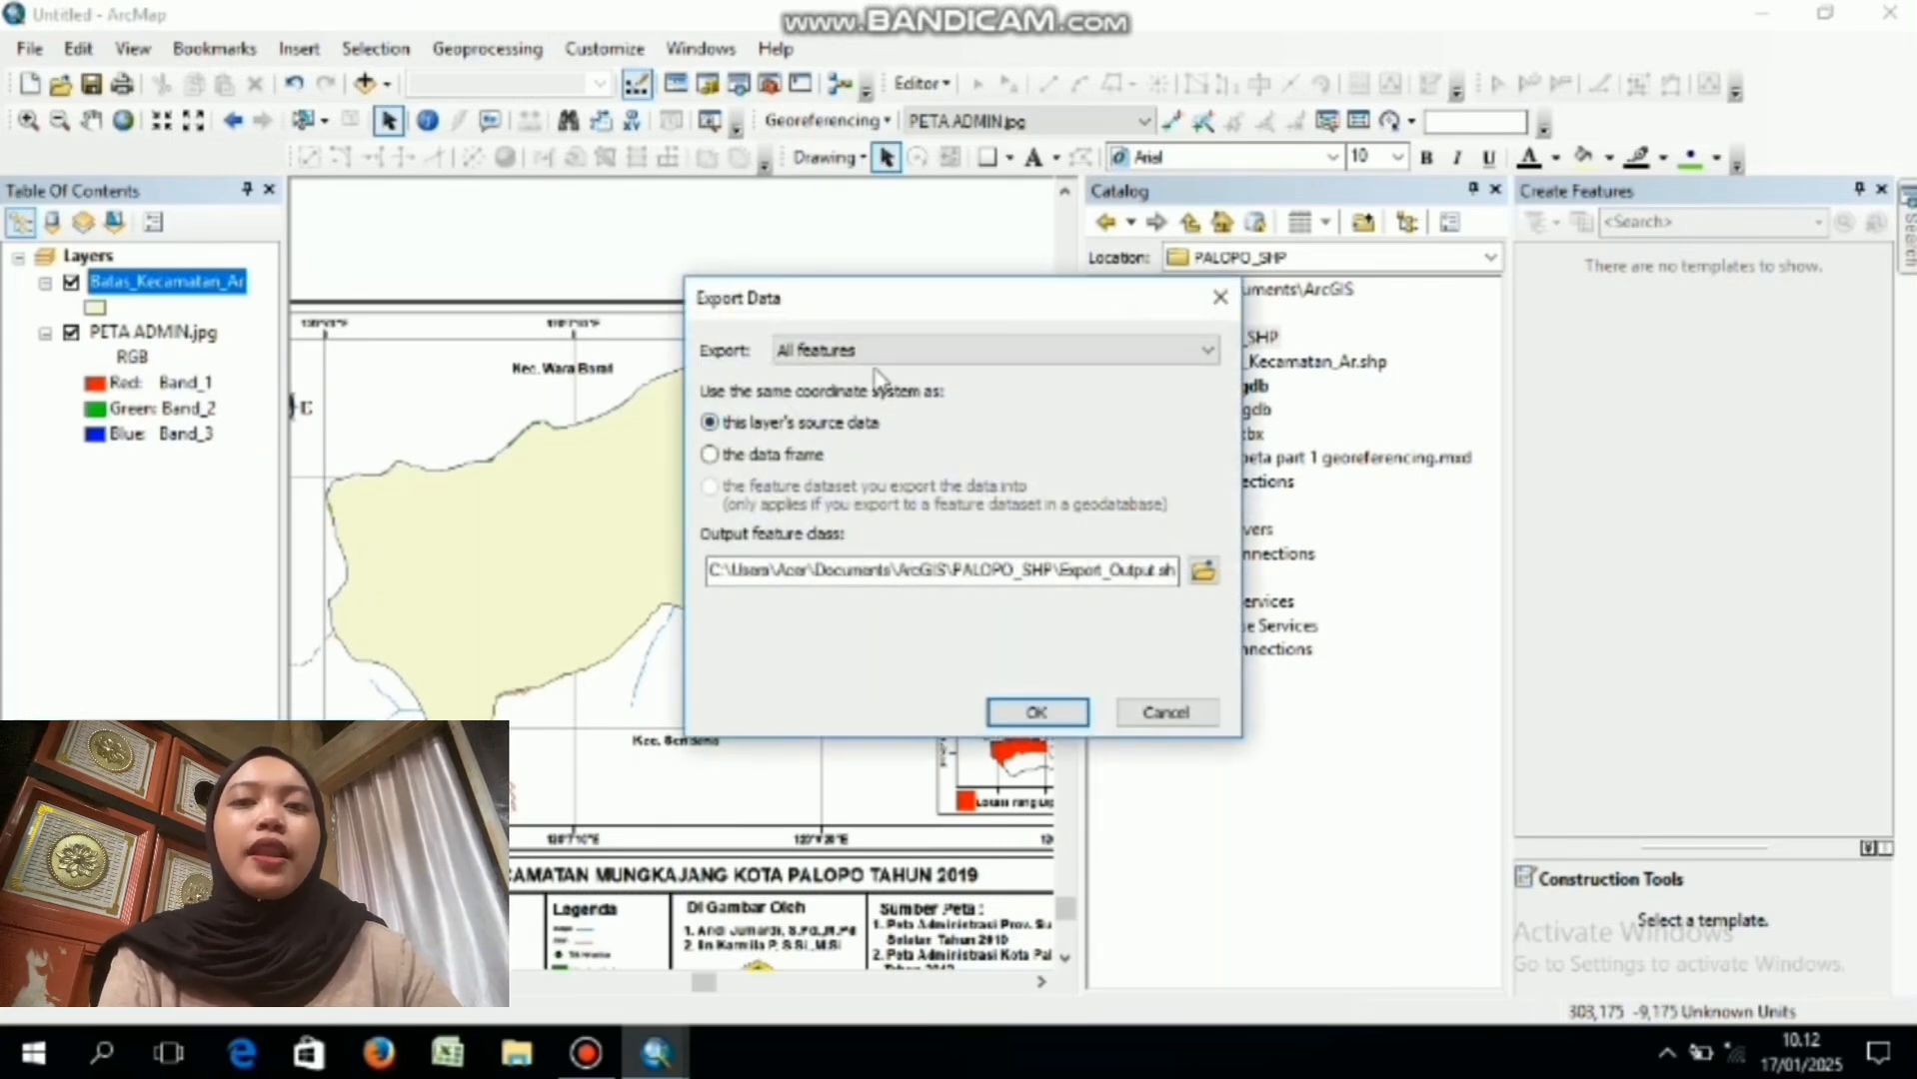
pyautogui.click(949, 352)
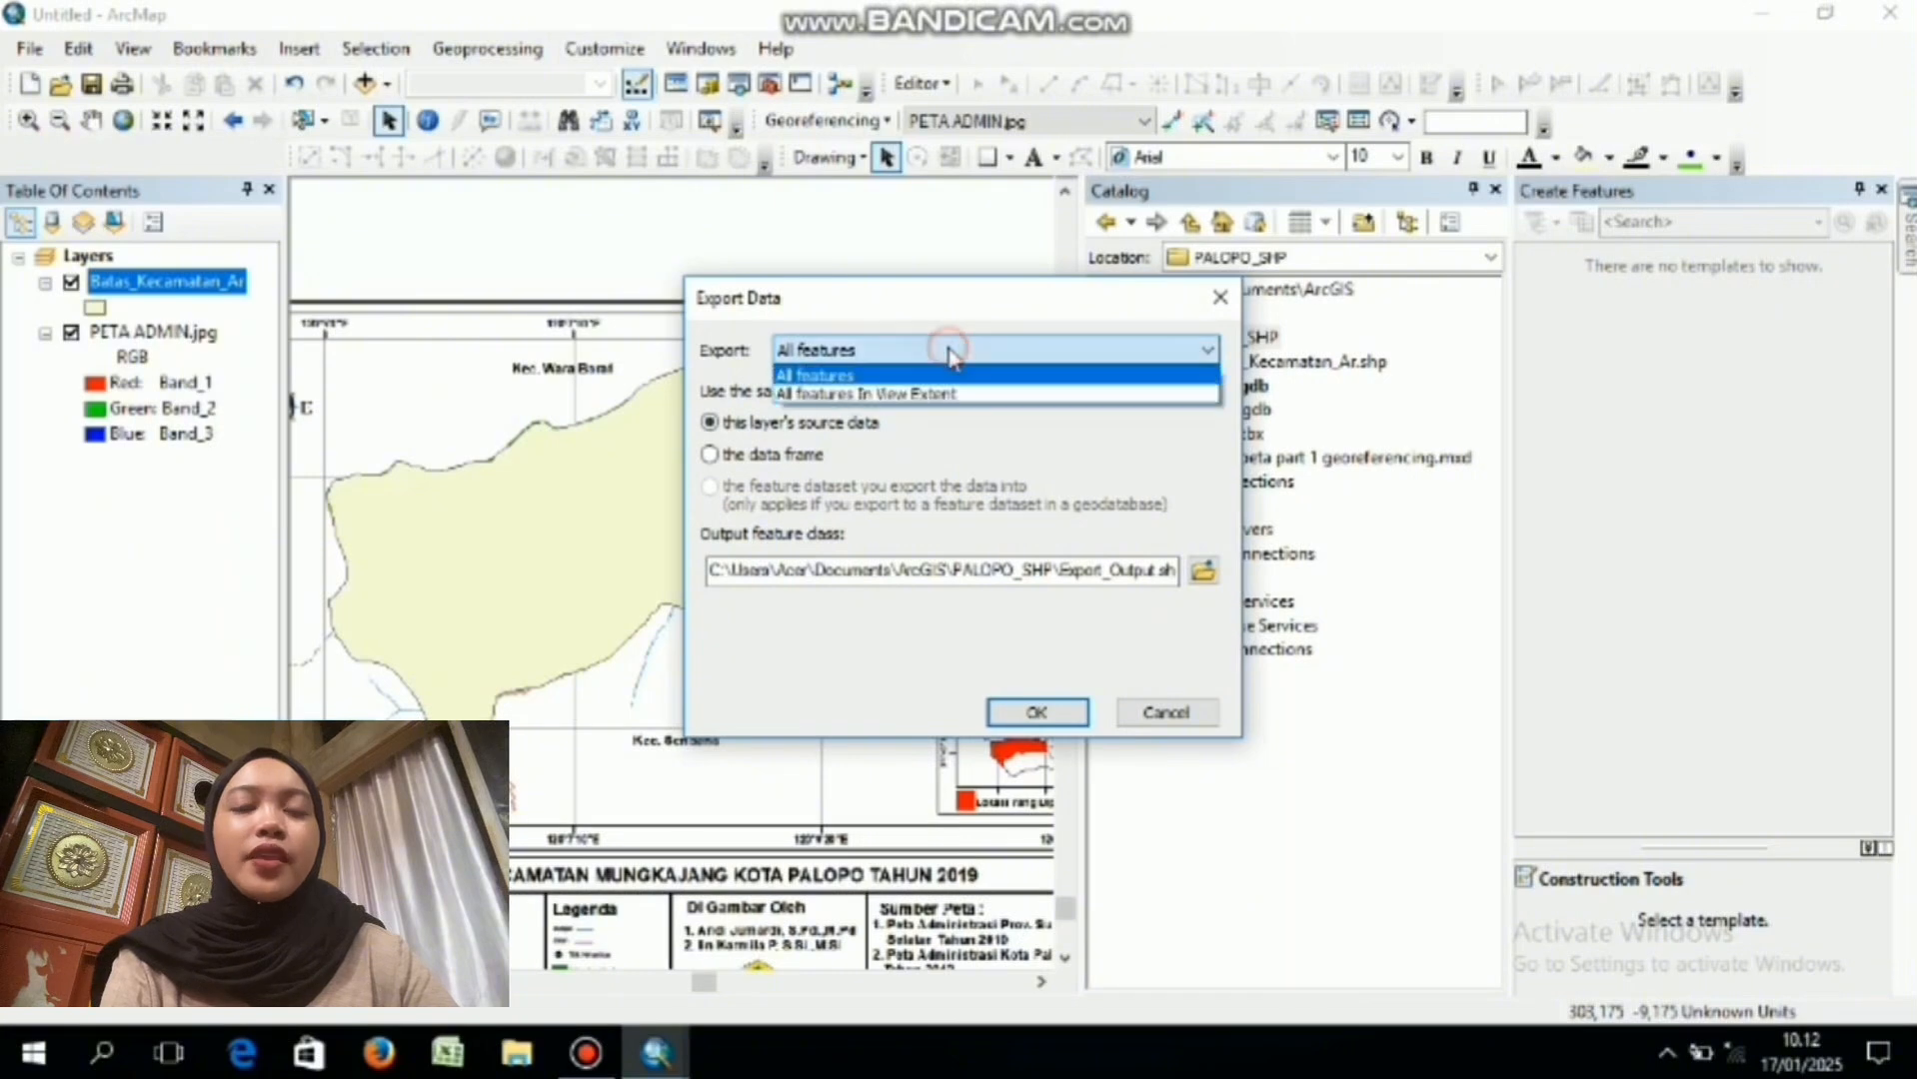
pyautogui.click(952, 378)
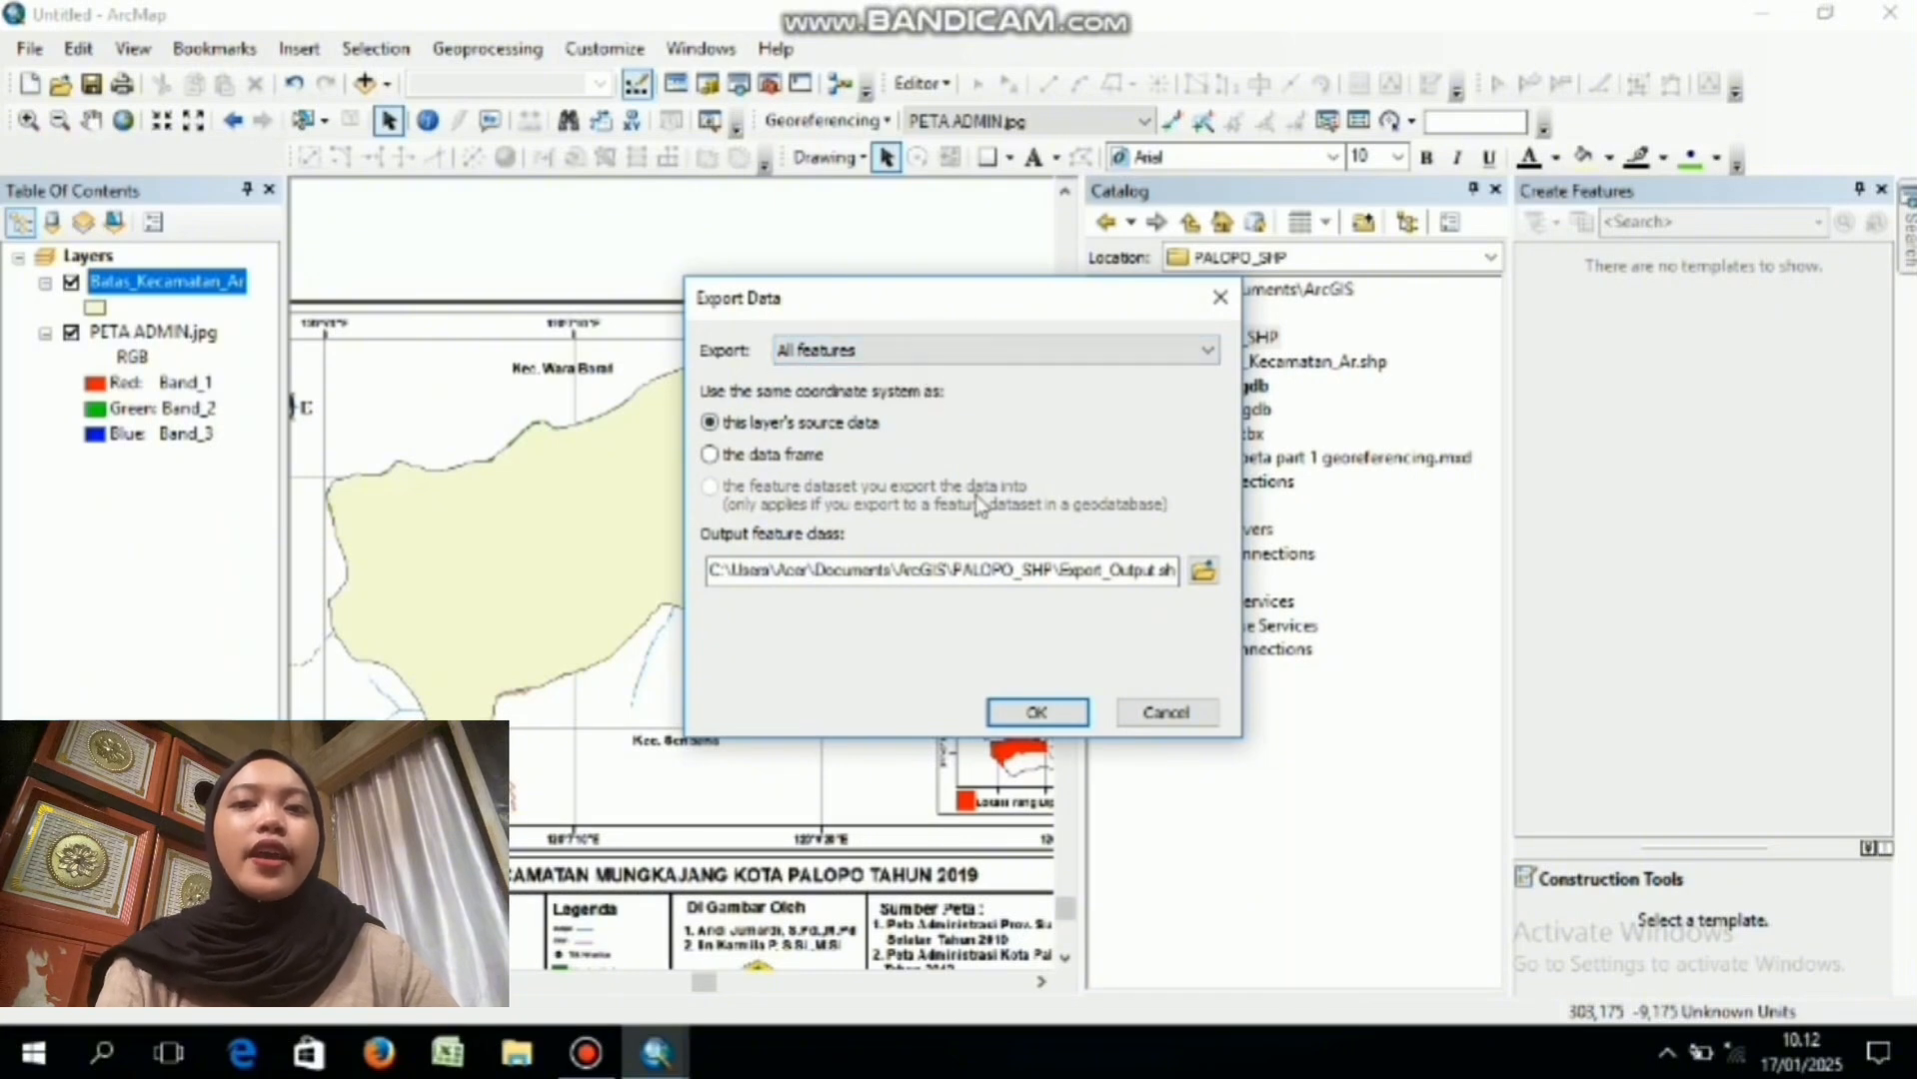
pyautogui.click(1122, 567)
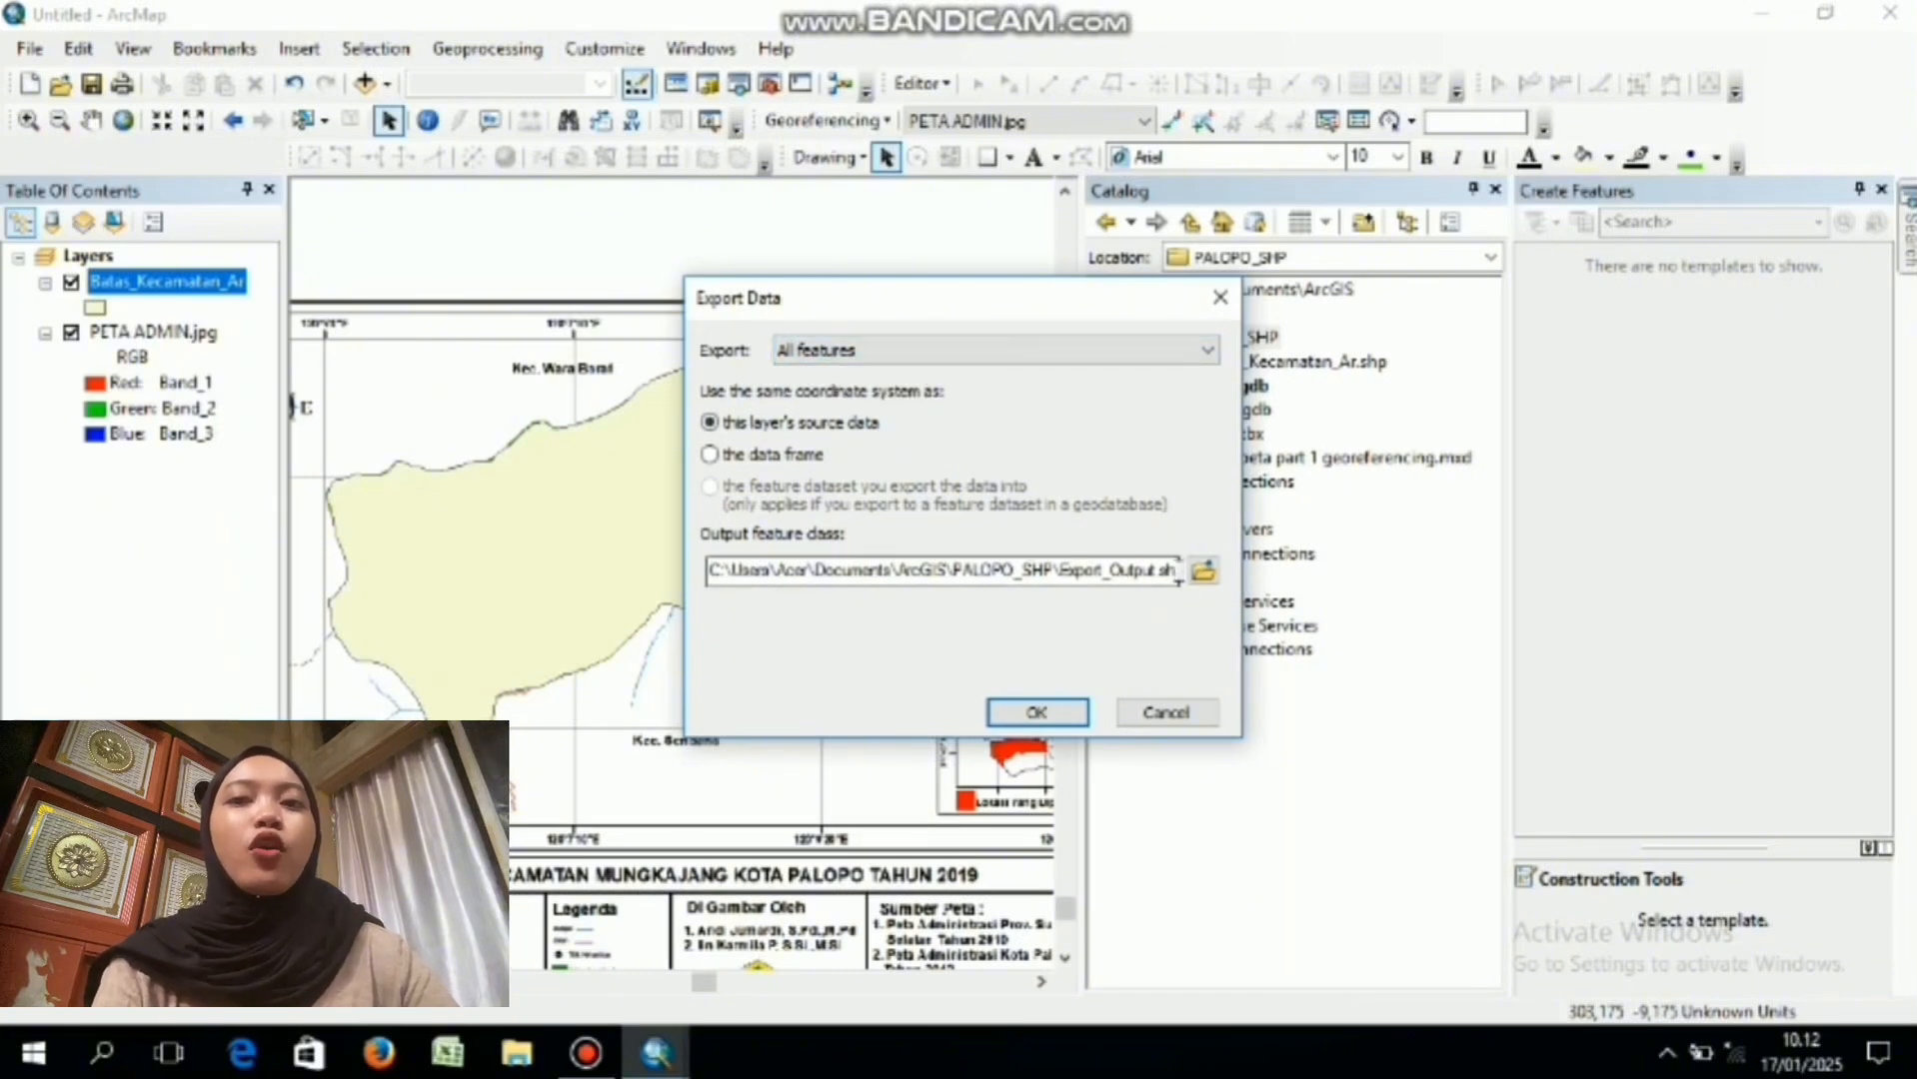
pyautogui.click(1204, 571)
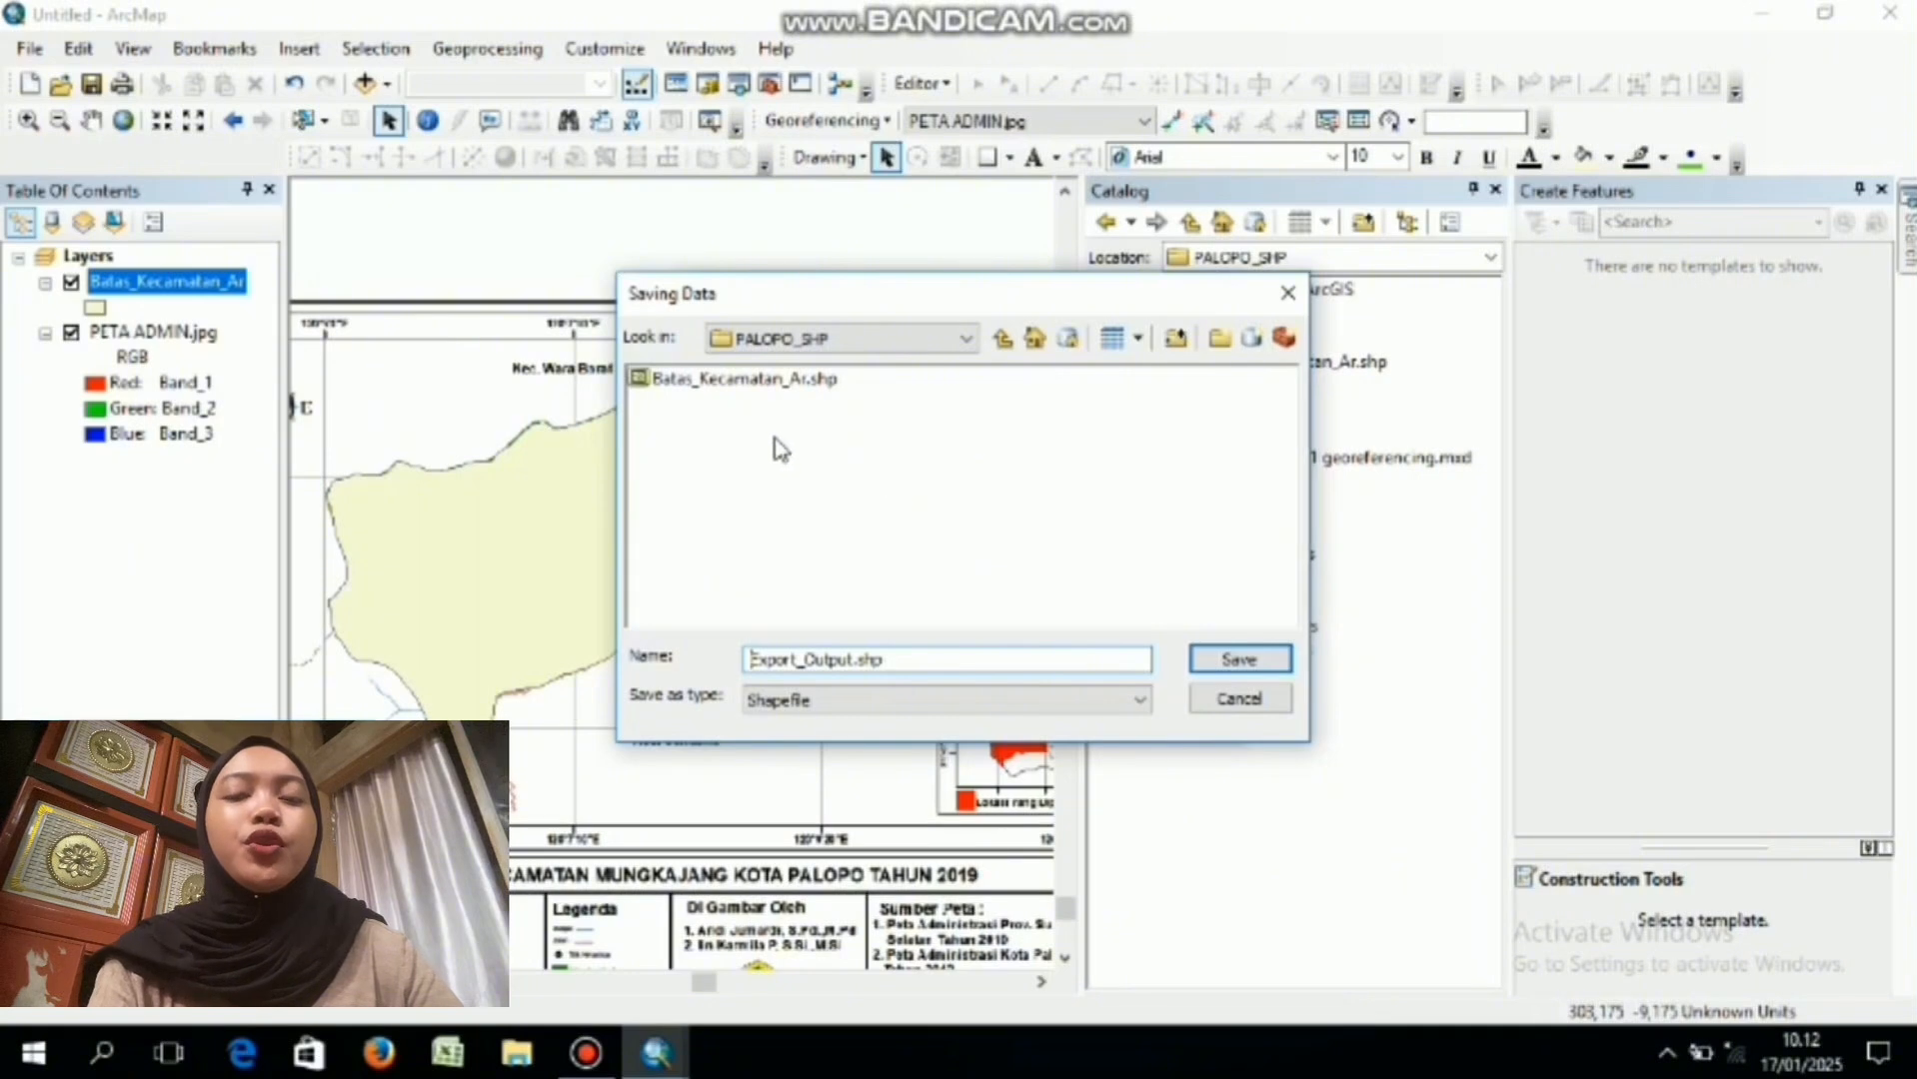
# - Export the data to the PALOPO_SHP folder as shapefile Batas_Kelurahan_Ar.shp and add it to the map as a layer
pyautogui.click(853, 659)
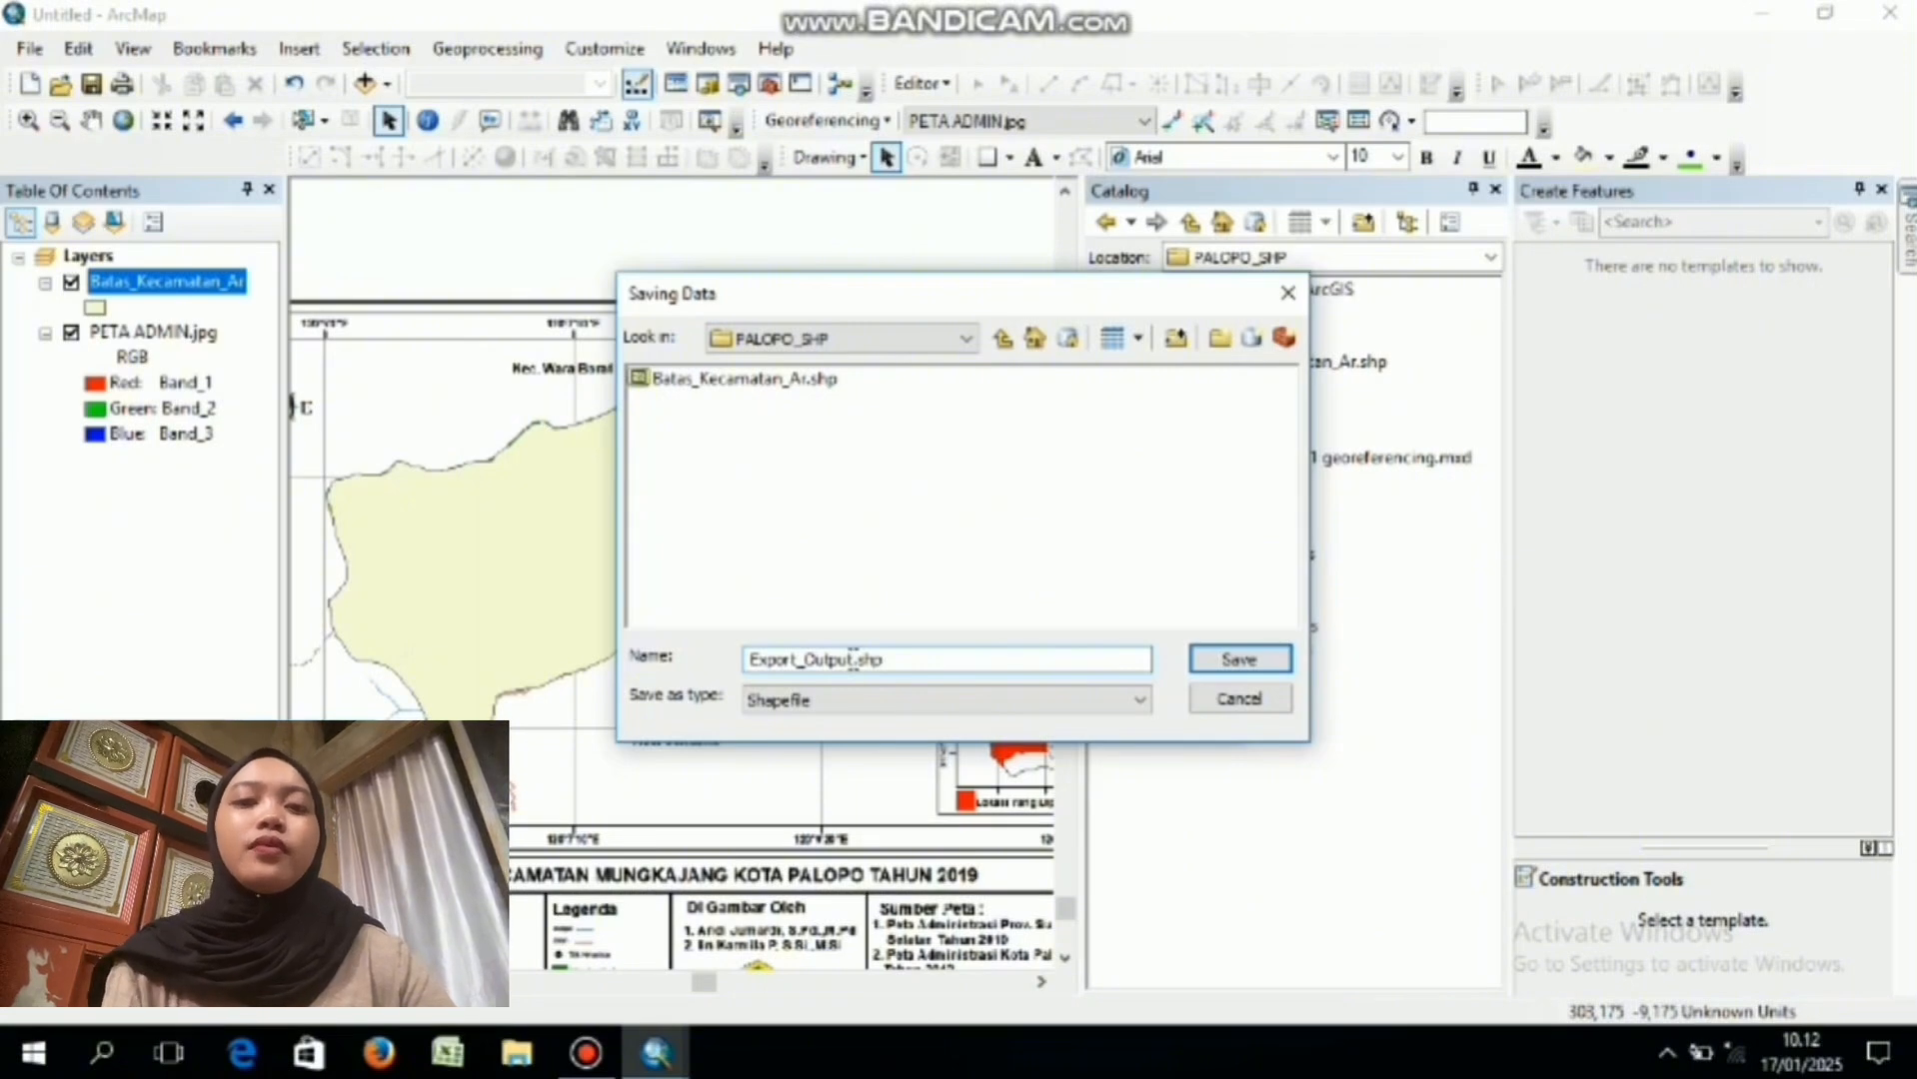
pyautogui.press('BackSpace')
pyautogui.press('BackSpace')
pyautogui.press('BackSpace')
pyautogui.press('BackSpace')
pyautogui.press('BackSpace')
pyautogui.press('BackSpace')
pyautogui.press('BackSpace')
pyautogui.press('BackSpace')
pyautogui.press('BackSpace')
pyautogui.press('BackSpace')
pyautogui.press('BackSpace')
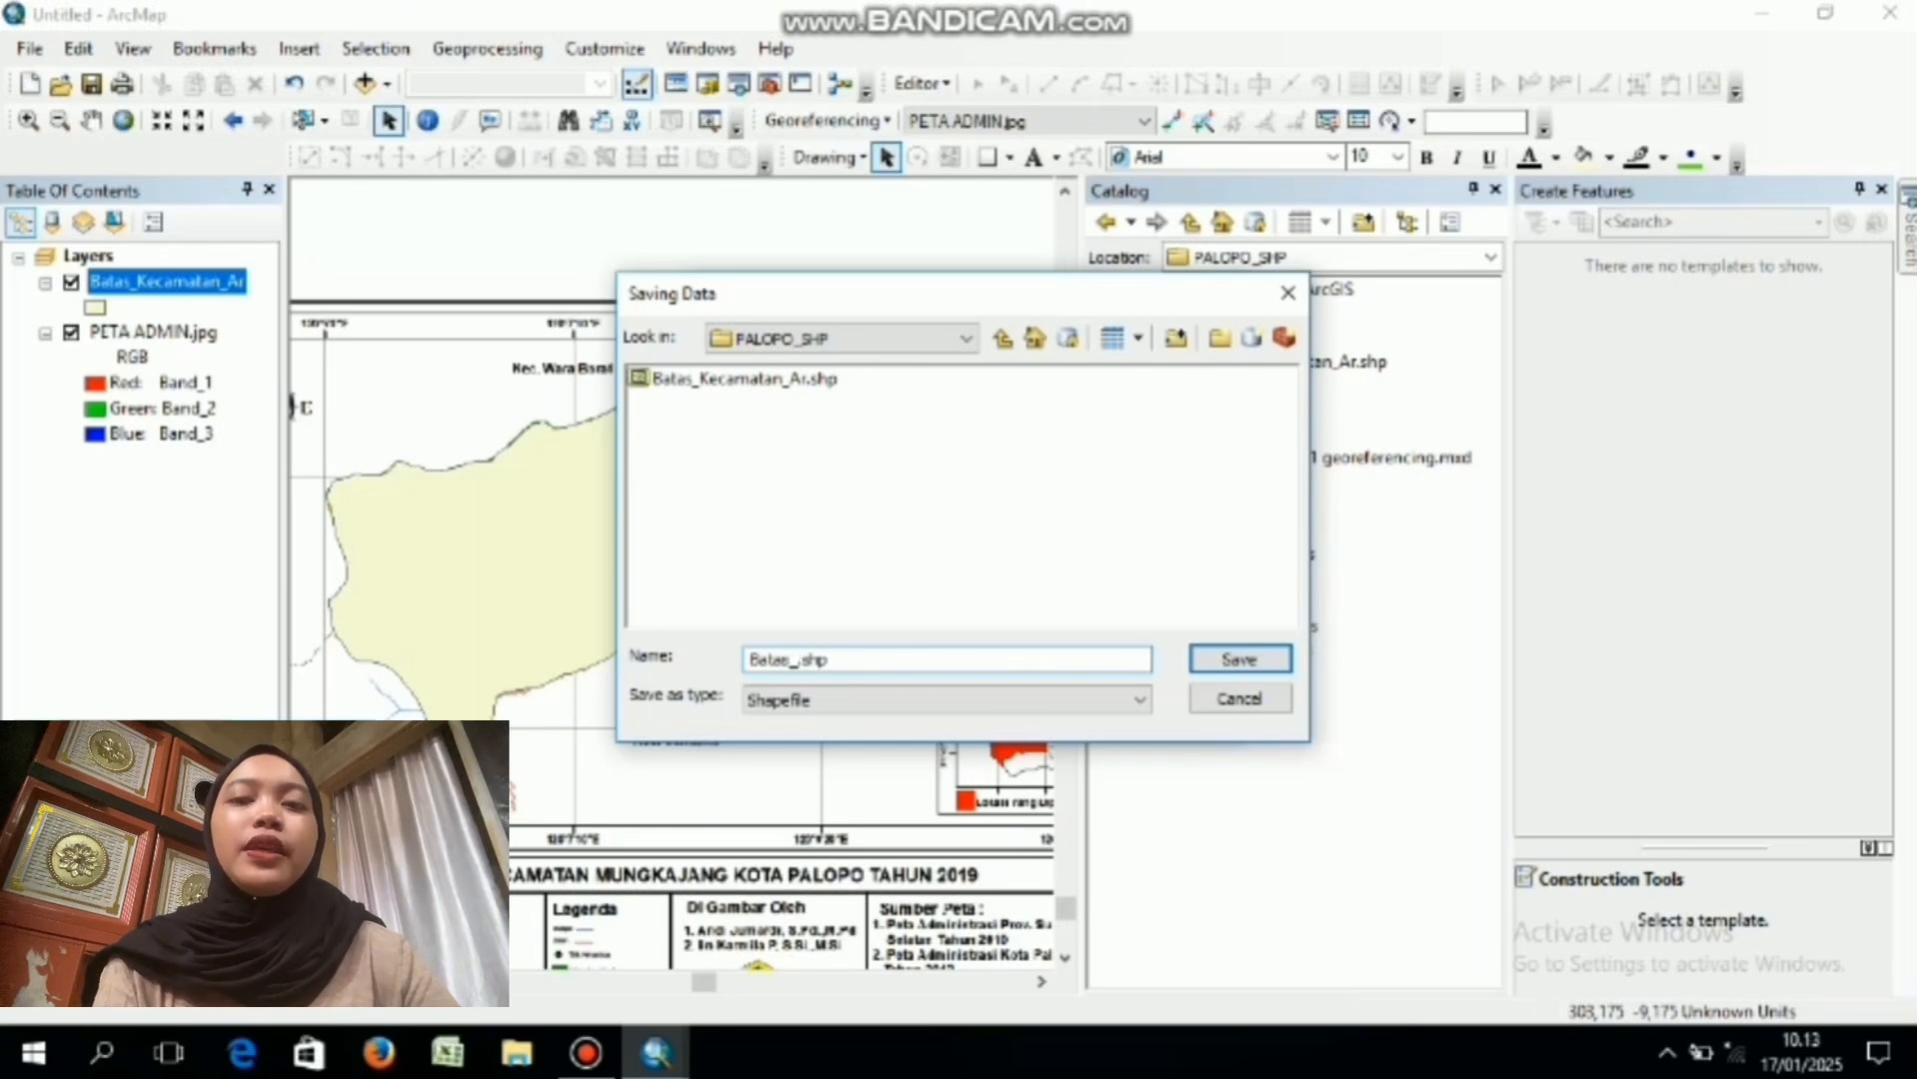
pyautogui.write('Batas_Kelurahan_Ar')
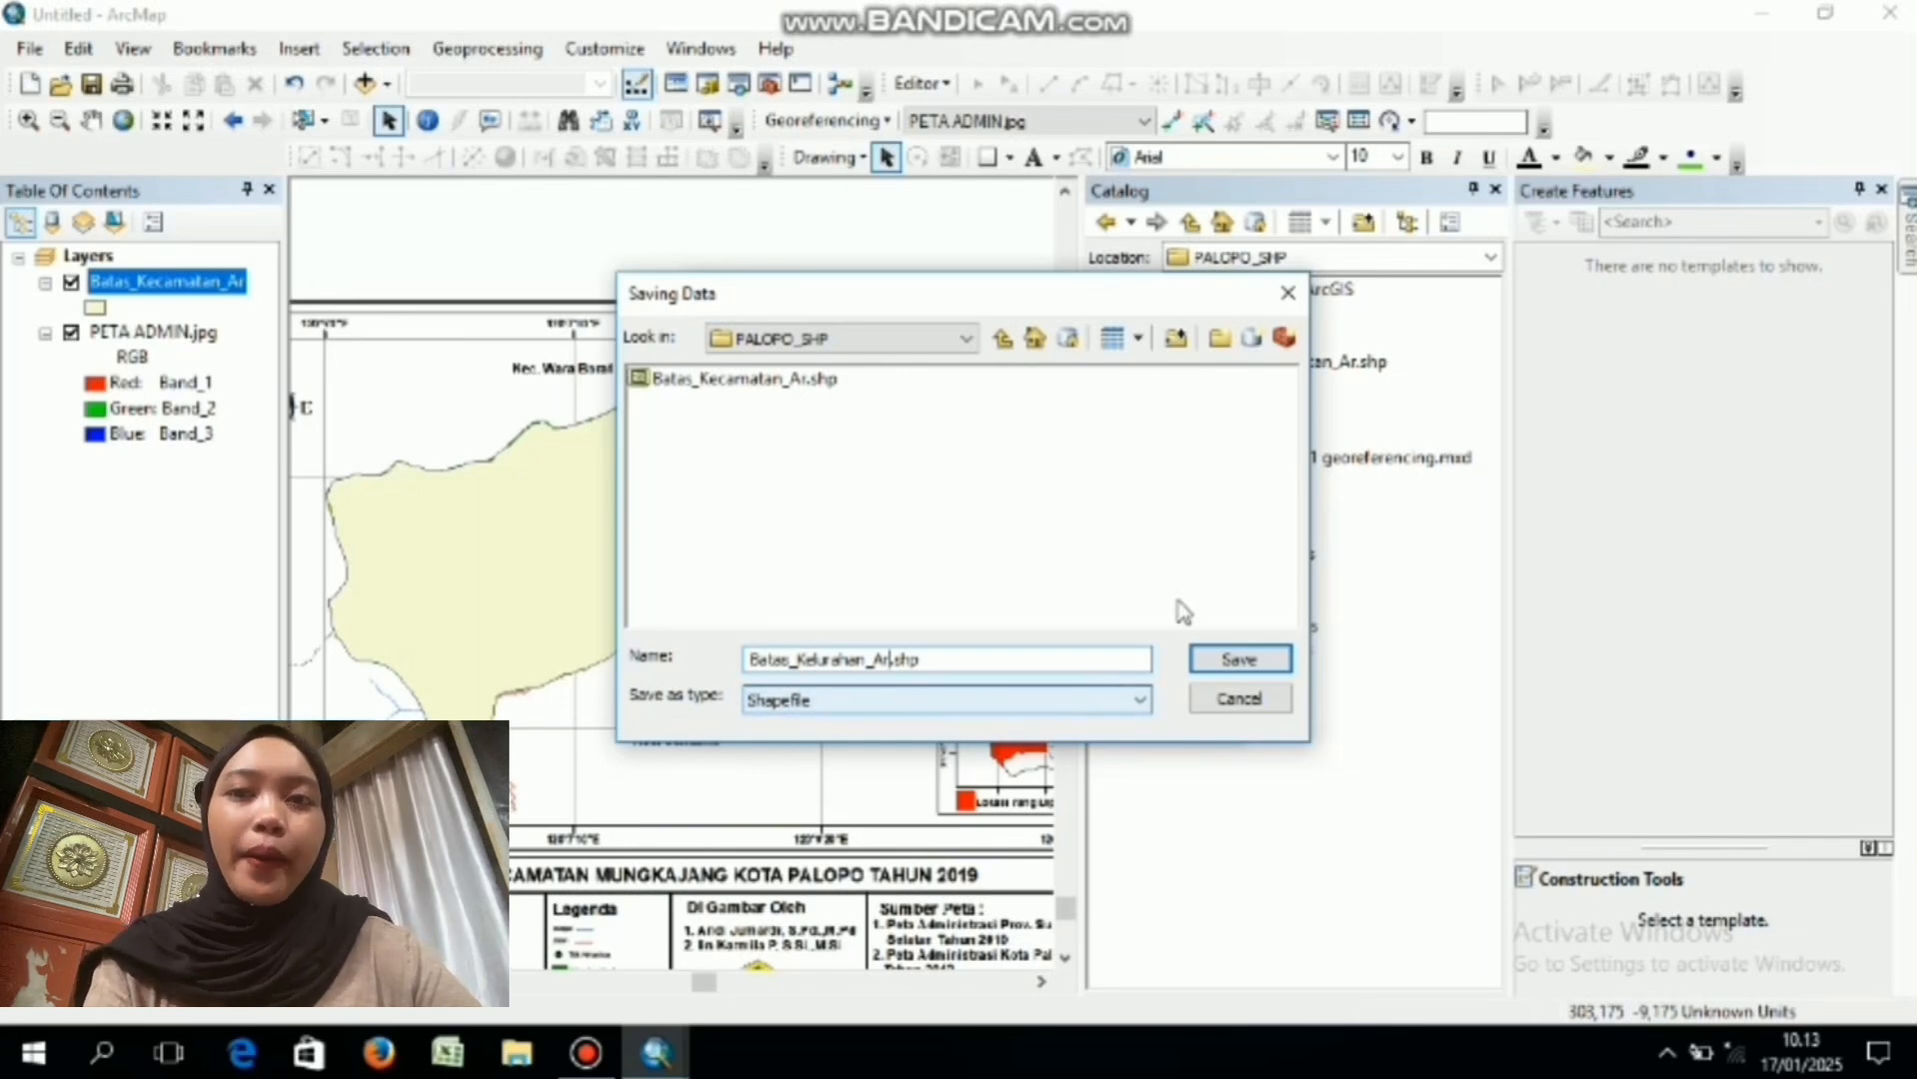
pyautogui.click(1262, 660)
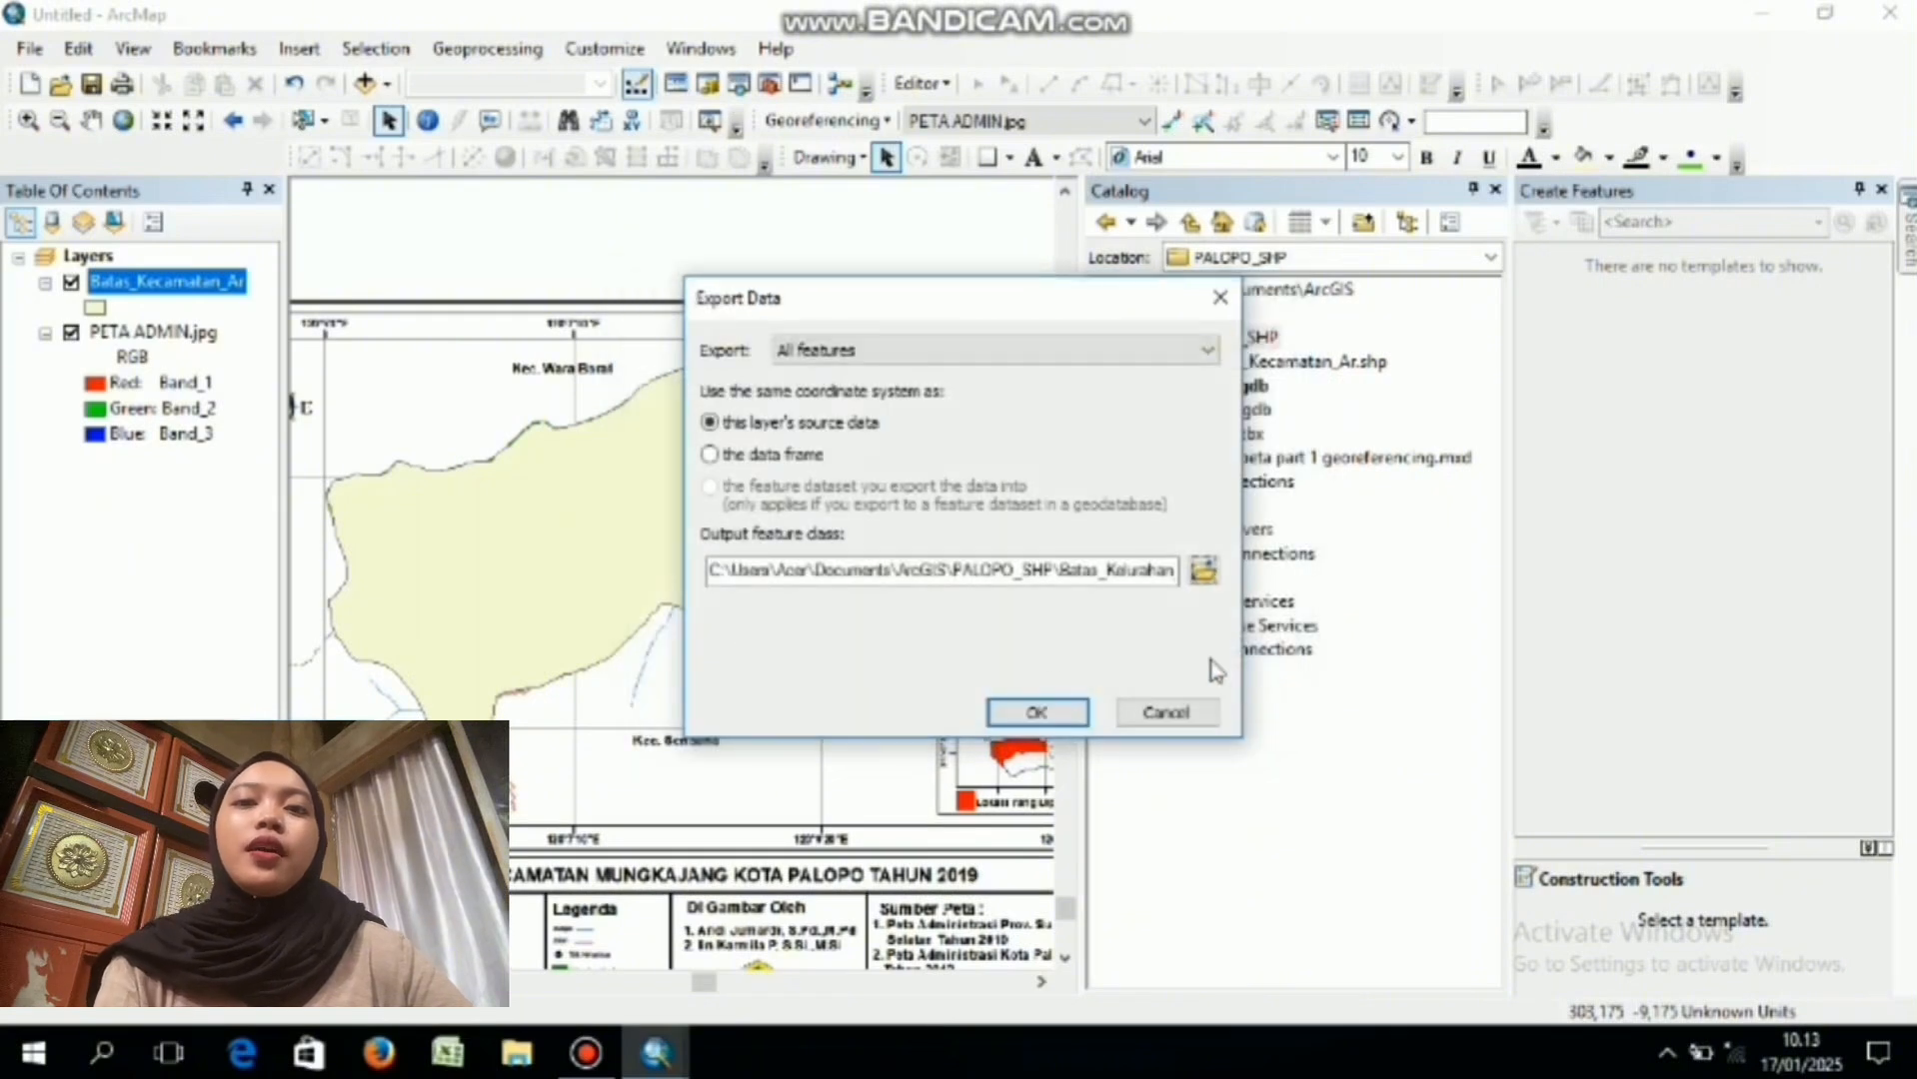
pyautogui.click(1039, 713)
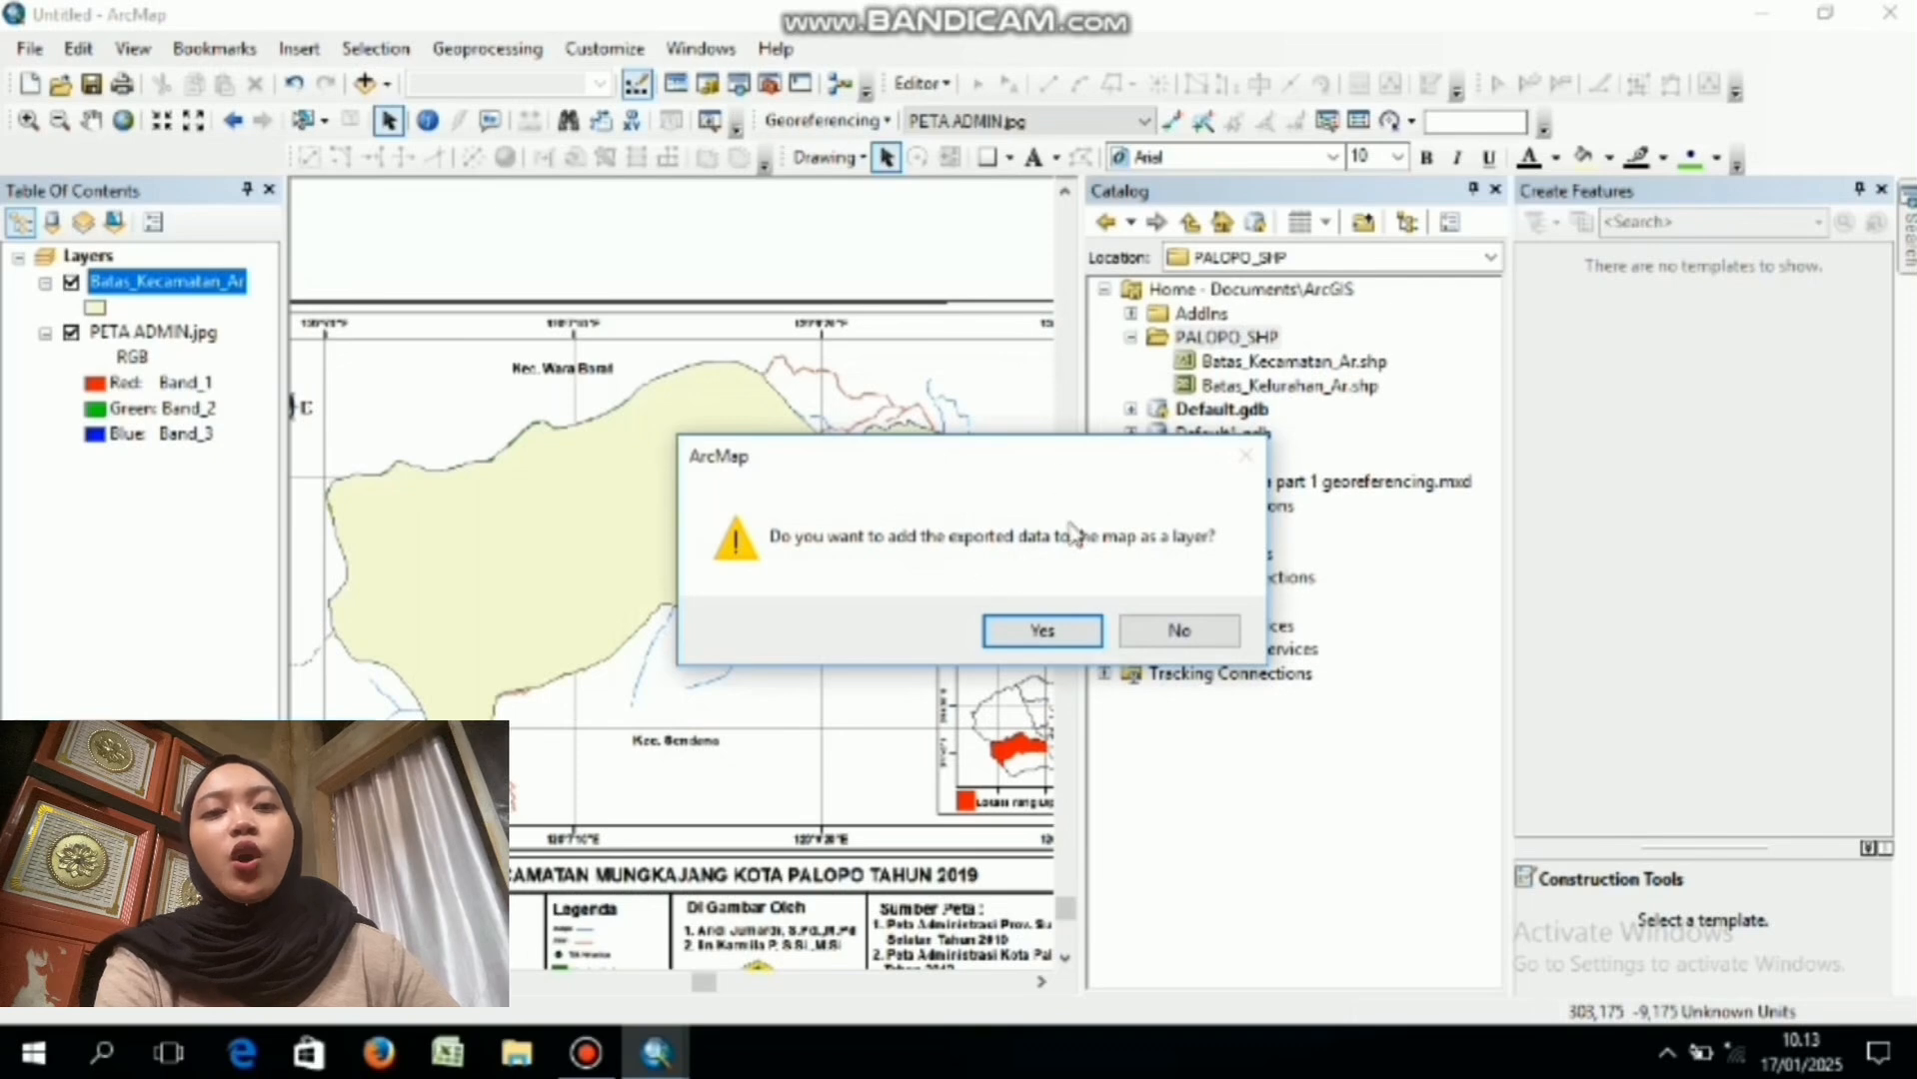
pyautogui.click(1043, 632)
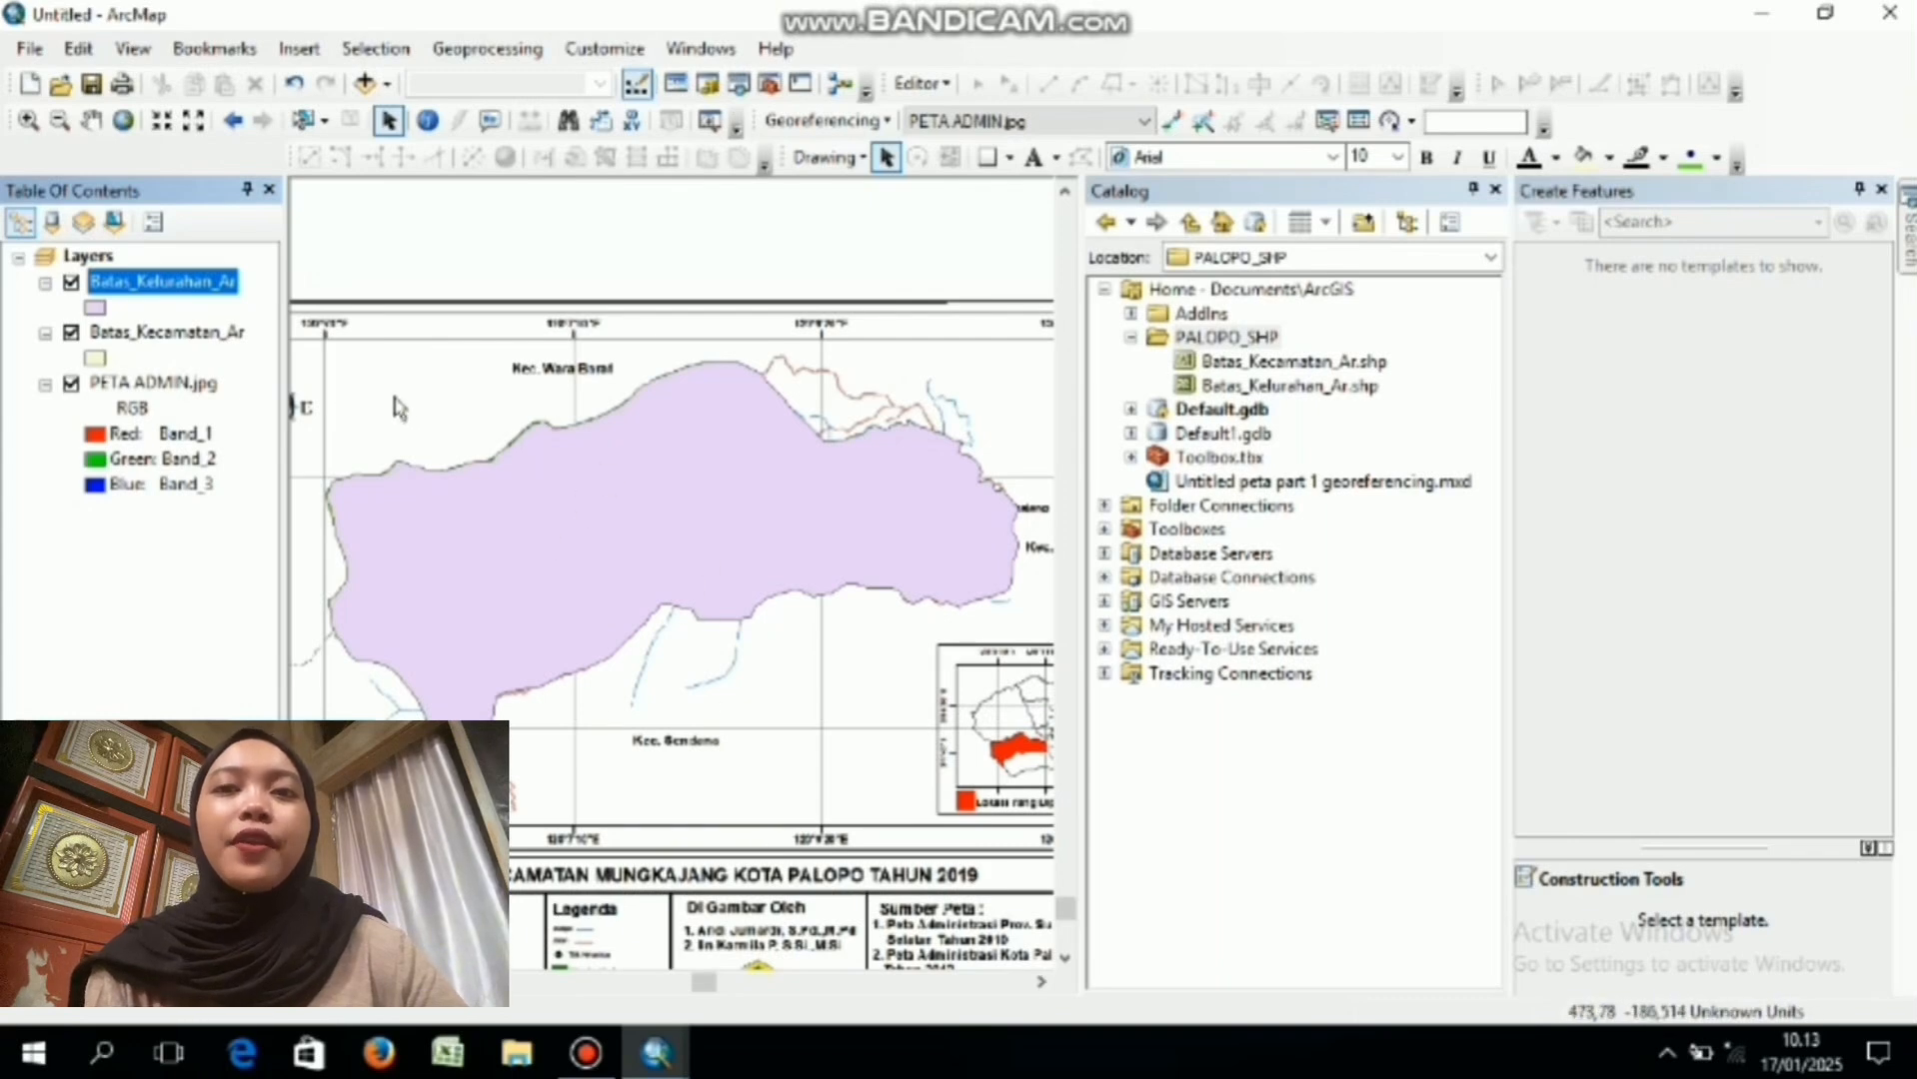
# - Remove the Batas_Kecamatan_Ar layer from the map and give the Batas_Kelurahan_Ar layer the Hollow symbol
pyautogui.rightClick(130, 345)
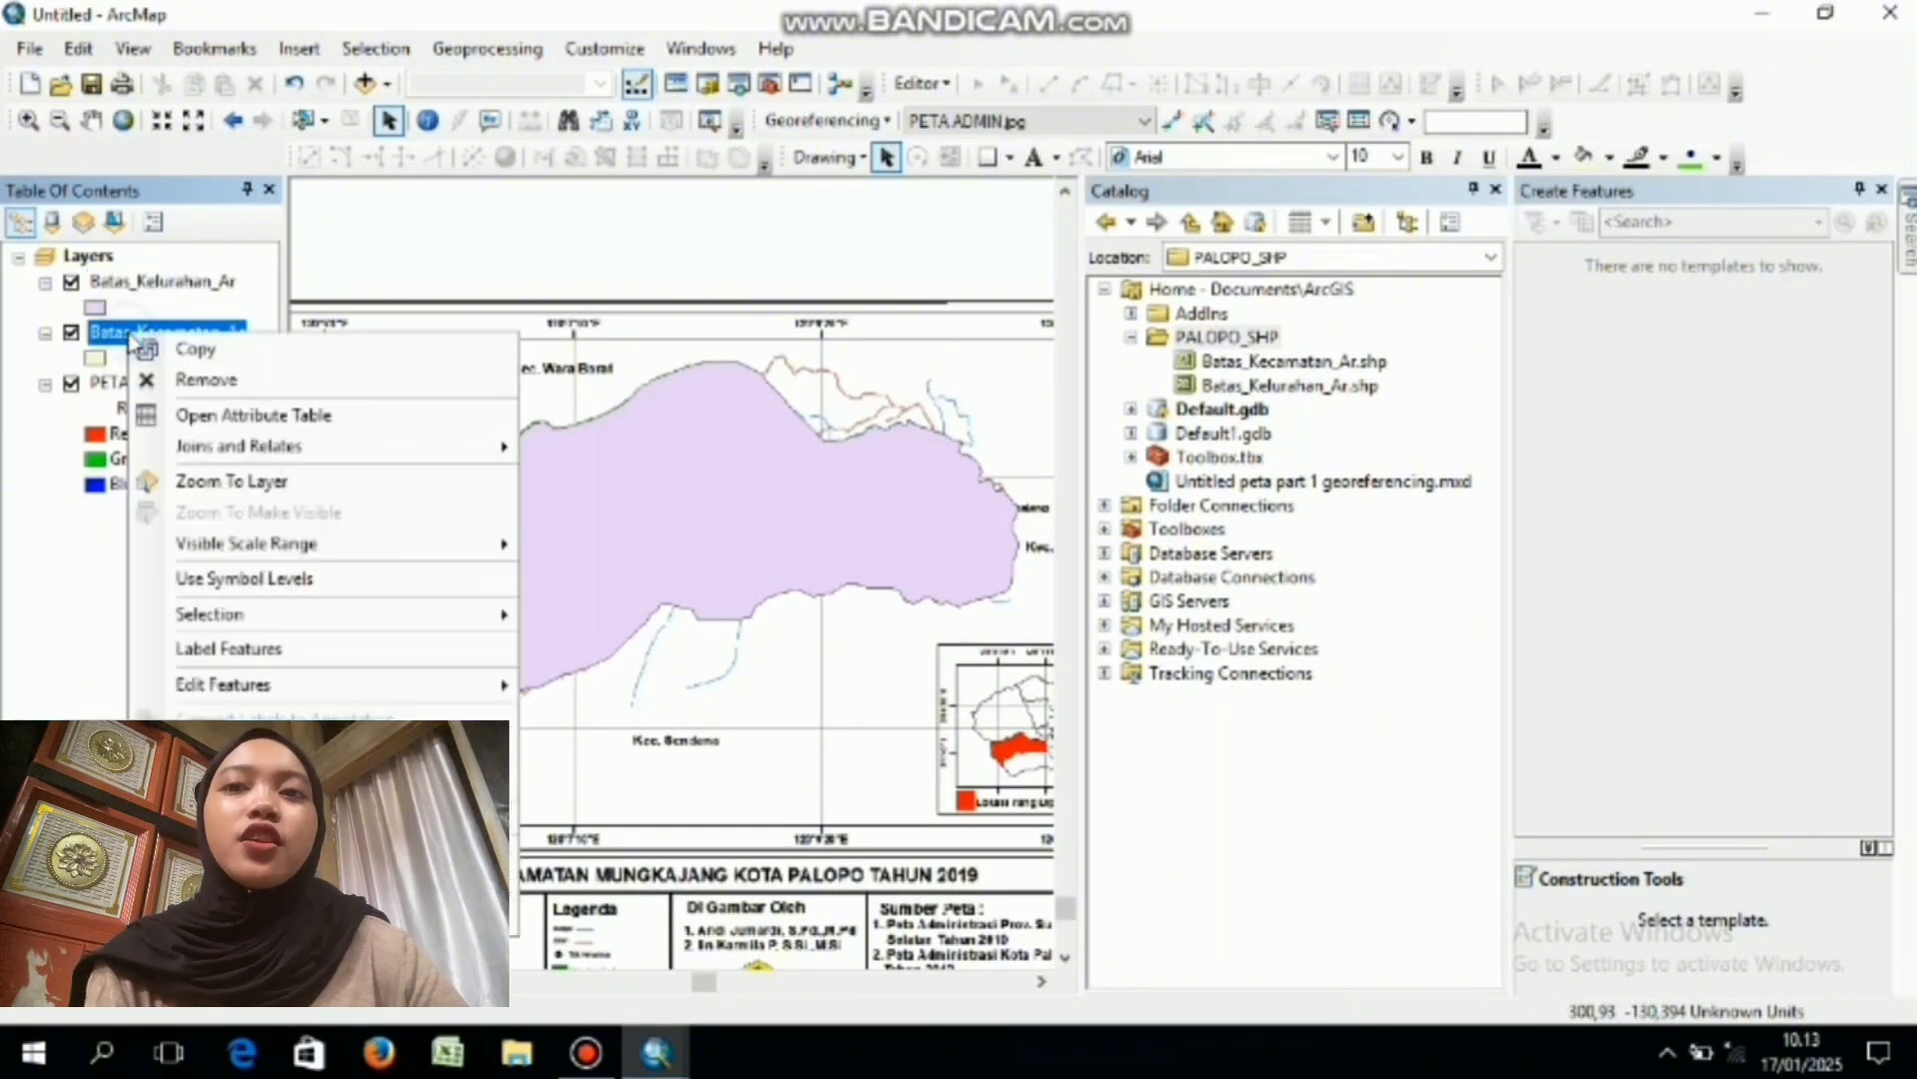
pyautogui.click(236, 382)
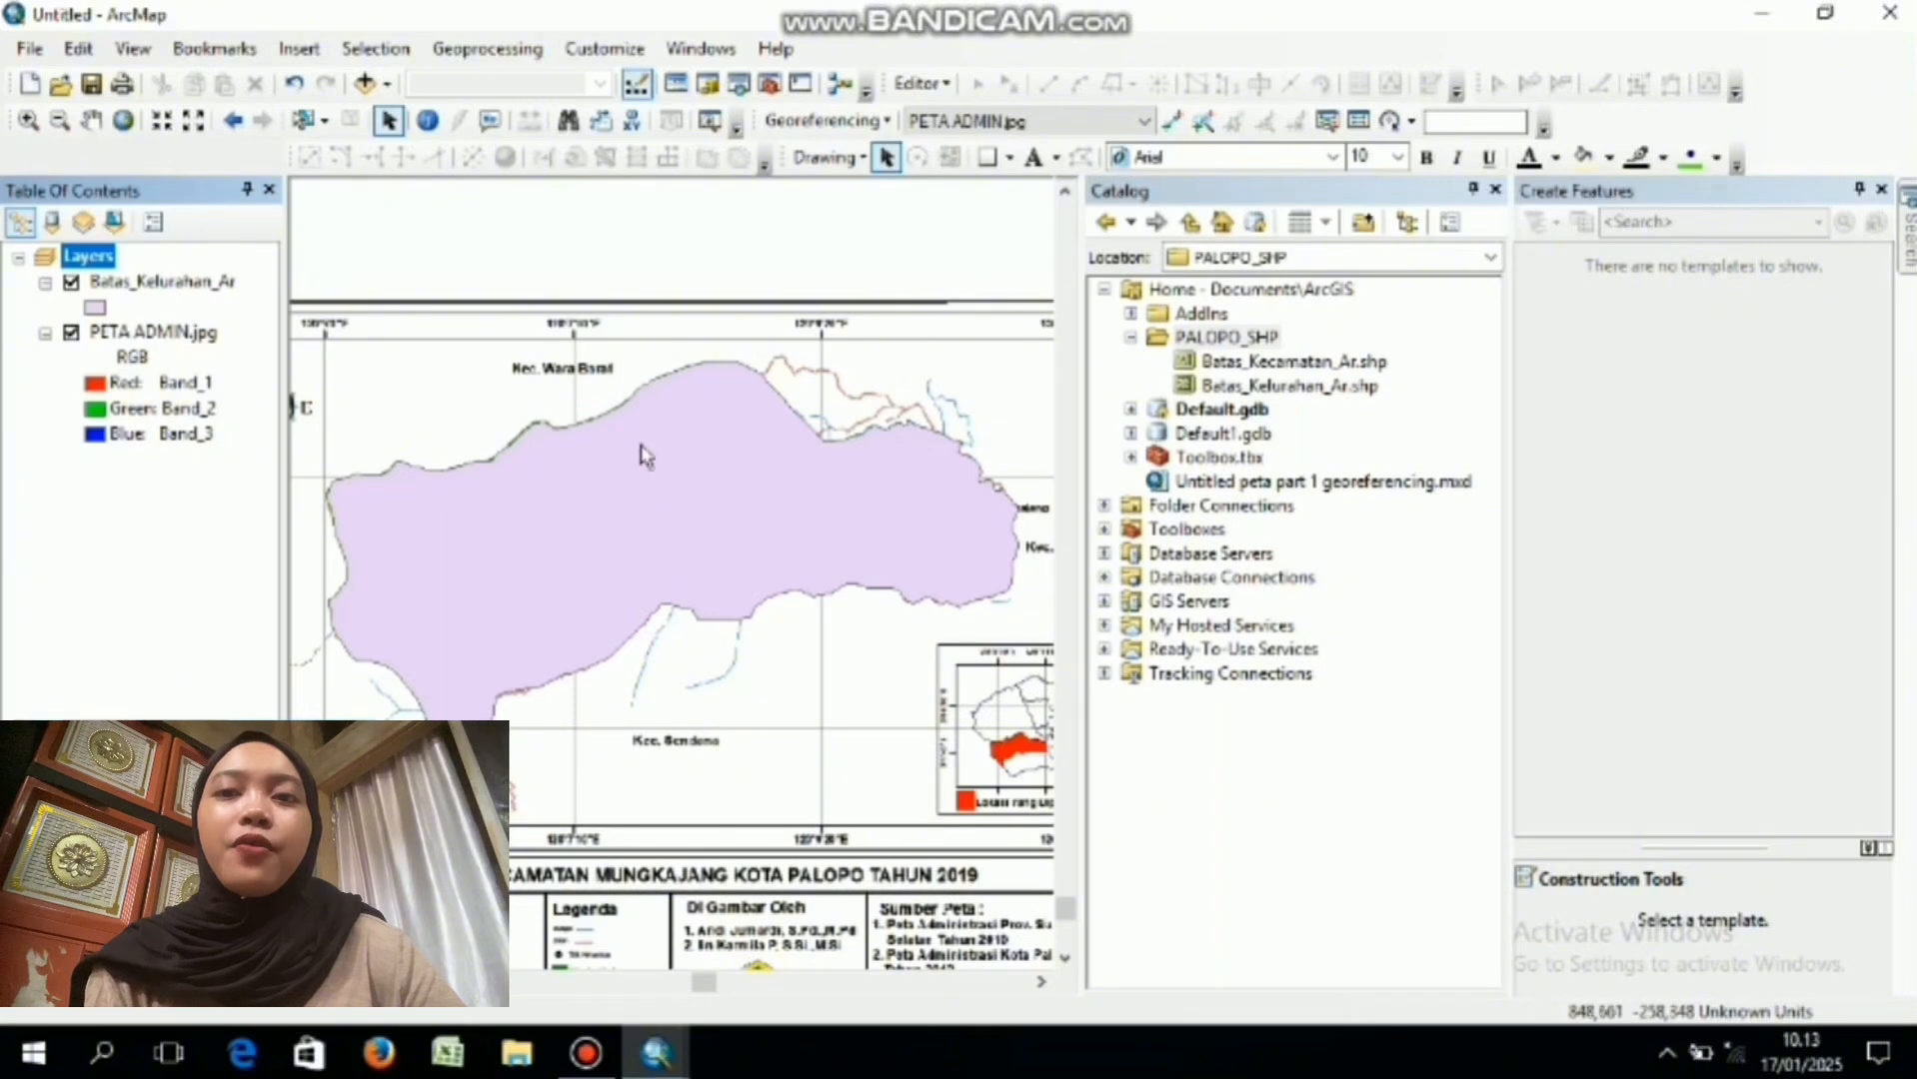
pyautogui.click(95, 307)
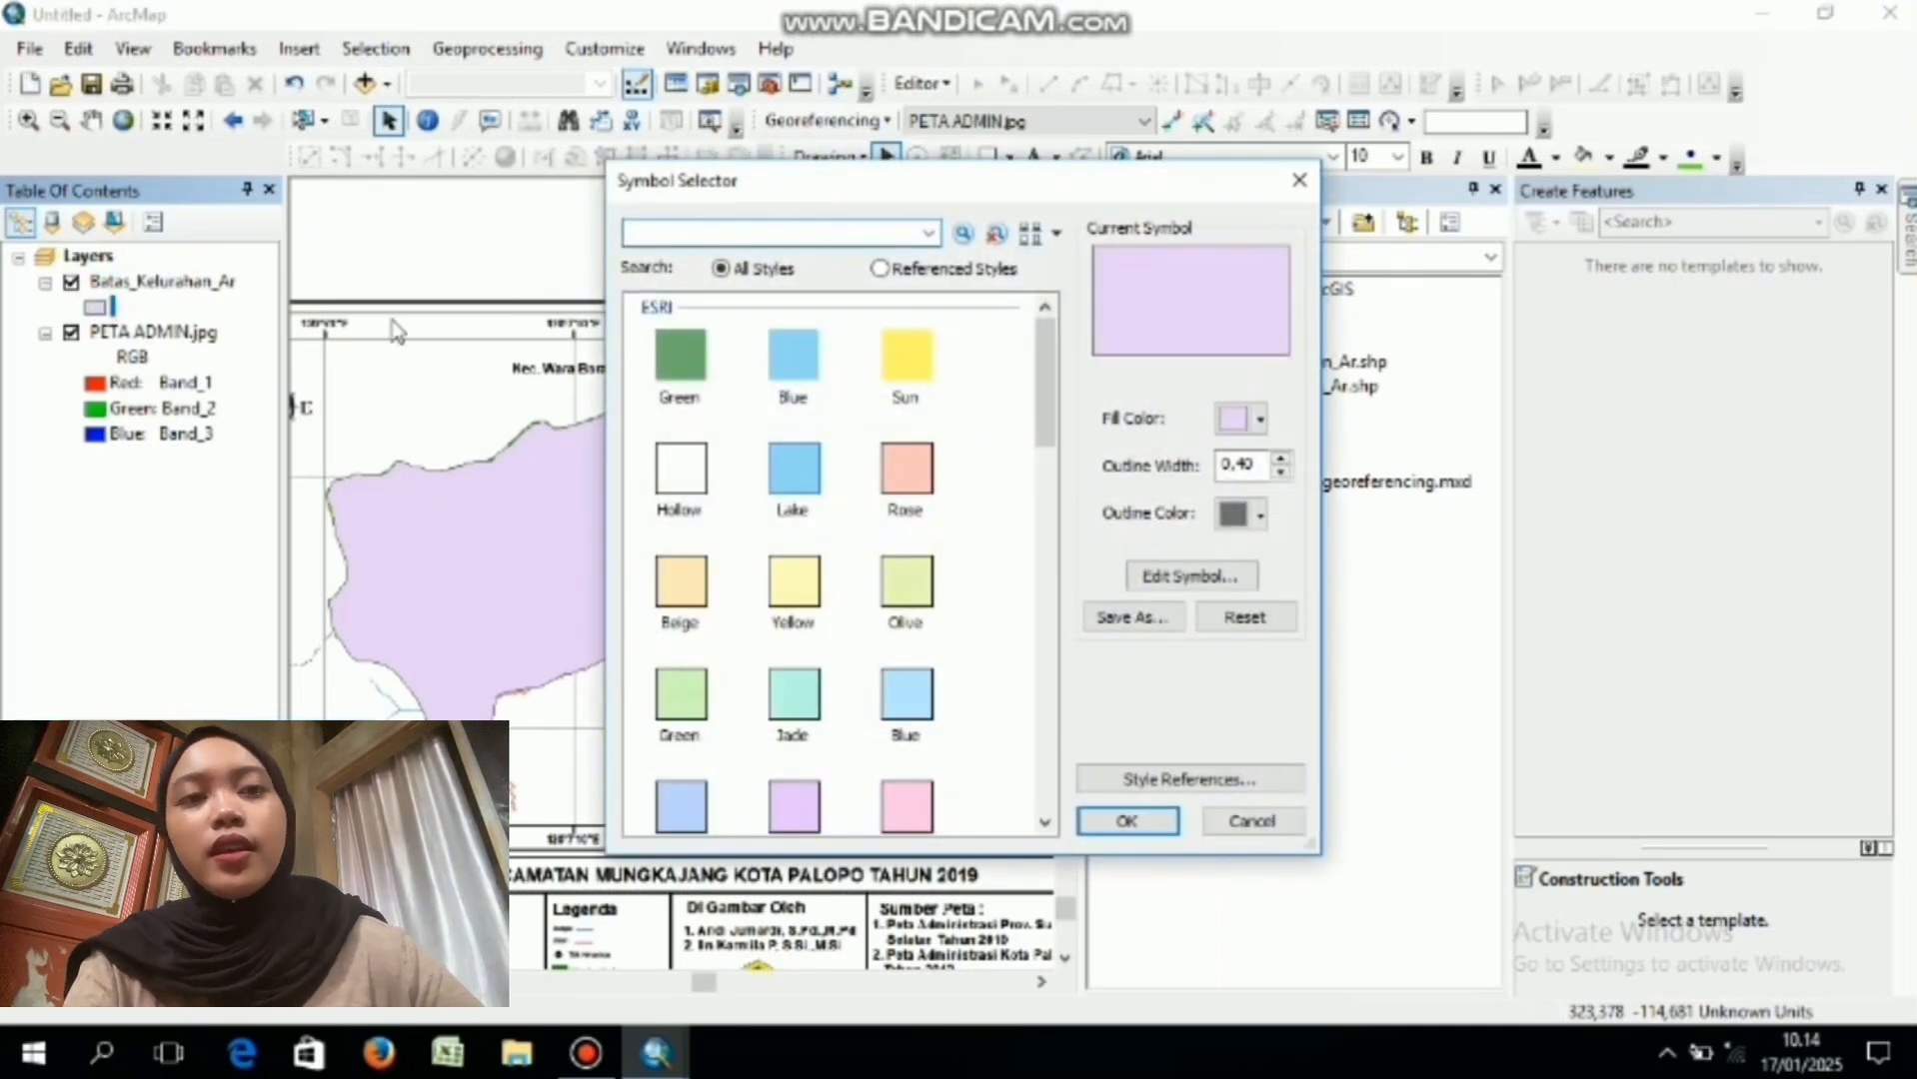
pyautogui.click(684, 468)
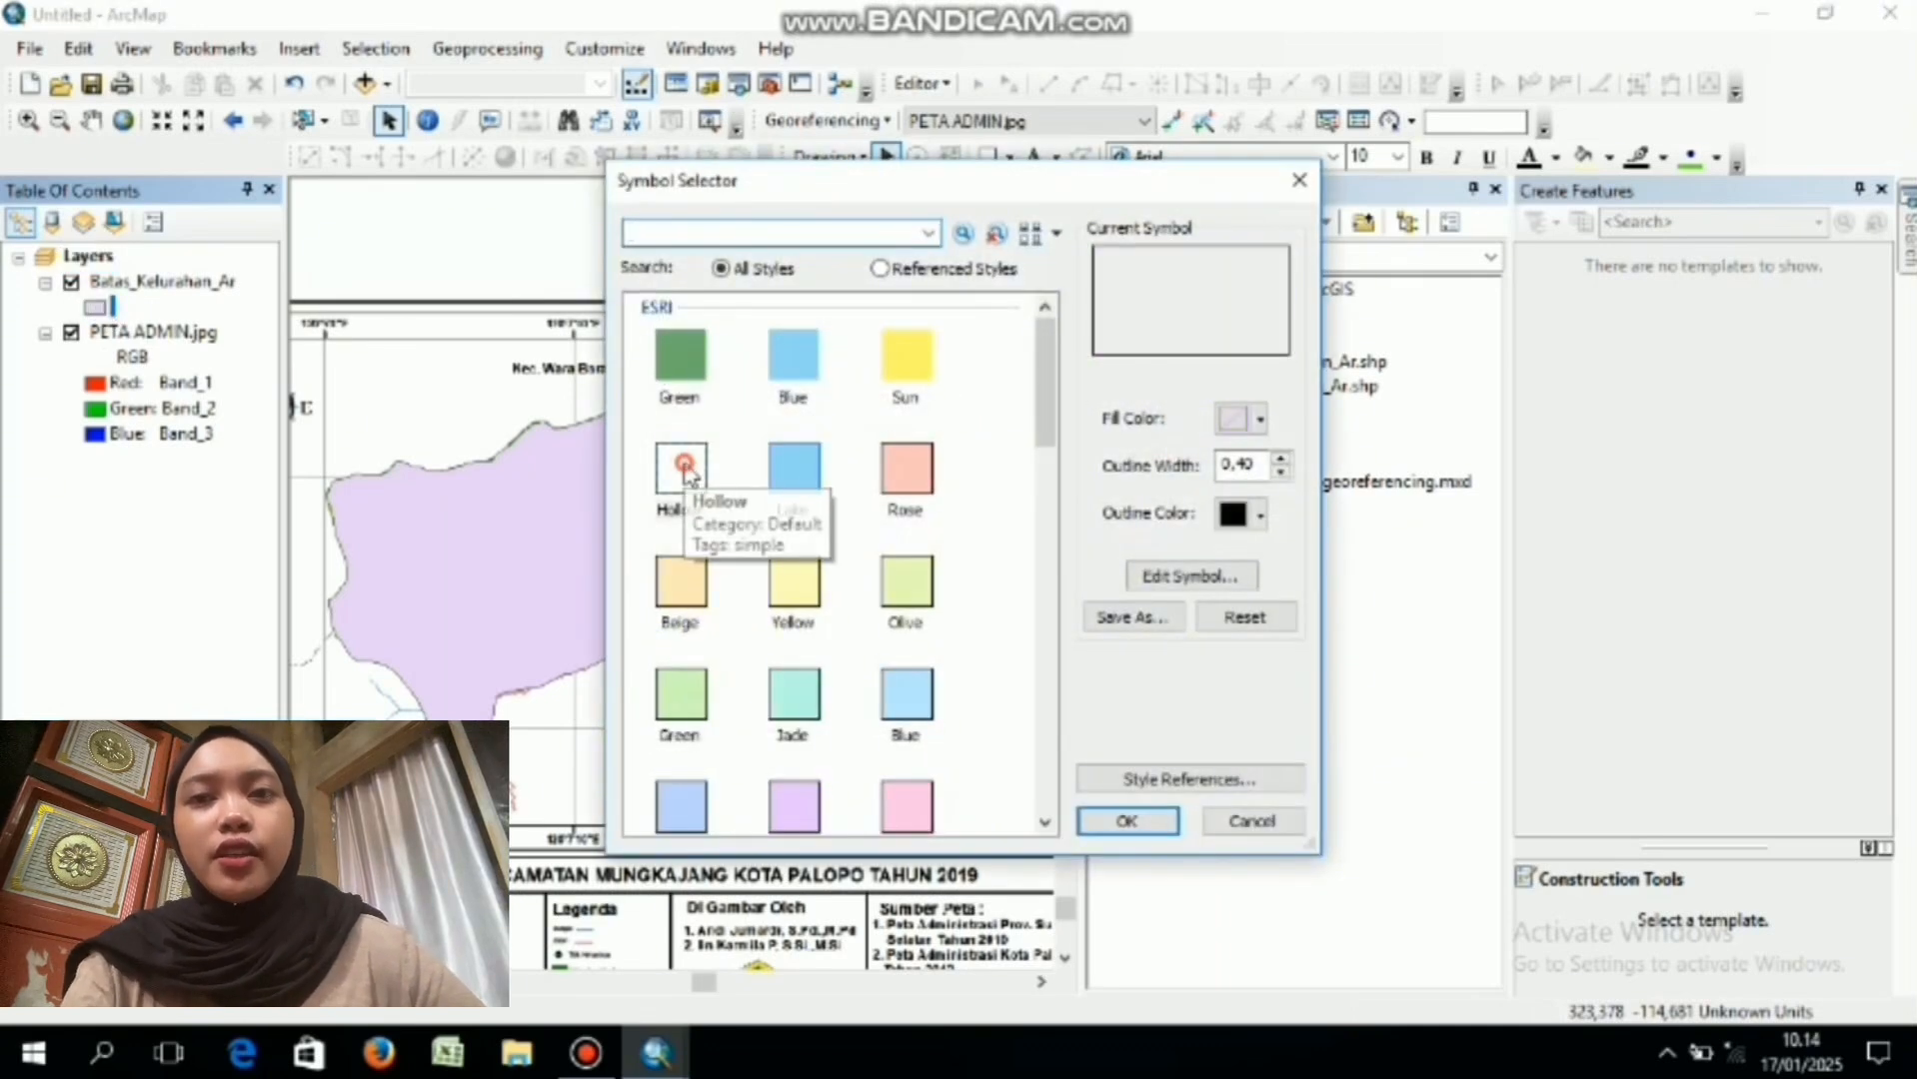
pyautogui.click(1129, 823)
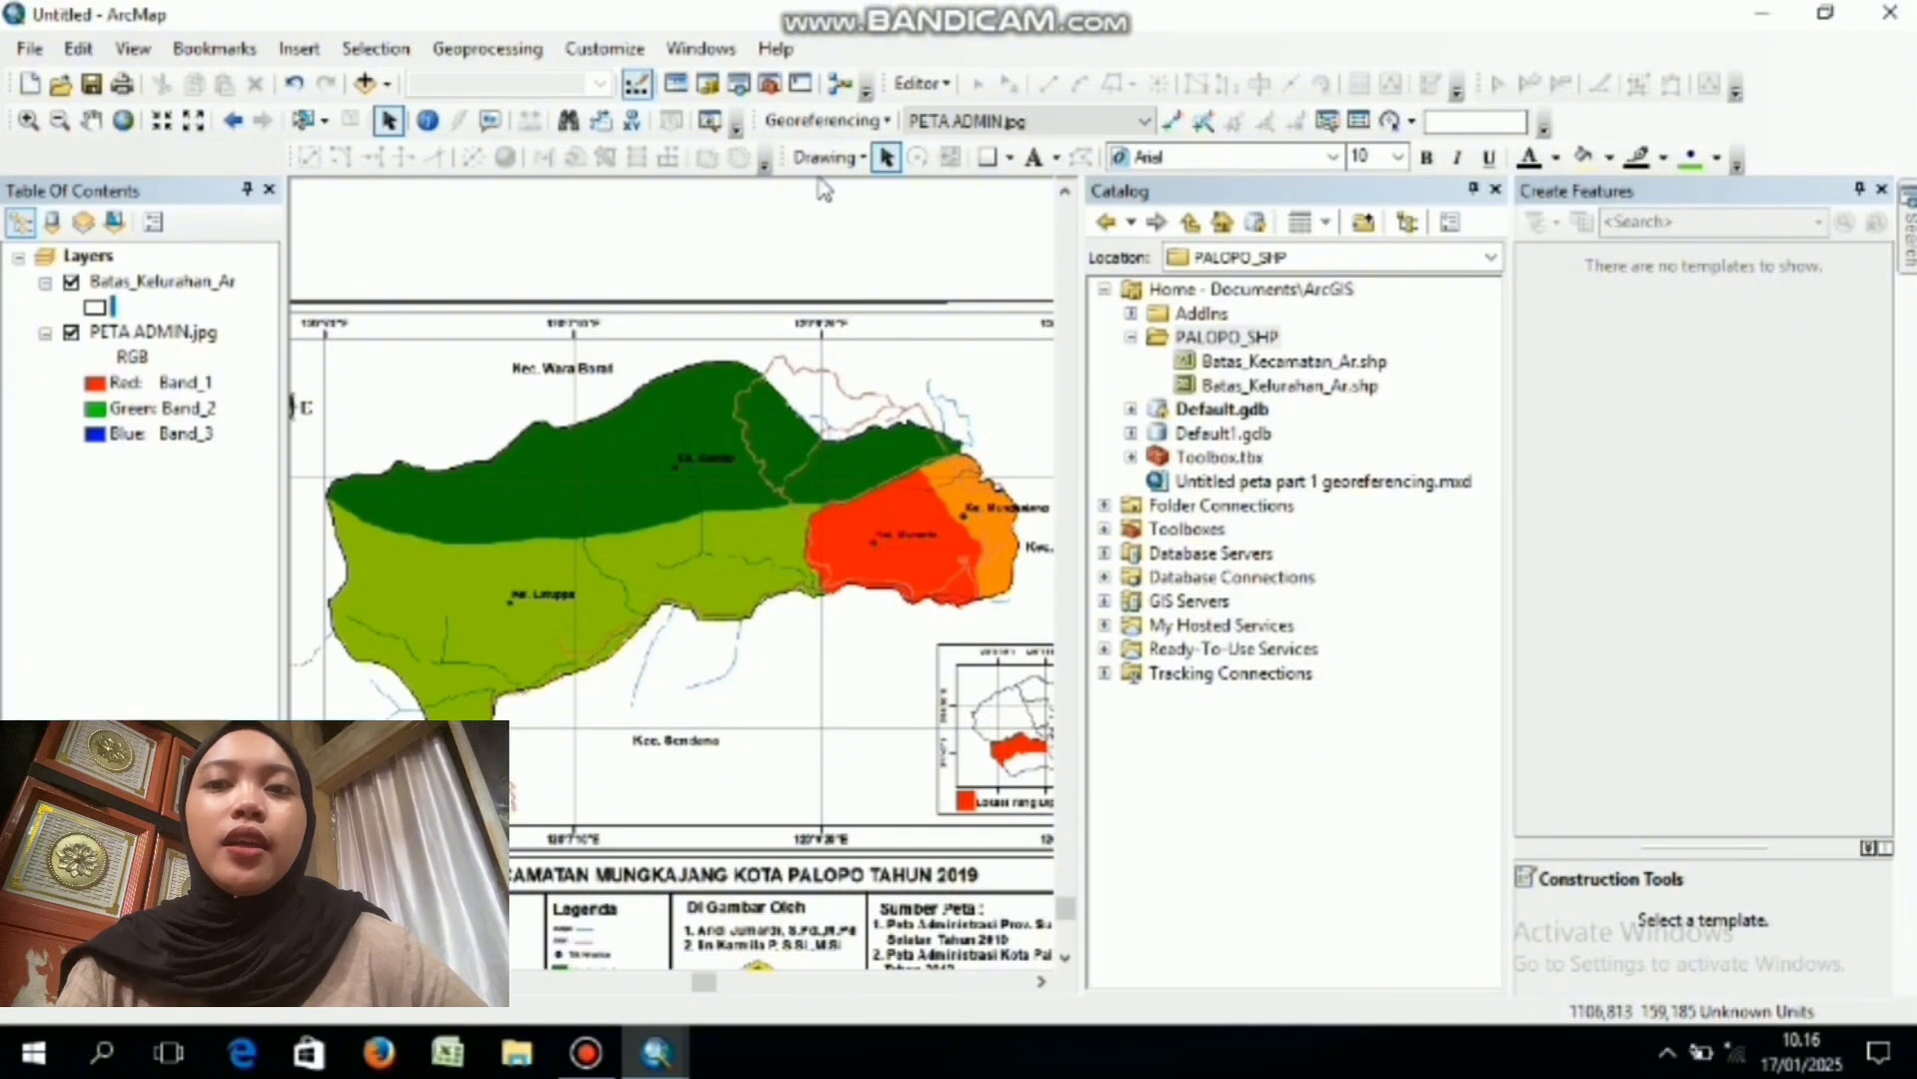
# - Start an edit session for the Batas_Kelurahan_Ar layer, continuing despite the spatial reference warning
pyautogui.click(921, 84)
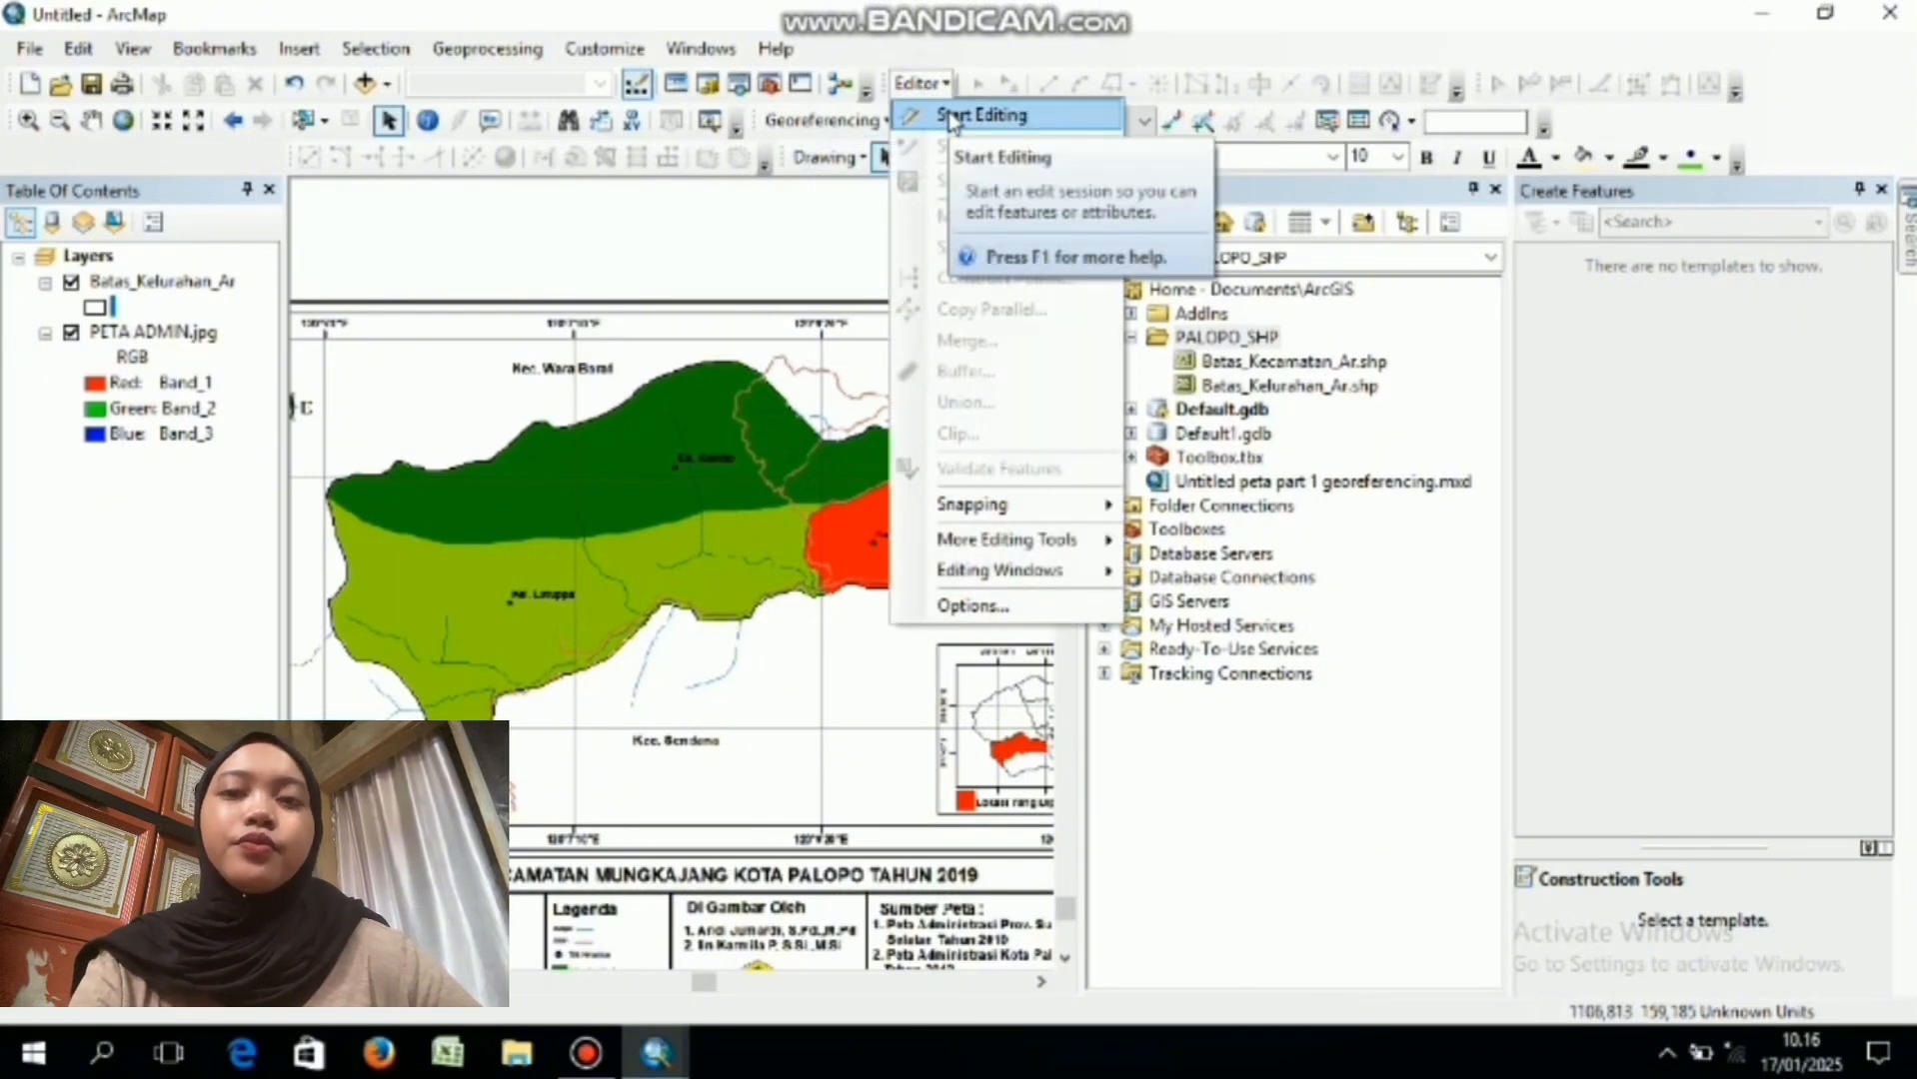
pyautogui.click(949, 118)
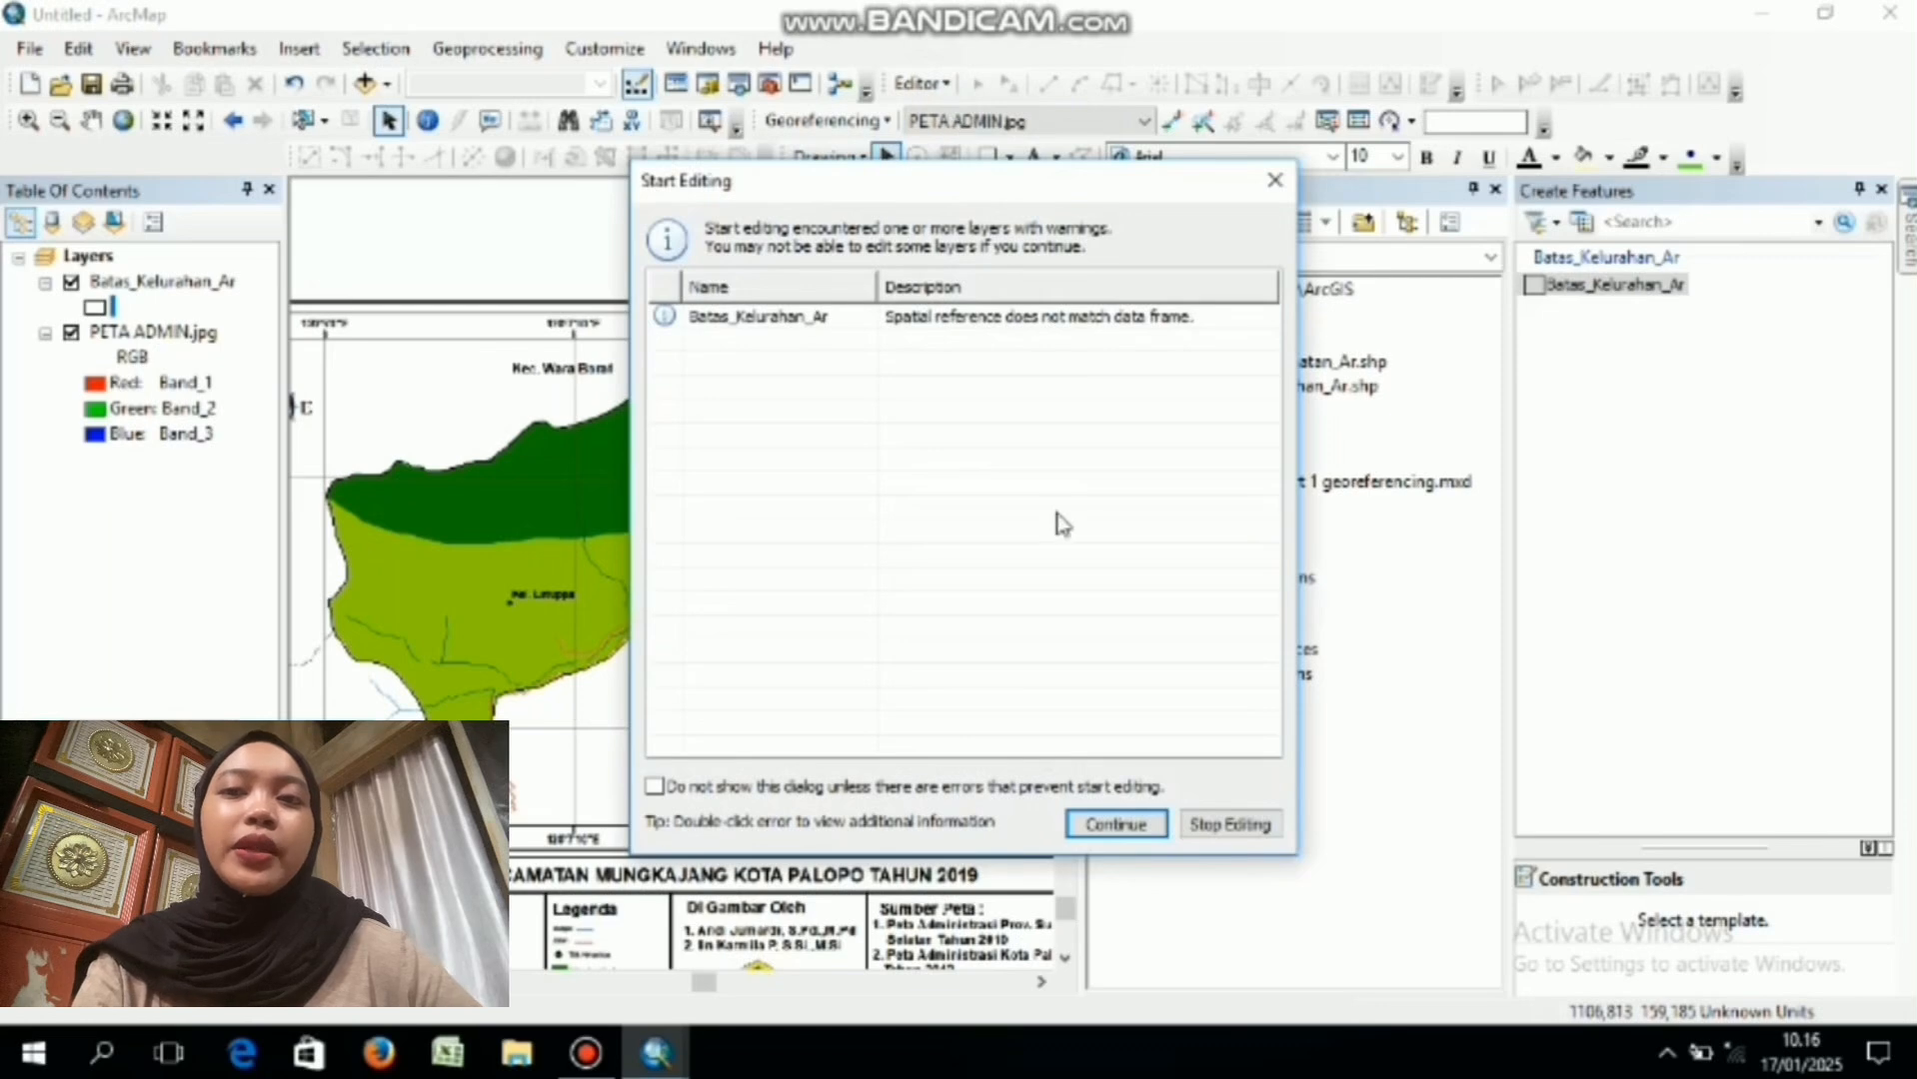
pyautogui.click(1097, 826)
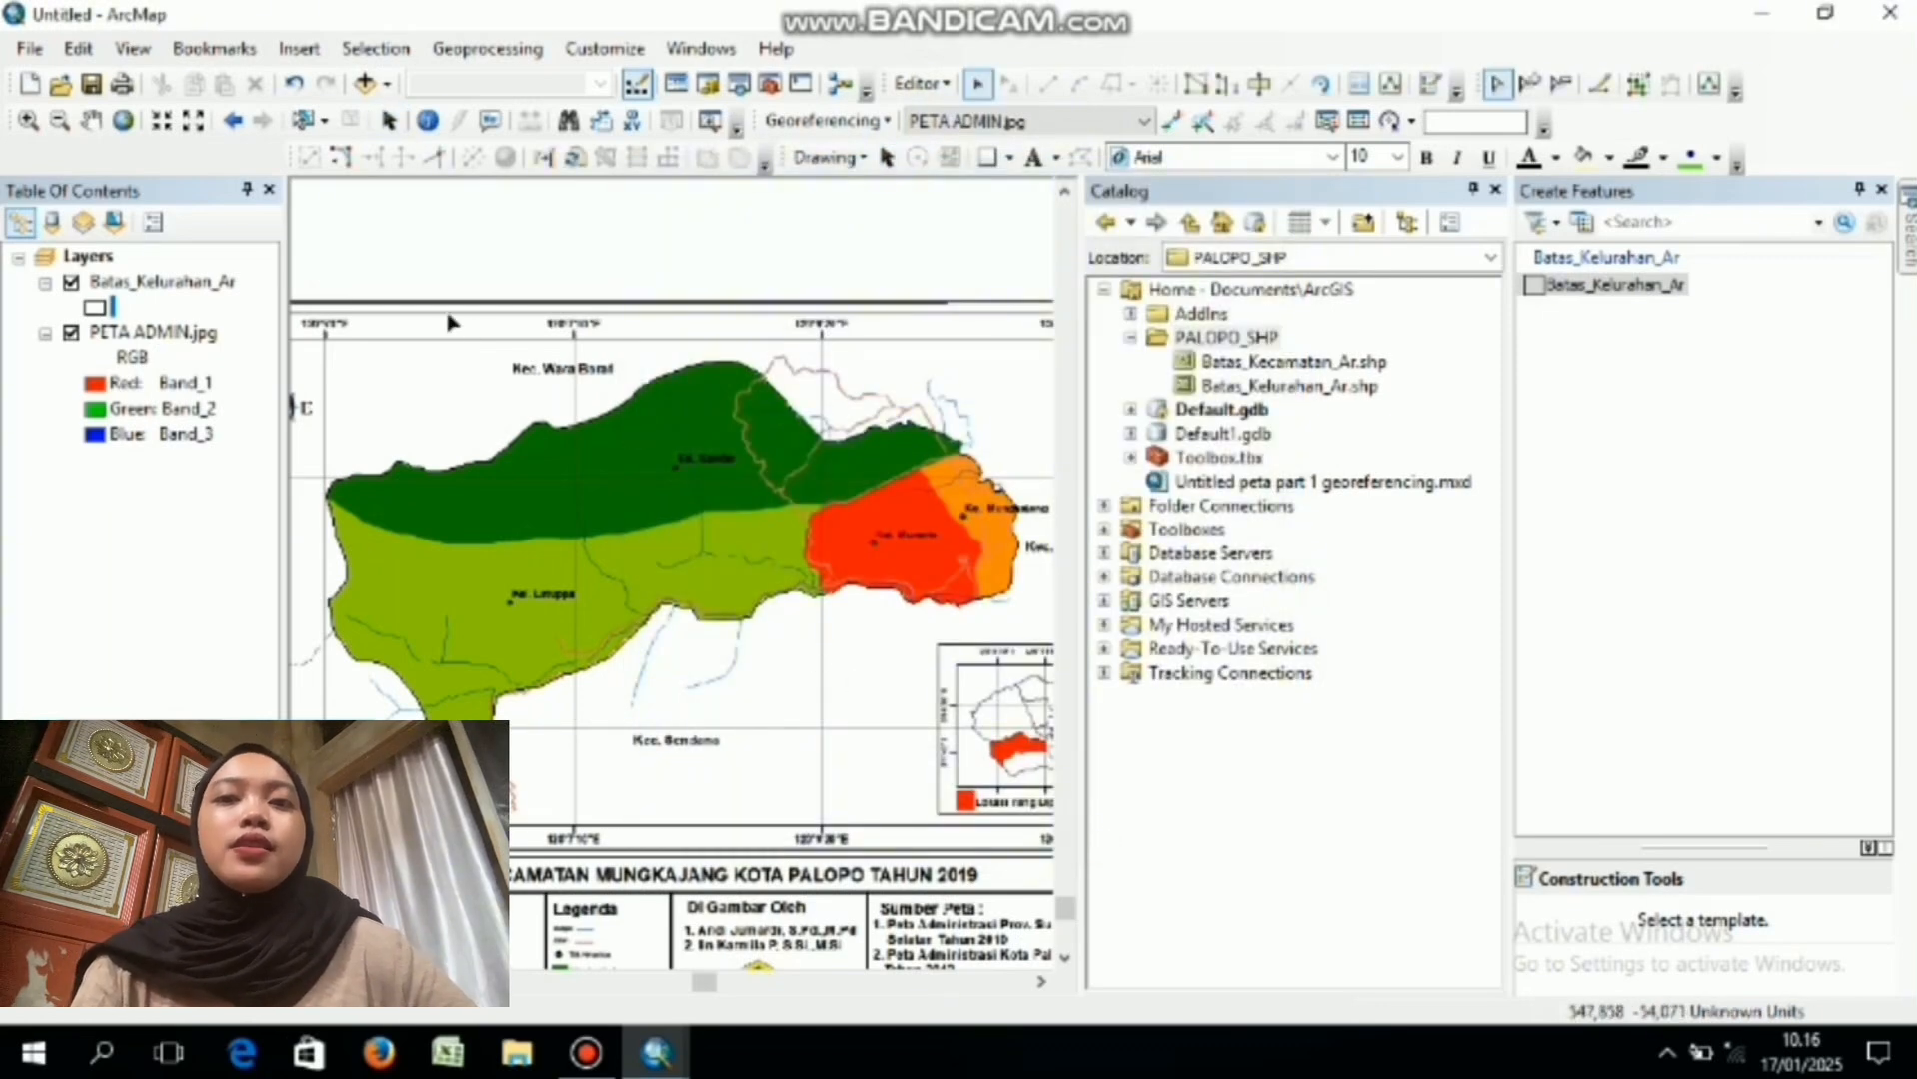
# - Select the Batas_Kelurahan_Ar boundary polygon near the orange Kel. Mungkajang area
pyautogui.click(28, 120)
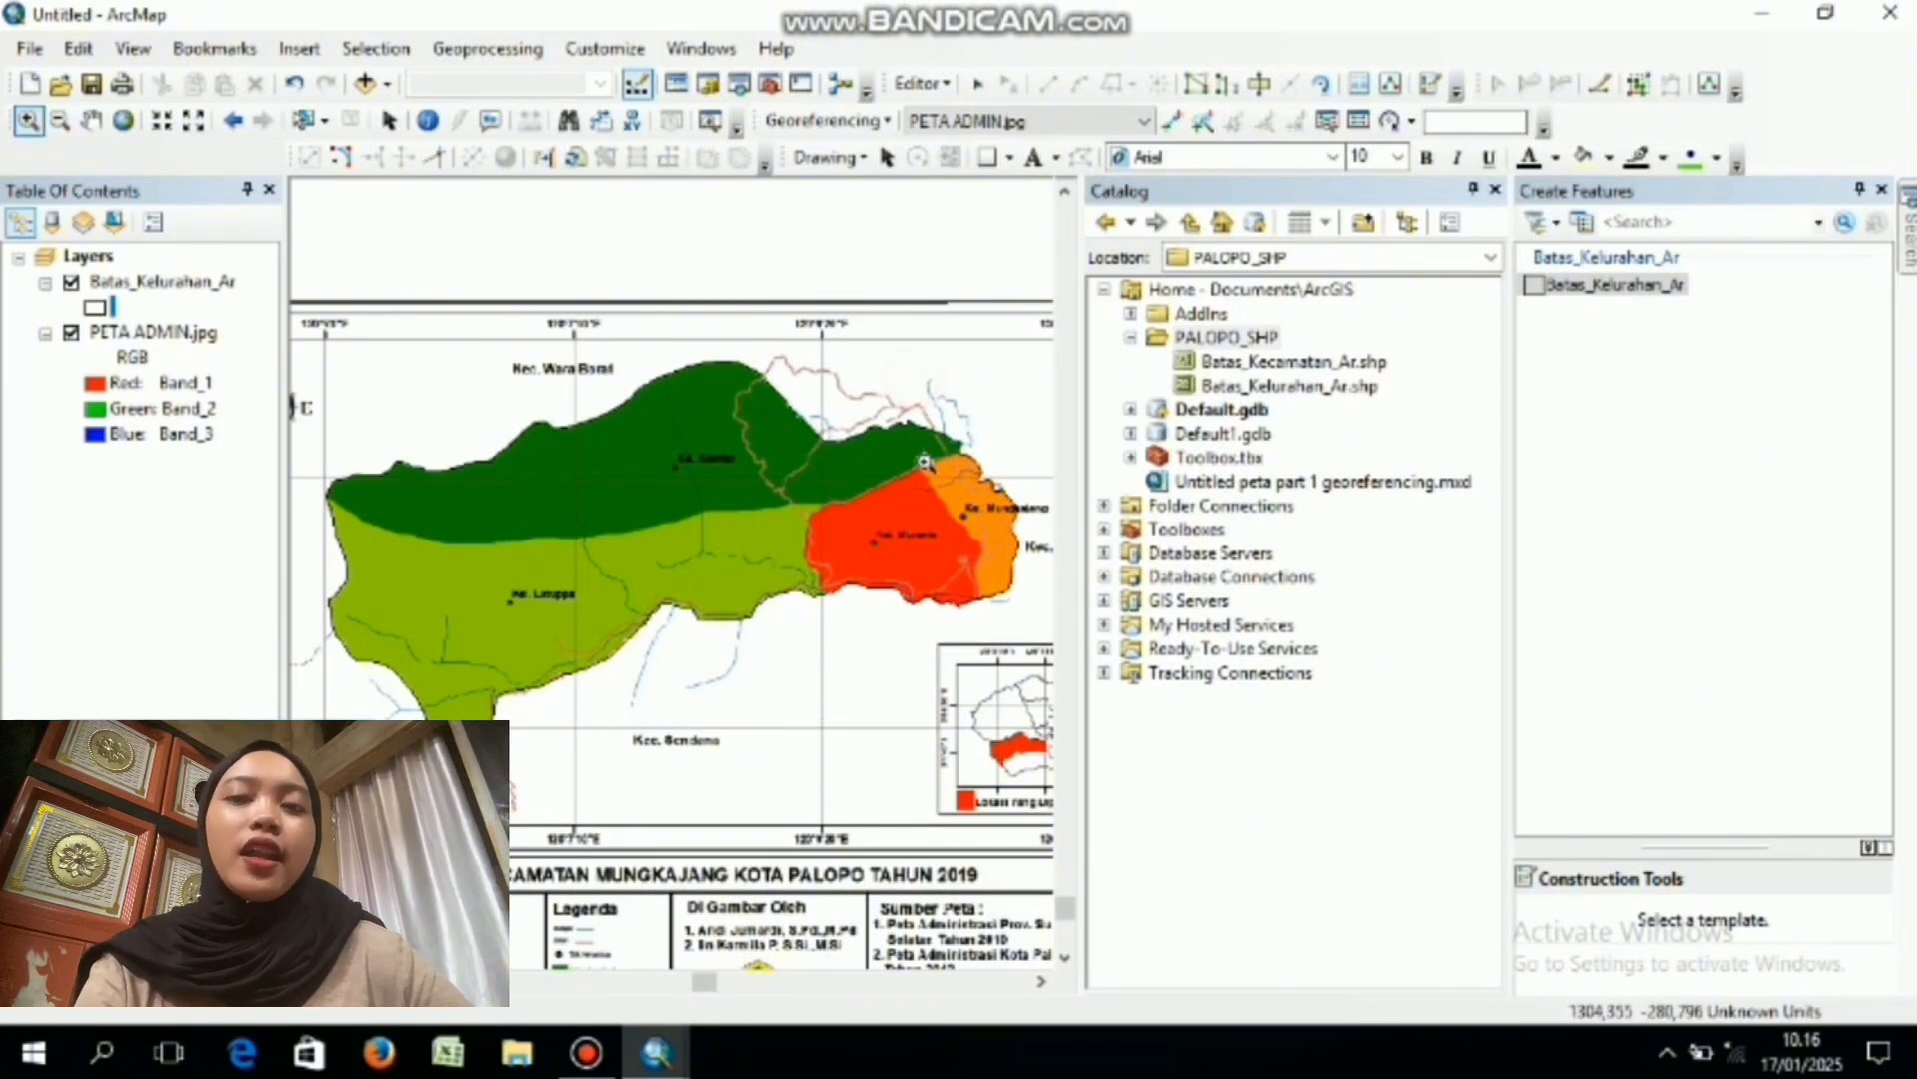
pyautogui.moveTo(915, 382); pyautogui.dragTo(1046, 636)
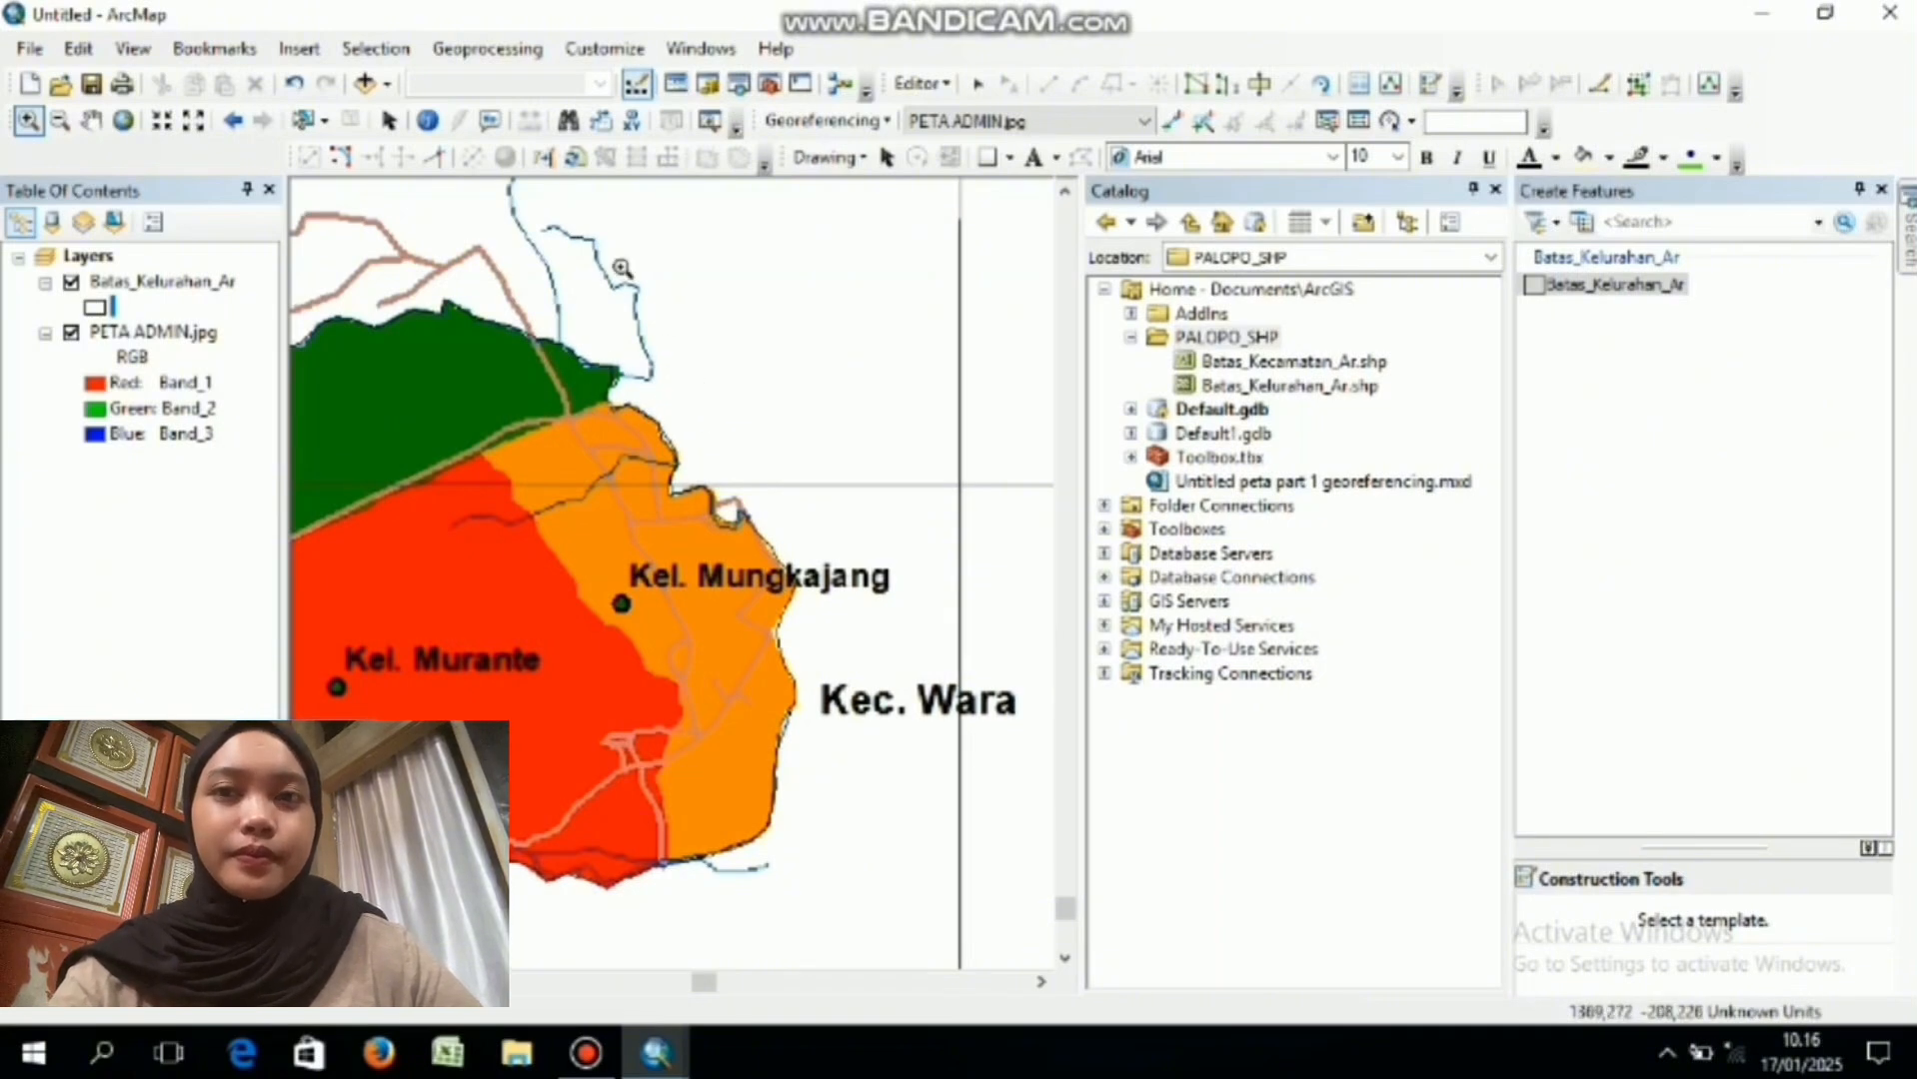
pyautogui.click(303, 126)
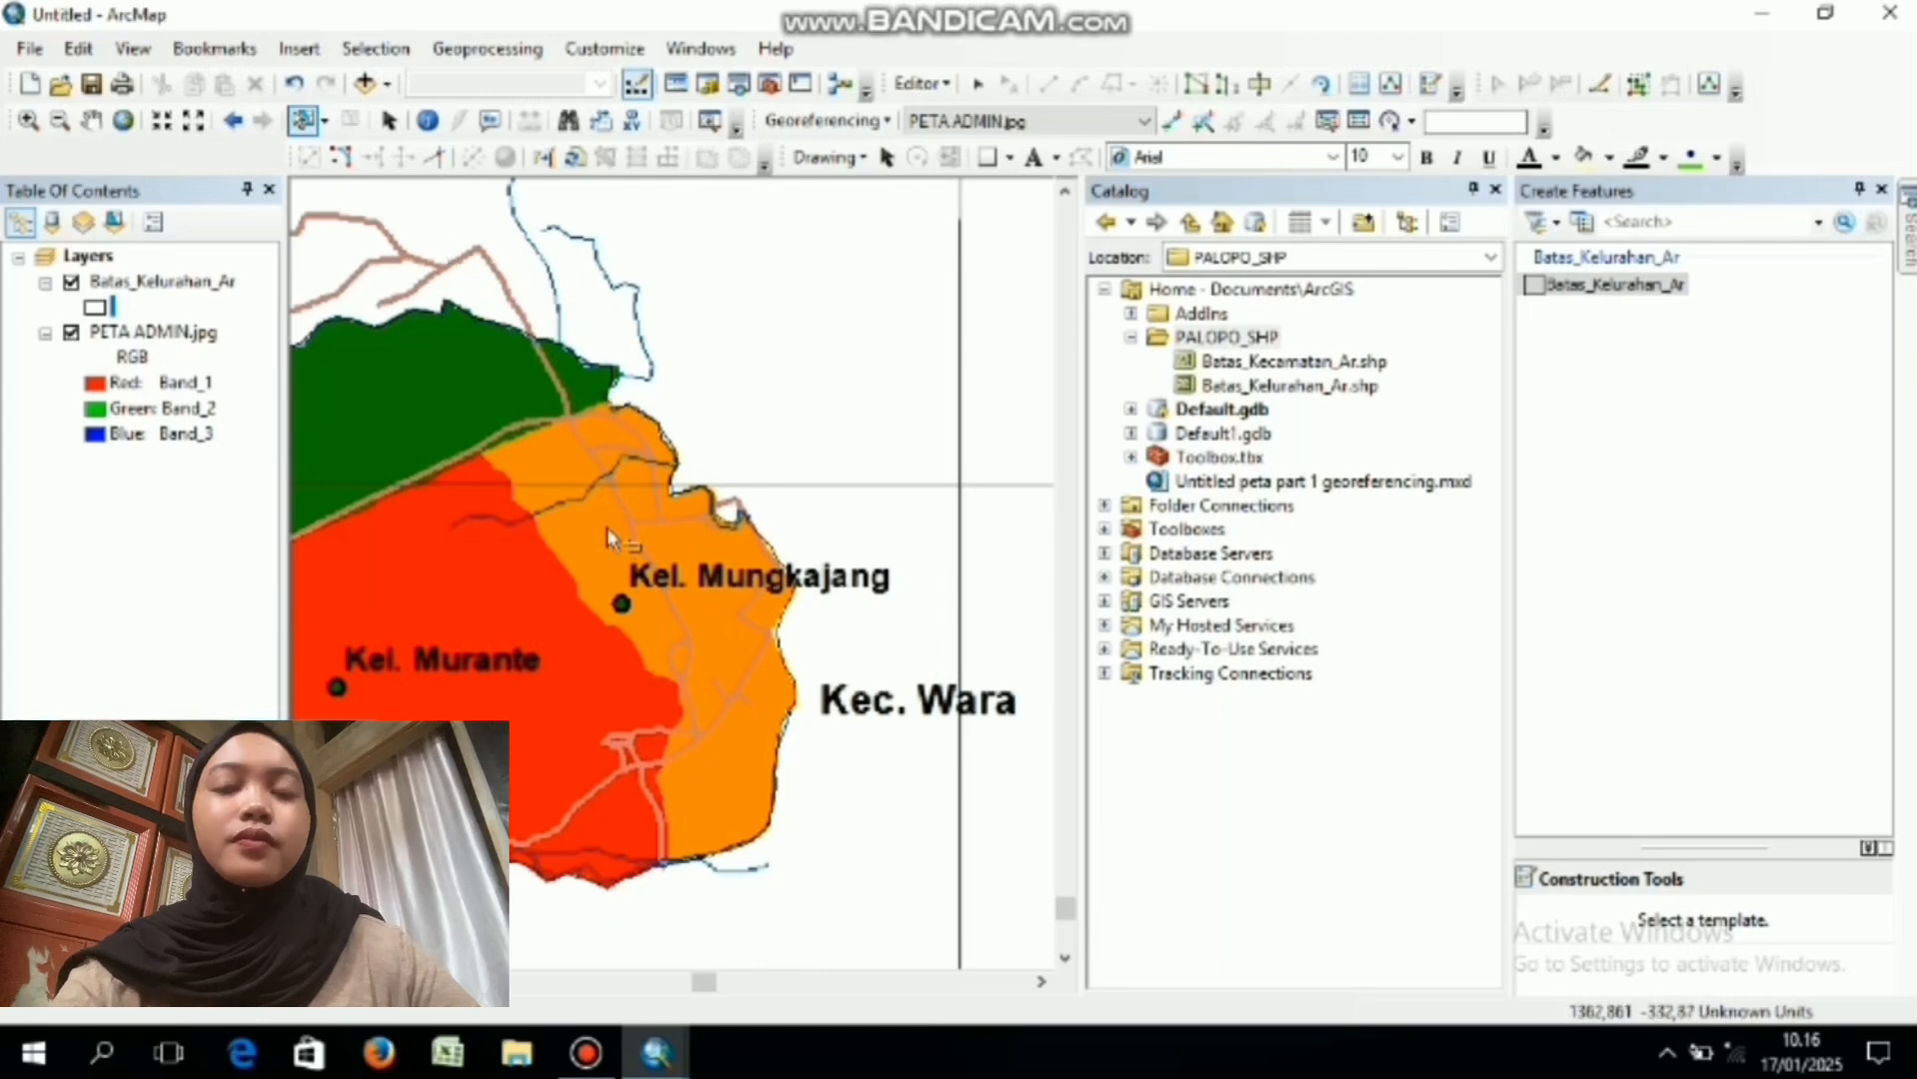
pyautogui.click(751, 462)
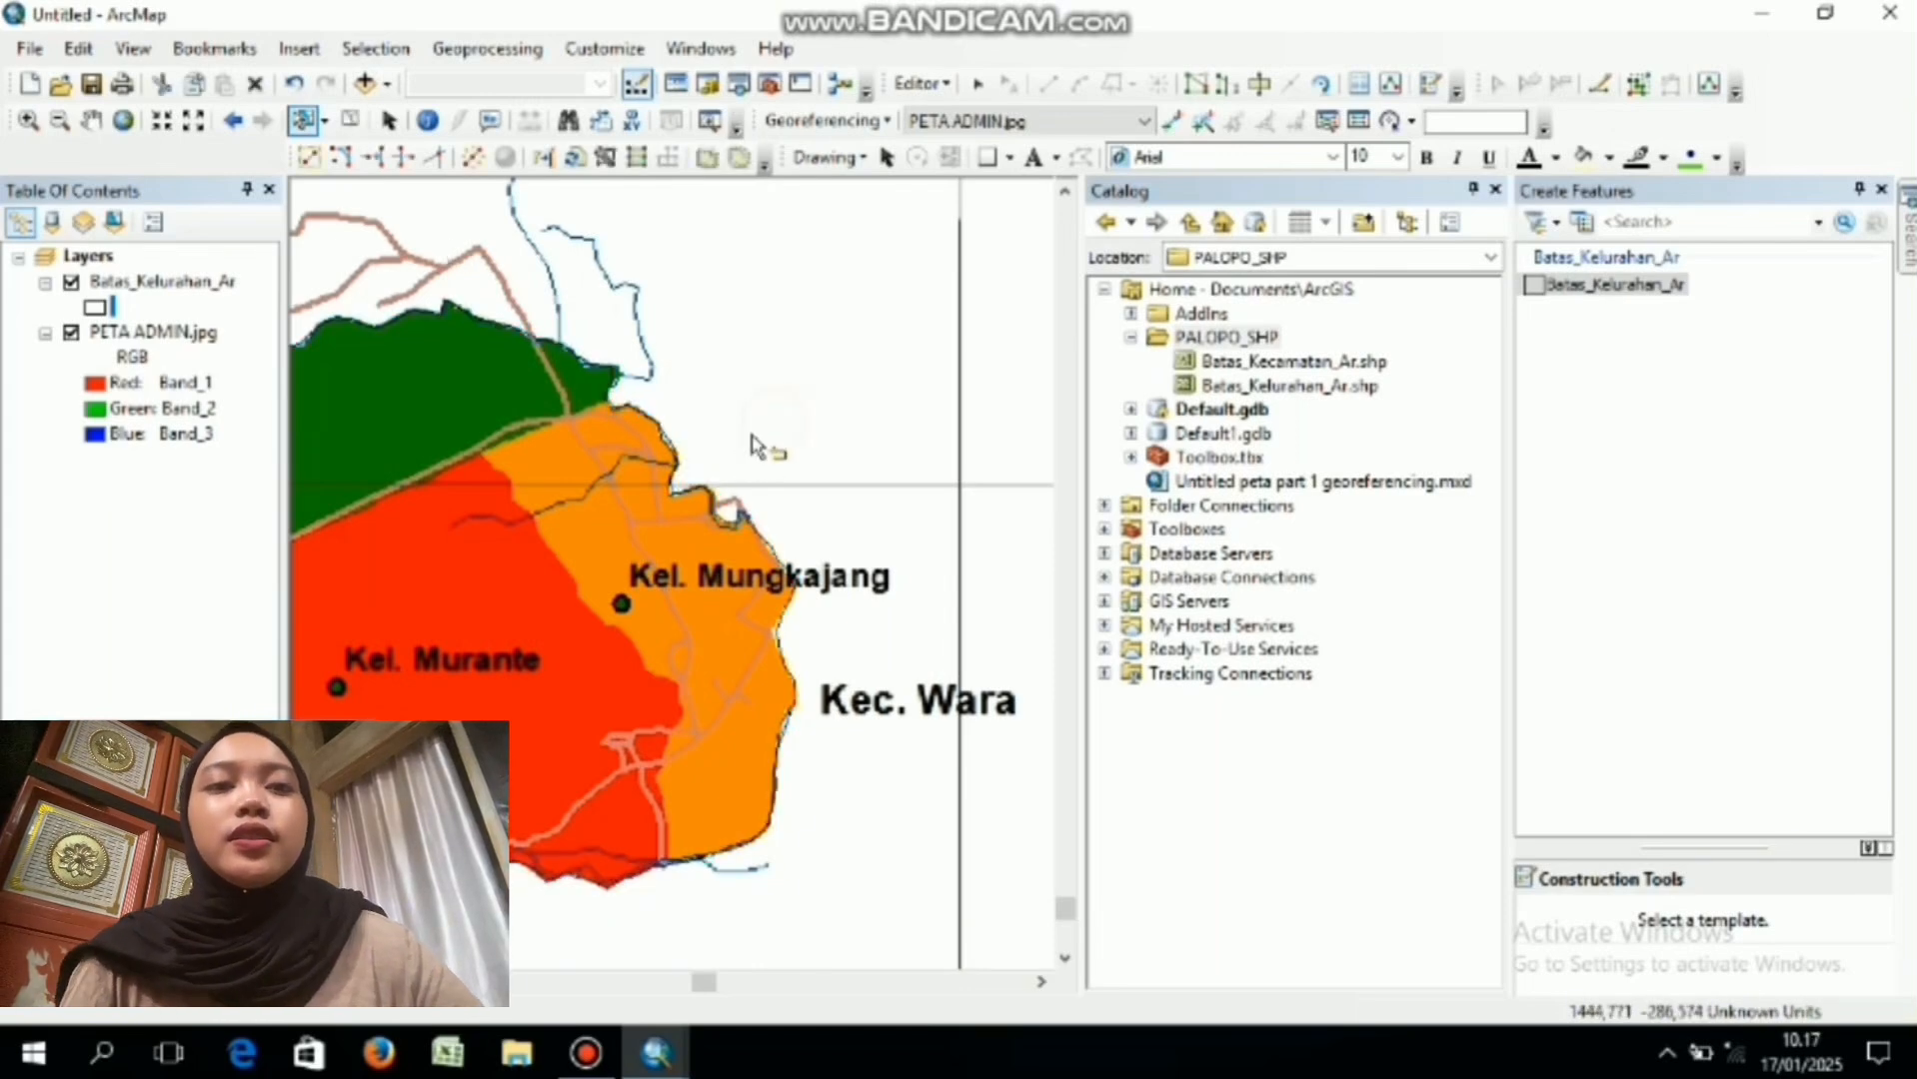
pyautogui.click(789, 395)
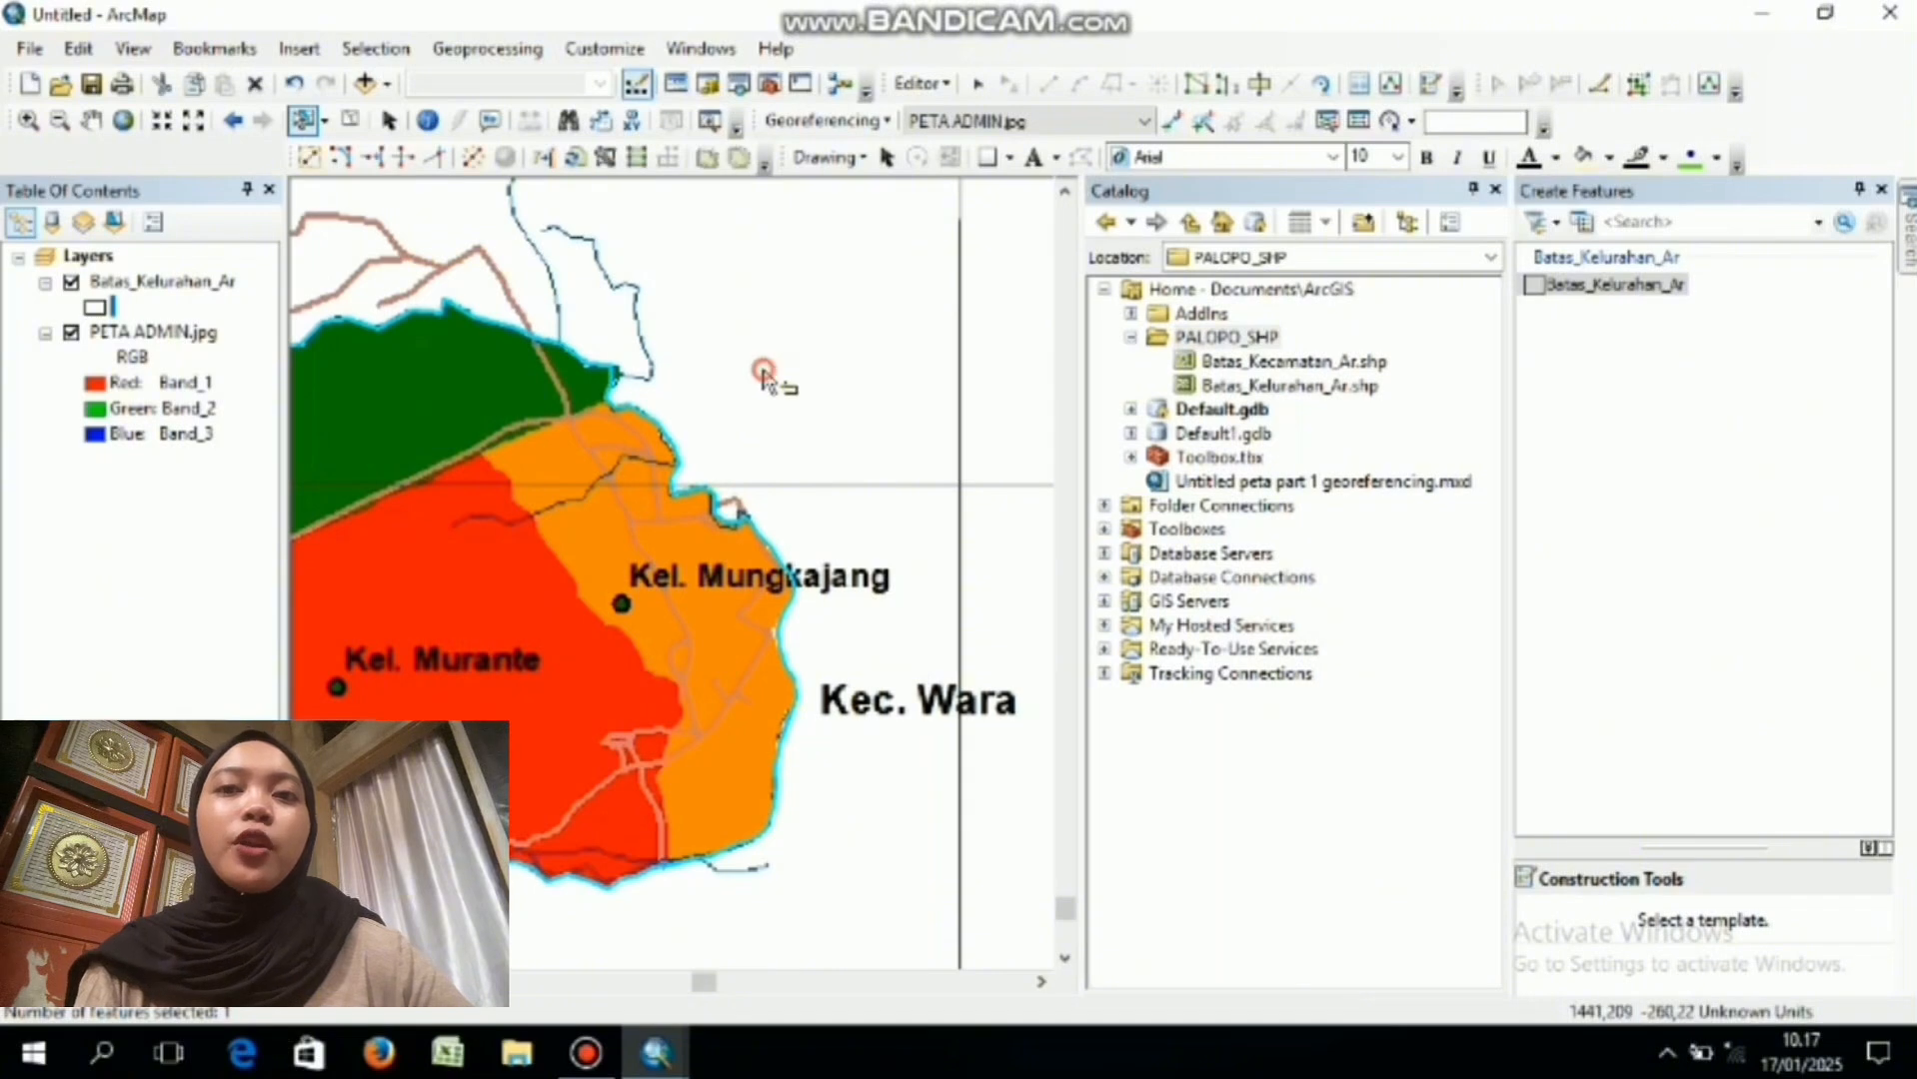
pyautogui.click(572, 505)
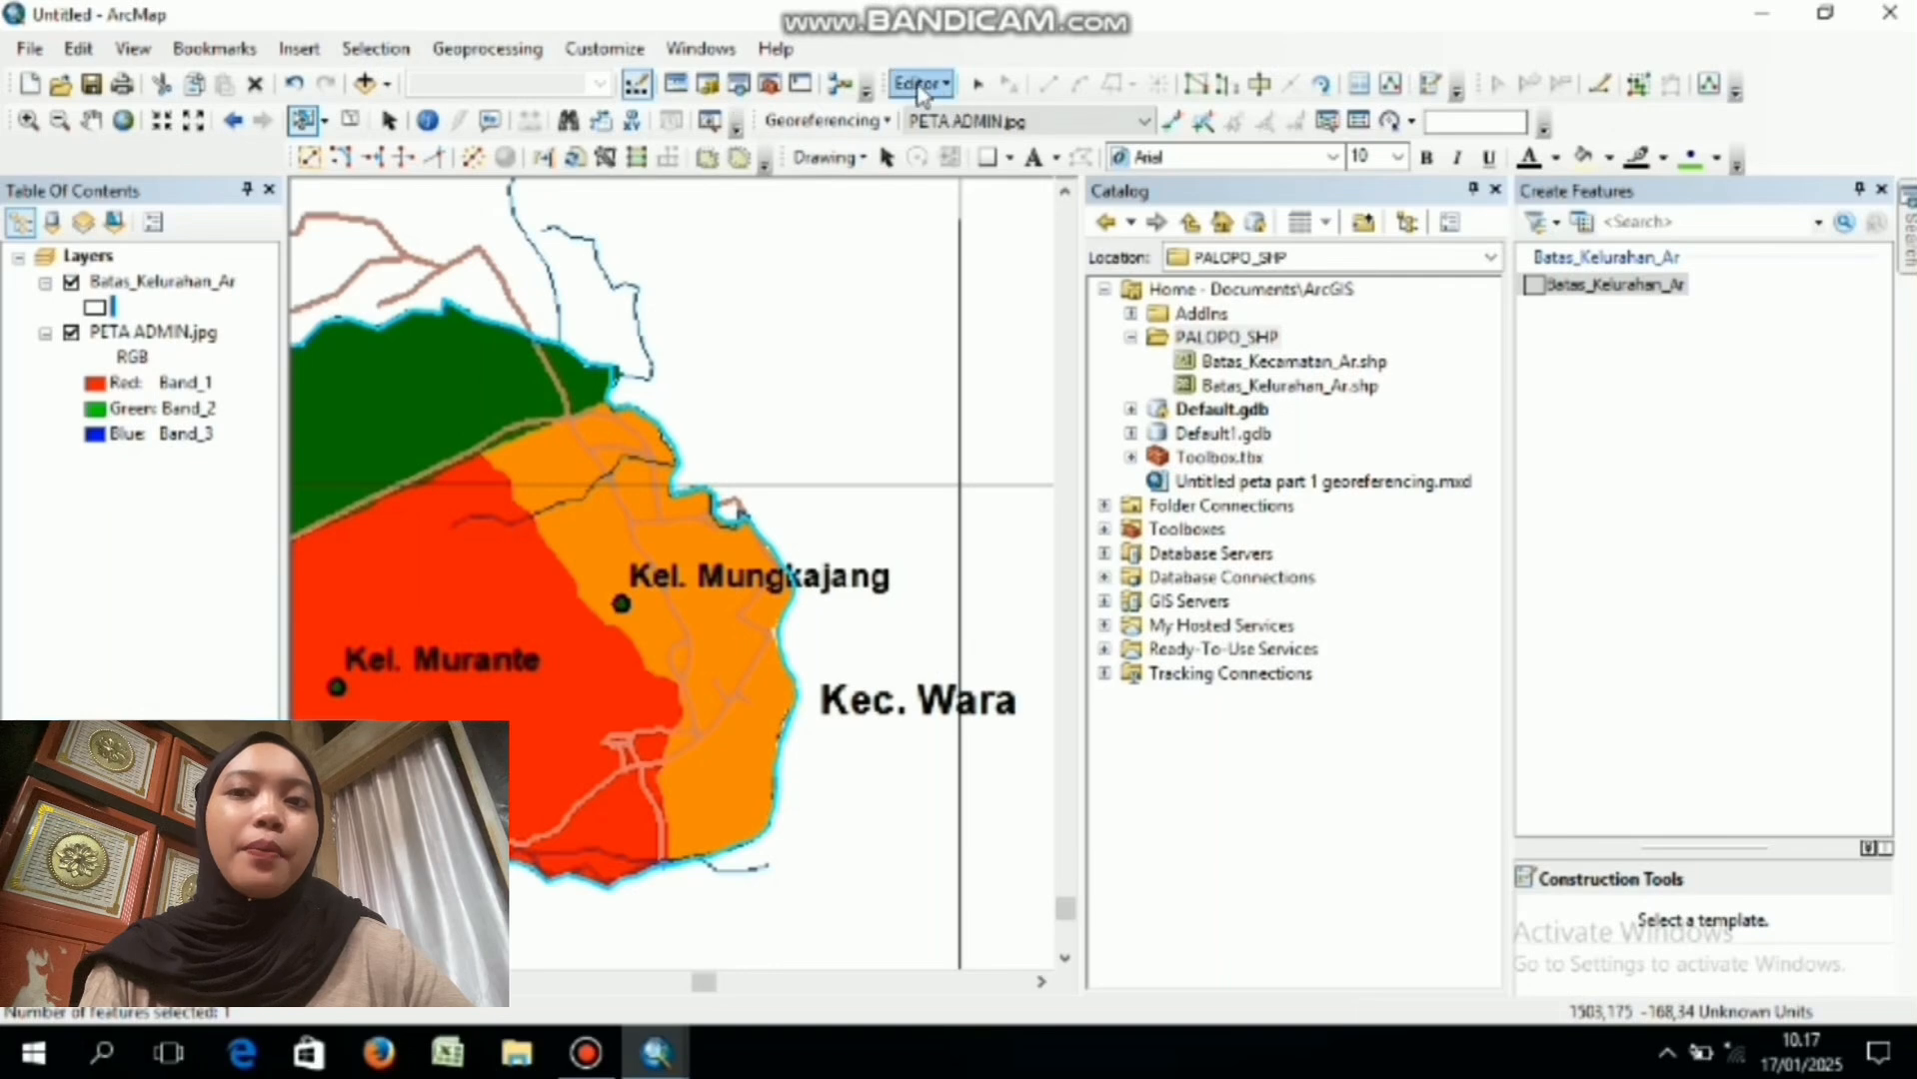
# - Start a Cut Polygons line outside the northeastern boundary and trace the border between the dark green and orange areas to the red corner
pyautogui.click(1261, 86)
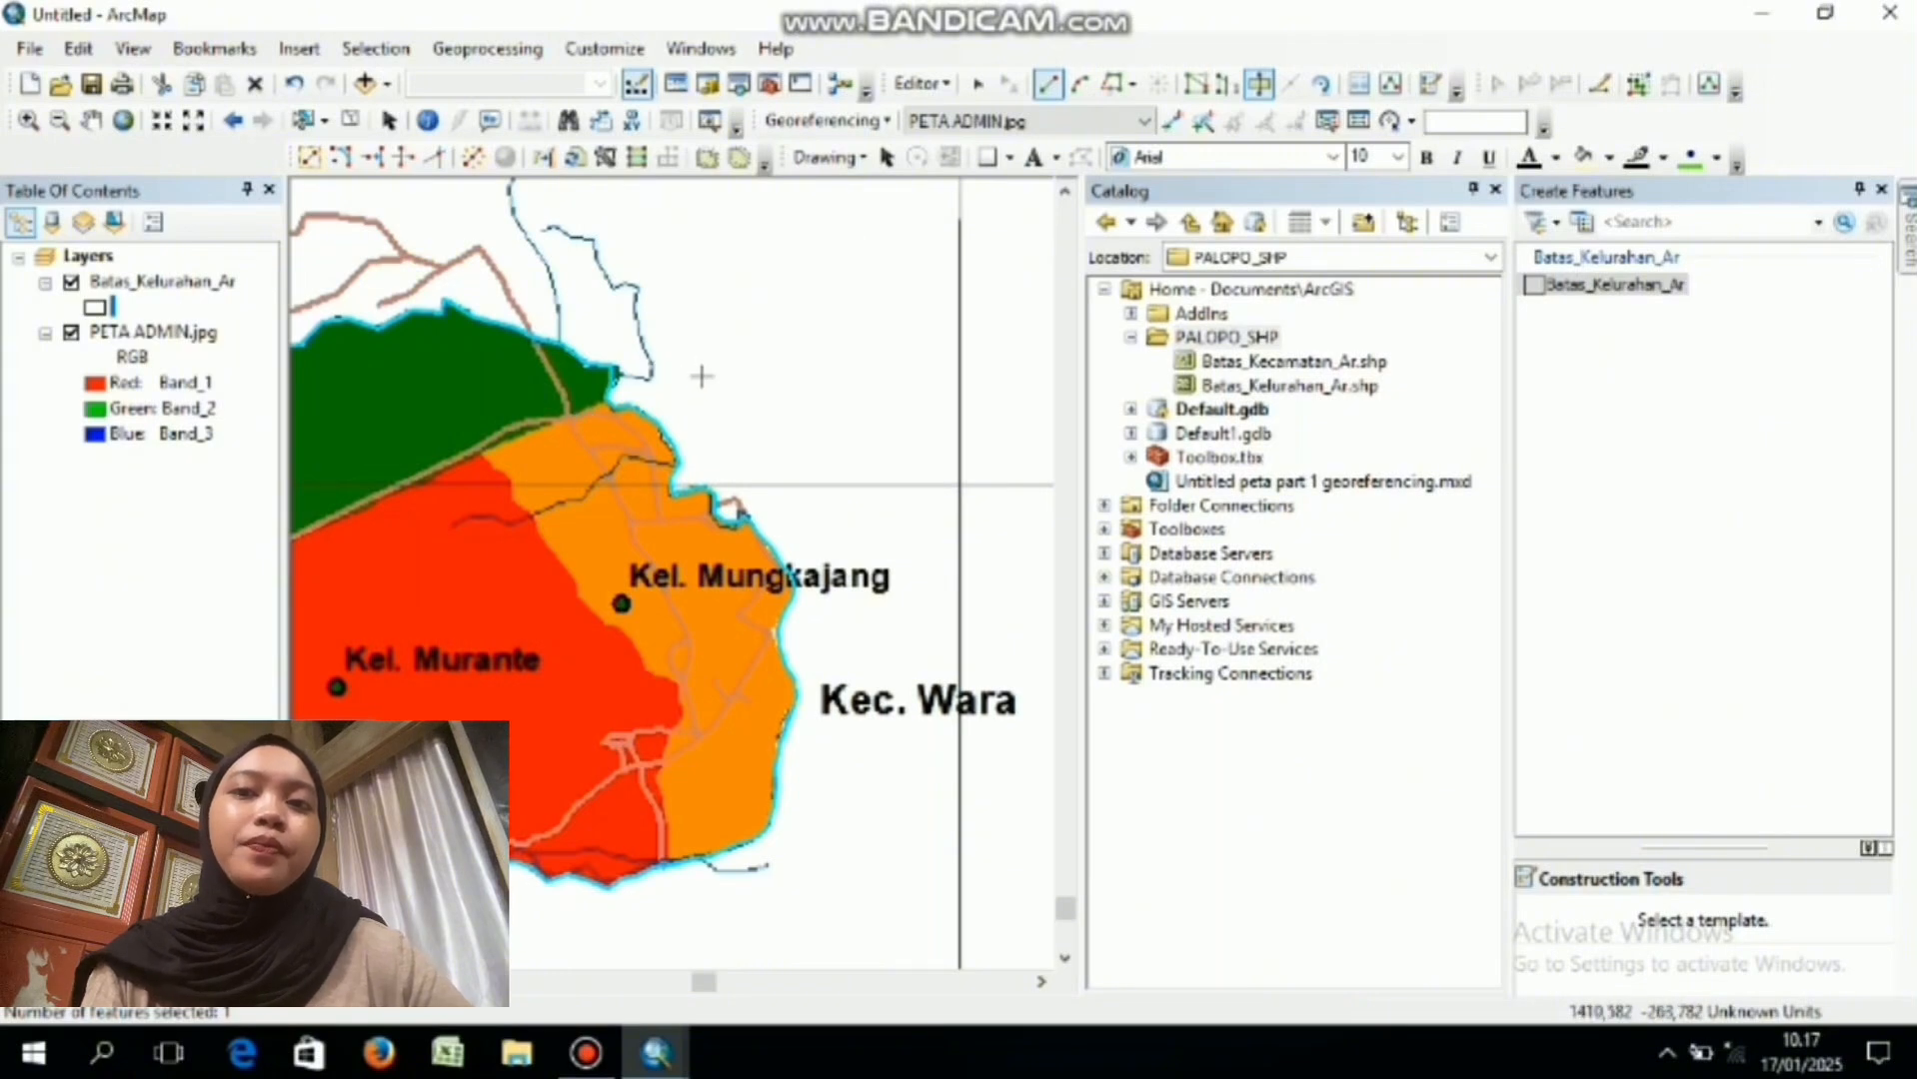
pyautogui.click(703, 377)
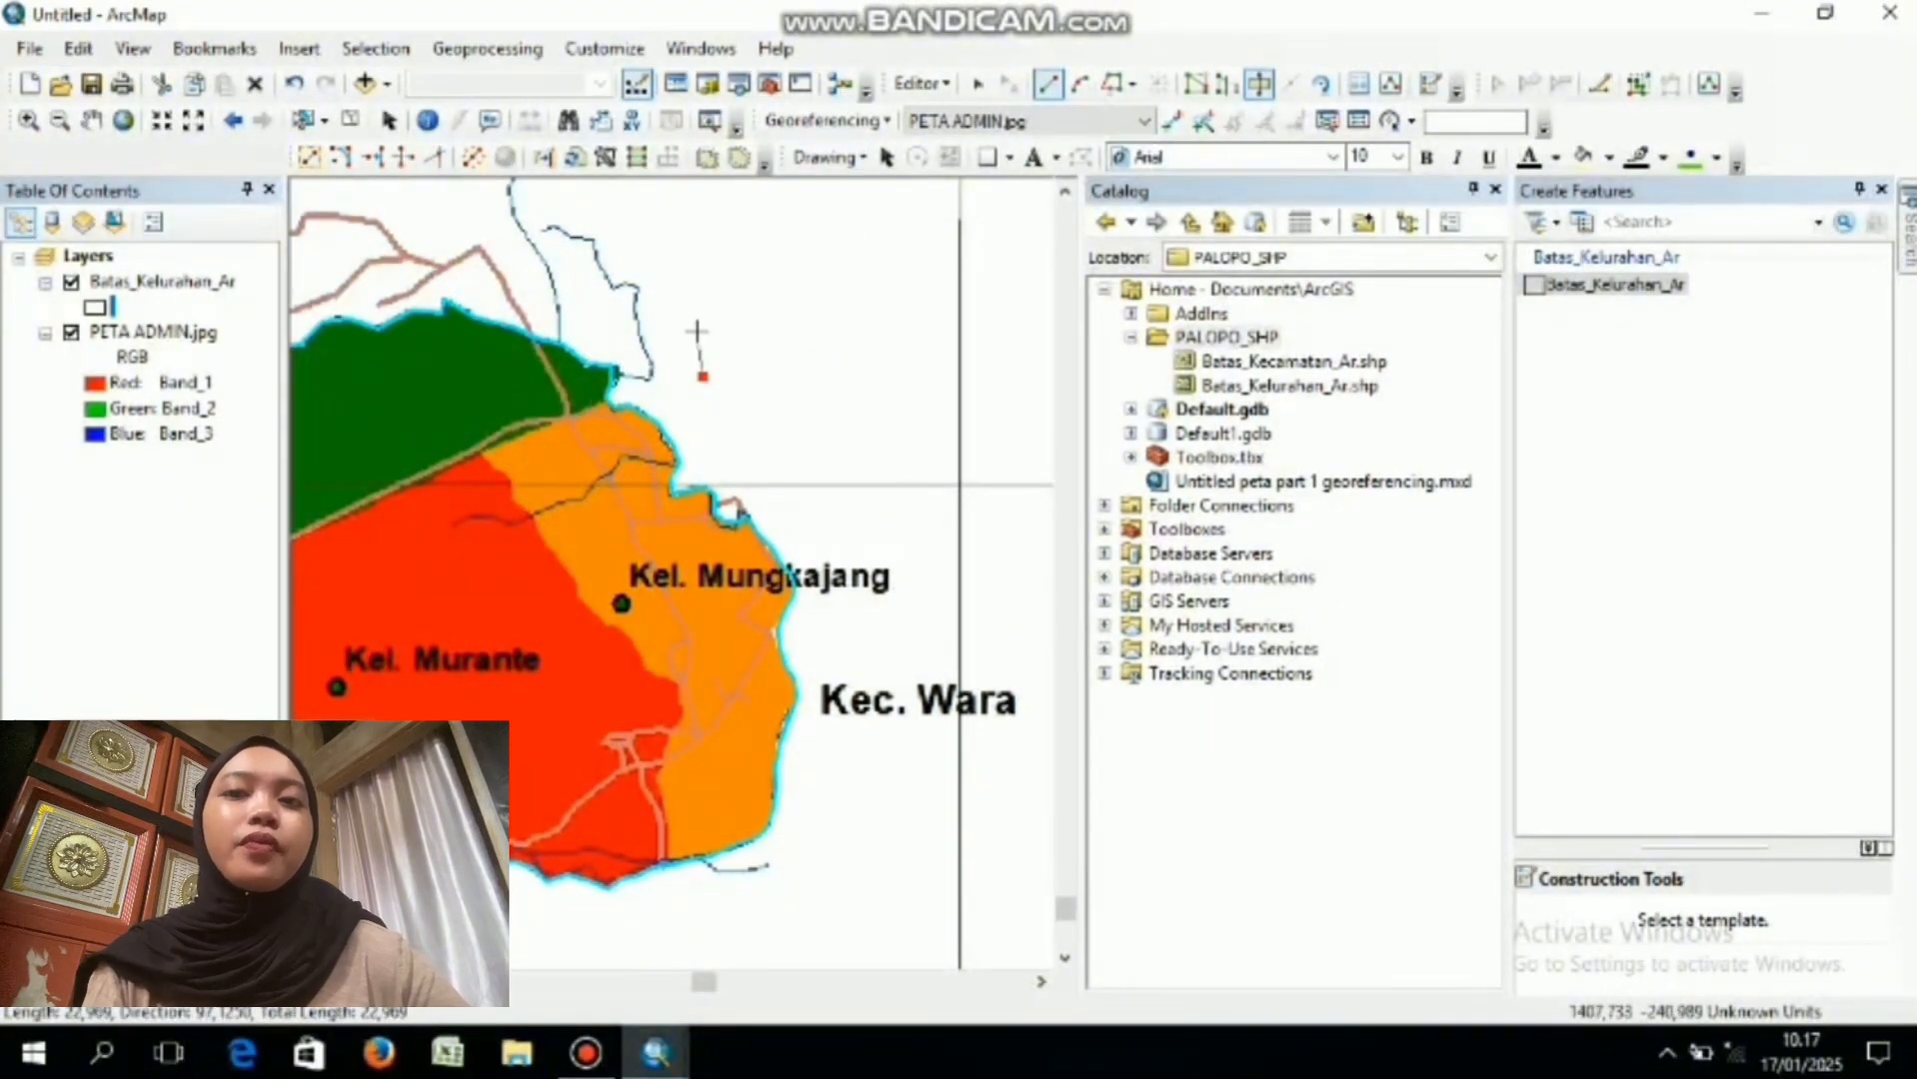
pyautogui.click(578, 410)
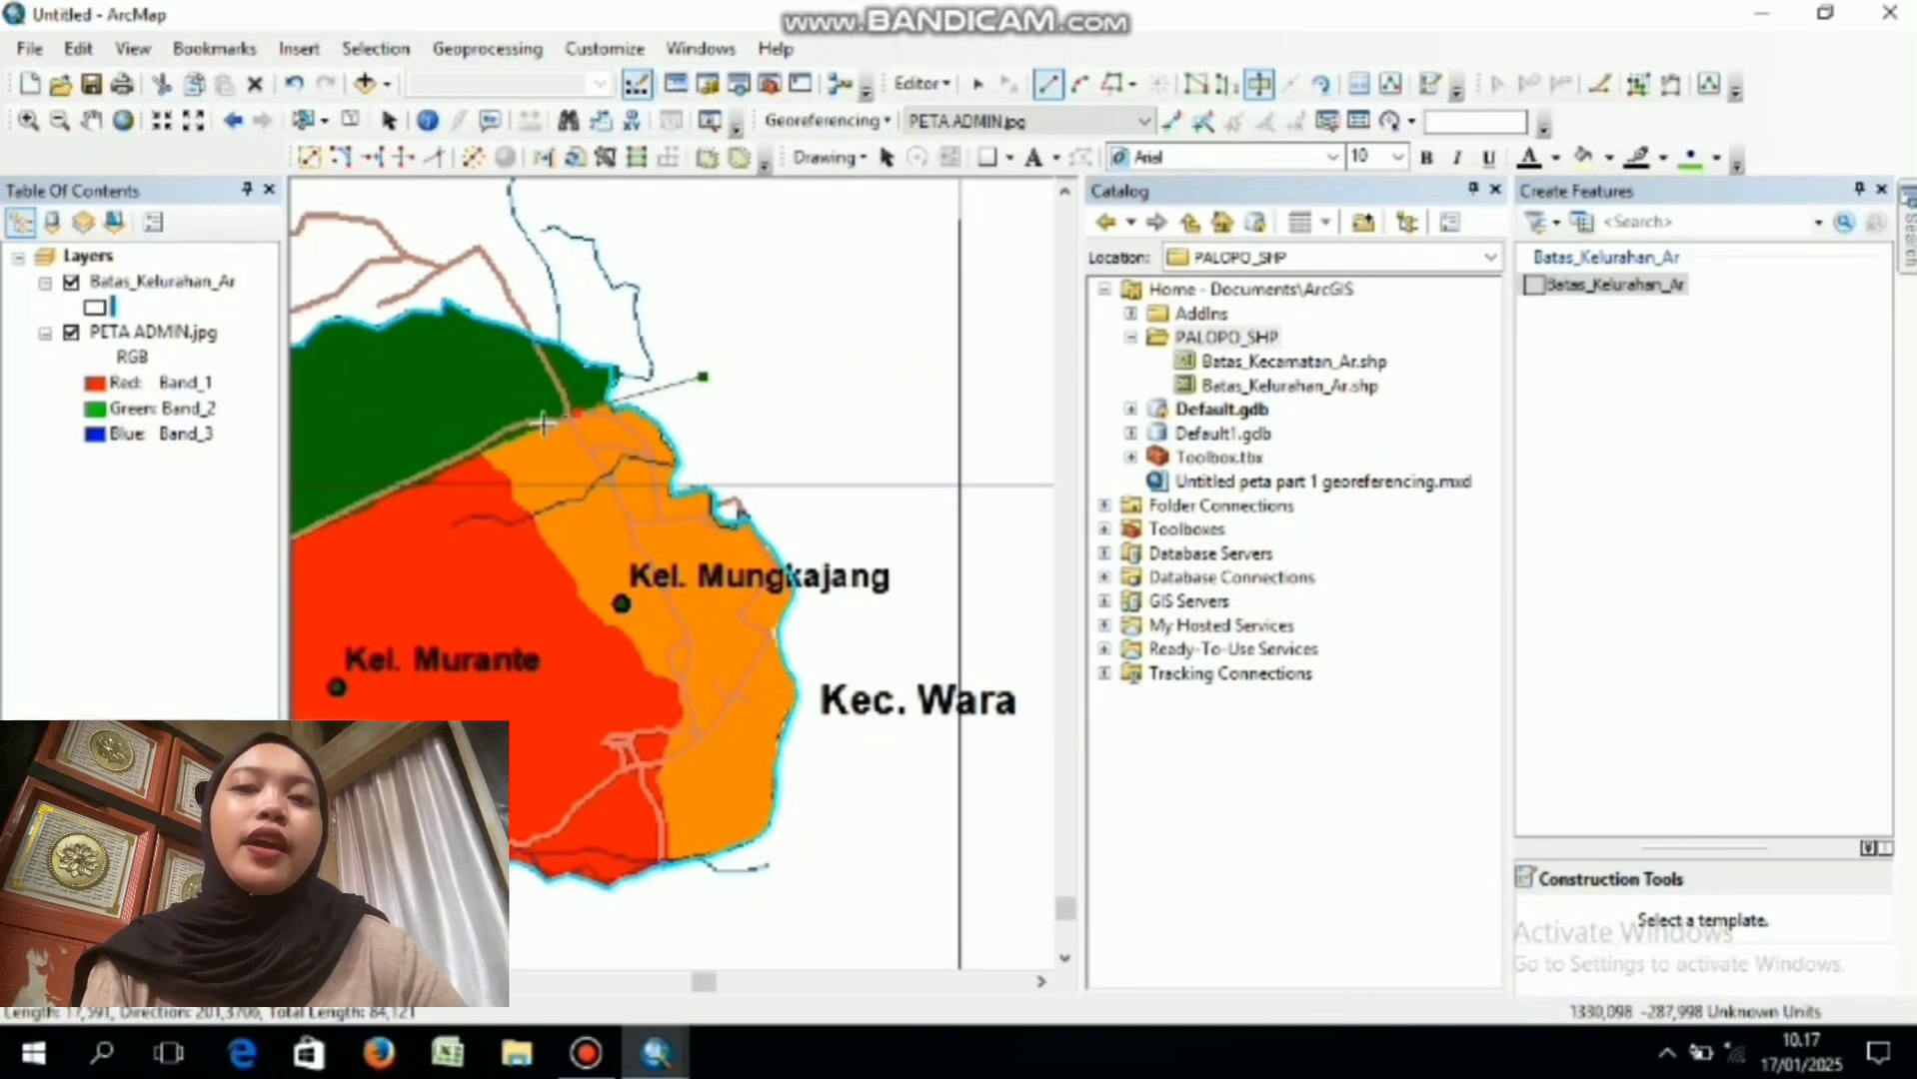
pyautogui.click(551, 422)
pyautogui.click(521, 437)
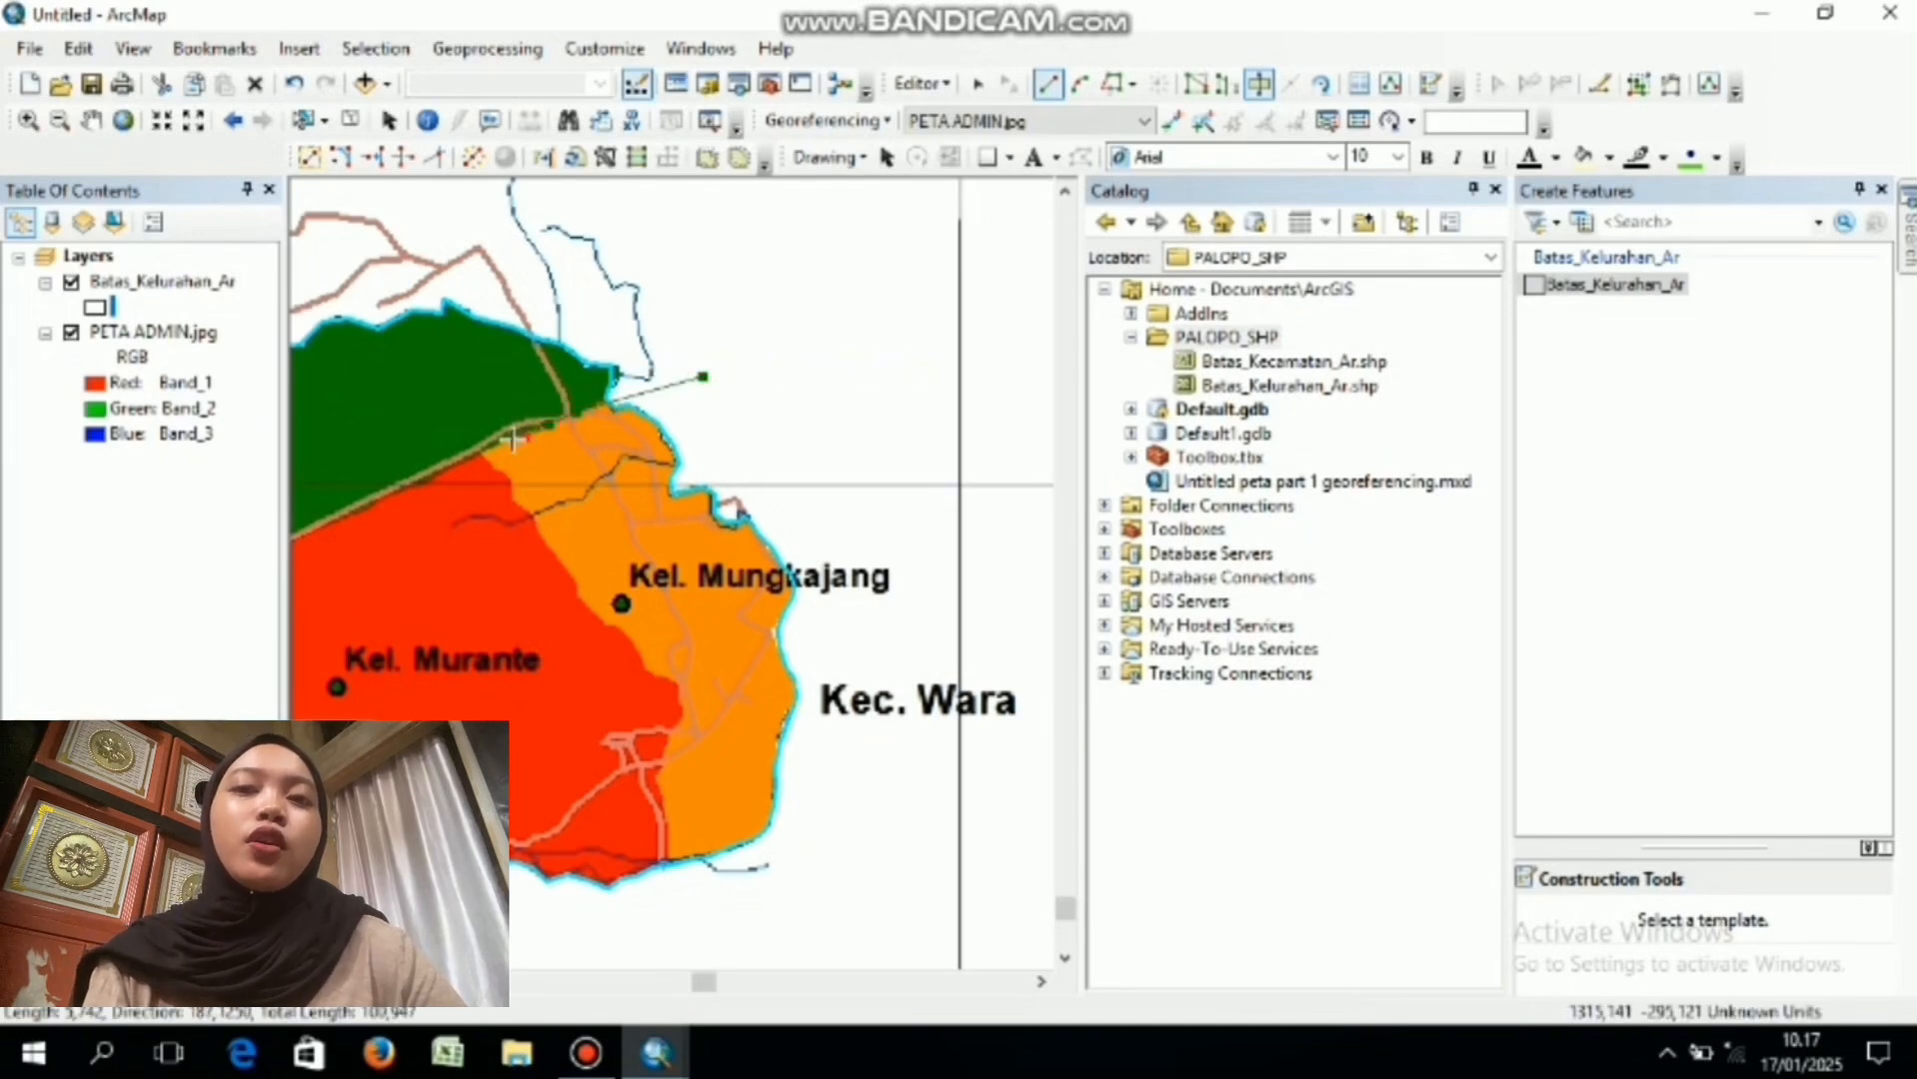
pyautogui.click(487, 458)
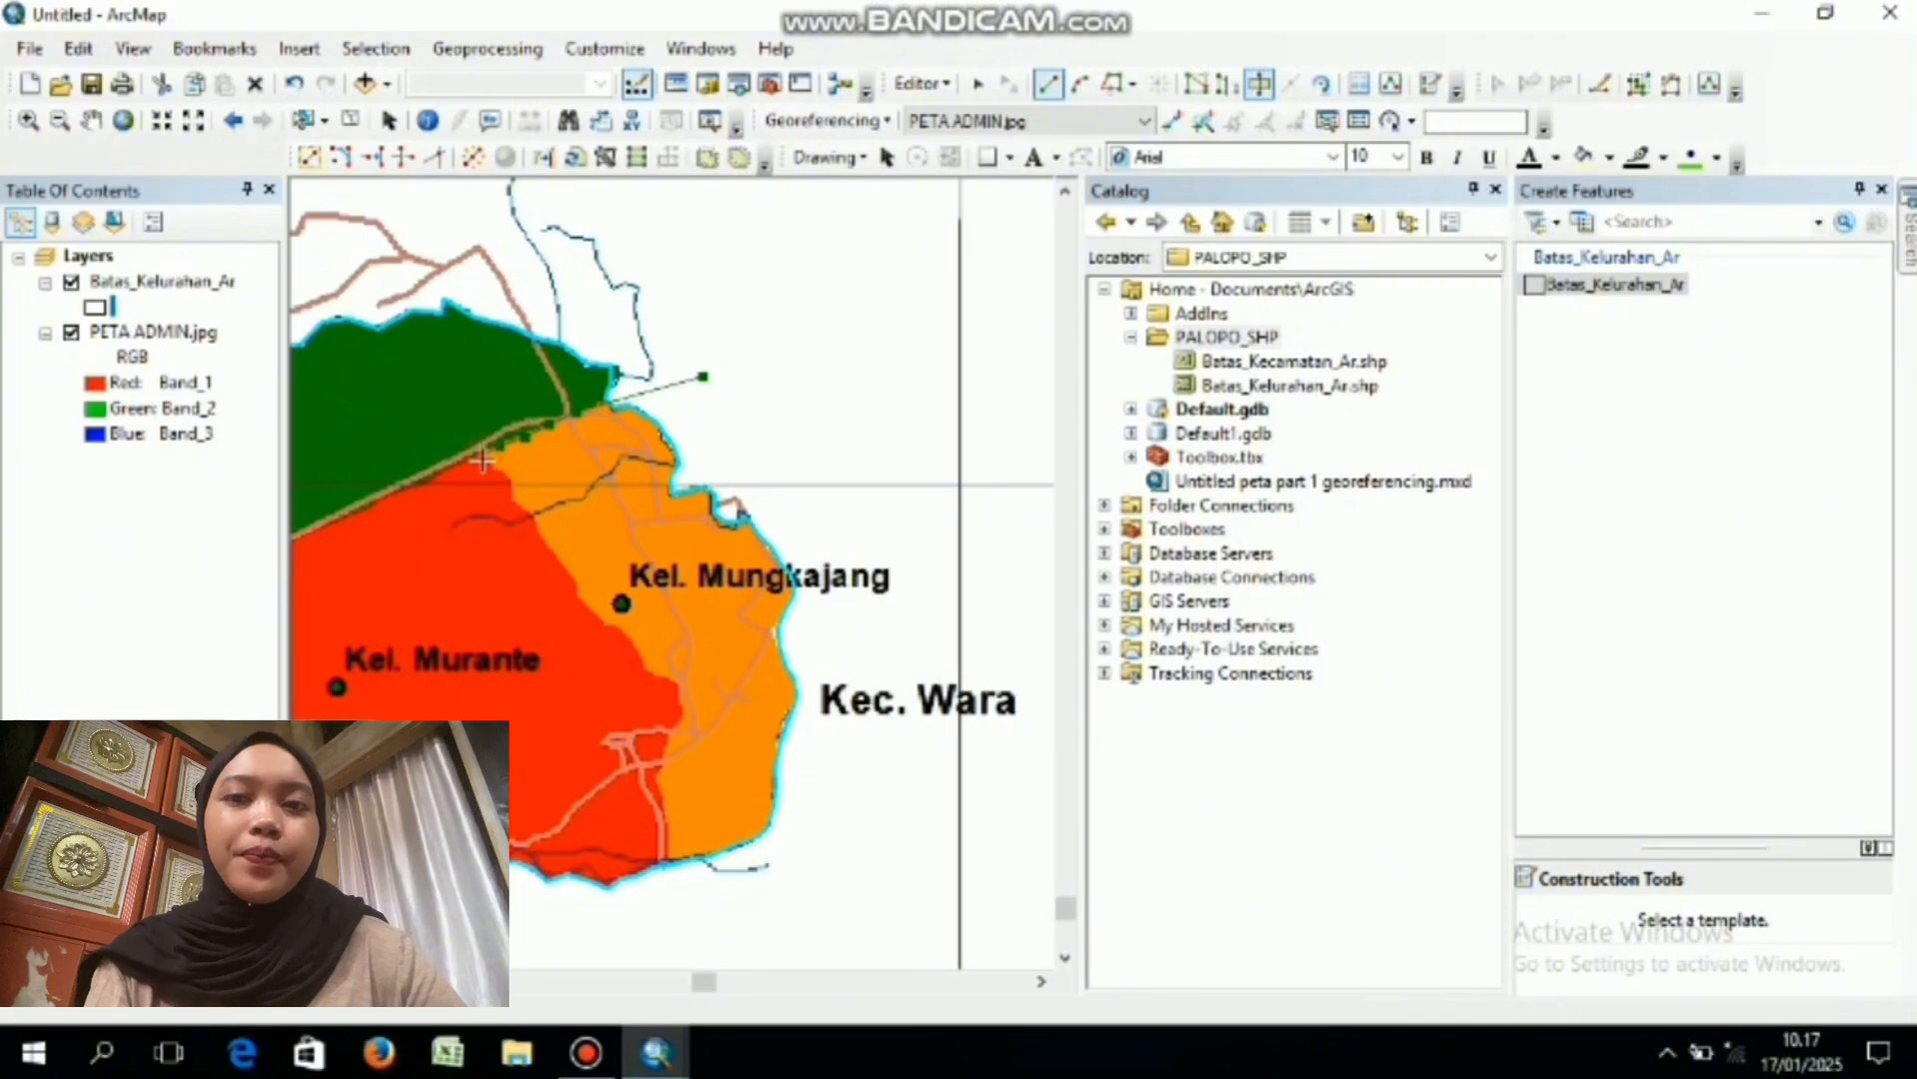
# - Trace the cut line along the border between the red and orange areas and finish it at the southern boundary to split off Kel. Mungkajang
pyautogui.click(505, 484)
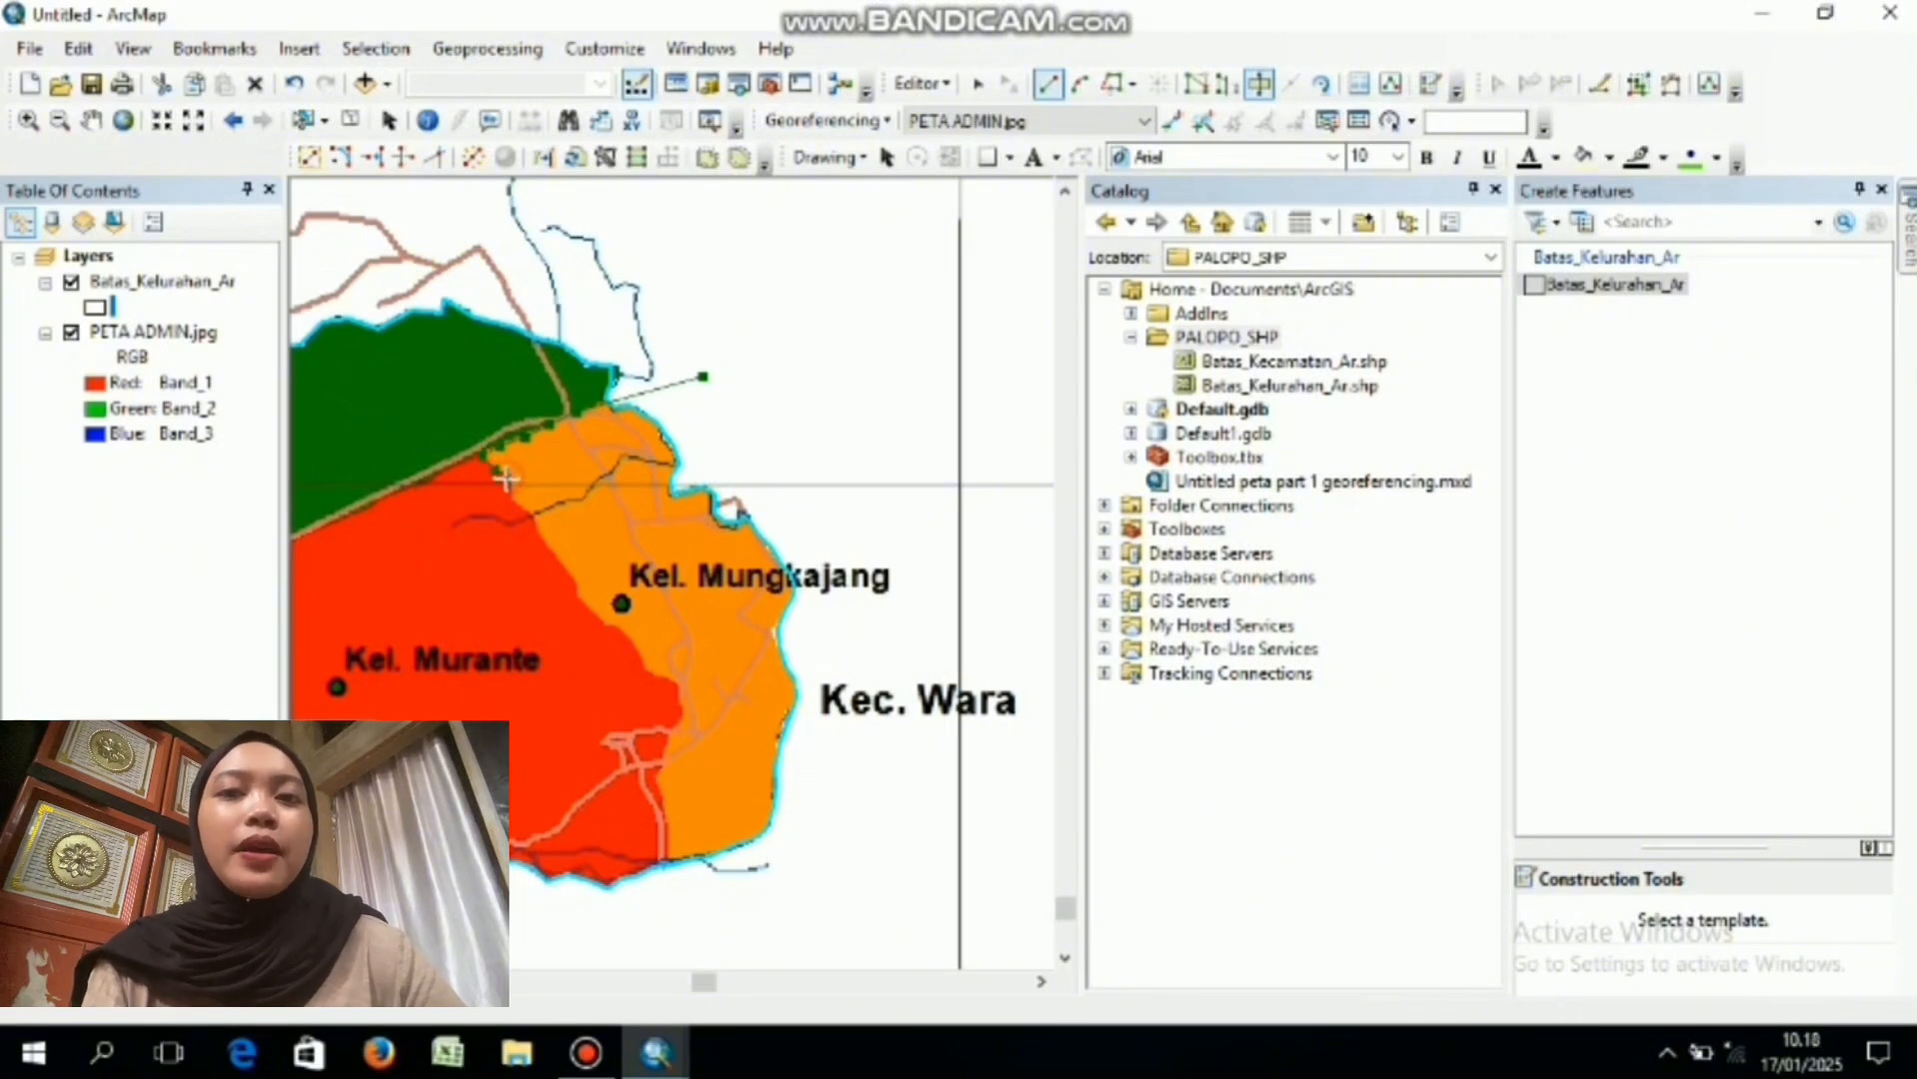
pyautogui.click(515, 501)
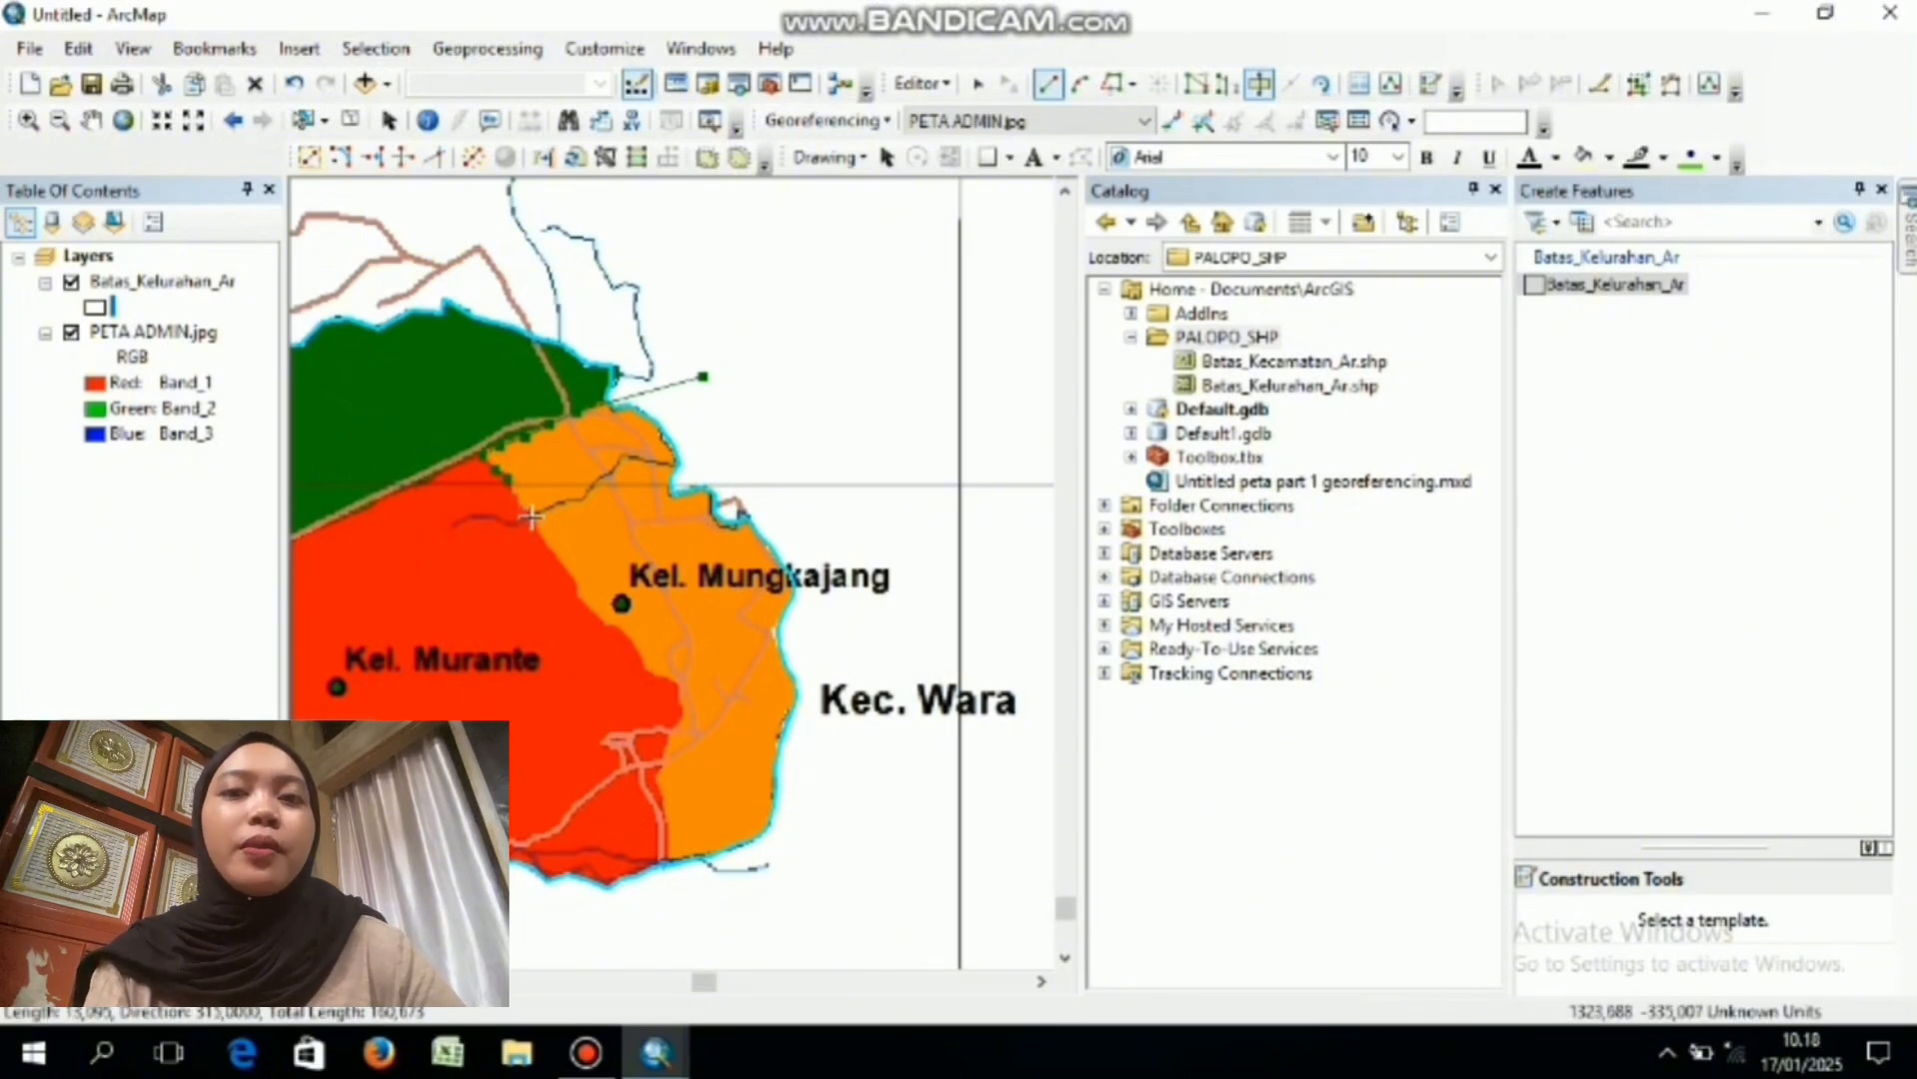
pyautogui.click(533, 521)
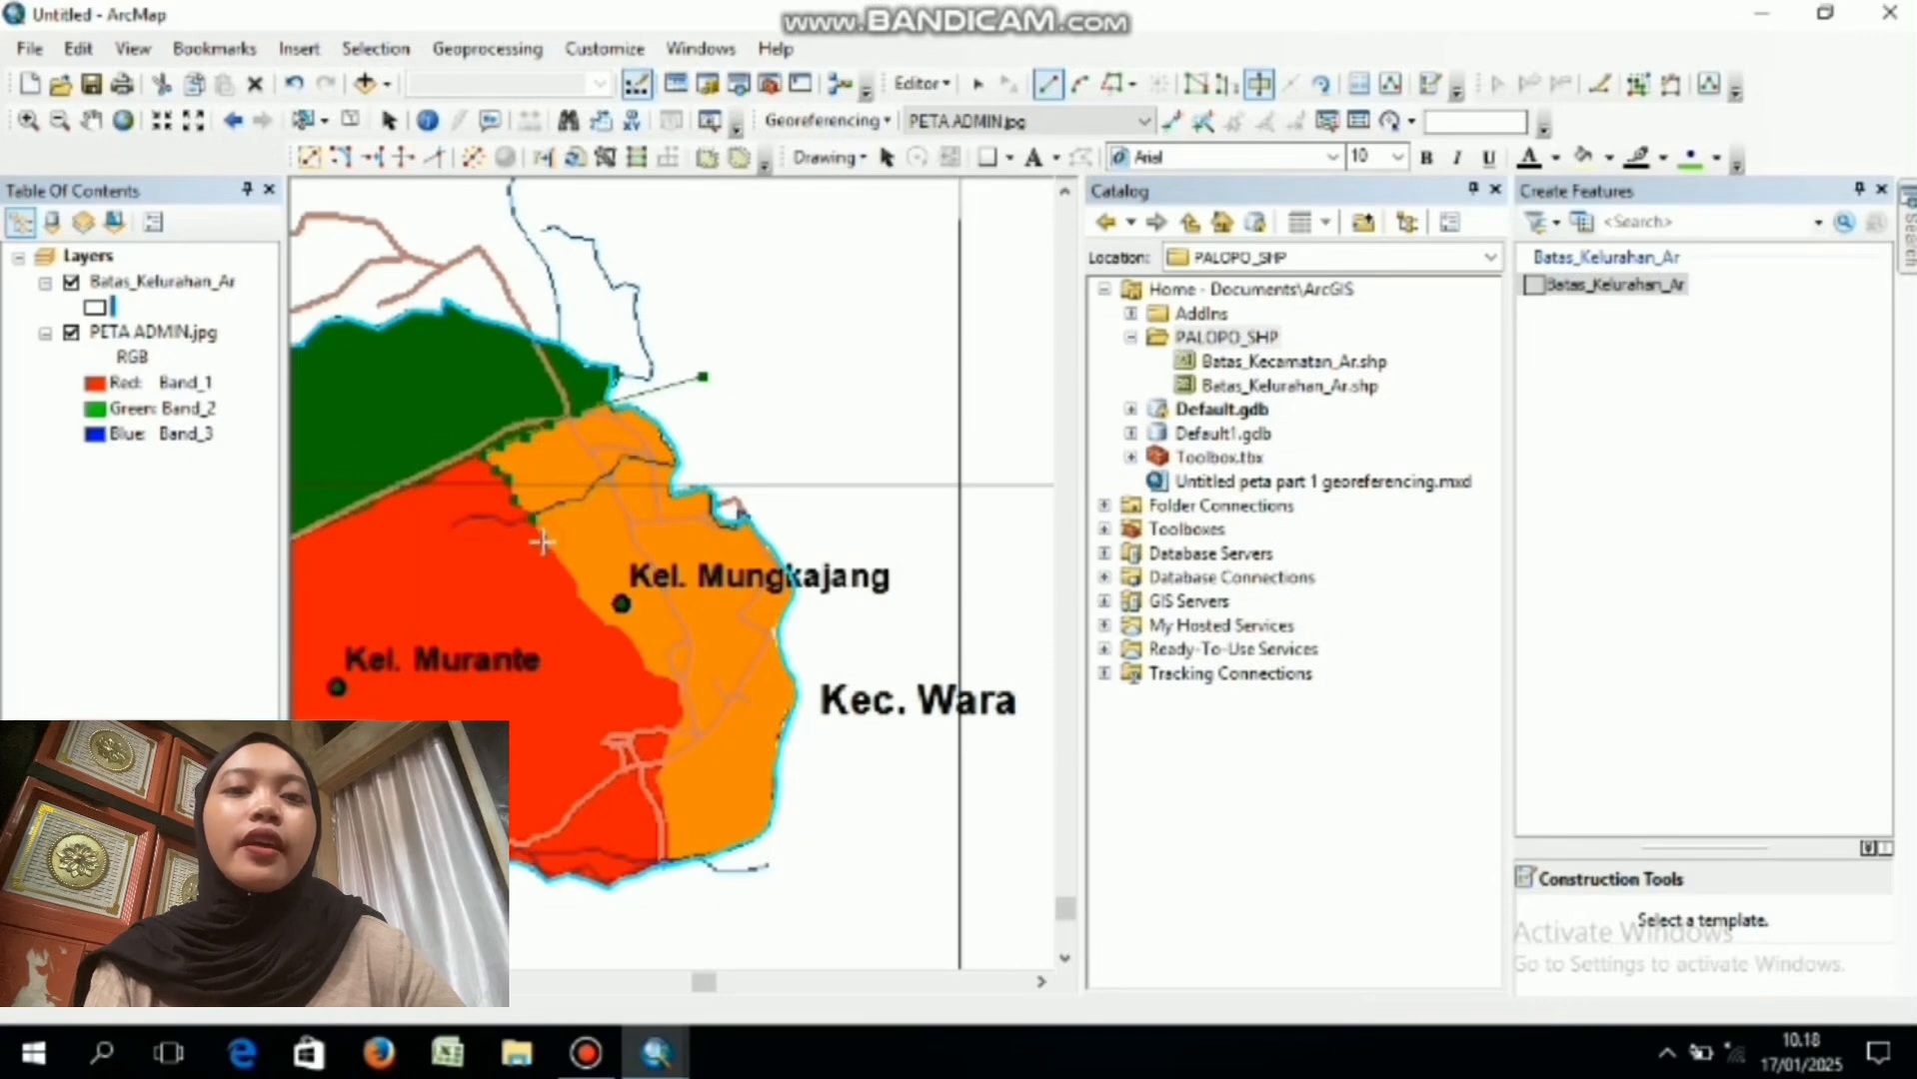
pyautogui.click(558, 566)
pyautogui.click(571, 587)
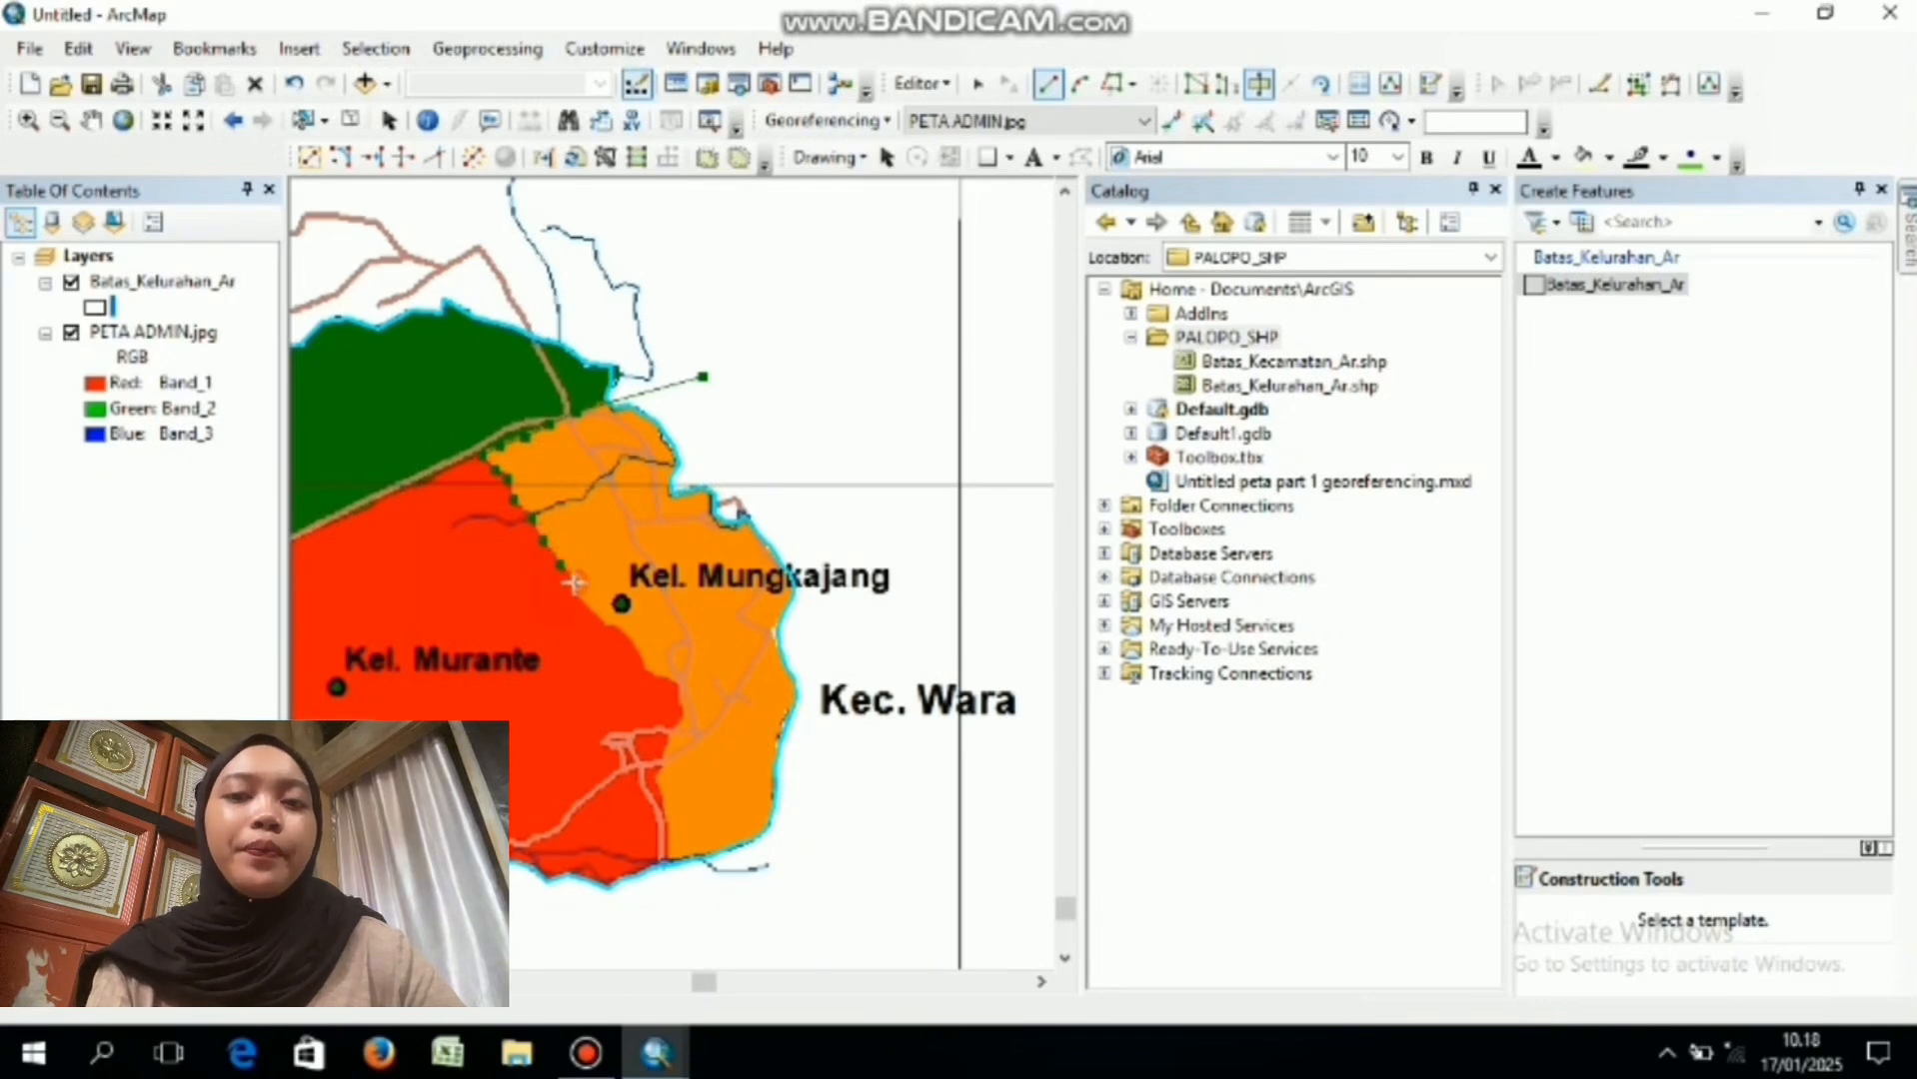
pyautogui.click(580, 601)
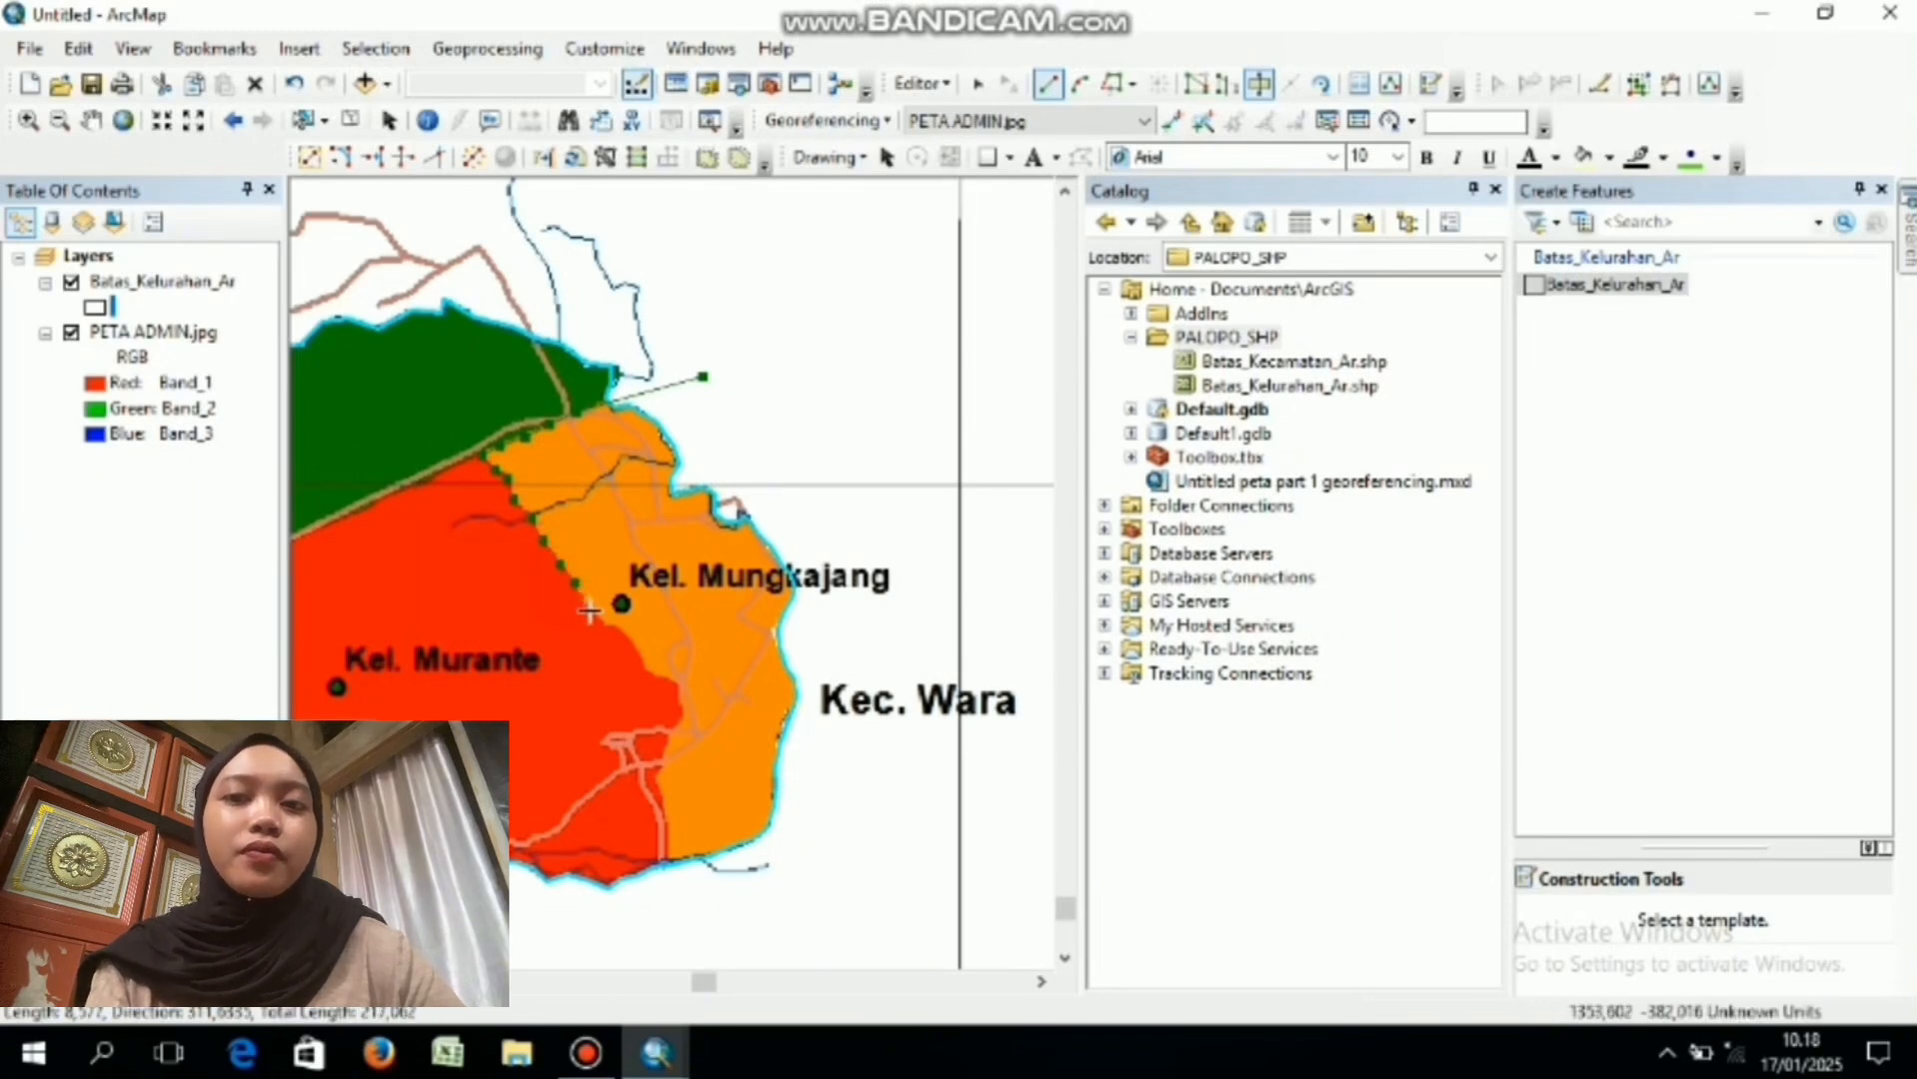
pyautogui.click(599, 618)
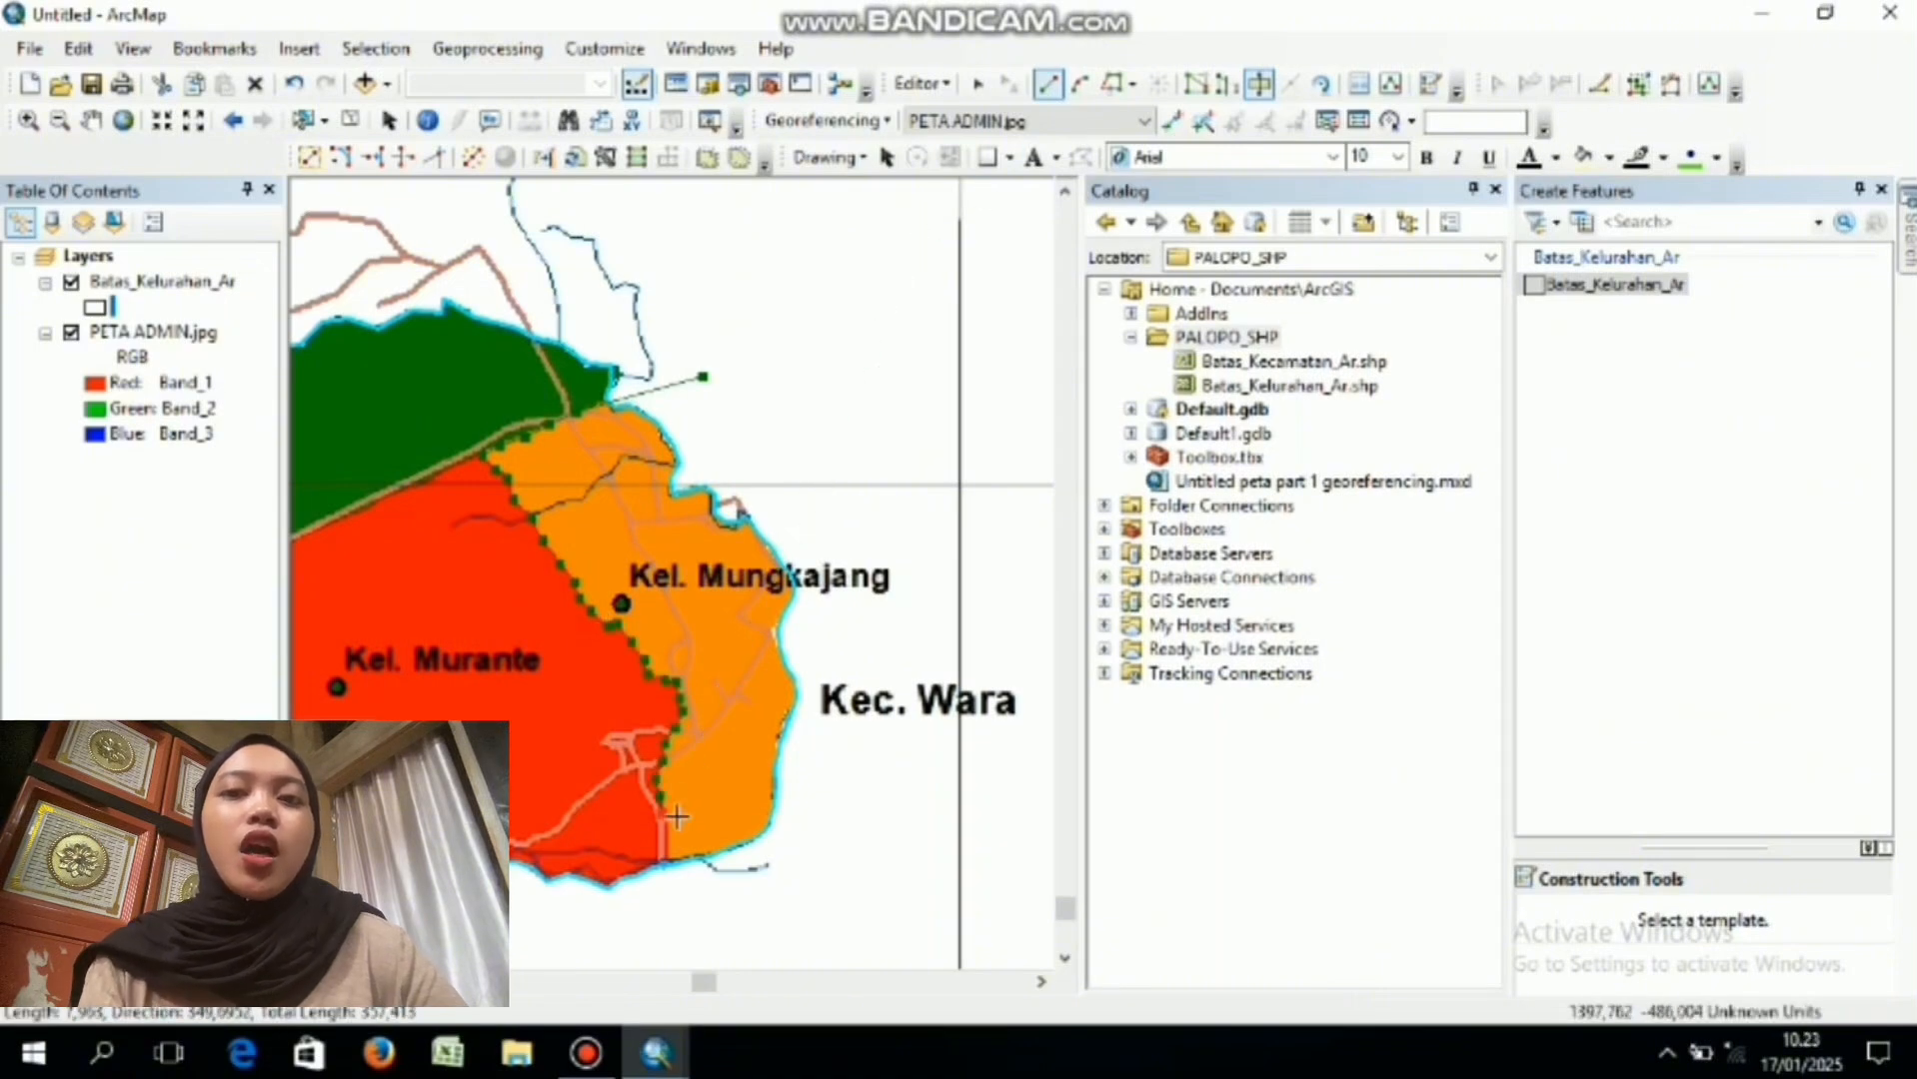
pyautogui.doubleClick(672, 870)
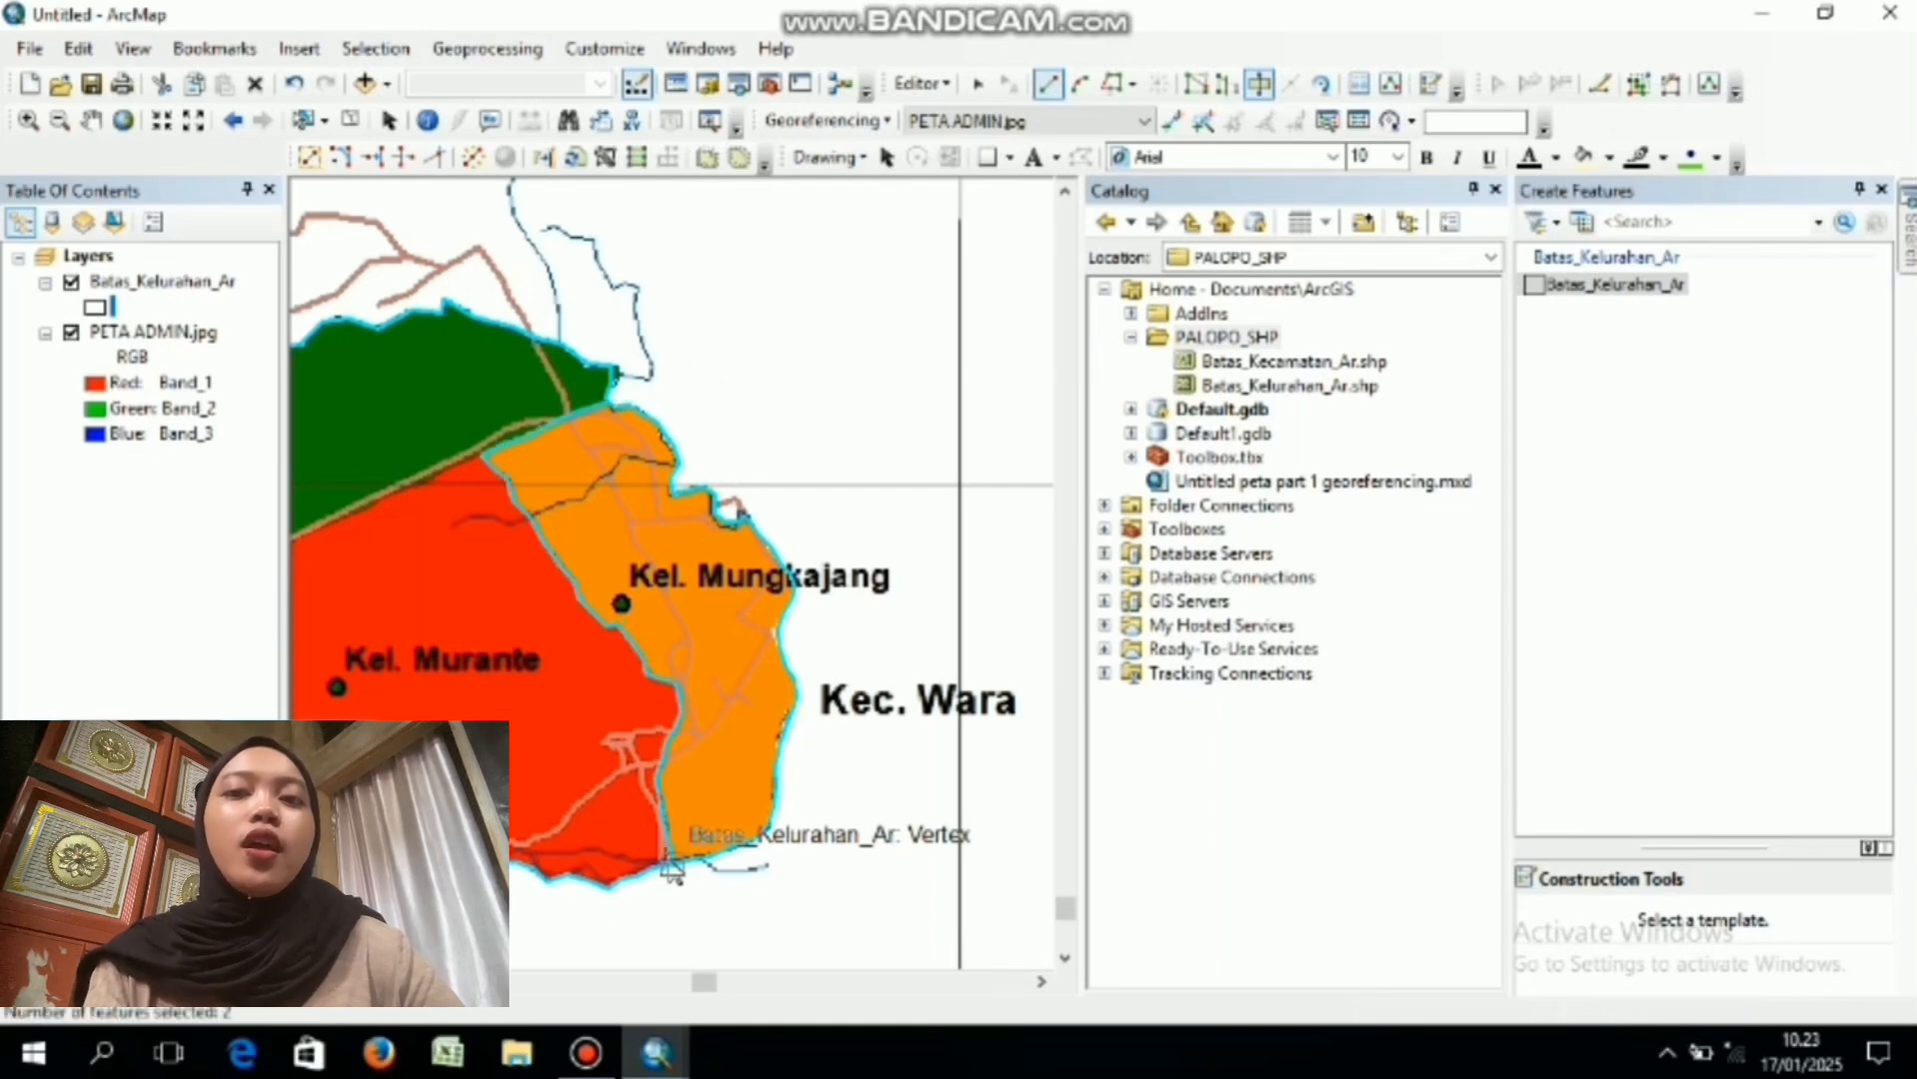
# - Start a new Cut Polygons line inside the orange area and trace westward along the border between the dark green and red areas
pyautogui.click(556, 460)
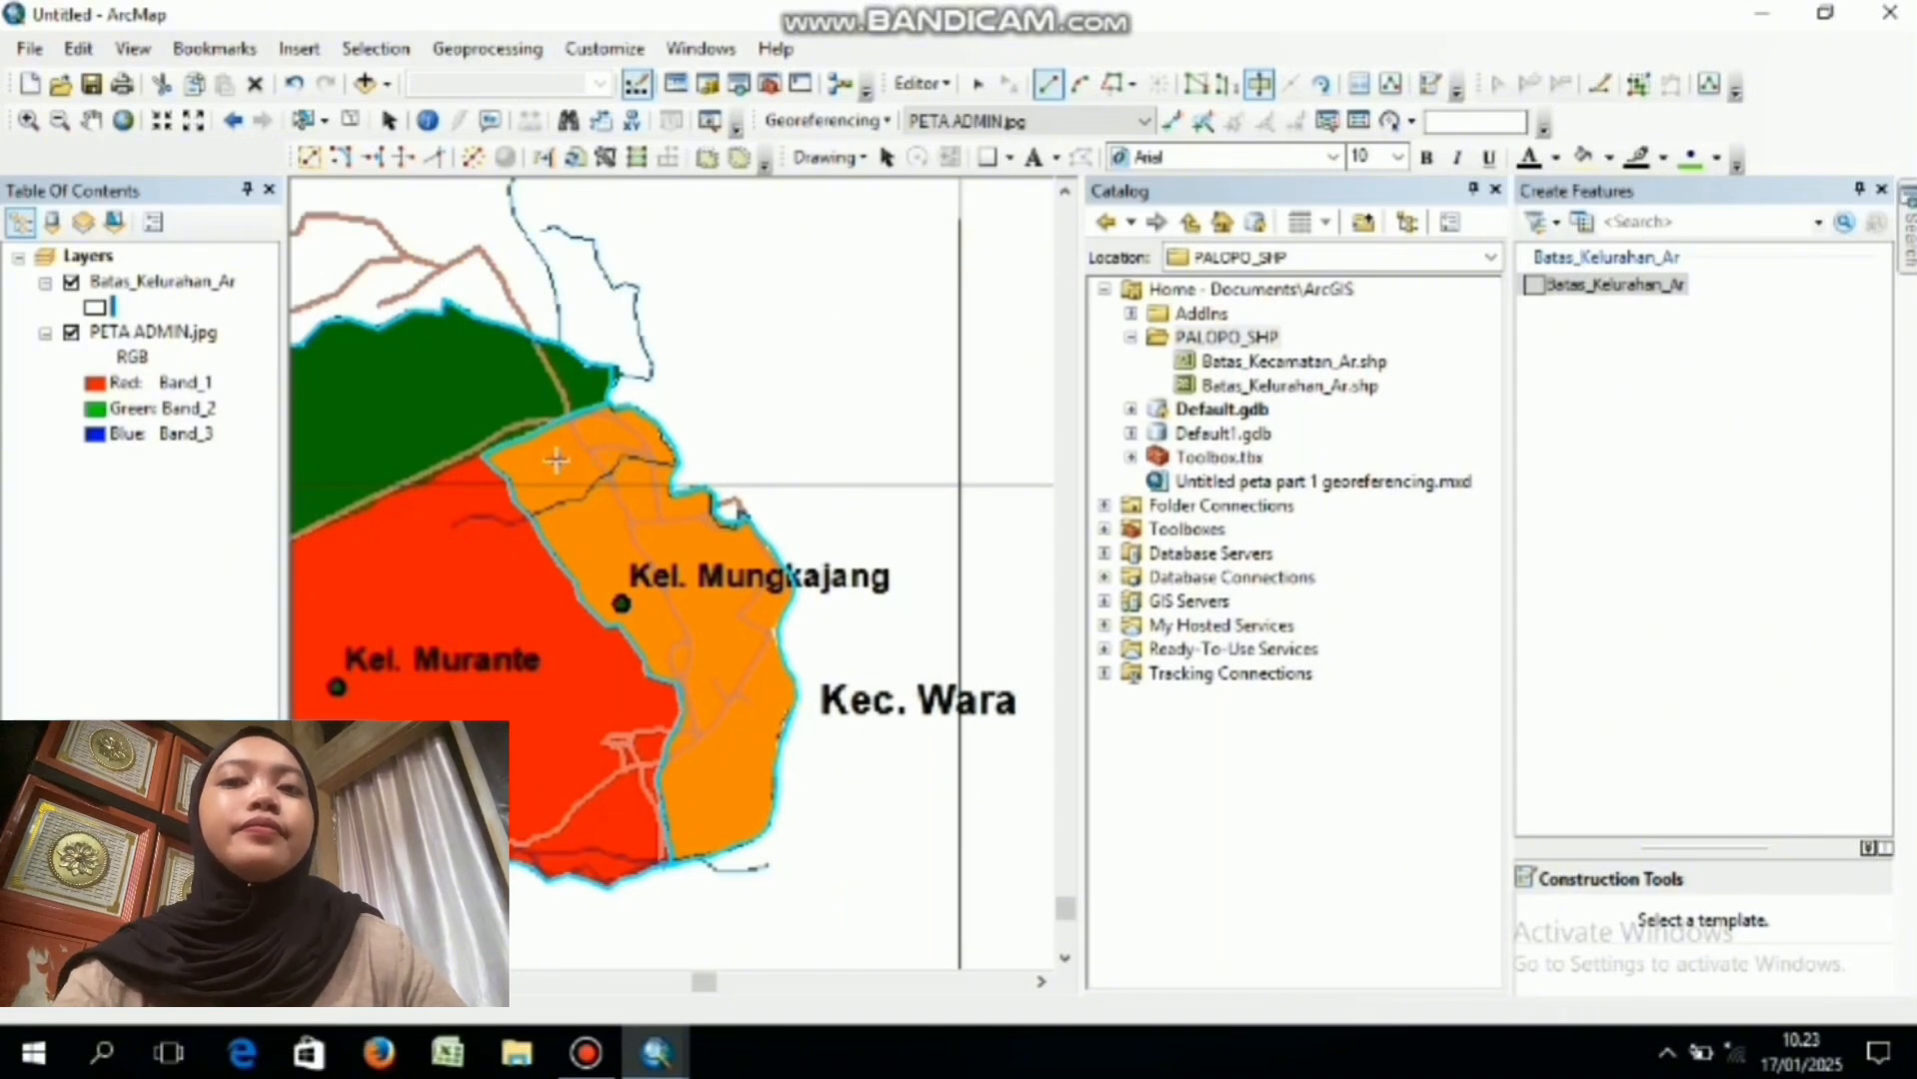
pyautogui.click(463, 456)
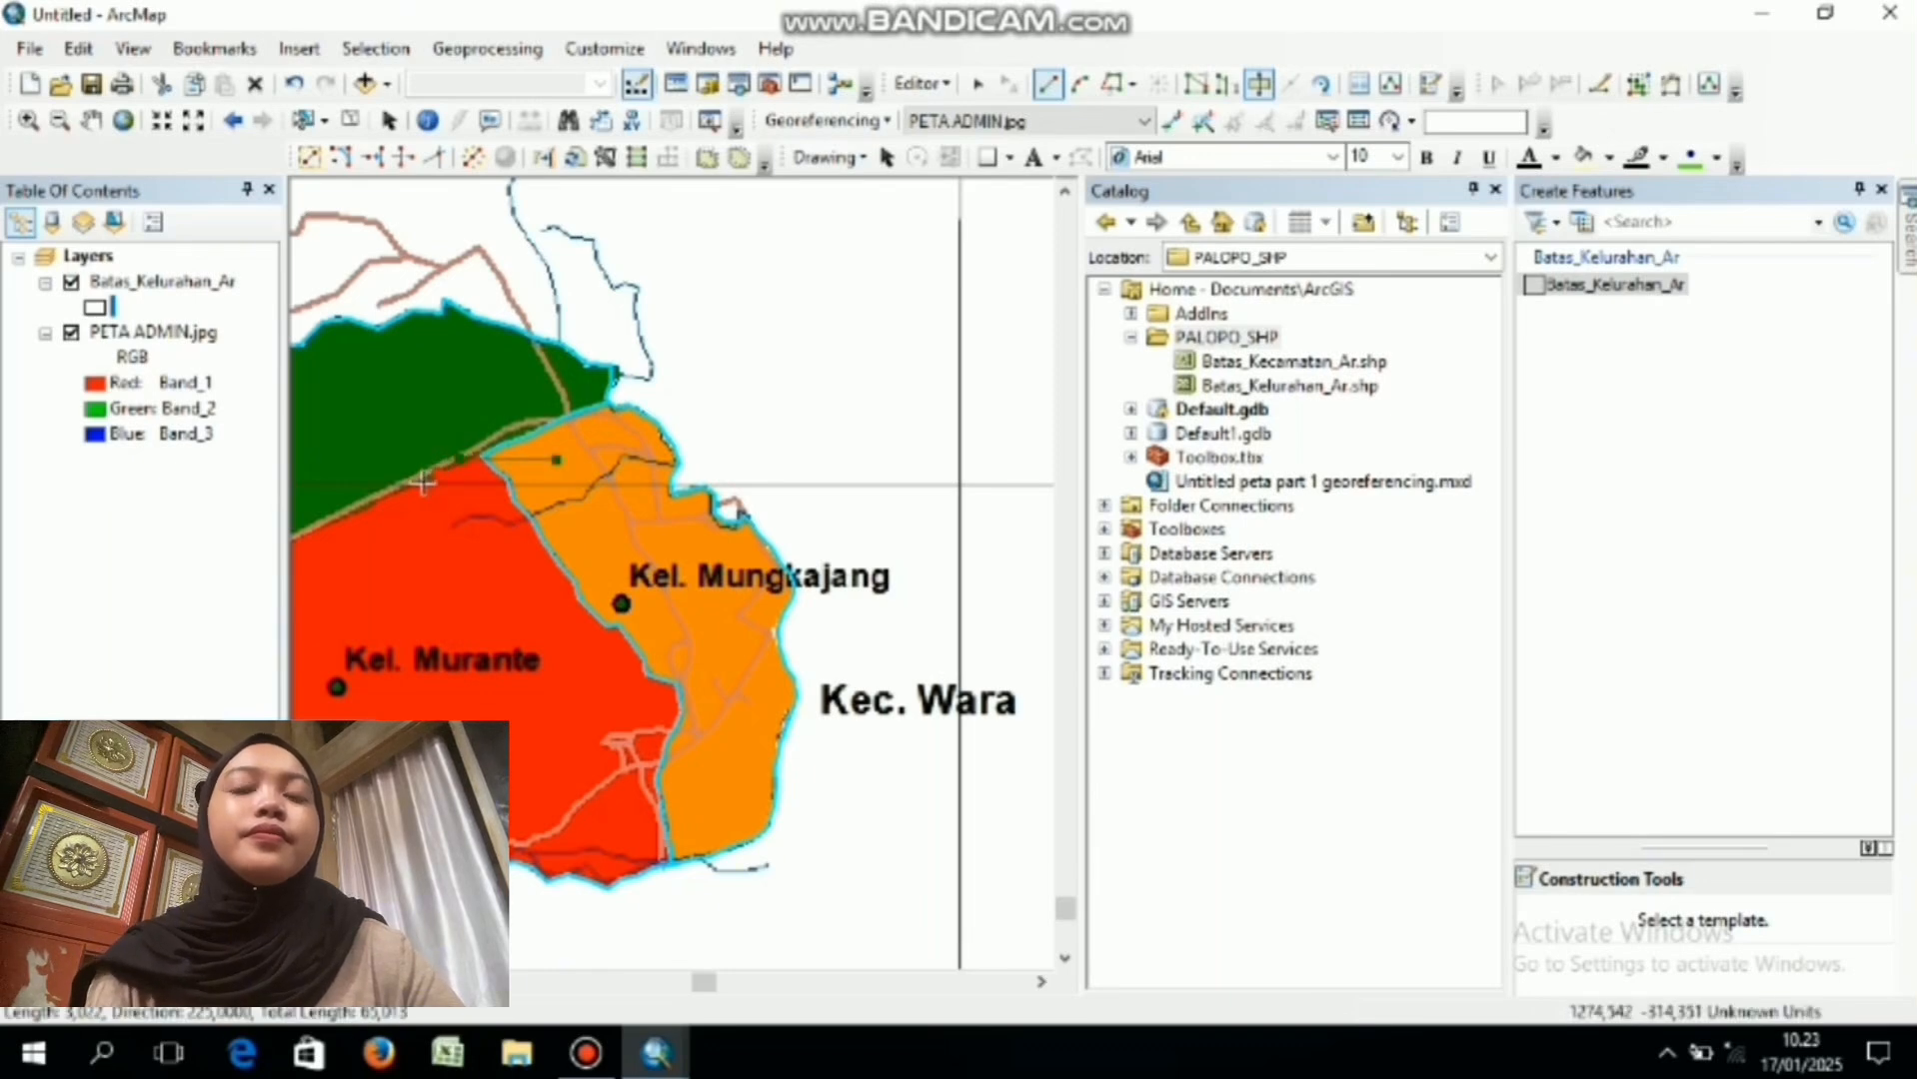
pyautogui.click(357, 508)
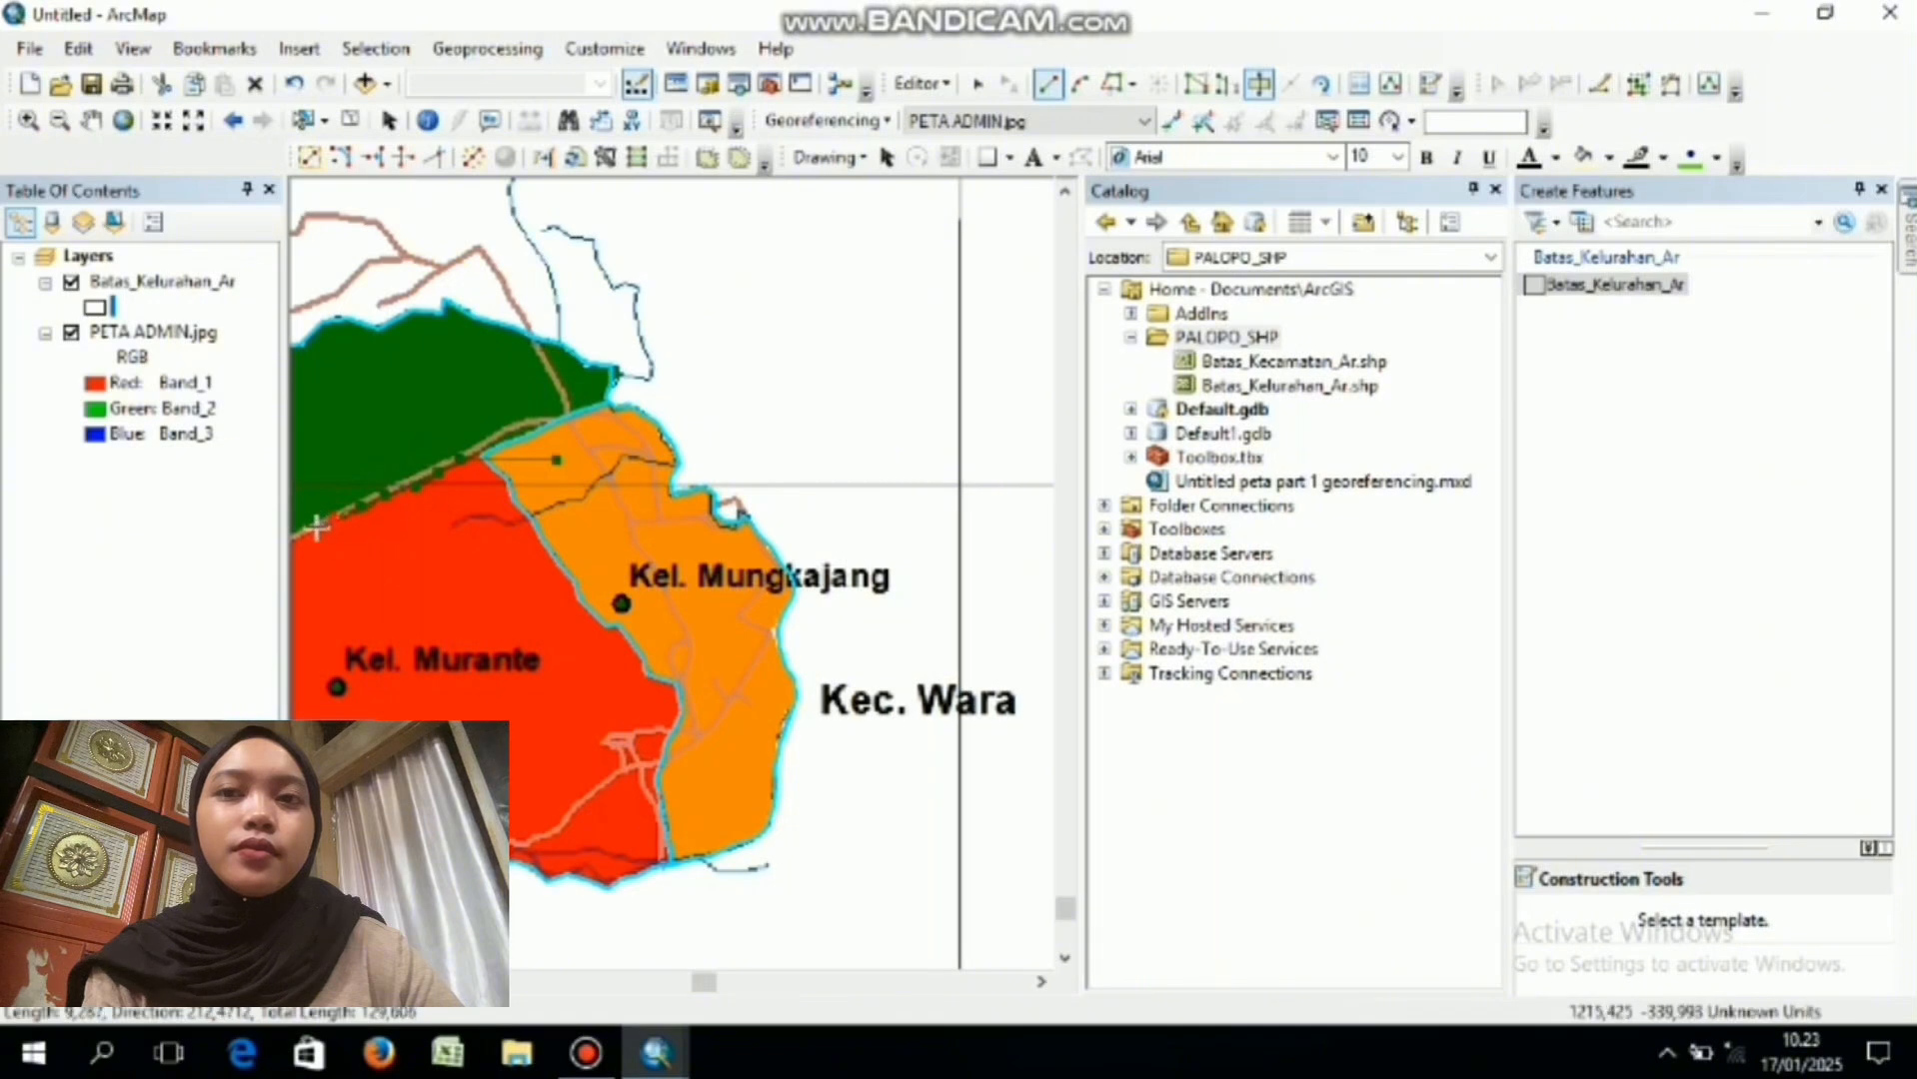
# - Continue the cut line along the northern border of Kel. Murante to the red area's northwestern corner beside the light green area
pyautogui.press('Left')
pyautogui.press('Left')
pyautogui.press('Left')
pyautogui.press('Left')
pyautogui.press('Left')
pyautogui.press('Left')
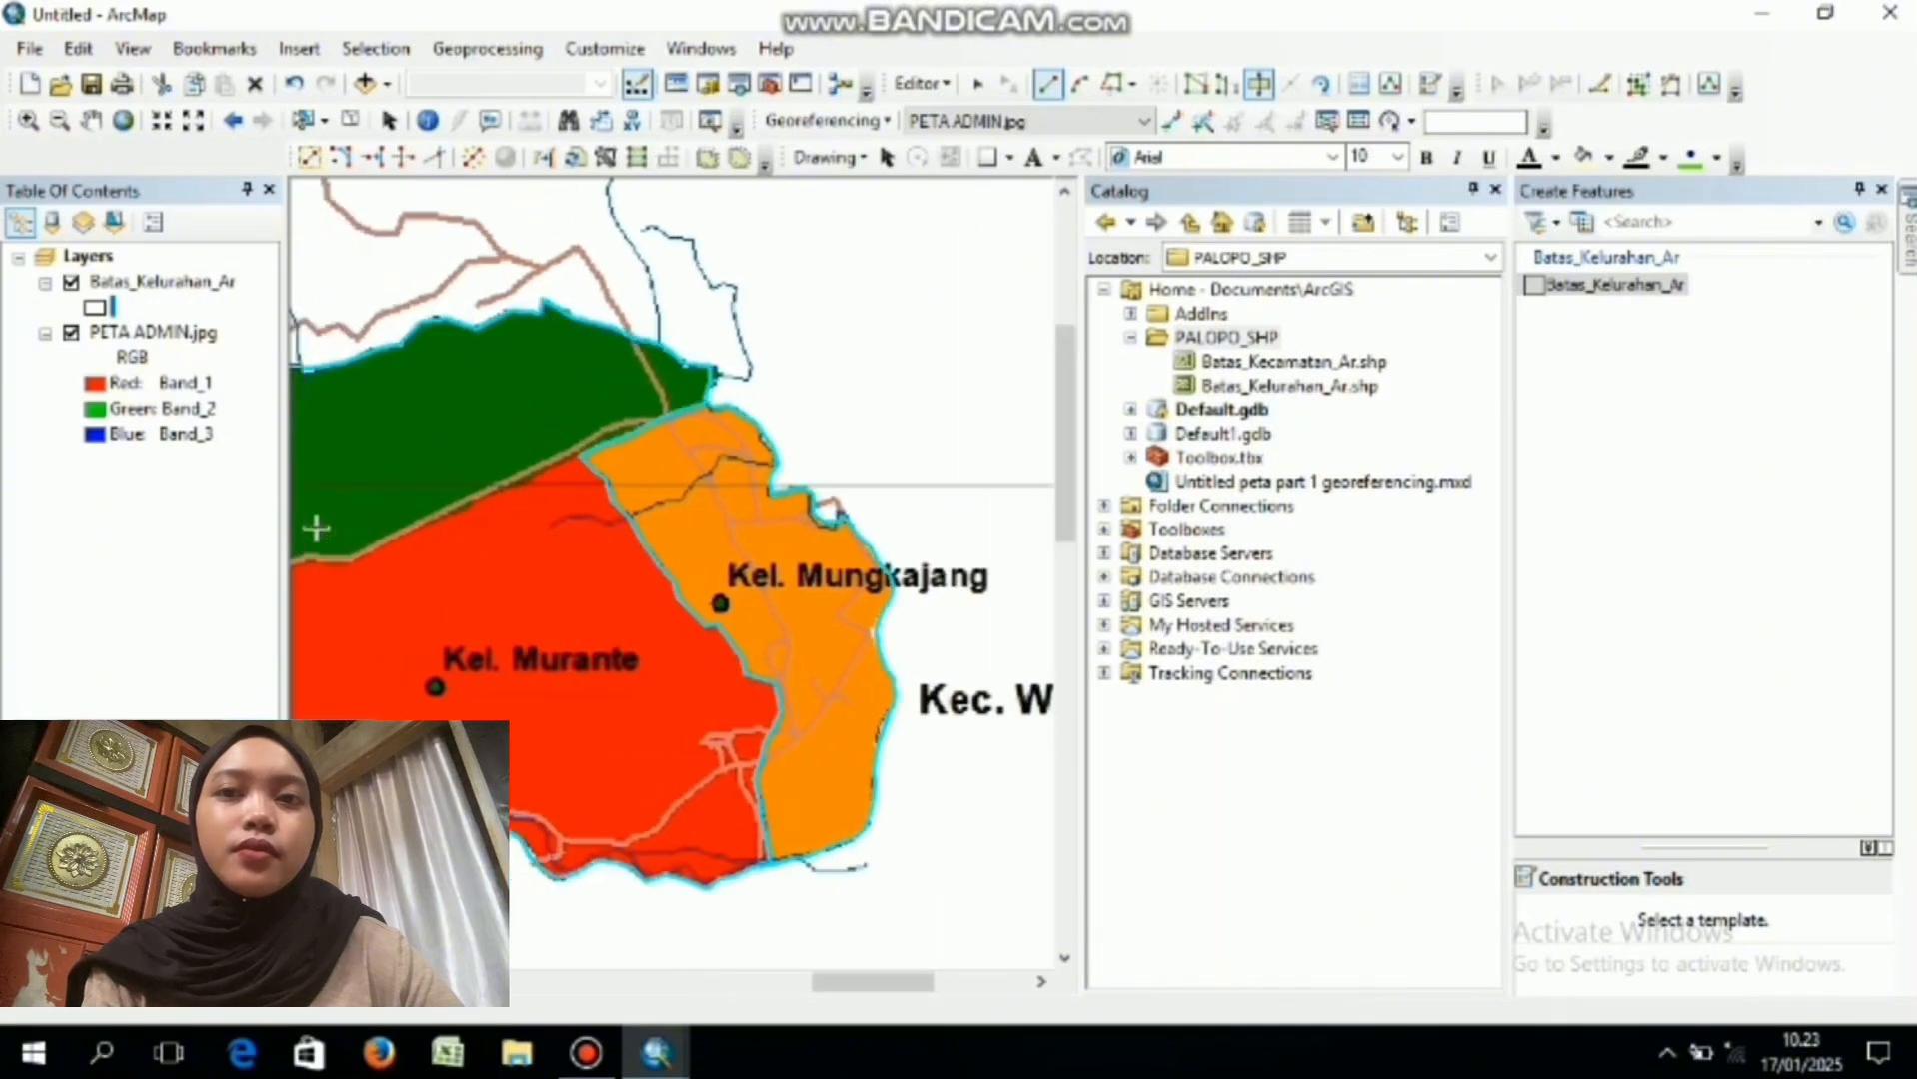
pyautogui.press('Left')
pyautogui.press('Left')
pyautogui.press('Left')
pyautogui.press('Left')
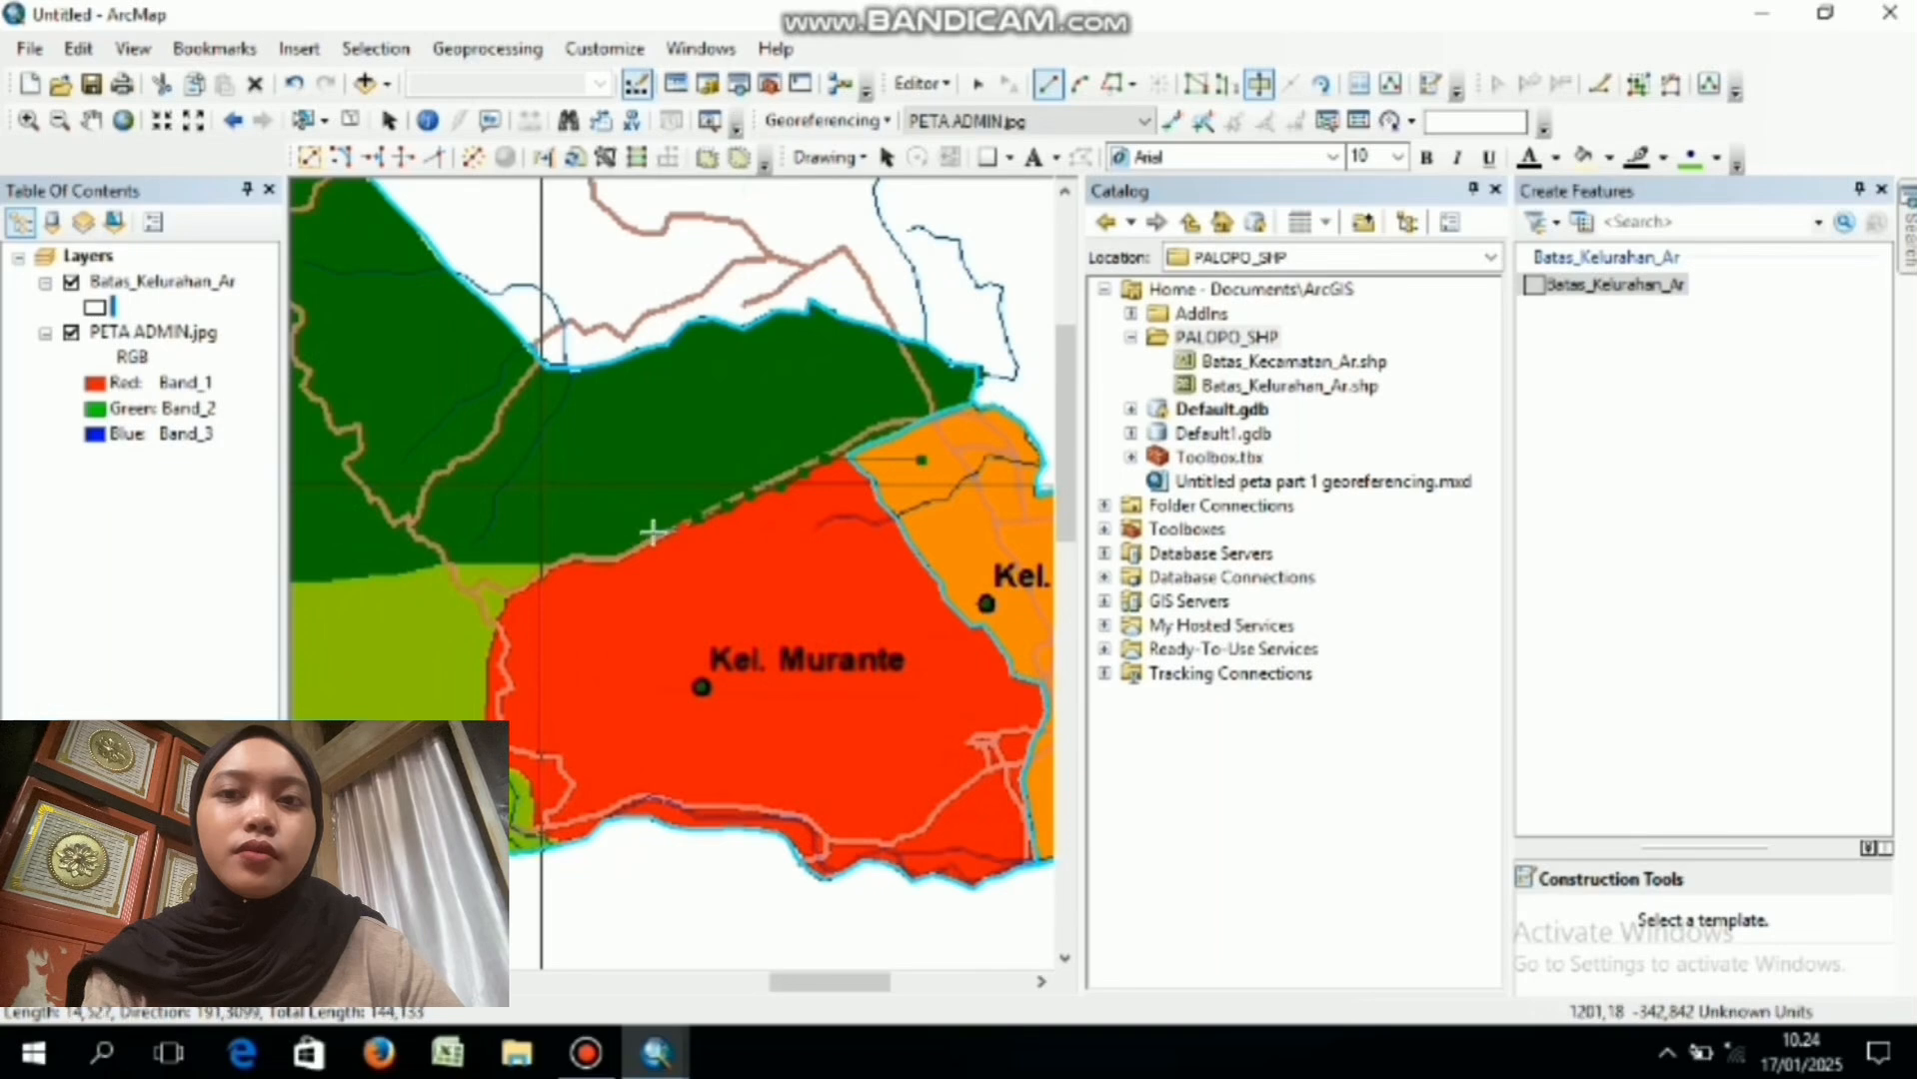
pyautogui.click(631, 549)
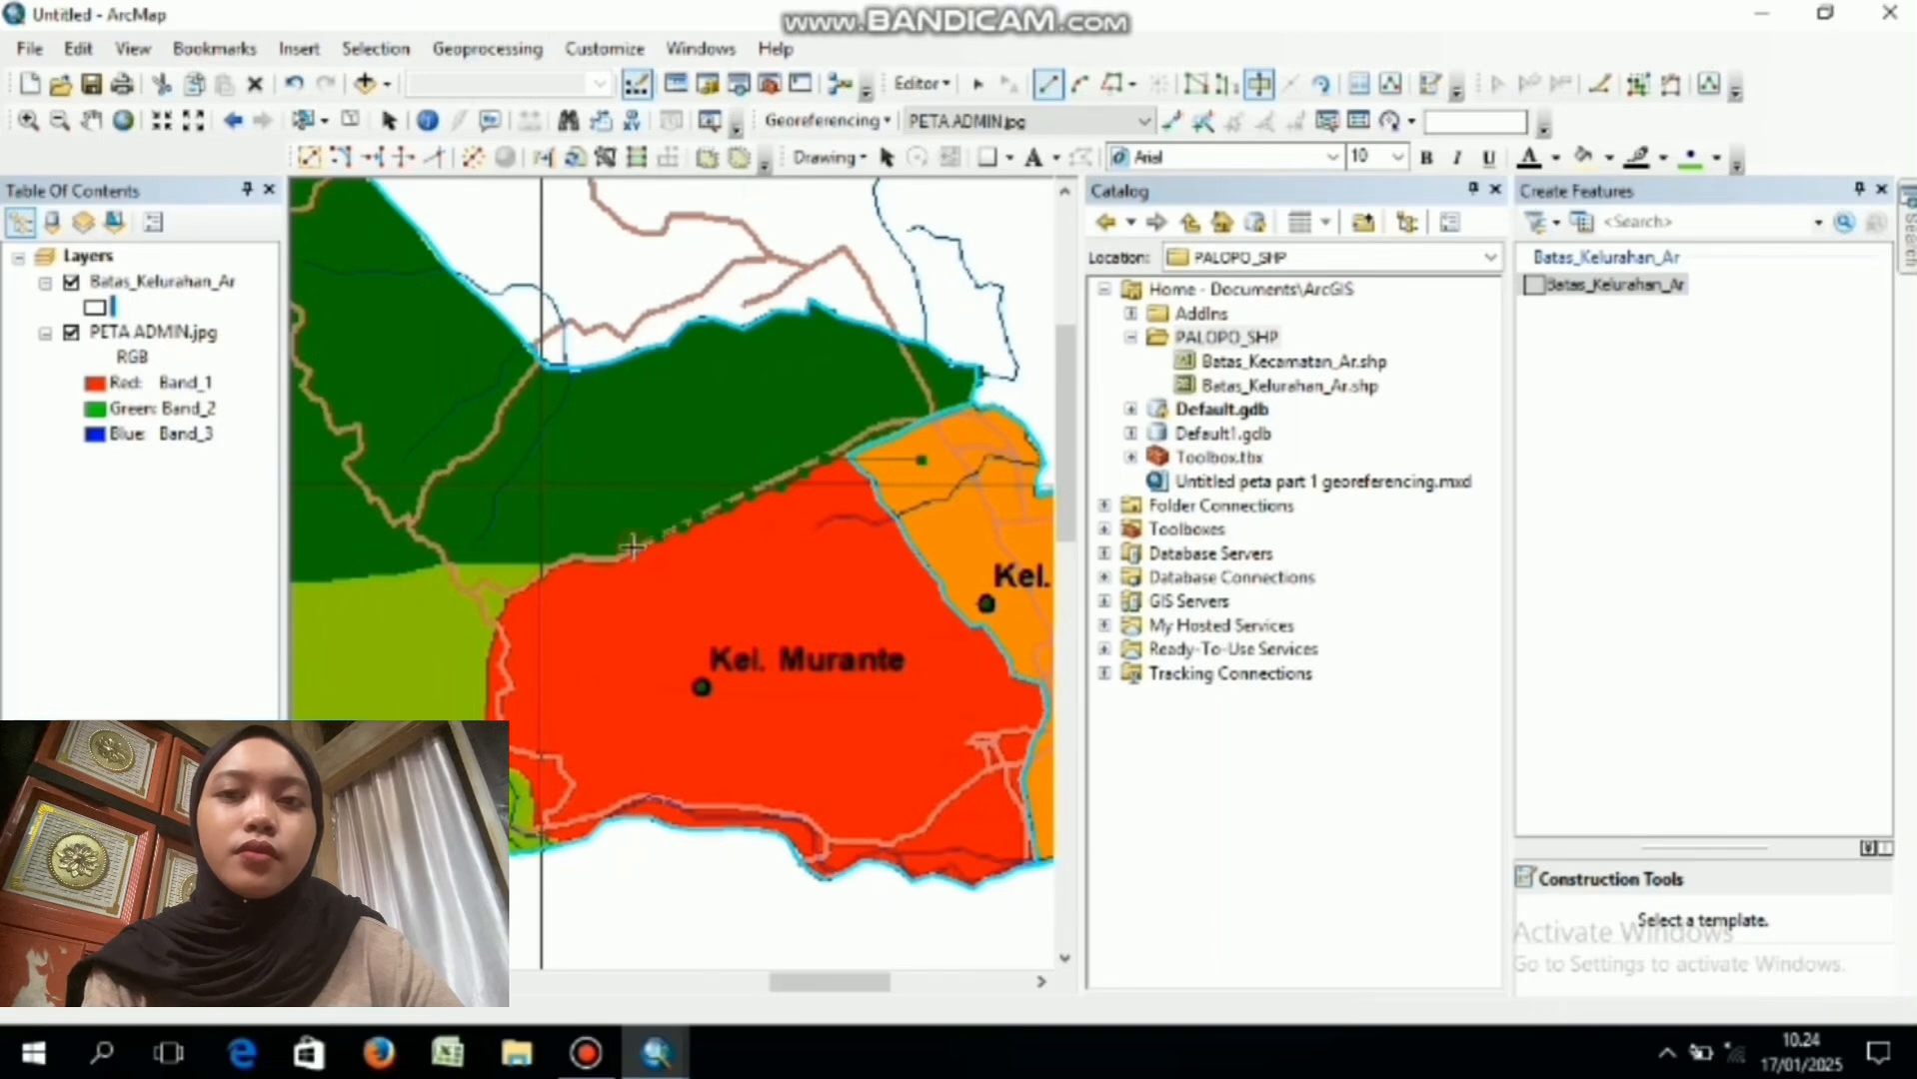
pyautogui.click(561, 564)
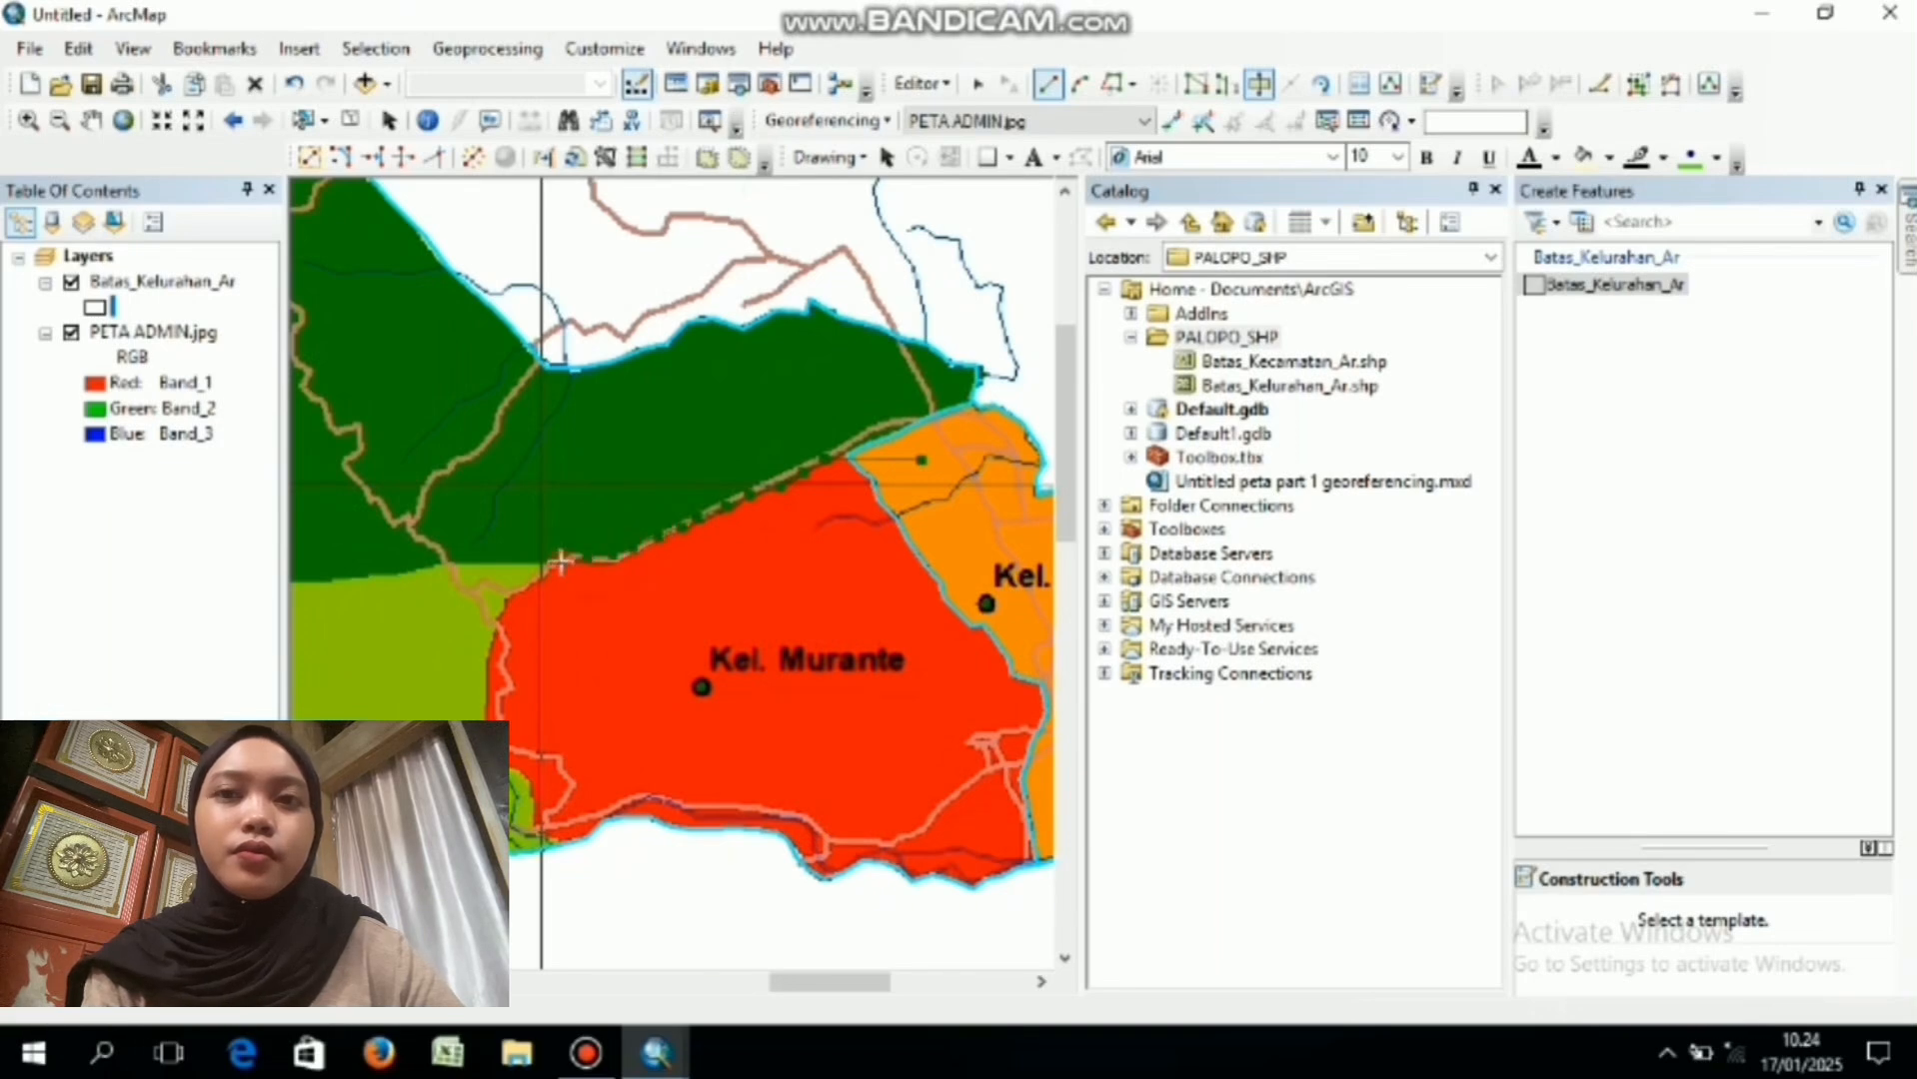
pyautogui.click(517, 591)
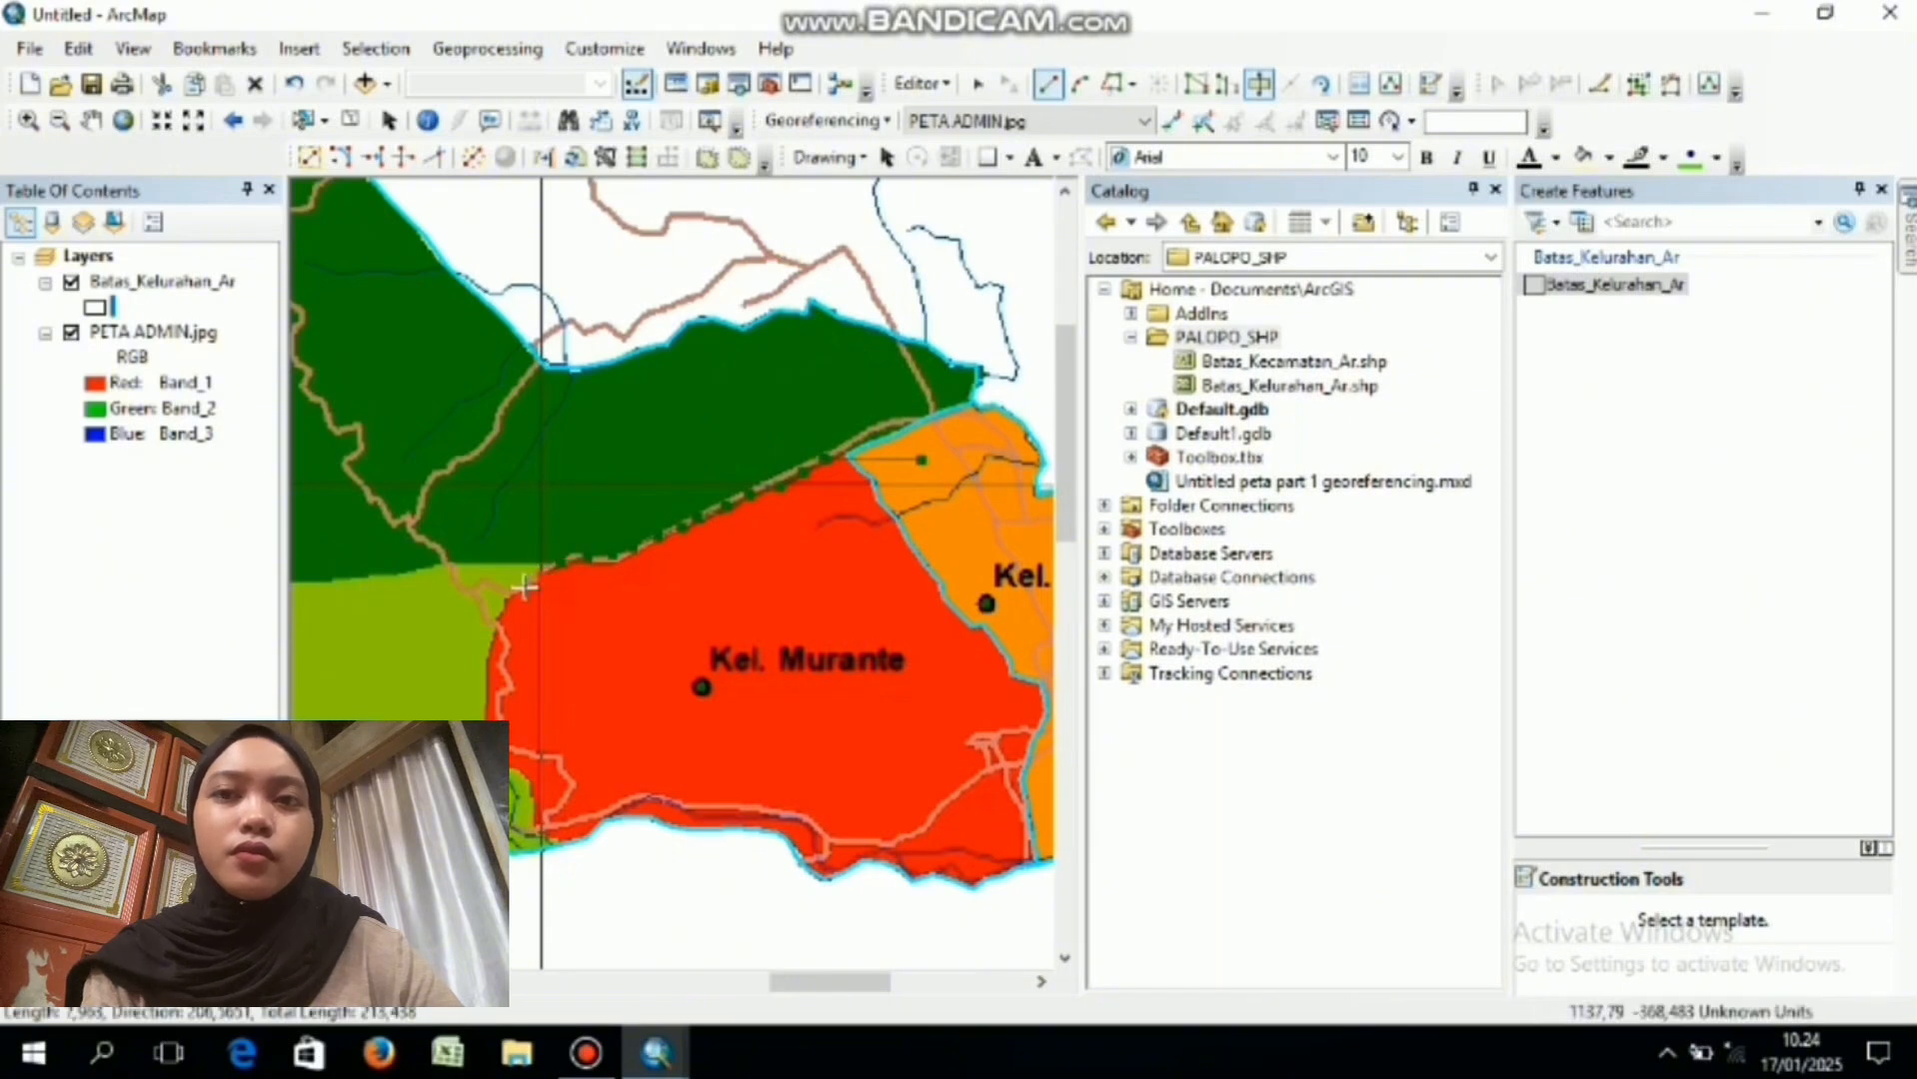
pyautogui.click(502, 607)
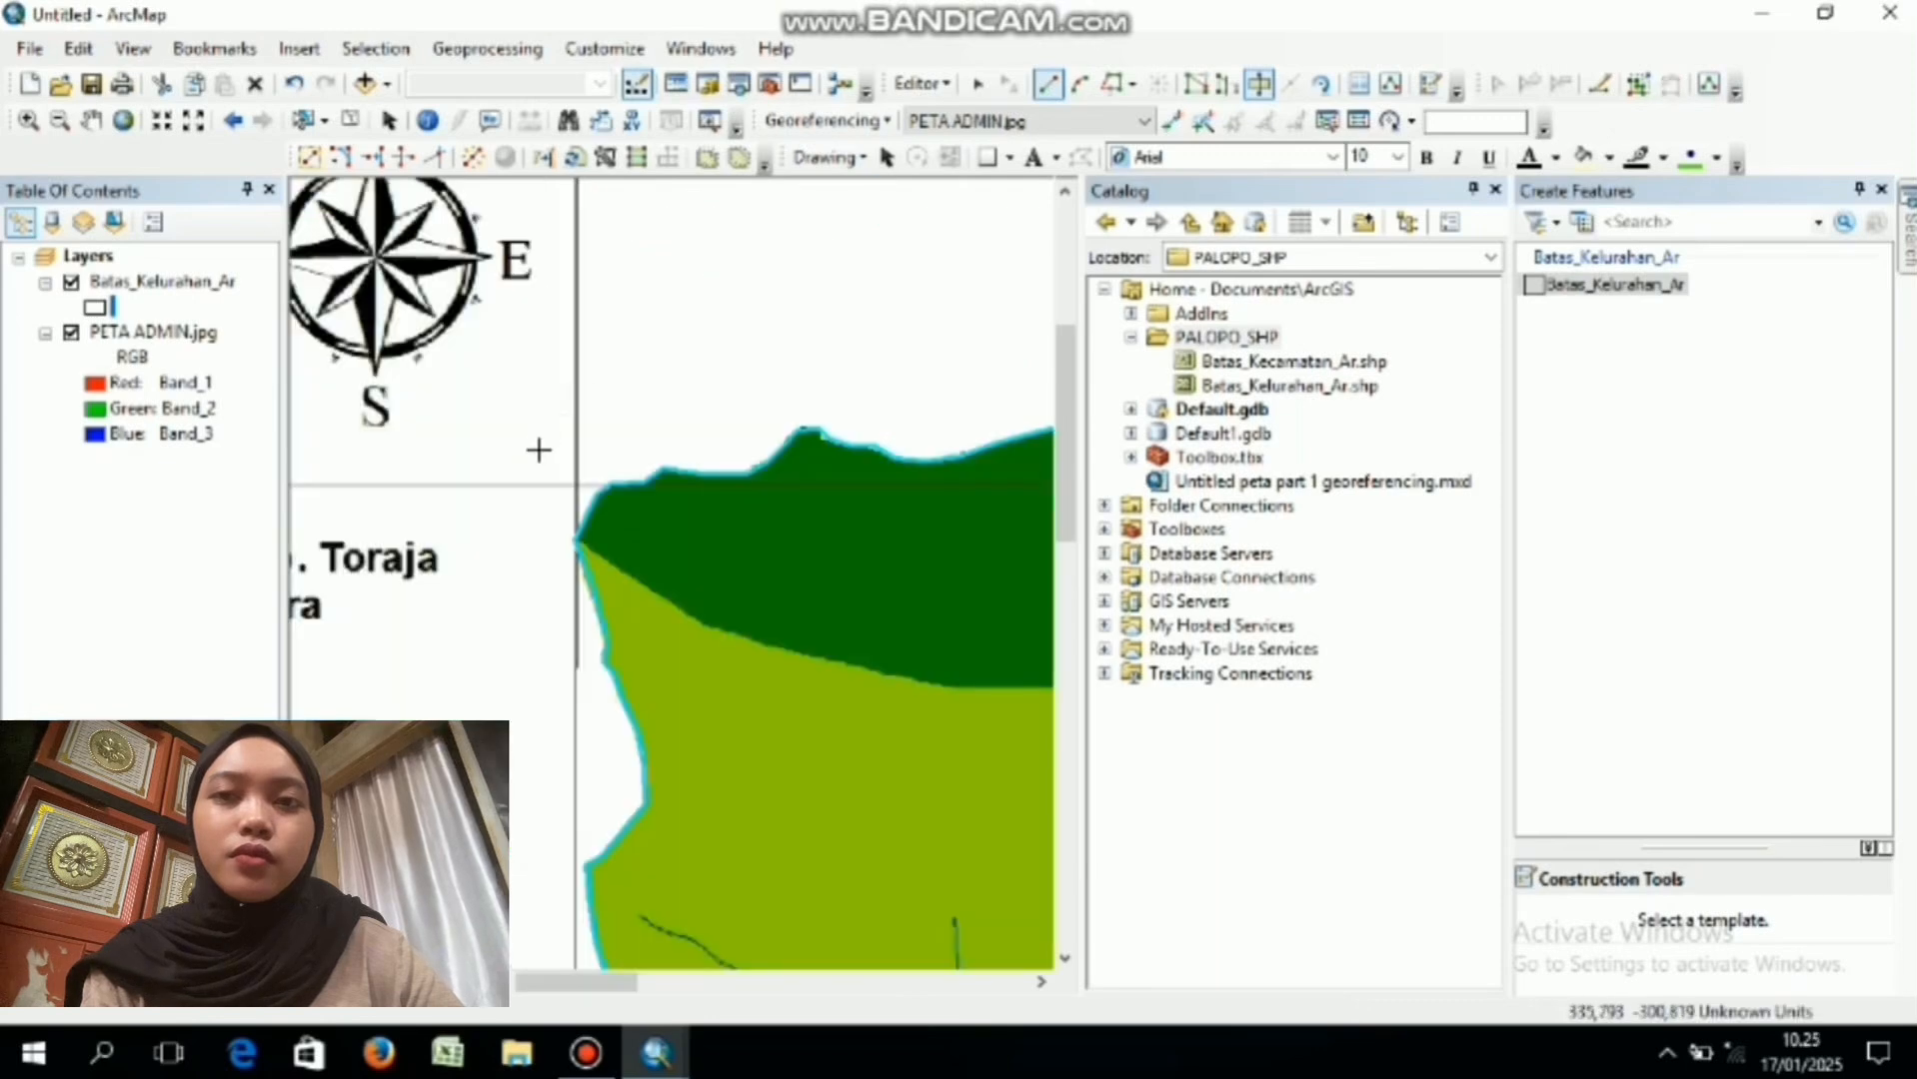
# - Start a cut line outside the western boundary and trace eastward along the border between the dark green and light green areas
pyautogui.click(536, 507)
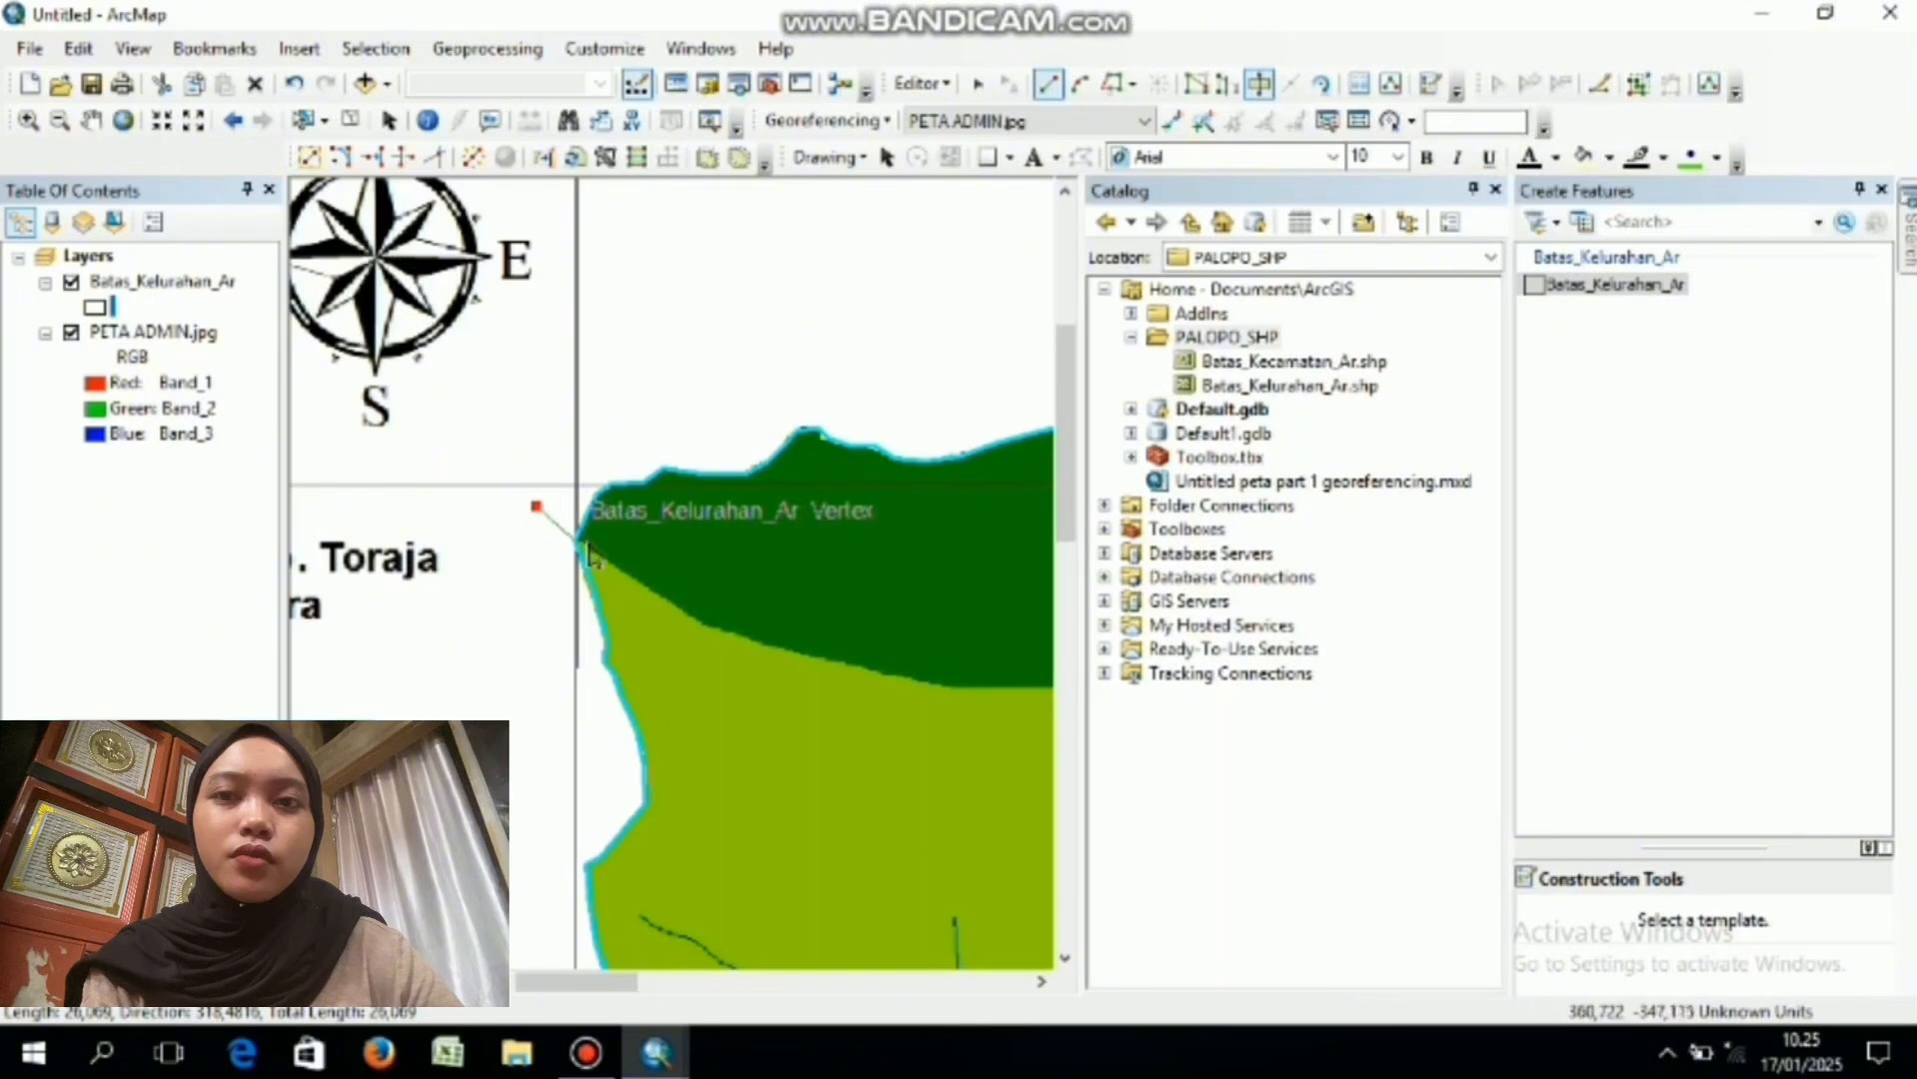
pyautogui.click(594, 549)
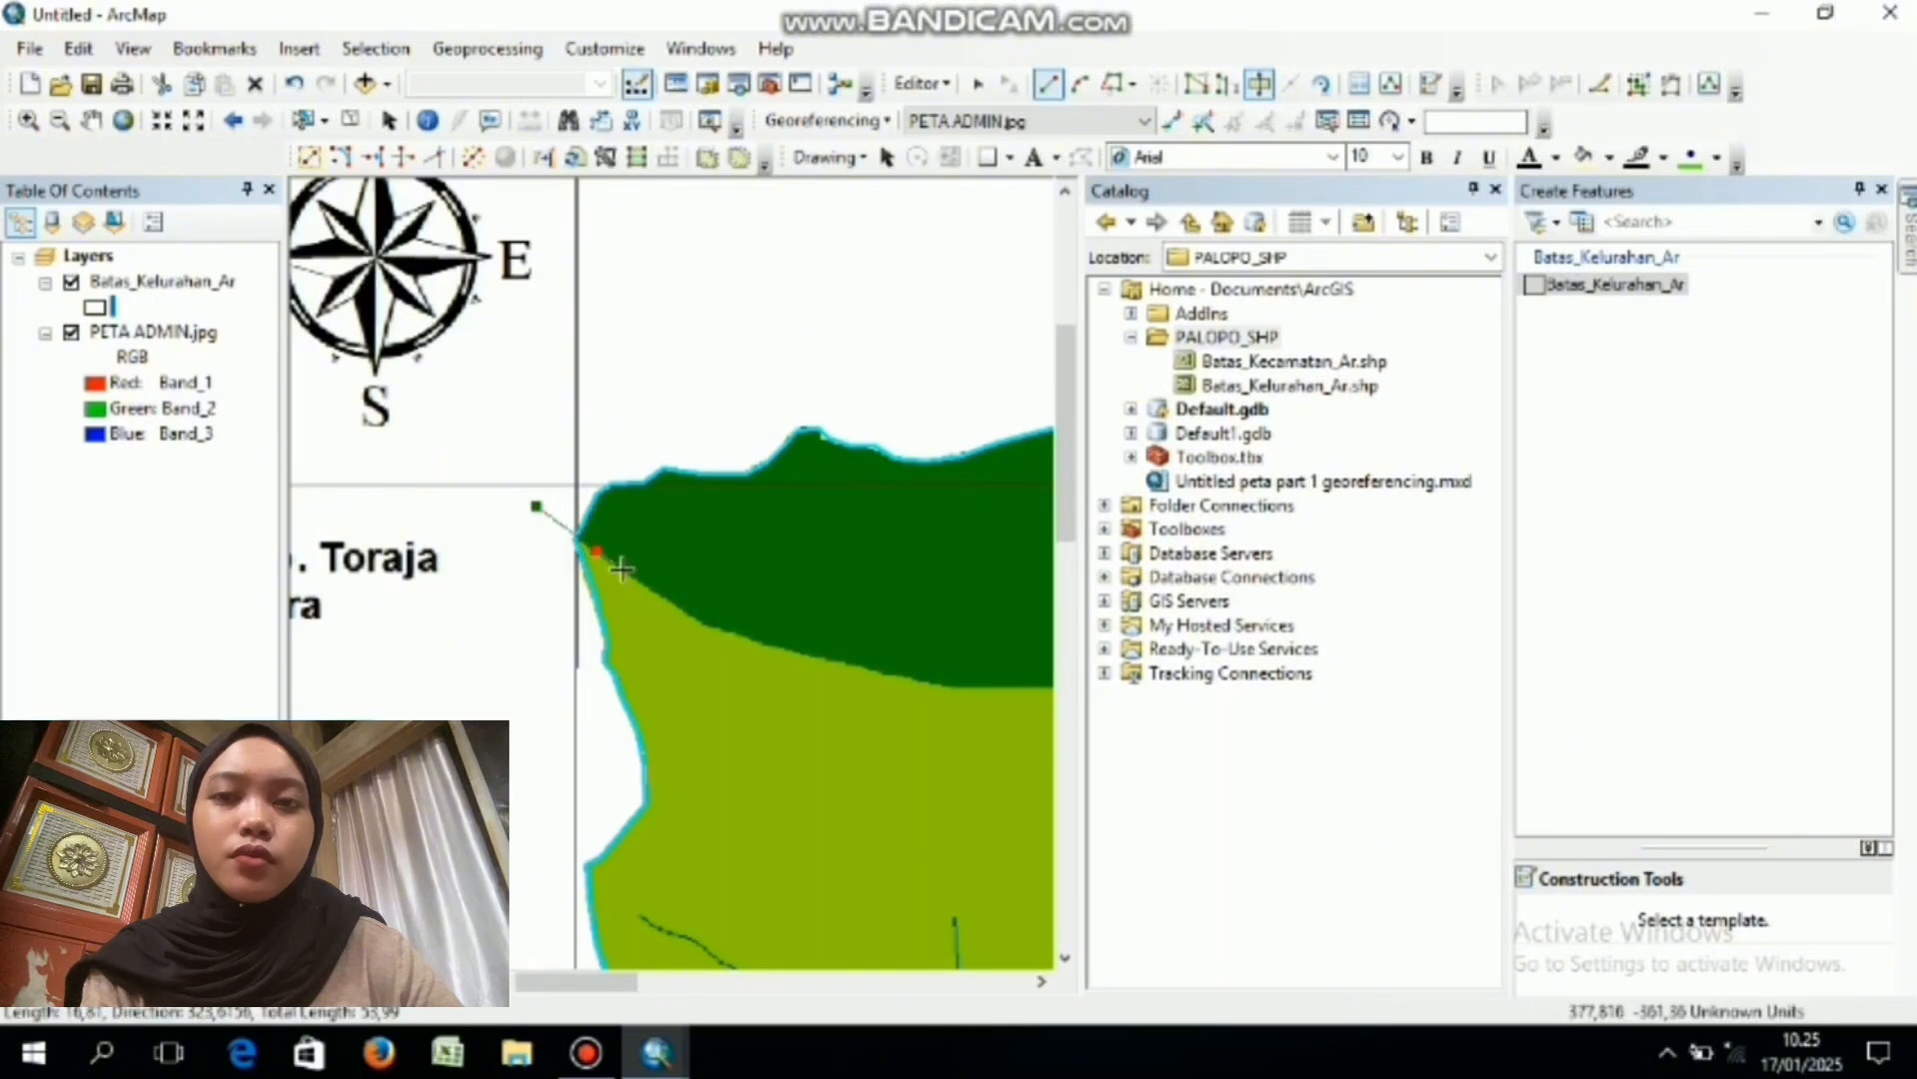
pyautogui.click(649, 593)
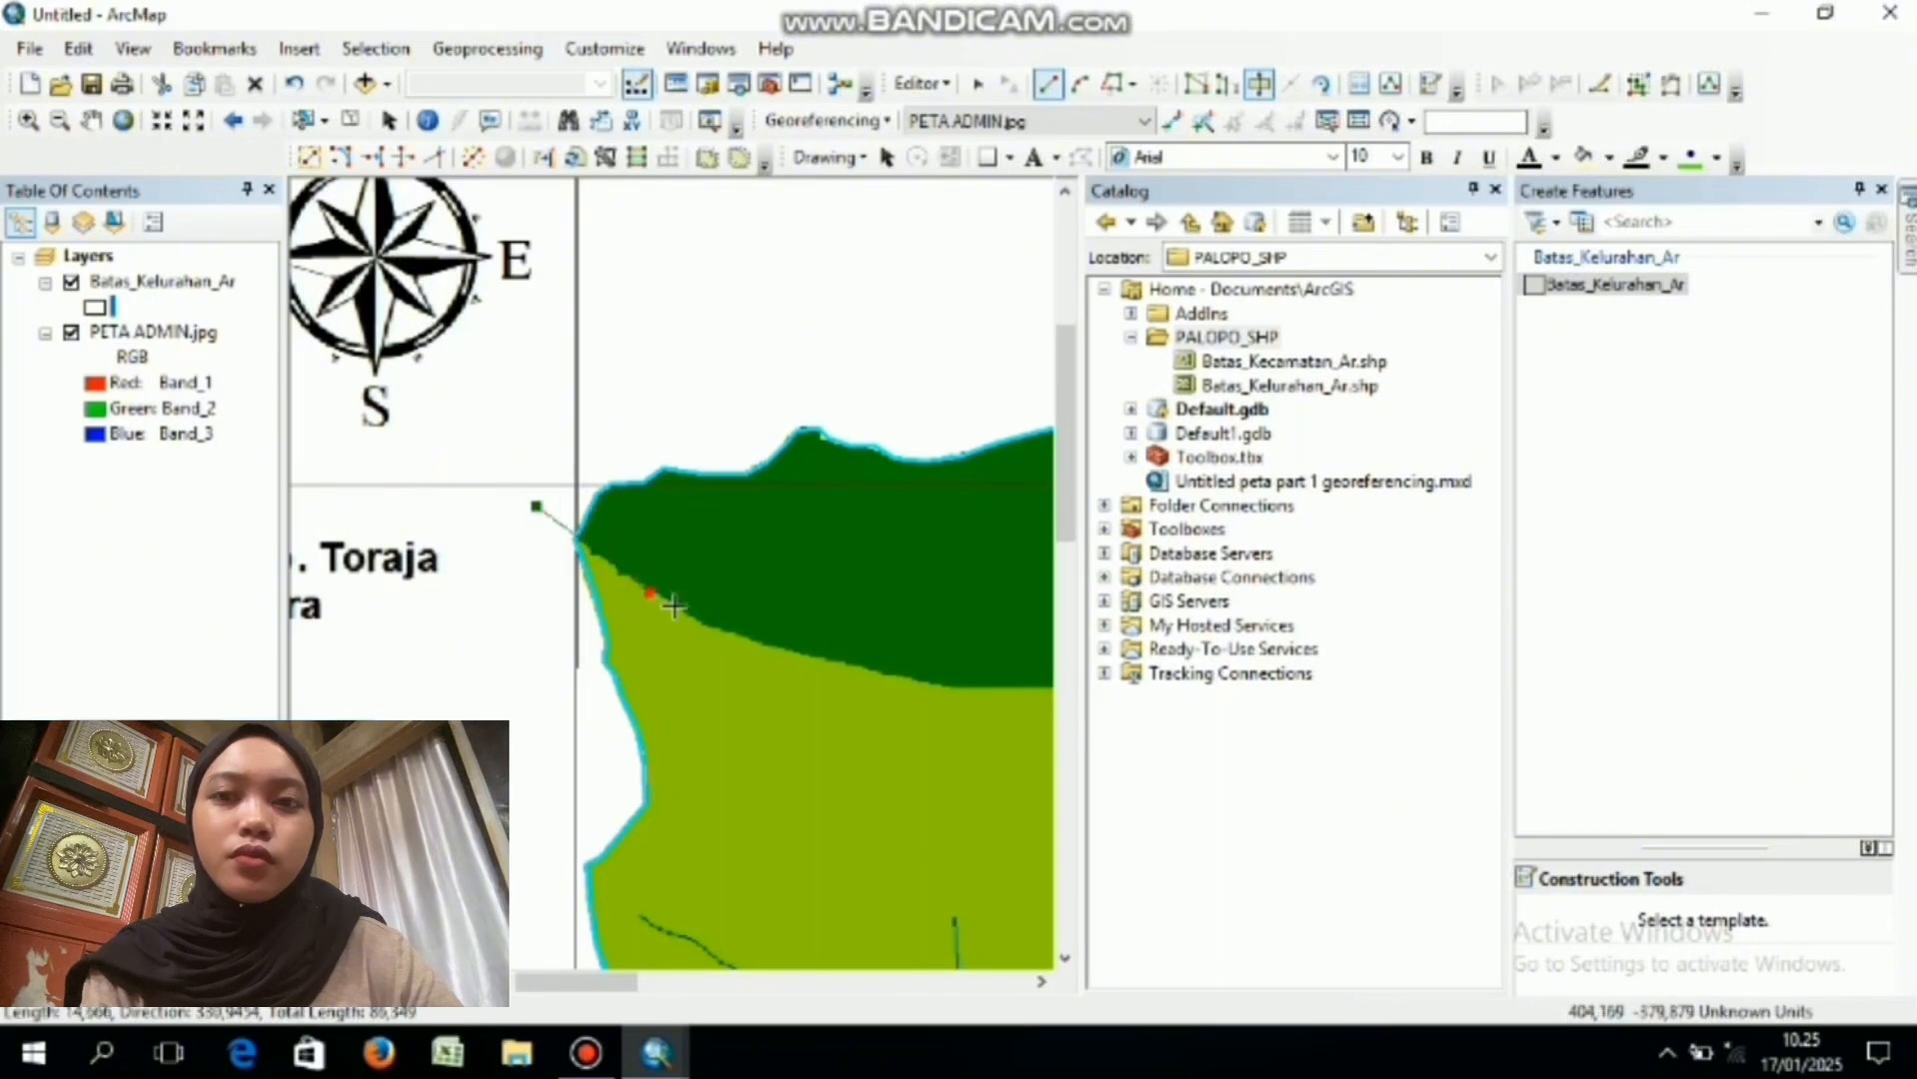
pyautogui.click(708, 623)
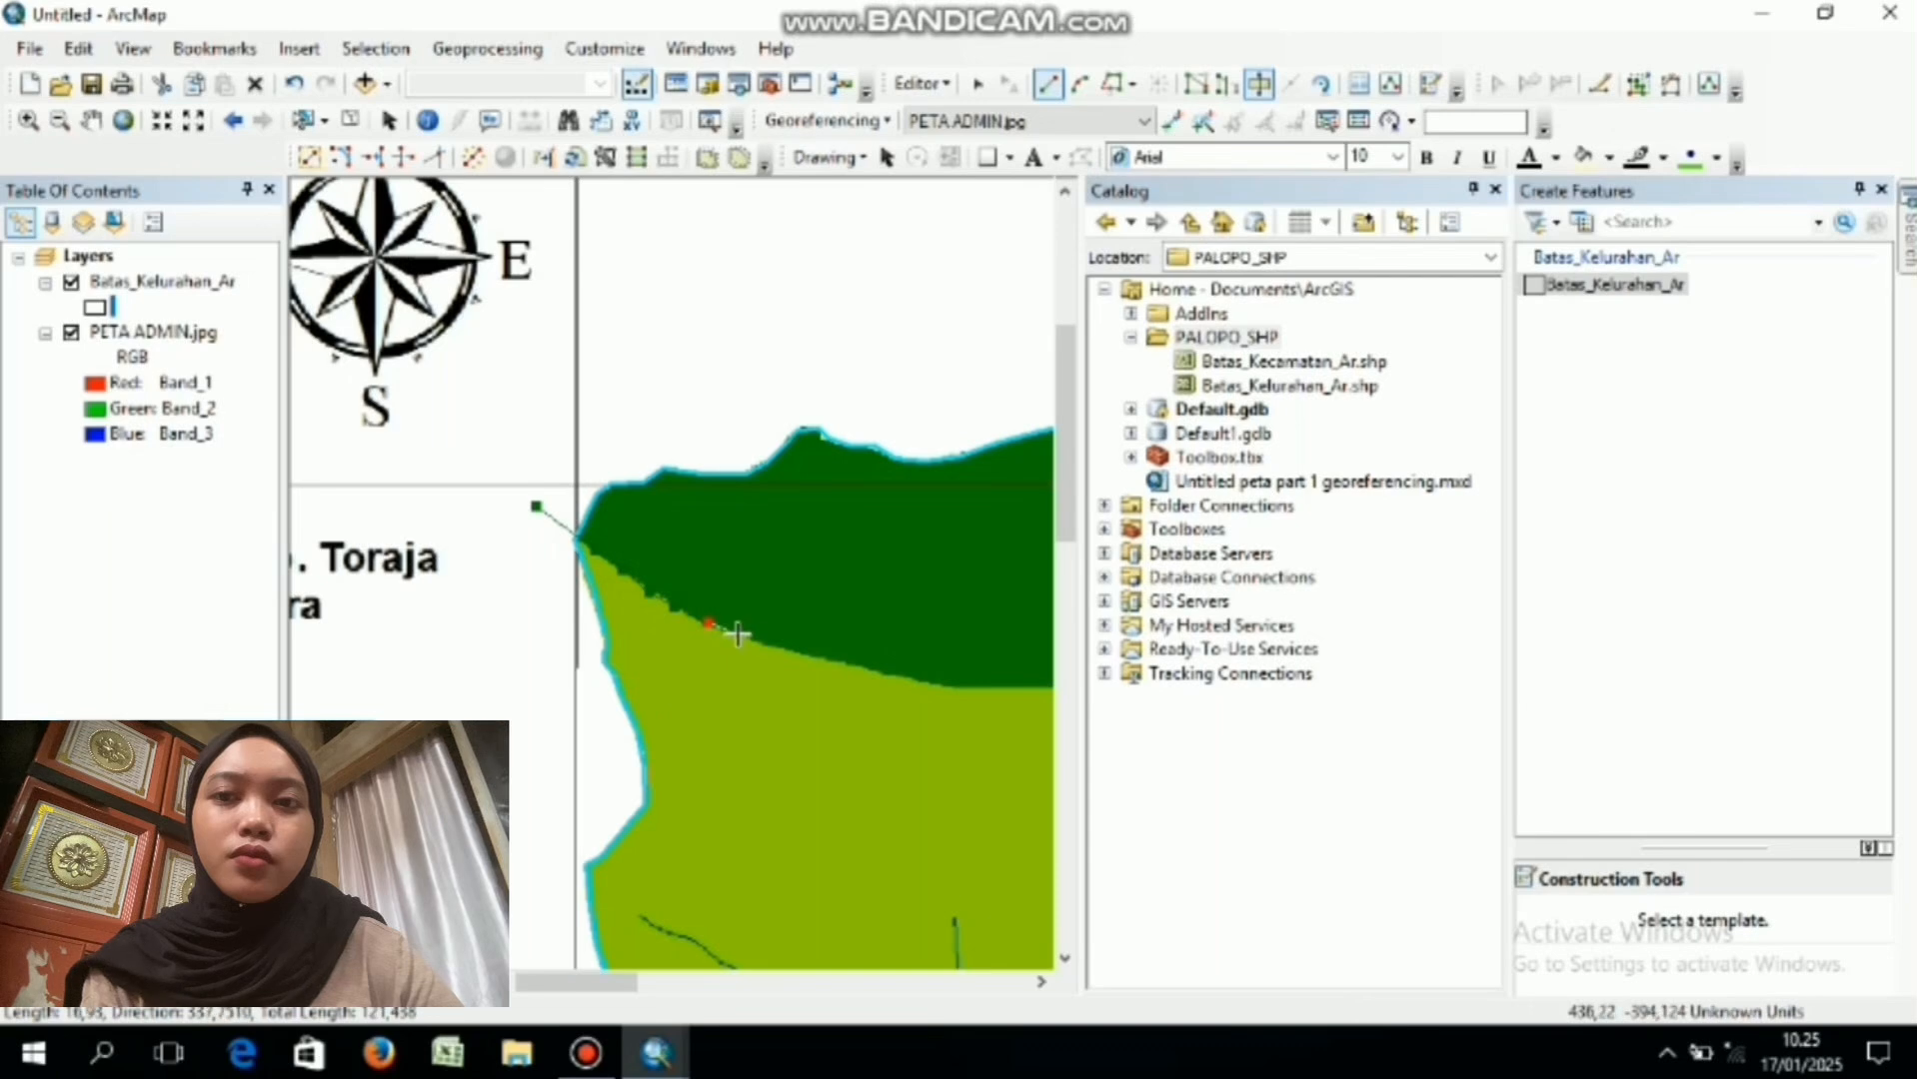
pyautogui.click(773, 651)
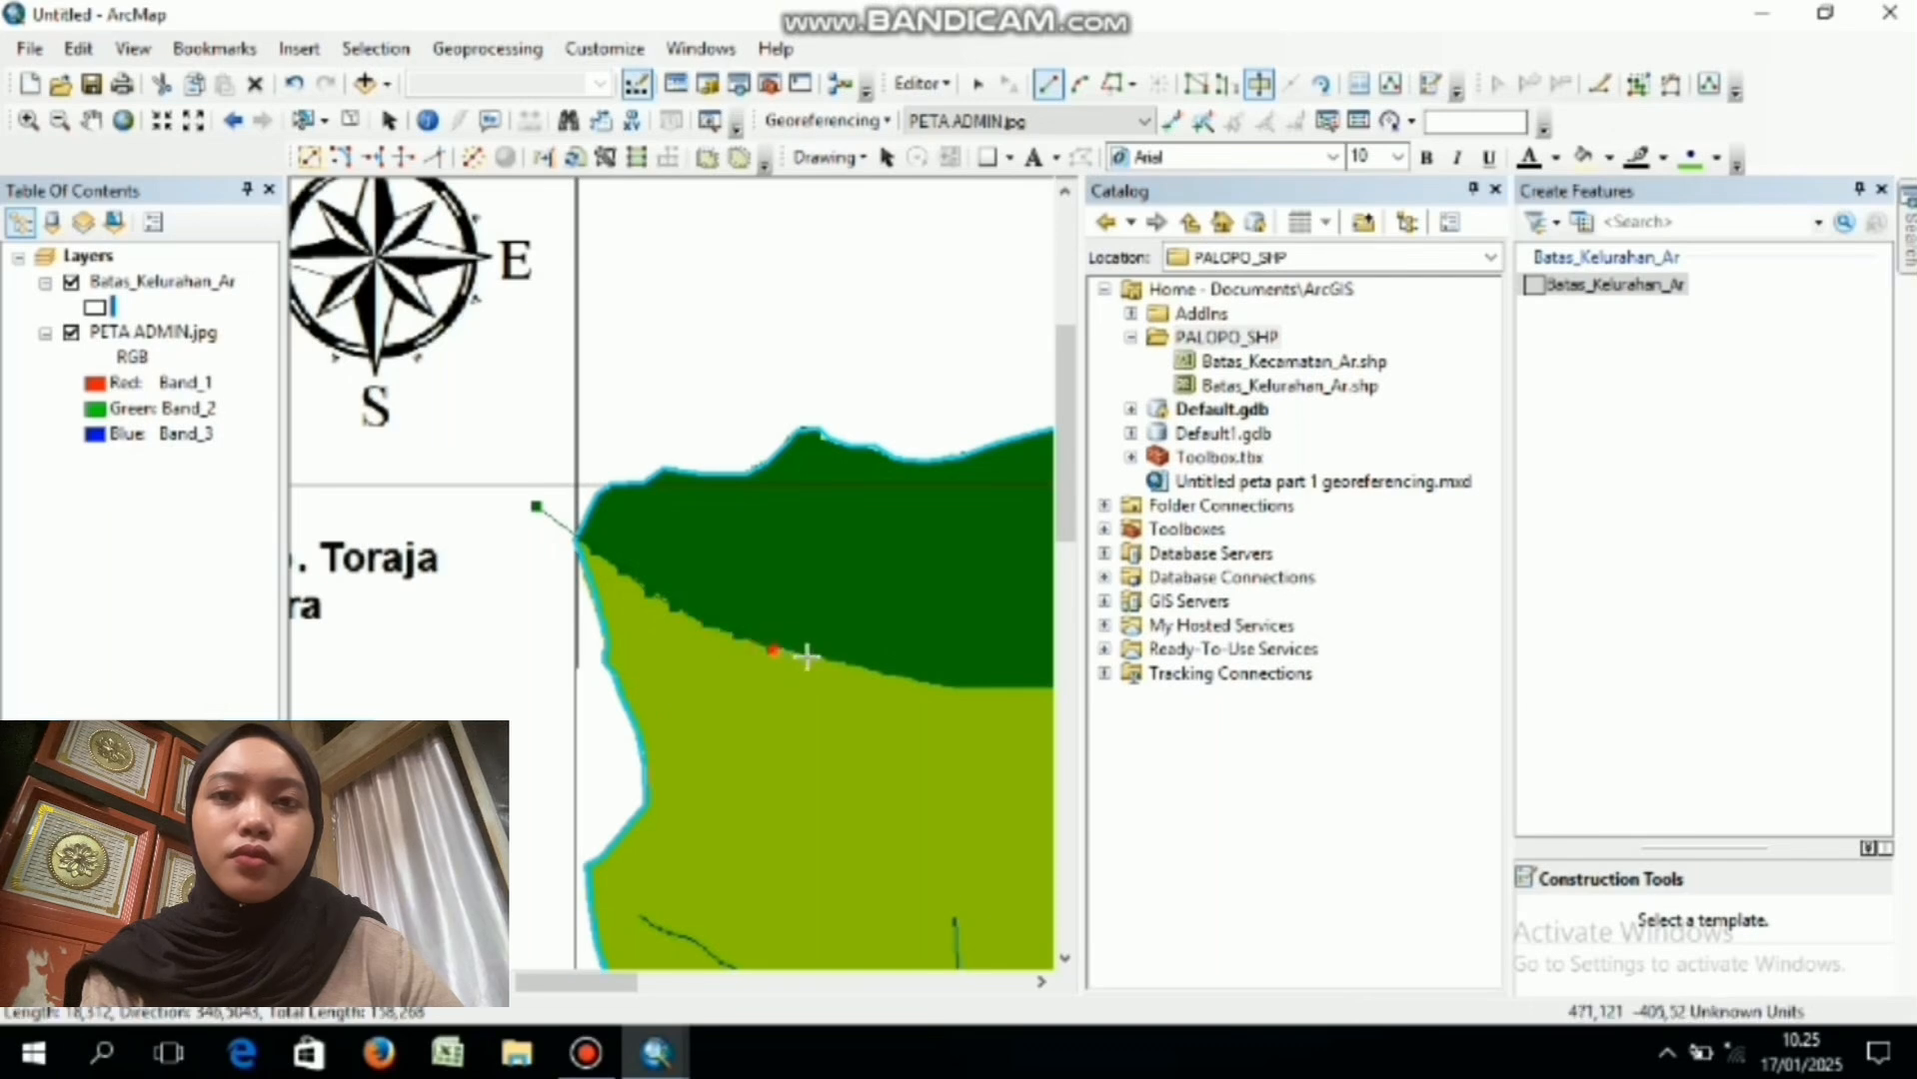
pyautogui.click(841, 668)
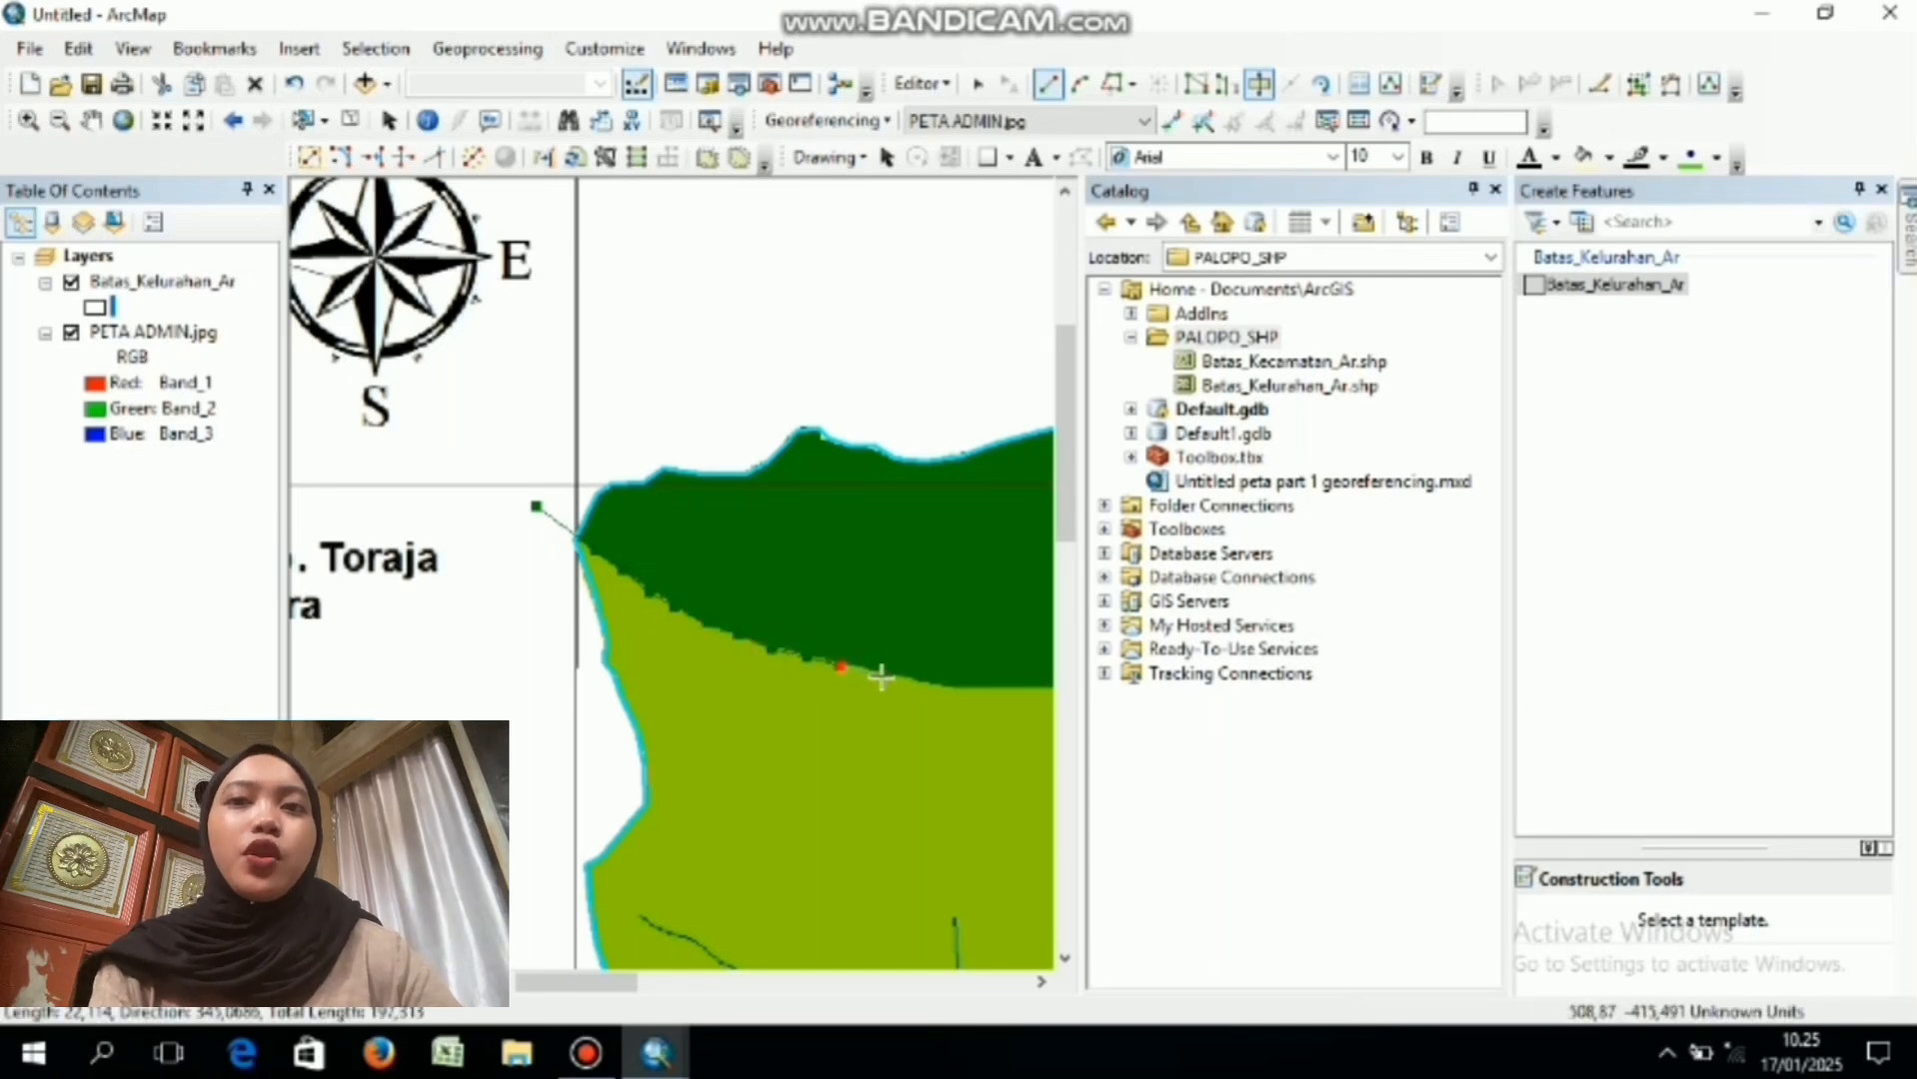
pyautogui.click(888, 676)
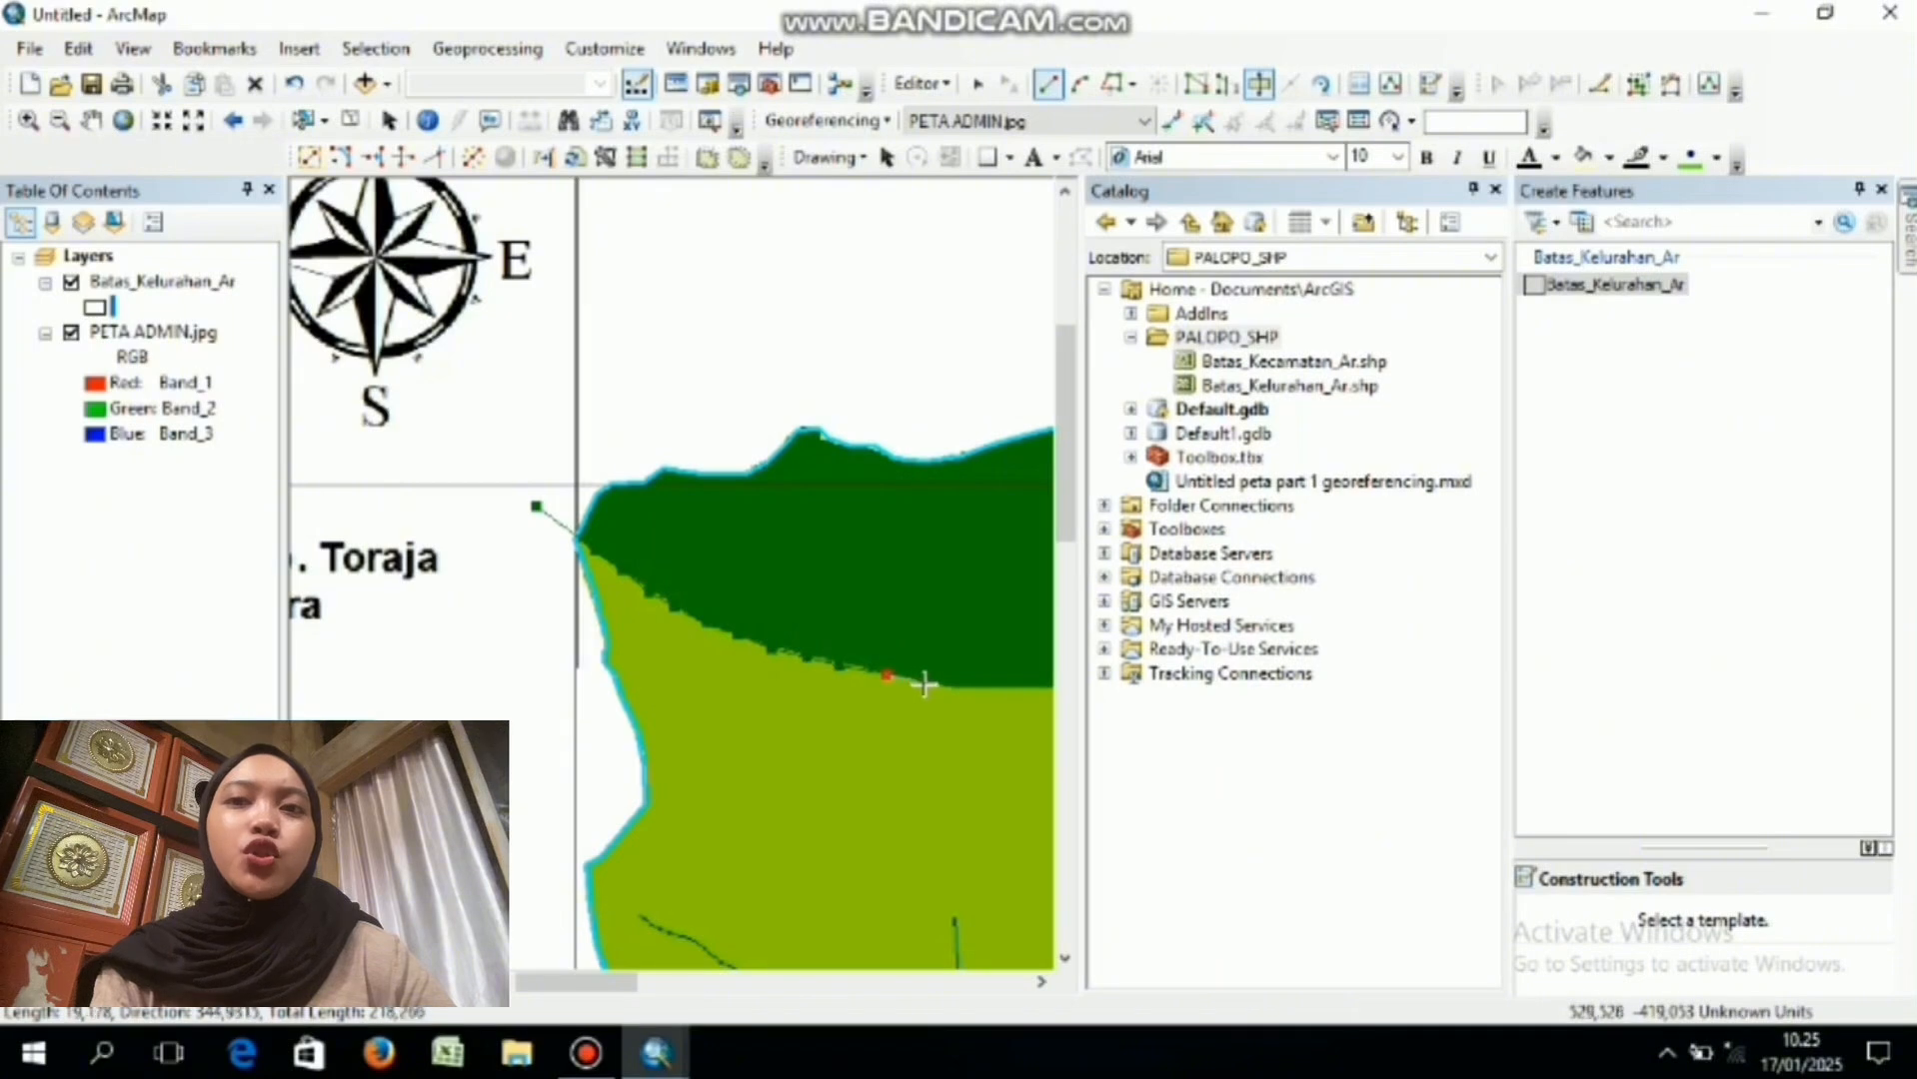
# - Extend the cut line farther east along the dark green and light green border, north of the light green area's kelurahan label
pyautogui.press('Right')
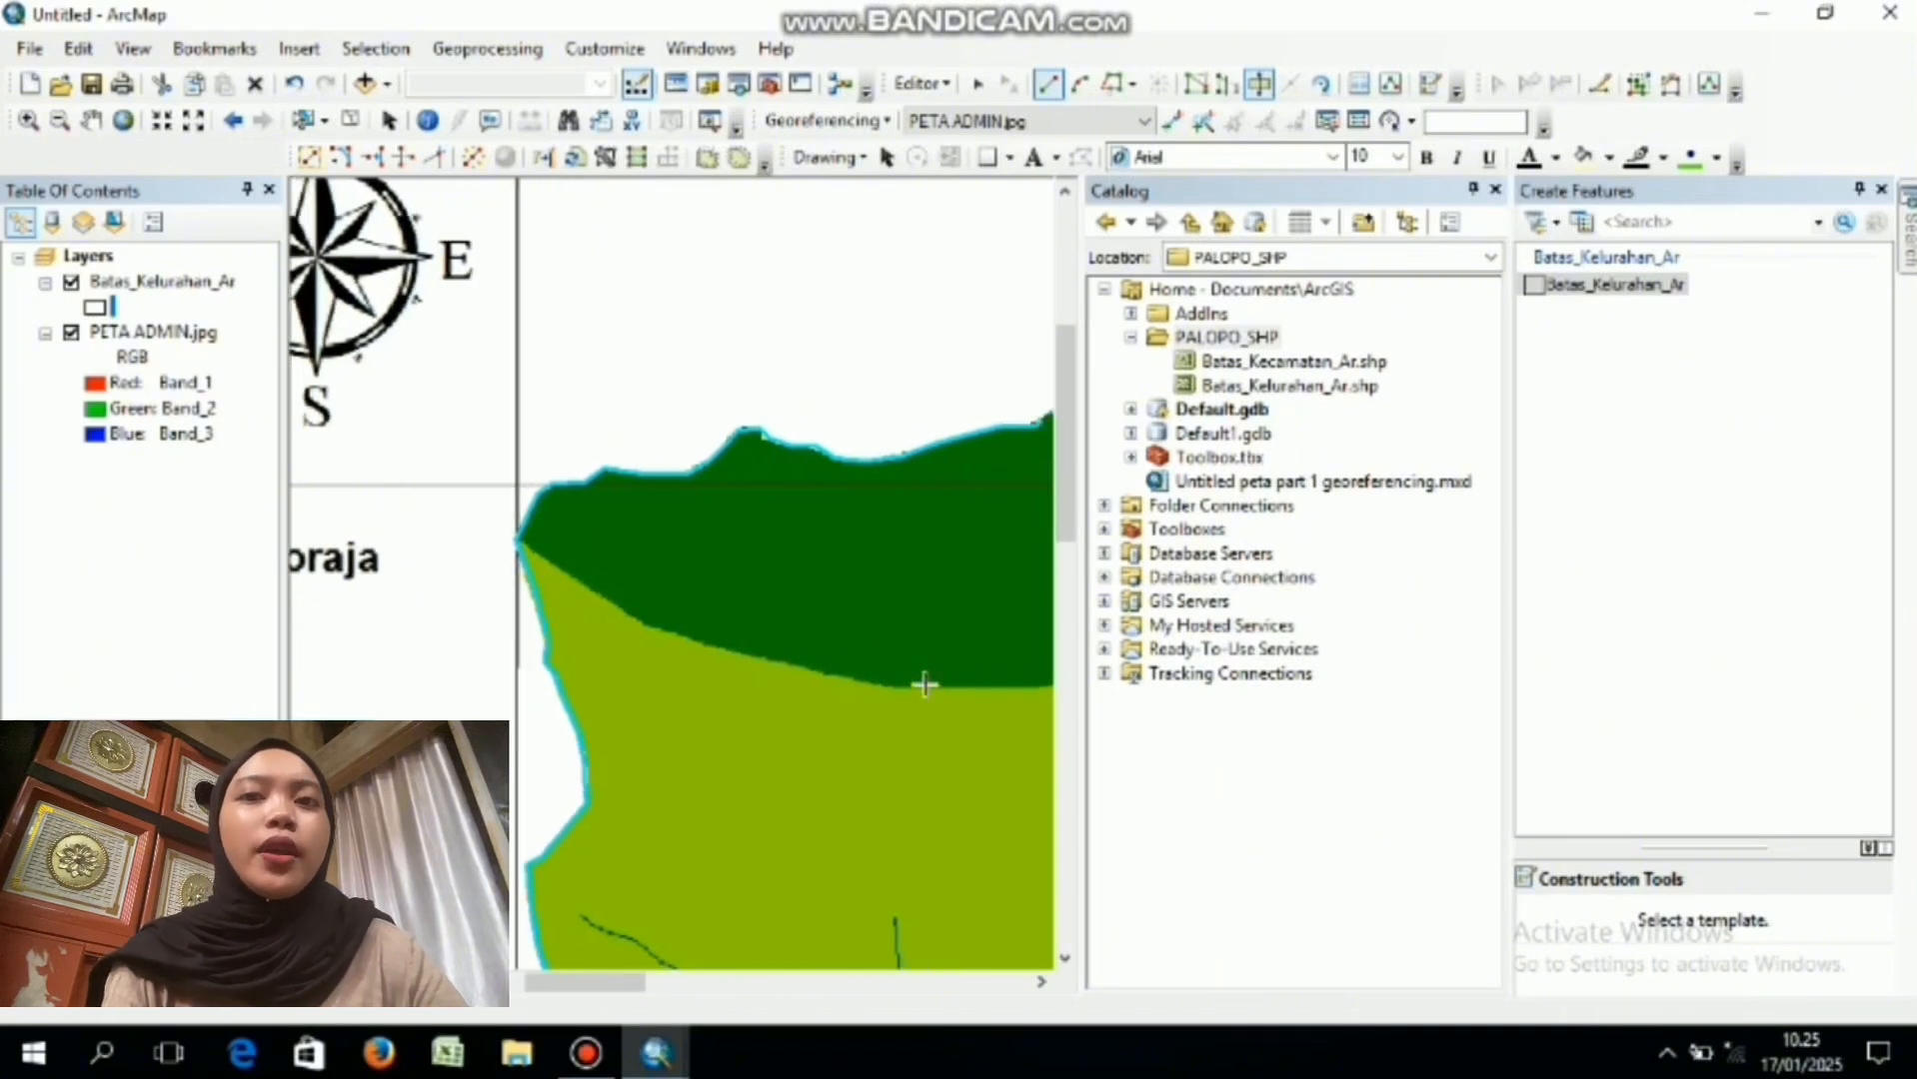
pyautogui.press('Right')
pyautogui.press('Right')
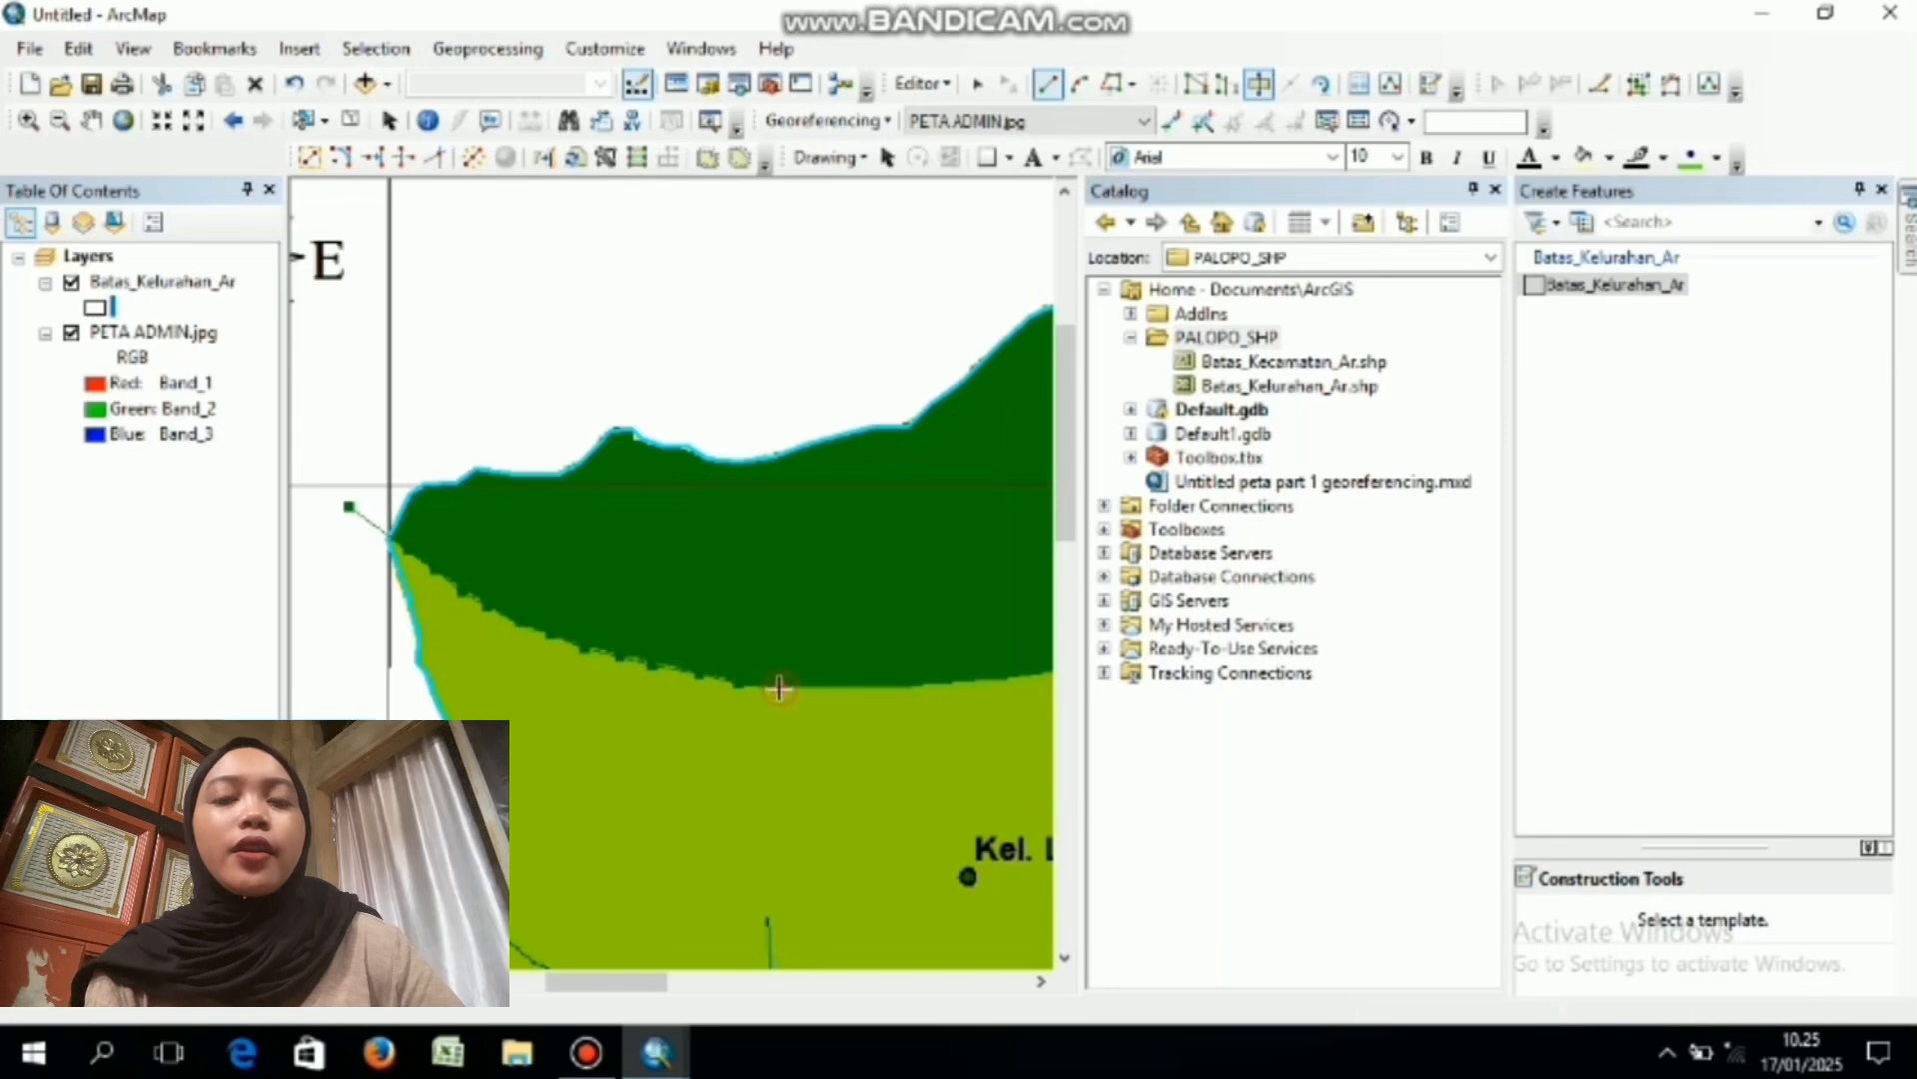
pyautogui.click(814, 690)
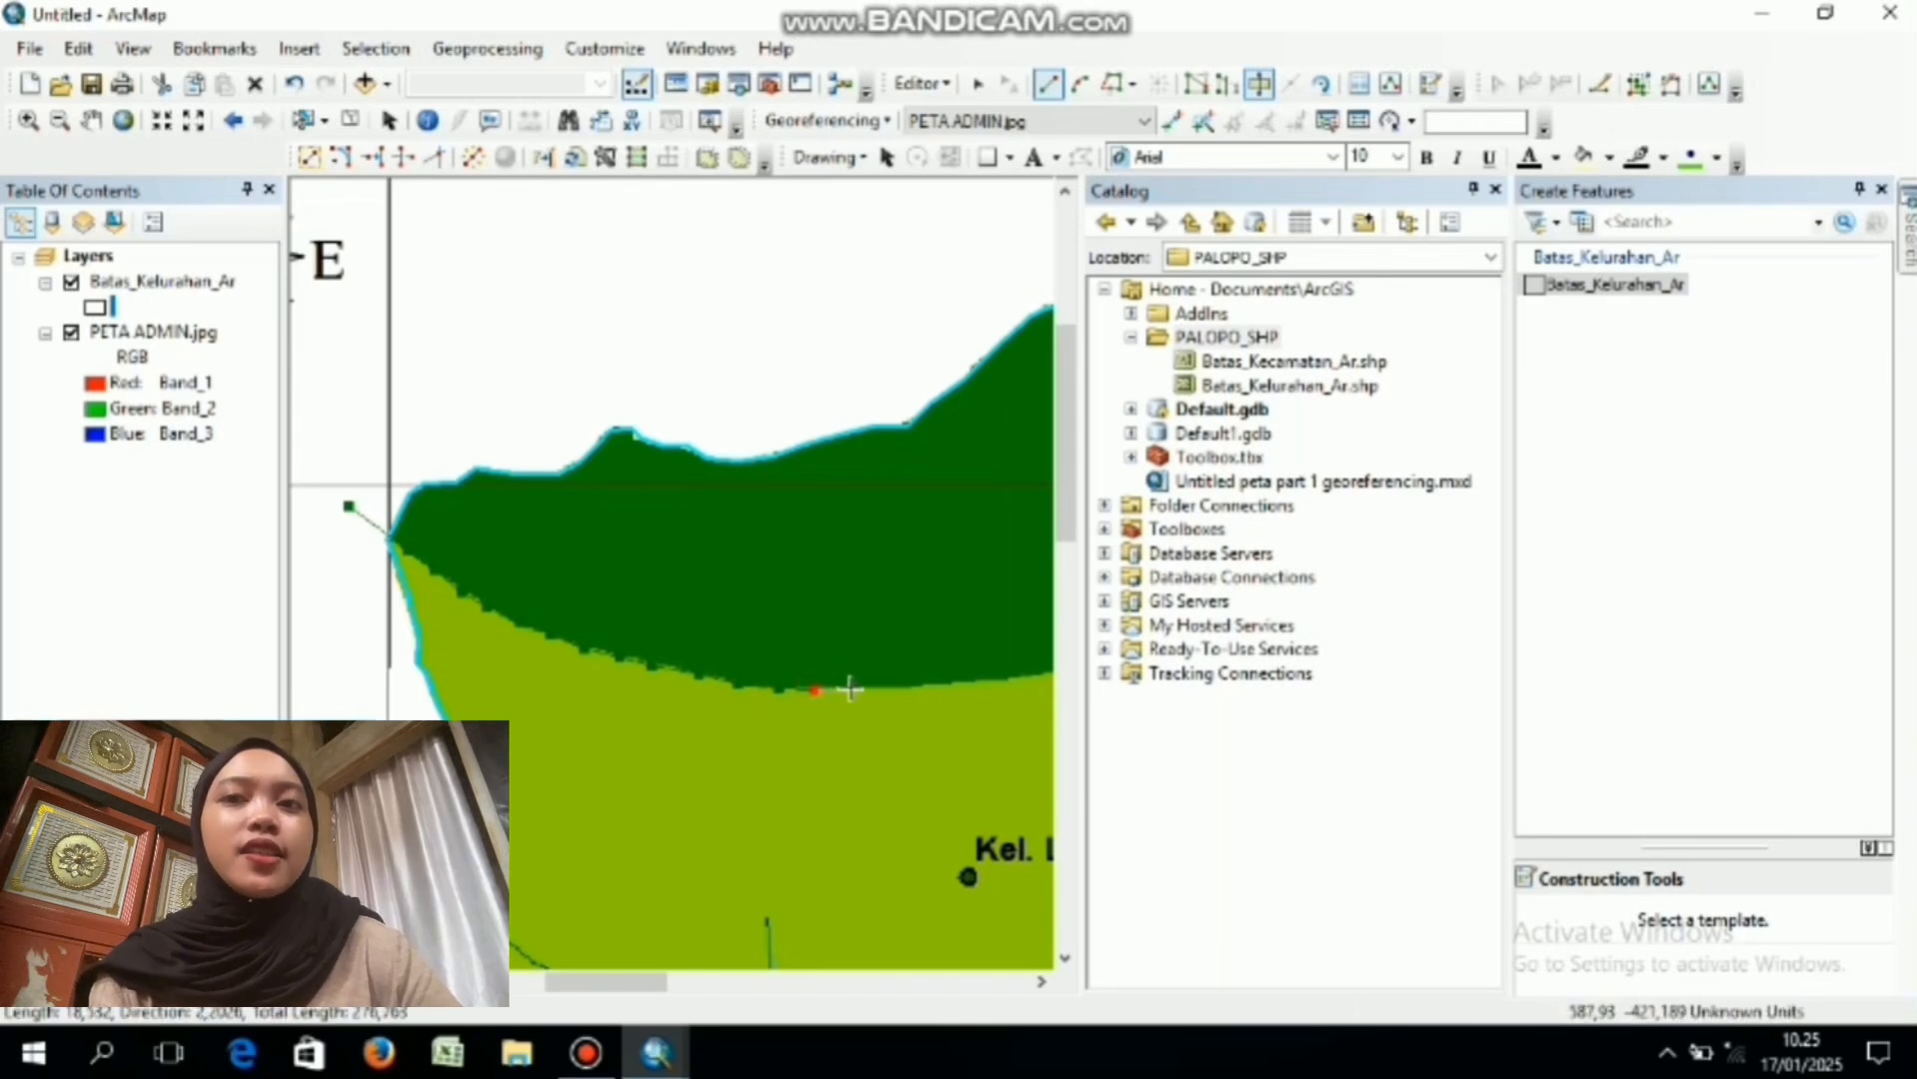
pyautogui.click(851, 689)
pyautogui.click(888, 692)
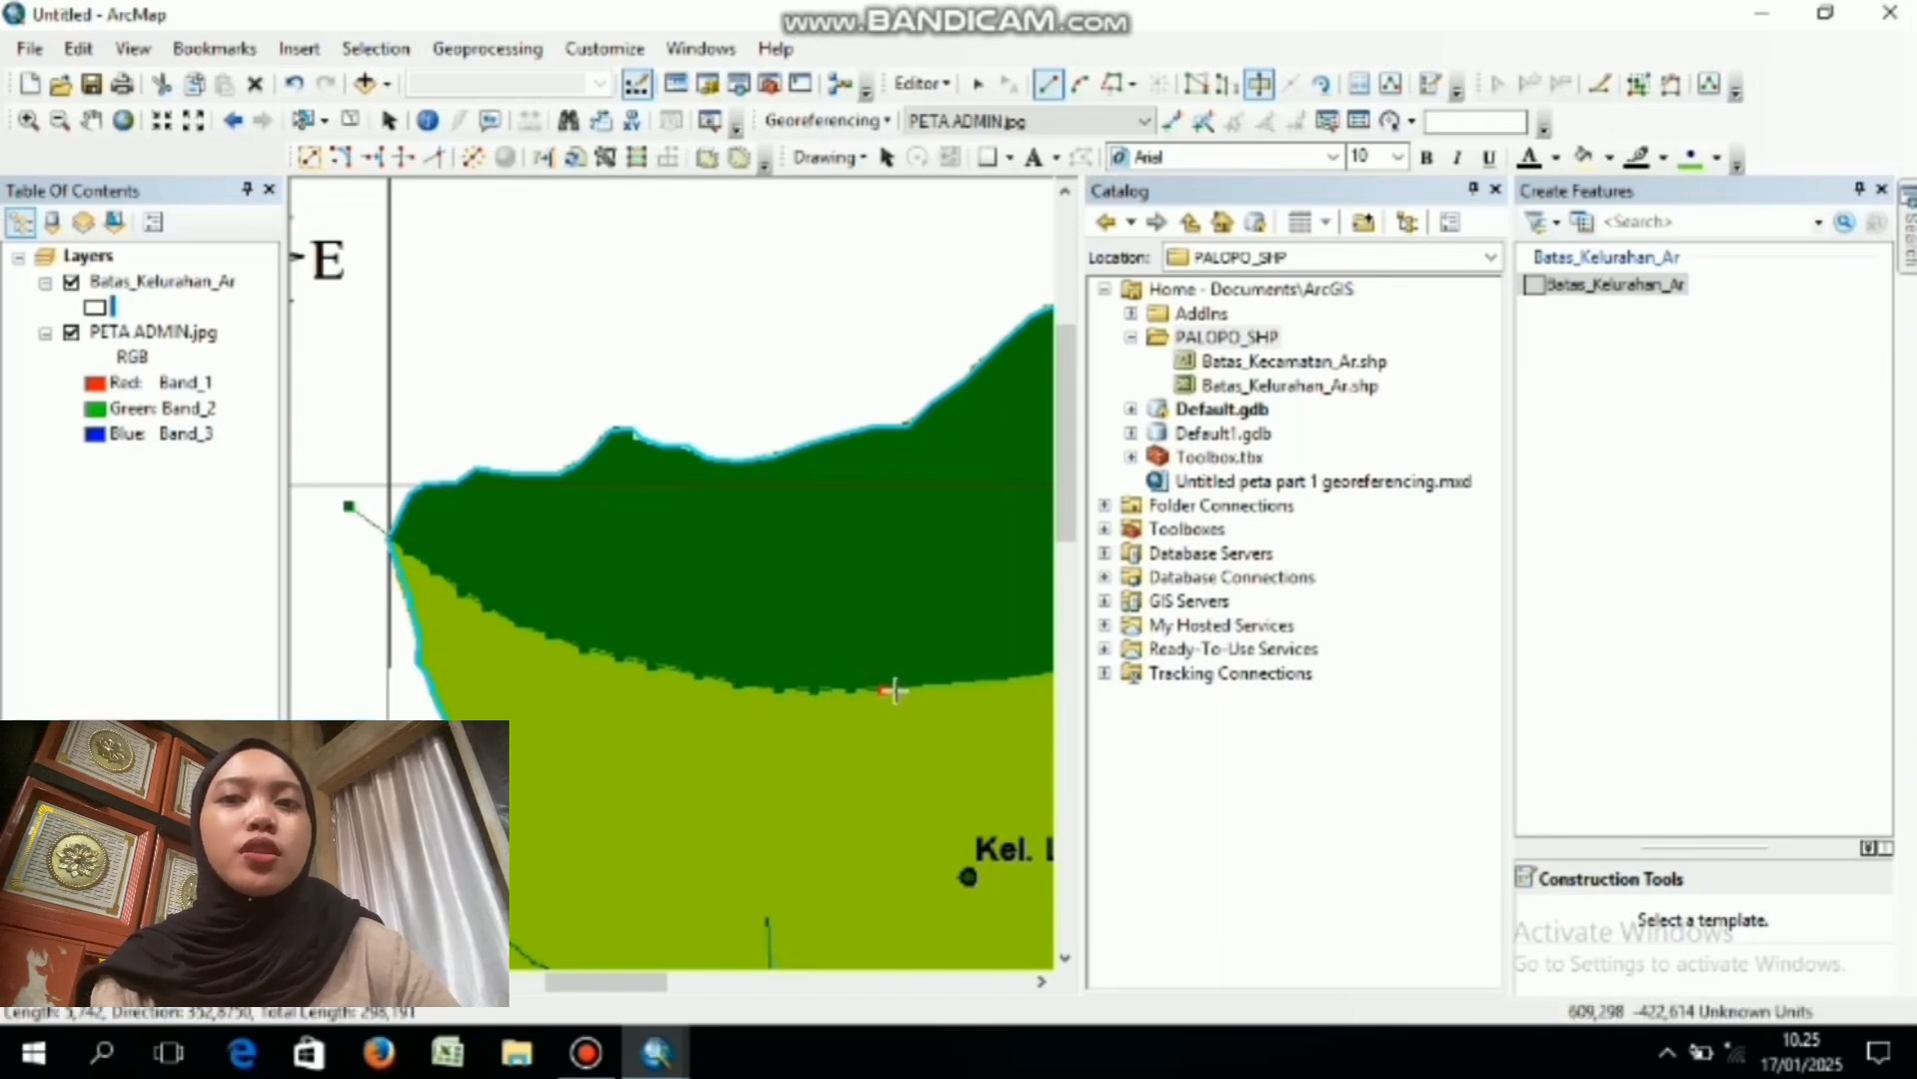
pyautogui.click(921, 686)
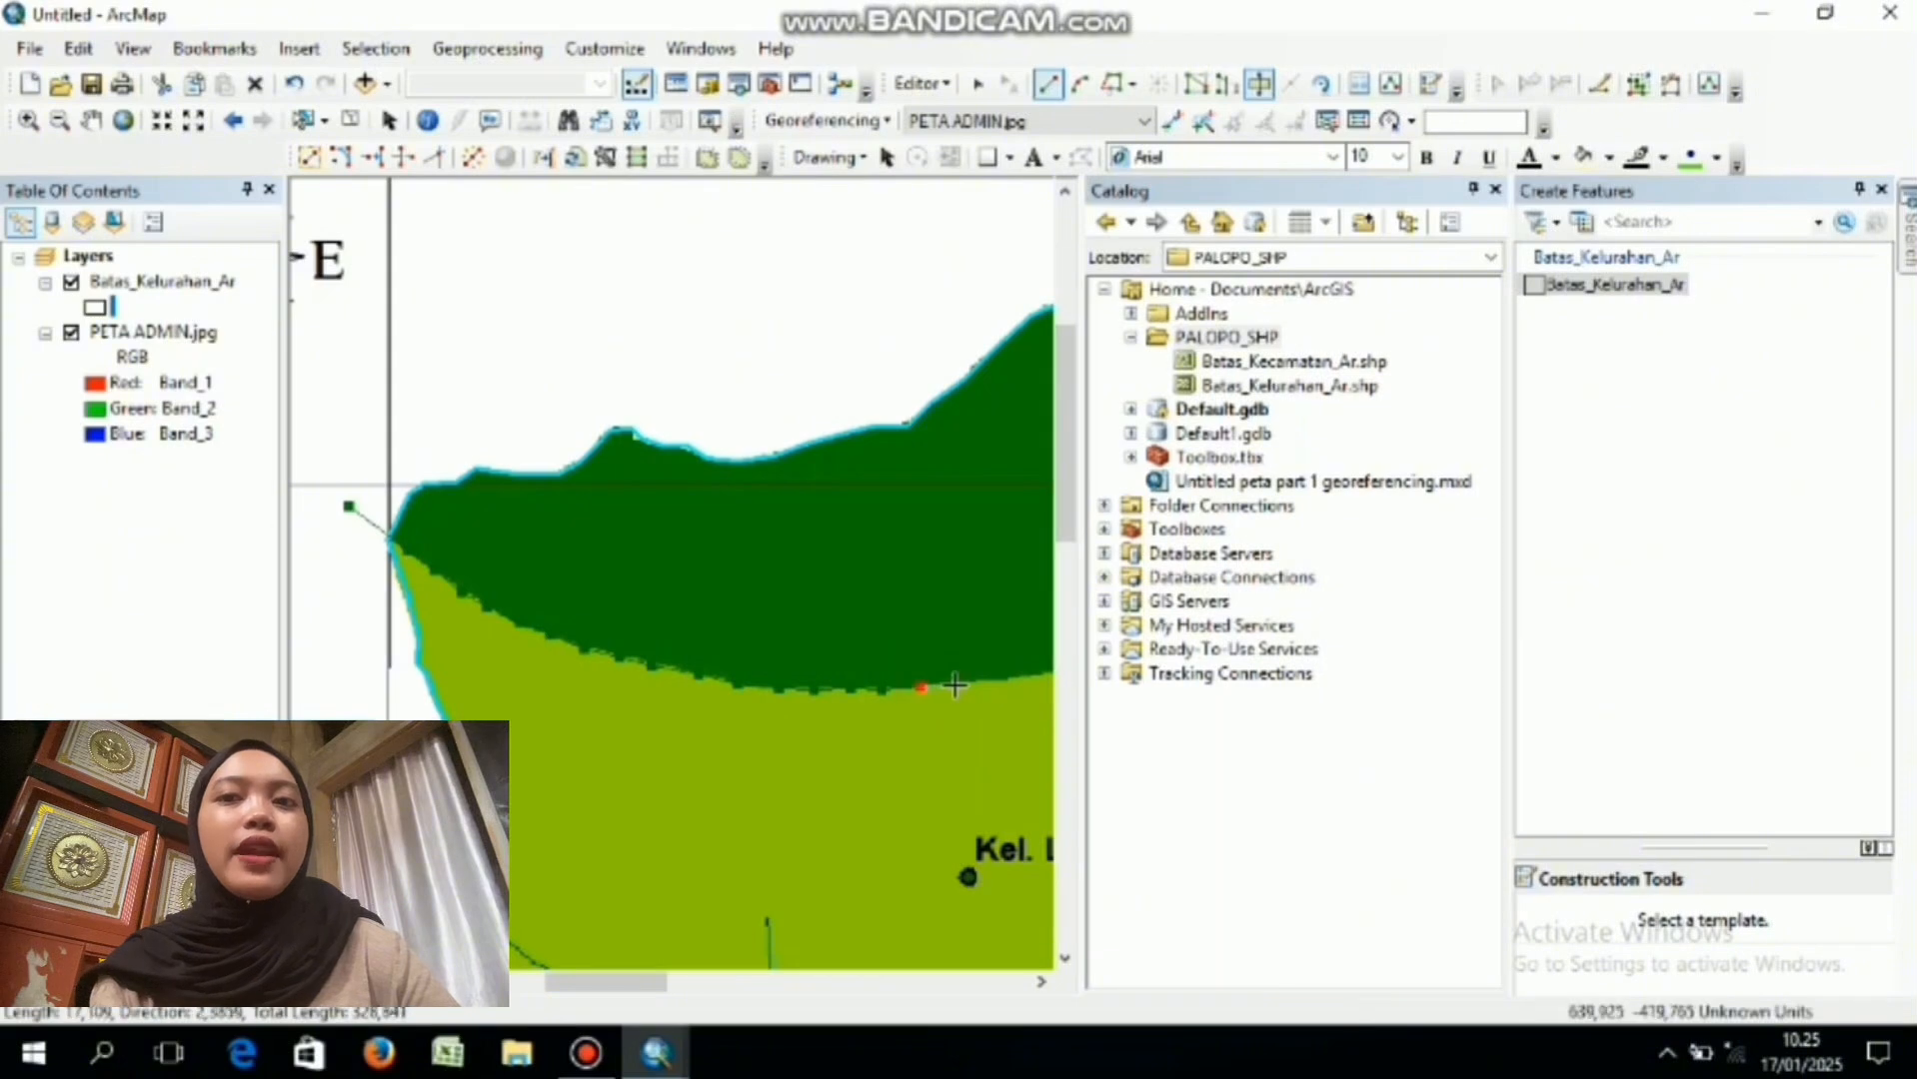
pyautogui.click(957, 685)
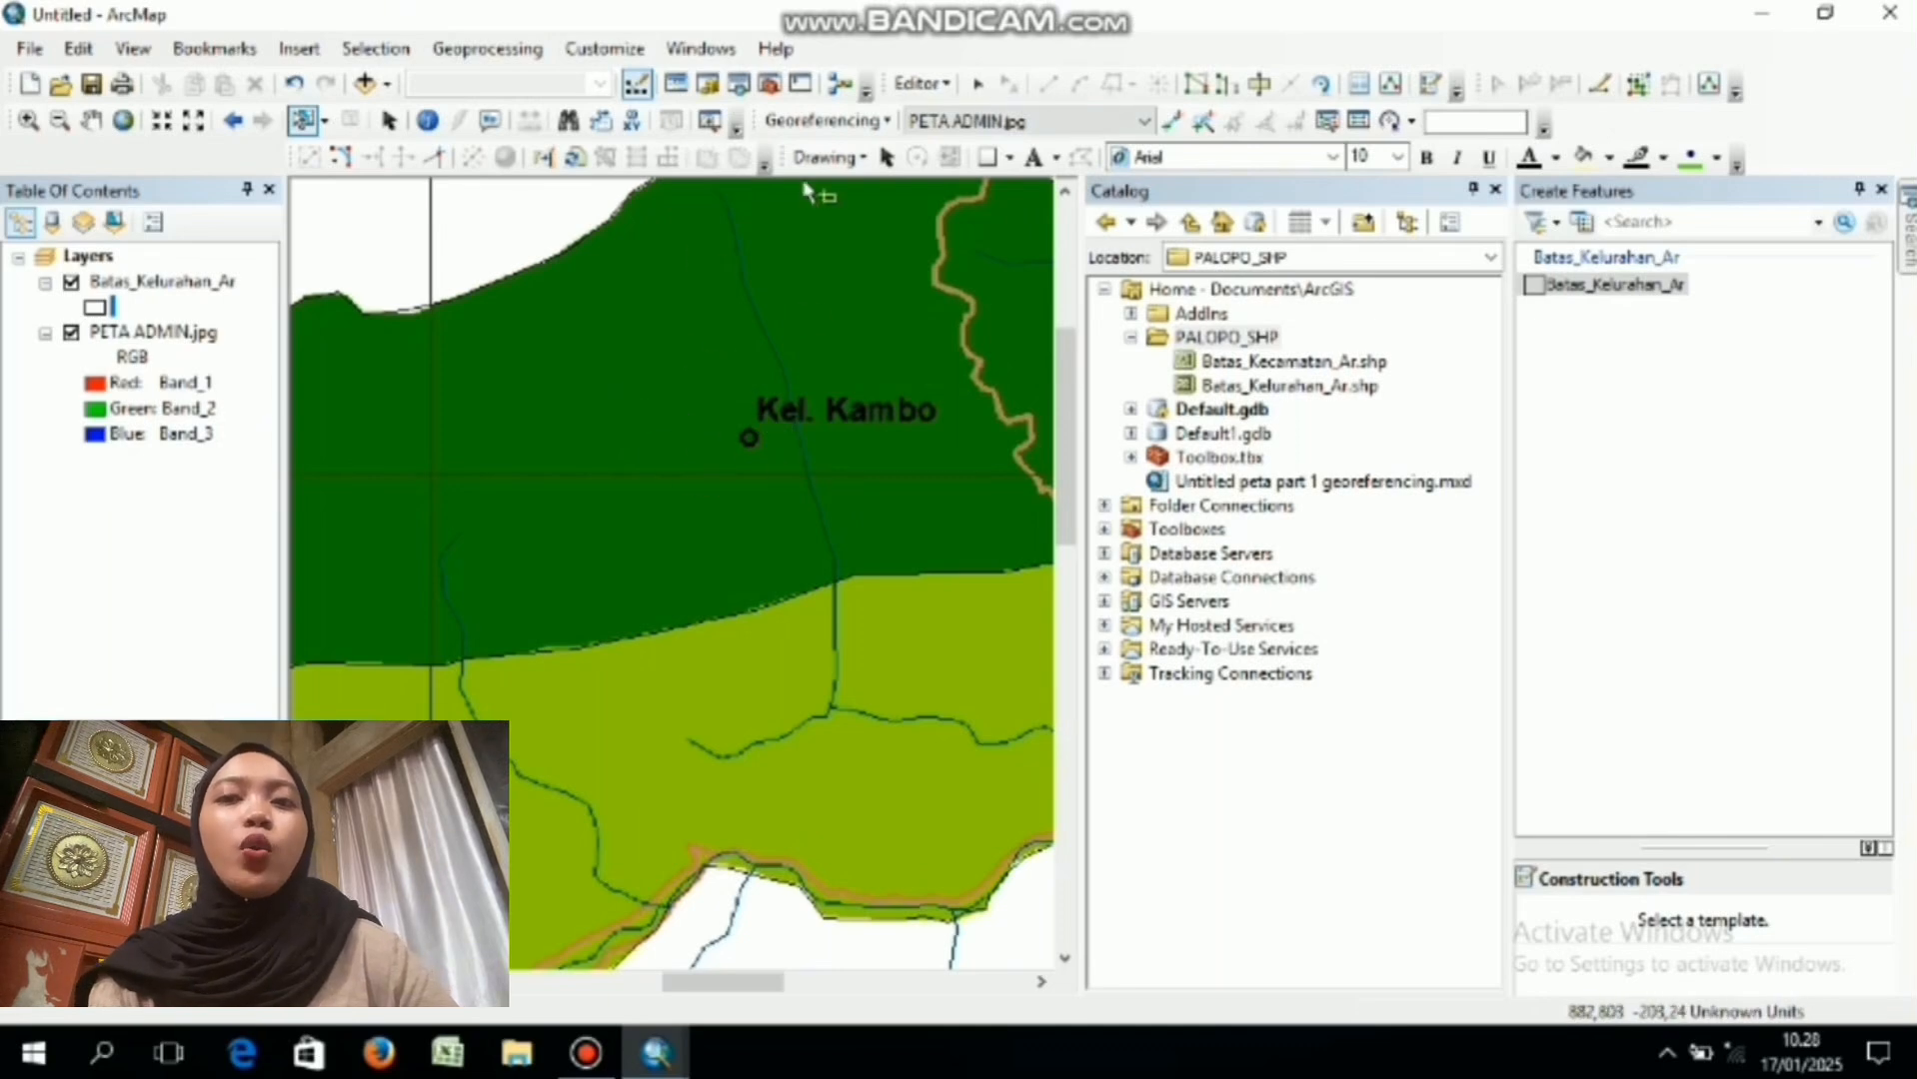
# - Save the polygon edits and stop the edit session
pyautogui.click(939, 86)
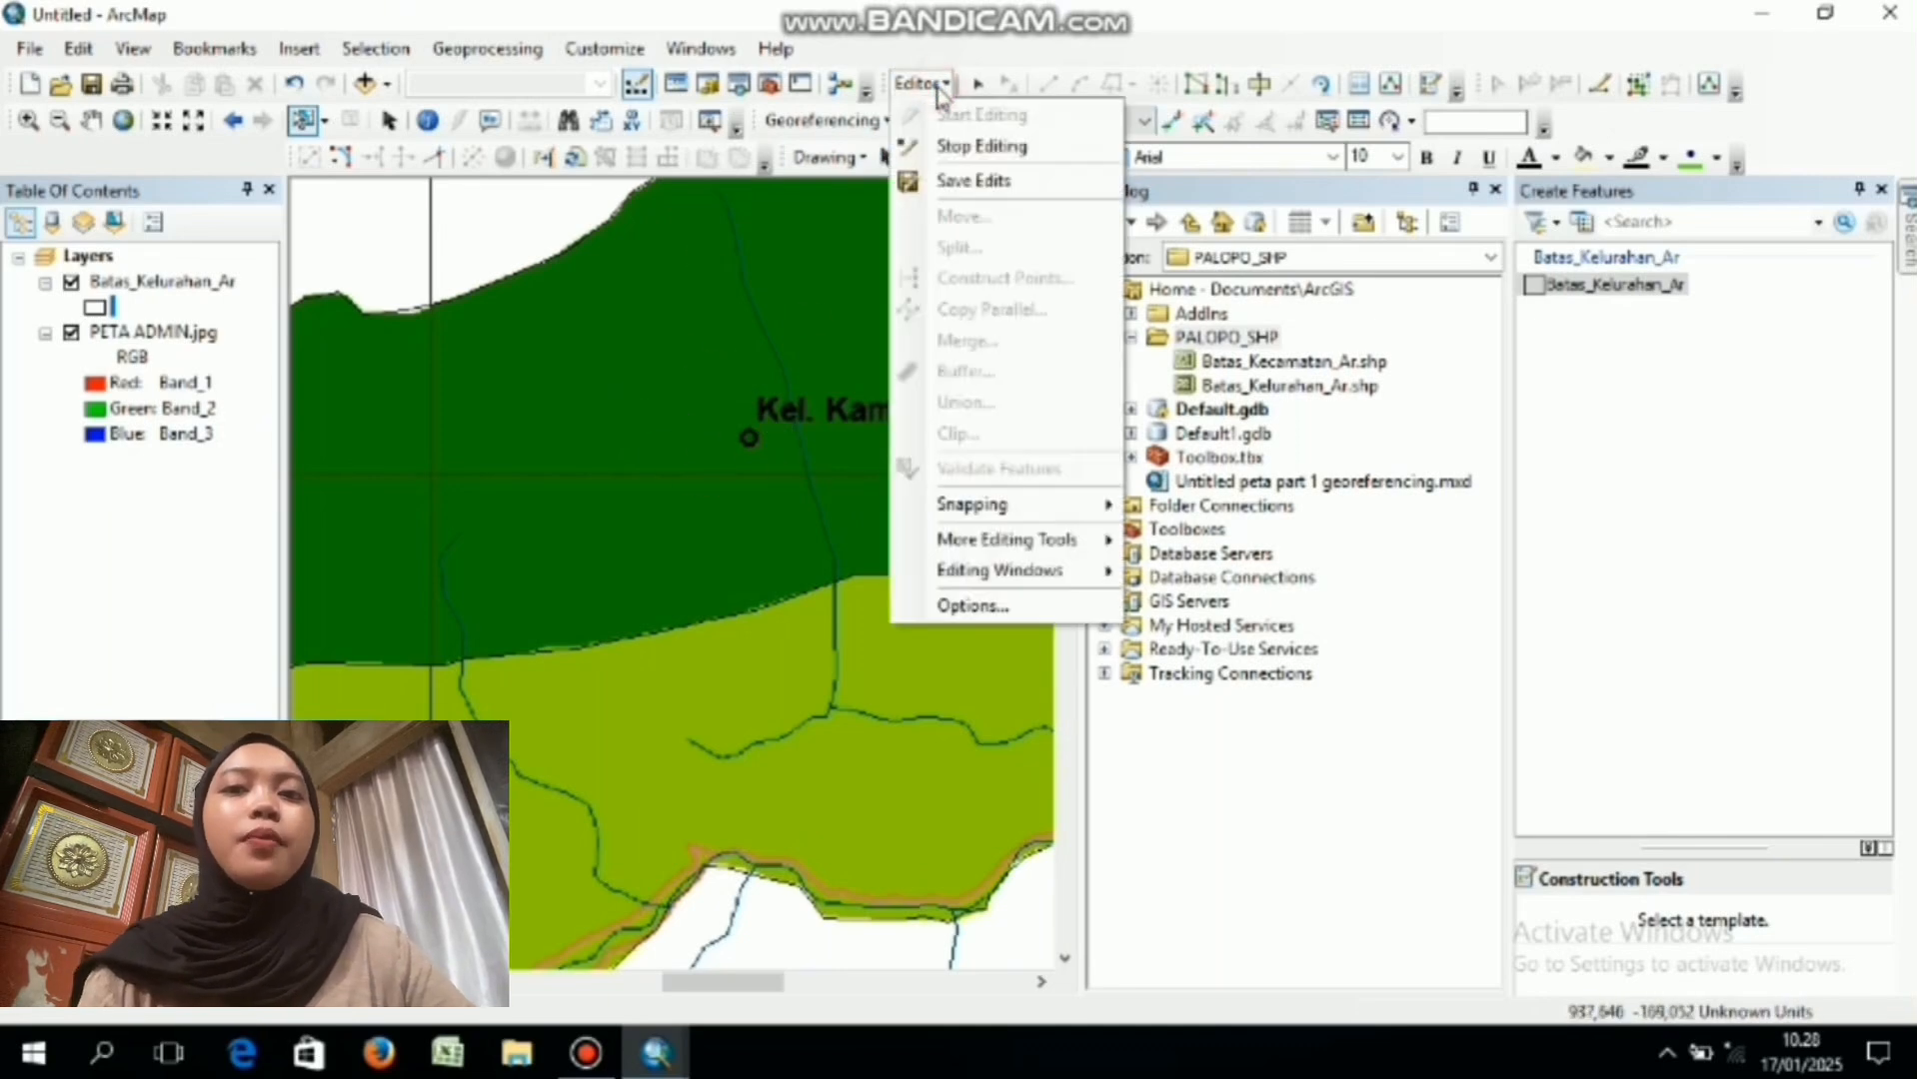
pyautogui.click(957, 181)
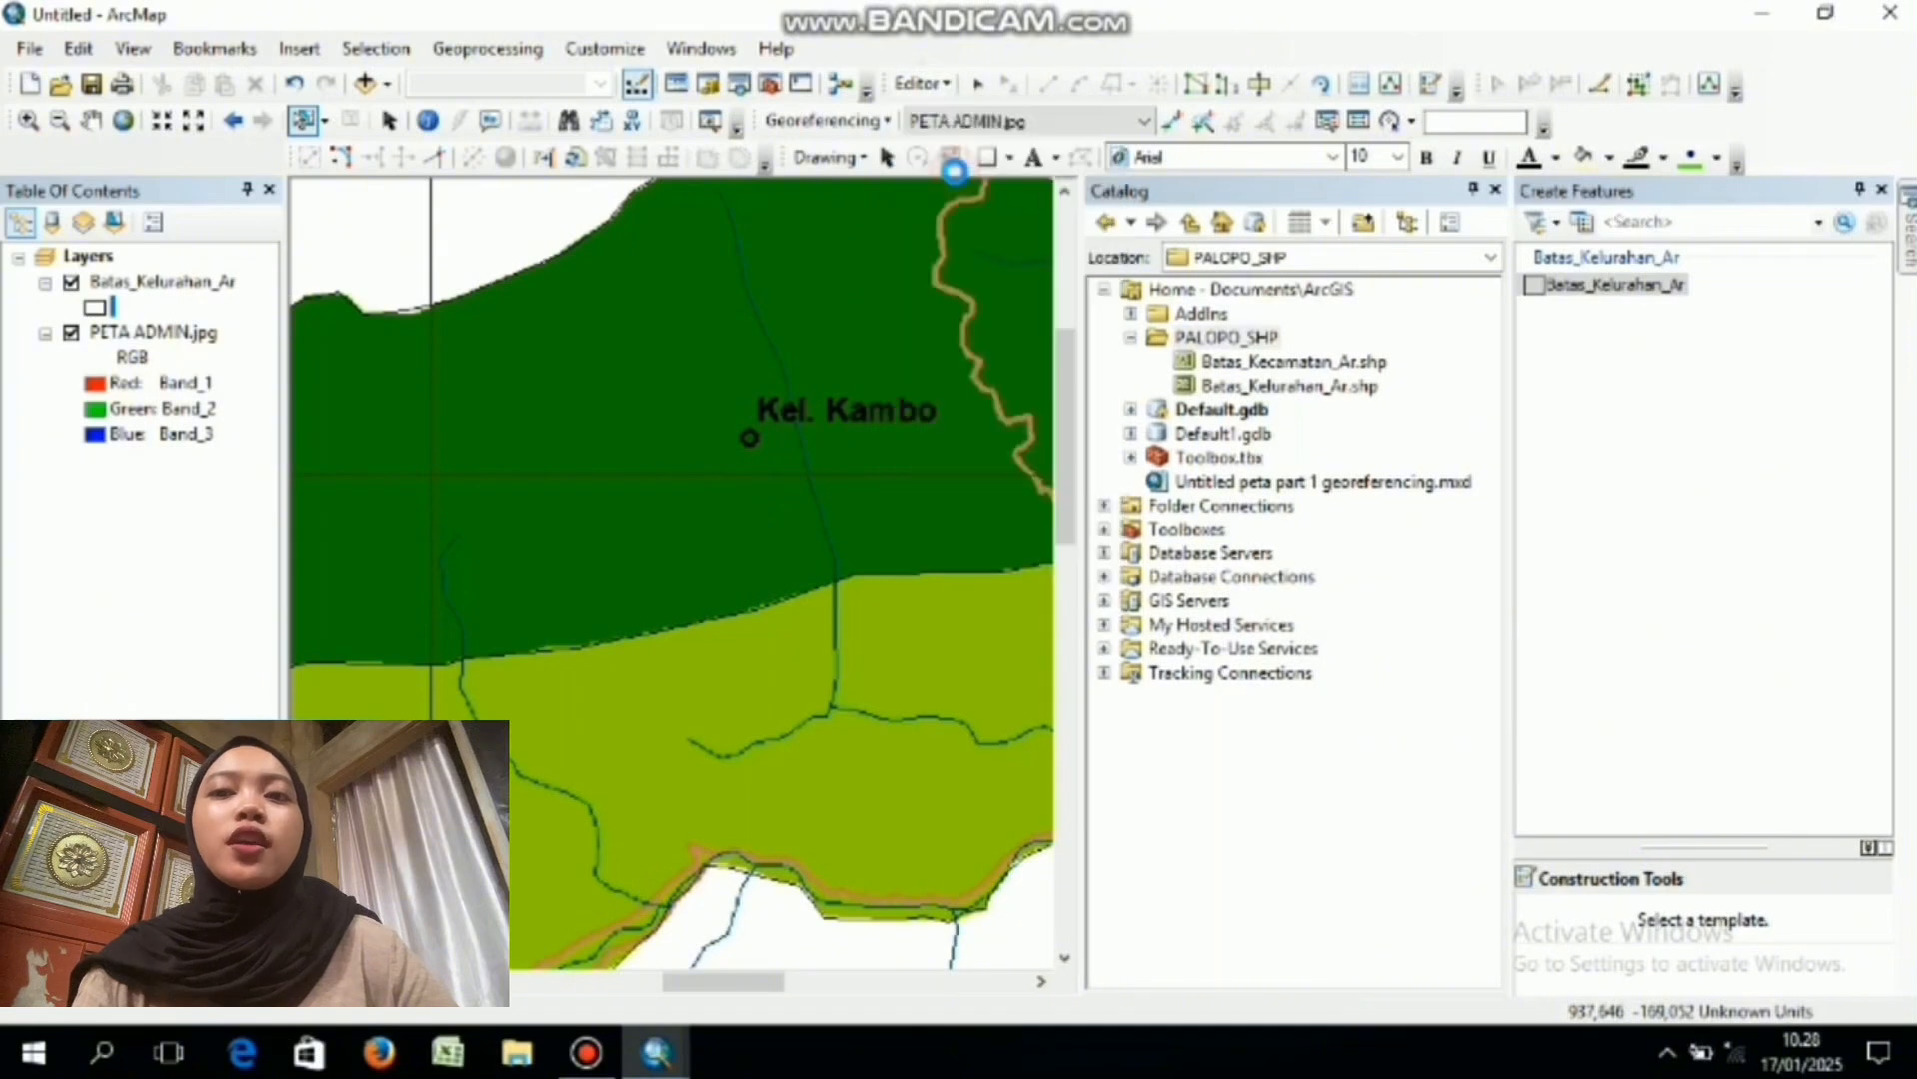
pyautogui.click(928, 85)
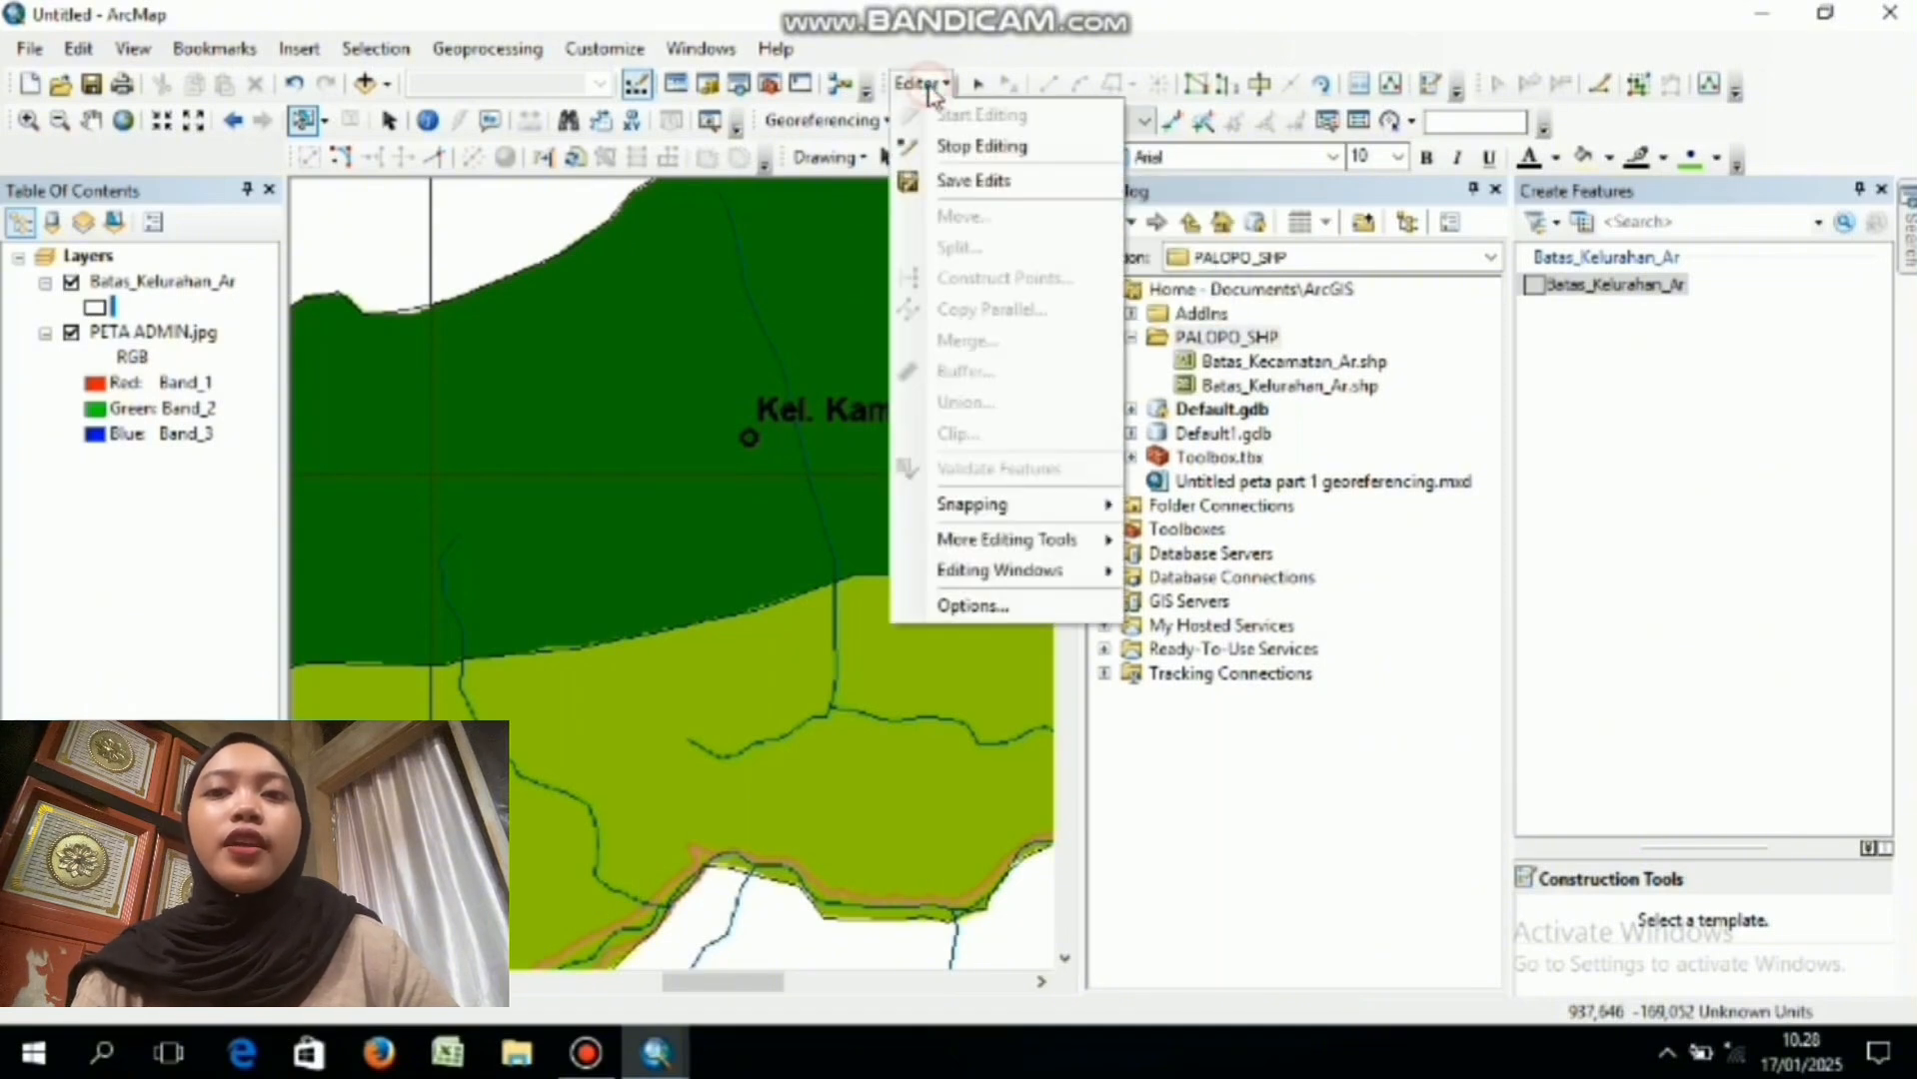
pyautogui.click(951, 150)
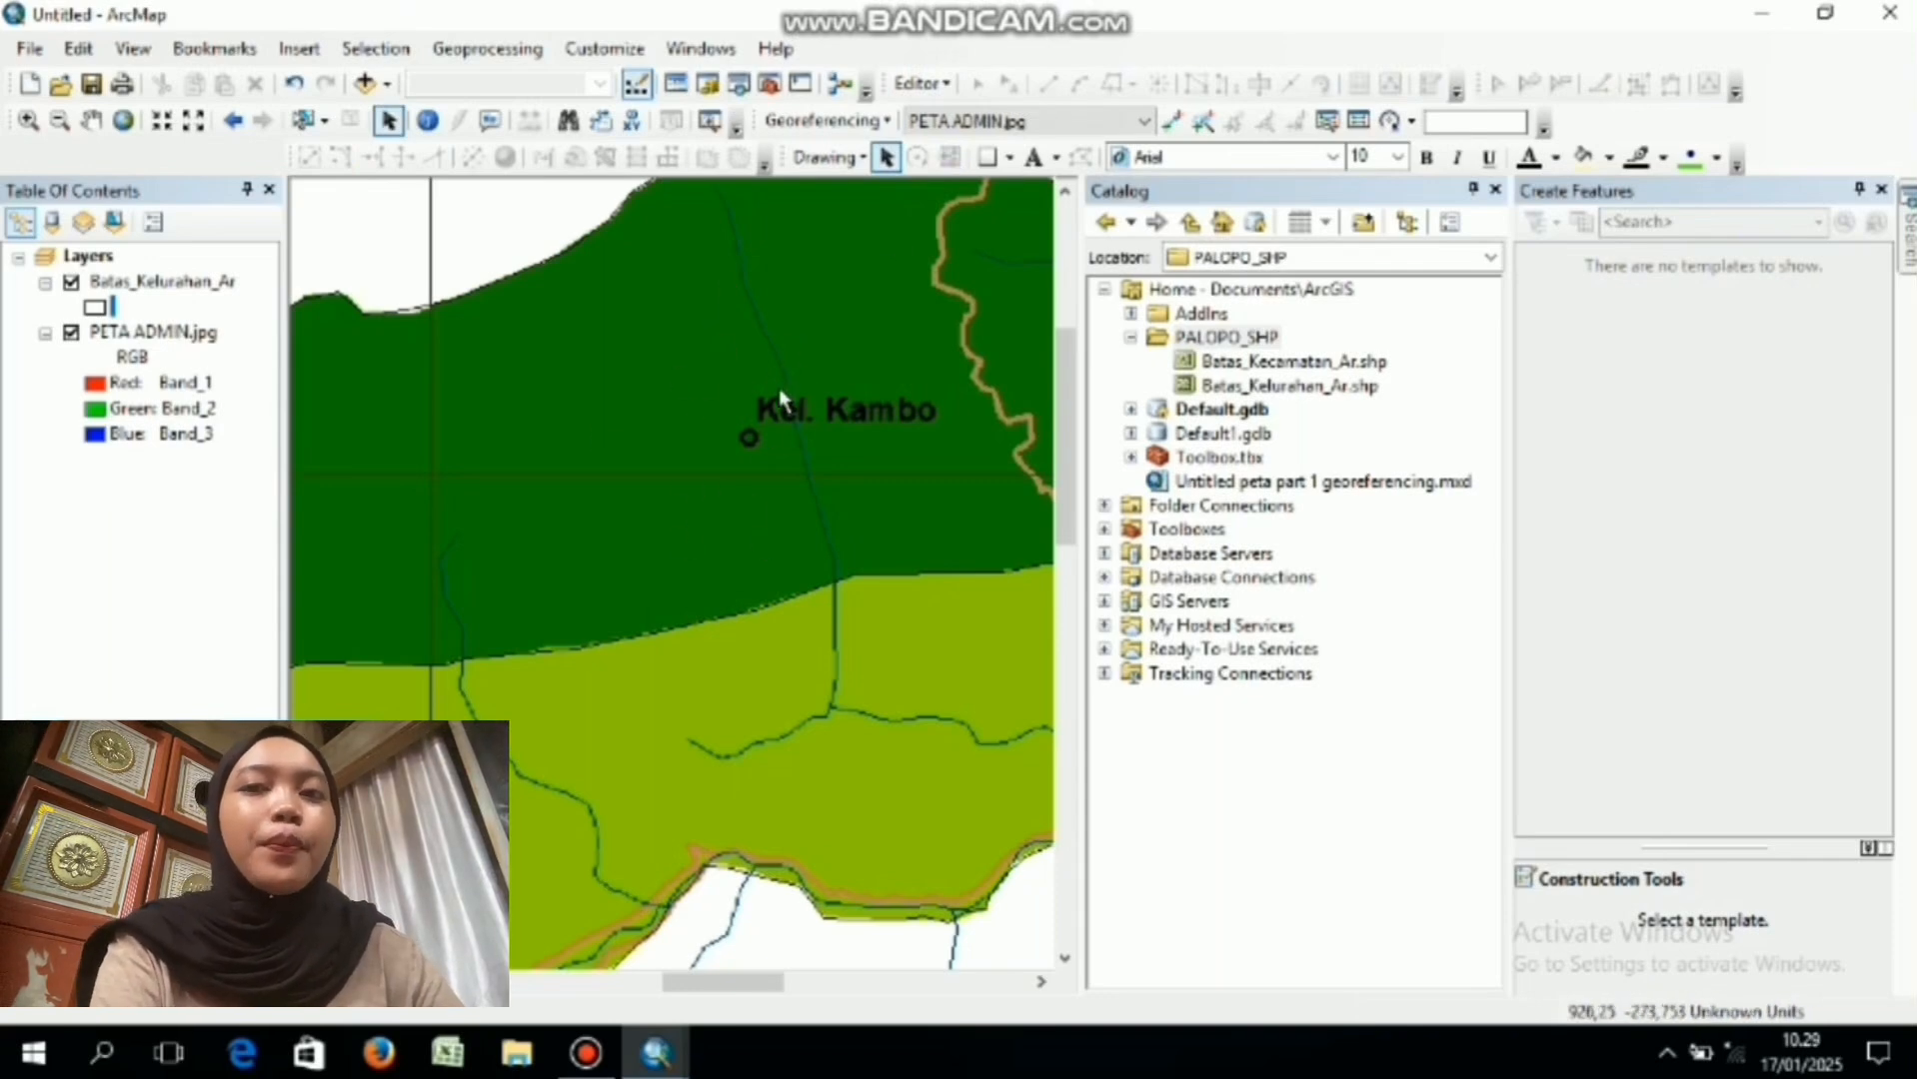
# - Select the dark green Kel. Kambo polygon to check its cut boundary
pyautogui.click(307, 121)
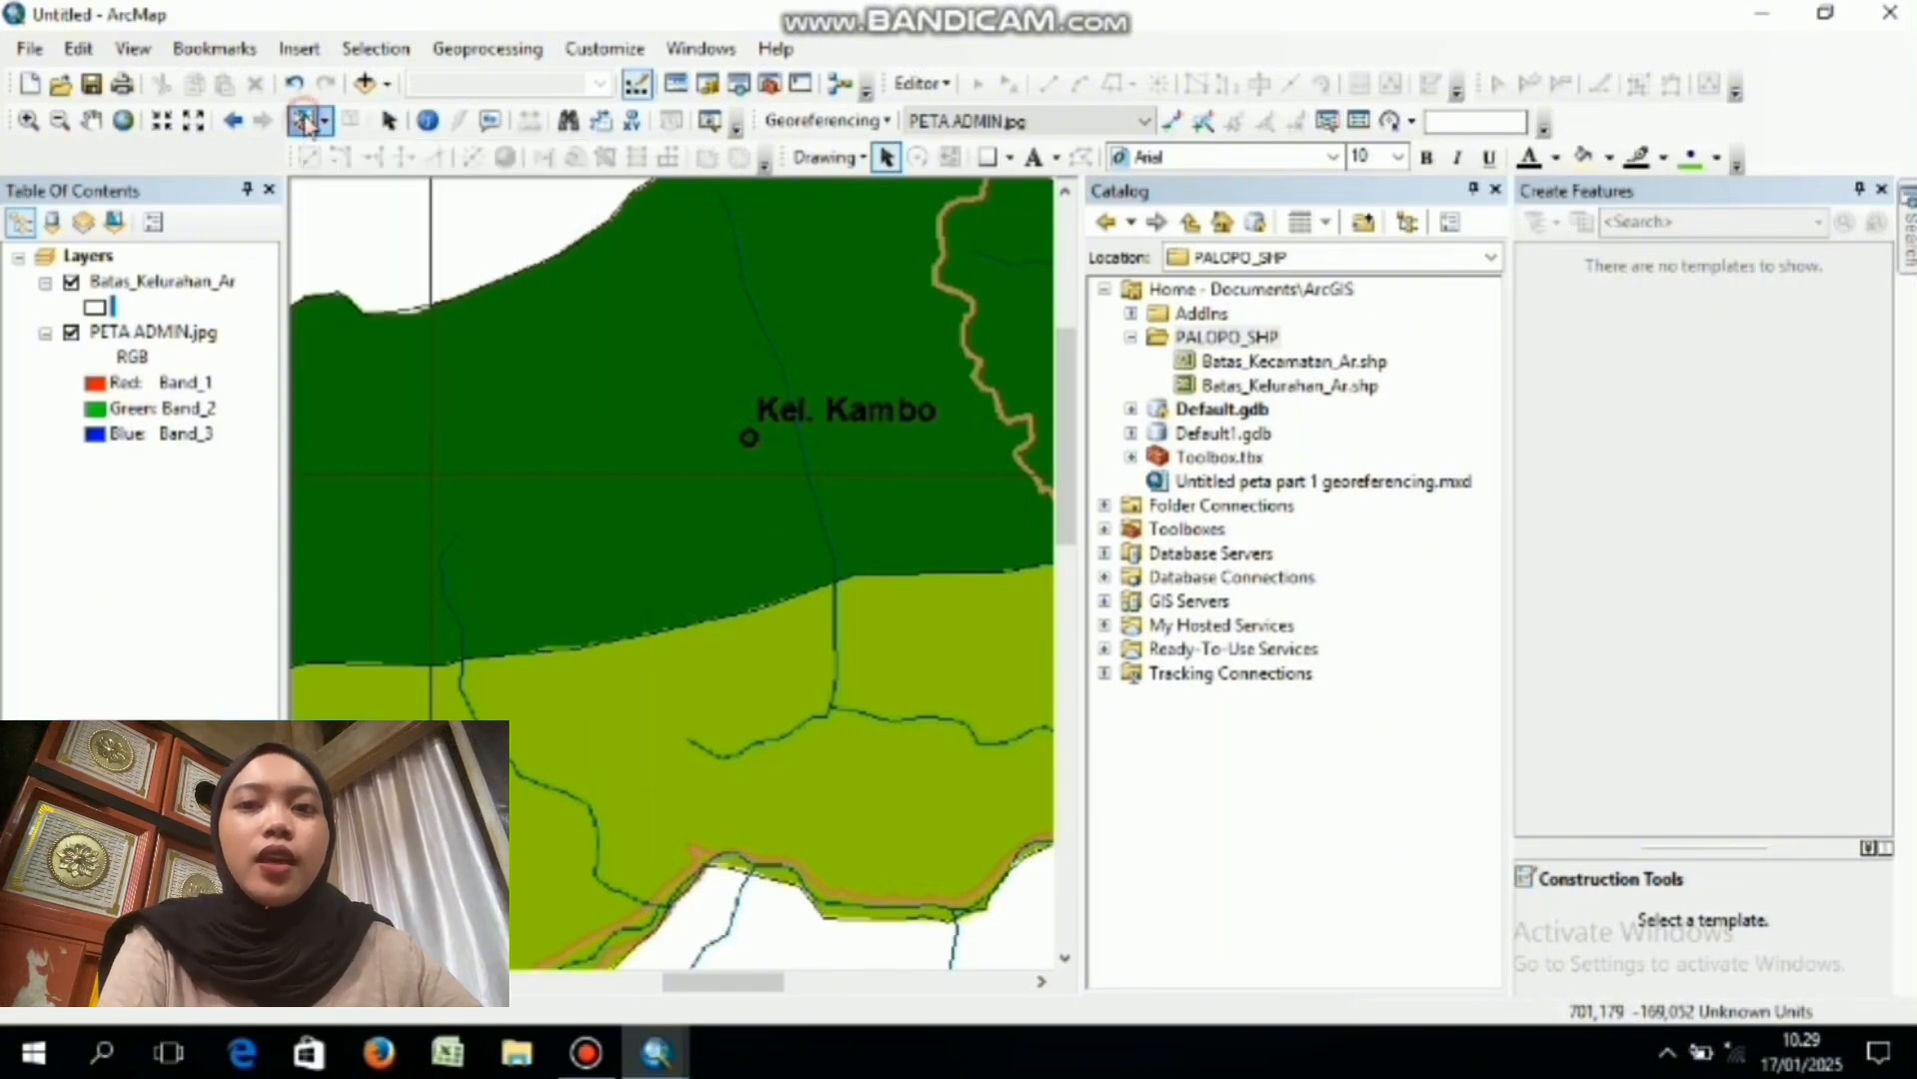
pyautogui.click(524, 411)
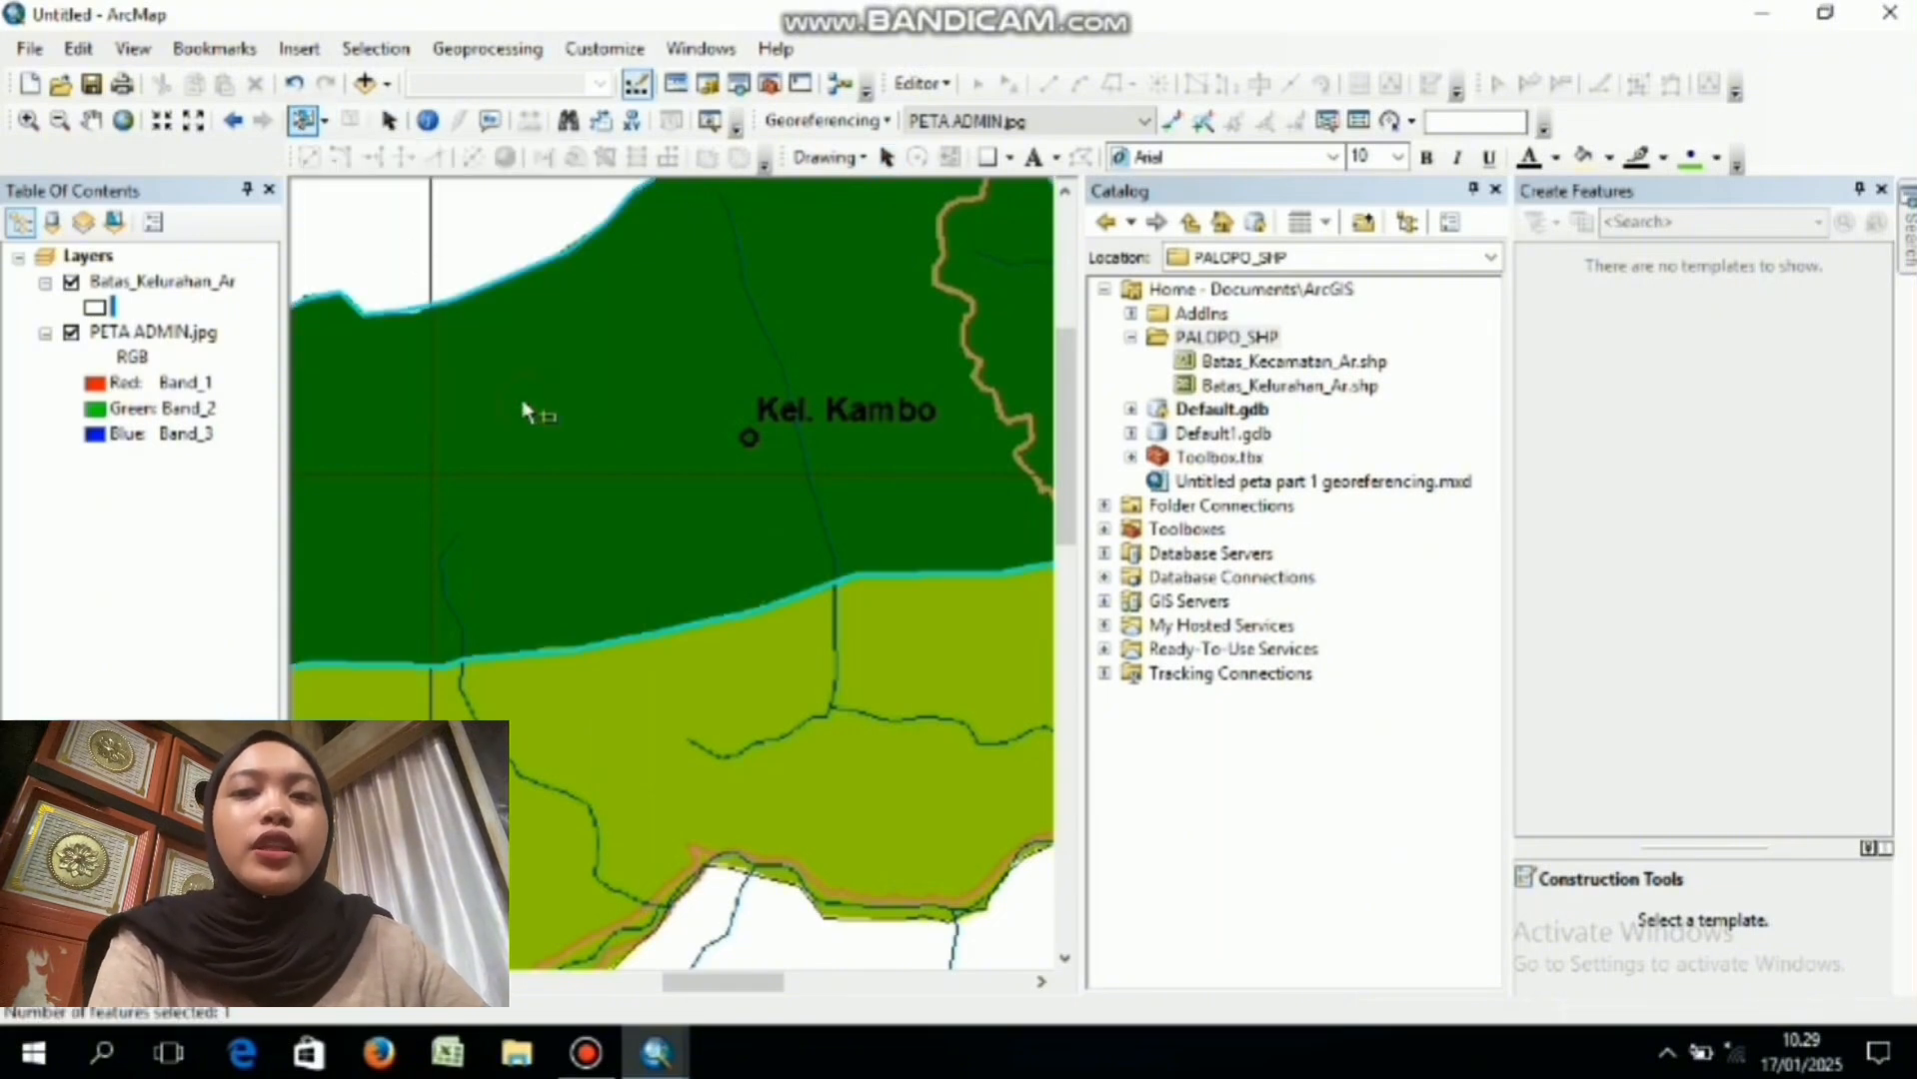
# - Select the light green, red Kel. Murante, orange and dark green polygons in turn to check their cut boundaries
pyautogui.click(760, 939)
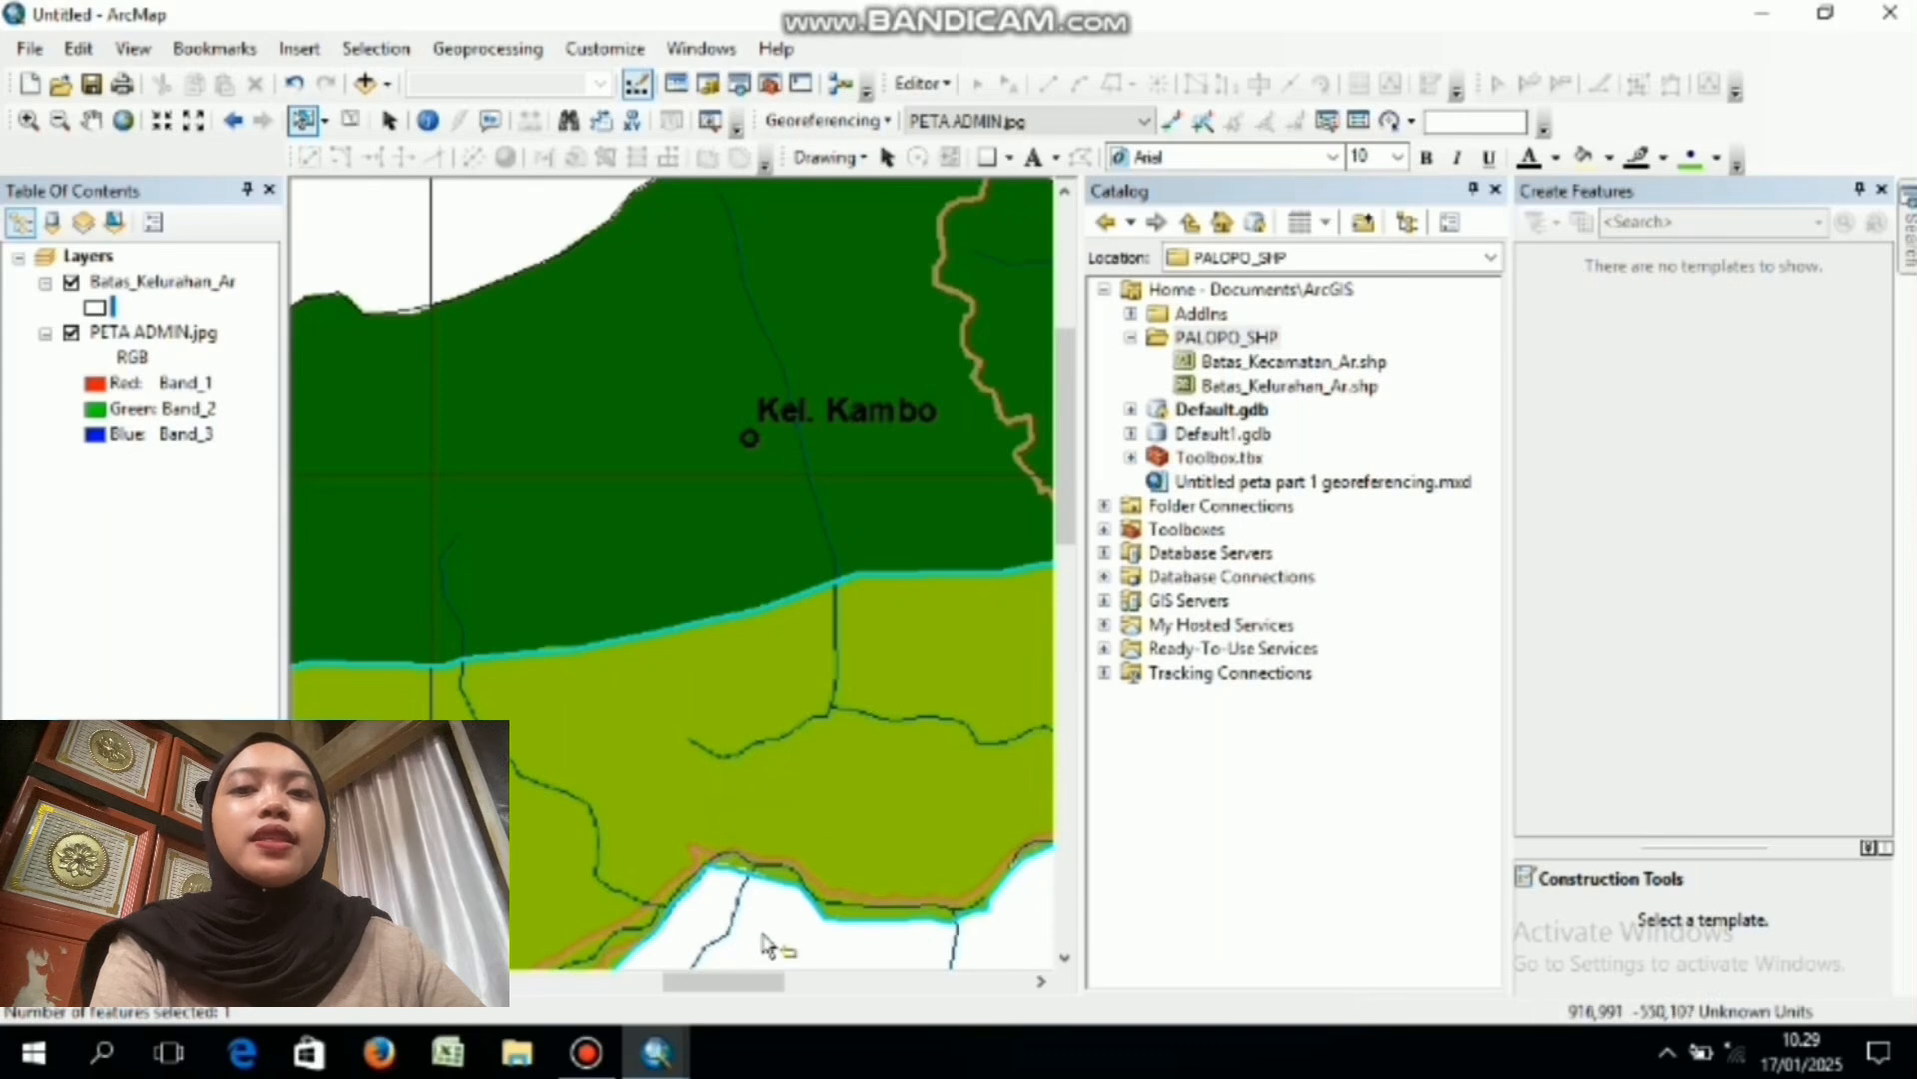
pyautogui.press('Right')
pyautogui.press('Right')
pyautogui.press('Right')
pyautogui.press('Right')
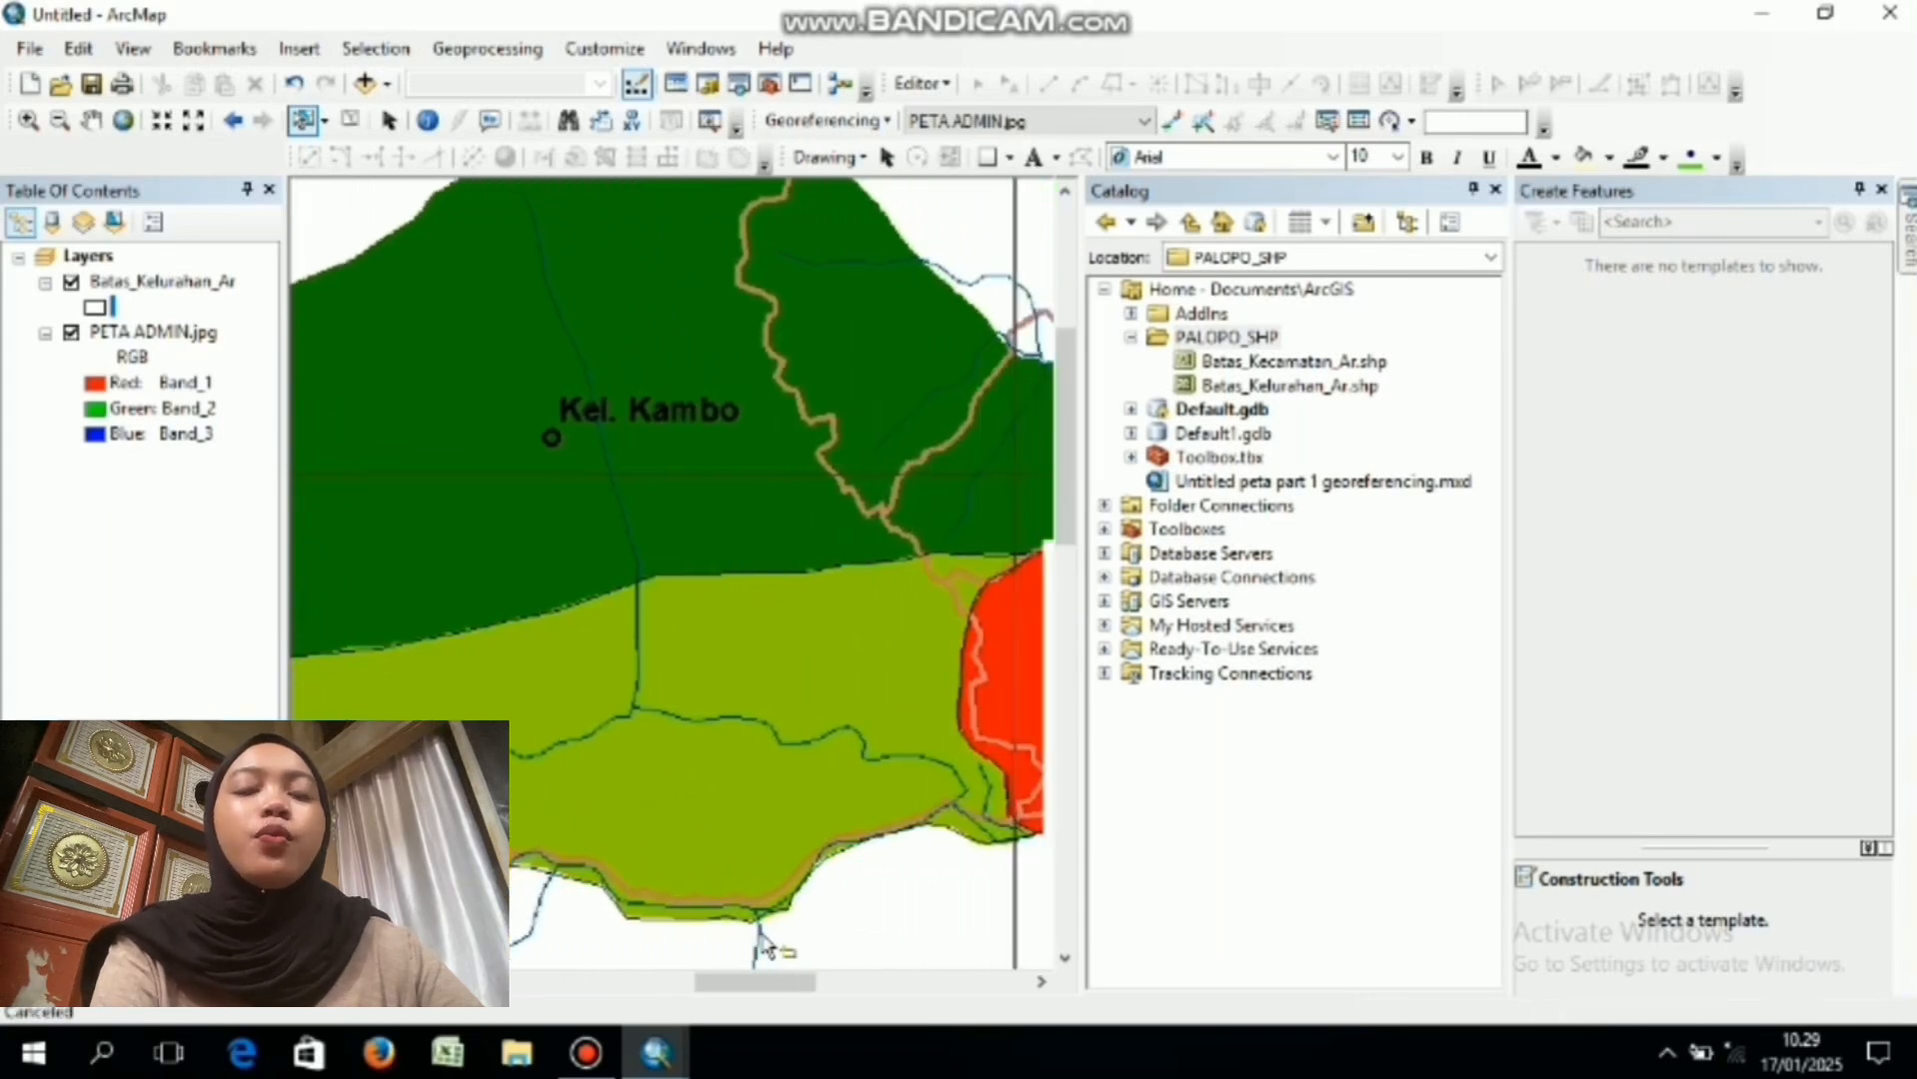
pyautogui.press('Right')
pyautogui.press('Right')
pyautogui.press('Right')
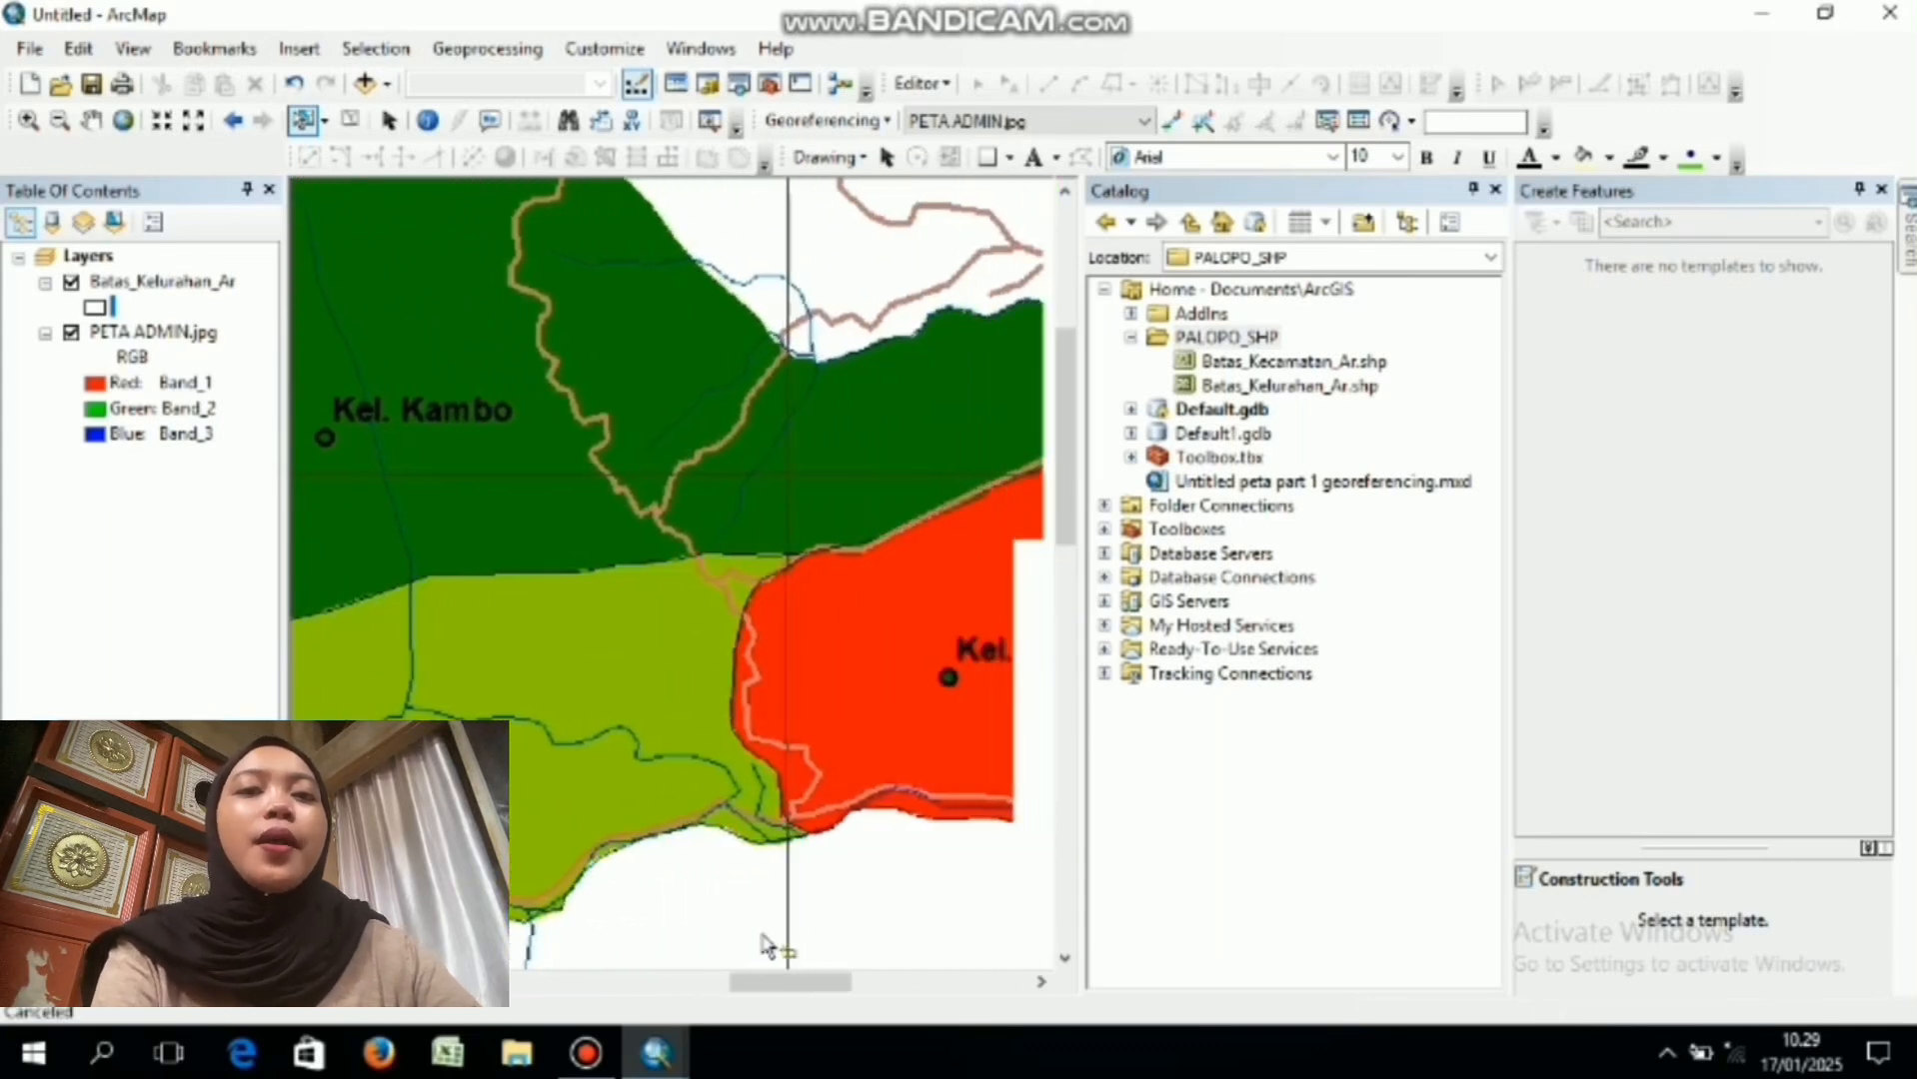
pyautogui.press('Right')
pyautogui.press('Right')
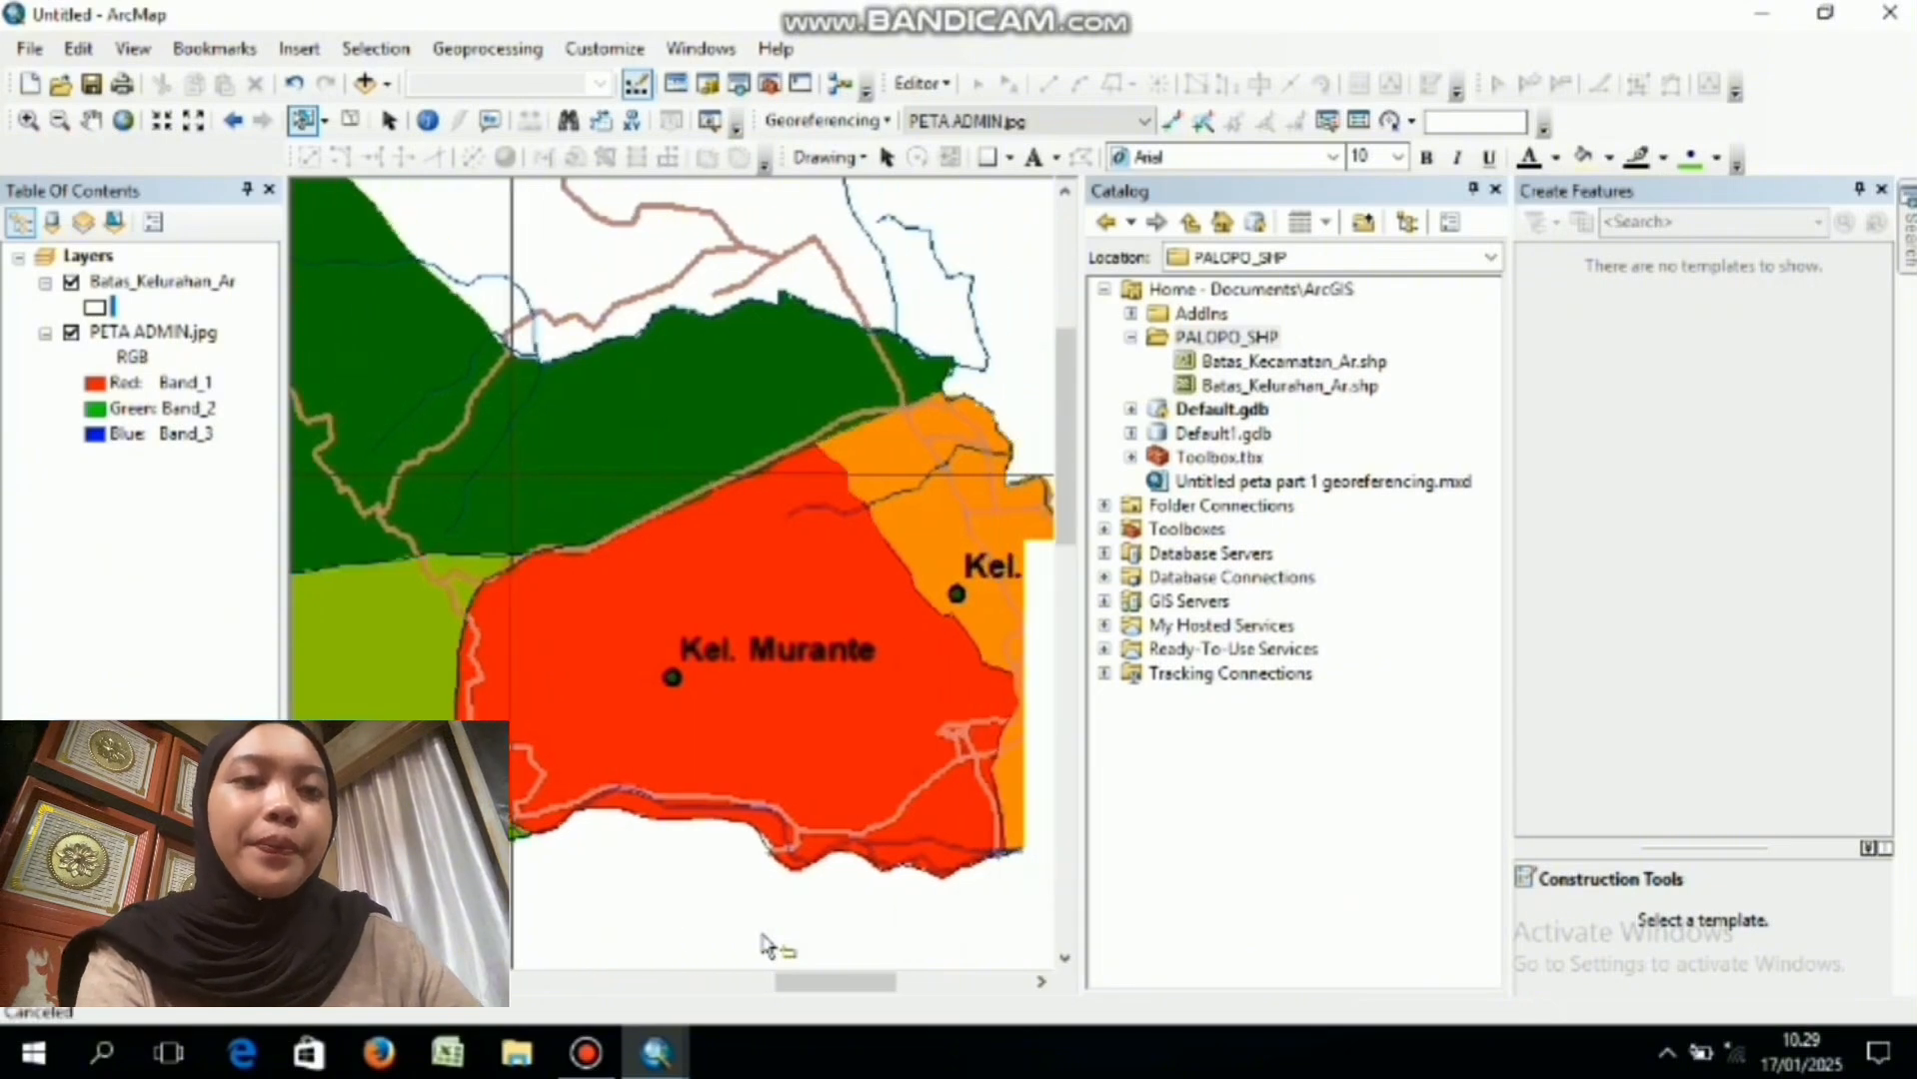
pyautogui.click(751, 761)
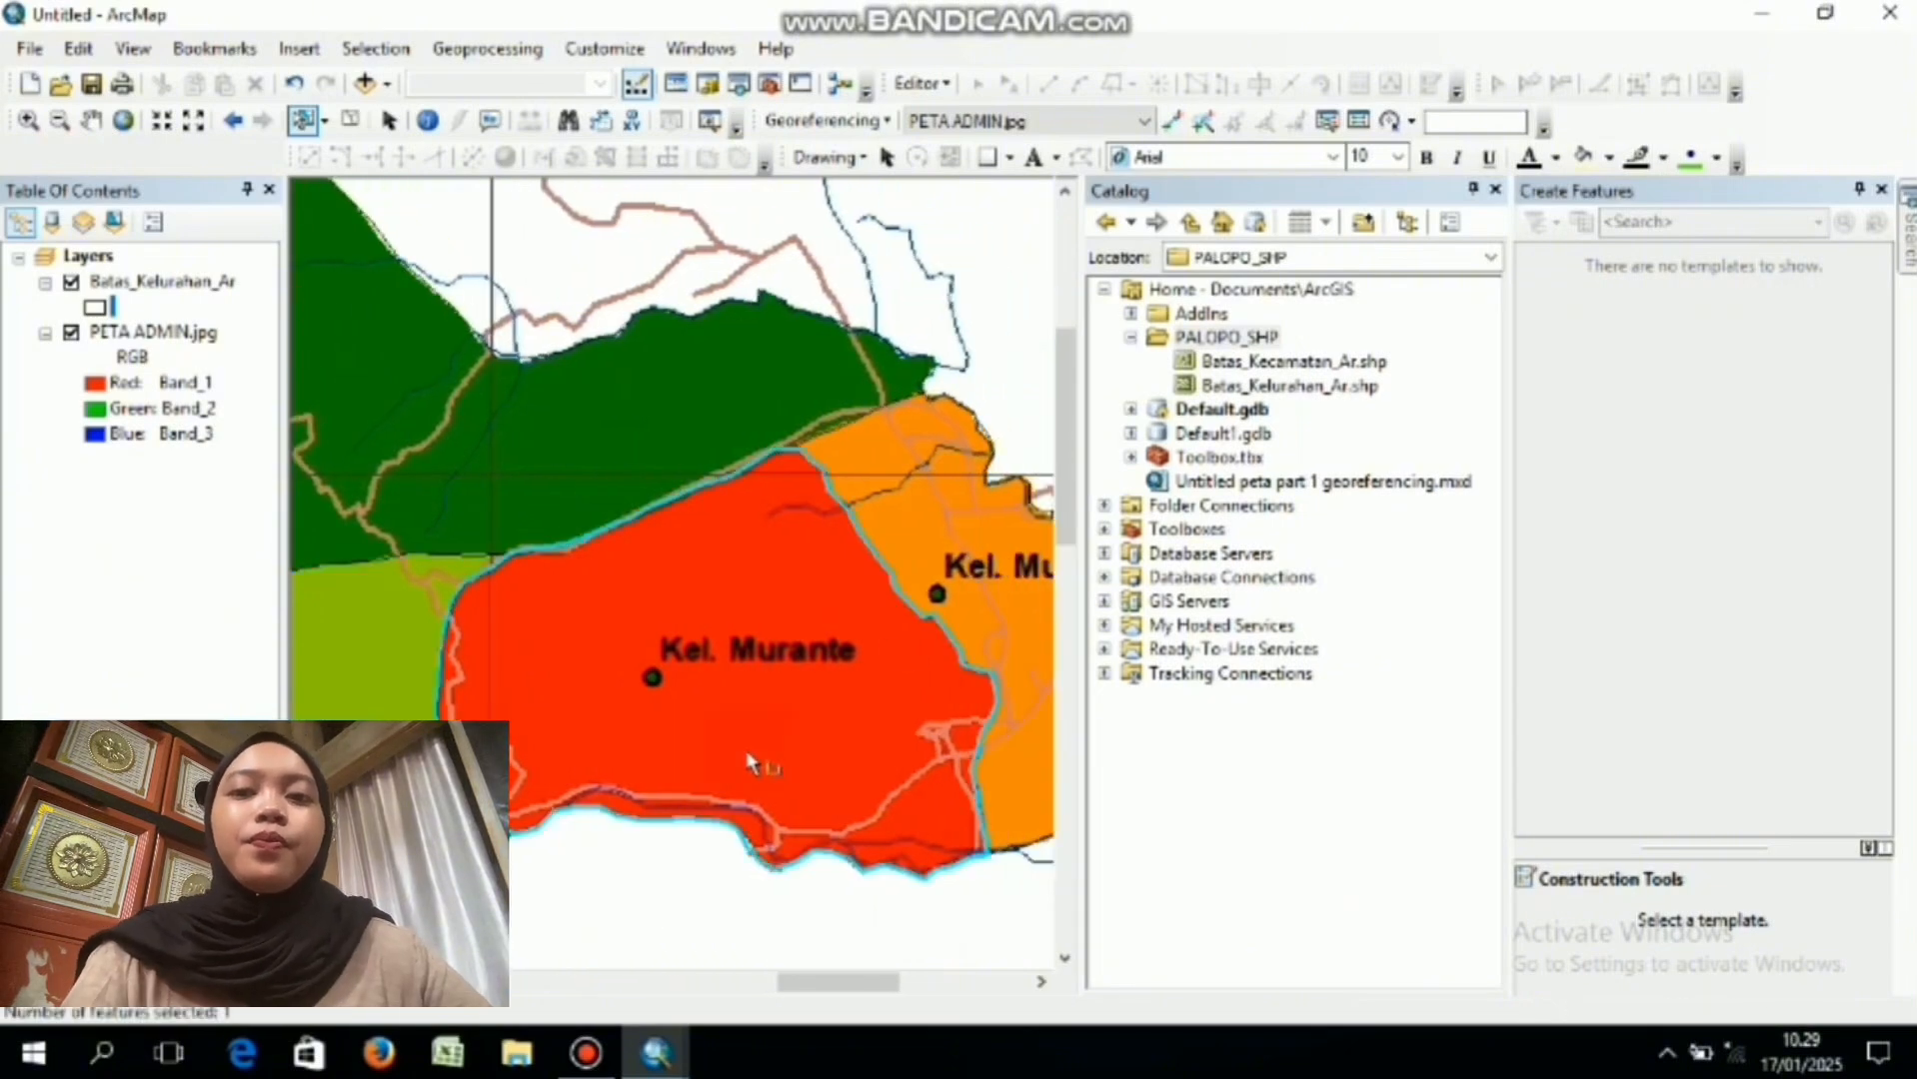
pyautogui.click(954, 549)
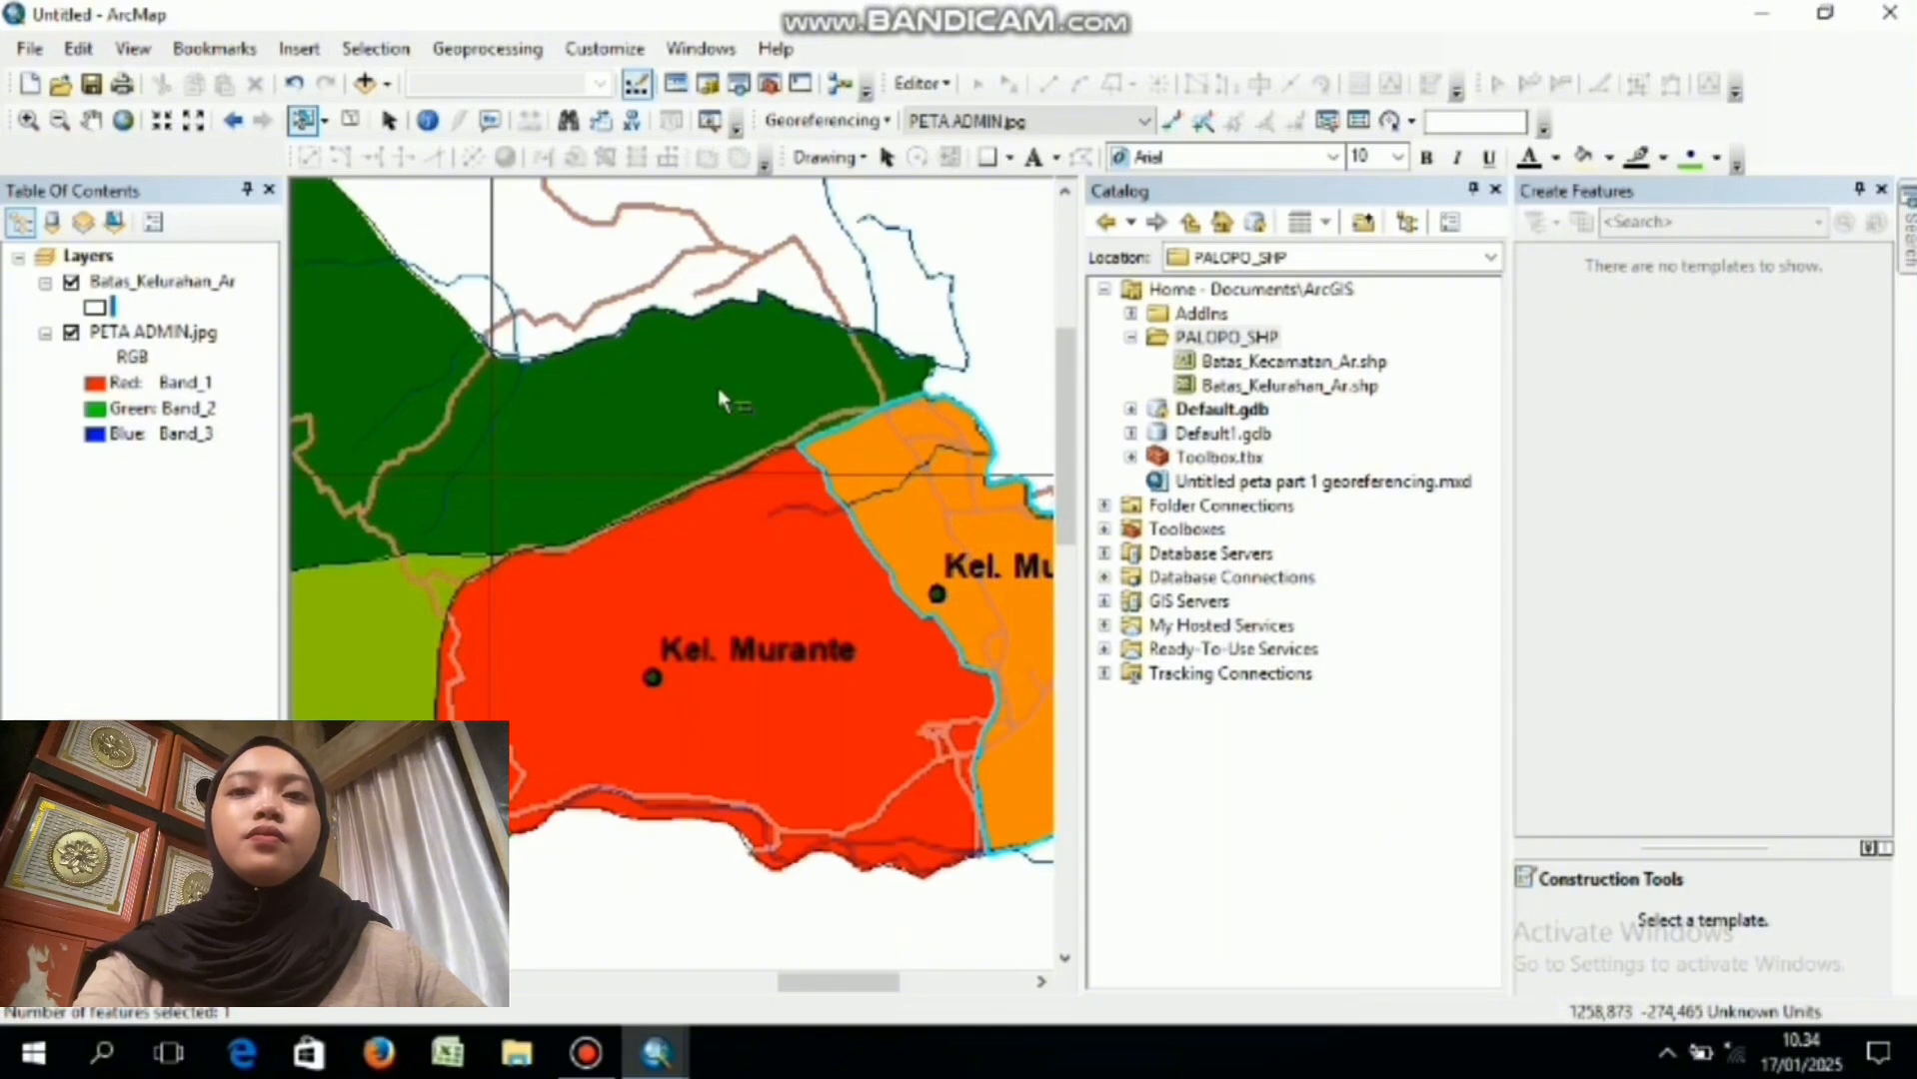
pyautogui.click(718, 345)
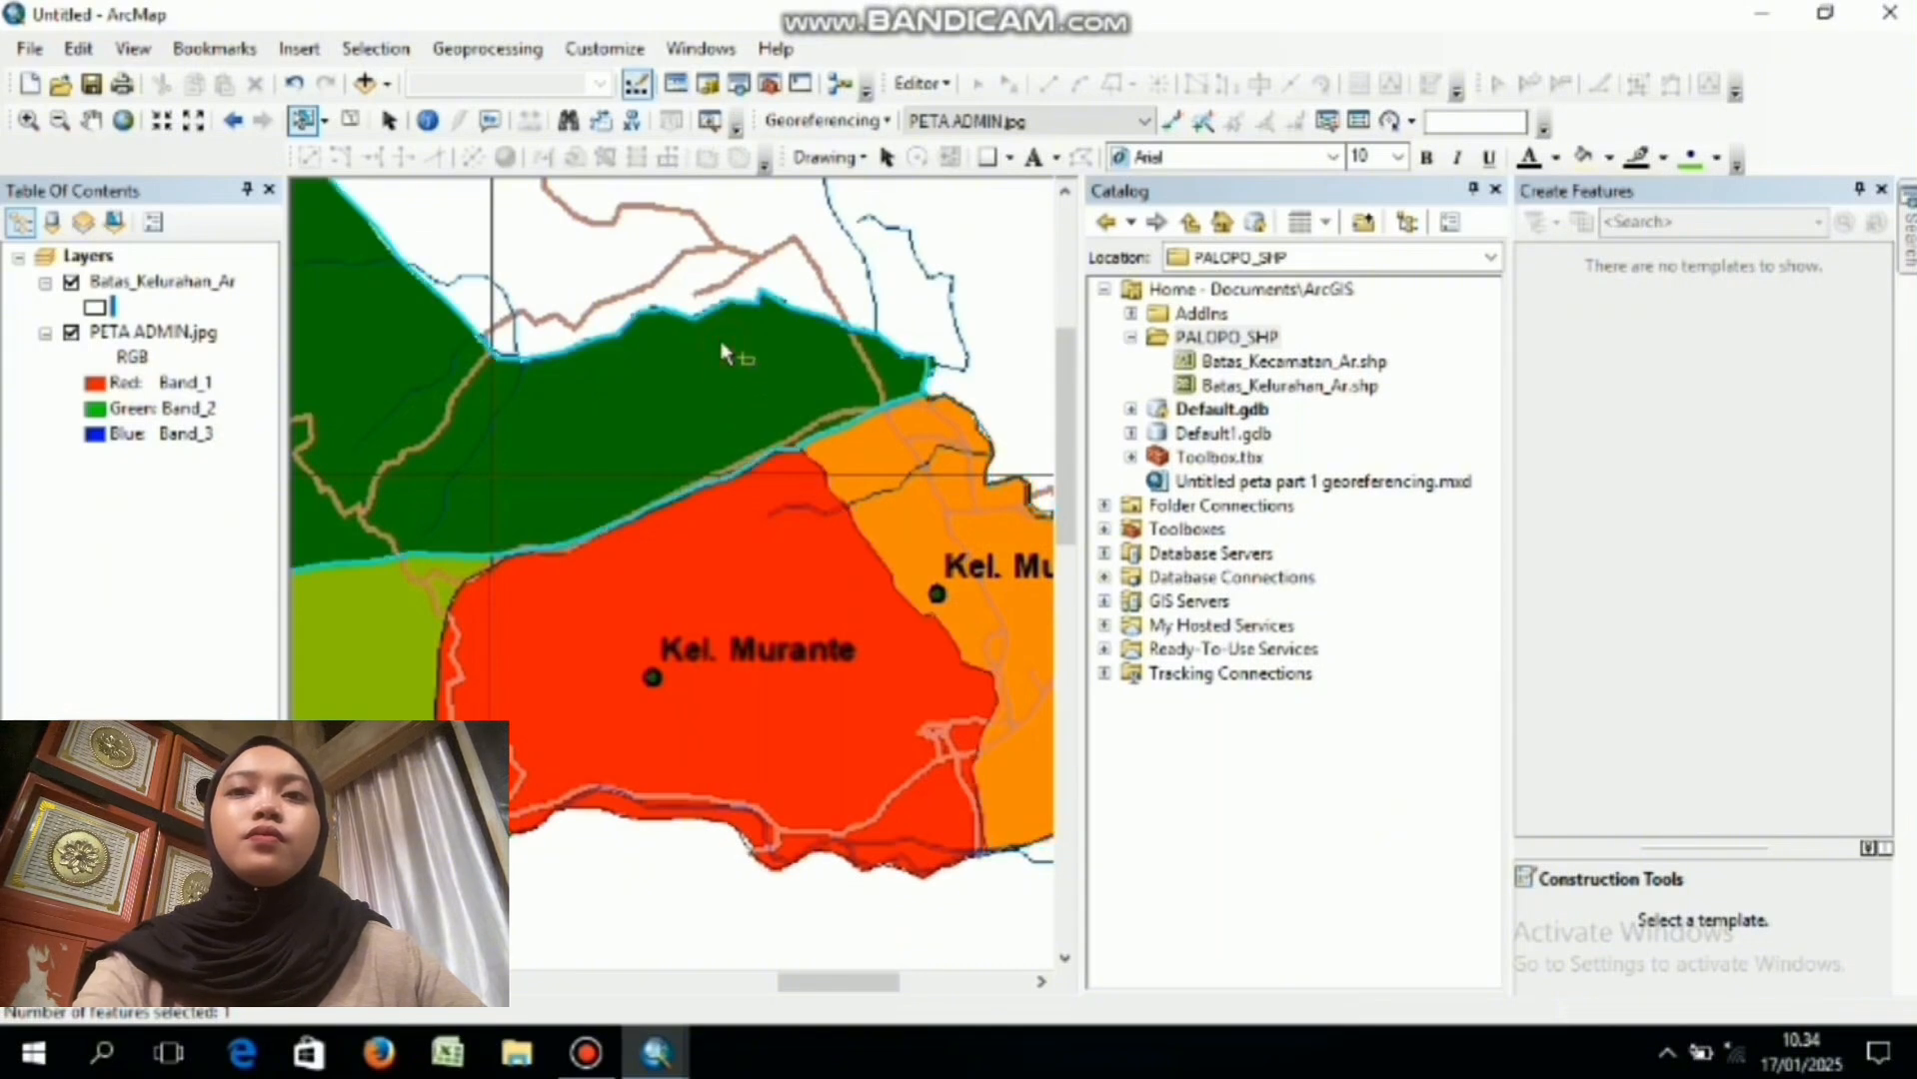
pyautogui.click(823, 280)
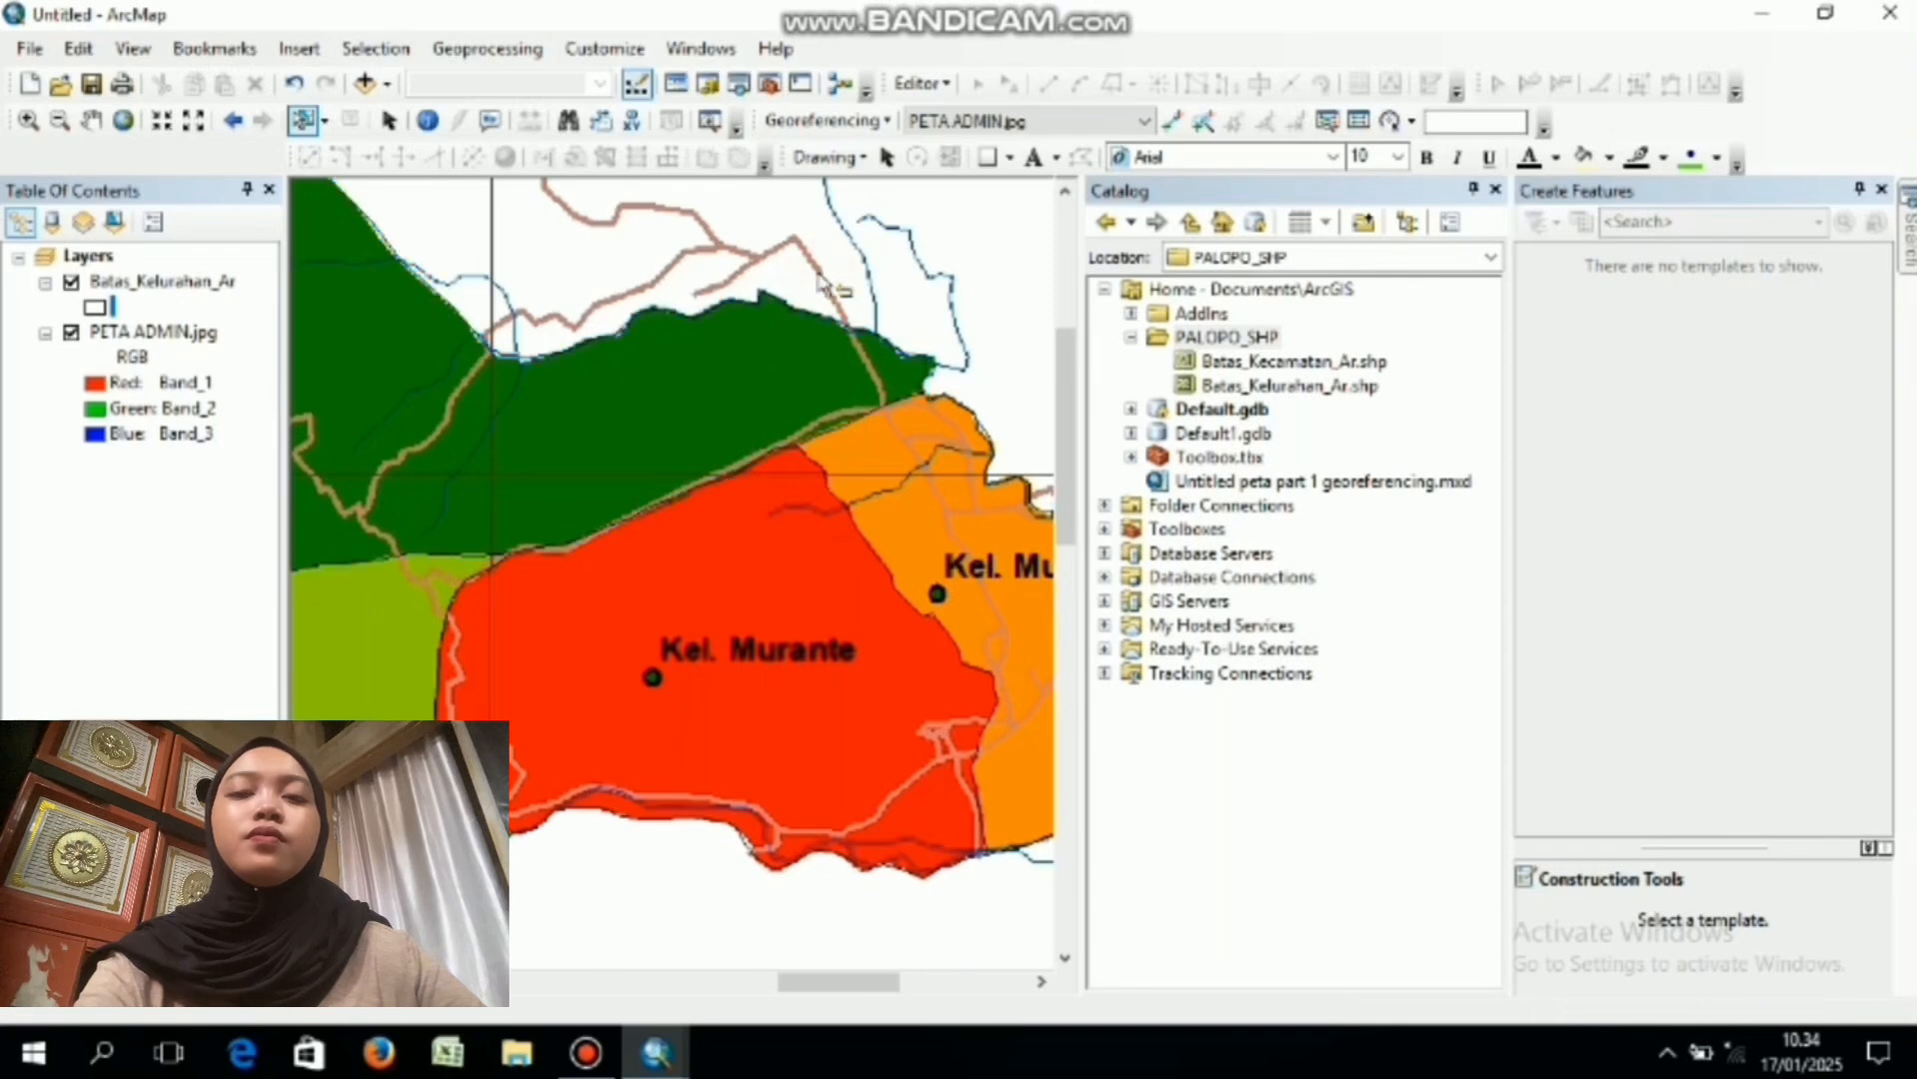
pyautogui.click(717, 392)
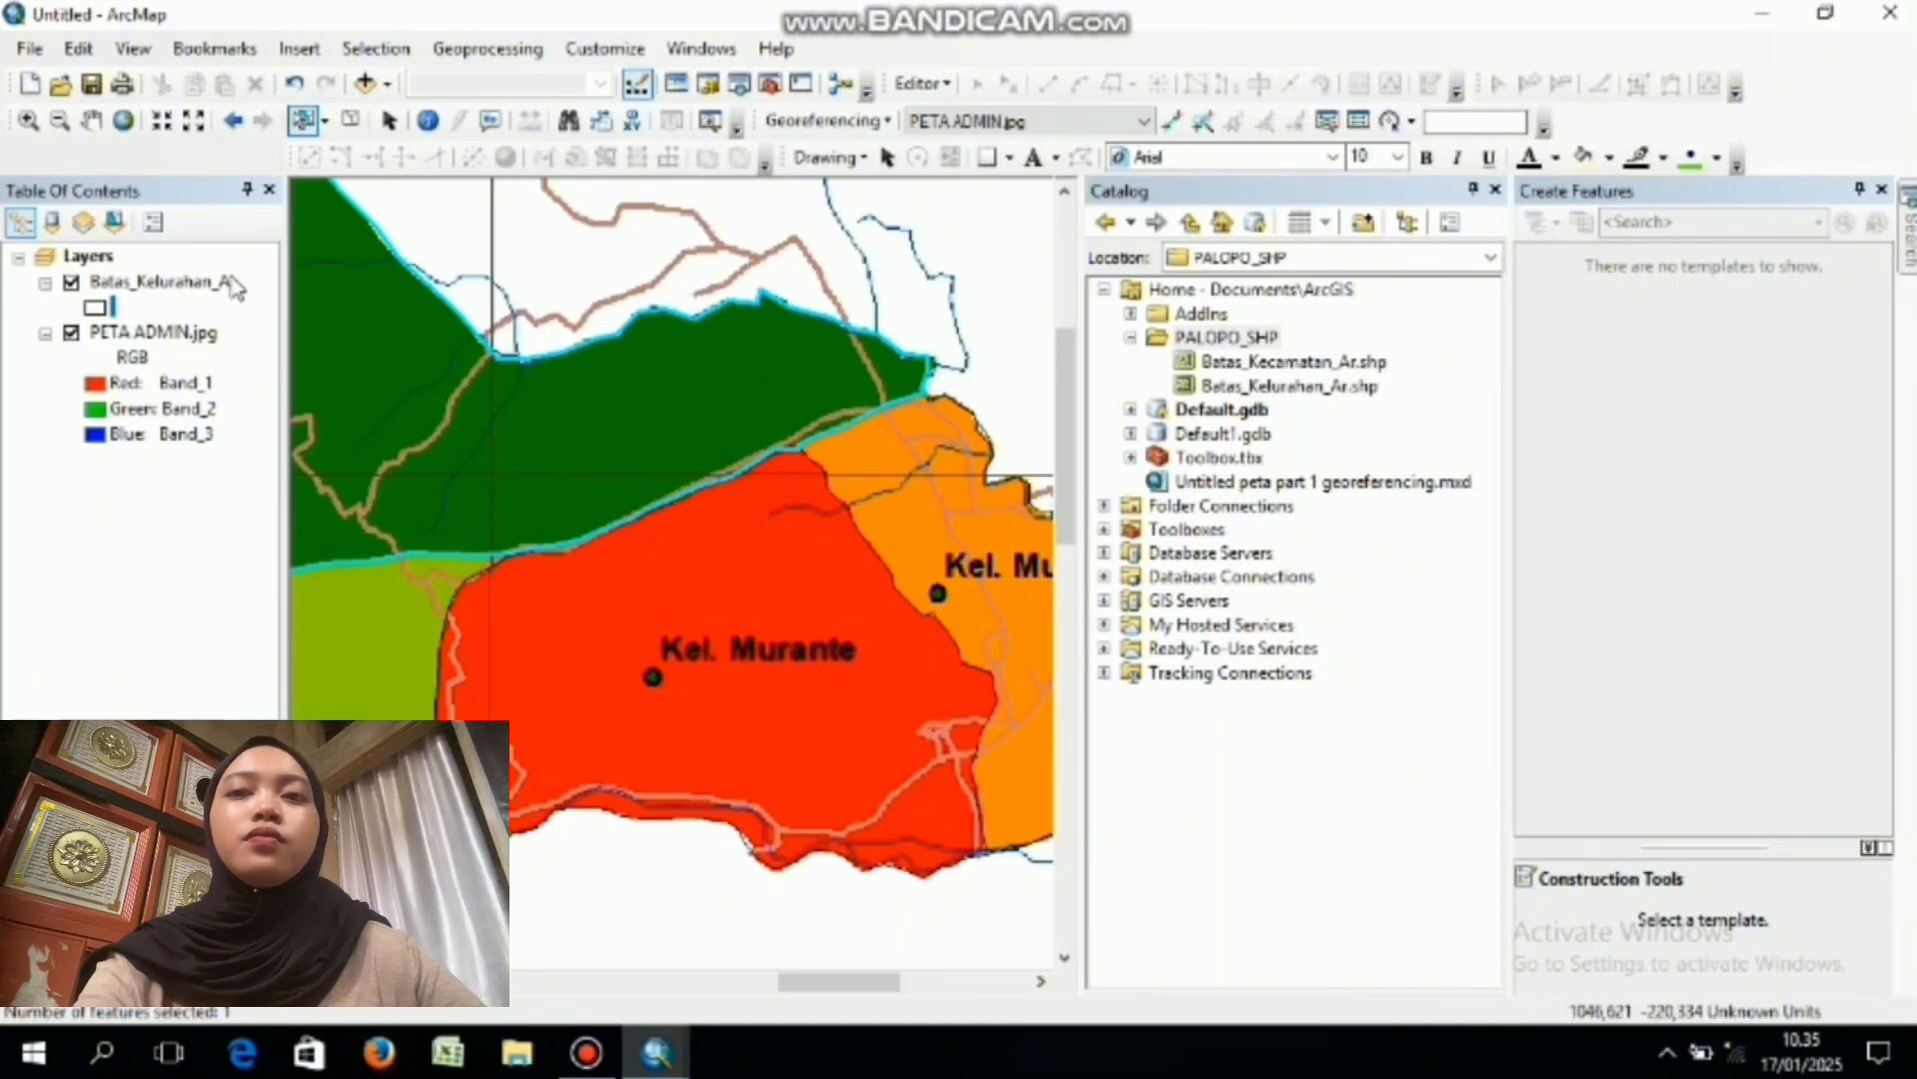
# - Open the attribute table of Batas_Kelurahan_Ar and add a Text field named Nama_Kel with length 50
pyautogui.rightClick(156, 285)
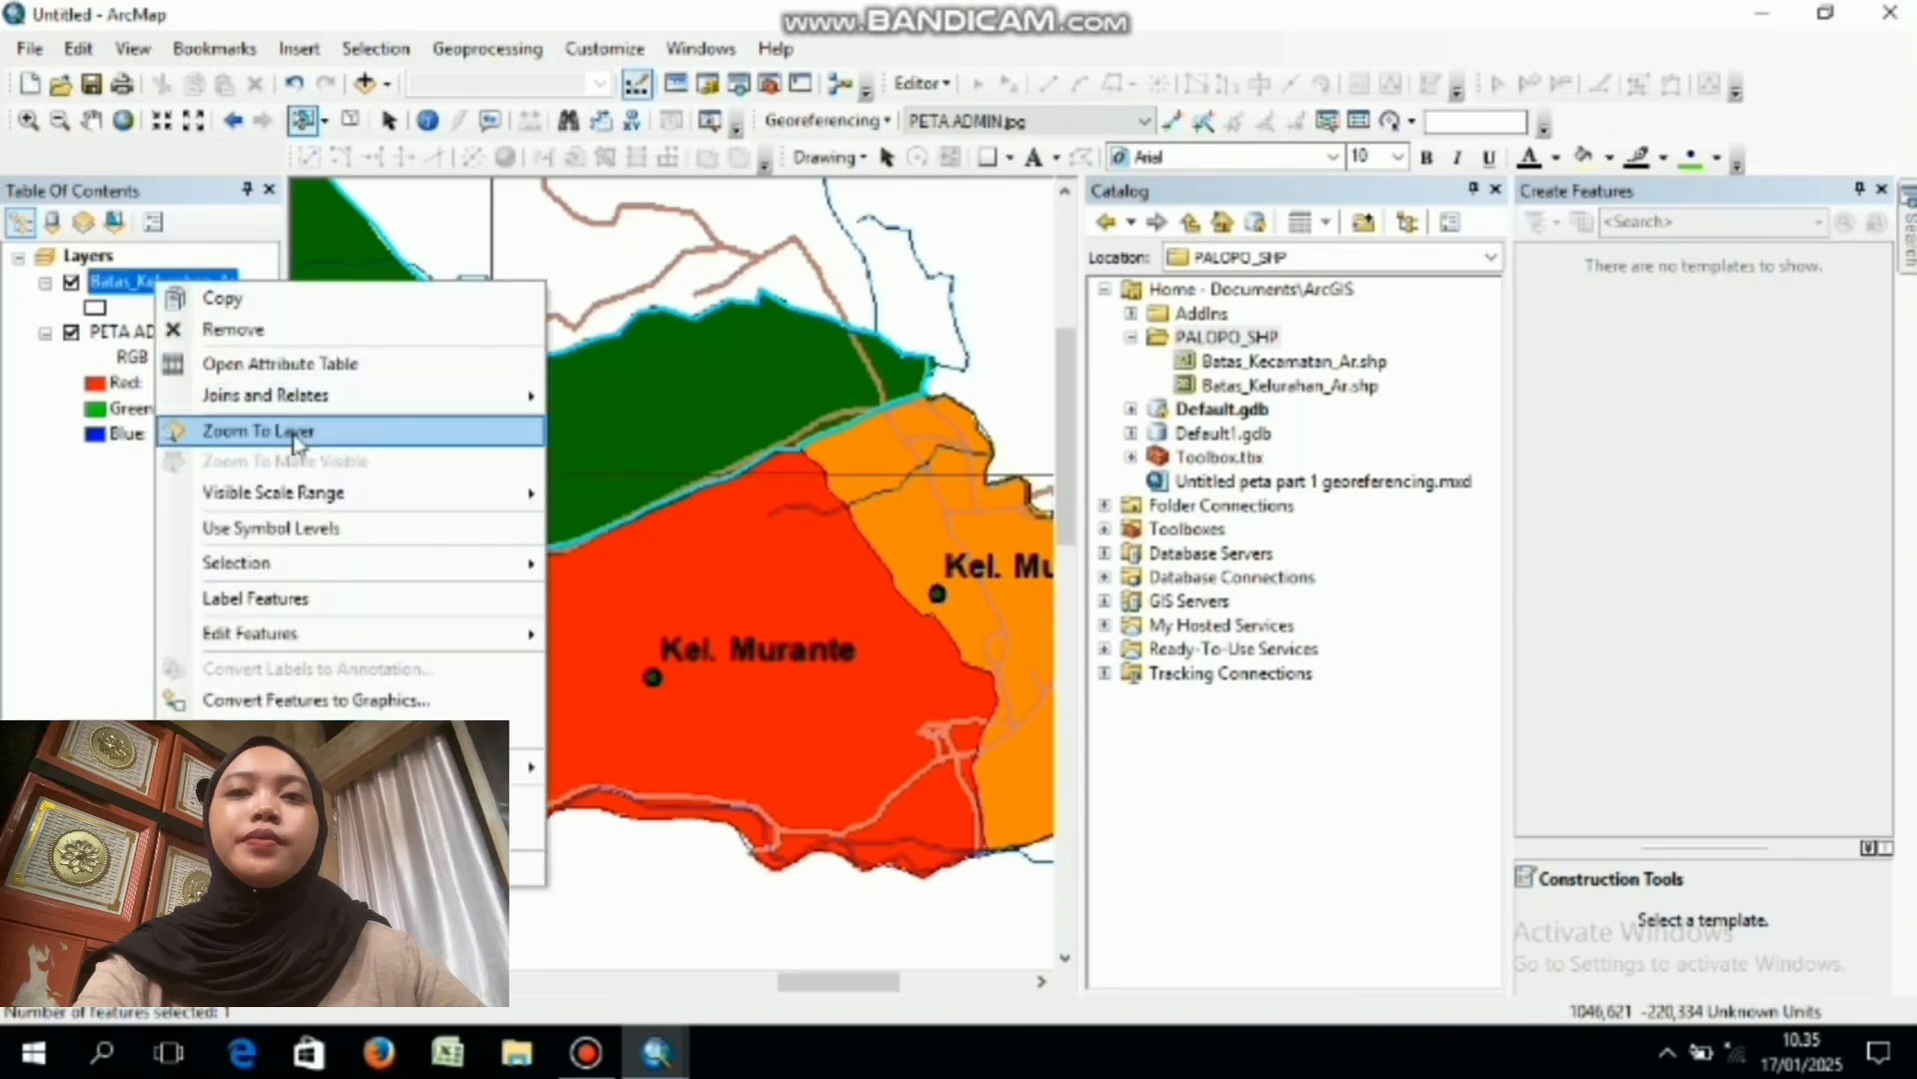
pyautogui.click(322, 367)
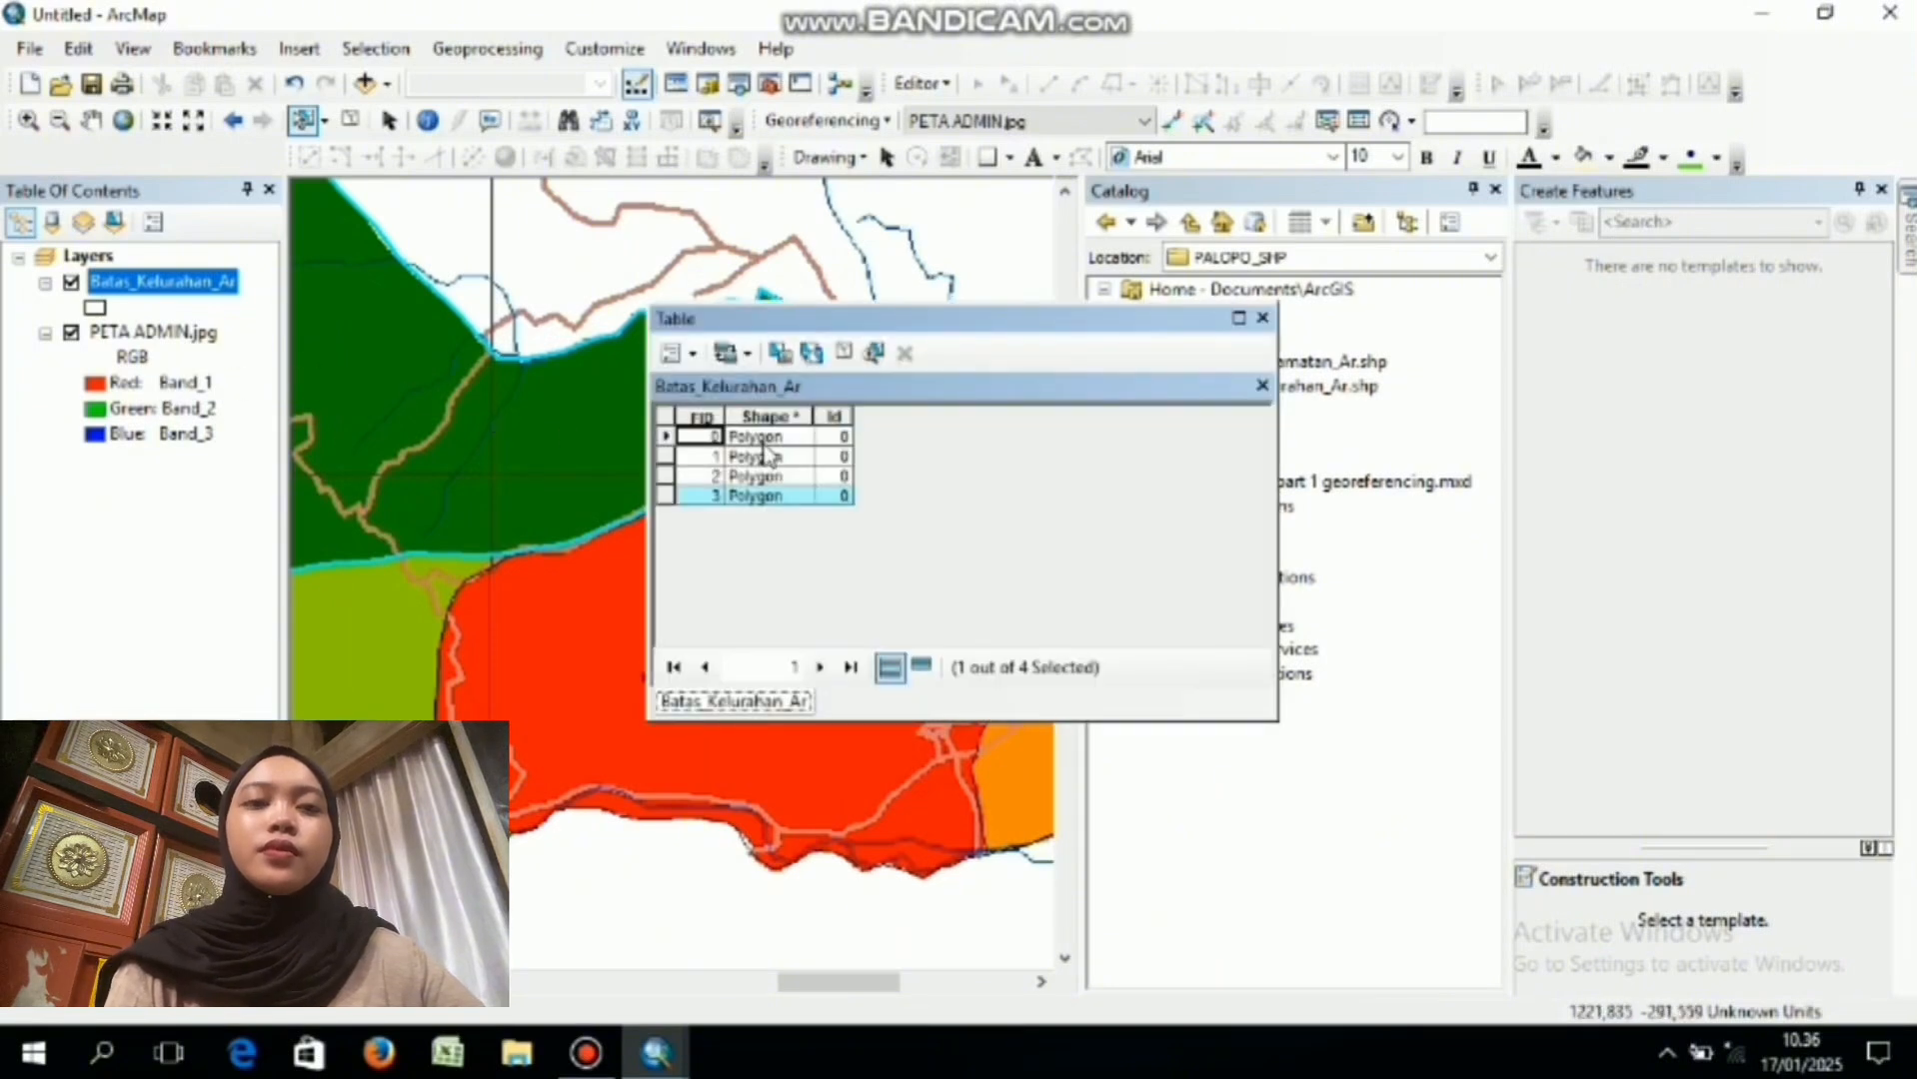
pyautogui.click(693, 353)
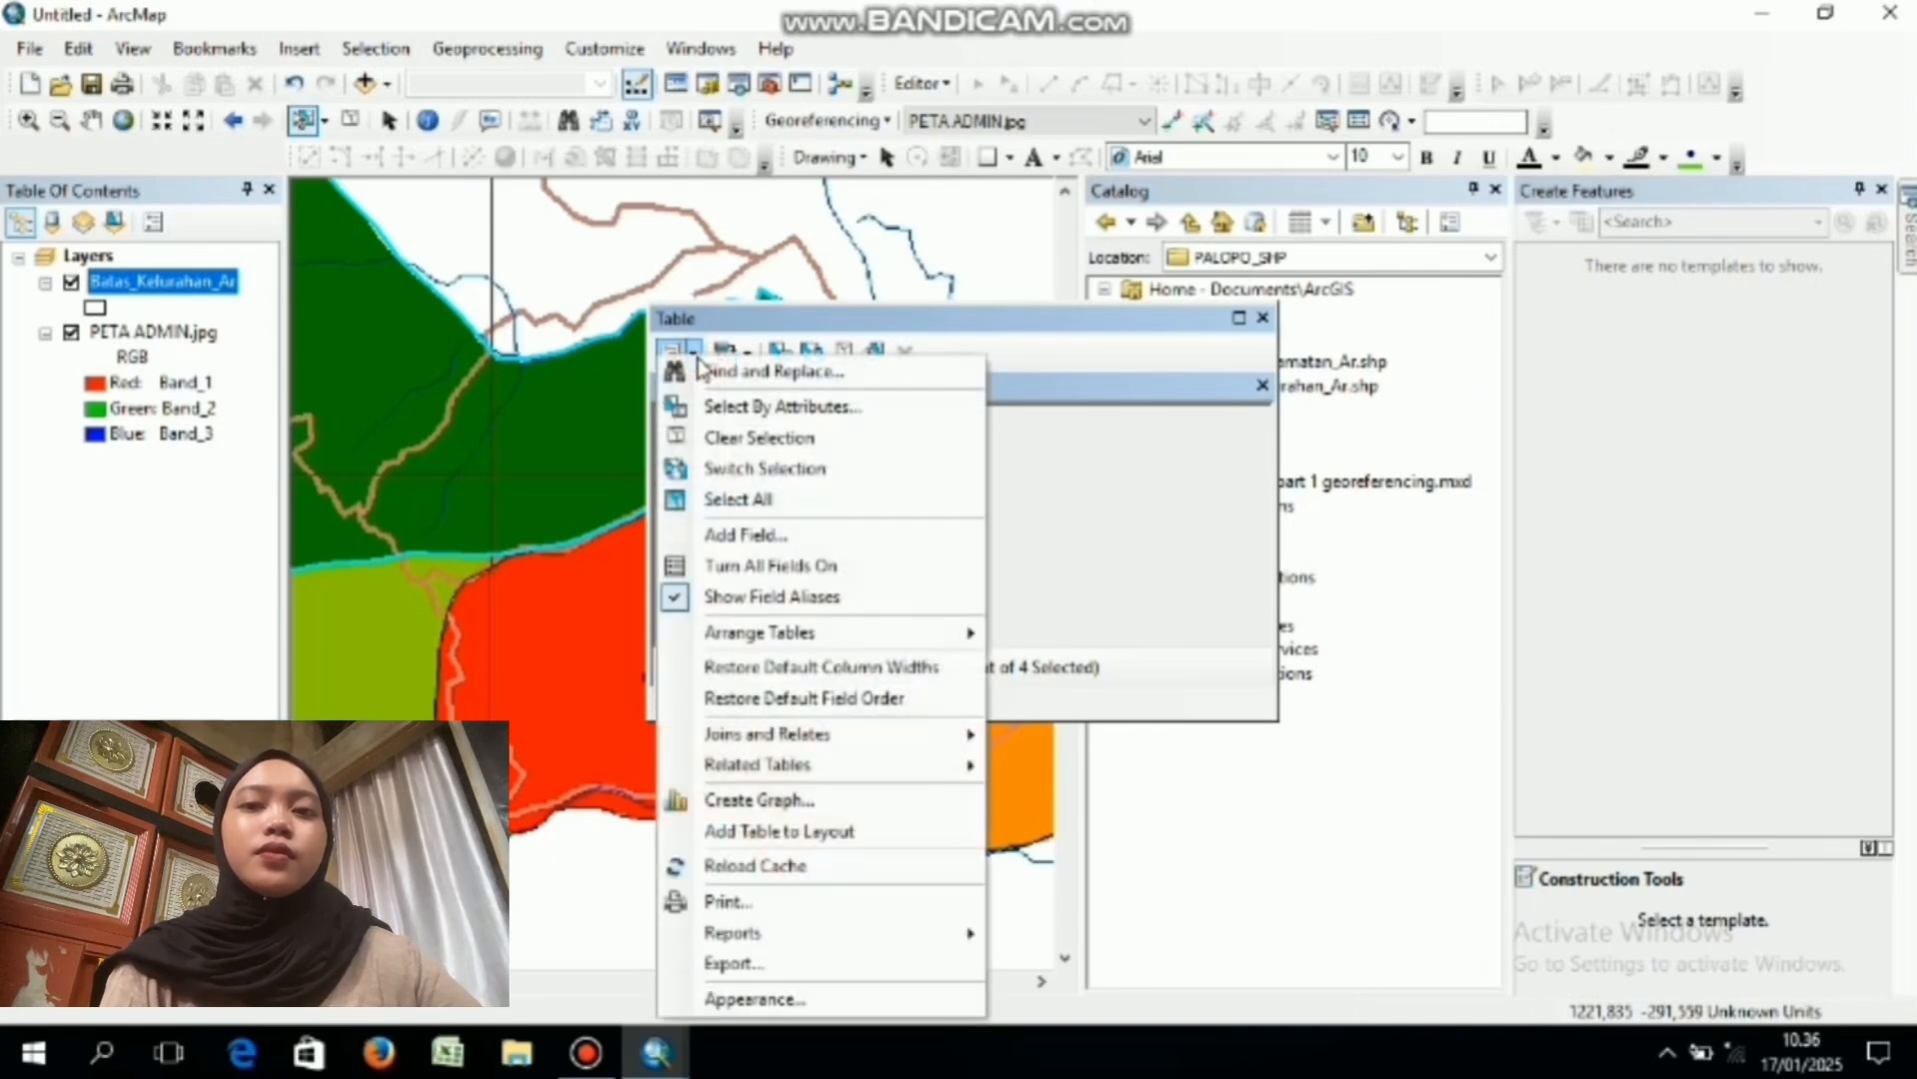
pyautogui.click(764, 533)
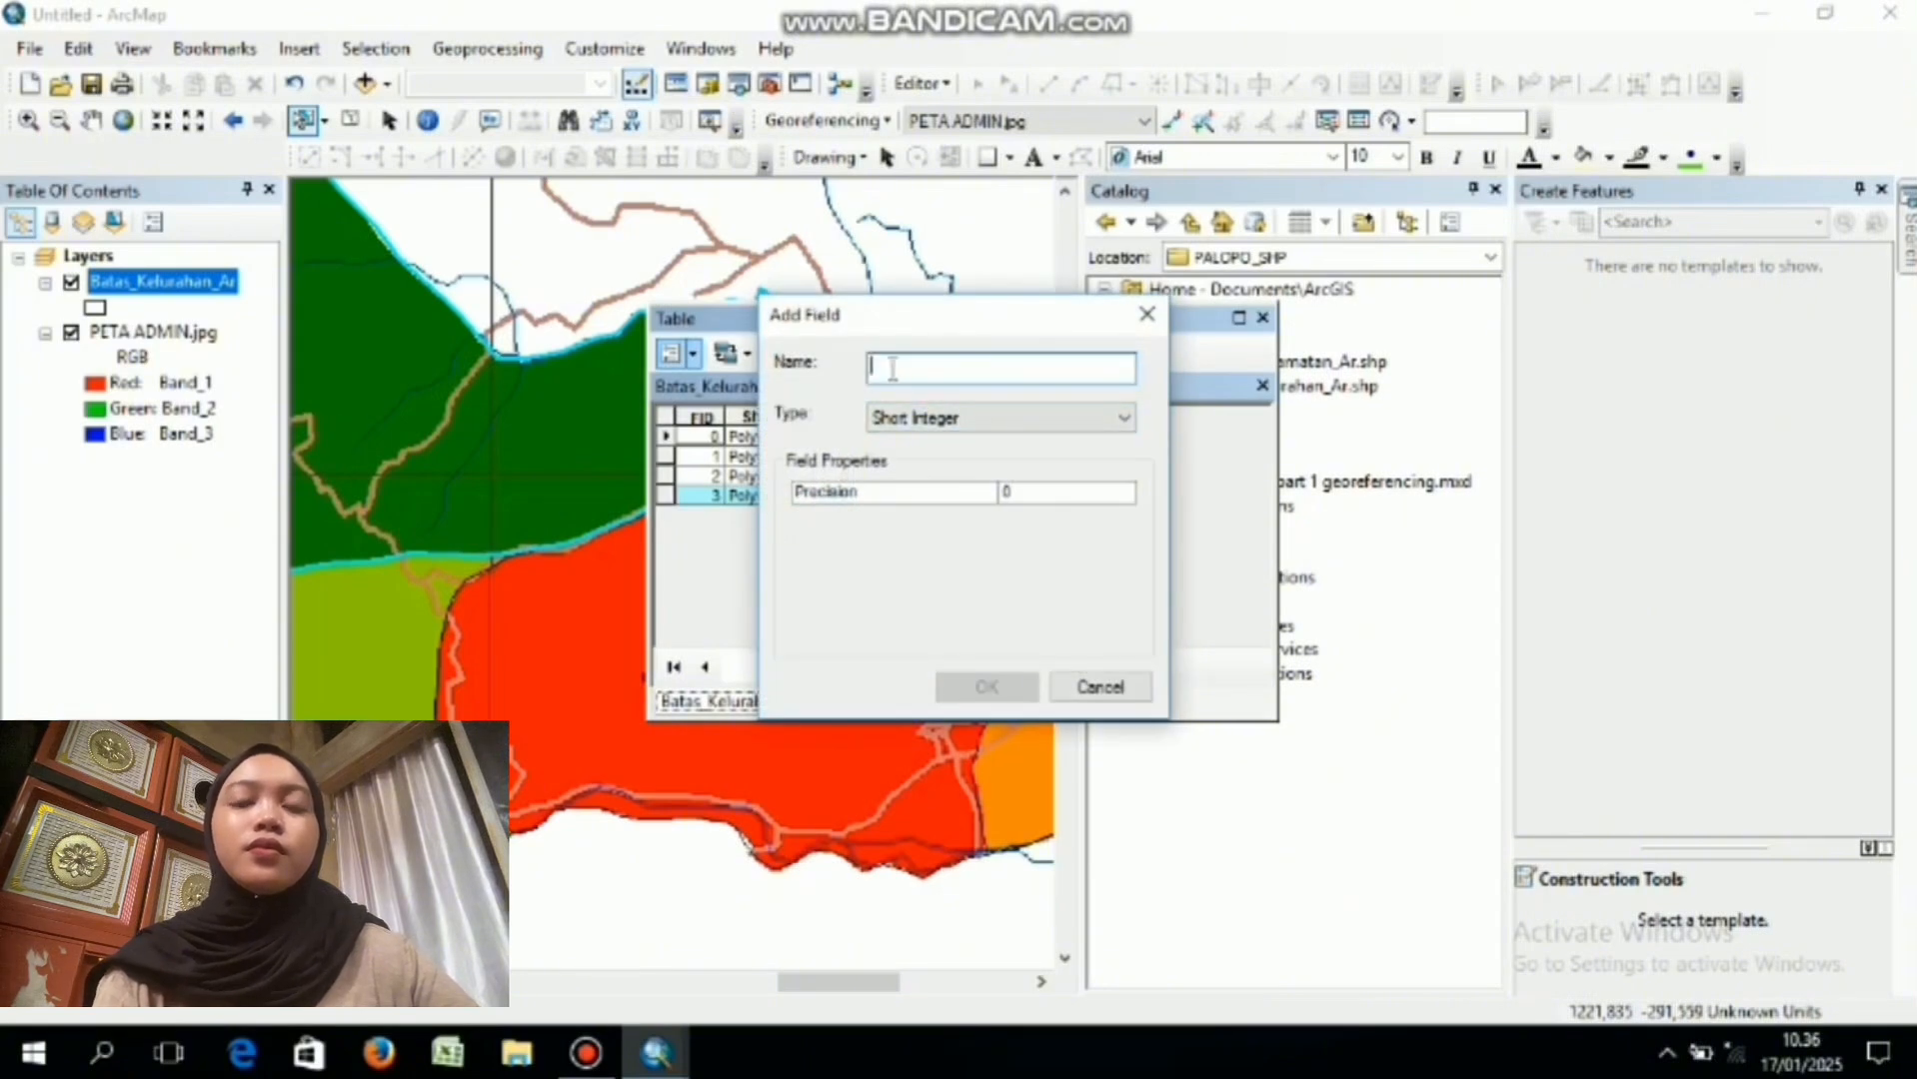
pyautogui.write('N')
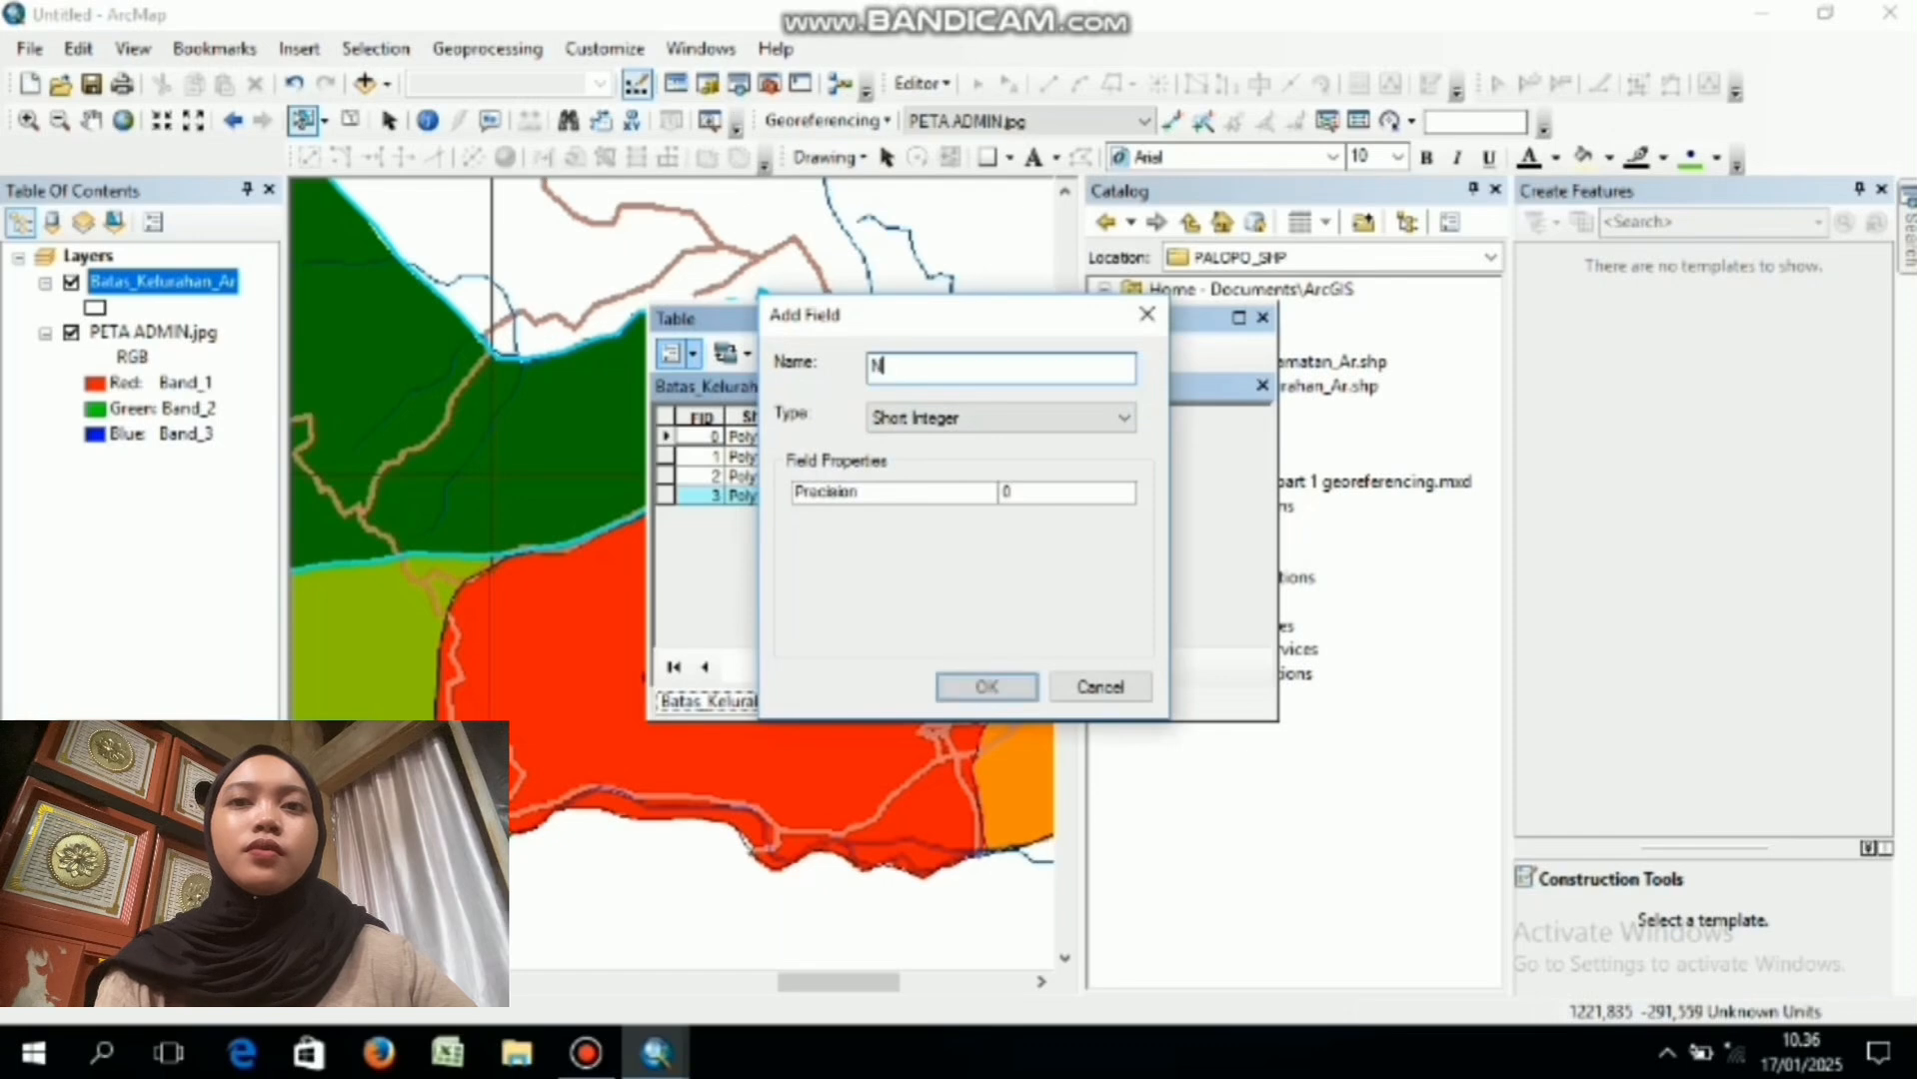
pyautogui.write('ama_Kel')
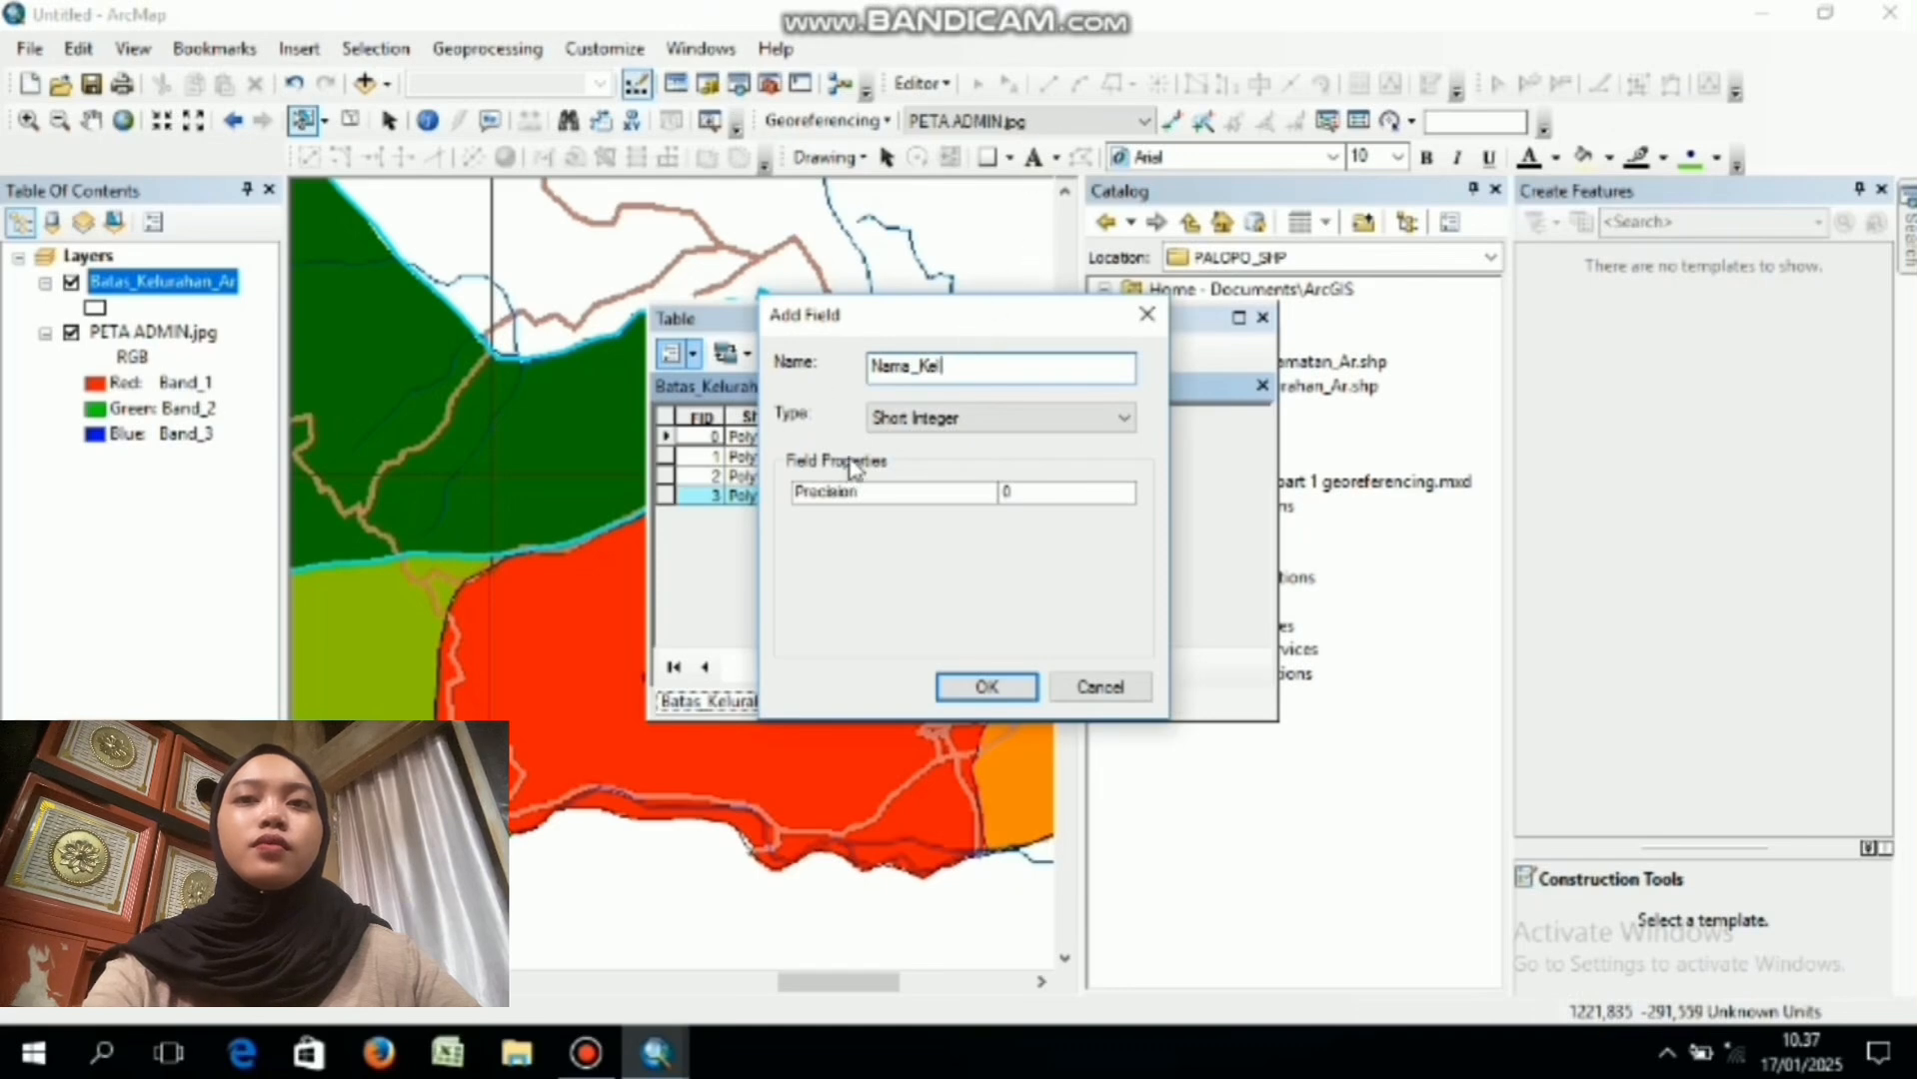
pyautogui.click(978, 415)
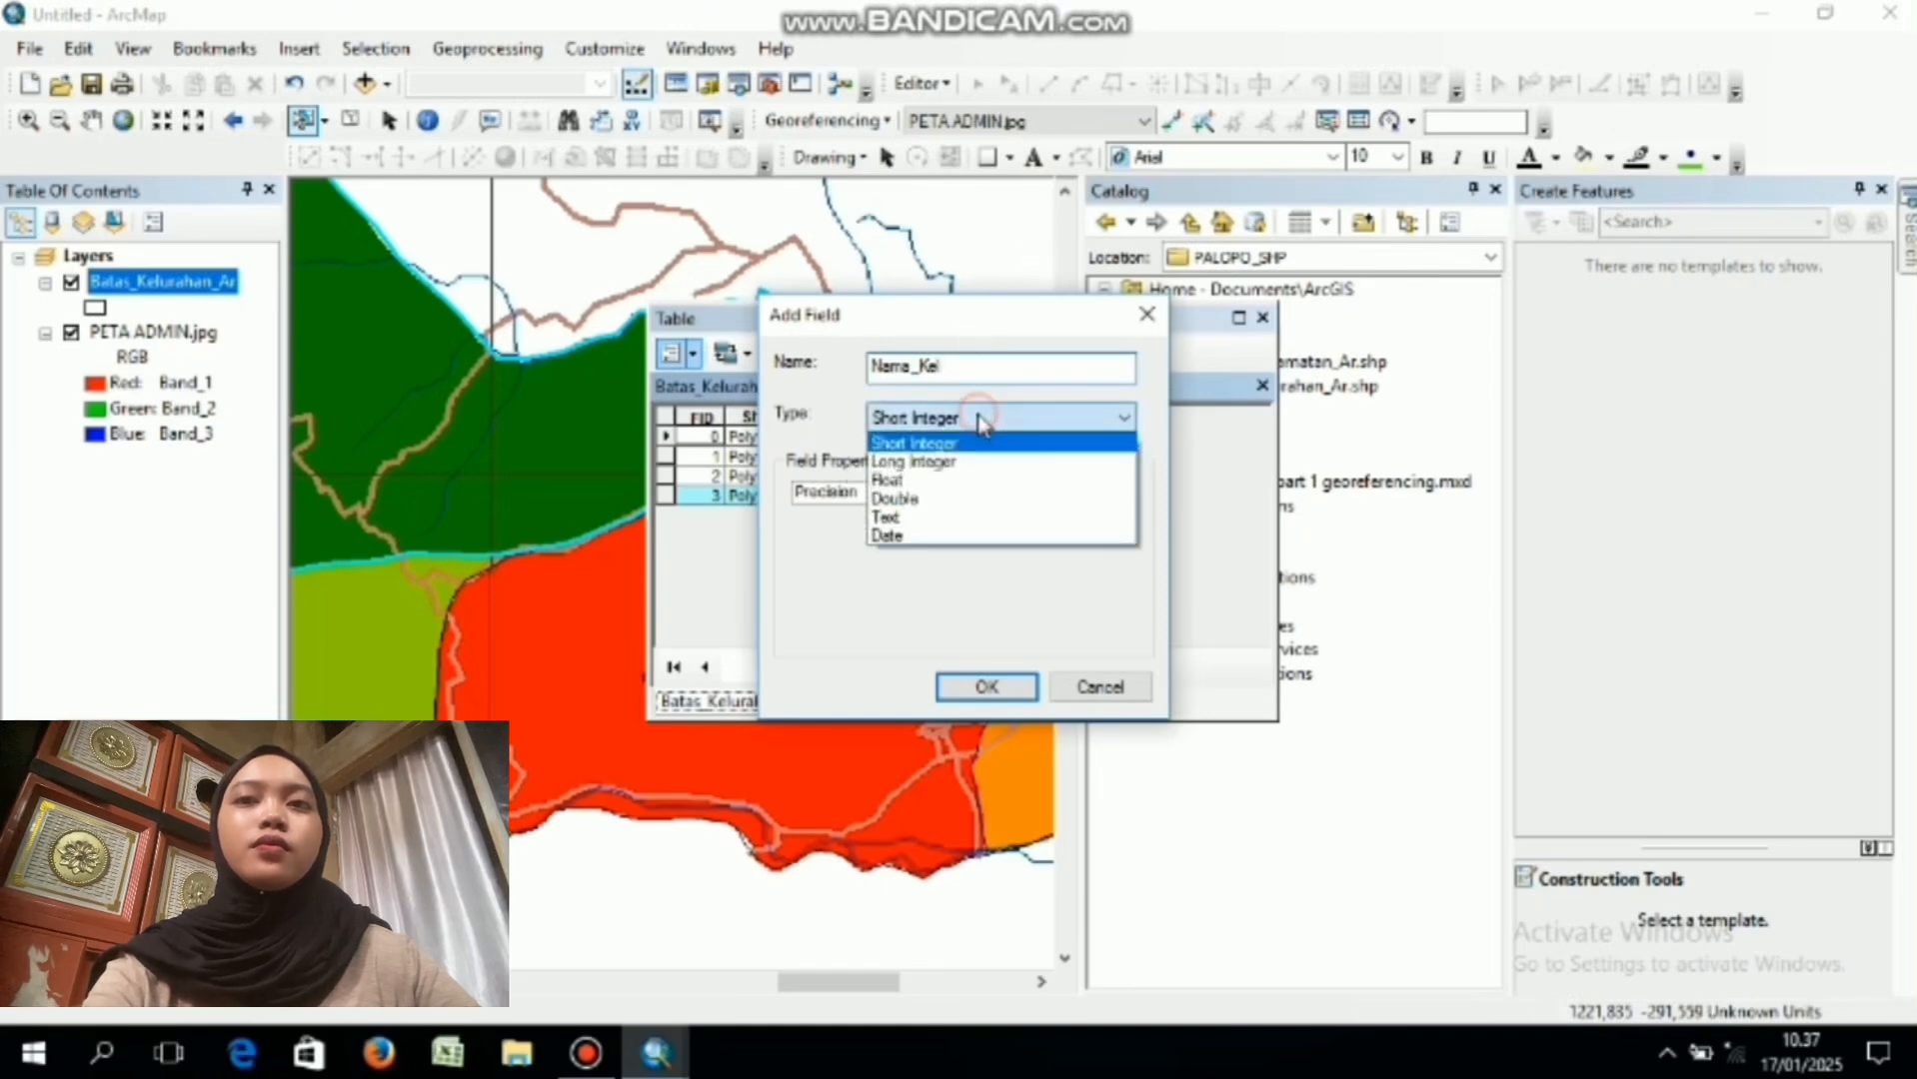
pyautogui.click(921, 519)
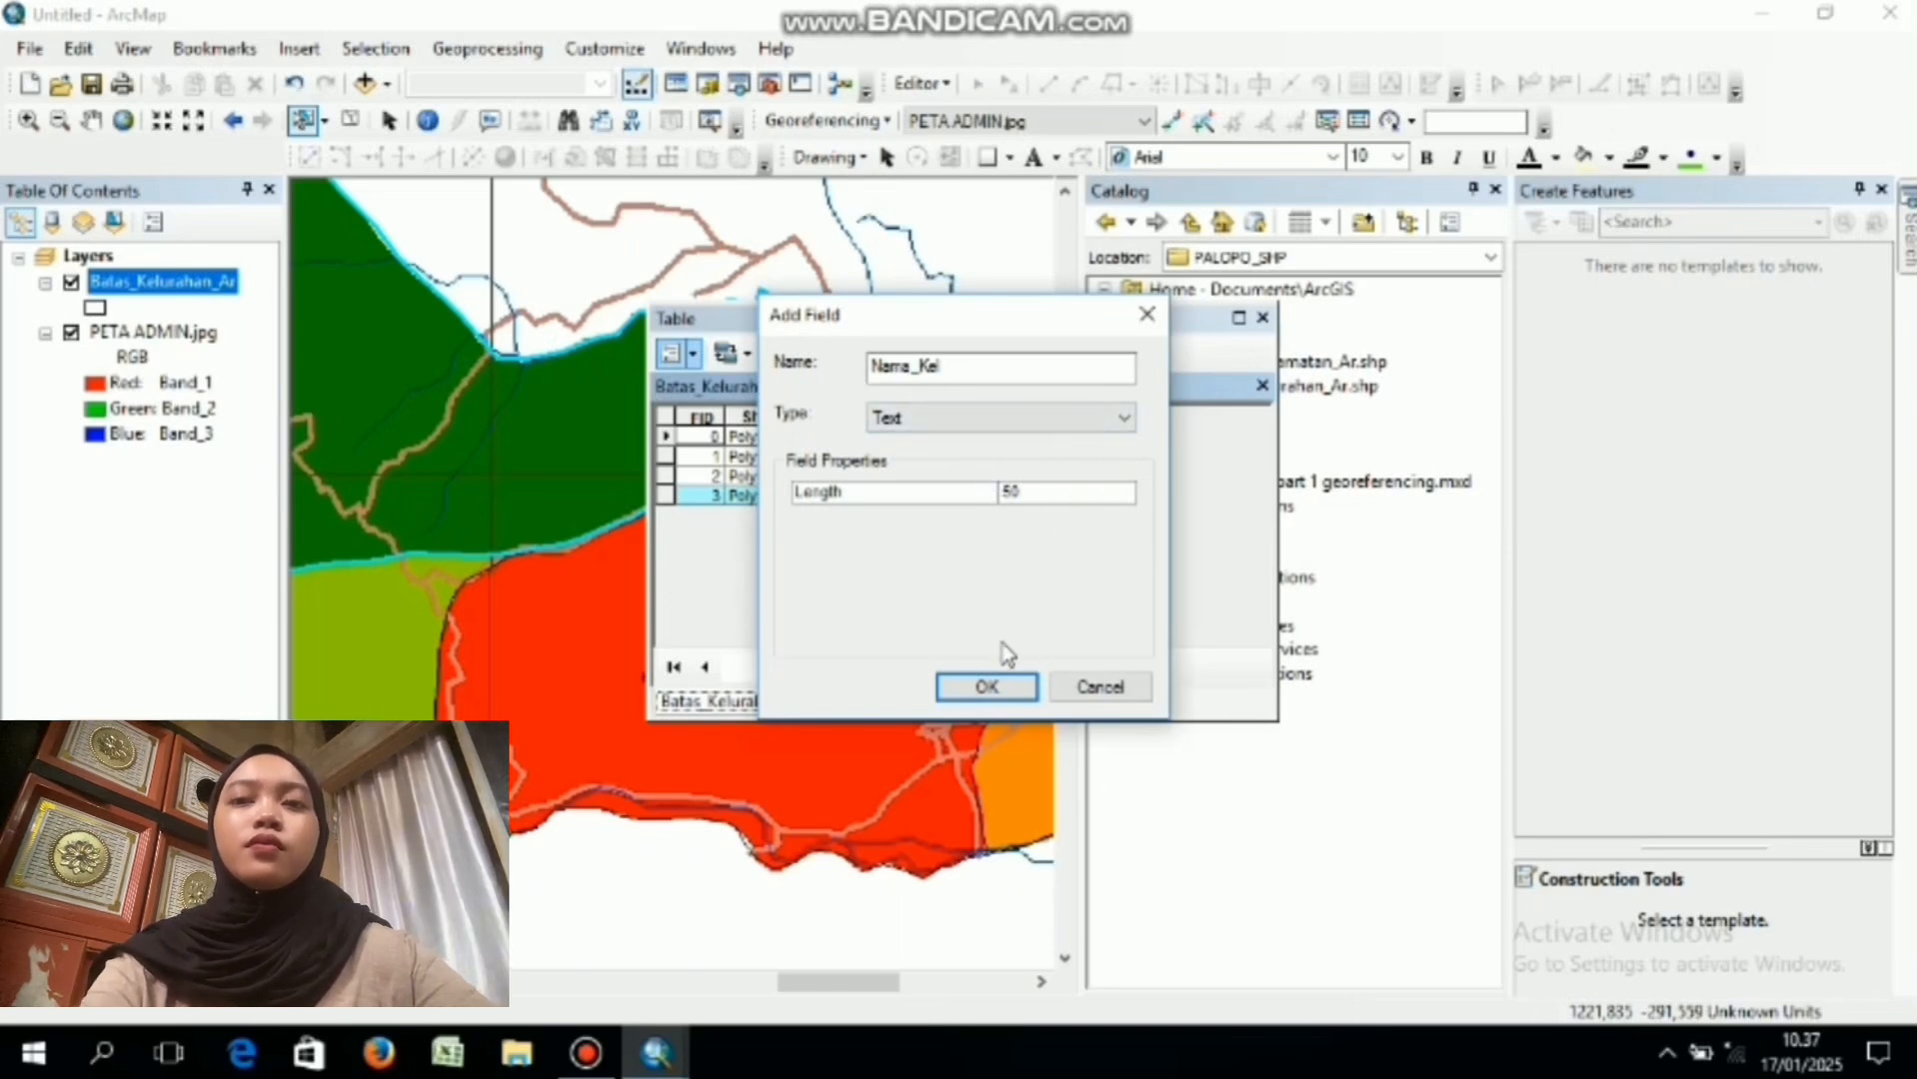
pyautogui.click(985, 685)
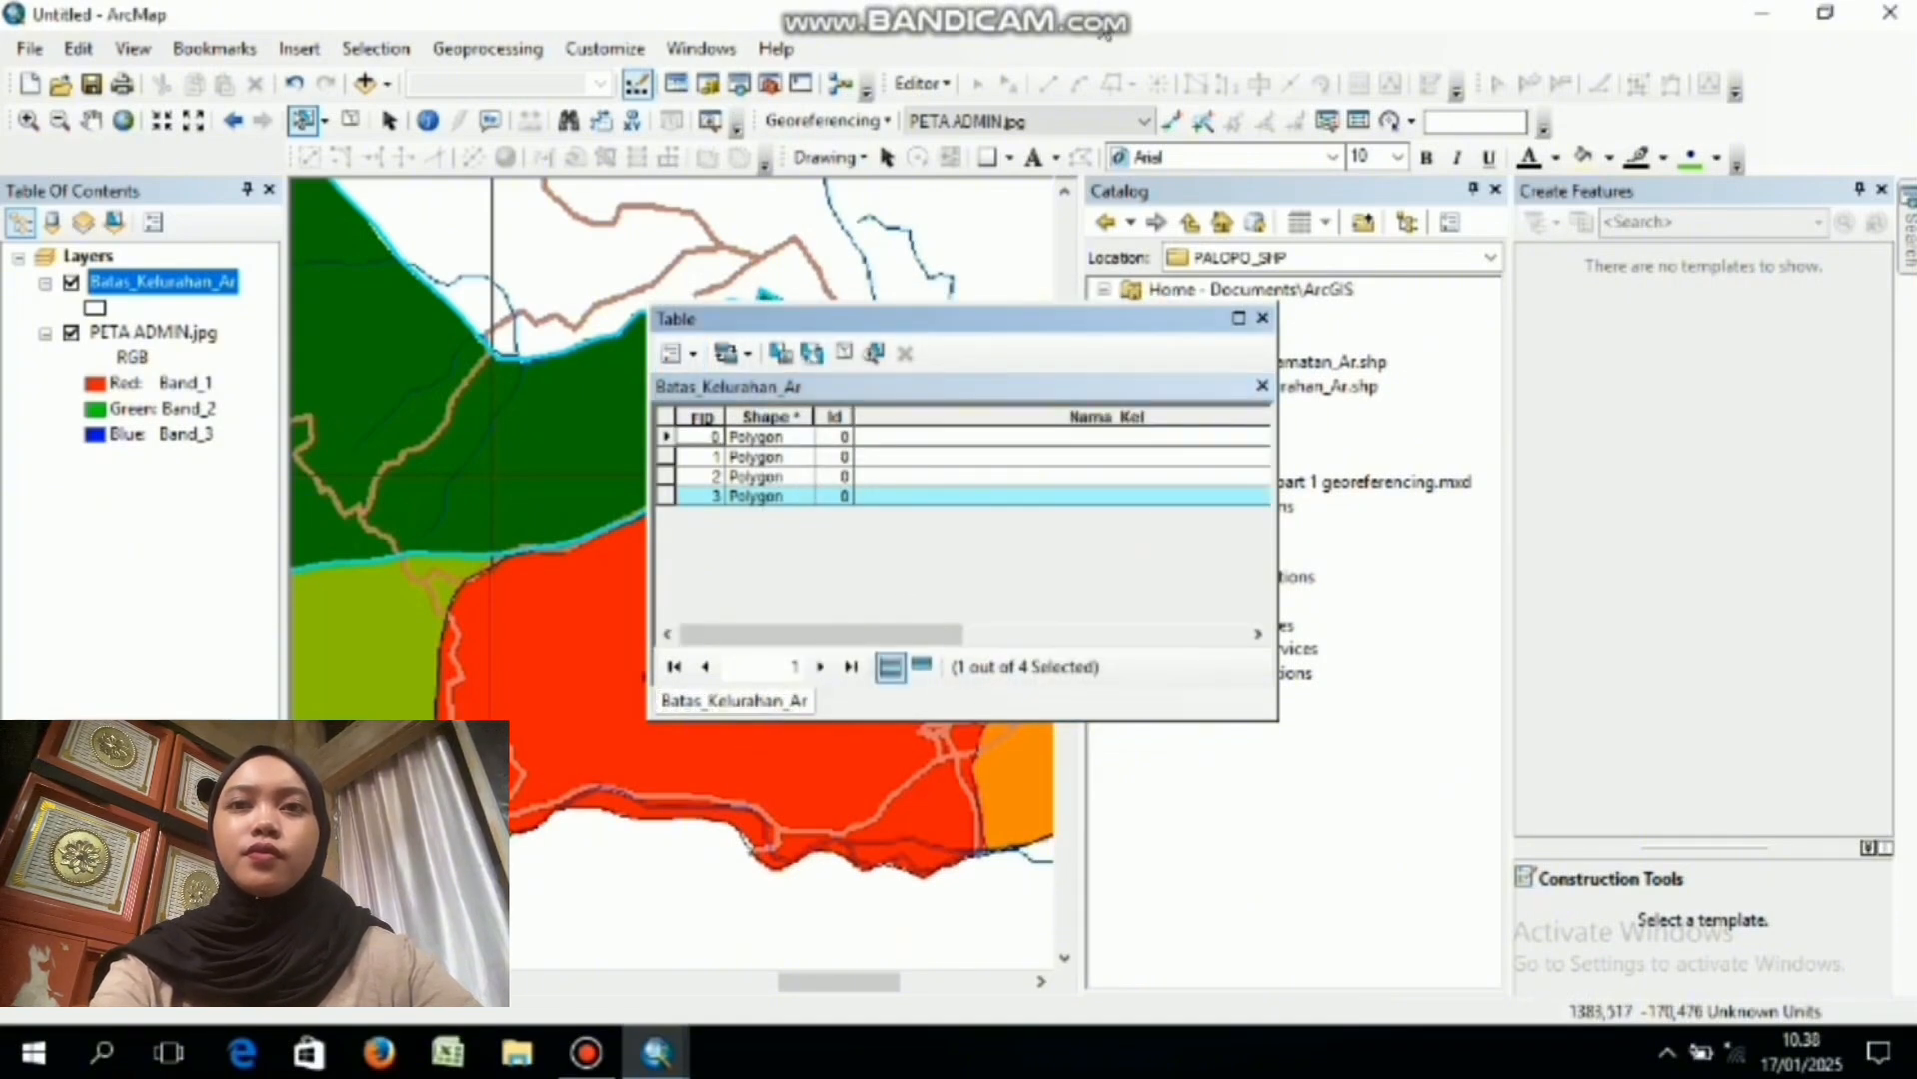
# - Add a Float field named Luas_Area to the Batas_Kelurahan_Ar attribute table, keeping precision and scale at 0
pyautogui.click(683, 354)
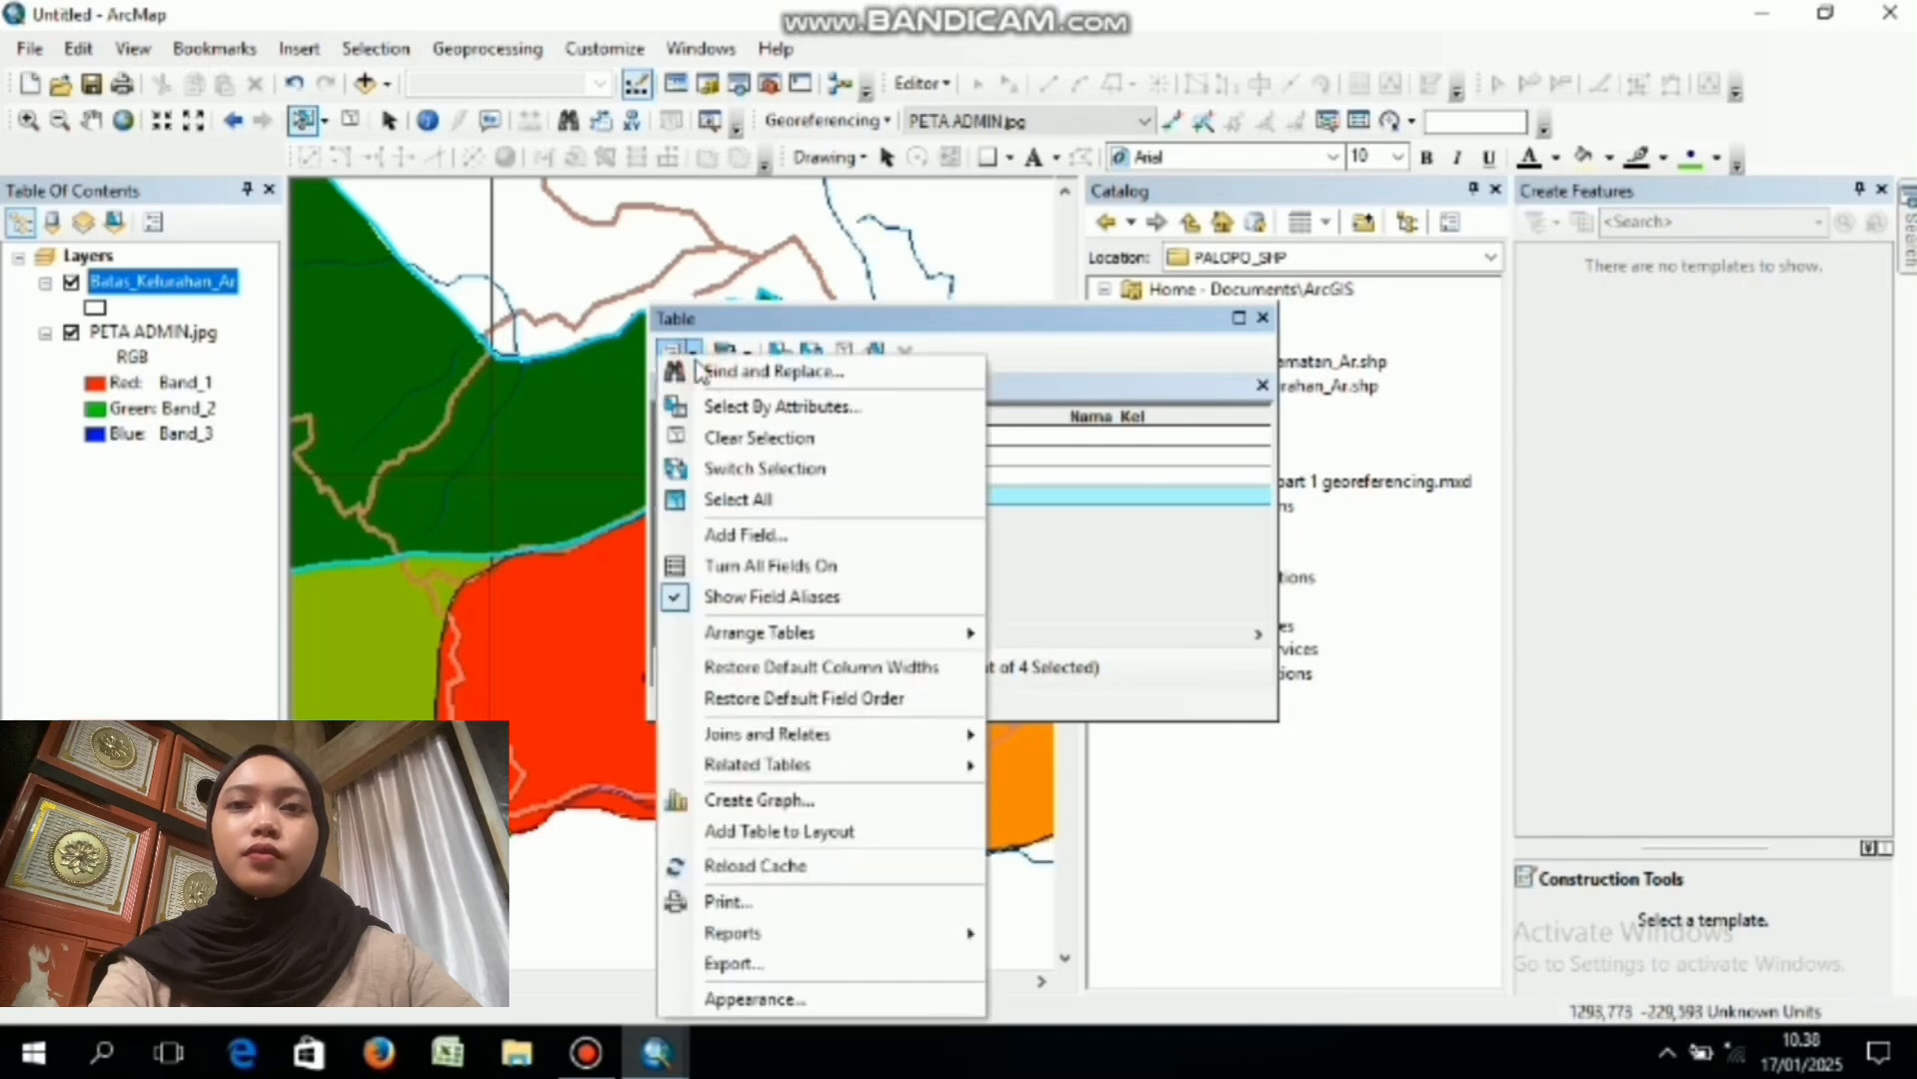
pyautogui.click(765, 537)
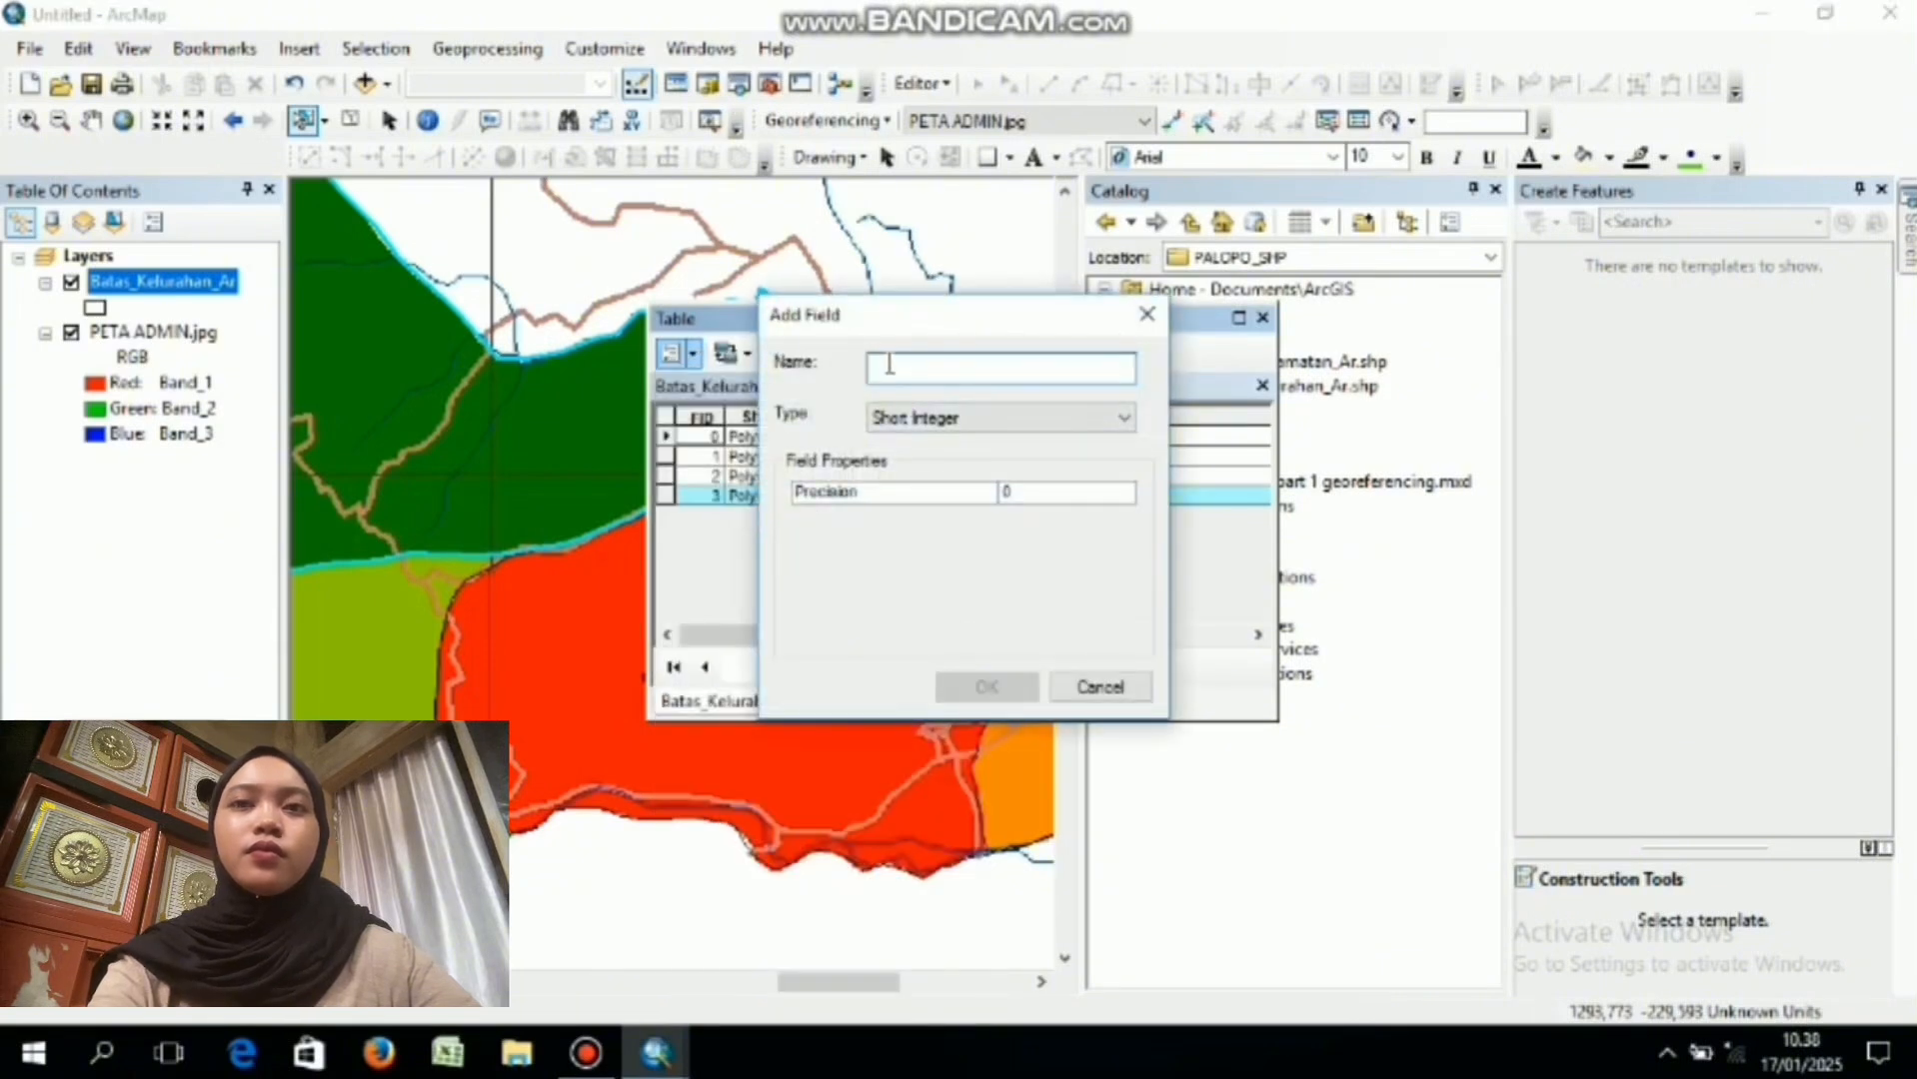
pyautogui.write('Lu')
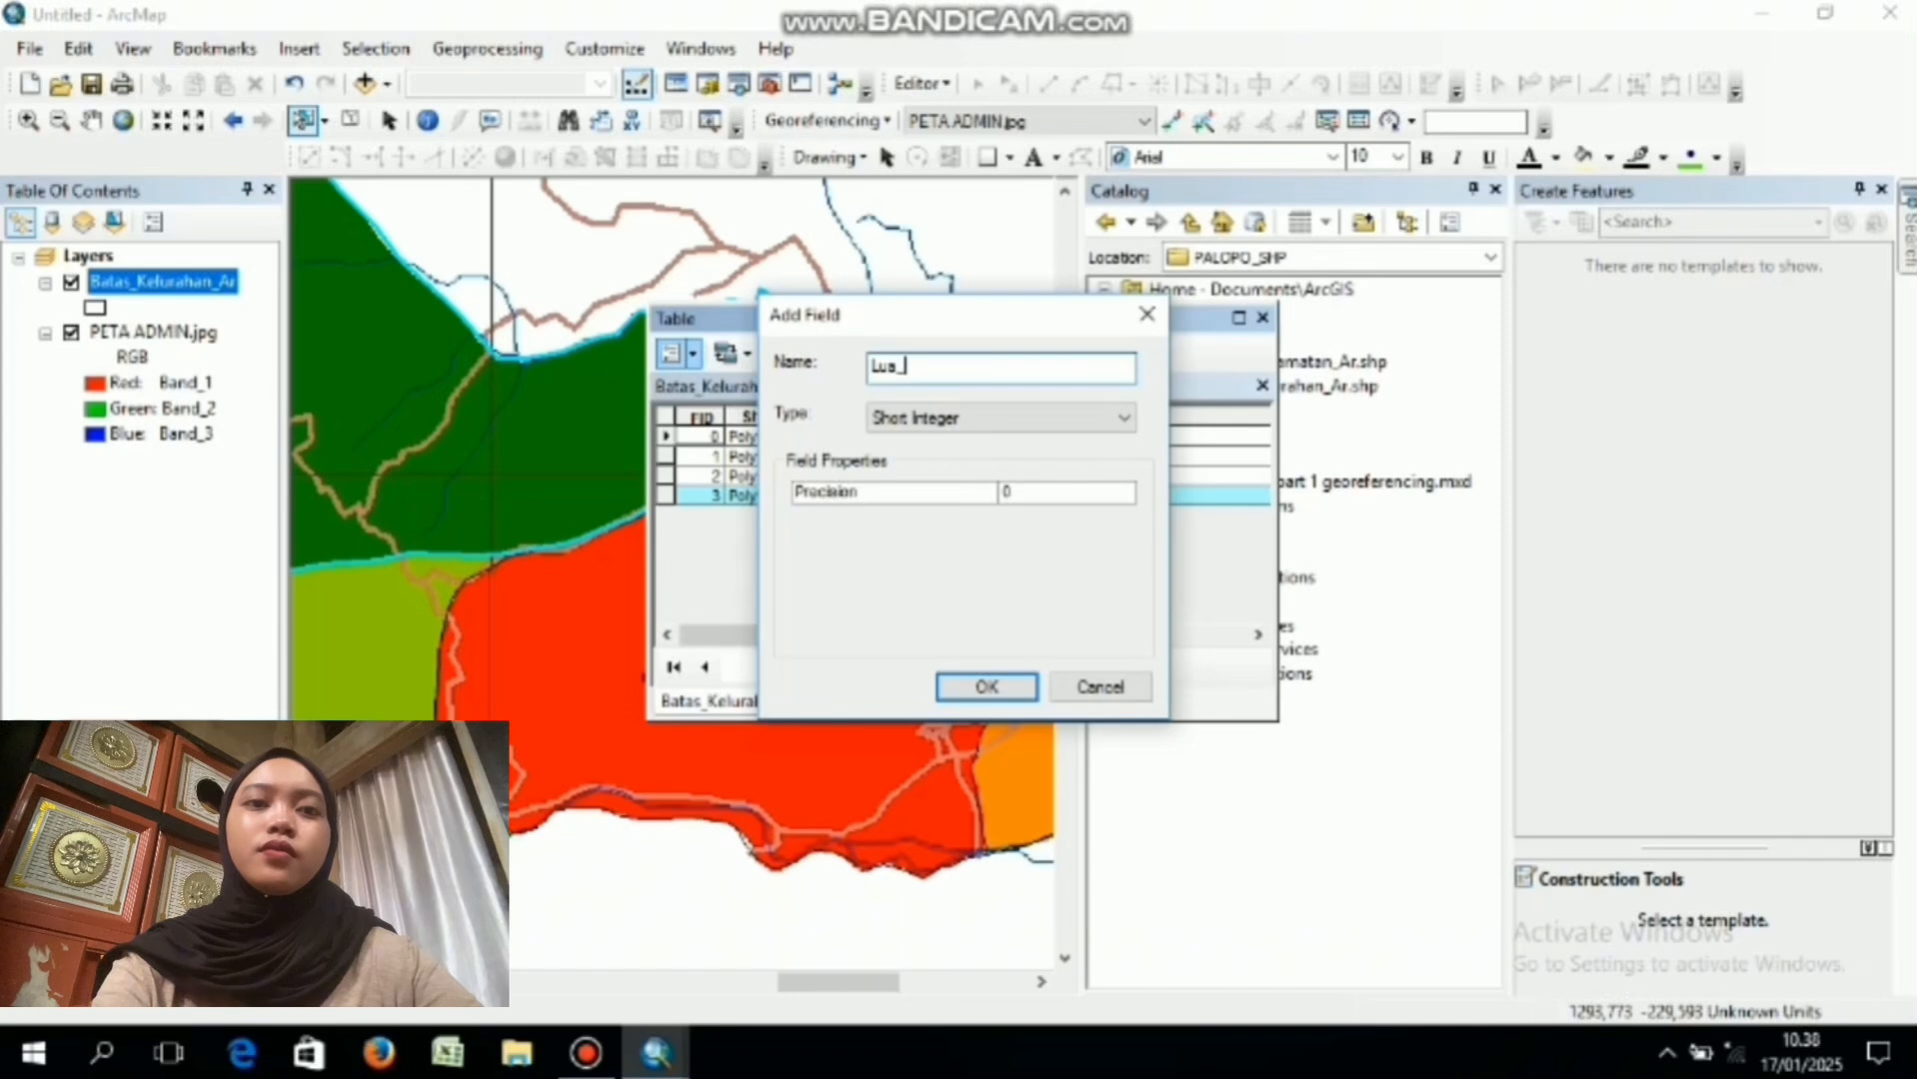
pyautogui.write('as_')
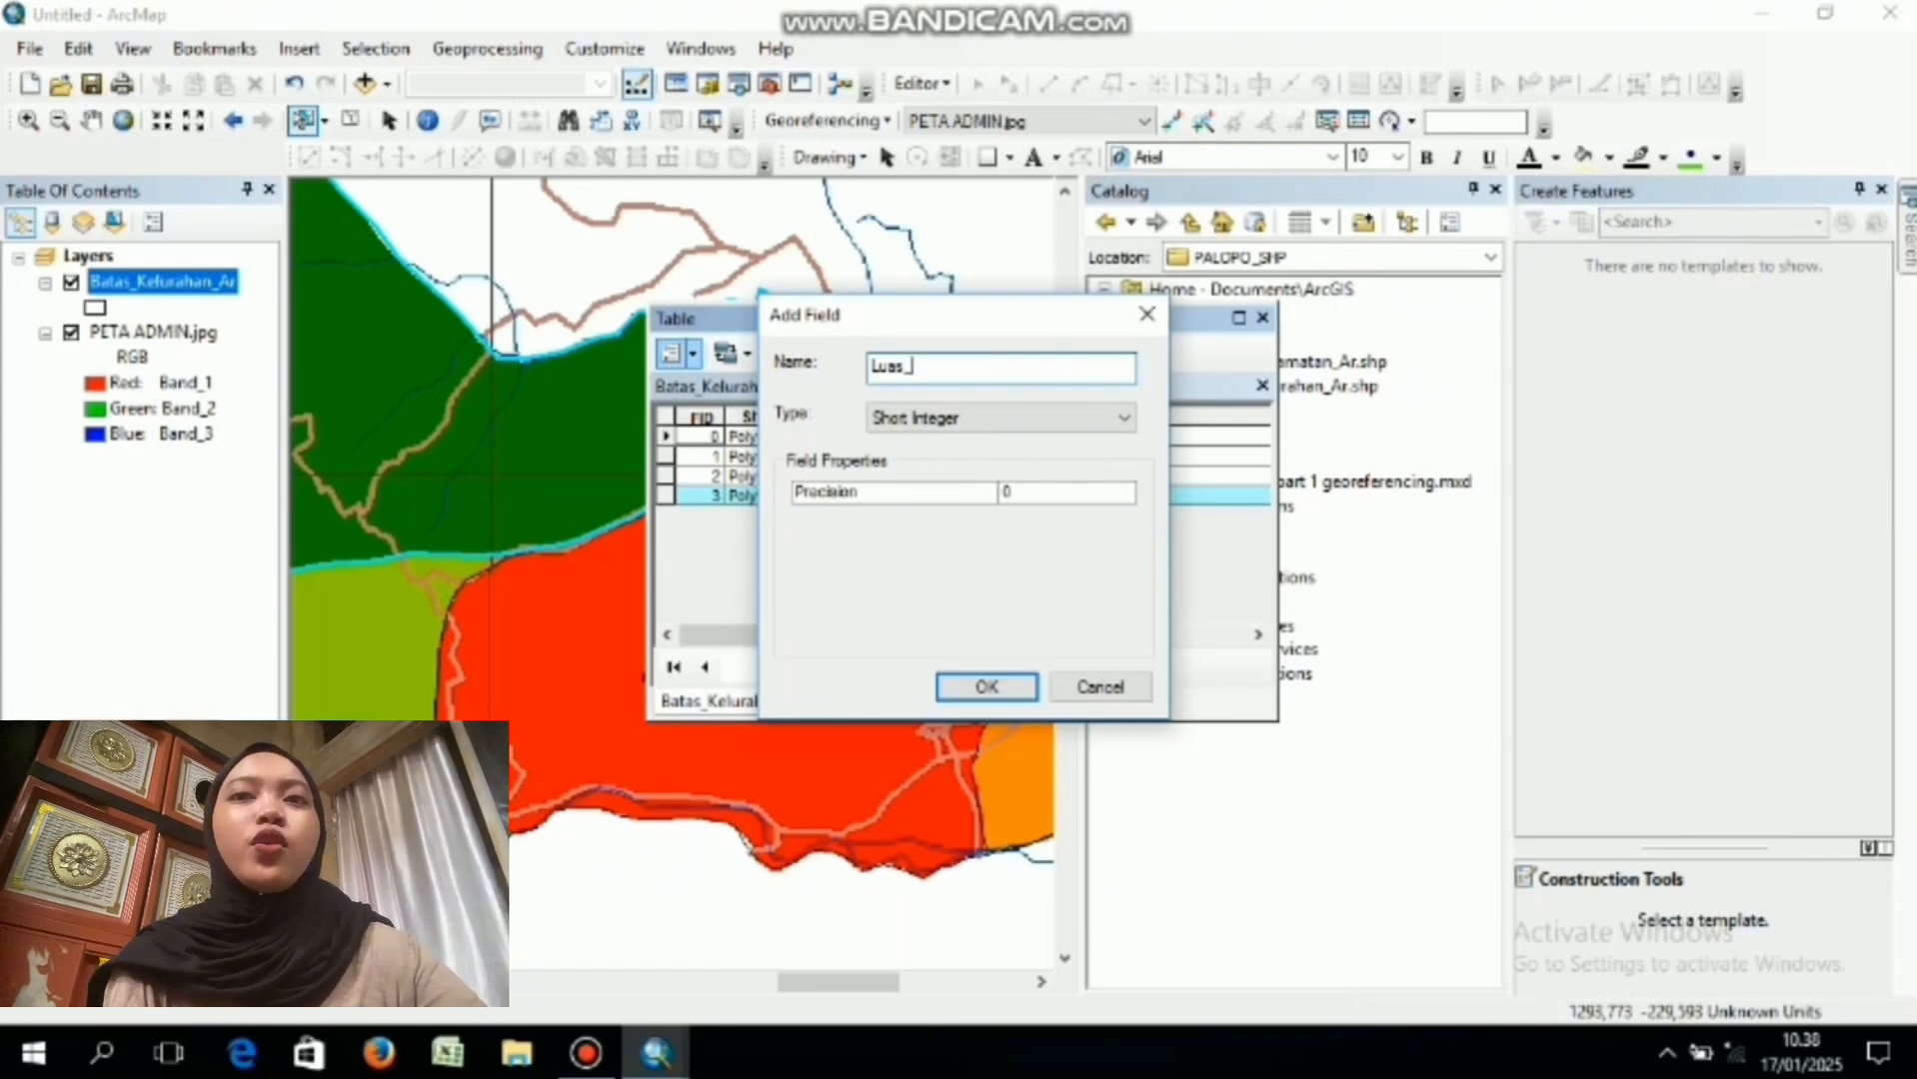
pyautogui.write('Area')
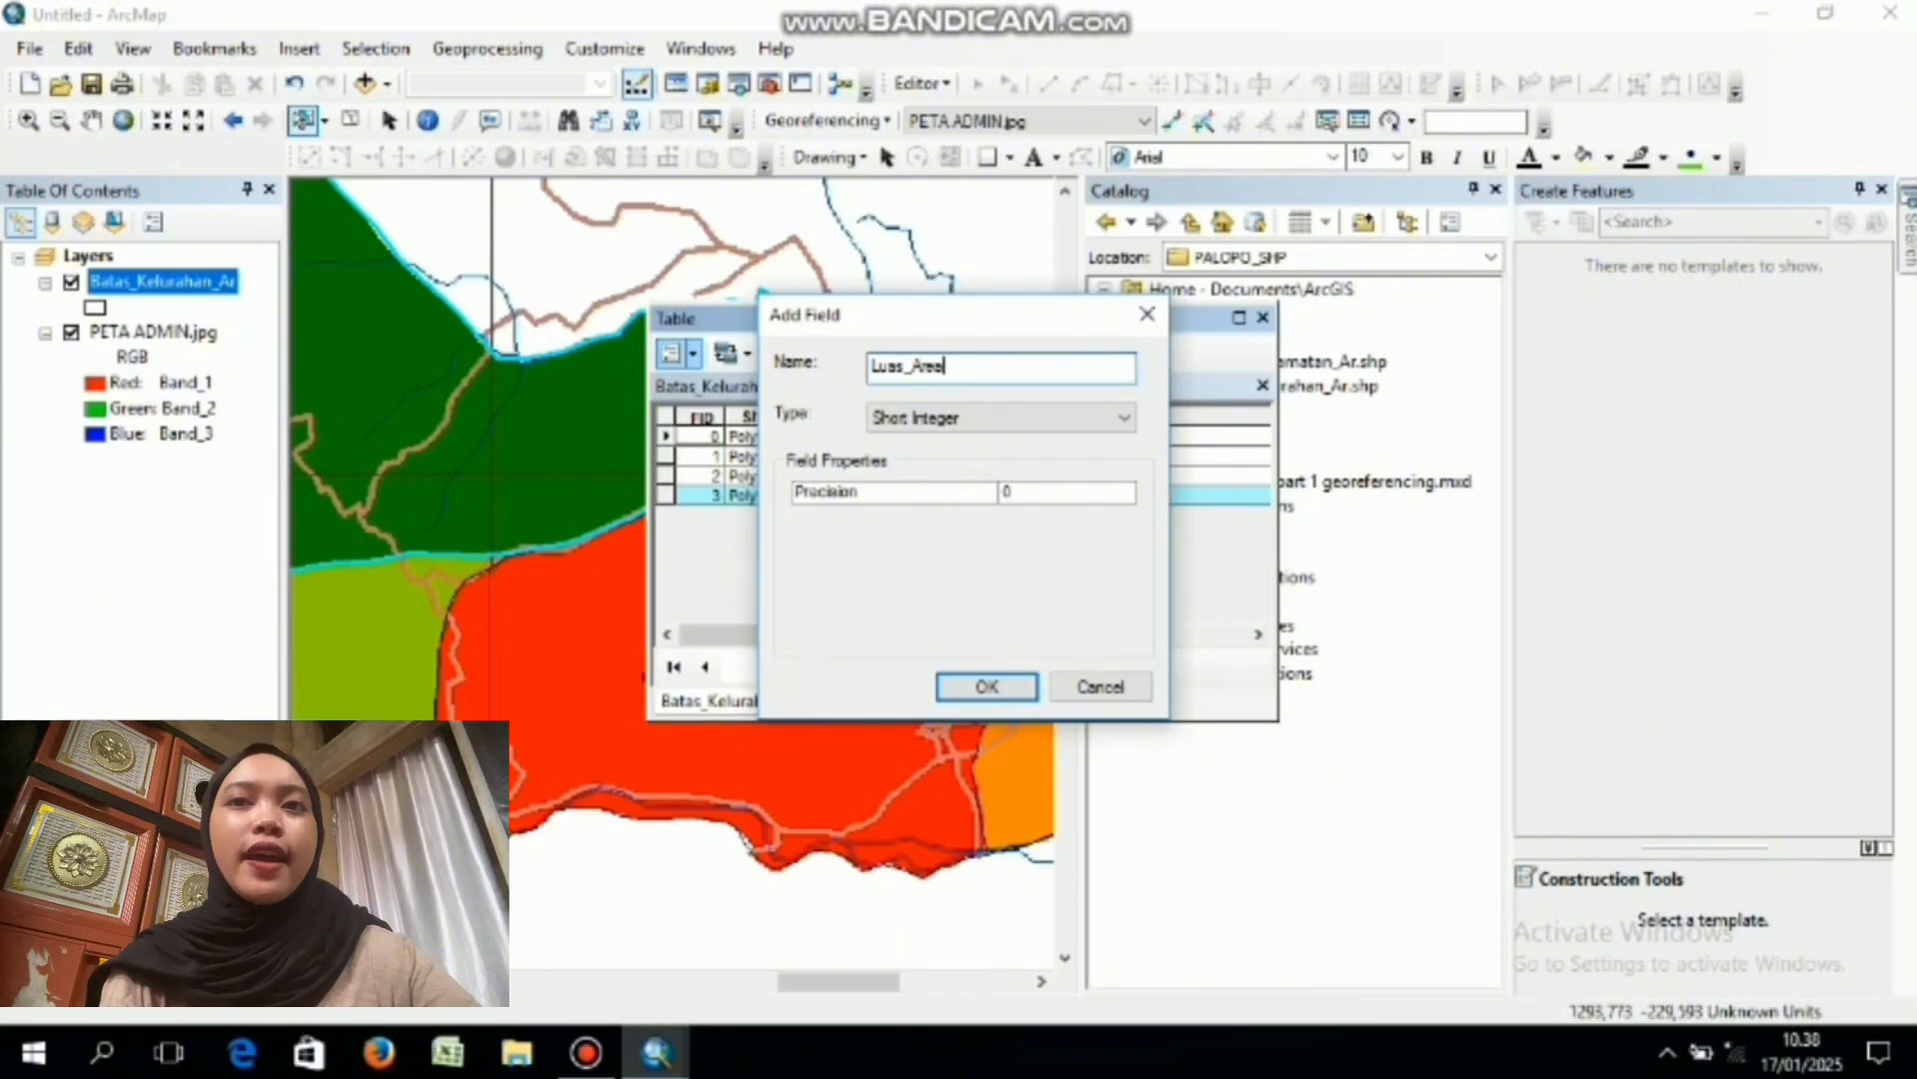
pyautogui.click(964, 416)
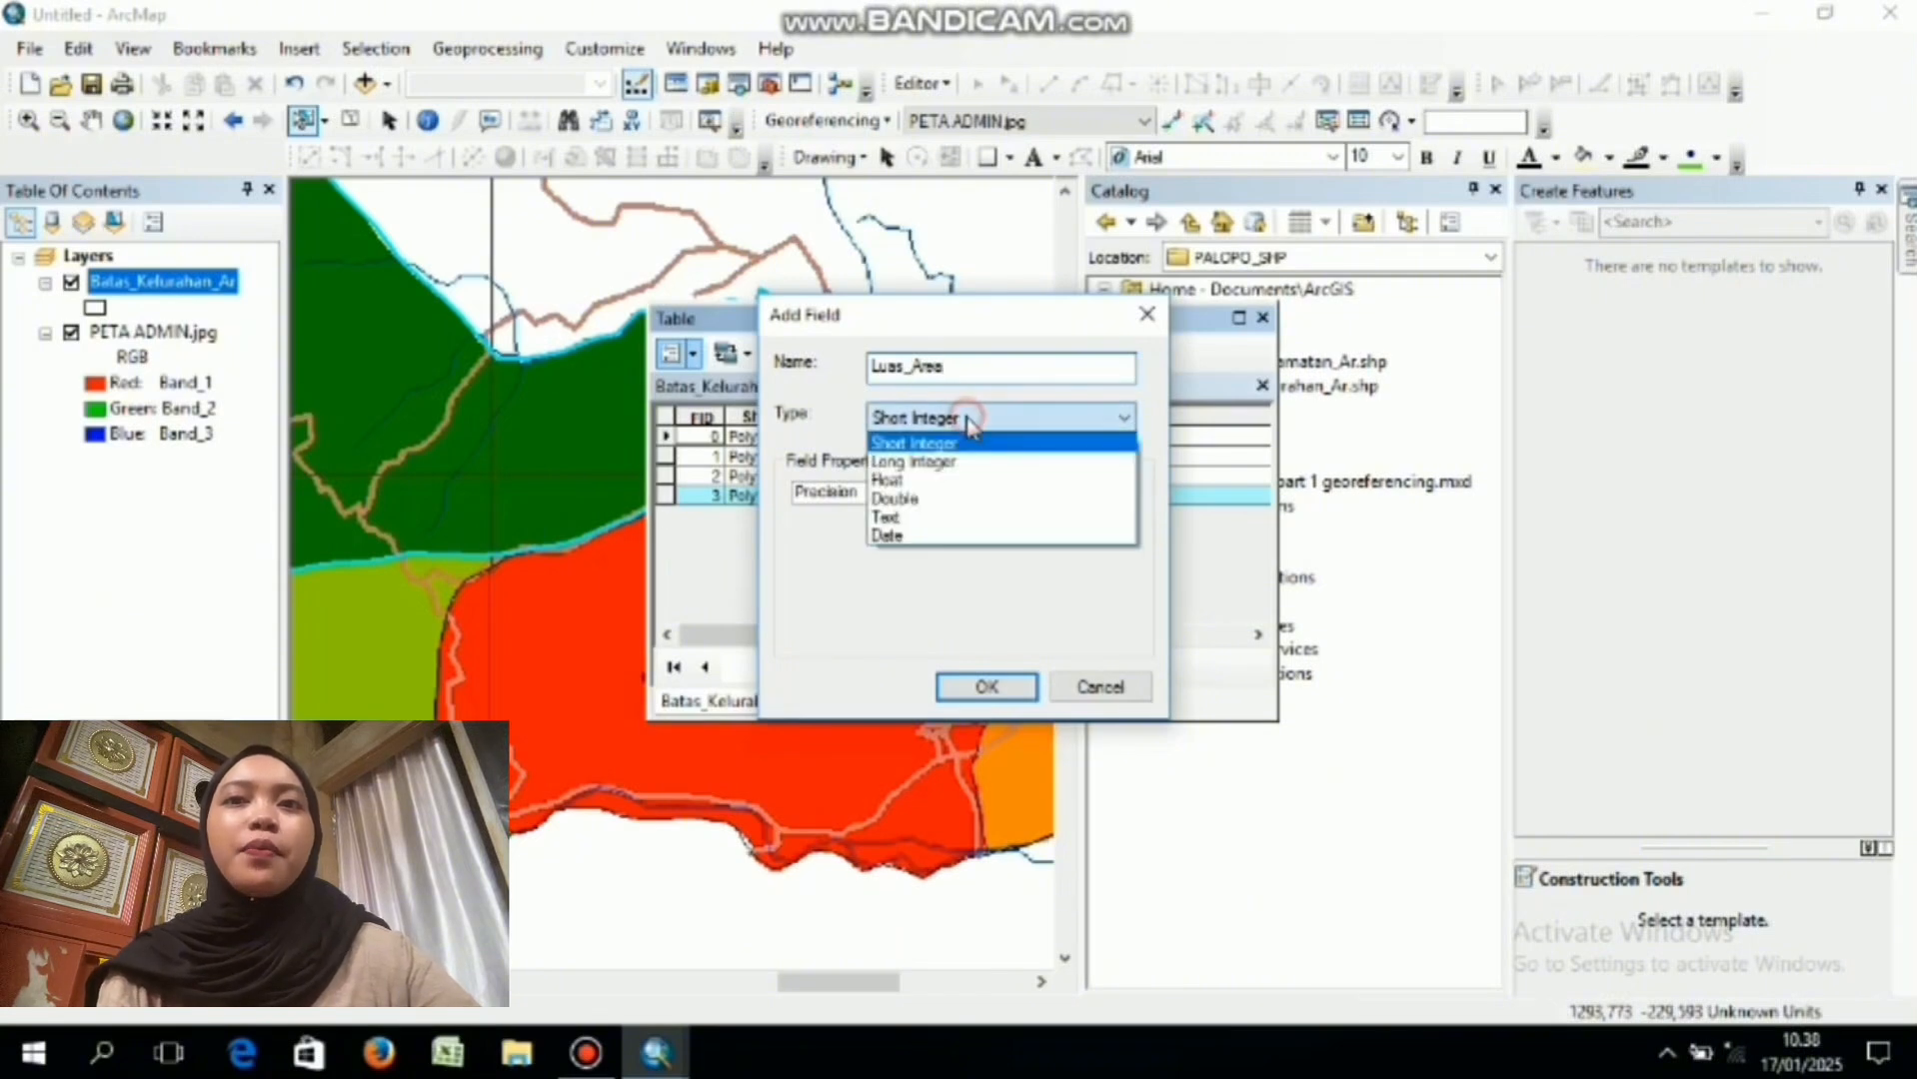
pyautogui.click(915, 484)
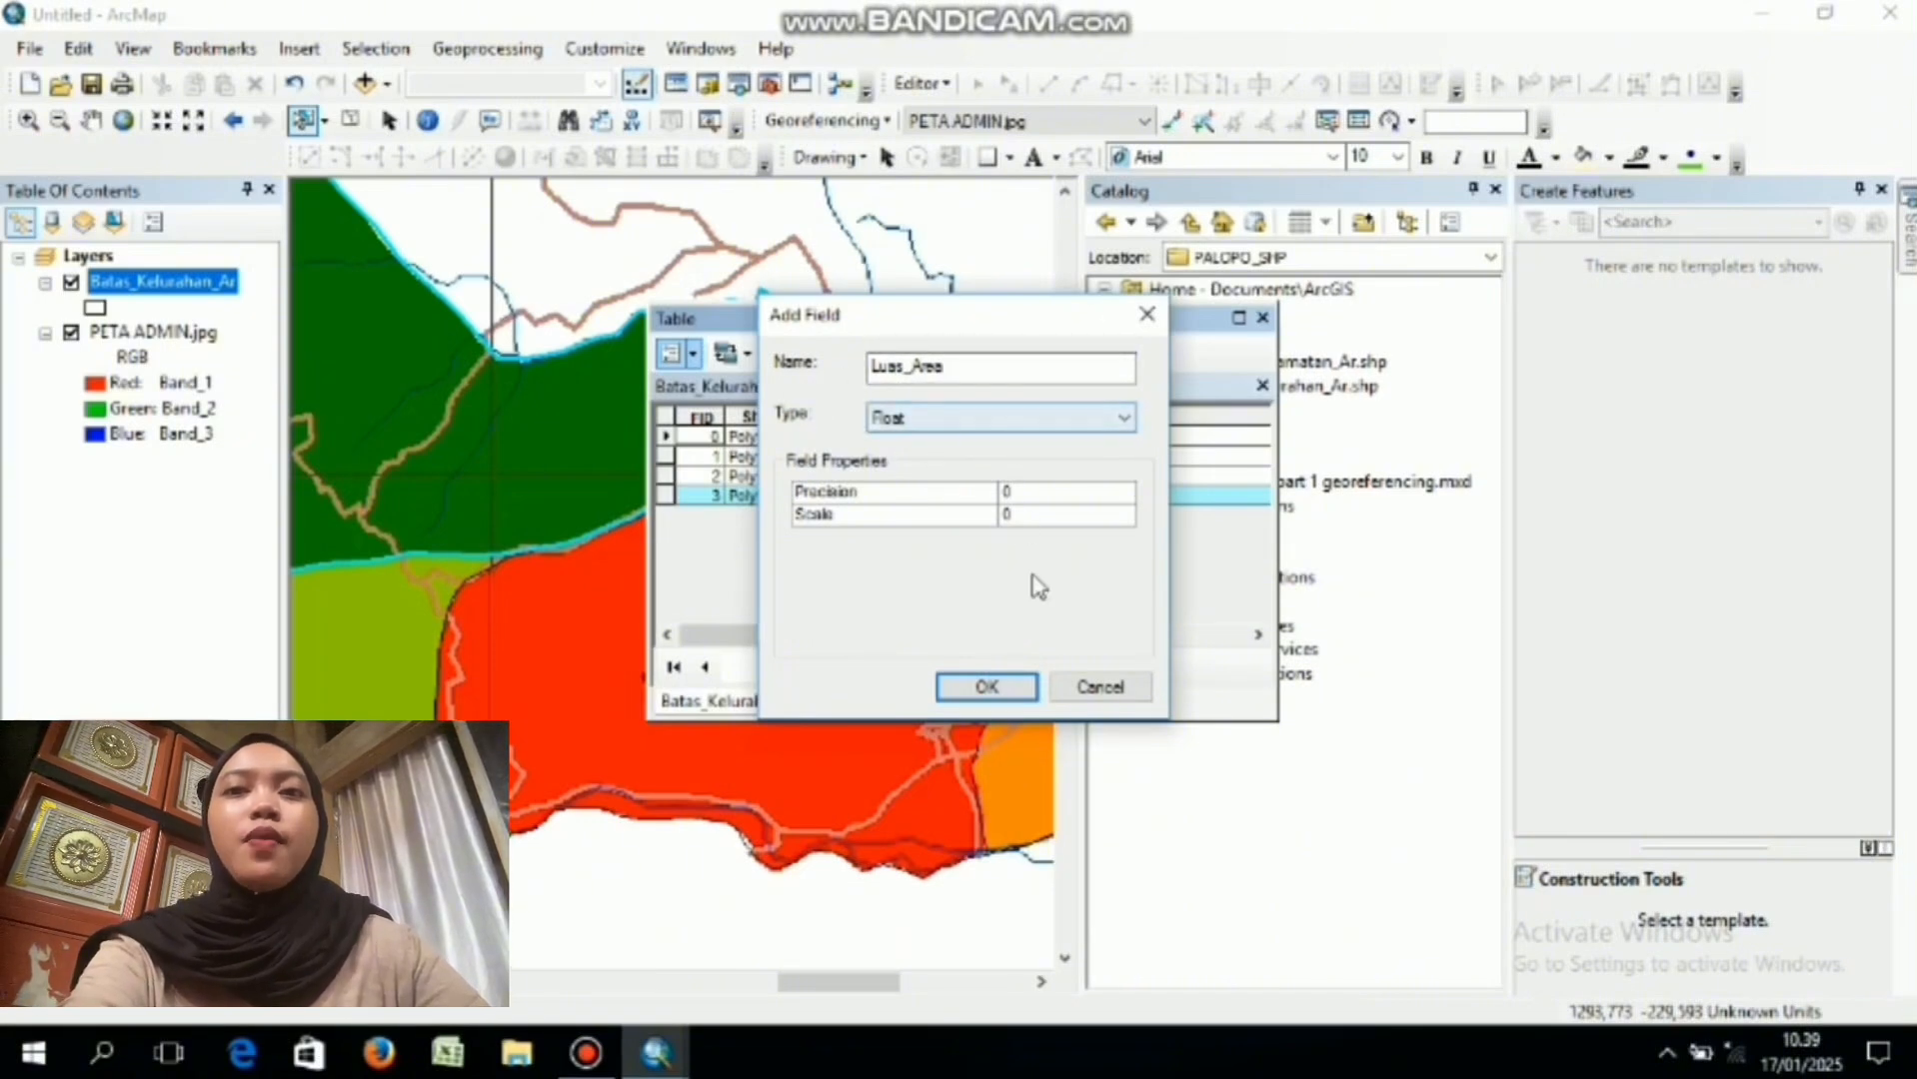
pyautogui.click(986, 690)
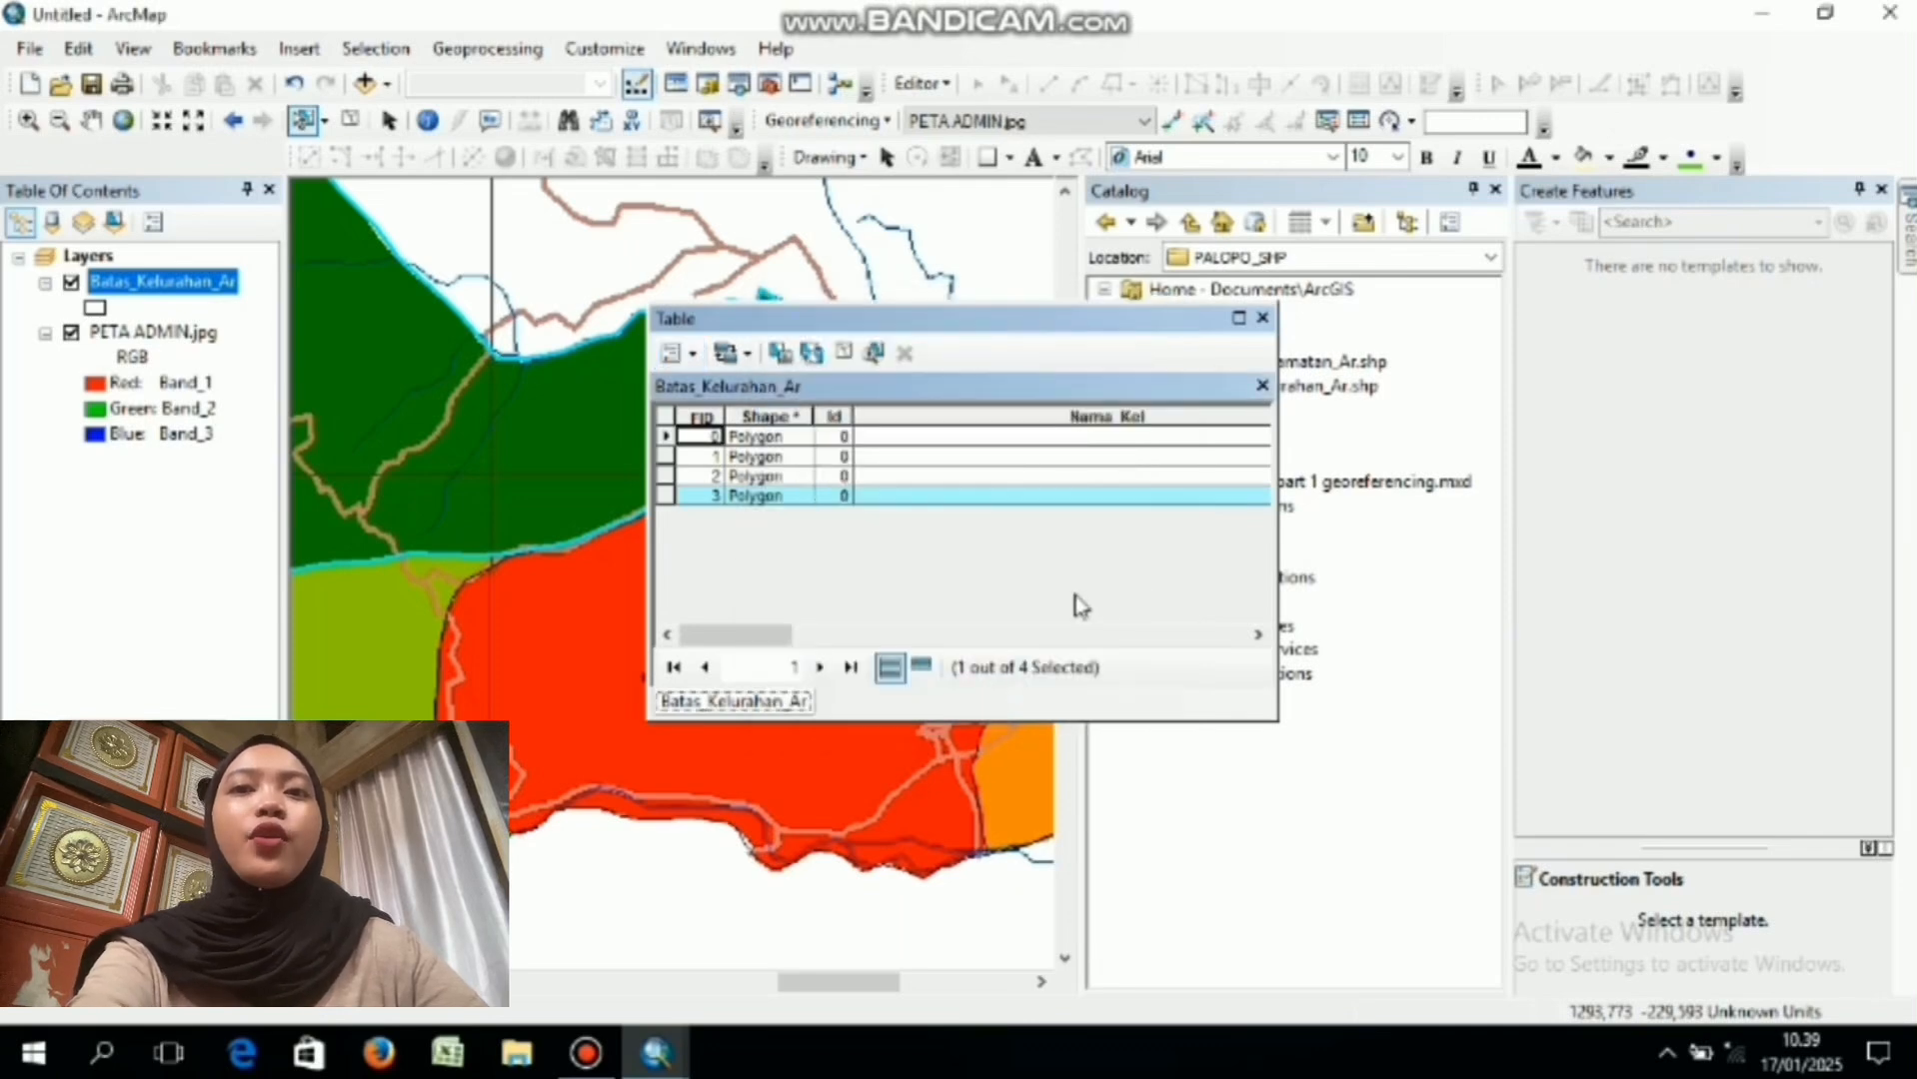
# - Start an edit session on Batas_Kelurahan_Ar with its attribute table open, continuing past the spatial reference warning
pyautogui.click(1000, 476)
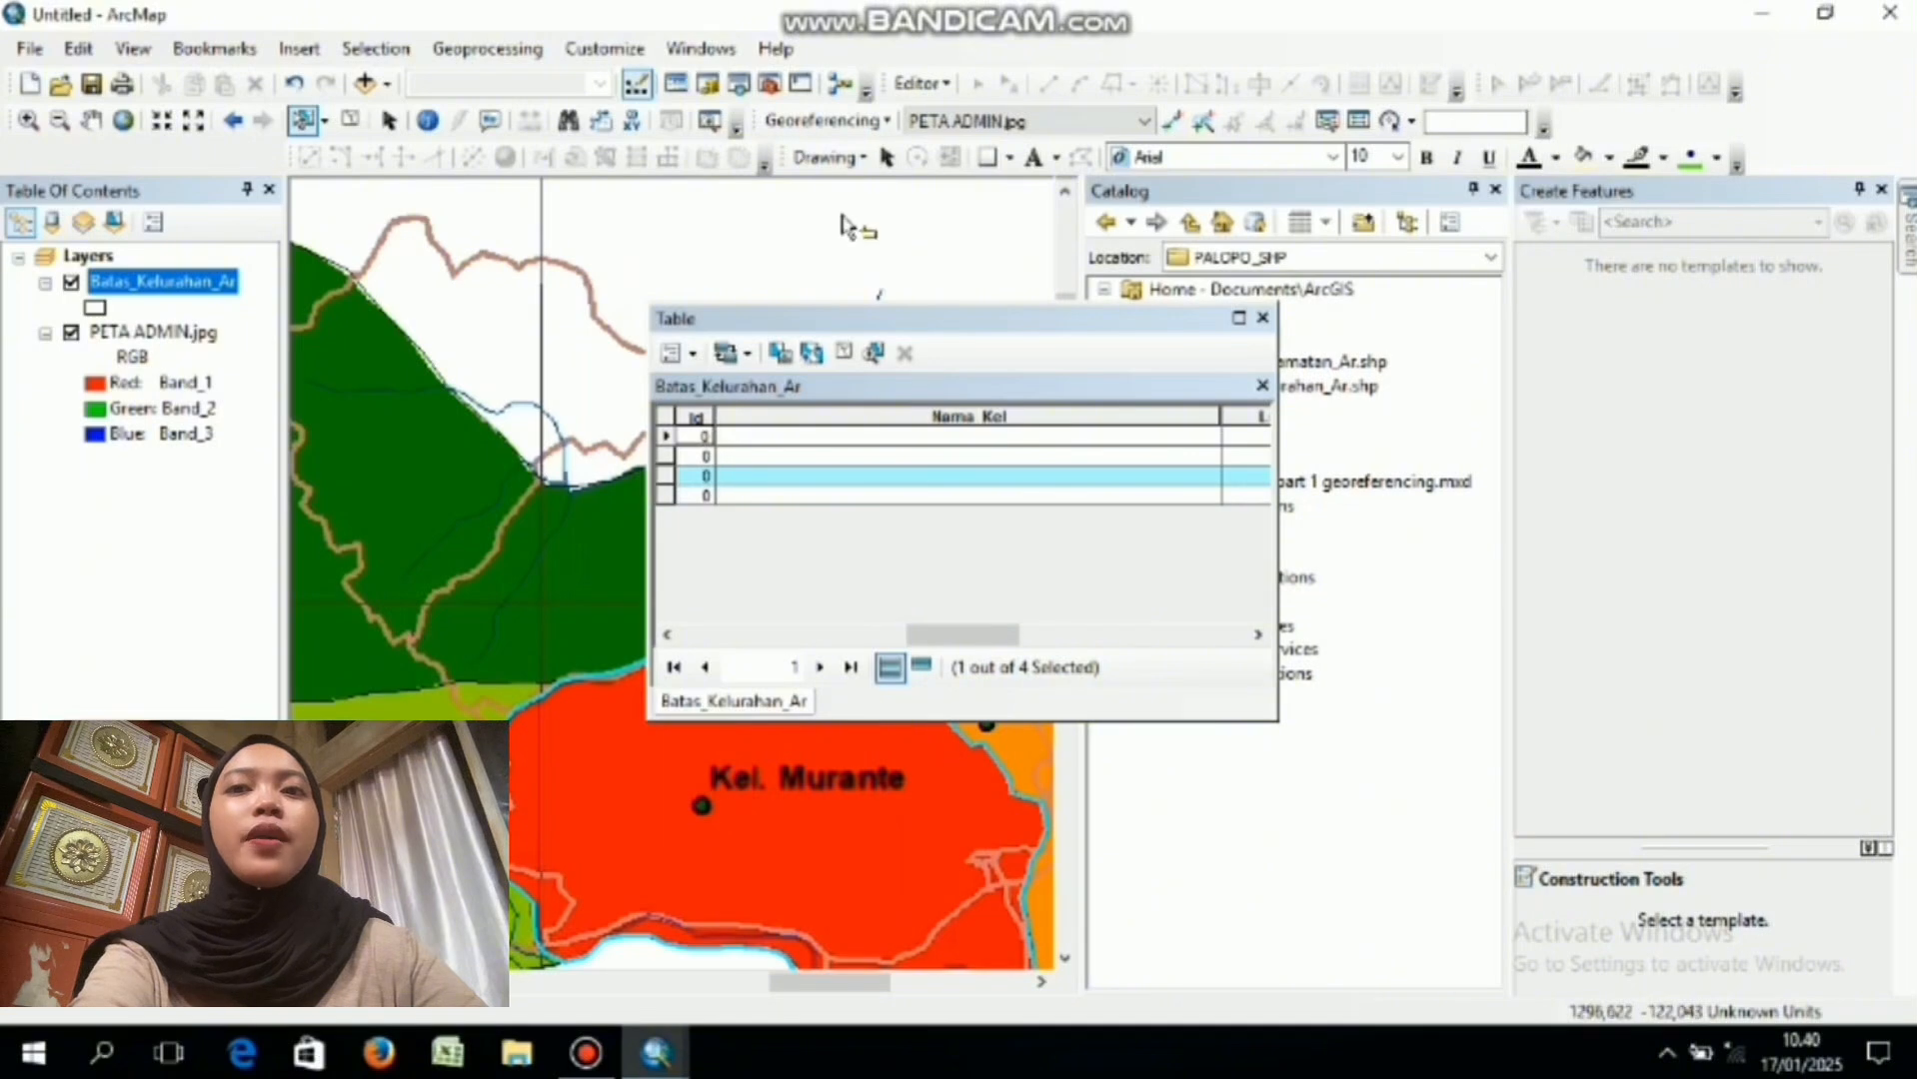
pyautogui.click(788, 438)
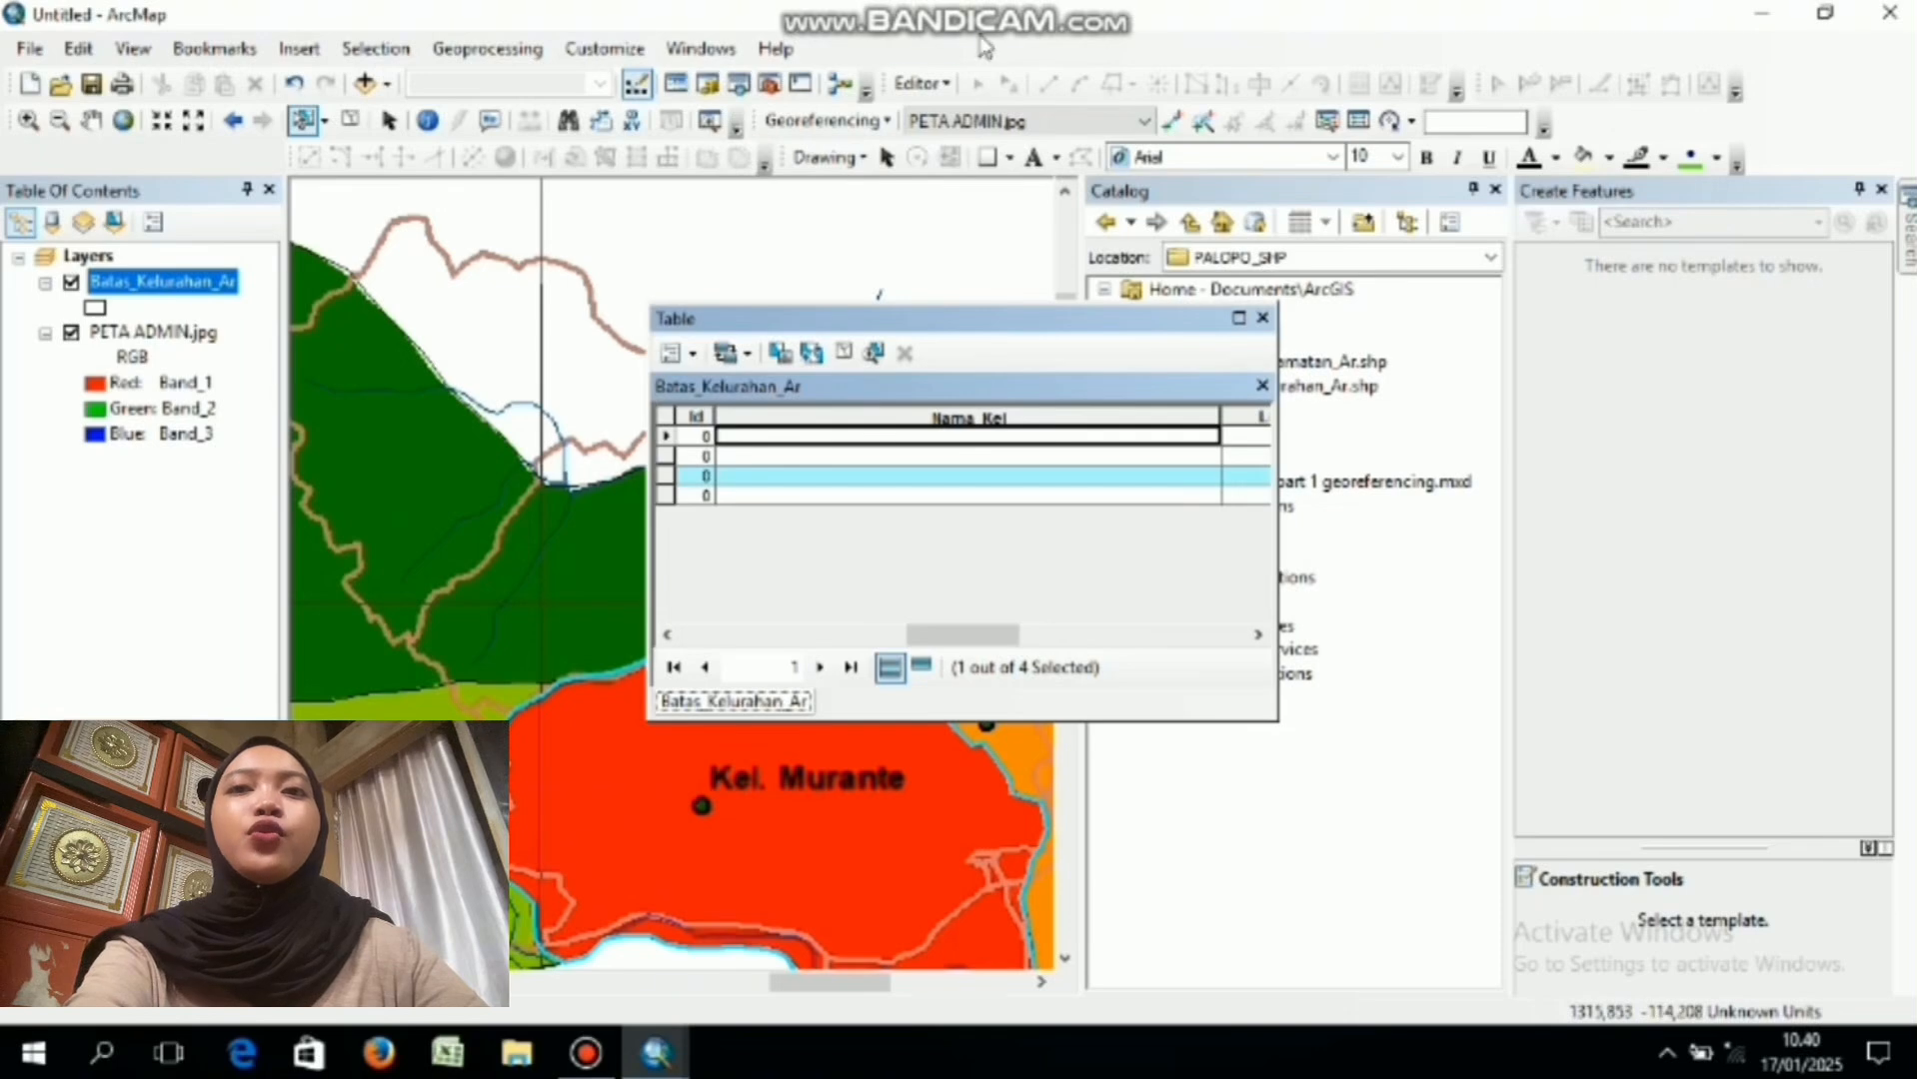
pyautogui.click(928, 86)
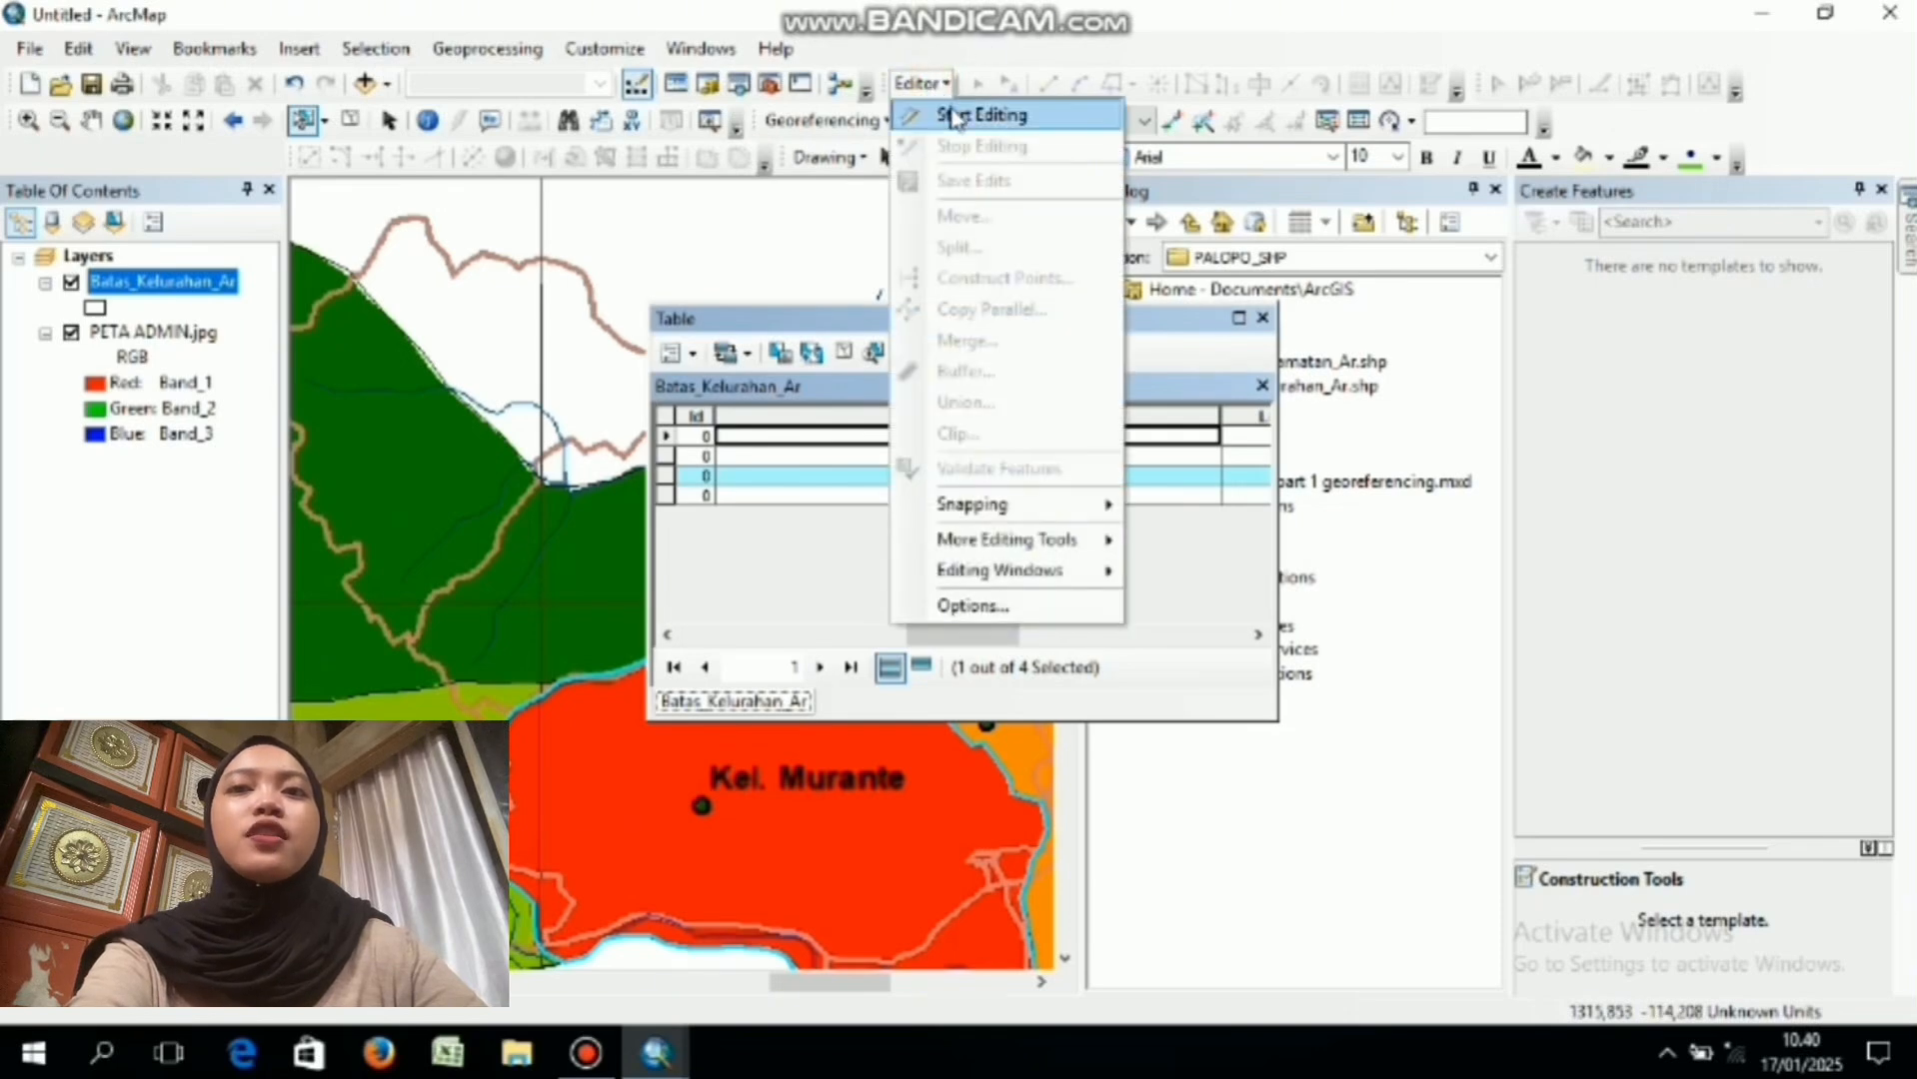
pyautogui.click(961, 118)
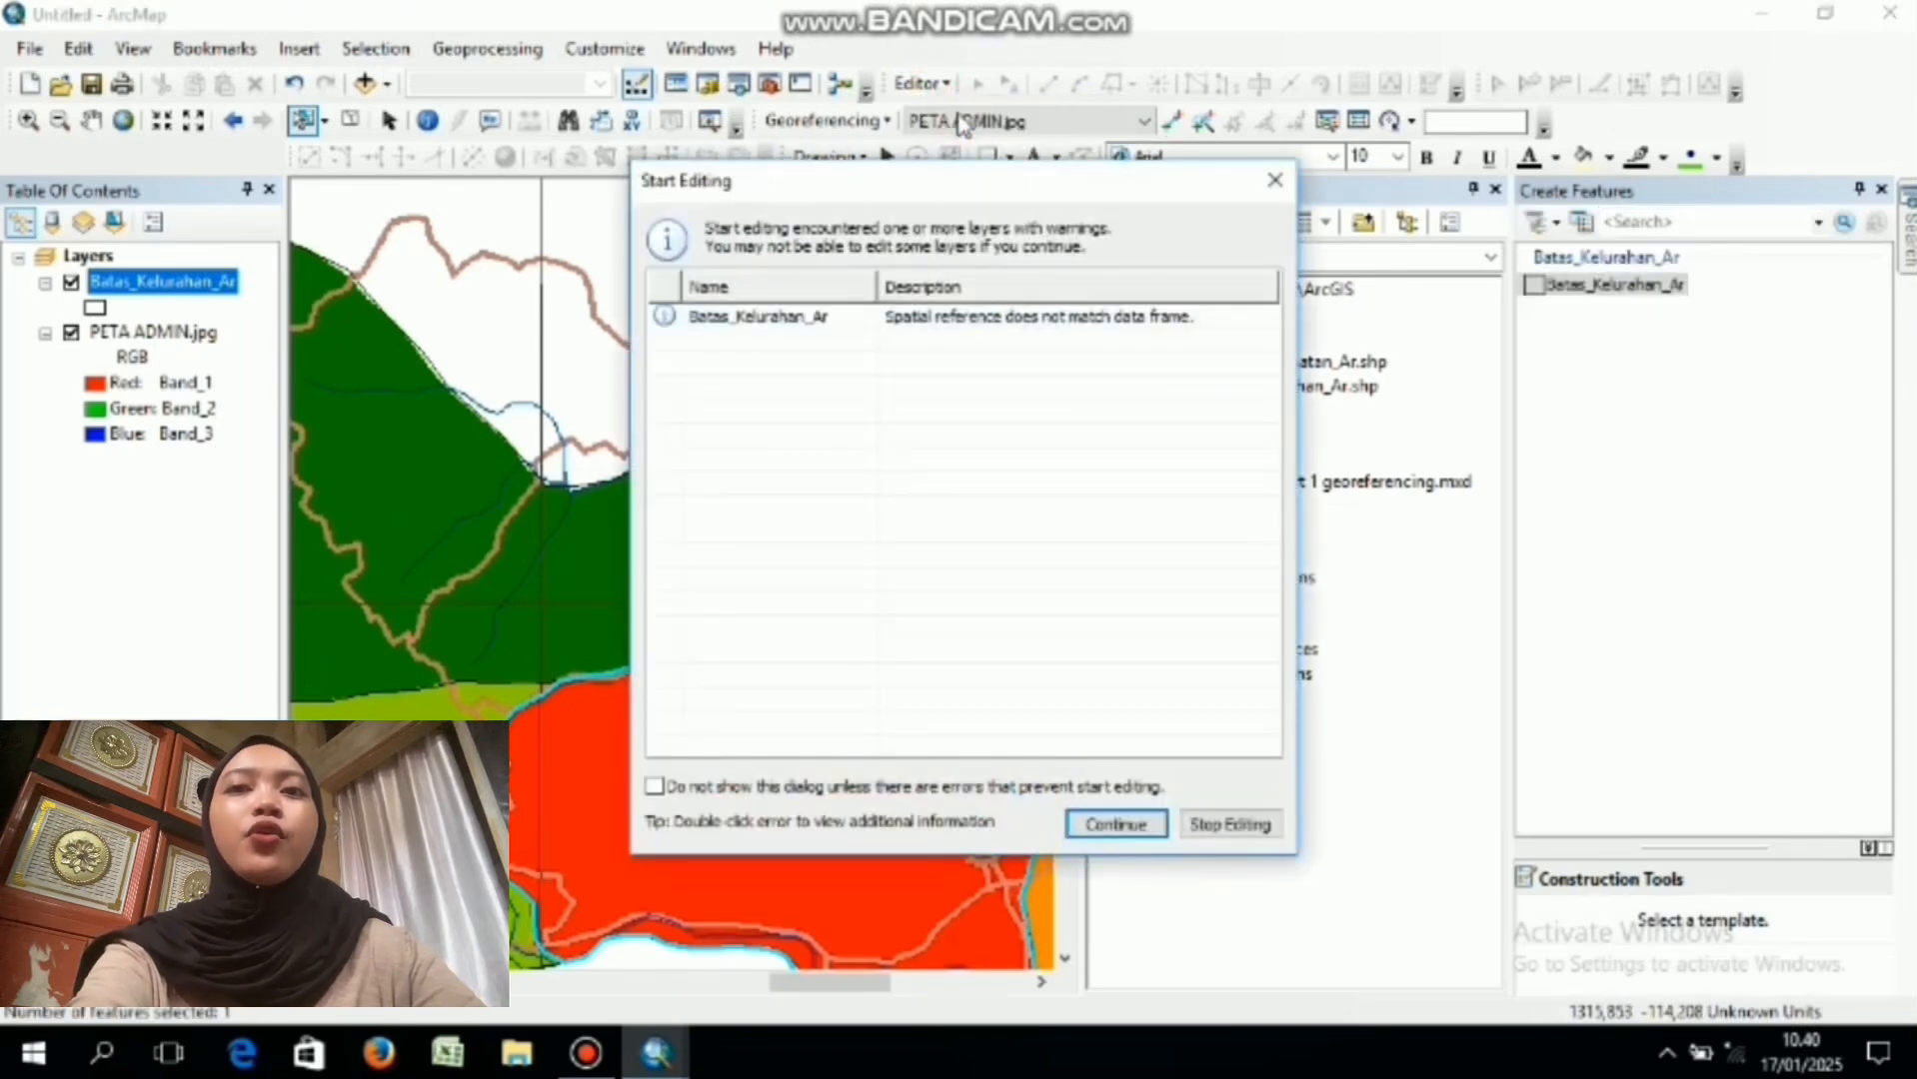
pyautogui.click(1136, 824)
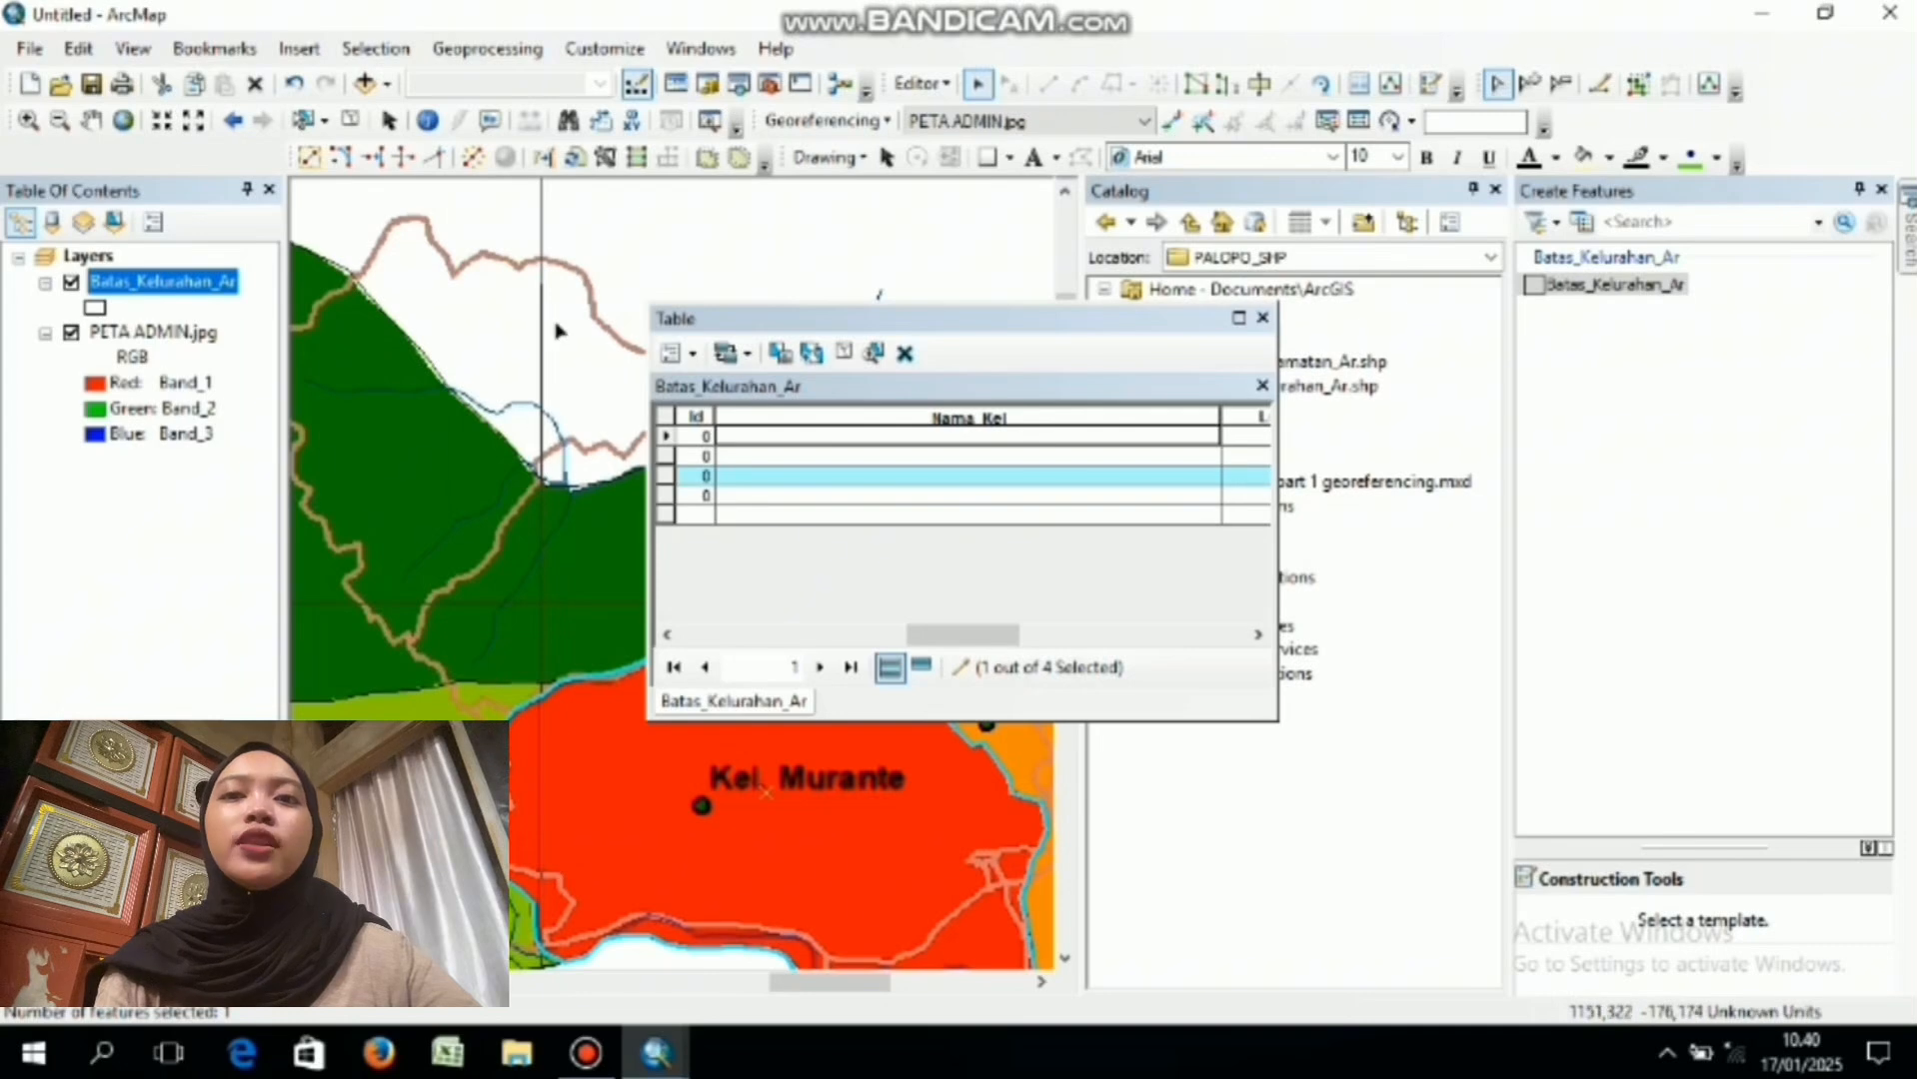
# - Select the dark green and red Kel. Murante polygons on the map in turn to identify their attribute table rows
pyautogui.click(303, 120)
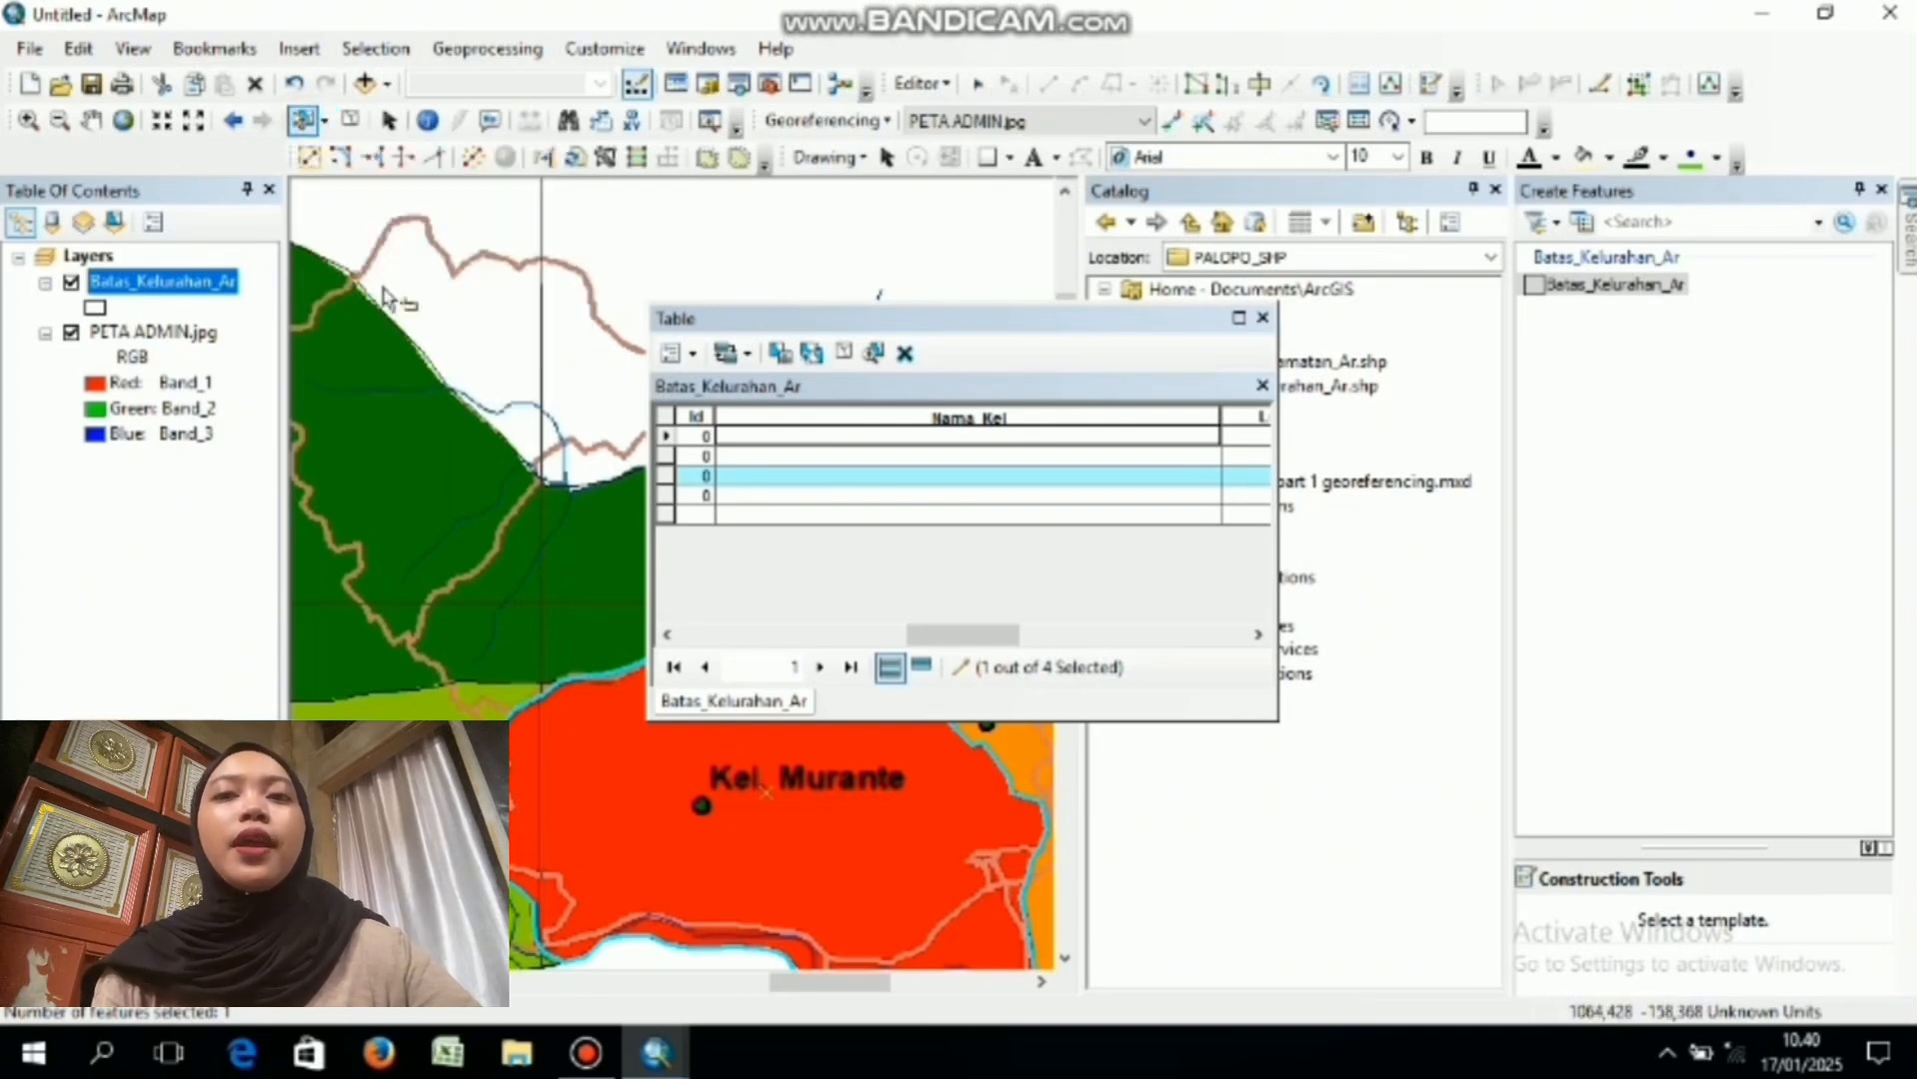
pyautogui.click(501, 566)
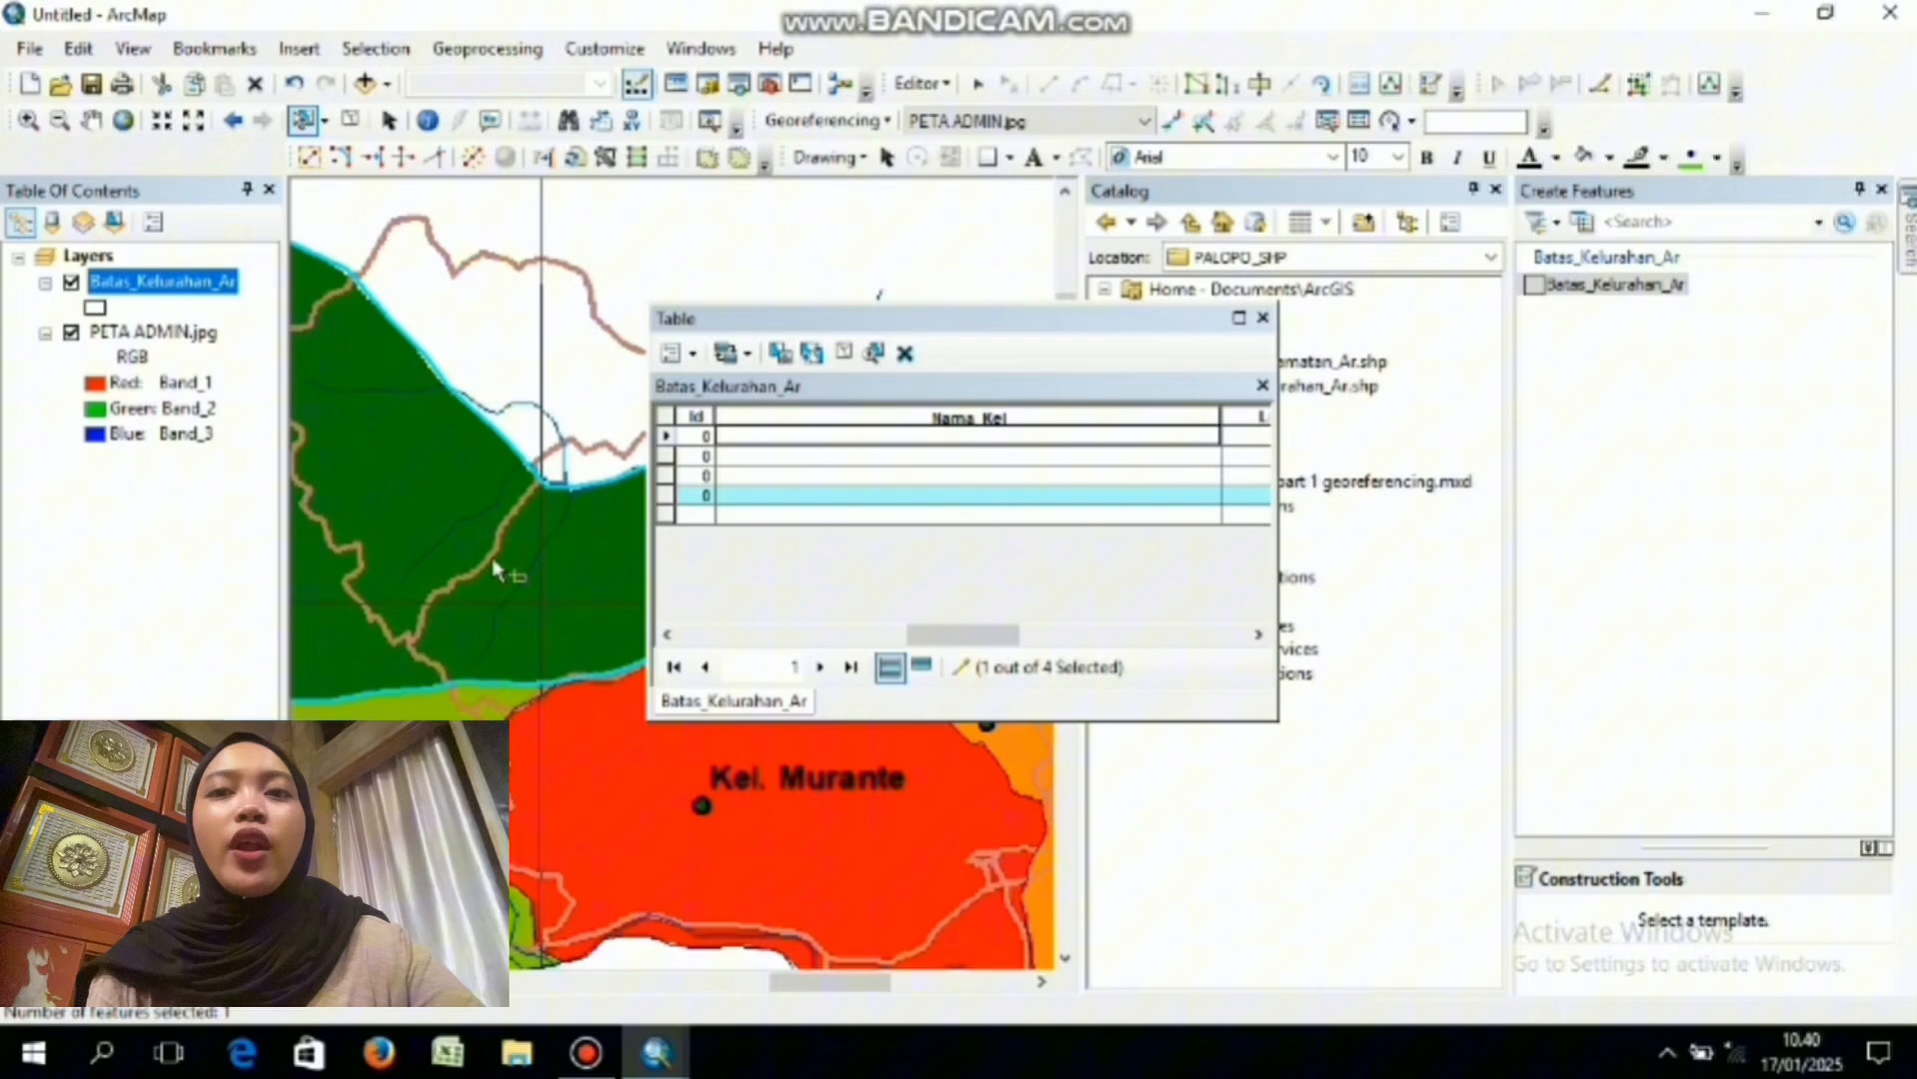
pyautogui.click(578, 345)
pyautogui.click(599, 817)
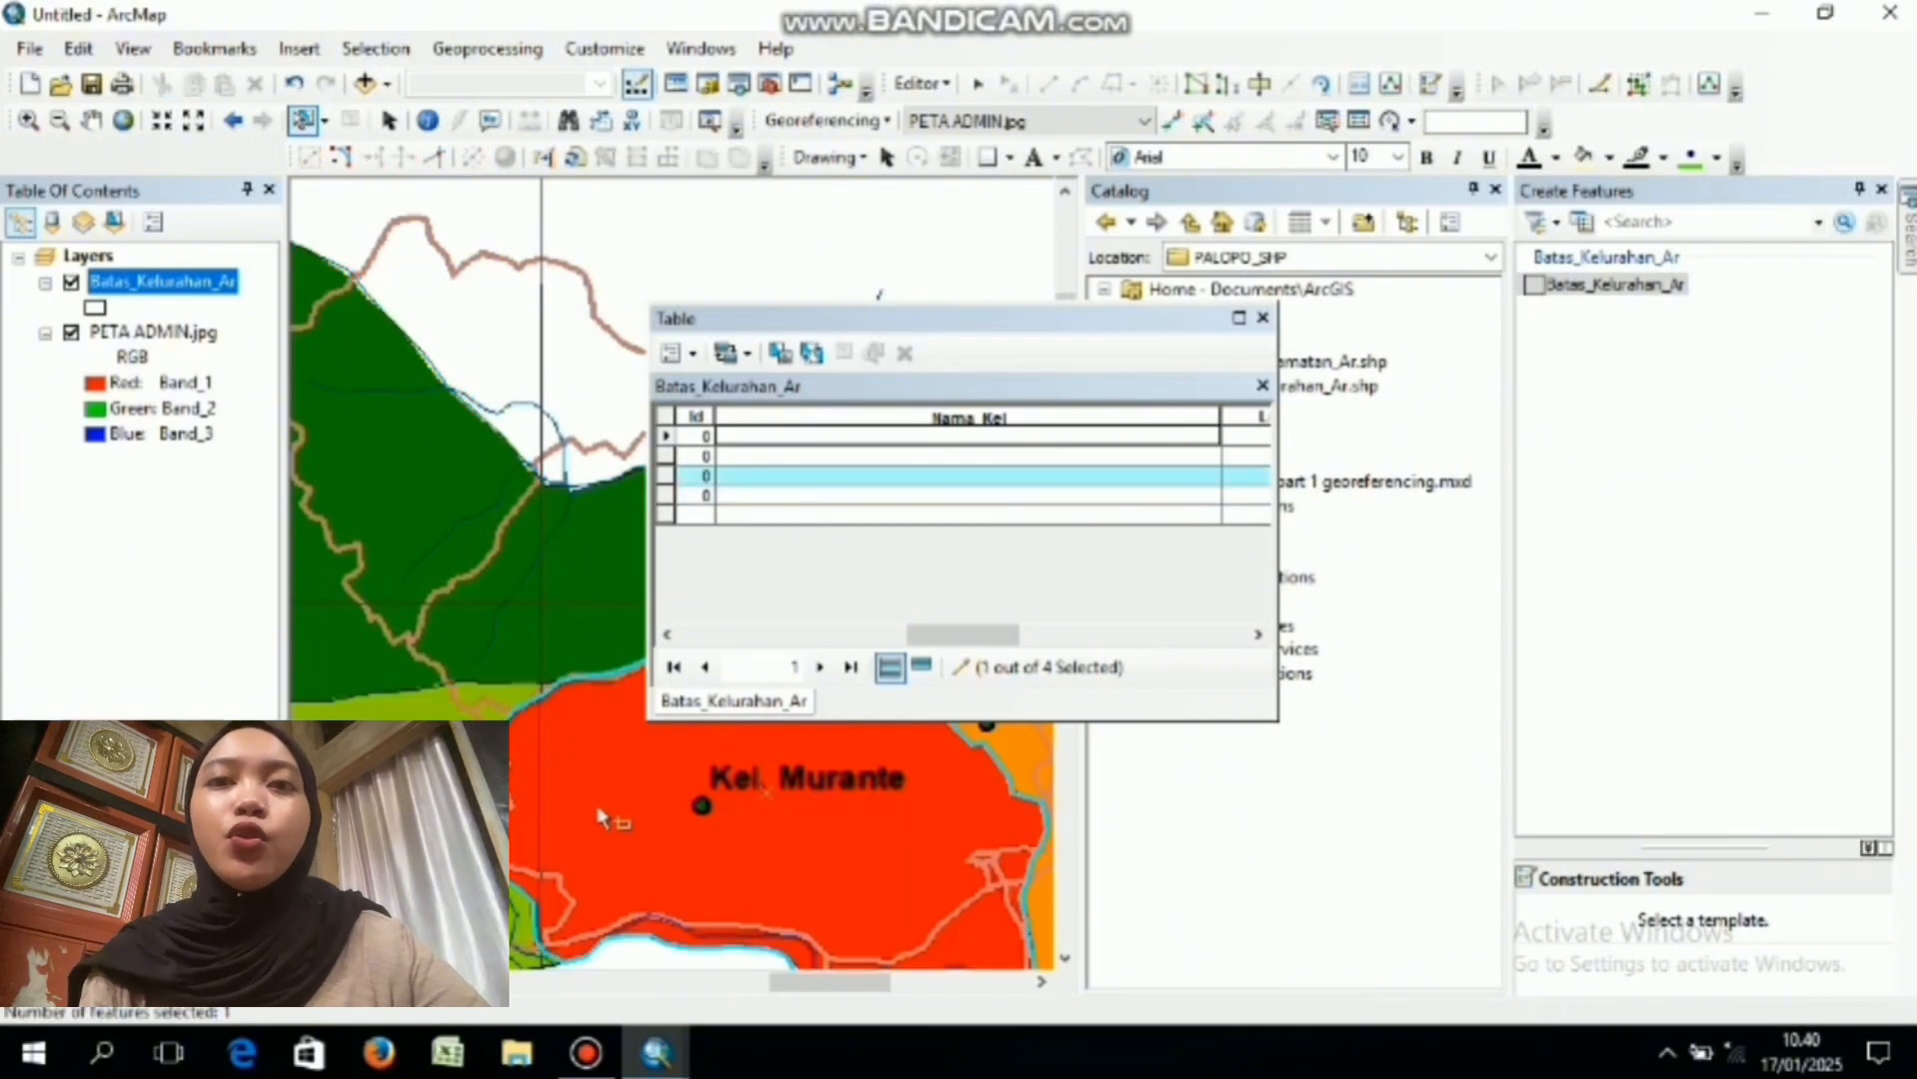
pyautogui.click(505, 549)
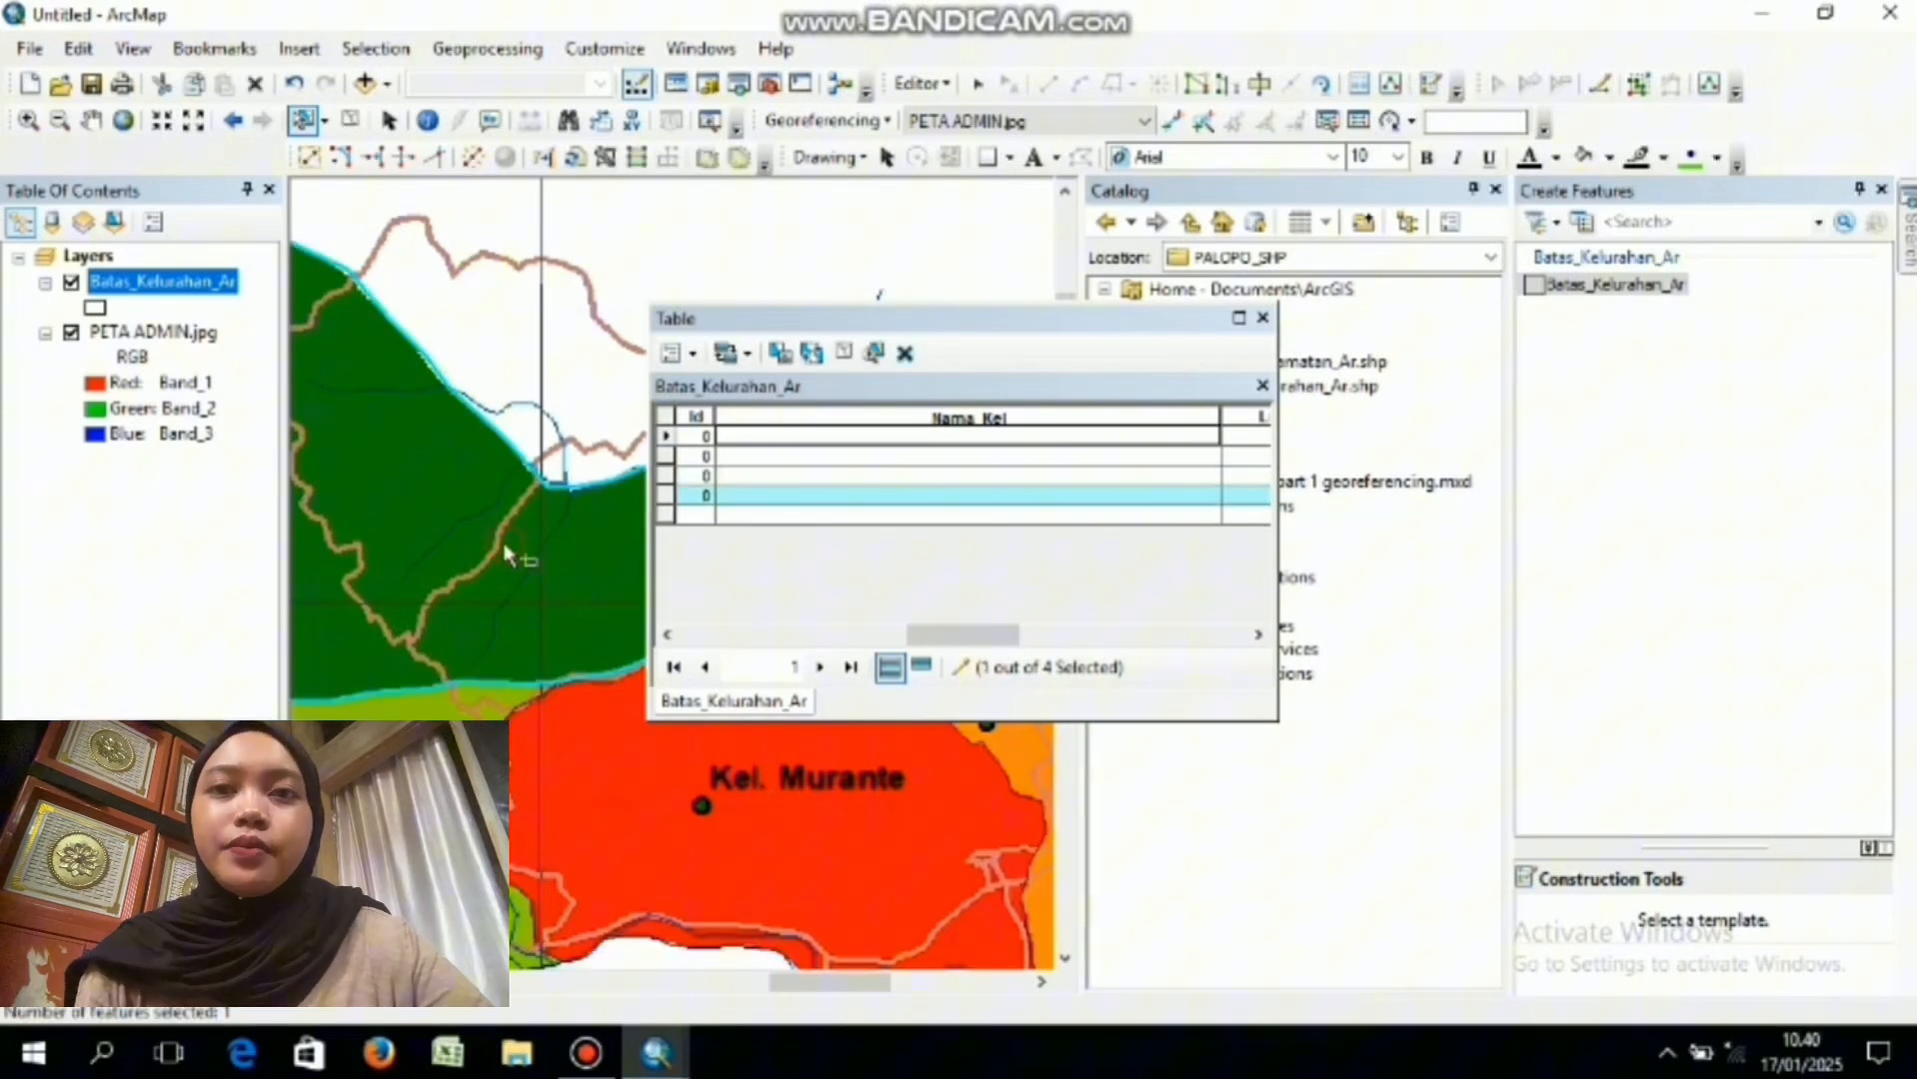
# - Clear the map selection and select the red Kel. Murante polygon to check its row in the attribute table
pyautogui.click(534, 389)
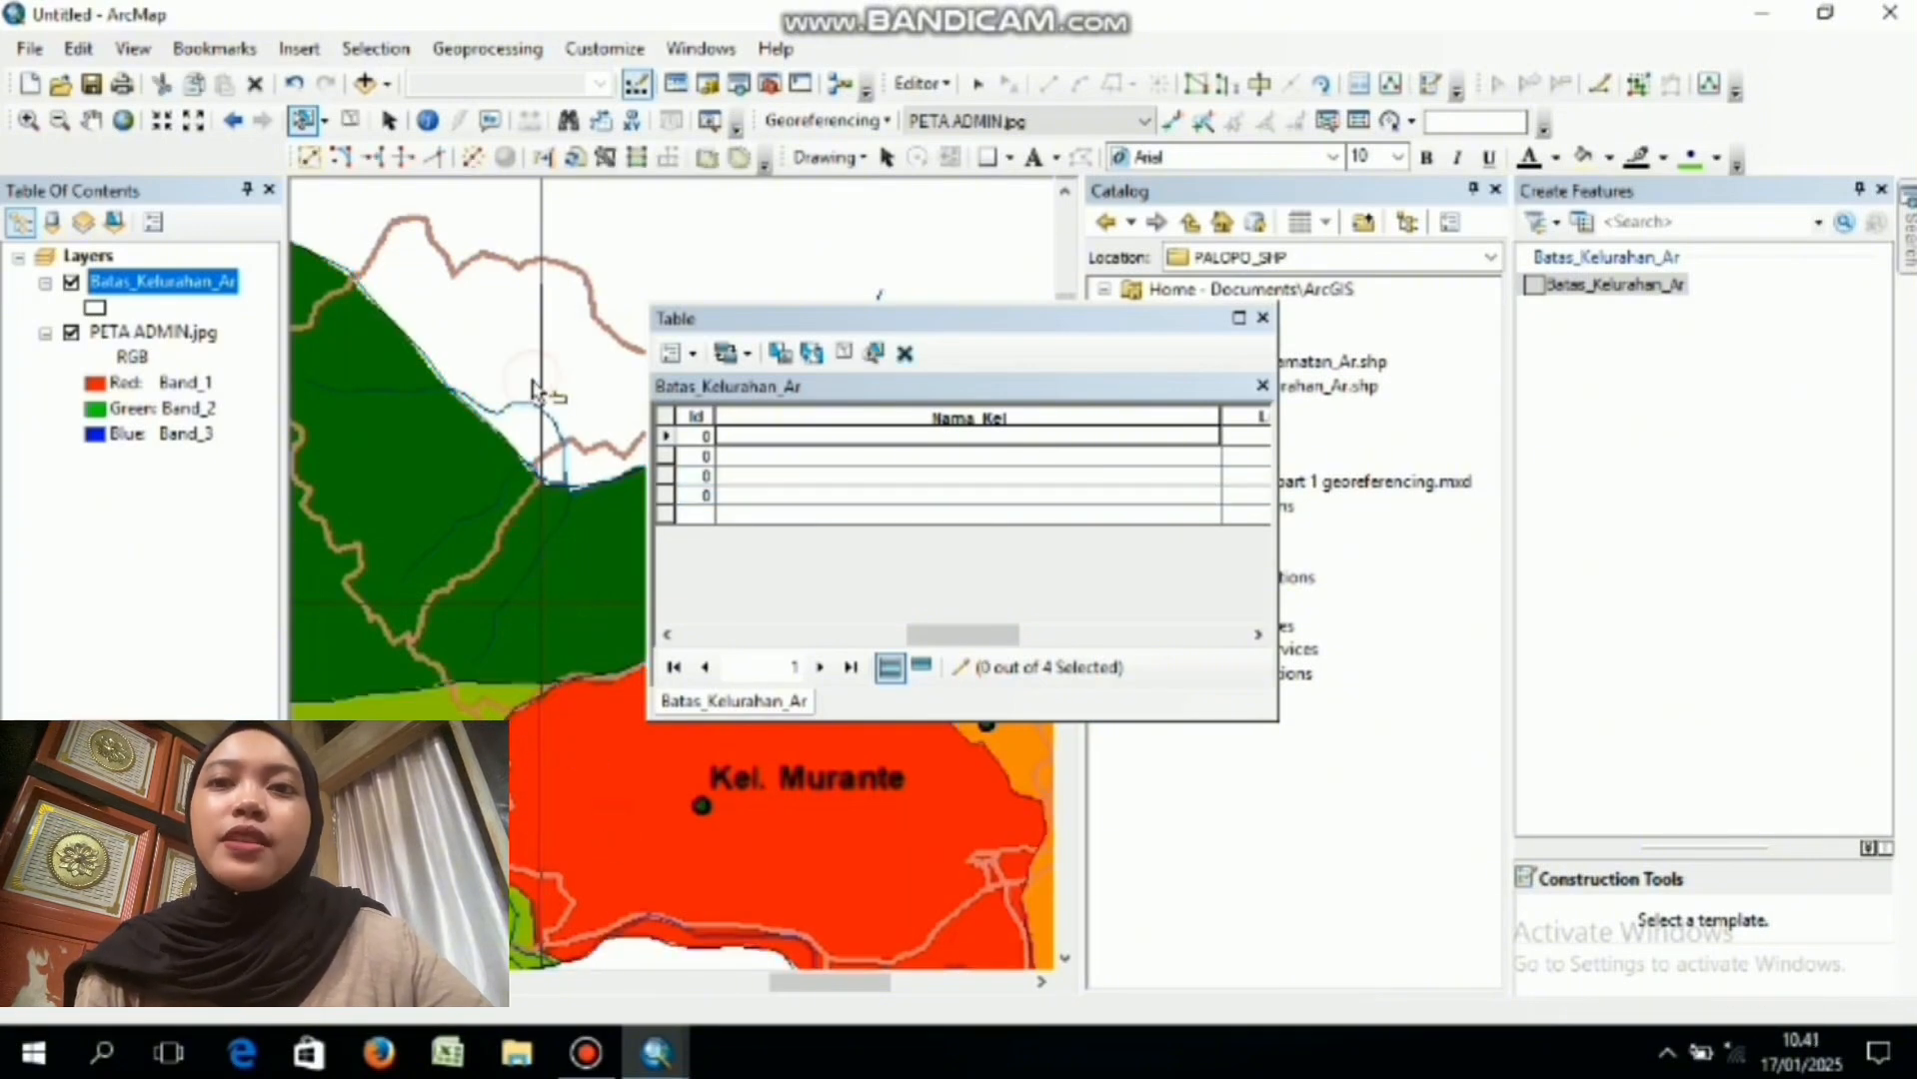
pyautogui.click(588, 775)
pyautogui.scroll(-1, 588, 775)
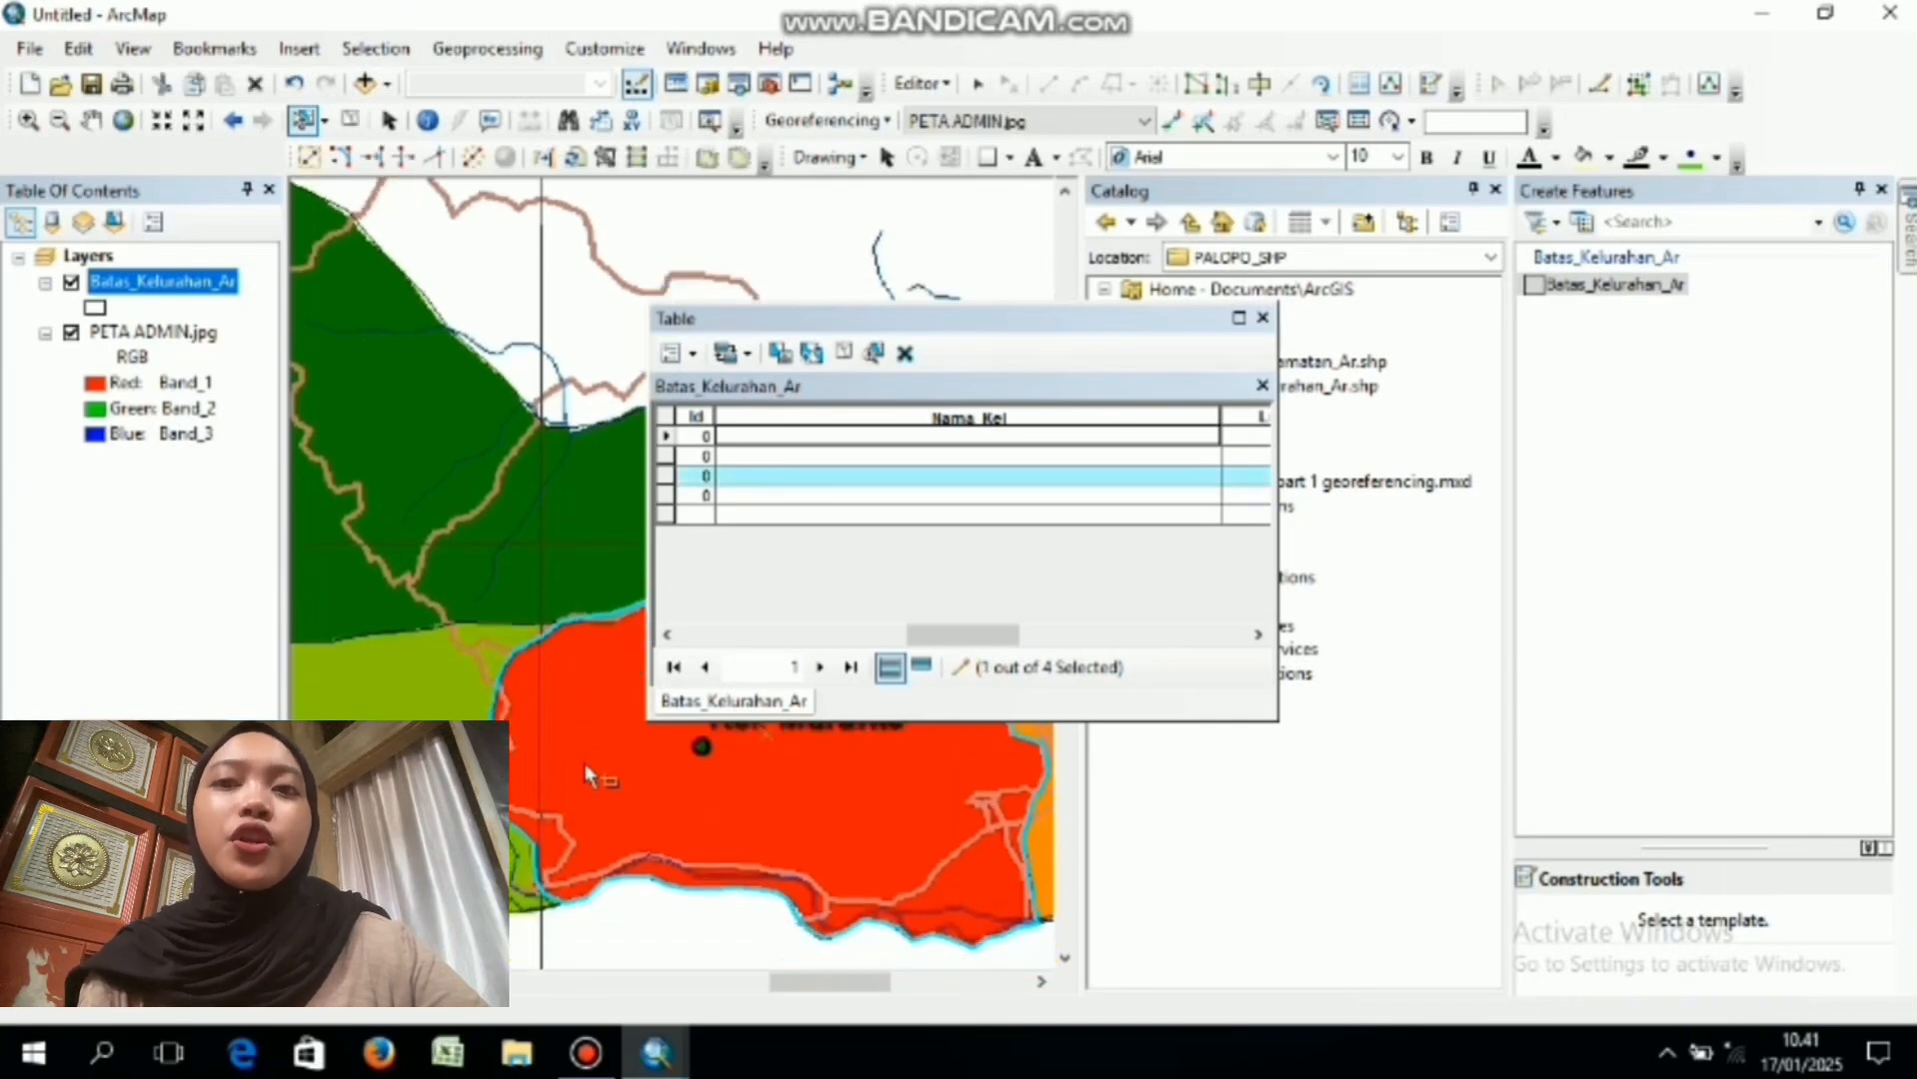
pyautogui.scroll(1, 588, 774)
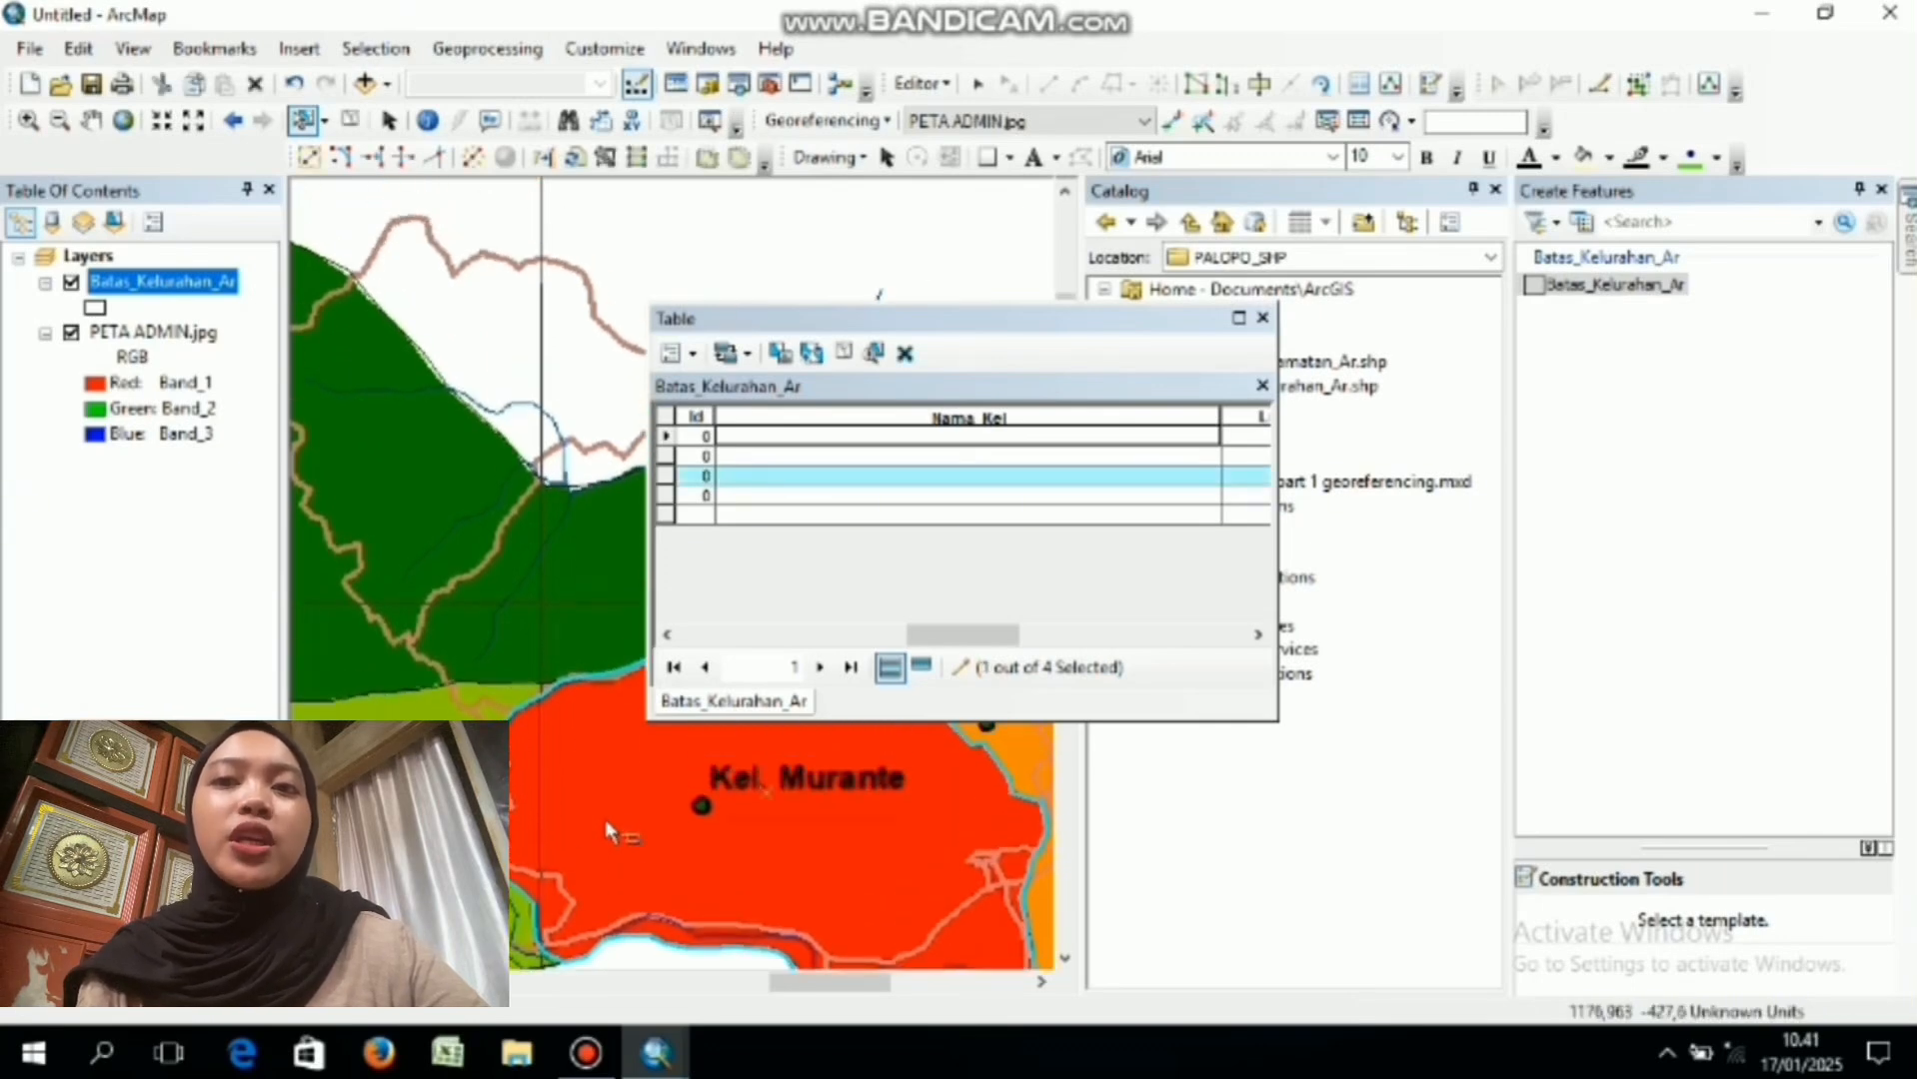
pyautogui.click(625, 912)
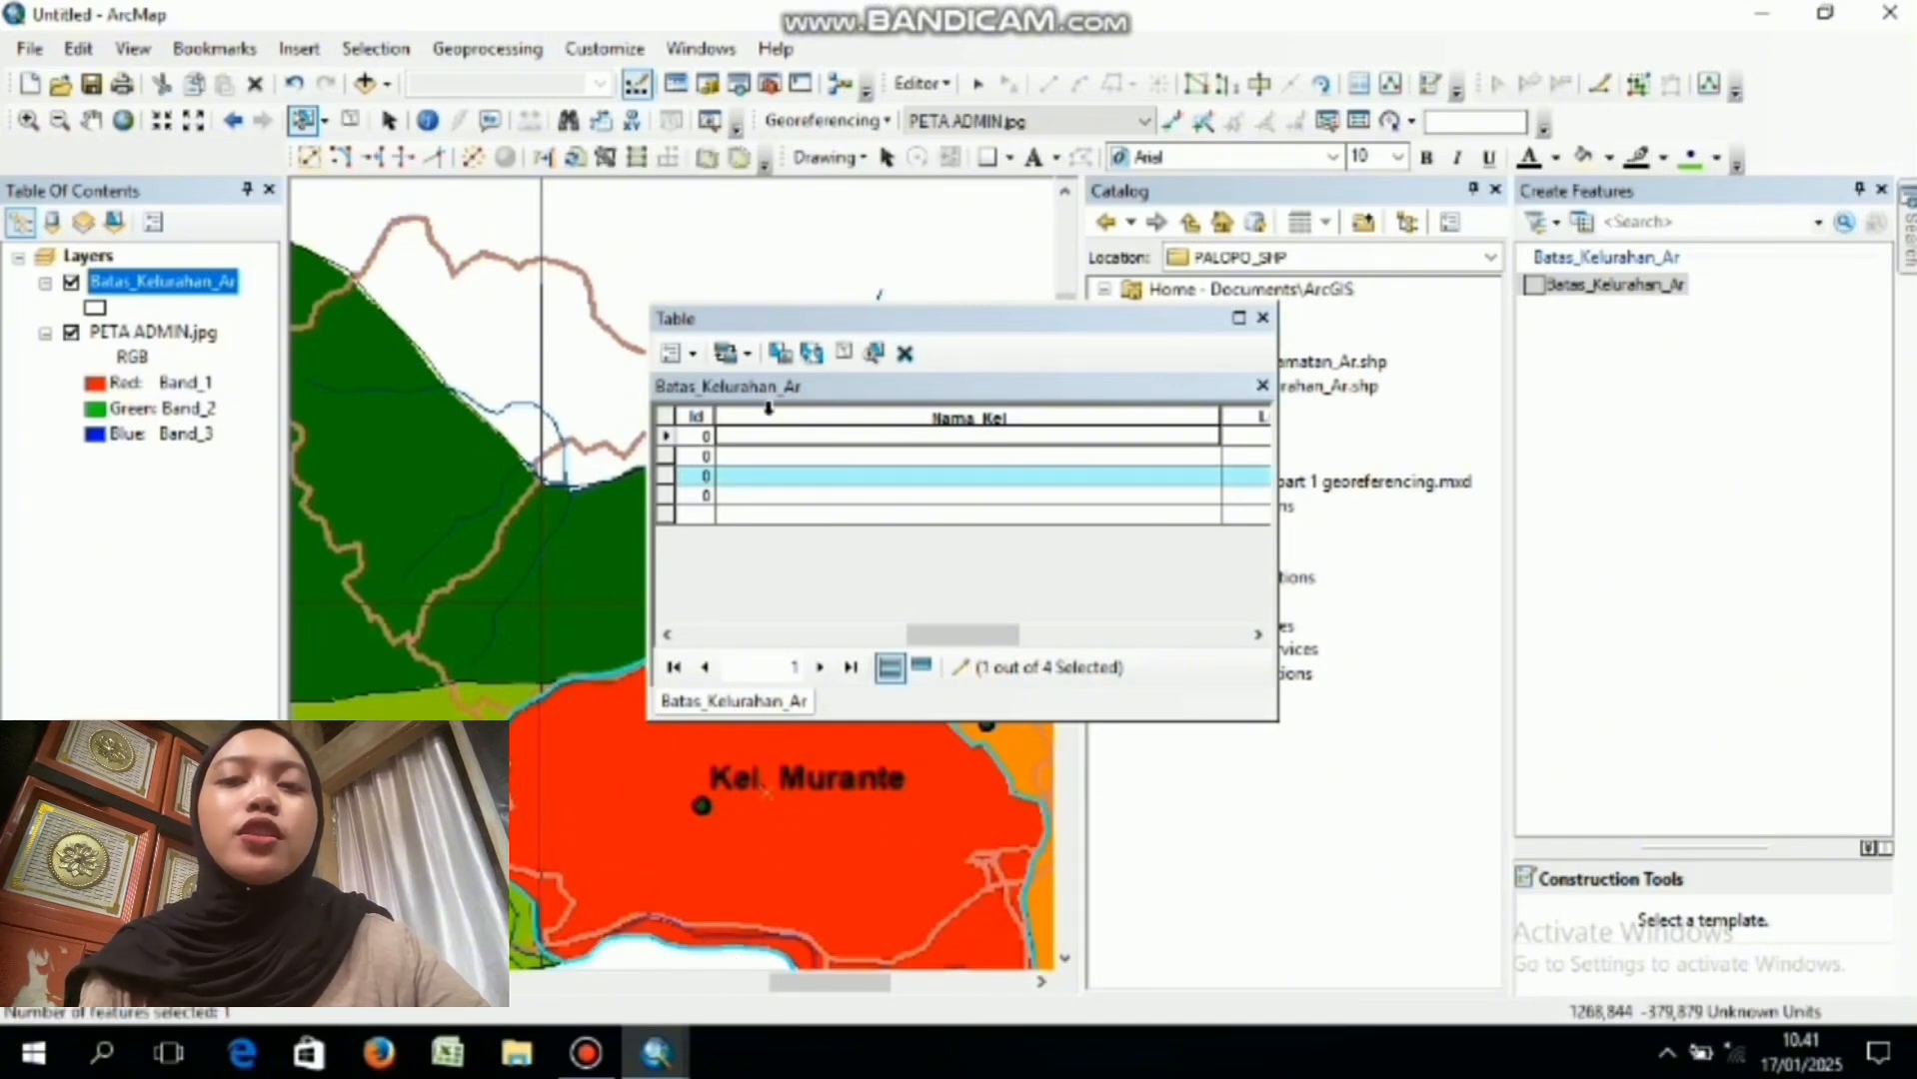
# - Enter "Kelurahan murante" as the Nama_Kel value in the first row of the Batas_Kelurahan_Ar attribute table
pyautogui.click(745, 439)
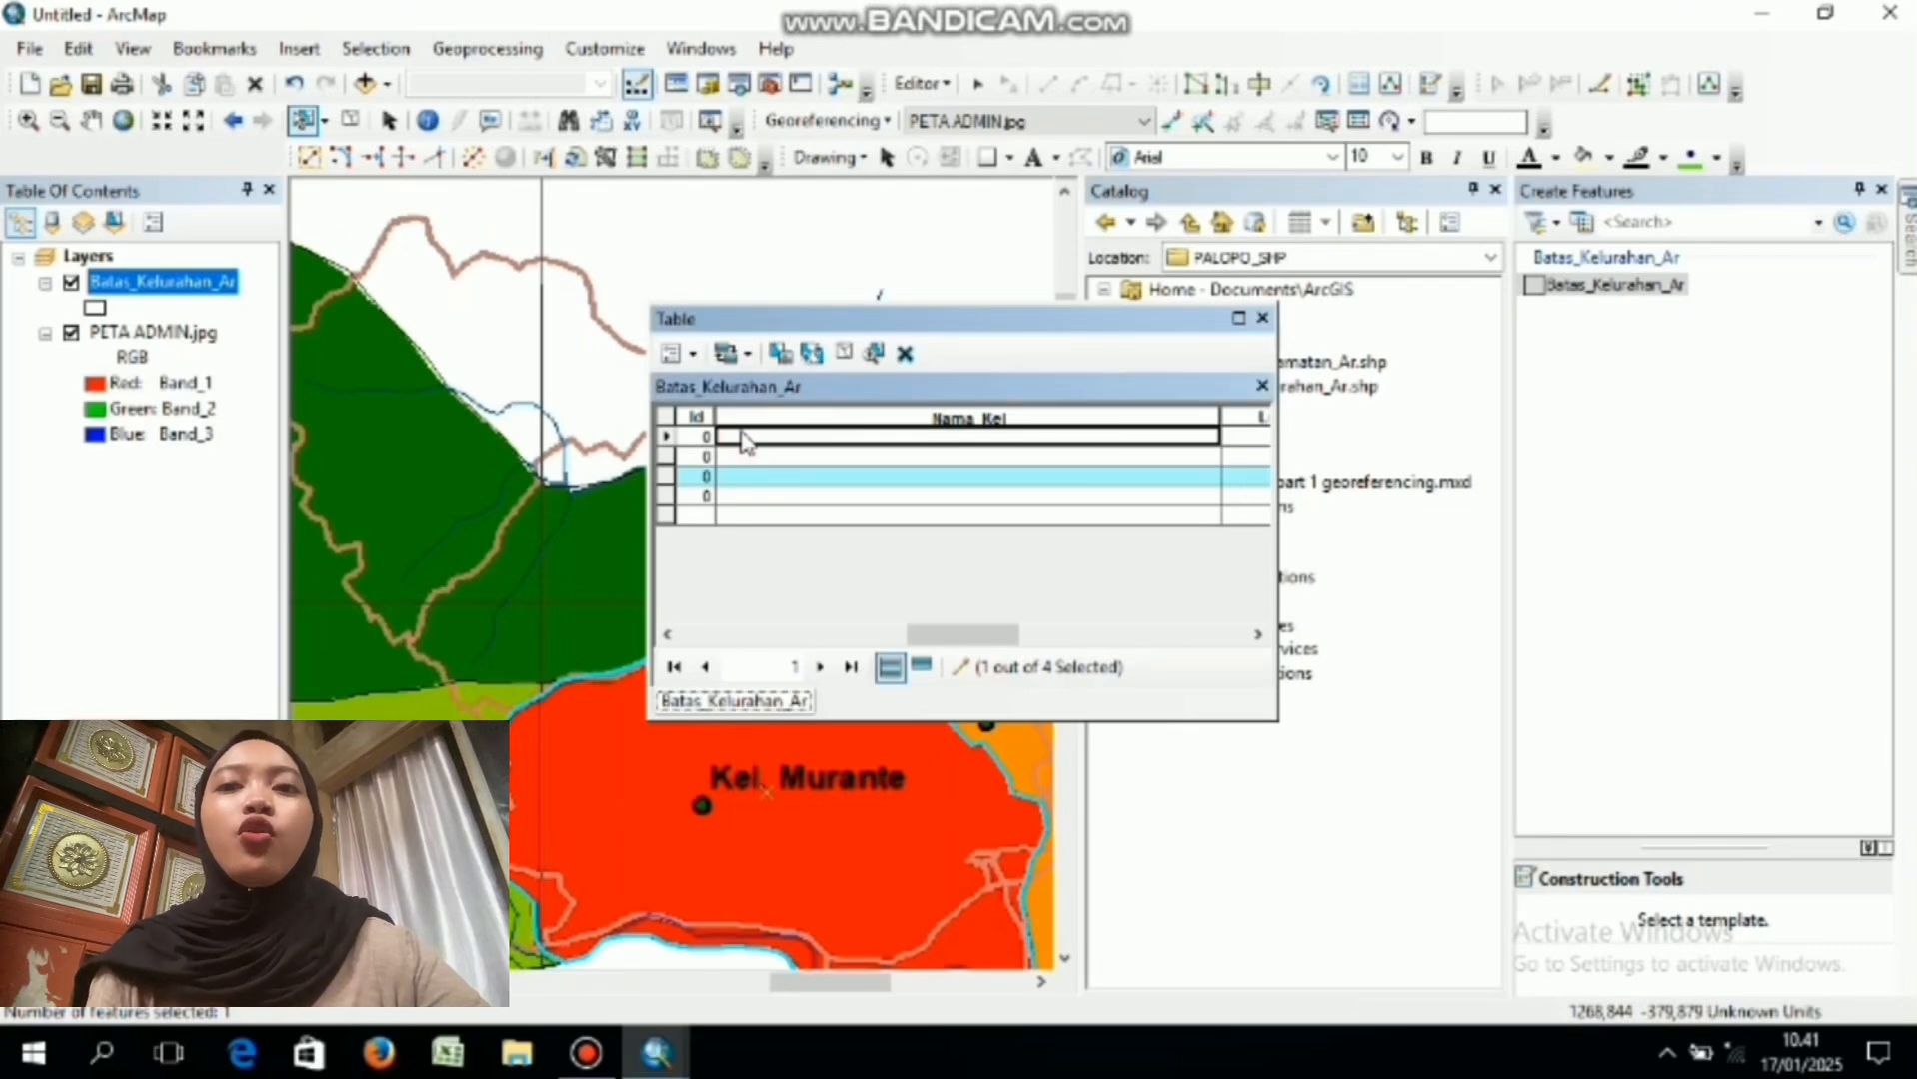
pyautogui.click(741, 435)
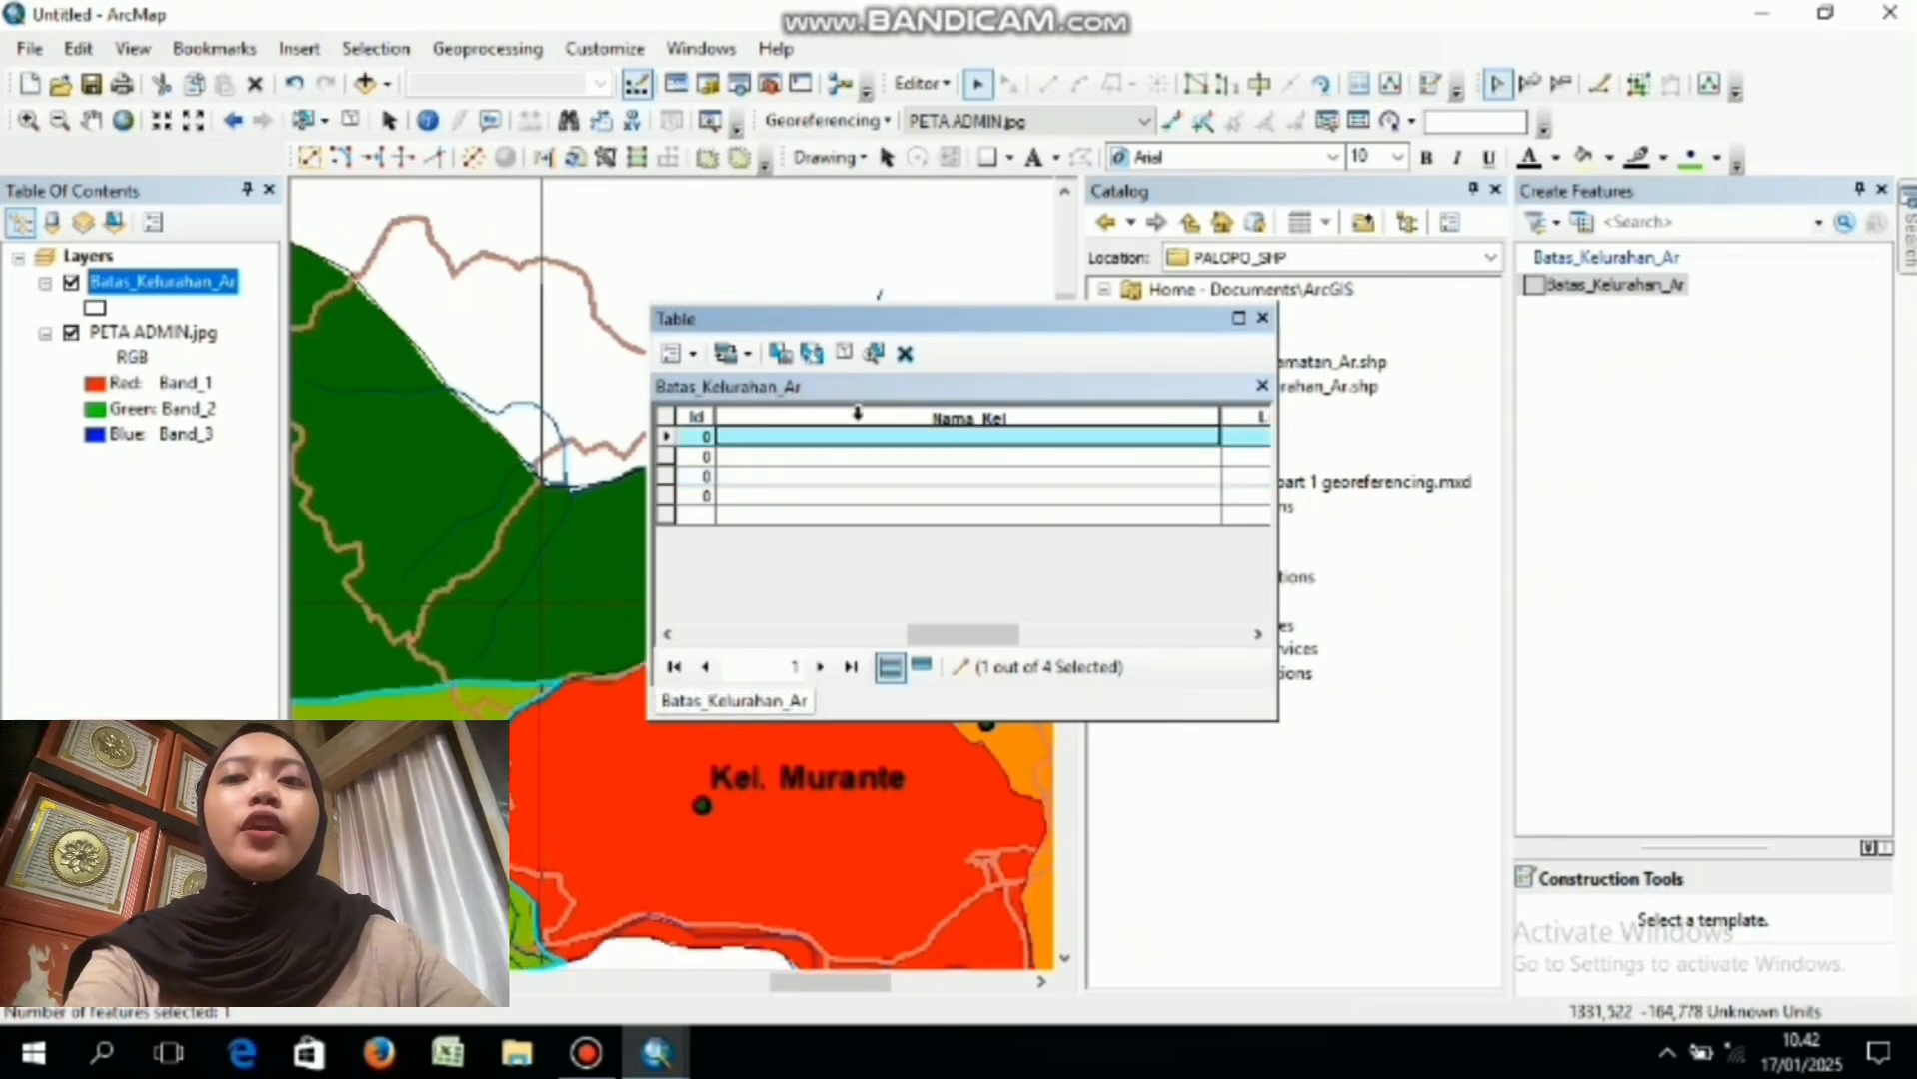
pyautogui.click(714, 852)
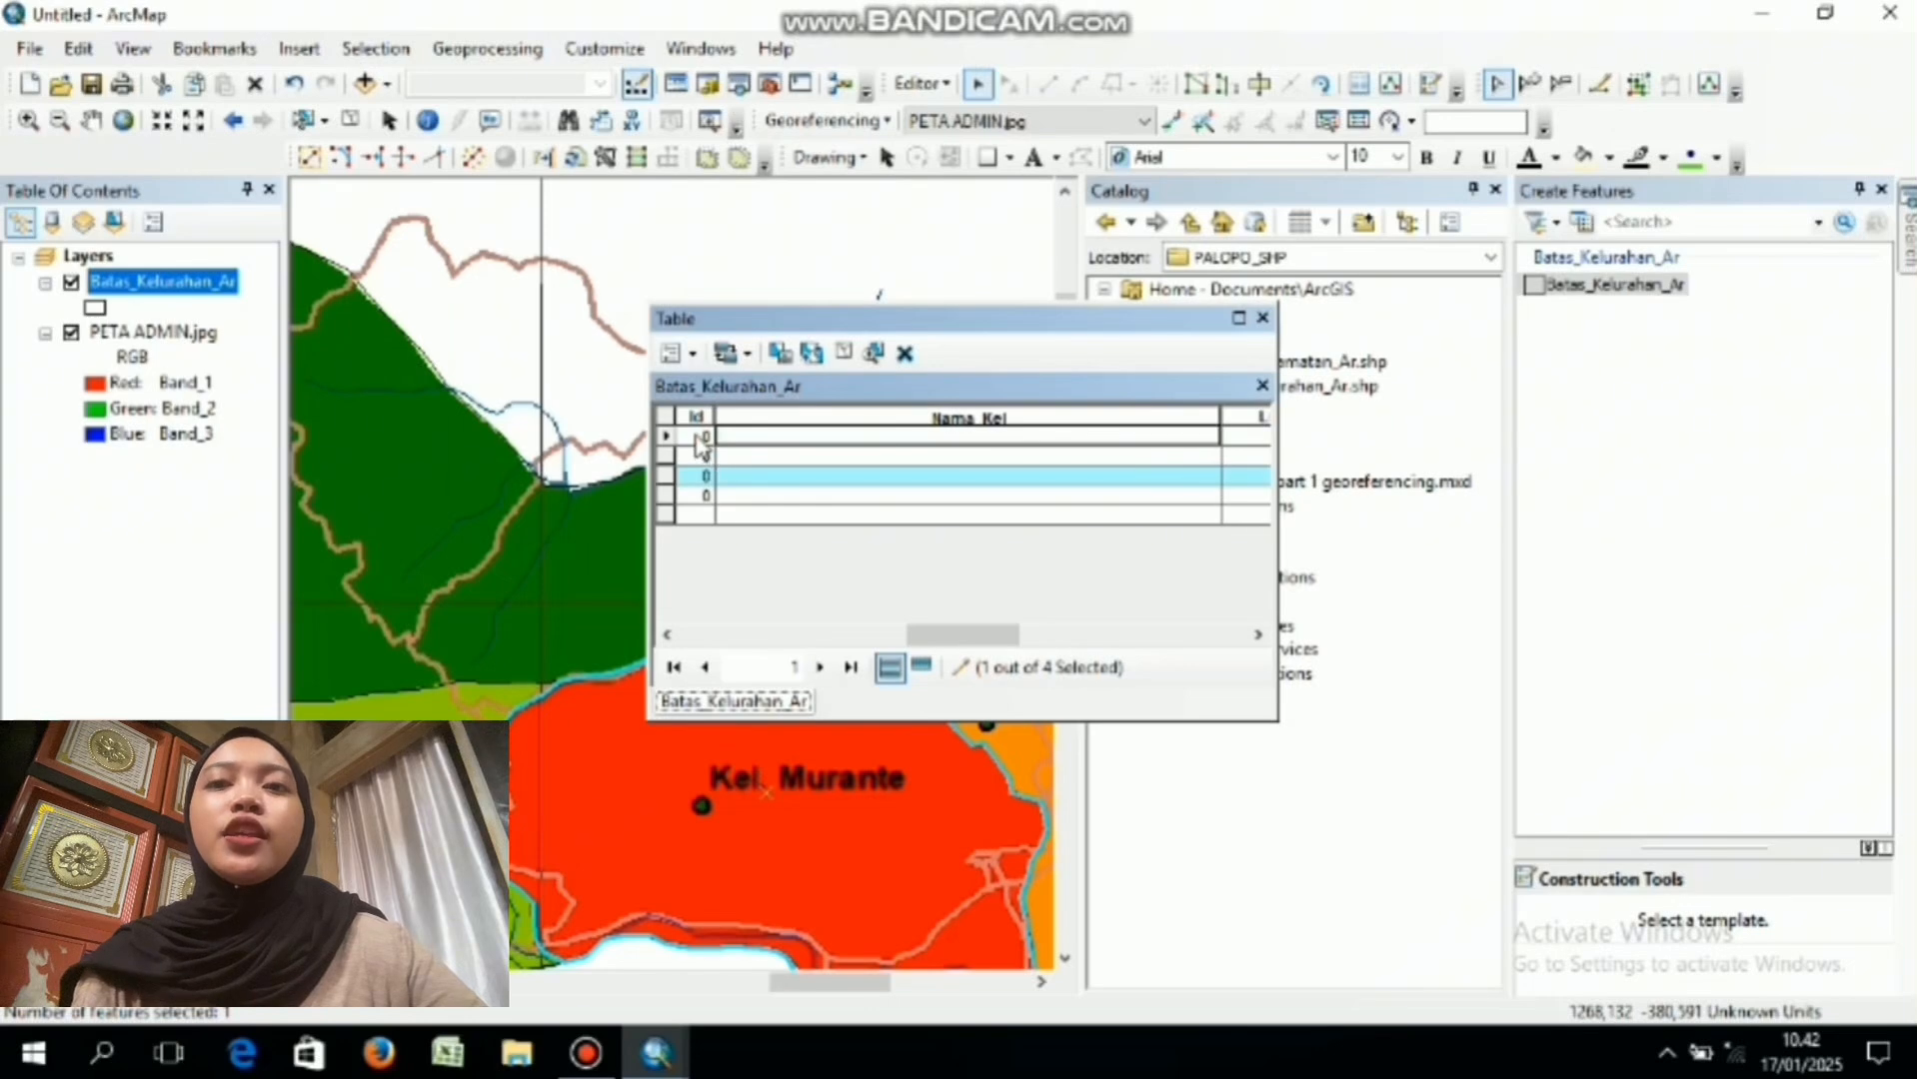
pyautogui.click(705, 437)
pyautogui.click(752, 436)
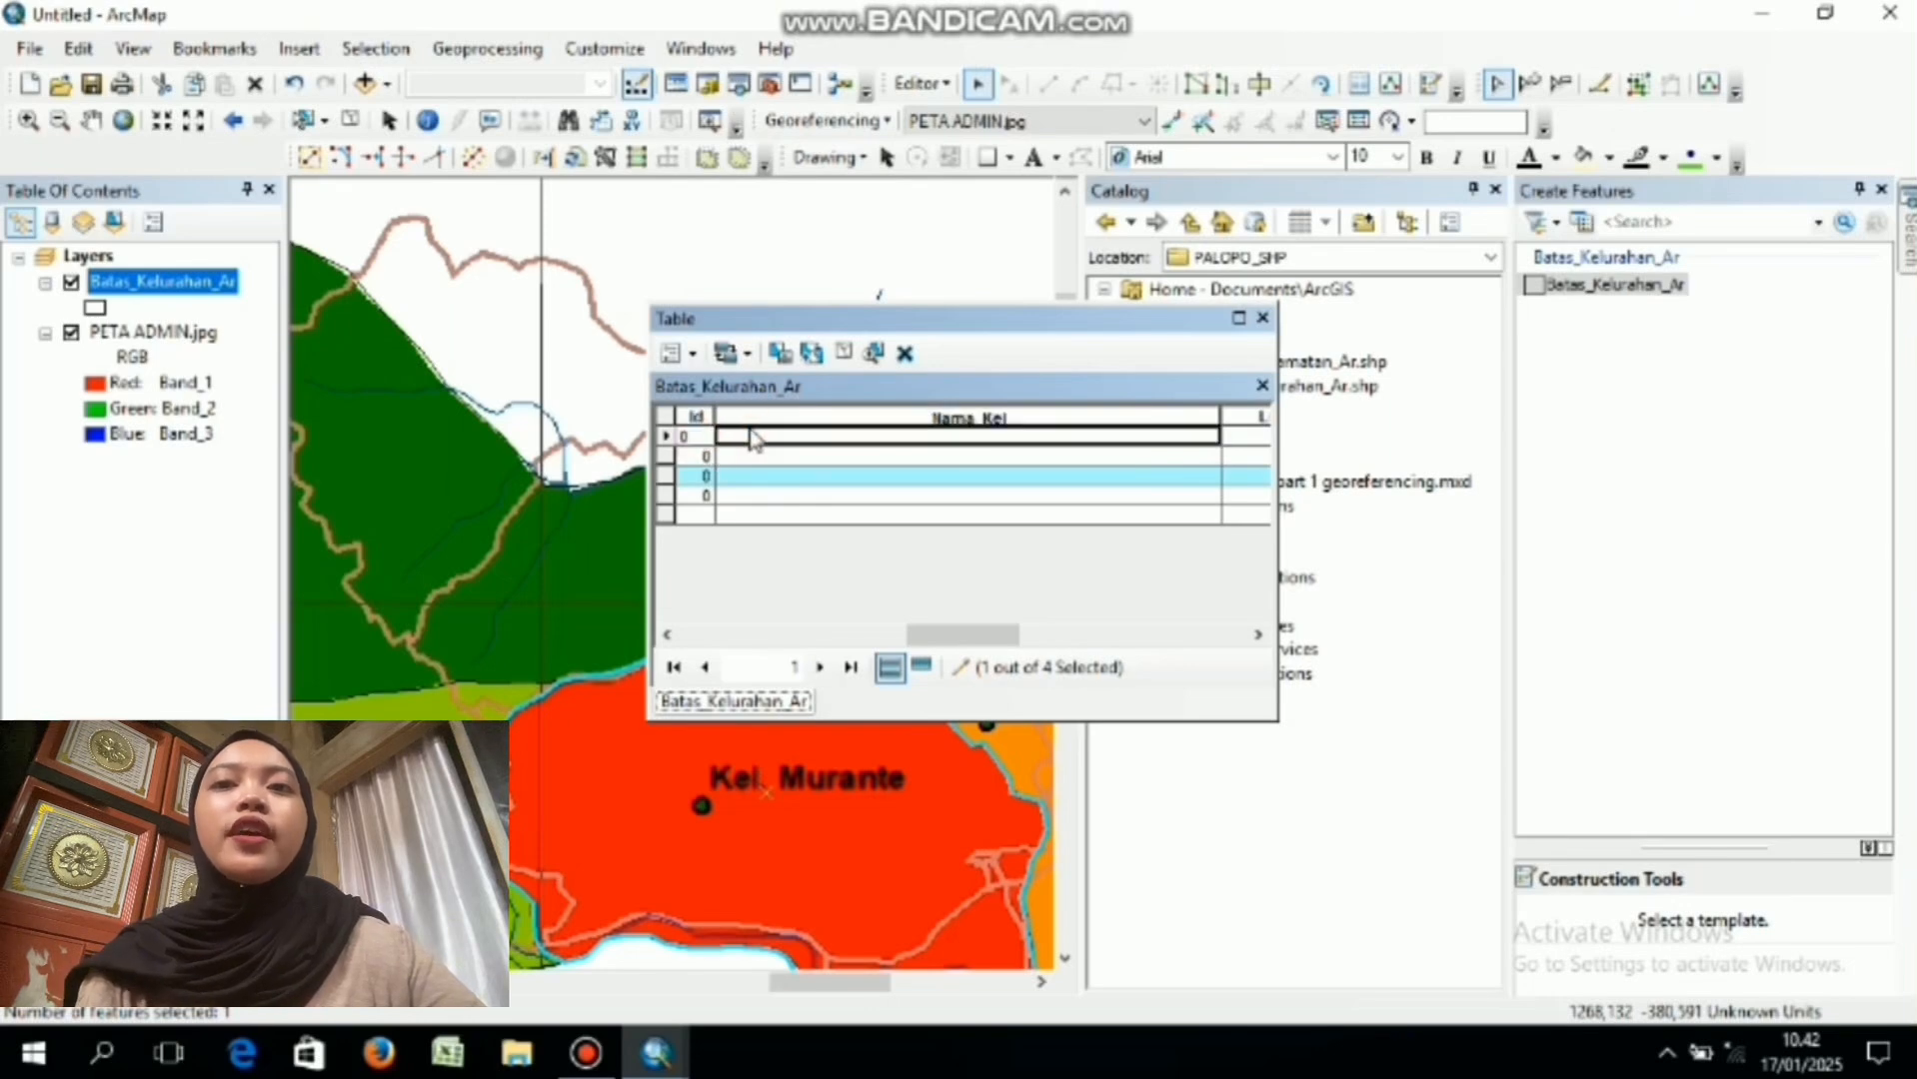
pyautogui.write('k')
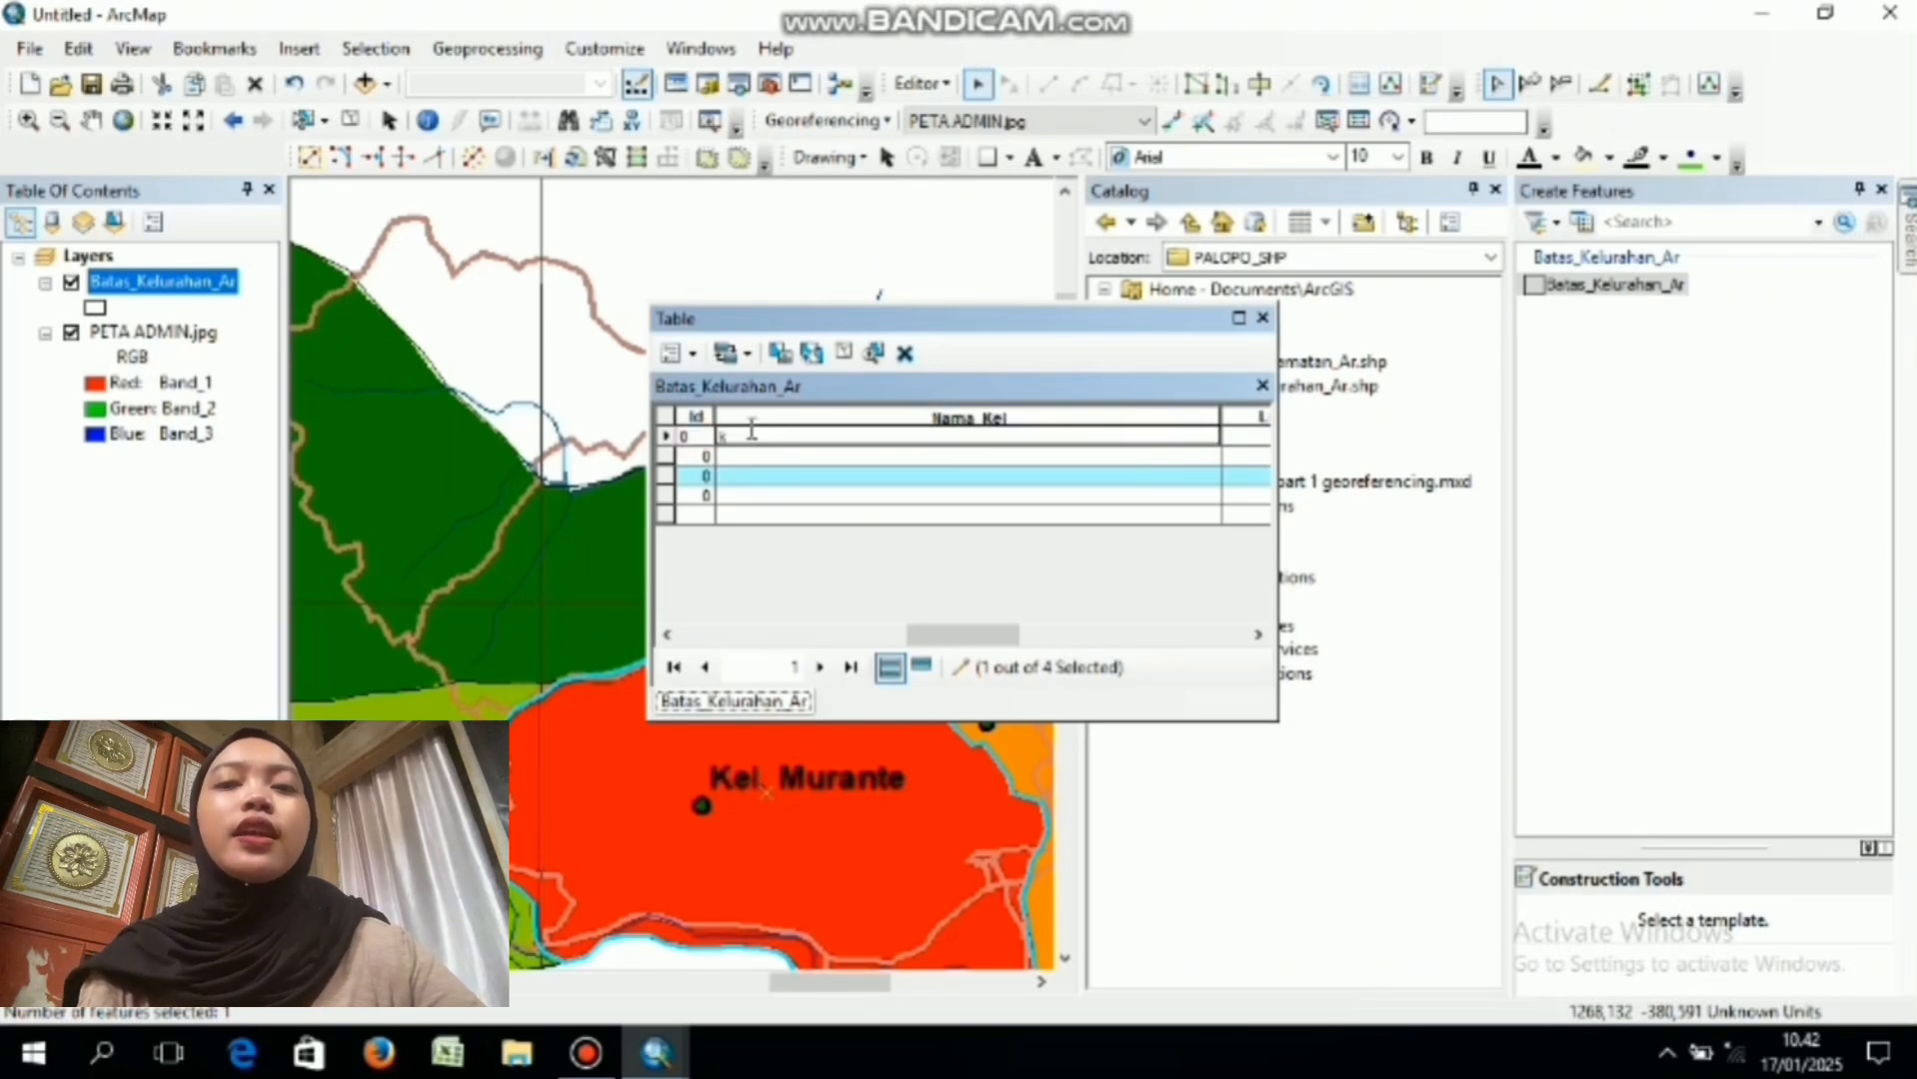
pyautogui.write('Kelurahan murante')
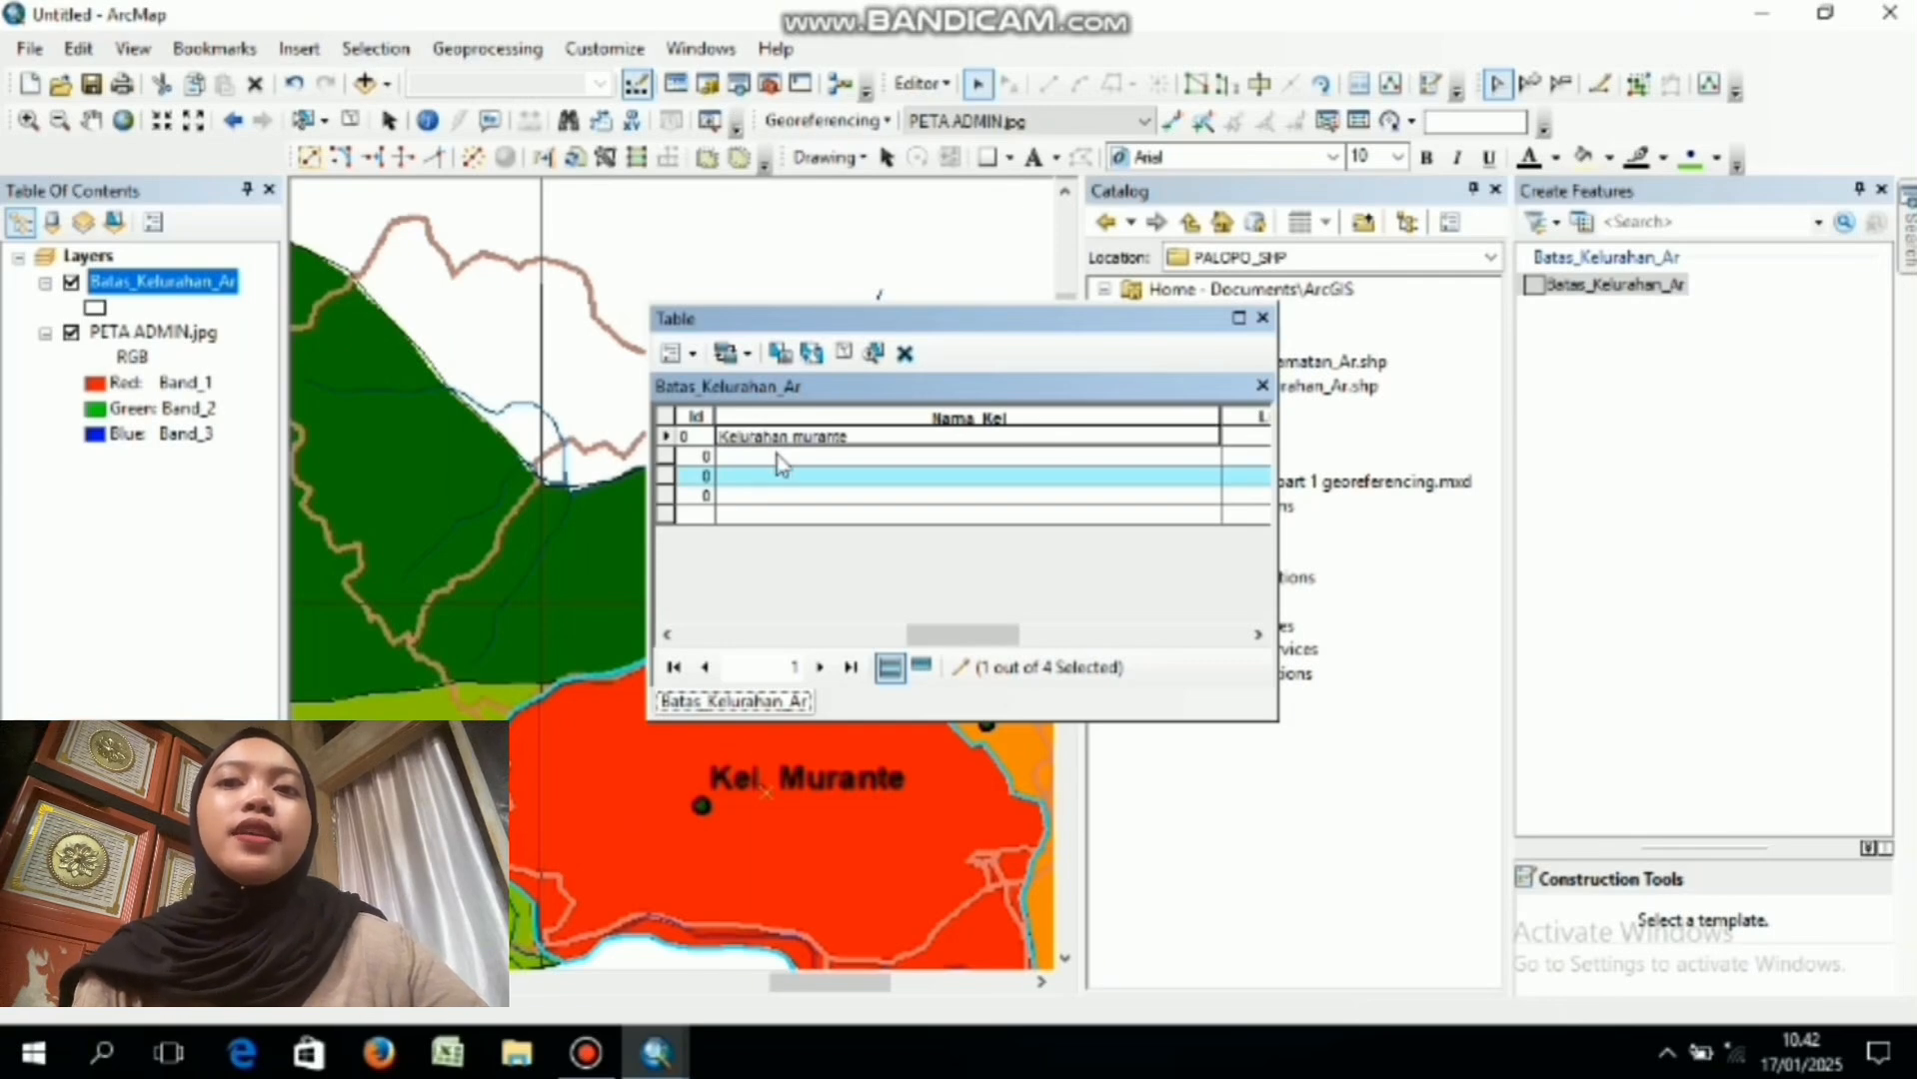
# - Check the dark green polygon's label on the map and enter "kelurahan Kambo" as Nama_Kel in the second row
pyautogui.click(778, 456)
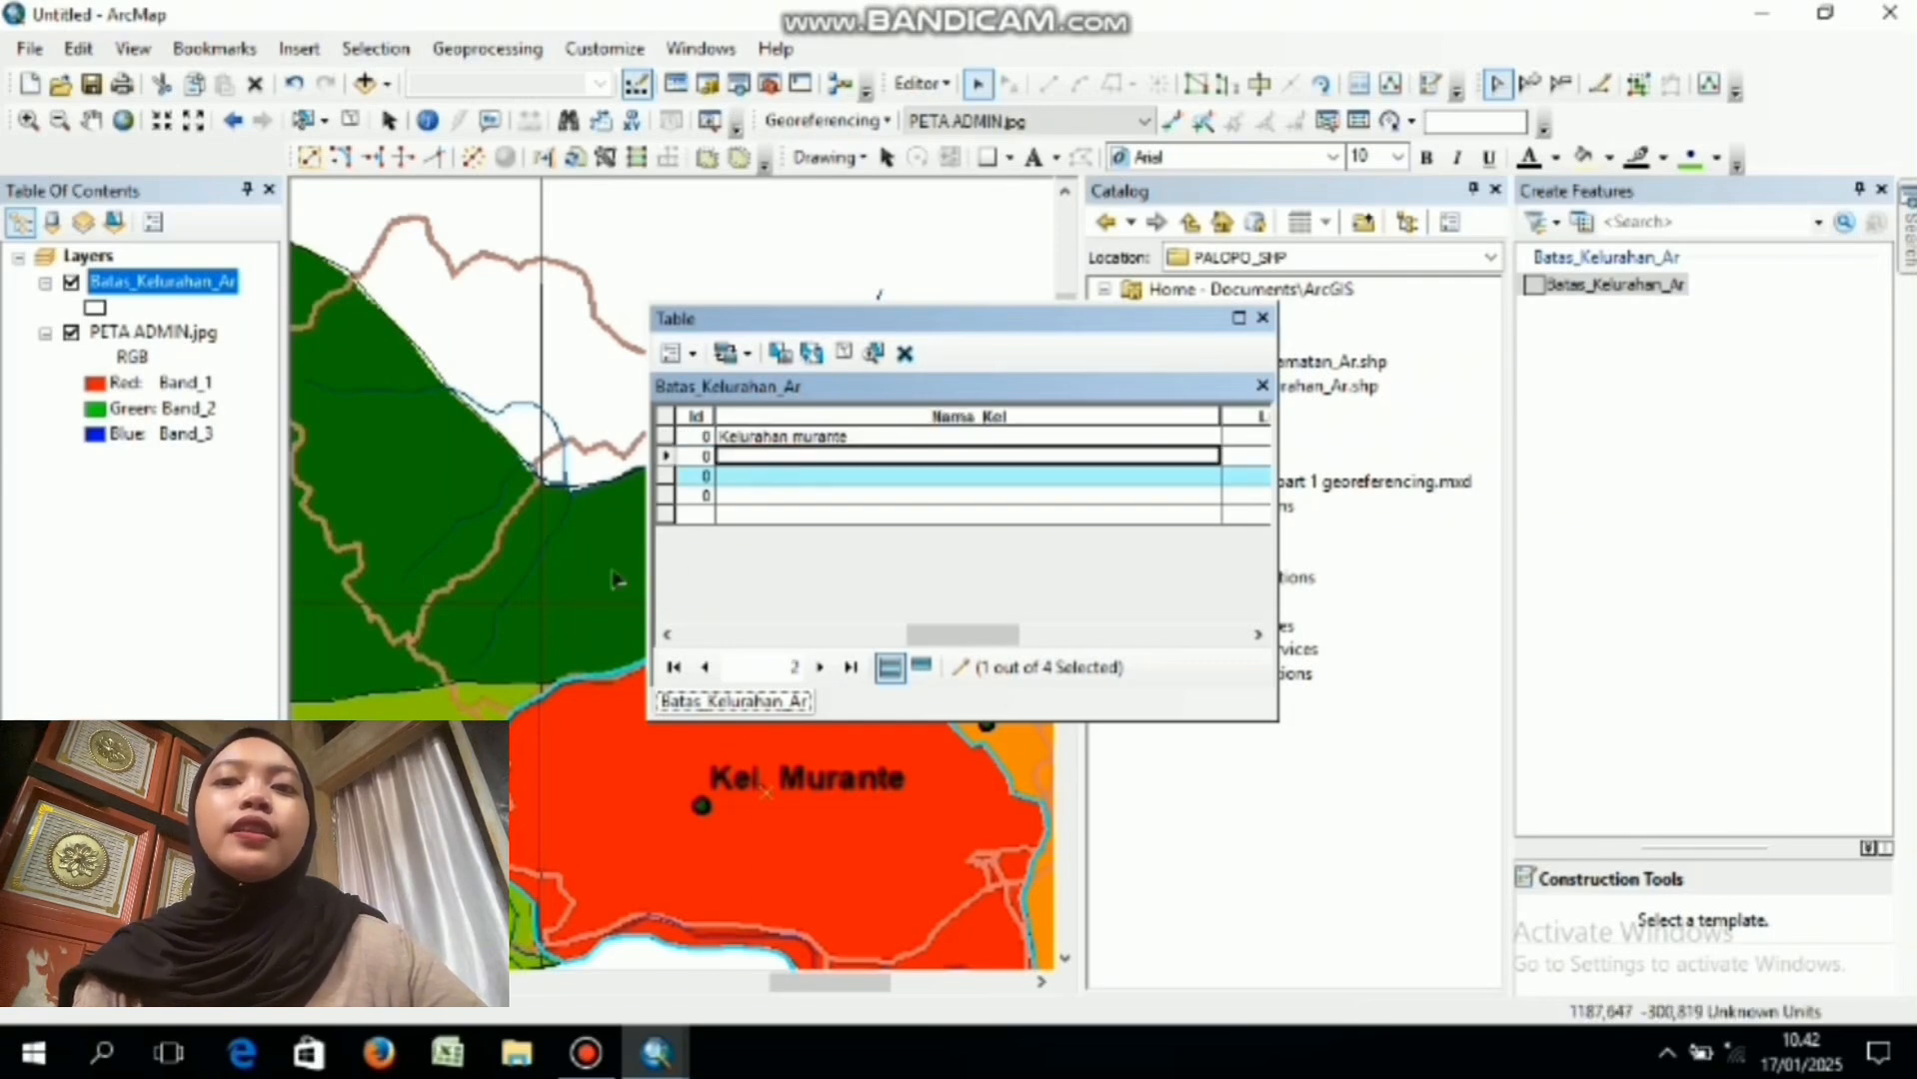
pyautogui.click(570, 579)
pyautogui.press('Left')
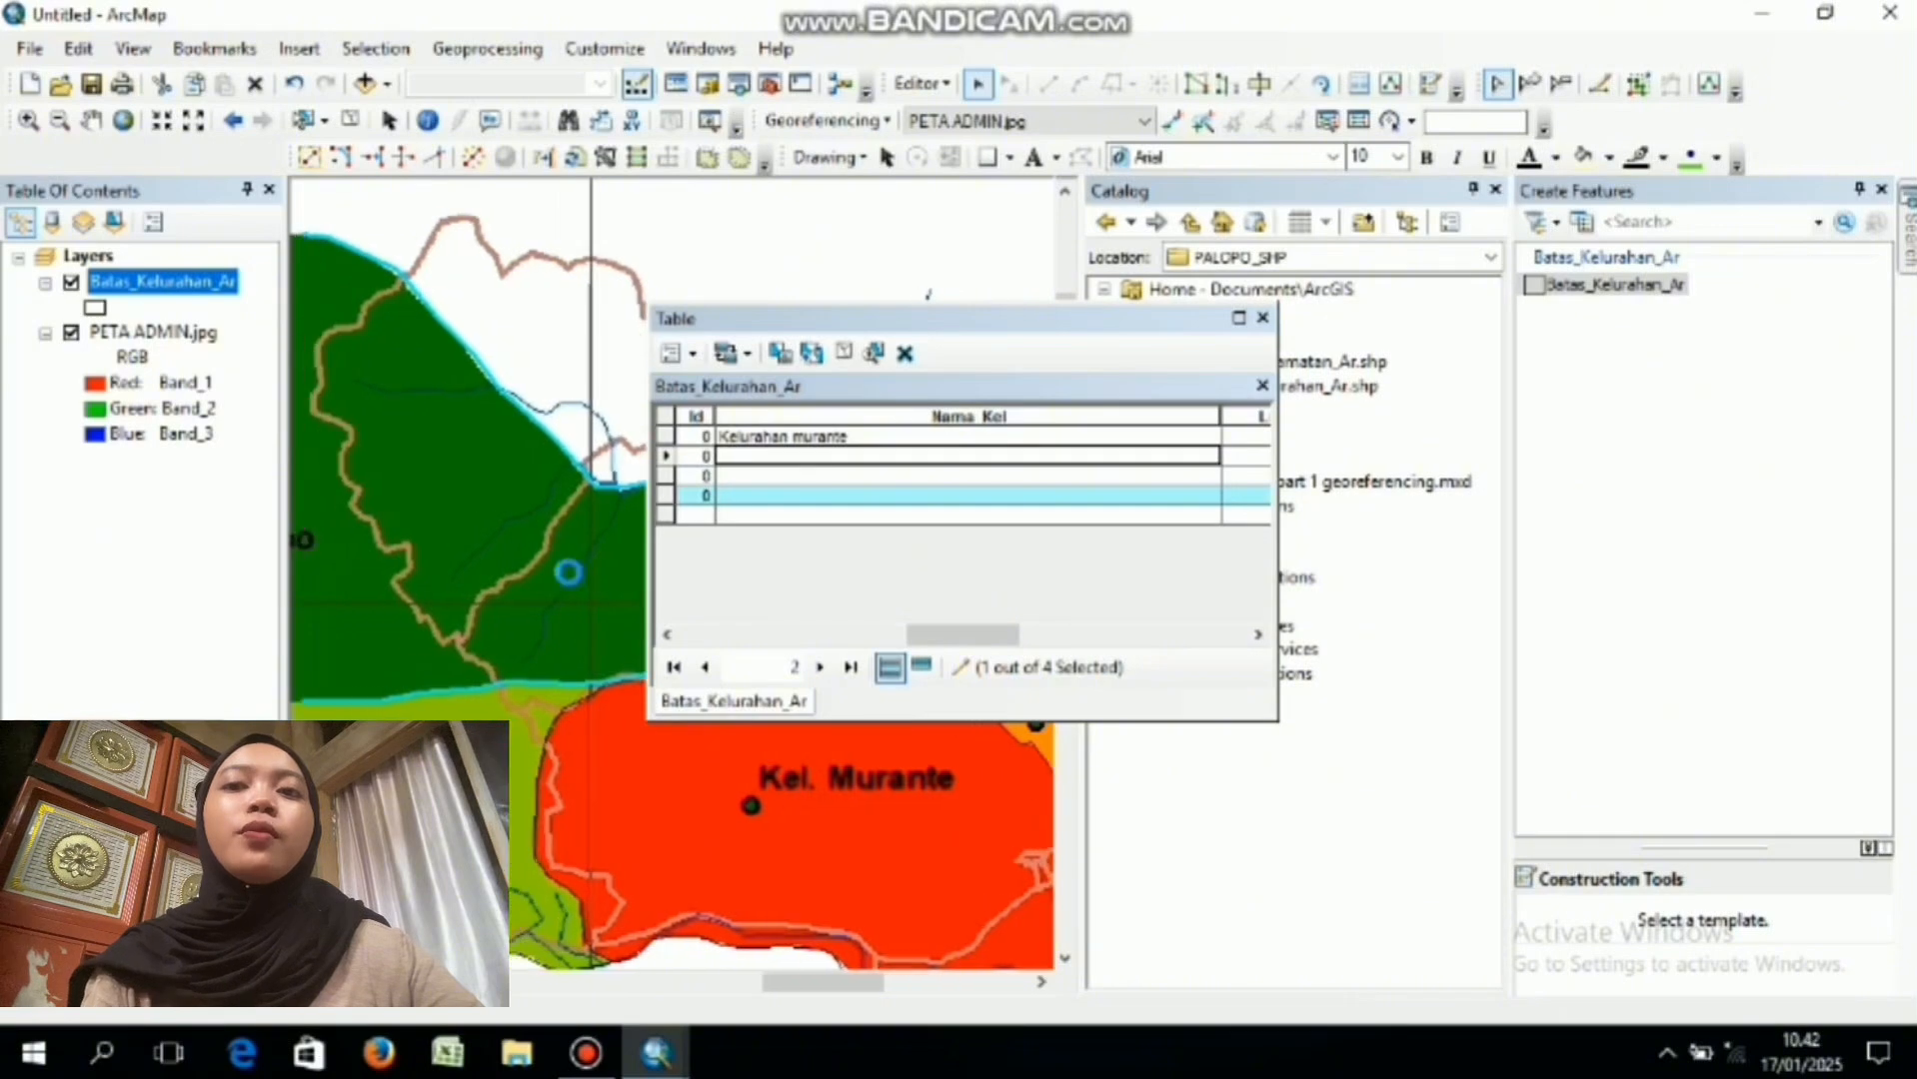
pyautogui.press('Left')
pyautogui.press('Left')
pyautogui.press('Left')
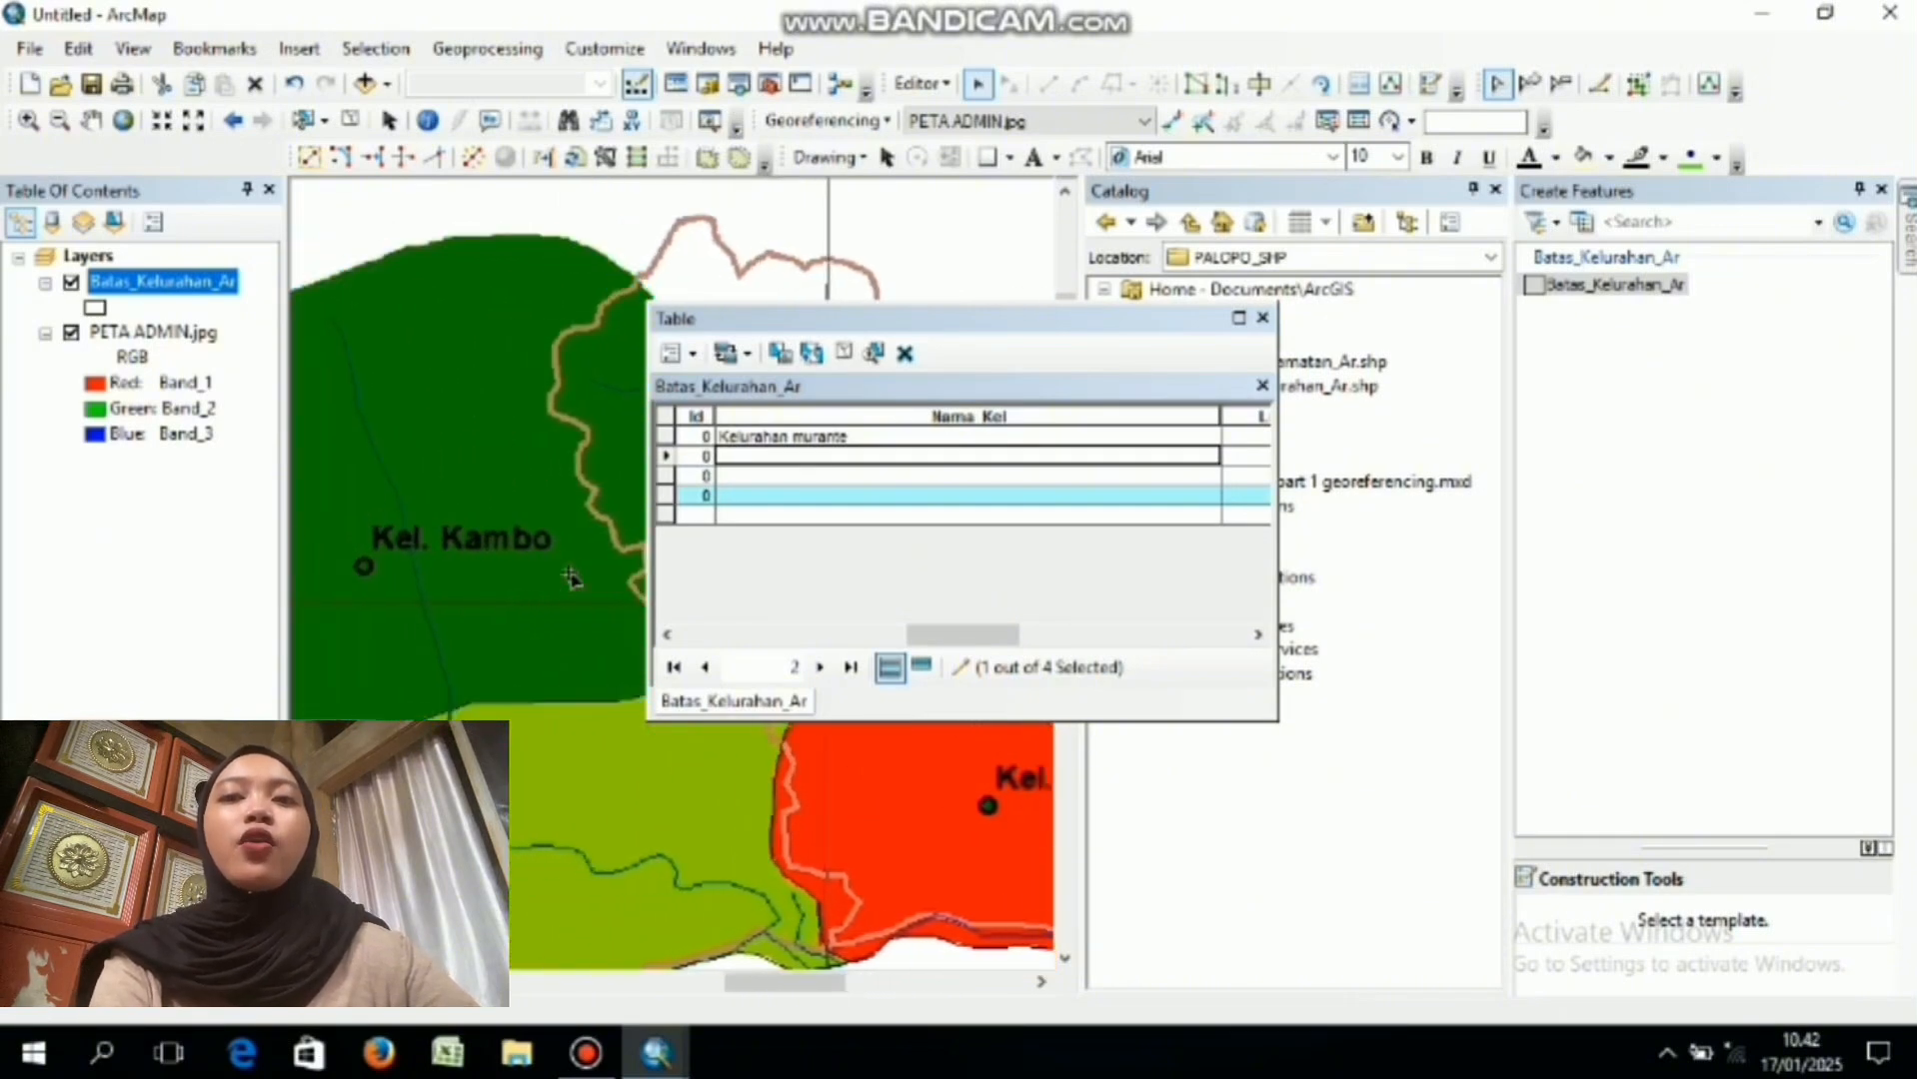
pyautogui.click(779, 460)
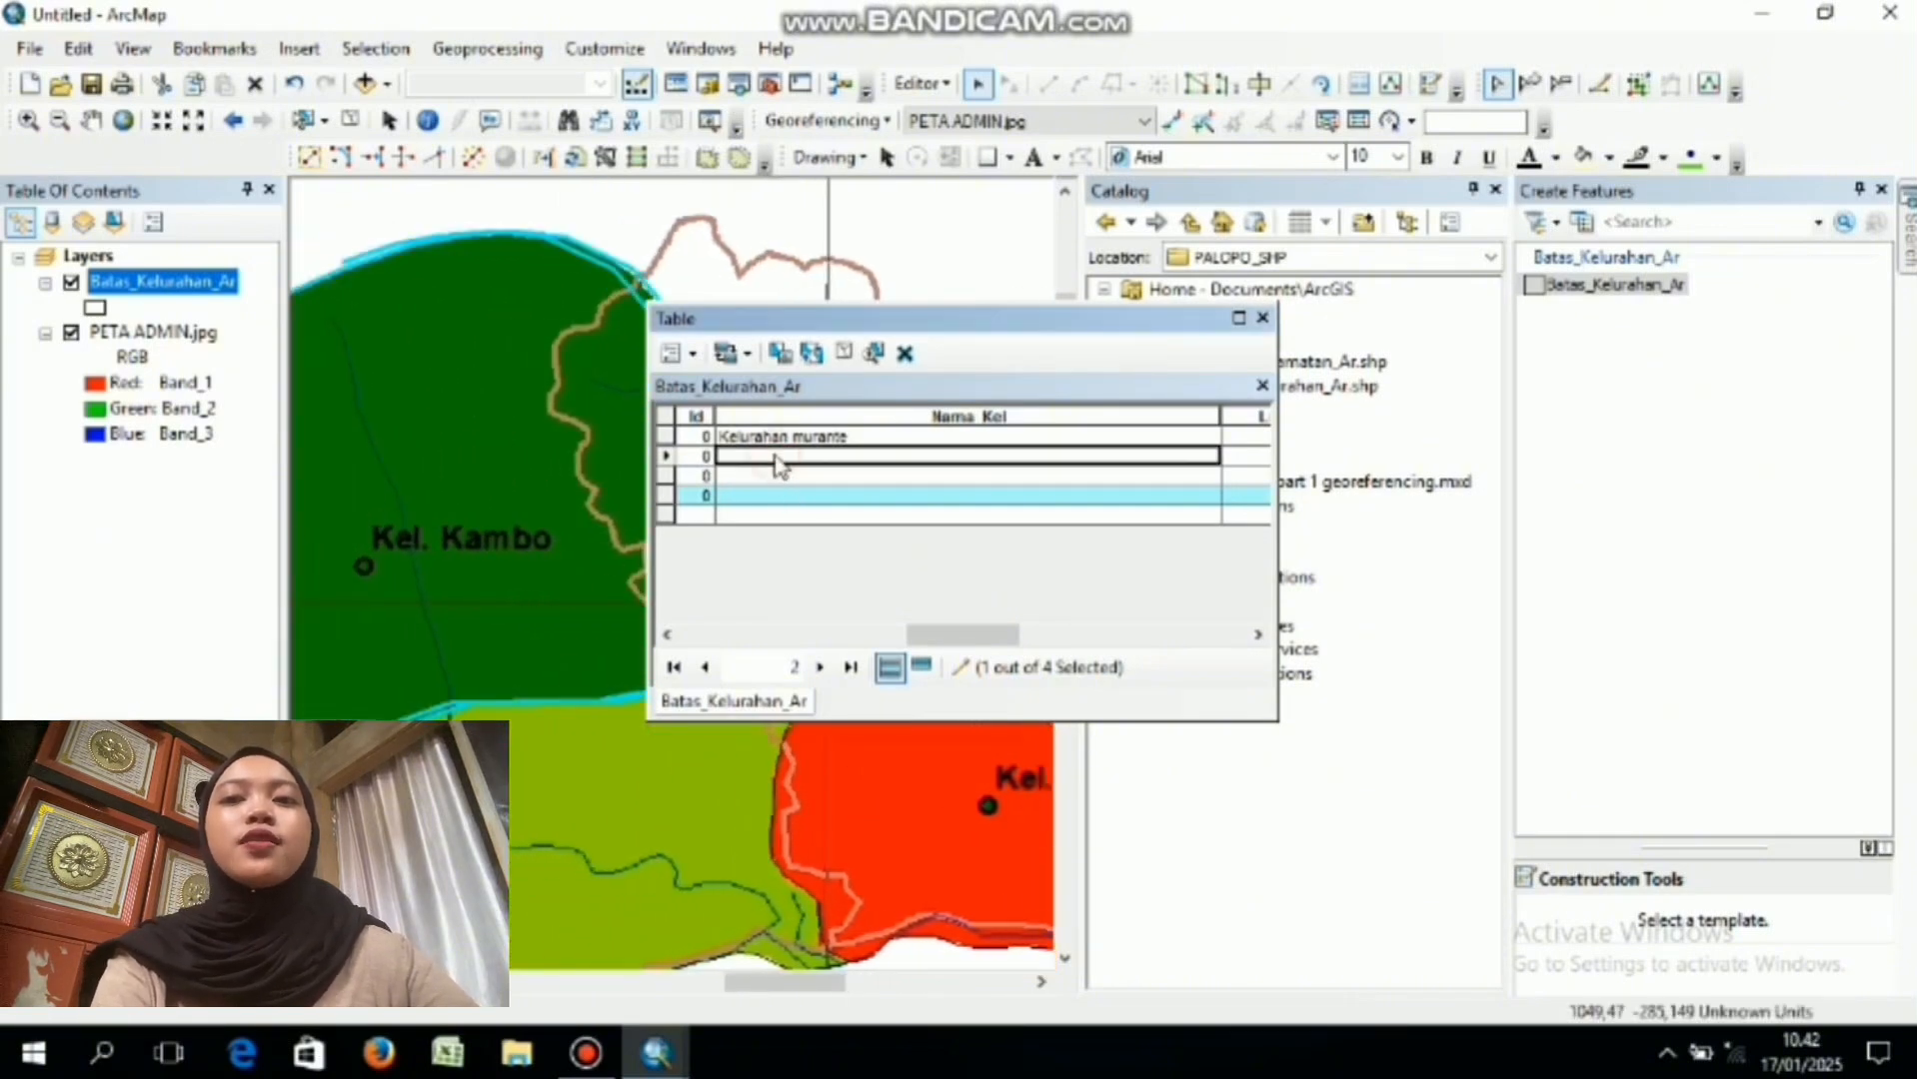
pyautogui.write('kelurahan Kambo')
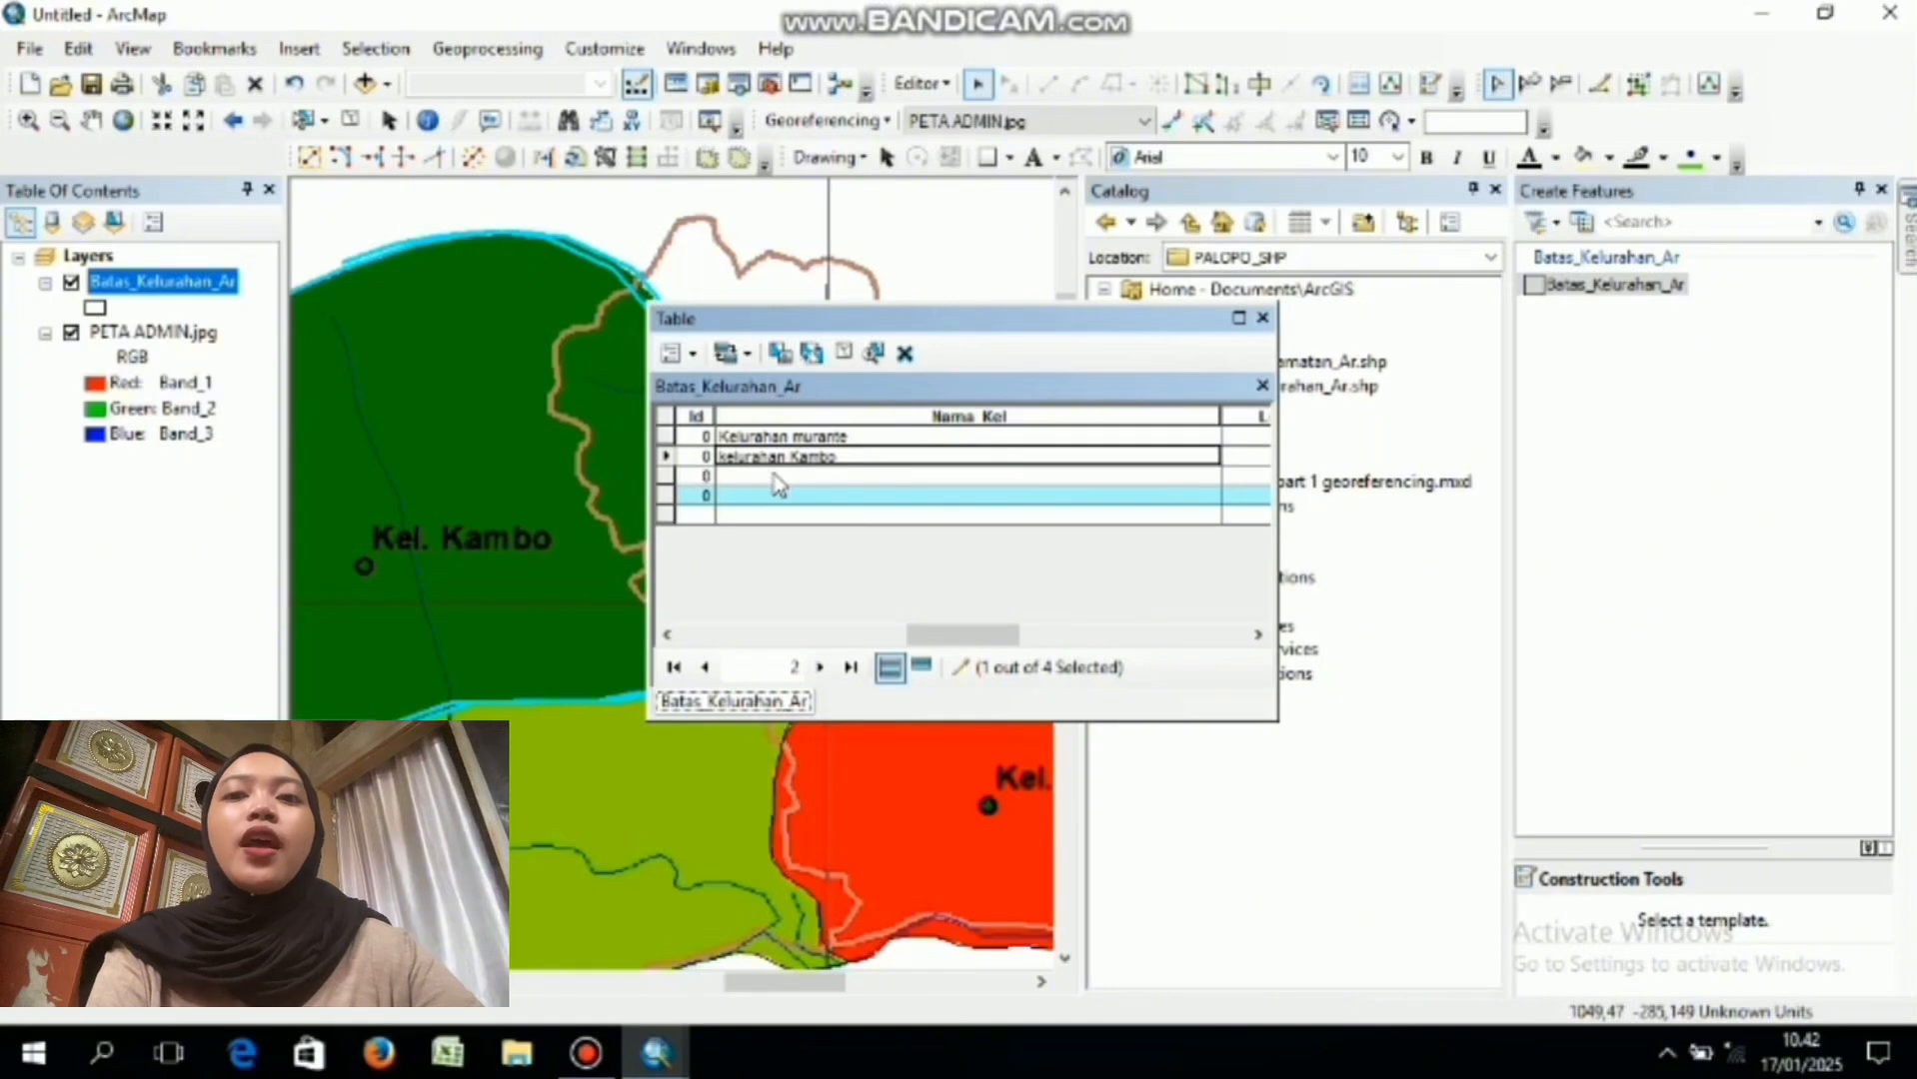
# - Select the light green polygon and look along it on the map to identify the kelurahan for the third row
pyautogui.click(773, 476)
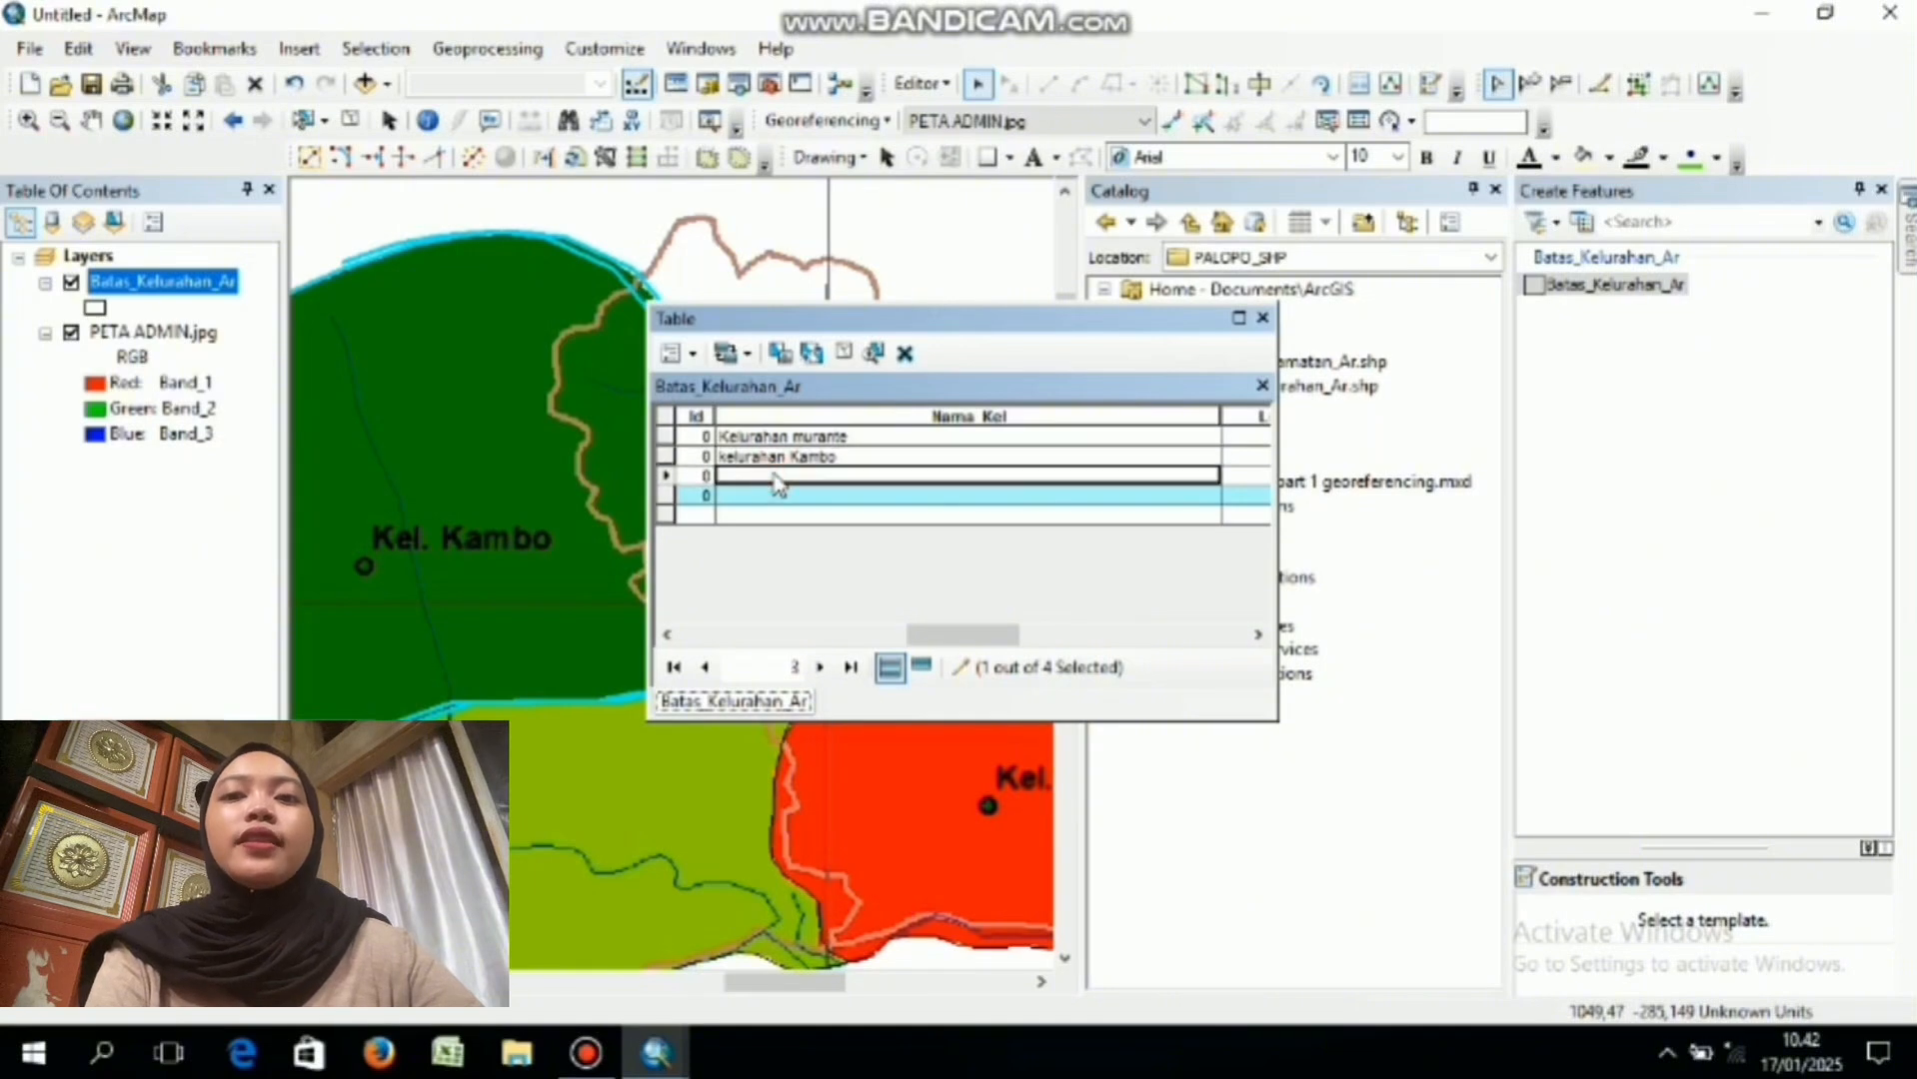
pyautogui.click(659, 791)
pyautogui.press('Left')
pyautogui.press('Left')
pyautogui.press('Left')
pyautogui.press('Left')
pyautogui.press('Left')
pyautogui.press('Left')
pyautogui.press('Left')
pyautogui.press('Left')
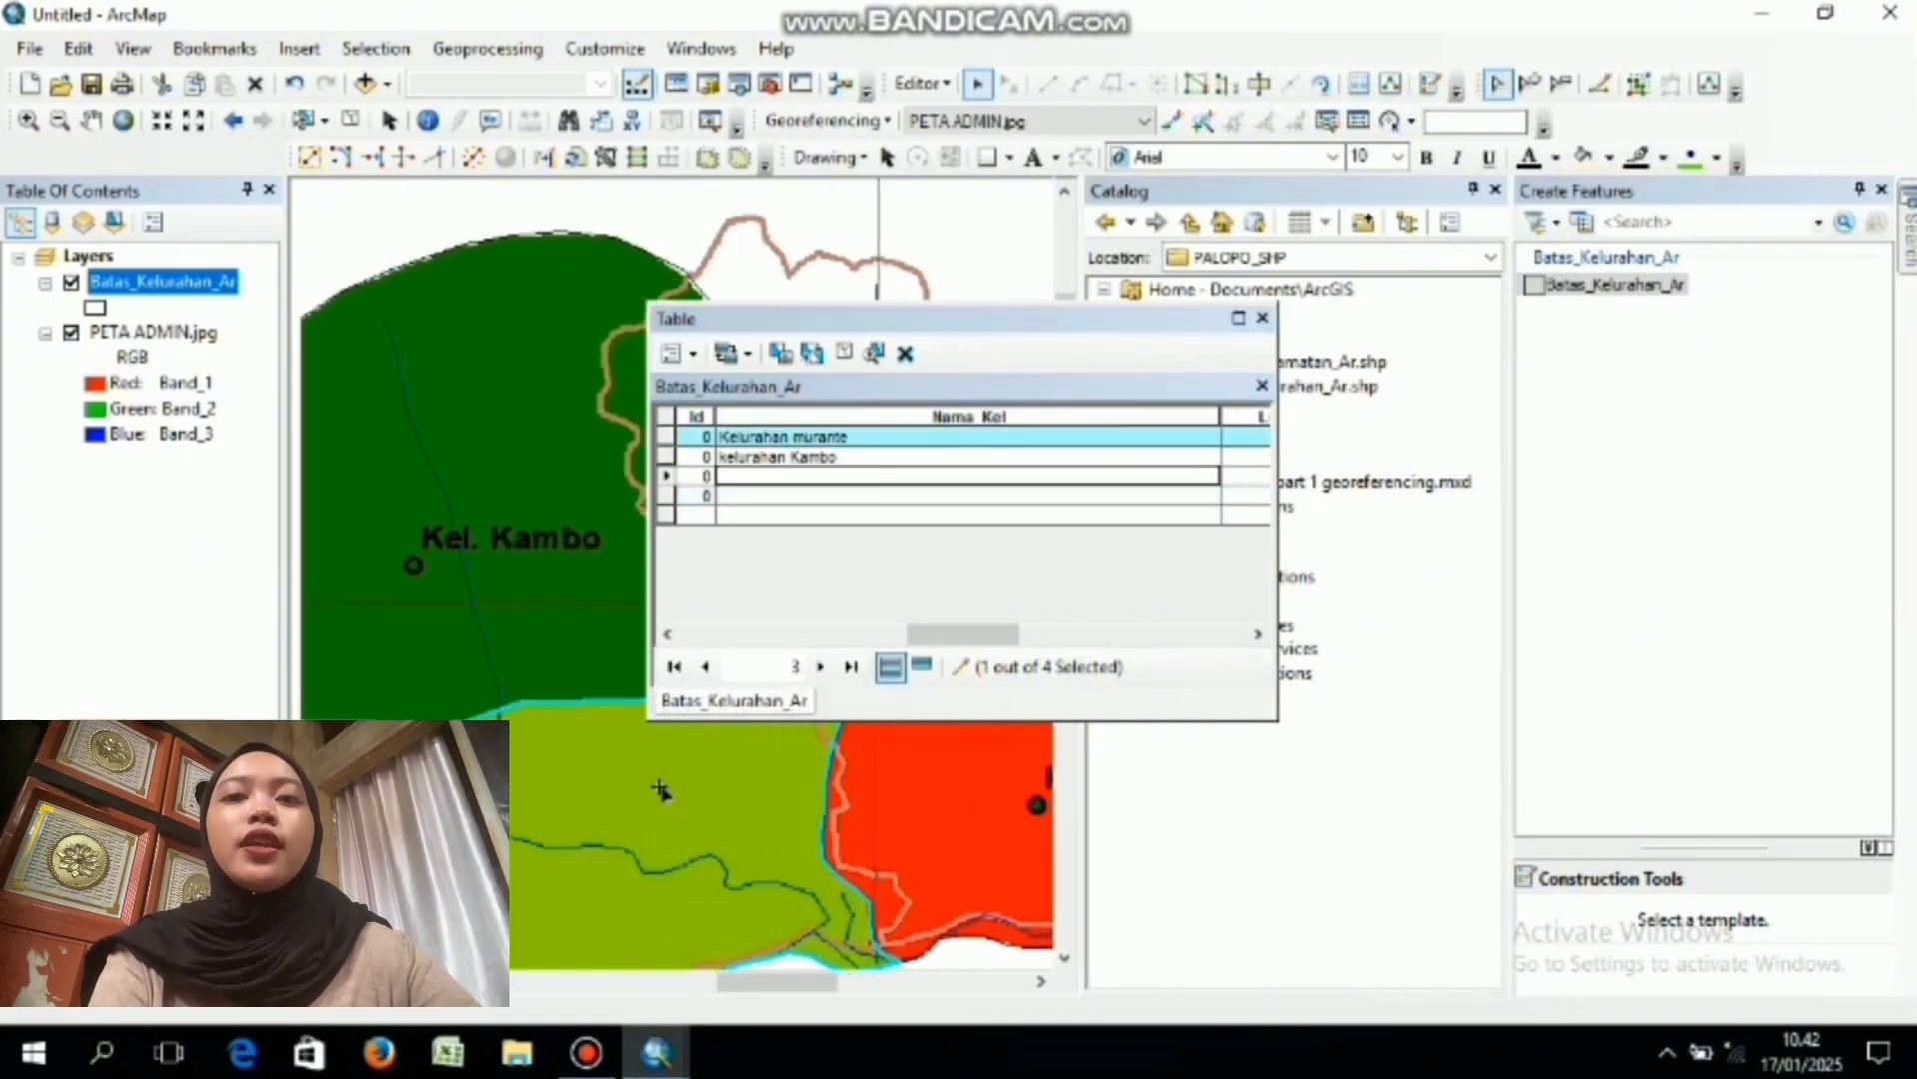
pyautogui.press('Left')
pyautogui.press('Left')
pyautogui.press('Left')
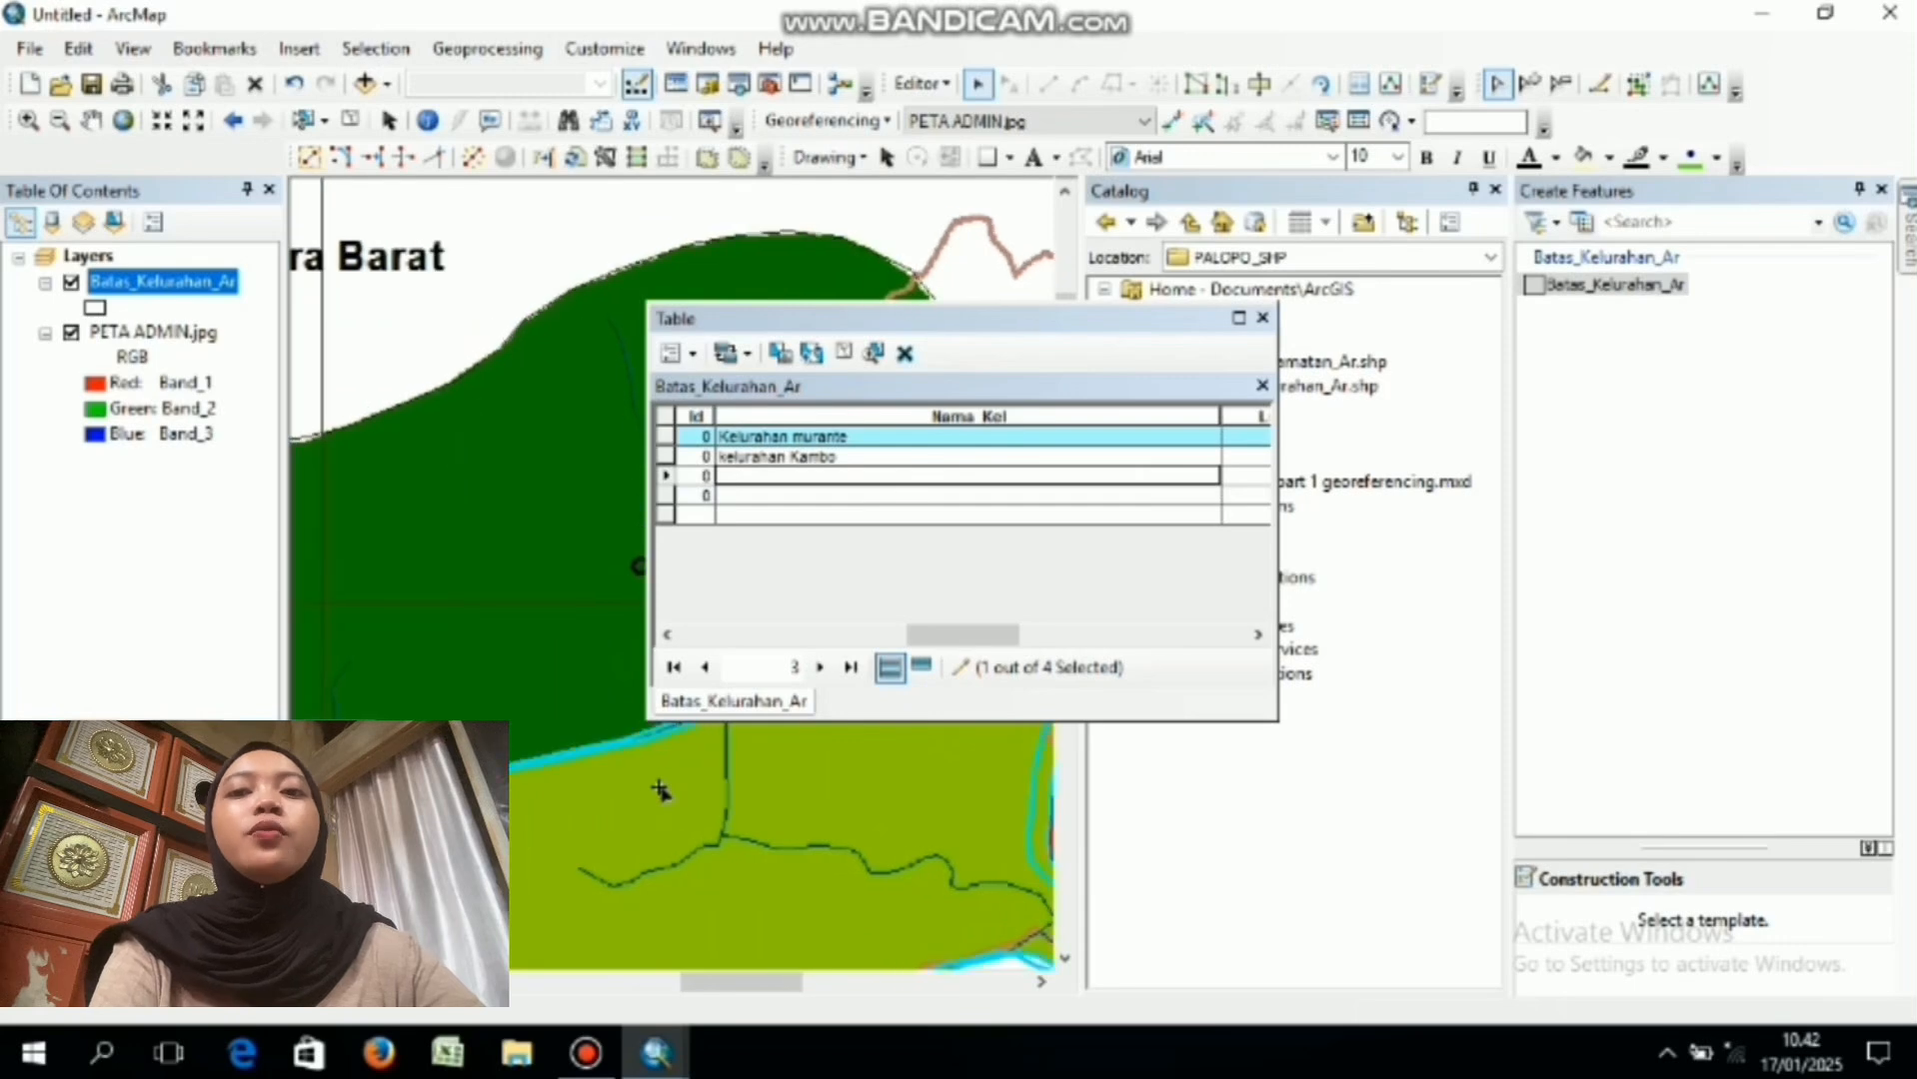
pyautogui.press('Down')
pyautogui.press('Down')
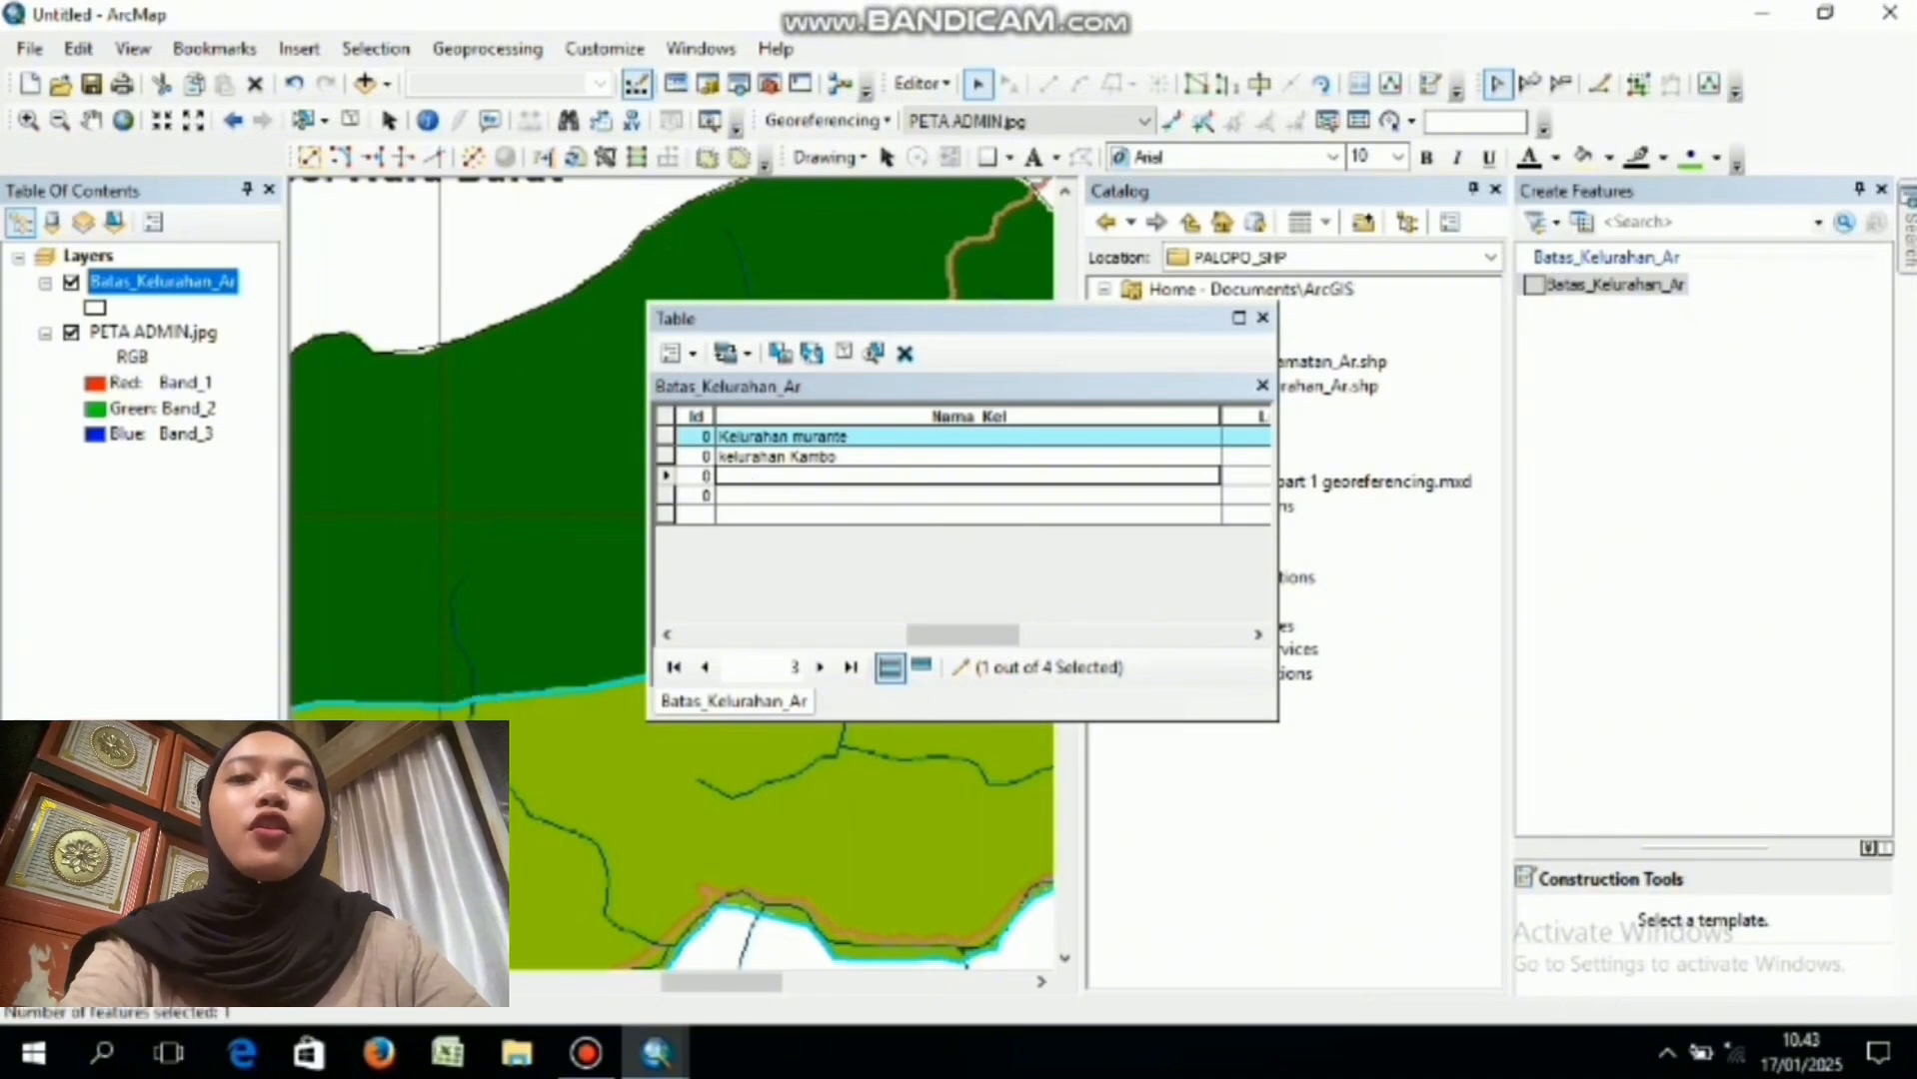
# - Enter "kelurahan latuppa" in the third row and "kelurahan mungkajang" in the fourth row of Nama_Kel
pyautogui.click(753, 476)
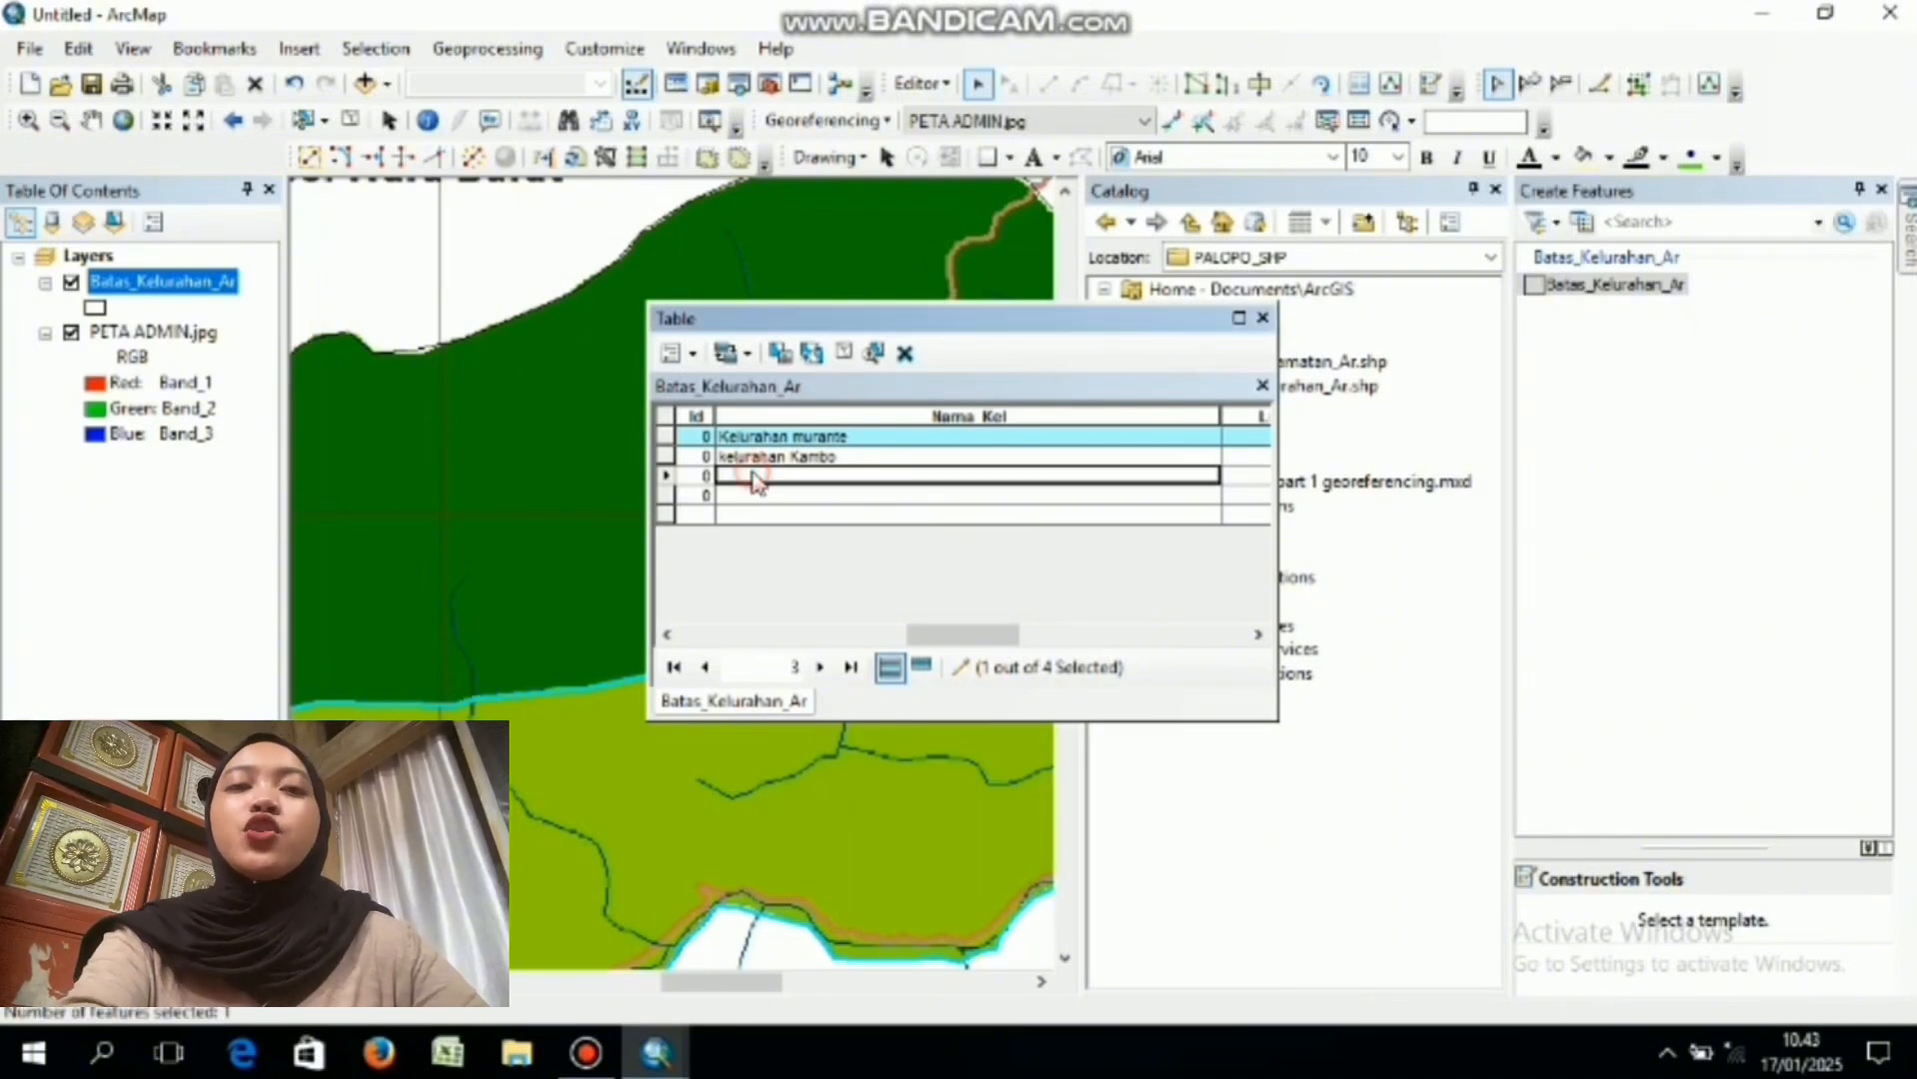
pyautogui.write('kelurahan latu')
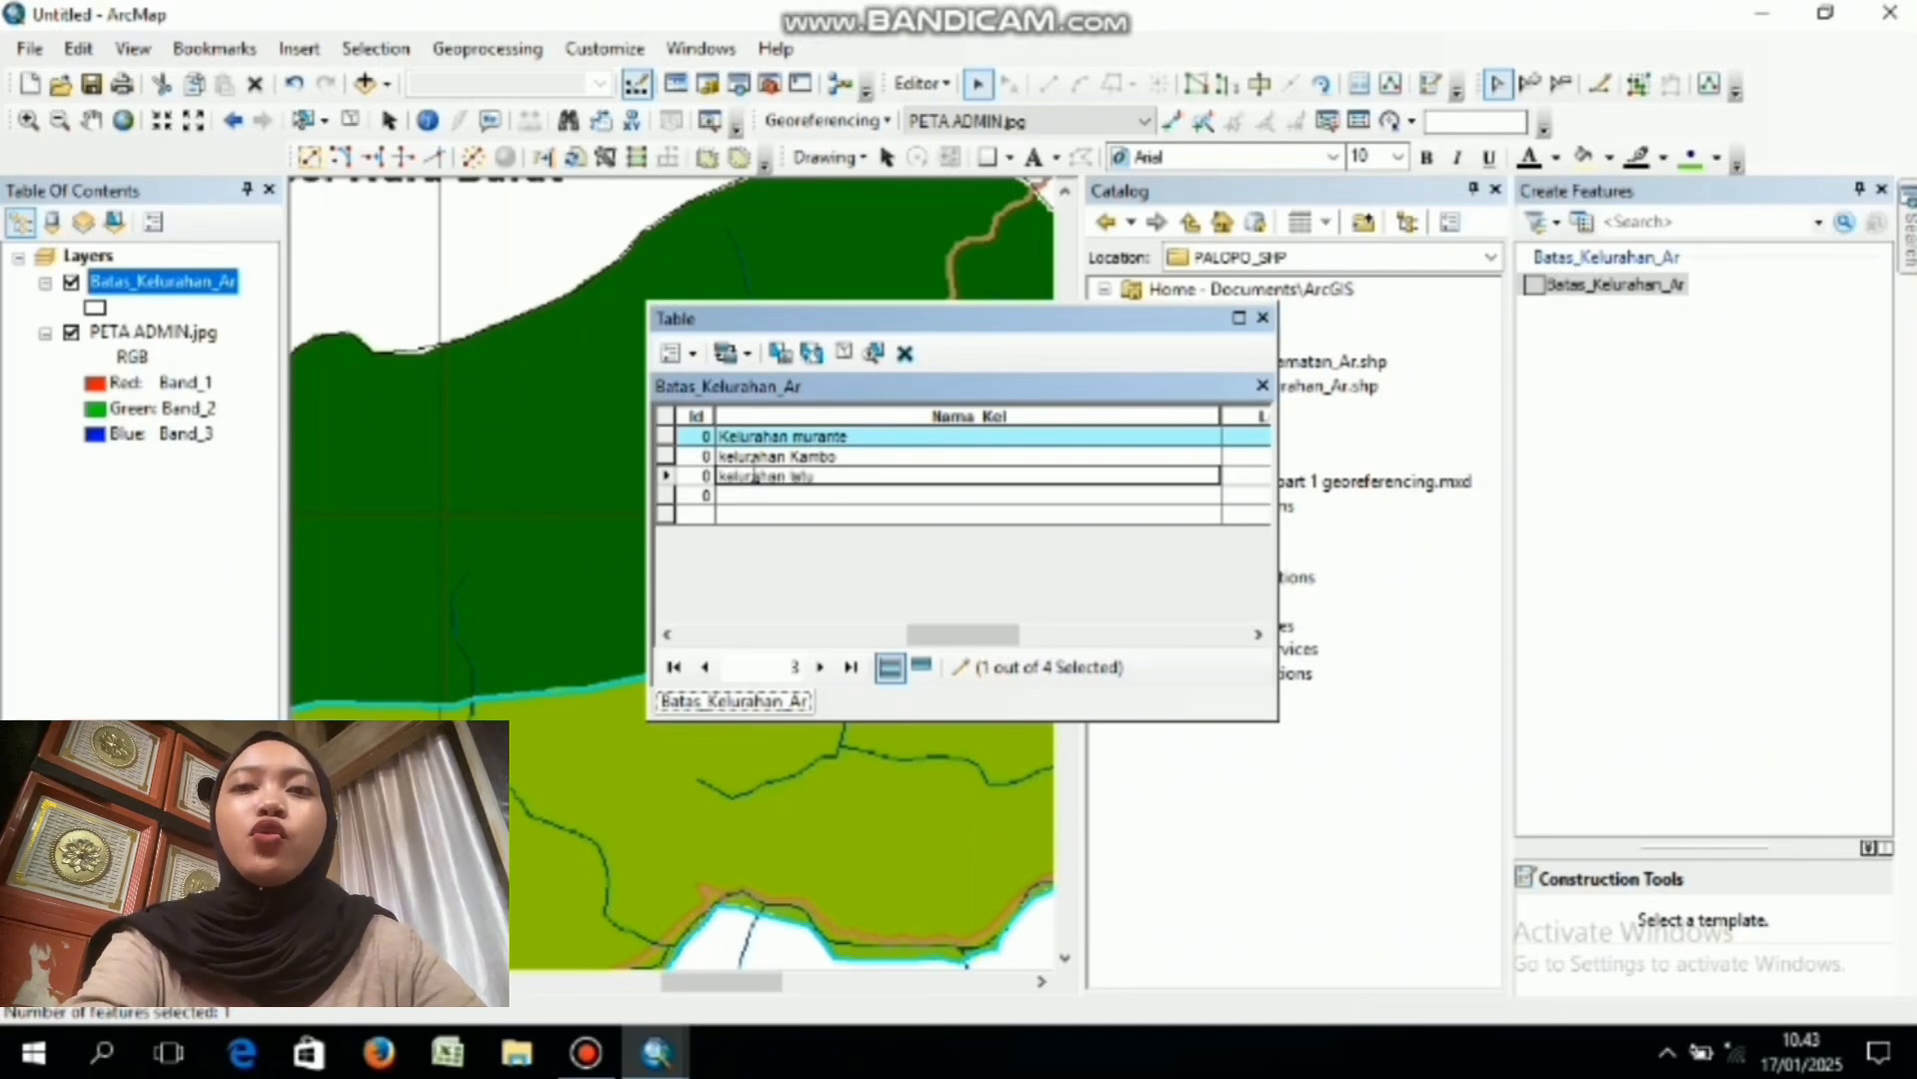
pyautogui.write('ppa')
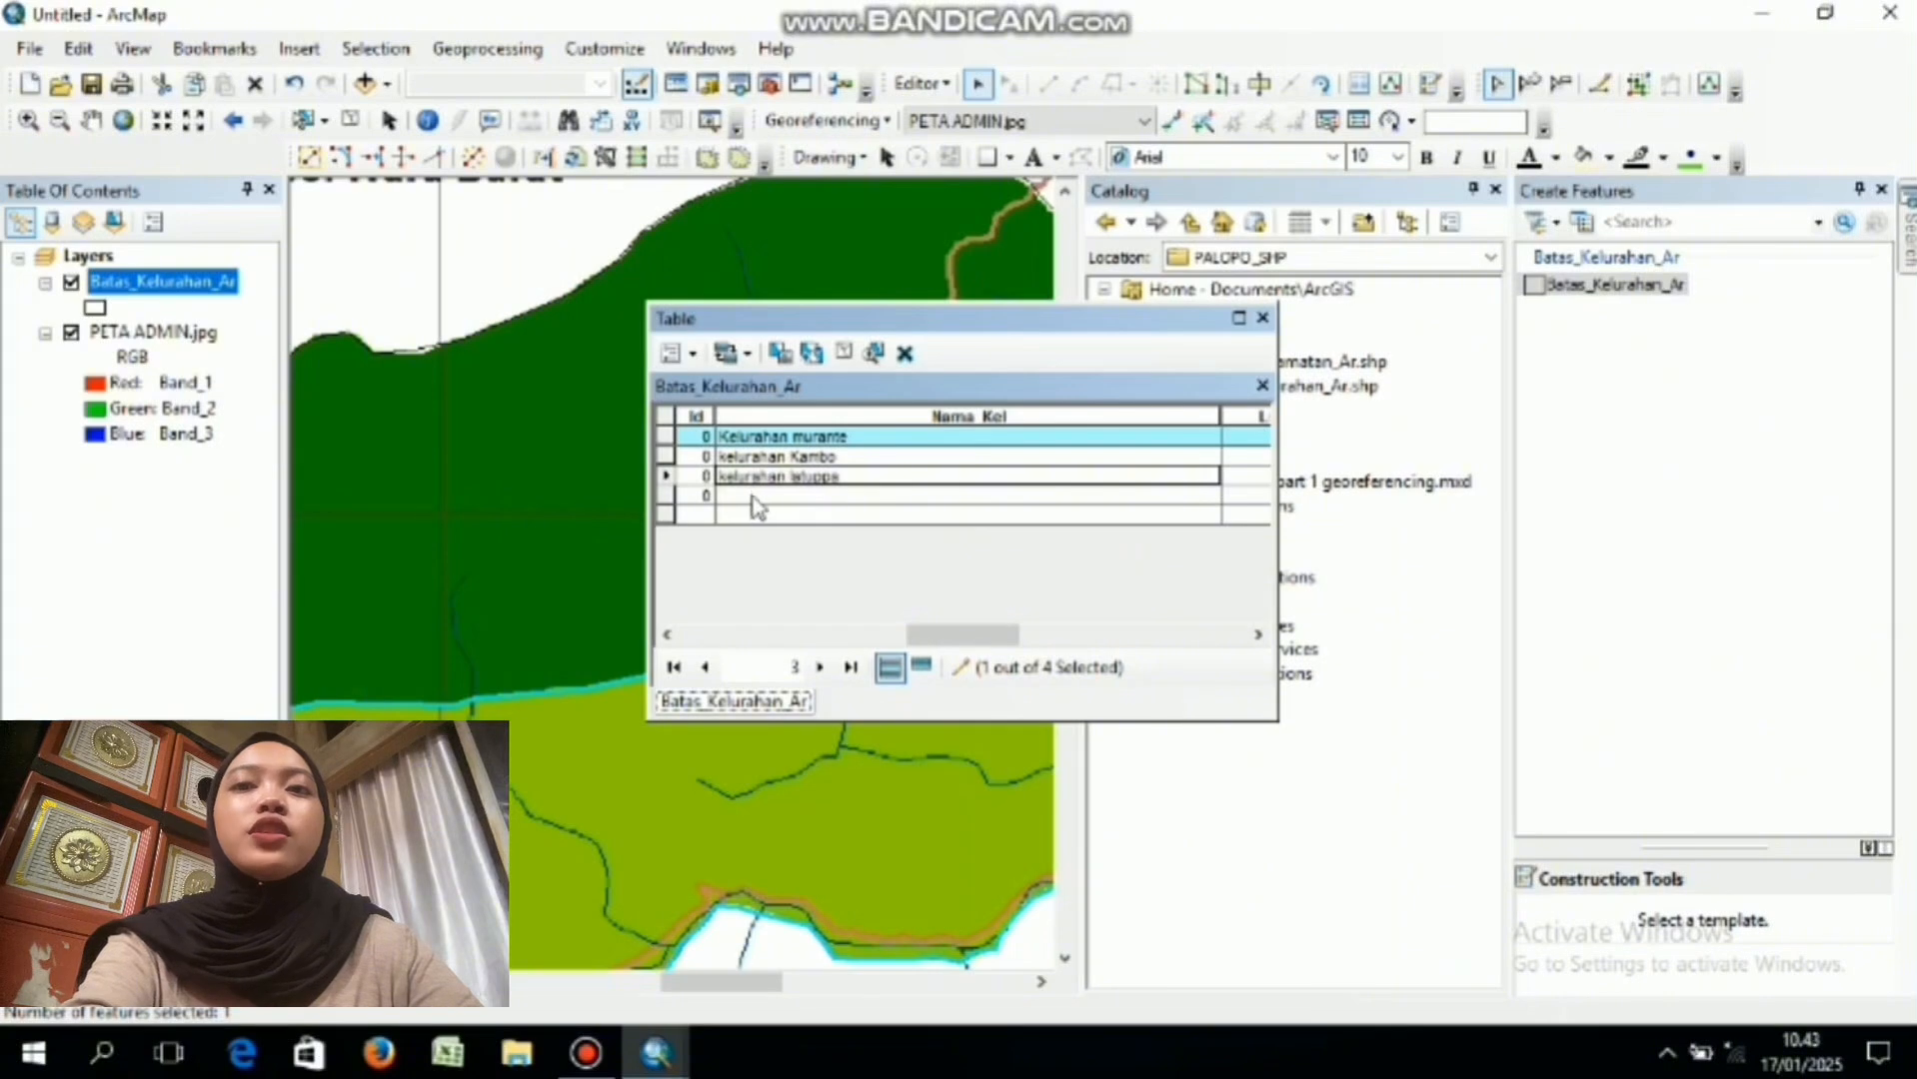
pyautogui.click(755, 505)
pyautogui.write('kelurahan mungkajang')
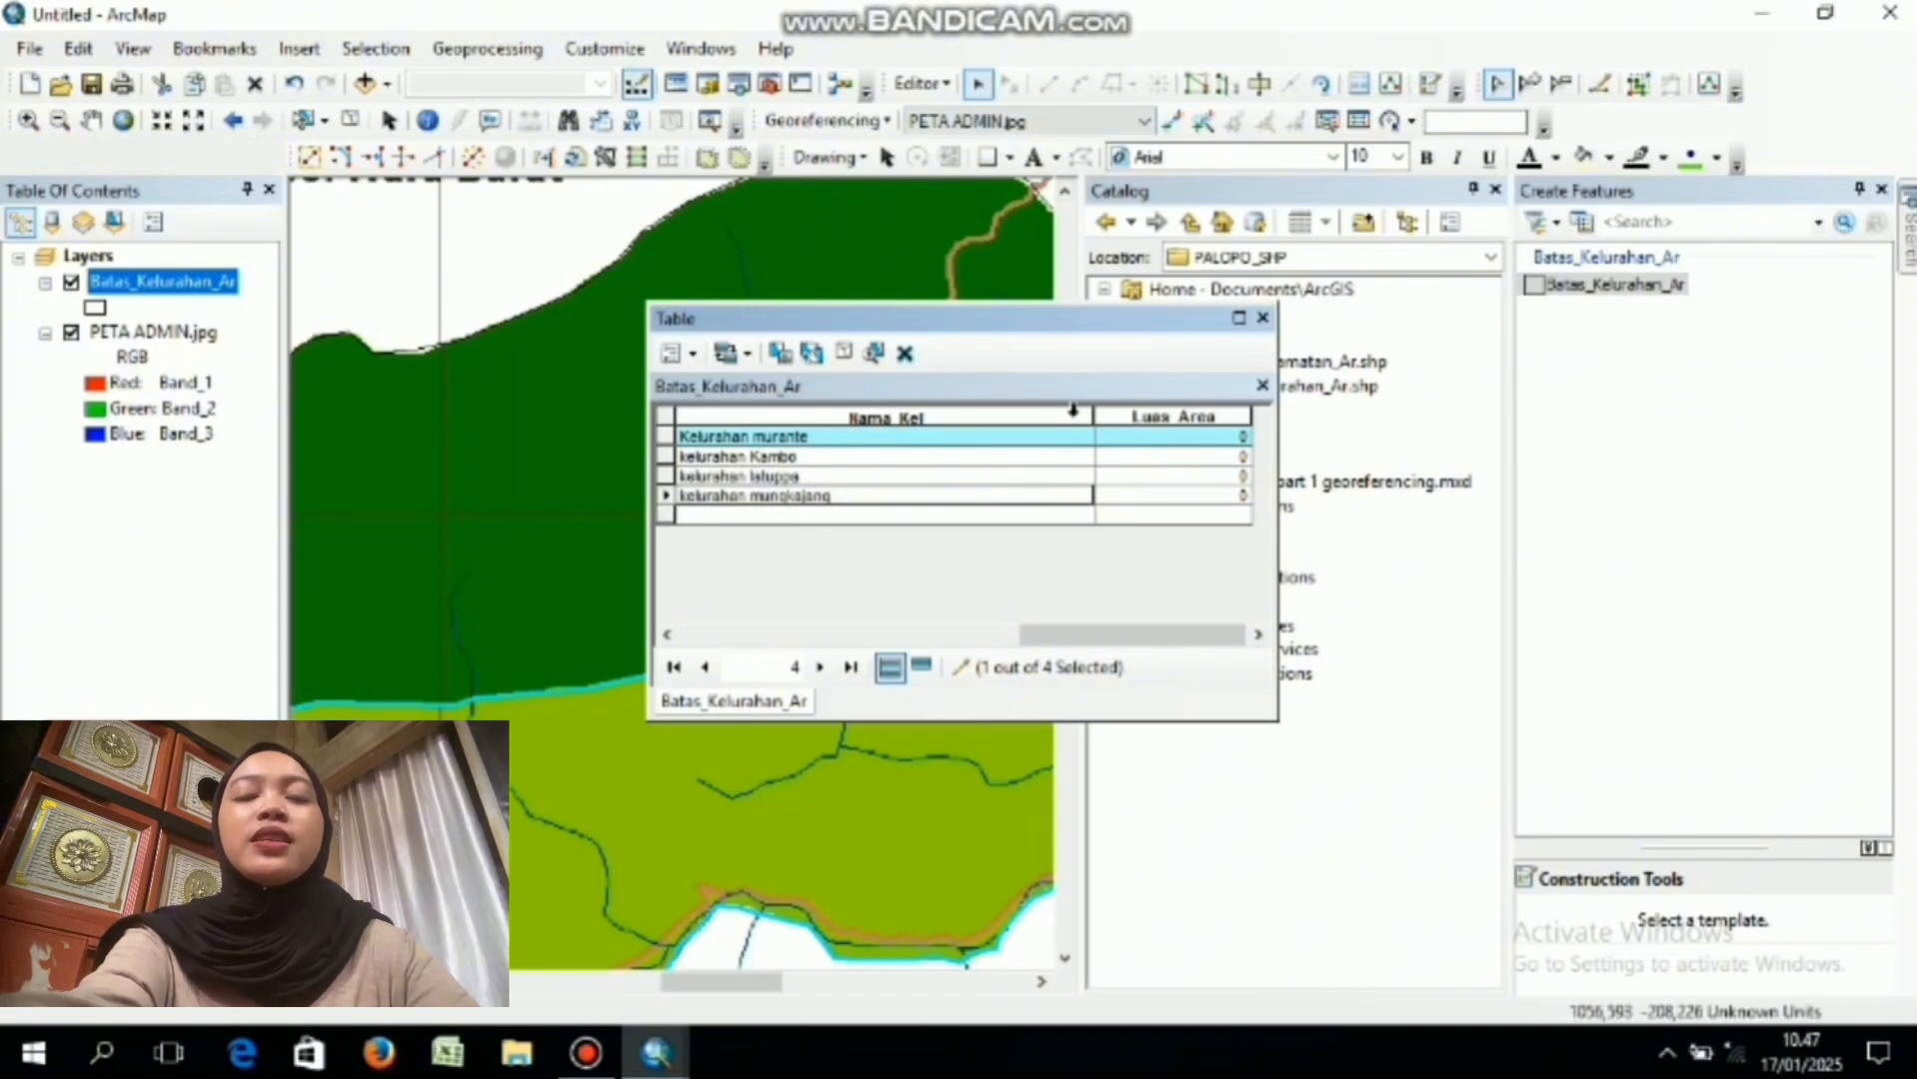
# - Save the attribute edits, stop the edit session on Batas_Kelurahan_Ar, and activate the Select Features tool
pyautogui.click(924, 84)
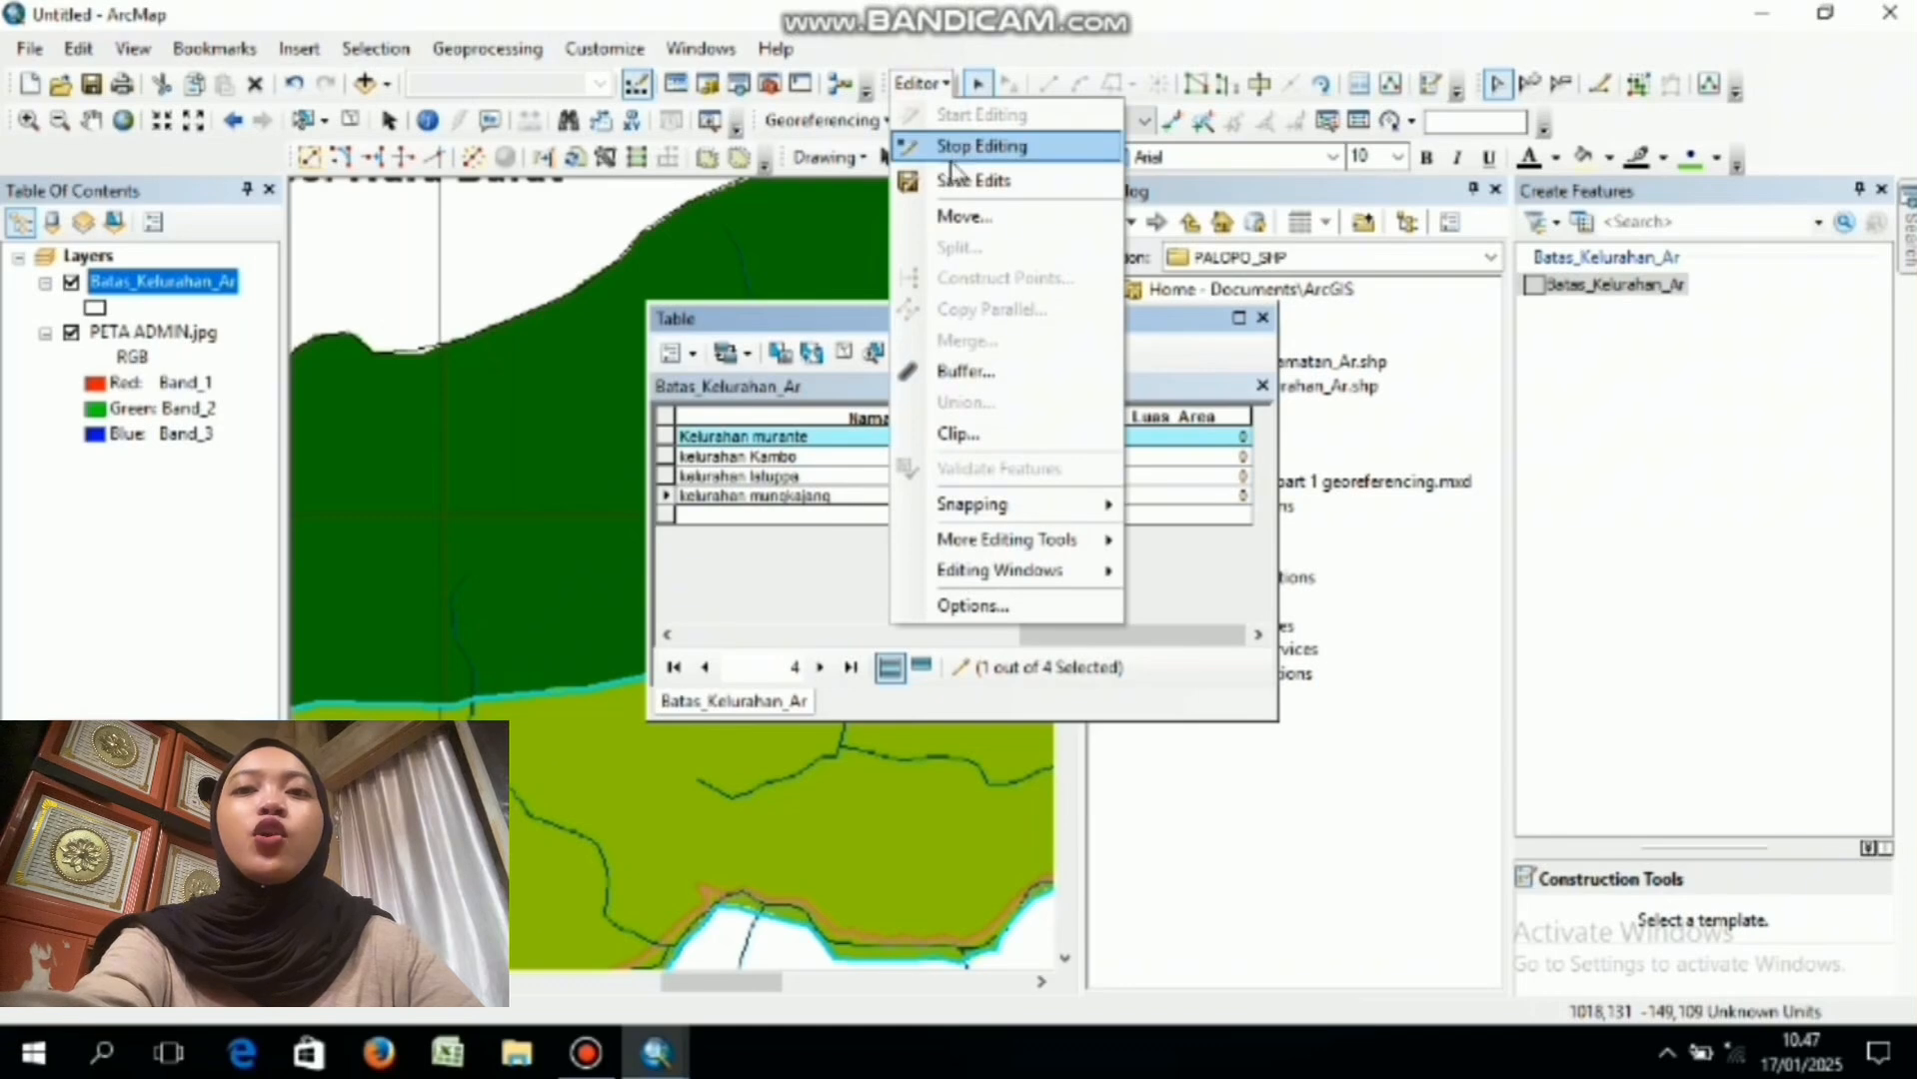
pyautogui.click(958, 180)
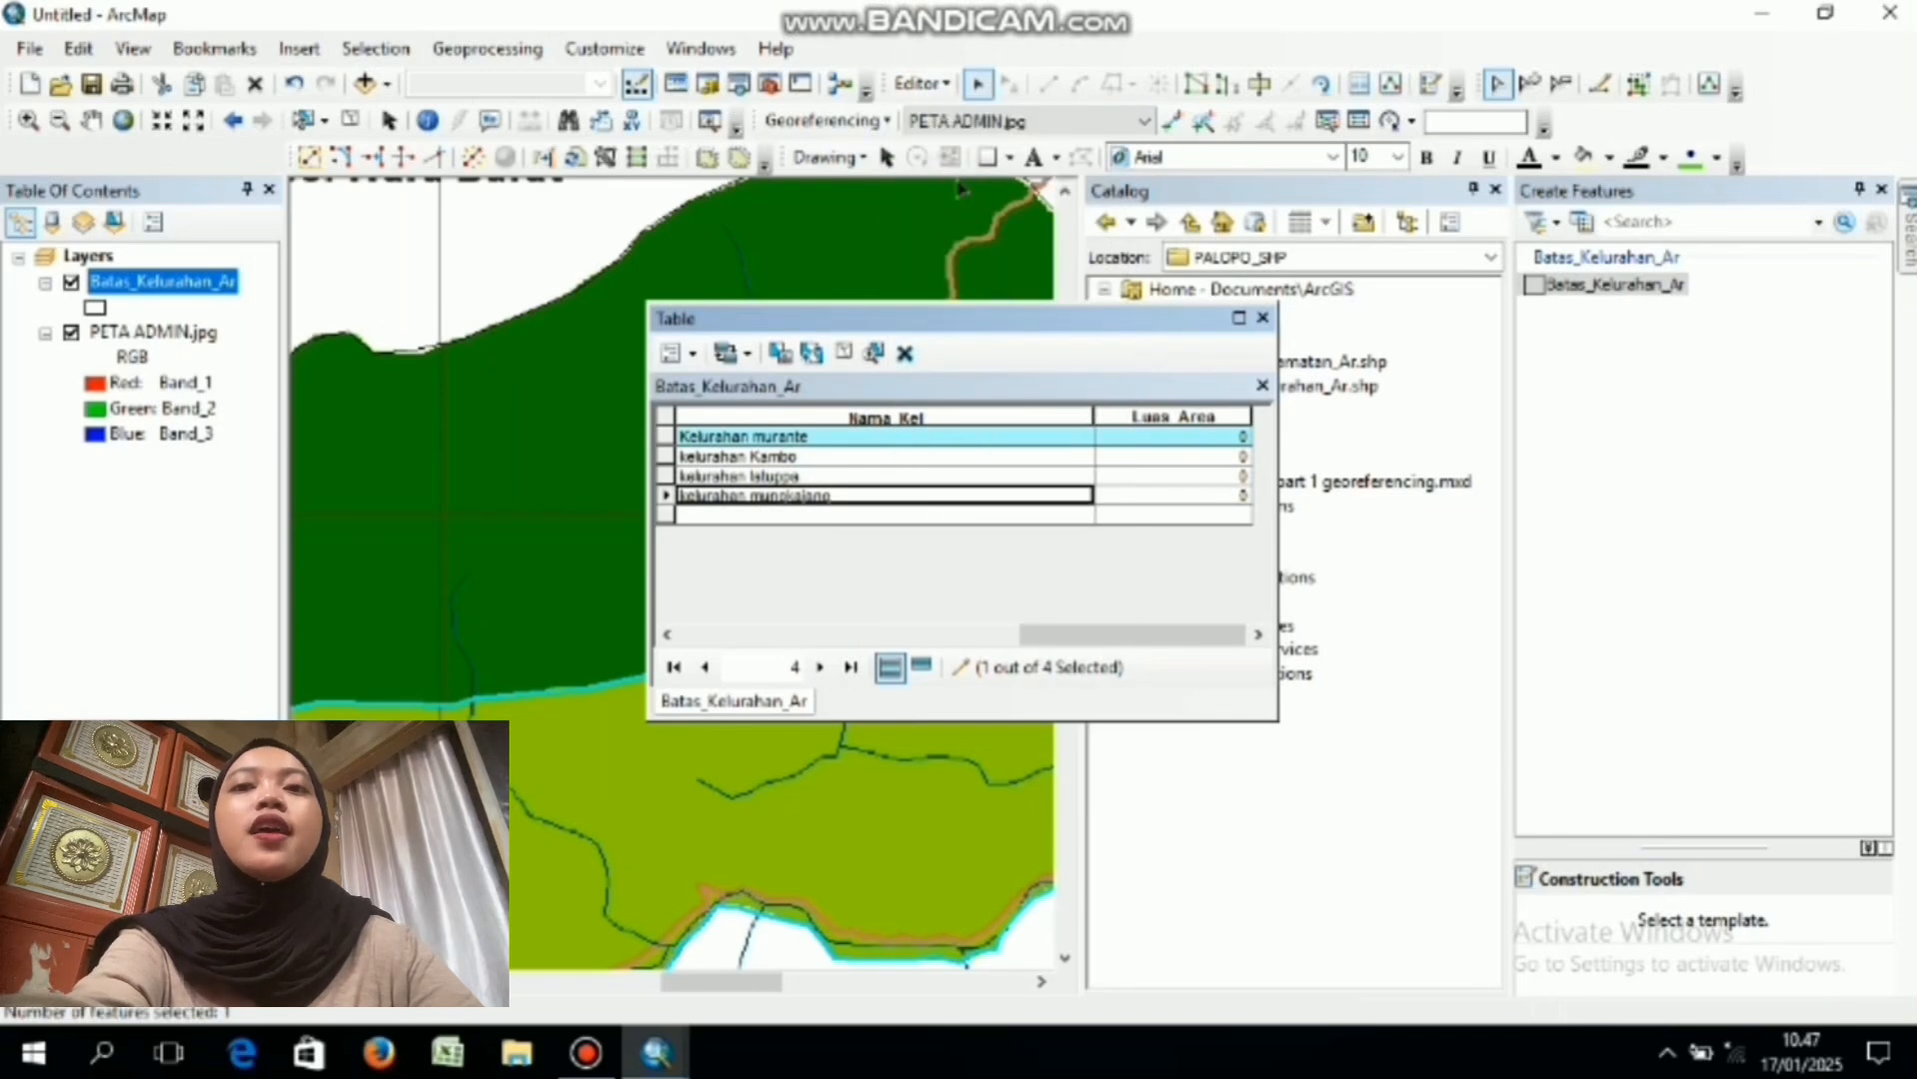
pyautogui.click(924, 86)
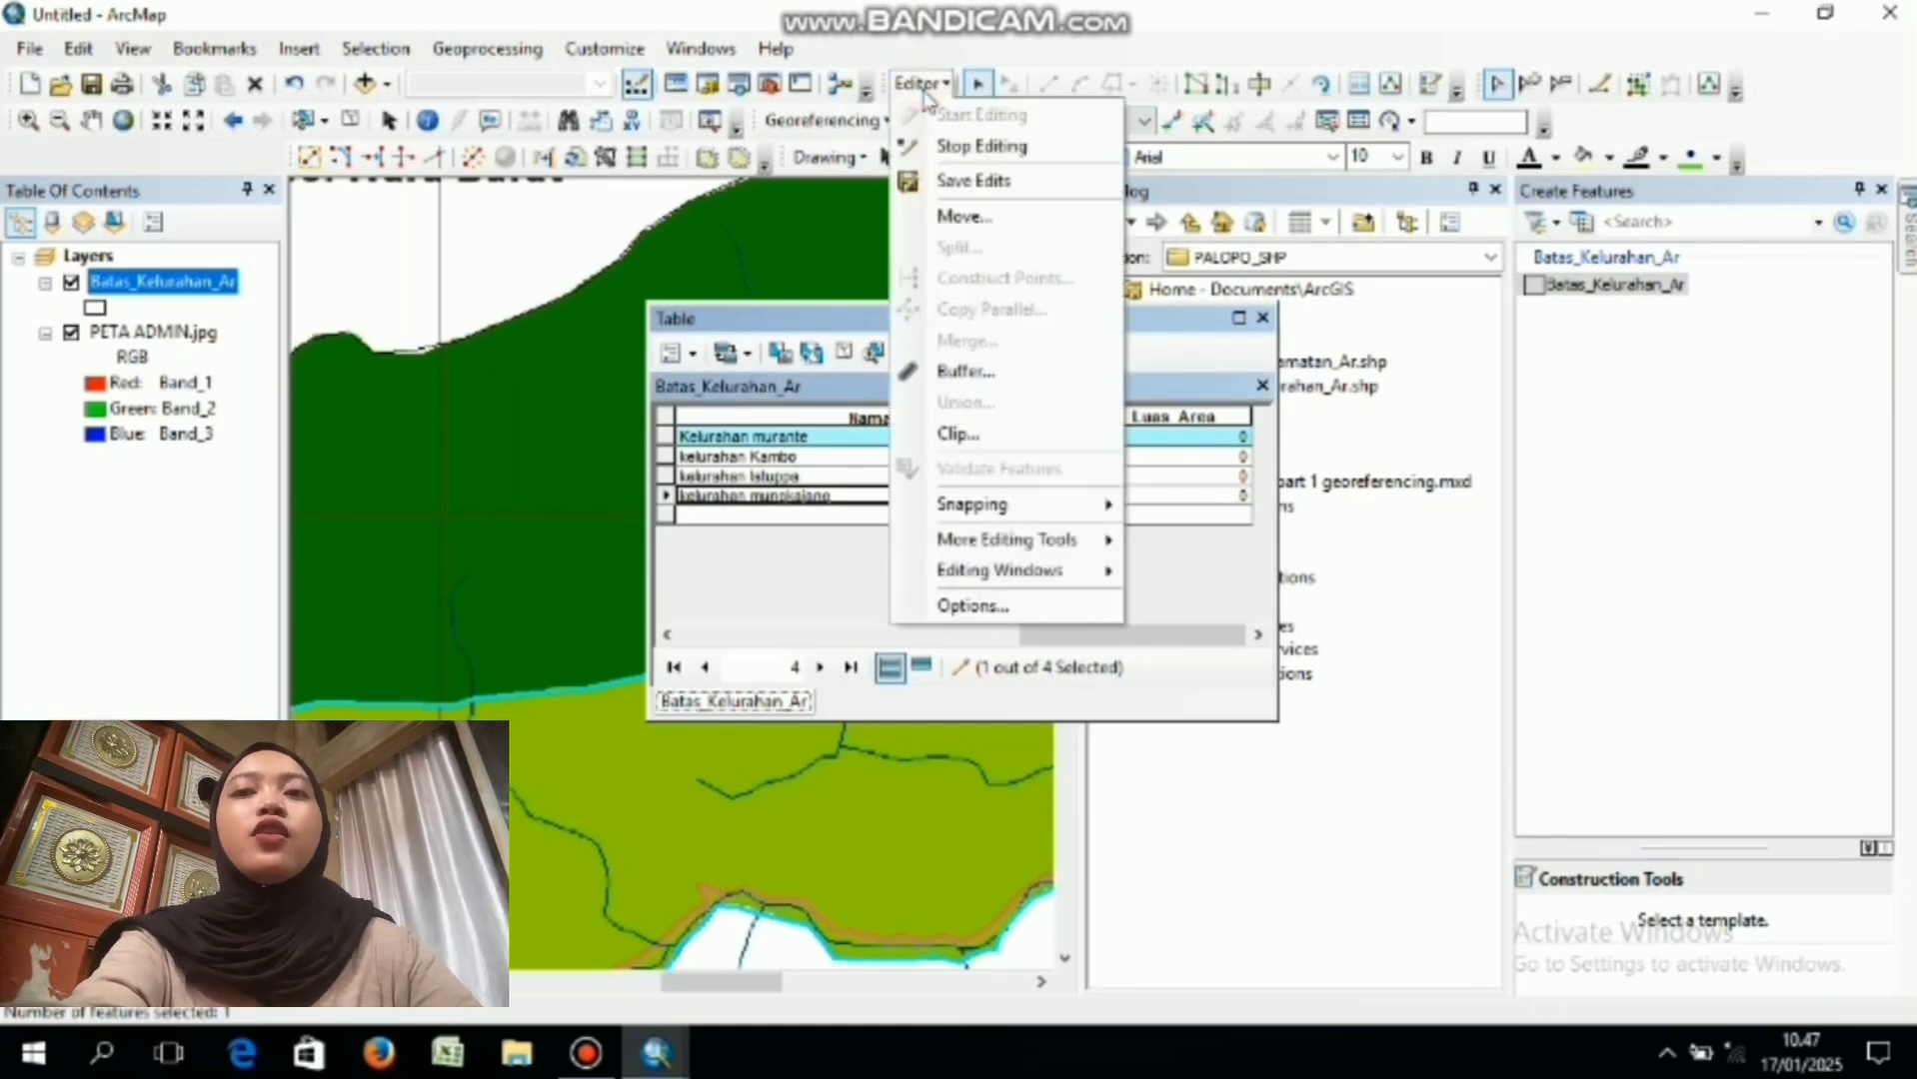
pyautogui.click(962, 145)
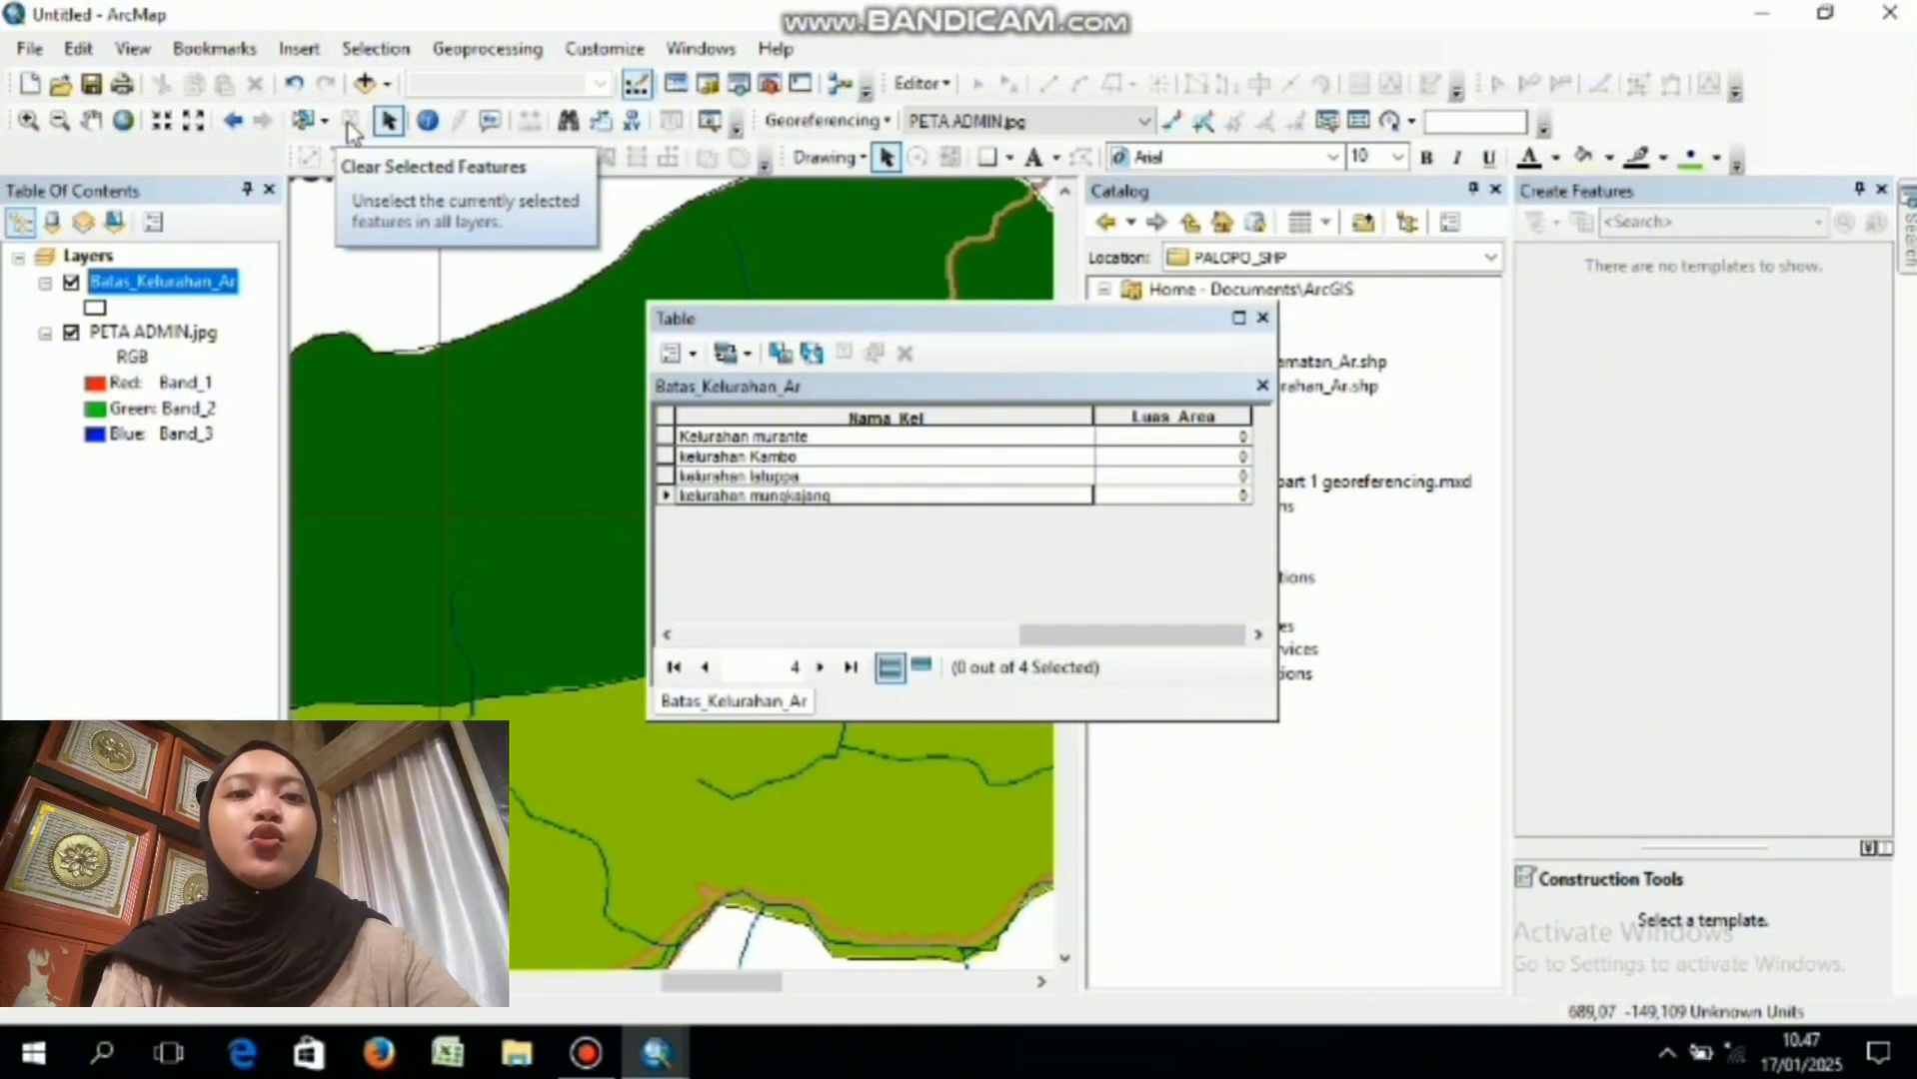
pyautogui.click(316, 127)
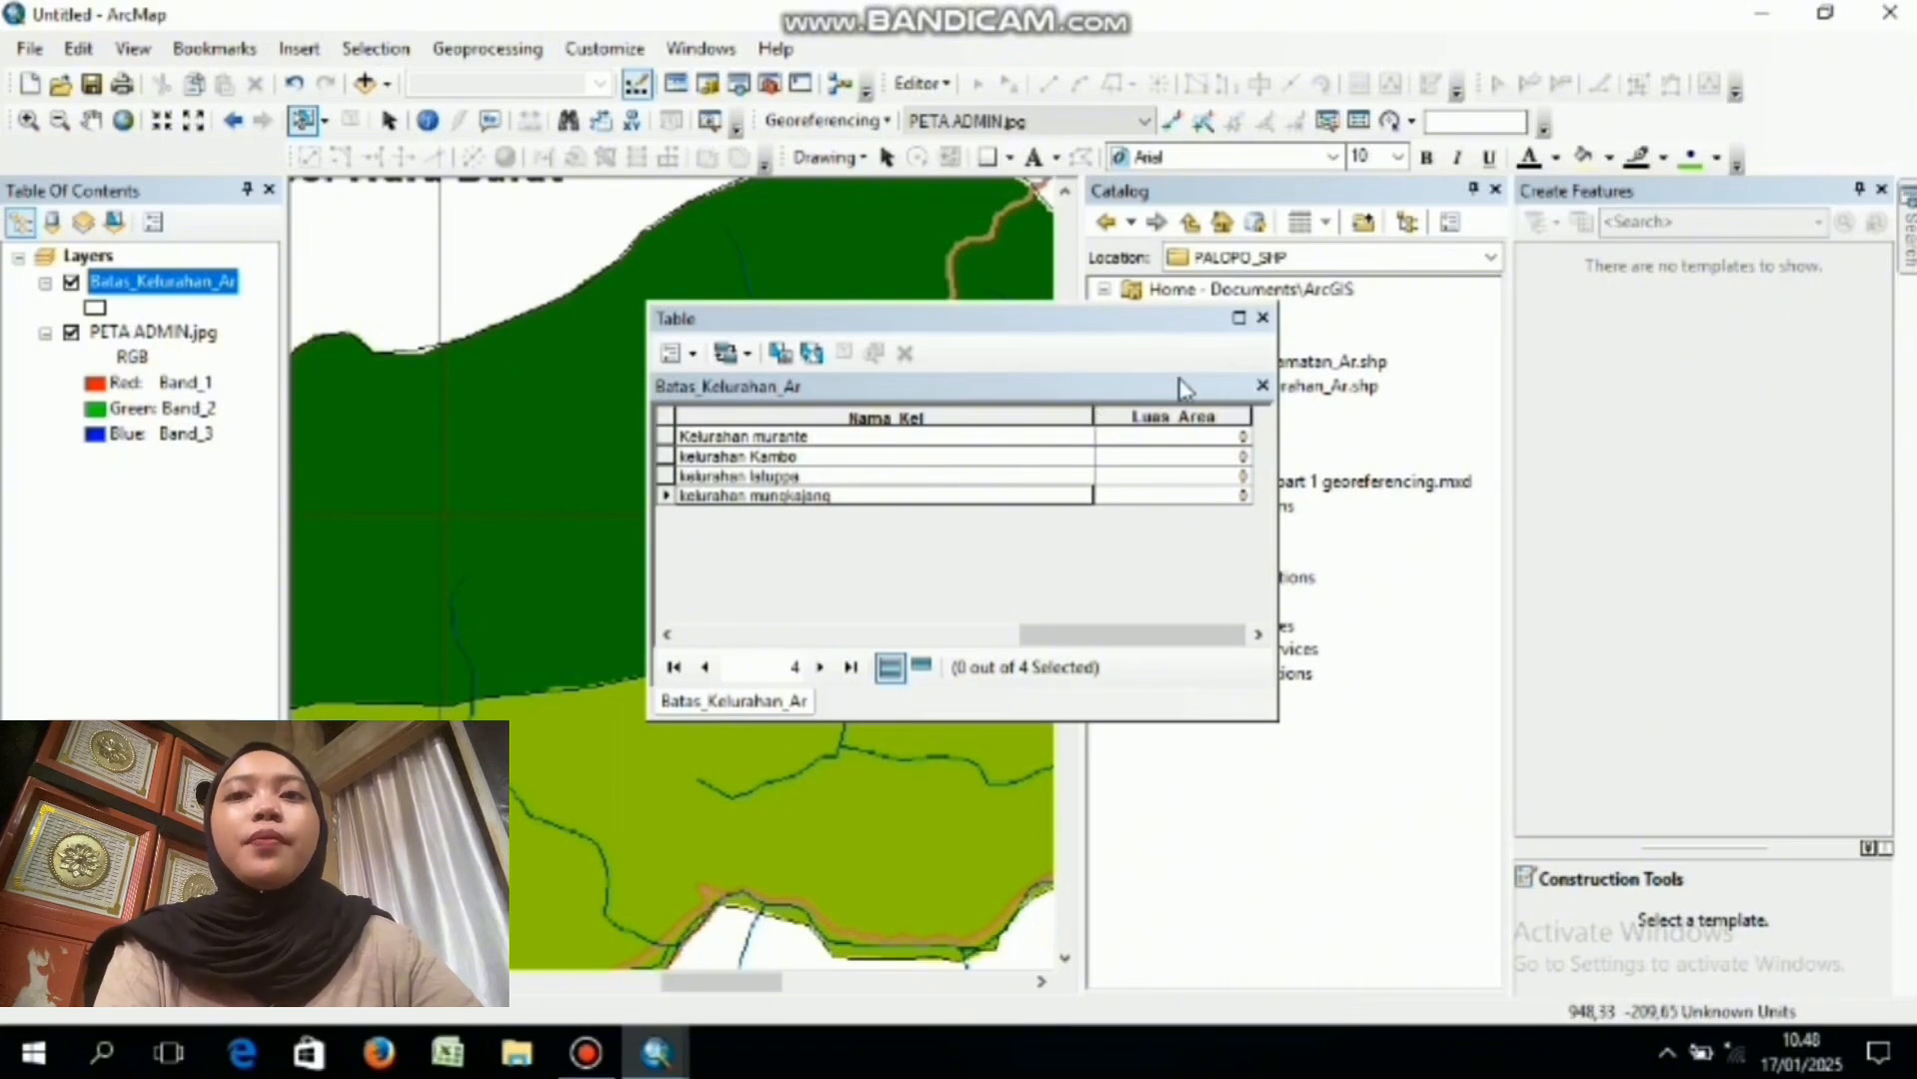
# - Calculate the Luas_Area field as Area in Square Kilometers, using the data source's coordinate system, and accept calculating outside an edit session
pyautogui.click(1220, 420)
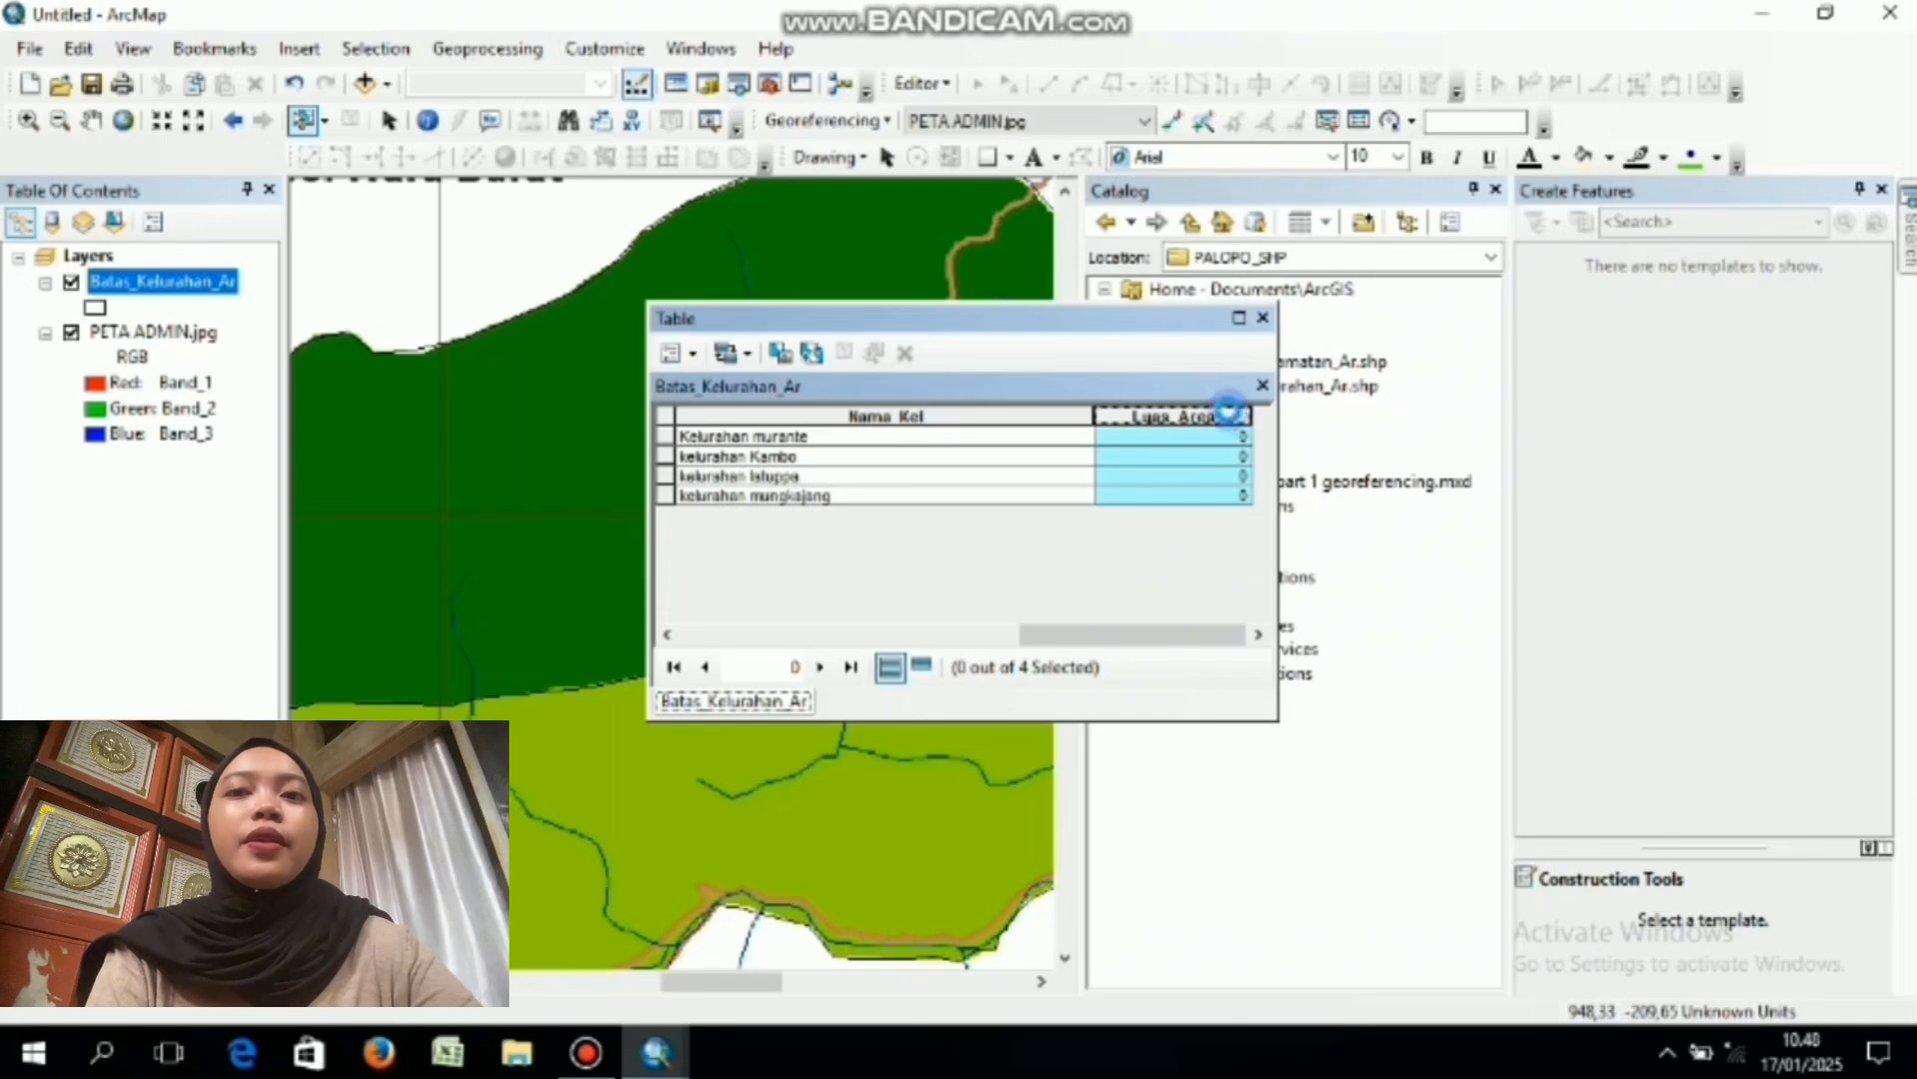
pyautogui.rightClick(1235, 421)
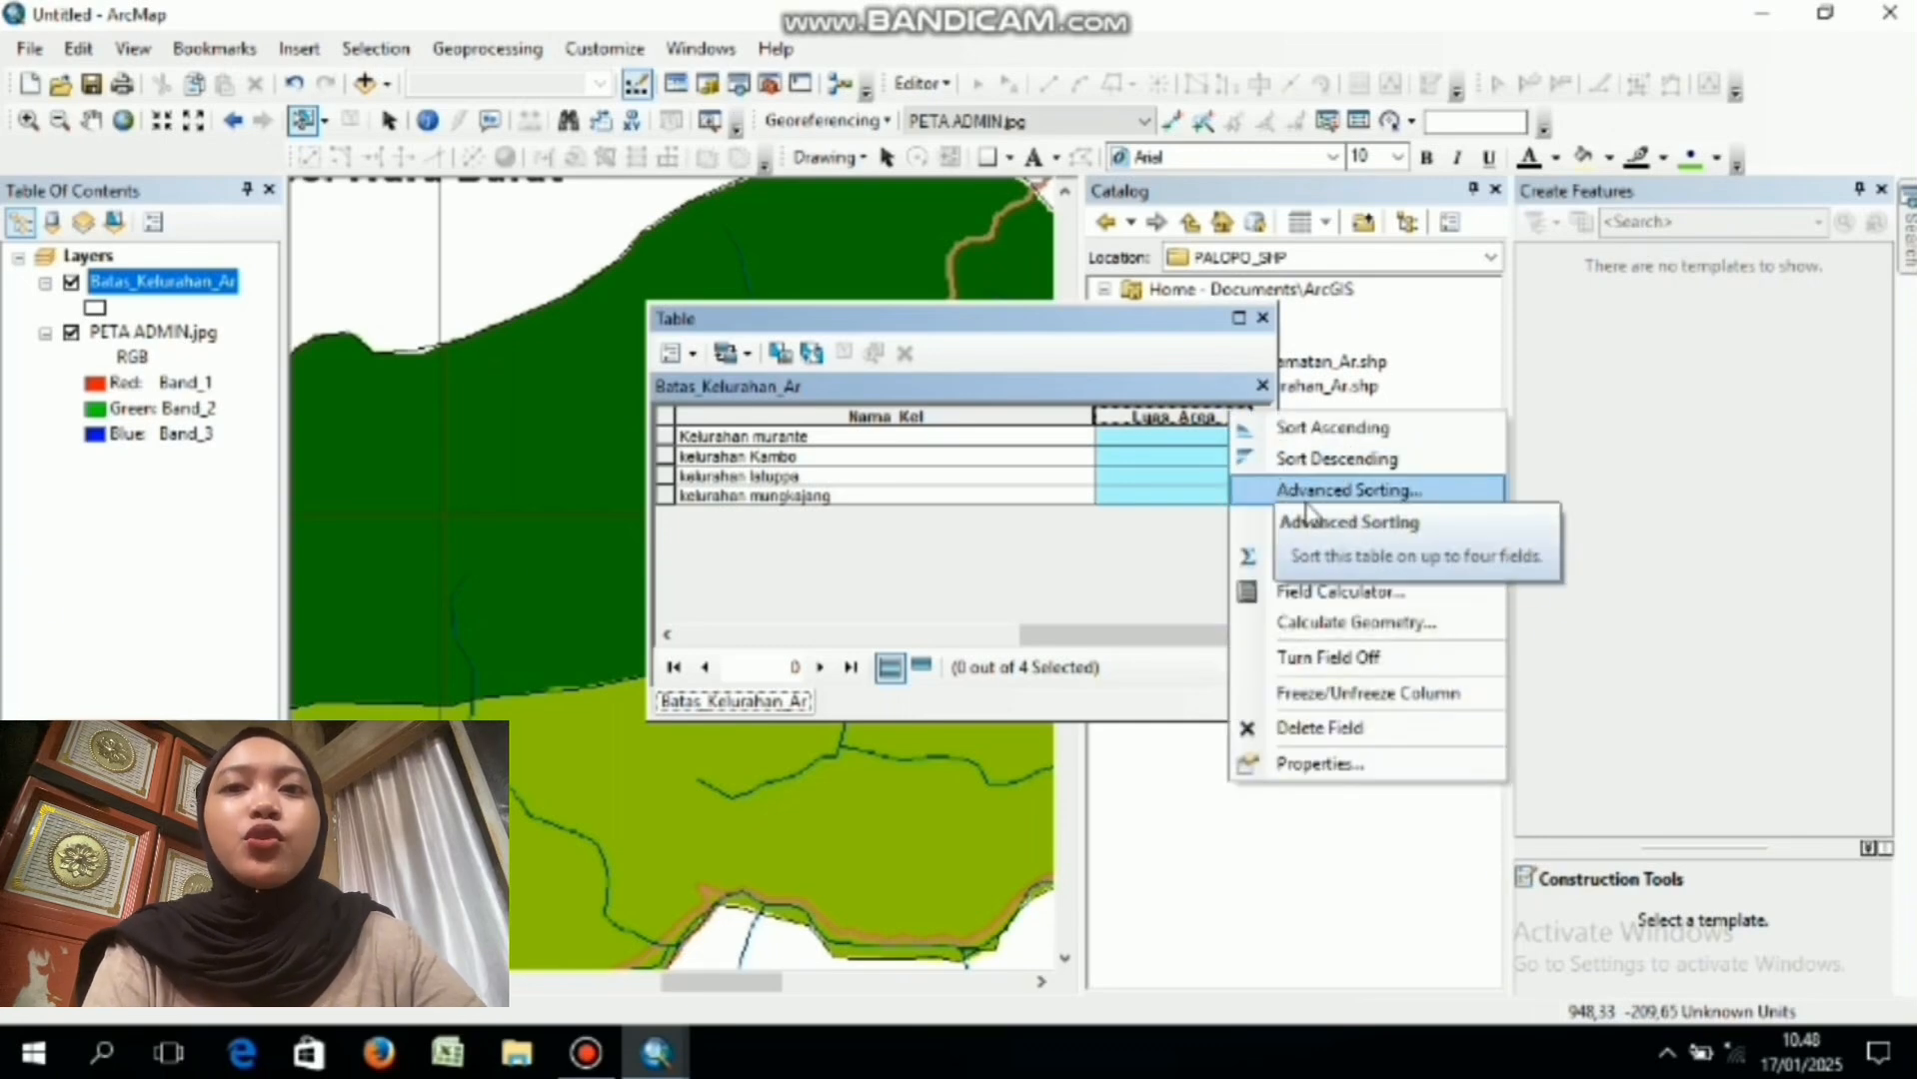
pyautogui.click(1312, 623)
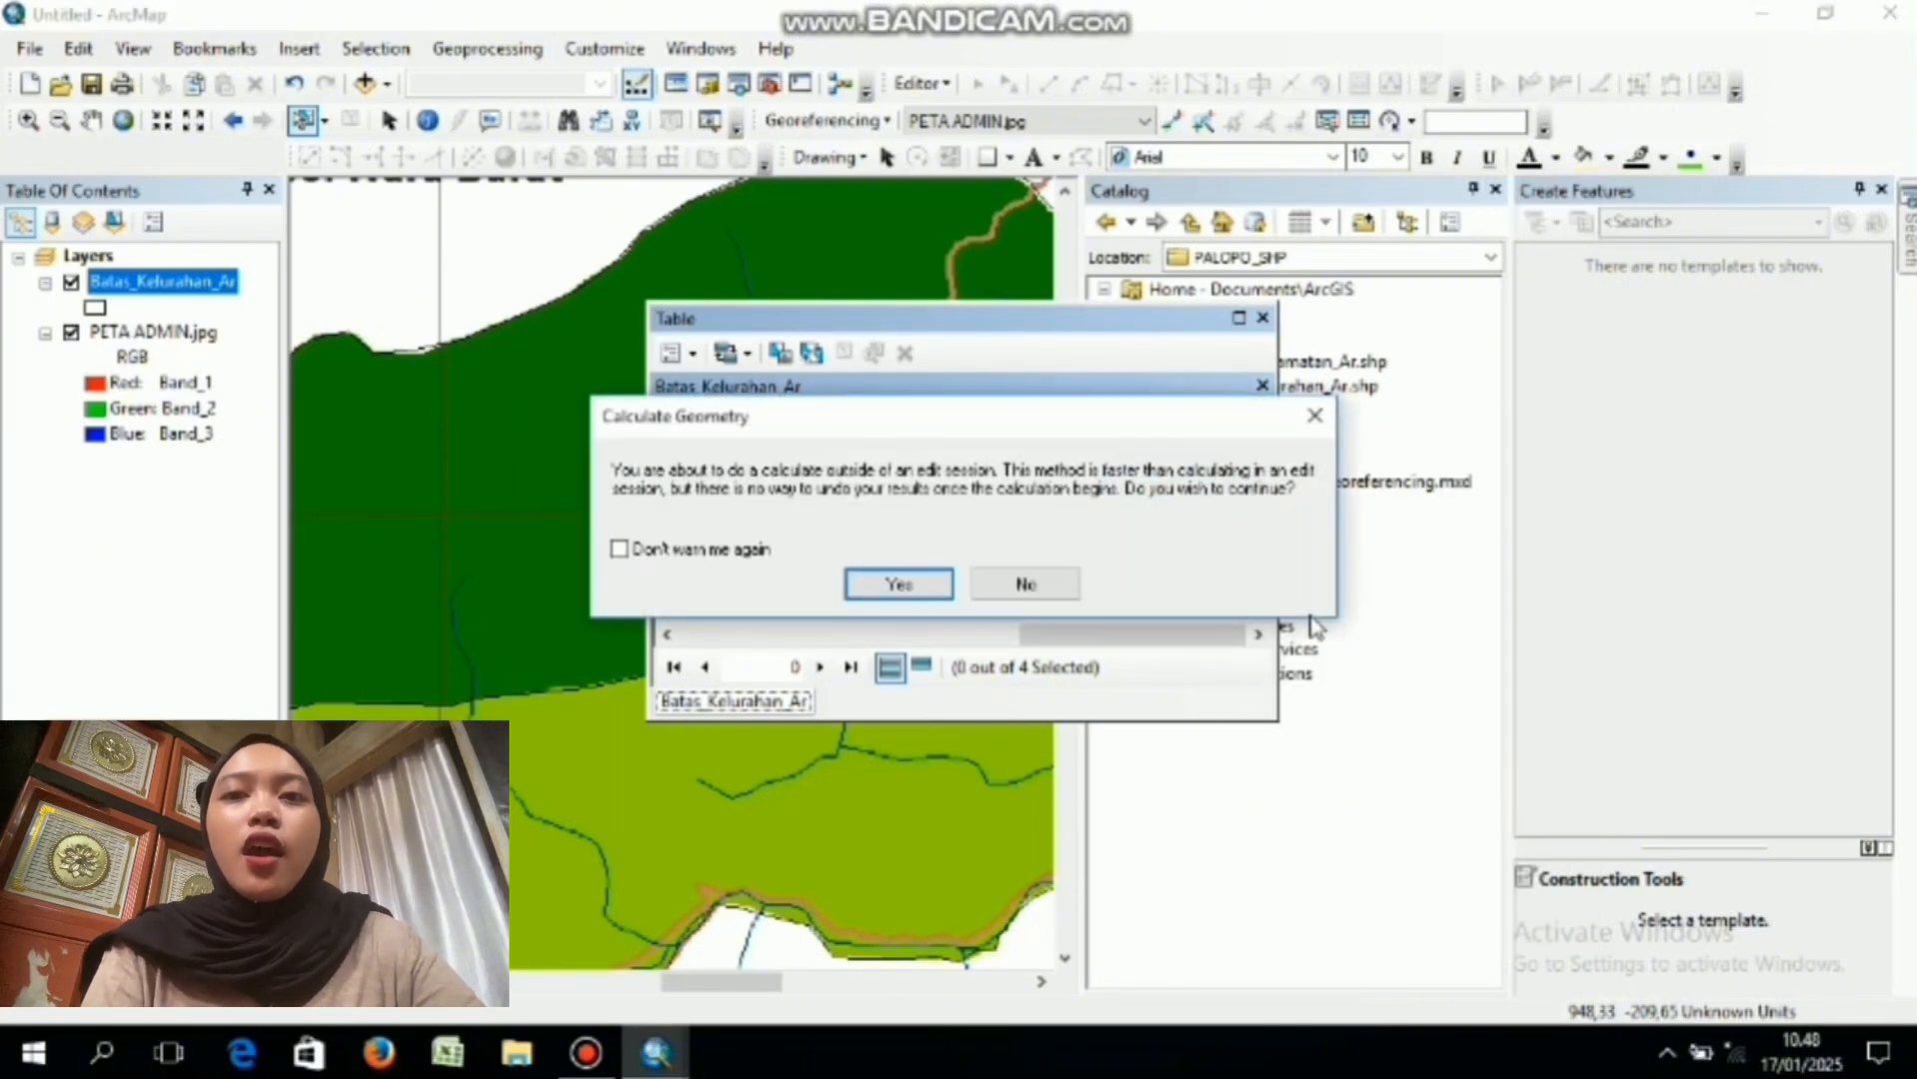
pyautogui.click(905, 586)
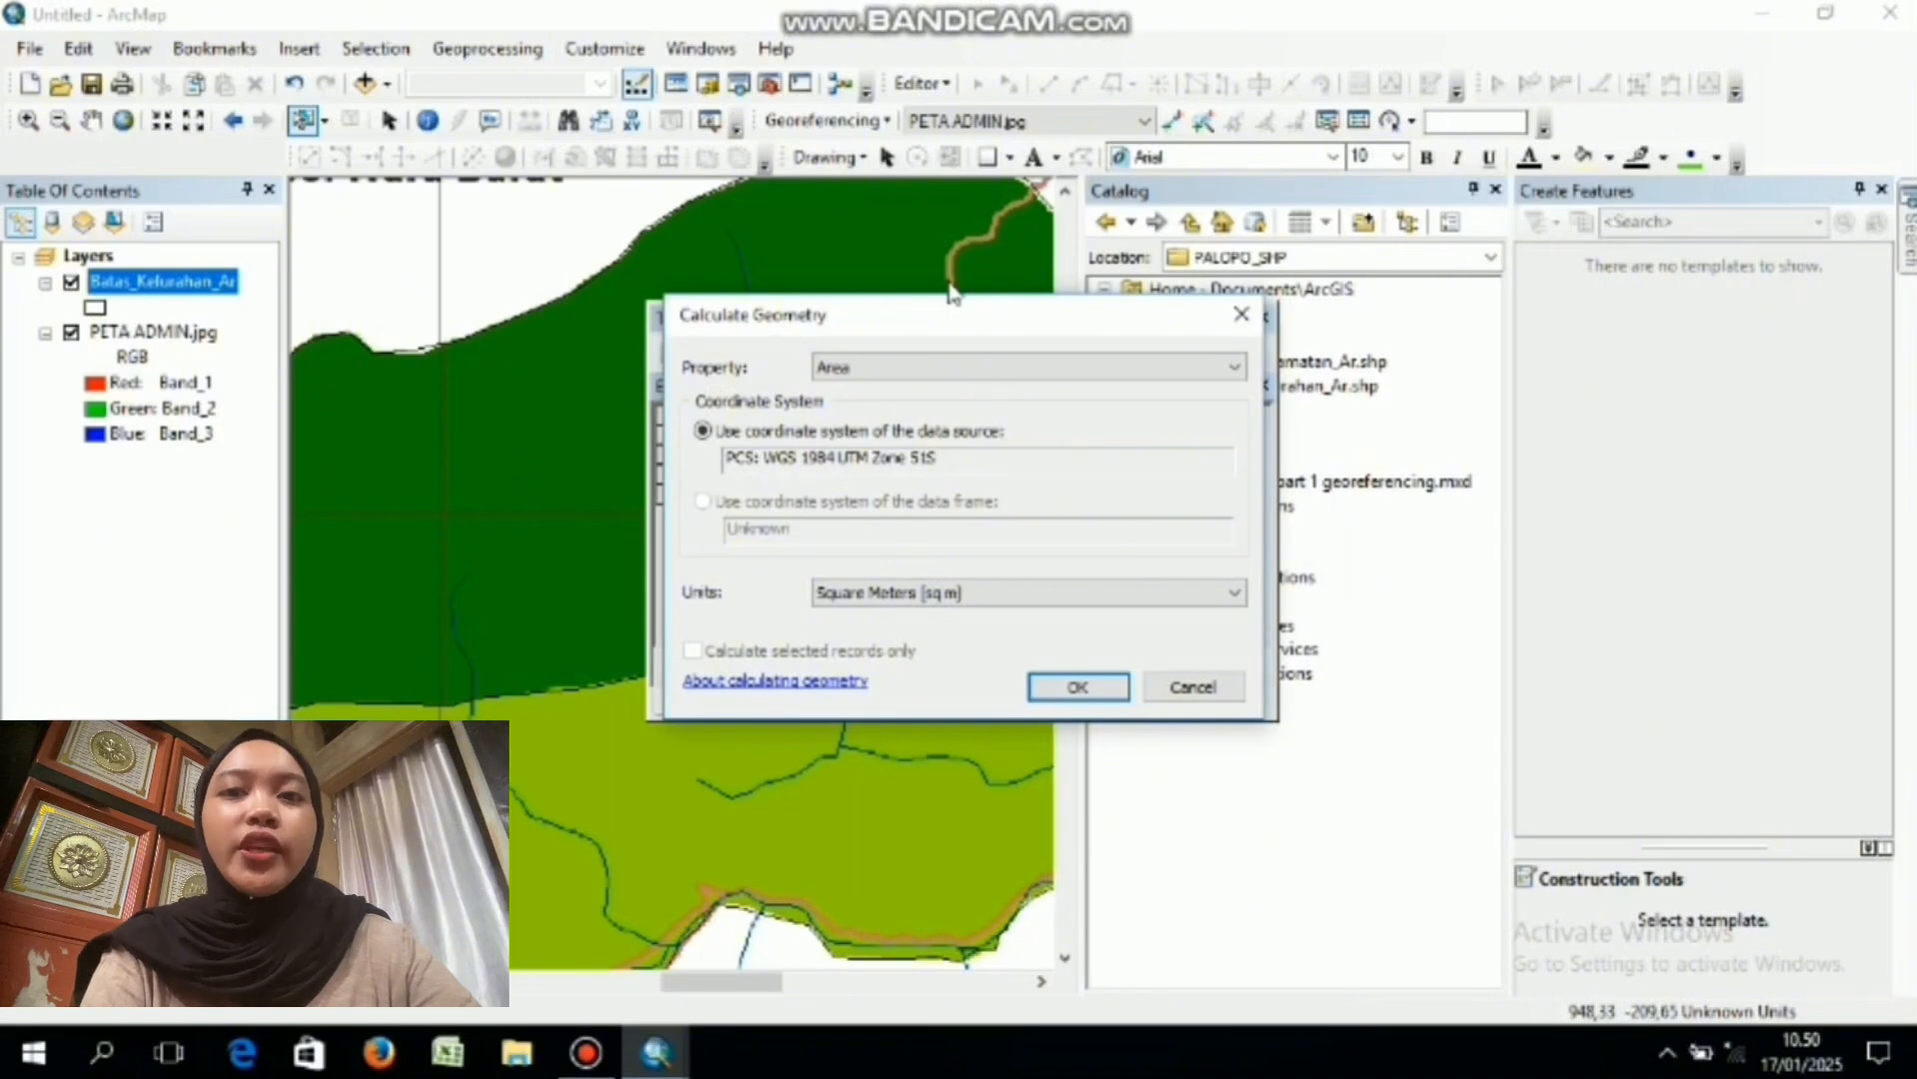
pyautogui.click(970, 369)
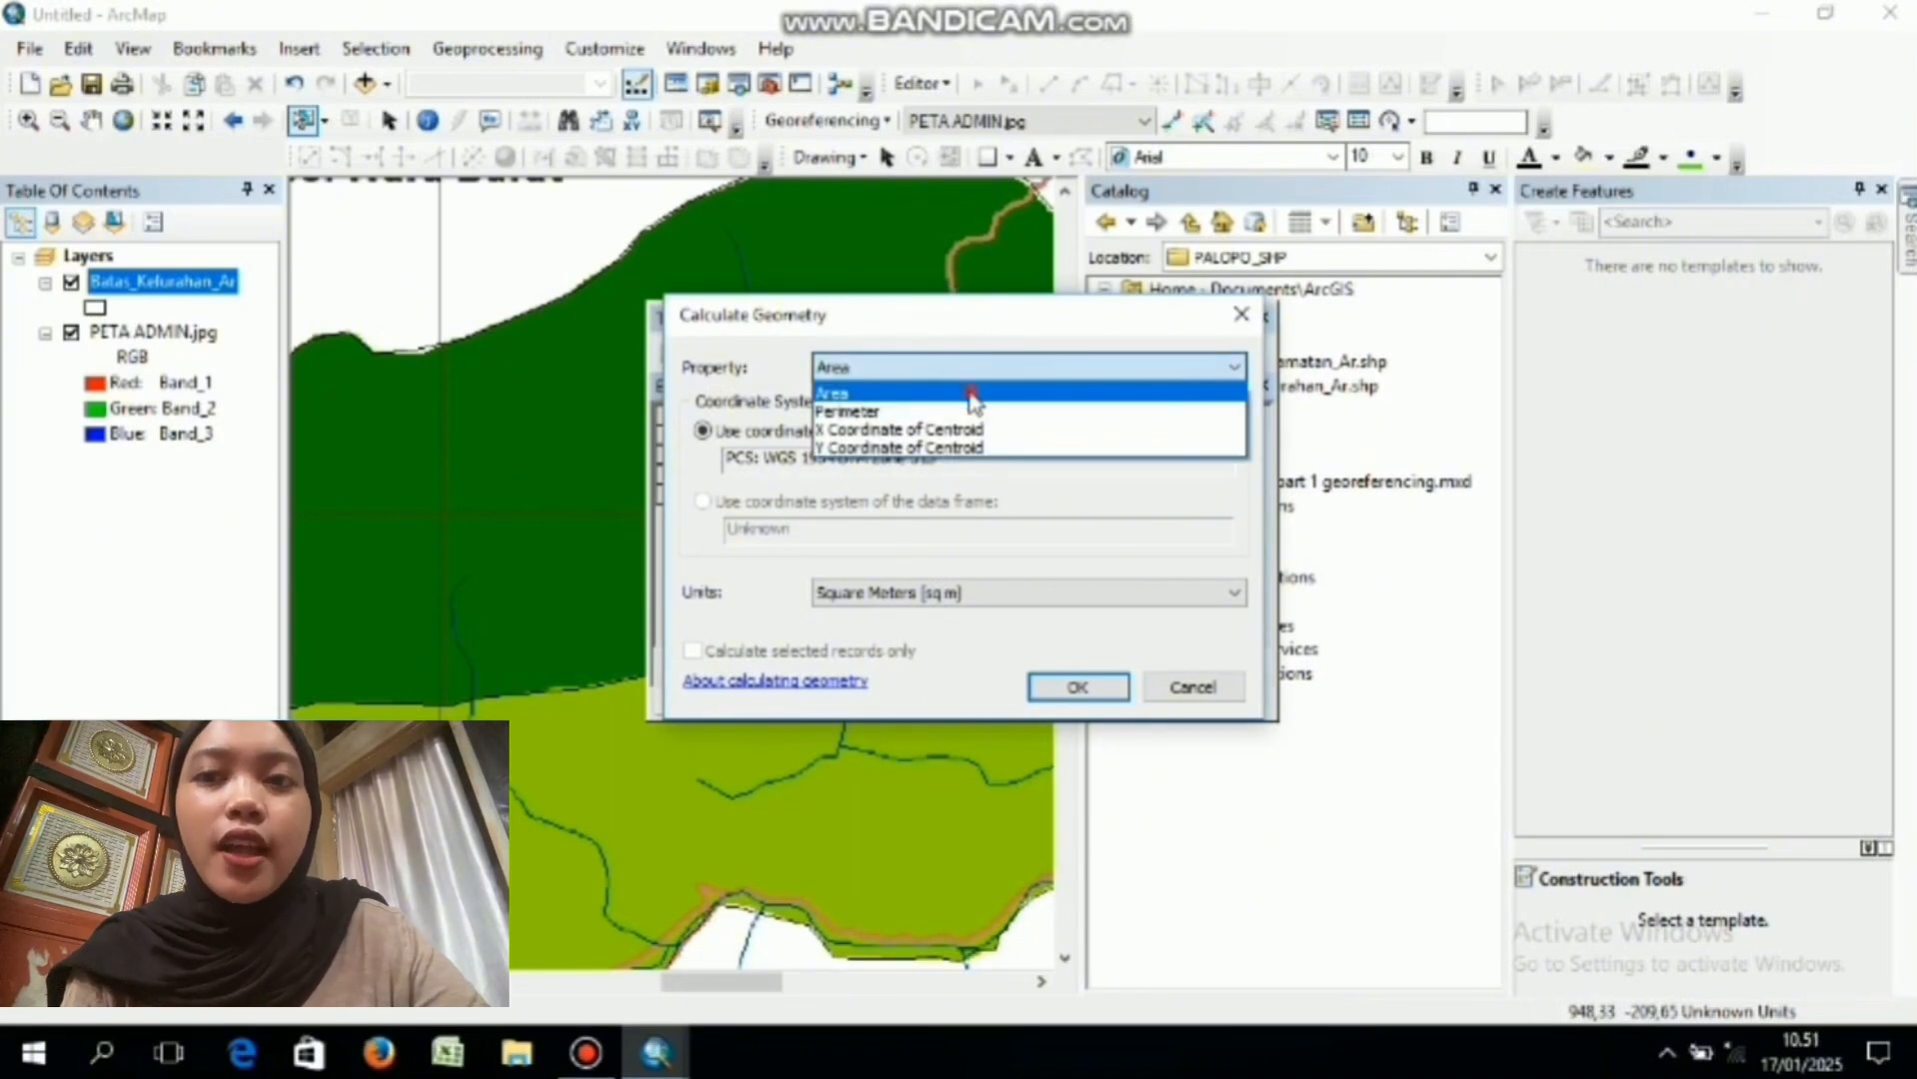
pyautogui.click(970, 394)
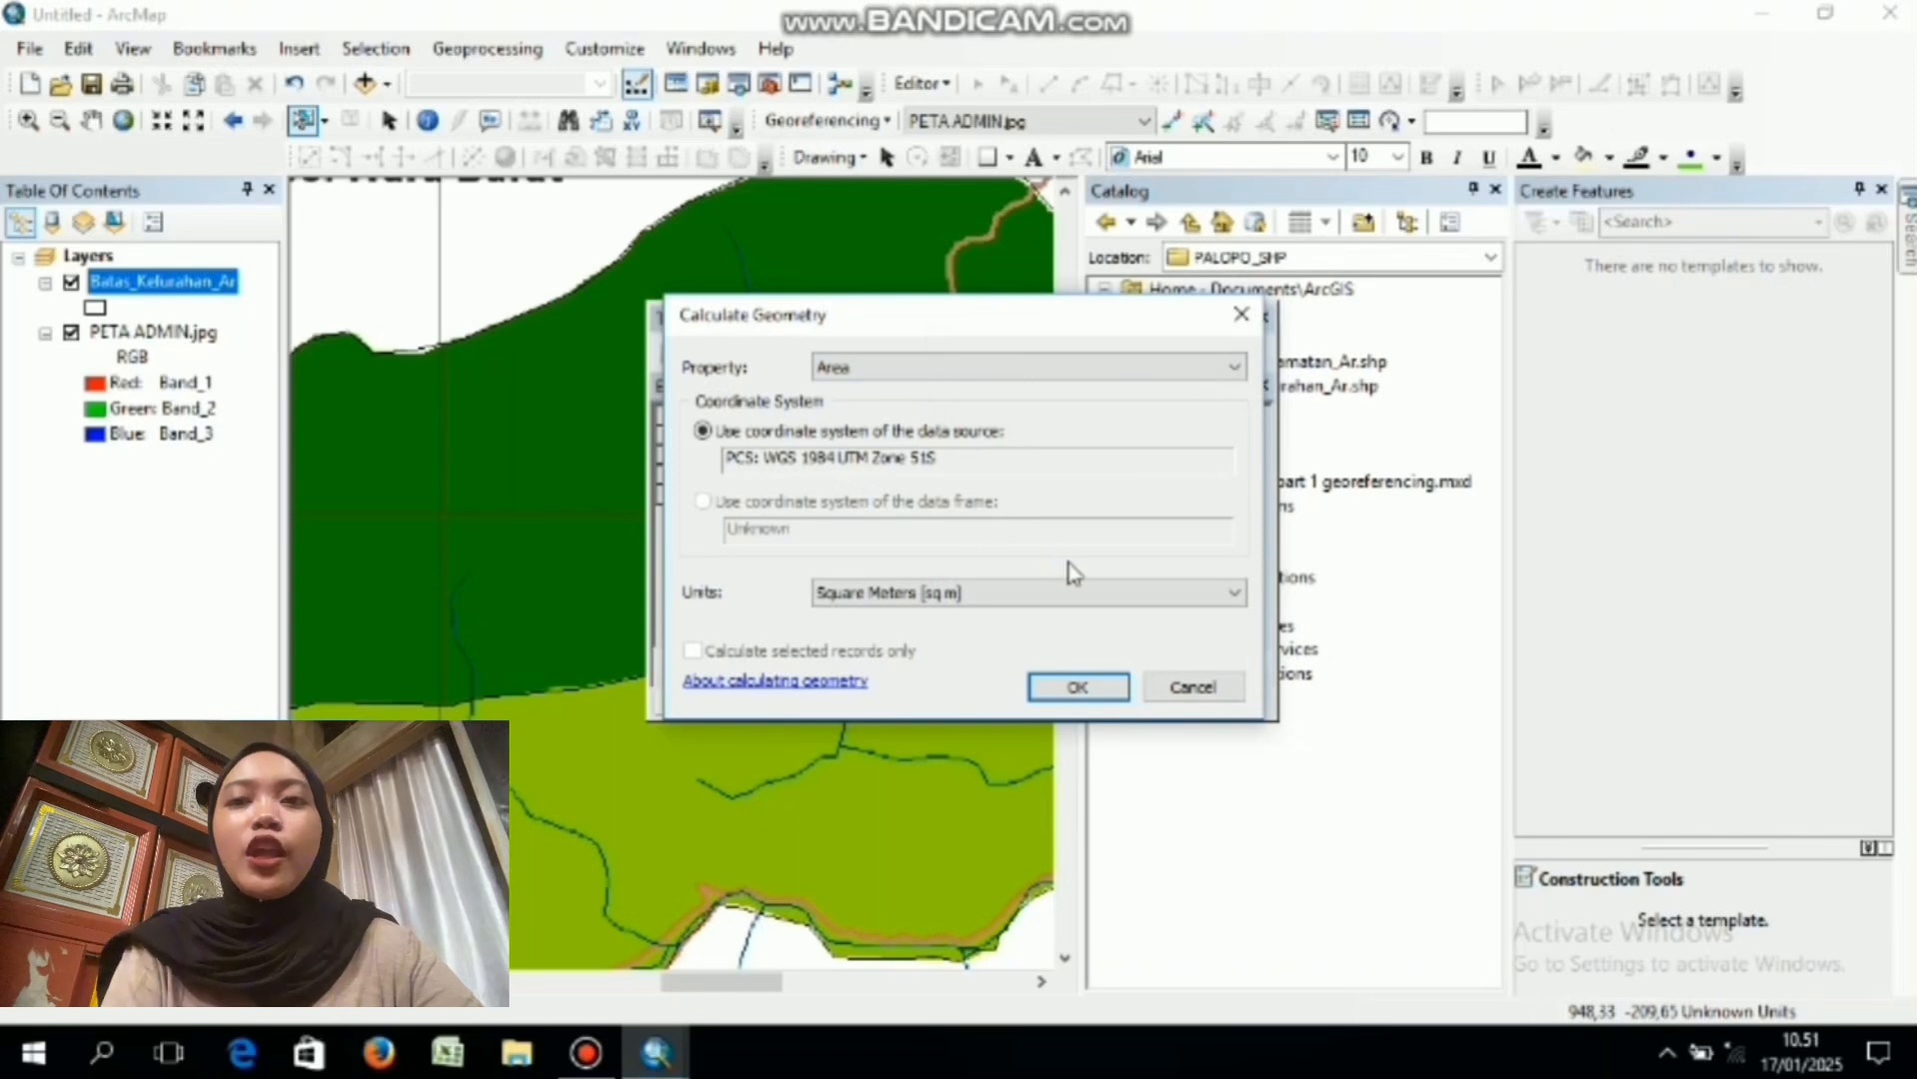
pyautogui.click(1080, 594)
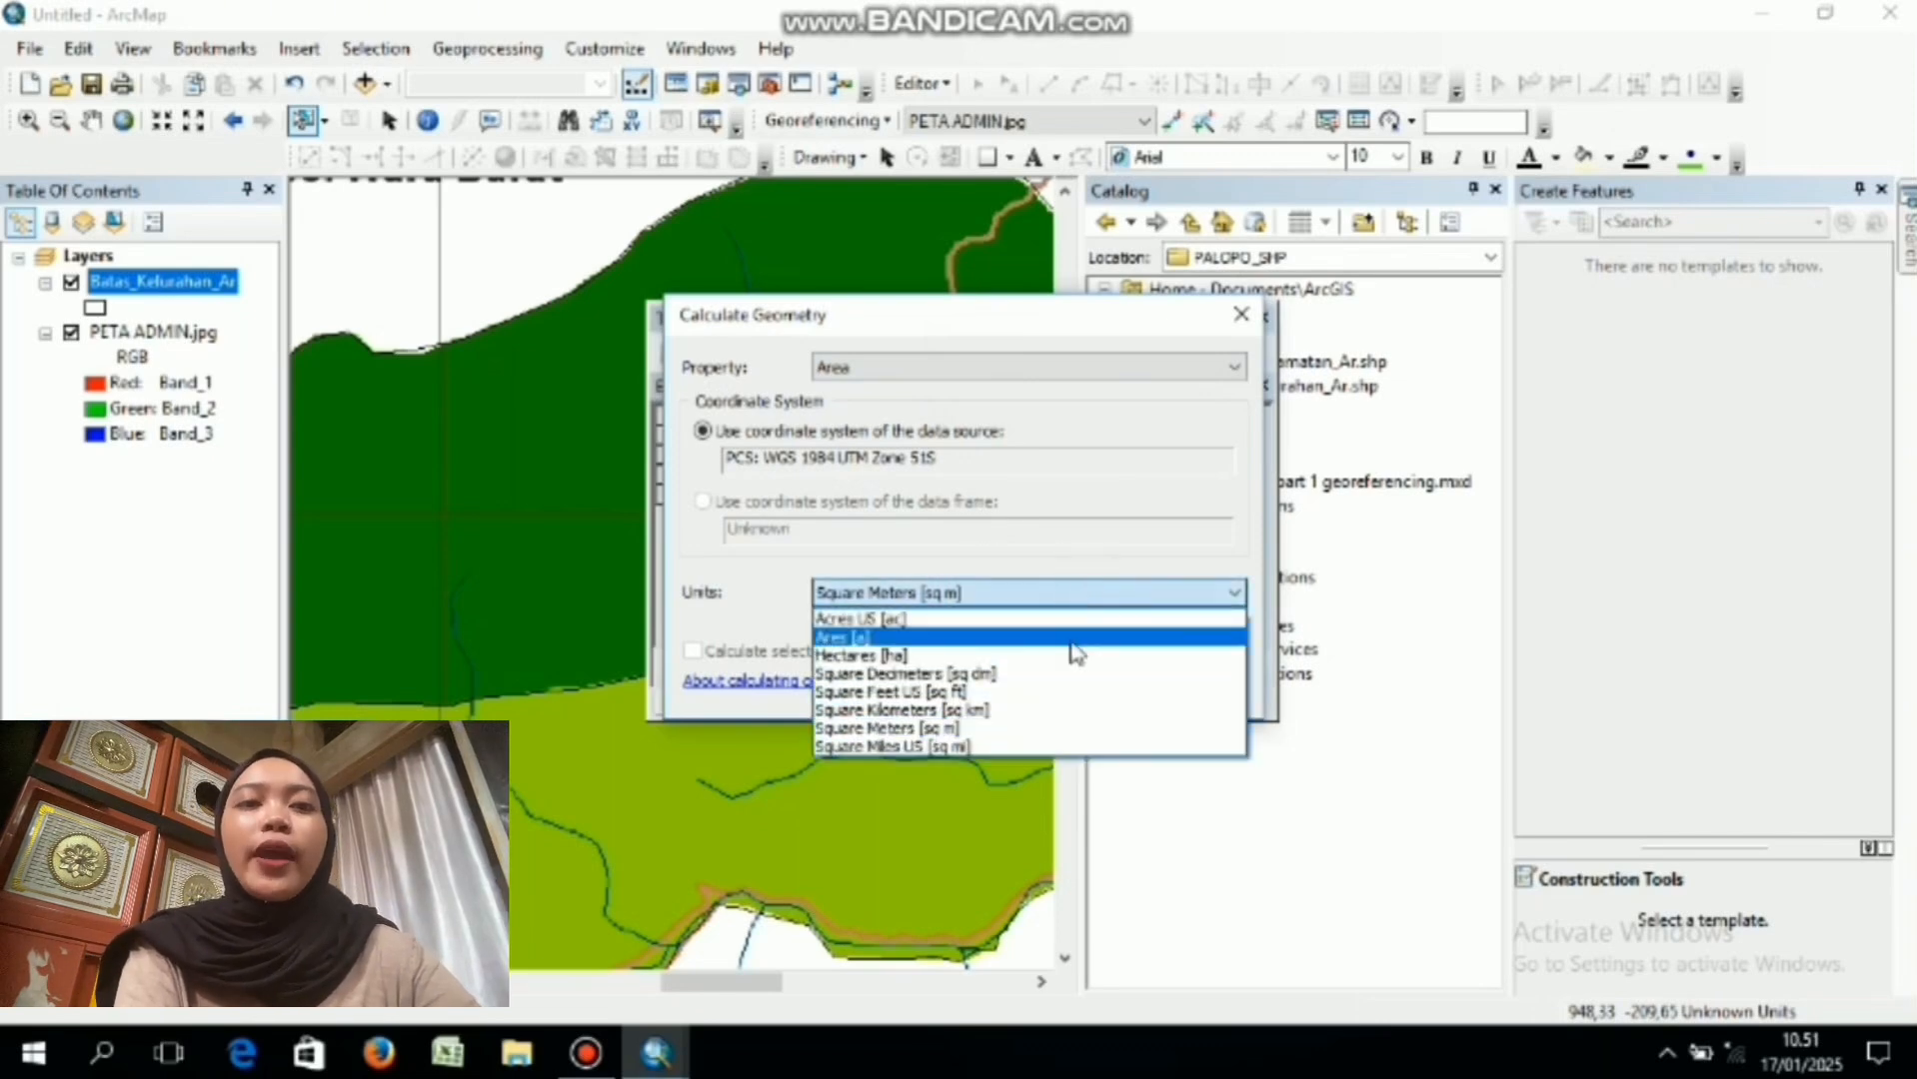
pyautogui.click(995, 712)
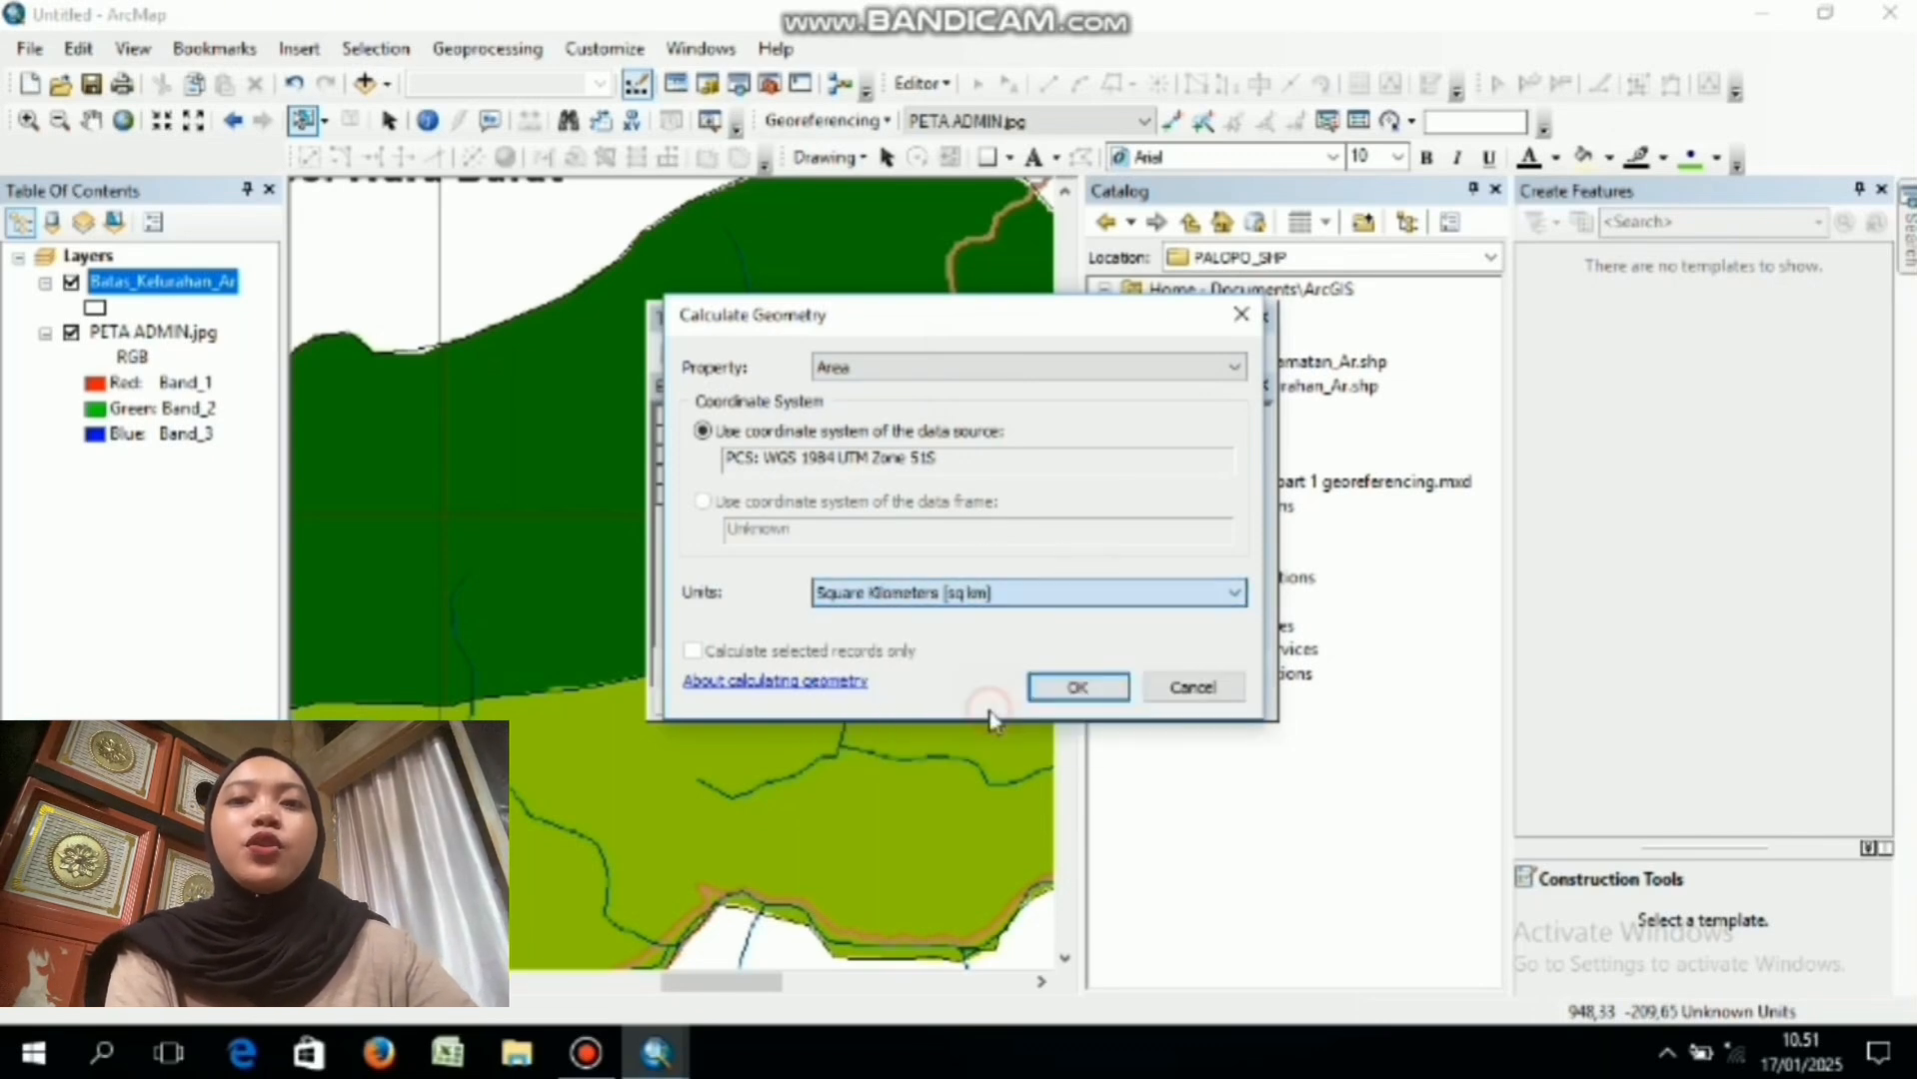
pyautogui.click(1075, 690)
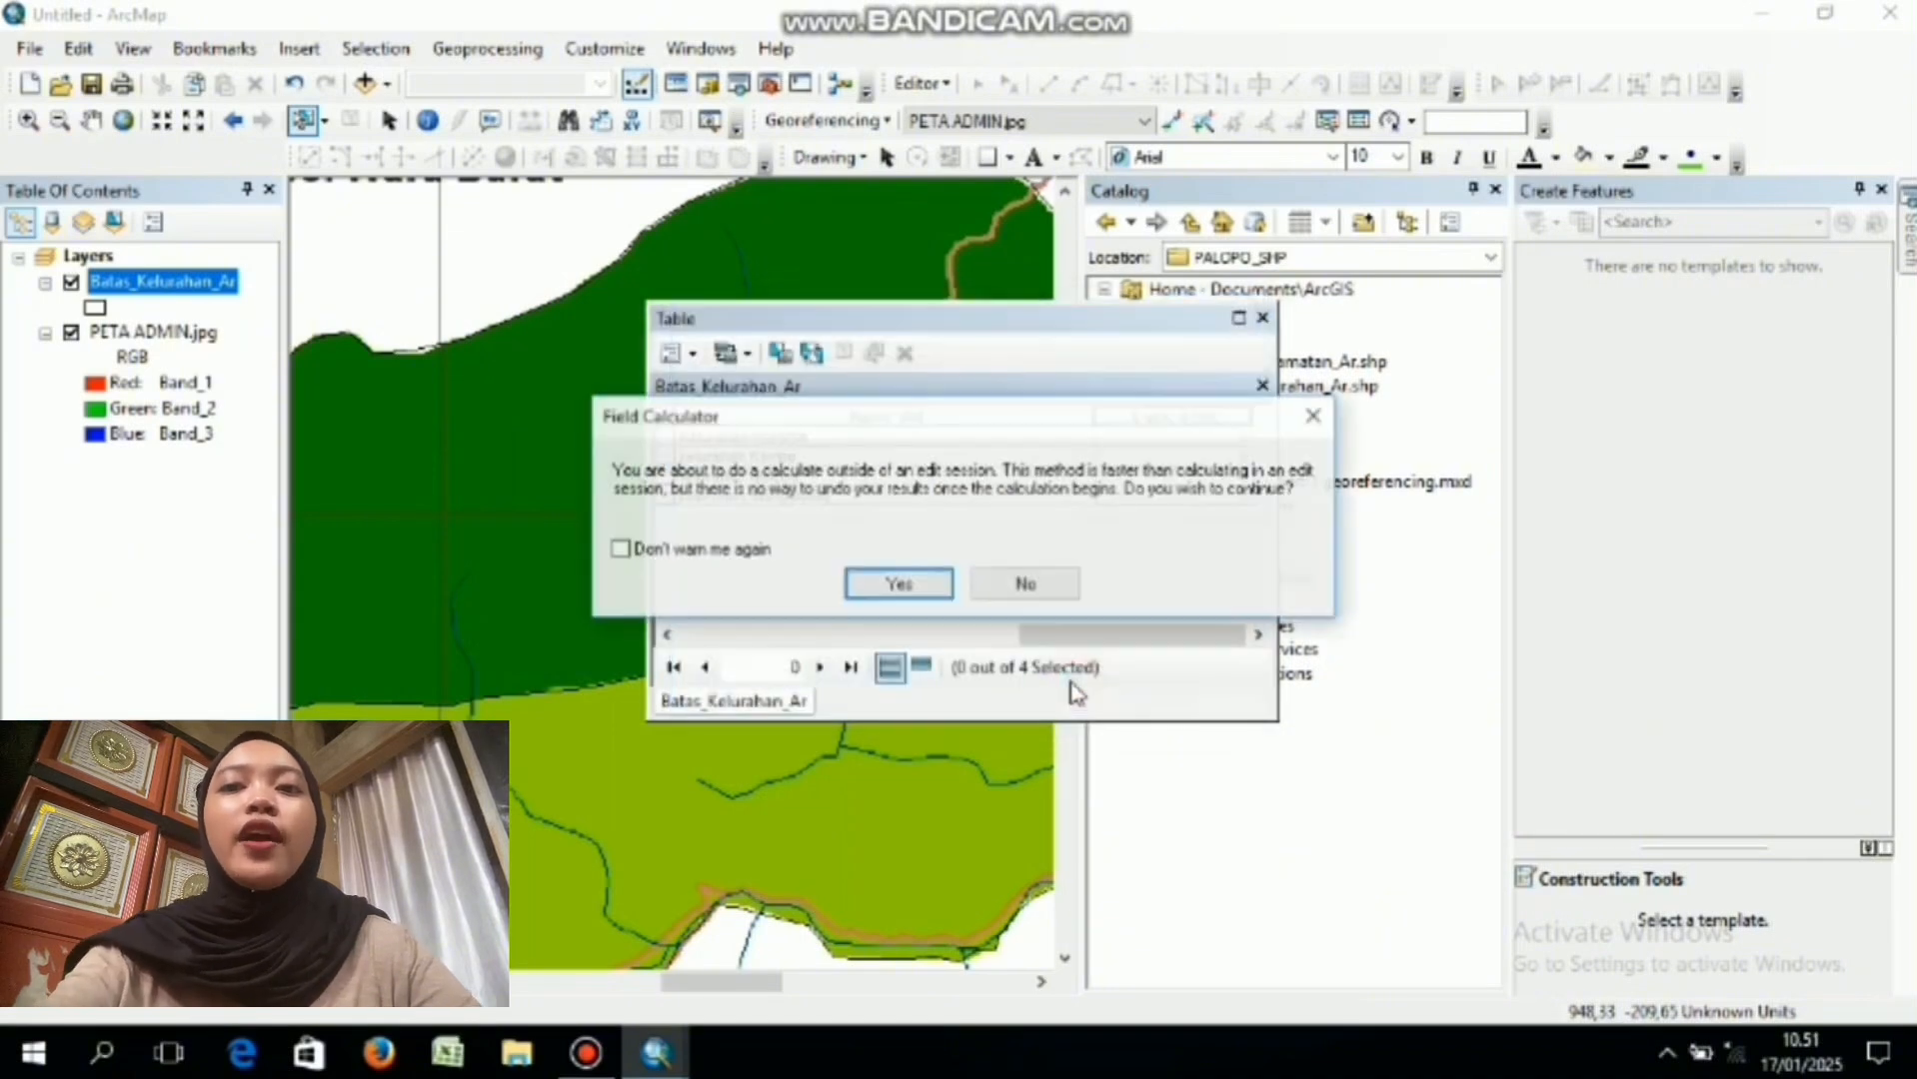
pyautogui.click(912, 588)
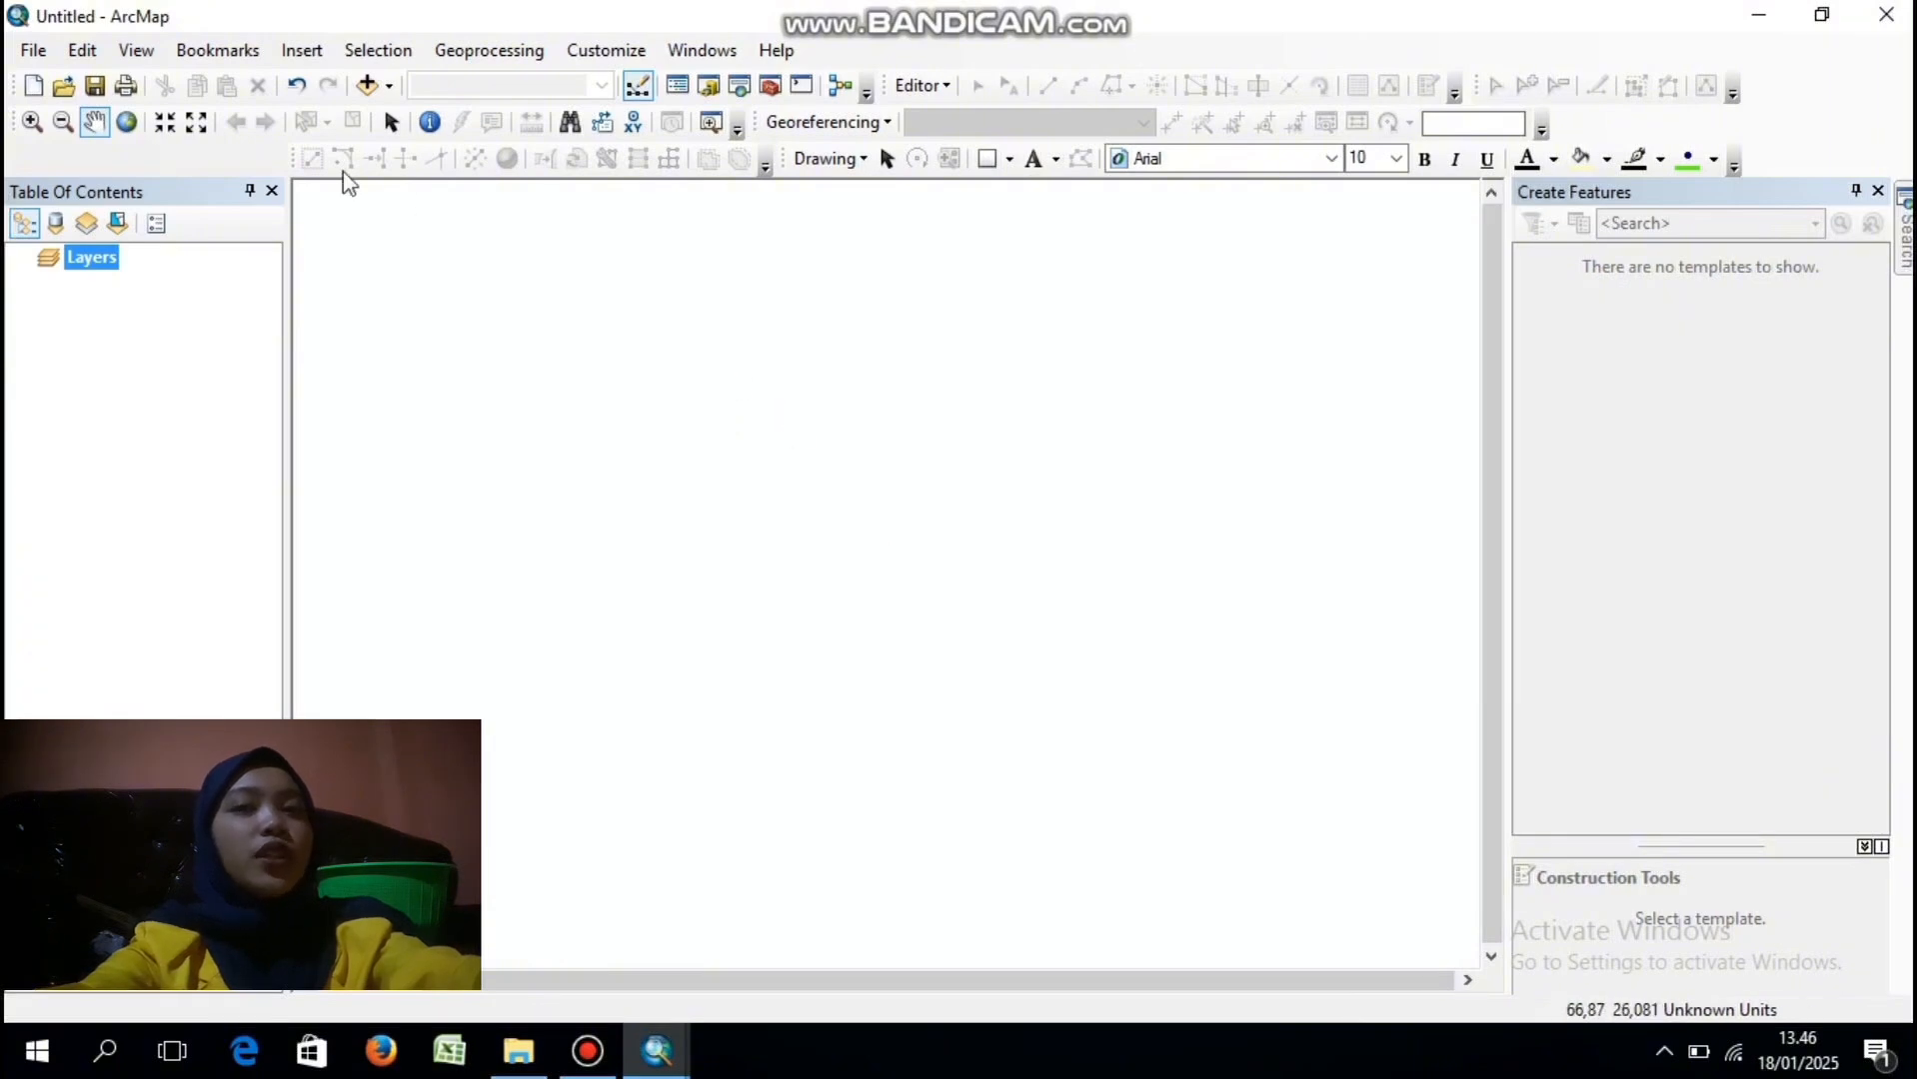
# - Add PETA ADMIN.jpg to the empty map and accept its missing spatial reference
pyautogui.click(366, 87)
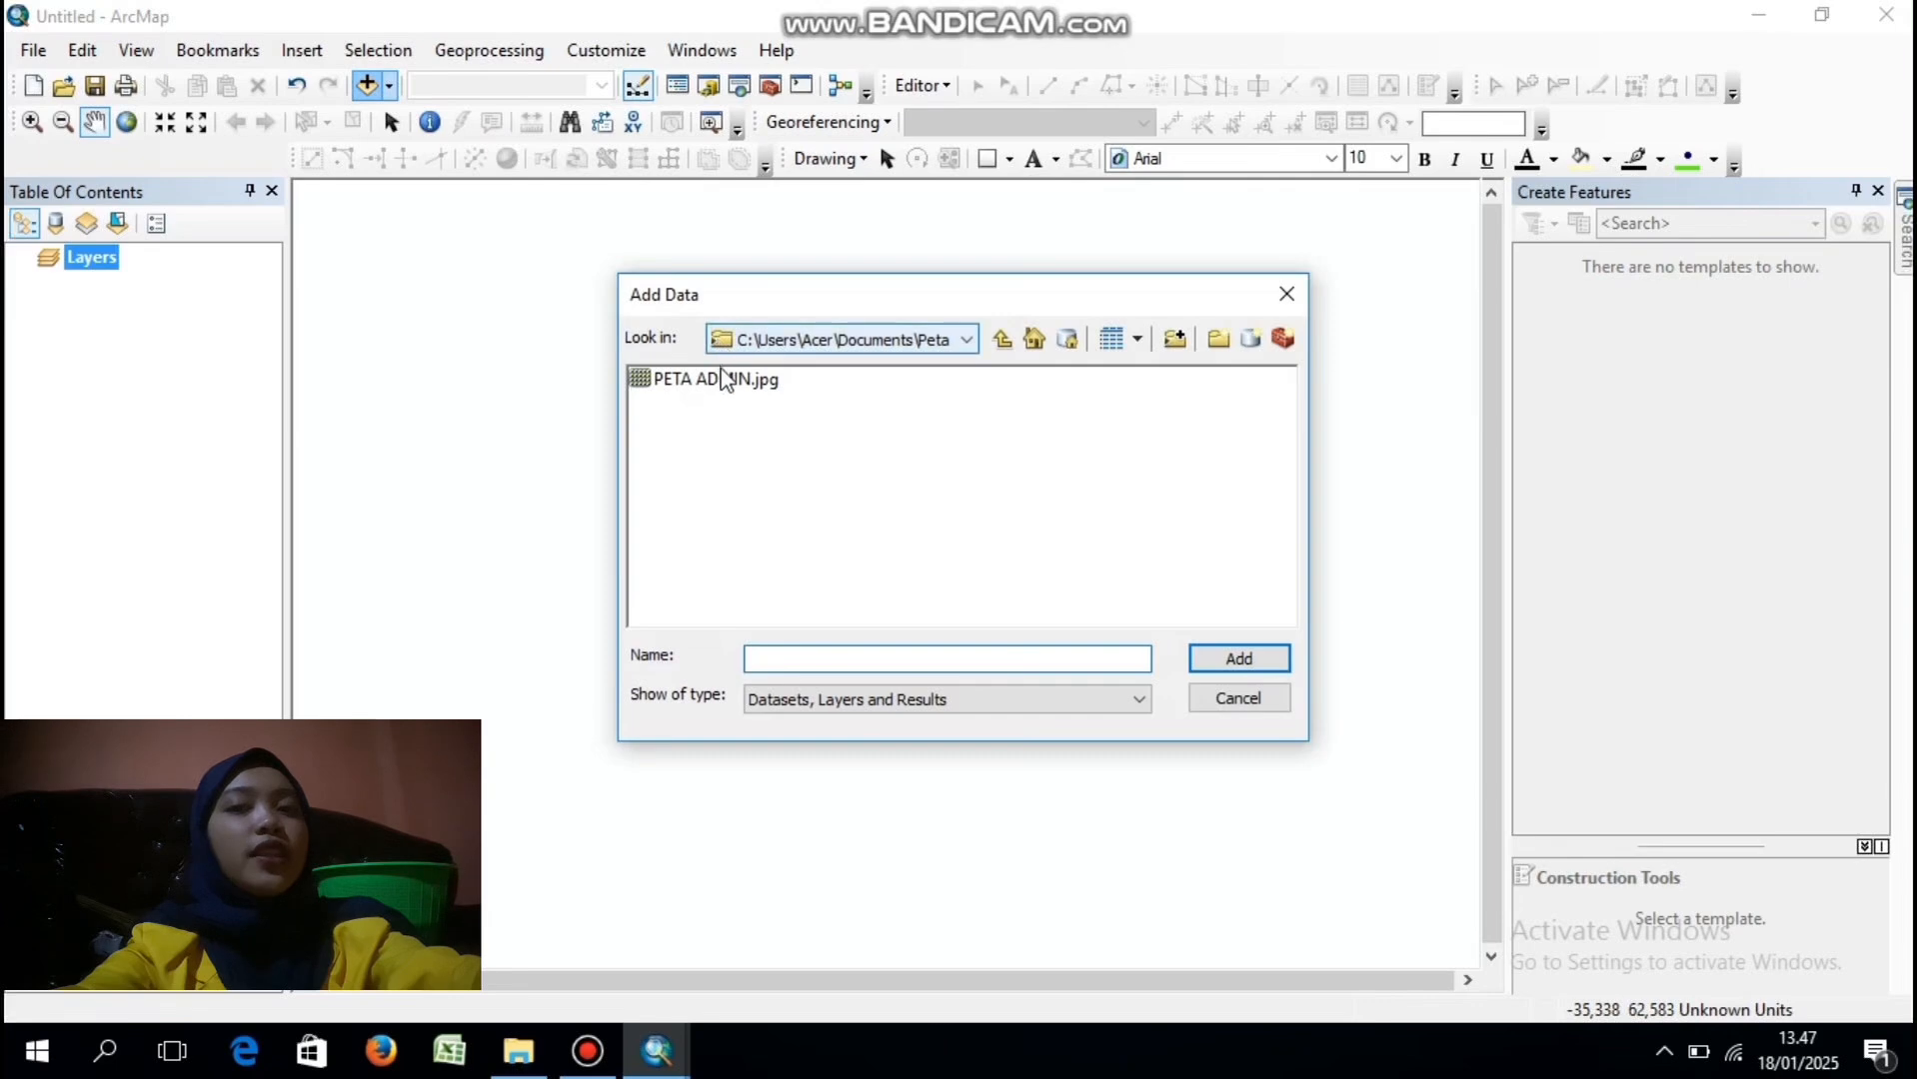
pyautogui.click(724, 380)
pyautogui.click(1231, 659)
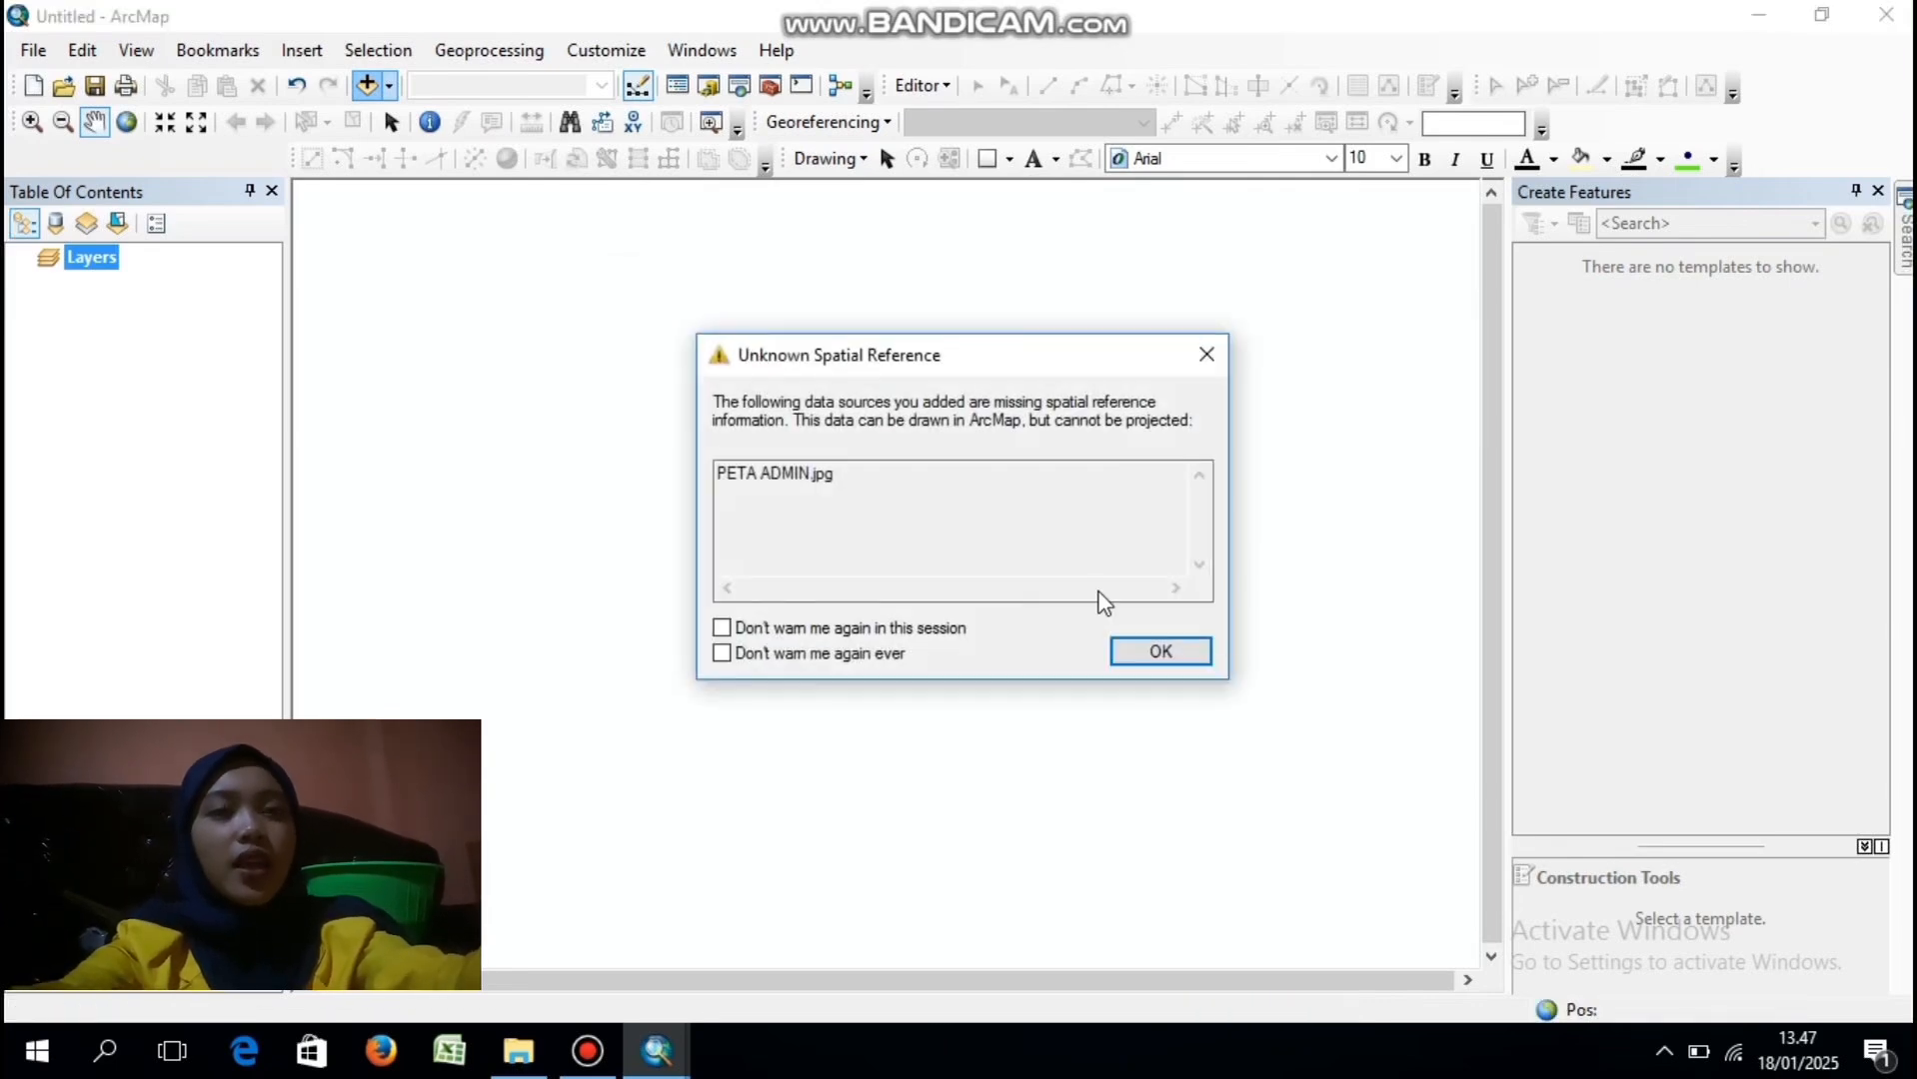
pyautogui.click(1147, 657)
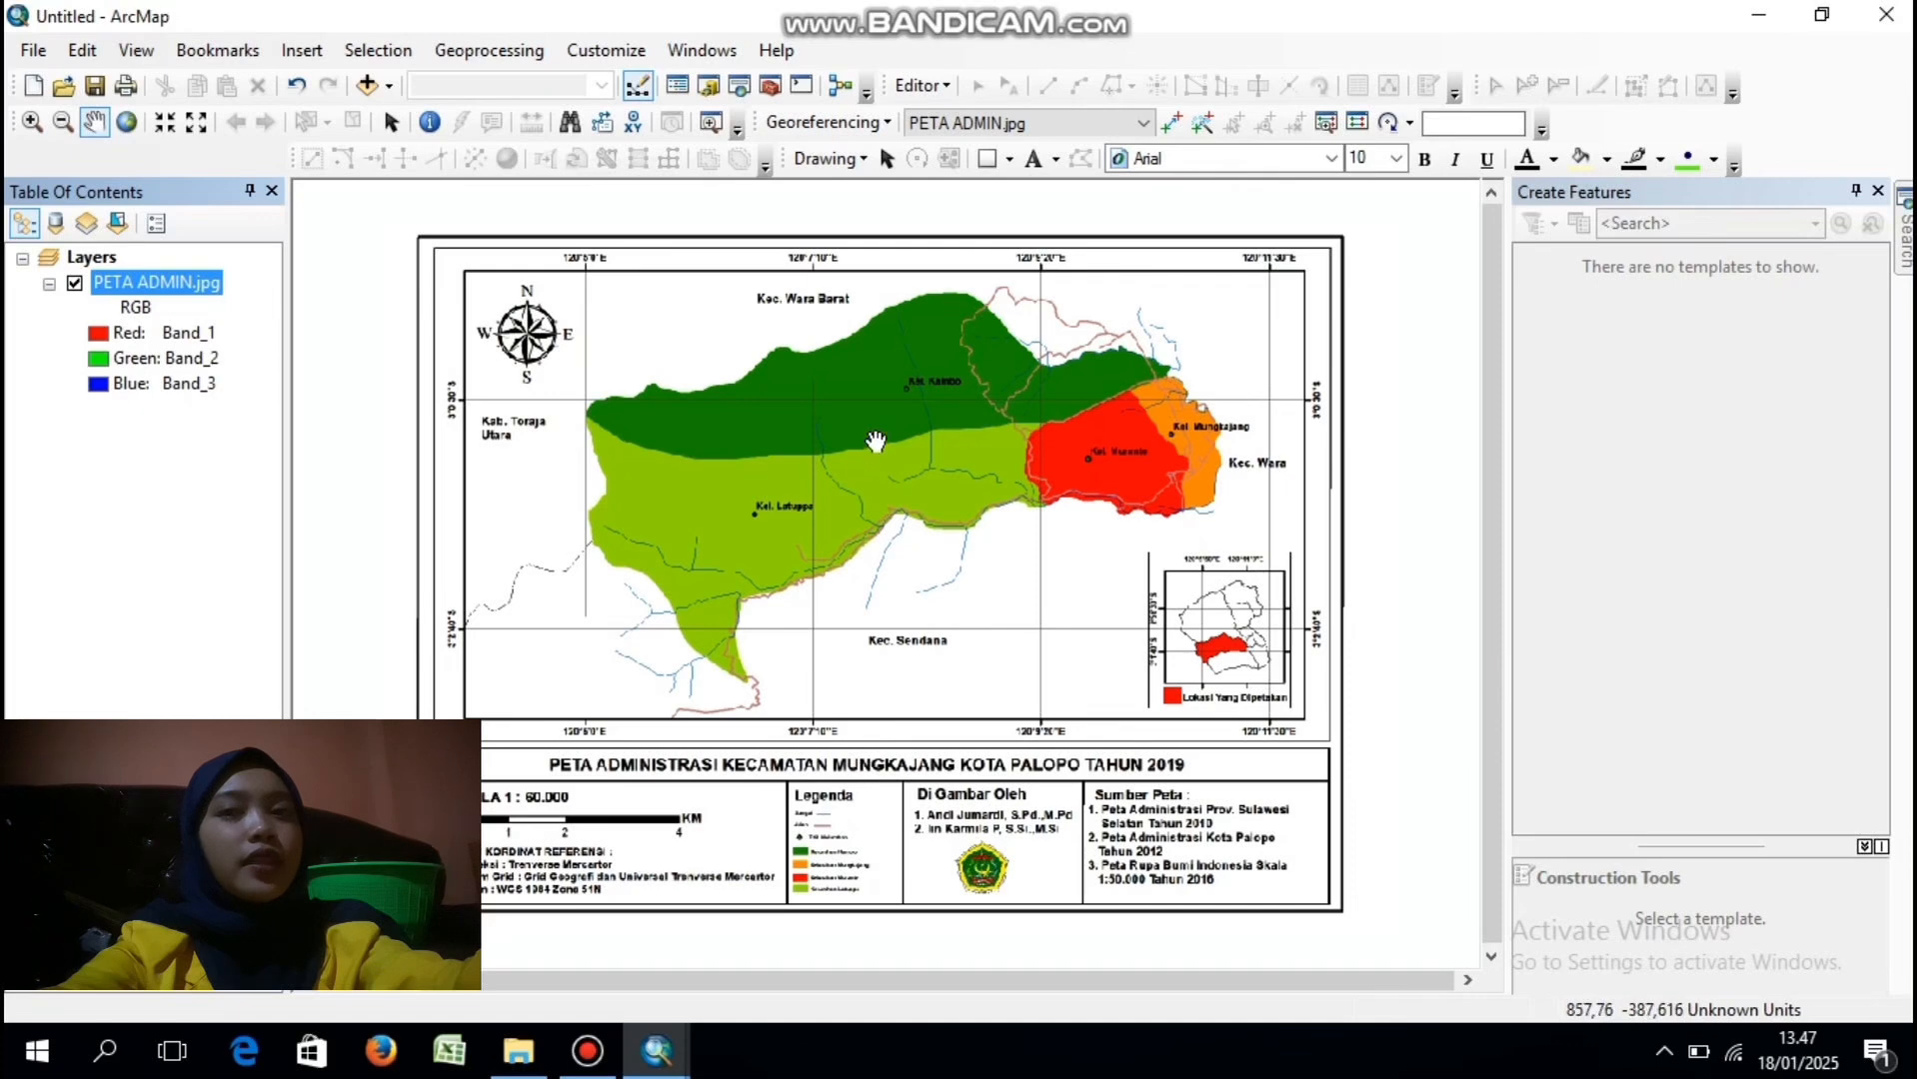
# - Start a new shapefile in the PALOPO_SHP folder, naming it JALAN_JL with feature type Polyline
pyautogui.click(710, 88)
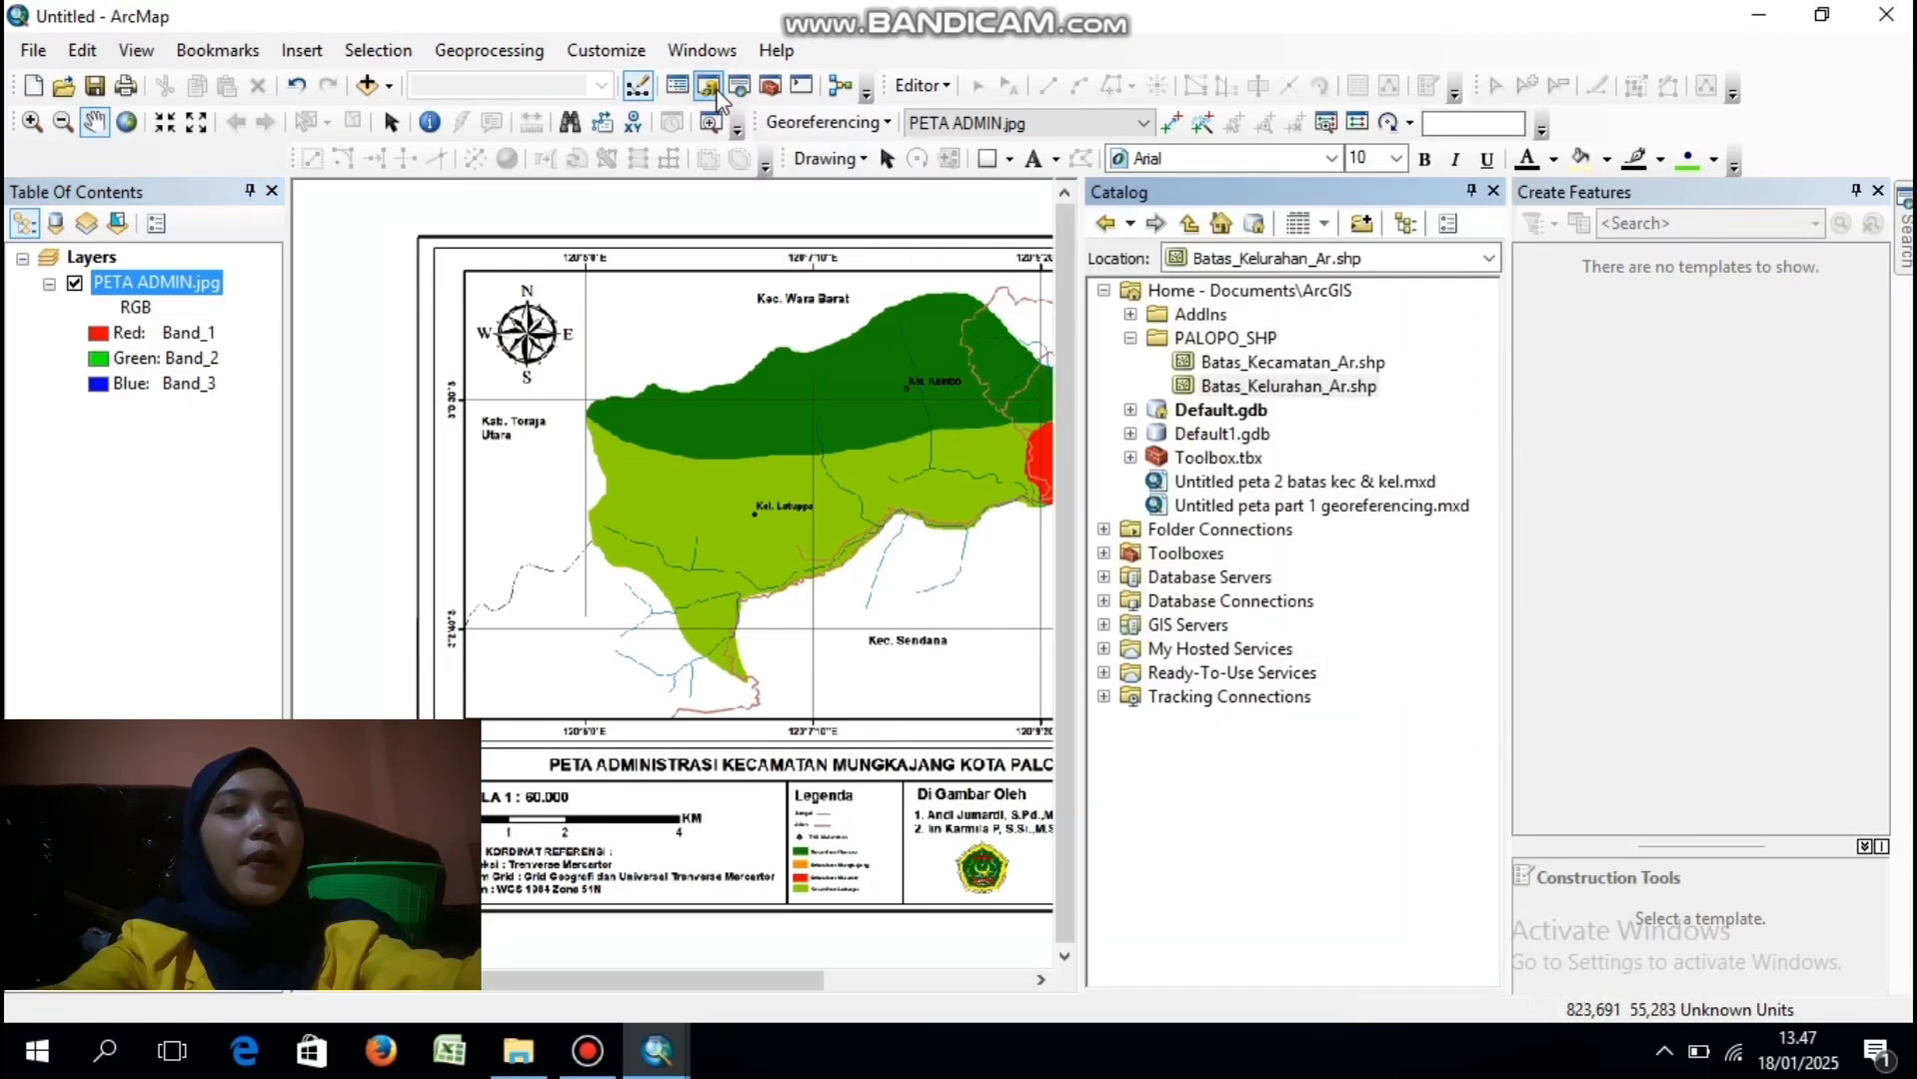
pyautogui.rightClick(1233, 347)
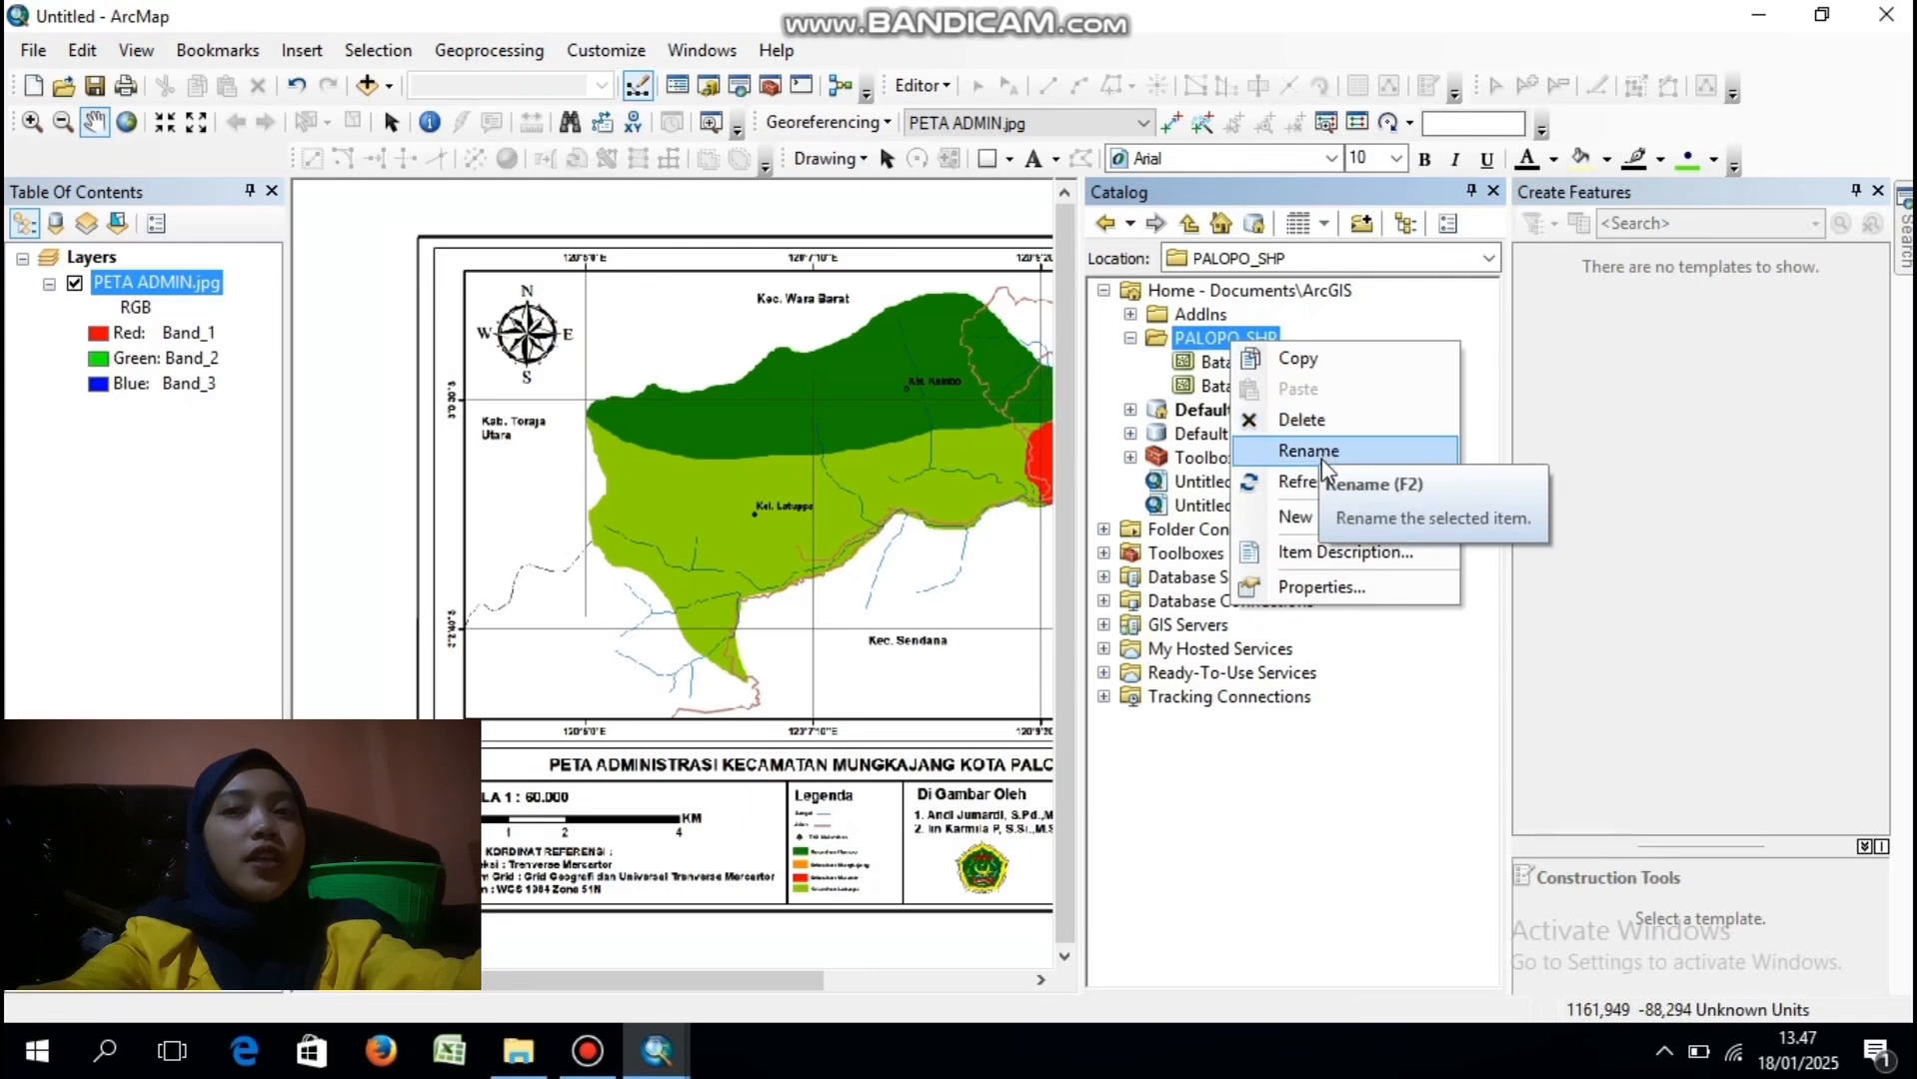
pyautogui.click(1317, 521)
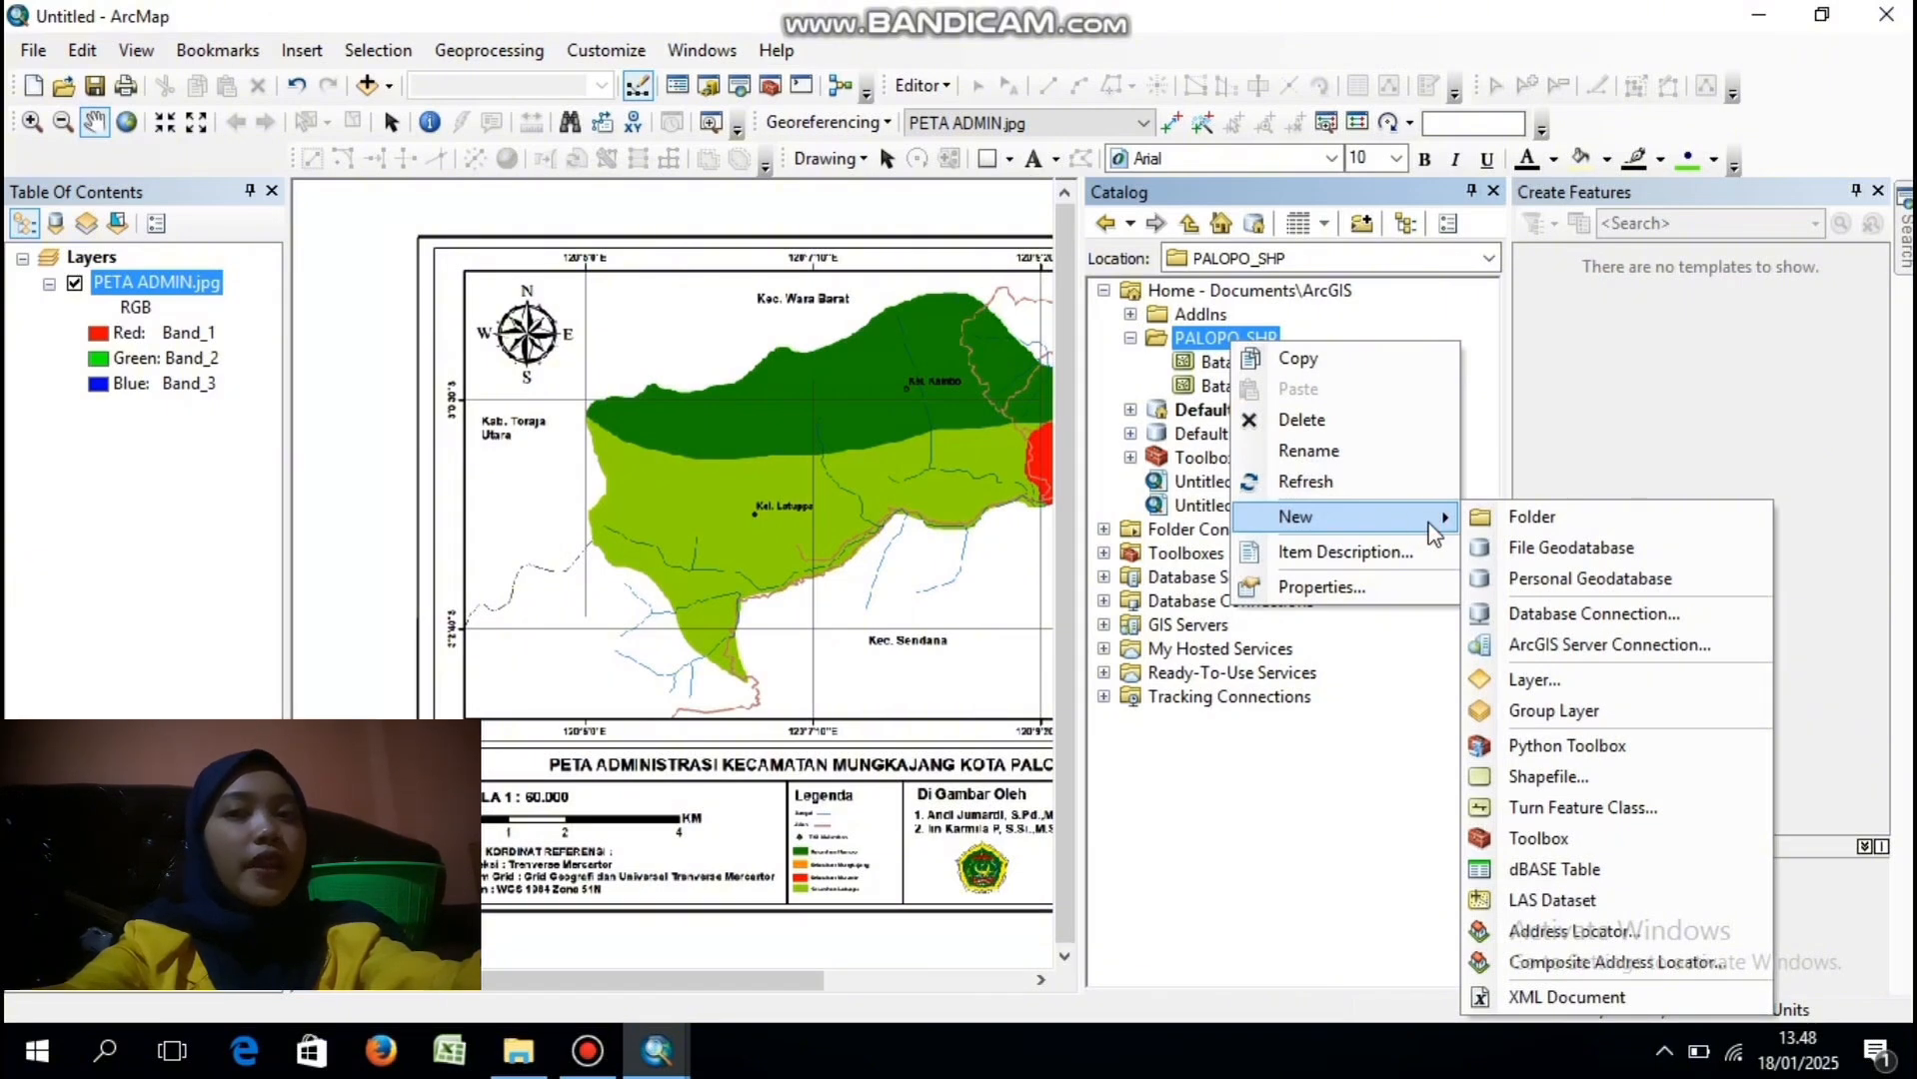
pyautogui.click(1529, 778)
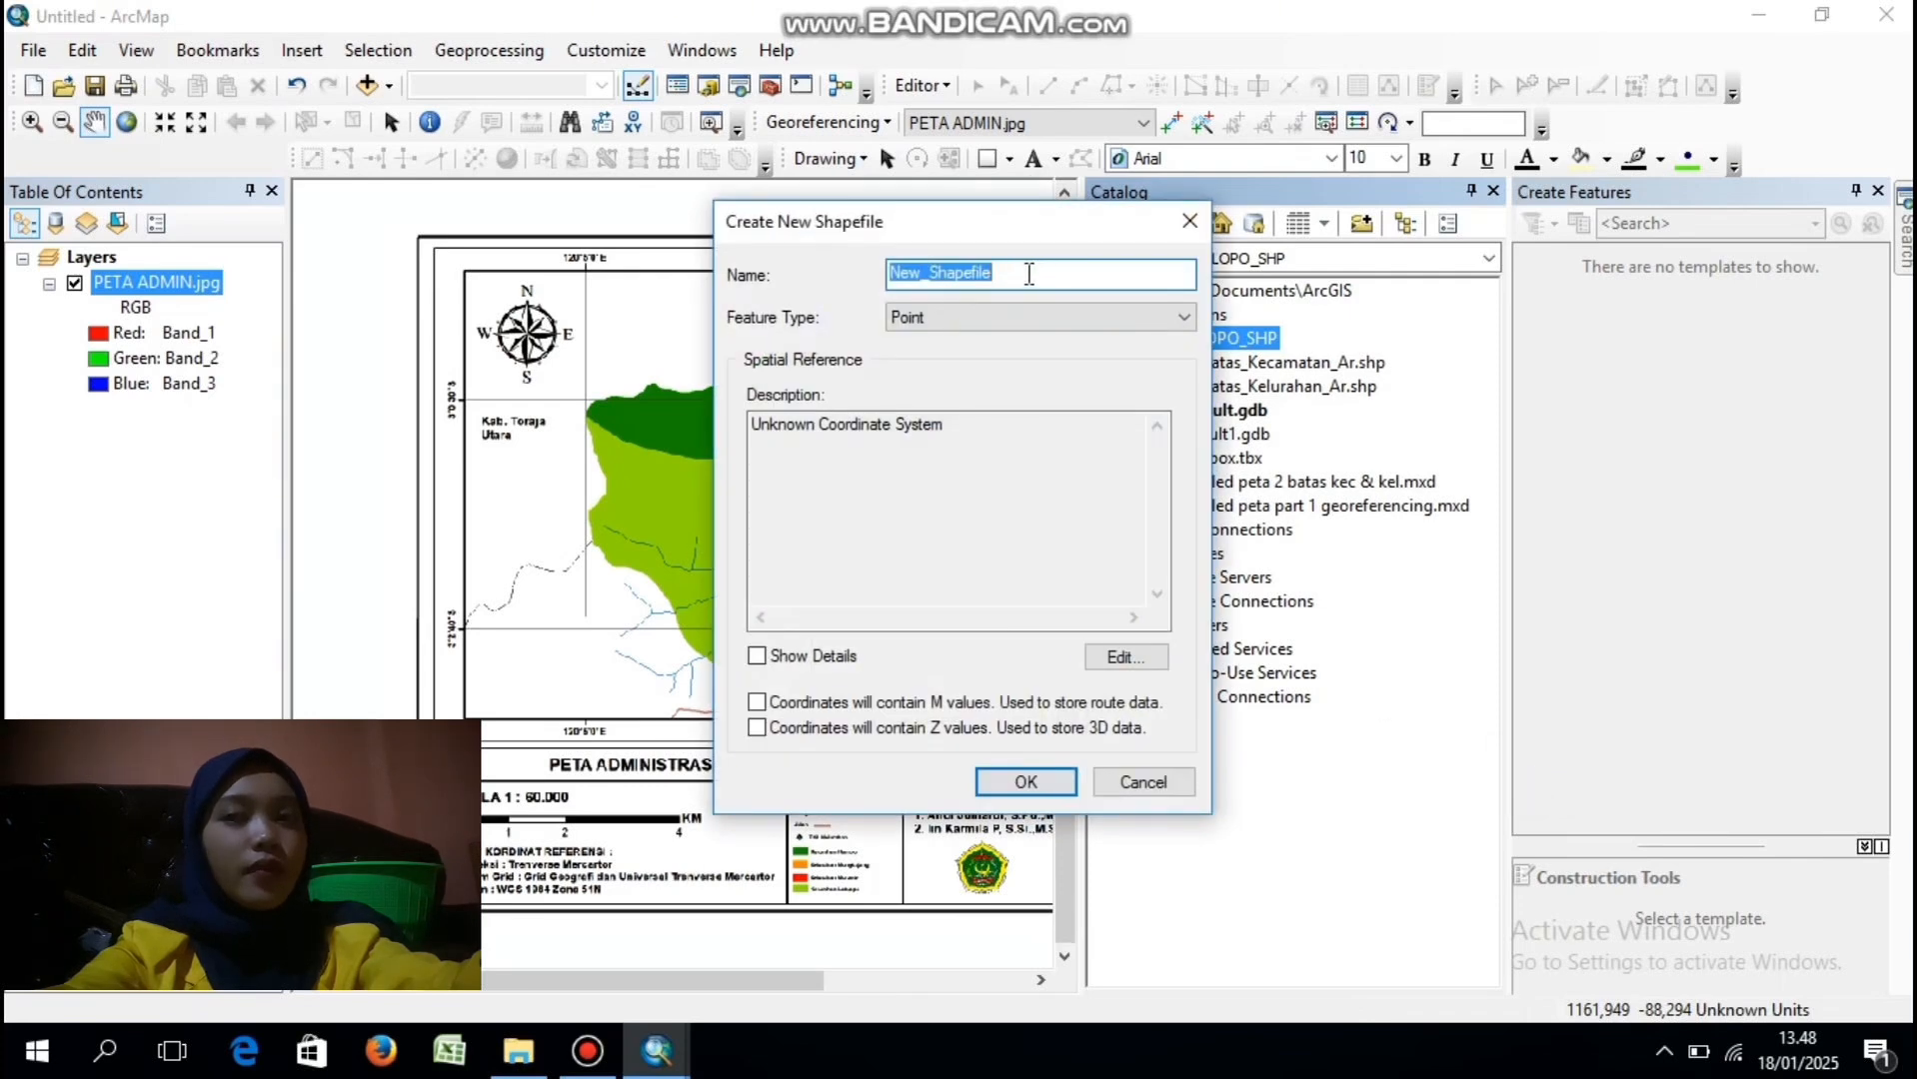
pyautogui.write('JALAN')
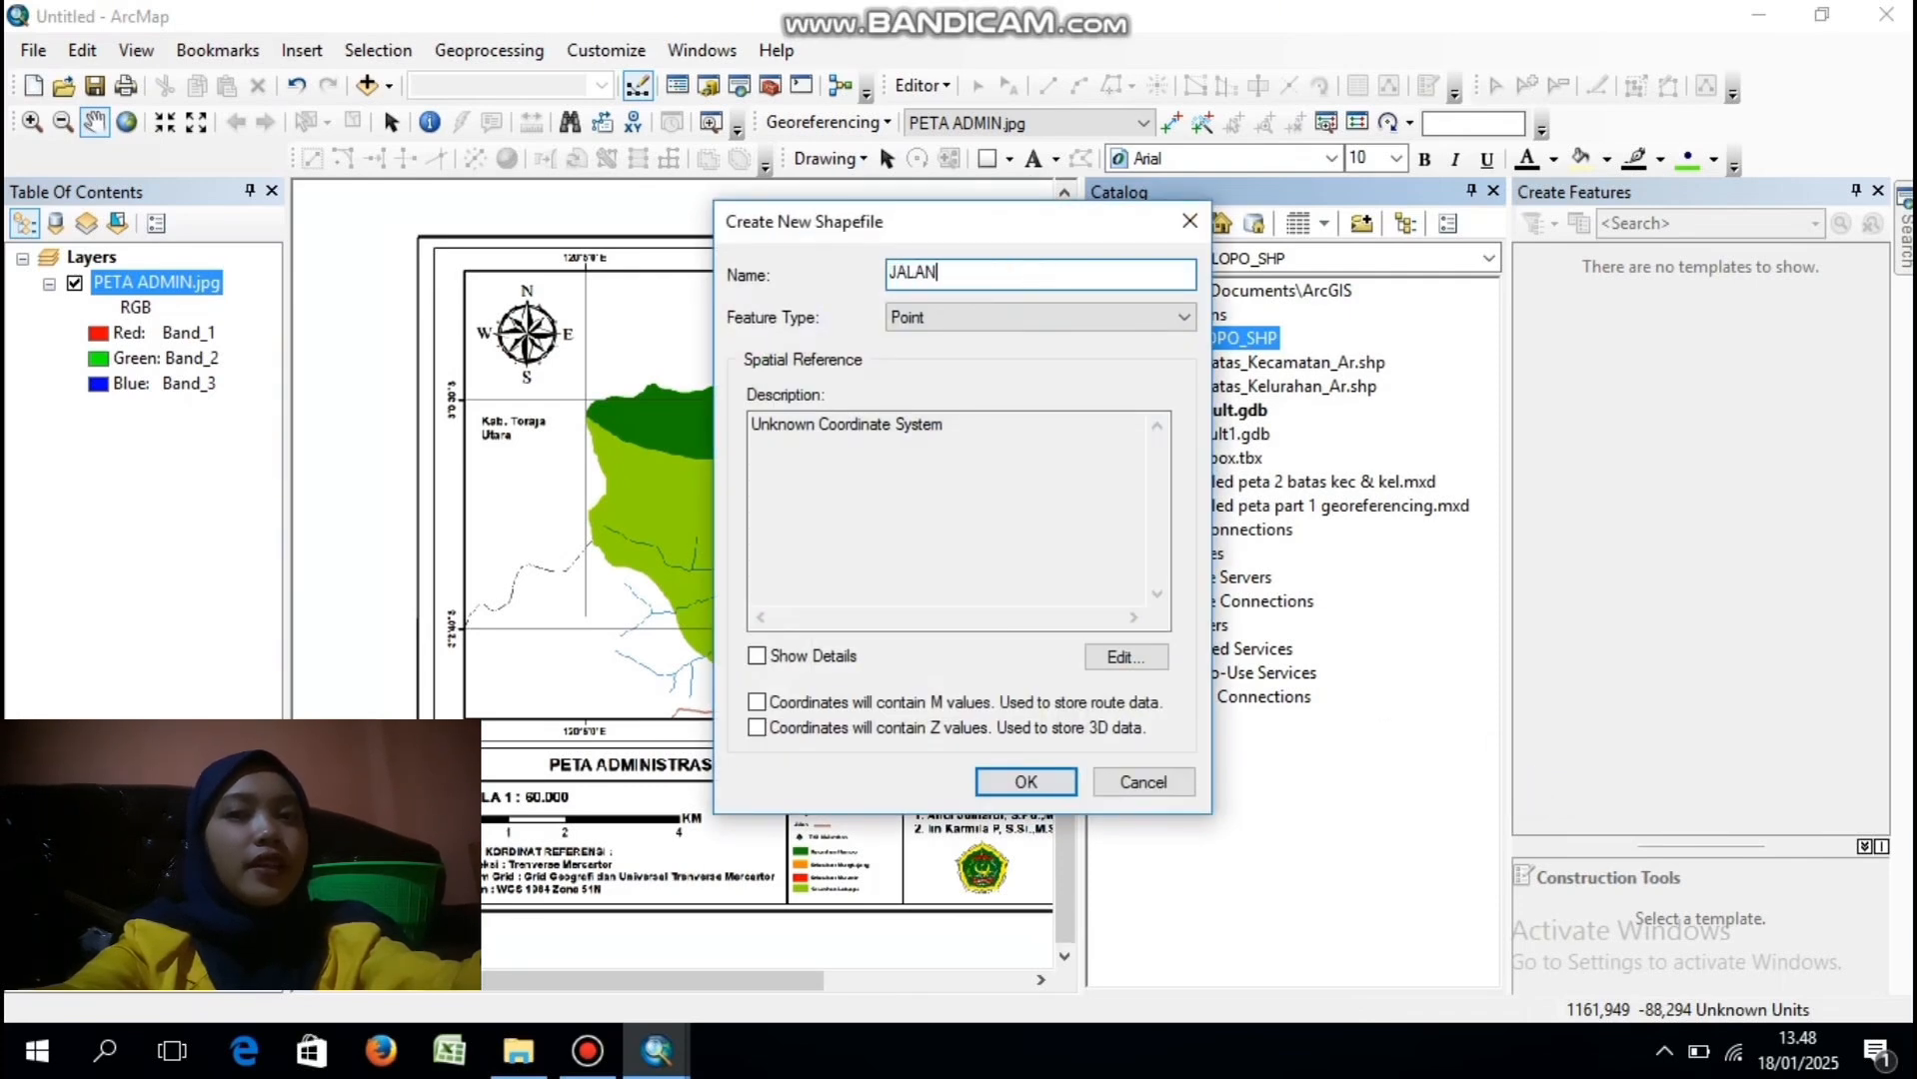
pyautogui.write('_JL')
pyautogui.click(1030, 316)
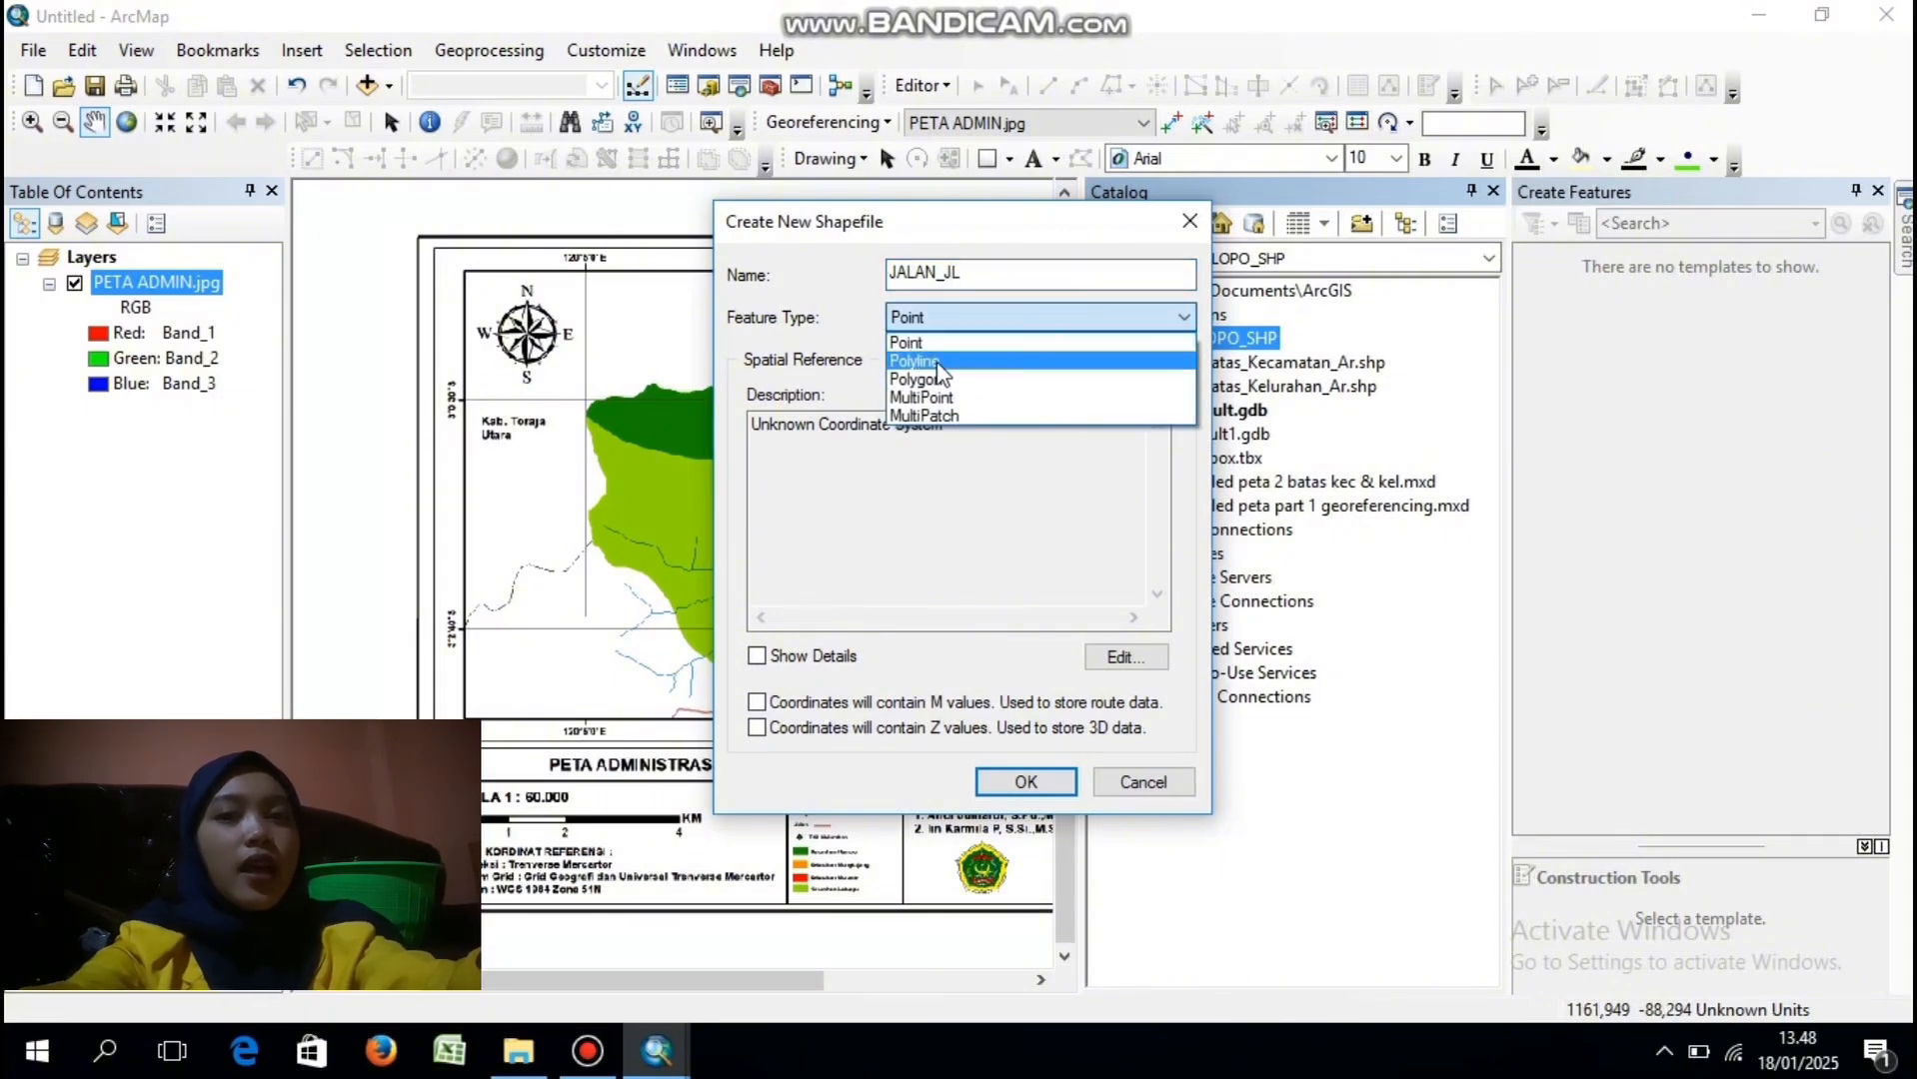
pyautogui.click(929, 362)
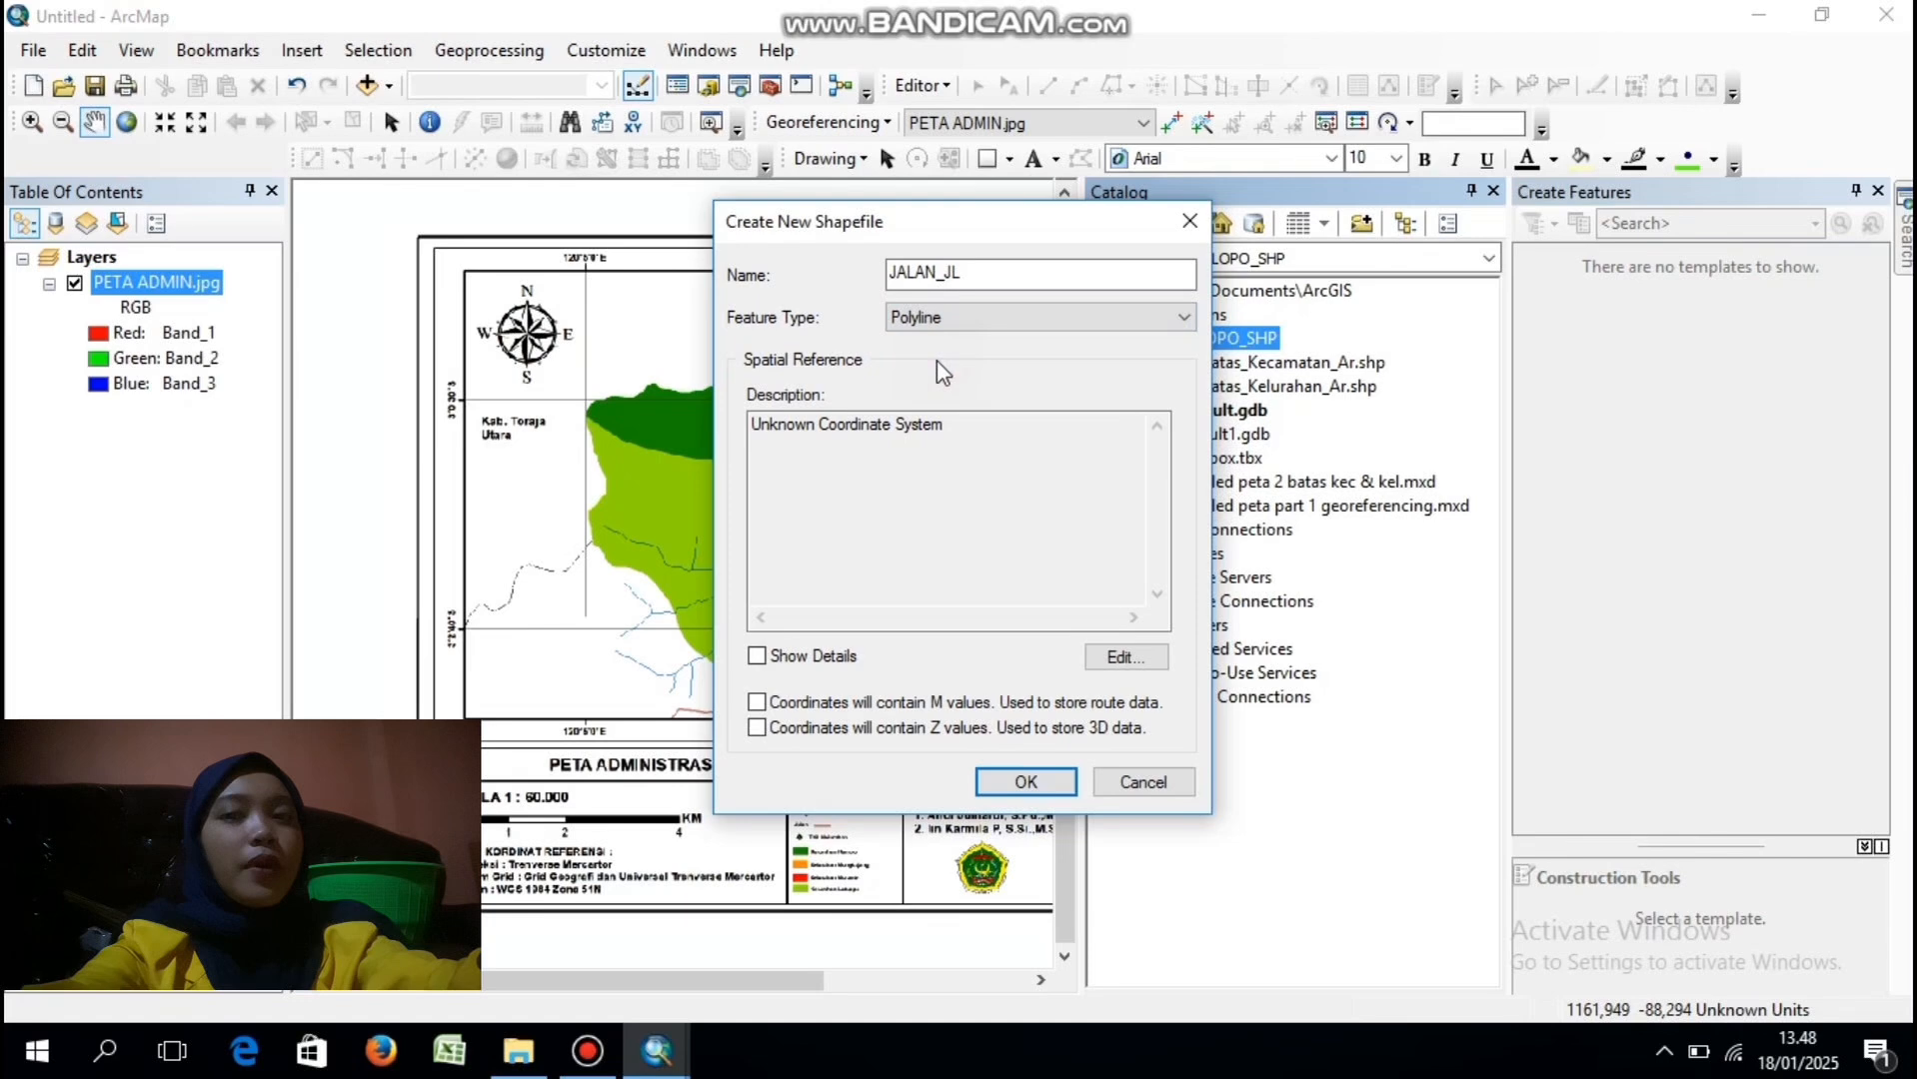
# - Assign the projected coordinate system WGS 1984 UTM Zone 51S to the new shapefile and create it
pyautogui.click(1136, 660)
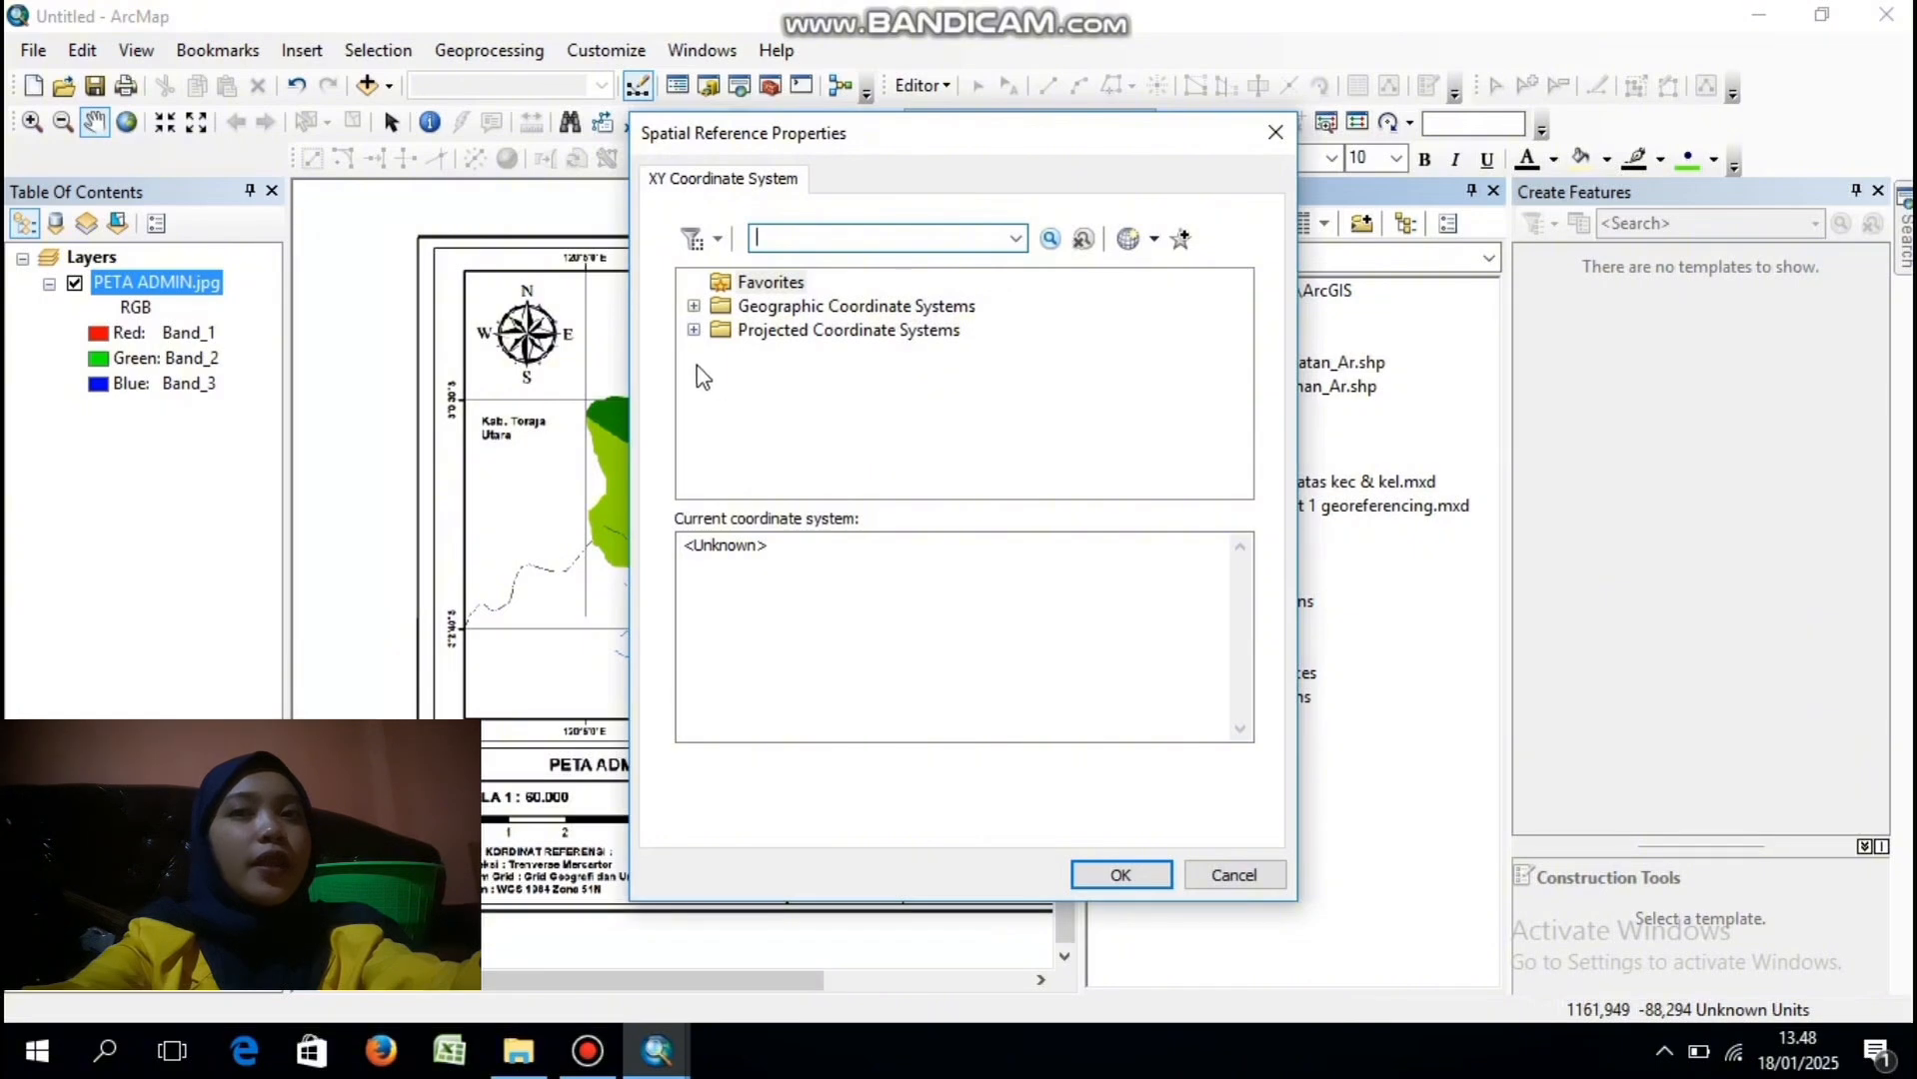
pyautogui.click(693, 329)
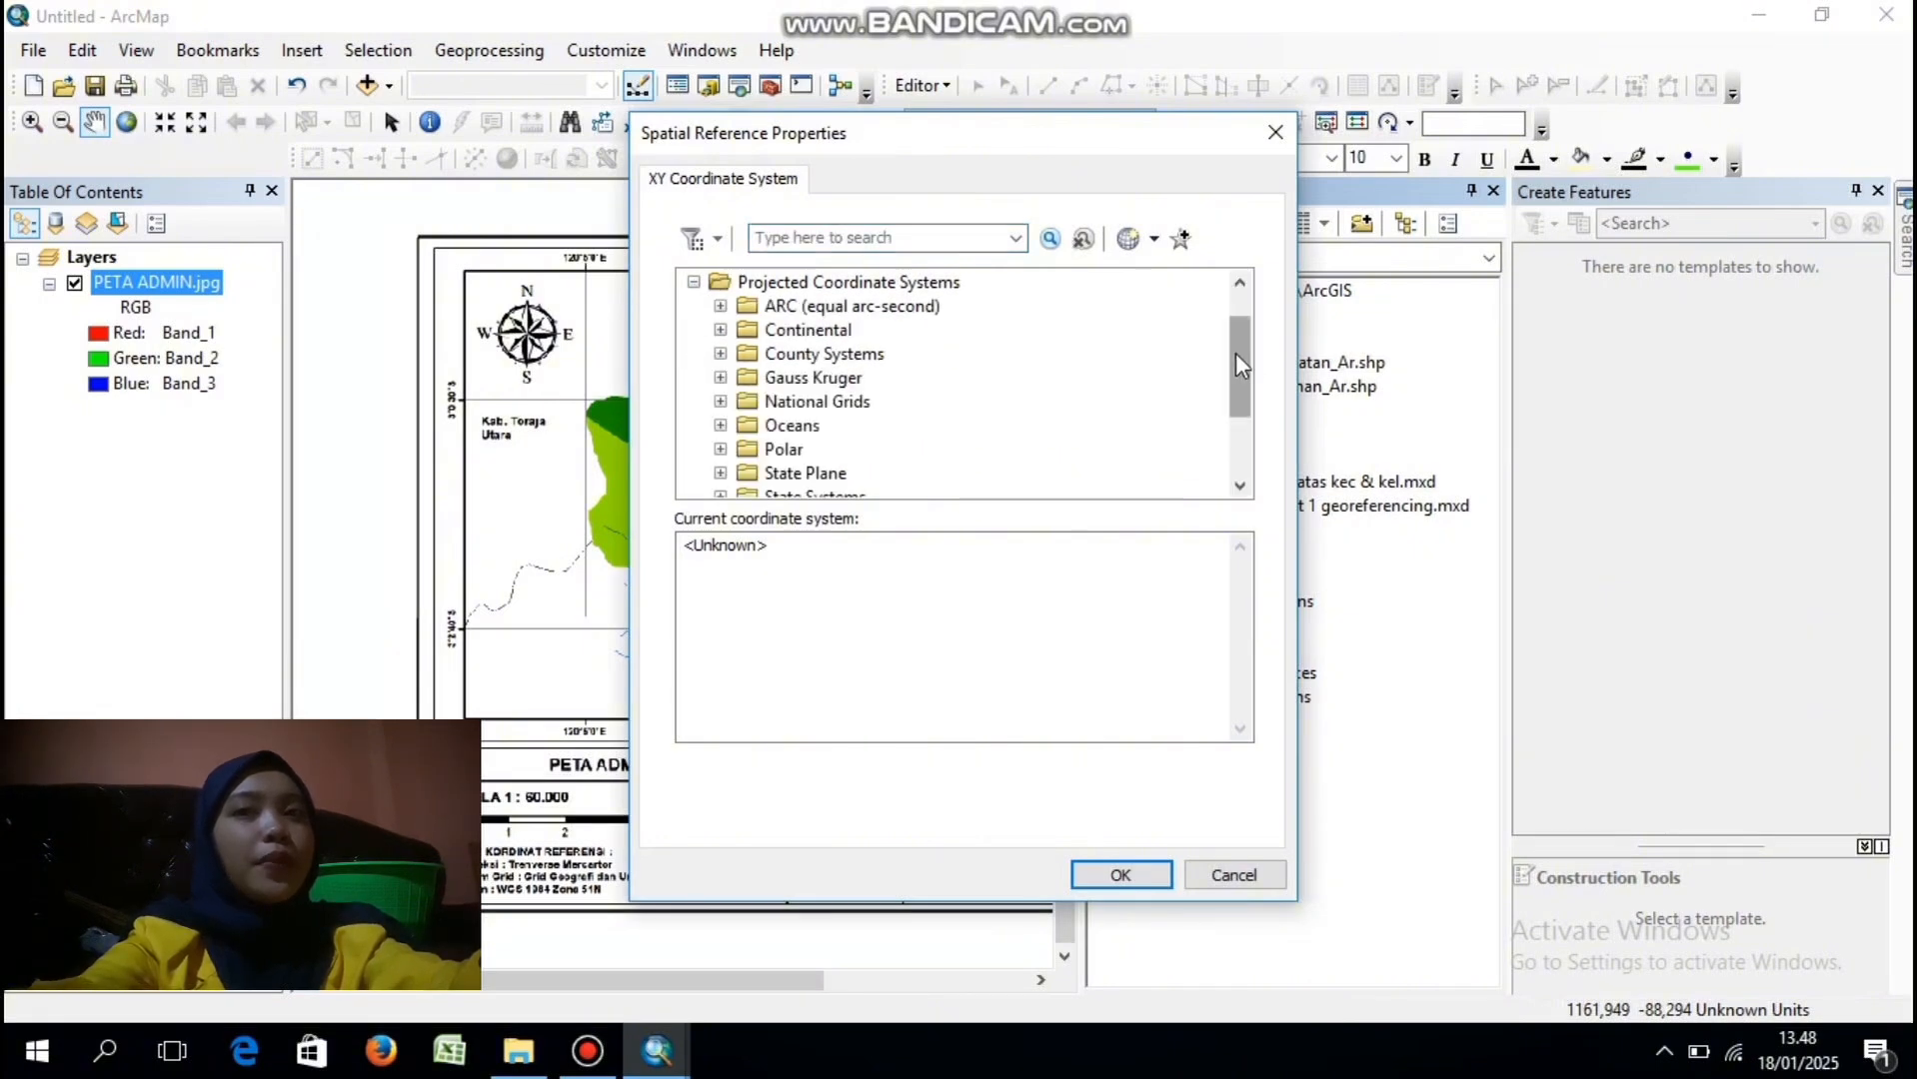
pyautogui.moveTo(1235, 354); pyautogui.dragTo(1231, 415)
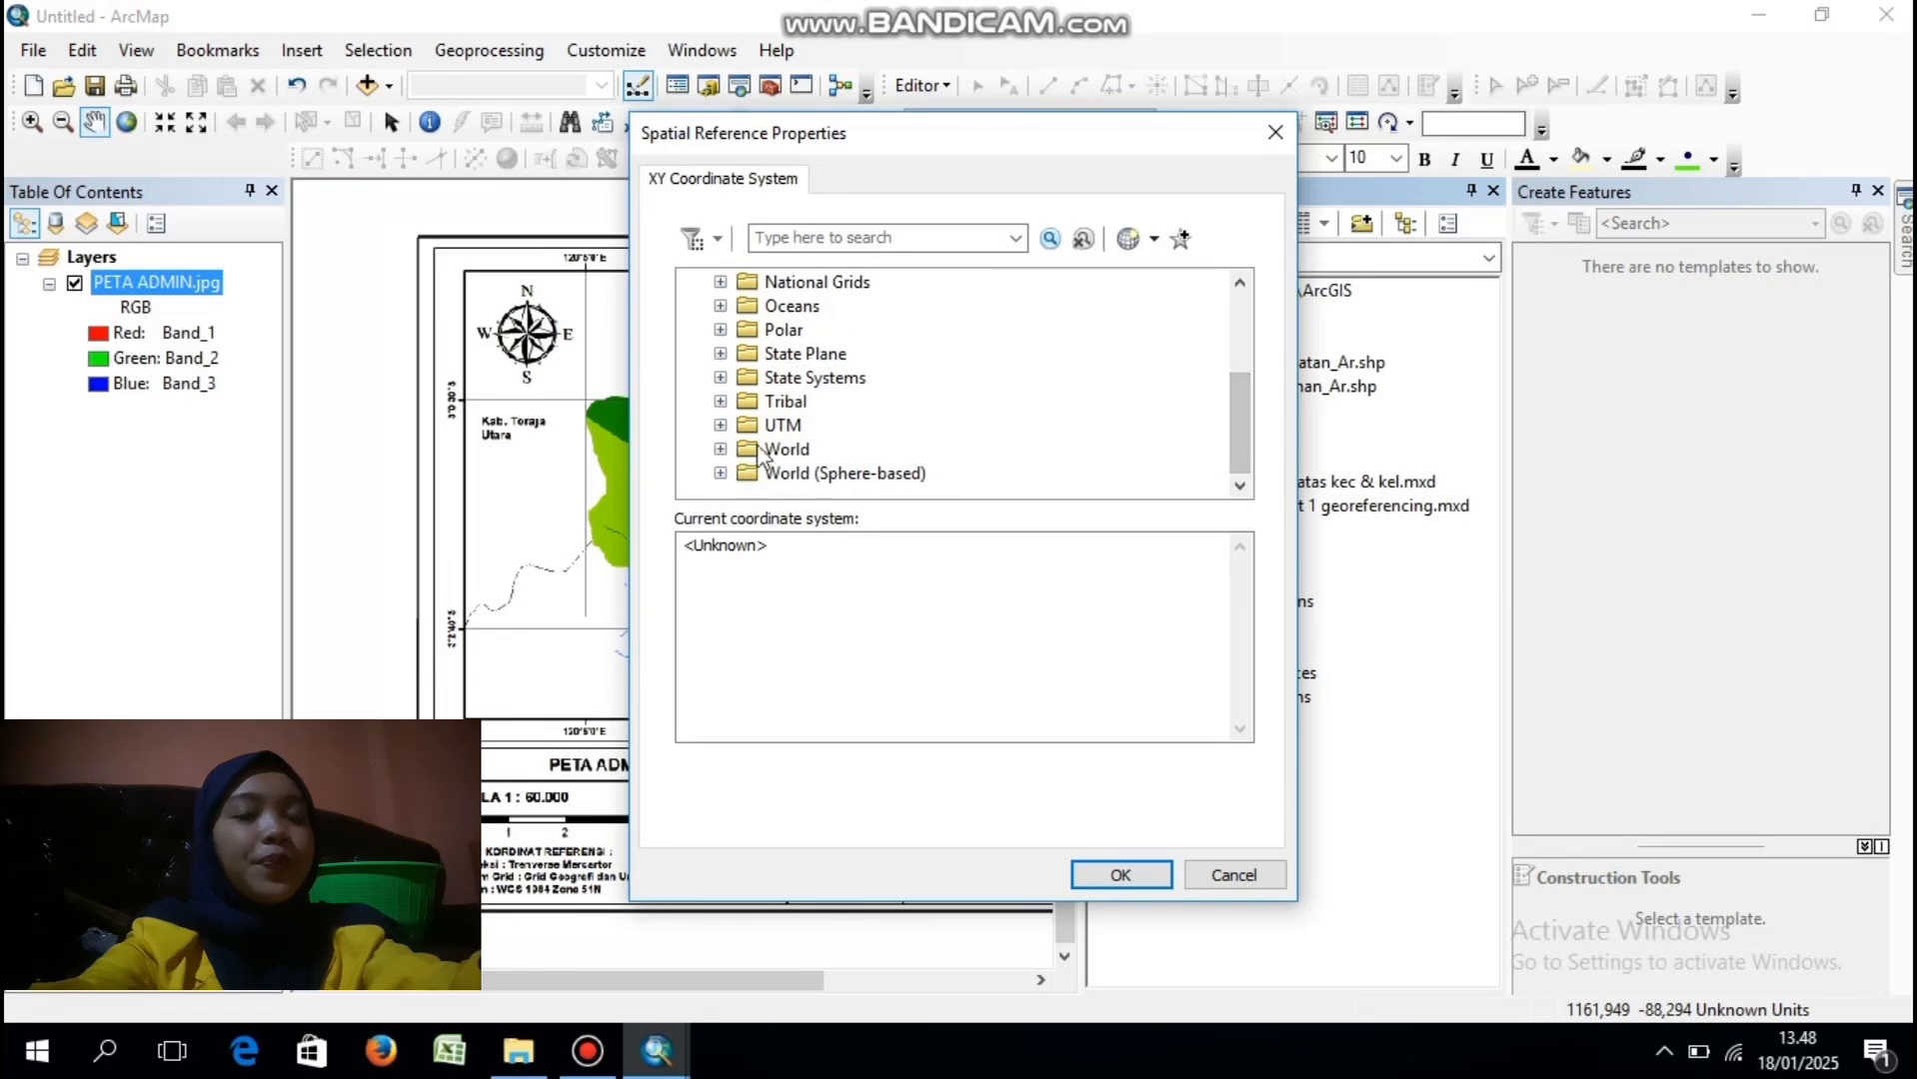
pyautogui.click(720, 424)
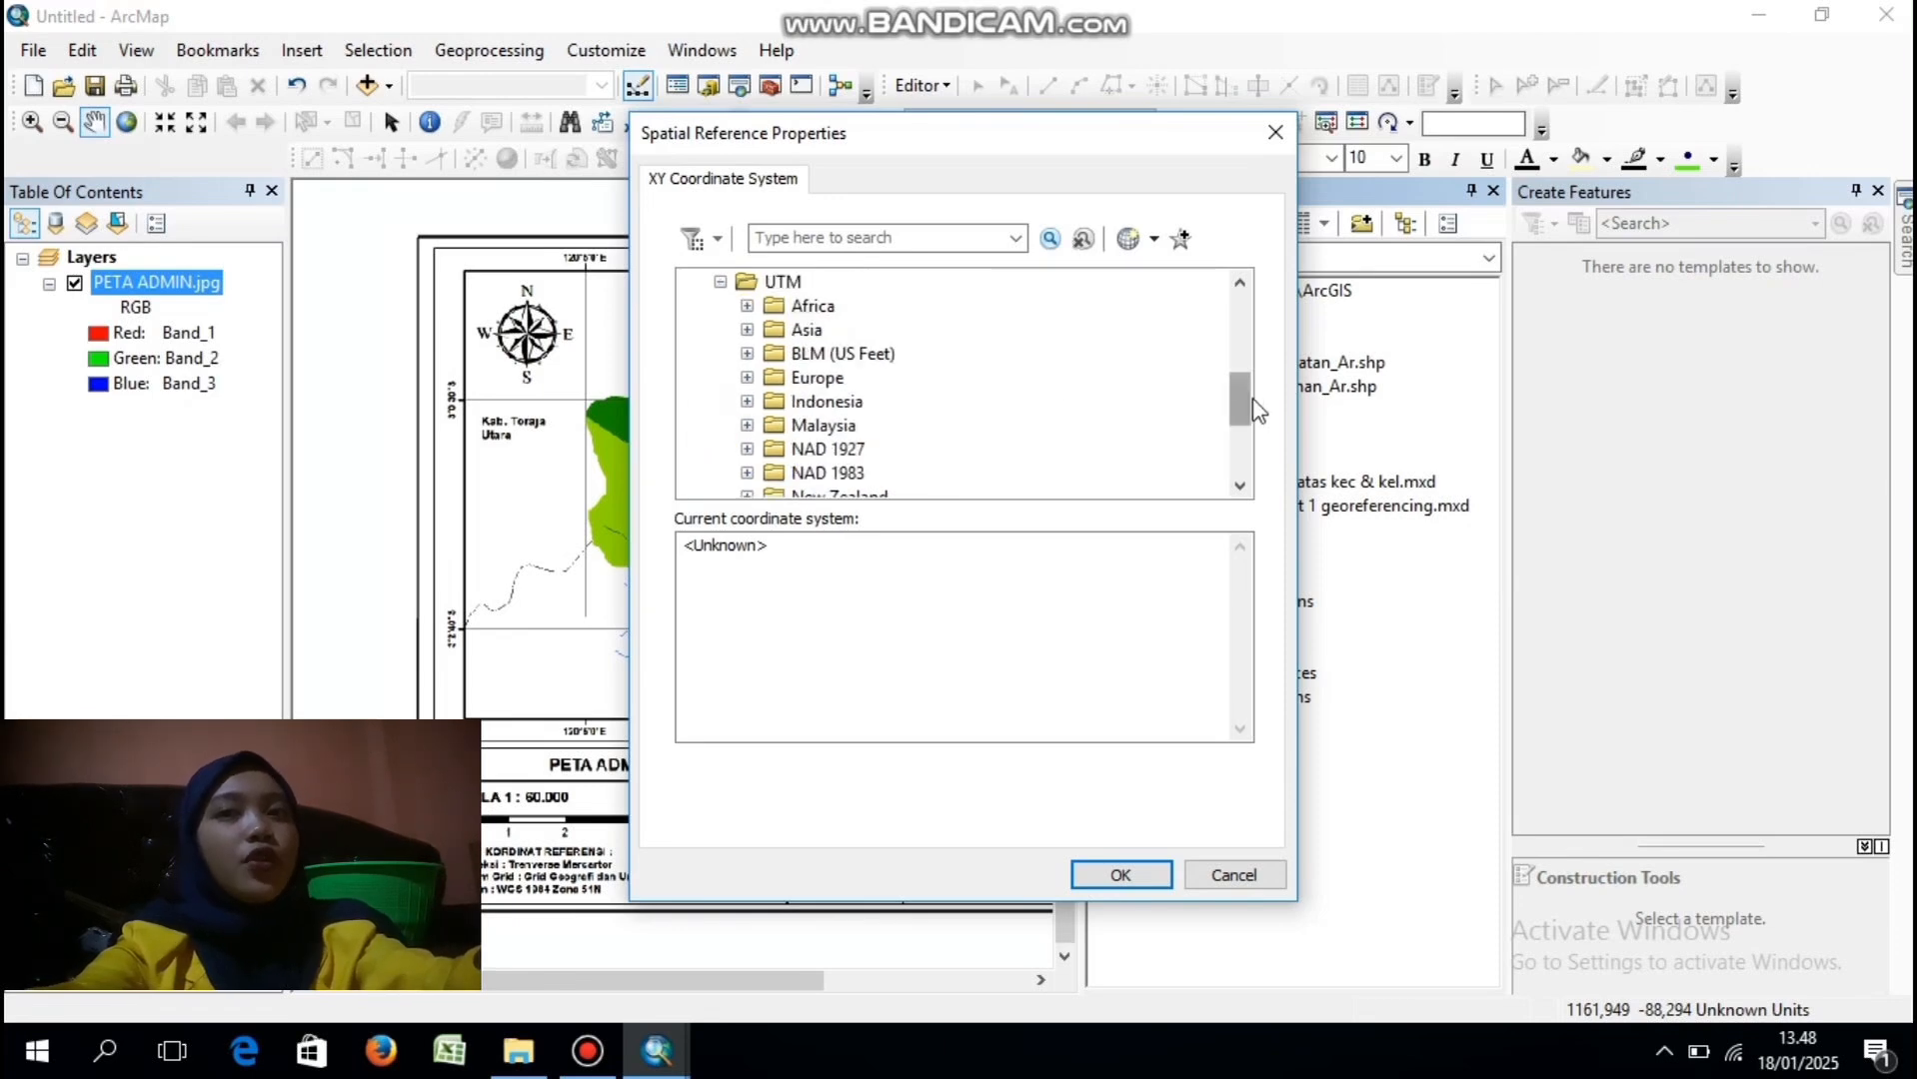
pyautogui.moveTo(1246, 399); pyautogui.dragTo(1247, 447)
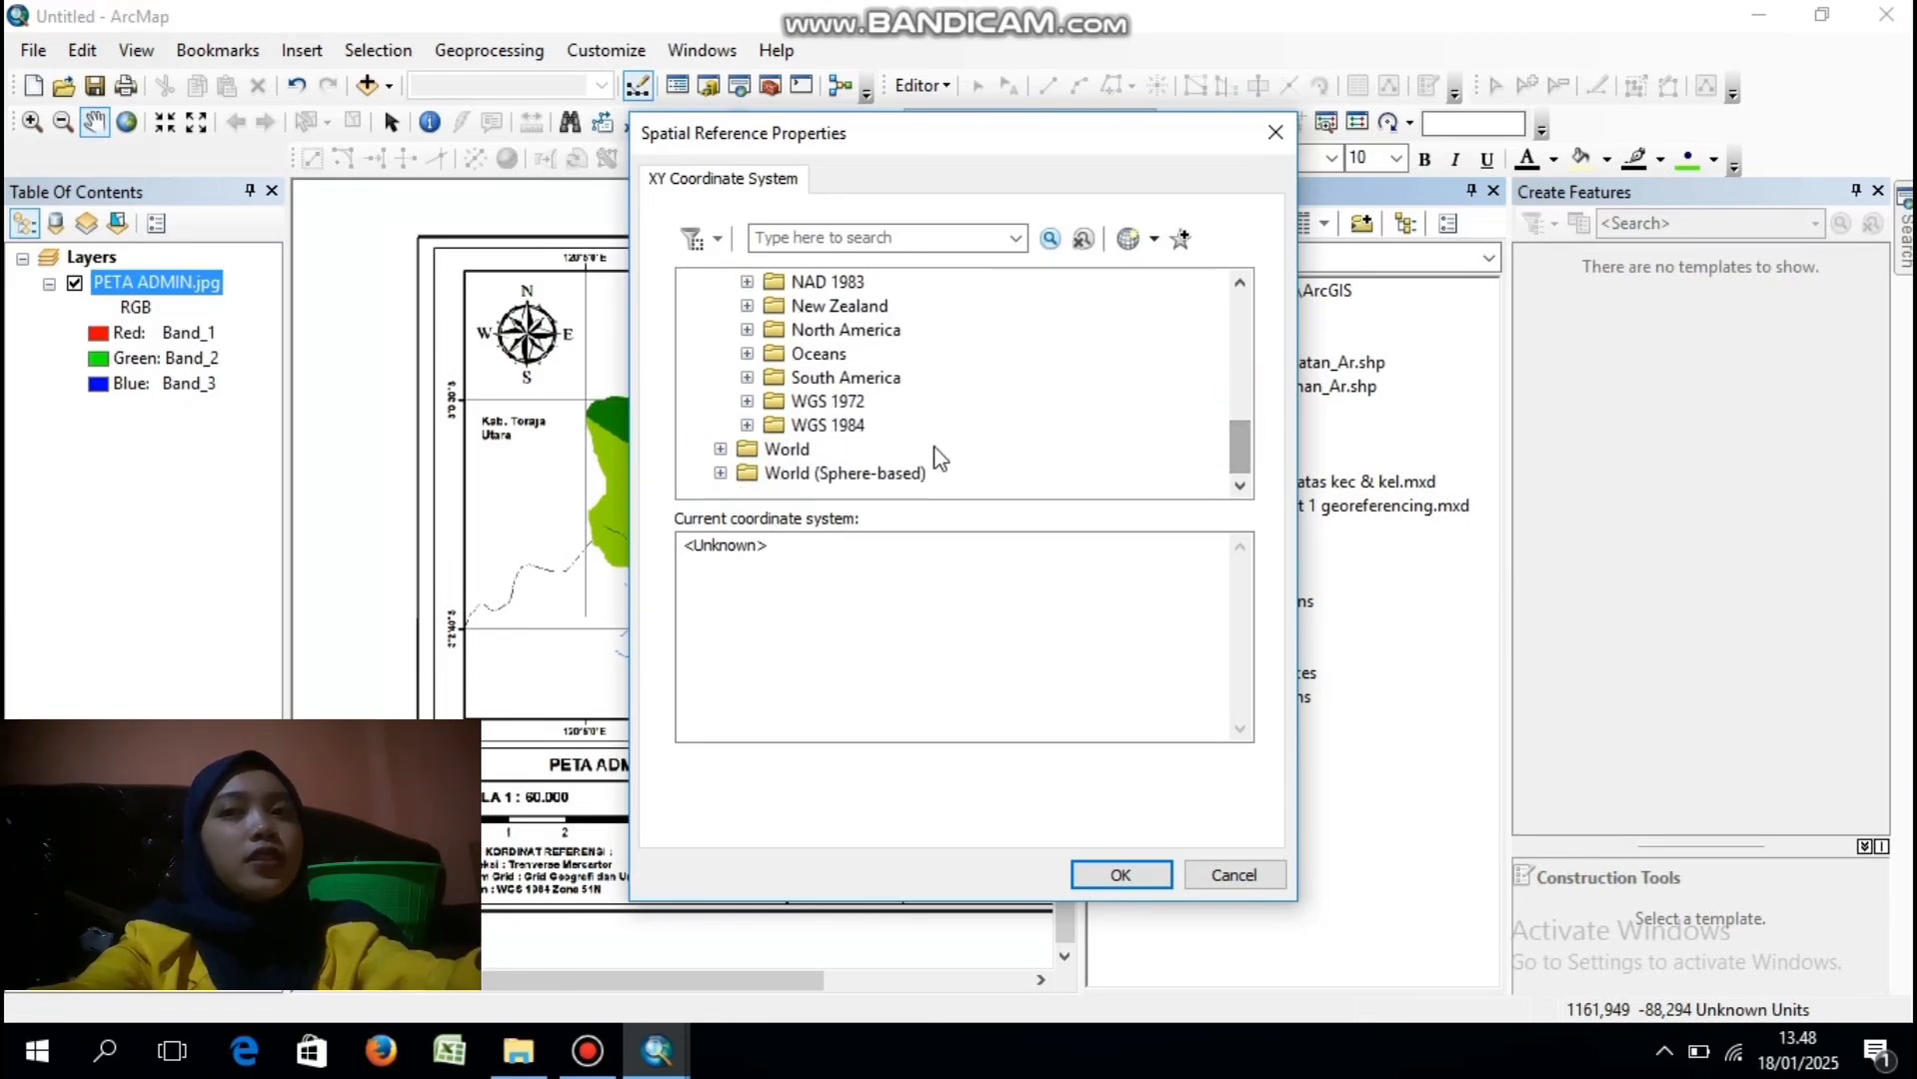
pyautogui.click(746, 425)
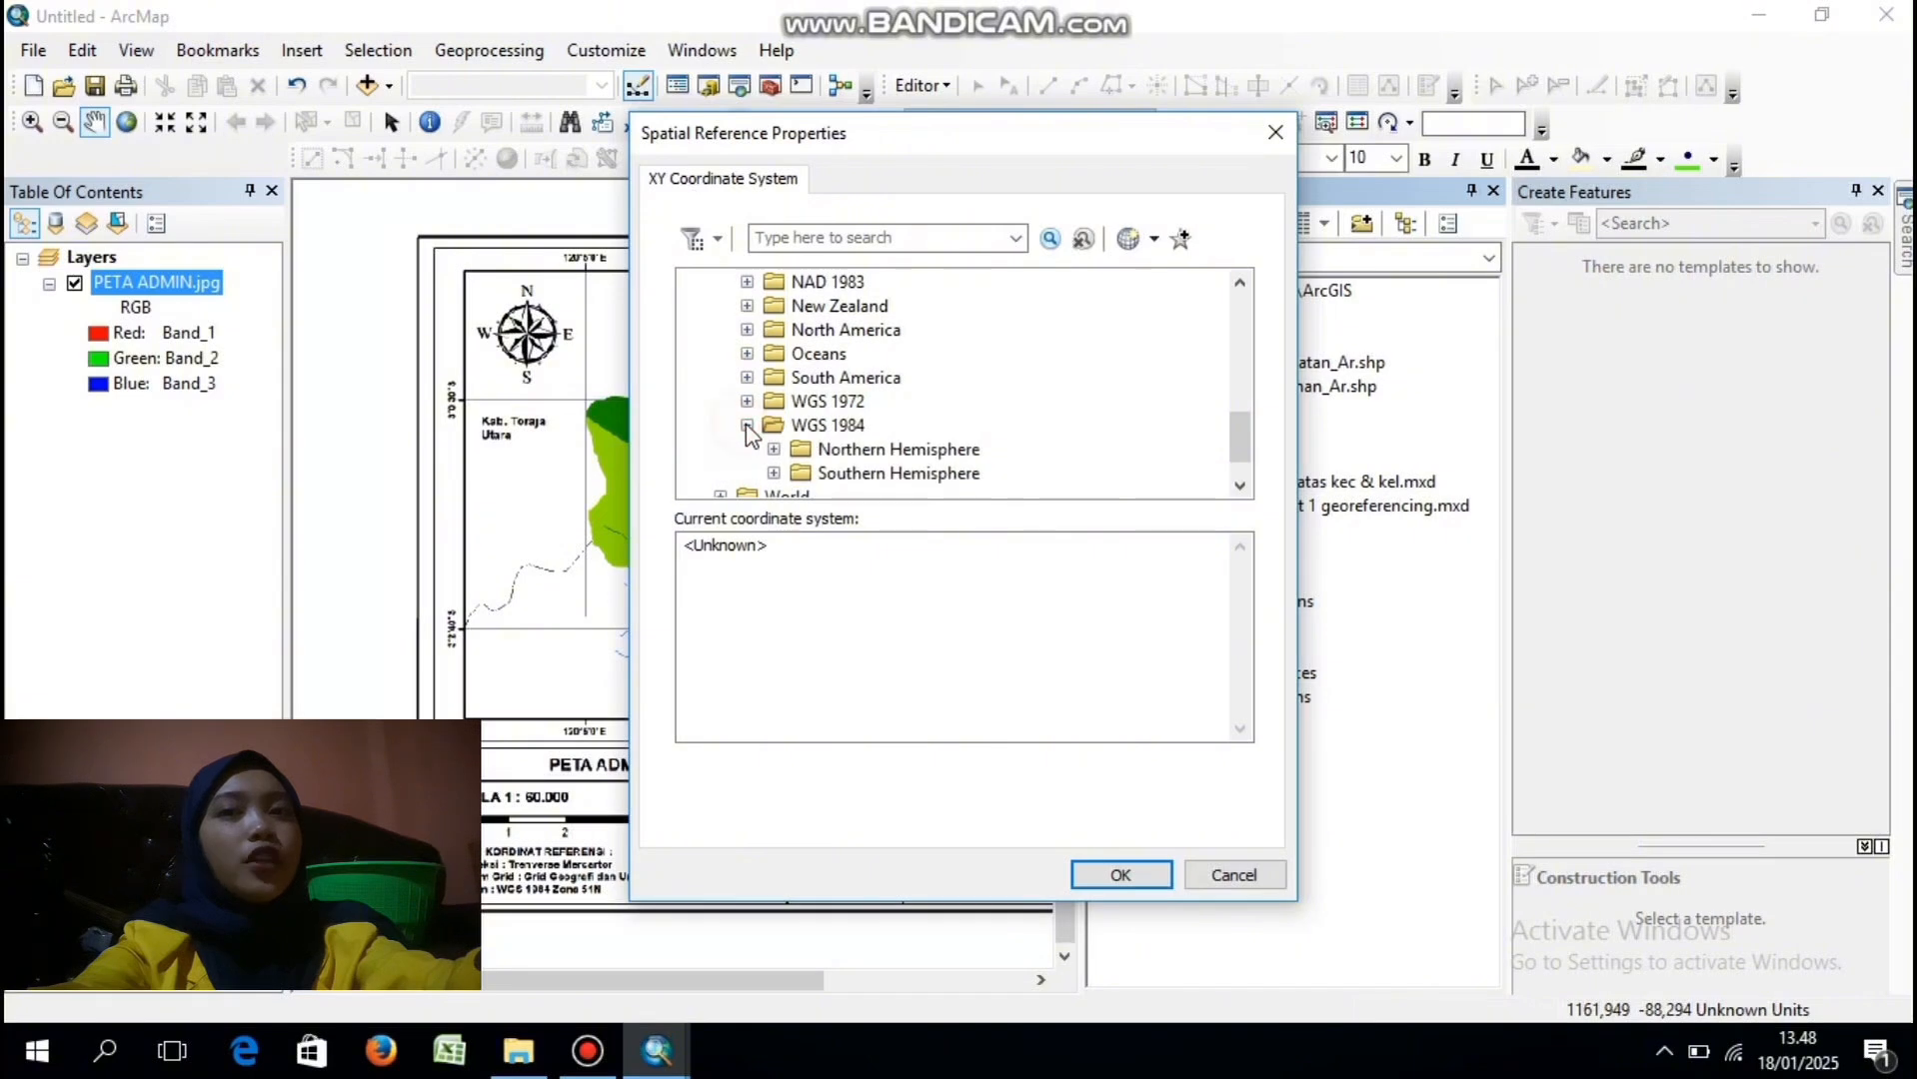
pyautogui.click(773, 473)
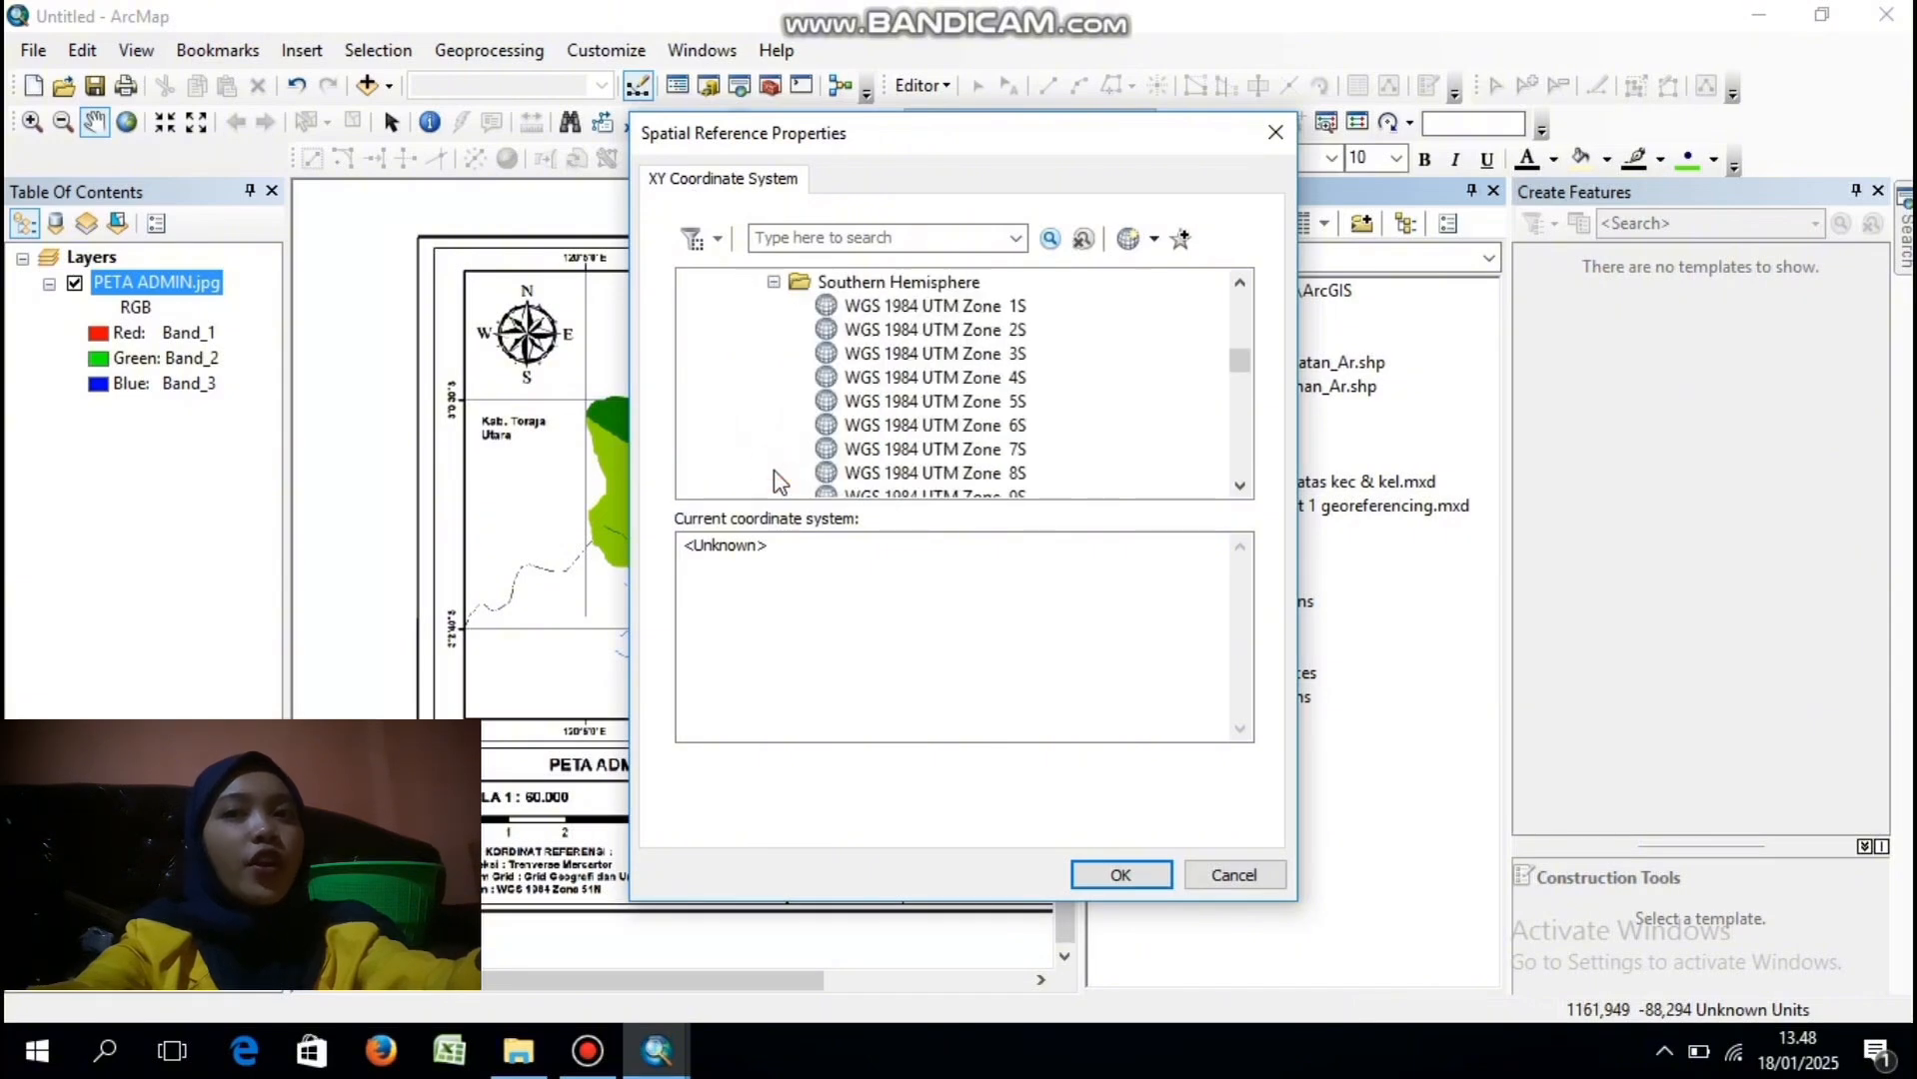
pyautogui.moveTo(1242, 359); pyautogui.dragTo(1272, 461)
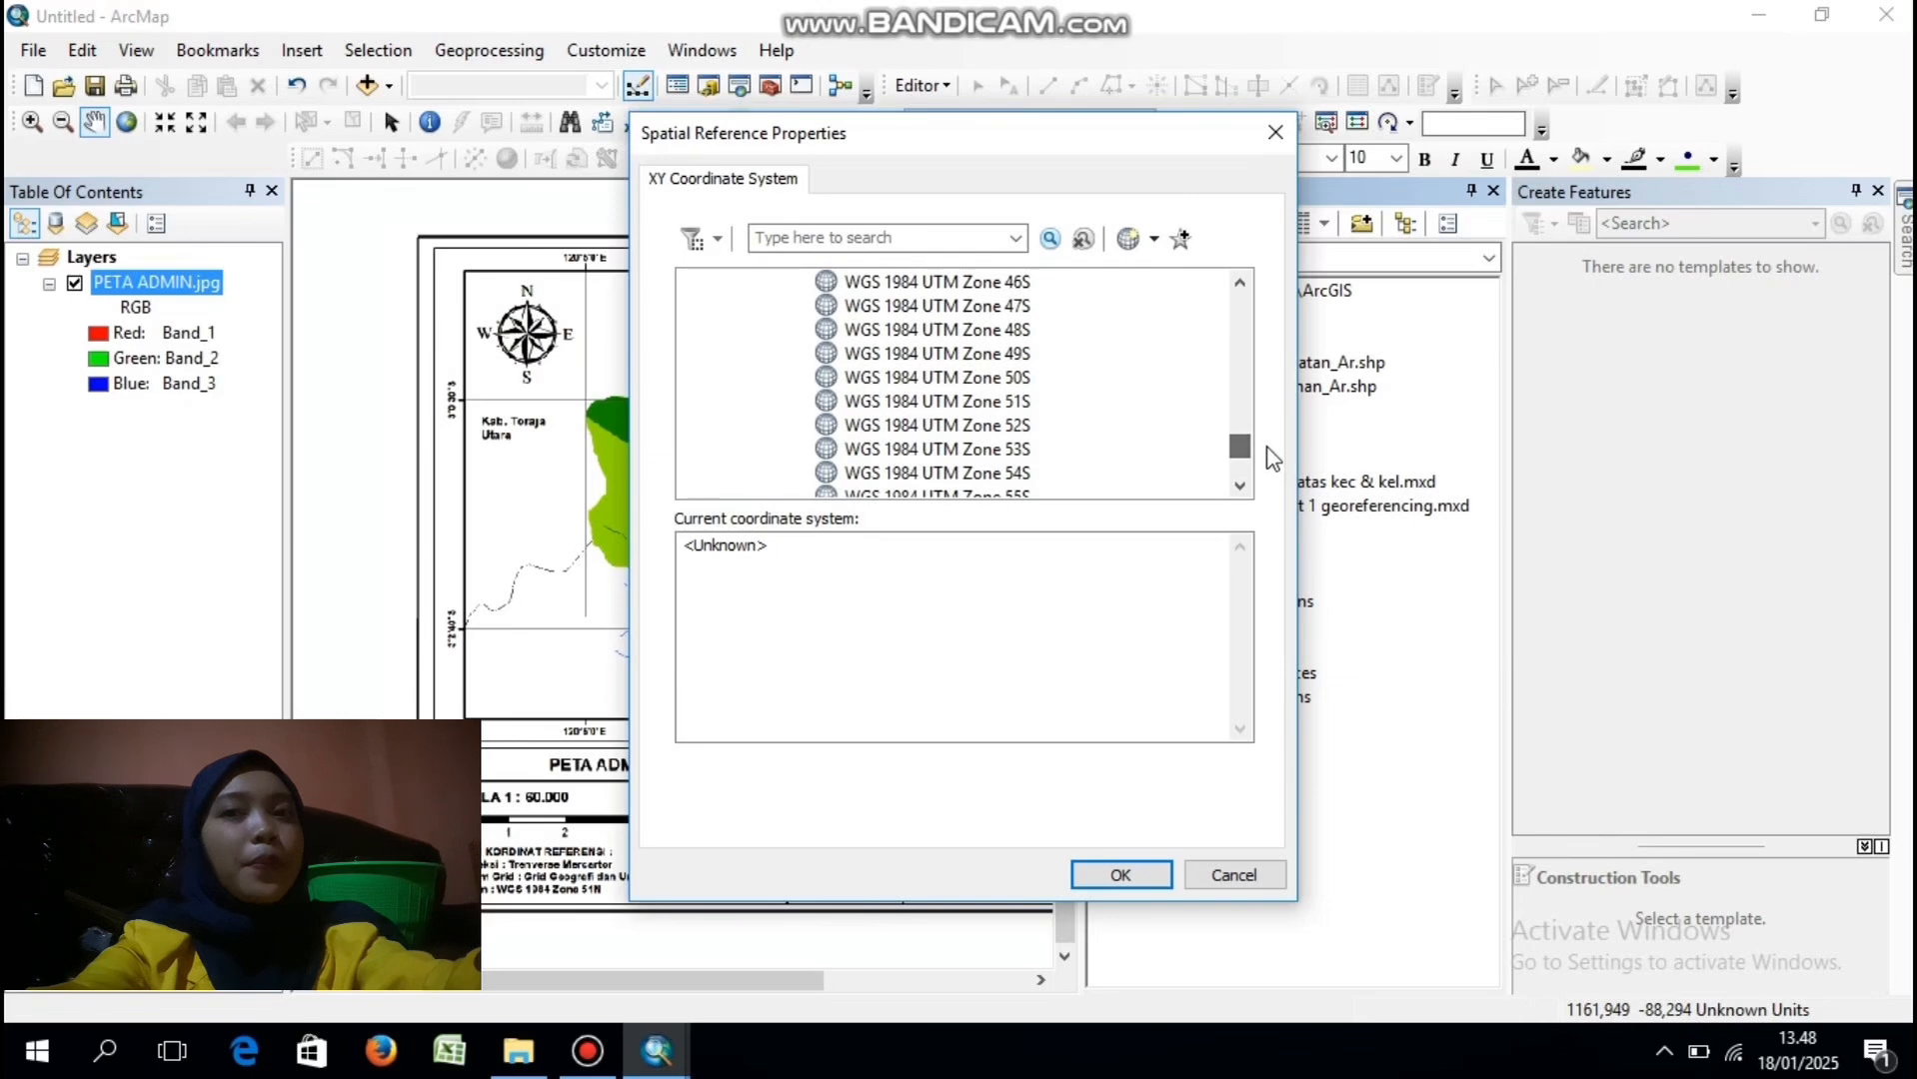
pyautogui.click(960, 401)
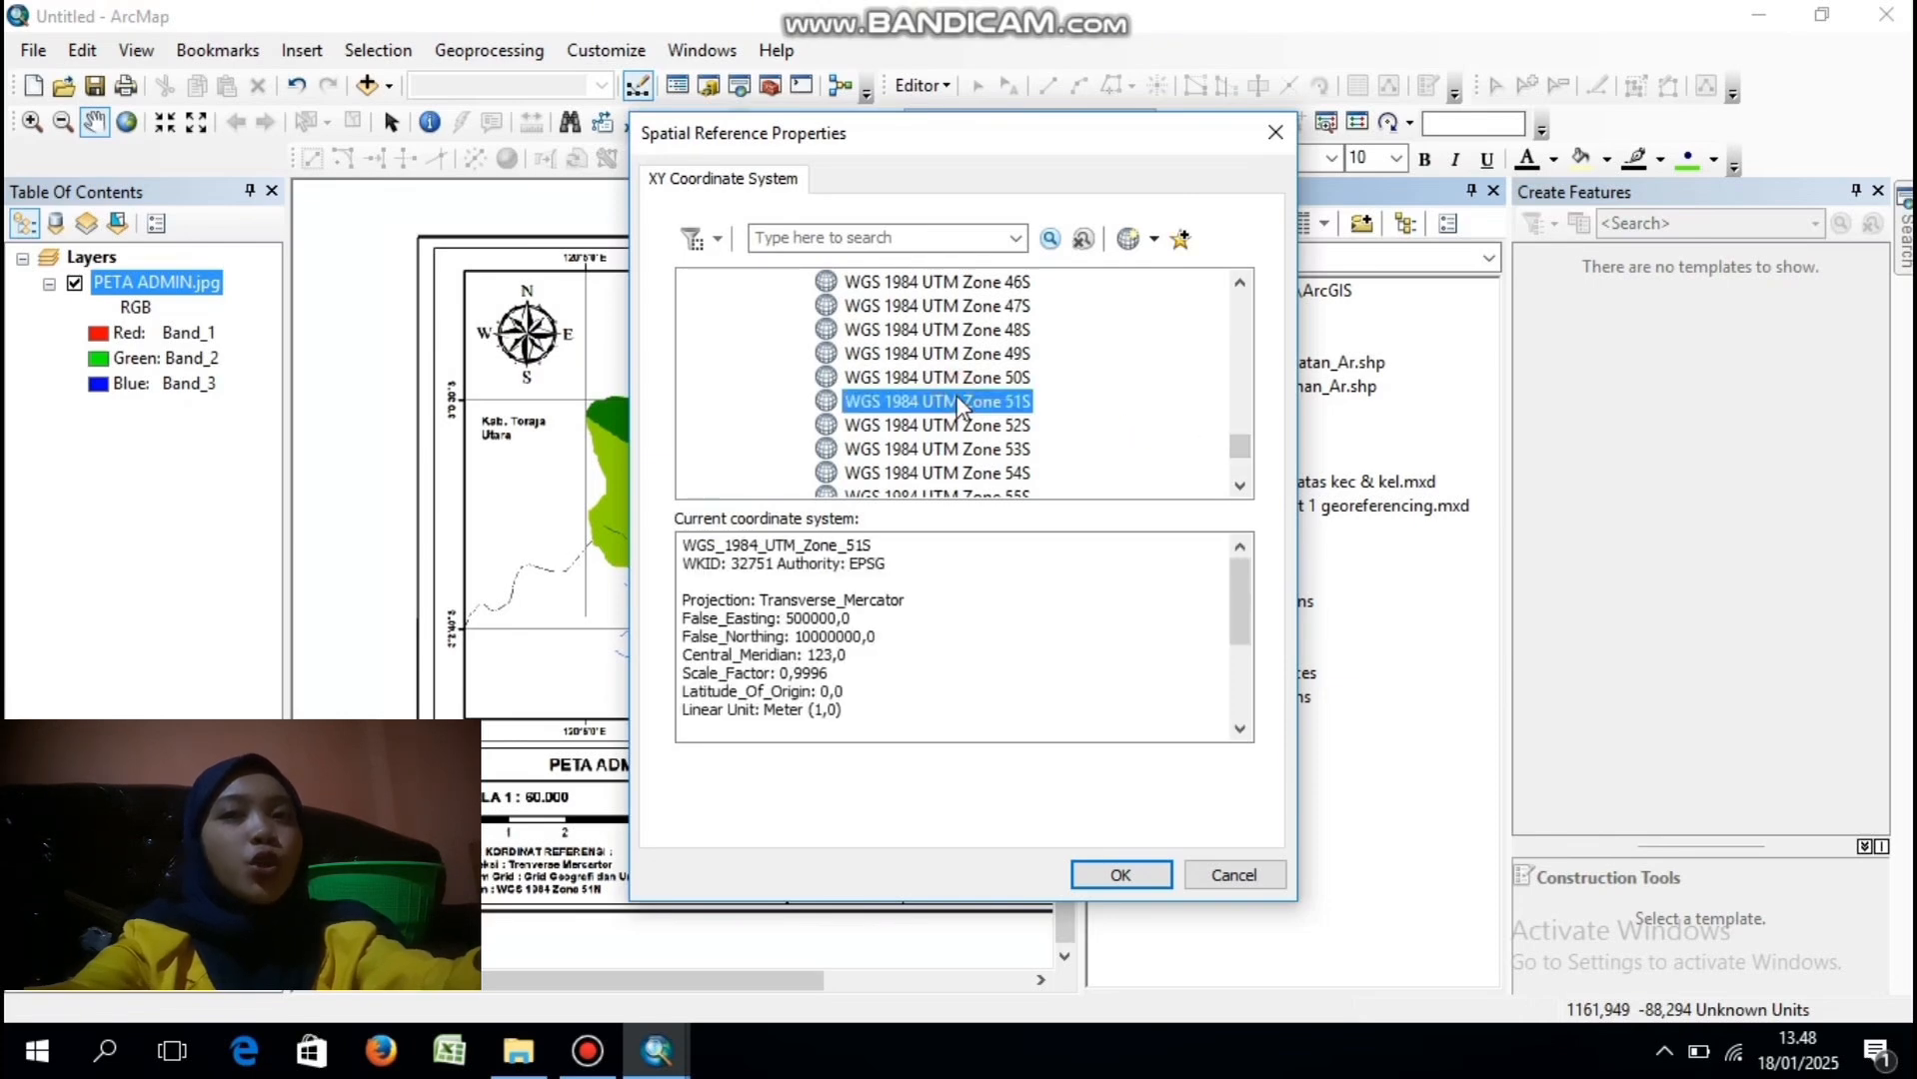
pyautogui.click(1120, 875)
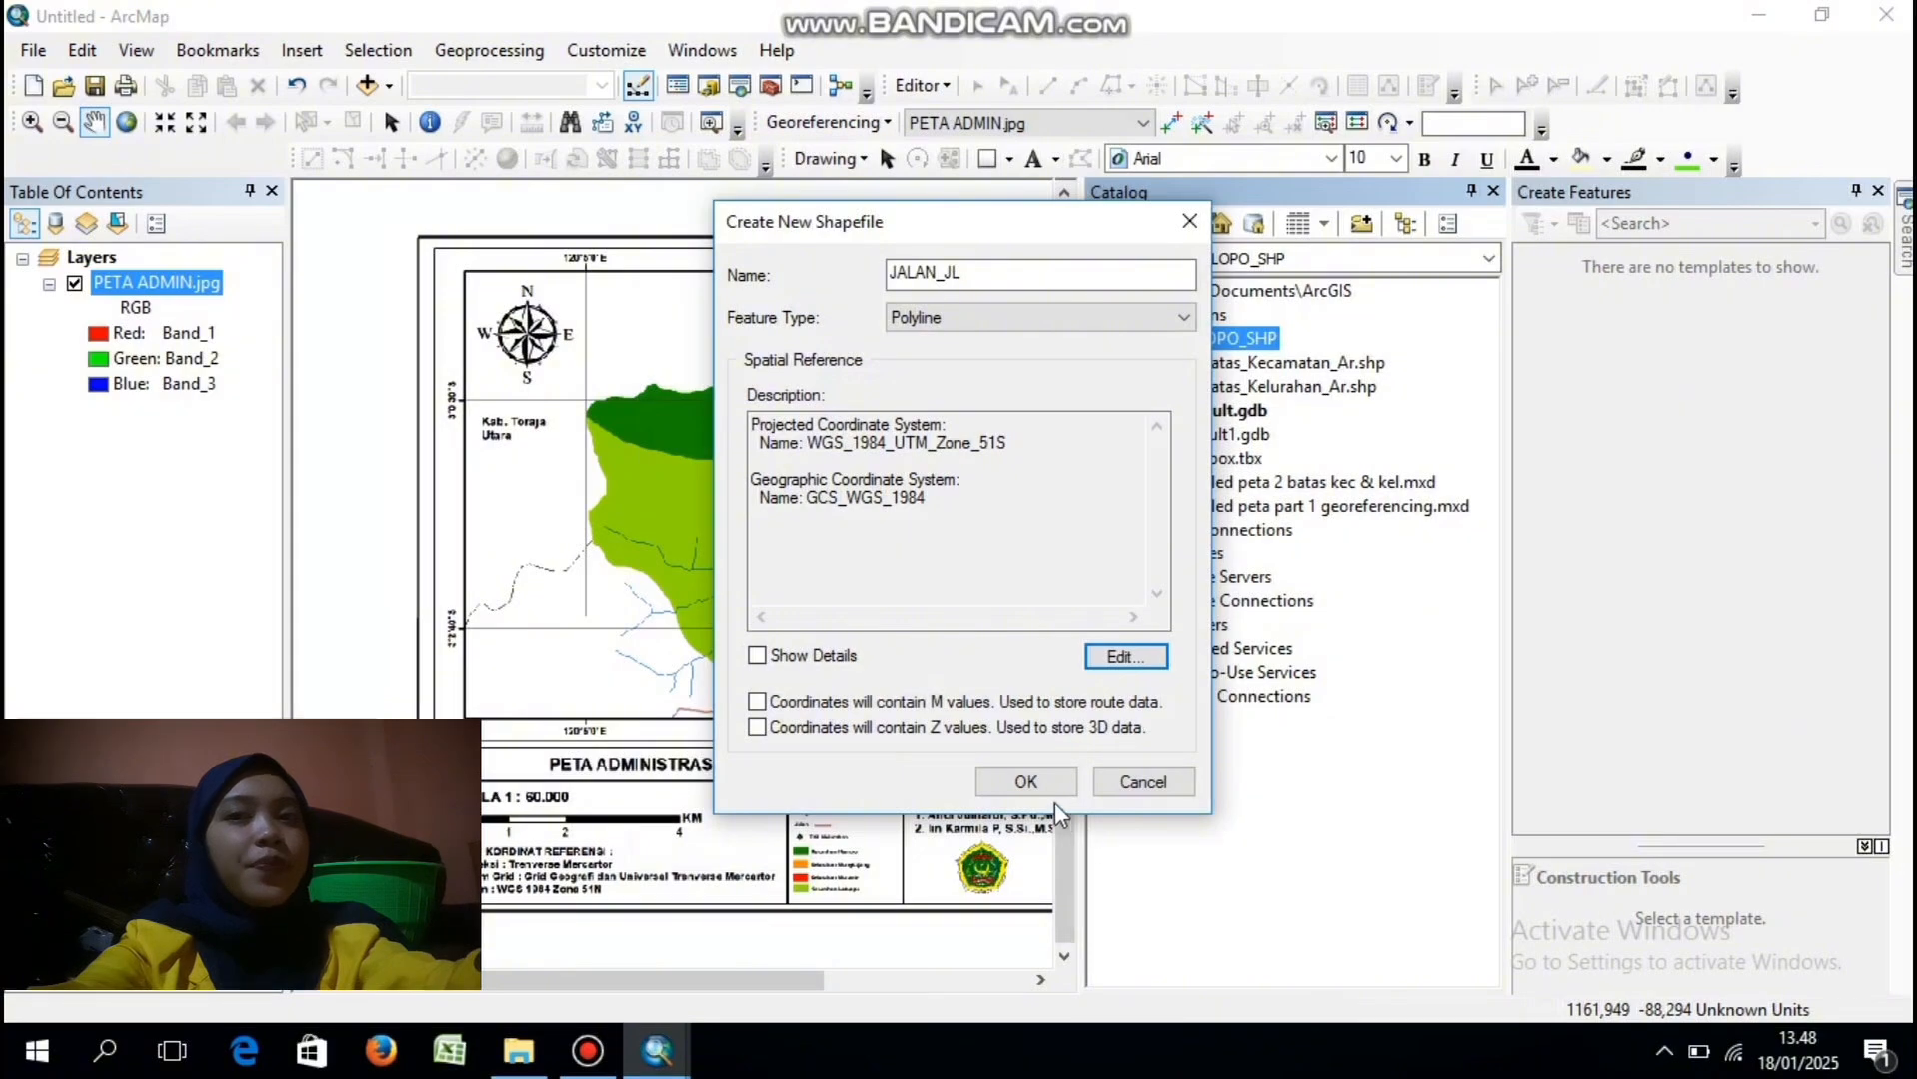
pyautogui.click(1027, 781)
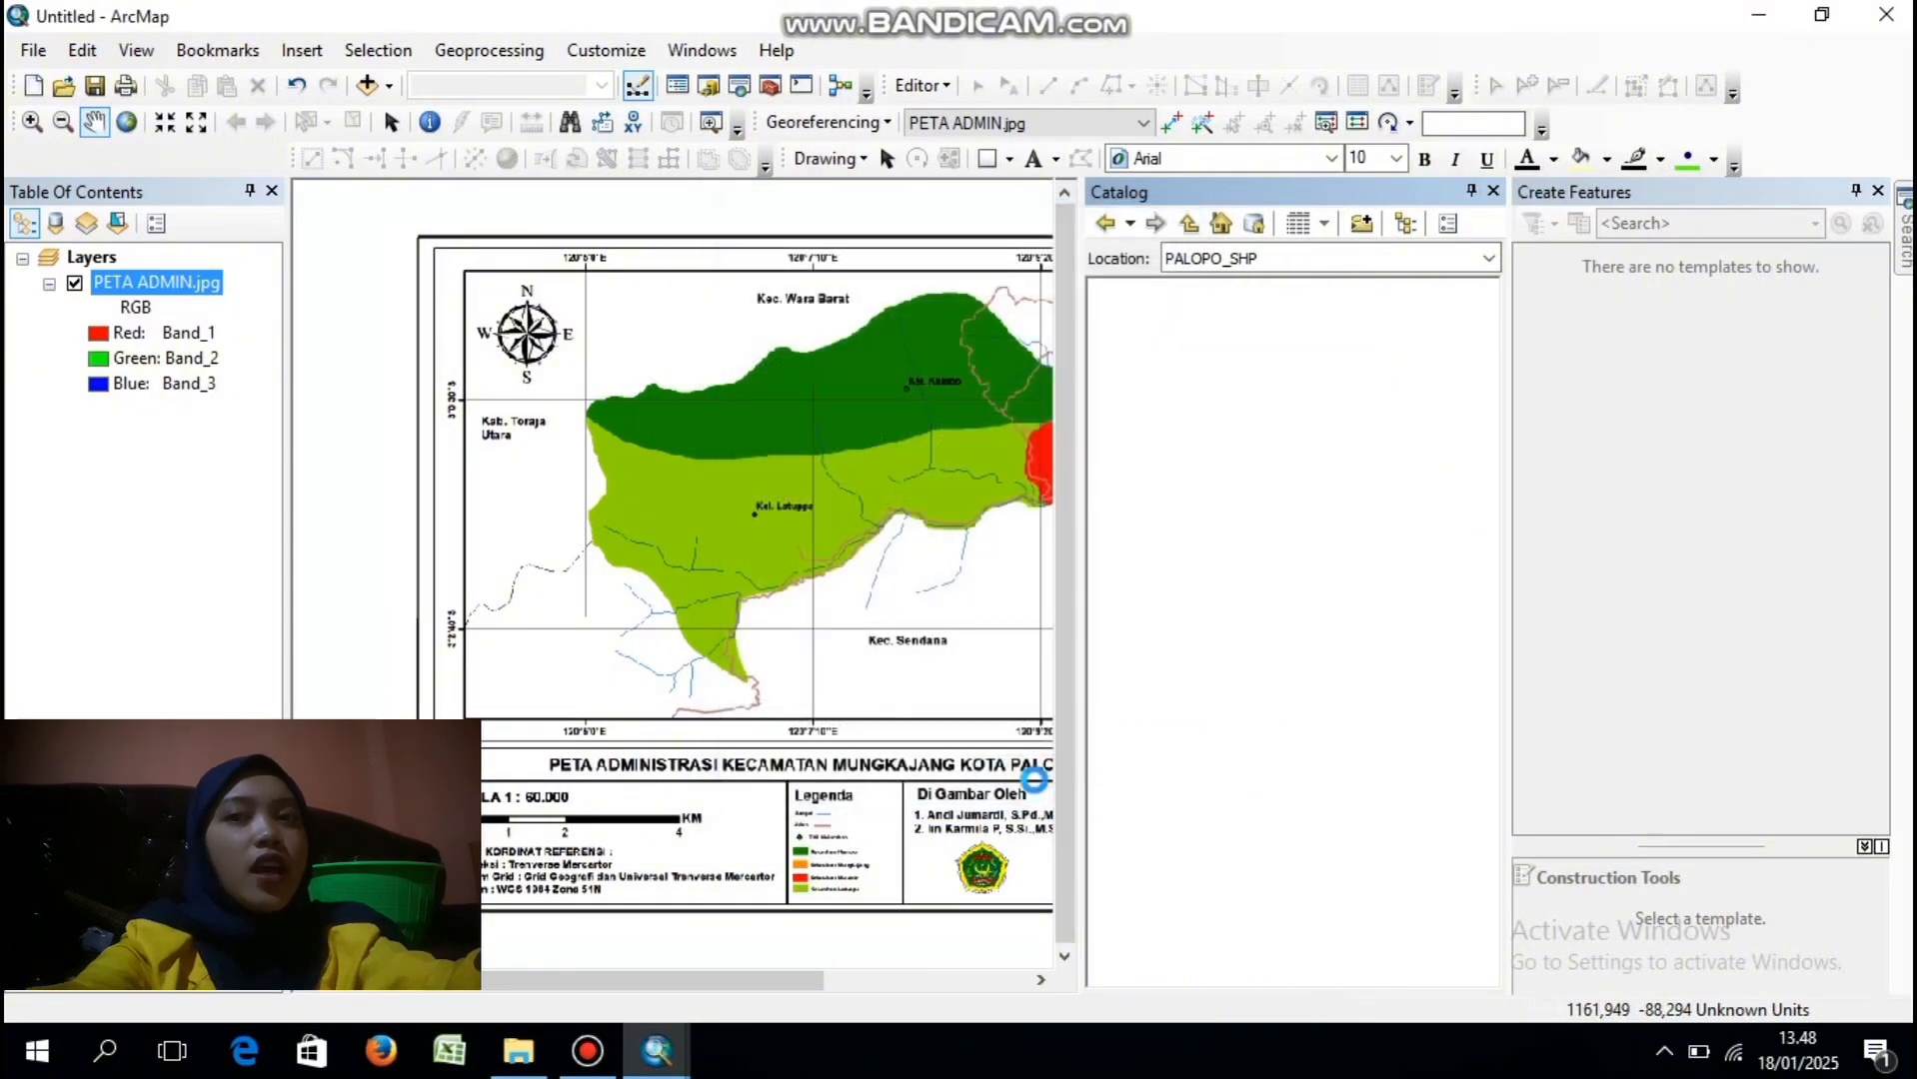
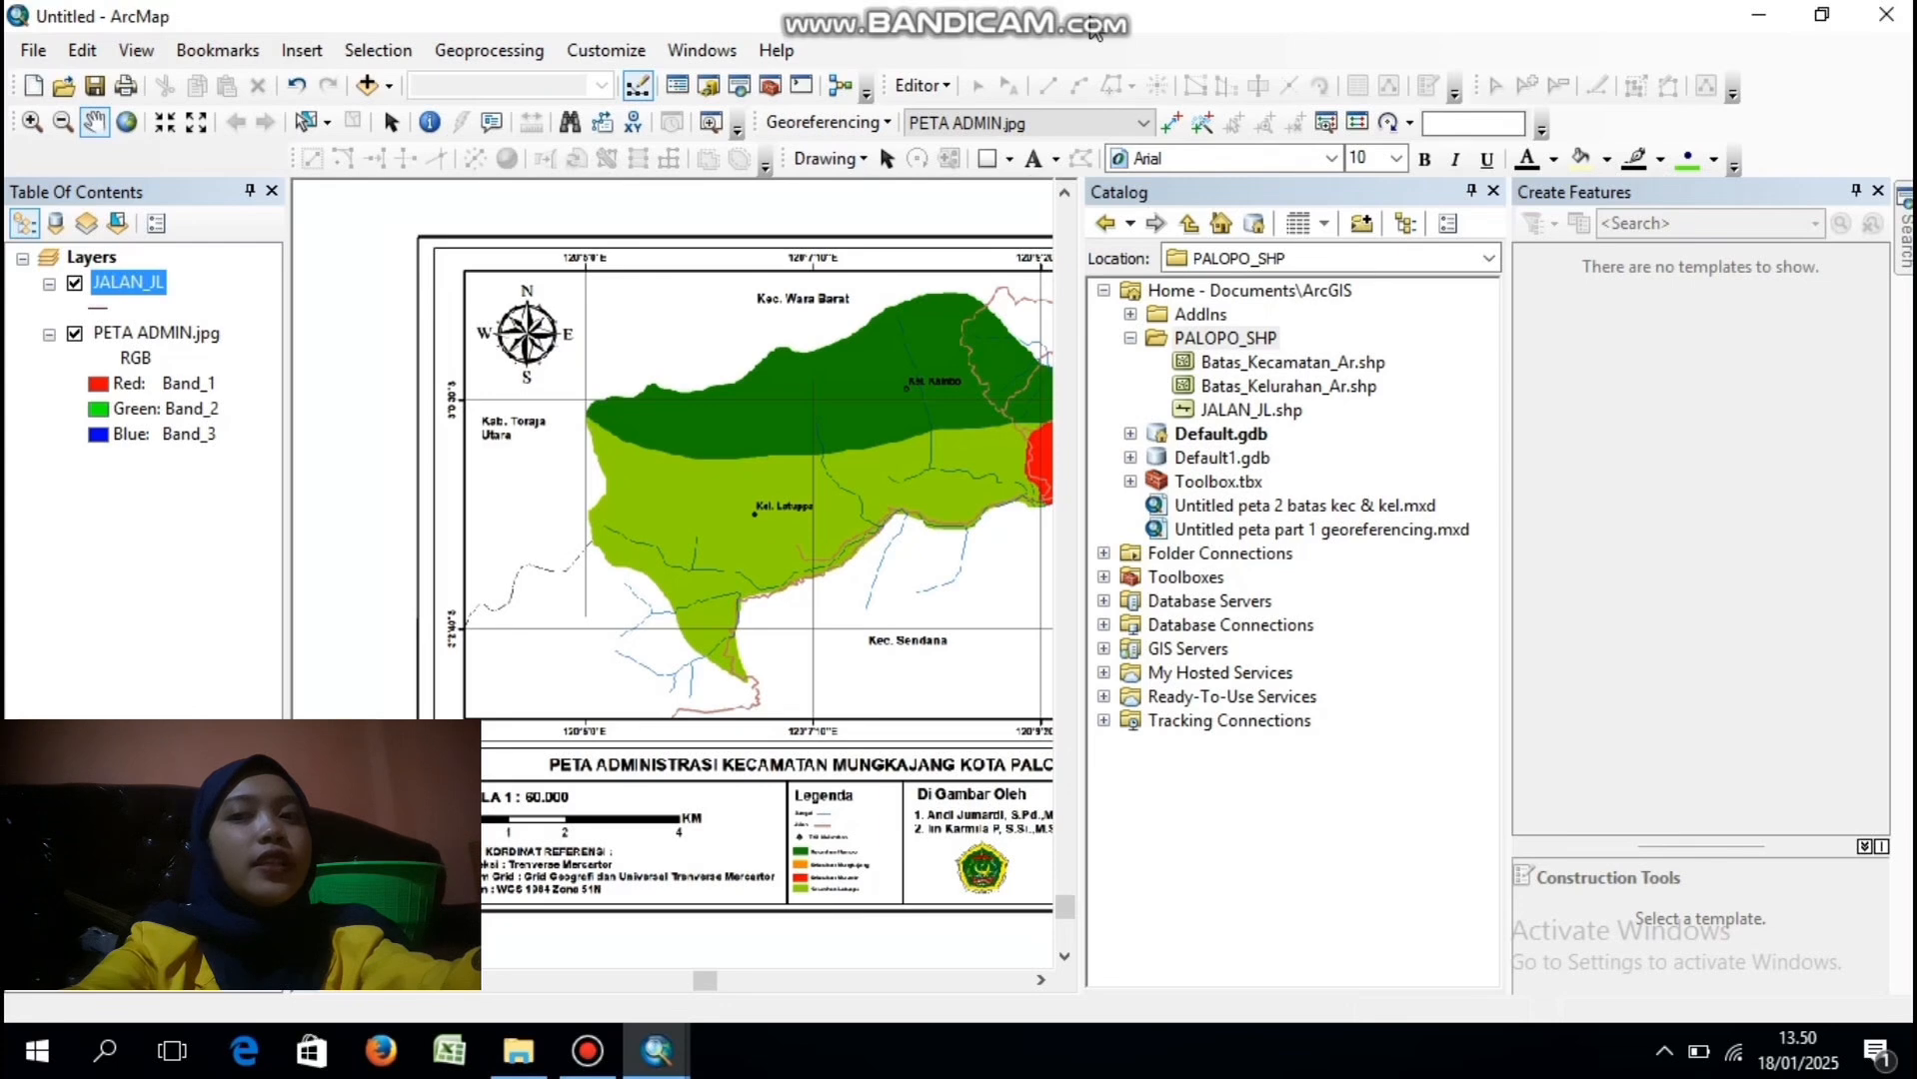
# - Open the attribute table of the JALAN_JL layer and bring up its table options
pyautogui.rightClick(135, 283)
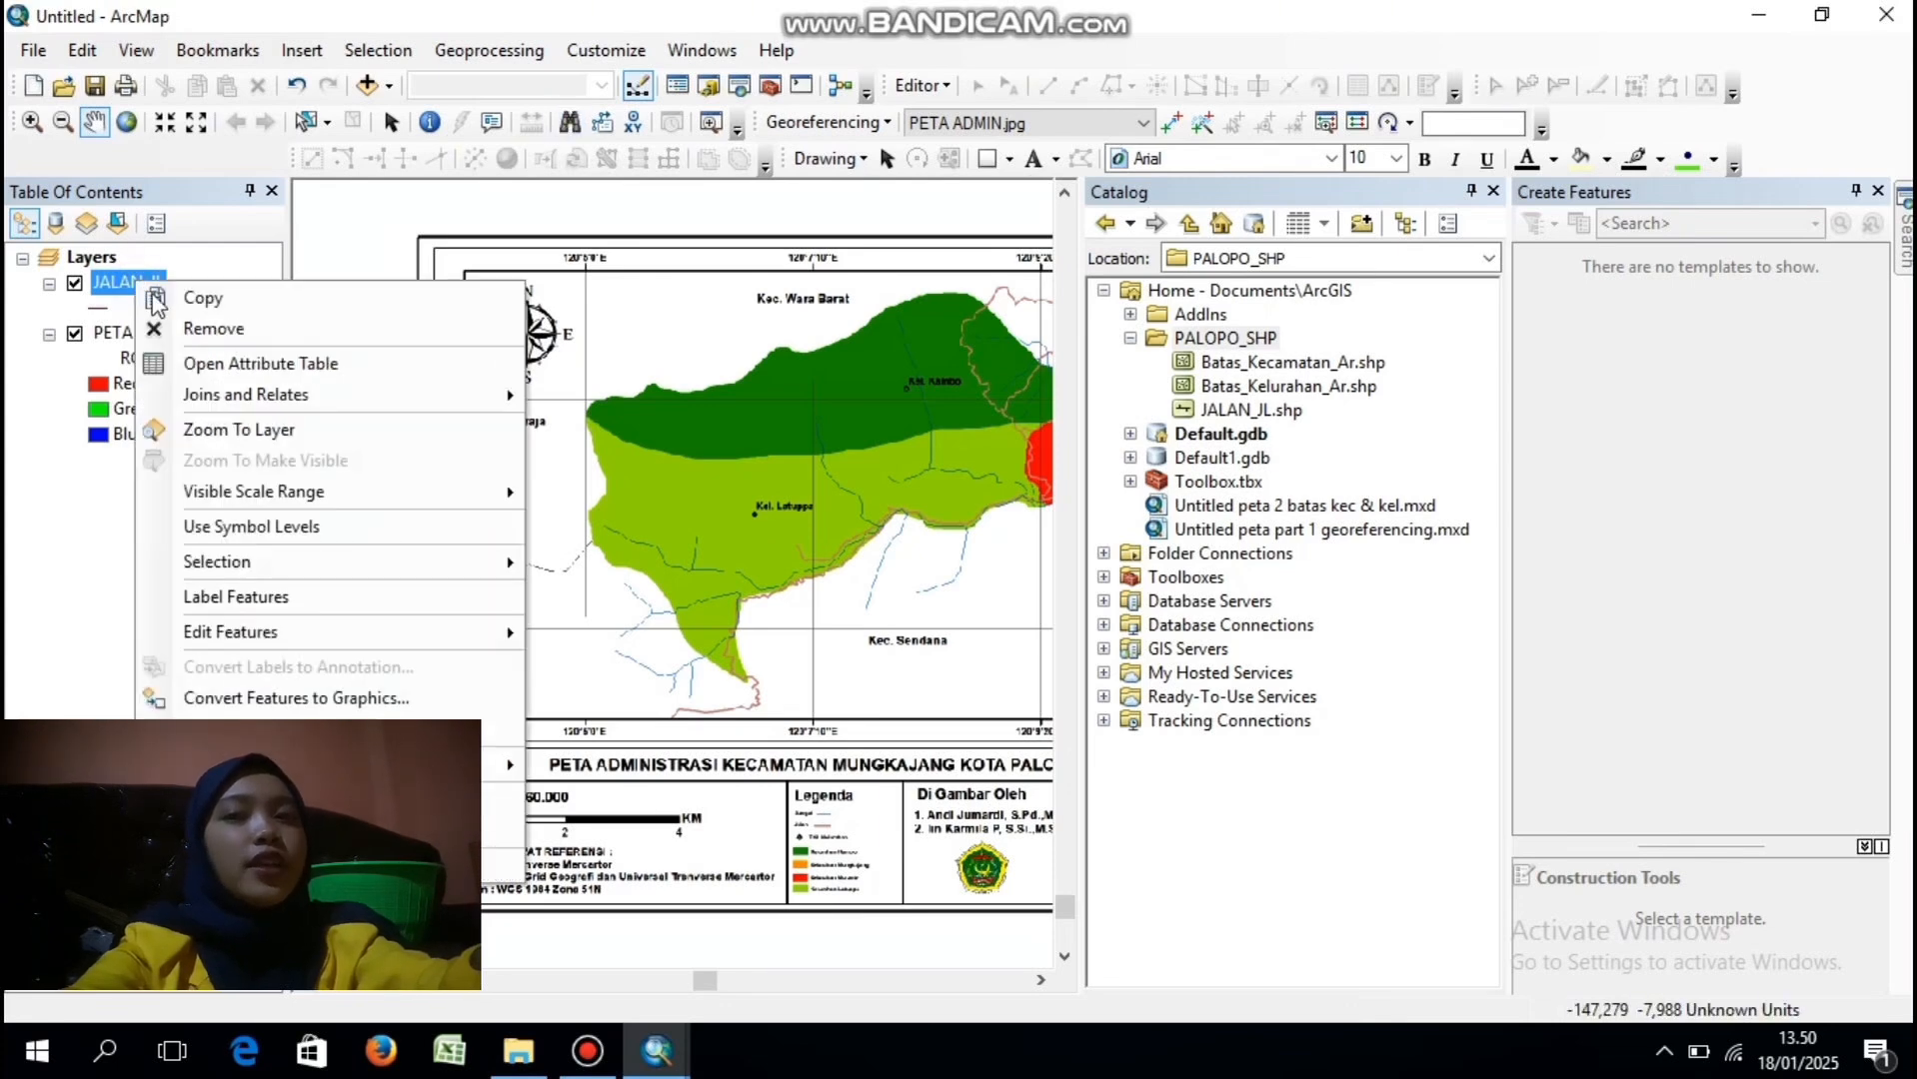
pyautogui.click(230, 360)
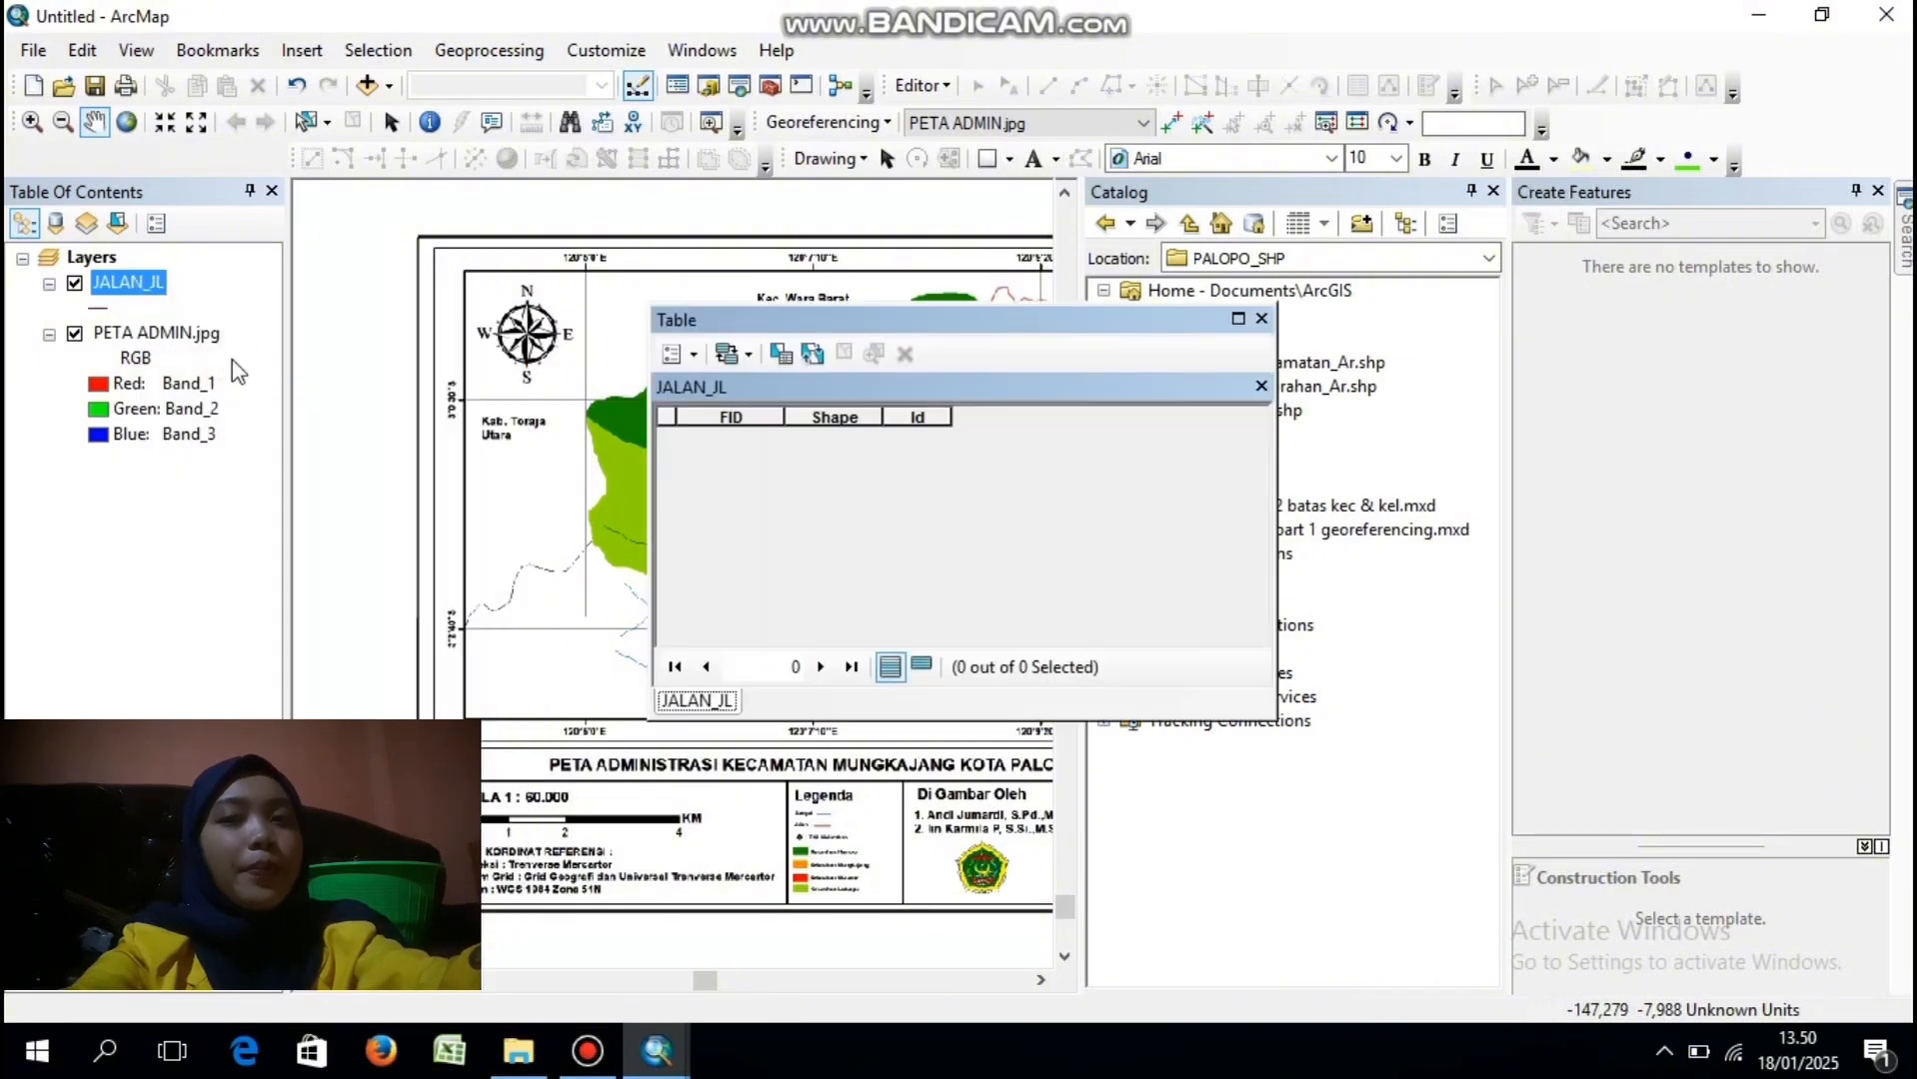
pyautogui.click(694, 356)
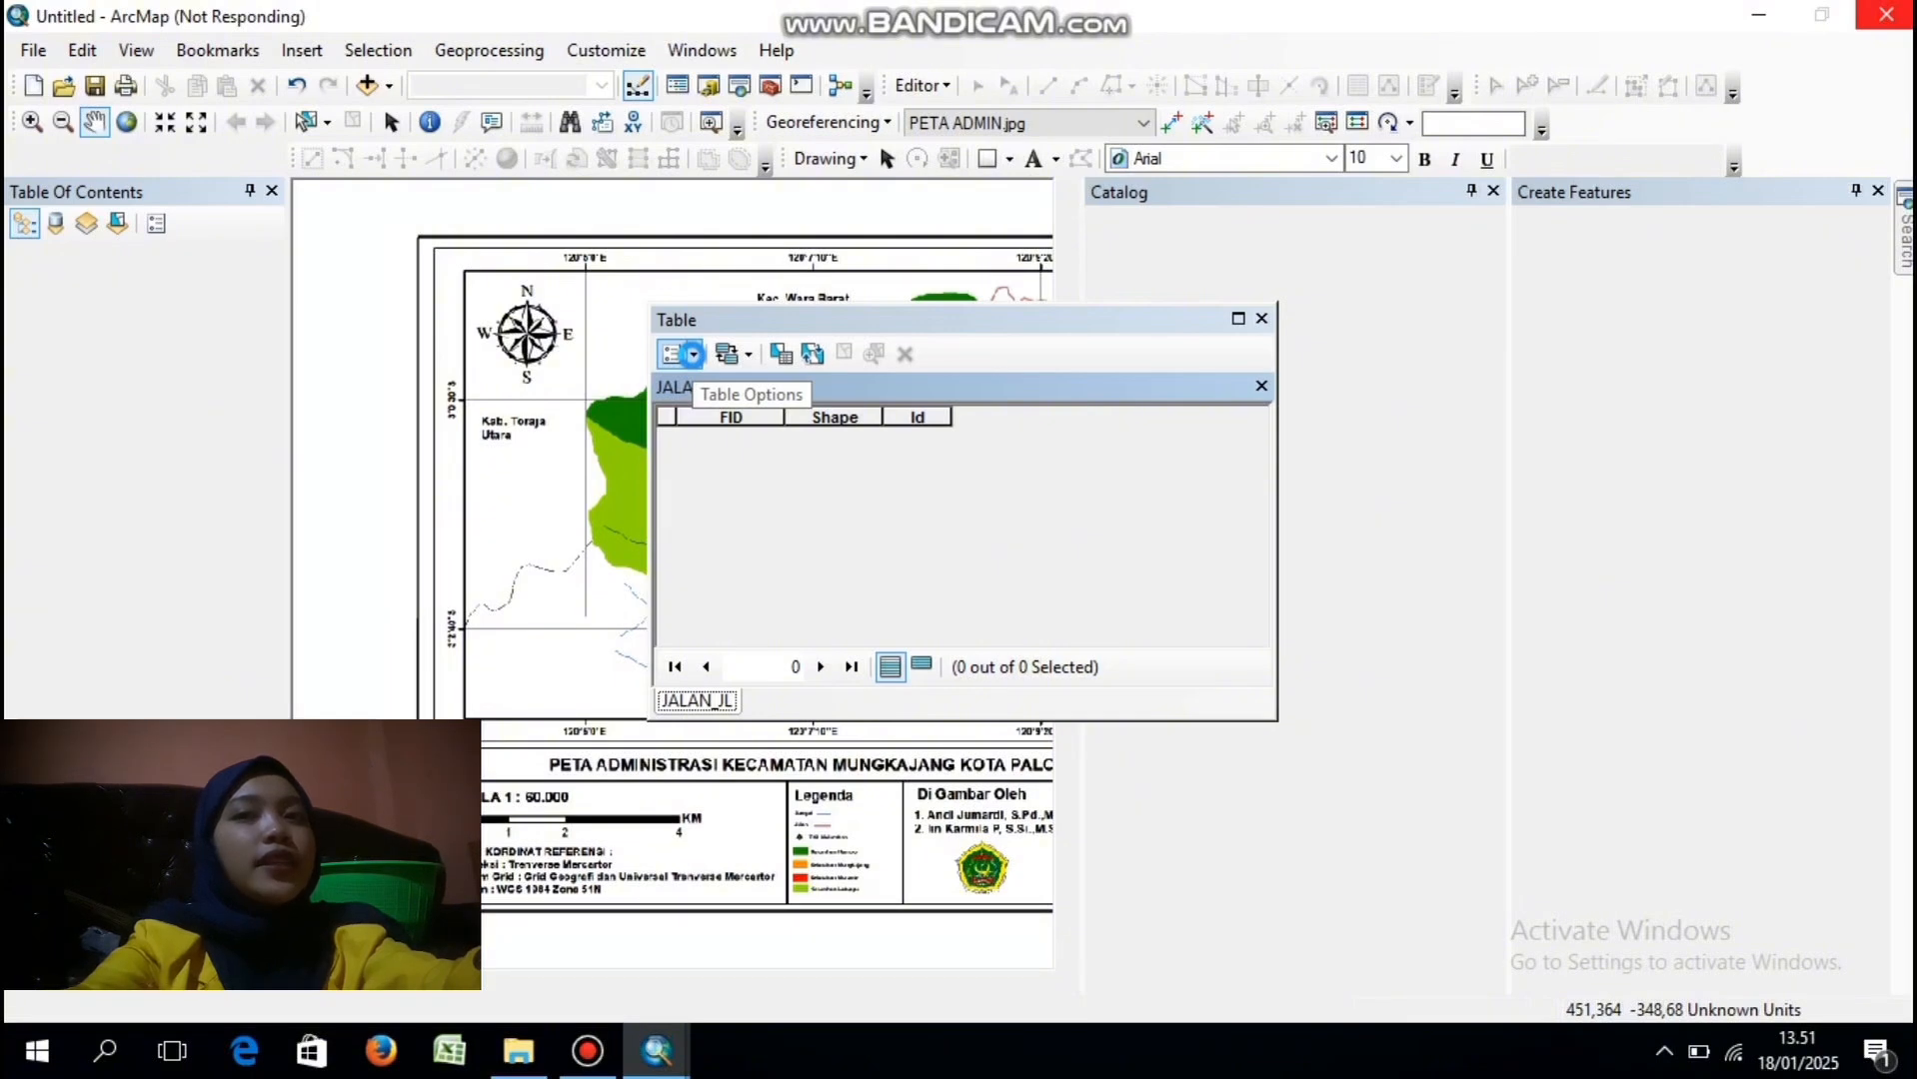
pyautogui.click(694, 356)
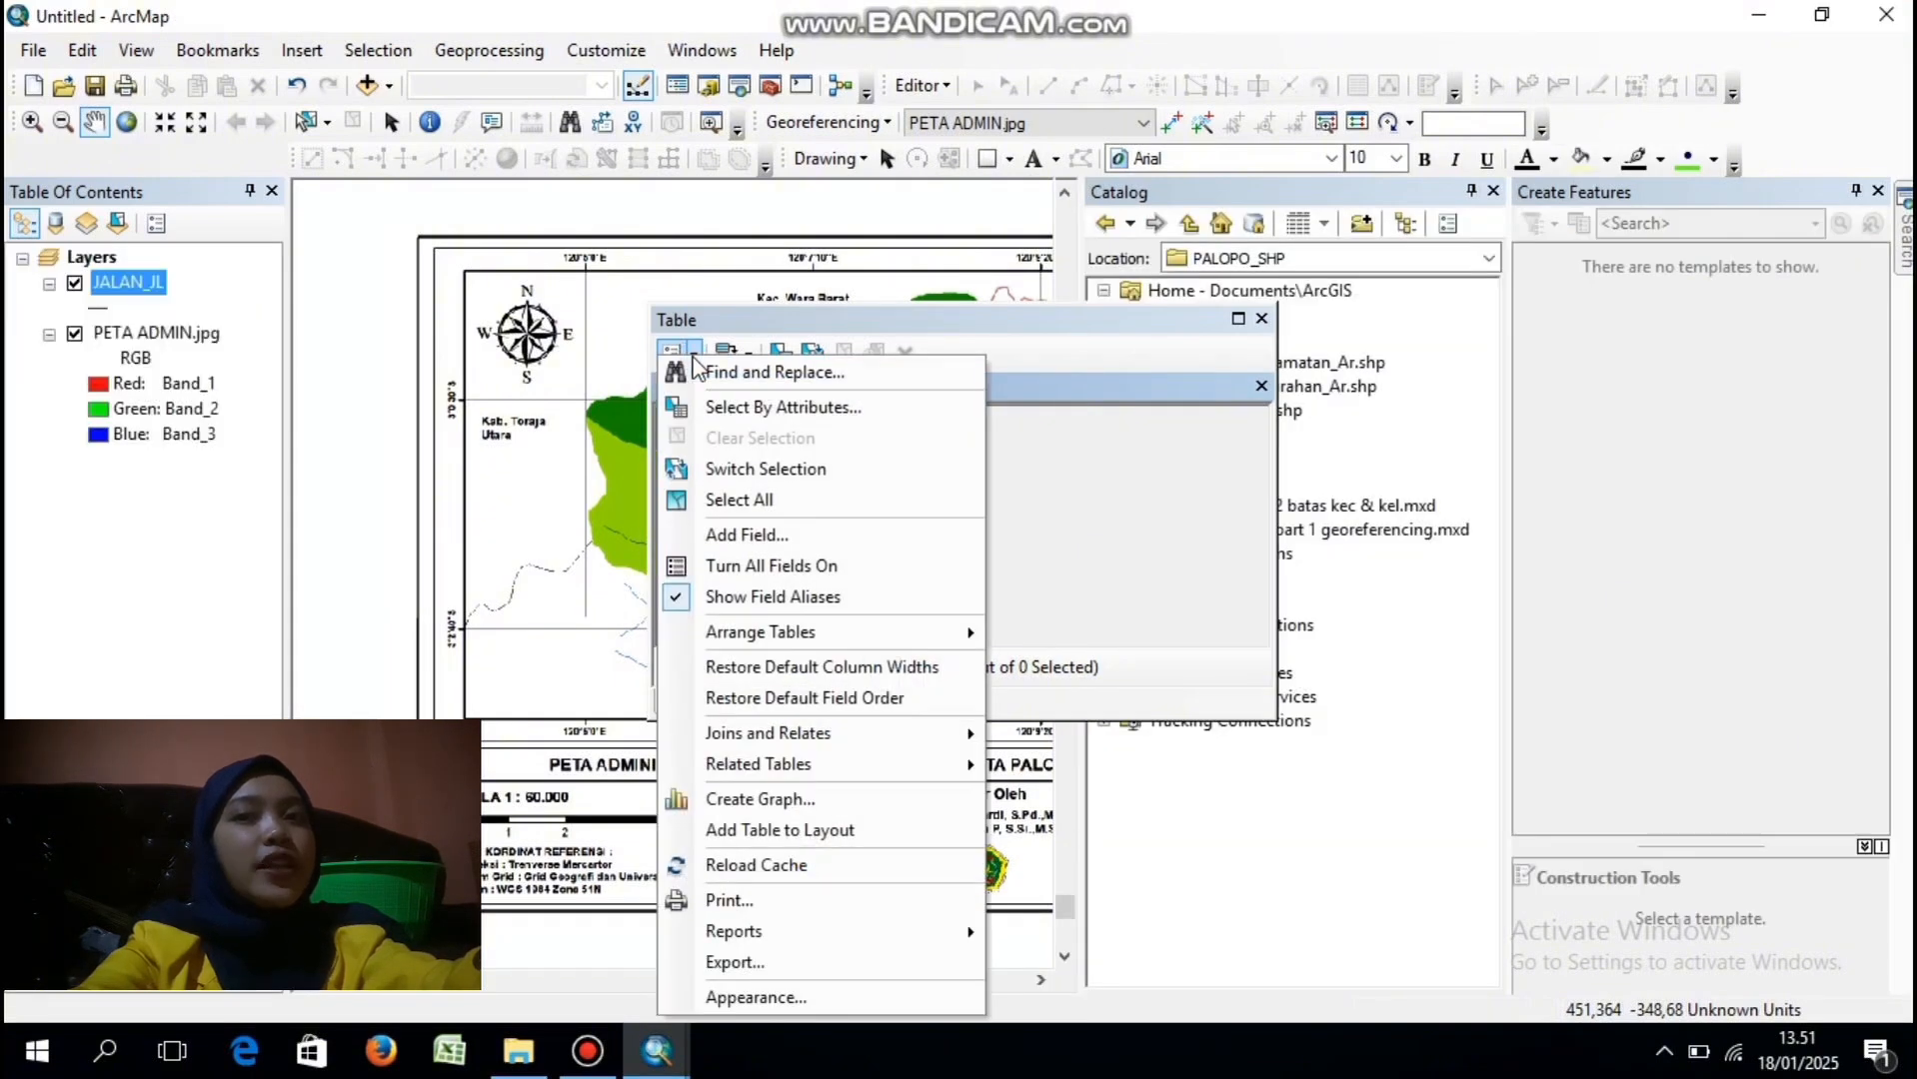
# - Add a Text field named JENIS_JL with a length of 50 to the JALAN_JL attribute table
pyautogui.click(739, 530)
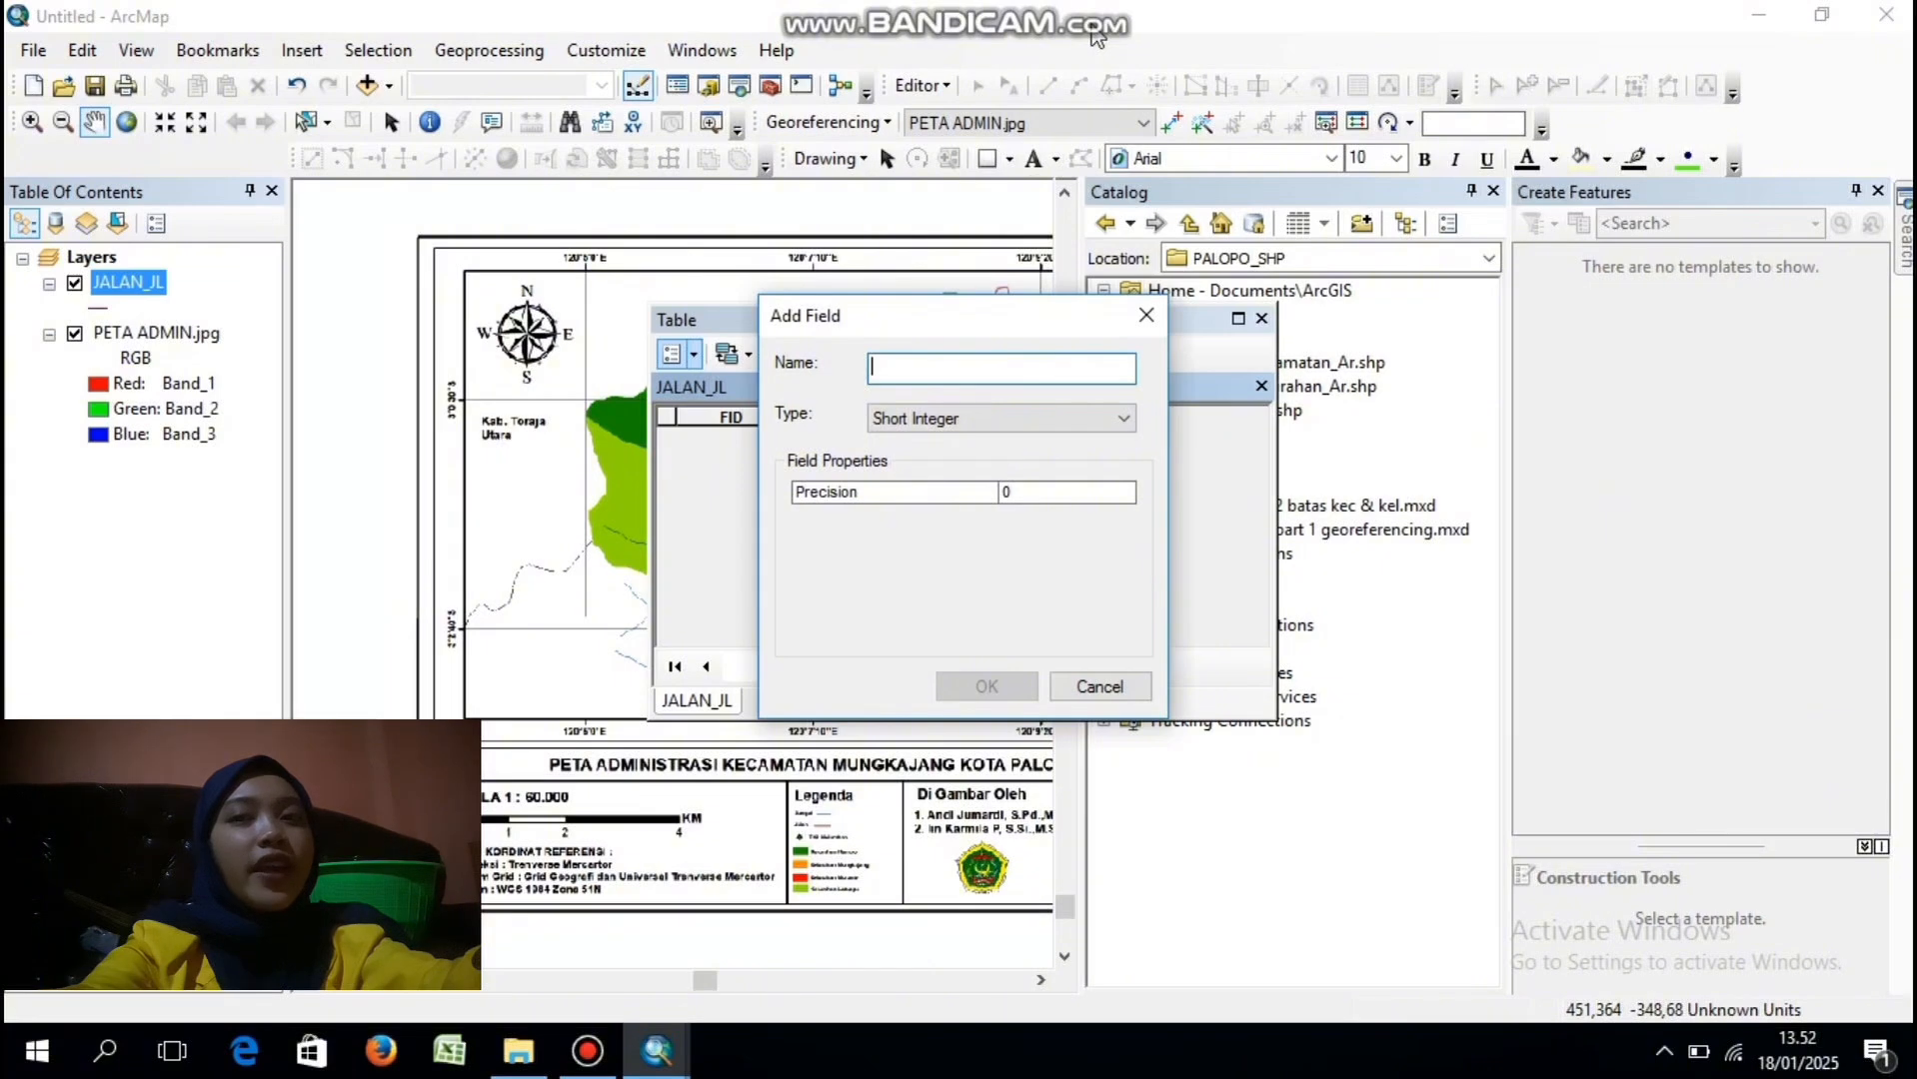
pyautogui.write('JENIS')
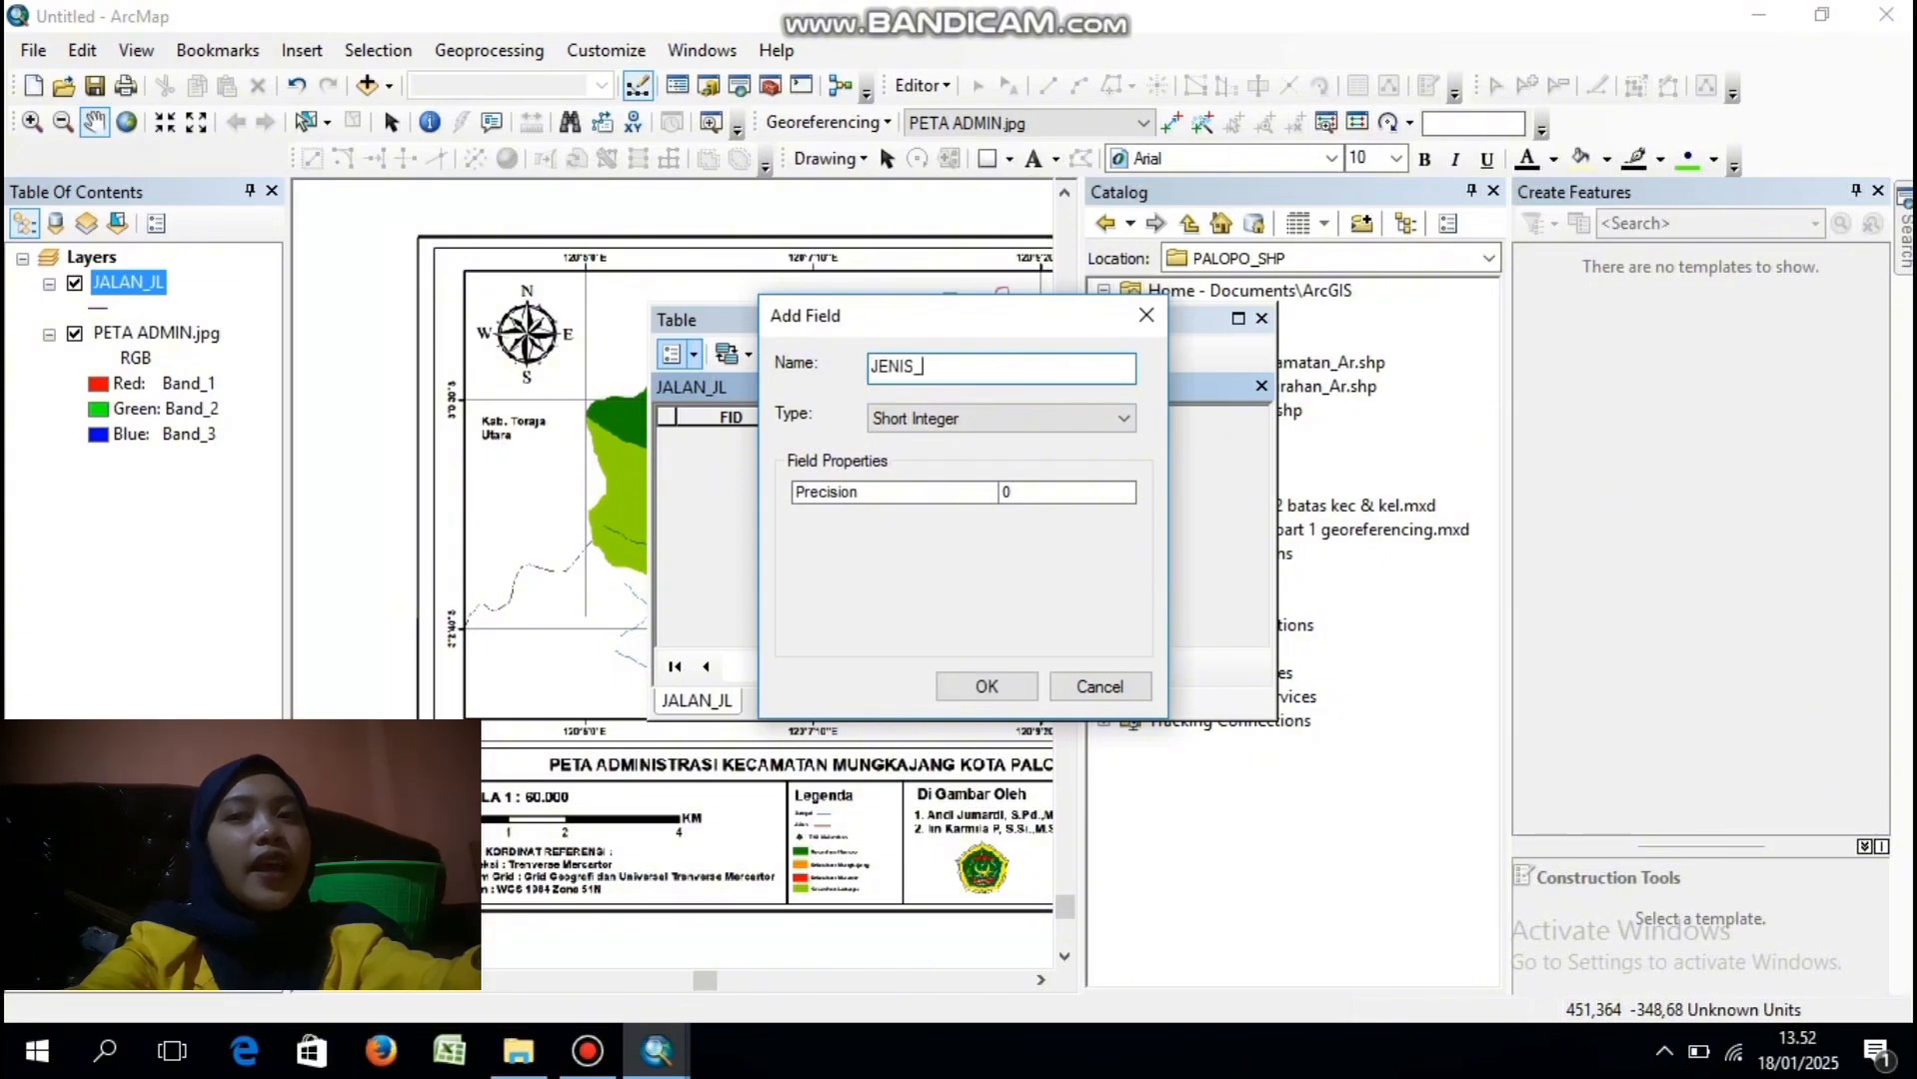
pyautogui.write('_JL')
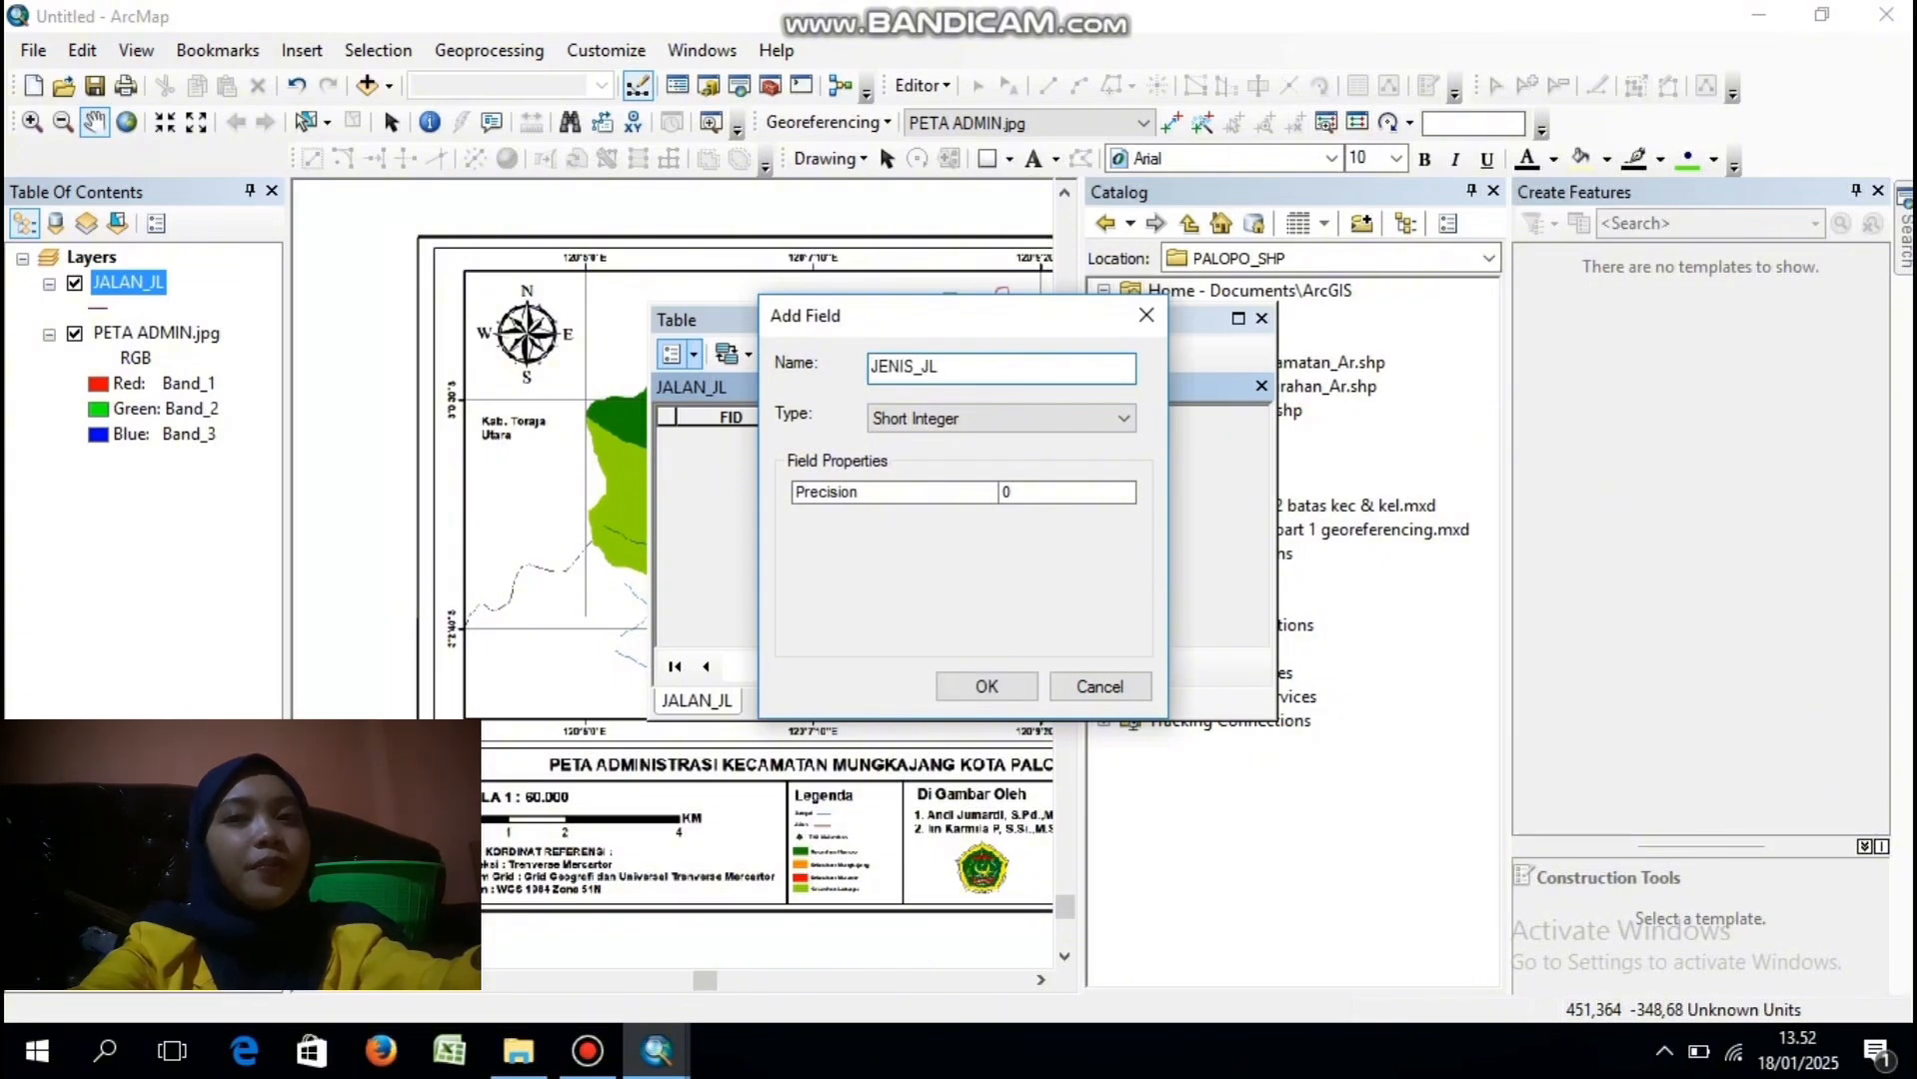
pyautogui.click(1007, 415)
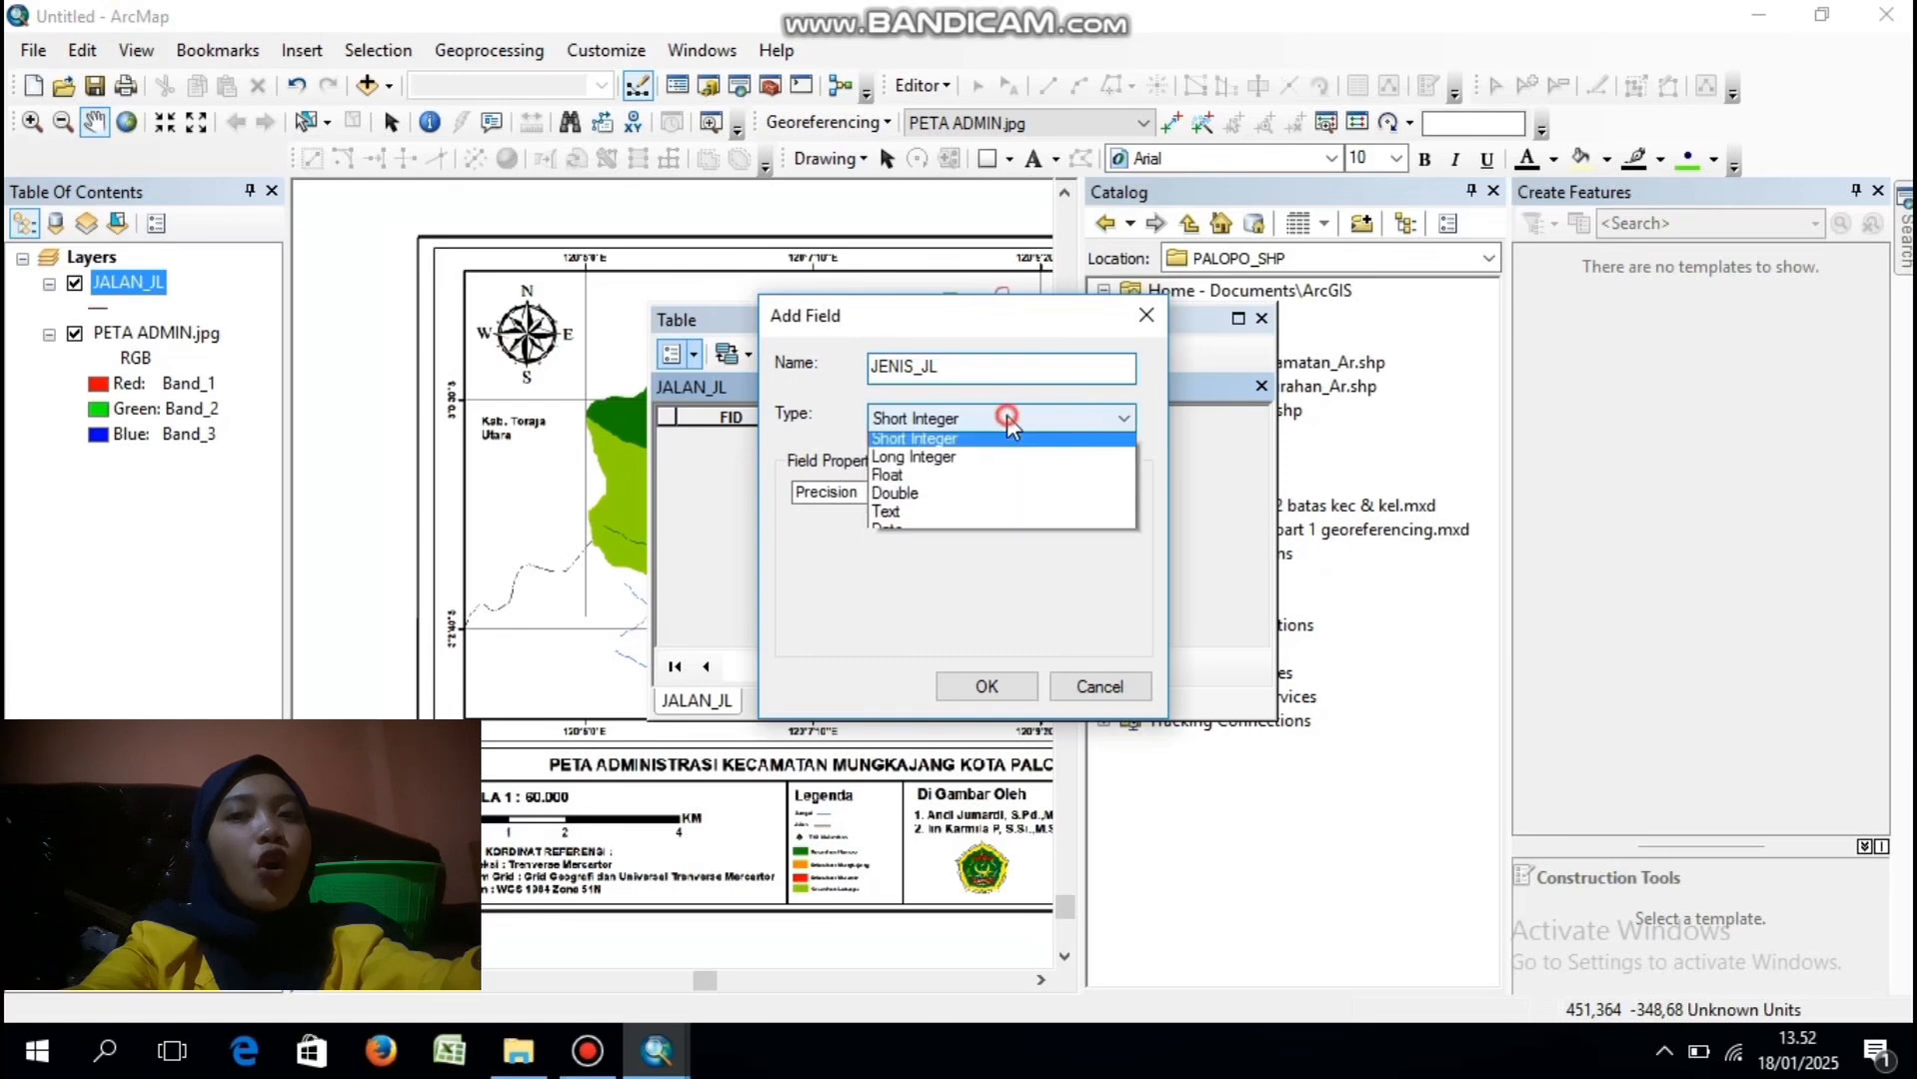
pyautogui.click(919, 518)
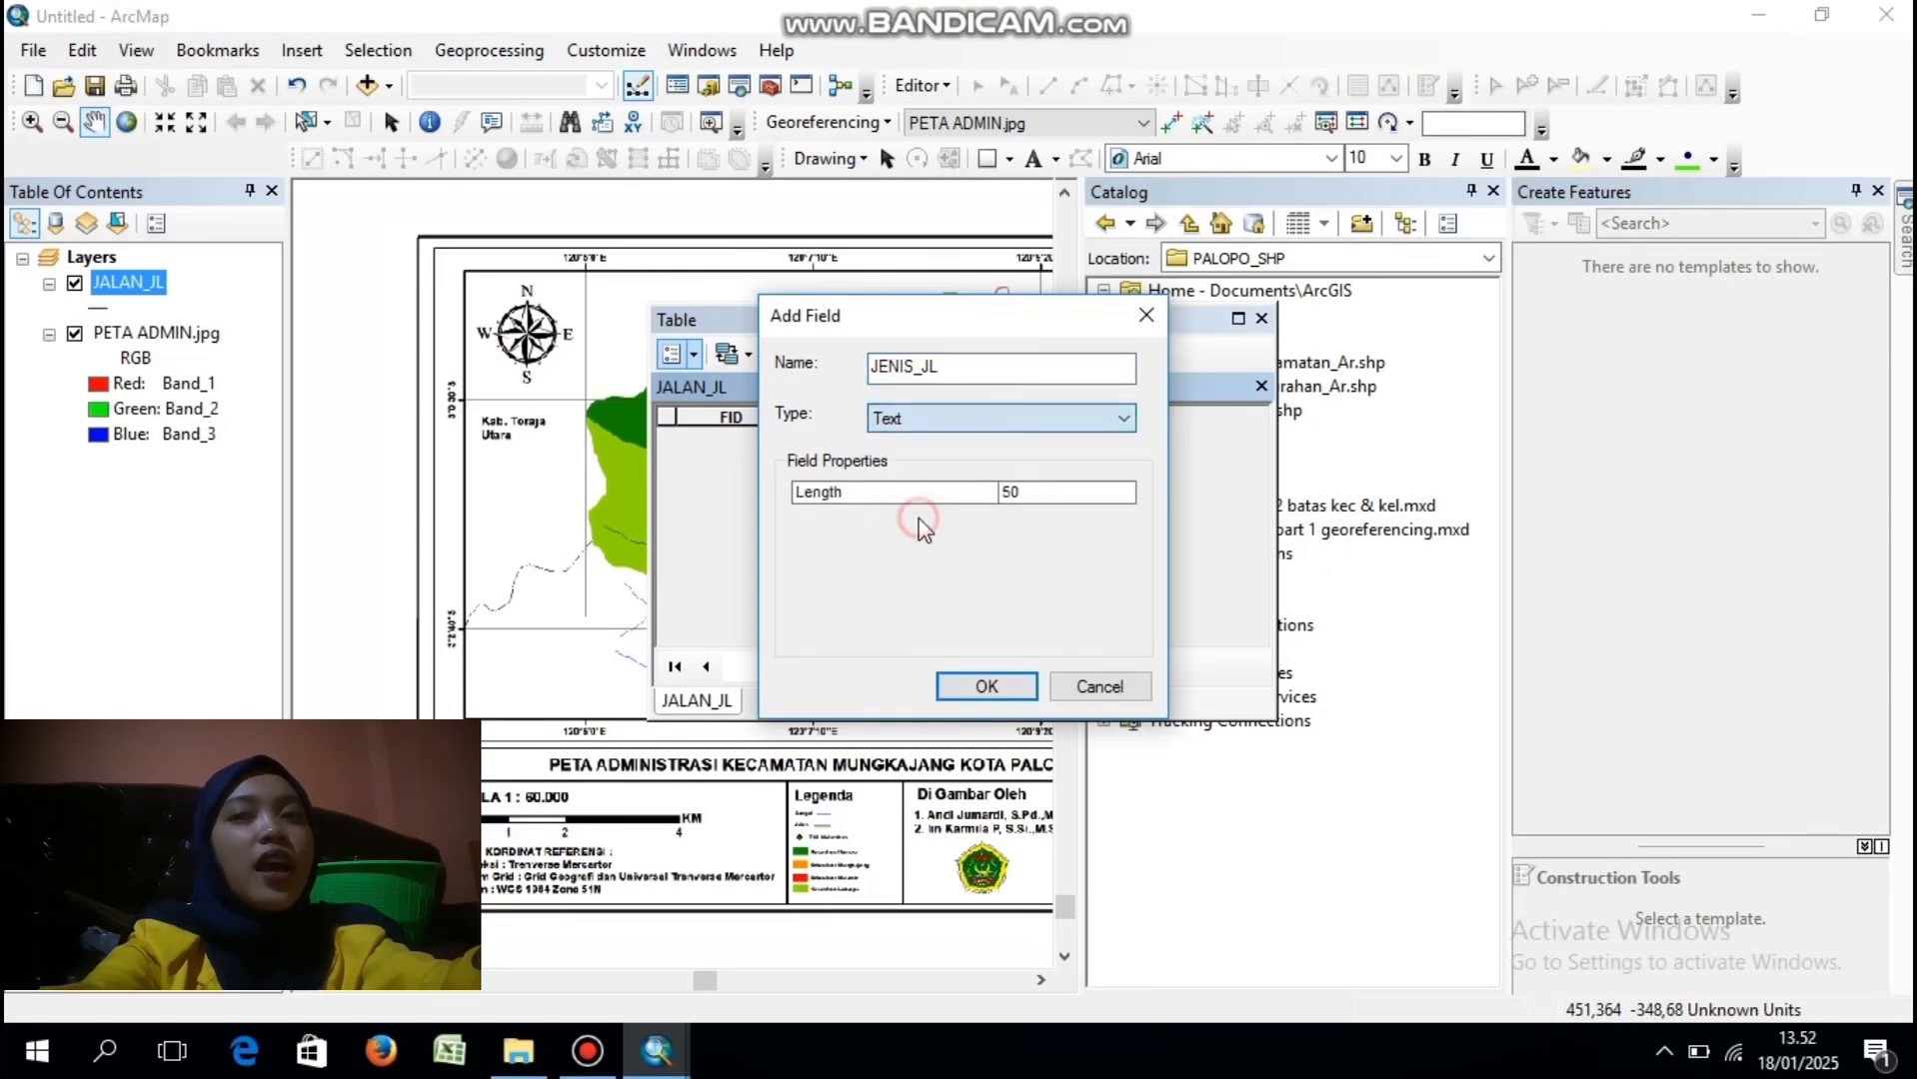
pyautogui.click(1004, 685)
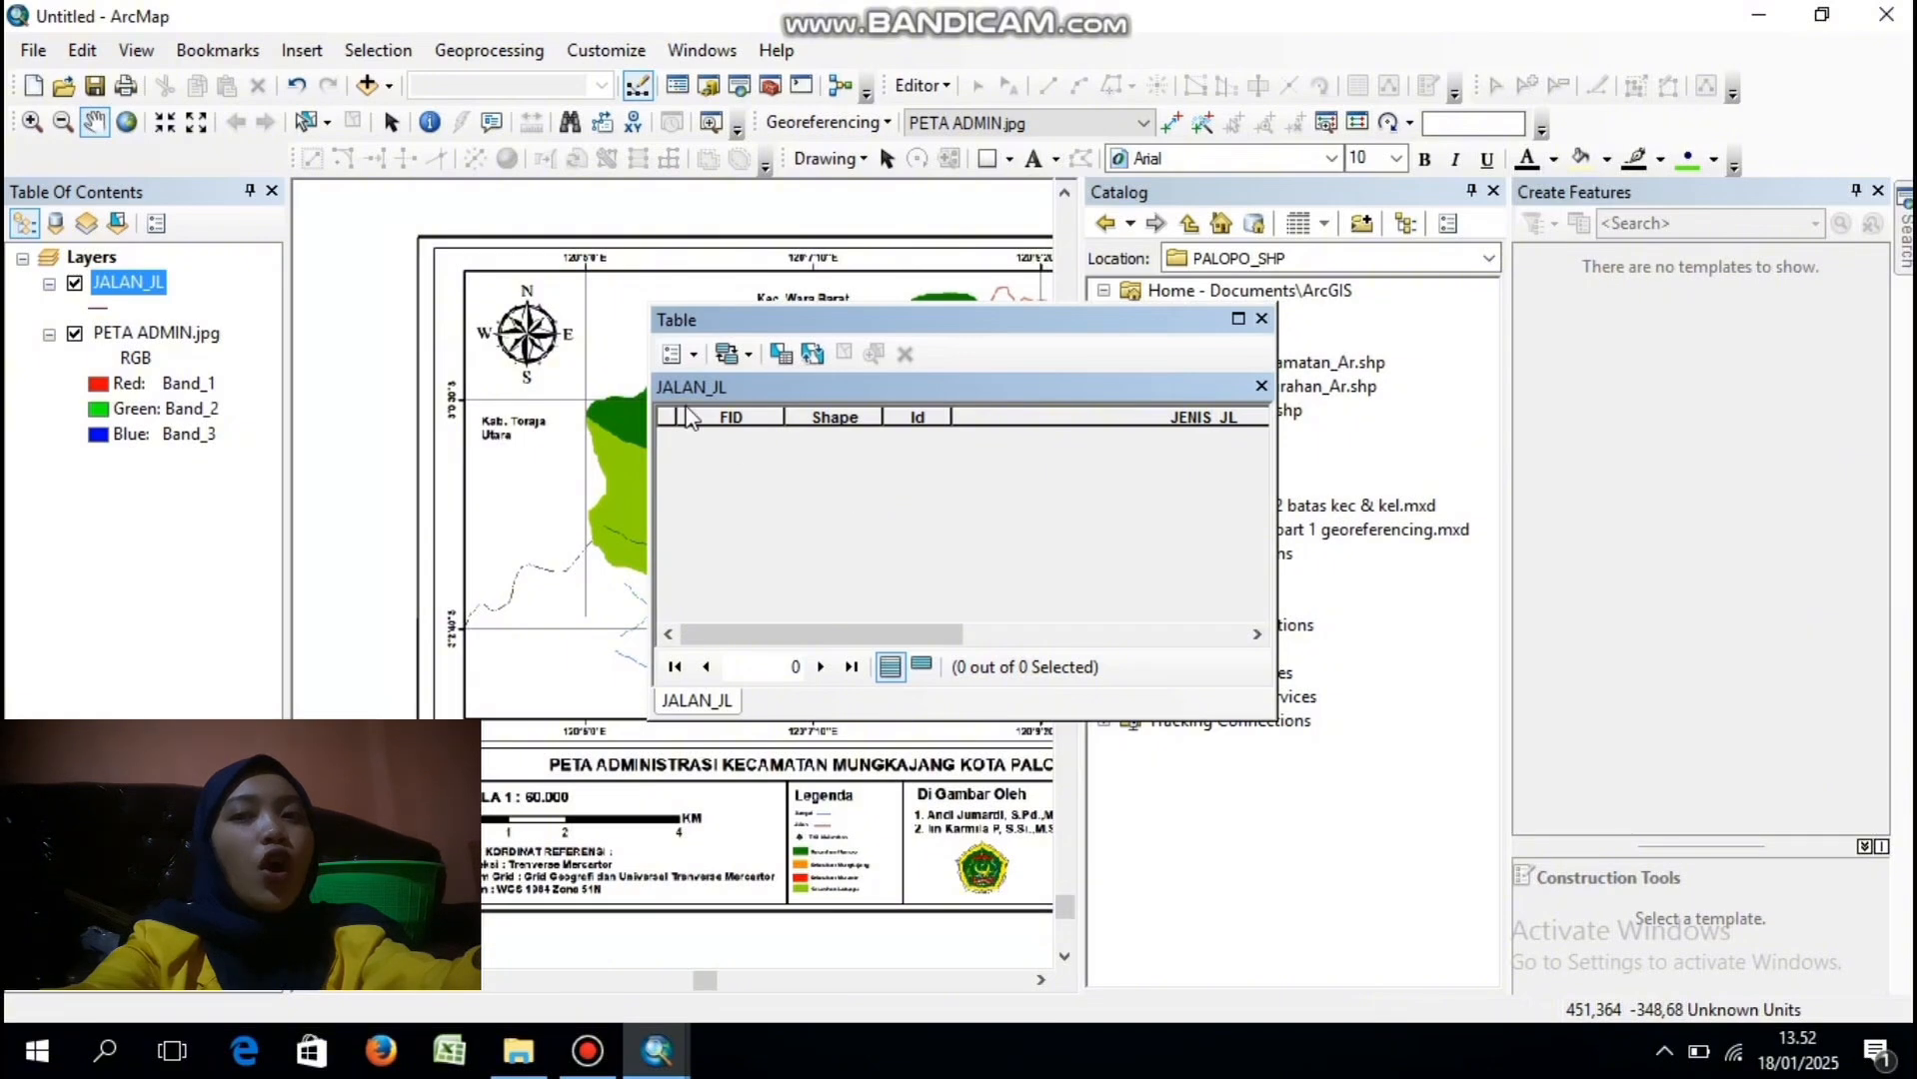
# - Add a Float field named PANJANG_JL to the JALAN_JL attribute table, and close the table
pyautogui.click(687, 354)
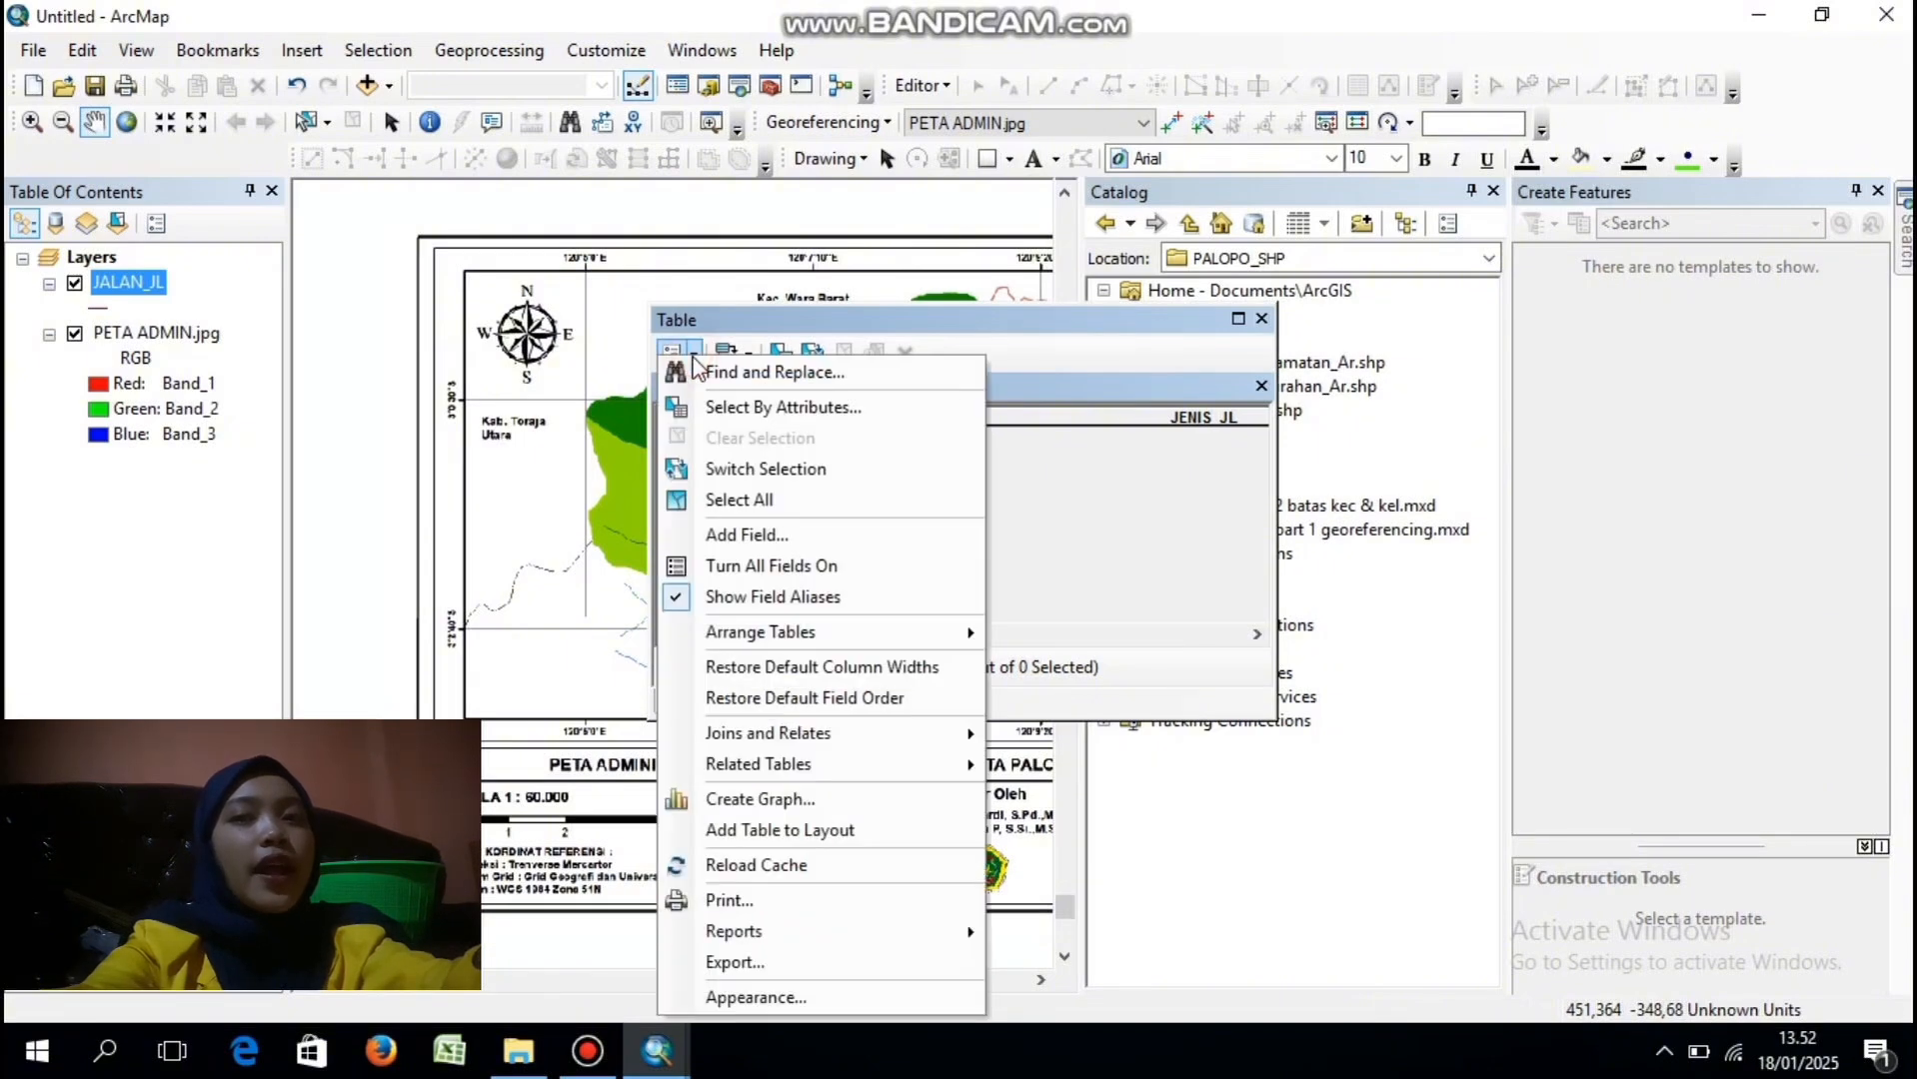
pyautogui.click(765, 535)
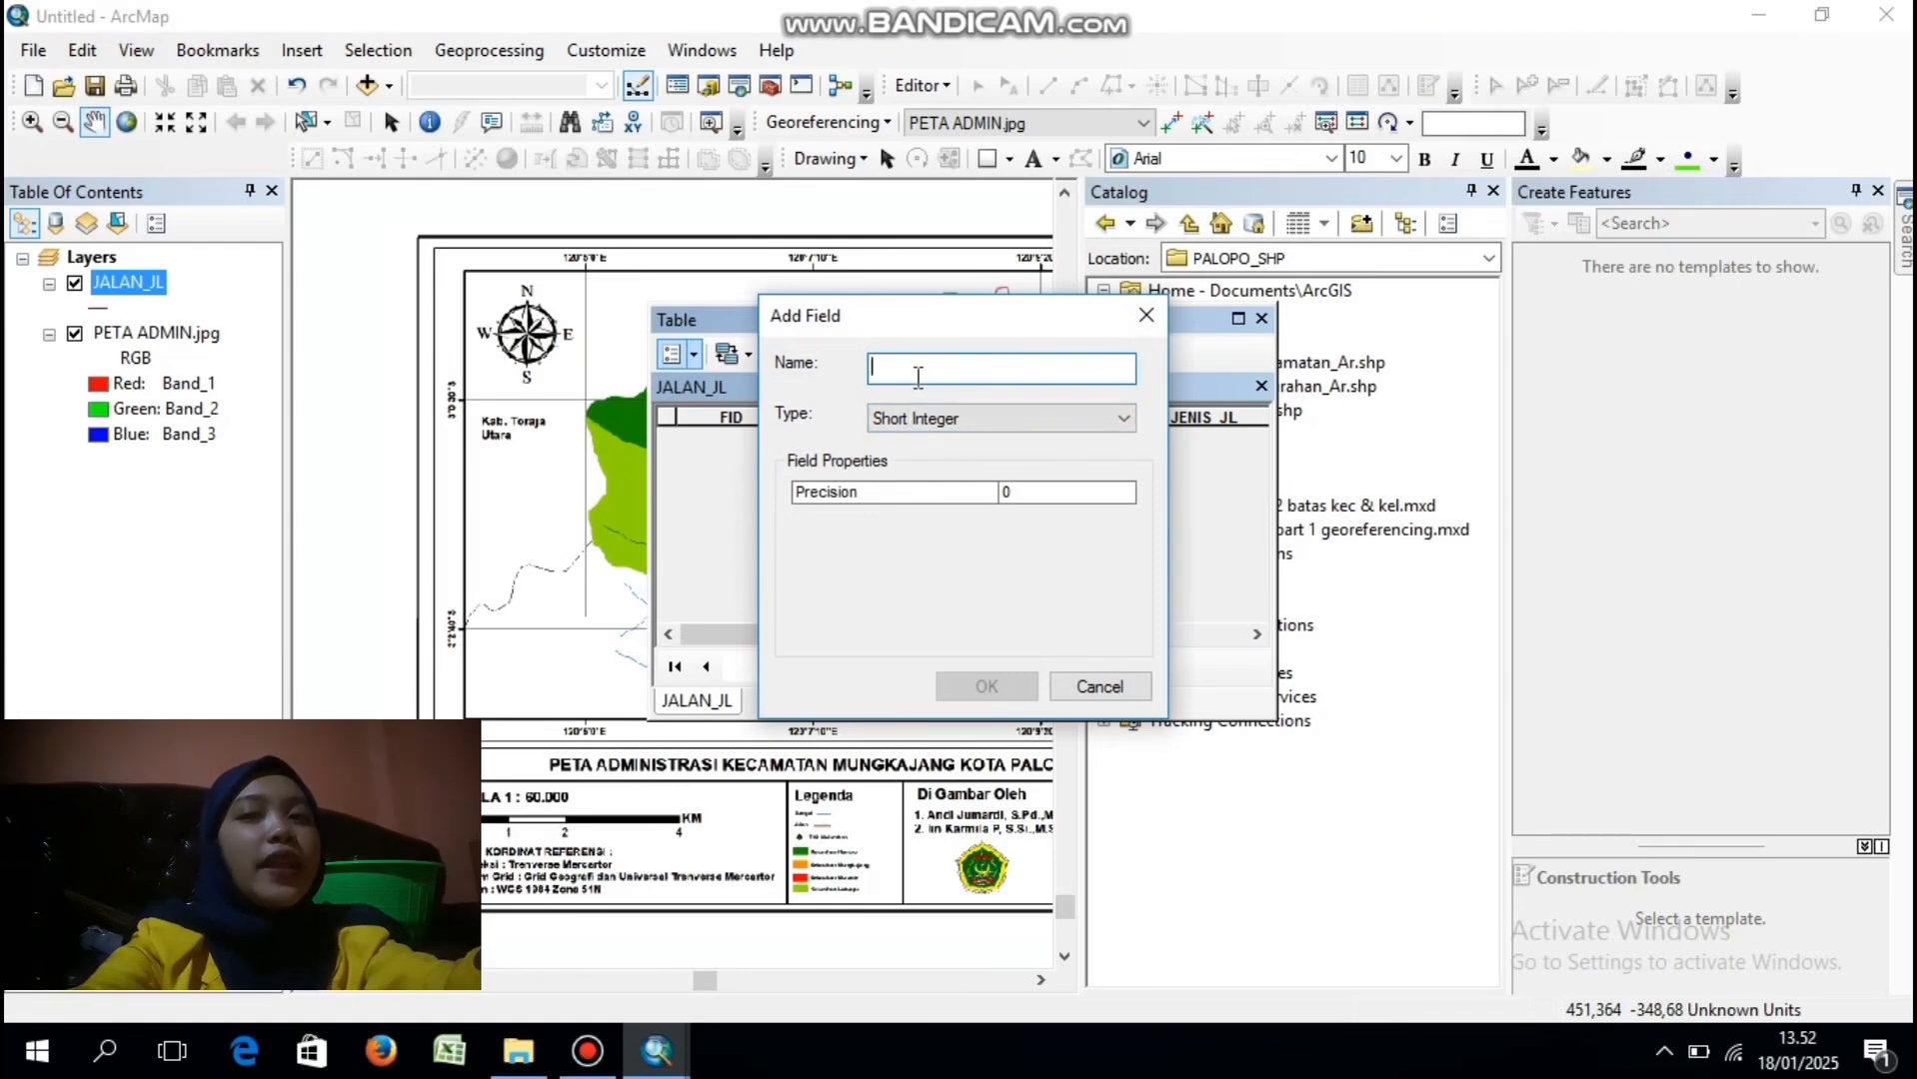
pyautogui.write('JENIS_')
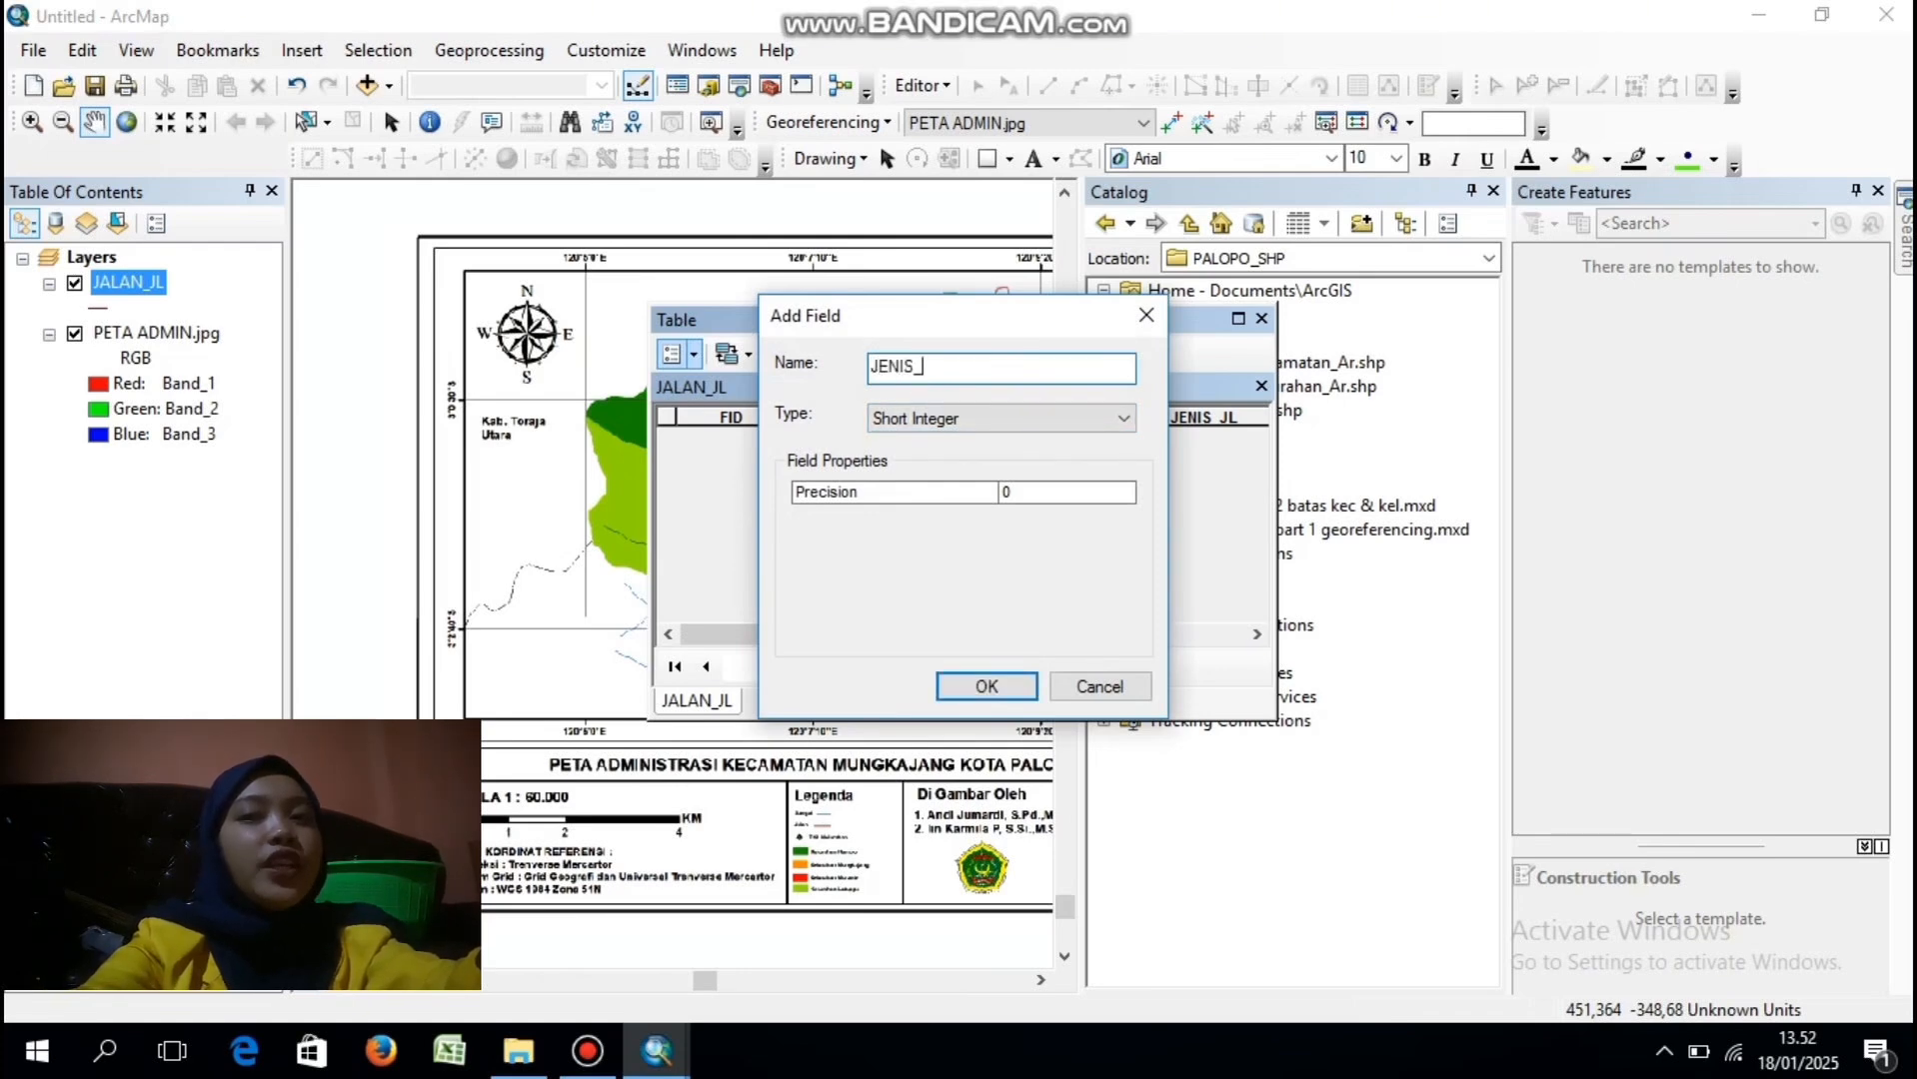
pyautogui.write('JL')
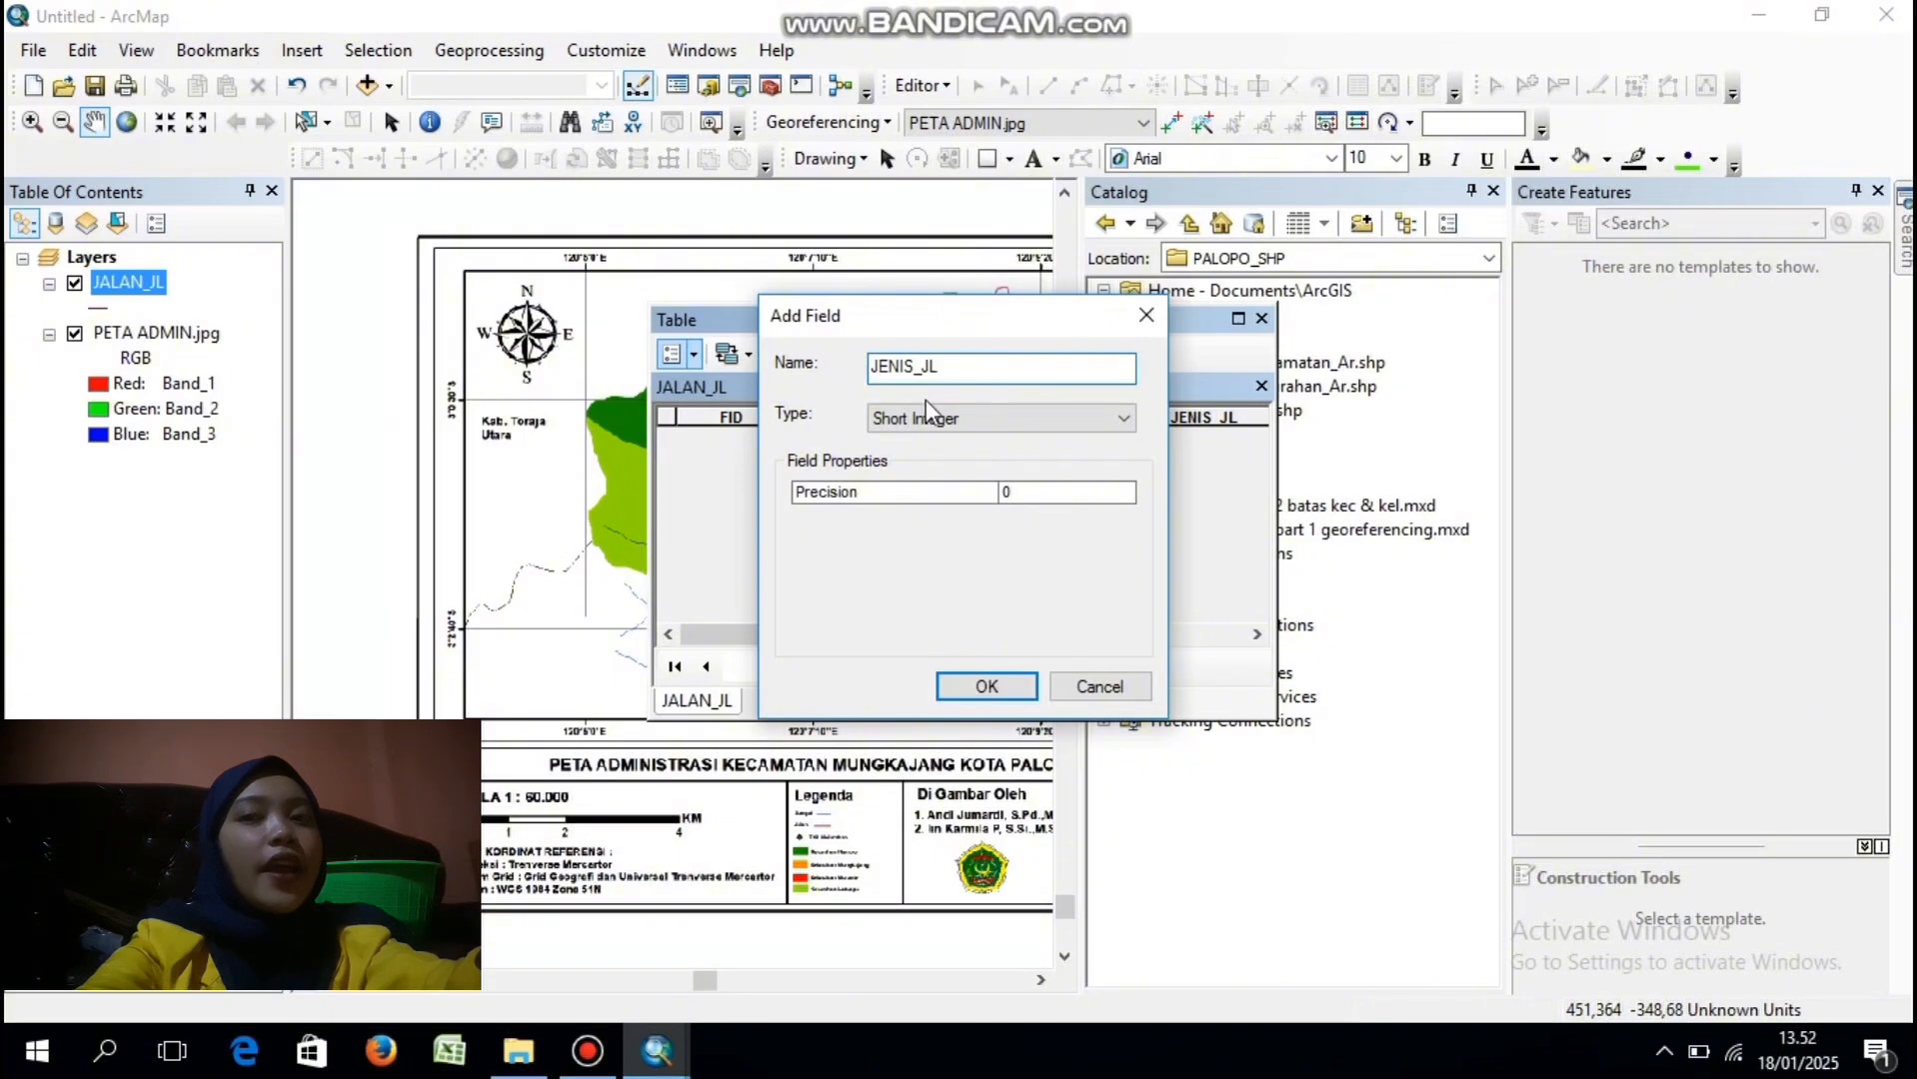
pyautogui.click(1015, 432)
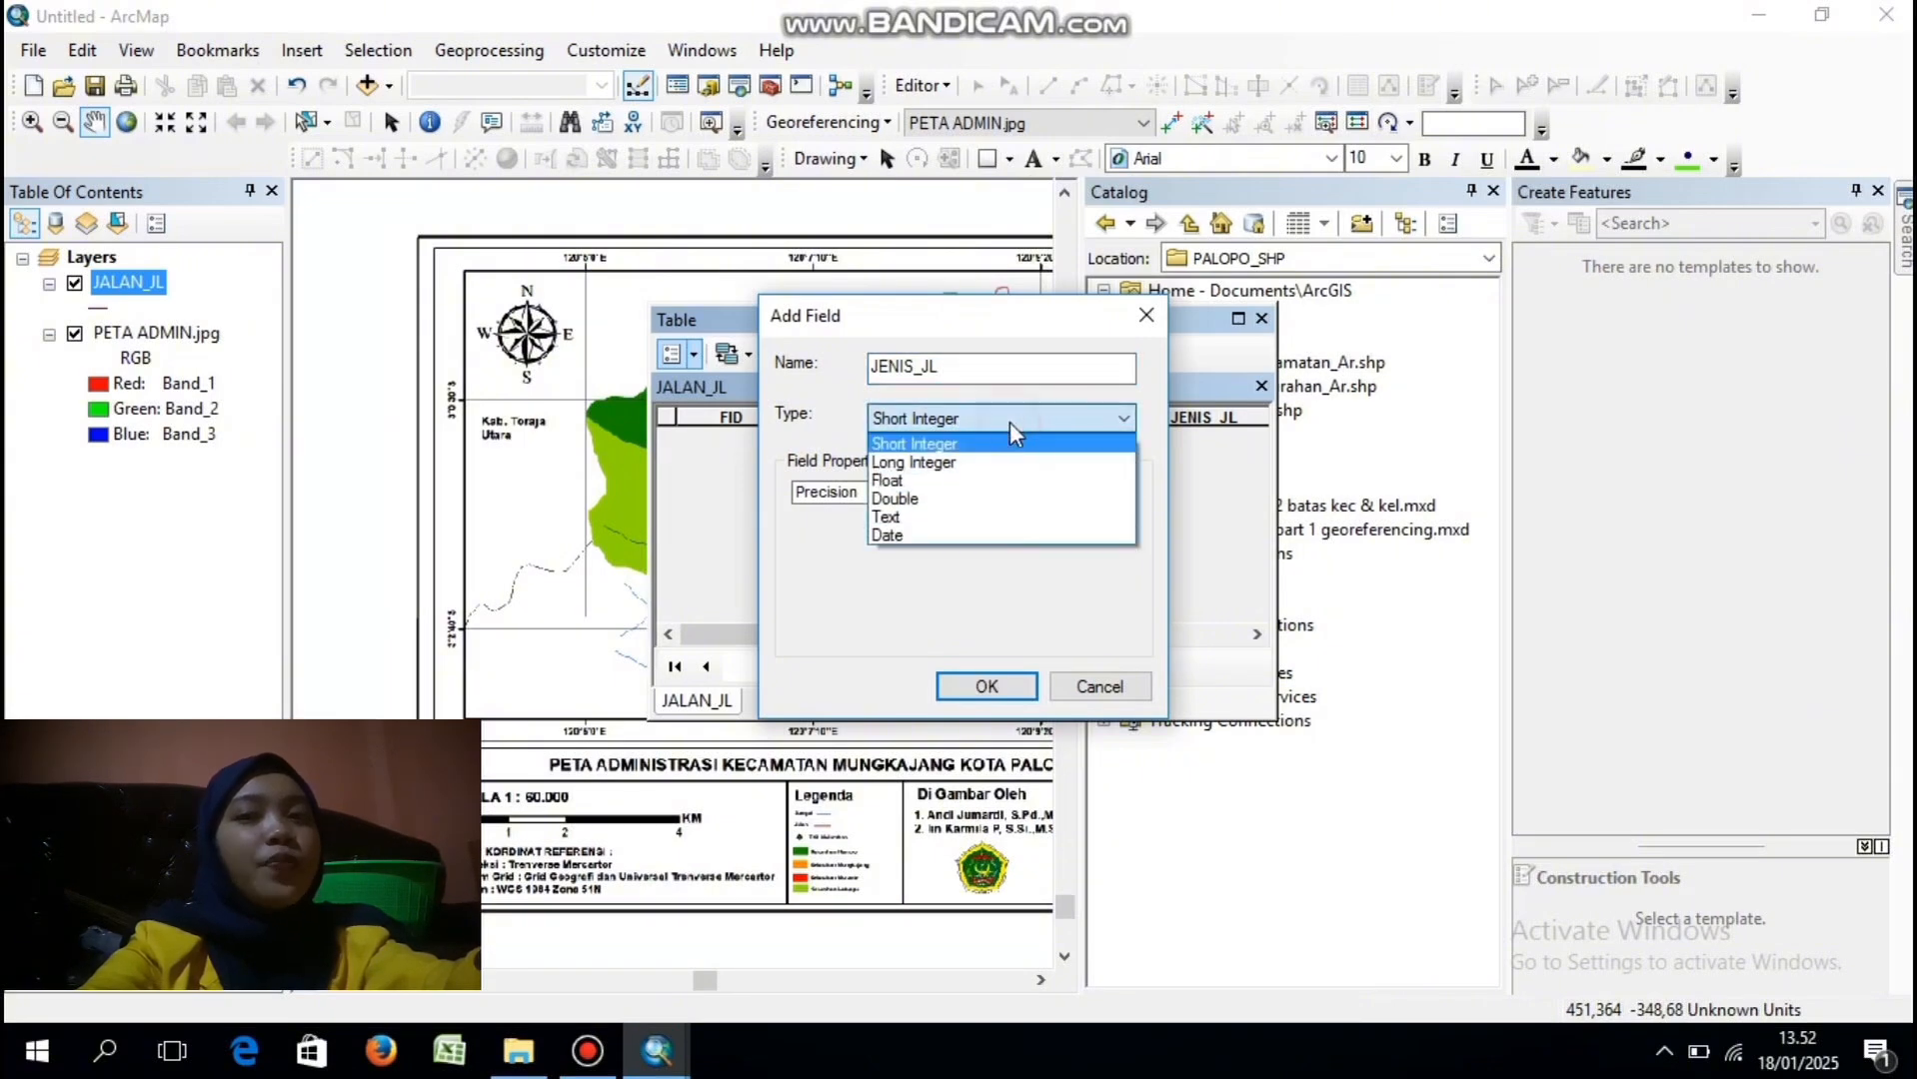
pyautogui.click(975, 481)
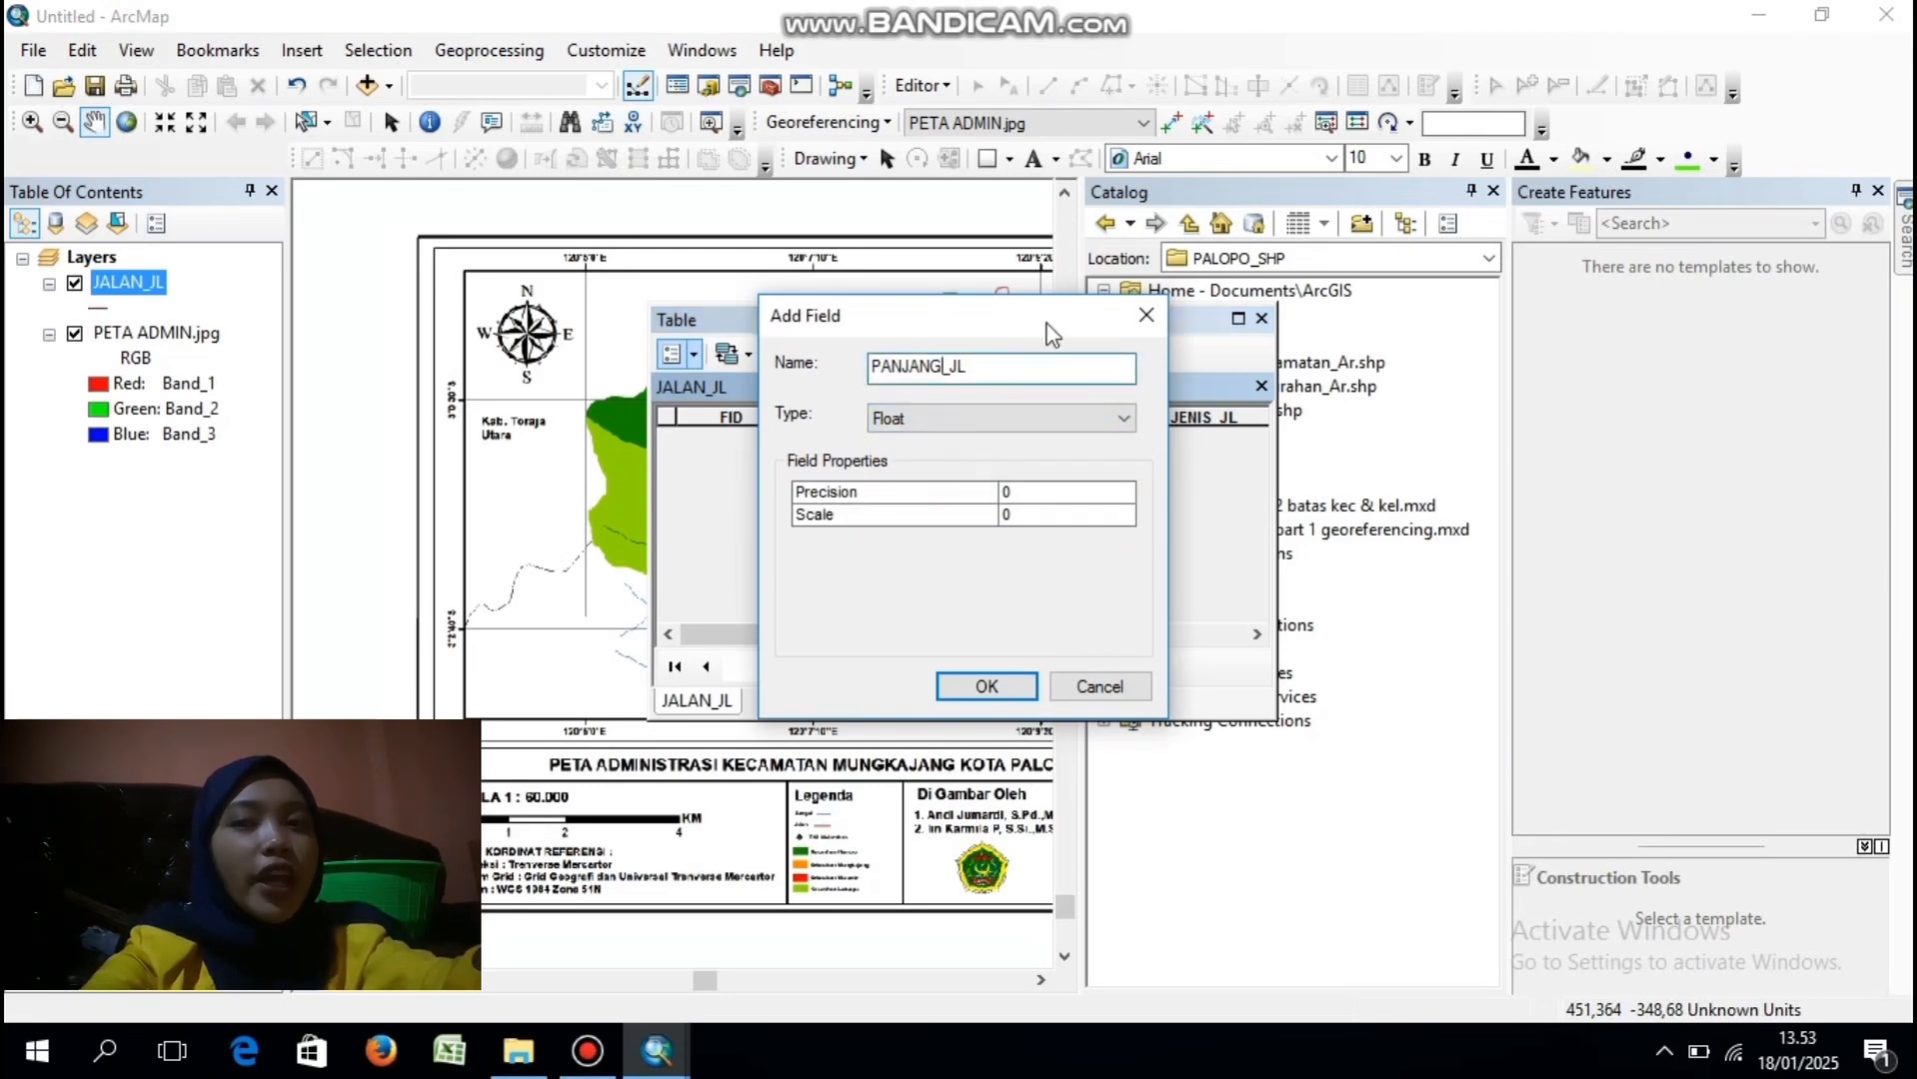
pyautogui.click(987, 687)
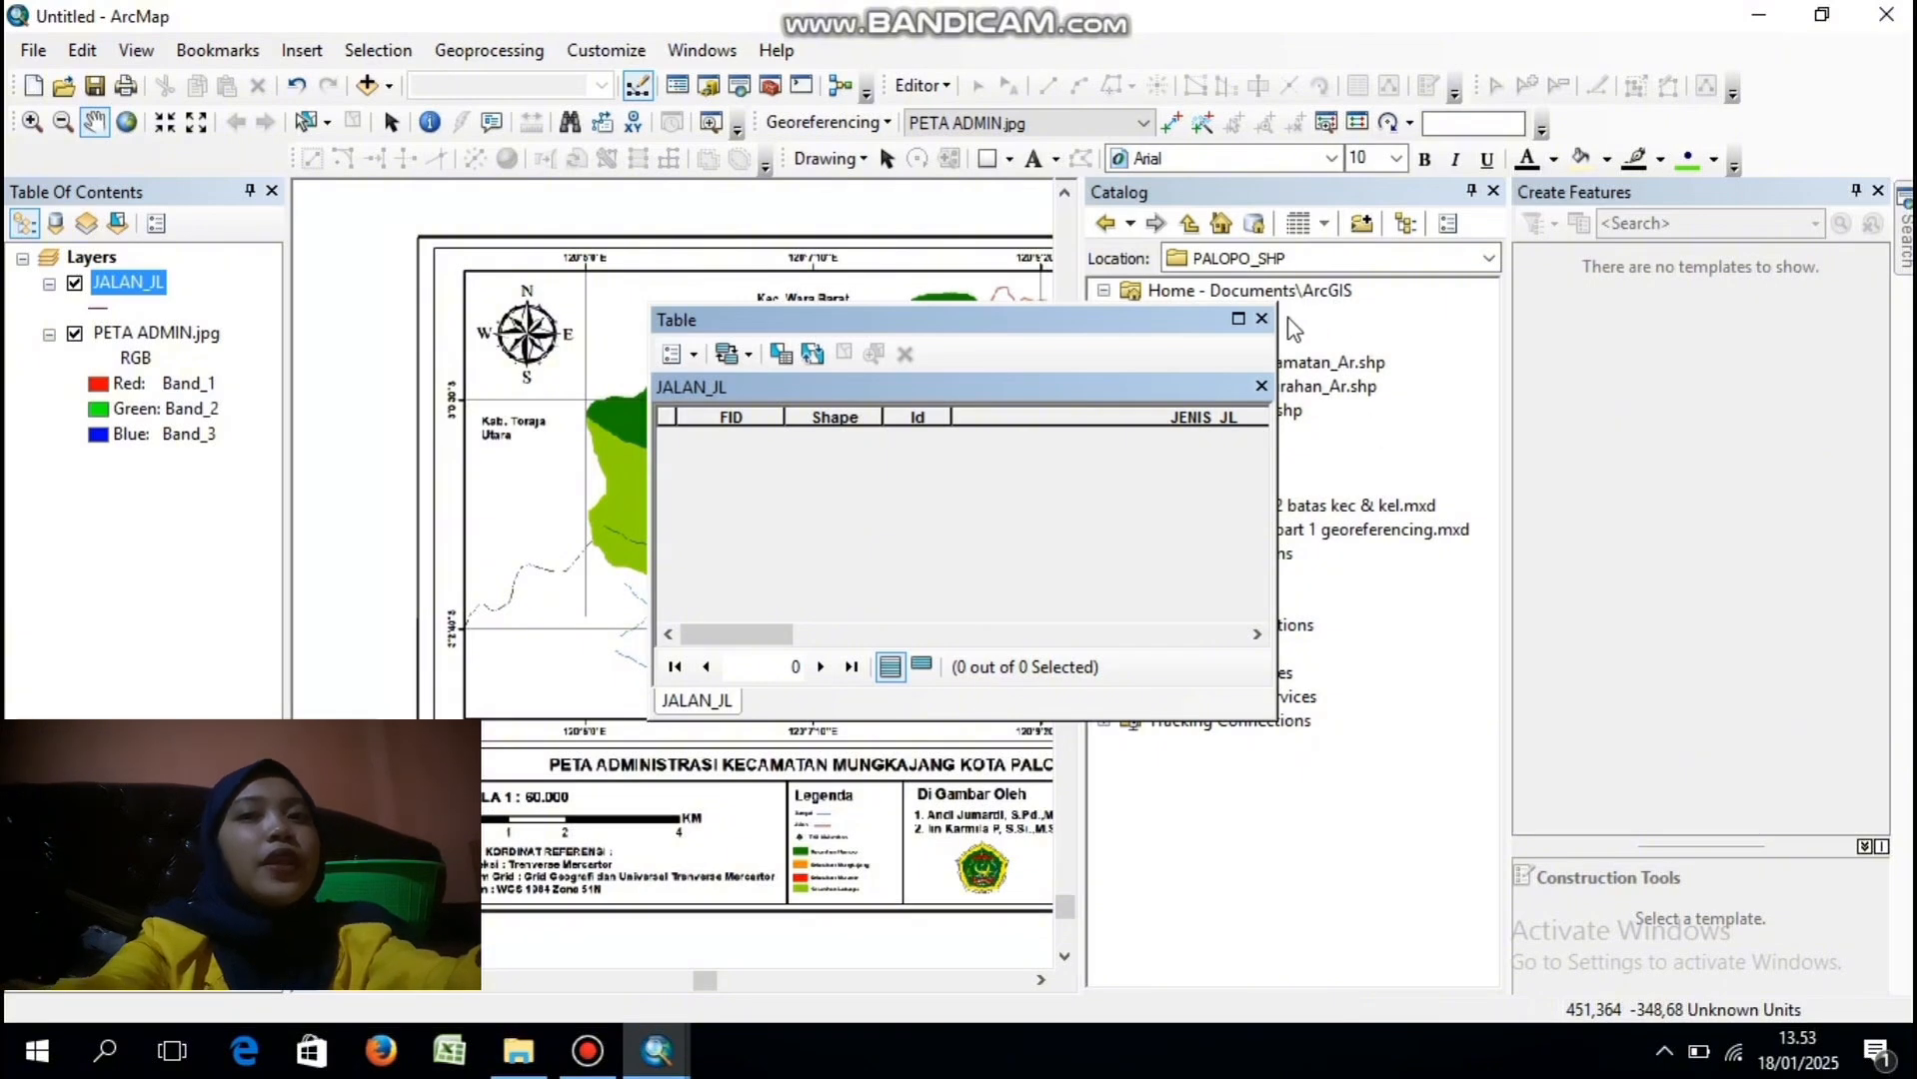
pyautogui.click(1261, 318)
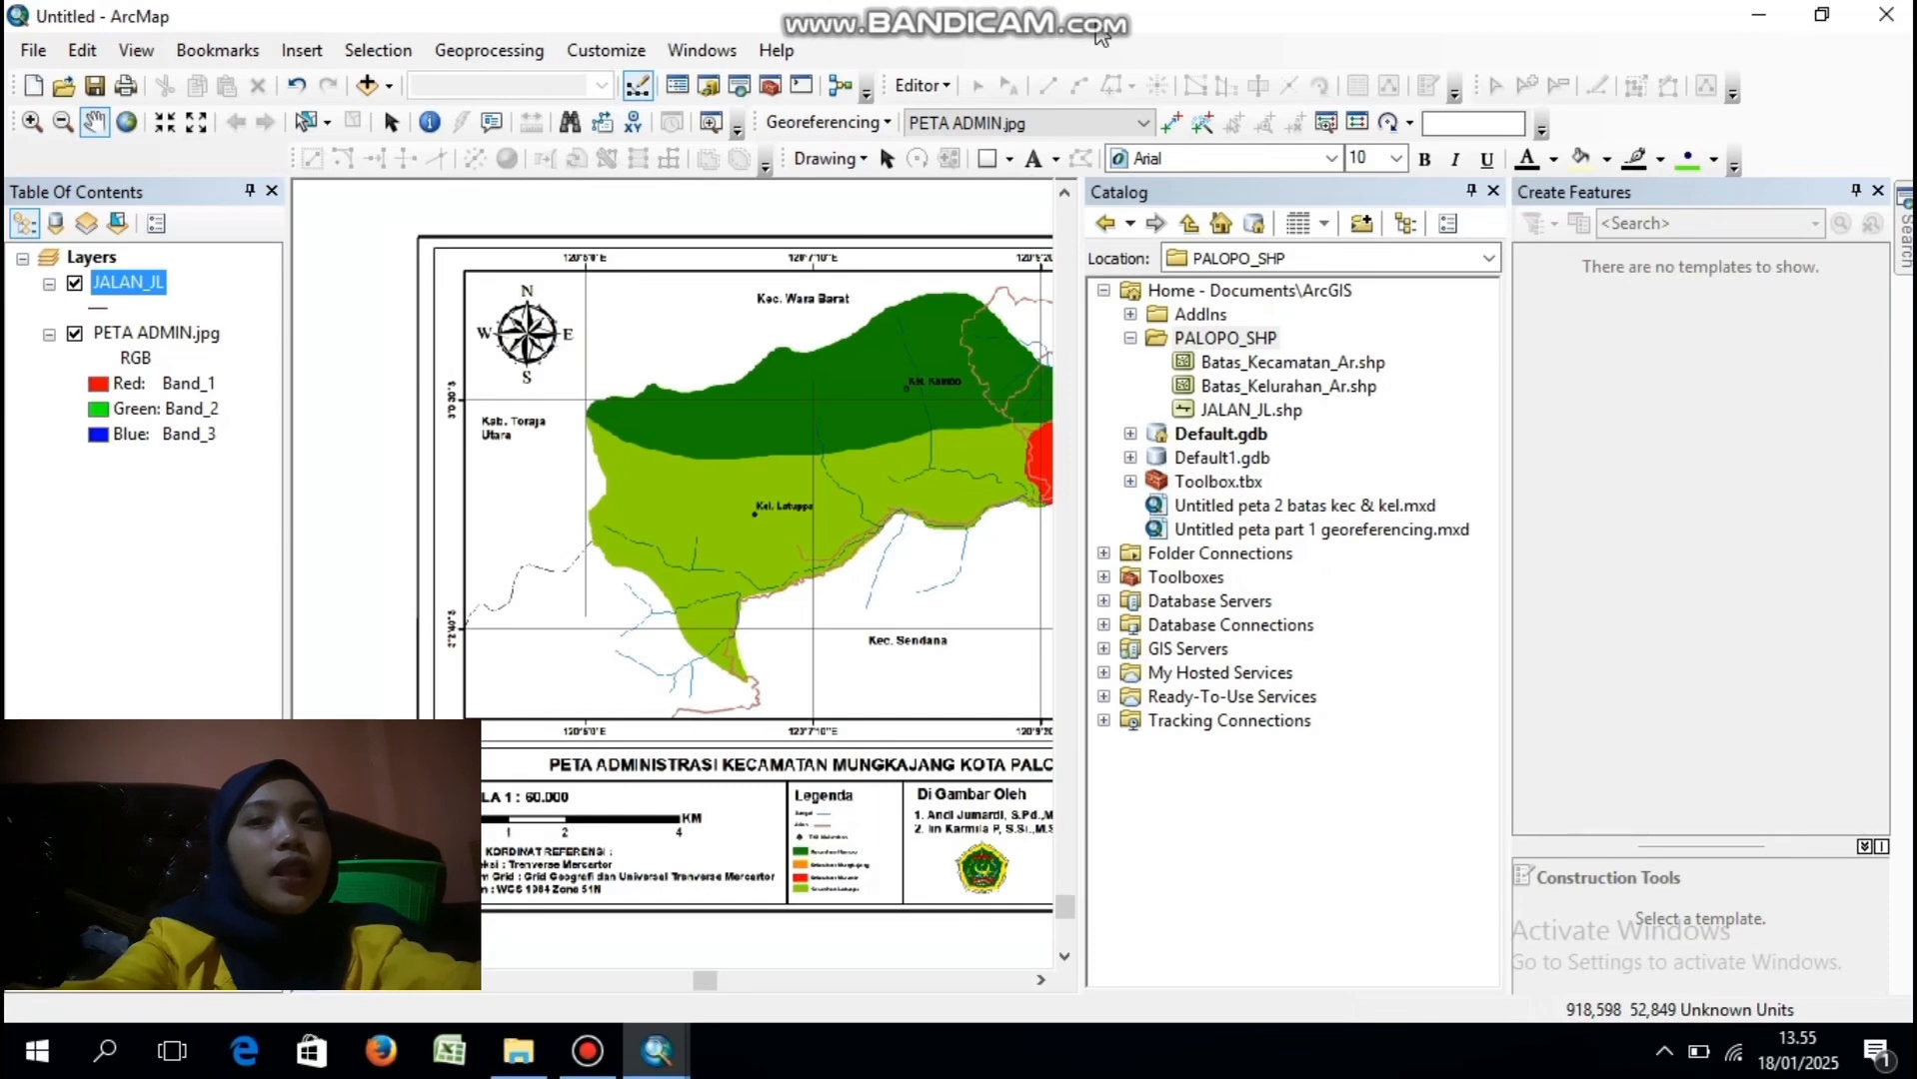
# - Hide the Catalog, start an edit session, and select the JALAN_JL feature template with the Line construction tool
pyautogui.click(1493, 192)
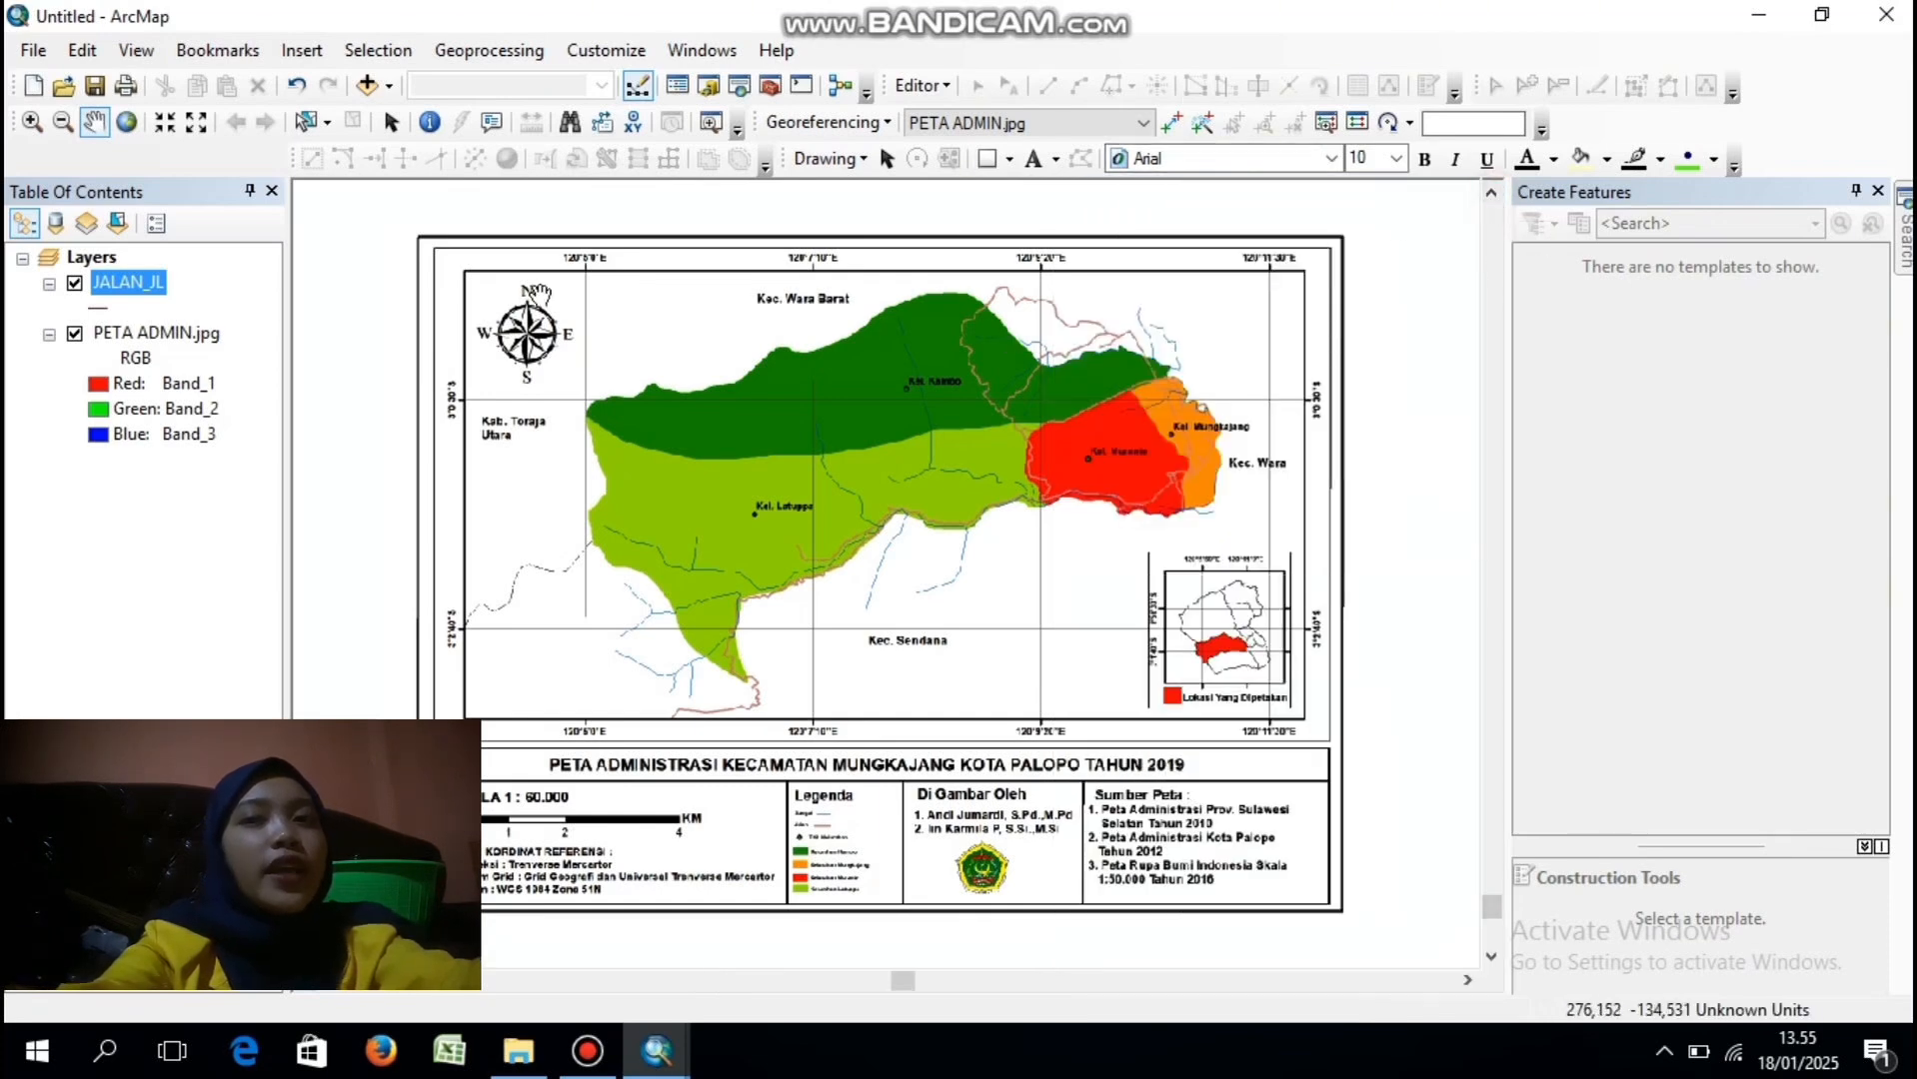
pyautogui.click(34, 124)
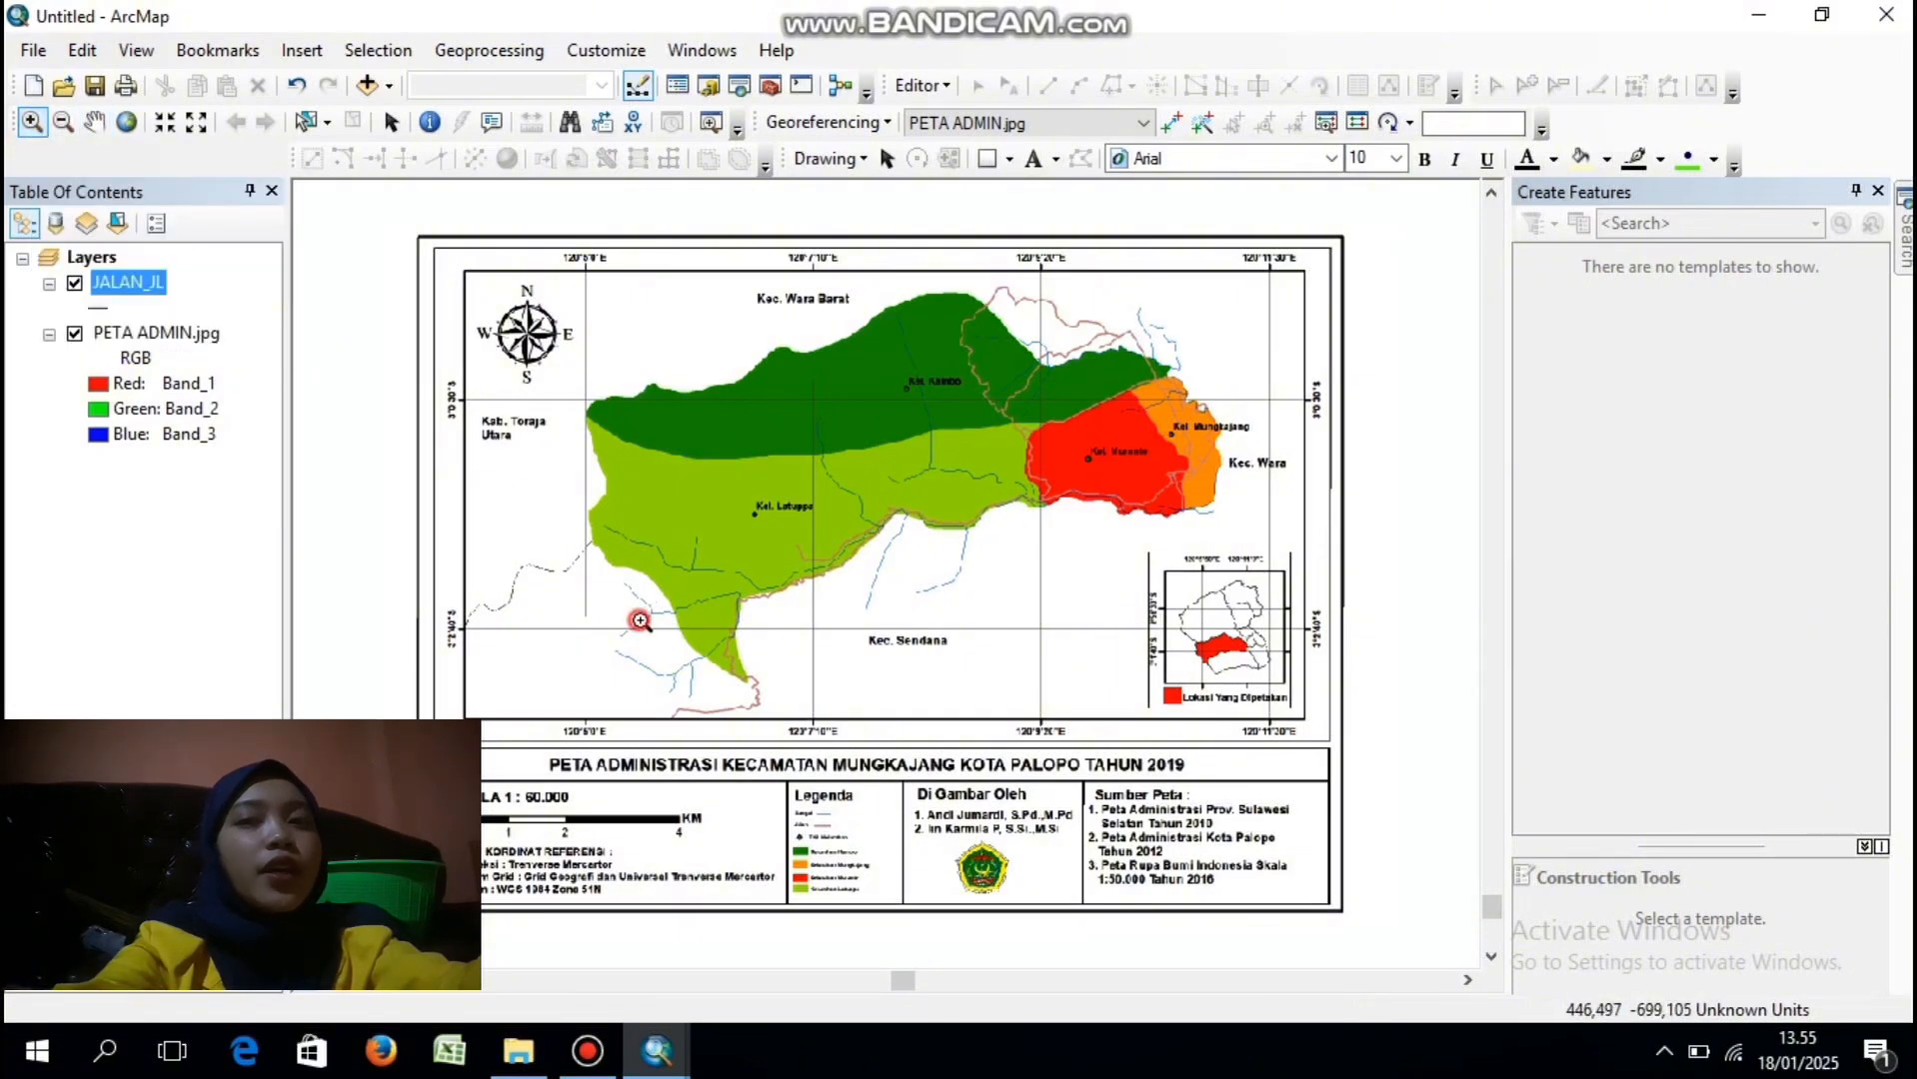
pyautogui.moveTo(638, 620); pyautogui.dragTo(803, 725)
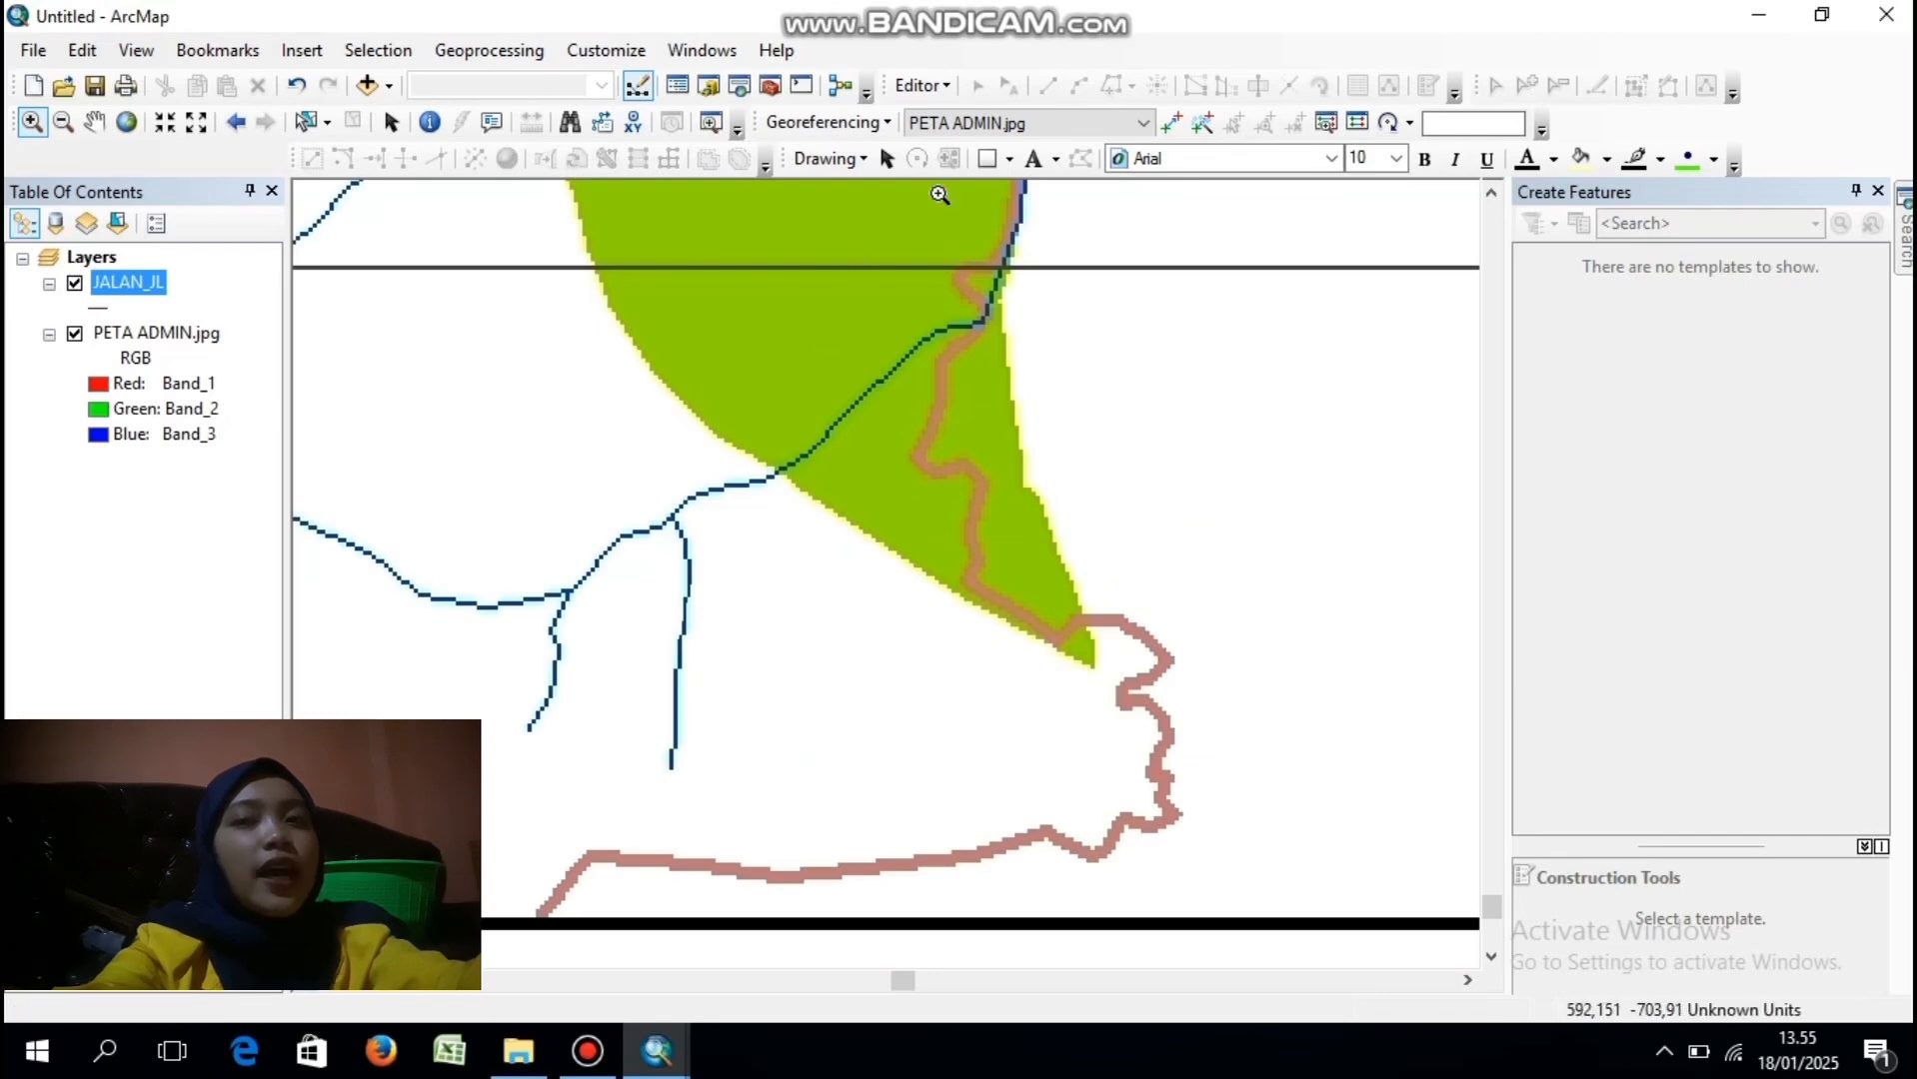
pyautogui.click(920, 86)
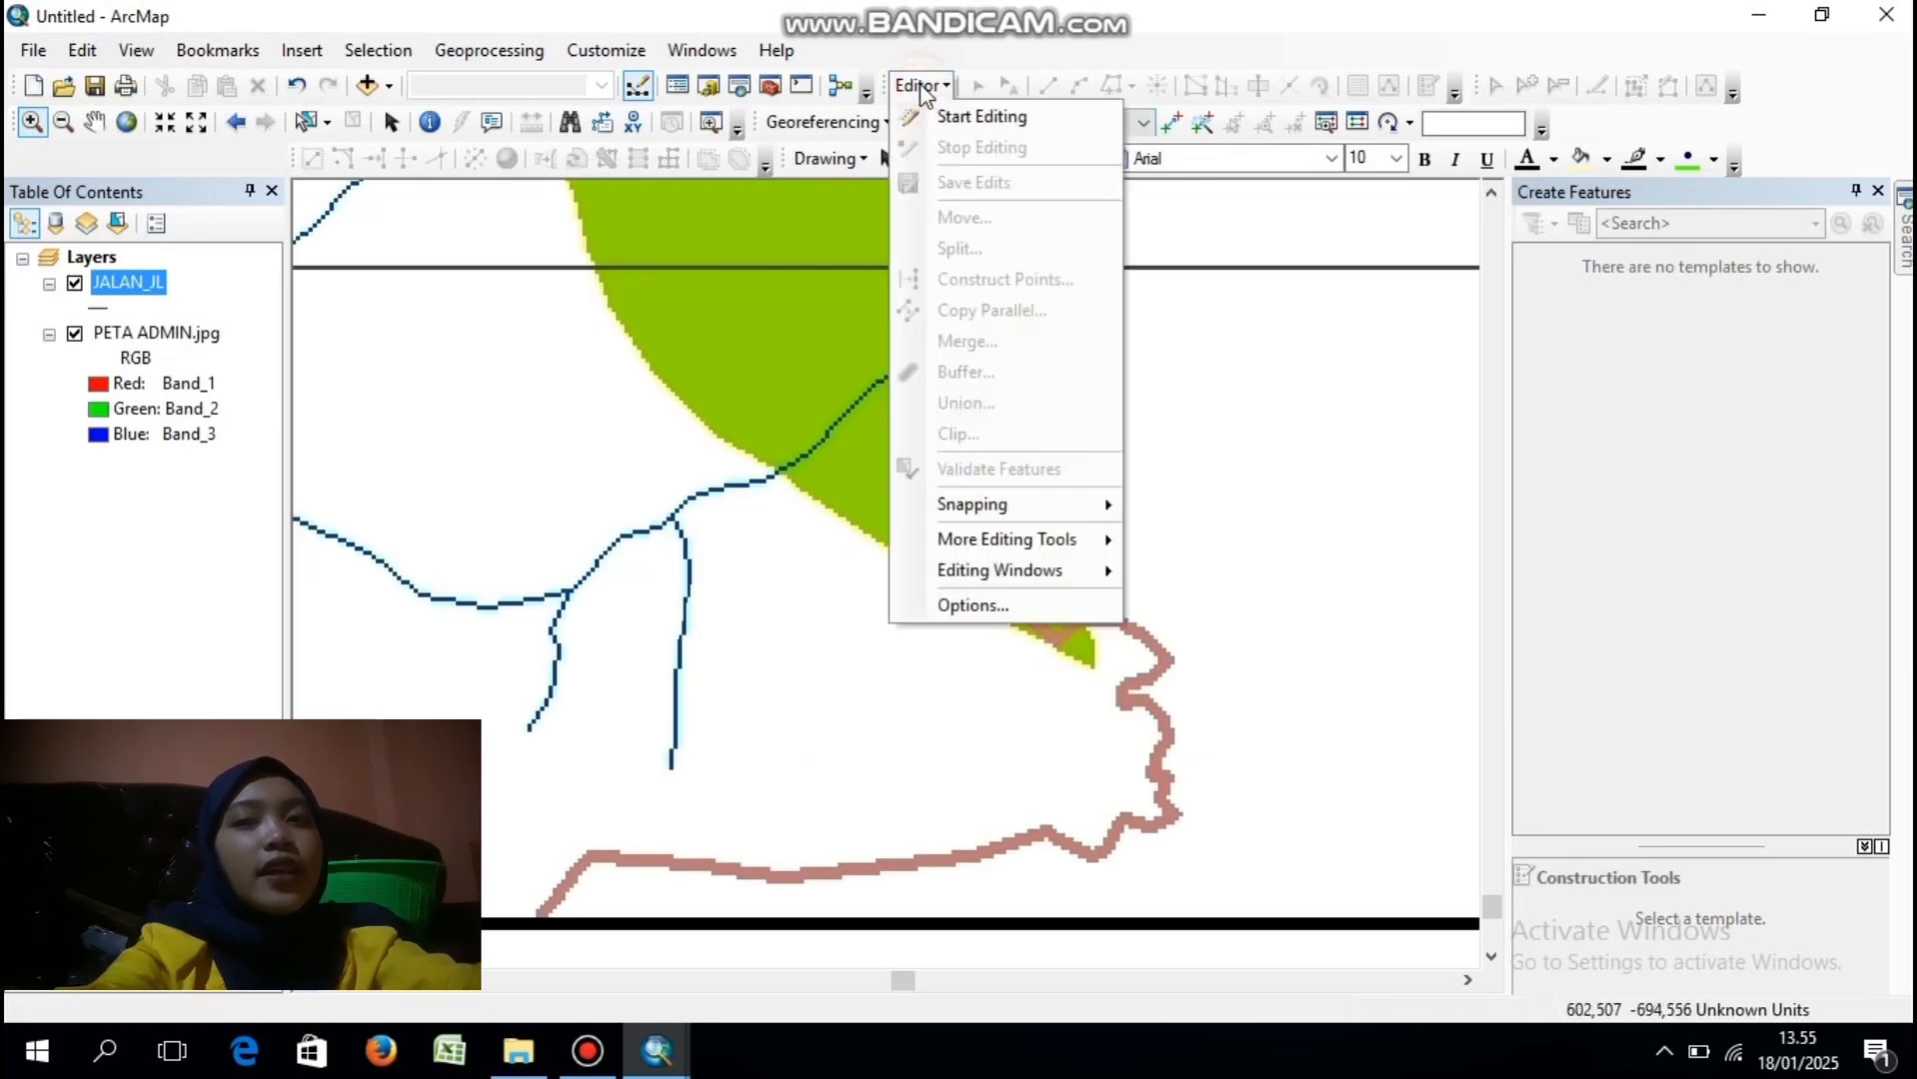
pyautogui.click(949, 117)
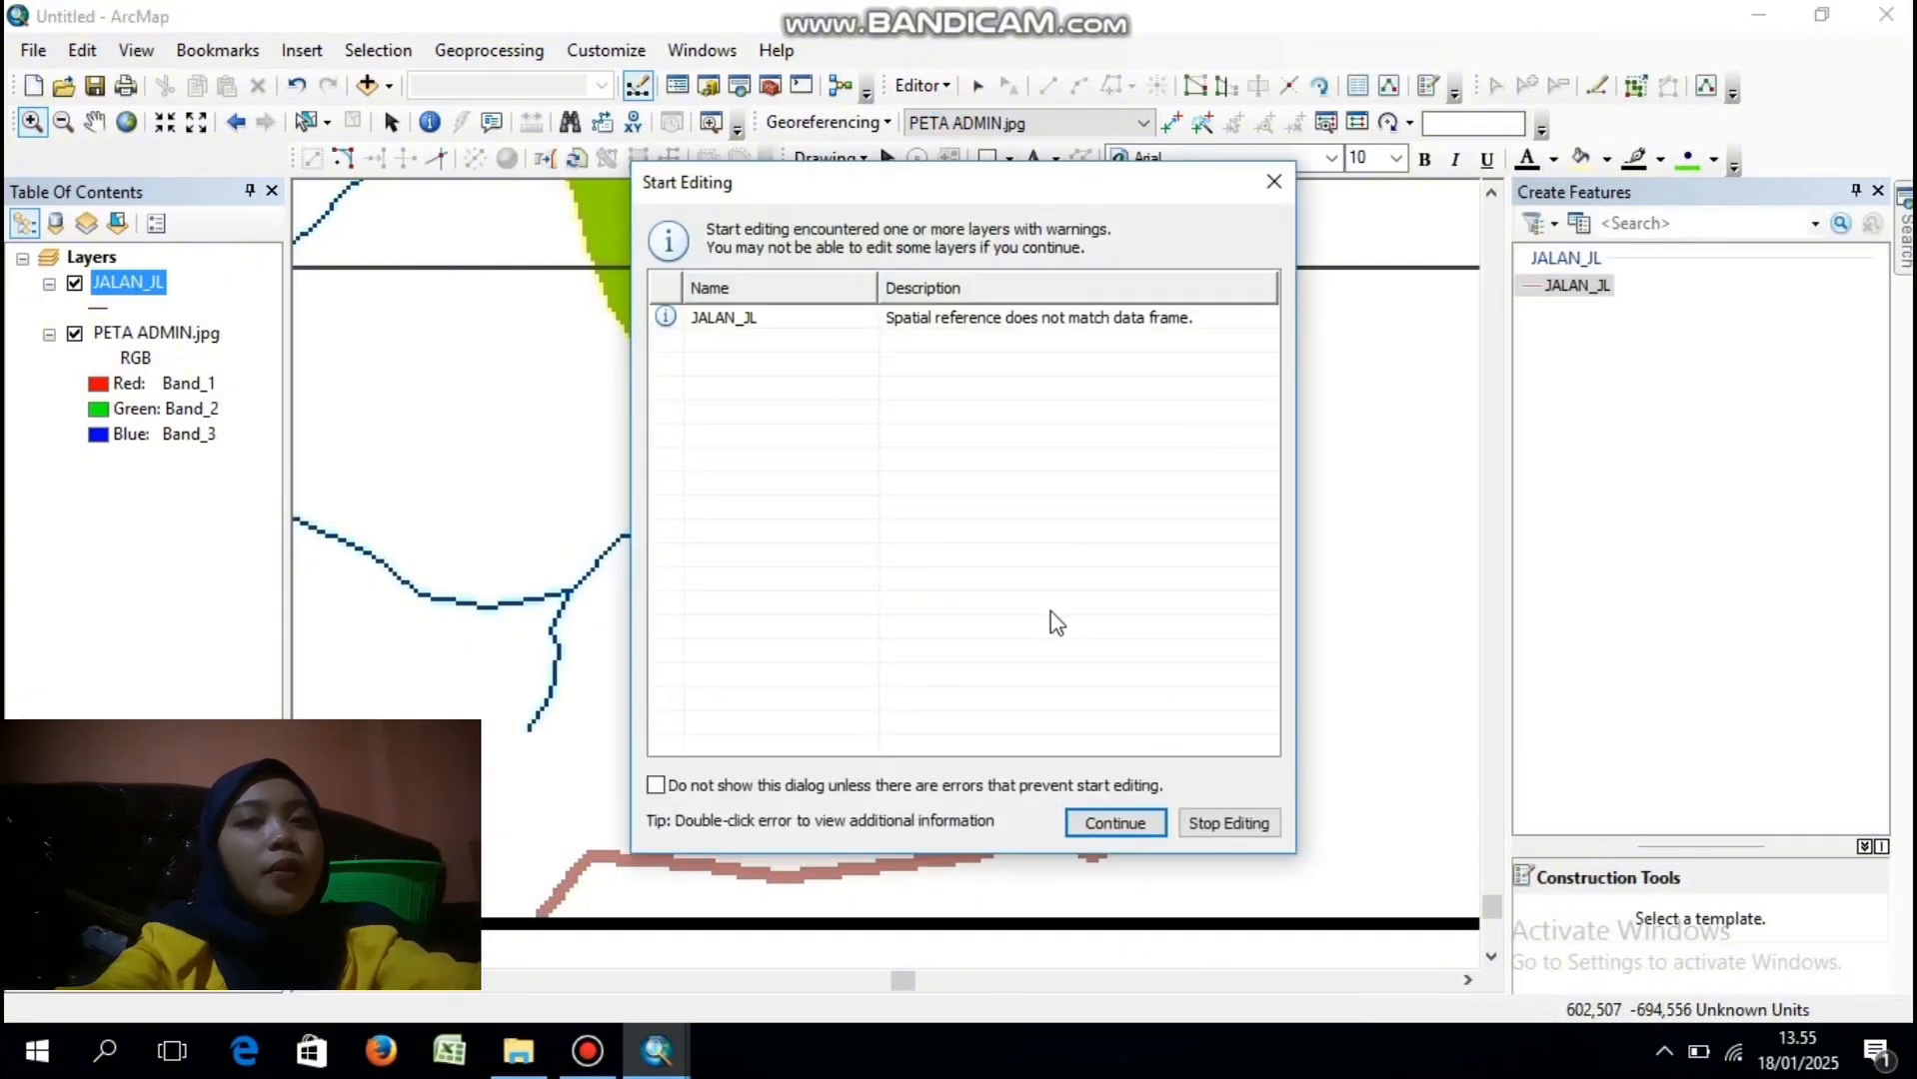
pyautogui.click(1115, 823)
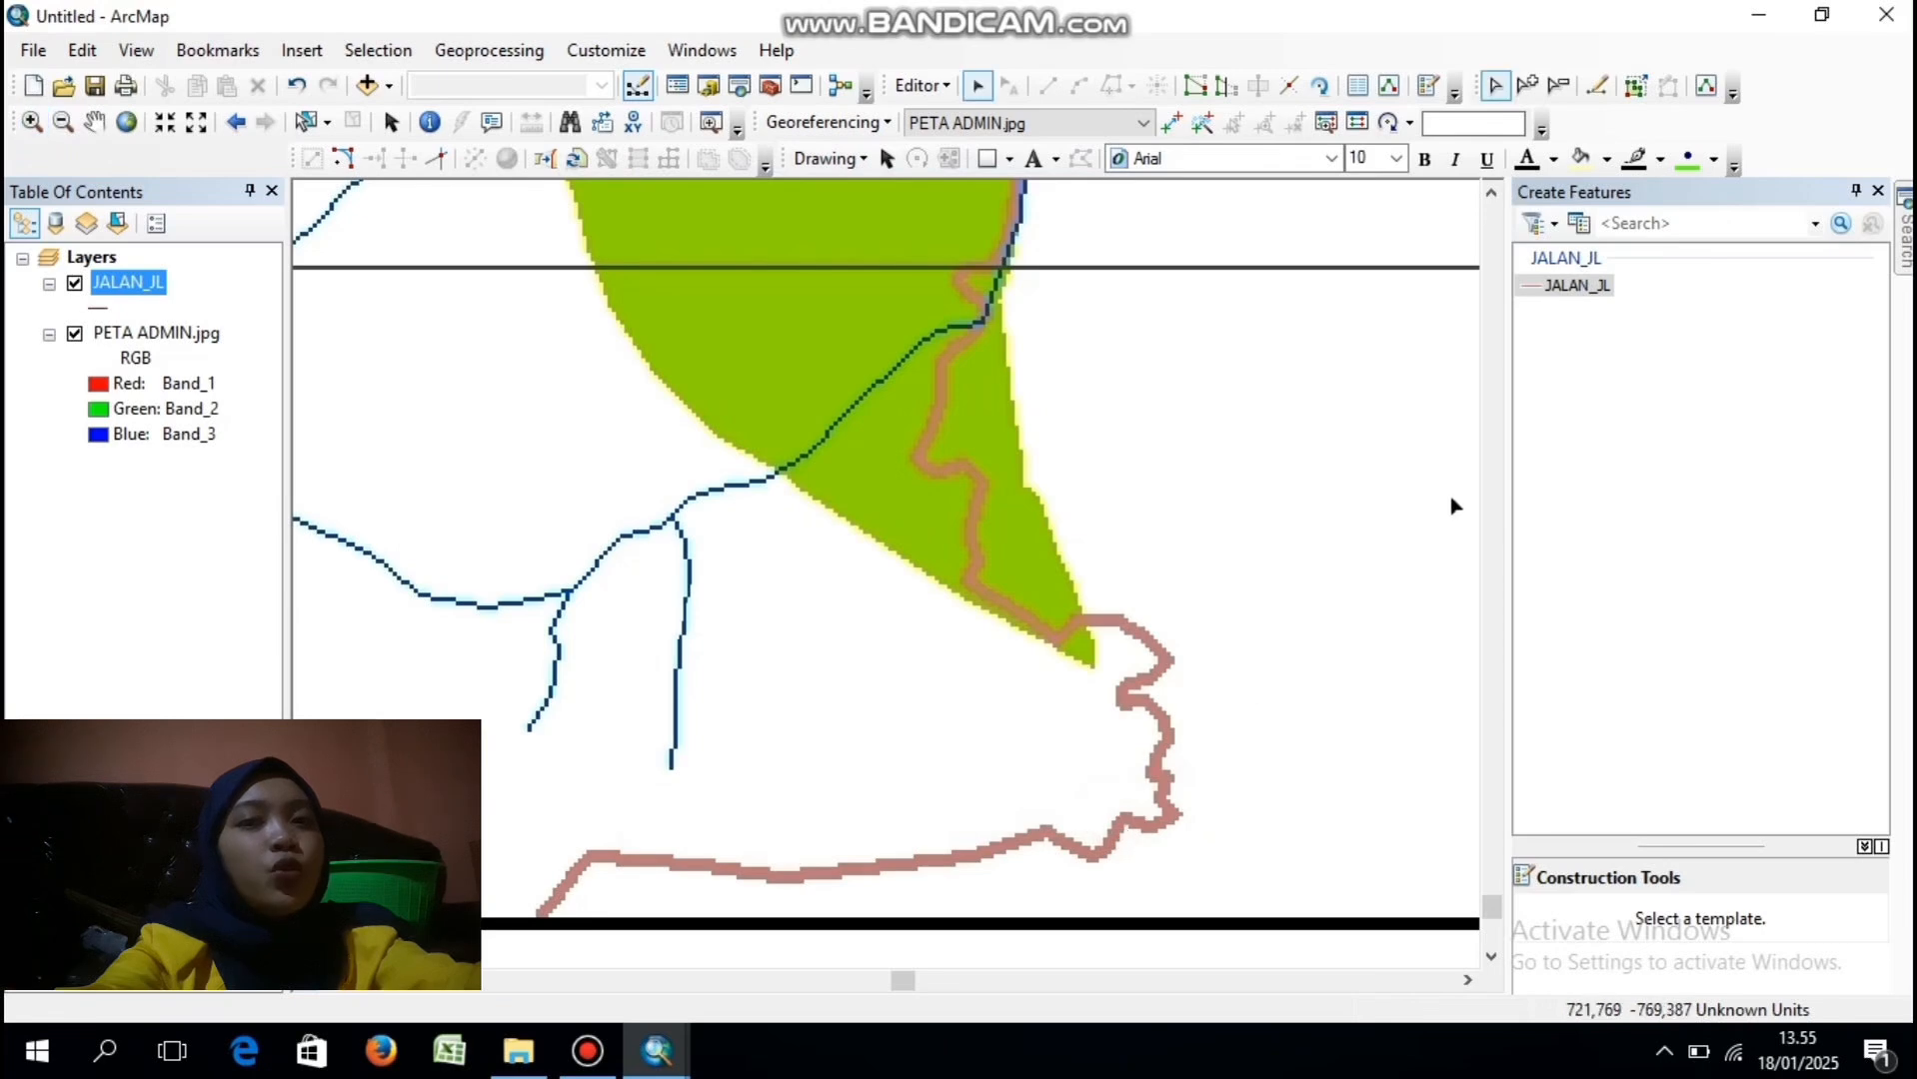
pyautogui.click(1544, 288)
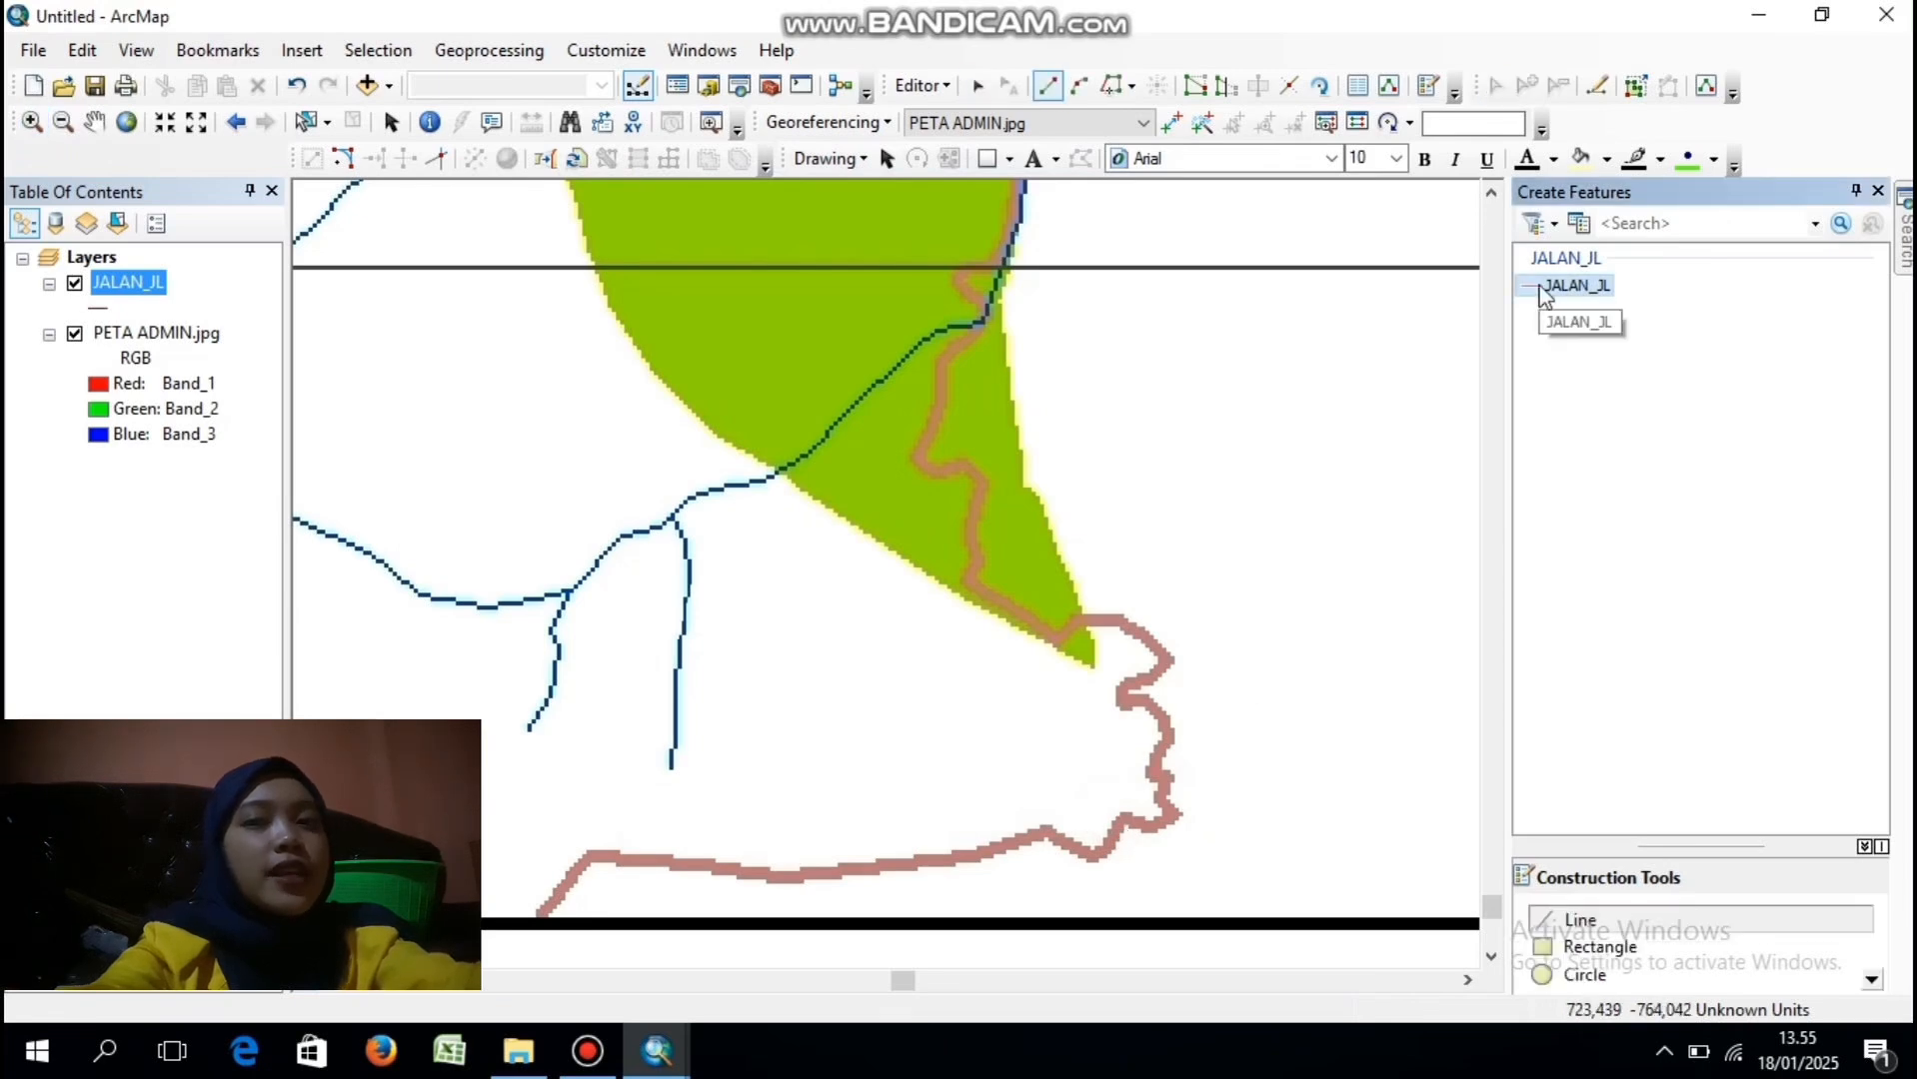
pyautogui.click(1696, 927)
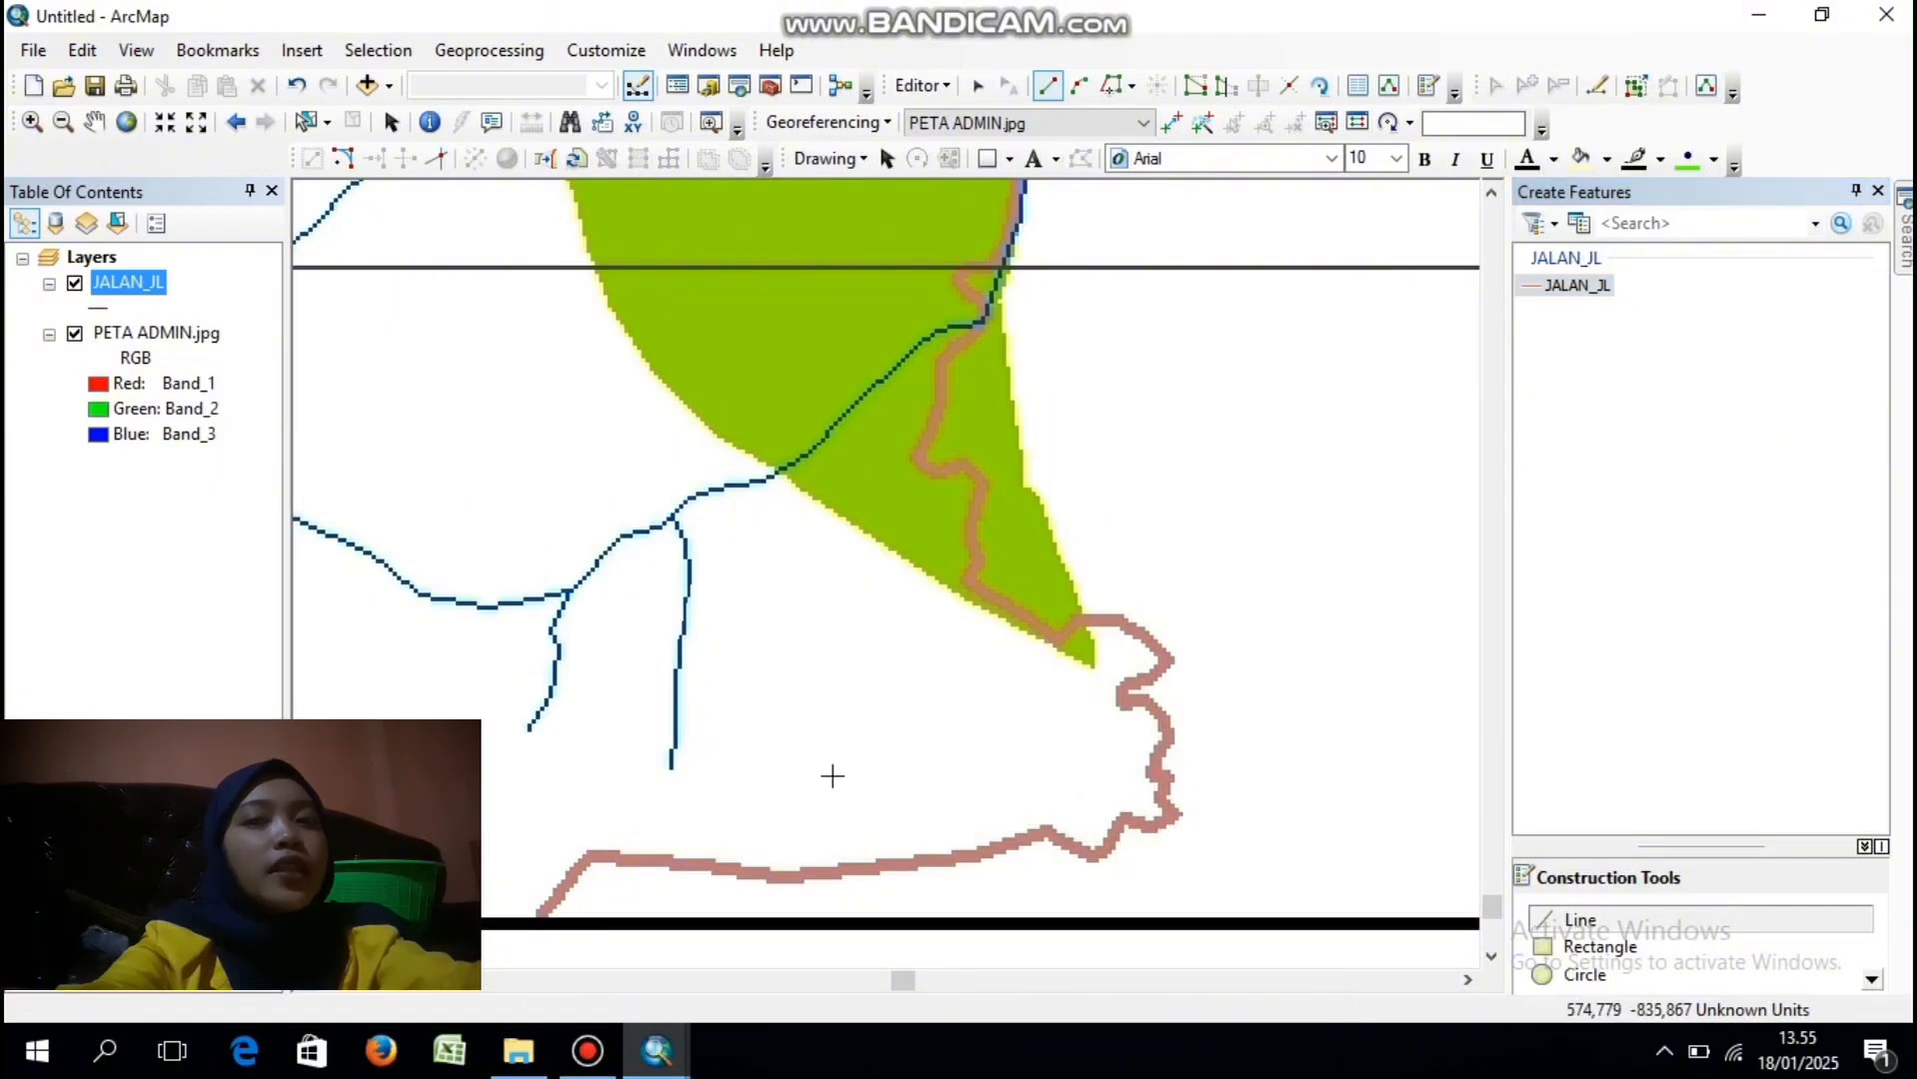
# - Start a JALAN_JL line at the southern map frame and trace the brown road east to the small peak before its V-shaped dip
pyautogui.click(541, 915)
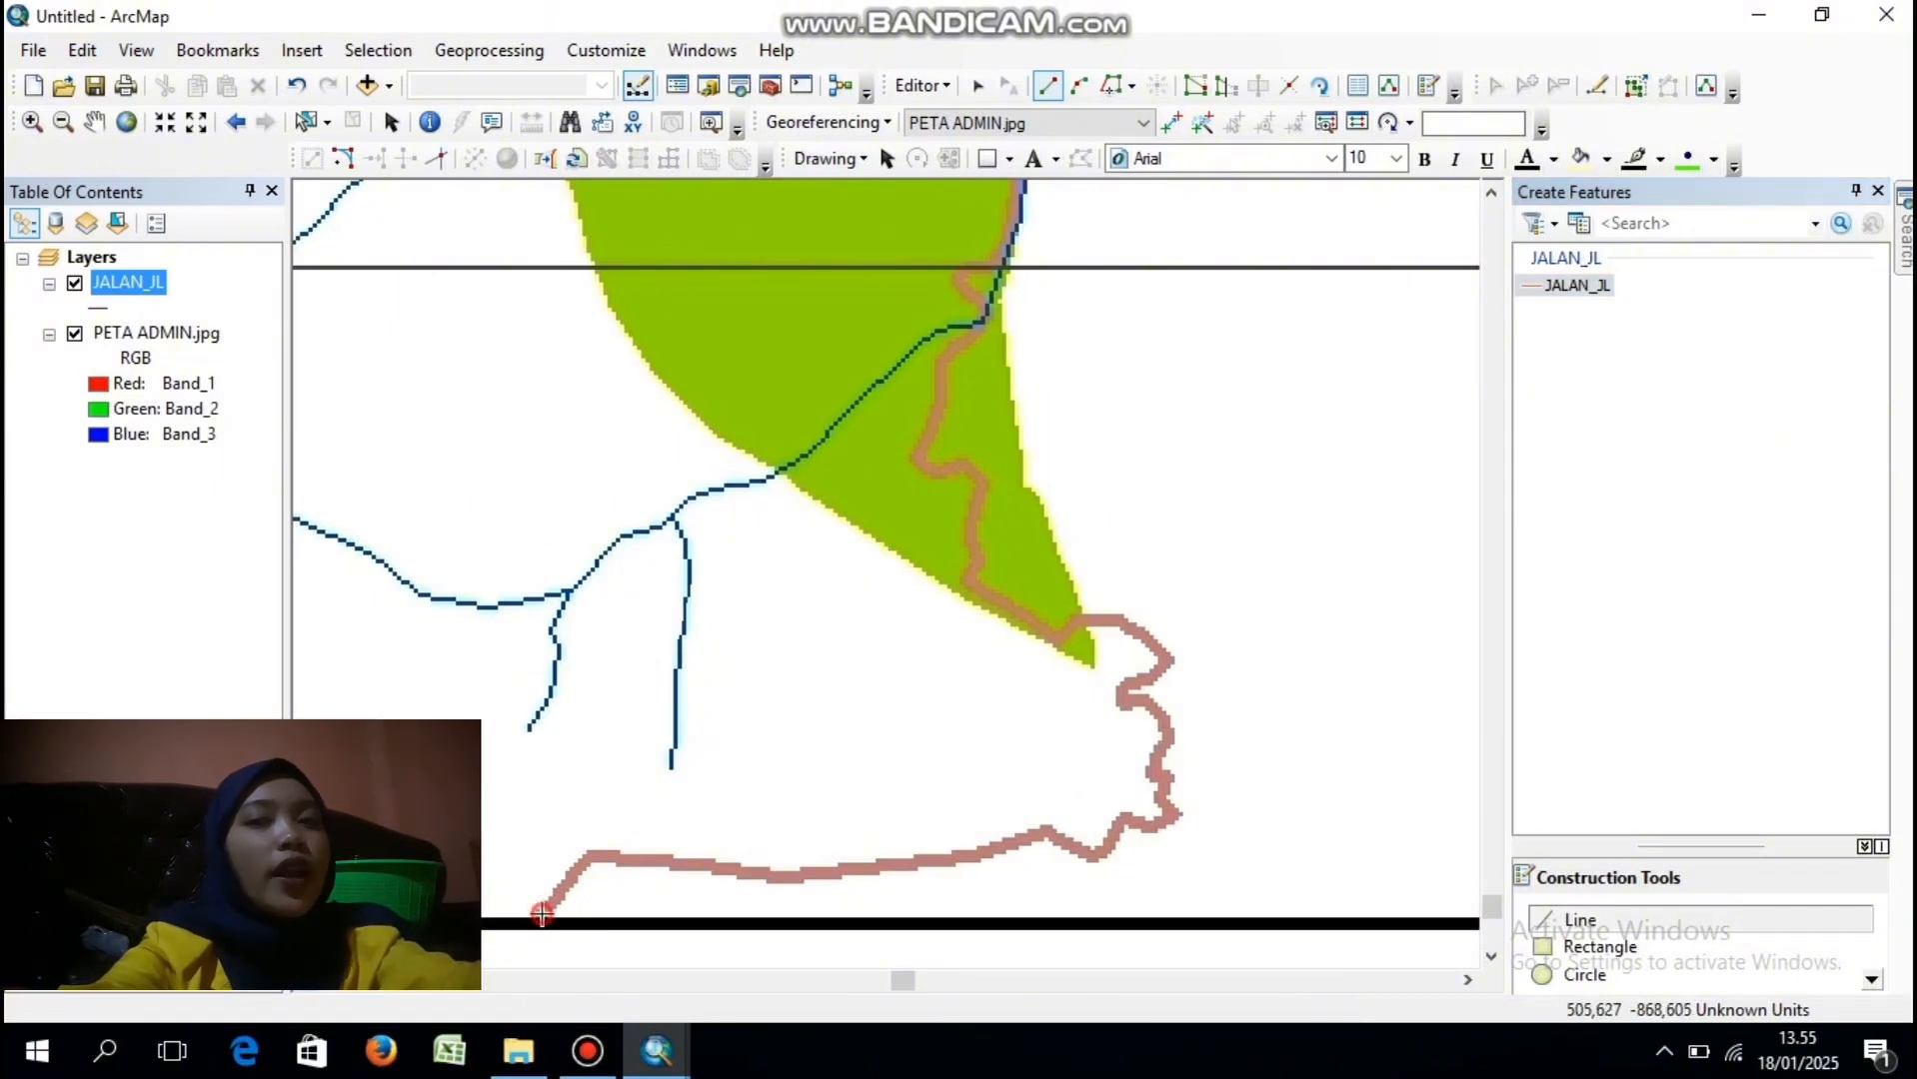
pyautogui.click(567, 882)
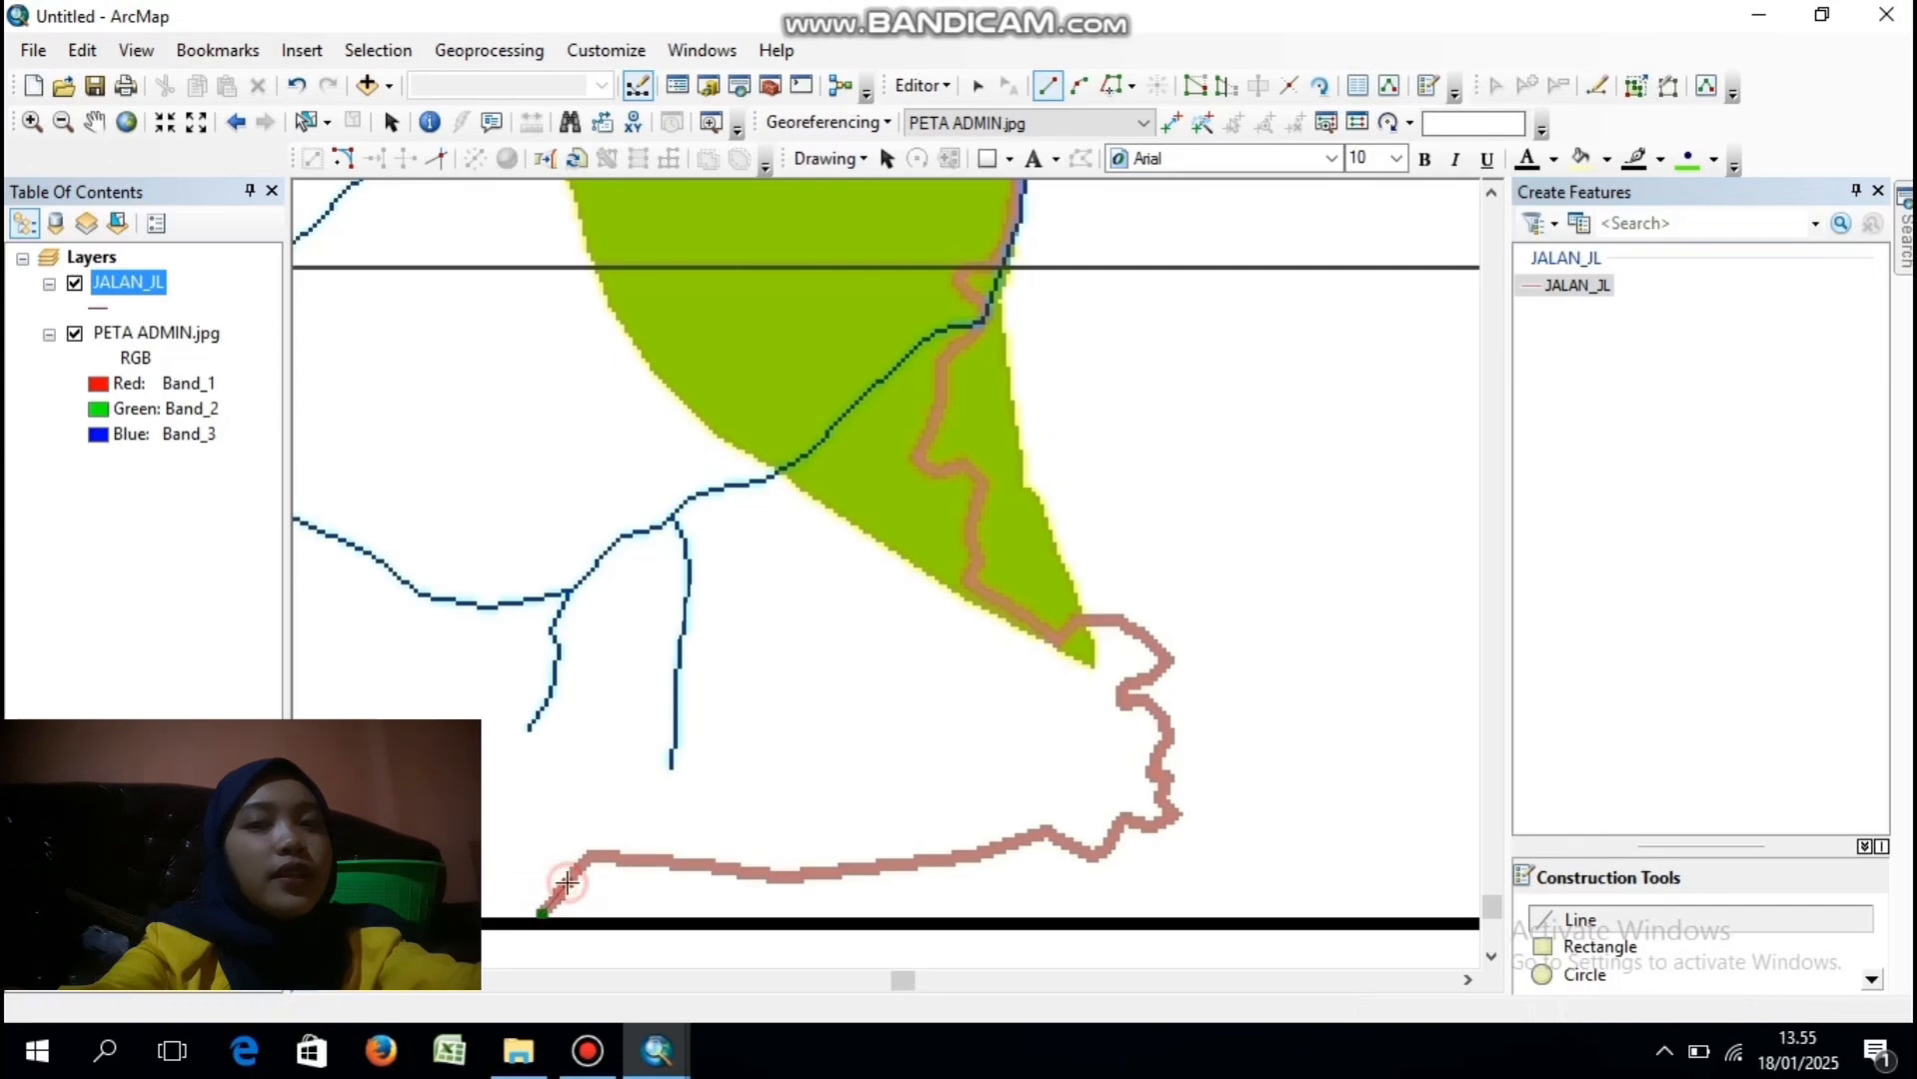
pyautogui.click(585, 858)
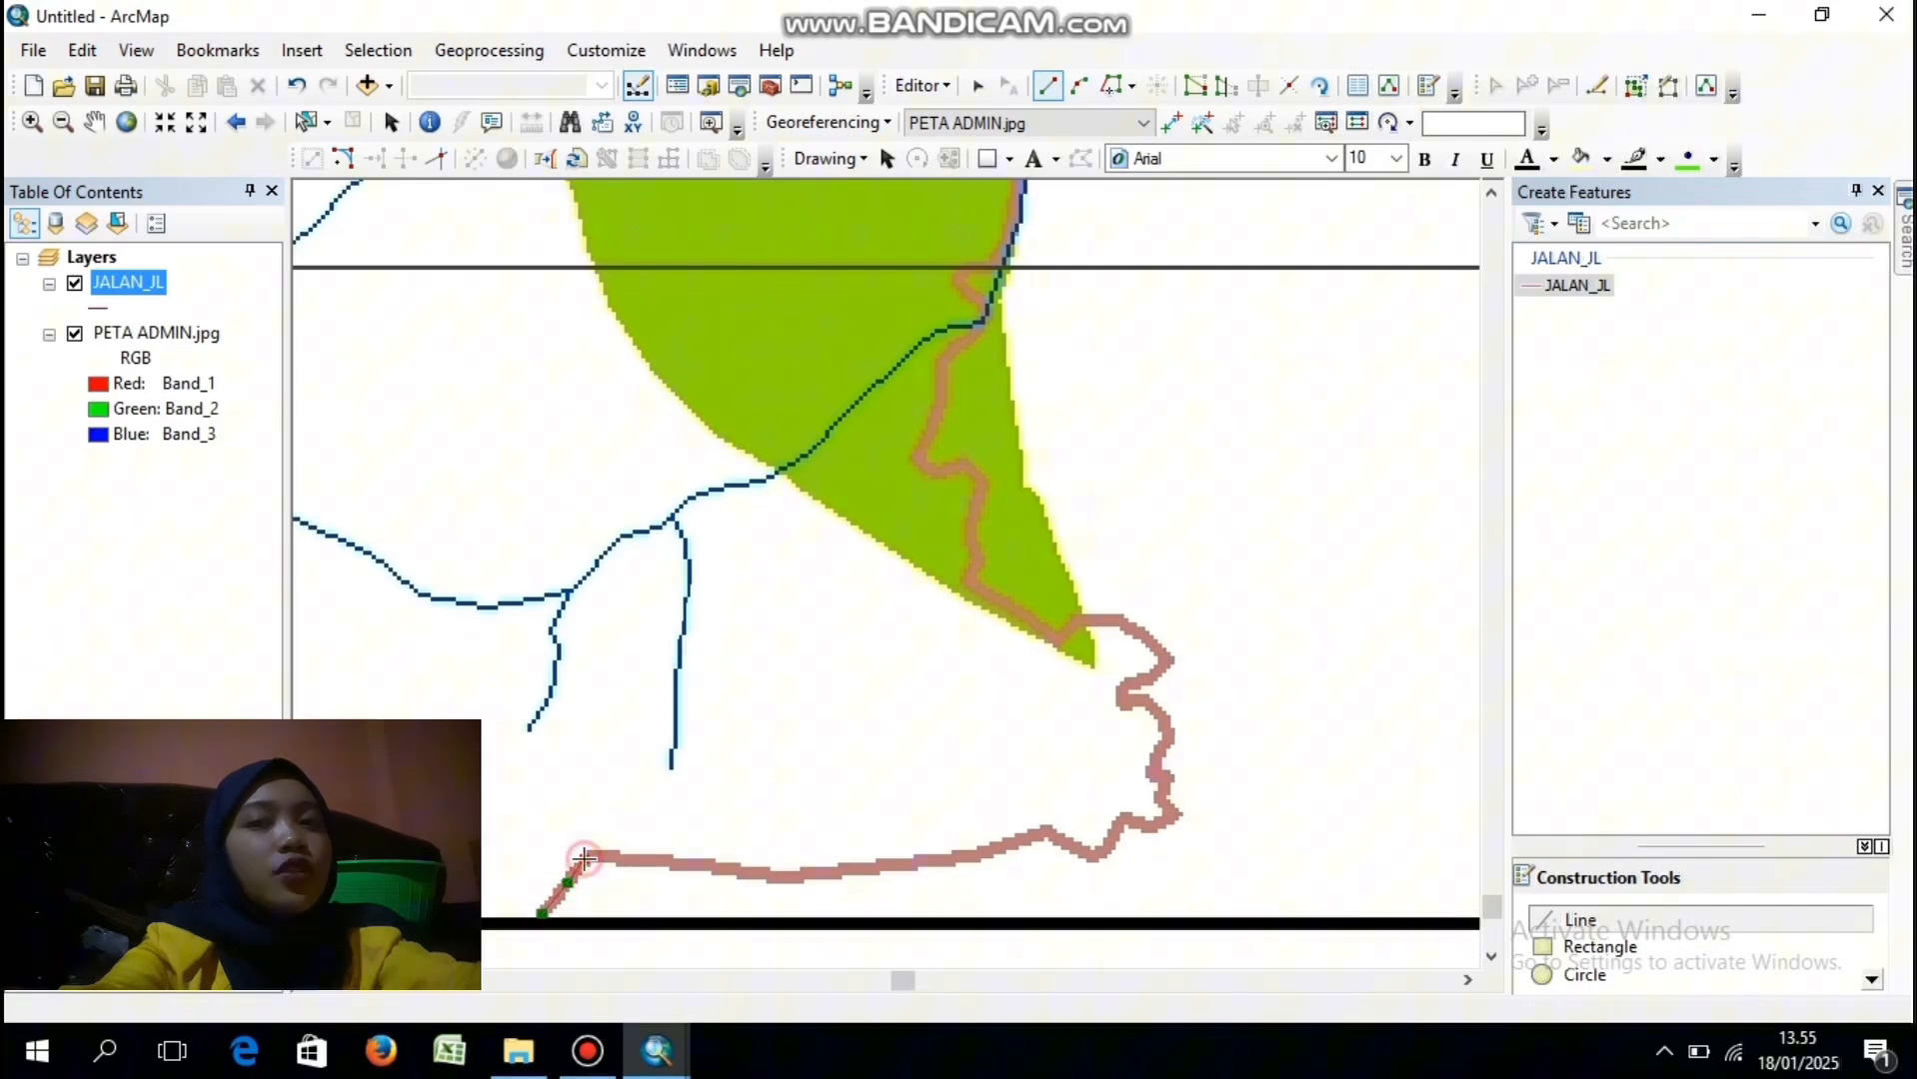
pyautogui.click(641, 859)
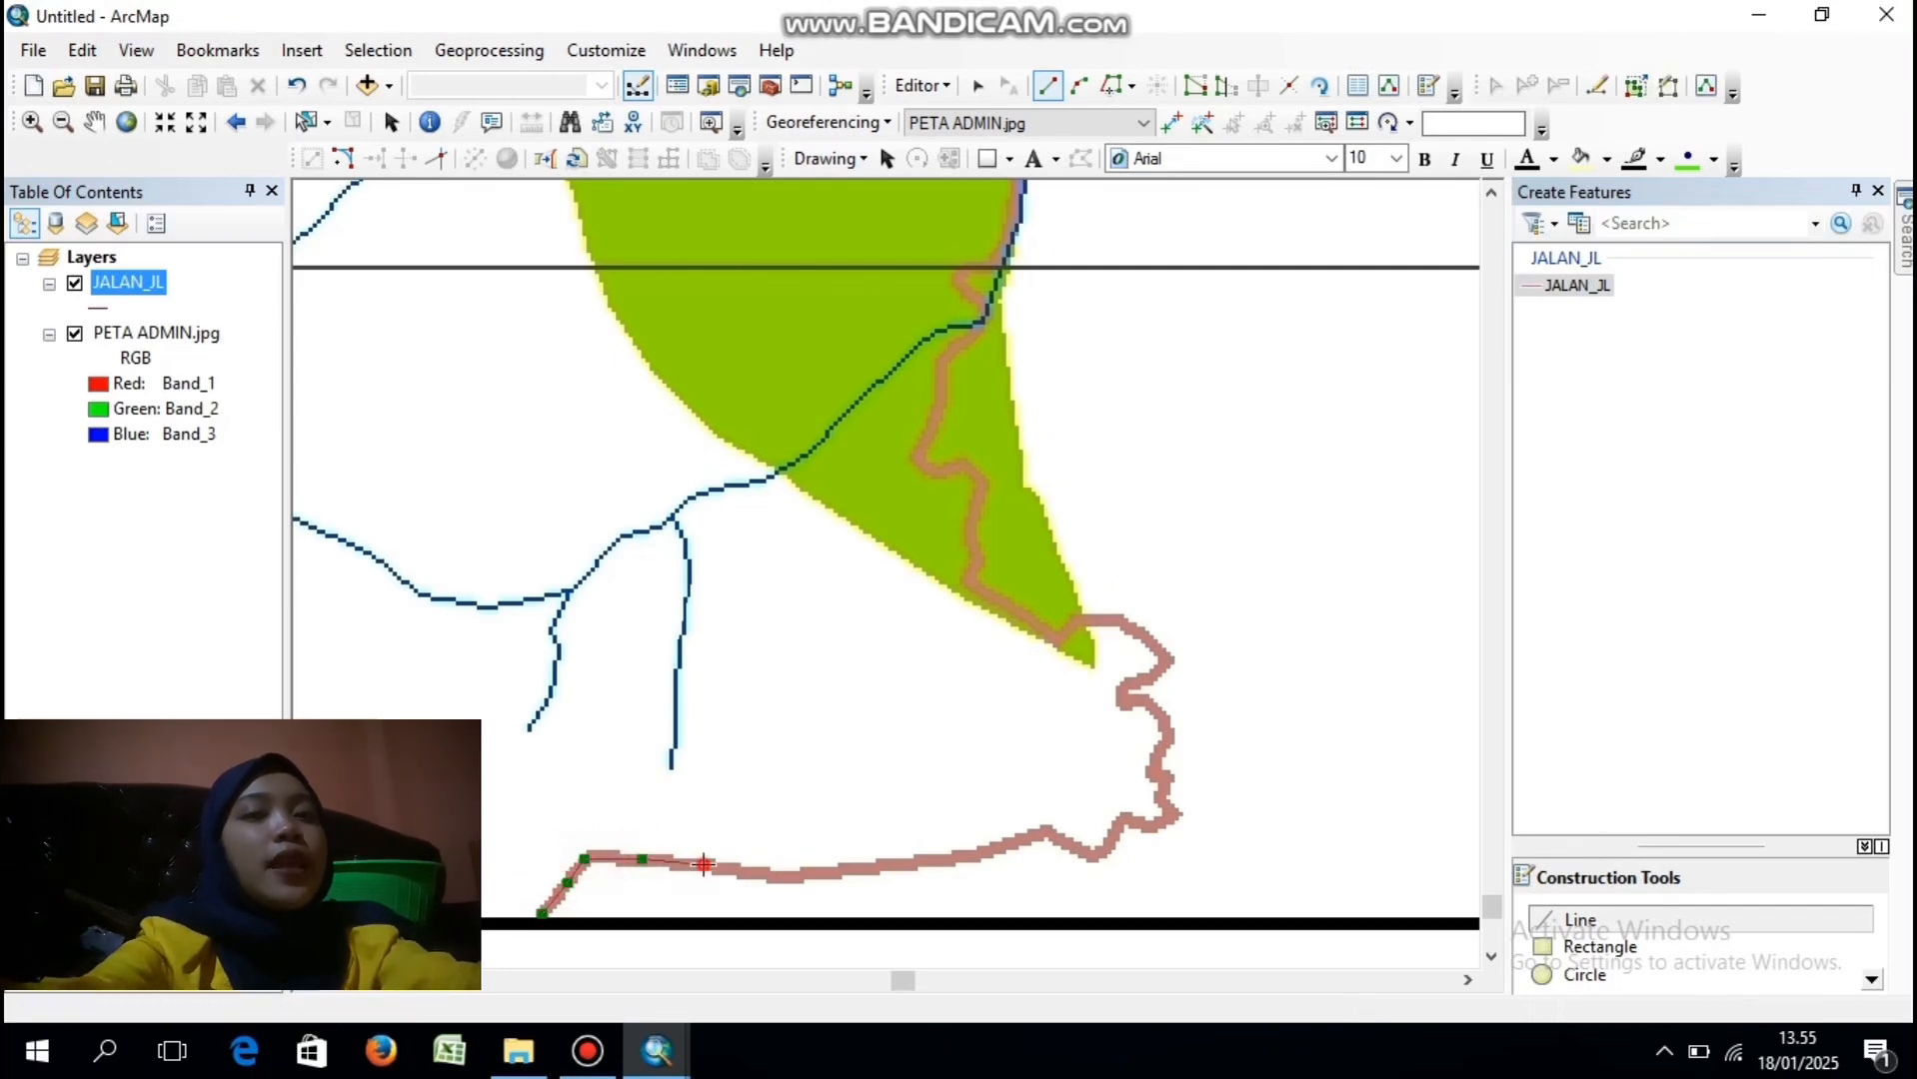
pyautogui.click(704, 864)
pyautogui.click(756, 872)
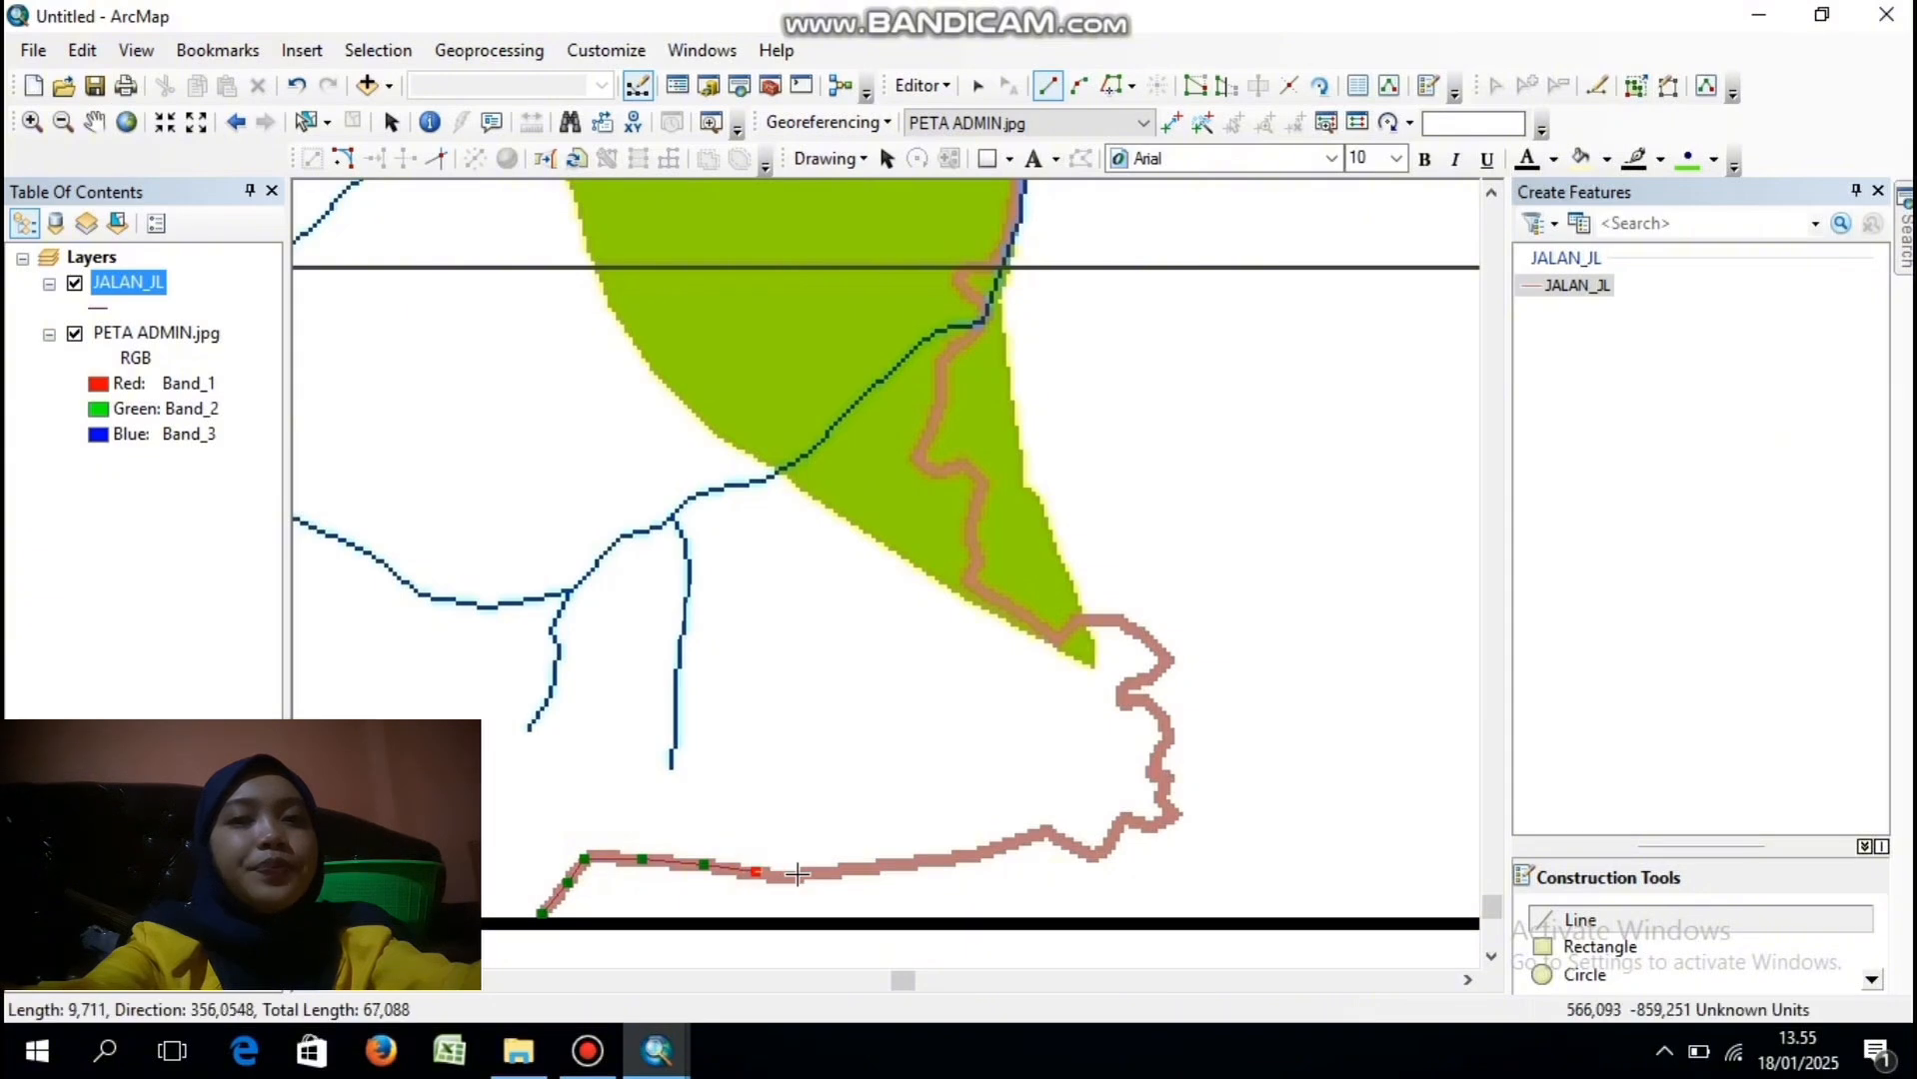
pyautogui.click(809, 874)
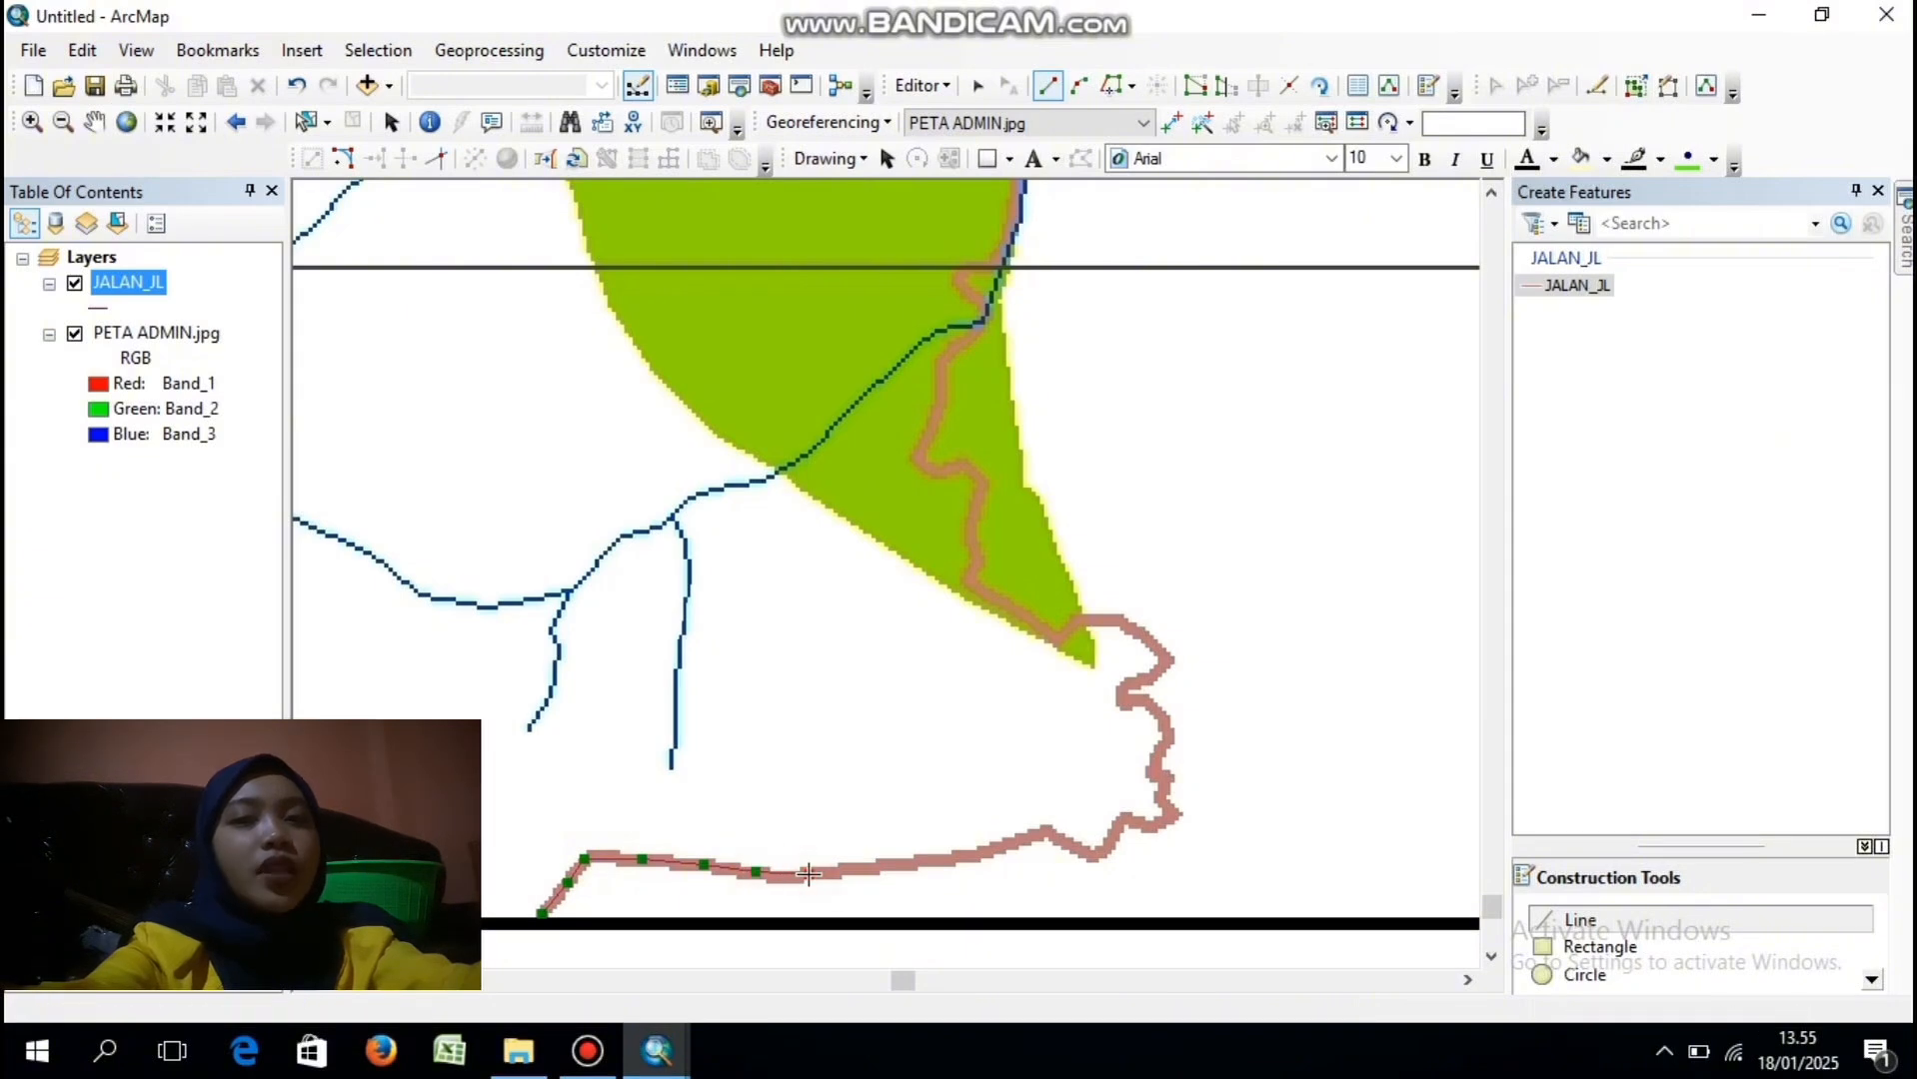
pyautogui.click(888, 866)
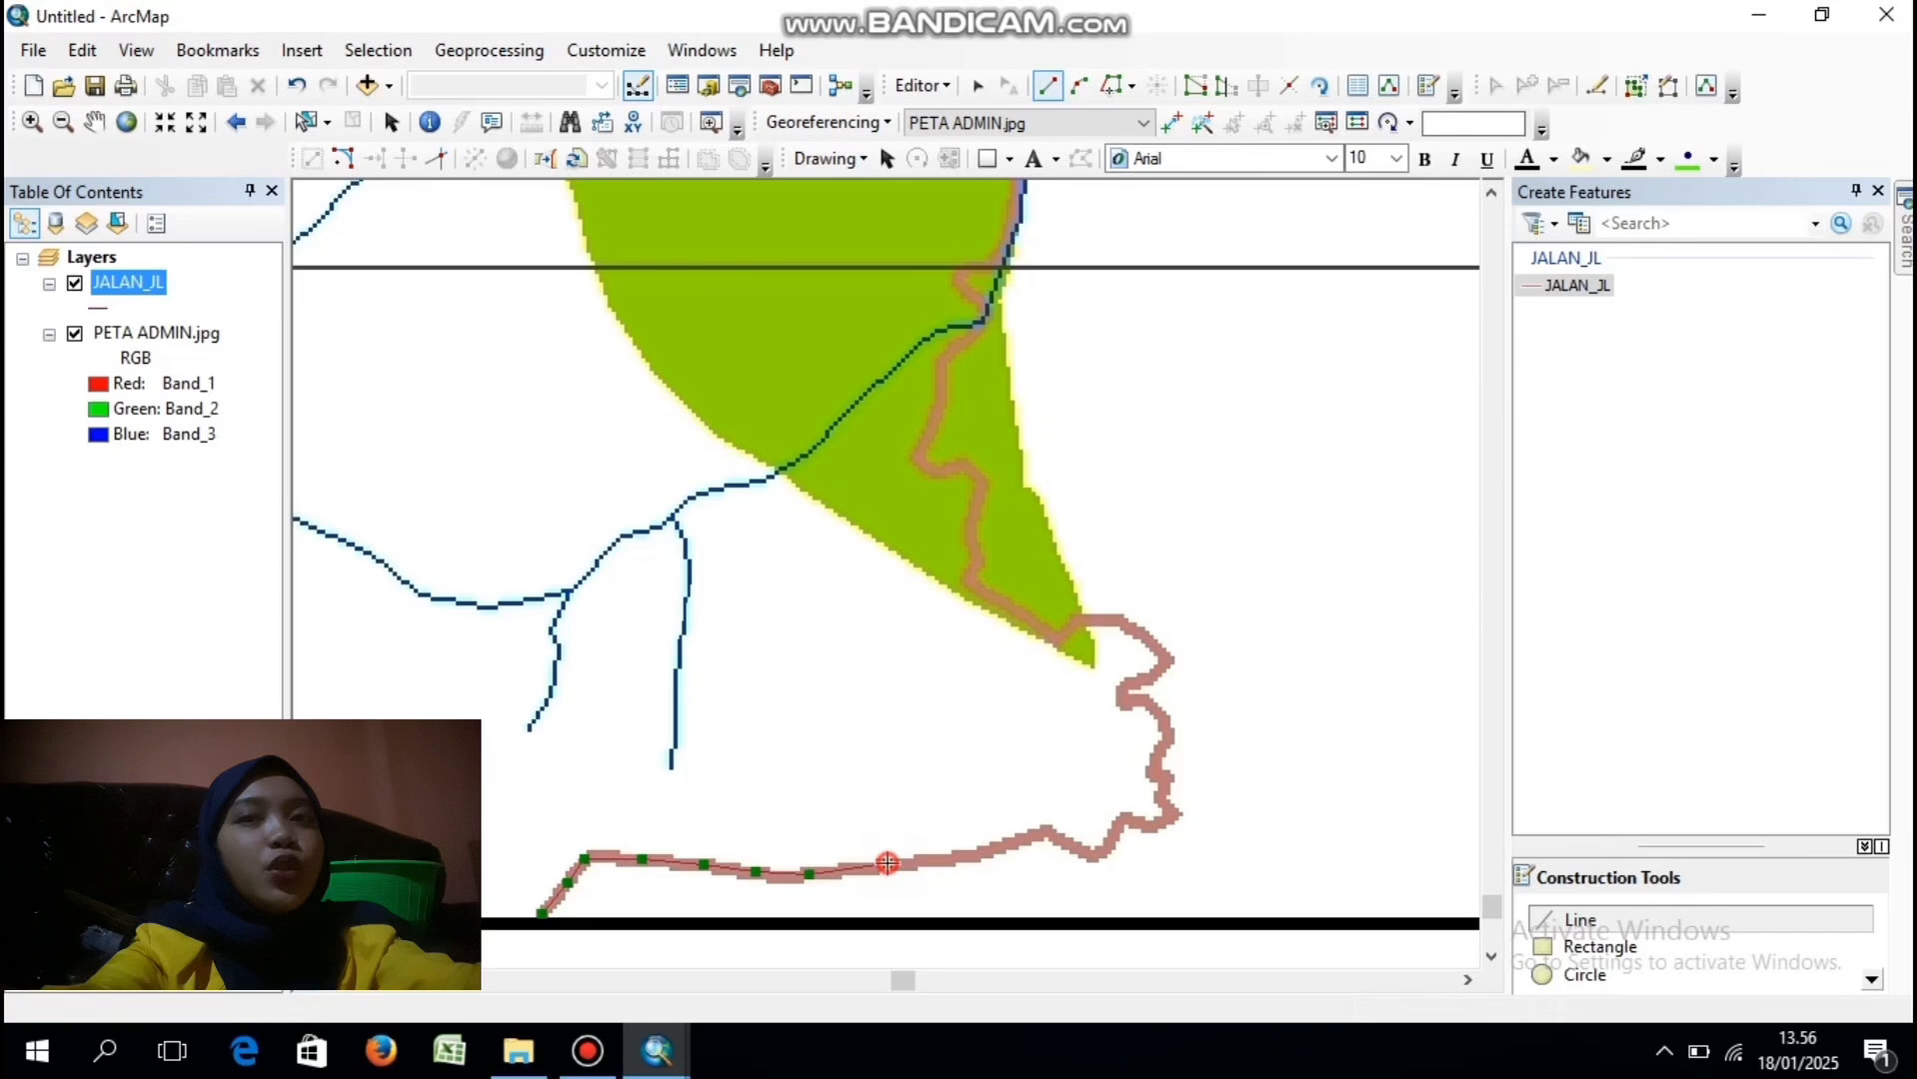
pyautogui.click(964, 857)
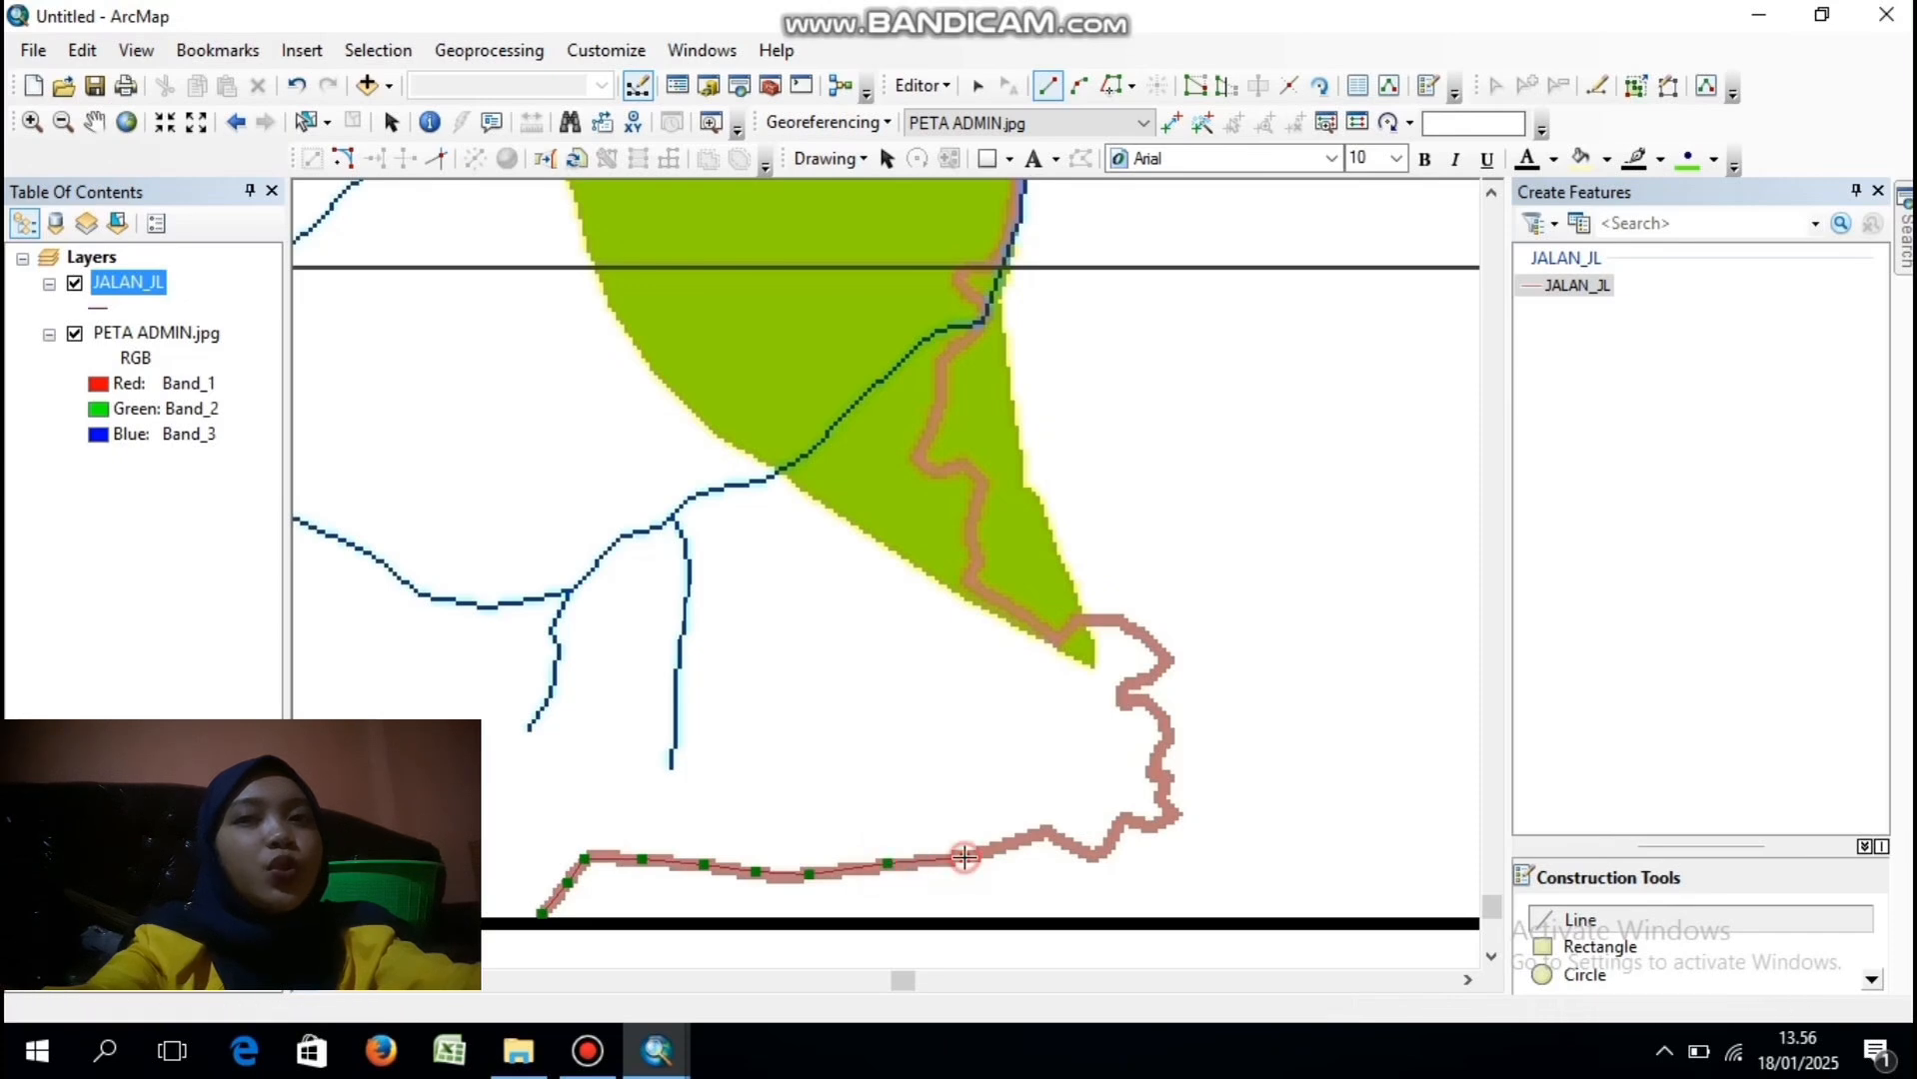
pyautogui.click(1035, 835)
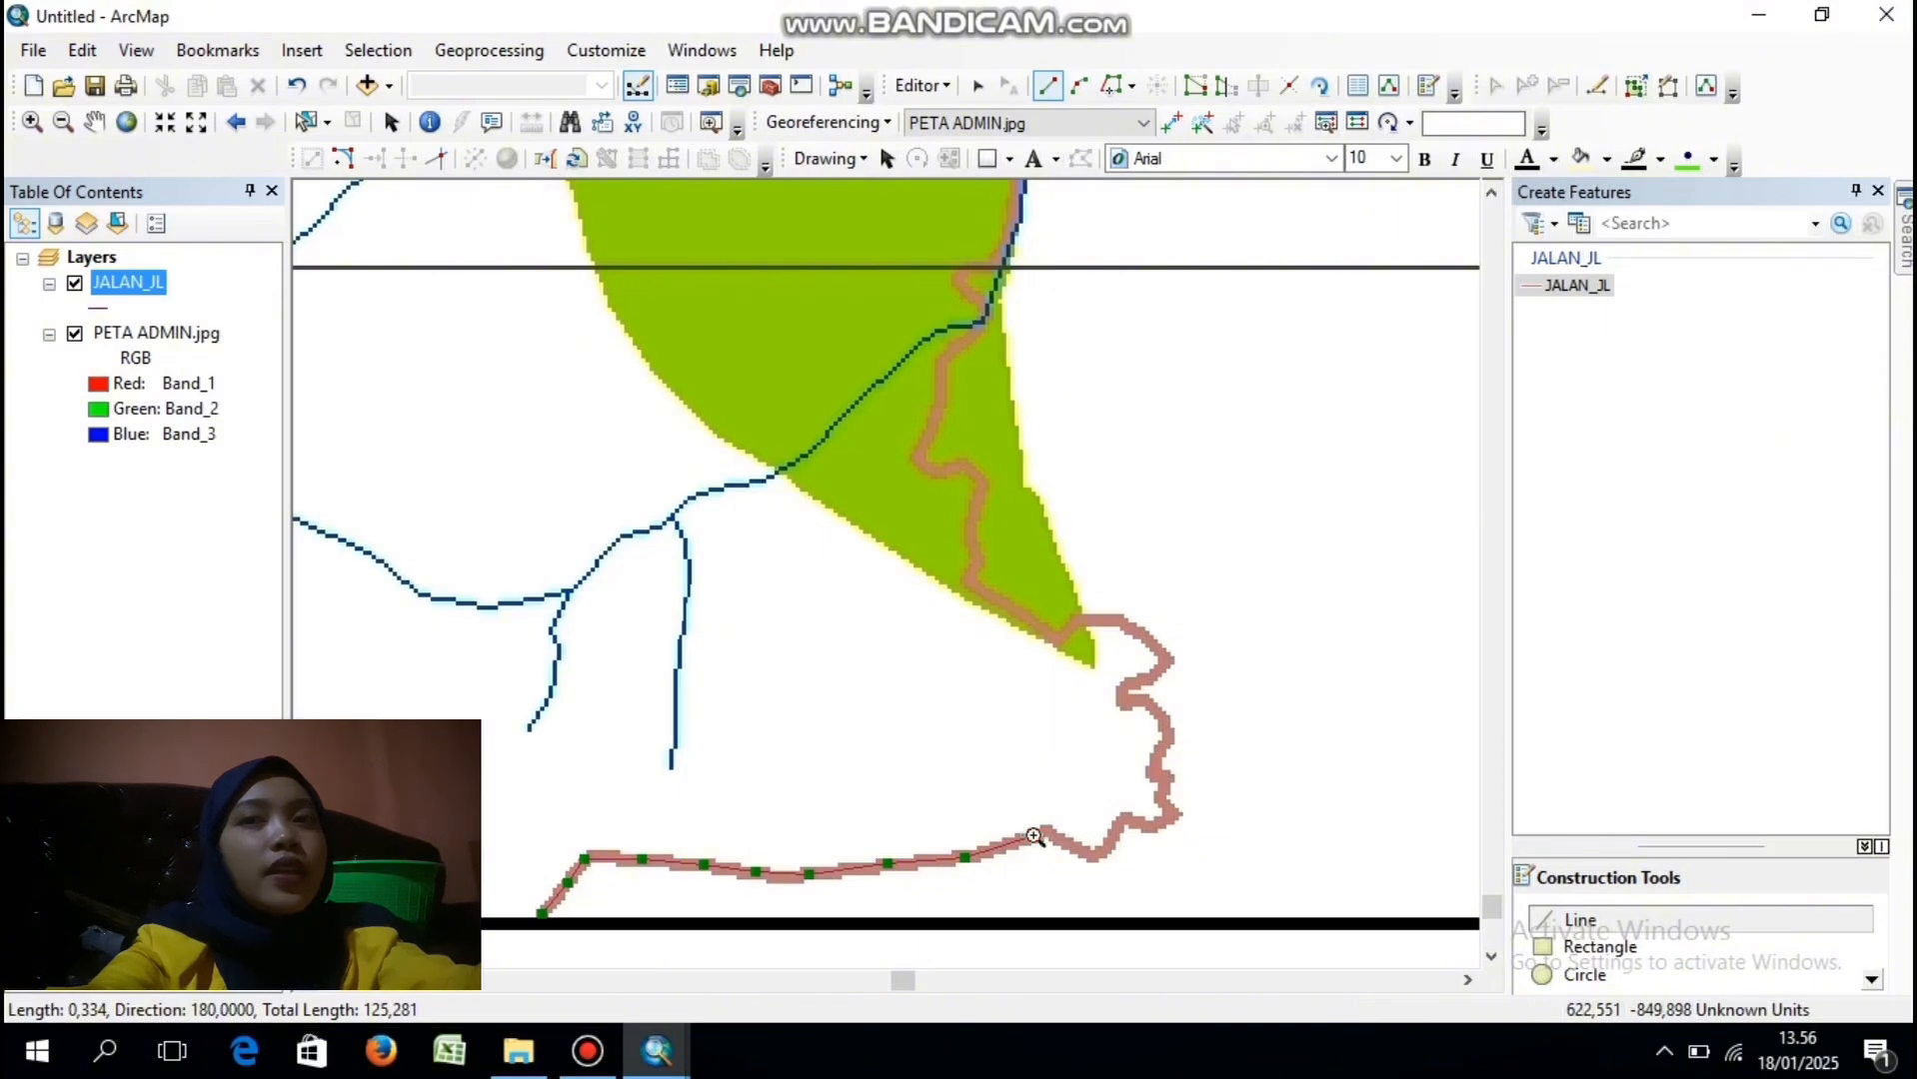
pyautogui.hotkey('ctrl', 'z')
pyautogui.click(1045, 832)
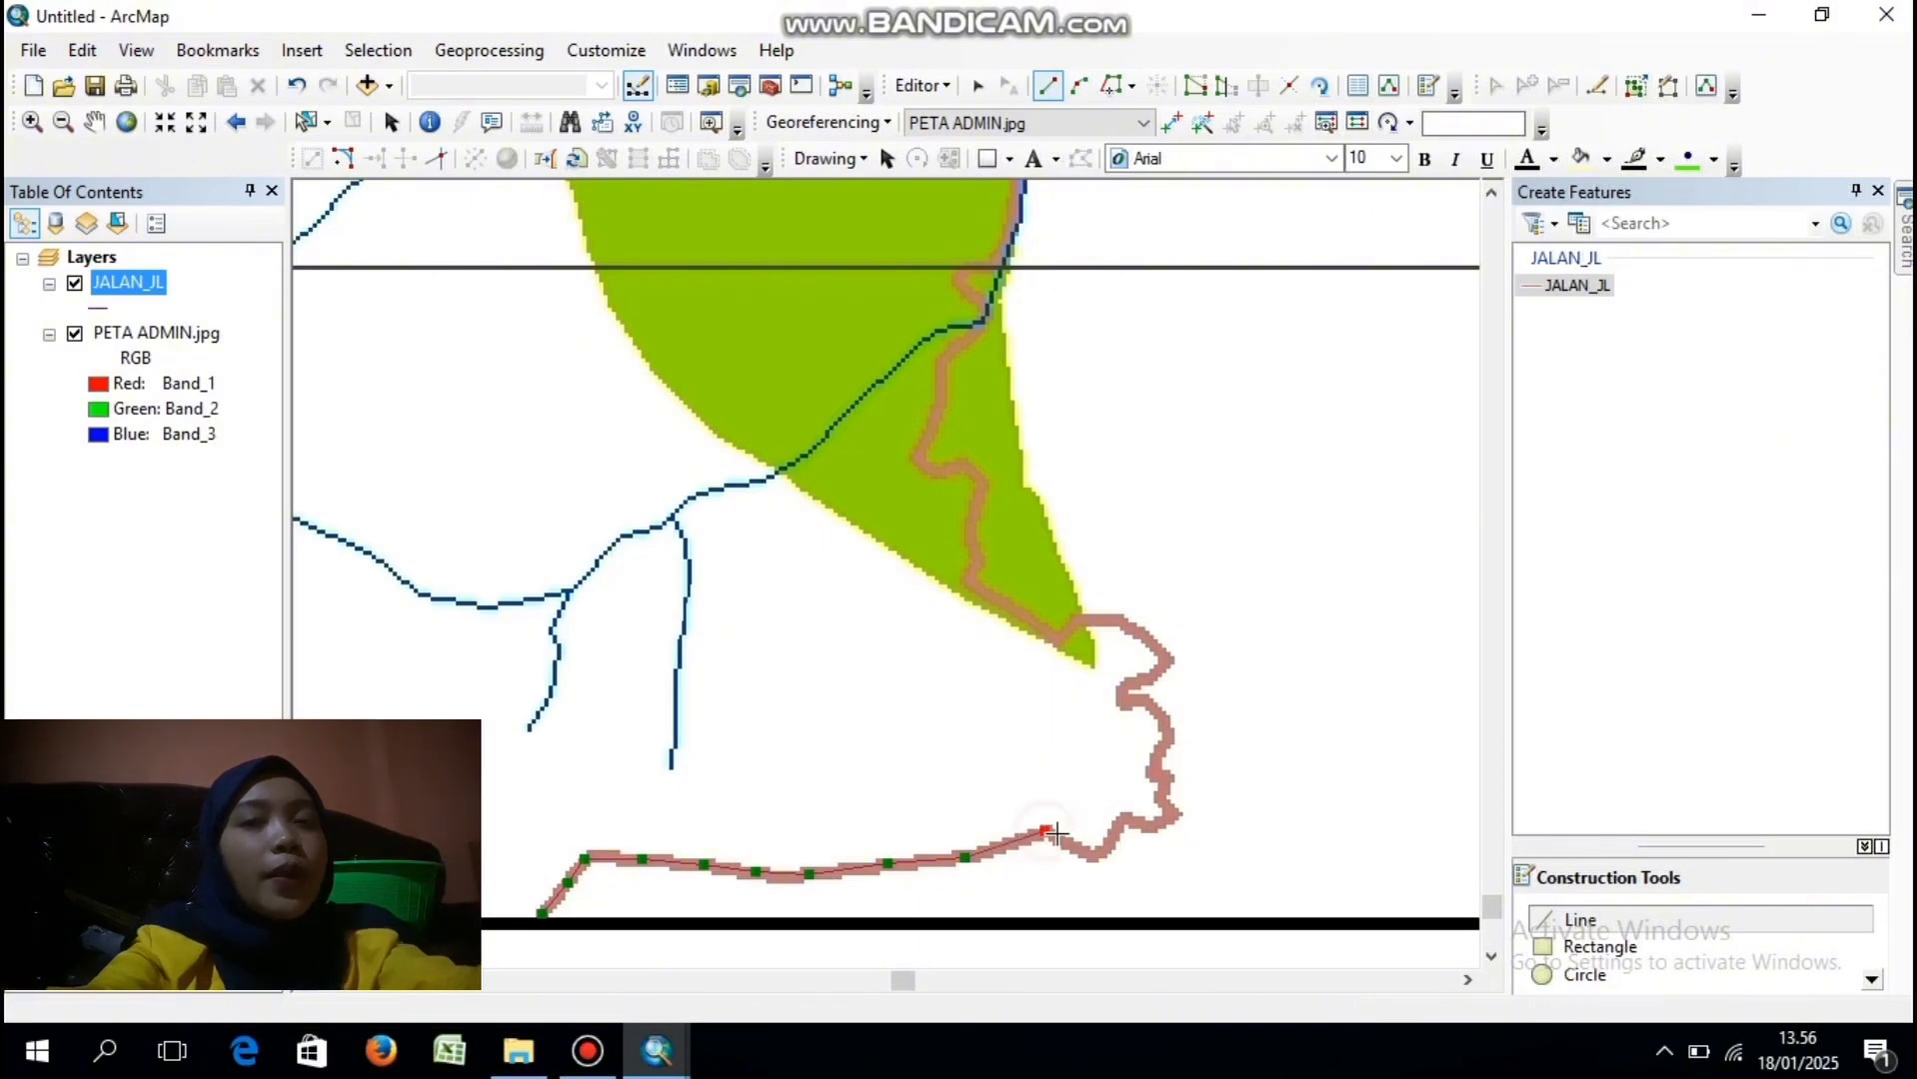
# - Continue the line through the V-shaped dip and around the road's southeastern corner, following its small bends northward
pyautogui.click(1096, 857)
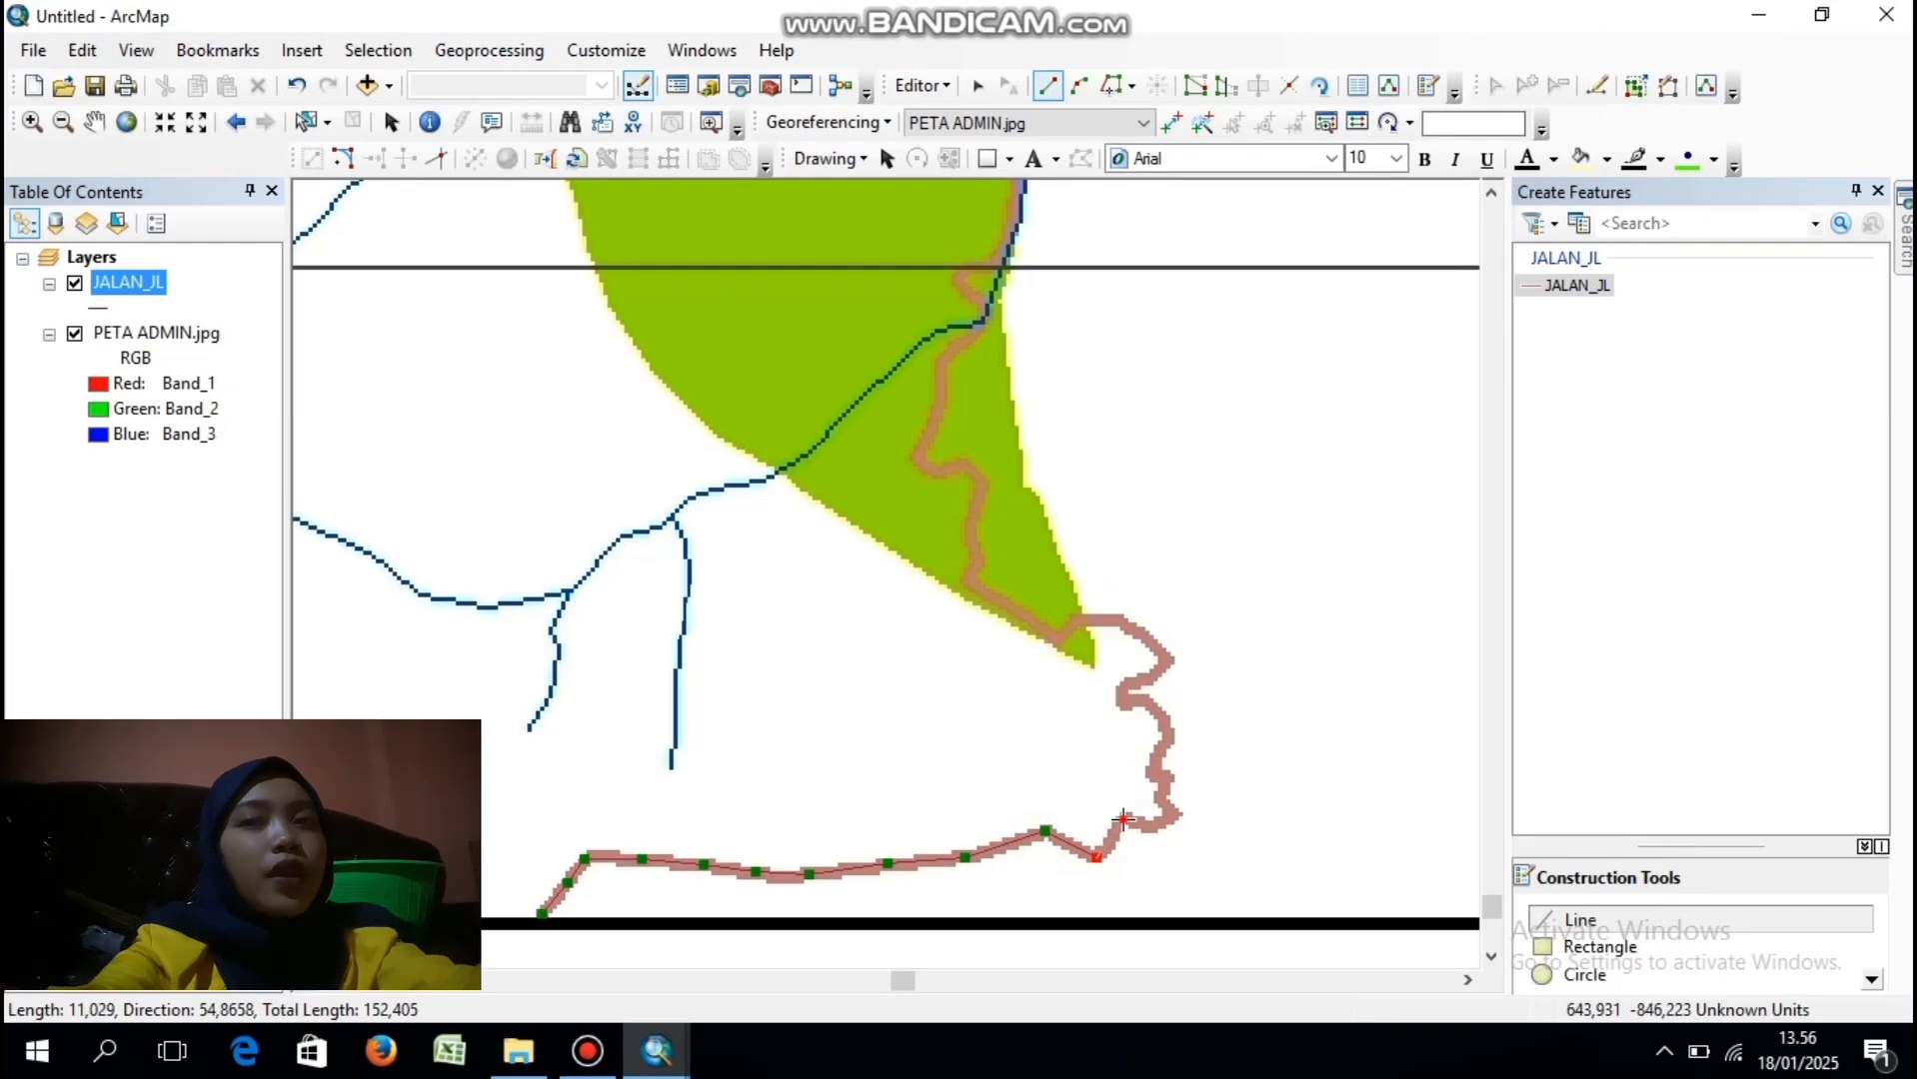
pyautogui.click(1123, 820)
pyautogui.click(1158, 824)
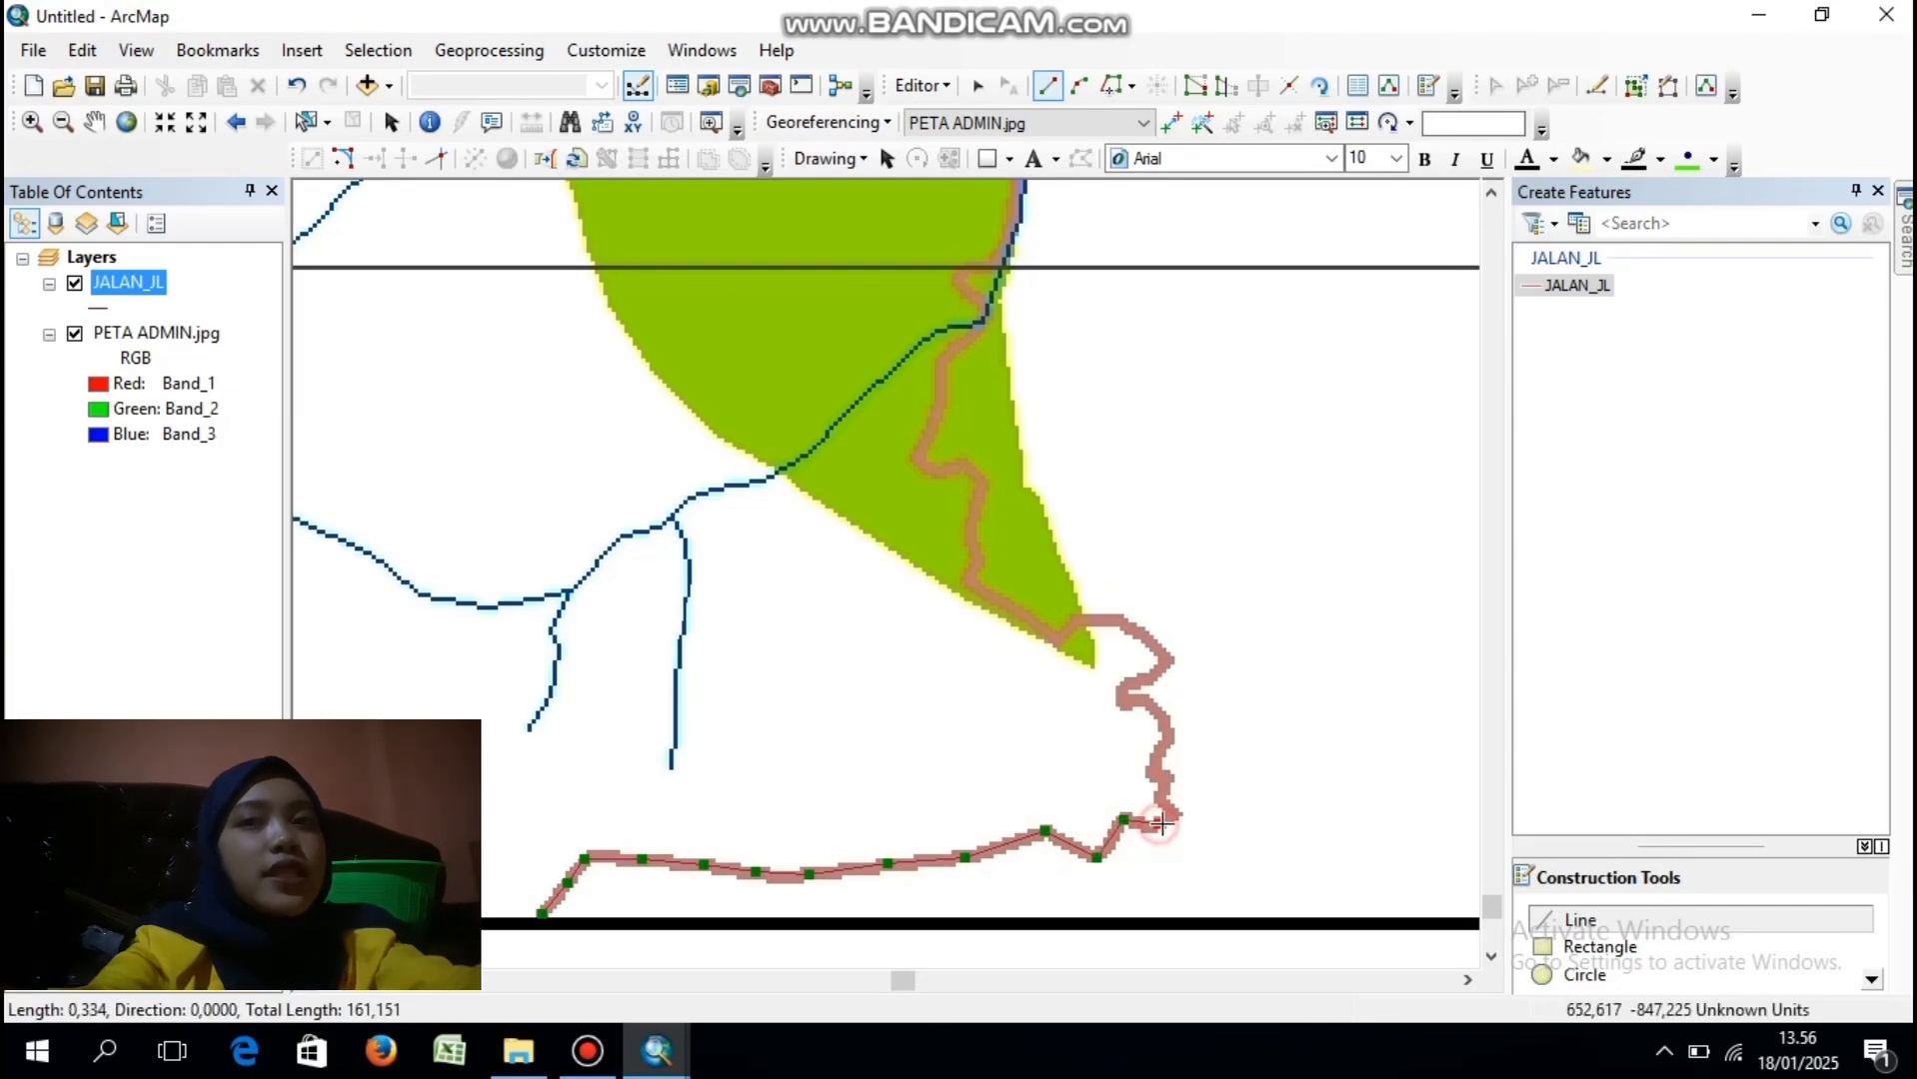
pyautogui.click(1174, 809)
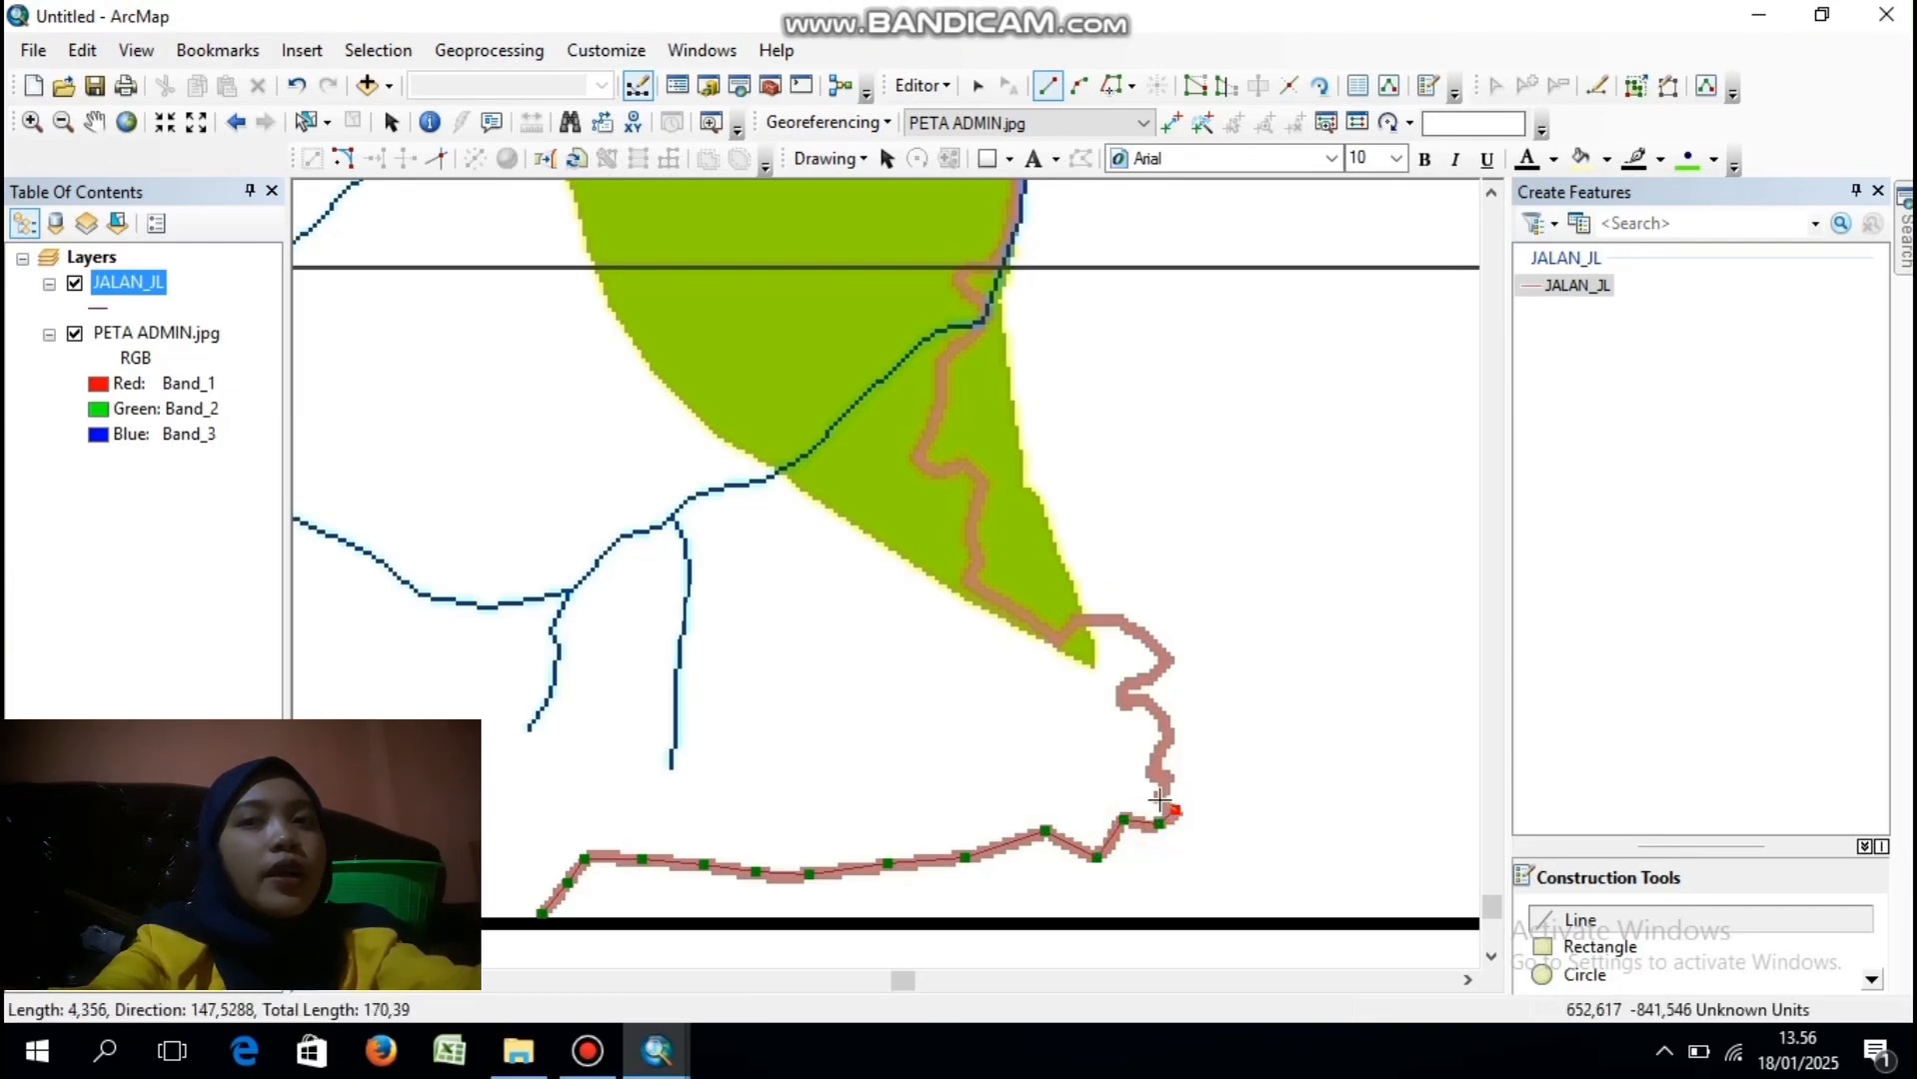
pyautogui.click(1160, 800)
pyautogui.click(1160, 776)
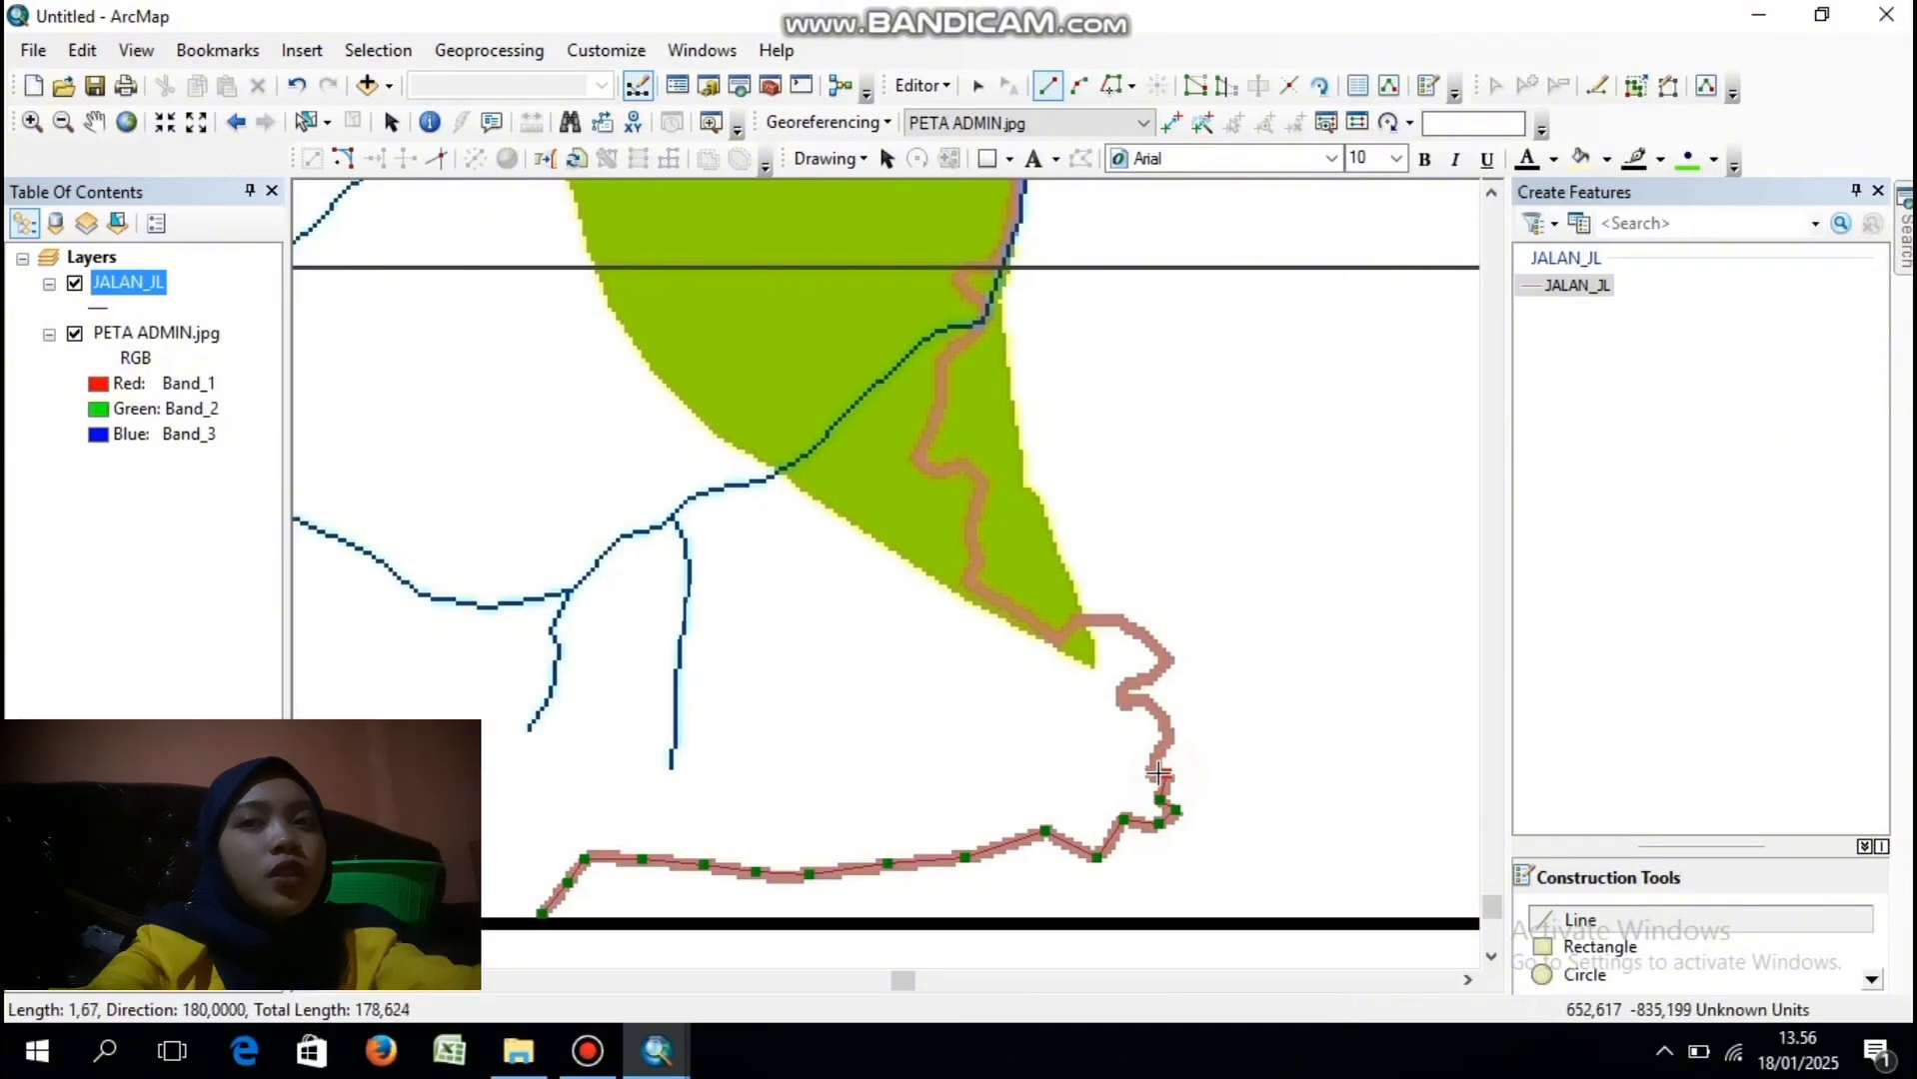
pyautogui.click(1154, 770)
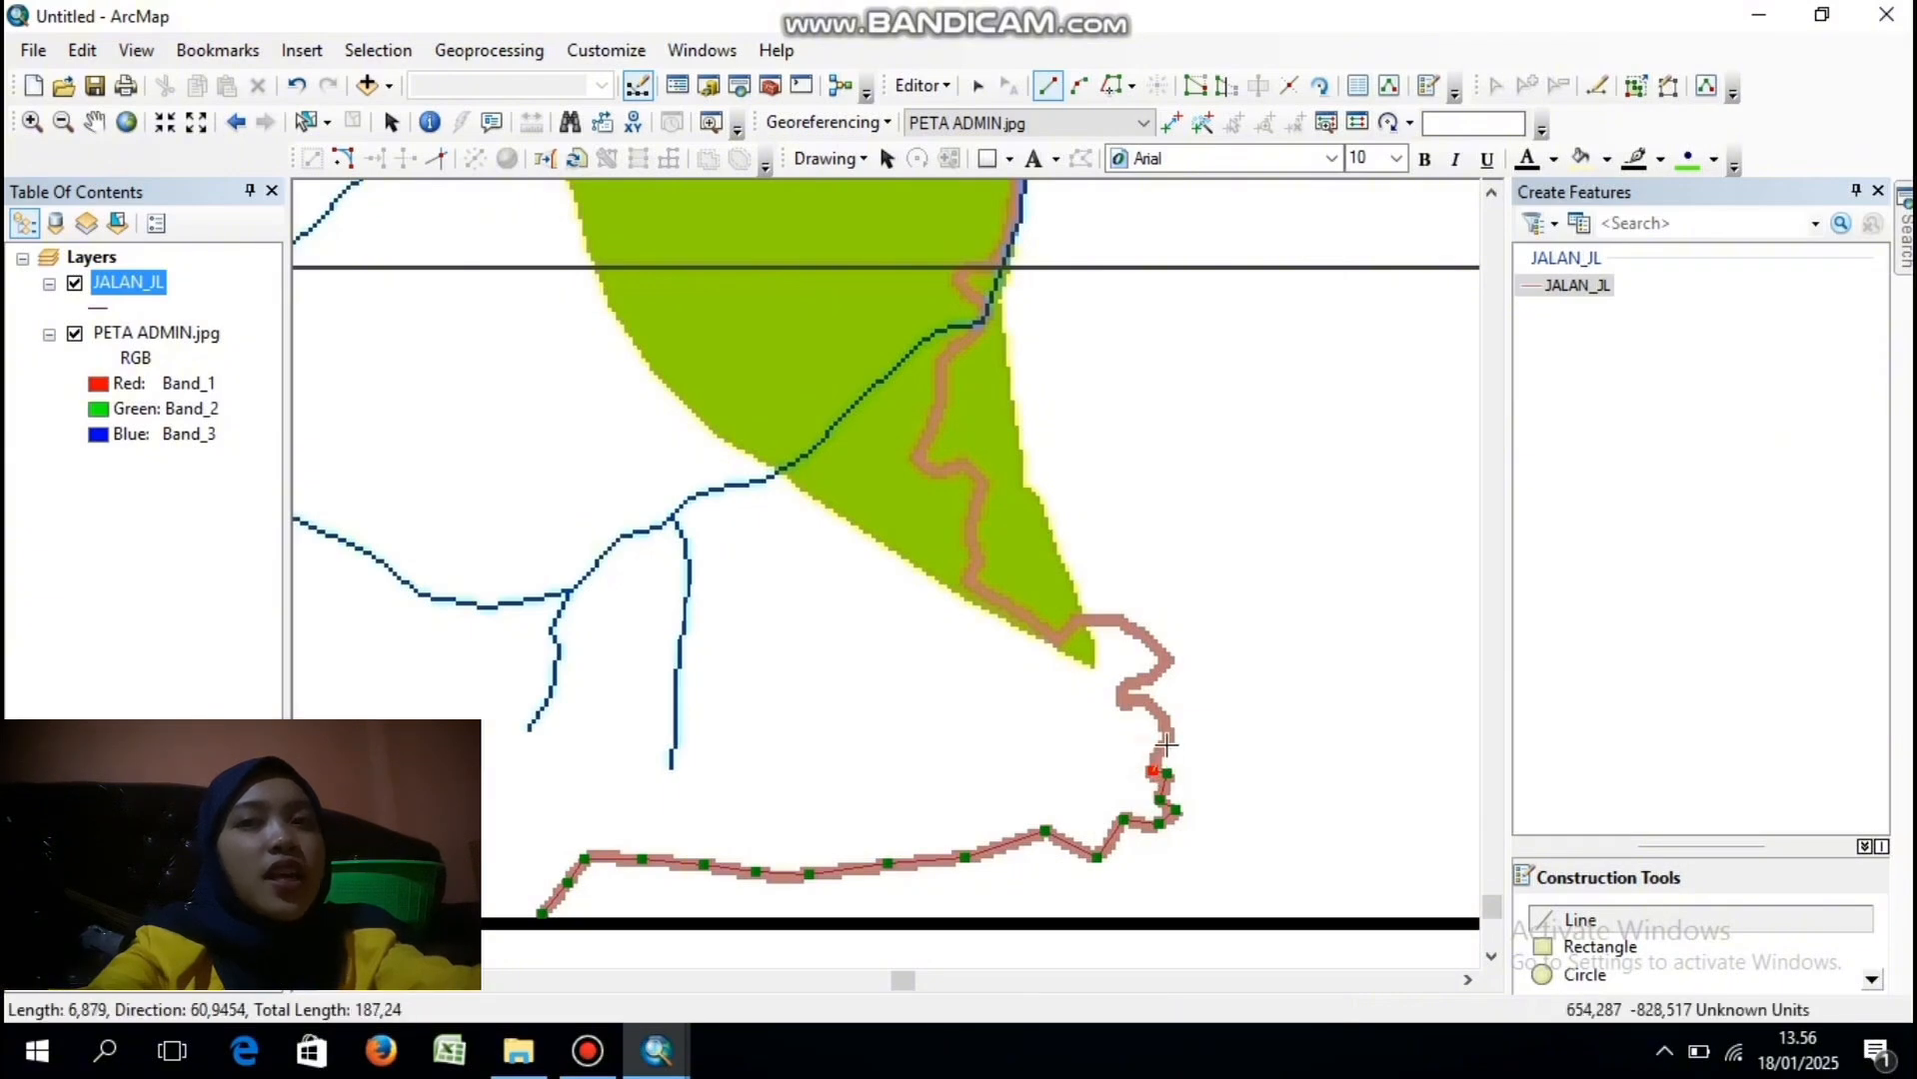
# - Trace the road north through the hook-shaped bend and over the curve beside the southern tip of the light-green area
pyautogui.click(1165, 727)
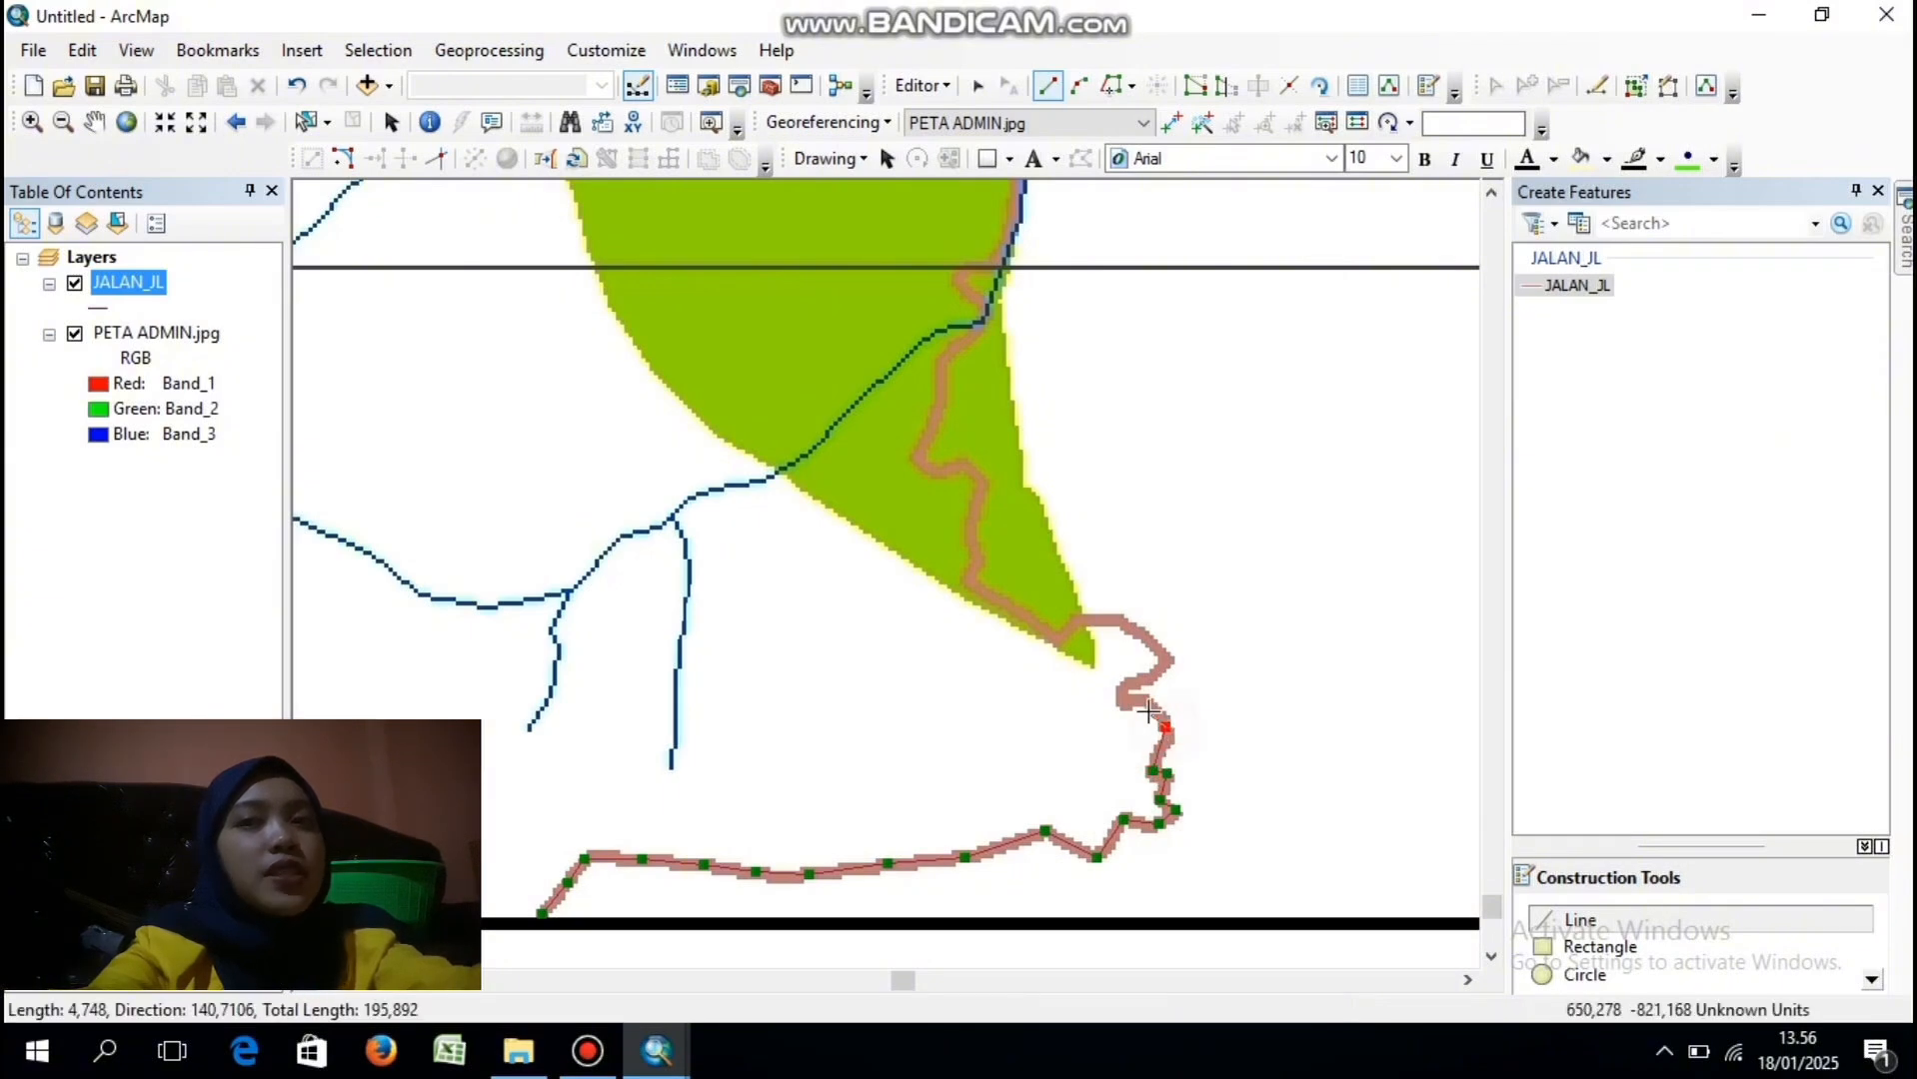
pyautogui.click(1148, 701)
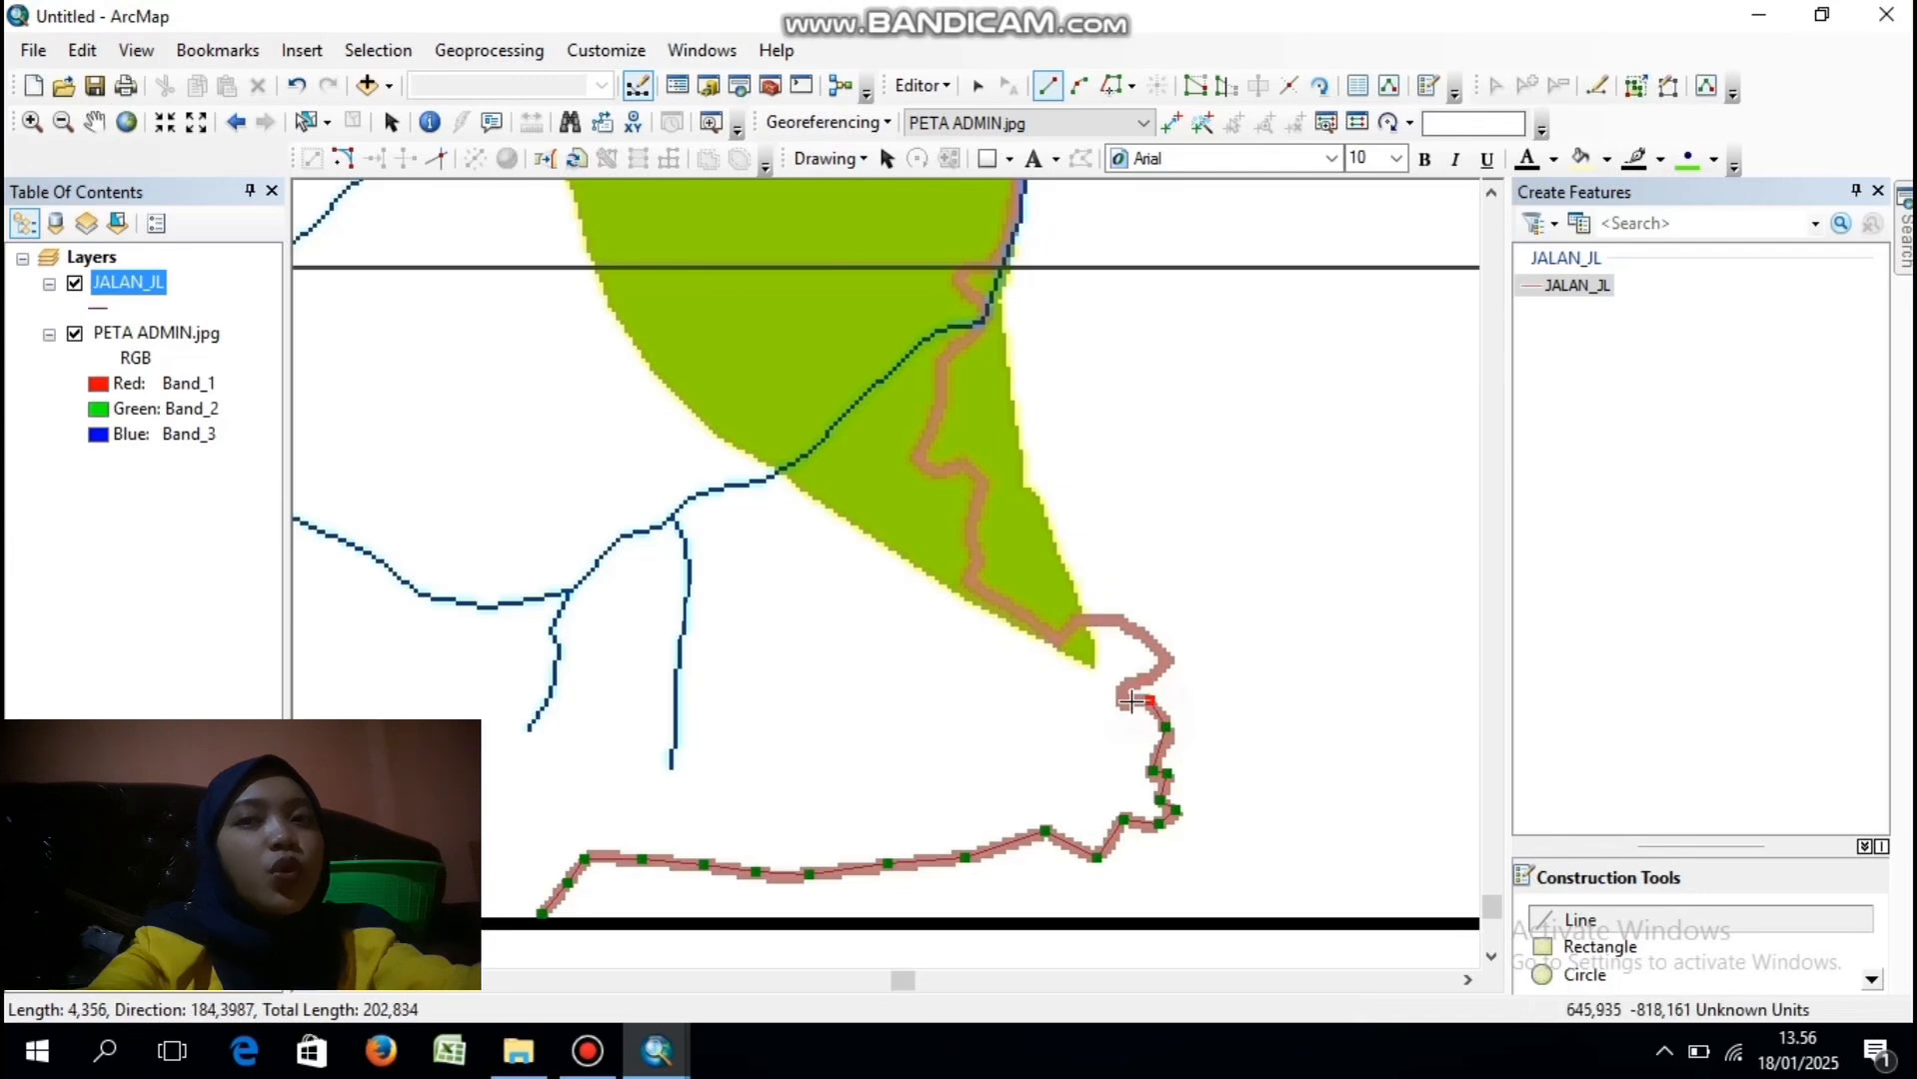
pyautogui.click(1124, 701)
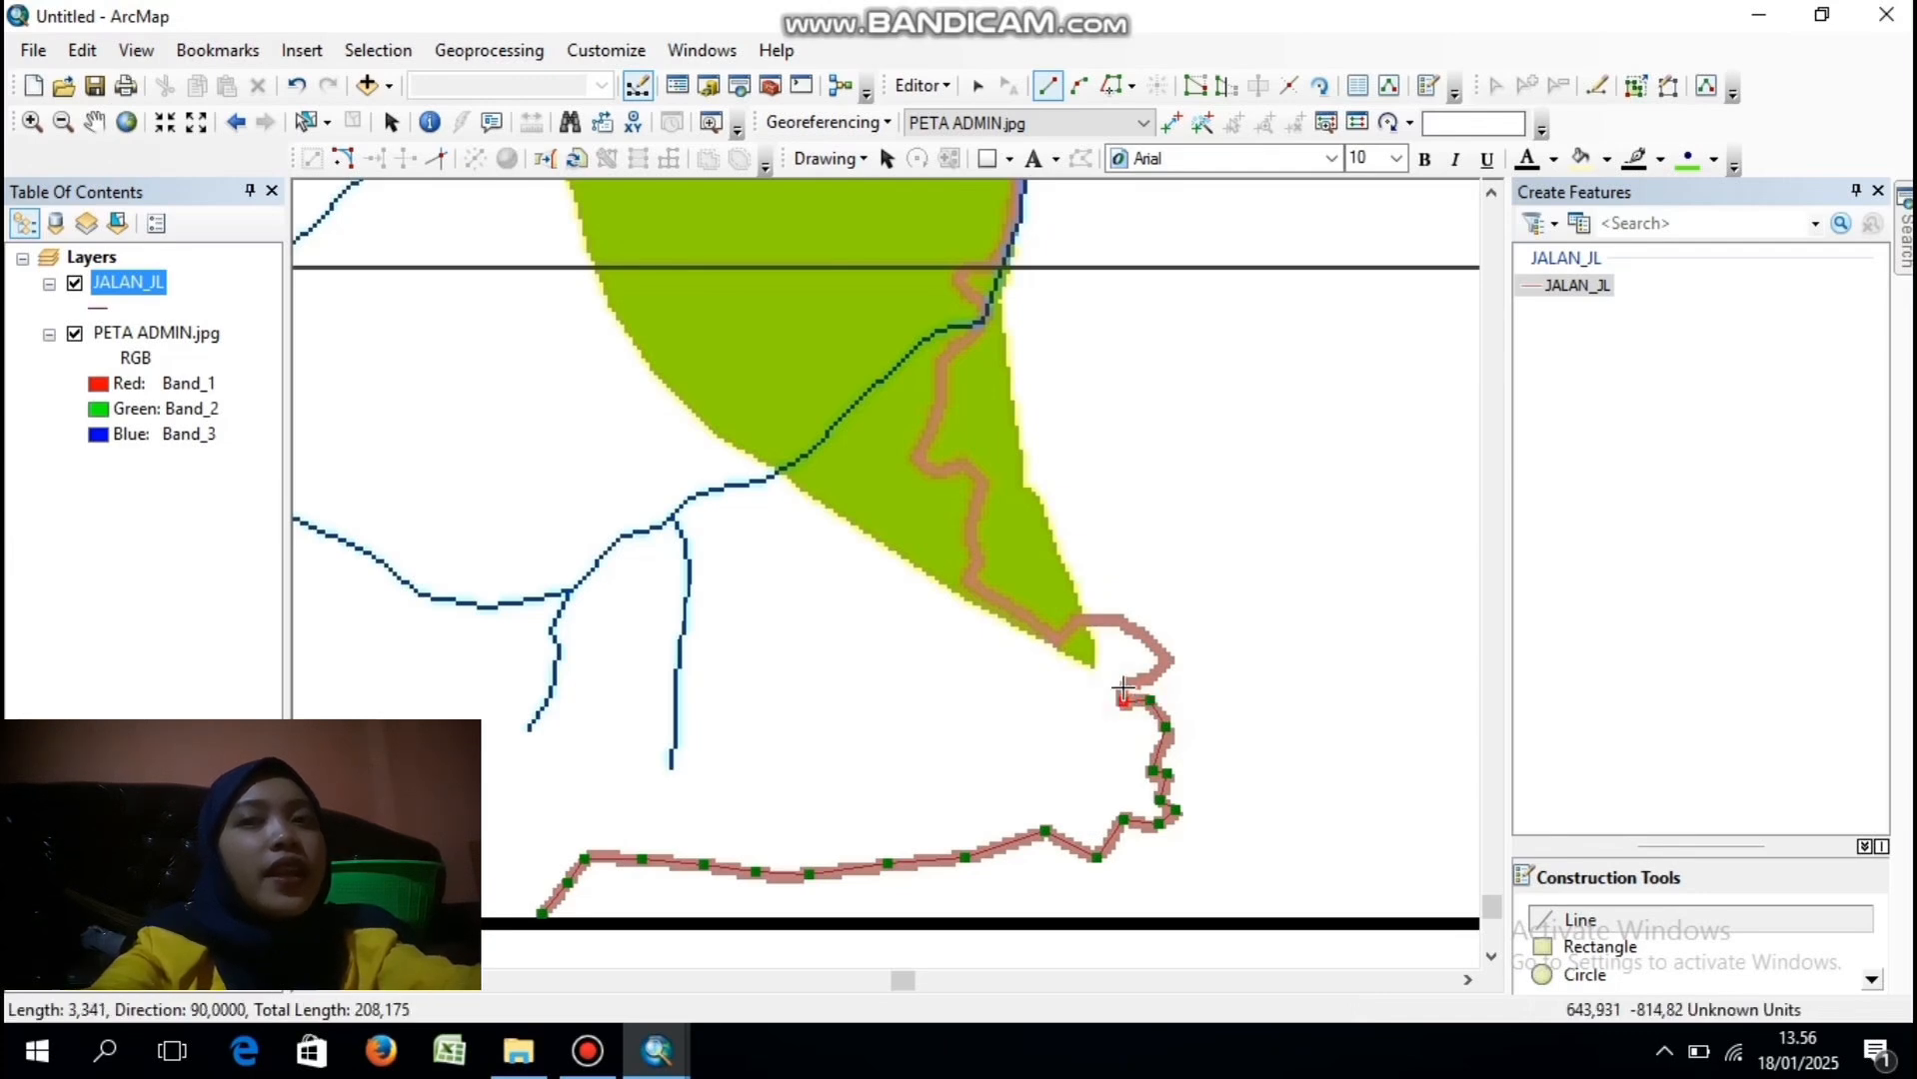
pyautogui.click(1121, 689)
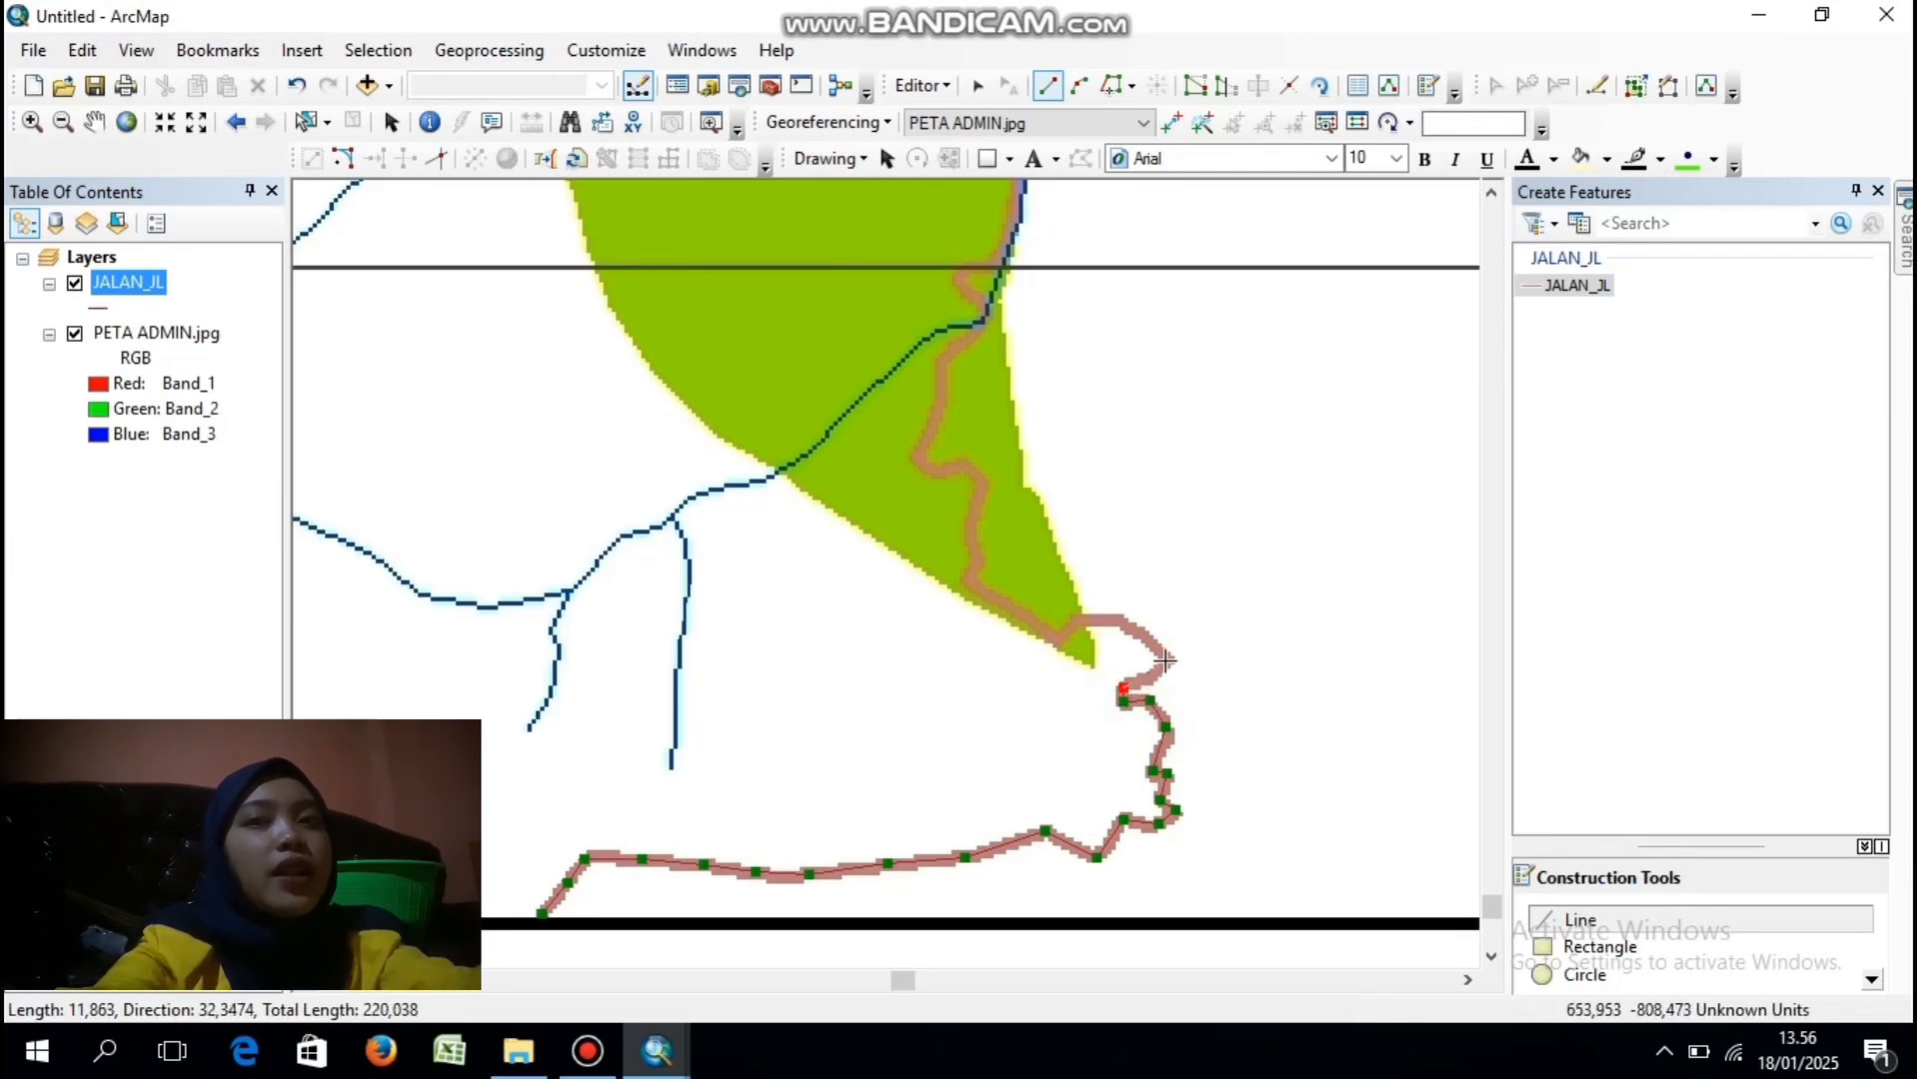
pyautogui.click(1167, 664)
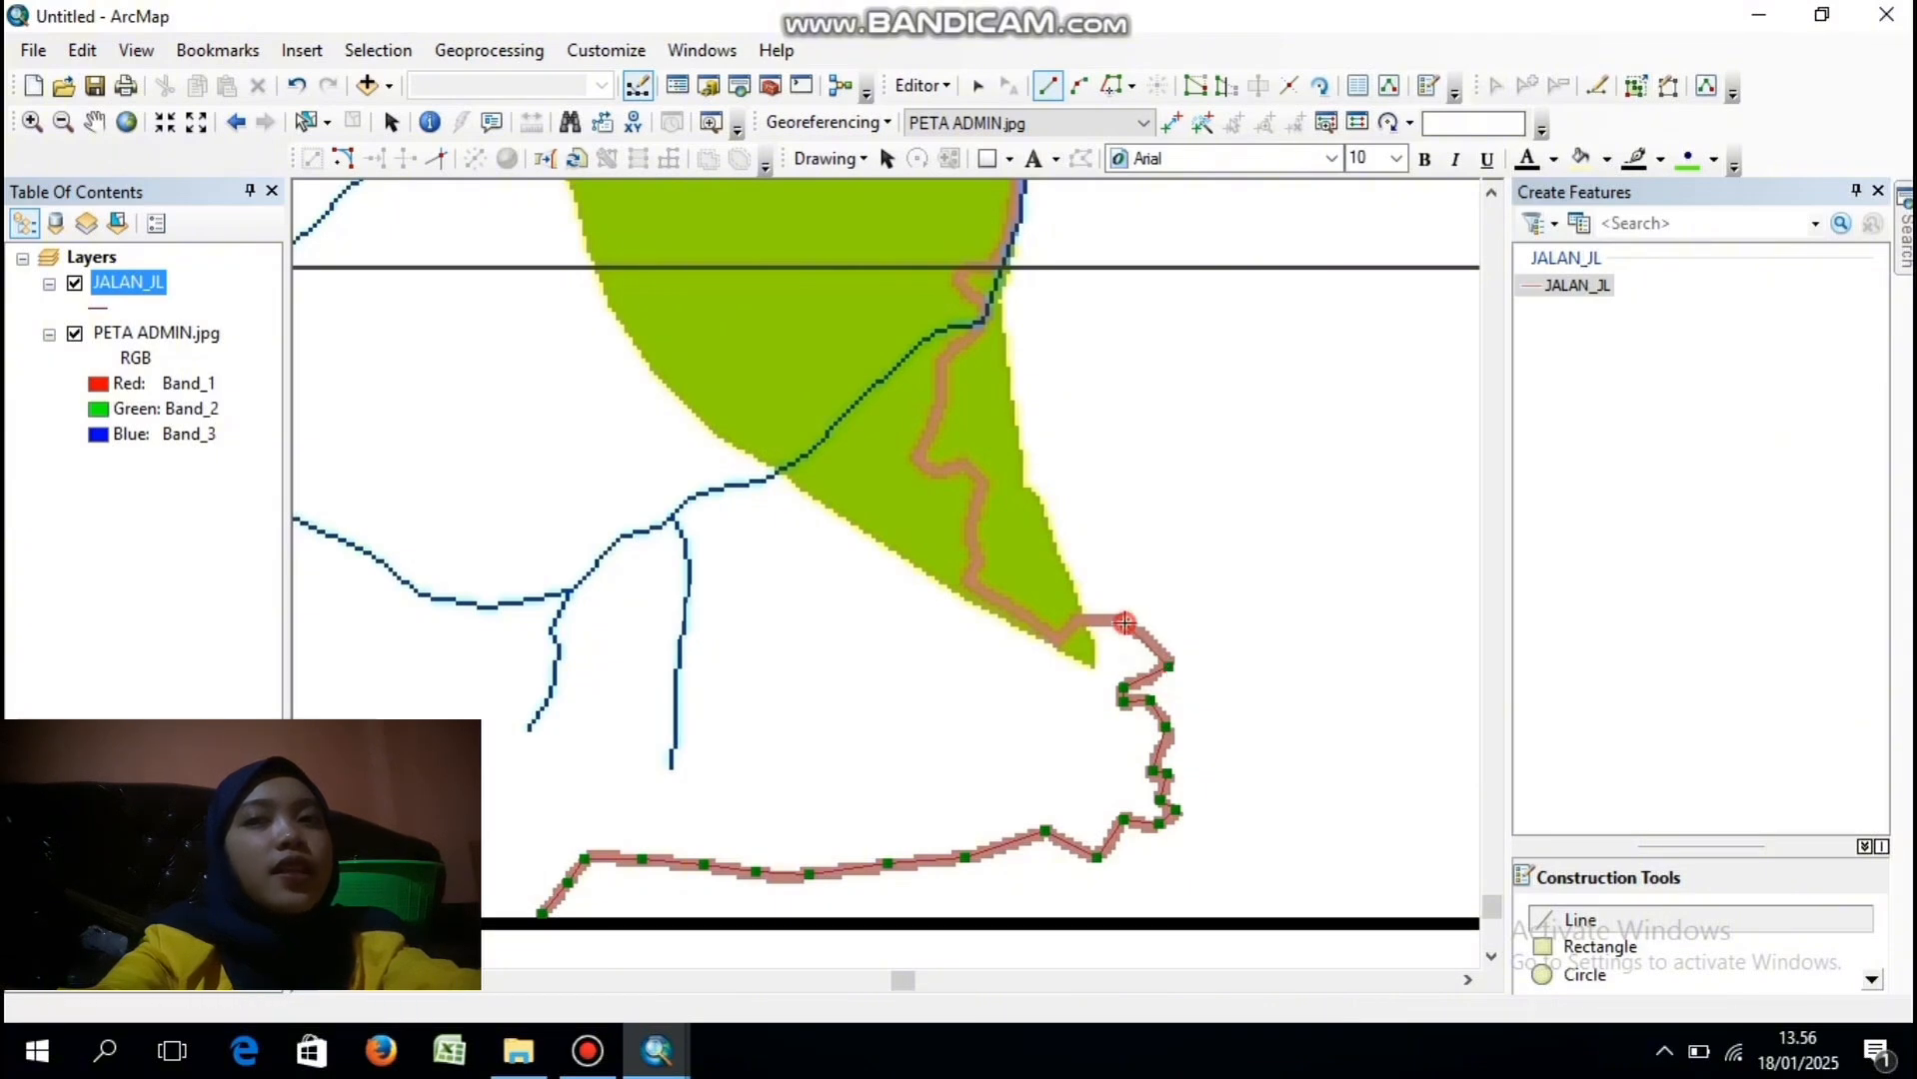
pyautogui.click(1080, 622)
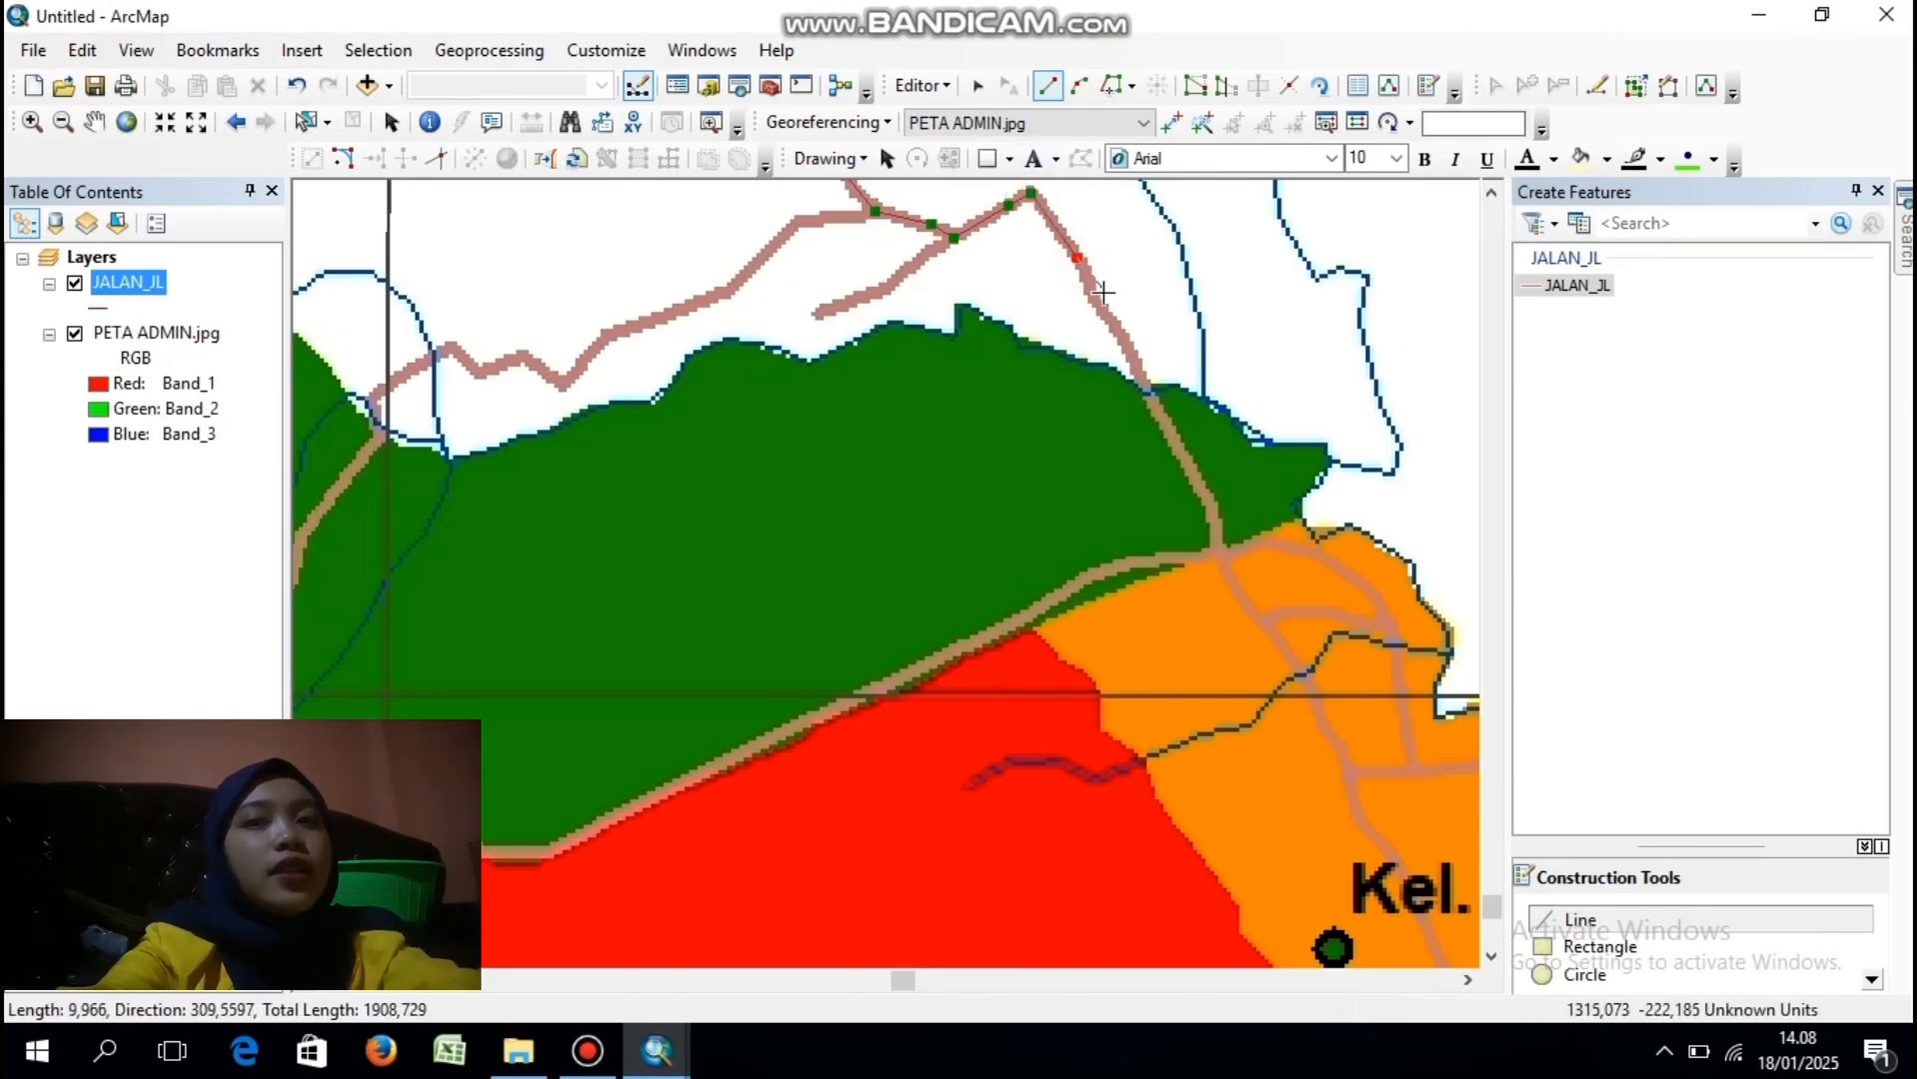
# - Trace the road southeast across the dark-green area to the junction at the northern edge of the orange area
pyautogui.click(1105, 314)
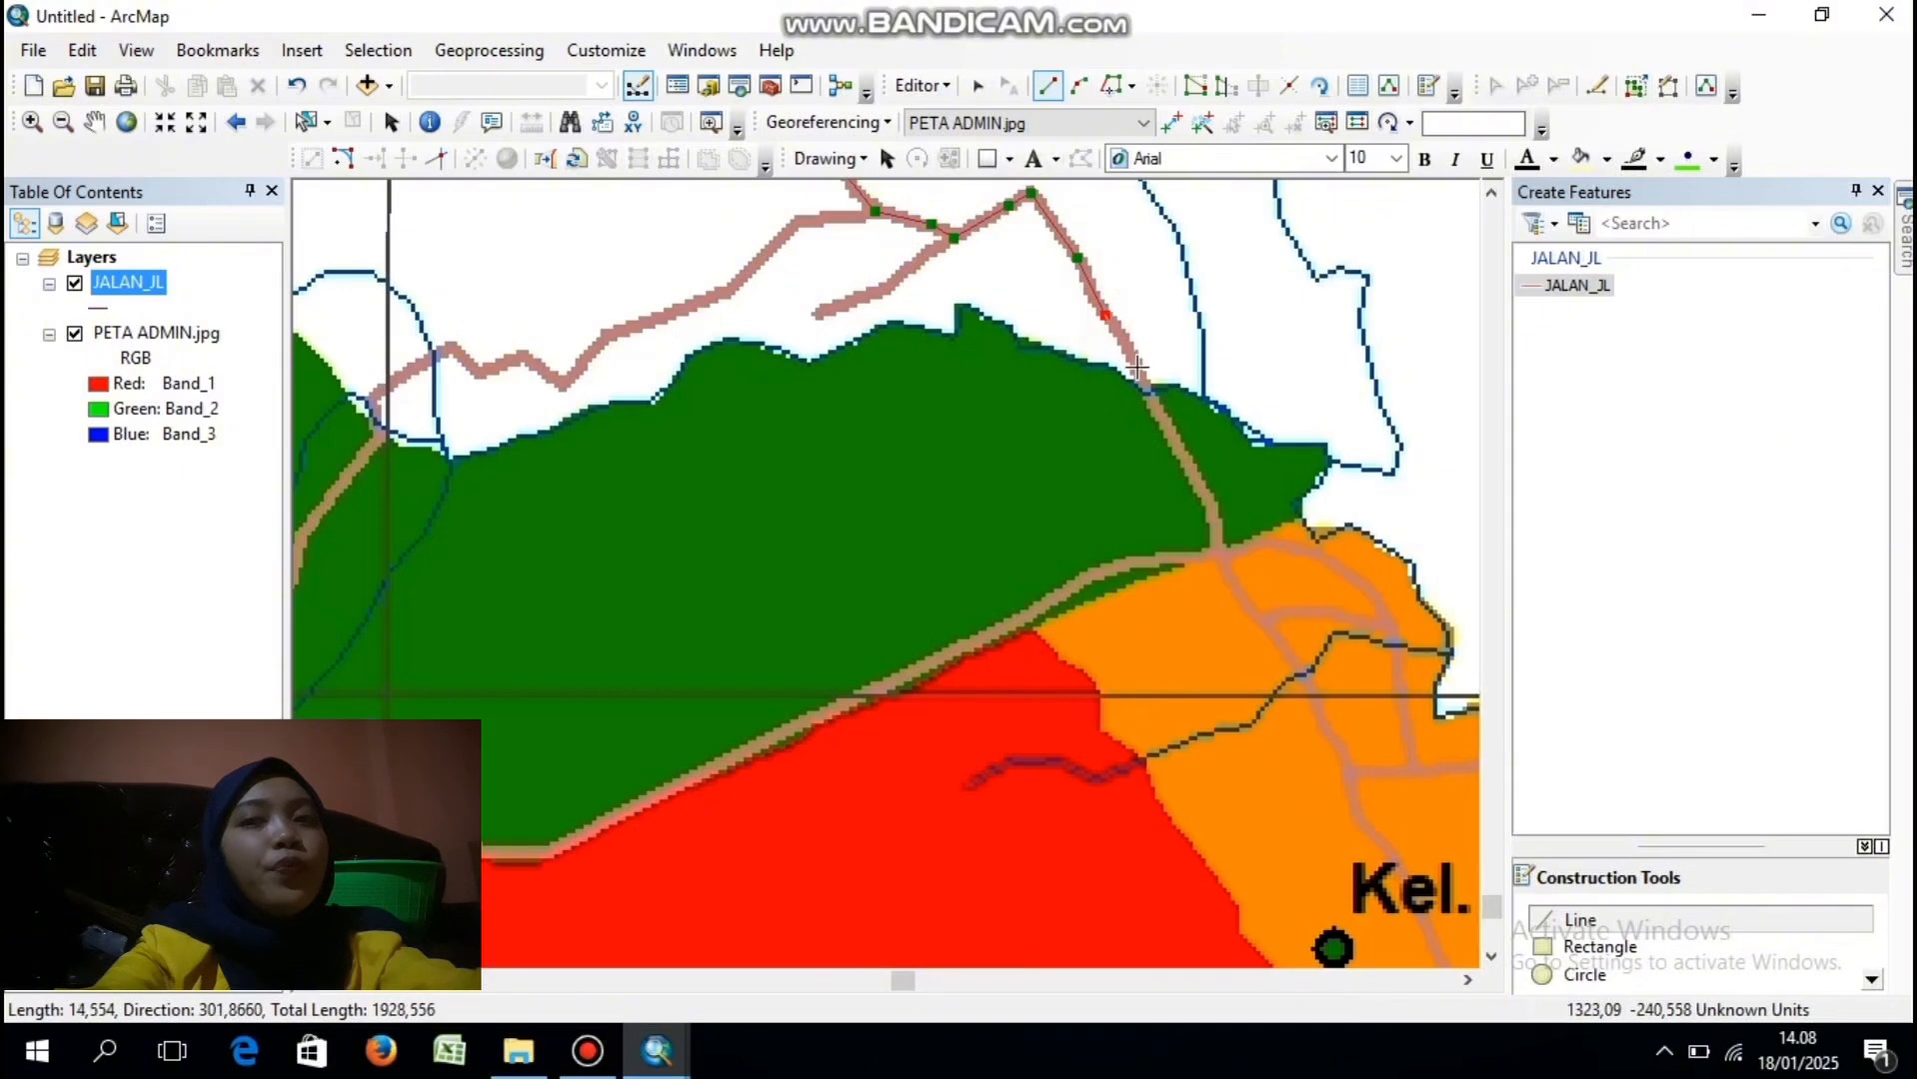
pyautogui.click(1137, 370)
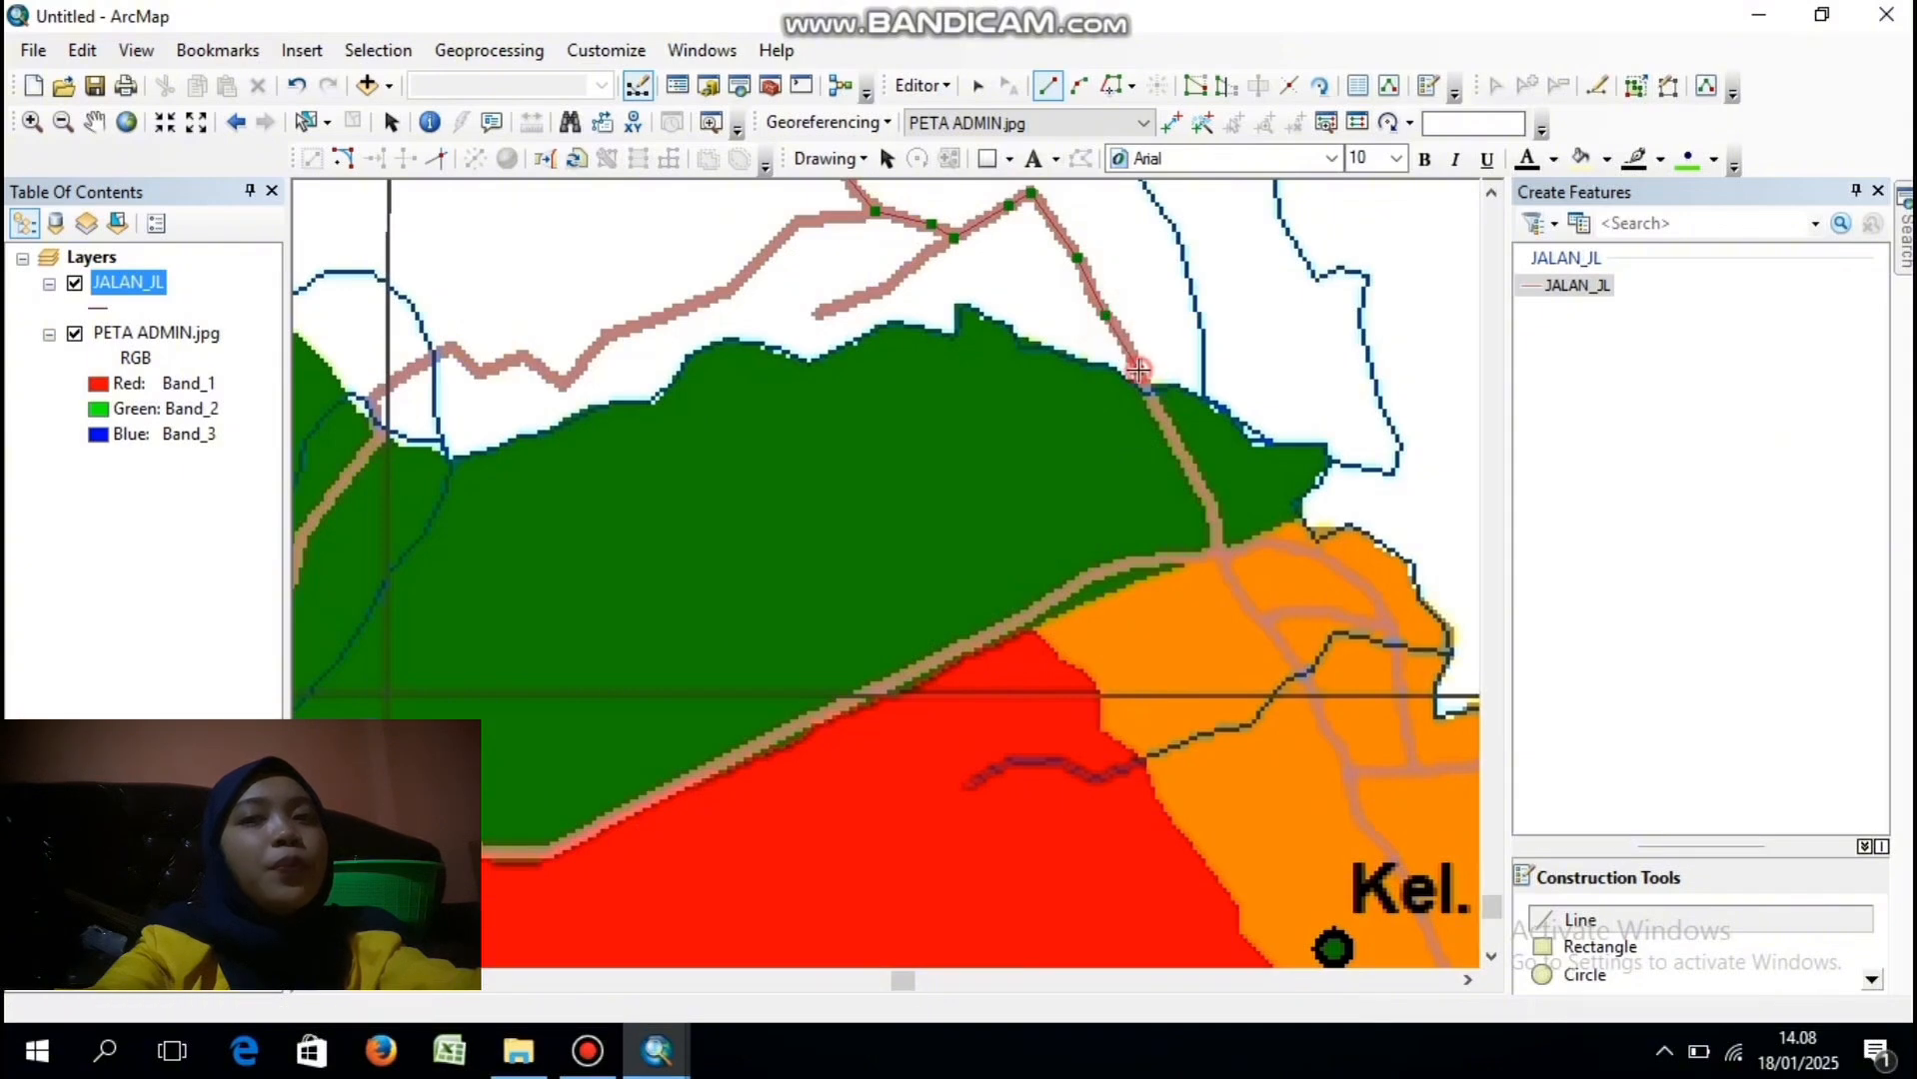
pyautogui.click(1166, 432)
pyautogui.click(1198, 483)
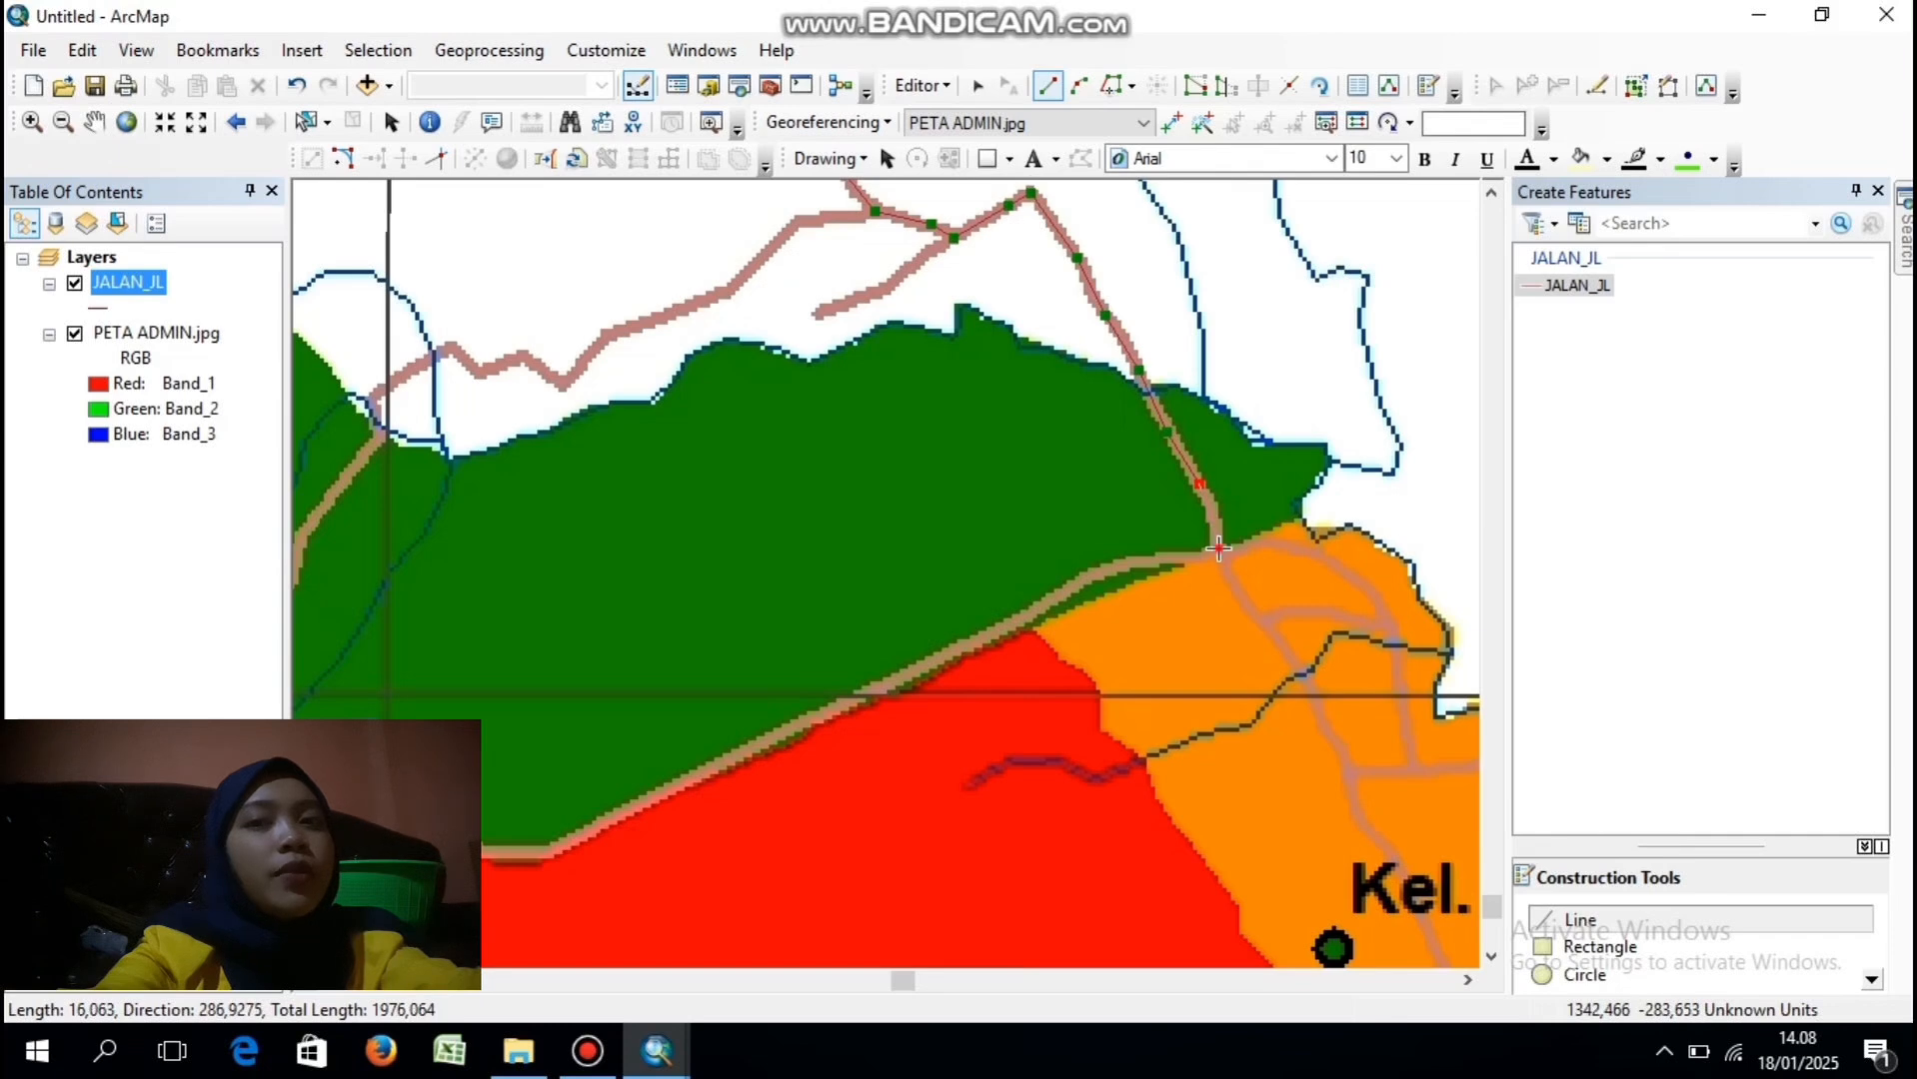
pyautogui.click(1218, 548)
# - Continue the line from the junction southwest along the road between the dark-green and orange areas toward the red area
pyautogui.click(1163, 557)
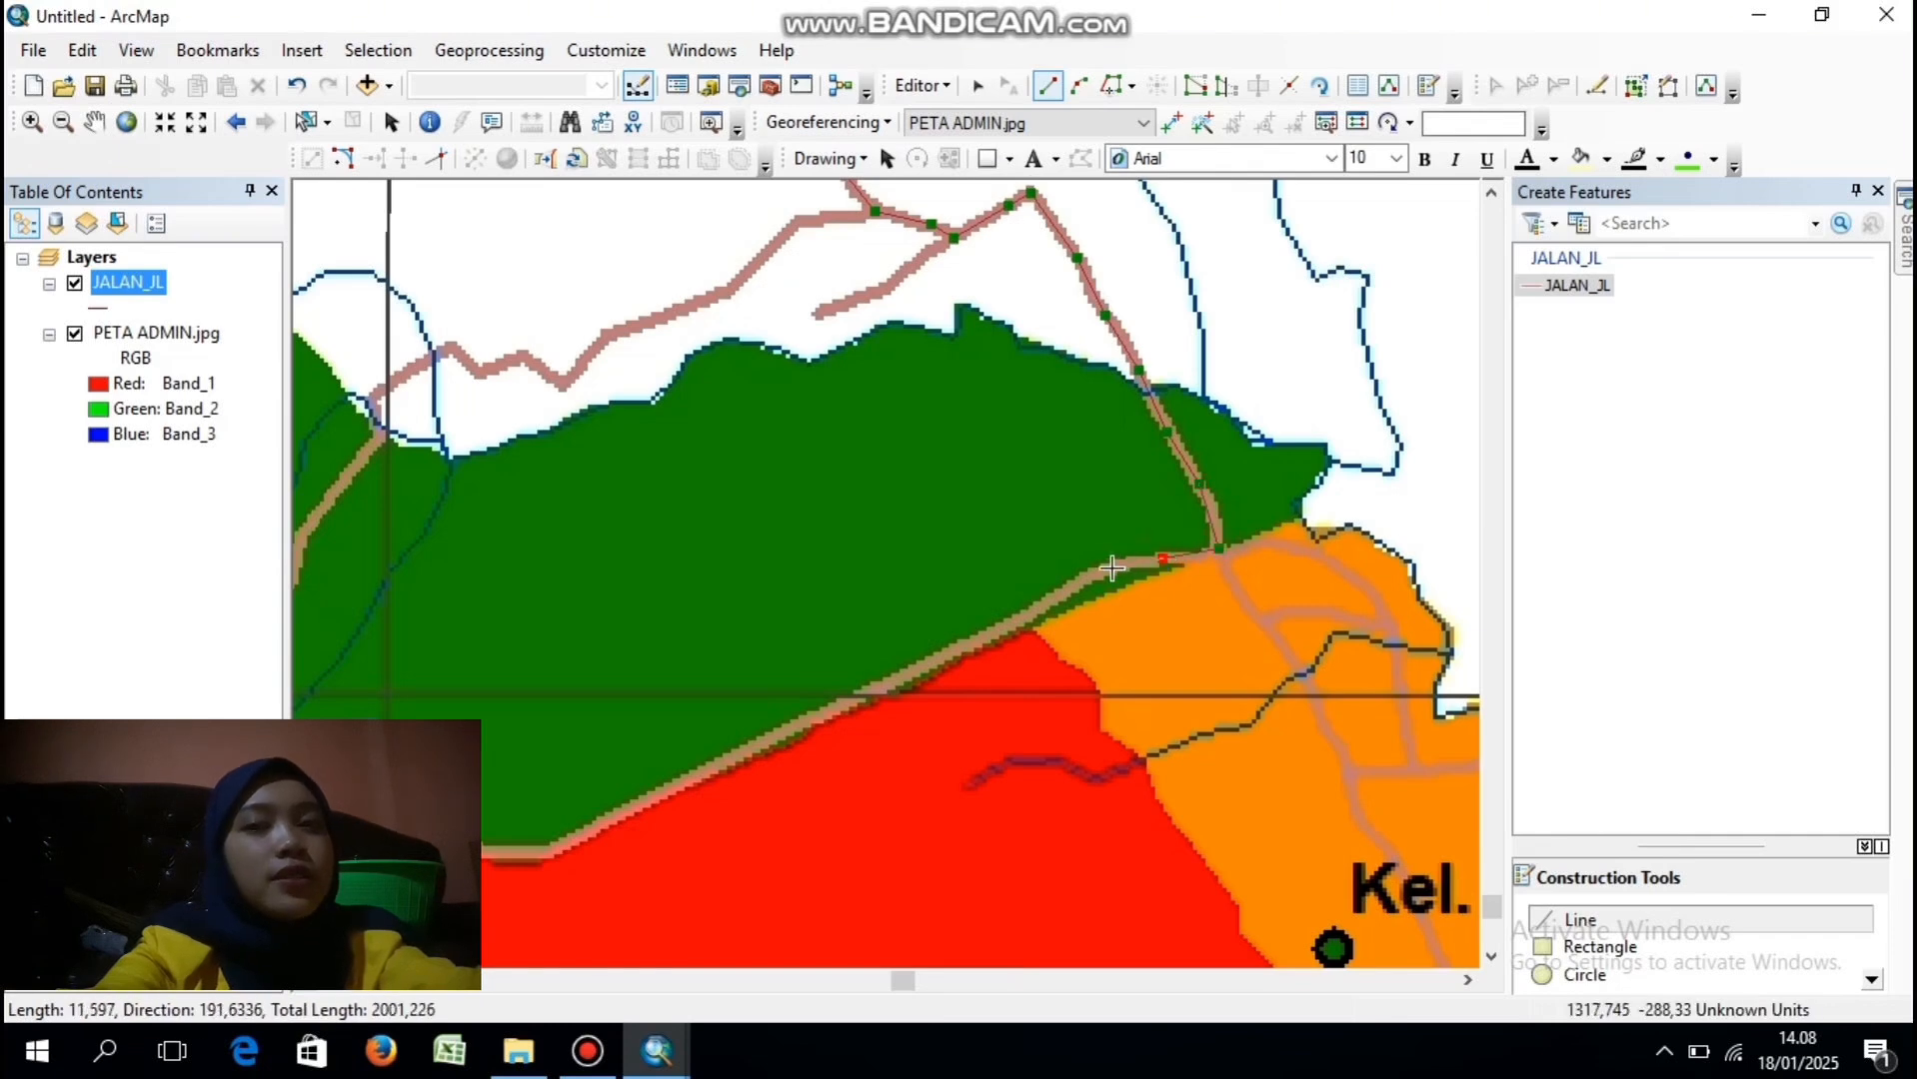
pyautogui.click(1099, 573)
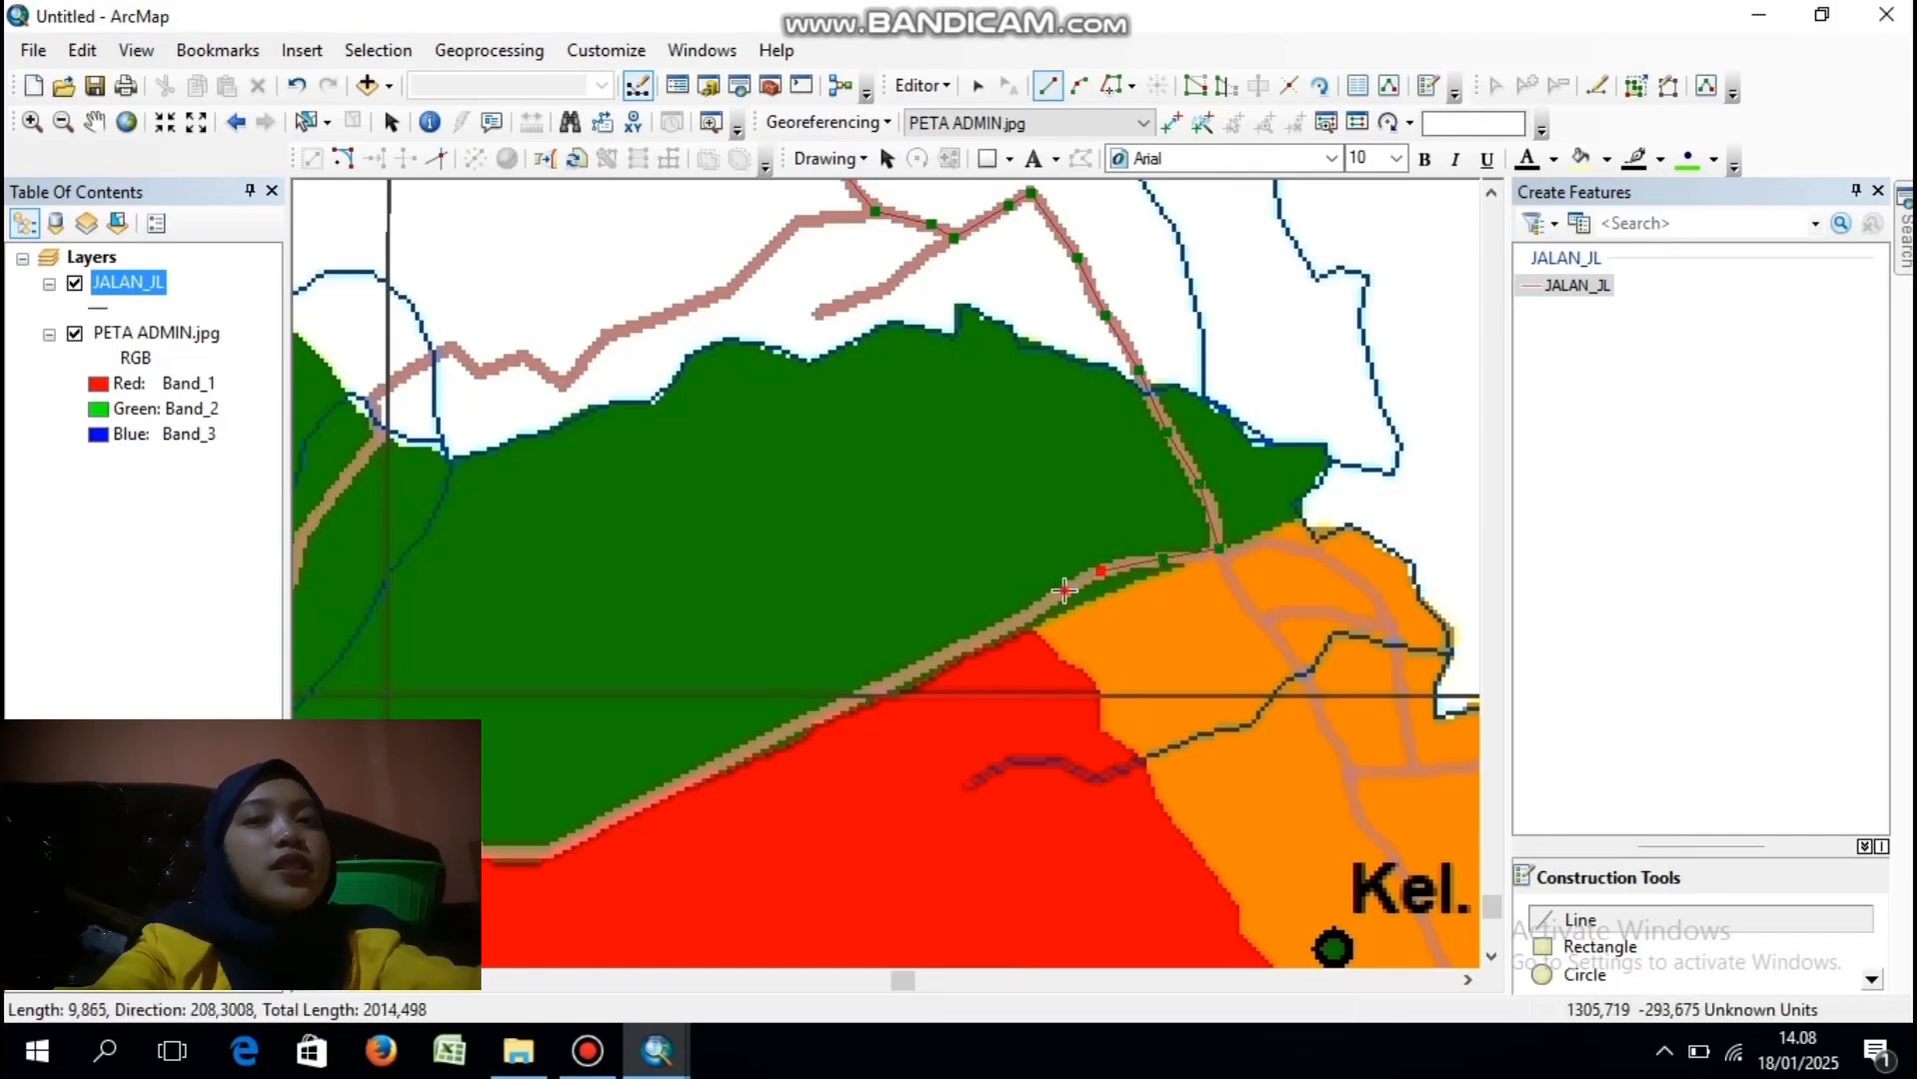
pyautogui.click(1064, 591)
pyautogui.press('Left')
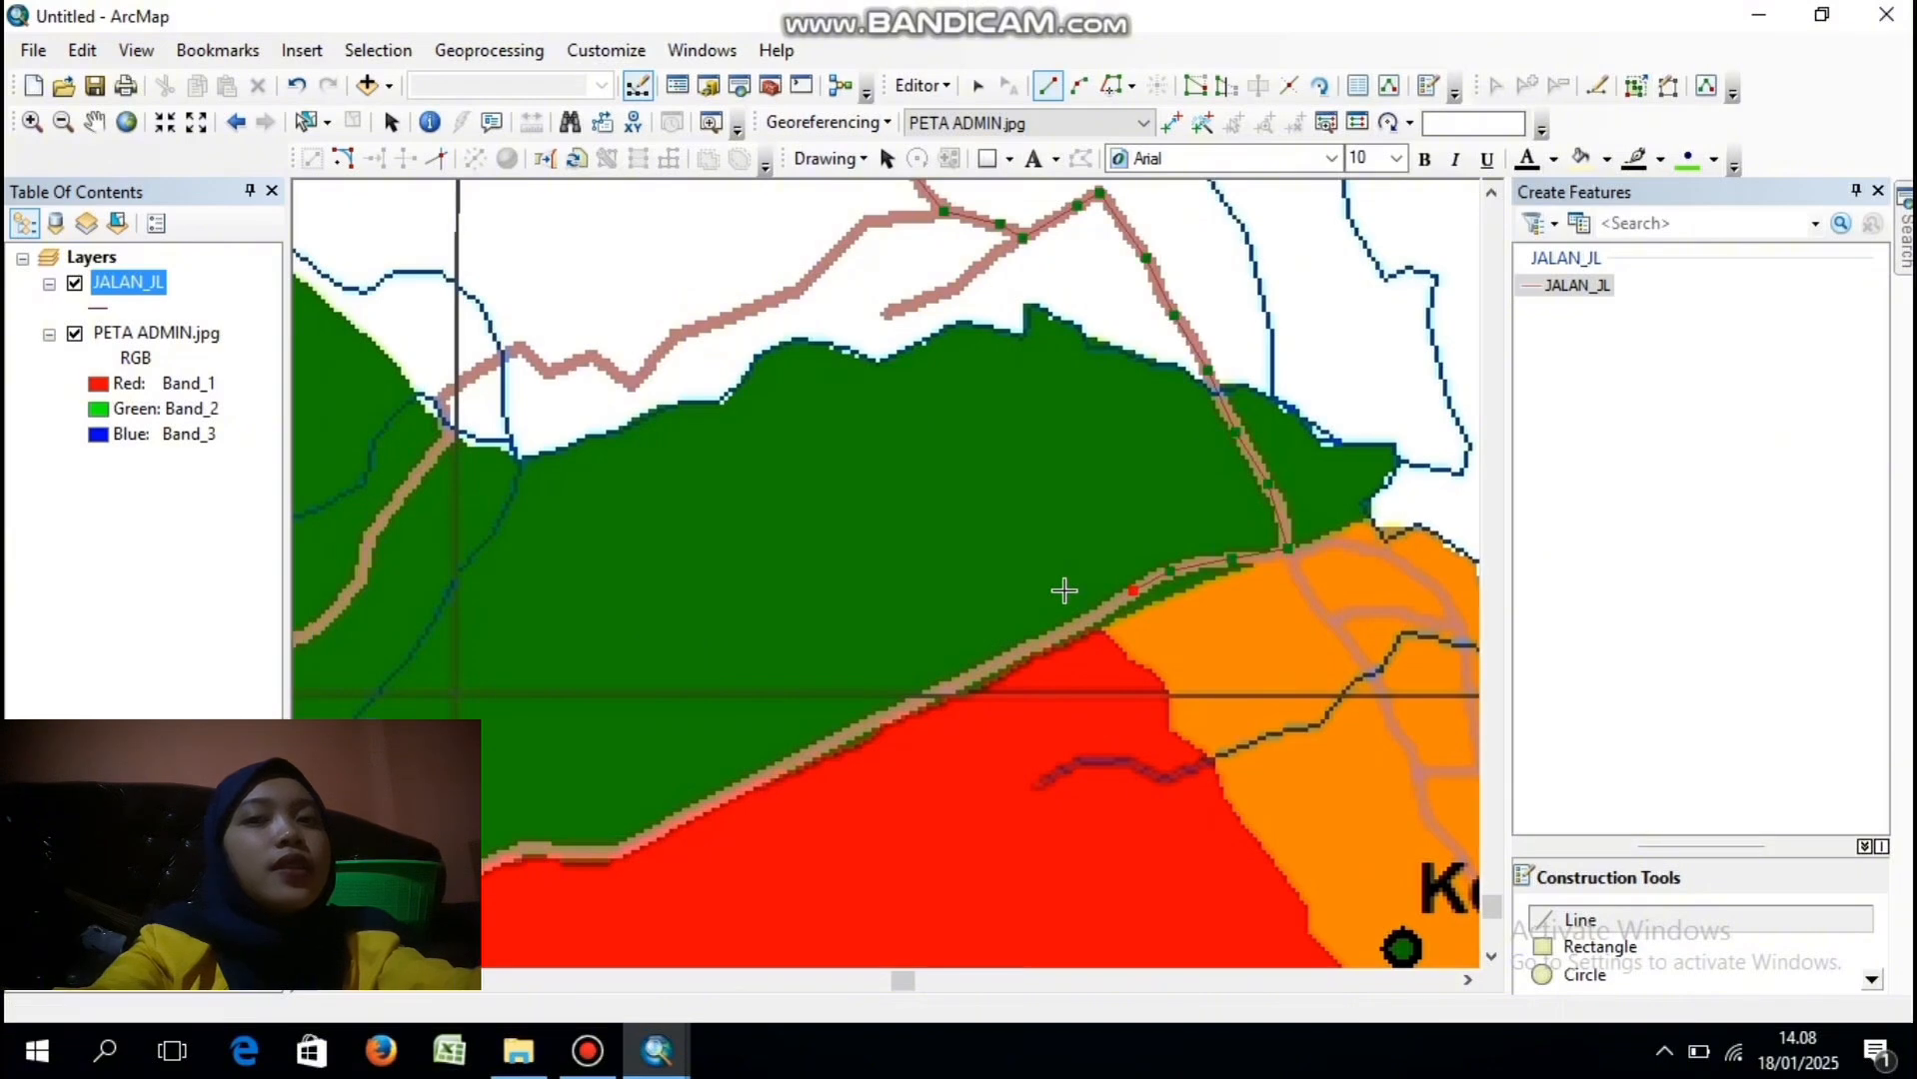
pyautogui.press('Down')
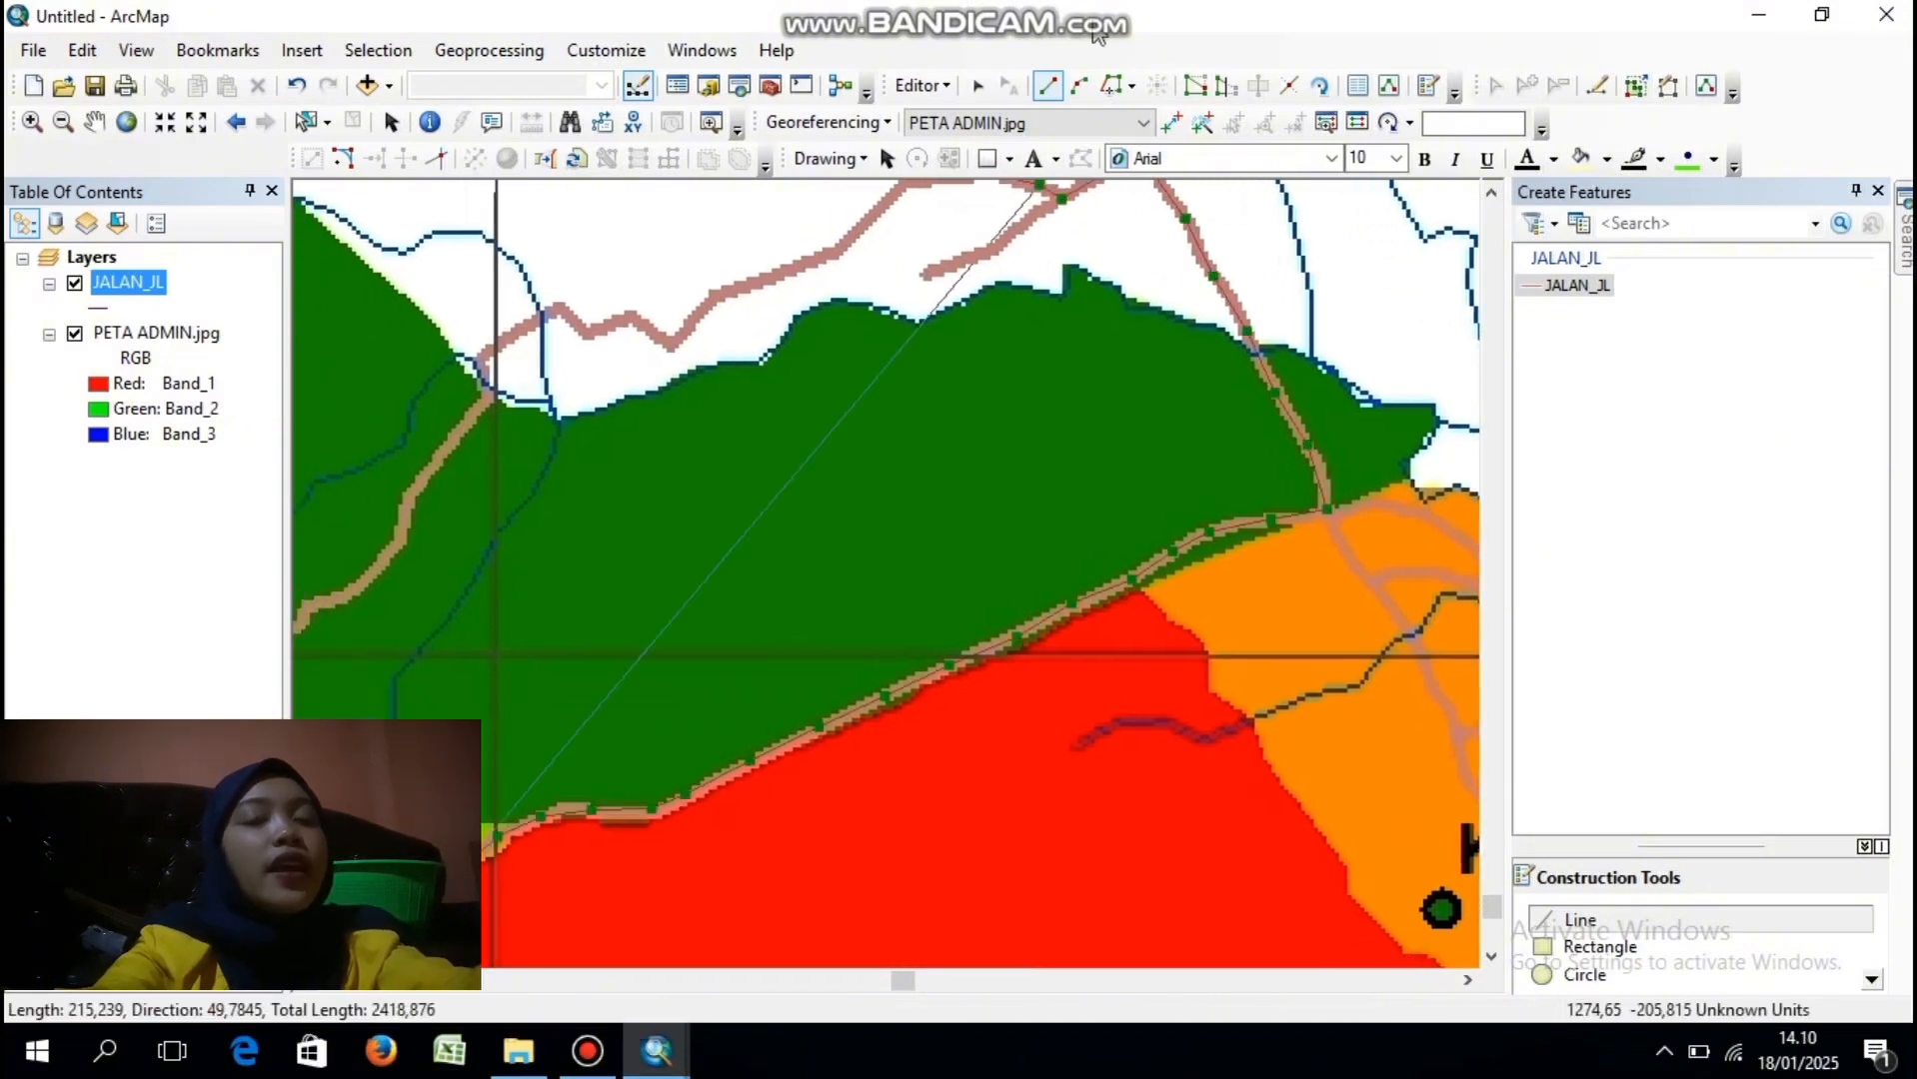
# - Add the last vertices along the road into the light-green area northwest of Kel. Murante and finish the line there
pyautogui.press('Left')
pyautogui.press('Left')
pyautogui.press('Left')
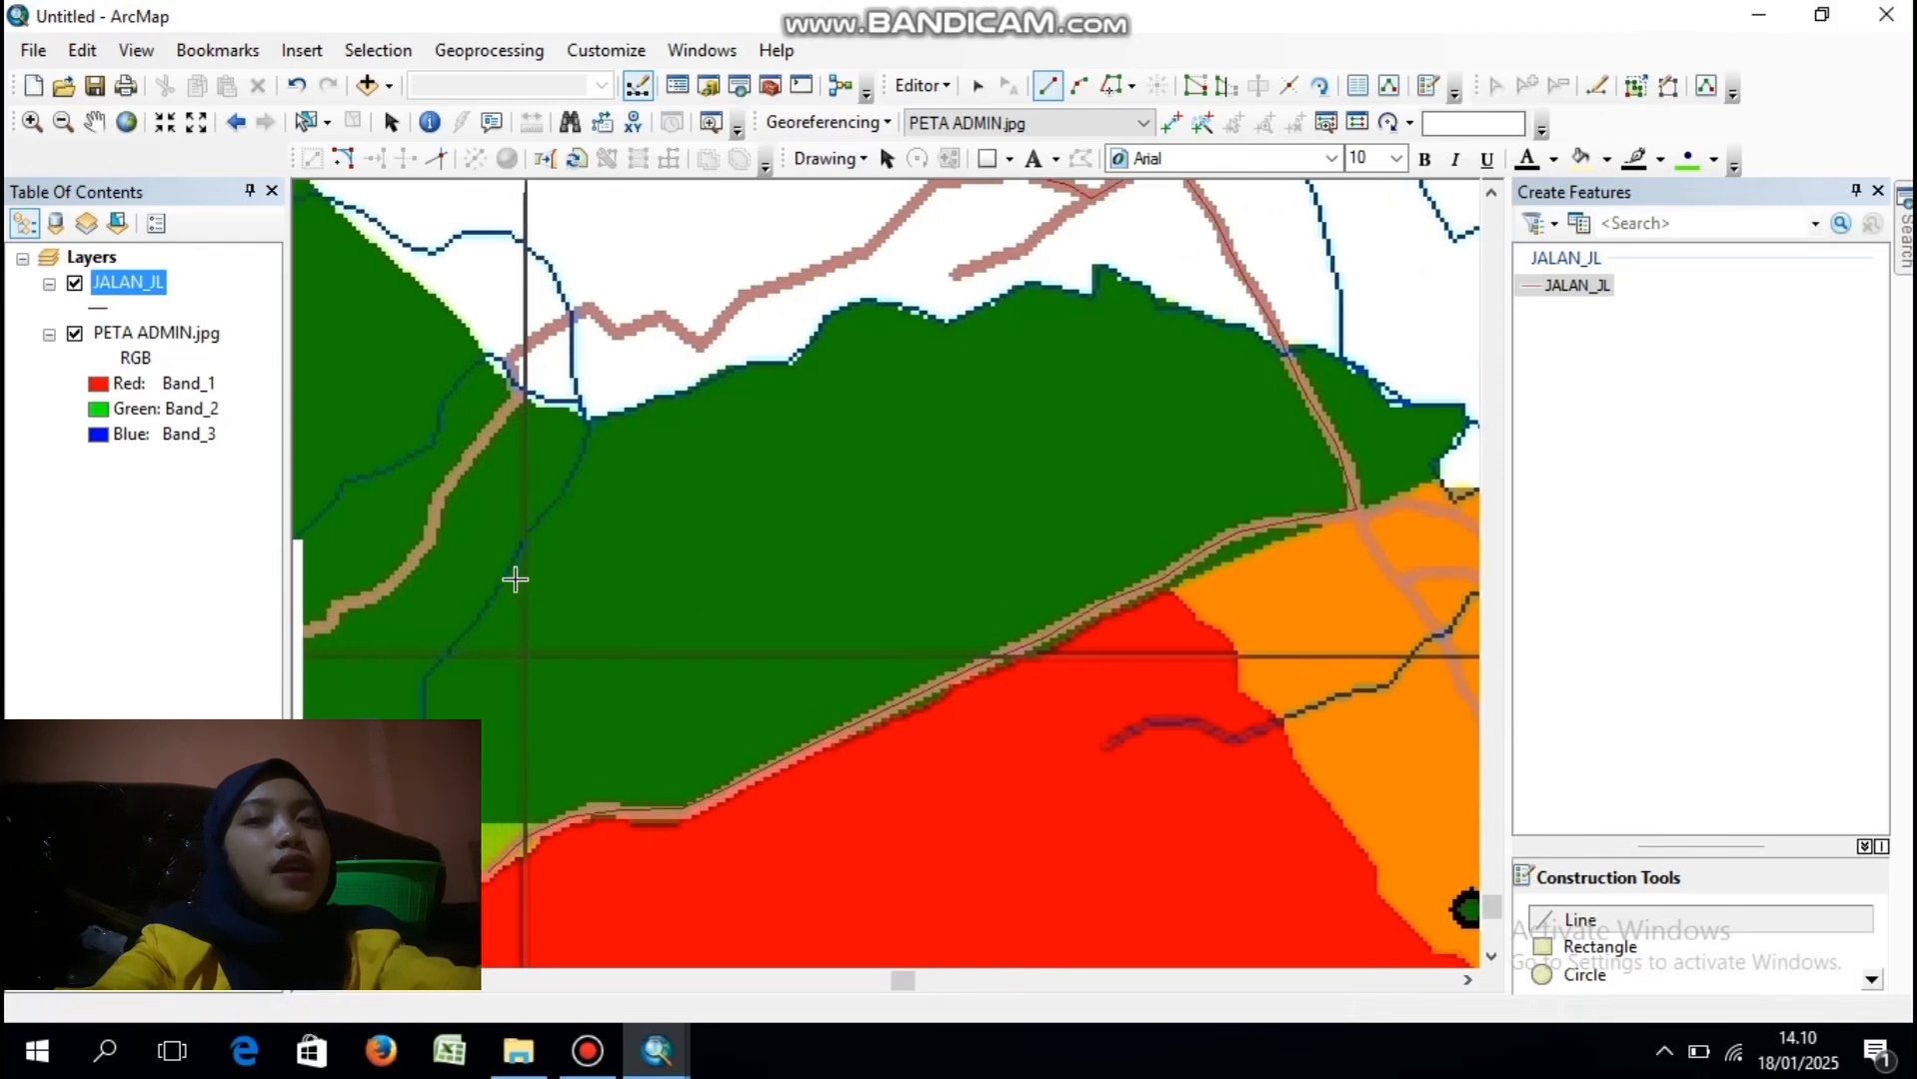
pyautogui.press('Left')
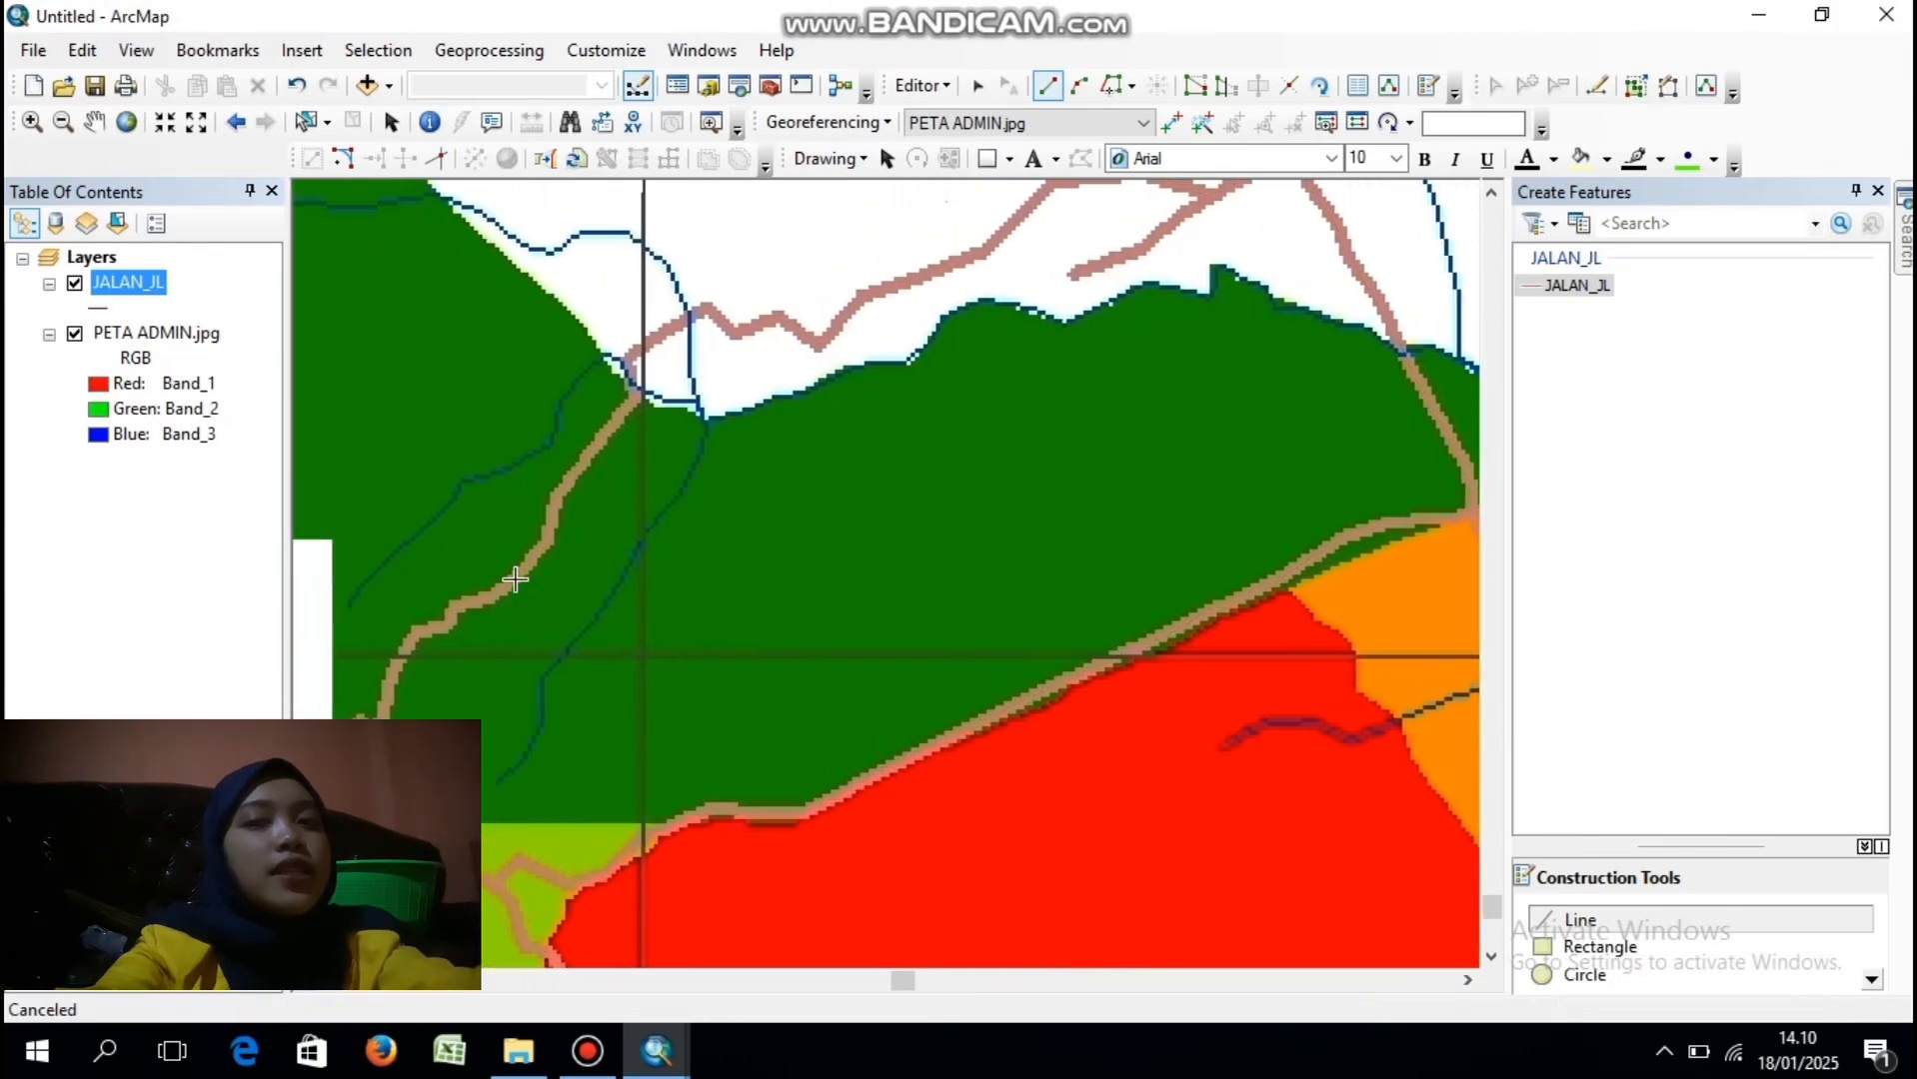
pyautogui.press('Down')
pyautogui.press('Down')
pyautogui.press('Down')
pyautogui.press('Down')
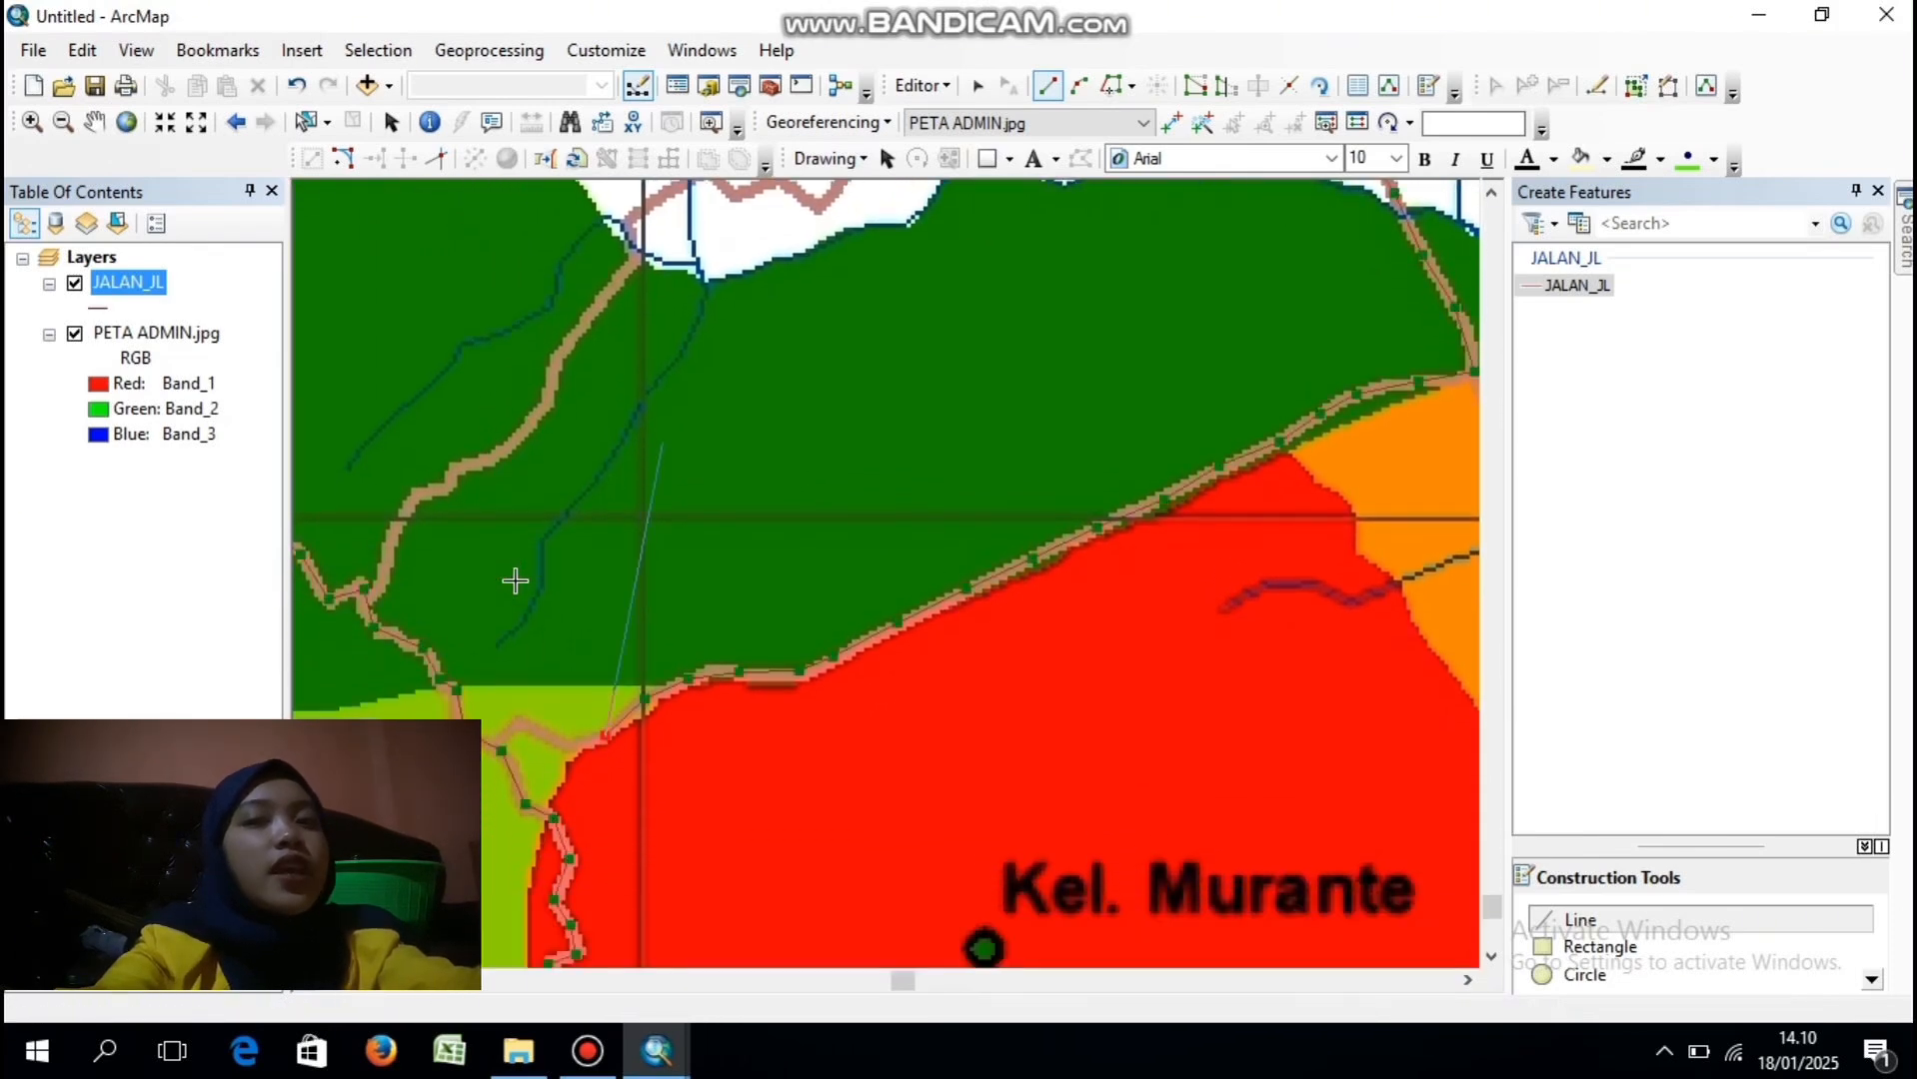
pyautogui.click(571, 740)
pyautogui.click(539, 734)
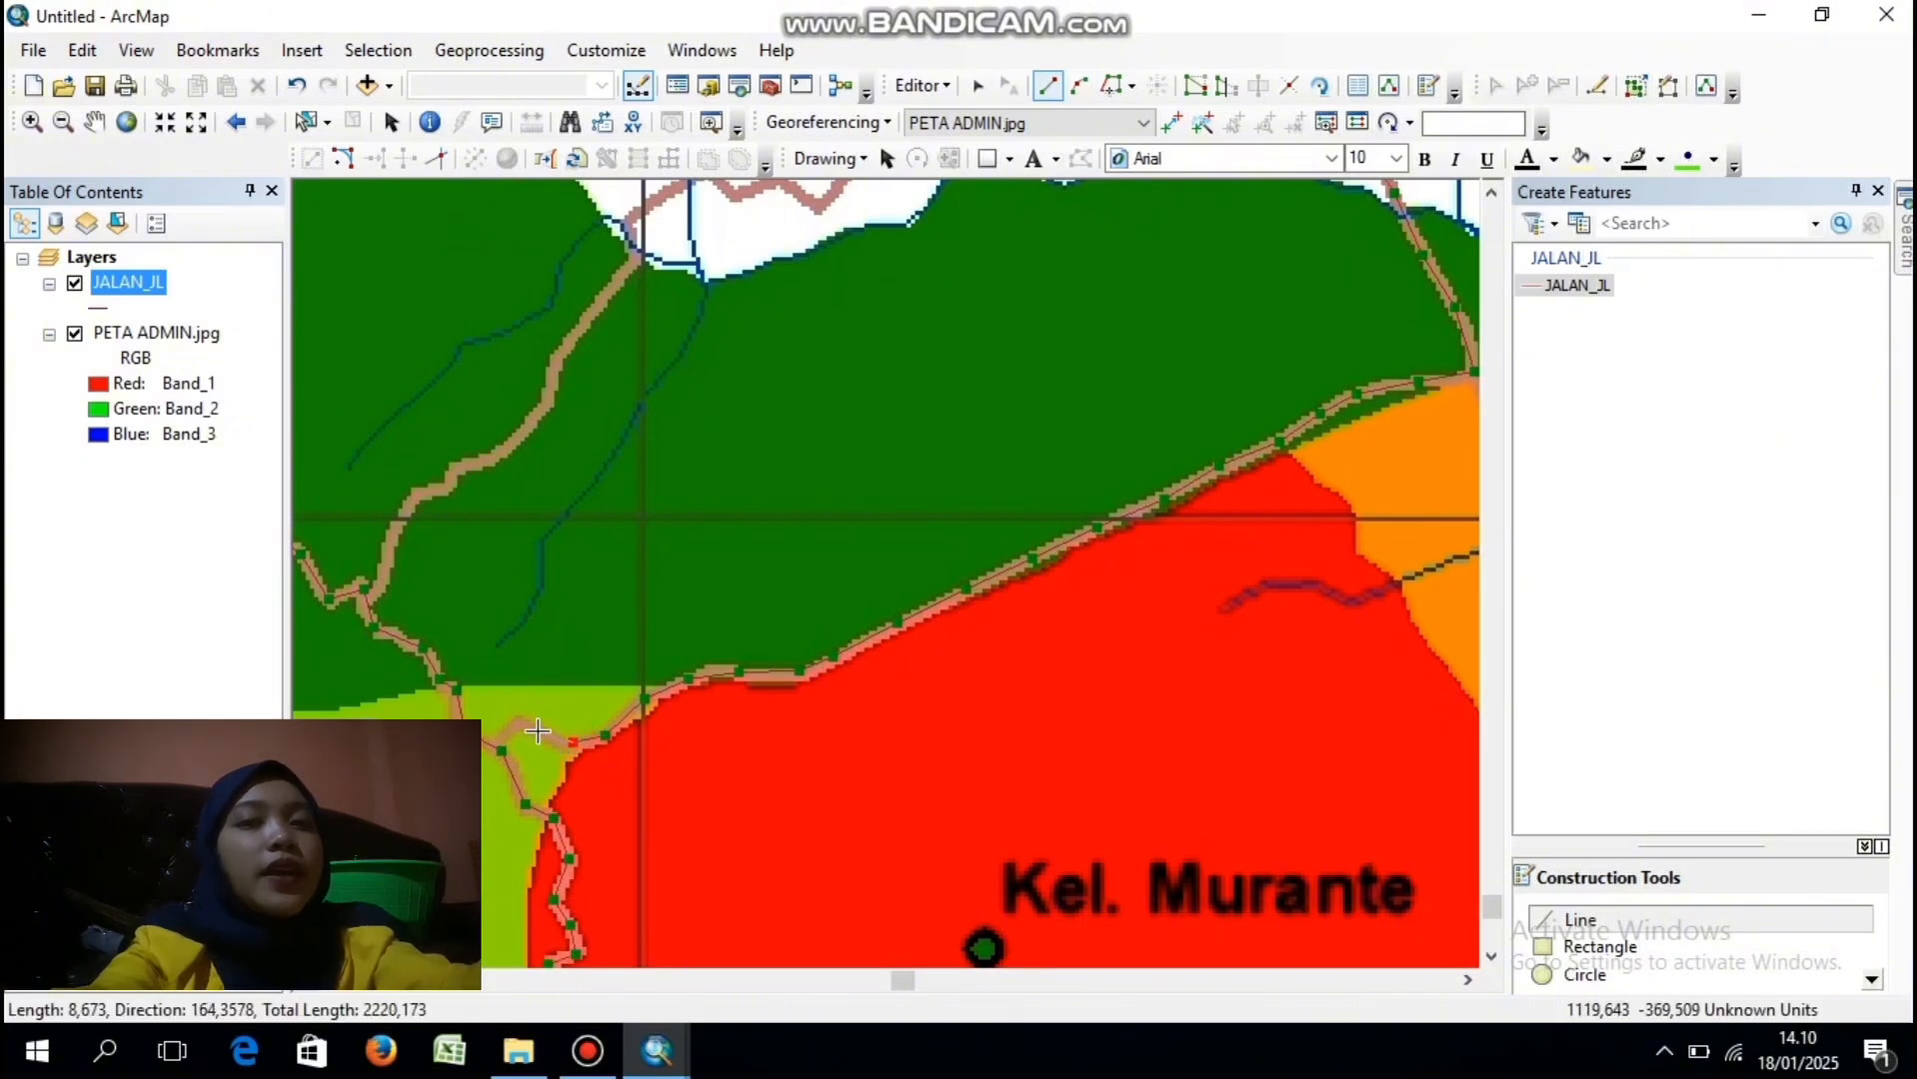
pyautogui.click(535, 733)
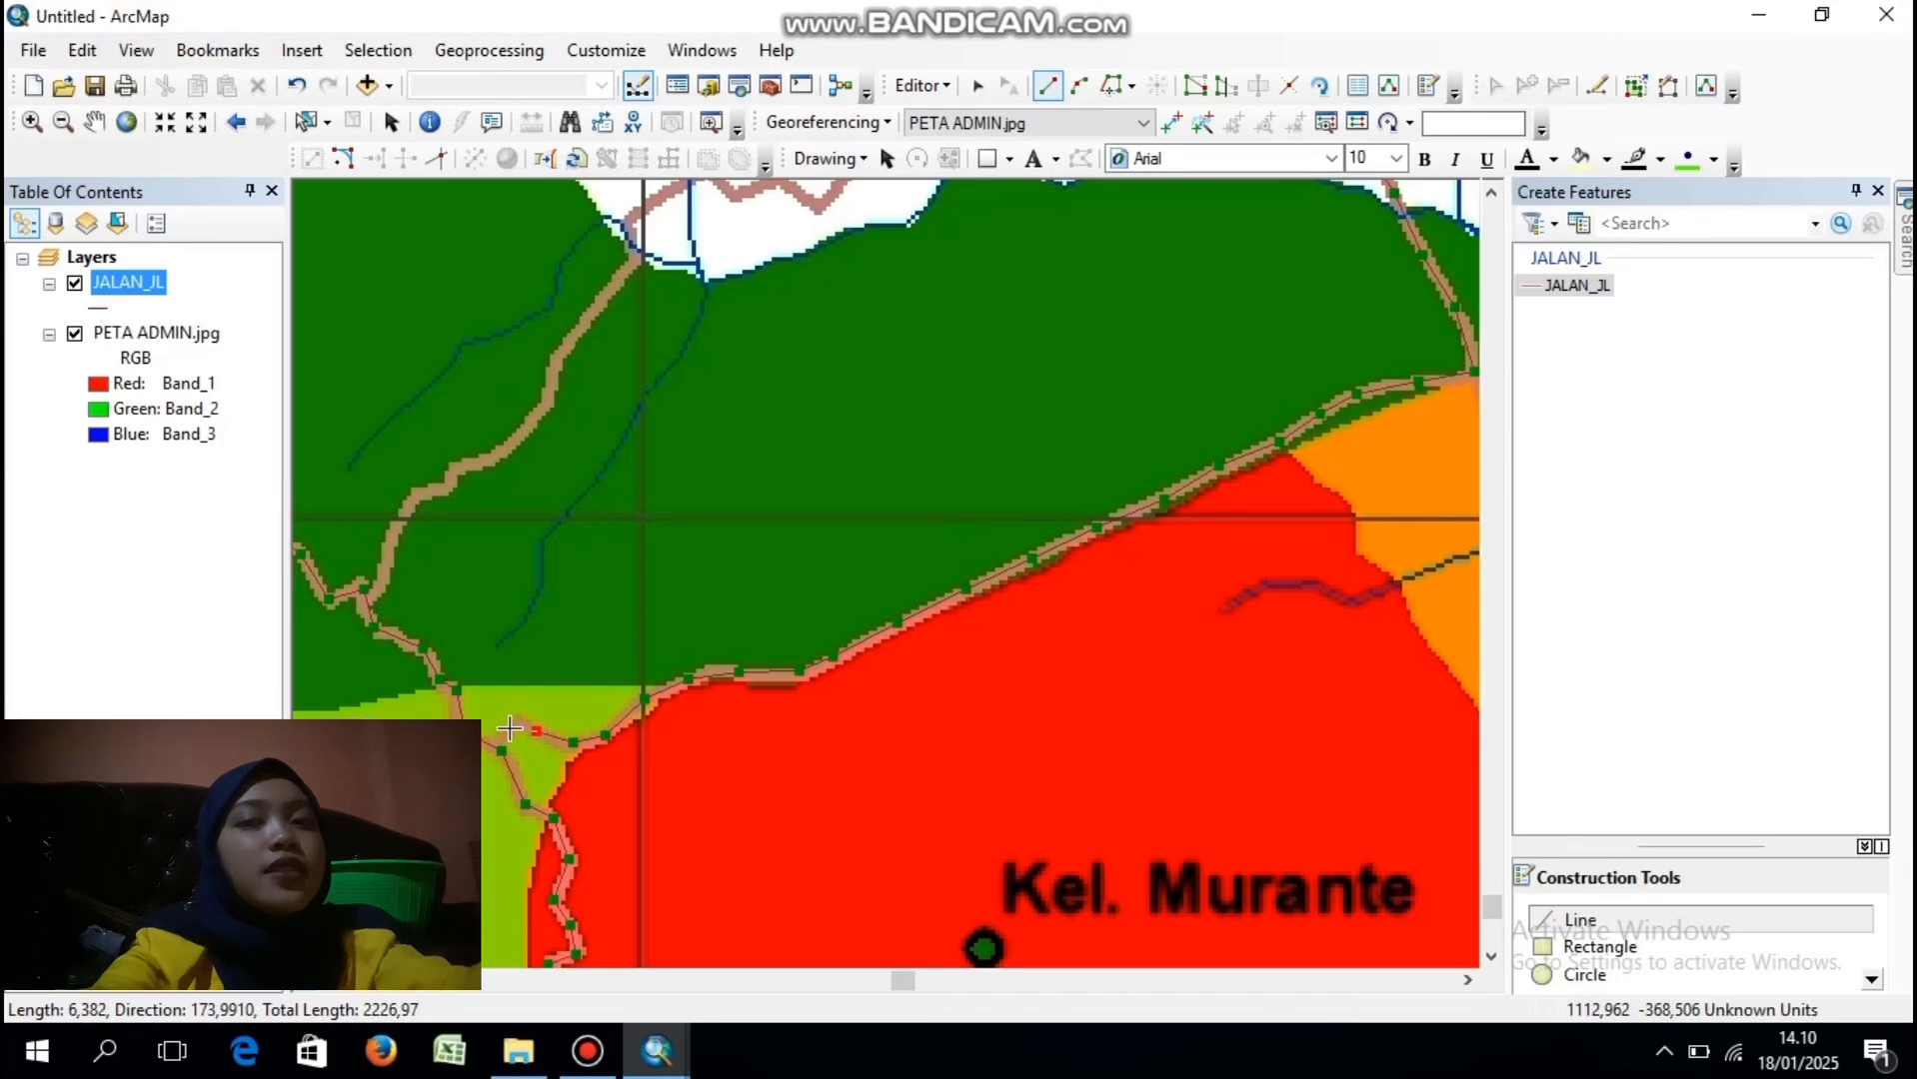
pyautogui.doubleClick(509, 729)
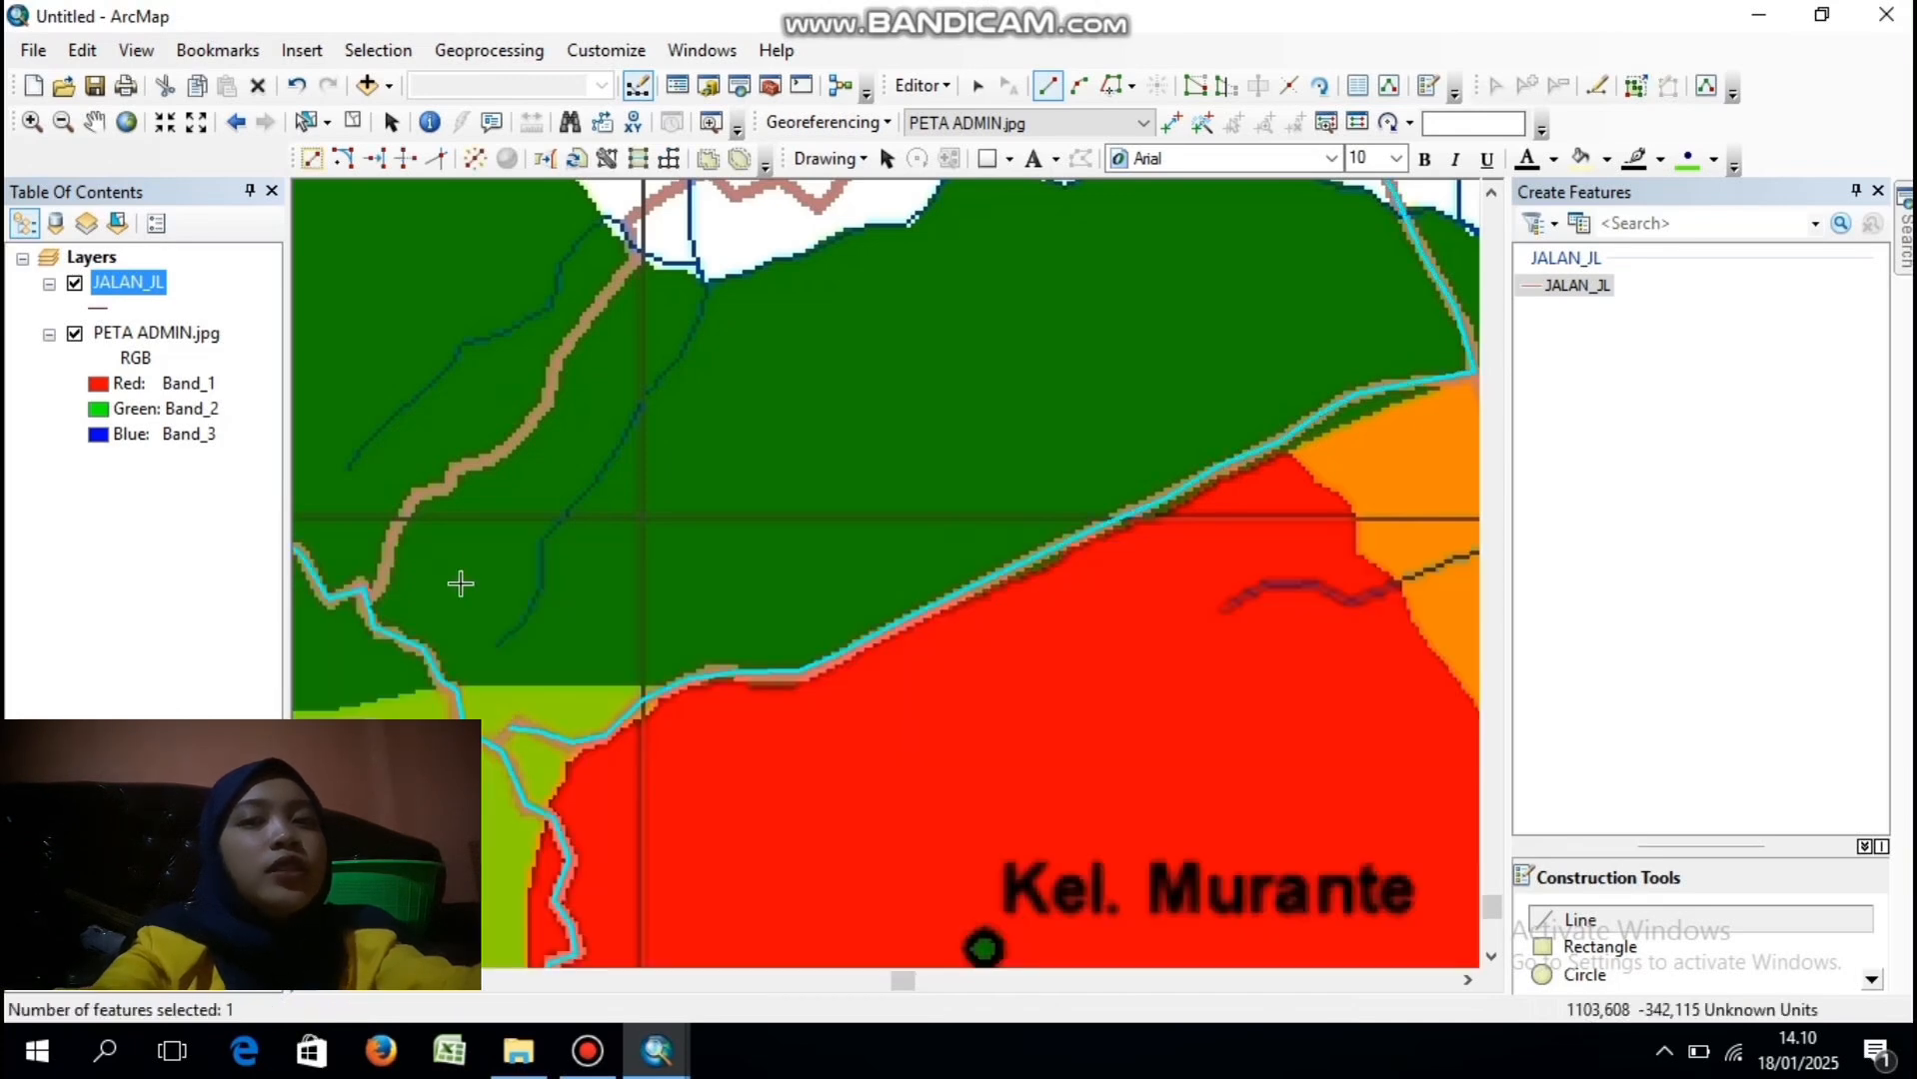
# - Open the attribute table of the JALAN_JL layer
pyautogui.click(199, 336)
pyautogui.rightClick(200, 336)
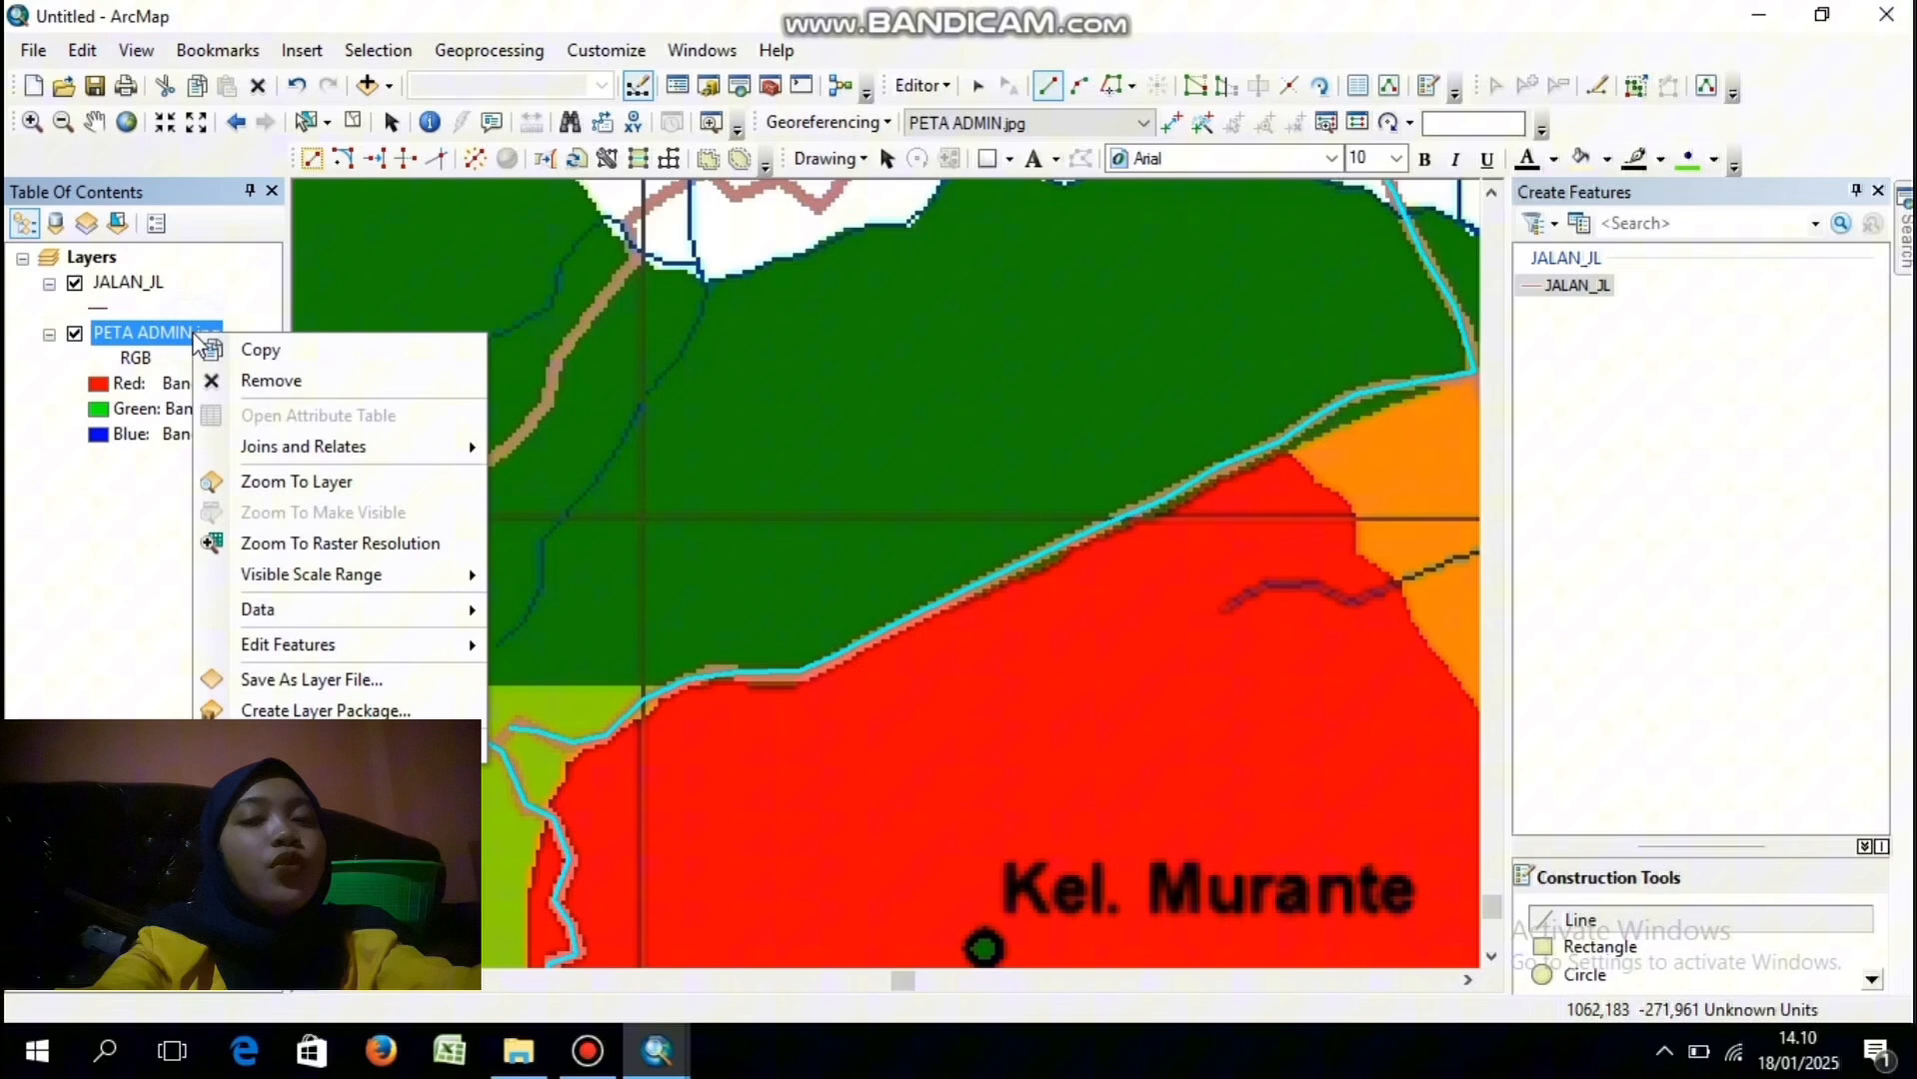
pyautogui.click(270, 484)
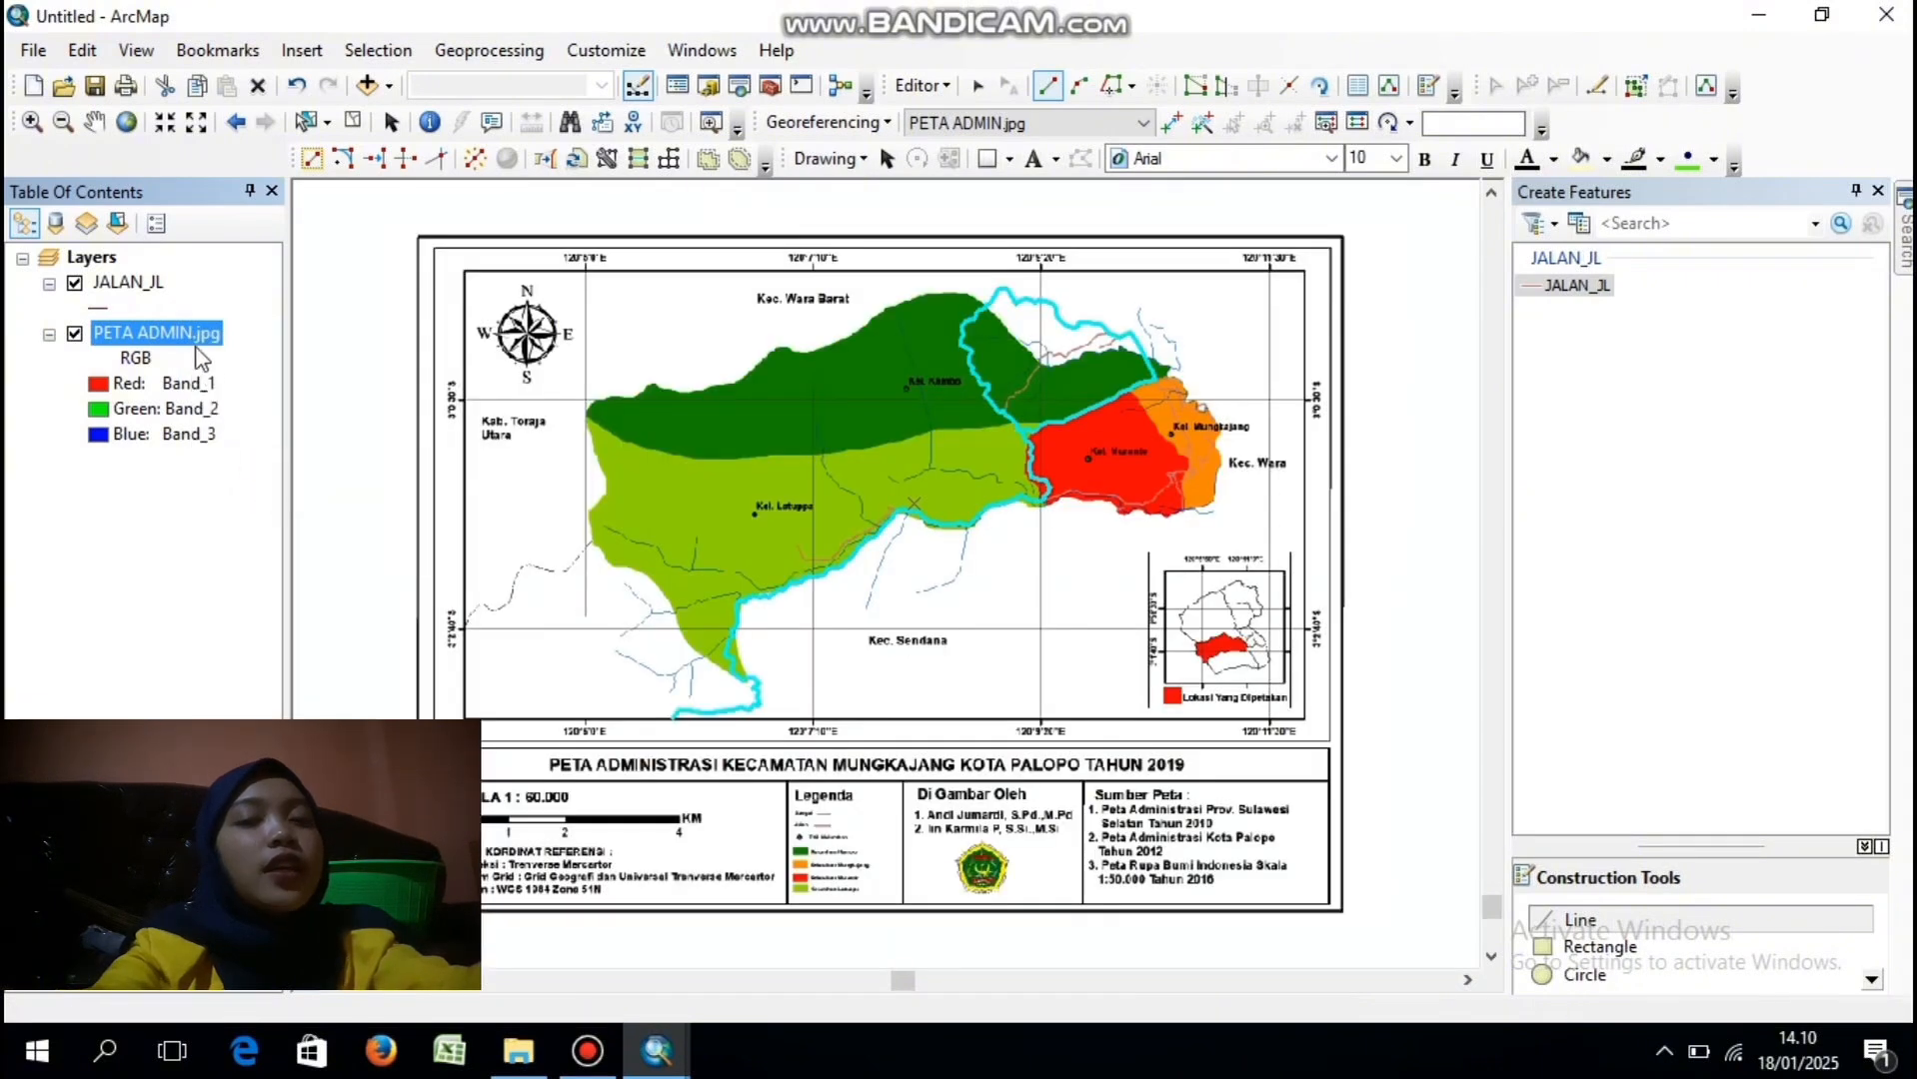
pyautogui.click(130, 283)
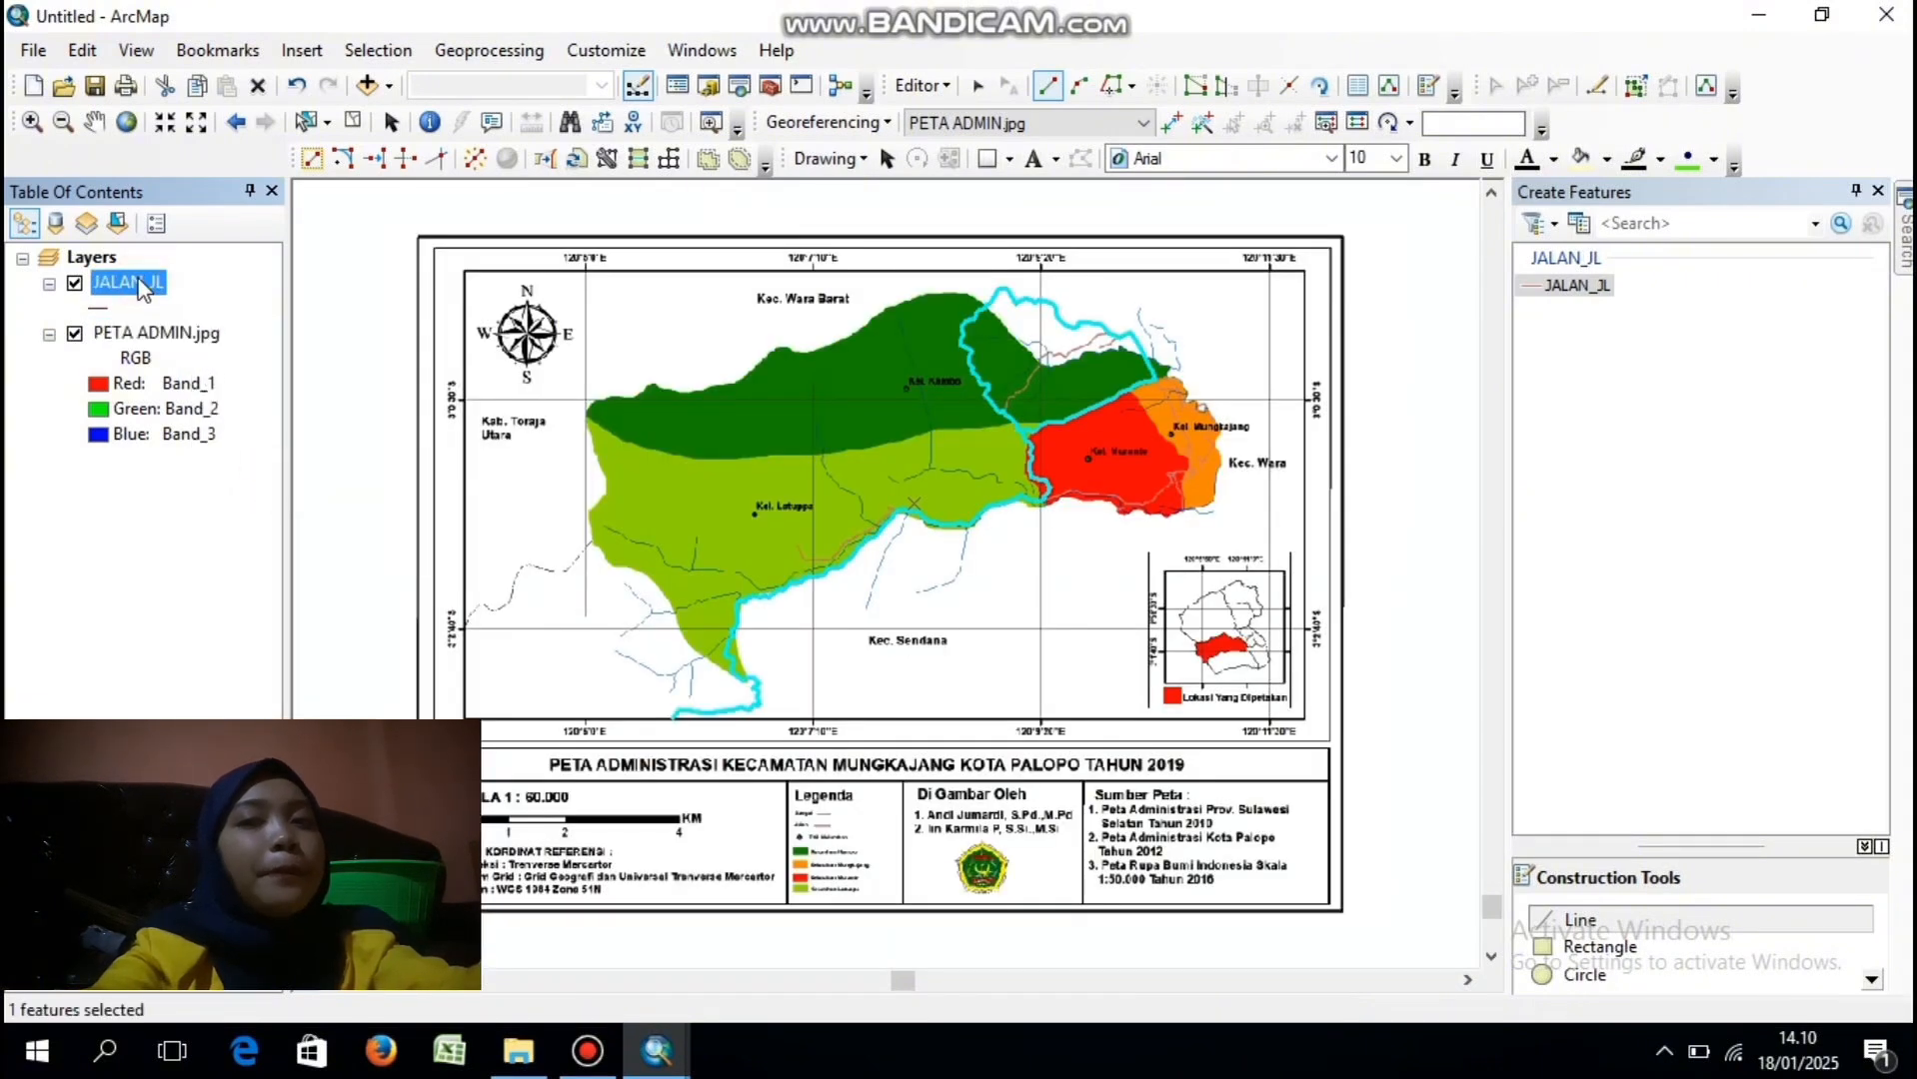
pyautogui.rightClick(140, 287)
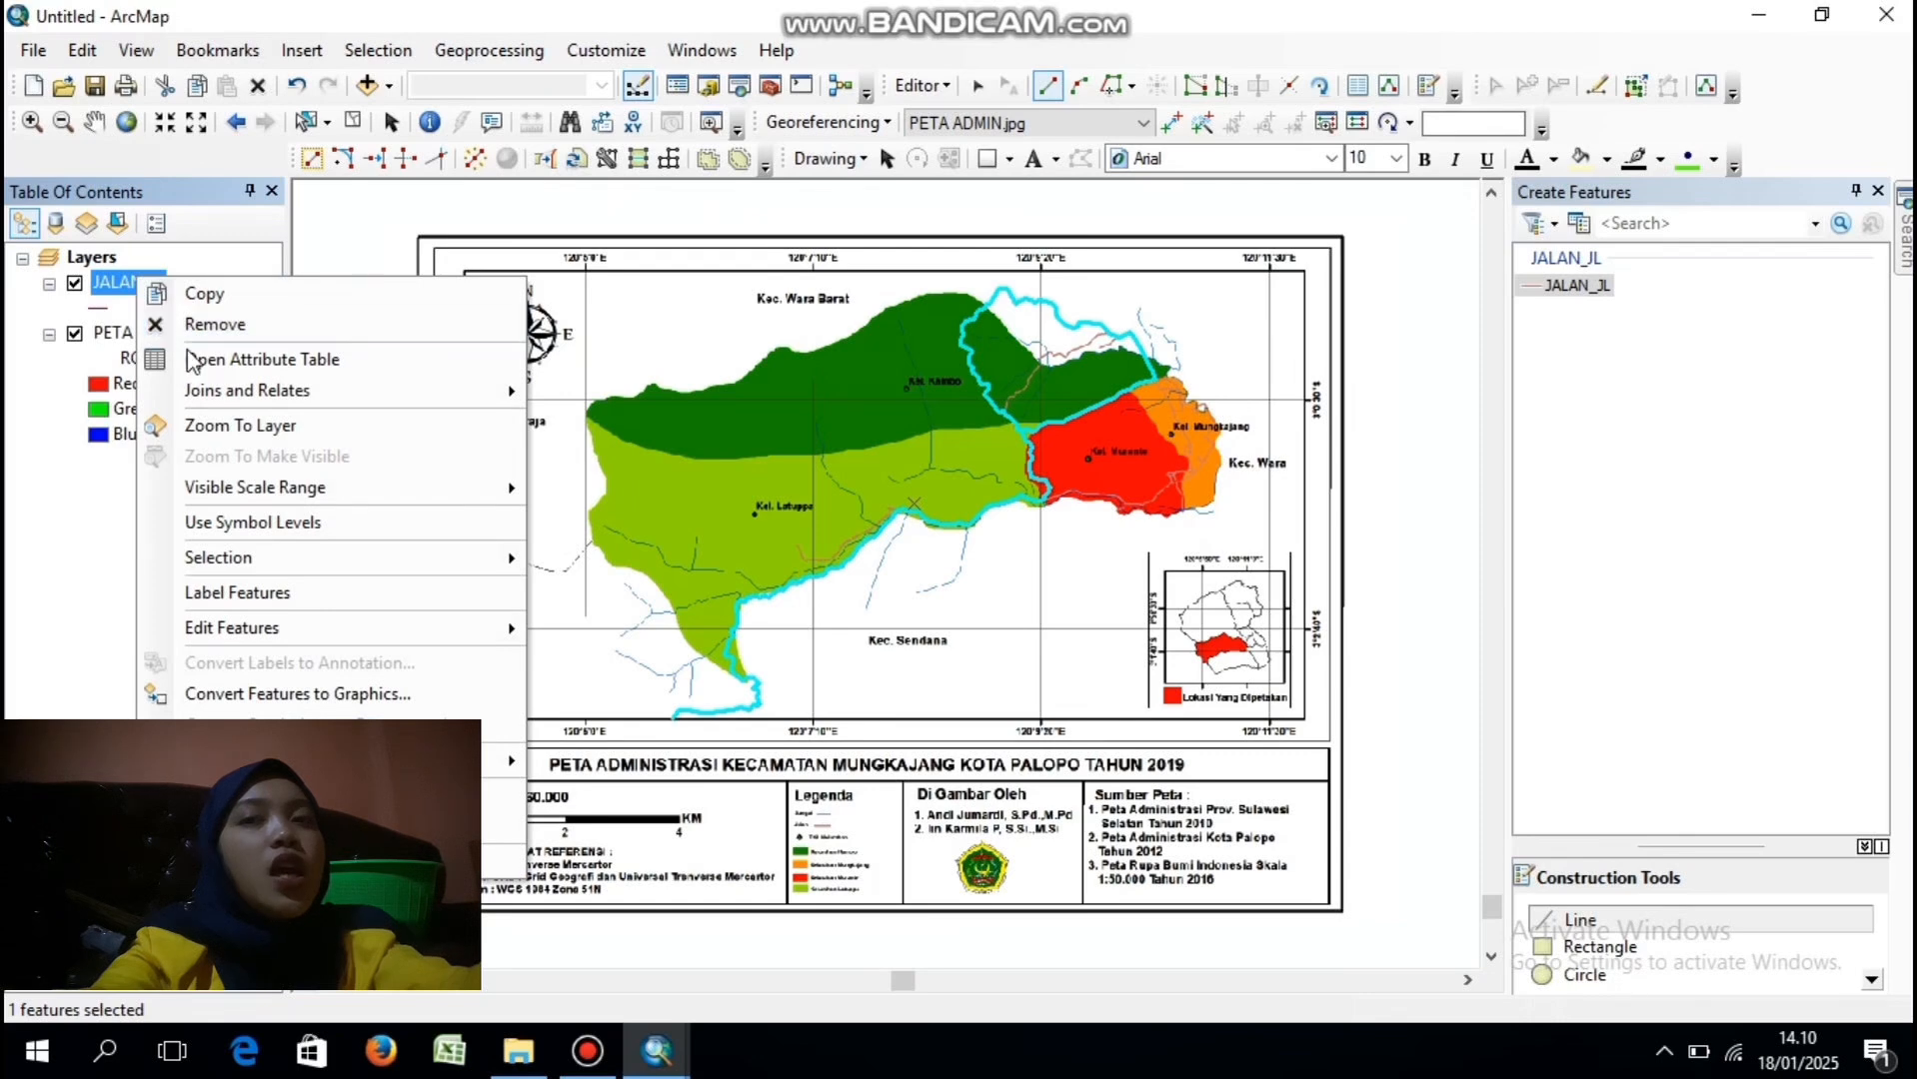
pyautogui.moveTo(229, 400)
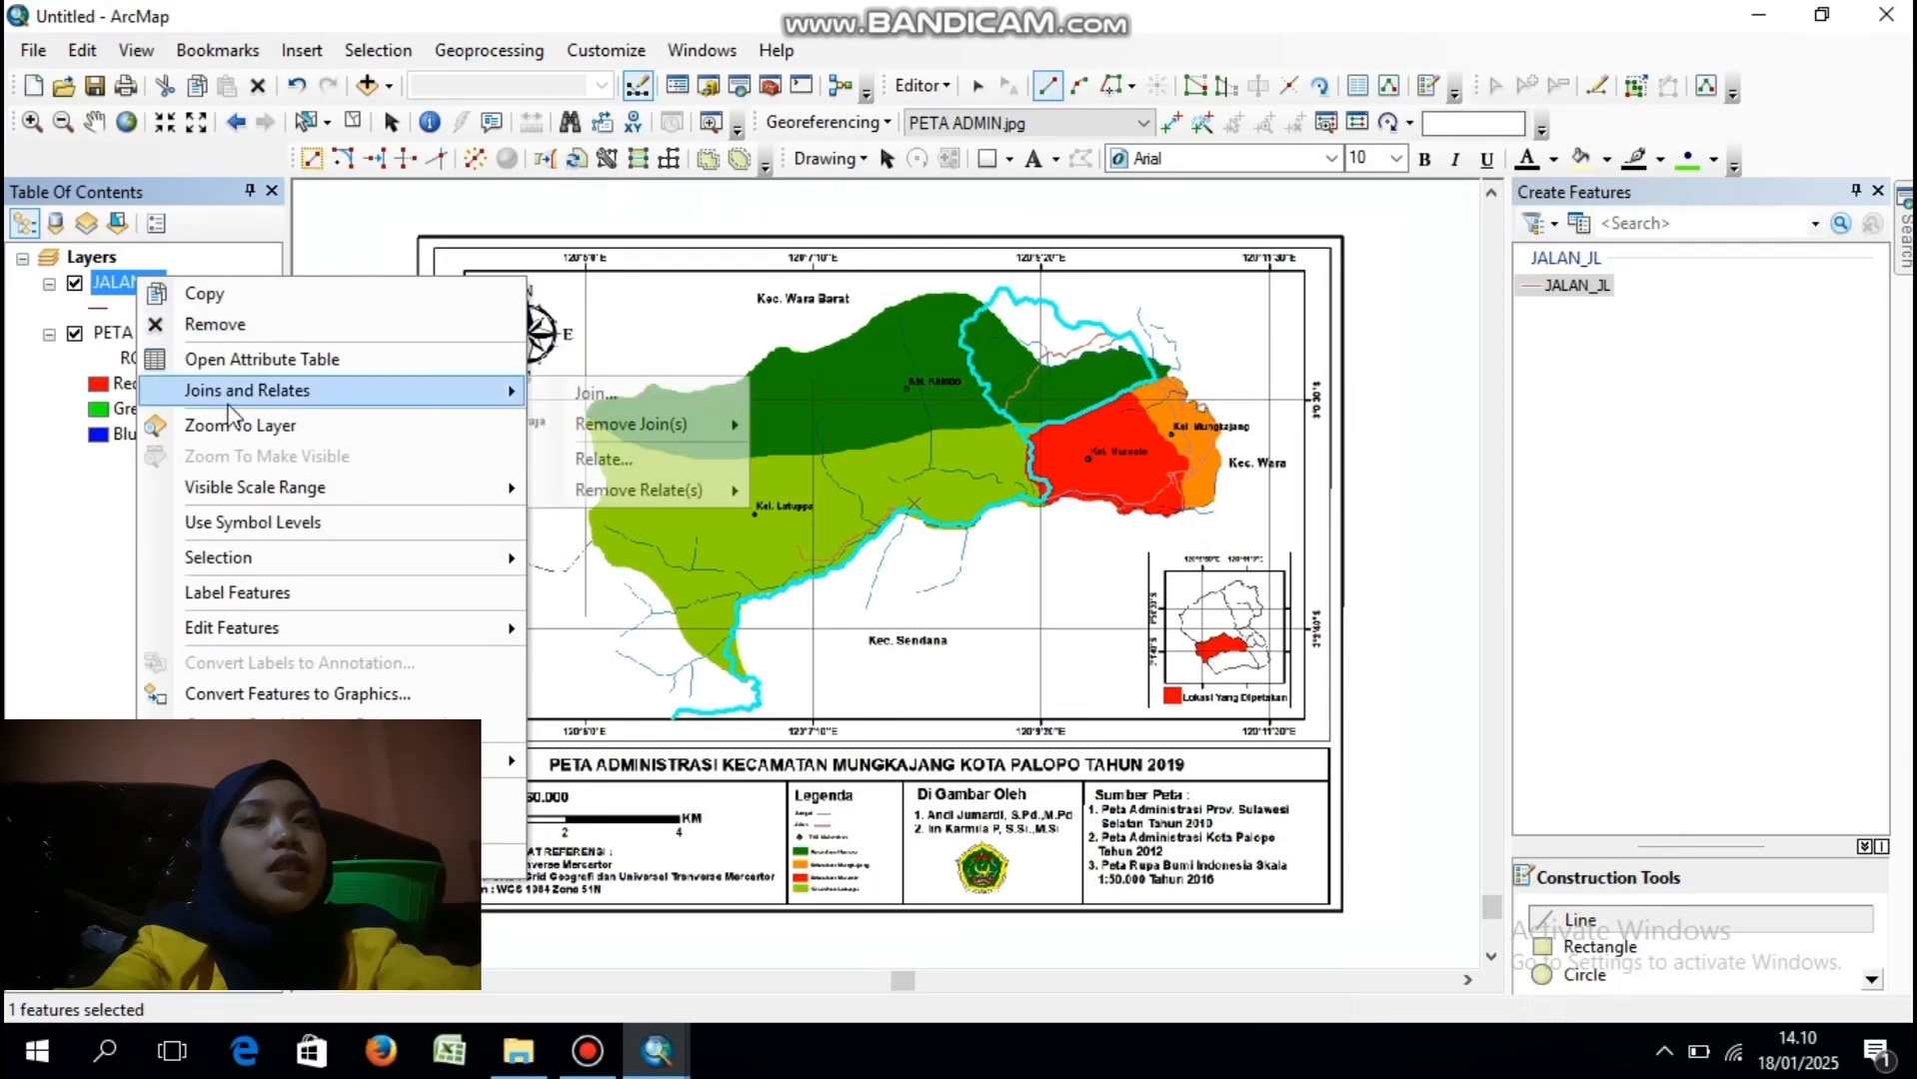
pyautogui.click(265, 366)
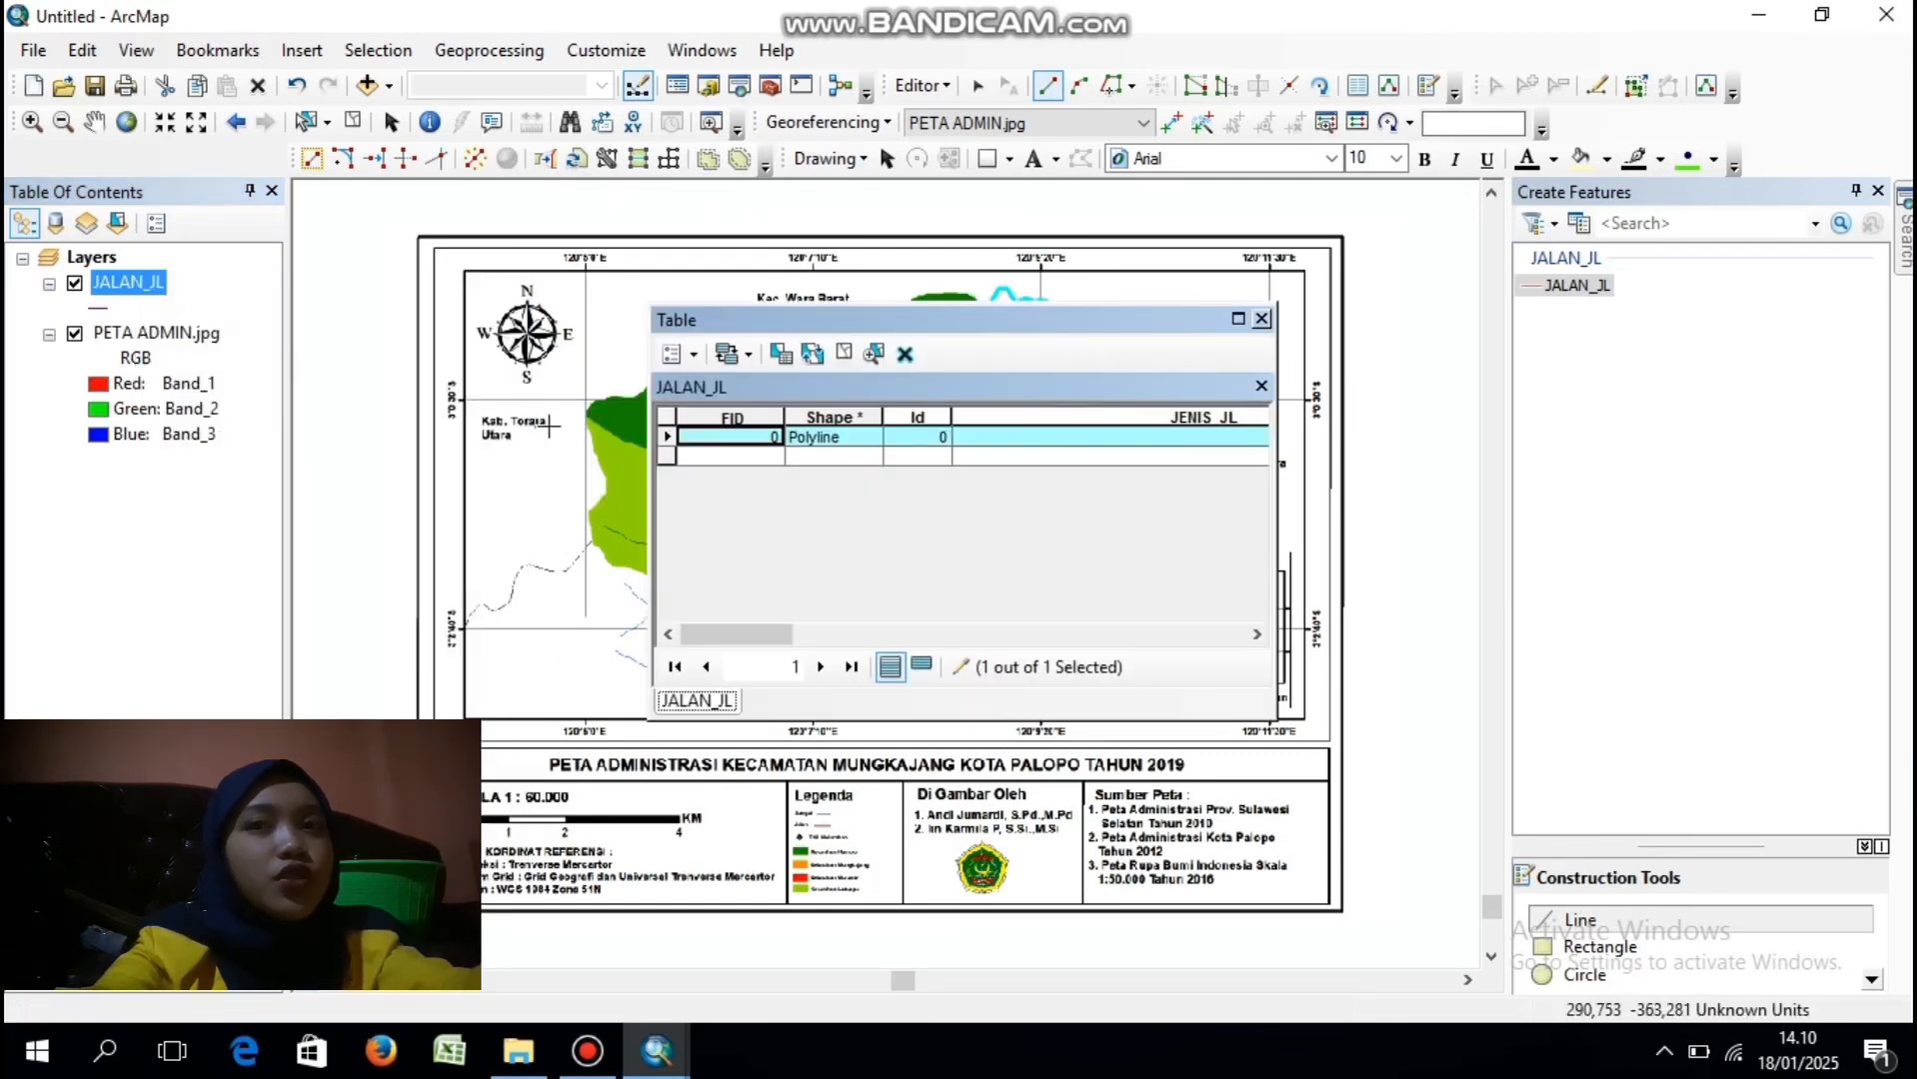
# - Enter JALAN as the traced road's JENIS_JL value and save the edits
pyautogui.click(997, 440)
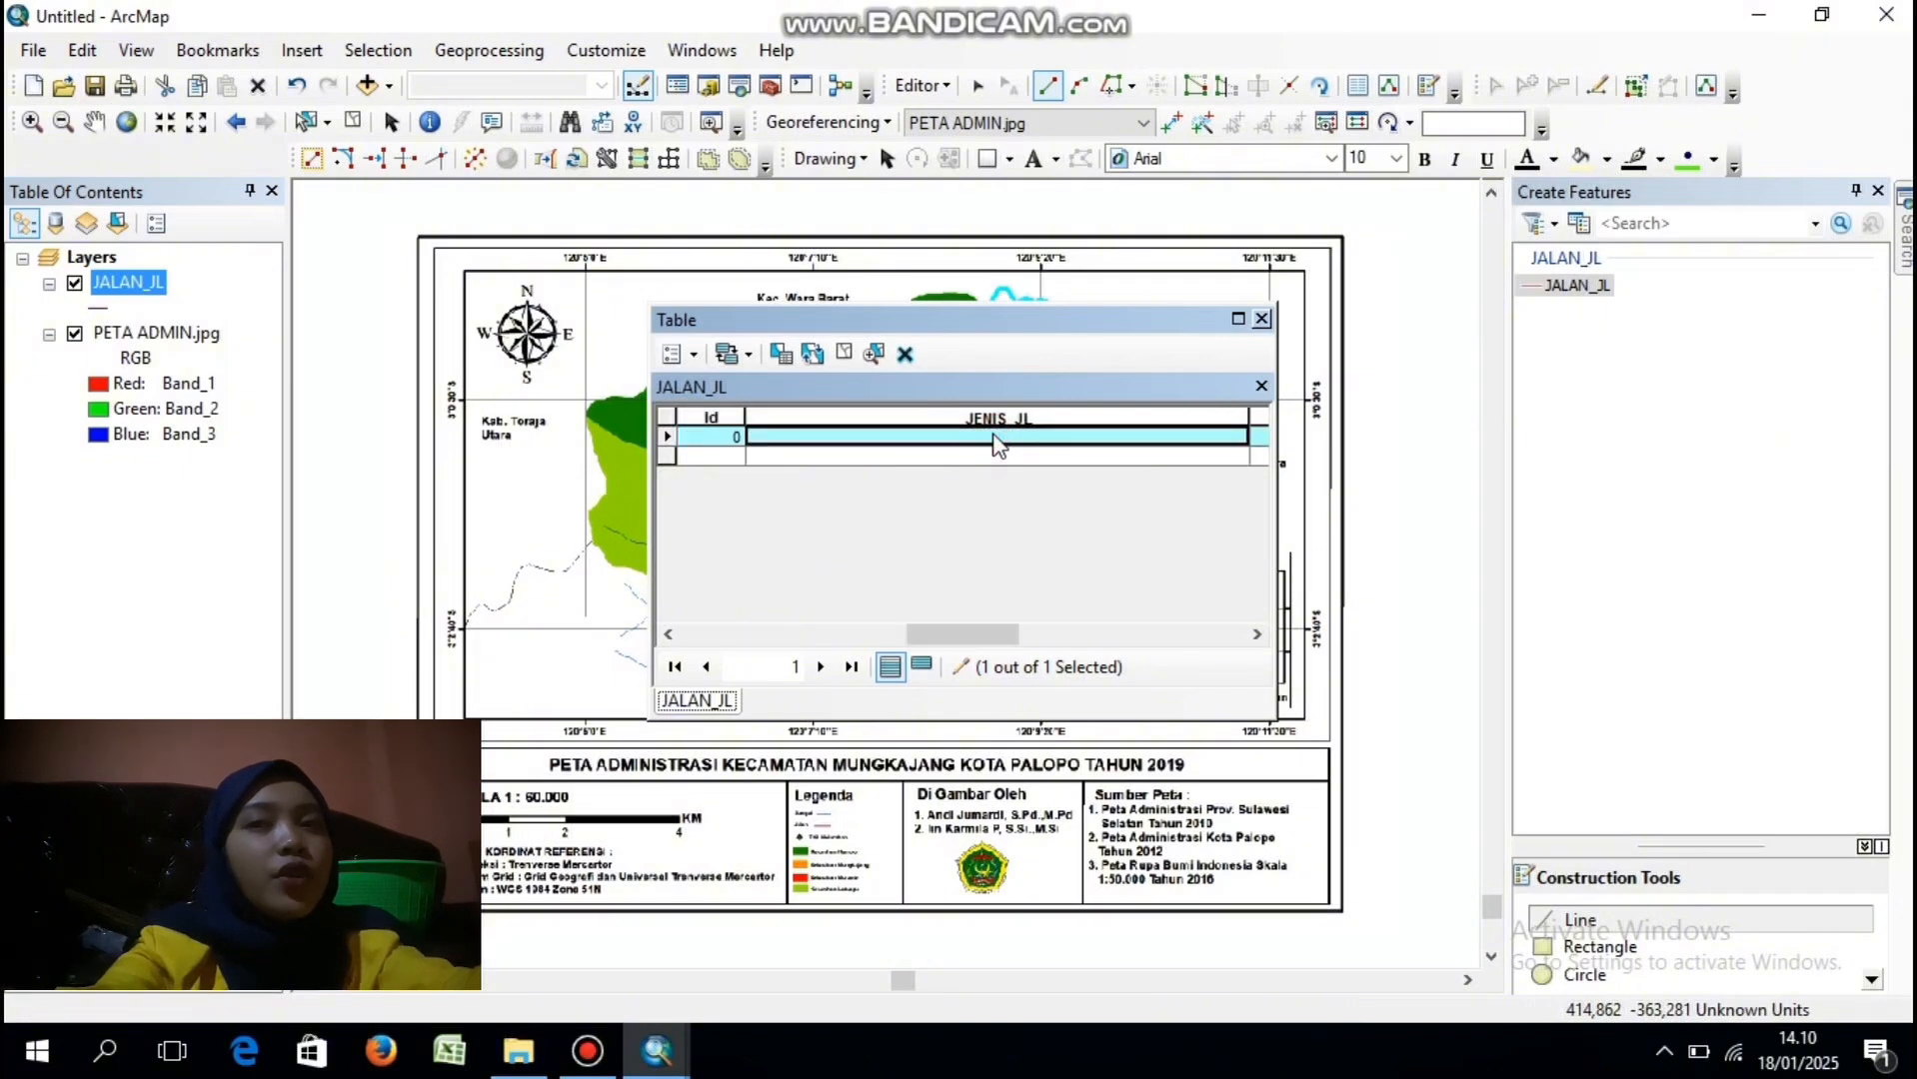
pyautogui.click(996, 440)
pyautogui.write('JALAN')
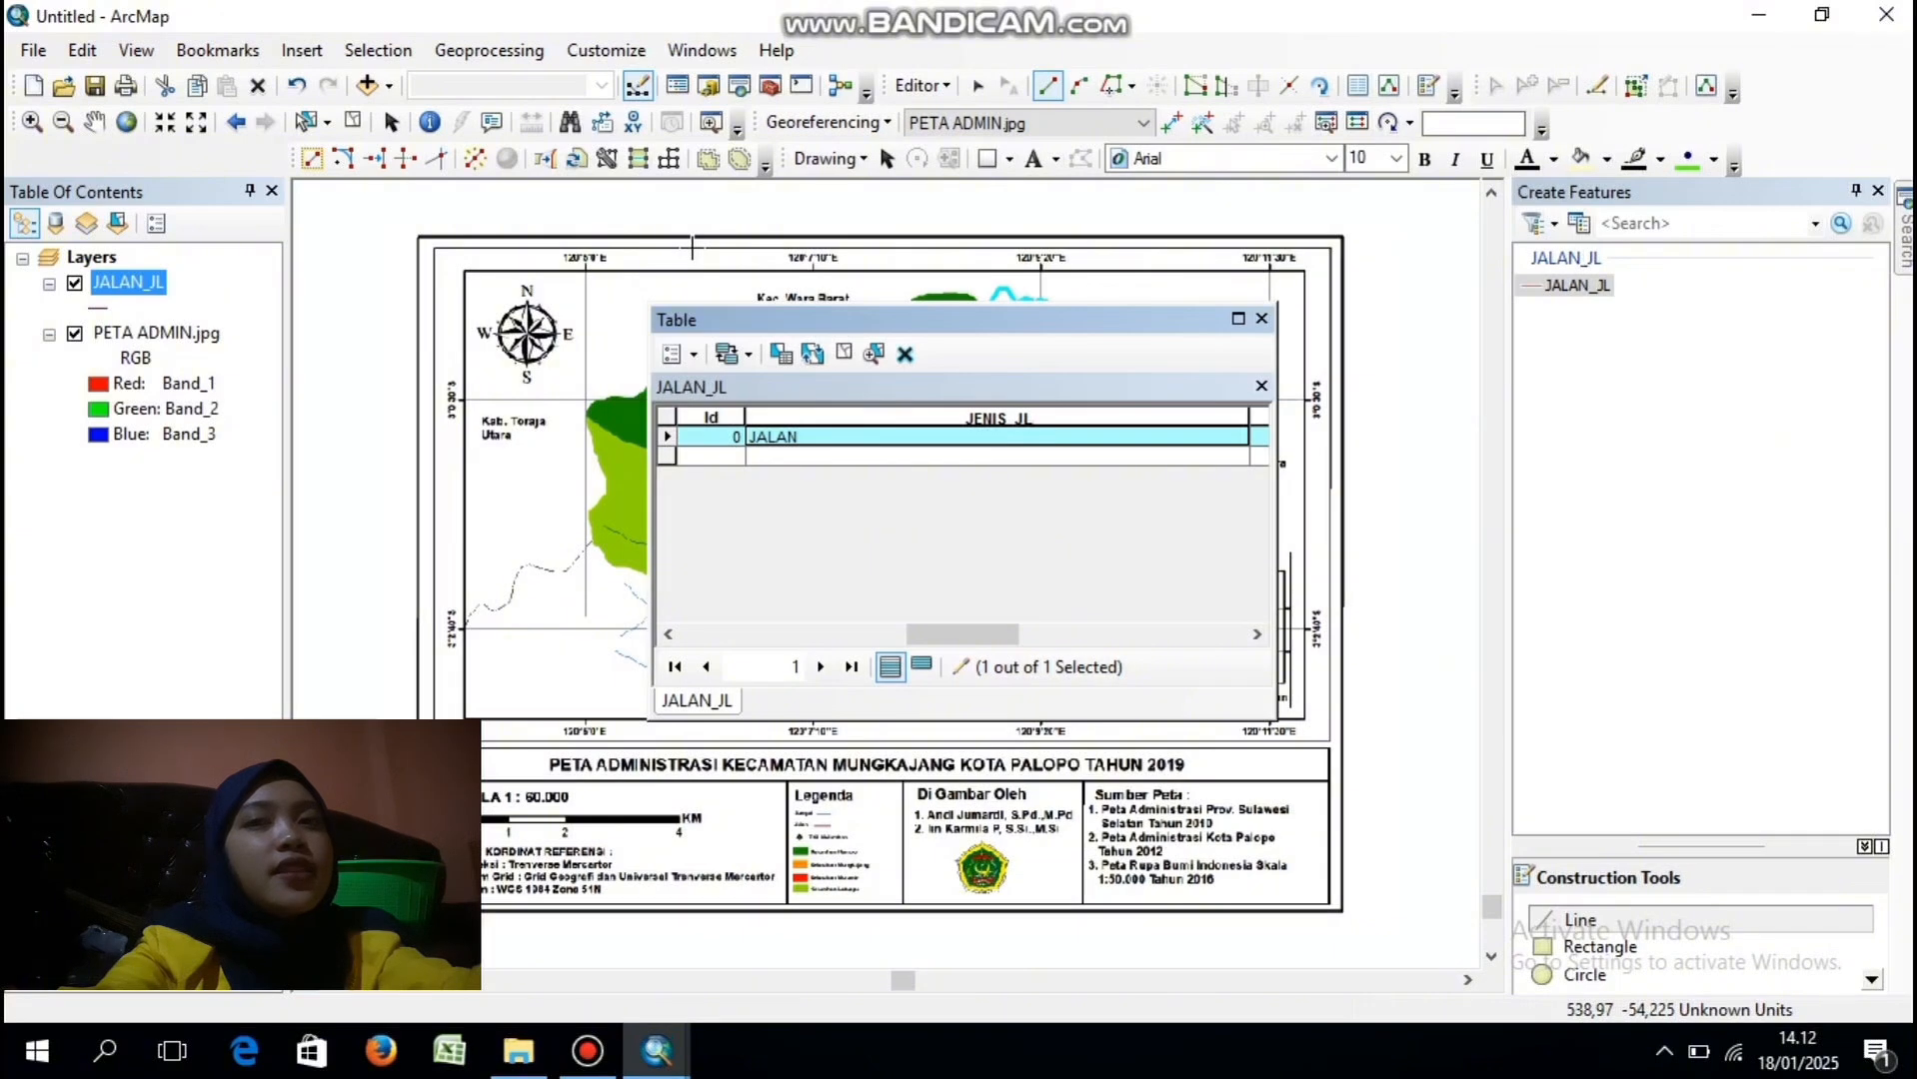
pyautogui.click(925, 87)
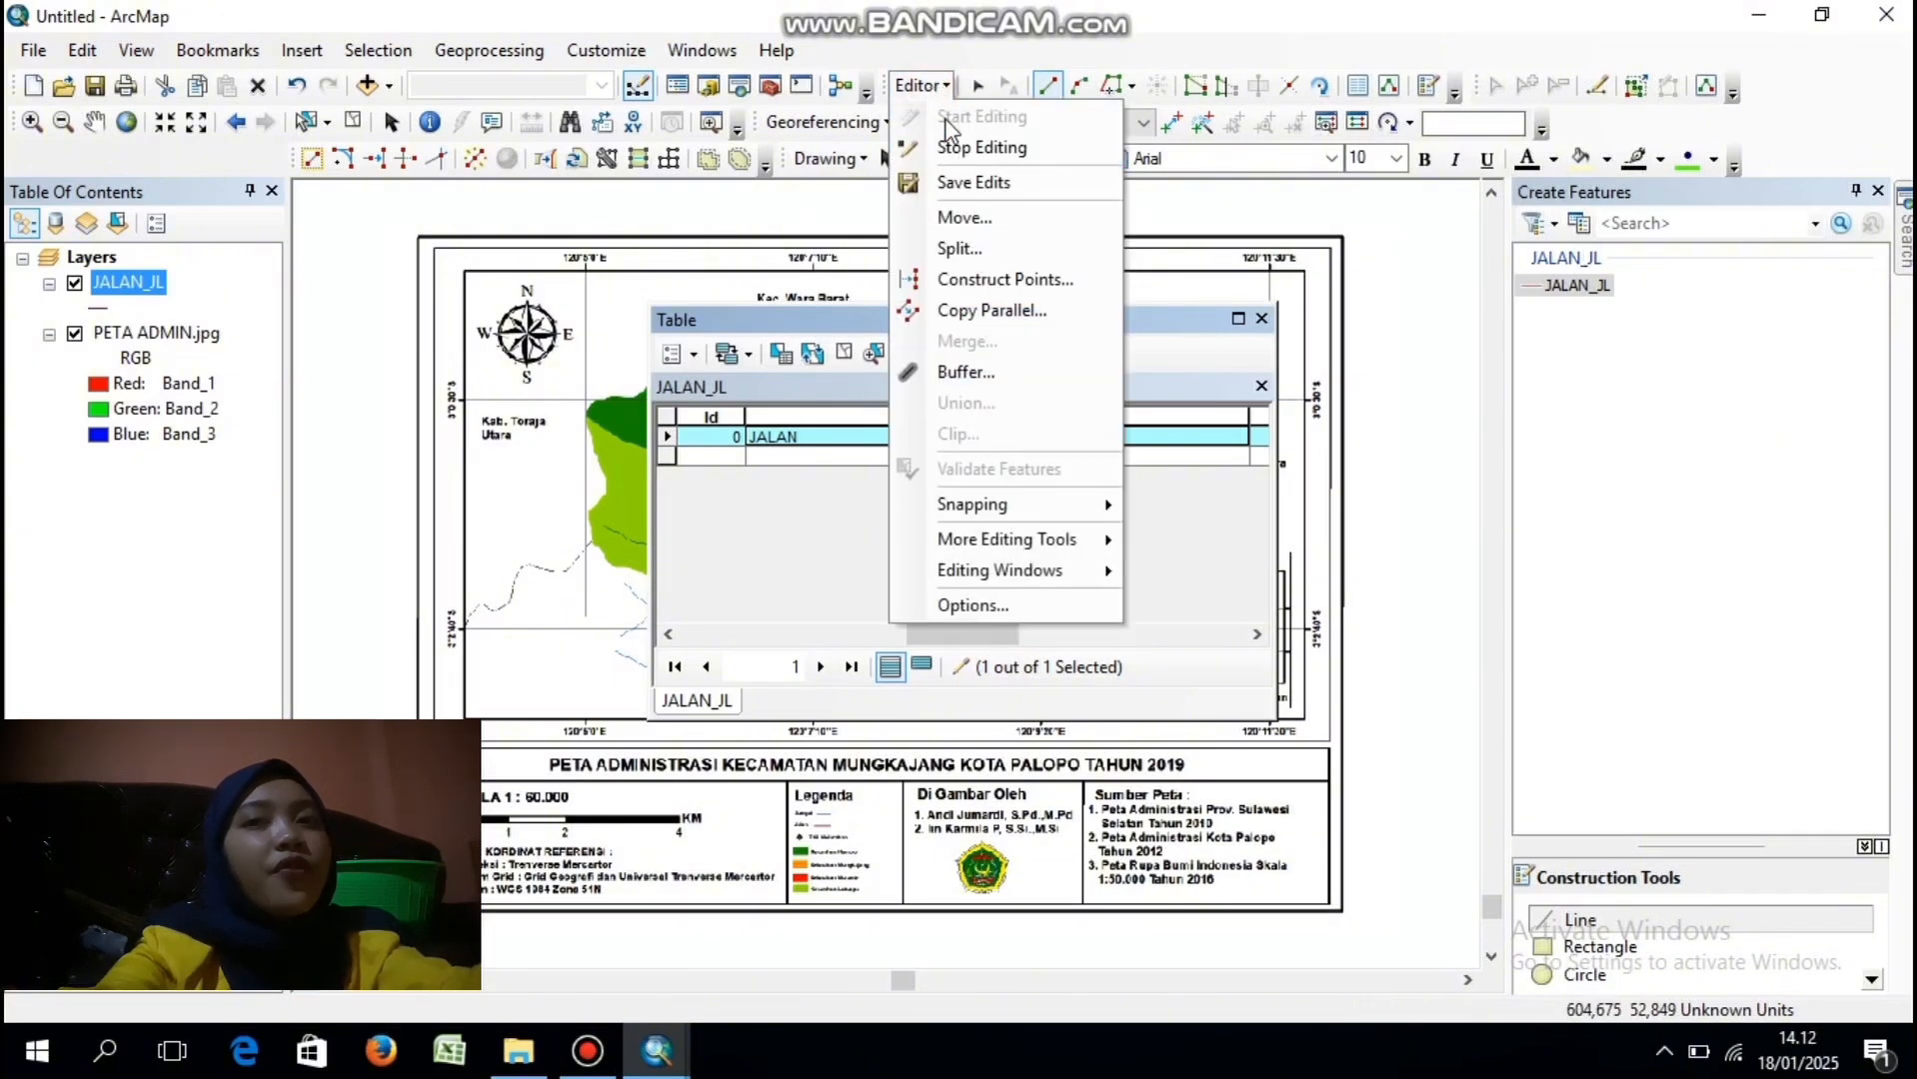
pyautogui.click(974, 185)
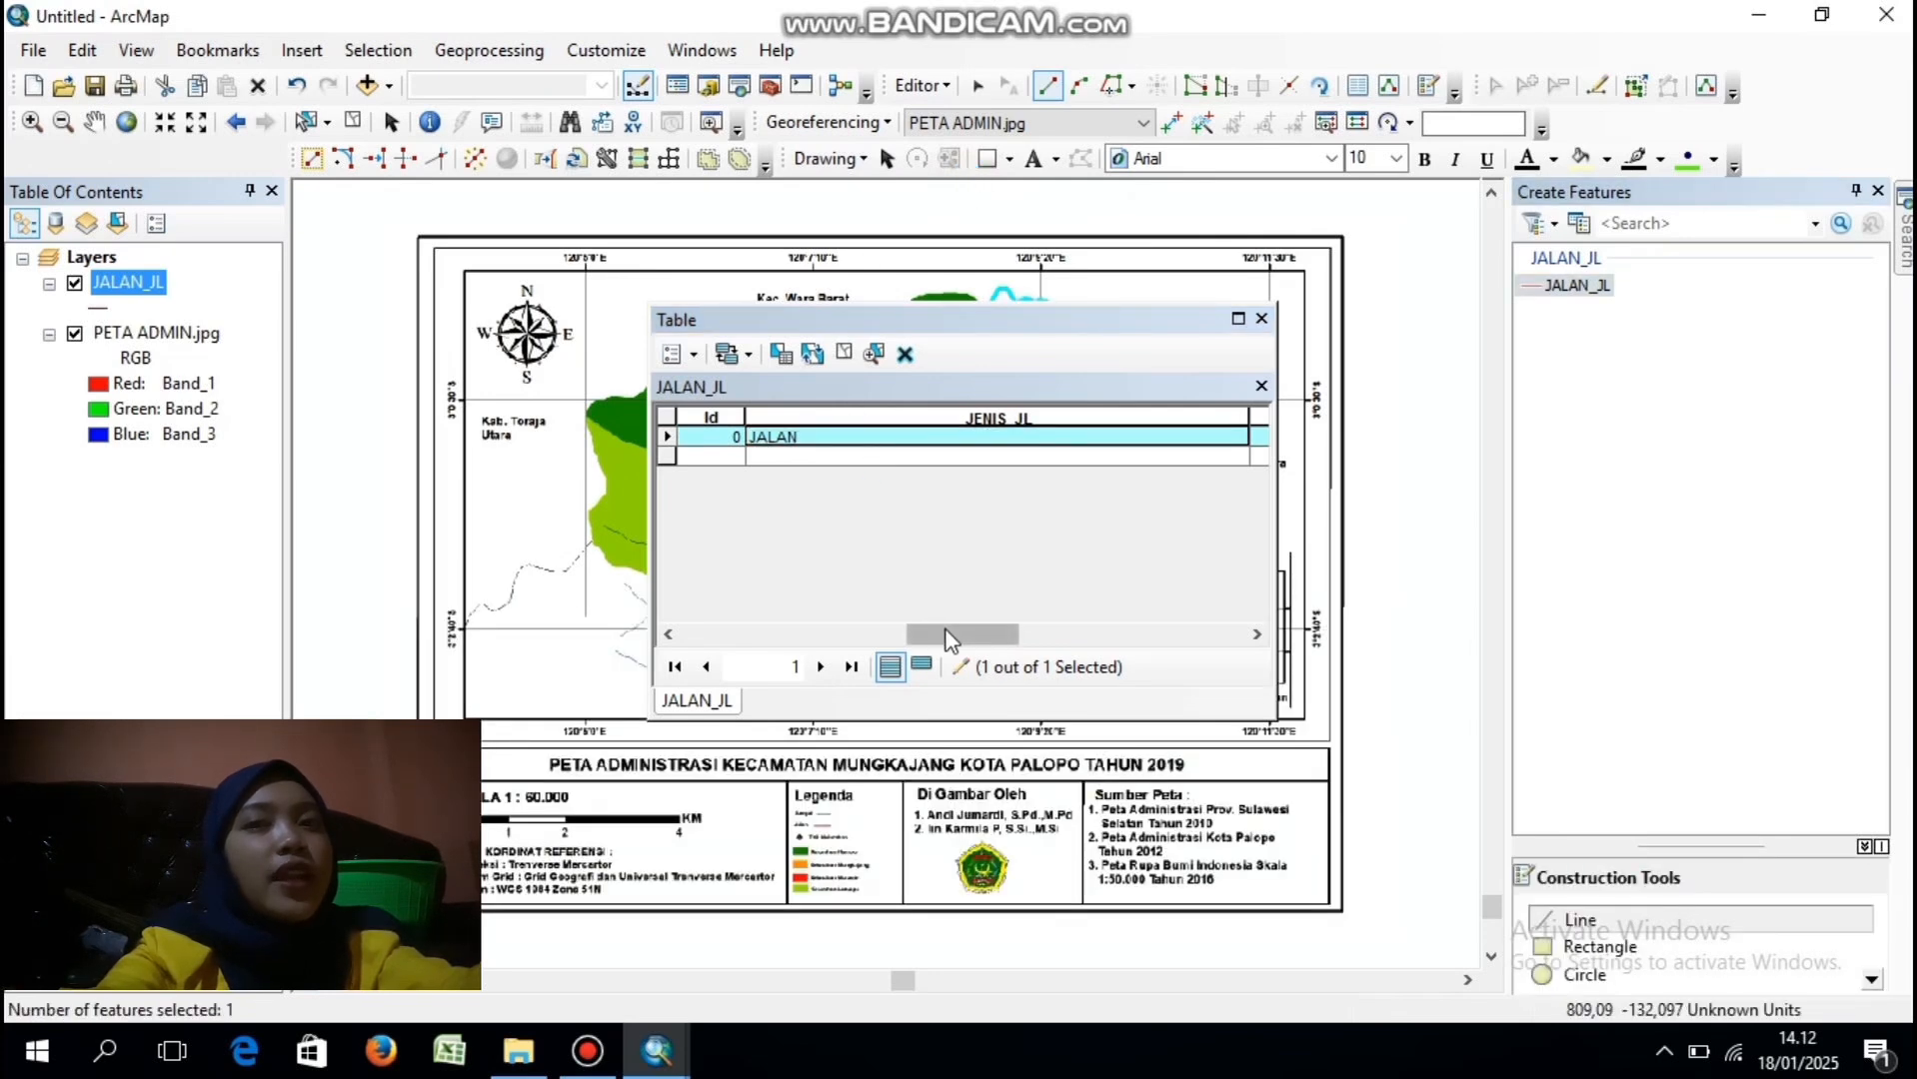
# - Clear the feature selection and calculate the PANJANG_JL field as Length in Kilometers [km] using the data source's coordinate system
pyautogui.moveTo(947, 640); pyautogui.dragTo(1195, 654)
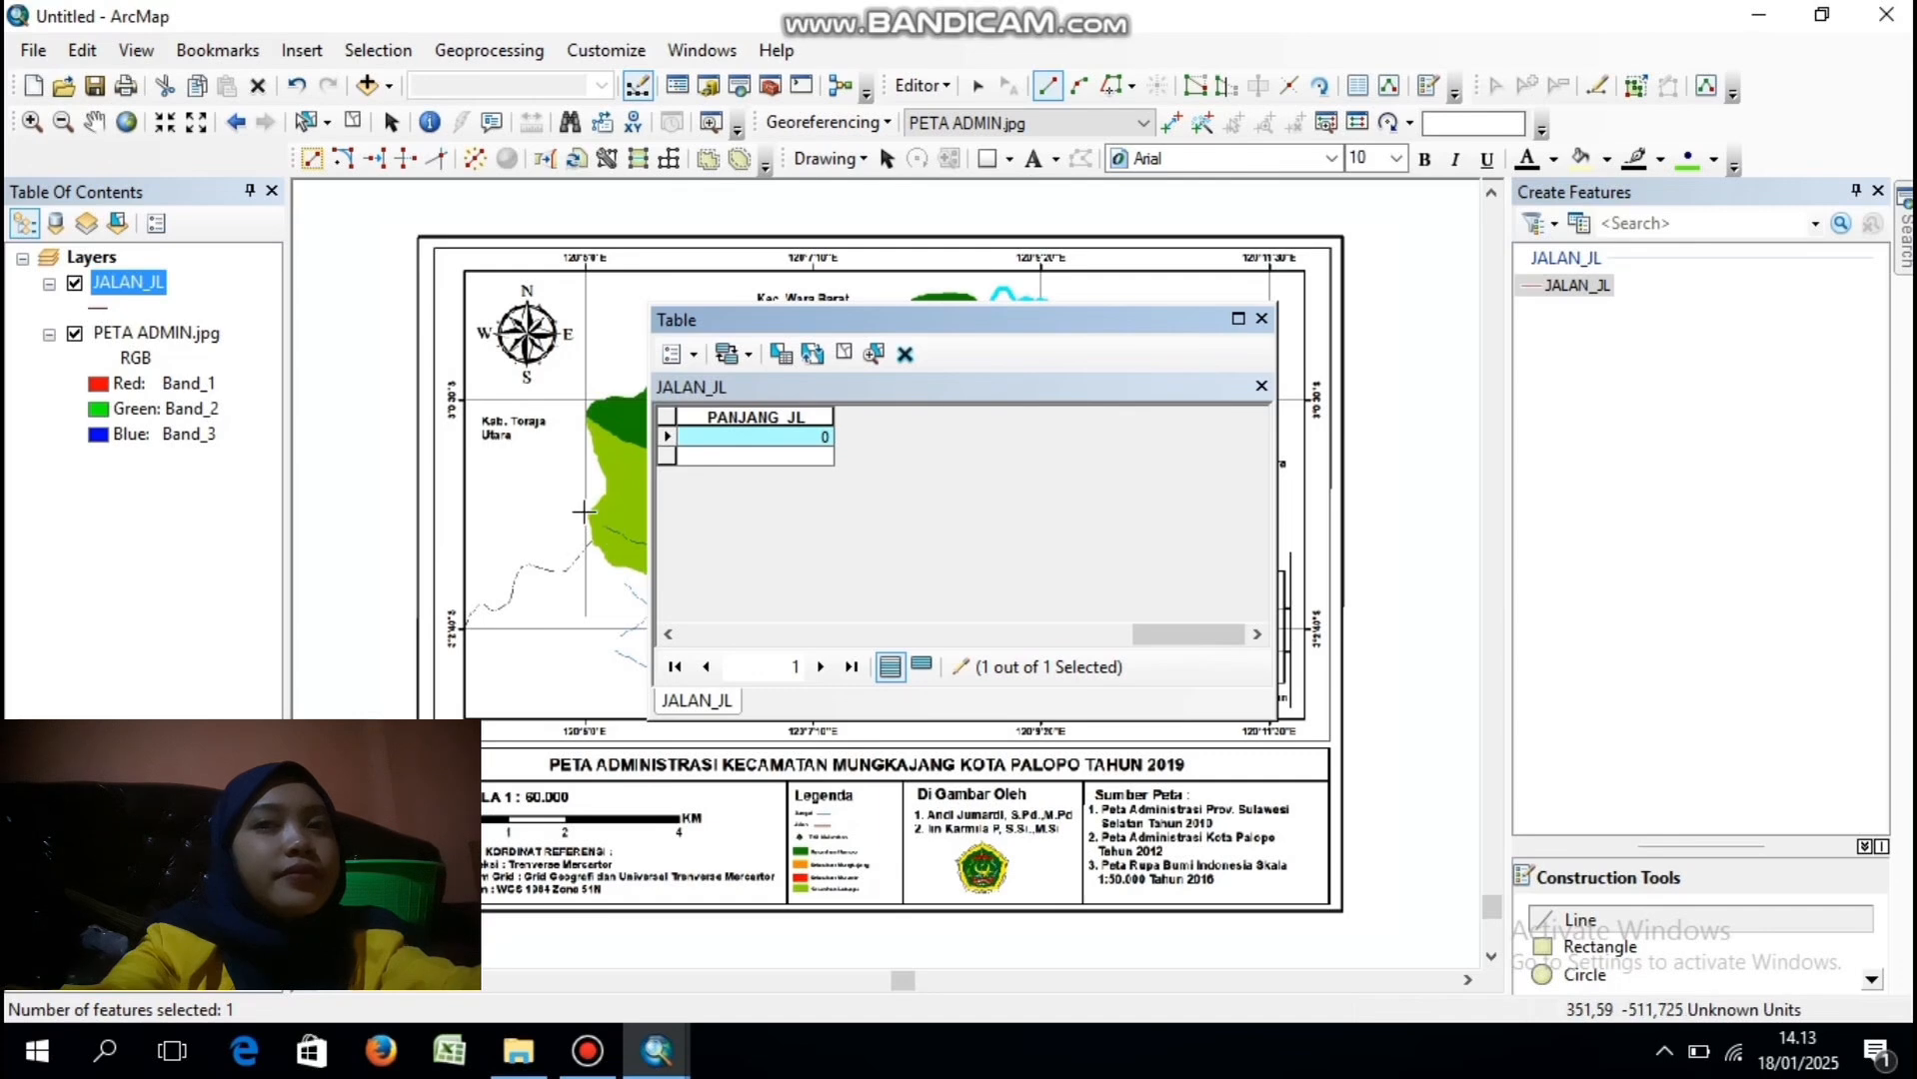
pyautogui.click(350, 121)
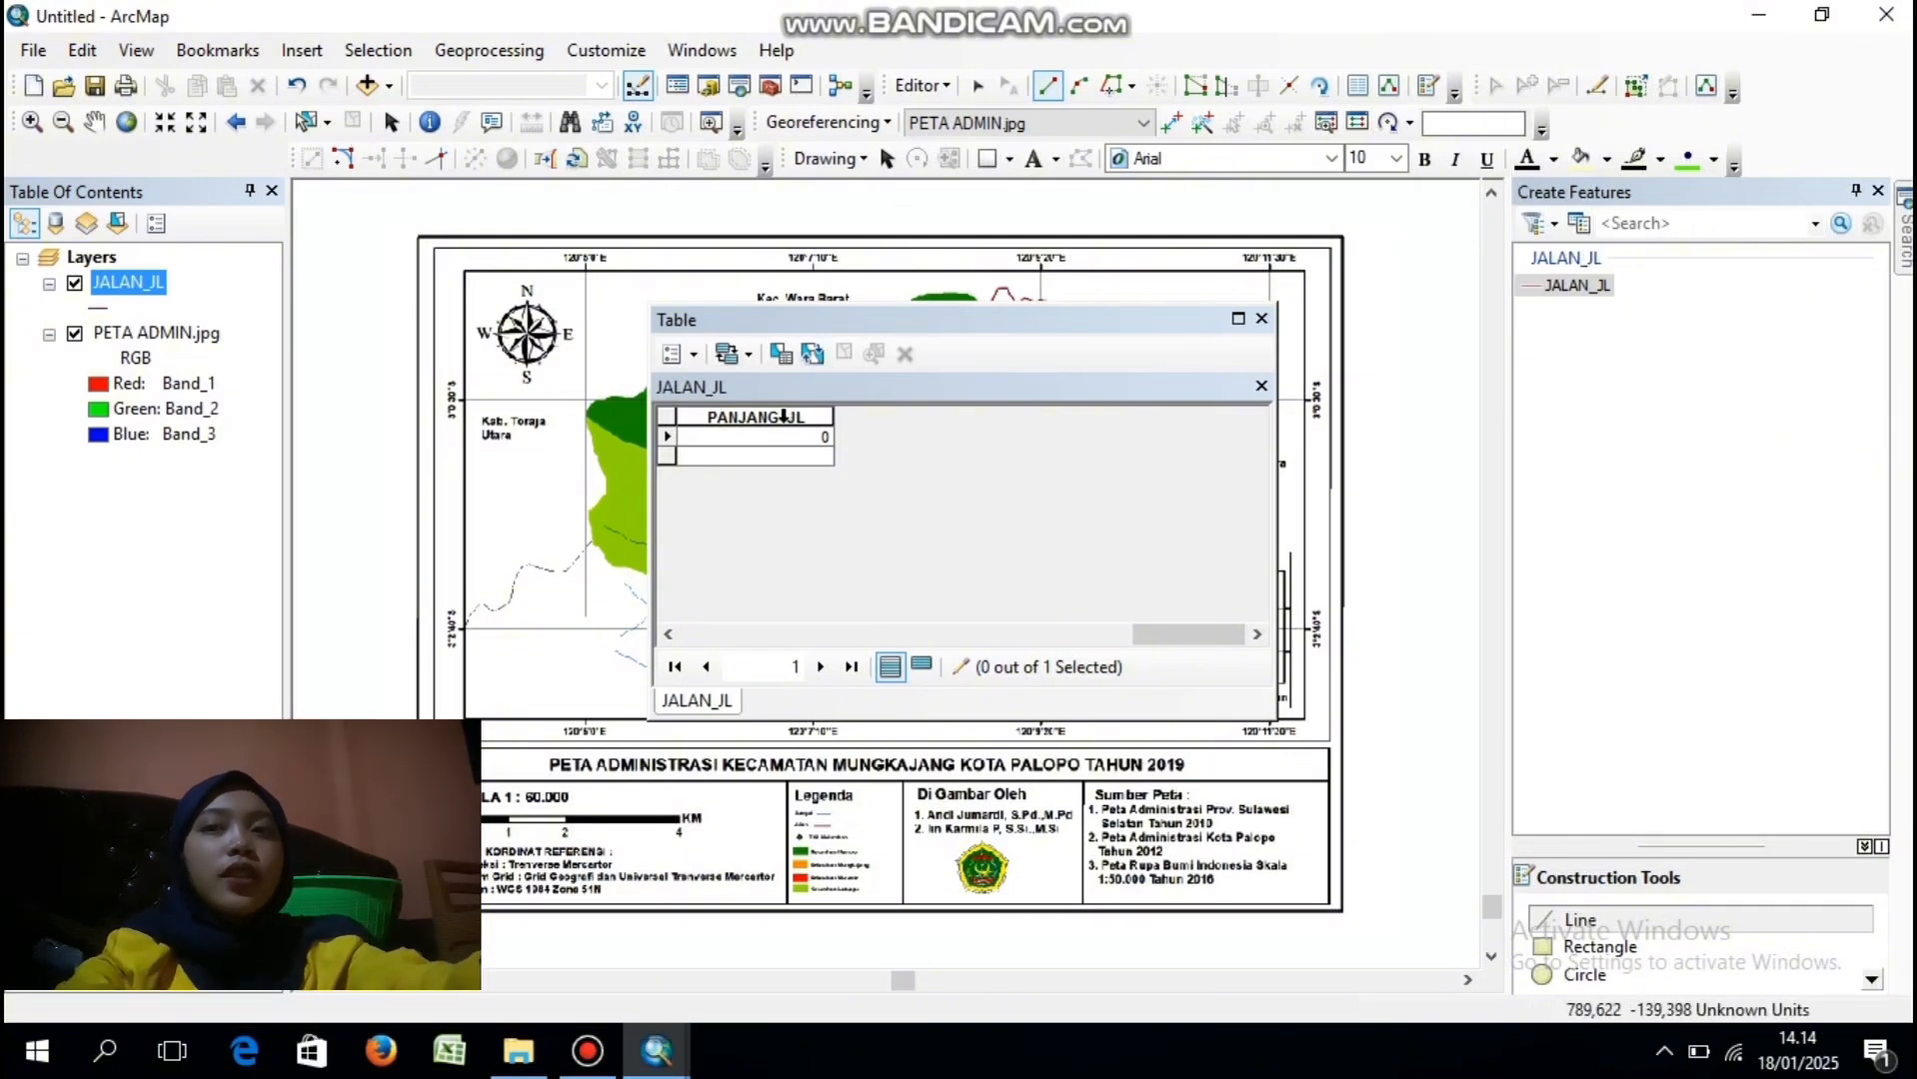
pyautogui.click(783, 416)
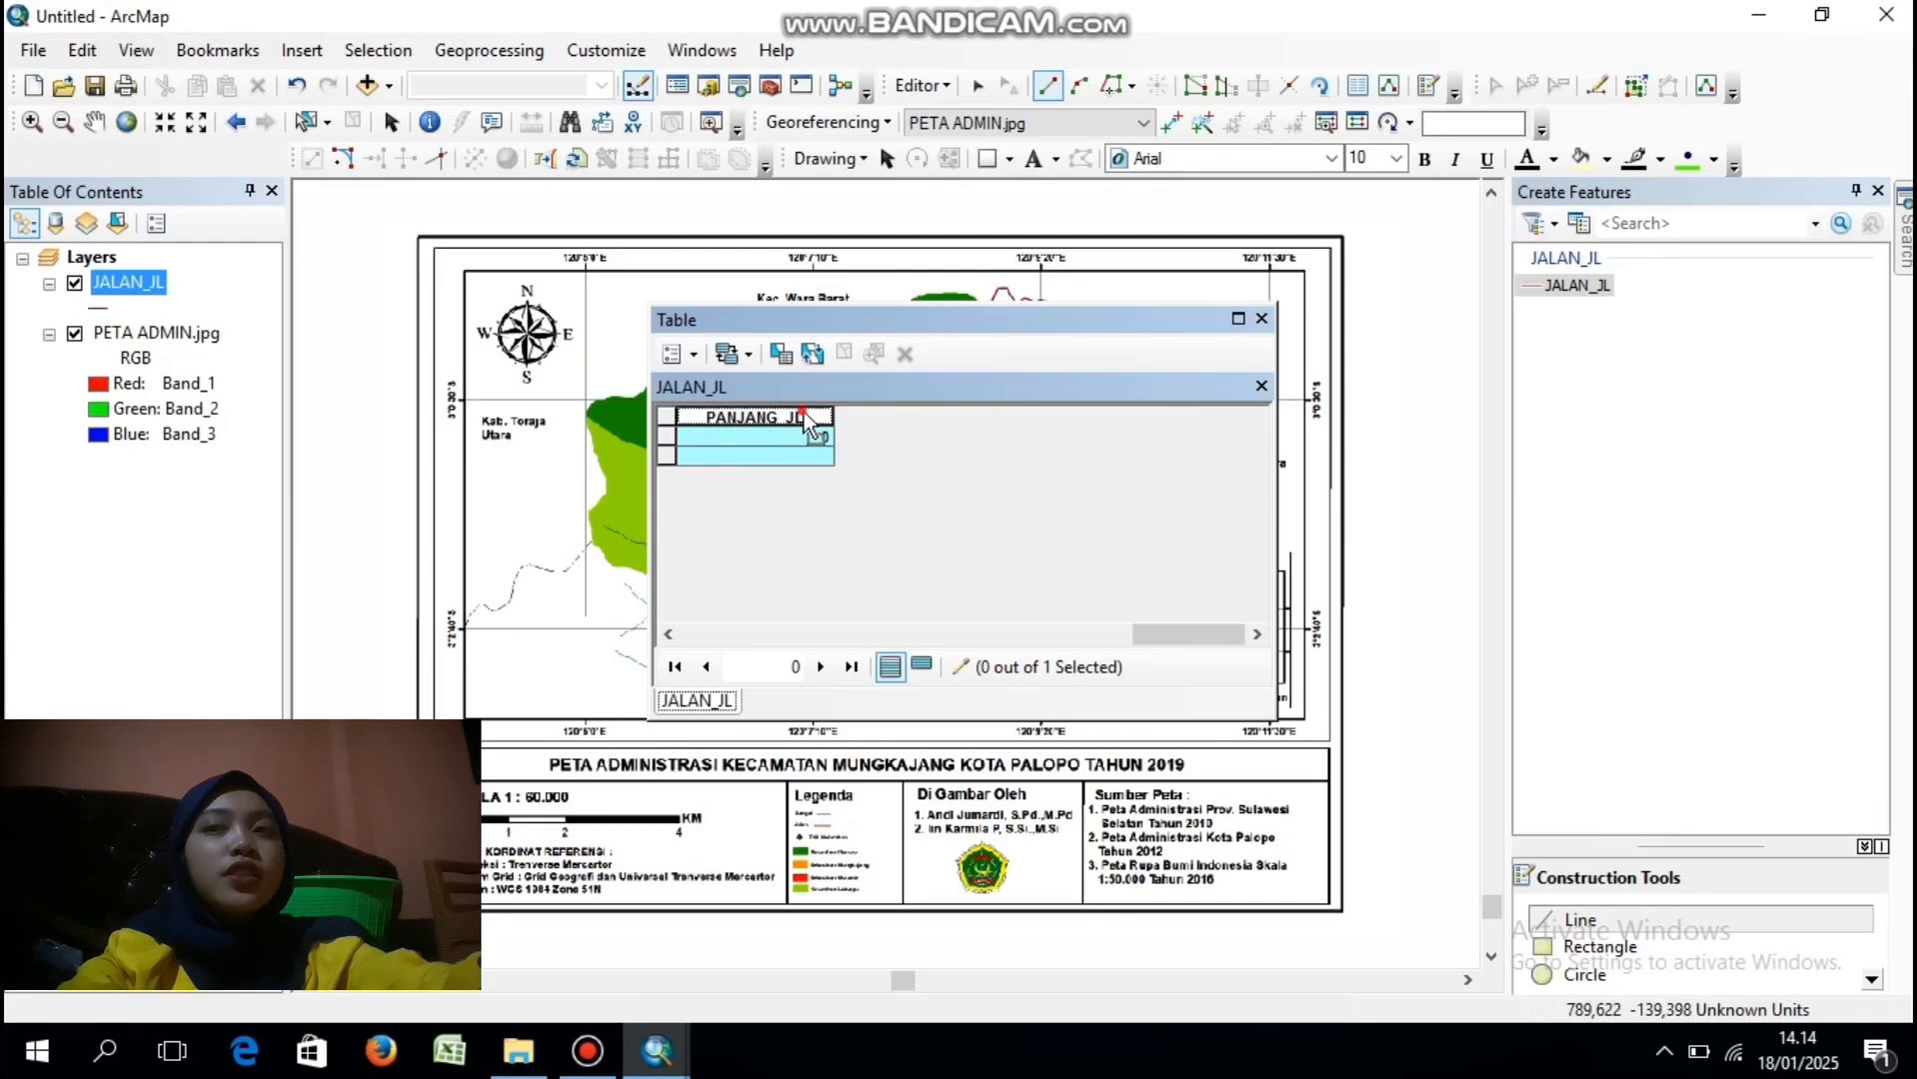
pyautogui.rightClick(795, 415)
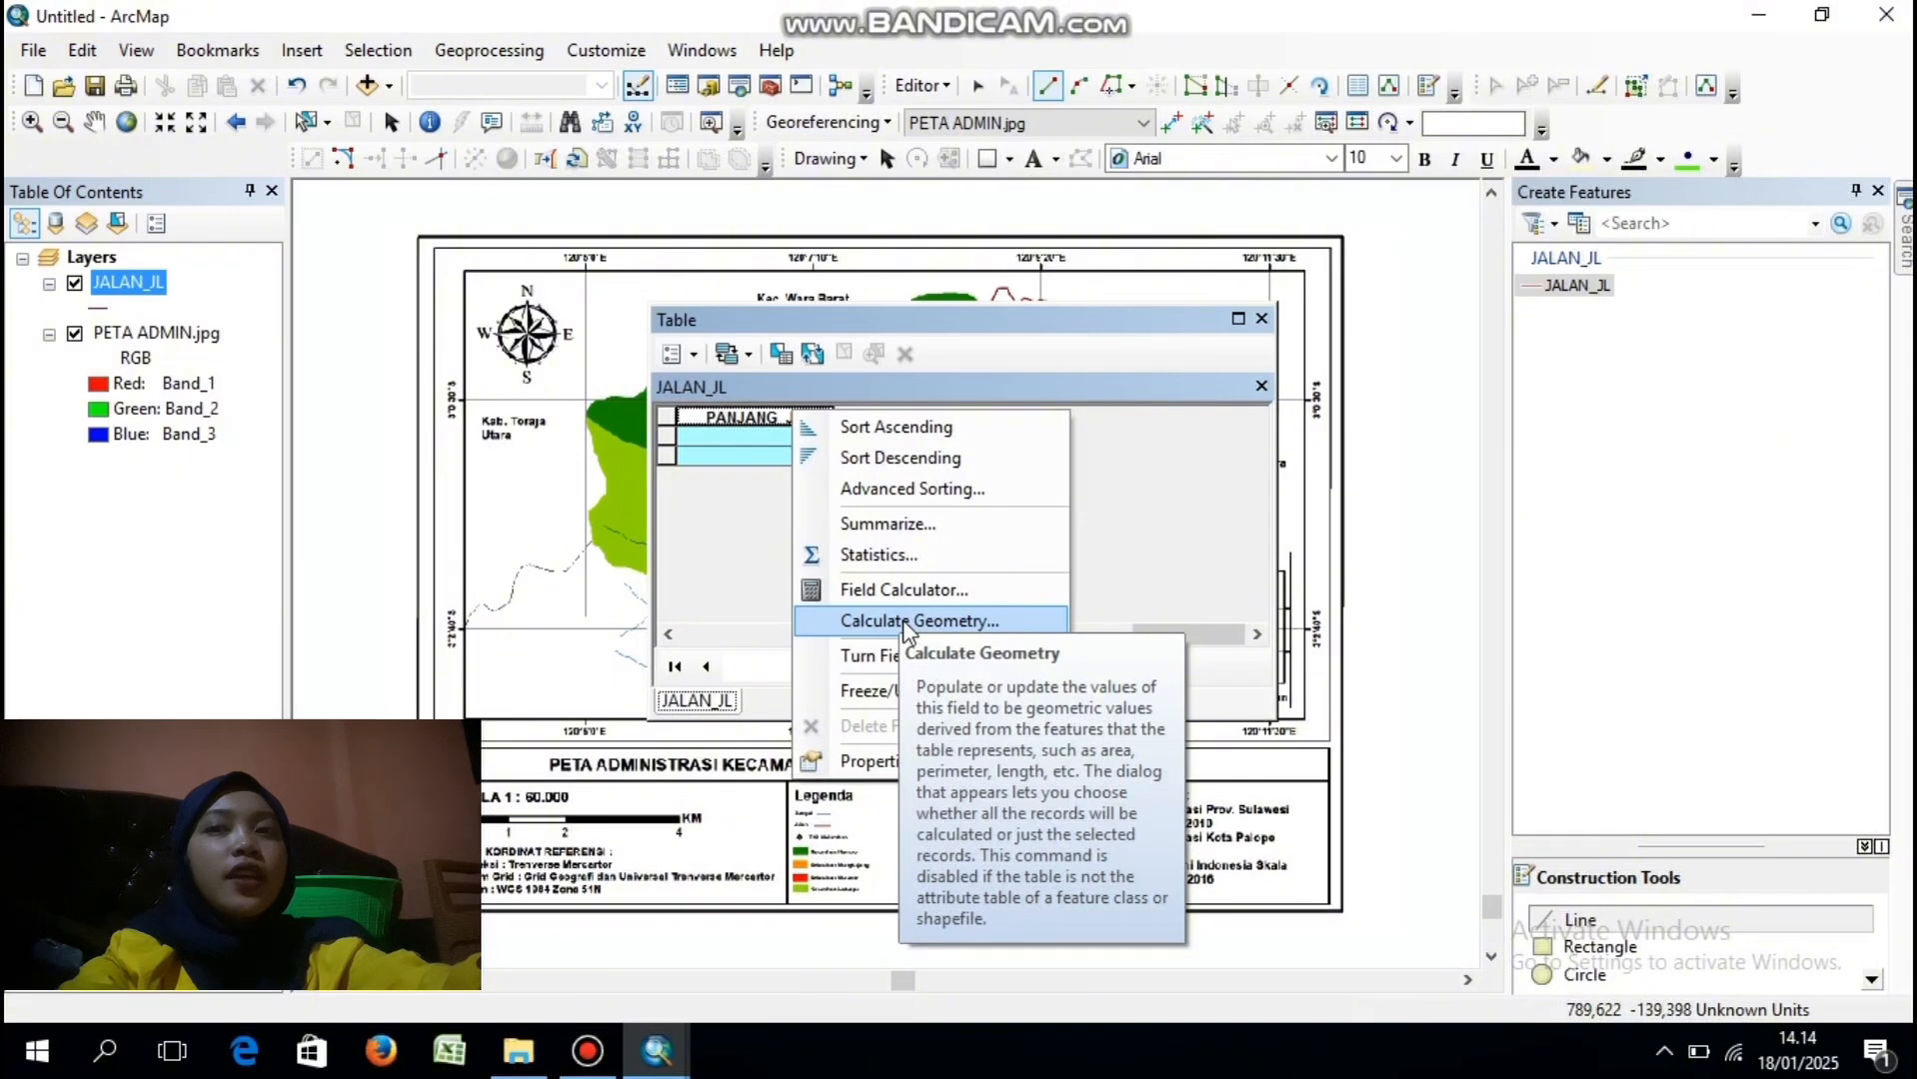
pyautogui.click(903, 622)
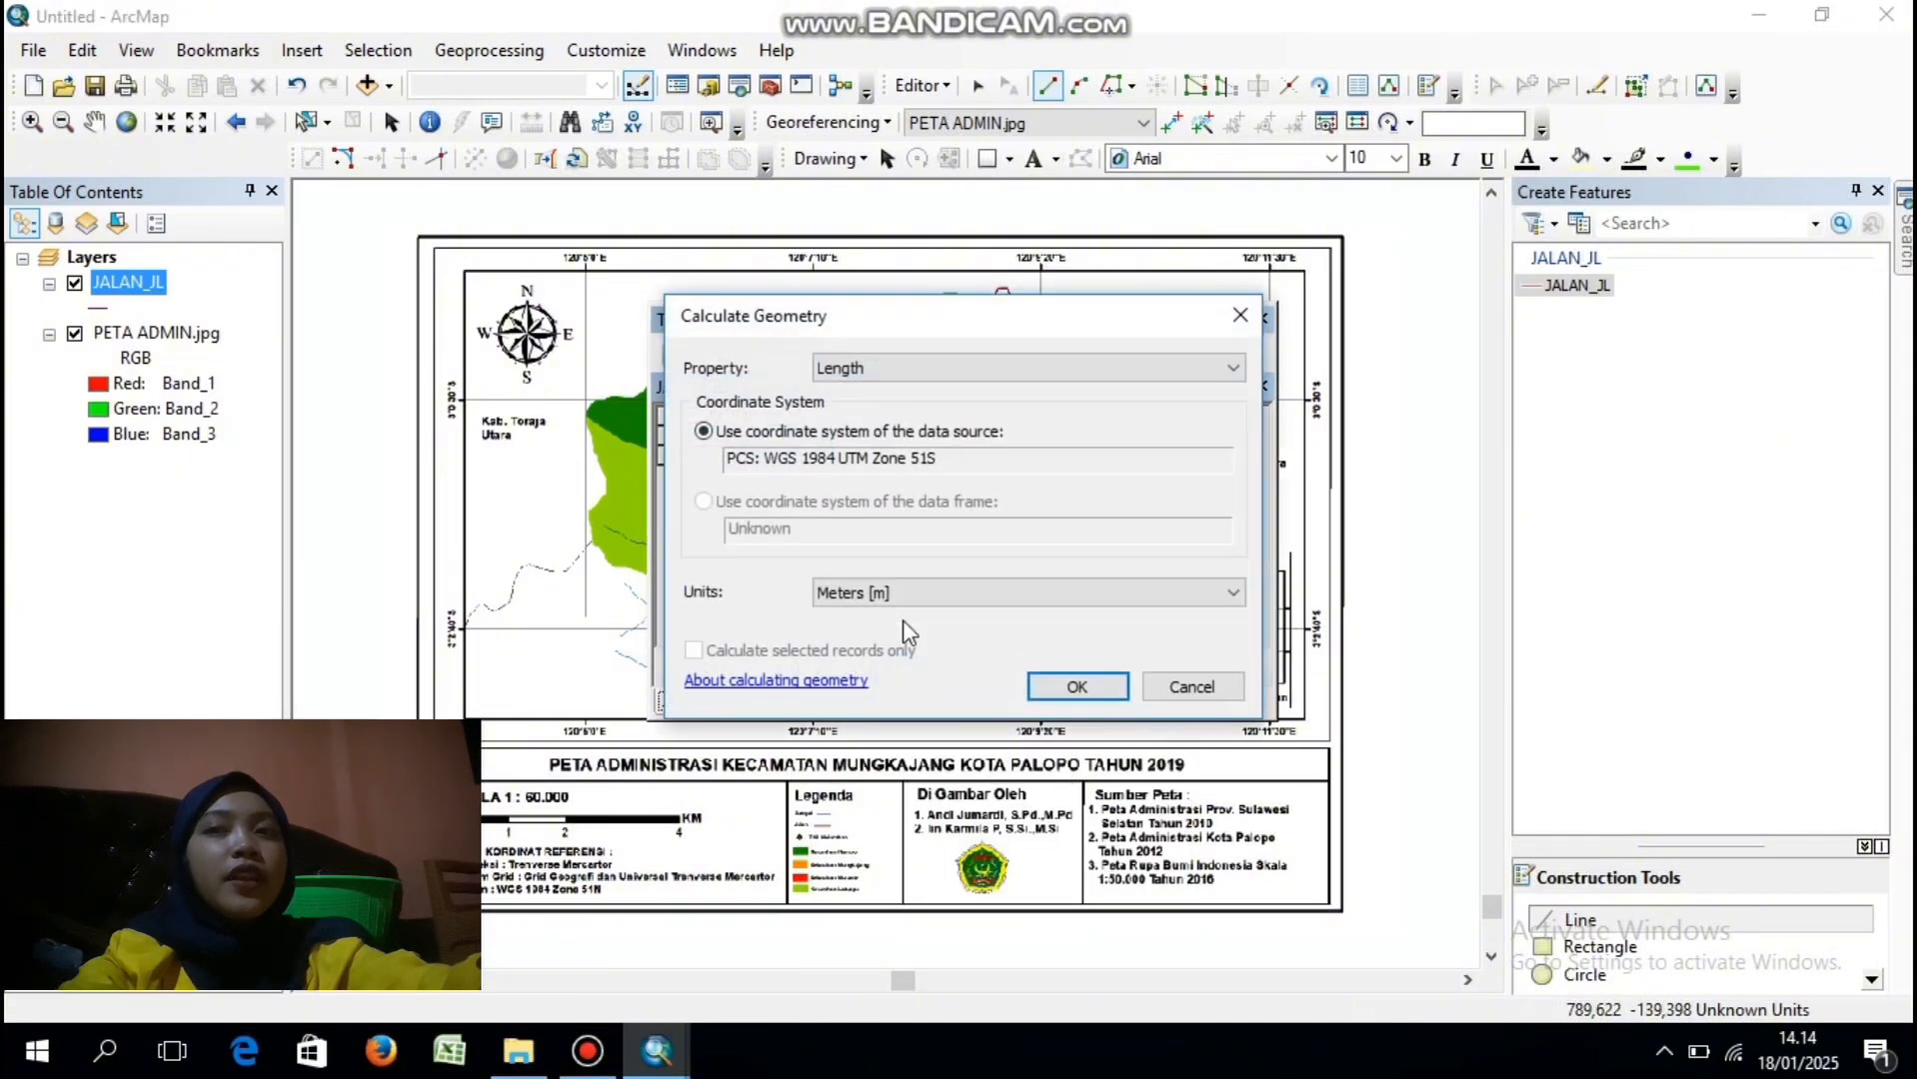
pyautogui.click(907, 366)
pyautogui.click(910, 367)
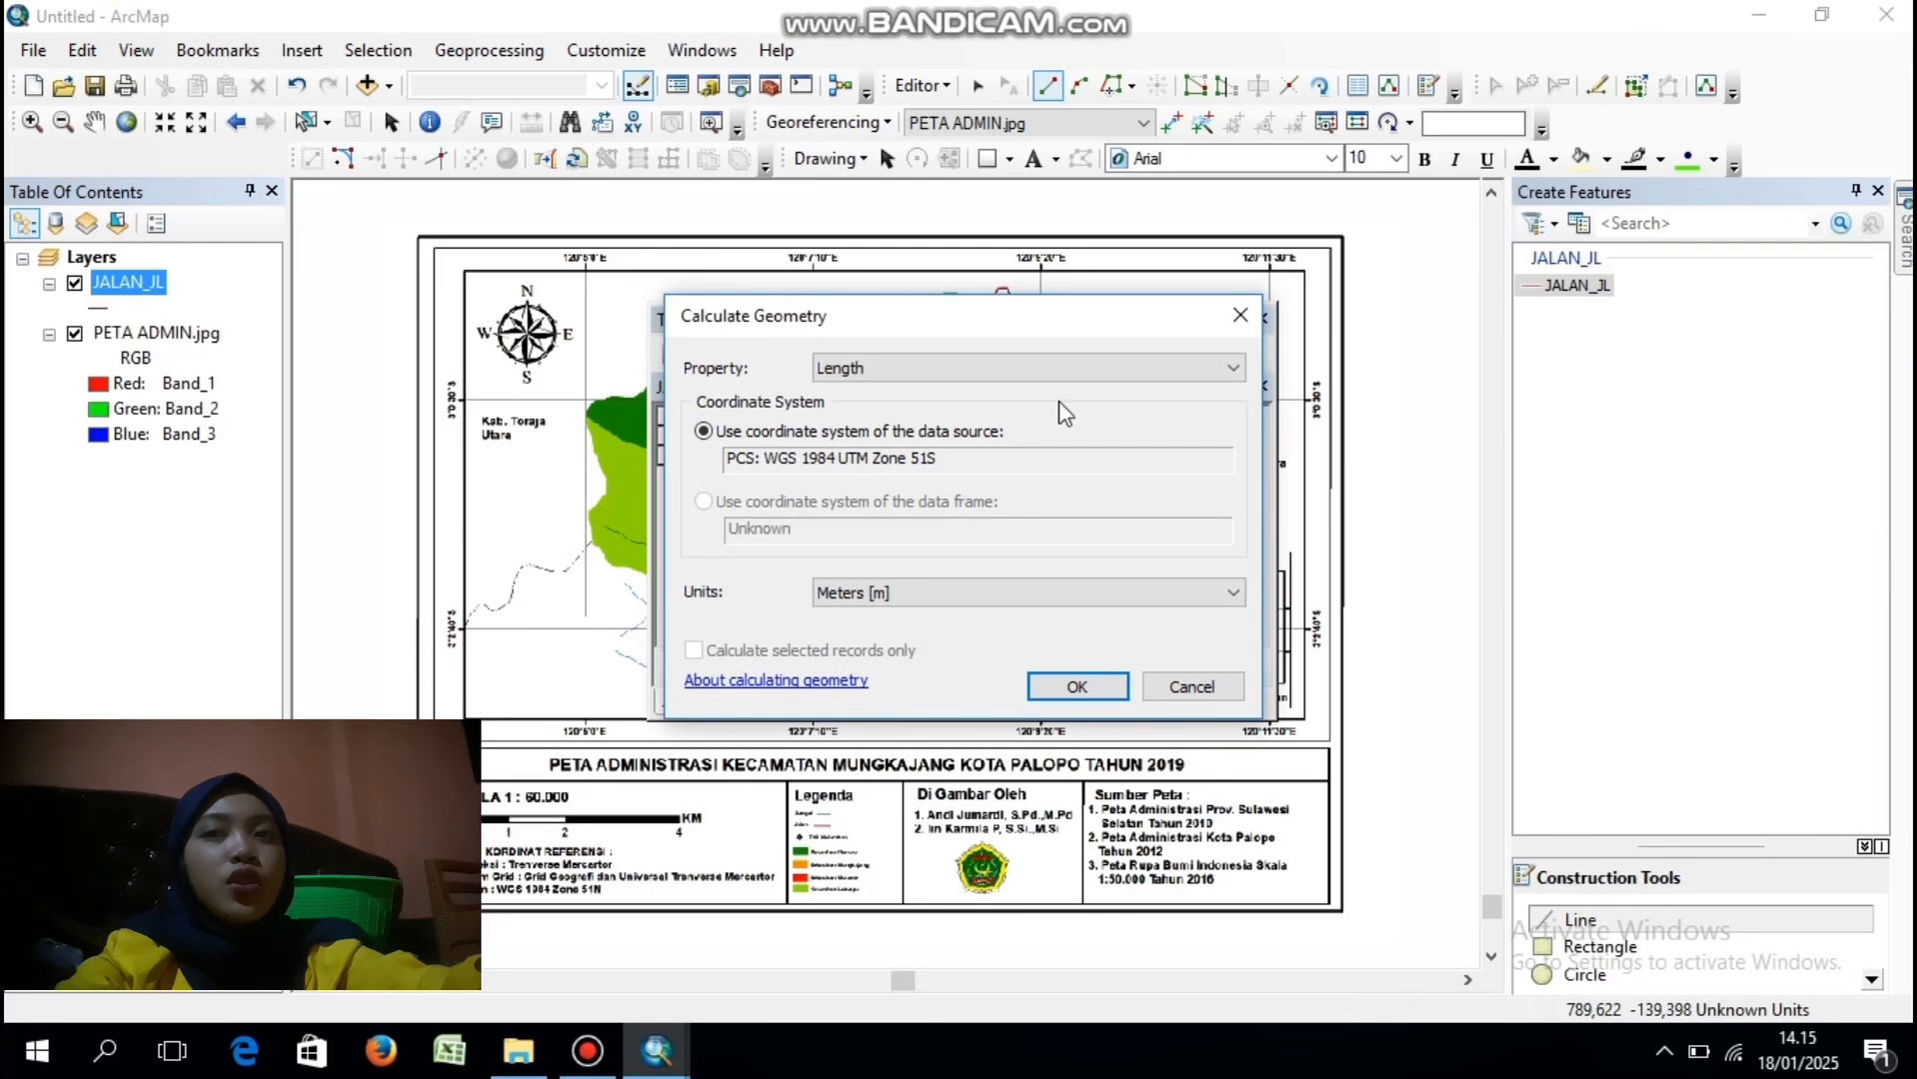
pyautogui.click(881, 594)
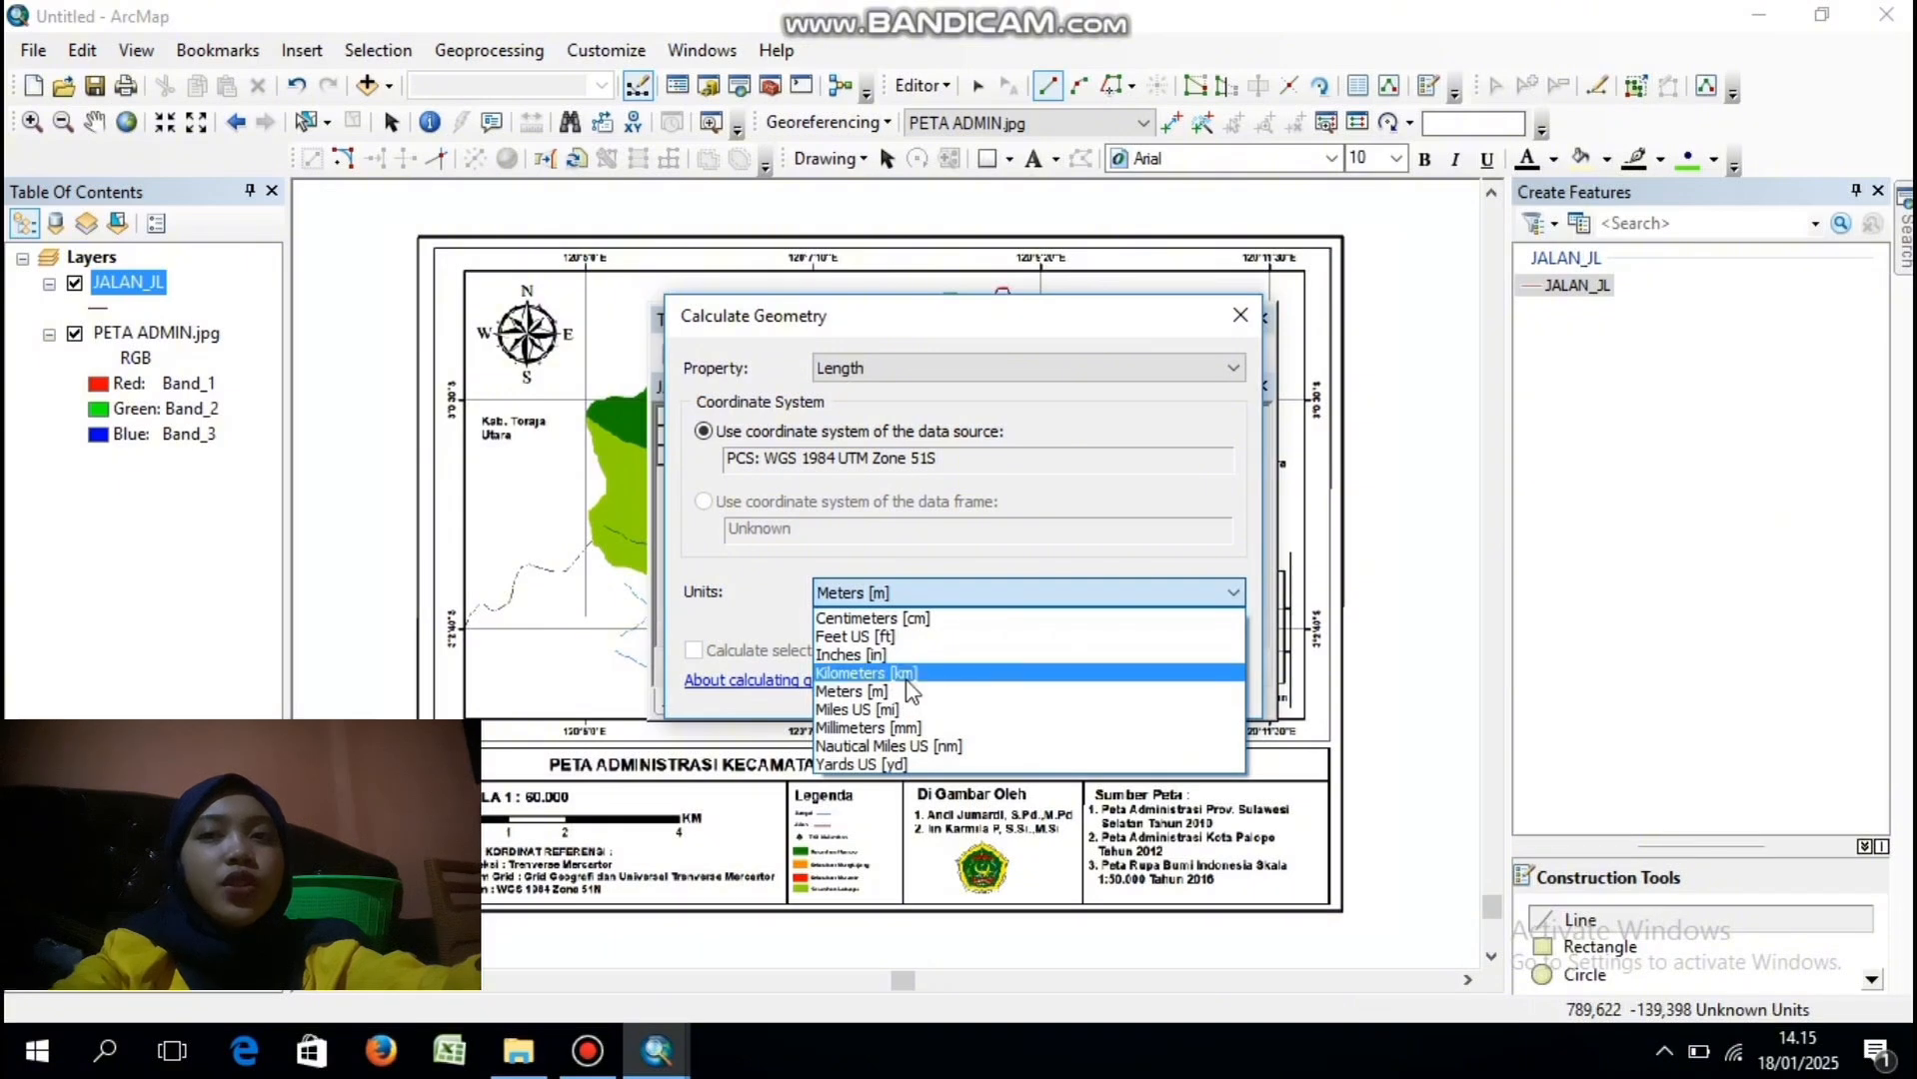
pyautogui.click(907, 674)
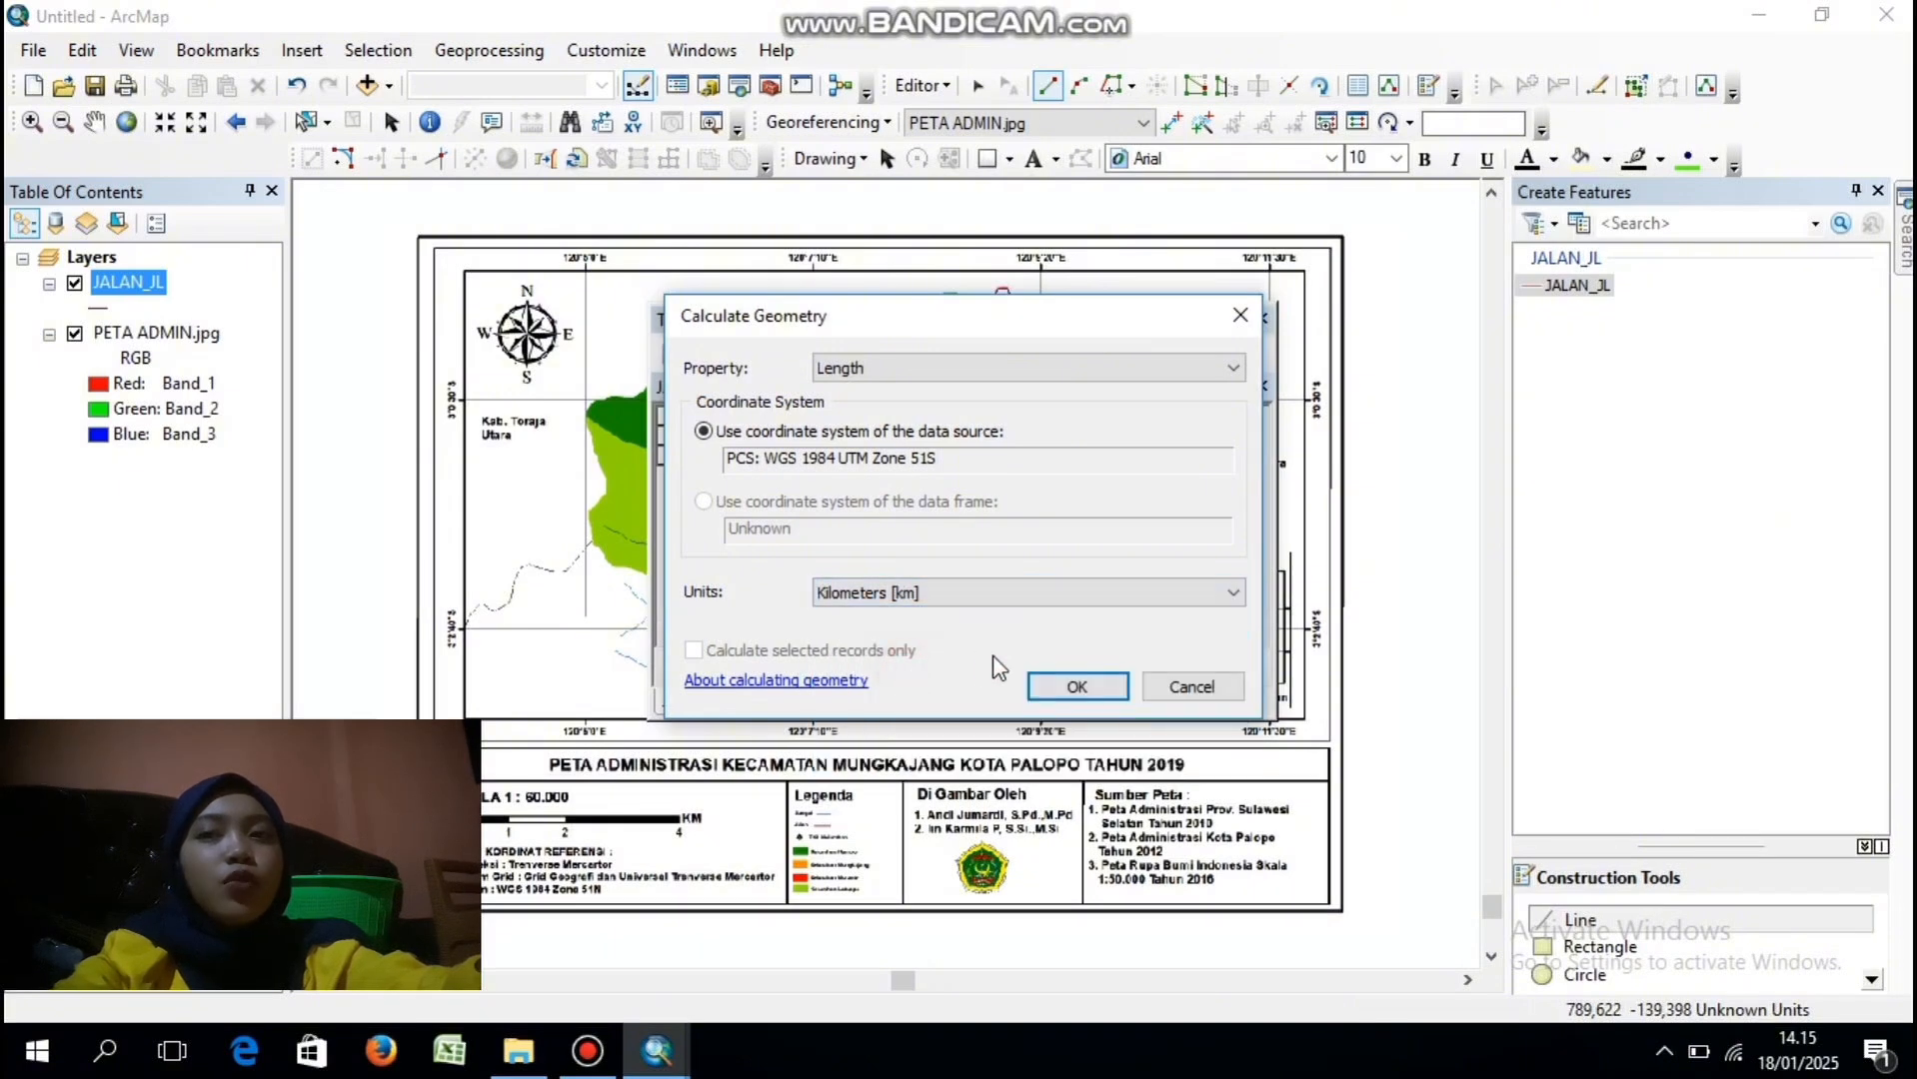
pyautogui.click(1080, 685)
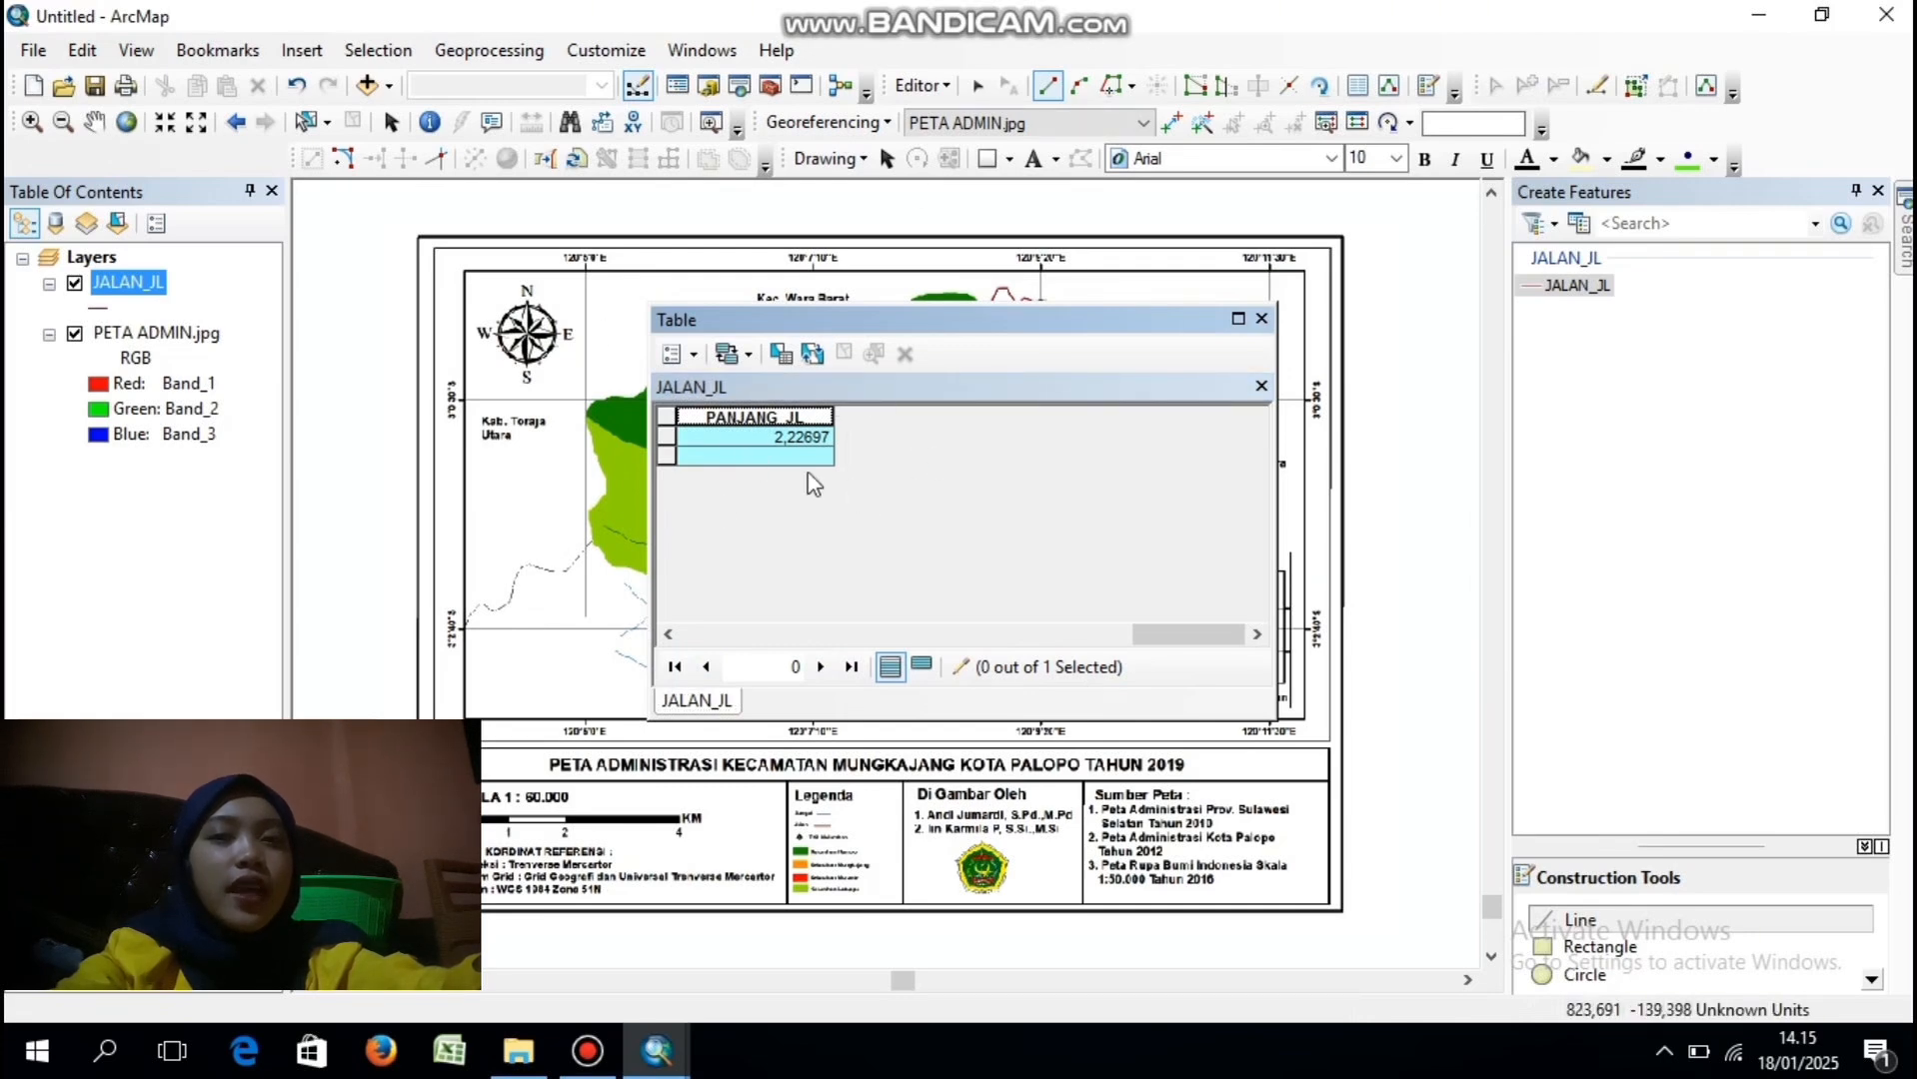
# - Stop editing JALAN_JL, saving the edits, and close its attribute table
pyautogui.click(919, 86)
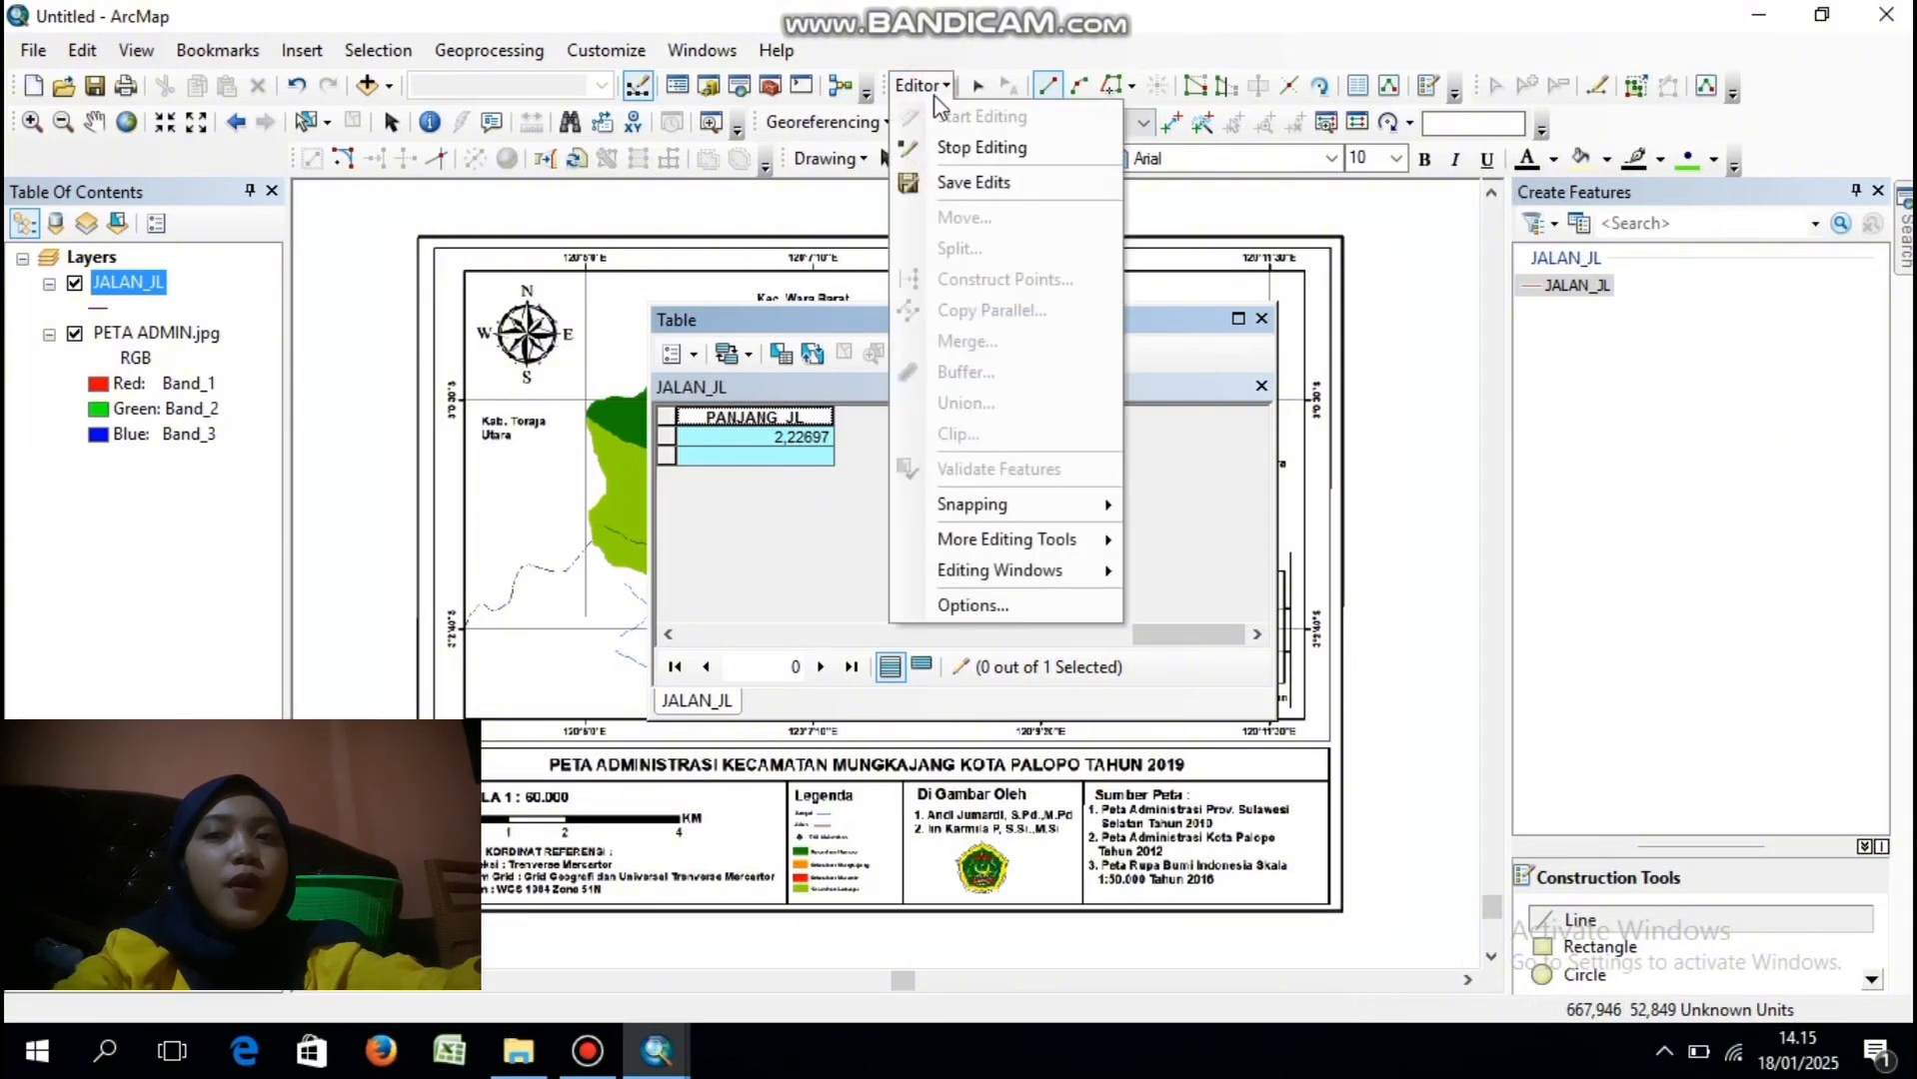
pyautogui.click(974, 150)
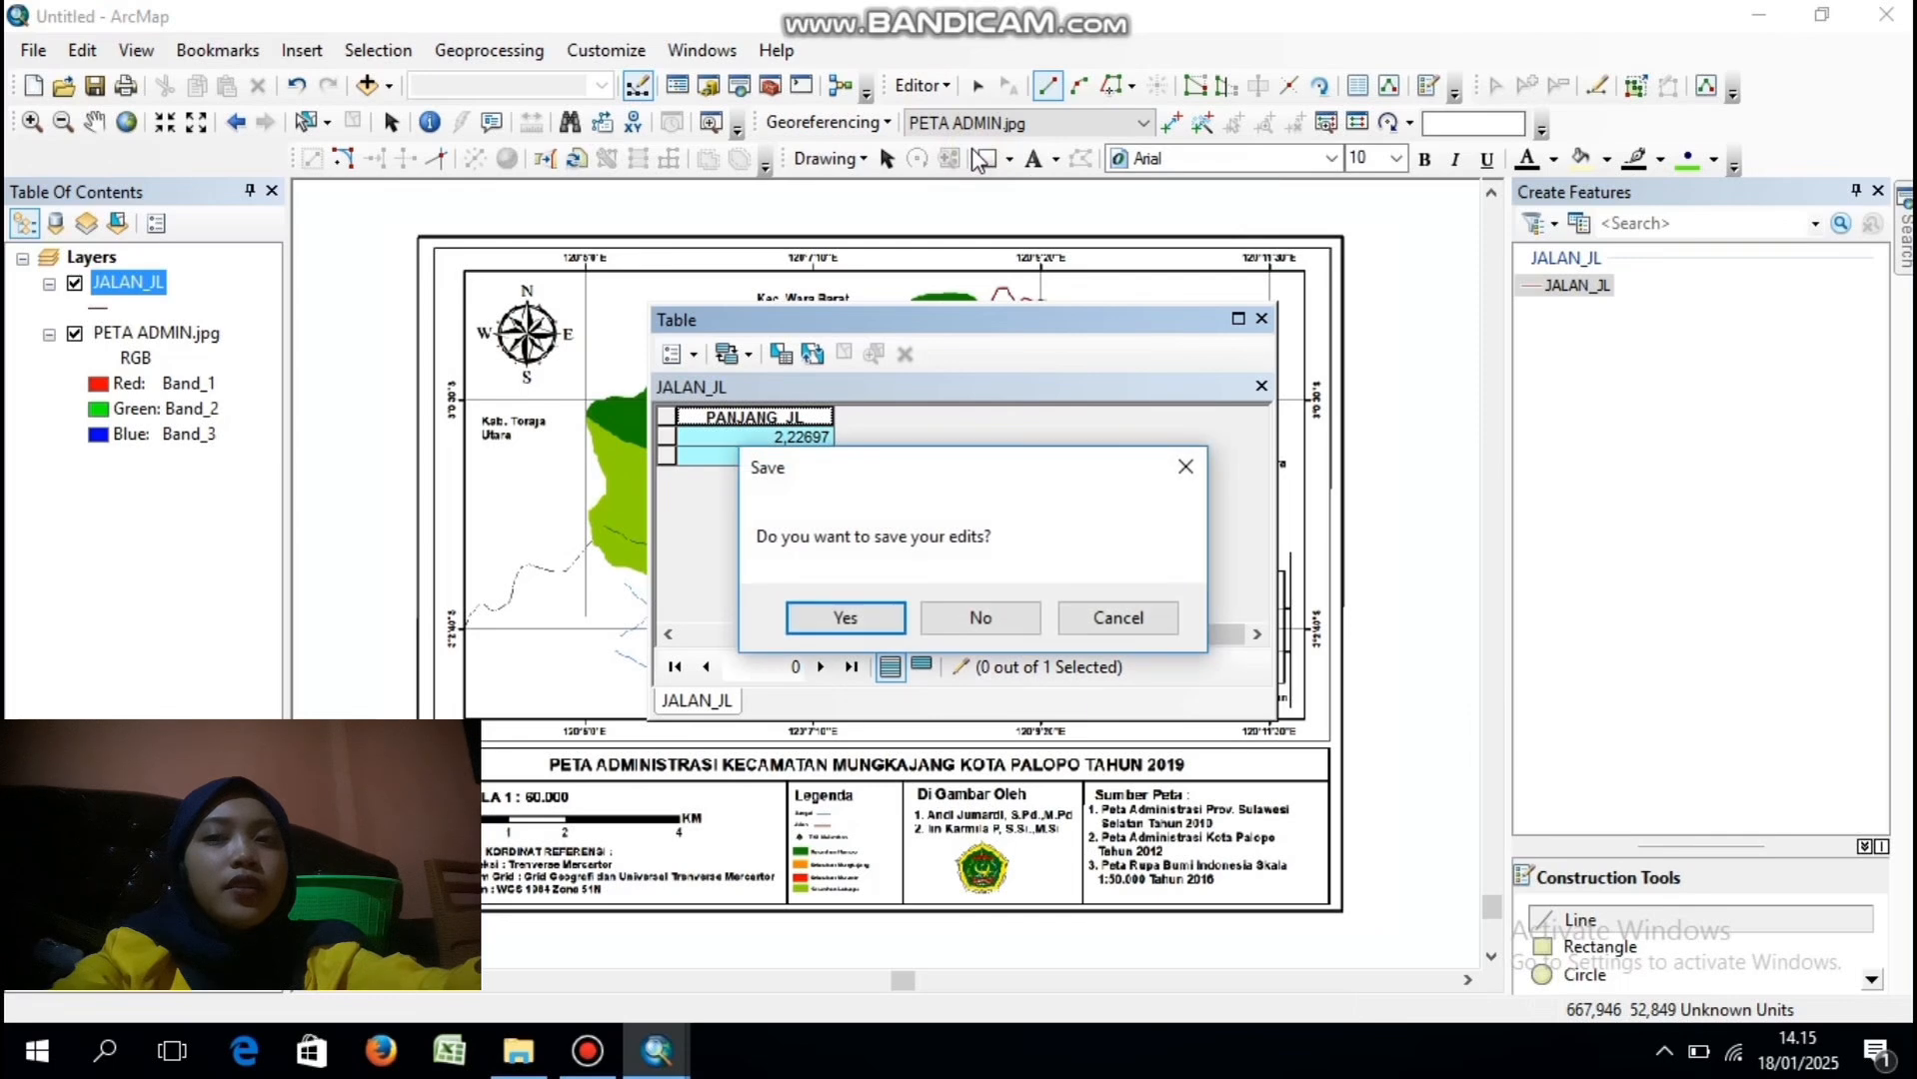
pyautogui.click(848, 616)
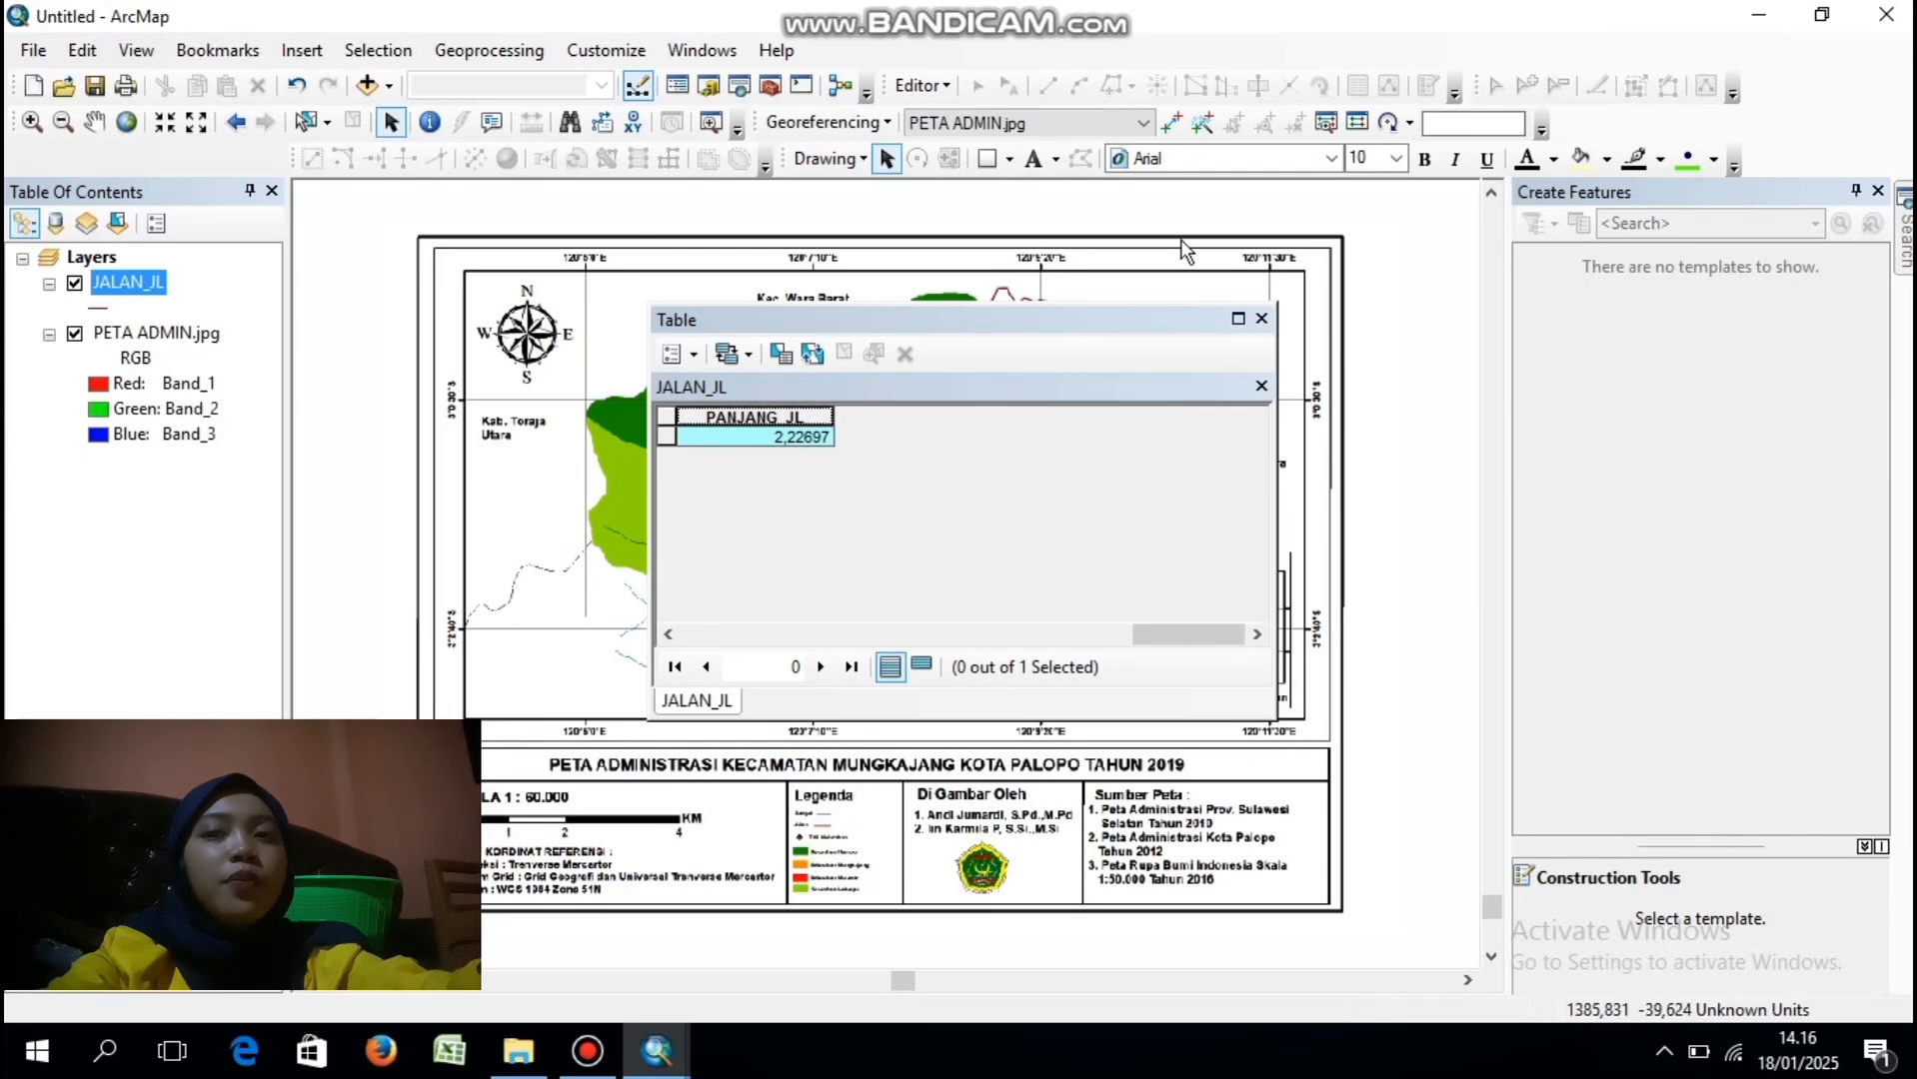
pyautogui.click(1261, 320)
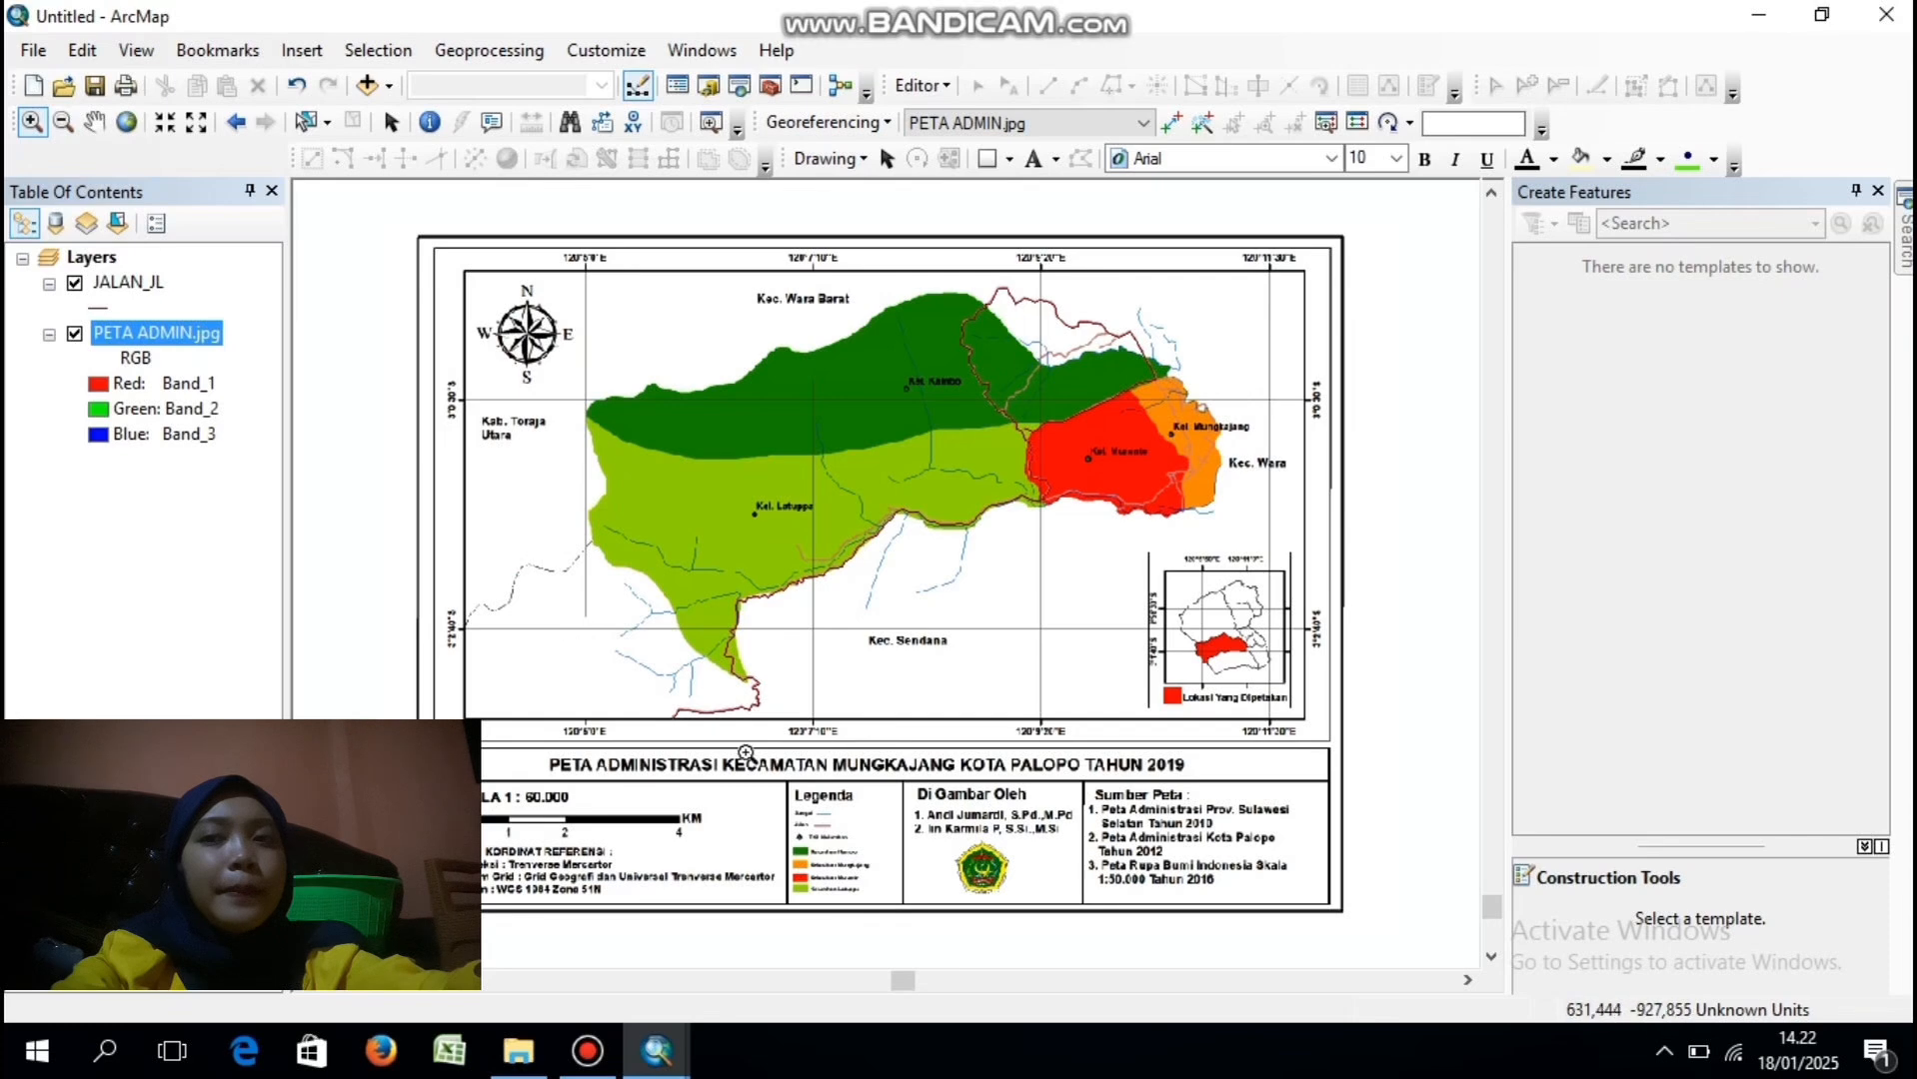
# - Start creating a new shapefile in the PALOPO_SHP folder of the Catalog
pyautogui.moveTo(905, 785); pyautogui.dragTo(1071, 903)
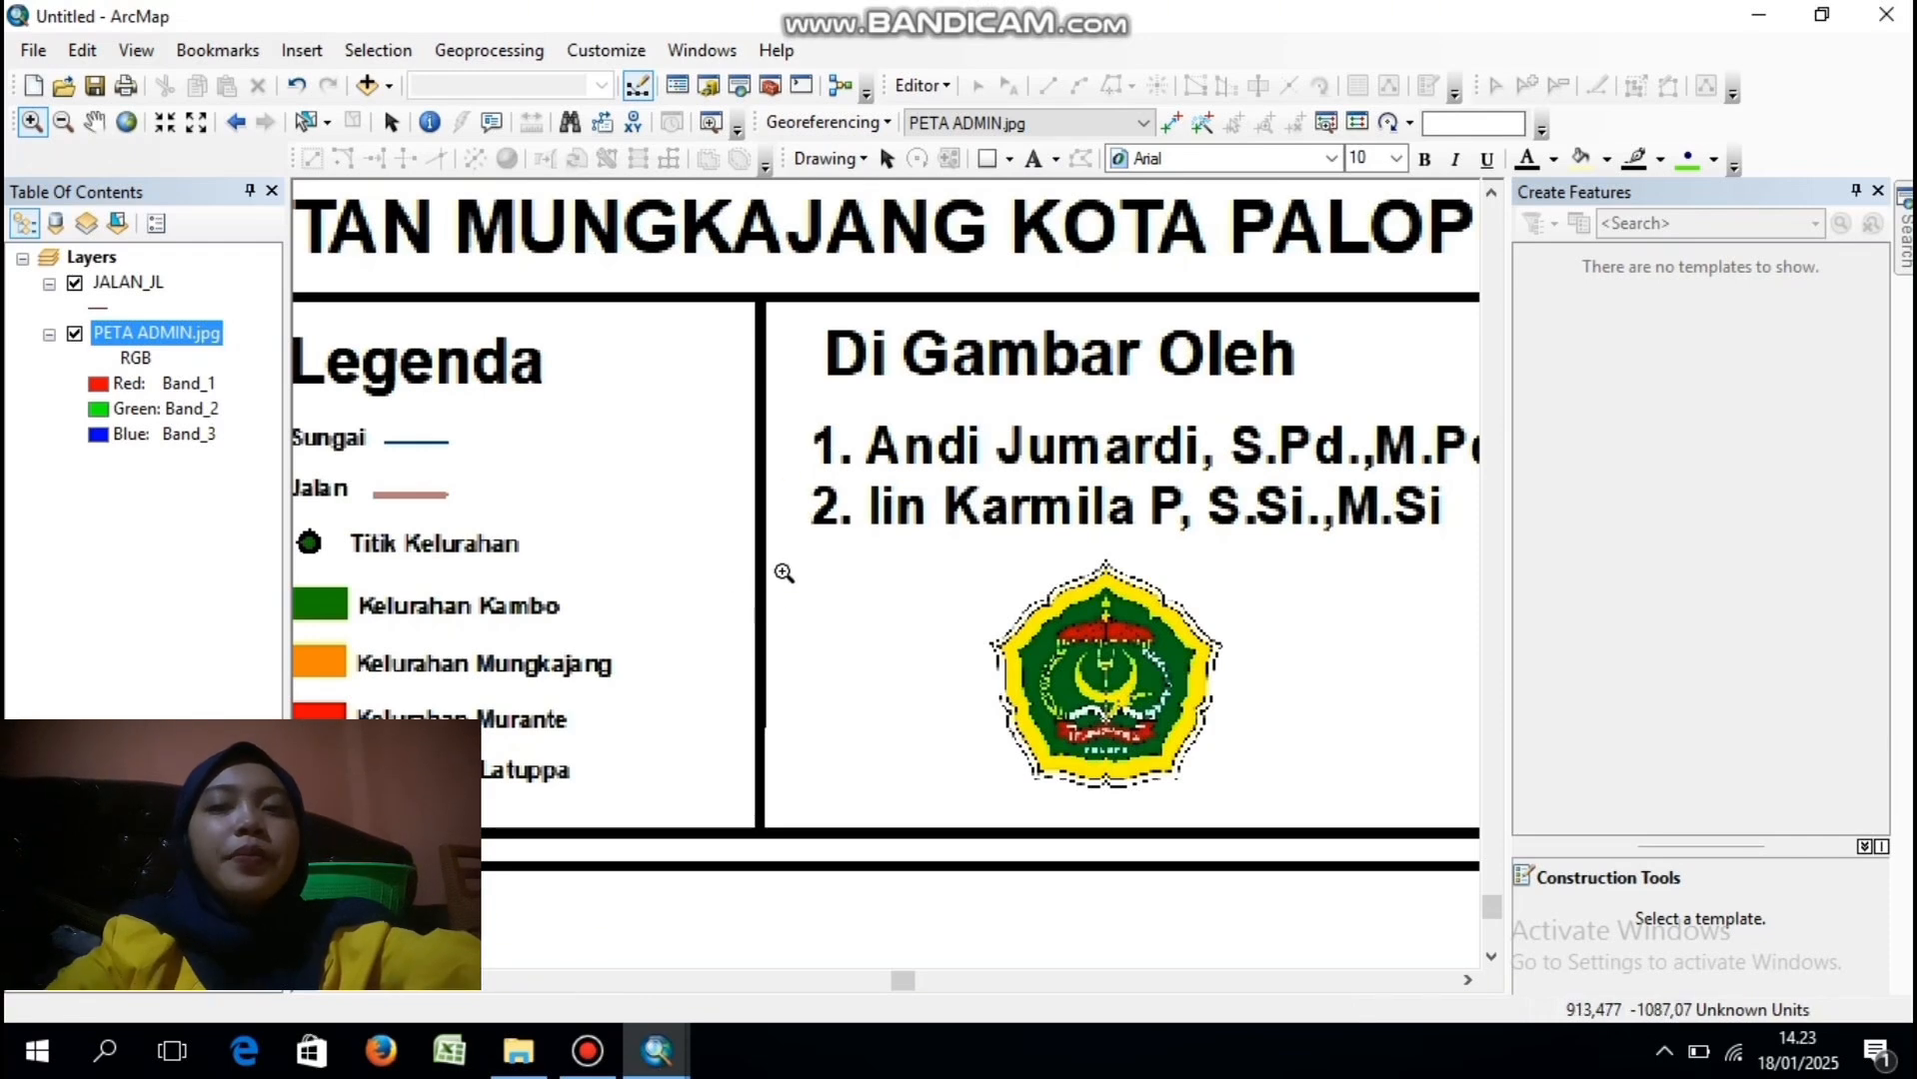
pyautogui.rightClick(164, 340)
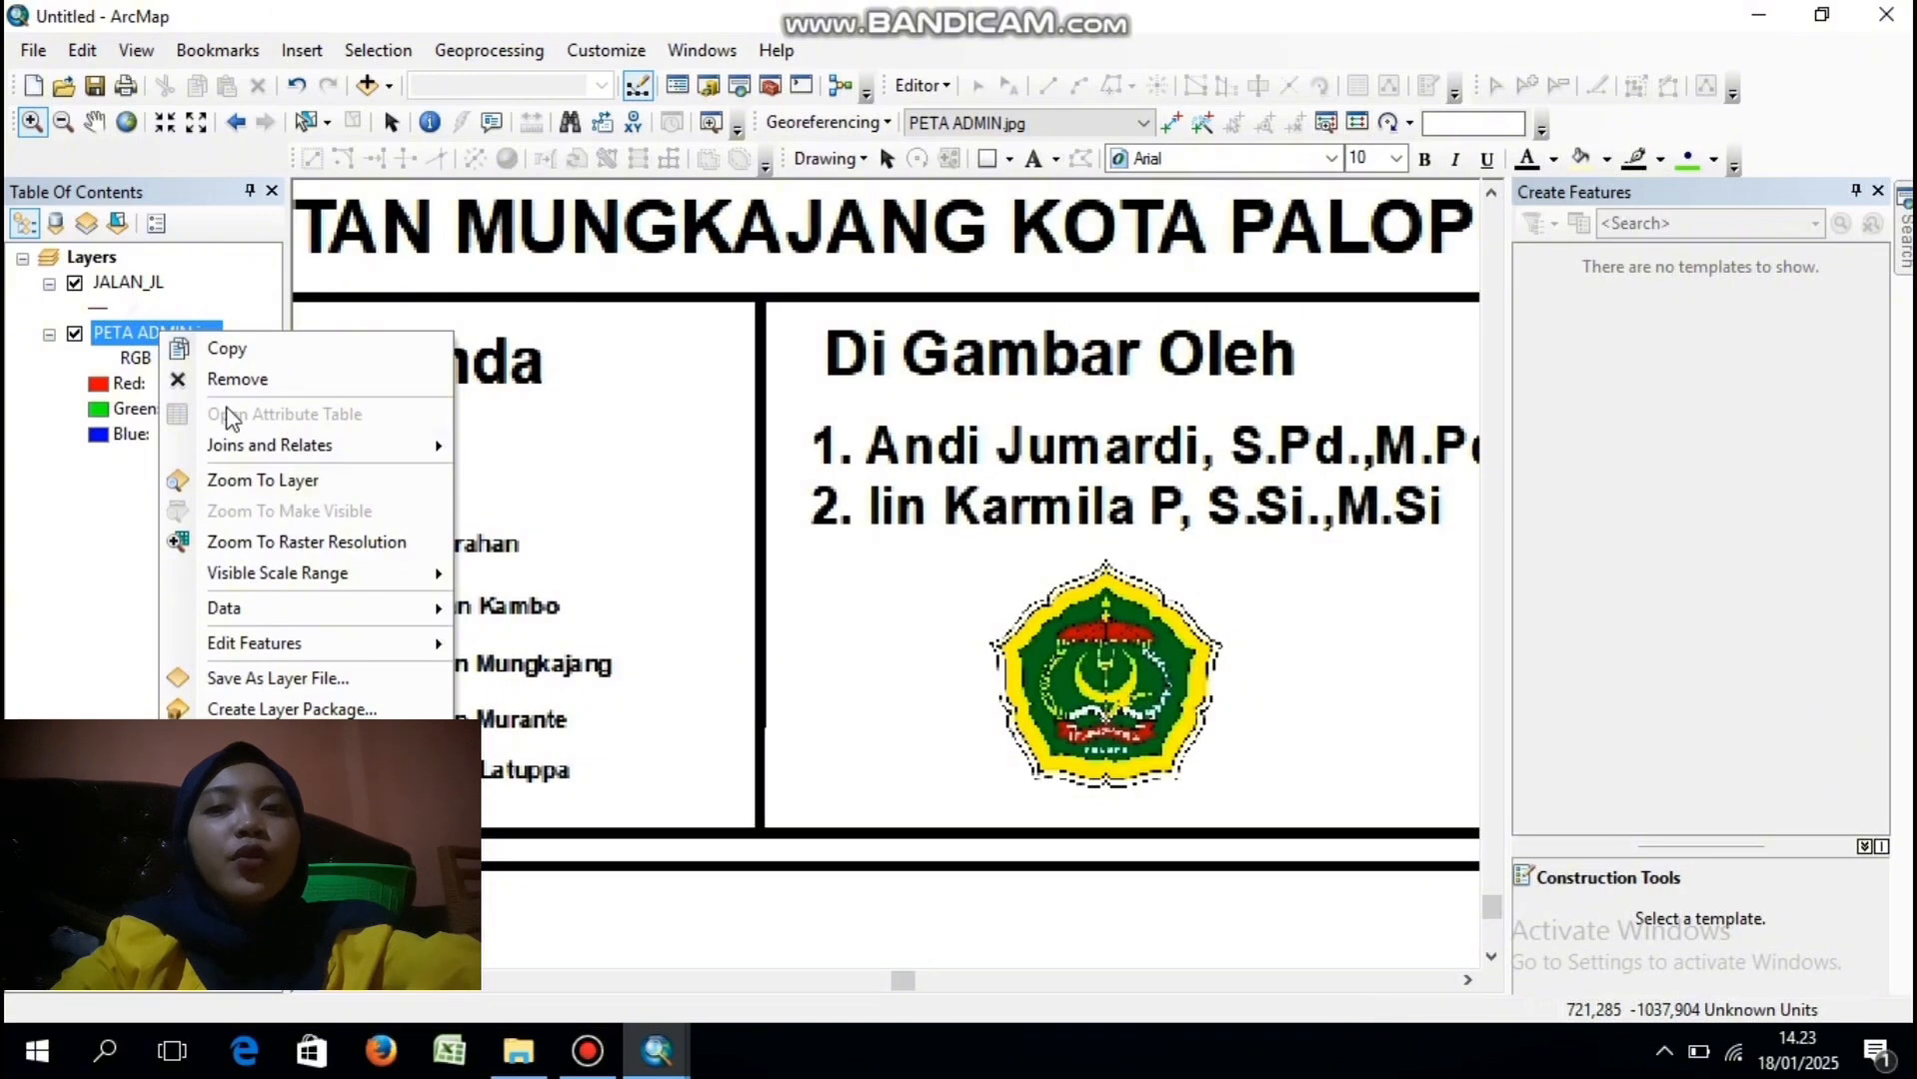
pyautogui.click(272, 480)
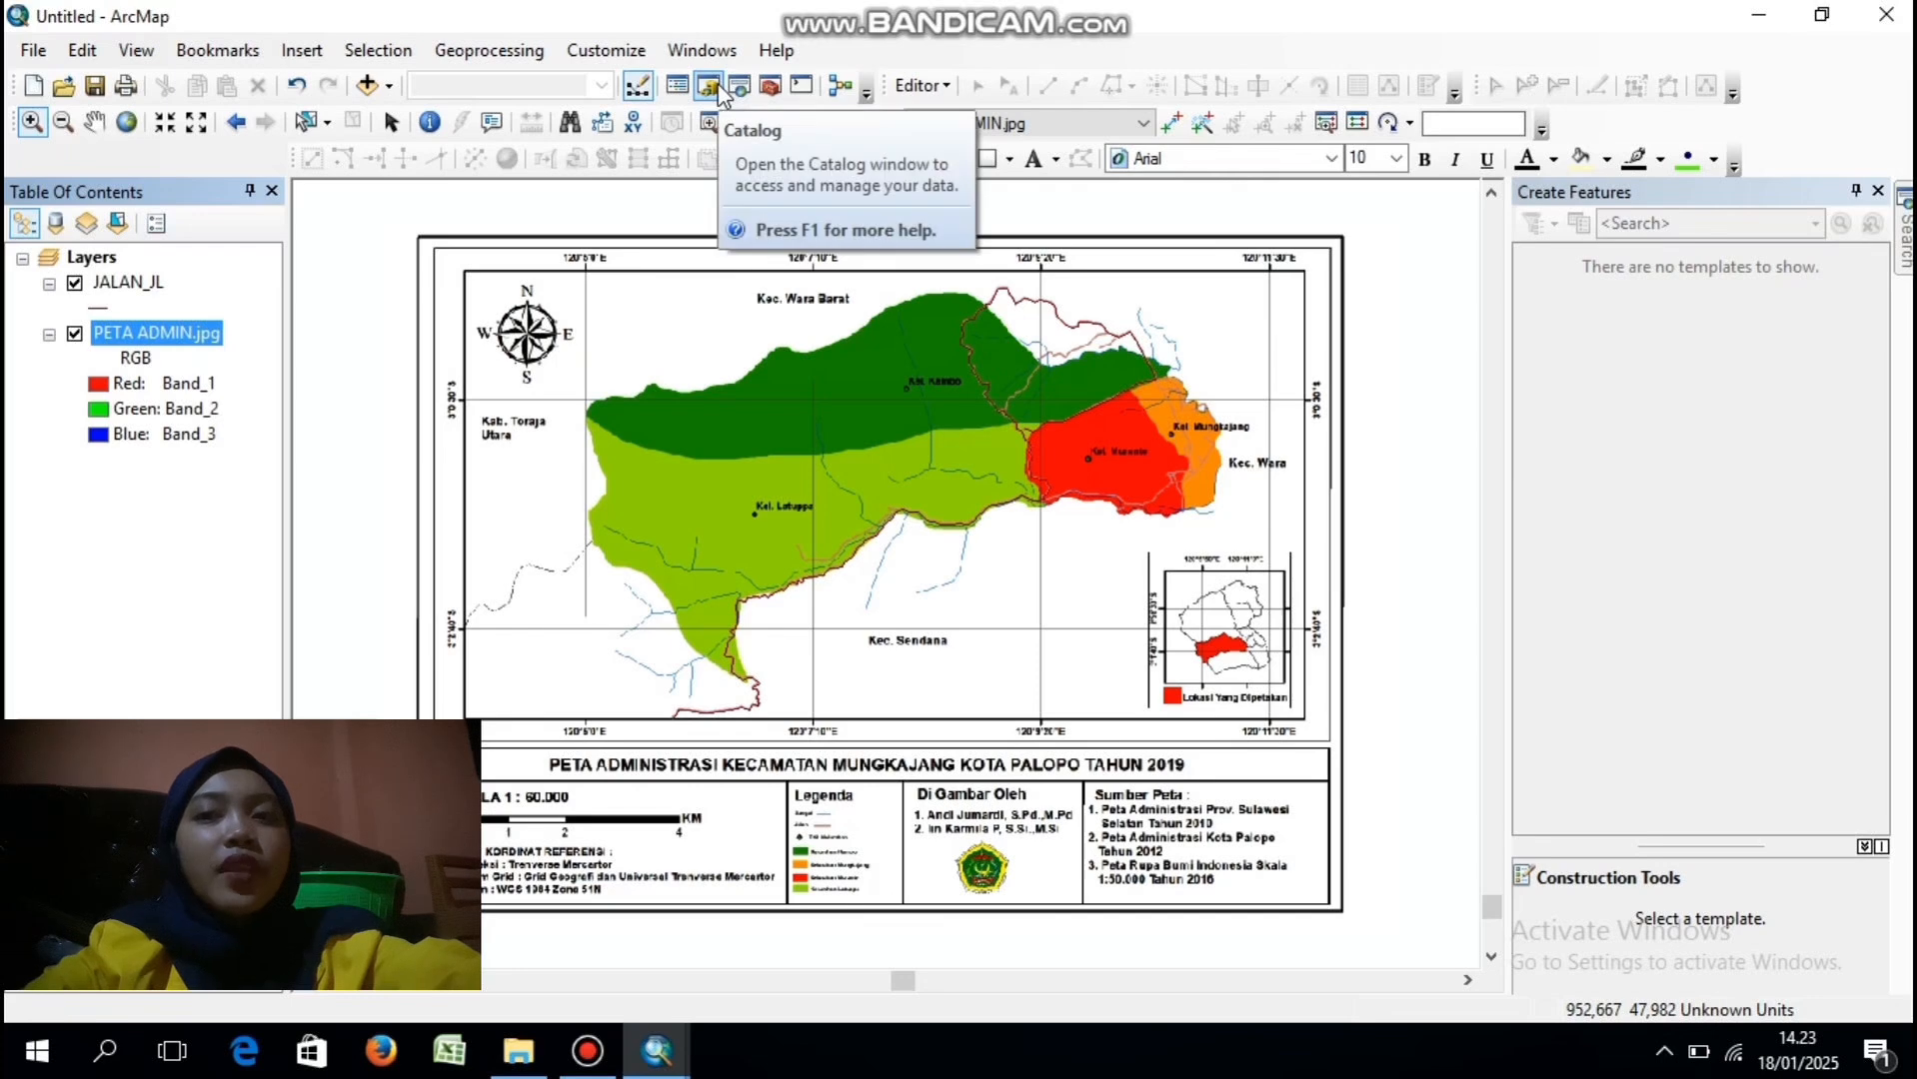
pyautogui.click(712, 88)
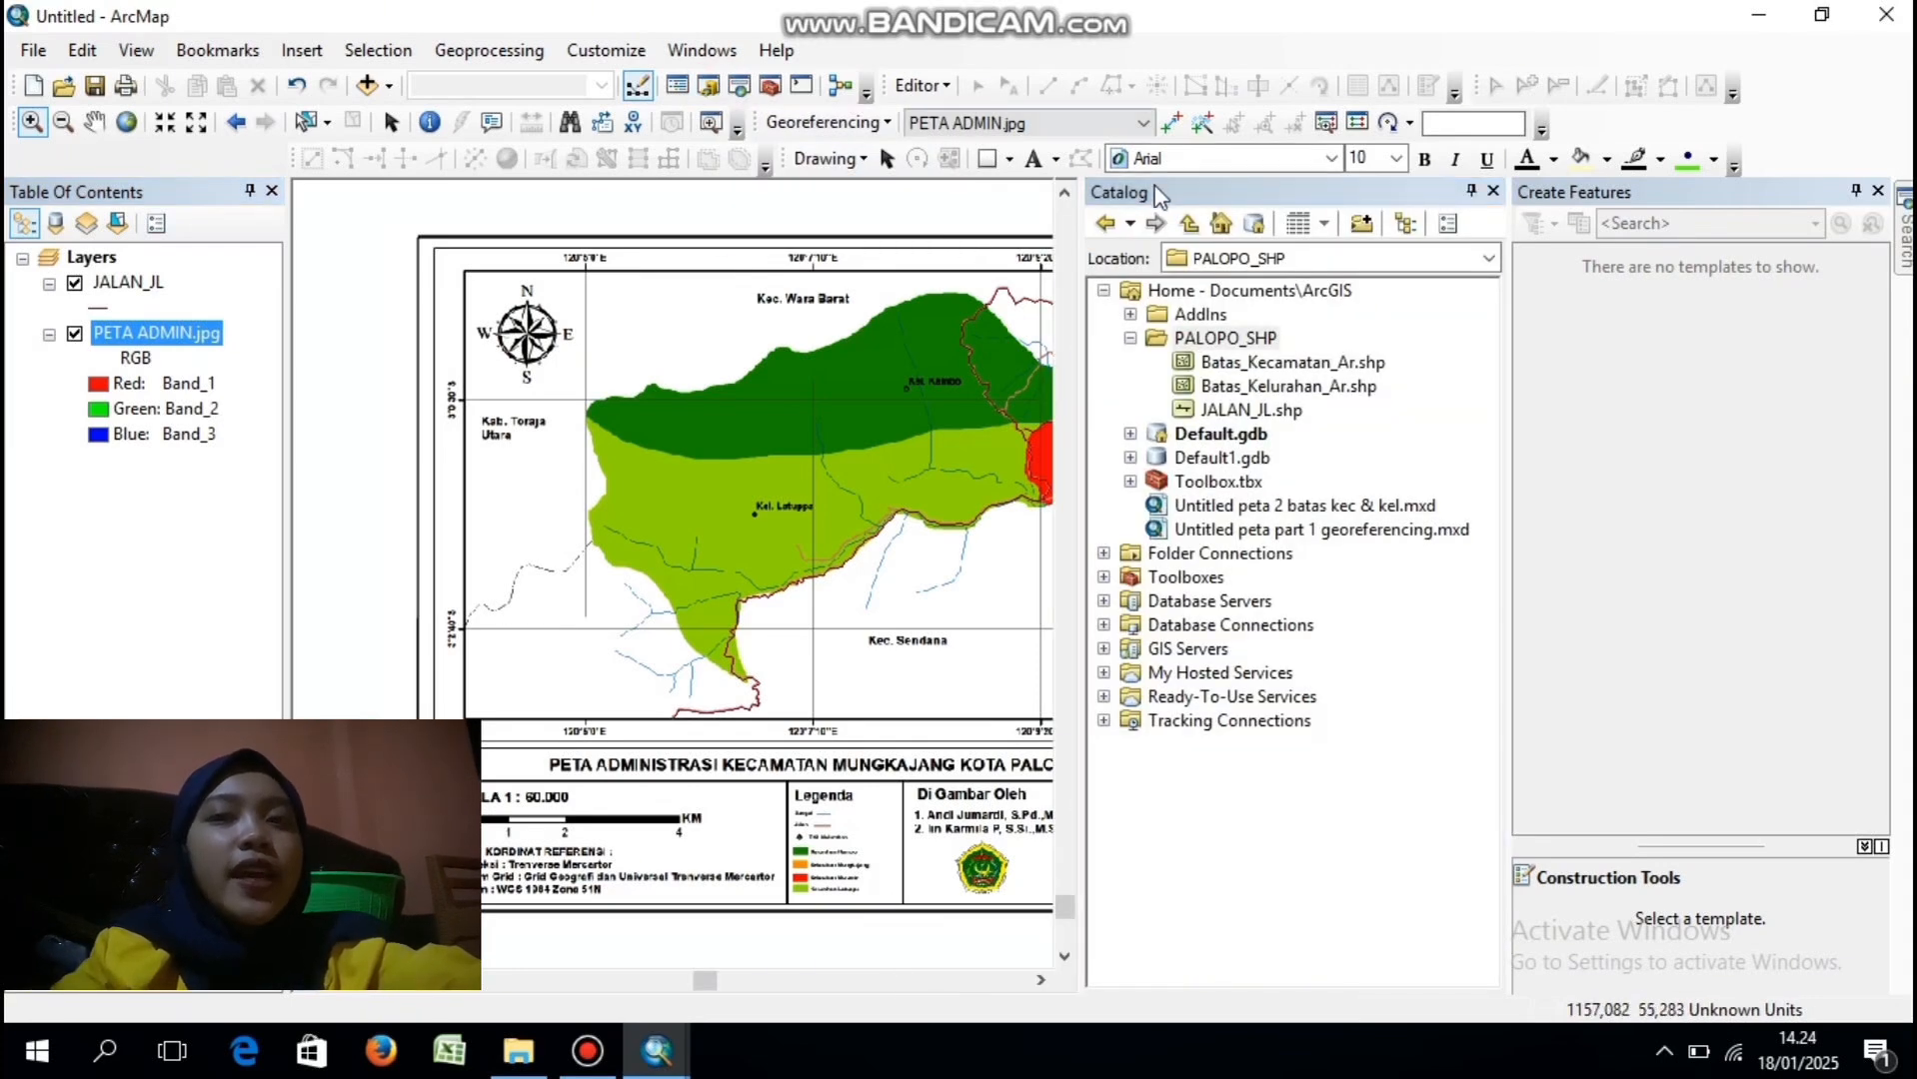
pyautogui.rightClick(1216, 342)
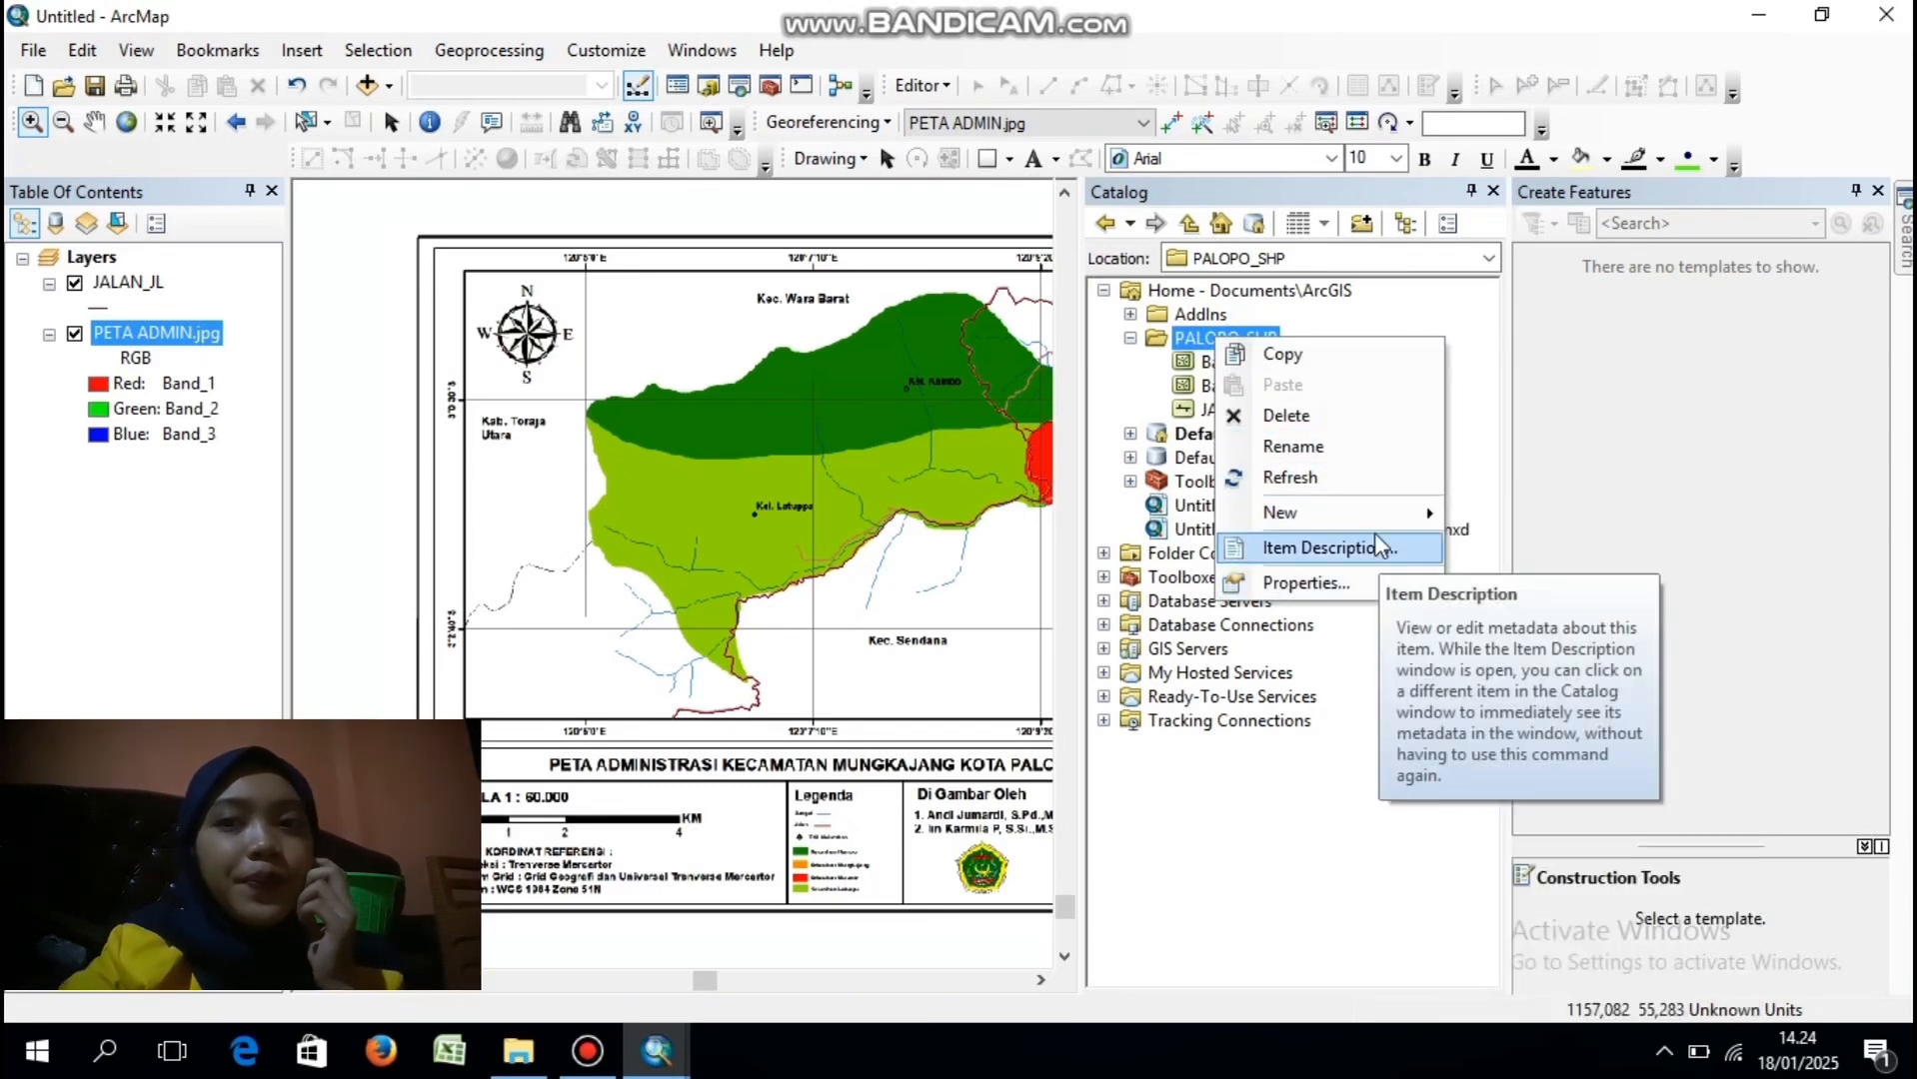
pyautogui.moveTo(1384, 514)
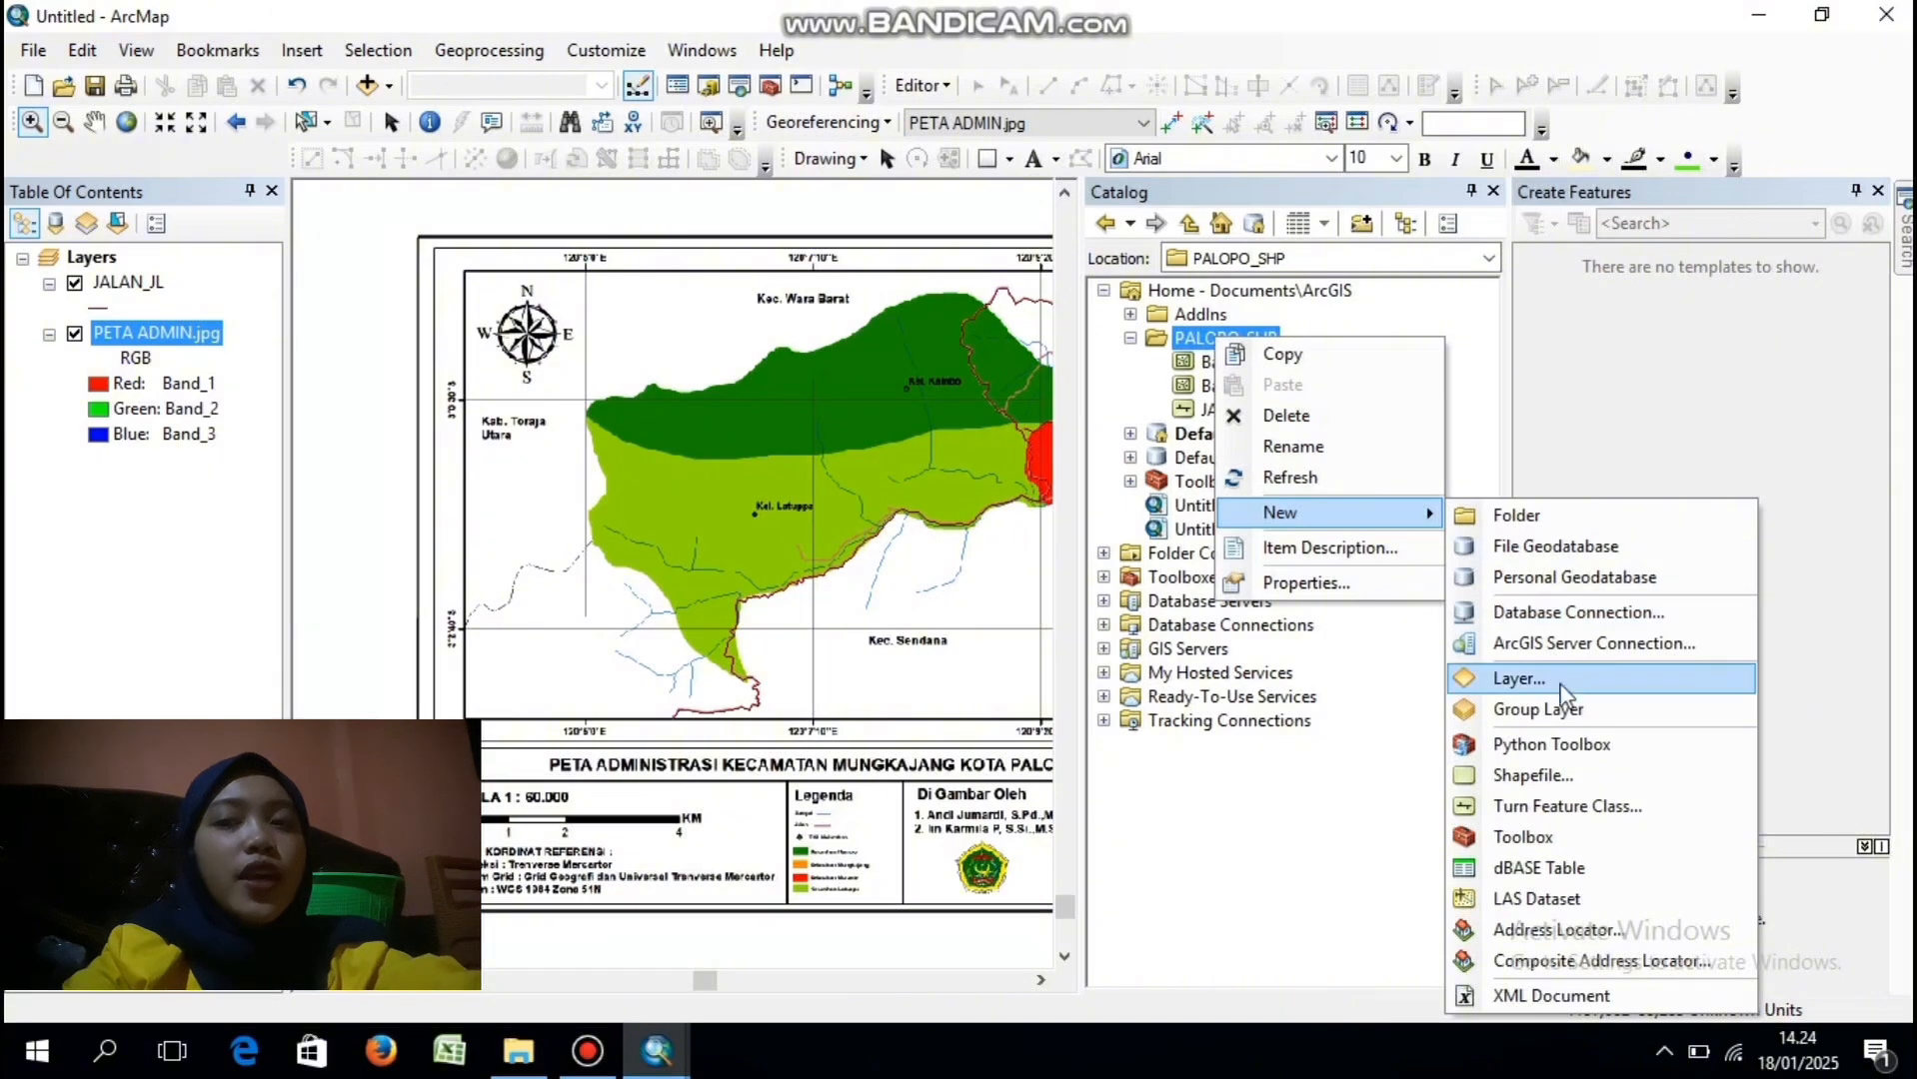
pyautogui.click(1532, 776)
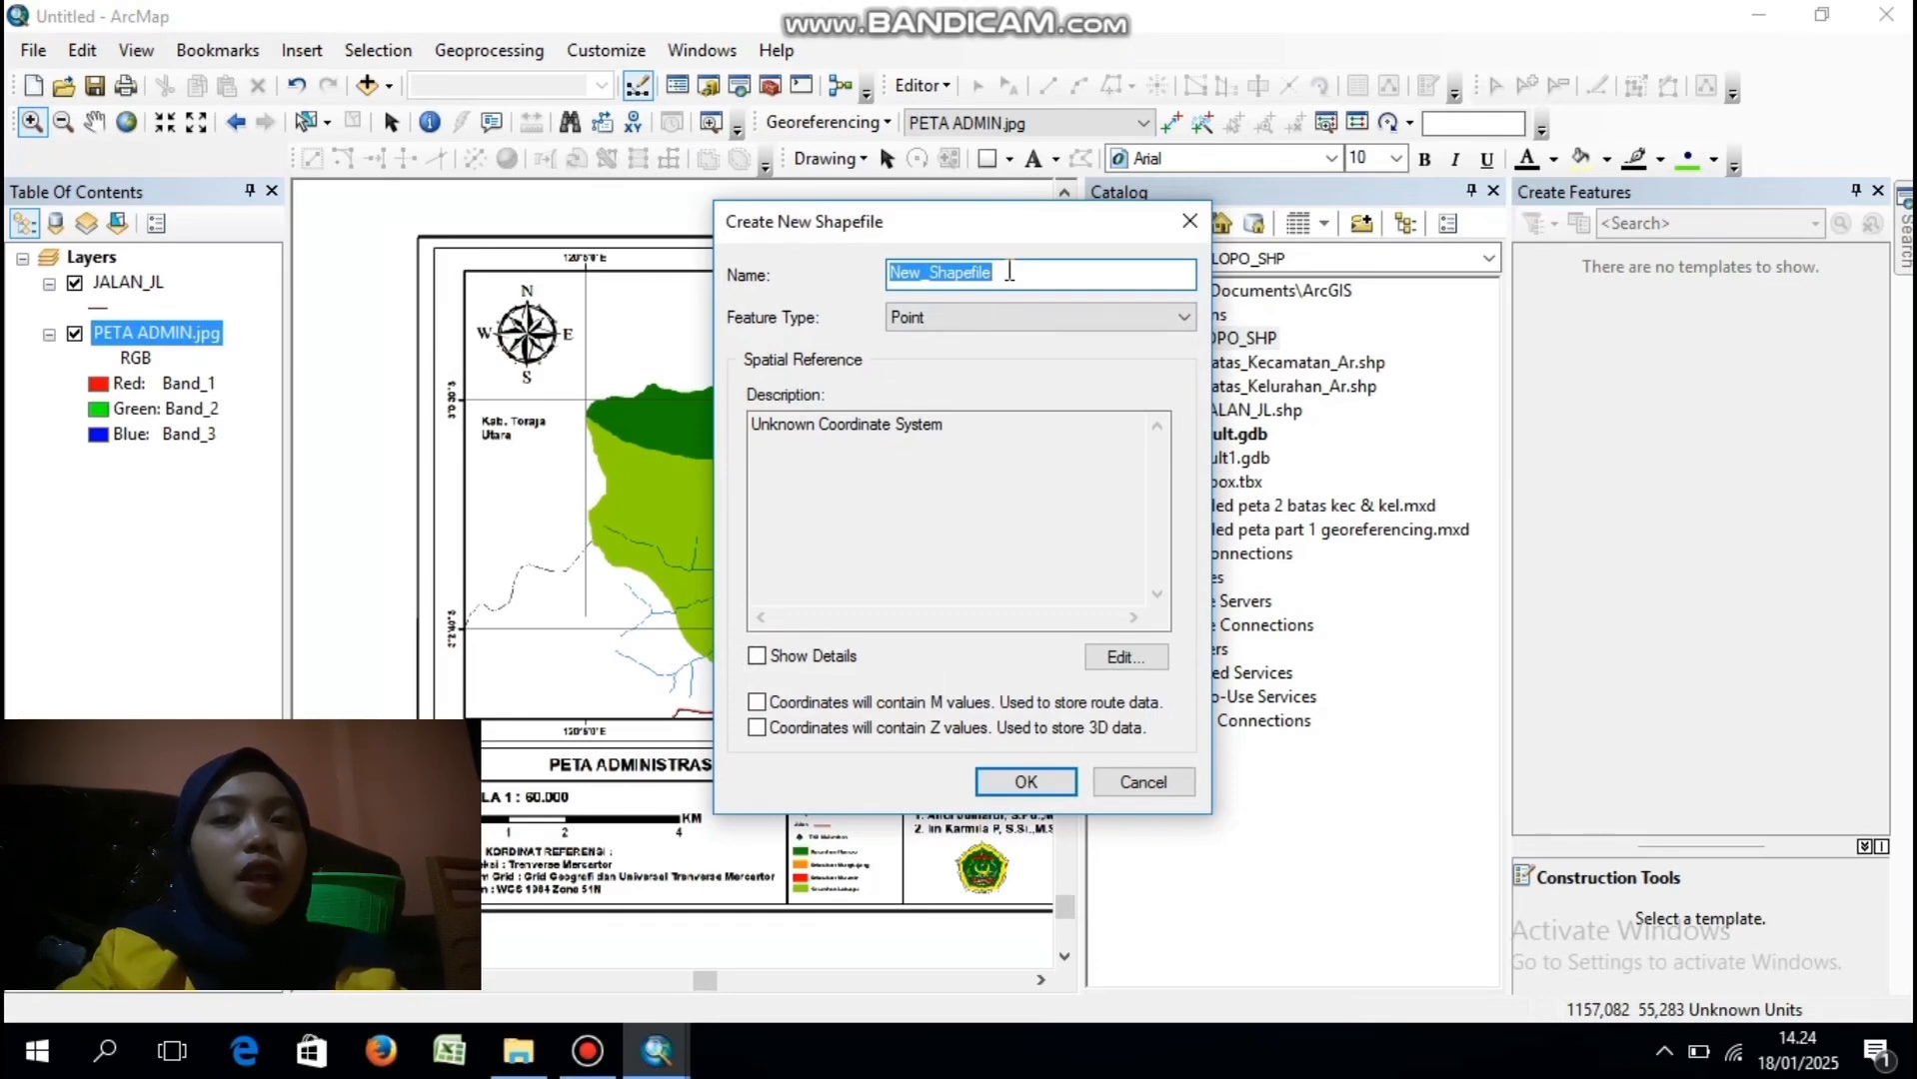
# - Name the new shapefile TOPONIM_PY and choose Point as its feature type
pyautogui.write('Ti')
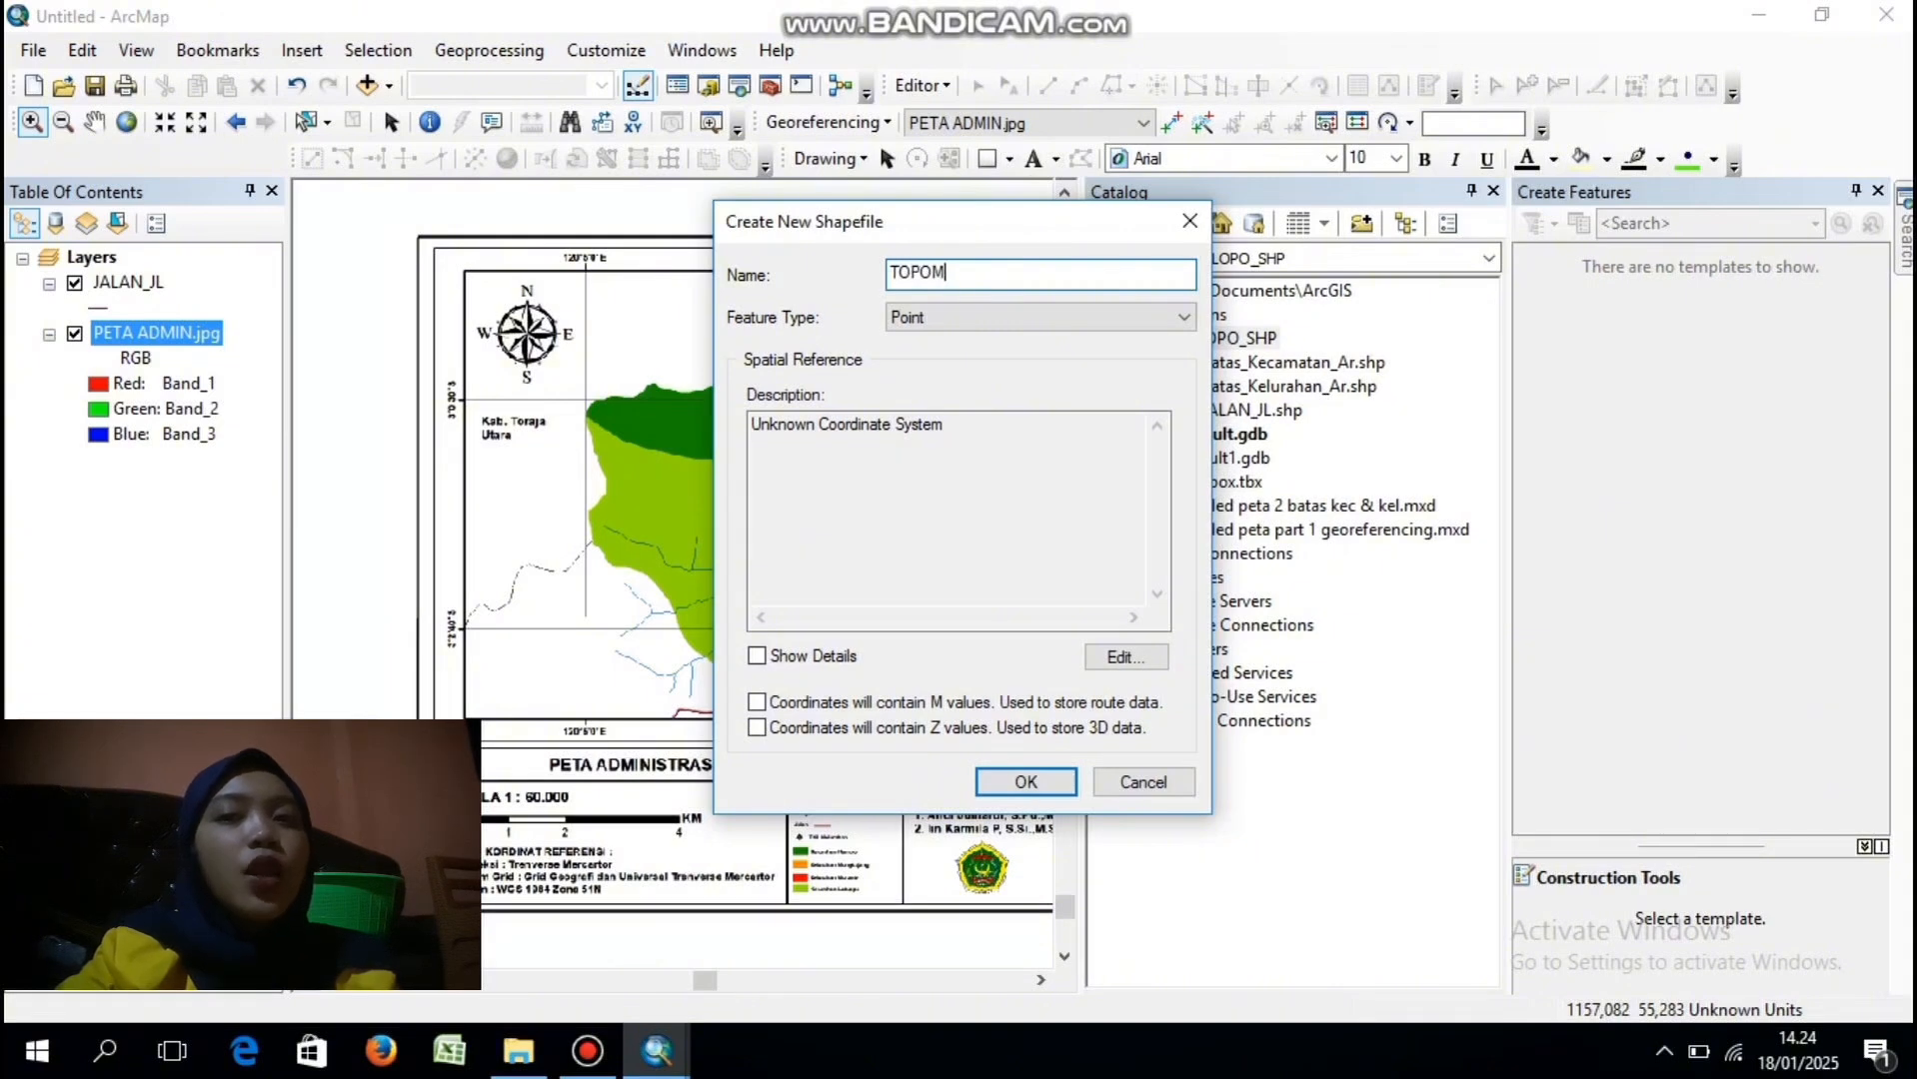
pyautogui.press('BackSpace')
pyautogui.write('NIM')
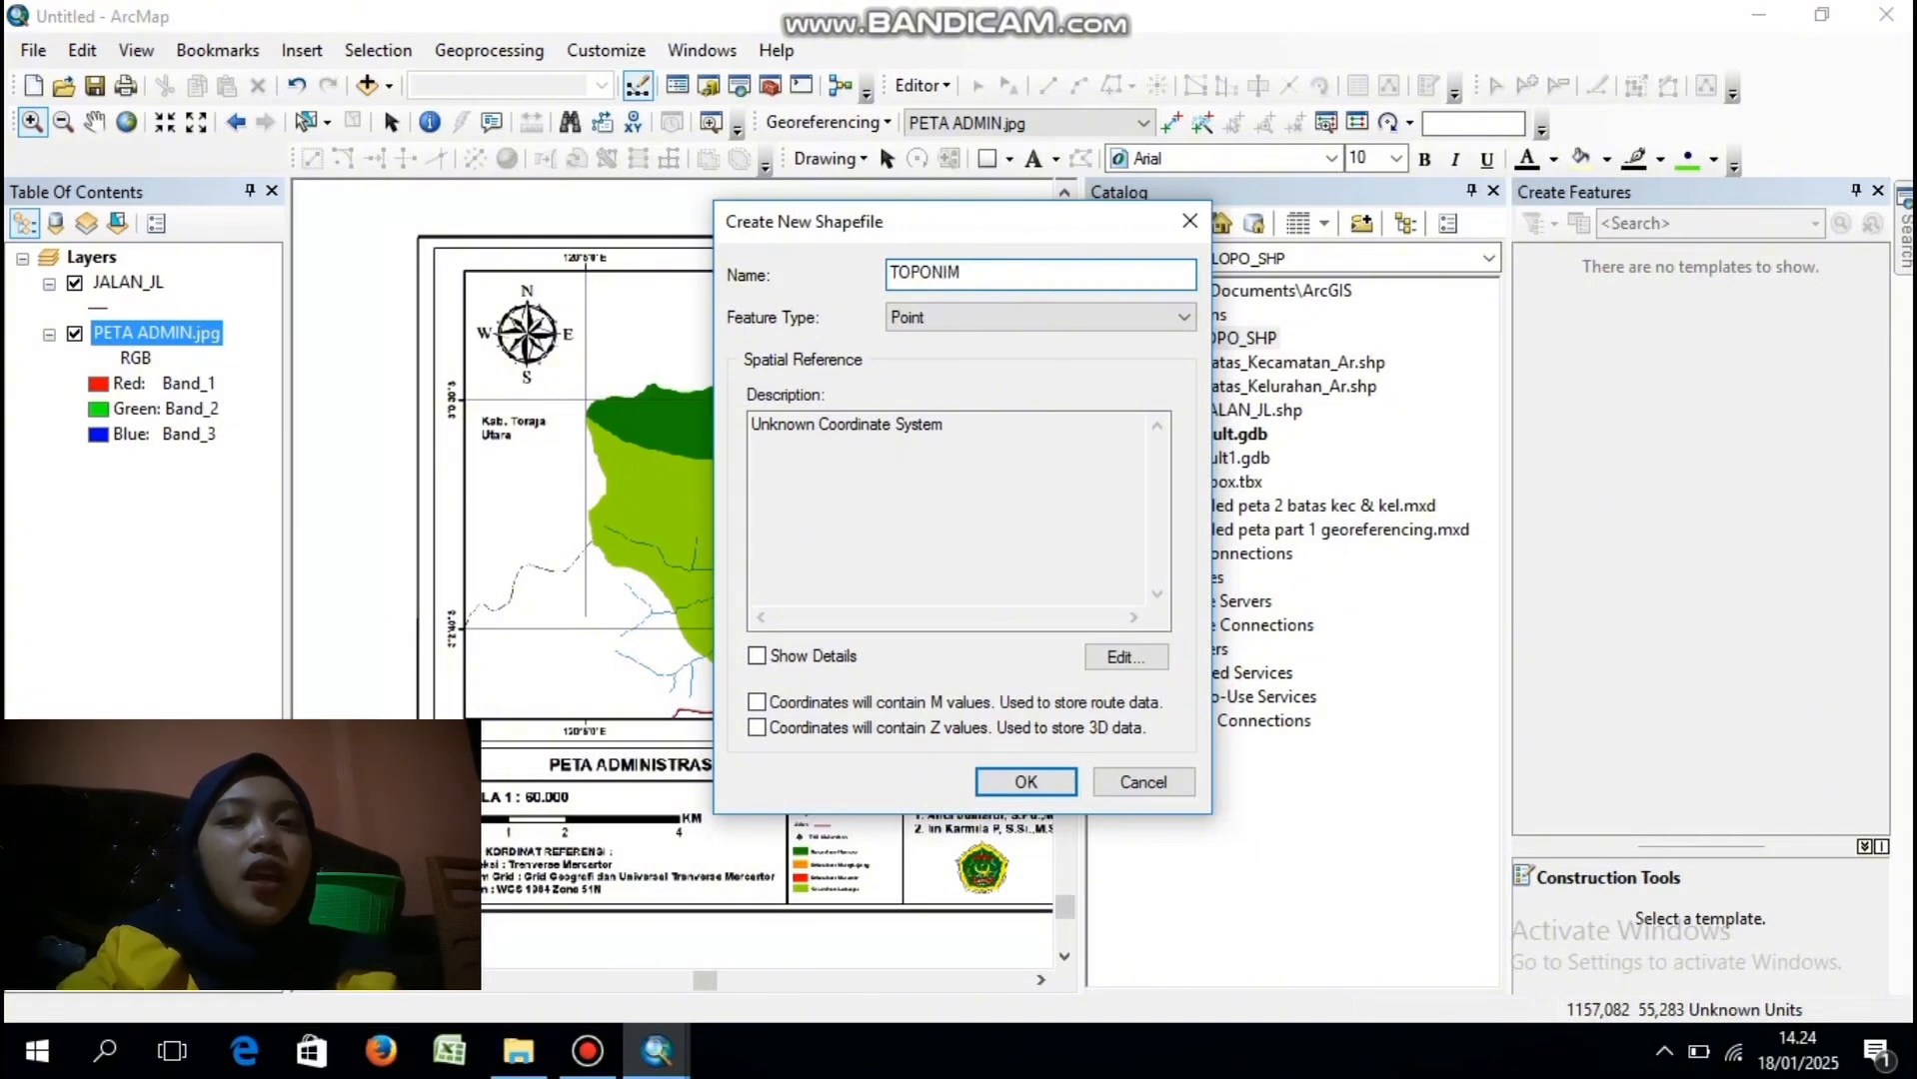
pyautogui.write('_P')
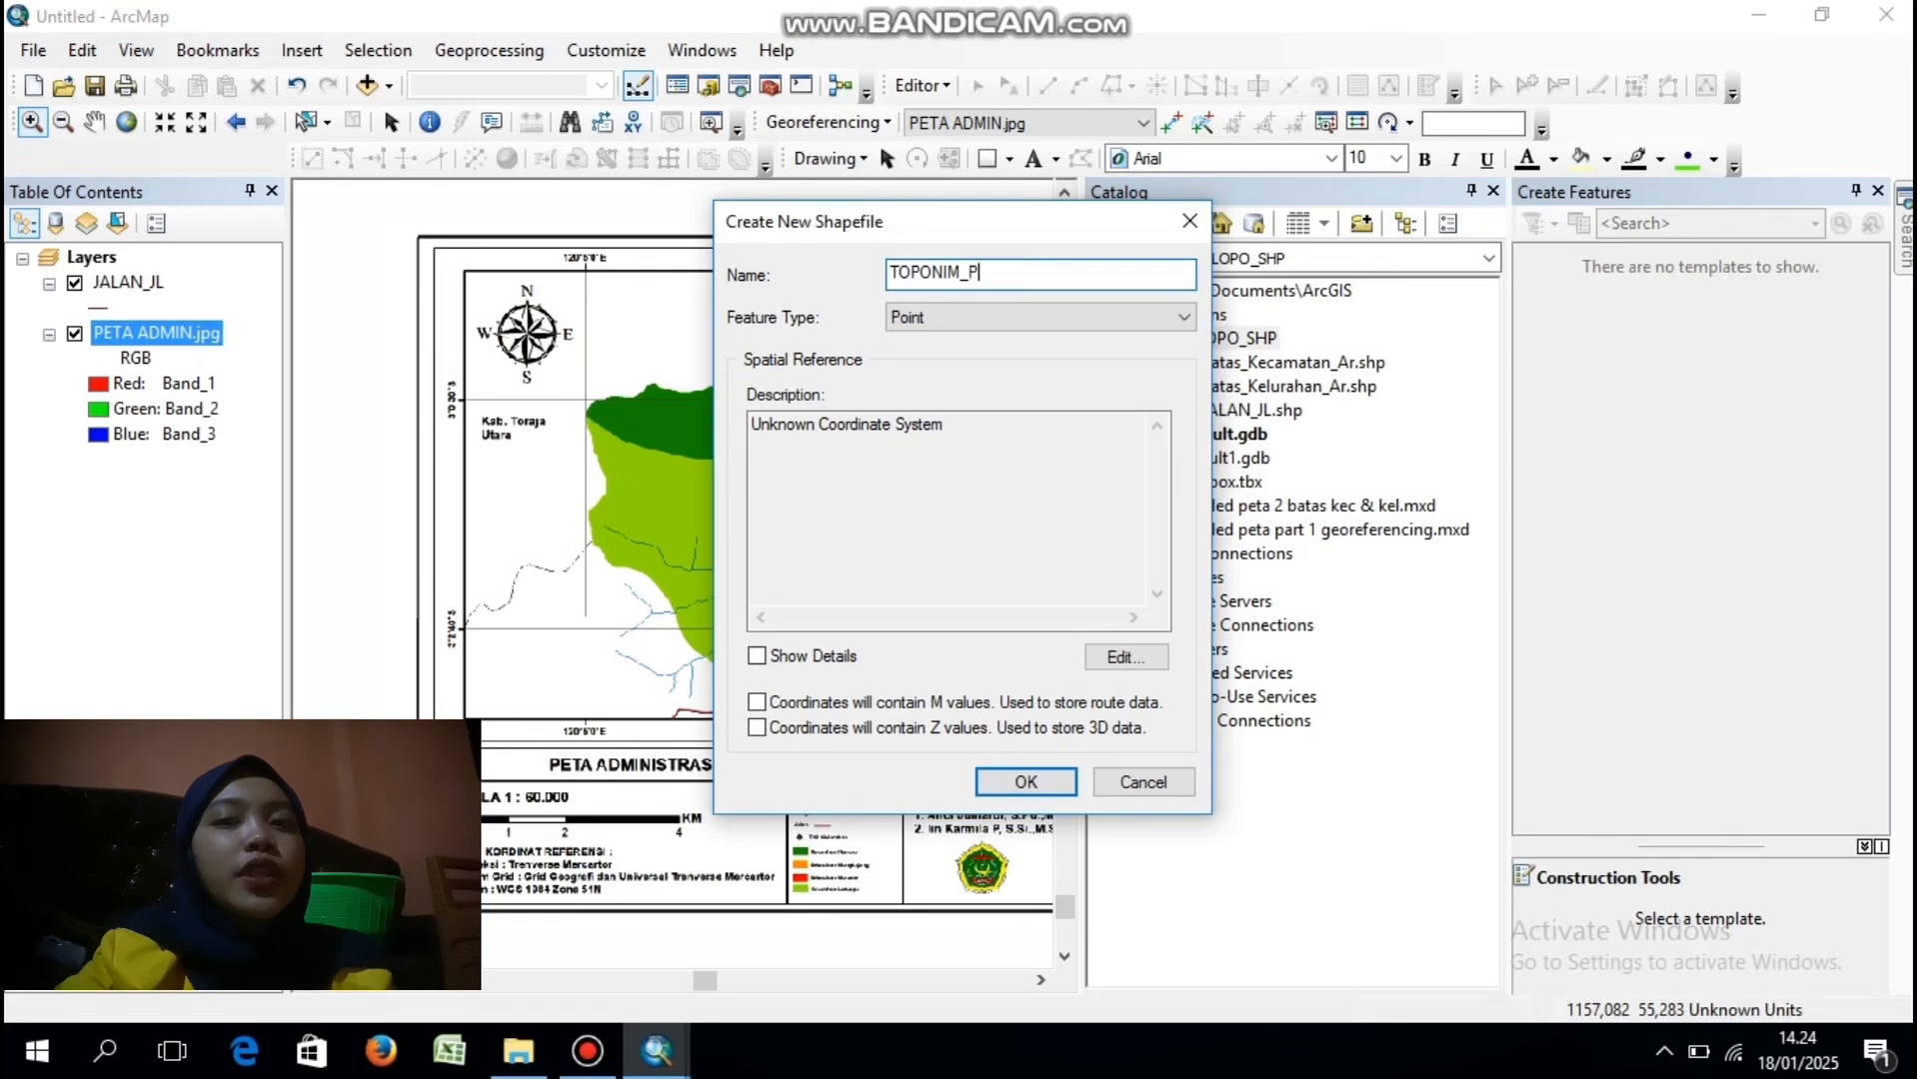
pyautogui.write('Y')
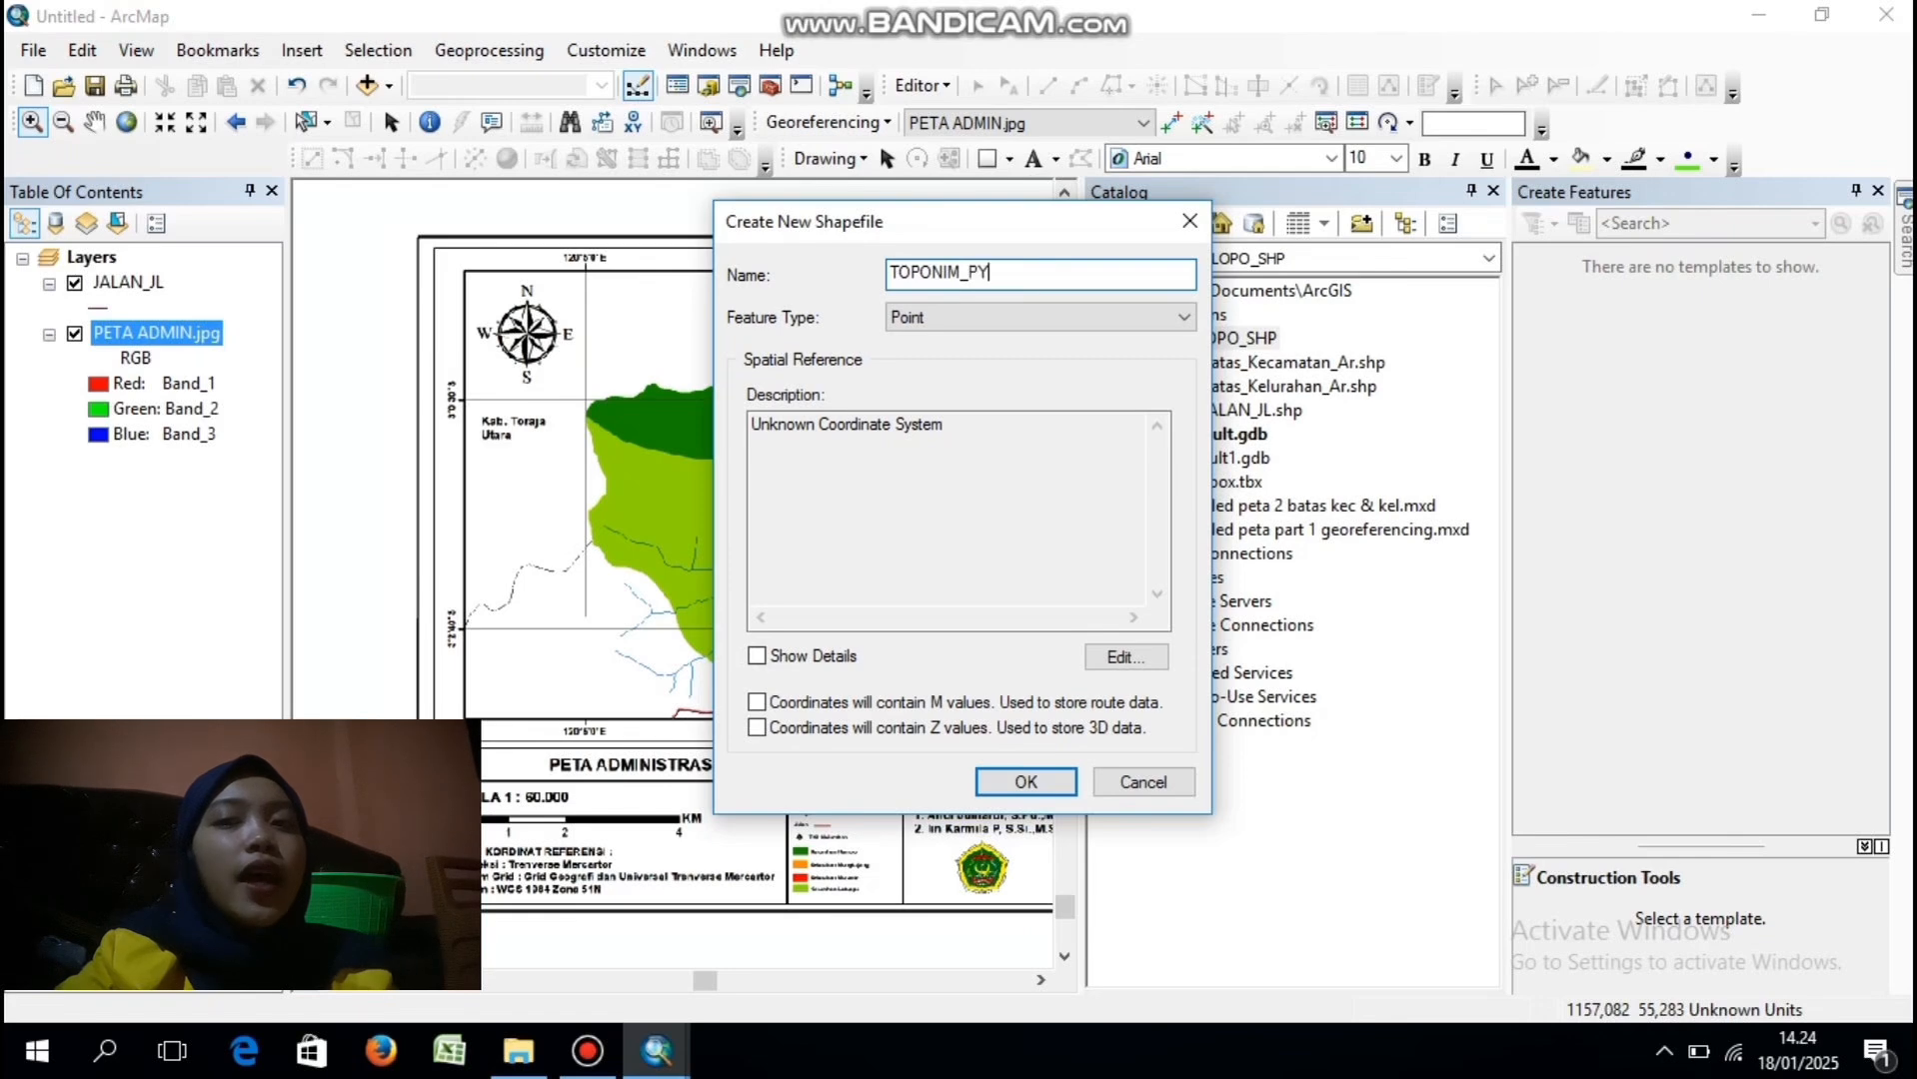
pyautogui.click(1057, 318)
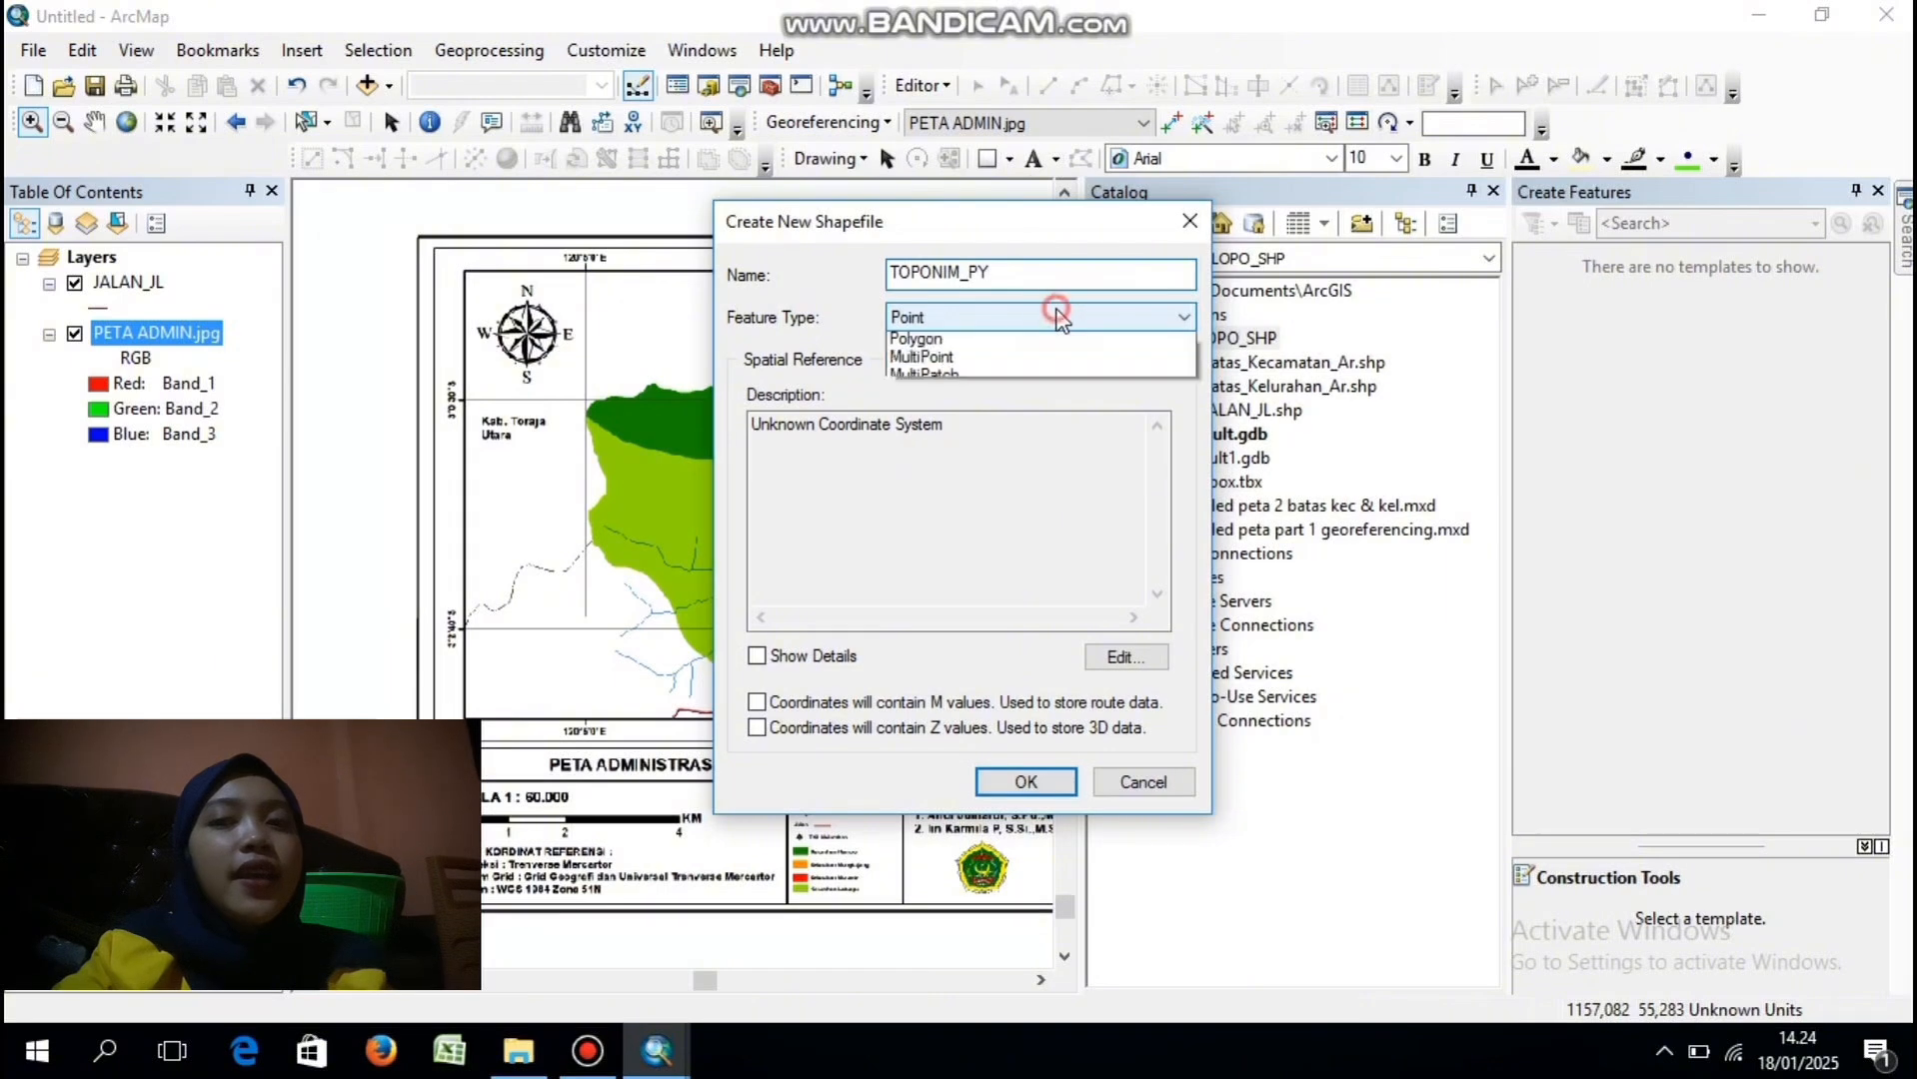
pyautogui.click(1043, 341)
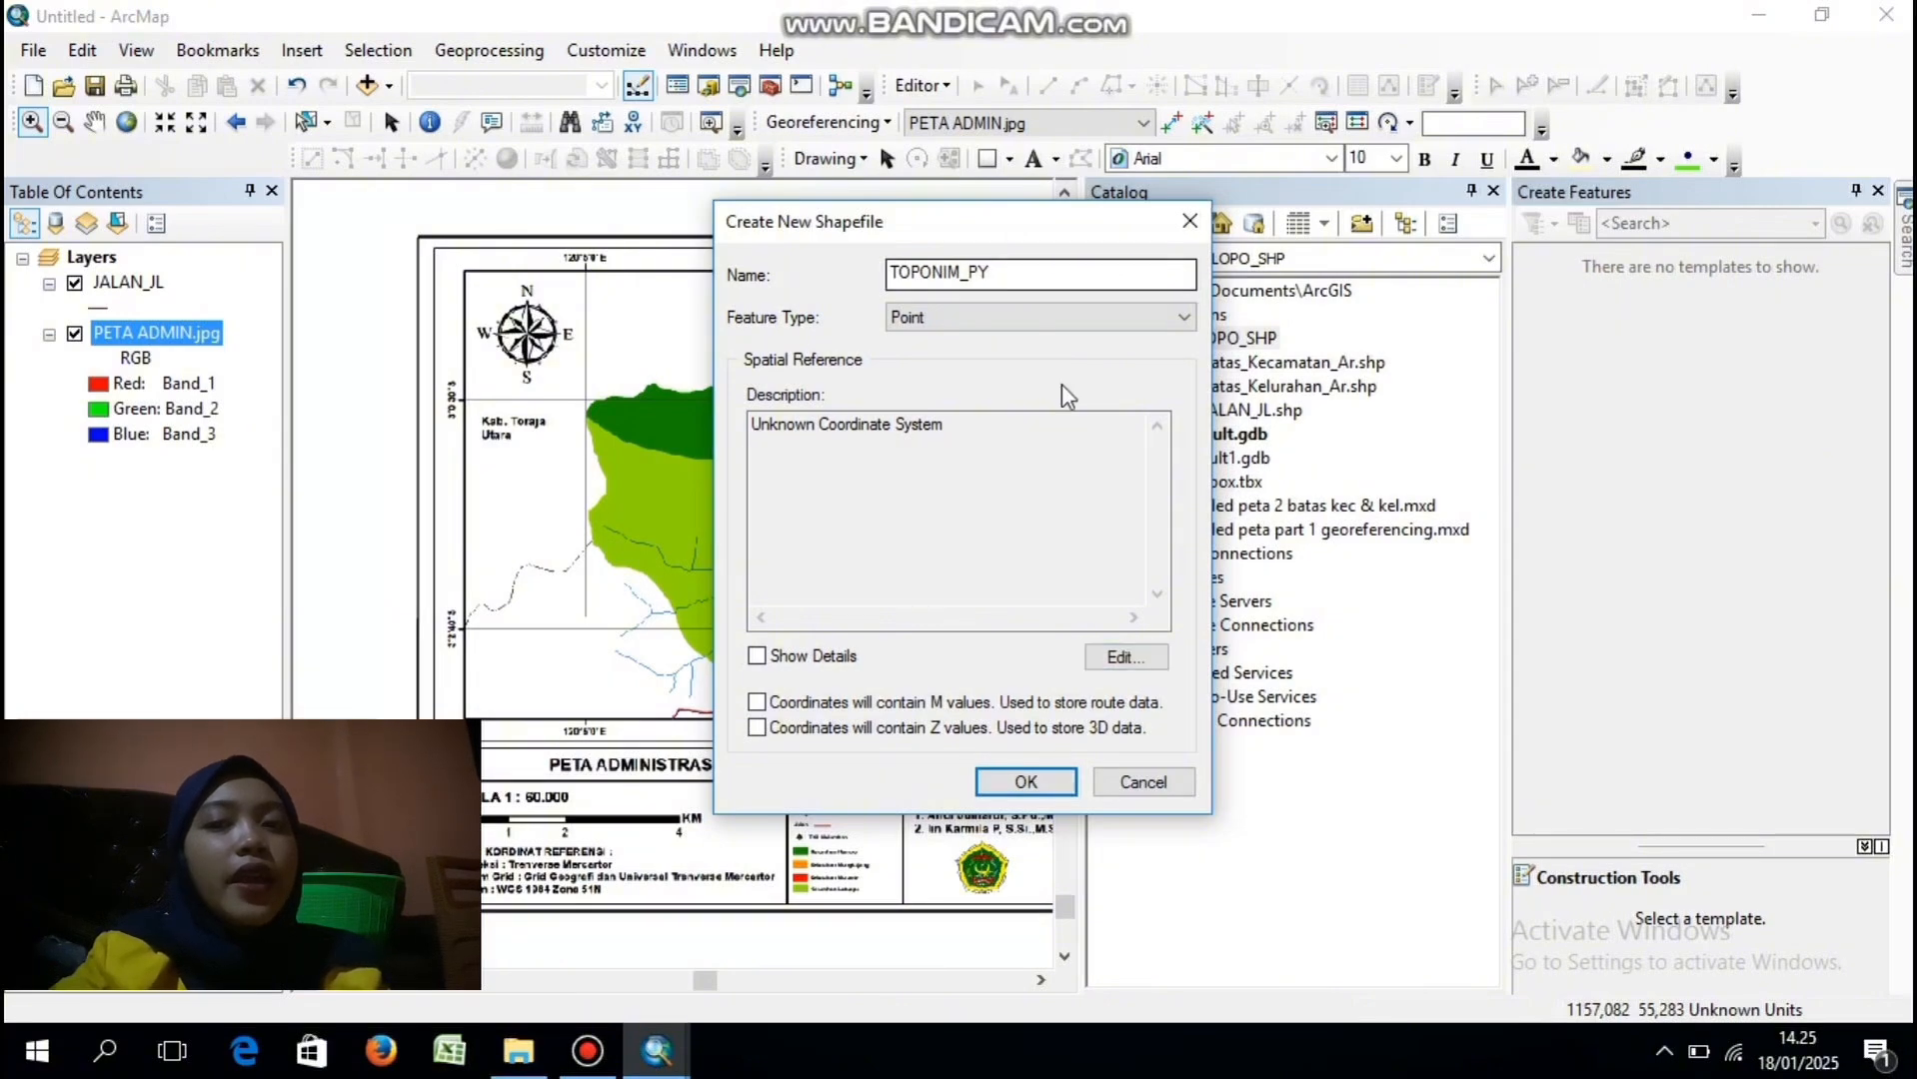
# - Assign the projected coordinate system WGS 1984 UTM Zone 51S to the new point shapefile and create it
pyautogui.click(1126, 656)
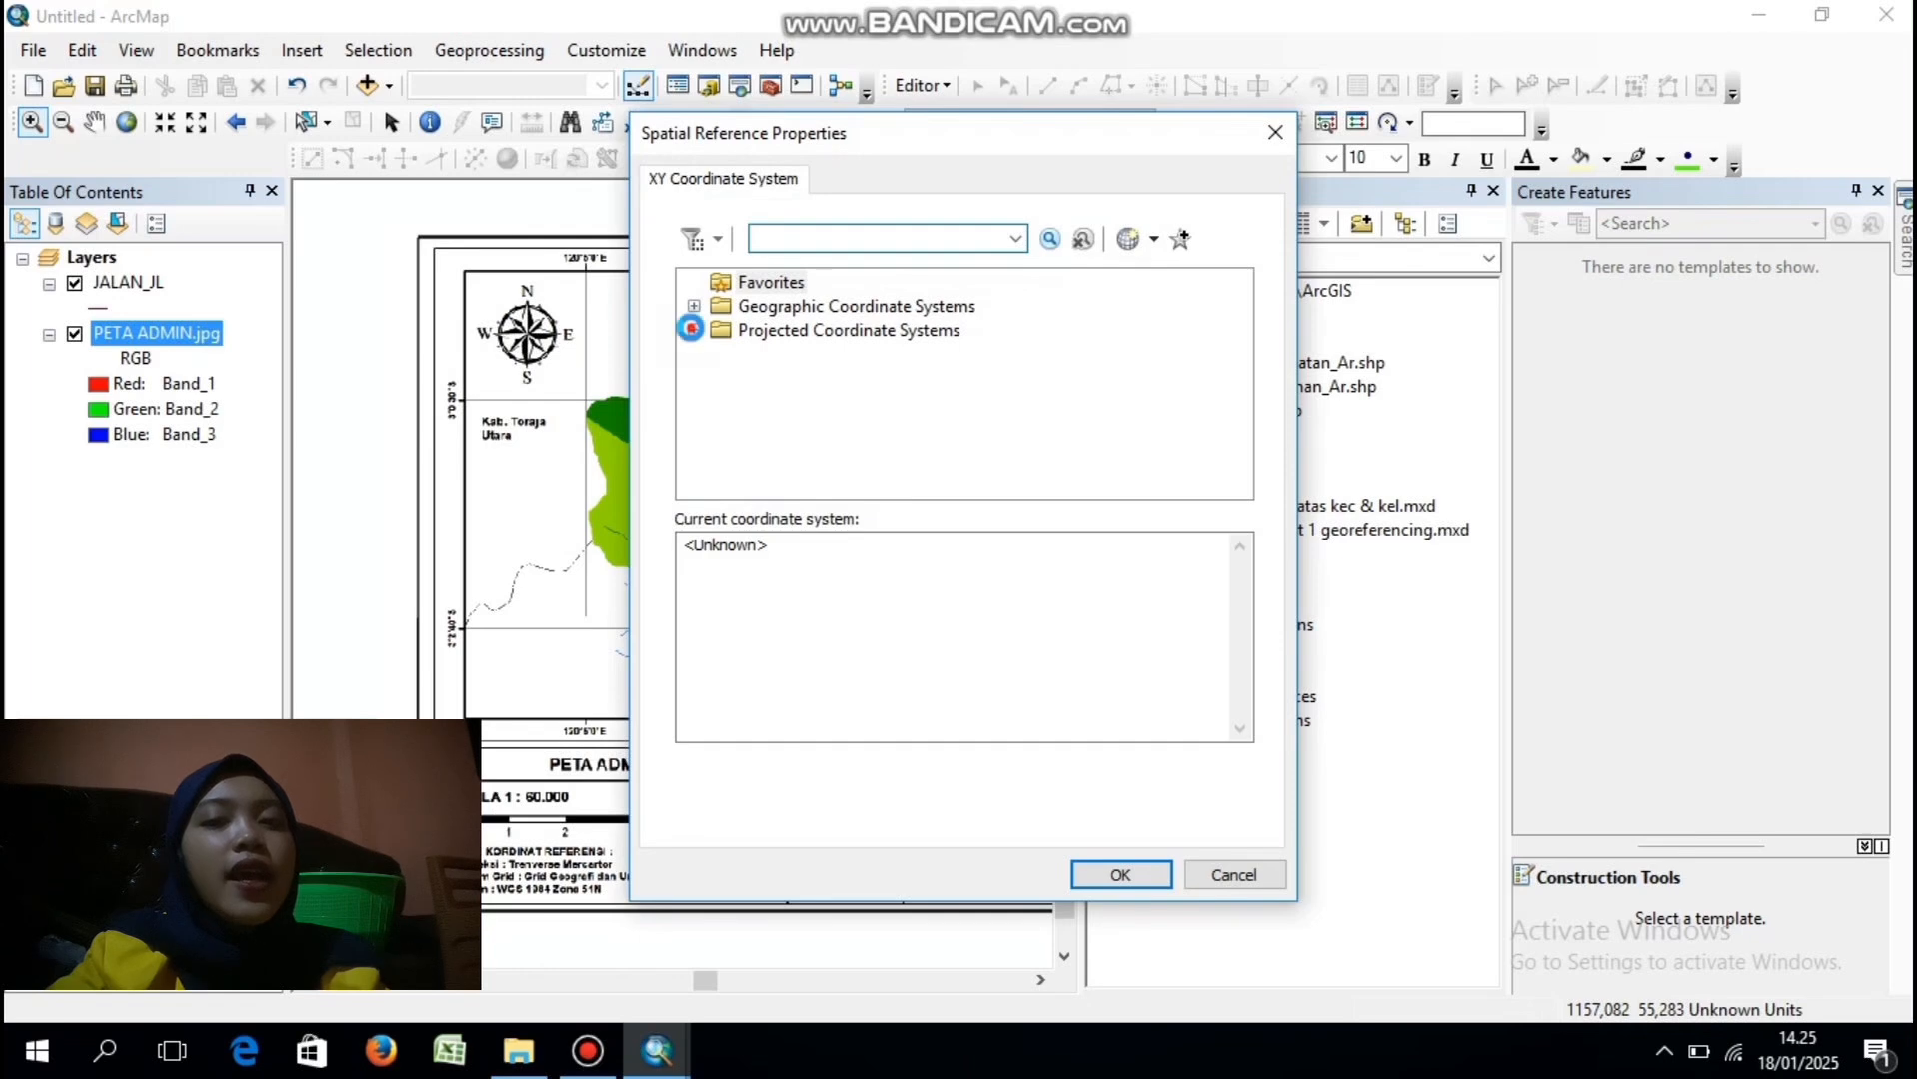
pyautogui.click(693, 330)
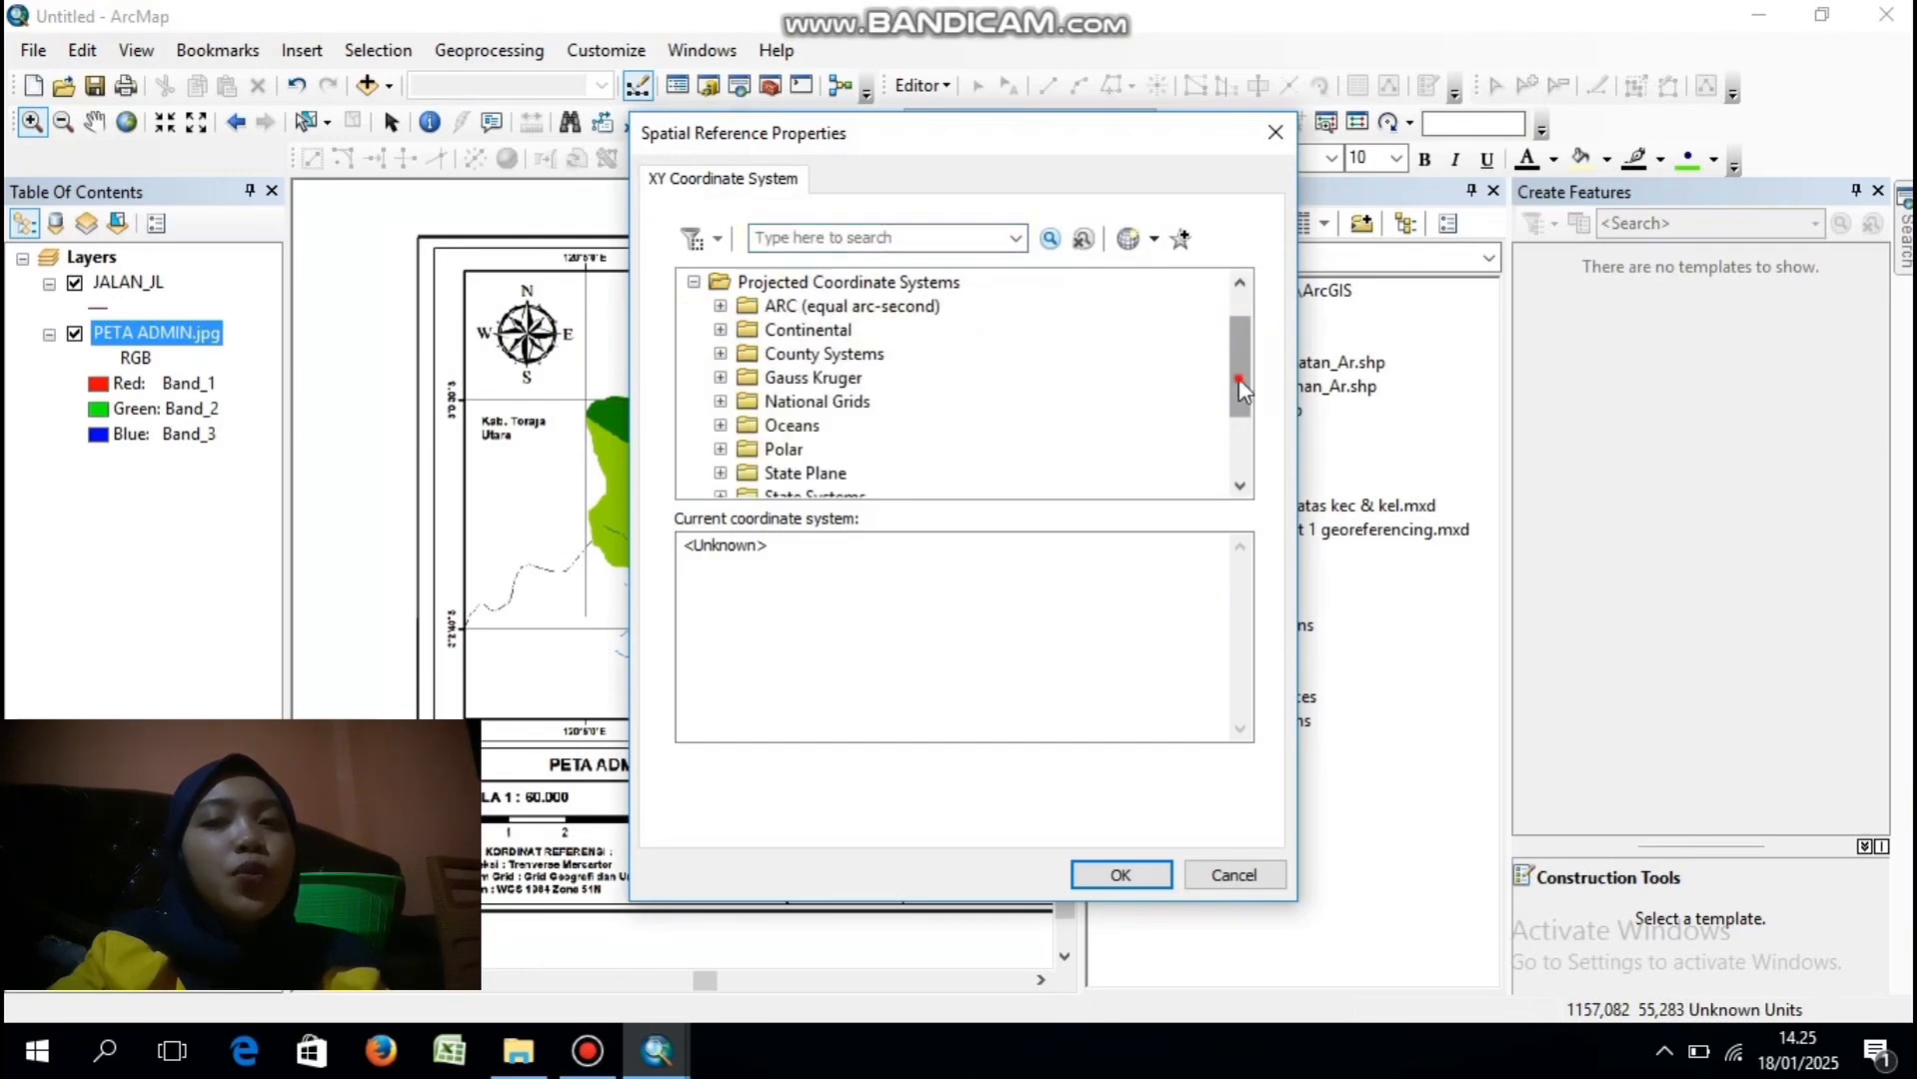
pyautogui.moveTo(1239, 378); pyautogui.dragTo(1239, 435)
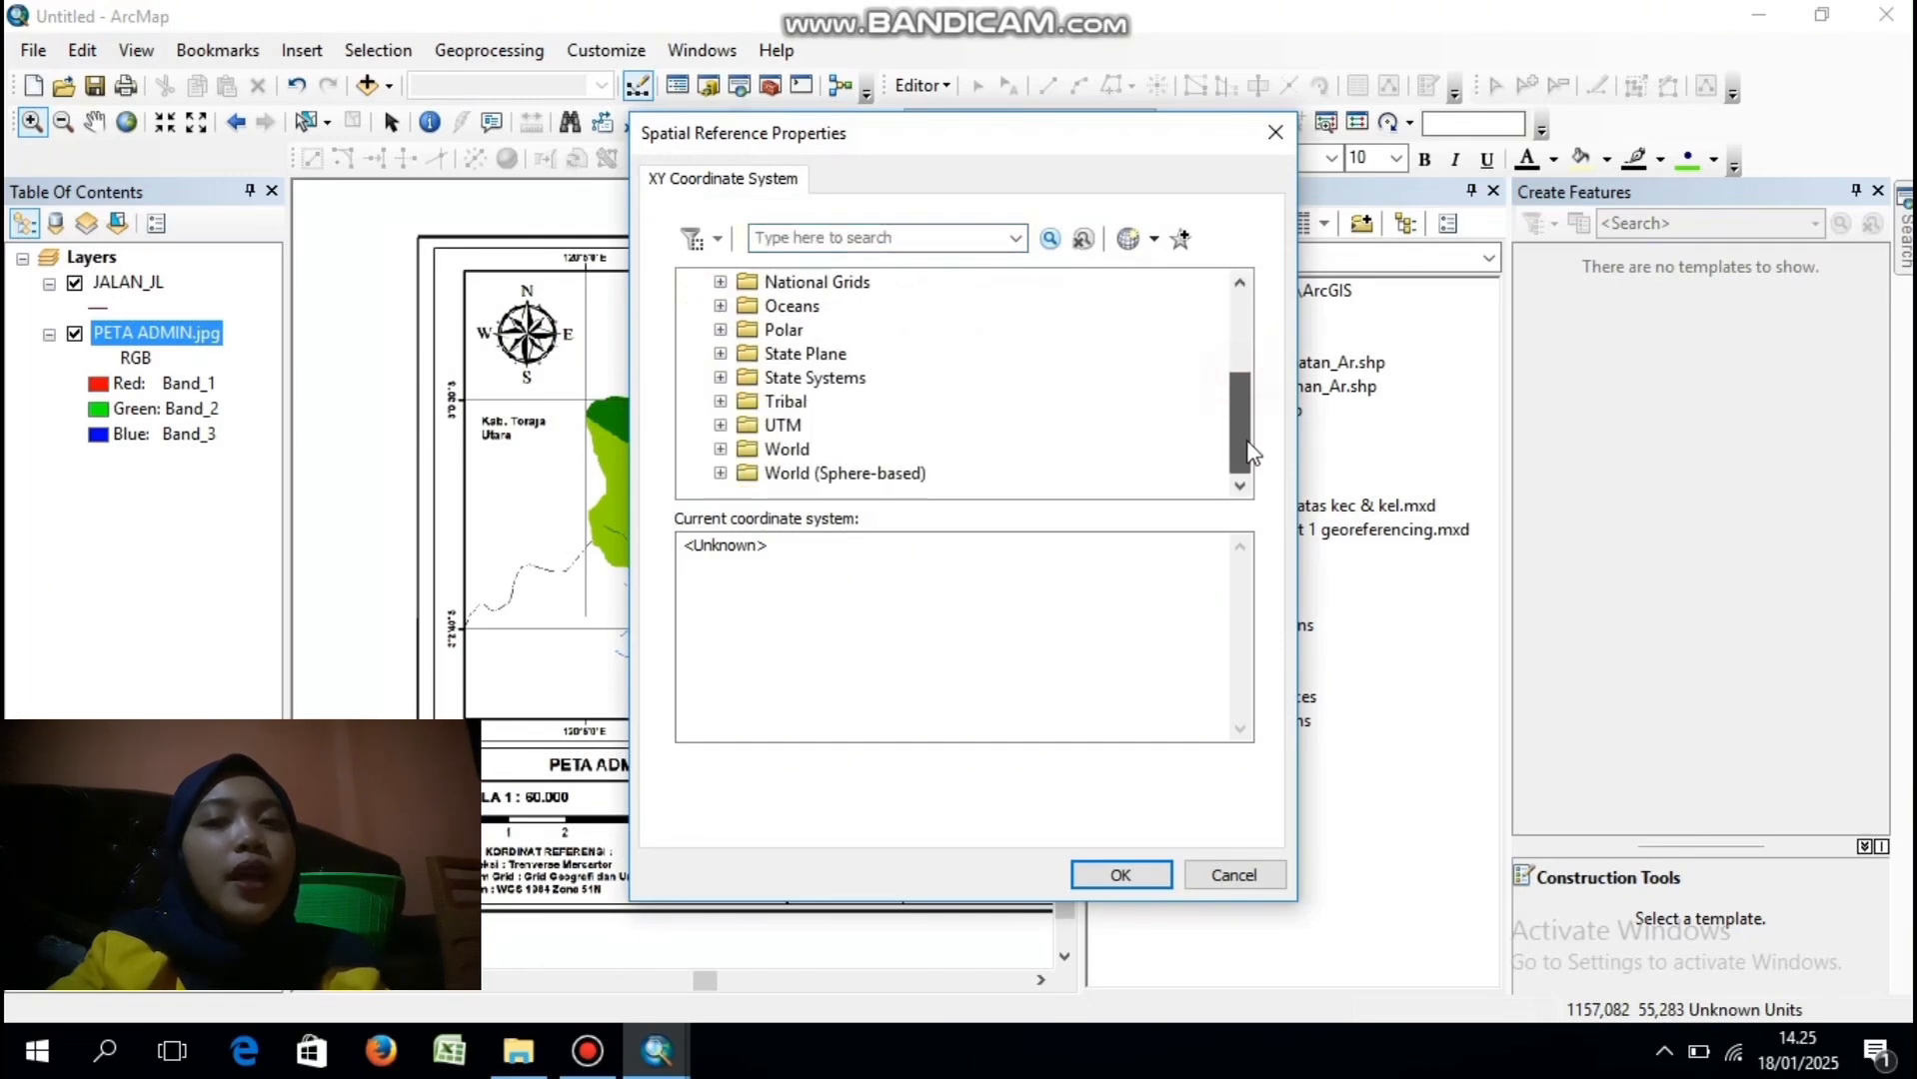
pyautogui.click(720, 426)
pyautogui.moveTo(1241, 405); pyautogui.dragTo(1249, 465)
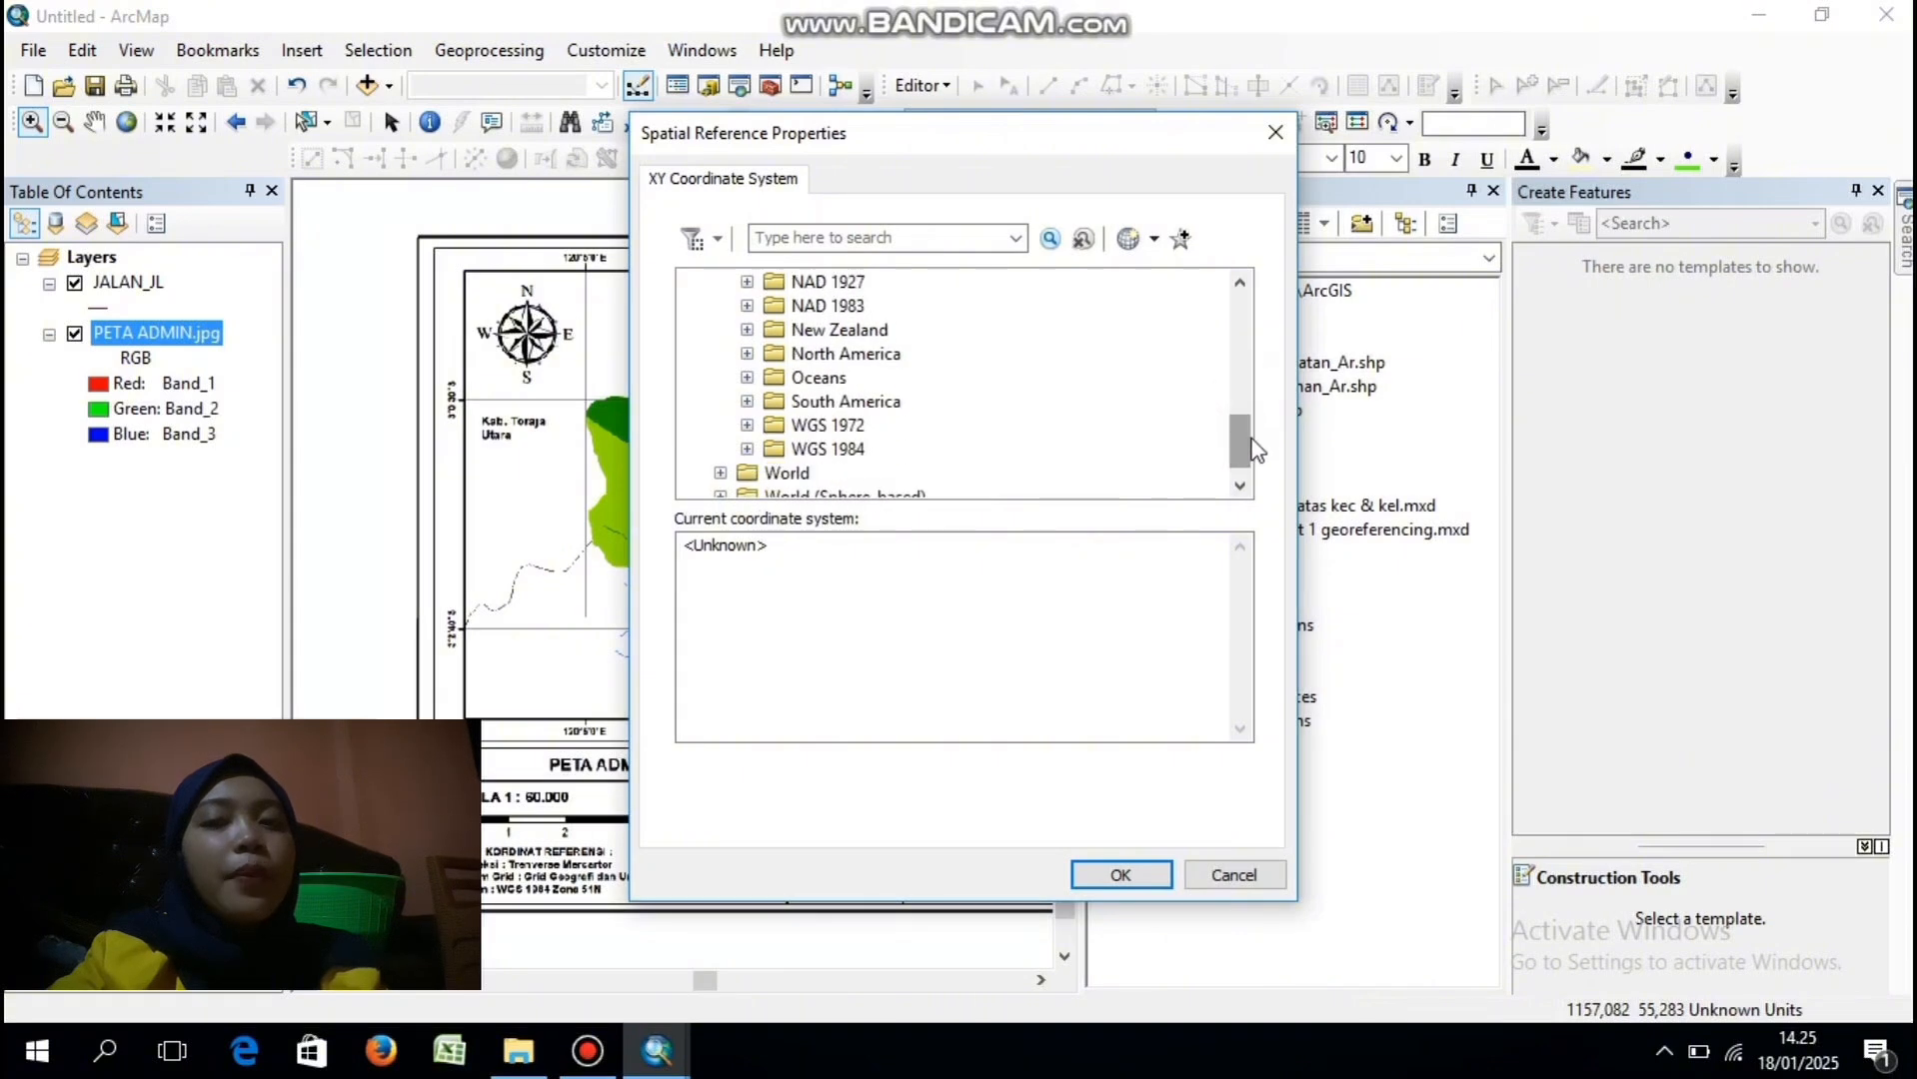
pyautogui.click(747, 450)
pyautogui.click(774, 471)
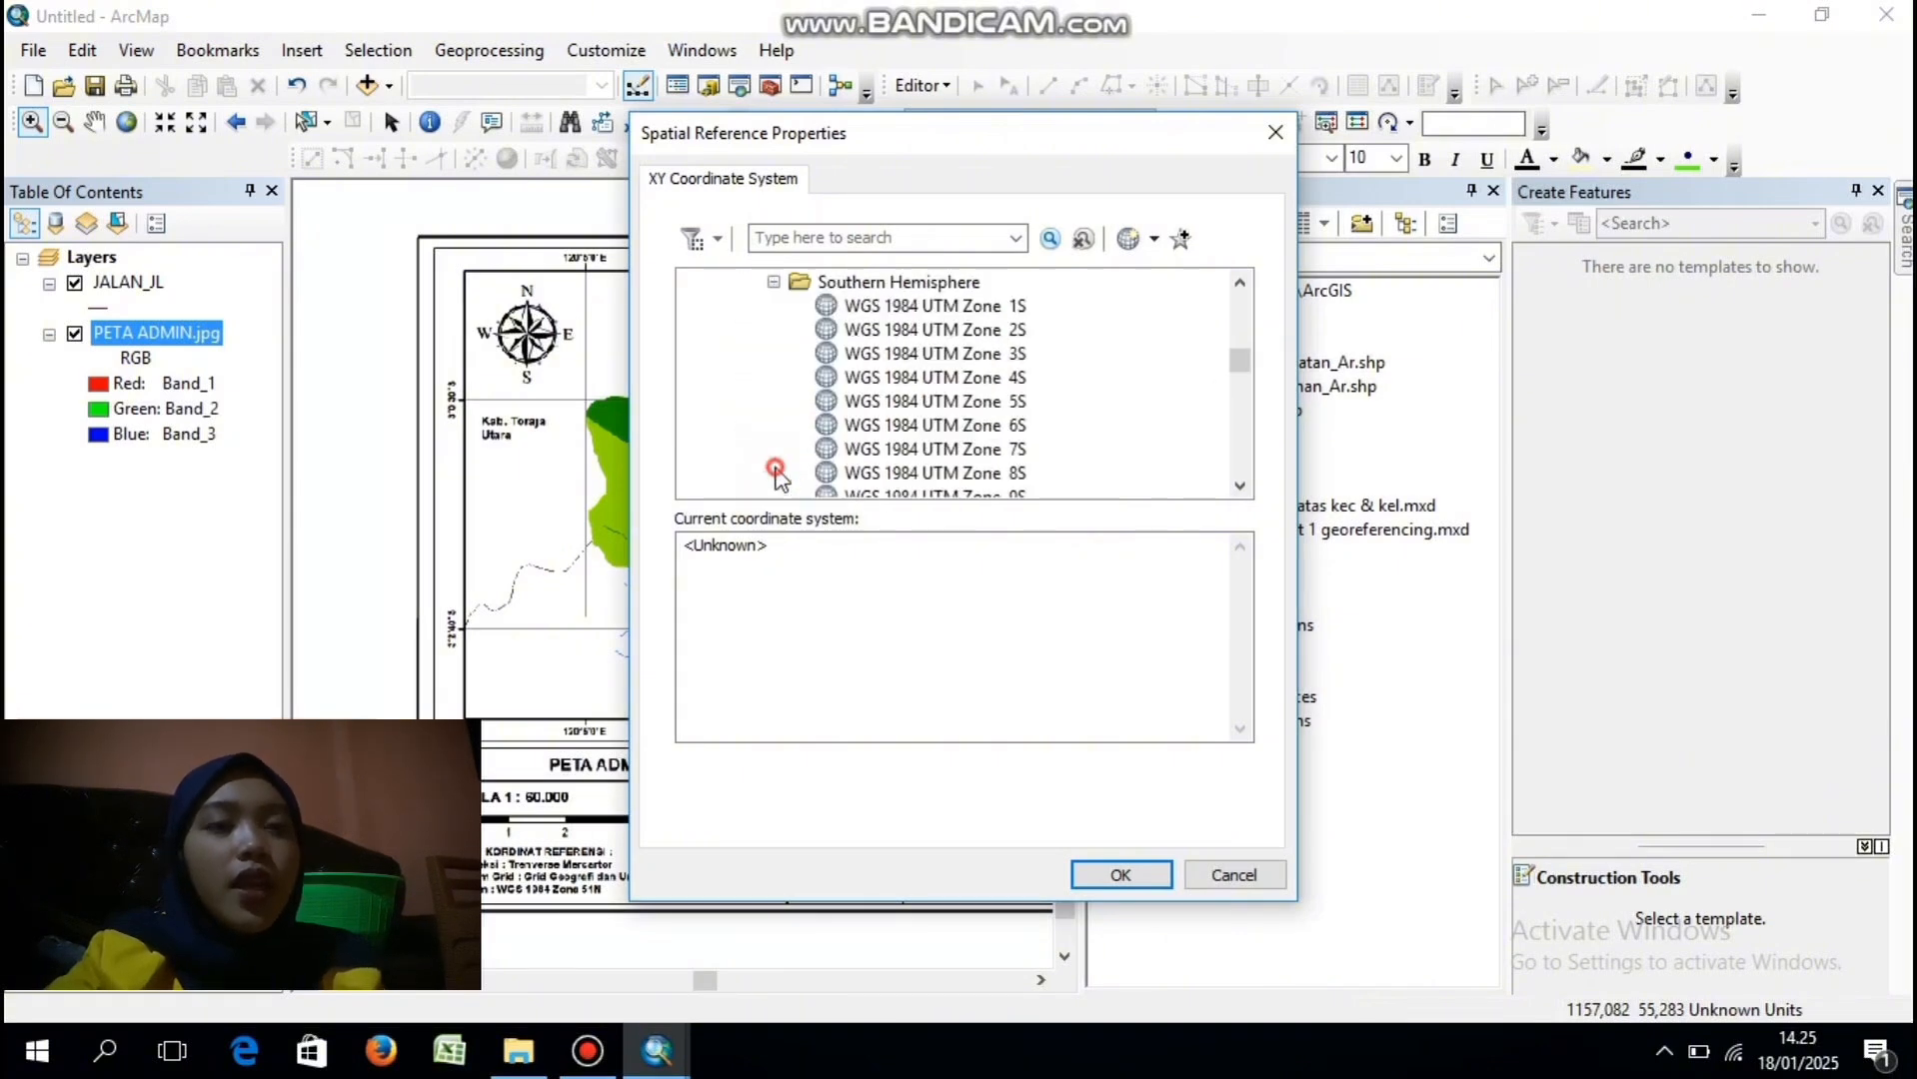
pyautogui.moveTo(1236, 363); pyautogui.dragTo(1269, 461)
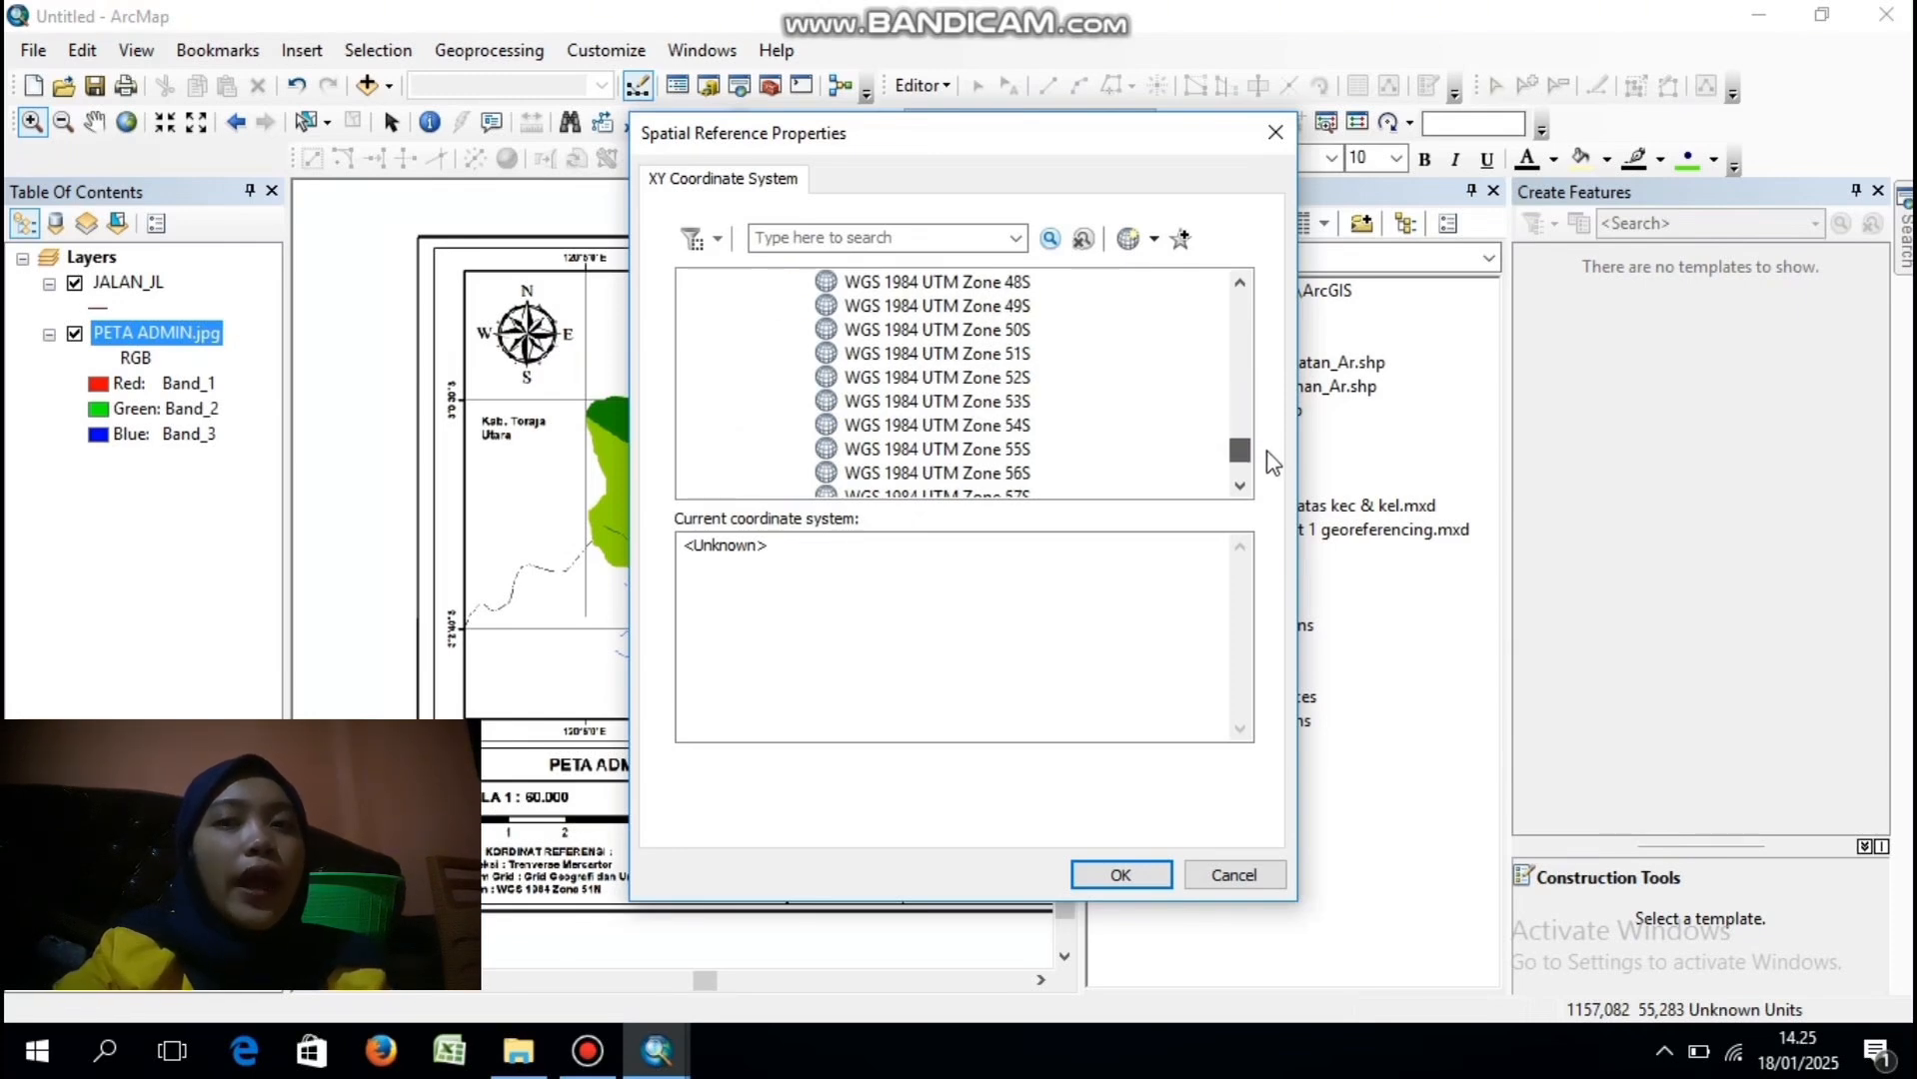
pyautogui.click(928, 355)
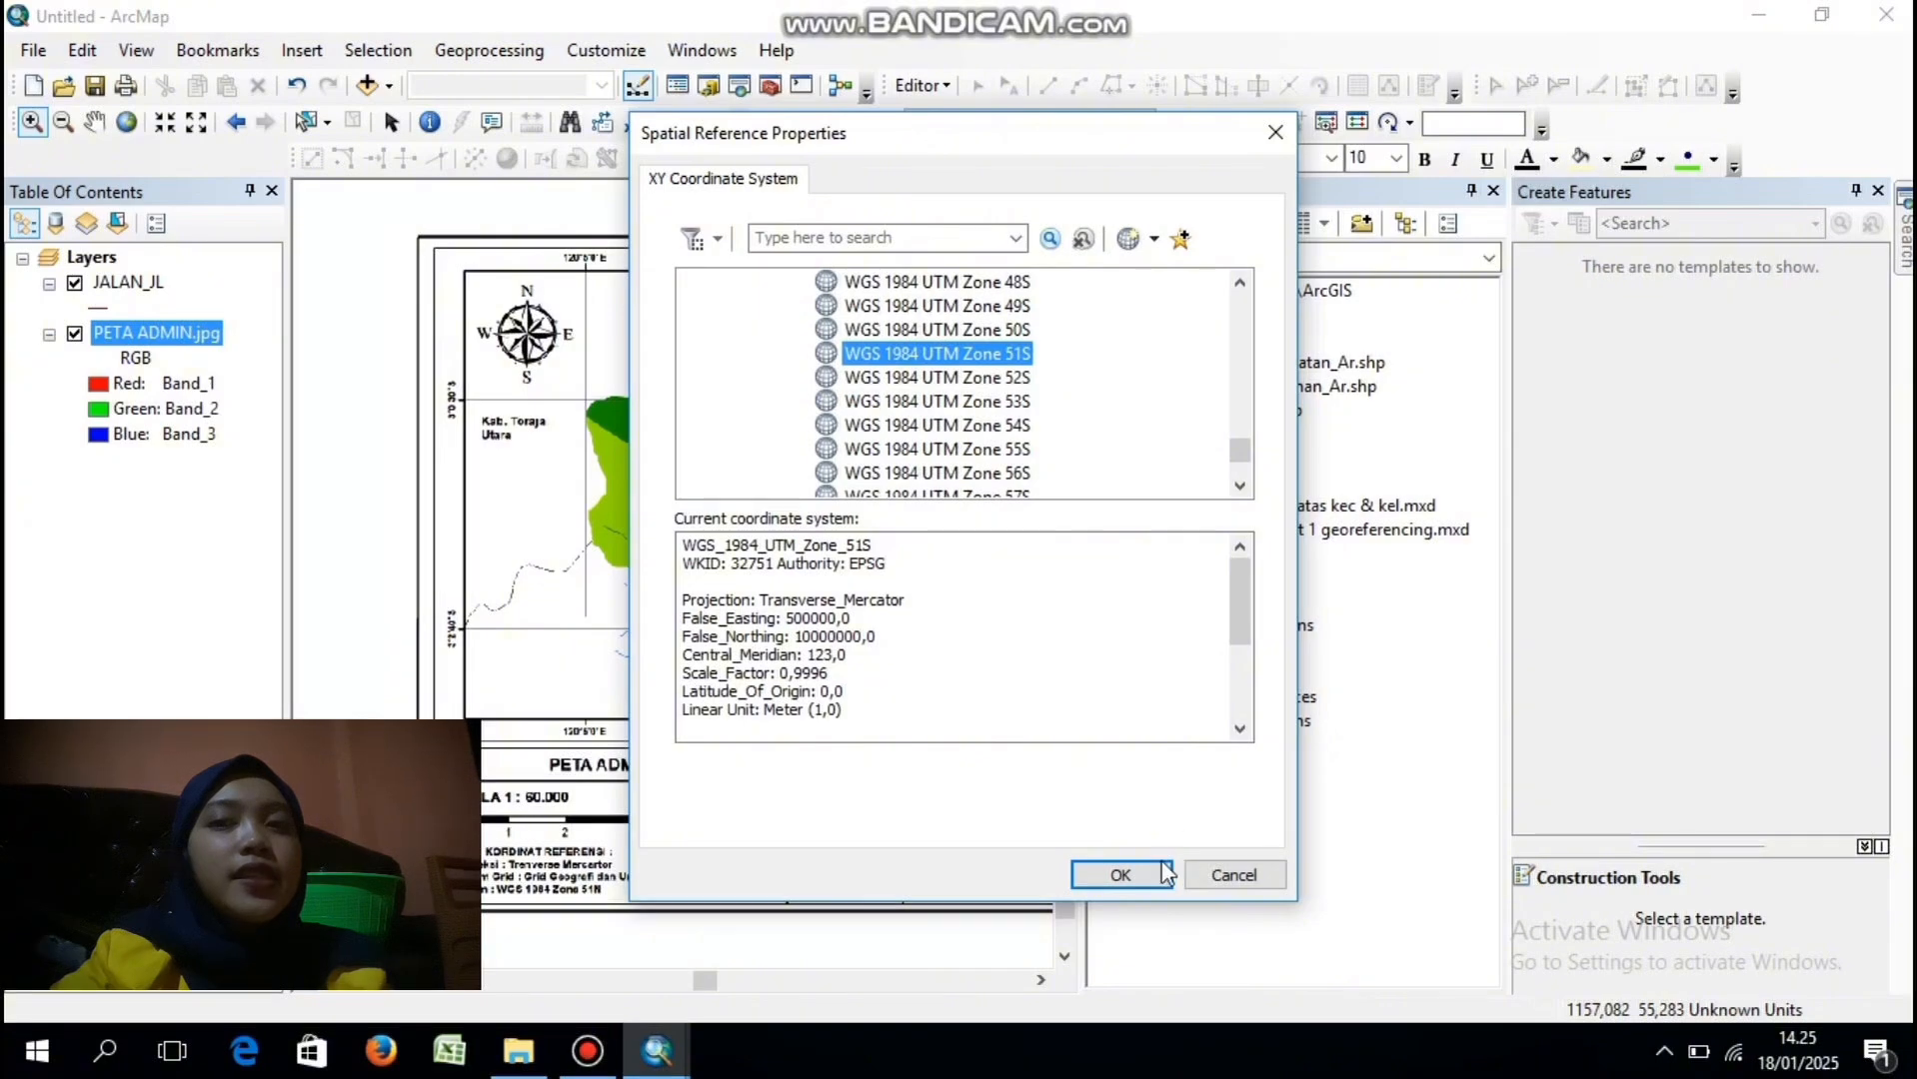
pyautogui.click(1120, 875)
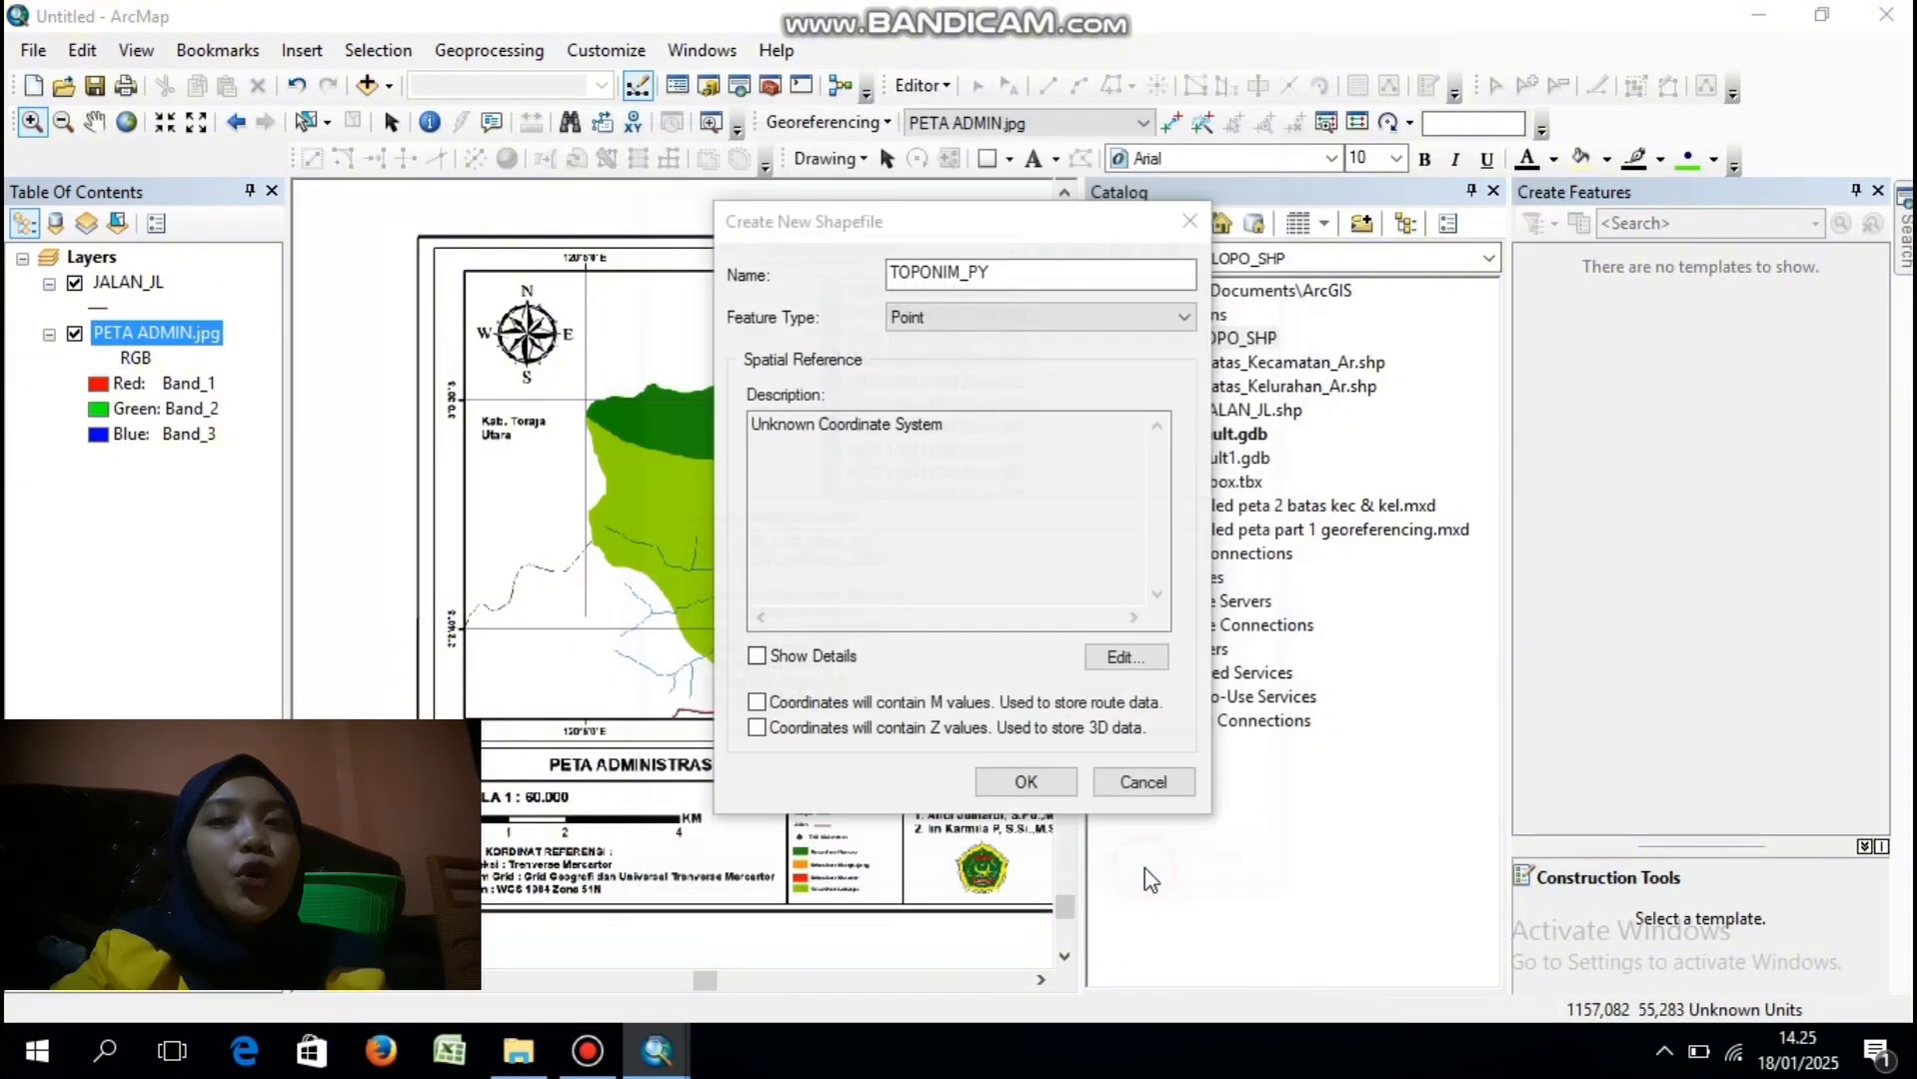
pyautogui.click(1055, 788)
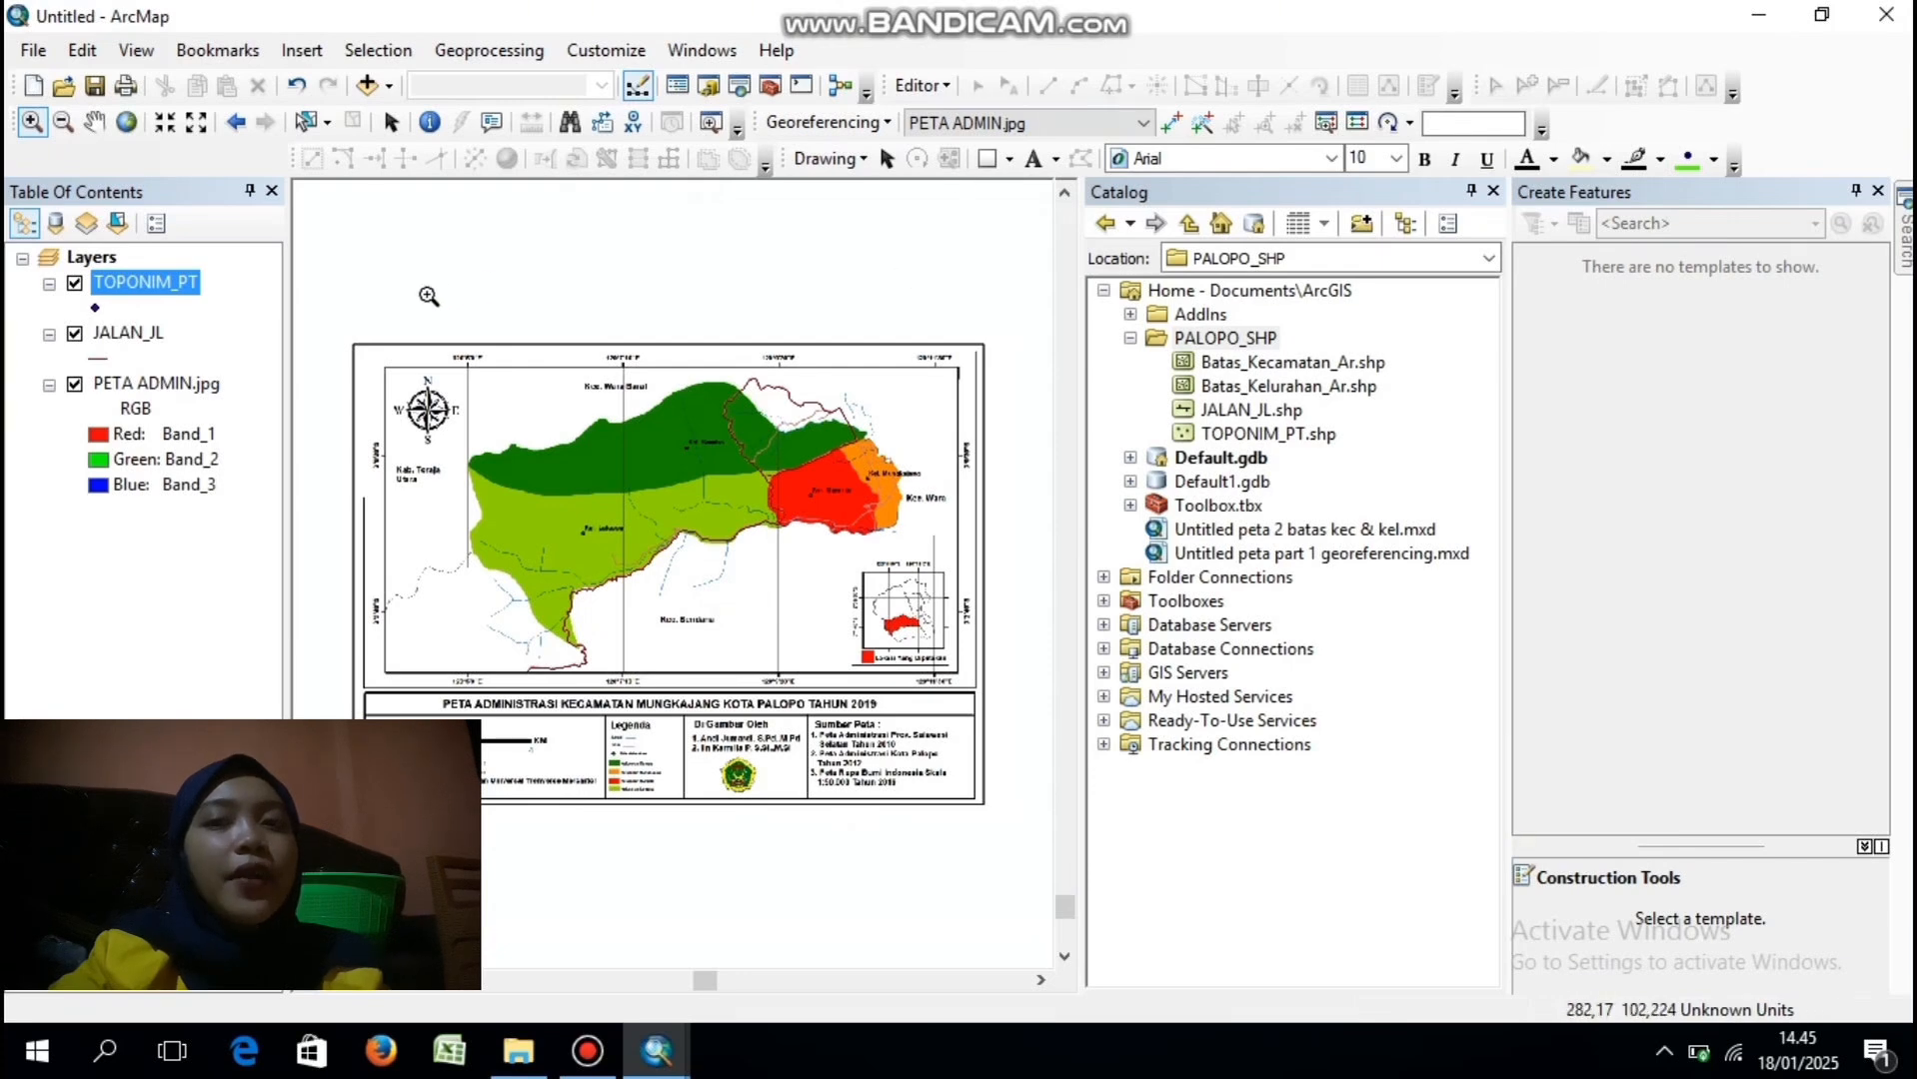
# - Add a Text field JENIS_OBJEK of length 50 to the TOPONIM_PT attribute table, accepting the shortened name JENIS_OBJE
pyautogui.rightClick(179, 287)
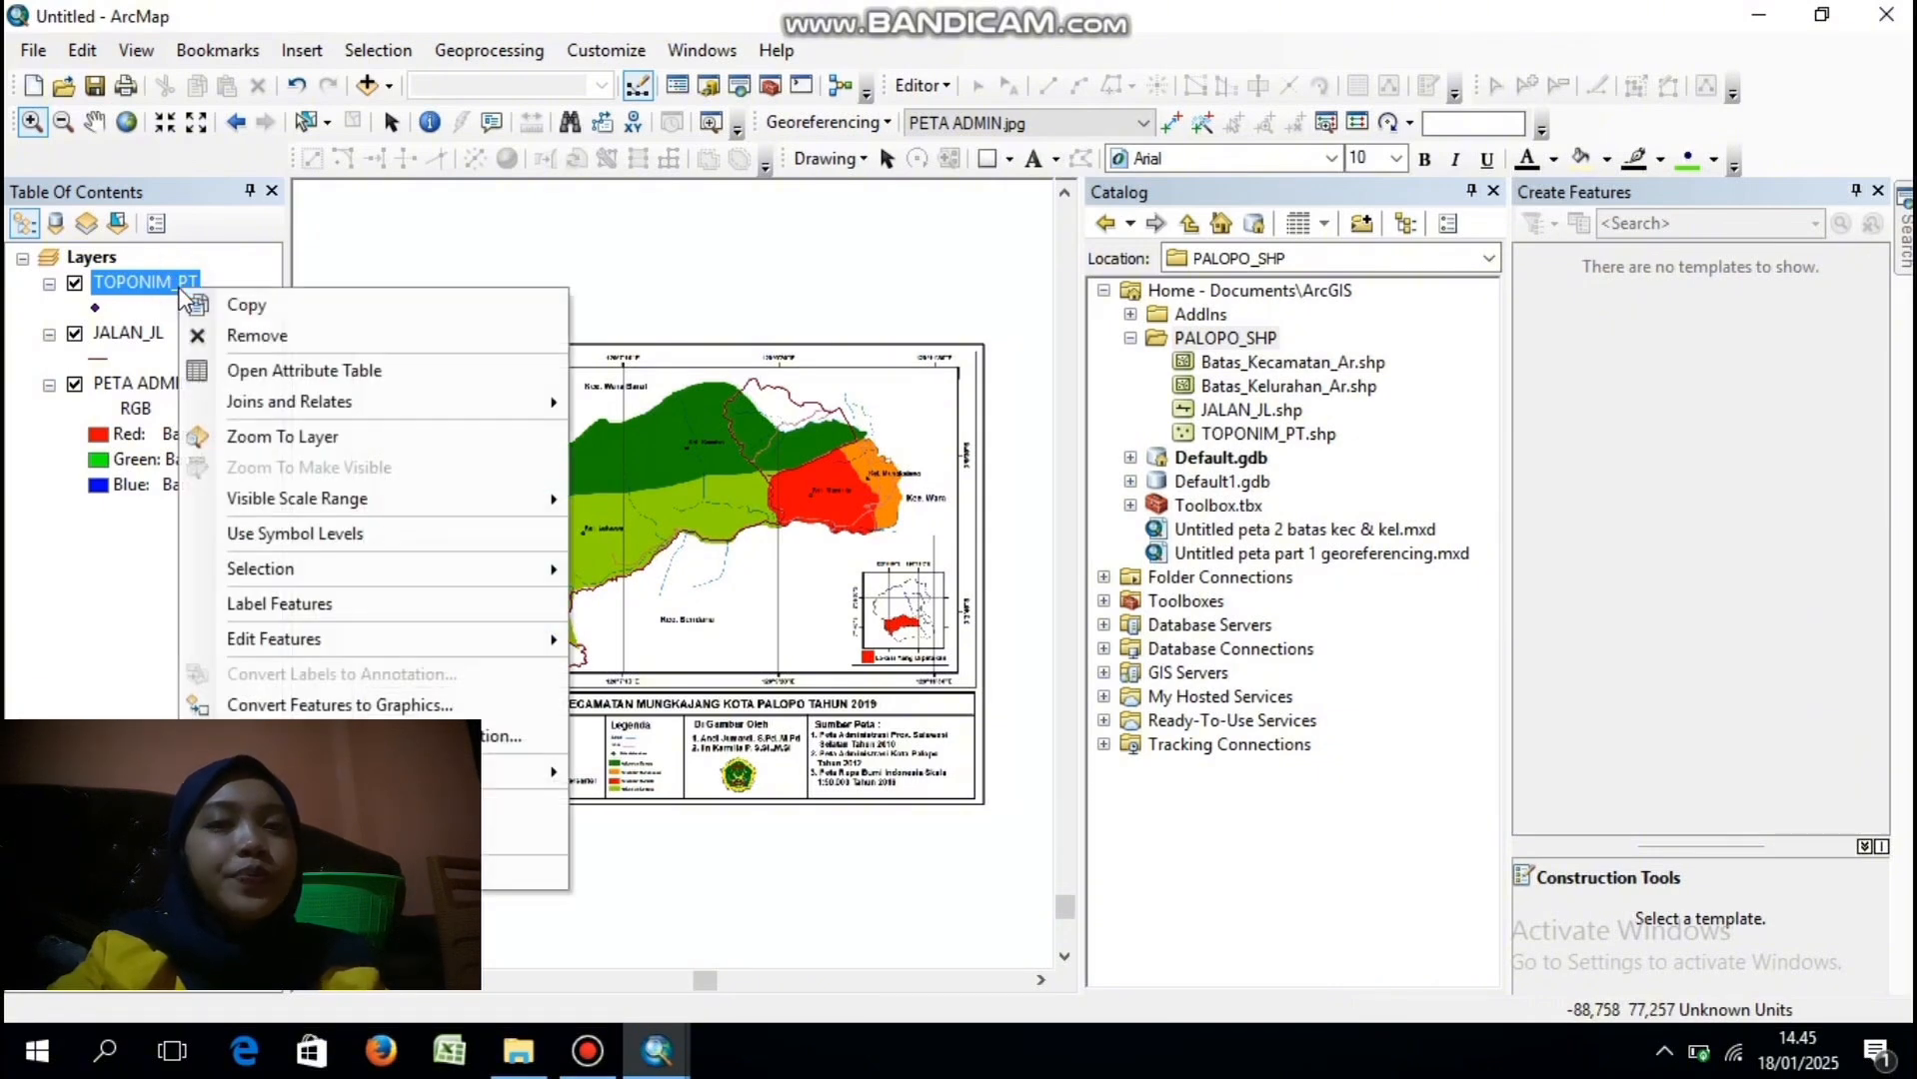
pyautogui.click(270, 371)
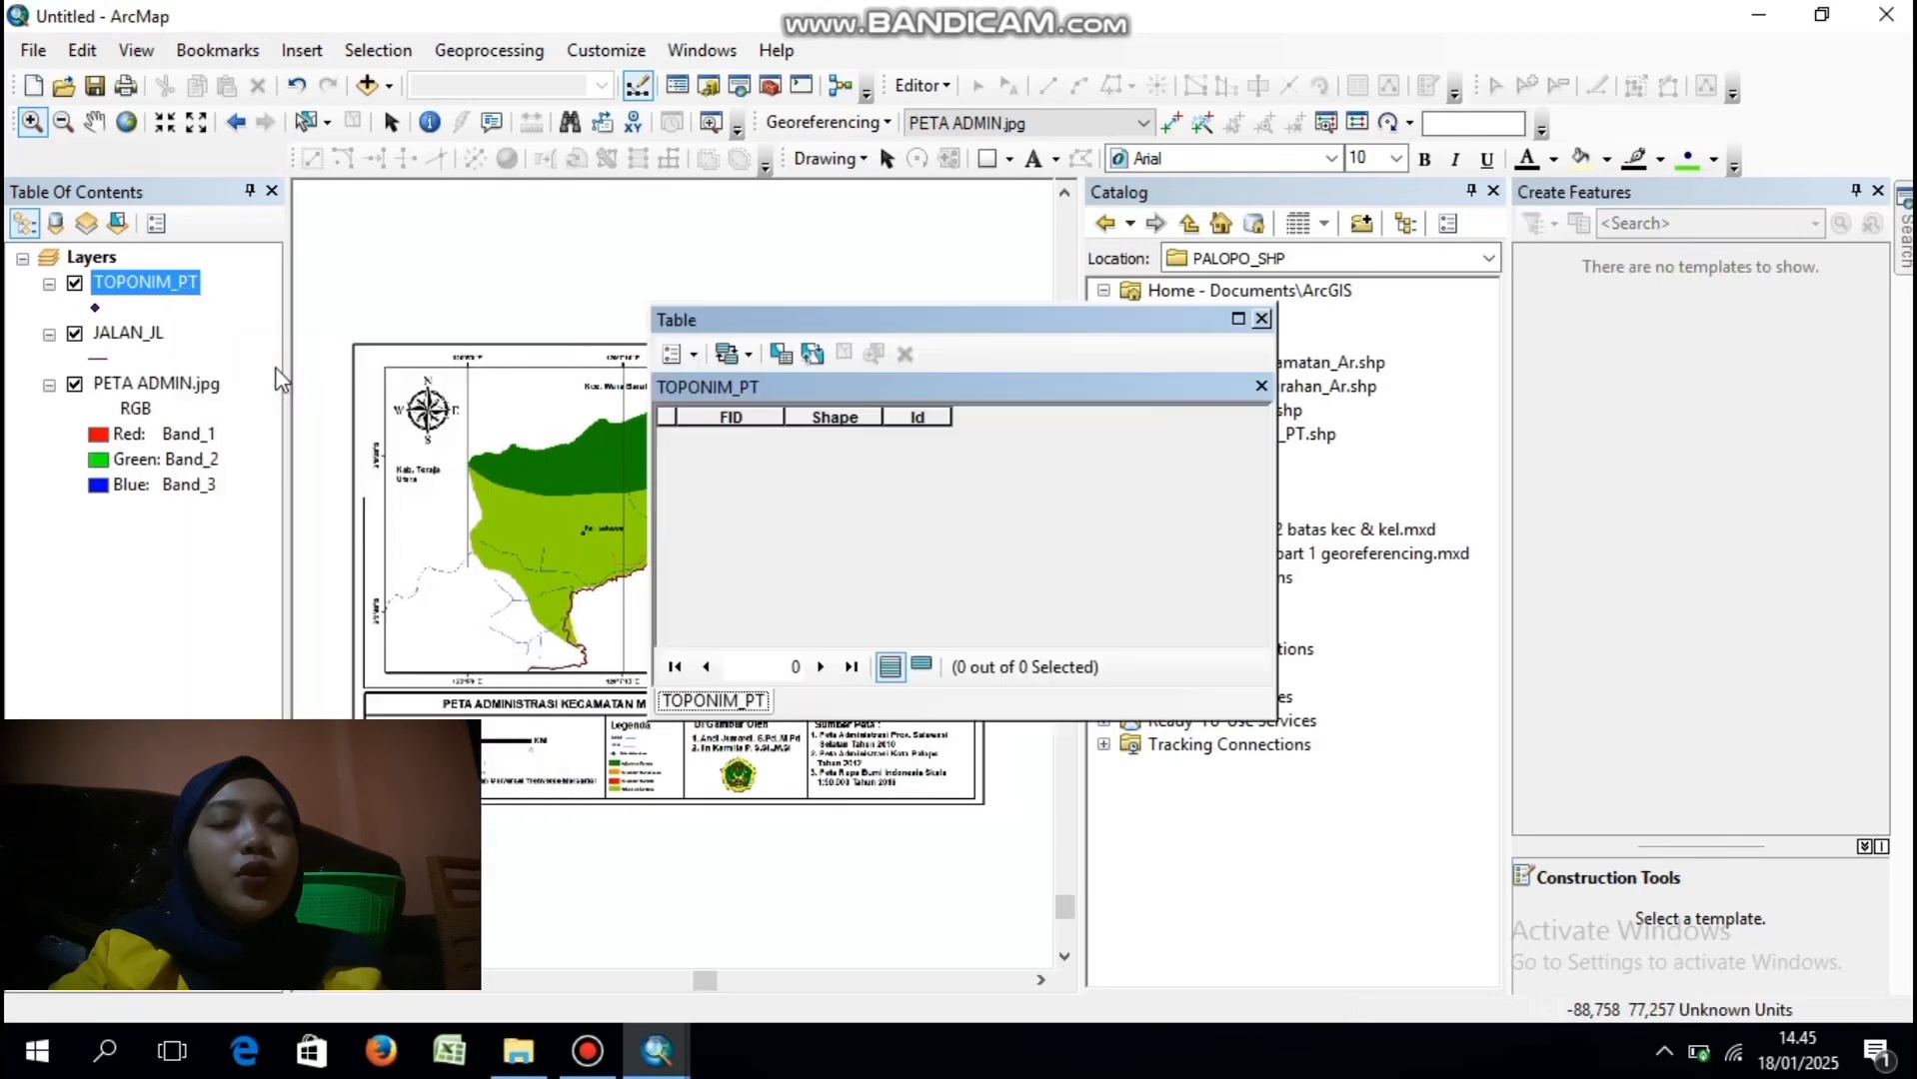
pyautogui.click(697, 356)
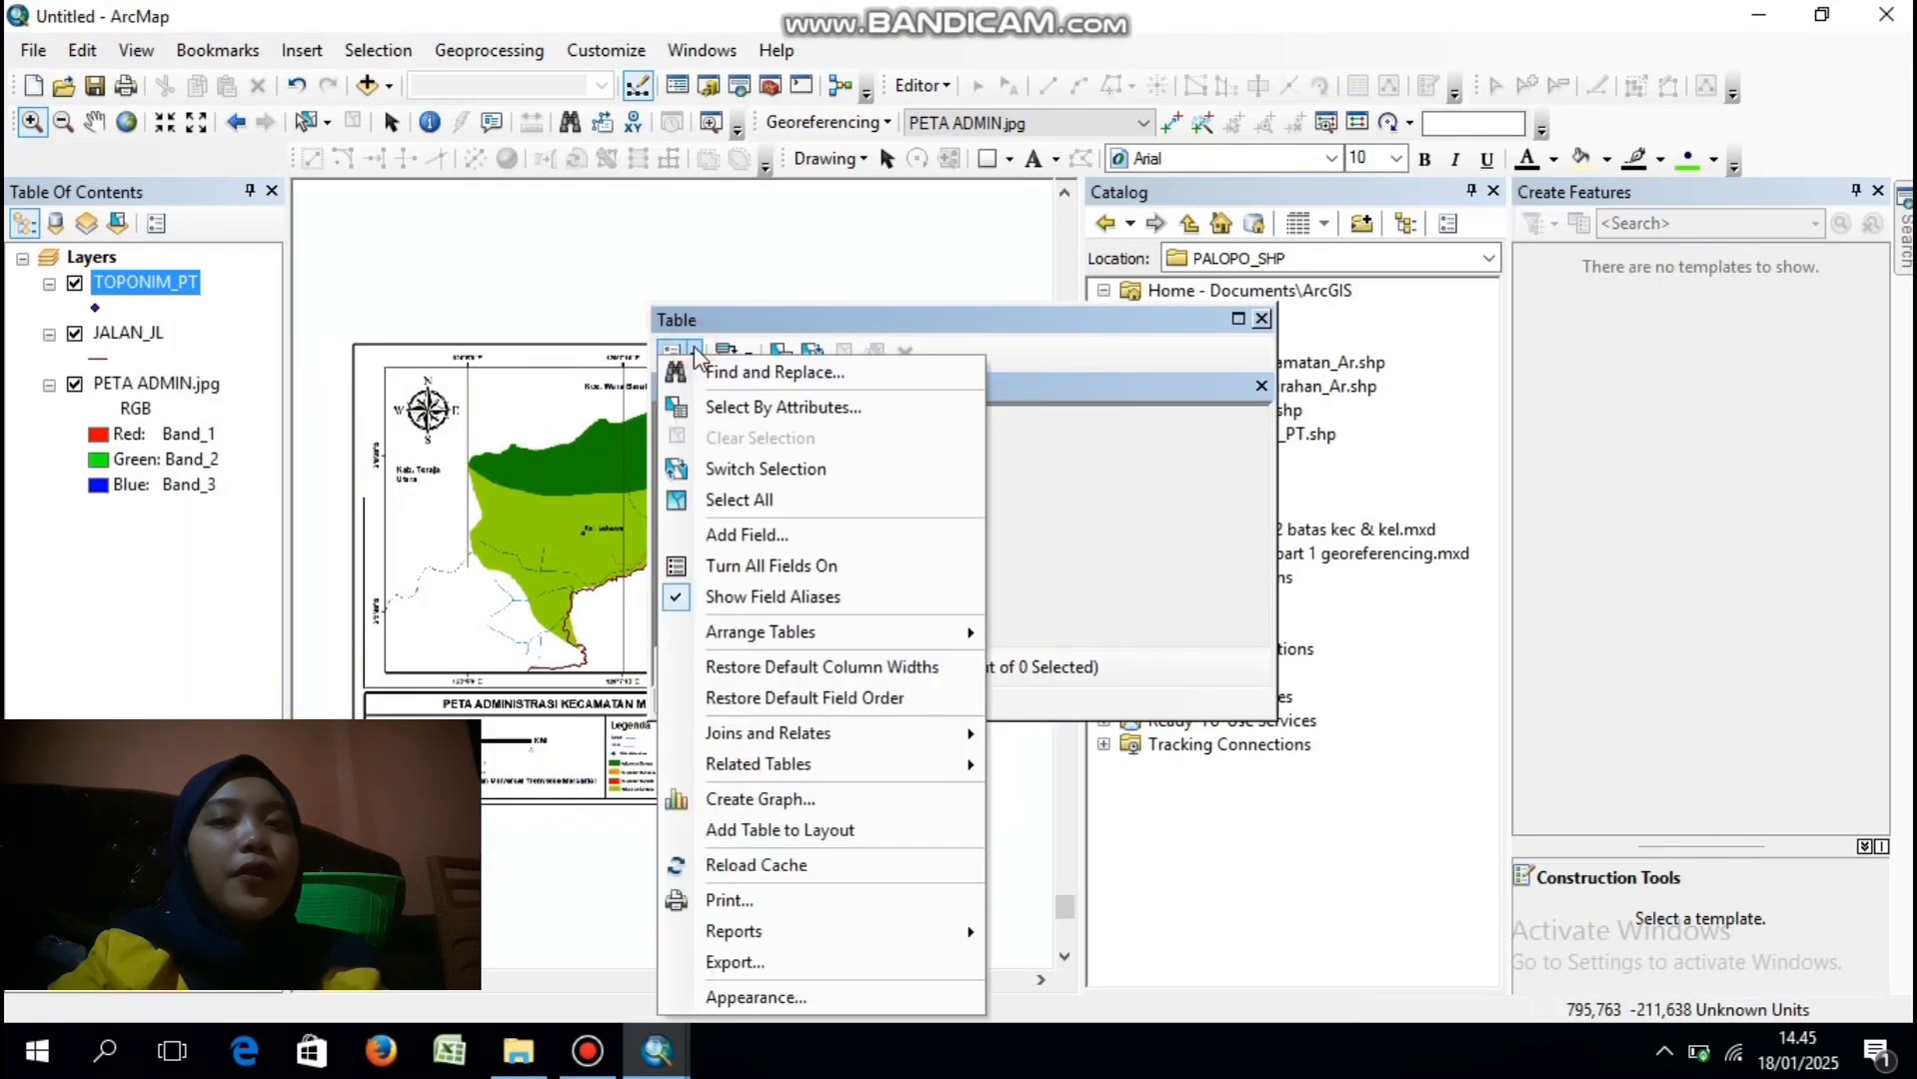
pyautogui.click(781, 539)
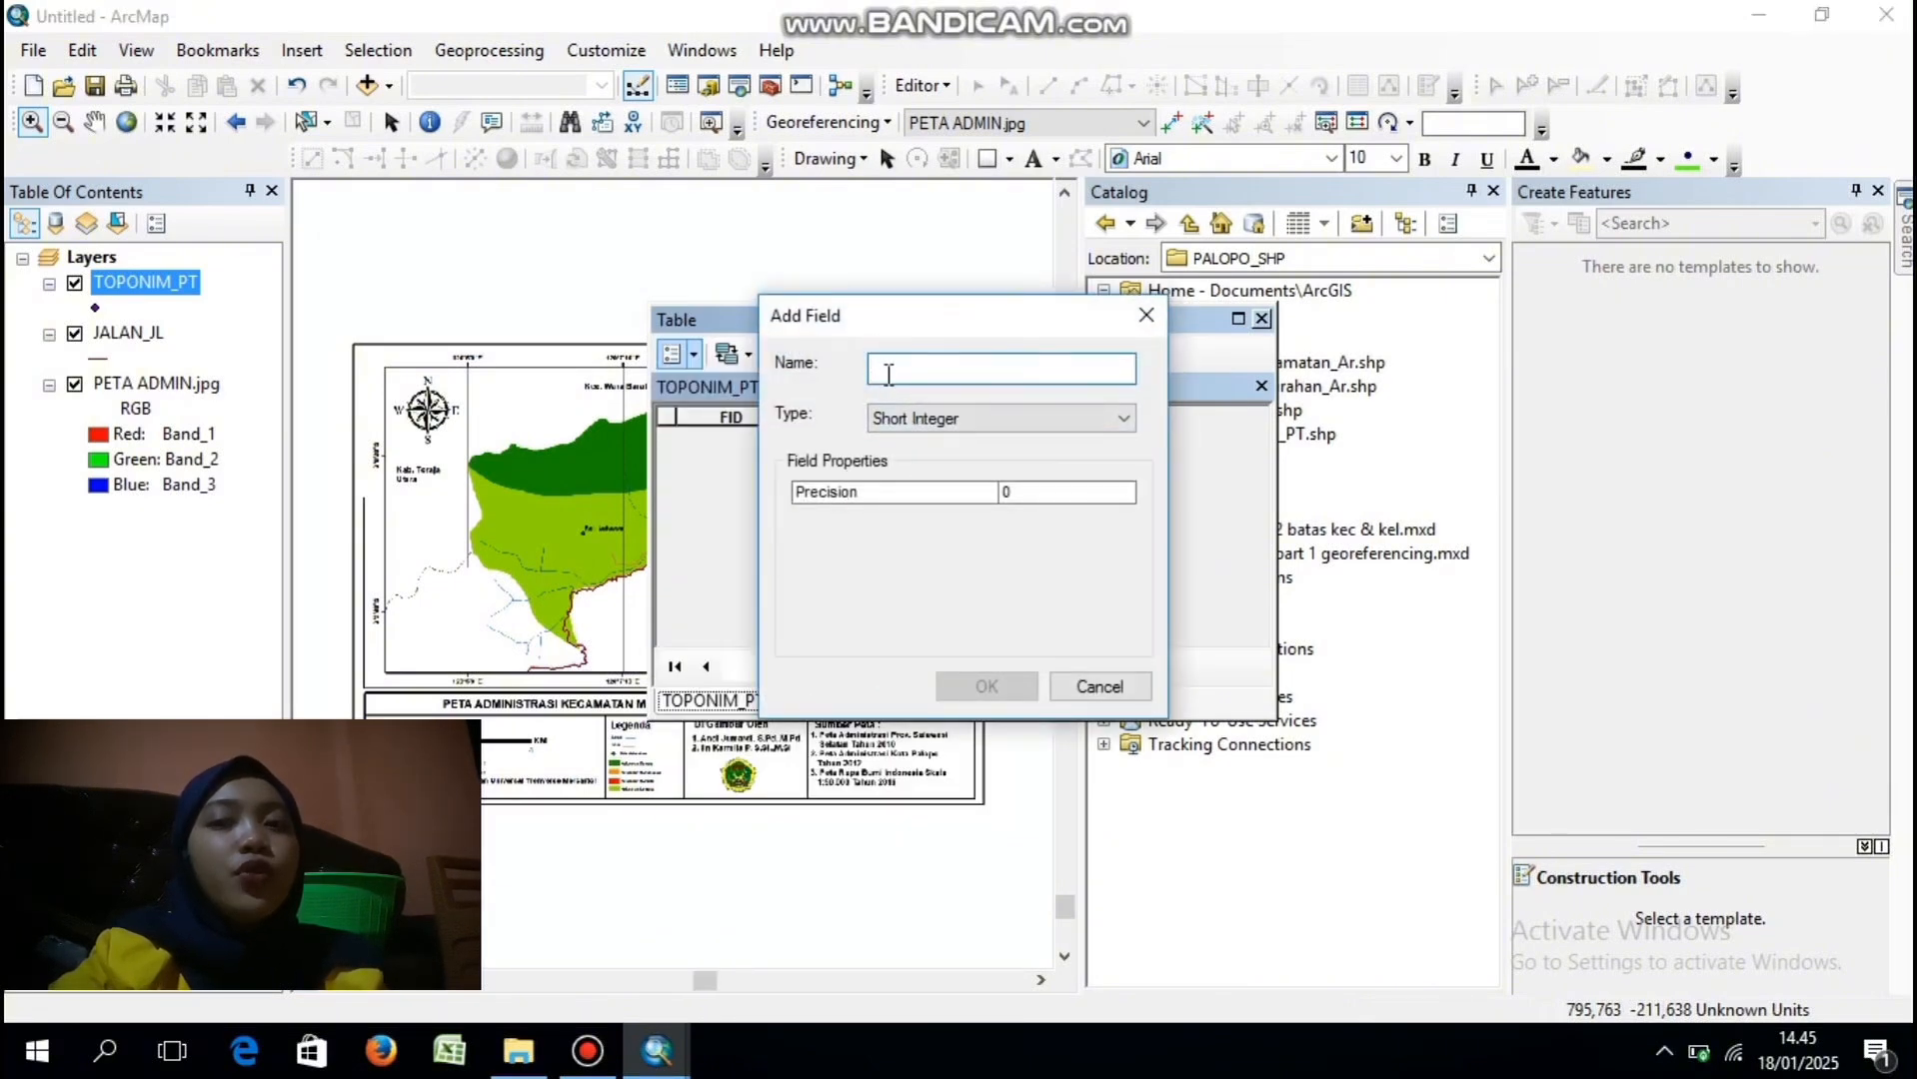
pyautogui.write('JRNIS')
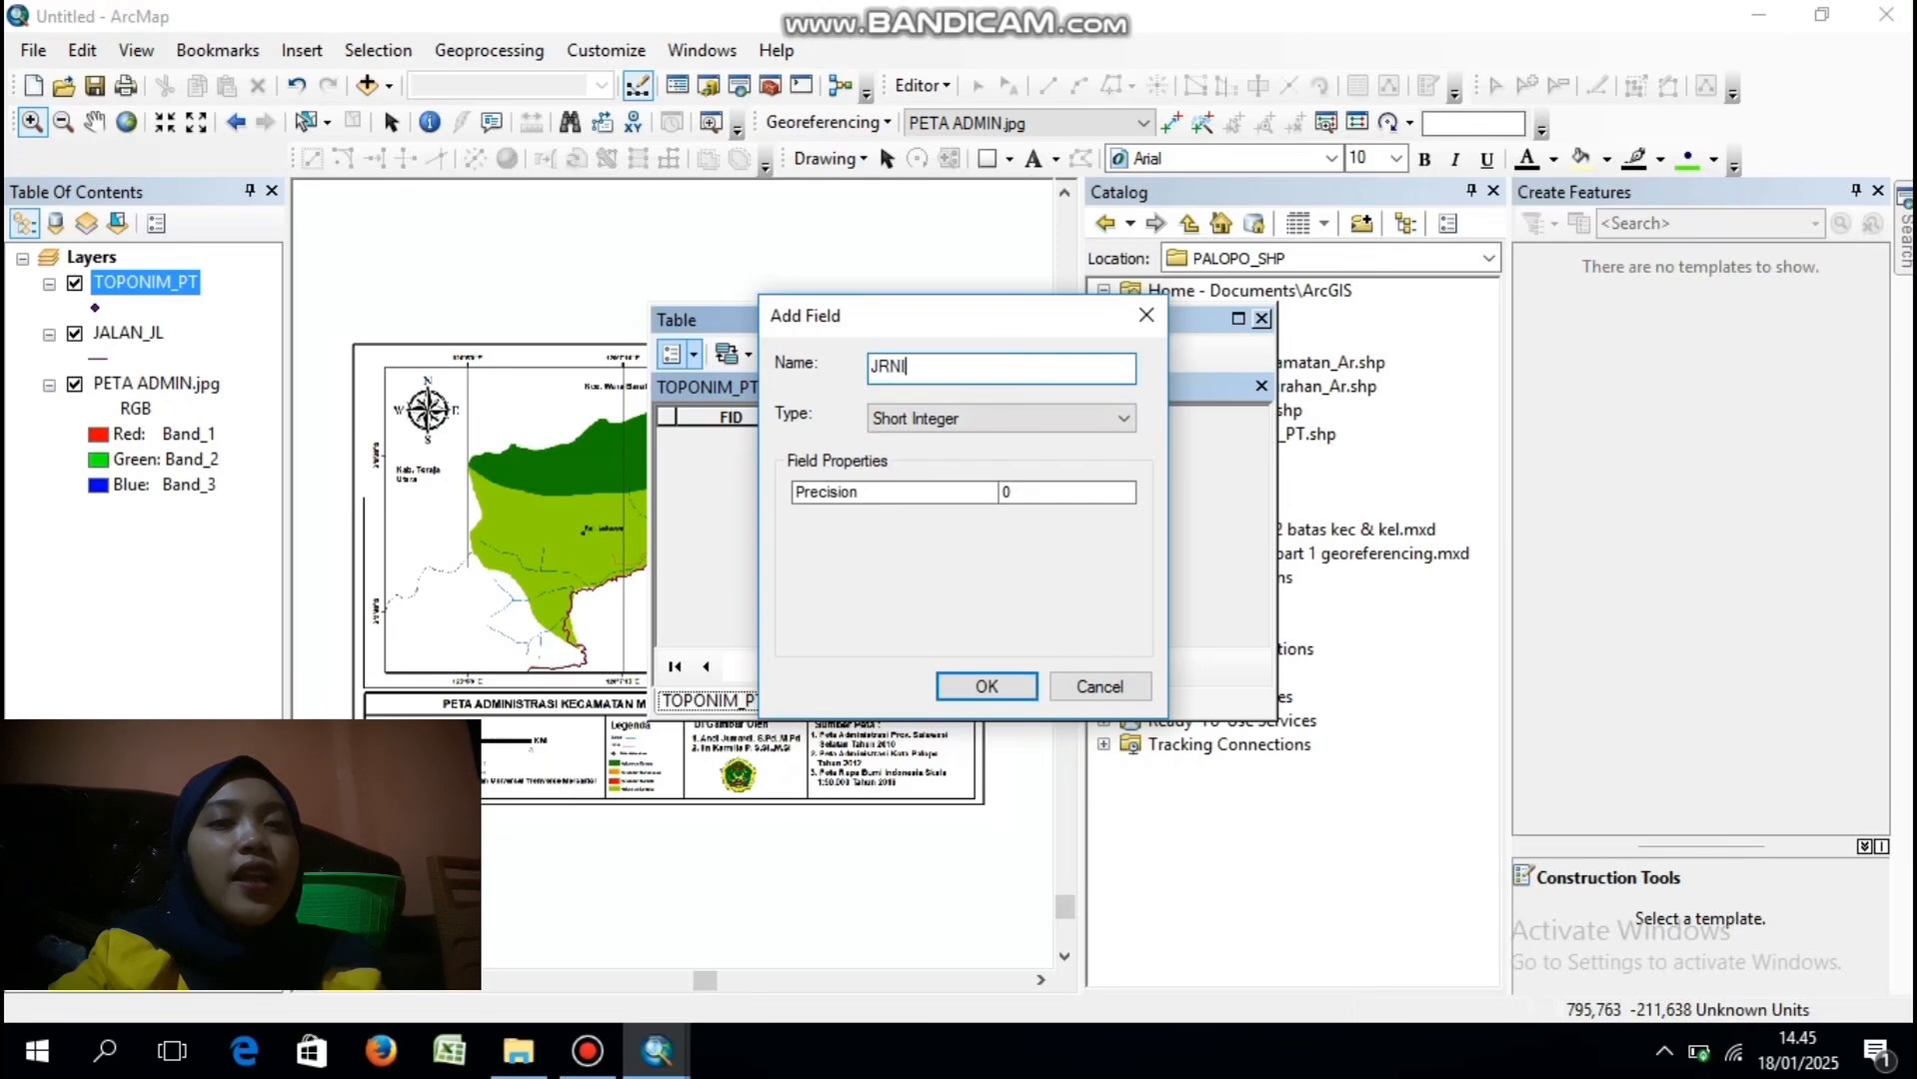
pyautogui.press('BackSpace')
pyautogui.press('BackSpace')
pyautogui.press('BackSpace')
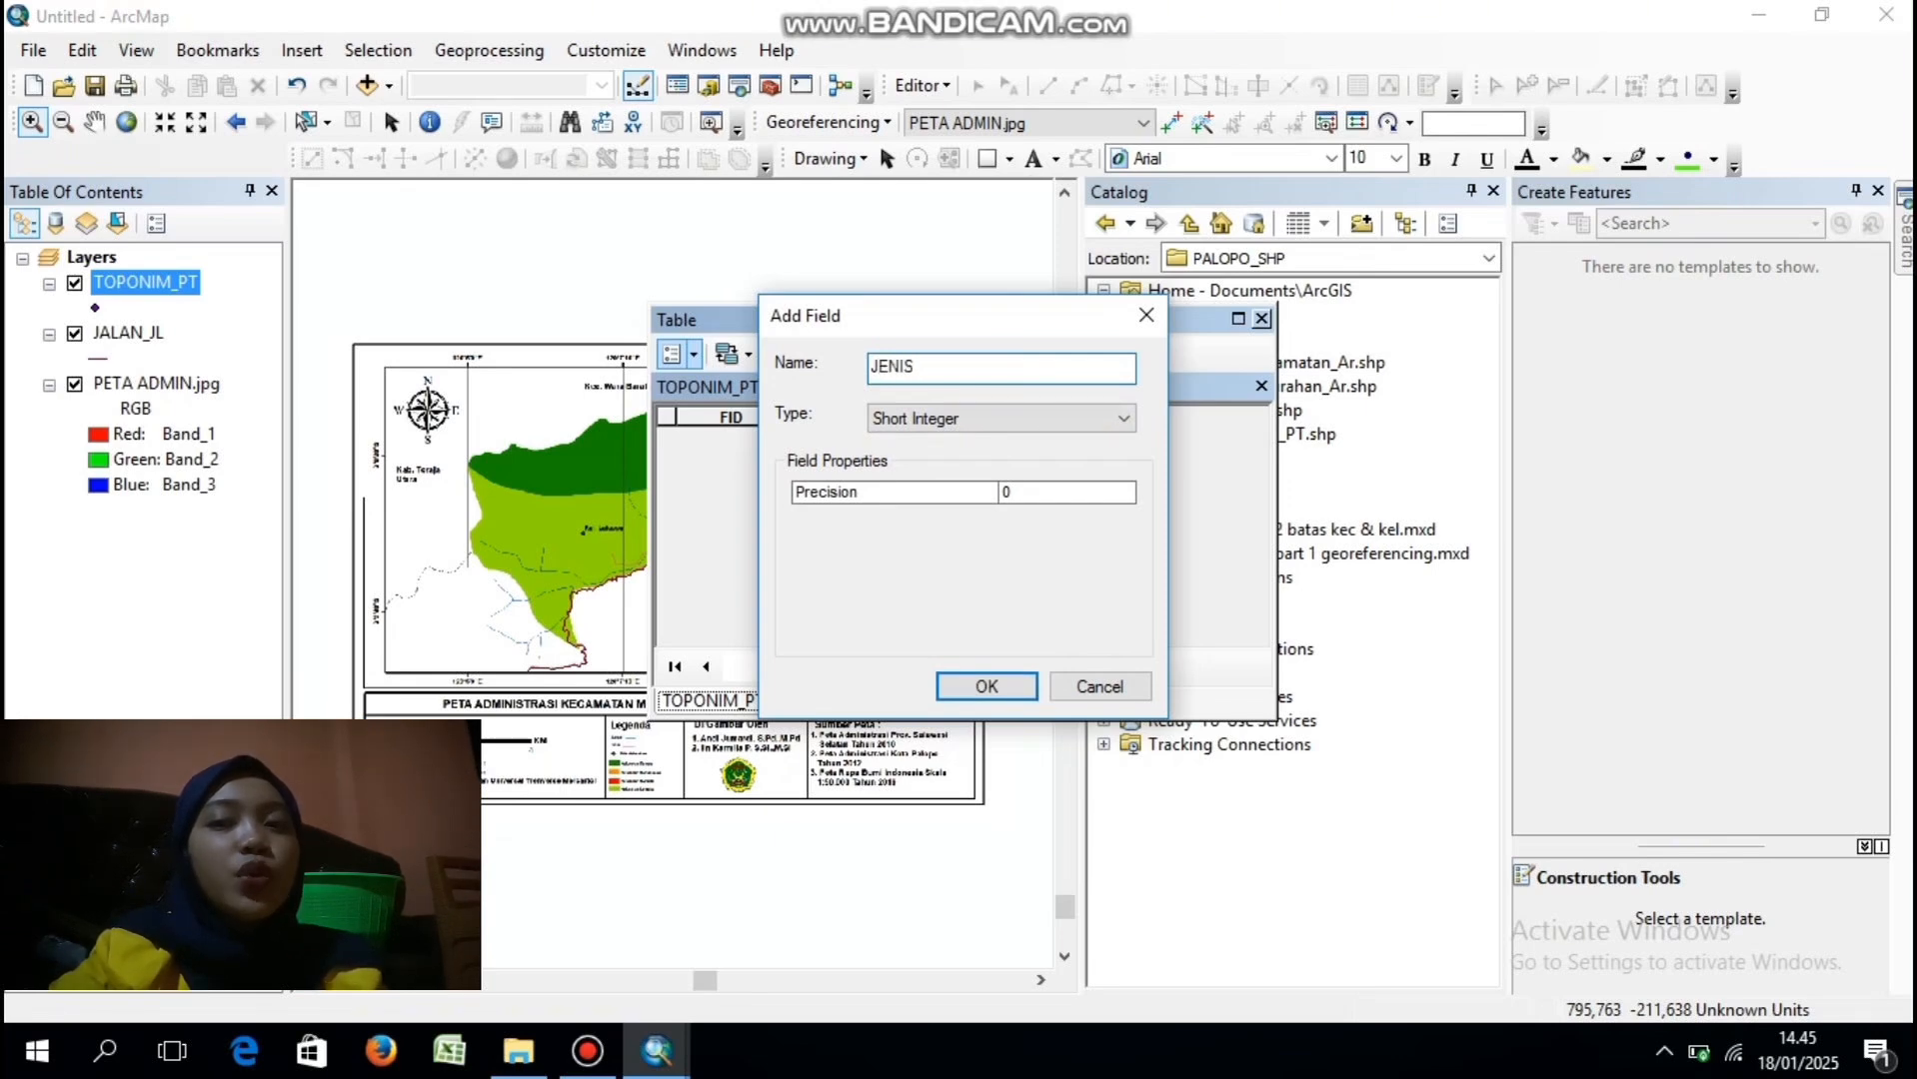
pyautogui.write('_OBJEK')
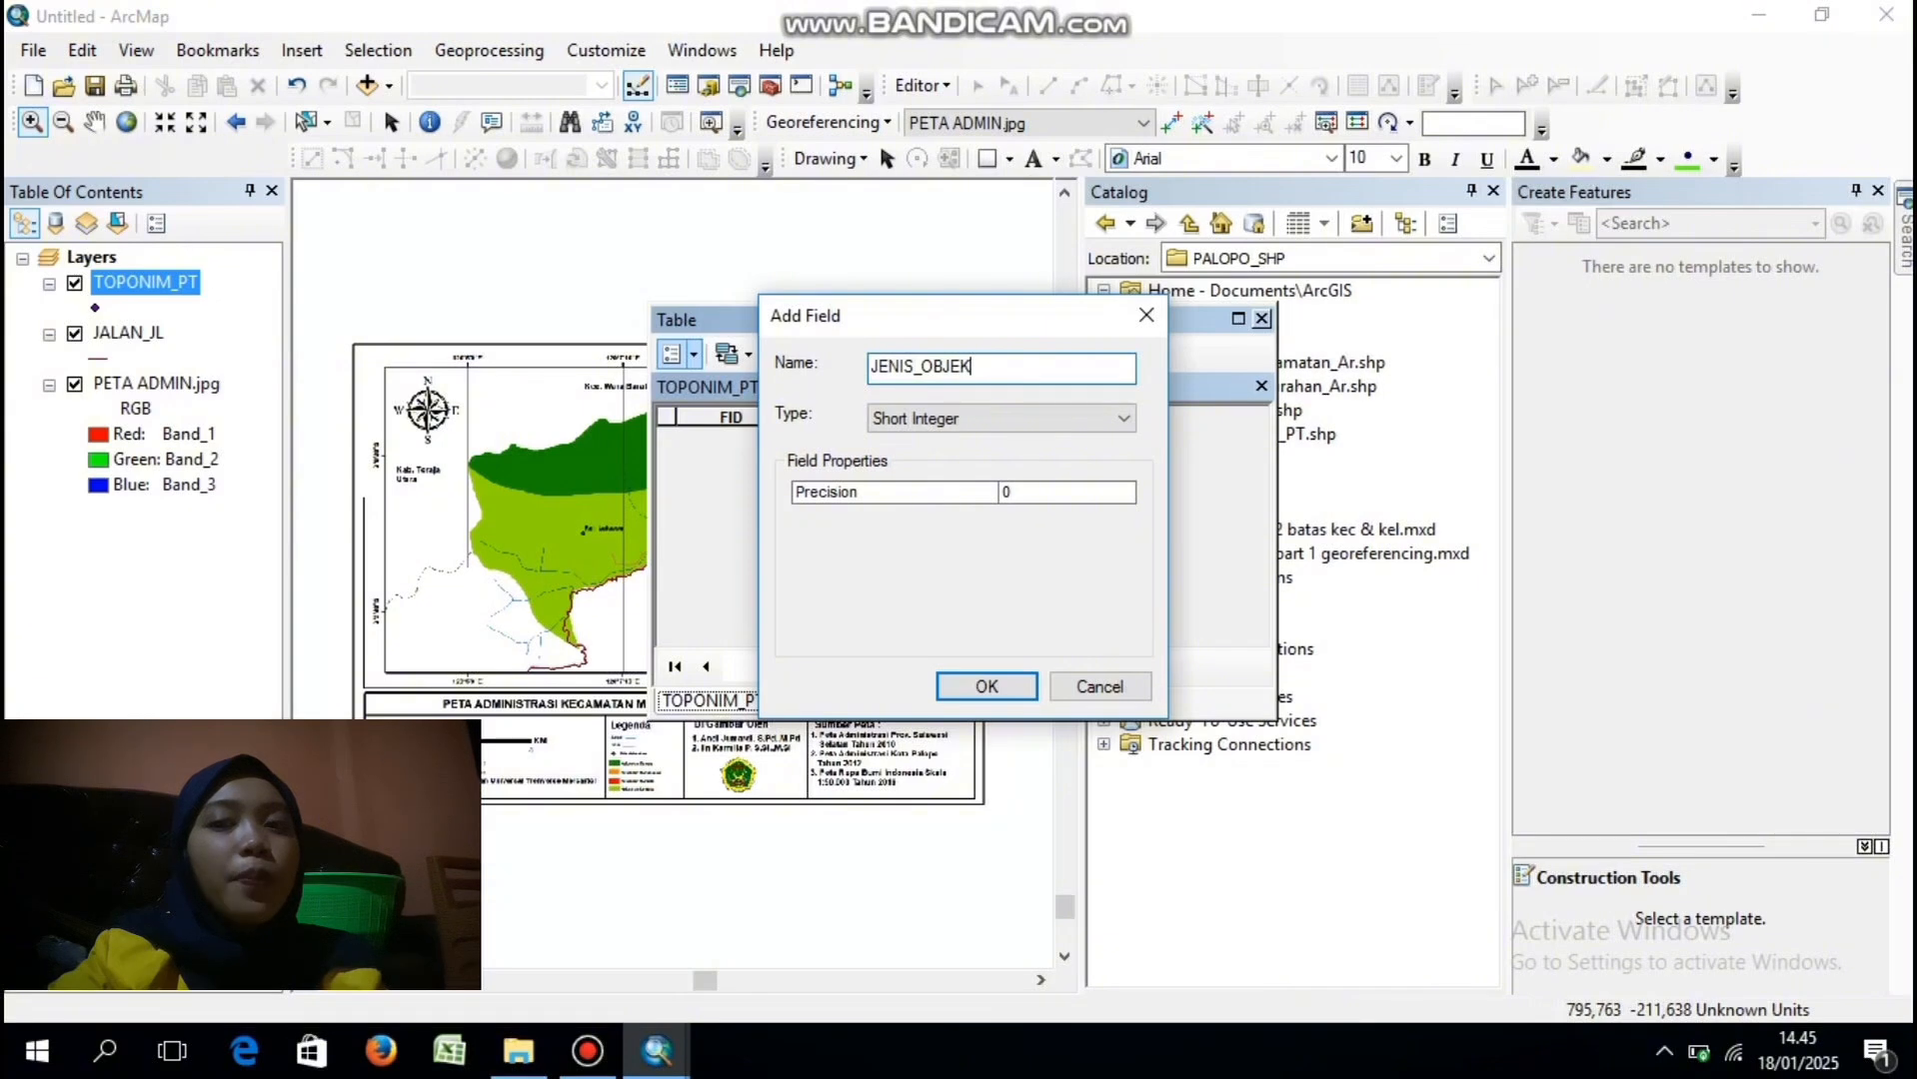
pyautogui.click(957, 427)
pyautogui.click(922, 525)
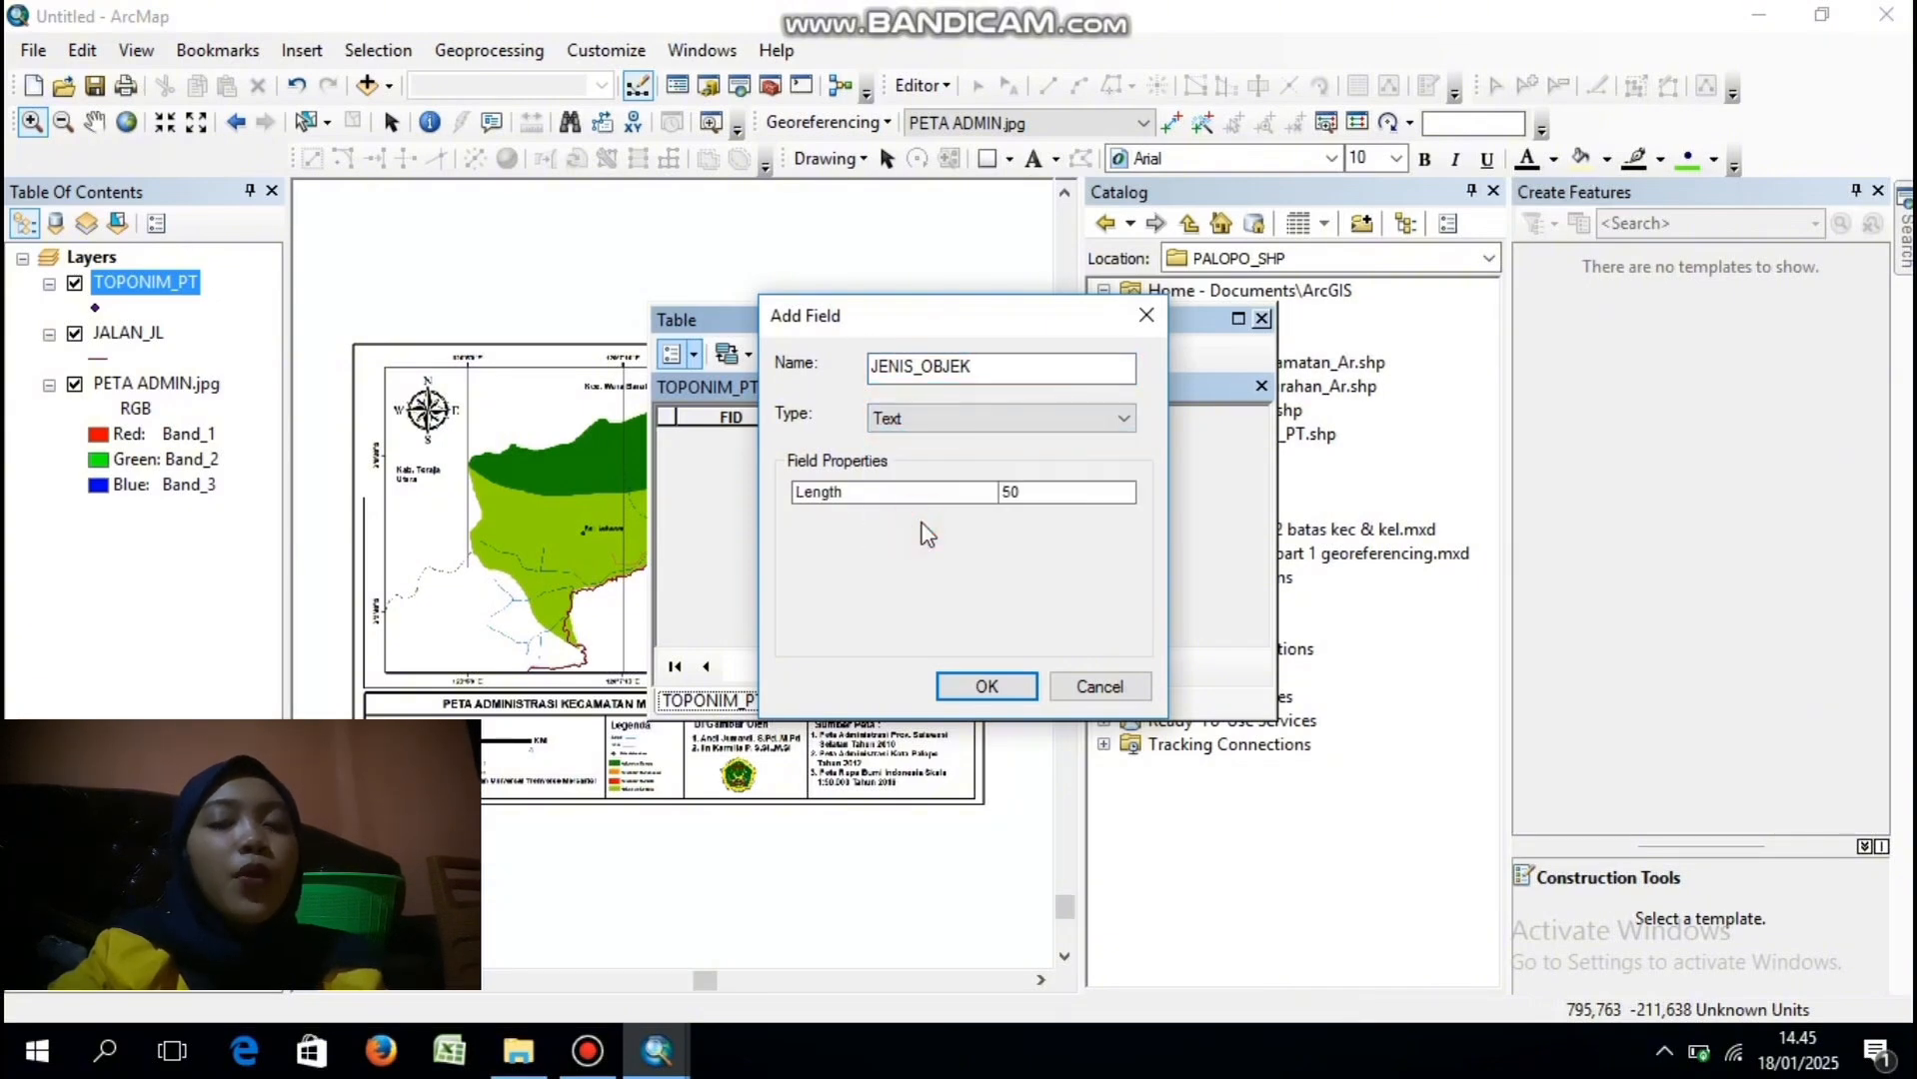
pyautogui.click(988, 687)
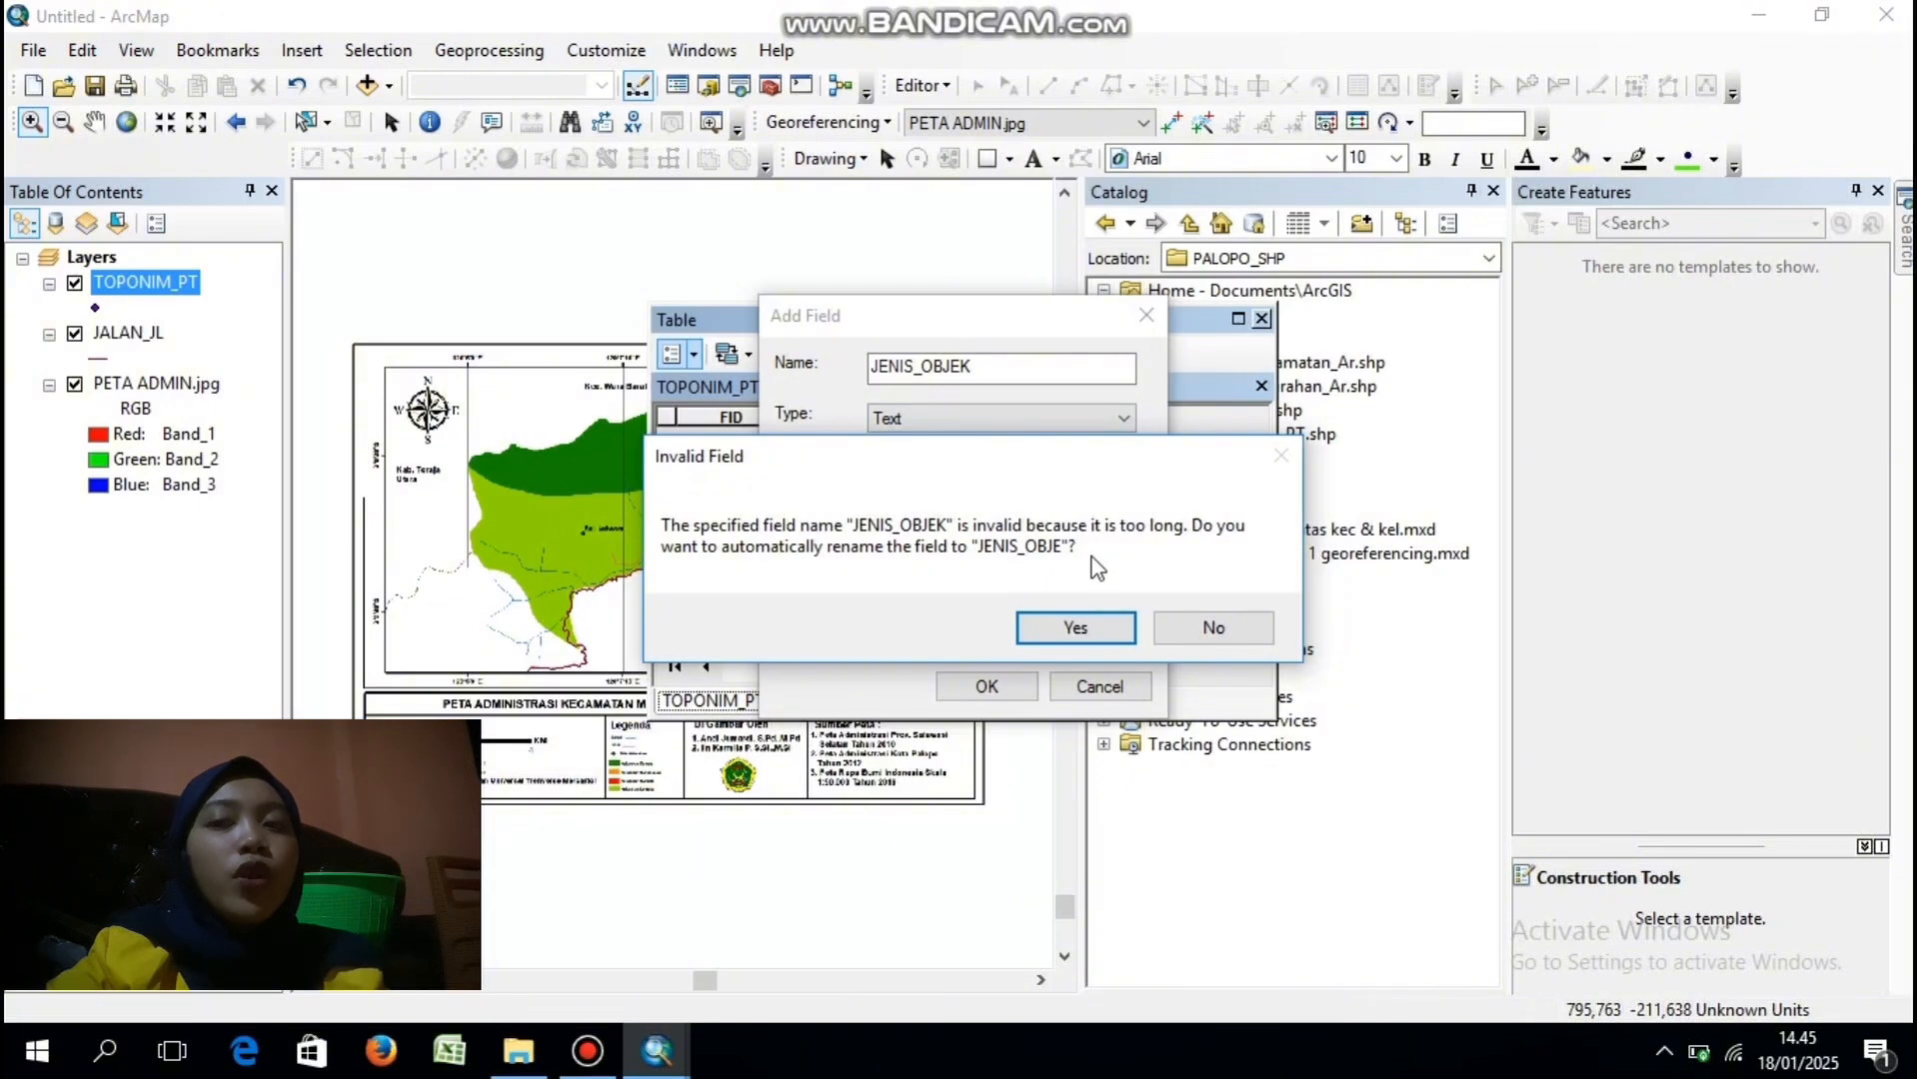
pyautogui.click(1071, 626)
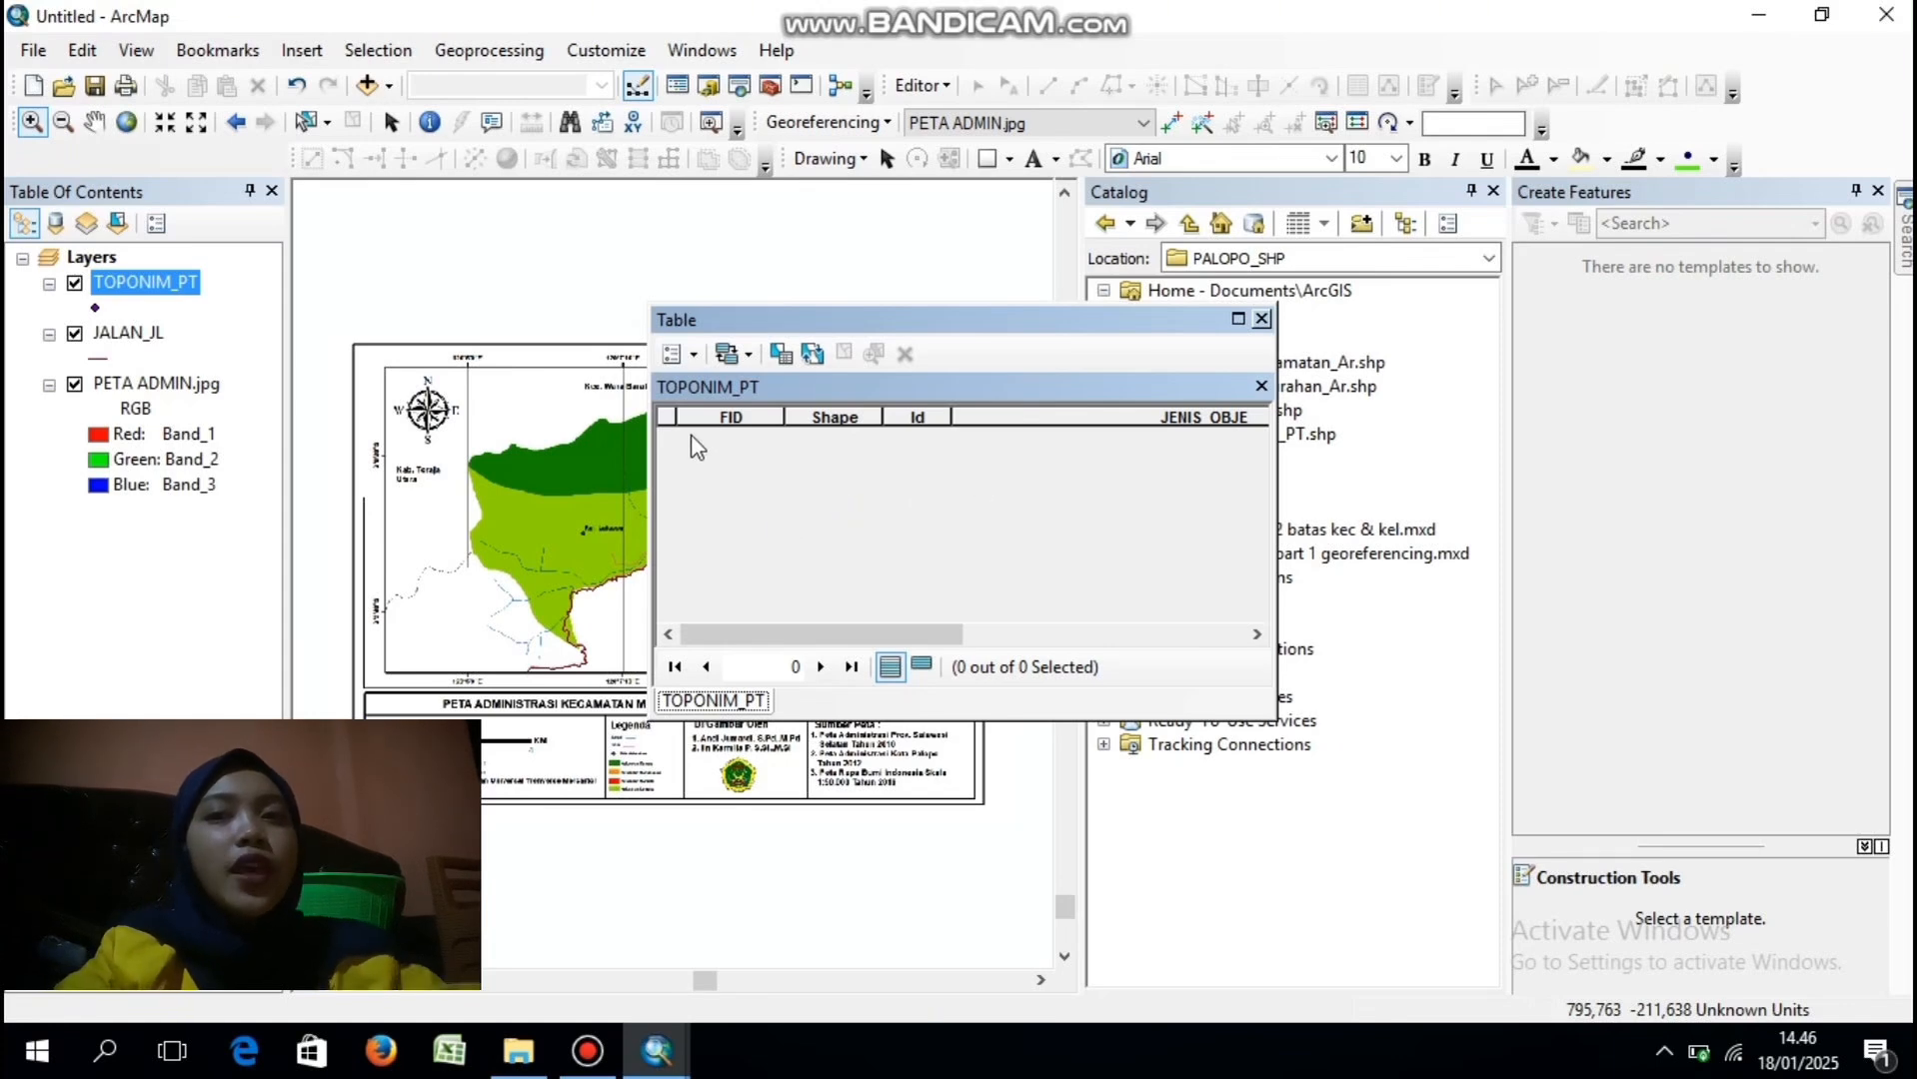
# - Add a Text field NAMA_OBJ of length 50 to TOPONIM_PT and close the attribute table
pyautogui.click(692, 357)
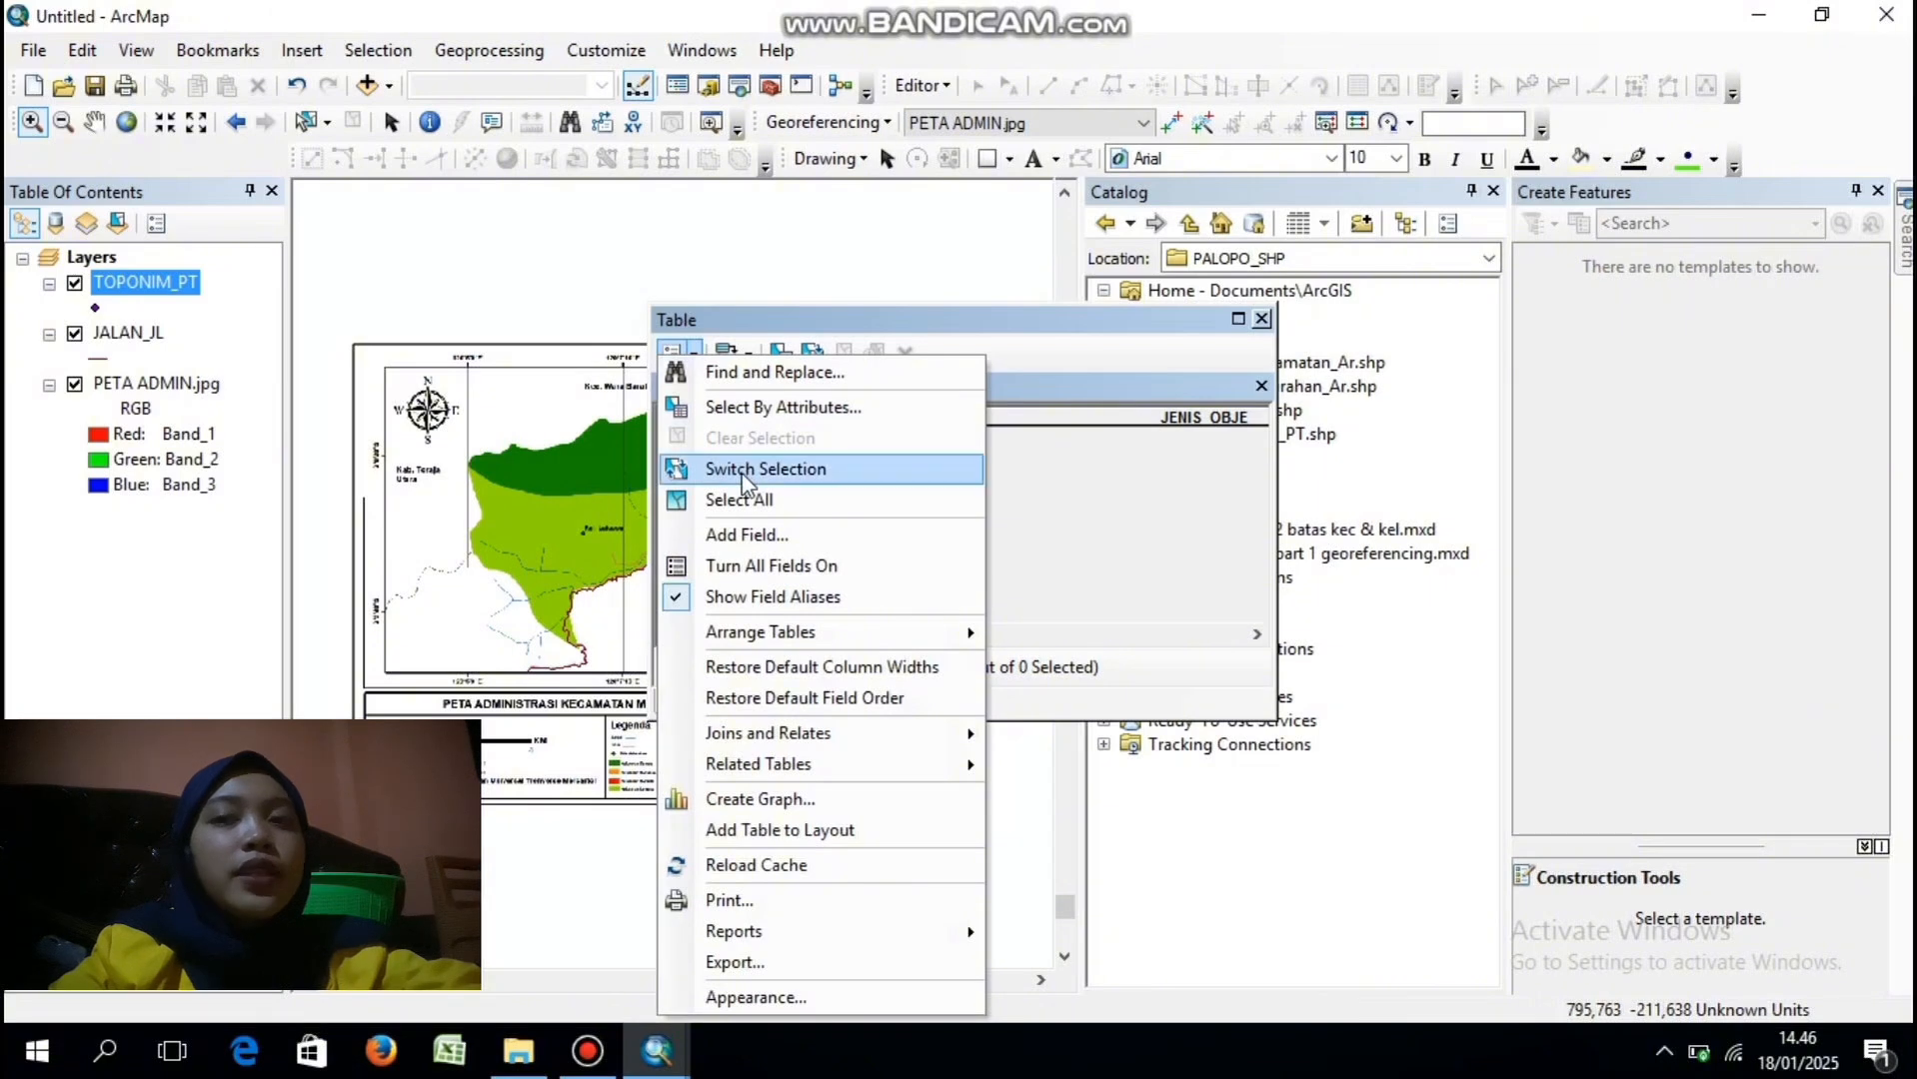
pyautogui.click(757, 536)
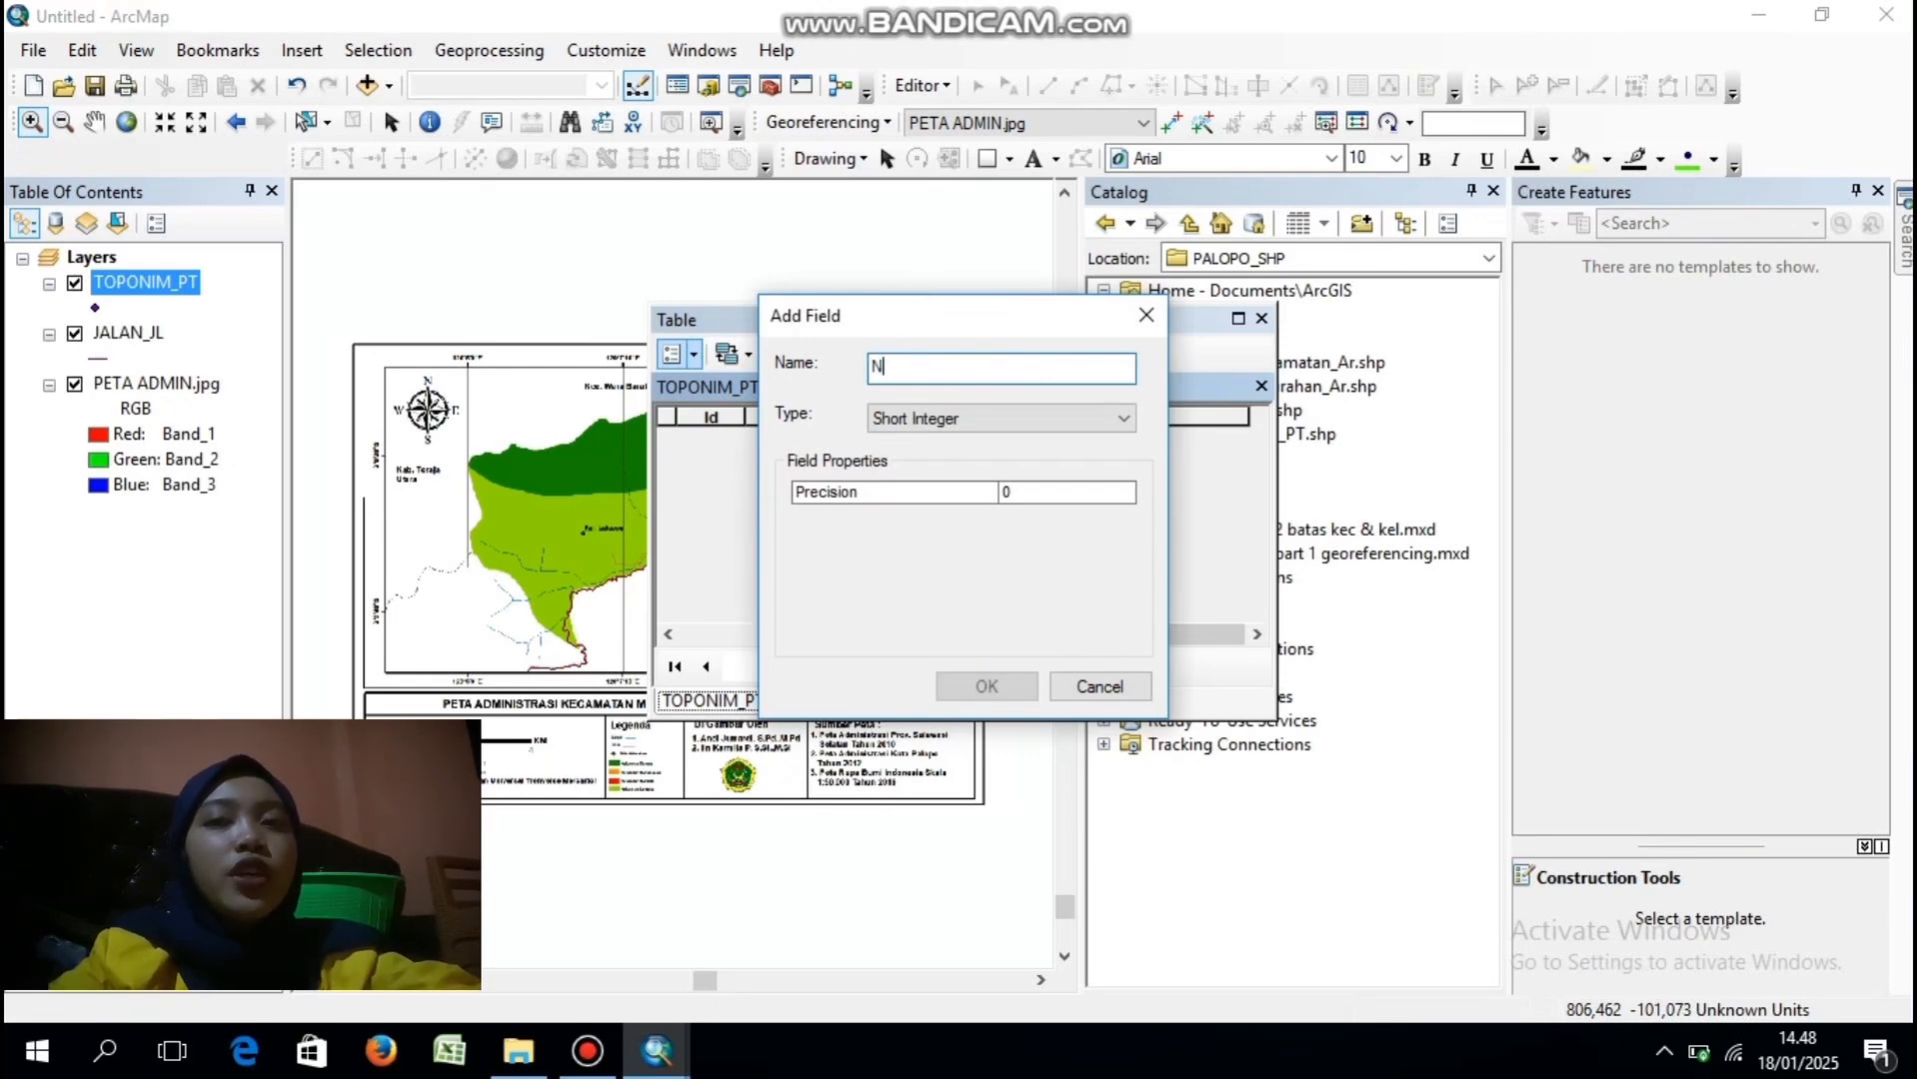
pyautogui.write('A')
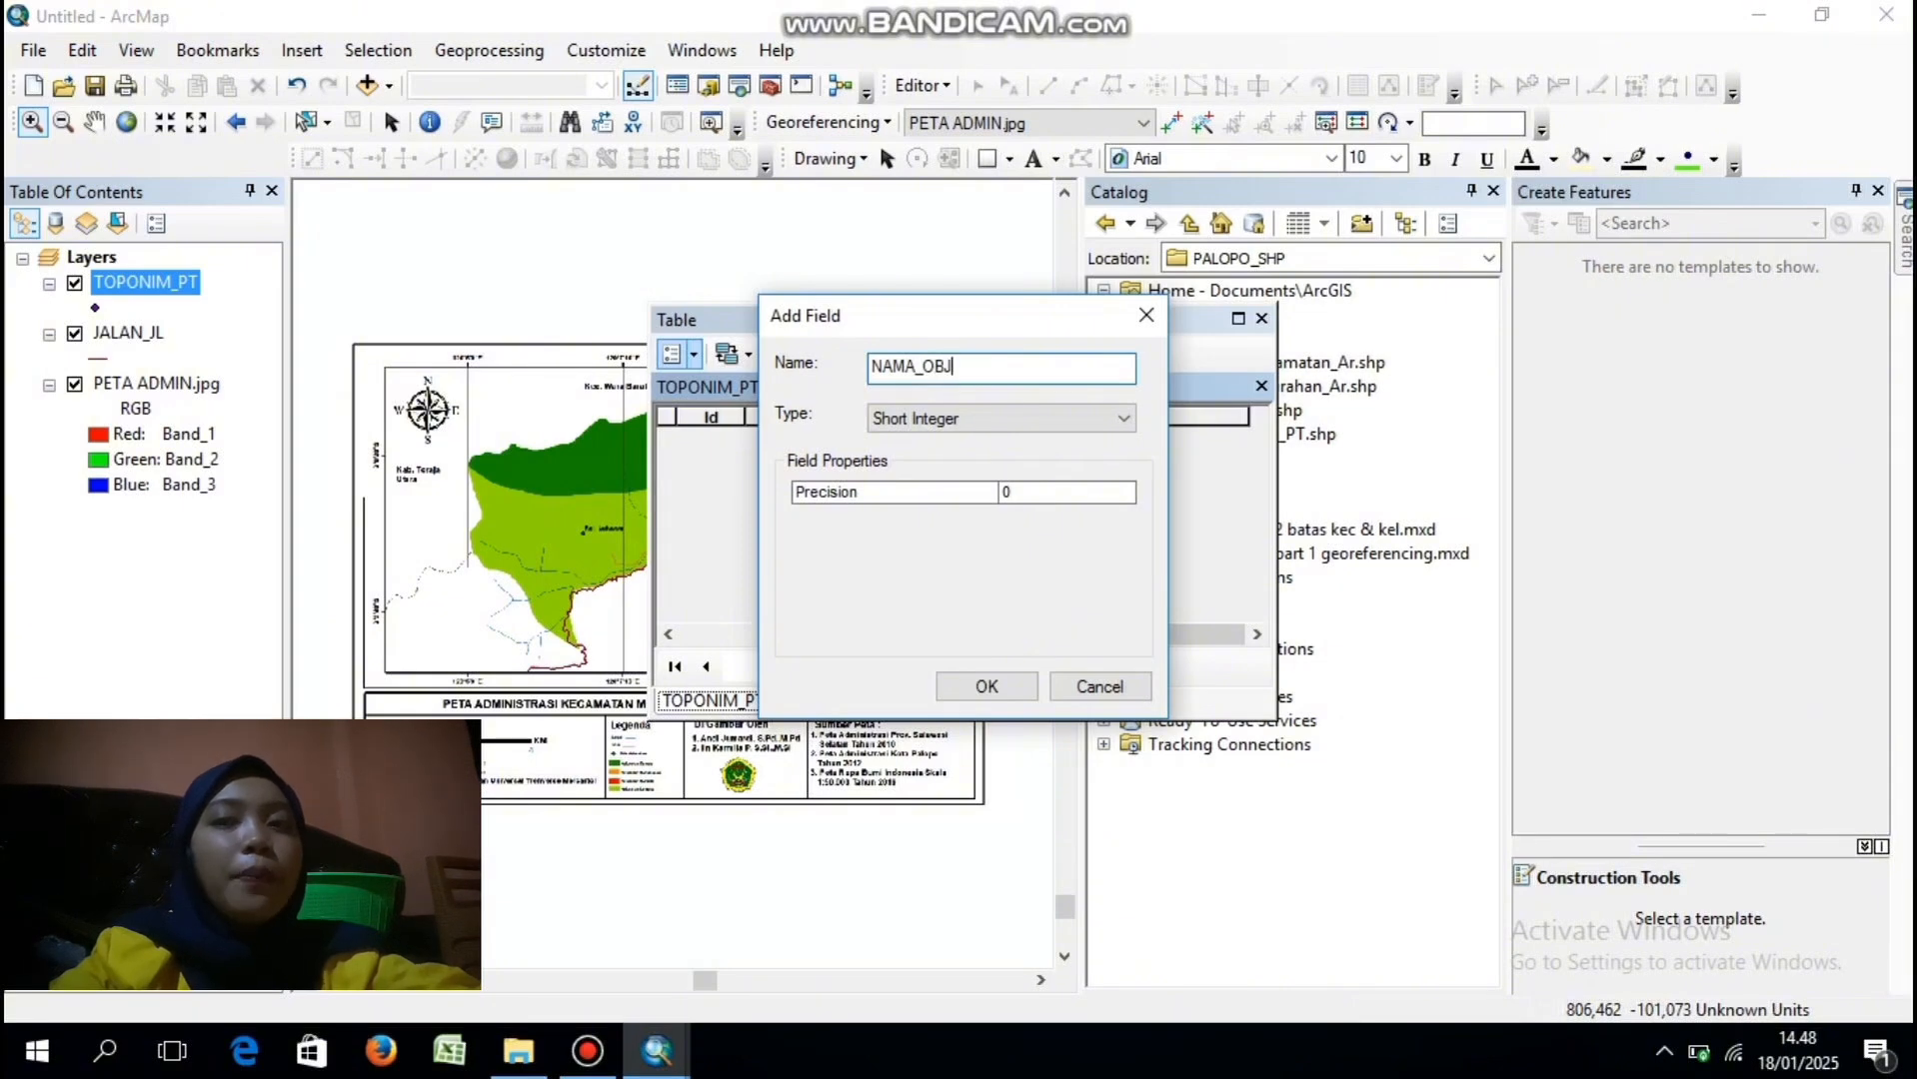
pyautogui.write('MA_OBJ')
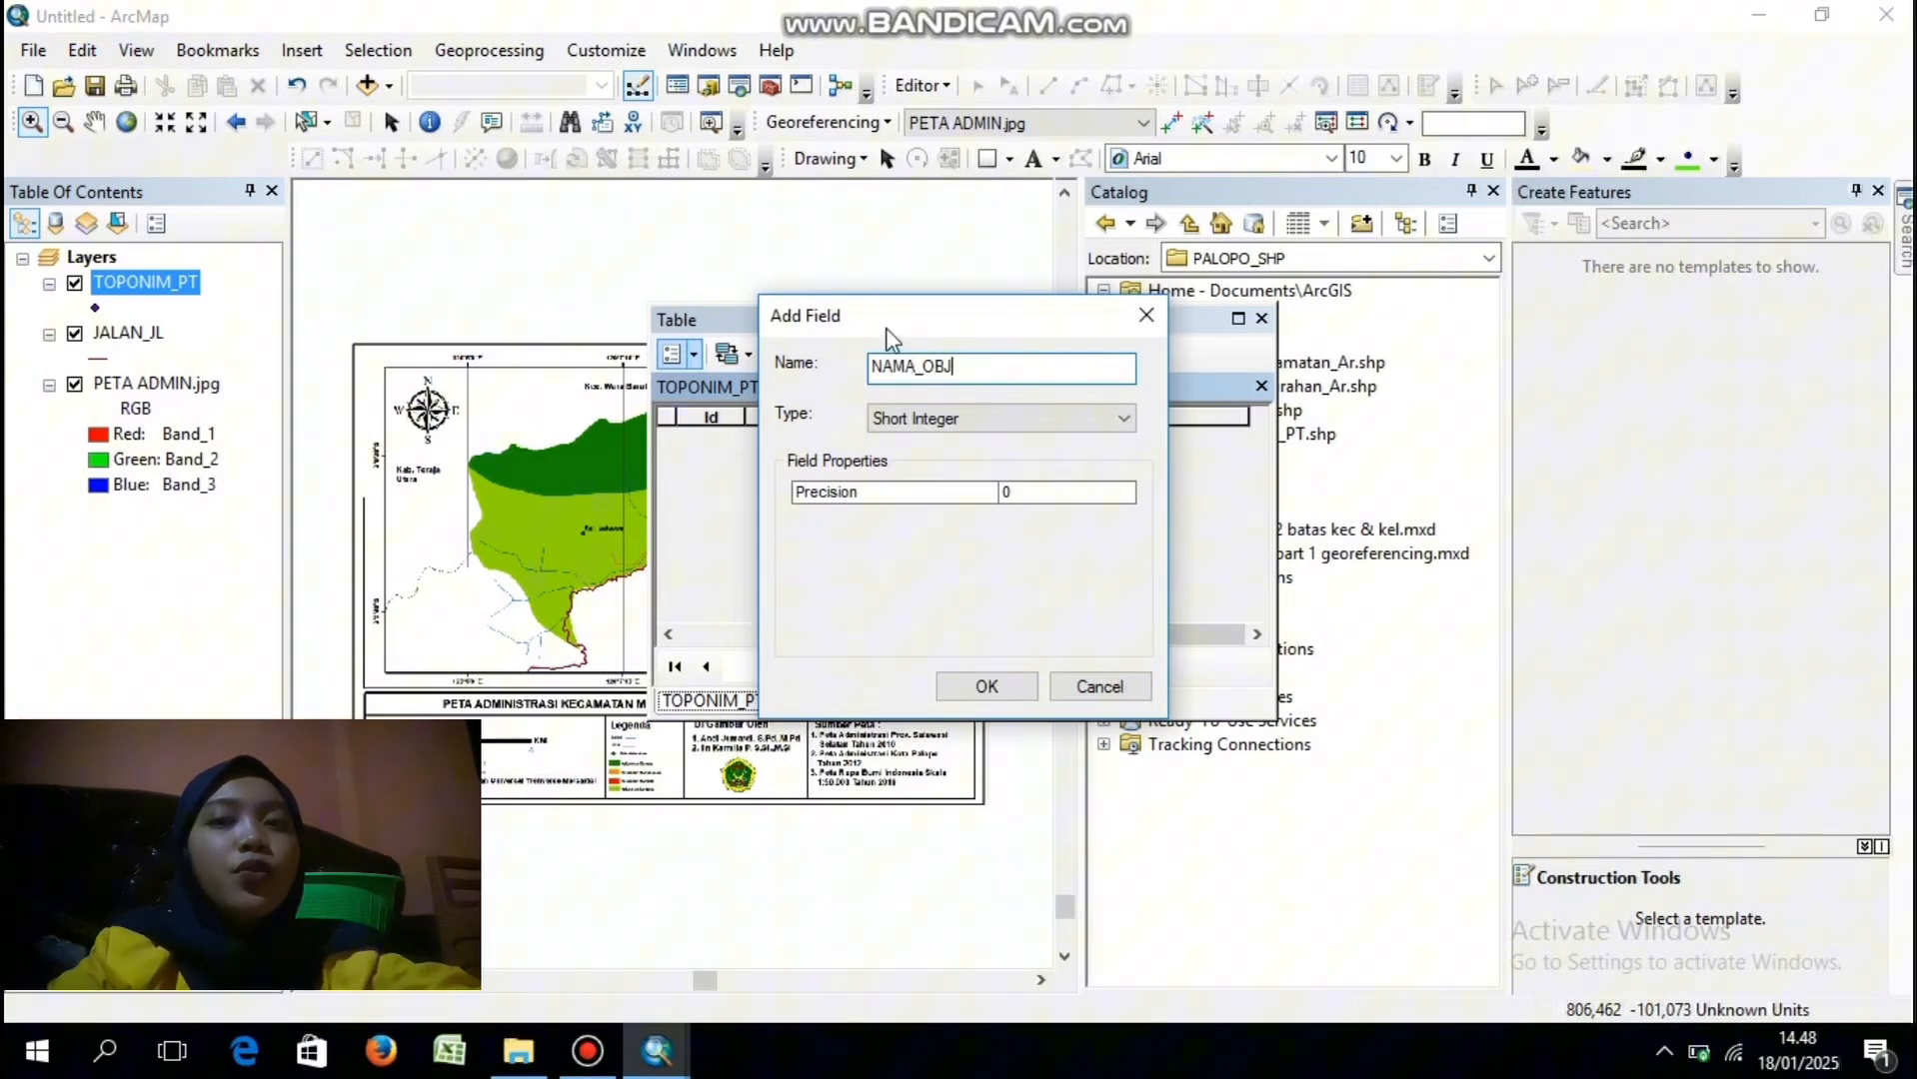
pyautogui.click(947, 432)
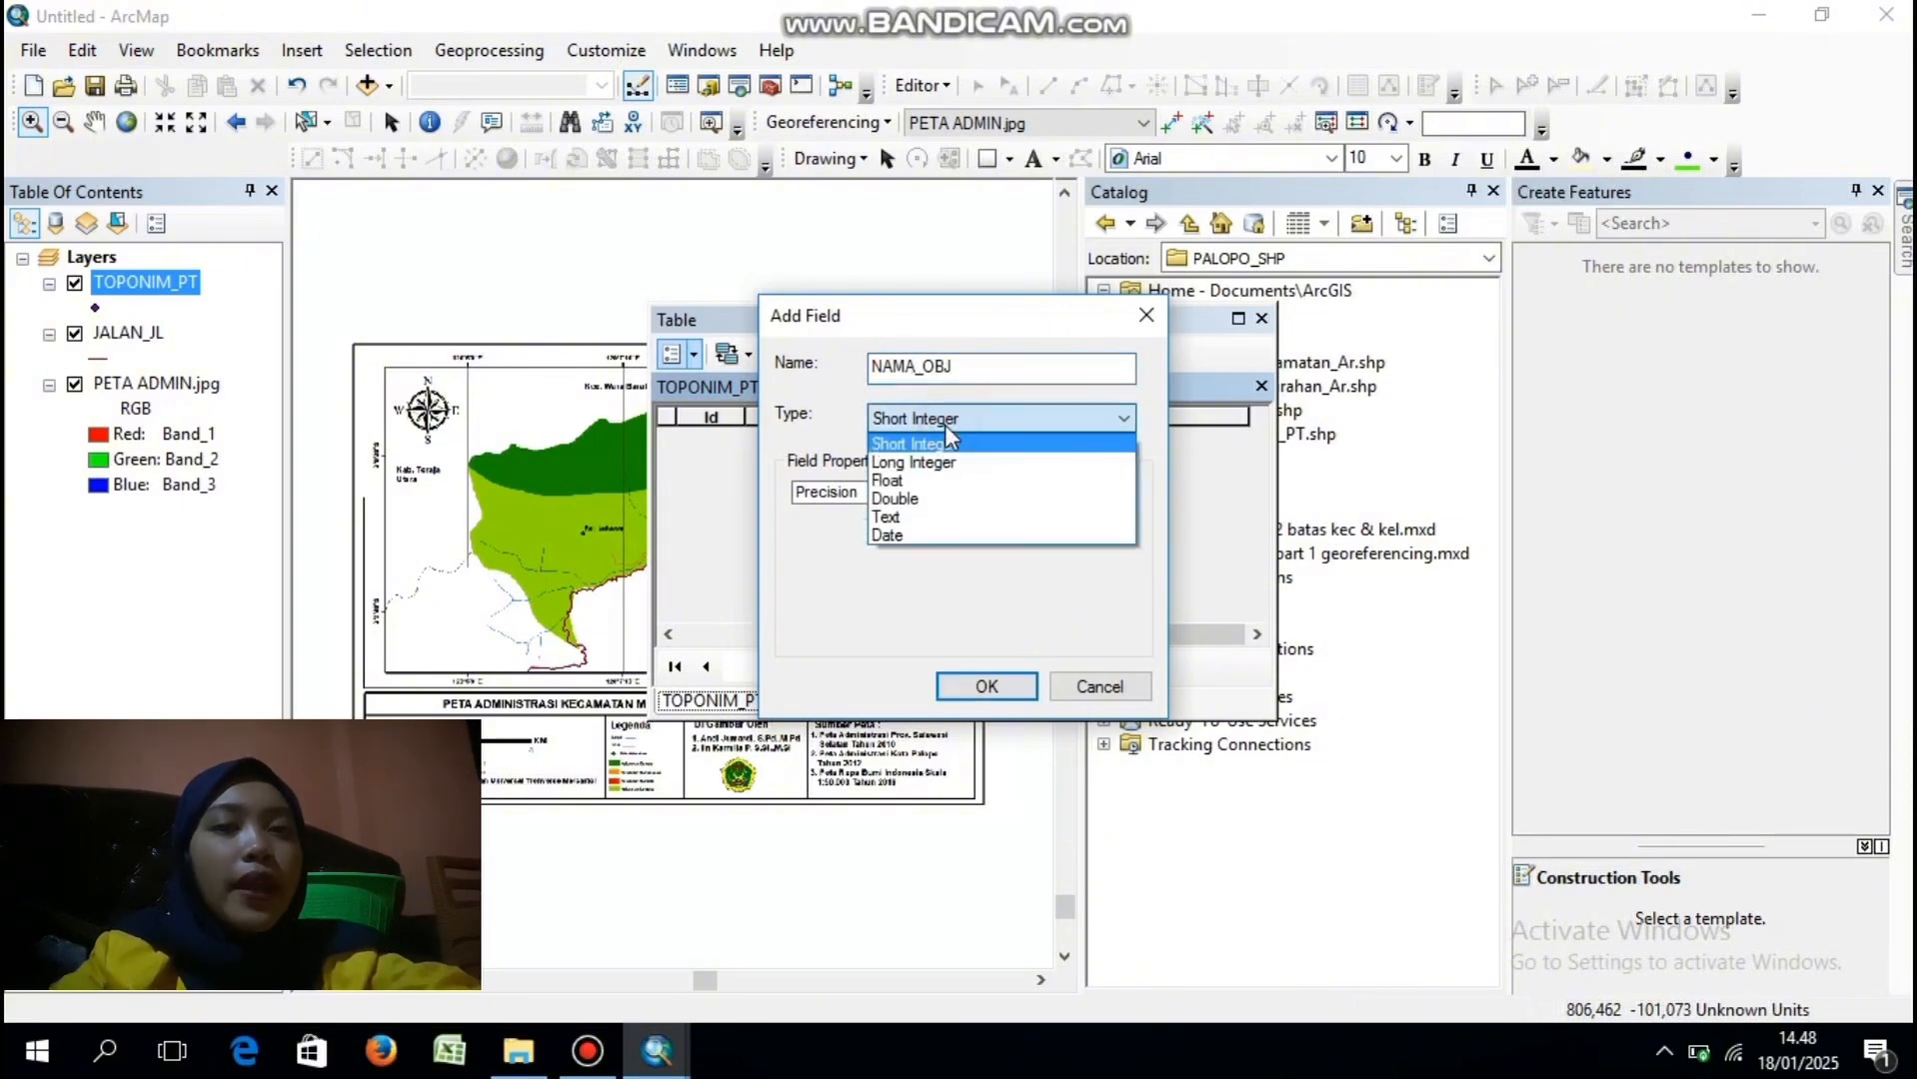
pyautogui.click(924, 517)
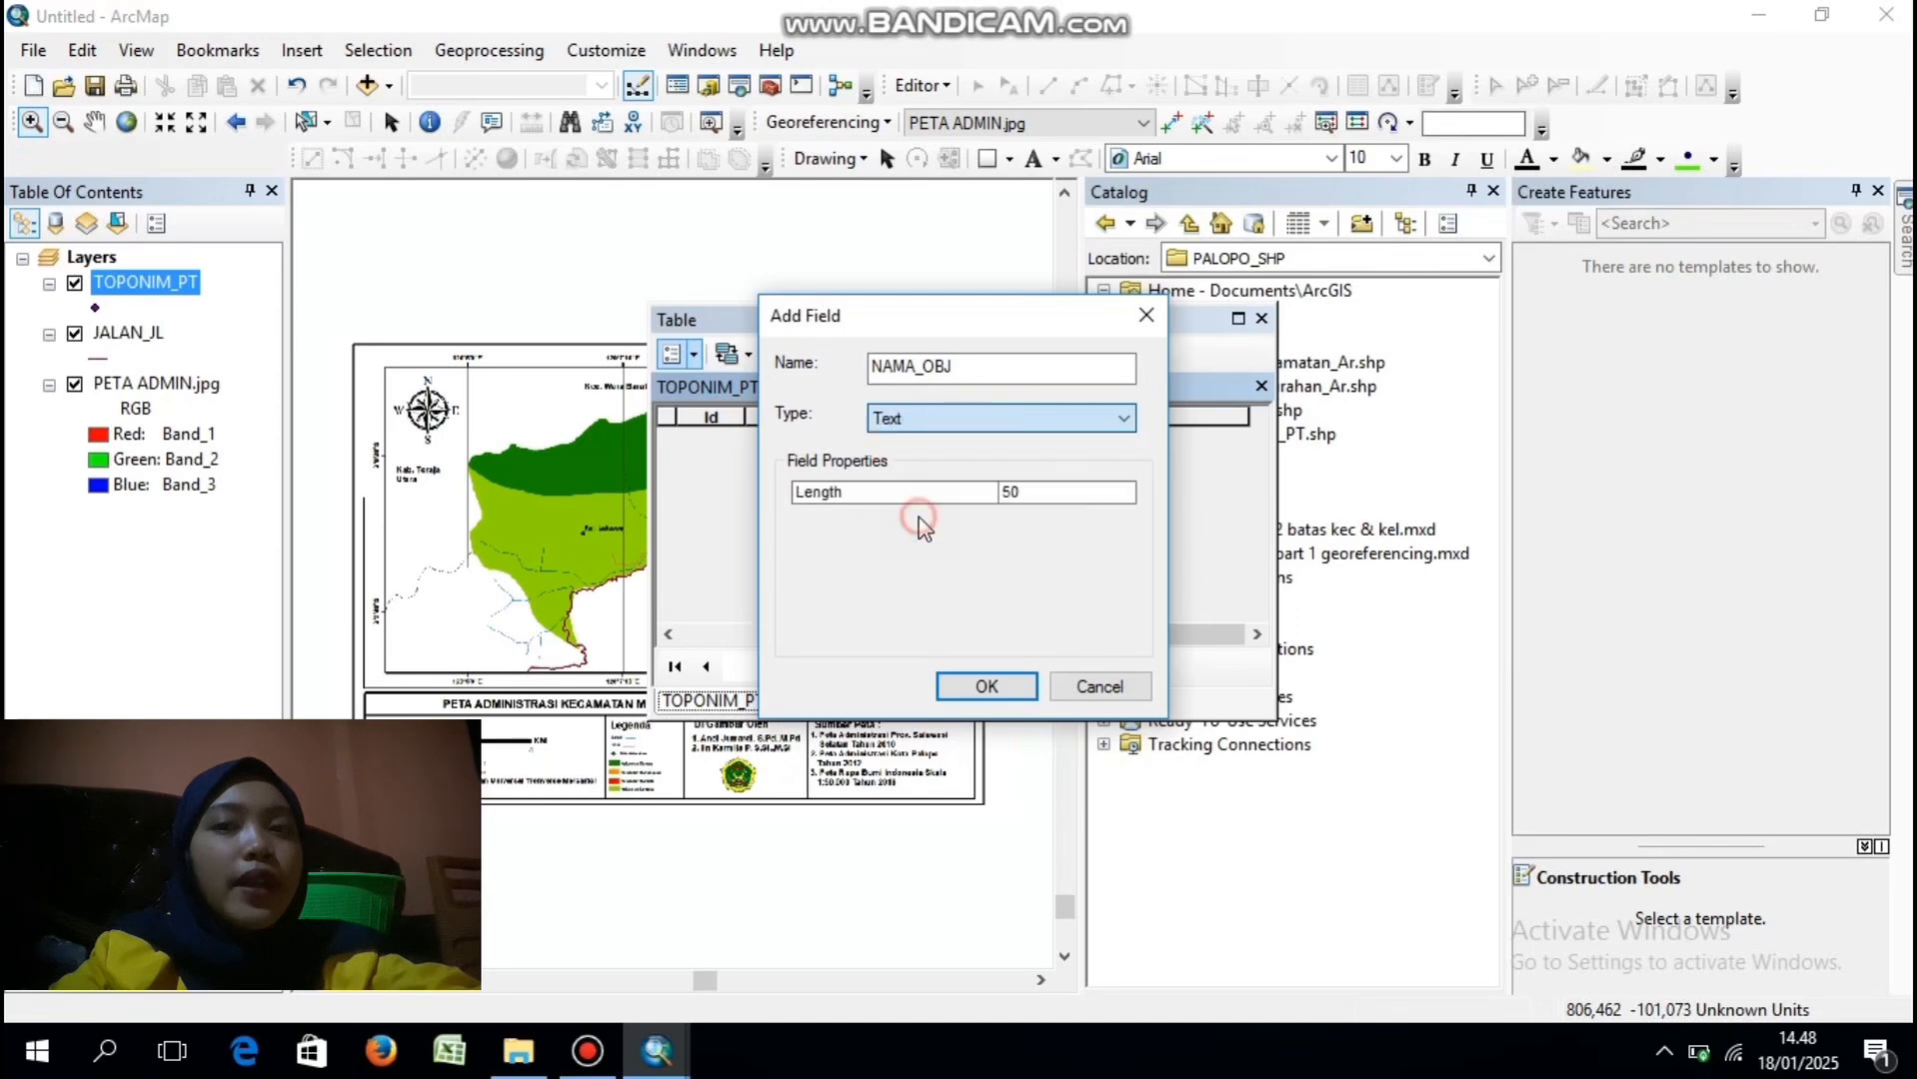
pyautogui.click(986, 689)
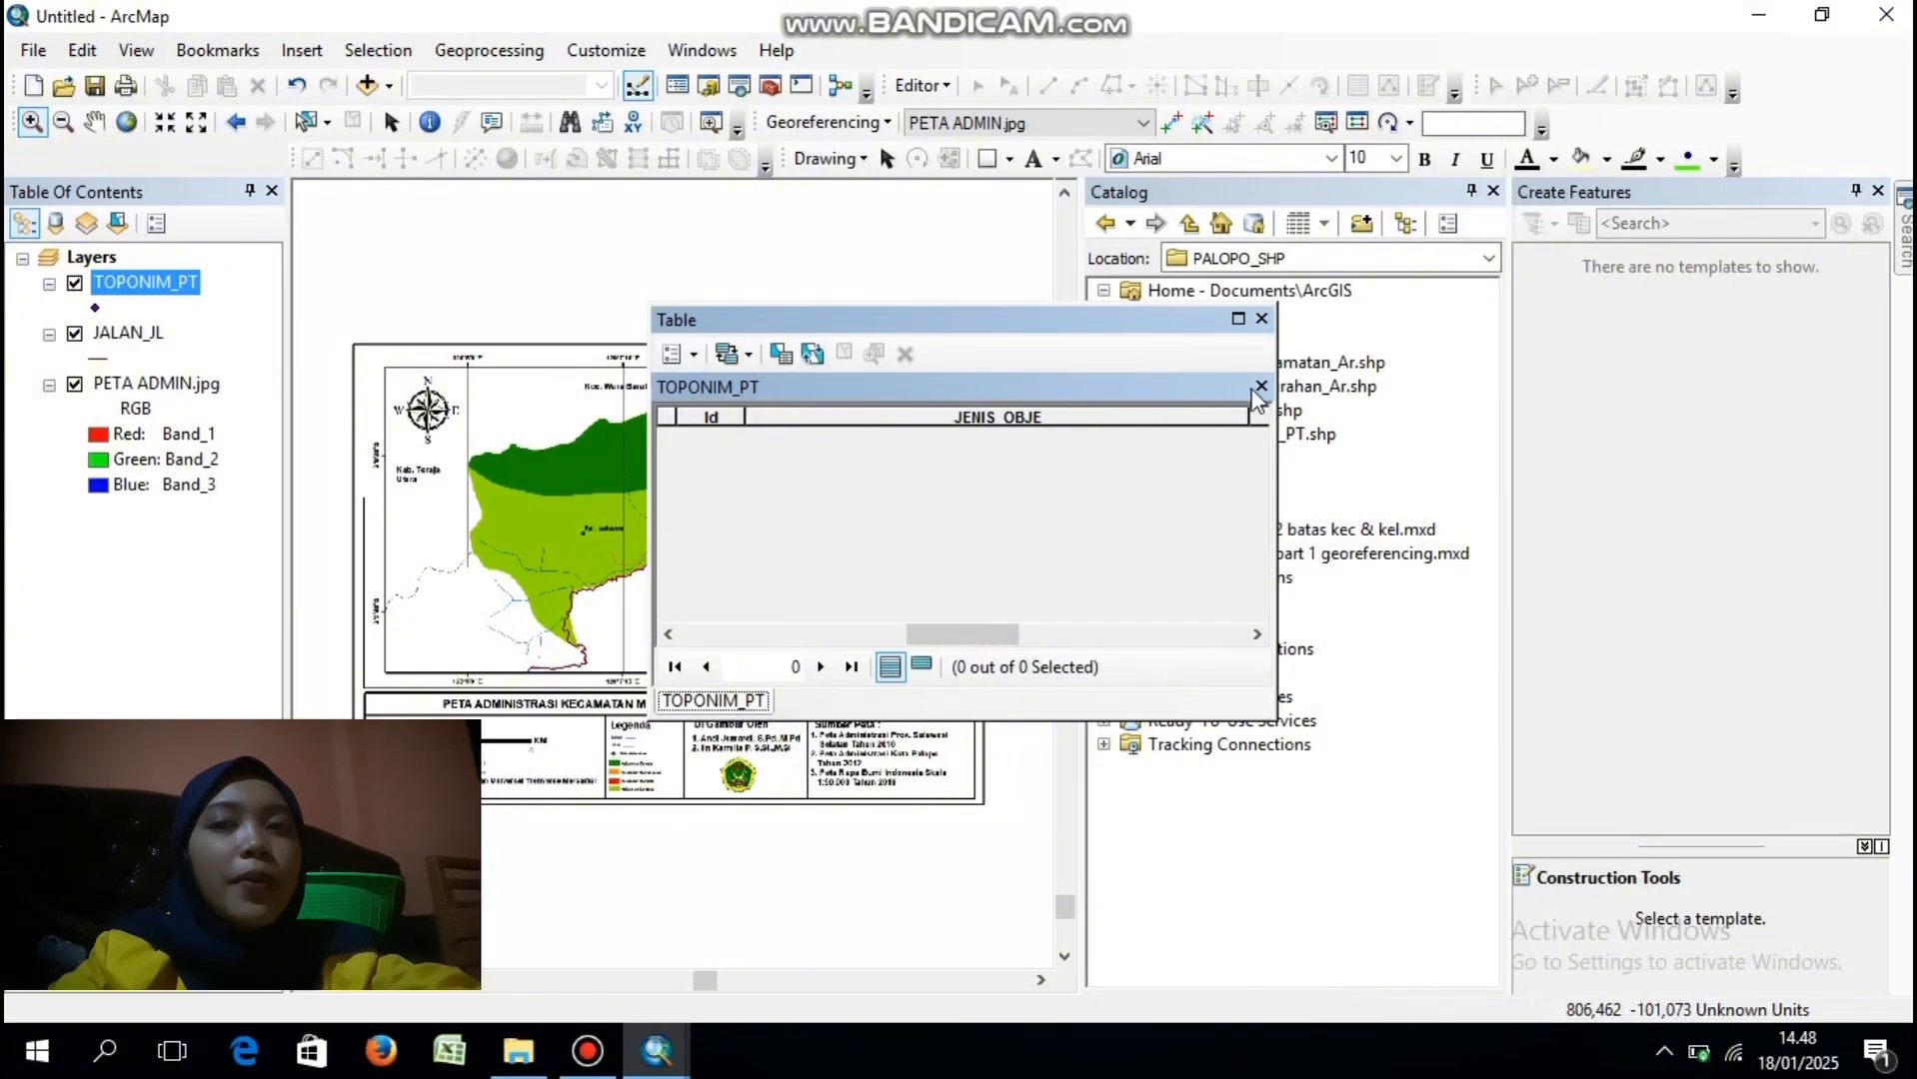
pyautogui.click(1262, 320)
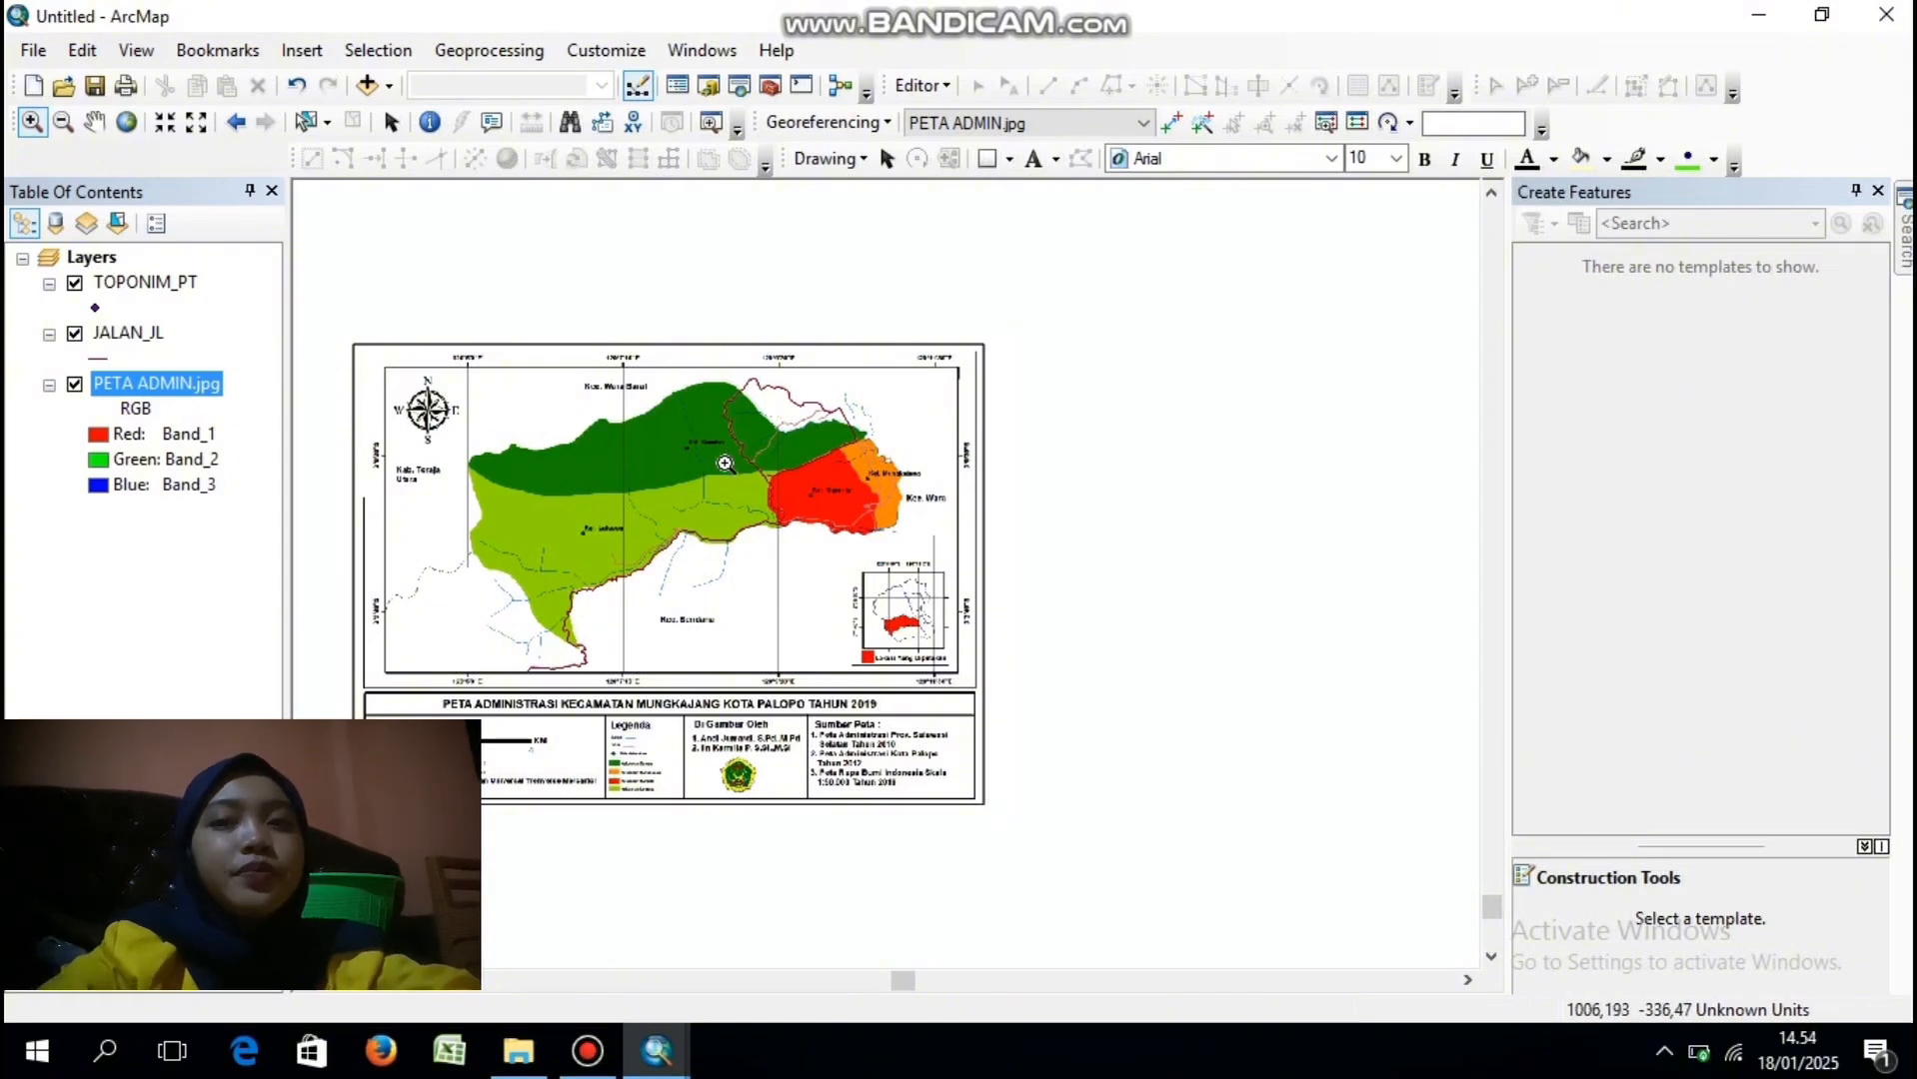
# - Start an edit session, continuing past the spatial reference warnings, and place a TOPONIM_PT point on the Kel. Kambo marker
pyautogui.click(915, 87)
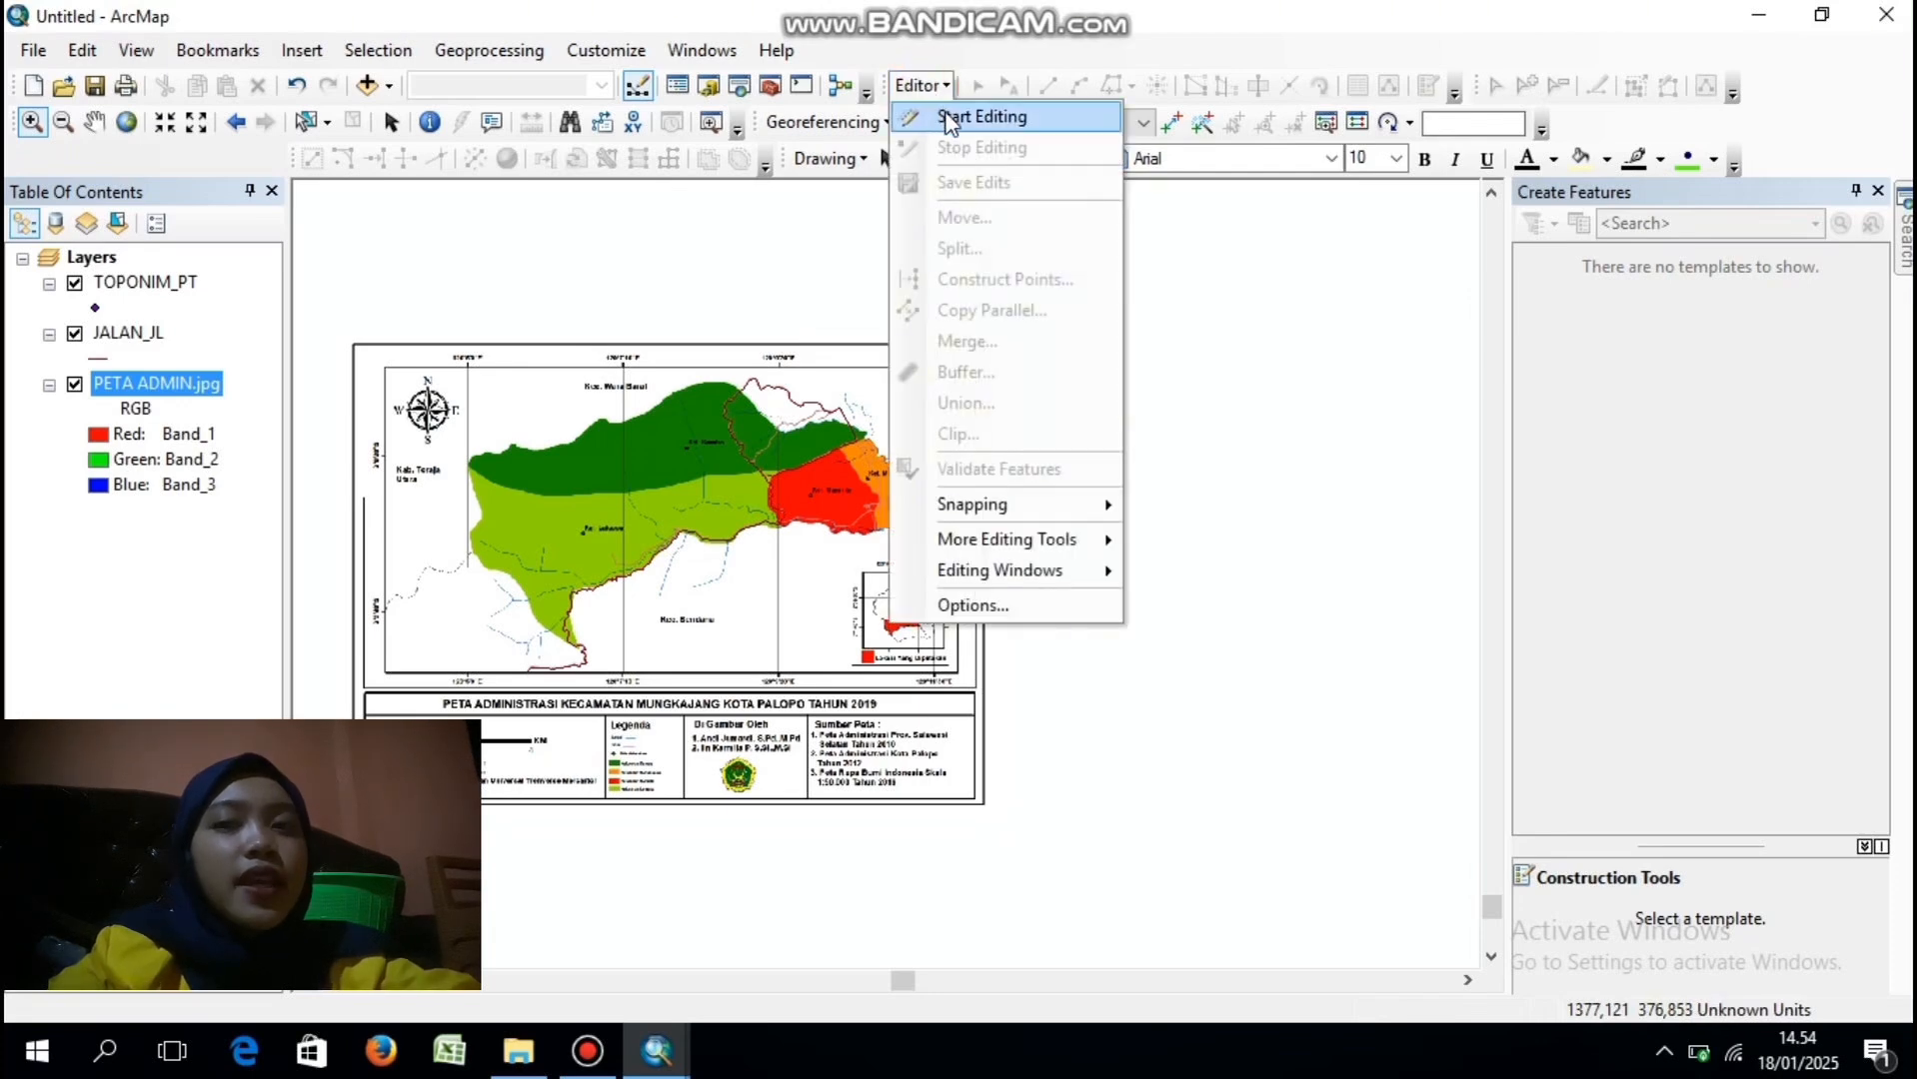
pyautogui.click(949, 118)
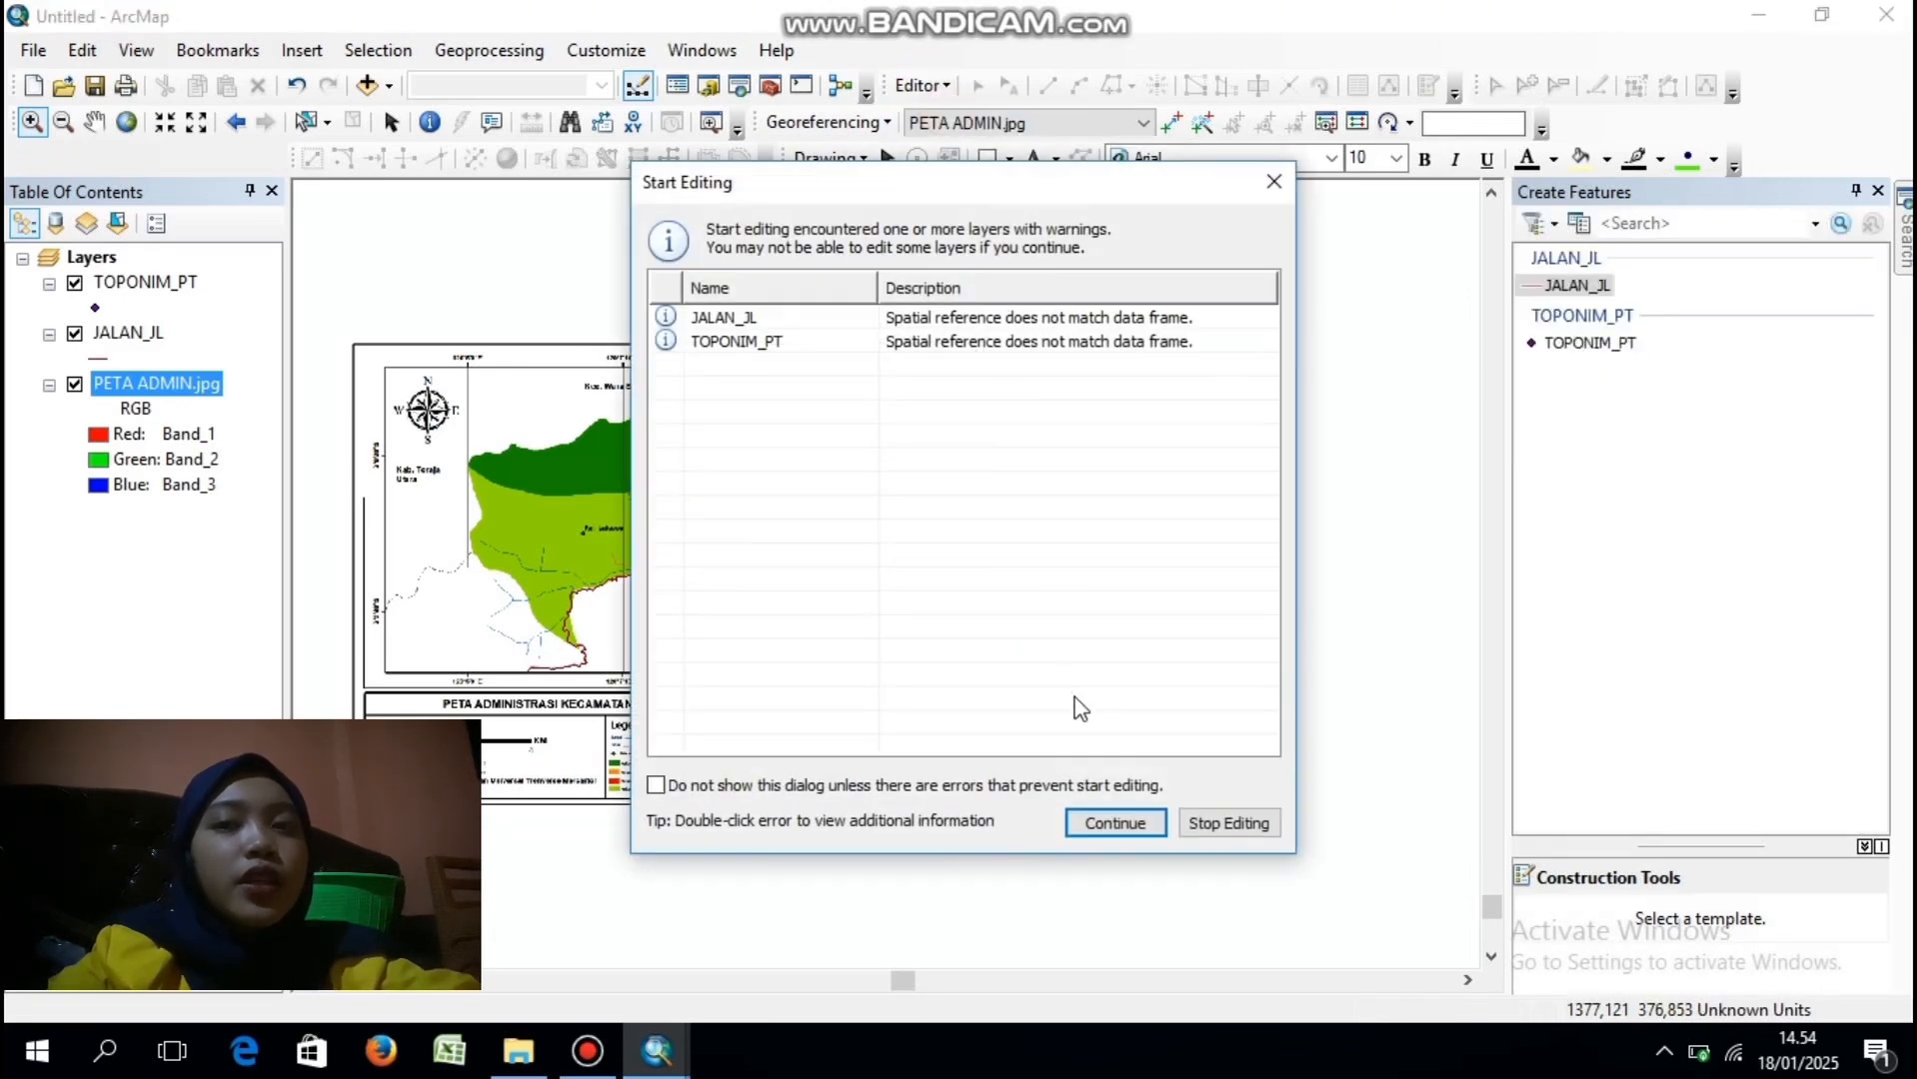
pyautogui.click(1119, 825)
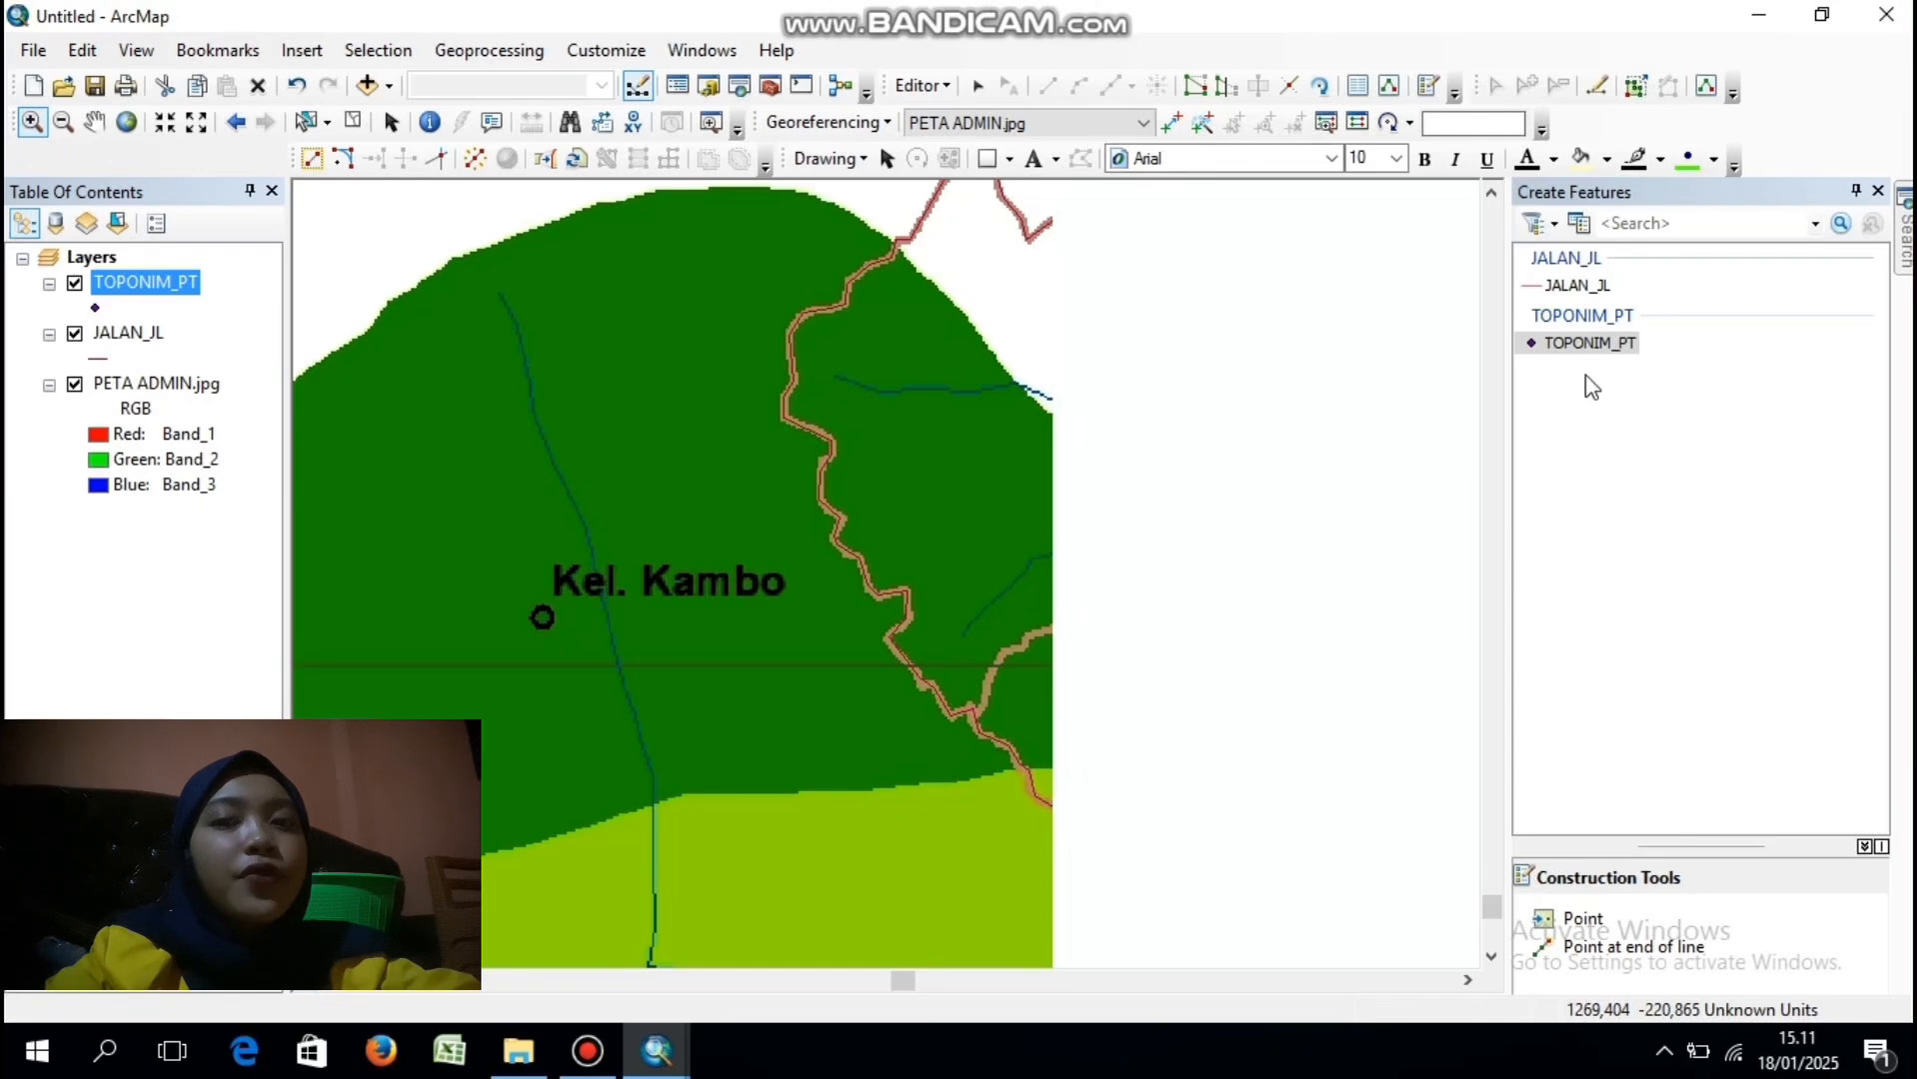
pyautogui.click(1589, 346)
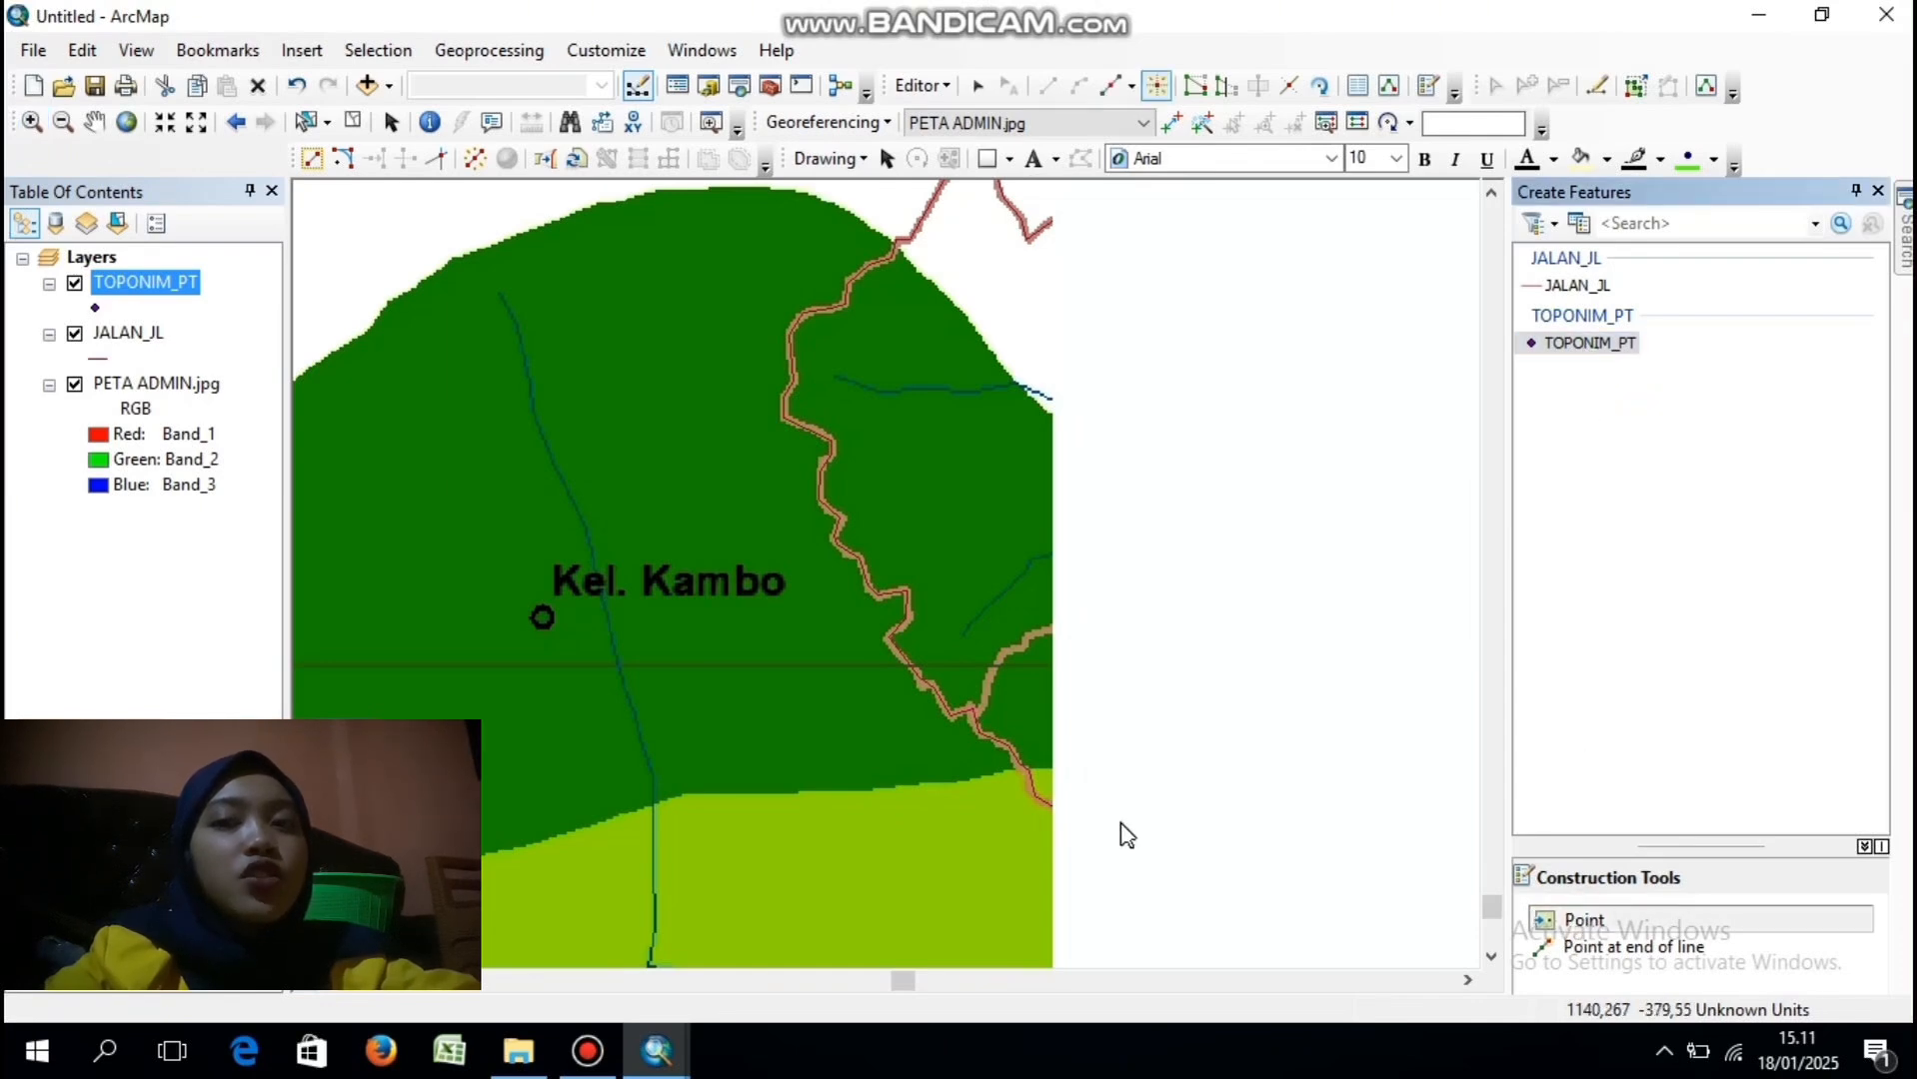
pyautogui.click(543, 621)
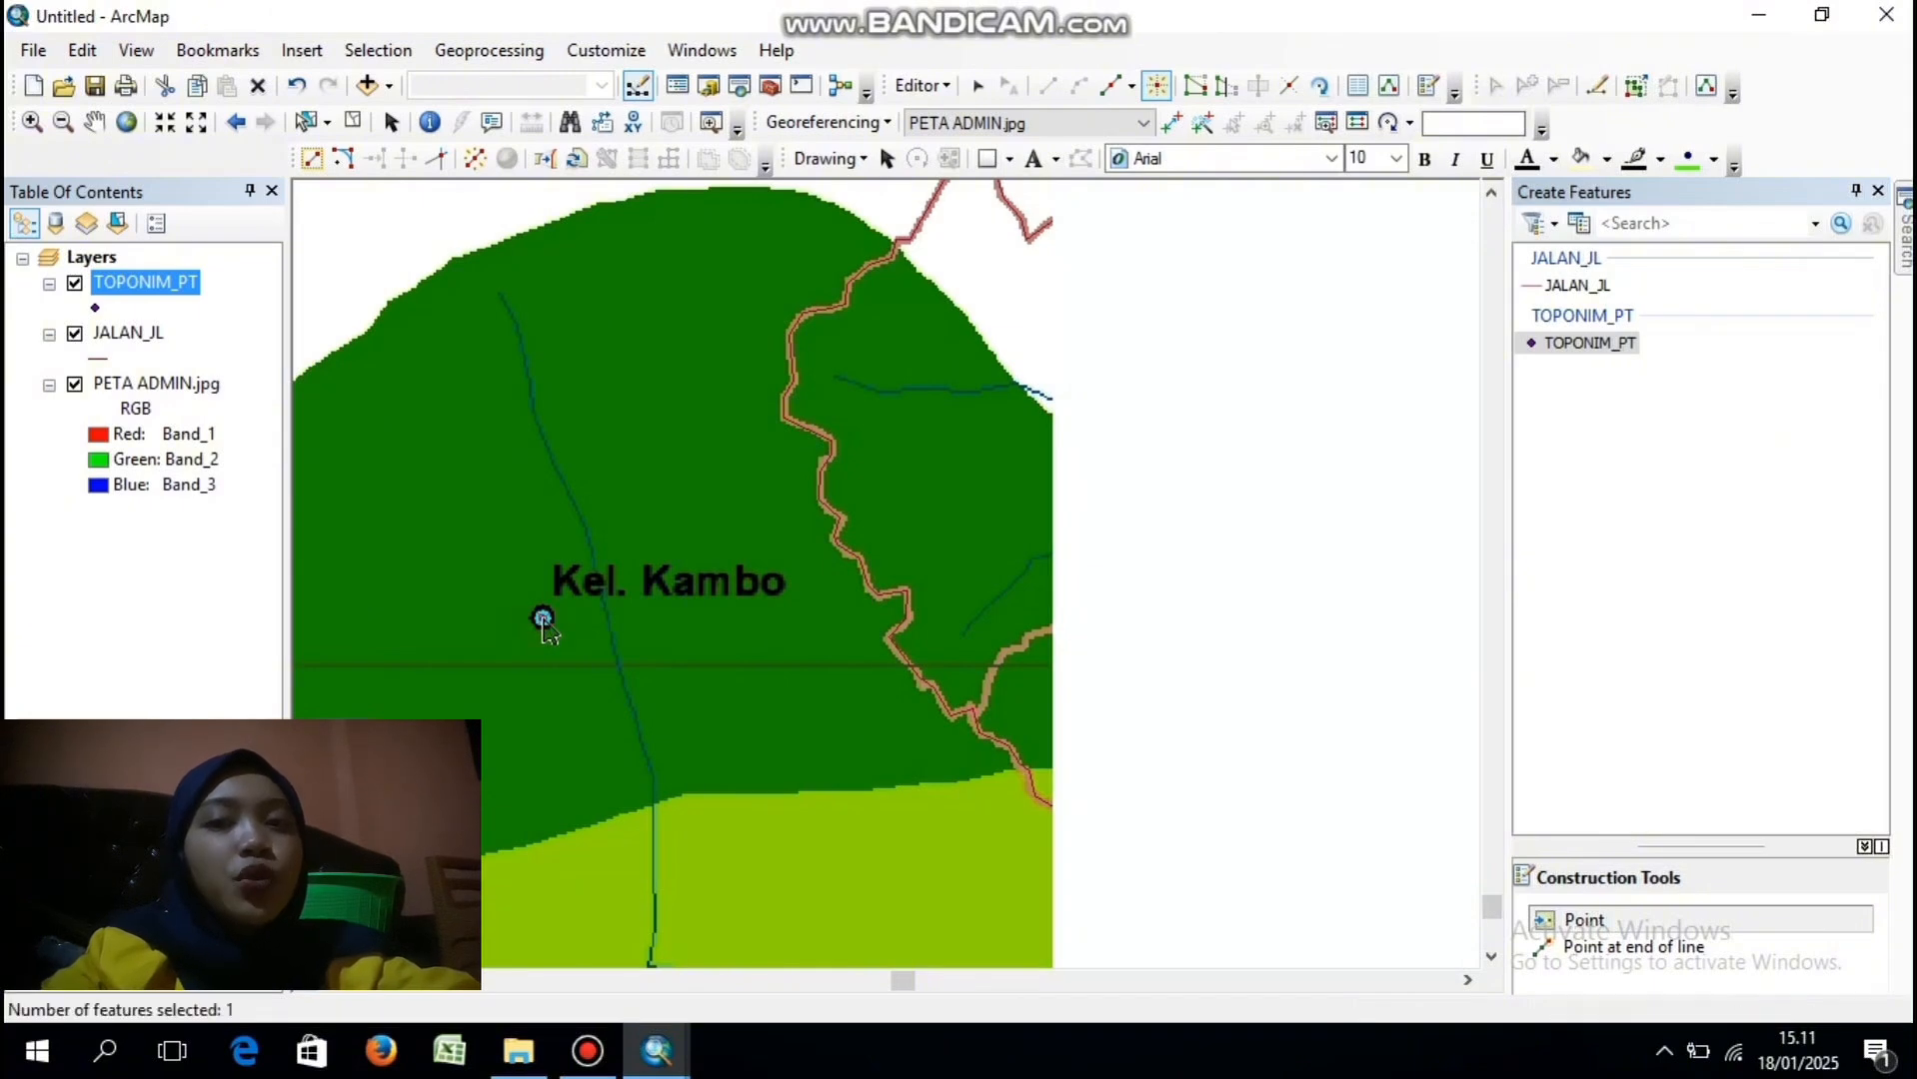
# - Place TOPONIM_PT points on the Kel. Mungkajang and Kel. Murante markers
pyautogui.scroll(-3, 543, 621)
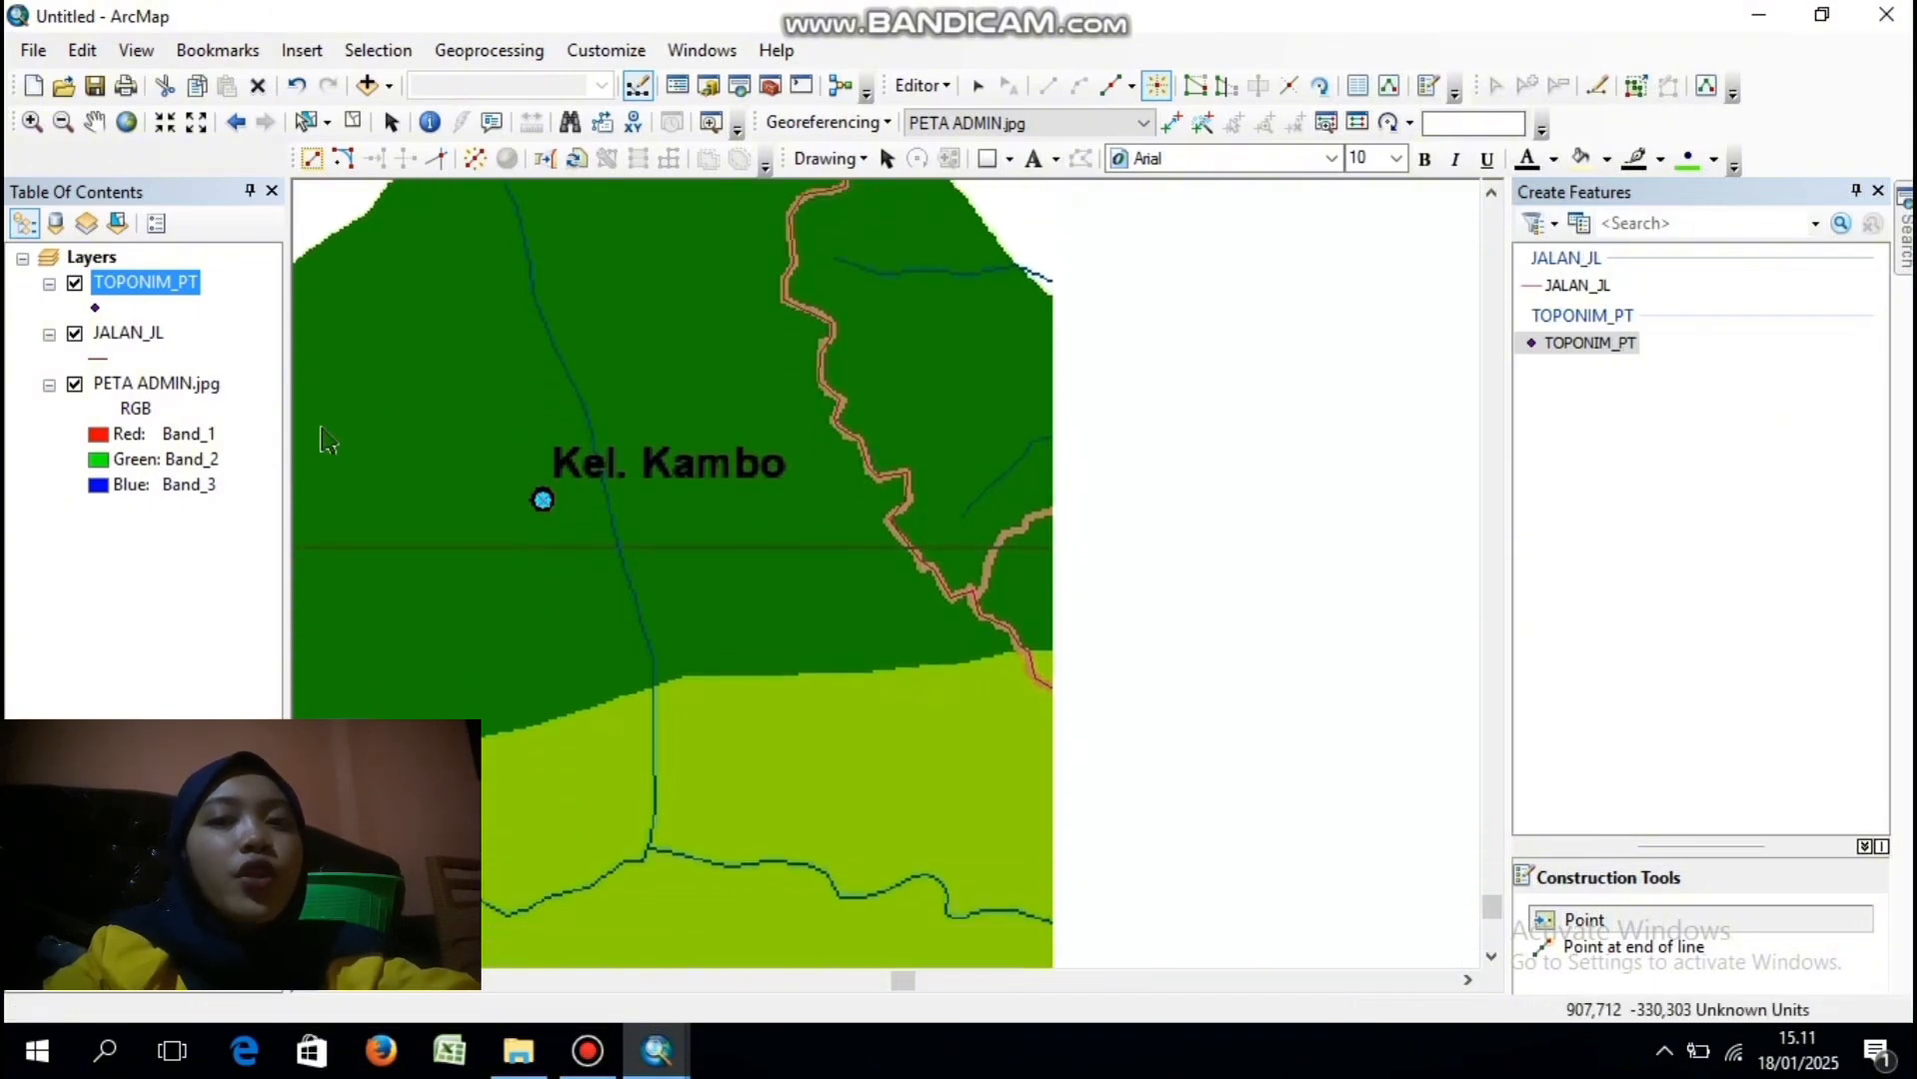
pyautogui.click(176, 385)
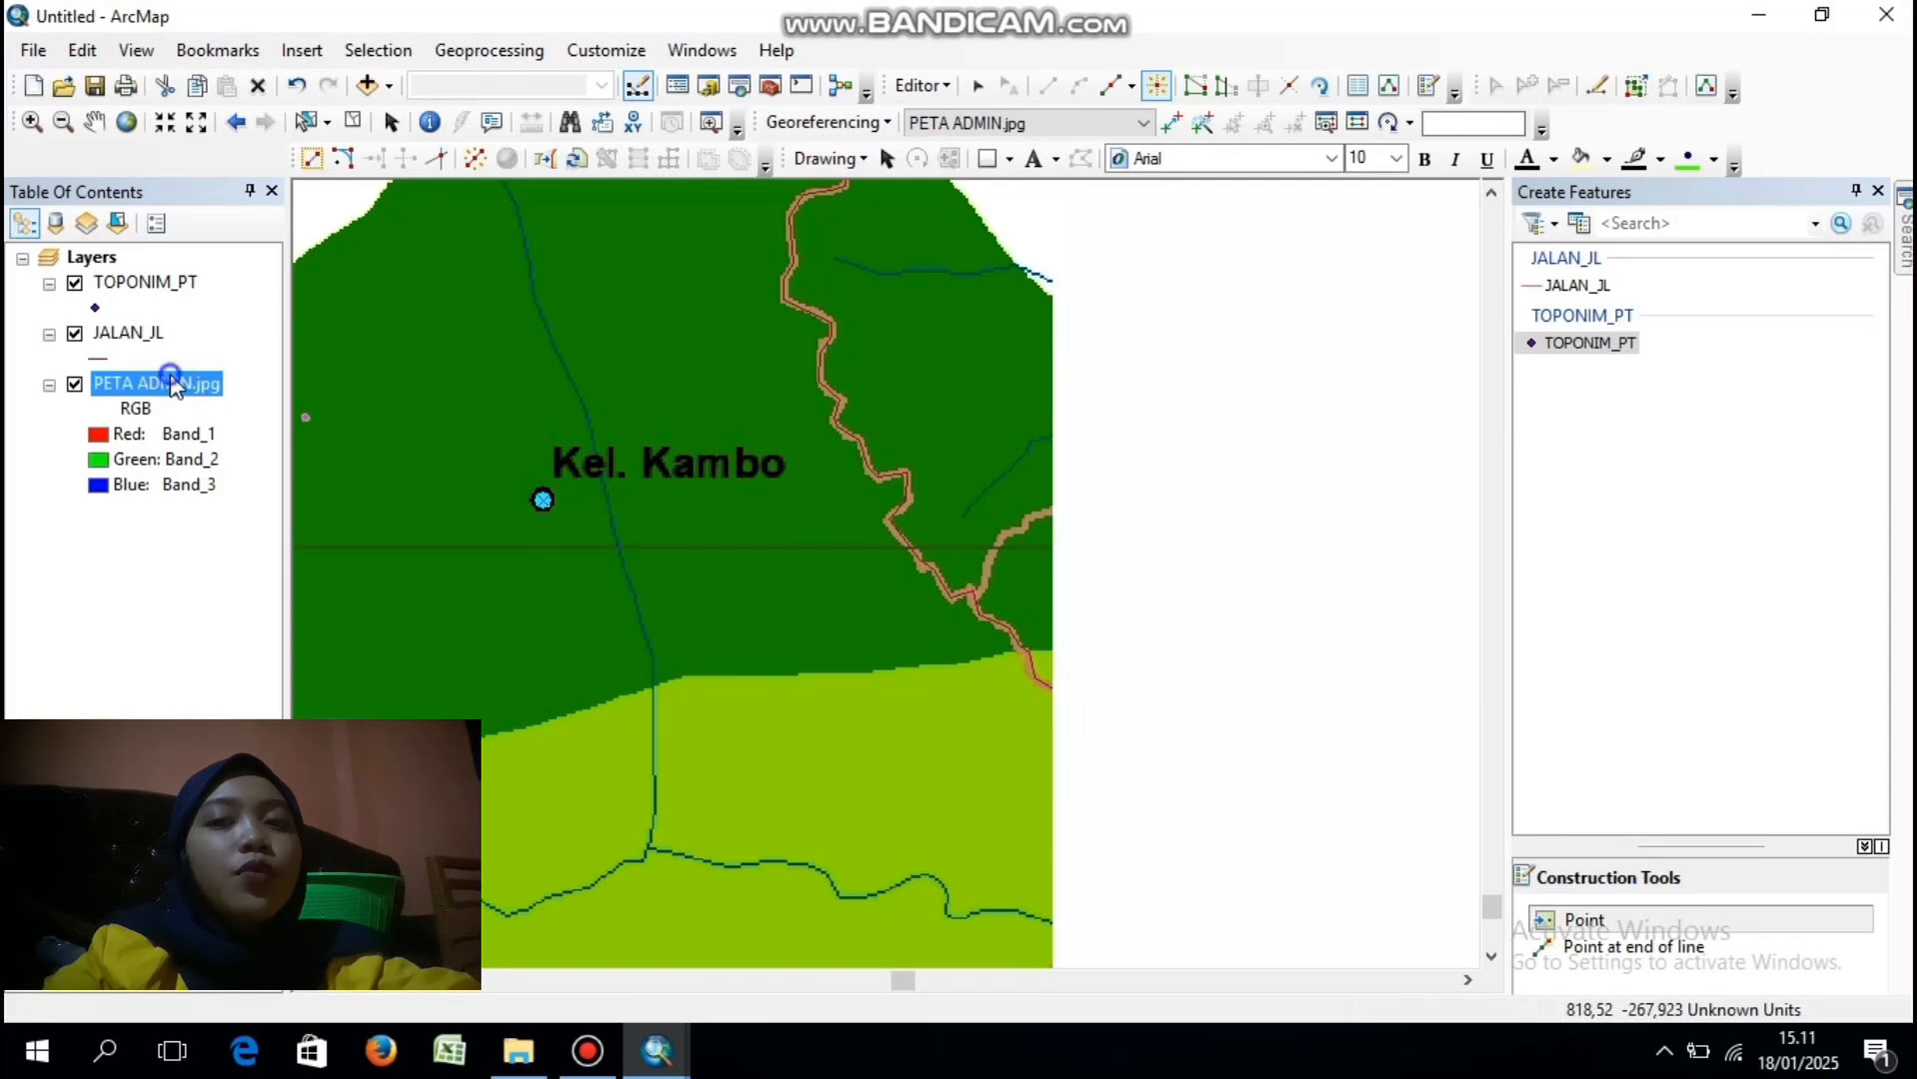
pyautogui.rightClick(176, 384)
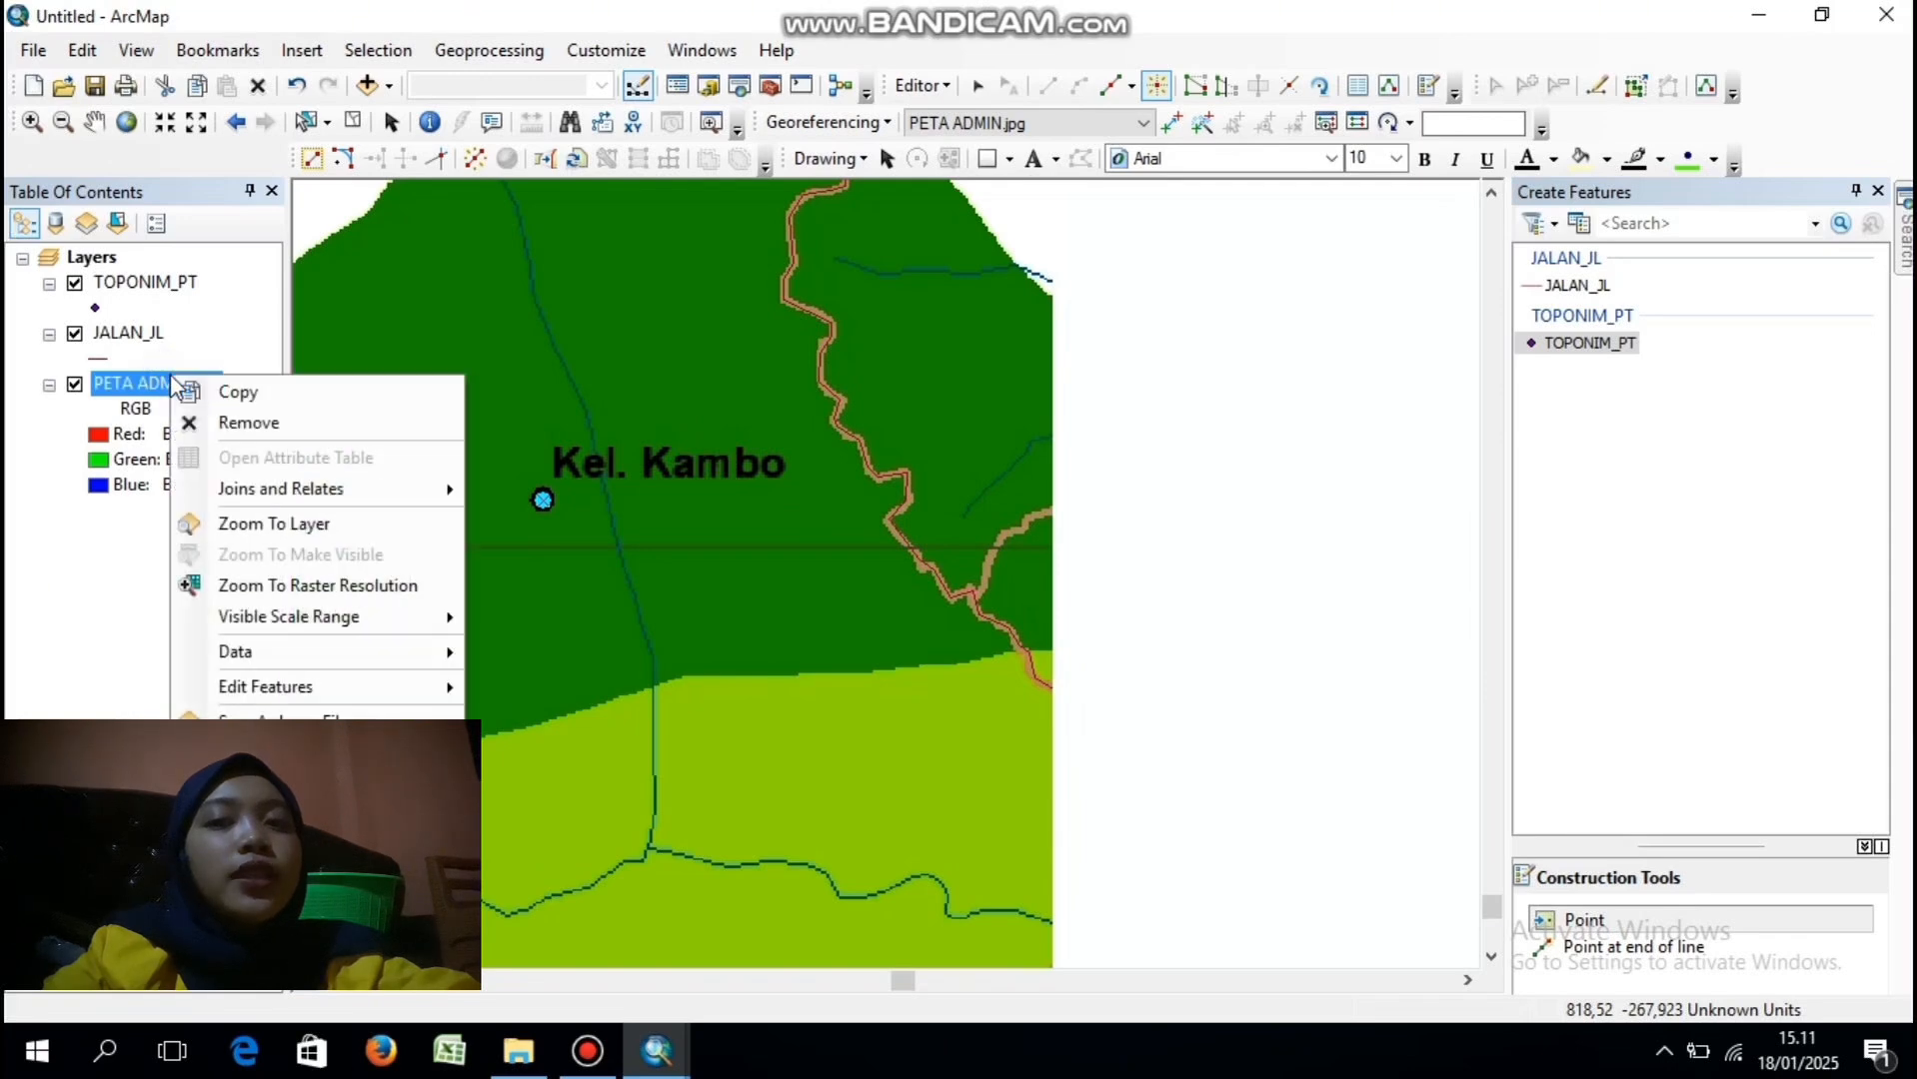
pyautogui.click(272, 527)
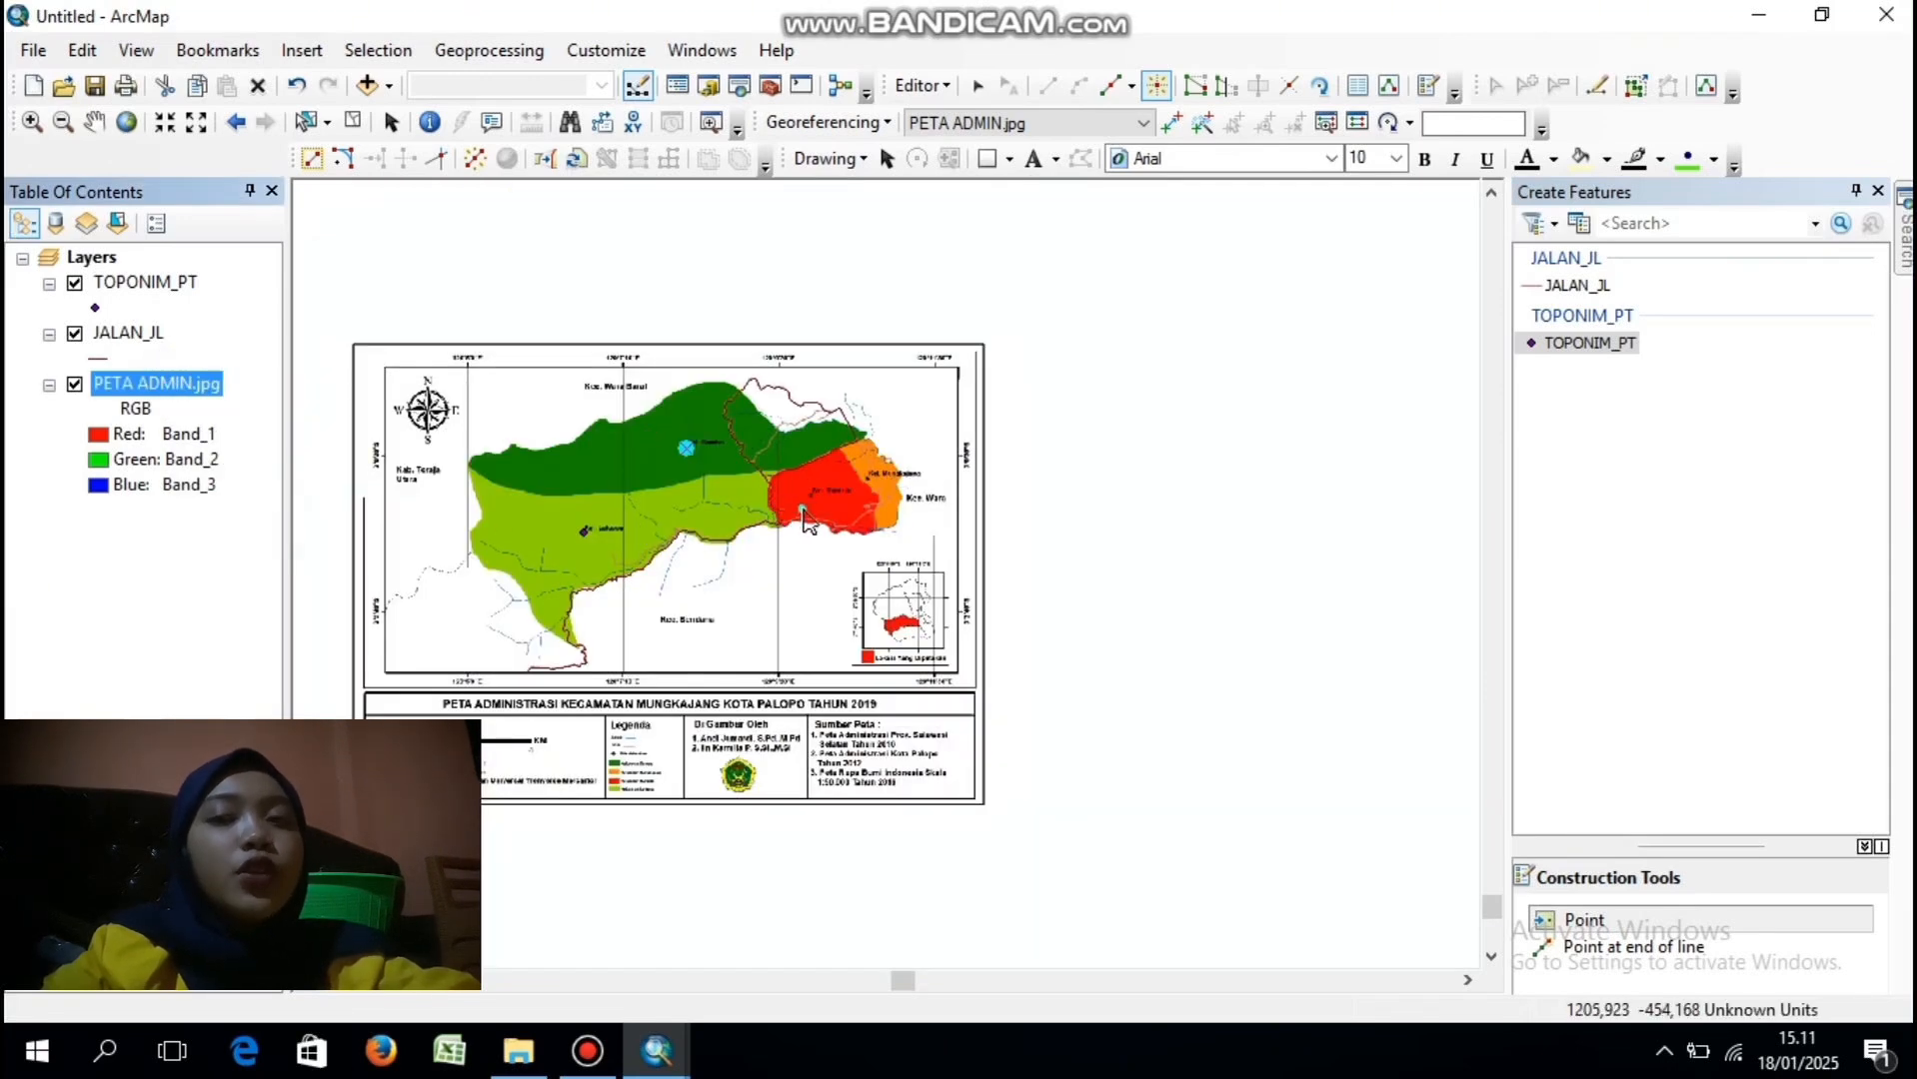
pyautogui.click(31, 125)
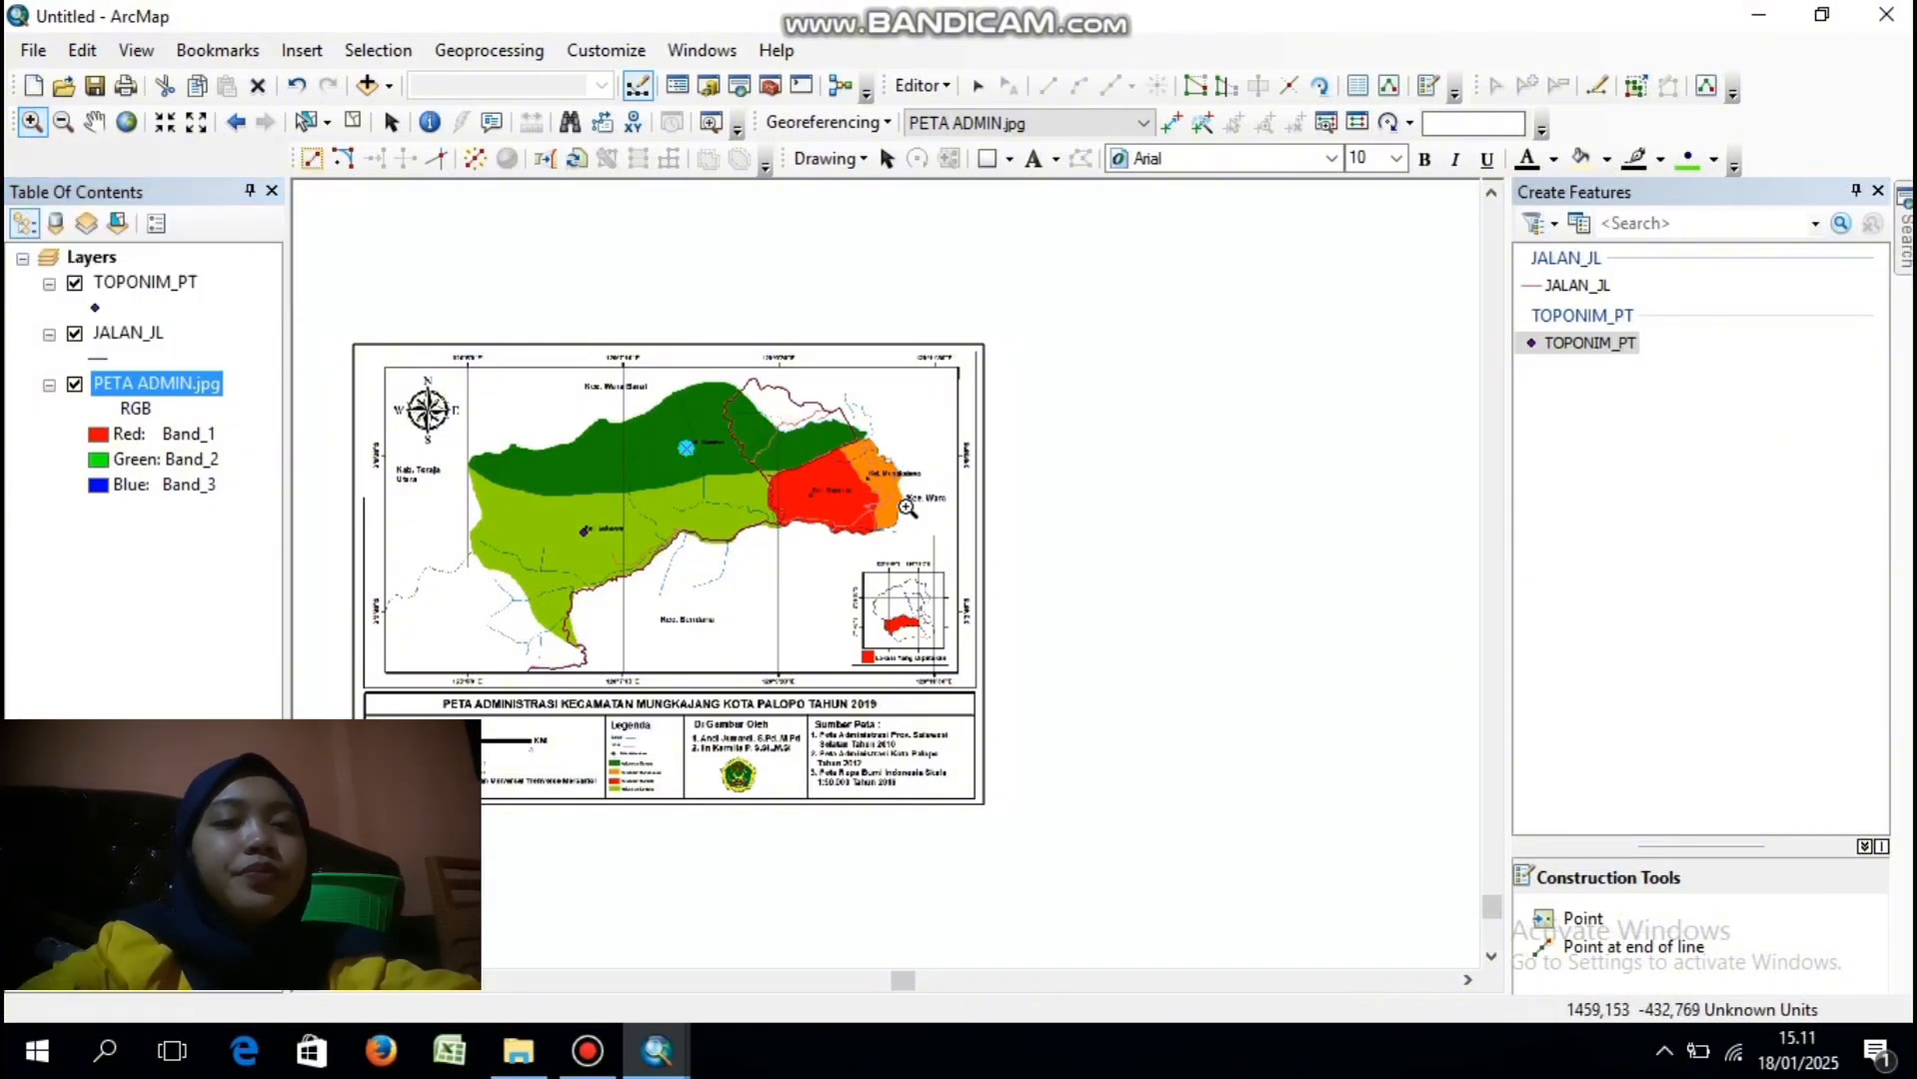
pyautogui.moveTo(773, 436); pyautogui.dragTo(921, 539)
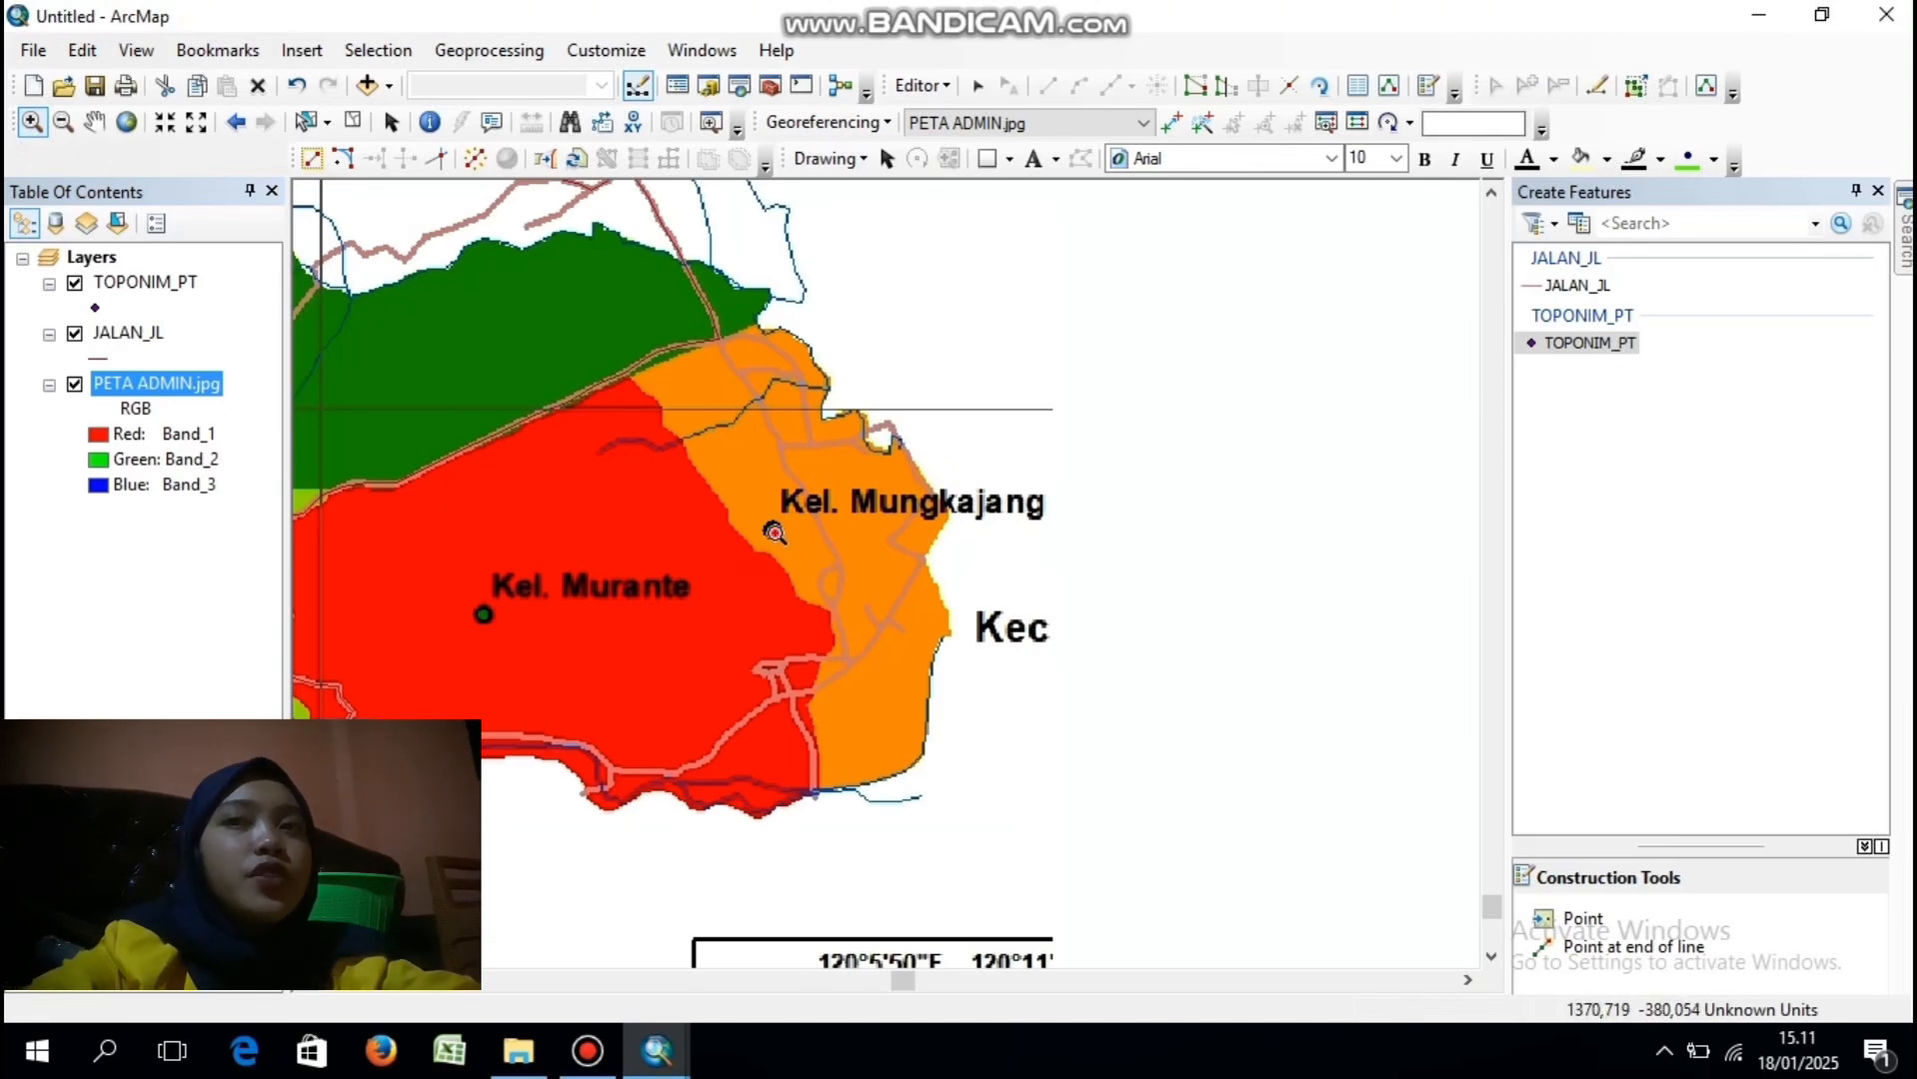
pyautogui.scroll(-1, 776, 535)
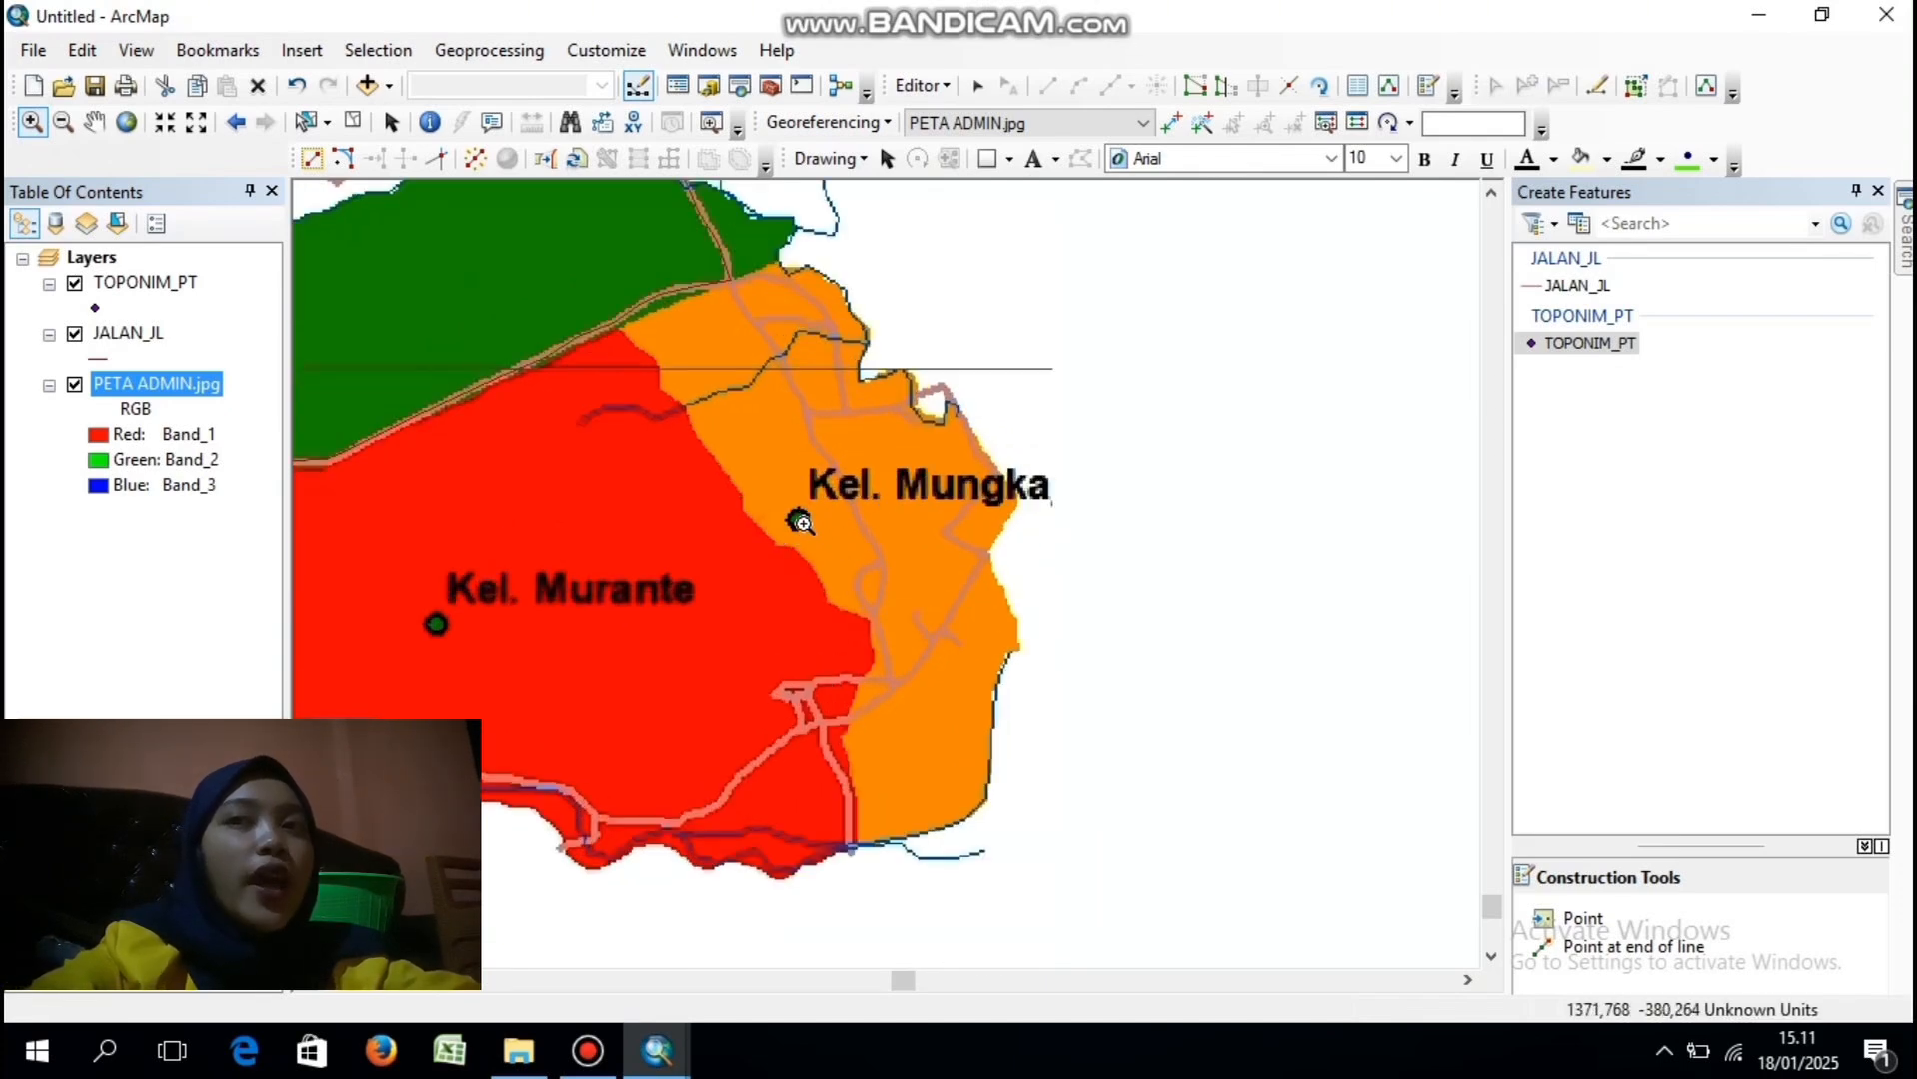
pyautogui.click(1602, 922)
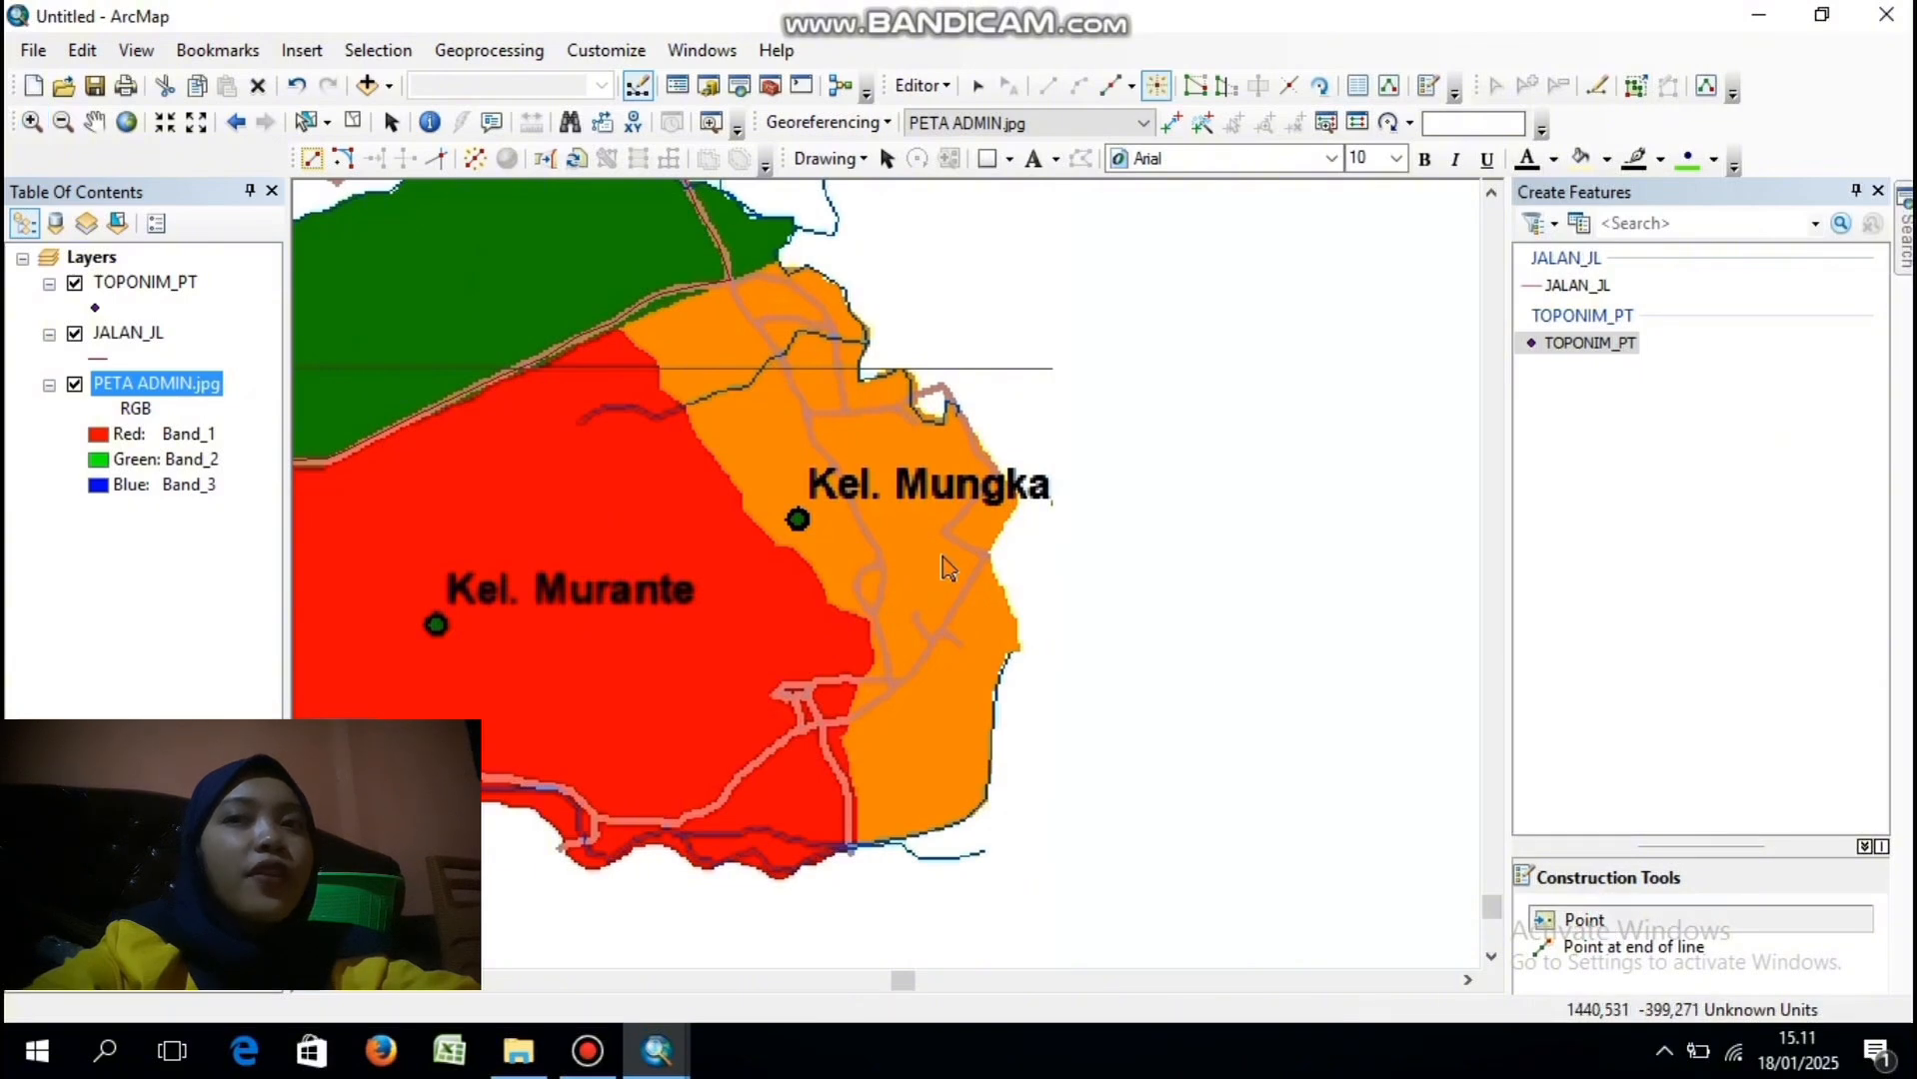
pyautogui.click(797, 521)
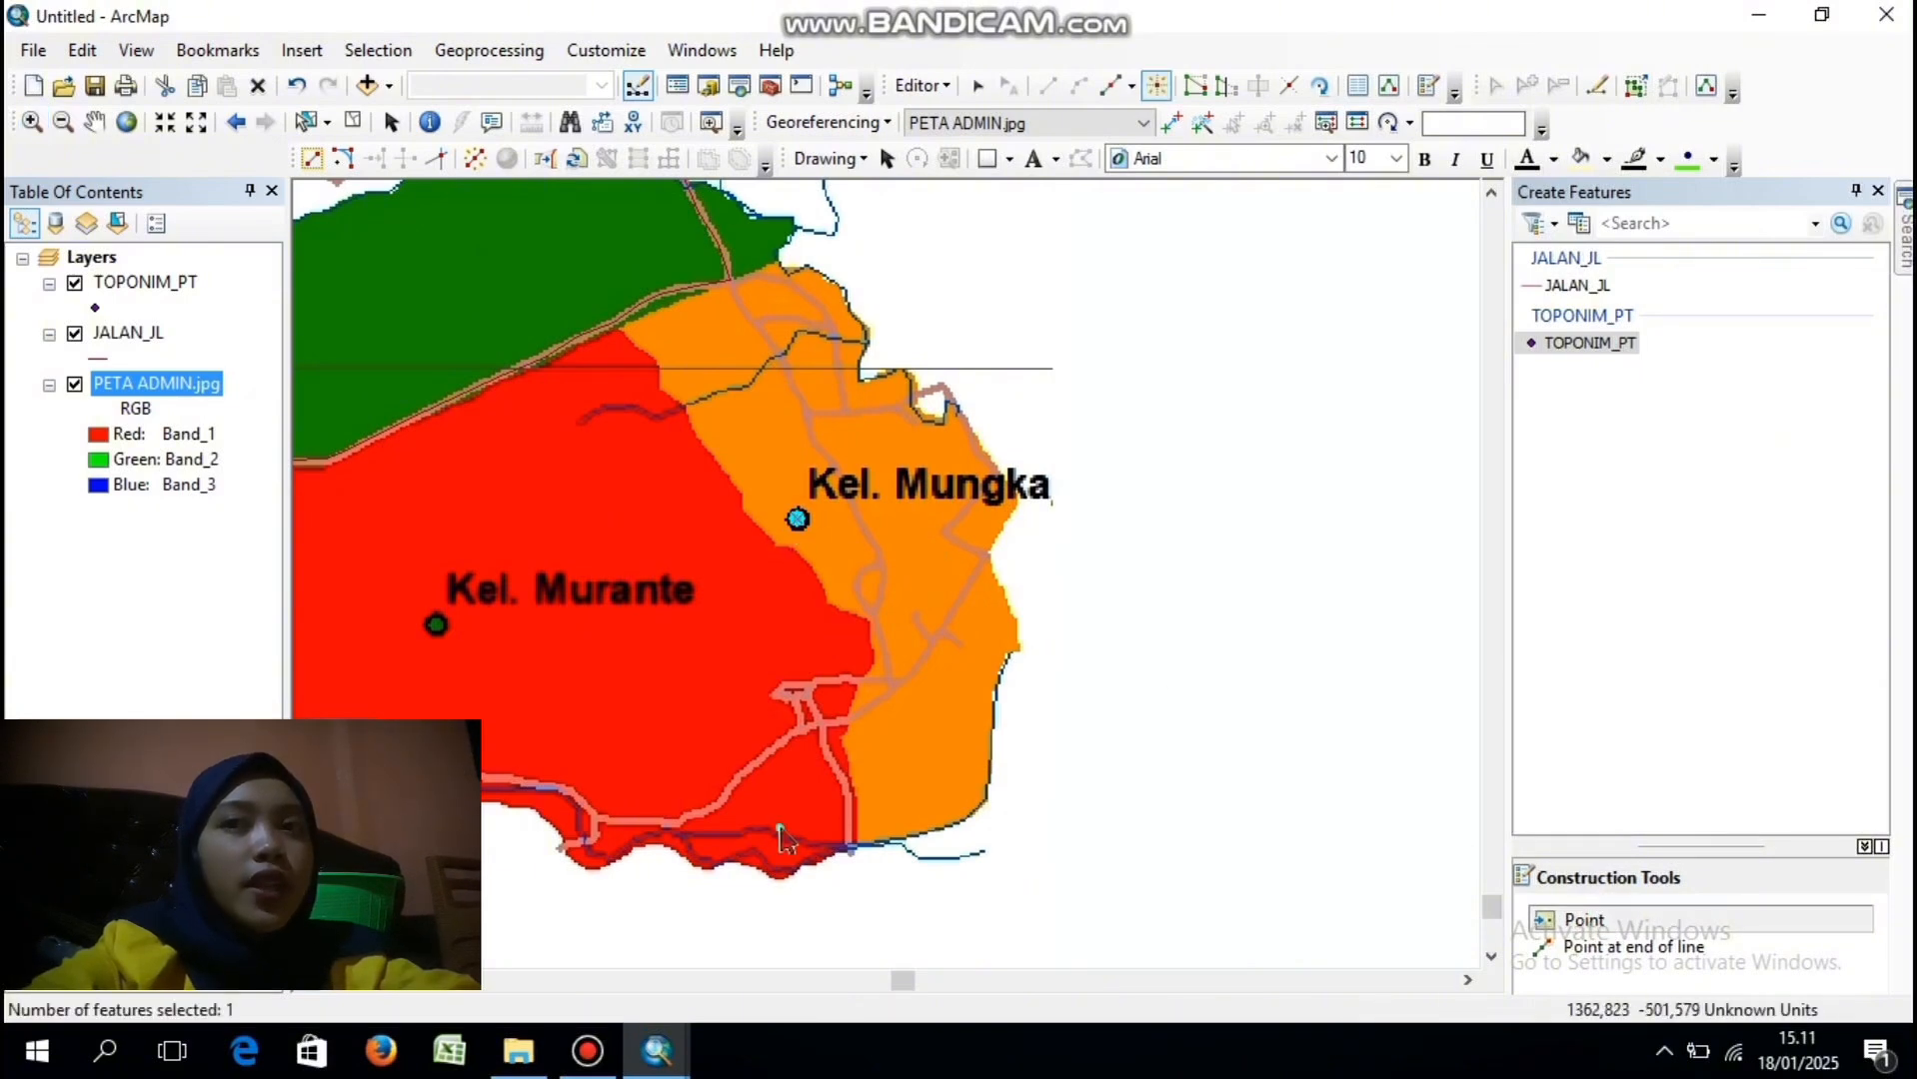
pyautogui.click(436, 626)
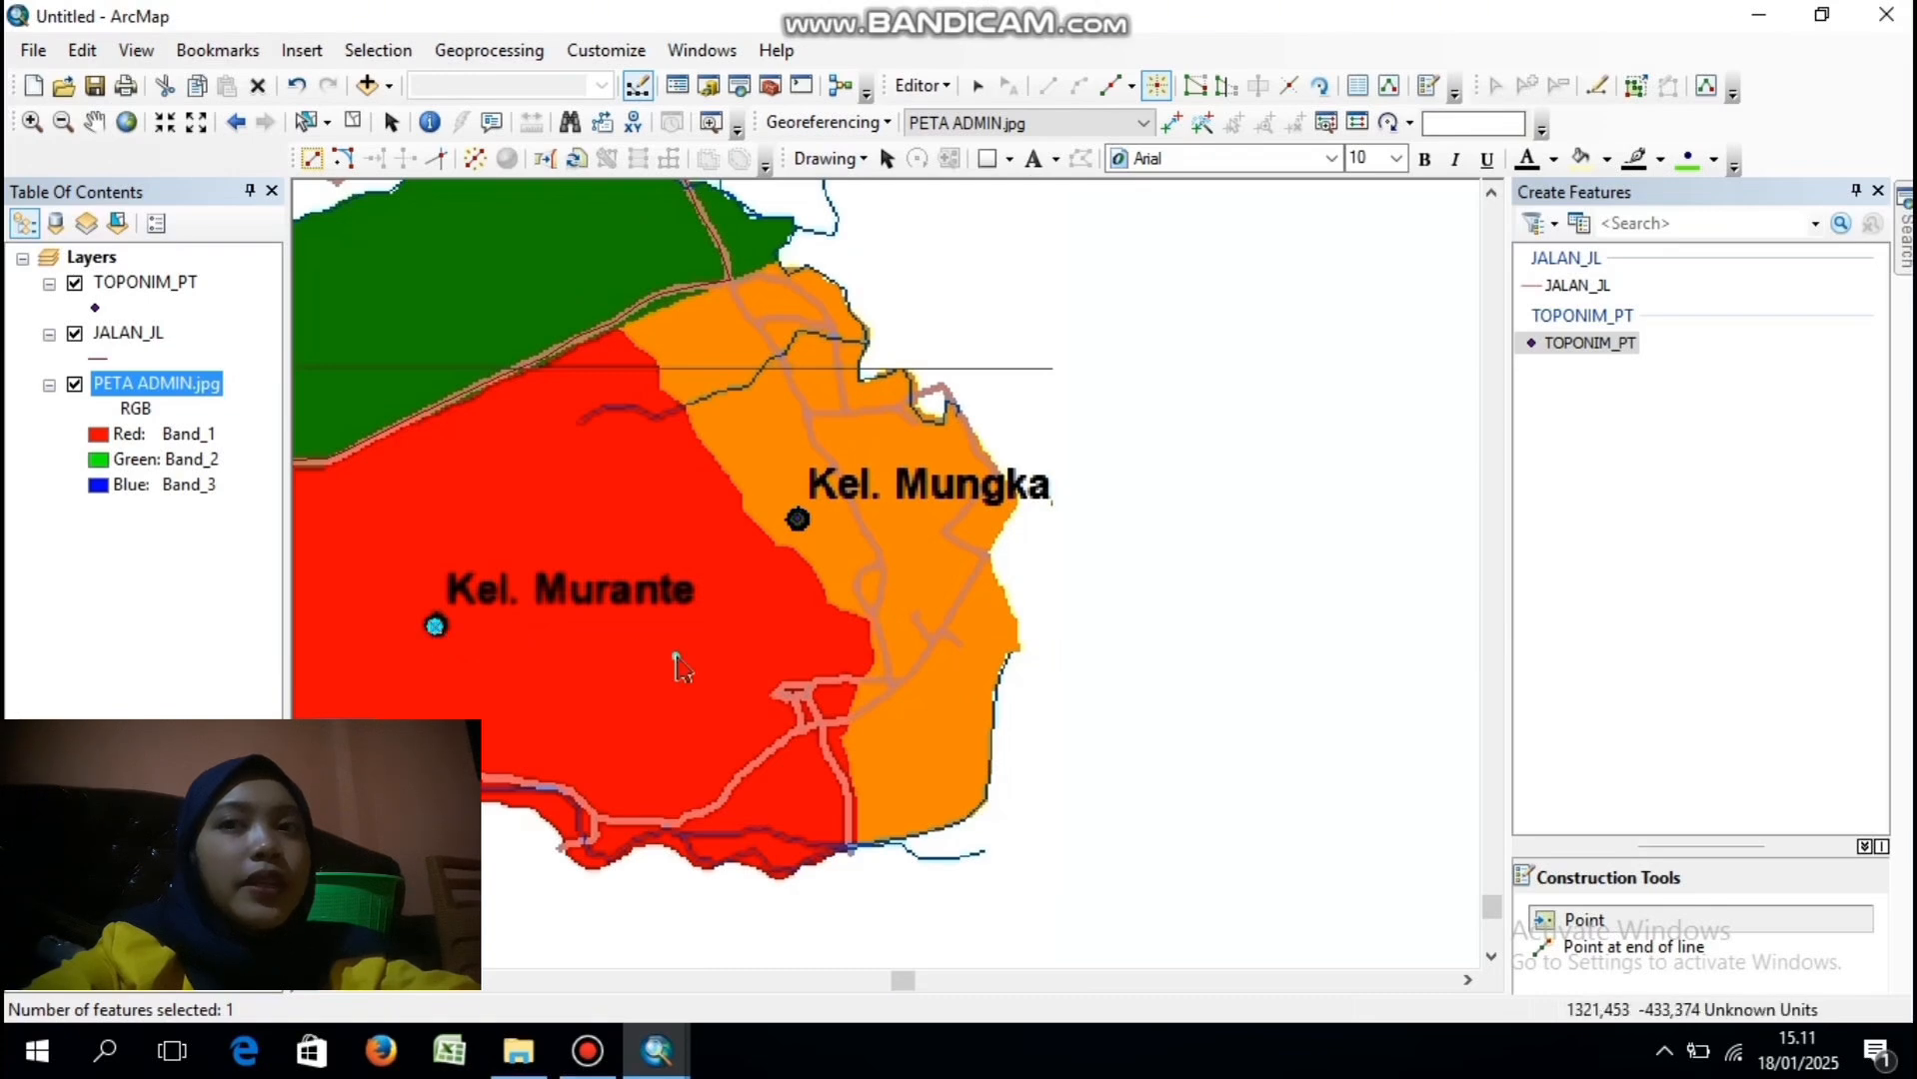
# - Open the TOPONIM_PT attribute table and fill the JENIS_OBJE field with "TITIK KELURAHAN" using the Field Calculator
pyautogui.rightClick(148, 286)
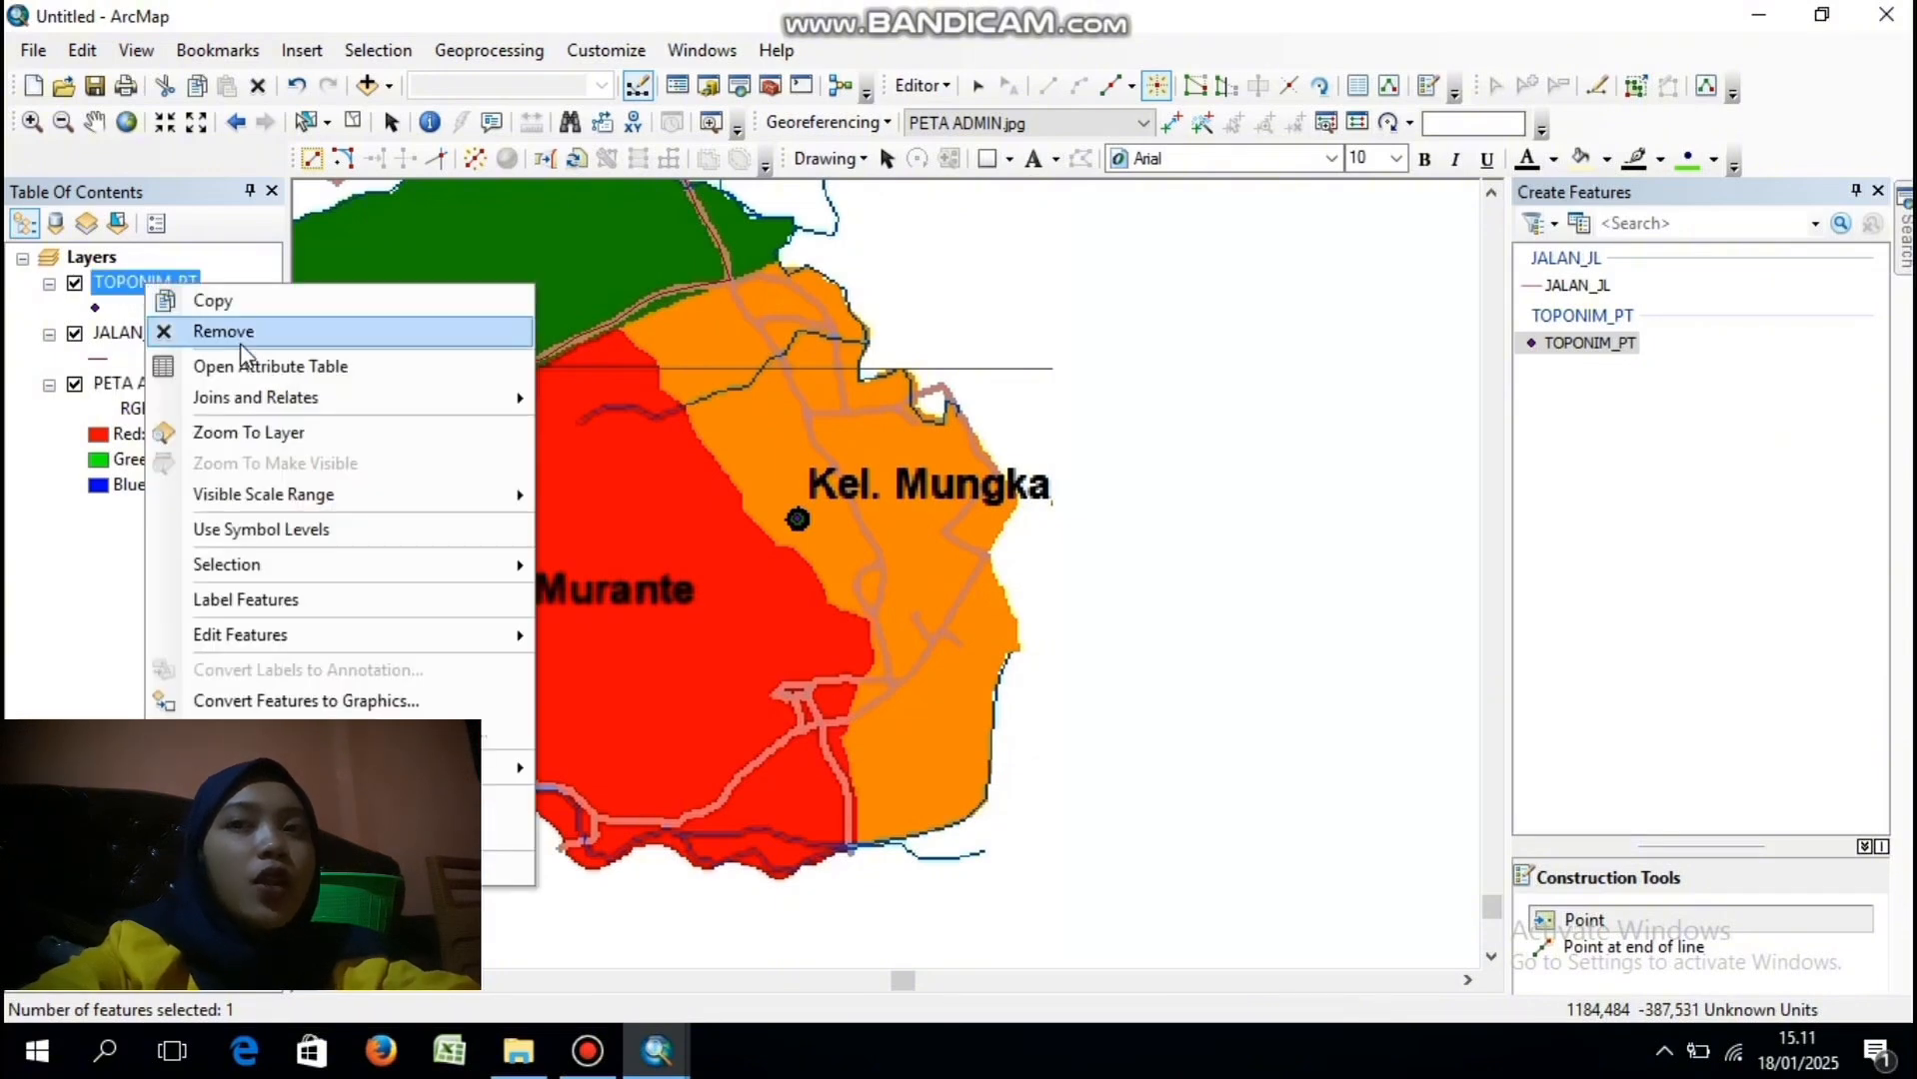
pyautogui.moveTo(314, 414)
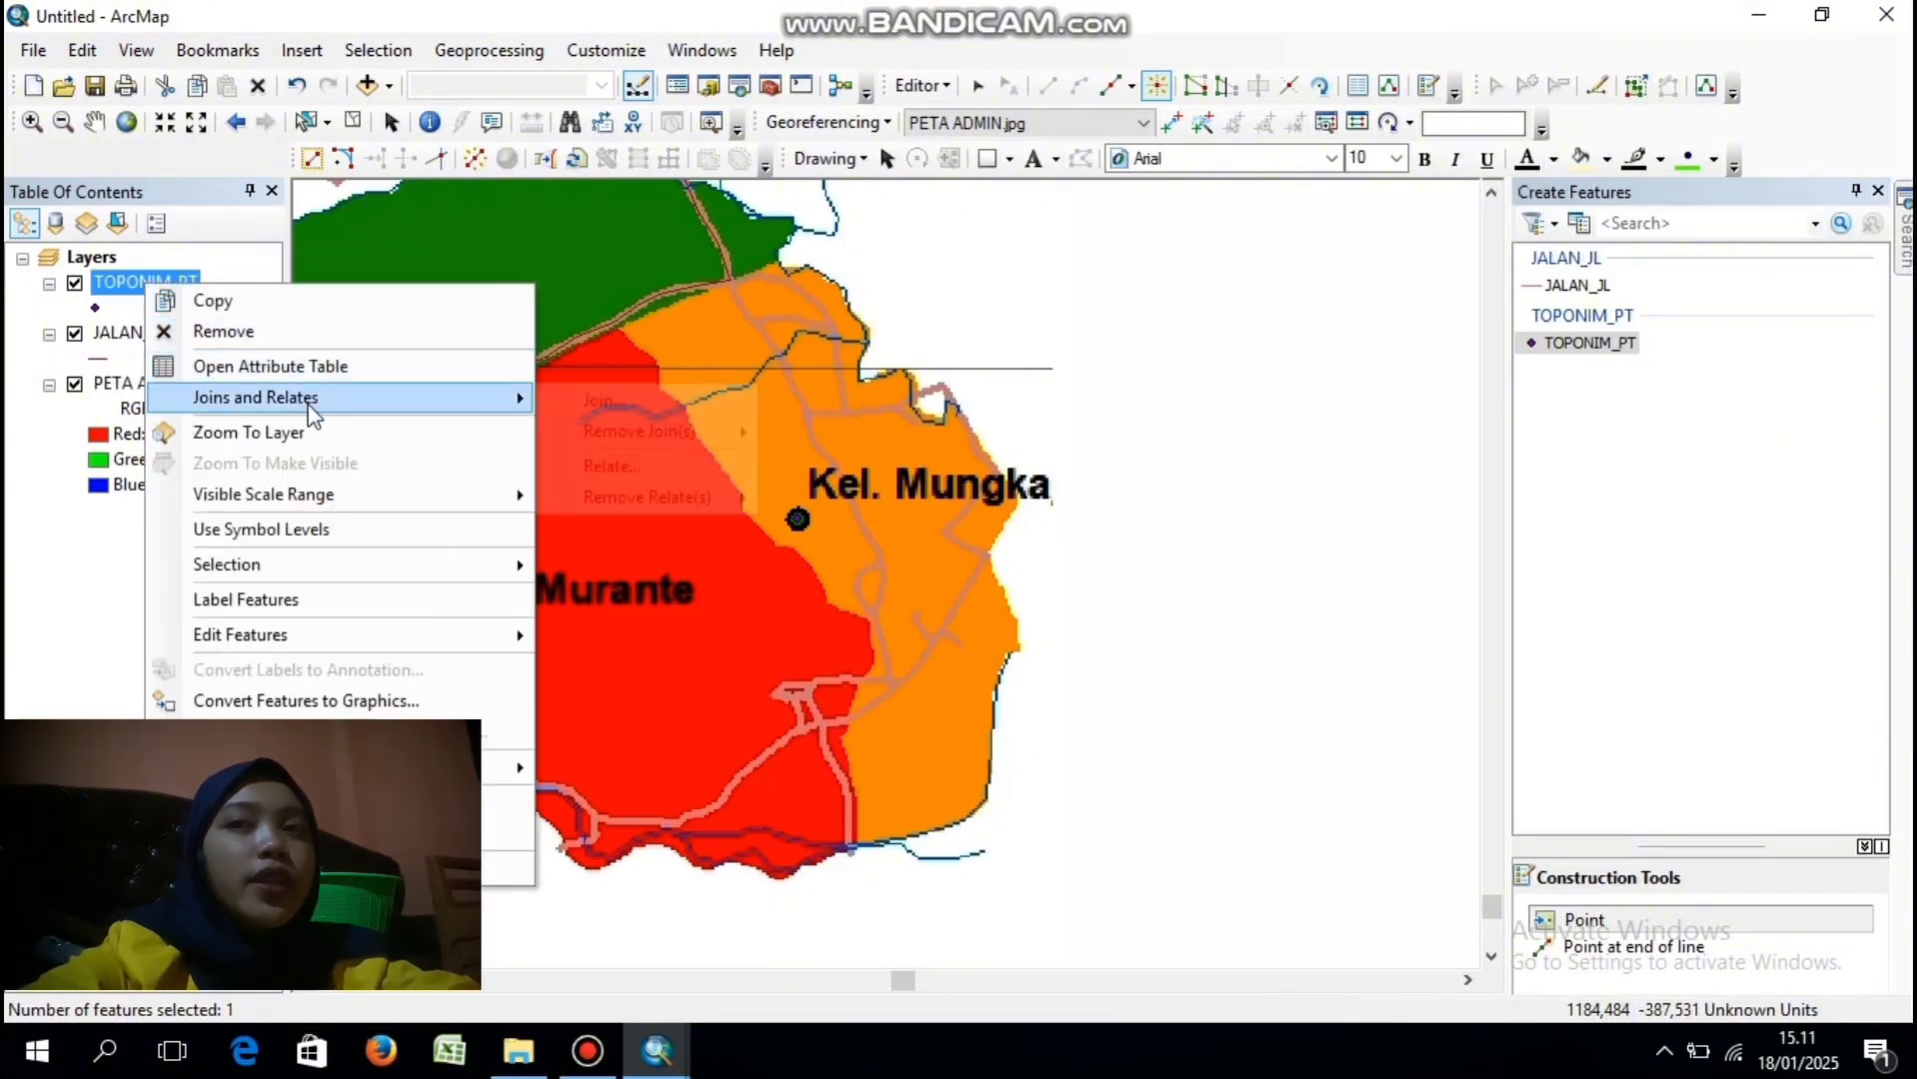
pyautogui.click(348, 367)
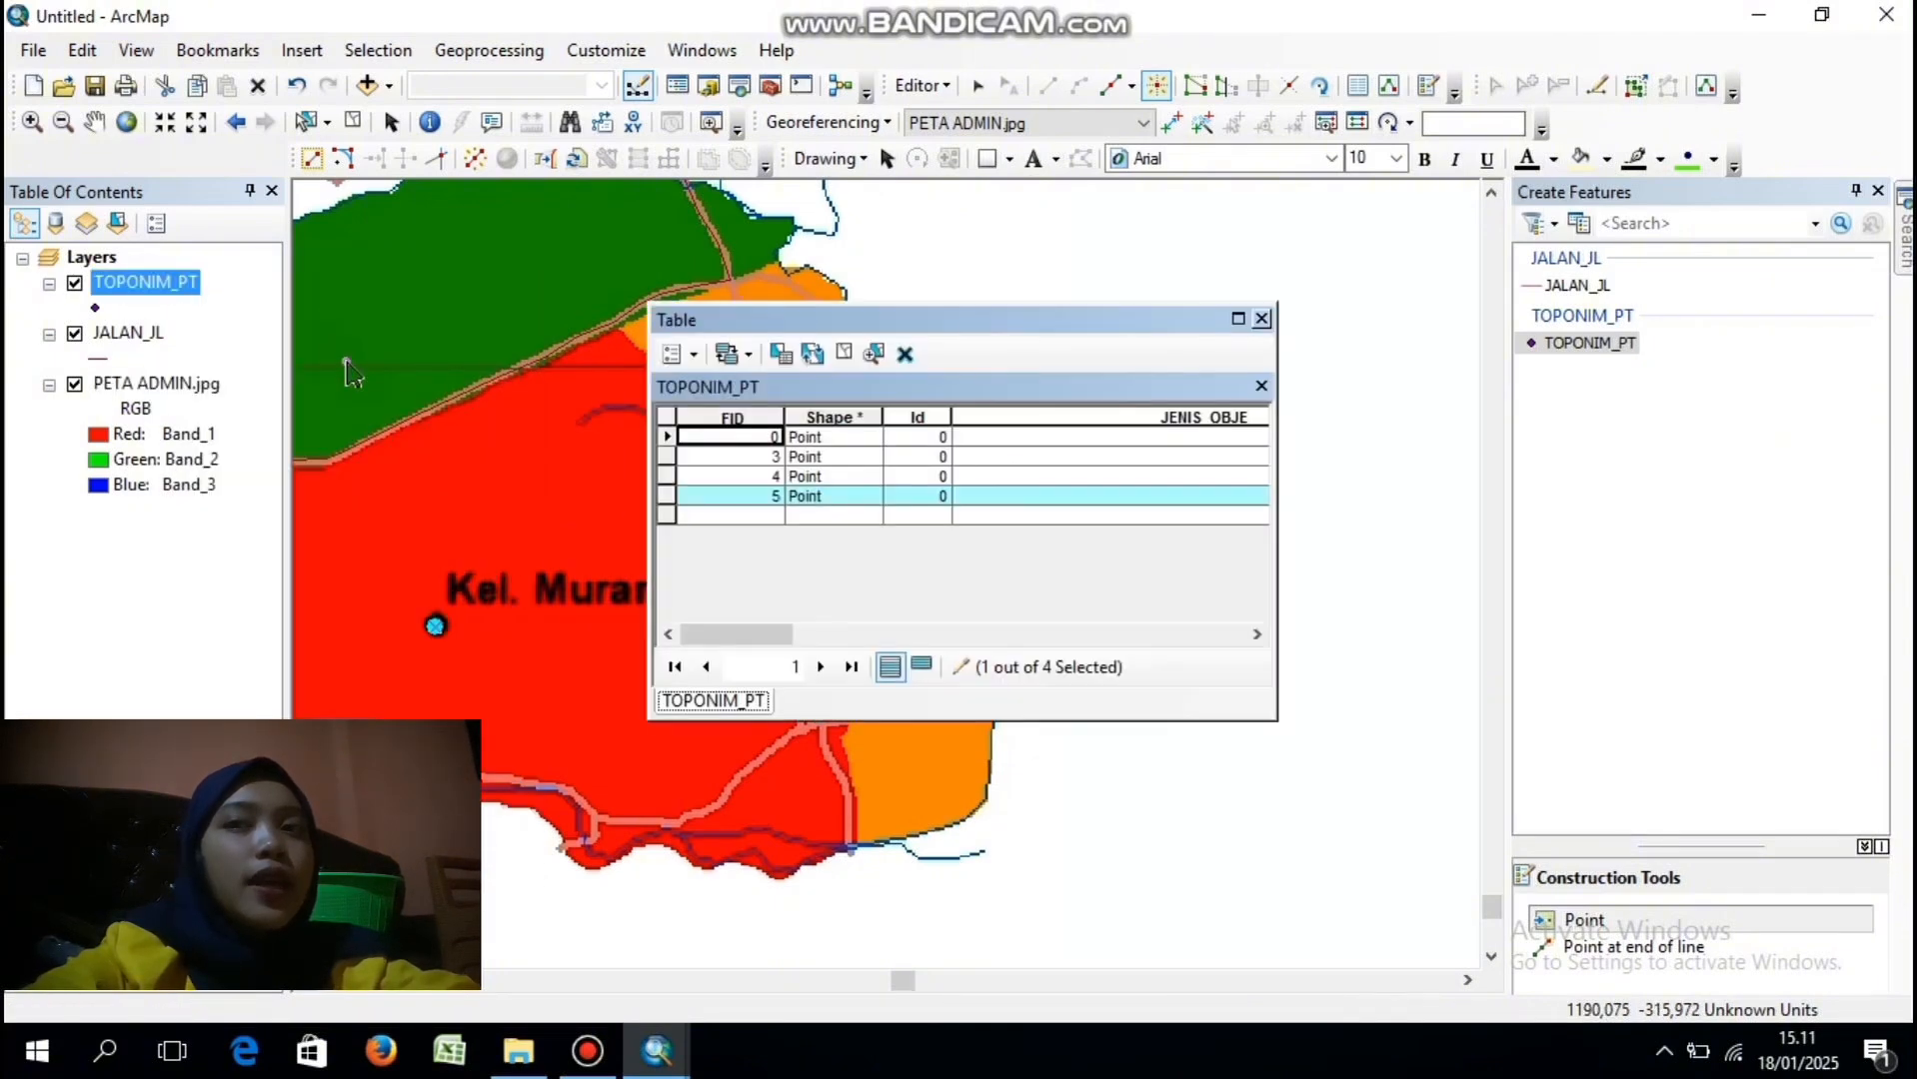
pyautogui.click(1169, 417)
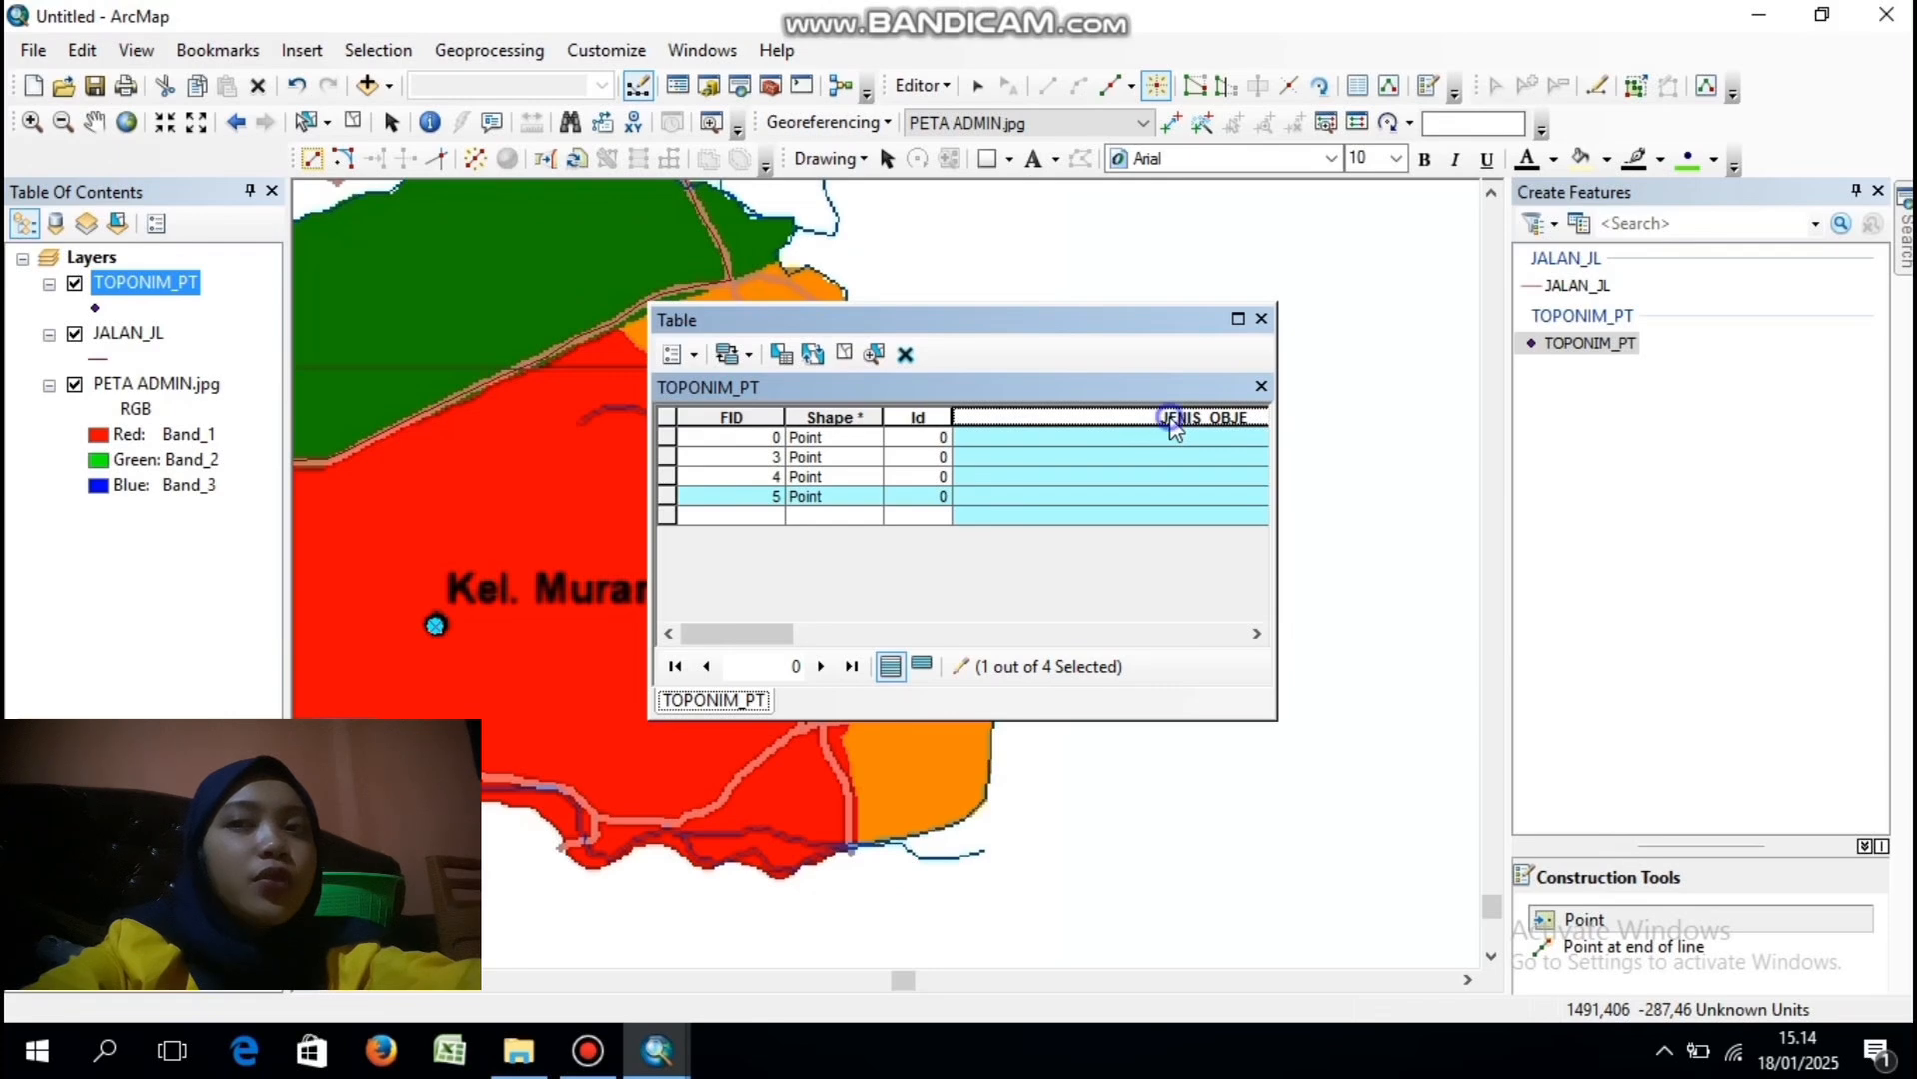
pyautogui.rightClick(1171, 424)
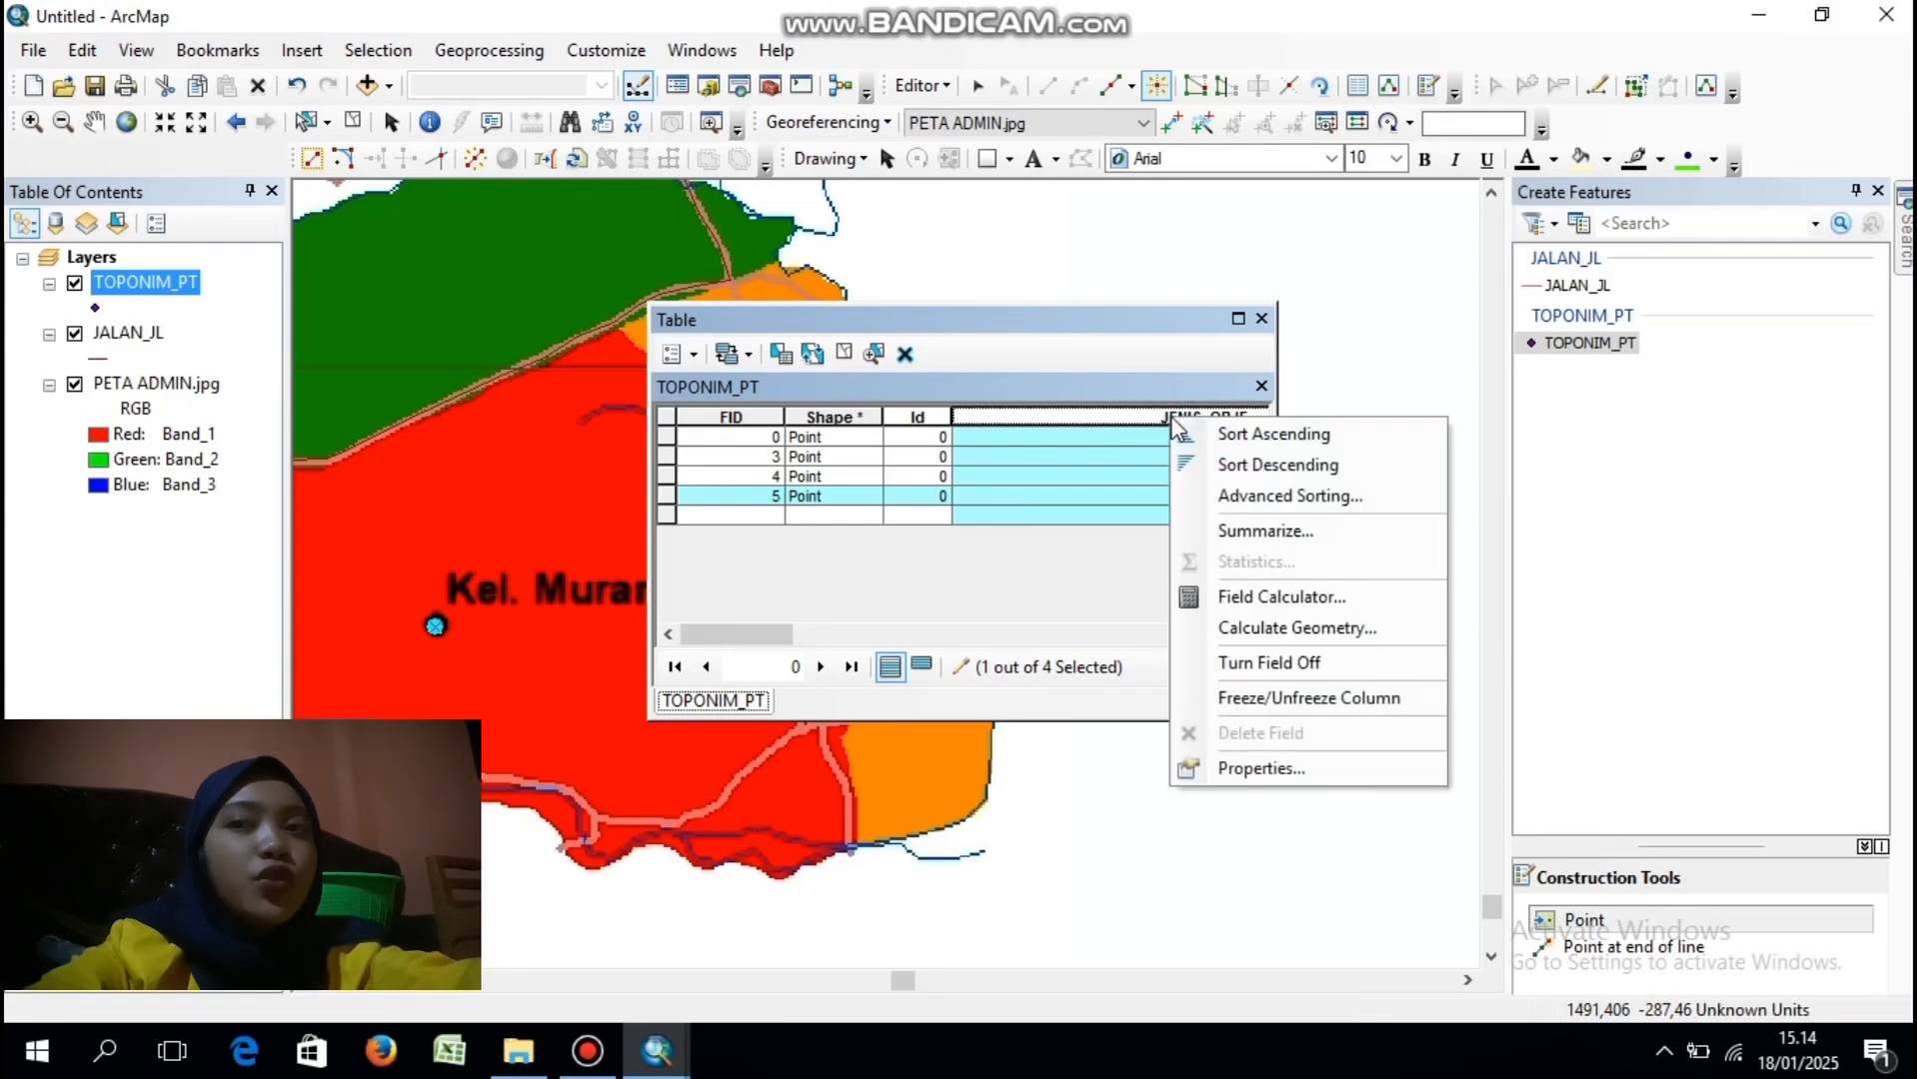
pyautogui.click(1281, 598)
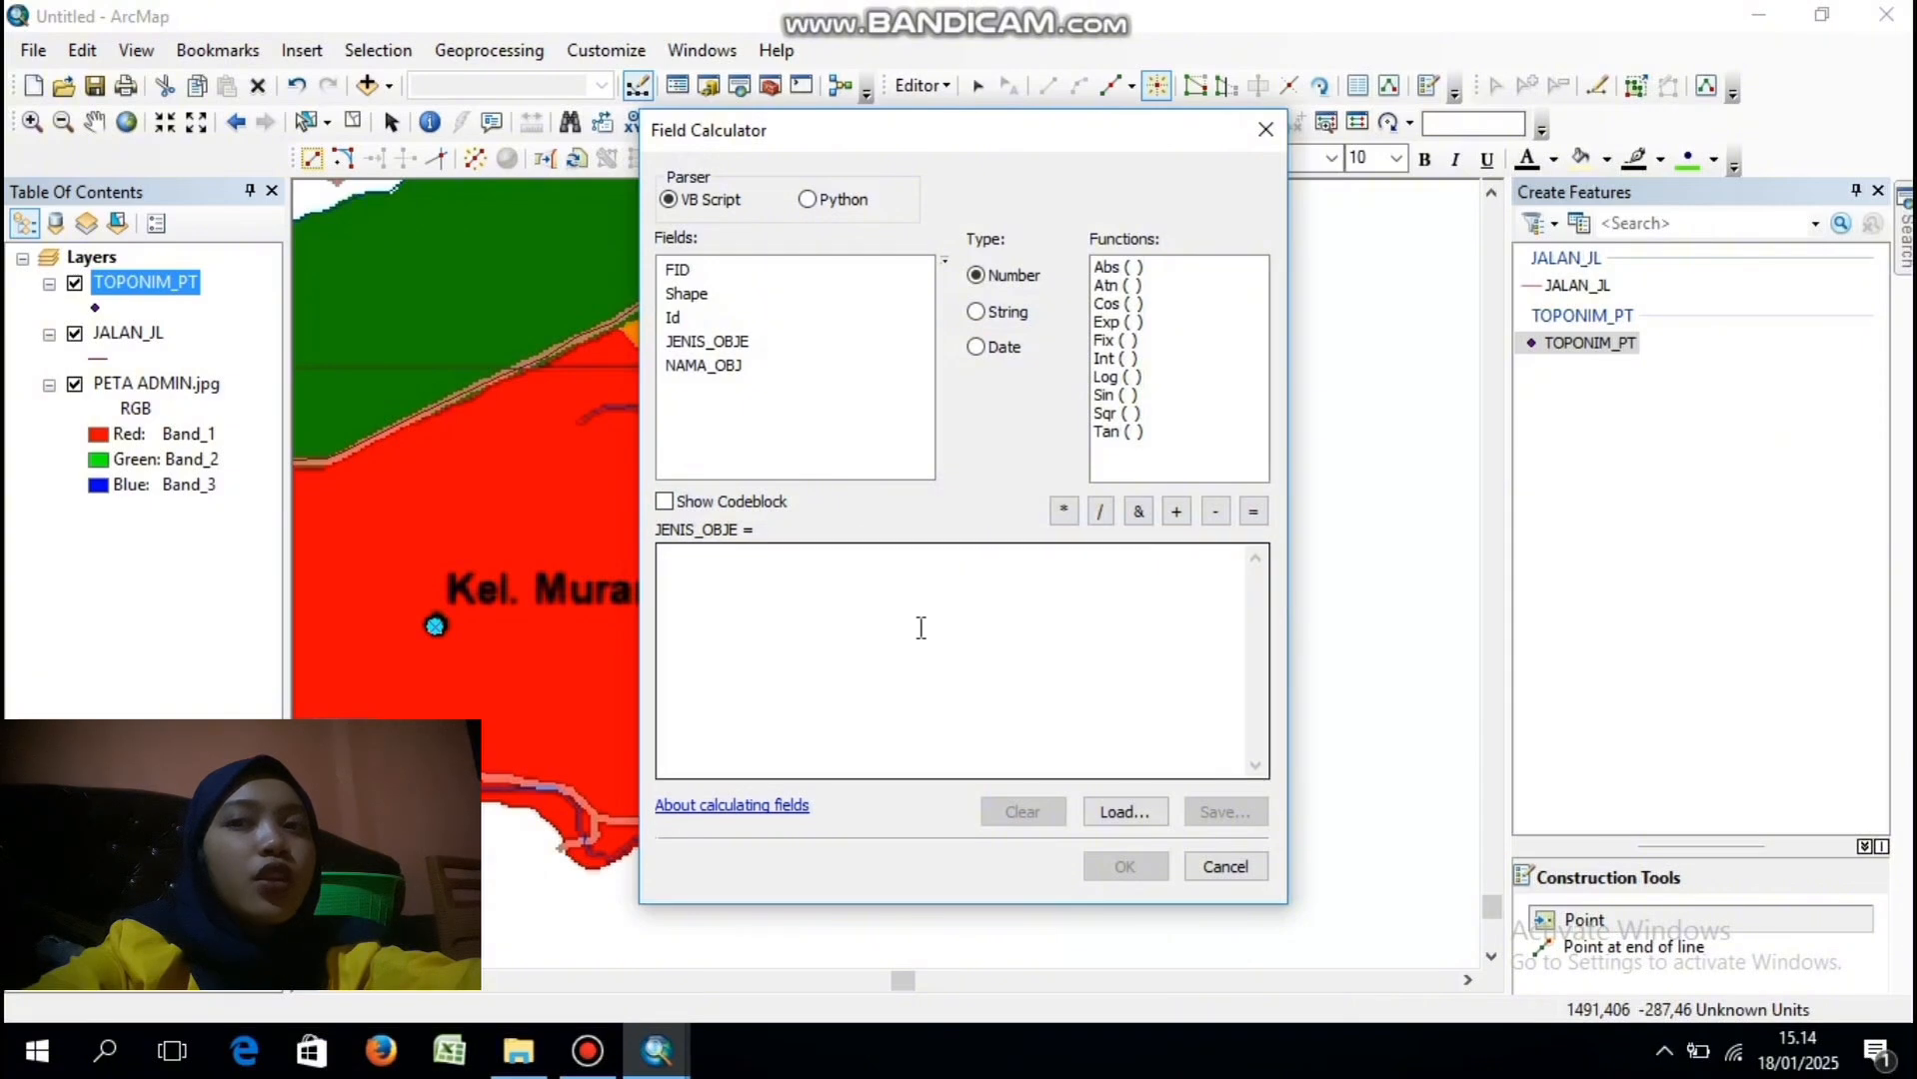
pyautogui.click(699, 561)
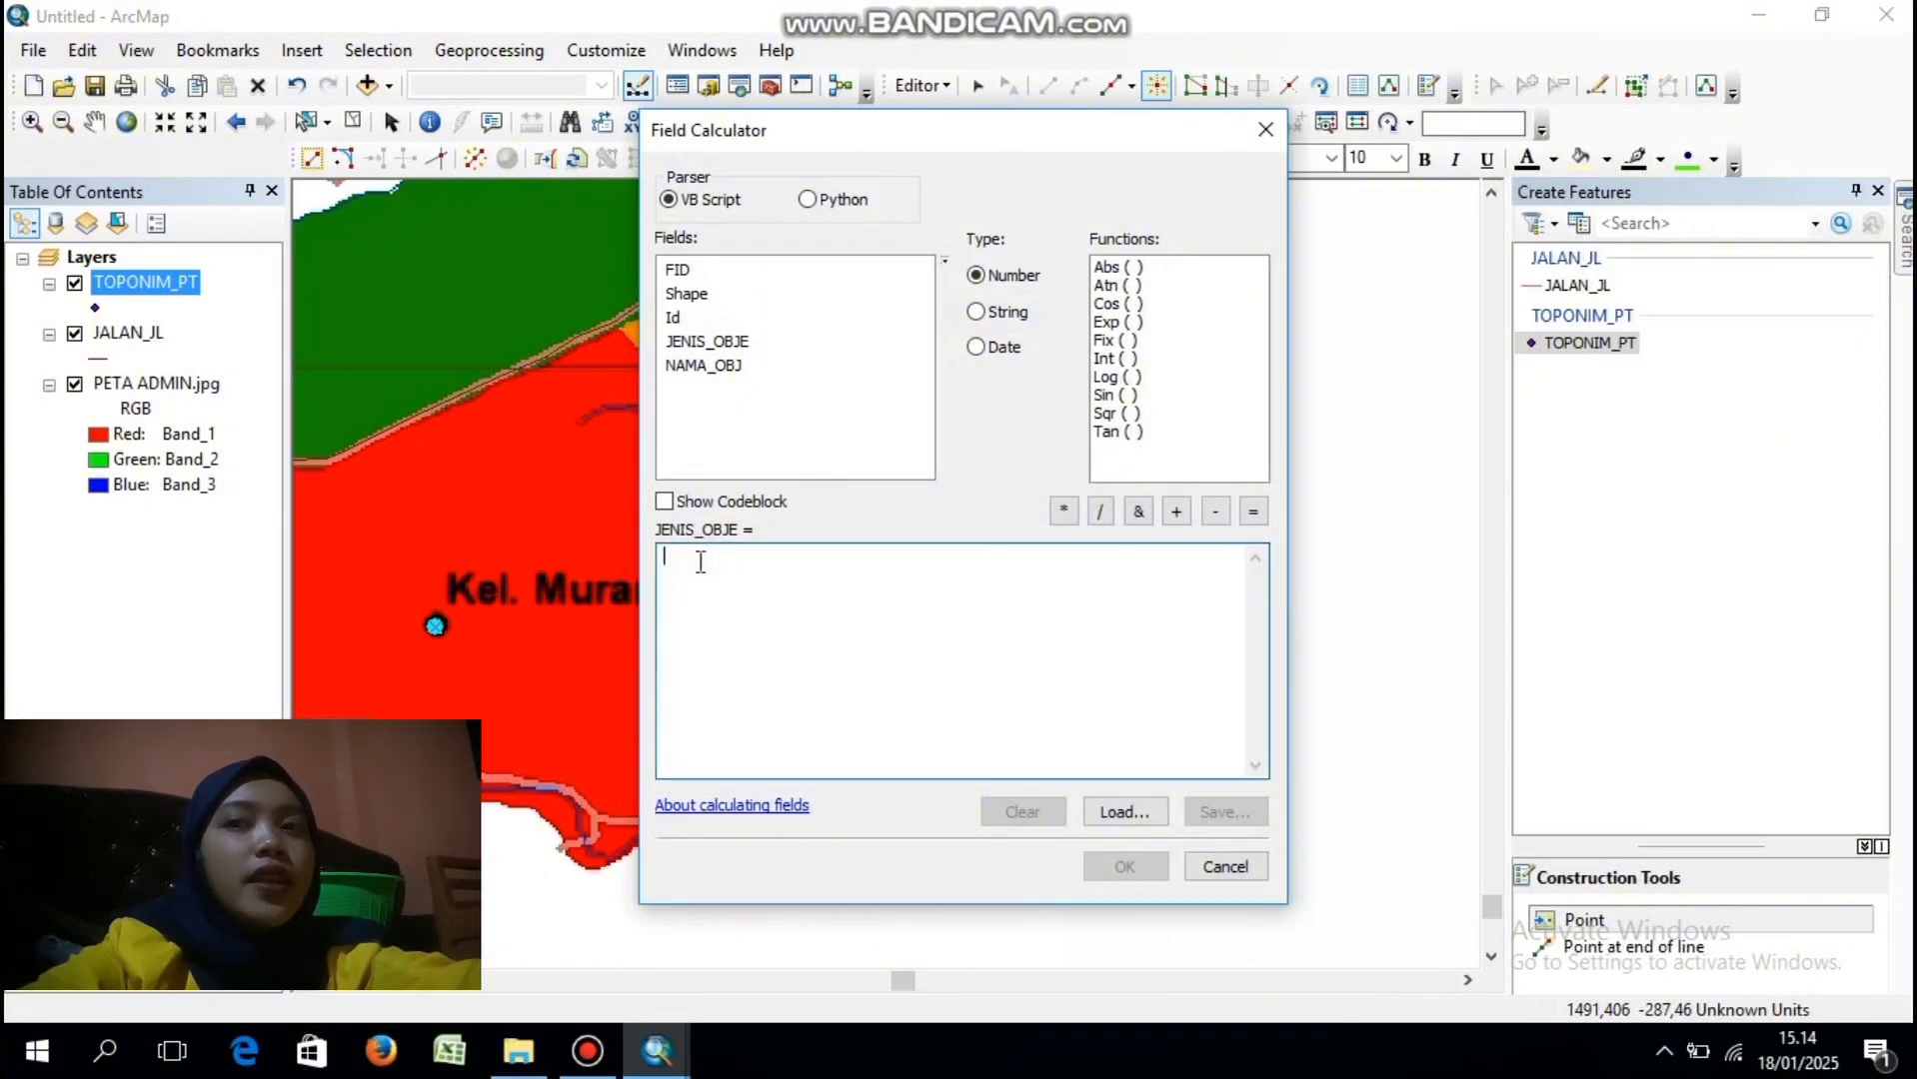
pyautogui.click(699, 560)
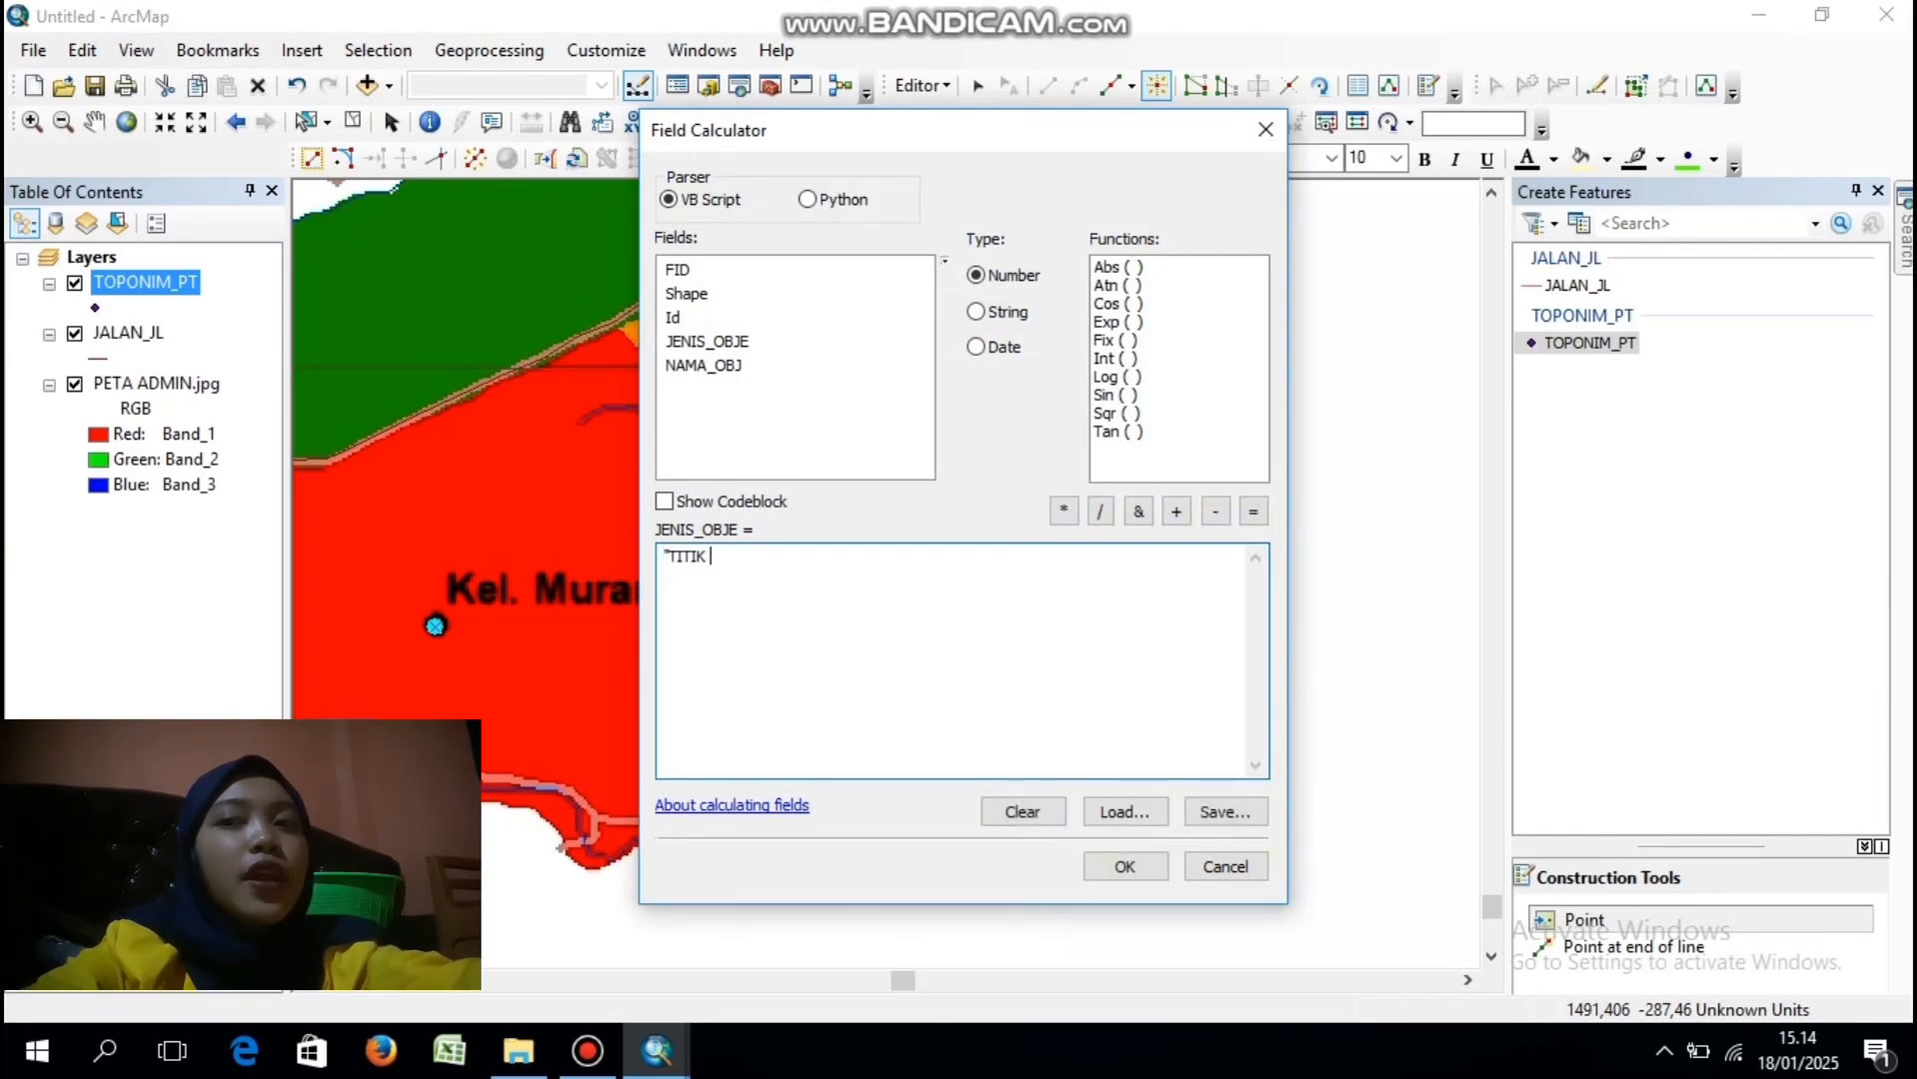
pyautogui.write('ELURAHAN')
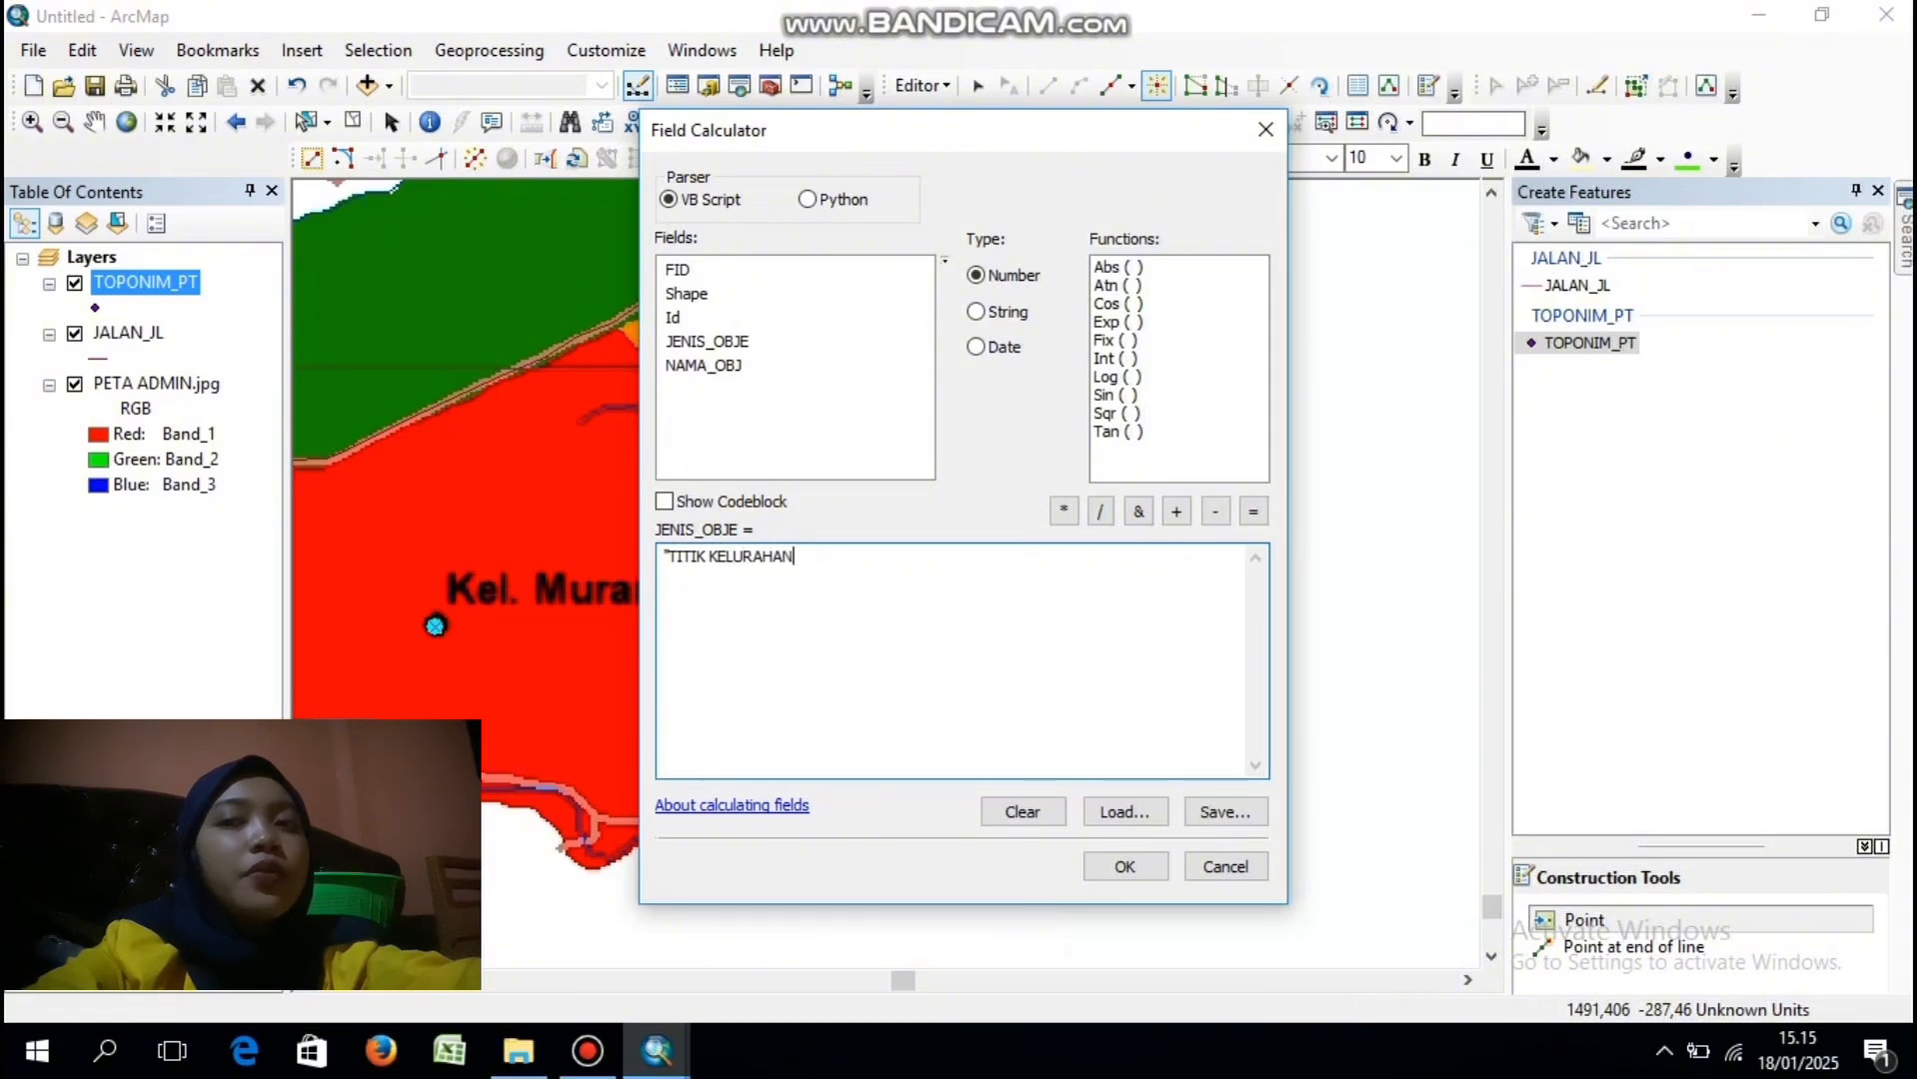
pyautogui.write('"')
pyautogui.click(1118, 865)
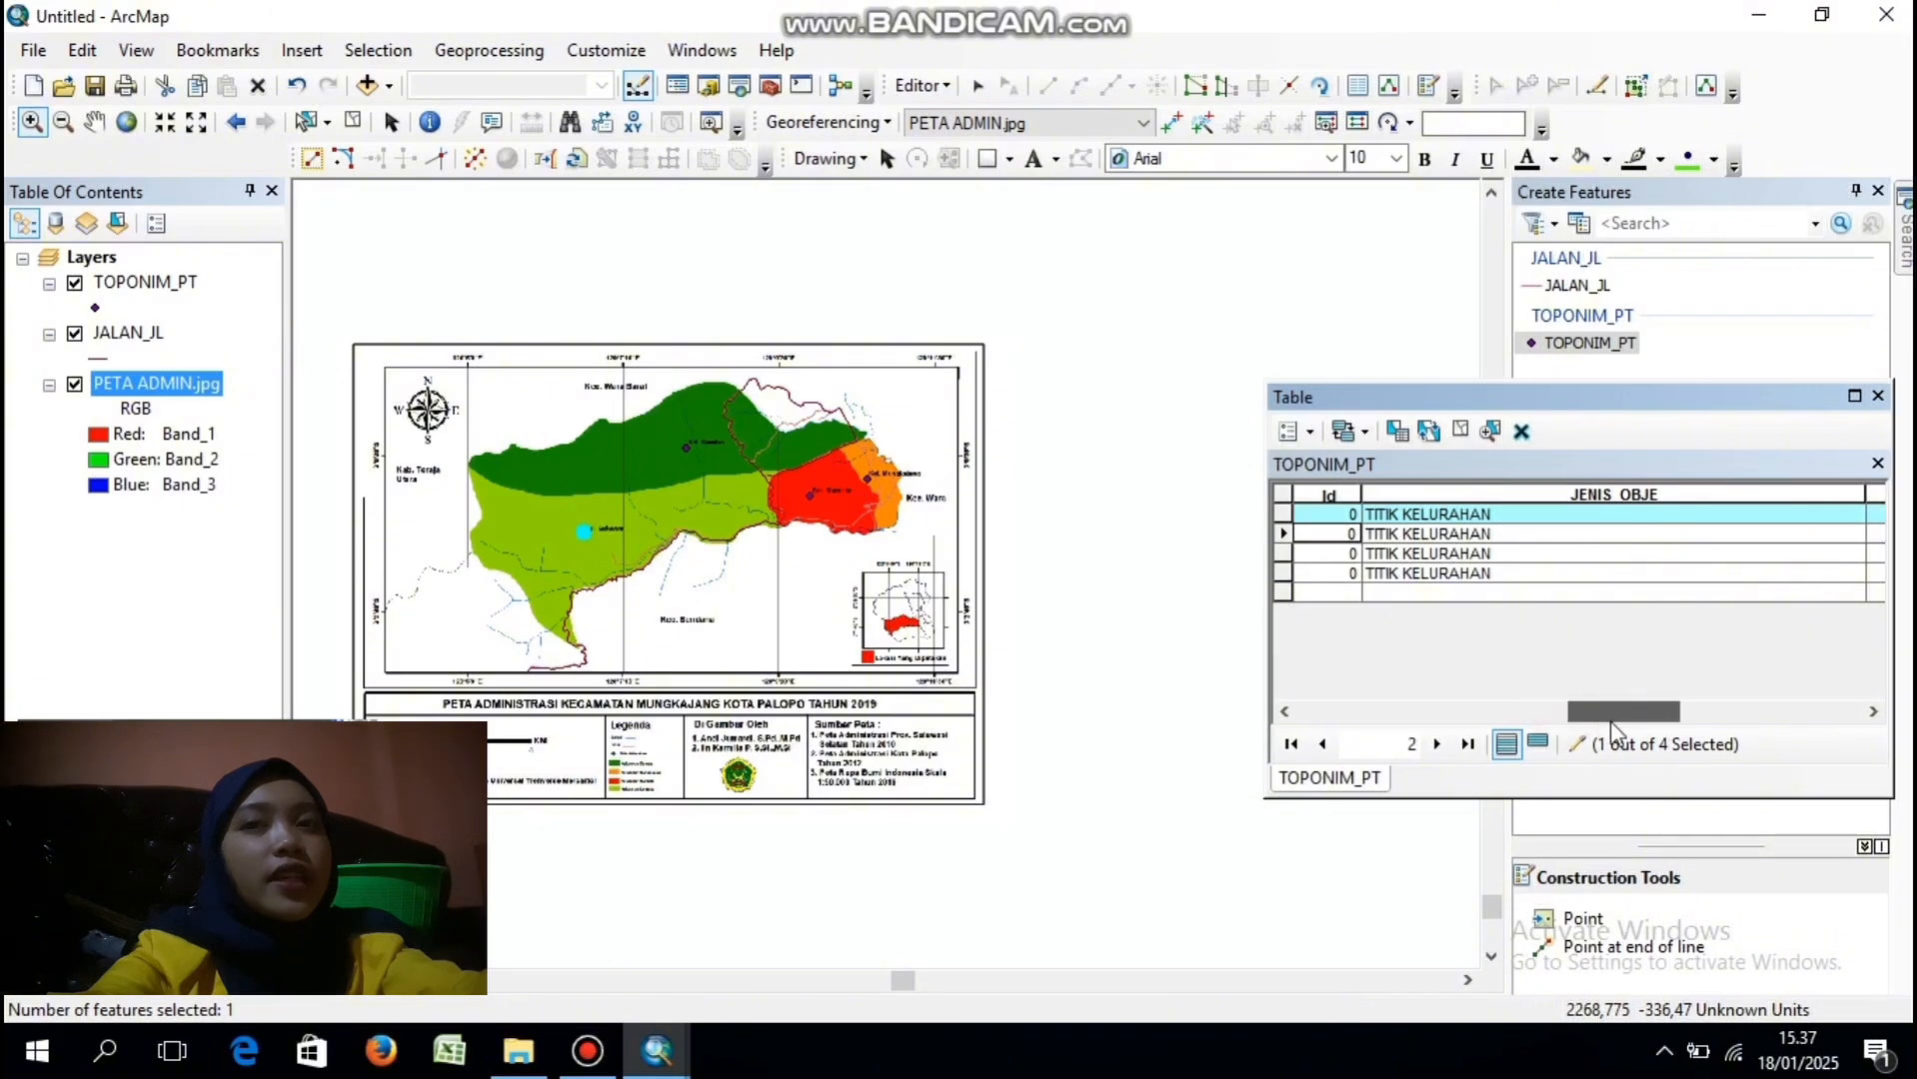
# - Enter LATUPPA as the NAMA_OBJ value of the Kel. Latuppa point's record, and select the second record
pyautogui.moveTo(1577, 712); pyautogui.dragTo(1794, 721)
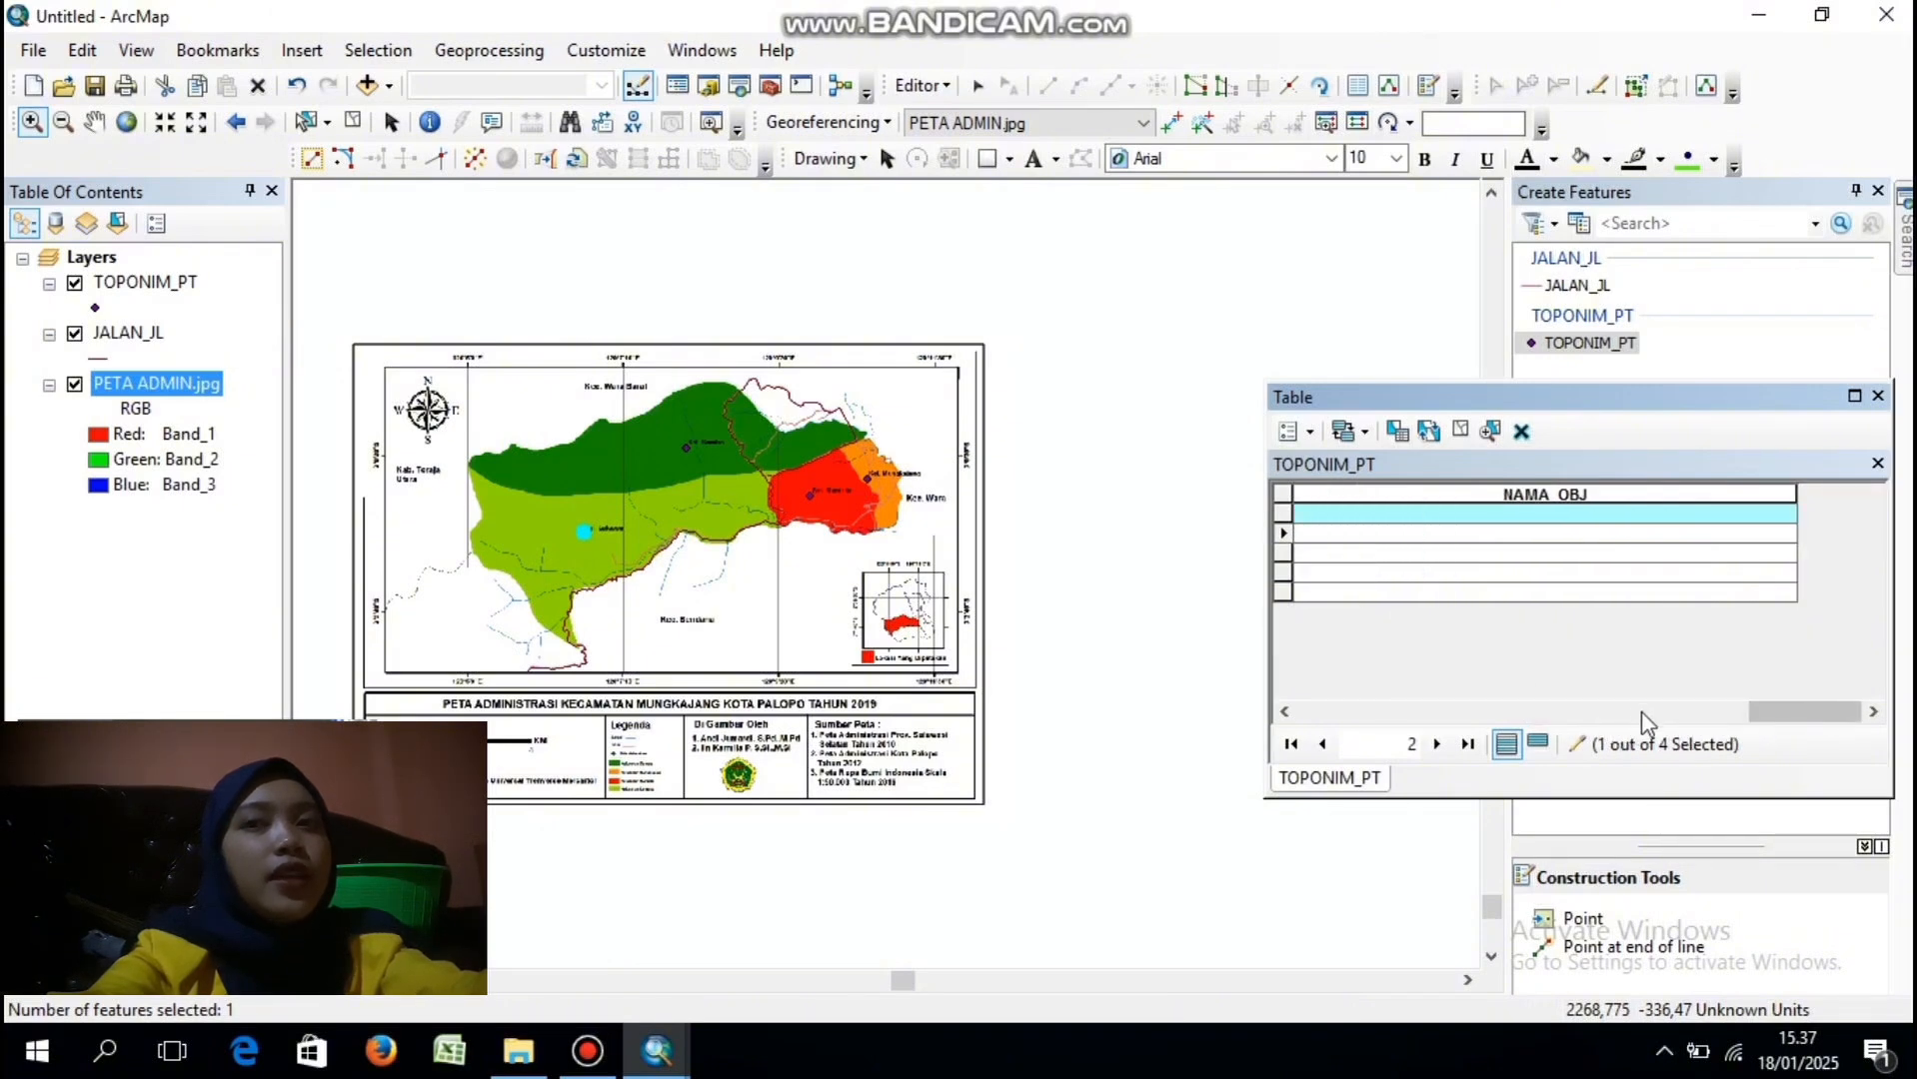
pyautogui.click(1770, 493)
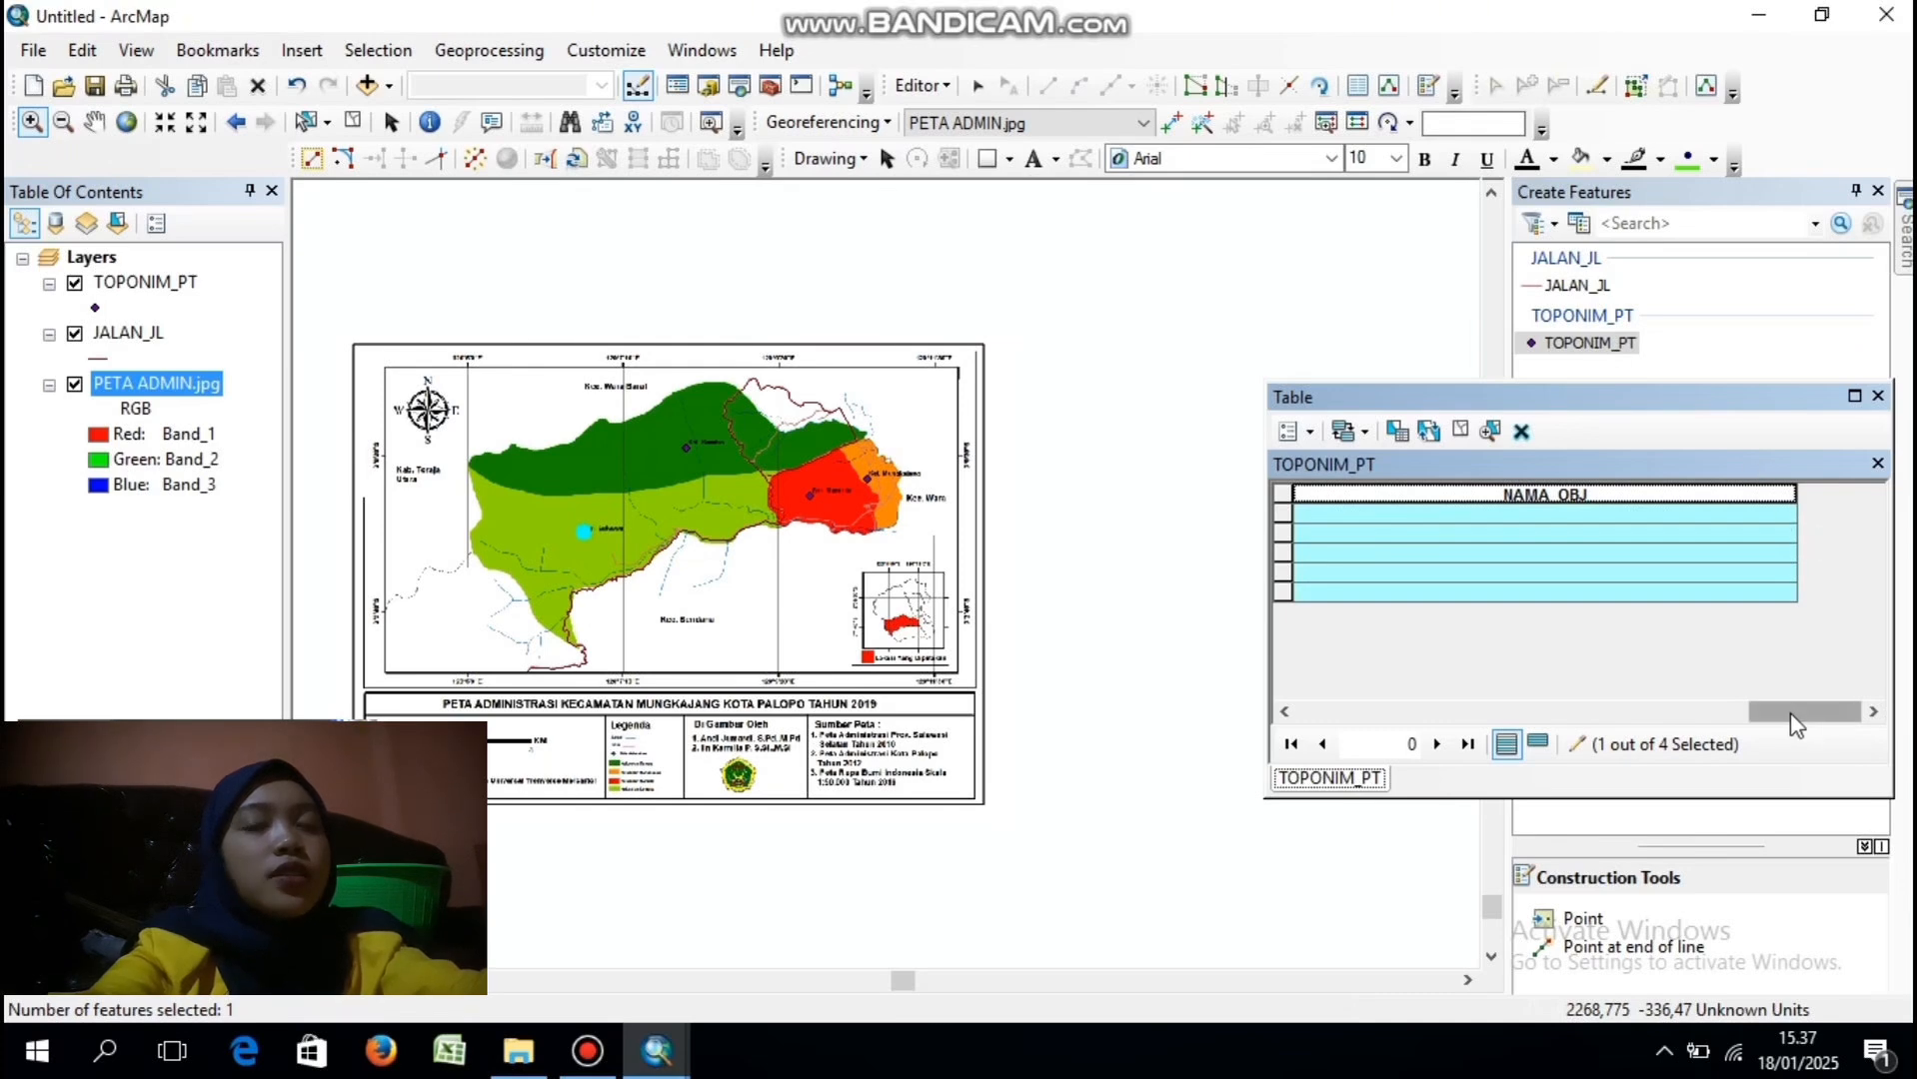
pyautogui.moveTo(1788, 712); pyautogui.dragTo(1699, 717)
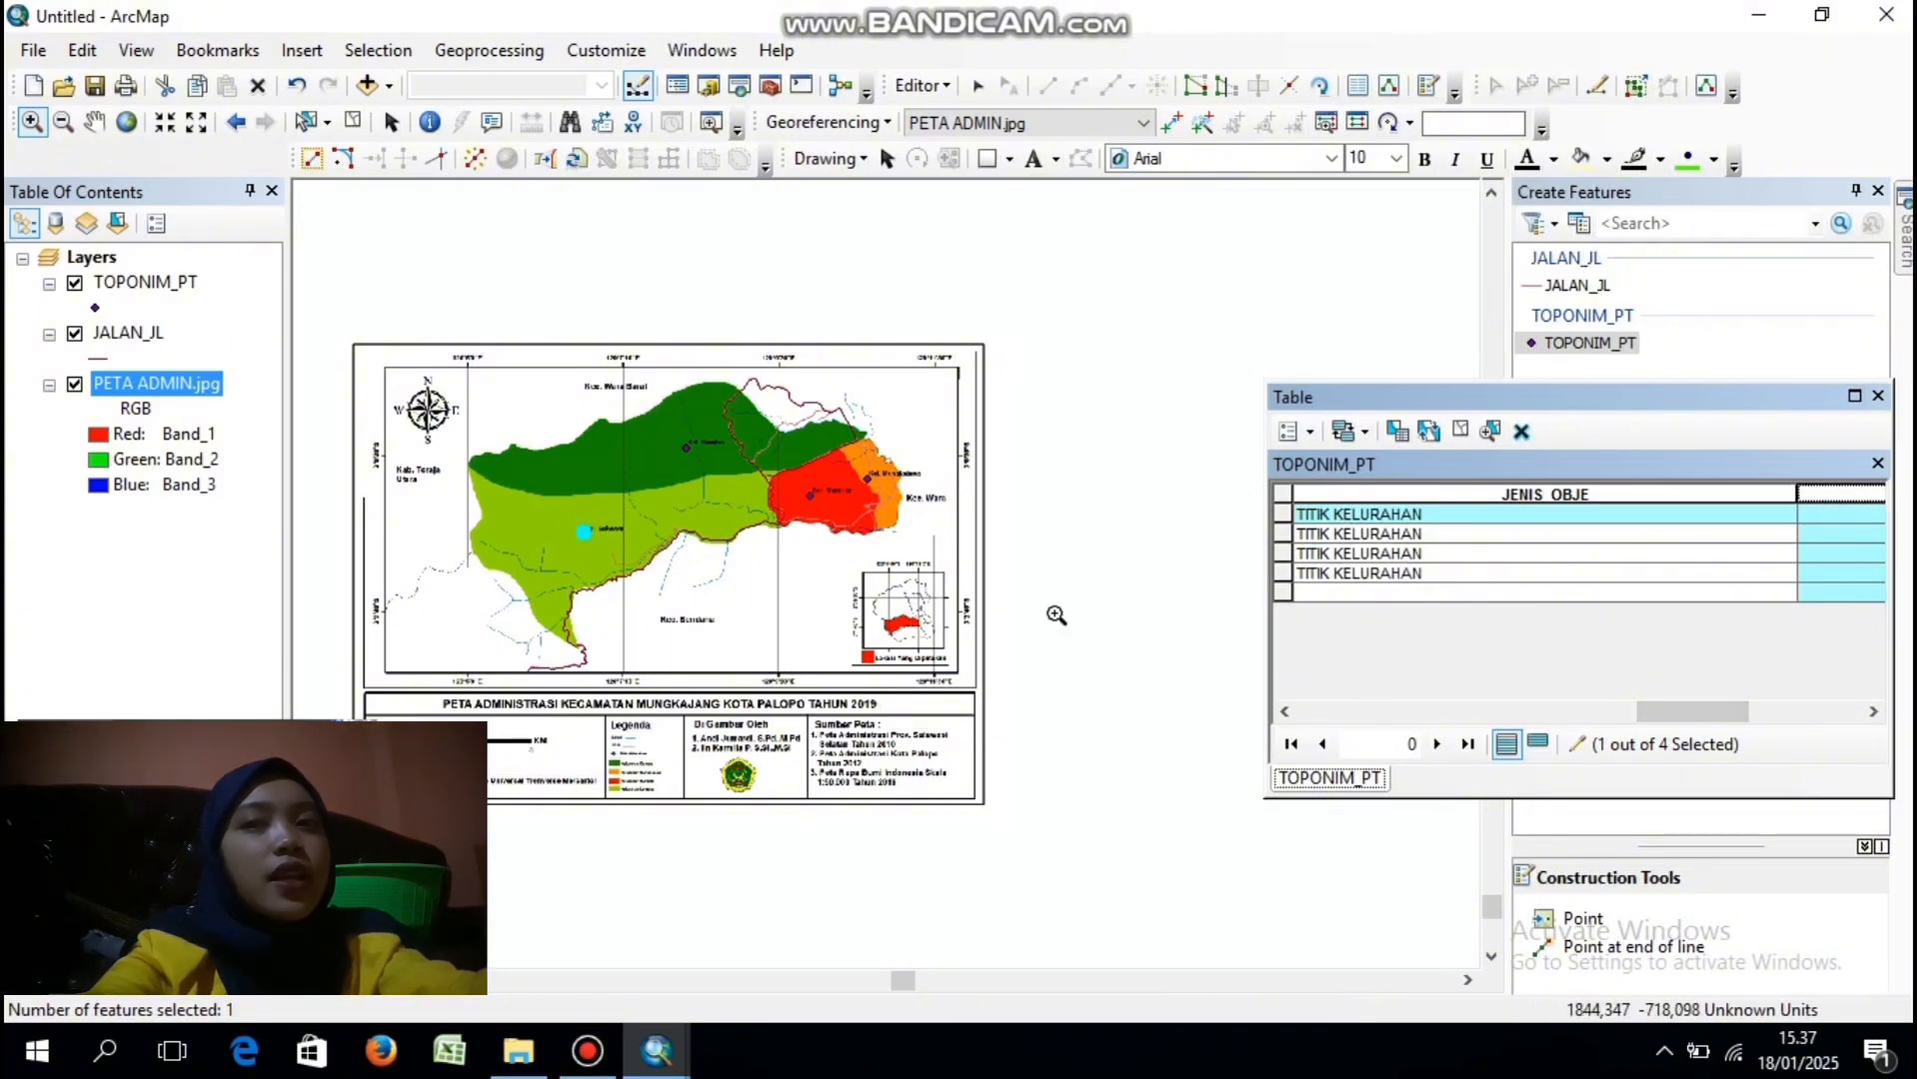
pyautogui.moveTo(547, 496); pyautogui.dragTo(710, 597)
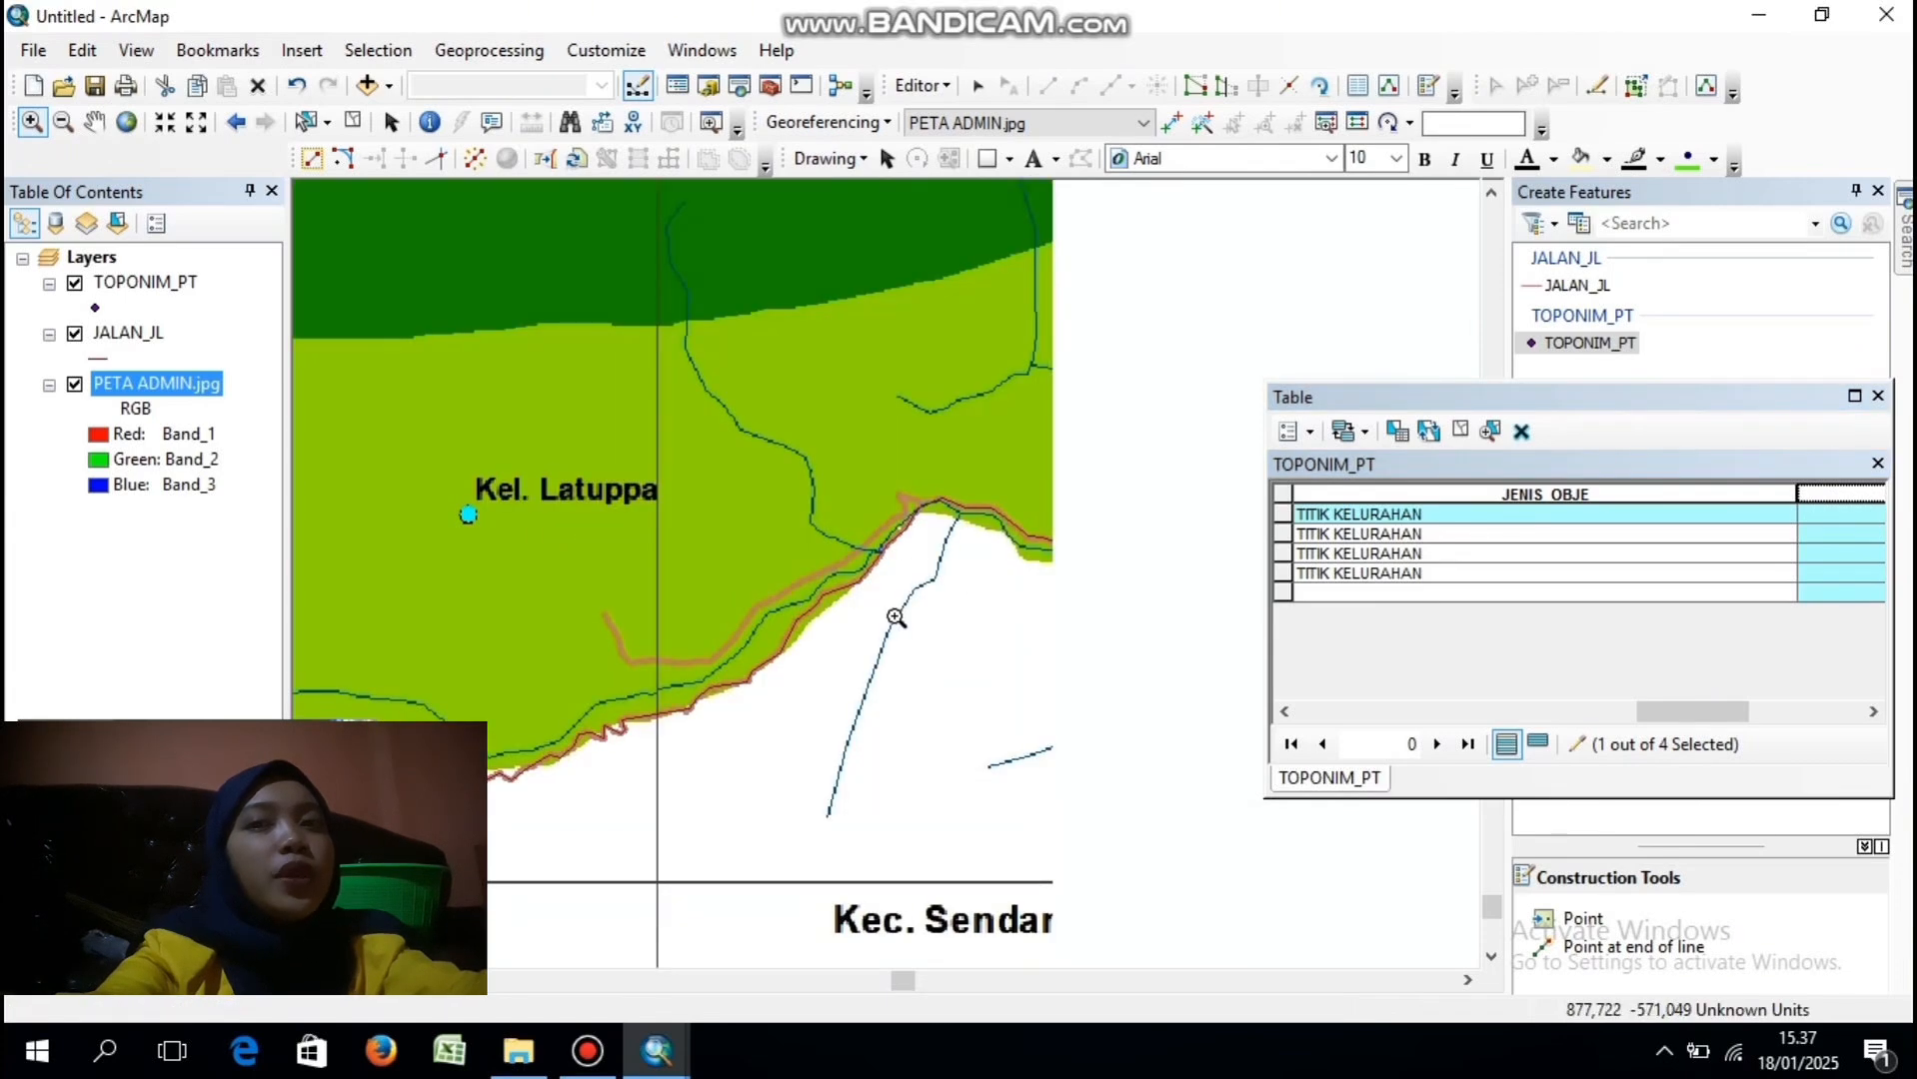
pyautogui.click(1376, 515)
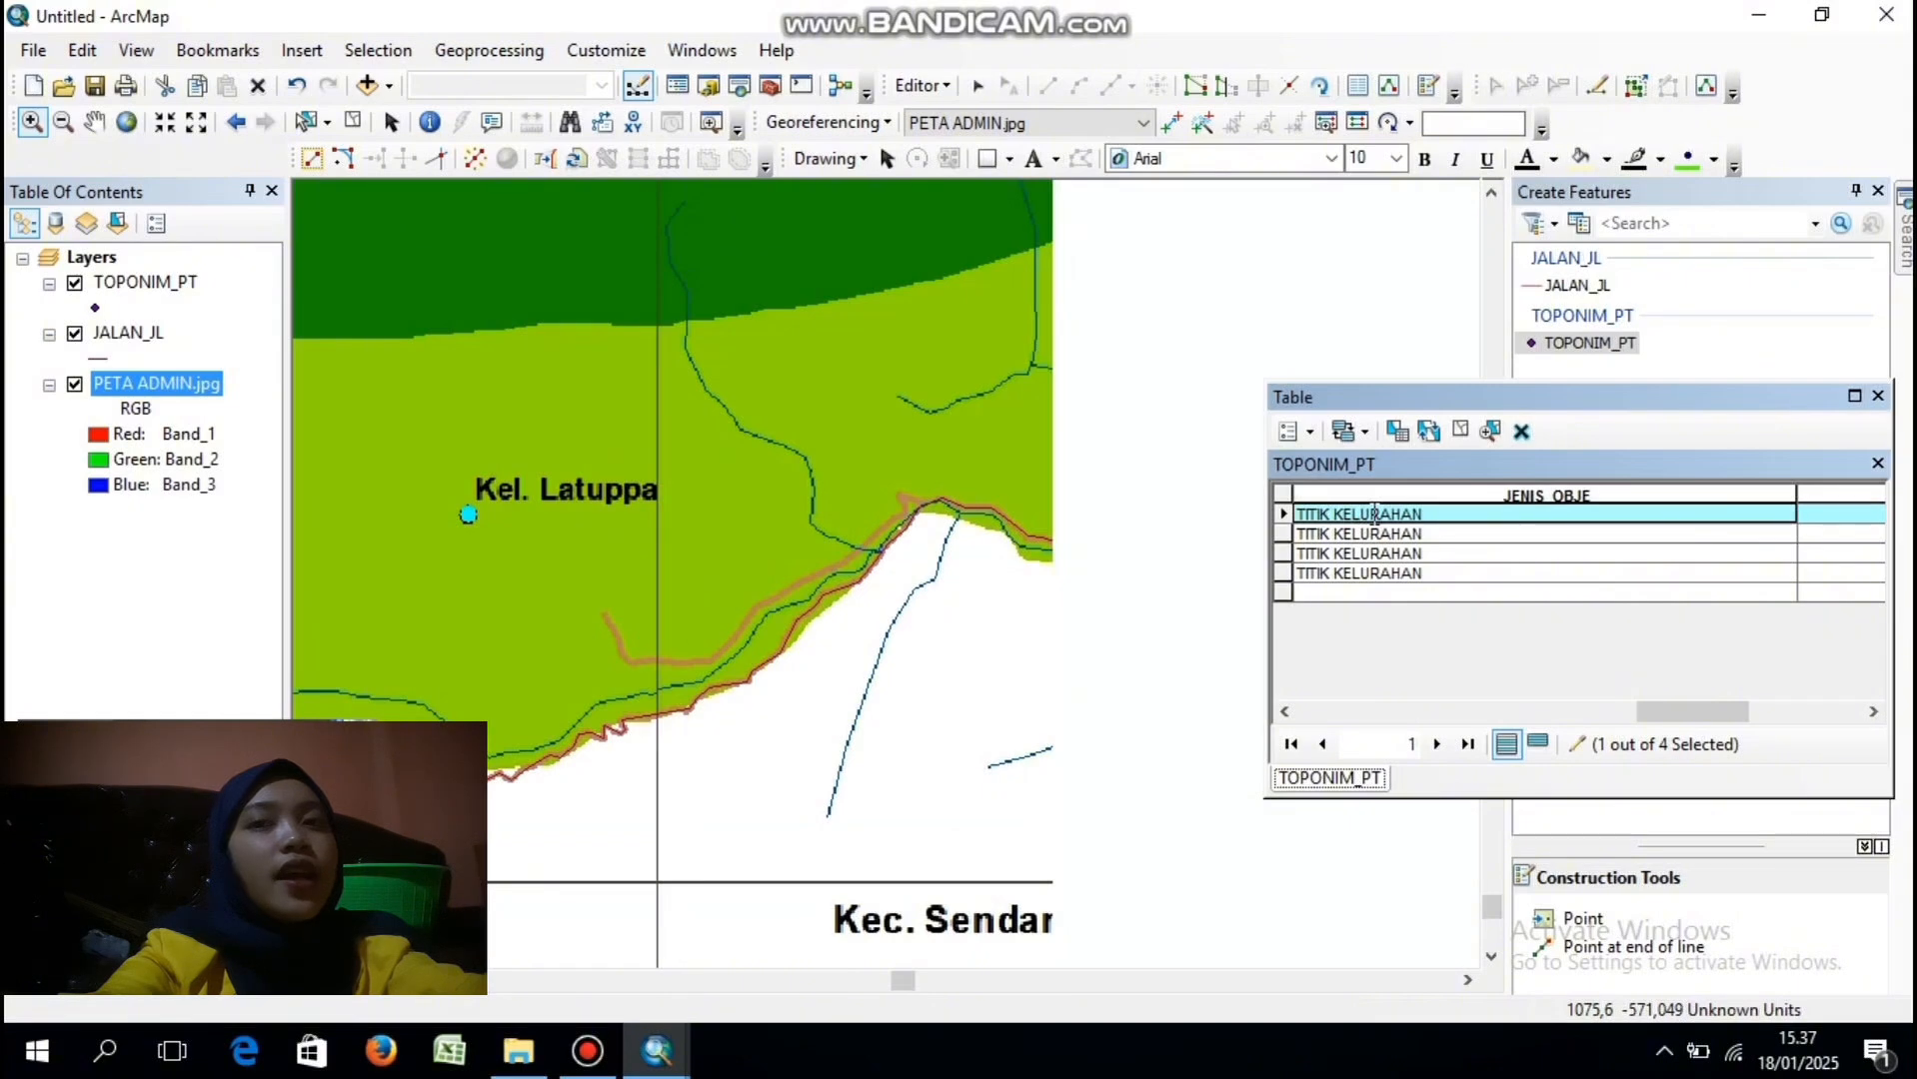
pyautogui.moveTo(1706, 705); pyautogui.dragTo(1772, 705)
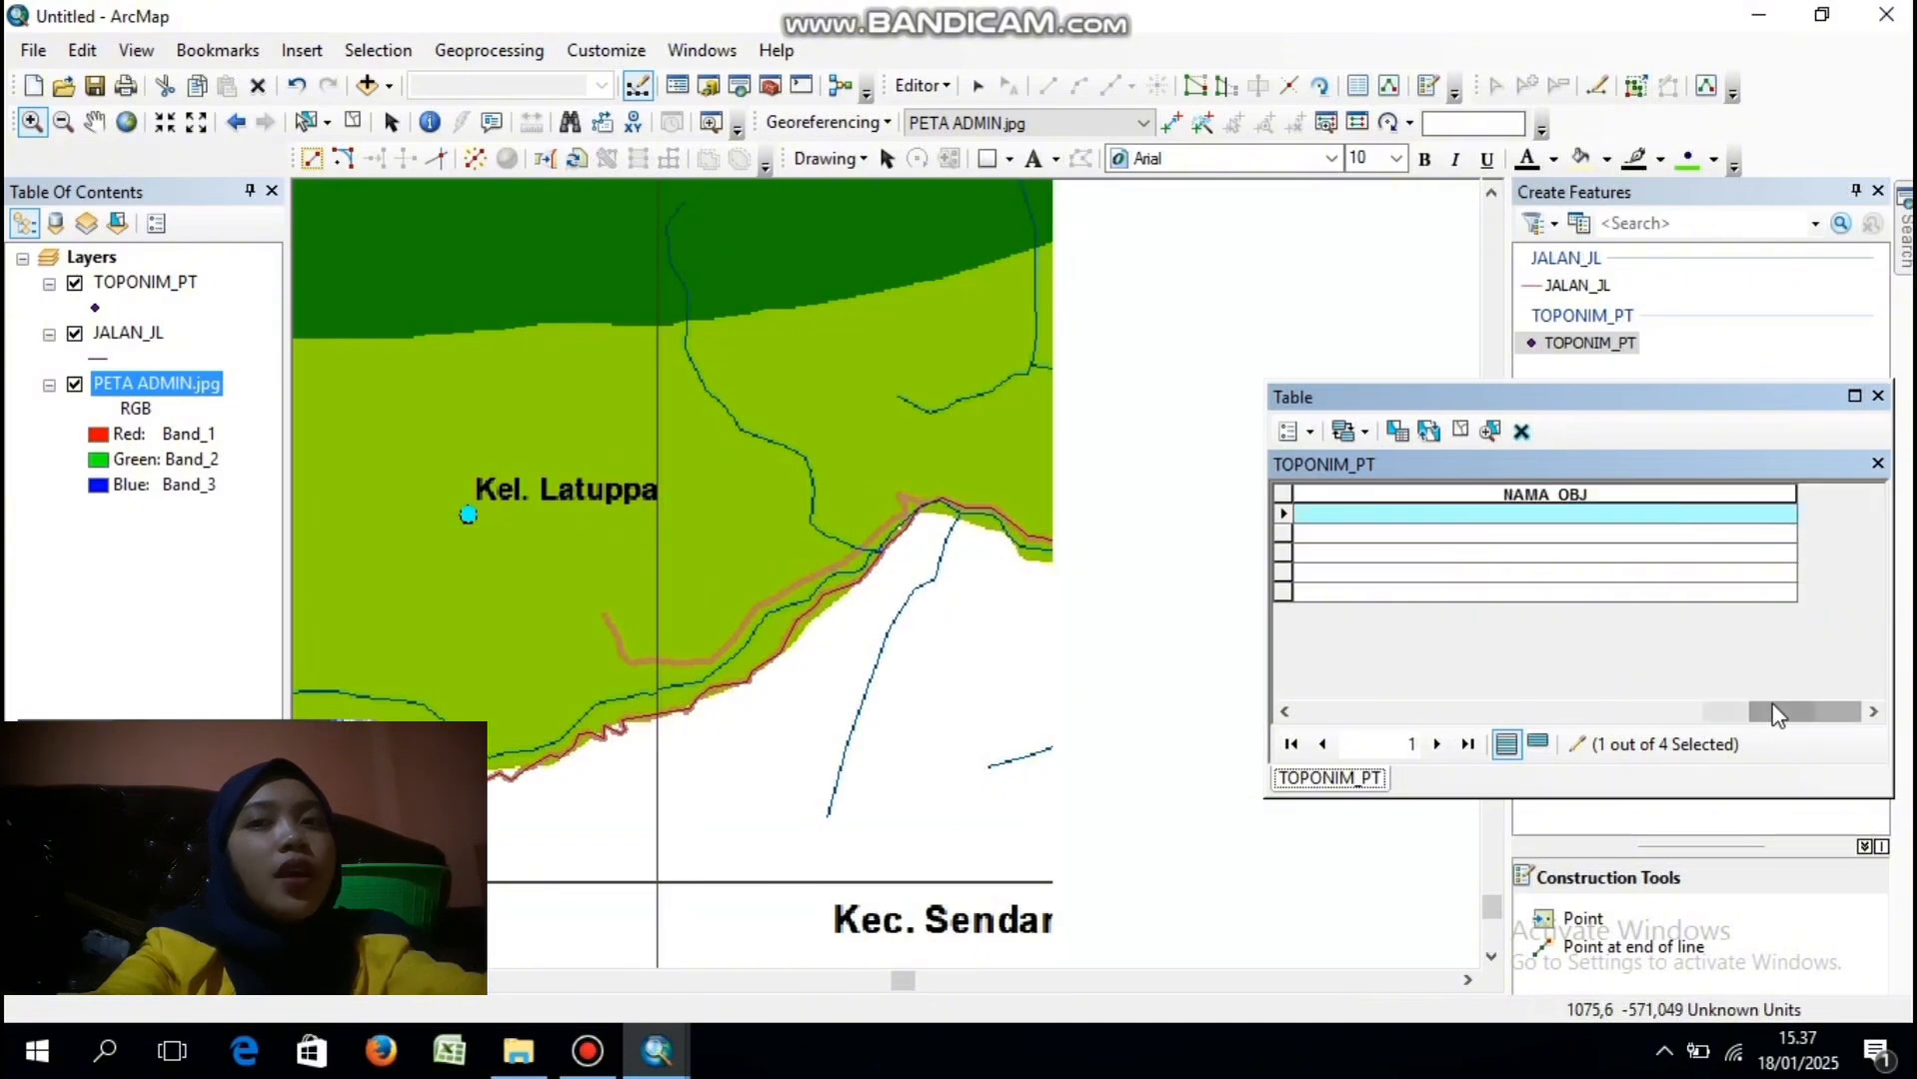
pyautogui.click(1309, 517)
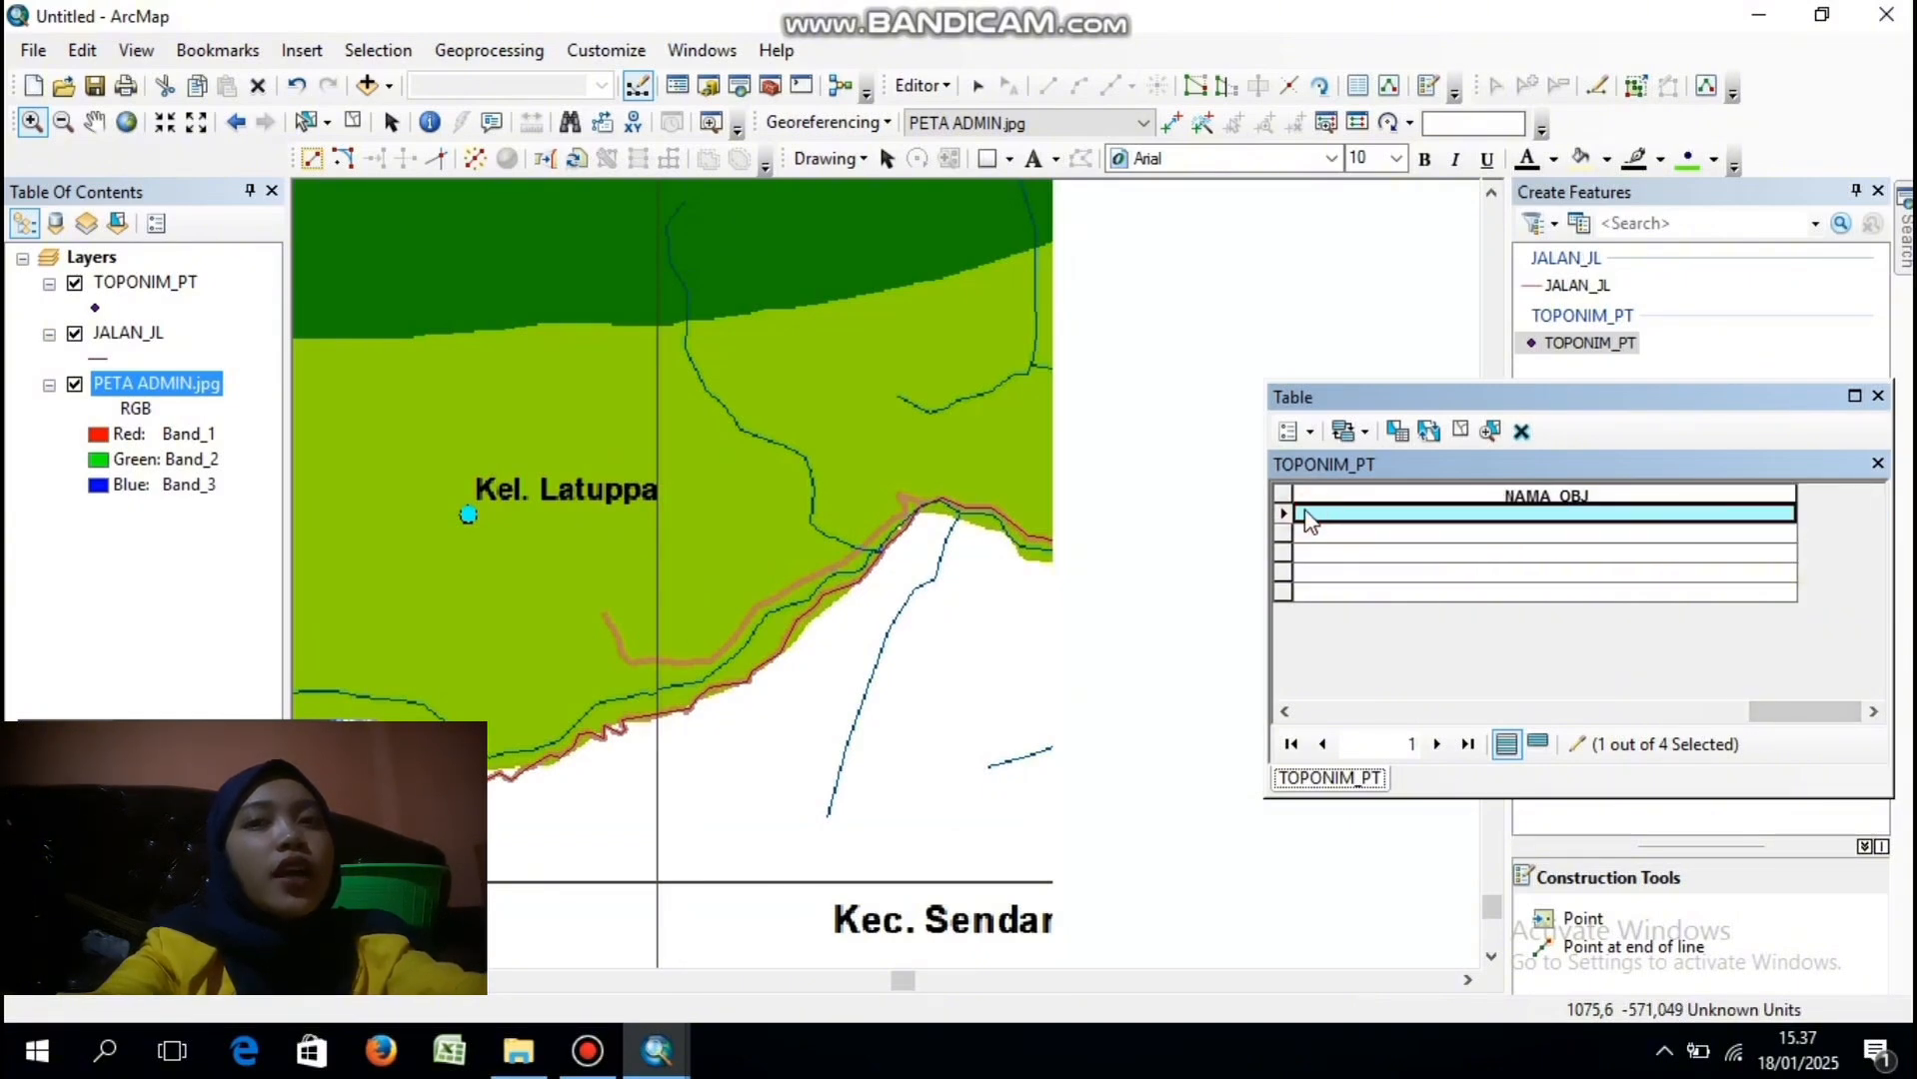
pyautogui.click(1307, 512)
pyautogui.write('L')
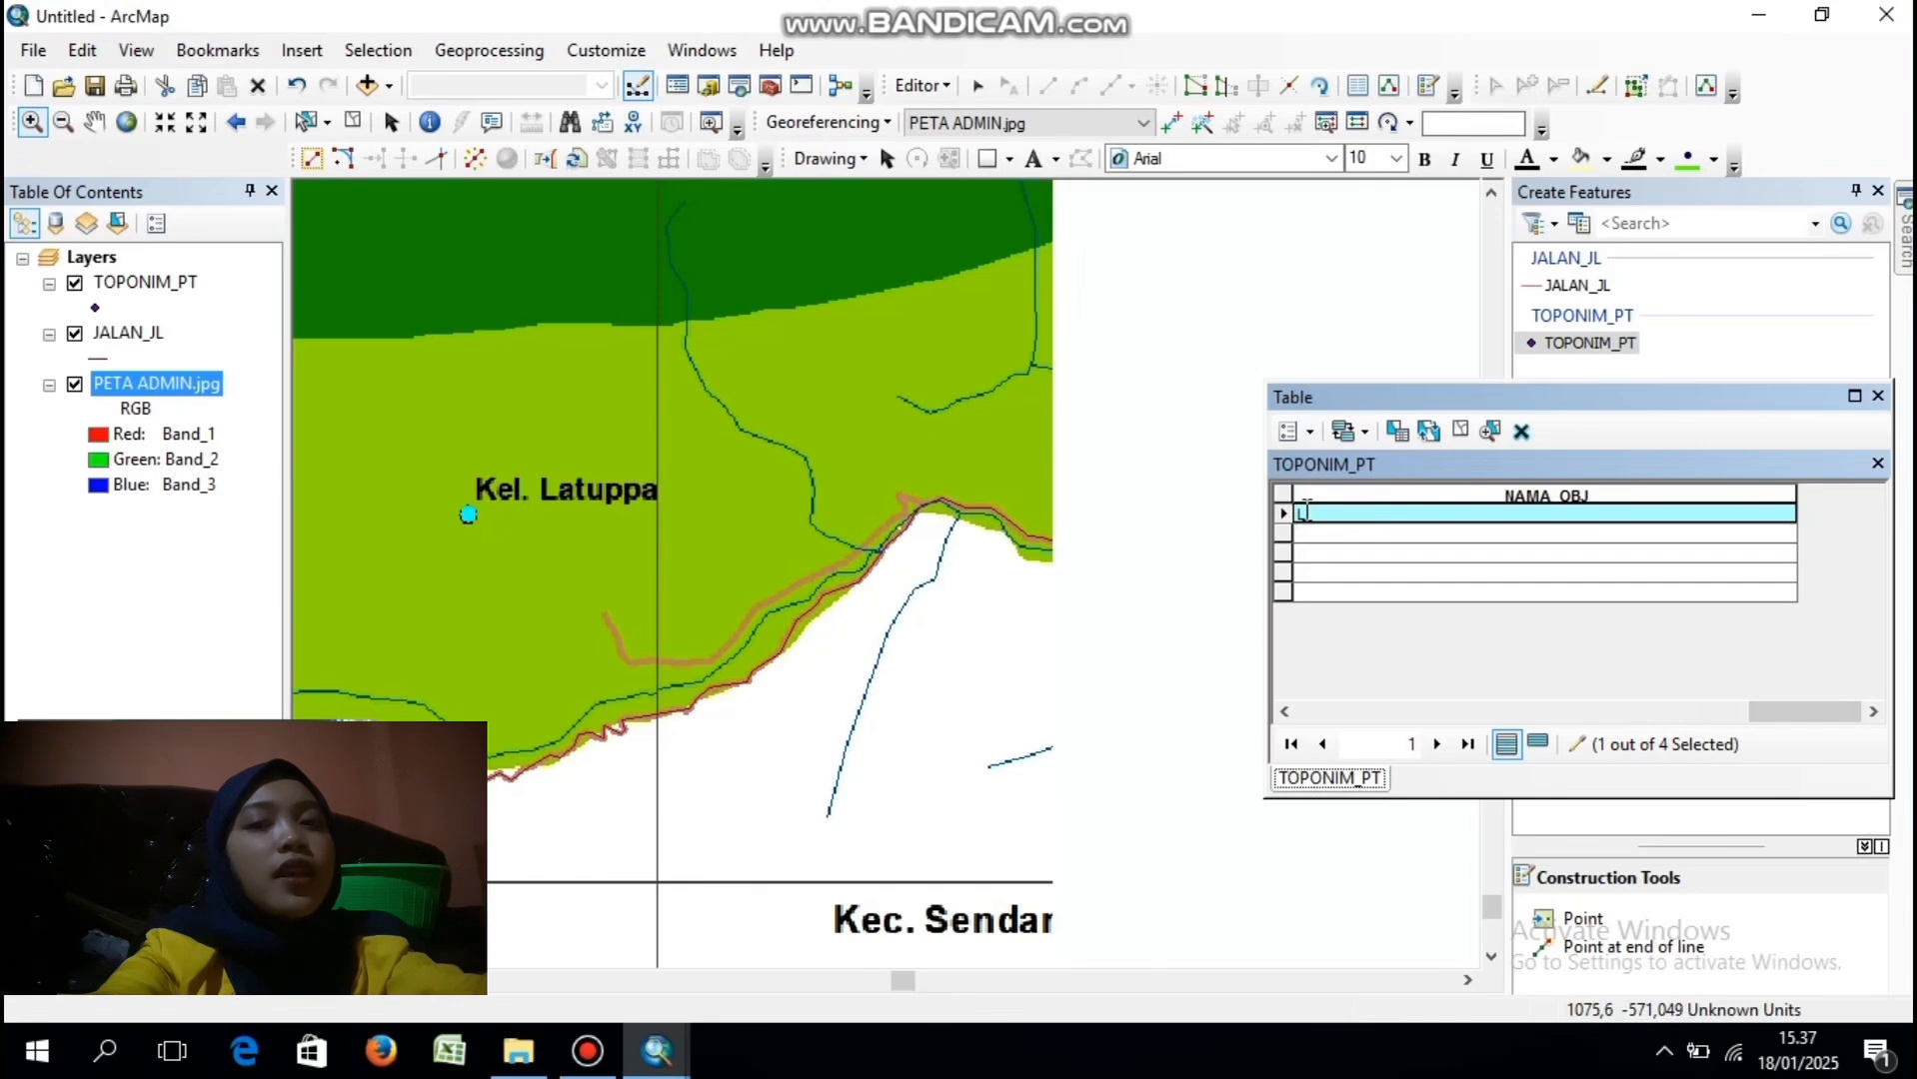
pyautogui.write('ATUPPA')
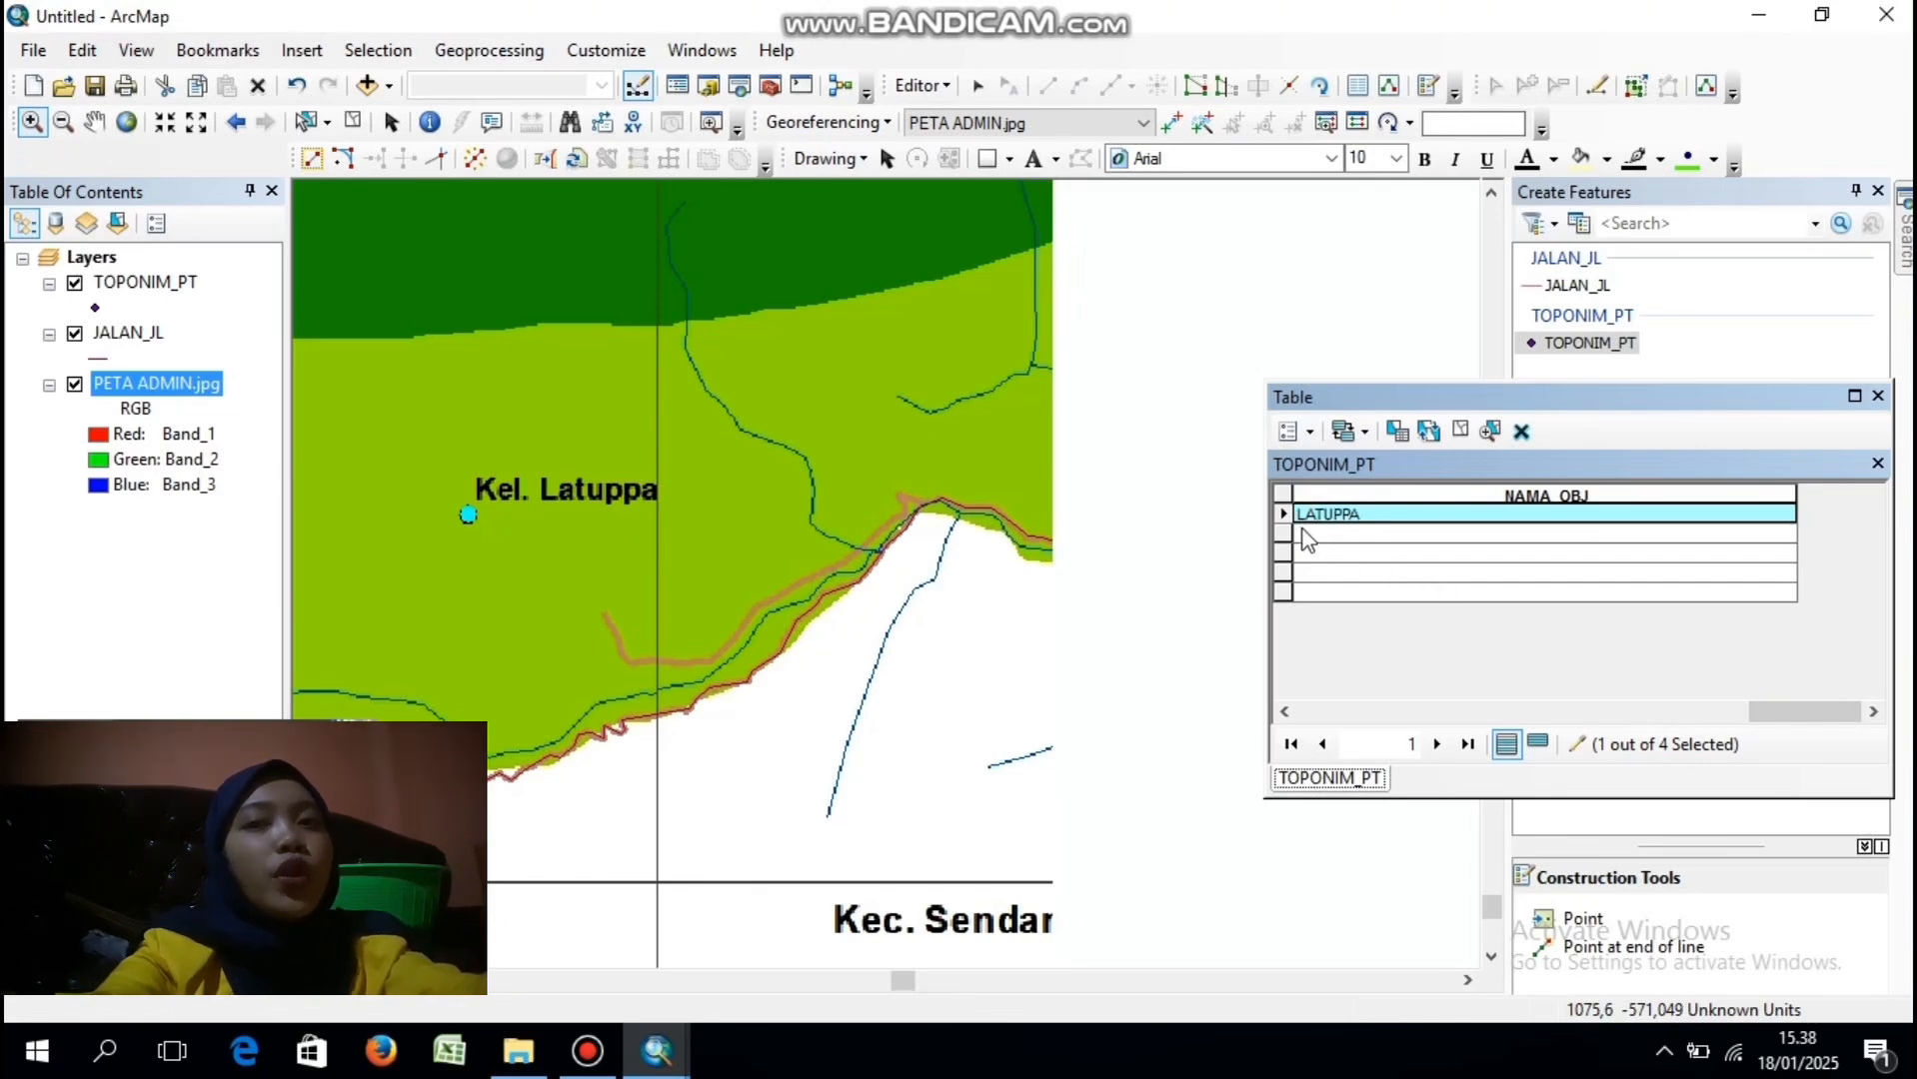
pyautogui.click(1283, 533)
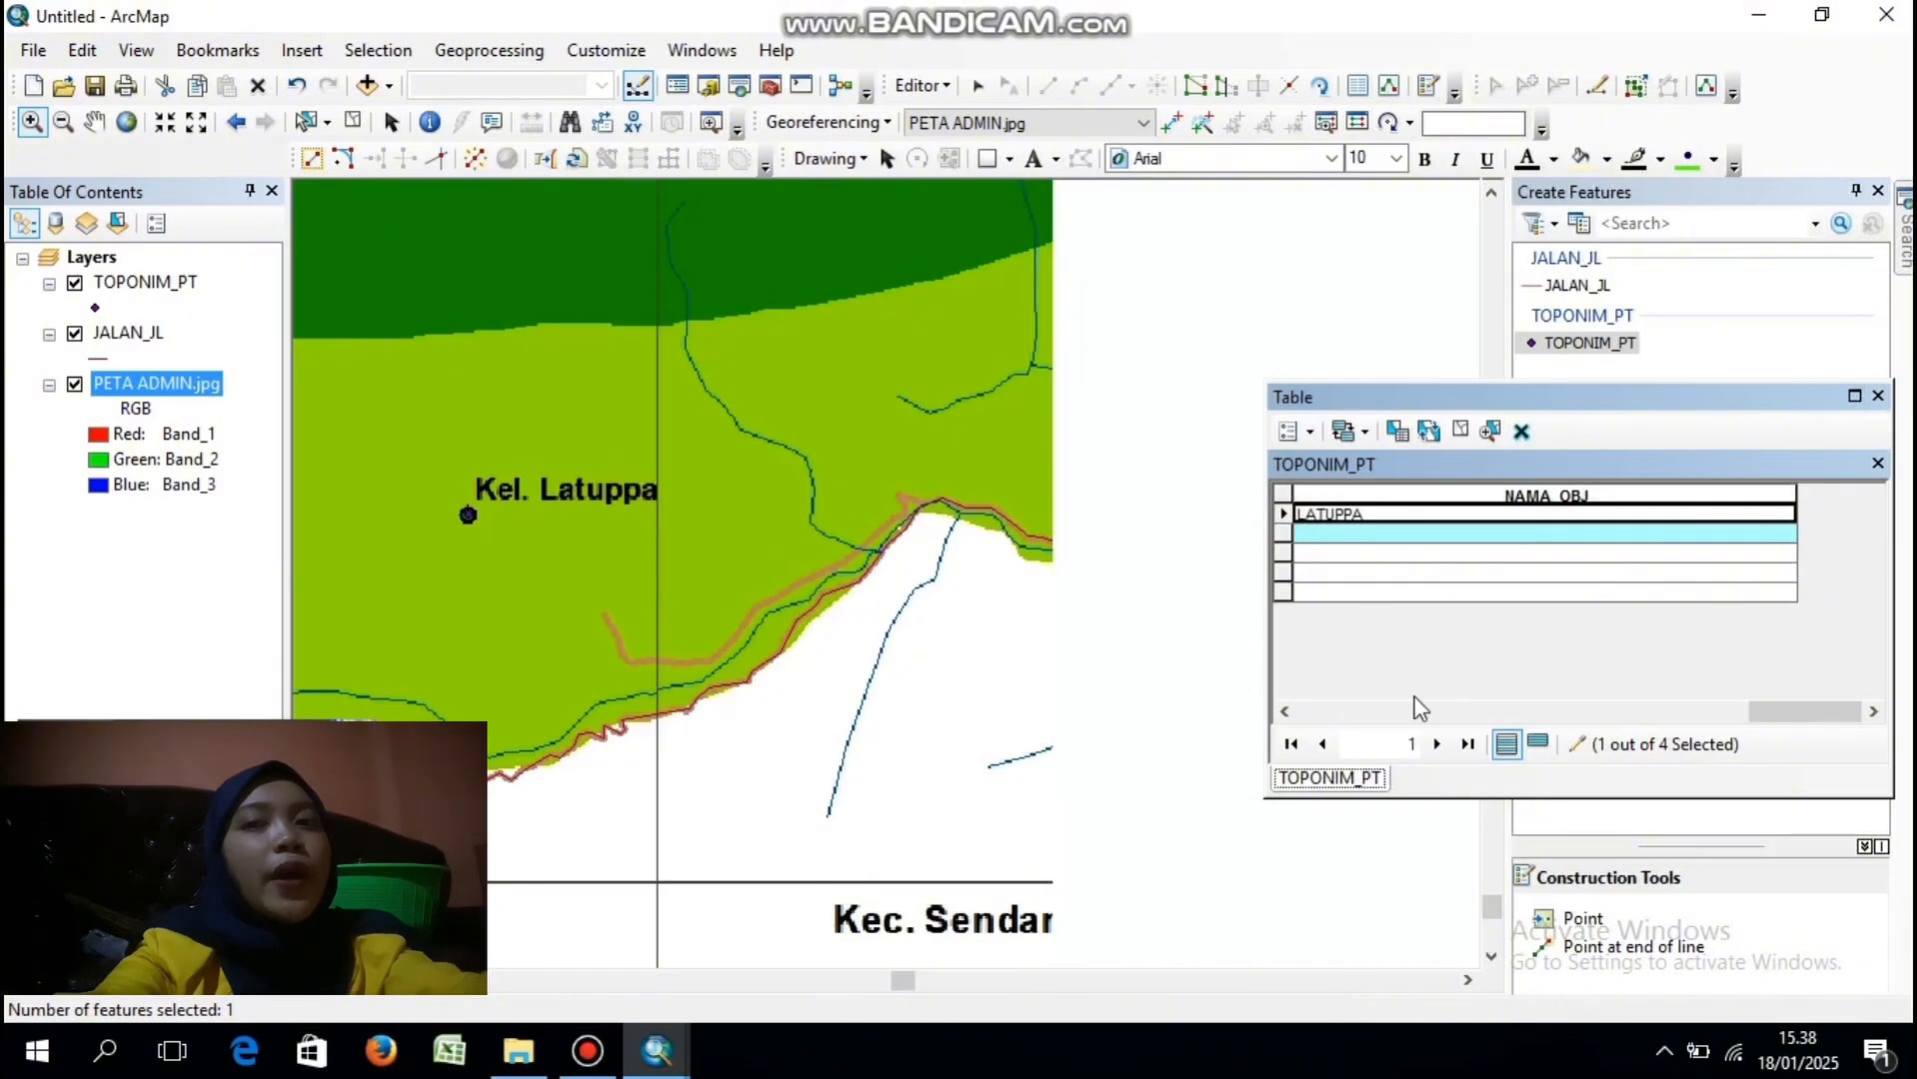
# - Enter KAMBO as the NAMA_OBJ value of the Kel. Kambo point's record, and activate the third record's NAMA_OBJ cell
pyautogui.rightClick(145, 388)
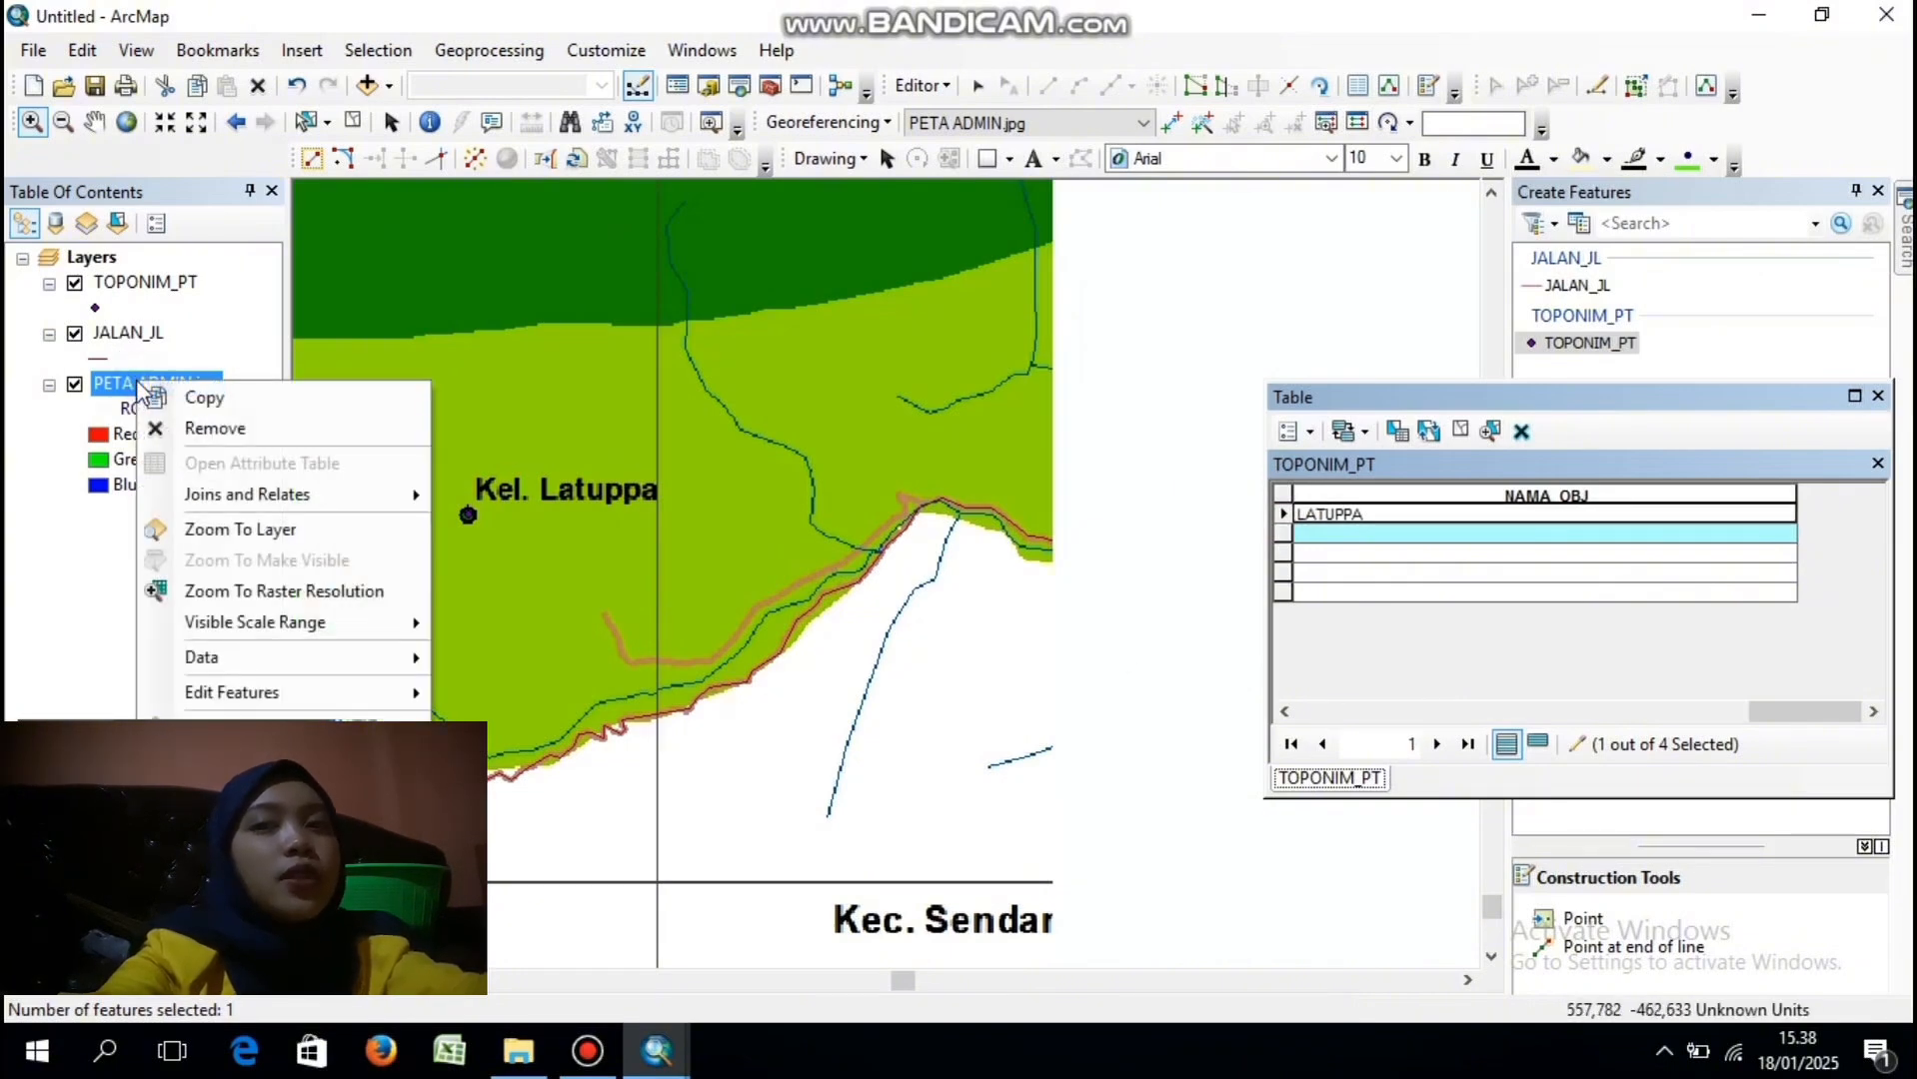
pyautogui.click(236, 524)
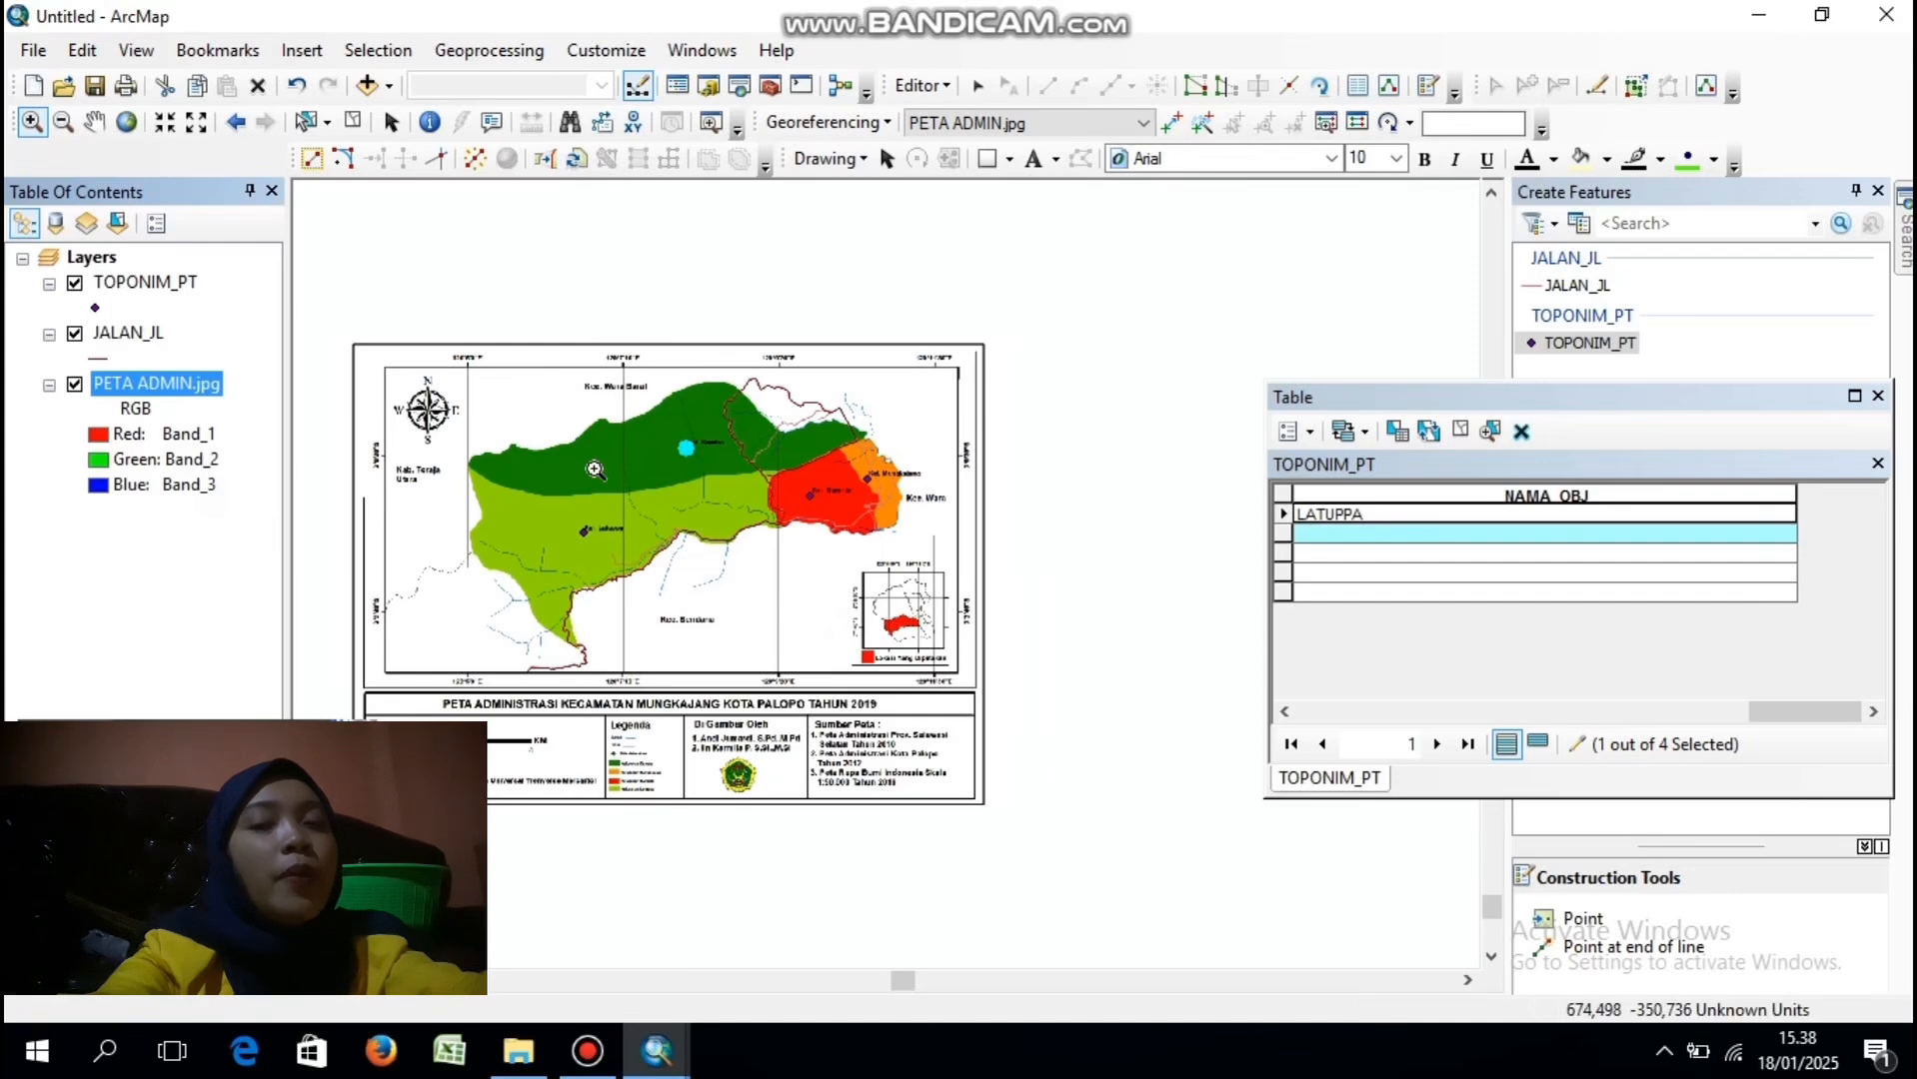
pyautogui.moveTo(654, 409); pyautogui.dragTo(750, 500)
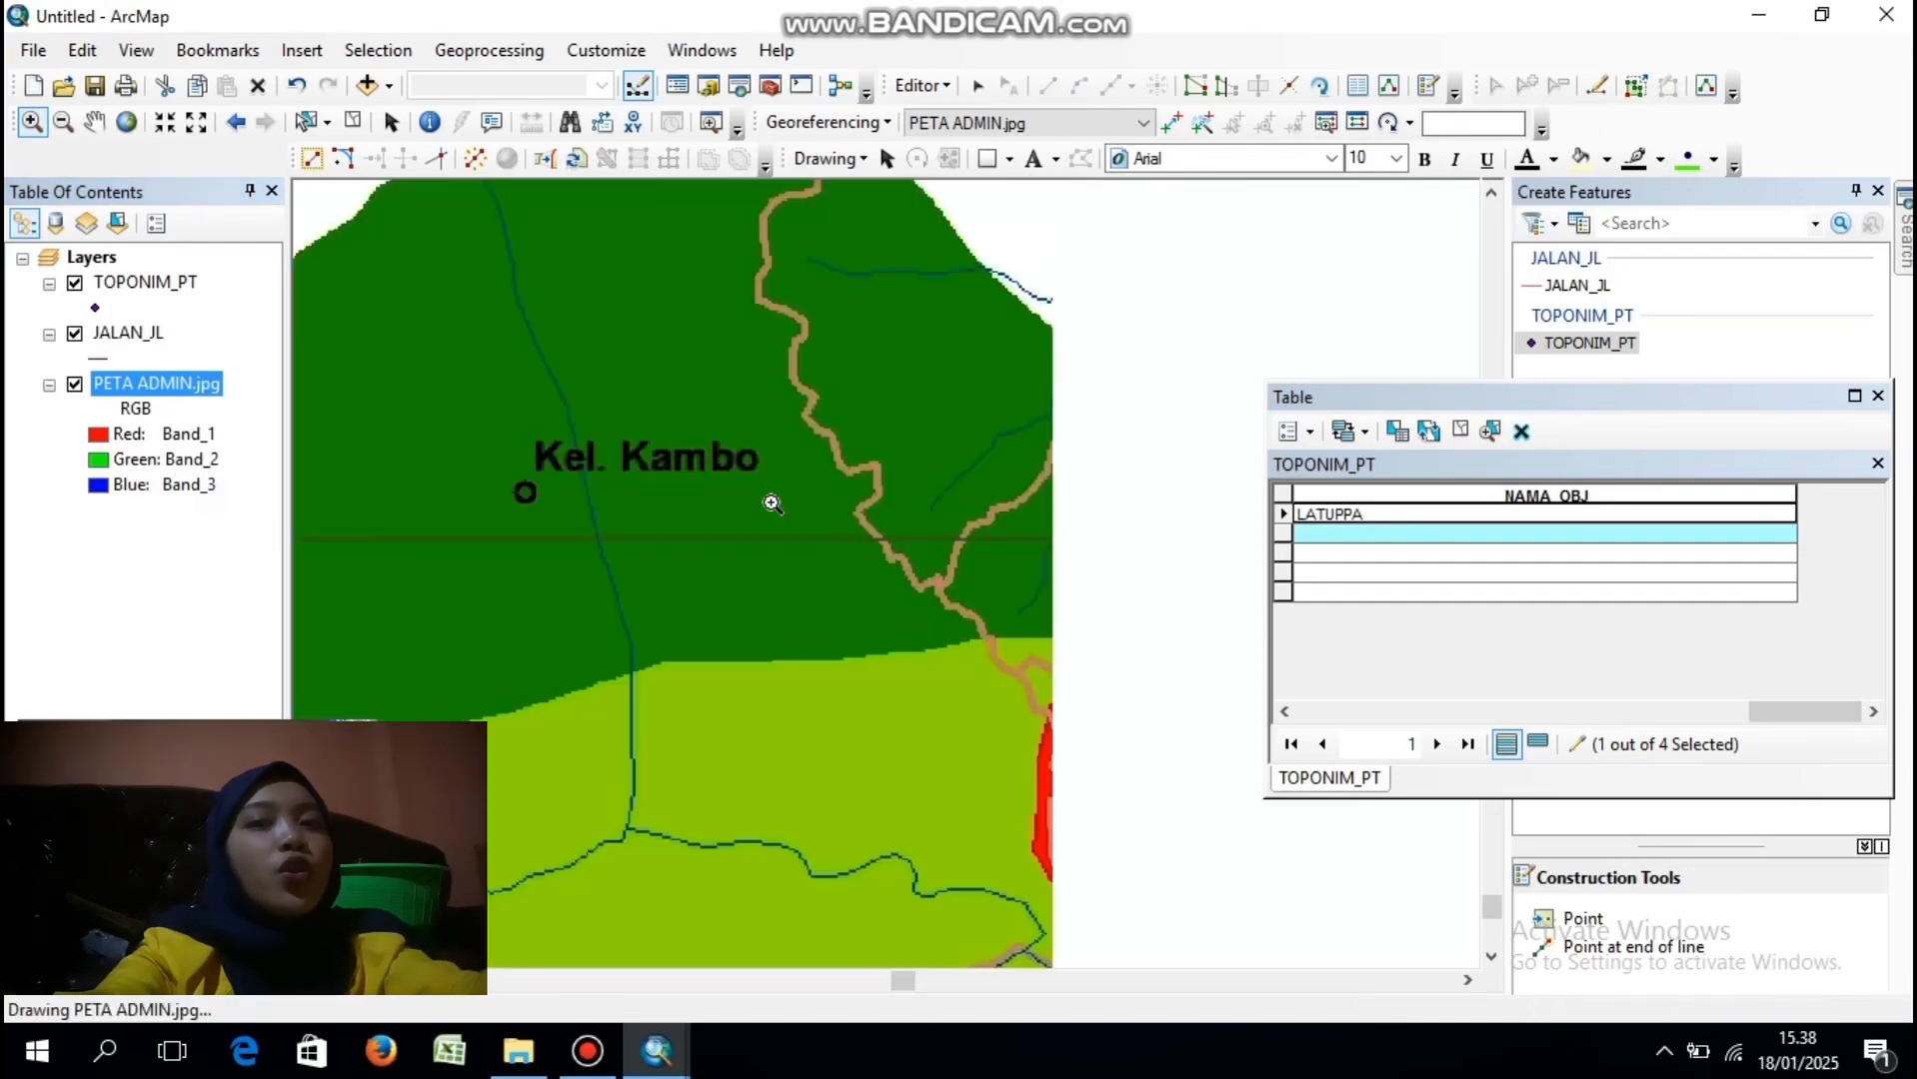
pyautogui.click(1307, 535)
pyautogui.write('KAMBO')
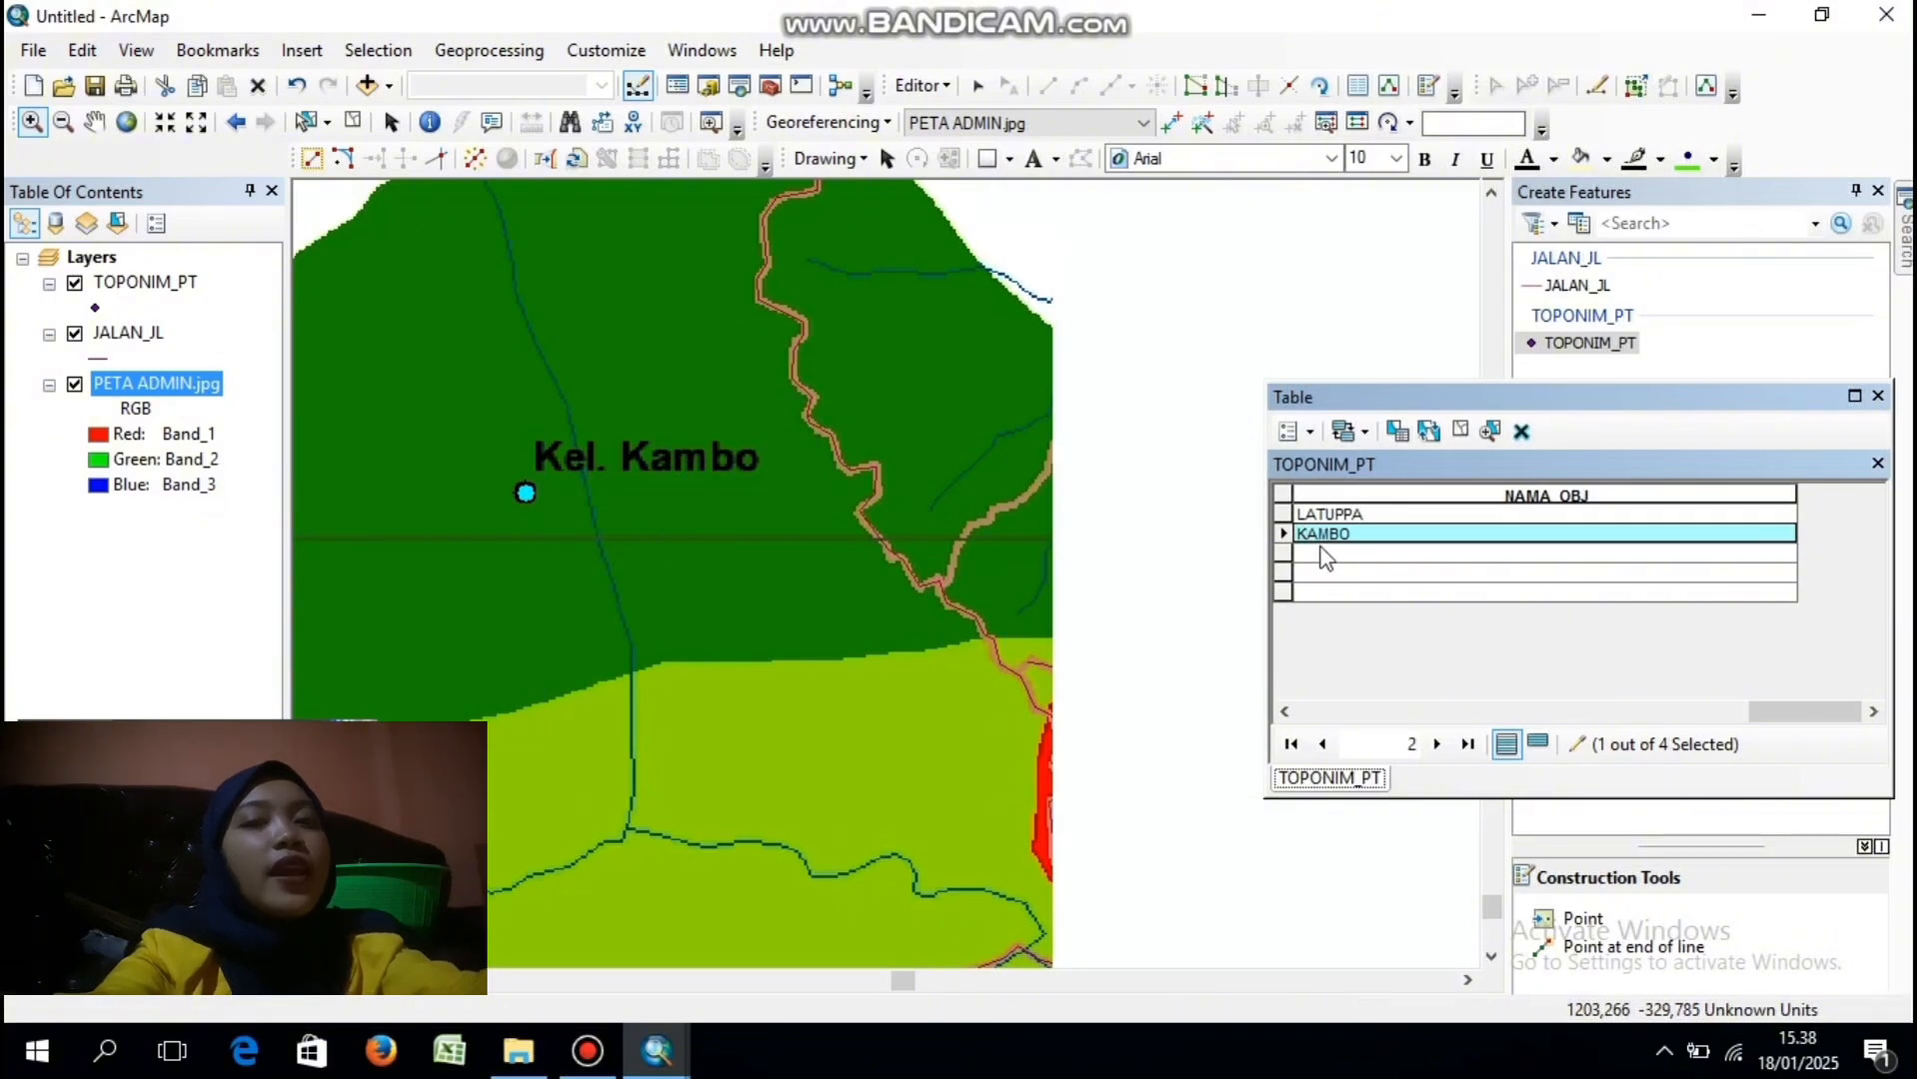
pyautogui.click(1326, 553)
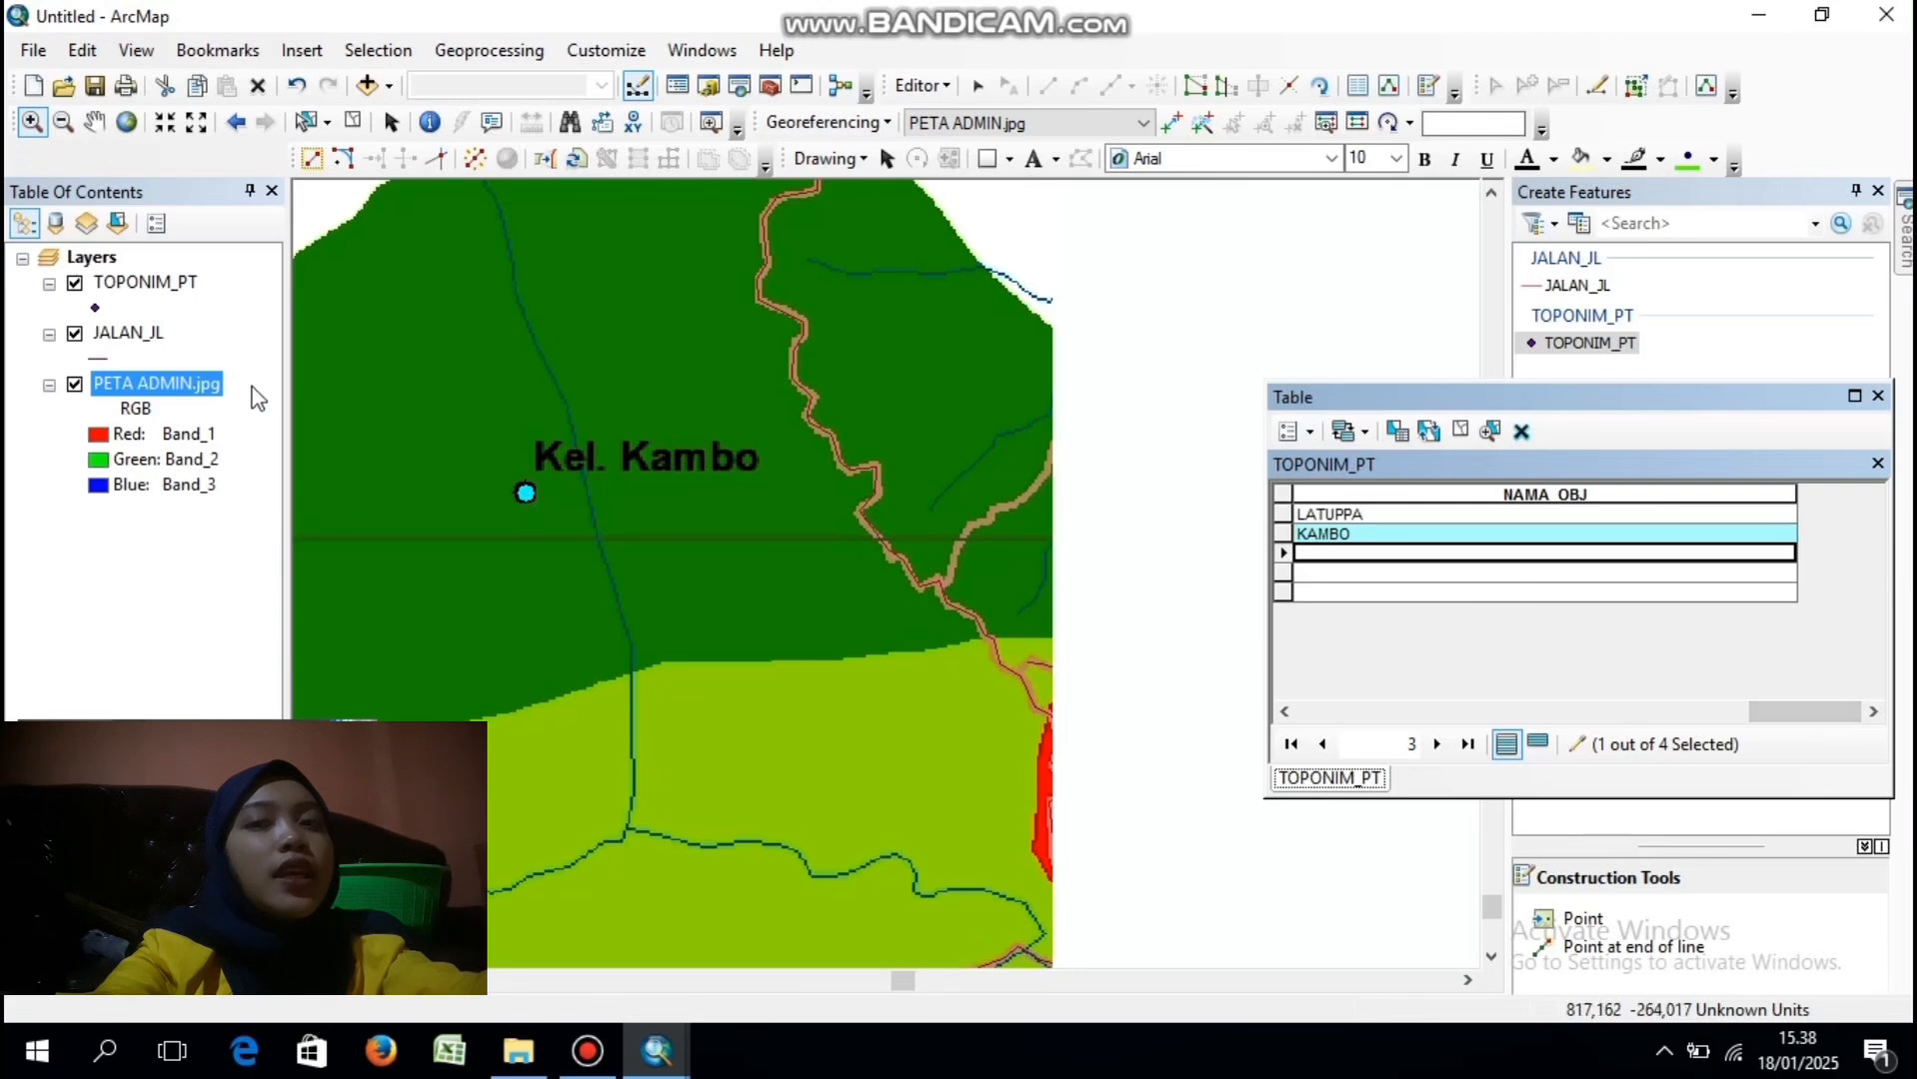
pyautogui.rightClick(184, 384)
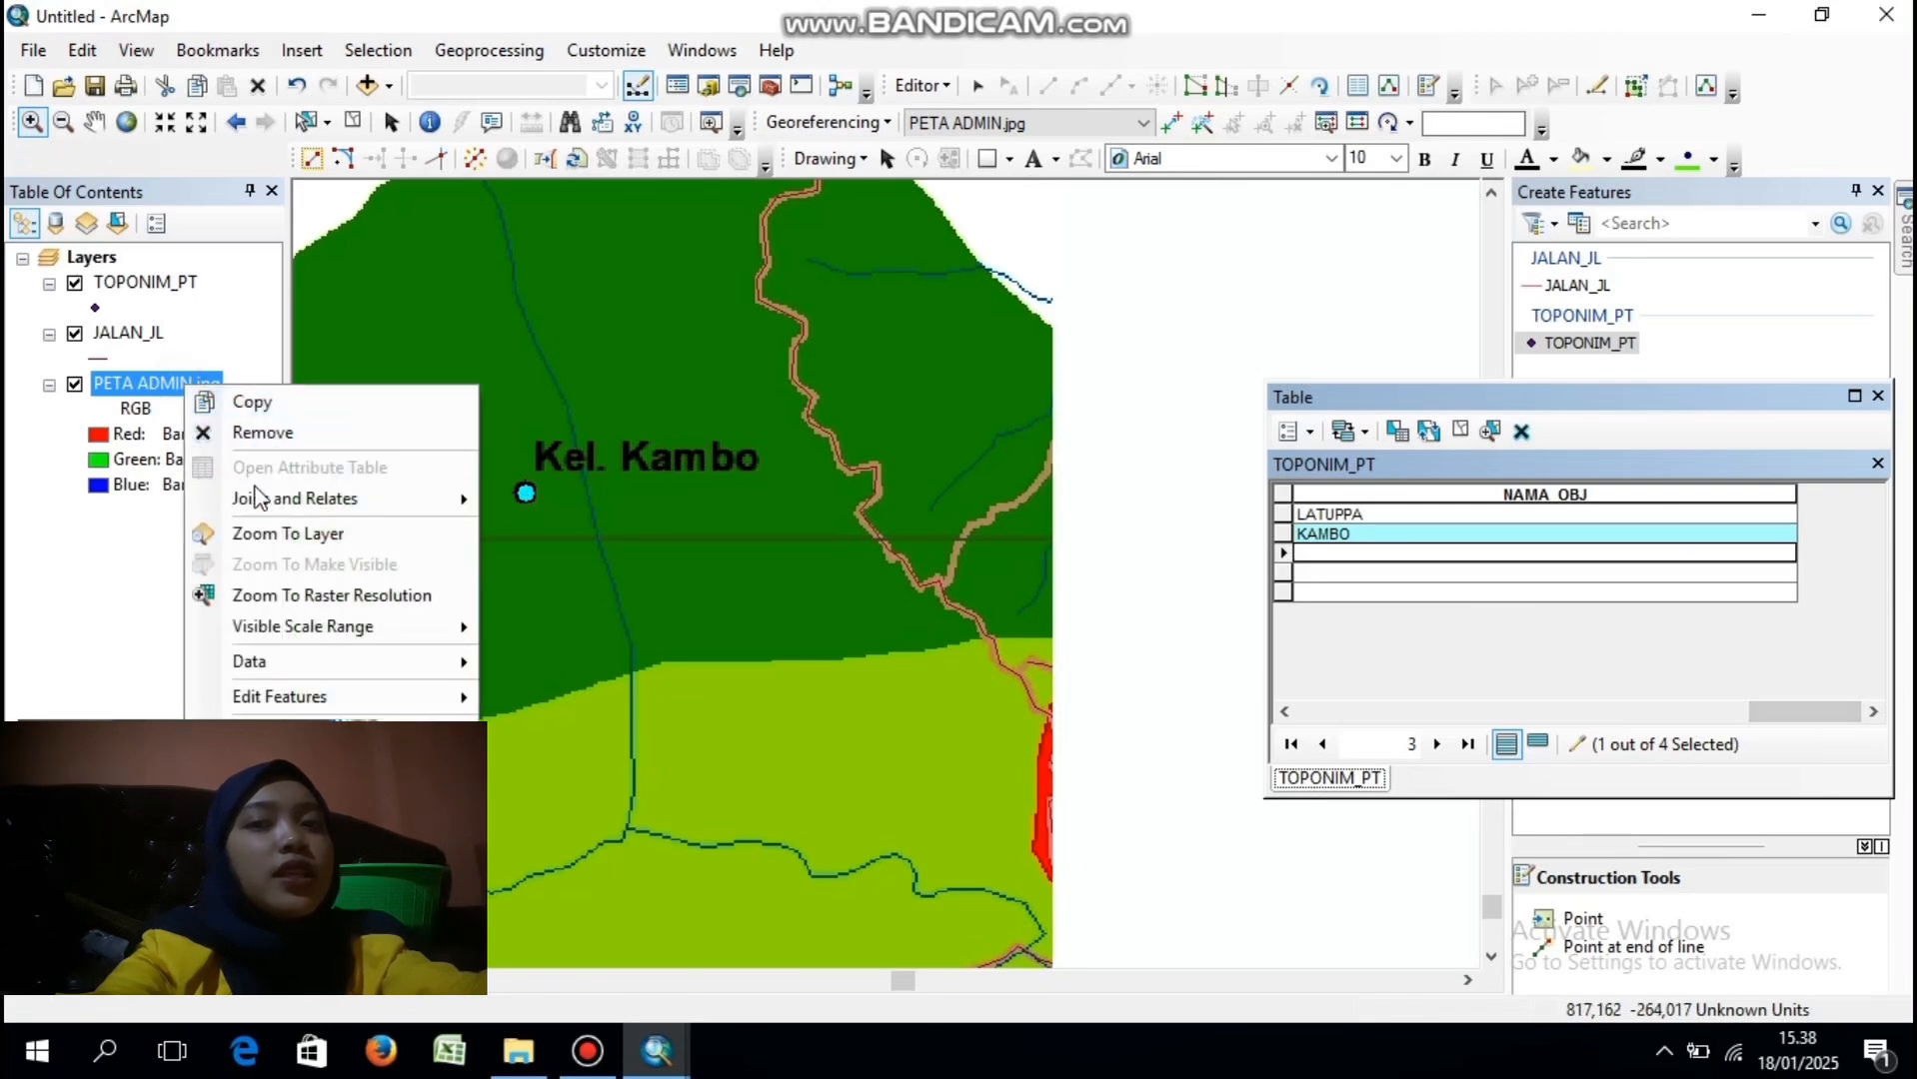
pyautogui.click(299, 531)
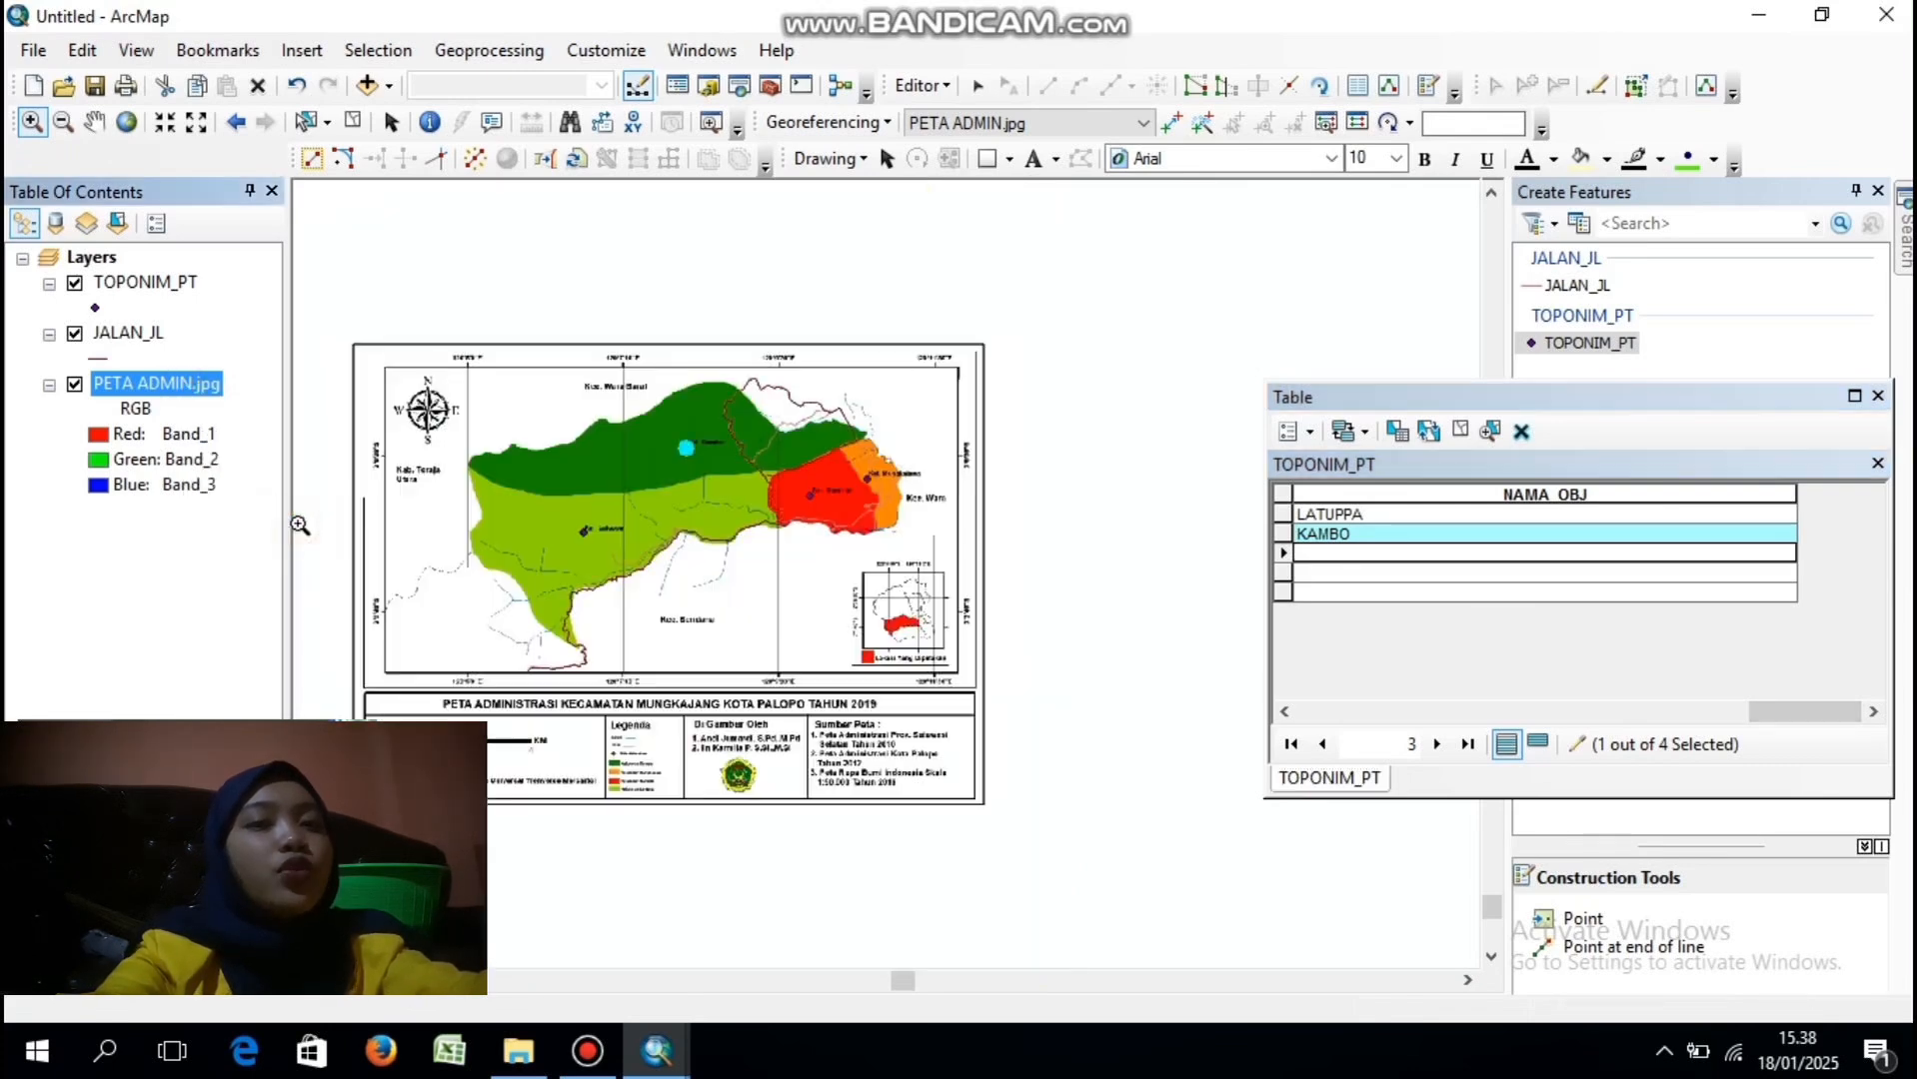
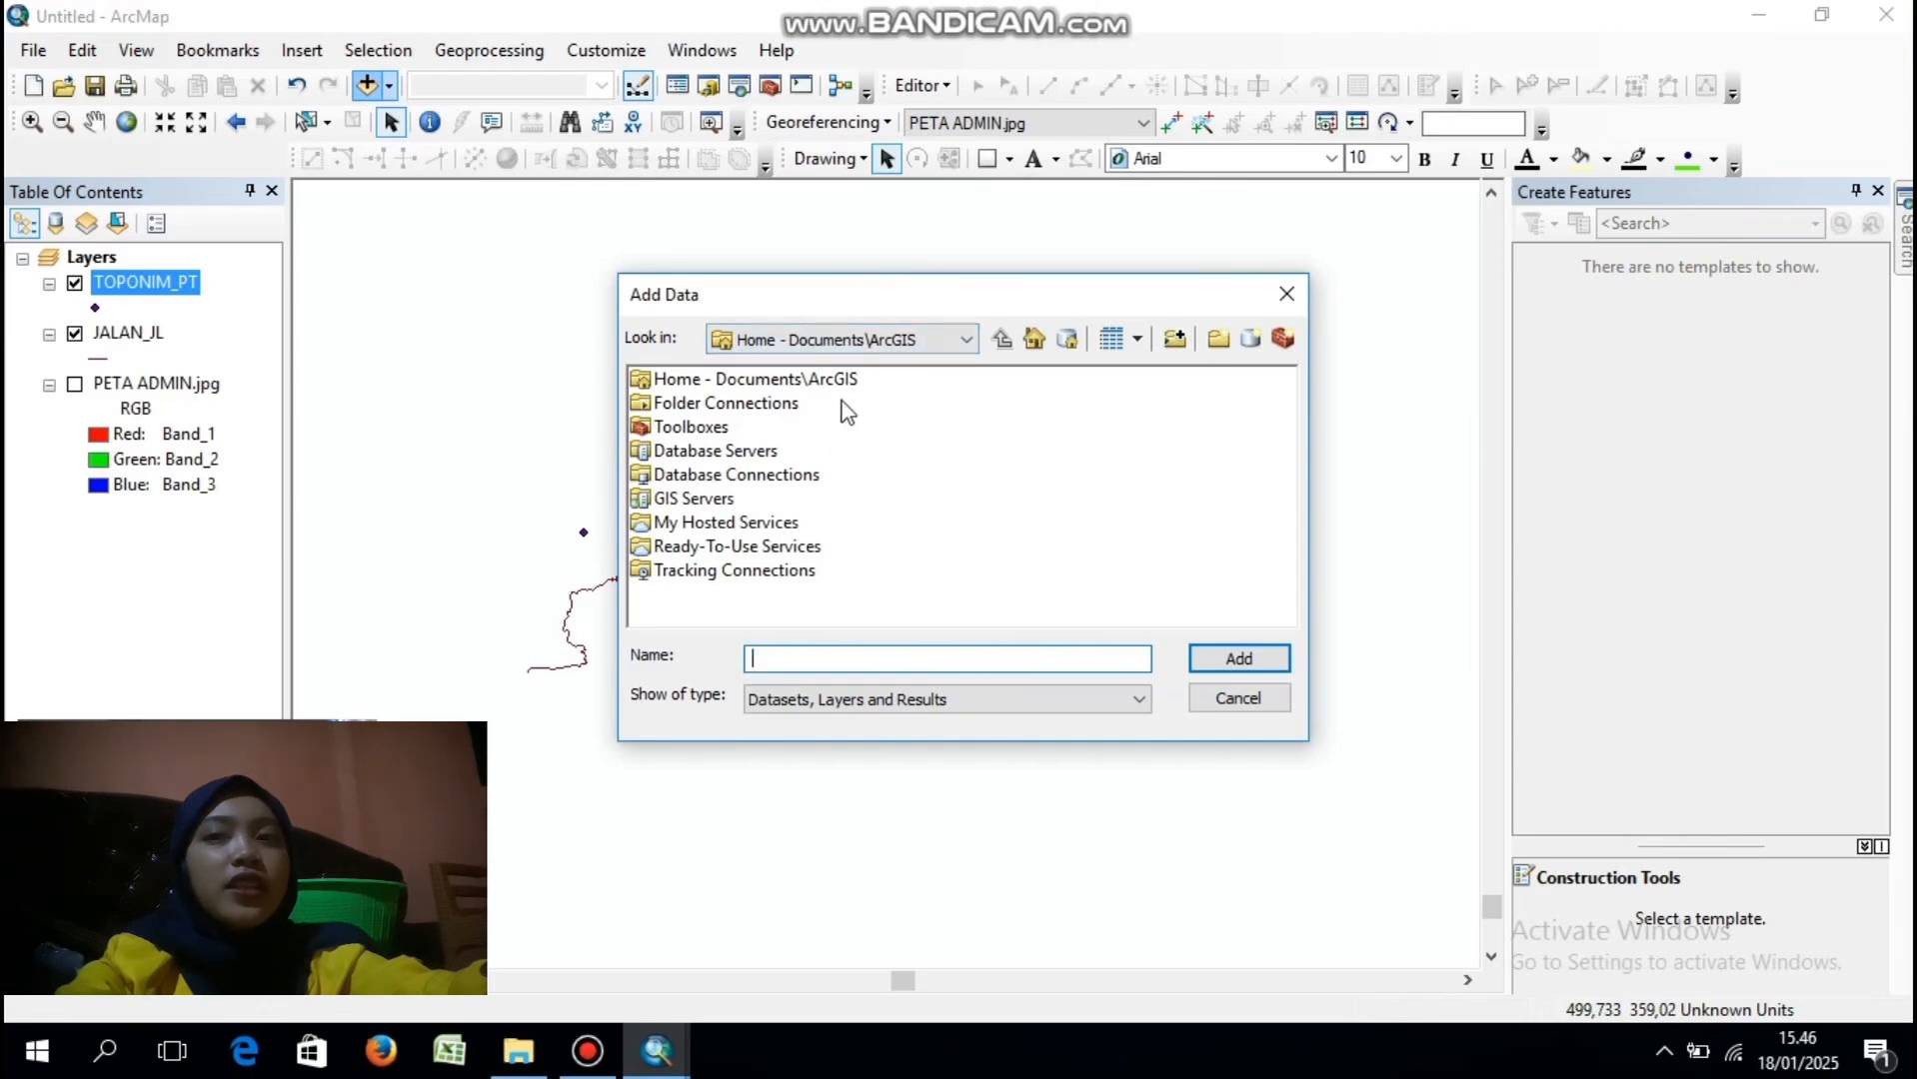
# - Add Batas_Kecamatan_Ar.shp and Batas_Kelurahan_Ar.shp from the home folder's PALOPO_SHP folder, accepting the inconsistent extent warning
pyautogui.doubleClick(800, 382)
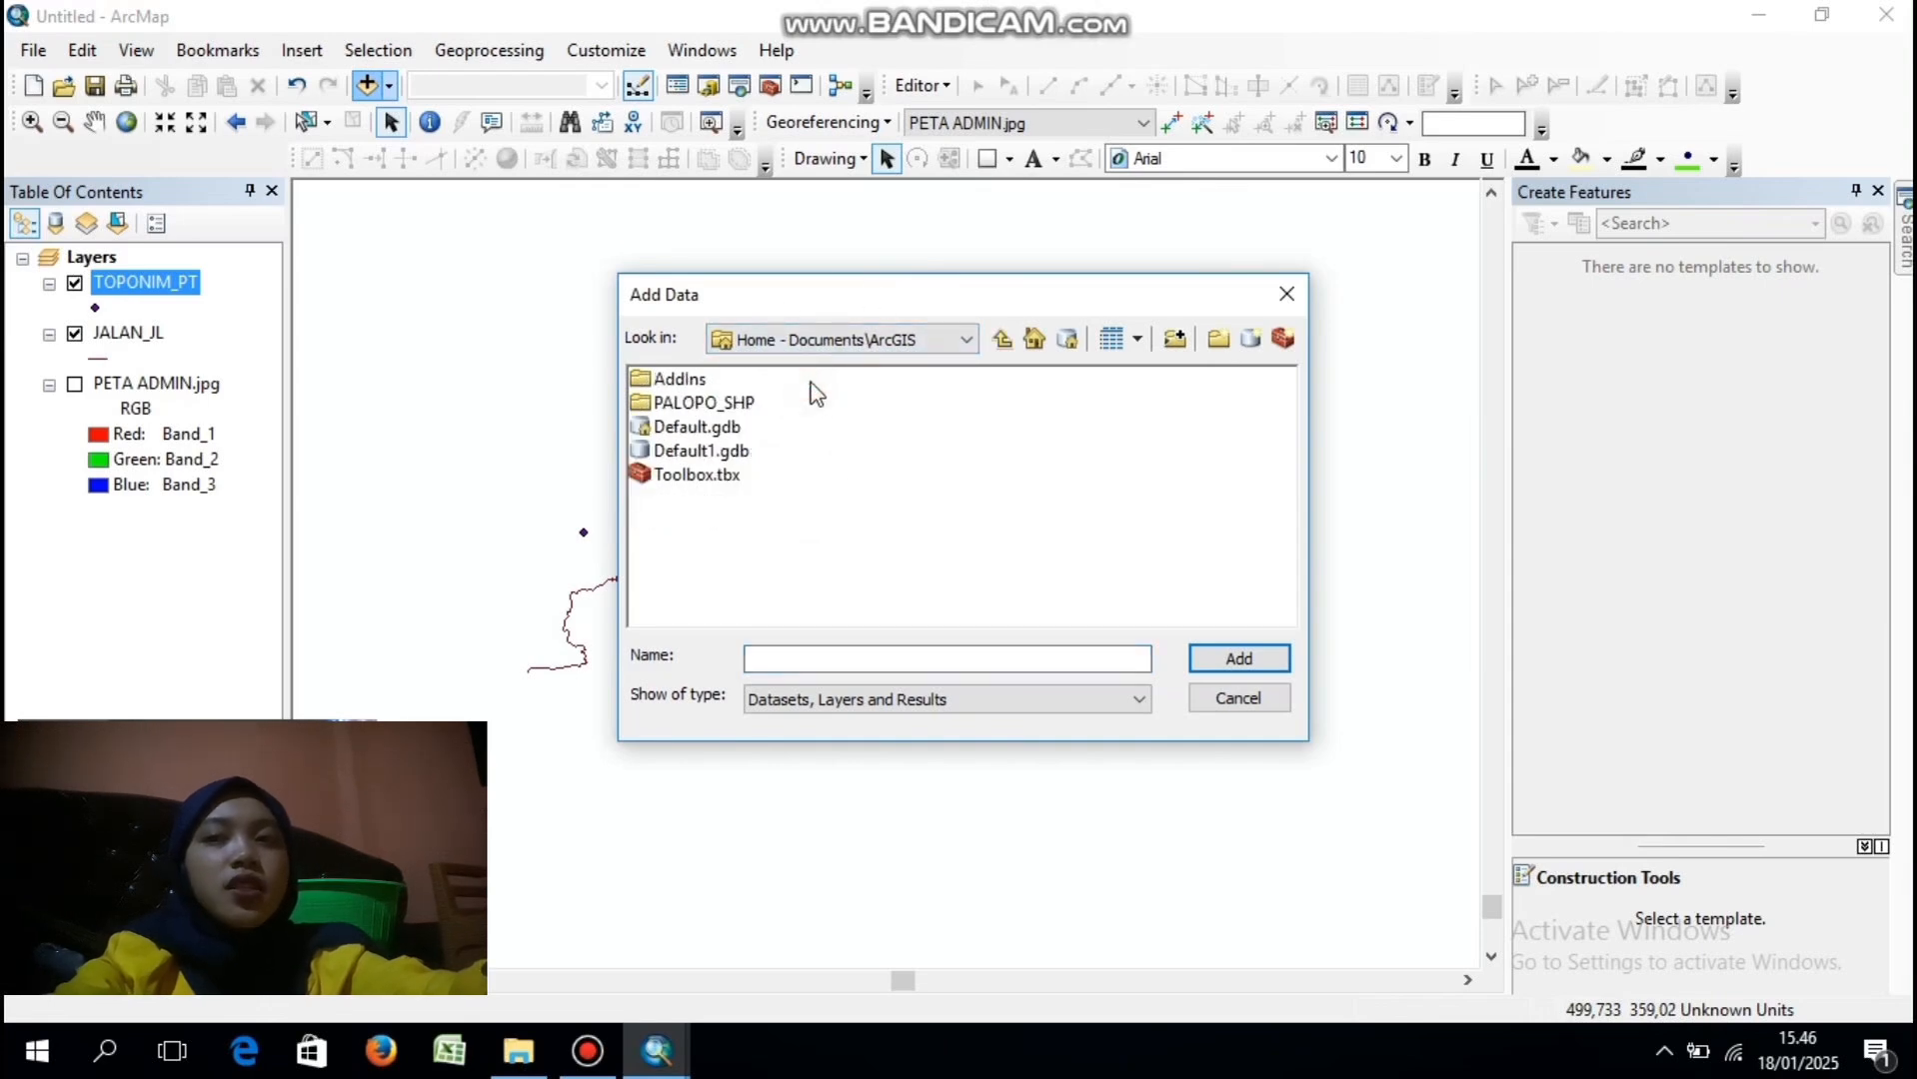
pyautogui.doubleClick(717, 404)
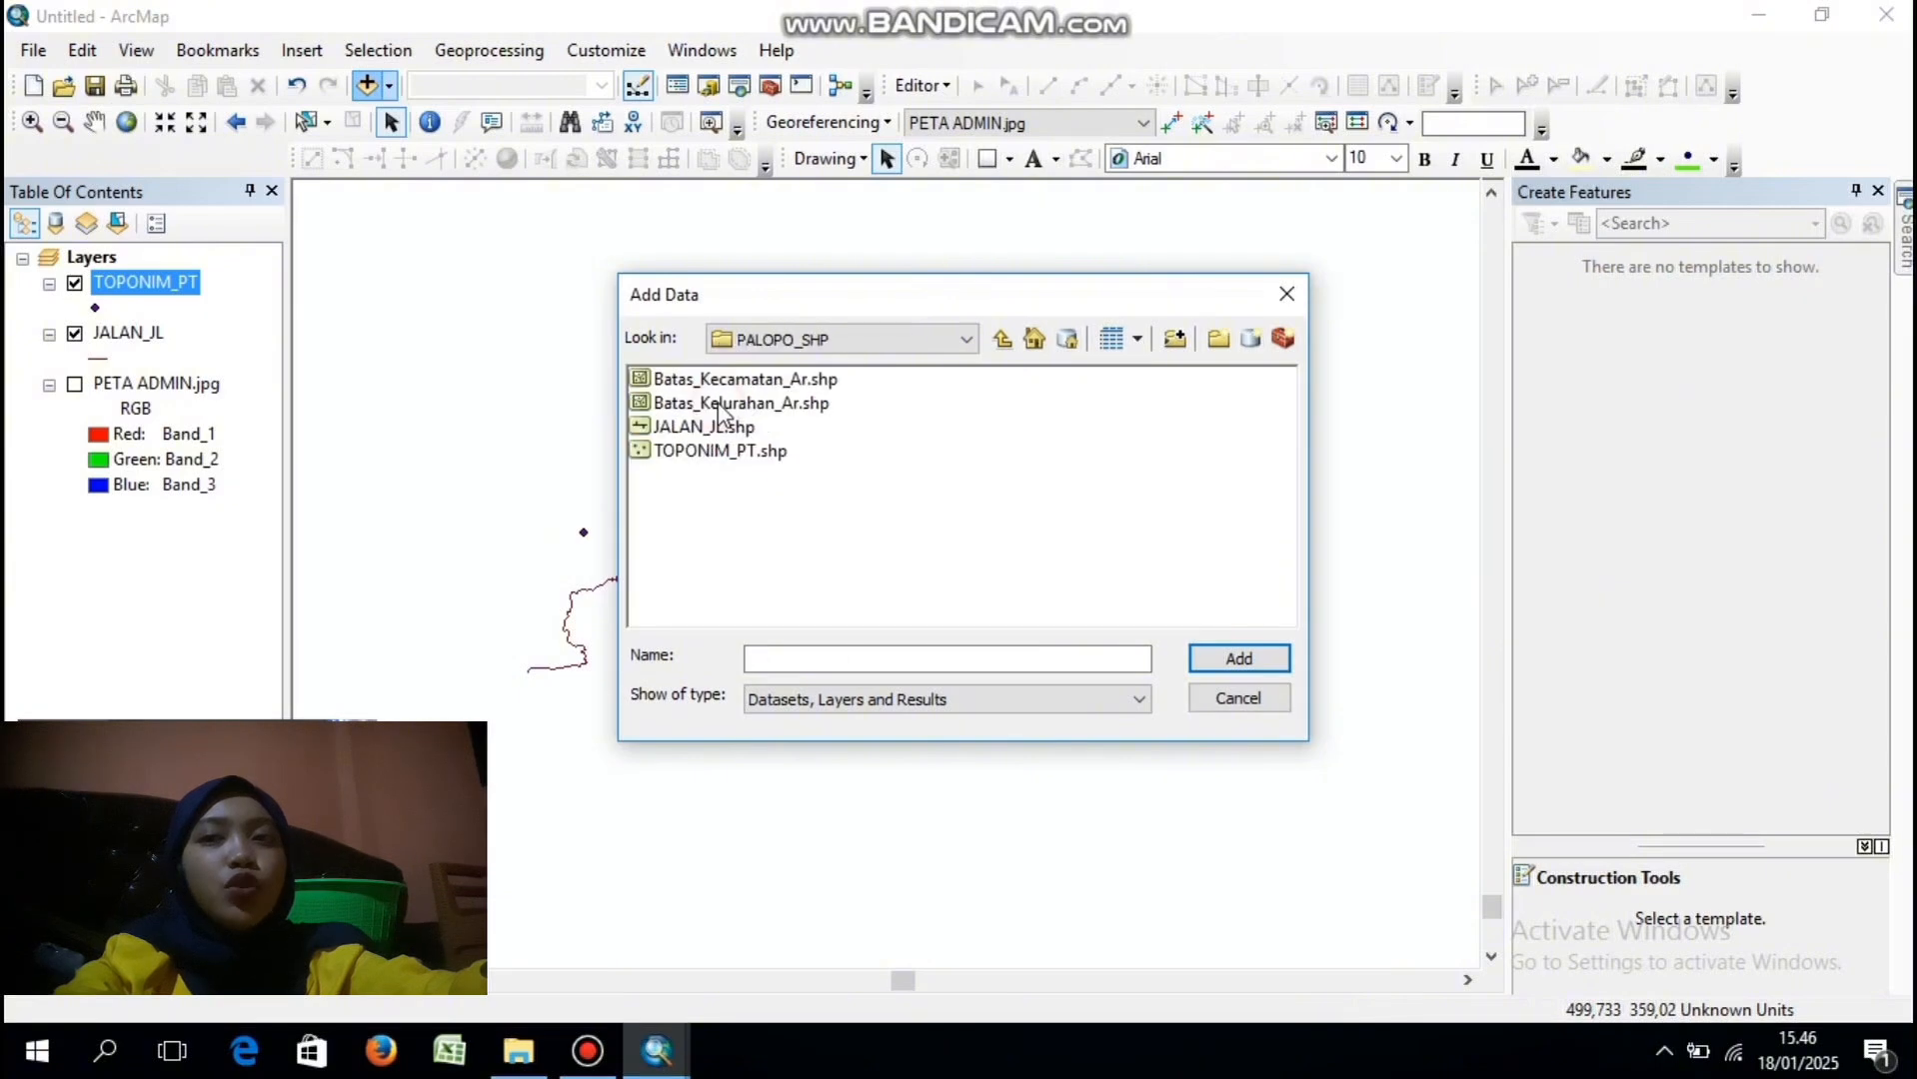
pyautogui.click(849, 378)
pyautogui.keyDown('shift'); pyautogui.click(826, 403); pyautogui.keyUp('shift')
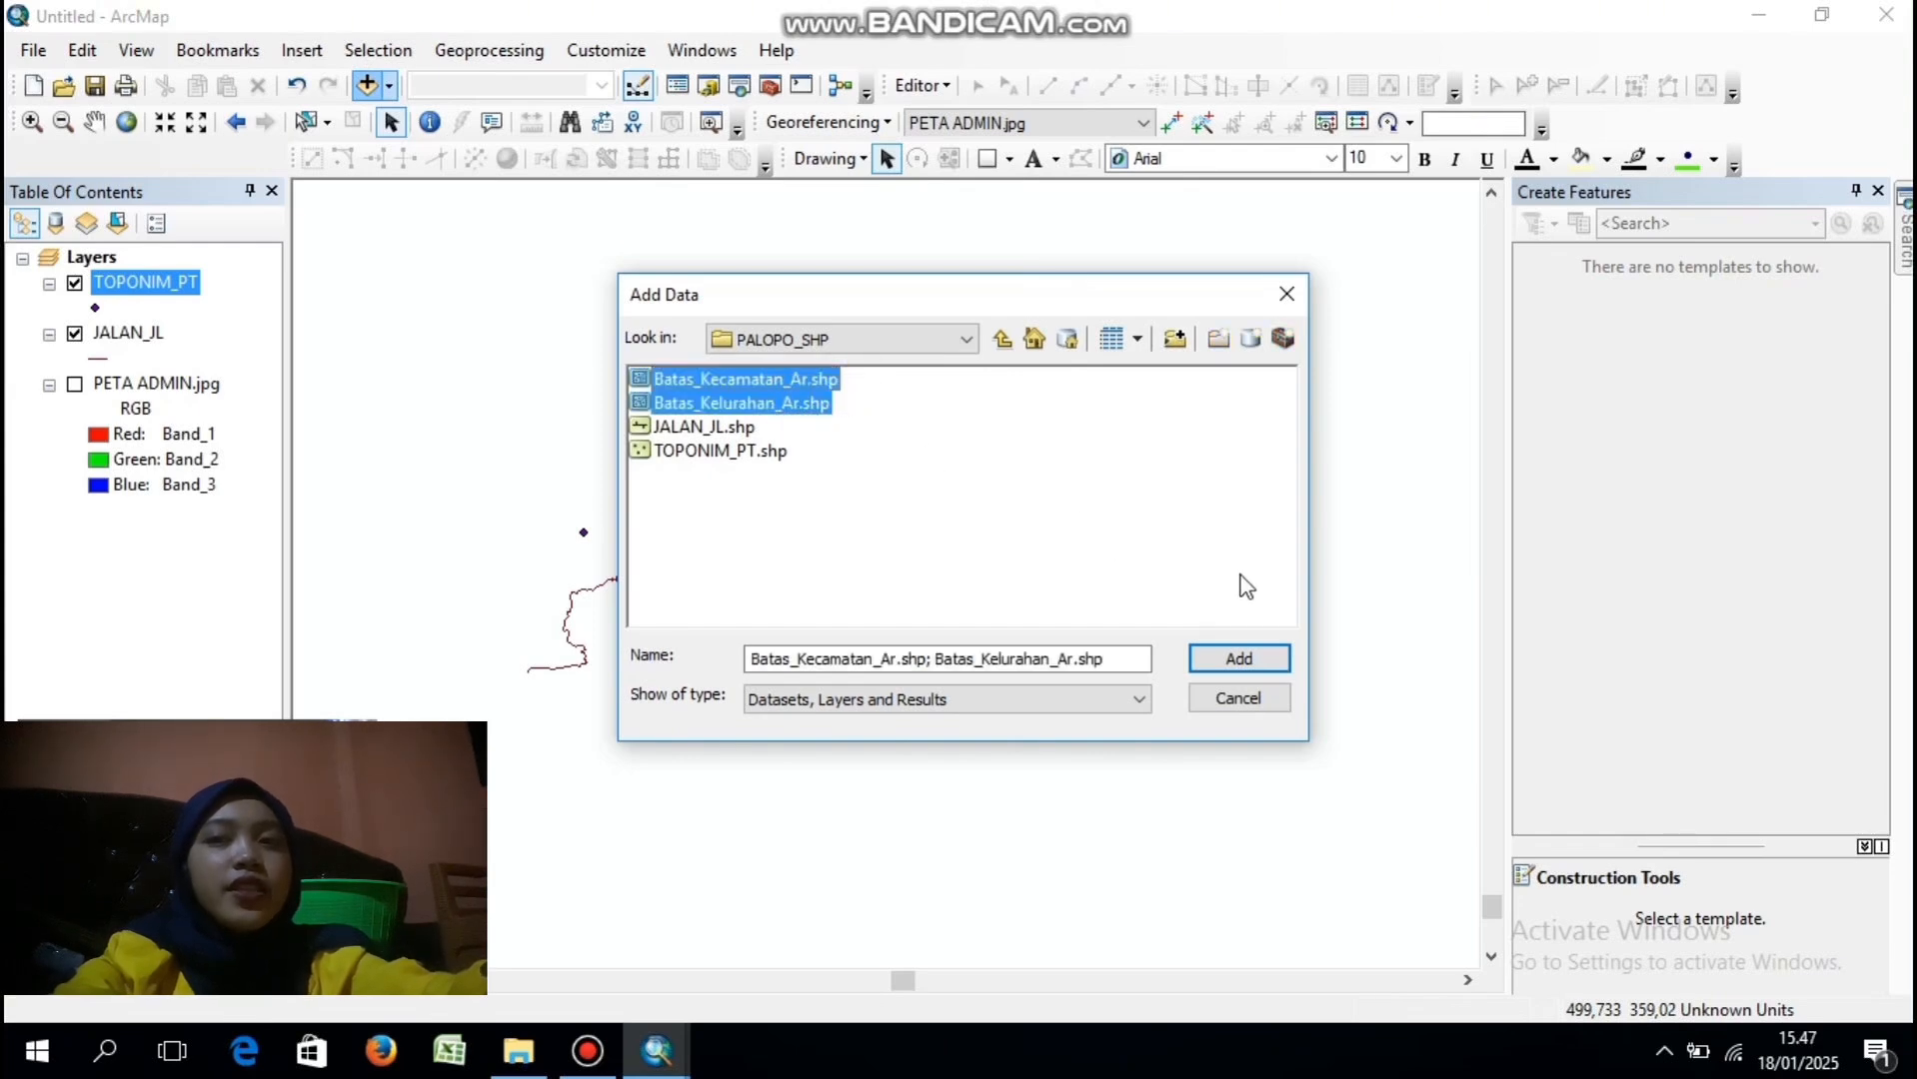
pyautogui.click(1241, 660)
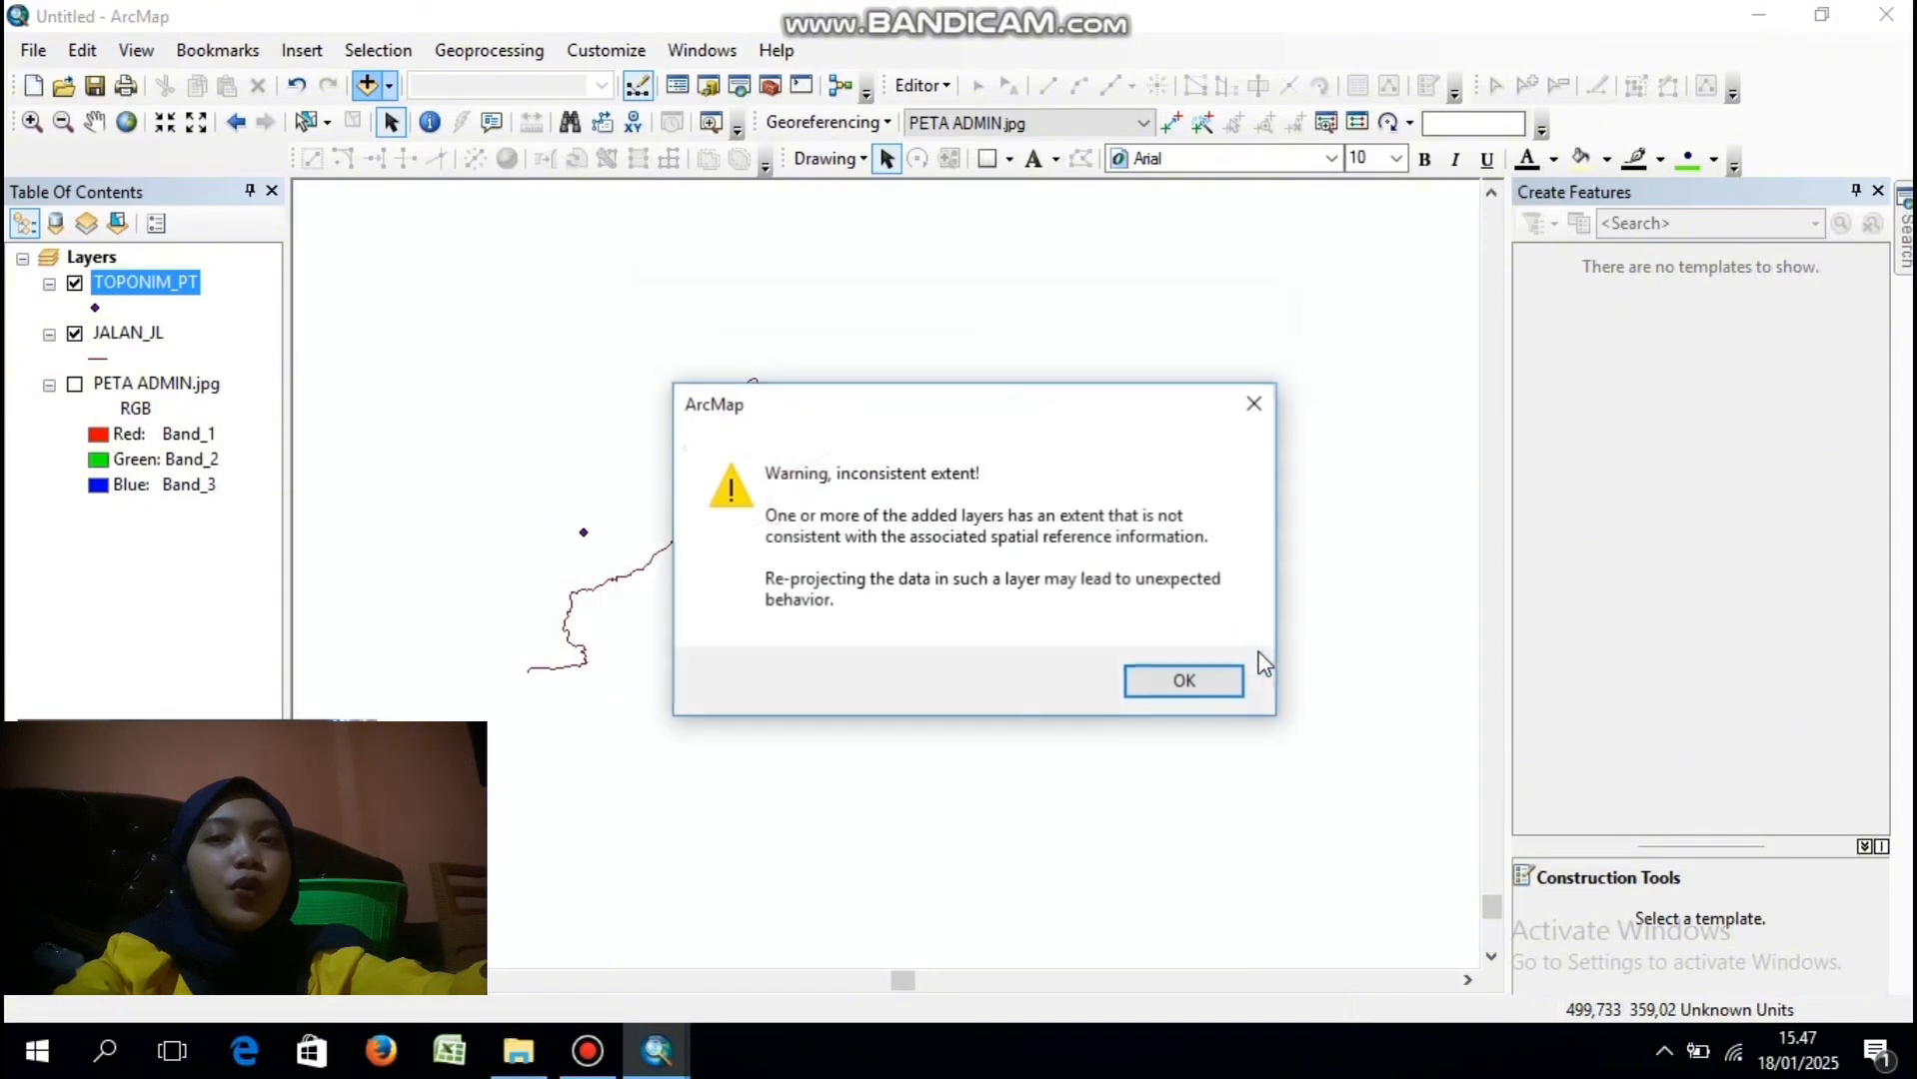
pyautogui.click(1190, 682)
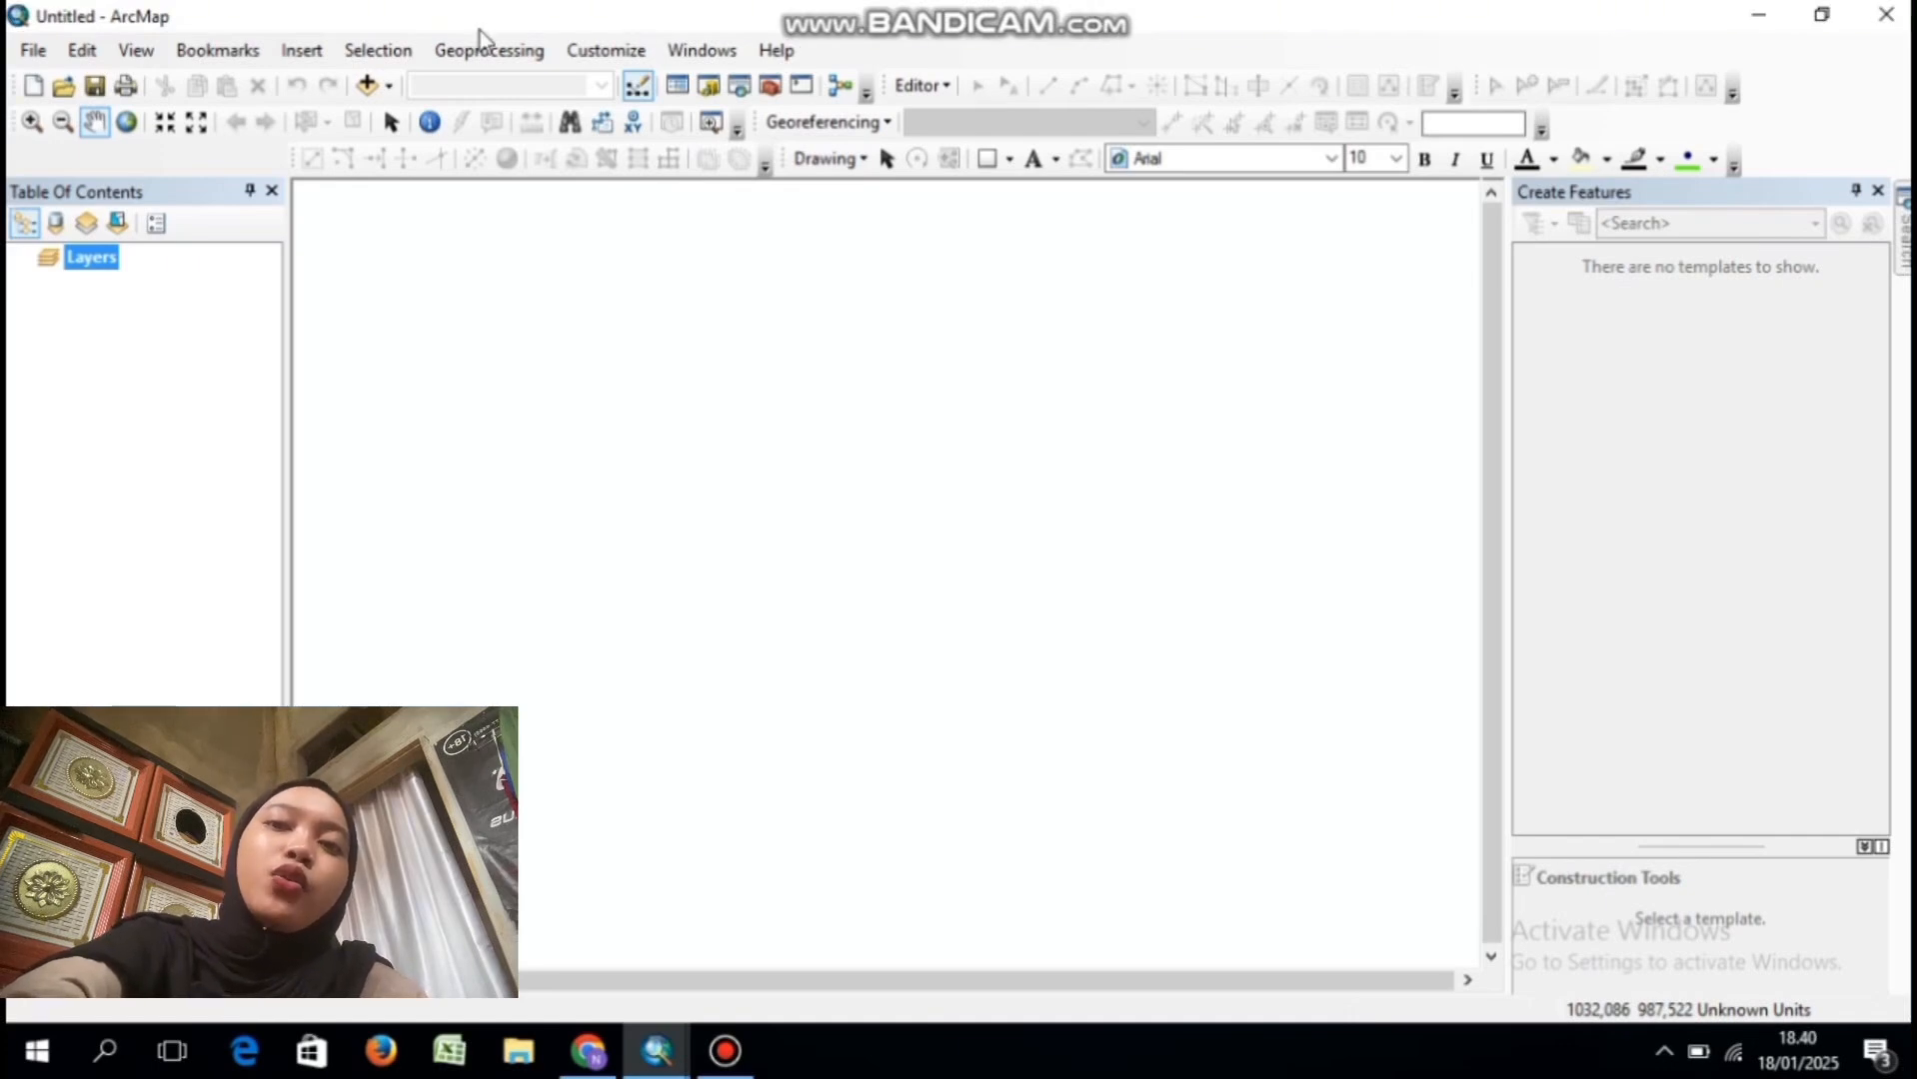
# - Connect to the Peta Admin folder in Documents and add PETA ADMIN.jpg to the empty map, accepting the unknown spatial reference warning
pyautogui.click(369, 84)
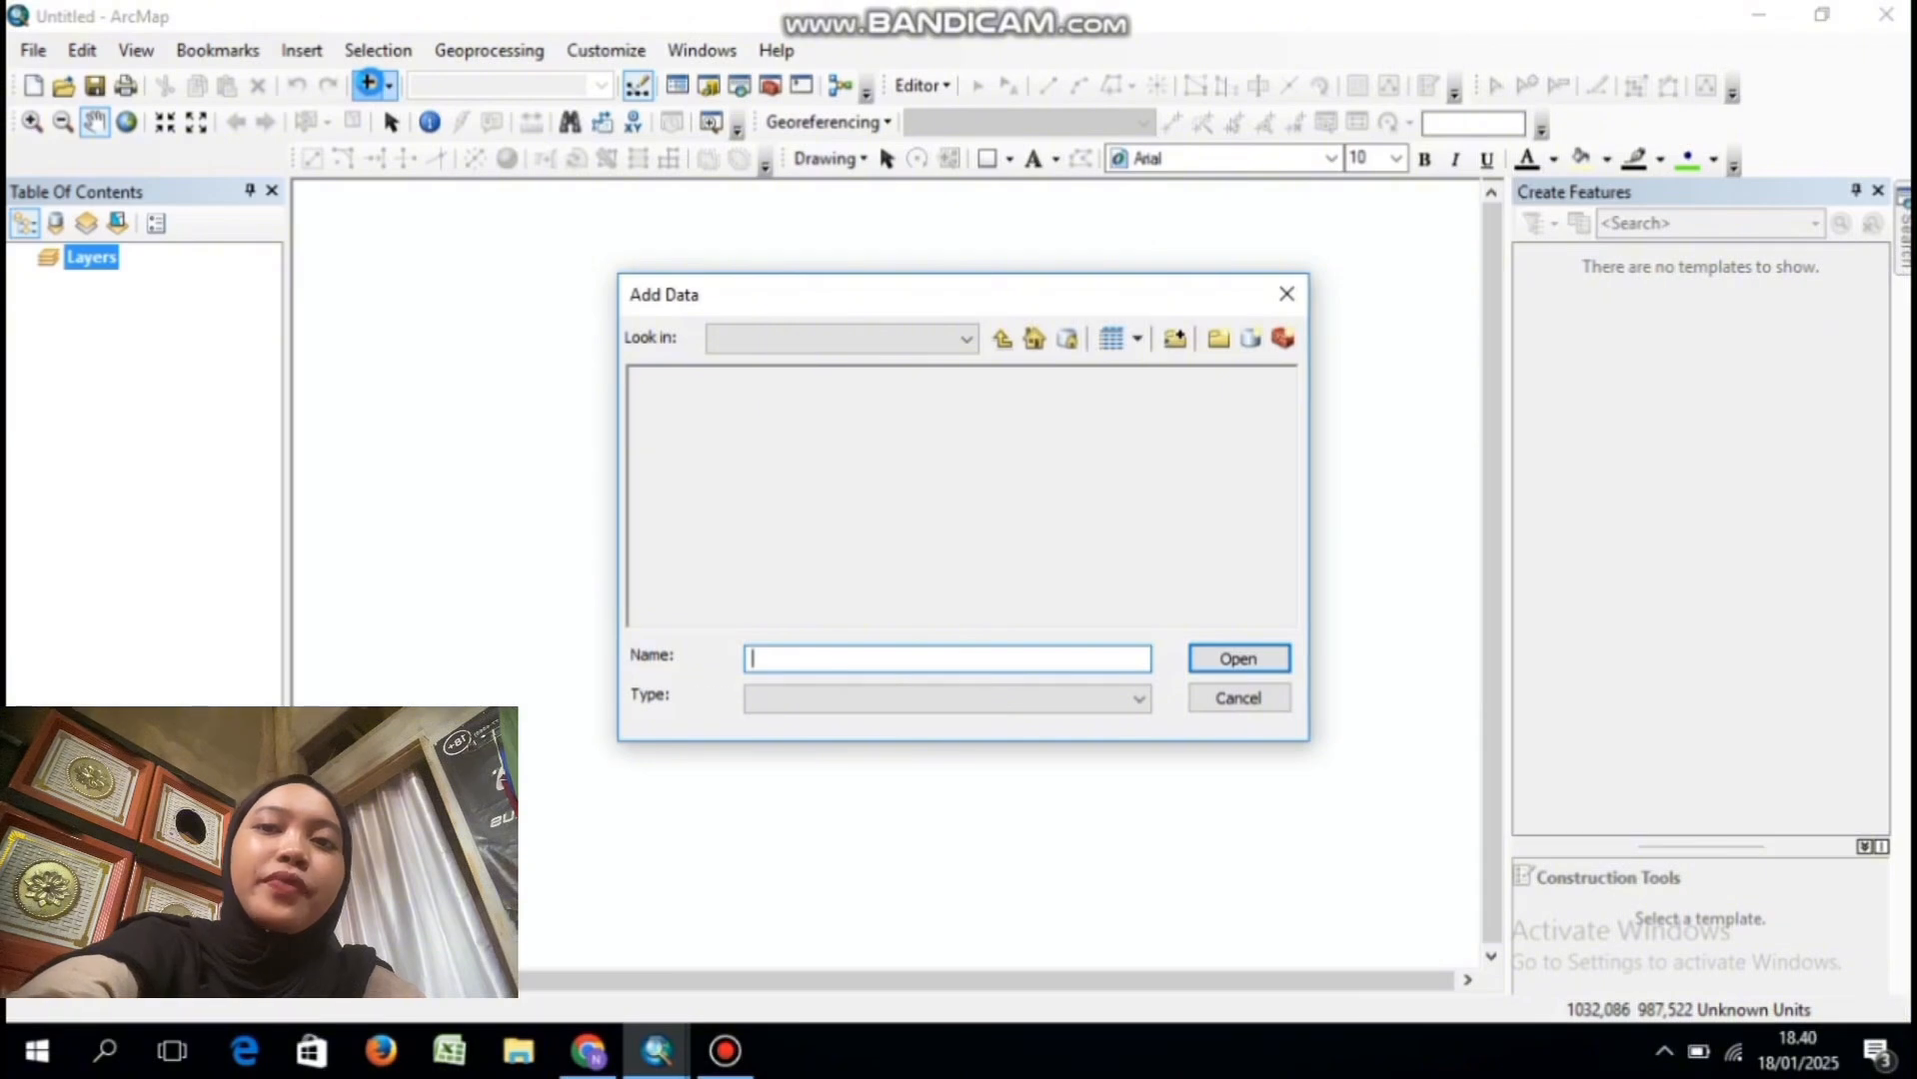
pyautogui.click(1177, 340)
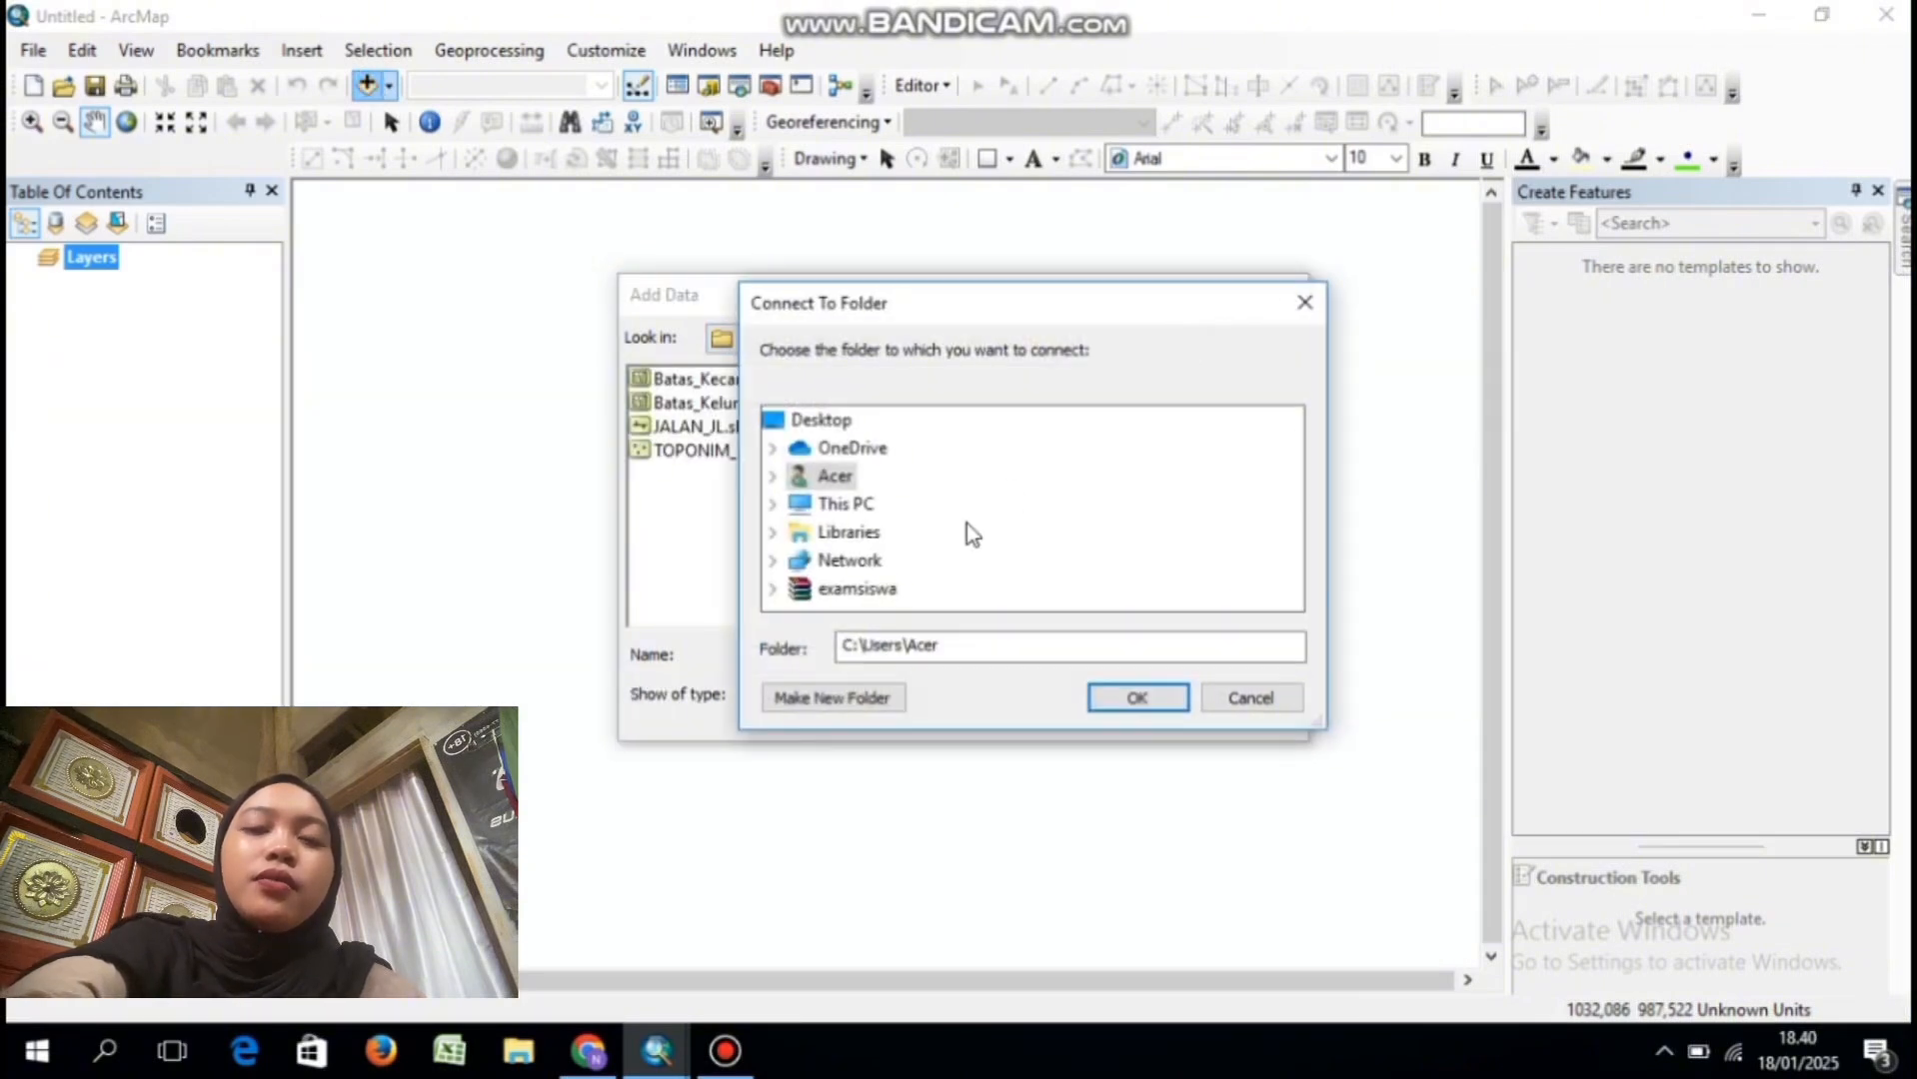
pyautogui.click(848, 504)
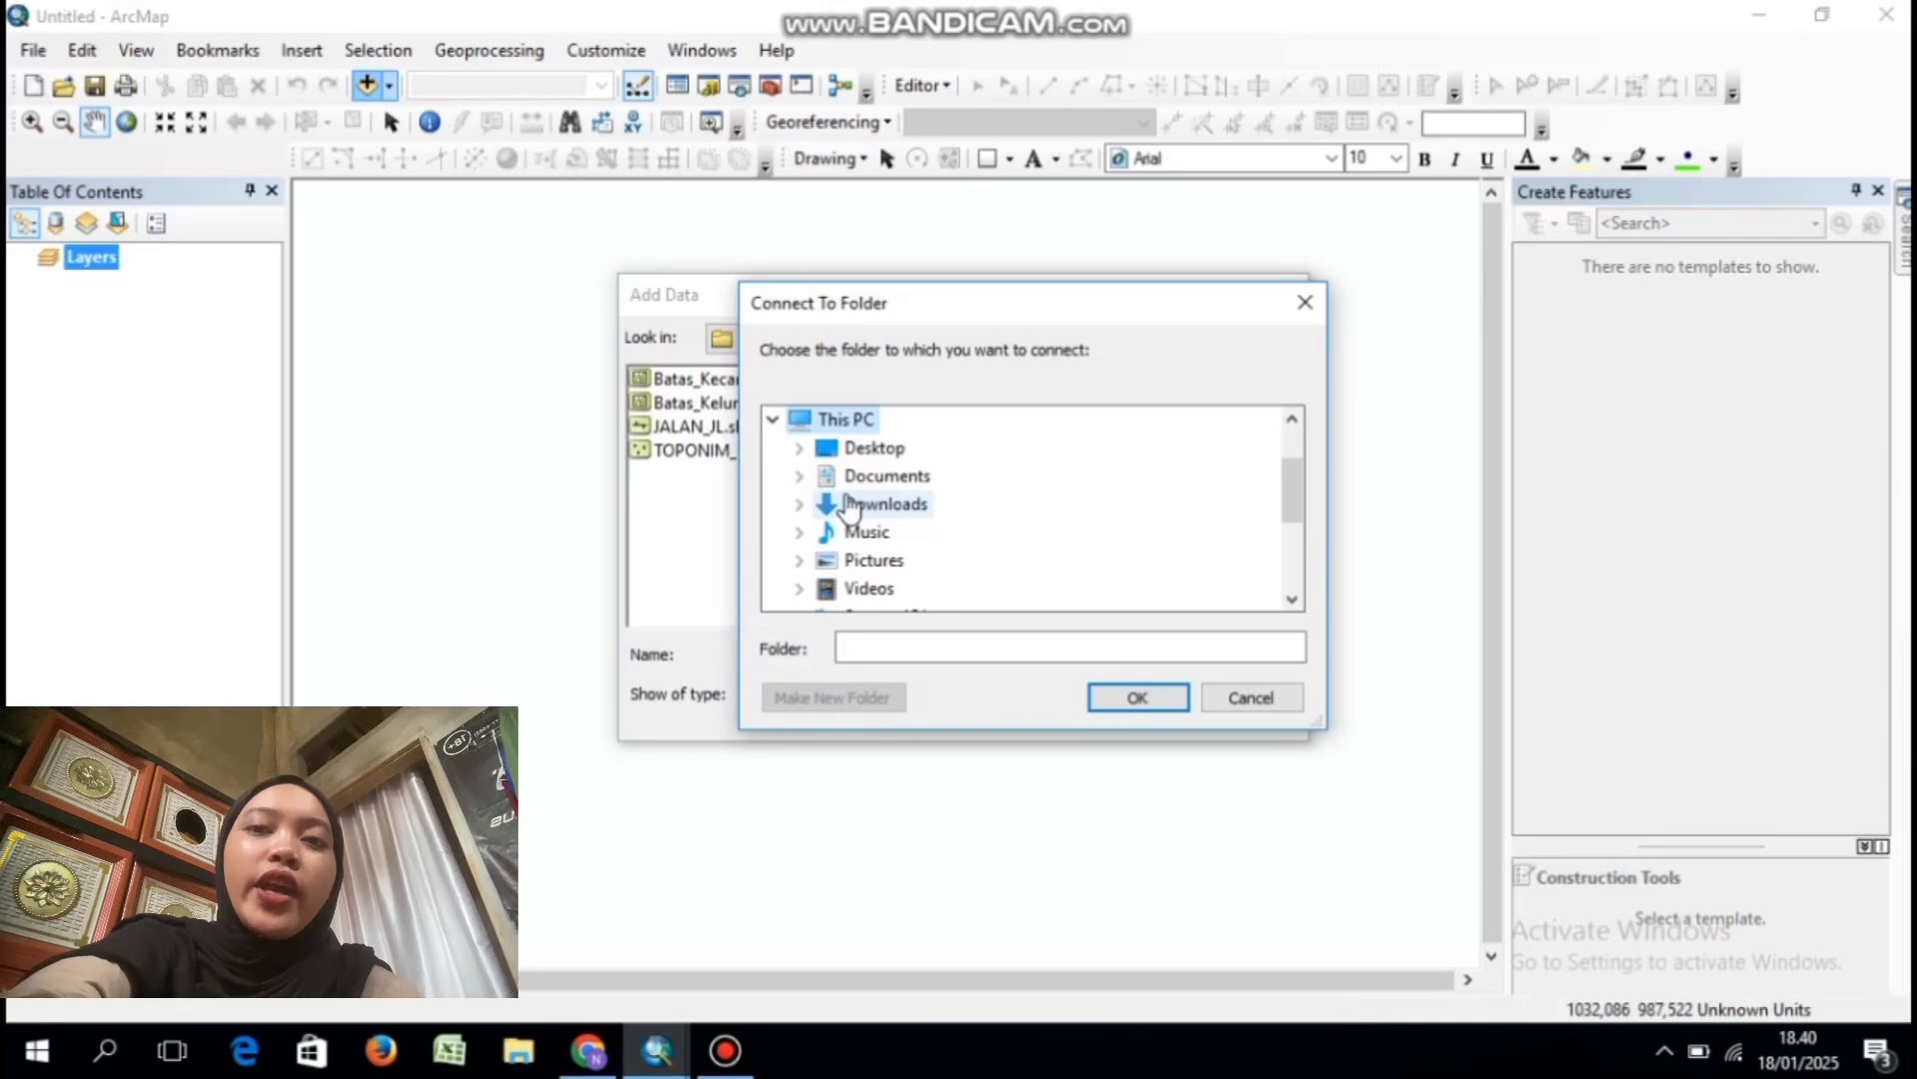
pyautogui.doubleClick(905, 478)
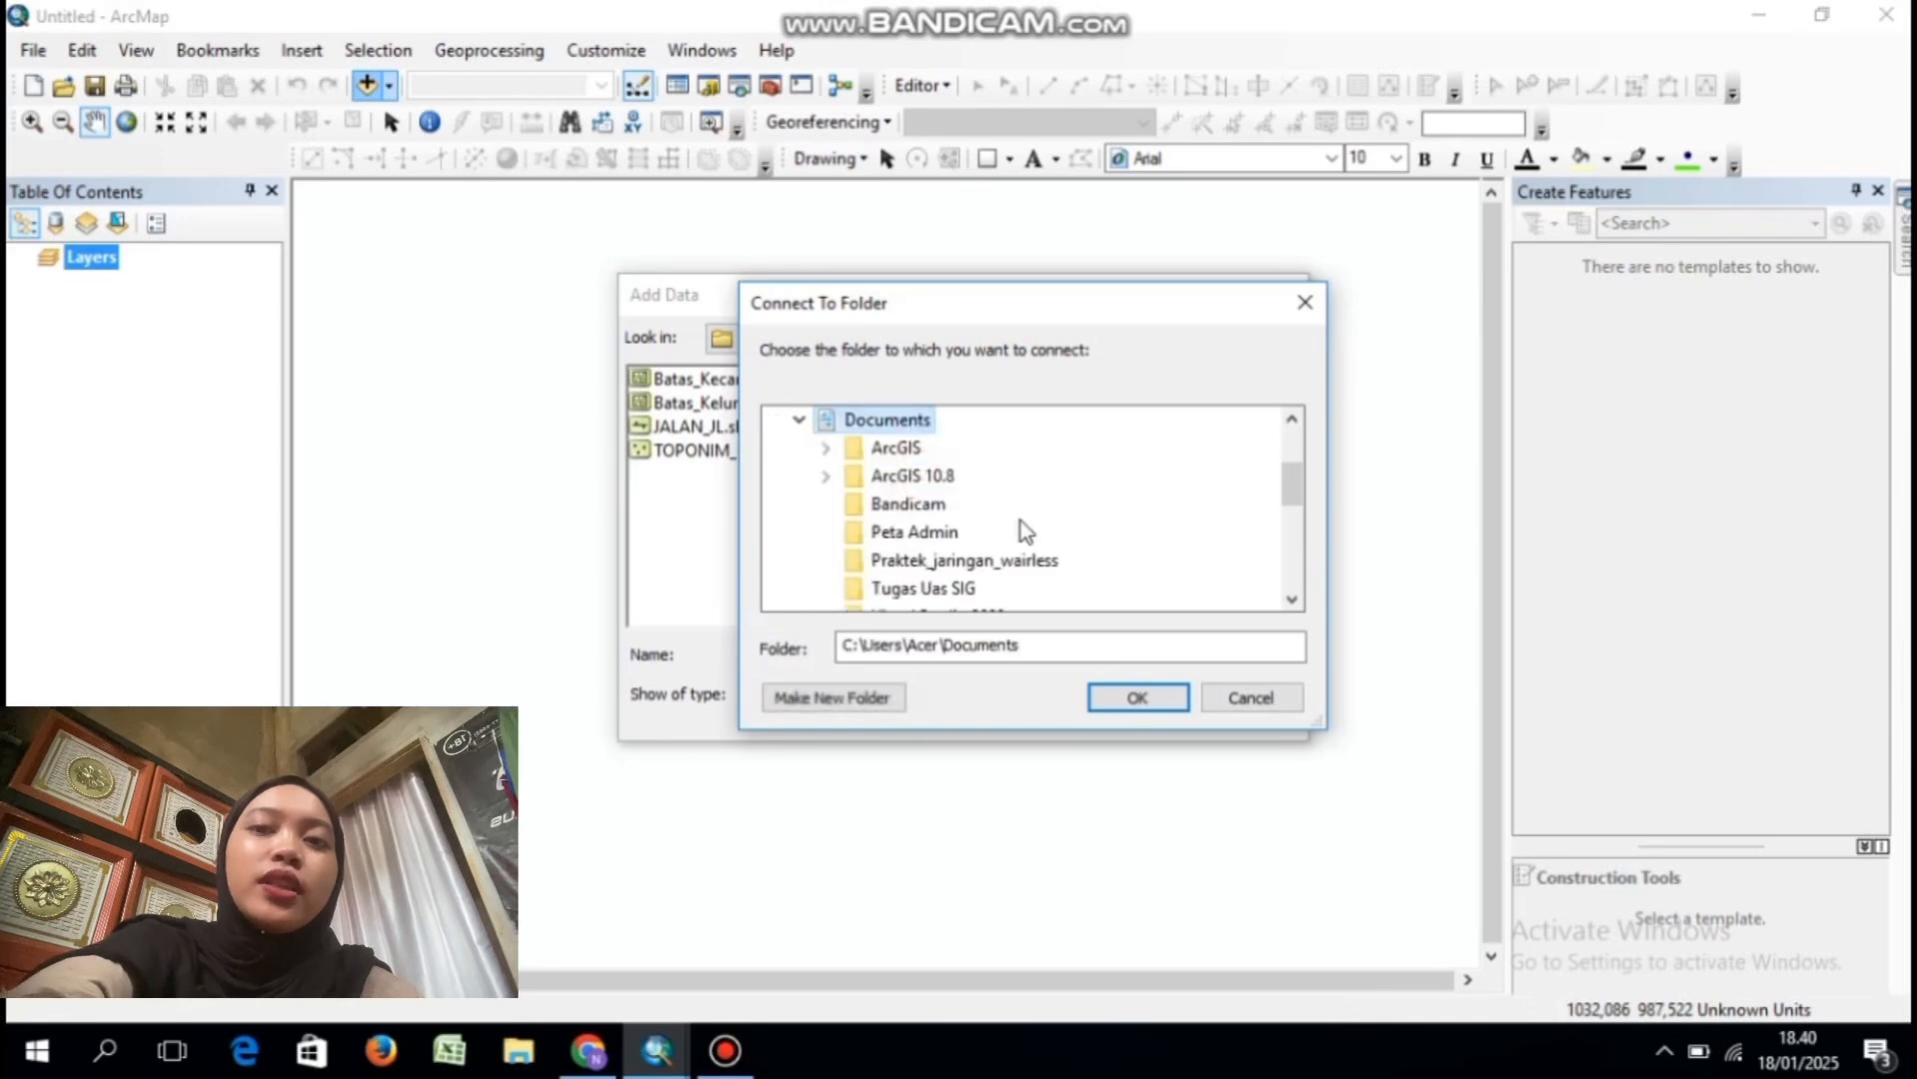
pyautogui.click(909, 531)
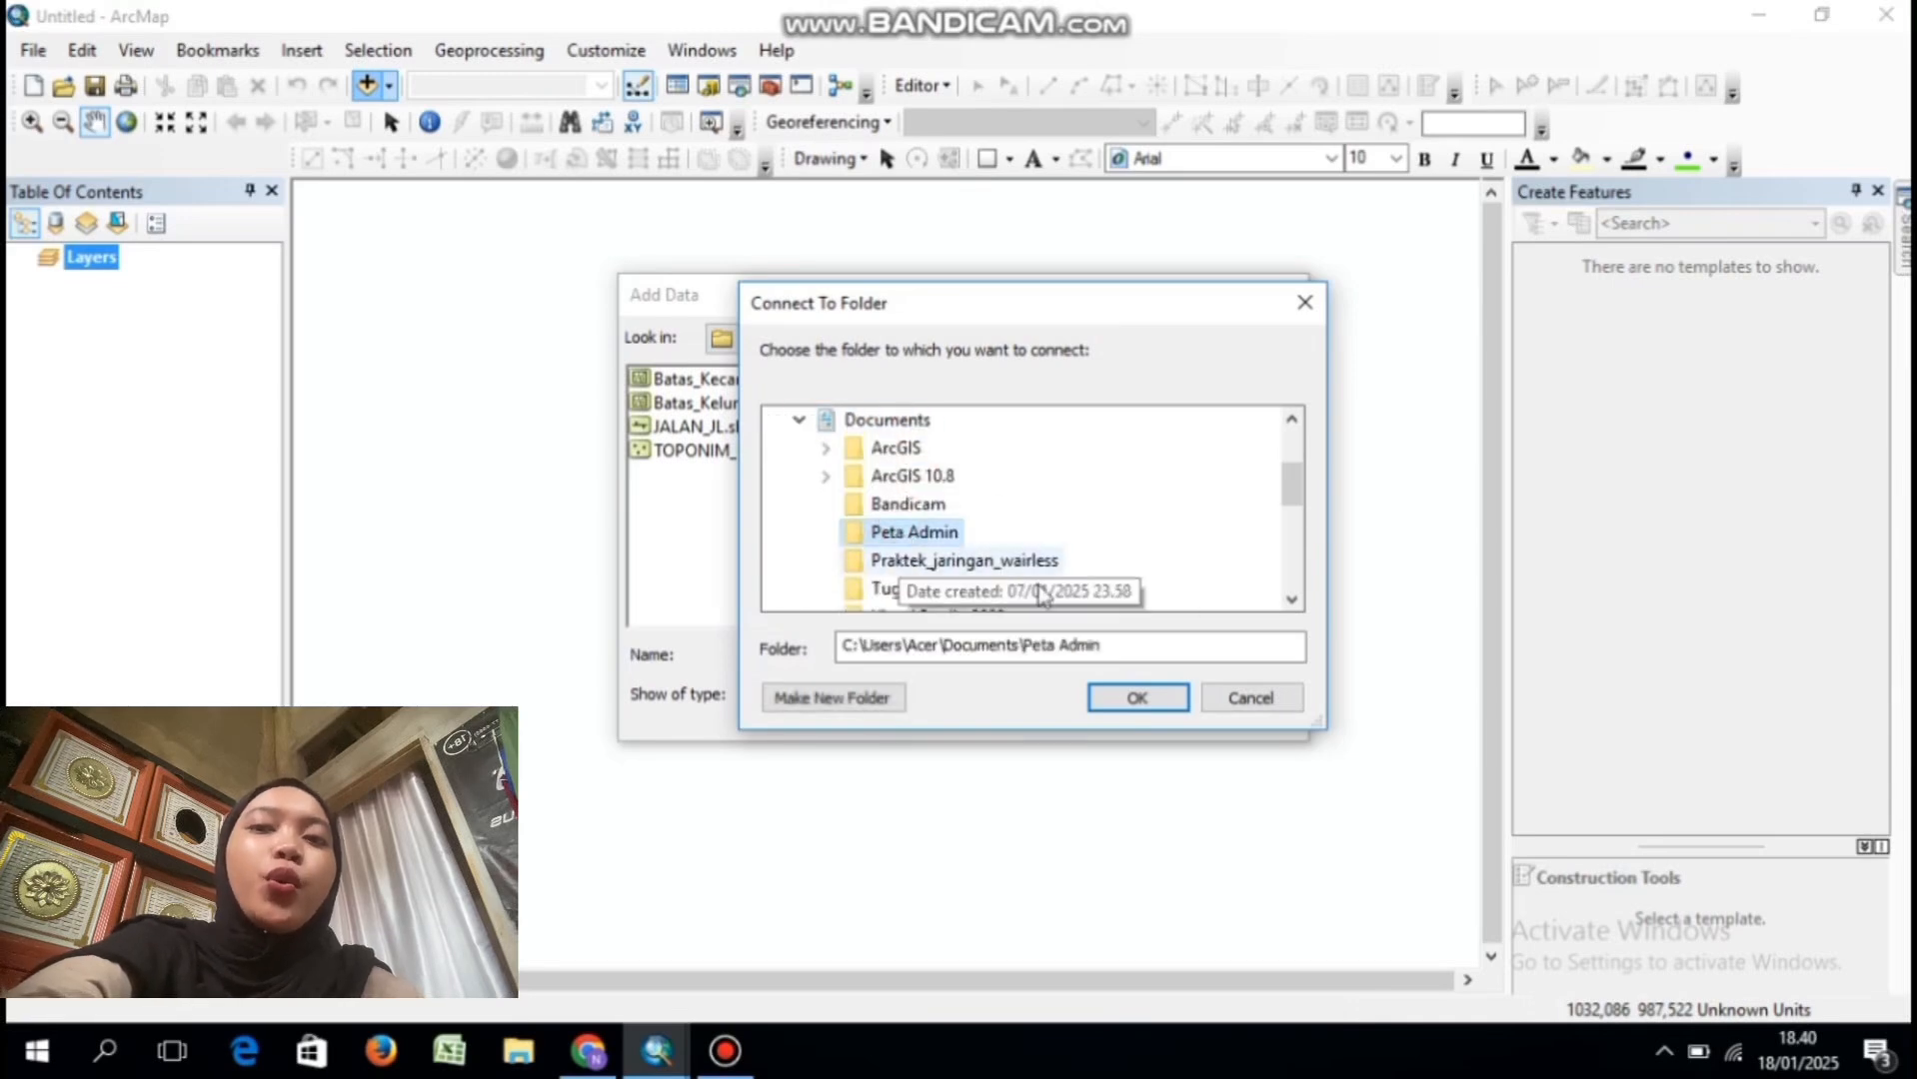
pyautogui.click(1132, 697)
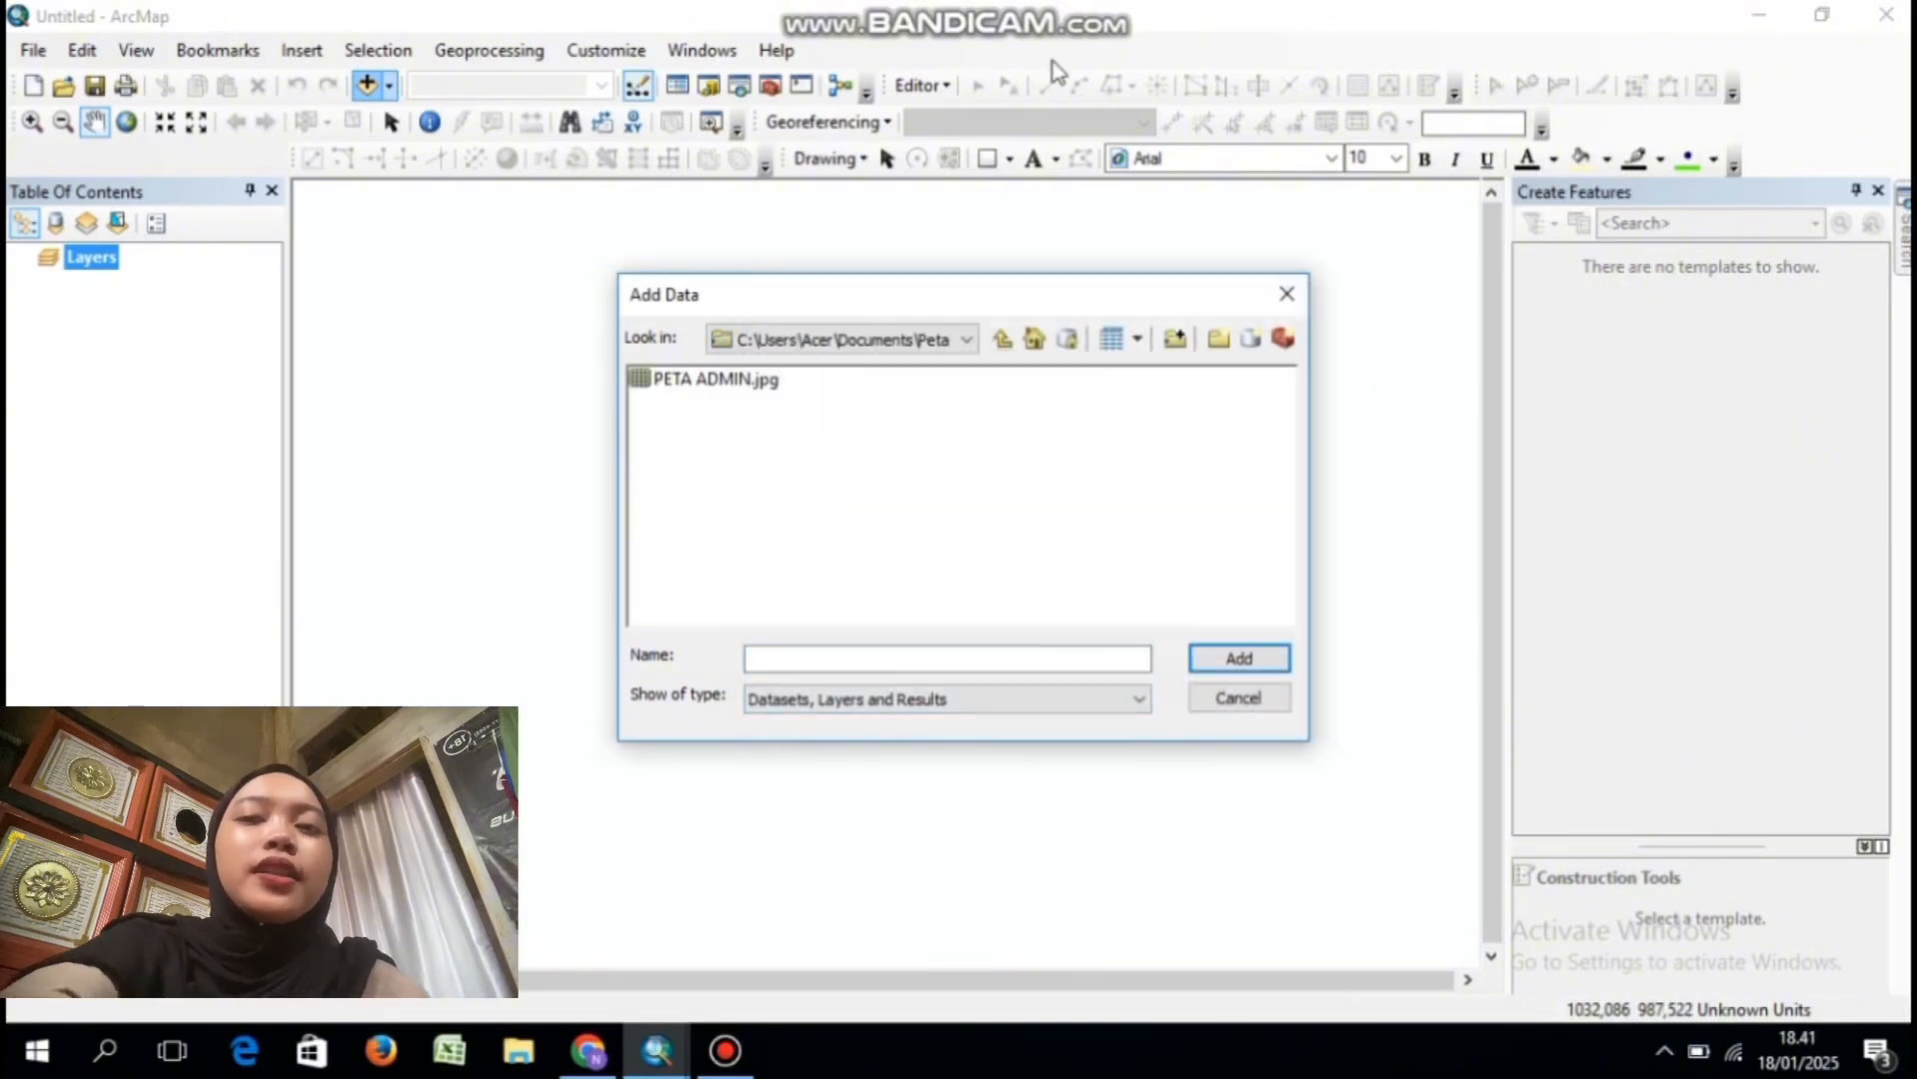
pyautogui.click(707, 383)
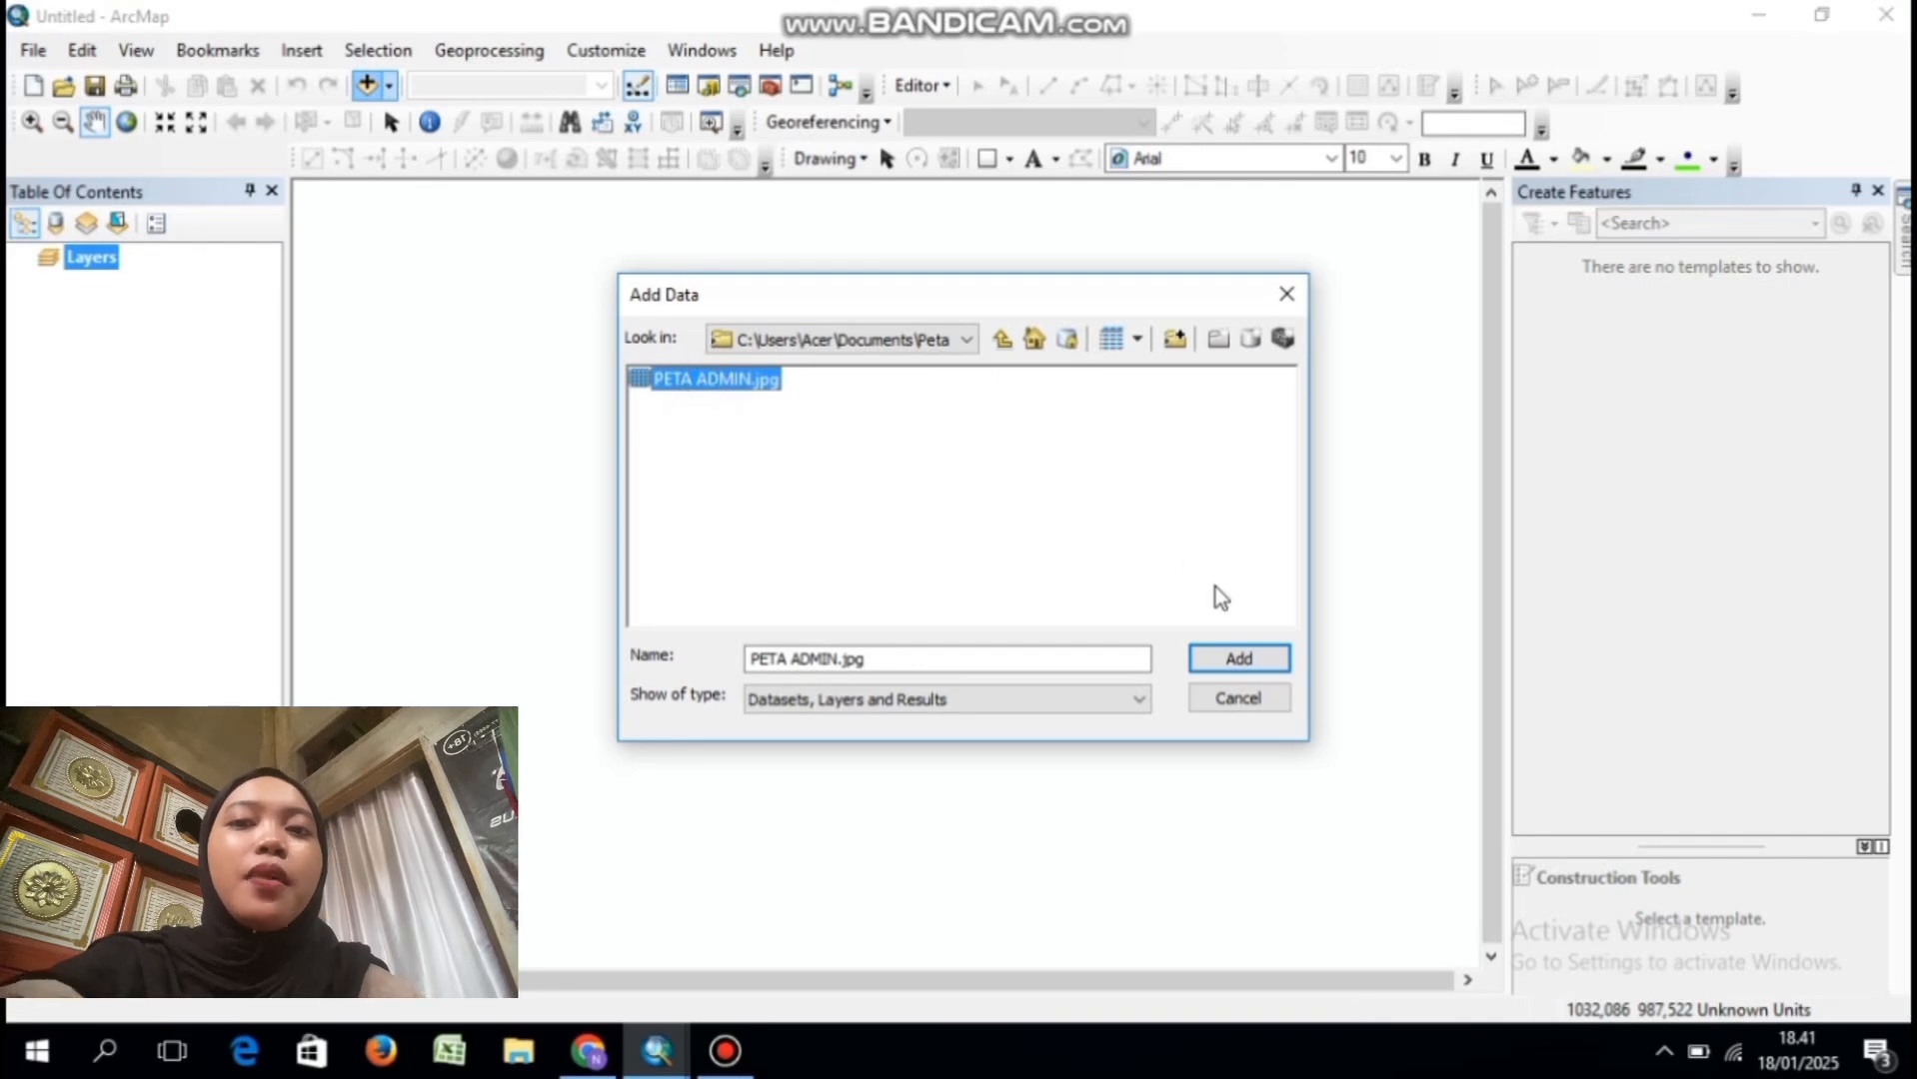
pyautogui.click(1259, 655)
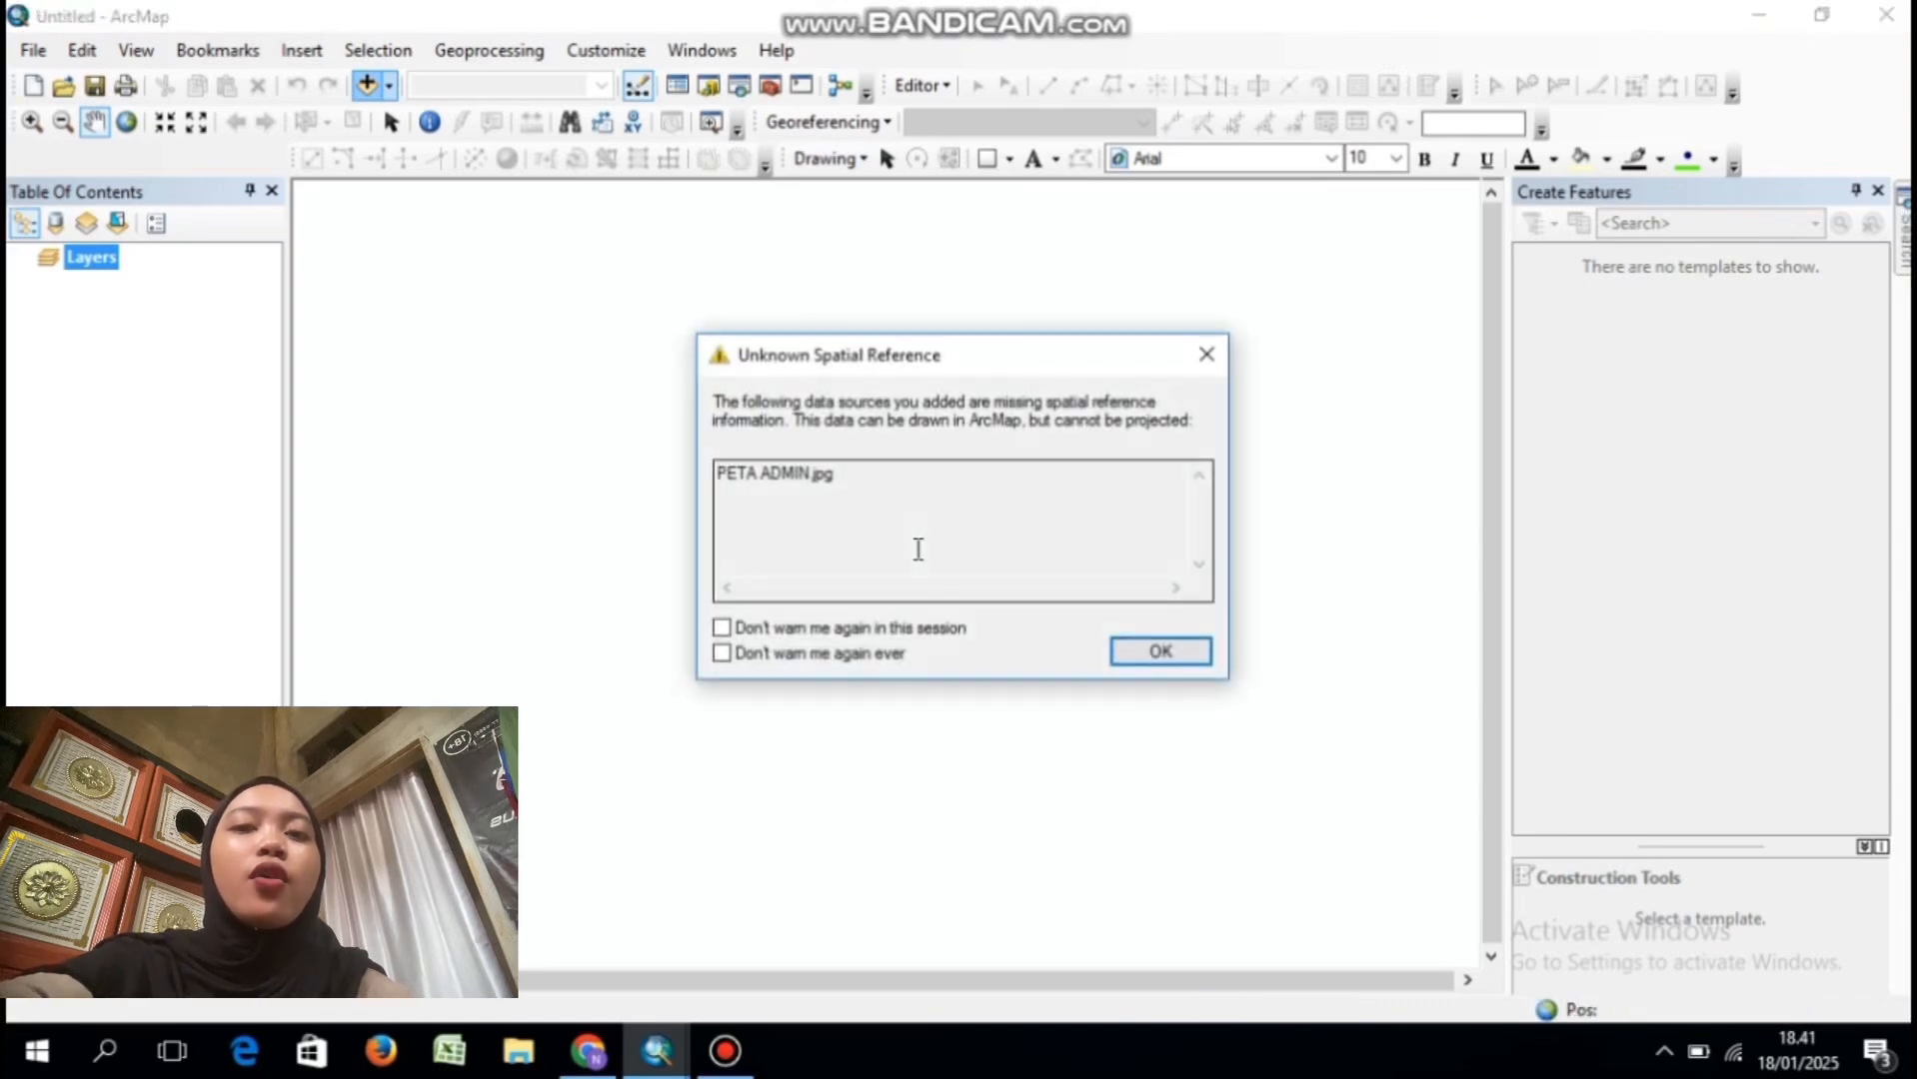
pyautogui.click(1181, 659)
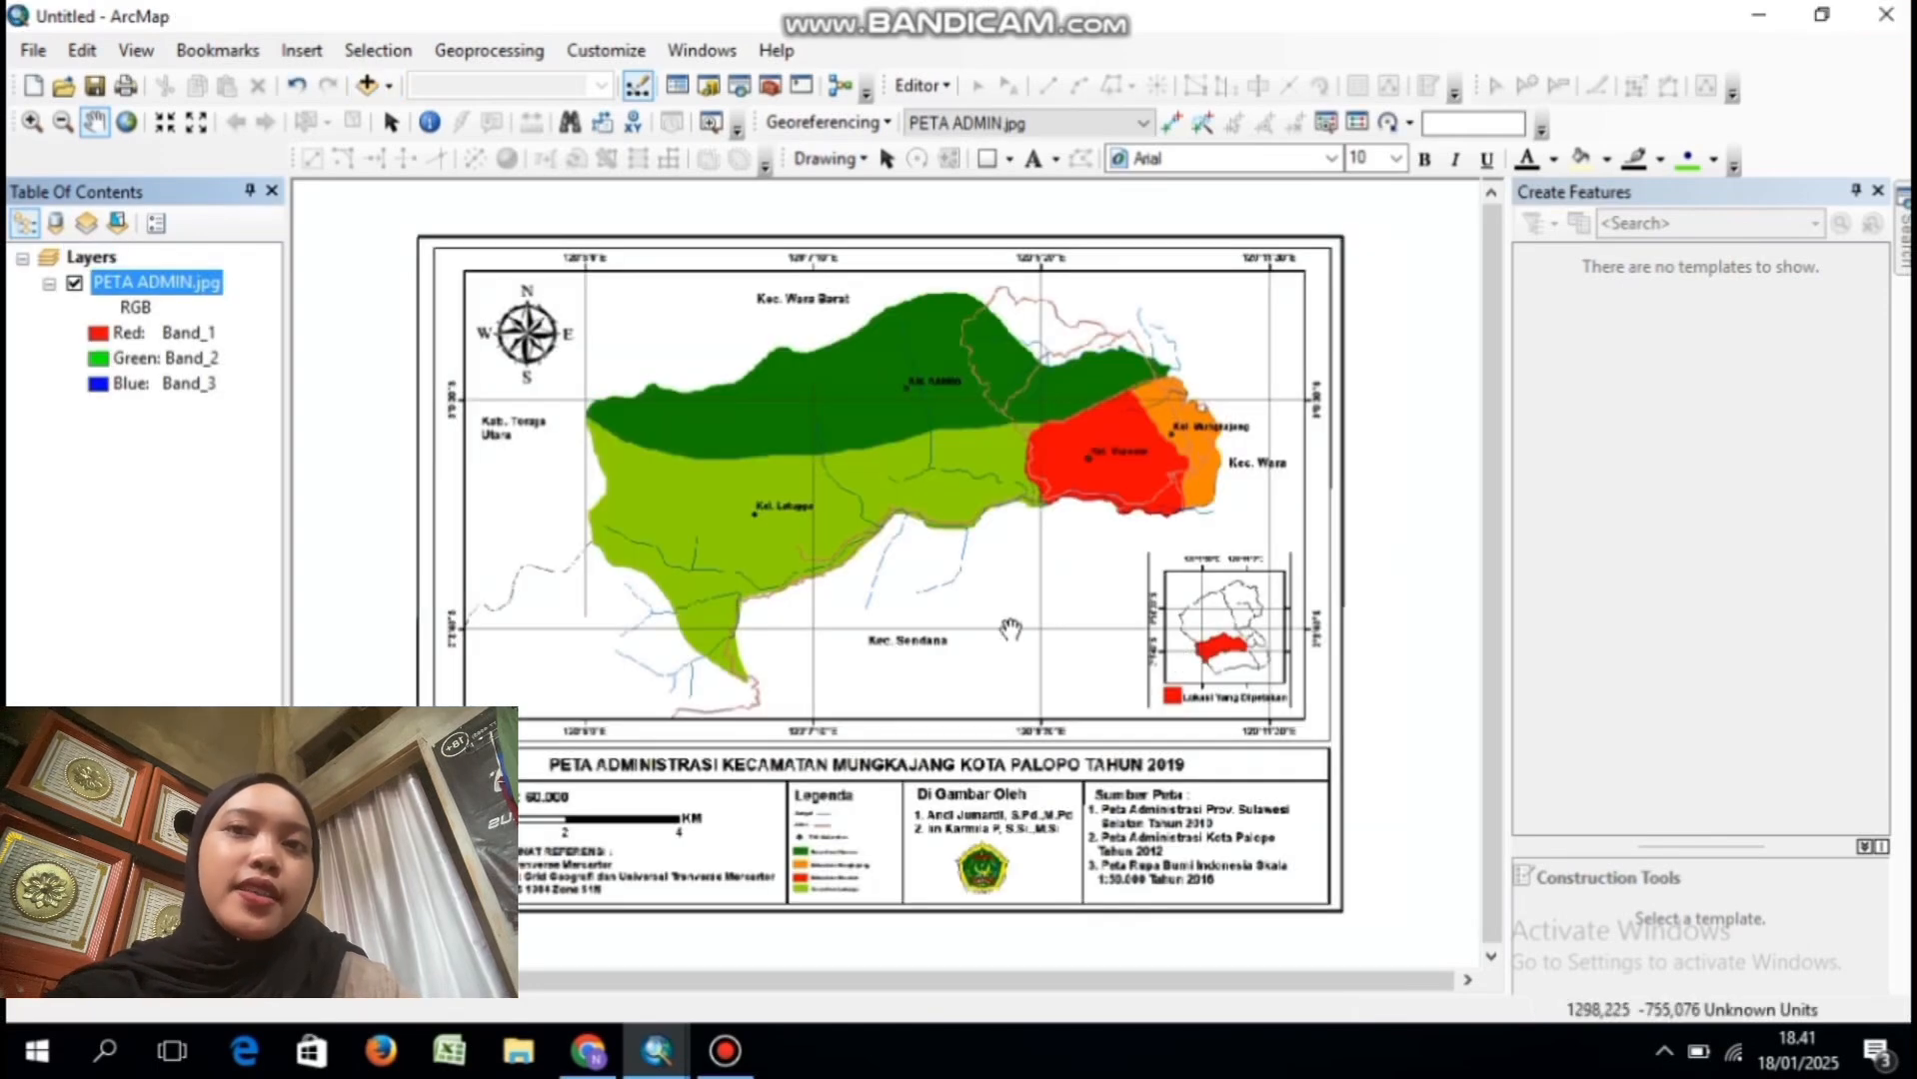
# - Add Batas_Kecamatan_Ar.shp from the PALOPO_SHP folder, accepting the extent warning, and switch its visibility off and on to compare it with the map
pyautogui.click(367, 87)
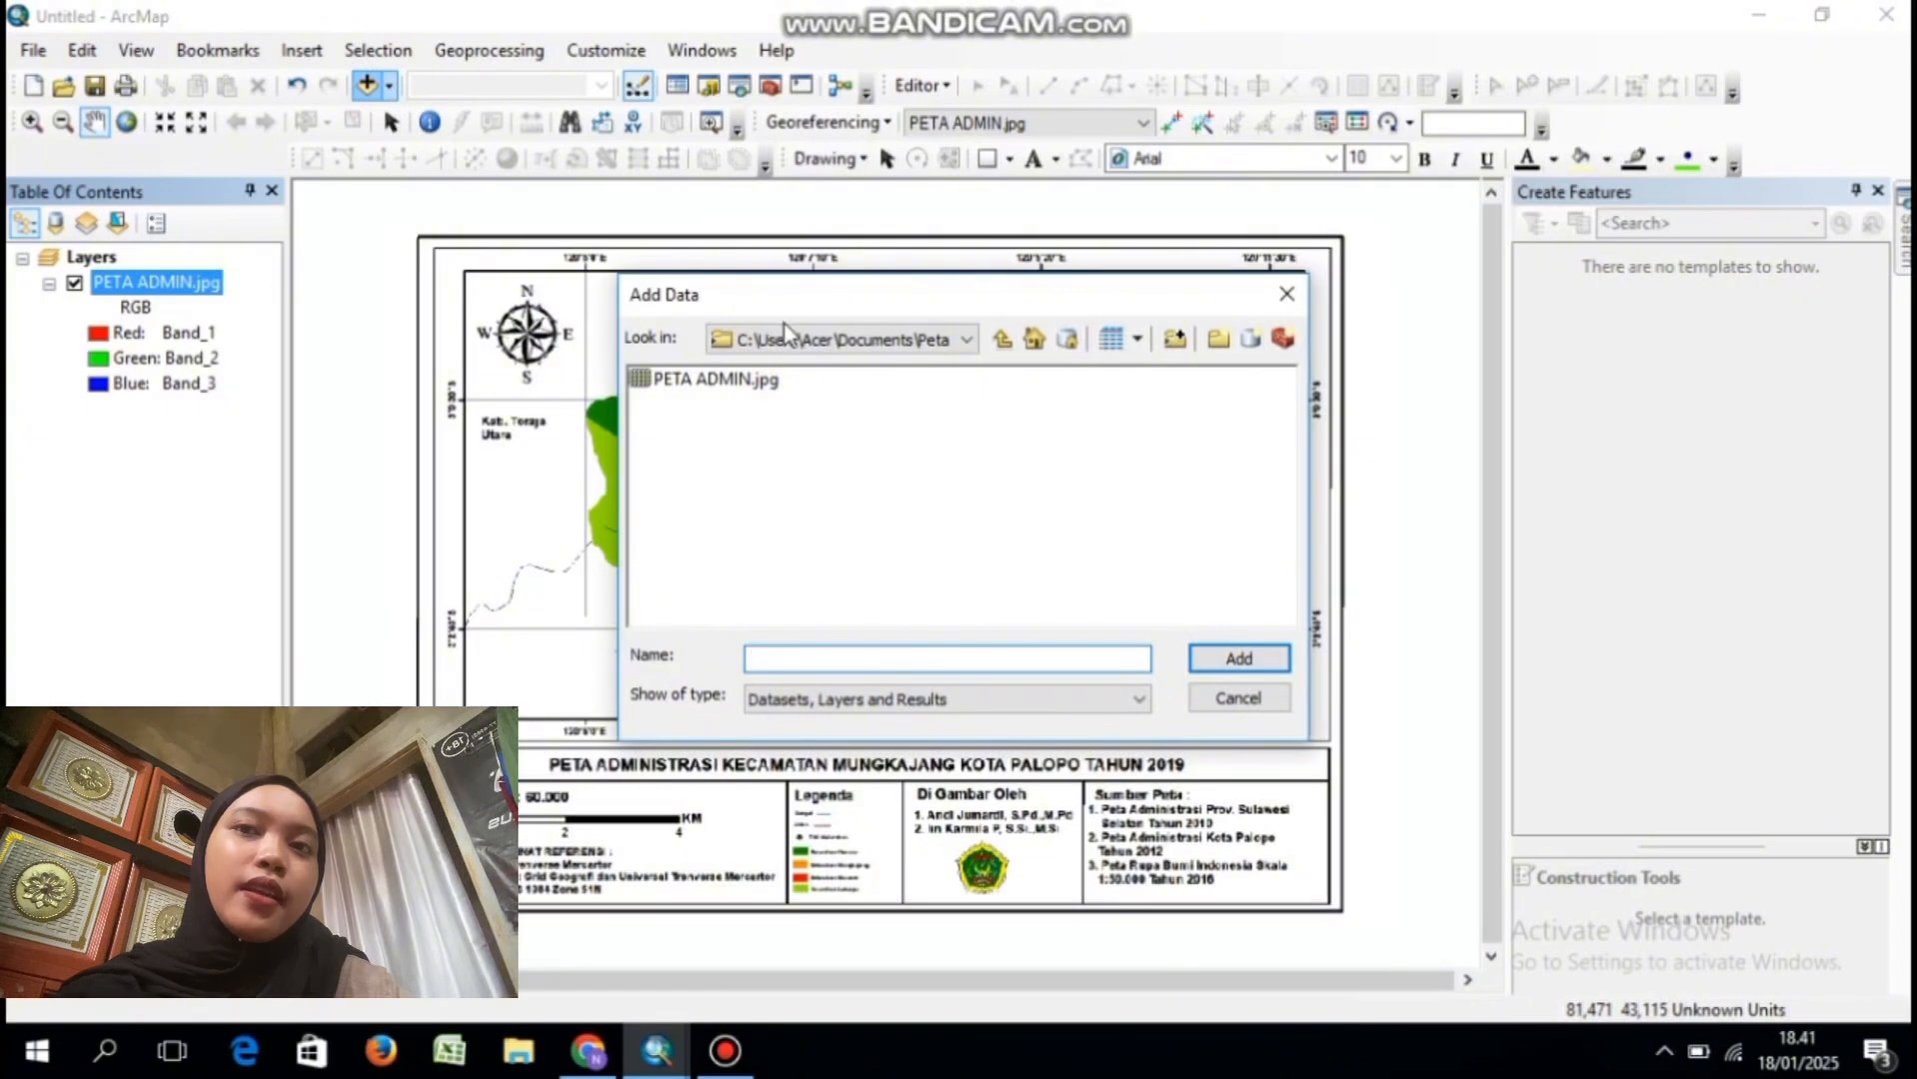
pyautogui.click(1002, 342)
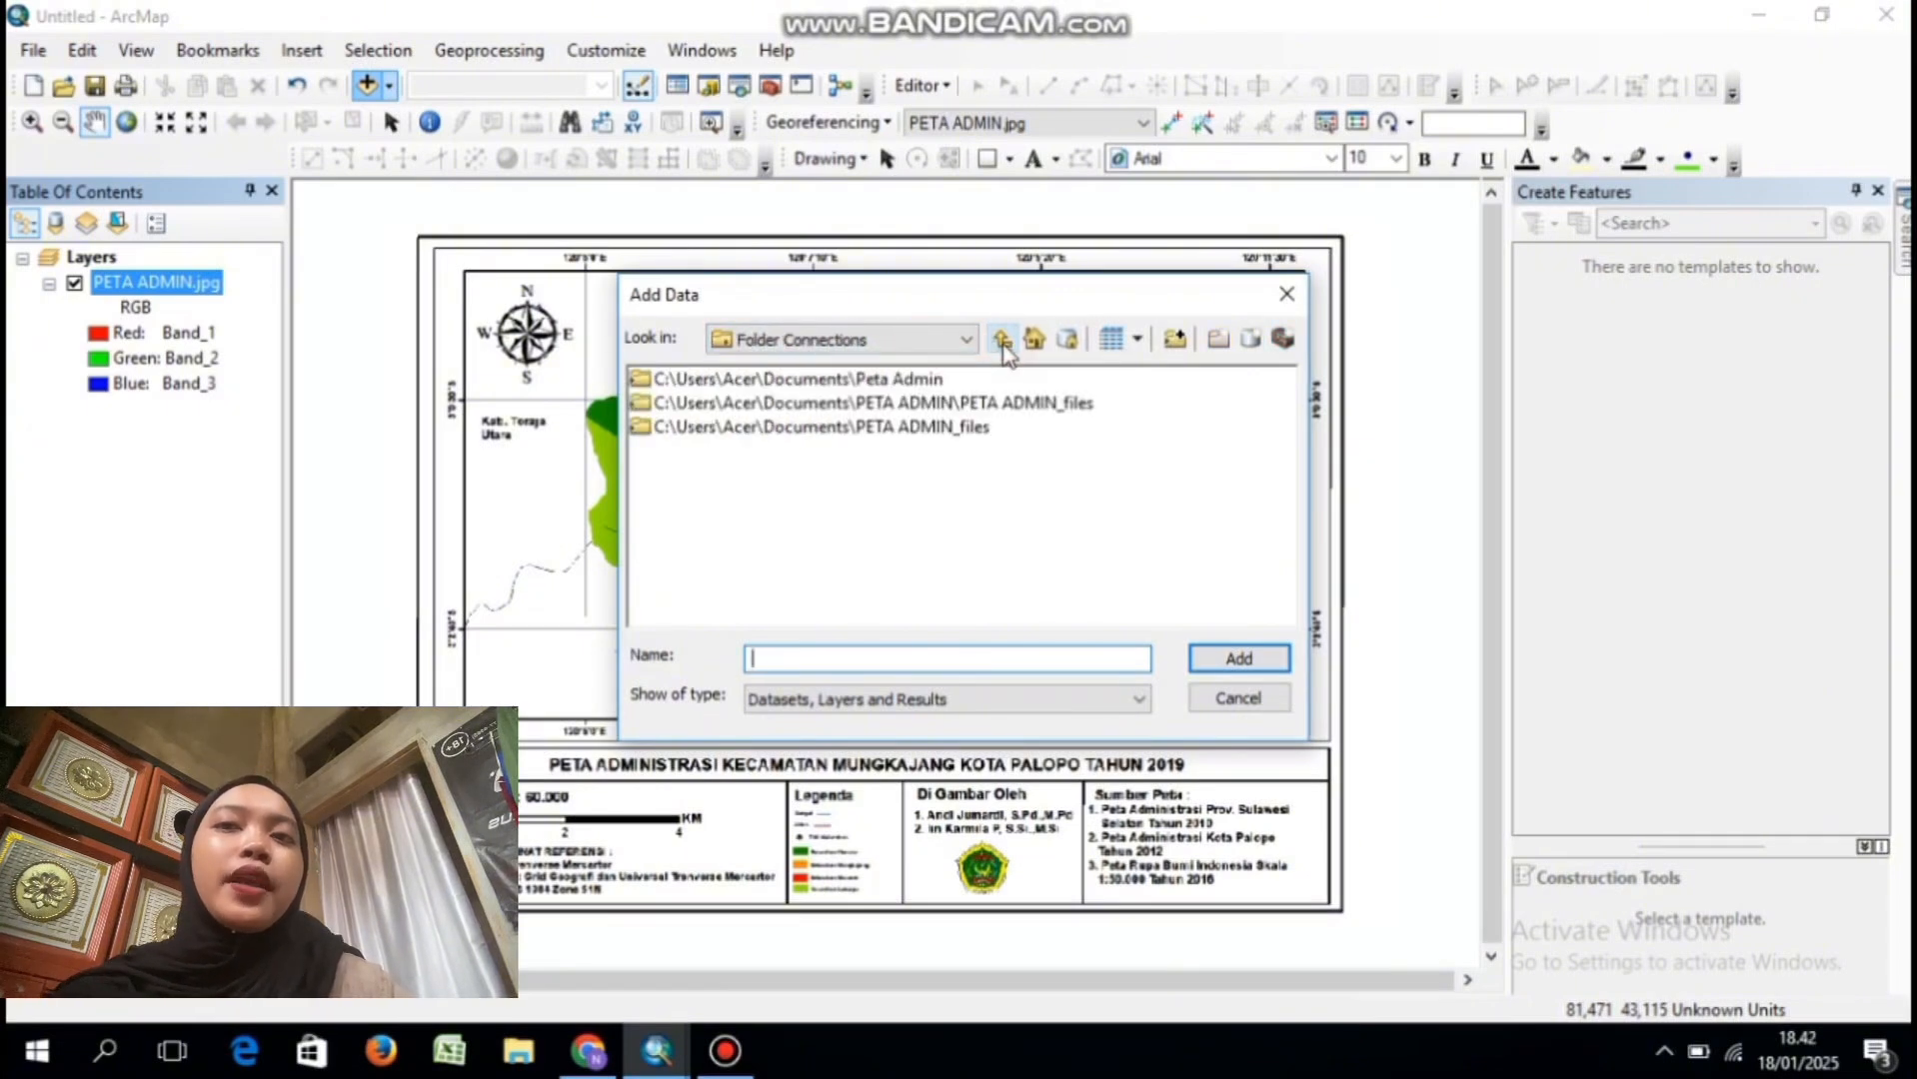
pyautogui.click(966, 340)
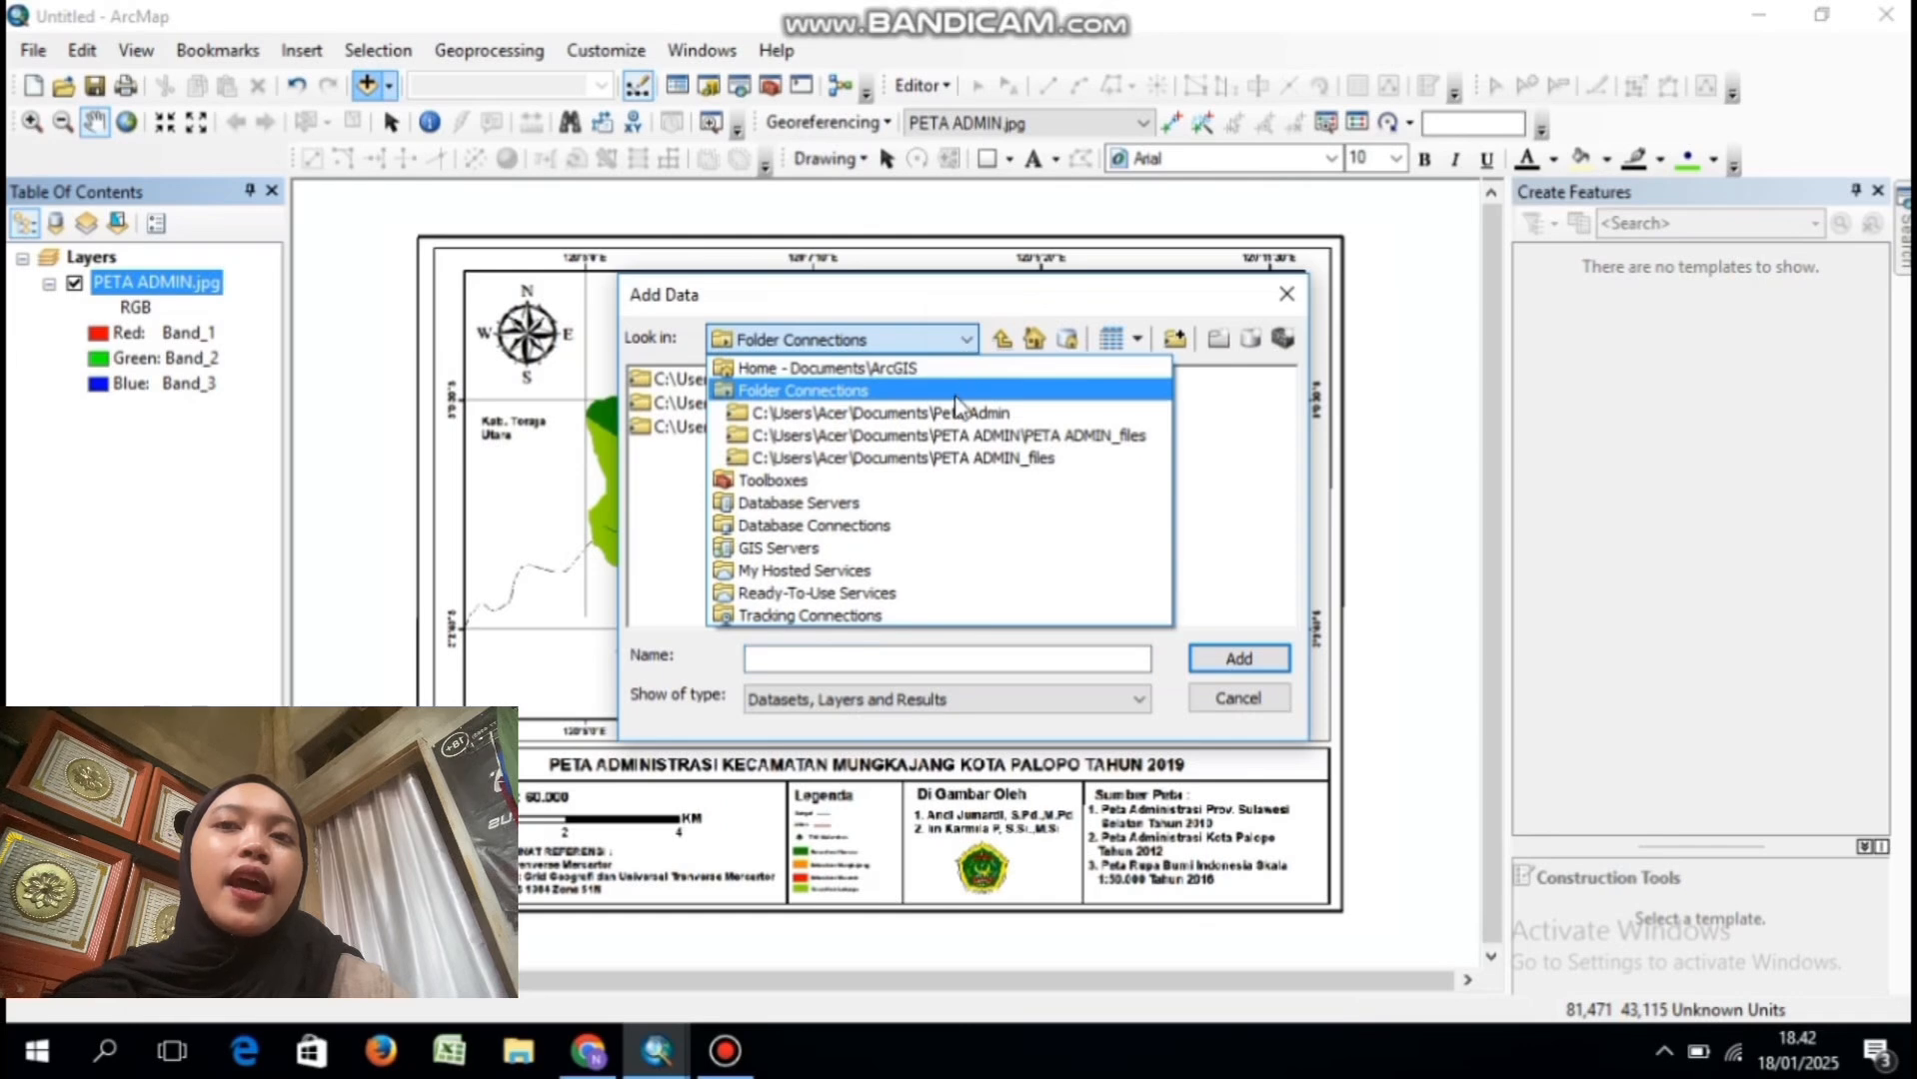
pyautogui.click(889, 368)
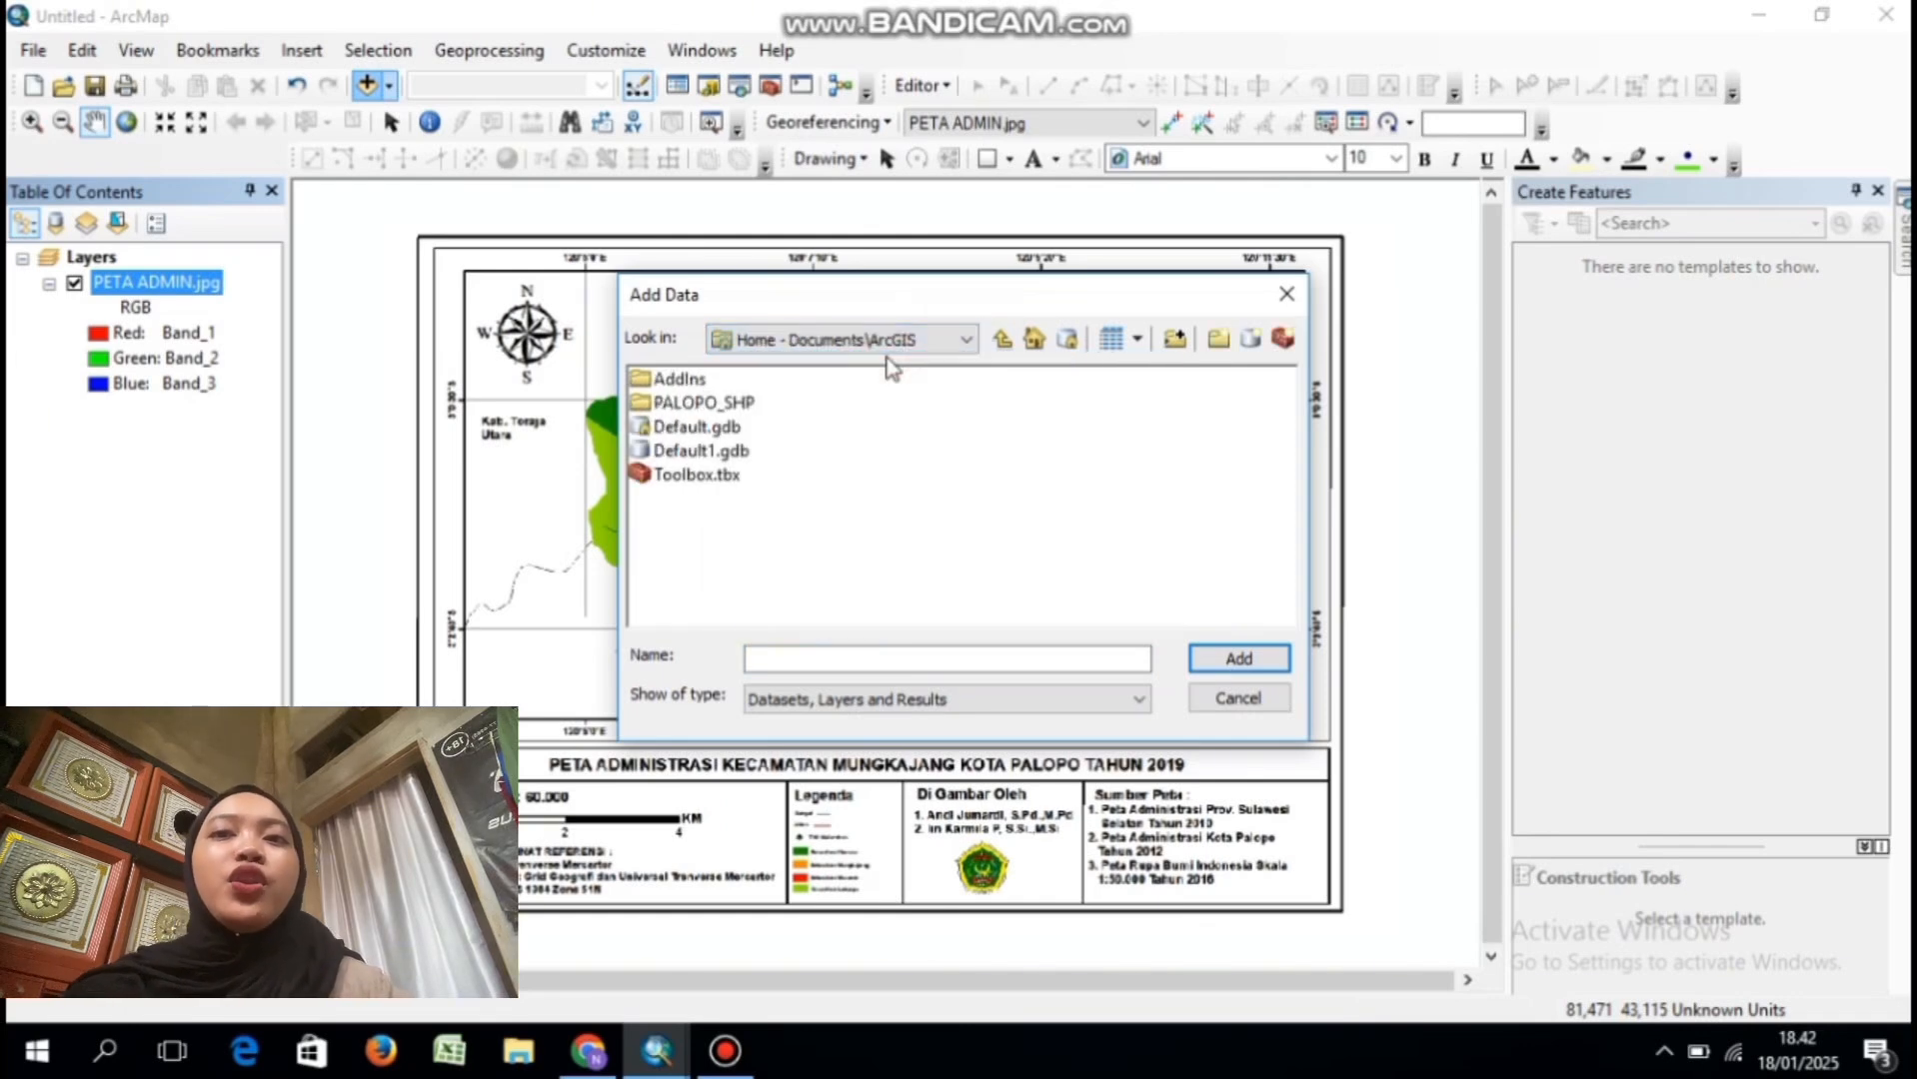
pyautogui.doubleClick(737, 404)
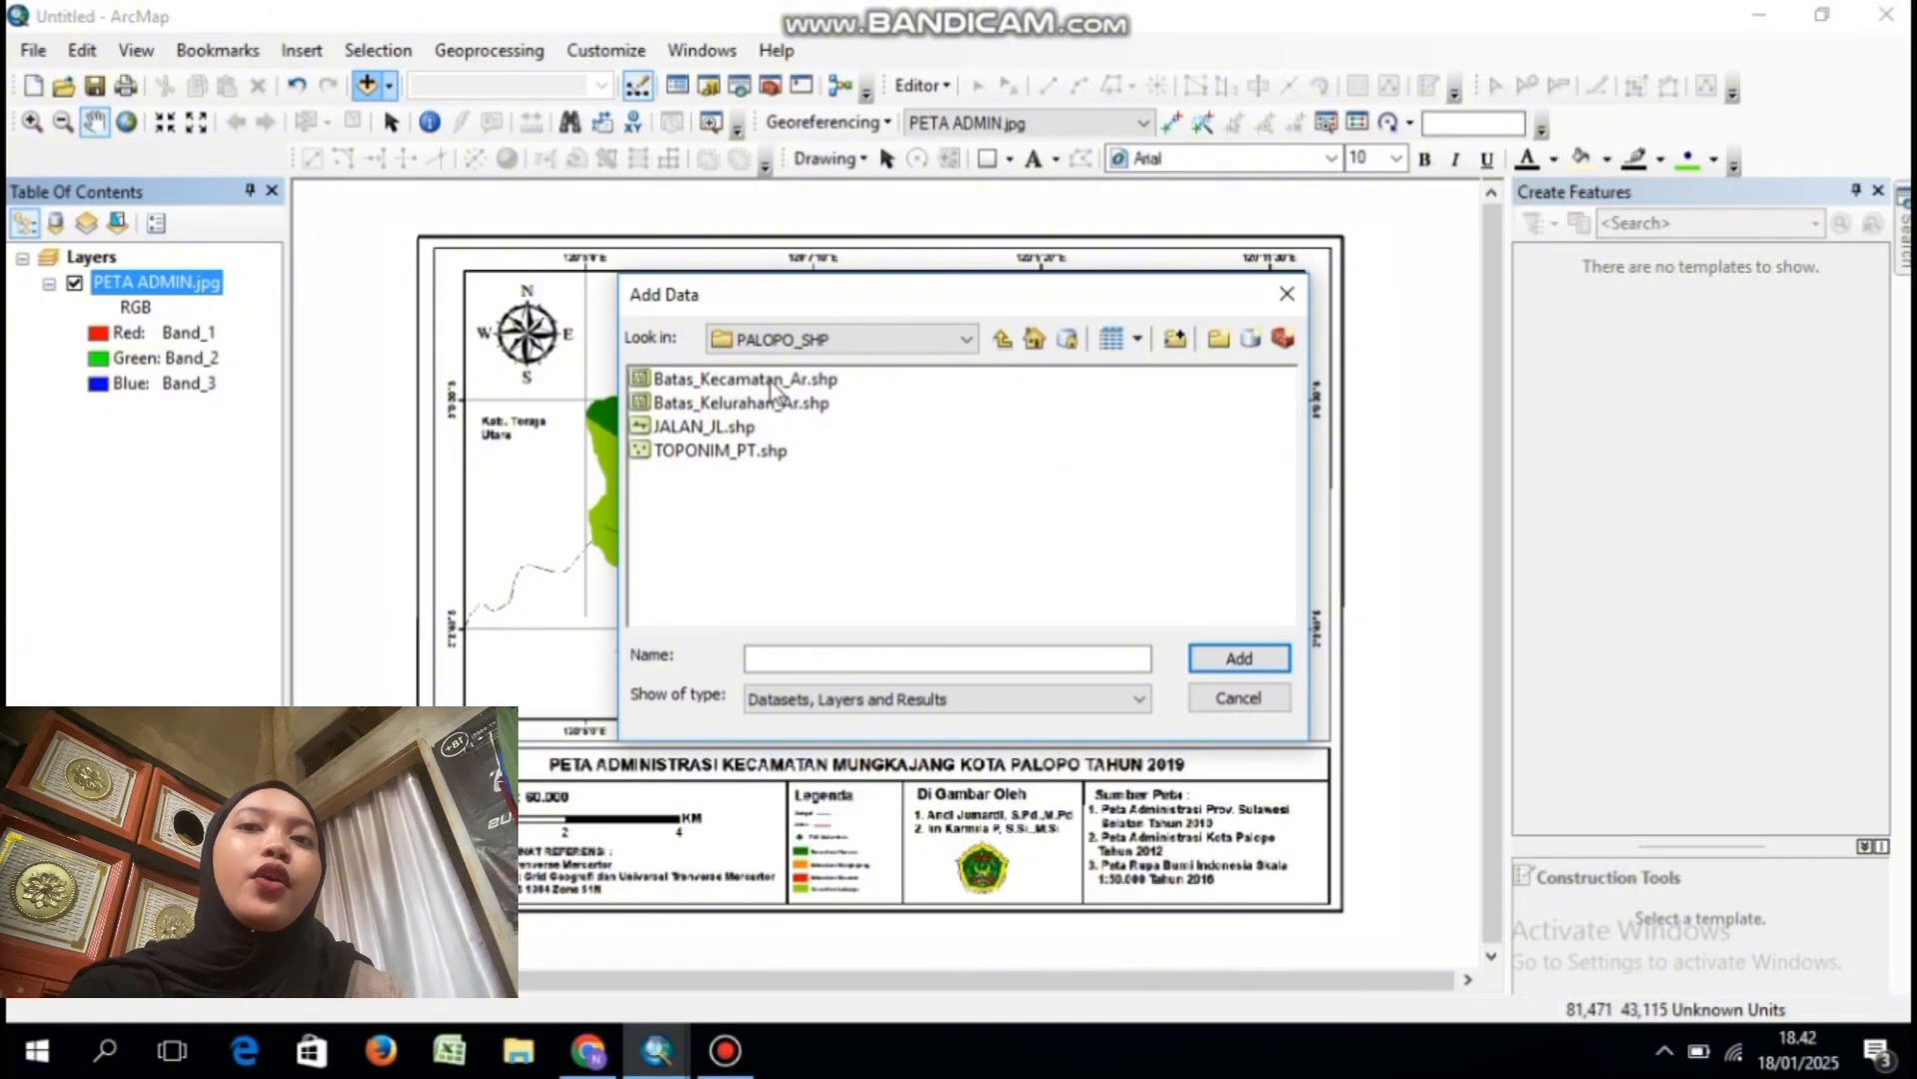
pyautogui.click(773, 380)
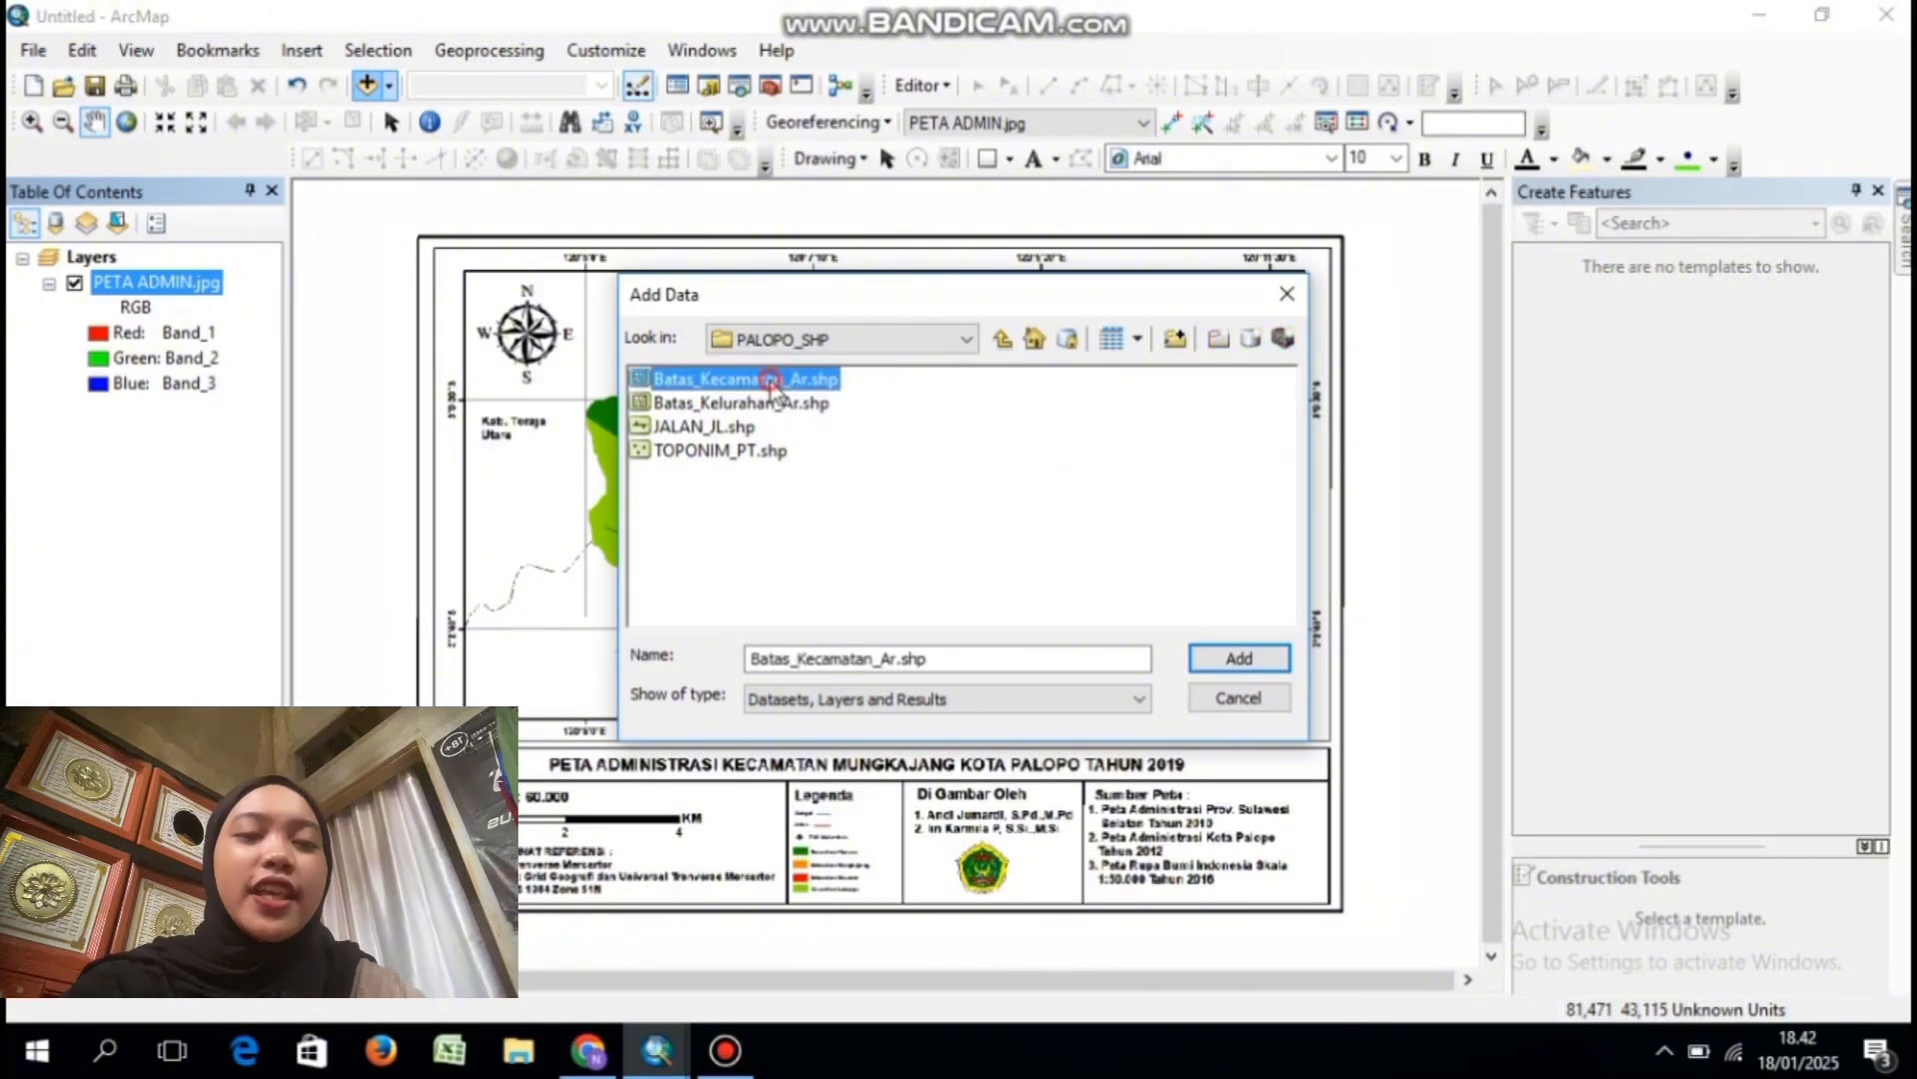
pyautogui.click(1244, 660)
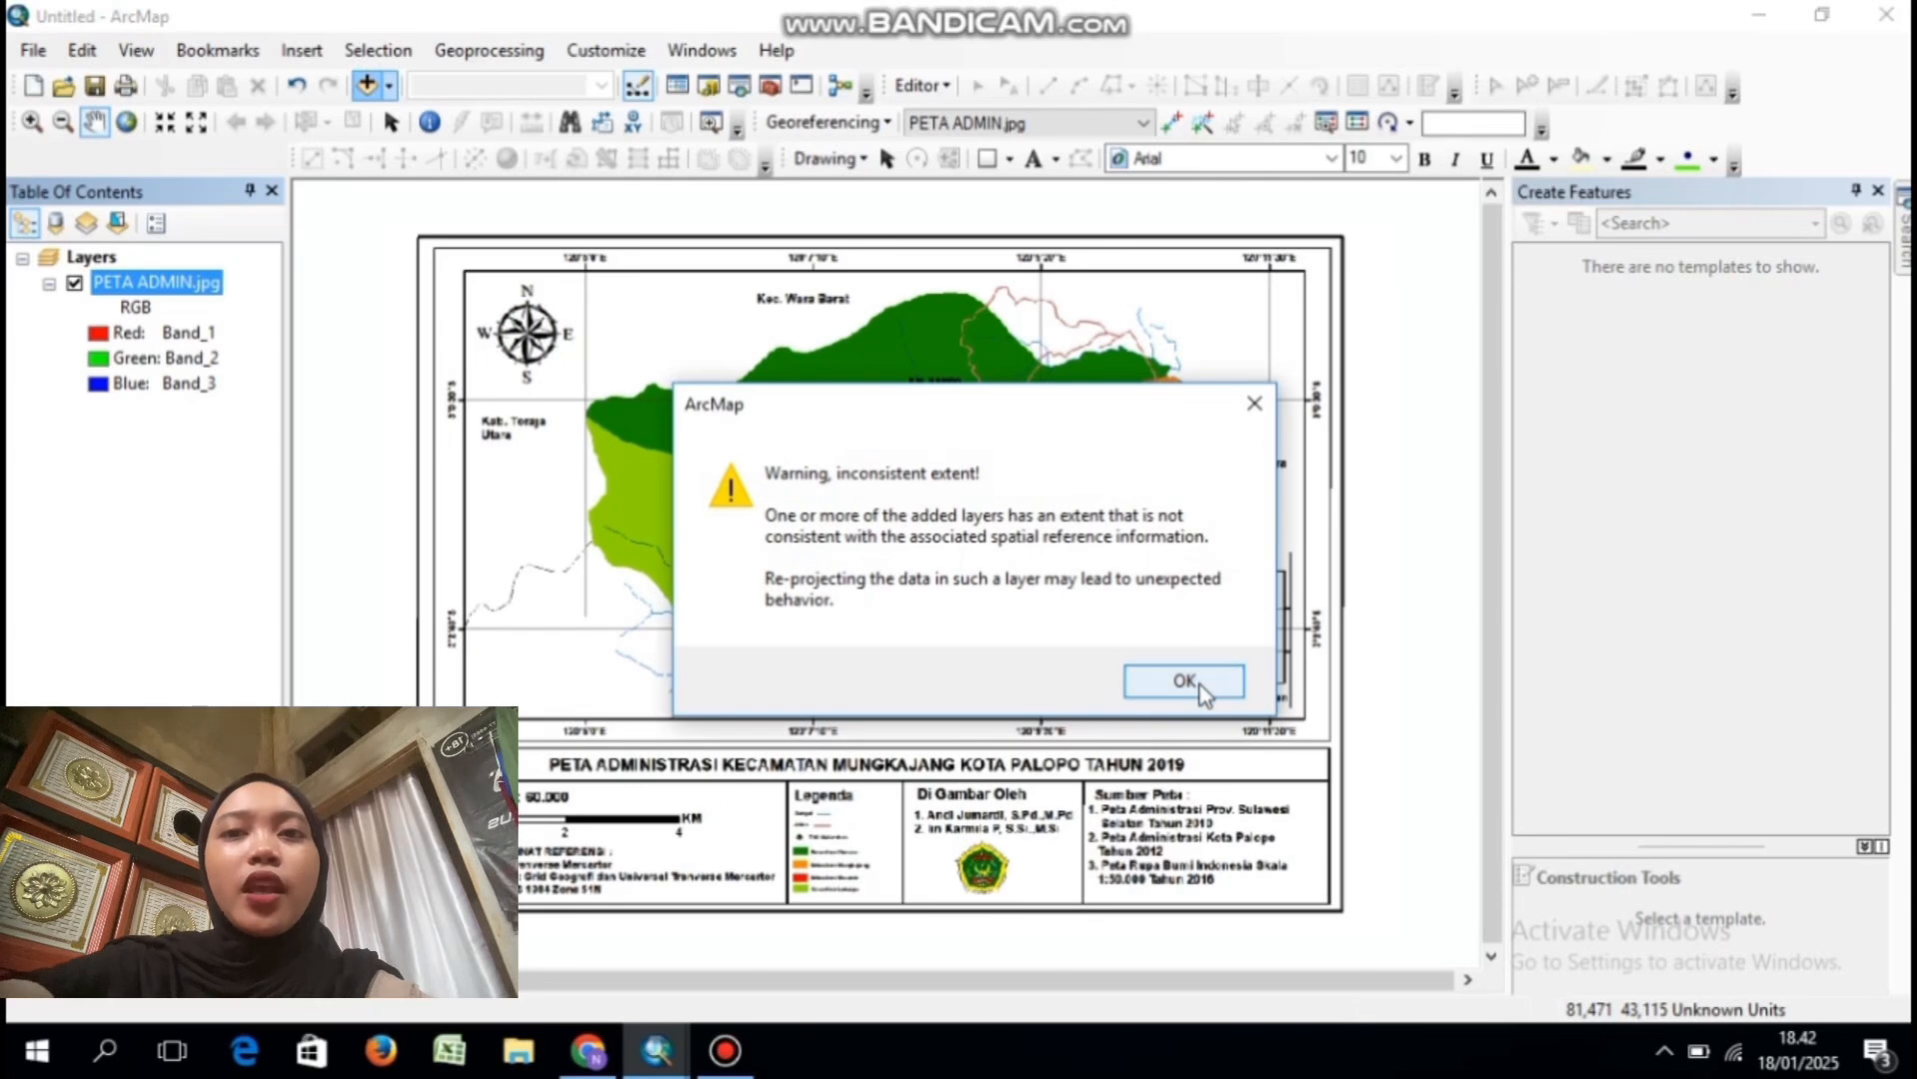
pyautogui.click(1199, 682)
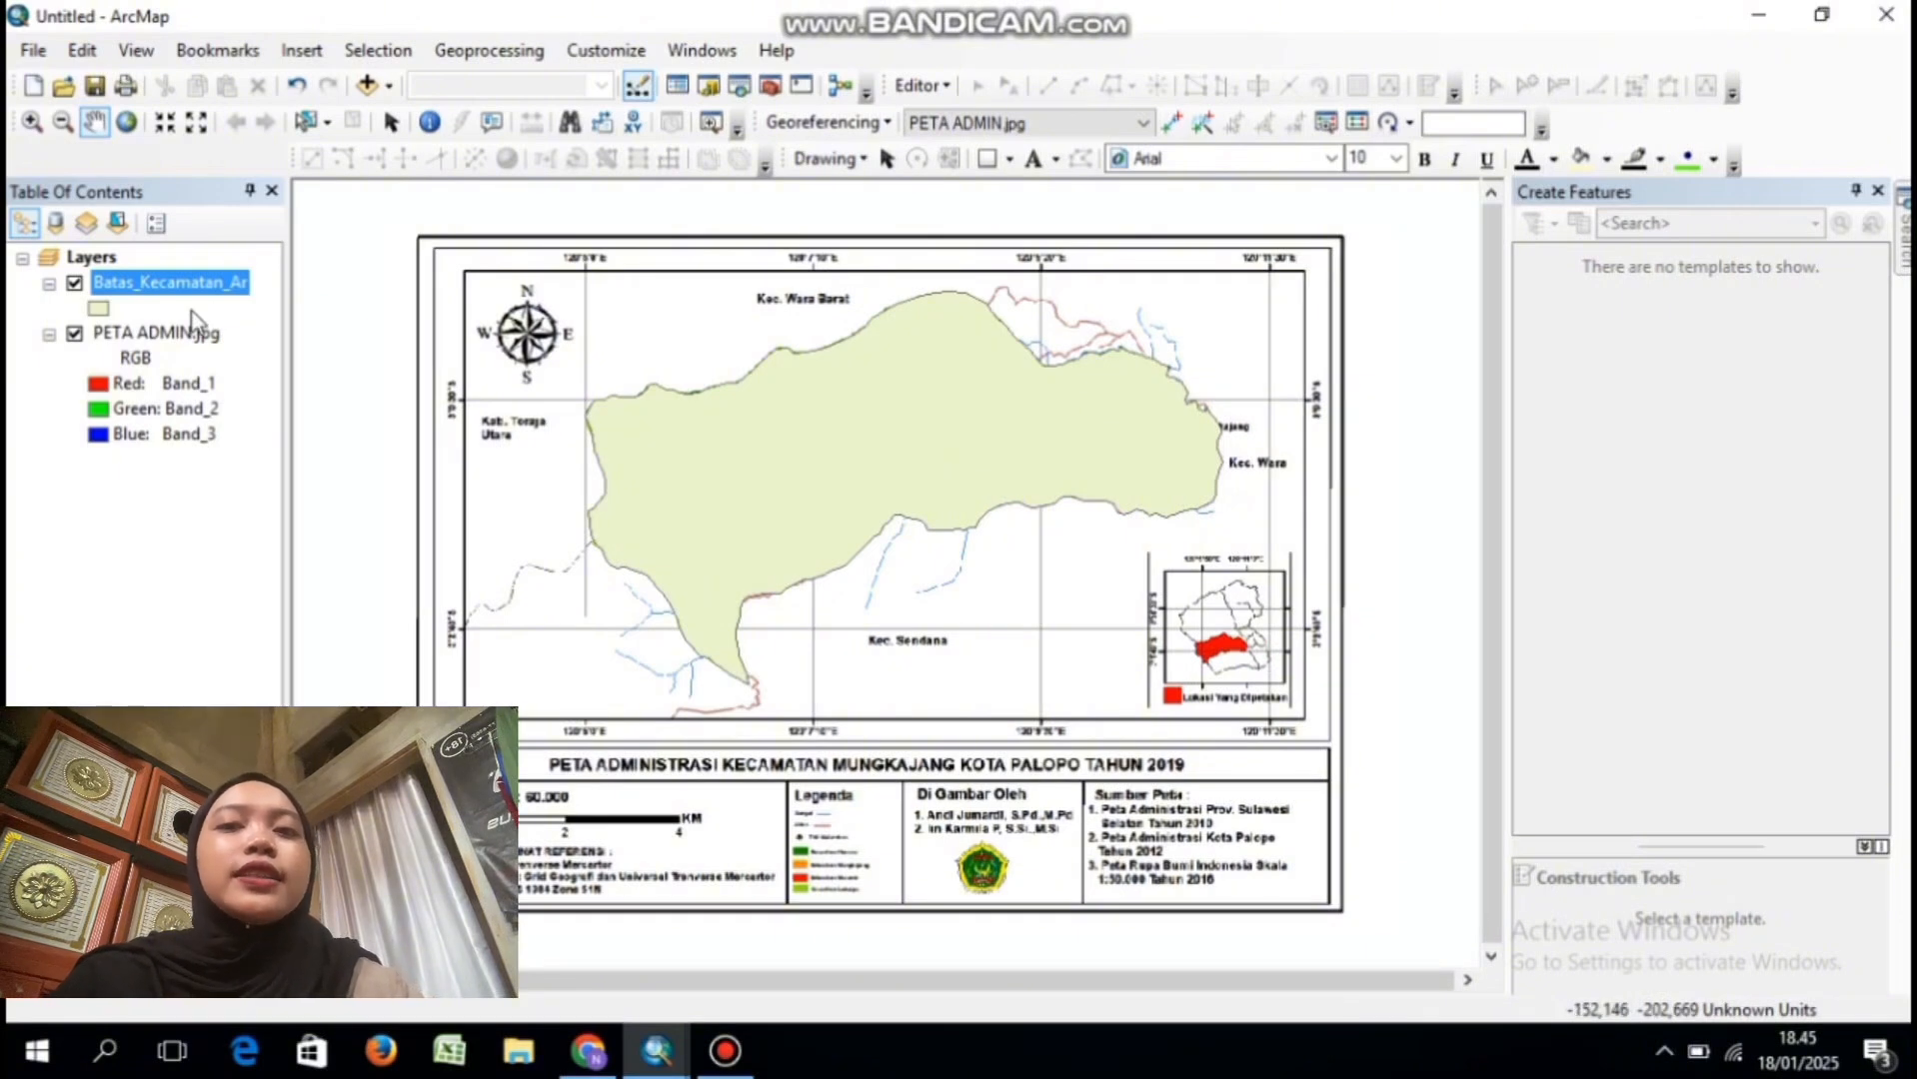
pyautogui.click(75, 284)
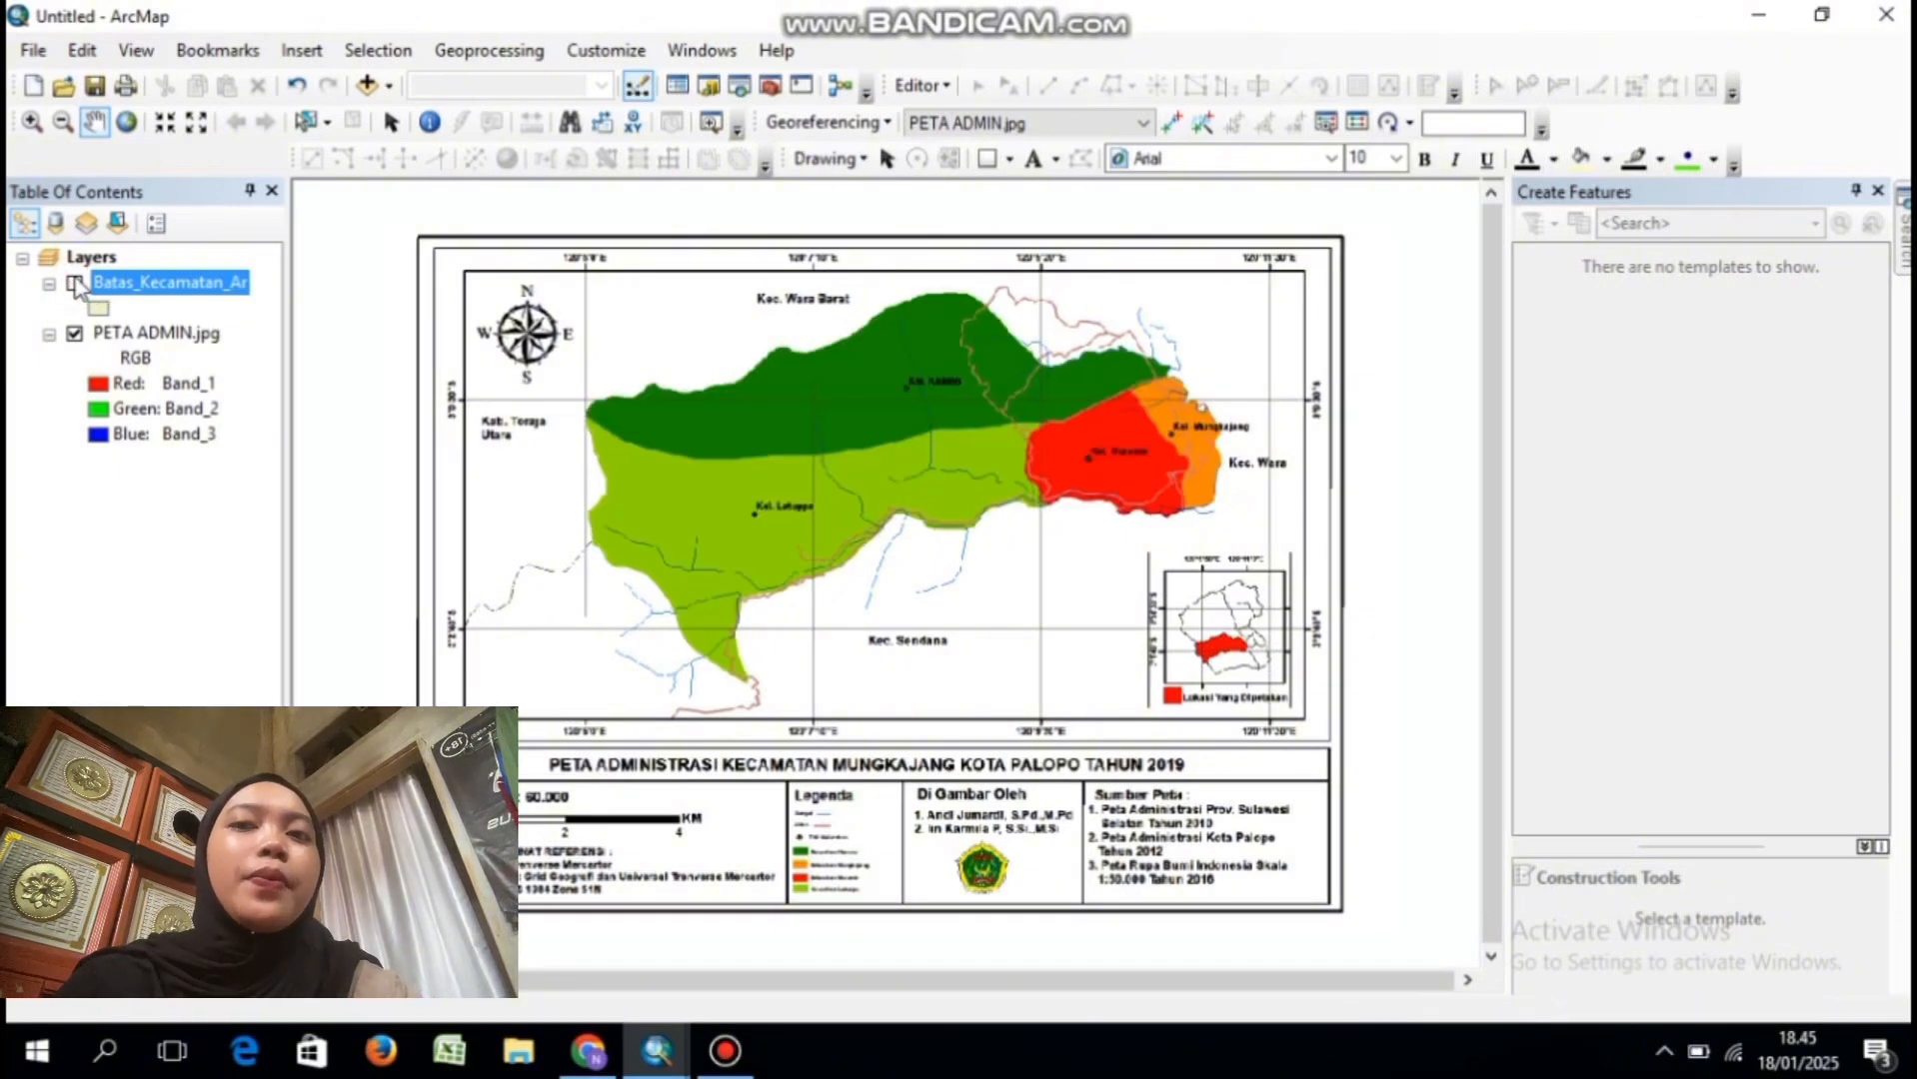
pyautogui.click(75, 283)
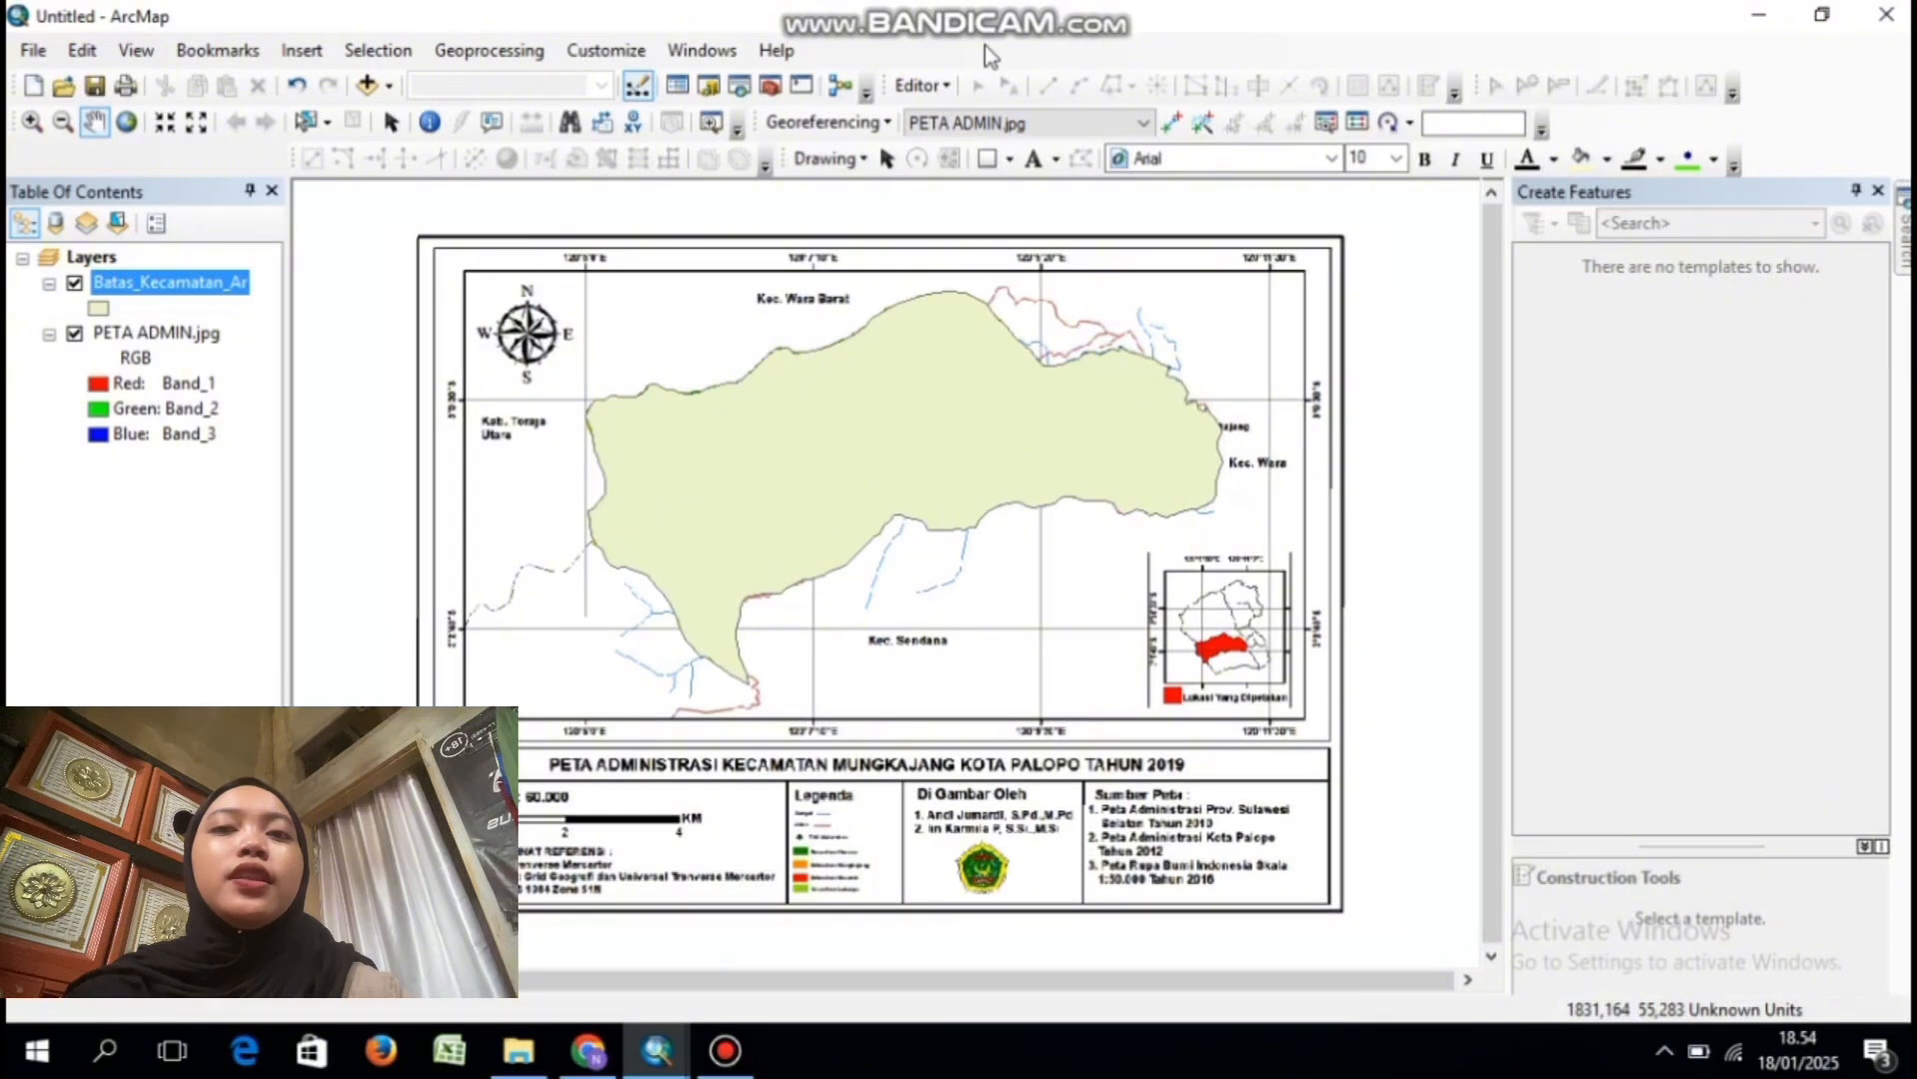
# - Search for "polygon to line" and open the Polygon To Line data management tool
pyautogui.click(740, 89)
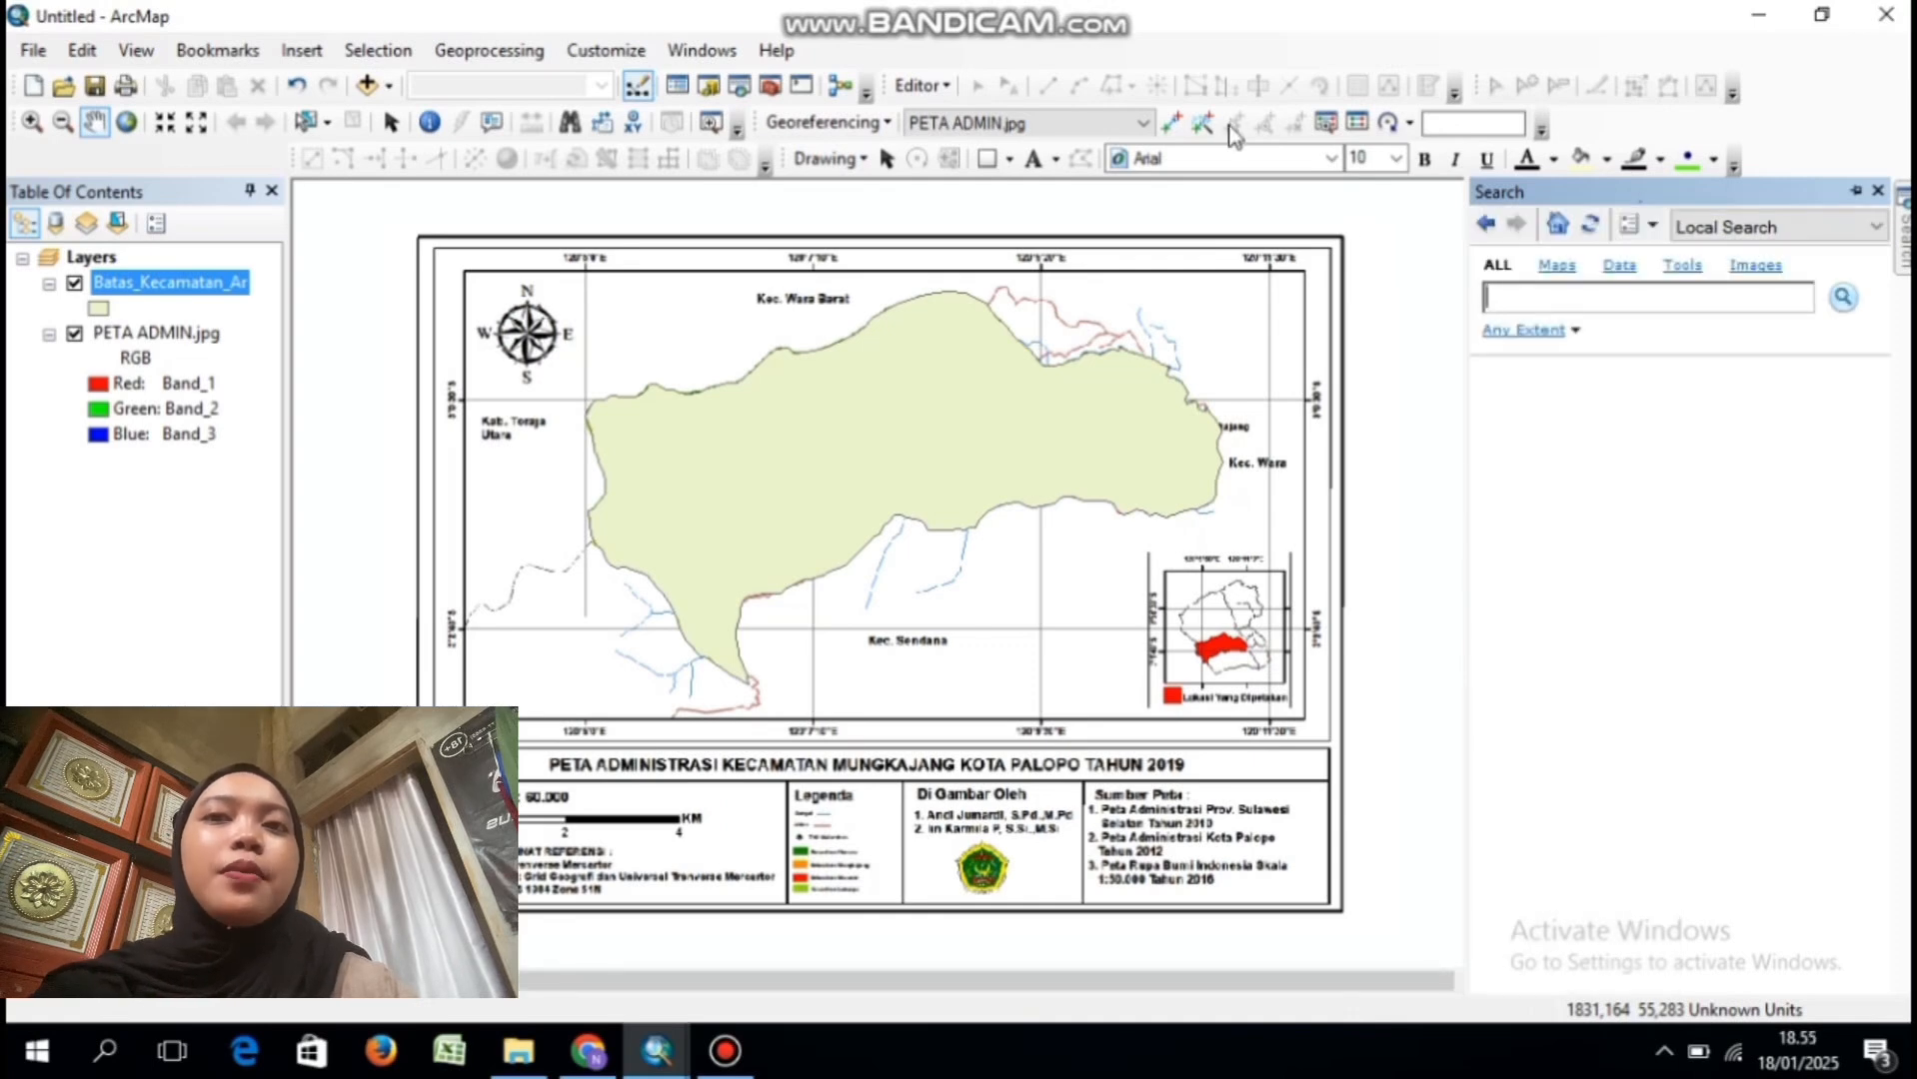
pyautogui.click(1502, 296)
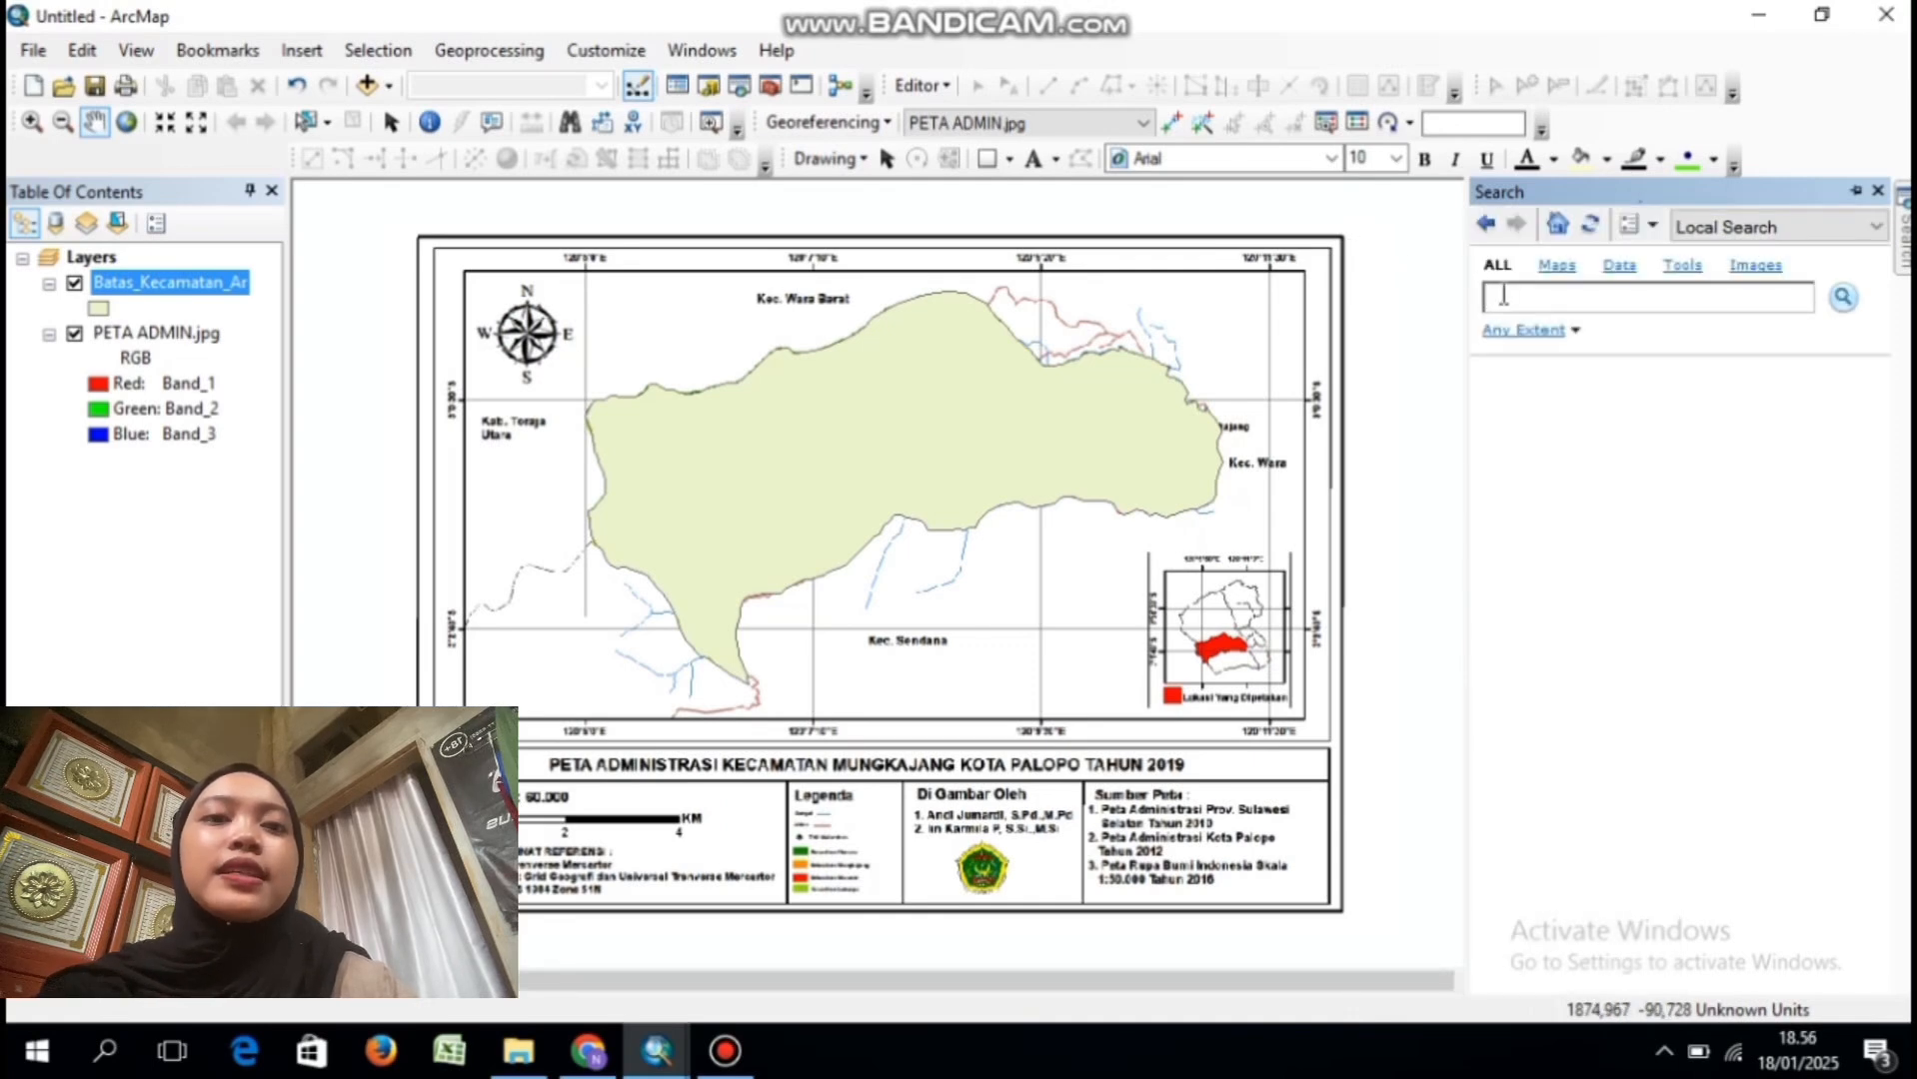
pyautogui.write('pdlygon ')
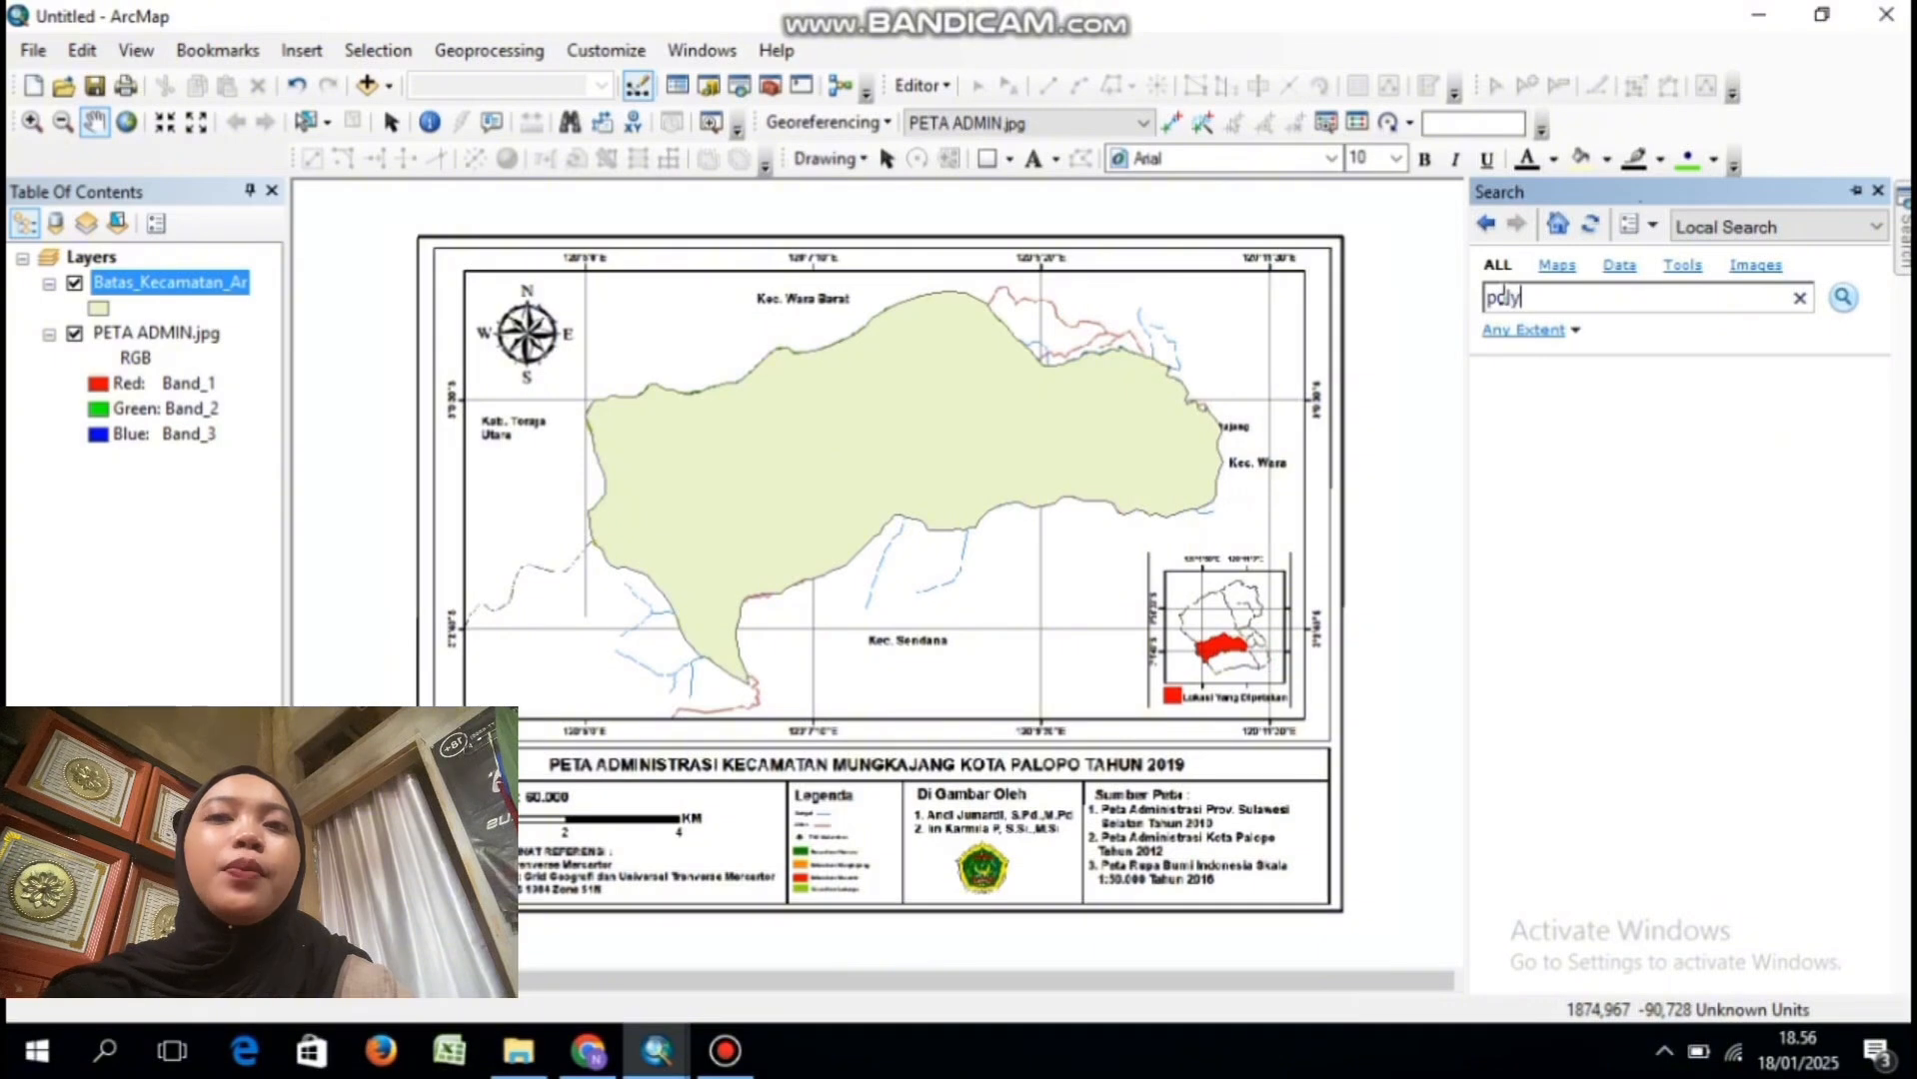
pyautogui.write('t')
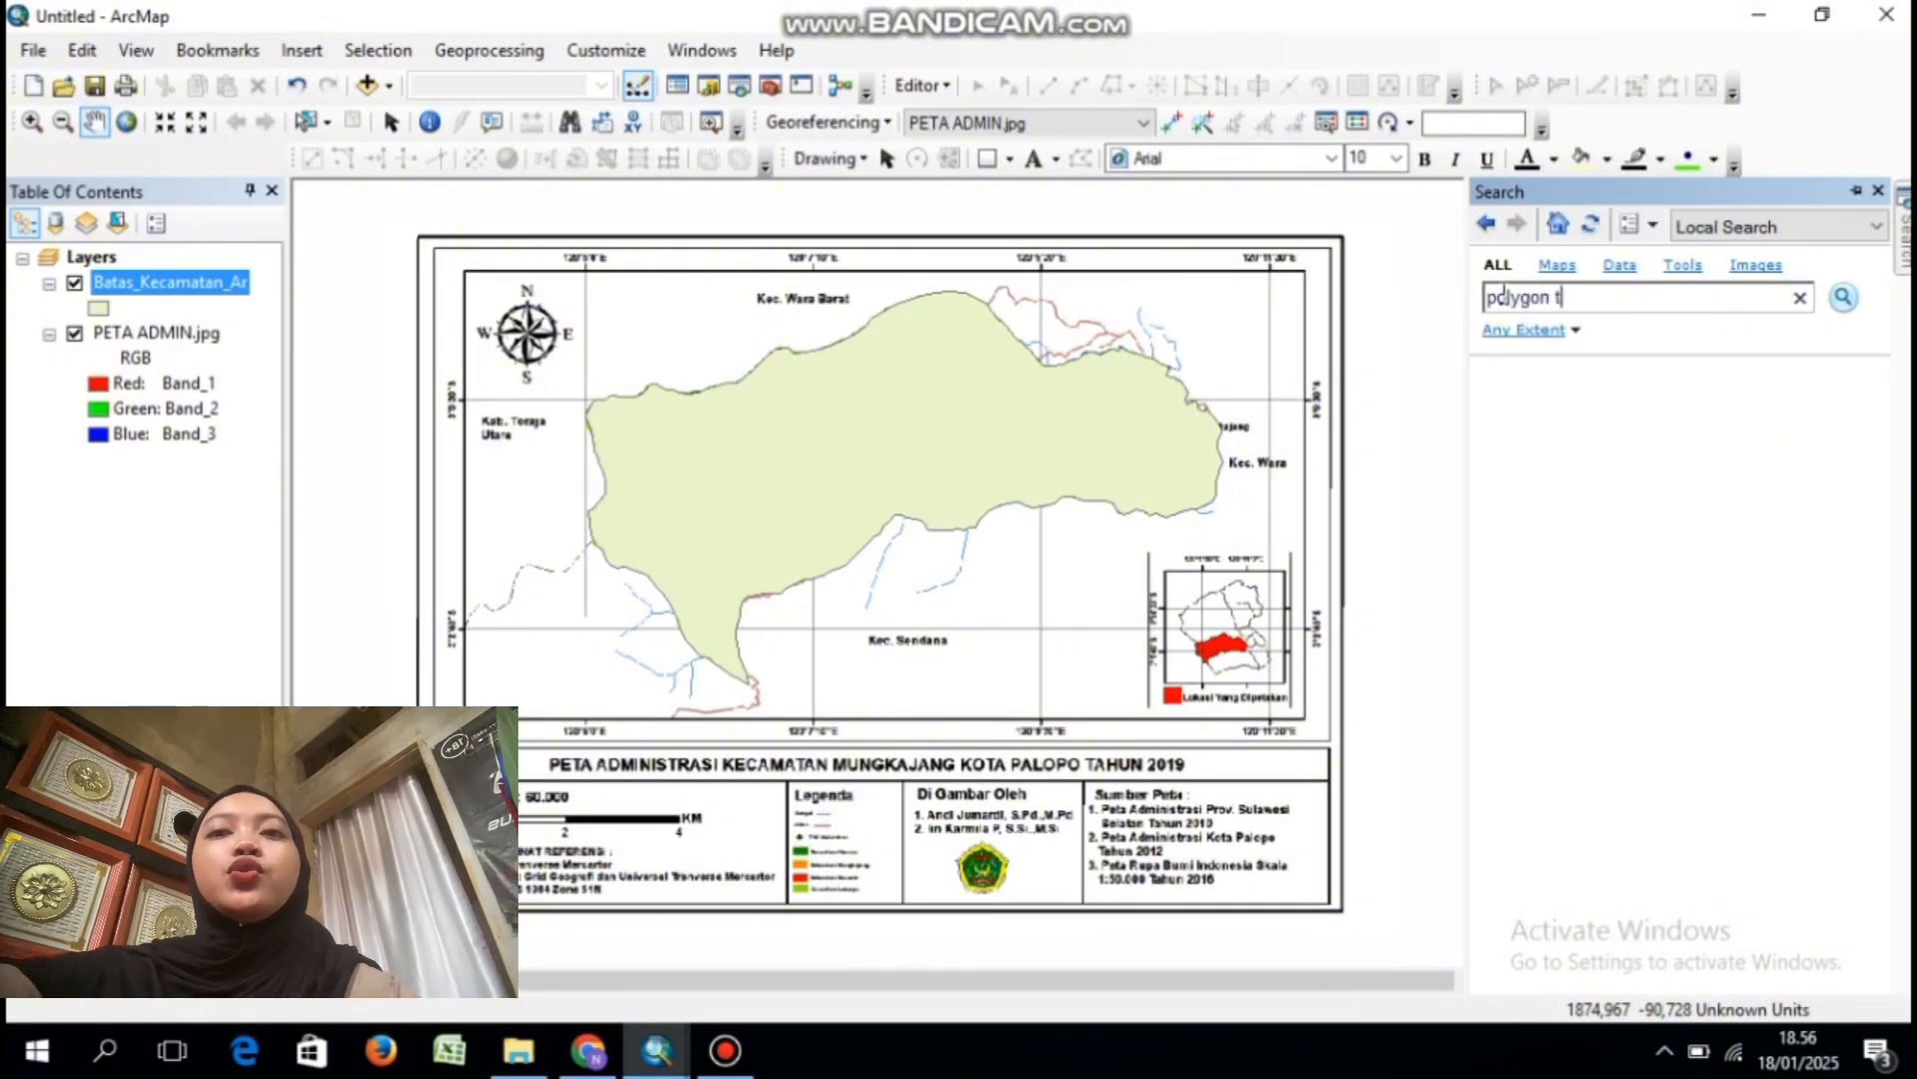
pyautogui.write('o line')
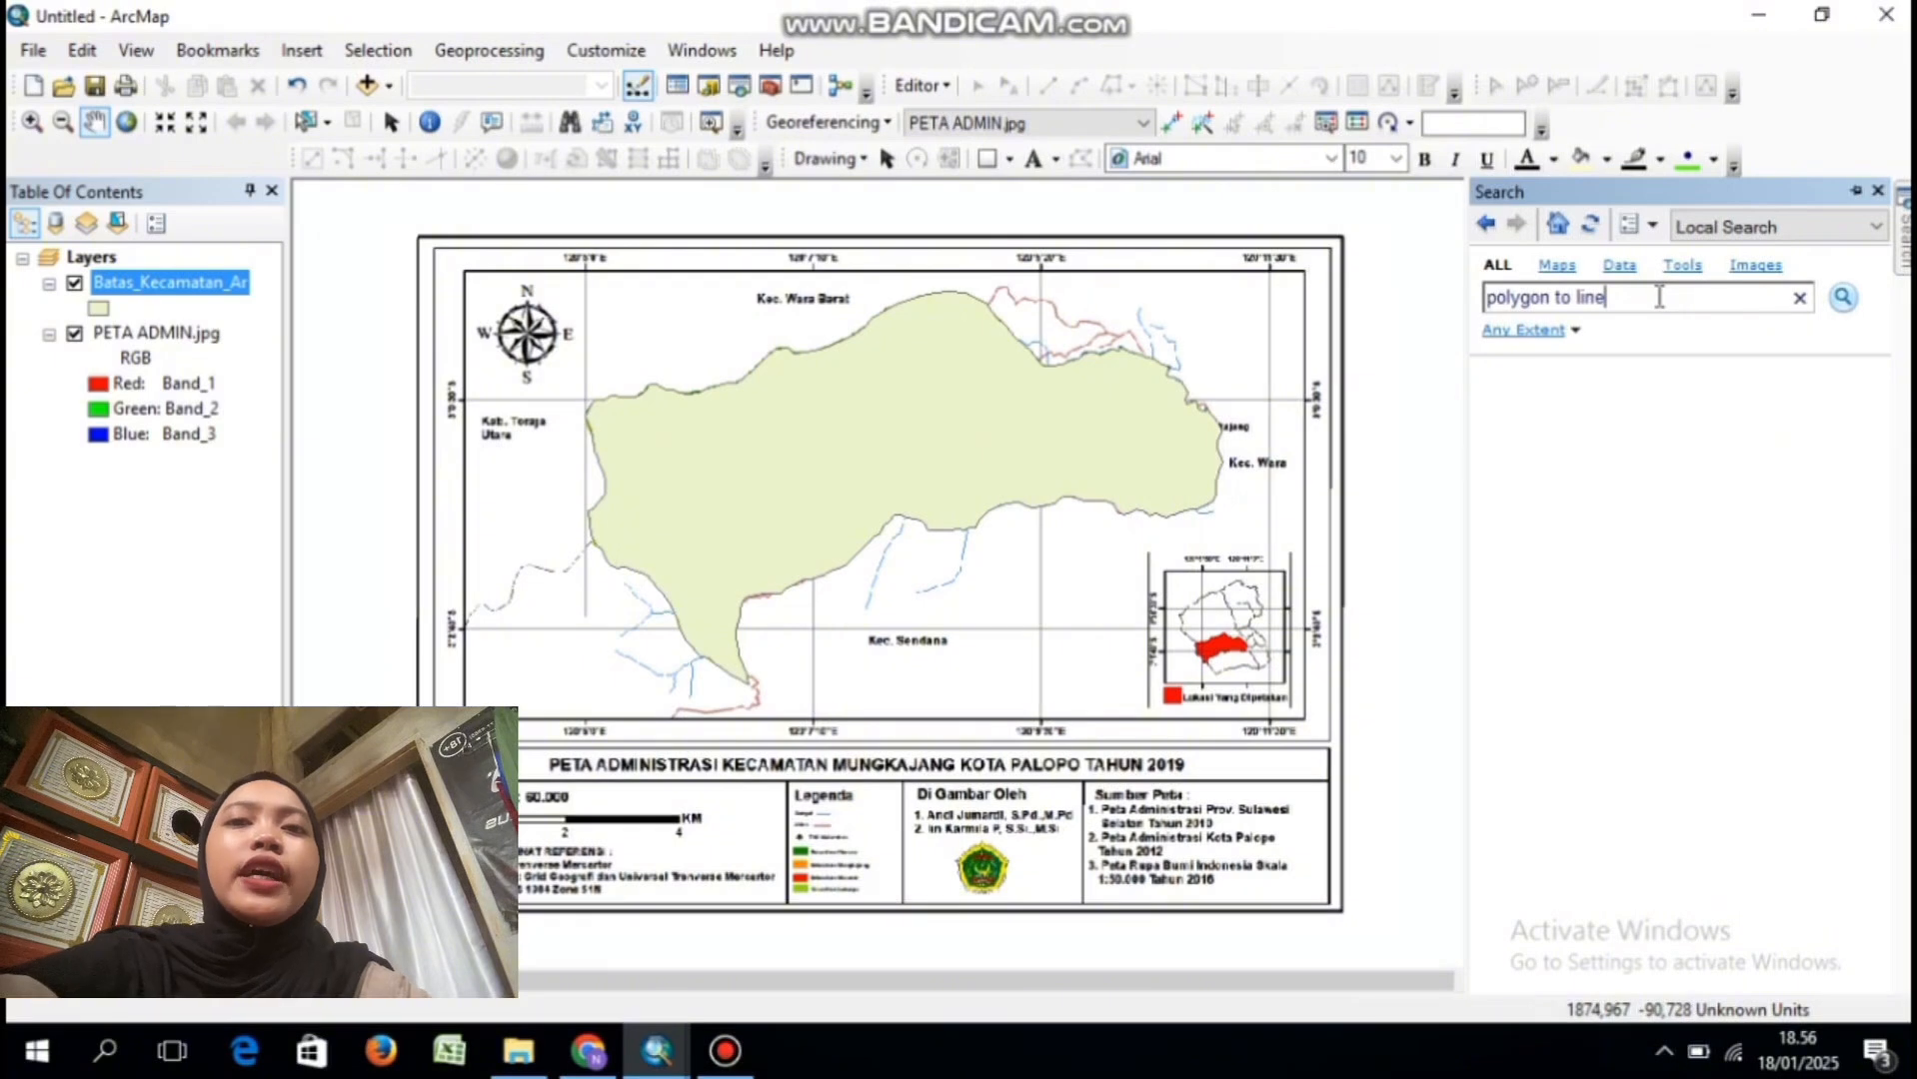
pyautogui.press('Return')
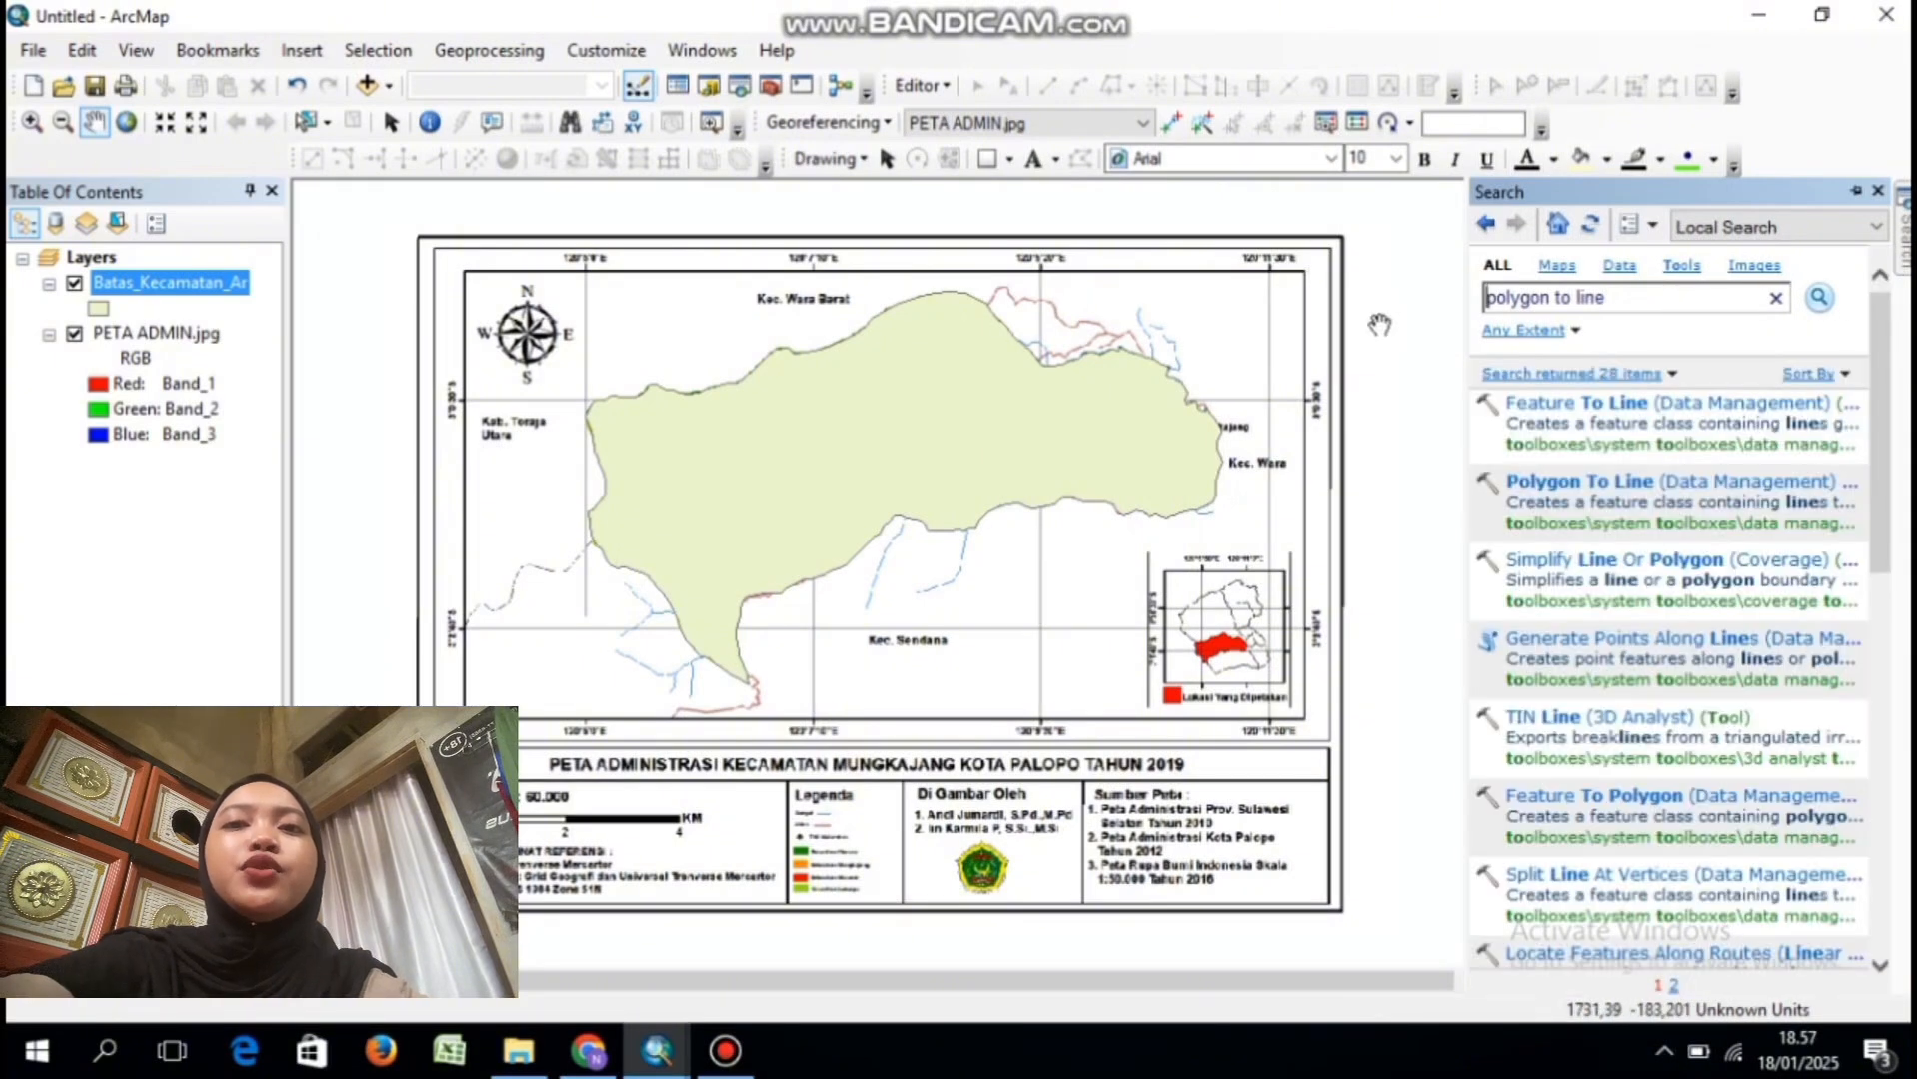
pyautogui.click(1626, 488)
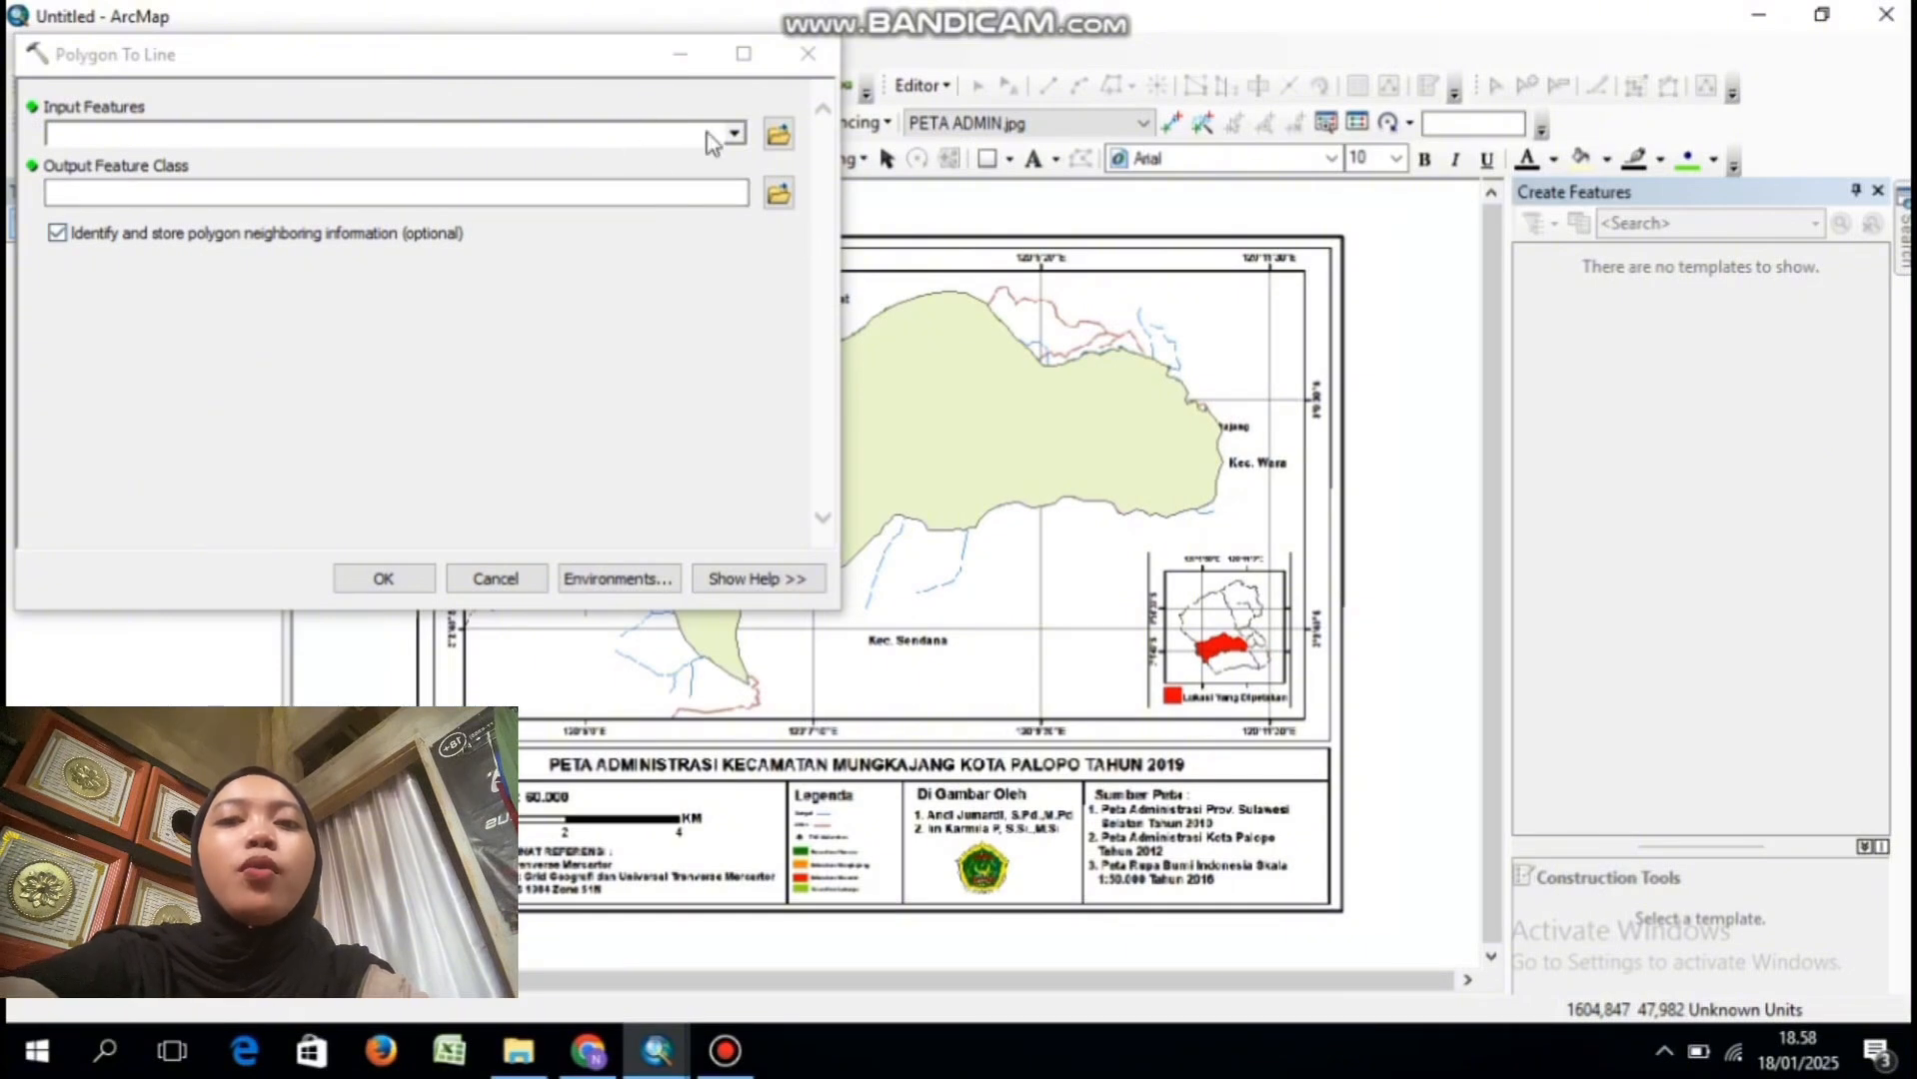
# - Set Batas_Kecamatan_Ar as the Polygon To Line input and browse to the PALOPO_SHP folder for the output feature class
pyautogui.click(735, 134)
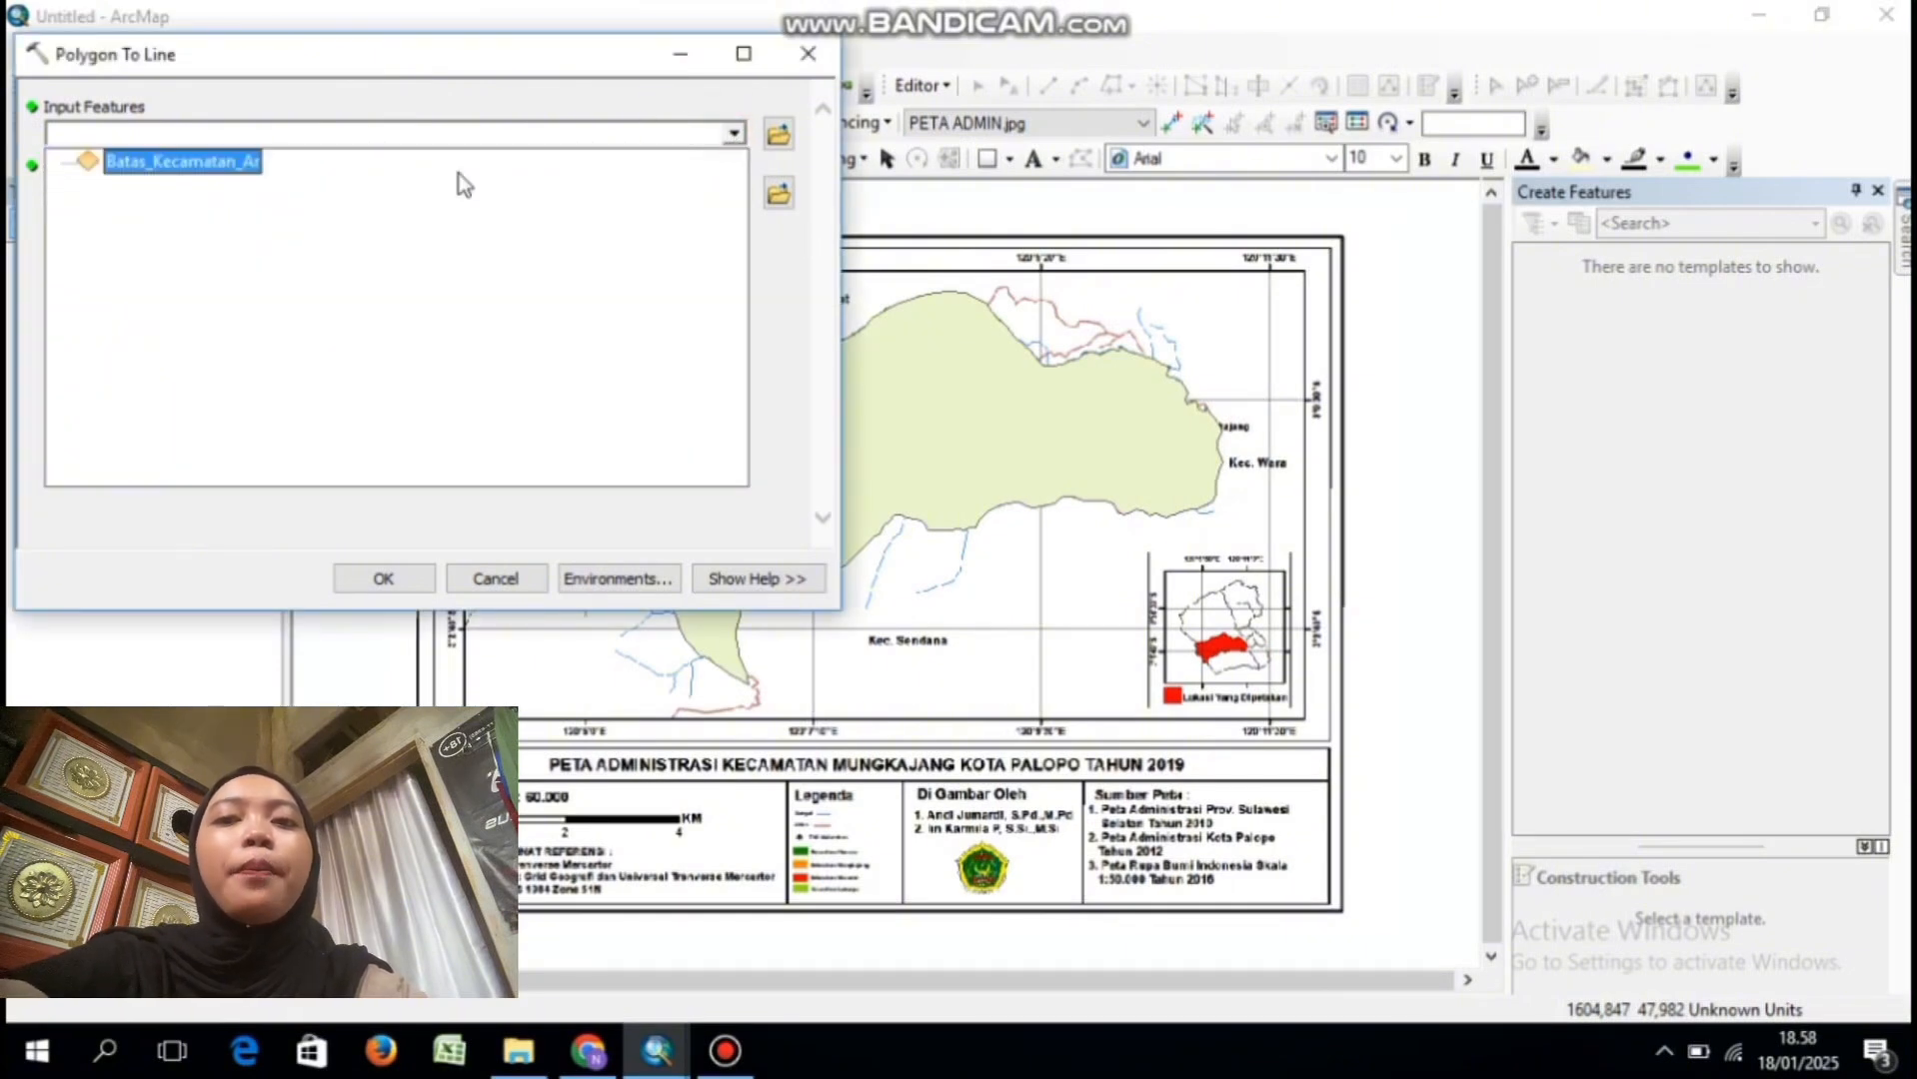
pyautogui.click(203, 161)
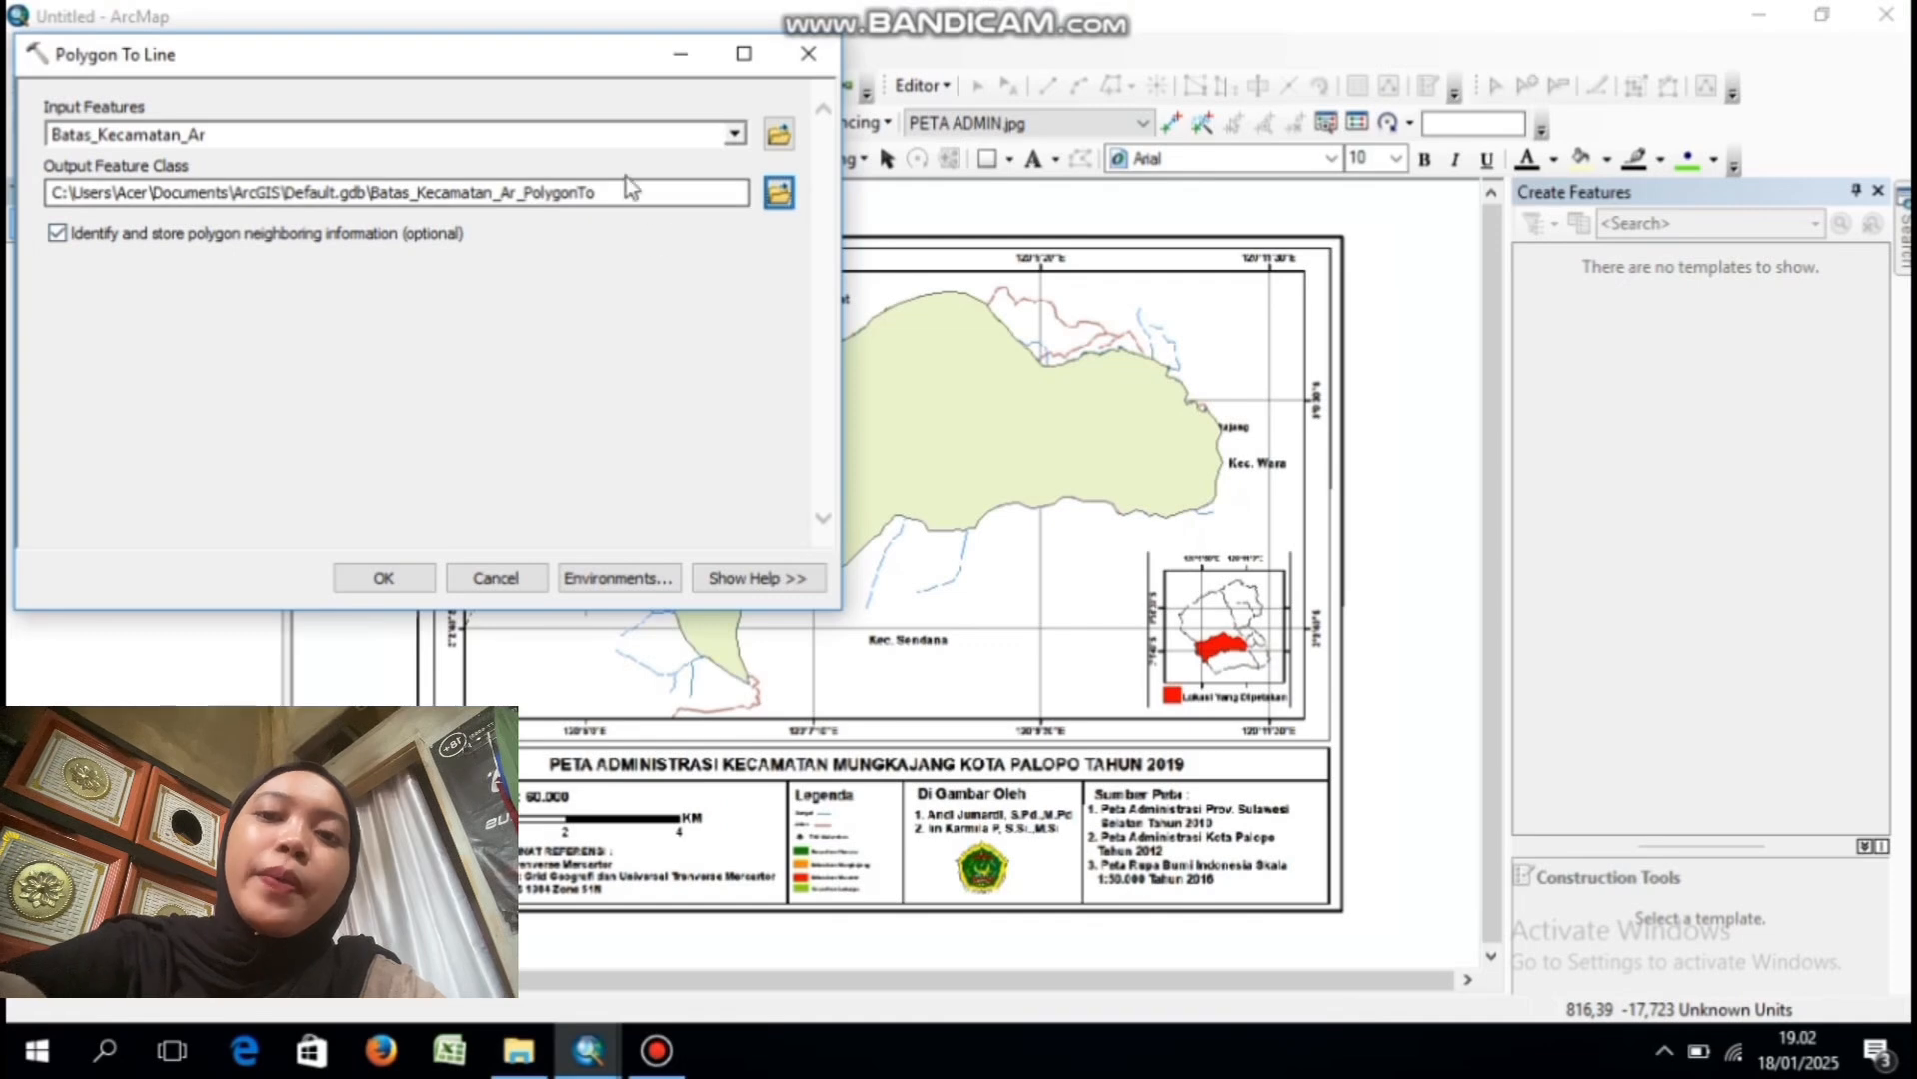
pyautogui.click(778, 193)
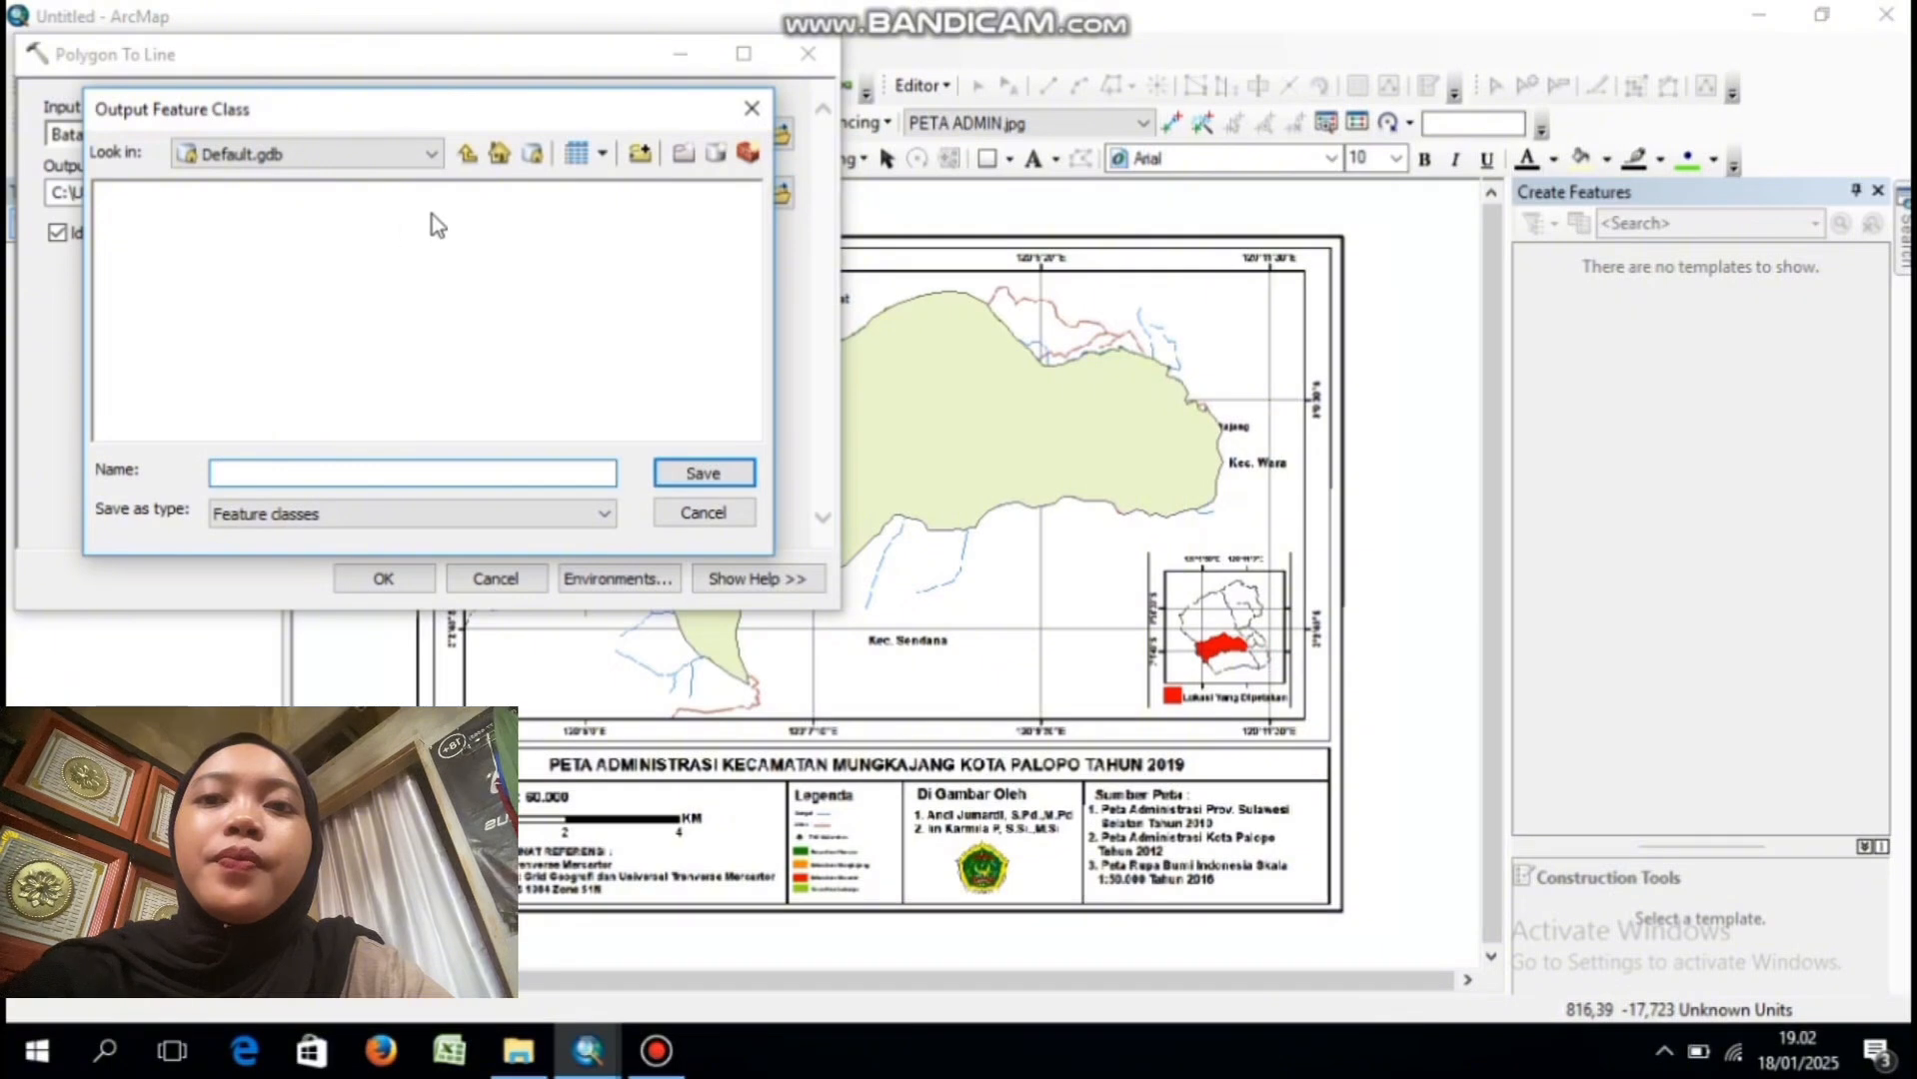
pyautogui.click(467, 153)
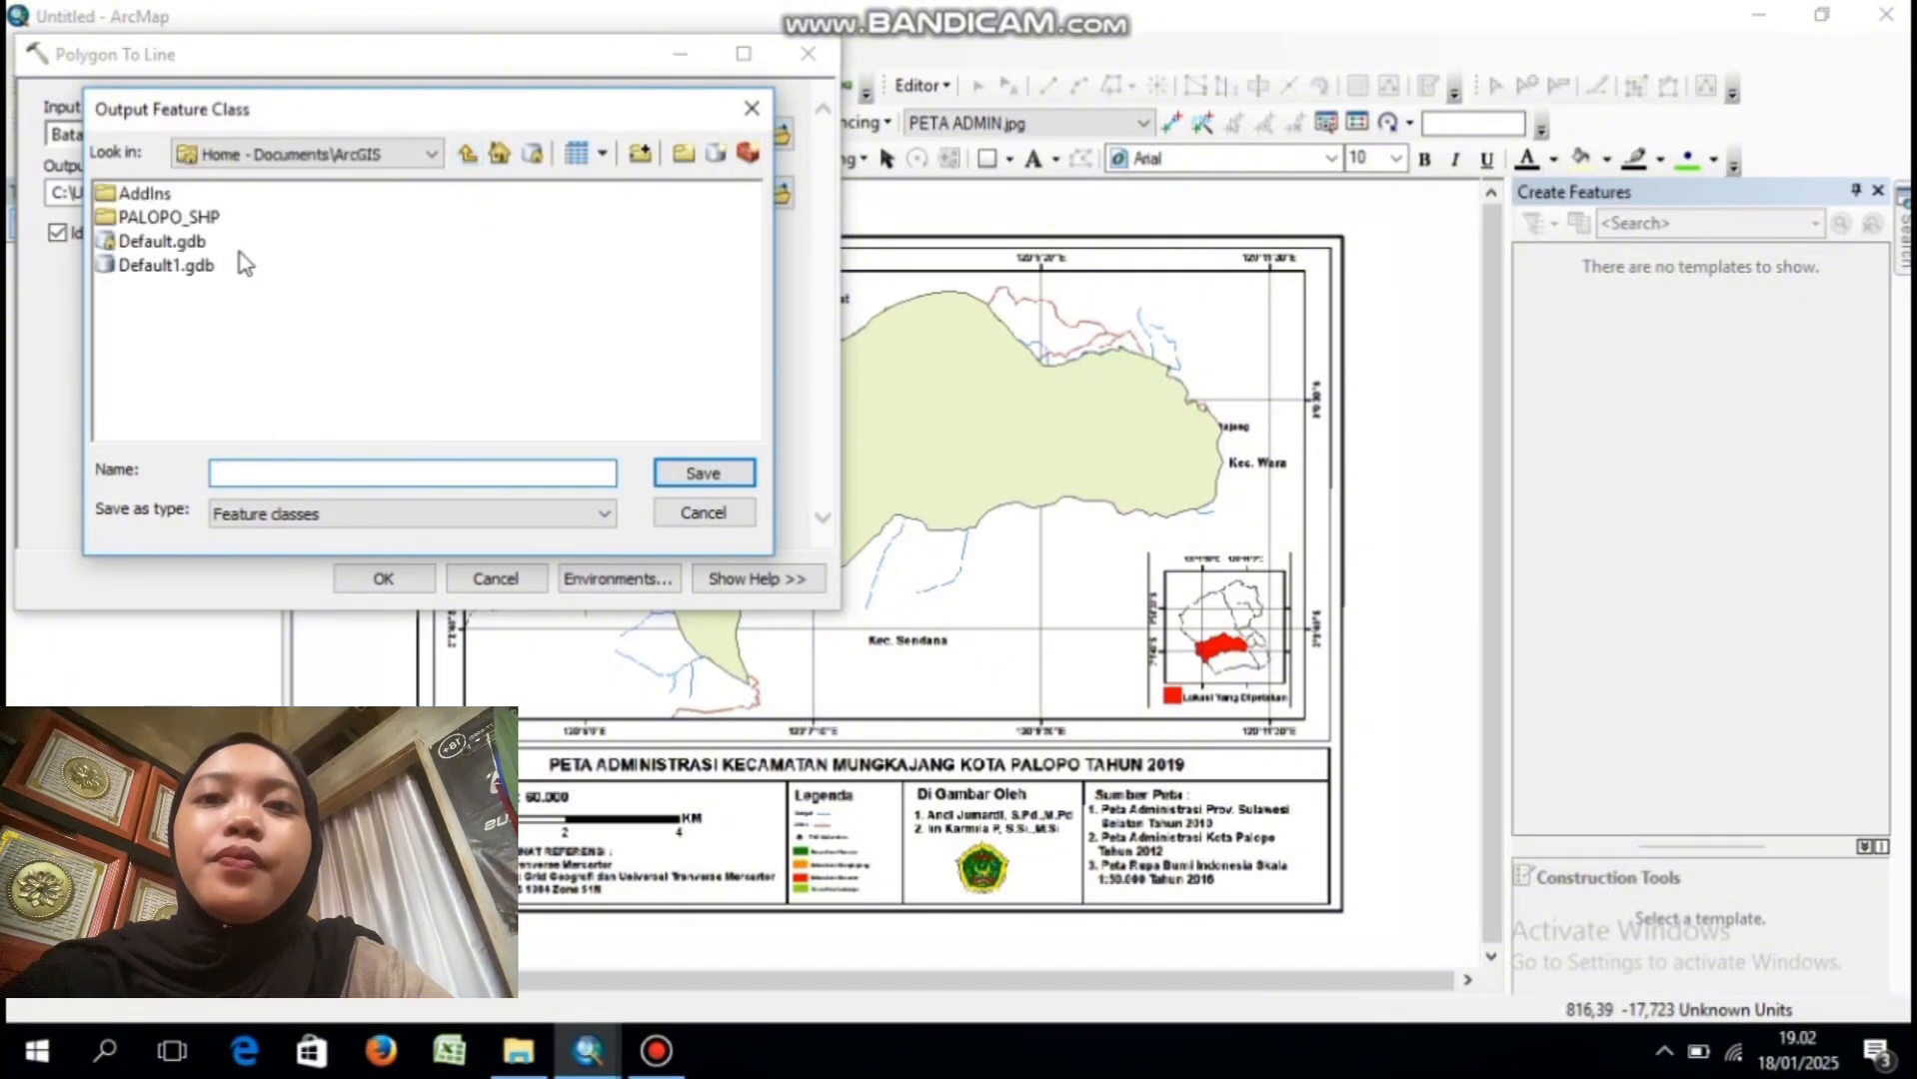
pyautogui.doubleClick(182, 215)
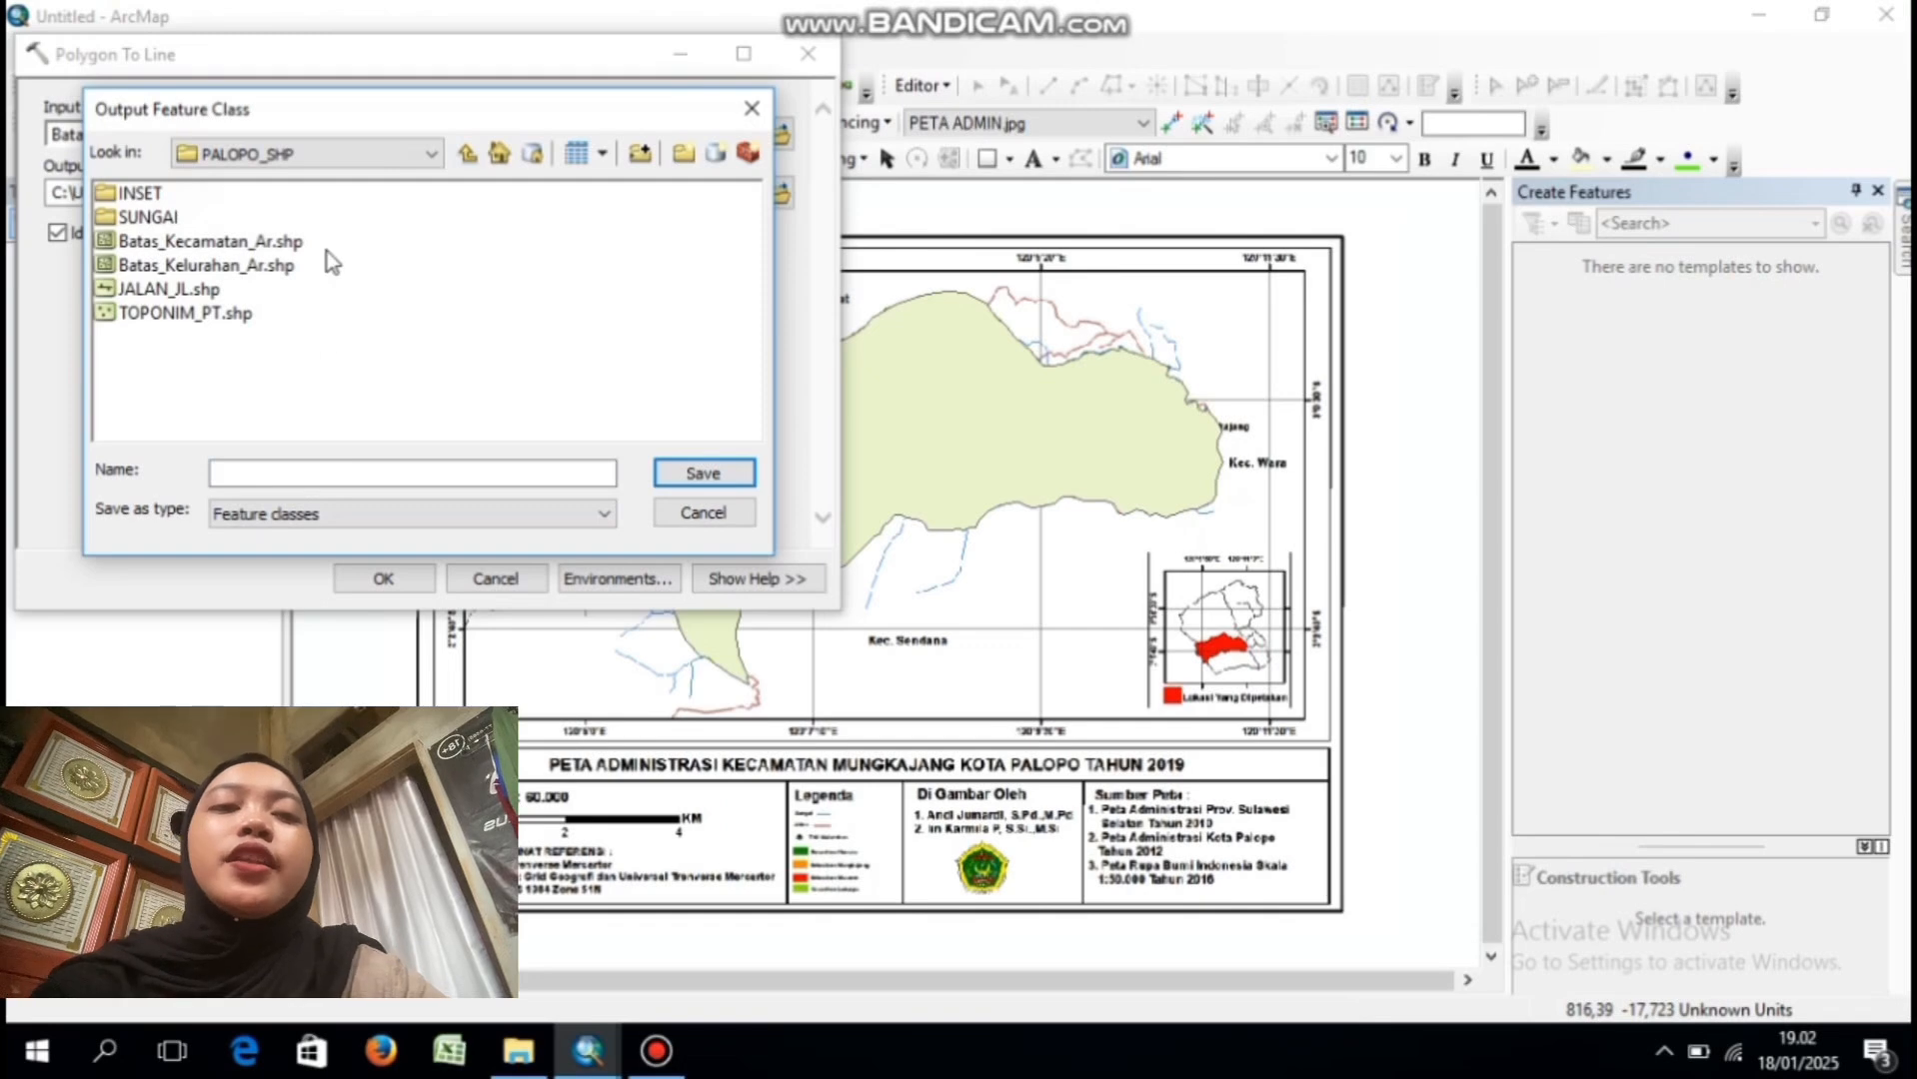
# - Name the output feature class BATAS_KECAMATAN_LN, save it in PALOPO_SHP, and run the polygon-to-line conversion
pyautogui.click(287, 473)
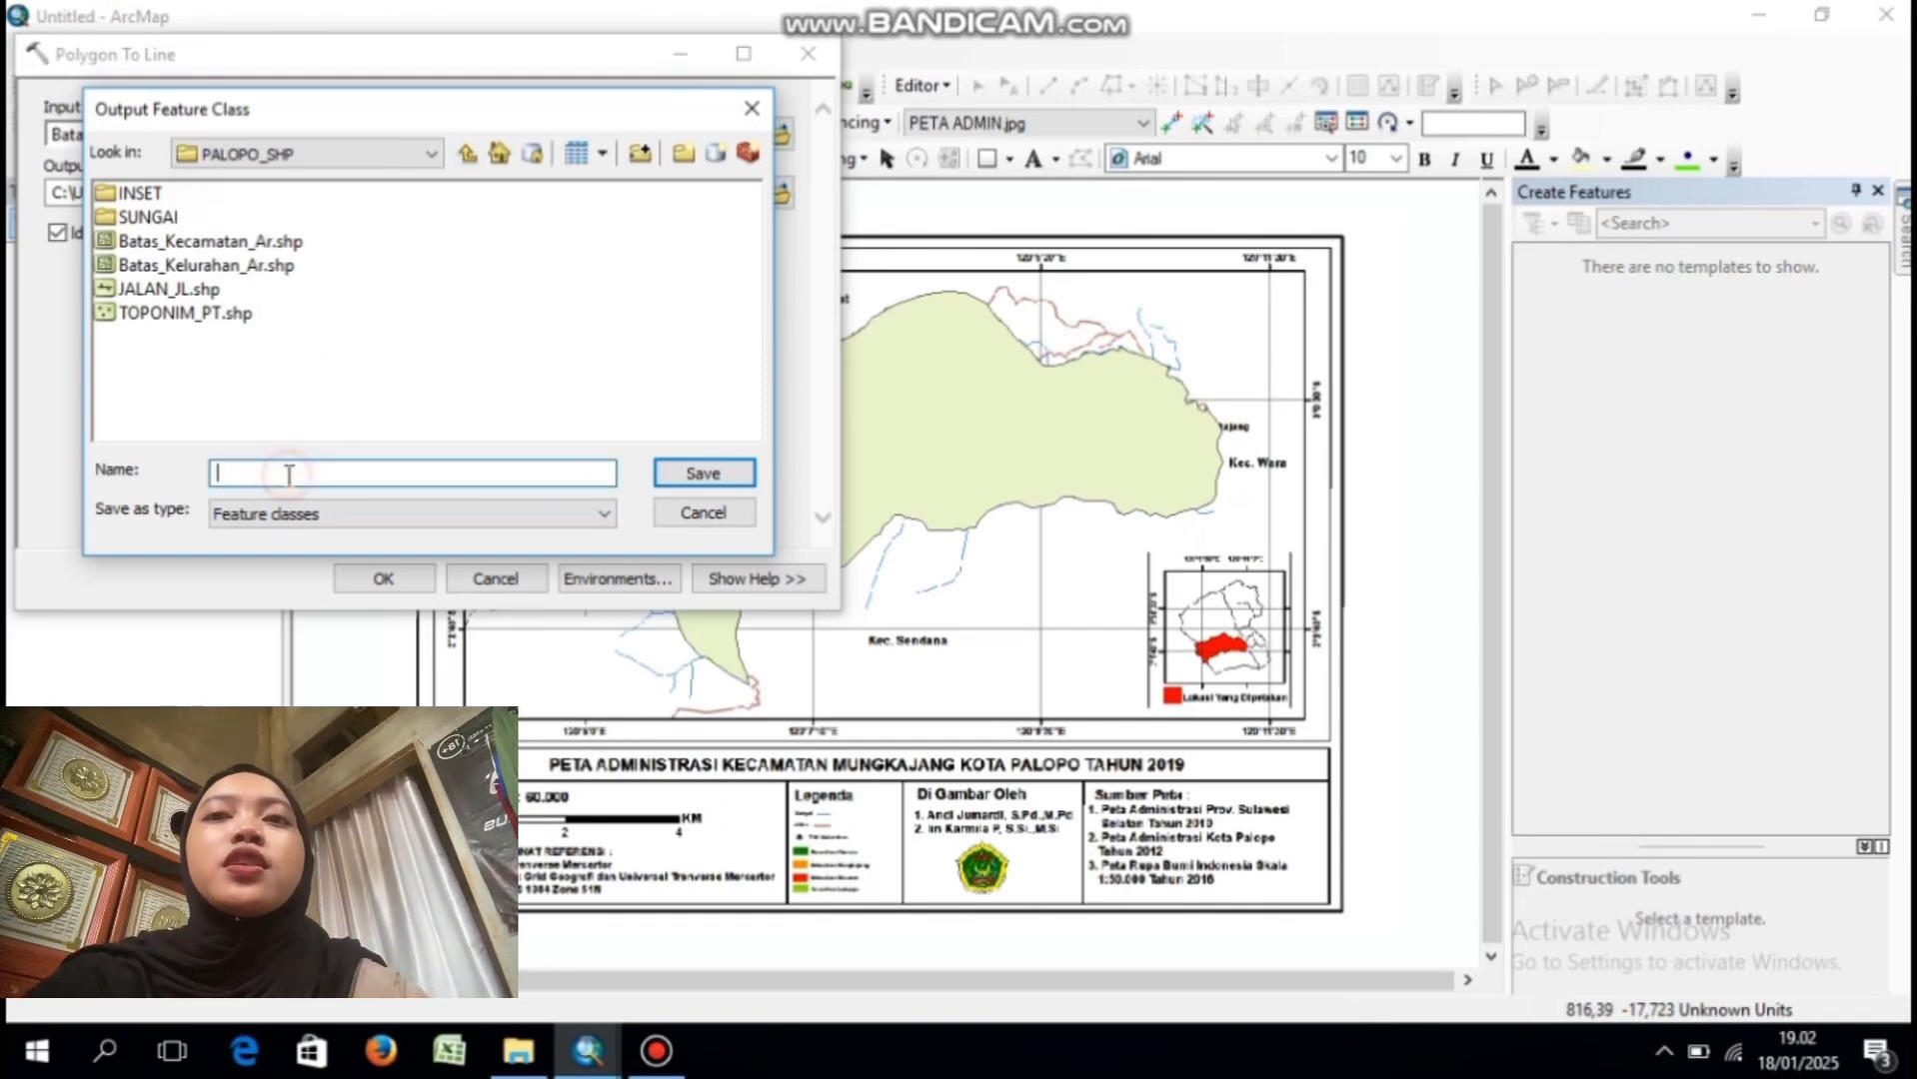
pyautogui.write('batas')
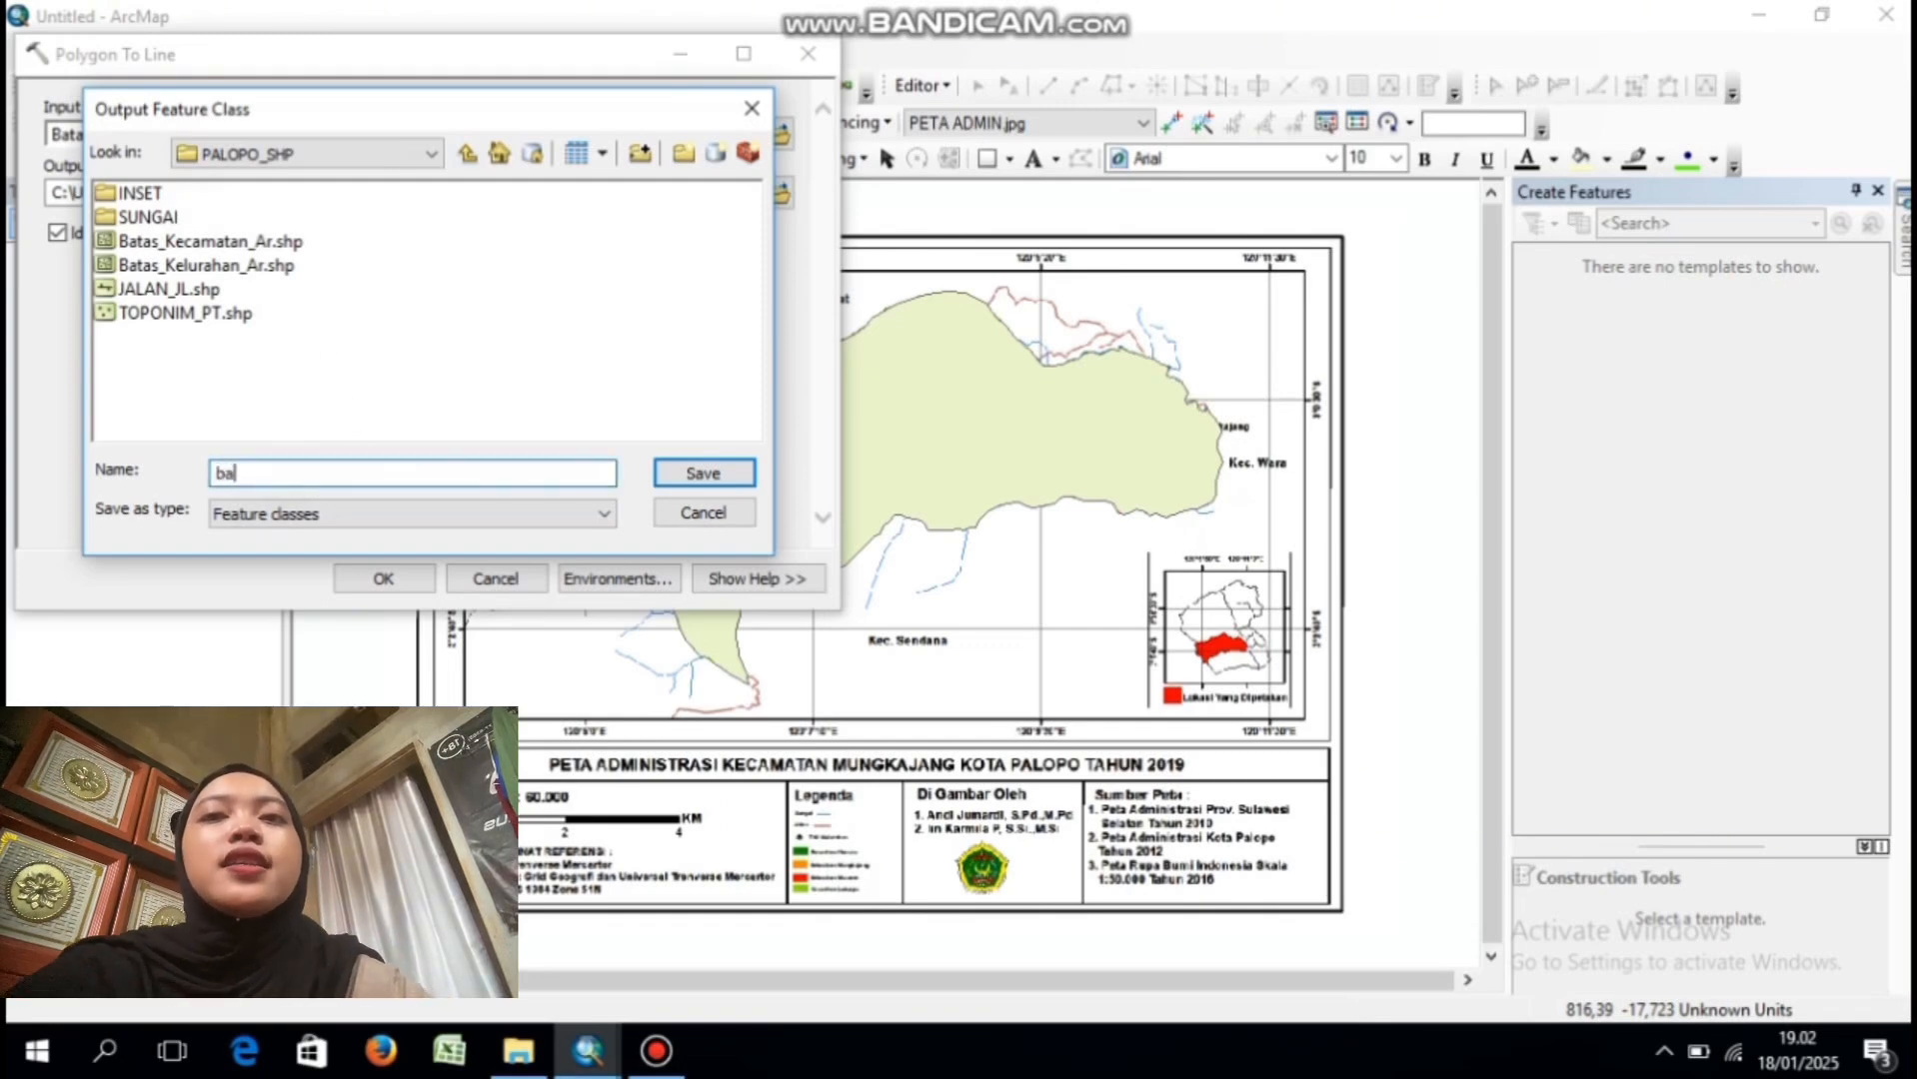
pyautogui.press('BackSpace')
pyautogui.press('BackSpace')
pyautogui.press('BackSpace')
pyautogui.press('BackSpace')
pyautogui.press('BackSpace')
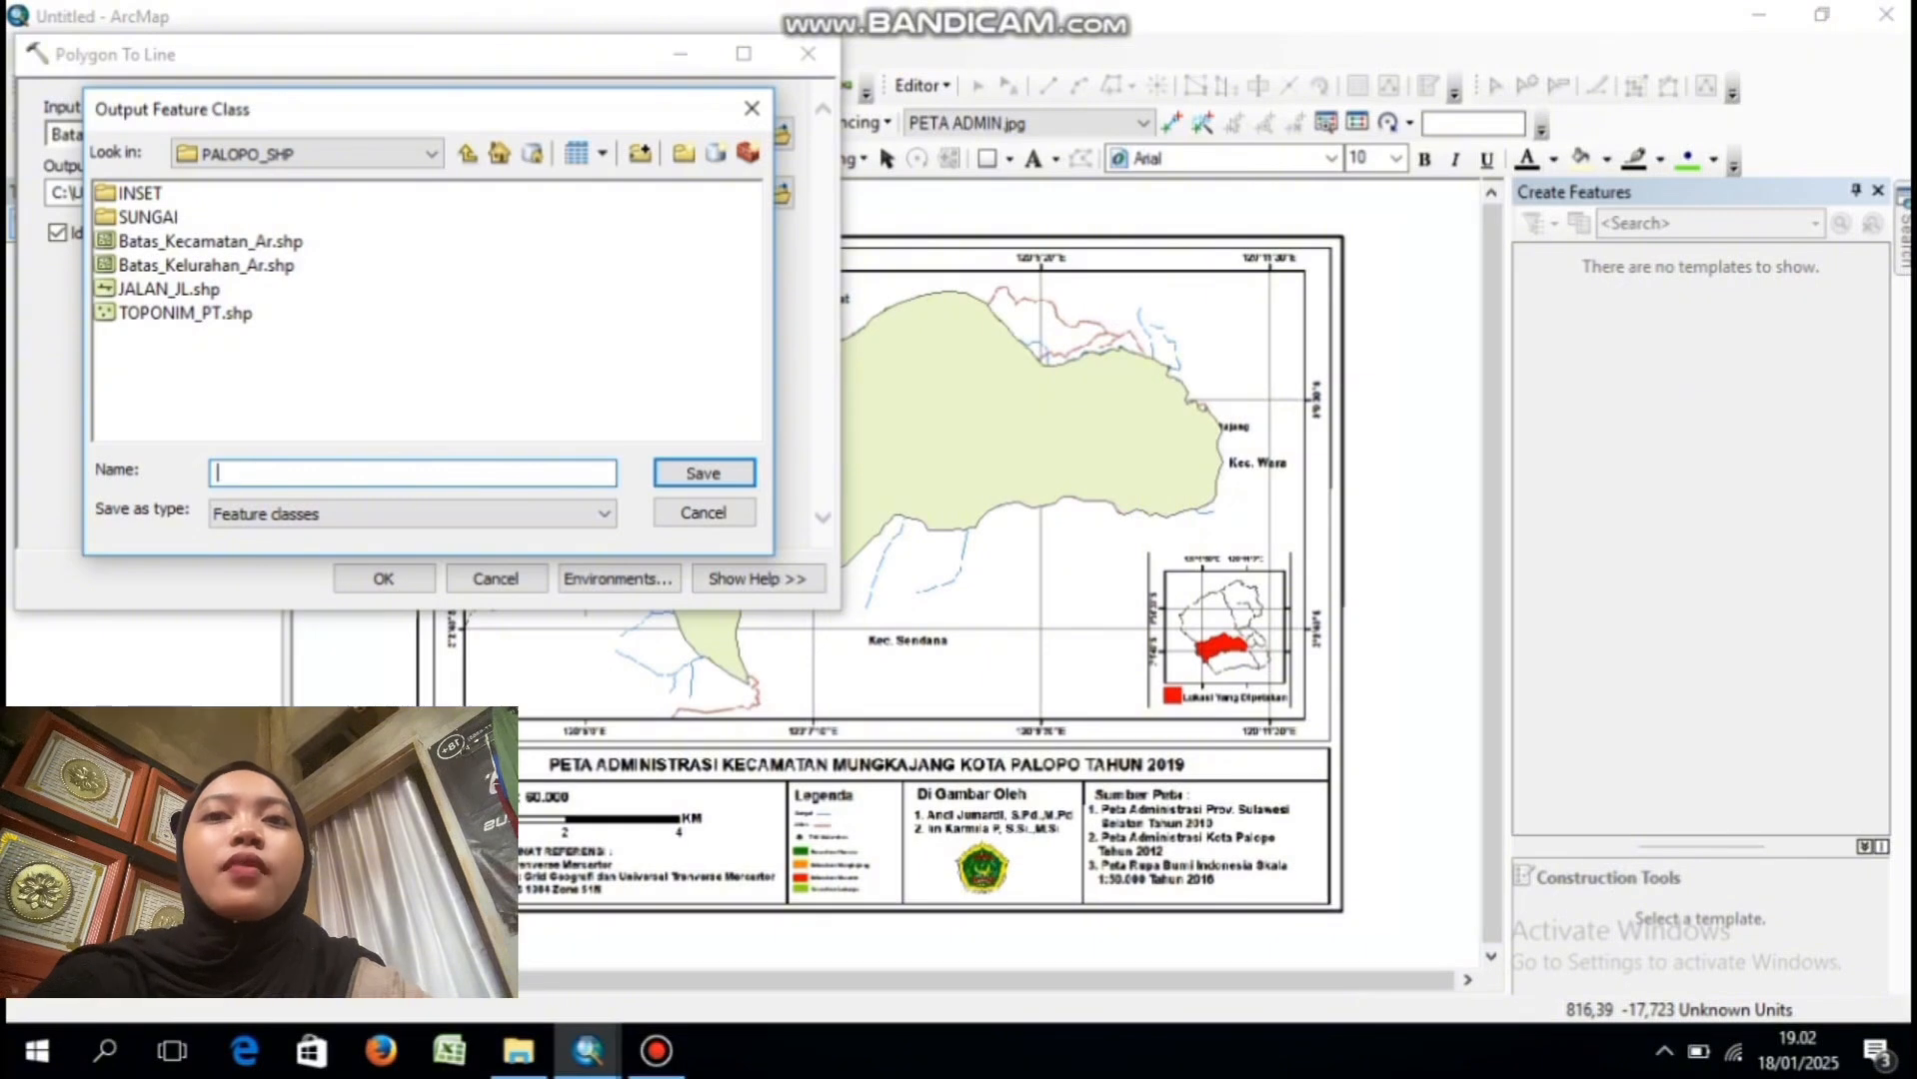
pyautogui.write('BATAS')
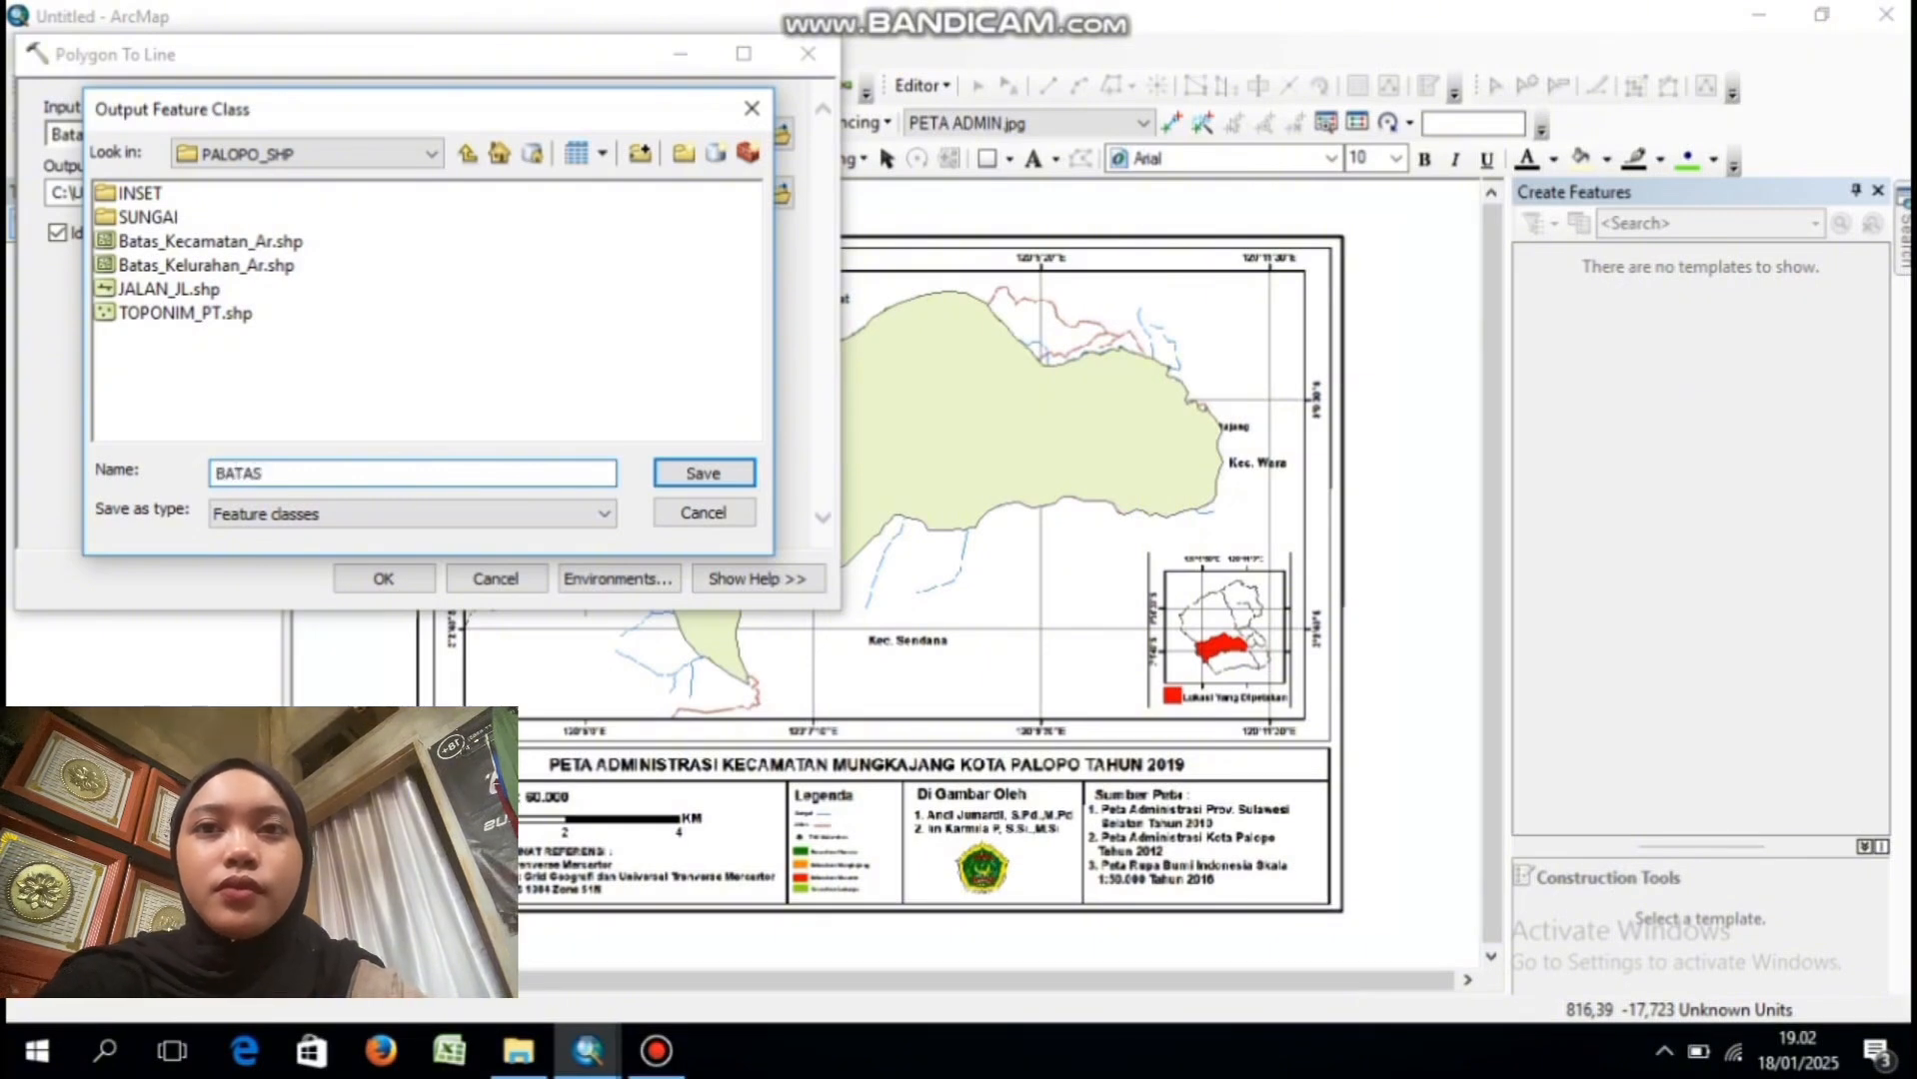
pyautogui.write('_KECA')
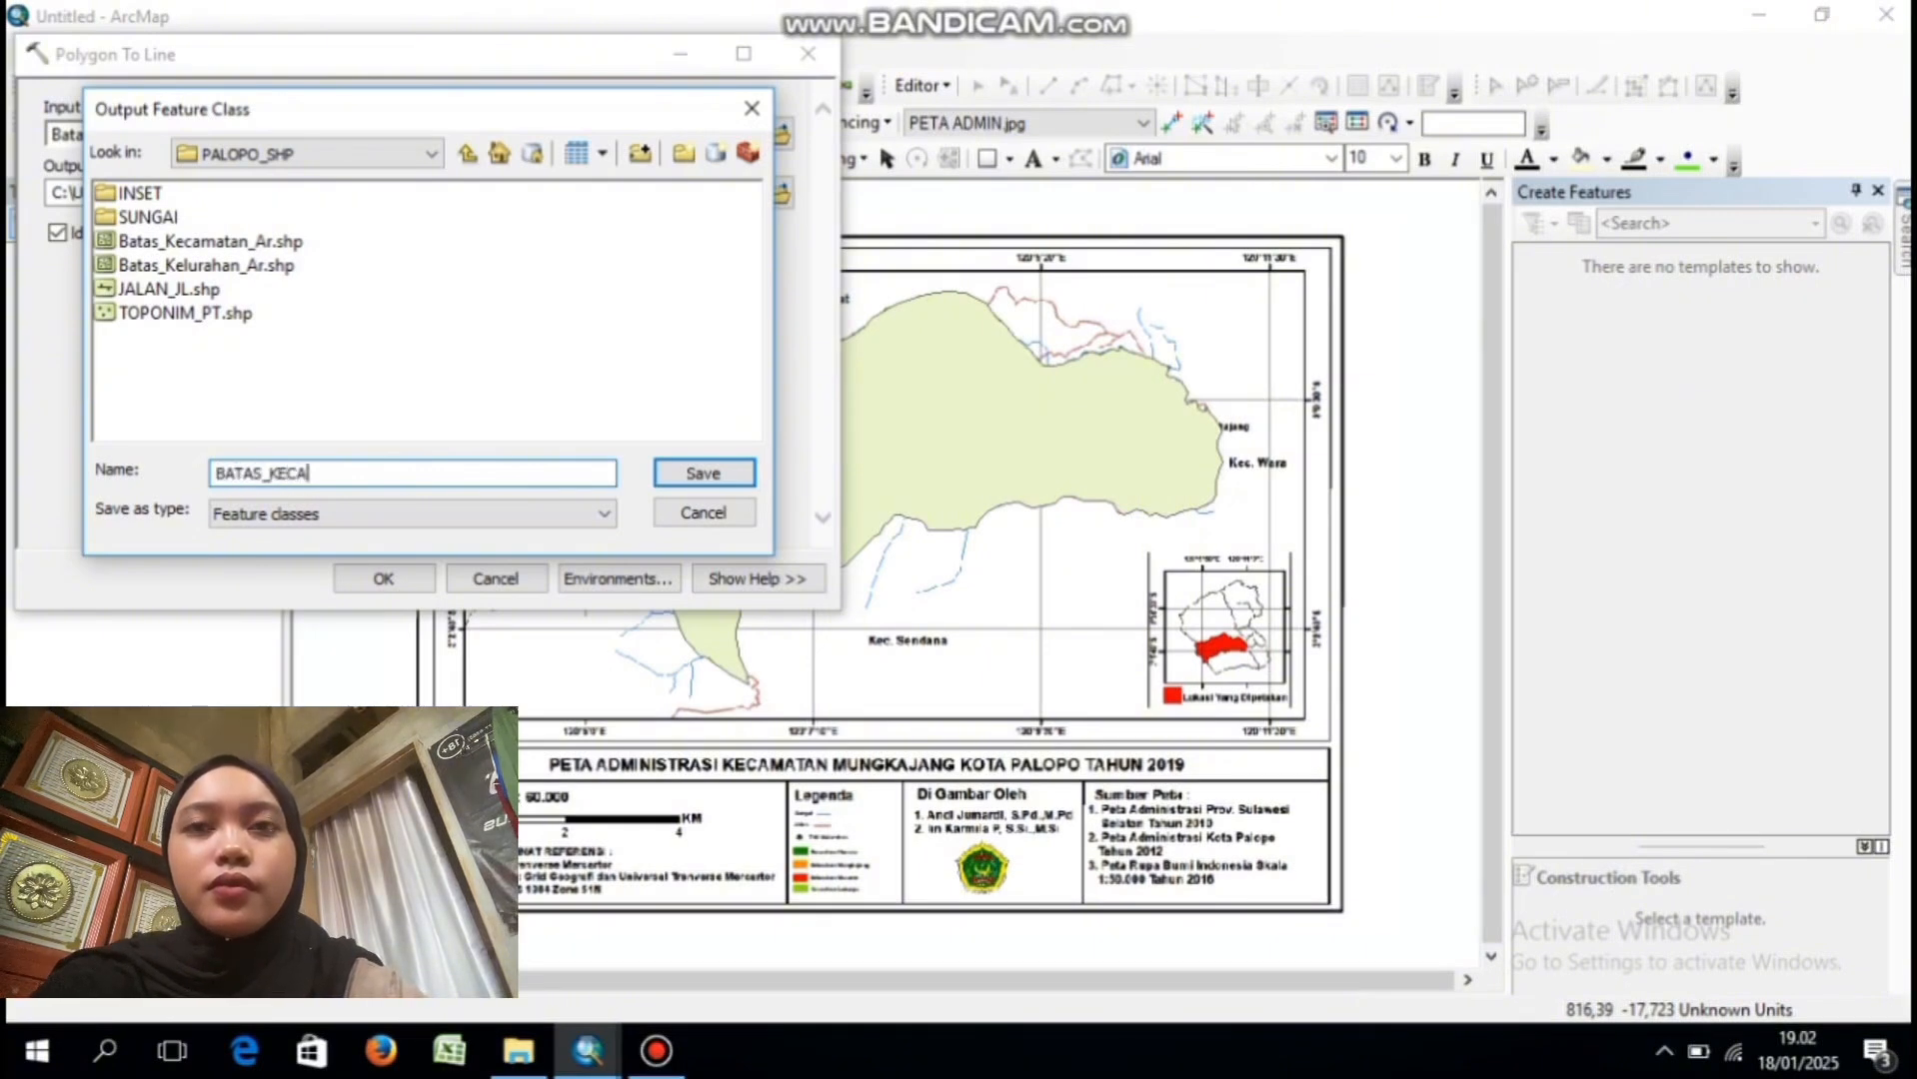
pyautogui.write('MATAN')
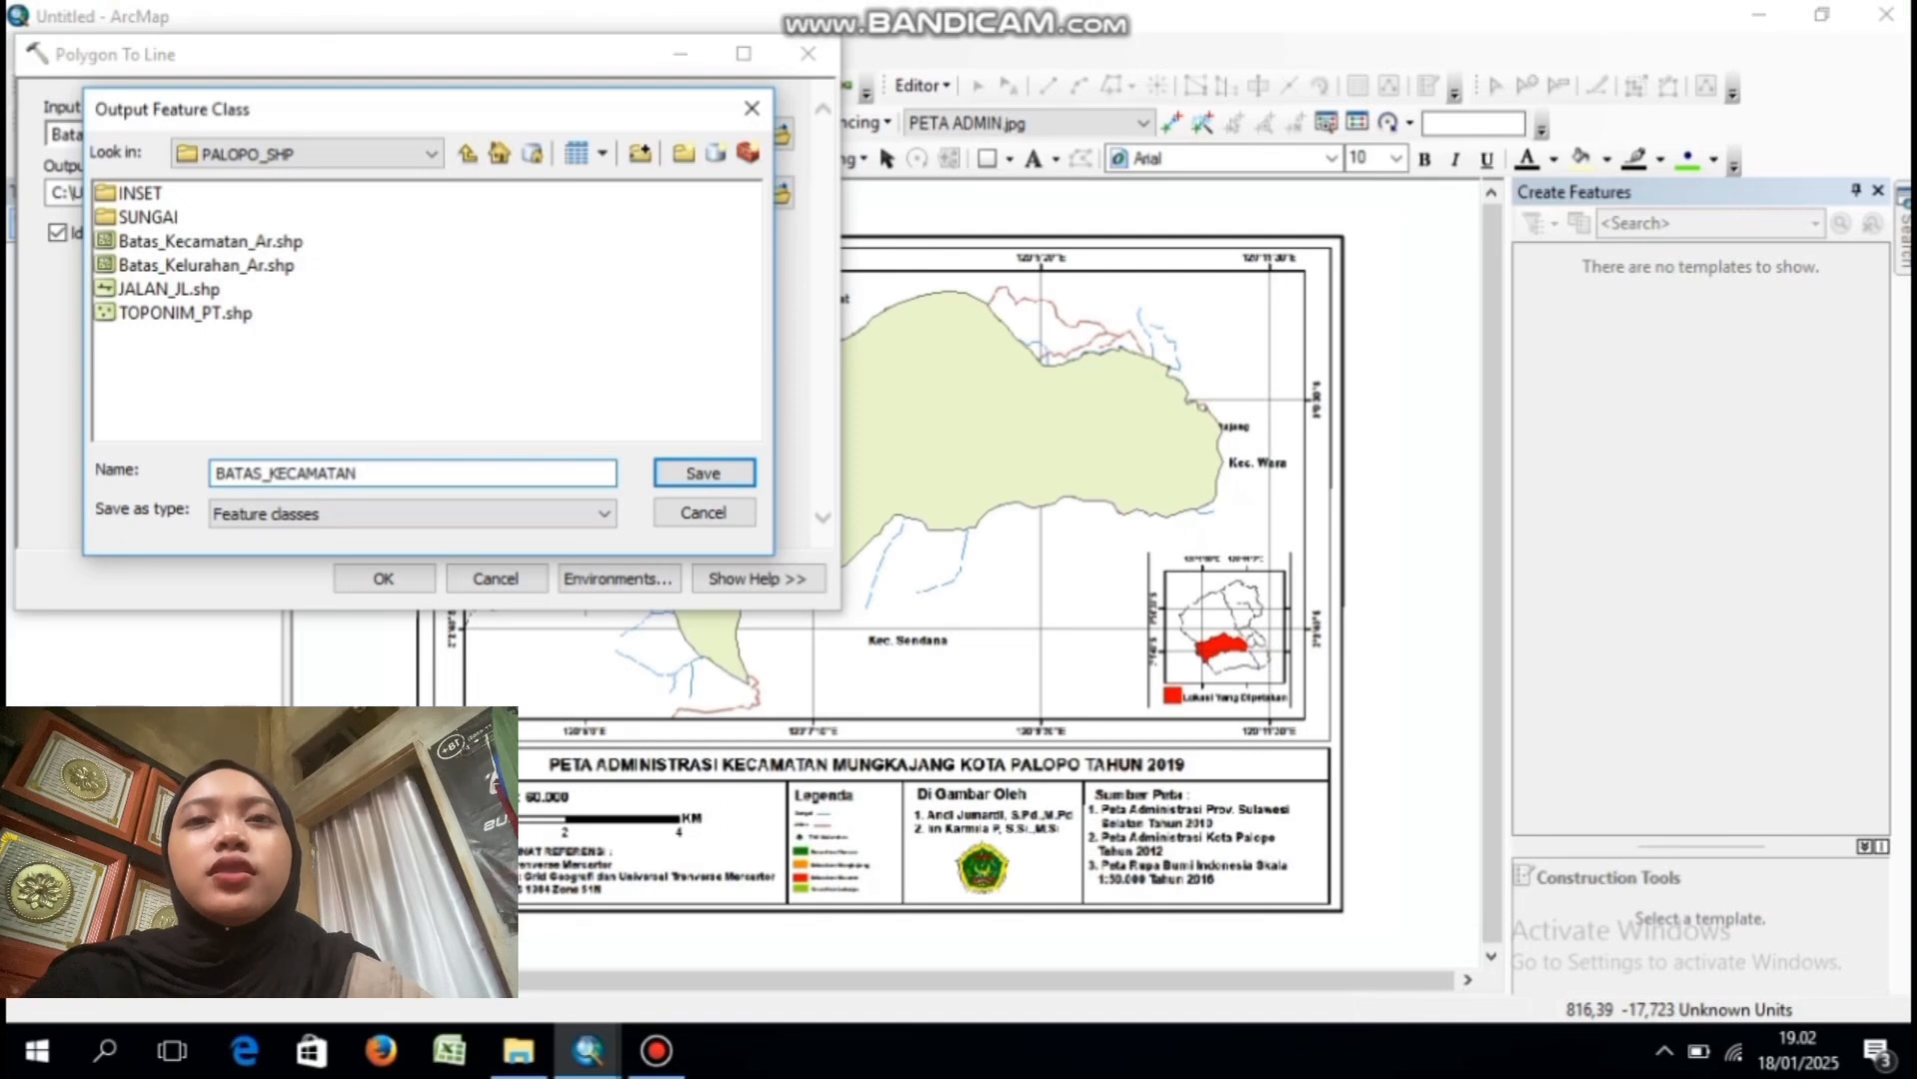
pyautogui.write('_LN')
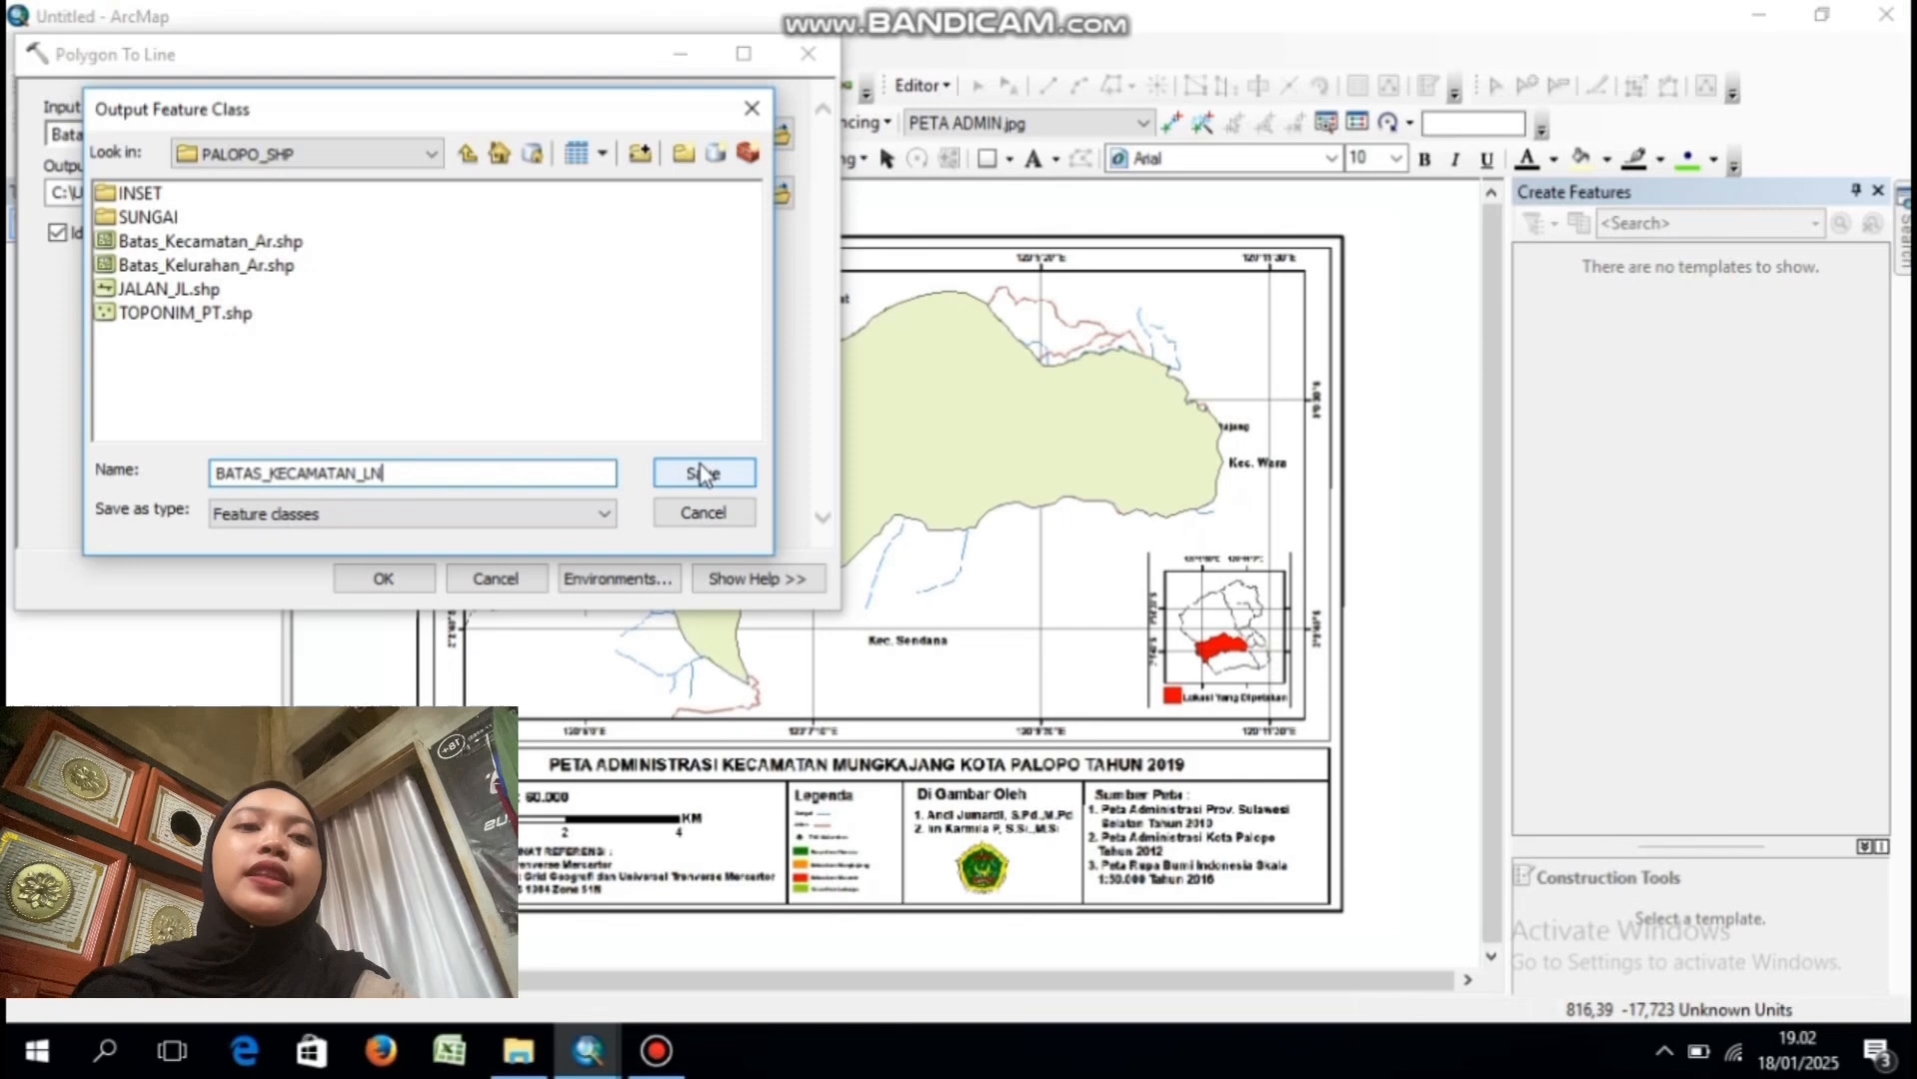
pyautogui.click(700, 470)
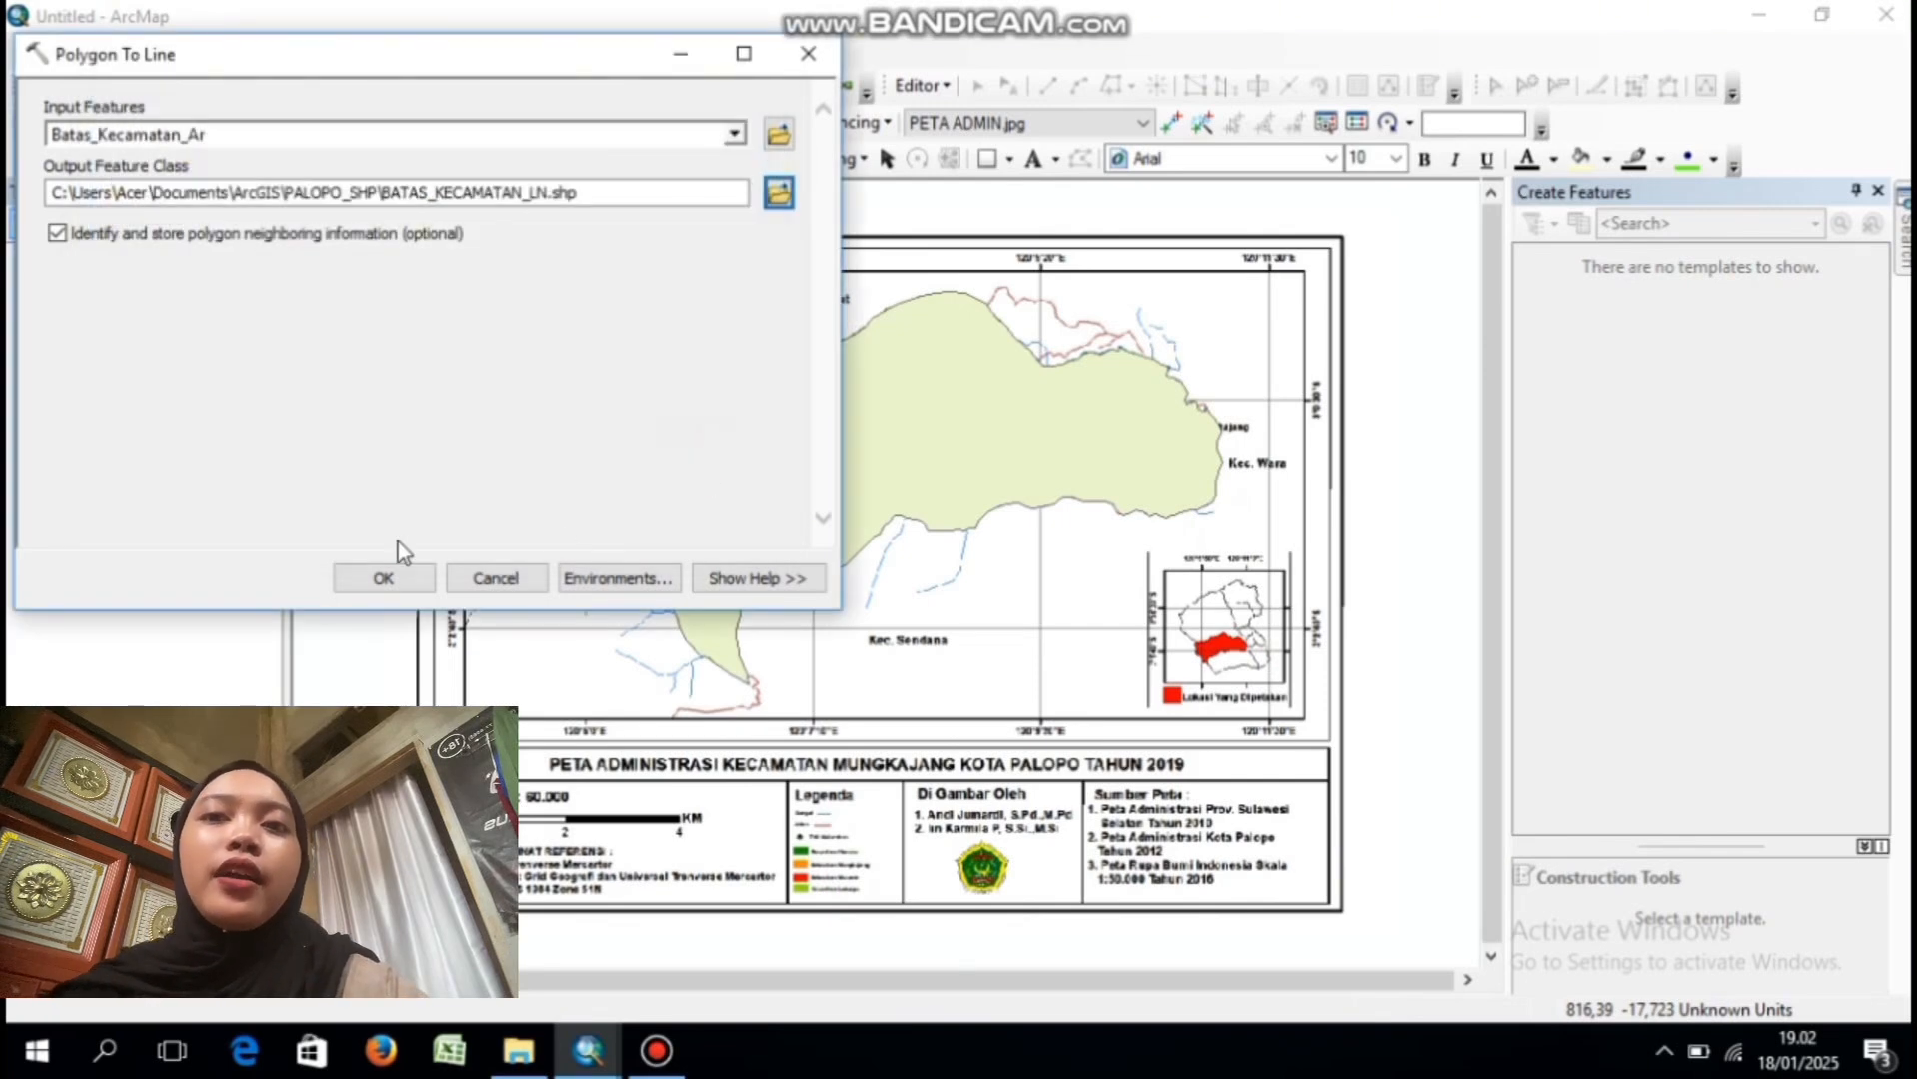
pyautogui.click(389, 577)
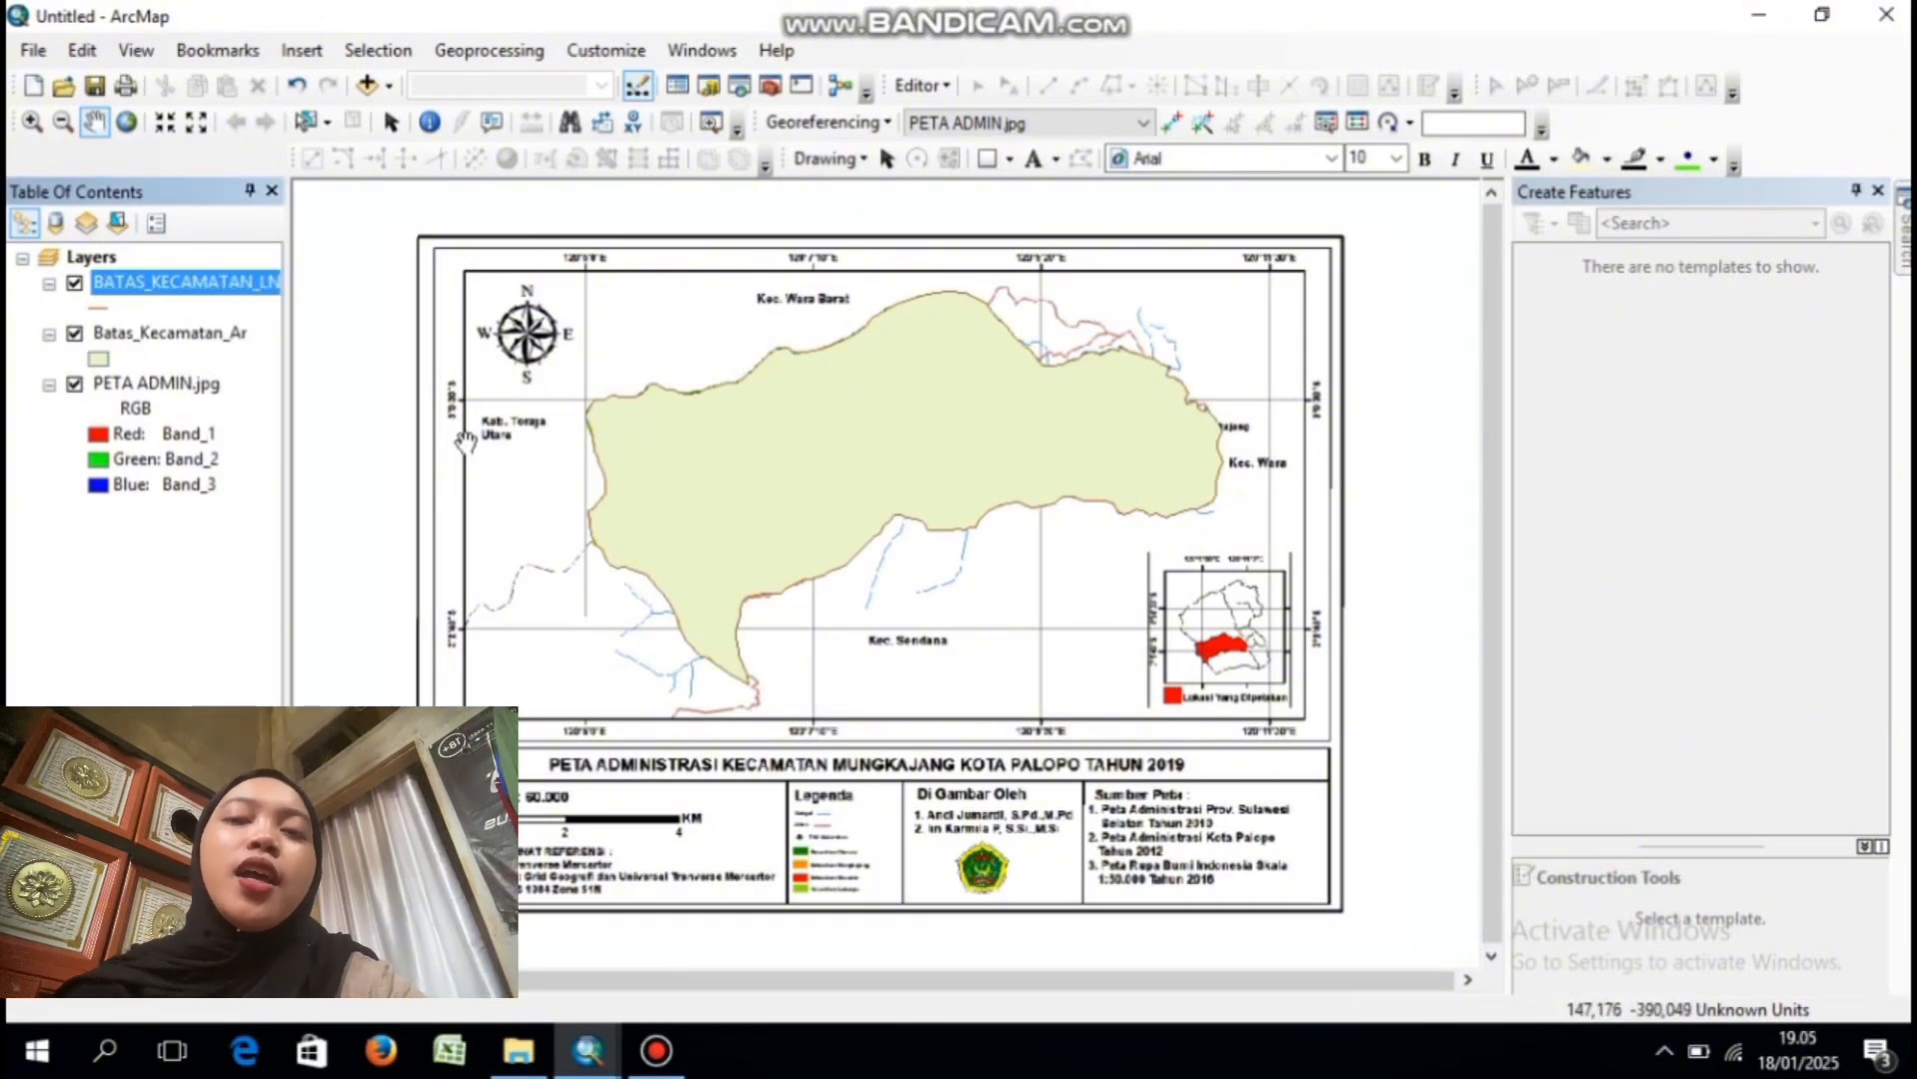
# - Remove the Batas_Kecamatan_Ar polygon layer from the map
pyautogui.click(160, 334)
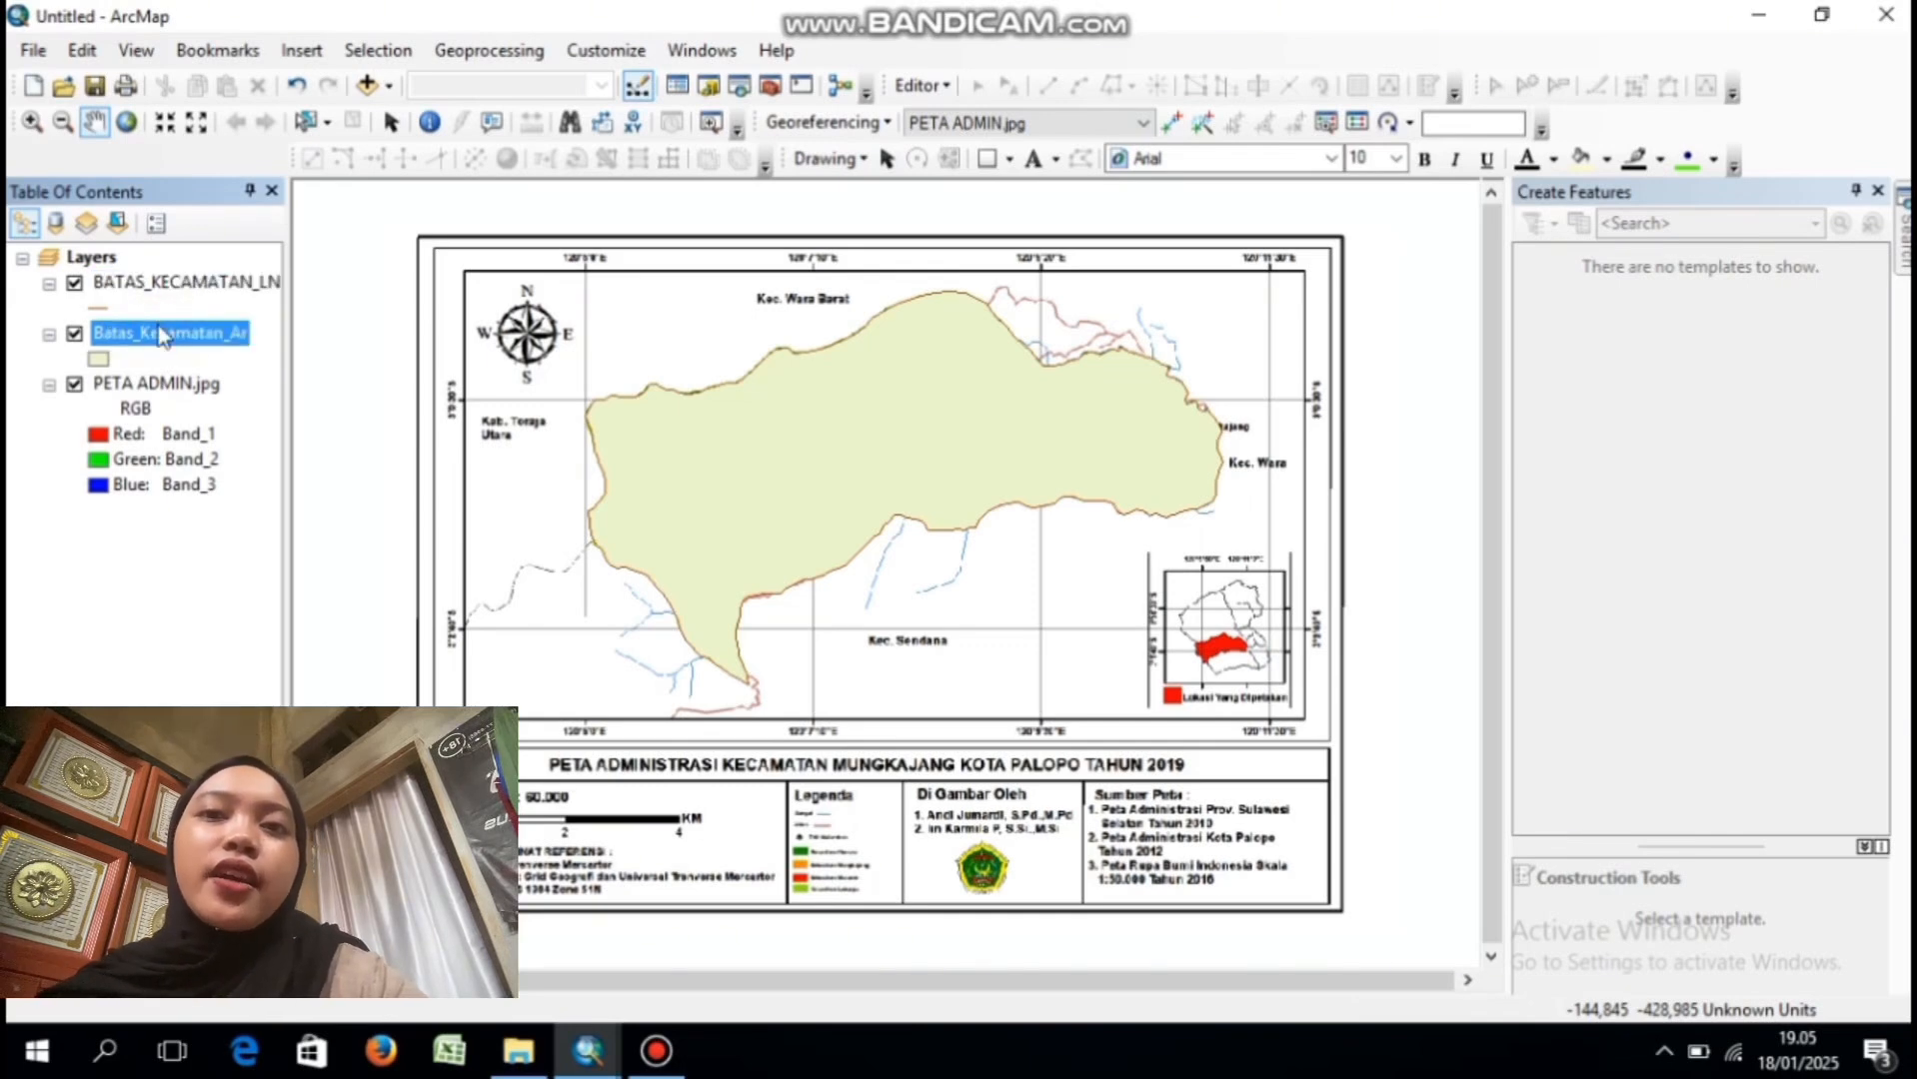
pyautogui.rightClick(160, 334)
pyautogui.click(214, 368)
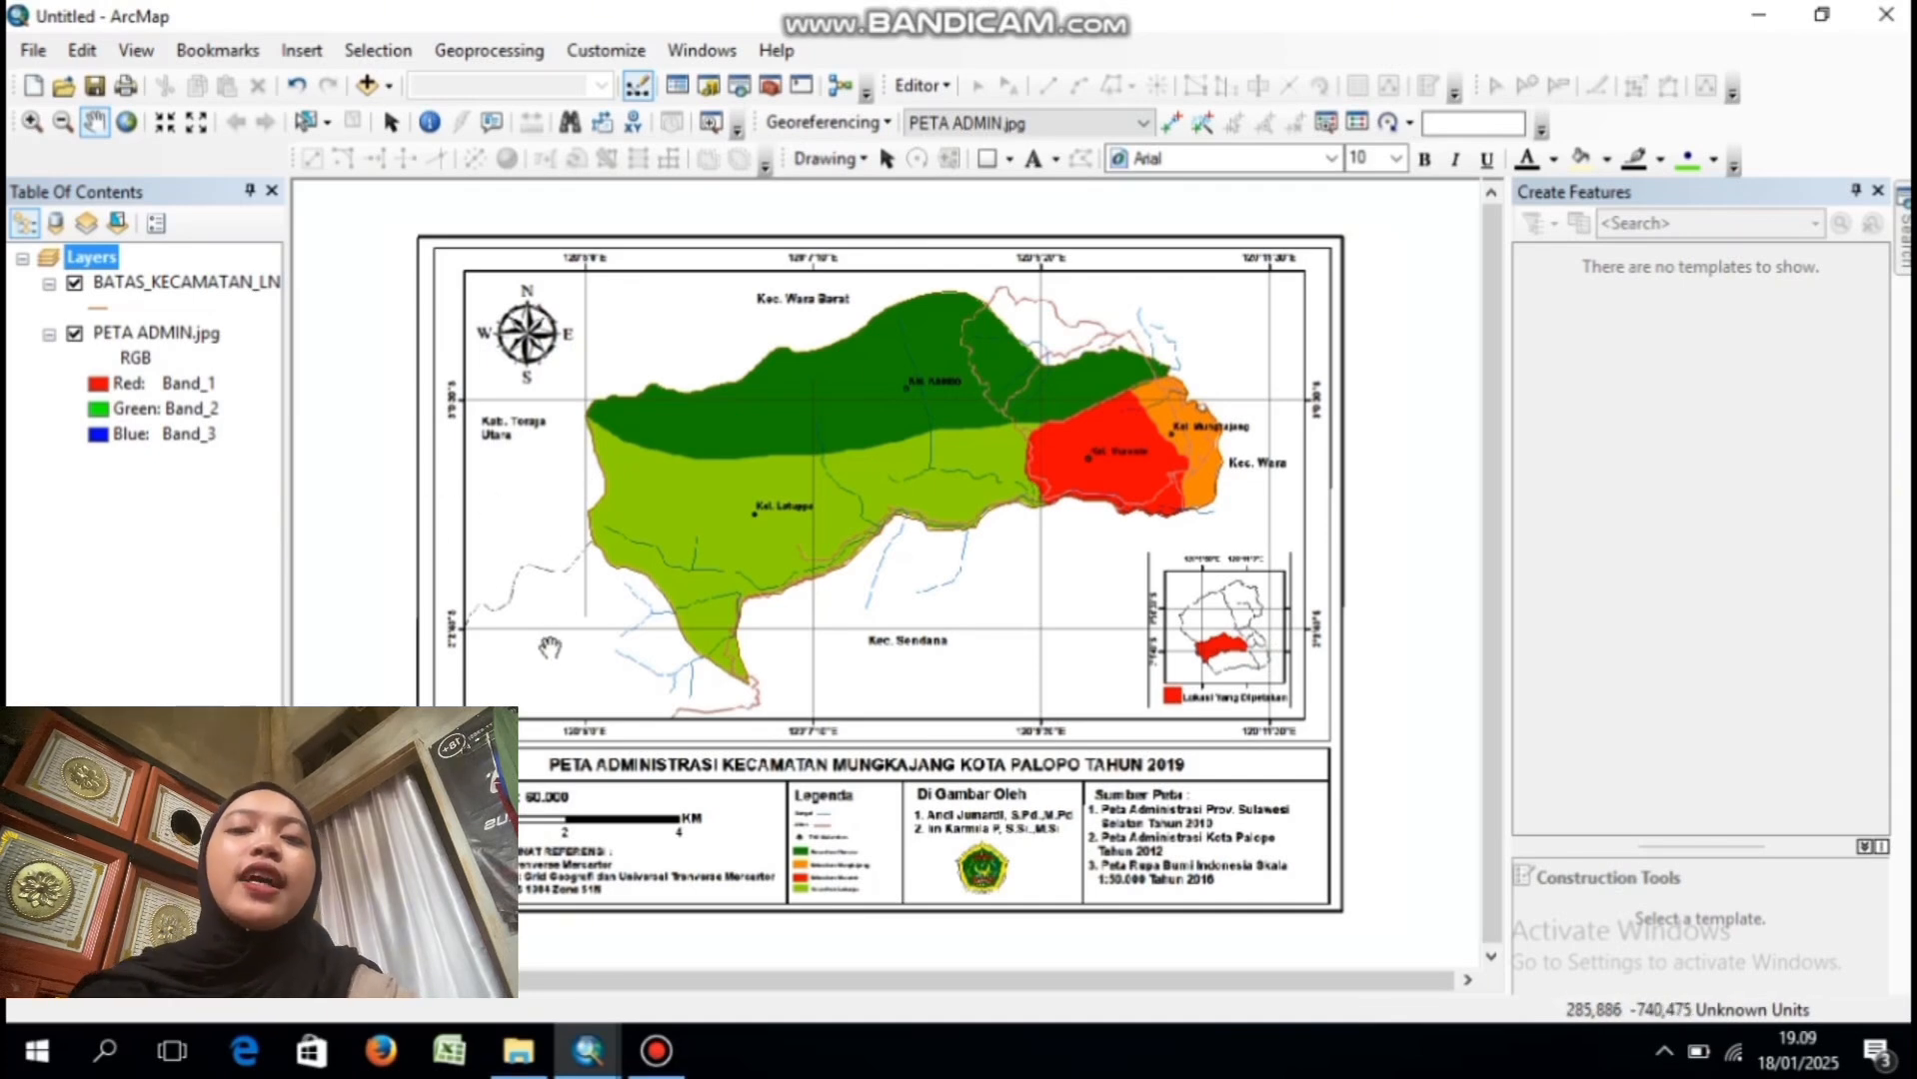
# - Start an edit session for BATAS_KECAMATAN_LN near the dashed boundary west of the district, continuing past the spatial reference warning
pyautogui.click(32, 121)
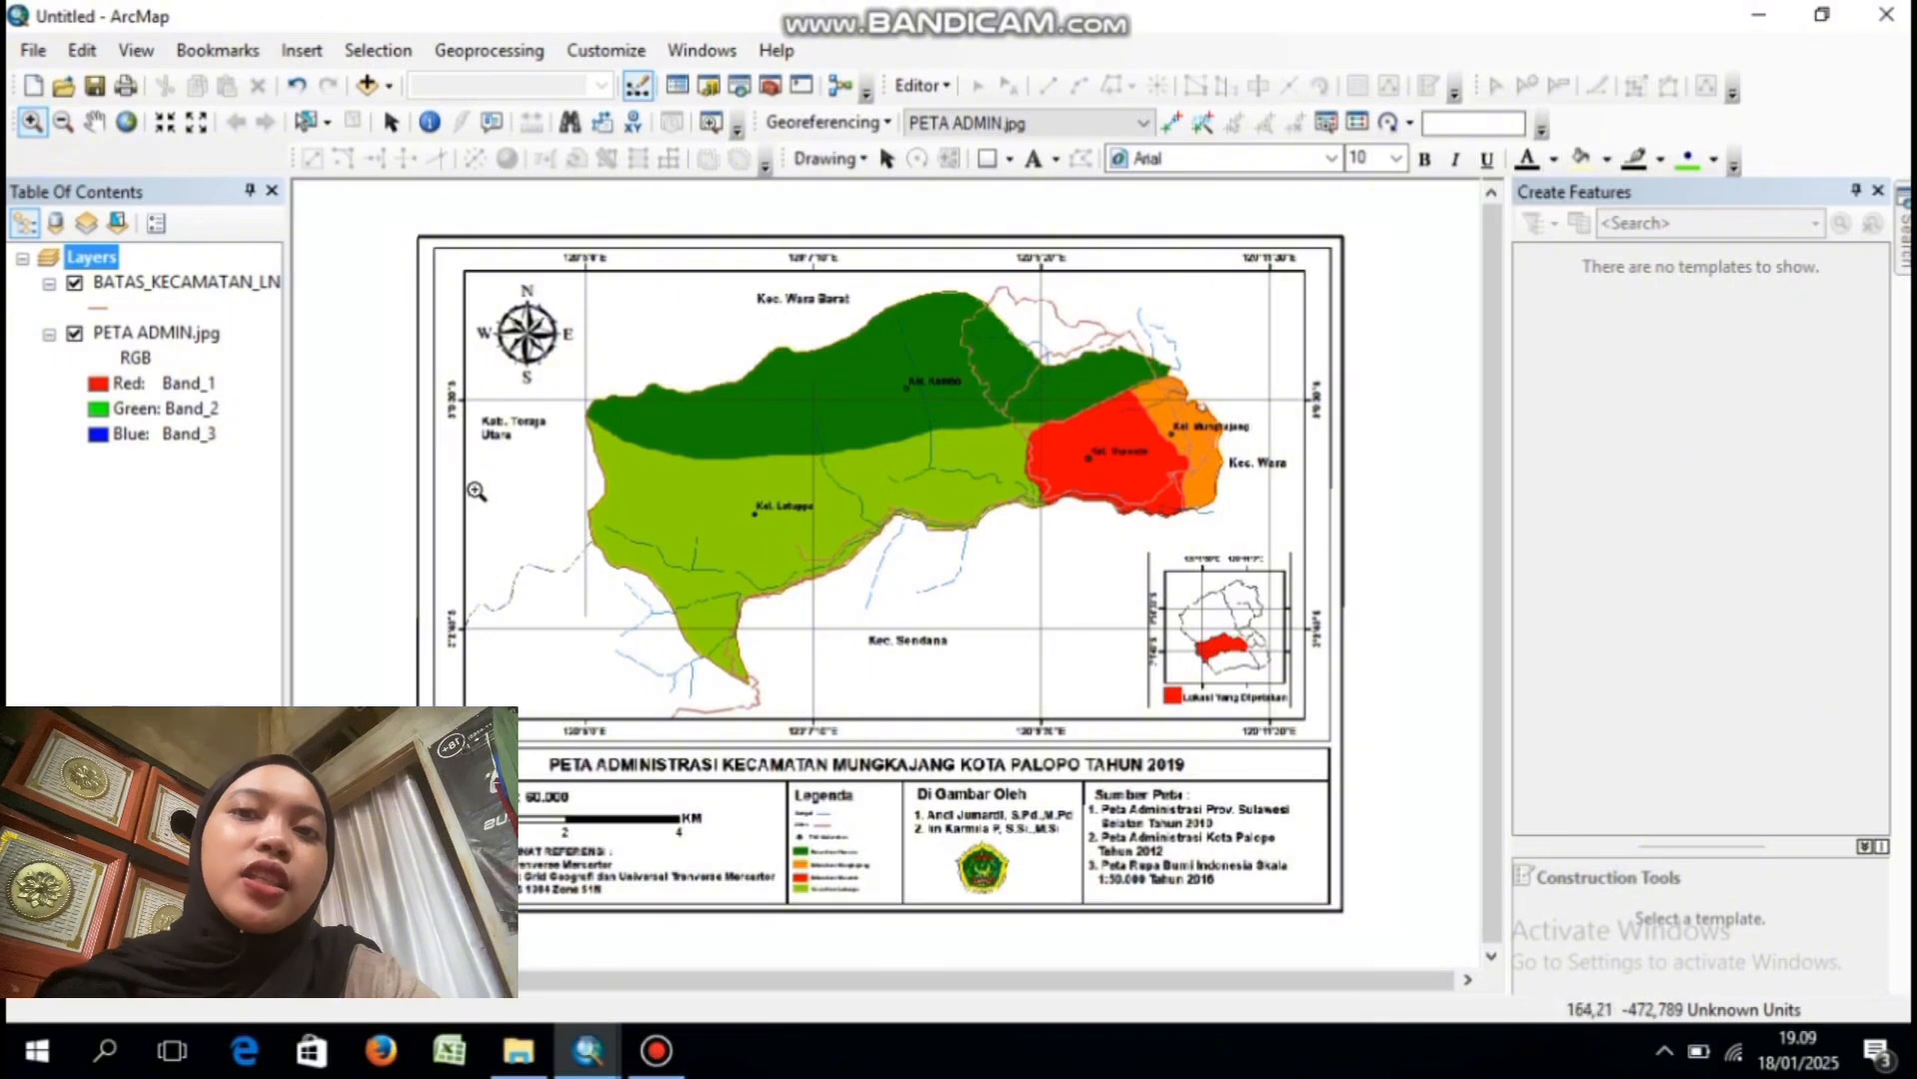
pyautogui.moveTo(464, 482); pyautogui.dragTo(639, 657)
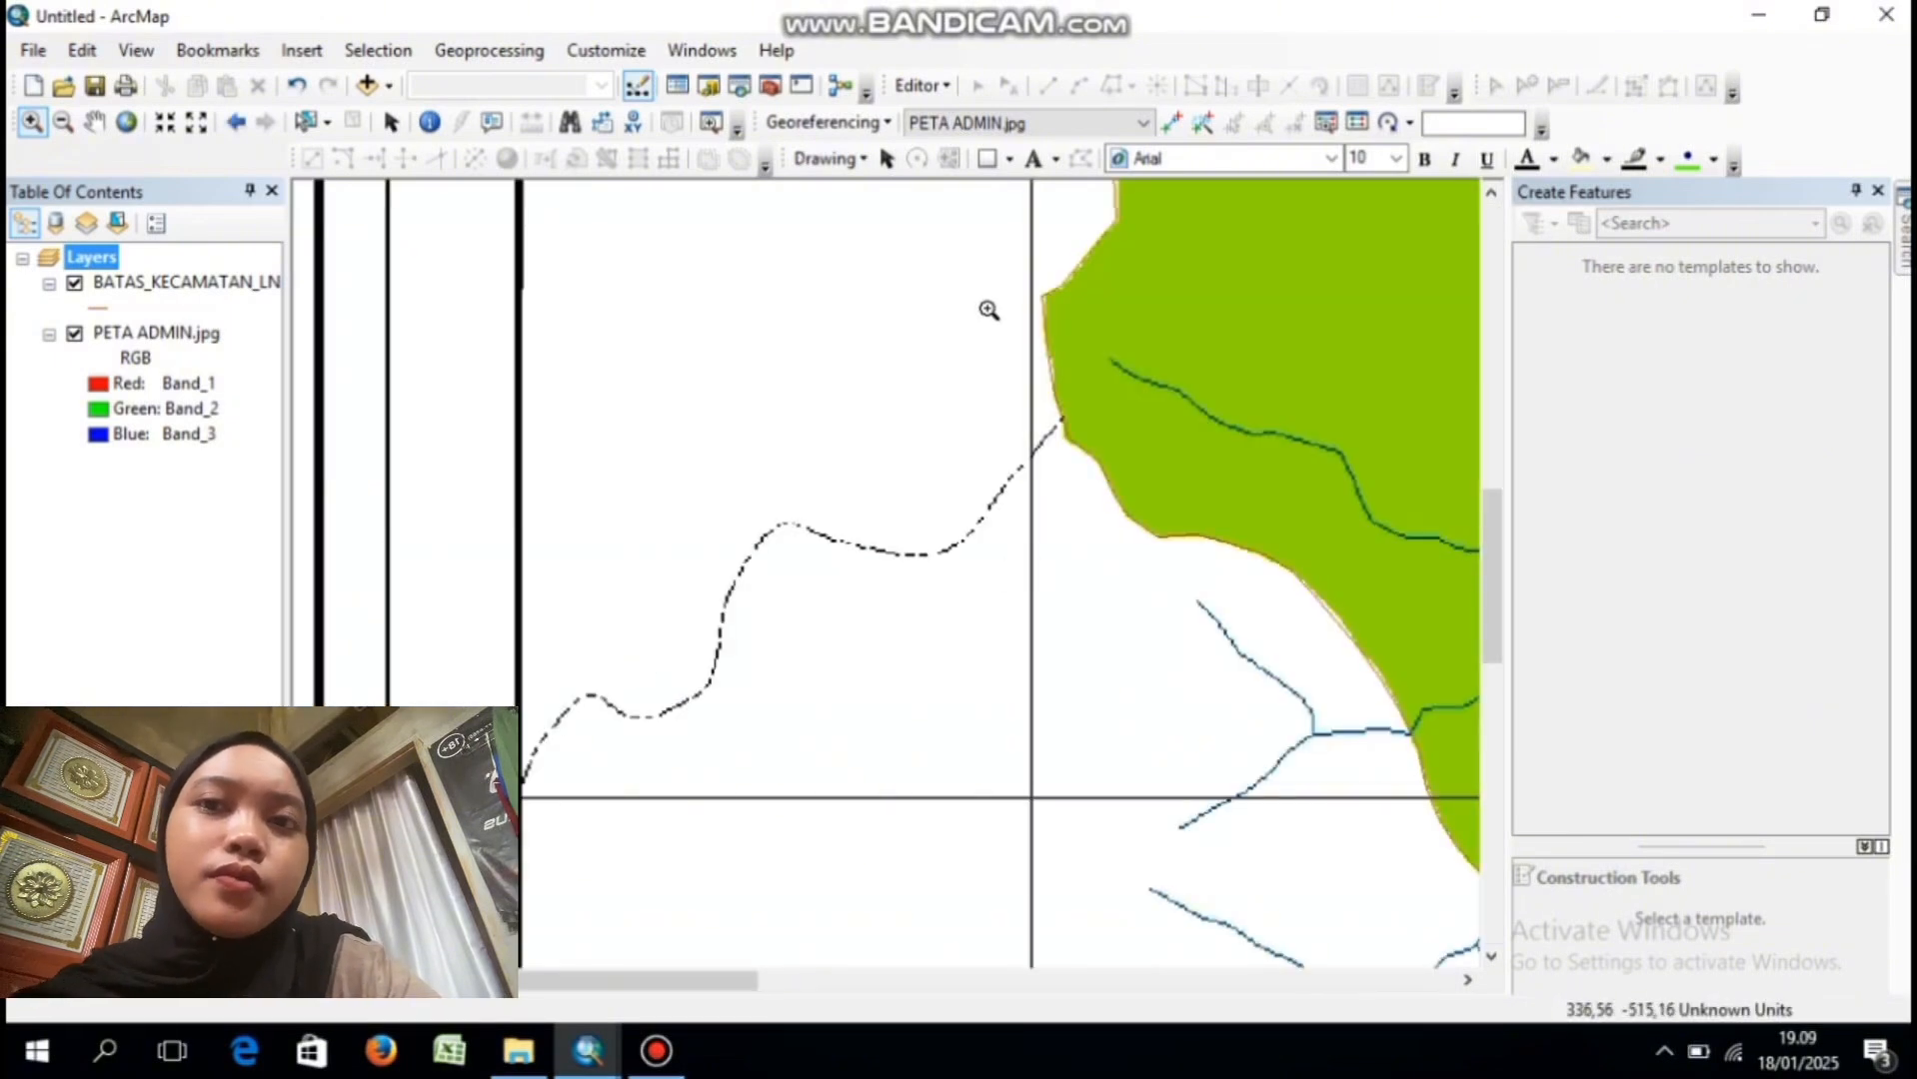
pyautogui.click(919, 86)
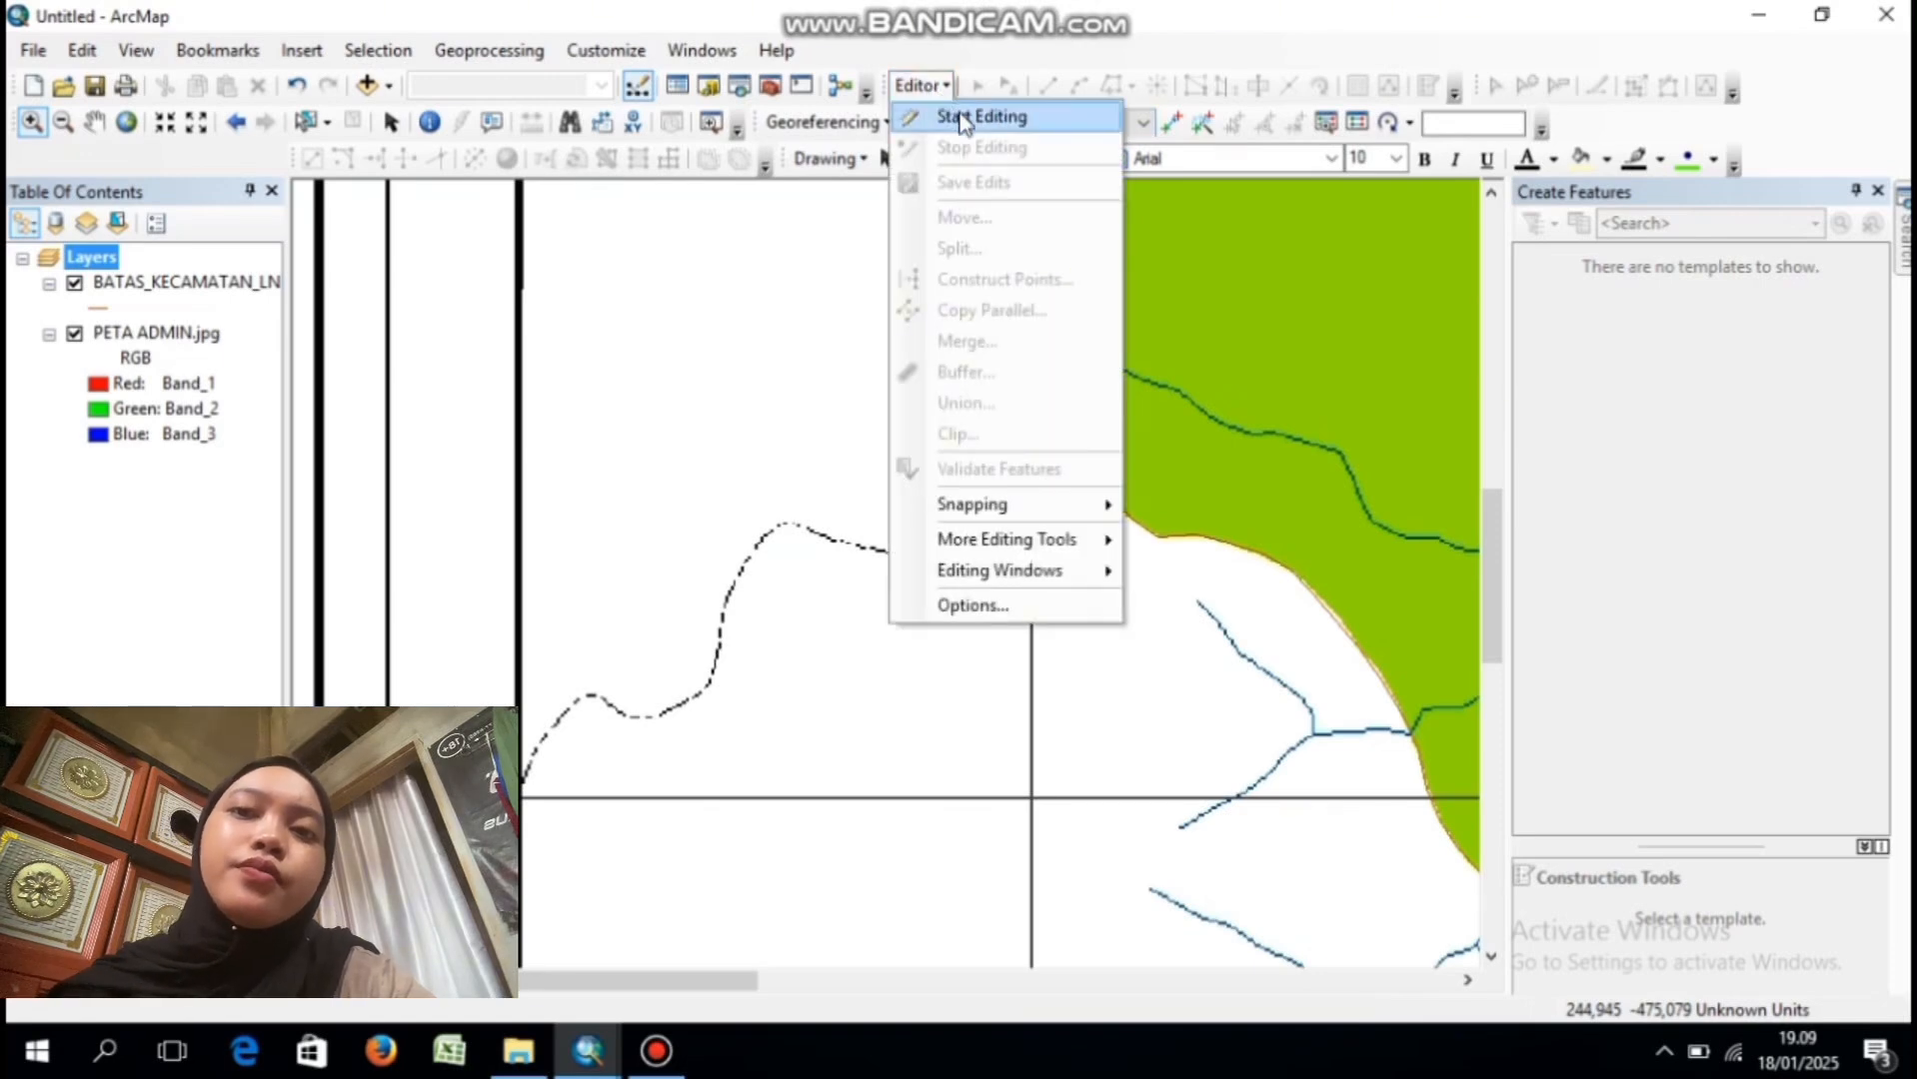
pyautogui.click(965, 118)
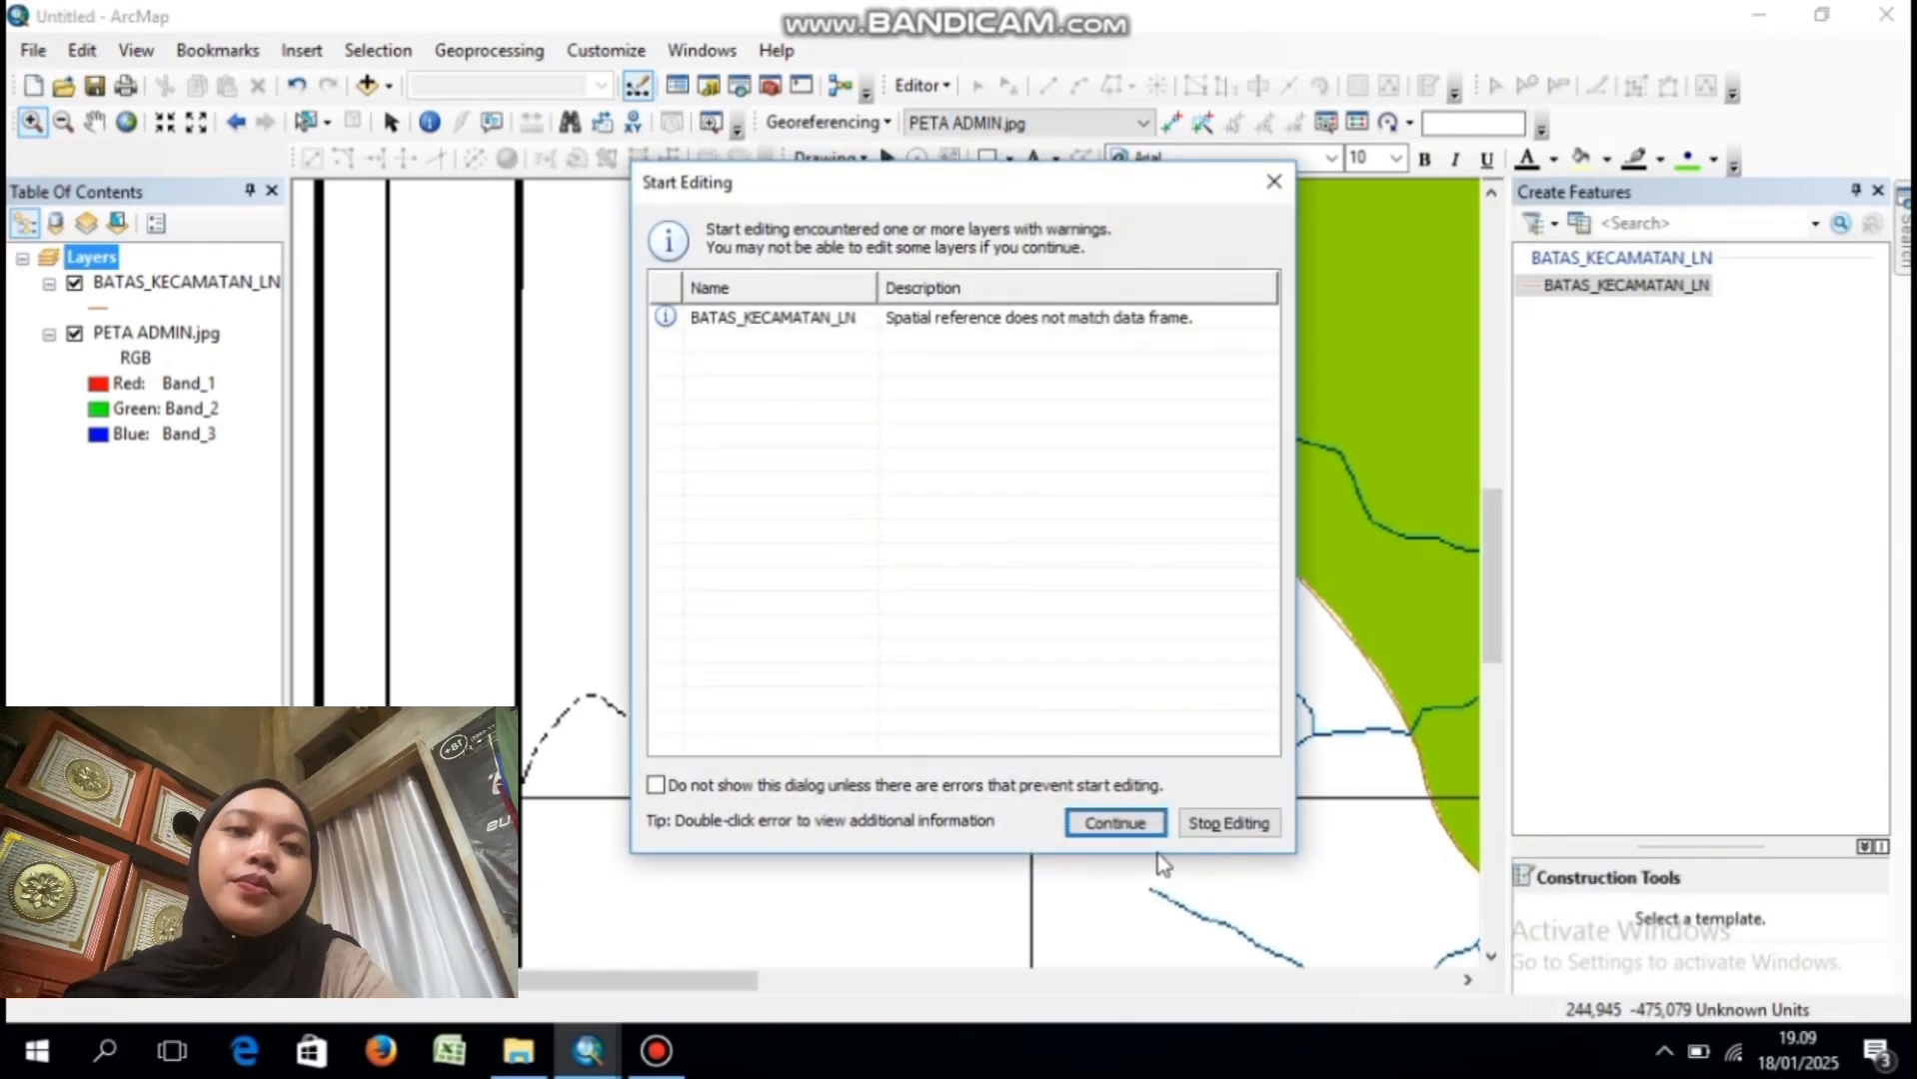
pyautogui.click(1142, 825)
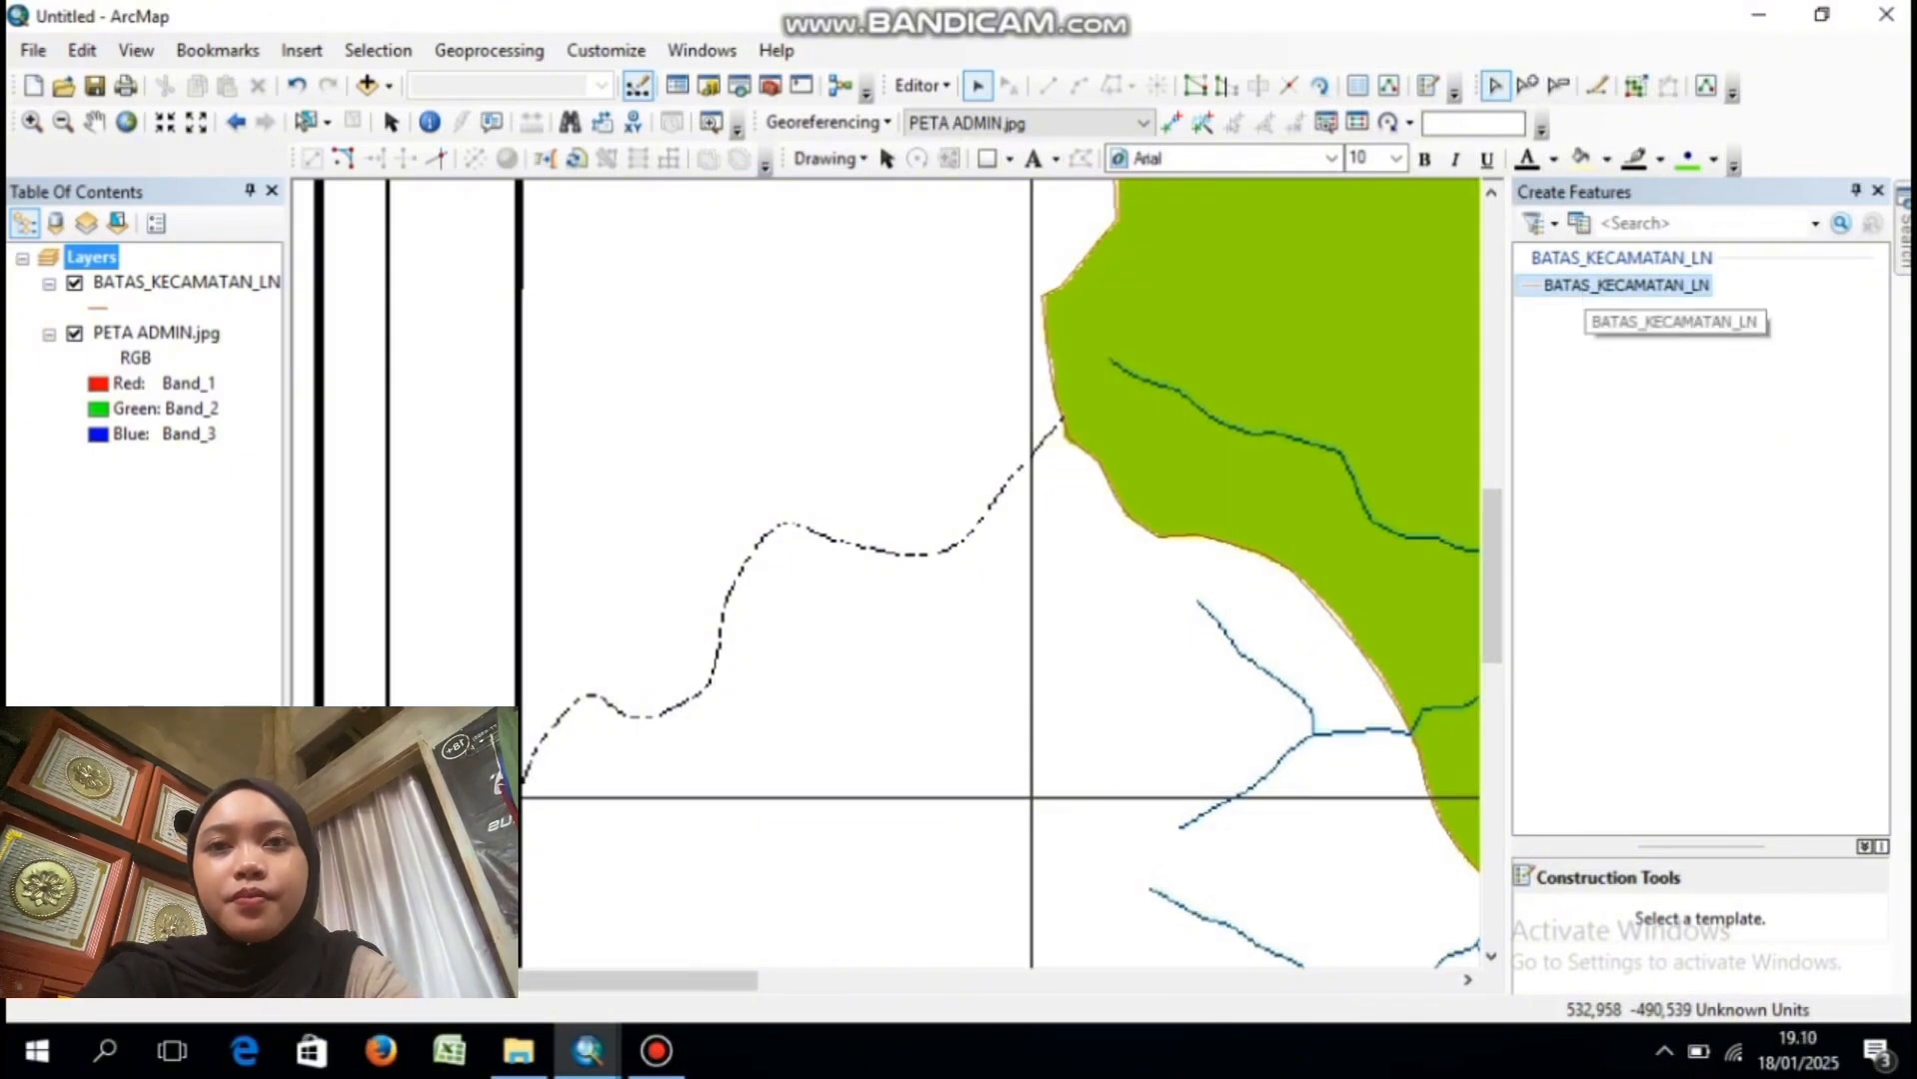
# - Trace the dashed boundary west of the district into BATAS_KECAMATAN_LN, from the district edge to the map frame, and finish the line
pyautogui.click(1589, 288)
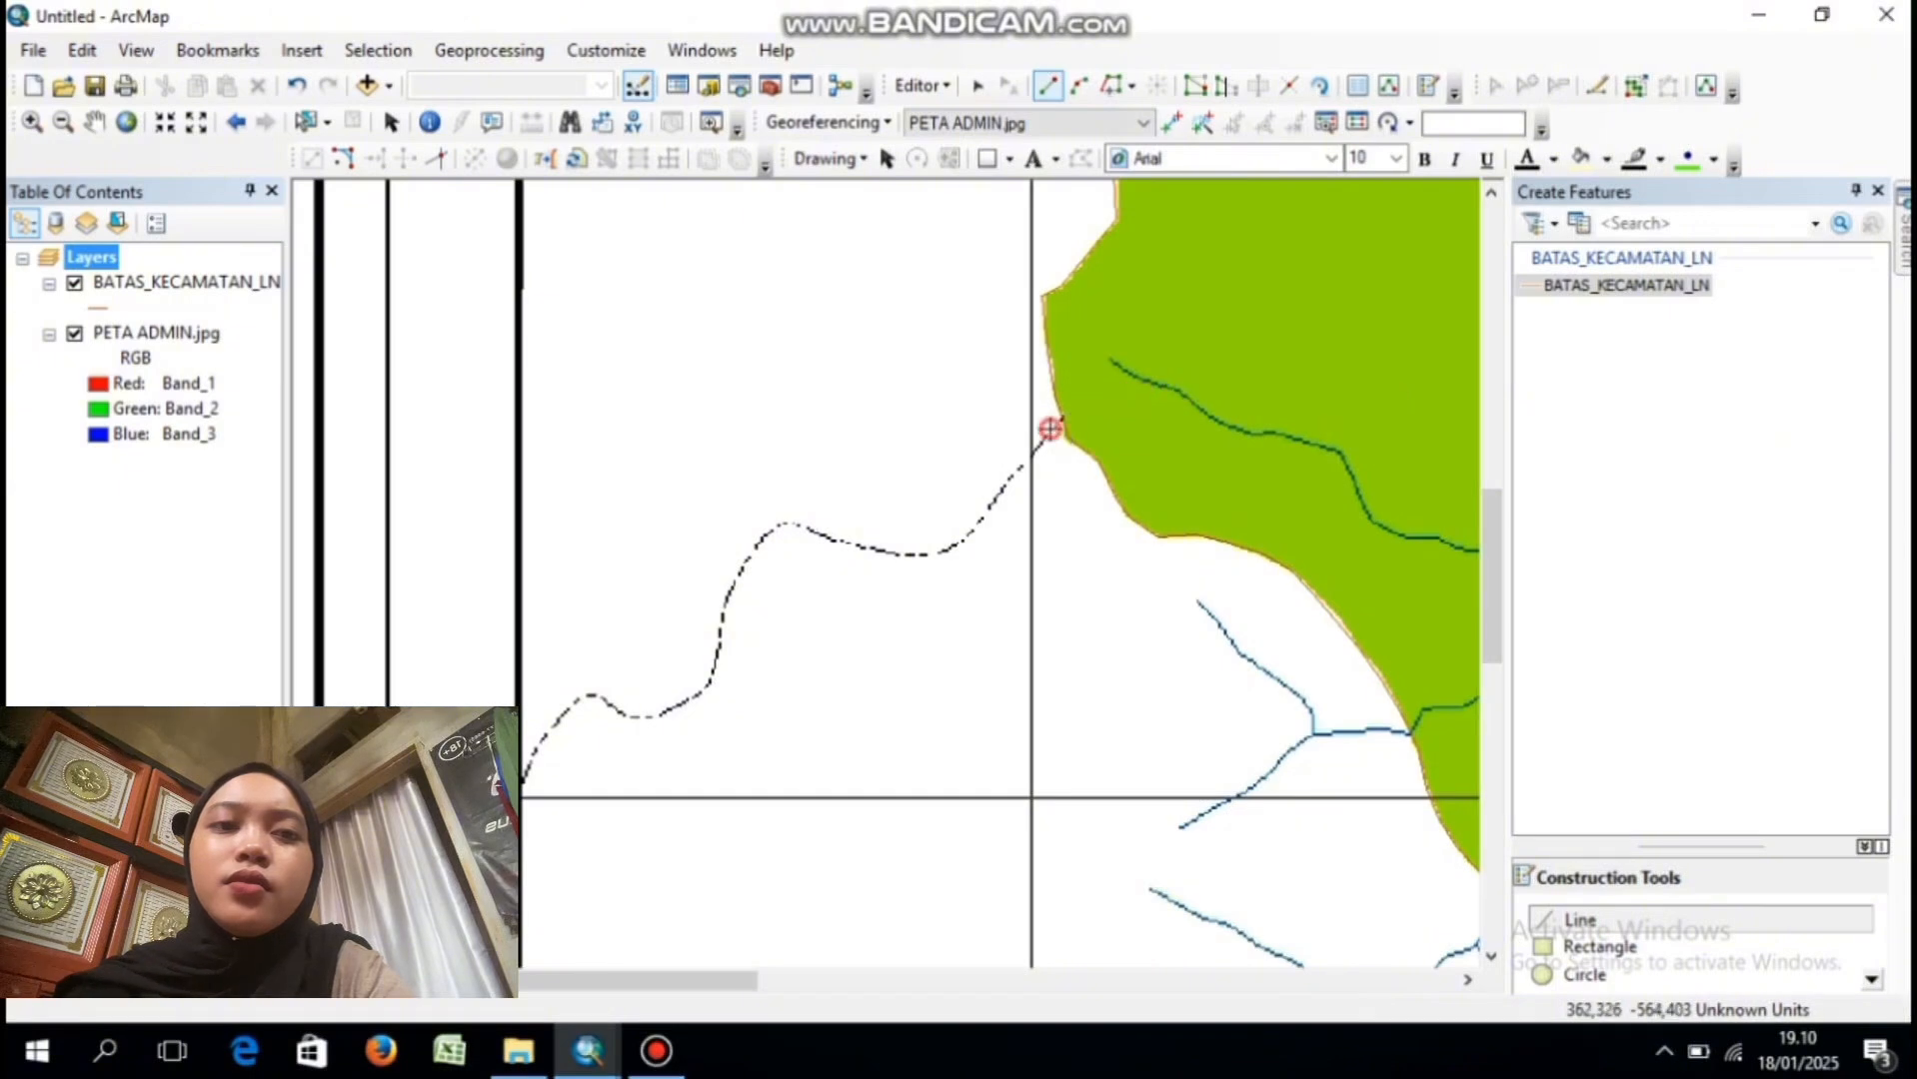
pyautogui.click(1050, 429)
pyautogui.click(1039, 451)
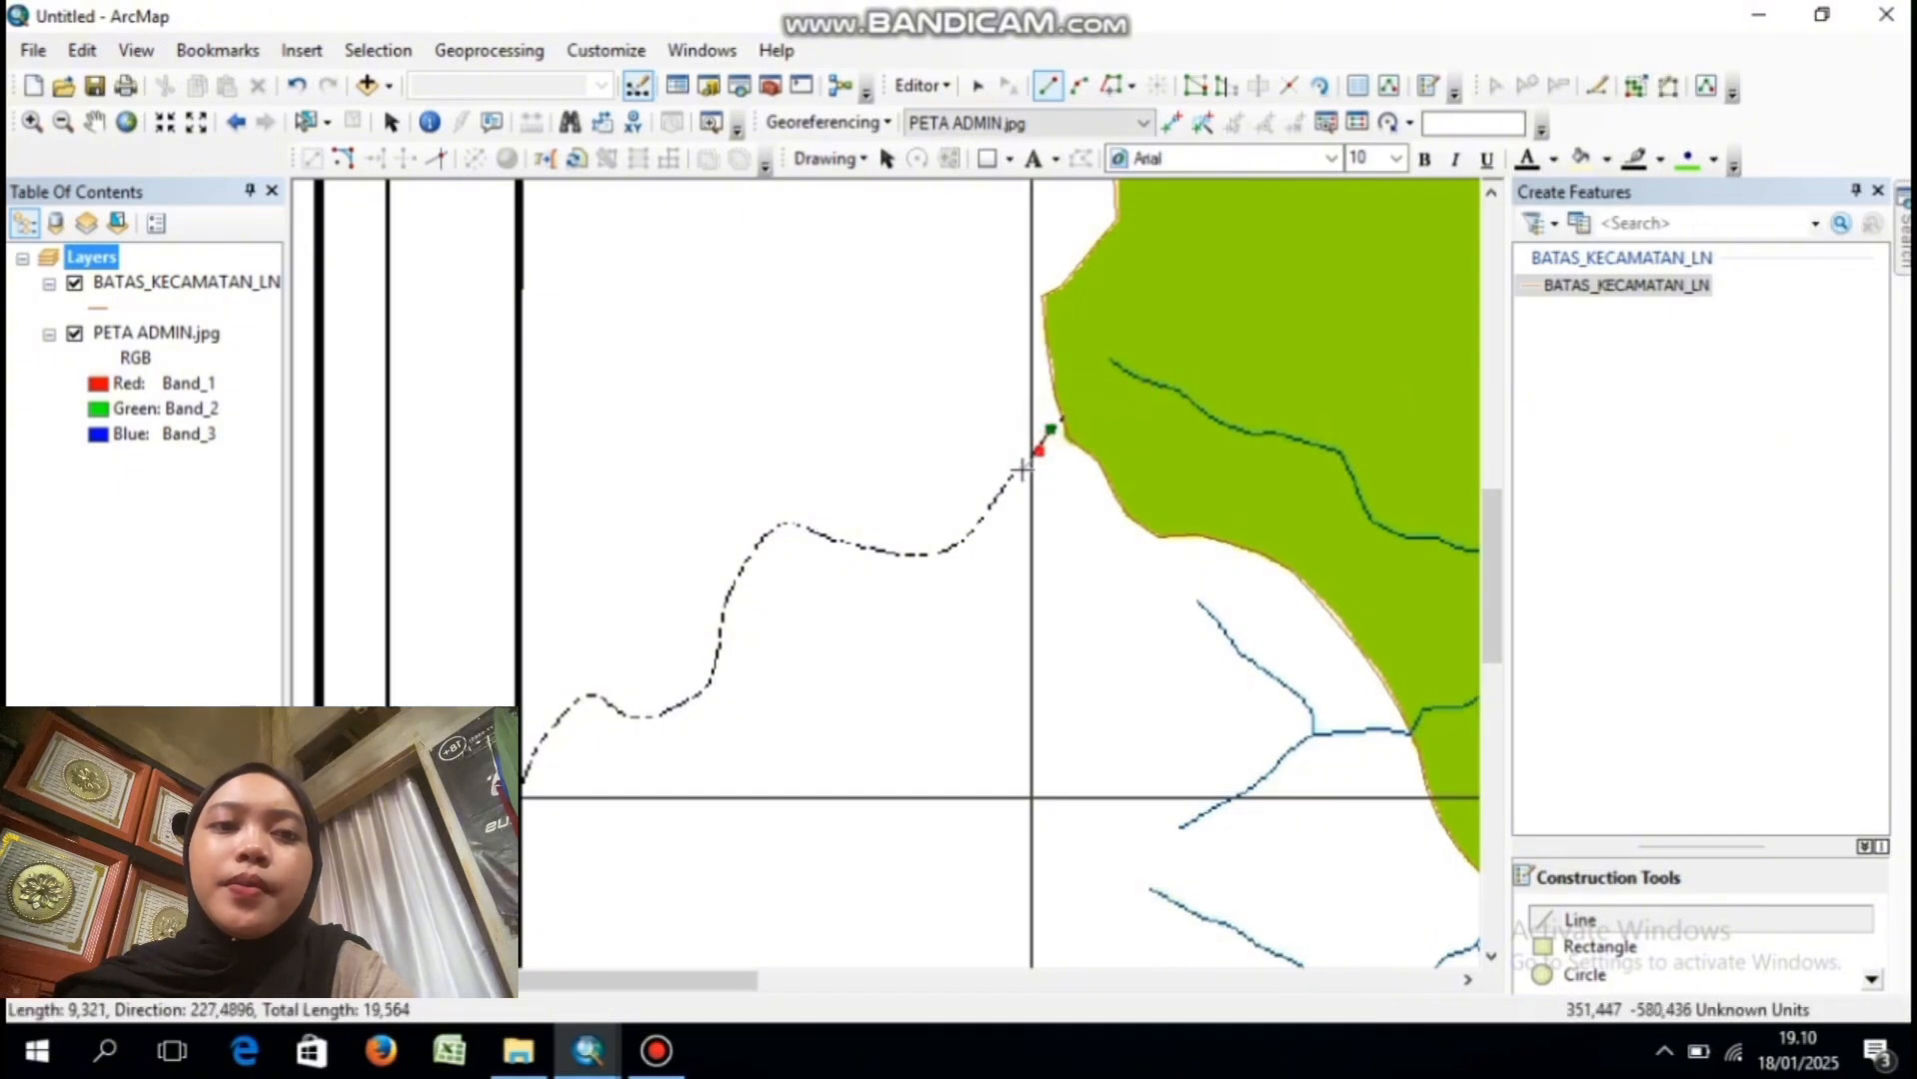
pyautogui.click(1017, 472)
pyautogui.click(997, 494)
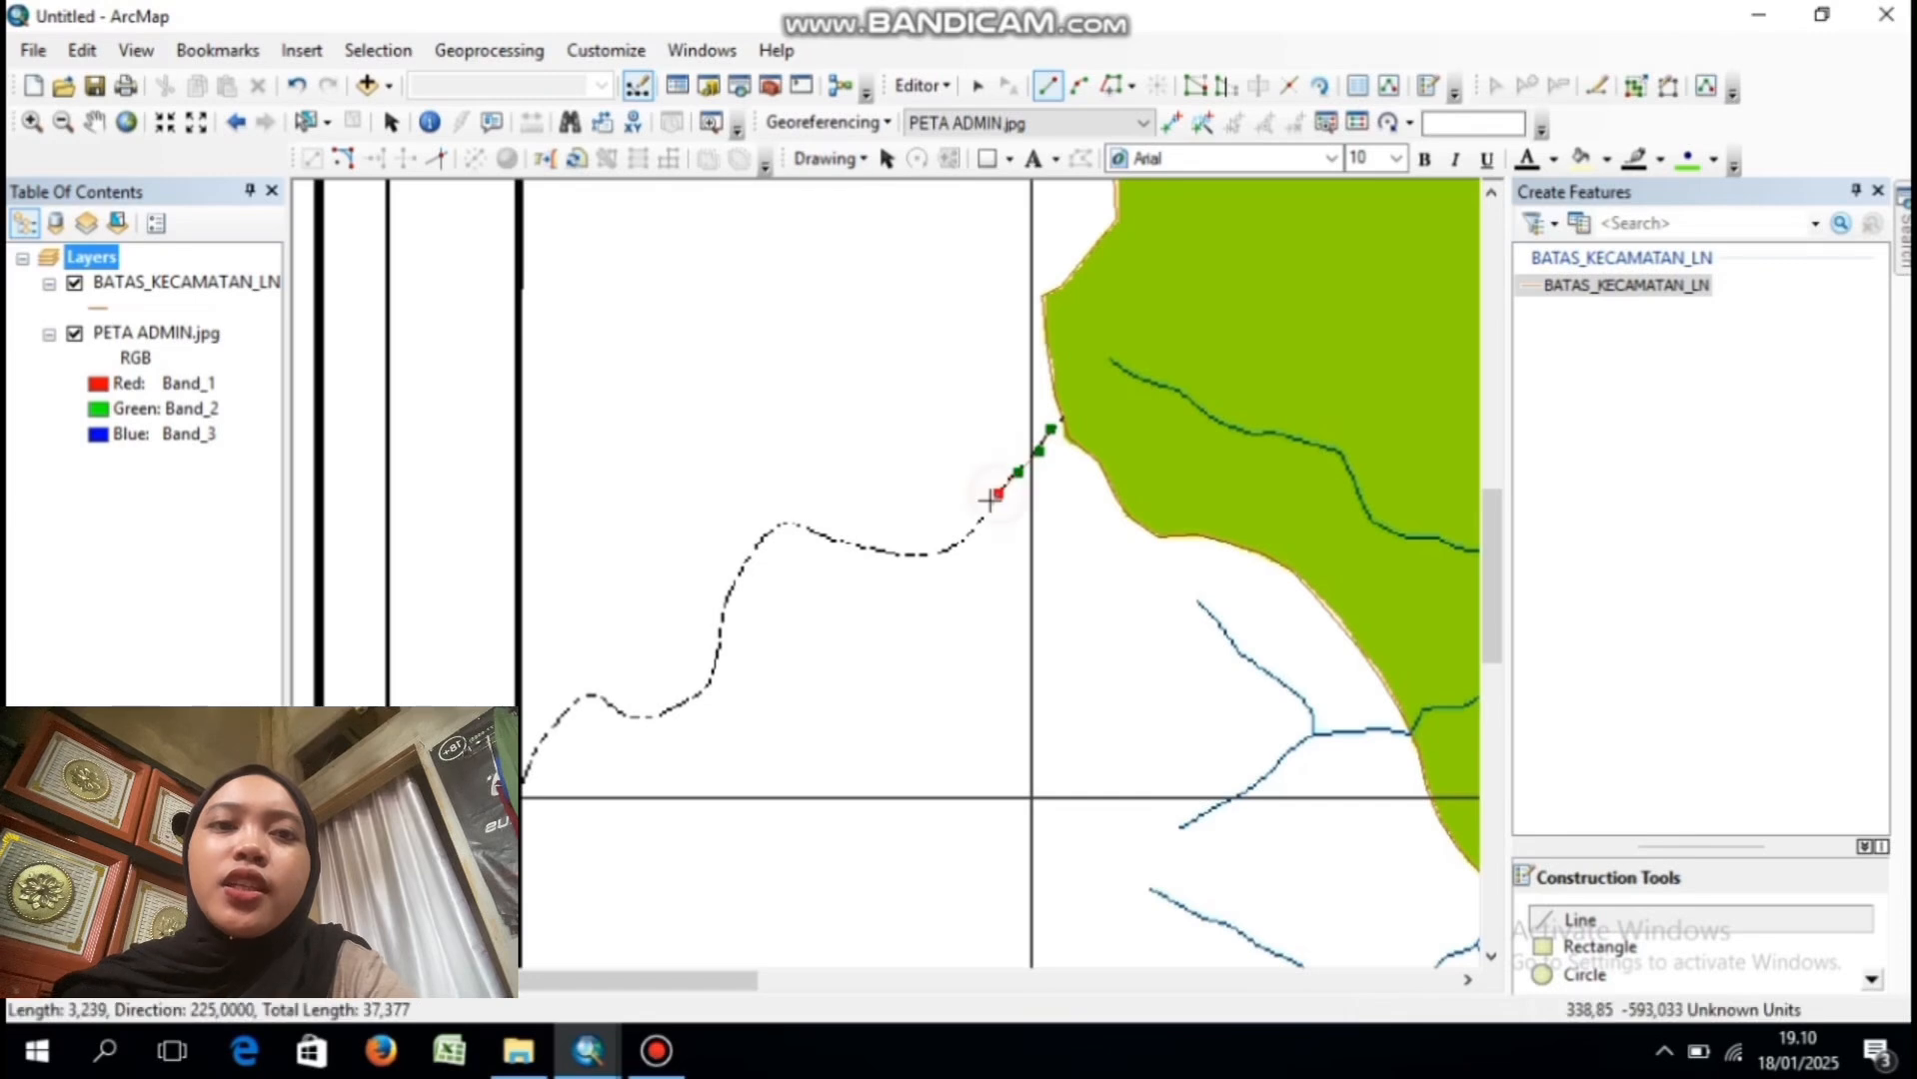
pyautogui.click(983, 515)
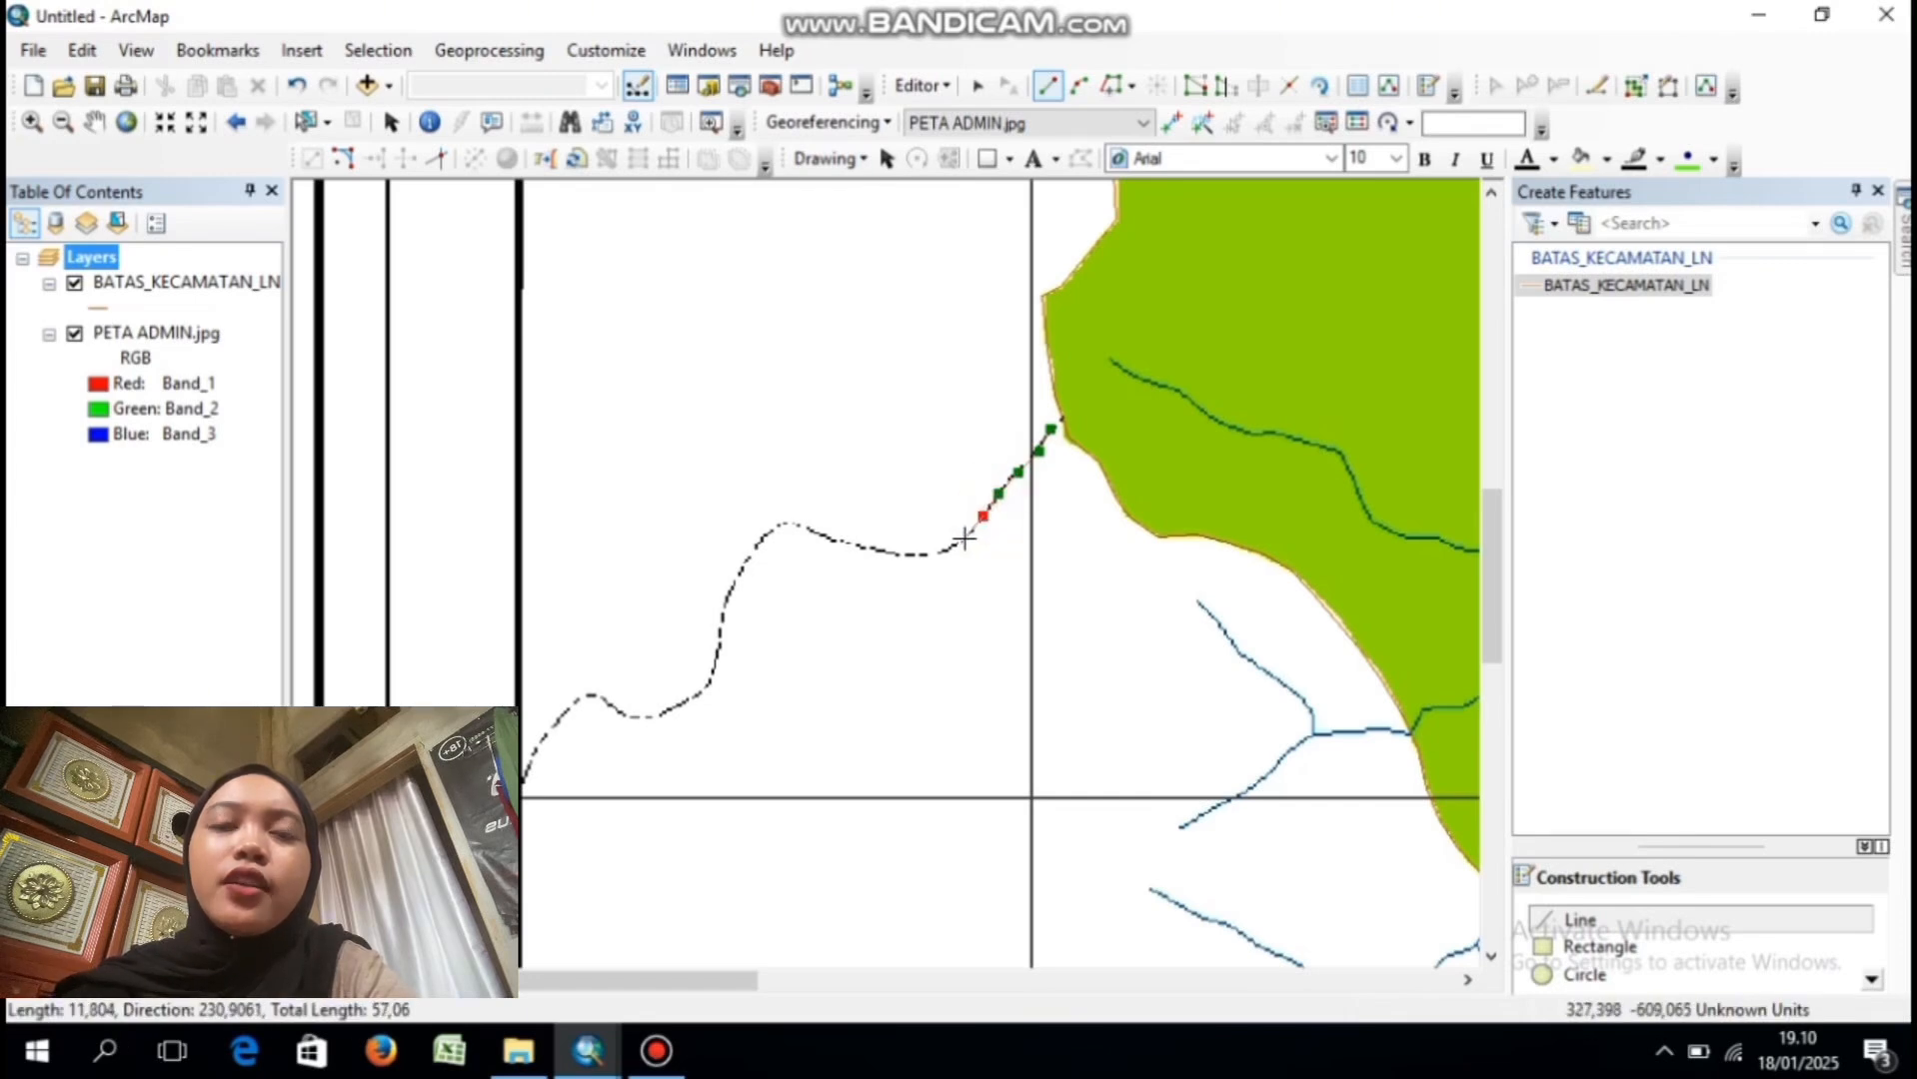
pyautogui.click(964, 539)
pyautogui.click(944, 553)
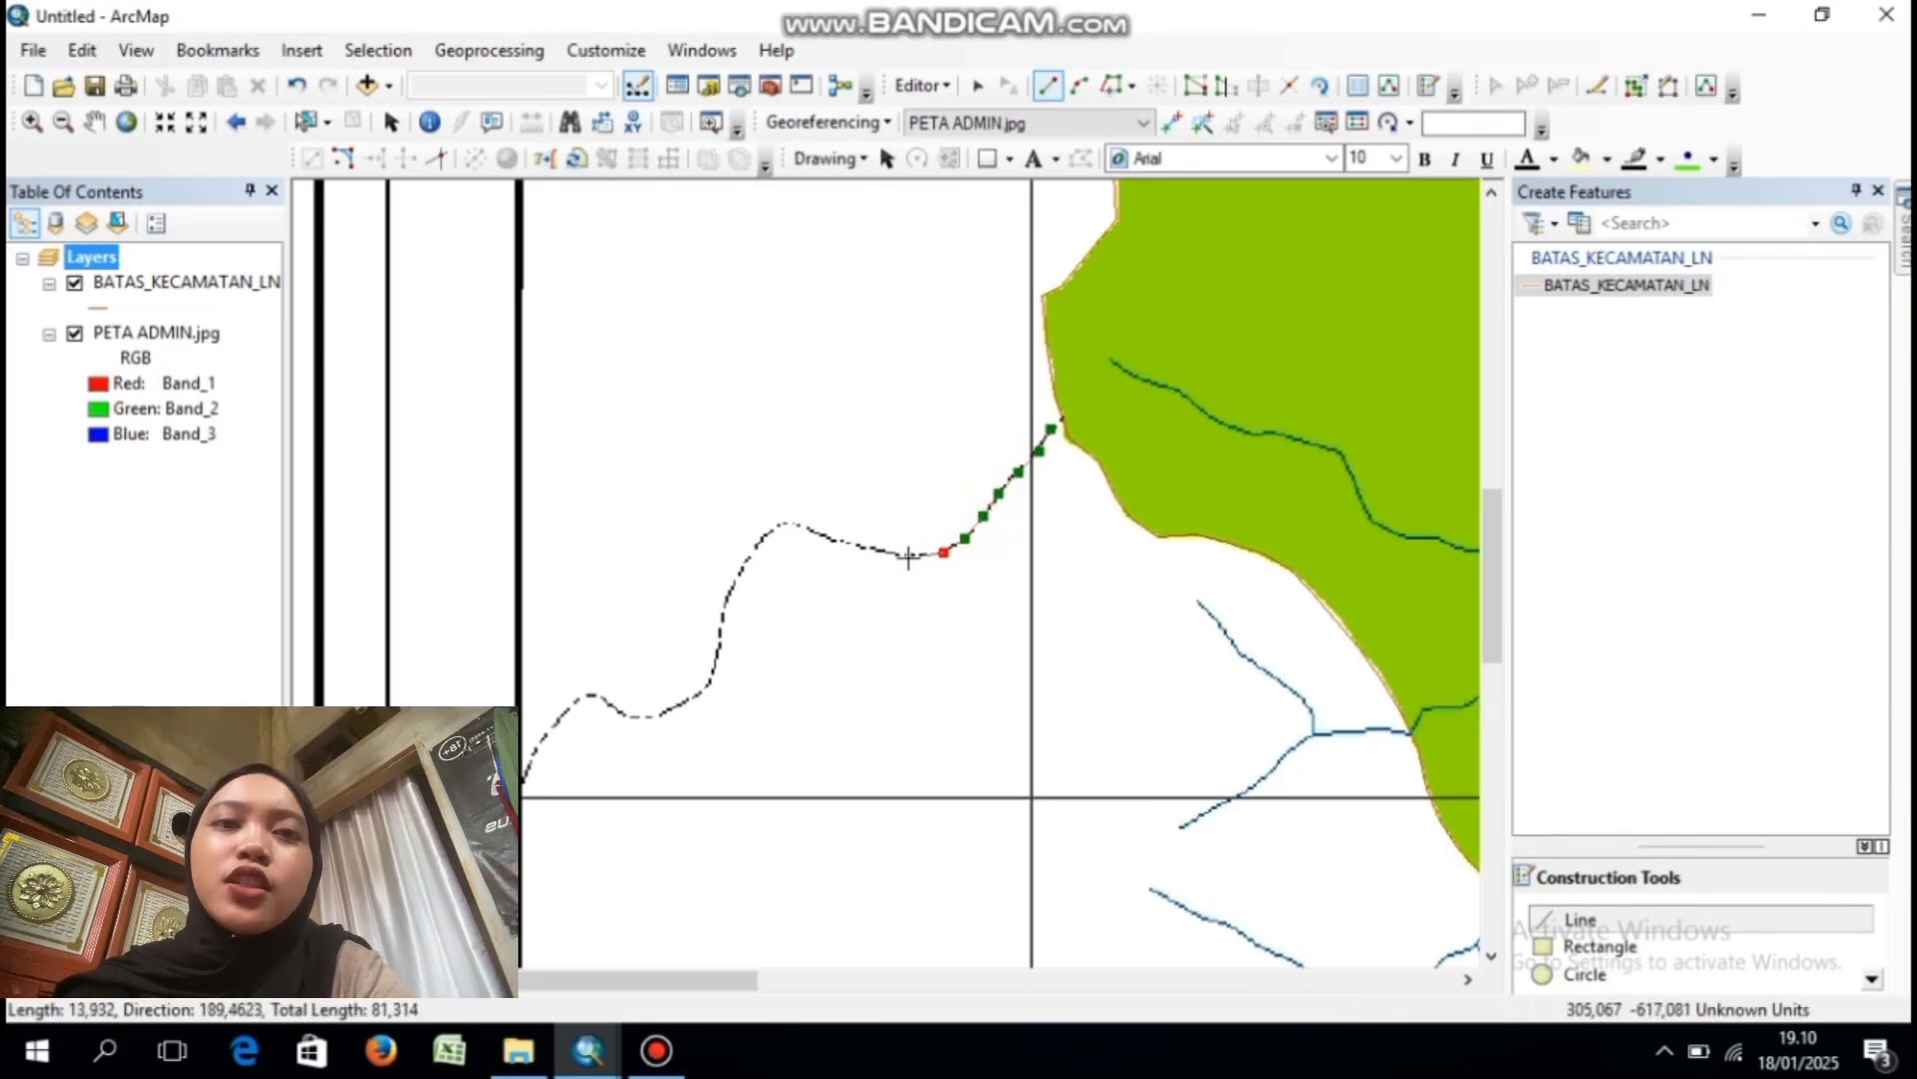
pyautogui.click(908, 554)
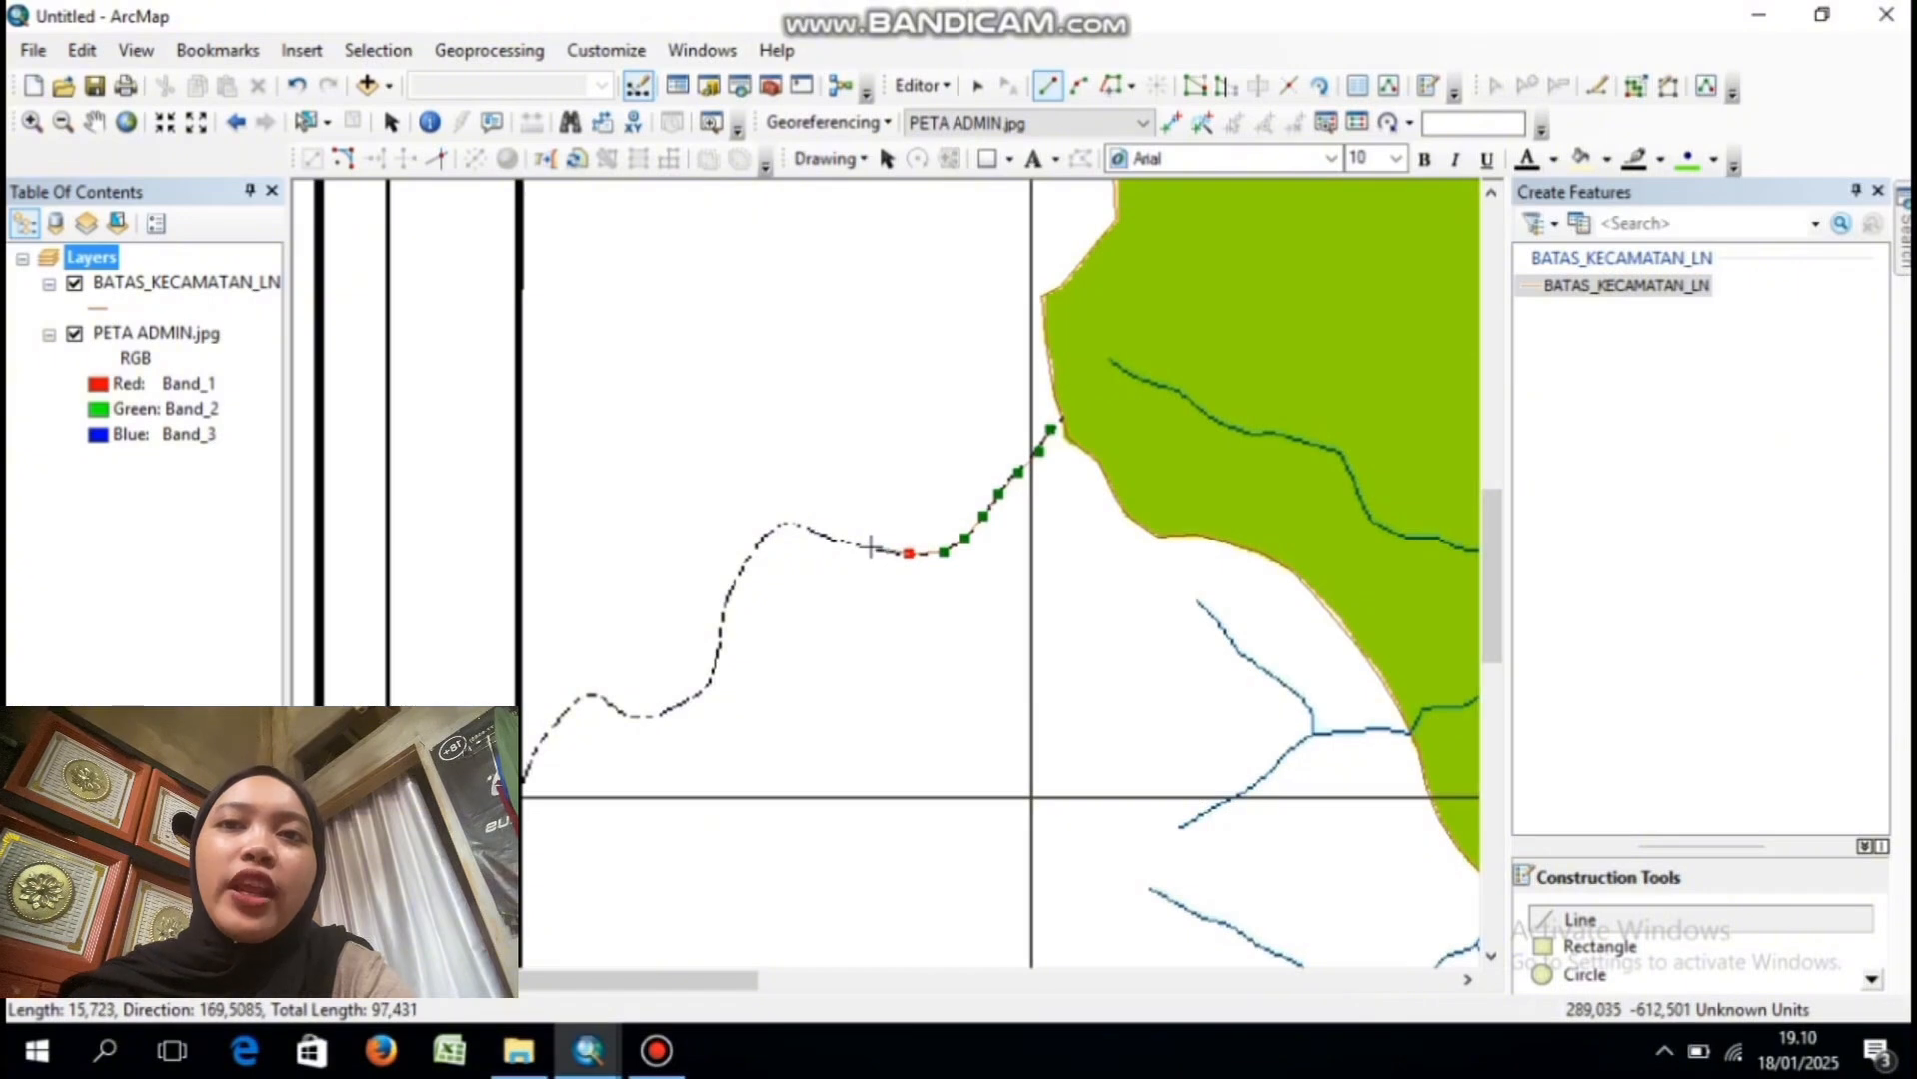
pyautogui.click(868, 545)
pyautogui.click(832, 540)
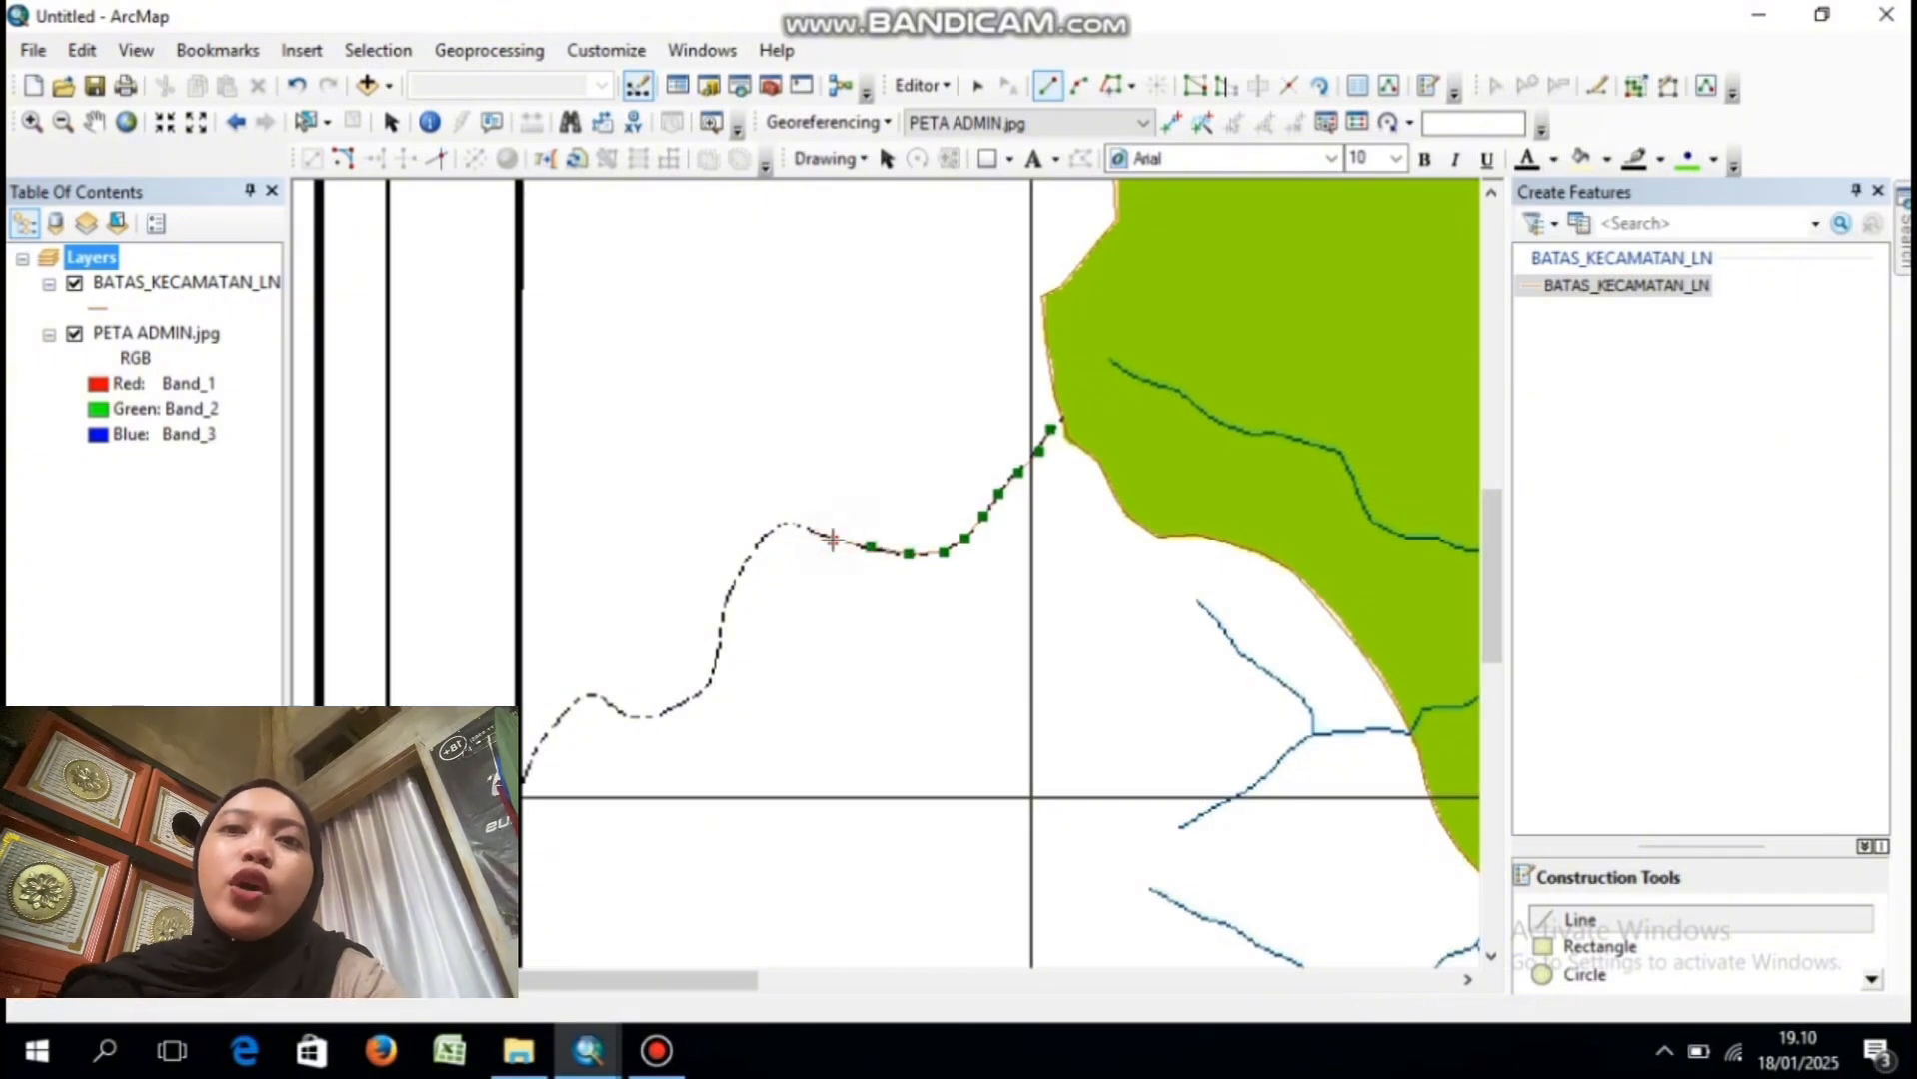
pyautogui.scroll(5, 840, 545)
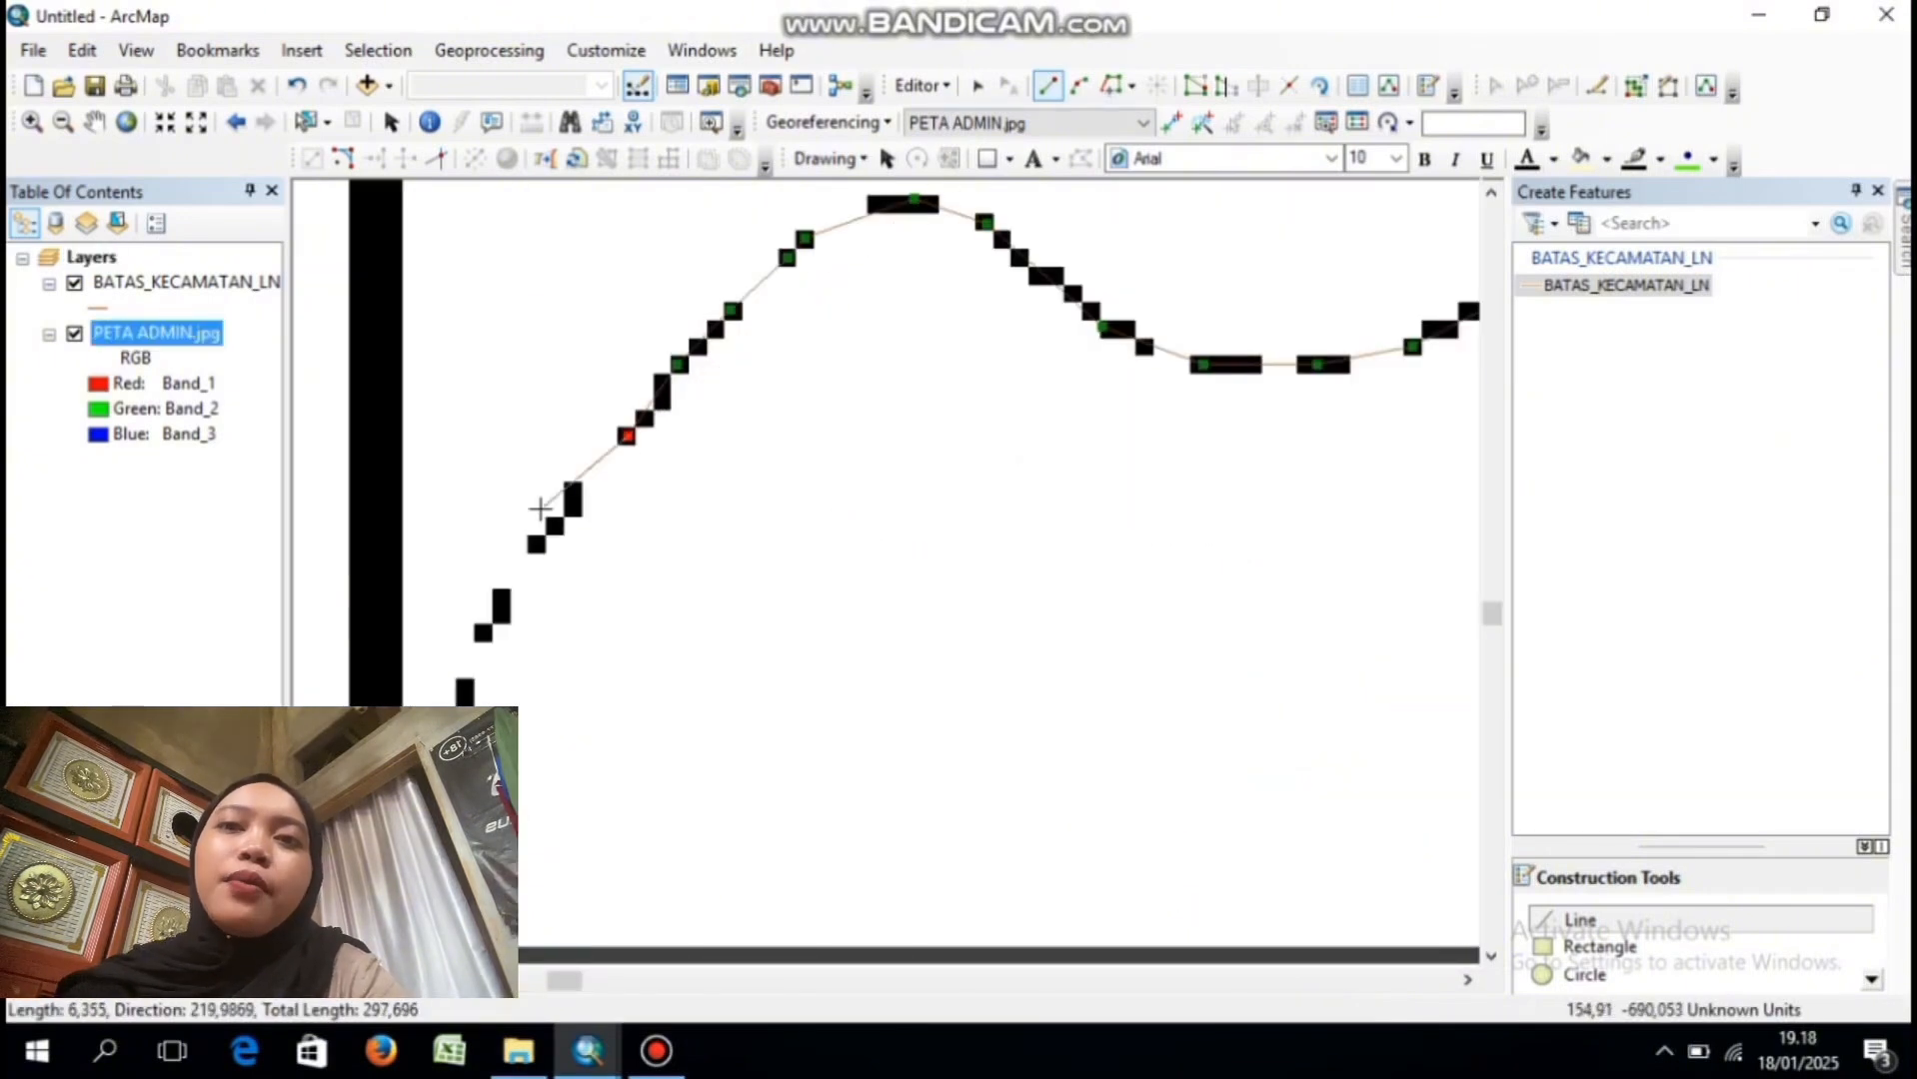
pyautogui.click(536, 545)
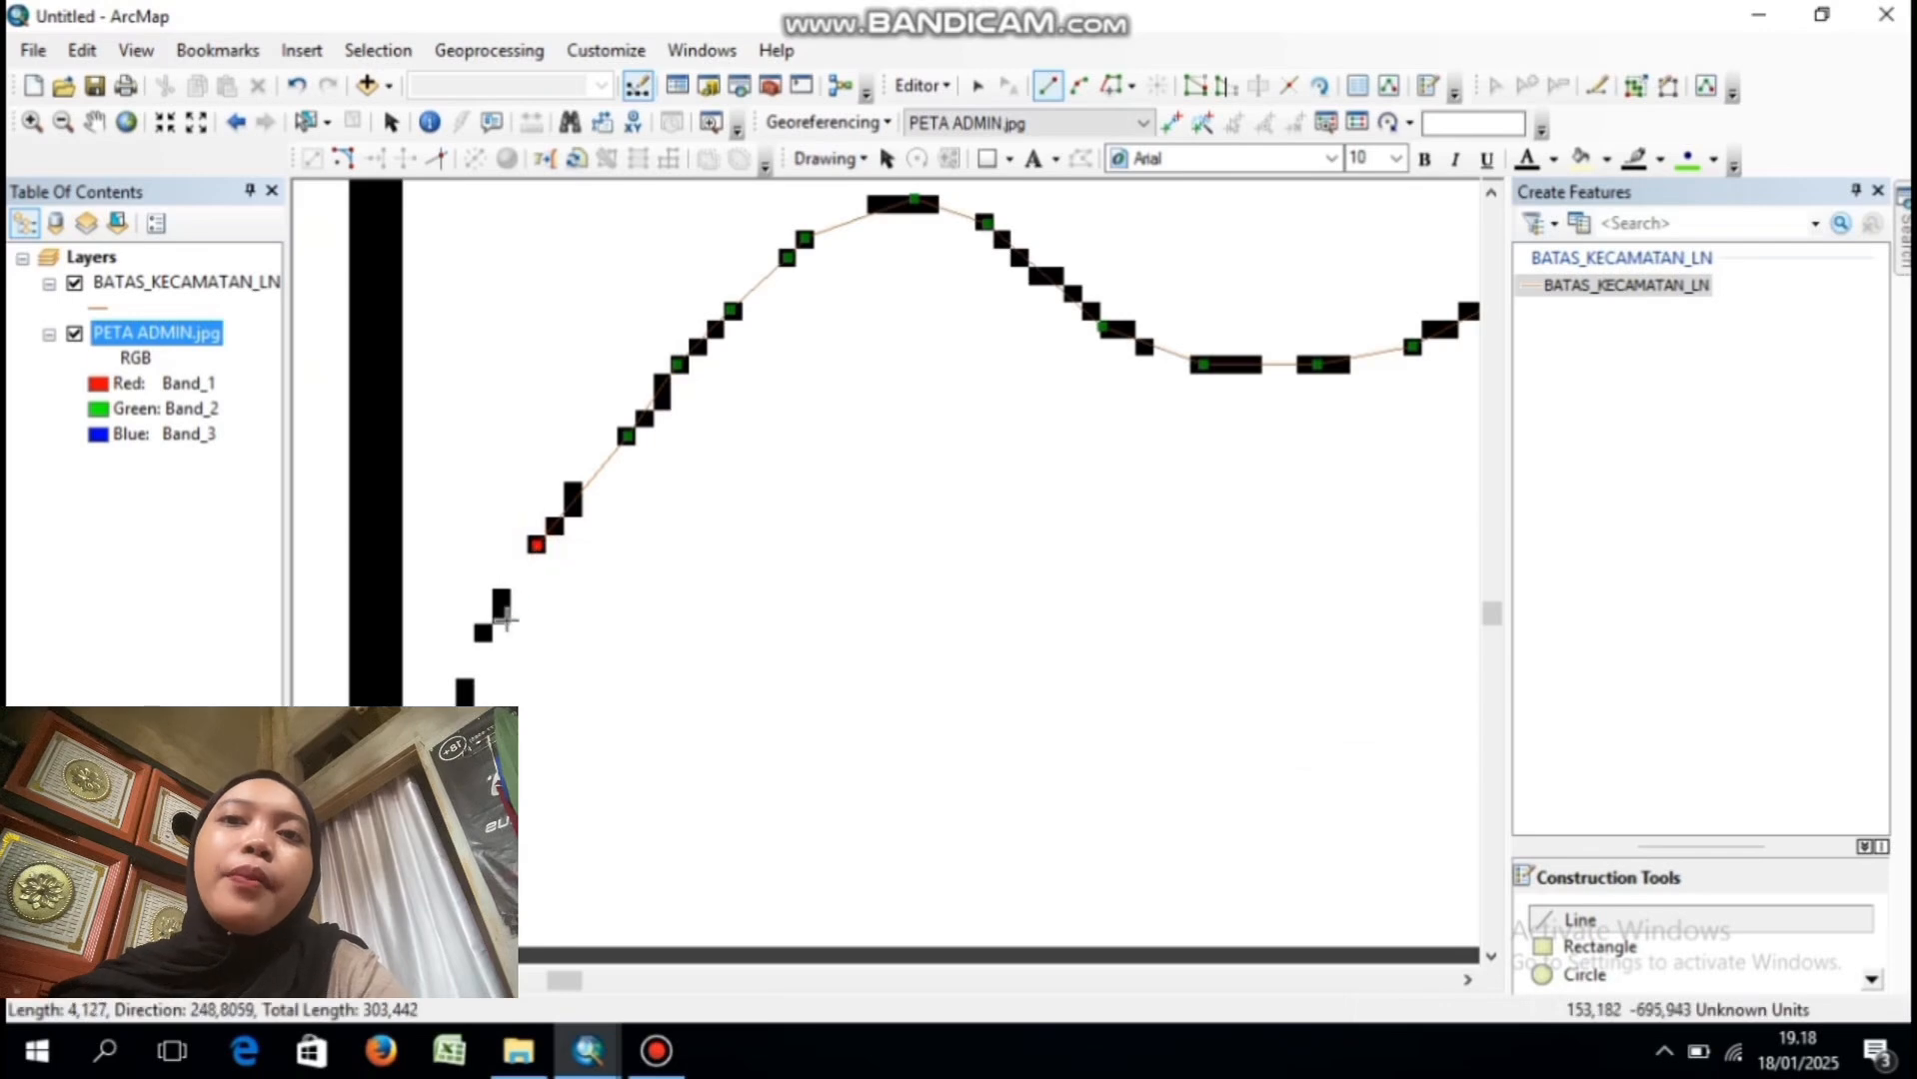
pyautogui.click(484, 633)
pyautogui.click(464, 694)
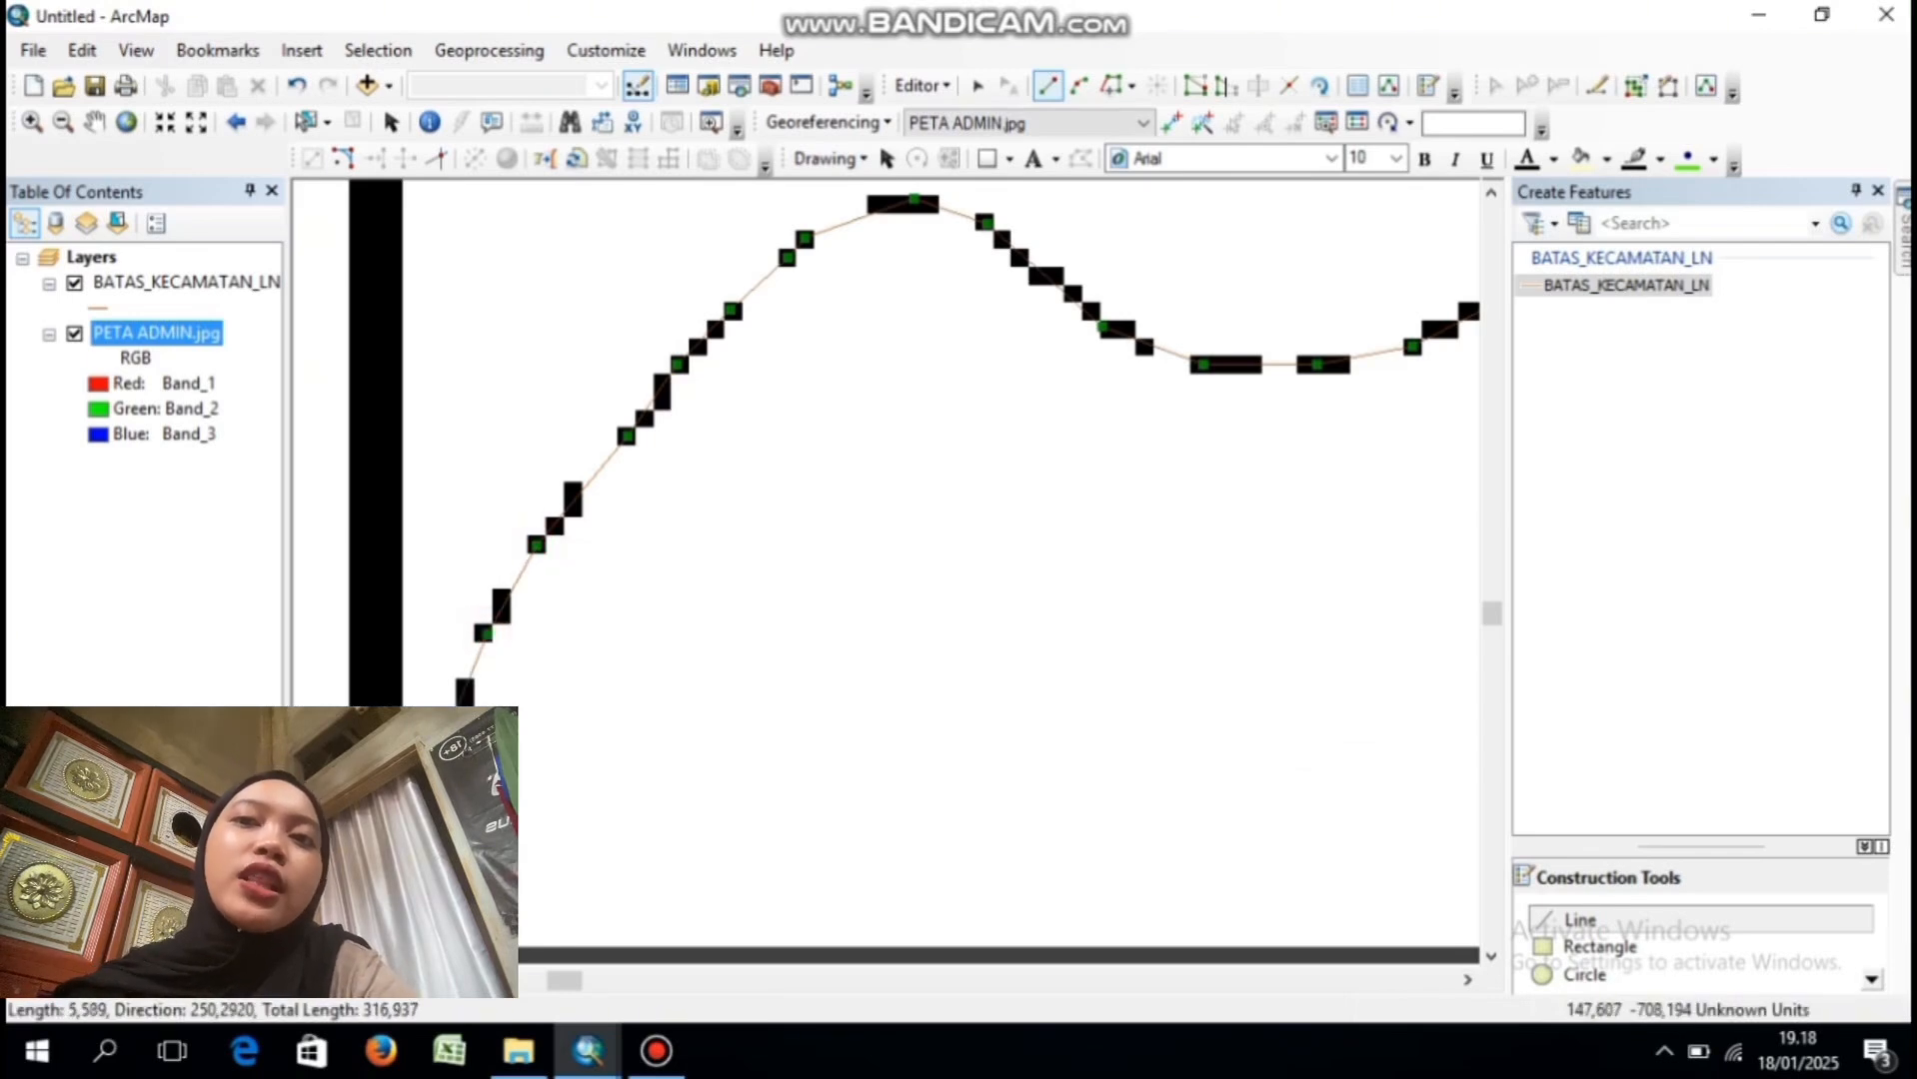
pyautogui.press('F2')
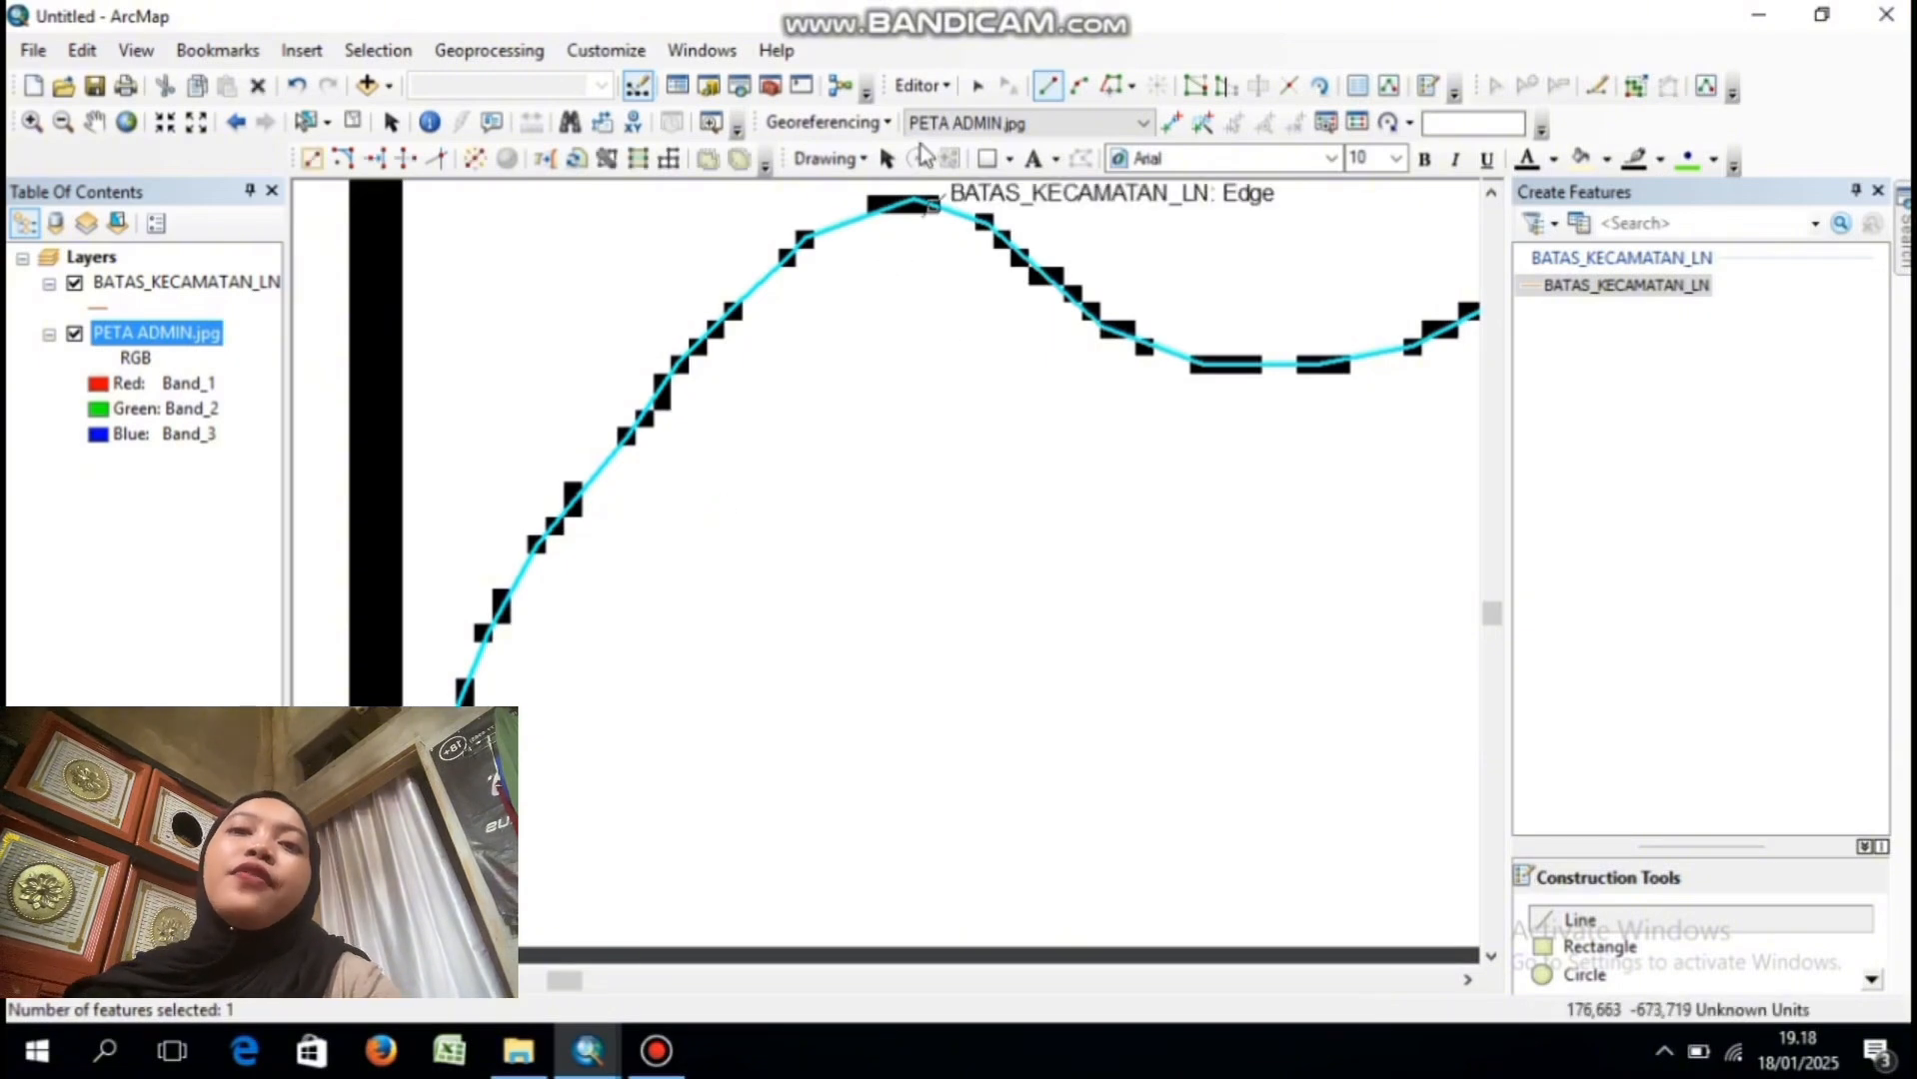
# - Save the edits to BATAS_KECAMATAN_LN and end the edit session
pyautogui.click(929, 88)
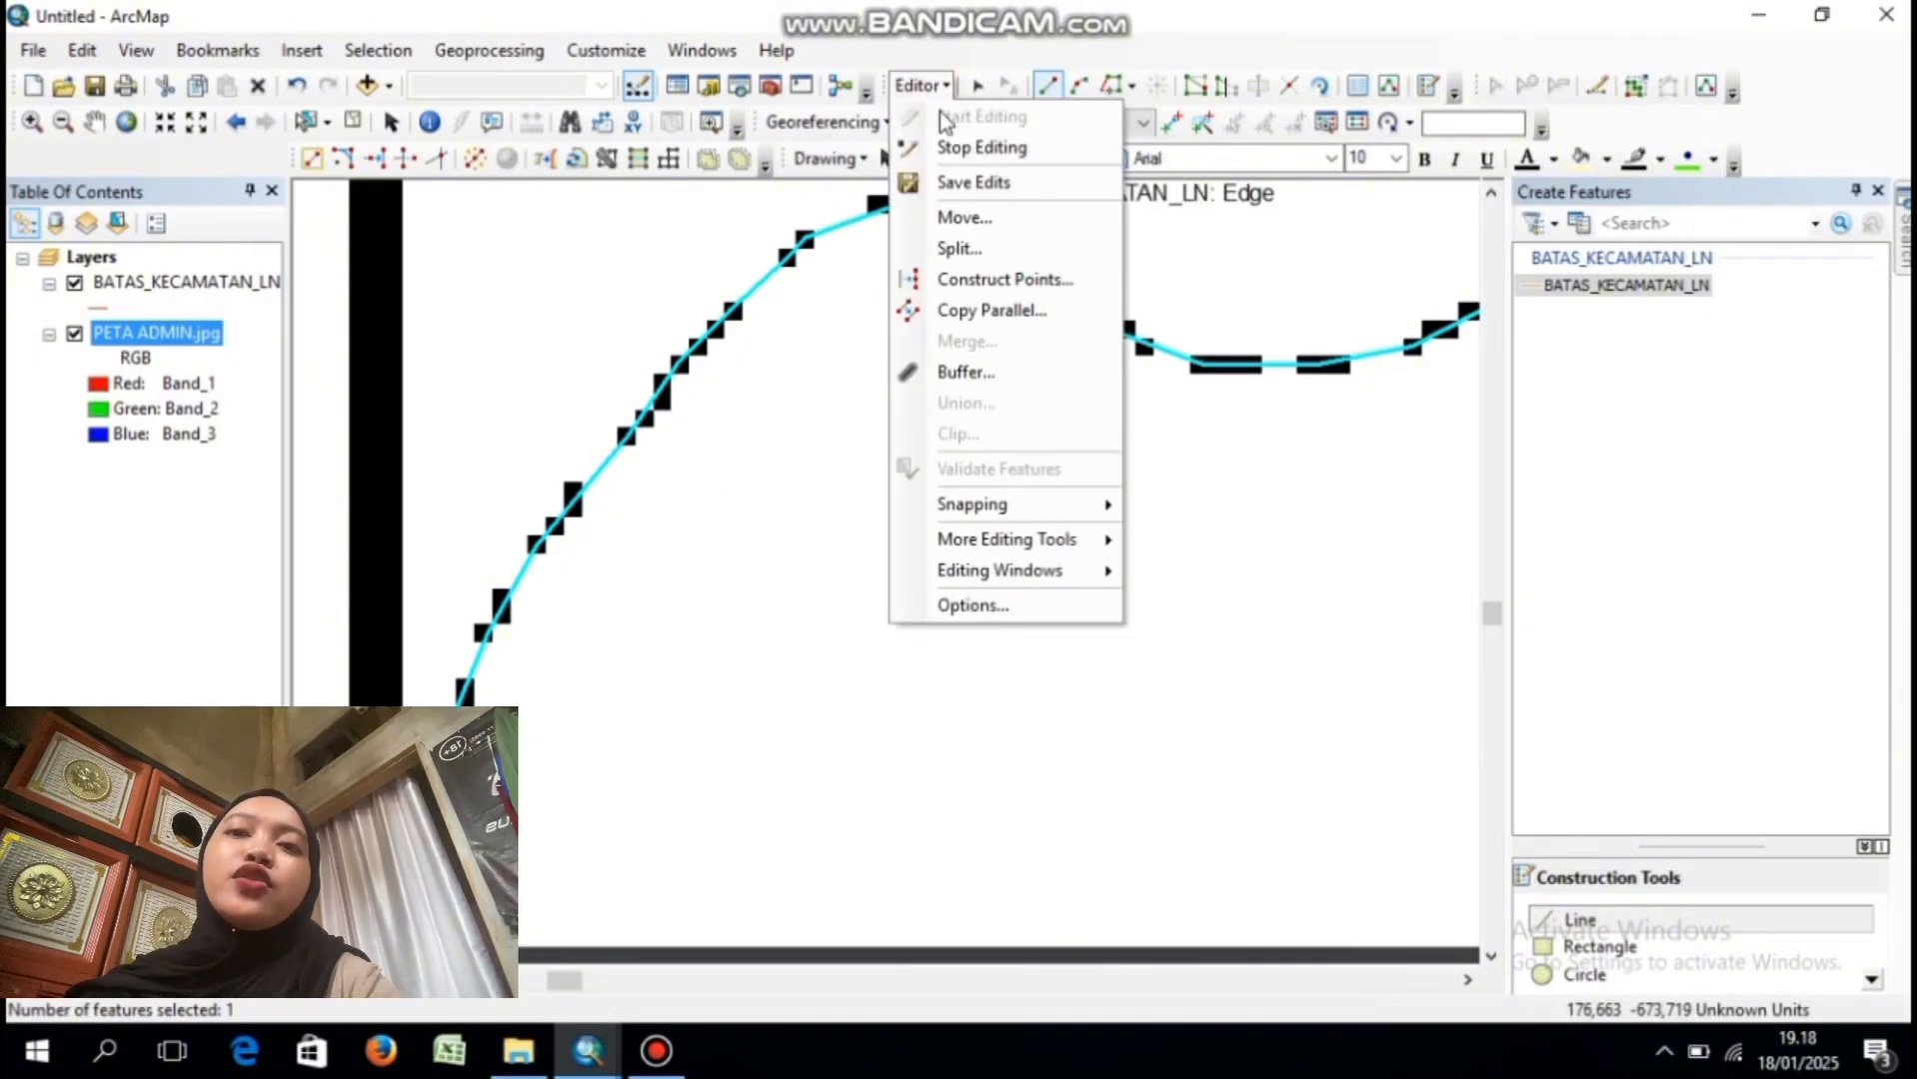
pyautogui.click(974, 183)
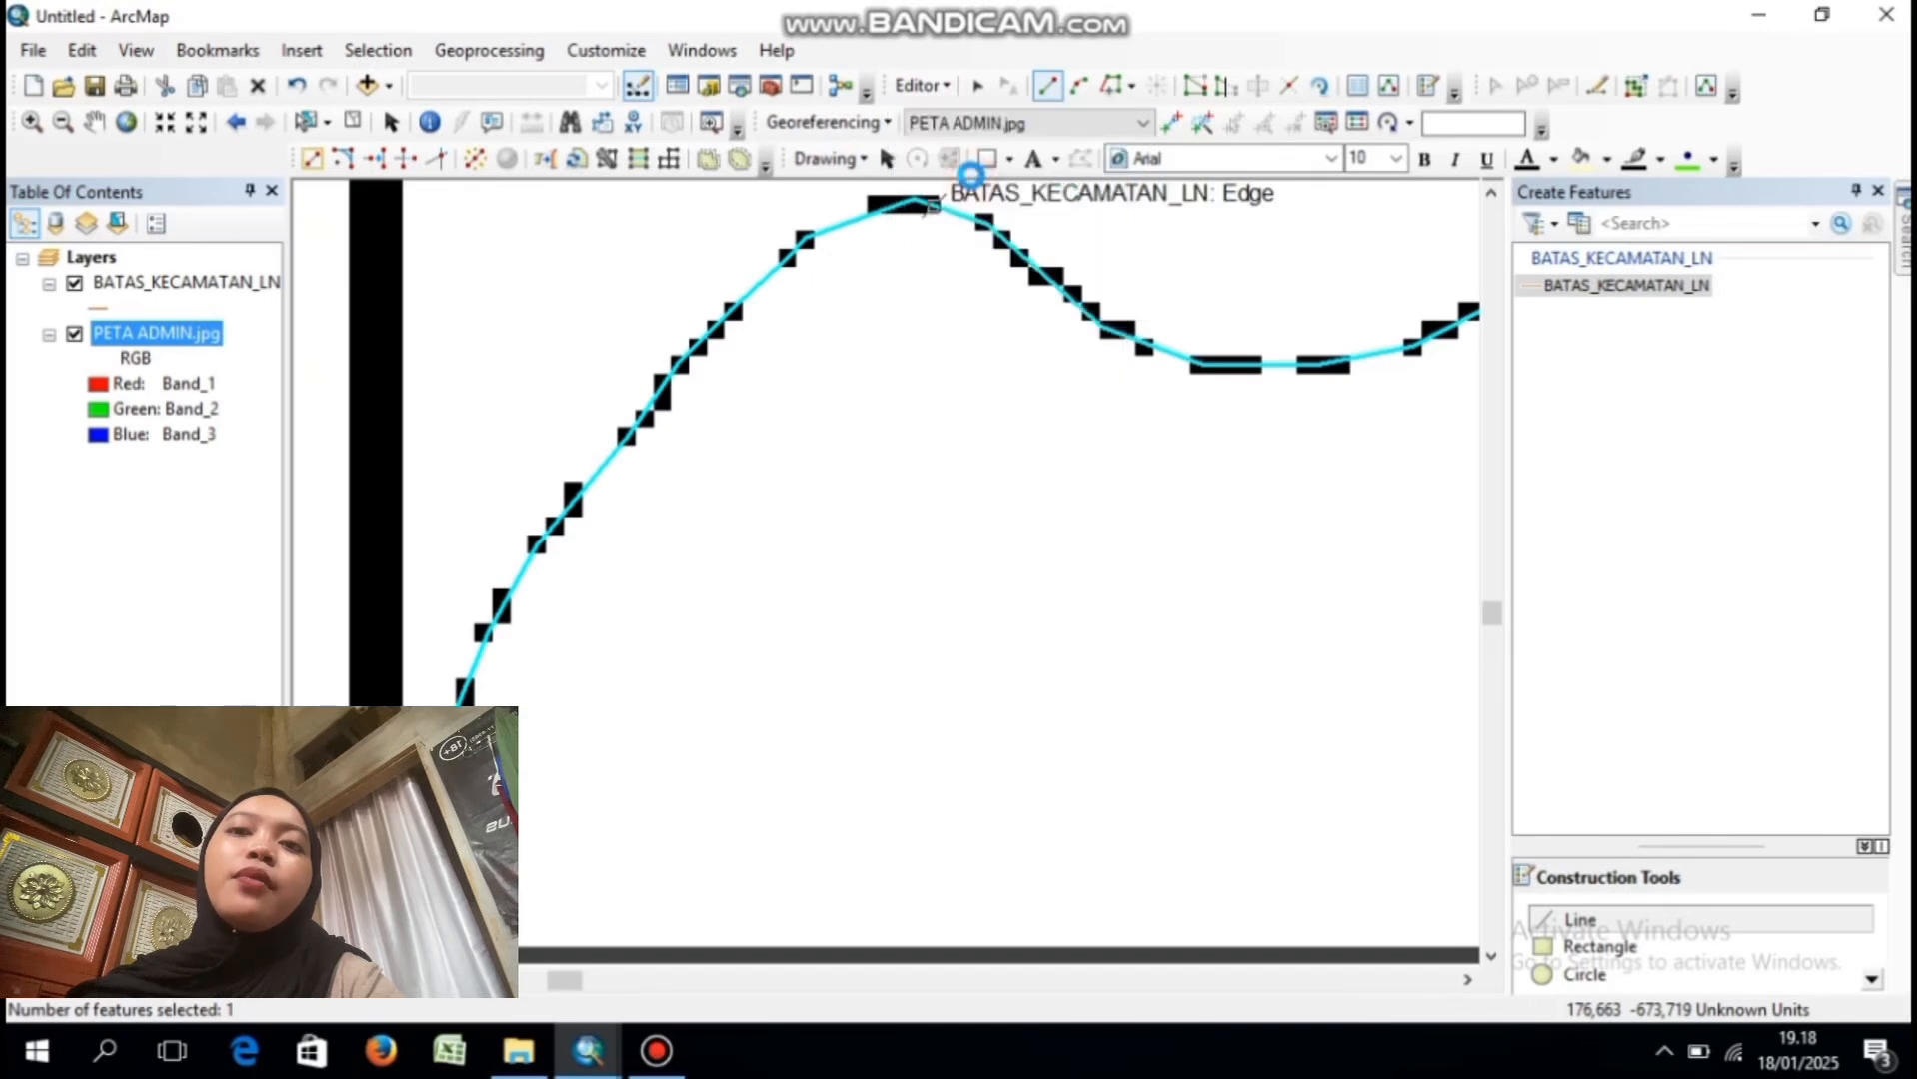
pyautogui.click(934, 88)
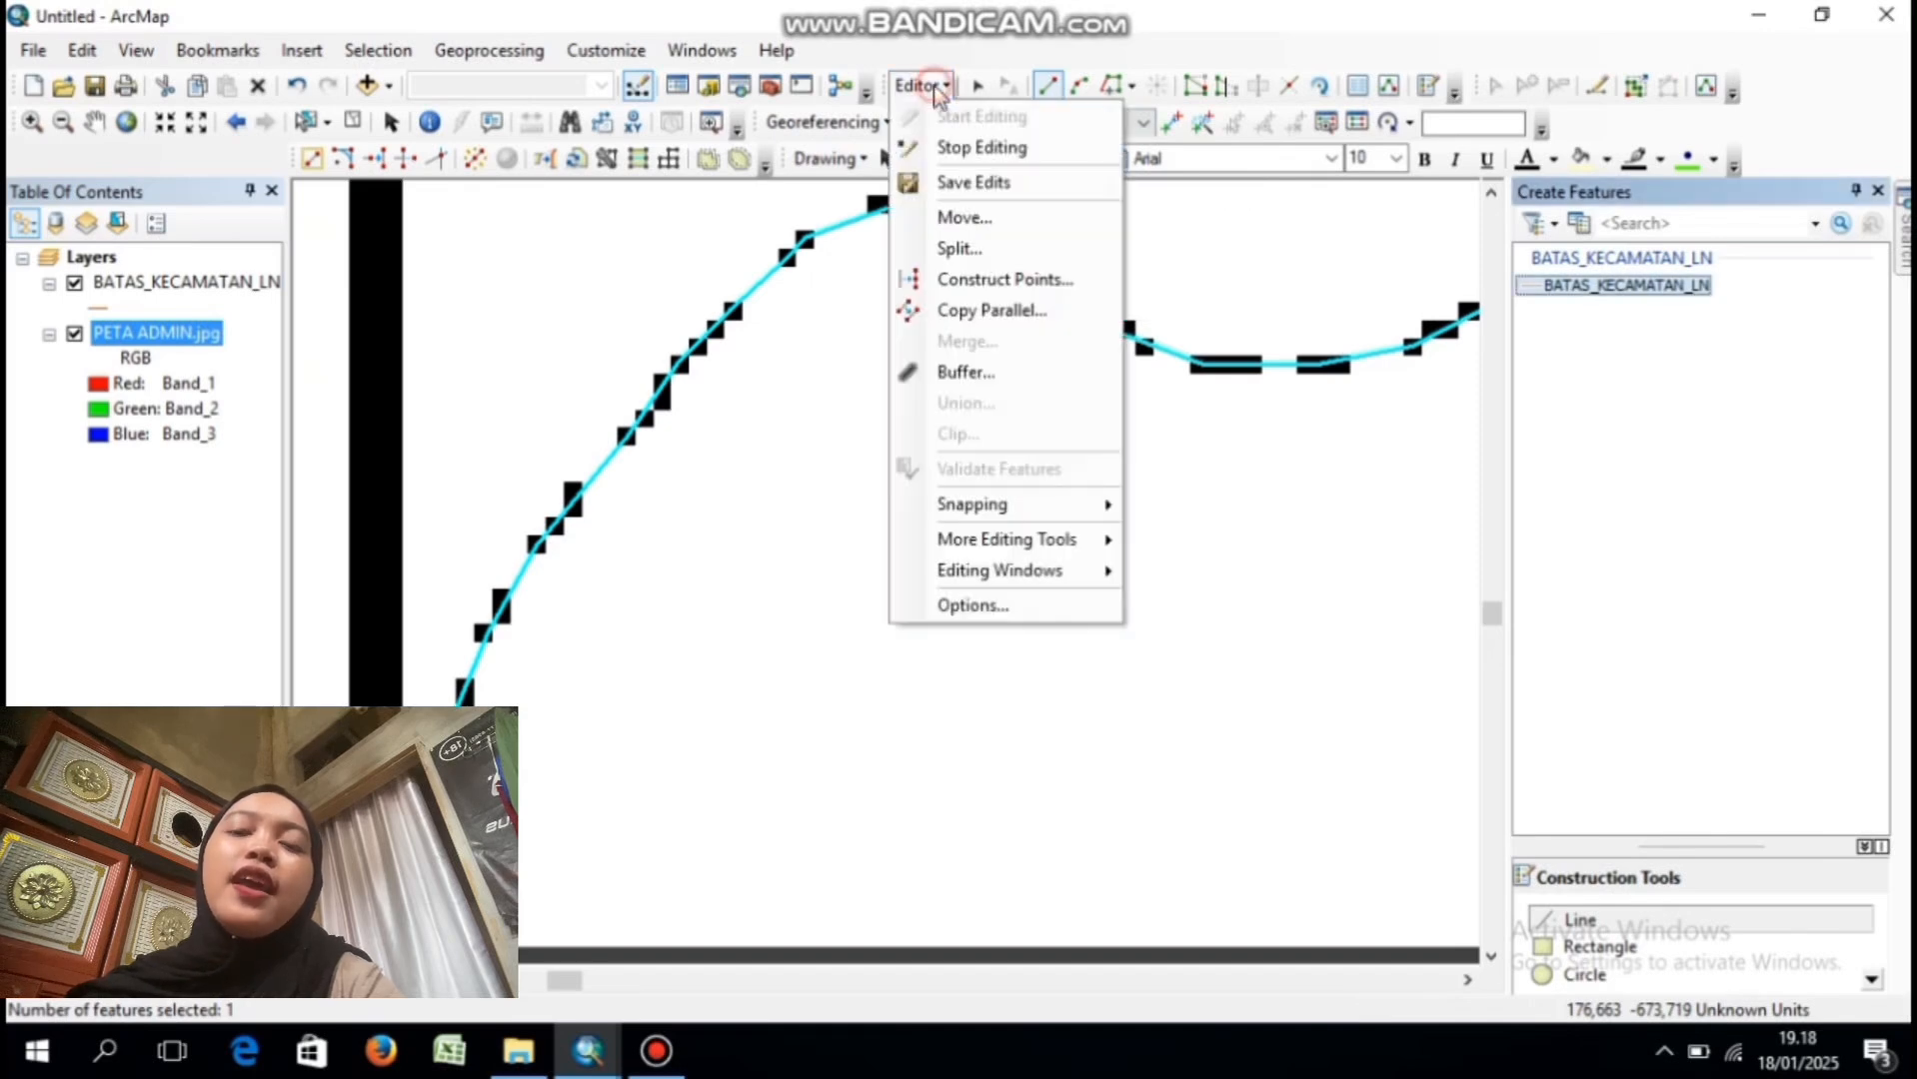
pyautogui.click(959, 148)
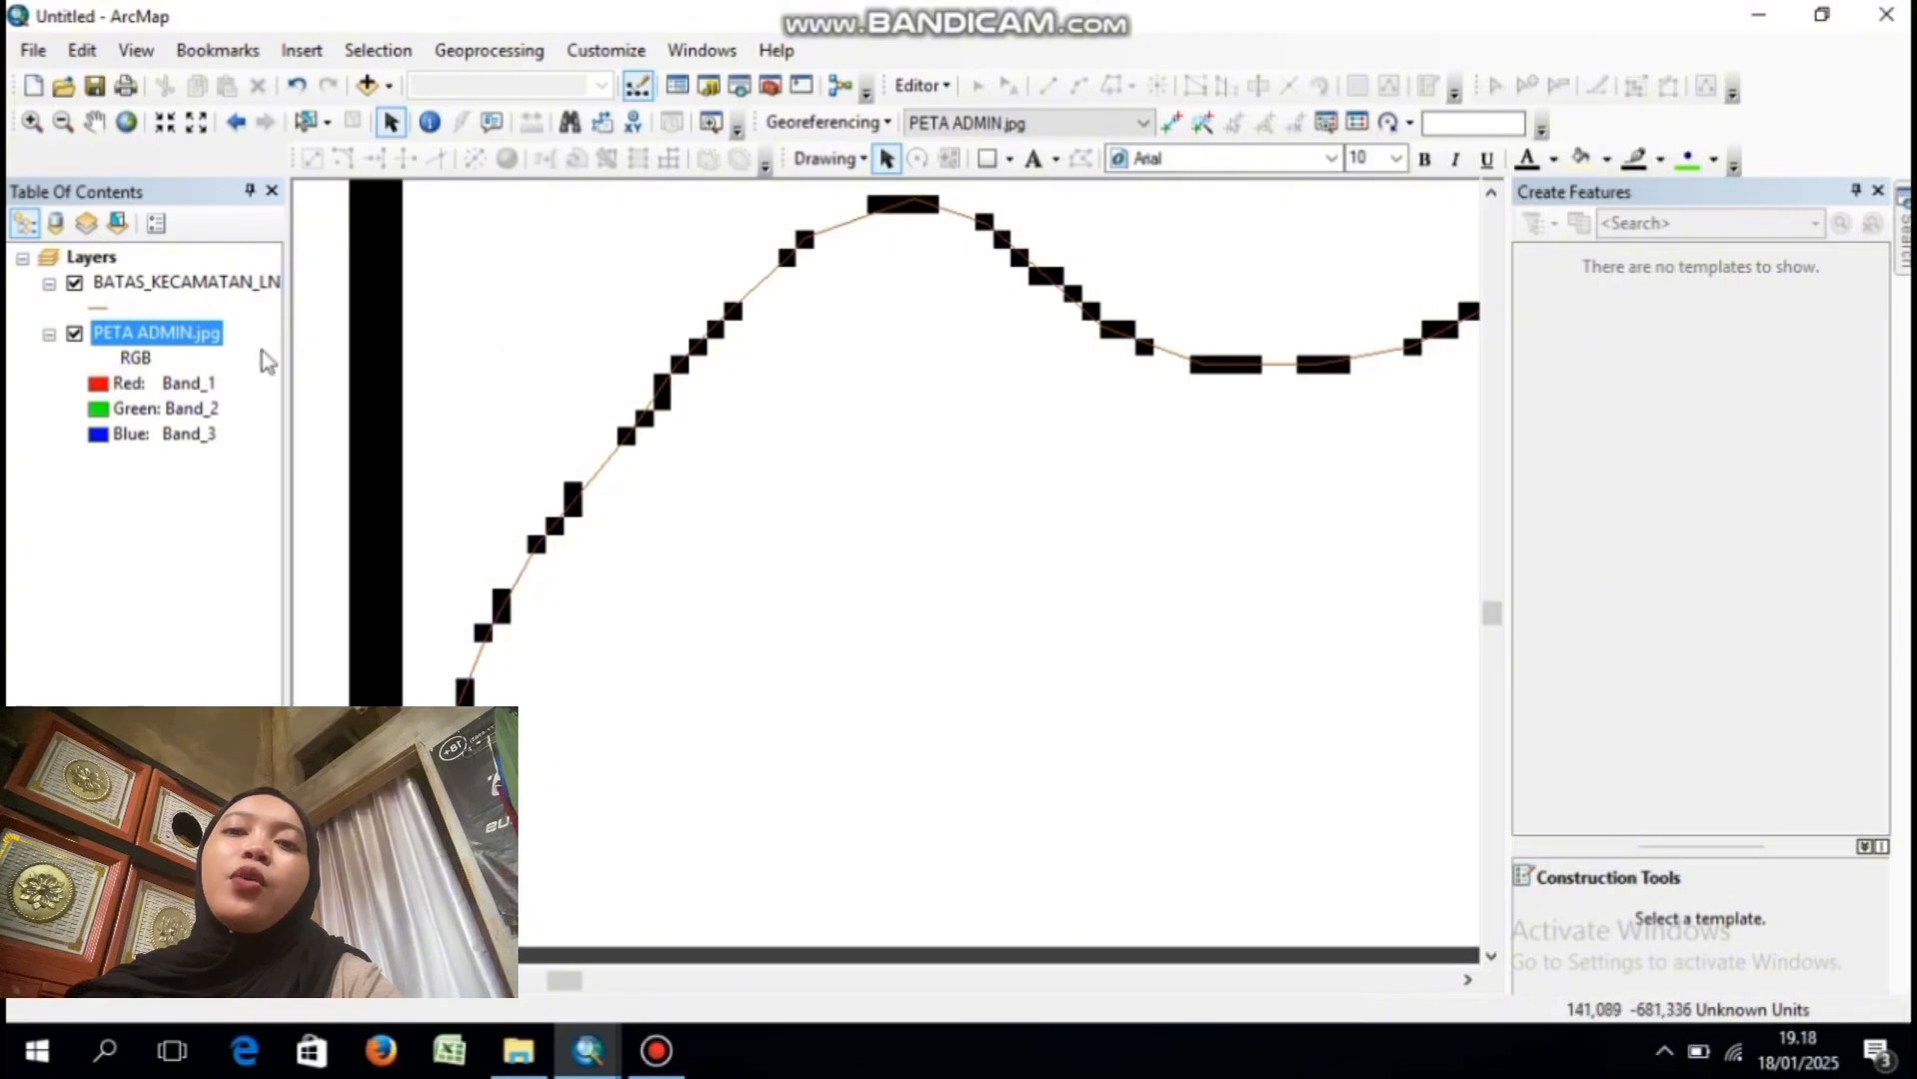
# - Add Batas_Kelurahan_Ar.shp from the PALOPO_SHP folder to the full map, continuing past the inconsistent extent warning
pyautogui.rightClick(203, 349)
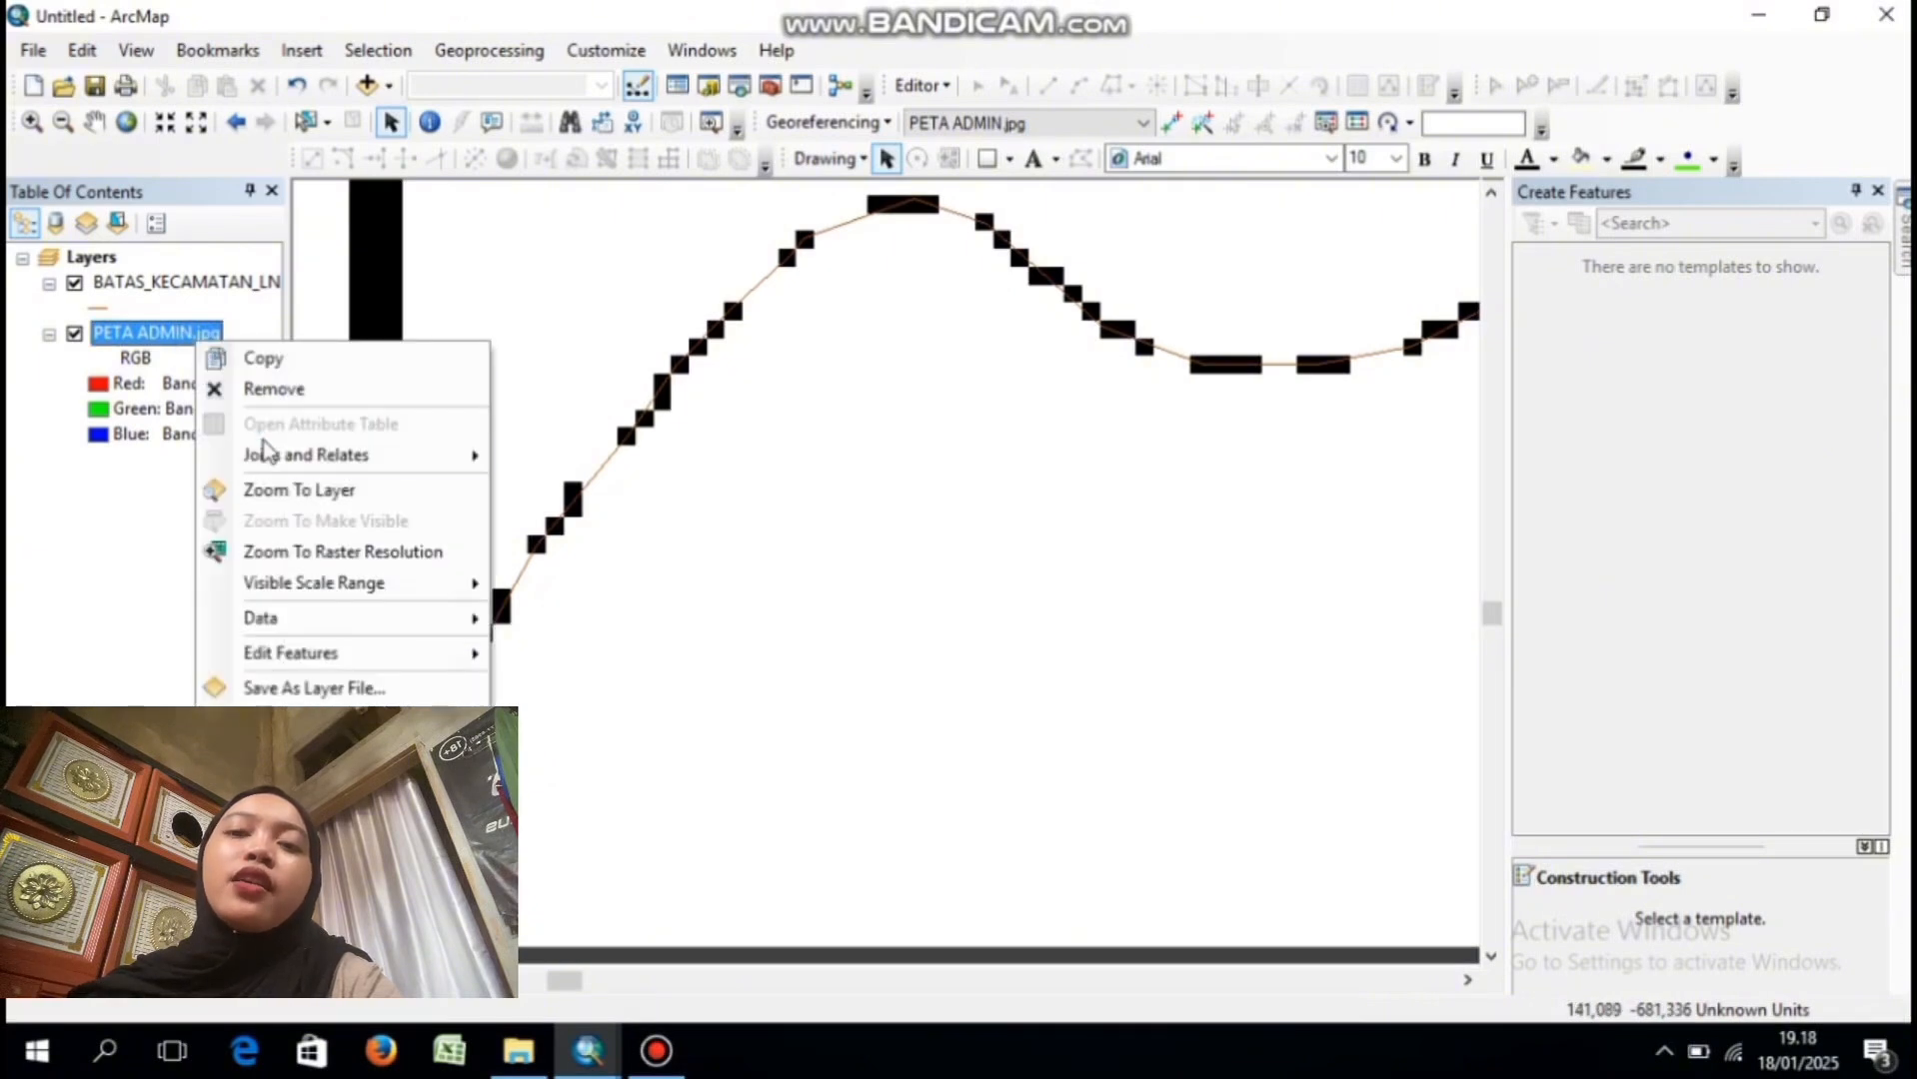
pyautogui.click(291, 489)
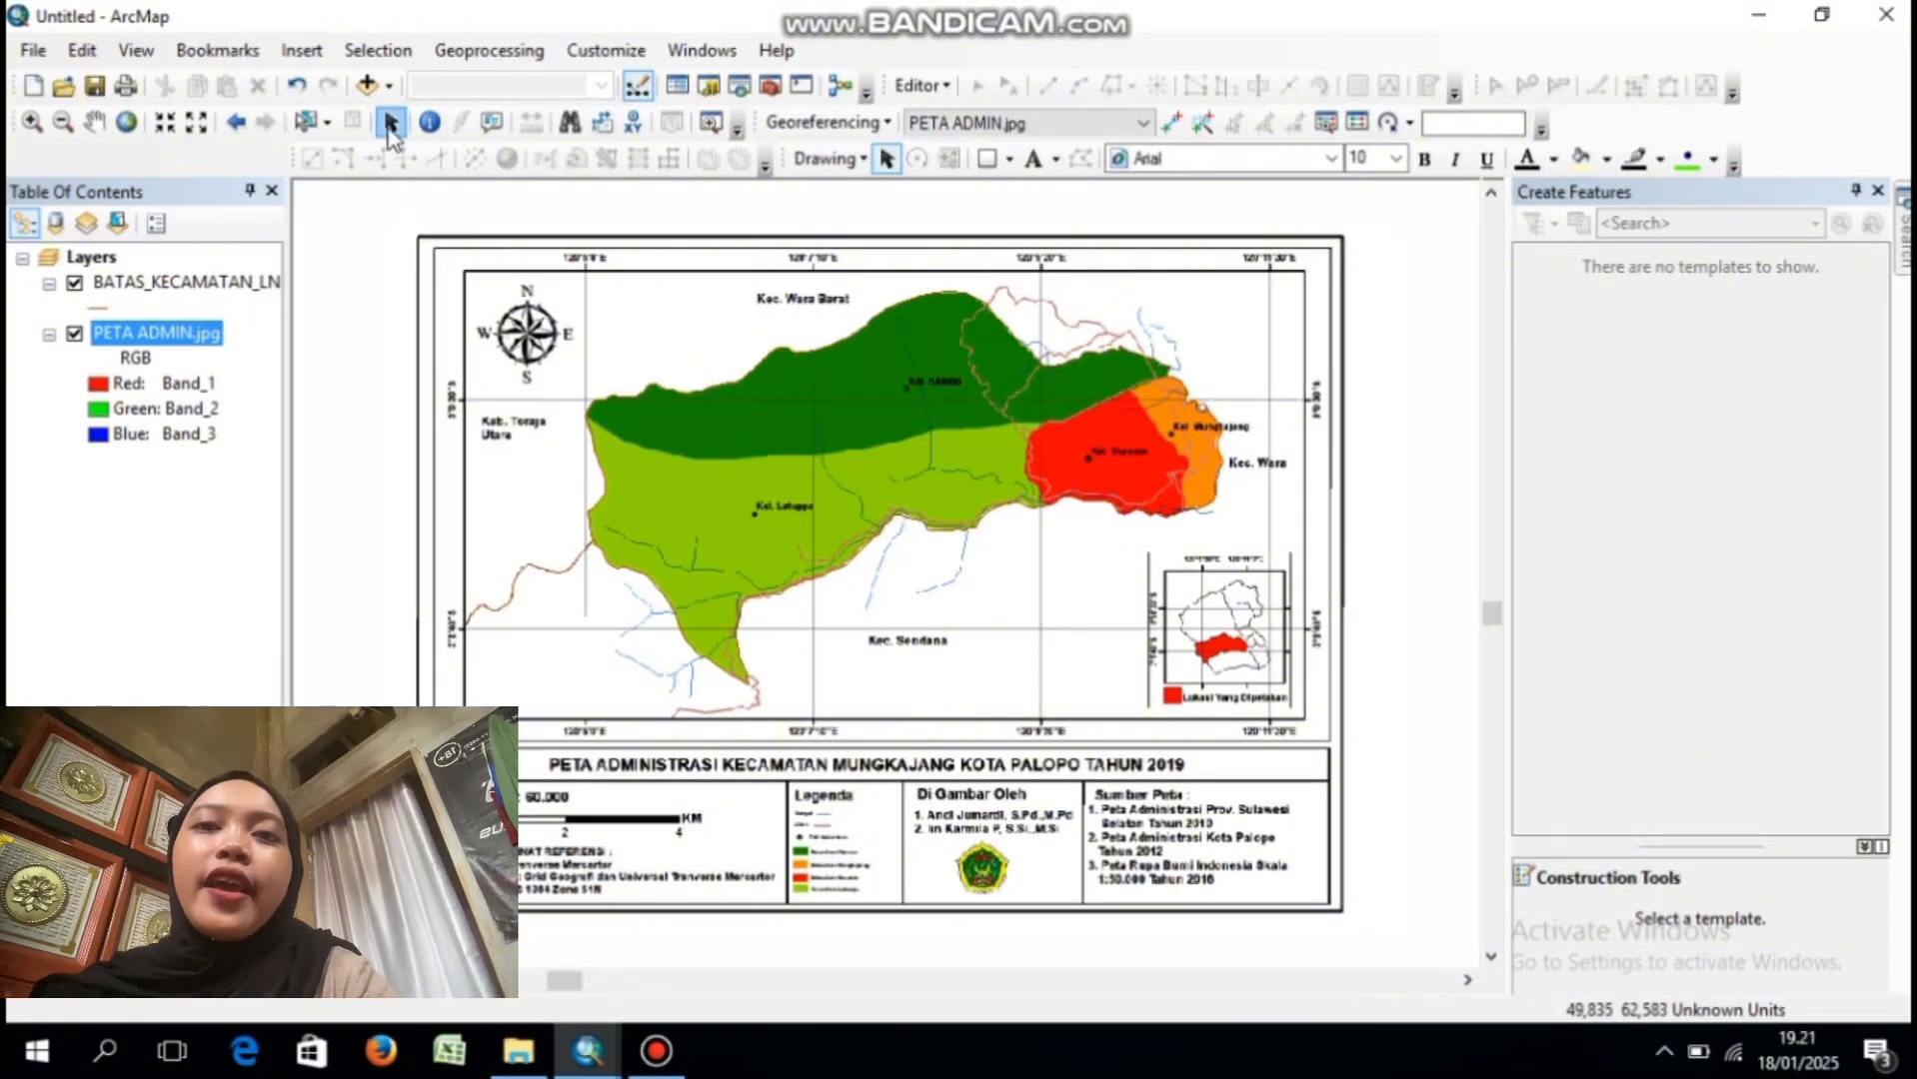
pyautogui.click(368, 88)
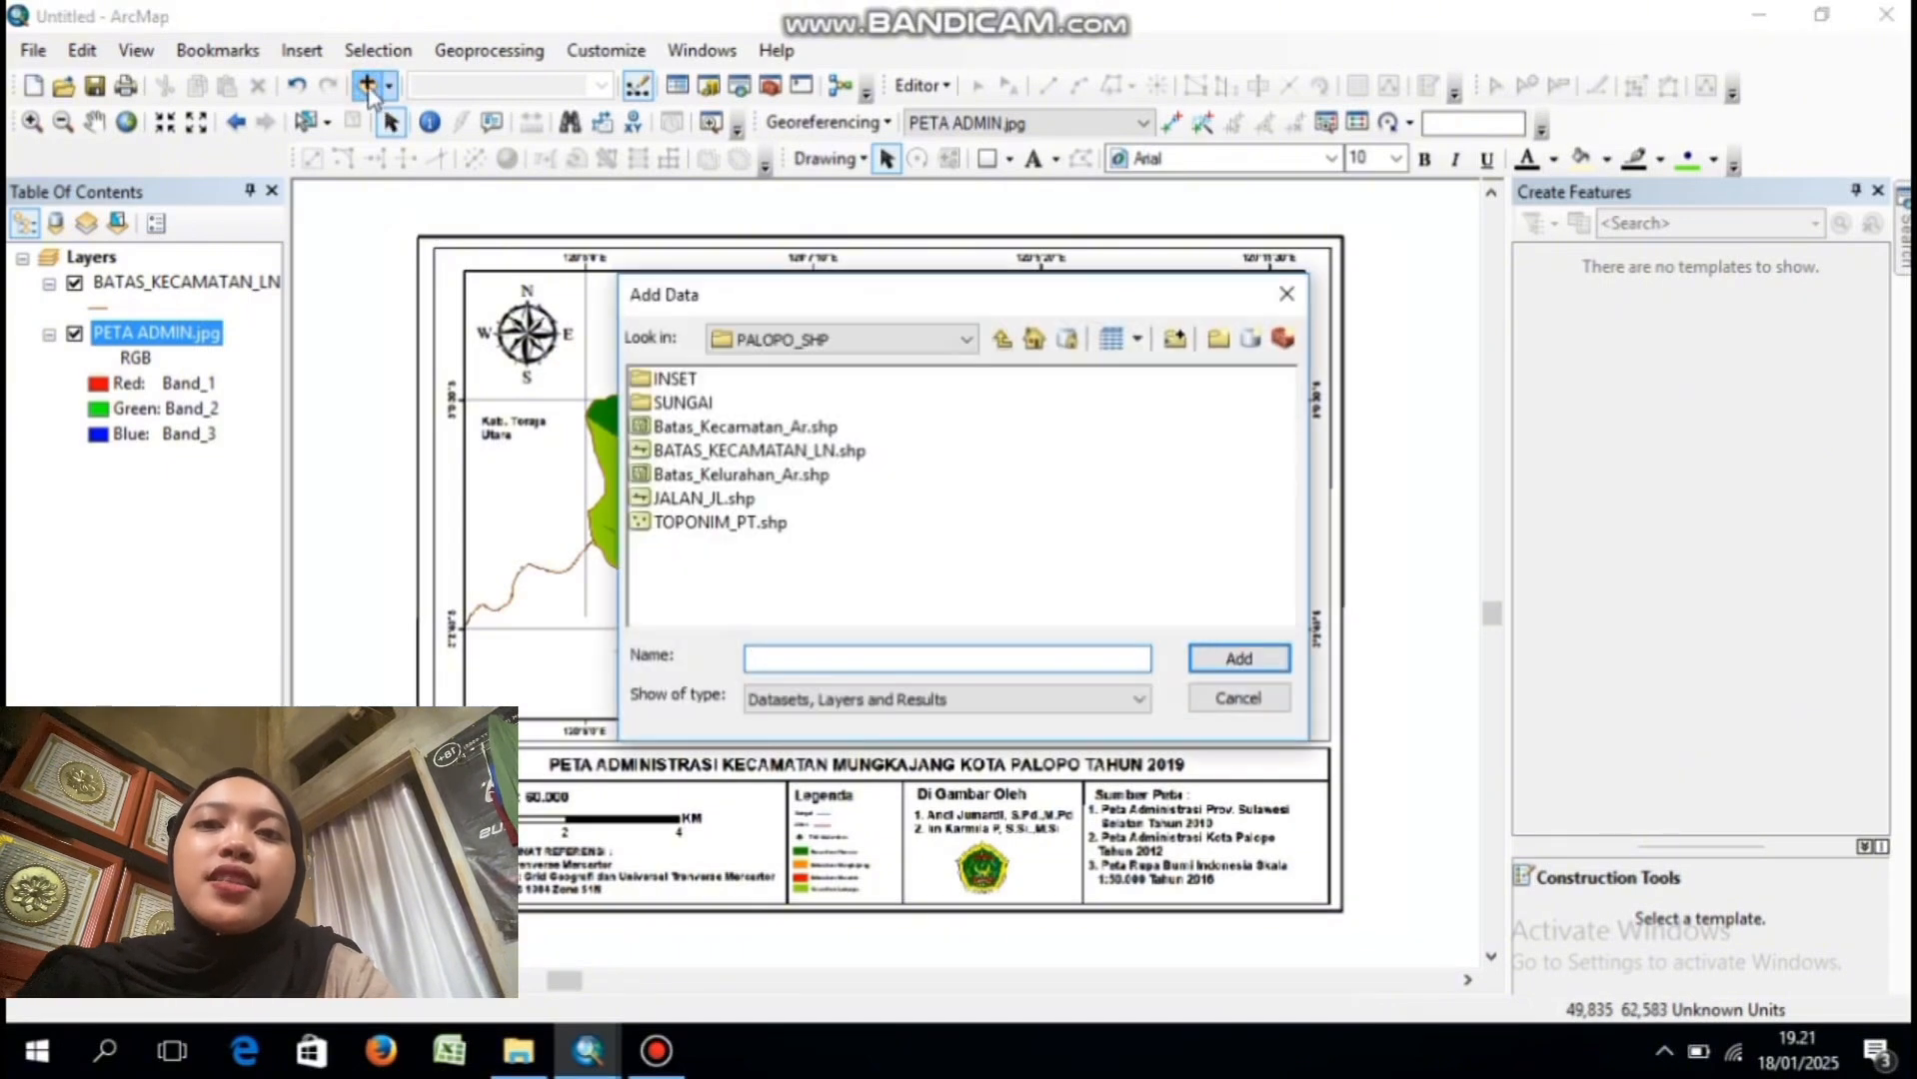
pyautogui.click(752, 476)
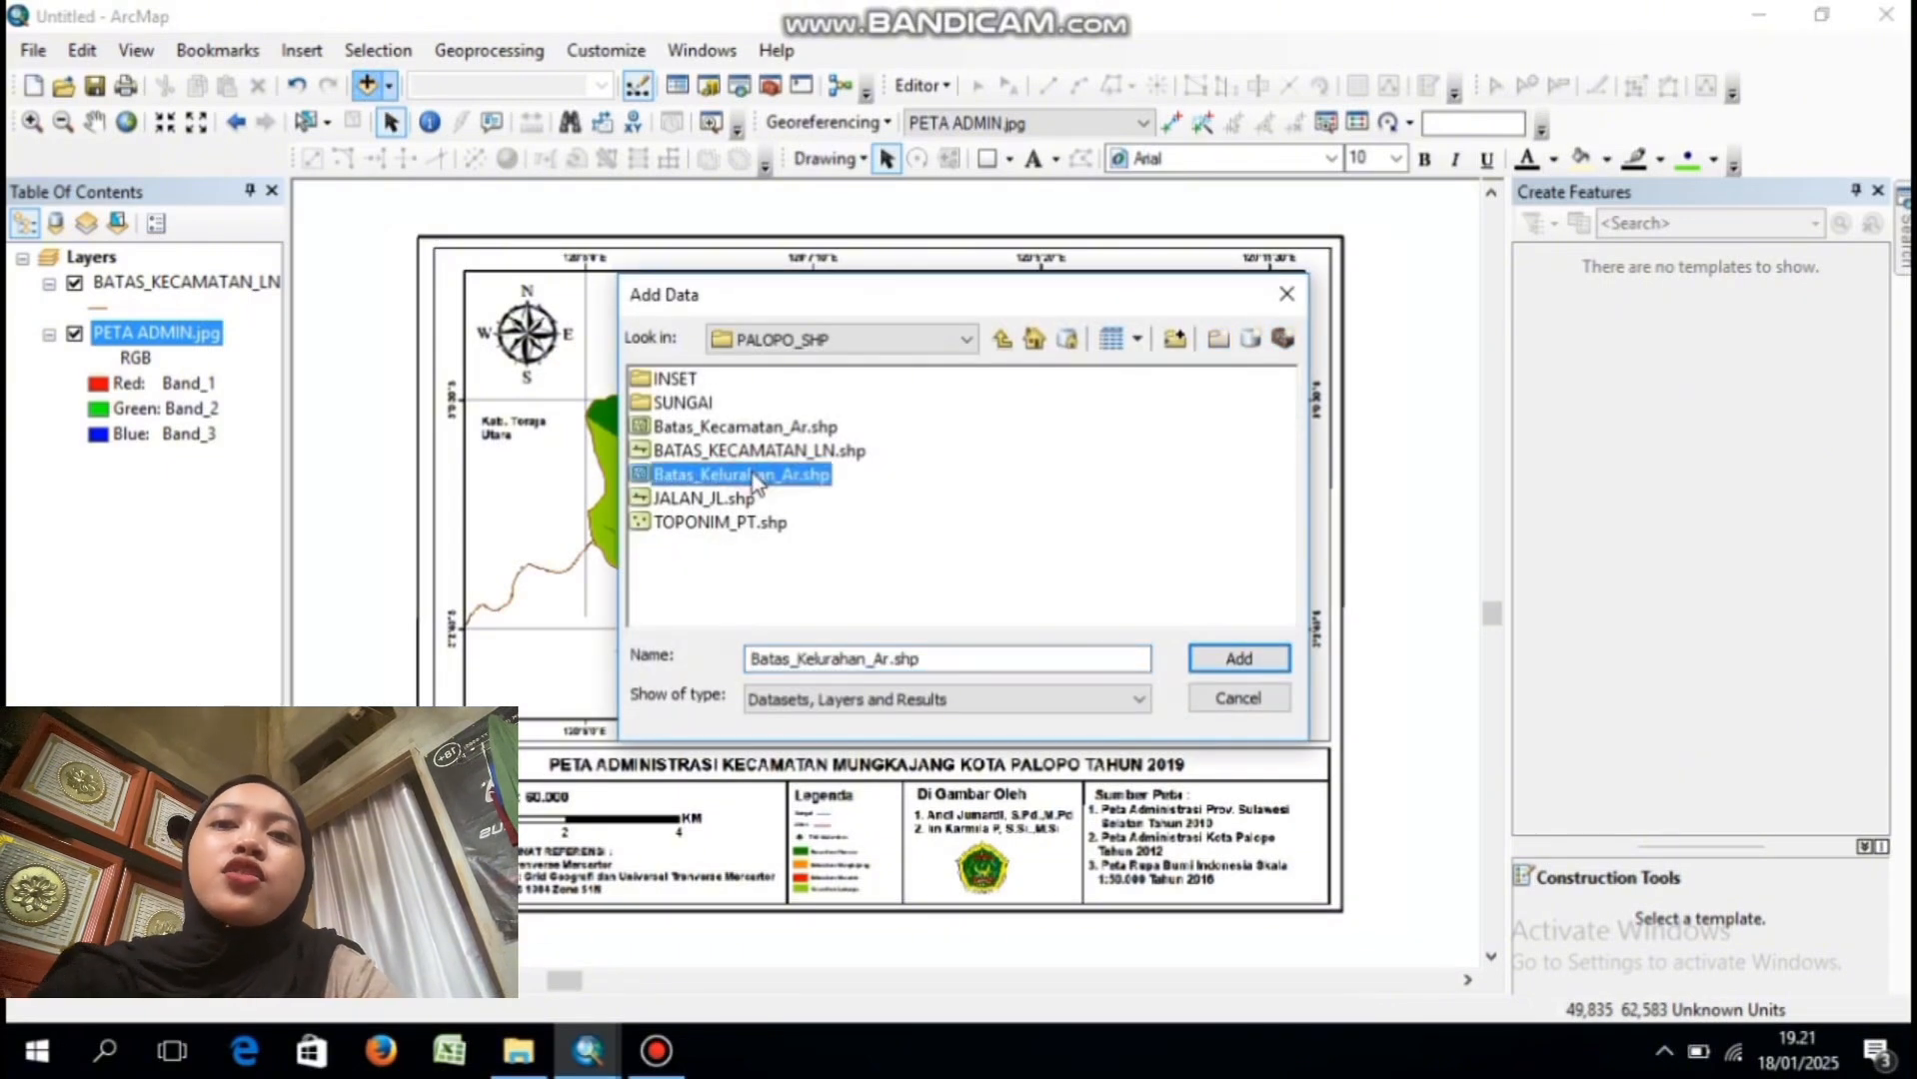
pyautogui.click(1221, 663)
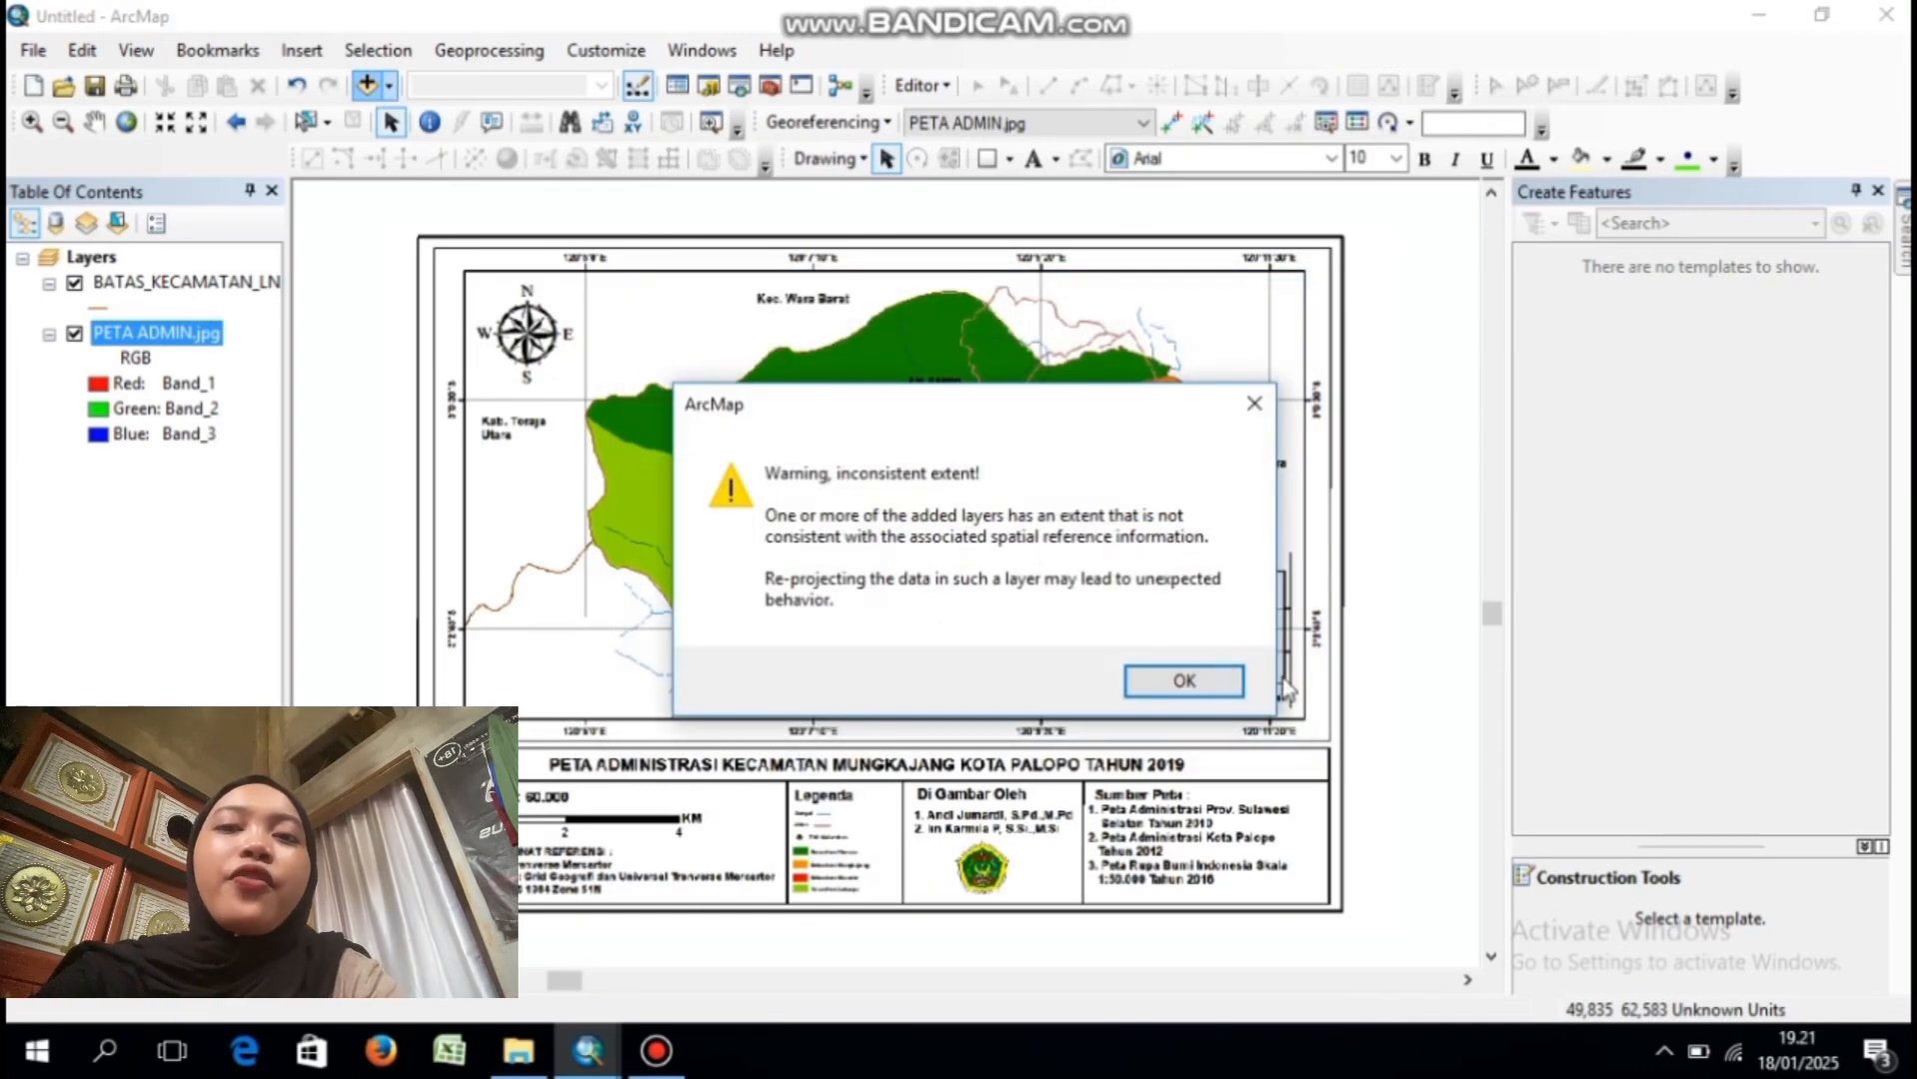
pyautogui.click(1216, 683)
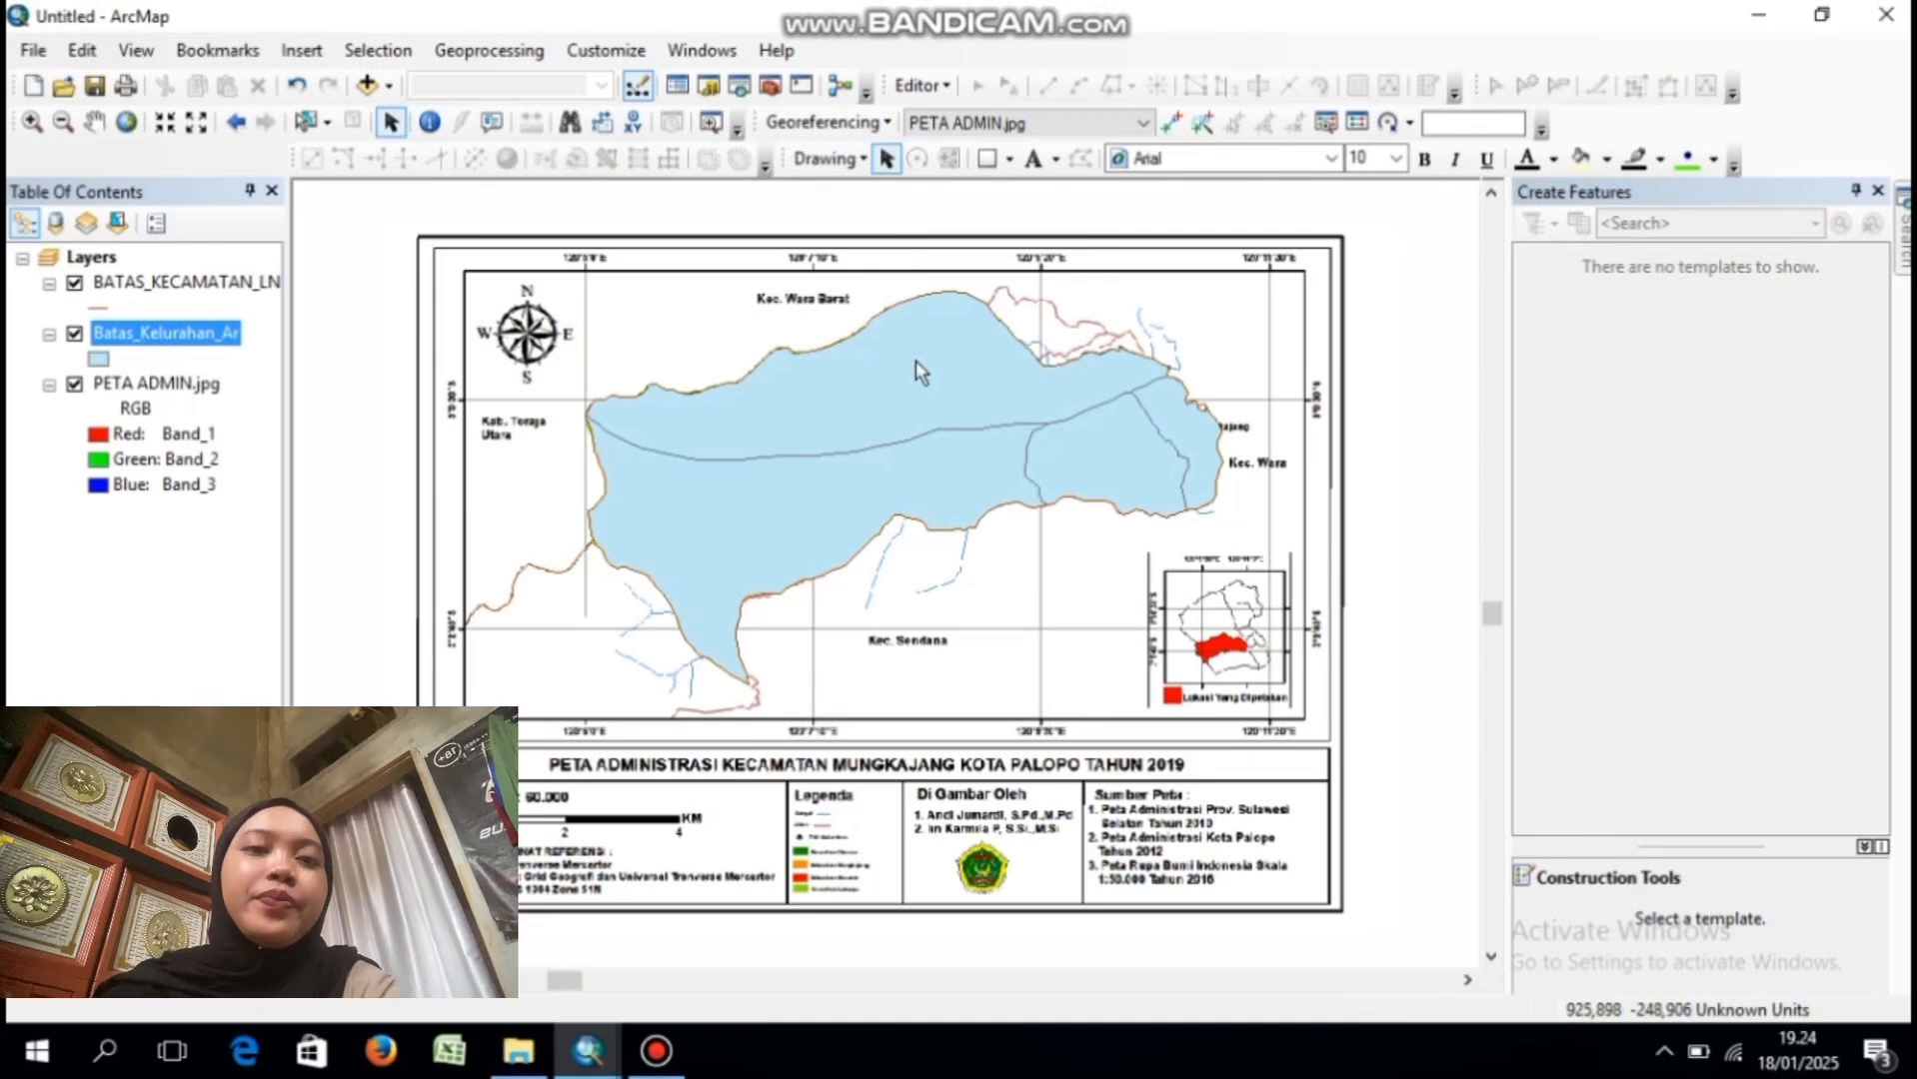
# - Find the Polygon To Line data management tool and open it
pyautogui.click(740, 86)
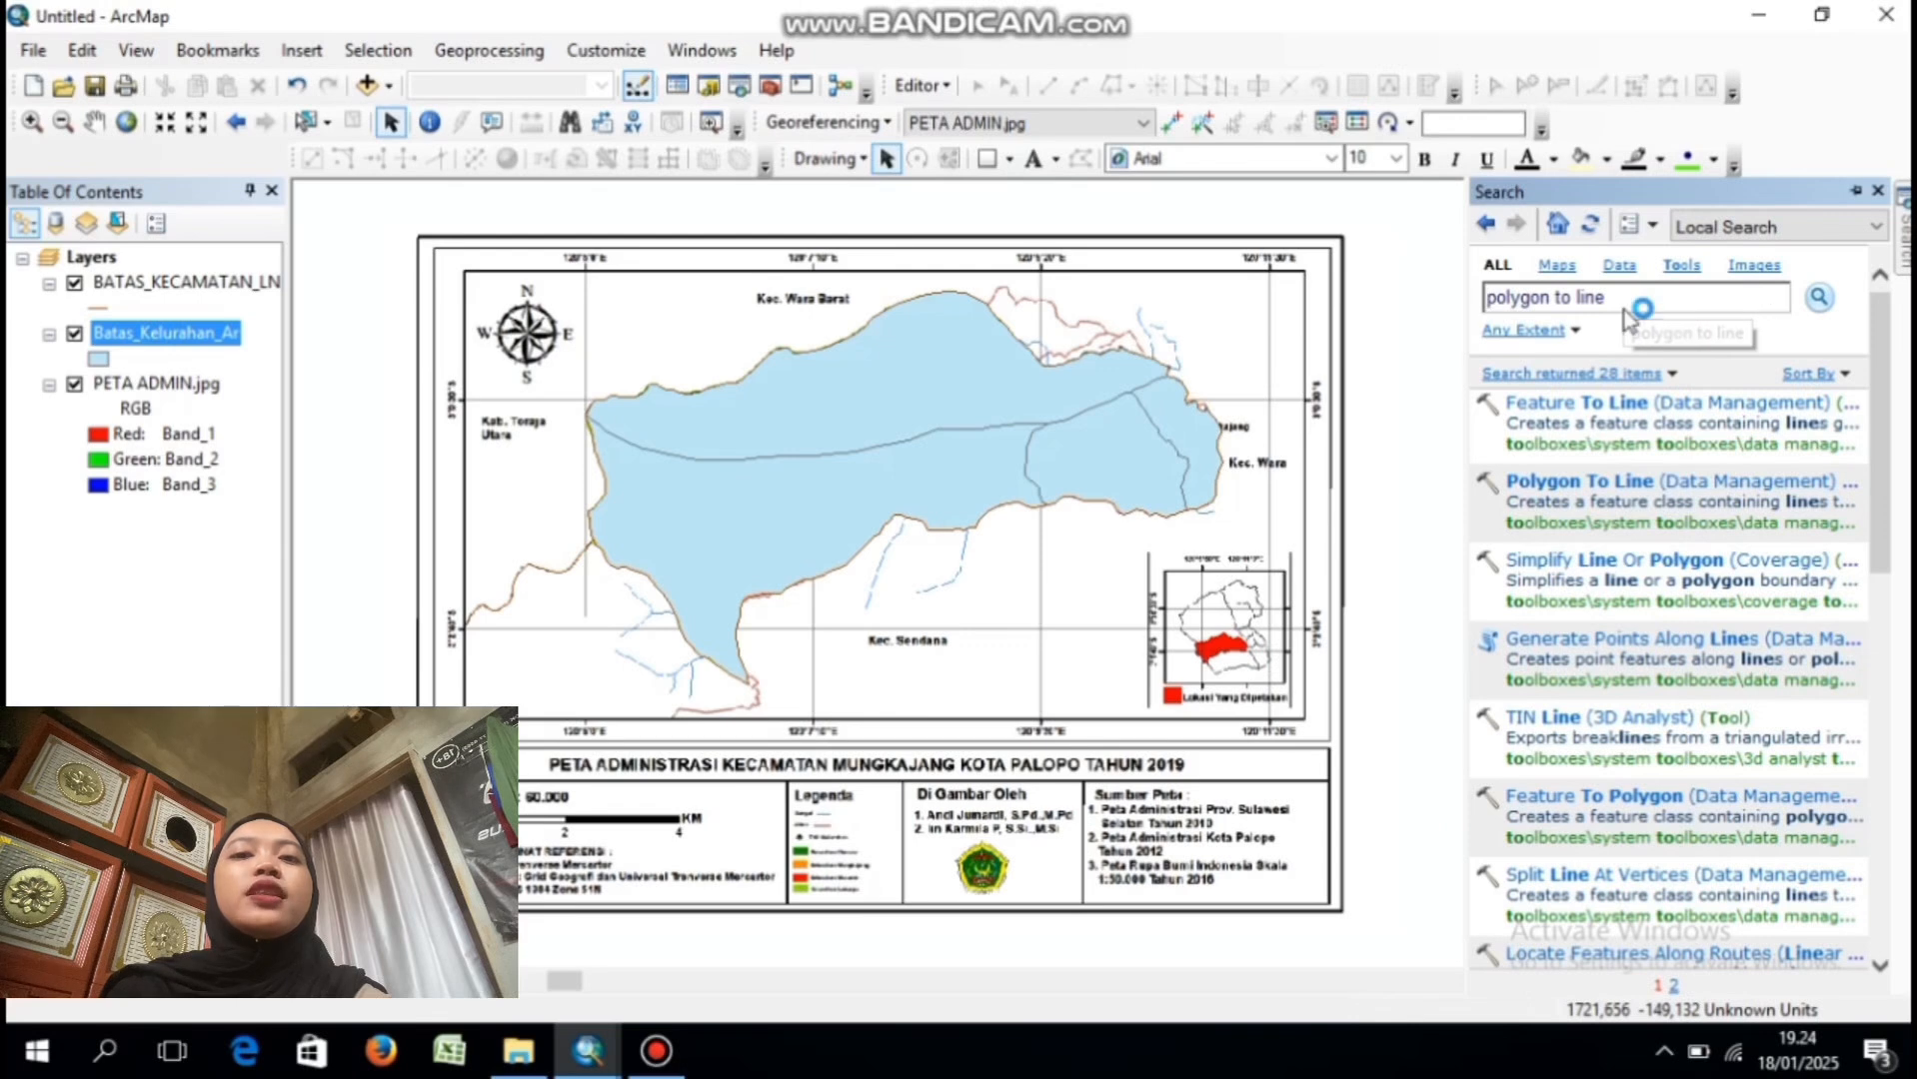
pyautogui.rightClick(1608, 495)
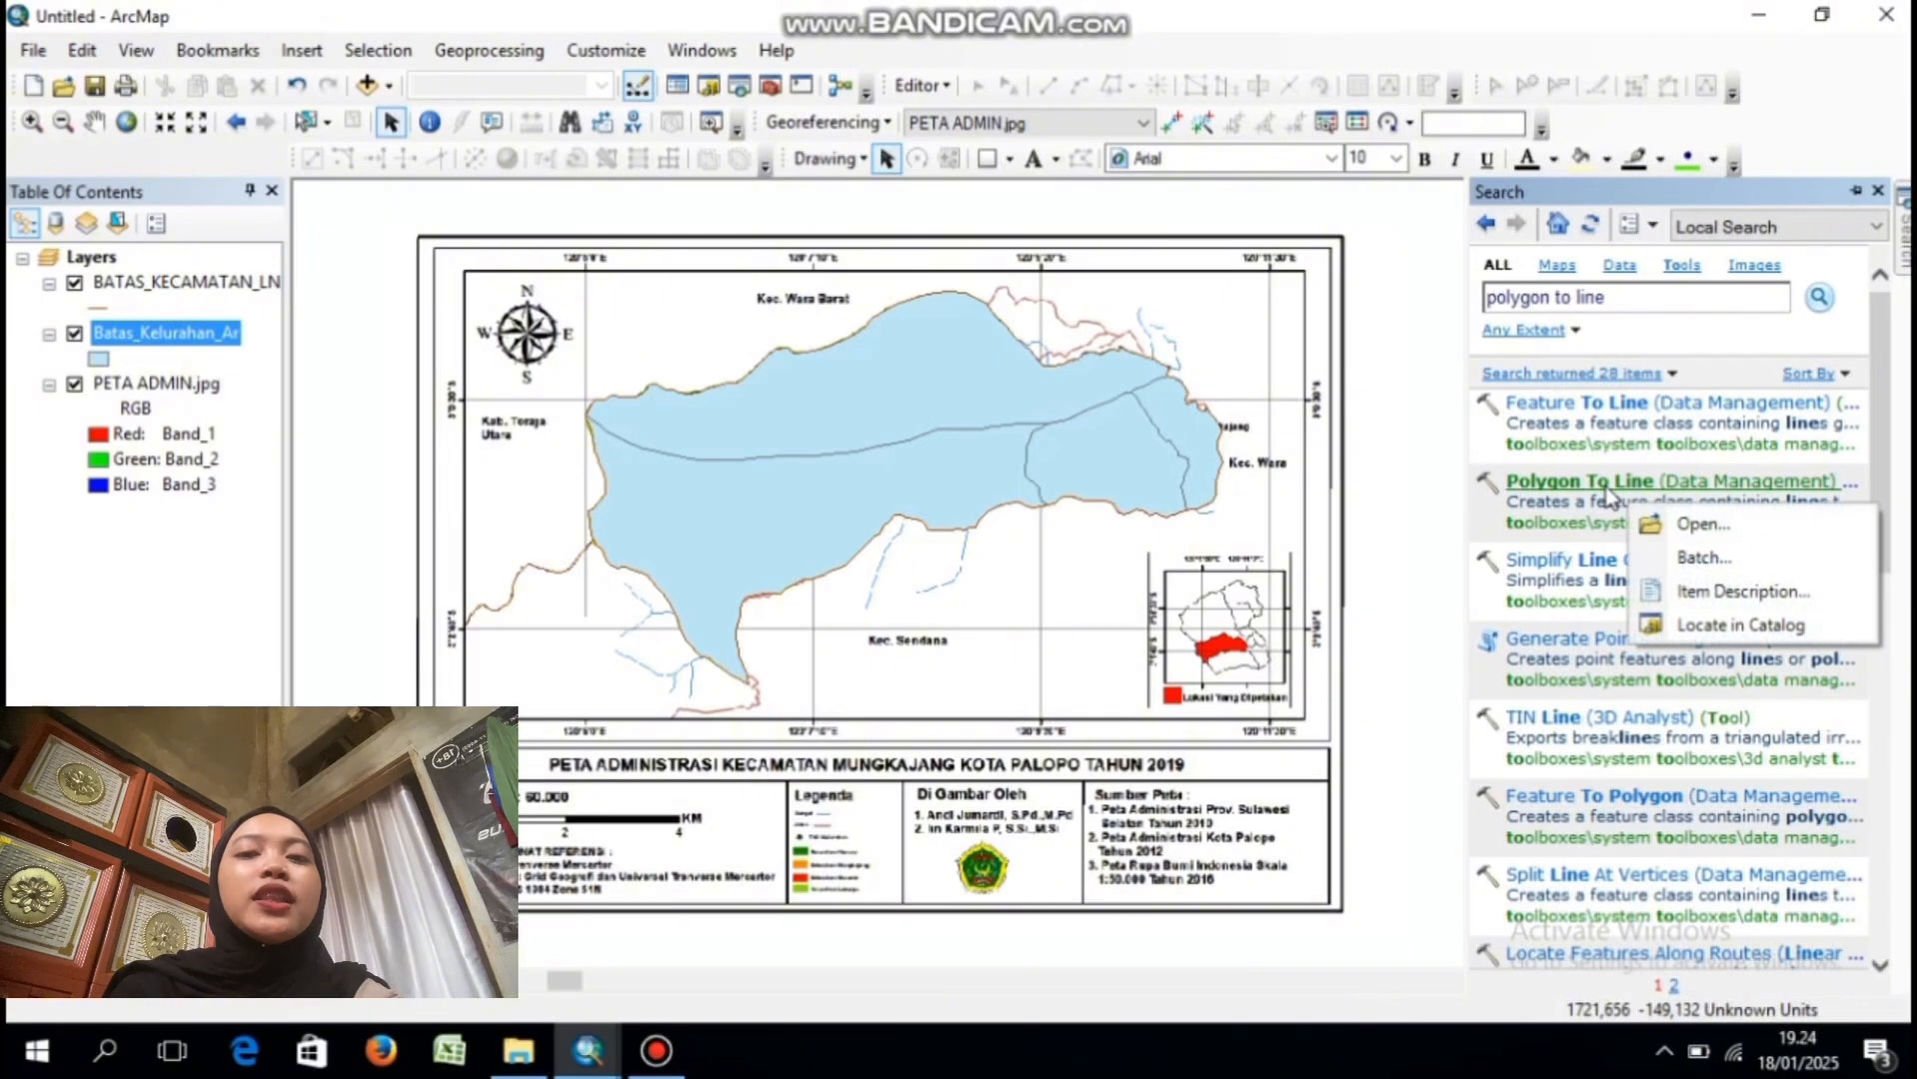
pyautogui.click(1699, 524)
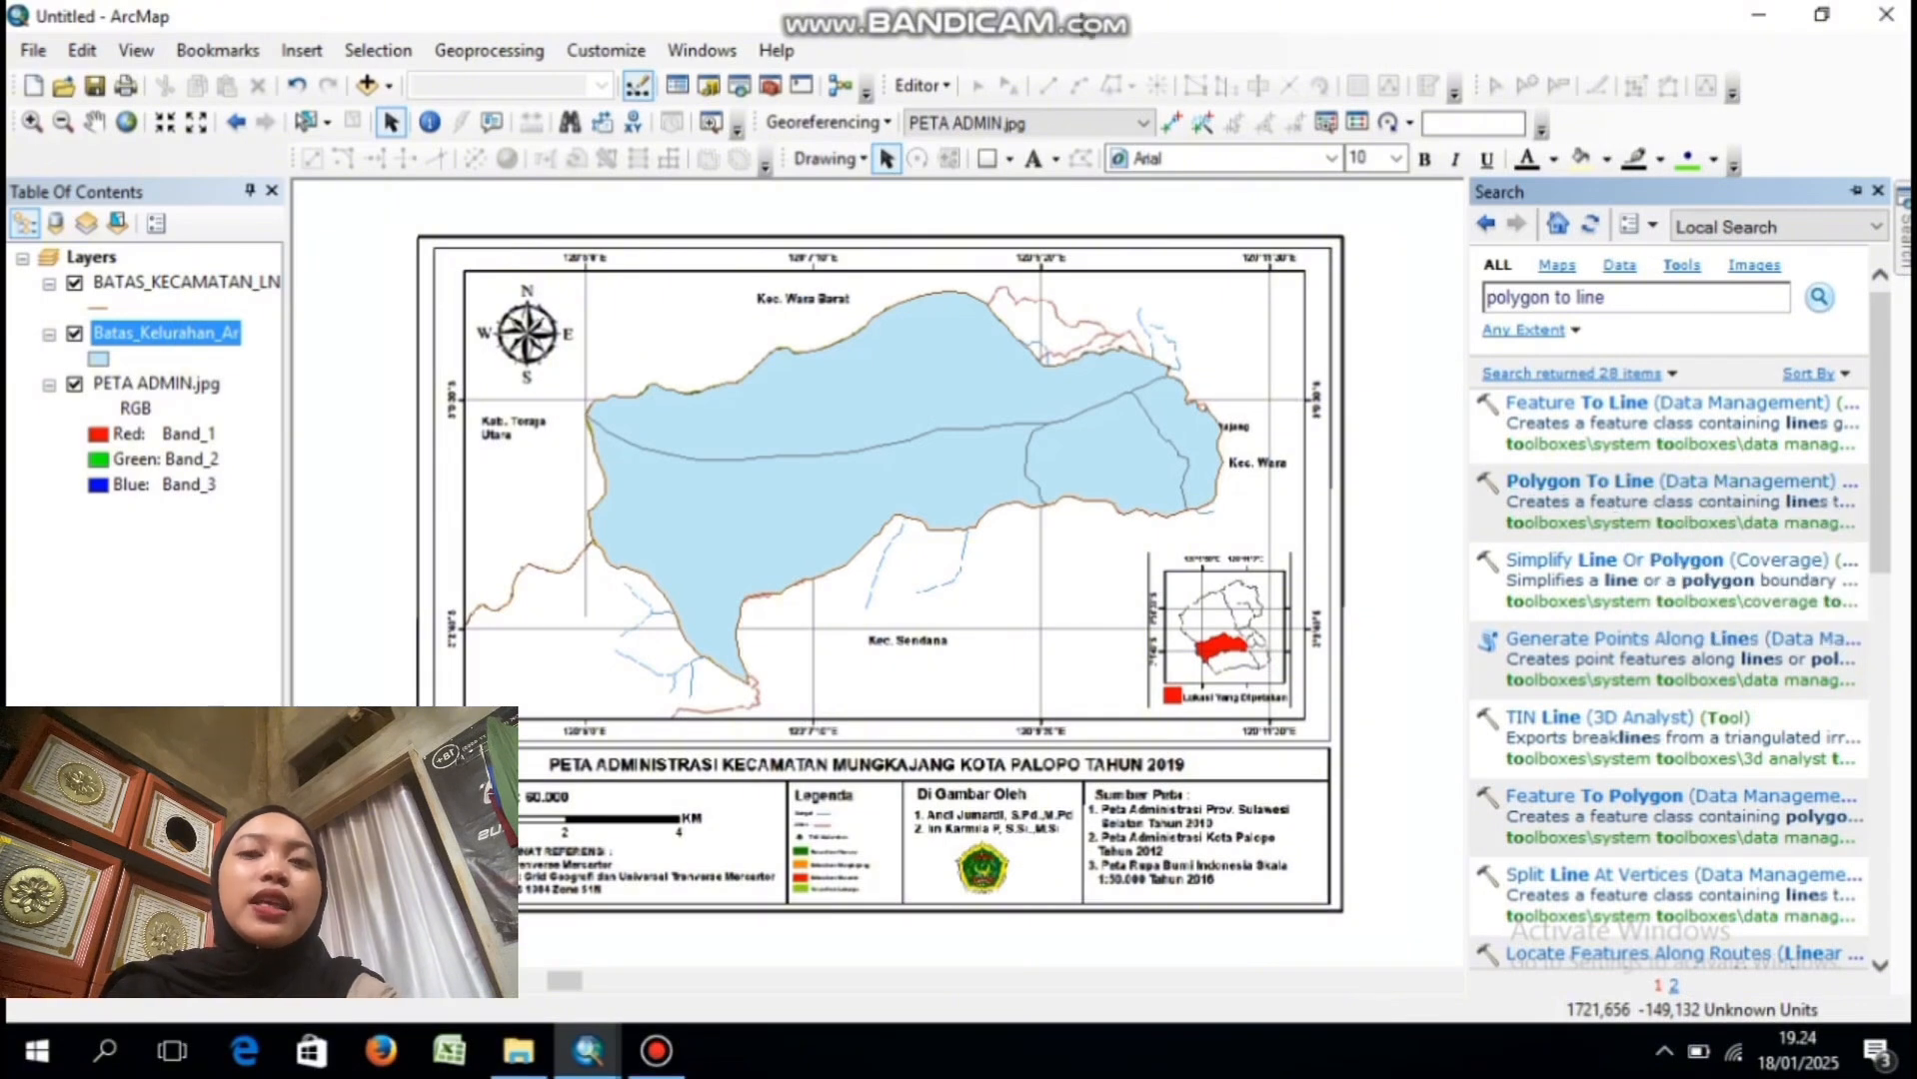
pyautogui.click(1534, 480)
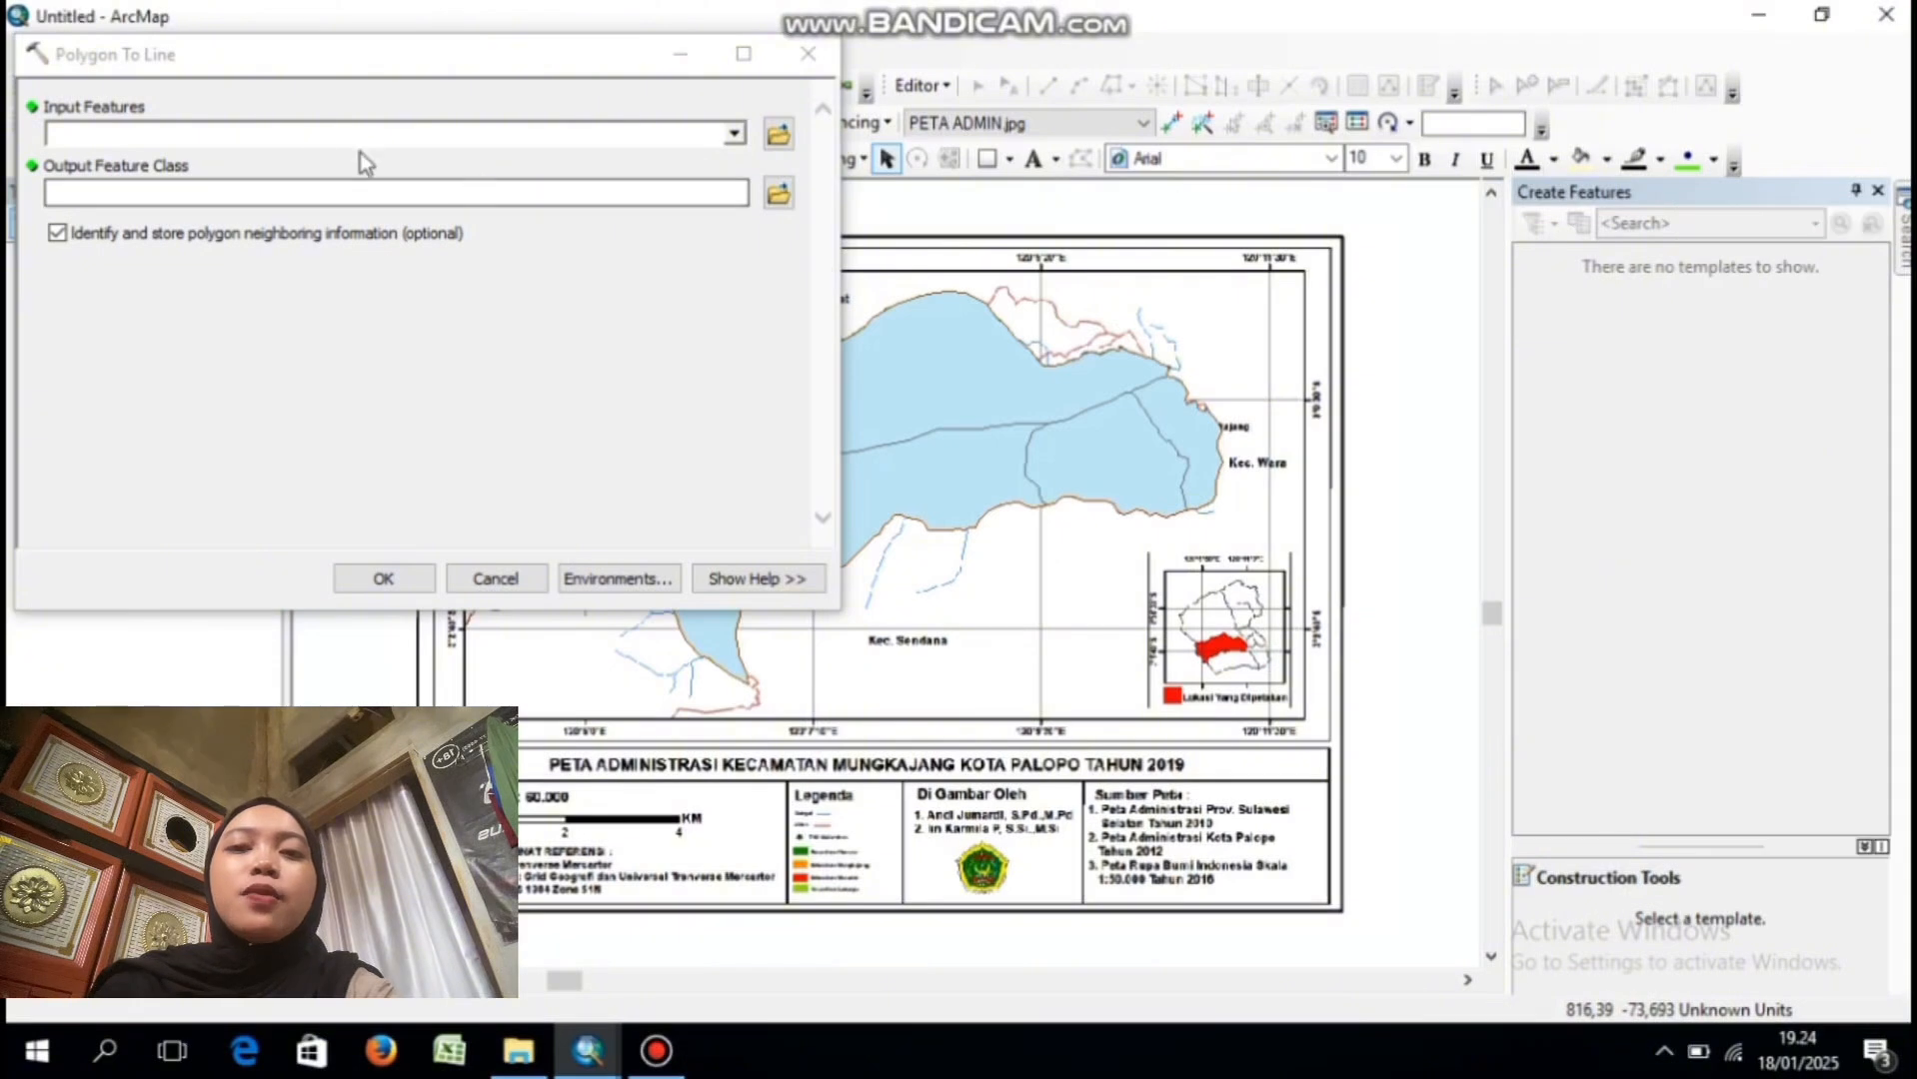
# - Convert Batas_Kelurahan_Ar to lines, saving the output feature class as BATAS_KELURAHAN_LN.shp in PALOPO_SHP
pyautogui.click(210, 133)
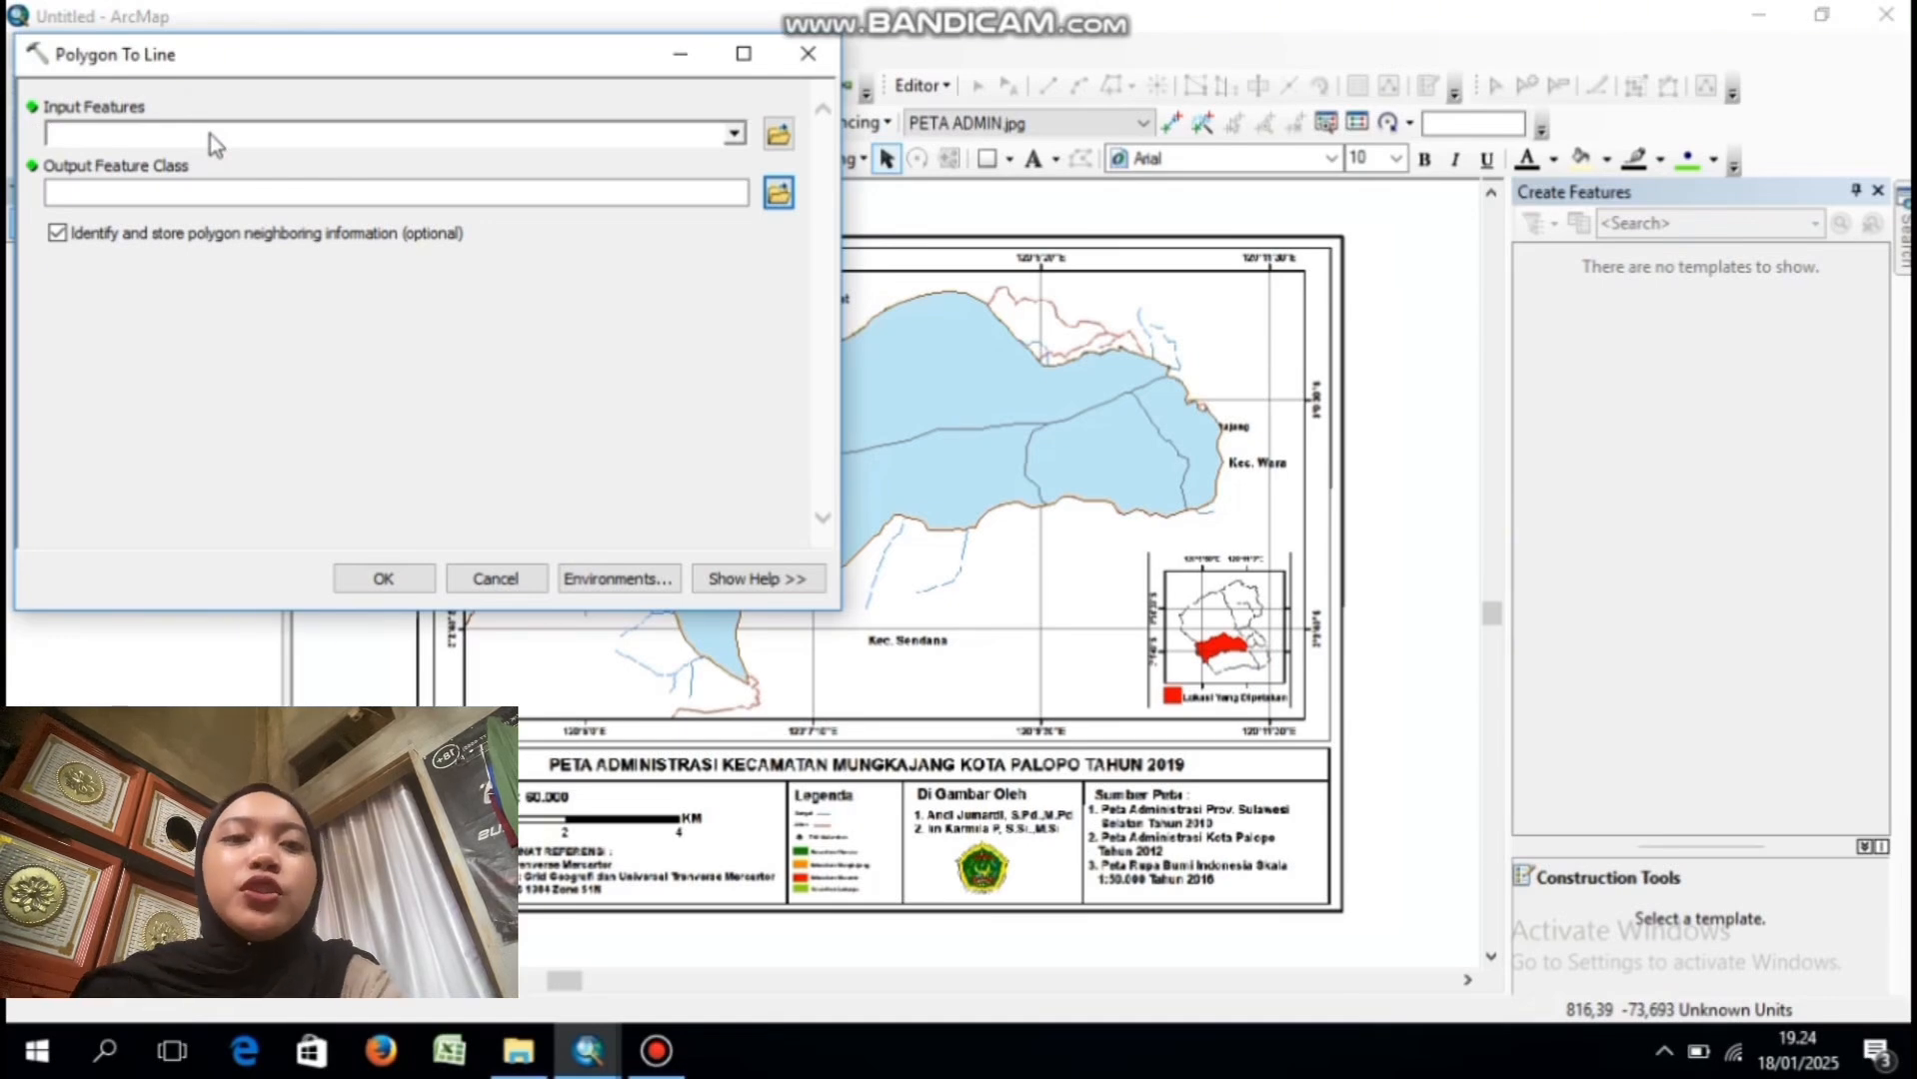
pyautogui.write('BATAS')
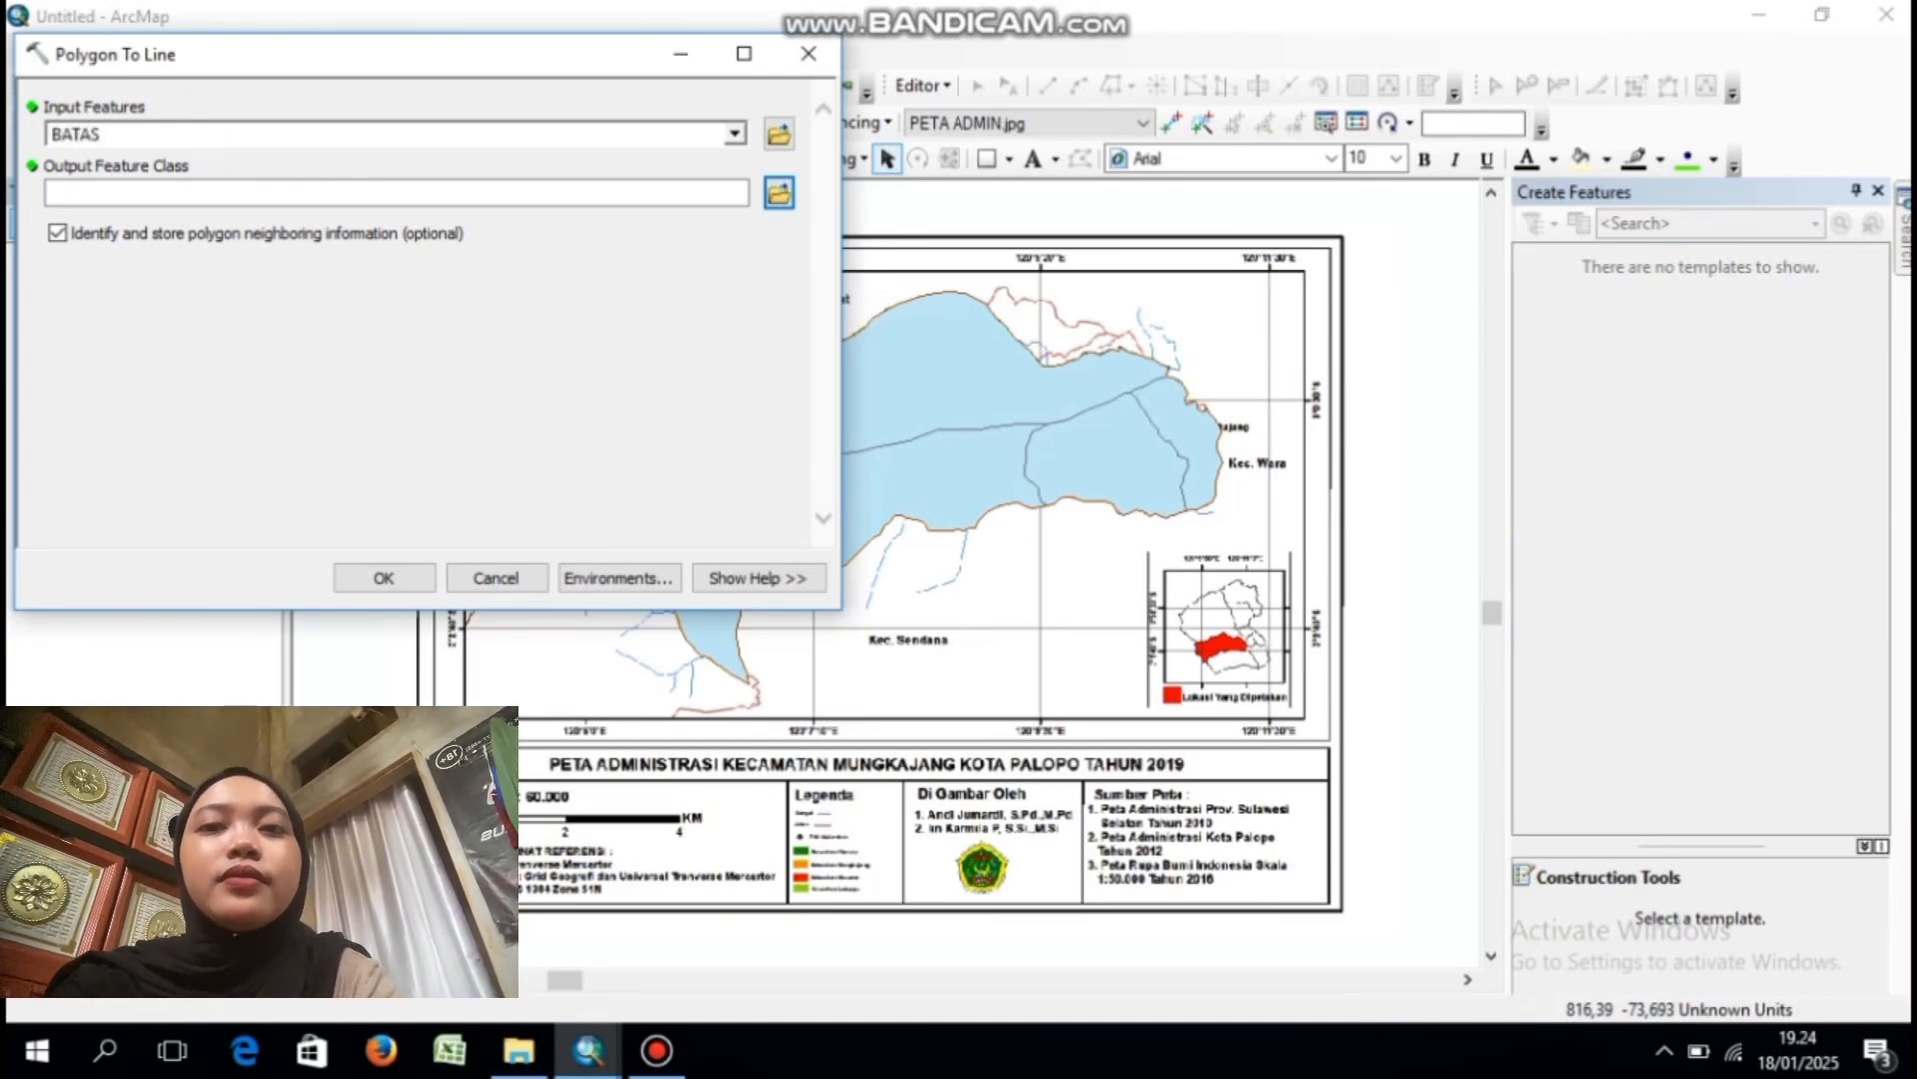
pyautogui.write('_')
pyautogui.write('KW')
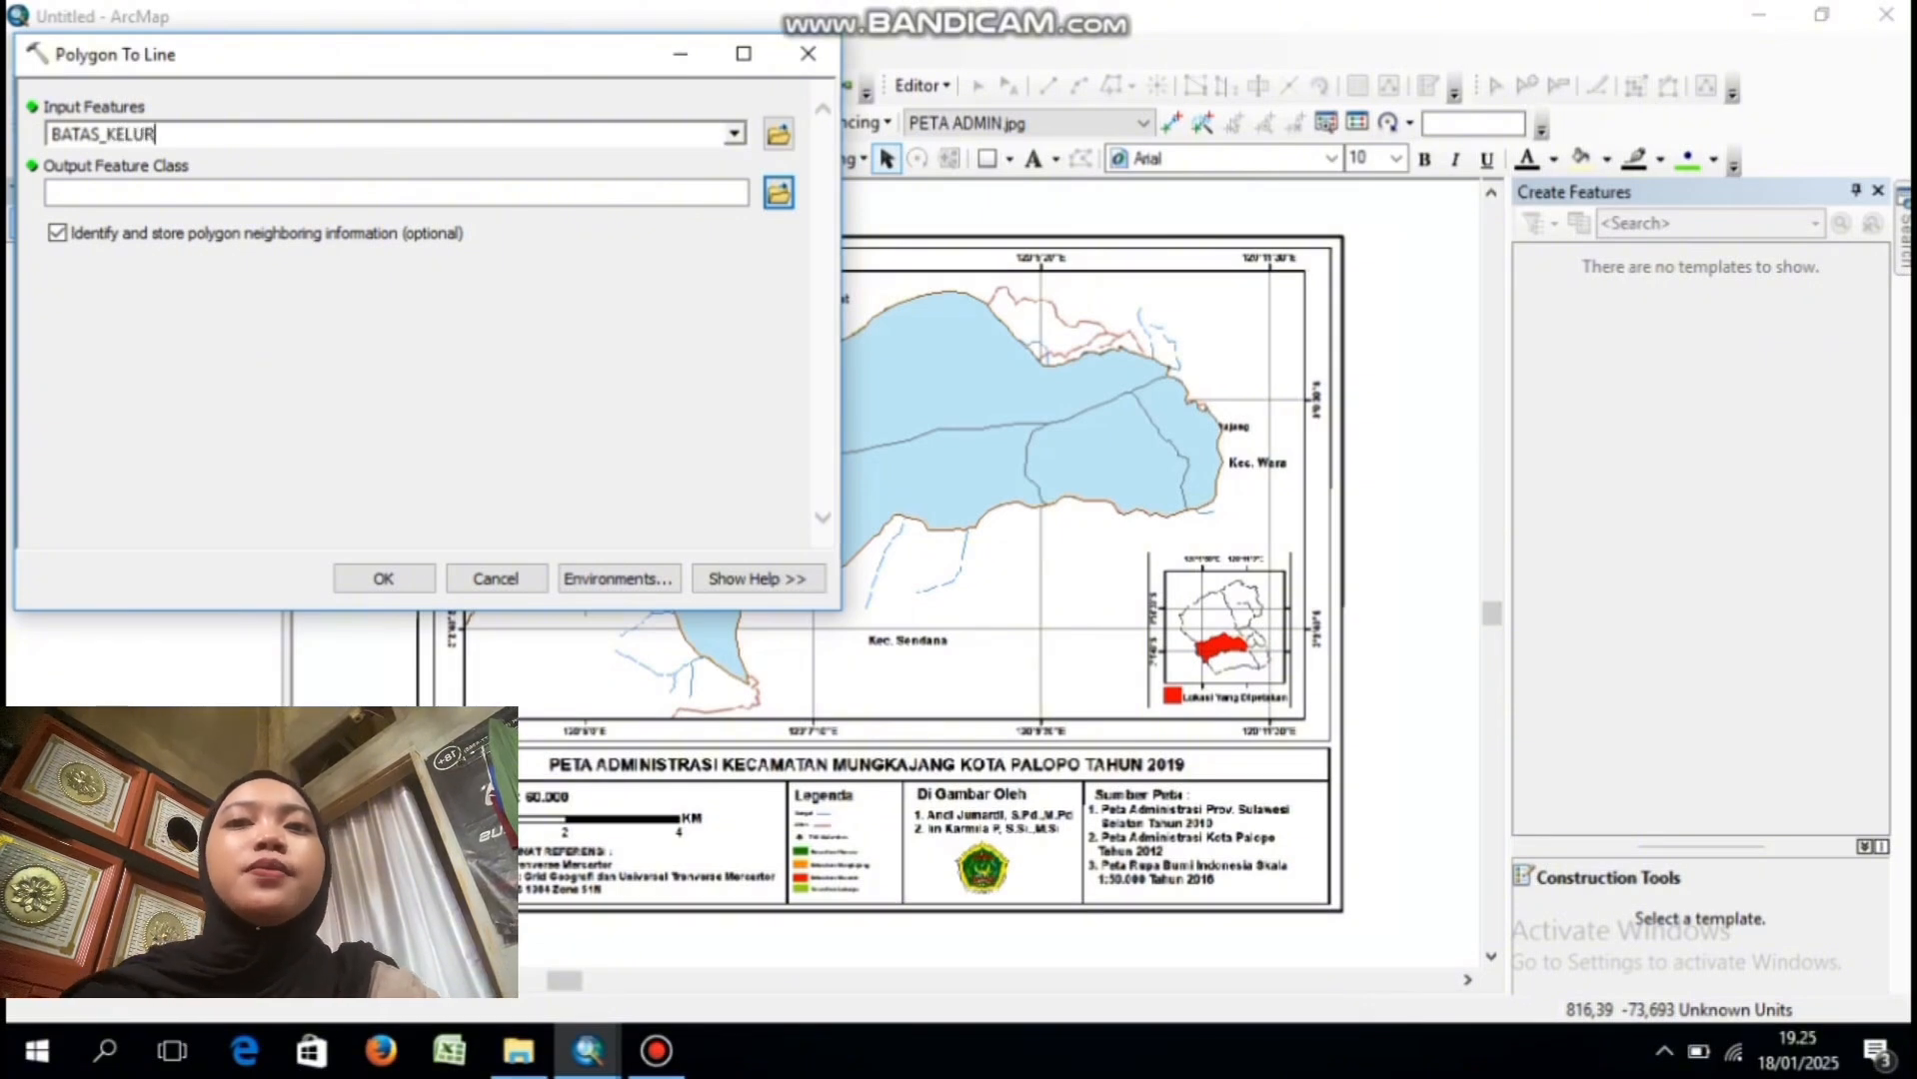
pyautogui.write('LURAHAN_LN')
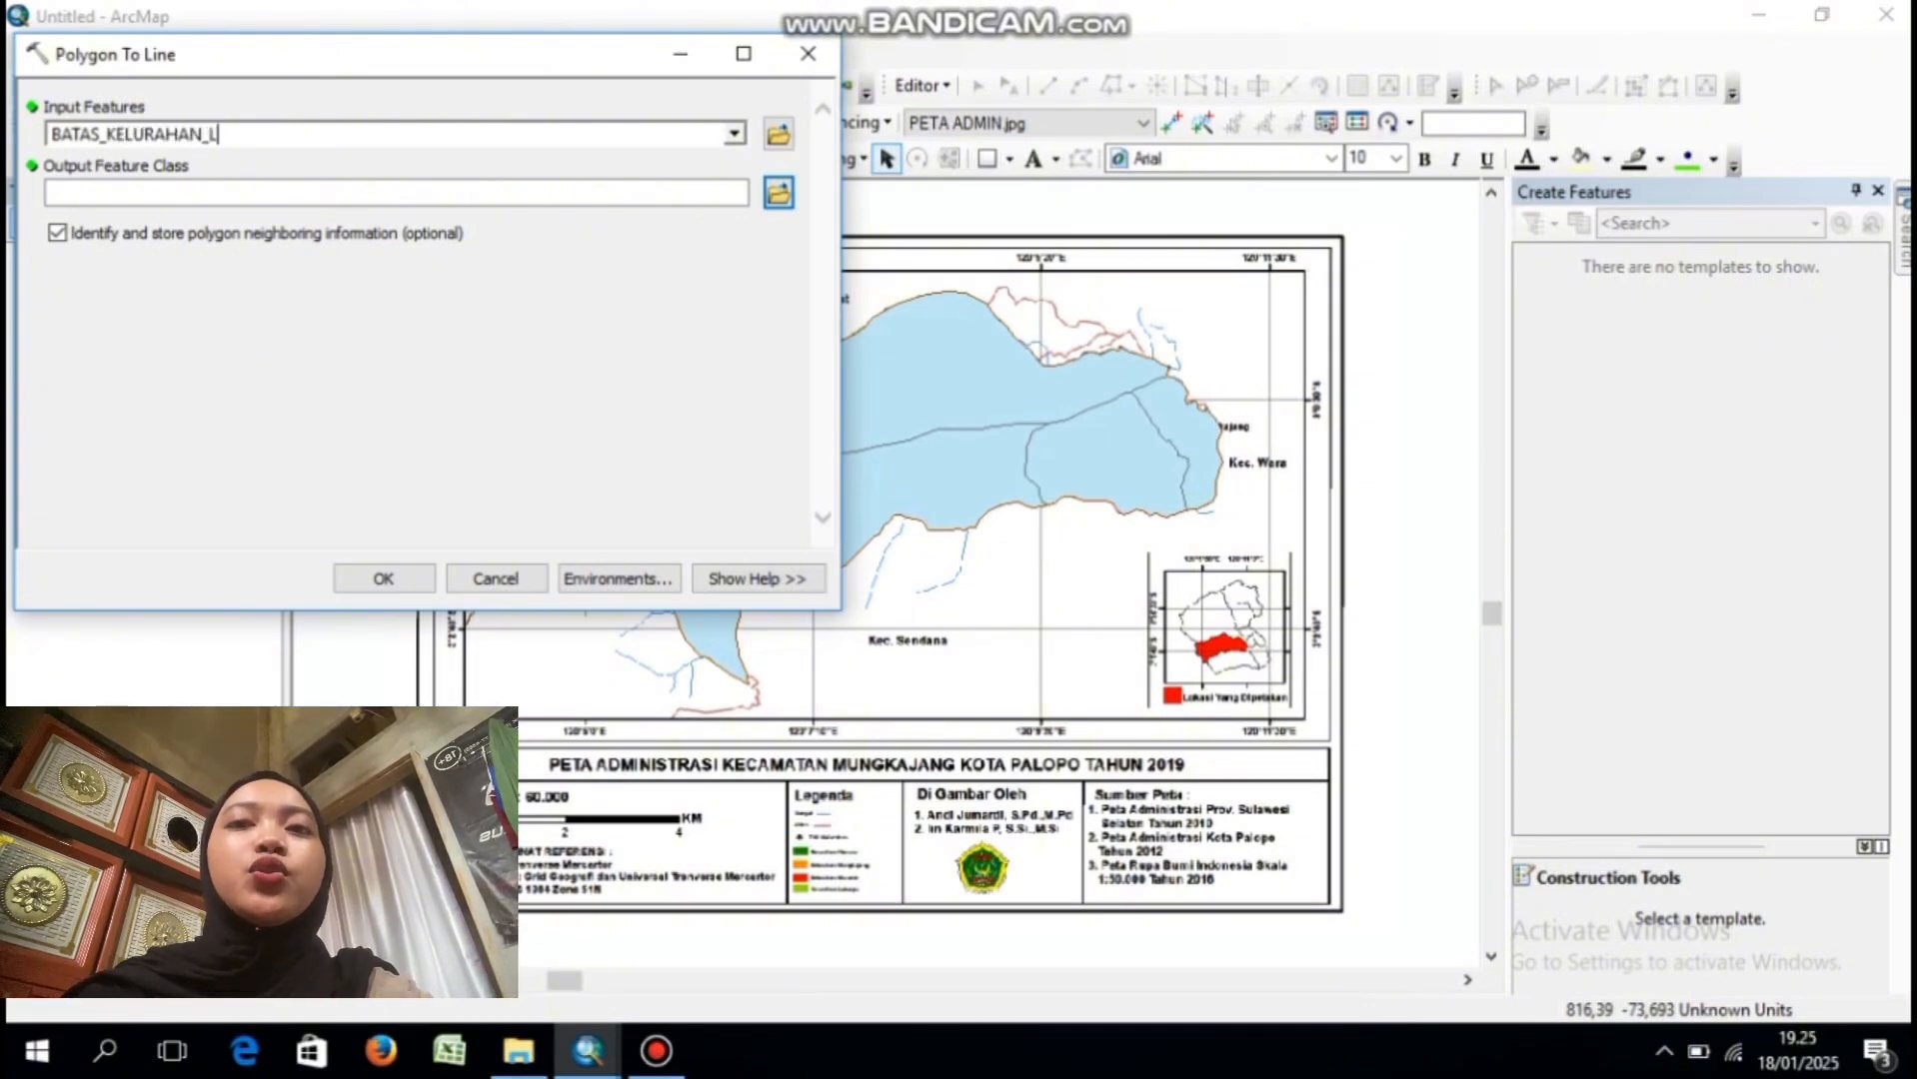
pyautogui.click(275, 200)
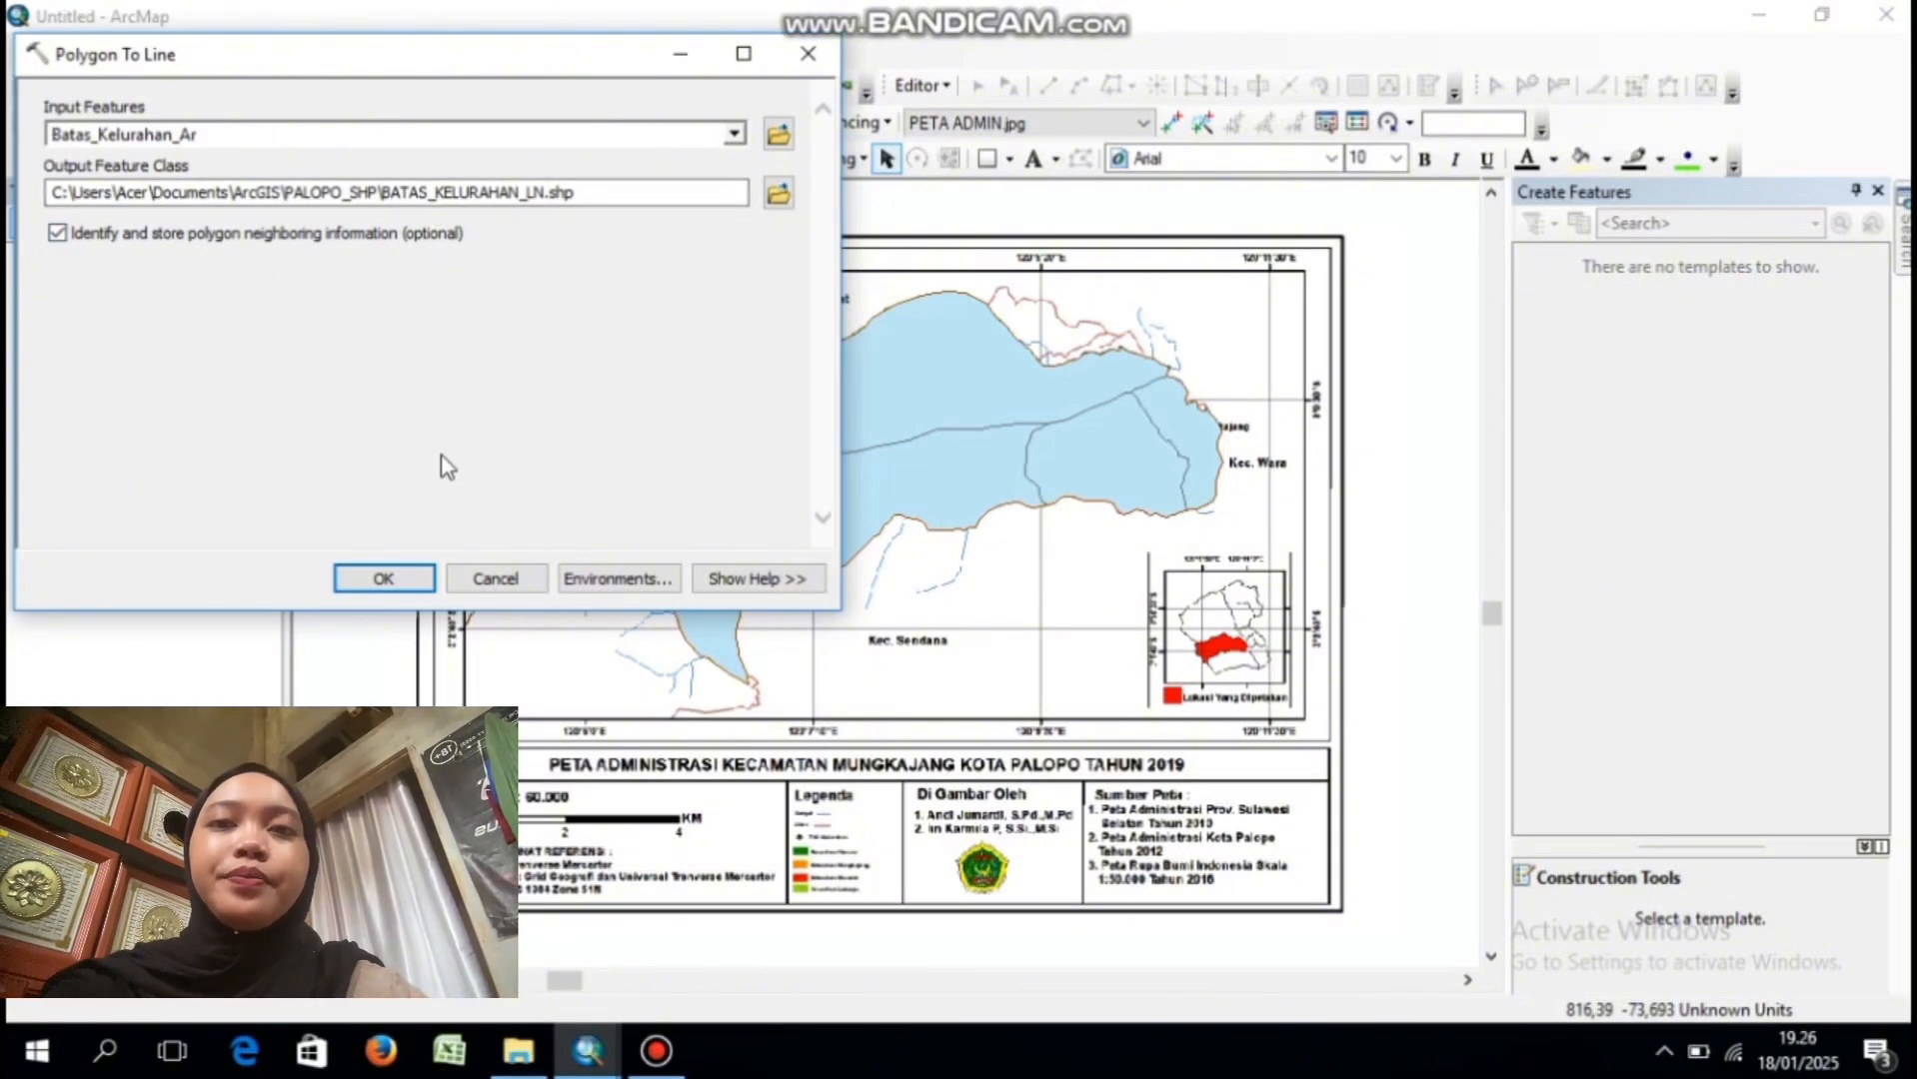
pyautogui.click(385, 567)
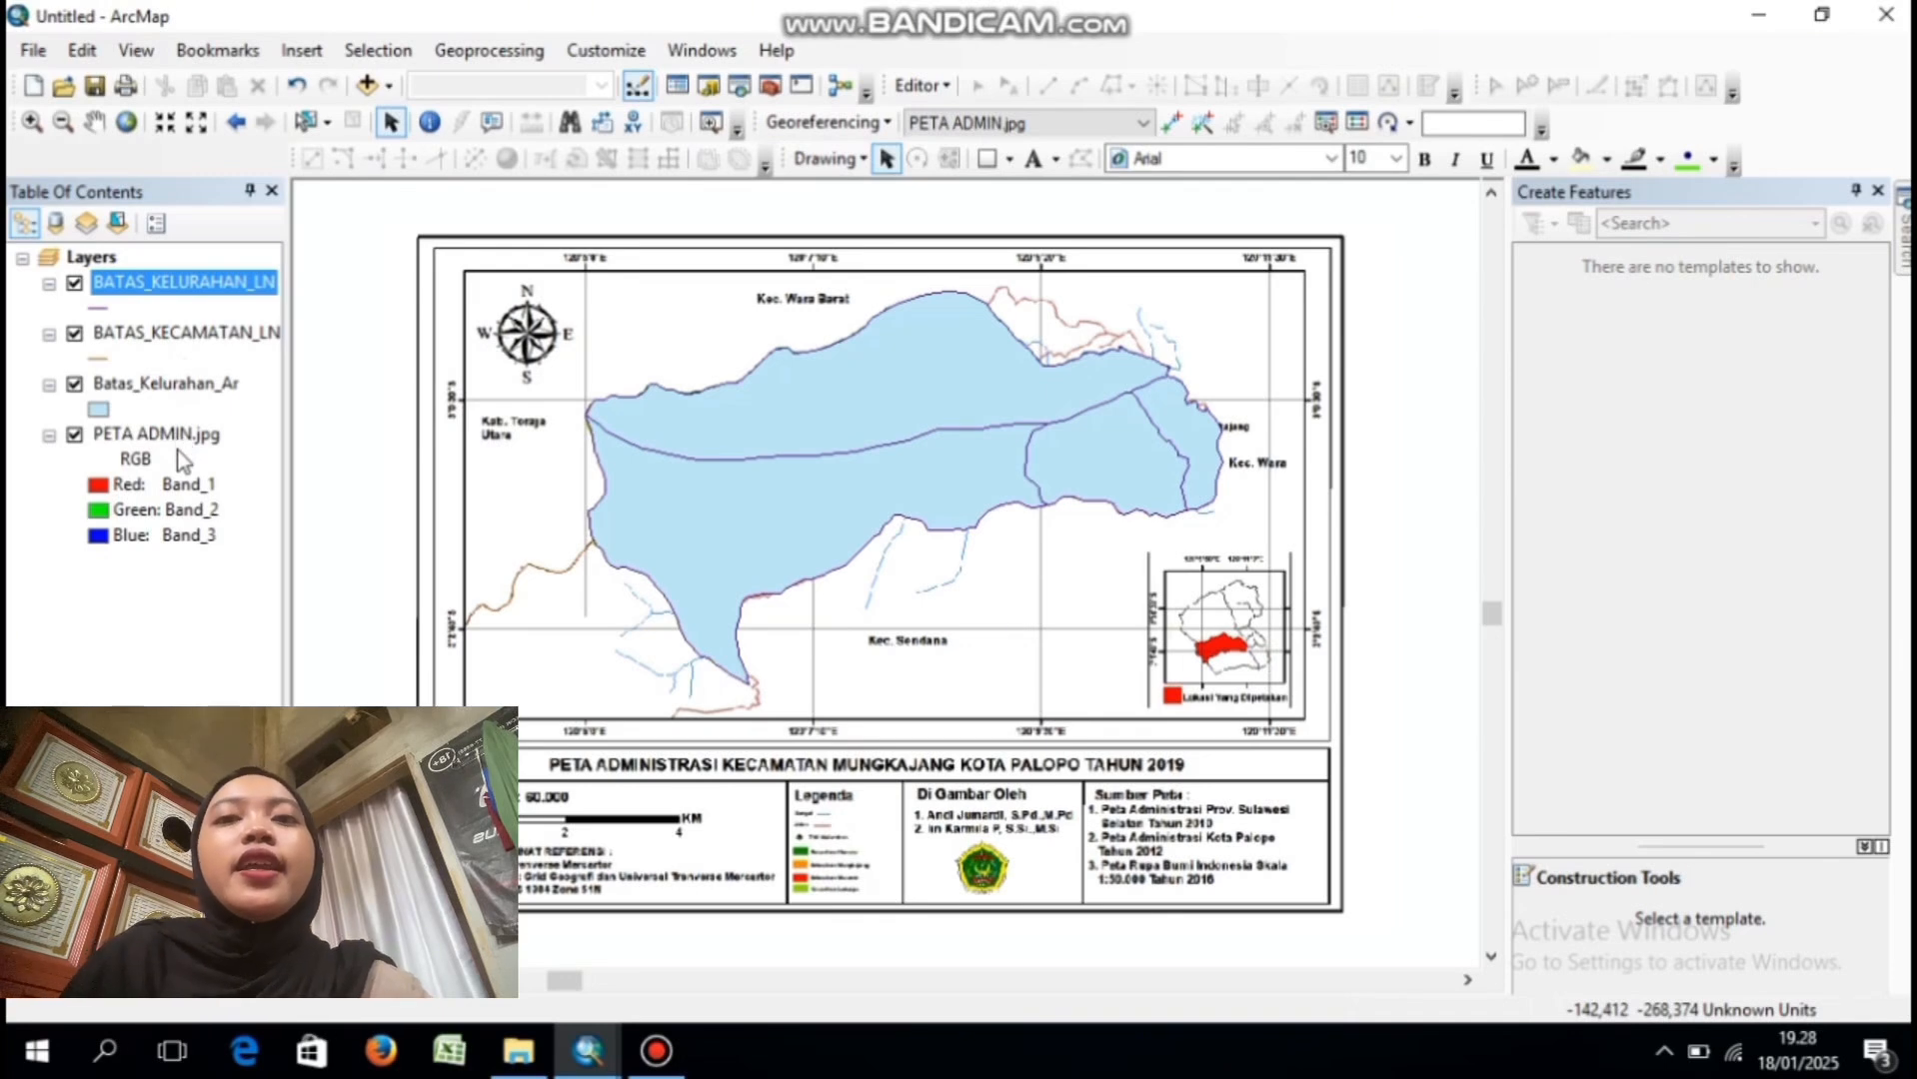
# - Remove the Batas_Kelurahan_Ar polygon layer from the map
pyautogui.click(177, 389)
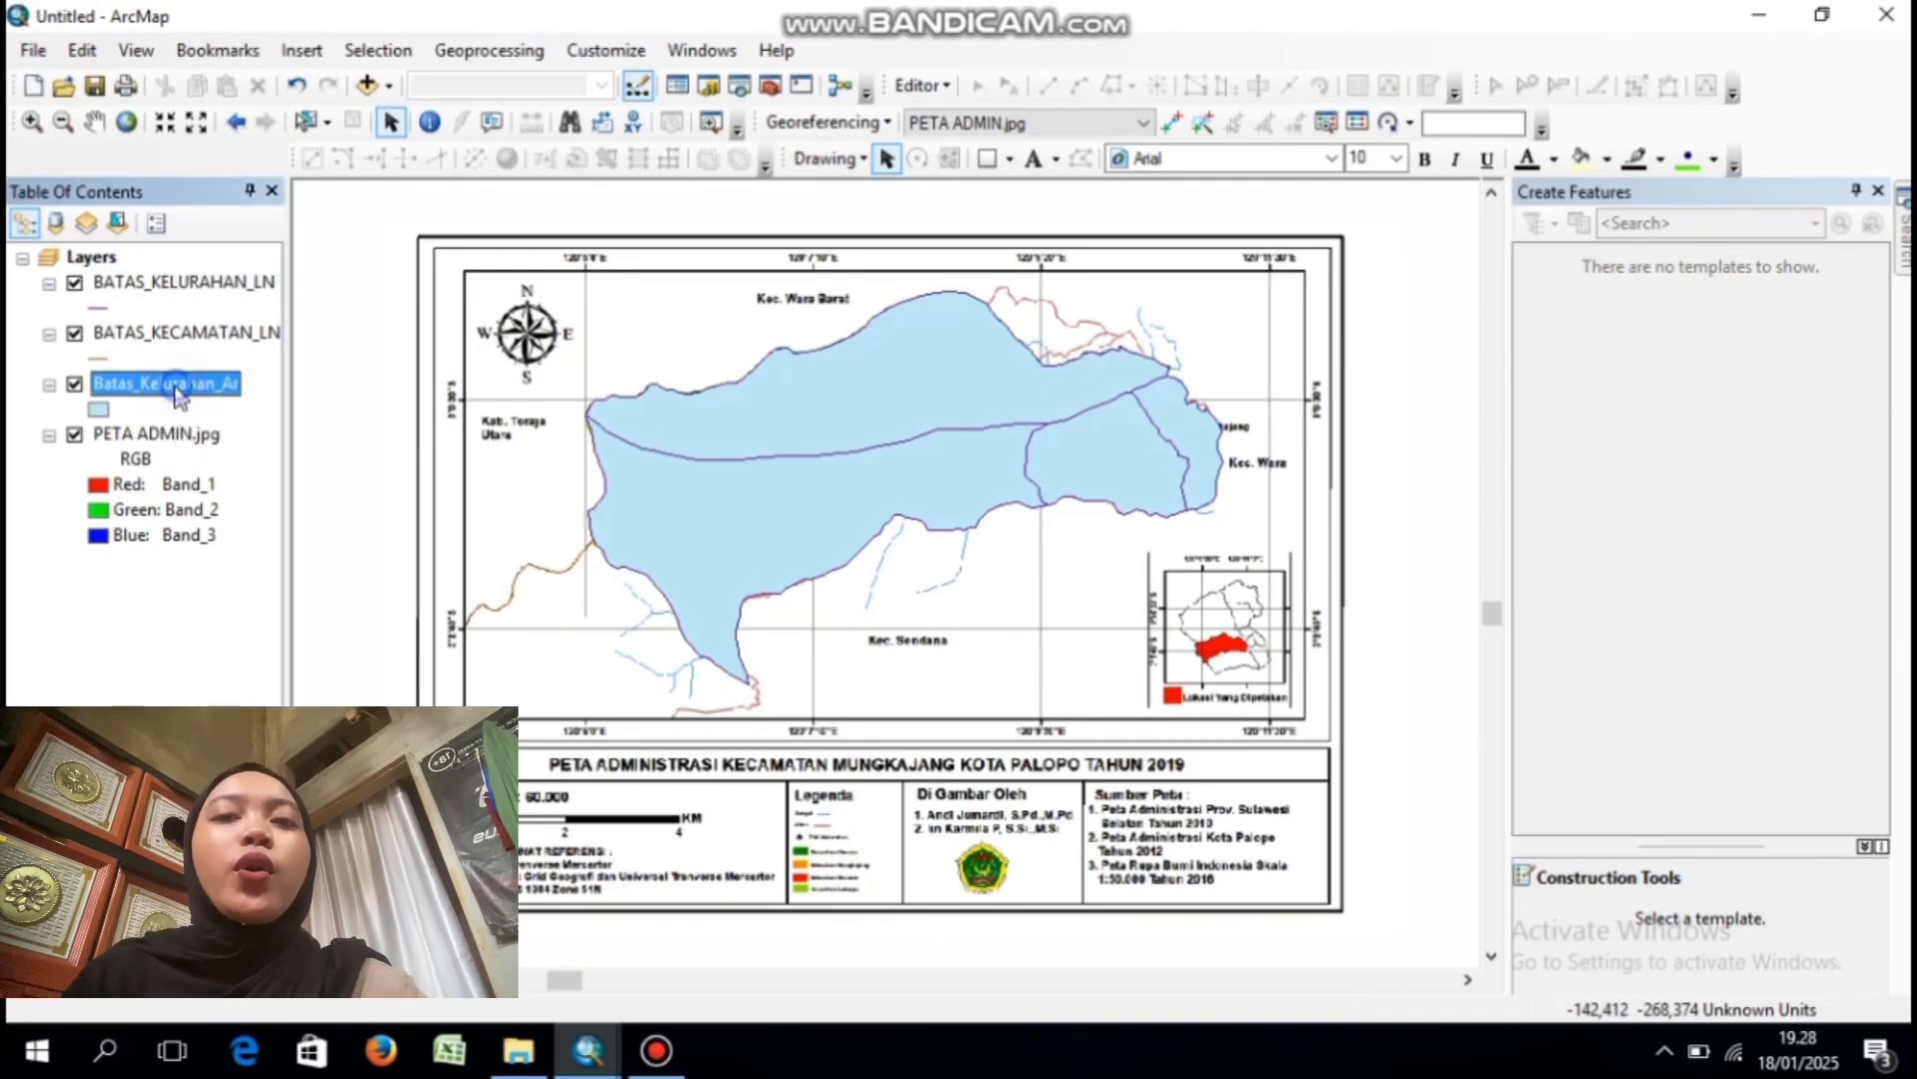
pyautogui.rightClick(177, 389)
pyautogui.click(215, 433)
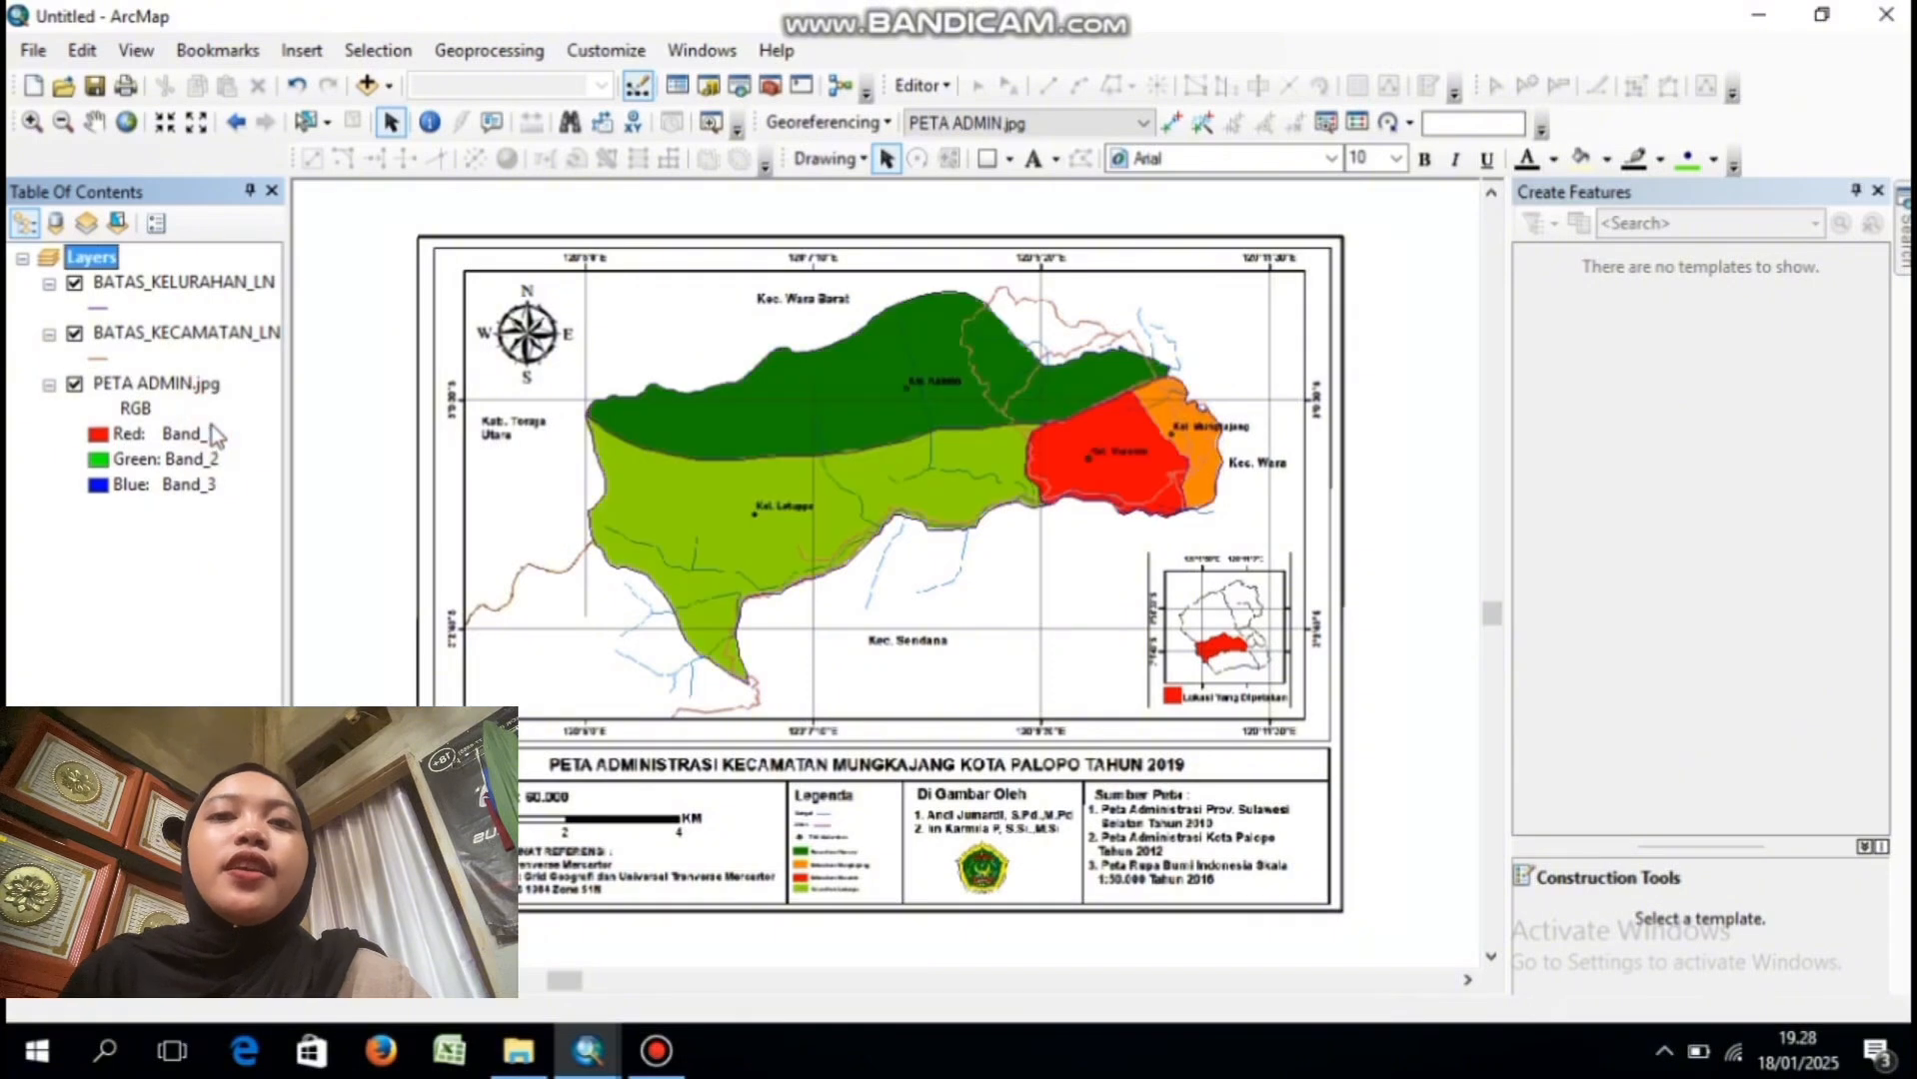
# - Remove the BATAS_KECAMATAN_LN layer from the map and hide the PETA ADMIN.jpg layer
pyautogui.click(195, 339)
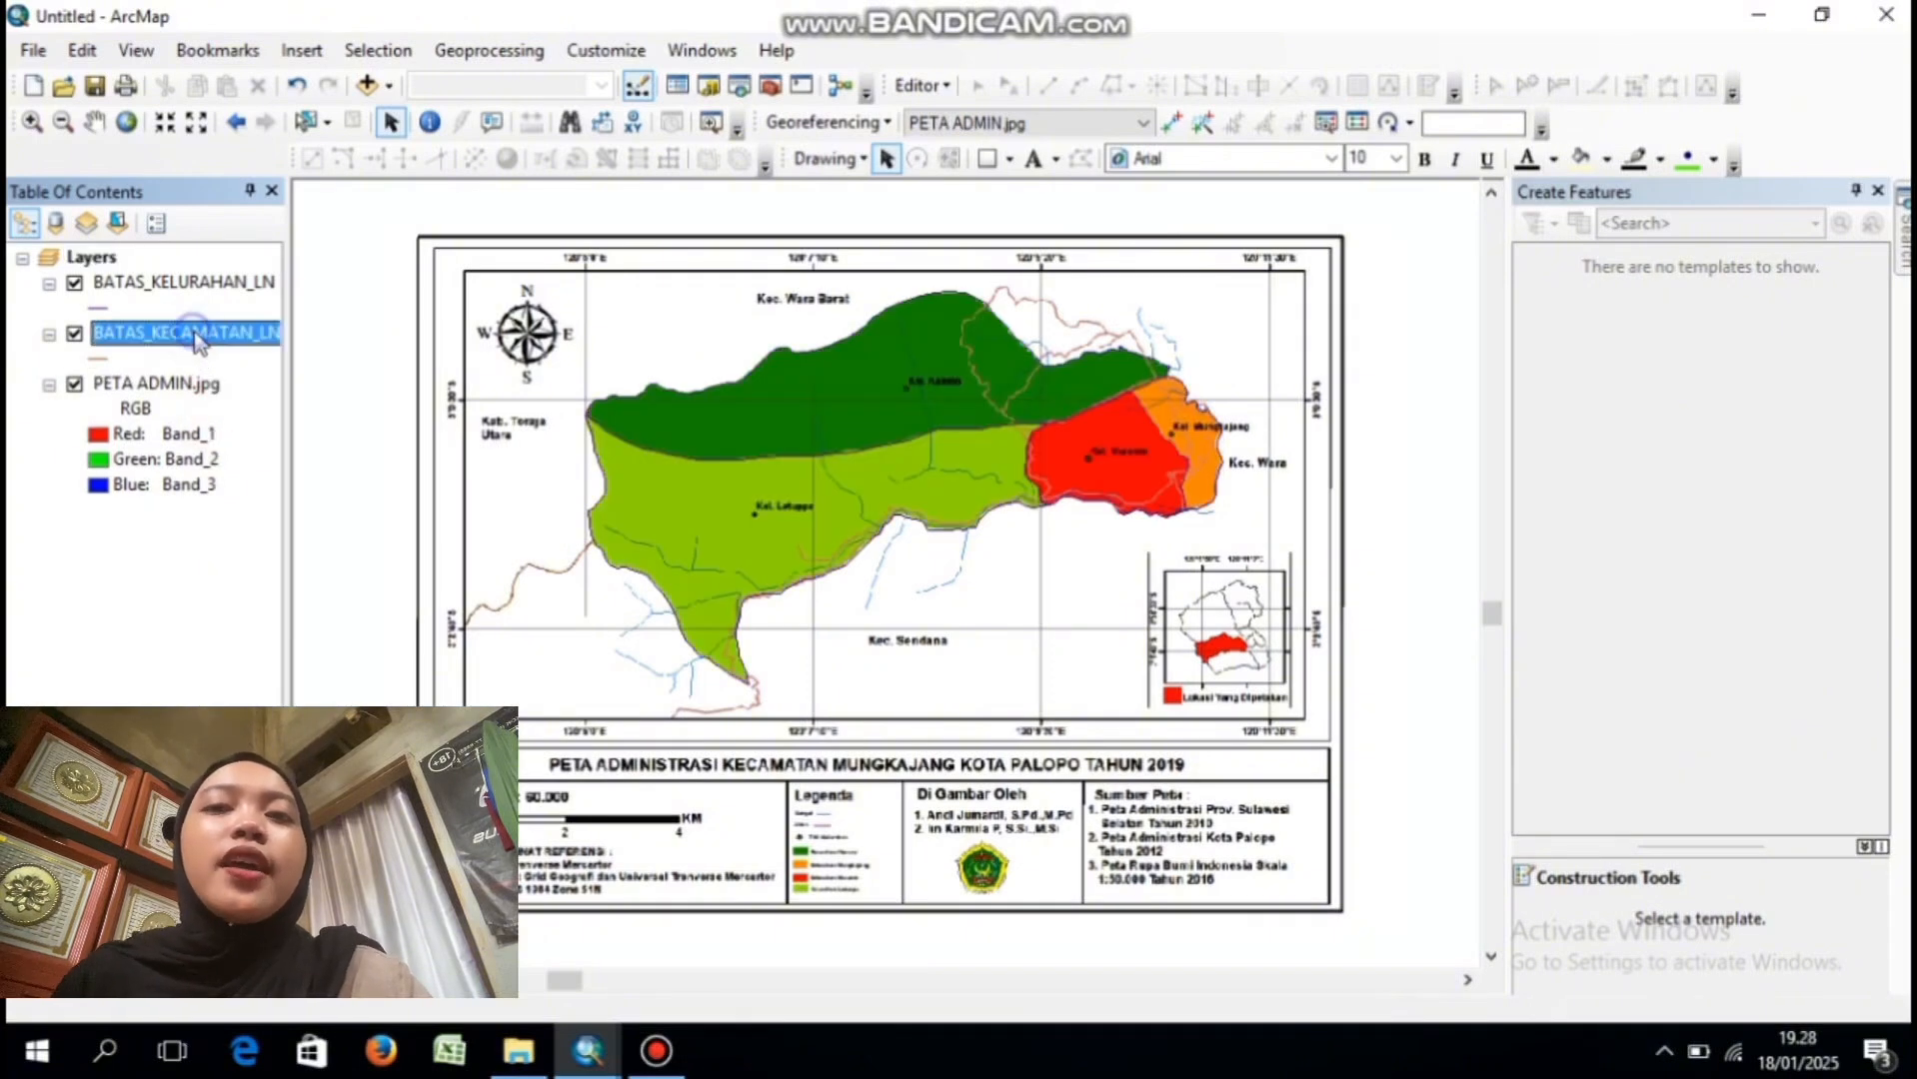
pyautogui.rightClick(195, 339)
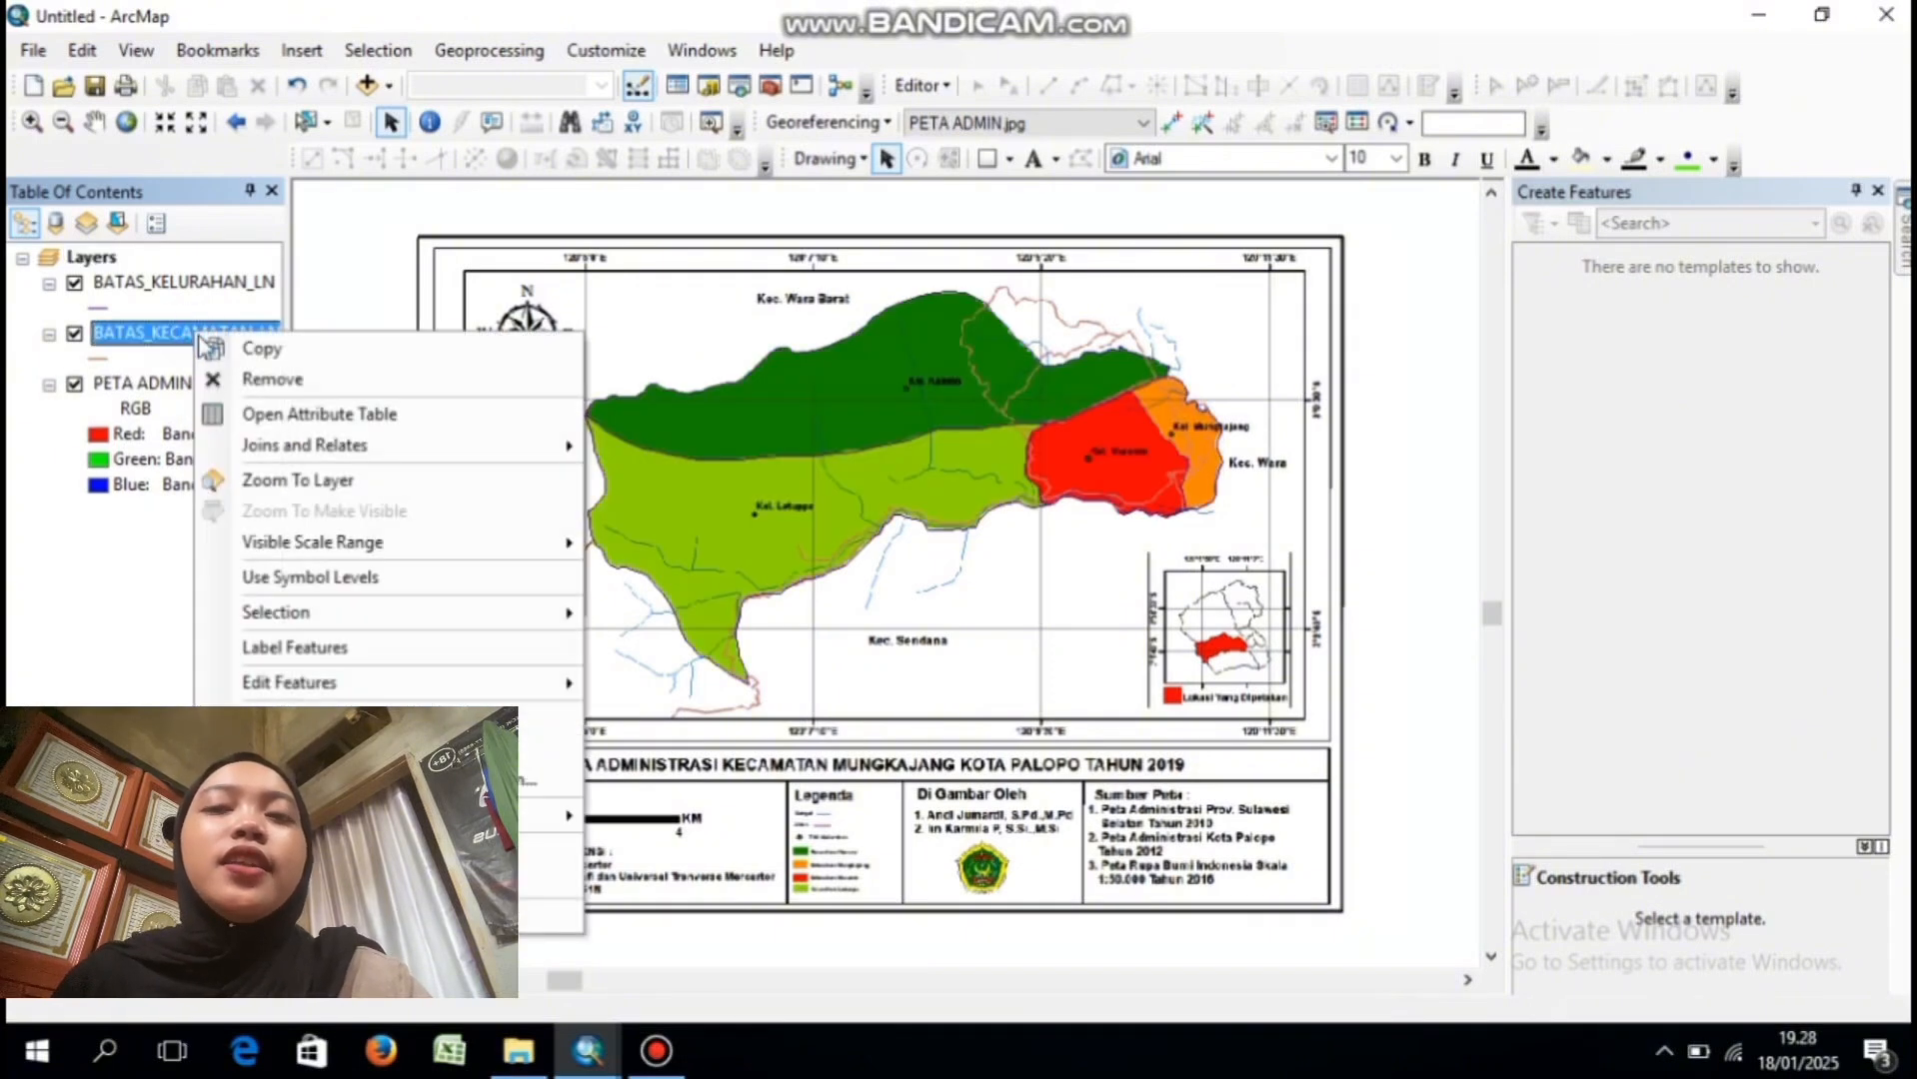
pyautogui.click(283, 380)
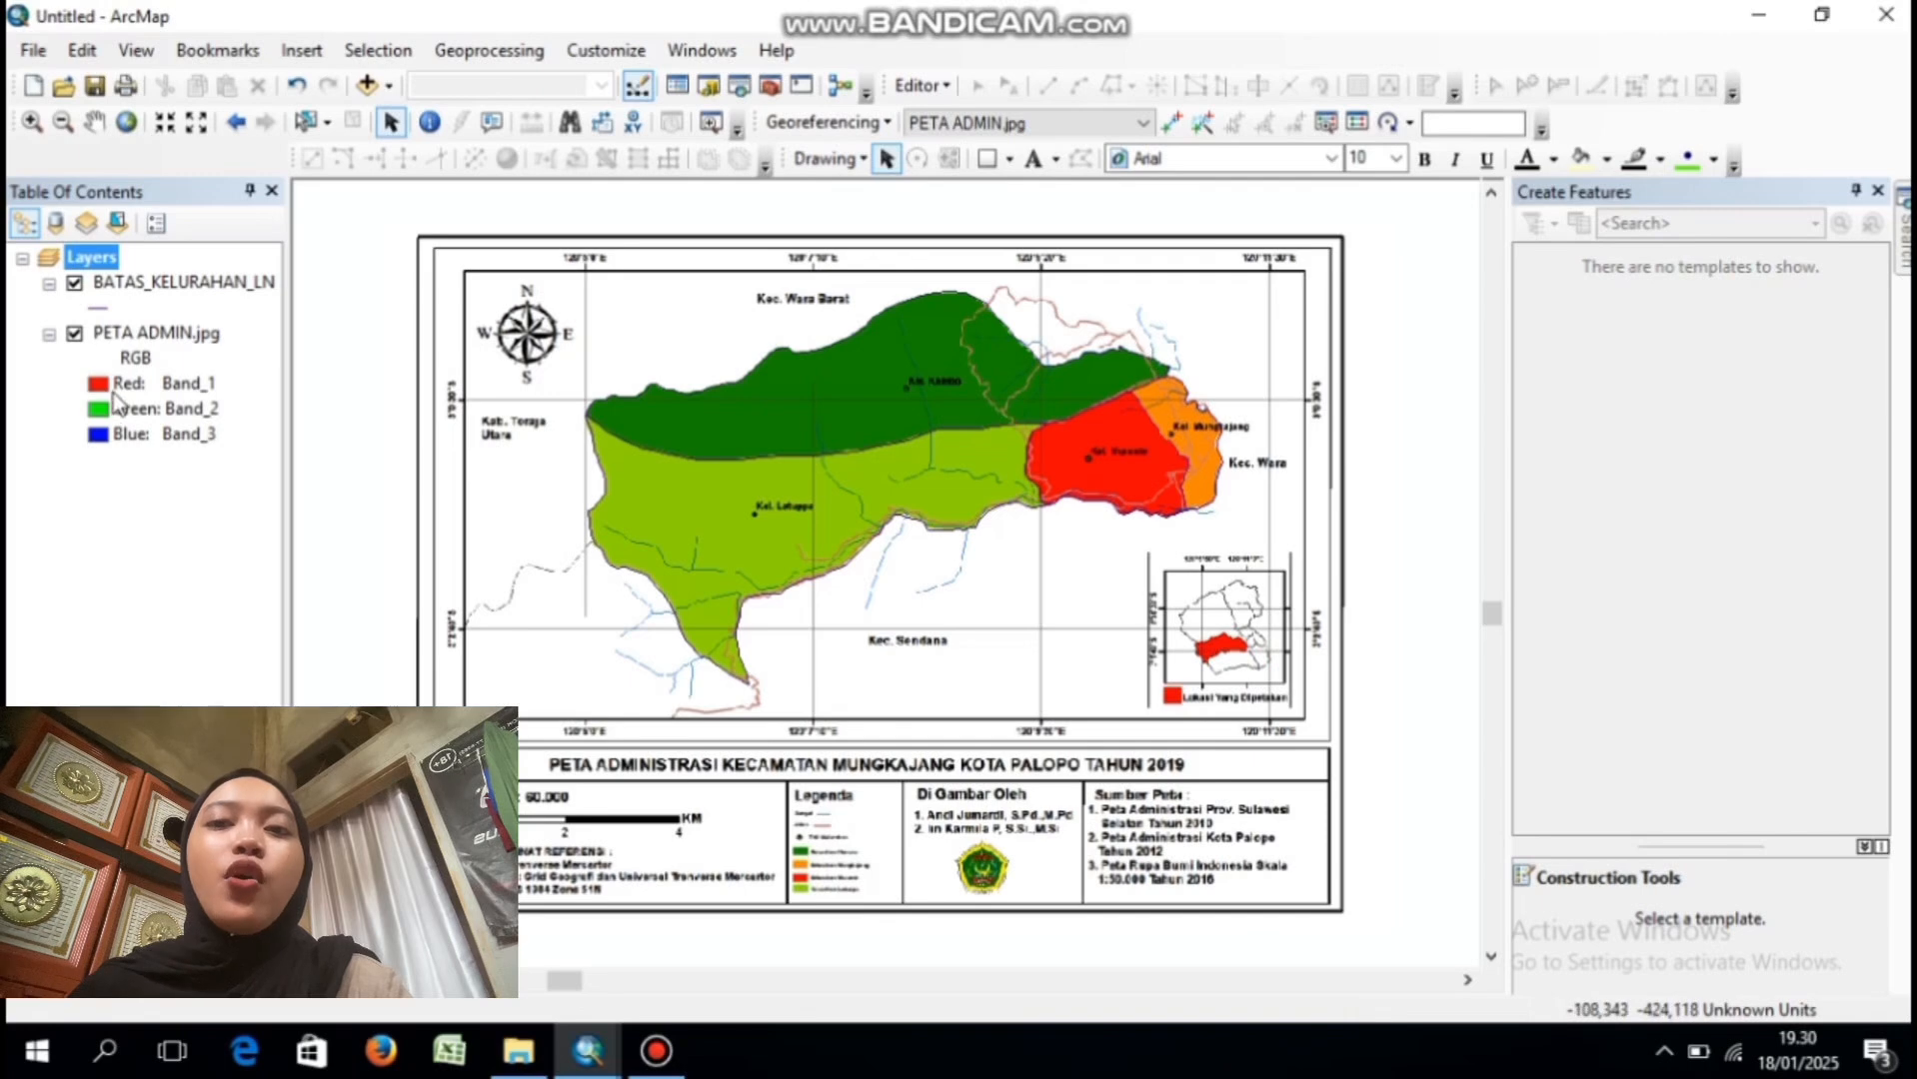
pyautogui.click(76, 334)
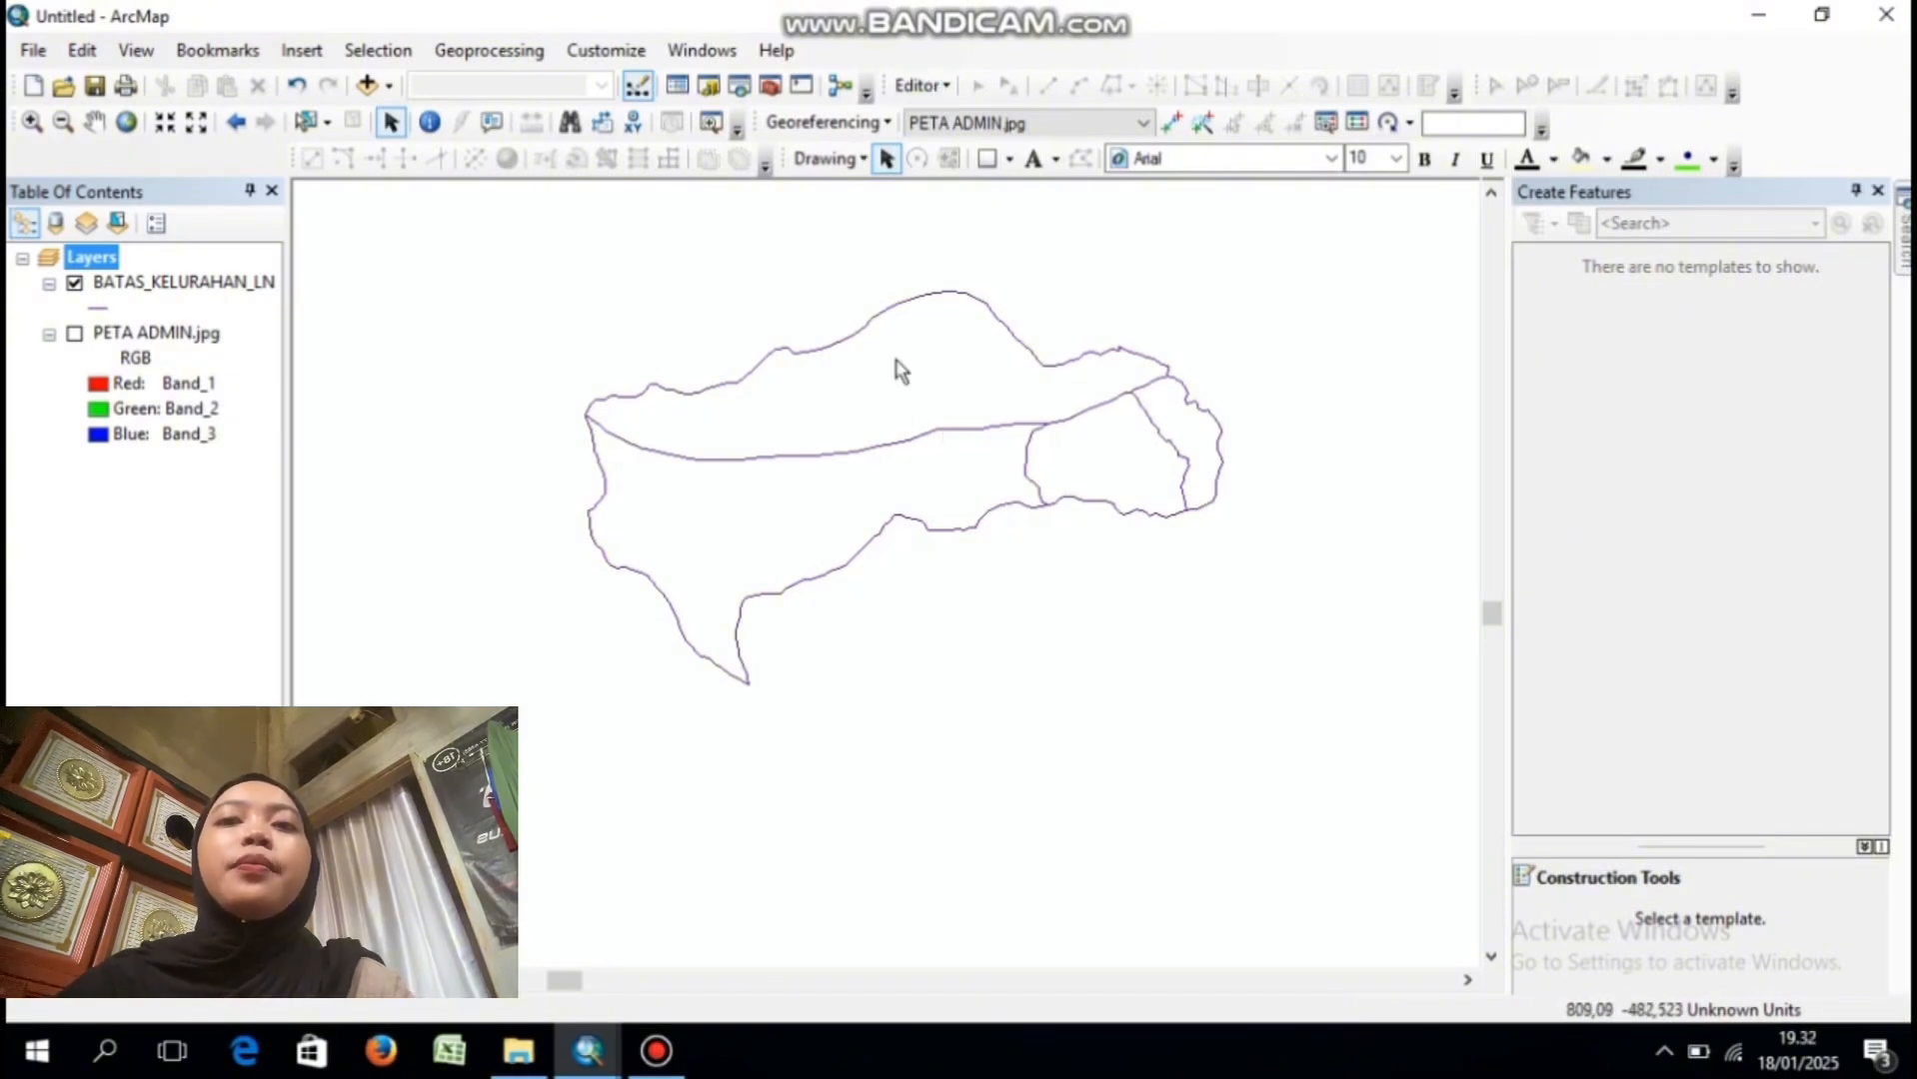
# - Start editing BATAS_KELURAHAN_LN despite the spatial reference warning, and delete its northern, eastern and southwestern outer boundary lines
pyautogui.click(918, 84)
pyautogui.click(945, 117)
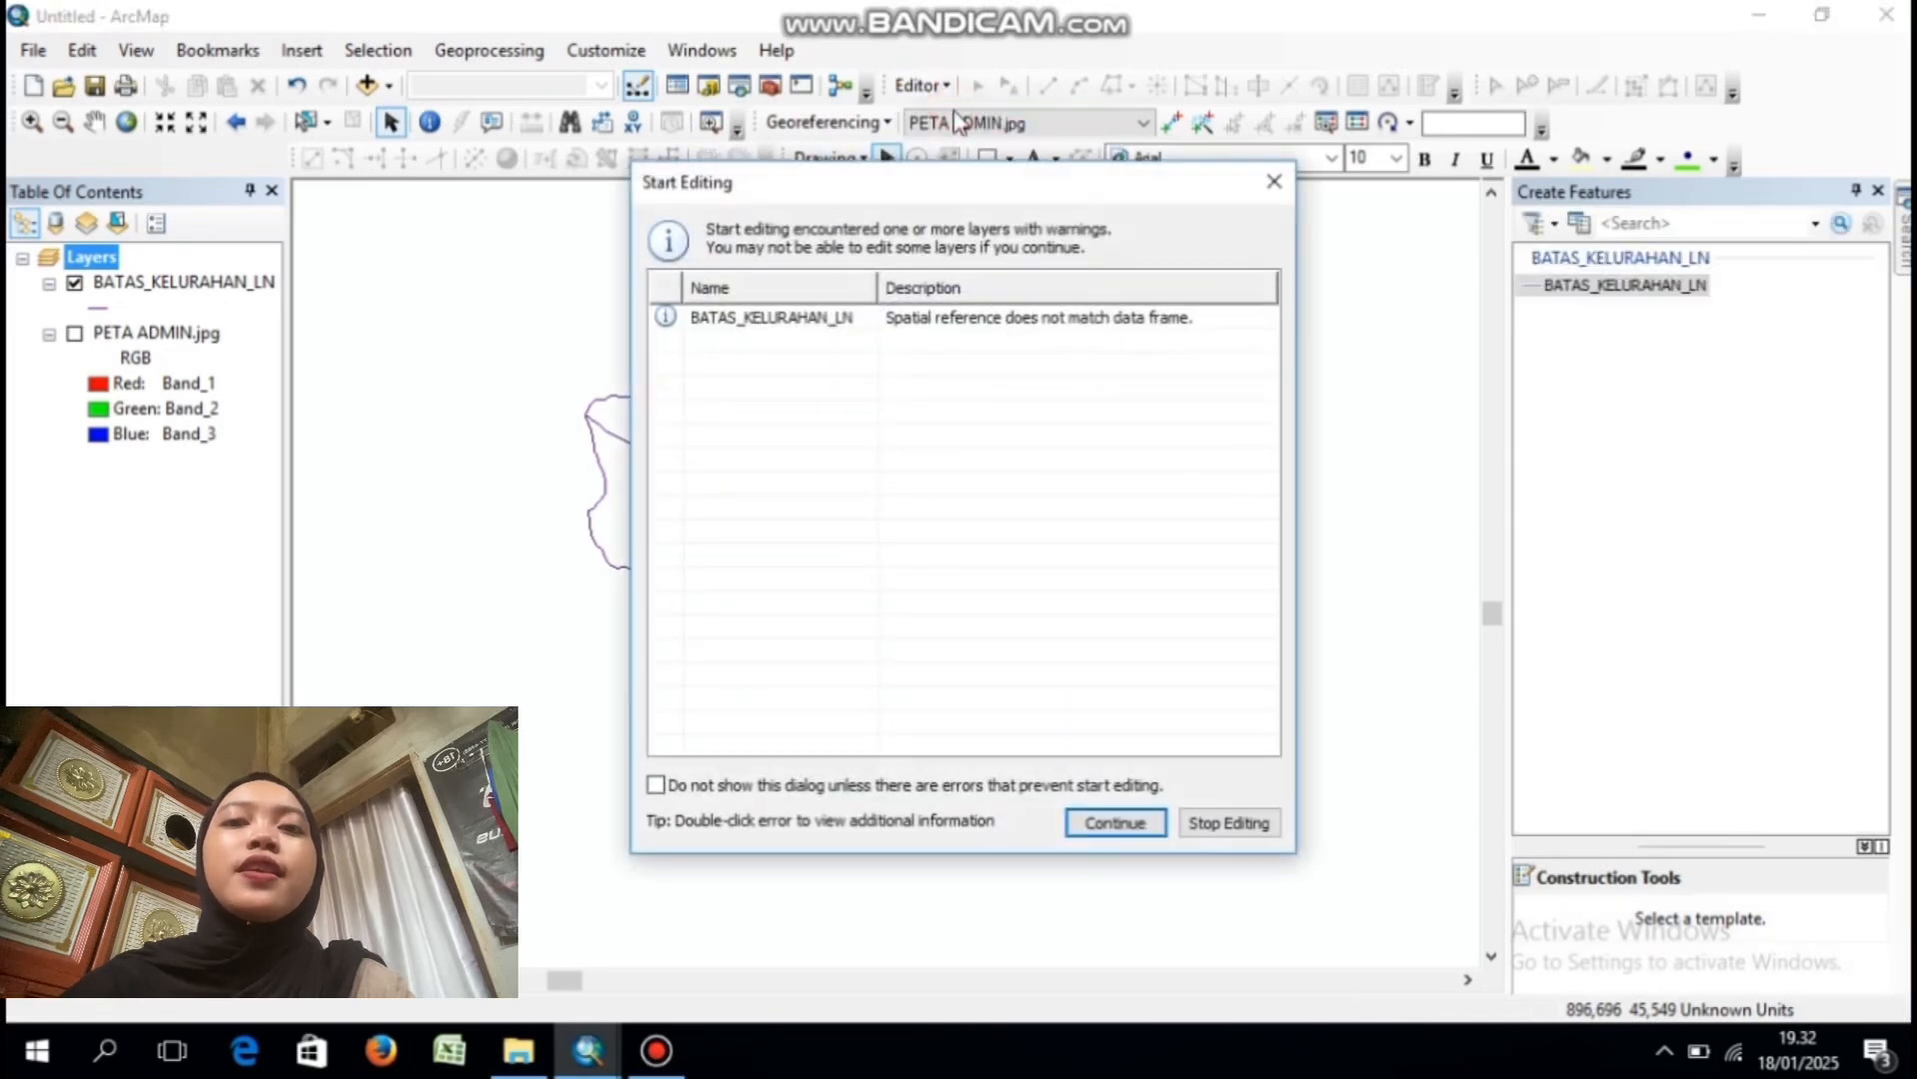
pyautogui.click(1104, 821)
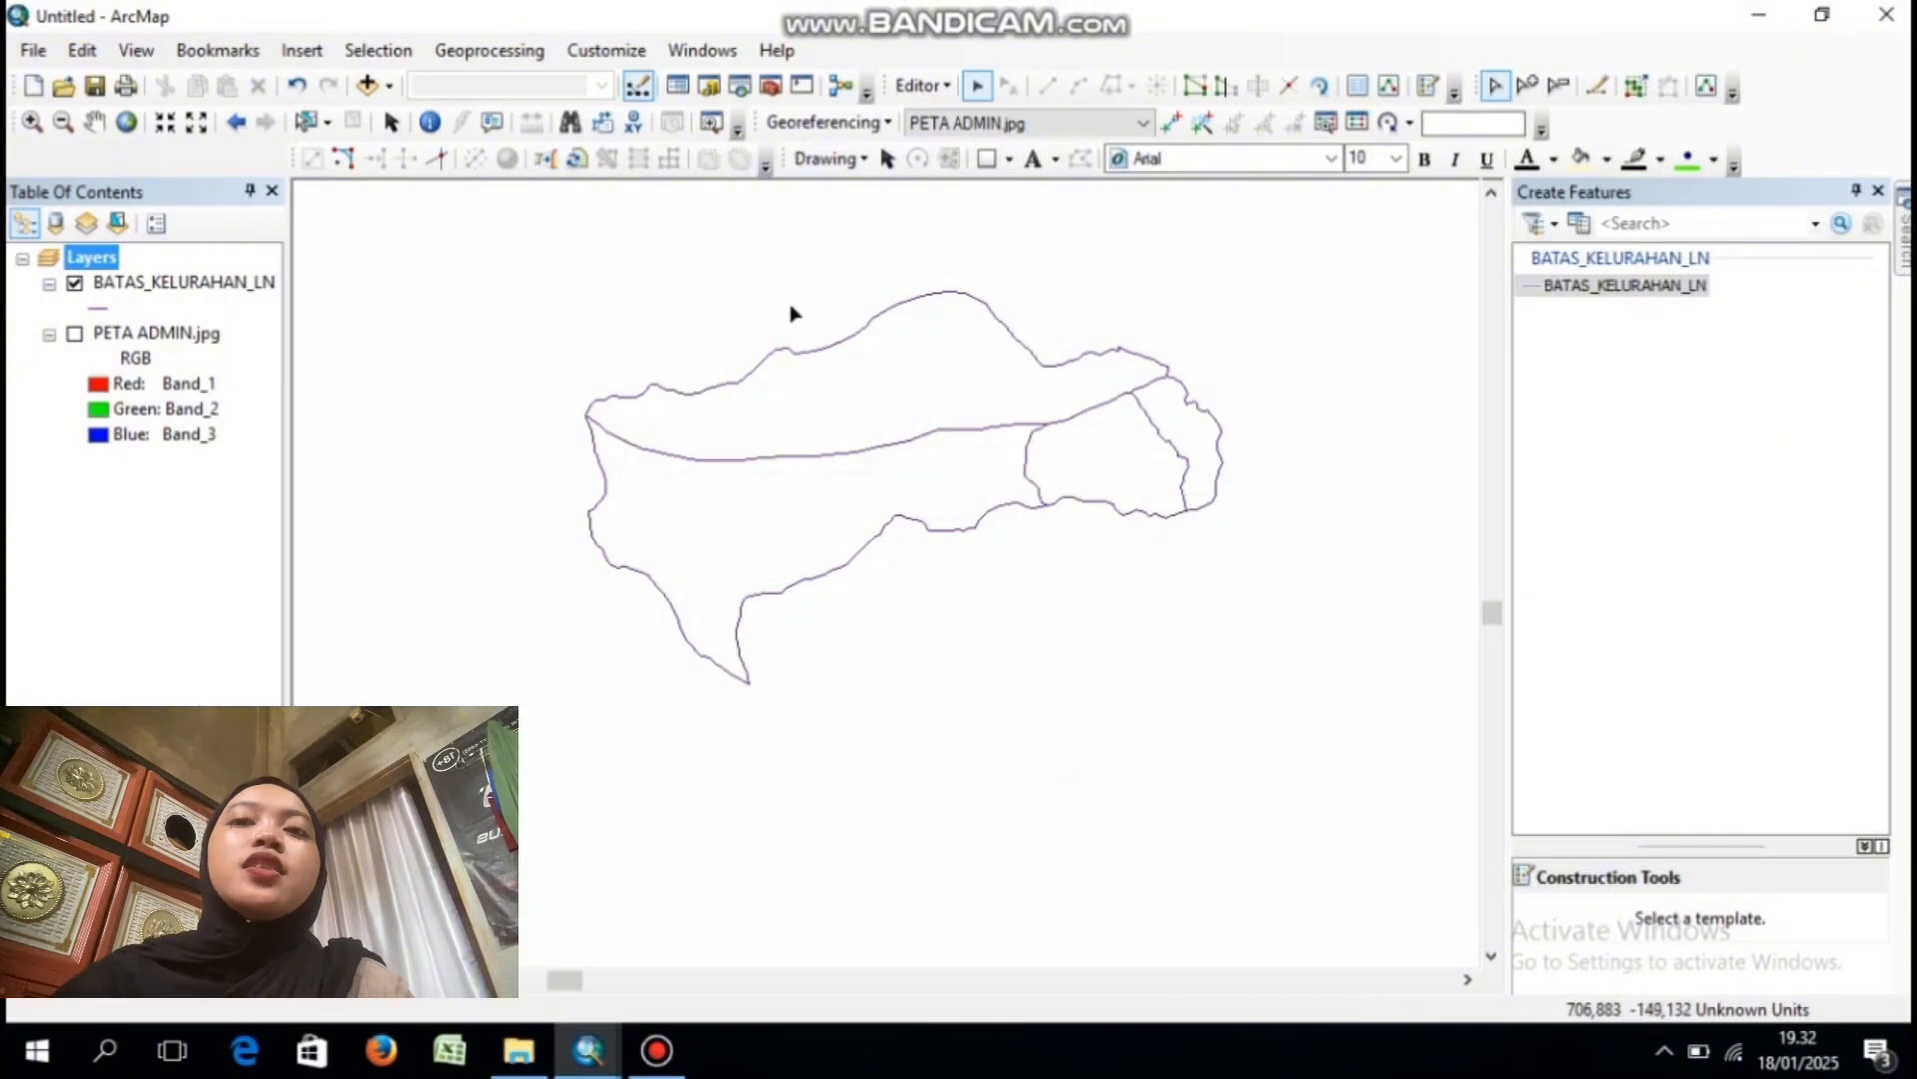
pyautogui.moveTo(789, 304); pyautogui.dragTo(869, 371)
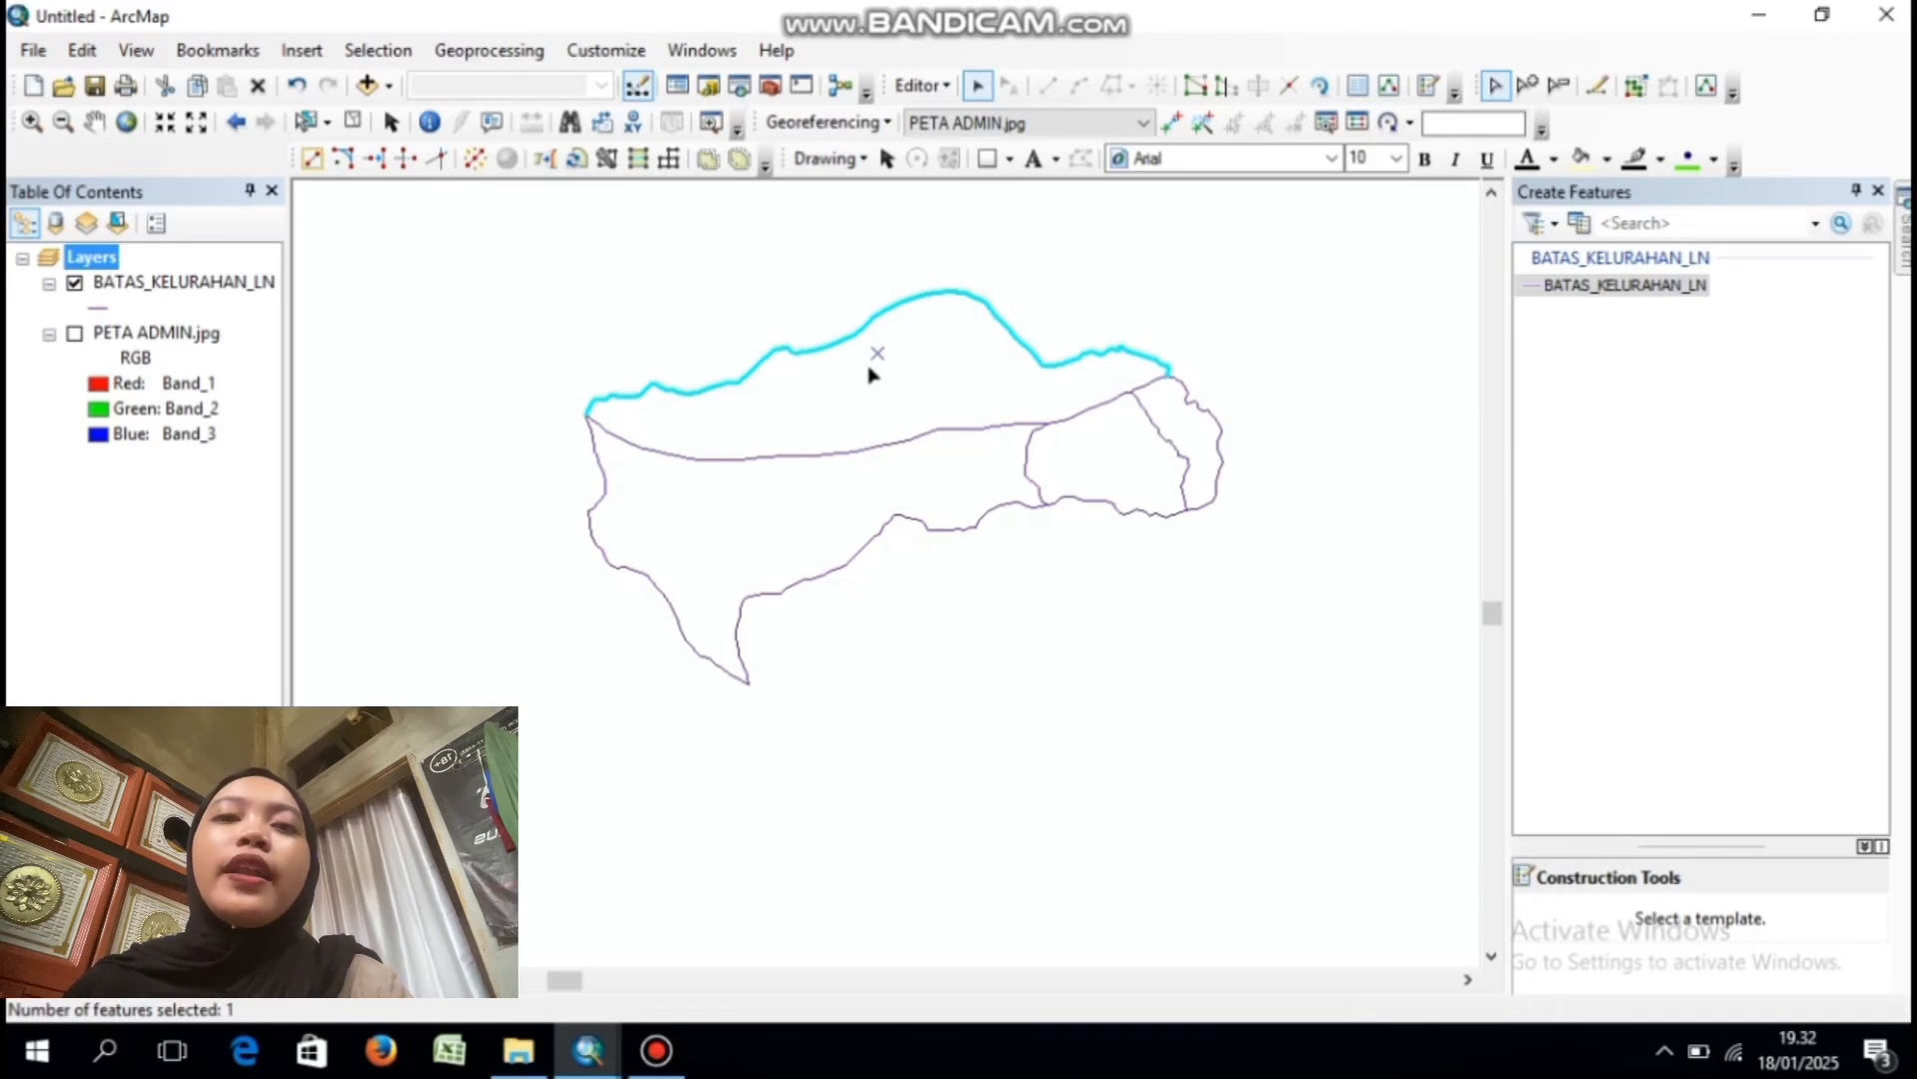
pyautogui.press('Delete')
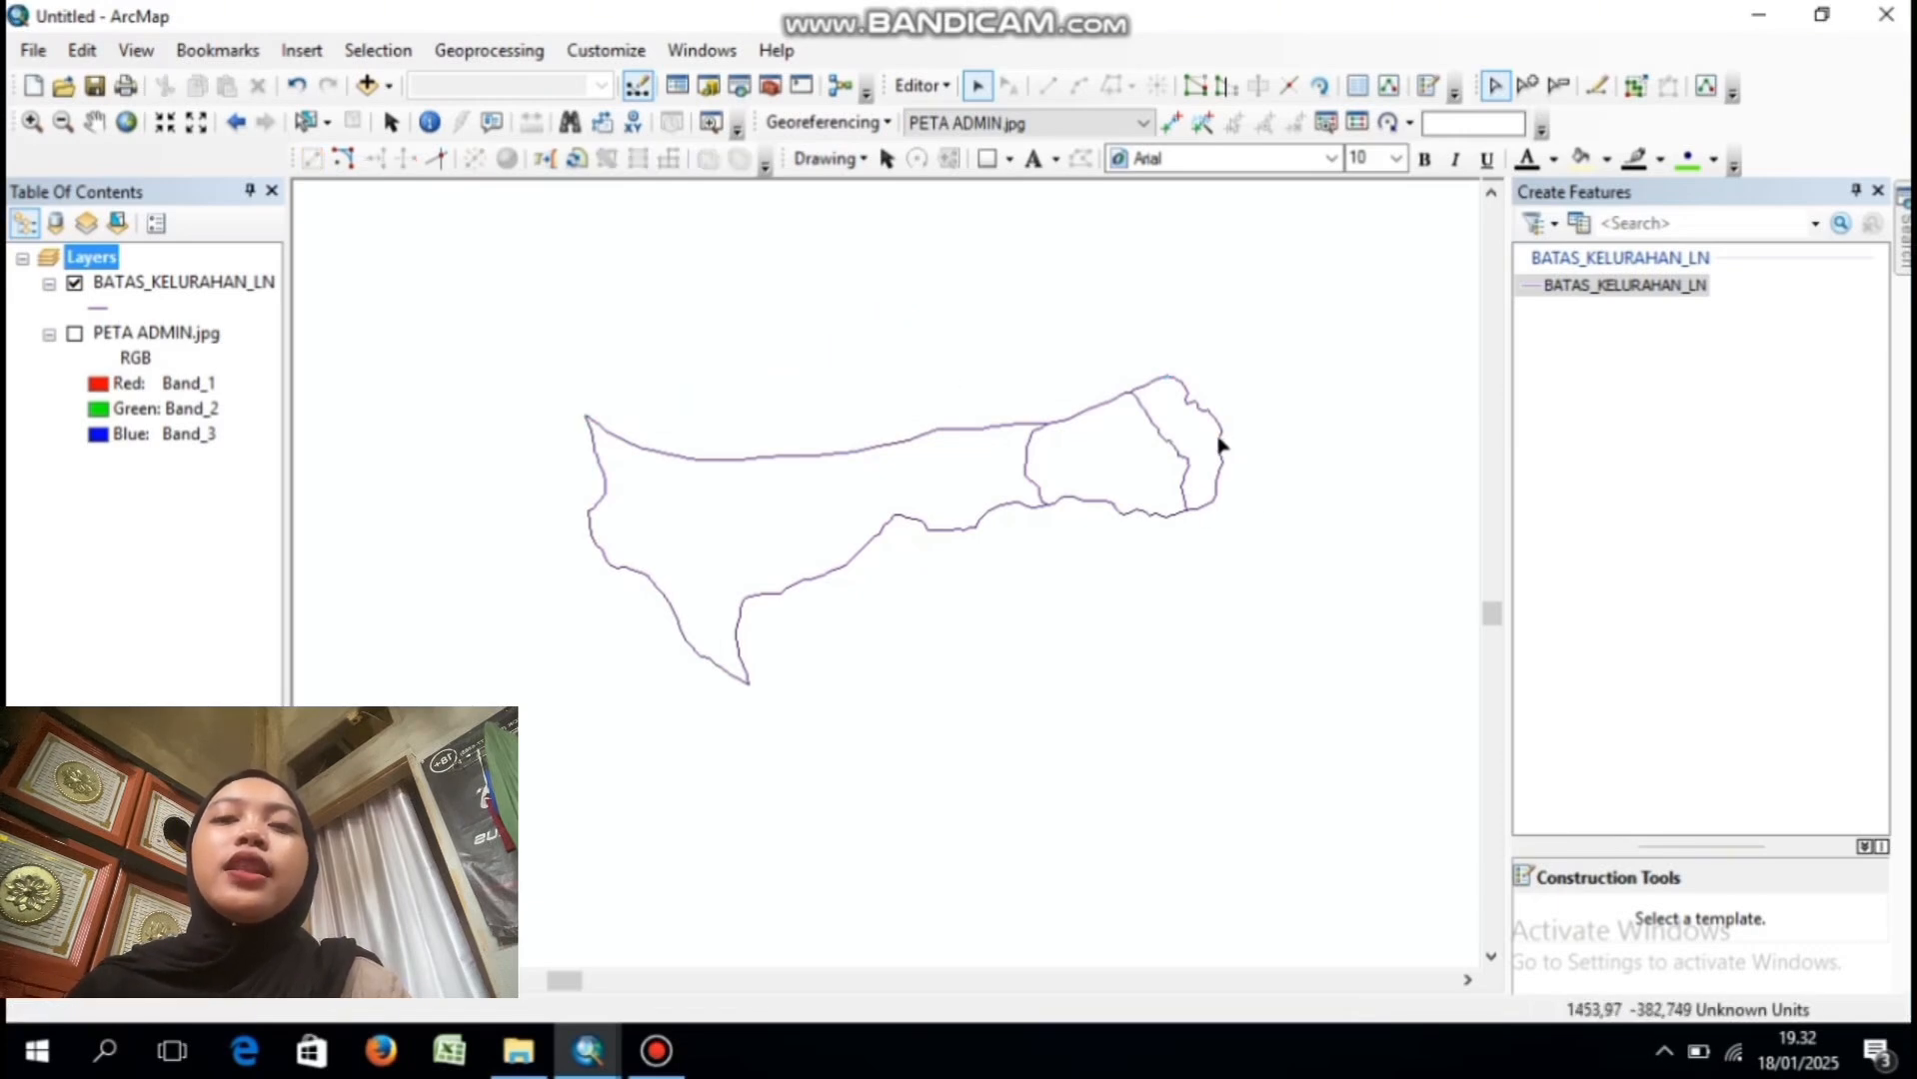
pyautogui.click(1240, 449)
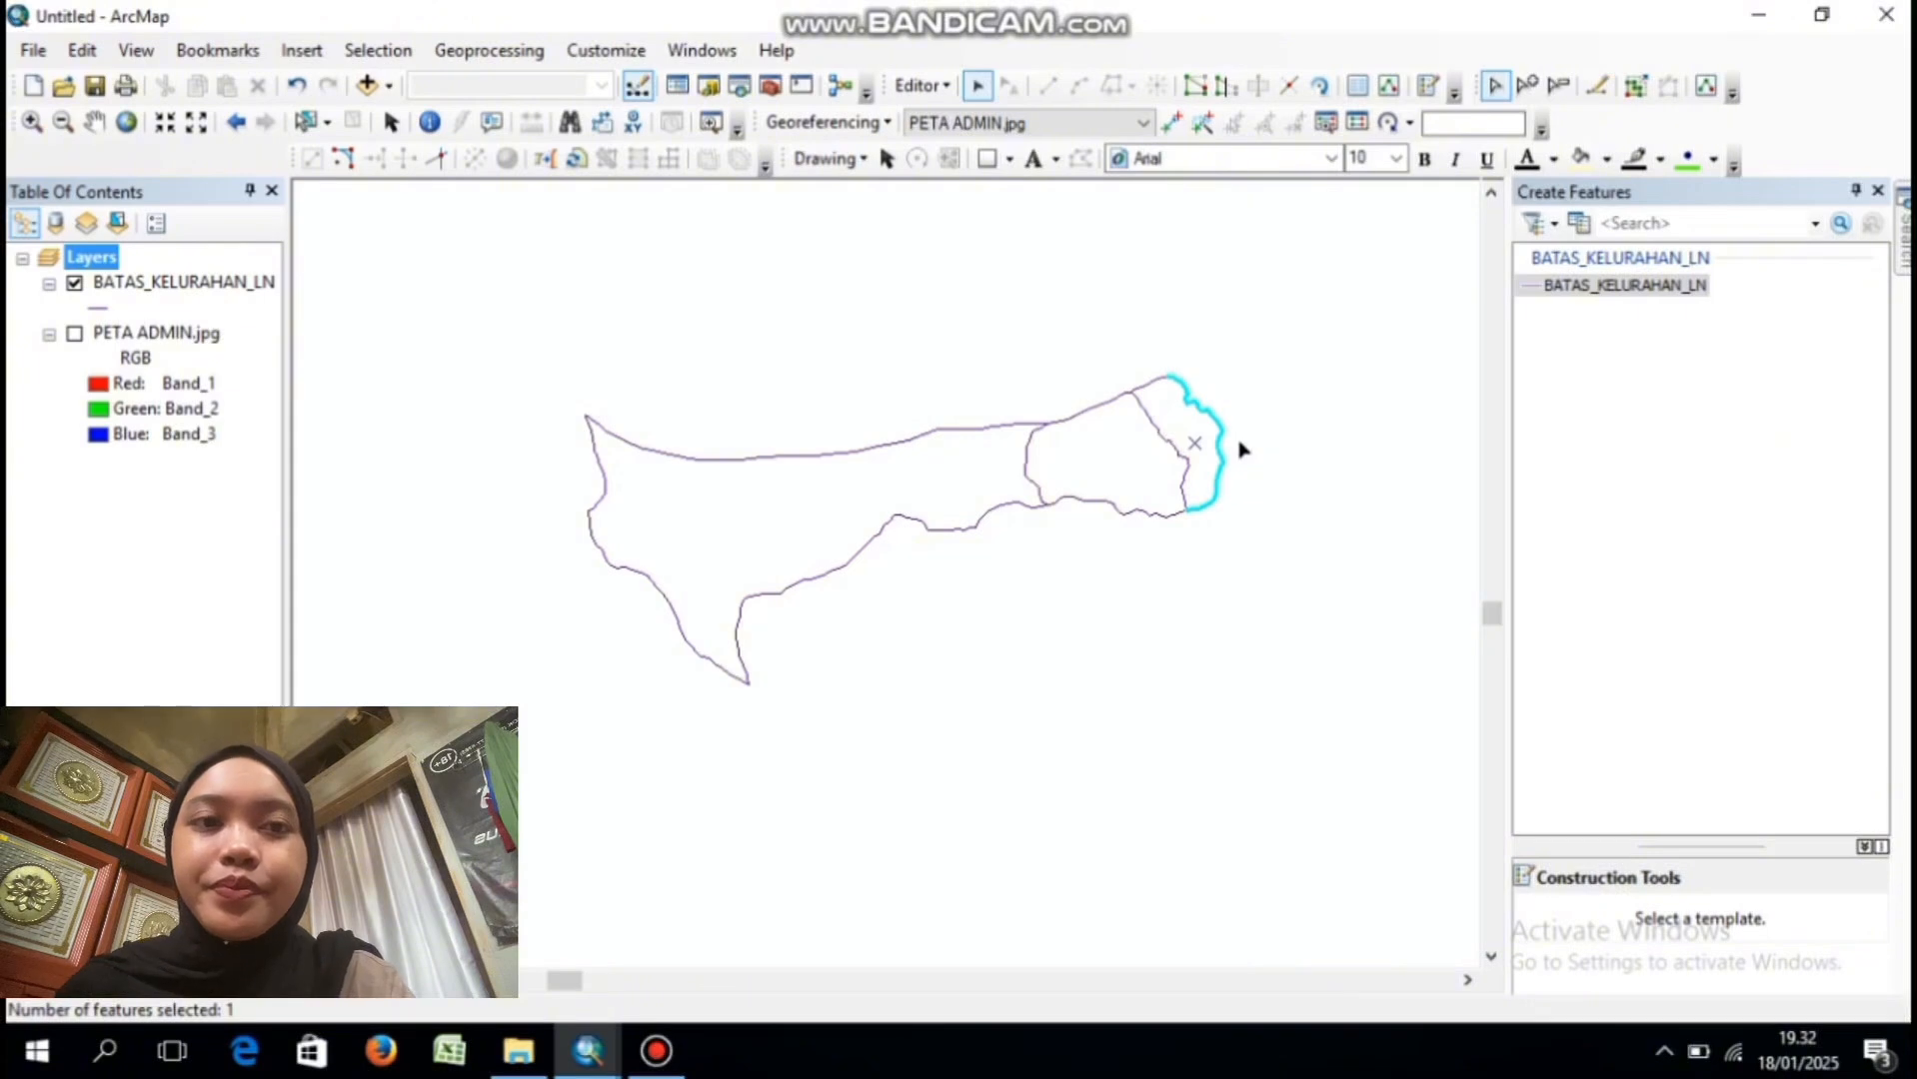
pyautogui.press('Delete')
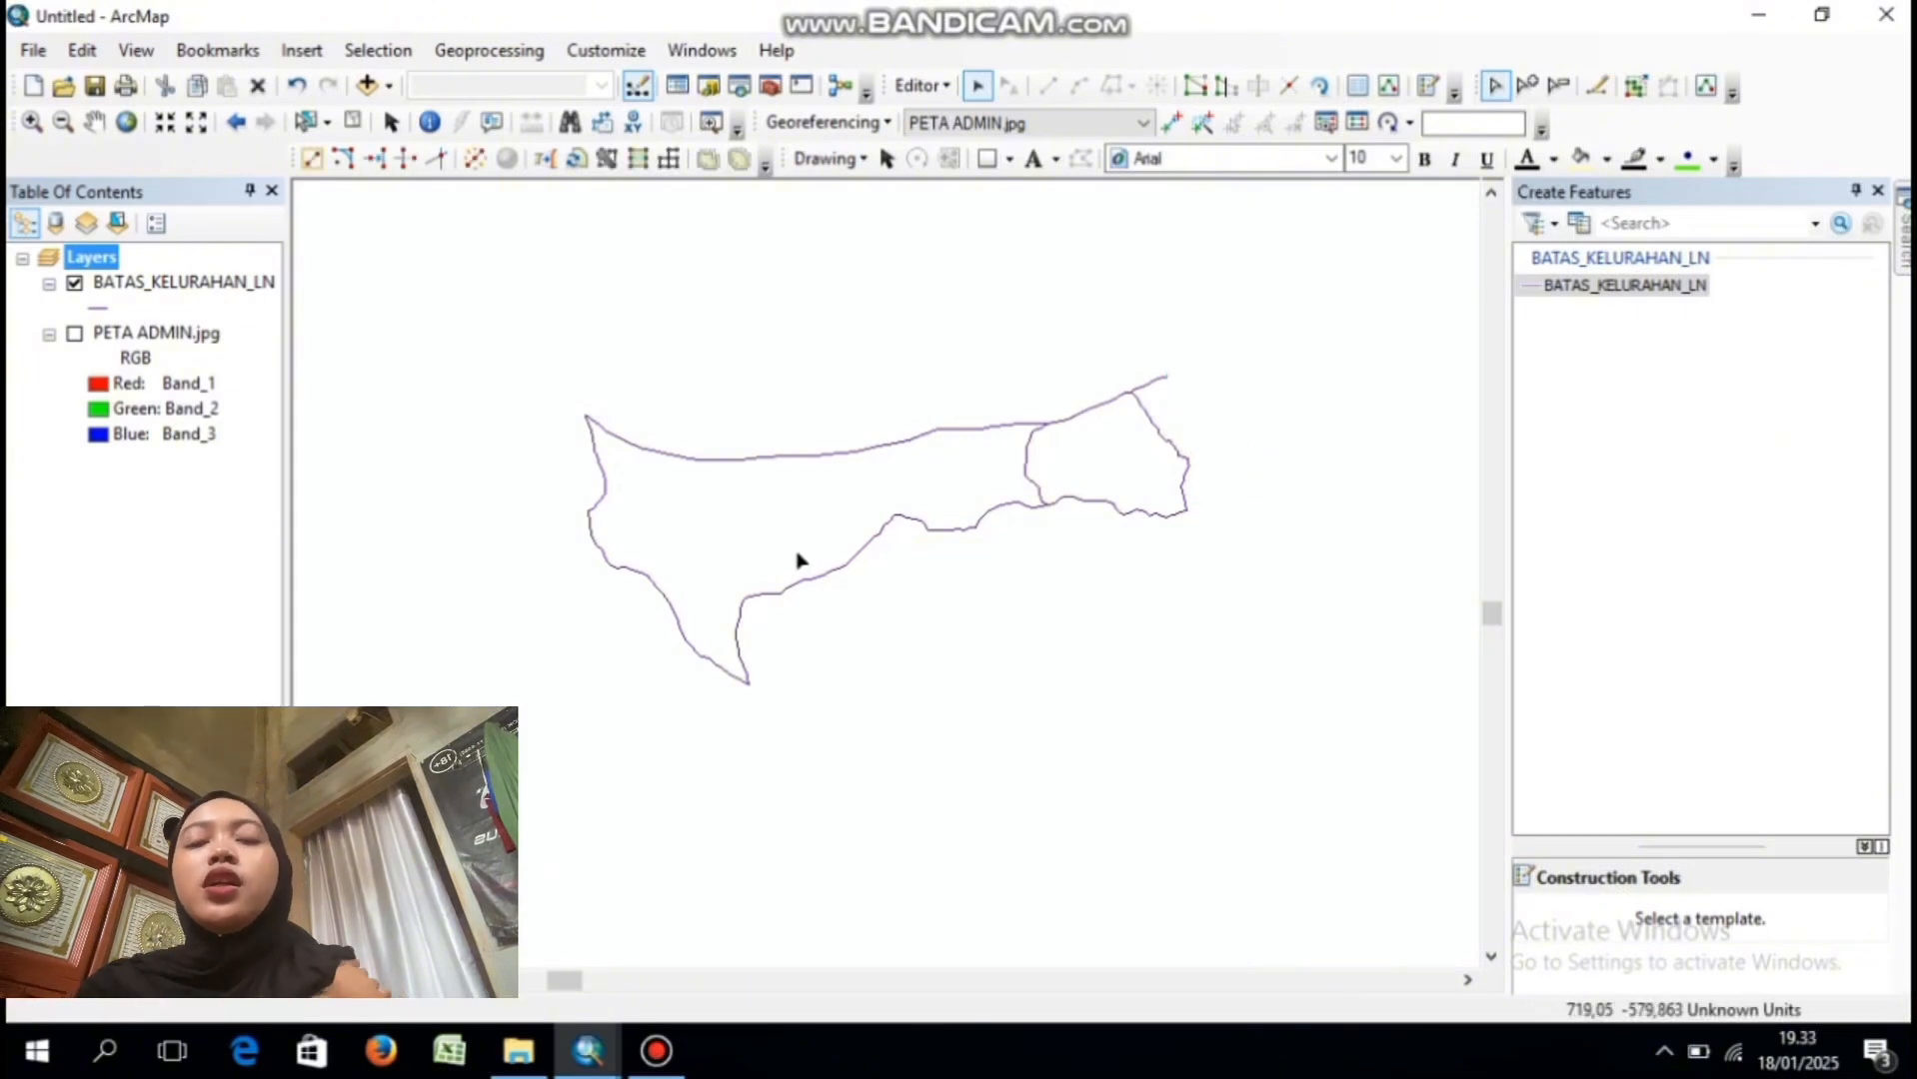
pyautogui.click(841, 598)
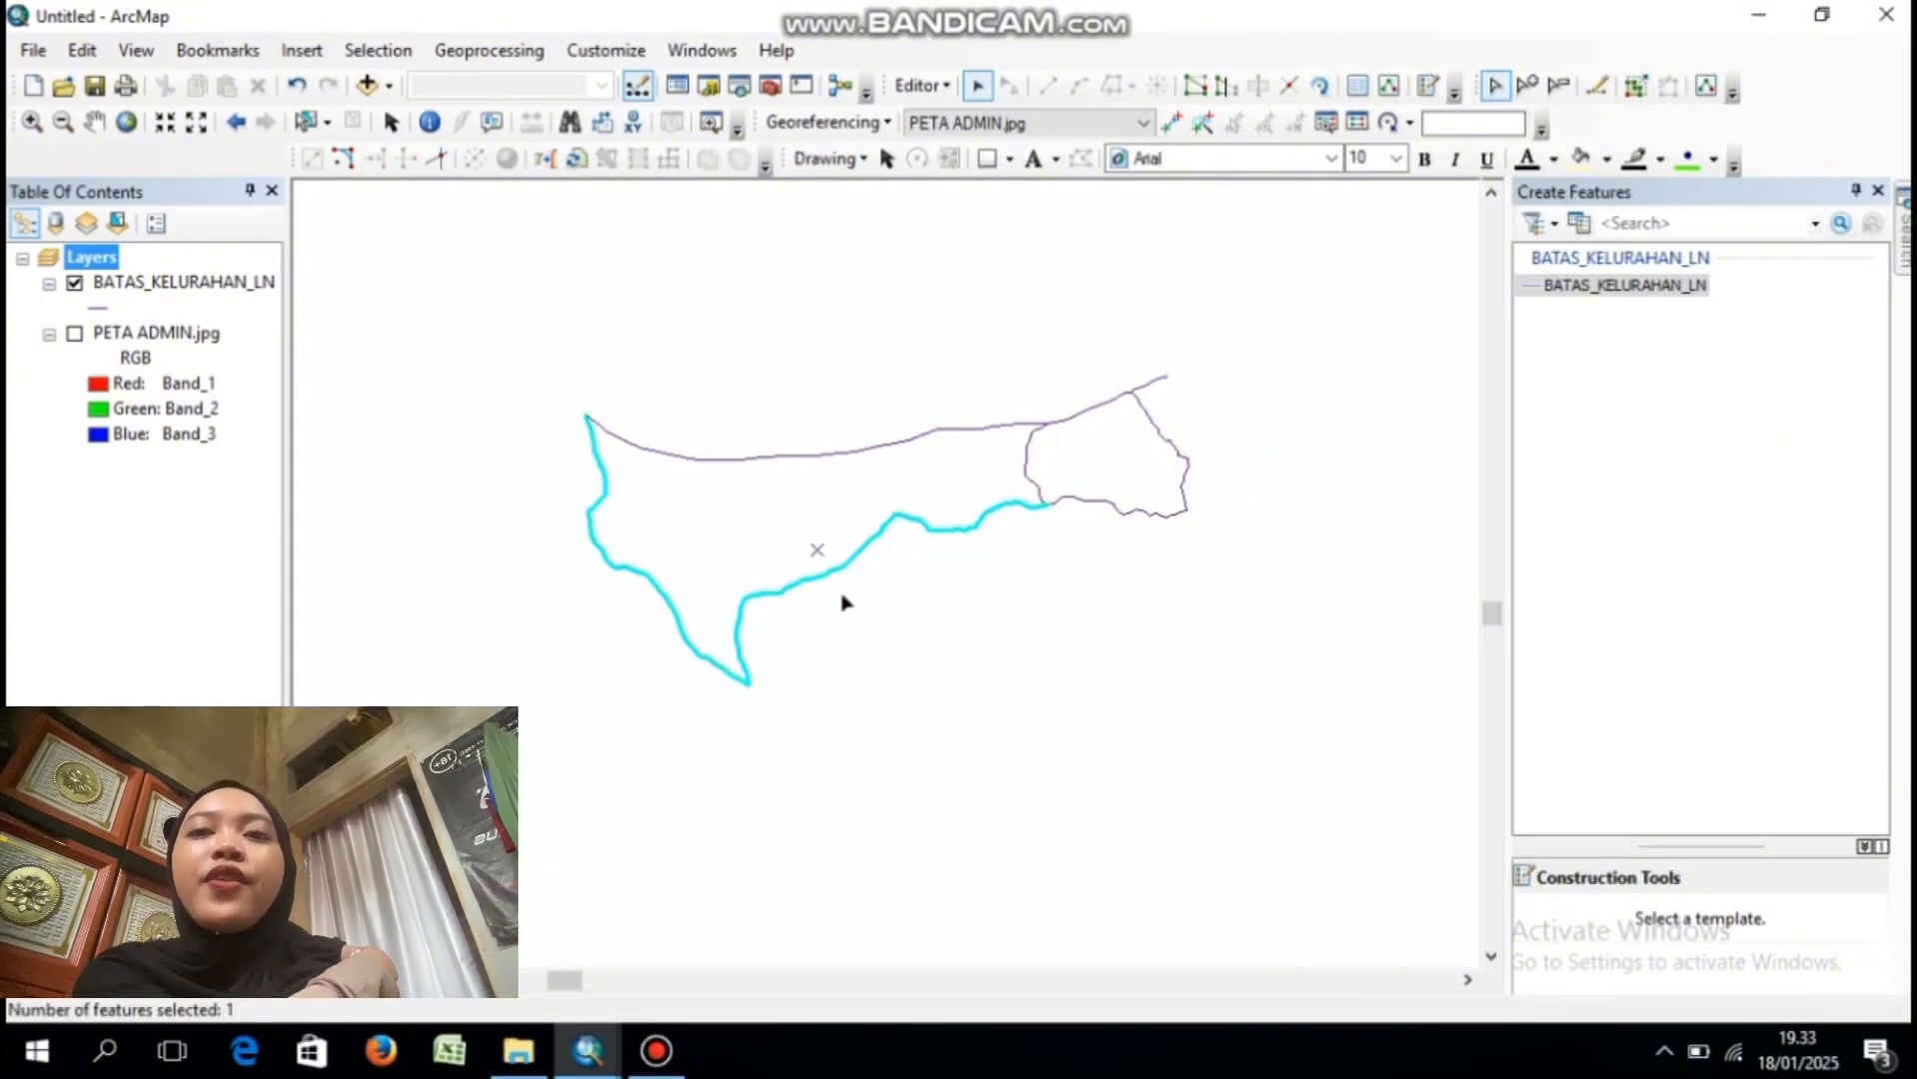
pyautogui.press('Delete')
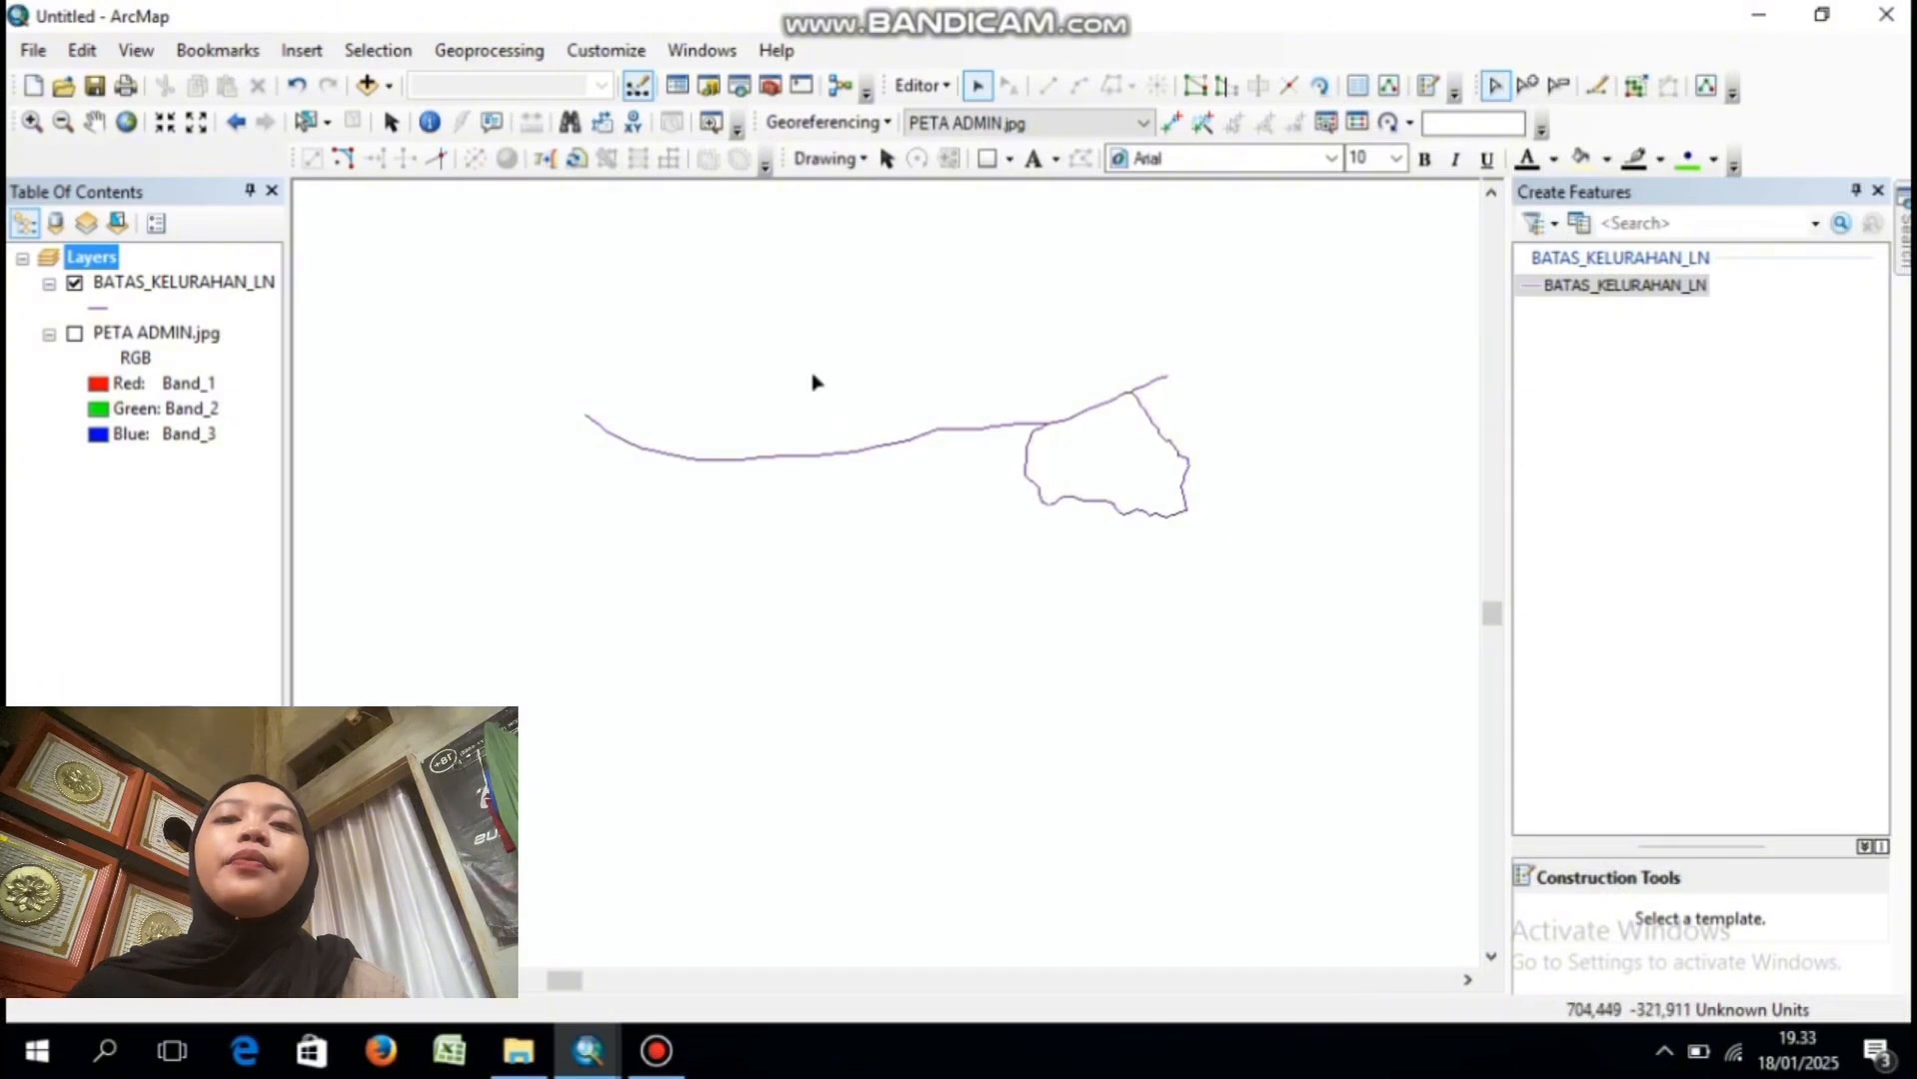
# - Save the edits to BATAS_KELURAHAN_LN and stop the editing session
pyautogui.click(924, 87)
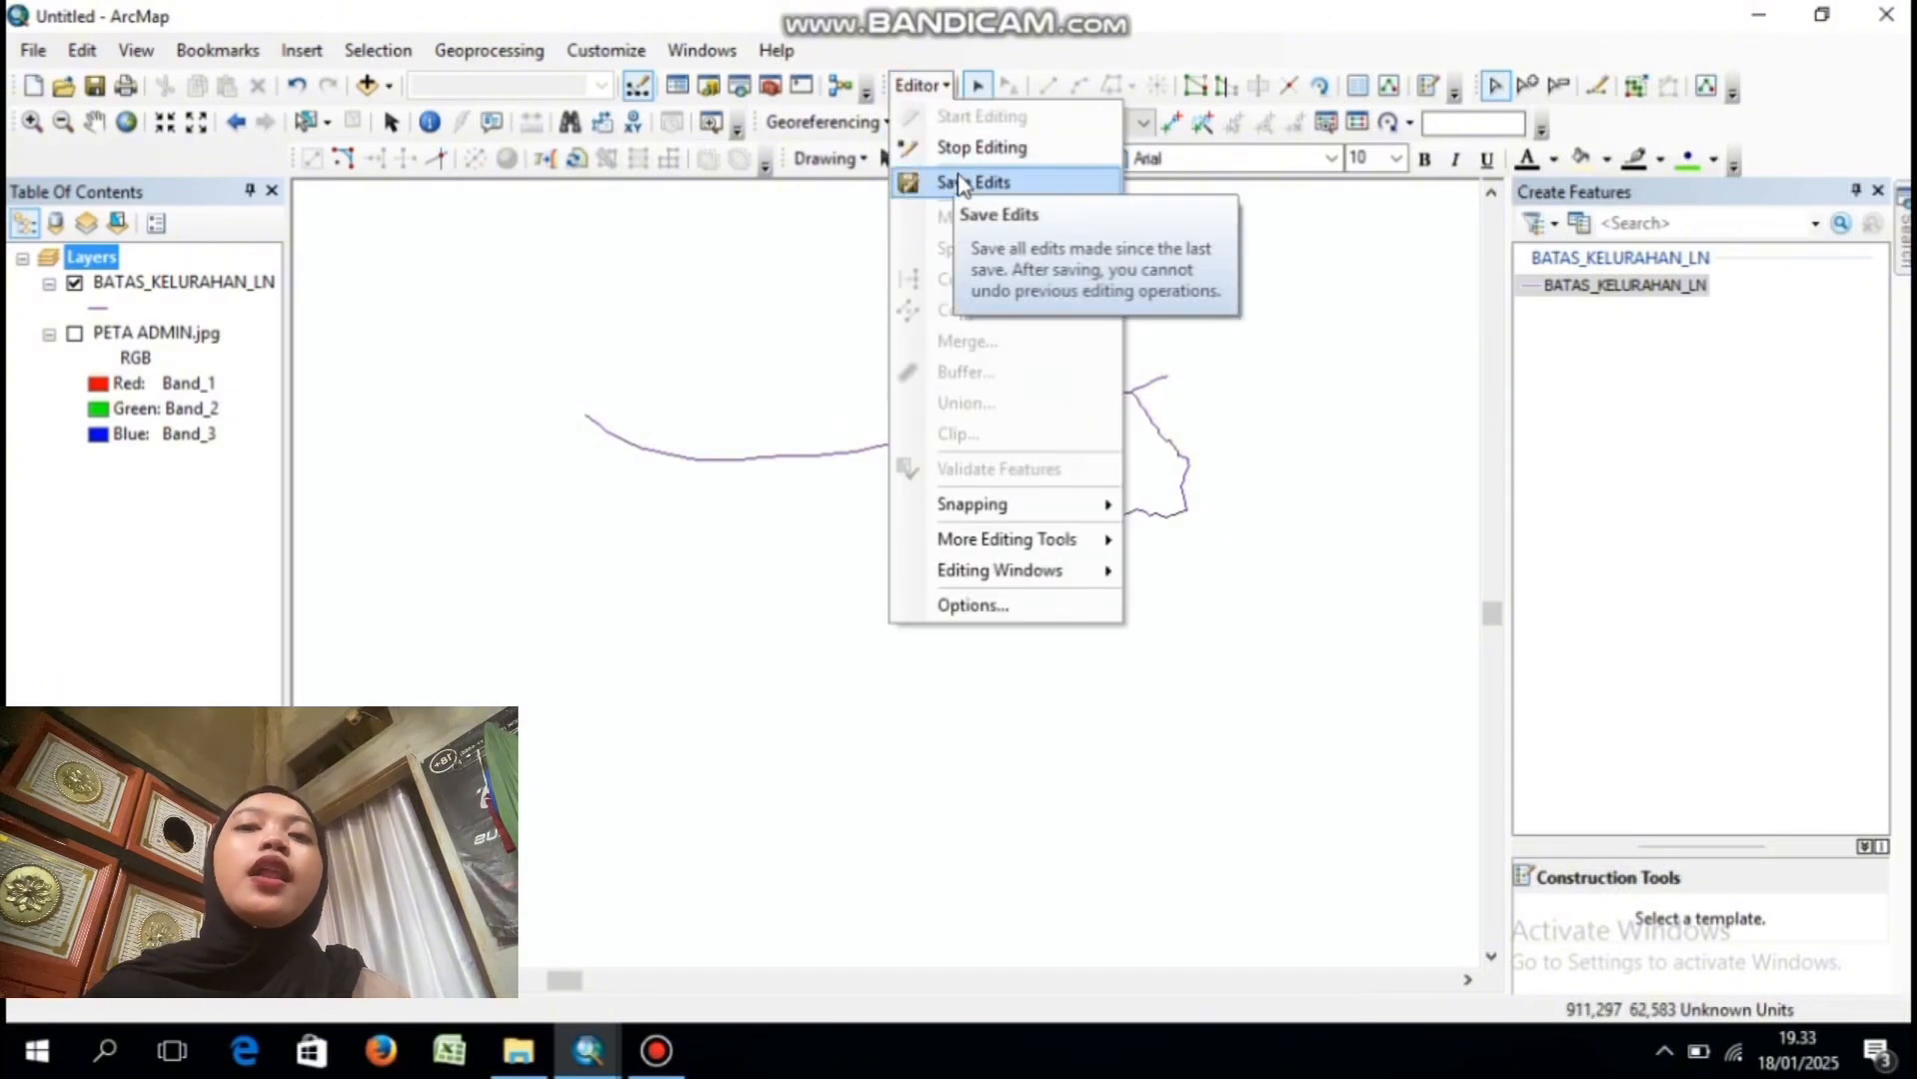
pyautogui.click(999, 192)
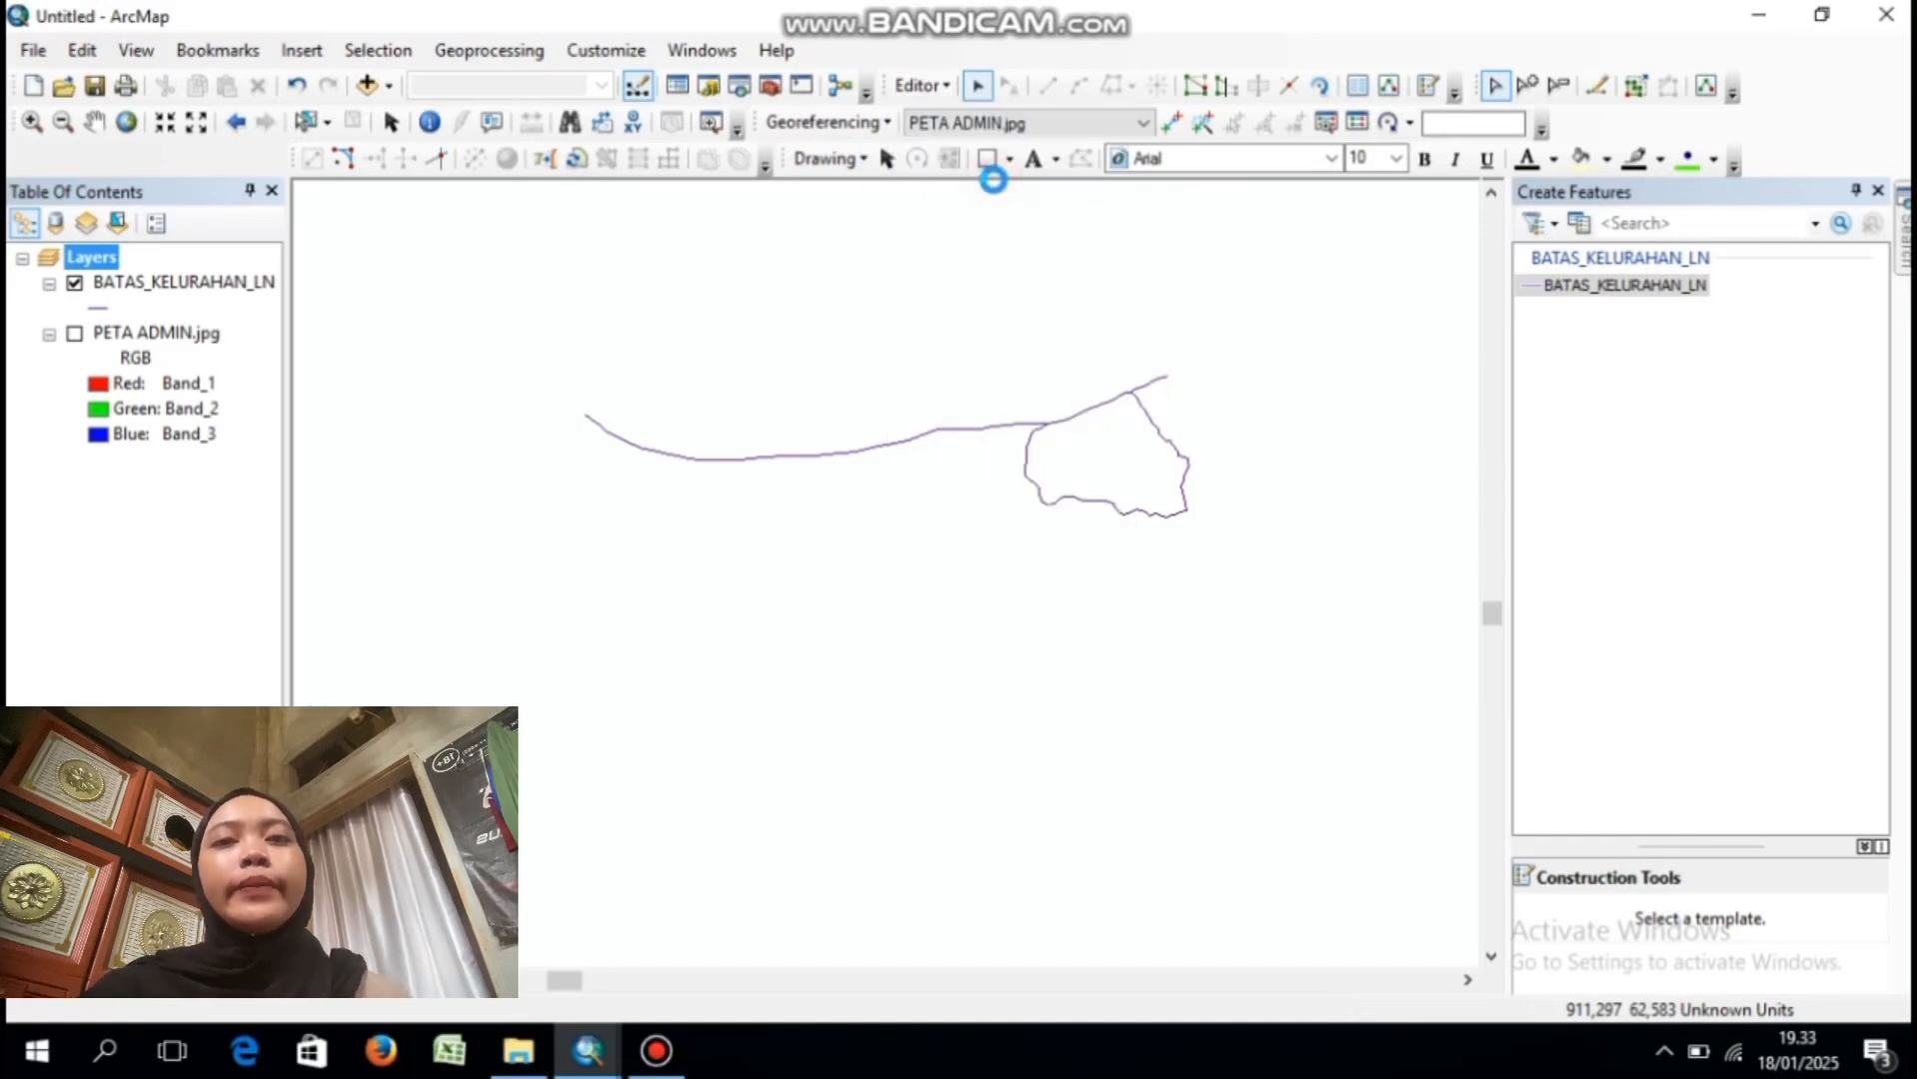
pyautogui.click(929, 97)
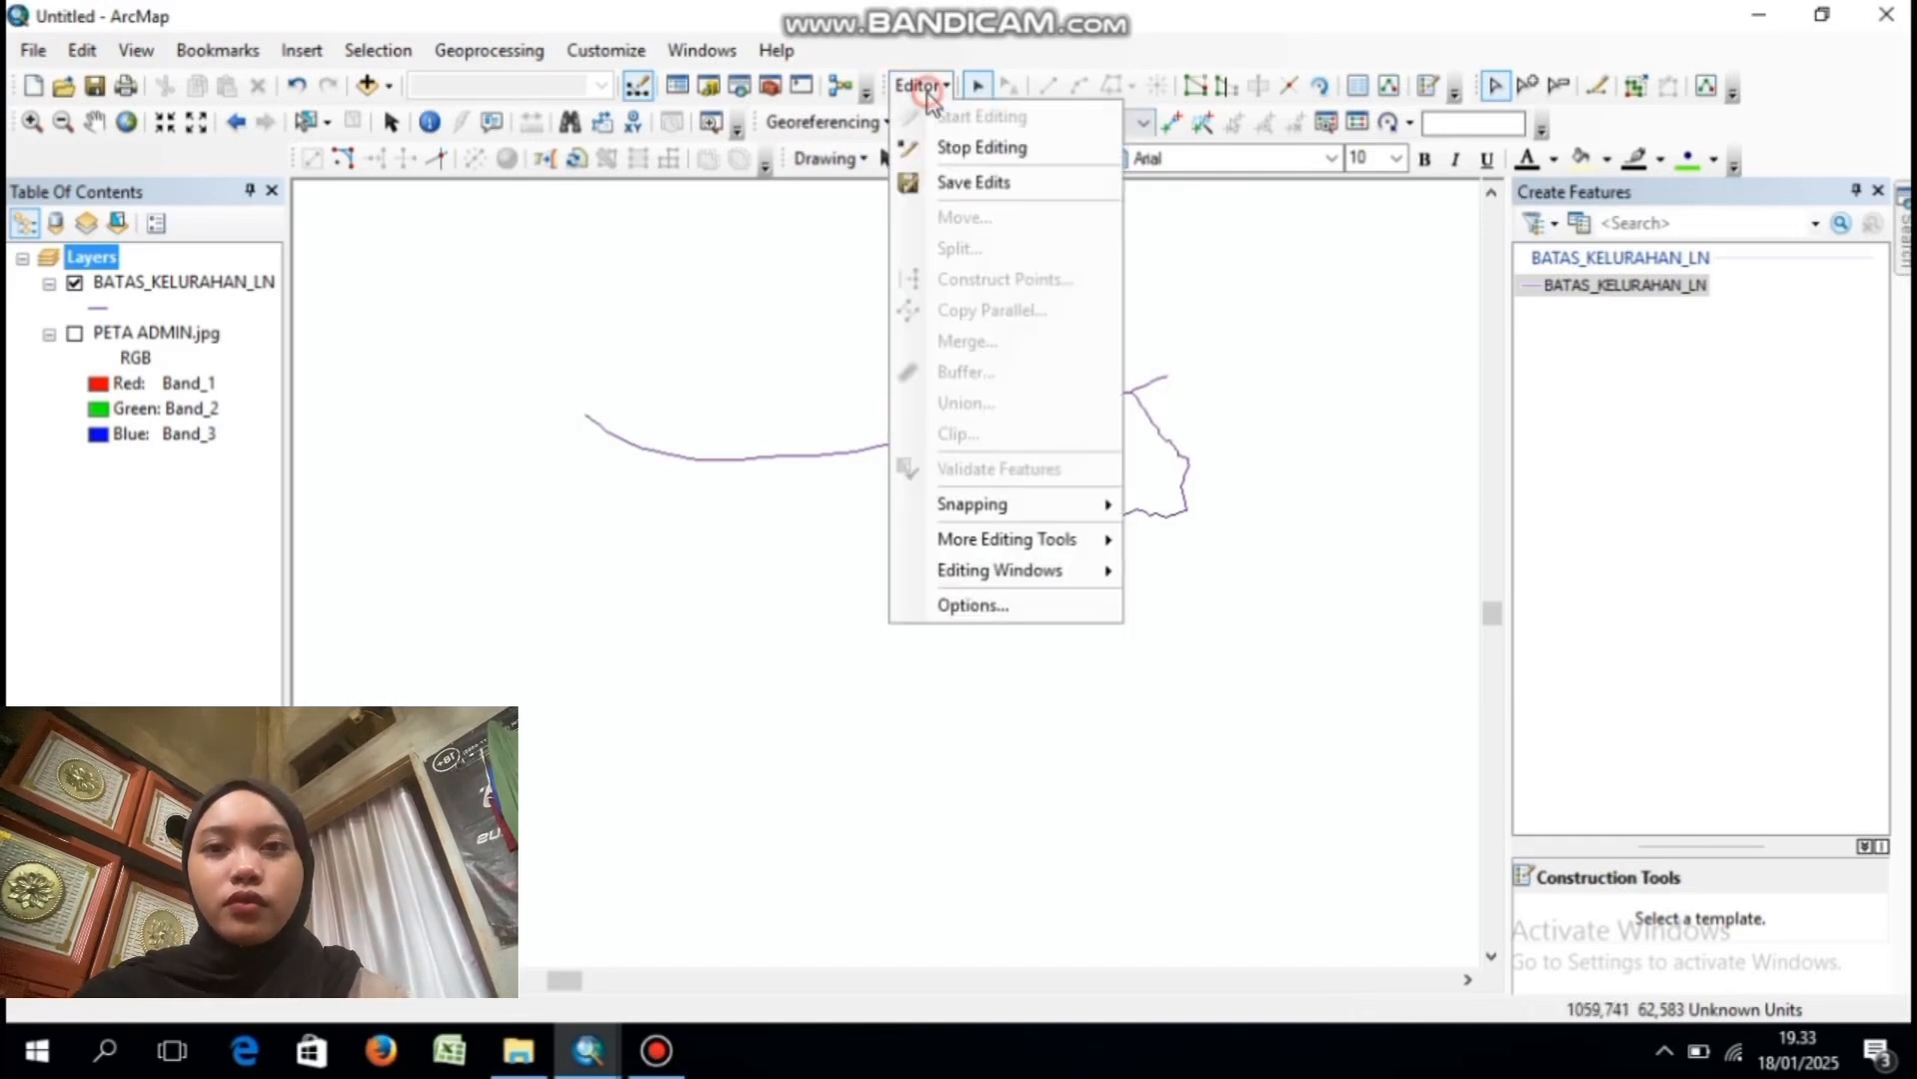
pyautogui.click(963, 145)
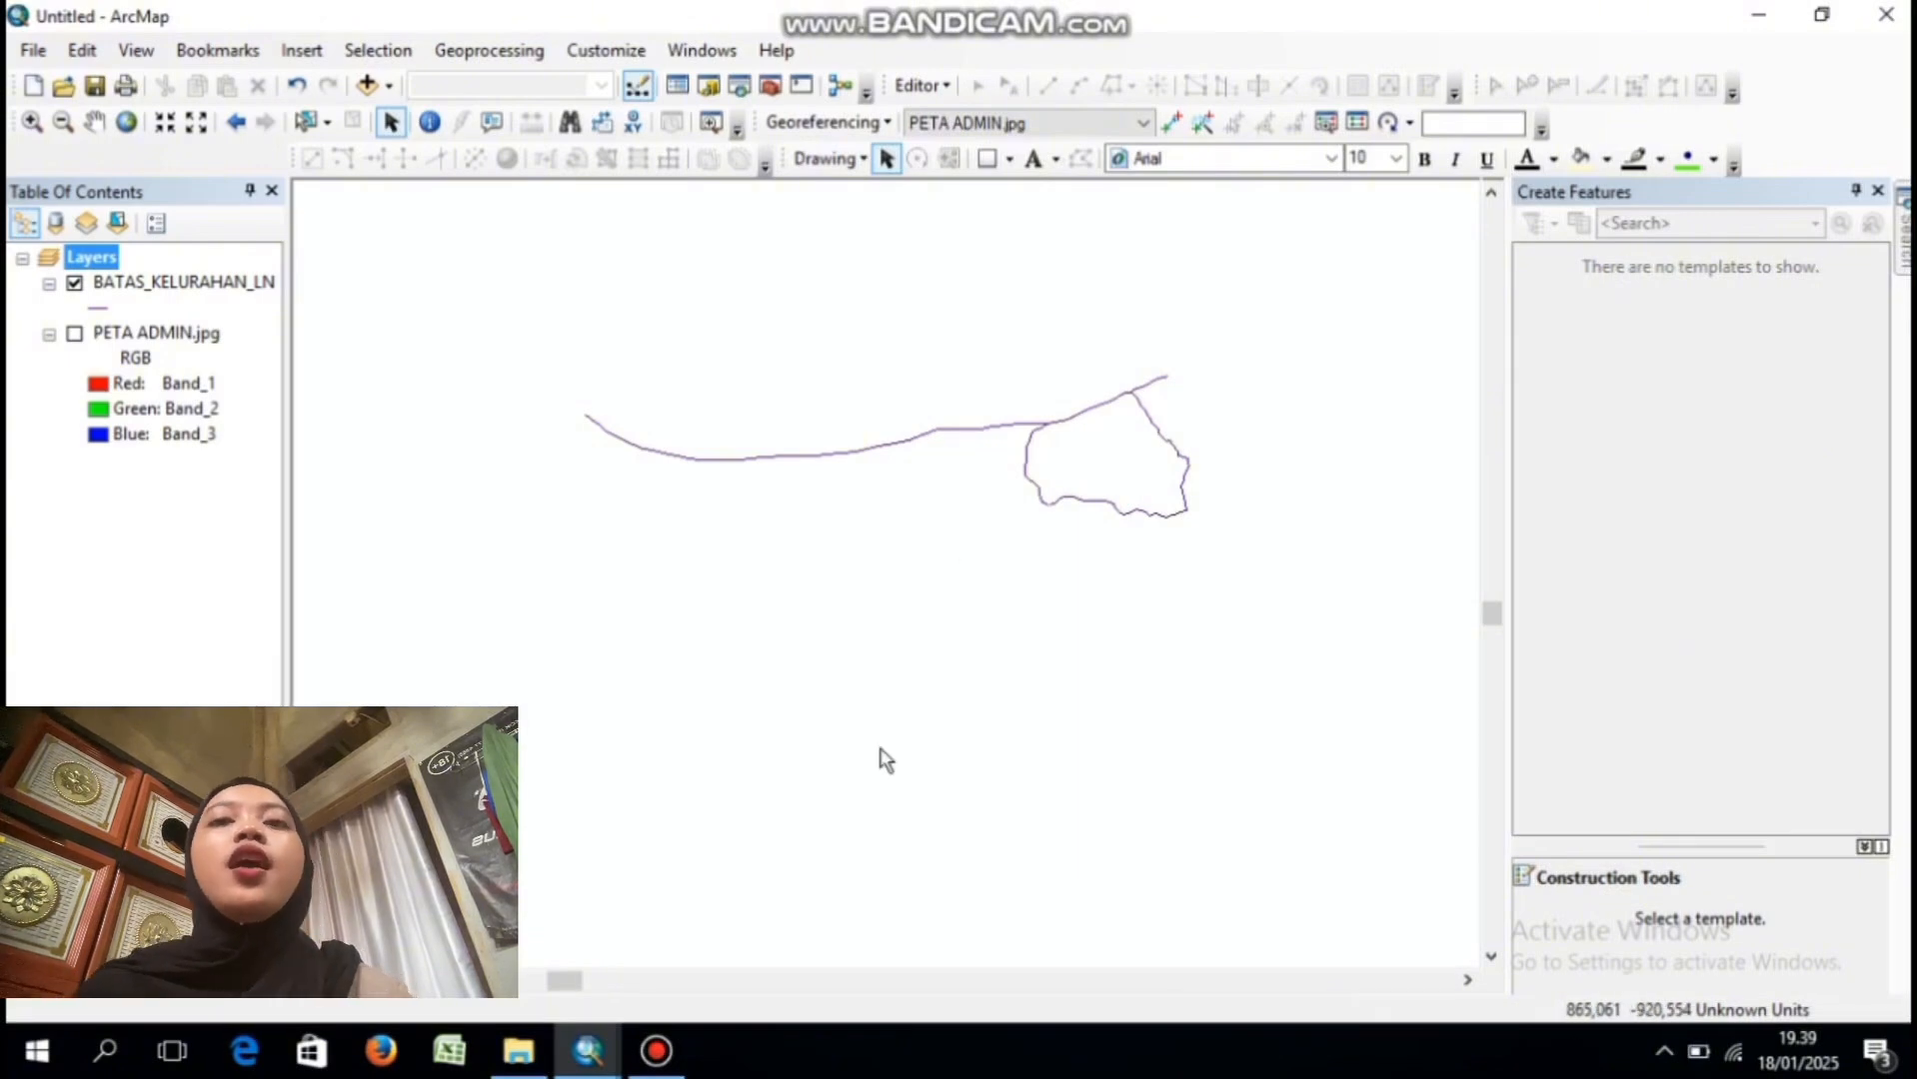
# - In File Explorer, copy all SUNGAI_AR and SUNGAI_LN files from the SUNGAI subfolder of Documents\ArcGIS\PALOPO_SHP into the PALOPO_SHP folder itself
pyautogui.click(524, 1066)
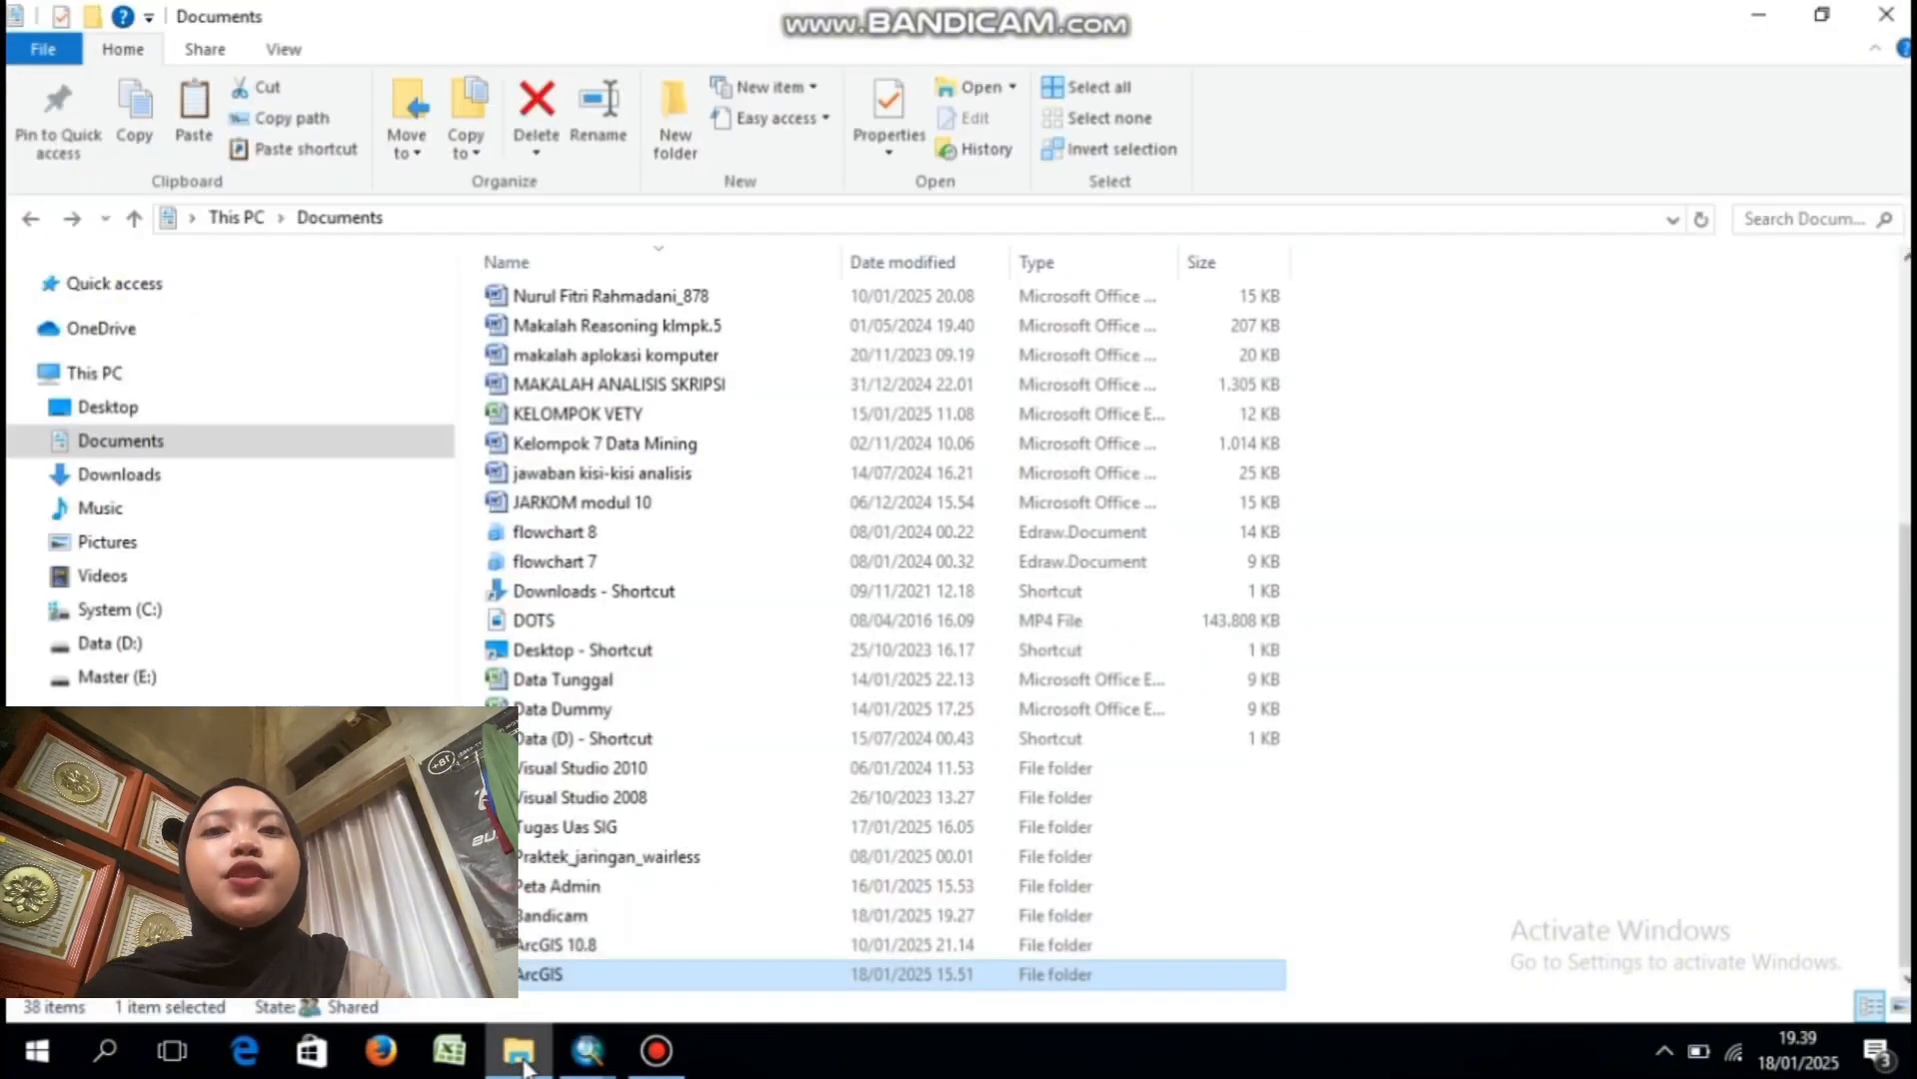
pyautogui.doubleClick(597, 976)
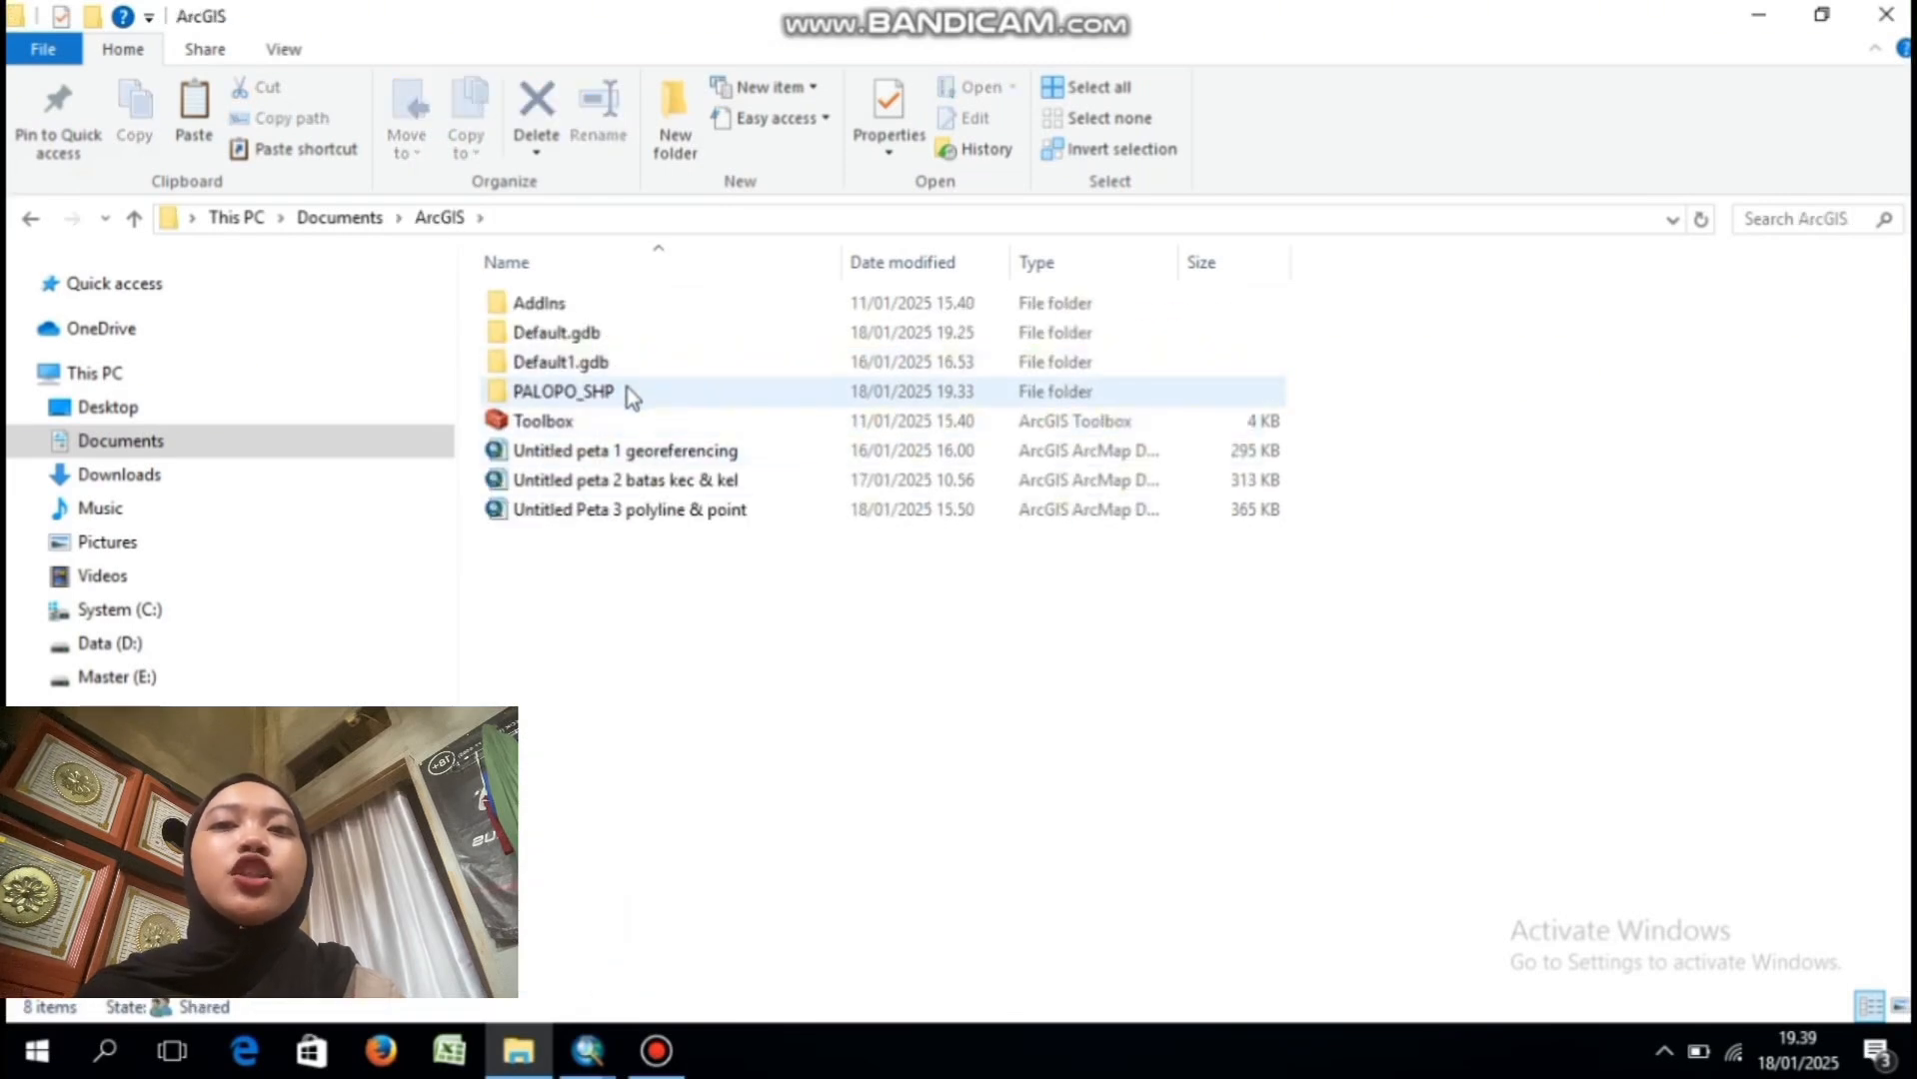
pyautogui.doubleClick(628, 390)
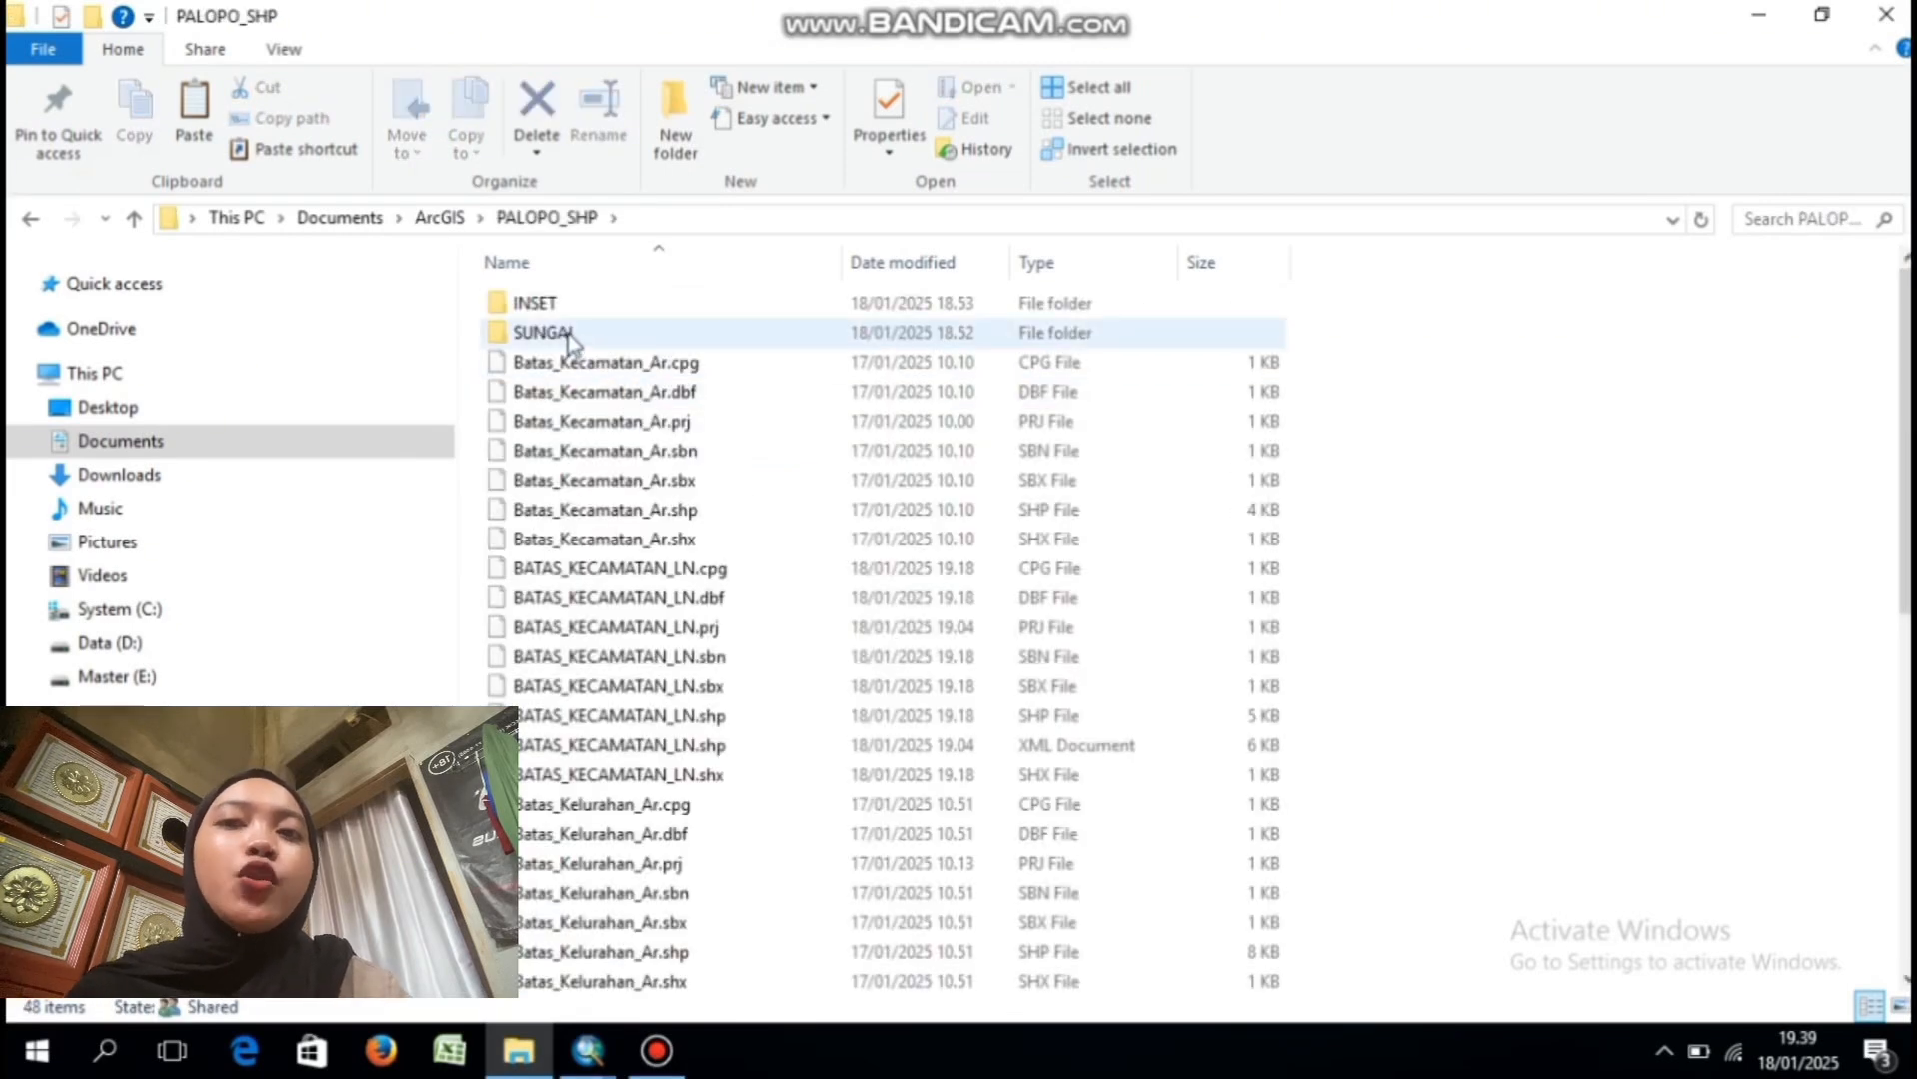
pyautogui.doubleClick(567, 334)
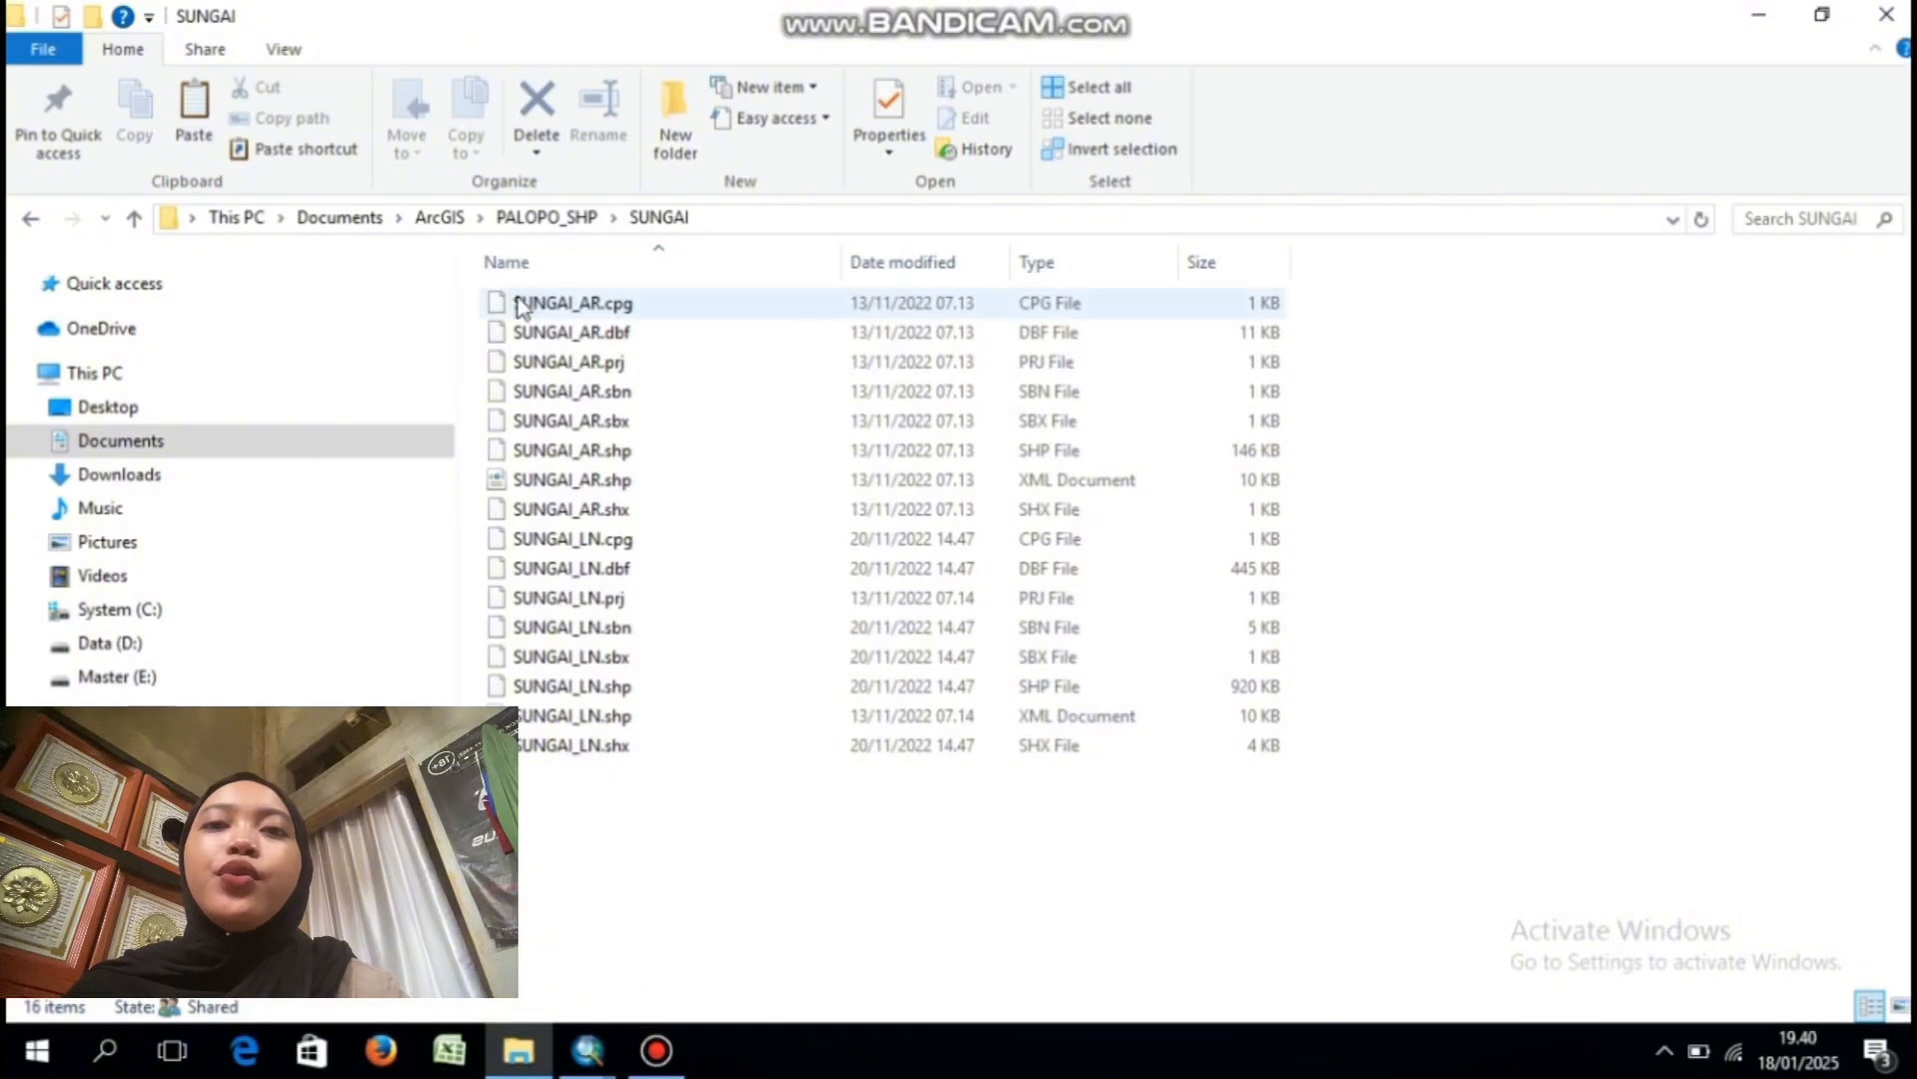
pyautogui.moveTo(474, 289); pyautogui.dragTo(976, 757)
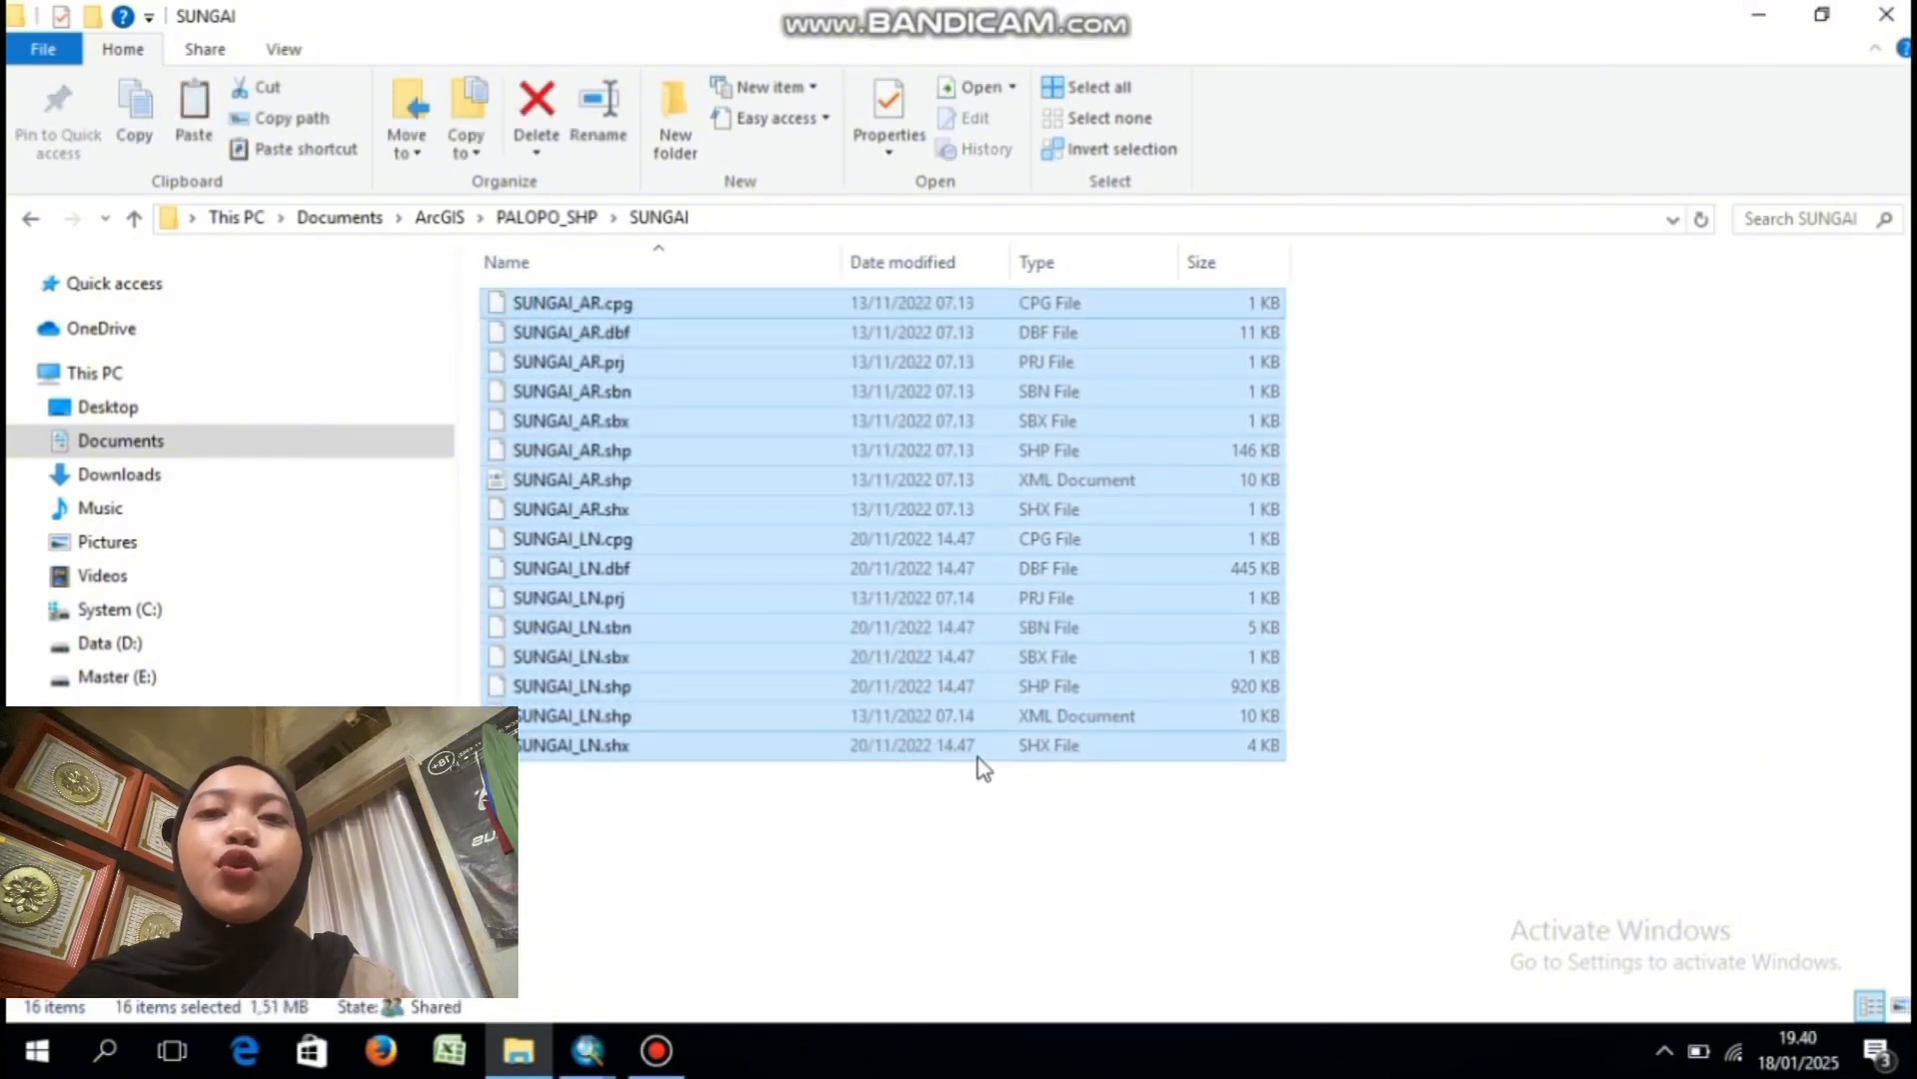
pyautogui.rightClick(977, 757)
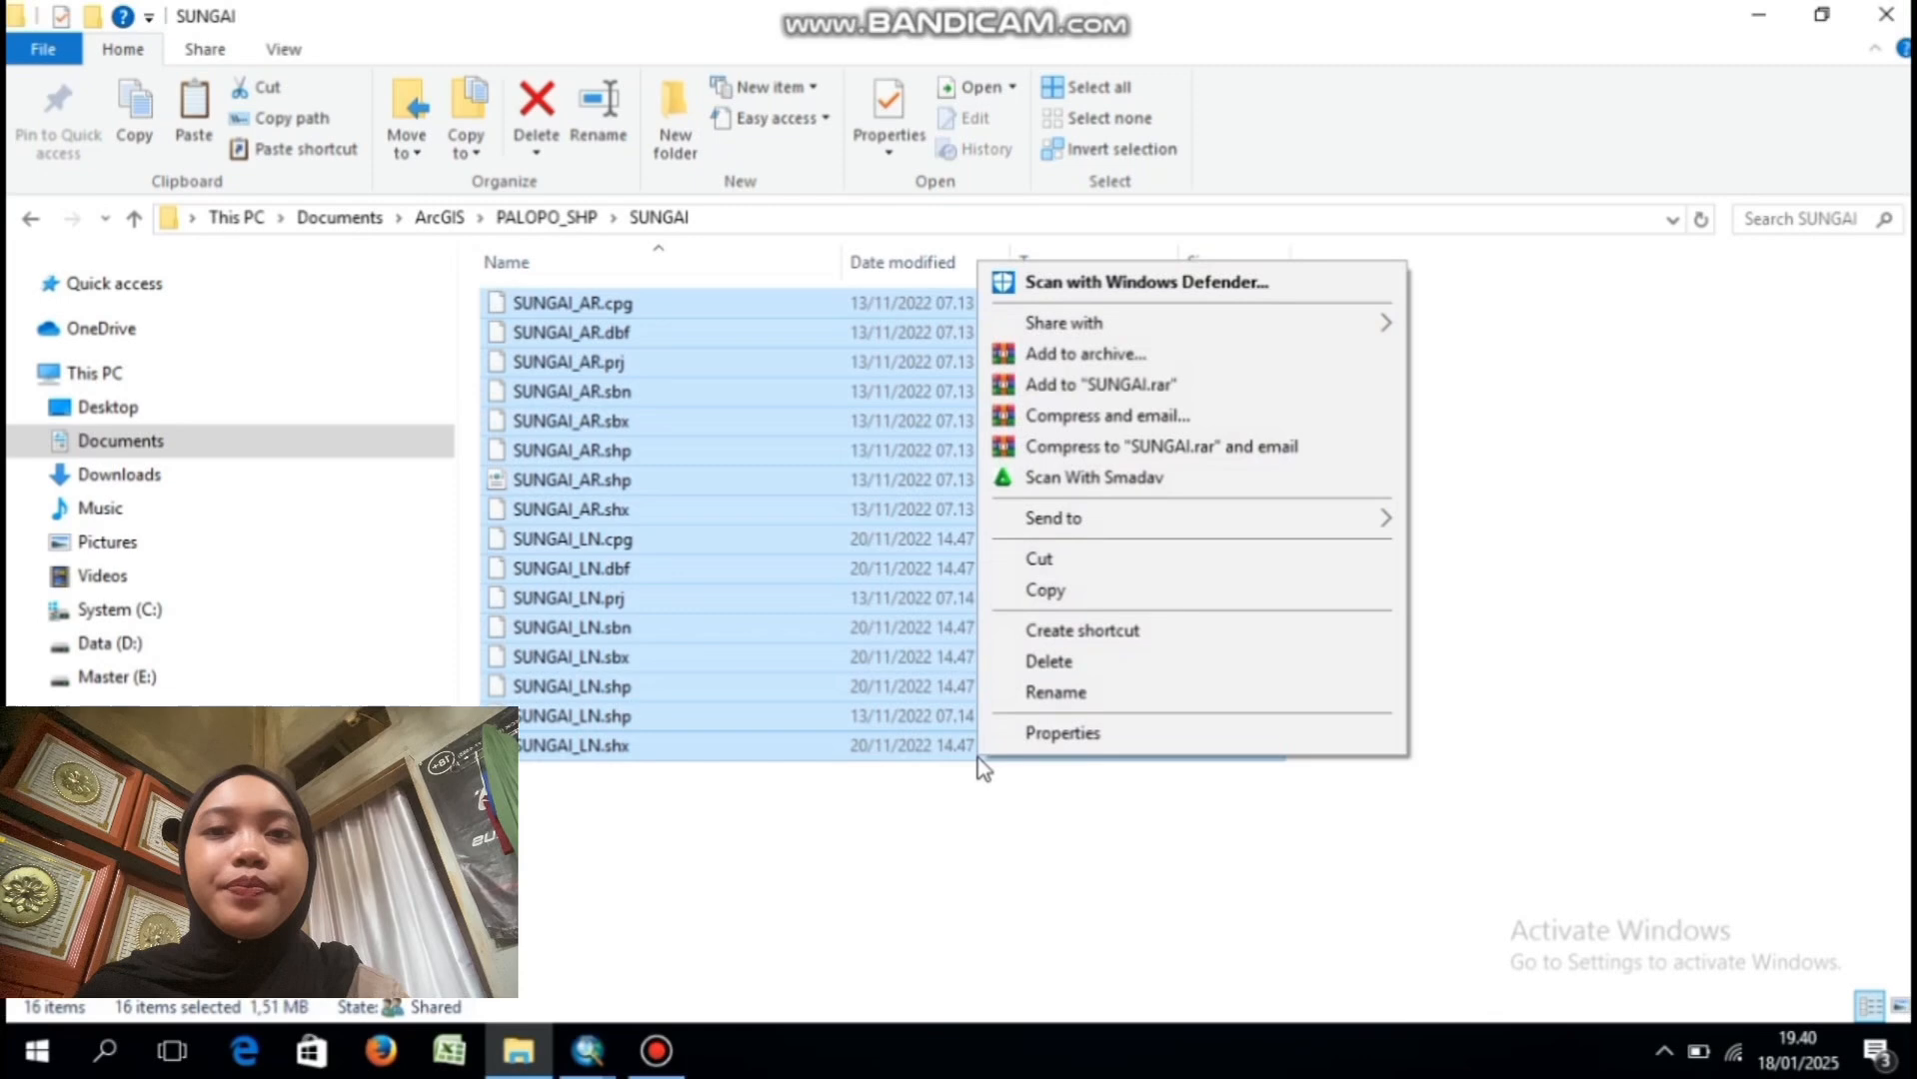
pyautogui.click(1091, 593)
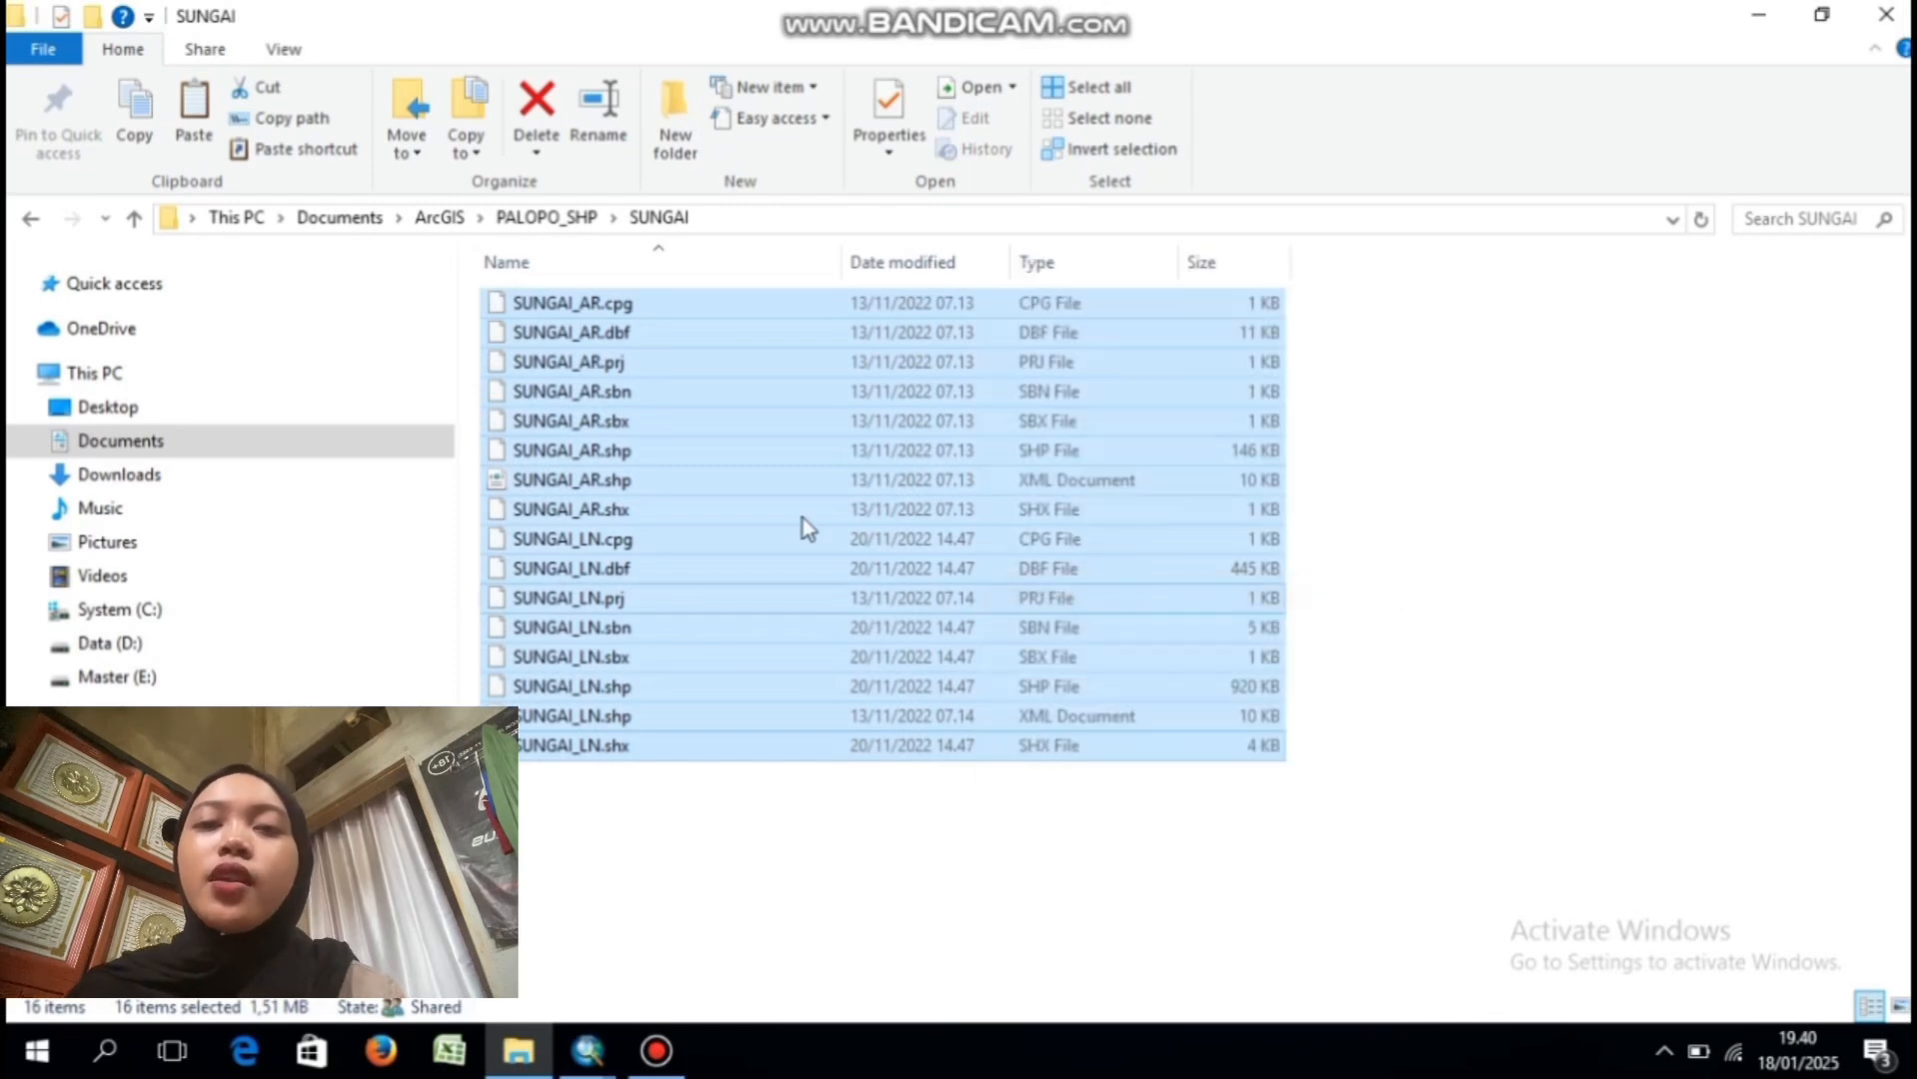
pyautogui.click(26, 221)
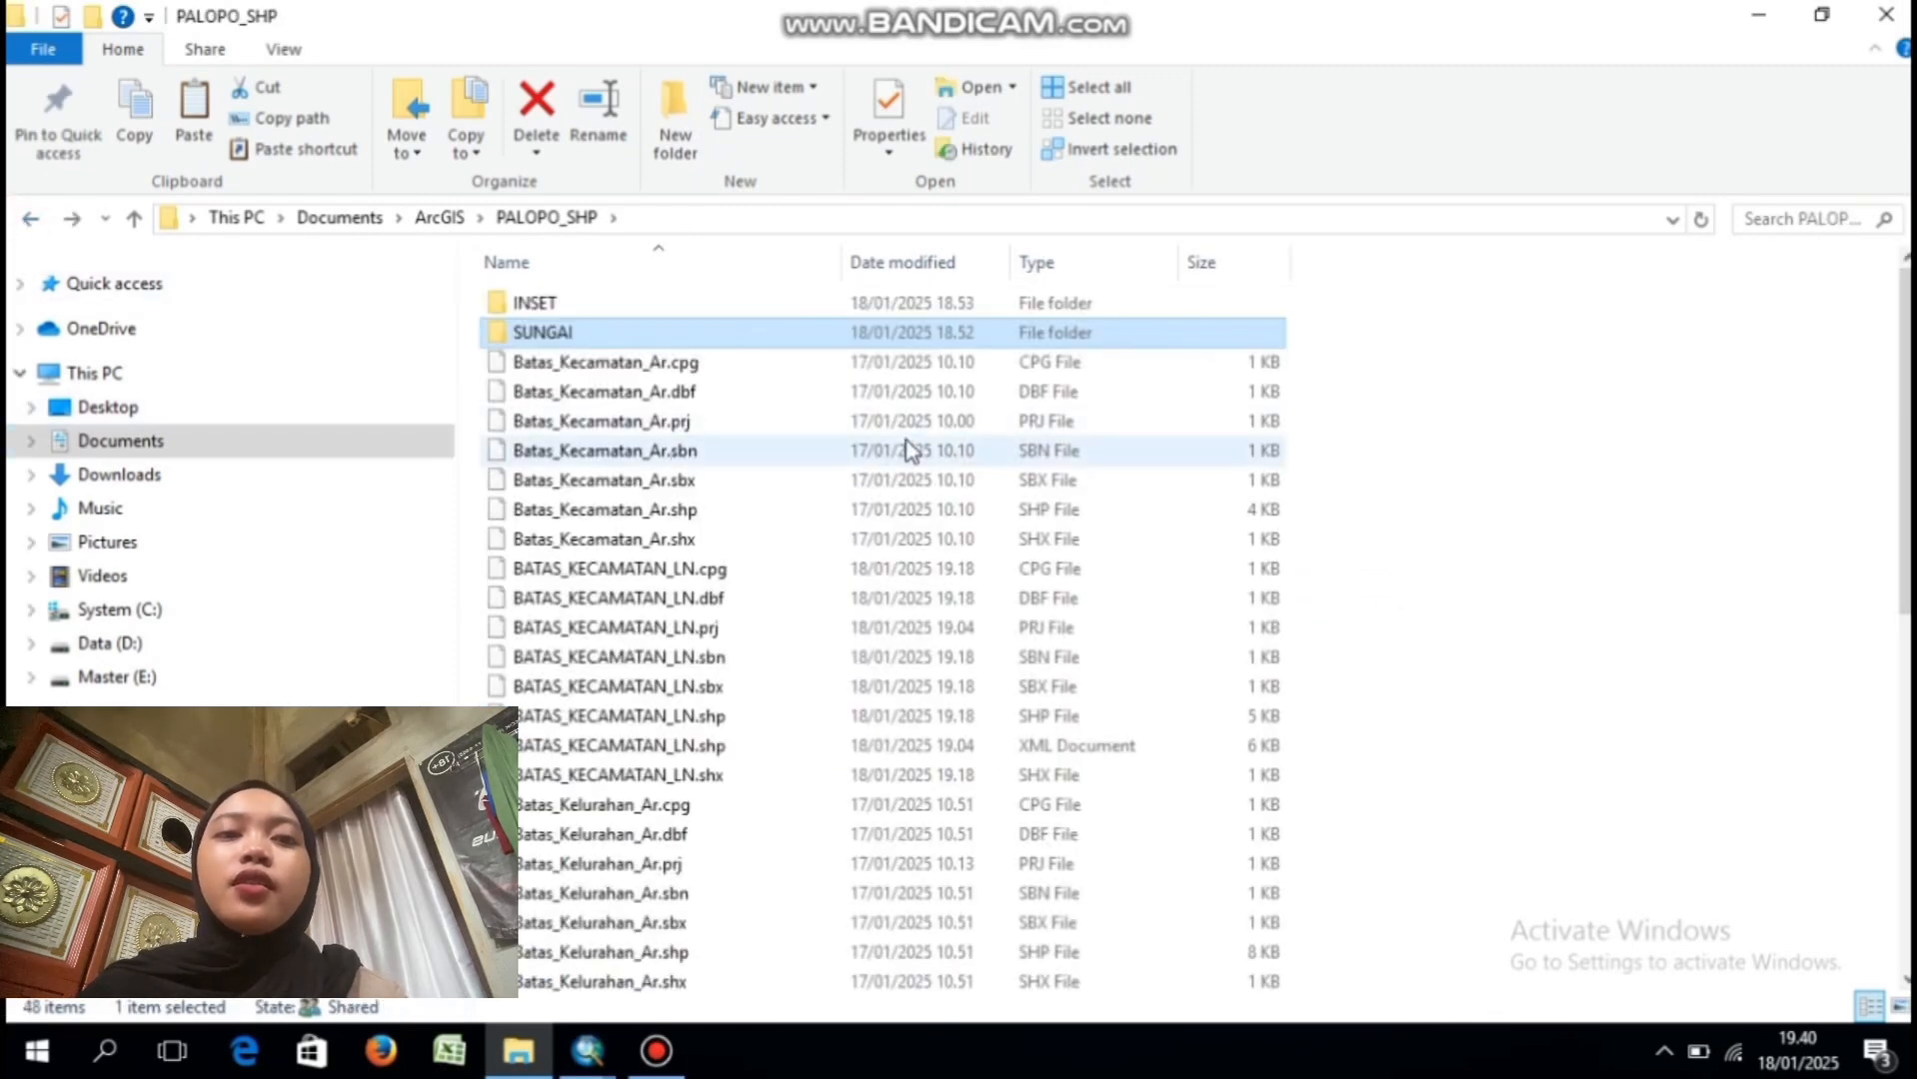
pyautogui.click(1347, 464)
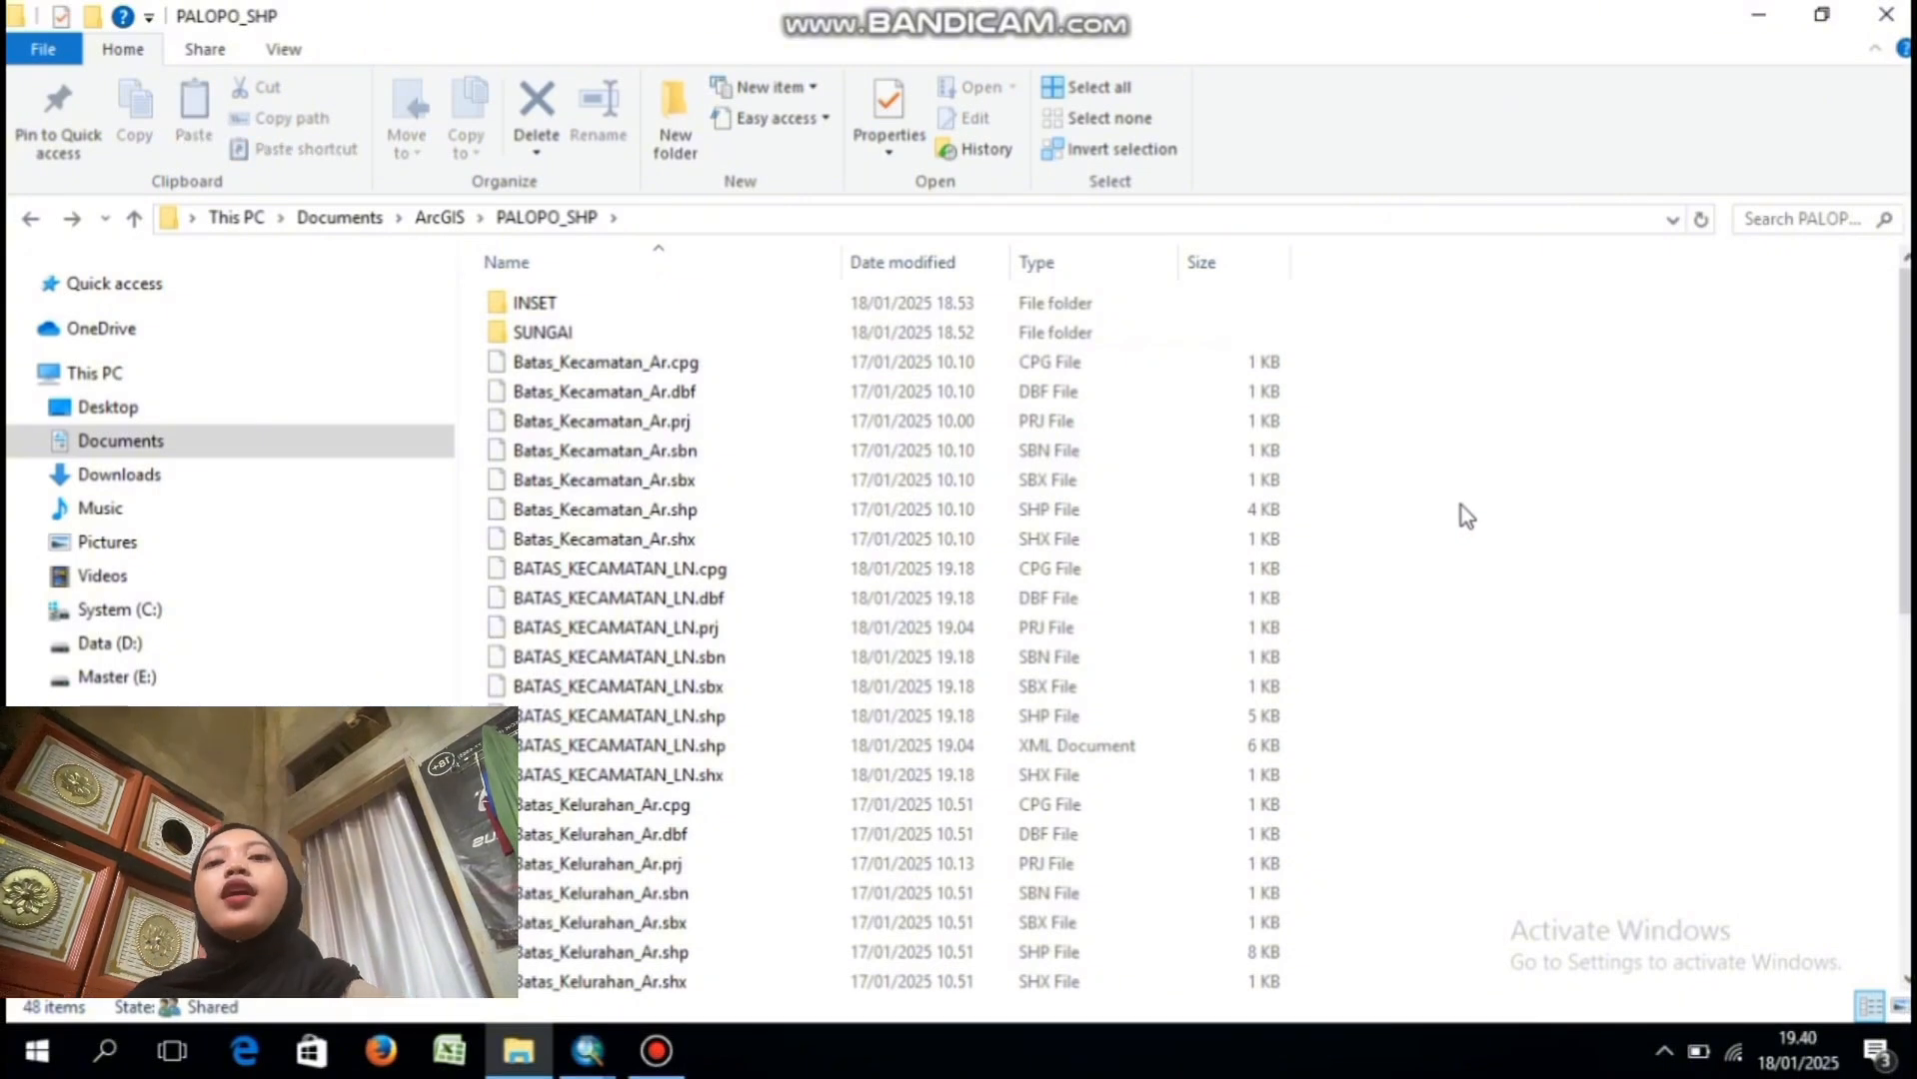
pyautogui.hotkey('ctrl', 'v')
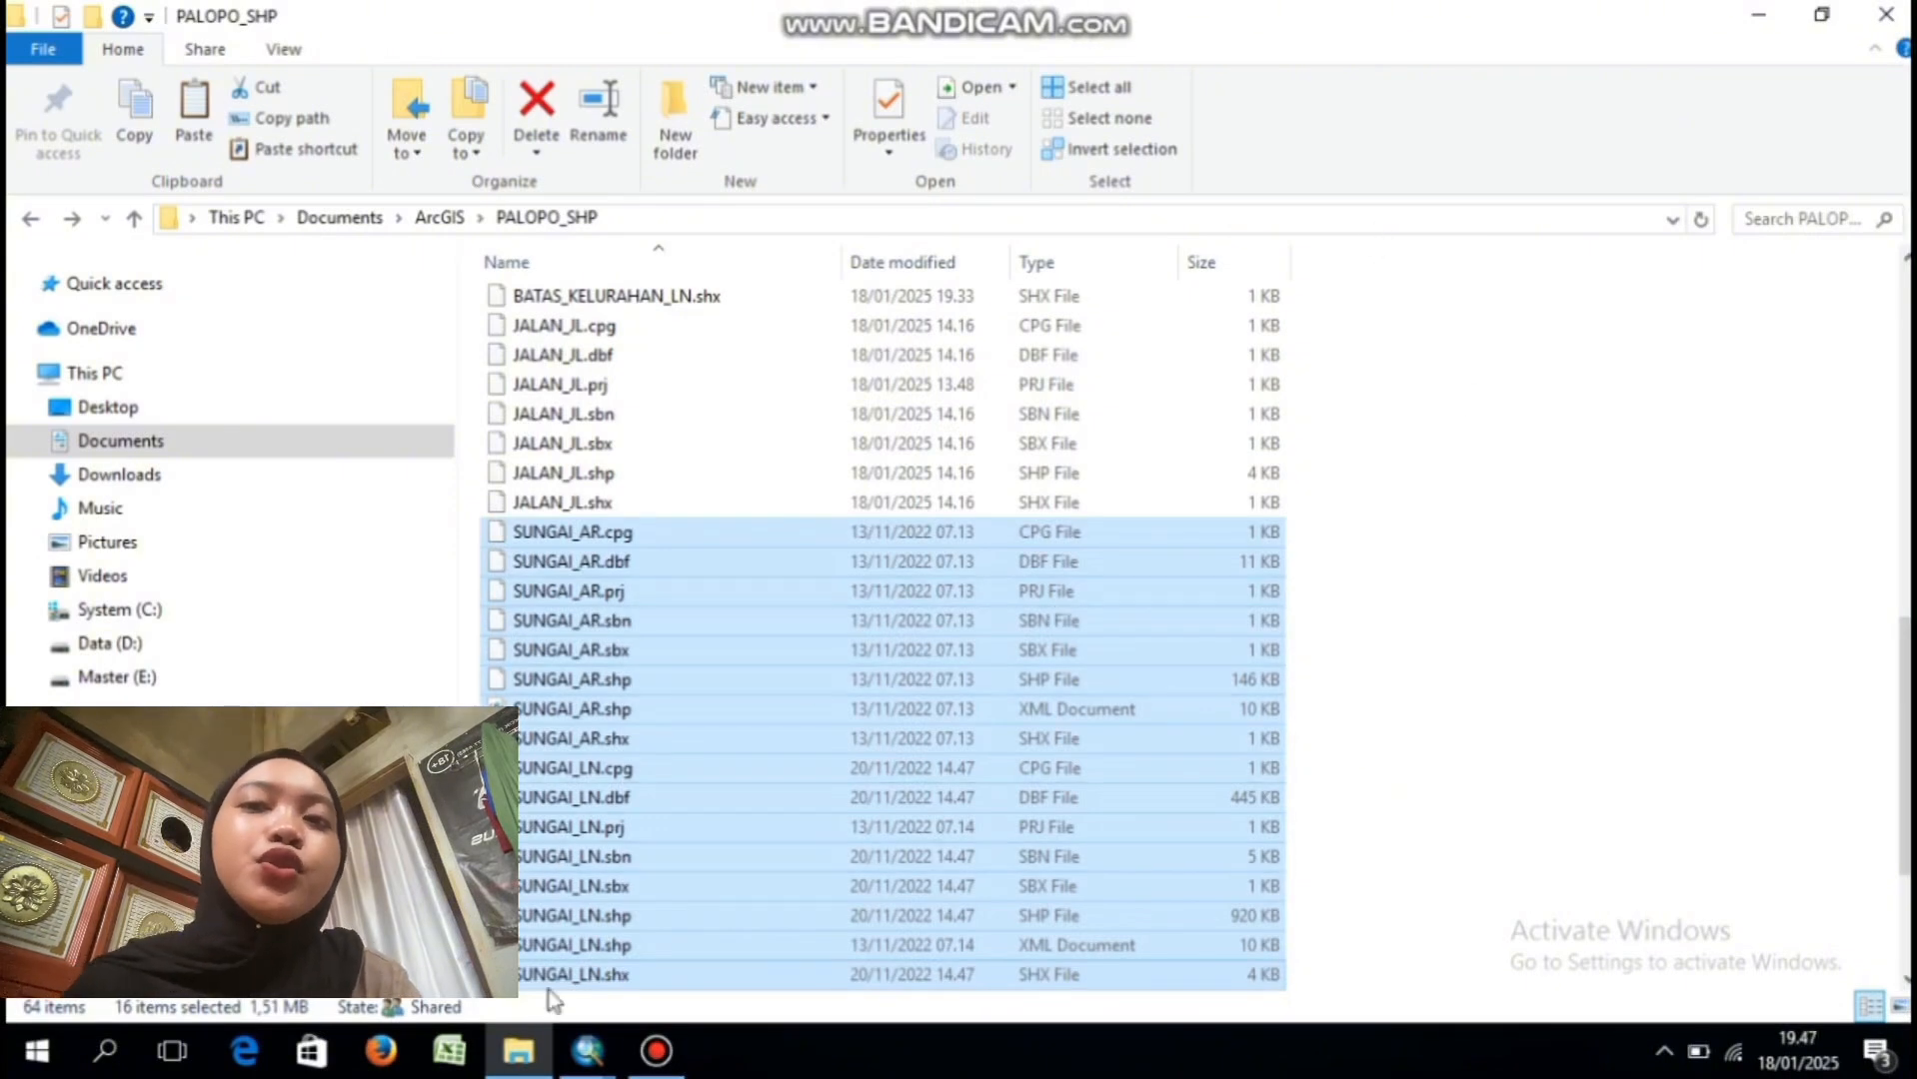
# - Switch back to the Untitled ArcMap window and remove the BATAS_KELURAHAN_LN layer from the map
pyautogui.click(589, 1051)
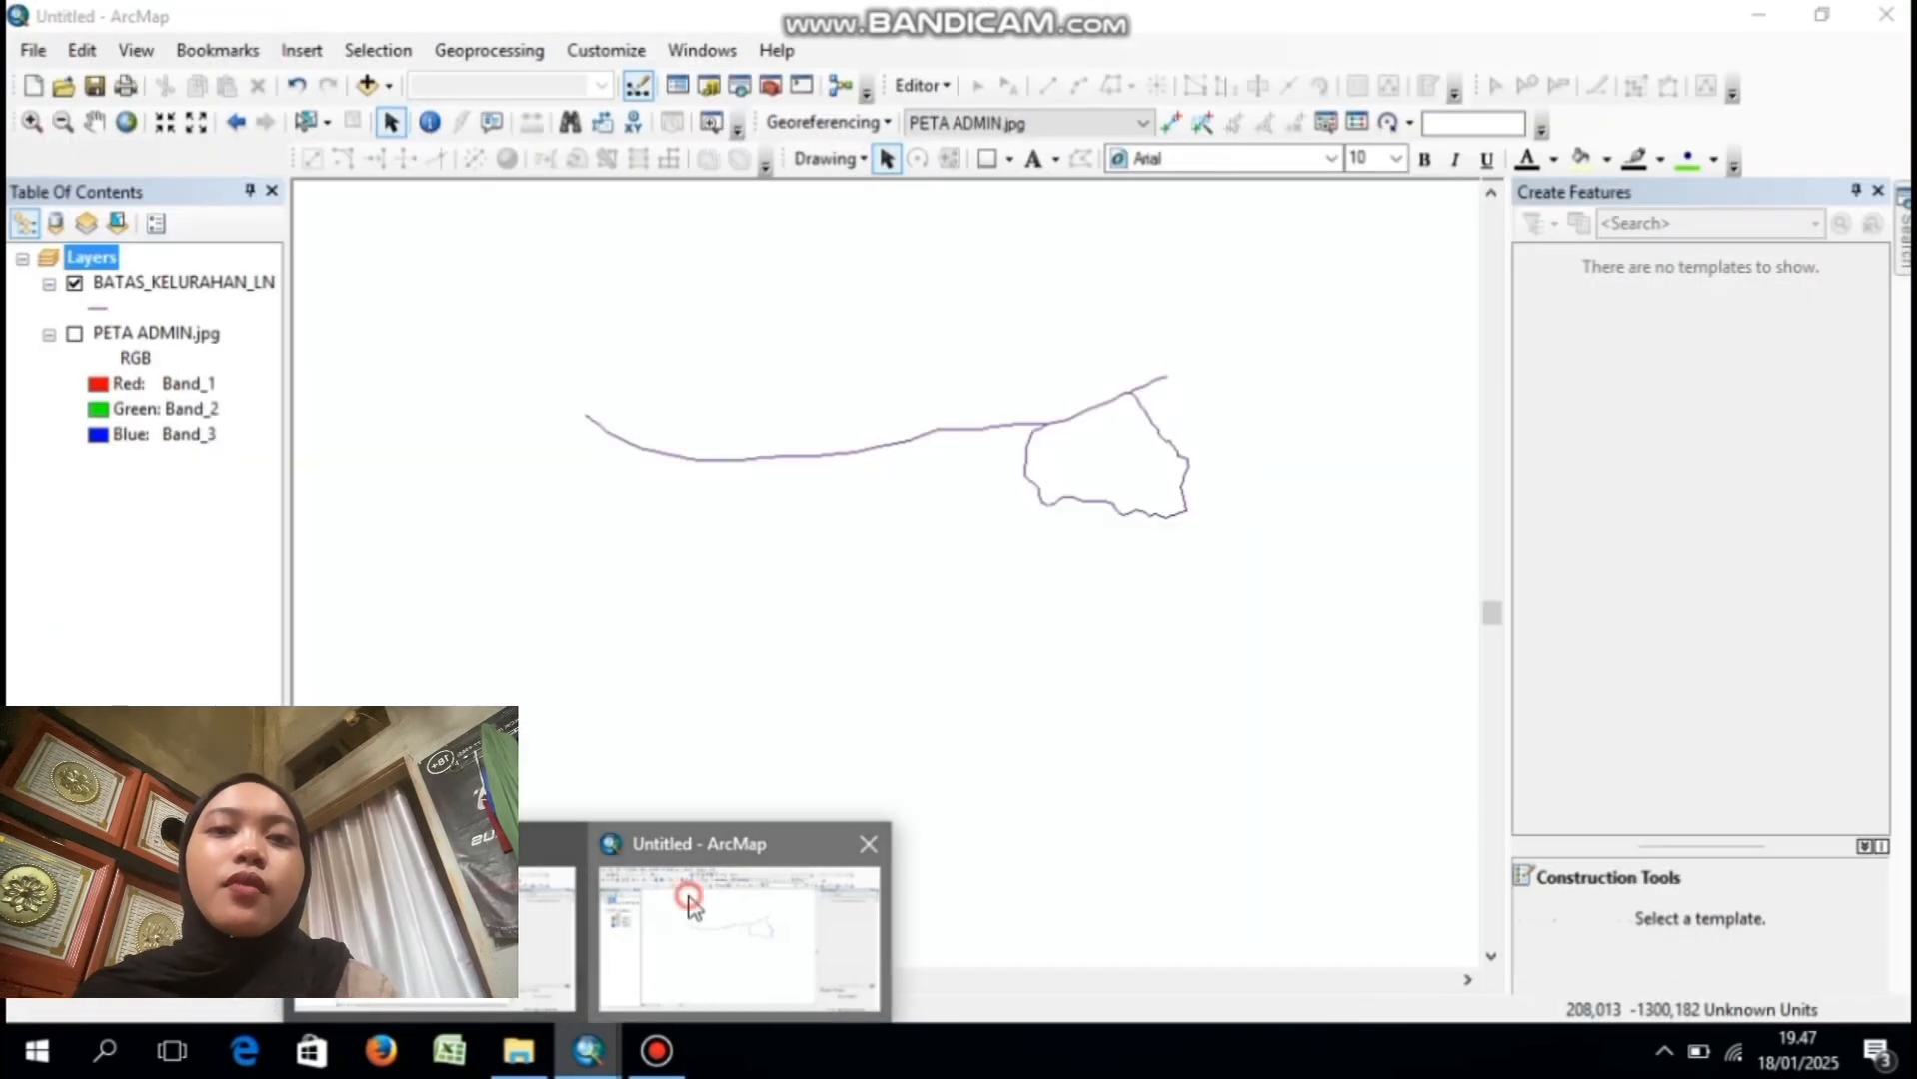
pyautogui.click(689, 903)
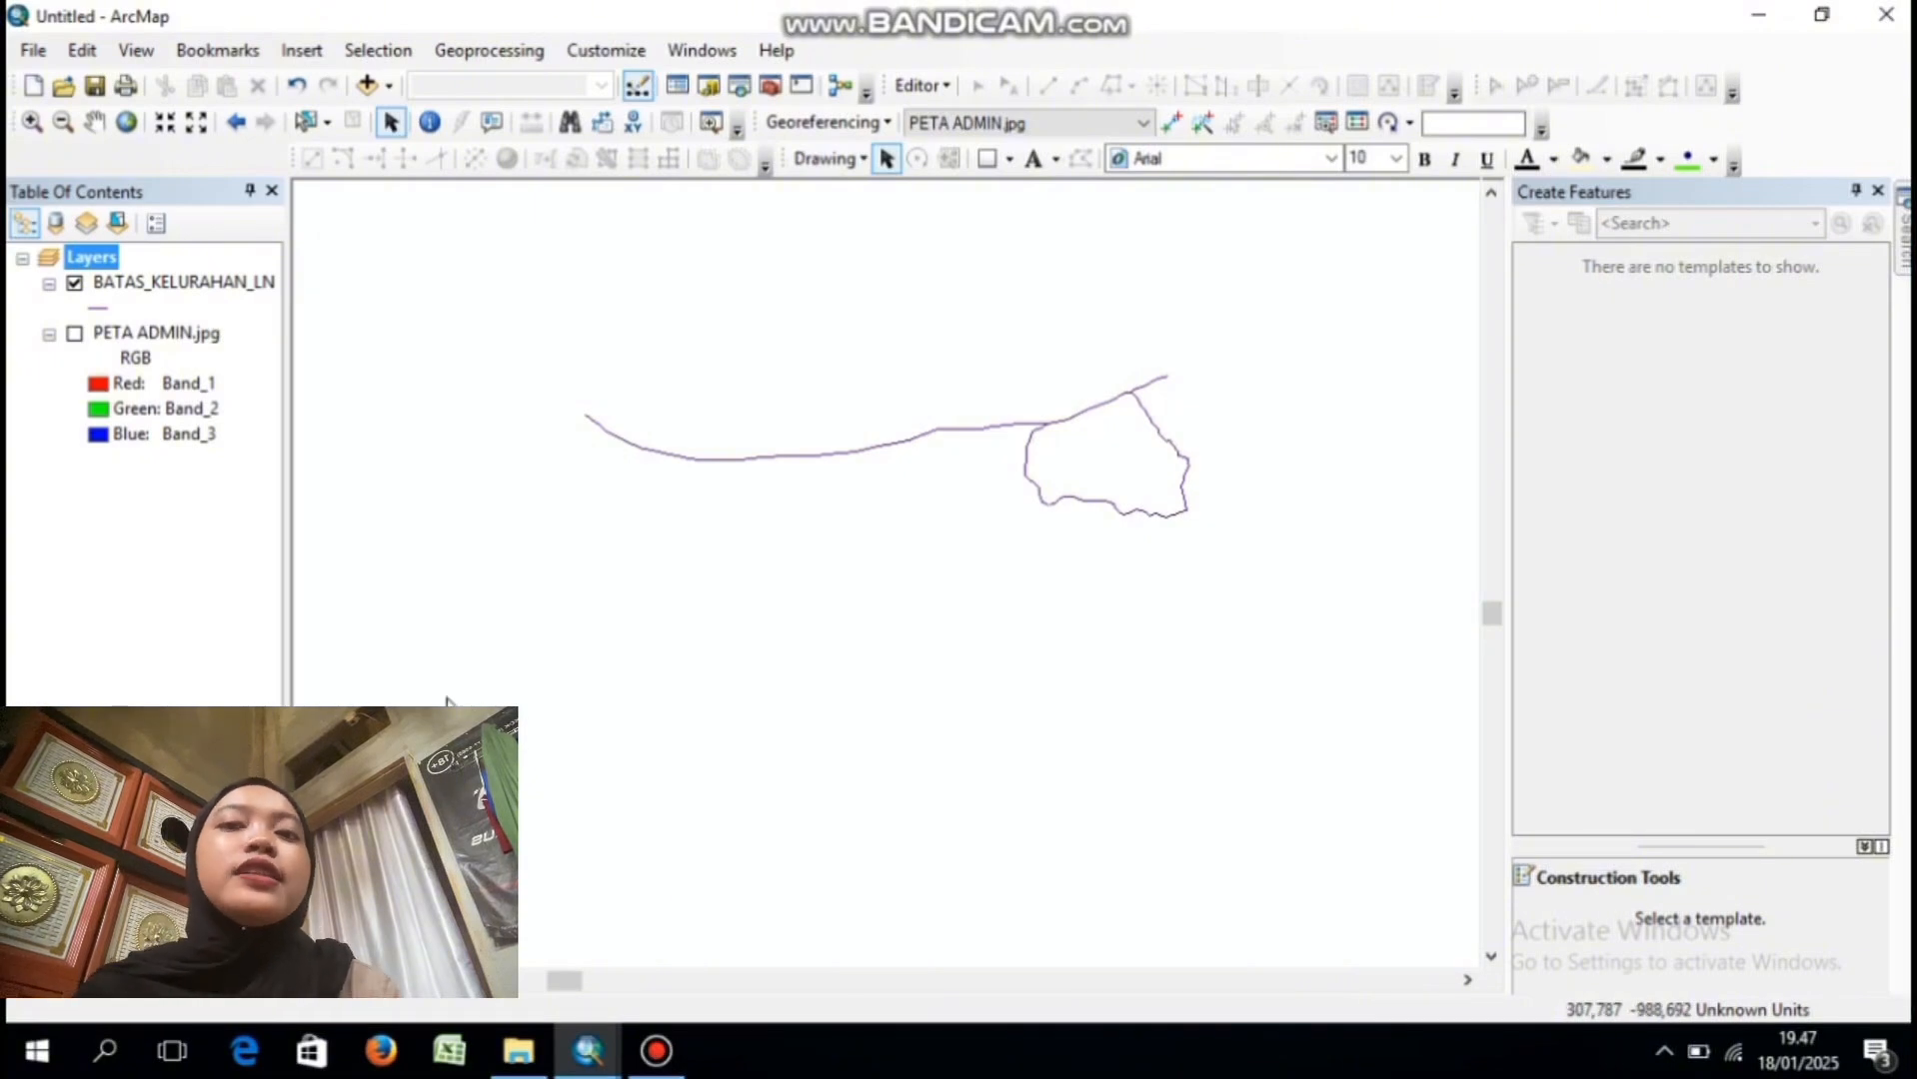
pyautogui.click(147, 290)
pyautogui.rightClick(147, 289)
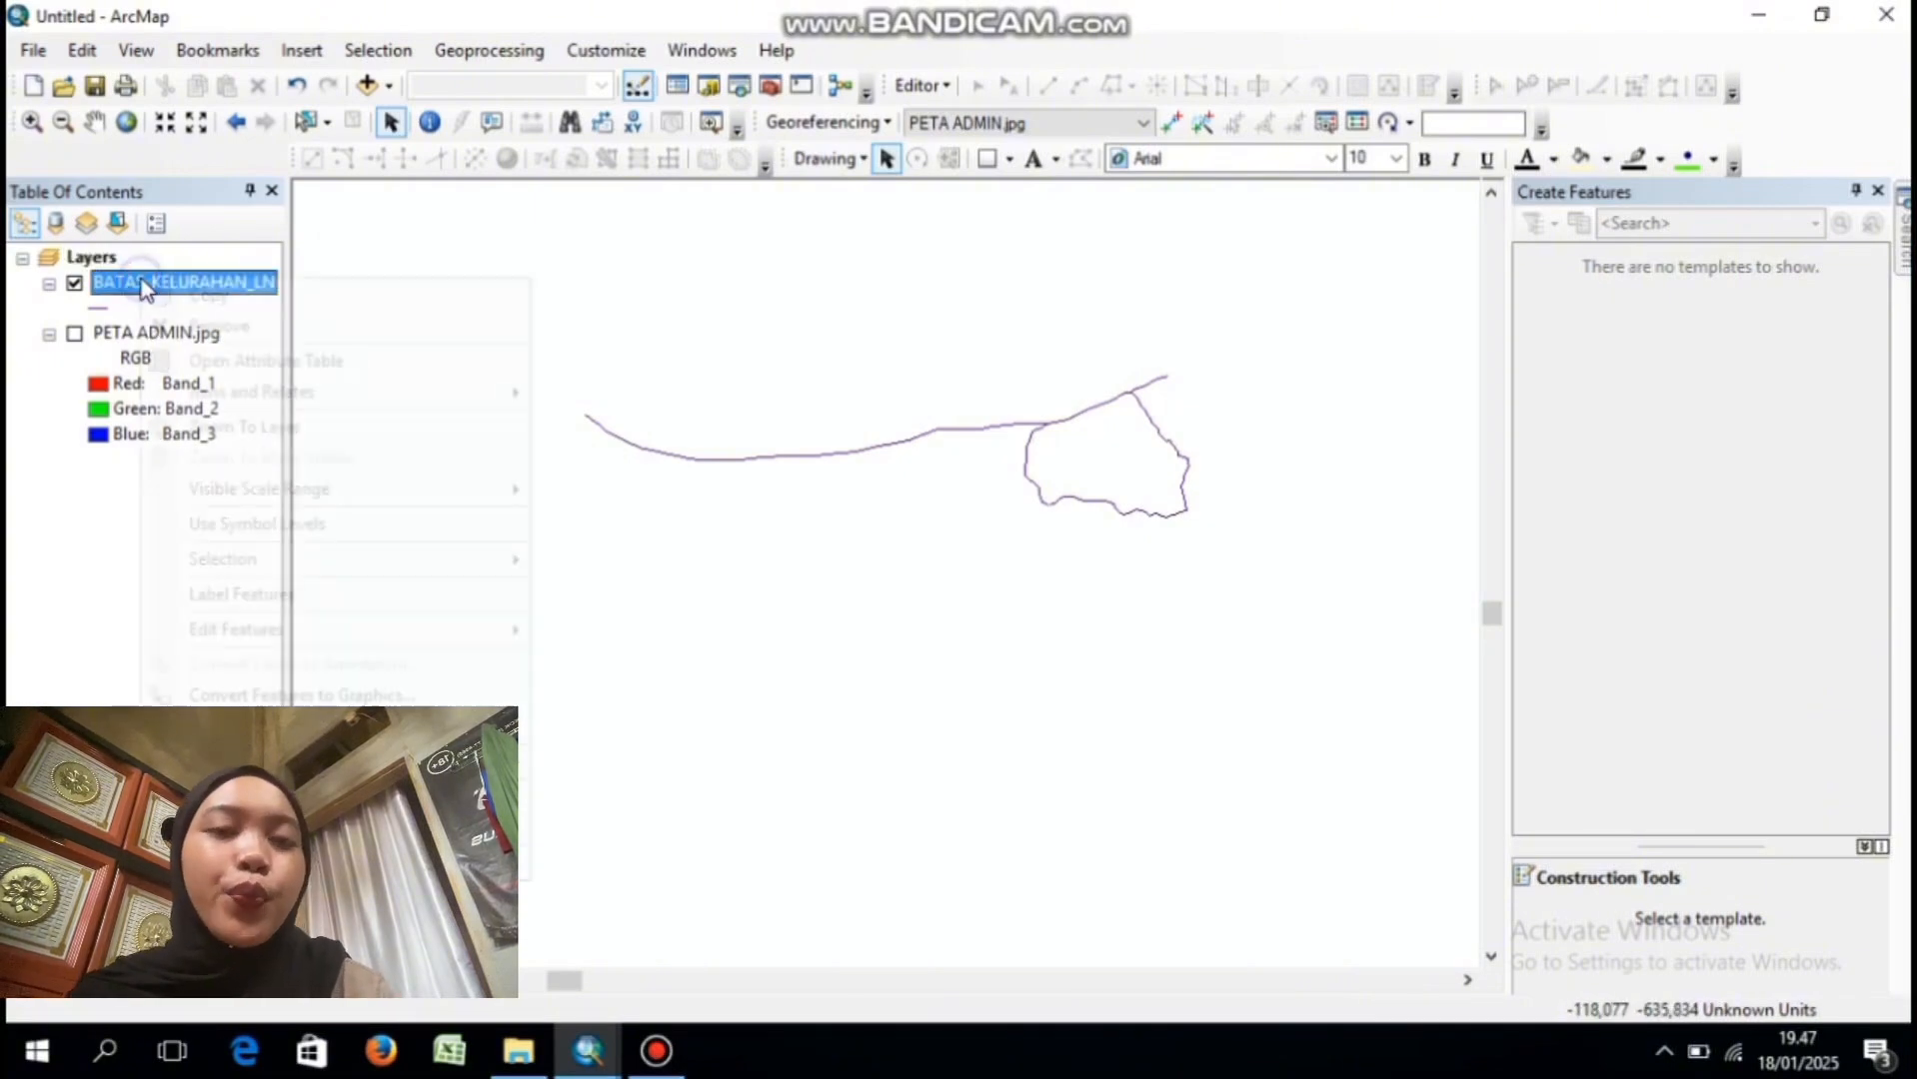
pyautogui.click(199, 332)
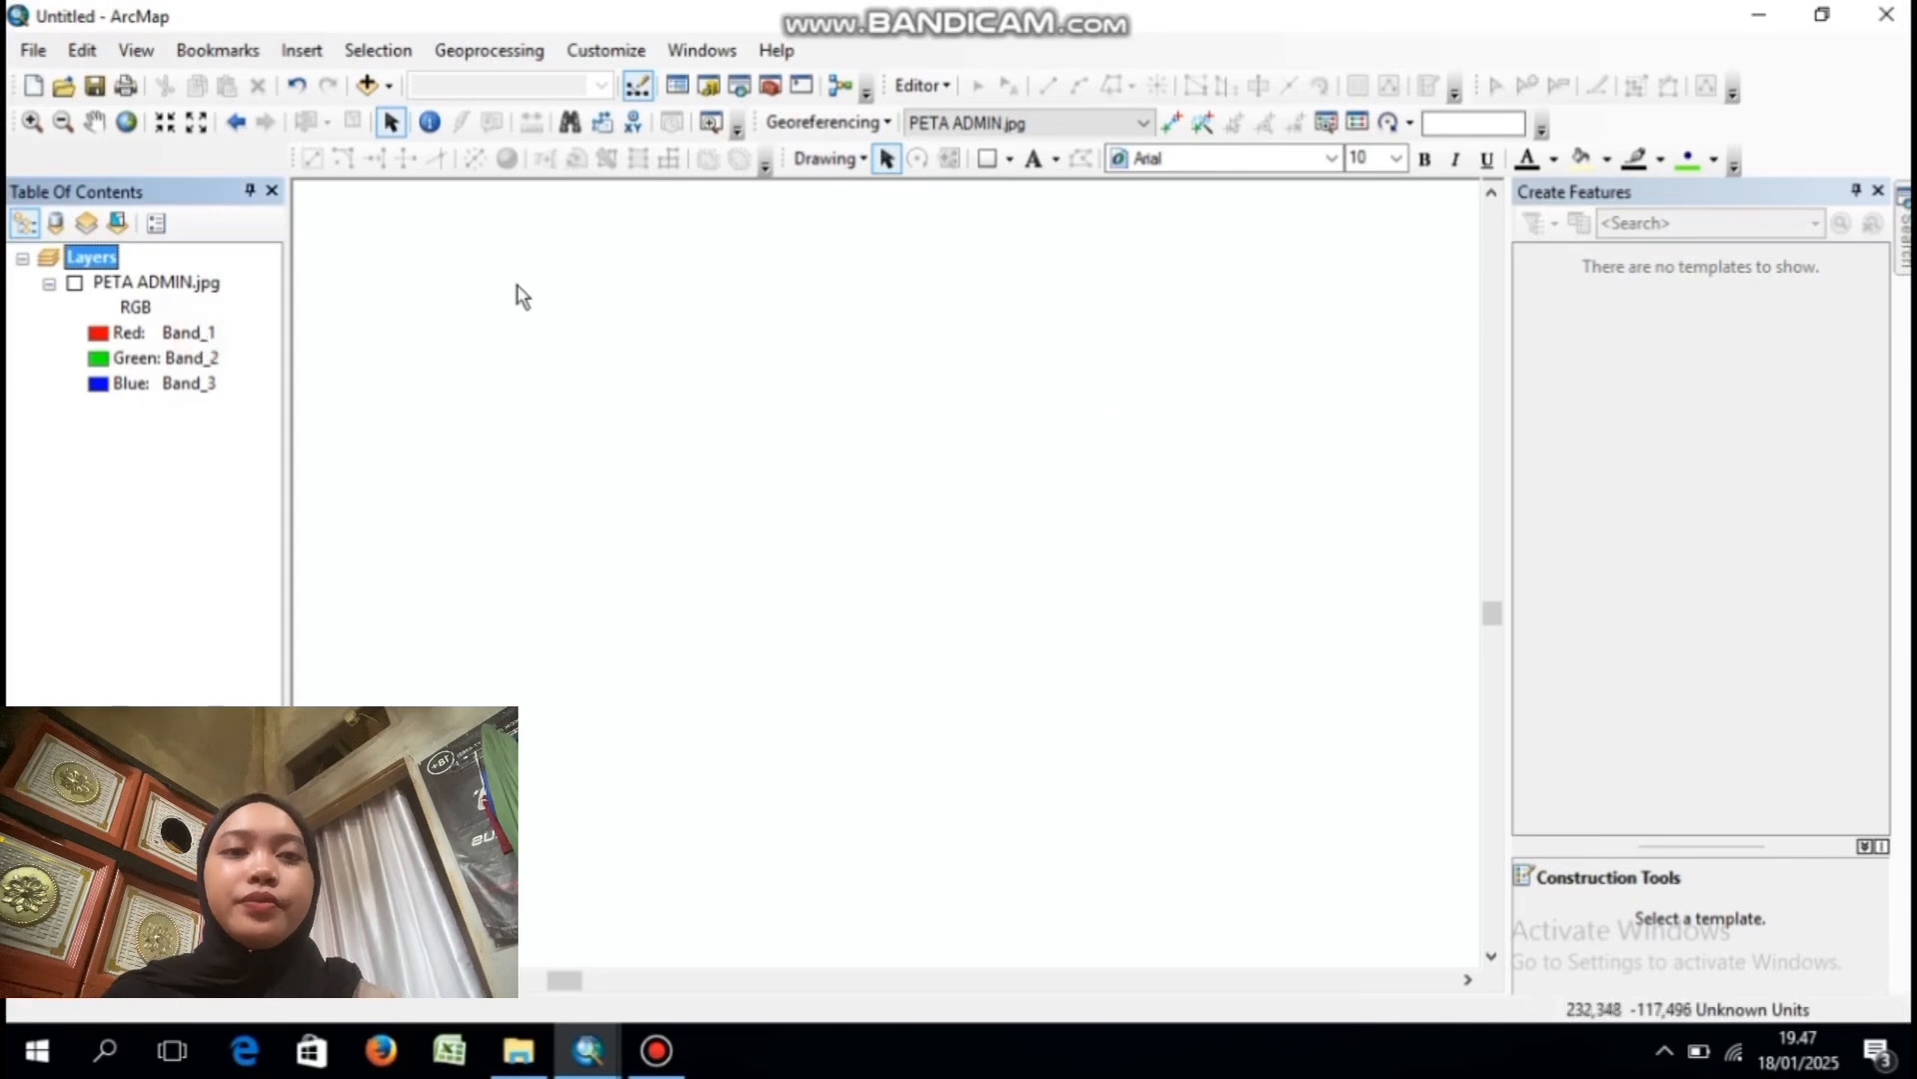
# - Add the Batas_Kecamatan_Ar, BATAS_KECAMATAN_LN, Batas_Kelurahan_Ar, BATAS_KELURAHAN_LN, JALAN_JL, SUNGAI_AR and SUNGAI_LN shapefiles from PALOPO_SHP to the map
pyautogui.click(369, 86)
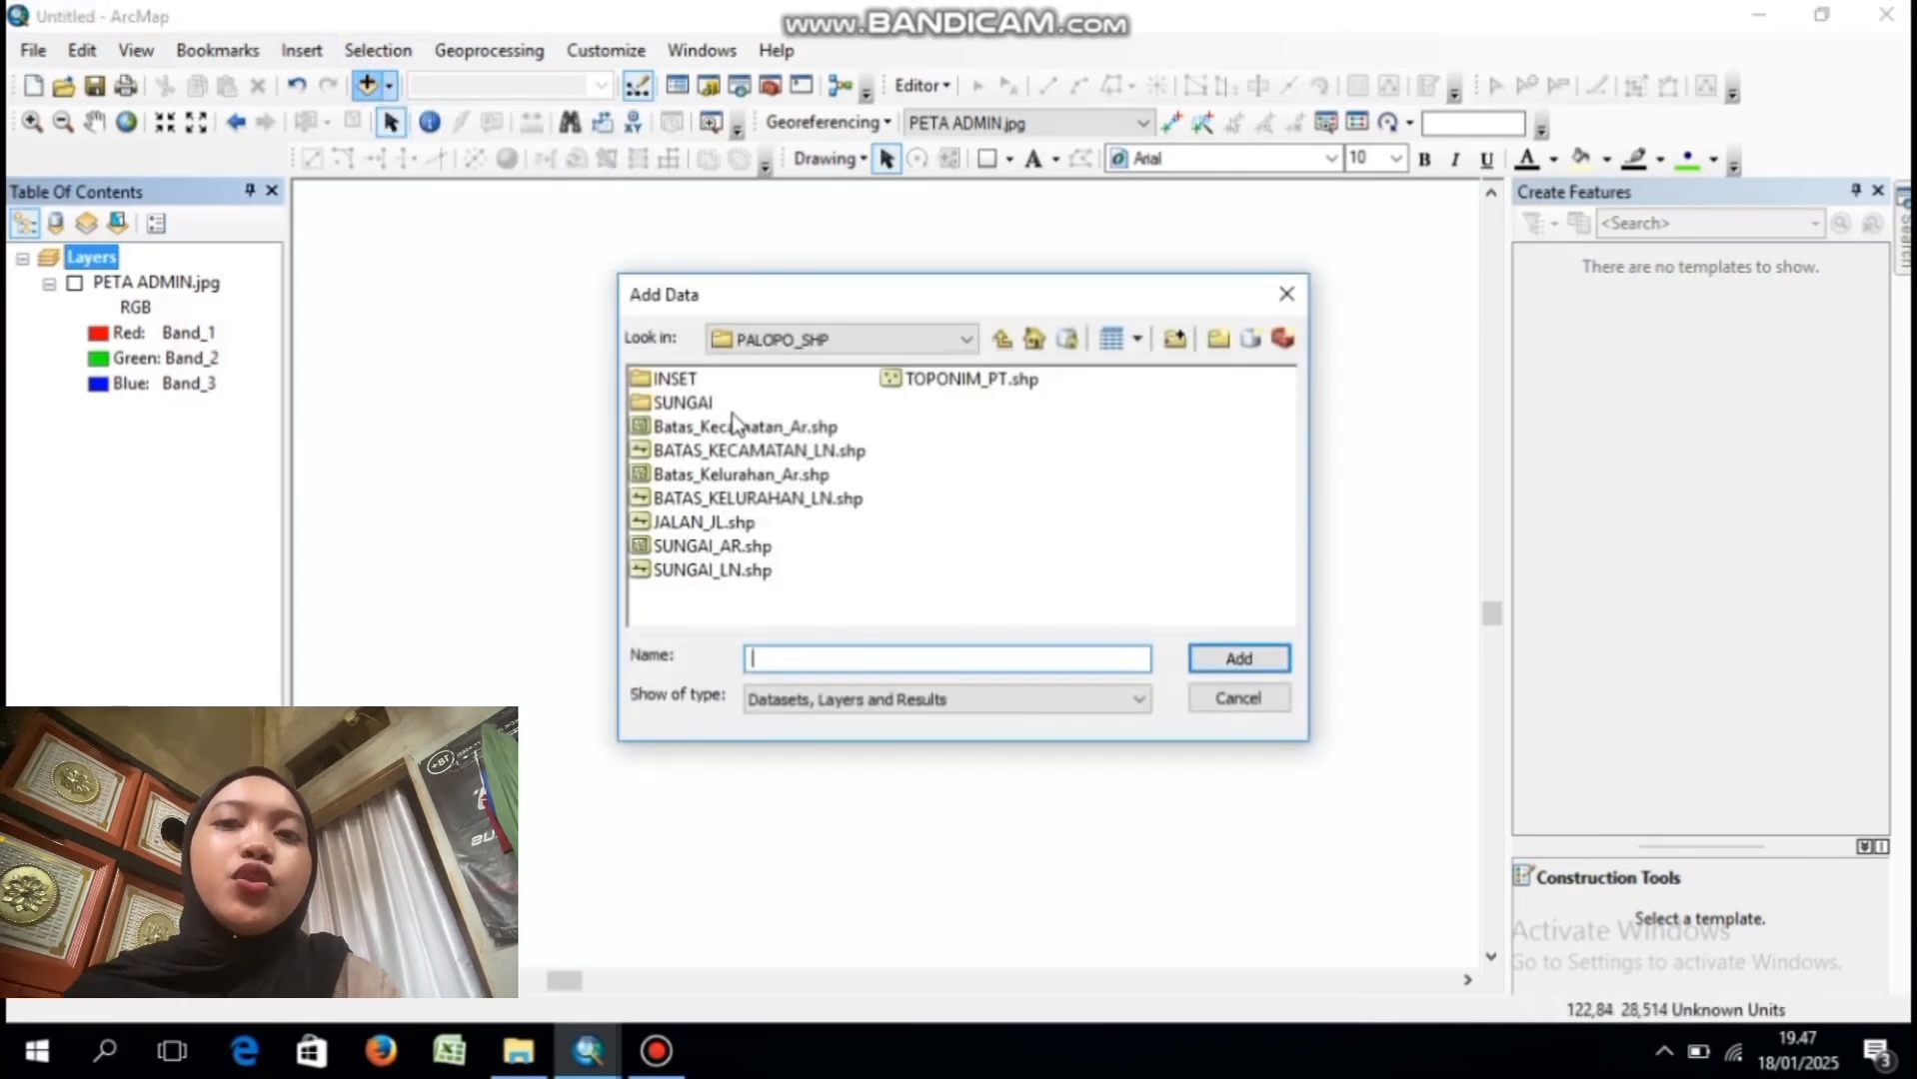
pyautogui.click(778, 455)
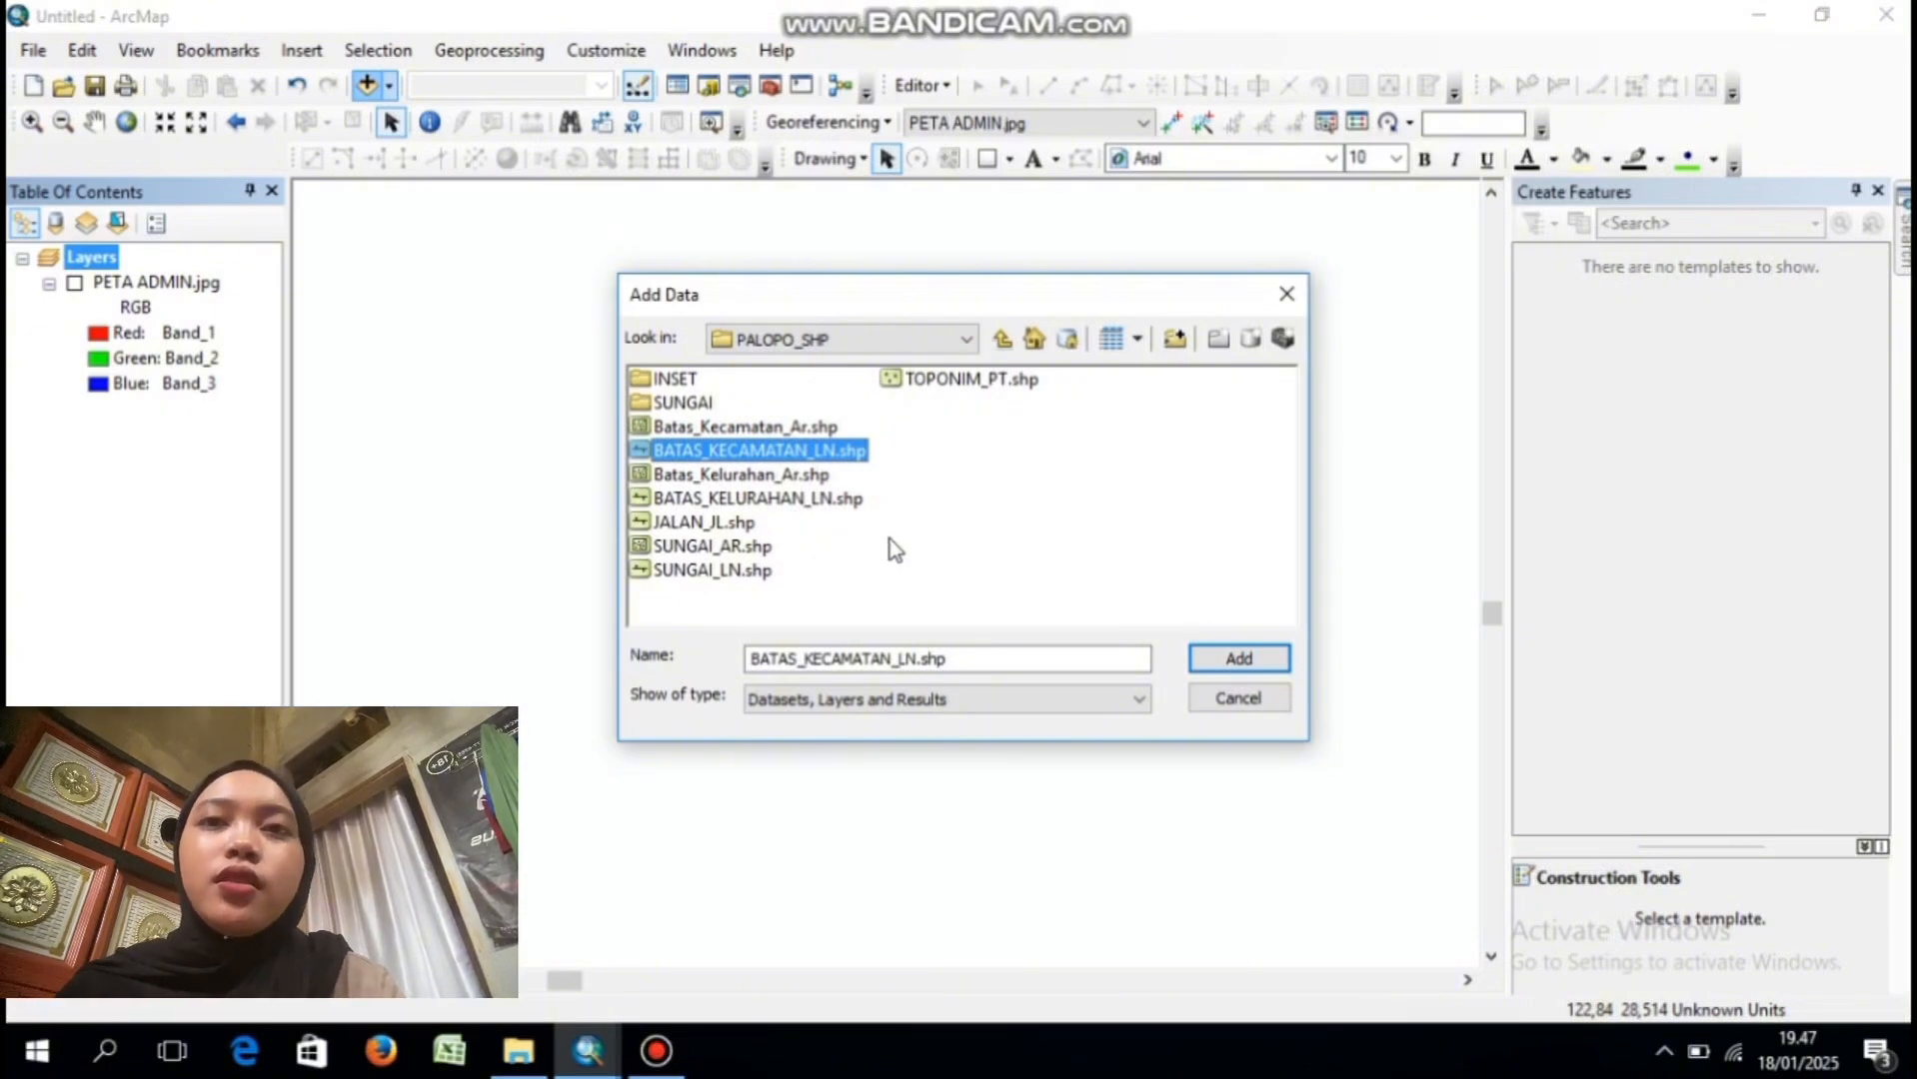
pyautogui.click(965, 530)
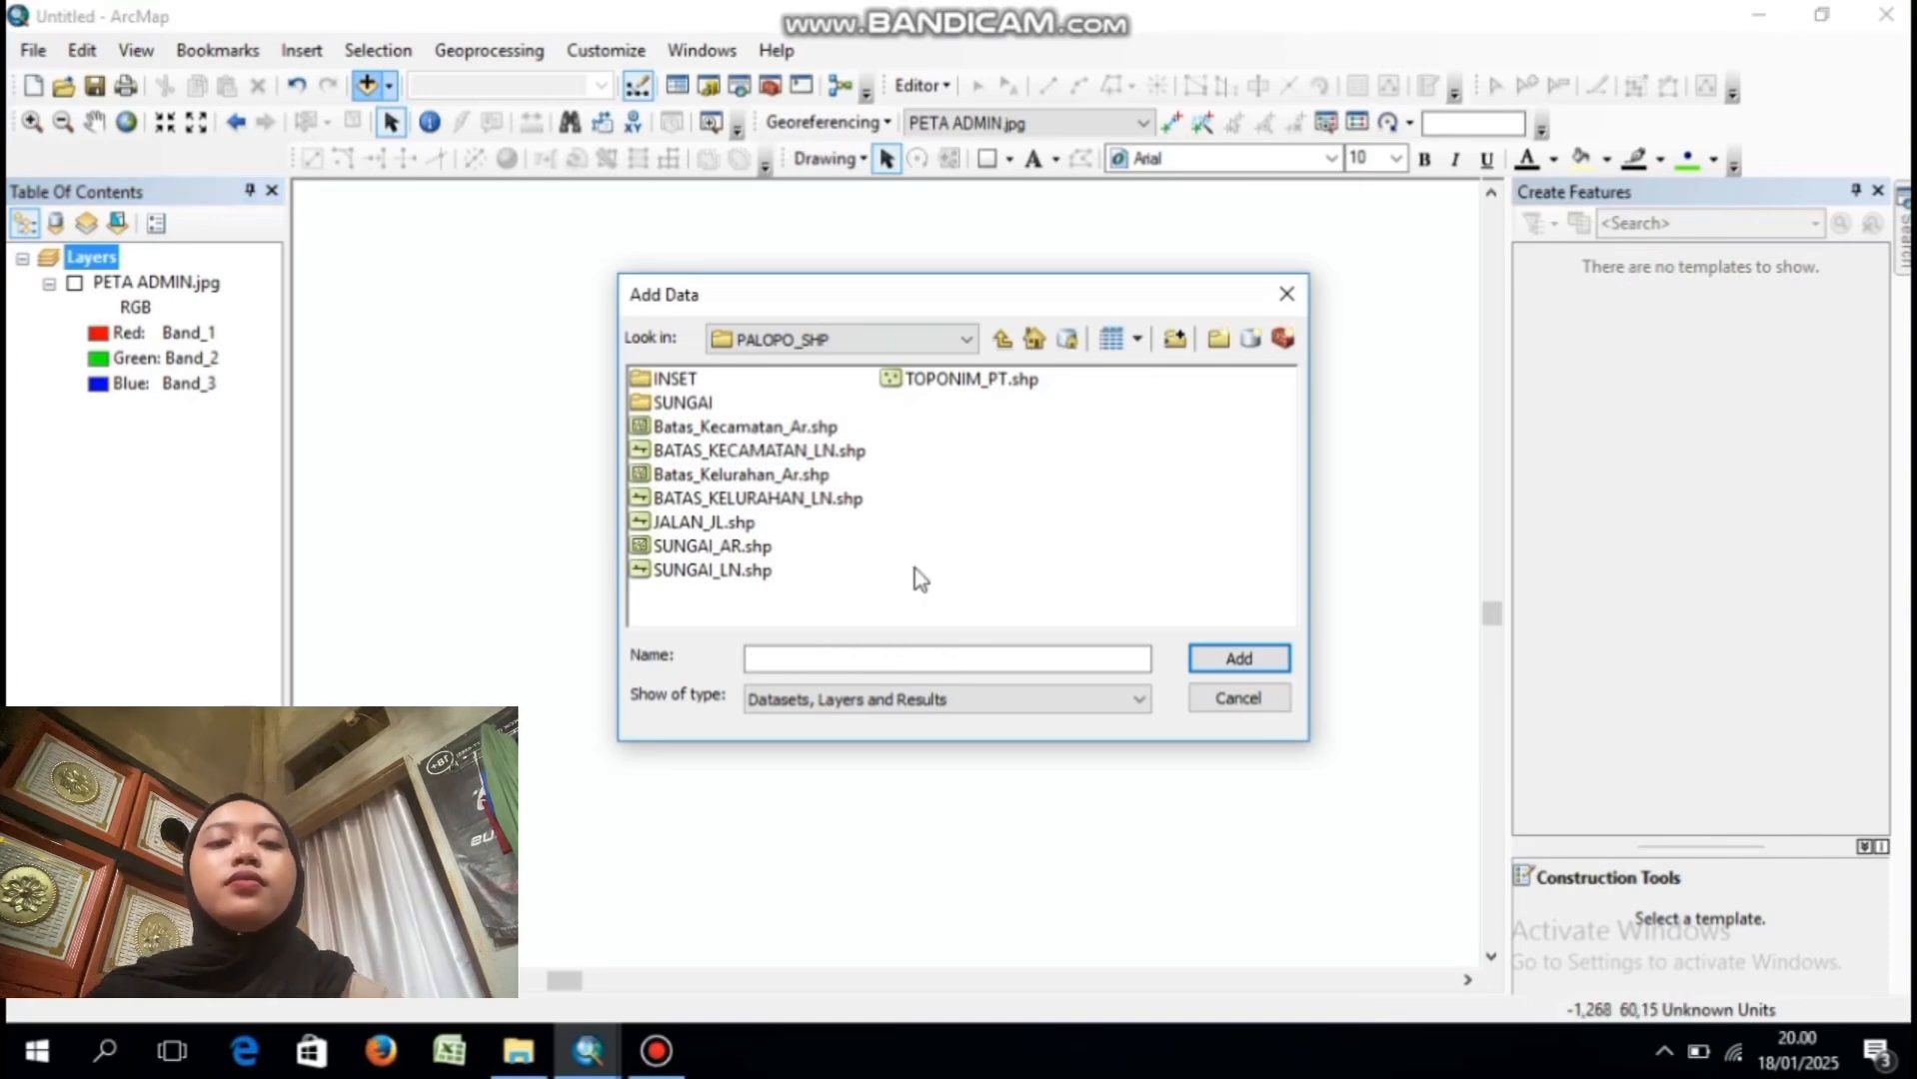
pyautogui.moveTo(823, 579); pyautogui.dragTo(783, 420)
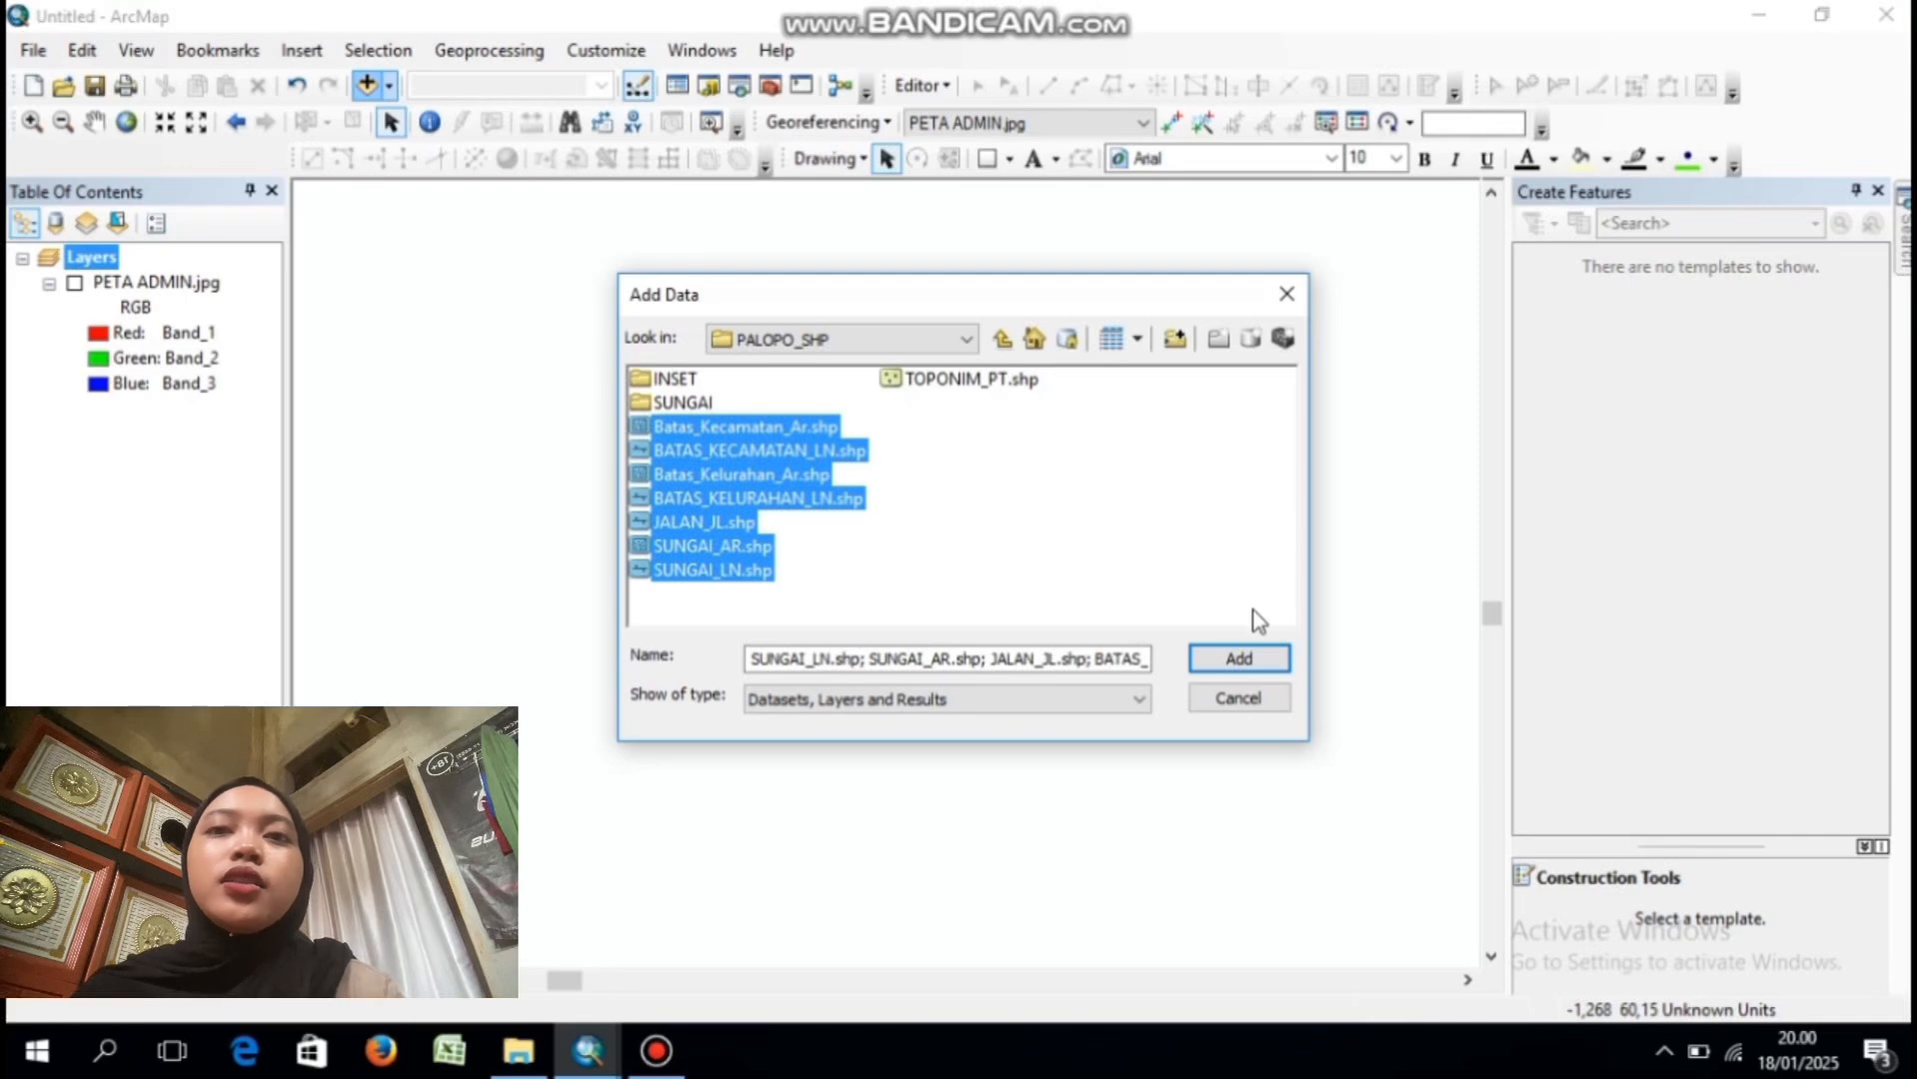
pyautogui.click(1239, 657)
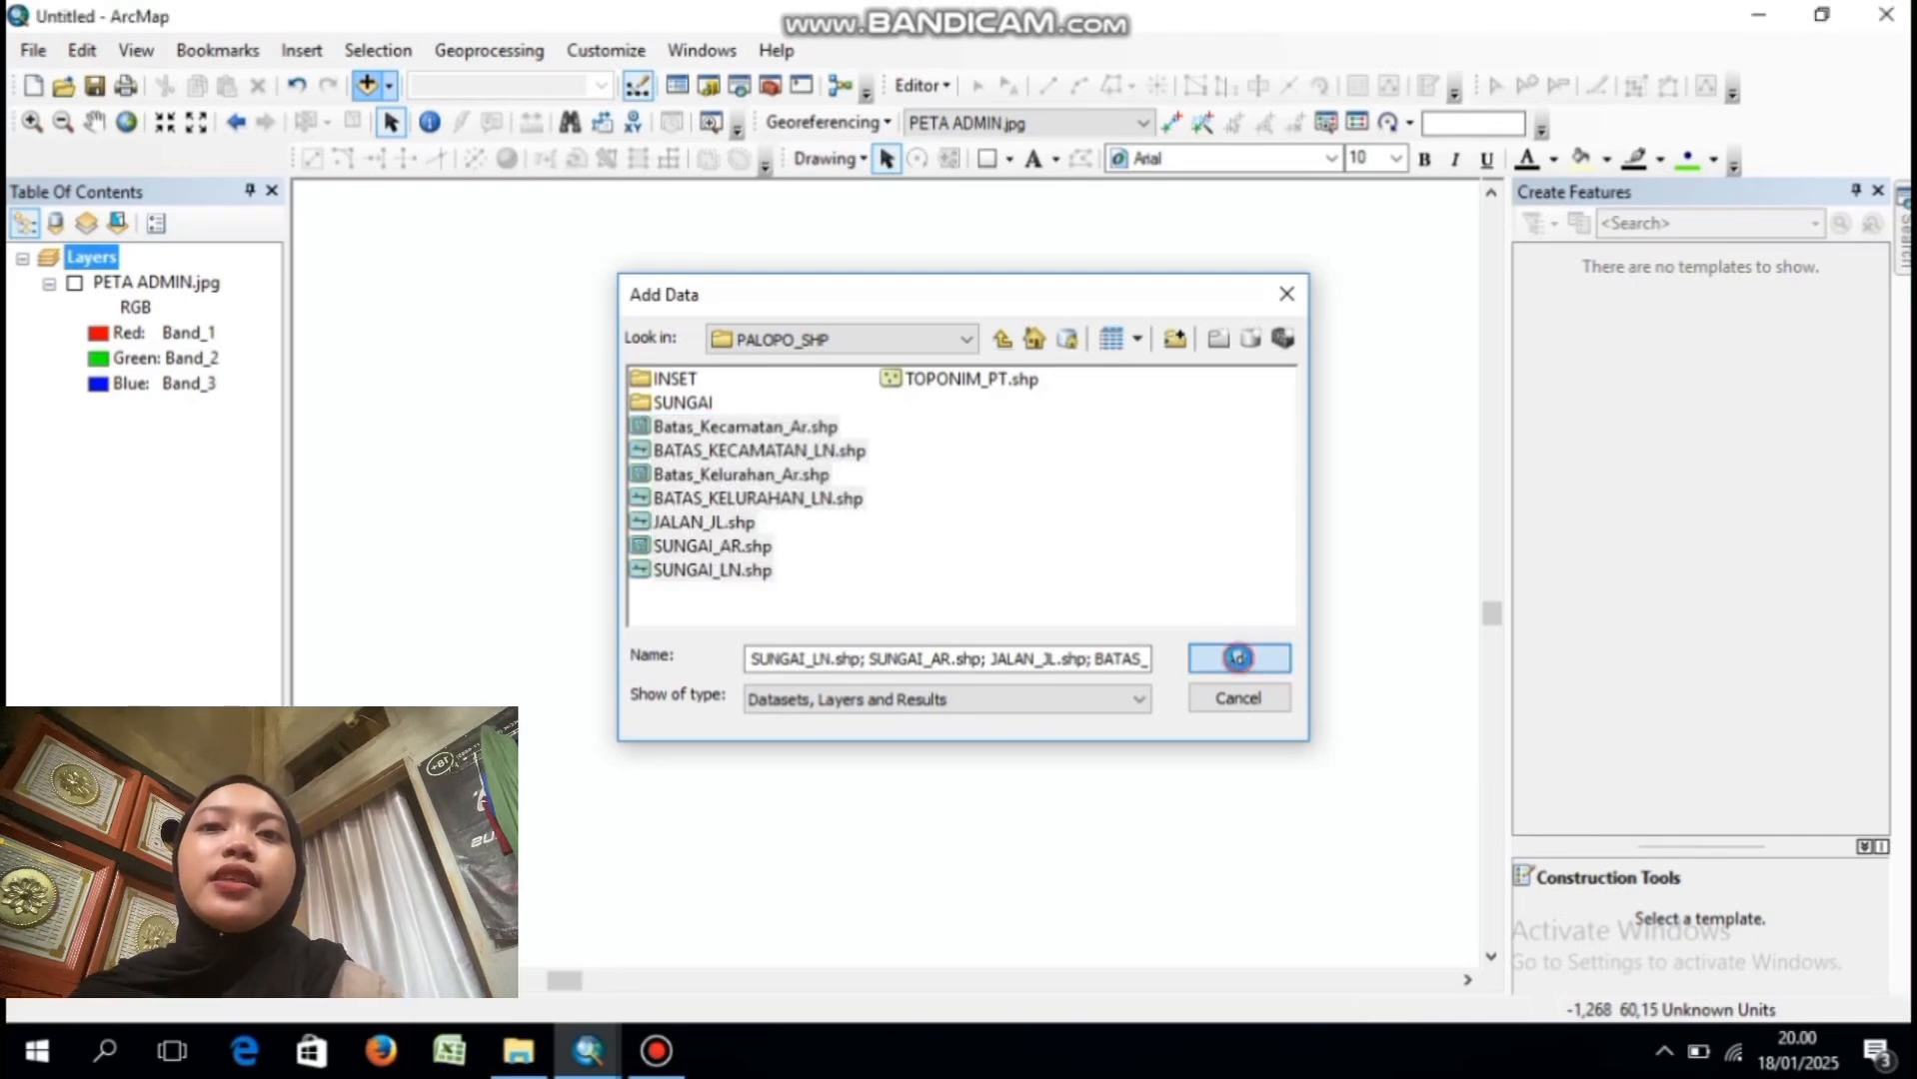
# - Finish adding the selected PALOPO_SHP shapefiles and also add TOPONIM_PT.shp from the same folder to the map
pyautogui.click(1191, 681)
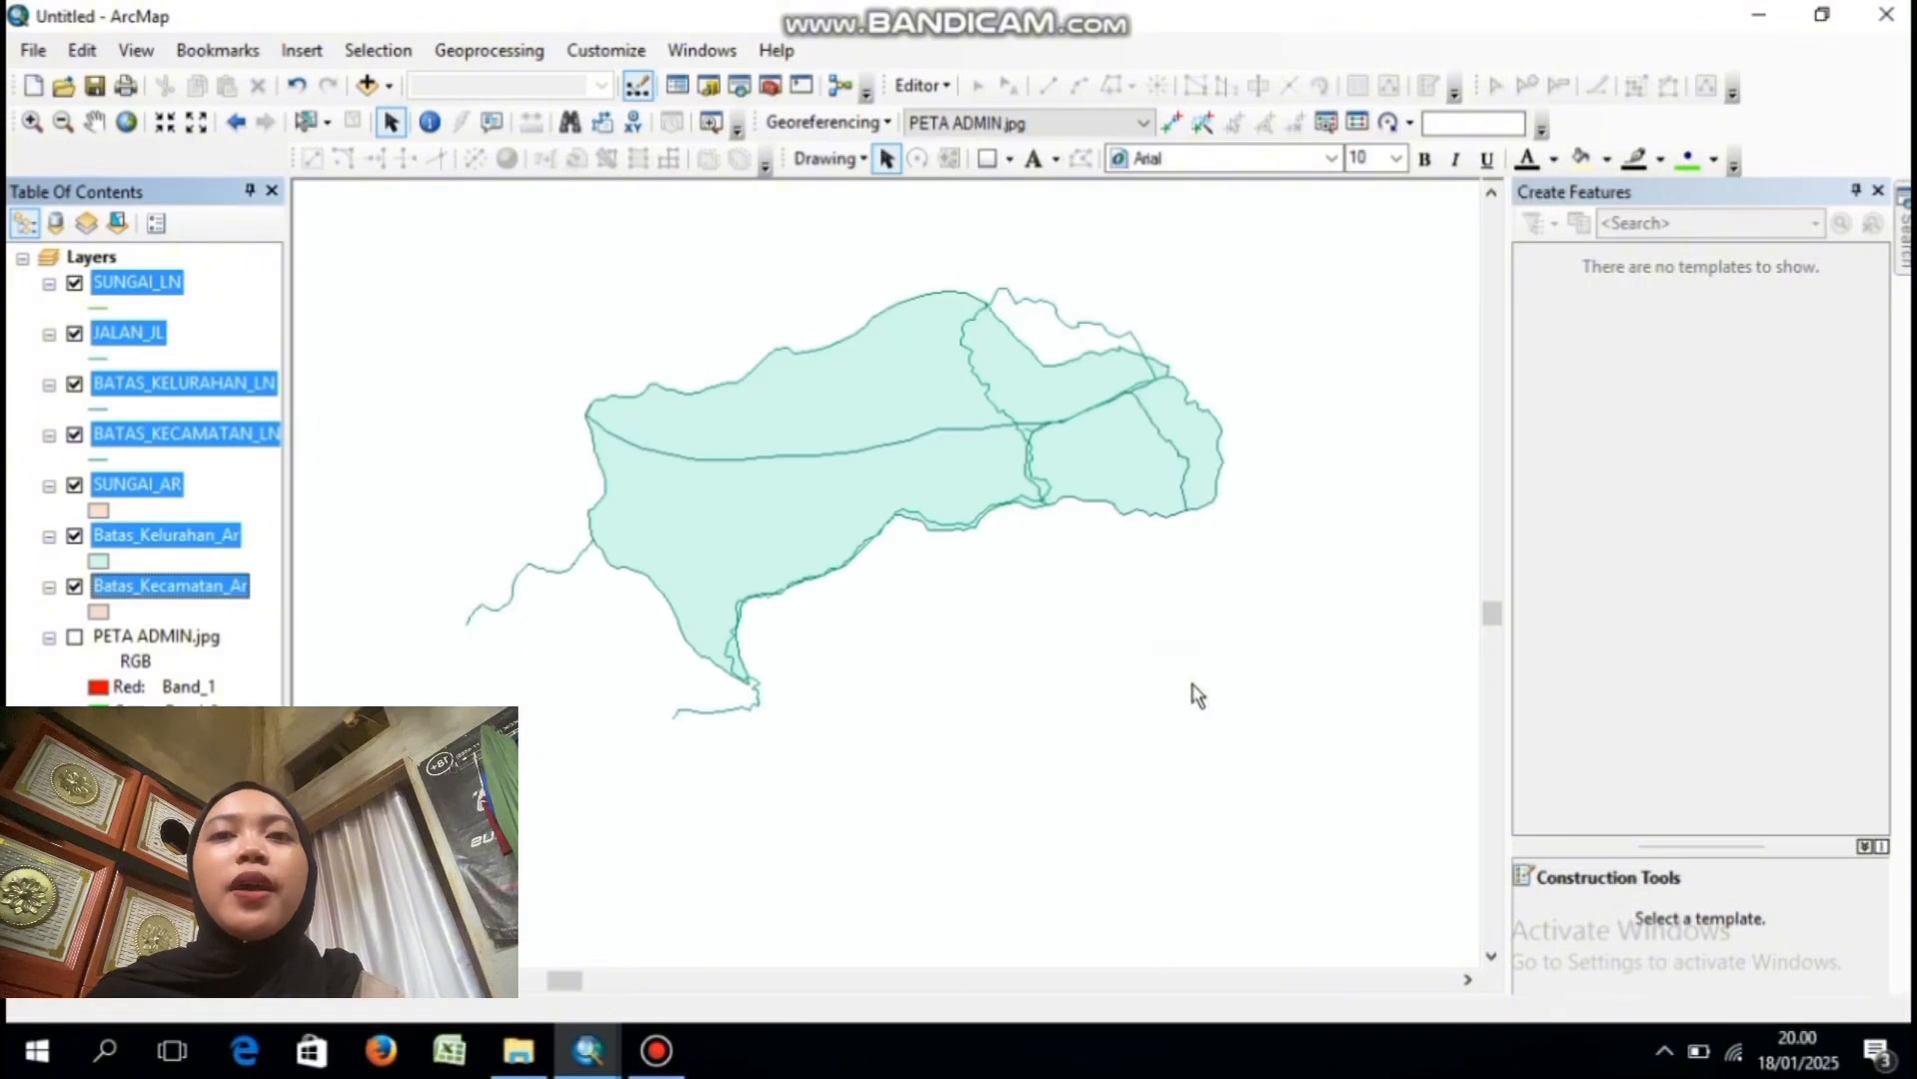
pyautogui.click(367, 85)
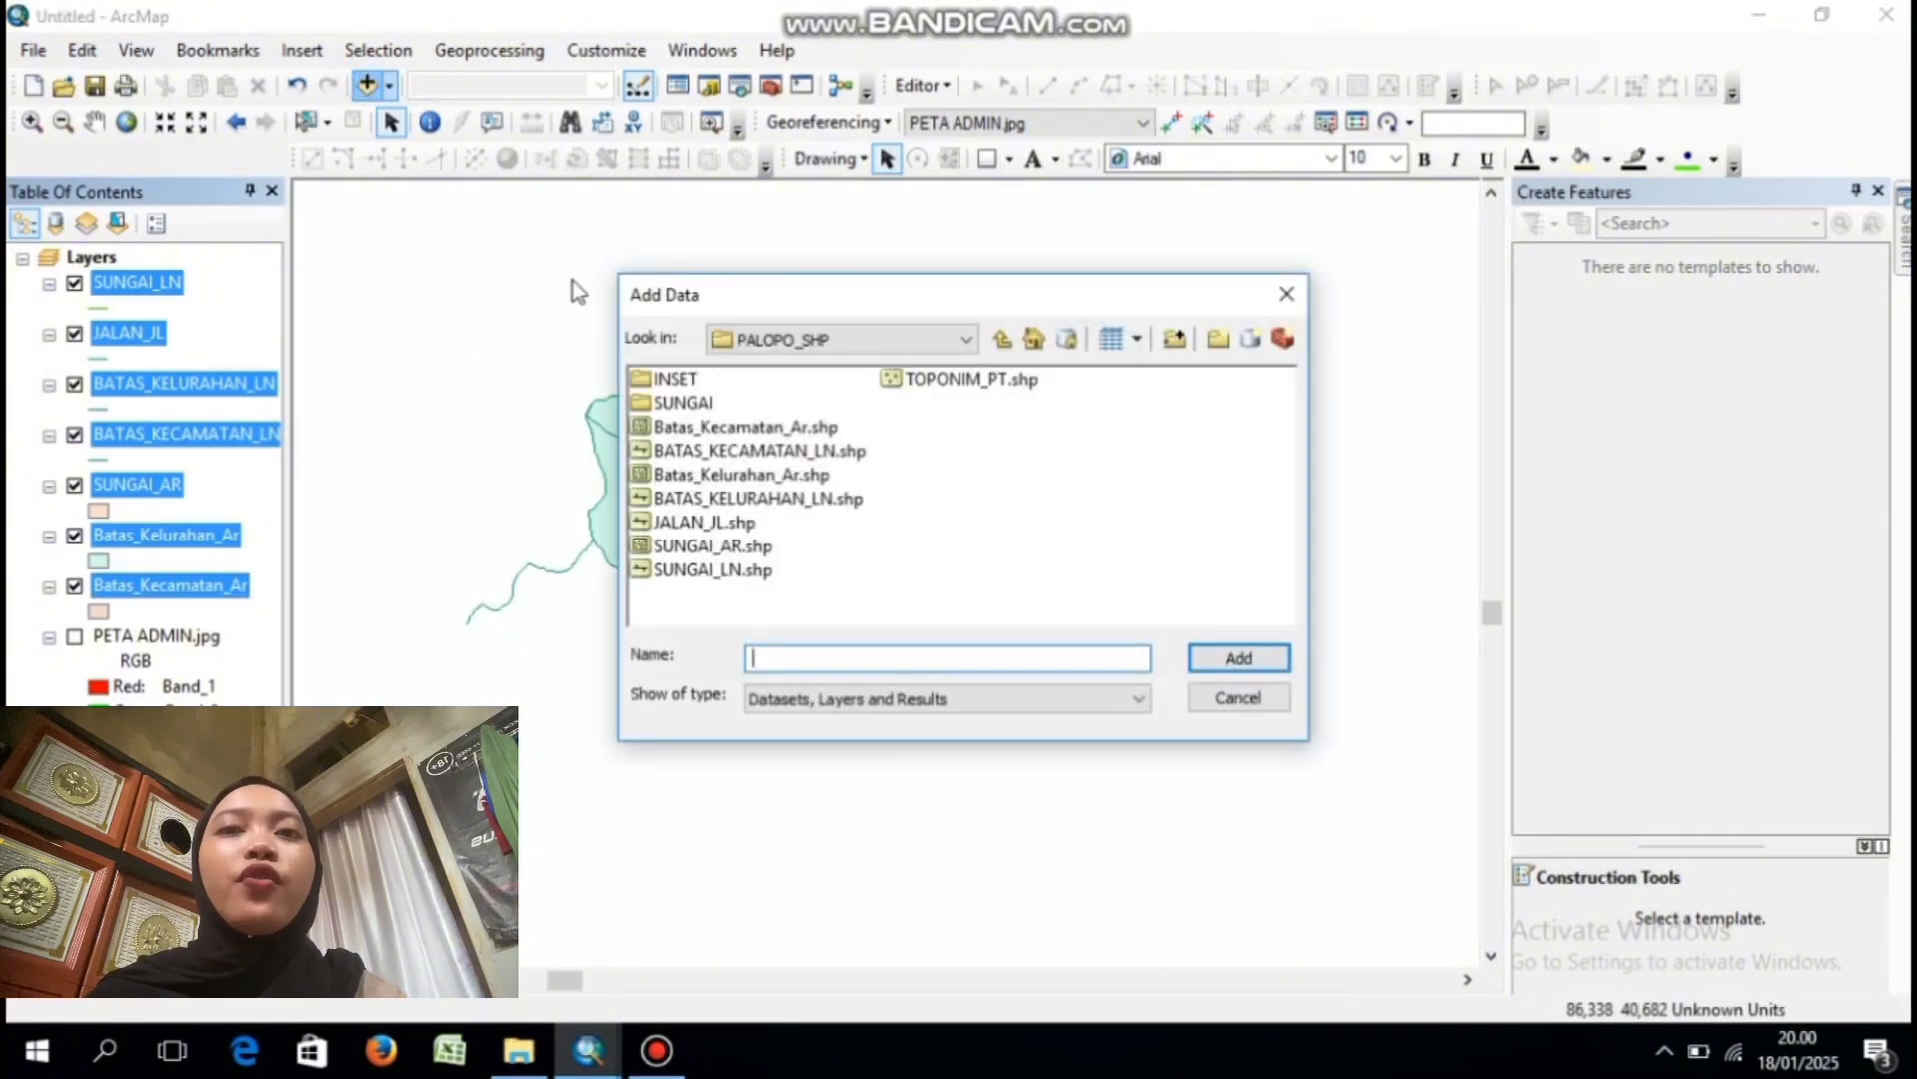
pyautogui.click(951, 379)
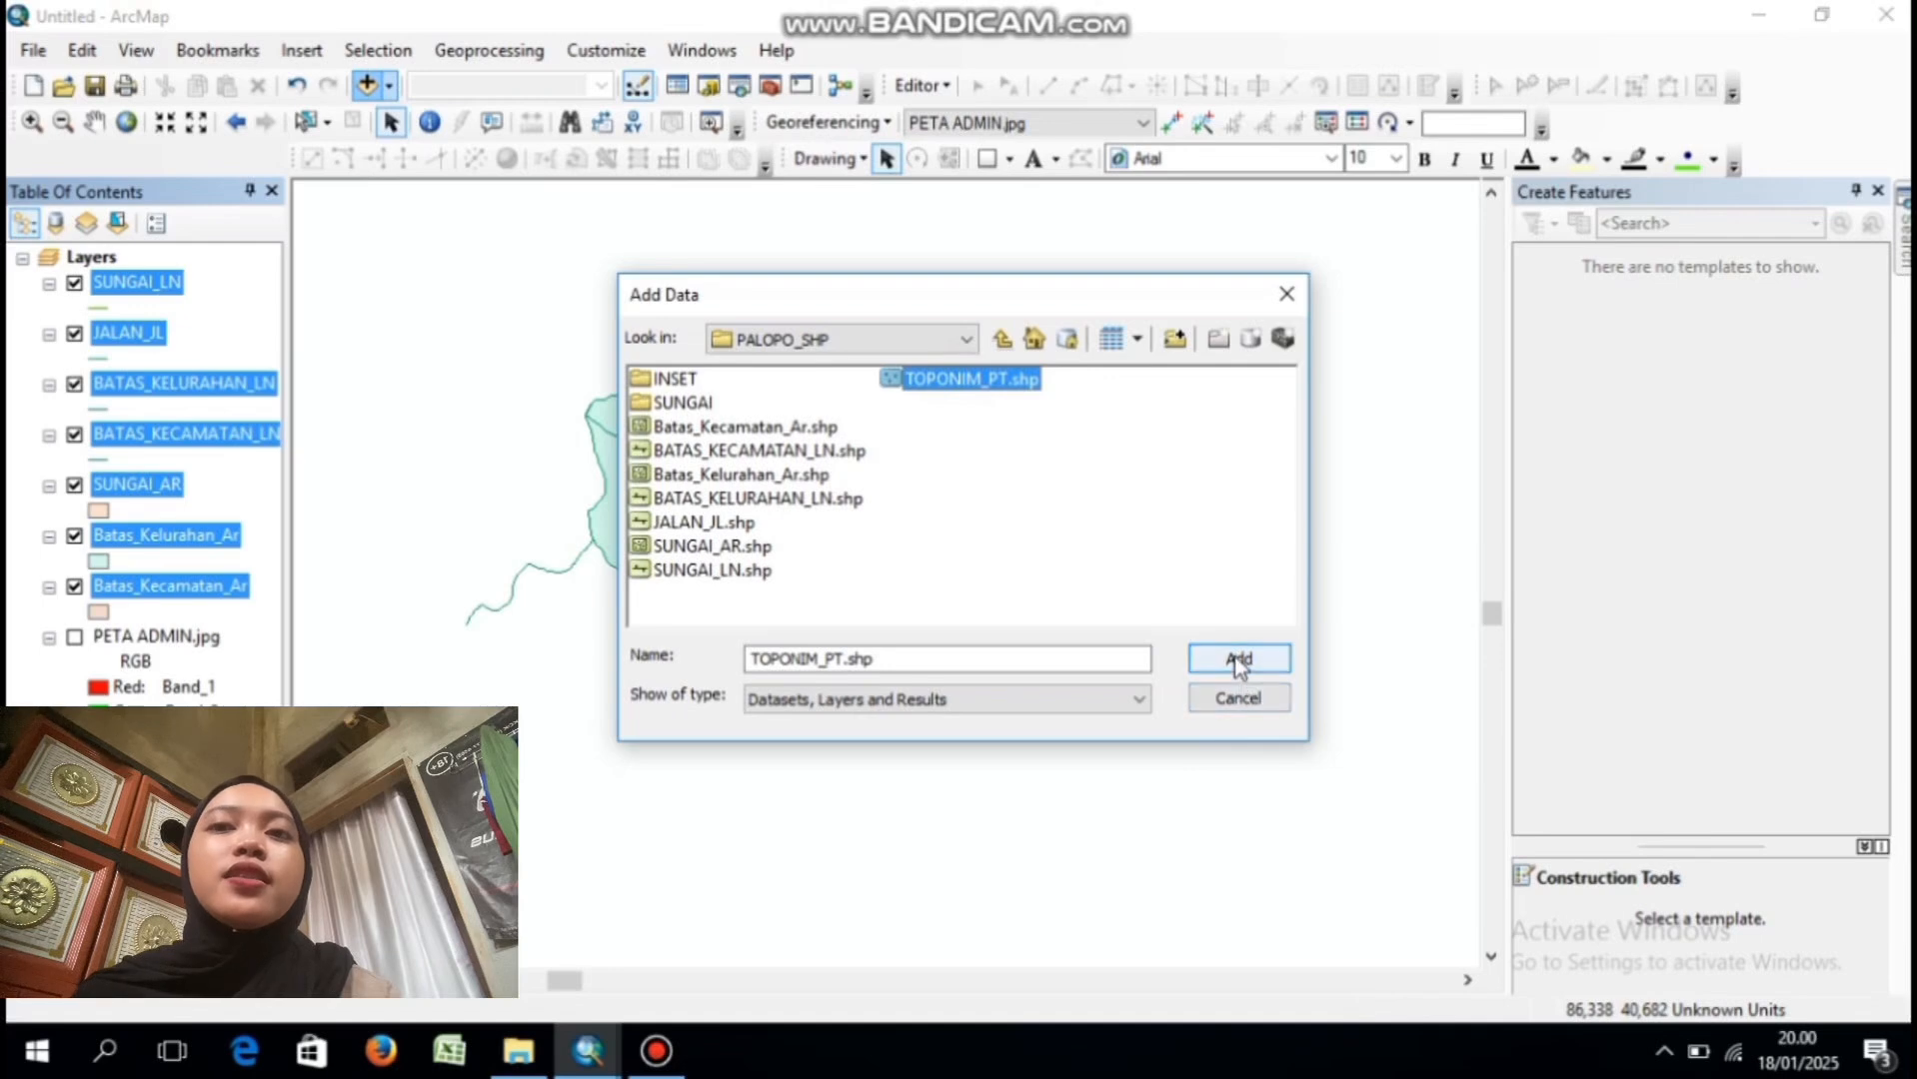
pyautogui.click(1239, 660)
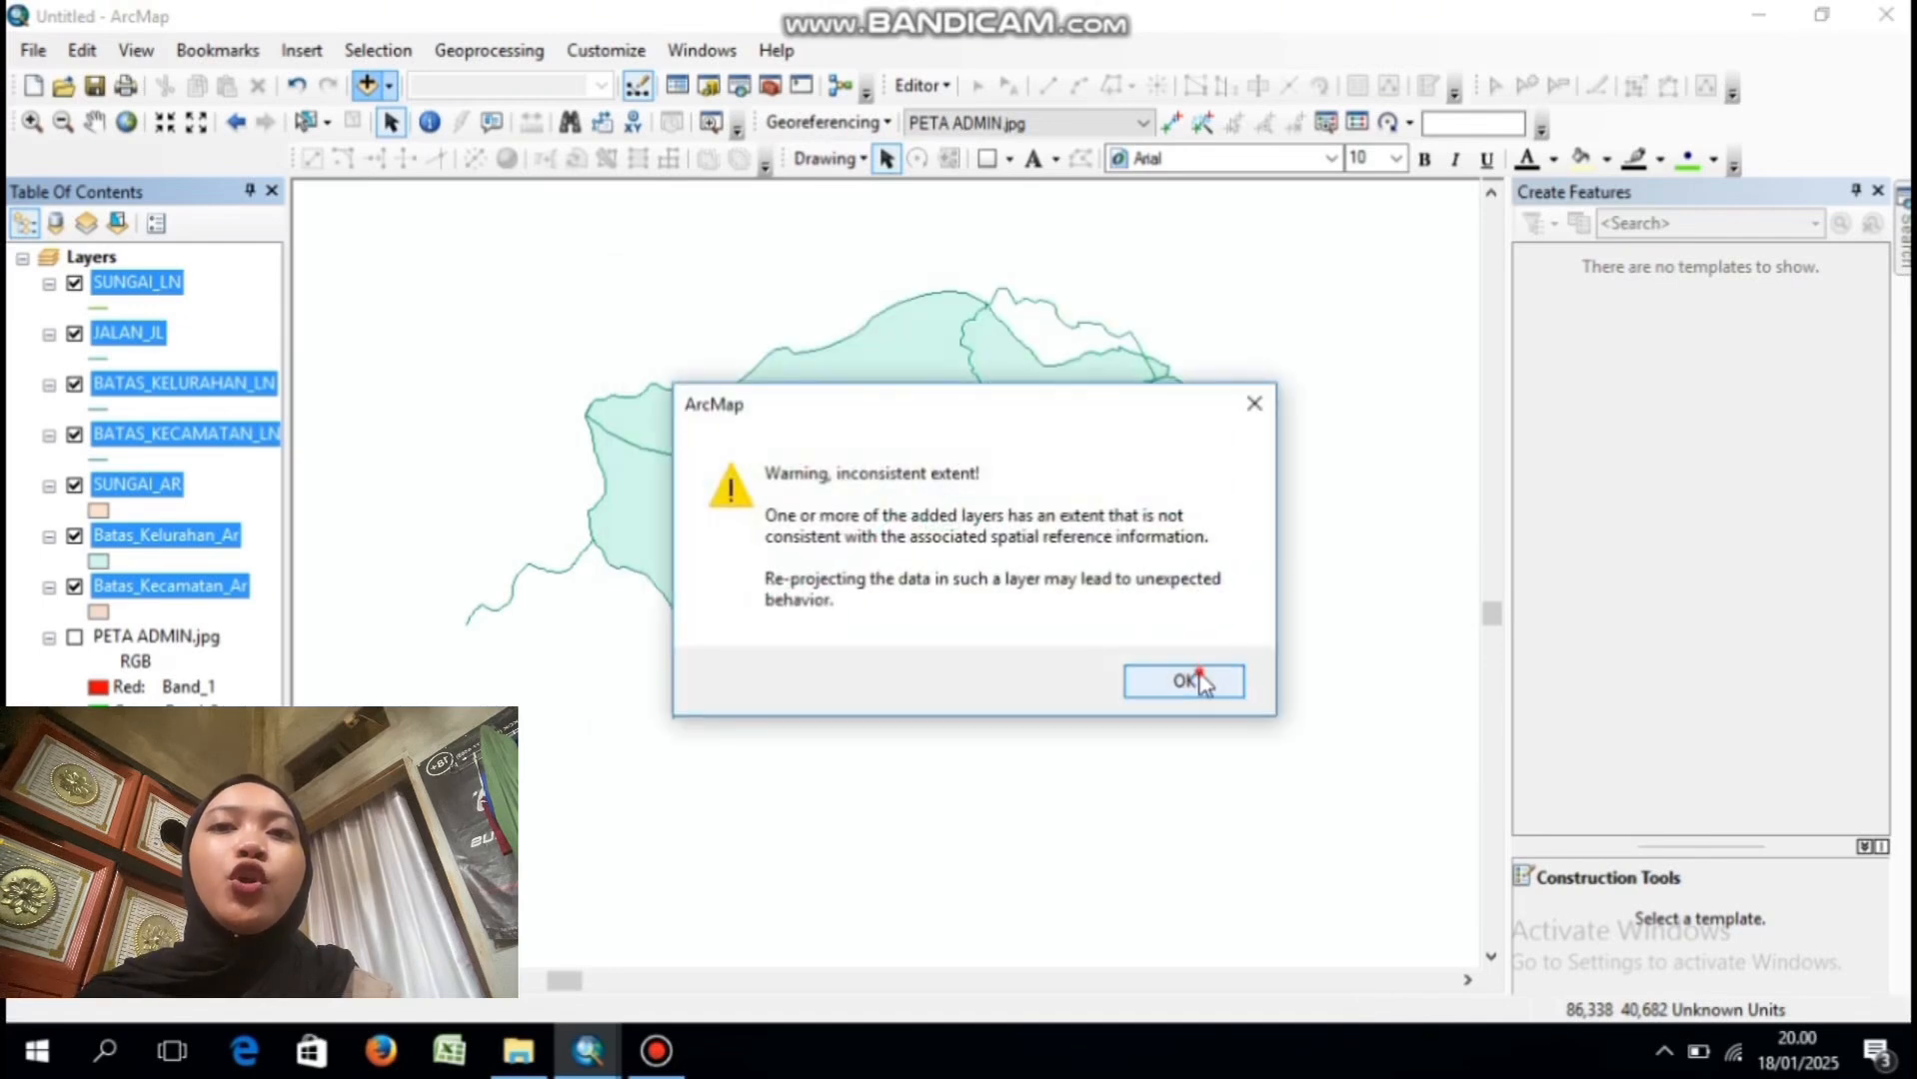
pyautogui.click(1200, 680)
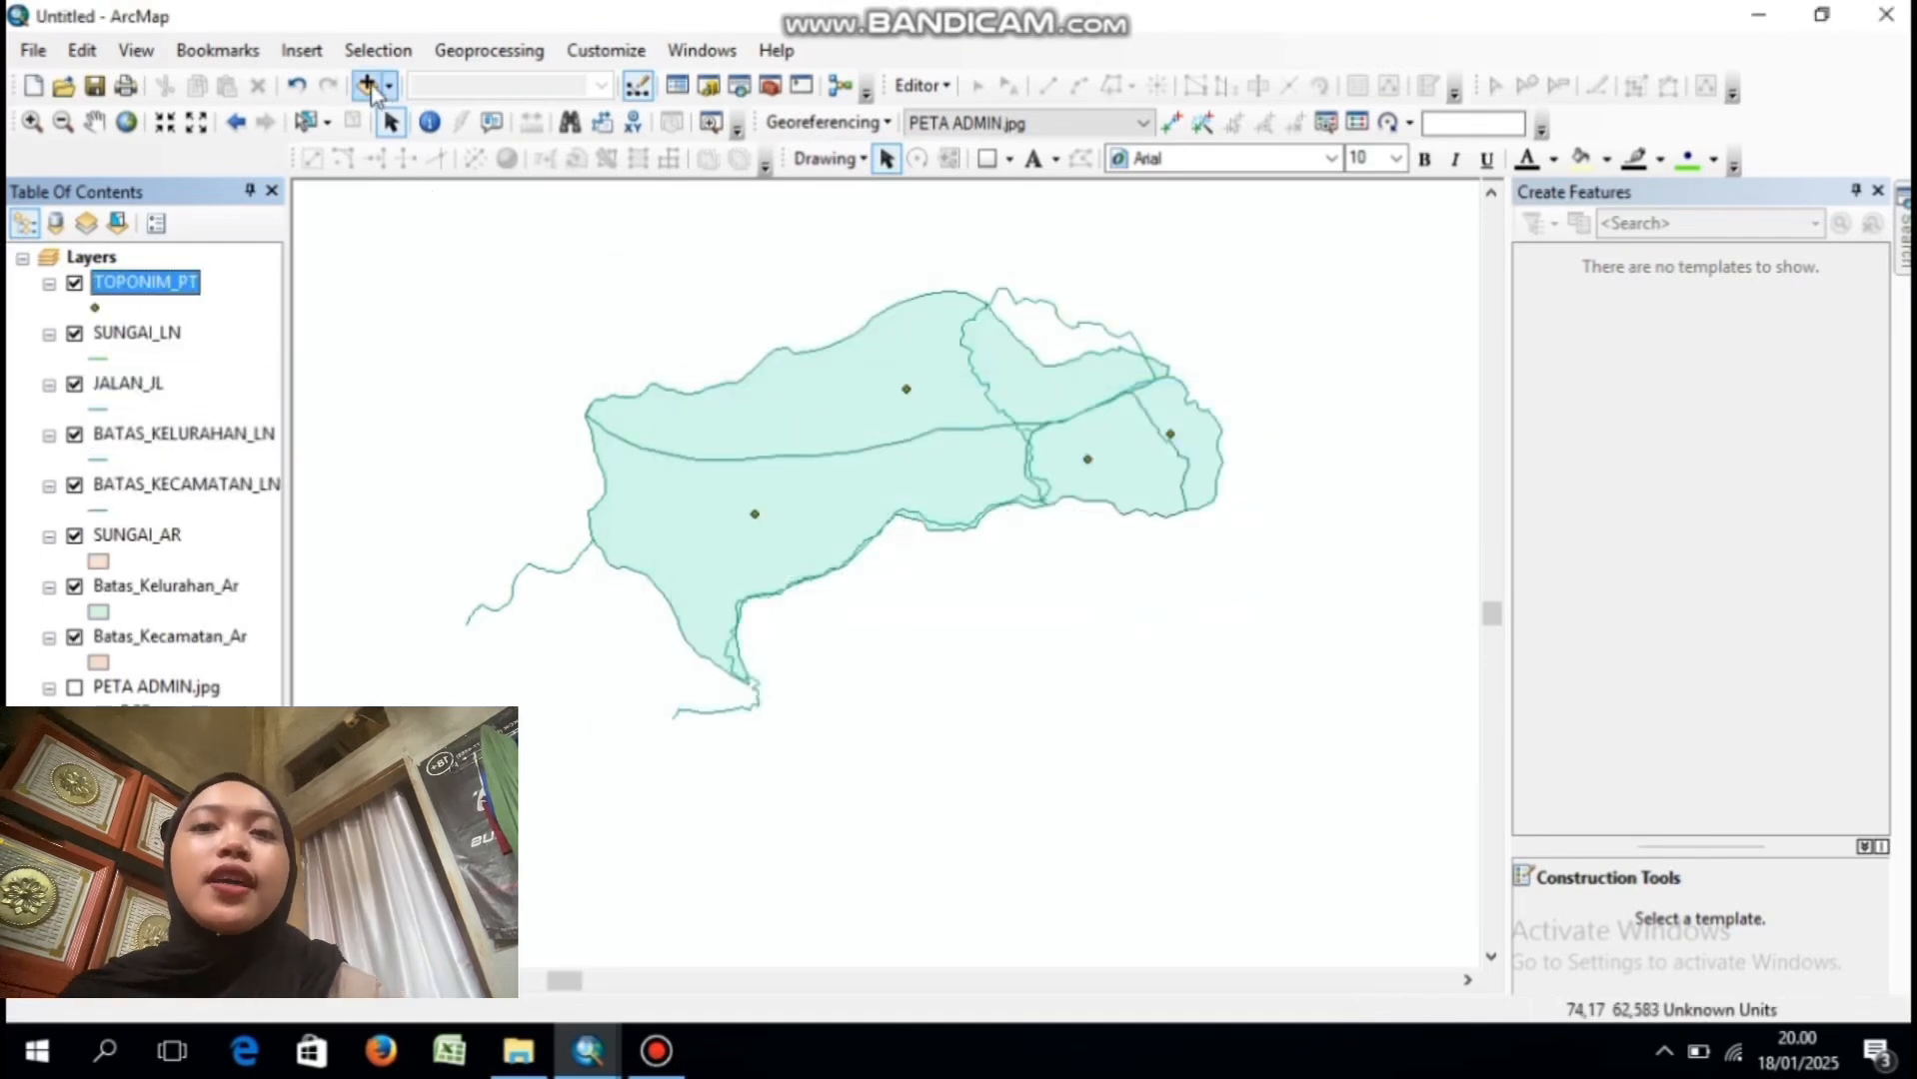
# - Add the BATAS_KAB_KOTA_AR, BATAS_SULAWESI_AR, BATHYMETRY and DANAU shapefiles from the INSET subfolder of PALOPO_SHP to the map
pyautogui.click(369, 87)
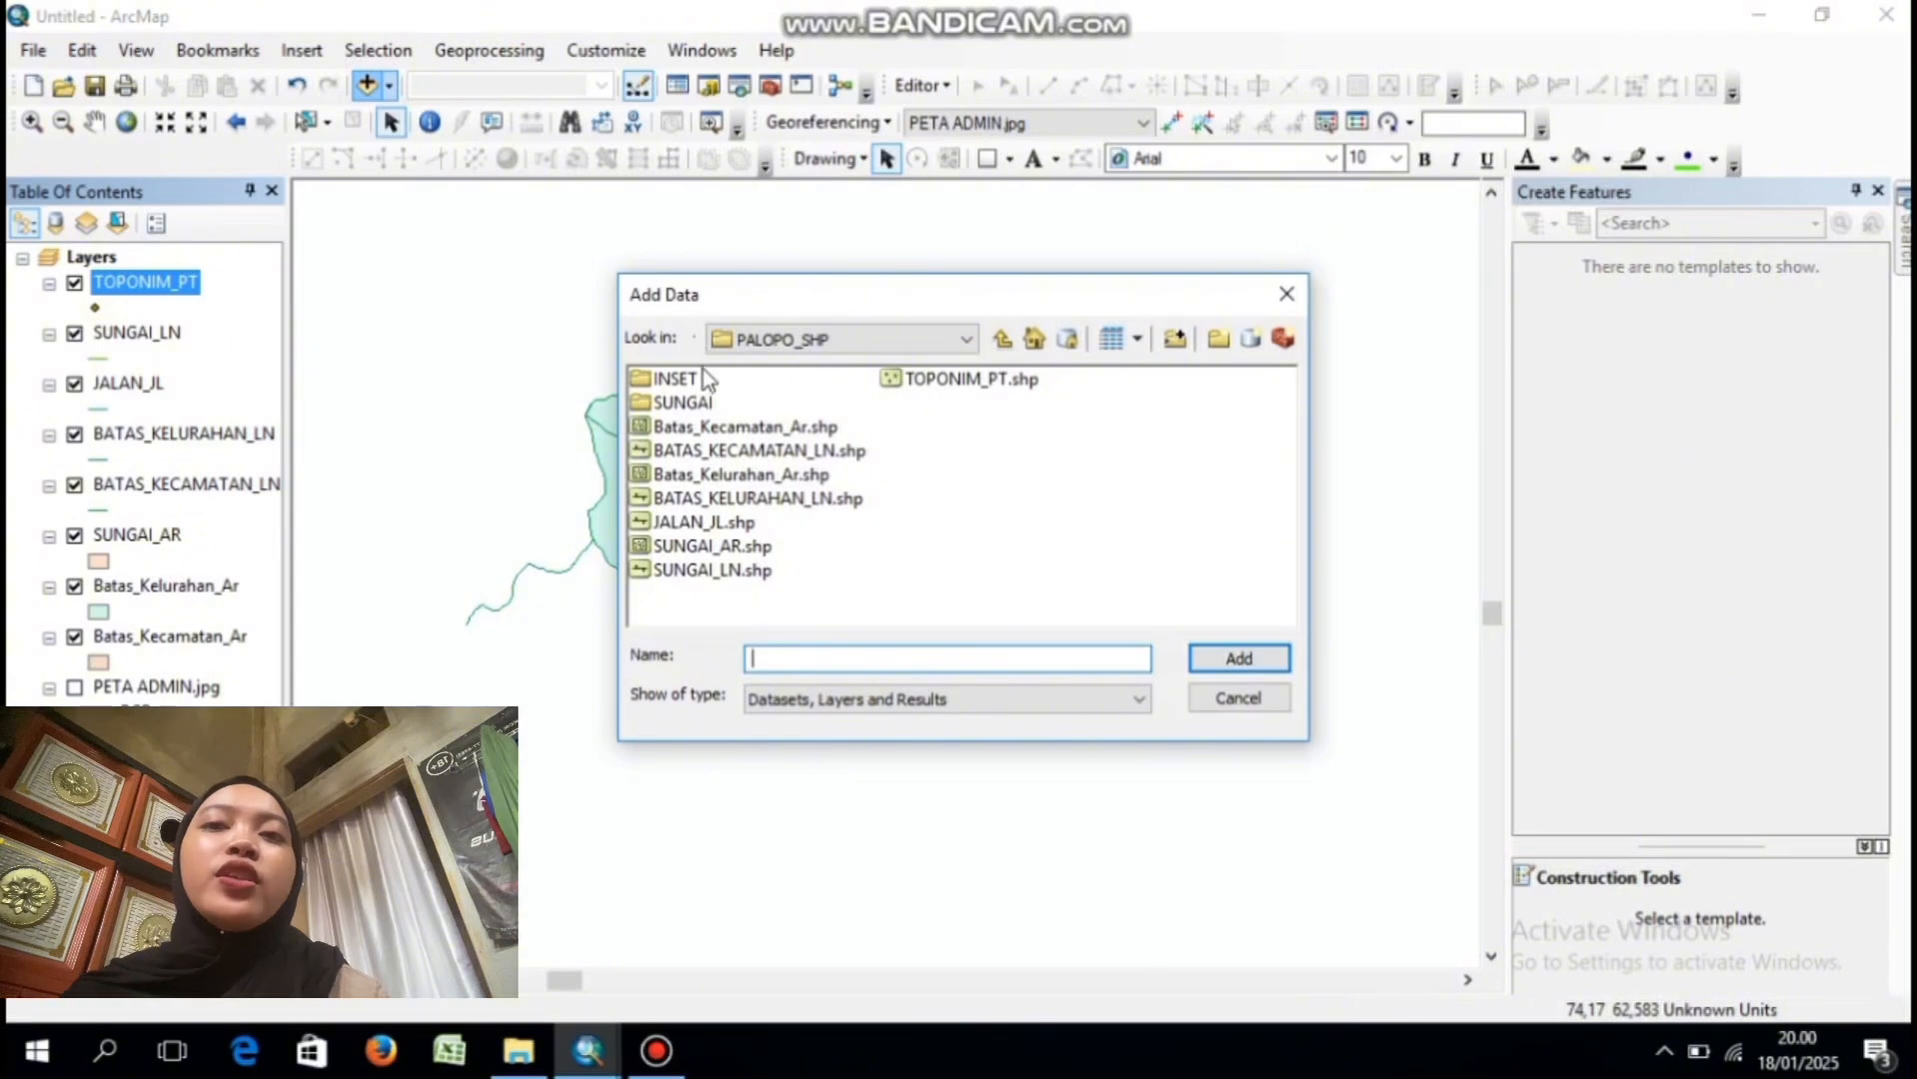
pyautogui.doubleClick(695, 380)
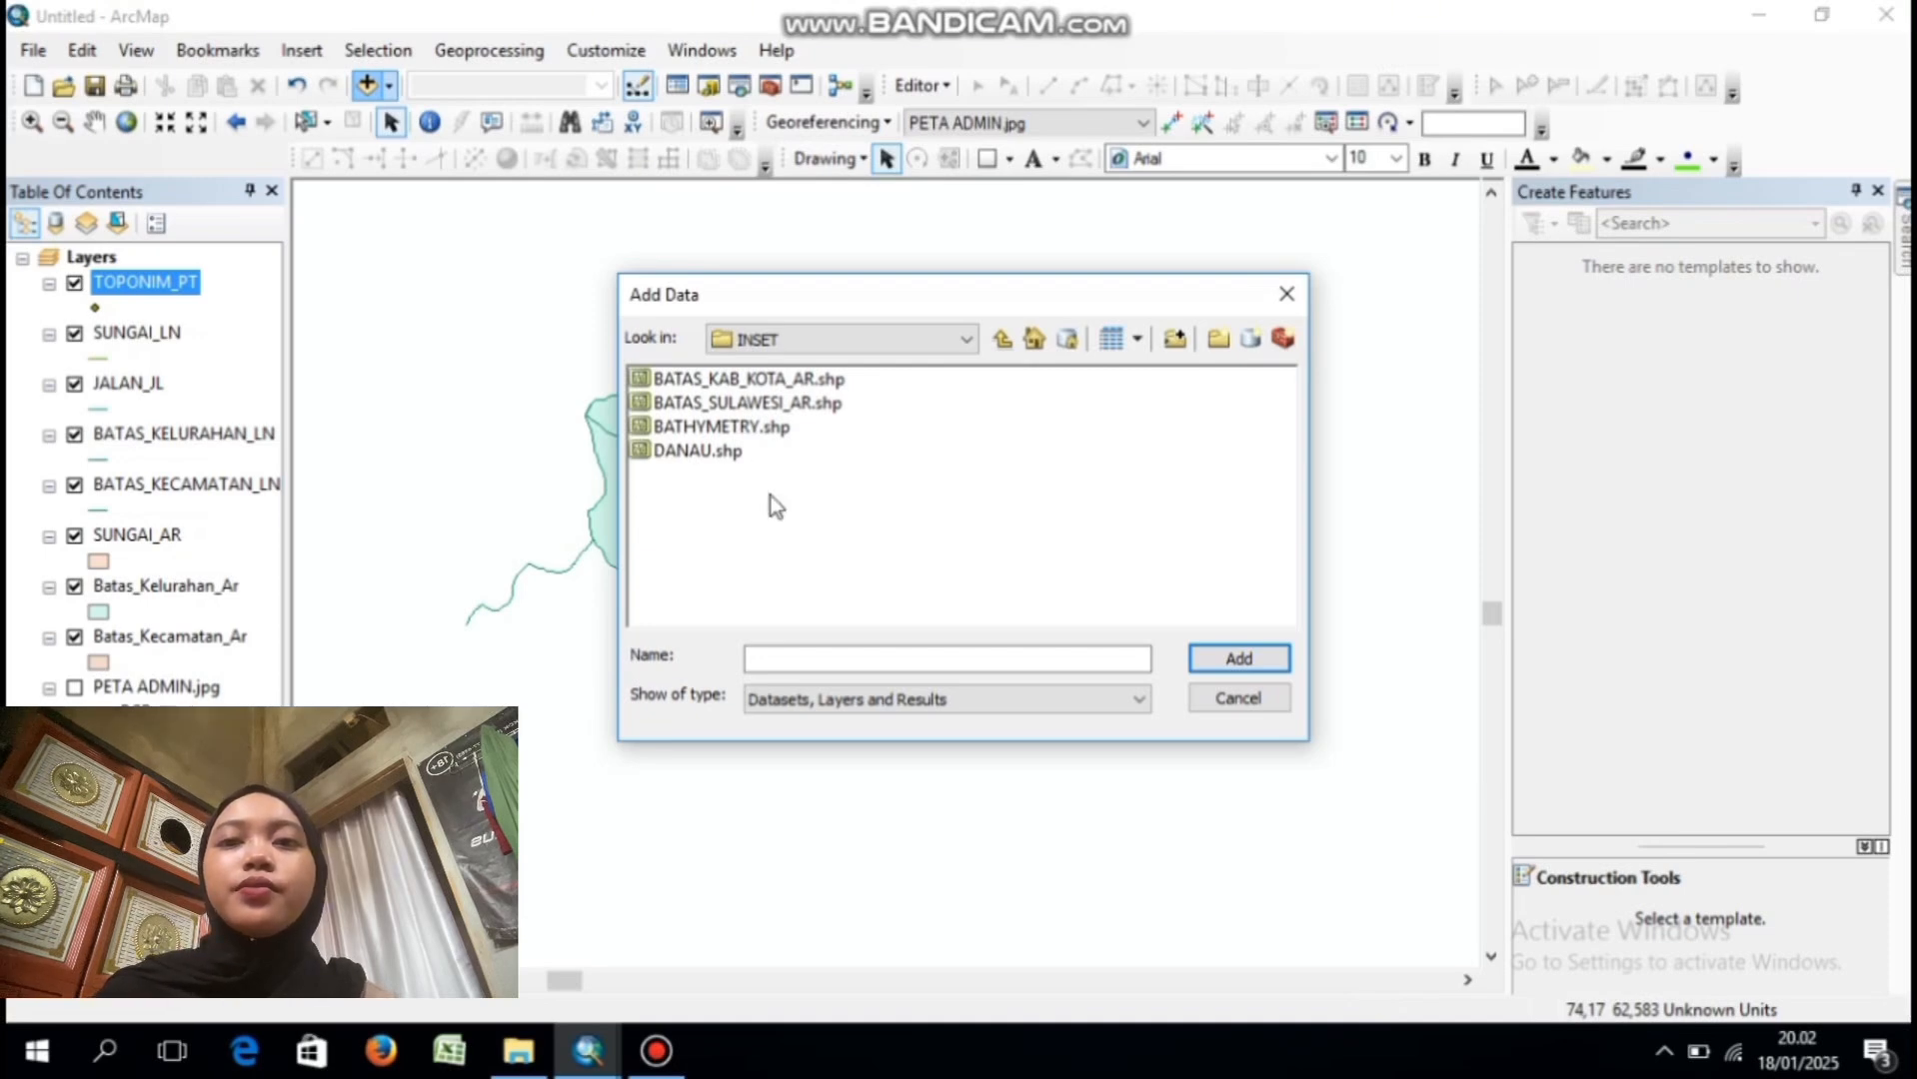
pyautogui.moveTo(766, 475); pyautogui.dragTo(707, 366)
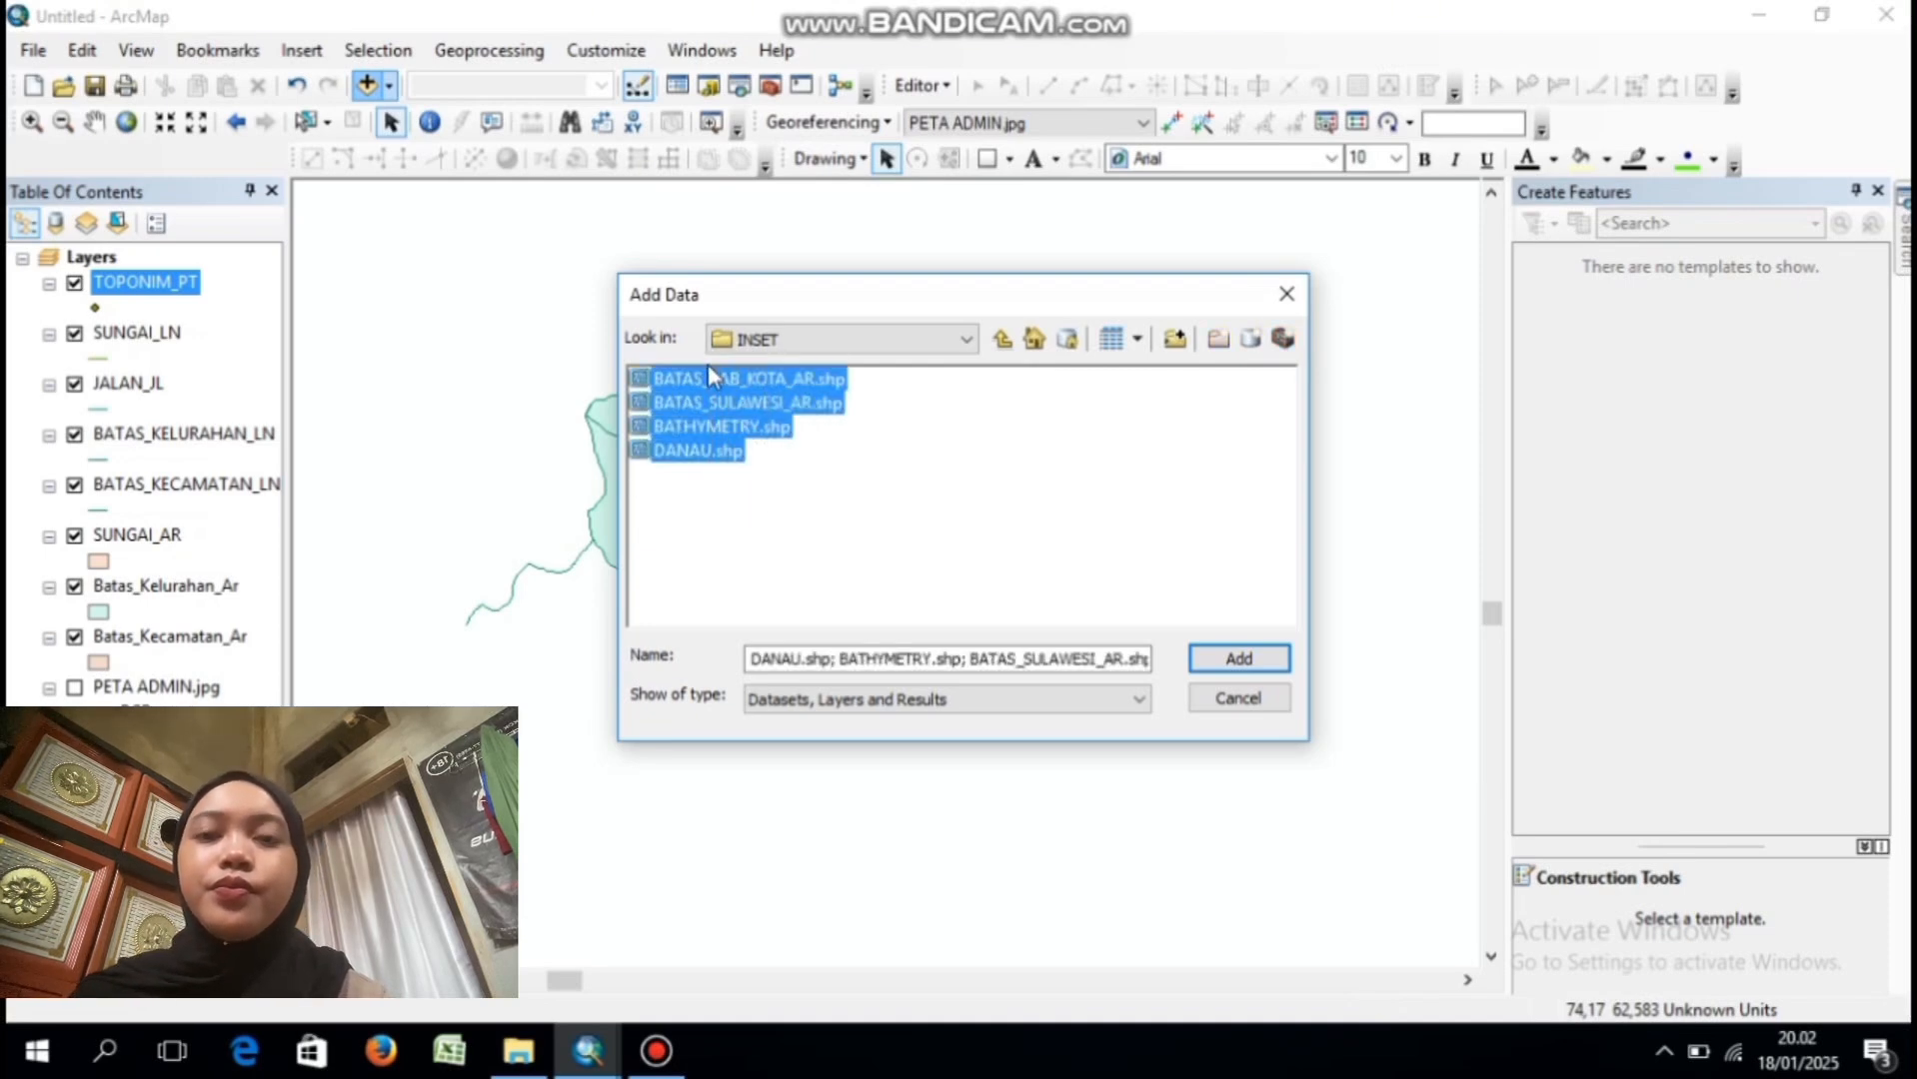
pyautogui.click(1235, 660)
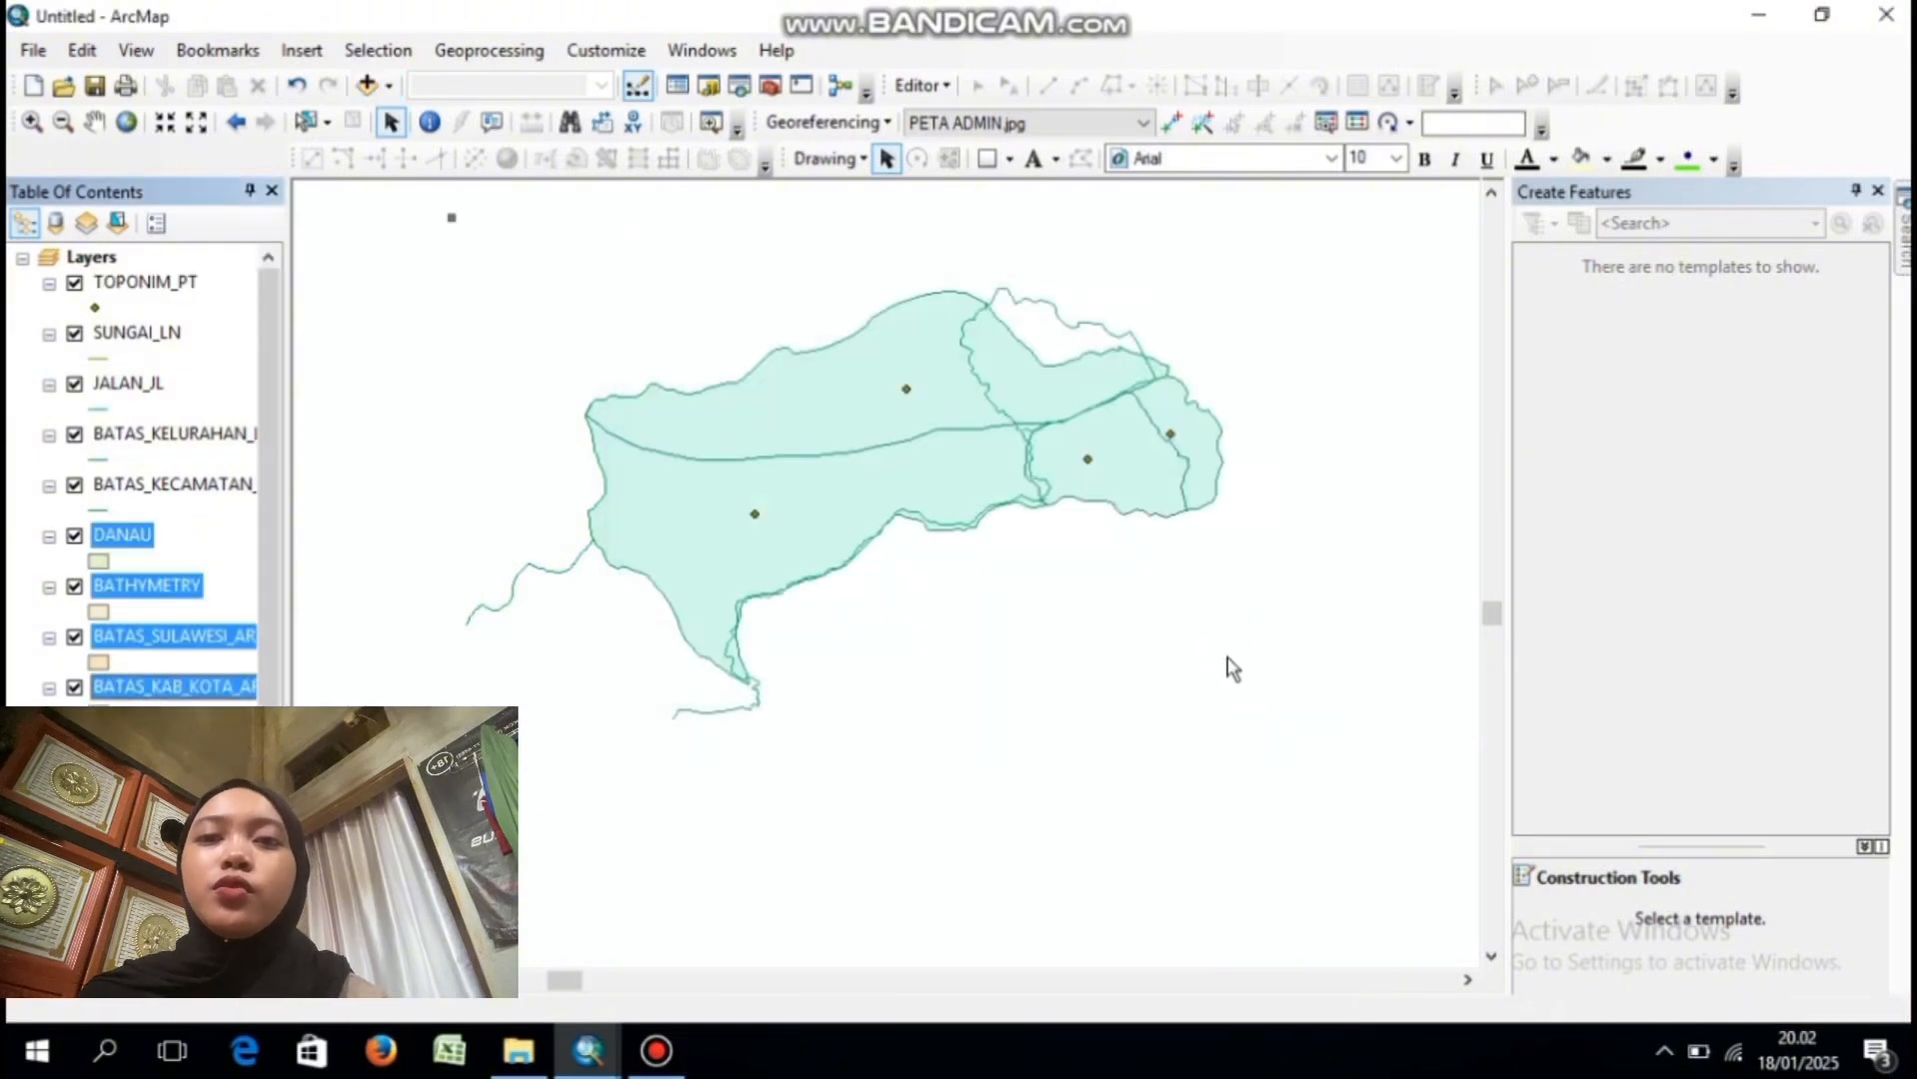